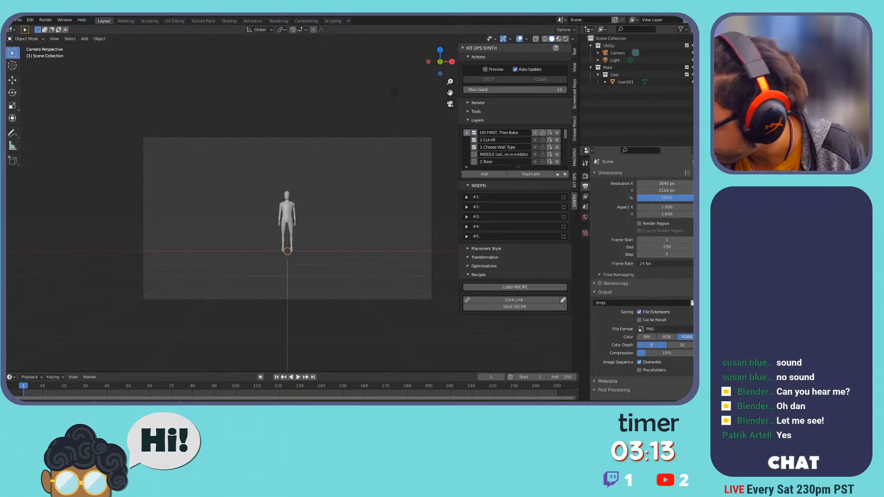
pyautogui.moveTo(599, 85); pyautogui.dragTo(752, 78)
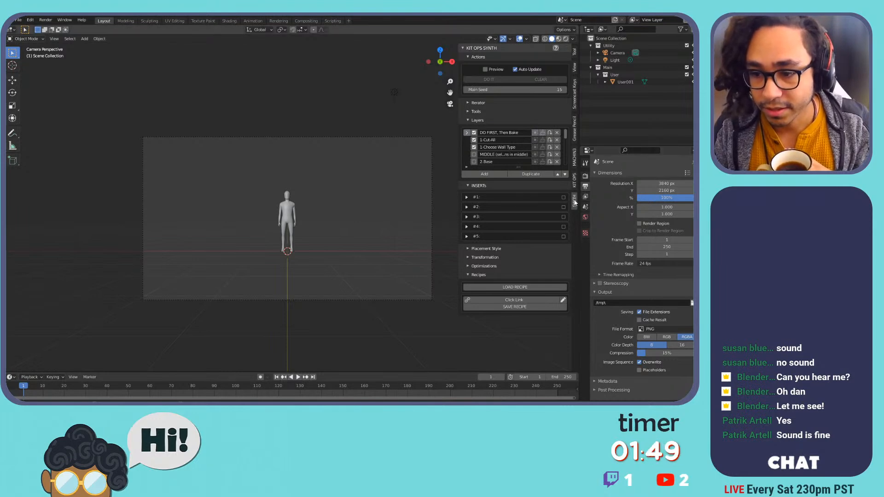
# Collapse the DECALmachine Help section and the Screencast Keys settings in the viewport sidebar.
pyautogui.click(575, 181)
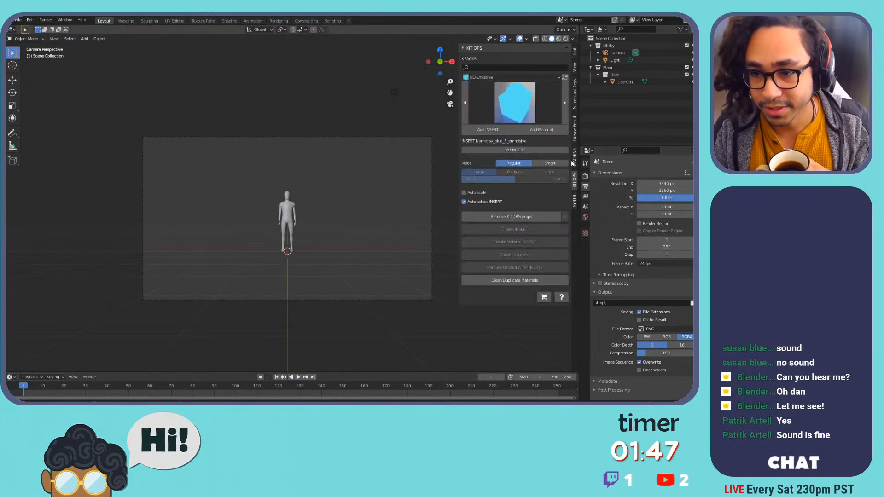
pyautogui.click(574, 161)
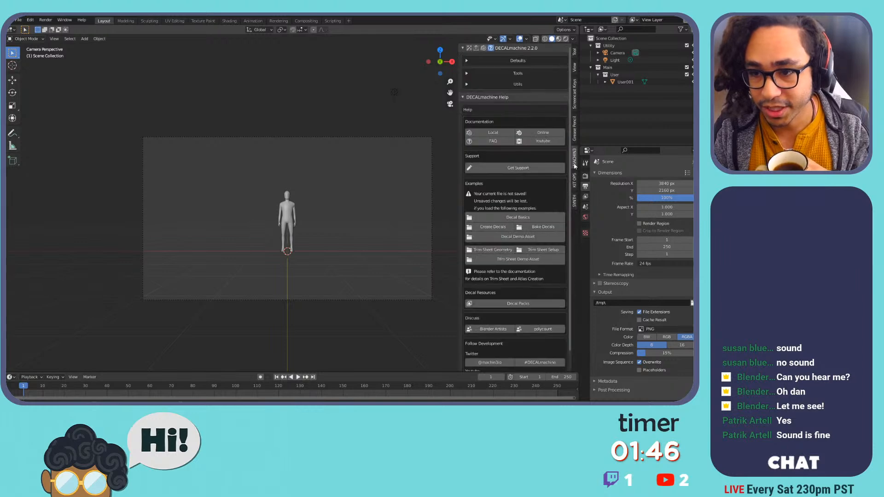
pyautogui.click(497, 97)
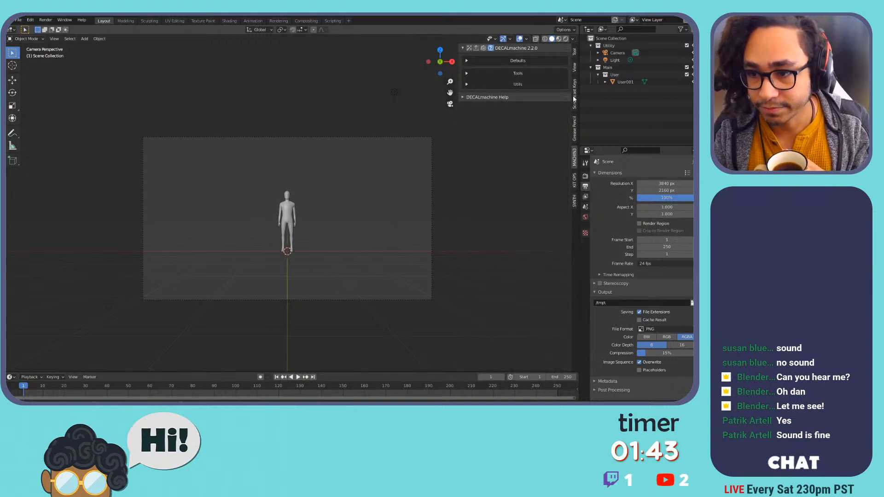
pyautogui.click(575, 98)
pyautogui.click(464, 49)
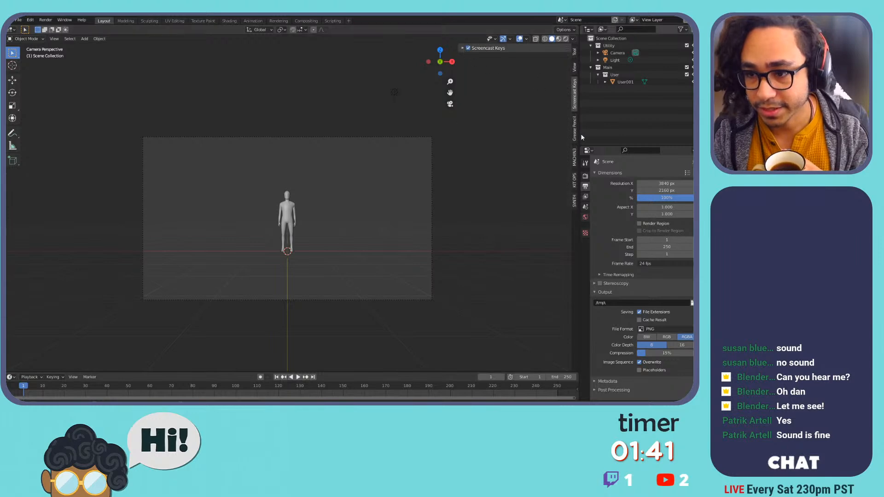
# Look through the sidebar settings of the DECALmachine, KIT OPS and KIT OPS SYNTH add-ons.
pyautogui.click(574, 158)
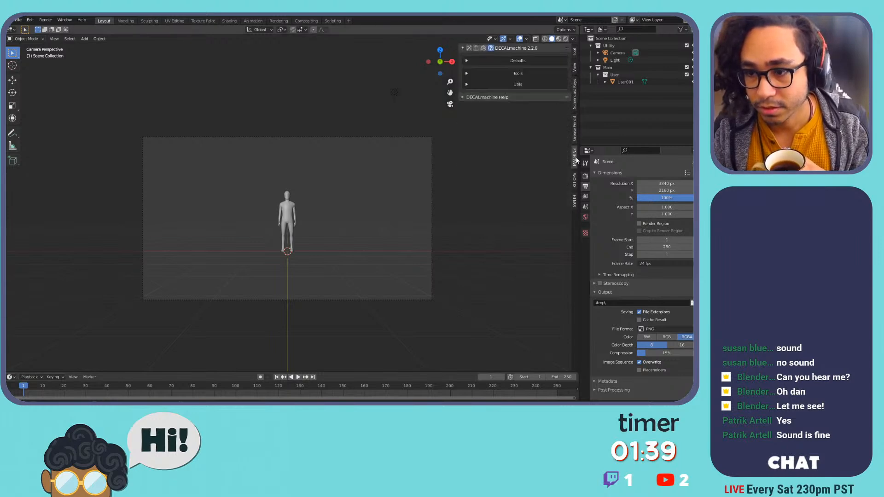
pyautogui.click(575, 181)
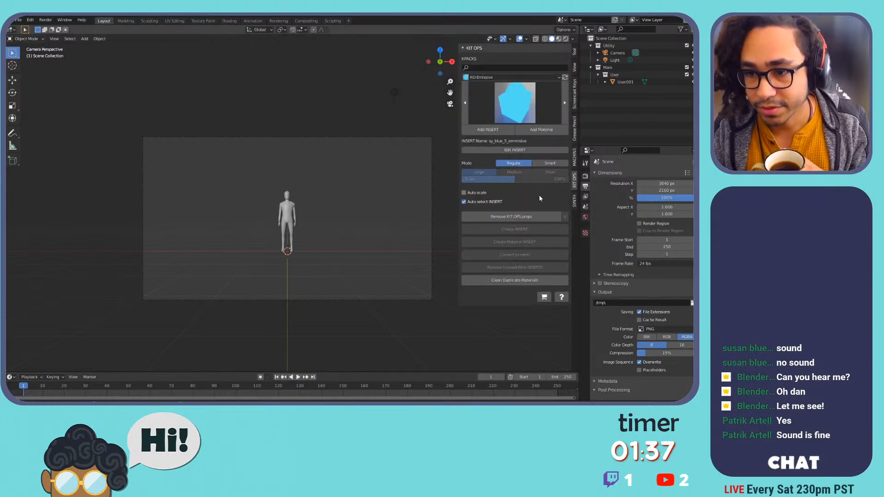
pyautogui.click(575, 205)
pyautogui.click(574, 163)
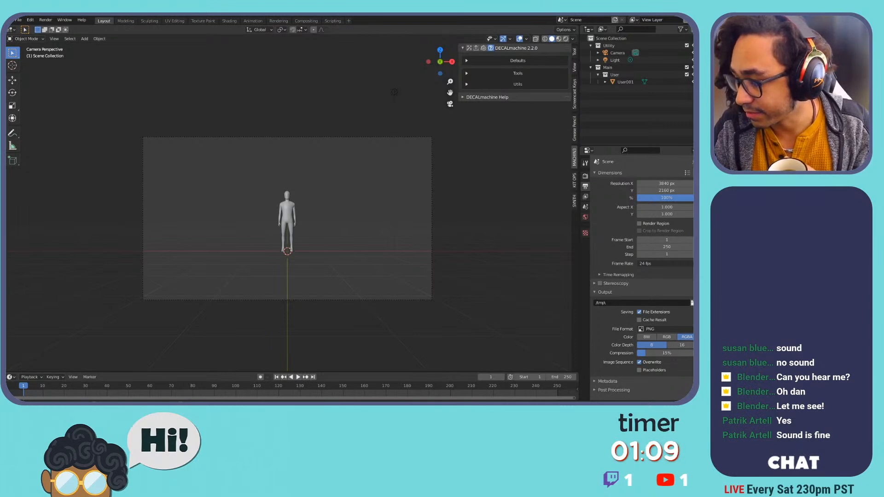
# Switch to the web browser and review the BlenderMarket pages for Kit Ops 2 Pro, Kit Ops Synth and DECALmachine.
pyautogui.moveTo(693, 51); pyautogui.dragTo(497, 17)
pyautogui.click(368, 21)
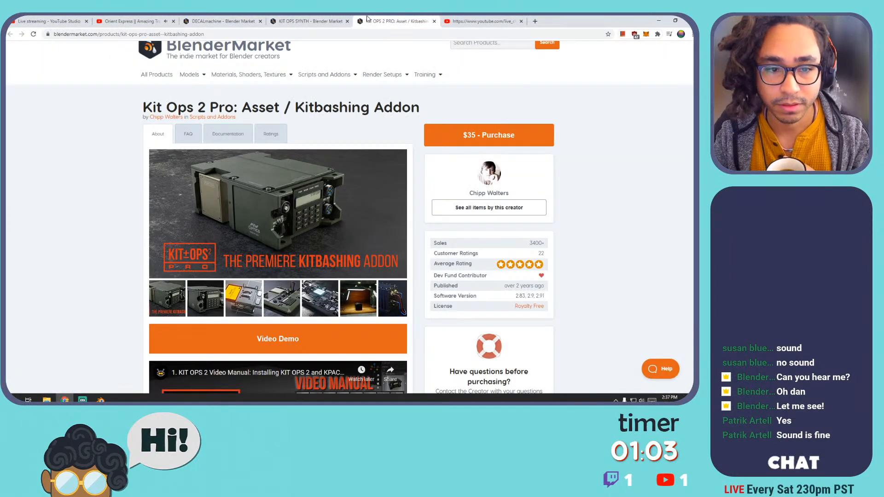
pyautogui.click(325, 22)
pyautogui.scroll(5, 189, 163)
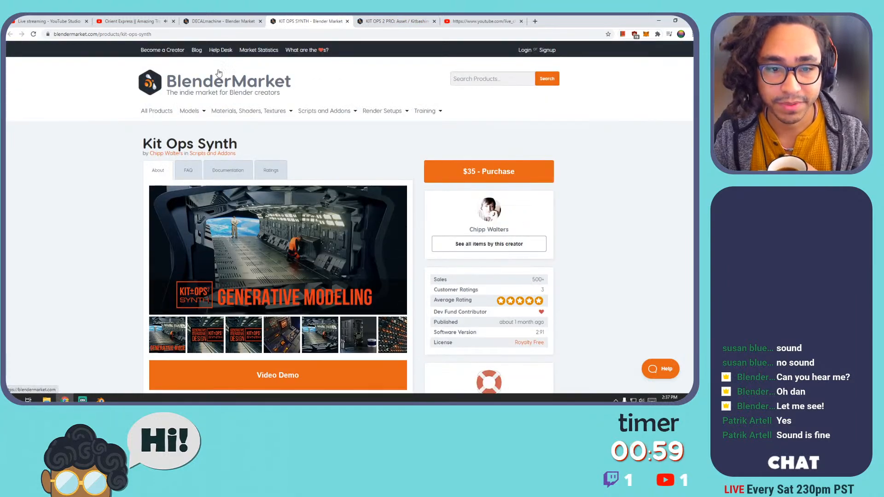
pyautogui.hotkey('ctrl', 'shift', 'Tab')
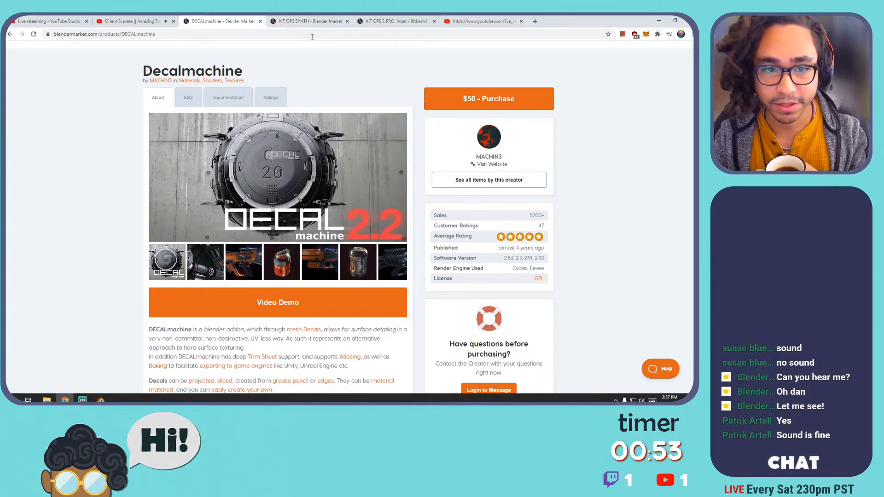
pyautogui.click(294, 23)
pyautogui.click(398, 20)
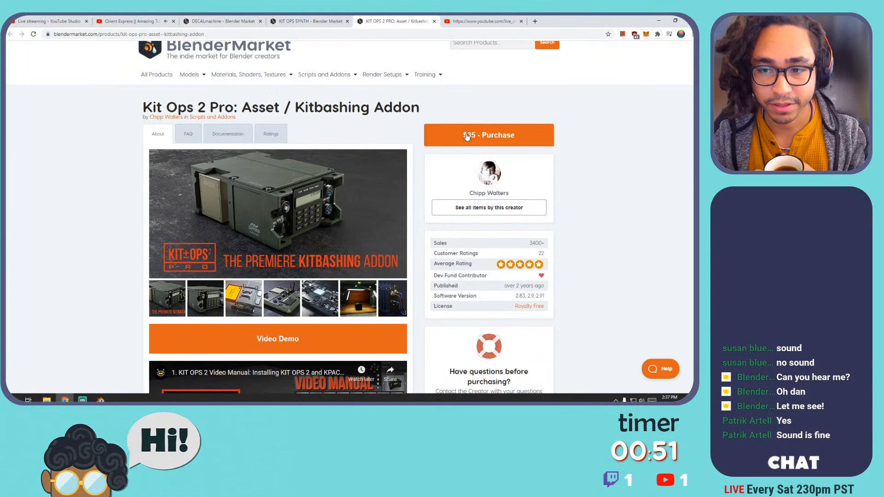
pyautogui.click(217, 20)
# Check the Orient Express ambience video and the YouTube Studio live streaming page, and return to Blender.
pyautogui.click(120, 20)
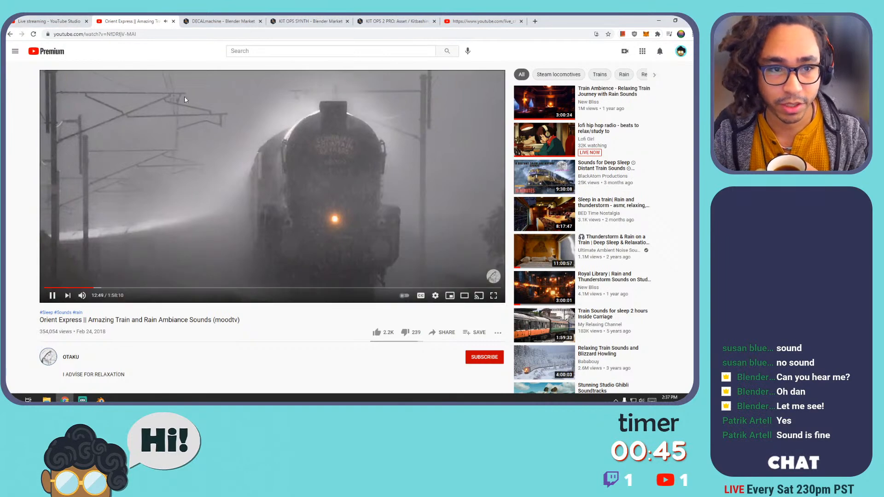
pyautogui.click(57, 22)
pyautogui.click(142, 21)
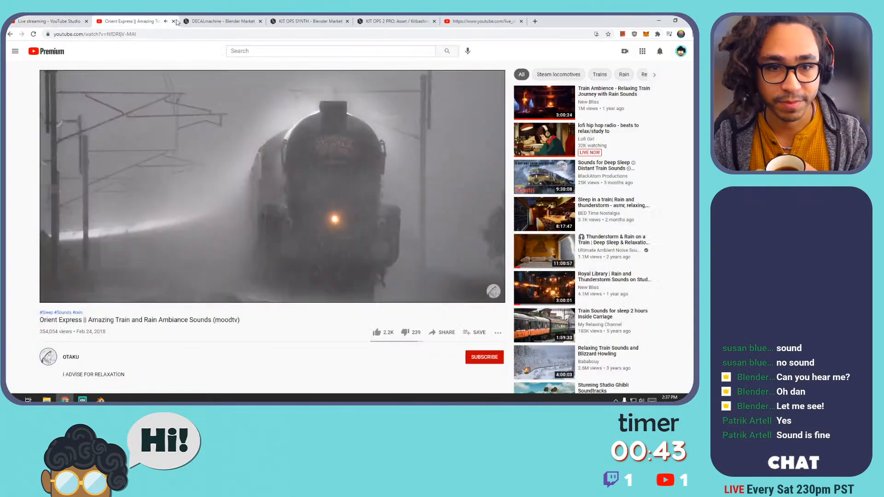
pyautogui.moveTo(575, 17); pyautogui.dragTo(786, 19)
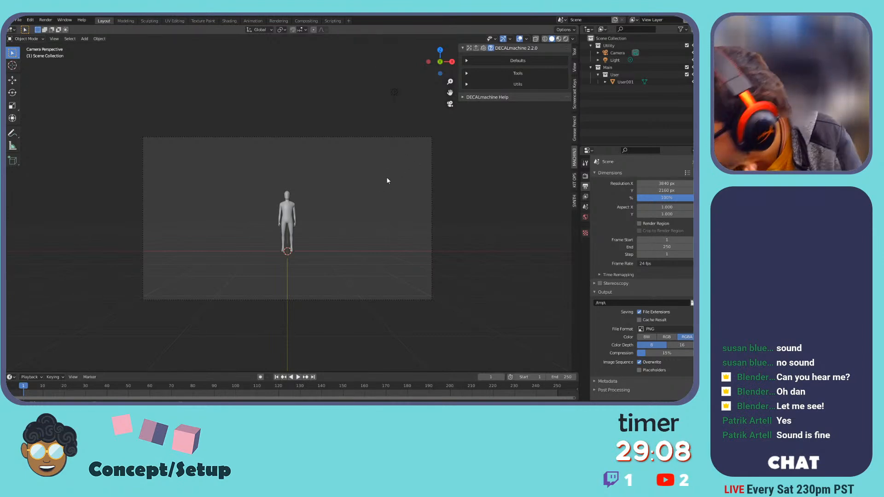
# Switch the viewport from the camera to a perspective view of the human figure with rendered shading.
pyautogui.keyDown('shift'); pyautogui.moveTo(368, 200); pyautogui.dragTo(419, 200, button='middle'); pyautogui.keyUp('shift')
pyautogui.moveTo(327, 207); pyautogui.dragTo(364, 225, button='middle')
pyautogui.keyDown('shift'); pyautogui.moveTo(363, 225); pyautogui.dragTo(395, 157, button='middle'); pyautogui.keyUp('shift')
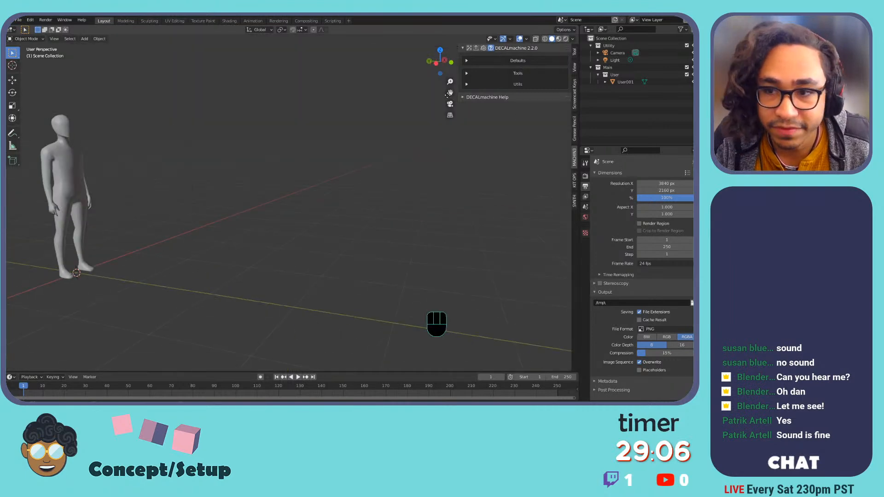
pyautogui.click(566, 39)
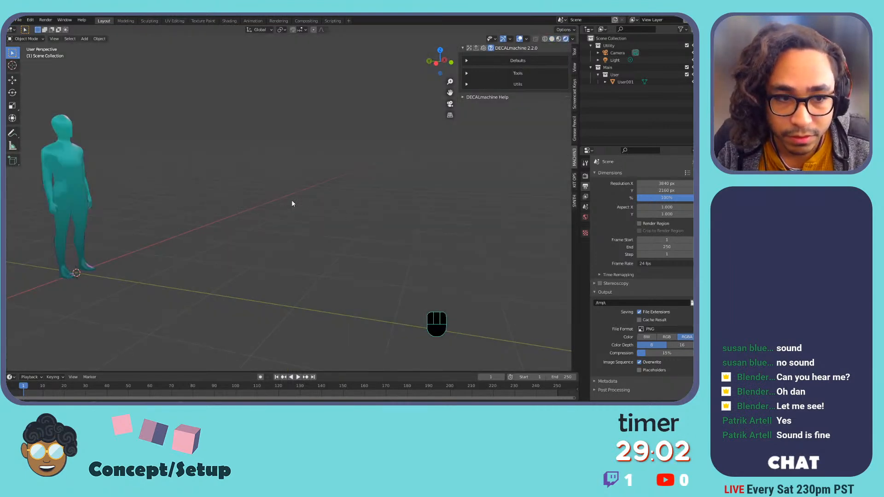
pyautogui.scroll(-4, 240, 205)
pyautogui.scroll(4, 240, 204)
pyautogui.keyDown('shift'); pyautogui.moveTo(234, 203); pyautogui.dragTo(381, 213, button='middle'); pyautogui.keyUp('shift')
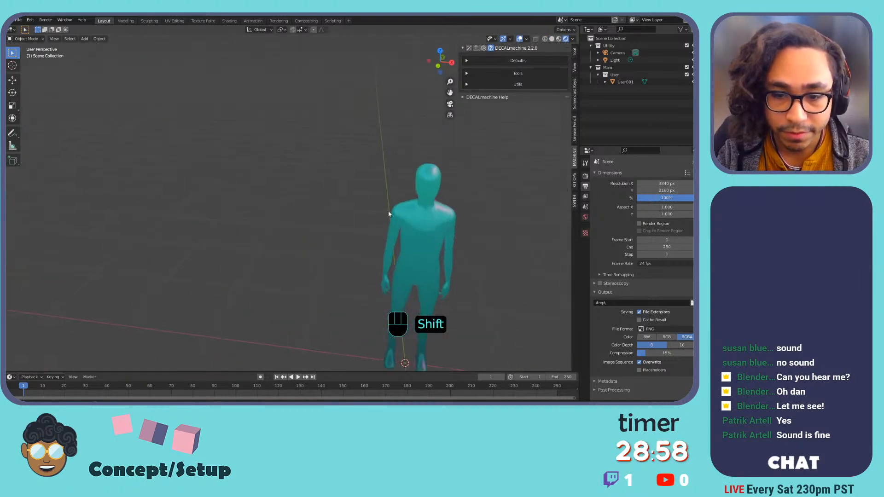
# Select and frame the human figure and examine its dimensions, undoing any accidental change.
pyautogui.click(402, 208)
pyautogui.press('KP_Decimal')
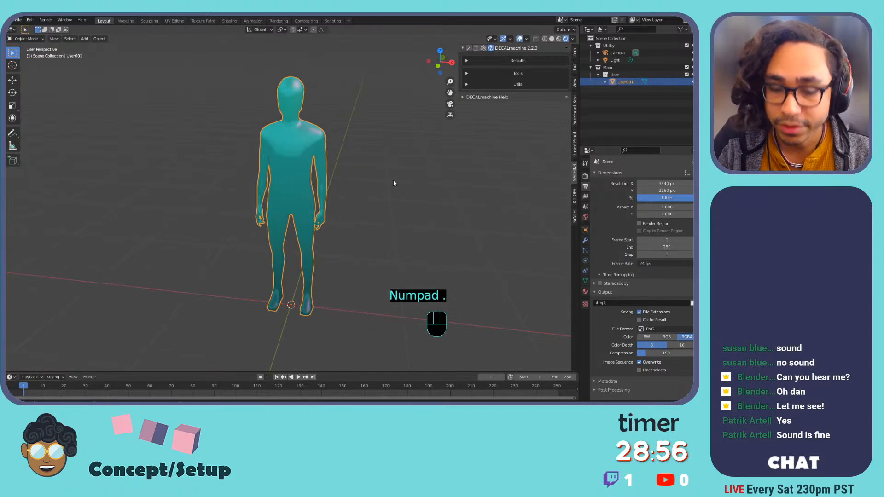
pyautogui.press('n')
pyautogui.press('n')
pyautogui.click(574, 53)
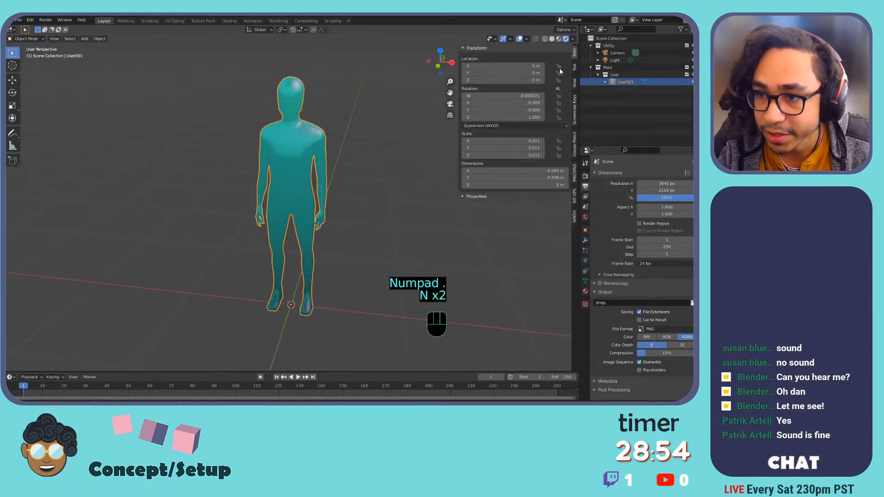
pyautogui.moveTo(486, 185); pyautogui.dragTo(510, 188)
pyautogui.hotkey('ctrl', 'z')
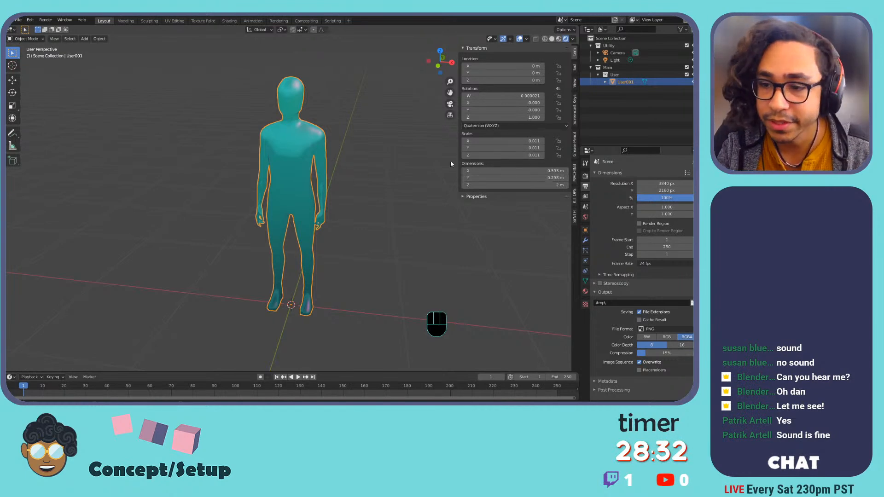
# Exclude the Main collection and its nested User collection from the view layer.
pyautogui.scroll(3, 345, 180)
pyautogui.keyDown('shift'); pyautogui.moveTo(319, 199); pyautogui.dragTo(359, 195, button='middle'); pyautogui.keyUp('shift')
pyautogui.scroll(-4, 355, 192)
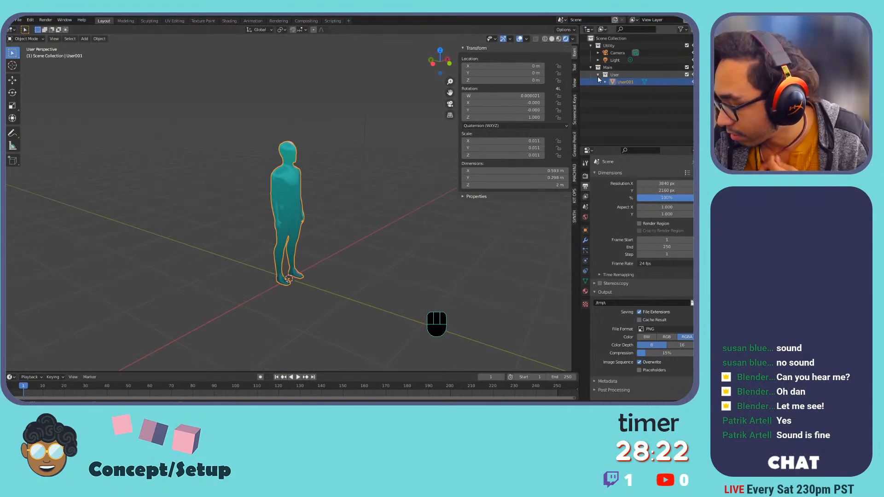
pyautogui.click(687, 75)
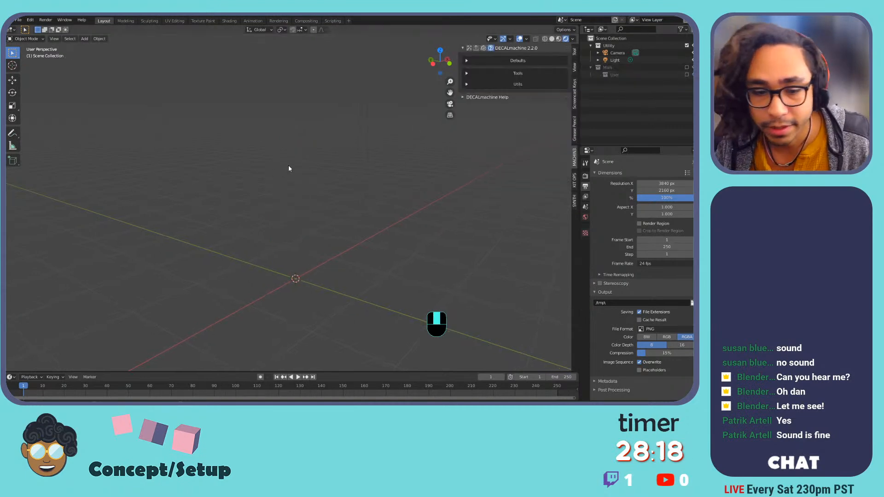
# Add a mesh cube at the world origin.
pyautogui.hotkey('shift', 'a')
pyautogui.moveTo(318, 159)
pyautogui.click(364, 166)
pyautogui.scroll(-3, 319, 183)
# Select the cube's side face on negative Y in Edit Mode and return to Object Mode.
pyautogui.press('Tab')
pyautogui.keyDown('shift'); pyautogui.moveTo(339, 230); pyautogui.dragTo(330, 193, button='middle'); pyautogui.keyUp('shift')
pyautogui.click(325, 200)
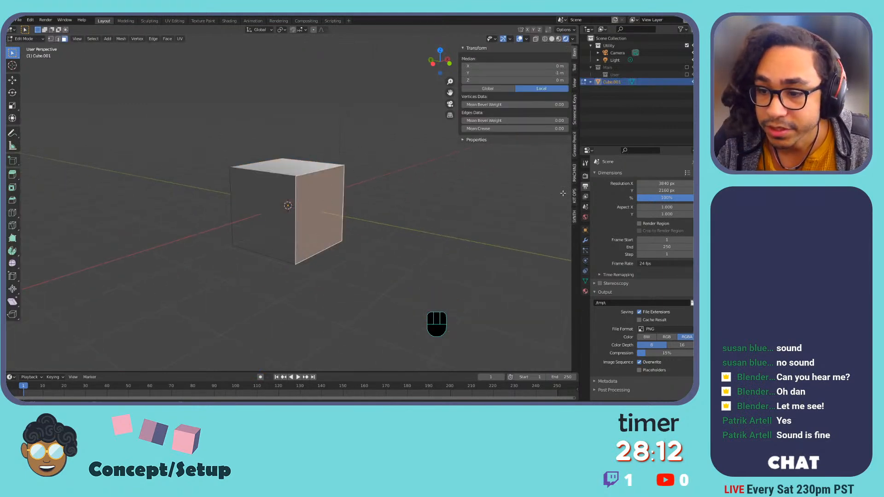
pyautogui.click(569, 218)
pyautogui.hotkey('ctrl', 'z')
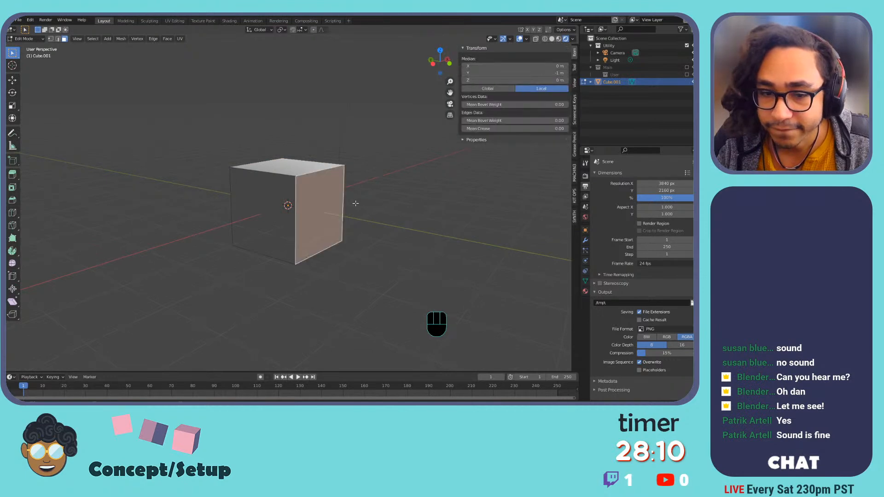
pyautogui.press('Tab')
# Load the recipe corridor-final.json into KIT OPS SYNTH.
pyautogui.click(574, 218)
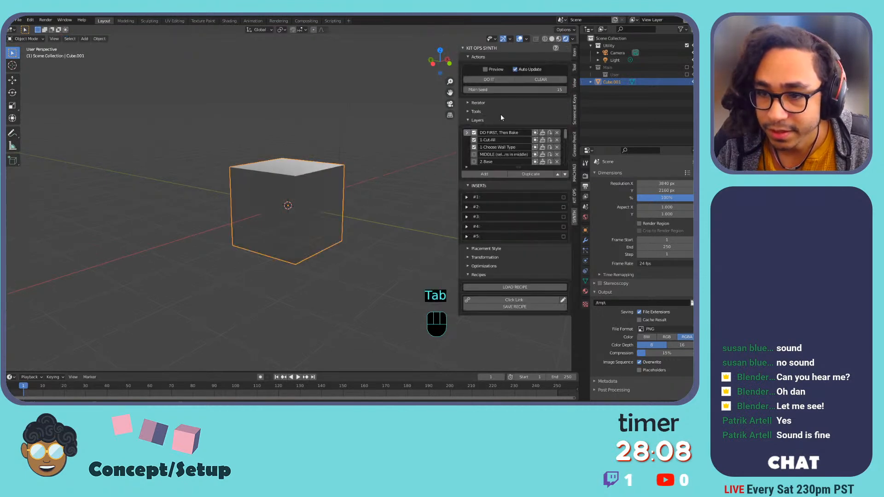
pyautogui.click(481, 288)
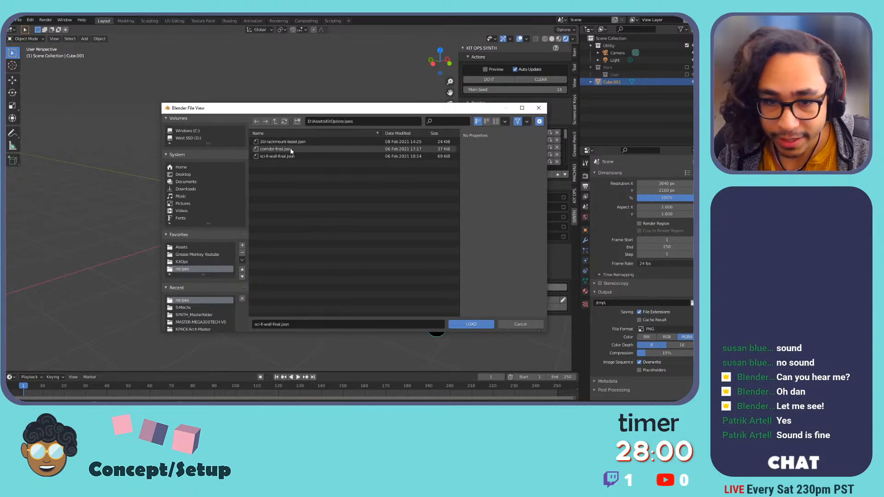
pyautogui.doubleClick(290, 149)
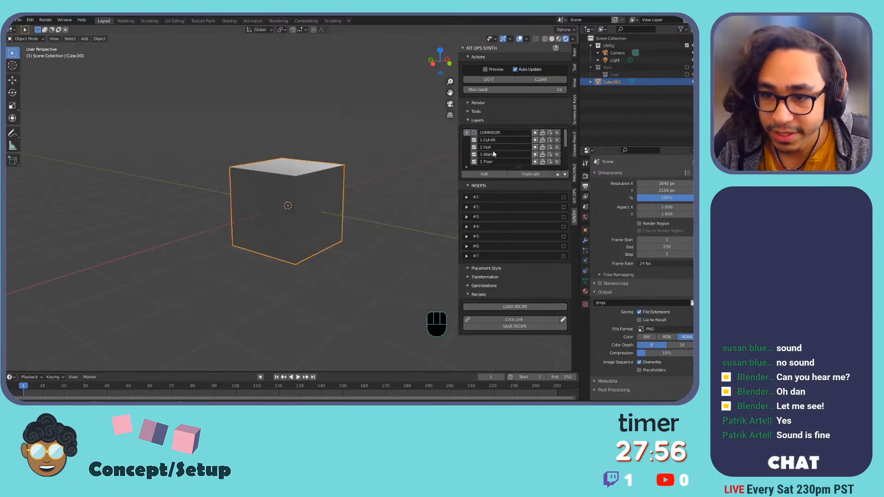
# Generate the corridor on the cube from the loaded SYNTH recipe and inspect its interior.
pyautogui.scroll(-5, 492, 141)
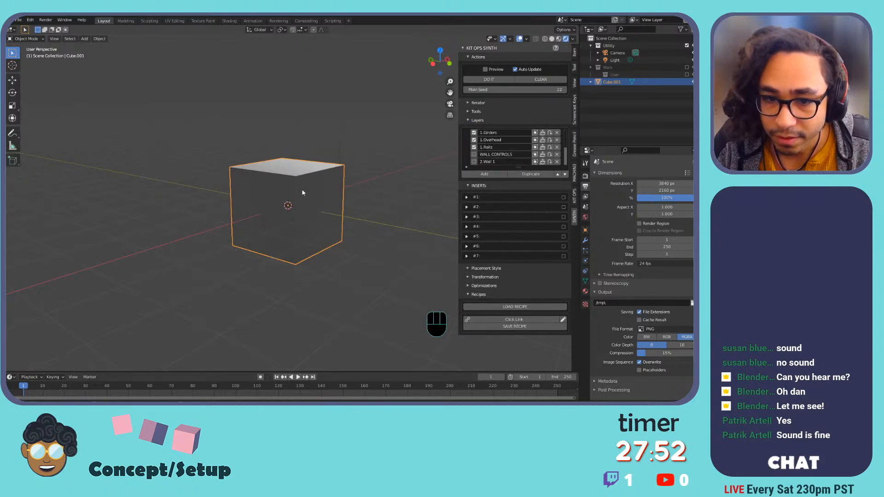
pyautogui.click(490, 80)
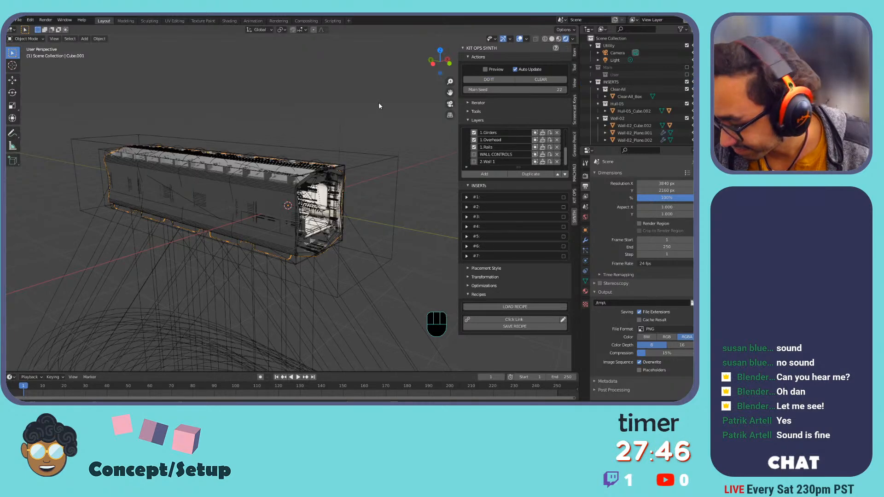
pyautogui.scroll(12, 306, 162)
pyautogui.scroll(-9, 306, 166)
pyautogui.moveTo(306, 166); pyautogui.dragTo(287, 159, button='middle')
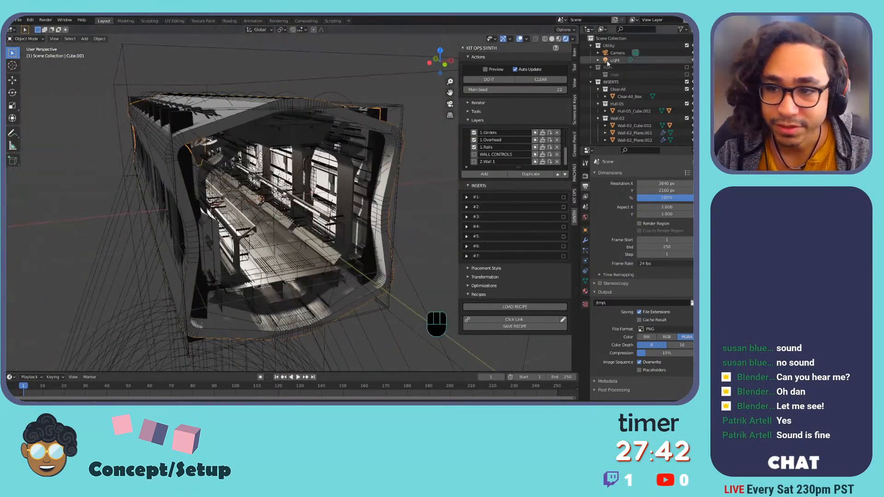
# Turn off the Extras and Text Info viewport overlays.
pyautogui.click(510, 39)
pyautogui.click(527, 40)
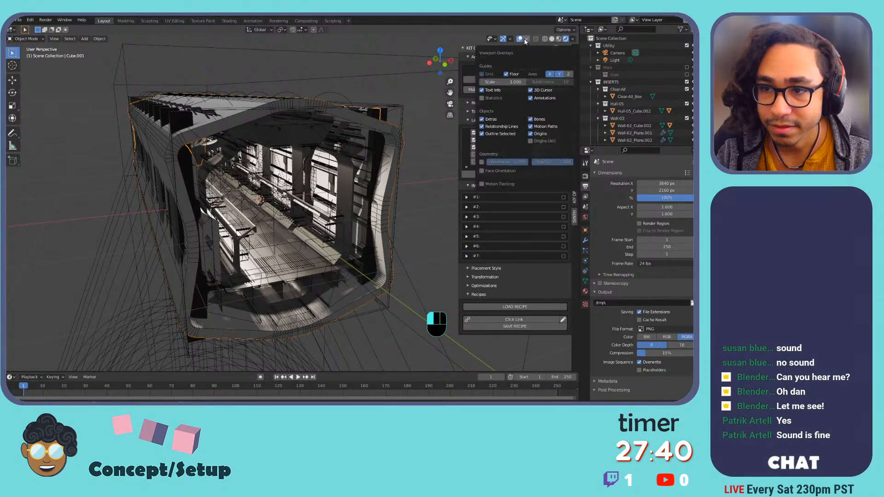
pyautogui.click(483, 119)
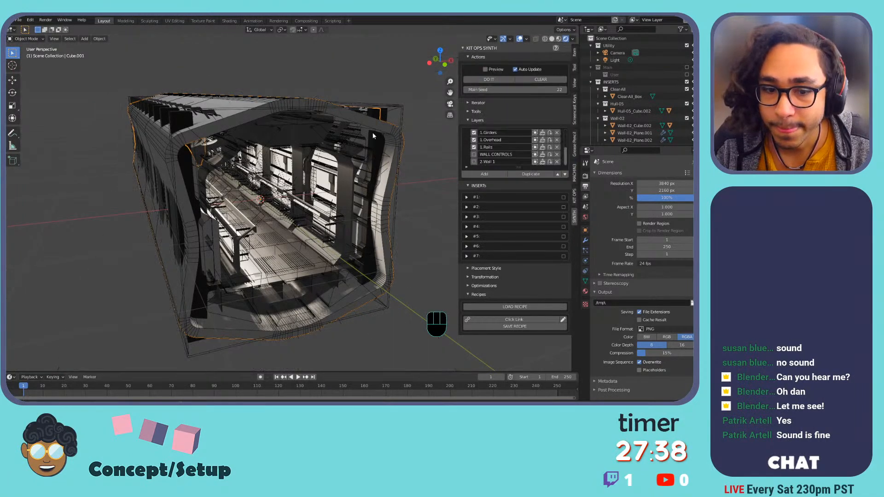
pyautogui.click(526, 40)
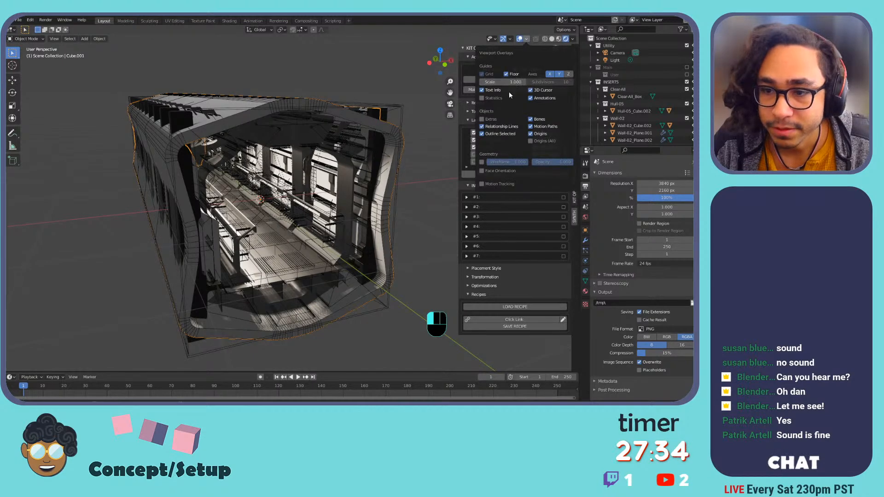
pyautogui.click(496, 92)
pyautogui.click(496, 92)
pyautogui.click(496, 91)
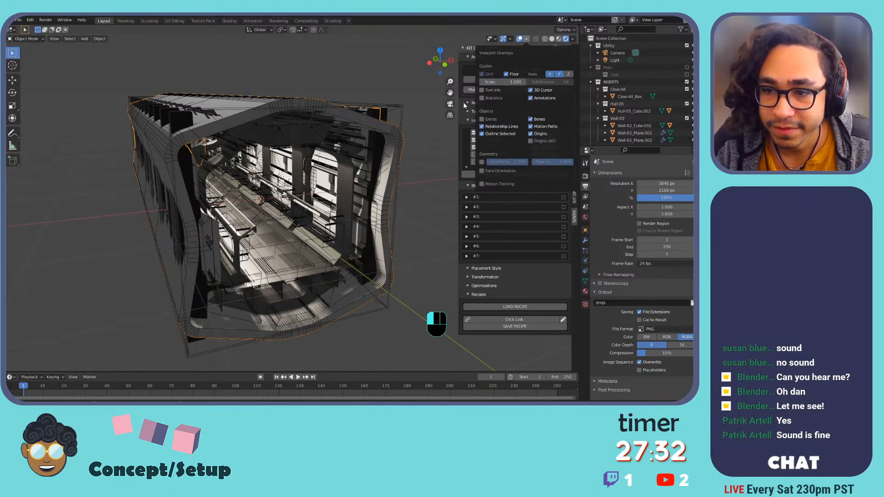
# Switch to the camera view, select the camera and fit its frame to the full viewport without the sidebar.
pyautogui.moveTo(364, 127)
pyautogui.mouseDown(button='middle')
pyautogui.moveTo(404, 126)
pyautogui.moveTo(379, 122)
pyautogui.mouseUp(button='middle')
pyautogui.press('KP_0')
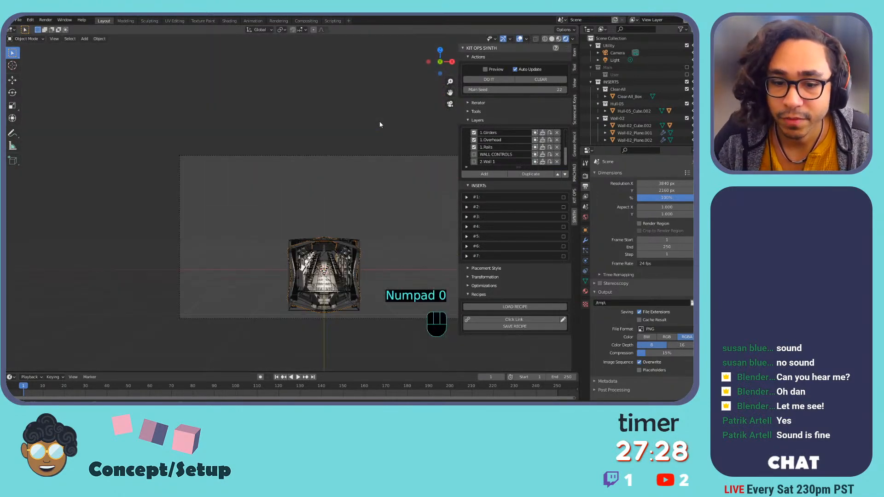
pyautogui.click(325, 154)
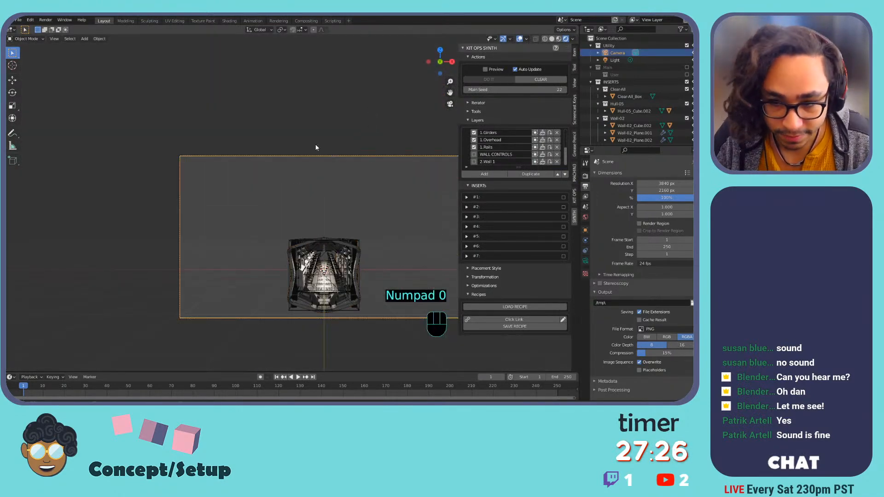
pyautogui.press('n')
pyautogui.keyDown('shift'); pyautogui.moveTo(339, 155); pyautogui.dragTo(316, 148, button='middle'); pyautogui.keyUp('shift')
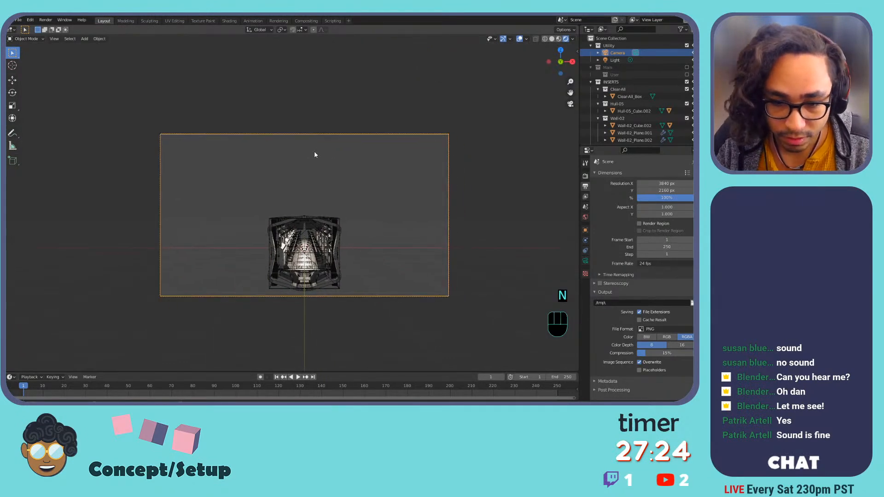
pyautogui.press('Home')
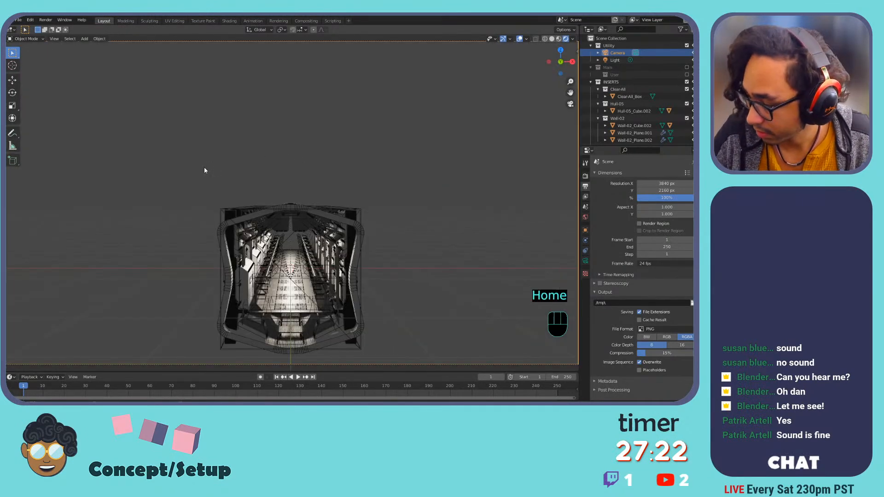
# Walk the camera up to the corridor's open end so it looks straight down the length of the interior.
pyautogui.hotkey('shift', '`')
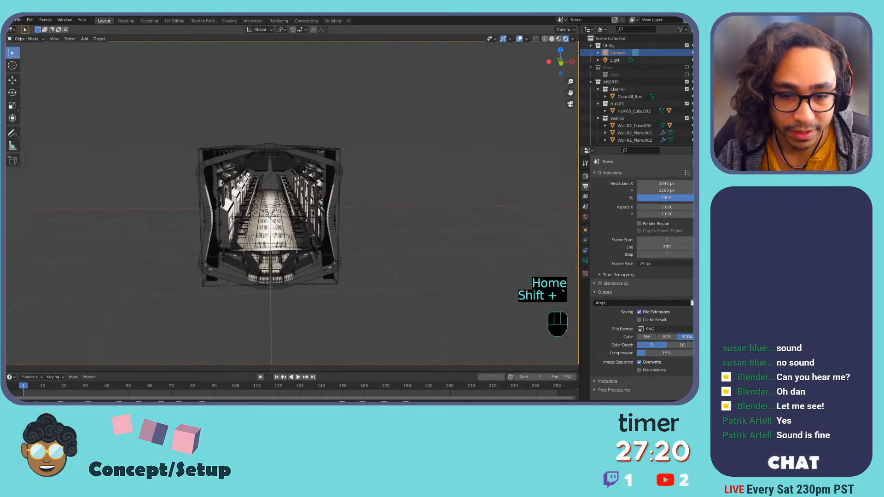
pyautogui.press('w')
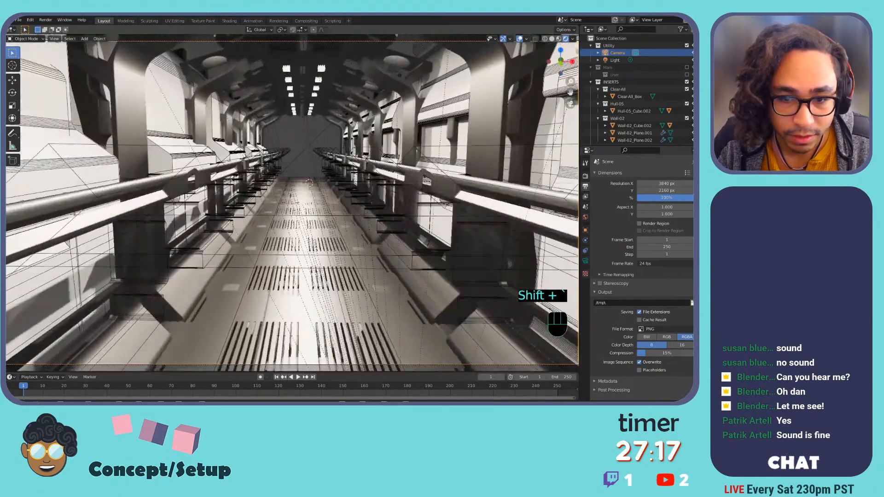
pyautogui.press('s')
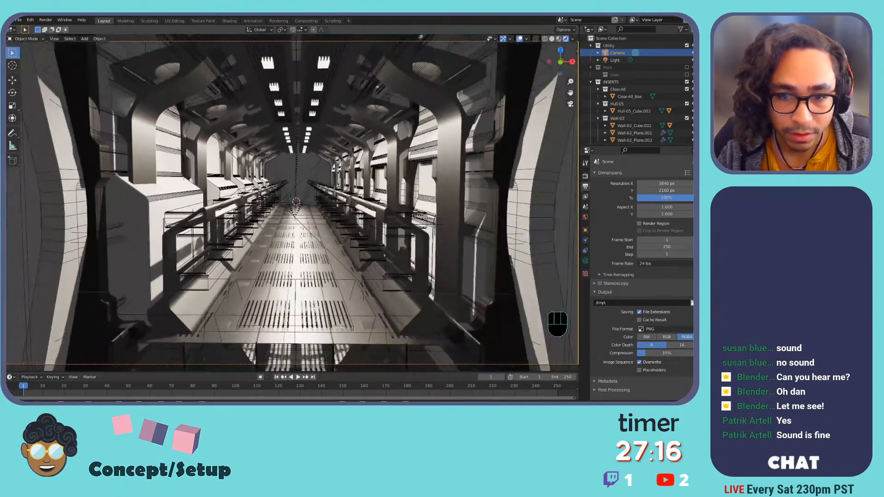
pyautogui.press('Escape')
# Select the corridor's hull and lower the KIT OPS SYNTH Main Seed one variation at a time to 17.
pyautogui.click(446, 103)
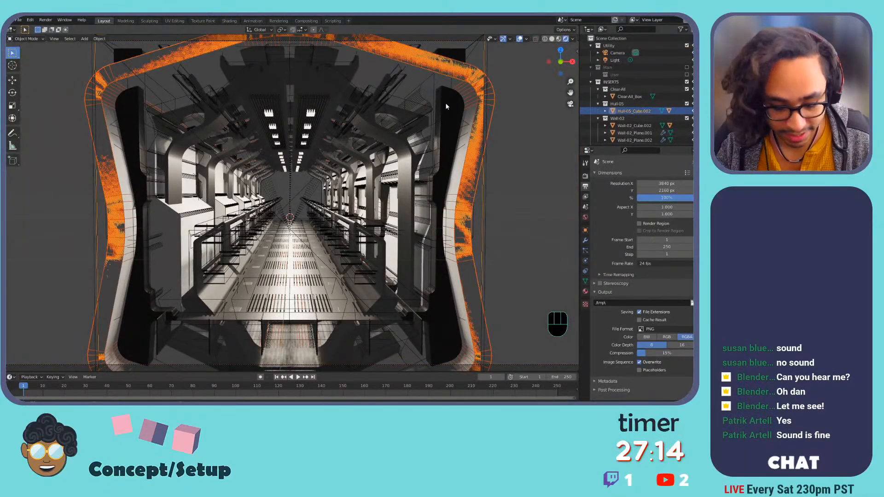
pyautogui.press('n')
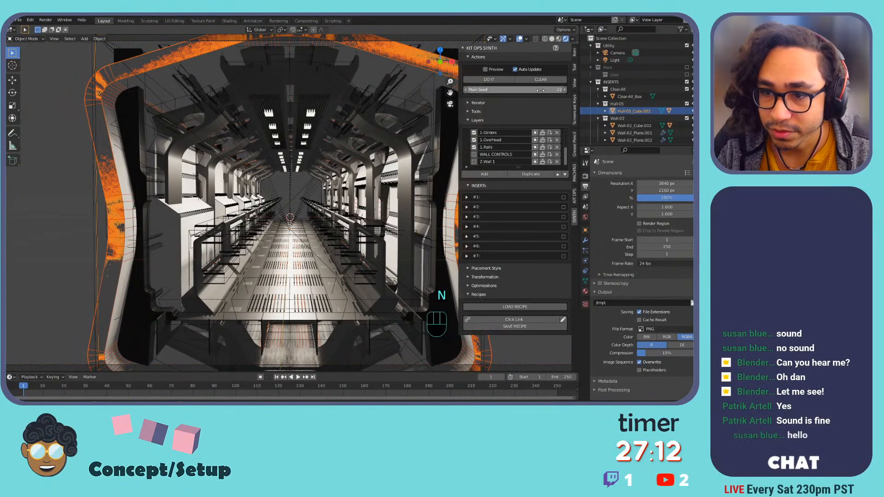
pyautogui.click(468, 91)
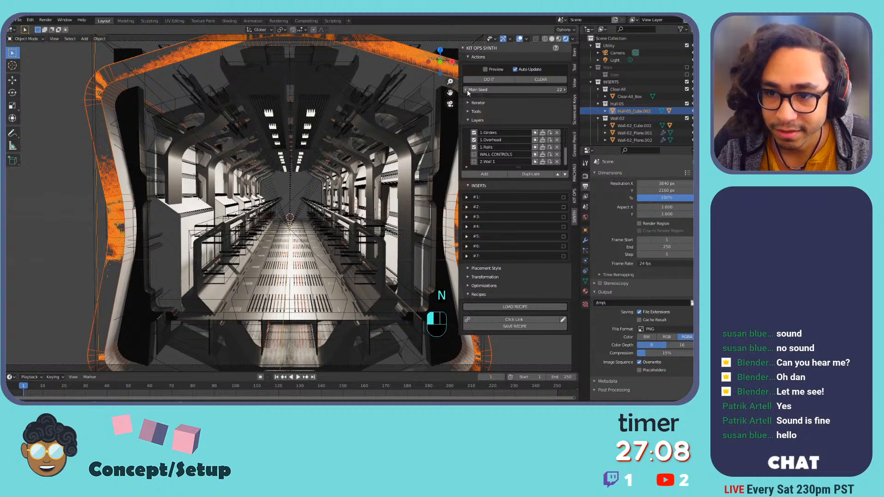
pyautogui.click(467, 90)
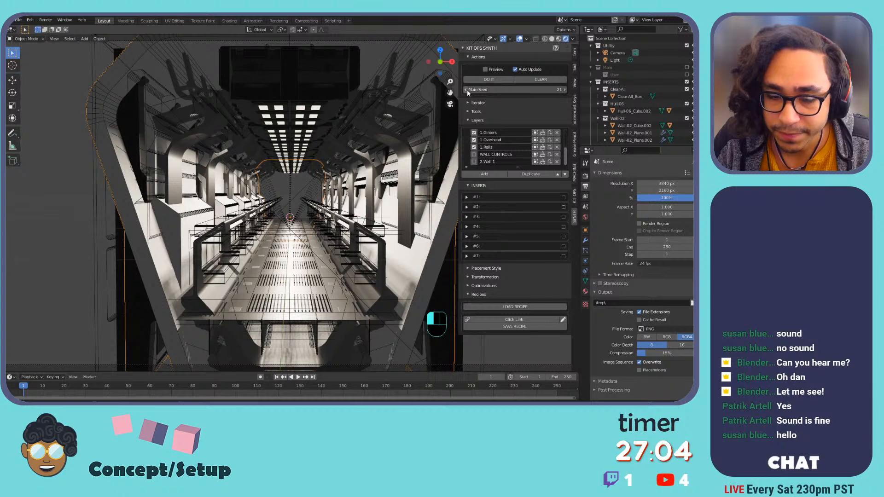
pyautogui.click(467, 90)
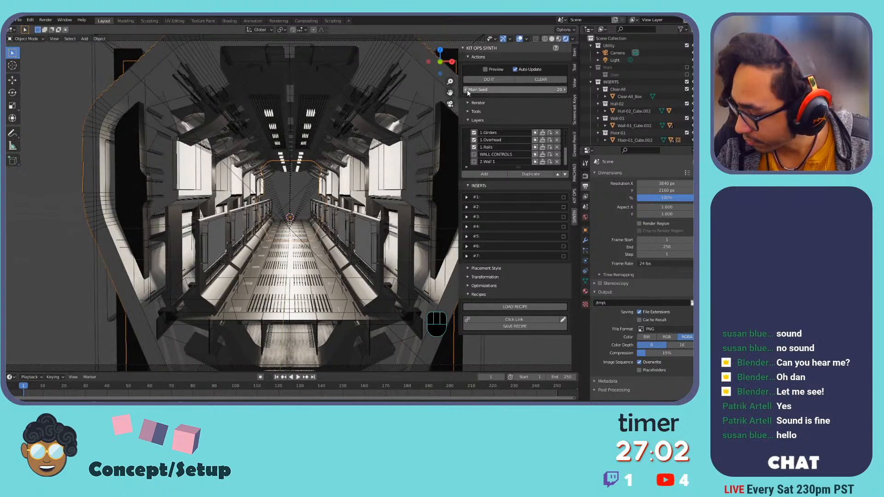
pyautogui.click(466, 89)
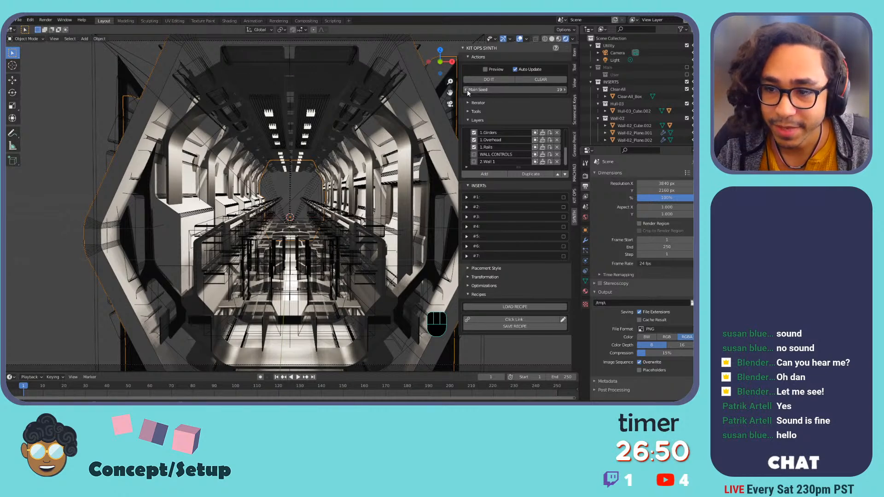
pyautogui.click(466, 89)
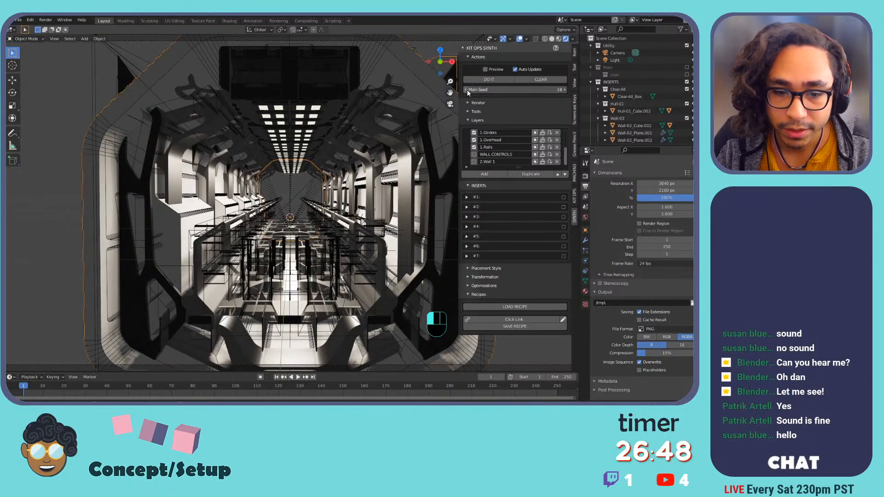
pyautogui.click(467, 89)
# Hide the viewport overlays and raise the KIT OPS SYNTH Main Seed step by step to 20.
pyautogui.moveTo(368, 148); pyautogui.dragTo(351, 172, button='middle')
pyautogui.click(518, 40)
pyautogui.moveTo(295, 184); pyautogui.dragTo(386, 152, button='middle')
pyautogui.scroll(3, 313, 186)
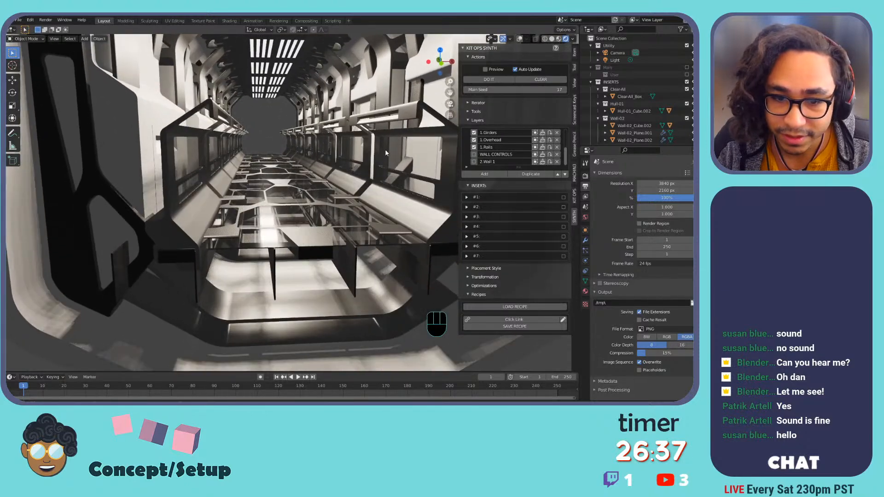
pyautogui.click(566, 90)
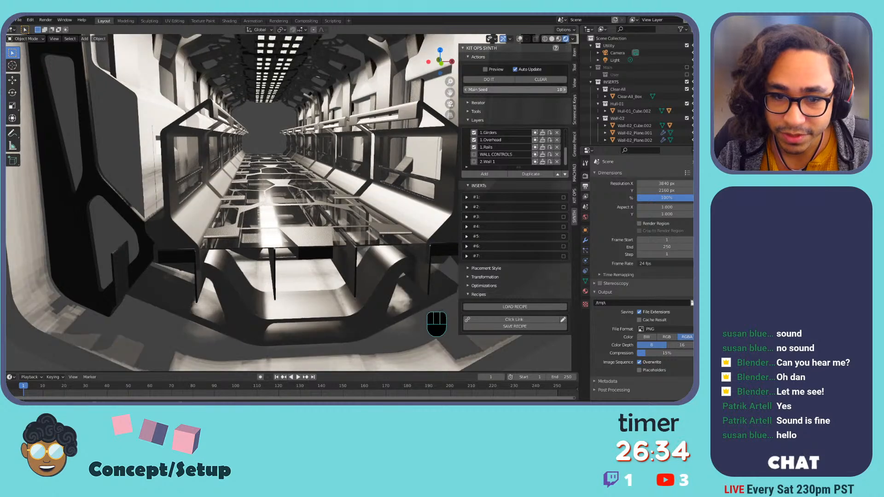
pyautogui.click(565, 90)
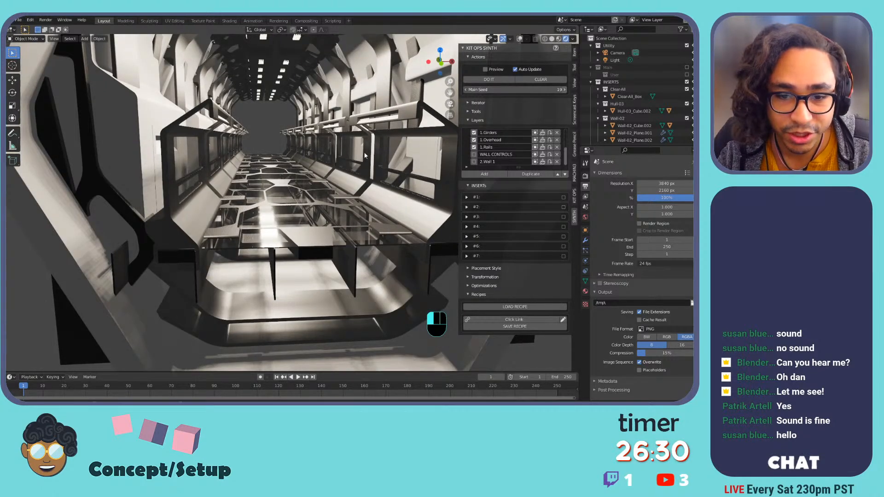
# Examine the regenerated corridor's floor, railings, walls and outer hull from inside and outside.
pyautogui.scroll(-2, 349, 152)
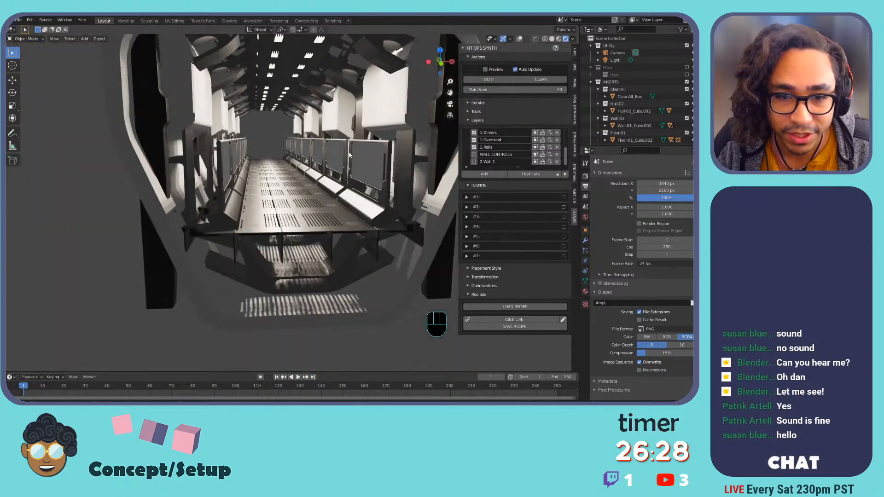
pyautogui.scroll(-3, 349, 155)
pyautogui.moveTo(349, 156); pyautogui.dragTo(166, 173, button='middle')
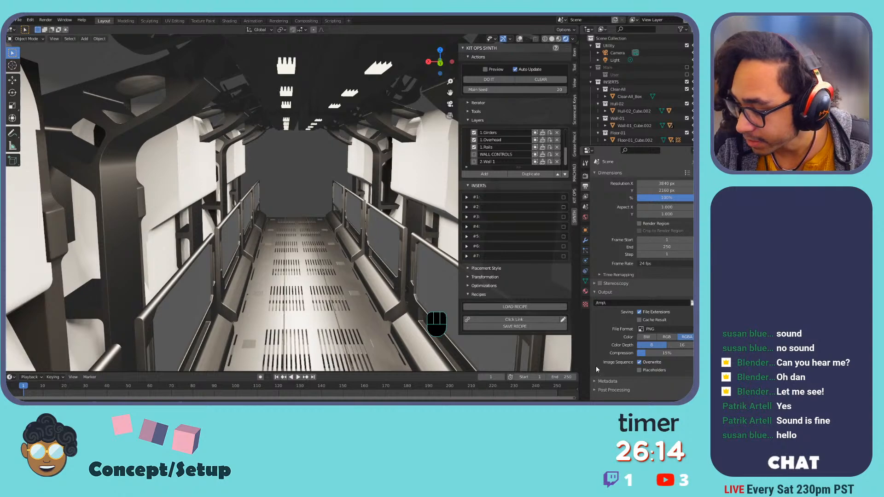
pyautogui.moveTo(277, 273); pyautogui.dragTo(331, 274, button='middle')
pyautogui.scroll(-4, 332, 274)
pyautogui.keyDown('shift'); pyautogui.moveTo(332, 274); pyautogui.dragTo(339, 242, button='middle'); pyautogui.keyUp('shift')
pyautogui.scroll(-3, 339, 241)
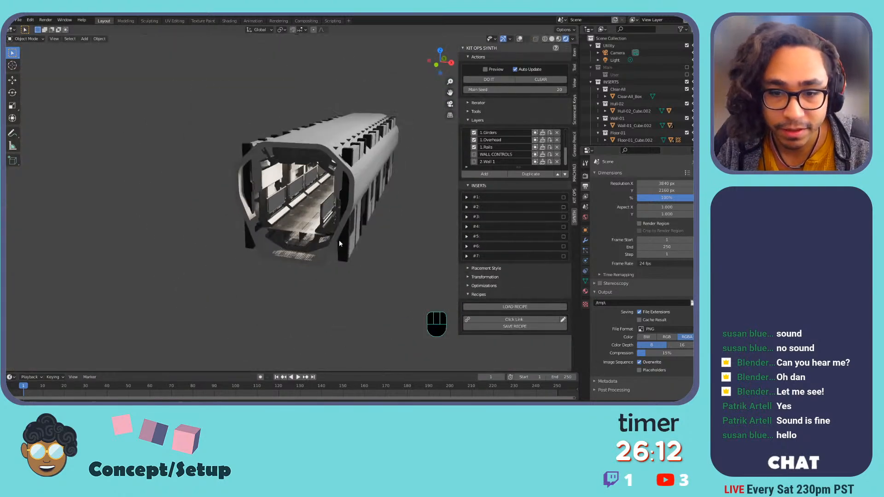
pyautogui.scroll(4, 346, 230)
pyautogui.scroll(-3, 359, 202)
pyautogui.moveTo(359, 206); pyautogui.dragTo(329, 206, button='middle')
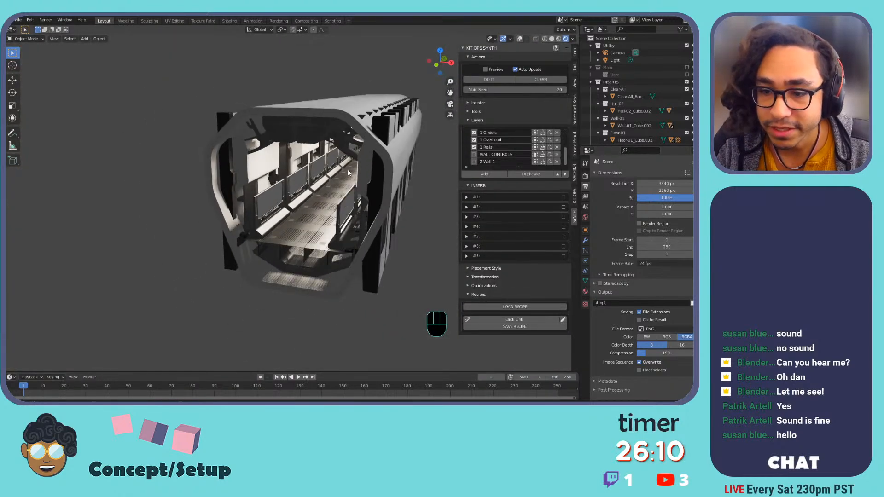
pyautogui.click(336, 129)
pyautogui.scroll(-2, 336, 129)
pyautogui.keyDown('shift'); pyautogui.moveTo(335, 129); pyautogui.dragTo(294, 137, button='middle'); pyautogui.keyUp('shift')
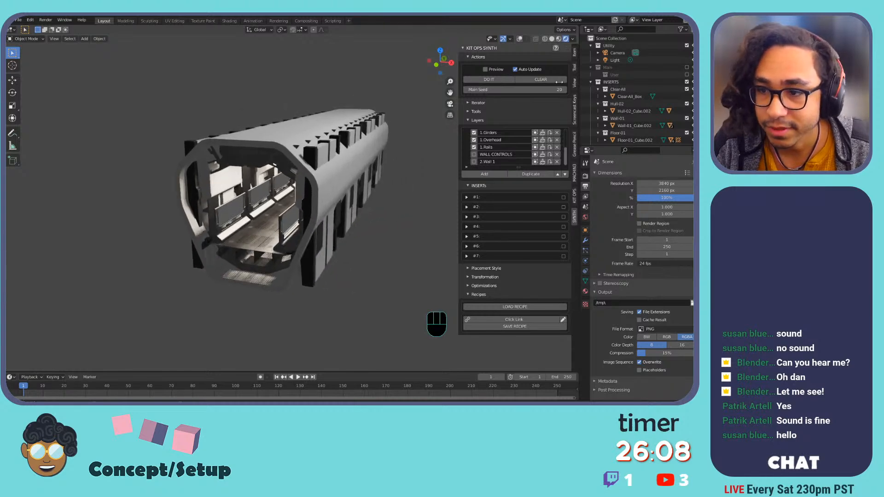
# Turn the viewport overlays back on, and delete all objects in the scene before undoing that deletion.
pyautogui.press('a')
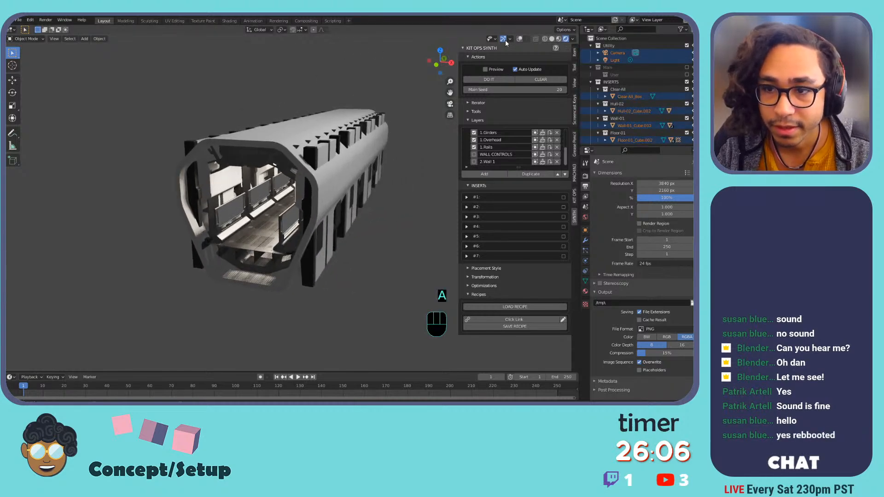
pyautogui.click(519, 39)
pyautogui.press('x')
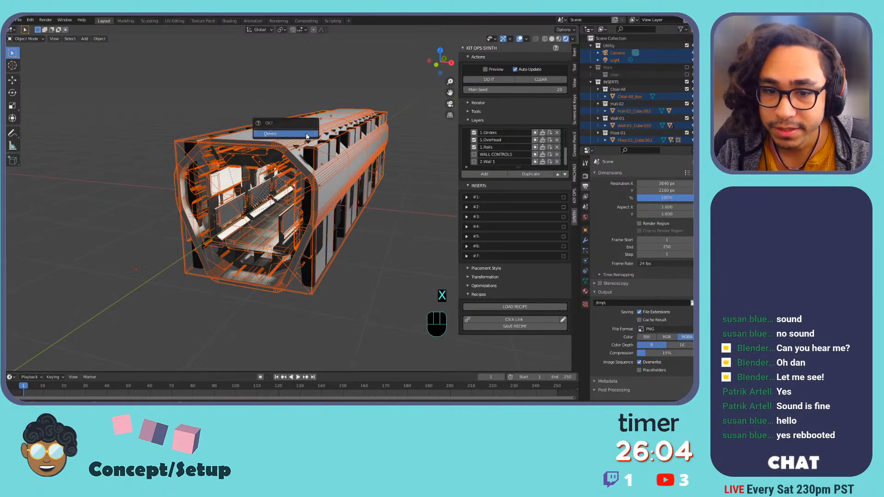
pyautogui.click(306, 133)
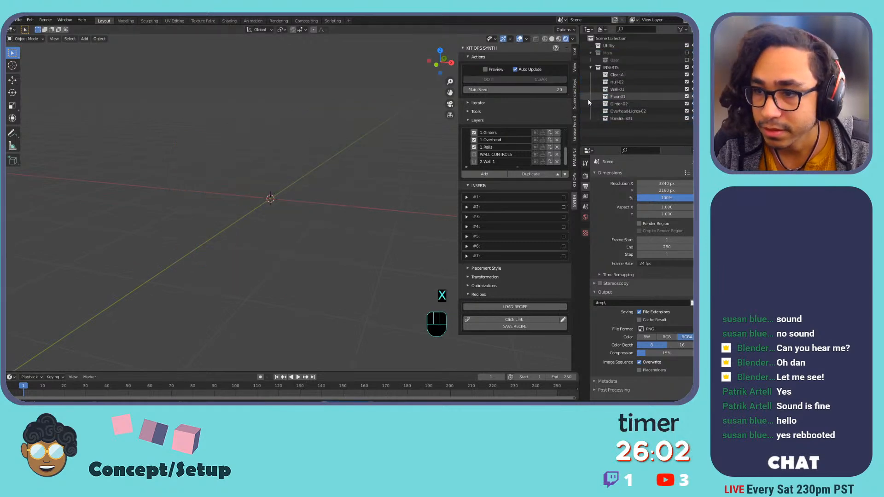
pyautogui.press('ctrl')
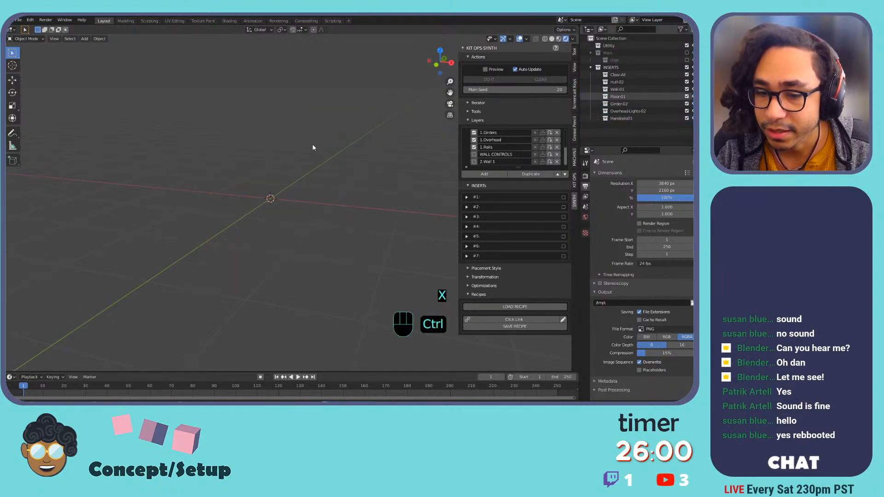
pyautogui.hotkey('ctrl', 'z')
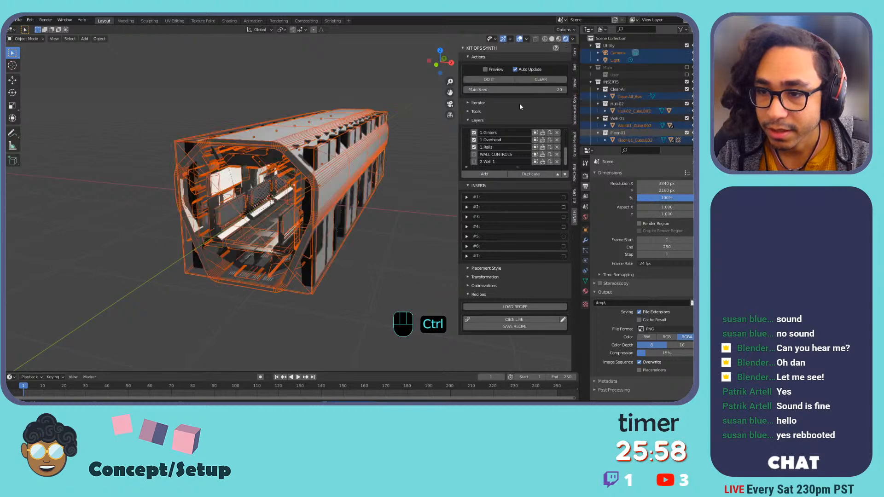
pyautogui.click(451, 119)
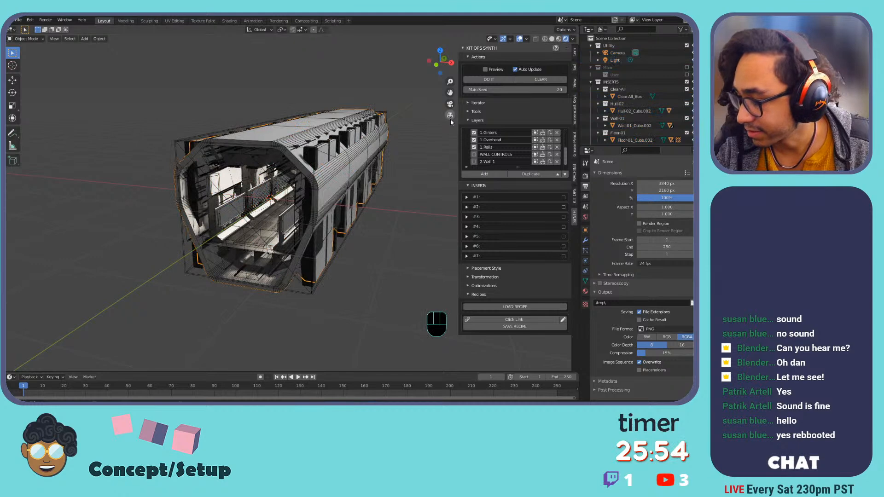
# Try to clear the generated corridor through KIT OPS SYNTH with the Clear-All_Box object selected.
pyautogui.moveTo(325, 139); pyautogui.dragTo(359, 162, button='middle')
pyautogui.click(250, 151)
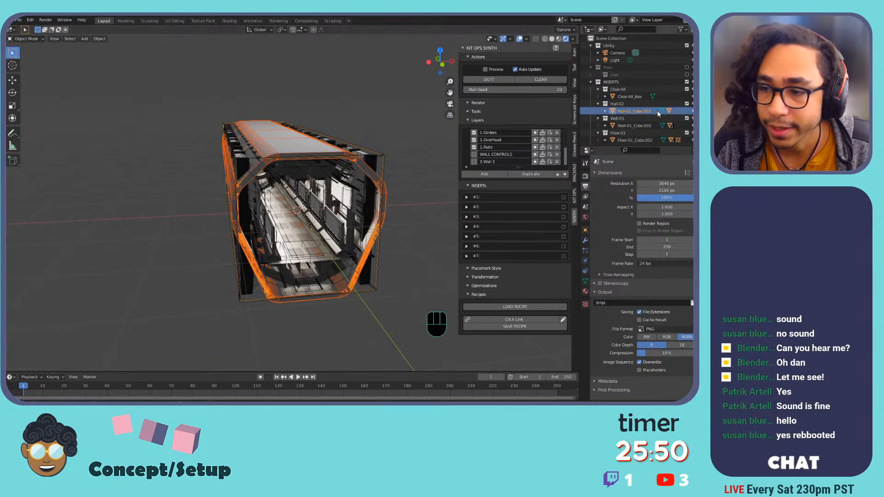
pyautogui.click(618, 90)
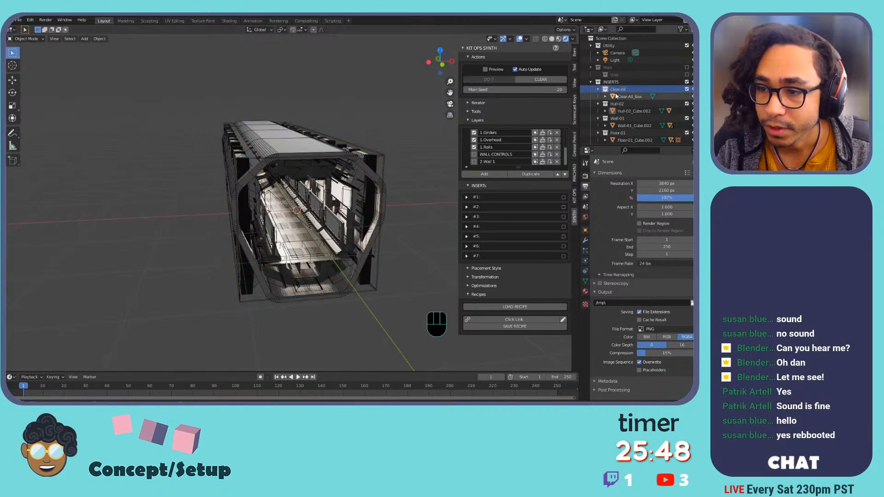
pyautogui.click(617, 96)
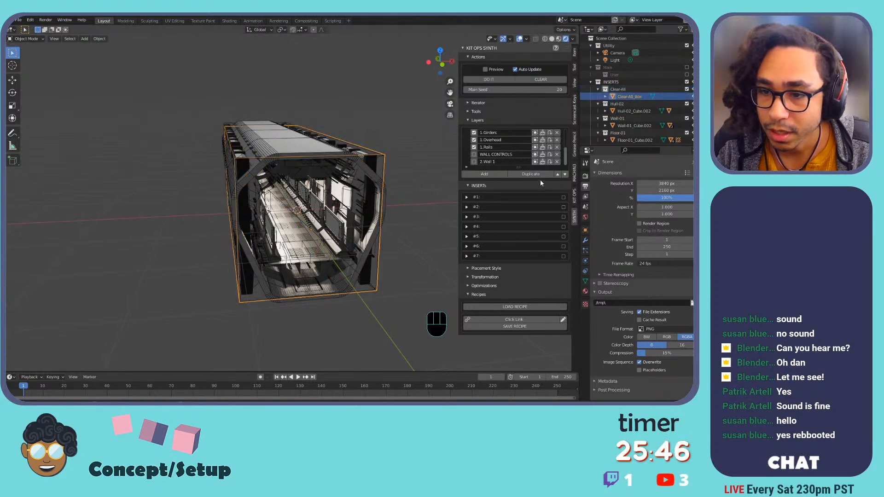
pyautogui.click(533, 81)
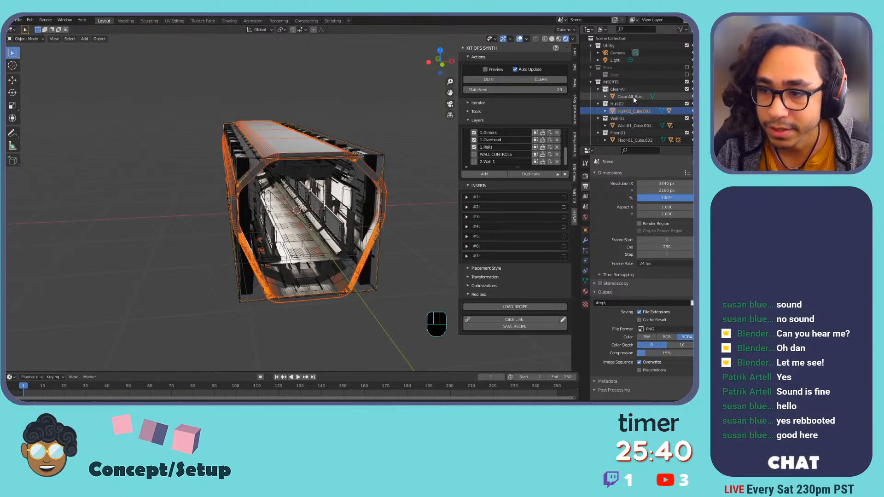
# Delete all generated corridor objects in the INSERTS collection, from Clear-All through Handrails01, and select the remaining cube.
pyautogui.click(613, 83)
pyautogui.scroll(-4, 615, 96)
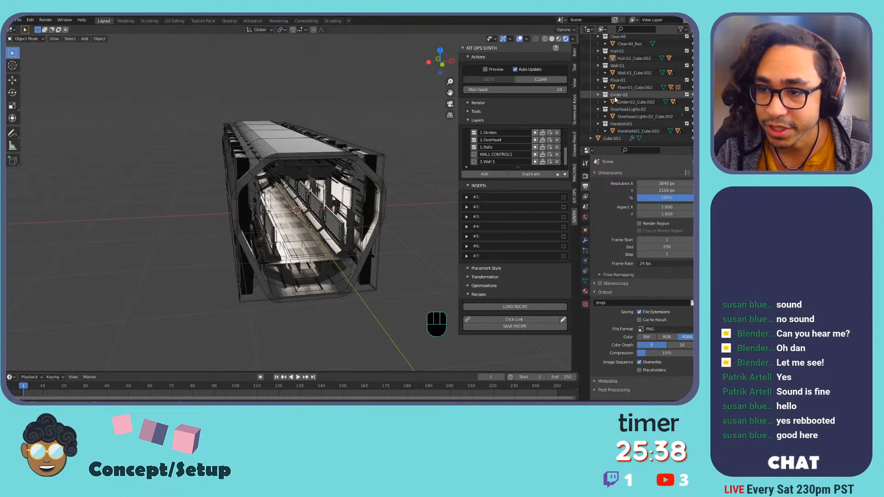
pyautogui.keyDown('shift'); pyautogui.click(612, 132); pyautogui.keyUp('shift')
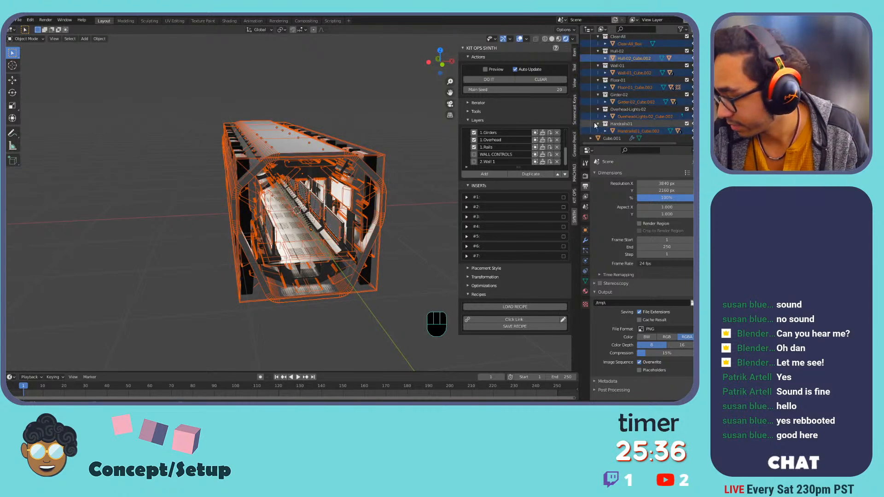
pyautogui.press('Delete')
pyautogui.click(362, 152)
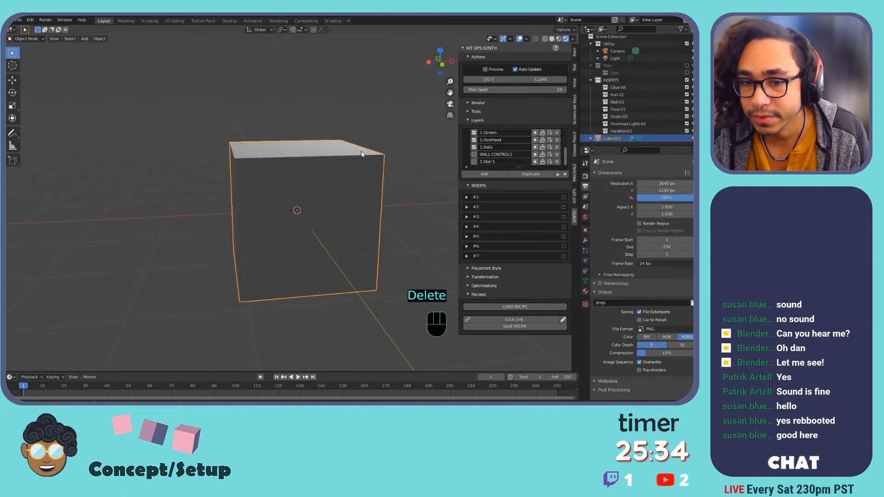
# Delete the remaining cube and the INSERTS collection from the scene.
pyautogui.press('Delete')
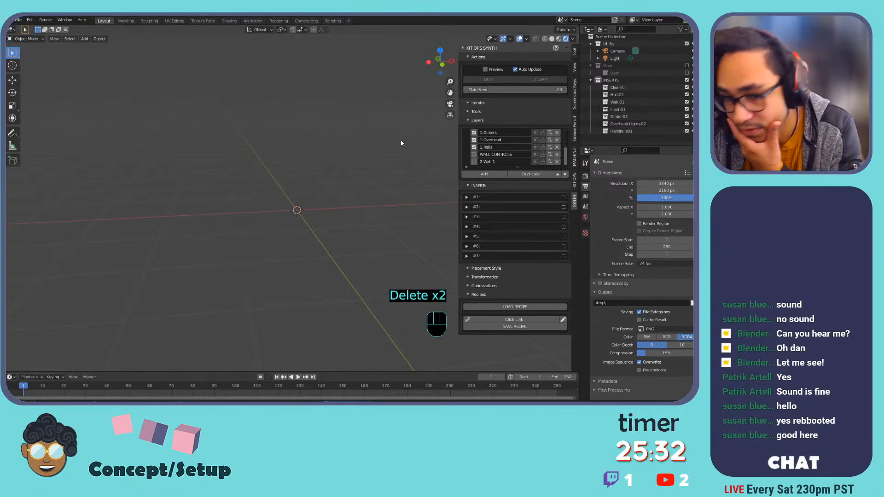
pyautogui.click(615, 82)
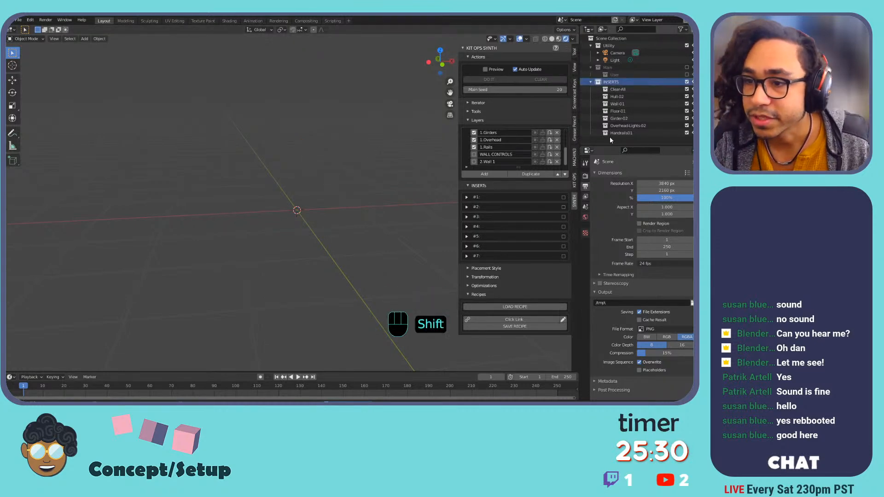
pyautogui.keyDown('shift'); pyautogui.click(617, 133); pyautogui.keyUp('shift')
pyautogui.press('Delete')
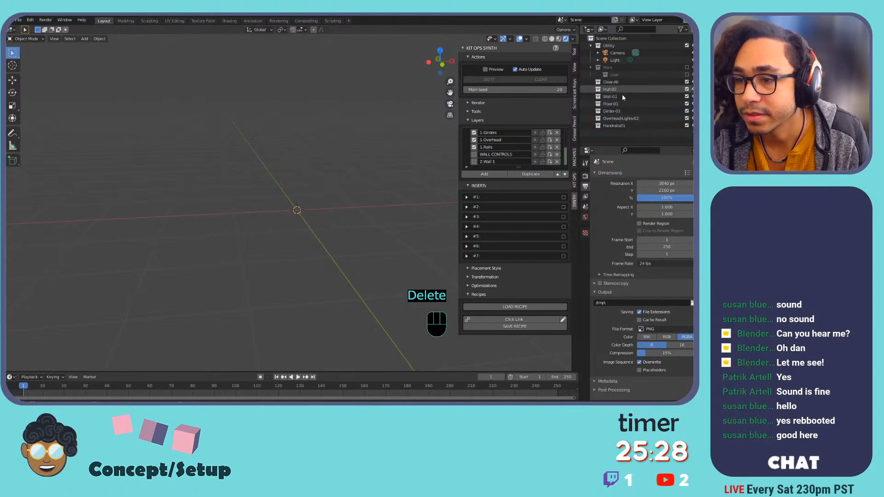
# Reopen the recent file SpitFire_GM_v002.blend.
pyautogui.click(17, 20)
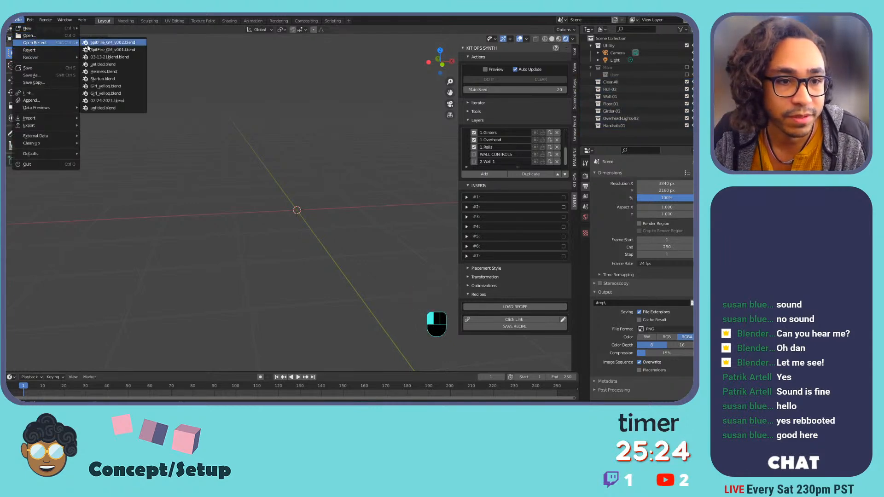
pyautogui.click(88, 44)
pyautogui.click(364, 222)
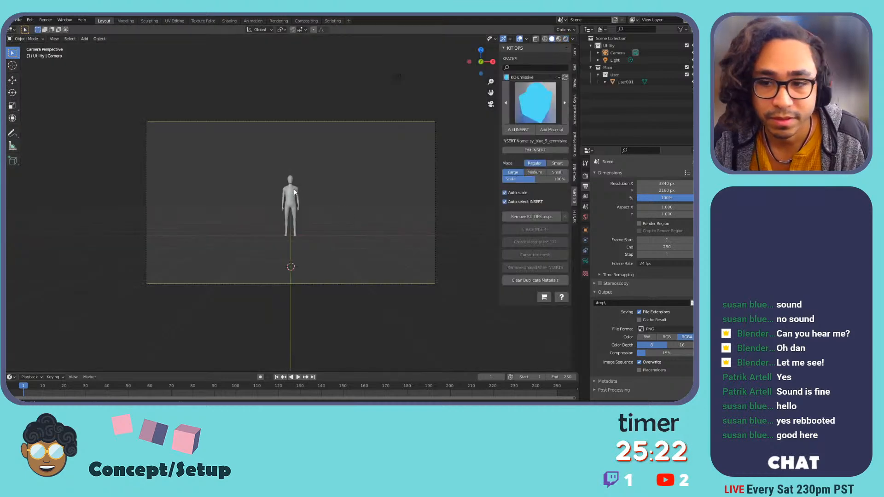
# Leave the camera view, switch the viewport to rendered shading with the human figure selected.
pyautogui.press('KP_0')
pyautogui.click(534, 77)
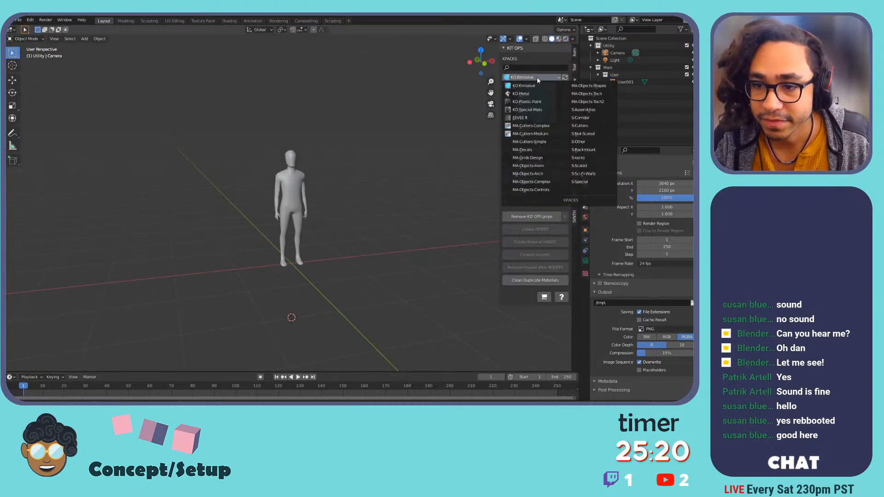
pyautogui.click(519, 83)
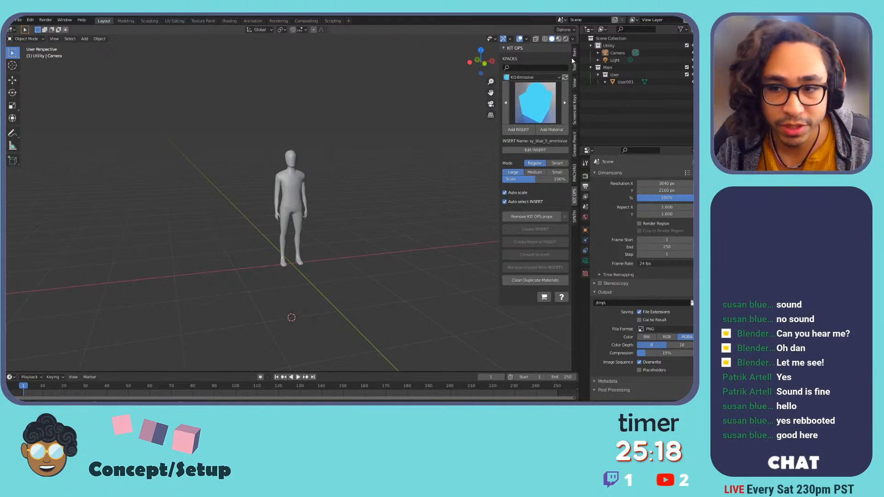
pyautogui.click(566, 38)
pyautogui.click(306, 183)
pyautogui.moveTo(306, 180); pyautogui.dragTo(346, 190, button='middle')
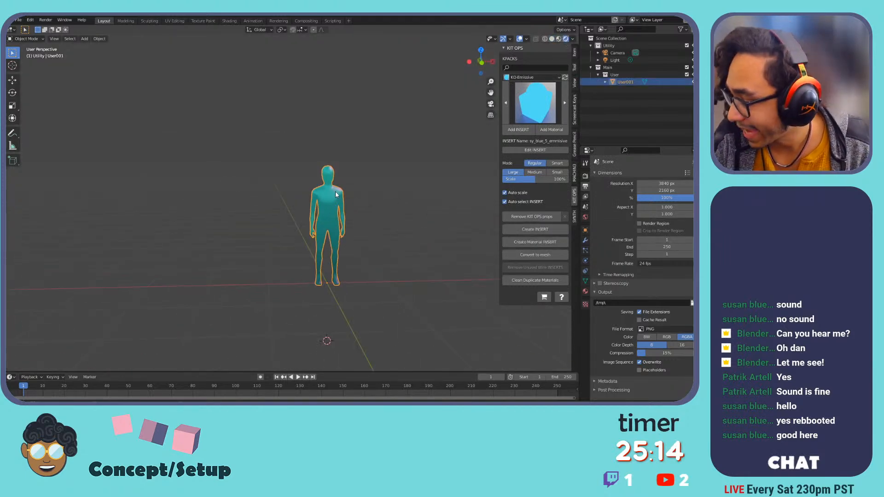
pyautogui.keyDown('shift'); pyautogui.moveTo(342, 223); pyautogui.dragTo(309, 198, button='middle'); pyautogui.keyUp('shift')
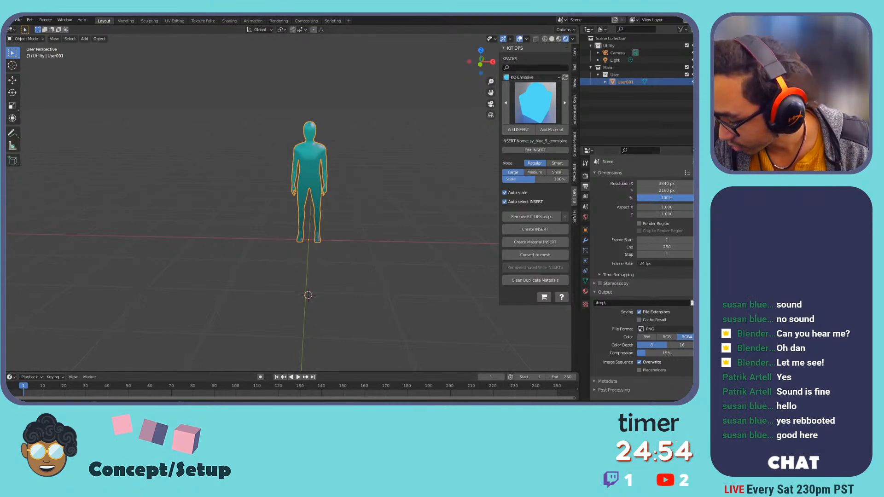
# Open the reference render 01_Door_corner.png from File Explorer in Photos and maximize the window.
pyautogui.press('super+e')
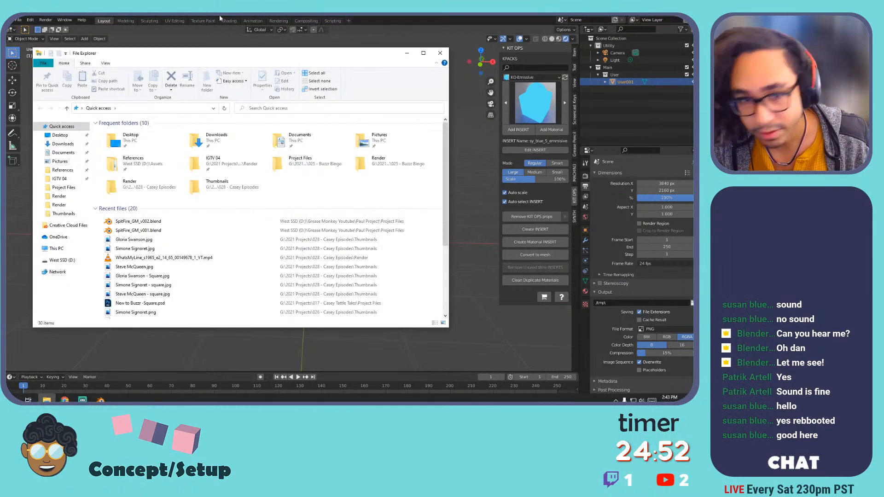
pyautogui.moveTo(306, 53); pyautogui.dragTo(828, 180)
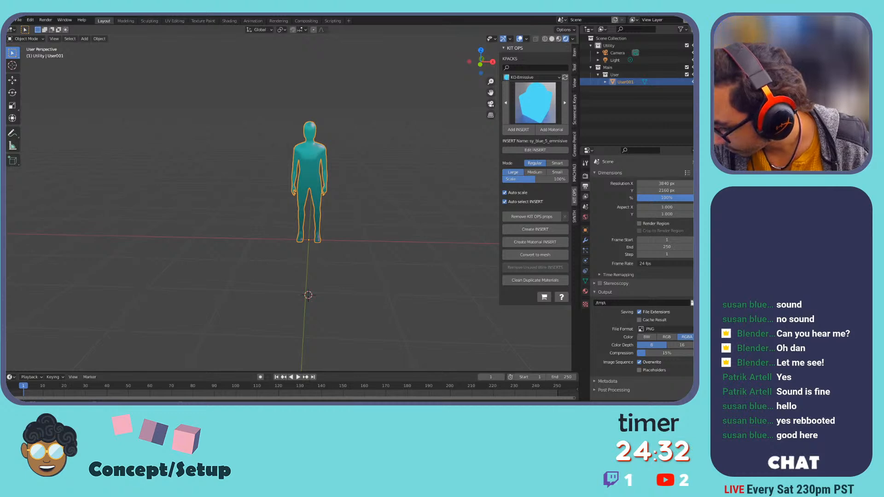
pyautogui.hotkey('alt', 'Tab')
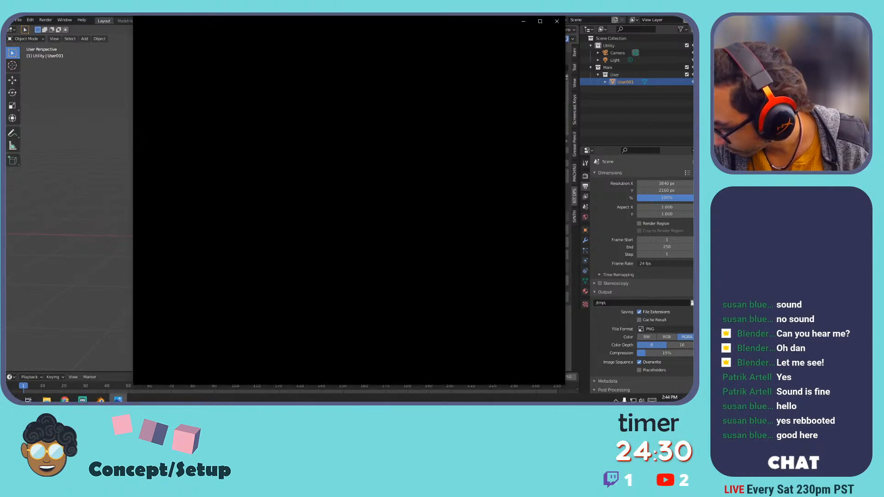
pyautogui.click(534, 23)
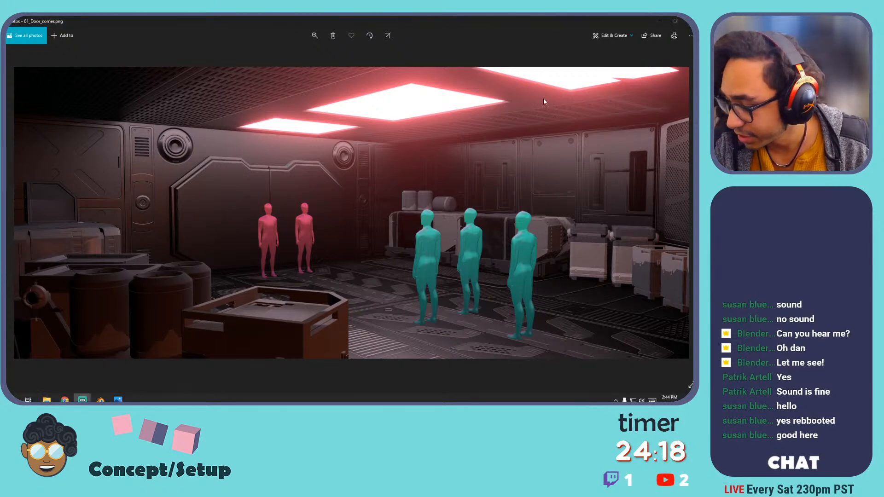
# Examine the room layout, lighting and figure placement in the reference renders from 01_Door_corner.png to 05_Group_Front.png, and return to Blender.
pyautogui.click(289, 156)
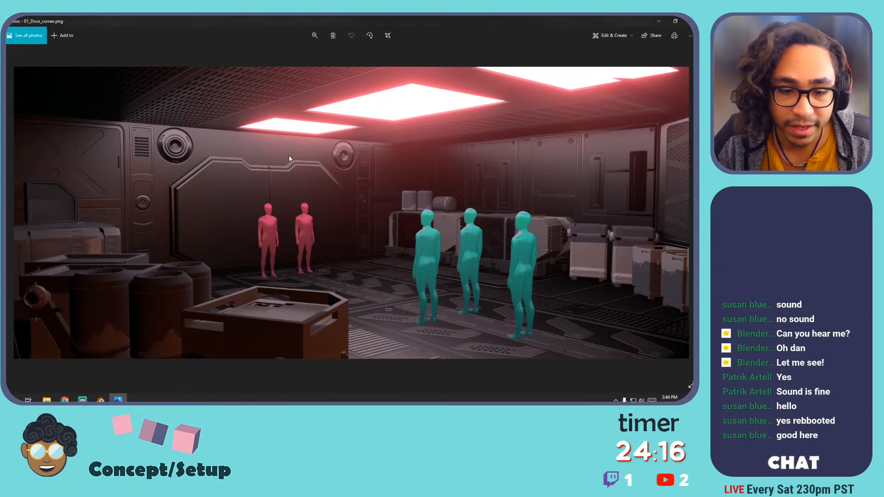
pyautogui.press('Right')
pyautogui.press('Right')
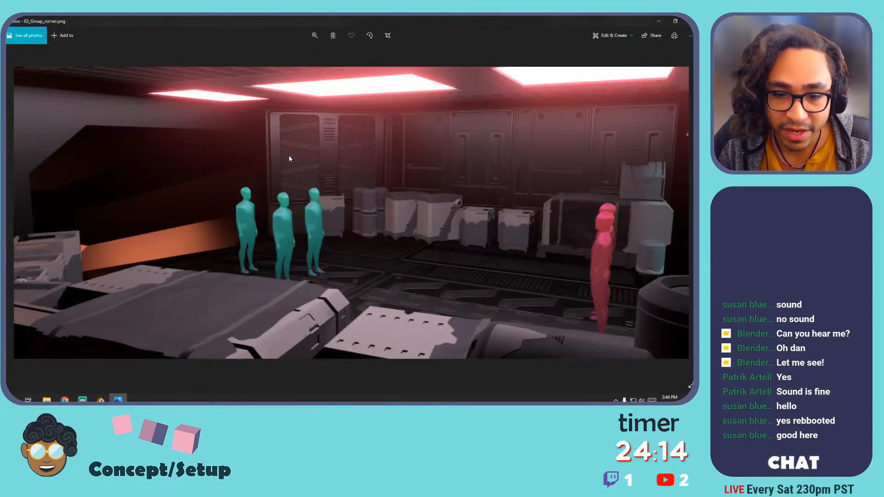
pyautogui.press('Right')
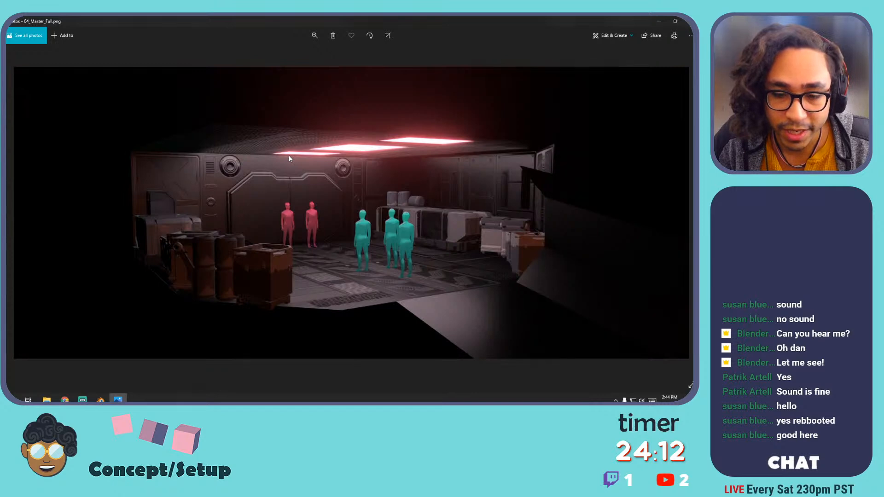
pyautogui.press('Right')
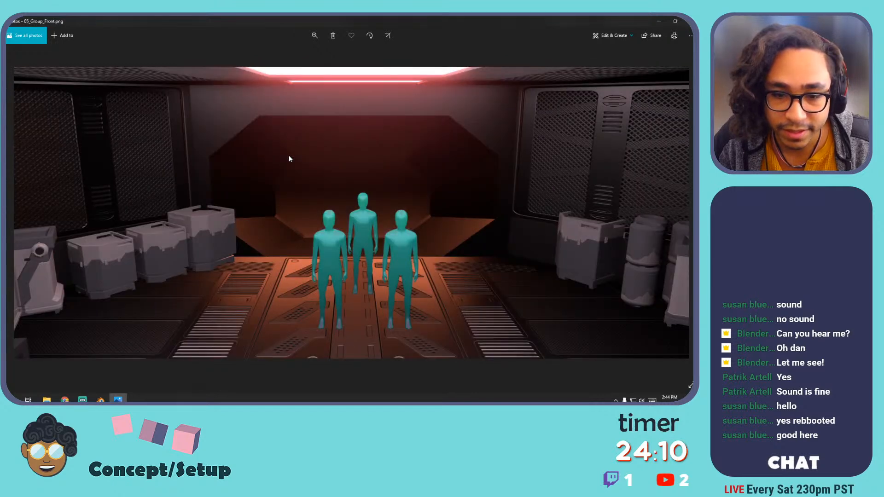
pyautogui.press('Left')
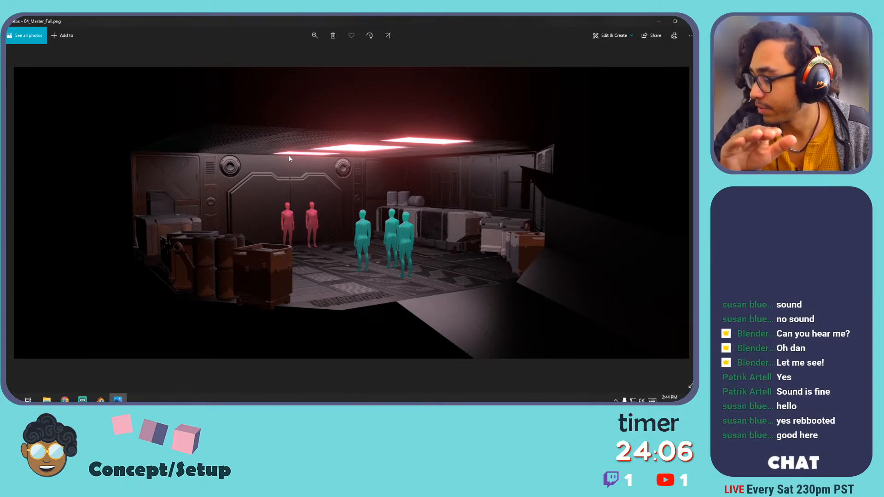
pyautogui.press('Left')
pyautogui.press('Right')
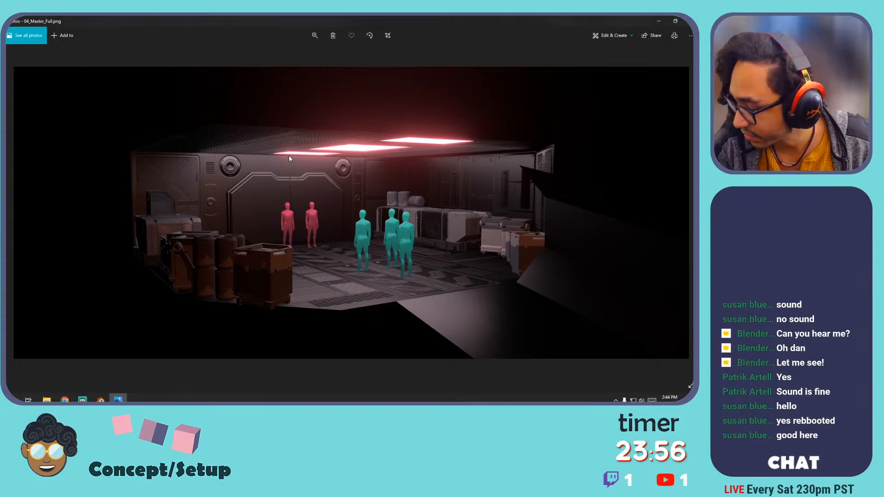
pyautogui.press('Right')
pyautogui.press('Left')
pyautogui.press('Left')
pyautogui.press('Left')
pyautogui.press('Left')
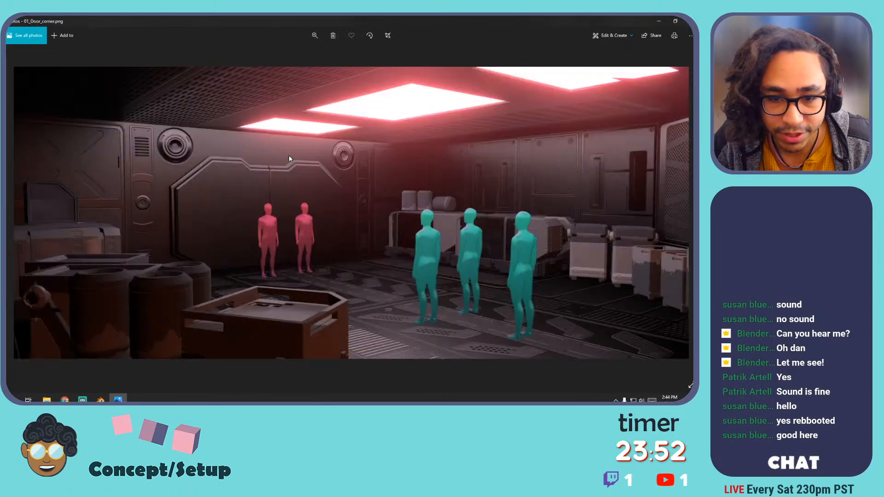
pyautogui.press('Right')
pyautogui.press('Right')
pyautogui.press('Right')
pyautogui.press('Right')
pyautogui.press('Left')
pyautogui.press('Left')
pyautogui.press('Left')
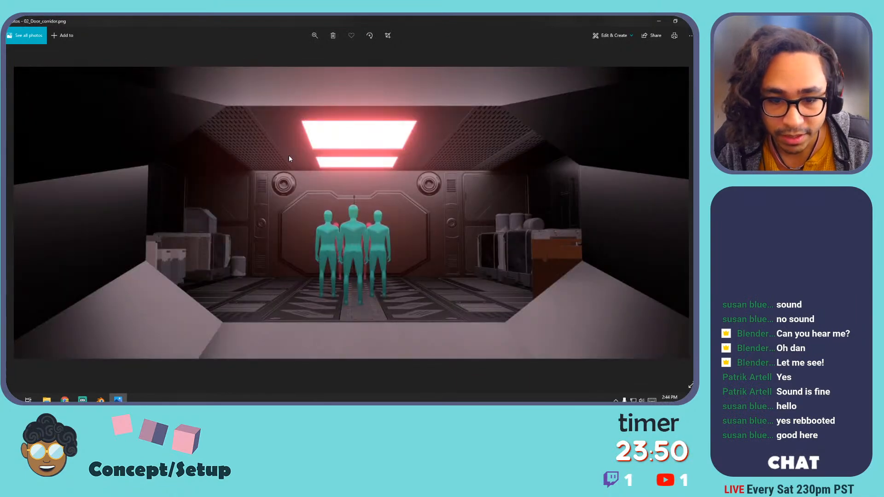
pyautogui.press('Right')
pyautogui.press('Right')
pyautogui.press('Right')
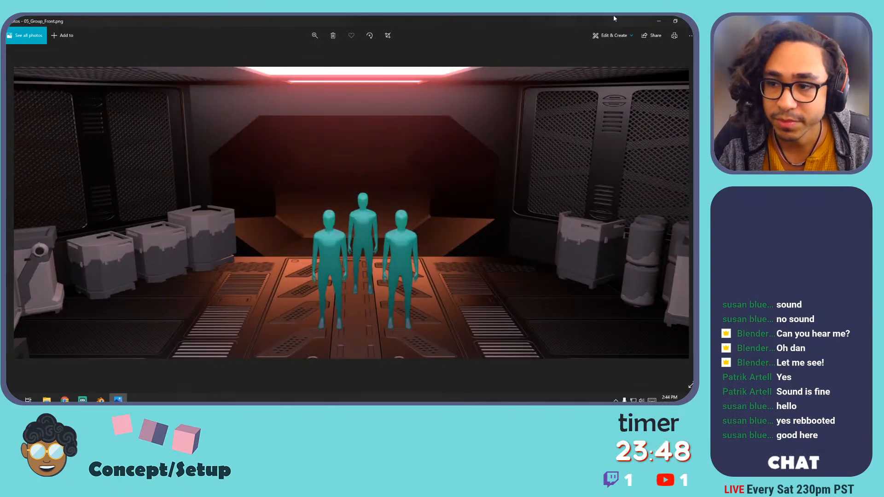
pyautogui.click(659, 21)
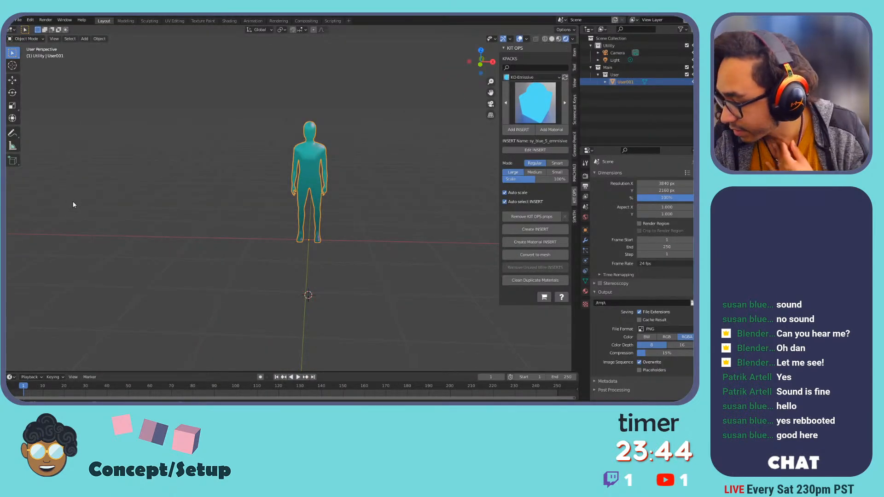
pyautogui.scroll(-3, 228, 201)
pyautogui.moveTo(232, 192); pyautogui.dragTo(311, 179, button='middle')
pyautogui.hotkey('shift', 'a')
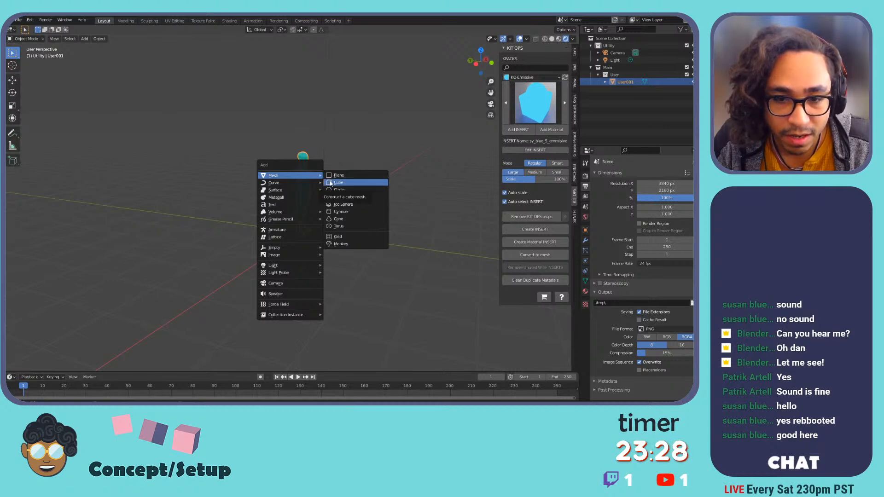
pyautogui.click(330, 176)
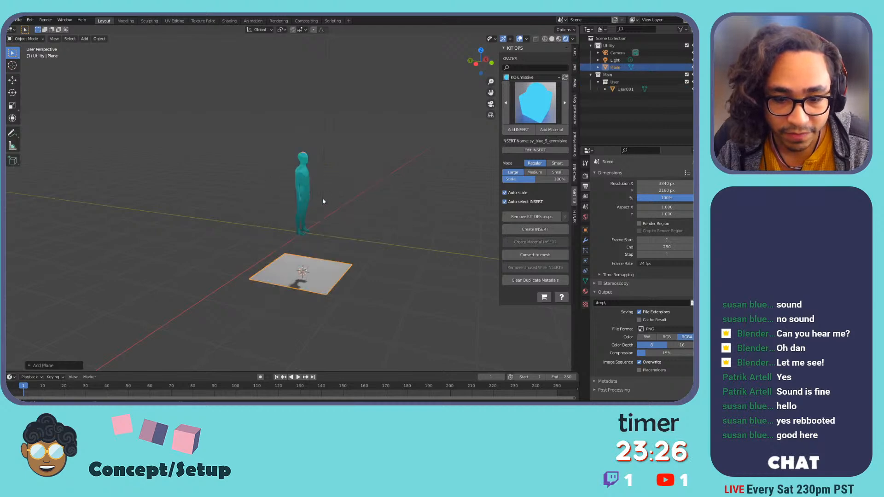
pyautogui.moveTo(332, 250); pyautogui.dragTo(270, 247, button='middle')
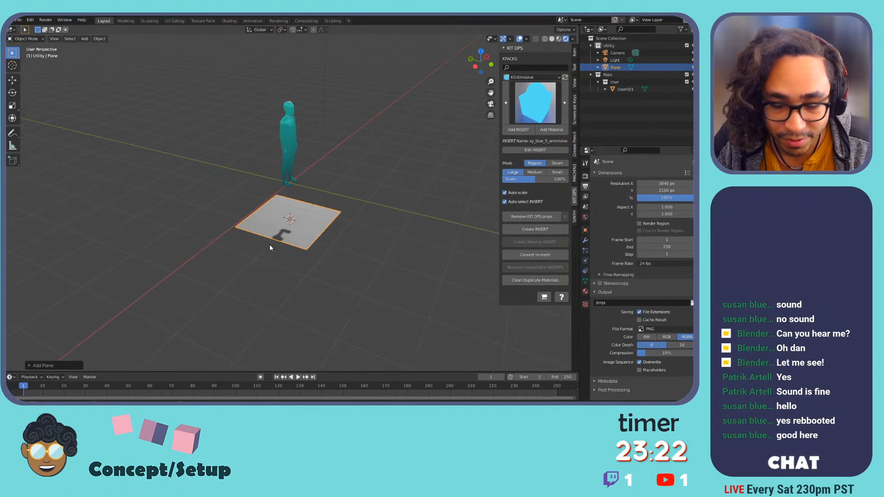
pyautogui.press('x')
pyautogui.click(313, 168)
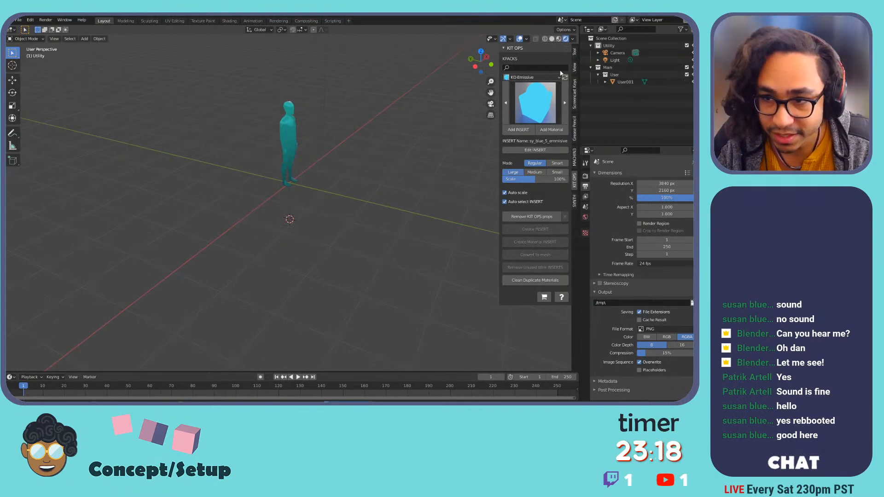
# Turn on the Screencast Keys display and hide the viewport's side settings.
pyautogui.click(575, 94)
pyautogui.click(508, 48)
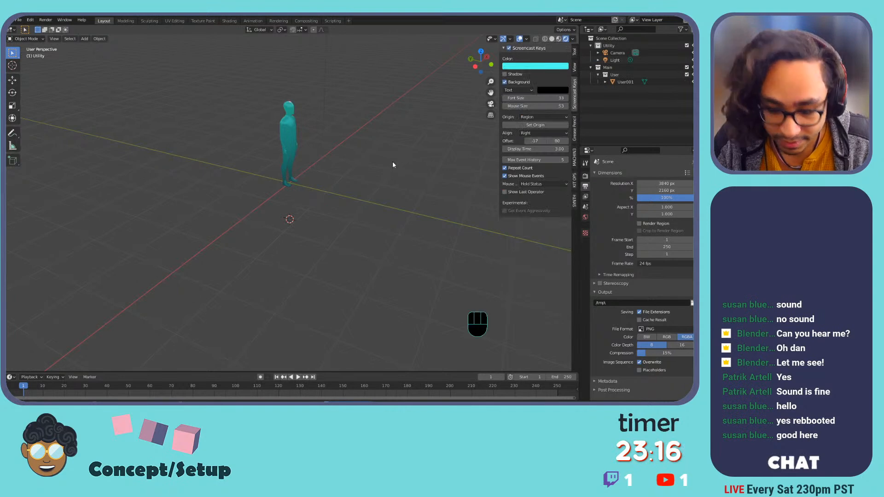
pyautogui.press('n')
# Reset the 3D cursor to the world origin and add a plane there under the human figure.
pyautogui.hotkey('shift', 'c')
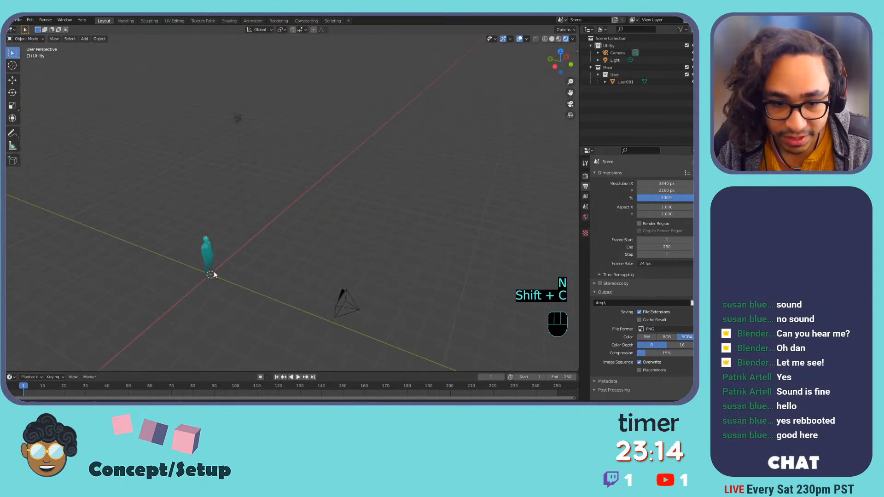
pyautogui.scroll(5, 213, 269)
pyautogui.moveTo(357, 257); pyautogui.dragTo(368, 214, button='middle')
pyautogui.click(386, 210)
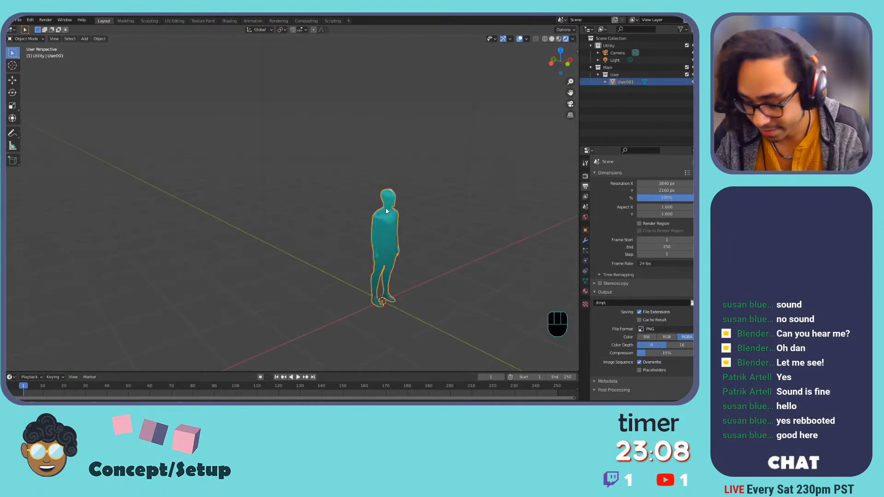
pyautogui.press('KP_Decimal')
pyautogui.scroll(-6, 360, 226)
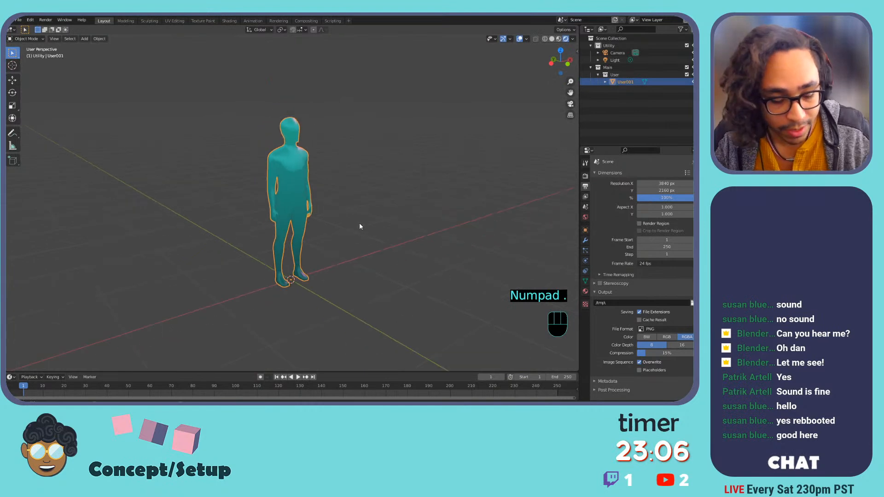
pyautogui.hotkey('shift', 'a')
pyautogui.moveTo(324, 197)
pyautogui.click(356, 192)
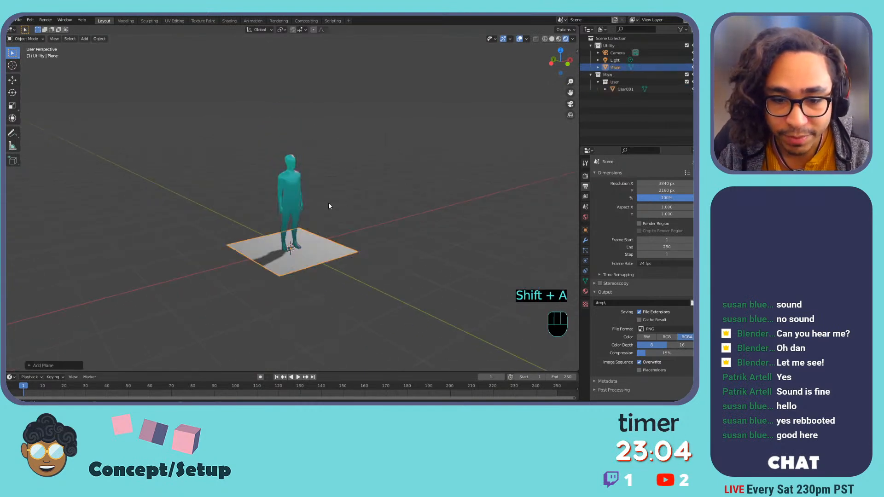
# Enter Edit Mode on the plane and display its item transform values in the viewport.
pyautogui.press('Tab')
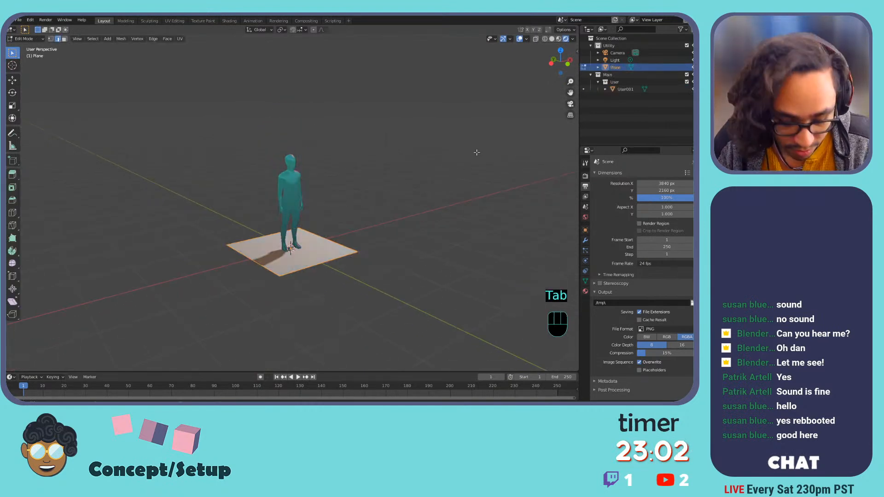
pyautogui.press('n')
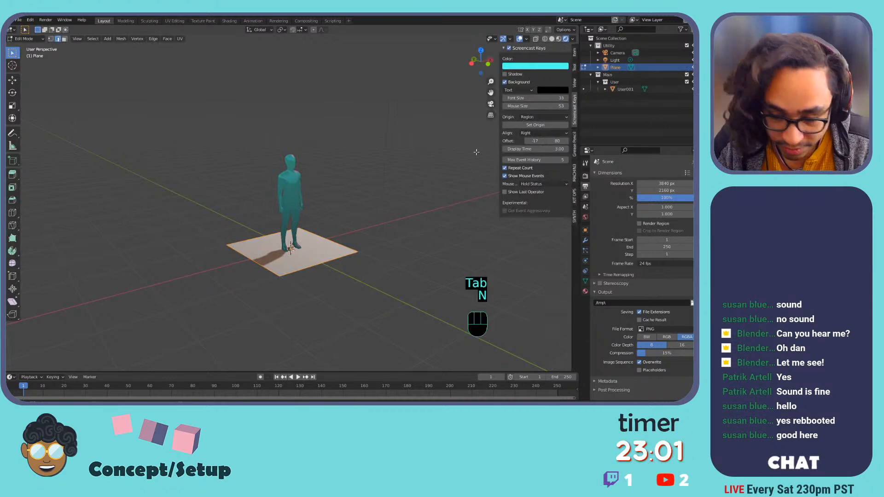
pyautogui.click(573, 52)
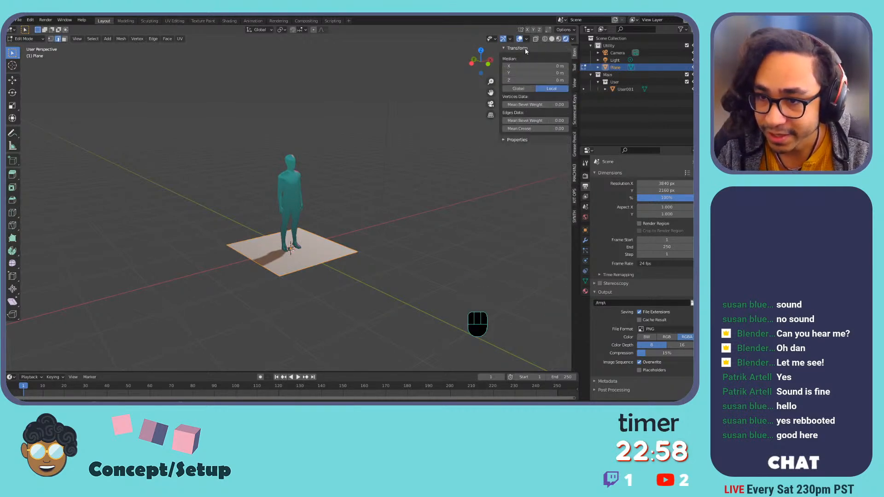
pyautogui.press('s')
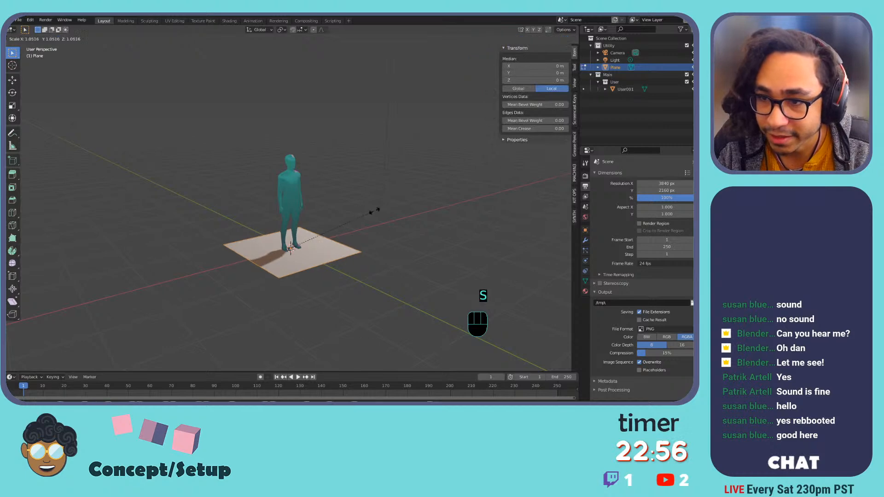
pyautogui.rightClick(479, 177)
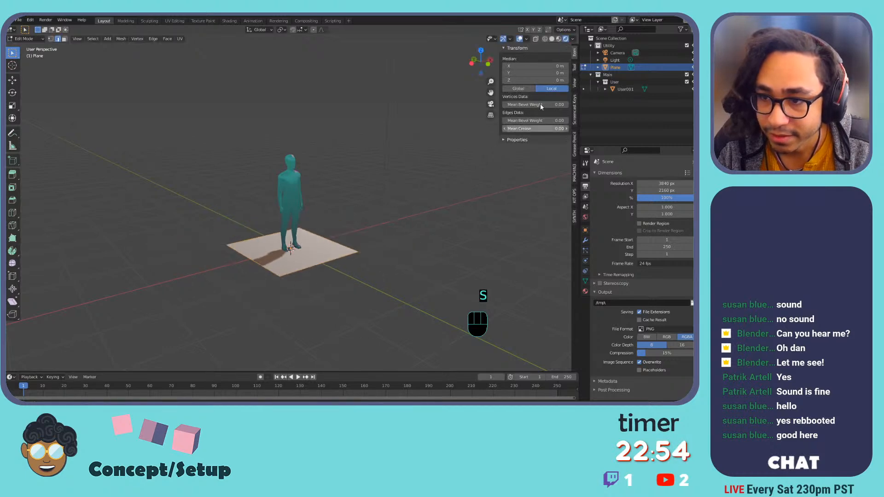
pyautogui.click(574, 83)
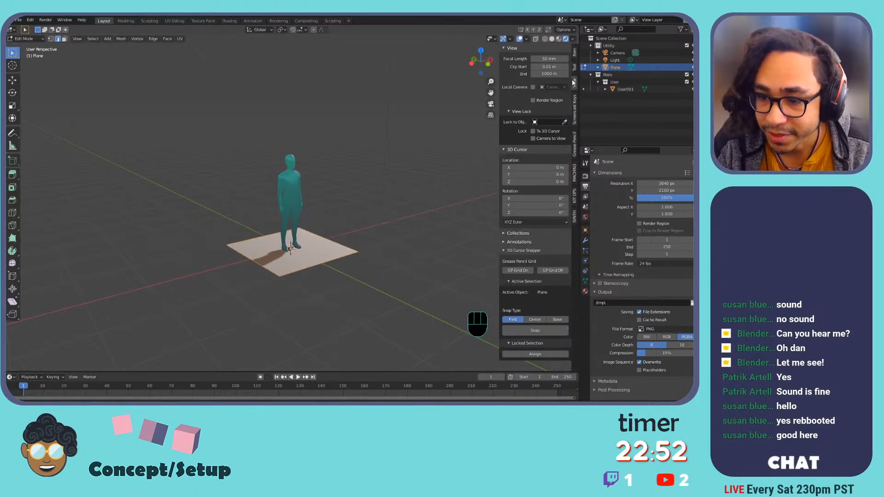
pyautogui.press('s')
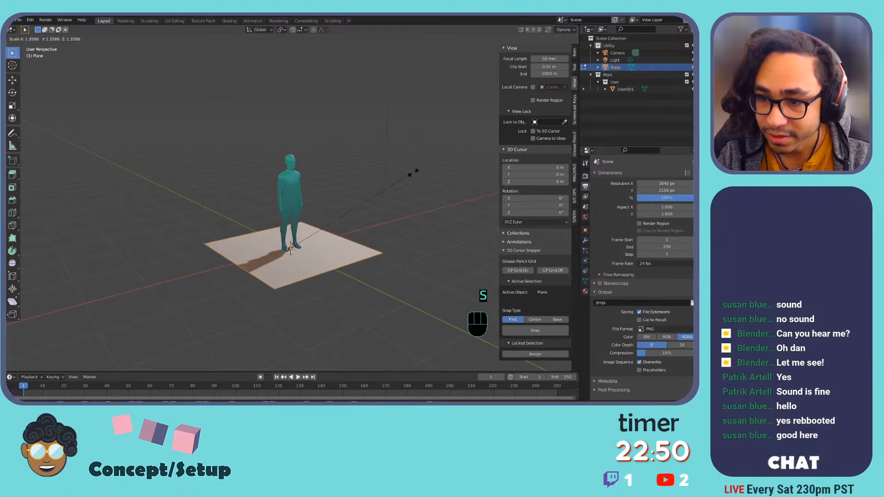
pyautogui.rightClick(446, 166)
pyautogui.click(575, 52)
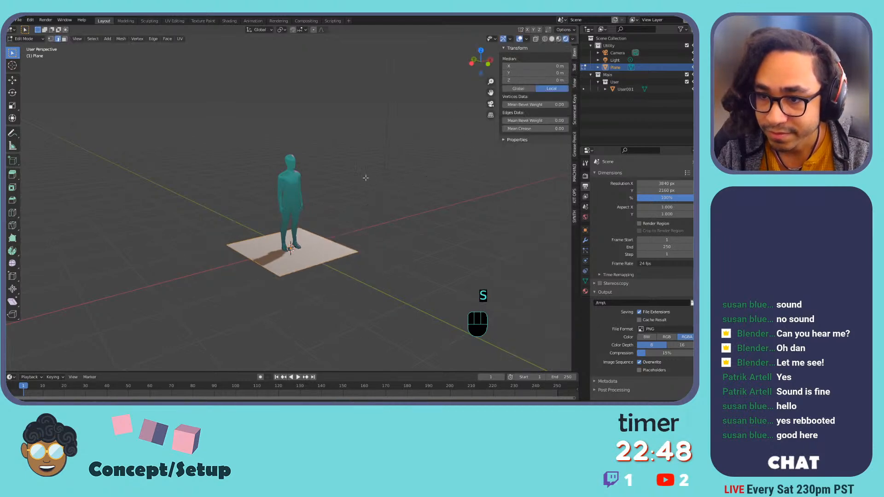
pyautogui.press('s')
pyautogui.rightClick(462, 177)
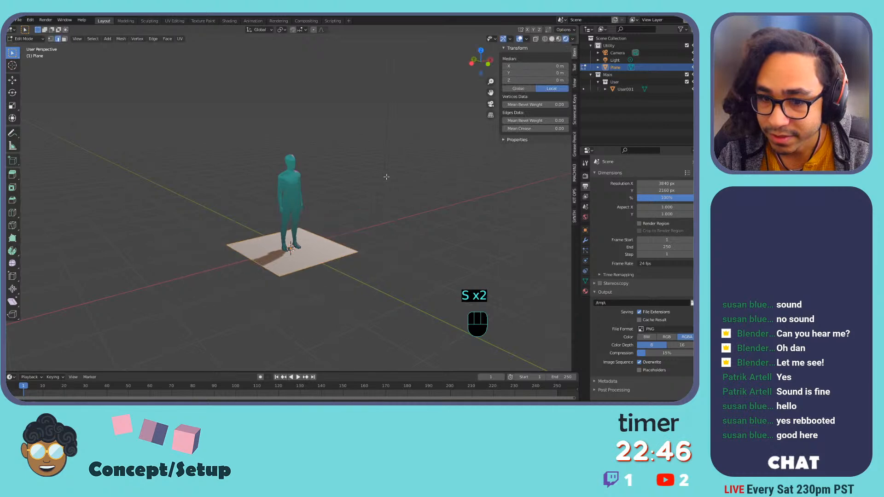
# Return to Object Mode and scale the plane uniformly to about 6 m by 6 m around the figure.
pyautogui.press('Tab')
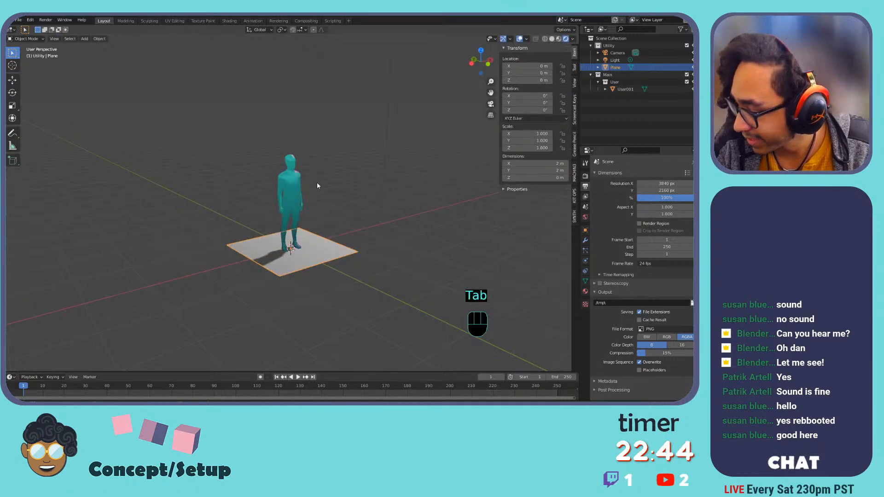
pyautogui.press('s')
pyautogui.rightClick(333, 184)
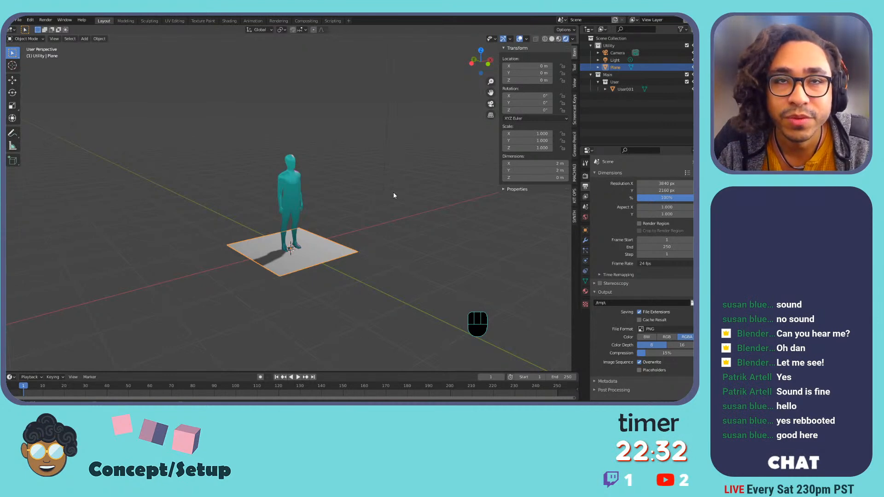
pyautogui.press('s')
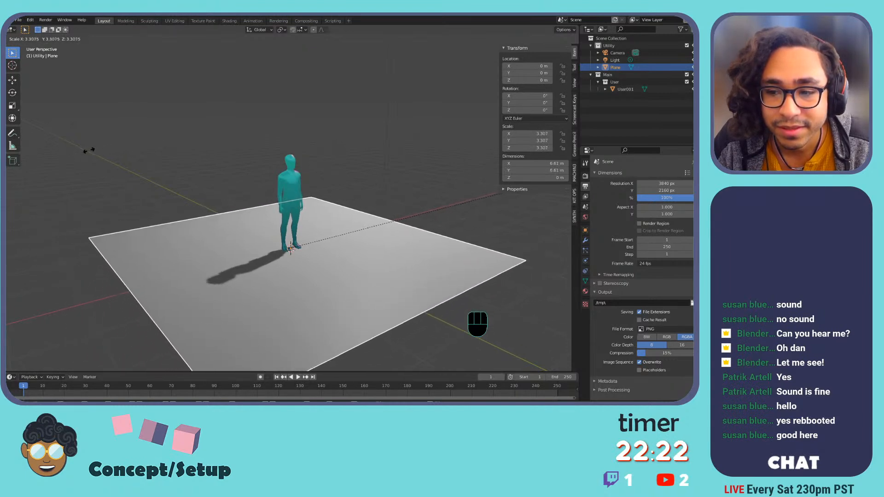
pyautogui.click(53, 156)
# Stretch the plane along the X axis to about 12 m long.
pyautogui.moveTo(54, 156); pyautogui.dragTo(249, 155, button='middle')
pyautogui.scroll(-4, 276, 150)
pyautogui.press('s')
pyautogui.press('x')
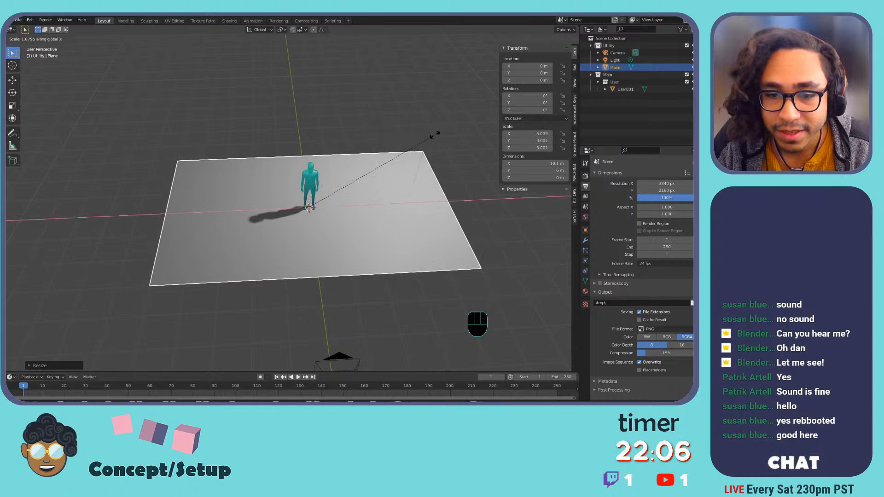
pyautogui.click(463, 129)
# Apply all transforms to the resized floor plane.
pyautogui.keyDown('shift'); pyautogui.moveTo(374, 138); pyautogui.dragTo(357, 178, button='middle'); pyautogui.keyUp('shift')
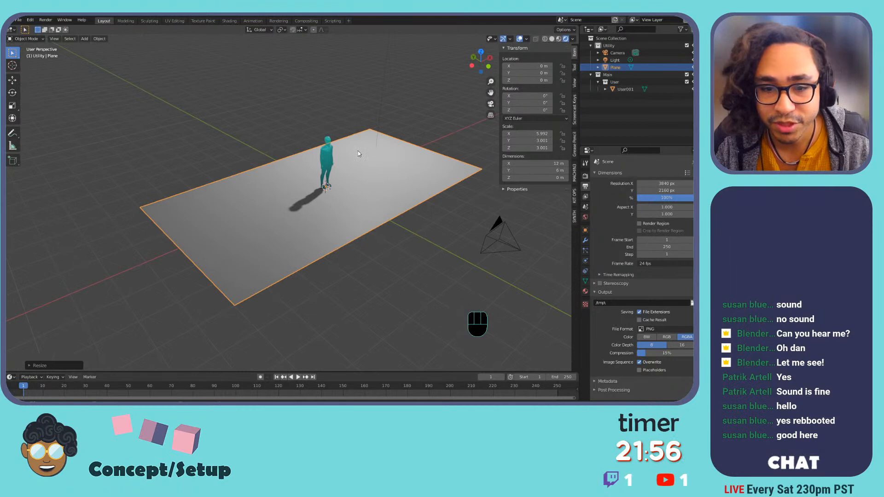
pyautogui.hotkey('ctrl', 'a')
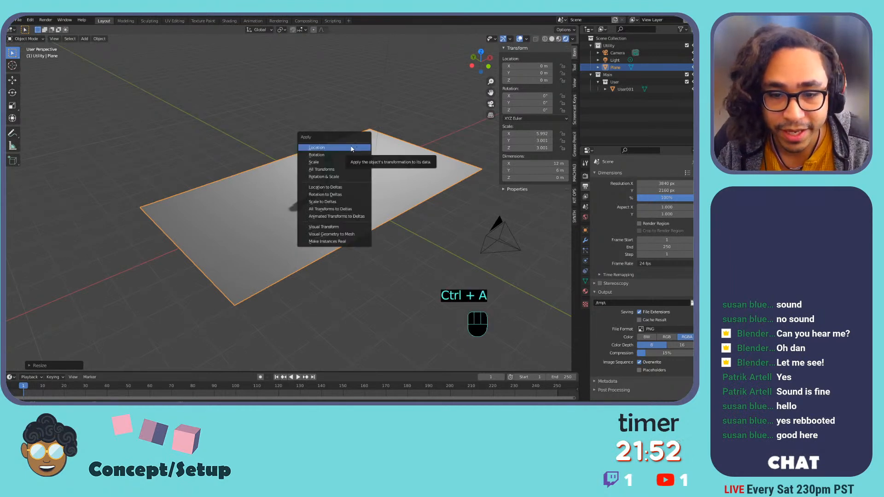
pyautogui.click(333, 170)
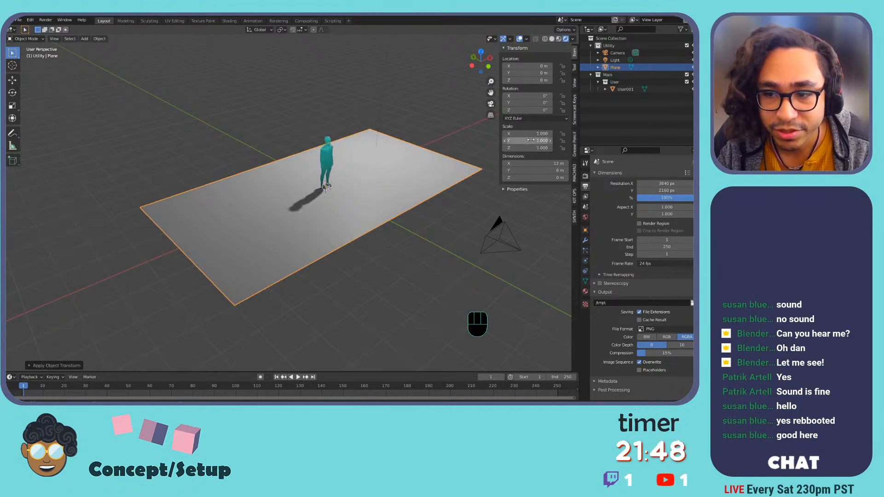
pyautogui.click(270, 189)
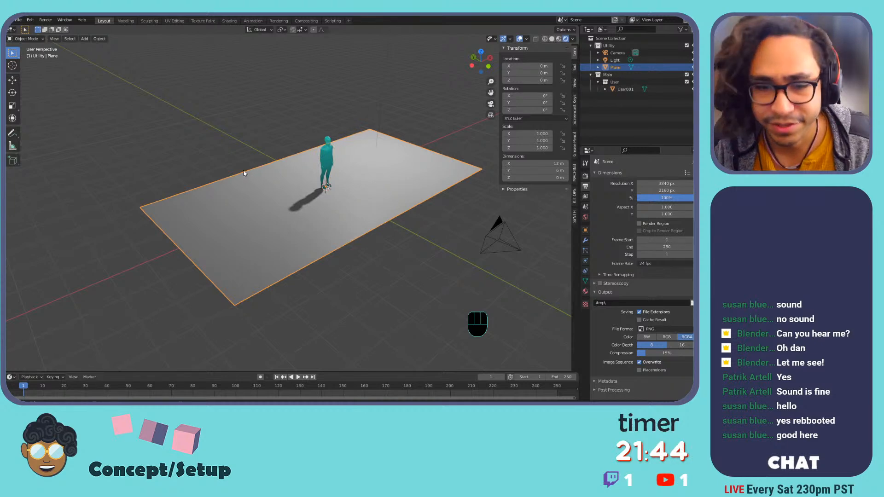
# Extrude the floor plane's two short edges upward about 5 m to form opposite end walls.
pyautogui.moveTo(276, 154); pyautogui.dragTo(308, 141, button='middle')
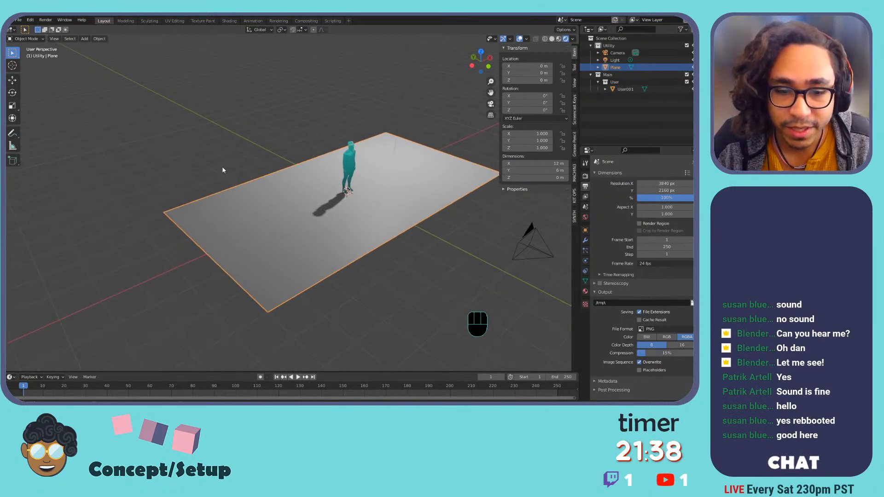
pyautogui.press('`')
pyautogui.click(326, 157)
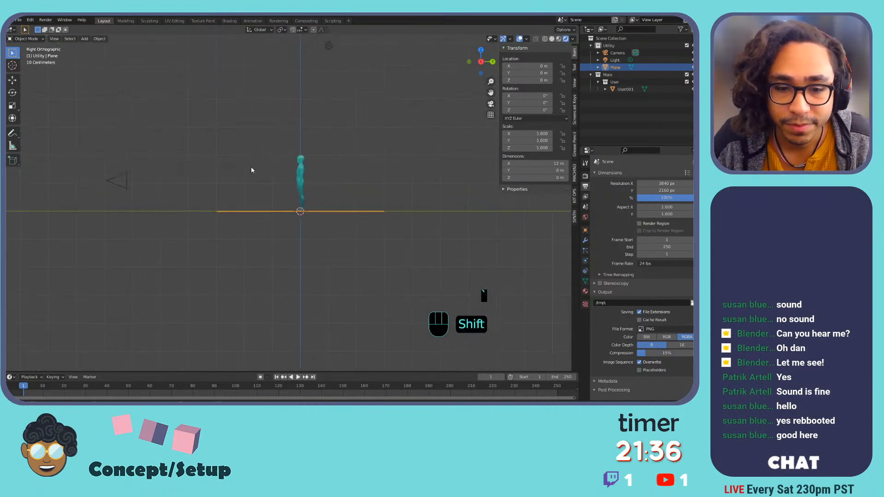
pyautogui.moveTo(277, 165); pyautogui.dragTo(290, 186, button='middle')
pyautogui.press('Tab')
pyautogui.click(172, 214)
pyautogui.keyDown('shift'); pyautogui.click(398, 172); pyautogui.keyUp('shift')
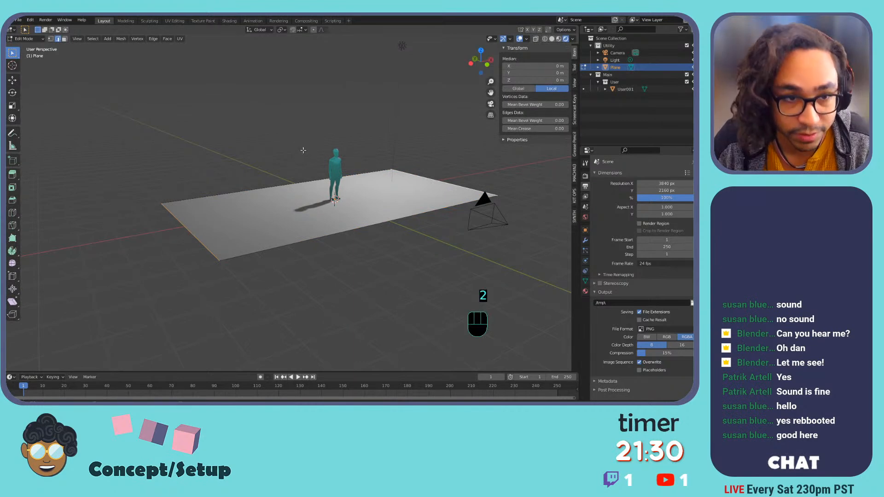
pyautogui.press('e')
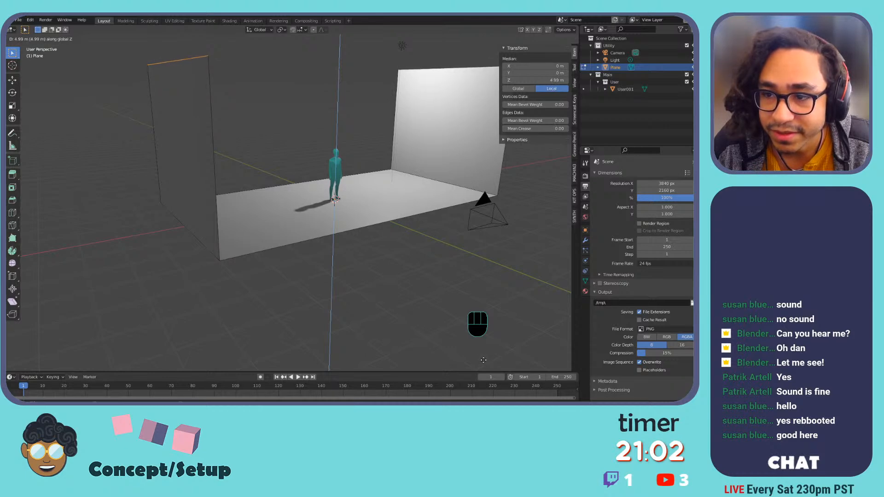
pyautogui.click(484, 360)
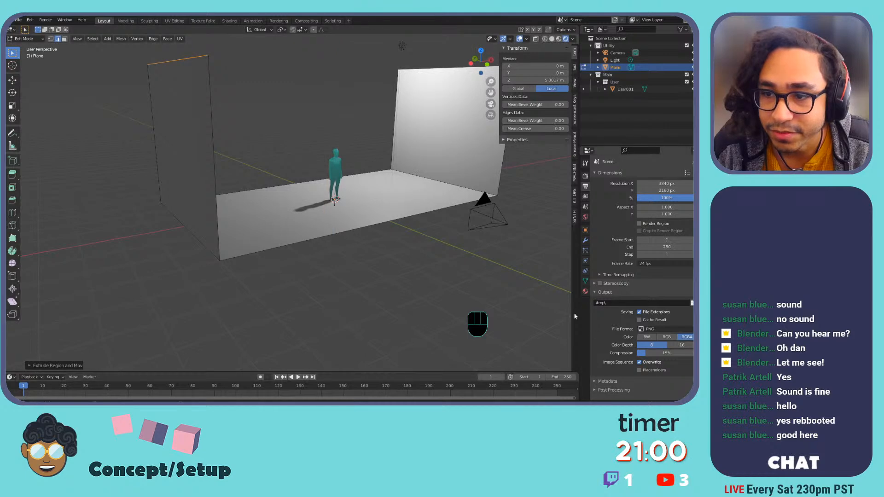
# Set the Z median of the two walls' upper edges to exactly 5 m.
pyautogui.moveTo(527, 80); pyautogui.dragTo(528, 80)
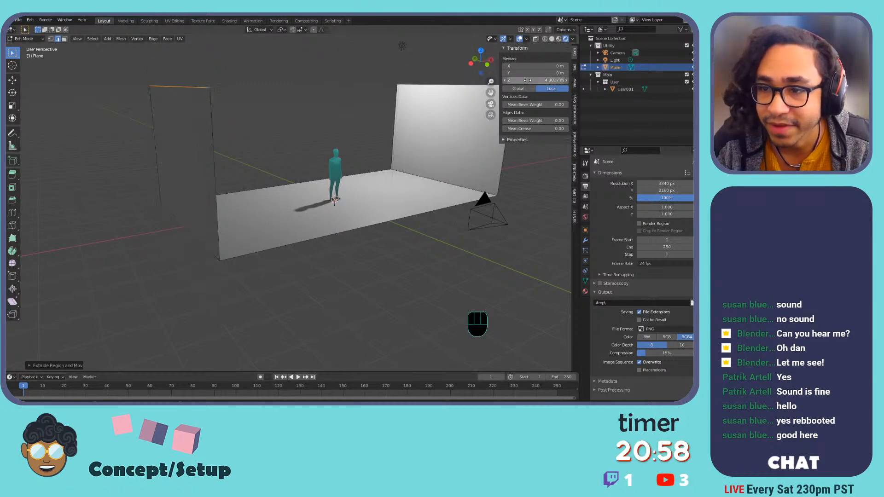
pyautogui.click(527, 80)
pyautogui.write('5')
pyautogui.press('Return')
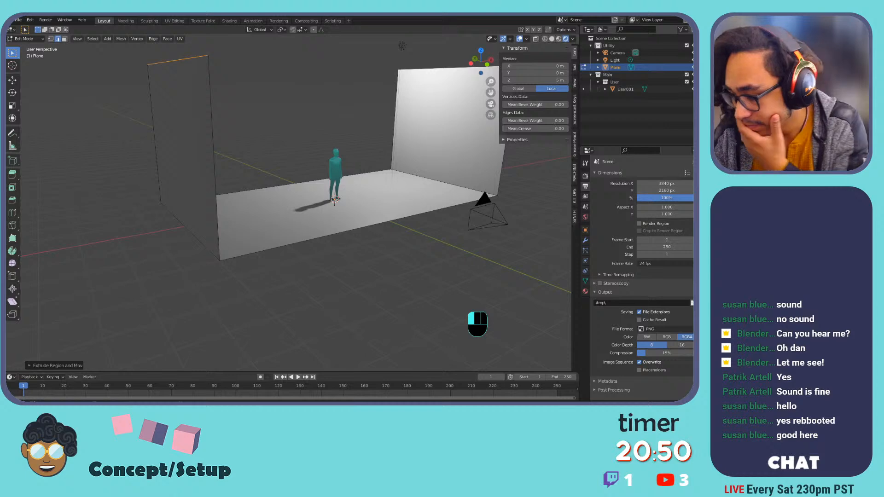
# Switch to face selection in Edit Mode and select the end wall face on the negative X side.
pyautogui.keyDown('shift'); pyautogui.moveTo(403, 139); pyautogui.dragTo(378, 187, button='middle'); pyautogui.keyUp('shift')
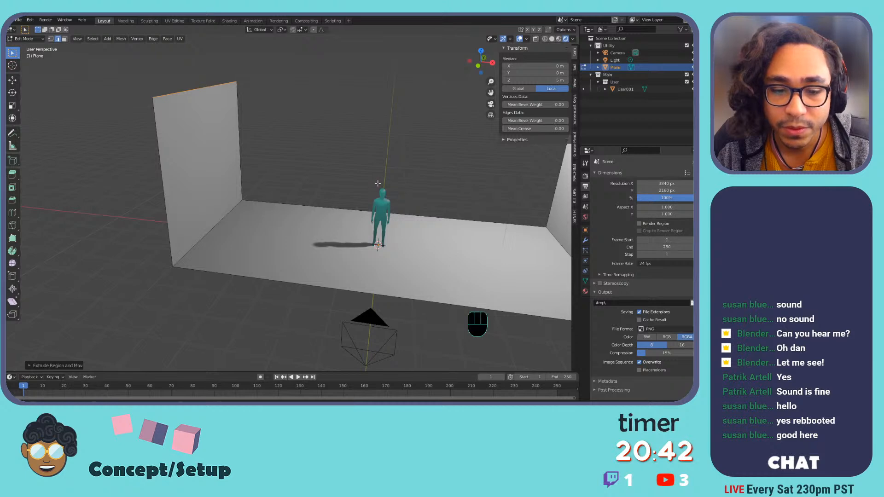
pyautogui.press('Tab')
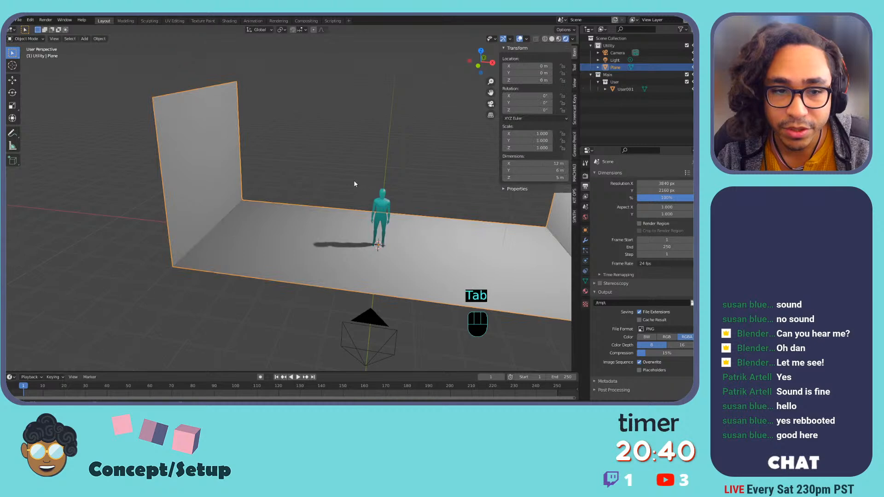
pyautogui.keyDown('shift'); pyautogui.moveTo(198, 170); pyautogui.dragTo(242, 179, button='middle'); pyautogui.keyUp('shift')
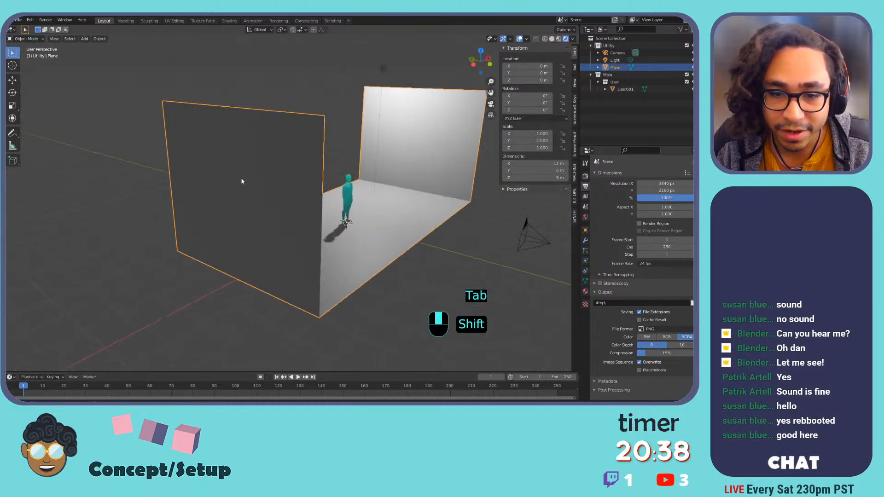
pyautogui.press('Tab')
pyautogui.press('3')
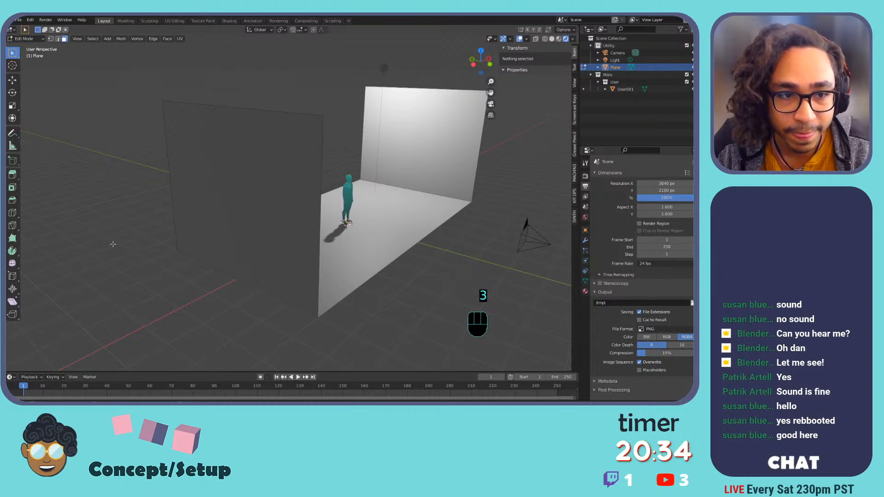
pyautogui.click(255, 159)
pyautogui.moveTo(256, 158)
pyautogui.mouseDown(button='middle')
pyautogui.moveTo(273, 162)
pyautogui.moveTo(239, 154)
pyautogui.mouseUp(button='middle')
pyautogui.keyDown('shift'); pyautogui.moveTo(239, 154); pyautogui.dragTo(439, 159, button='middle'); pyautogui.keyUp('shift')
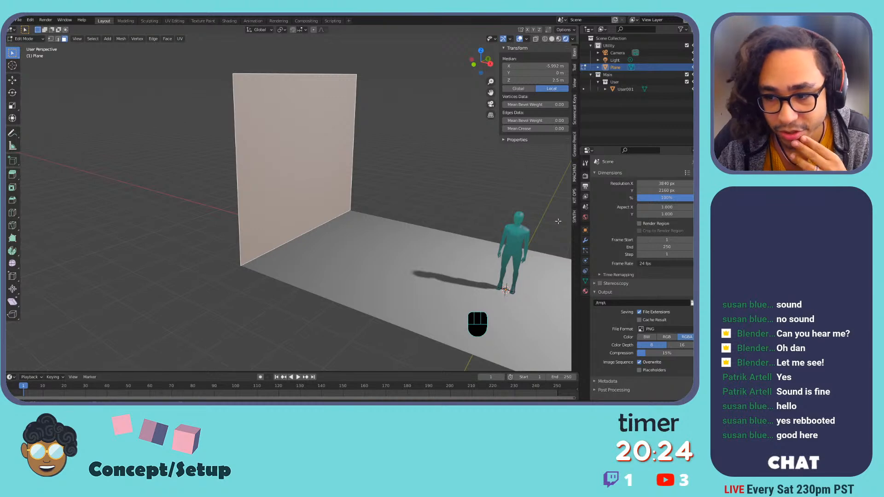
# Load the KIT OPS SYNTH recipe sci-fi-wall-final.json from the recipes folder and run it on the plane in Object Mode.
pyautogui.click(573, 217)
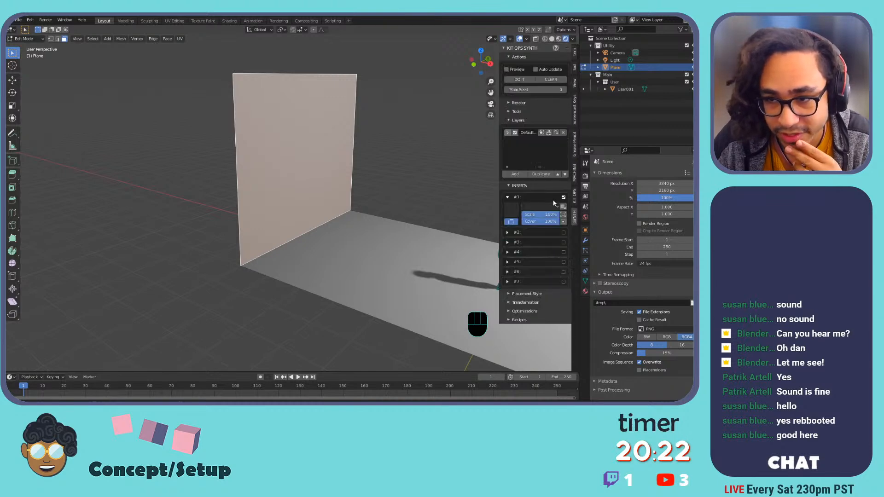
pyautogui.click(518, 321)
pyautogui.click(524, 333)
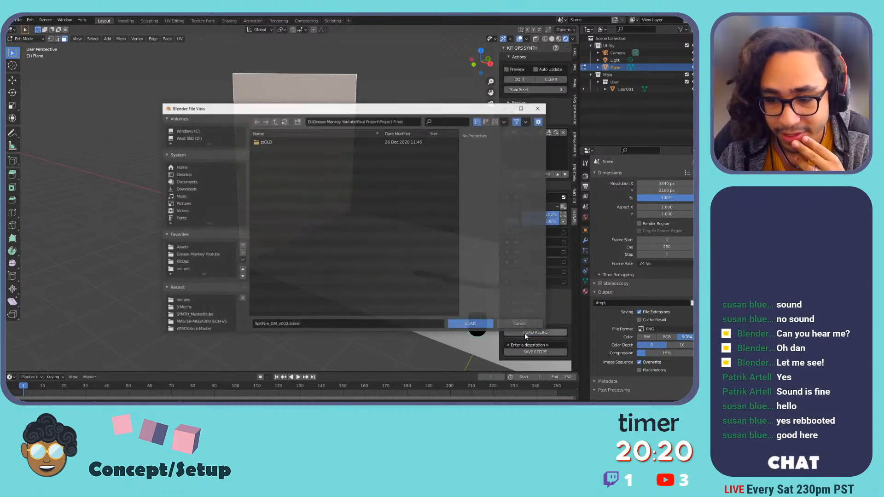
pyautogui.click(183, 269)
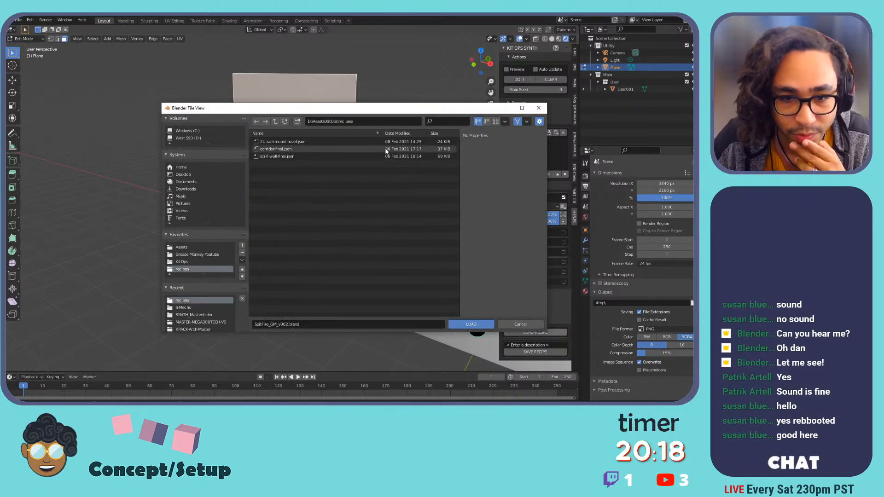
pyautogui.doubleClick(272, 157)
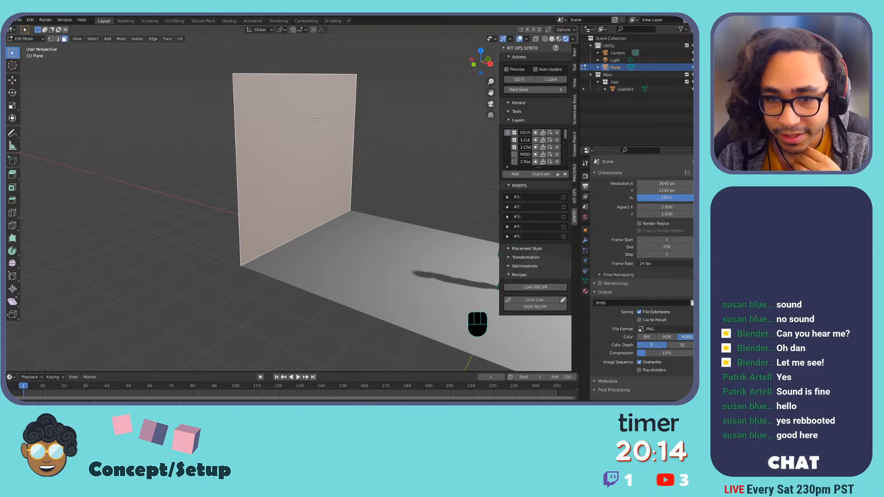
pyautogui.press('Tab')
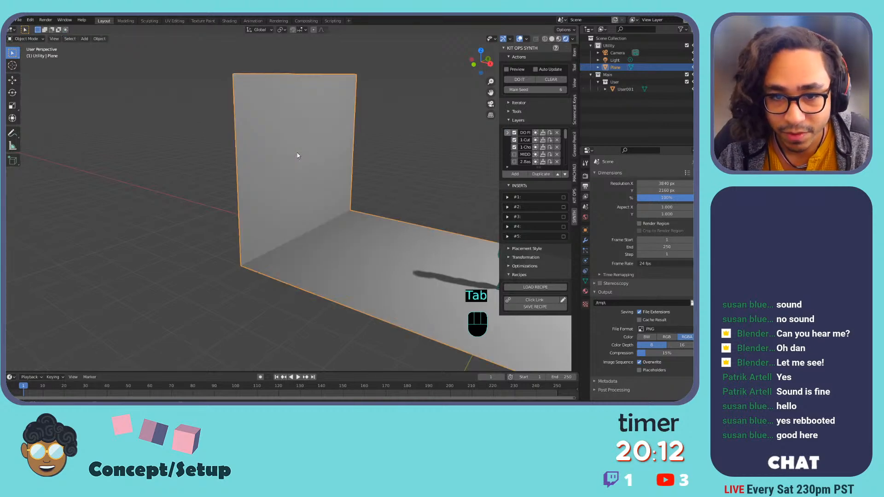
pyautogui.click(517, 81)
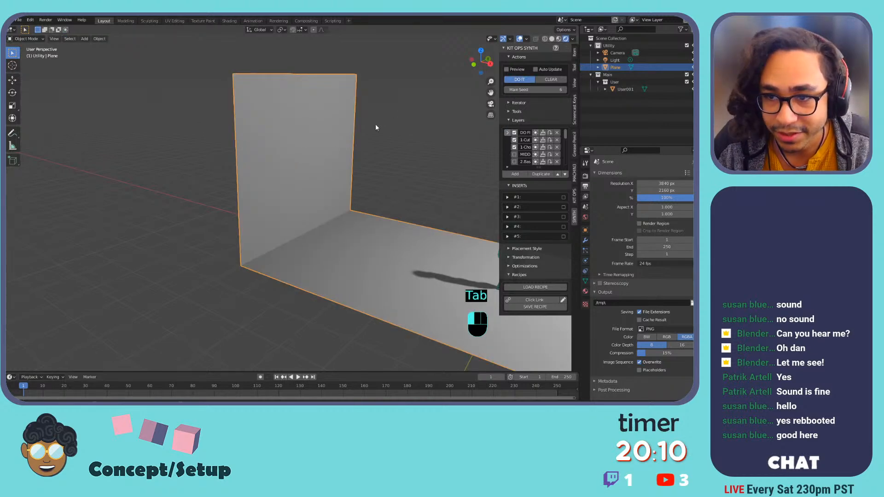
# Enable Auto Update for the SYNTH inserts and advance the main seed to 10 to generate other wall variations.
pyautogui.moveTo(343, 131); pyautogui.dragTo(341, 166, button='middle')
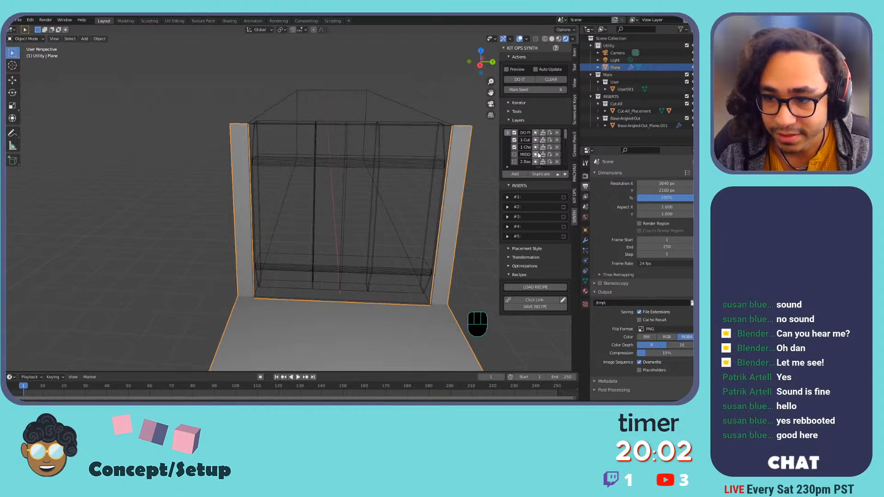
pyautogui.click(565, 90)
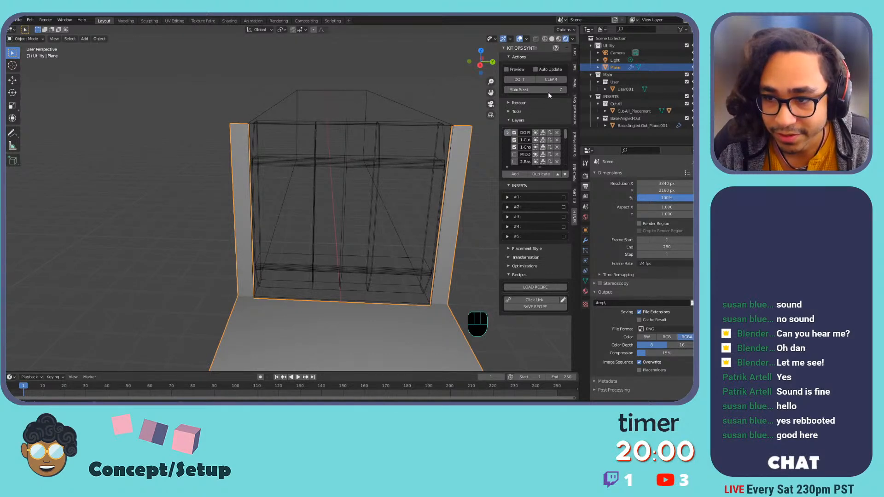
pyautogui.click(551, 70)
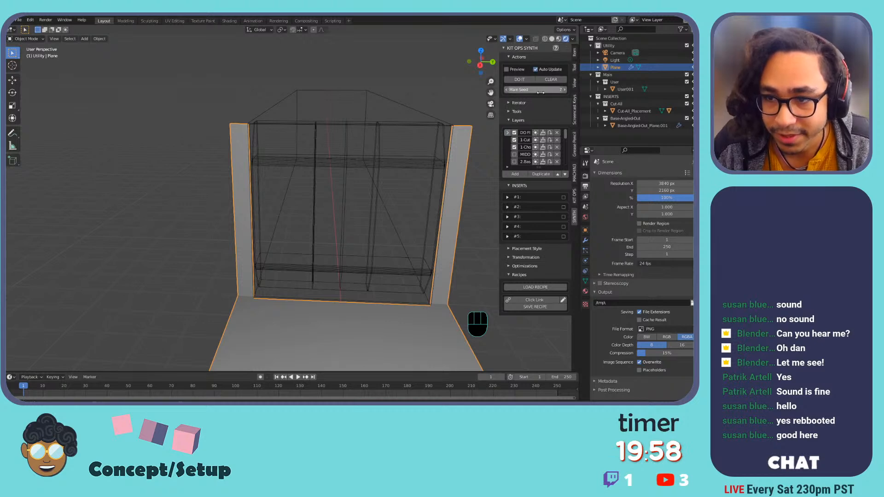
pyautogui.click(565, 89)
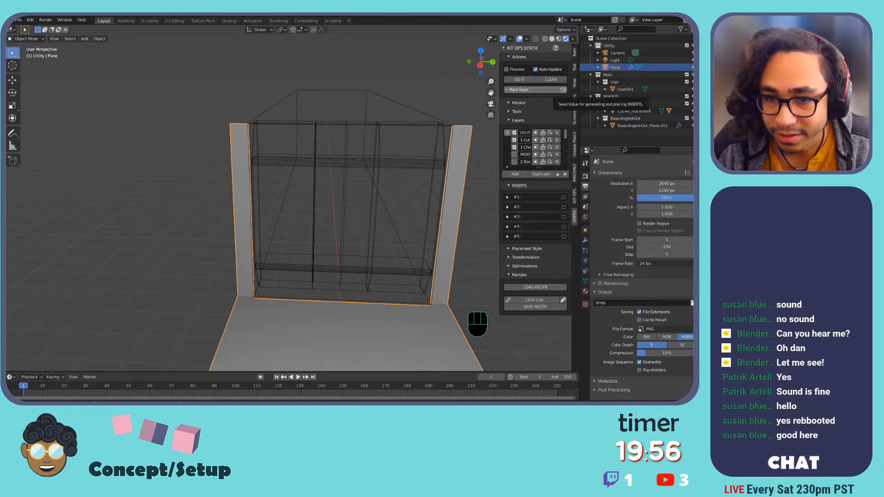
pyautogui.click(564, 90)
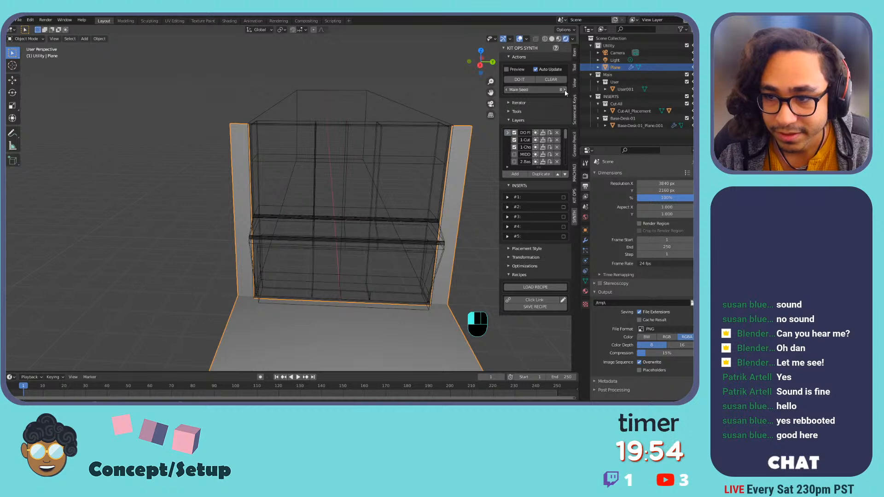
pyautogui.click(565, 90)
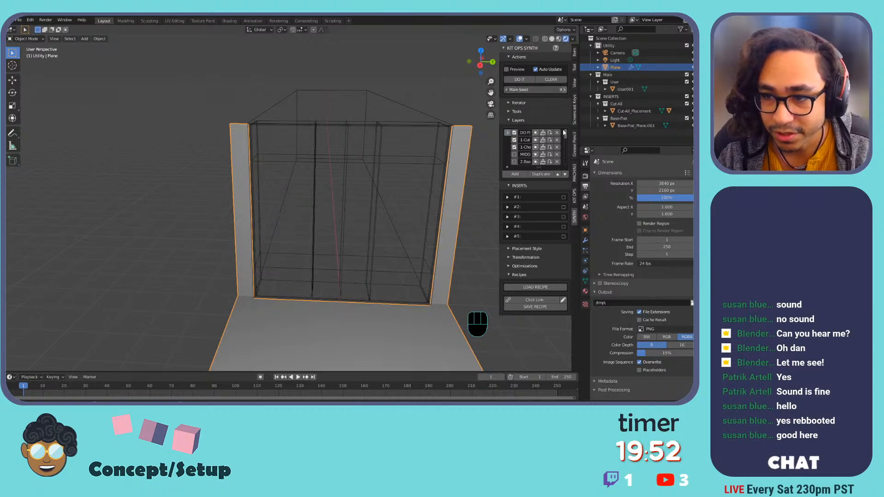
# Try insert paddings of 0.1% and 5% in the Transformation settings, and set the padding to 1%.
pyautogui.click(523, 257)
pyautogui.click(543, 279)
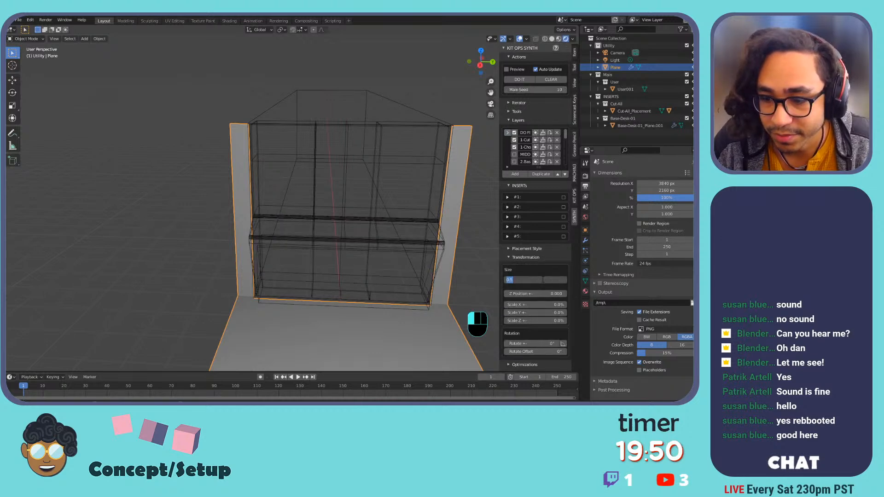
pyautogui.write('0.1')
pyautogui.press('Return')
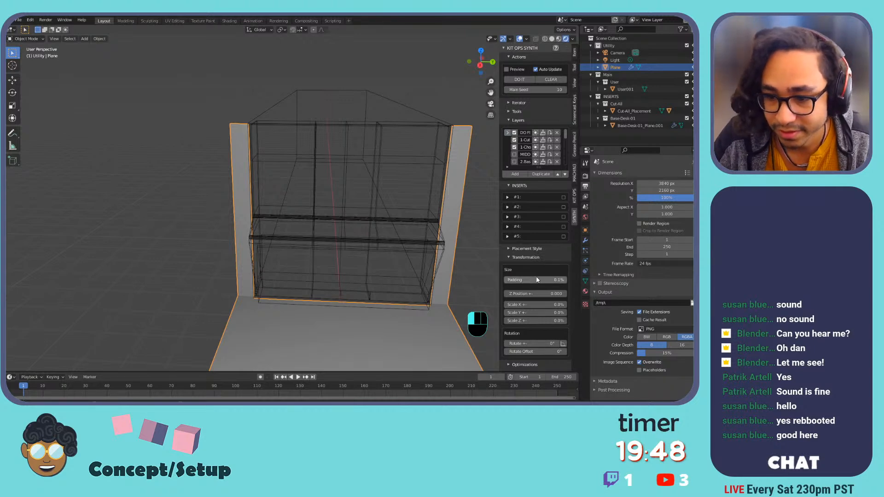
pyautogui.click(544, 280)
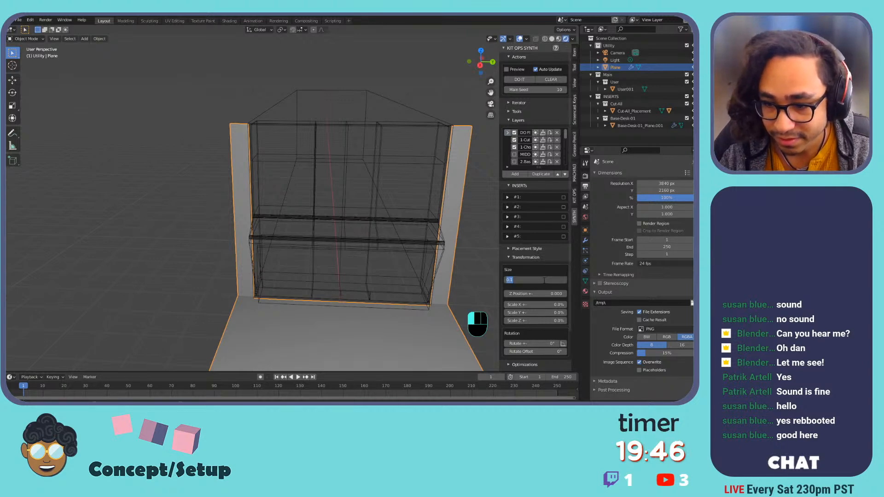
pyautogui.write('5')
pyautogui.press('Return')
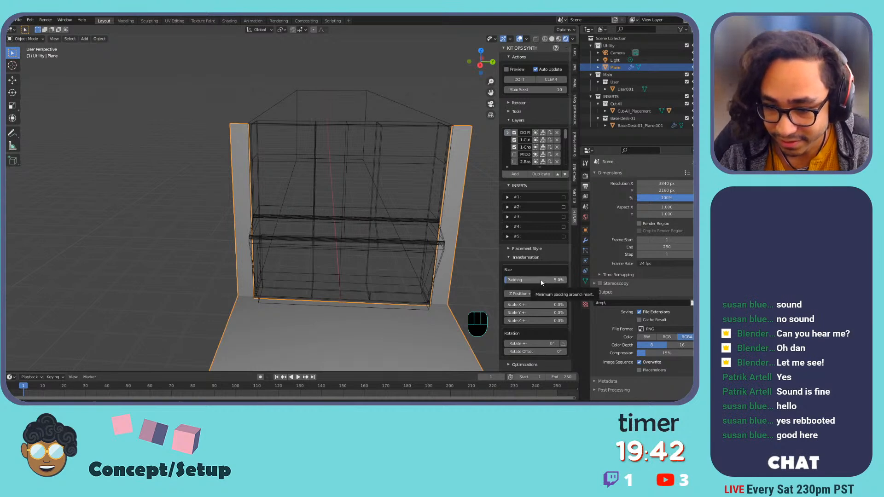
pyautogui.click(542, 281)
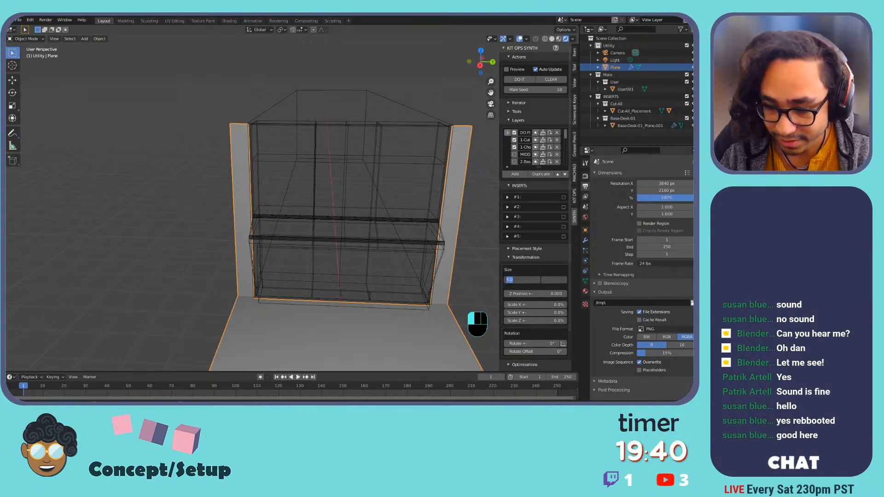
pyautogui.write('1')
pyautogui.press('Return')
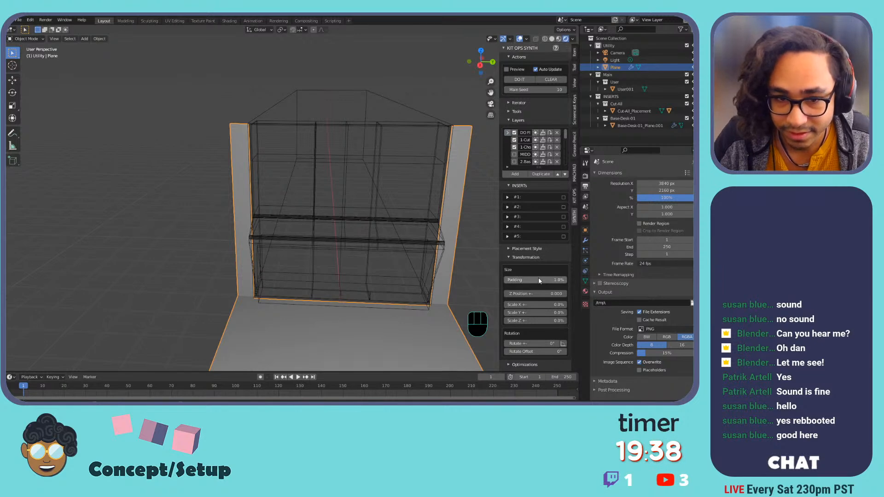
# Try a very high Scale Z variation for the inserts and examine the generated wall pieces.
pyautogui.click(525, 321)
pyautogui.moveTo(524, 321); pyautogui.dragTo(571, 304)
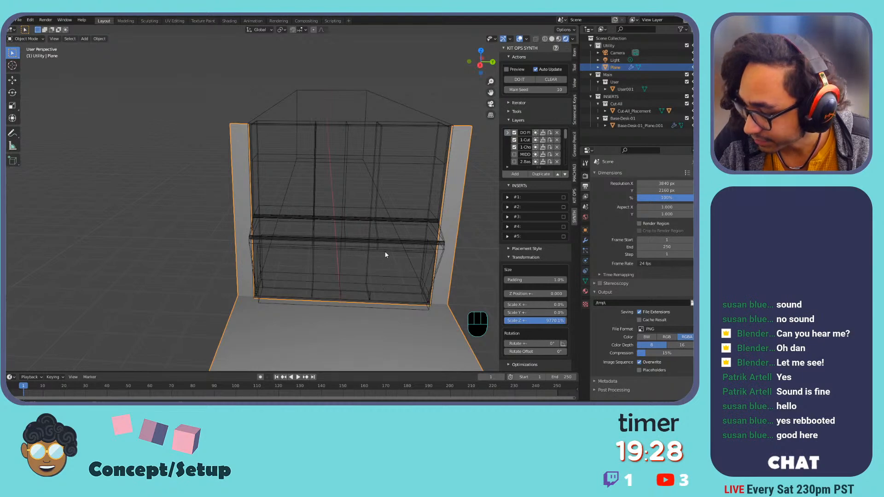
pyautogui.keyDown('shift'); pyautogui.moveTo(359, 228); pyautogui.dragTo(326, 236, button='middle'); pyautogui.keyUp('shift')
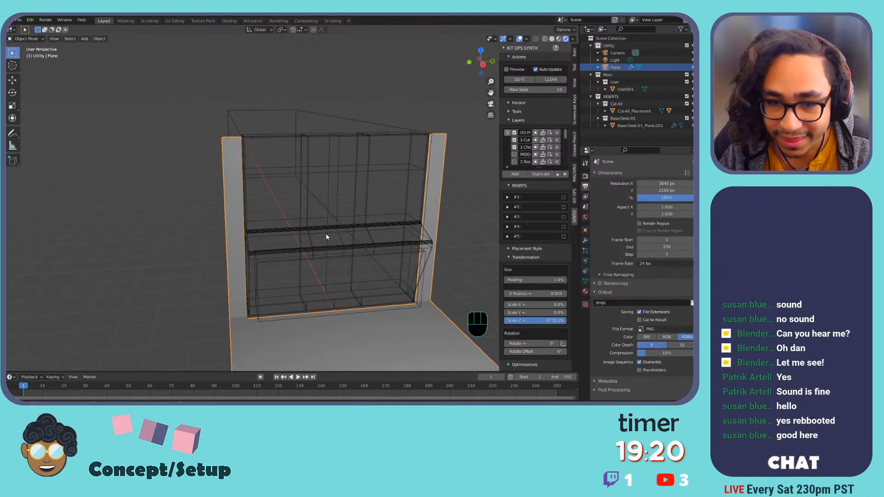
pyautogui.scroll(2, 327, 235)
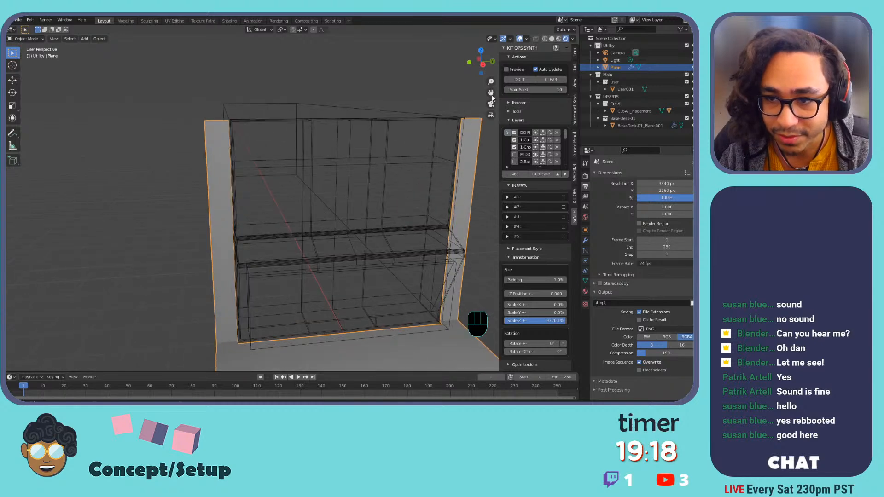
# Clear the generated inserts and extrude the end wall face outward about 5.5 m in Edit Mode.
pyautogui.click(554, 80)
pyautogui.keyDown('shift'); pyautogui.moveTo(292, 178); pyautogui.dragTo(341, 173, button='middle'); pyautogui.keyUp('shift')
pyautogui.press('Tab')
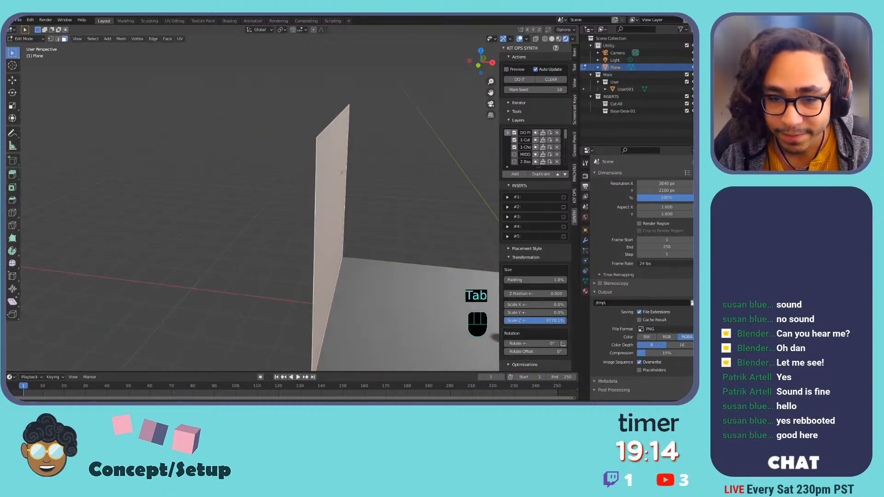
pyautogui.moveTo(297, 192); pyautogui.dragTo(355, 189, button='middle')
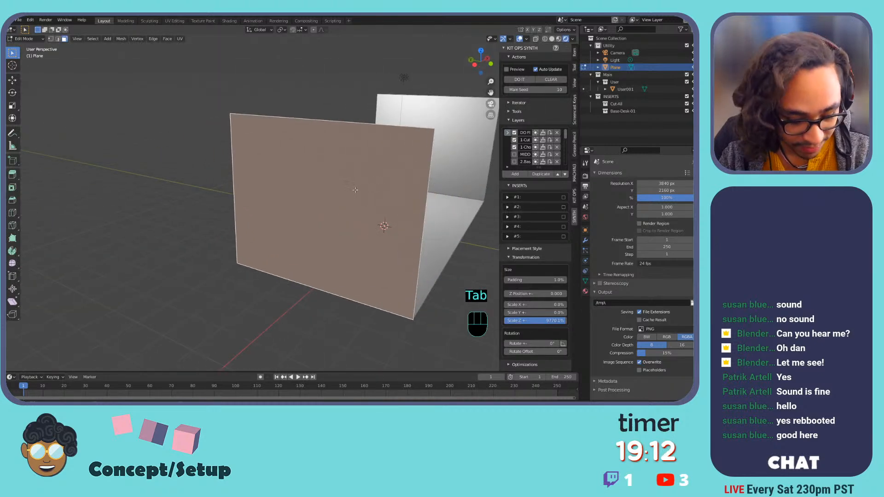
pyautogui.press('e')
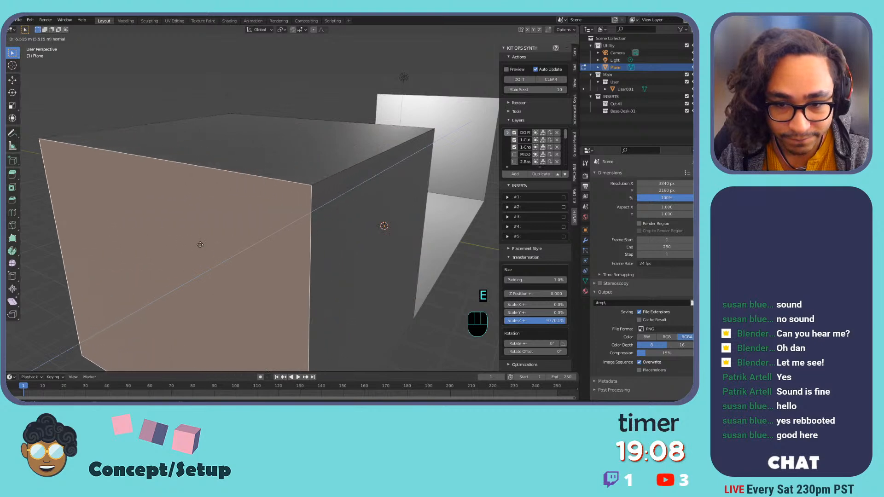
pyautogui.click(188, 248)
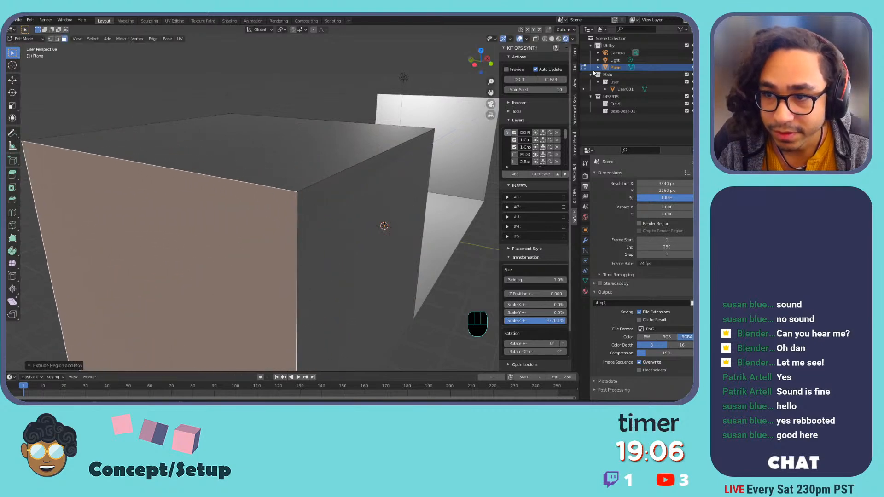
# Select the four corner vertices of the extruded box's open side toward the floor and fill them with a face.
pyautogui.scroll(-3, 379, 177)
pyautogui.moveTo(380, 178); pyautogui.dragTo(277, 161, button='middle')
pyautogui.keyDown('shift'); pyautogui.moveTo(277, 161); pyautogui.dragTo(288, 170, button='middle'); pyautogui.keyUp('shift')
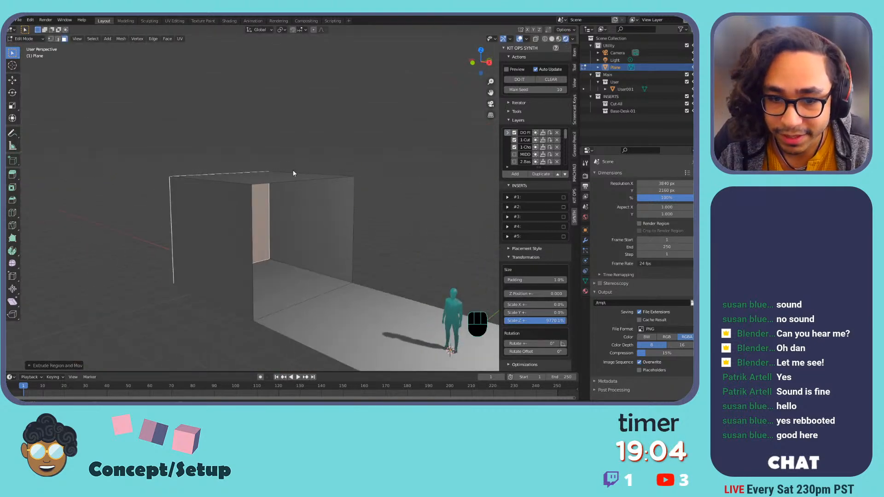
pyautogui.press('Tab')
pyautogui.press('Tab')
pyautogui.press('1')
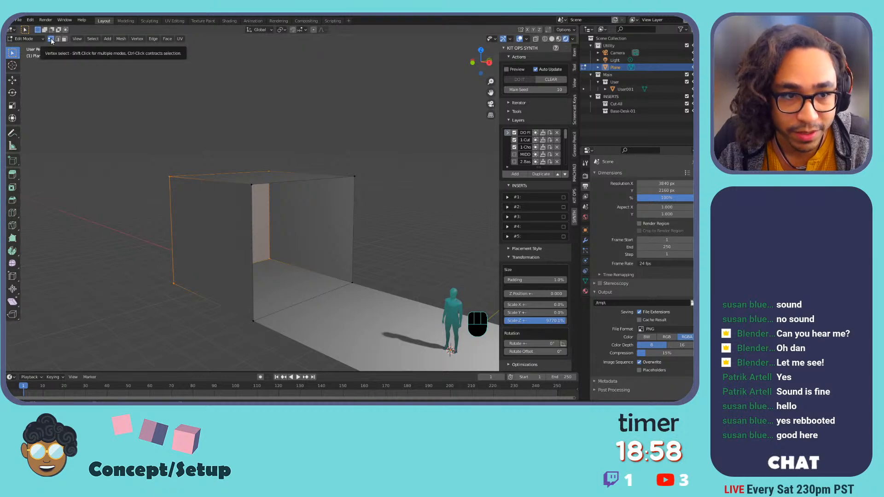
pyautogui.click(251, 184)
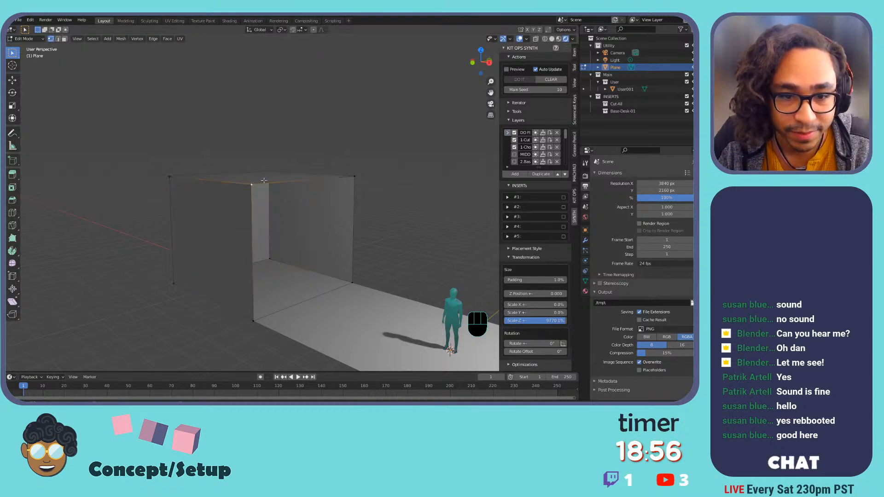
pyautogui.keyDown('shift'); pyautogui.click(363, 176); pyautogui.keyUp('shift')
pyautogui.keyDown('shift'); pyautogui.click(350, 280); pyautogui.keyUp('shift')
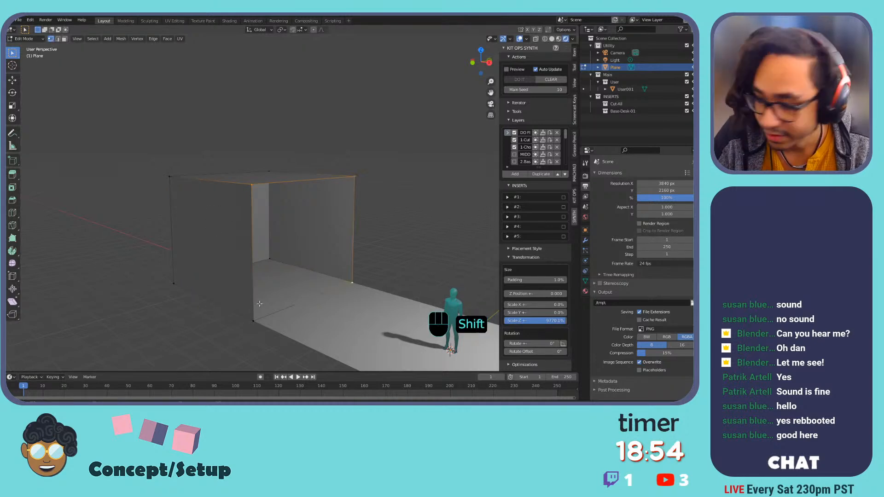
pyautogui.keyDown('shift'); pyautogui.click(255, 320); pyautogui.keyUp('shift')
pyautogui.press('f')
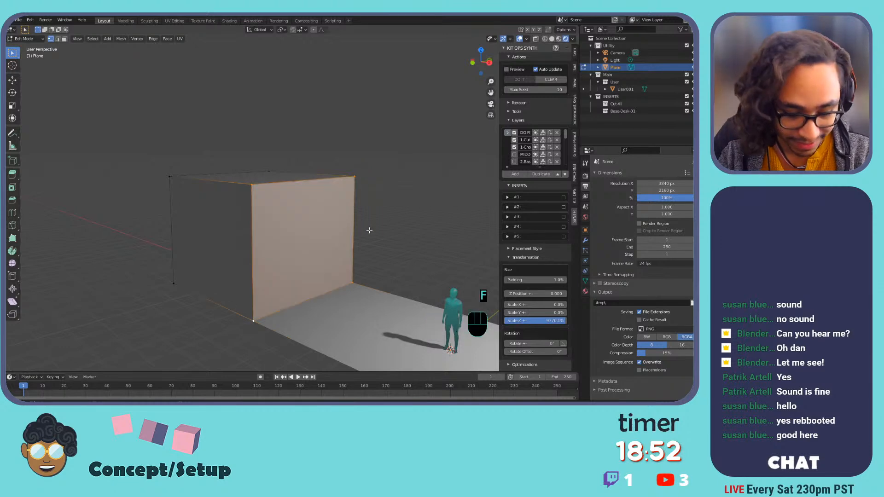
# Select all geometry linked to the box's upper front corner vertex.
pyautogui.moveTo(322, 226)
pyautogui.mouseDown(button='middle')
pyautogui.moveTo(285, 224)
pyautogui.moveTo(332, 223)
pyautogui.mouseUp(button='middle')
pyautogui.click(300, 200)
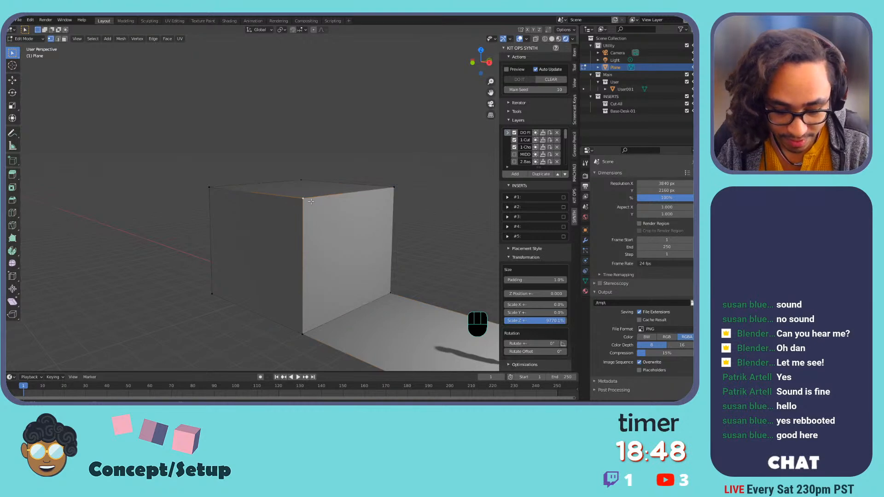
pyautogui.press('l')
pyautogui.scroll(-1, 316, 213)
pyautogui.scroll(2, 317, 212)
pyautogui.keyDown('shift'); pyautogui.moveTo(317, 212); pyautogui.dragTo(245, 209, button='middle'); pyautogui.keyUp('shift')
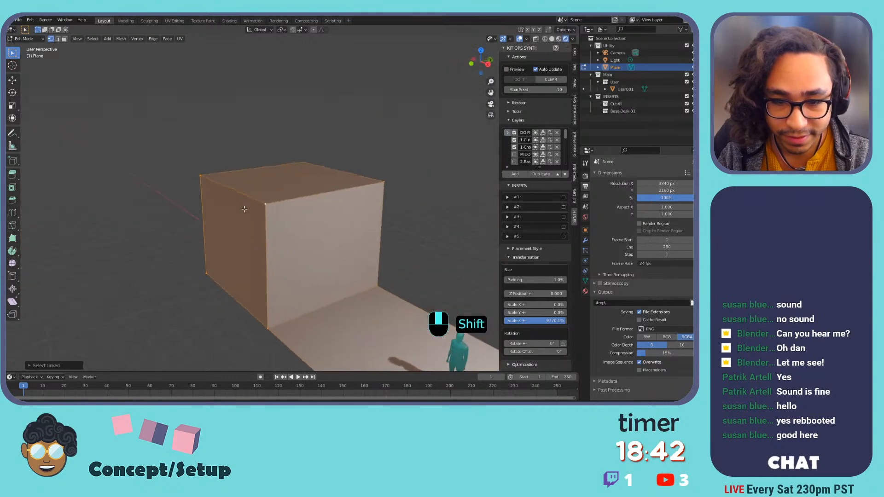
# Switch to face selection, select only the newly filled wall face, and return to Object Mode.
pyautogui.press('3')
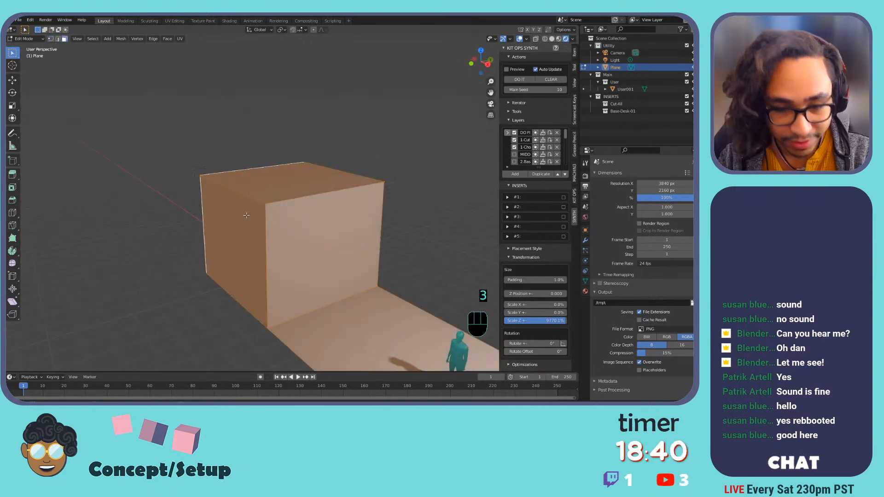
pyautogui.click(416, 173)
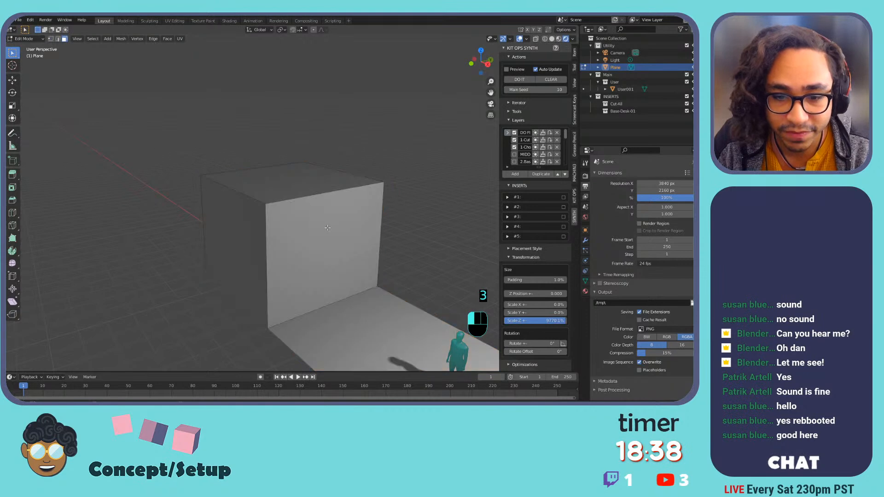
pyautogui.click(326, 228)
pyautogui.press('Tab')
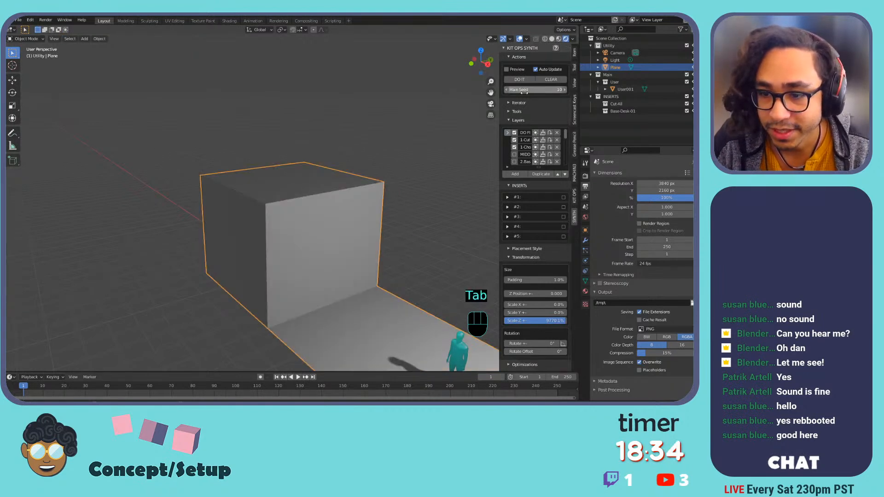
# Run the loaded SYNTH recipe on the box's new wall face and view the generated inserts.
pyautogui.scroll(-3, 521, 235)
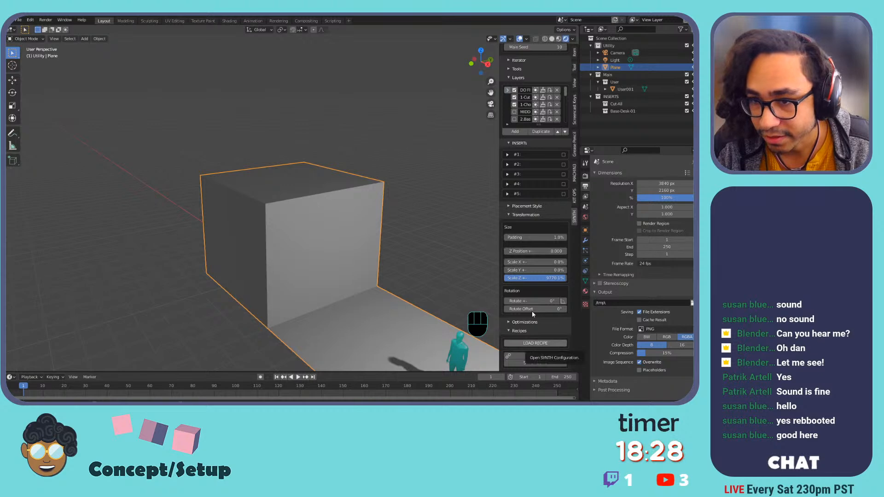
pyautogui.scroll(3, 538, 174)
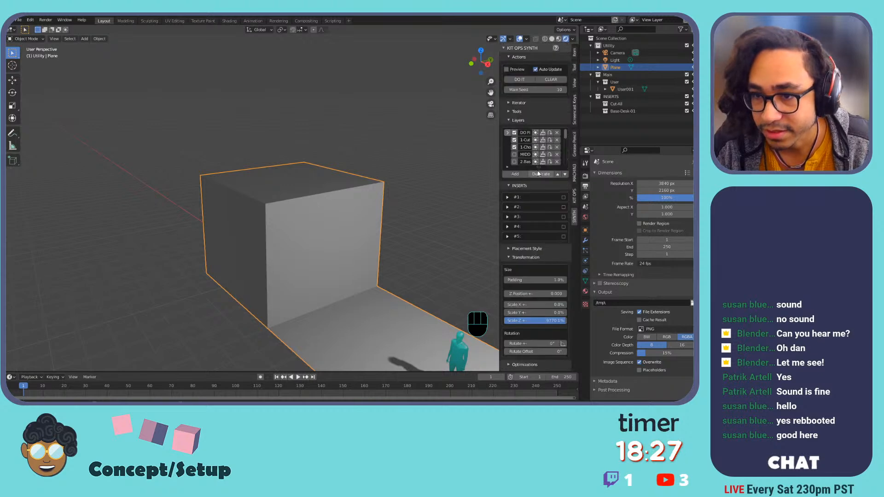
pyautogui.click(517, 80)
pyautogui.keyDown('shift'); pyautogui.moveTo(374, 200); pyautogui.dragTo(316, 158, button='middle'); pyautogui.keyUp('shift')
# Set the inserts' Scale Z variation to 0% and padding to 0.5%, and clear the generated inserts.
pyautogui.click(521, 321)
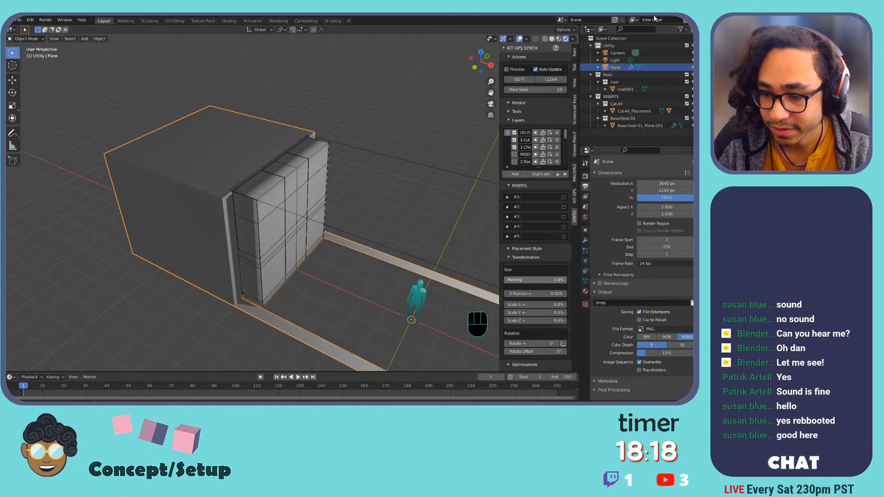
pyautogui.press('Return')
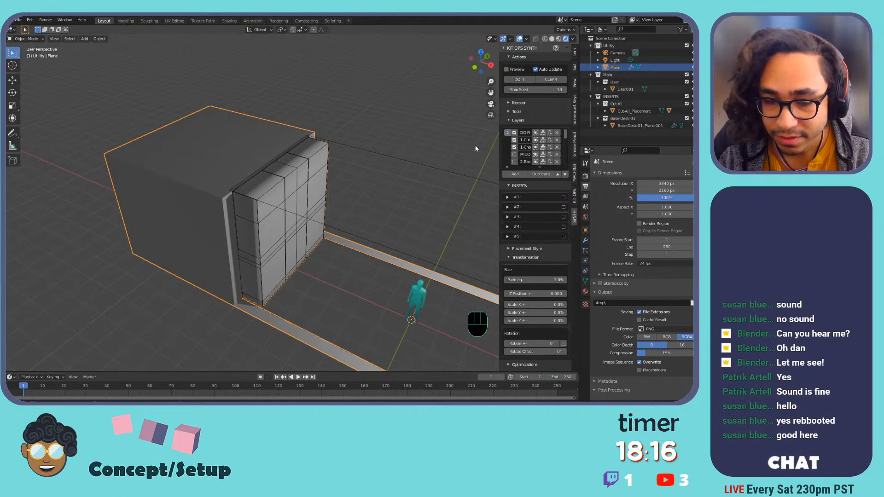
pyautogui.click(545, 278)
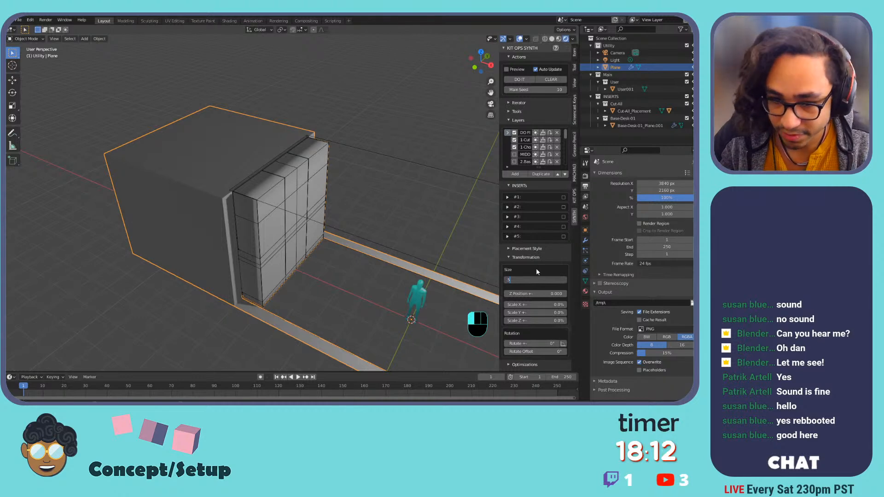
pyautogui.press('Return')
pyautogui.click(547, 80)
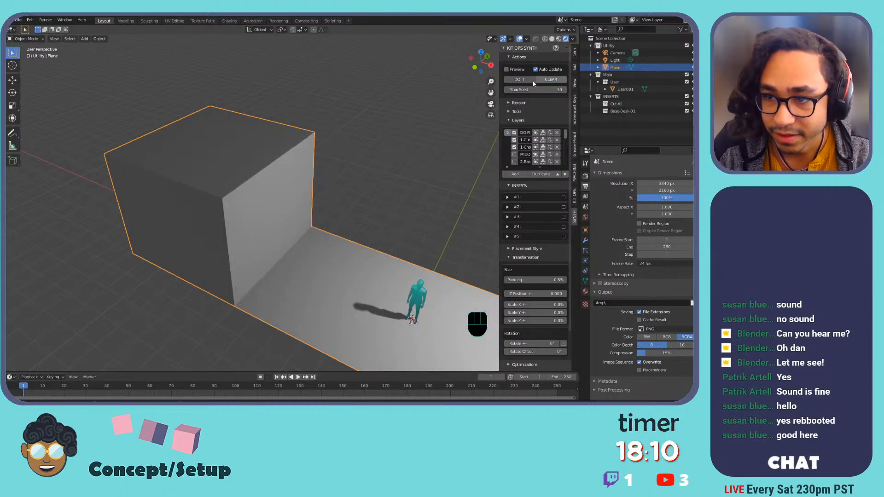
# Run the SYNTH recipe again on the box's wall face, undo the generated inserts, and enter Edit Mode.
pyautogui.click(521, 80)
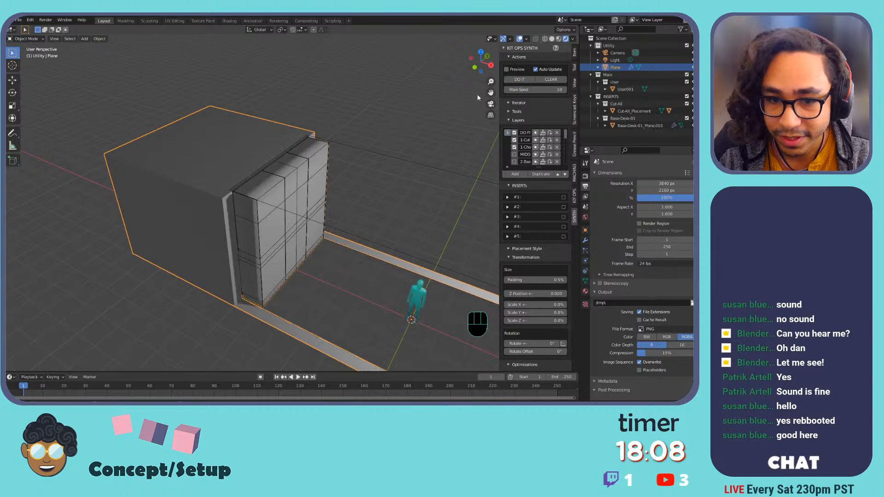
pyautogui.hotkey('ctrl', 'z')
pyautogui.press('Tab')
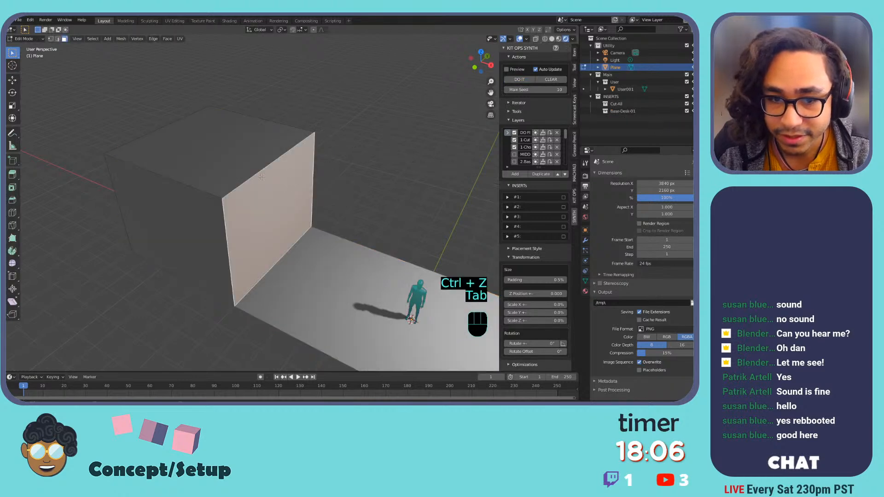
# Select the box's side, top and front wall faces and try to rip them away from the floor.
pyautogui.click(211, 184)
pyautogui.keyDown('alt'); pyautogui.click(208, 190); pyautogui.keyUp('alt')
pyautogui.keyDown('shift'); pyautogui.click(240, 198); pyautogui.keyUp('shift')
pyautogui.moveTo(233, 196); pyautogui.dragTo(282, 210, button='middle')
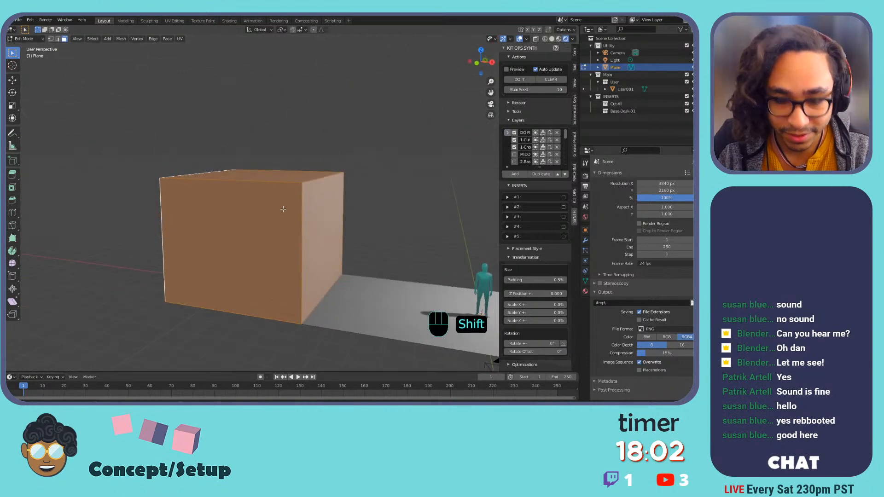
pyautogui.press('v')
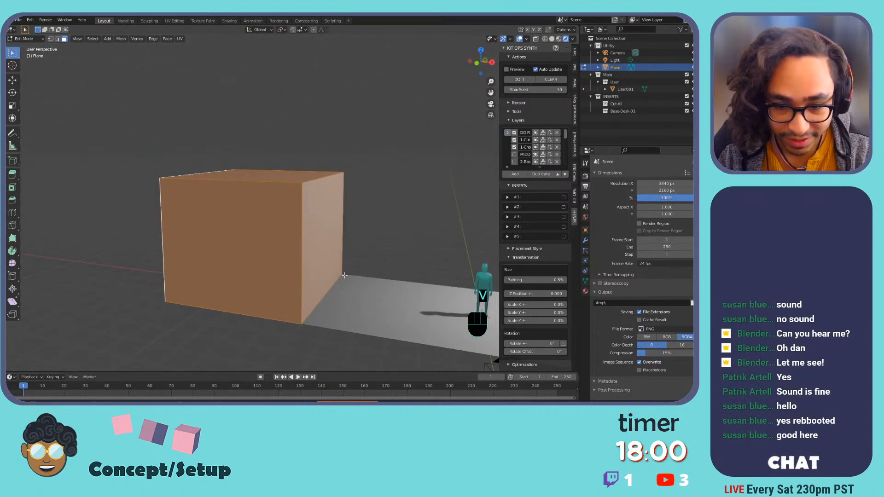
# Switch to edge selection, select the edge where the front wall meets the floor, and try to move it.
pyautogui.click(331, 292)
pyautogui.press('2')
pyautogui.click(331, 287)
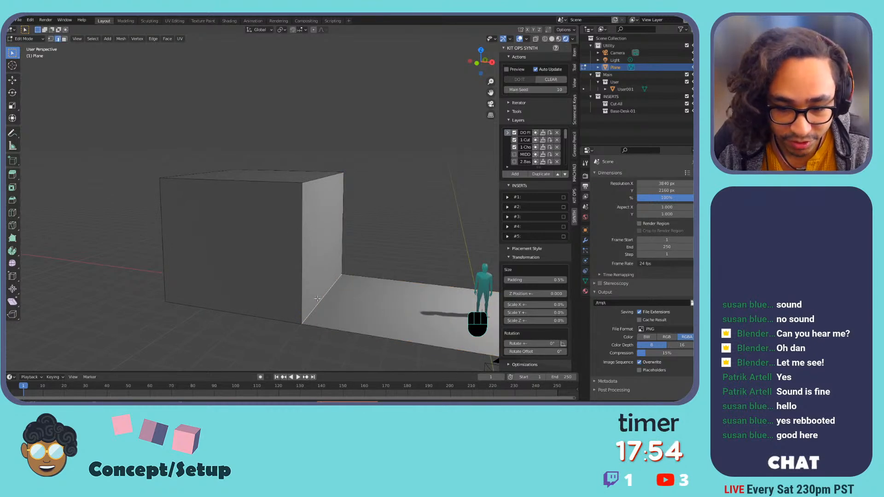
pyautogui.press('g')
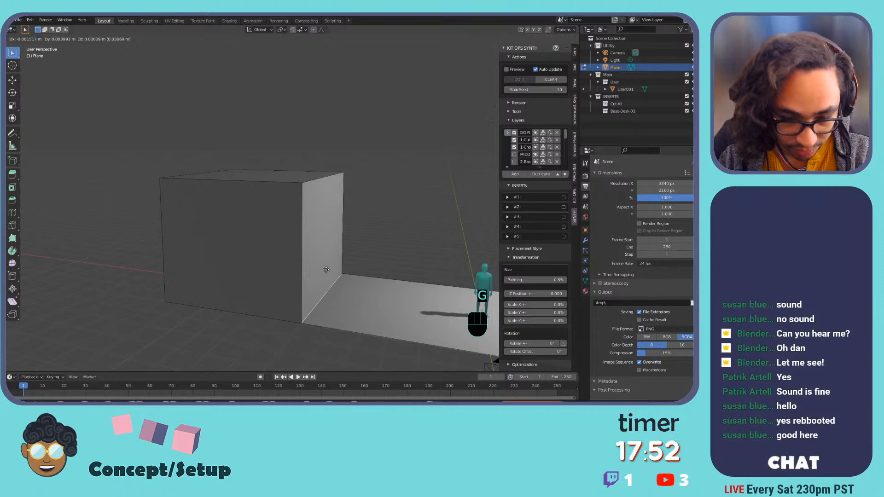
pyautogui.rightClick(335, 300)
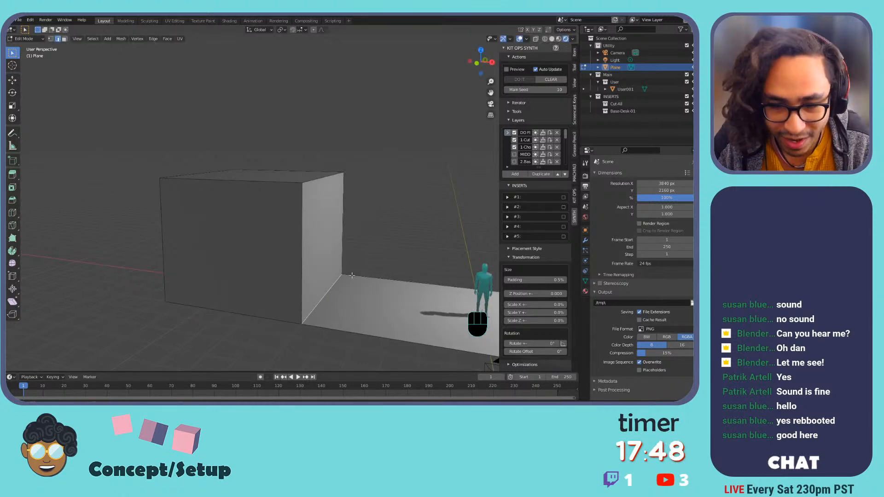
# Split off the edge between the front wall and floor, move it away, and delete the loose edge.
pyautogui.press('y')
pyautogui.press('g')
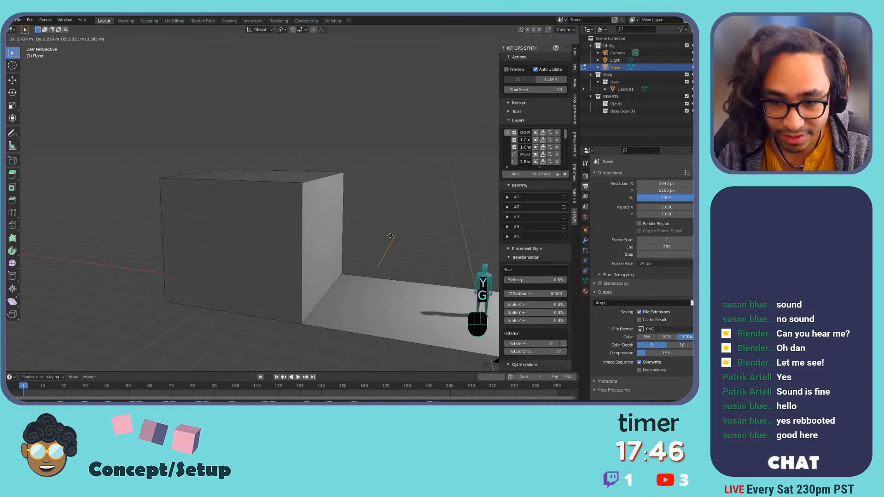
pyautogui.click(390, 235)
pyautogui.press('x')
pyautogui.click(390, 237)
# Try to rip the front wall and floor apart along their shared edge, undoing the resulting displacement.
pyautogui.click(328, 297)
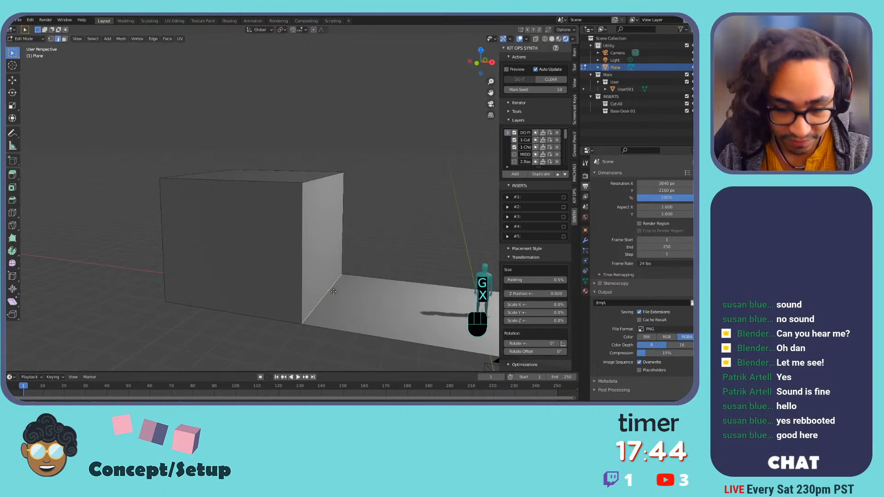
pyautogui.press('v')
pyautogui.rightClick(340, 233)
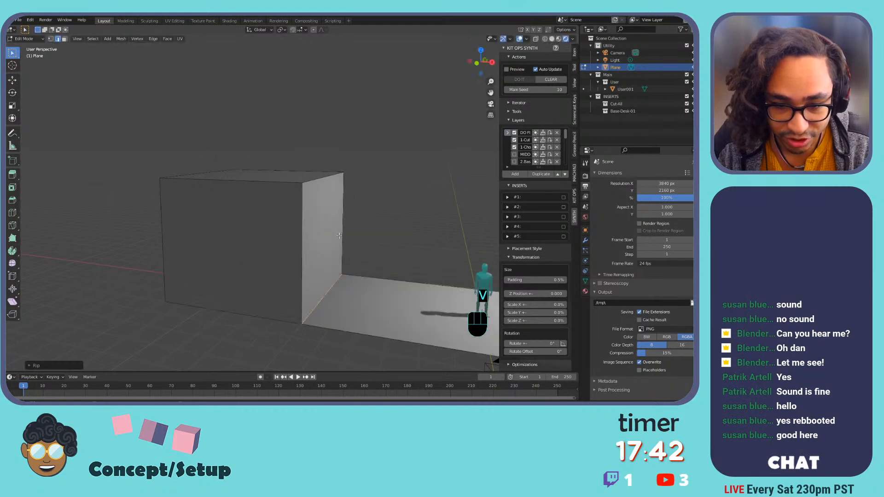
pyautogui.press('v')
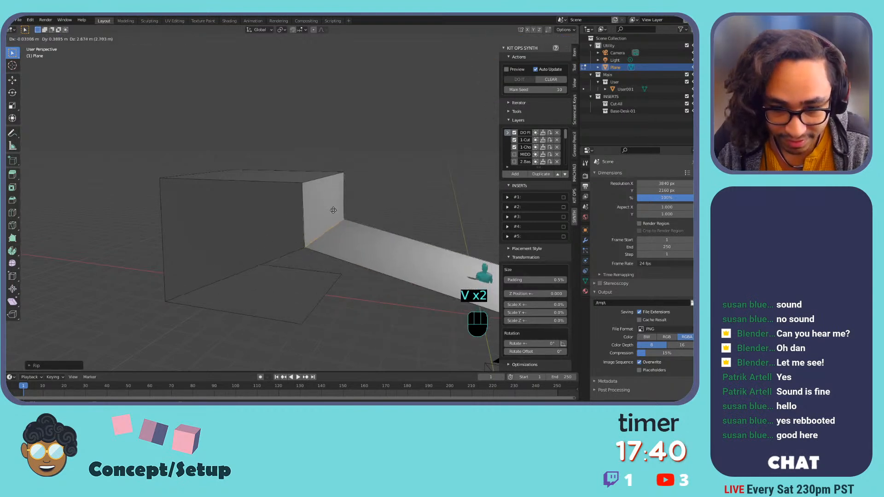
pyautogui.hotkey('ctrl', 'z')
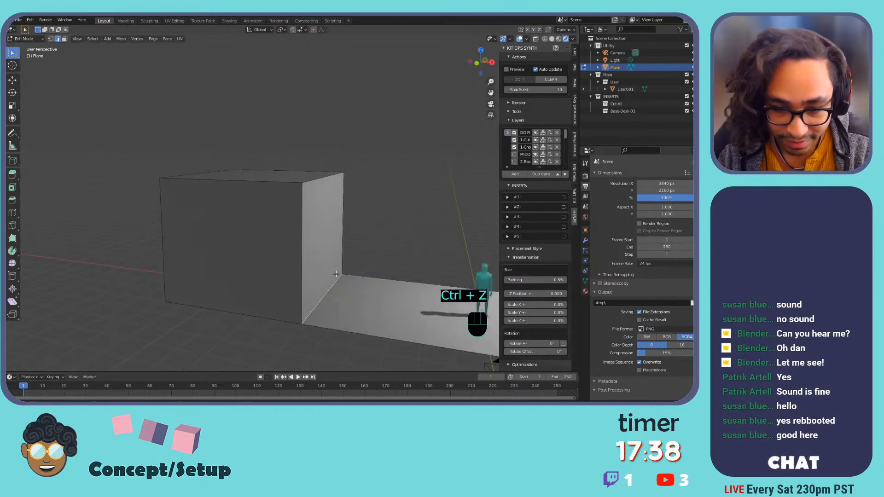
pyautogui.press('v')
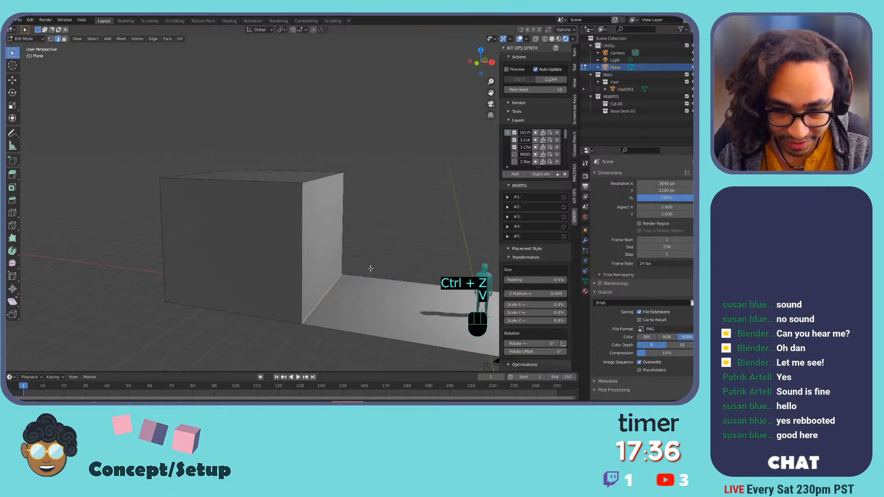
pyautogui.press('v')
pyautogui.moveTo(330, 263); pyautogui.dragTo(308, 263)
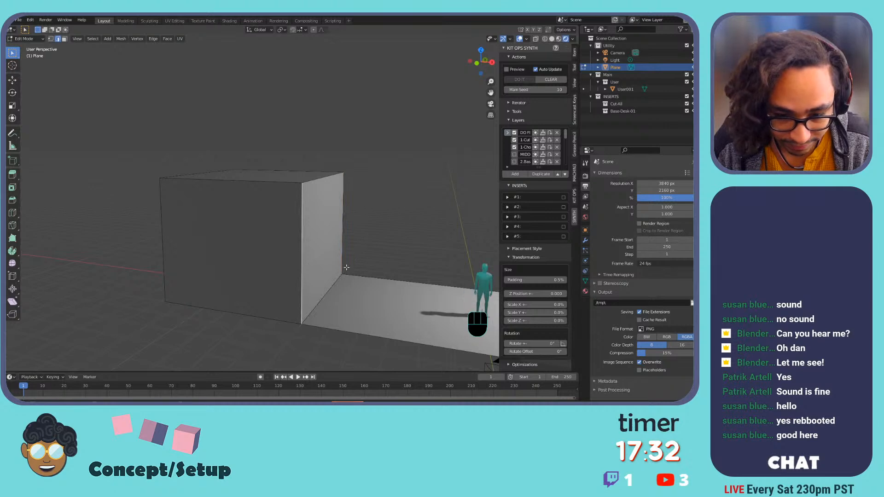
pyautogui.press('Tab')
pyautogui.press('Tab')
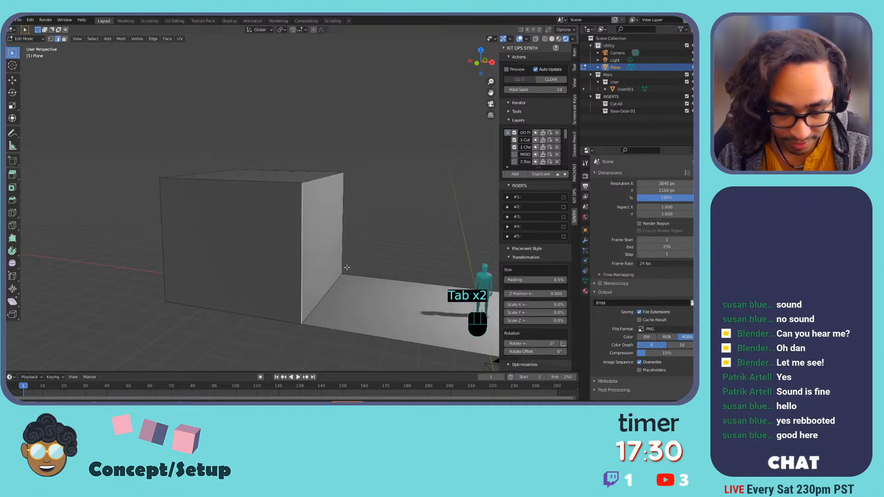
# Switch to face selection, select all faces of the box including its front wall, and delete them.
pyautogui.keyDown('alt'); pyautogui.click(295, 194); pyautogui.keyUp('alt')
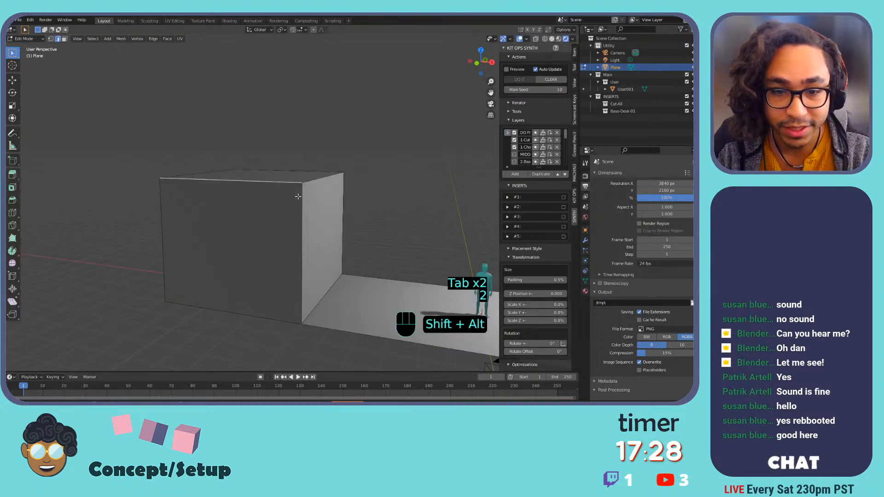
pyautogui.press('3')
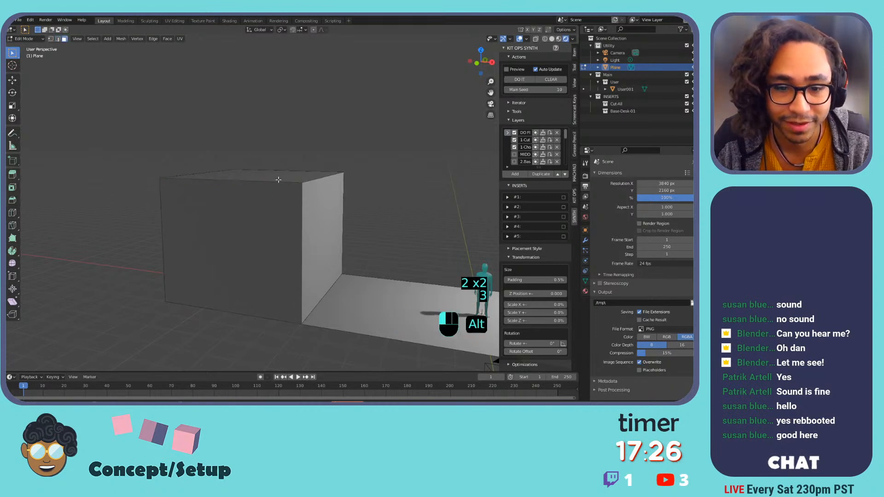
pyautogui.keyDown('alt'); pyautogui.click(279, 181); pyautogui.keyUp('alt')
pyautogui.keyDown('shift'); pyautogui.click(319, 206); pyautogui.keyUp('shift')
pyautogui.keyDown('shift'); pyautogui.moveTo(250, 207); pyautogui.dragTo(252, 233, button='middle'); pyautogui.keyUp('shift')
pyautogui.keyDown('shift'); pyautogui.click(322, 225); pyautogui.keyUp('shift')
pyautogui.press('x')
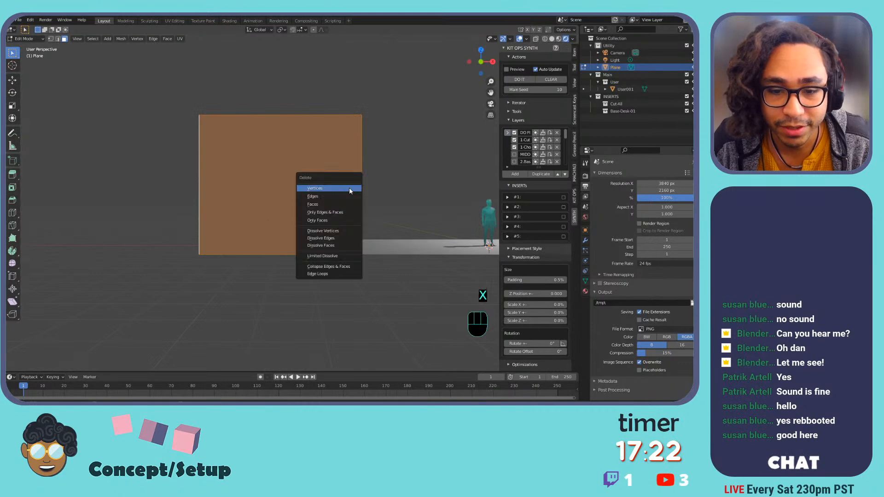
pyautogui.click(340, 203)
# Return to Object Mode and add a mesh cube to the scene.
pyautogui.moveTo(340, 203); pyautogui.dragTo(367, 233, button='middle')
pyautogui.press('Tab')
pyautogui.hotkey('shift', 'a')
pyautogui.click(366, 198)
pyautogui.scroll(4, 369, 232)
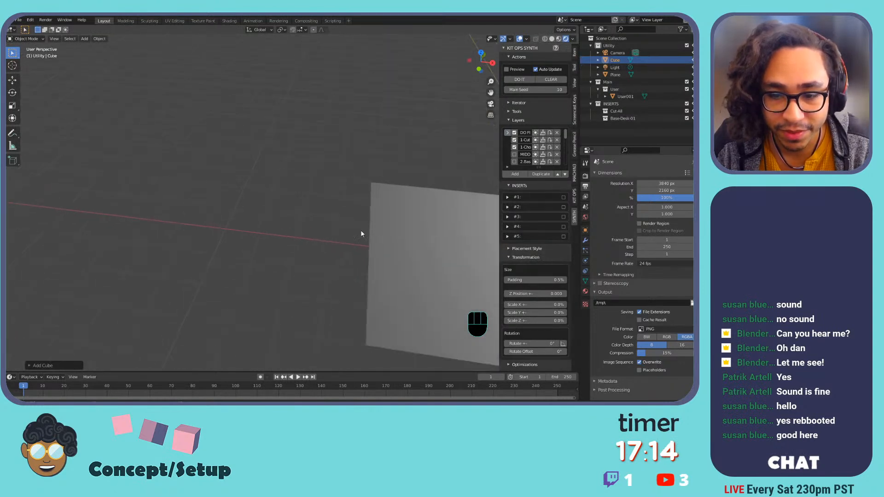
pyautogui.scroll(-5, 368, 239)
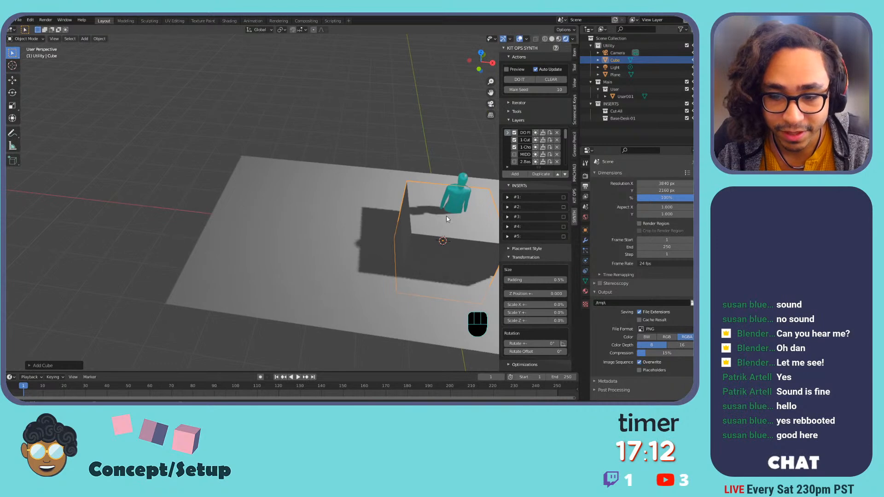
# Move the cube along negative X beyond the floor plane's edge, and raise it about 1.13 m along Z.
pyautogui.press('g')
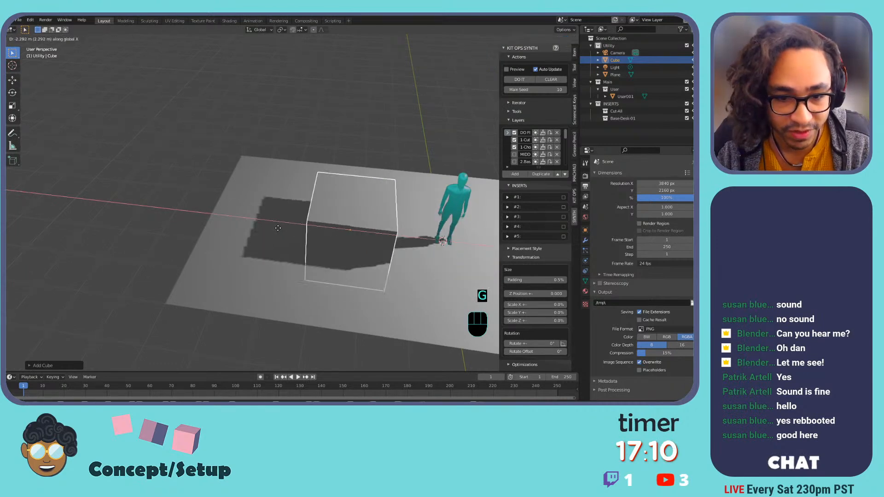
pyautogui.click(142, 233)
pyautogui.press('g')
pyautogui.press('z')
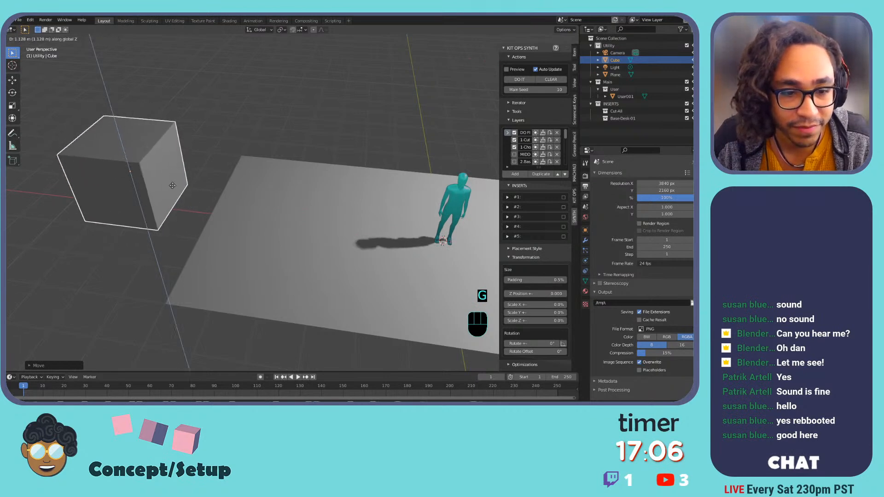
pyautogui.click(173, 186)
# In Edit Mode, select the cube's bottom edge facing the floor plane and snap the 3D cursor to it.
pyautogui.keyDown('shift'); pyautogui.moveTo(199, 121); pyautogui.dragTo(288, 109, button='middle'); pyautogui.keyUp('shift')
pyautogui.press('Tab')
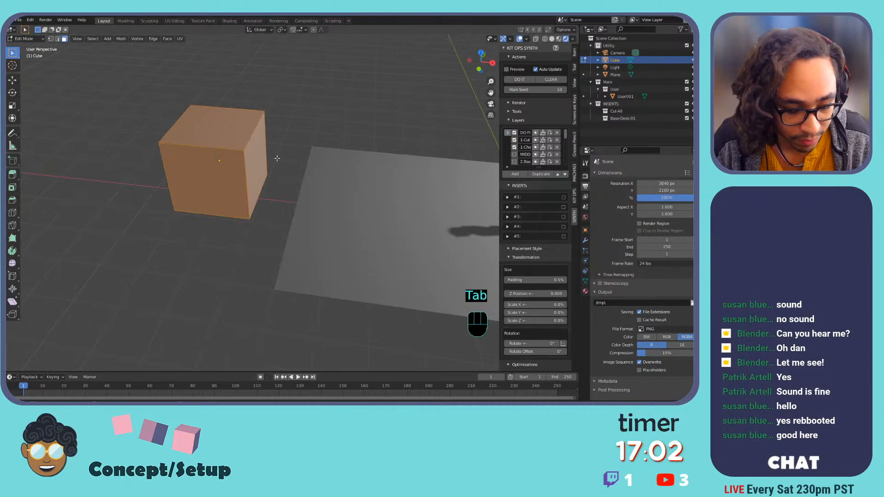
pyautogui.press('2')
pyautogui.click(267, 189)
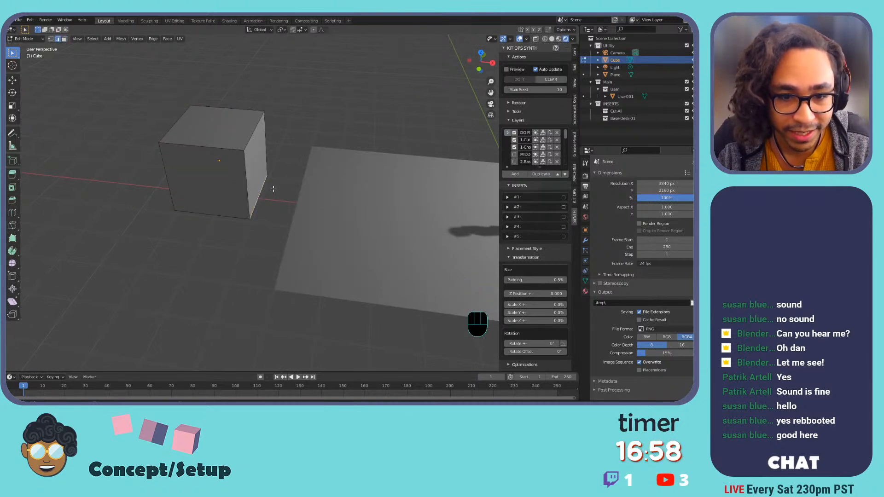
pyautogui.hotkey('shift', 's')
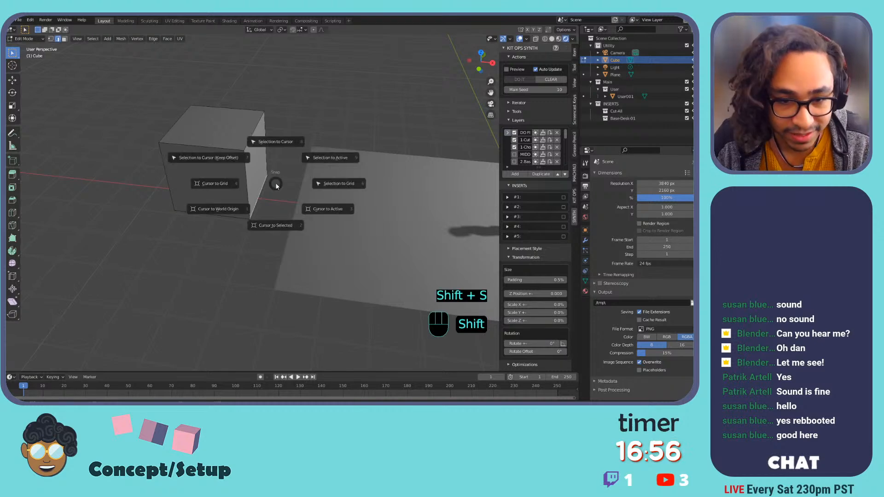
pyautogui.click(278, 223)
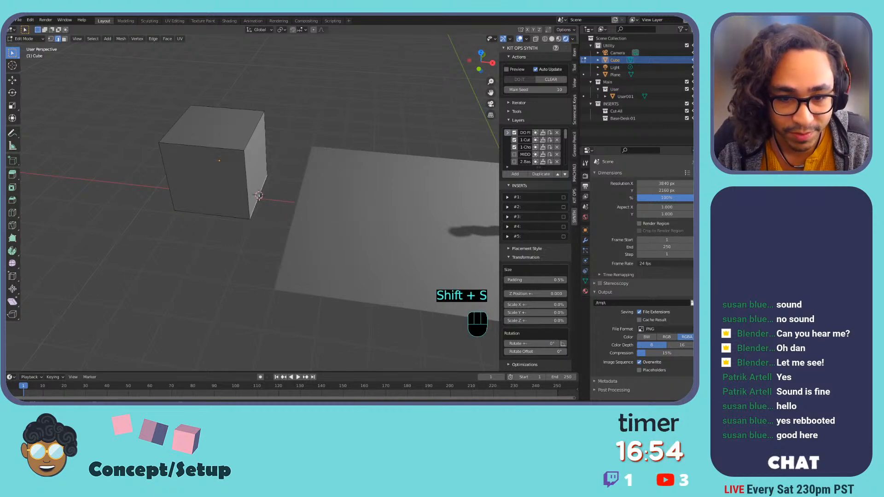
# Return to Object Mode and set the cube's origin to the 3D cursor.
pyautogui.press('Tab')
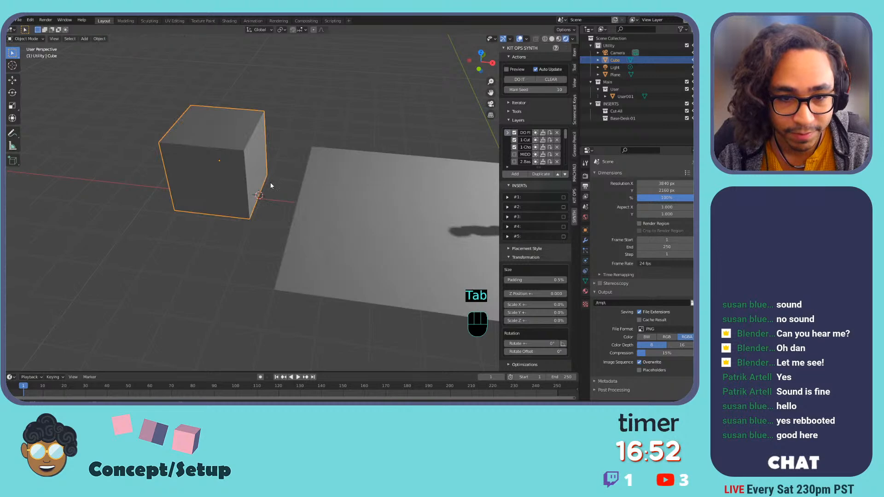
pyautogui.rightClick(250, 150)
pyautogui.moveTo(249, 170)
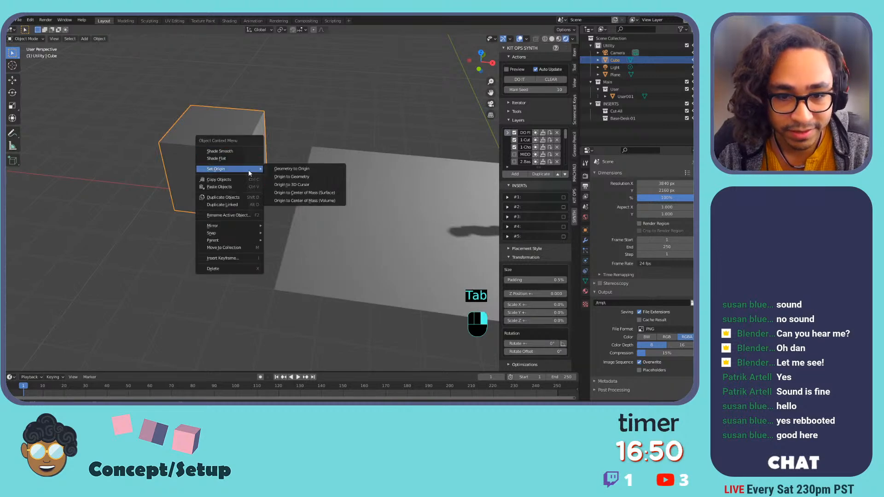
pyautogui.click(306, 185)
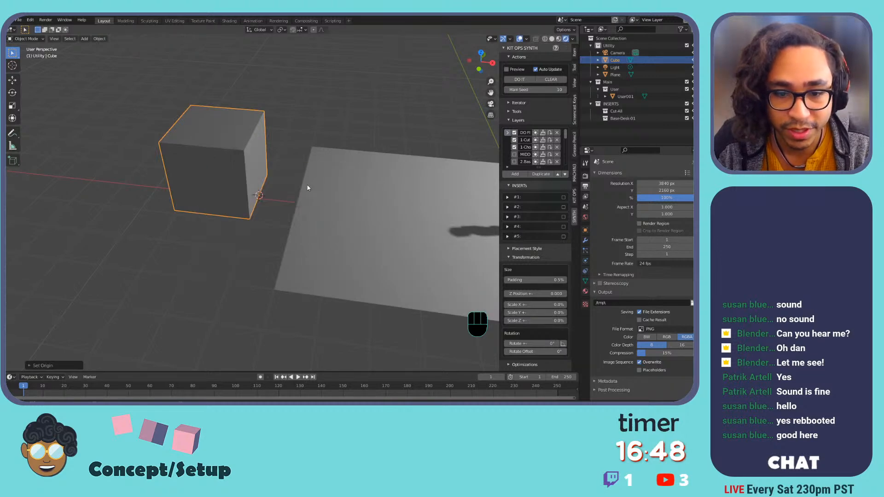
# Try to move the cube along X toward the floor plane with increment snapping enabled.
pyautogui.moveTo(281, 173); pyautogui.dragTo(269, 213, button='middle')
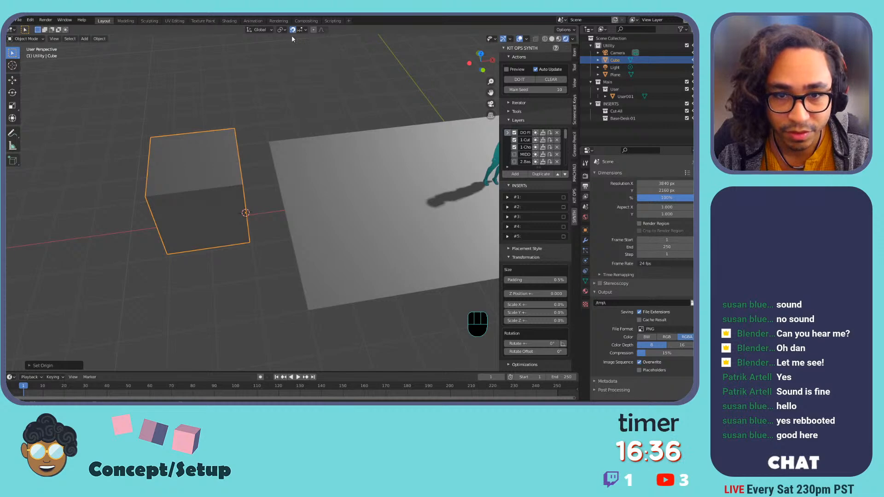
pyautogui.press('g')
pyautogui.press('x')
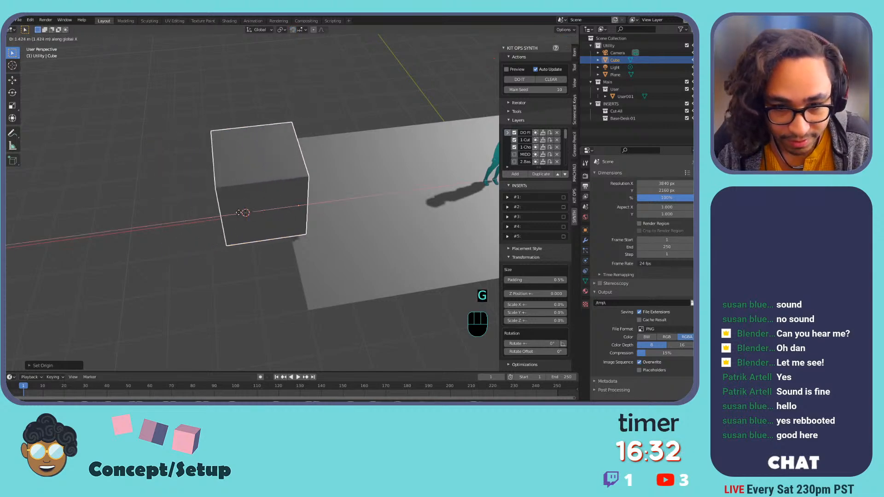
pyautogui.rightClick(344, 109)
# Set the snap target to Edge and try moving the cube onto the floor plane's edge.
pyautogui.click(298, 31)
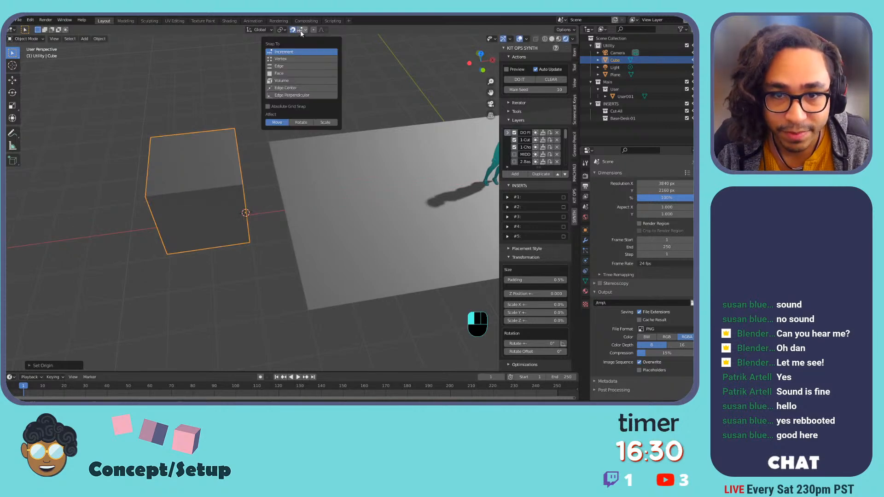
pyautogui.click(285, 67)
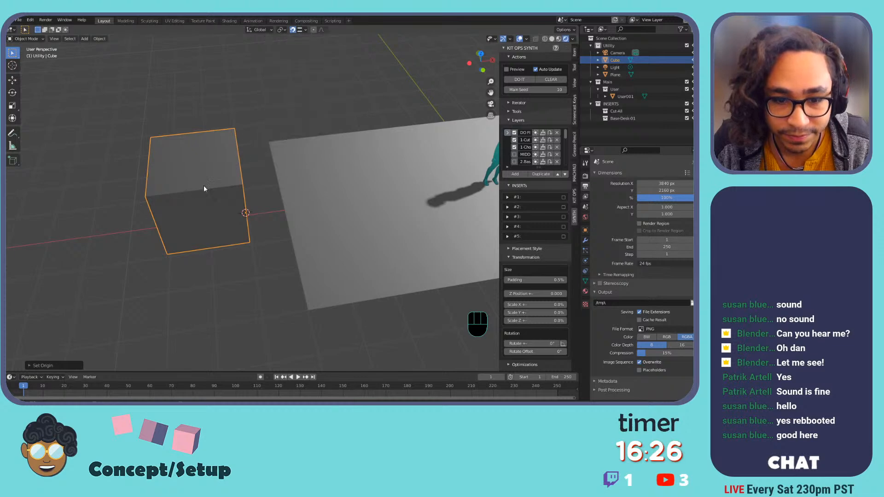
pyautogui.press('g')
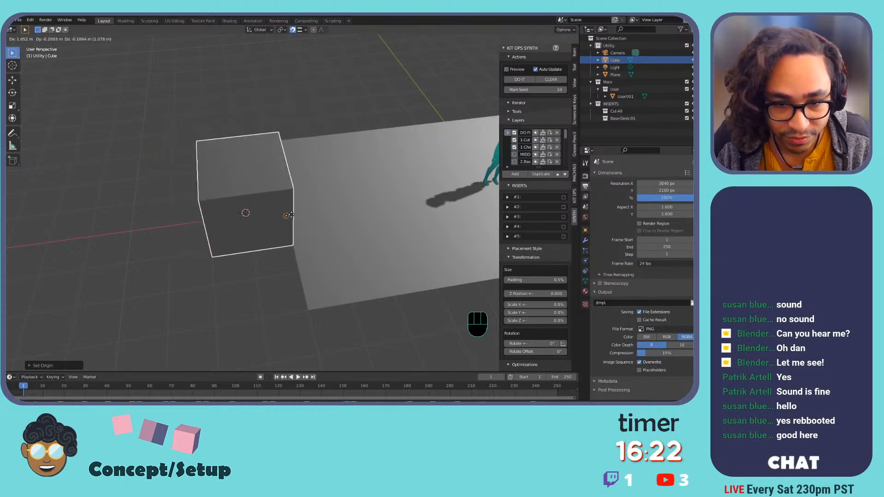
pyautogui.press('Escape')
# Confirm the Edge snap target and move the cube along the X axis to the floor plane's near edge.
pyautogui.click(302, 31)
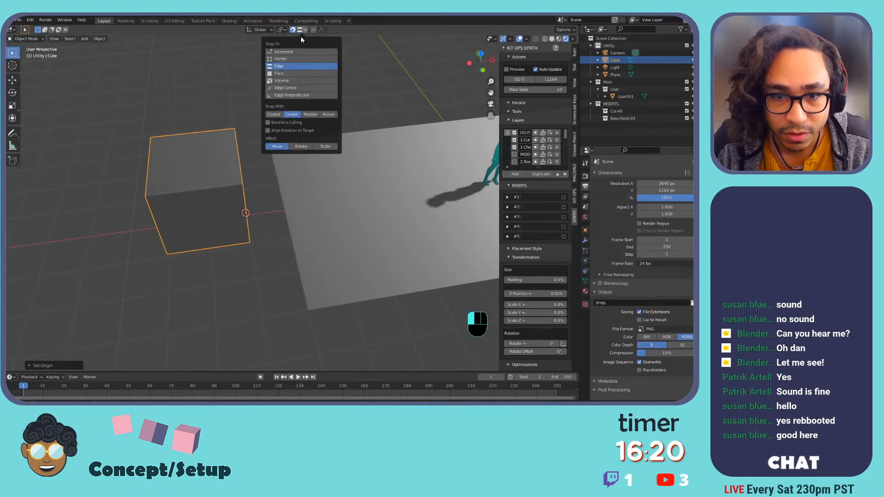
pyautogui.press('g')
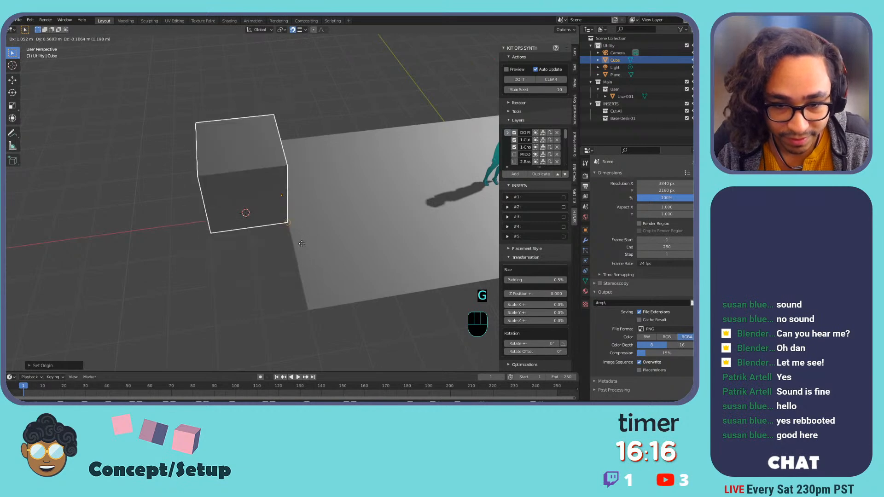
pyautogui.press('x')
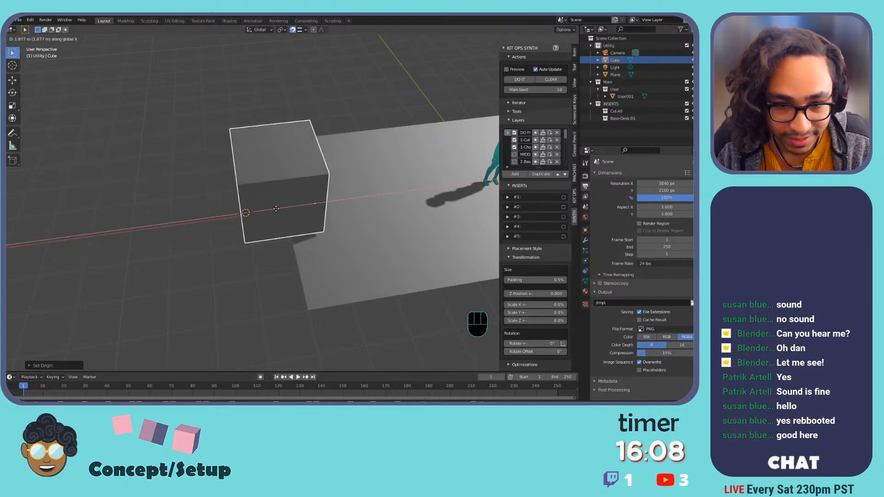
pyautogui.click(283, 207)
# Move the cube freely to snap its bottom origin point onto the edge of the floor plane.
pyautogui.keyDown('shift'); pyautogui.moveTo(322, 198); pyautogui.dragTo(311, 144, button='middle'); pyautogui.keyUp('shift')
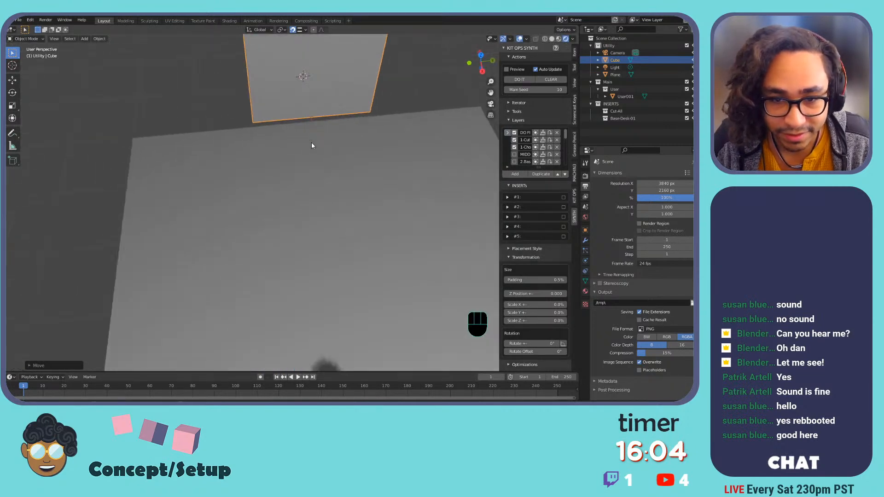
pyautogui.press('KP_Decimal')
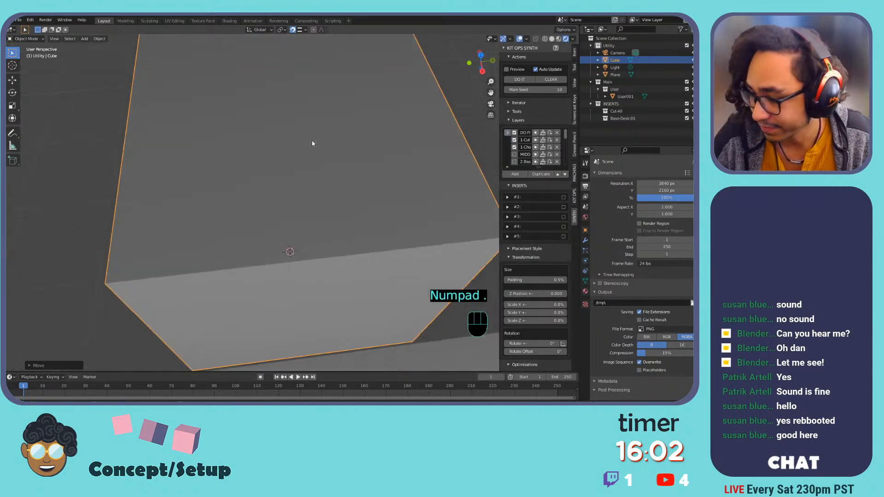
pyautogui.scroll(-3, 311, 72)
pyautogui.keyDown('shift'); pyautogui.moveTo(311, 75); pyautogui.dragTo(286, 186, button='middle'); pyautogui.keyUp('shift')
pyautogui.press('g')
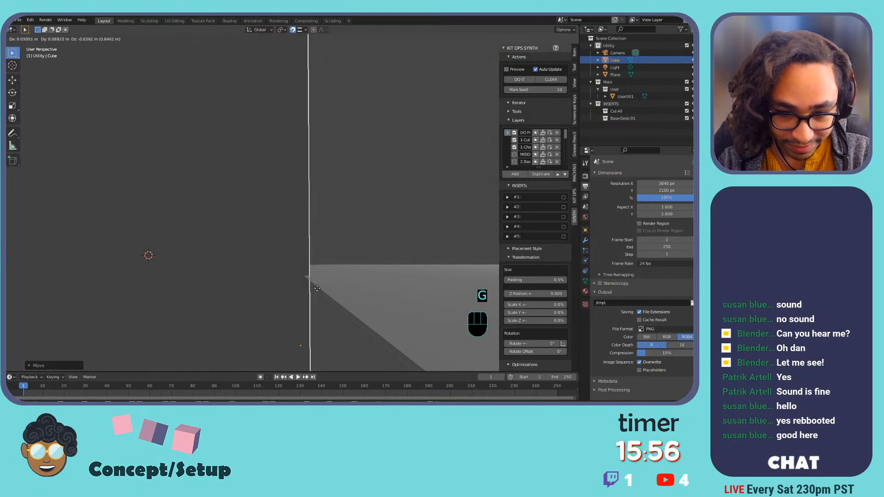
pyautogui.click(322, 284)
# Centre the cube along the floor plane's edge by setting its Y location to 0 m.
pyautogui.moveTo(349, 251); pyautogui.dragTo(339, 231, button='middle')
pyautogui.press('KP_Decimal')
pyautogui.click(575, 52)
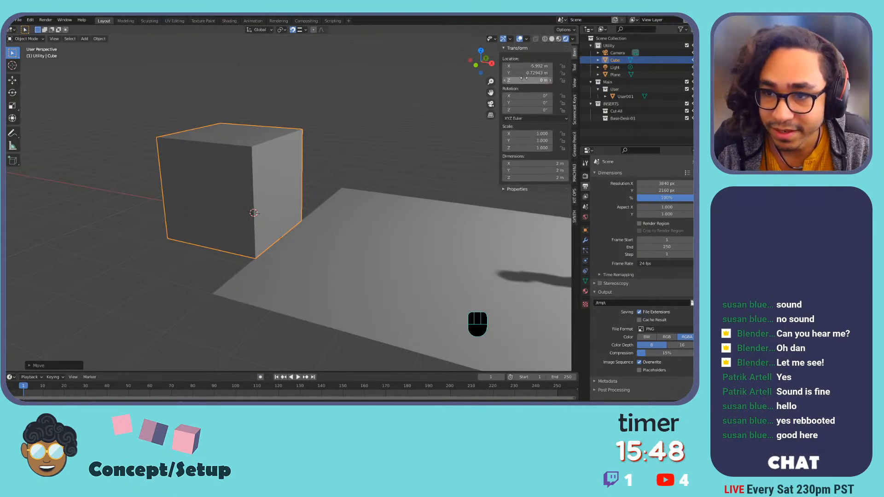
pyautogui.click(525, 72)
pyautogui.write('0')
pyautogui.press('Return')
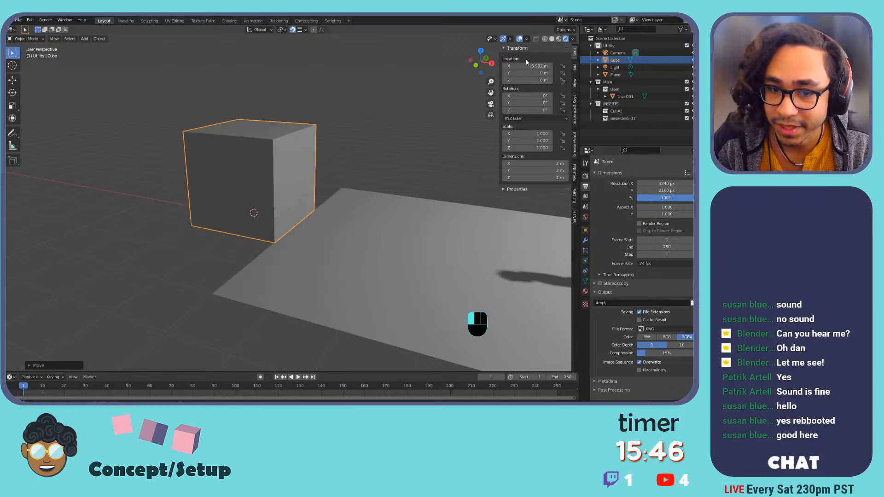
# Enlarge the cube uniformly from its origin and set its X, Y and Z scale to 3.
pyautogui.keyDown('shift'); pyautogui.moveTo(361, 168); pyautogui.dragTo(274, 245, button='middle'); pyautogui.keyUp('shift')
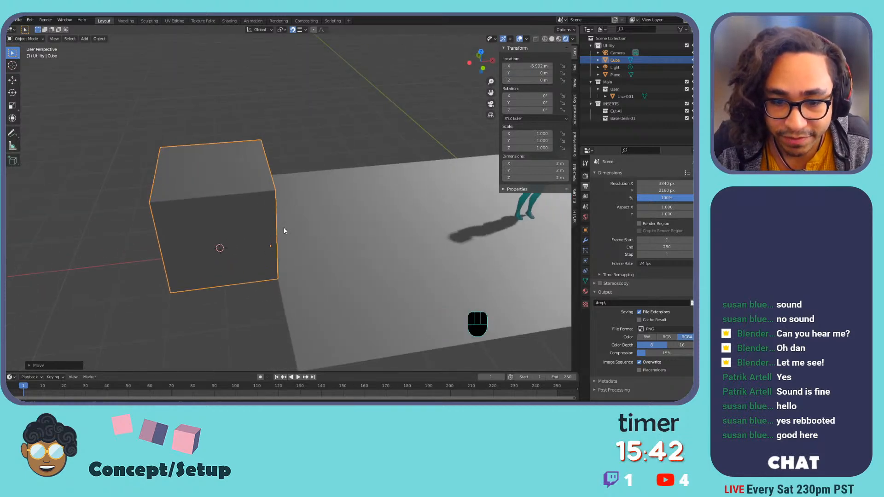
pyautogui.press('s')
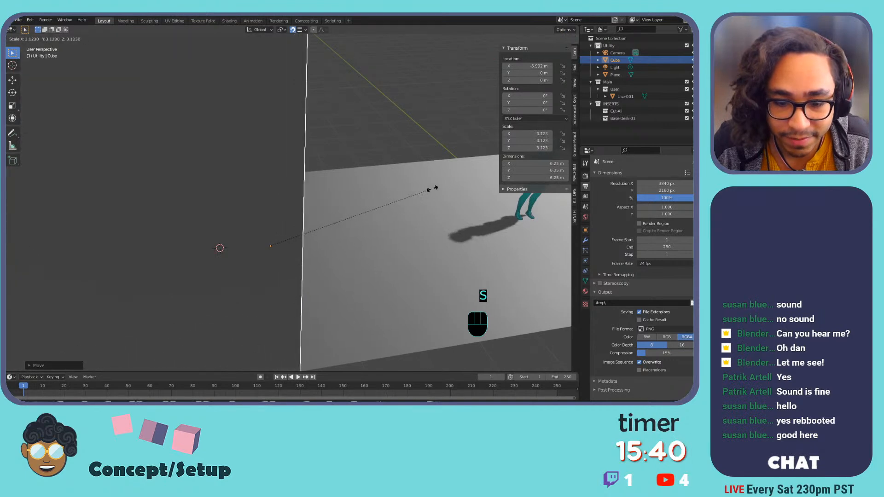
pyautogui.click(423, 188)
pyautogui.keyDown('shift'); pyautogui.moveTo(422, 188); pyautogui.dragTo(374, 183, button='middle'); pyautogui.keyUp('shift')
pyautogui.press('s')
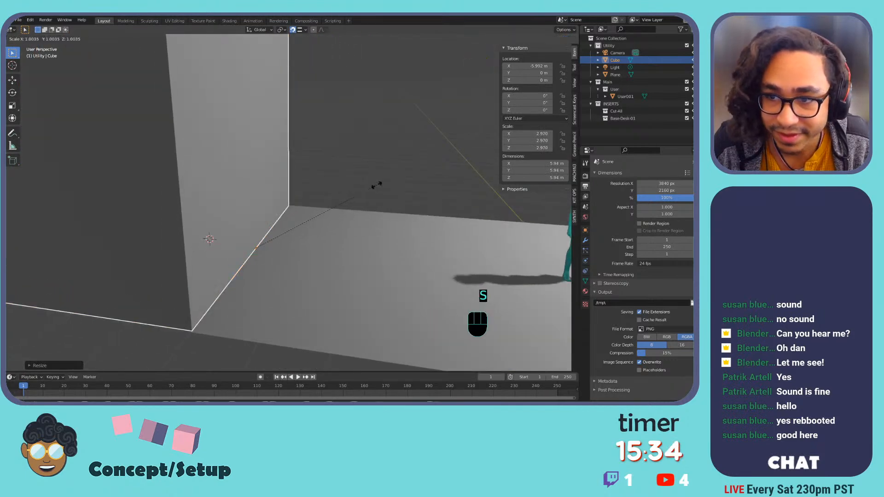
pyautogui.click(379, 183)
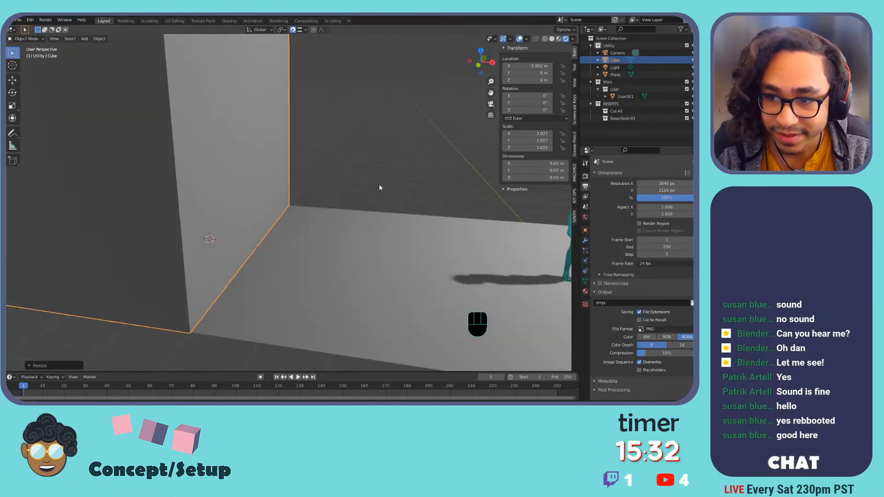
pyautogui.moveTo(530, 134); pyautogui.dragTo(529, 148)
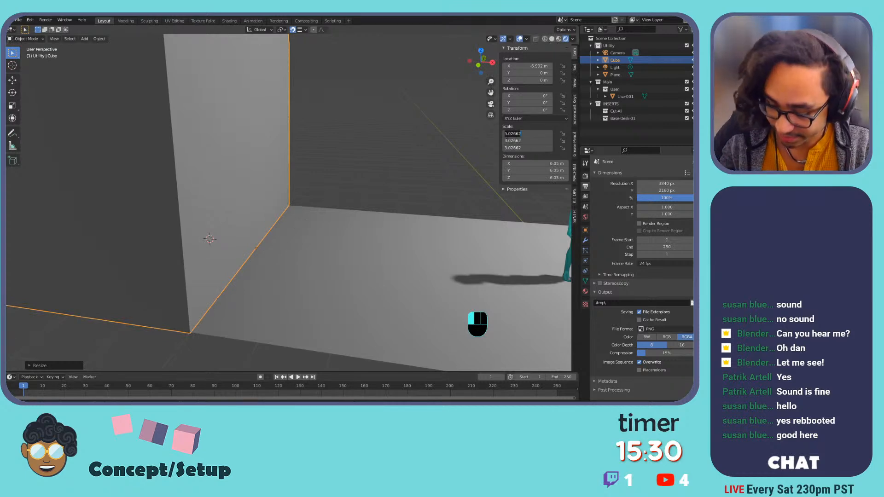
pyautogui.write('3')
pyautogui.press('Return')
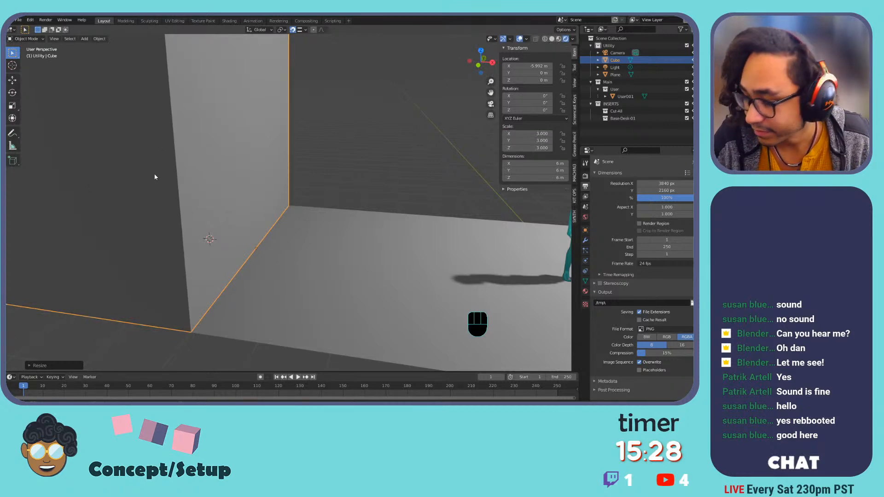
# In Edit Mode, switch to face selection for the cube's wall facing the floor plane, and return to Object Mode.
pyautogui.keyDown('shift'); pyautogui.moveTo(269, 155); pyautogui.dragTo(297, 201, button='middle'); pyautogui.keyUp('shift')
pyautogui.scroll(-2, 304, 193)
pyautogui.press('Tab')
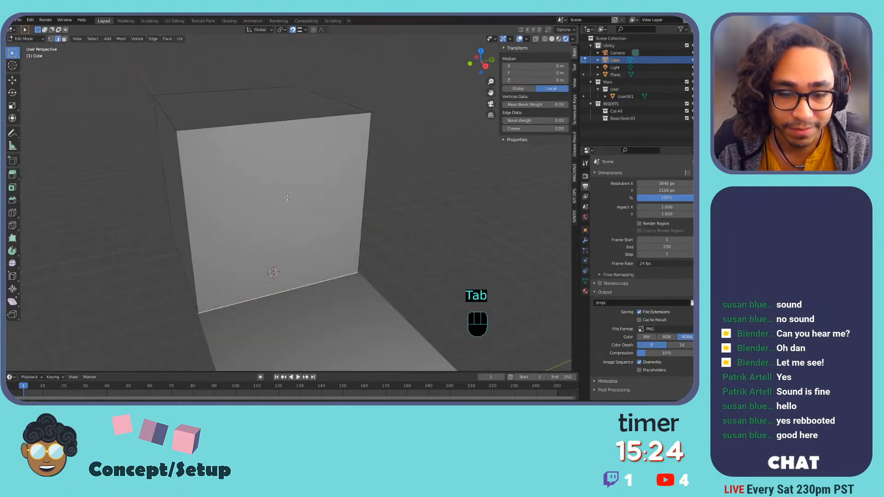
pyautogui.press('2')
pyautogui.press('3')
pyautogui.press('Tab')
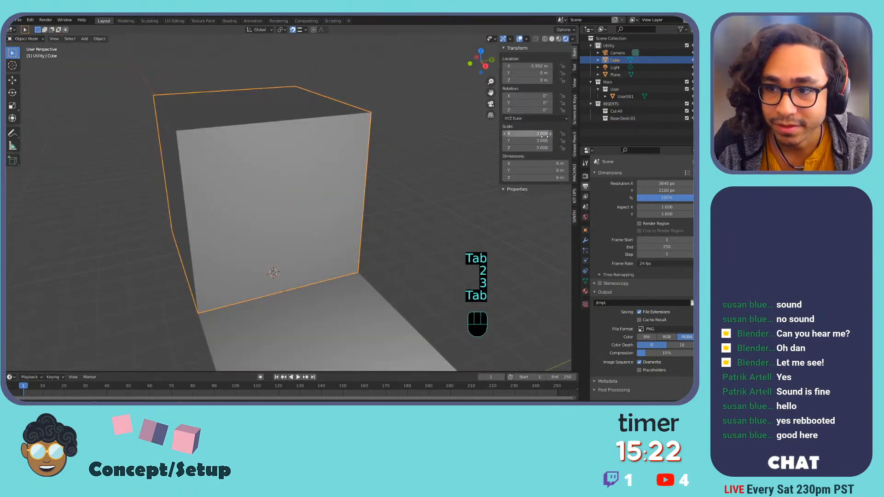
# Load the sci-fi-wall-final.json recipe in KIT OPS SYNTH and generate its wall detailing on the cube.
pyautogui.click(574, 217)
pyautogui.scroll(-2, 544, 226)
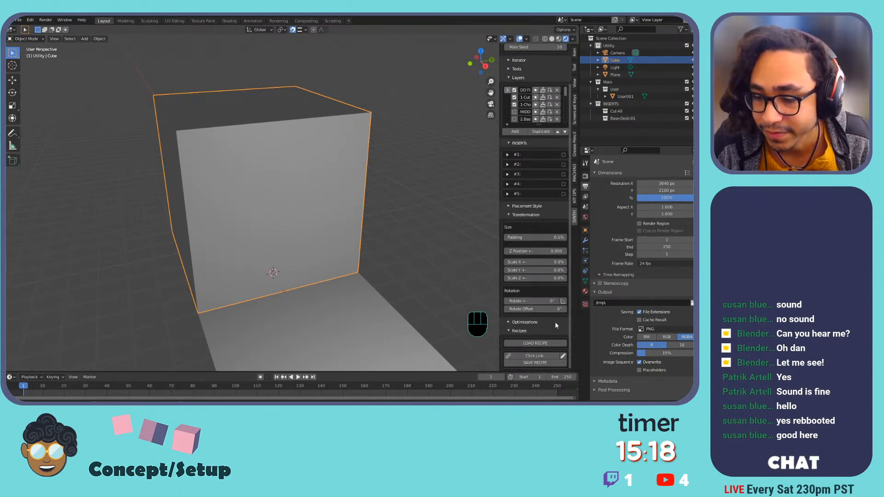
pyautogui.click(535, 343)
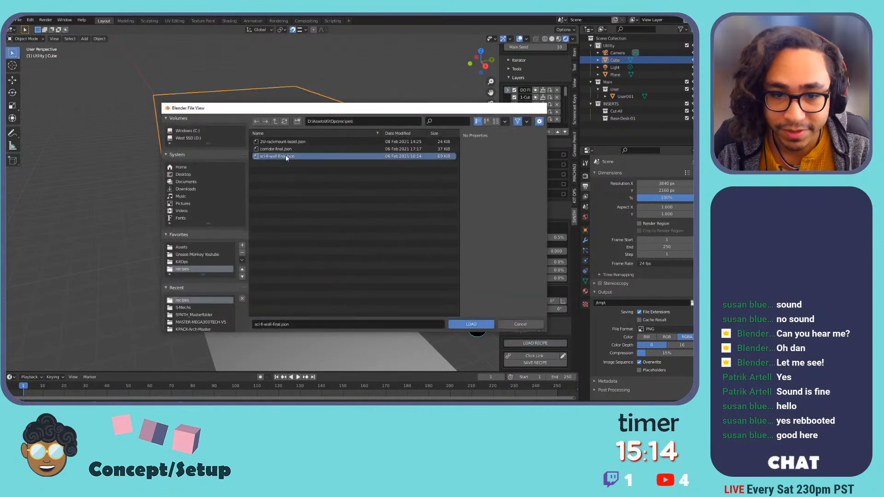
pyautogui.doubleClick(288, 157)
pyautogui.scroll(3, 521, 120)
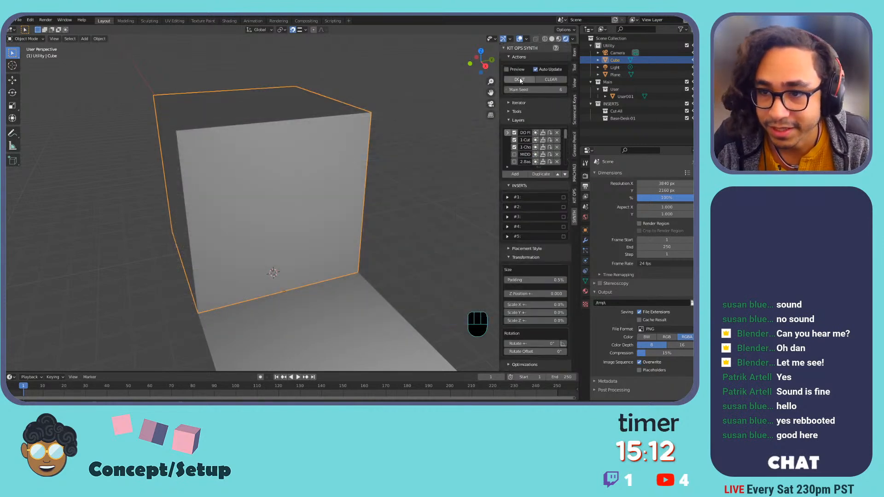
pyautogui.click(520, 80)
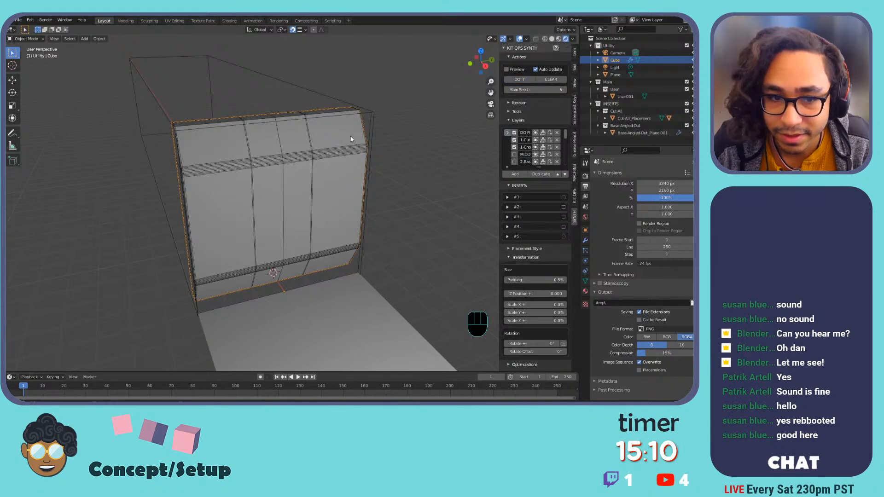
# Raise the SYNTH Main Seed one step at a time to compare the generated wall variations.
pyautogui.moveTo(325, 144); pyautogui.dragTo(261, 148, button='middle')
pyautogui.moveTo(320, 160); pyautogui.dragTo(364, 166, button='middle')
pyautogui.click(564, 90)
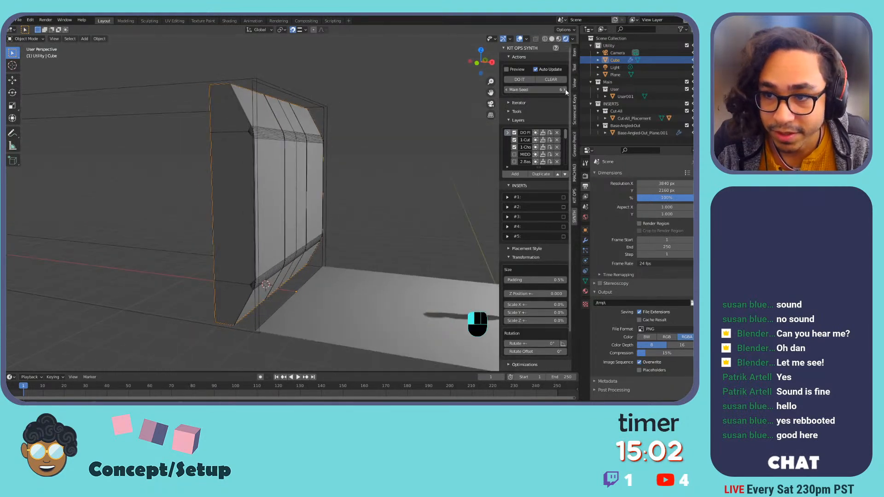
pyautogui.click(564, 90)
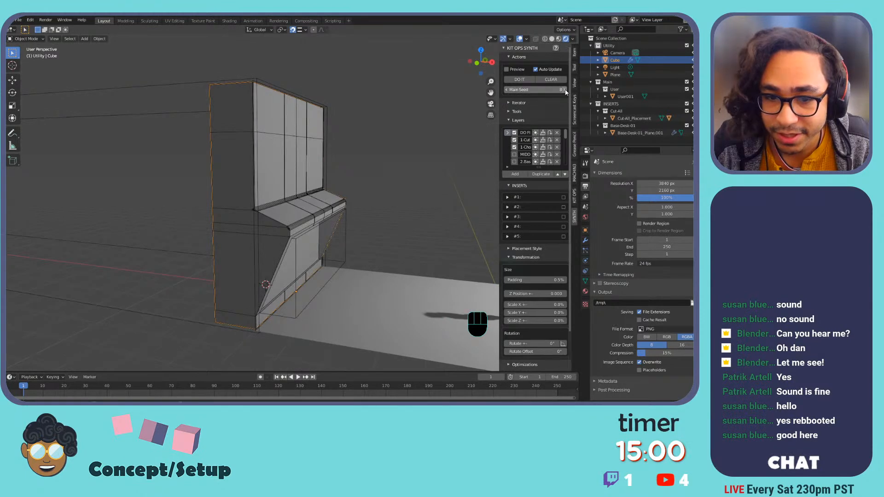
pyautogui.click(565, 90)
pyautogui.click(564, 89)
pyautogui.click(565, 90)
pyautogui.click(564, 89)
pyautogui.click(565, 90)
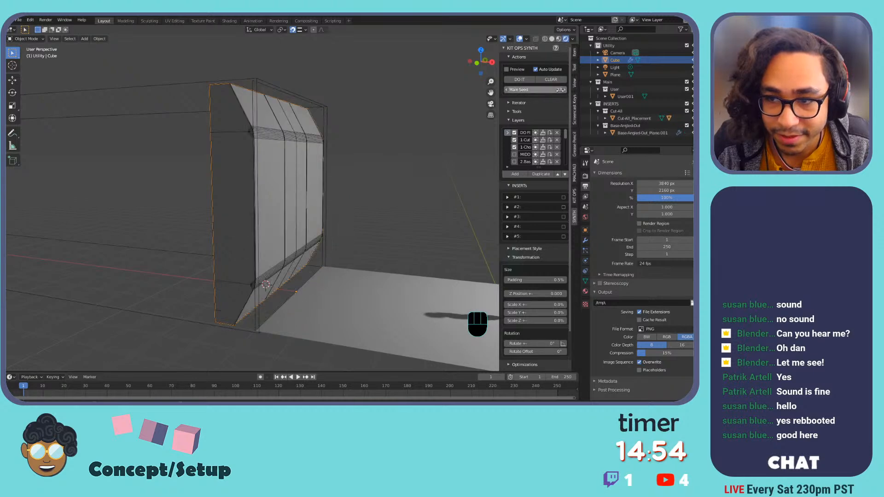
# Raise the Main Seed to 32 and step it back down to the desk-shaped wall variation at 26.
pyautogui.moveTo(523, 91); pyautogui.dragTo(532, 90)
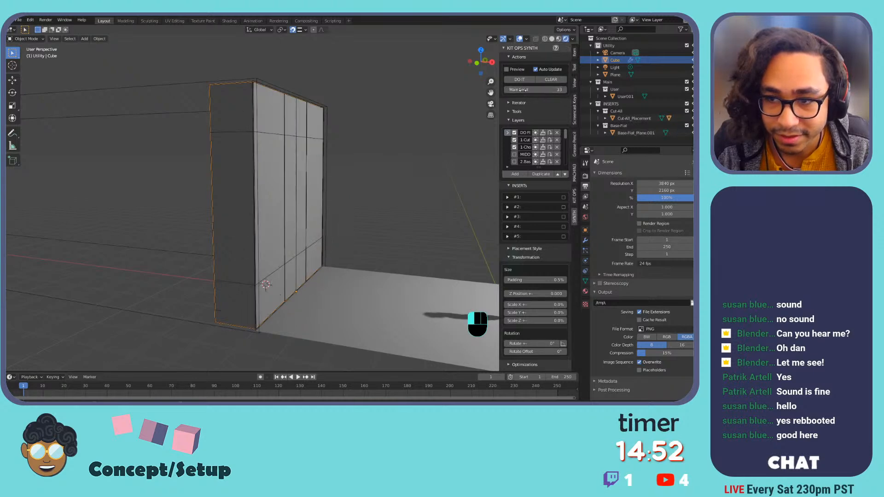
pyautogui.click(507, 91)
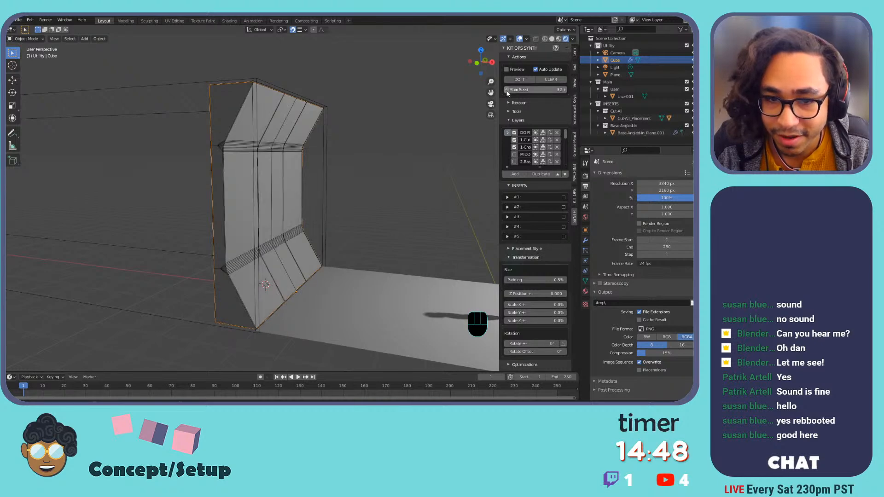
pyautogui.click(507, 91)
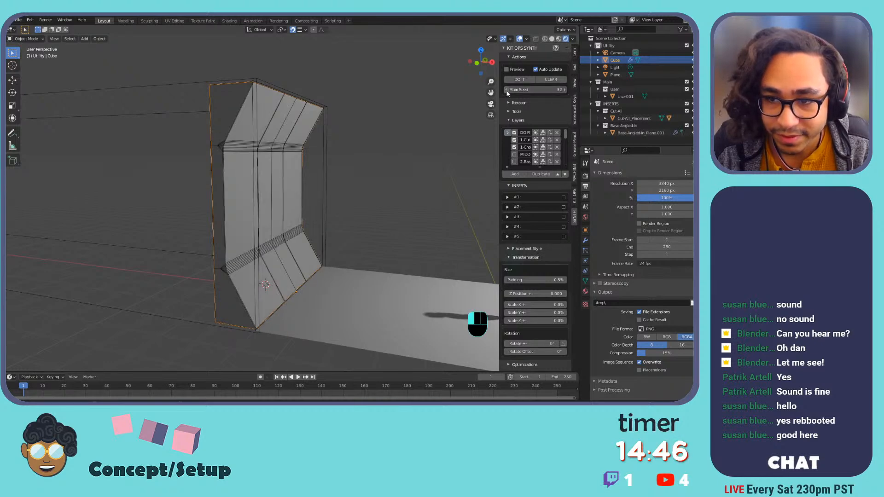
pyautogui.click(507, 92)
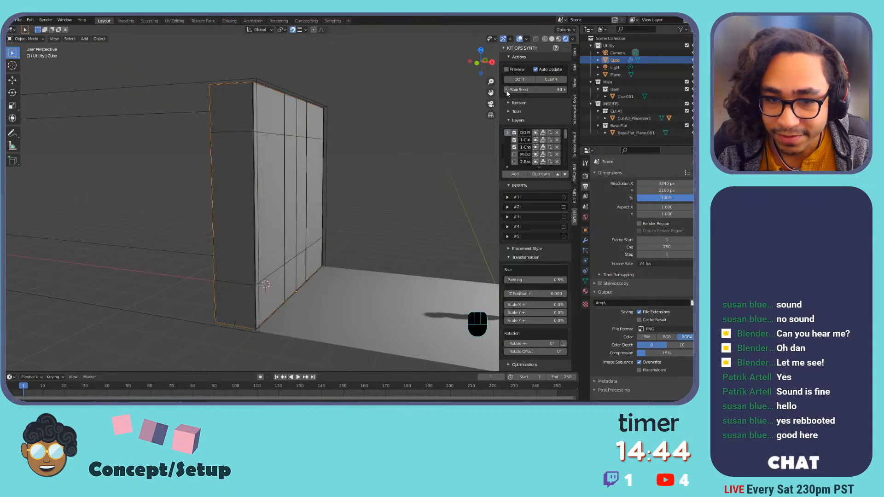
pyautogui.click(507, 91)
pyautogui.click(507, 91)
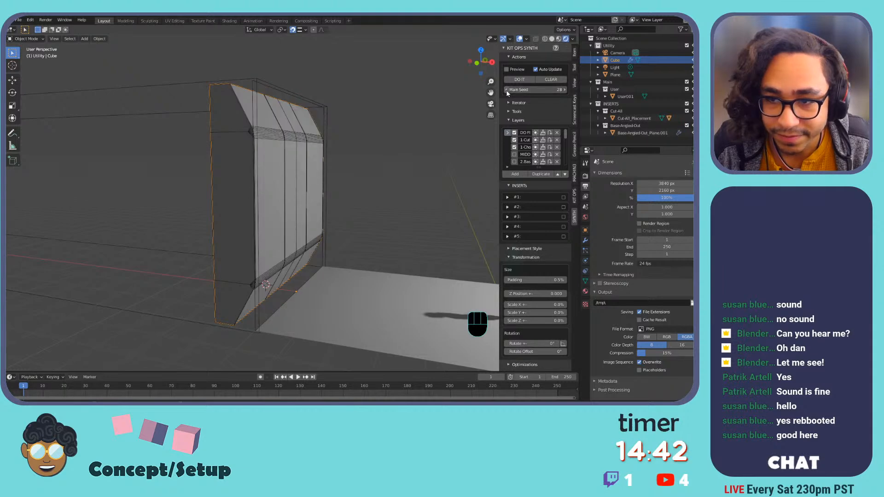
pyautogui.click(507, 91)
pyautogui.click(507, 91)
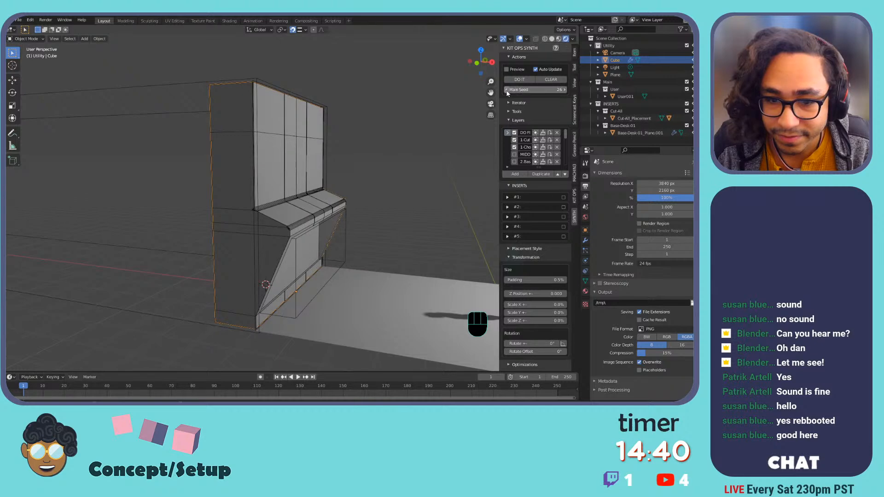
pyautogui.click(507, 90)
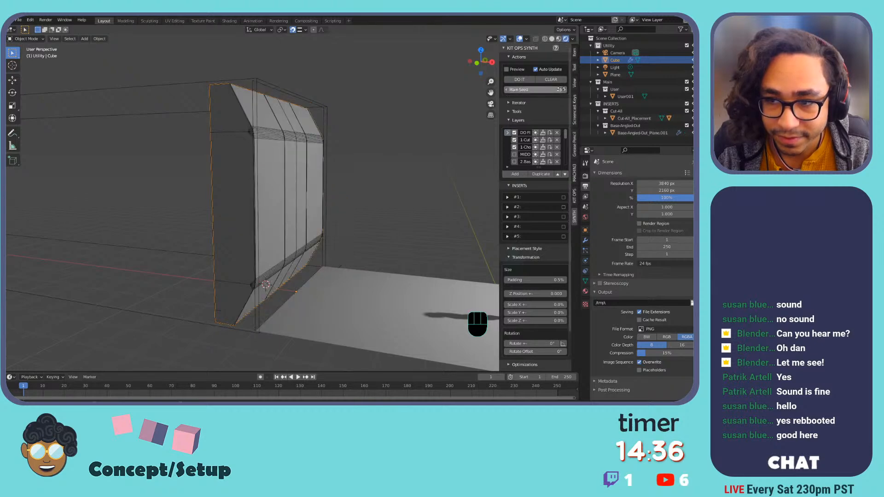
pyautogui.click(565, 90)
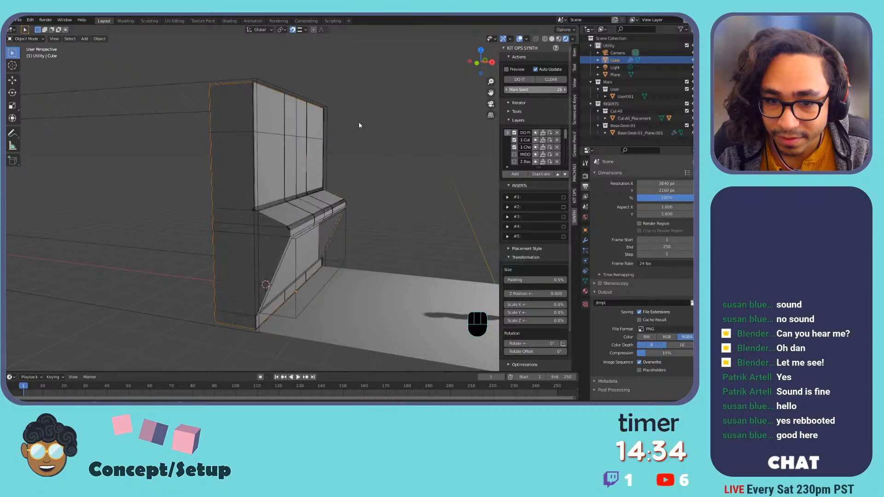
# Compare the wall with the human scale figure and step the Main Seed up to 31.
pyautogui.keyDown('shift'); pyautogui.moveTo(340, 139); pyautogui.dragTo(188, 124, button='middle'); pyautogui.keyUp('shift')
pyautogui.scroll(-1, 188, 124)
pyautogui.keyDown('shift'); pyautogui.moveTo(306, 137); pyautogui.dragTo(412, 159, button='middle'); pyautogui.keyUp('shift')
pyautogui.moveTo(226, 148); pyautogui.dragTo(322, 150, button='middle')
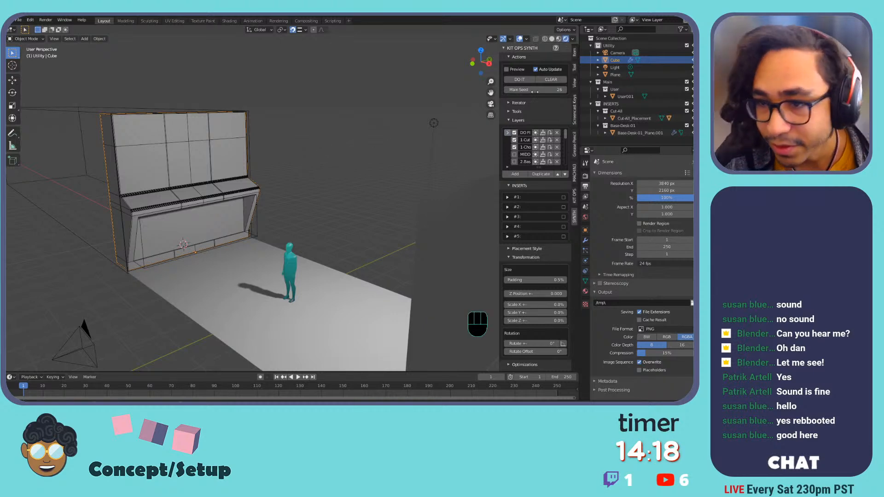
pyautogui.click(564, 89)
pyautogui.click(565, 90)
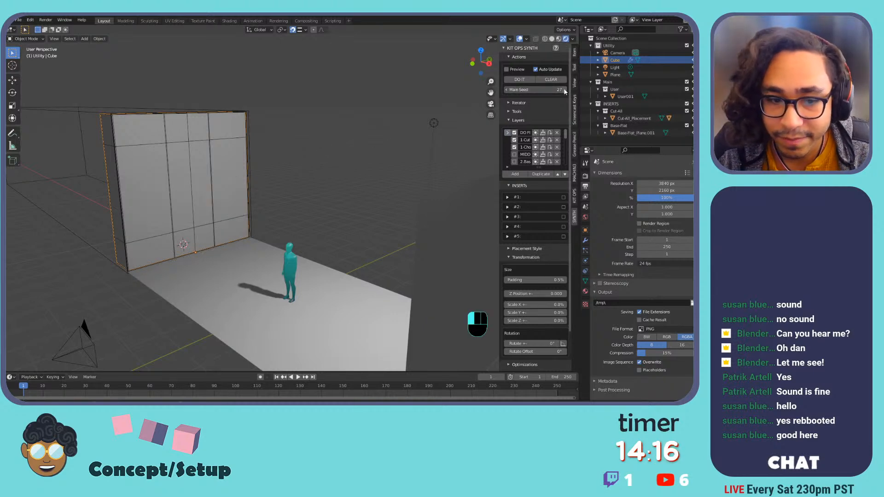
pyautogui.click(565, 89)
pyautogui.click(564, 90)
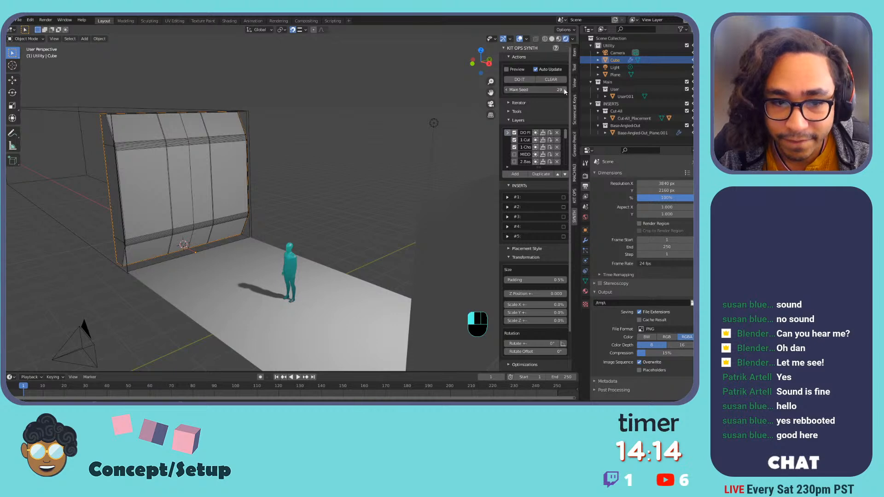
pyautogui.click(565, 90)
pyautogui.moveTo(278, 135); pyautogui.dragTo(290, 157, button='middle')
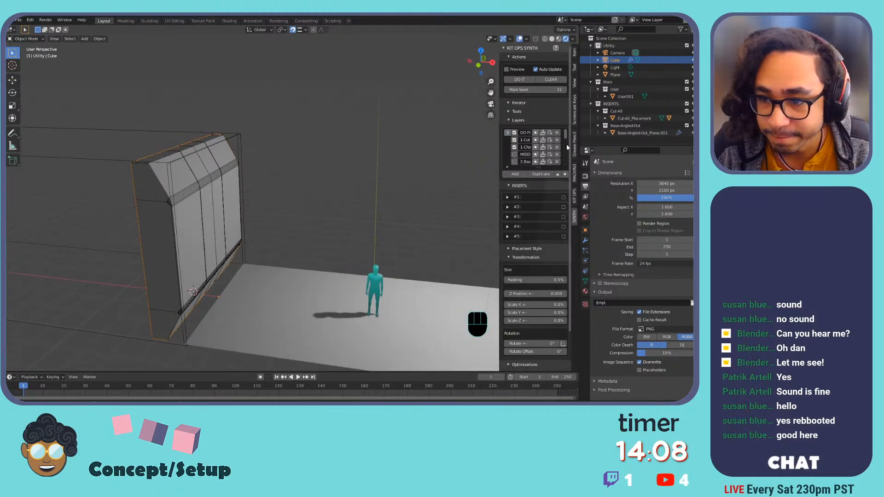
# Try baking the SYNTH detailing into the cube wall with Bake Object and inspect the selected wall.
pyautogui.moveTo(478, 143); pyautogui.dragTo(435, 140)
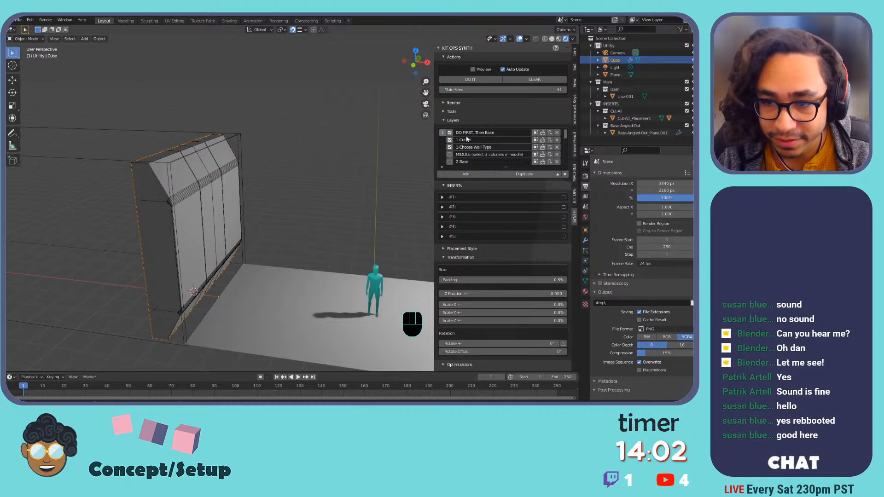
pyautogui.click(453, 110)
pyautogui.click(454, 110)
pyautogui.click(455, 112)
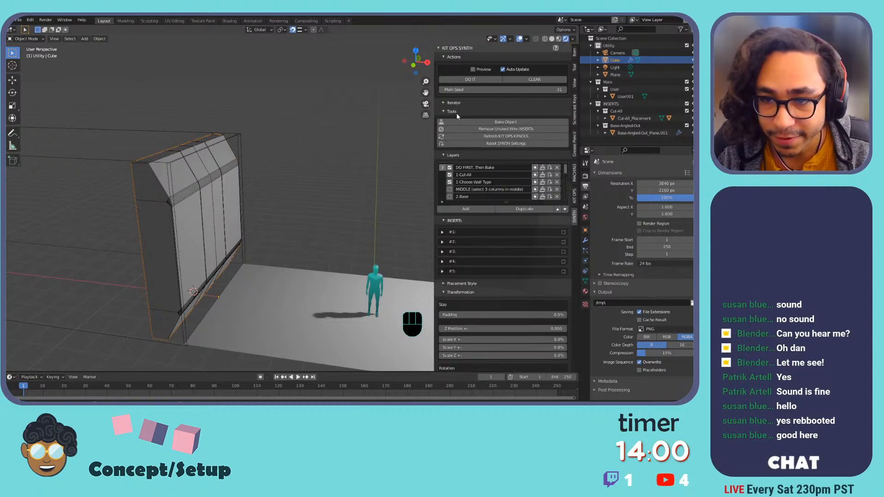
pyautogui.click(482, 122)
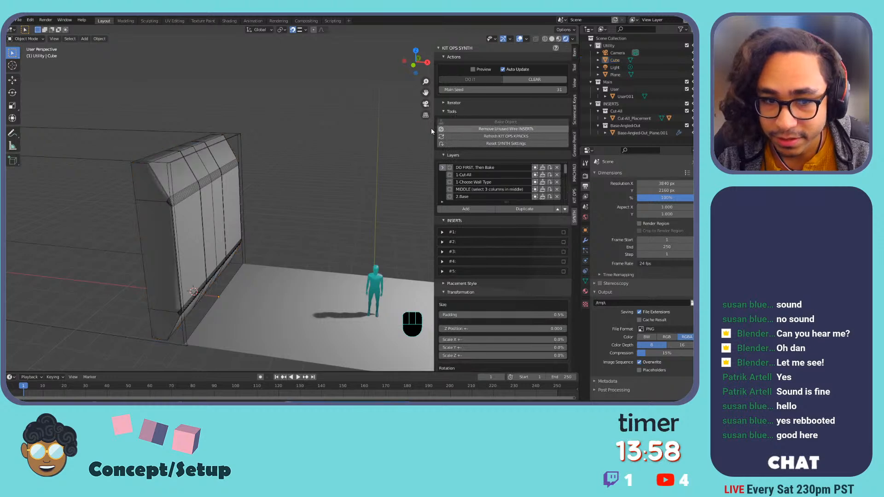
pyautogui.click(195, 167)
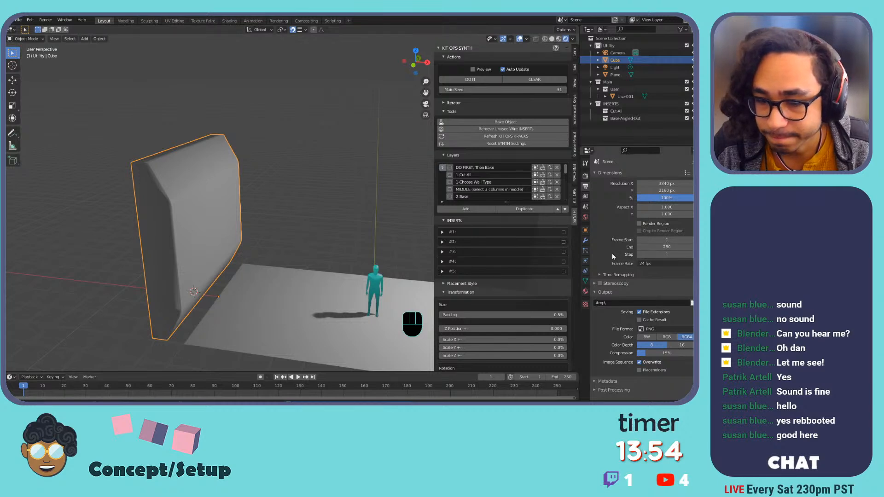
pyautogui.scroll(3, 242, 270)
pyautogui.moveTo(243, 270); pyautogui.dragTo(309, 224, button='middle')
# Undo the wall bake and reselect the cube.
pyautogui.hotkey('ctrl', 'z')
pyautogui.hotkey('ctrl', 'z')
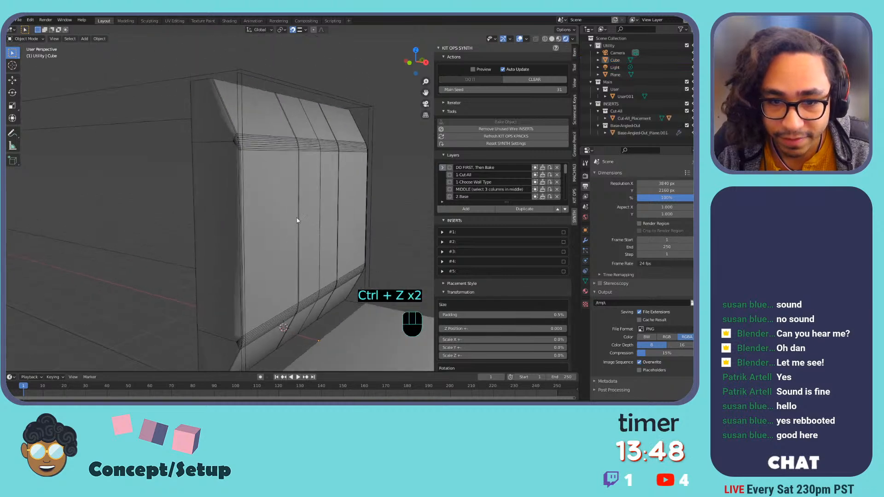
pyautogui.click(309, 224)
pyautogui.keyDown('shift'); pyautogui.moveTo(330, 252); pyautogui.dragTo(353, 186, button='middle'); pyautogui.keyUp('shift')
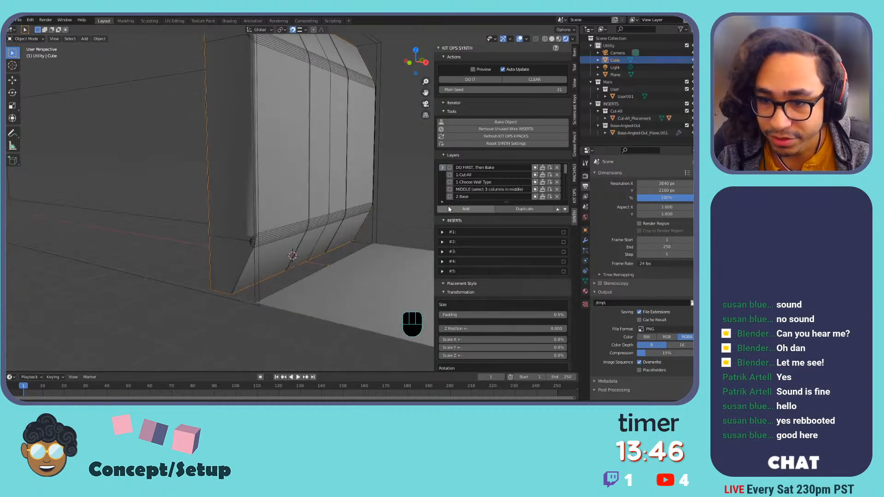
# Collapse the unneeded SYNTH sections and set the Optimize mode to Exact under Optimizations.
pyautogui.click(464, 114)
pyautogui.click(463, 119)
pyautogui.click(461, 129)
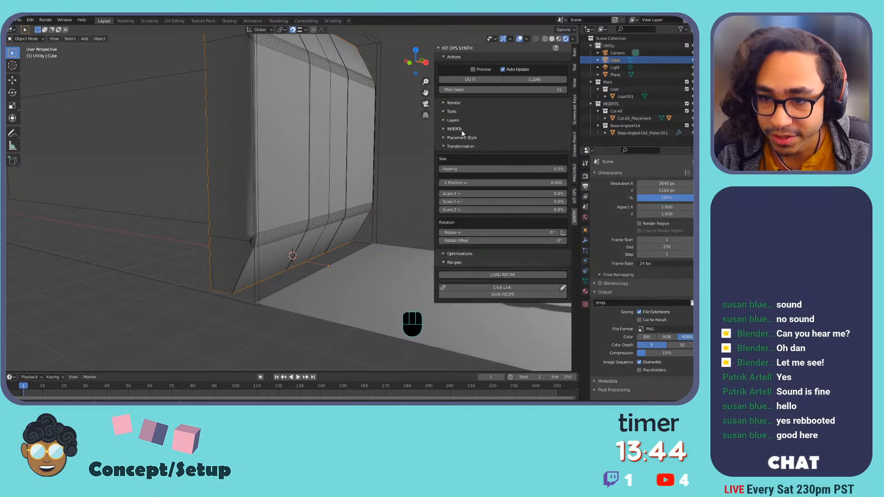
pyautogui.click(465, 146)
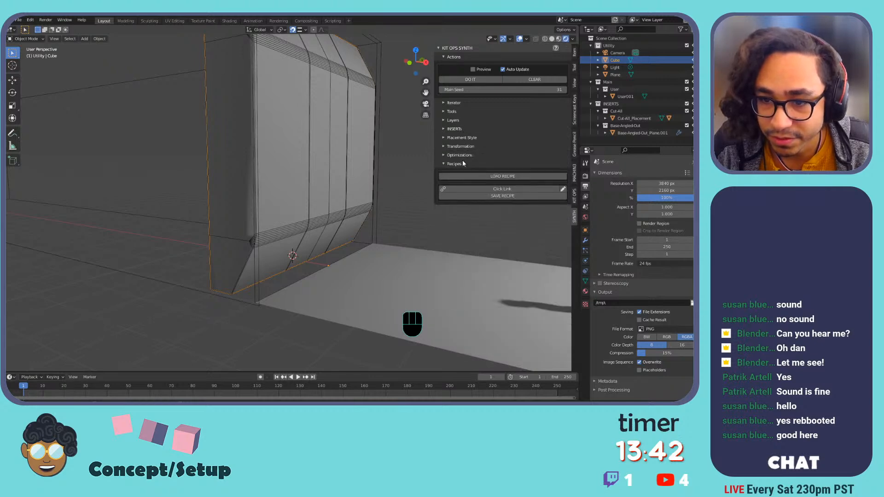
pyautogui.click(468, 156)
pyautogui.click(524, 178)
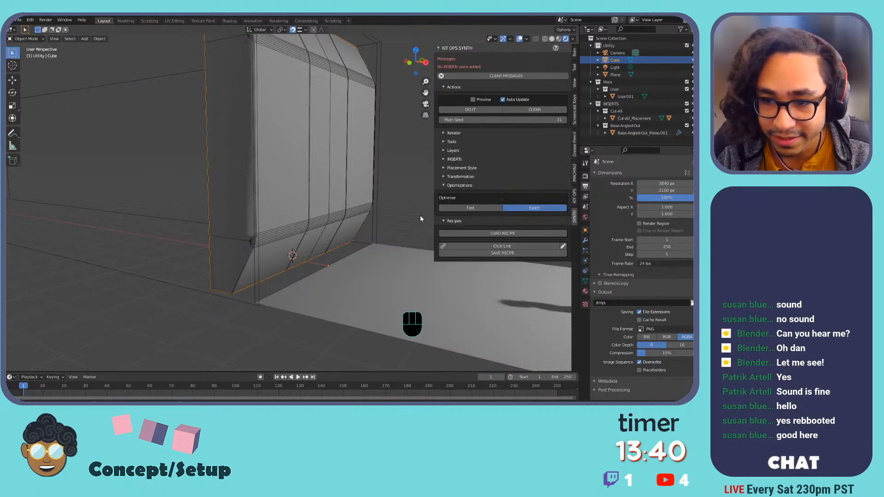
pyautogui.scroll(-1, 350, 176)
pyautogui.keyDown('shift'); pyautogui.moveTo(350, 176); pyautogui.dragTo(347, 242, button='middle'); pyautogui.keyUp('shift')
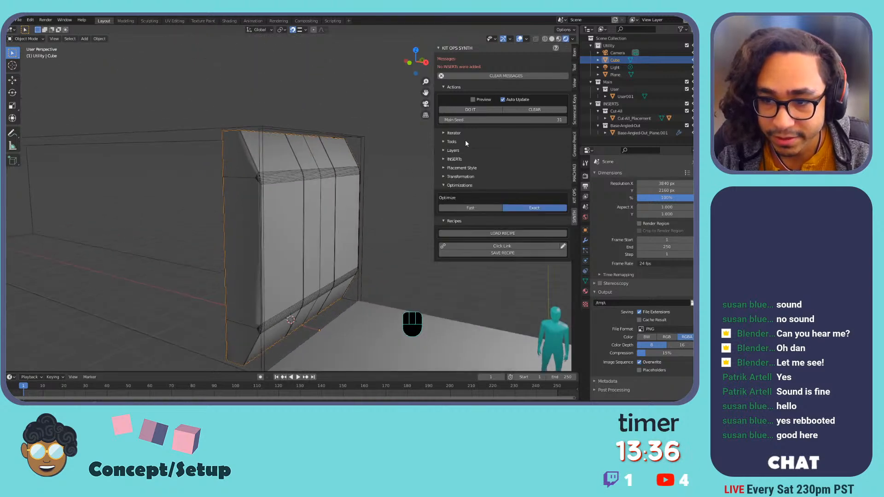
# Set the Padding to 1% in the SYNTH Transformation settings.
pyautogui.click(470, 168)
pyautogui.click(469, 167)
pyautogui.click(460, 176)
pyautogui.click(481, 199)
pyautogui.write('1')
pyautogui.press('Return')
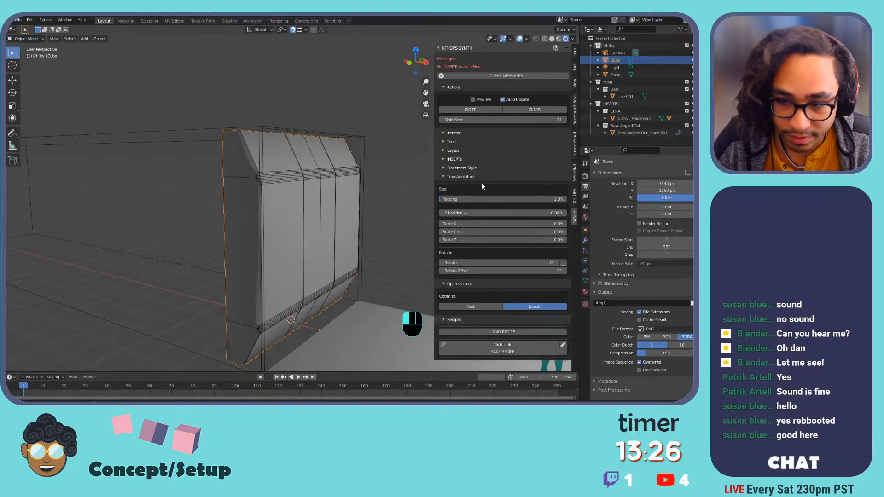
# Bake the generated wall shape into the cube with Bake Object, then select the wall for a close inspection.
pyautogui.keyDown('shift'); pyautogui.moveTo(353, 220); pyautogui.dragTo(372, 216, button='middle'); pyautogui.keyUp('shift')
pyautogui.click(453, 142)
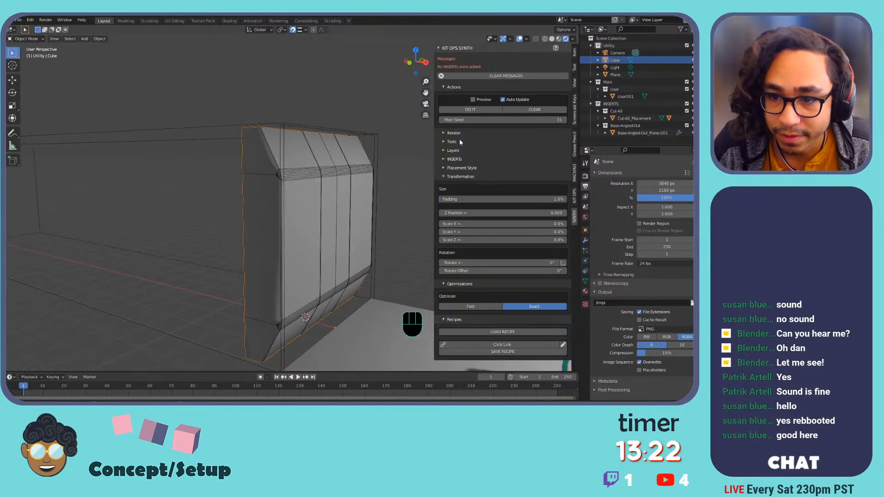
pyautogui.click(478, 152)
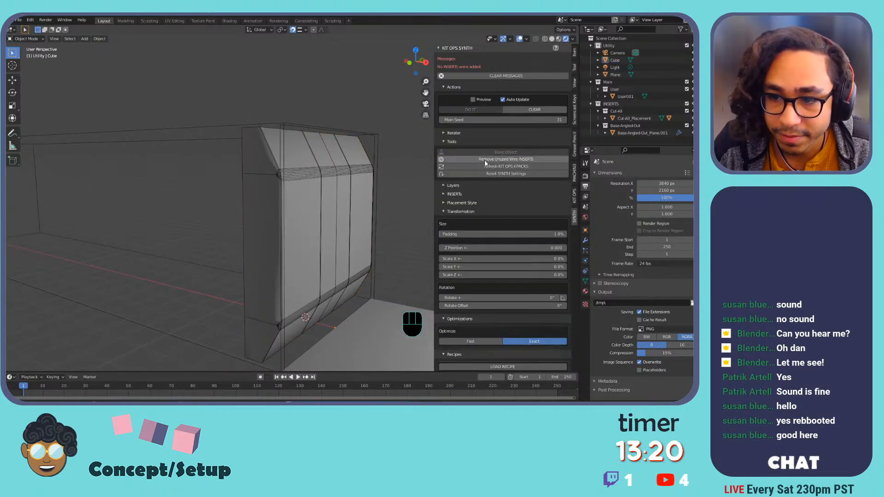
pyautogui.click(309, 184)
pyautogui.keyDown('shift'); pyautogui.moveTo(319, 241); pyautogui.dragTo(292, 228, button='middle'); pyautogui.keyUp('shift')
pyautogui.scroll(4, 272, 241)
pyautogui.scroll(-2, 277, 243)
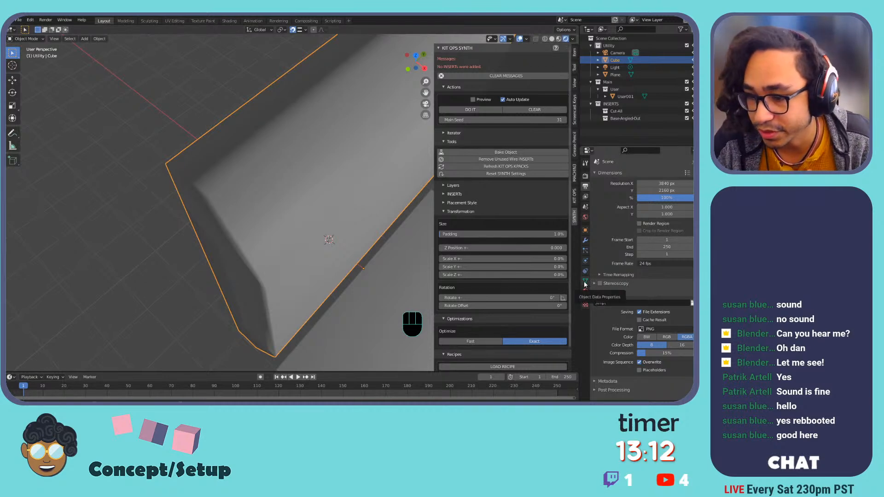
# Enable Auto Smooth in the normals settings of the baked wall.
pyautogui.click(585, 282)
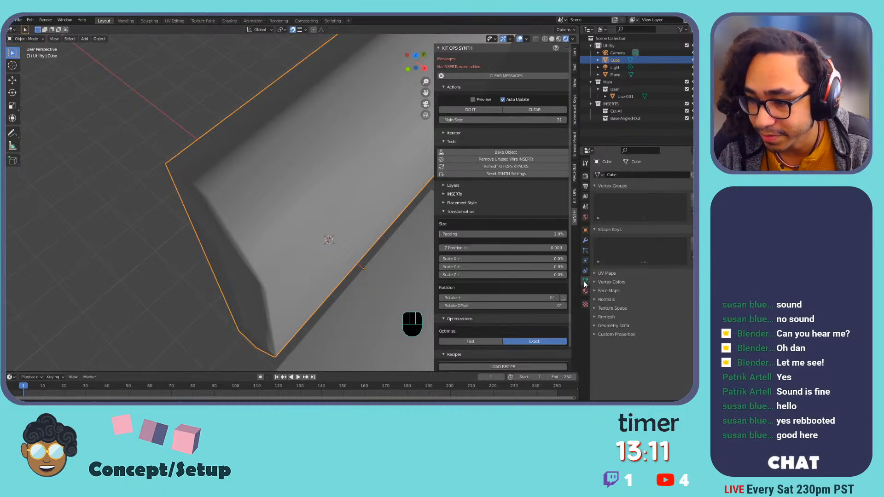
pyautogui.click(617, 299)
pyautogui.click(637, 311)
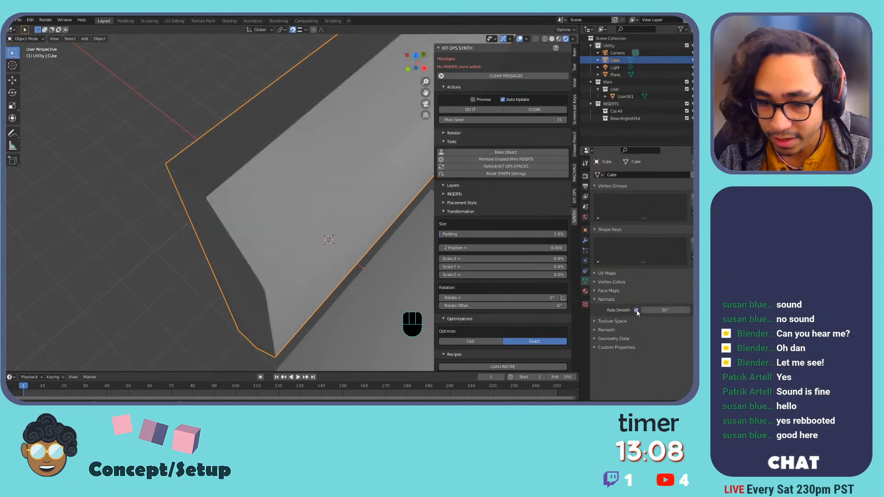
pyautogui.moveTo(346, 275)
pyautogui.keyDown('shift'); pyautogui.mouseDown(button='middle')
pyautogui.moveTo(316, 191)
pyautogui.moveTo(284, 208)
pyautogui.moveTo(339, 198)
pyautogui.moveTo(270, 238)
pyautogui.moveTo(250, 239)
pyautogui.moveTo(286, 235)
pyautogui.moveTo(243, 228)
pyautogui.moveTo(287, 277)
pyautogui.moveTo(304, 243)
pyautogui.mouseUp(button='middle'); pyautogui.keyUp('shift')
pyautogui.scroll(3, 243, 228)
# Put the wall in Edit Mode and enable the SYNTH layers MIDDLE, 2.Base, 2.Edge and 2.Controls.
pyautogui.press('Tab')
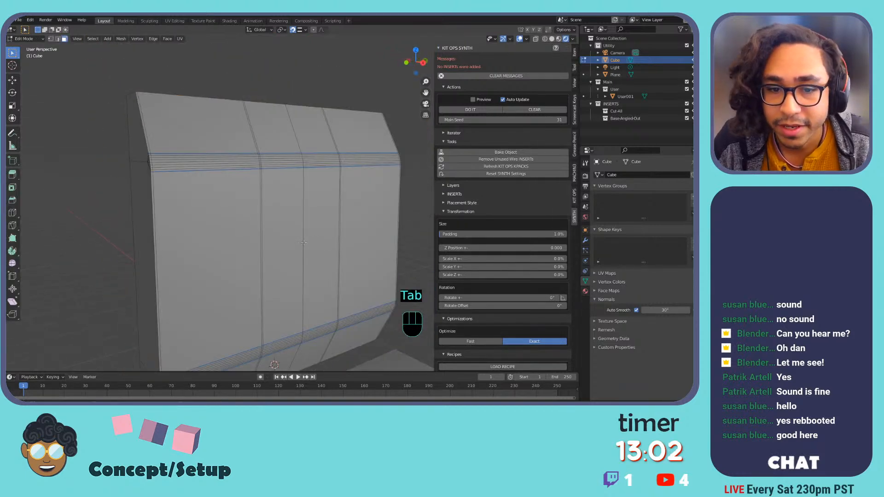
pyautogui.scroll(-1, 485, 136)
pyautogui.scroll(1, 488, 134)
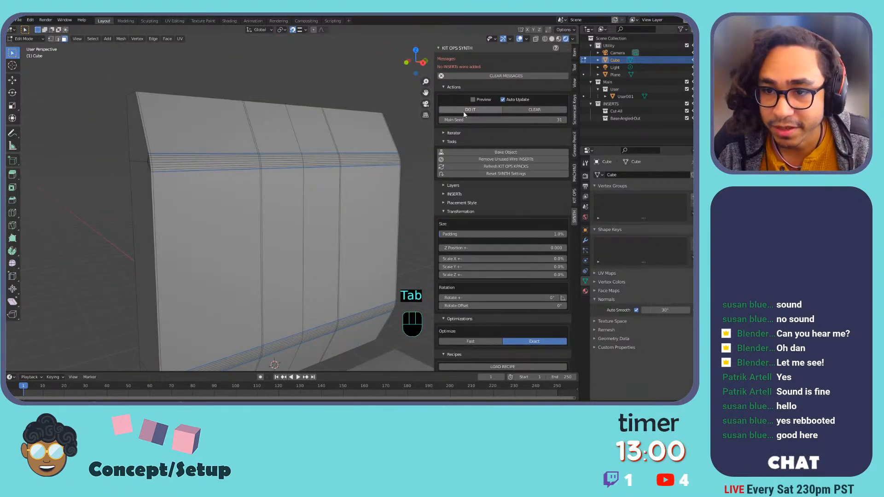
pyautogui.click(453, 87)
pyautogui.click(465, 76)
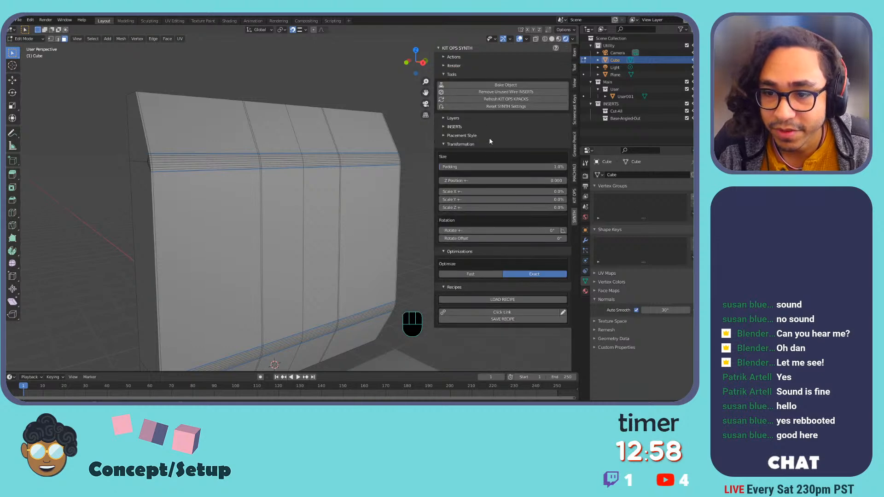
pyautogui.click(479, 145)
pyautogui.click(479, 118)
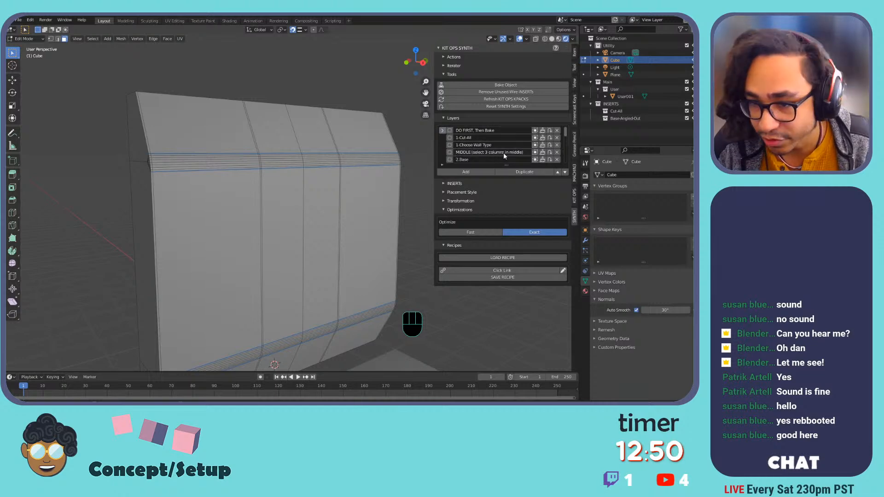
pyautogui.click(449, 152)
pyautogui.scroll(-3, 466, 147)
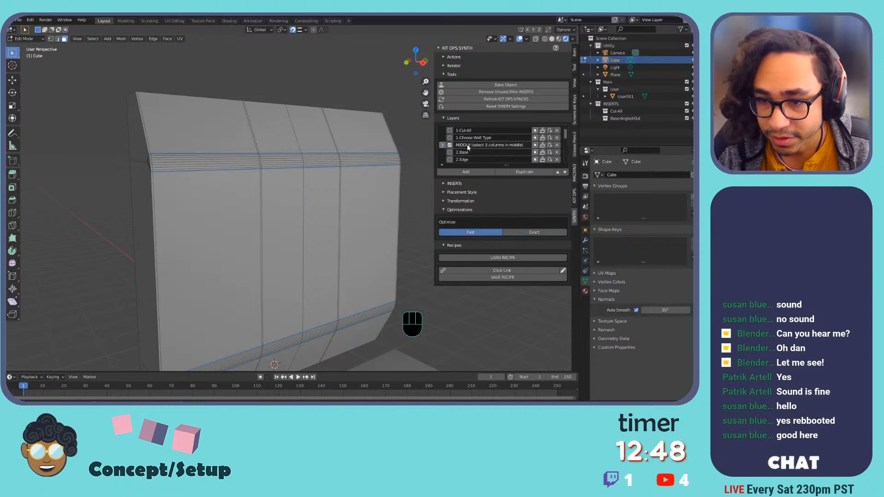
pyautogui.click(450, 138)
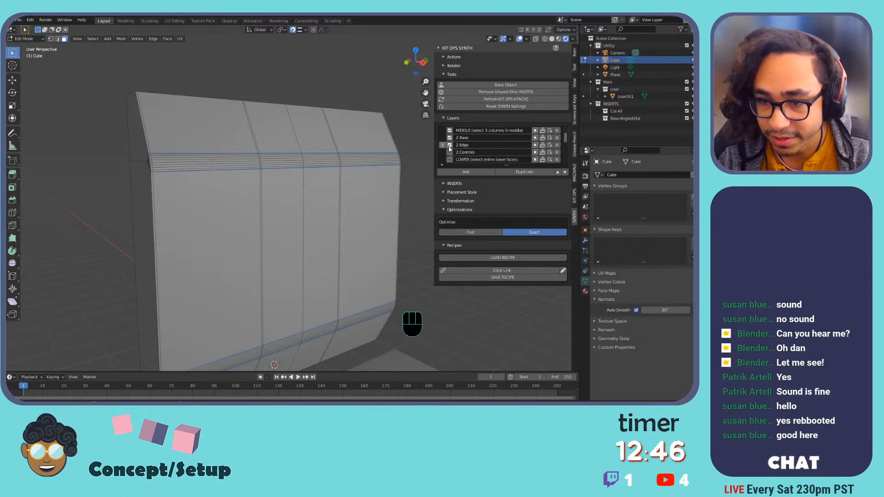
pyautogui.click(449, 152)
# Highlight the wall's tall middle faces one after another to examine which columns are available.
pyautogui.moveTo(248, 207)
pyautogui.mouseDown(button='middle')
pyautogui.moveTo(236, 192)
pyautogui.moveTo(251, 202)
pyautogui.mouseUp(button='middle')
pyautogui.click(256, 200)
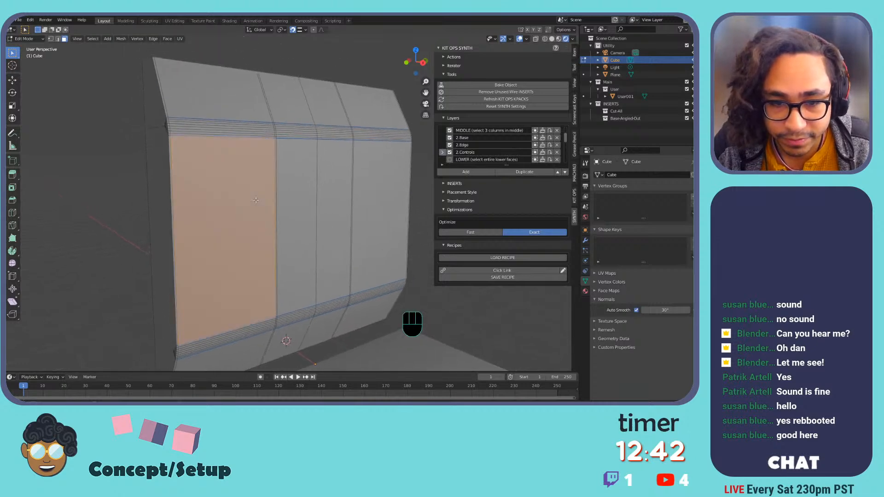
pyautogui.click(334, 199)
pyautogui.click(380, 199)
pyautogui.click(334, 199)
pyautogui.click(303, 198)
pyautogui.click(273, 201)
pyautogui.click(285, 202)
pyautogui.click(333, 198)
pyautogui.click(370, 192)
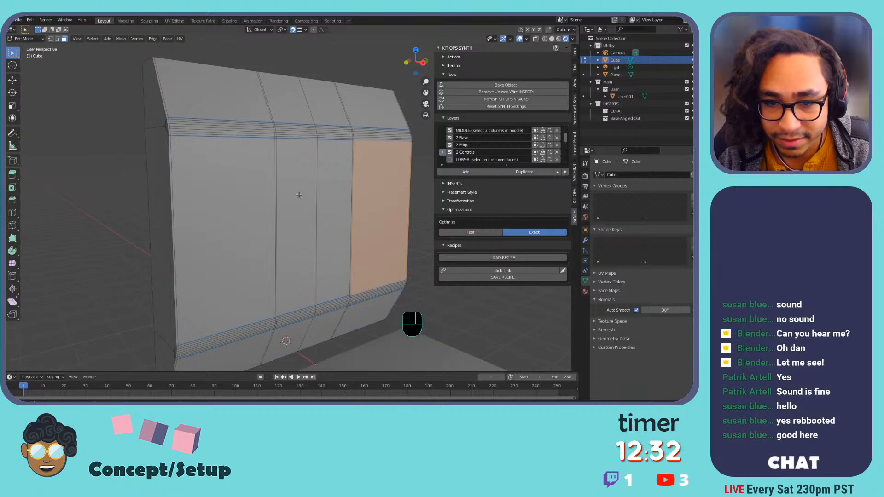
# Select three tall middle faces of the wall together: the widest one, the narrow third column and the one at the opposite end.
pyautogui.click(323, 189)
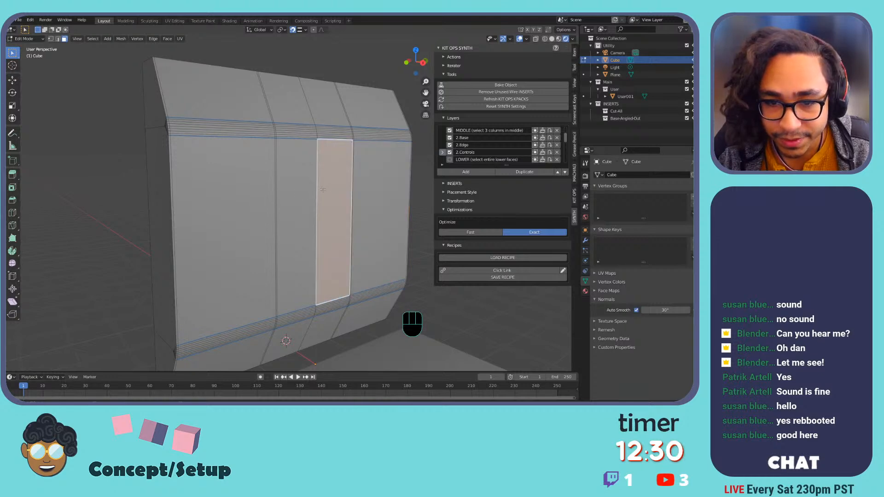
pyautogui.keyDown('shift'); pyautogui.click(251, 195); pyautogui.keyUp('shift')
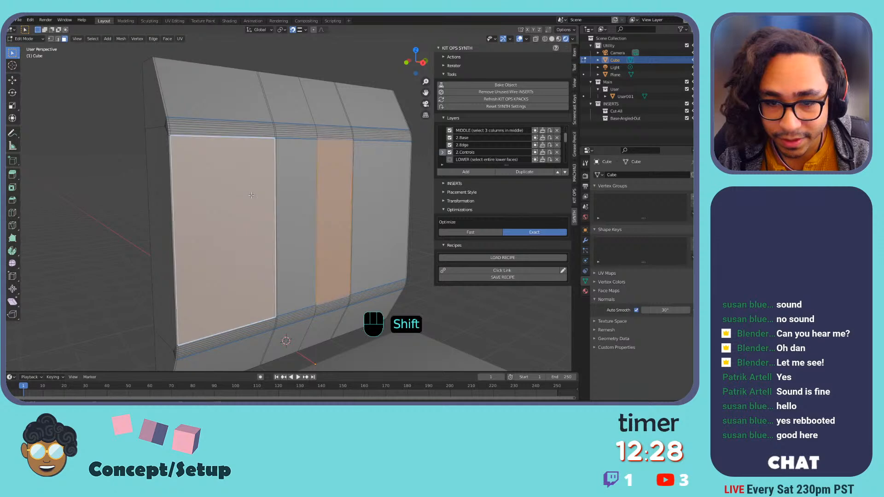
pyautogui.keyDown('shift'); pyautogui.click(398, 174); pyautogui.keyUp('shift')
pyautogui.moveTo(302, 203)
pyautogui.mouseDown(button='middle')
pyautogui.moveTo(230, 185)
pyautogui.moveTo(313, 191)
pyautogui.mouseUp(button='middle')
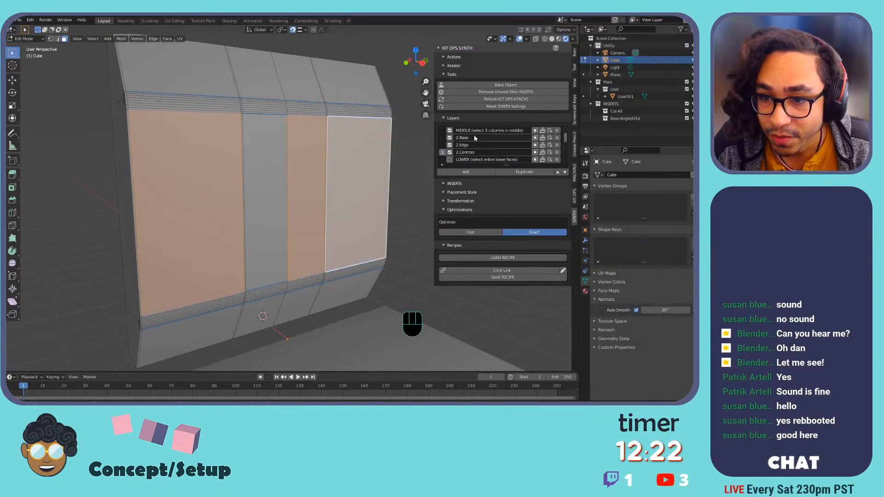
# Check the enabled MIDDLE layers and generate their SYNTH detailing on the three selected wall faces.
pyautogui.scroll(3, 474, 134)
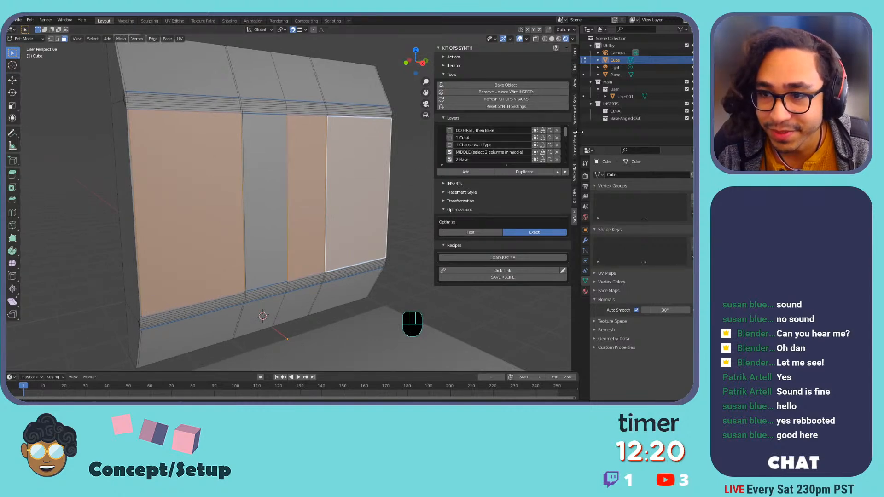
pyautogui.click(469, 58)
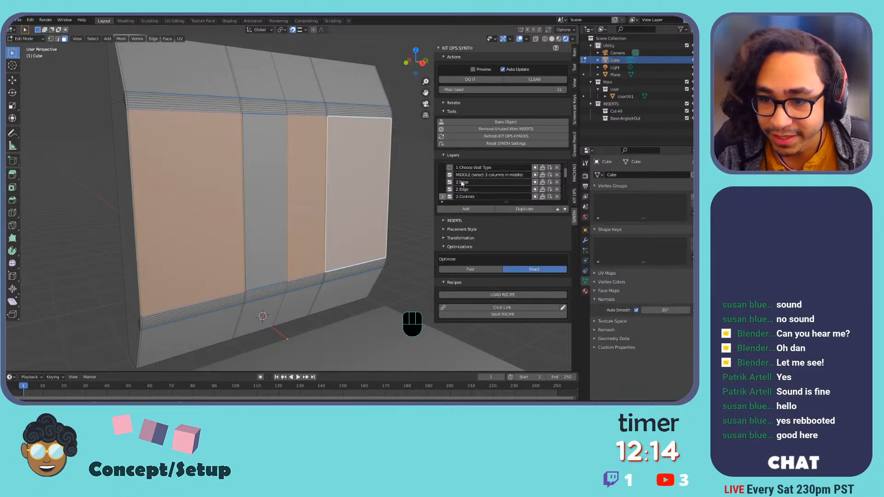
pyautogui.scroll(-1, 490, 189)
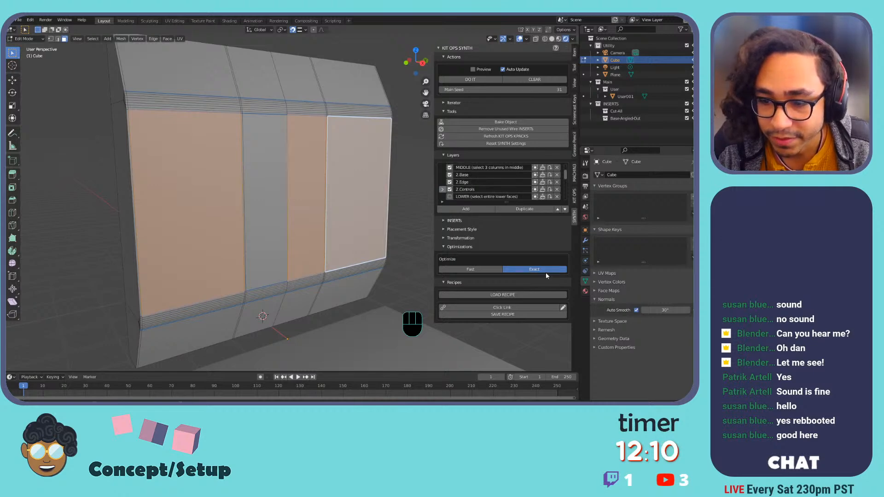
pyautogui.click(474, 80)
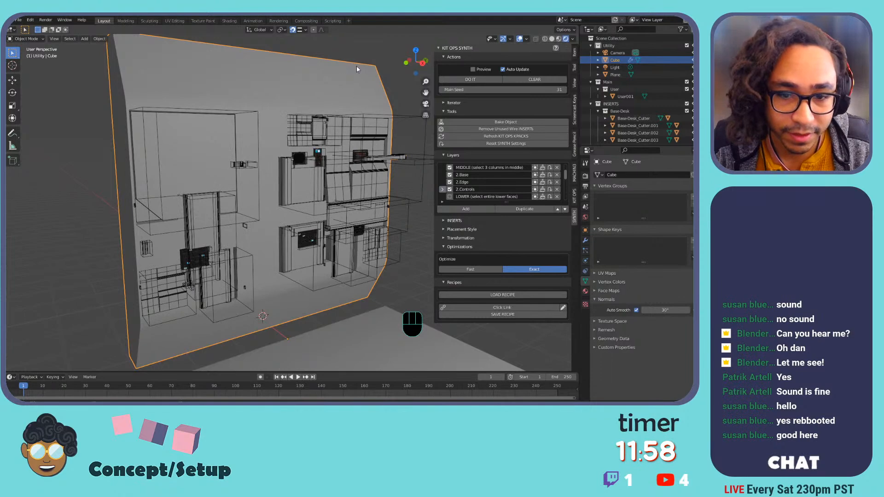
# Zoom in on the generated wall panels and hide the viewport overlays to clear the wireframe cutters.
pyautogui.scroll(5, 287, 160)
pyautogui.scroll(-3, 299, 163)
pyautogui.keyDown('shift'); pyautogui.moveTo(305, 166); pyautogui.dragTo(328, 173, button='middle'); pyautogui.keyUp('shift')
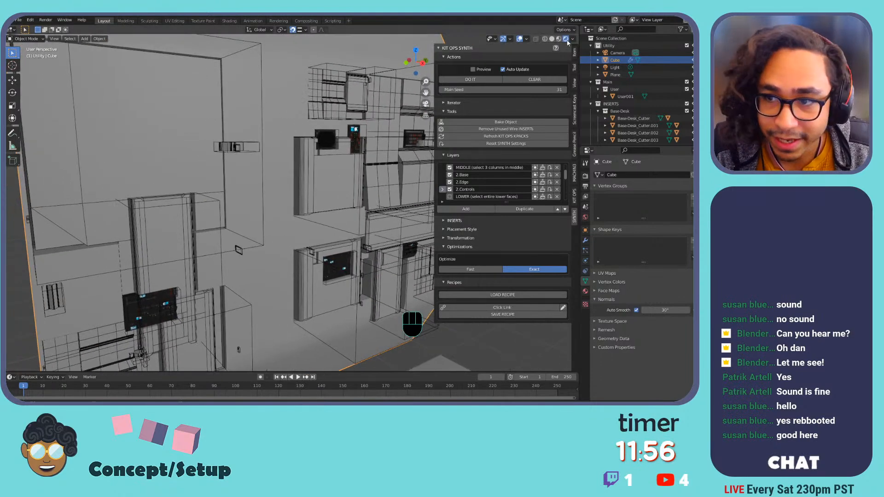
pyautogui.keyDown('shift'); pyautogui.moveTo(322, 141); pyautogui.dragTo(208, 90); pyautogui.keyUp('shift')
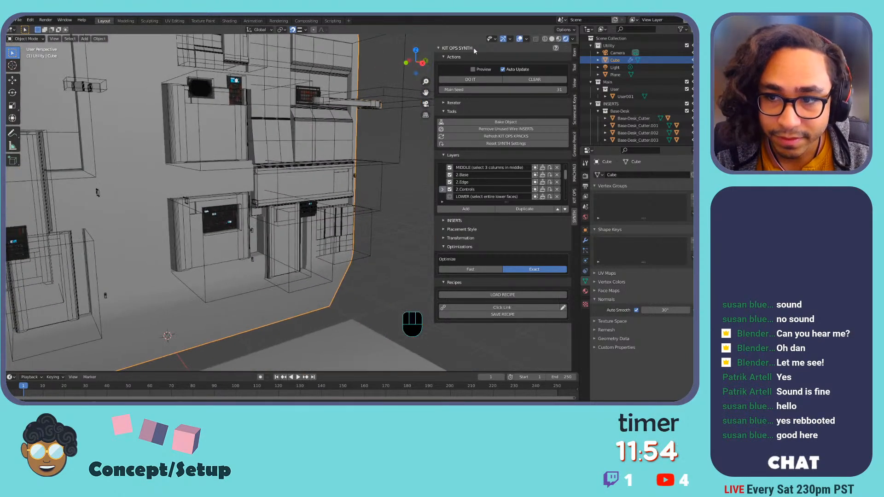
pyautogui.click(505, 40)
pyautogui.click(505, 40)
pyautogui.click(520, 40)
# Inspect the wall detailing without overlays and switch the viewport shading to Solid.
pyautogui.keyDown('shift'); pyautogui.moveTo(294, 106); pyautogui.dragTo(198, 164, button='middle'); pyautogui.keyUp('shift')
pyautogui.keyDown('shift'); pyautogui.moveTo(198, 164); pyautogui.dragTo(284, 184, button='middle'); pyautogui.keyUp('shift')
pyautogui.scroll(-3, 284, 179)
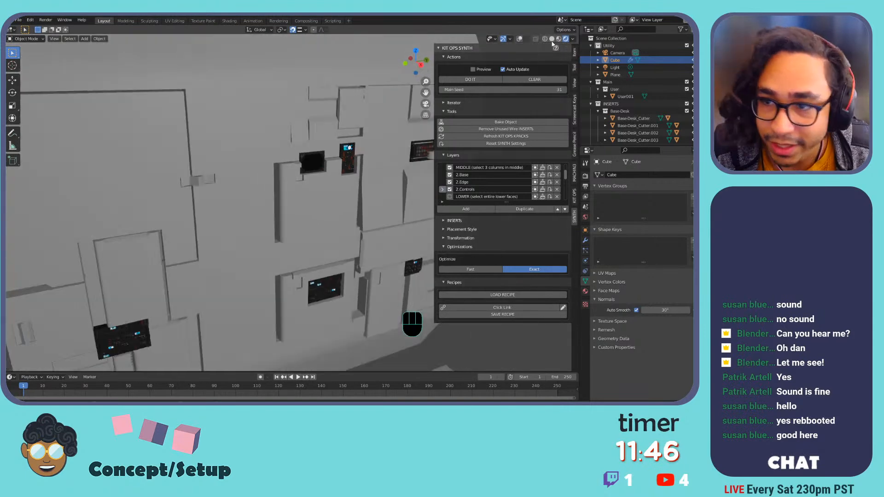
pyautogui.click(557, 39)
pyautogui.click(552, 39)
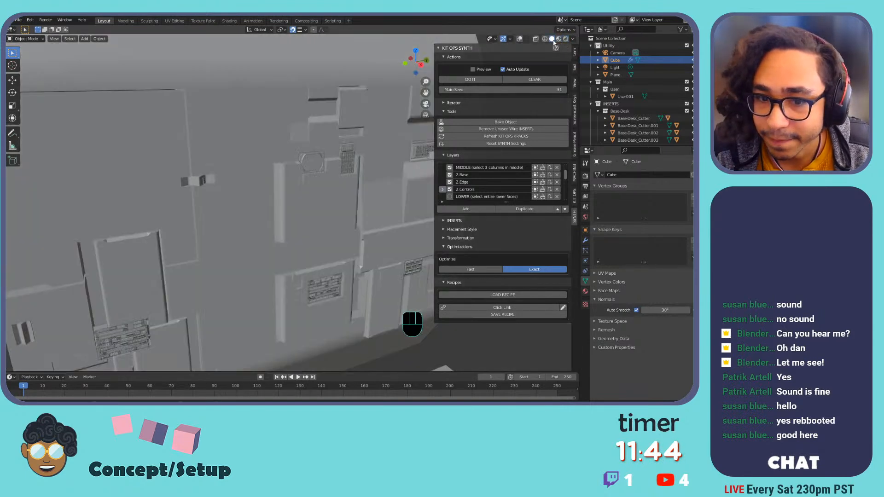
# Switch the Solid shading lighting to MatCap, try a dark metallic MatCap, and settle on a glossy light grey one.
pyautogui.click(573, 39)
pyautogui.click(560, 88)
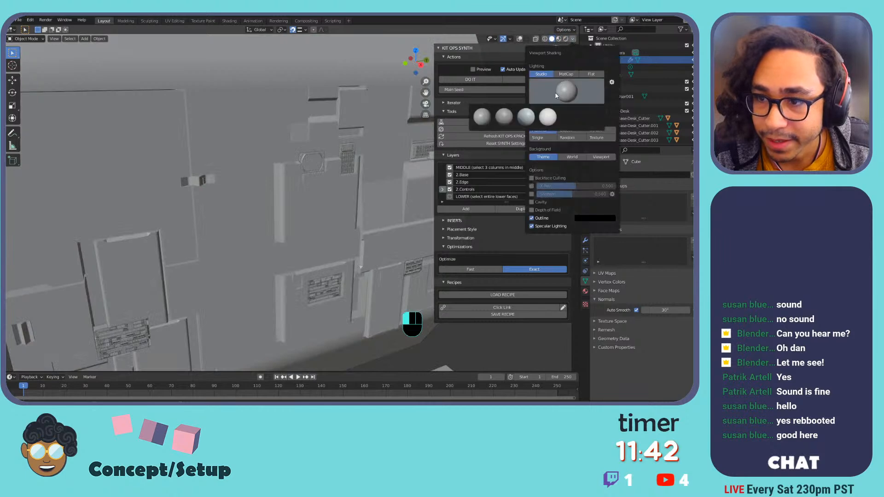
pyautogui.click(566, 73)
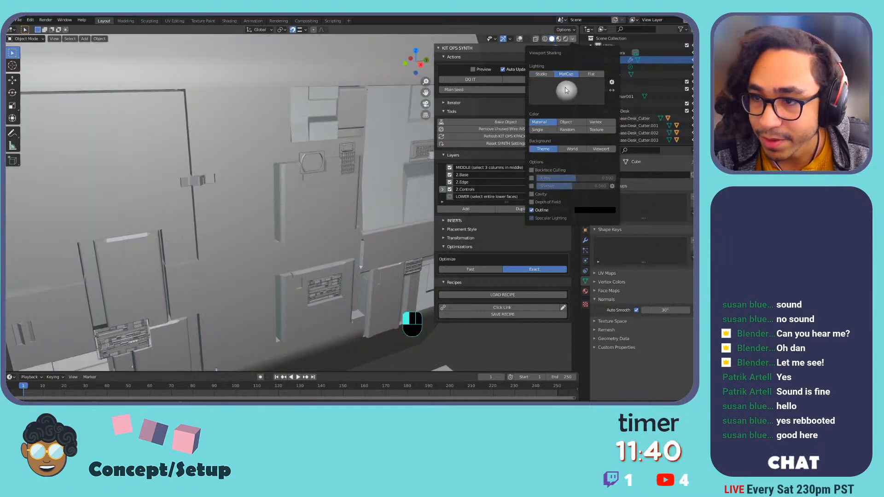
pyautogui.click(565, 88)
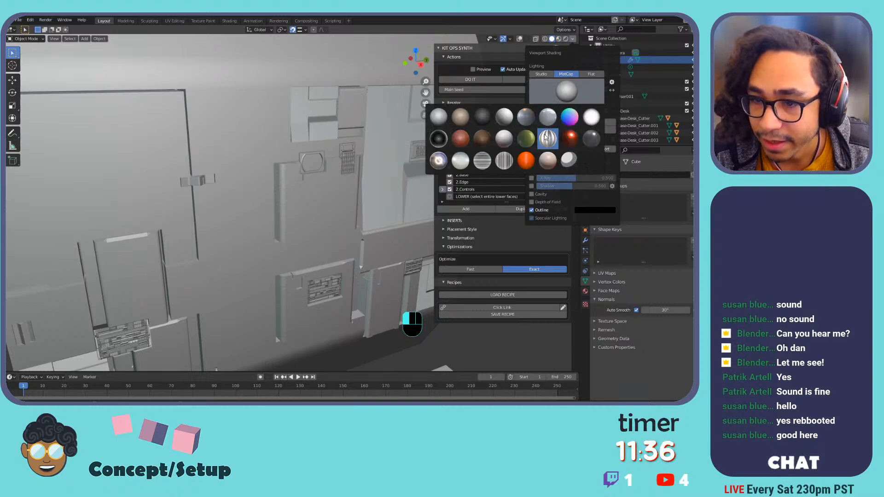
pyautogui.click(525, 138)
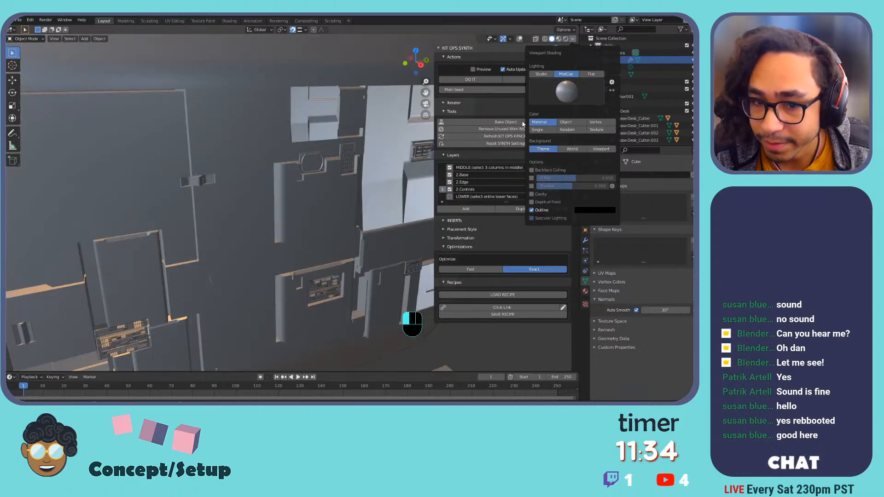
pyautogui.click(571, 101)
pyautogui.click(554, 117)
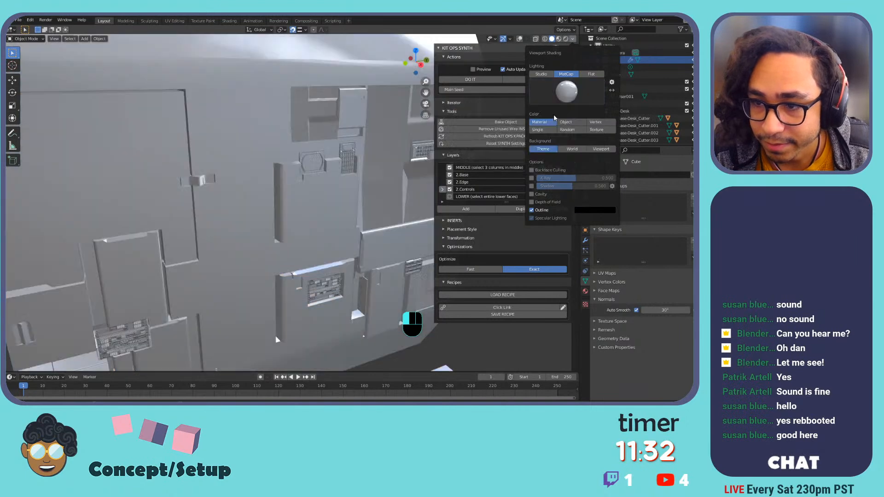
# Examine the generated wall panels under the new MatCap, both close up and against the human figure.
pyautogui.scroll(-6, 316, 184)
pyautogui.keyDown('shift'); pyautogui.moveTo(316, 184); pyautogui.dragTo(285, 172, button='middle'); pyautogui.keyUp('shift')
pyautogui.scroll(8, 285, 172)
pyautogui.scroll(-8, 285, 172)
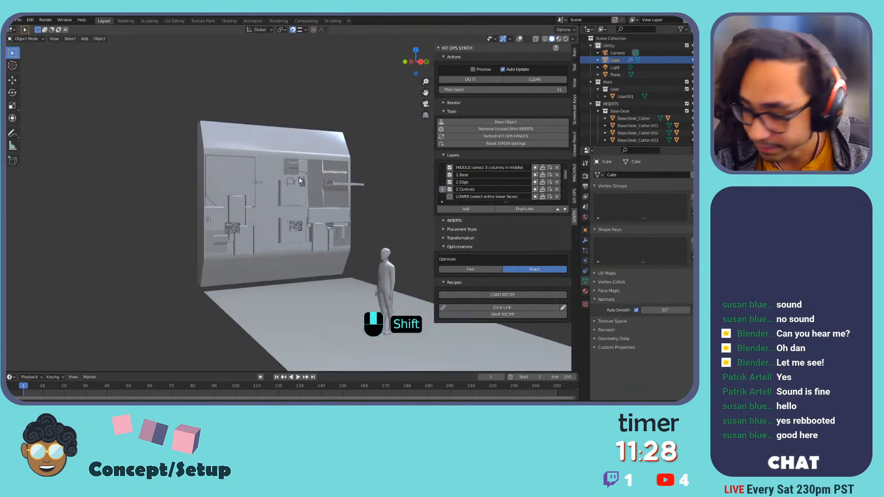
pyautogui.scroll(4, 299, 178)
pyautogui.scroll(4, 265, 190)
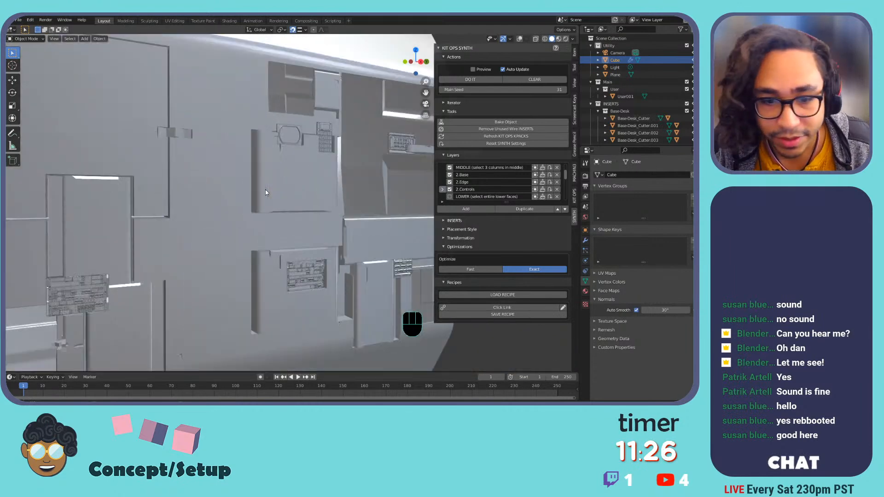
pyautogui.moveTo(266, 189); pyautogui.dragTo(322, 194, button='middle')
pyautogui.scroll(-4, 335, 194)
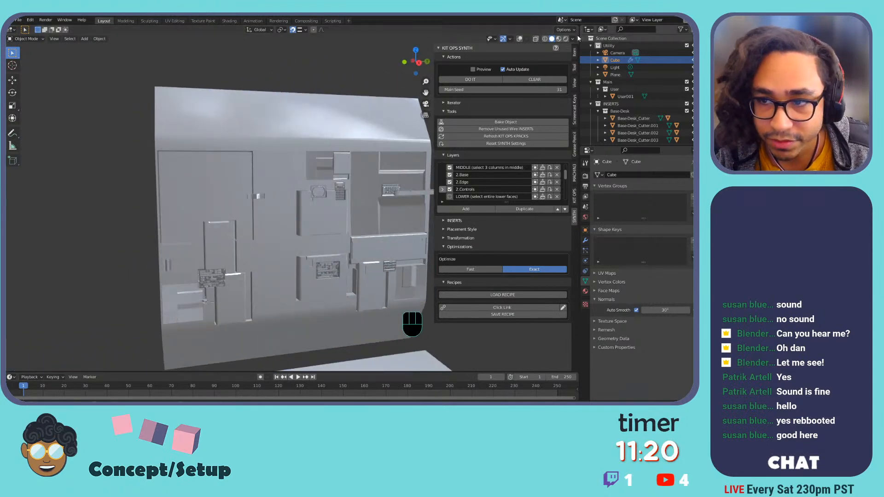
# Show the viewport overlays again and set the SYNTH Main Seed to 0 for the wall.
pyautogui.click(520, 39)
pyautogui.click(286, 132)
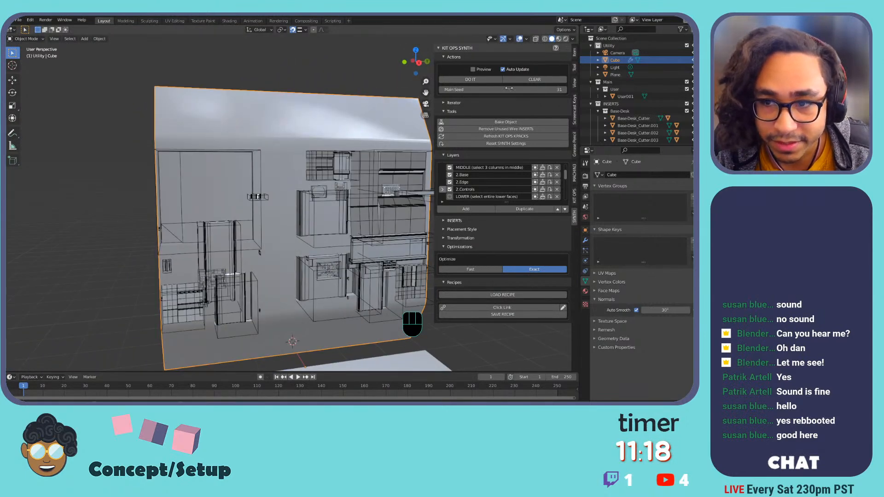
pyautogui.click(538, 91)
pyautogui.write('0')
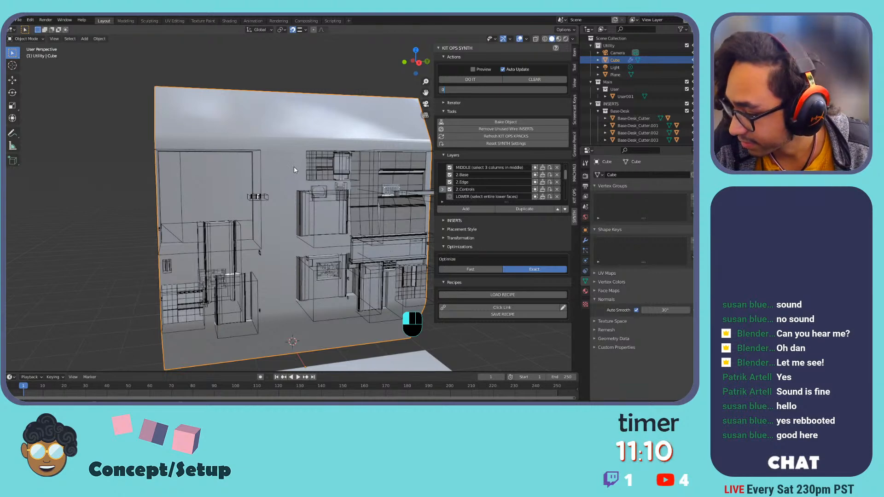
pyautogui.press('Return')
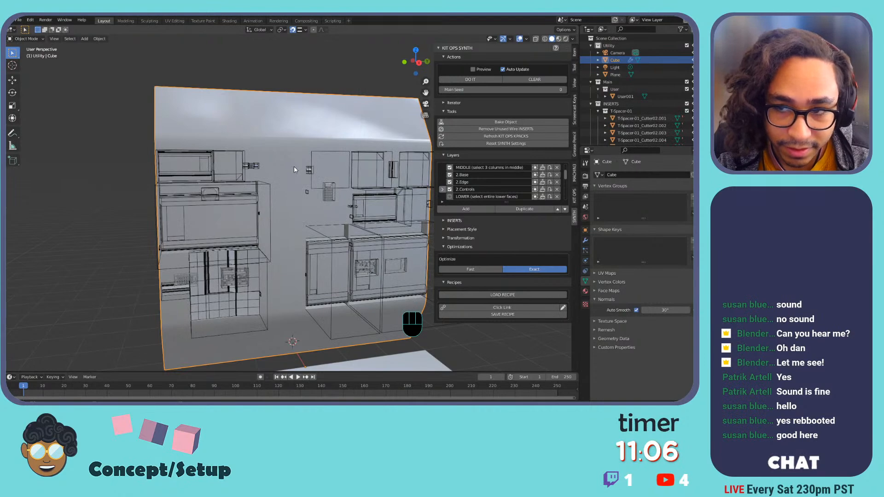
# Review the wall variations while raising the SYNTH Main Seed through 1 to 2.
pyautogui.scroll(-2, 335, 143)
pyautogui.scroll(4, 331, 149)
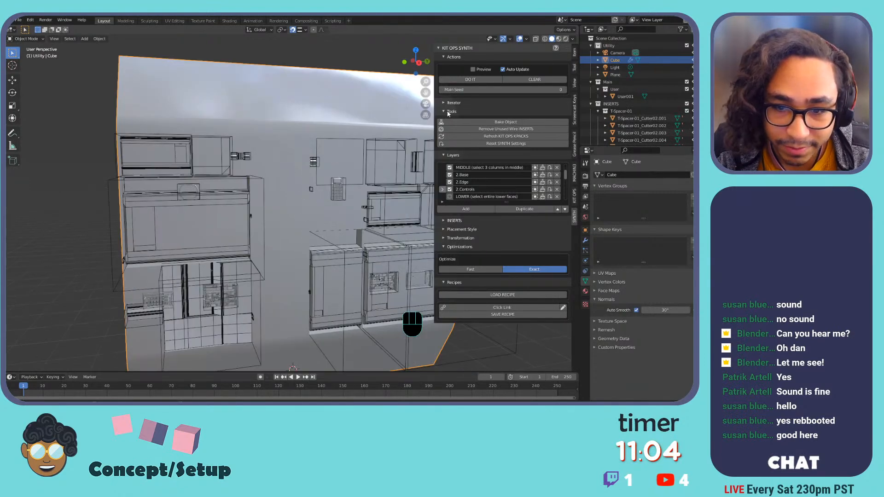
pyautogui.keyDown('shift'); pyautogui.moveTo(355, 143); pyautogui.dragTo(327, 134, button='middle'); pyautogui.keyUp('shift')
pyautogui.scroll(-1, 327, 134)
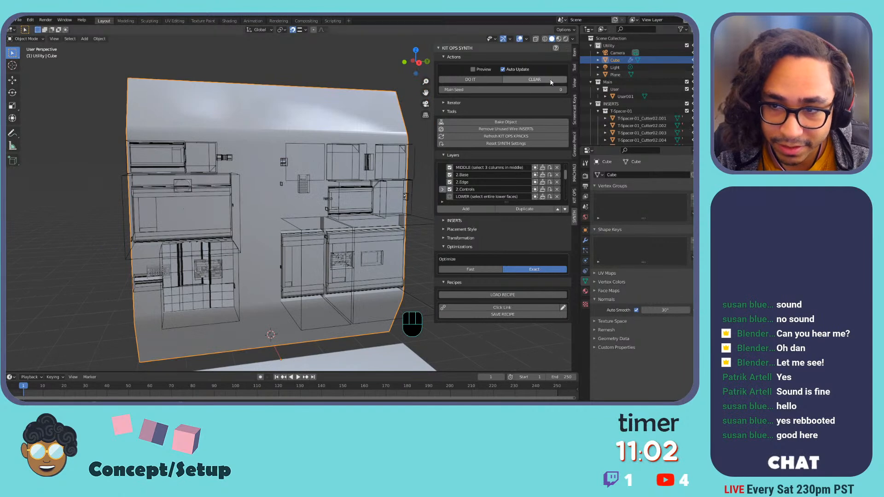
pyautogui.click(564, 90)
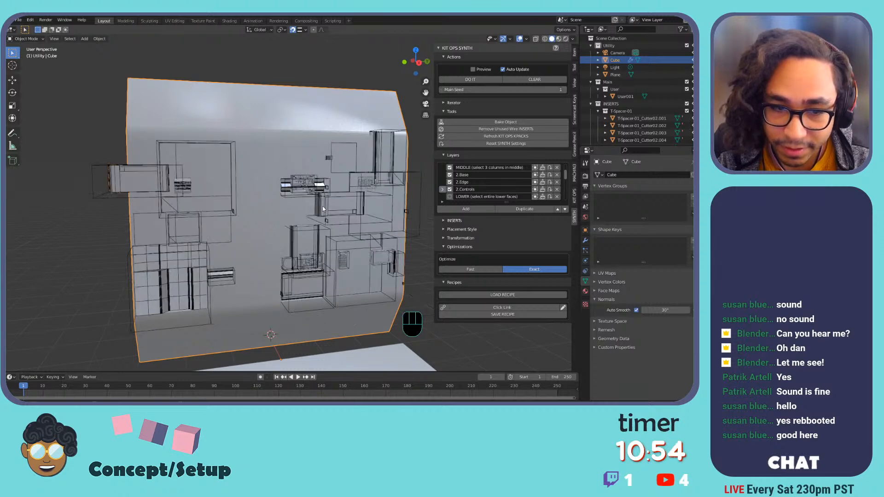
pyautogui.scroll(2, 331, 203)
pyautogui.scroll(-1, 327, 203)
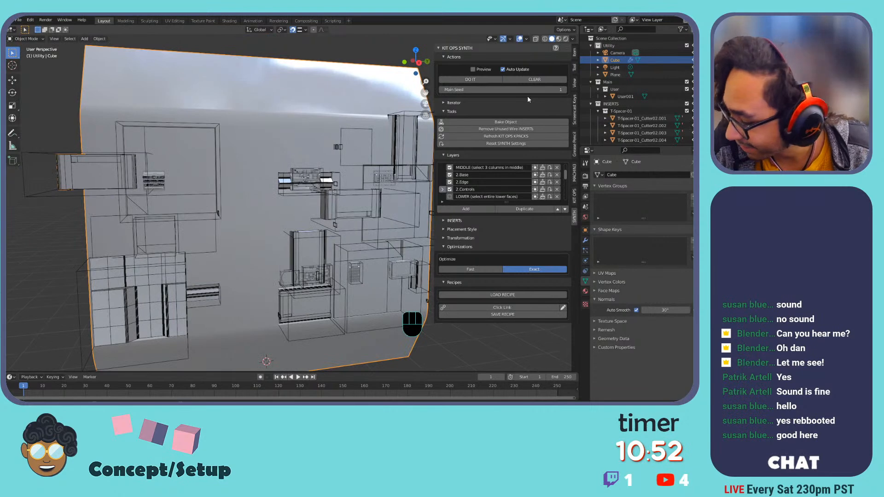
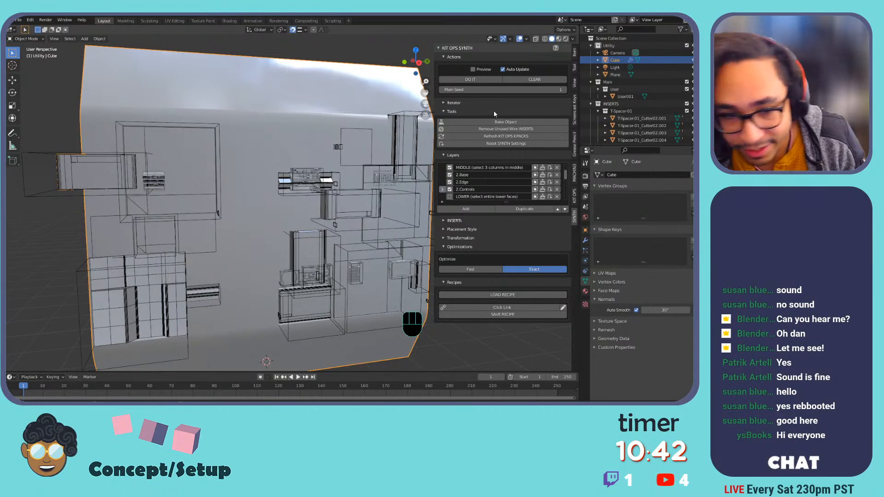
pyautogui.click(563, 90)
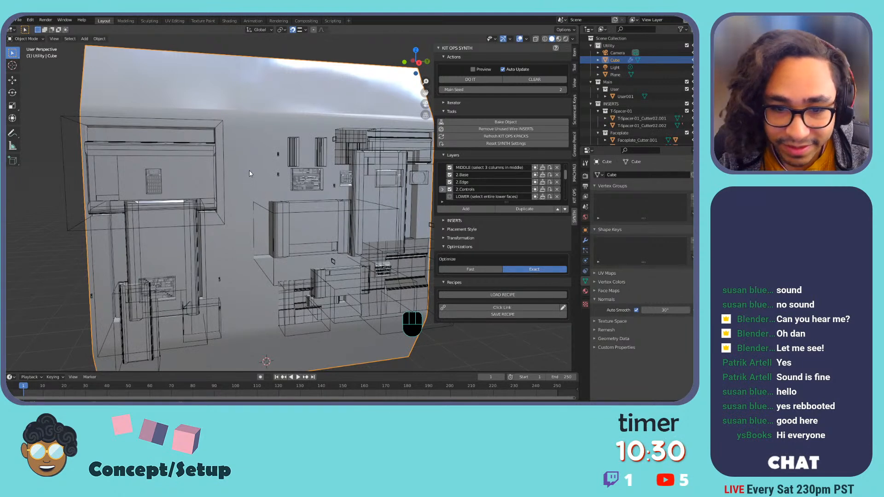
# Check the wall's selected faces in Edit Mode and hide the overlays to view the panels without wireframe cutters.
pyautogui.press('Tab')
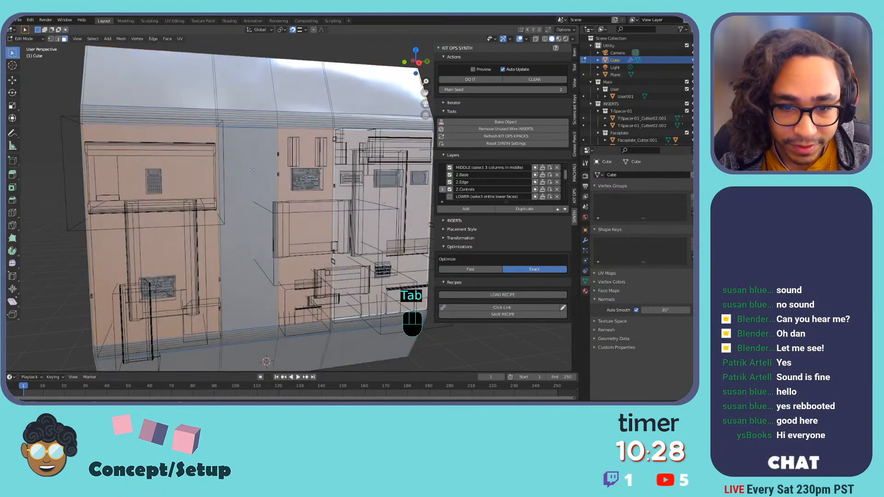
pyautogui.press('Tab')
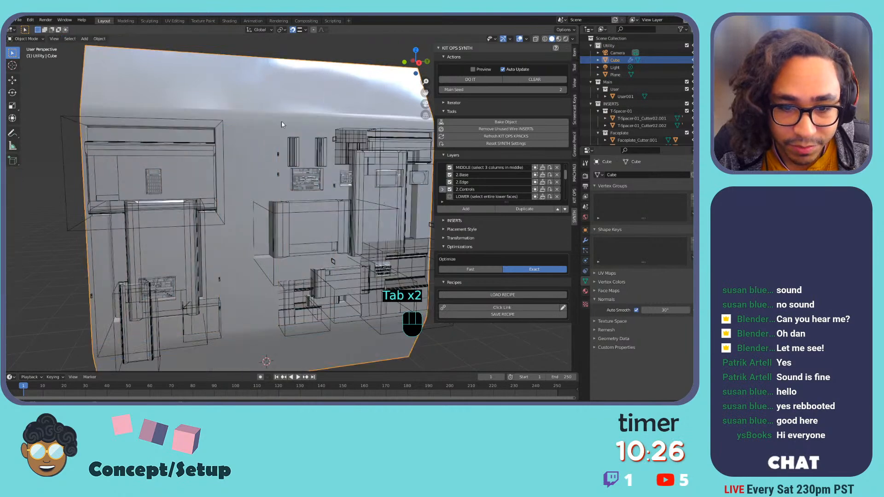
pyautogui.click(519, 39)
pyautogui.moveTo(281, 154)
pyautogui.mouseDown(button='middle')
pyautogui.moveTo(264, 136)
pyautogui.moveTo(269, 126)
pyautogui.moveTo(250, 141)
pyautogui.moveTo(189, 150)
pyautogui.moveTo(267, 154)
pyautogui.mouseUp(button='middle')
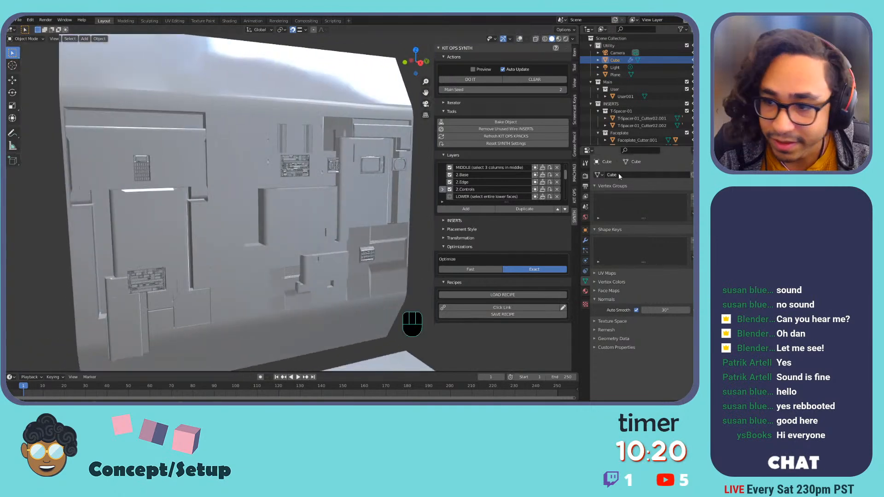
# Assign the existing sy_steel_mat material to the wall object and check it in Edit Mode.
pyautogui.click(586, 291)
pyautogui.click(599, 206)
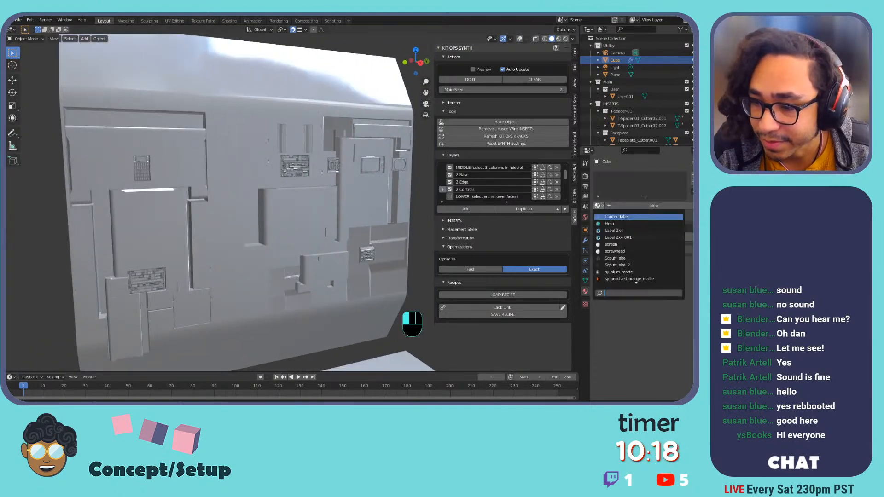
pyautogui.scroll(-15, 627, 290)
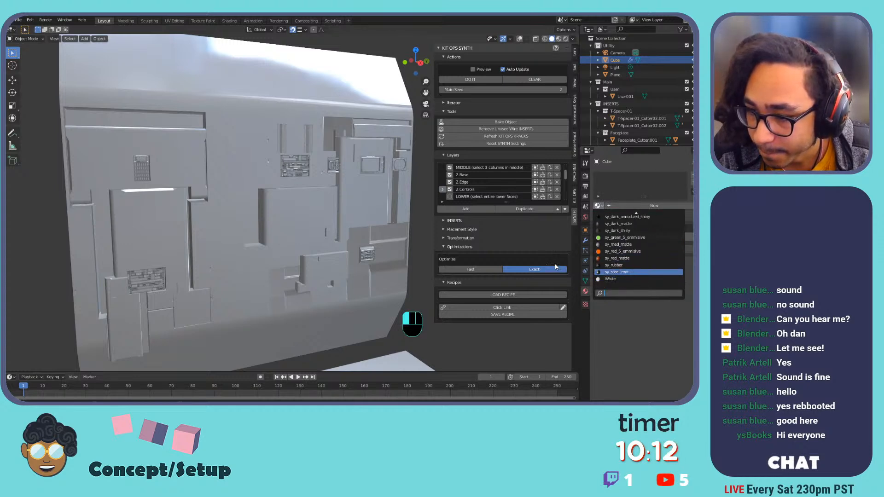
pyautogui.press('Return')
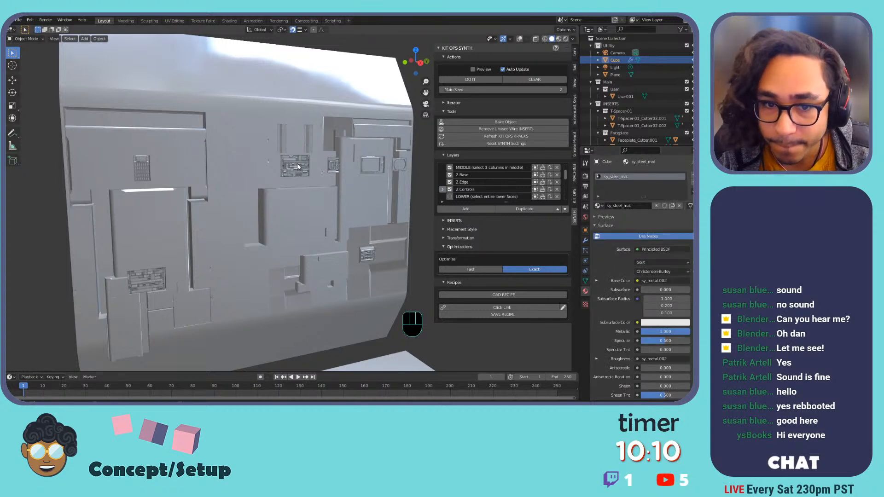
pyautogui.press('Tab')
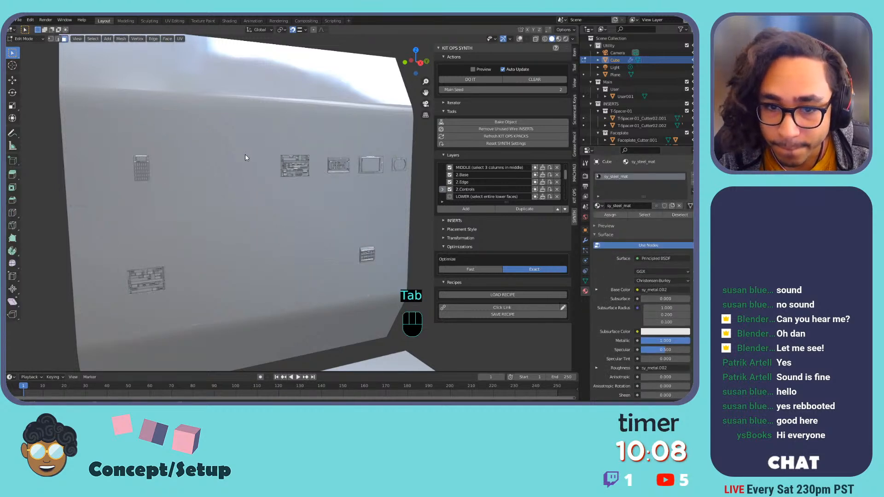
pyautogui.press('Tab')
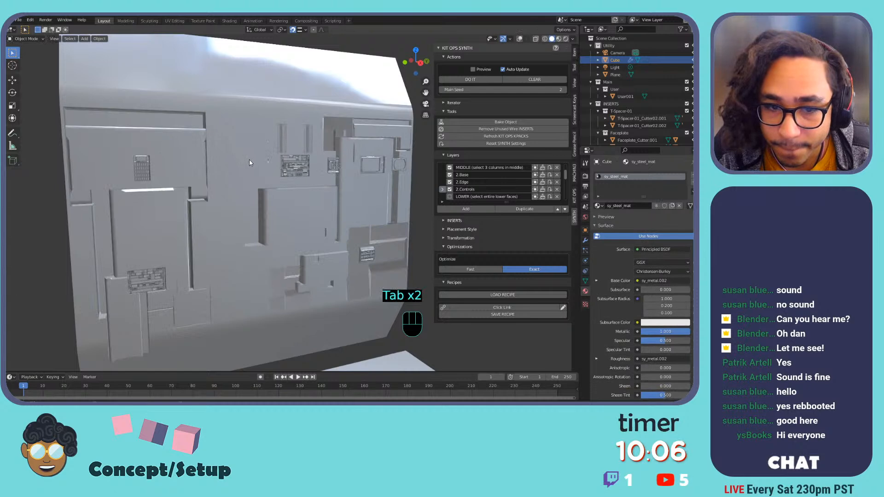
# Switch the viewport to Rendered shading and inspect the steel wall's panels and control inserts beside the figure.
pyautogui.click(565, 39)
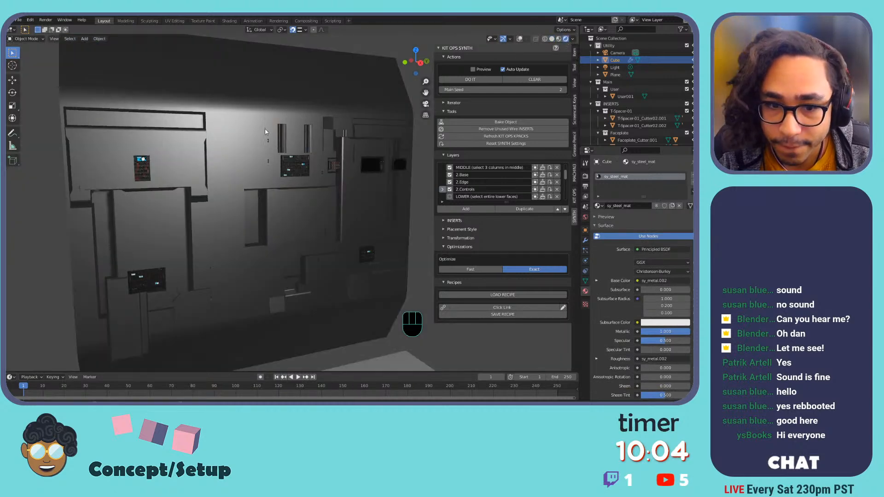
pyautogui.scroll(-3, 257, 148)
pyautogui.scroll(5, 258, 143)
pyautogui.keyDown('shift'); pyautogui.moveTo(258, 140); pyautogui.dragTo(351, 185, button='middle'); pyautogui.keyUp('shift')
pyautogui.keyDown('shift'); pyautogui.moveTo(180, 153); pyautogui.dragTo(253, 131, button='middle'); pyautogui.keyUp('shift')
pyautogui.scroll(6, 316, 190)
pyautogui.scroll(1, 166, 201)
pyautogui.scroll(-4, 166, 201)
pyautogui.scroll(-3, 269, 212)
pyautogui.scroll(-4, 254, 132)
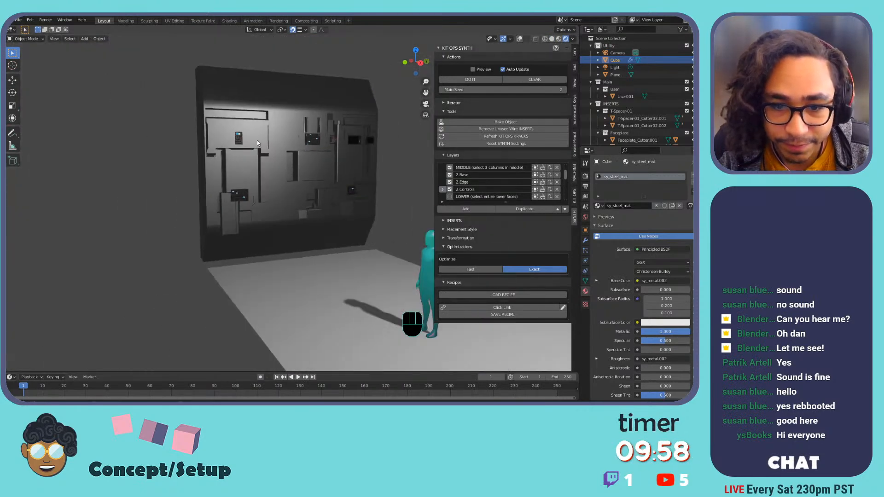
pyautogui.keyDown('shift'); pyautogui.moveTo(307, 154); pyautogui.dragTo(240, 194, button='middle'); pyautogui.keyUp('shift')
pyautogui.scroll(3, 235, 154)
# Disable the MIDDLE layer and its 2.Base, 2.Edge and 2.Controls layers in the SYNTH recipe.
pyautogui.press('Tab')
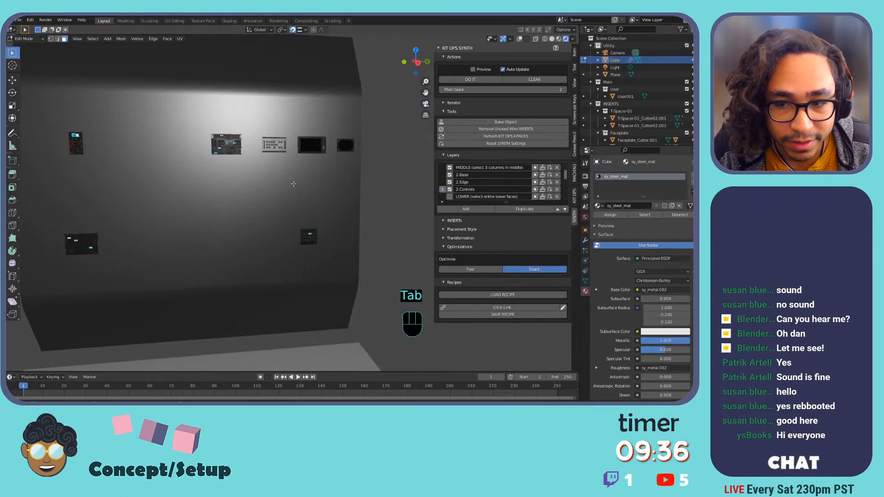
pyautogui.scroll(-1, 457, 183)
pyautogui.scroll(2, 458, 182)
pyautogui.moveTo(449, 176); pyautogui.dragTo(449, 198)
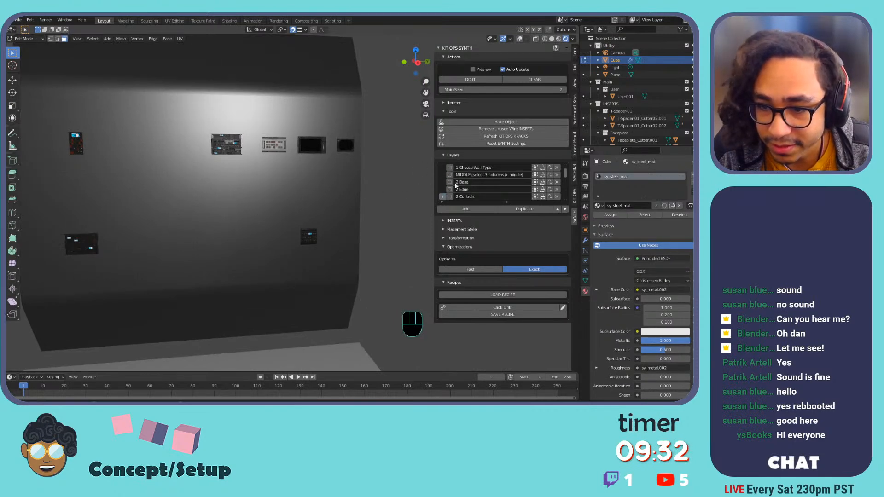
pyautogui.press('Tab')
# Enable the LOWER layer with 3.Cables and 3.Panels, and view the wall's lower area.
pyautogui.scroll(-3, 460, 186)
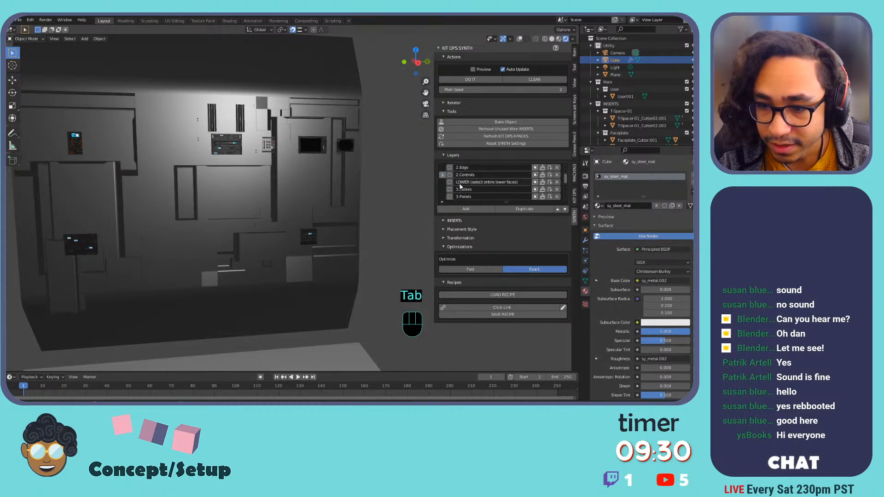
pyautogui.click(450, 182)
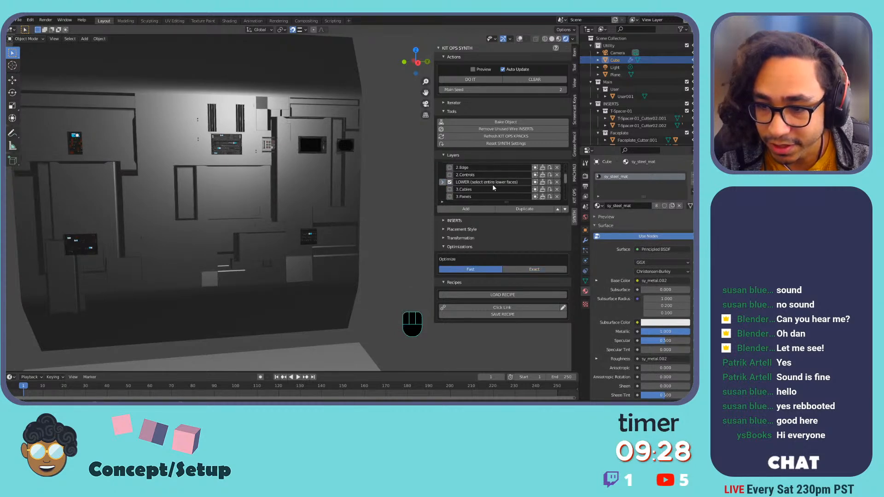
pyautogui.scroll(-1, 504, 183)
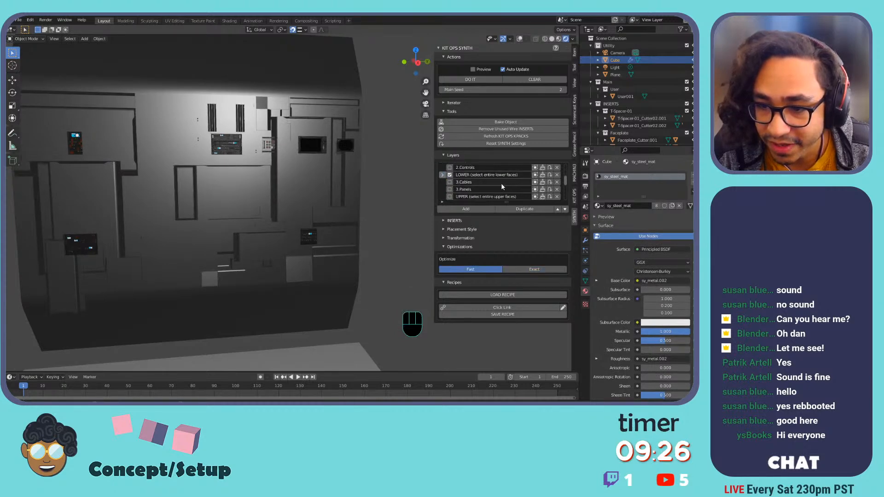
pyautogui.keyDown('shift'); pyautogui.click(450, 182); pyautogui.keyUp('shift')
pyautogui.keyDown('shift'); pyautogui.click(450, 189); pyautogui.keyUp('shift')
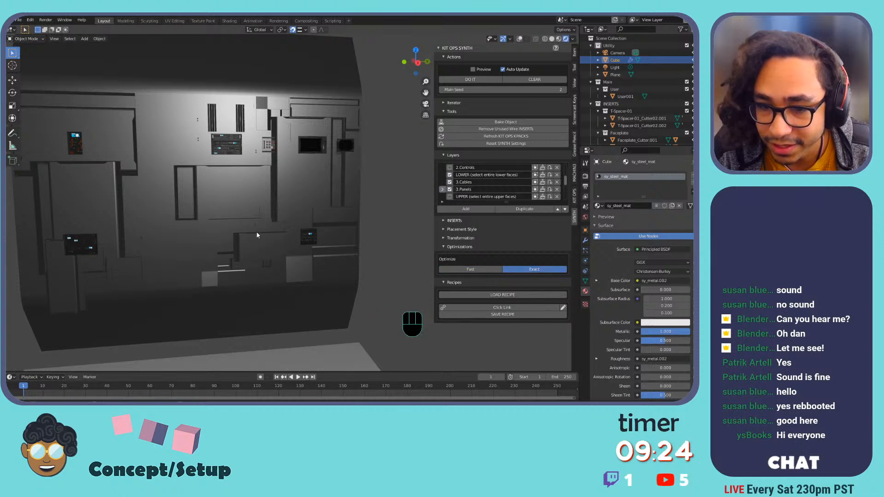
pyautogui.moveTo(257, 235); pyautogui.dragTo(340, 211, button='middle')
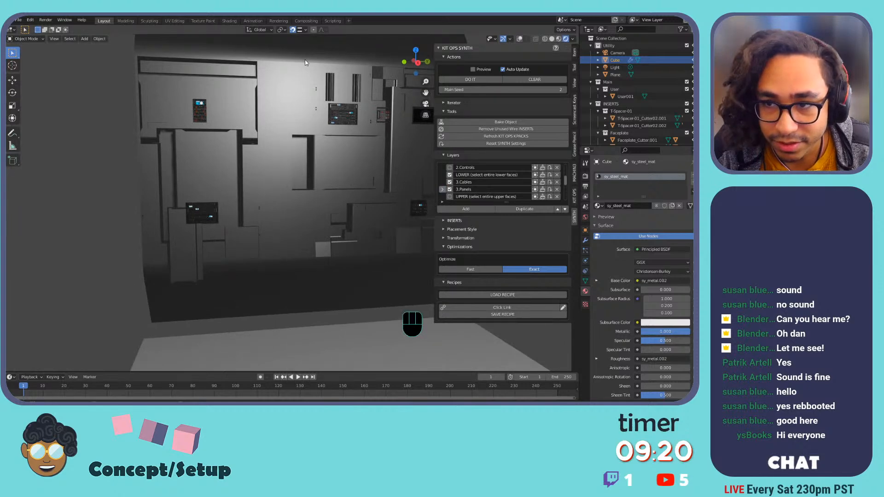
pyautogui.moveTo(307, 68); pyautogui.dragTo(253, 183, button='middle')
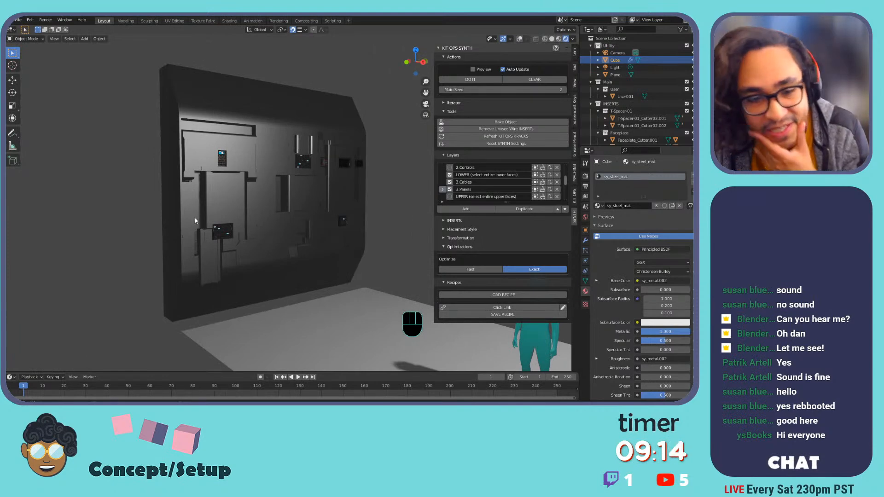
# Select the wall's four lower sloped faces in Edit Mode and generate the LOWER cable and panel inserts on them.
pyautogui.hotkey('shift', 'alt', 'z')
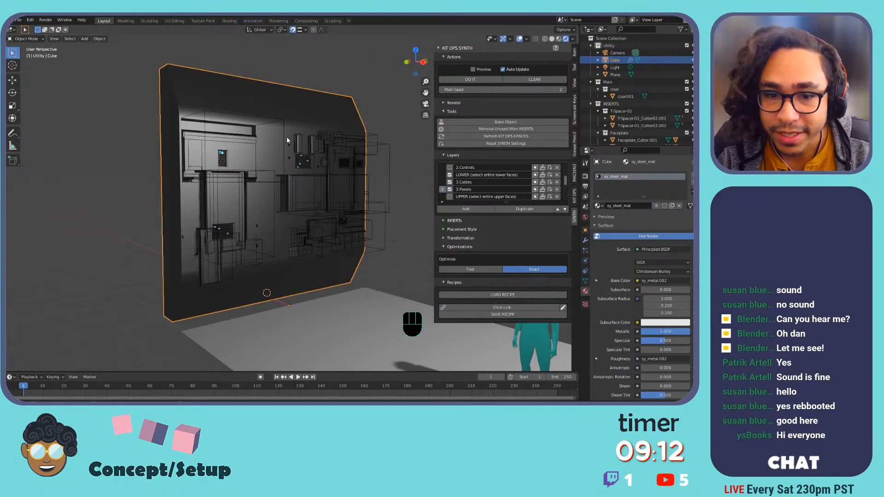
pyautogui.press('Tab')
pyautogui.click(216, 299)
pyautogui.keyDown('shift'); pyautogui.click(279, 288); pyautogui.keyUp('shift')
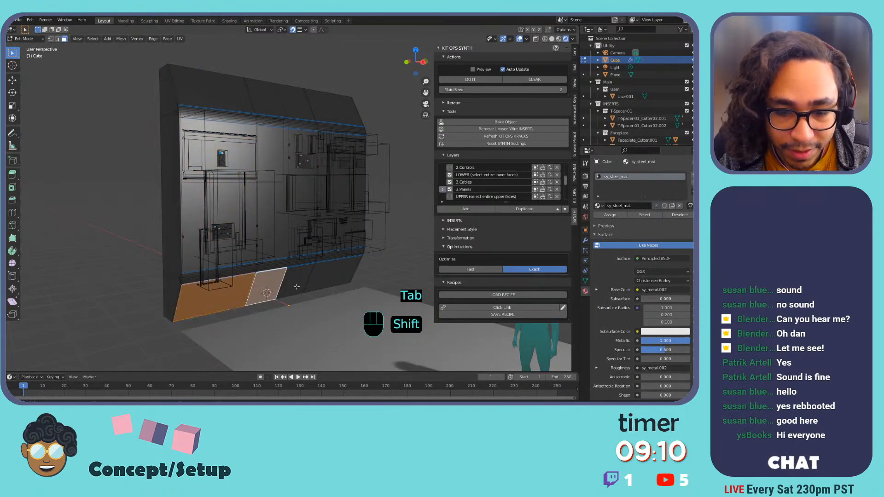
pyautogui.keyDown('shift'); pyautogui.click(295, 286); pyautogui.keyUp('shift')
pyautogui.keyDown('shift'); pyautogui.click(352, 278); pyautogui.keyUp('shift')
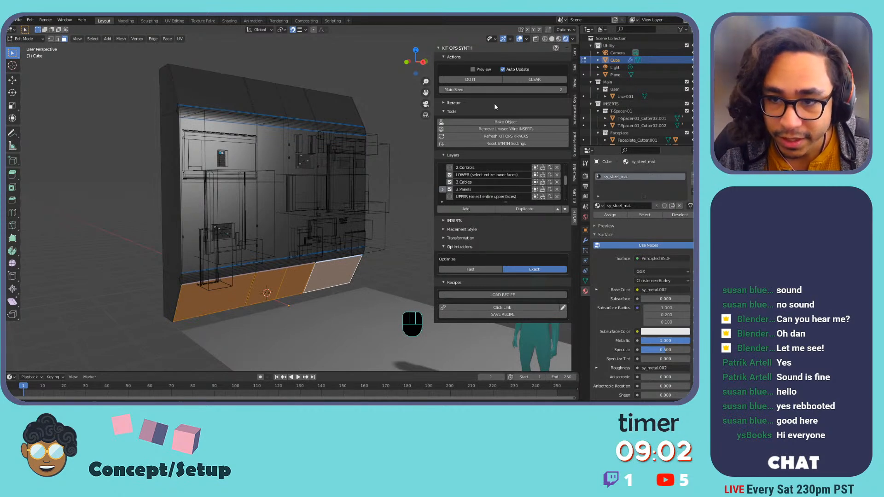
pyautogui.click(493, 81)
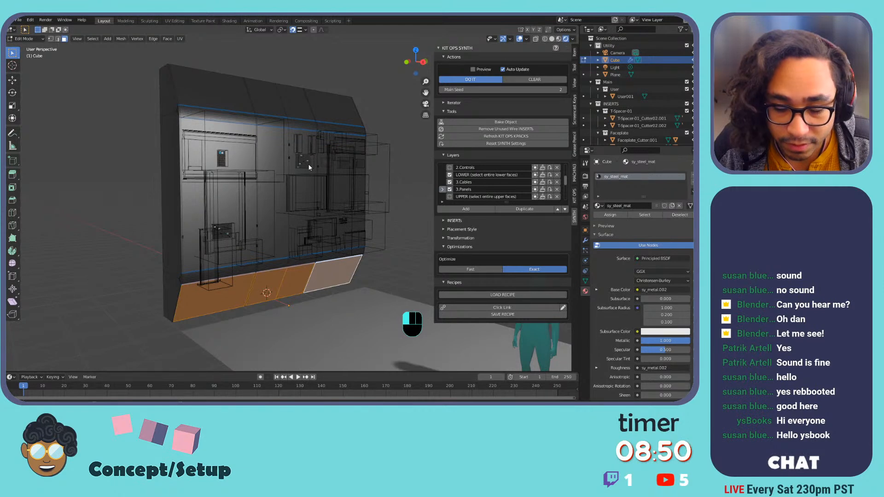
pyautogui.press('Tab')
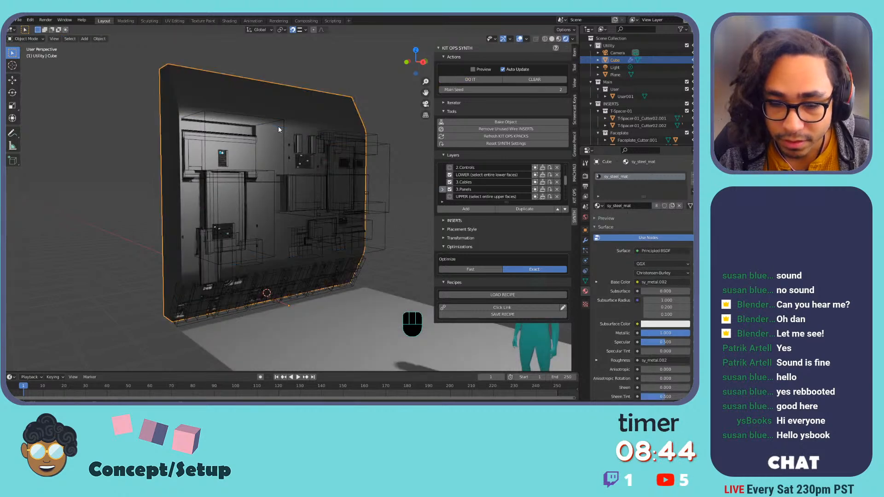
# Examine the generated cables and panels along the wall's lower sloped faces up close and from several angles.
pyautogui.moveTo(316, 157); pyautogui.dragTo(289, 189, button='middle')
pyautogui.scroll(4, 288, 189)
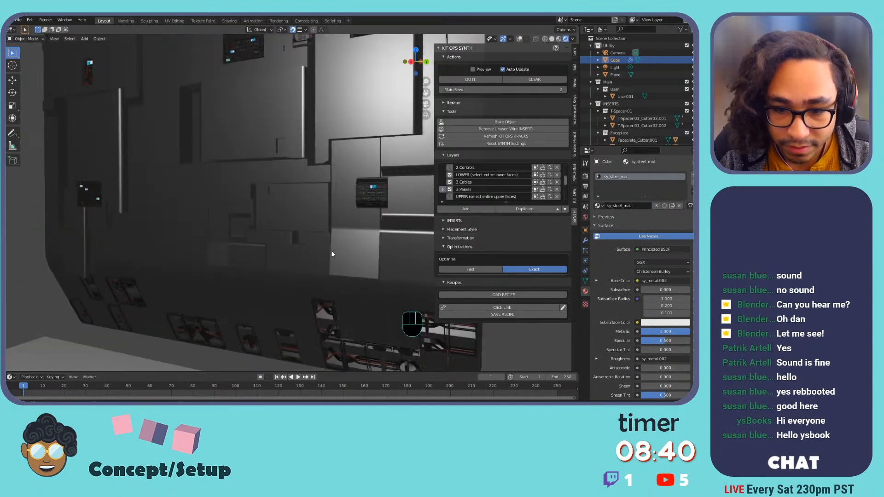
pyautogui.moveTo(332, 251); pyautogui.dragTo(266, 172, button='middle')
pyautogui.scroll(3, 342, 241)
pyautogui.keyDown('shift'); pyautogui.moveTo(341, 243); pyautogui.dragTo(348, 192, button='middle'); pyautogui.keyUp('shift')
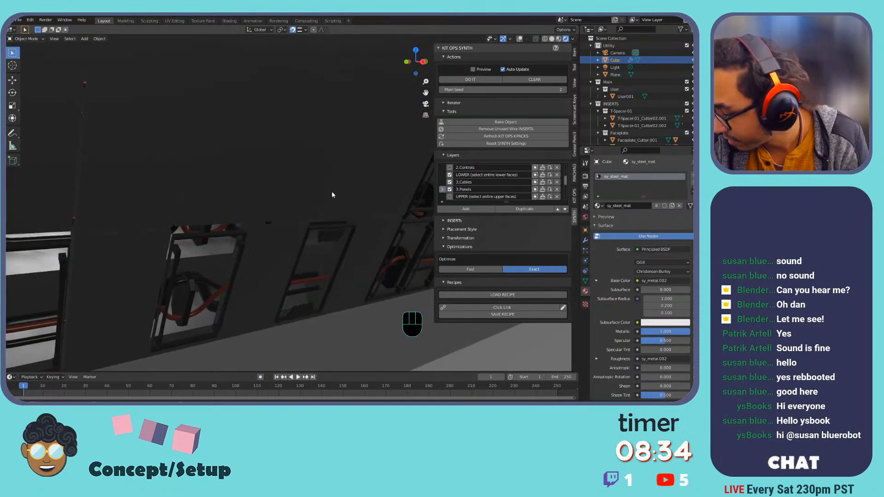
pyautogui.scroll(-5, 301, 210)
pyautogui.moveTo(301, 210); pyautogui.dragTo(389, 192, button='middle')
pyautogui.scroll(-5, 324, 217)
# Disable the LOWER, 3.Cables and 3.Panels layers and enable UPPER with 4.Cables and 4.Lights.
pyautogui.click(450, 175)
pyautogui.scroll(-3, 458, 184)
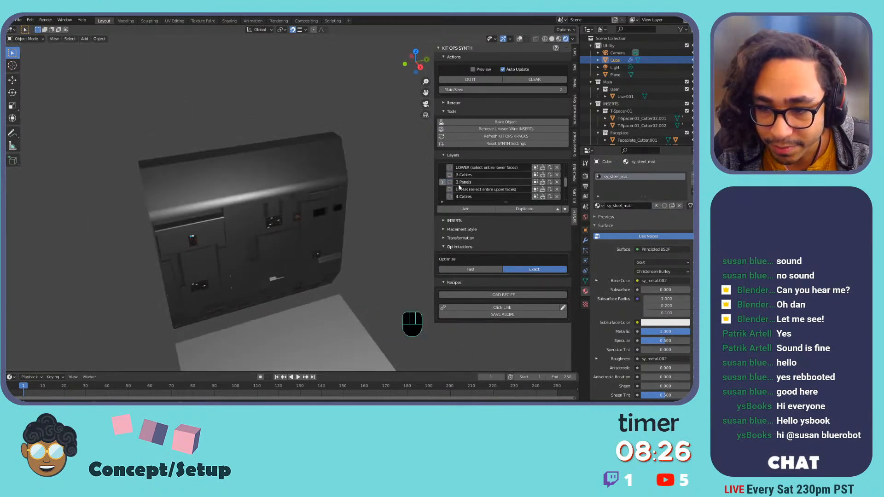
pyautogui.click(450, 175)
pyautogui.click(450, 183)
pyautogui.click(450, 190)
pyautogui.scroll(-1, 448, 195)
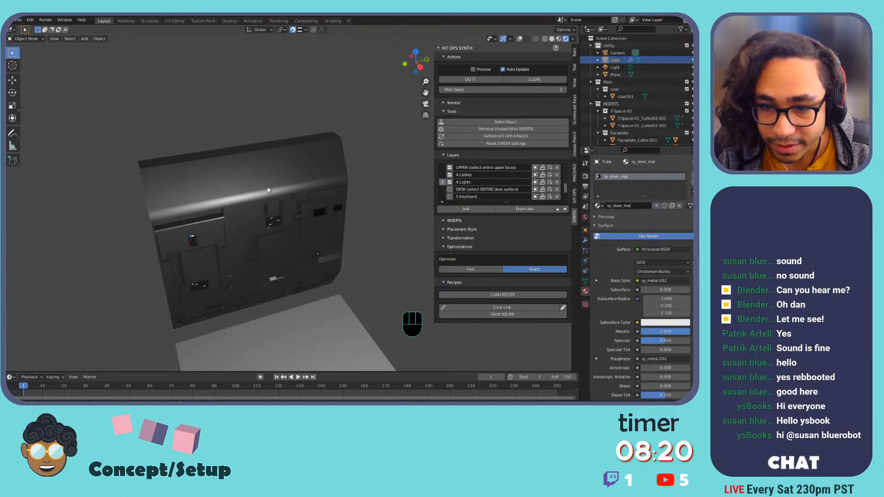
# Select the wall's entire row of upper sloped faces and generate the UPPER cable and light inserts on them.
pyautogui.press('Tab')
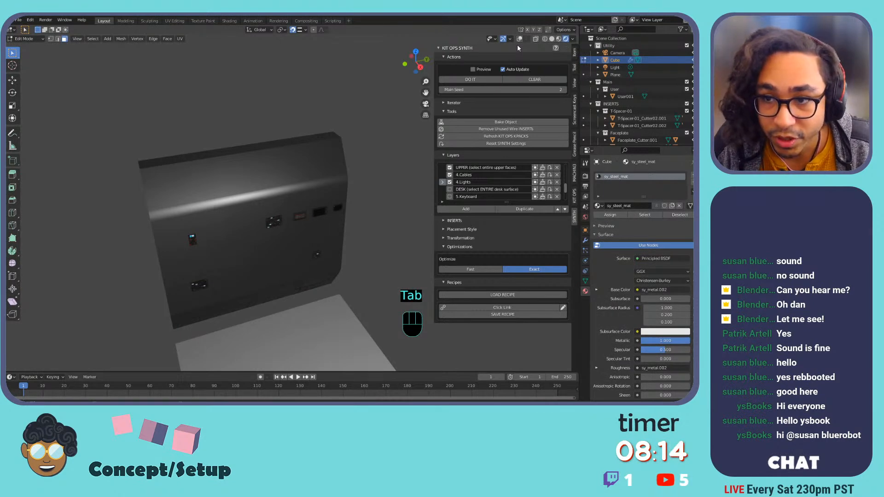
pyautogui.press('Tab')
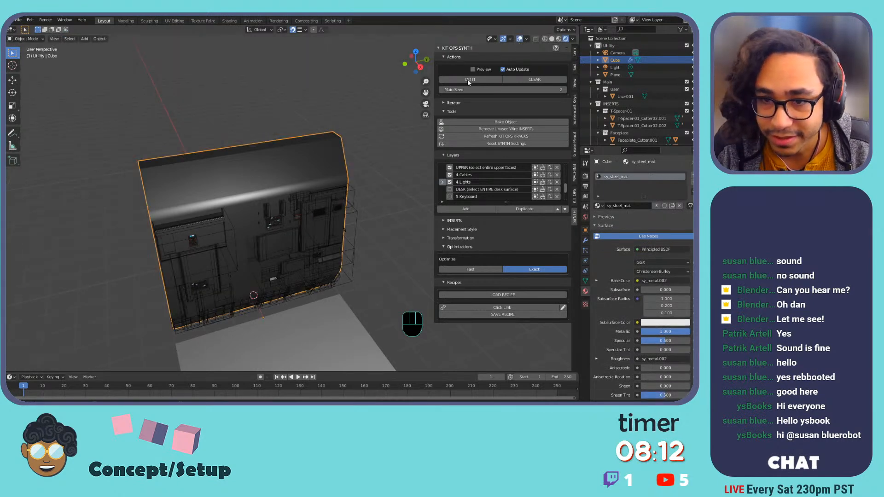
pyautogui.press('Tab')
pyautogui.keyDown('shift'); pyautogui.click(249, 171); pyautogui.keyUp('shift')
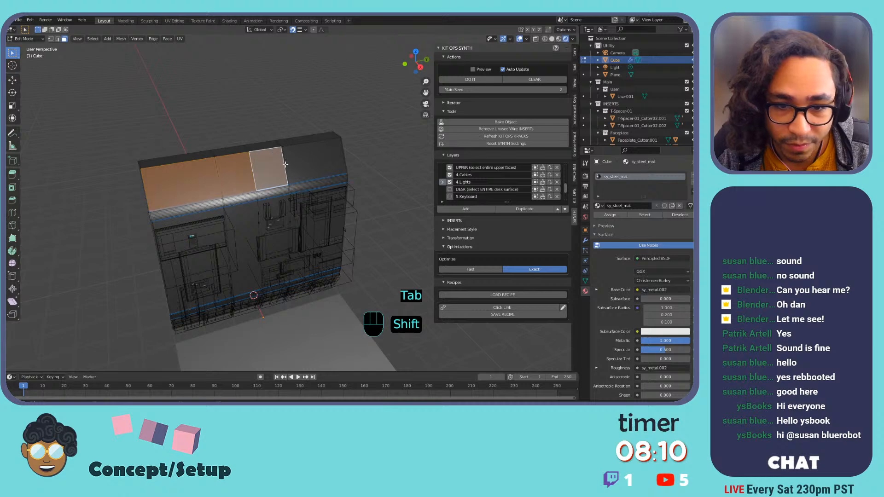
pyautogui.keyDown('shift'); pyautogui.click(313, 159); pyautogui.keyUp('shift')
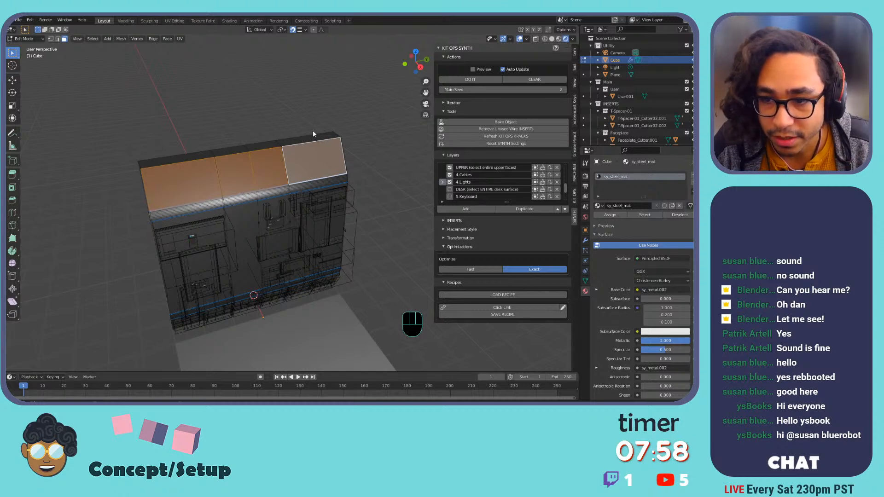
pyautogui.press('Tab')
pyautogui.click(457, 81)
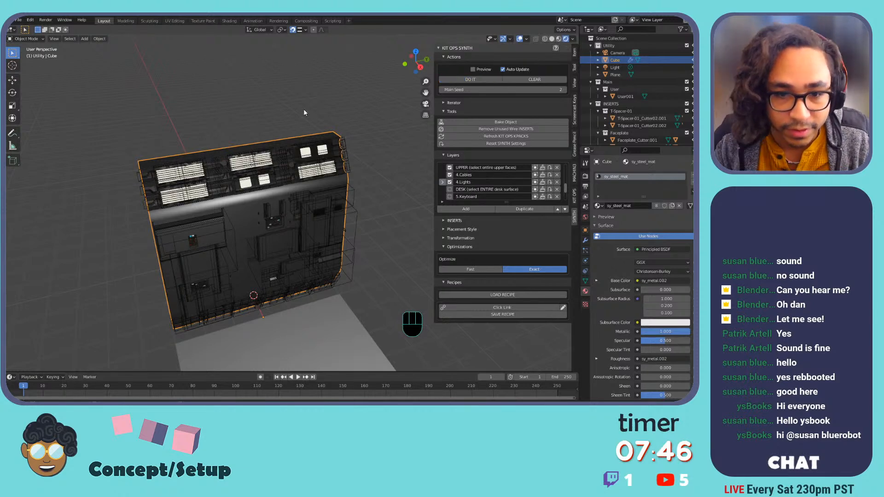
# Examine the overhead light panels and cables on the wall's upper faces from close up and farther away.
pyautogui.scroll(6, 268, 107)
pyautogui.moveTo(276, 192); pyautogui.dragTo(292, 189, button='middle')
pyautogui.keyDown('shift'); pyautogui.moveTo(193, 188); pyautogui.dragTo(269, 176, button='middle'); pyautogui.keyUp('shift')
pyautogui.scroll(-3, 270, 175)
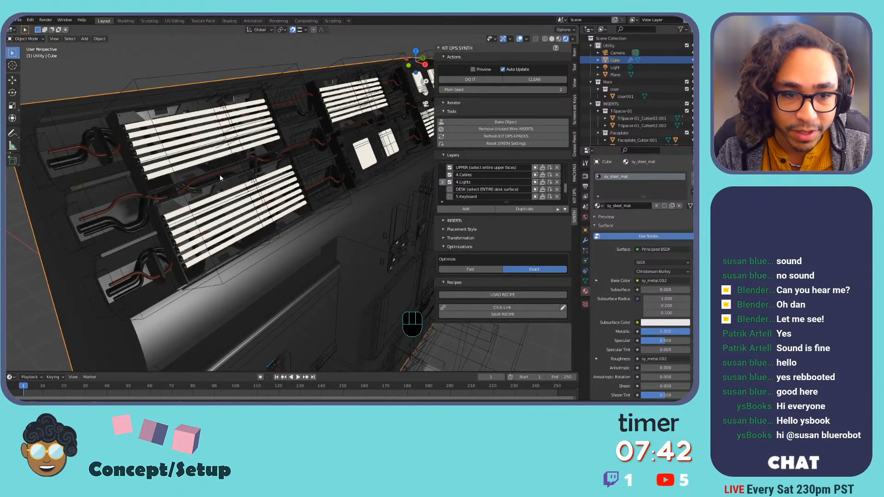
pyautogui.scroll(4, 222, 178)
pyautogui.scroll(-6, 218, 179)
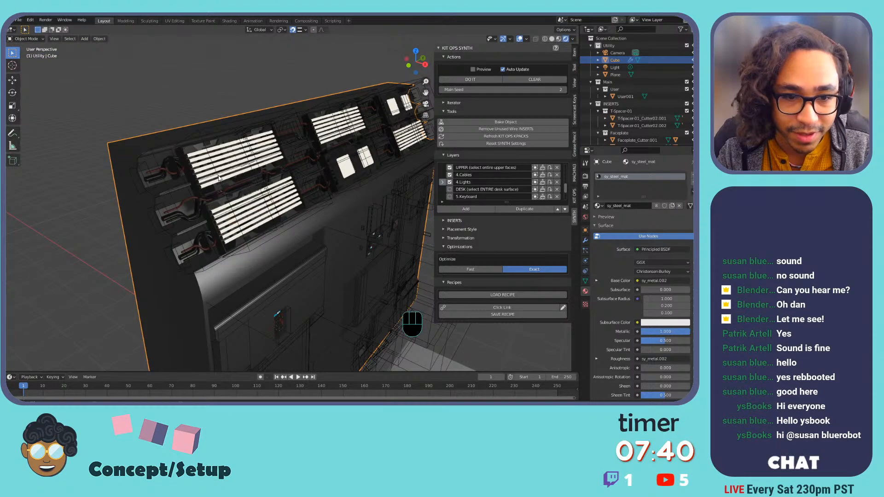
pyautogui.scroll(-3, 219, 178)
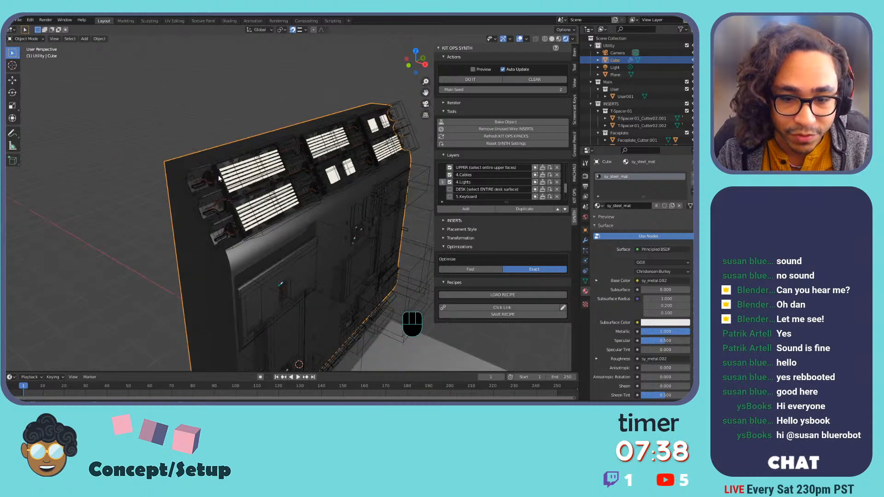
pyautogui.scroll(-2, 218, 175)
# Deselect the wall, hide the viewport overlays and inspect its lights, control inserts and panels.
pyautogui.click(376, 110)
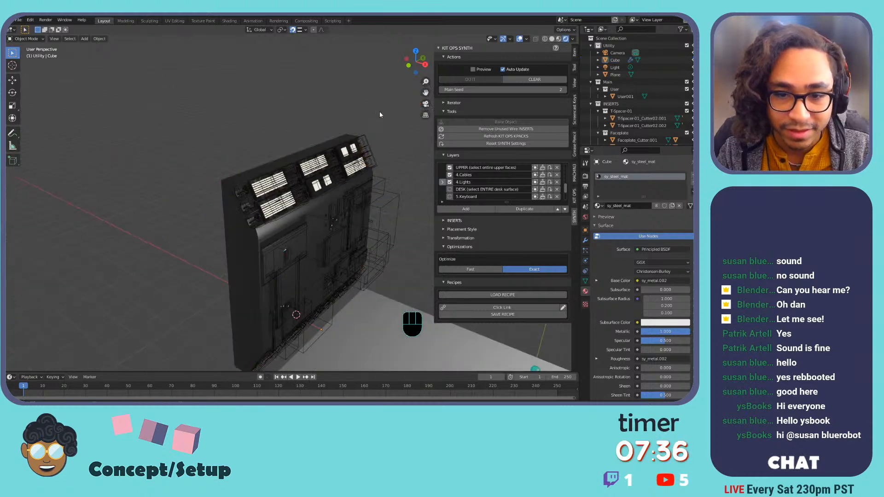
pyautogui.click(521, 38)
pyautogui.keyDown('shift'); pyautogui.moveTo(382, 179); pyautogui.dragTo(309, 226, button='middle'); pyautogui.keyUp('shift')
pyautogui.scroll(6, 335, 176)
pyautogui.scroll(-5, 278, 162)
pyautogui.scroll(8, 267, 170)
pyautogui.scroll(-5, 304, 221)
pyautogui.scroll(5, 298, 214)
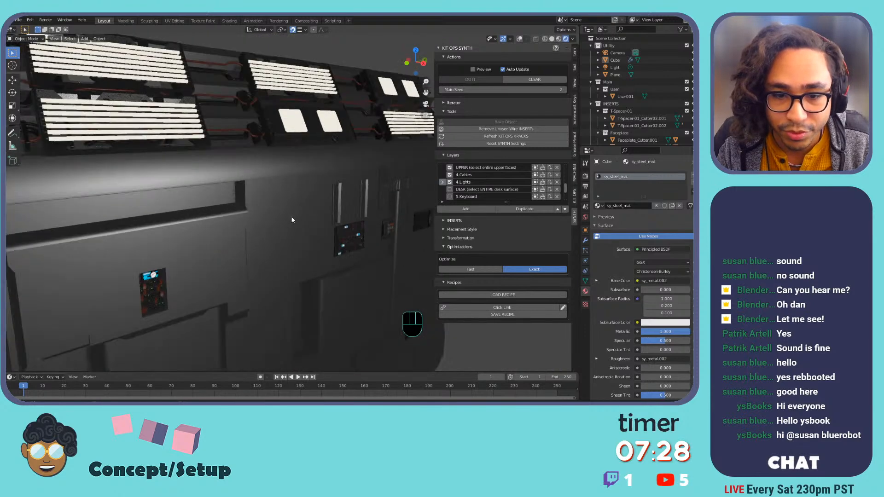
pyautogui.scroll(-3, 295, 228)
pyautogui.keyDown('shift'); pyautogui.moveTo(296, 237); pyautogui.dragTo(276, 169, button='middle'); pyautogui.keyUp('shift')
pyautogui.scroll(-2, 283, 202)
pyautogui.scroll(2, 278, 199)
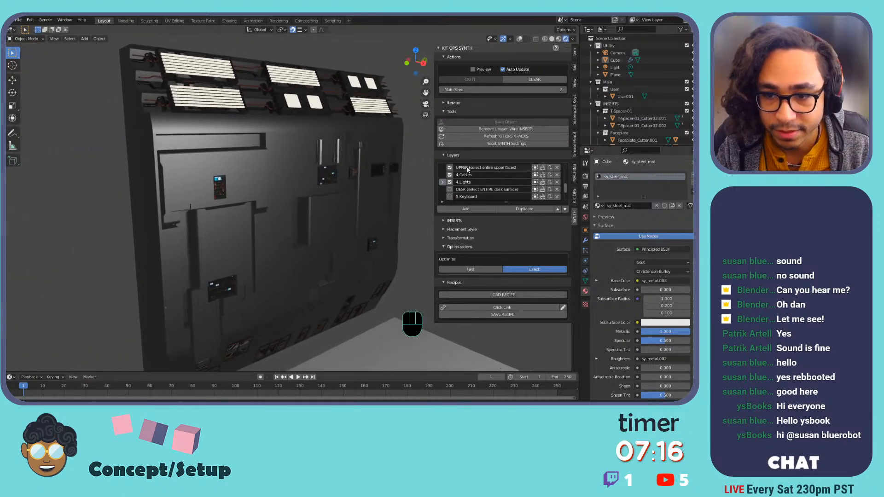
# Show the viewport overlays again, select the wall and review its stack of Difference and Union modifiers.
pyautogui.scroll(-4, 502, 183)
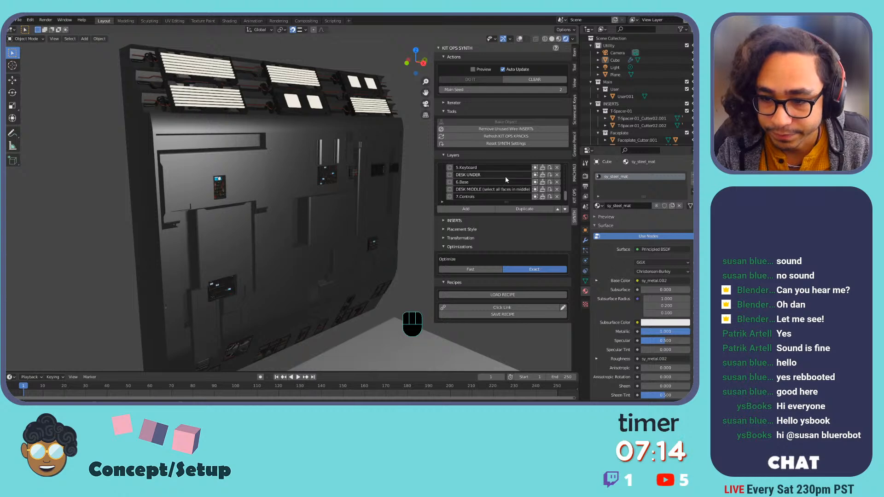
pyautogui.click(519, 38)
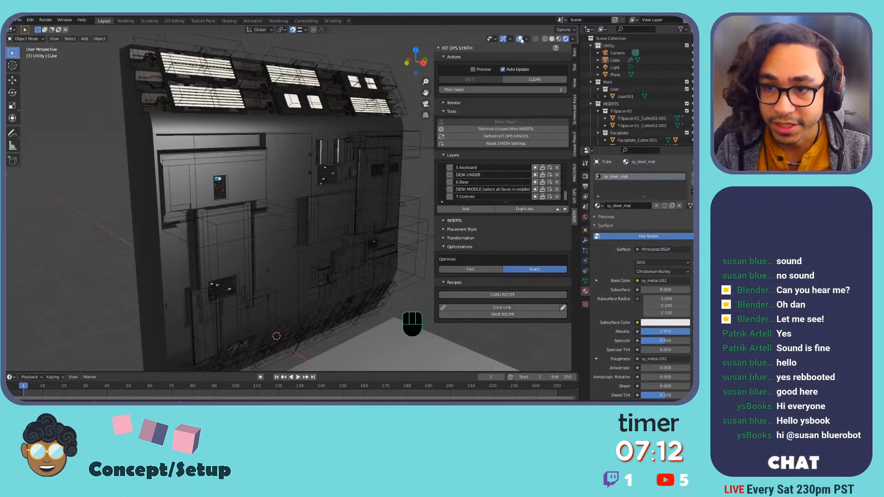
pyautogui.click(156, 138)
pyautogui.click(166, 125)
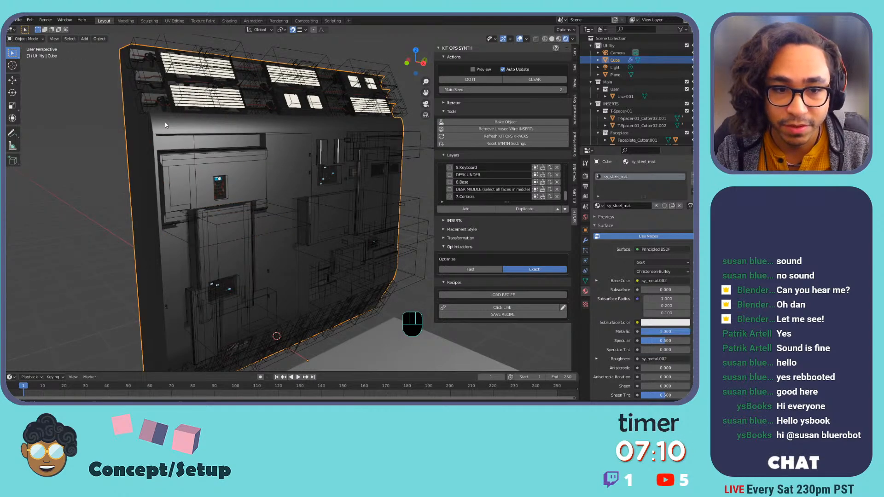
pyautogui.click(586, 240)
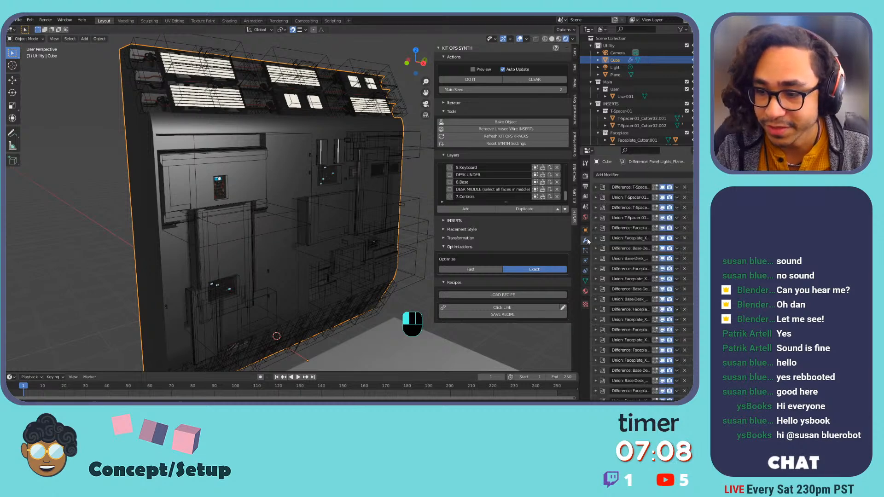
pyautogui.scroll(-5, 634, 232)
pyautogui.scroll(-10, 635, 235)
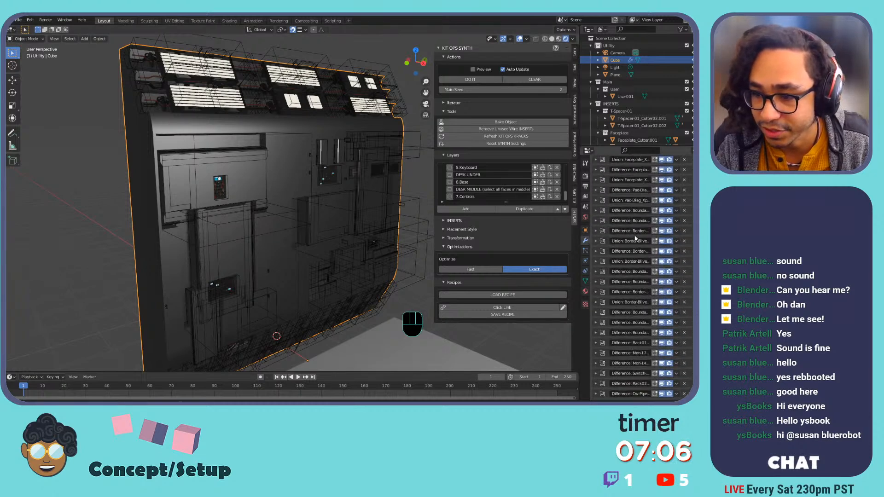
pyautogui.scroll(-12, 634, 235)
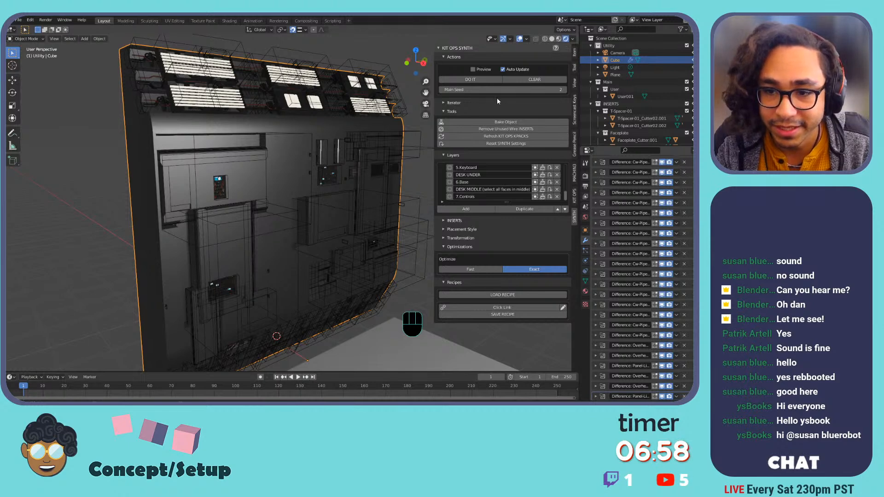
# Bake the wall object, remove the unused wire INSERTS and reselect the wall.
pyautogui.click(498, 122)
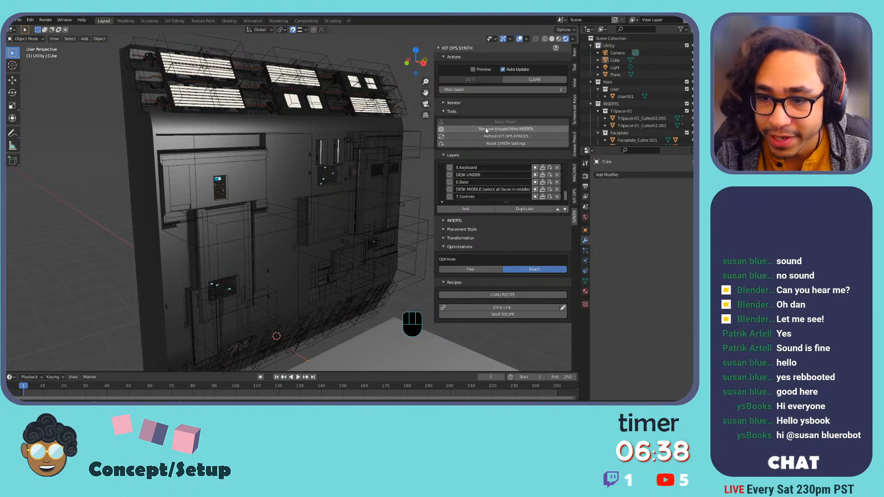
pyautogui.click(457, 129)
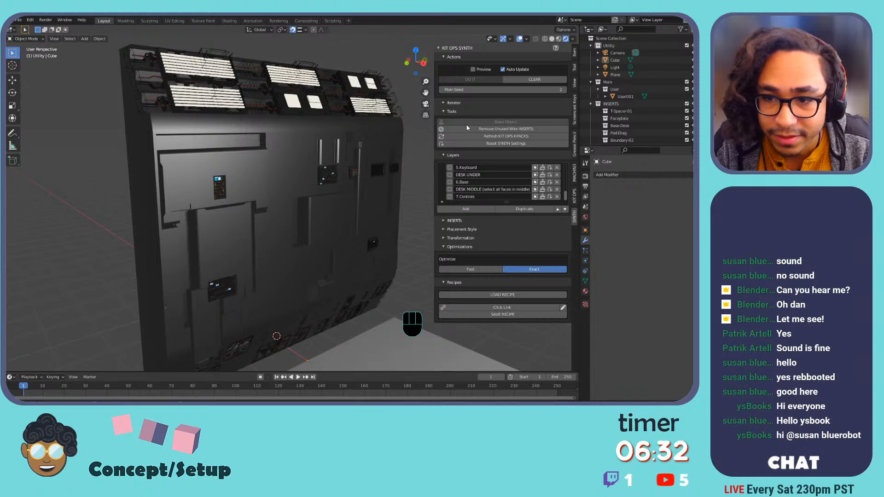
pyautogui.click(141, 153)
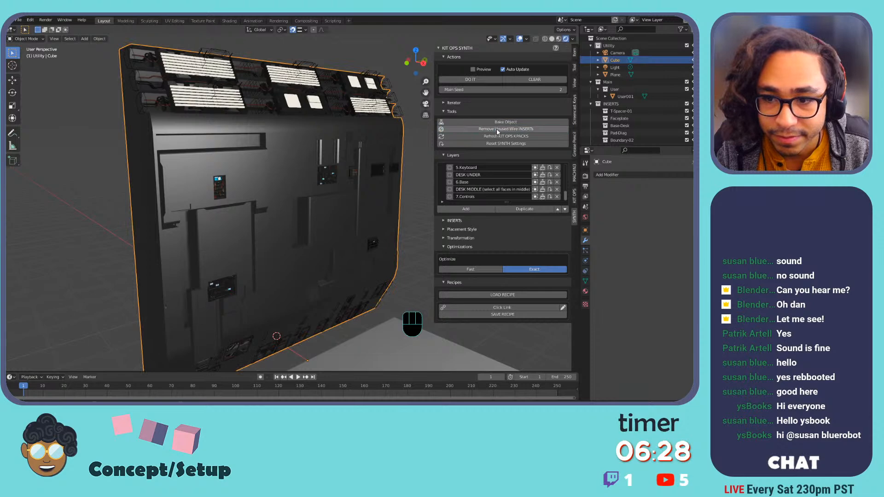
# View the baked wall from the side and front, and try moving it away from its inserts.
pyautogui.moveTo(401, 145); pyautogui.dragTo(327, 139, button='middle')
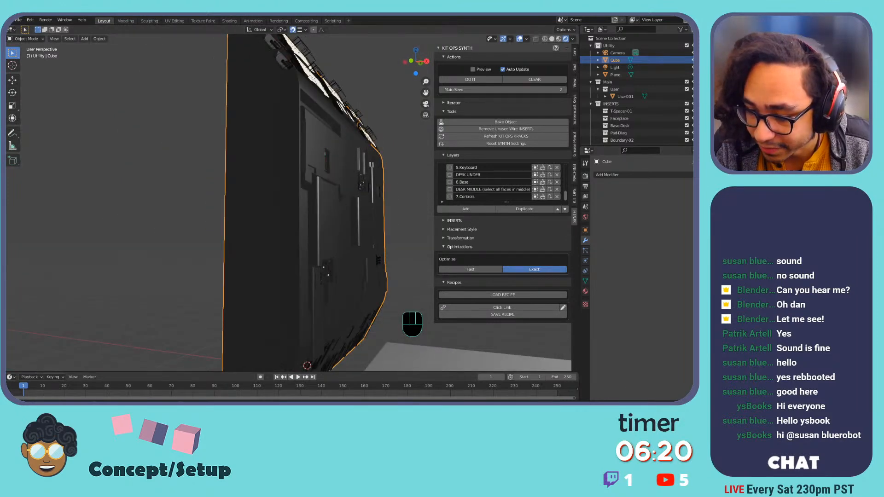
pyautogui.moveTo(340, 304); pyautogui.dragTo(294, 292, button='middle')
pyautogui.scroll(6, 290, 288)
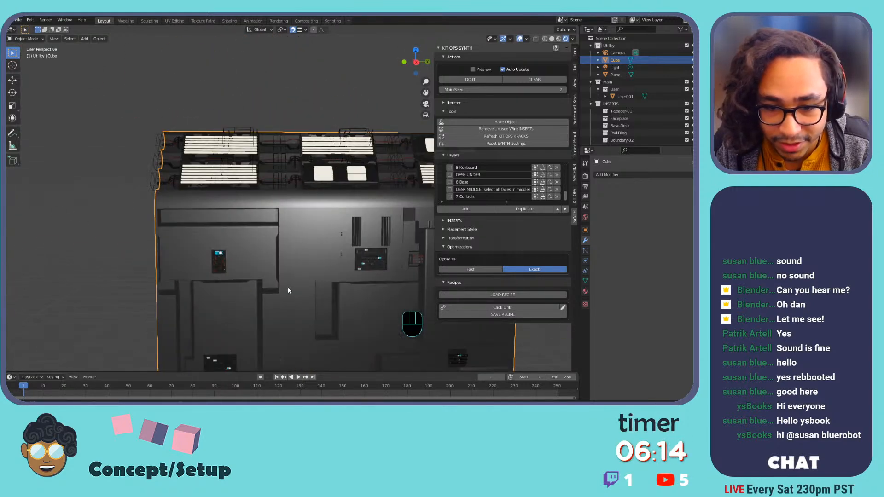
pyautogui.scroll(-3, 289, 285)
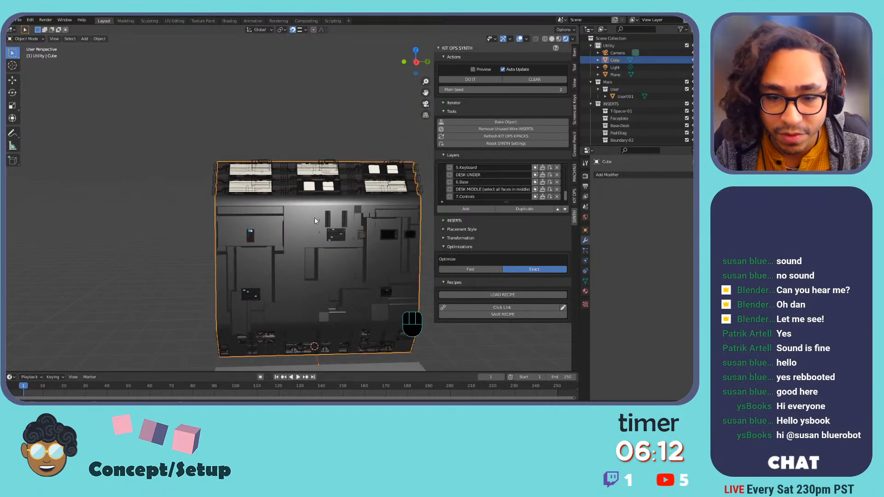
pyautogui.press('g')
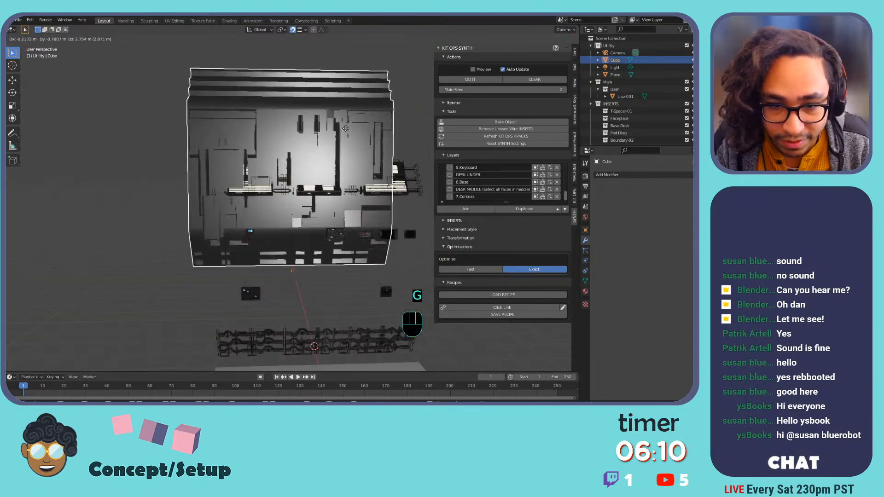
pyautogui.rightClick(319, 163)
# Pick individual overhead lighting inserts along the wall's upper edge to inspect them and their modifiers, and reselect the wall.
pyautogui.click(244, 176)
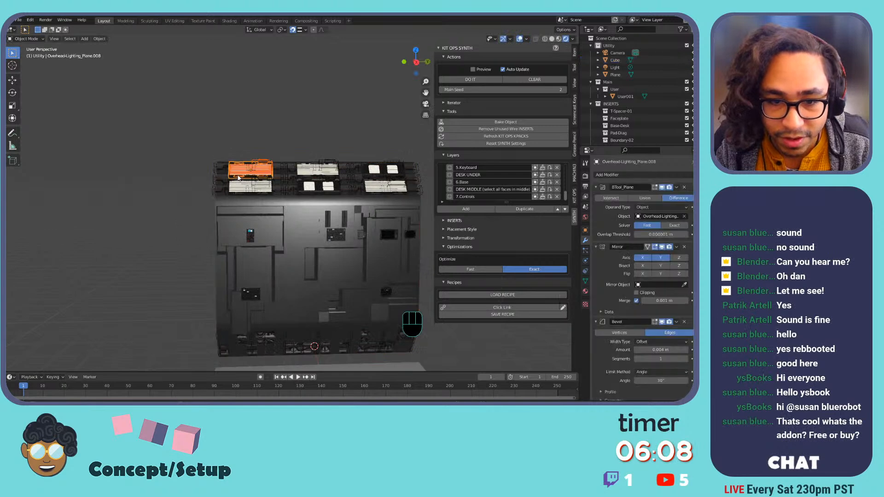
pyautogui.click(305, 172)
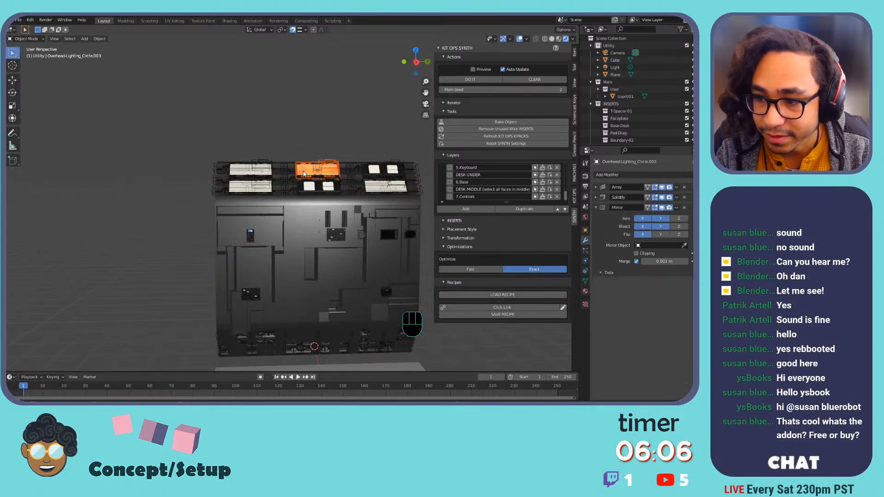
pyautogui.click(253, 172)
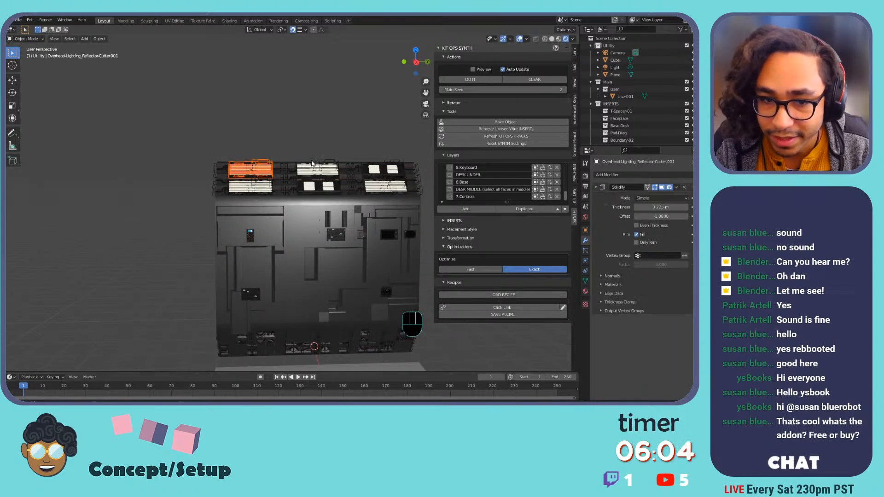
pyautogui.click(478, 121)
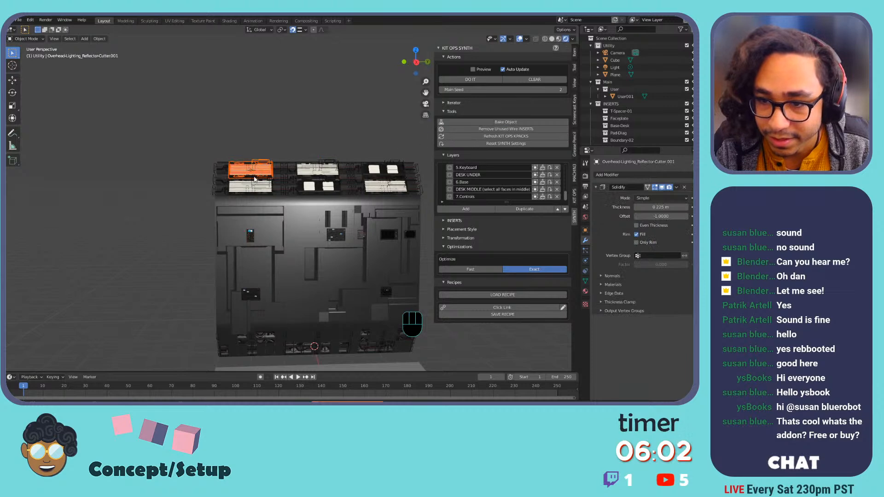
pyautogui.click(289, 203)
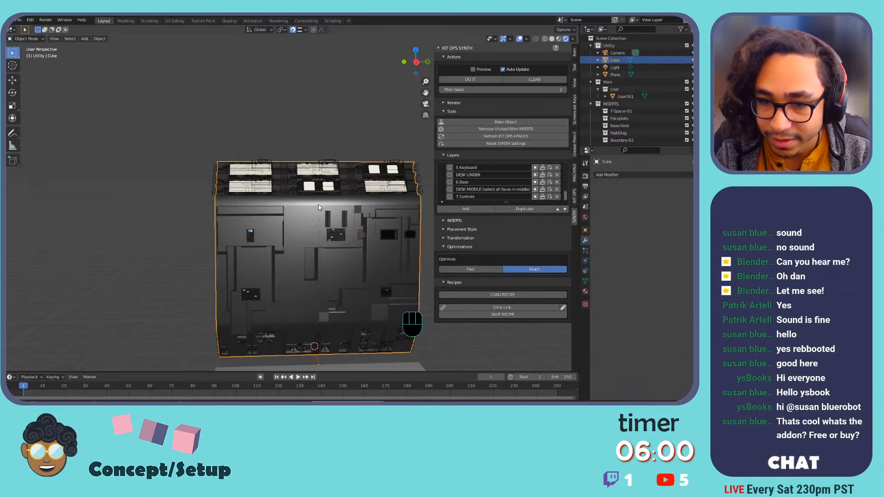
# Box-select the baked wall together with all its lighting, control and panel inserts, and inspect the selection up close.
pyautogui.moveTo(225, 199); pyautogui.dragTo(265, 176, button='middle')
pyautogui.scroll(-3, 265, 177)
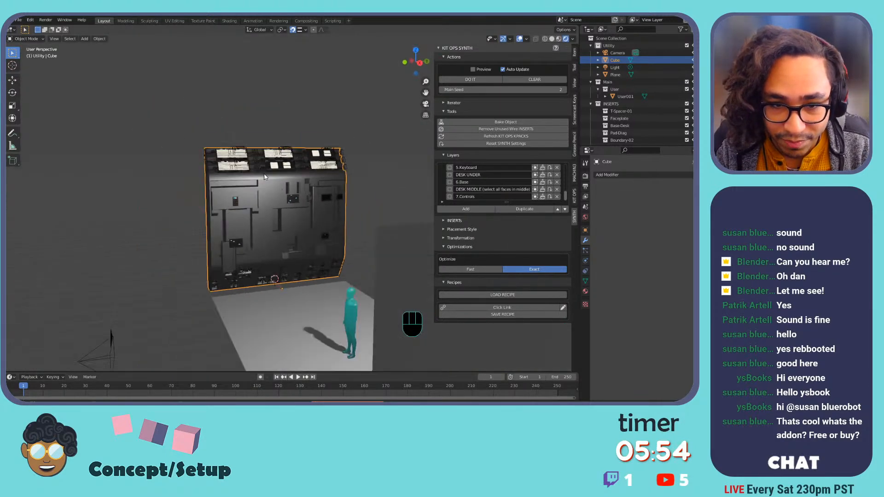
pyautogui.keyDown('shift'); pyautogui.moveTo(210, 136); pyautogui.dragTo(222, 177, button='middle'); pyautogui.keyUp('shift')
pyautogui.moveTo(167, 144); pyautogui.dragTo(389, 278)
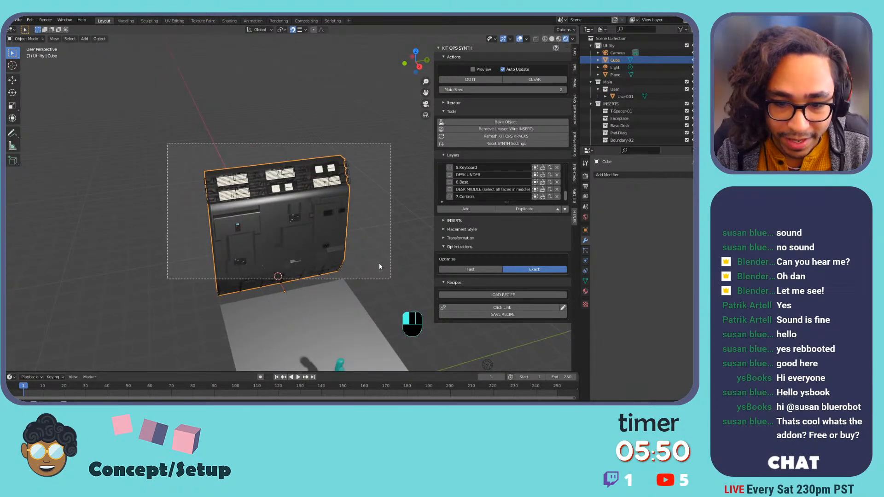
pyautogui.moveTo(384, 234); pyautogui.dragTo(384, 234)
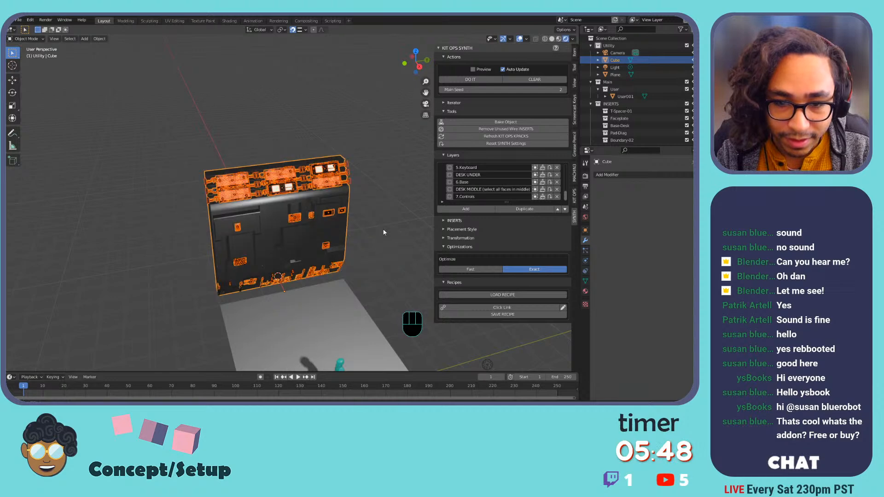
pyautogui.moveTo(384, 233); pyautogui.dragTo(337, 198, button='middle')
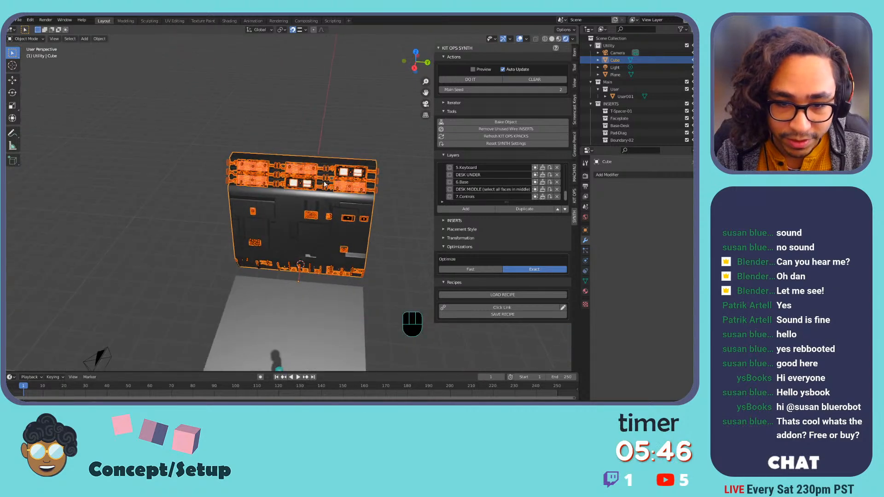
pyautogui.moveTo(178, 119); pyautogui.dragTo(400, 248)
pyautogui.moveTo(399, 248); pyautogui.dragTo(300, 175, button='middle')
pyautogui.scroll(4, 330, 236)
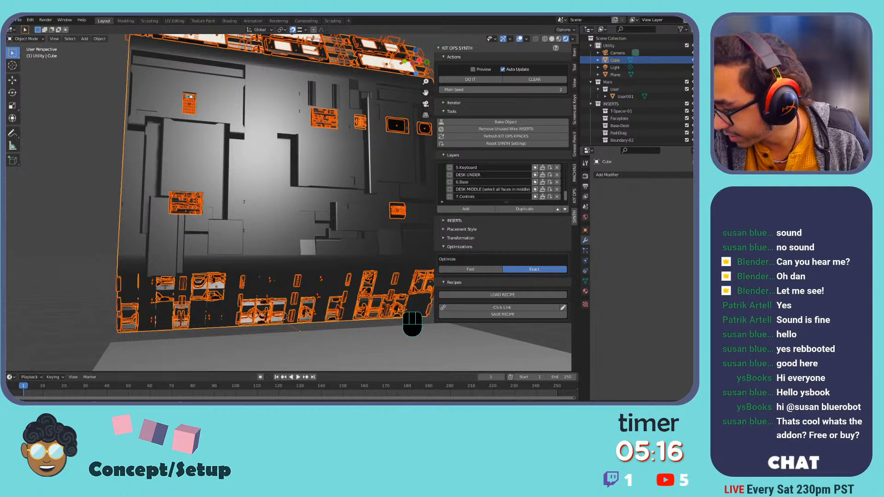
# Switch to the web browser, compare the Kit Ops 2 Pro and Kit Ops Synth pages on Blender Market, and return to Blender.
pyautogui.moveTo(695, 28); pyautogui.dragTo(374, 97)
pyautogui.click(396, 89)
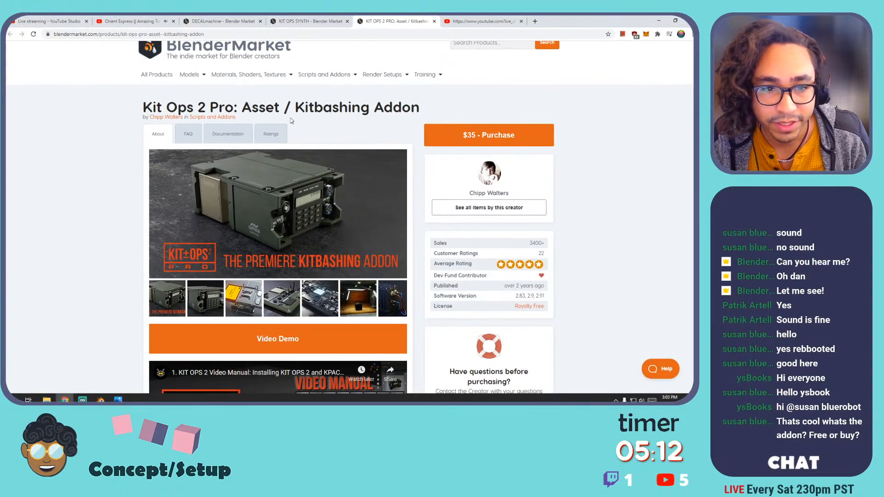
pyautogui.scroll(-2, 218, 109)
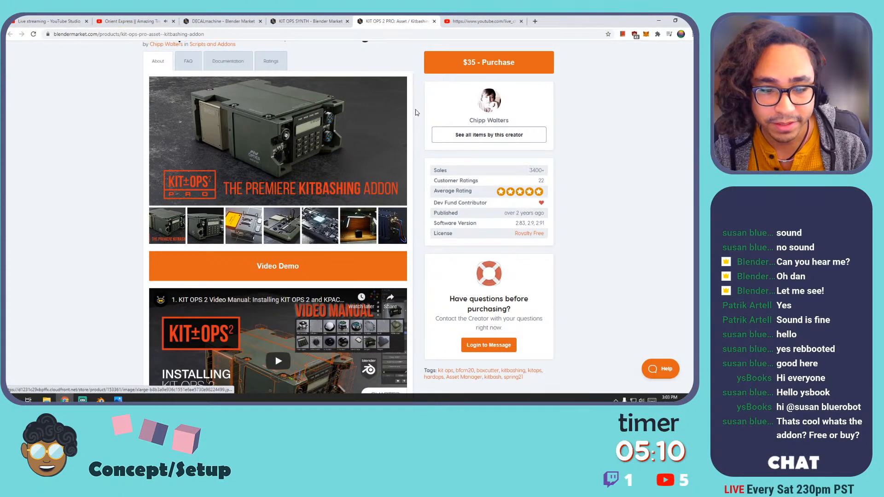
pyautogui.scroll(2, 217, 109)
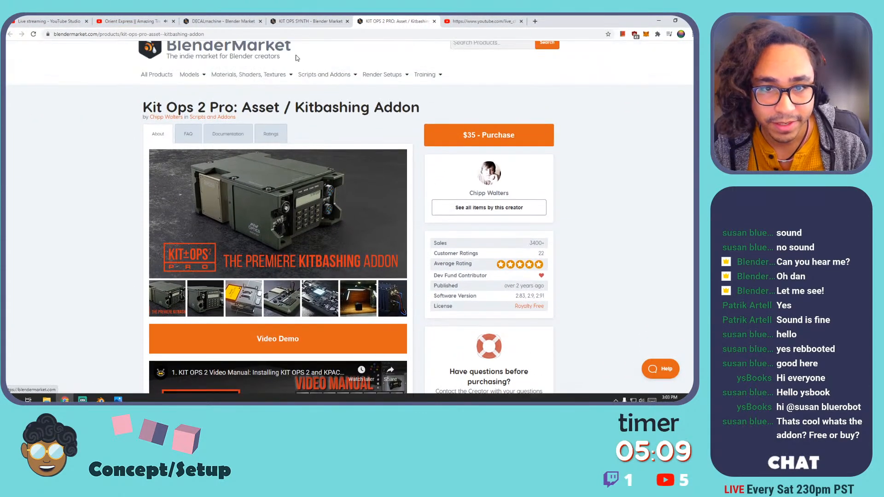
pyautogui.click(308, 21)
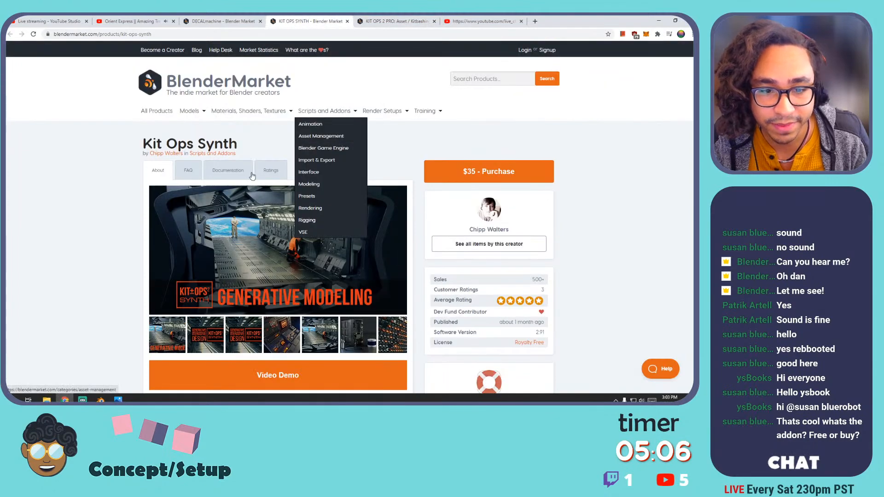
pyautogui.click(393, 22)
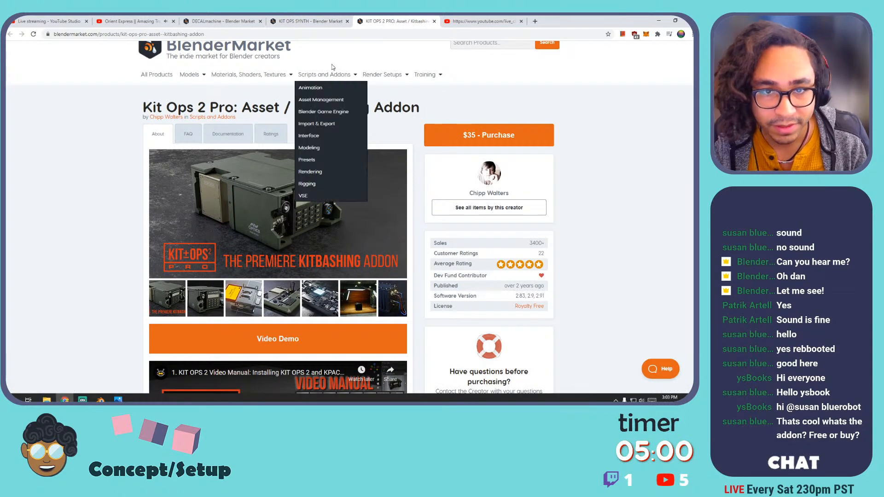
pyautogui.click(328, 22)
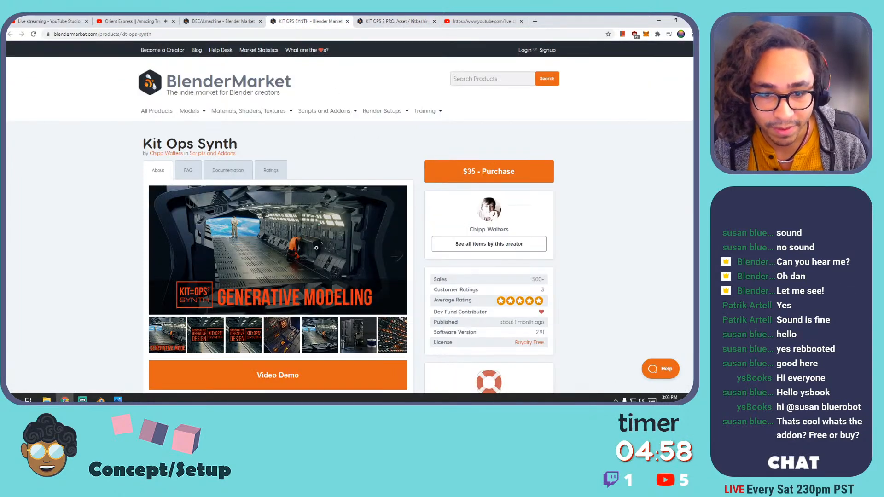
pyautogui.click(659, 22)
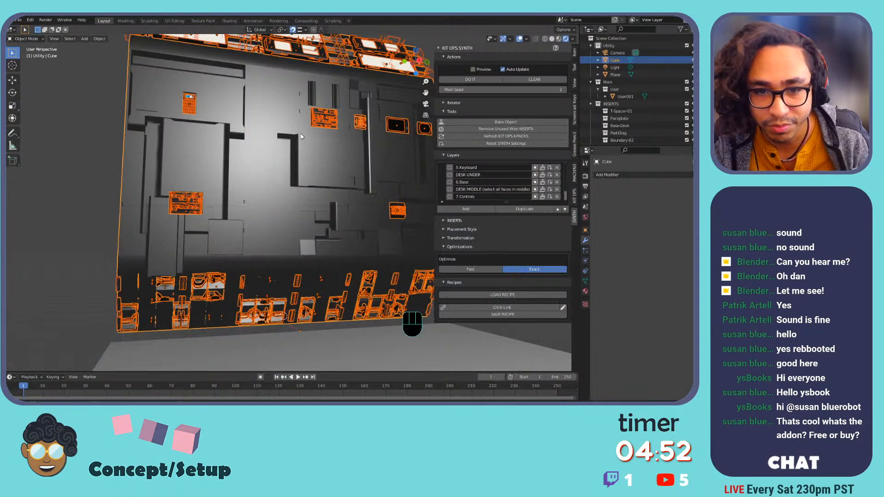
# Select the floor plane, choose the MA-Cutters-Complex KPACK in KIT OPS and browse its INSERT thumbnails.
pyautogui.moveTo(301, 136); pyautogui.dragTo(291, 149, button='middle')
pyautogui.scroll(-3, 350, 114)
pyautogui.moveTo(350, 114); pyautogui.dragTo(302, 168, button='middle')
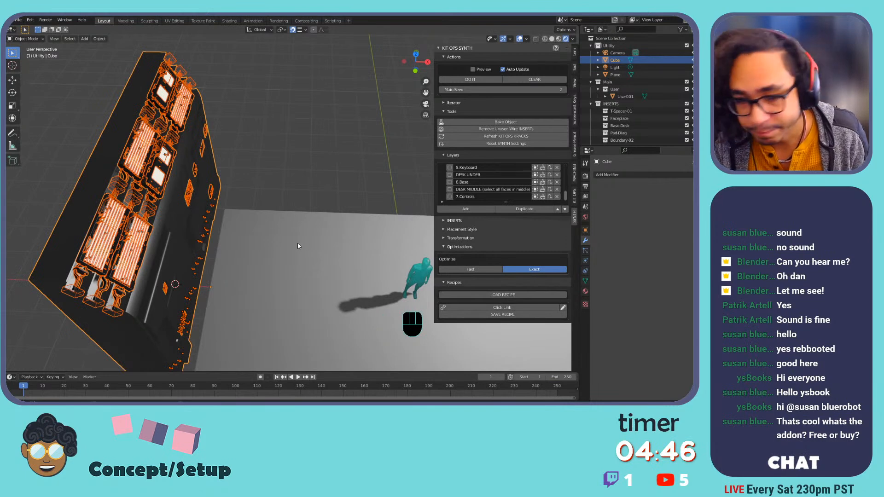
pyautogui.click(308, 248)
pyautogui.moveTo(370, 235); pyautogui.dragTo(415, 217, button='middle')
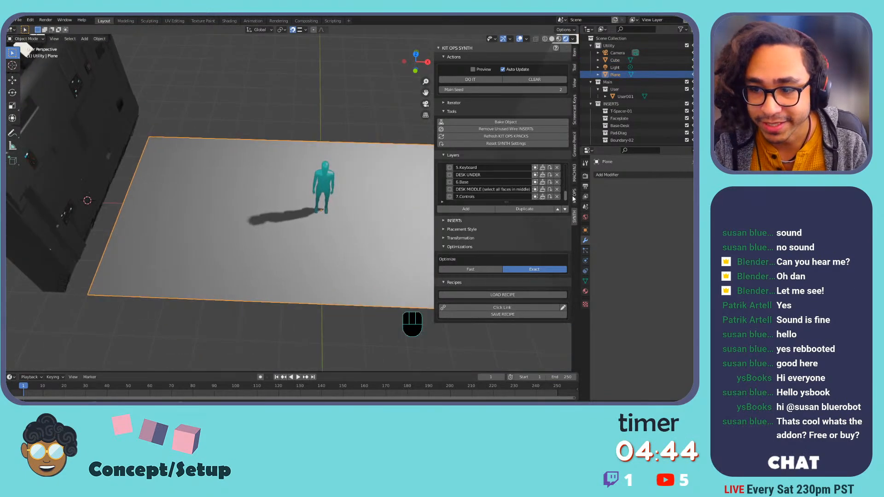
pyautogui.click(575, 197)
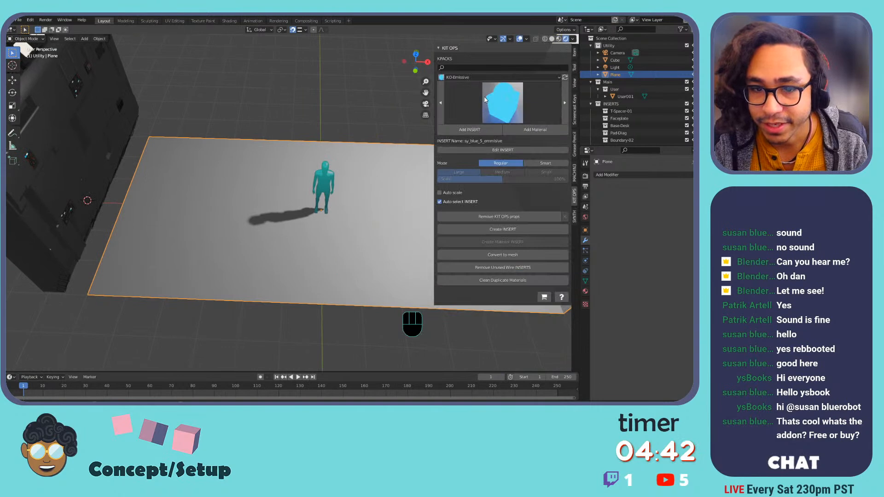
pyautogui.click(497, 78)
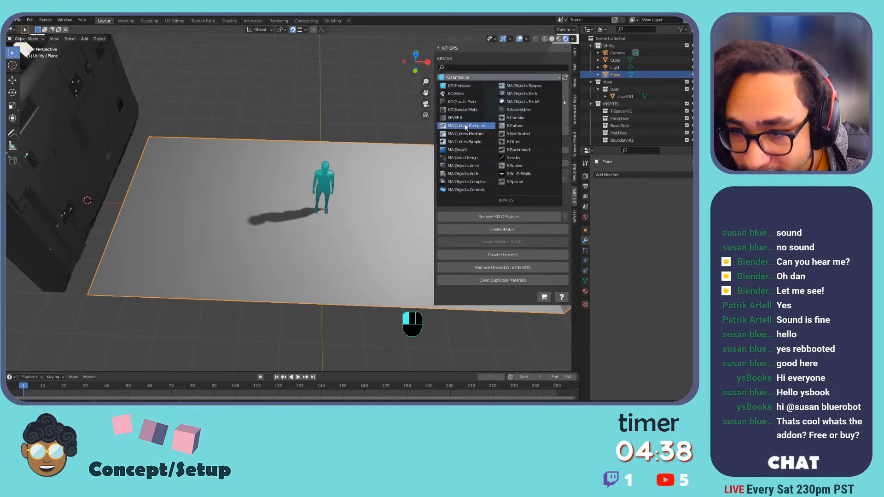
pyautogui.click(469, 129)
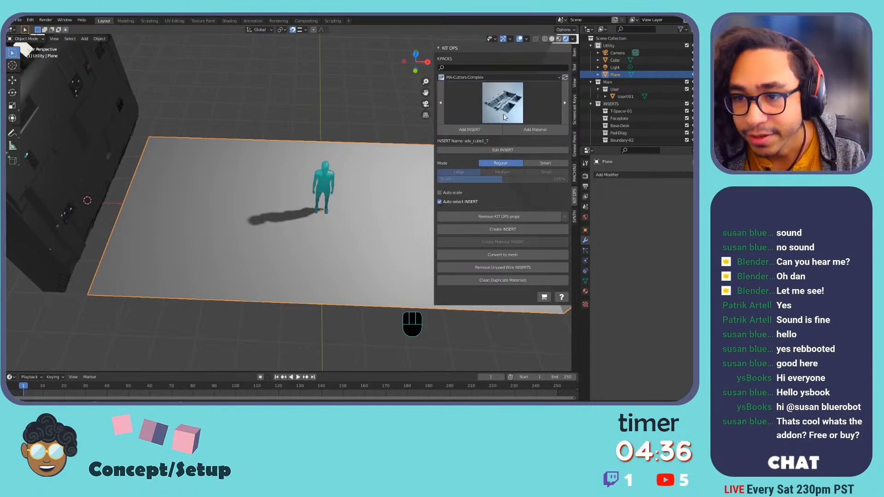
pyautogui.click(496, 123)
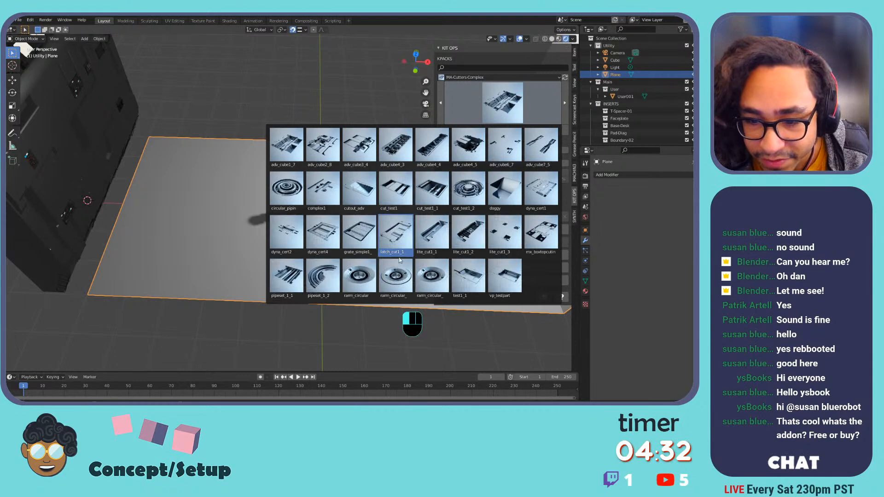
# Place the rarm_circular_cross cutter insert on the floor plane in front of the human figure.
pyautogui.click(394, 279)
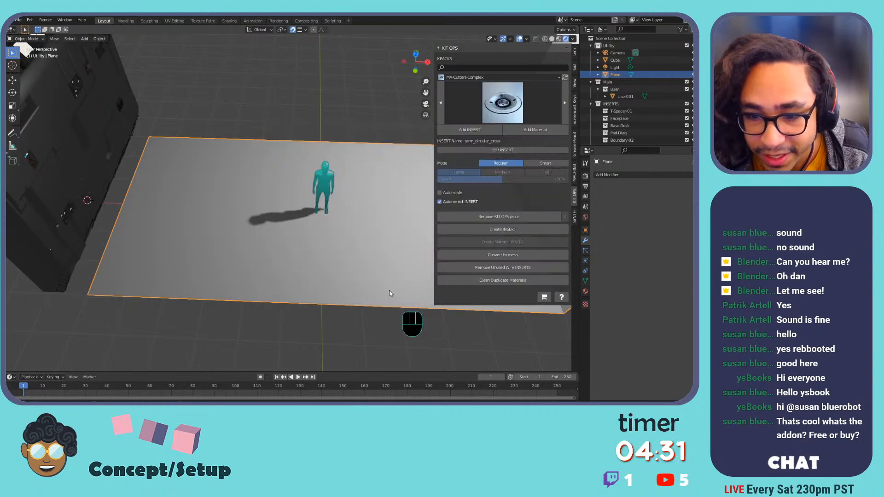
pyautogui.click(470, 129)
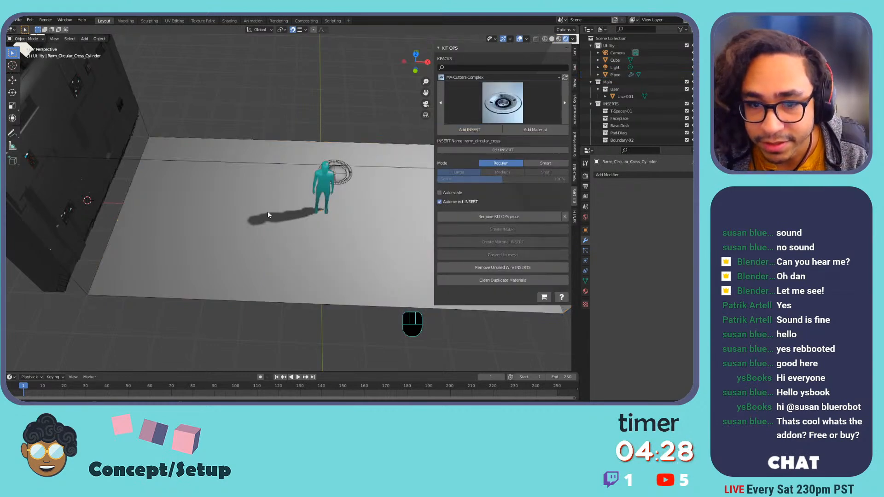
pyautogui.click(231, 258)
pyautogui.scroll(4, 232, 274)
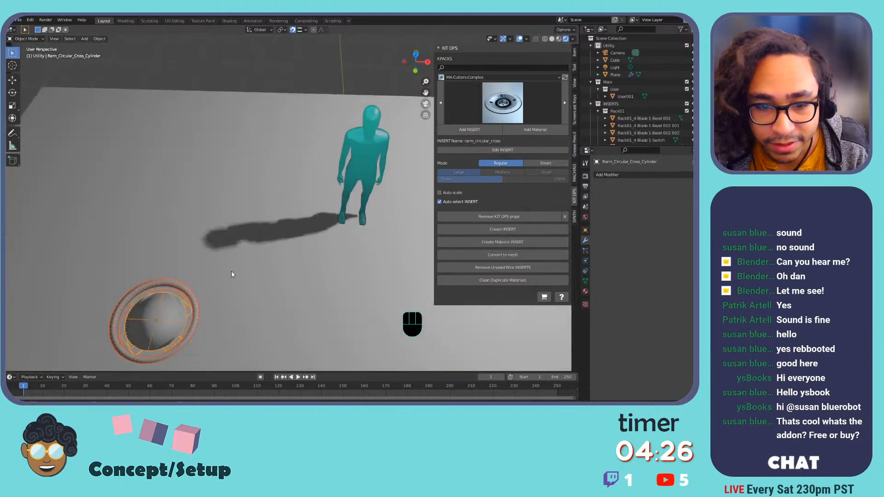
pyautogui.keyDown('shift'); pyautogui.moveTo(231, 272); pyautogui.dragTo(291, 215, button='middle'); pyautogui.keyUp('shift')
pyautogui.keyDown('shift'); pyautogui.moveTo(276, 259); pyautogui.dragTo(305, 200, button='middle'); pyautogui.keyUp('shift')
pyautogui.scroll(3, 283, 248)
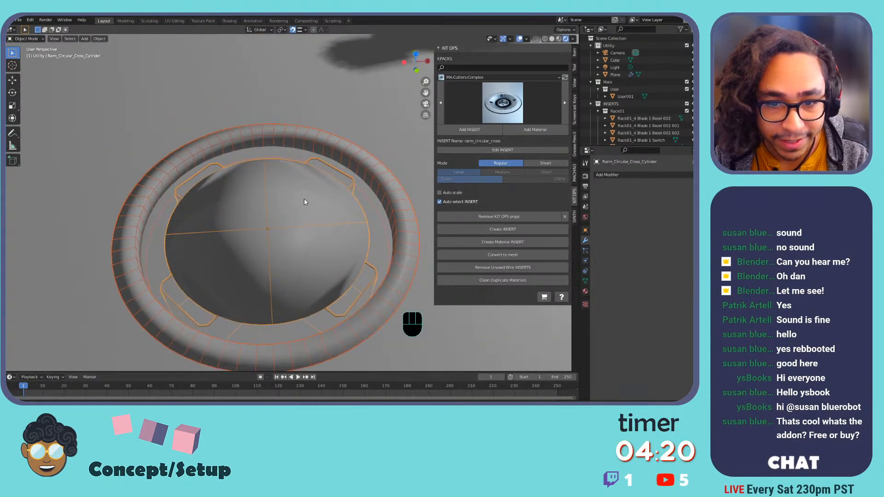
# Select the floor plane and hide the viewport overlays to examine the circular cut.
pyautogui.click(559, 38)
pyautogui.click(566, 38)
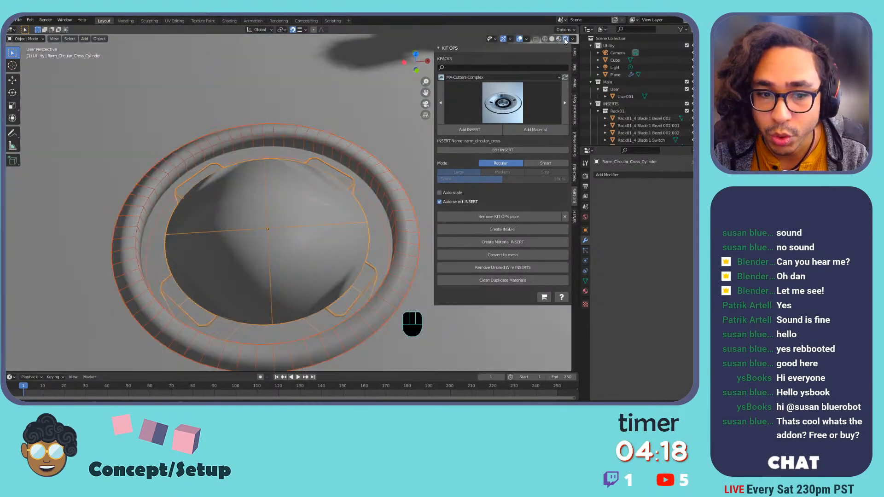
pyautogui.scroll(-3, 371, 109)
pyautogui.click(367, 113)
pyautogui.scroll(-5, 347, 152)
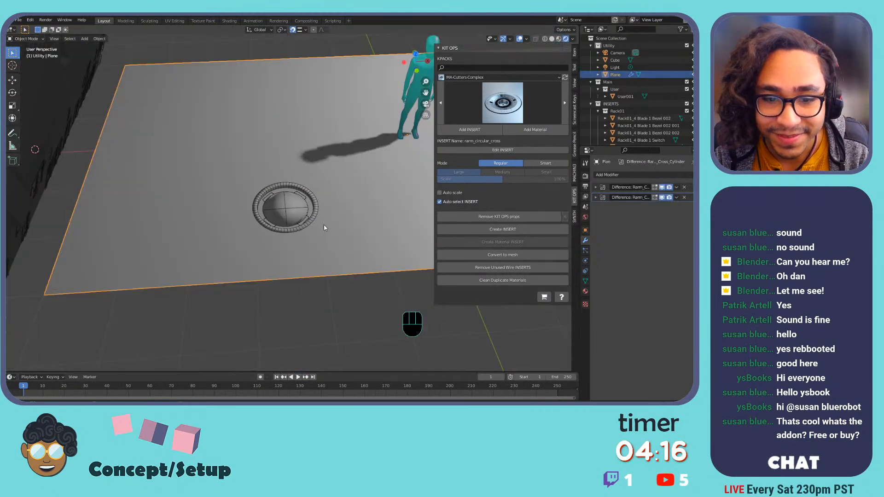
pyautogui.click(520, 39)
pyautogui.scroll(5, 318, 196)
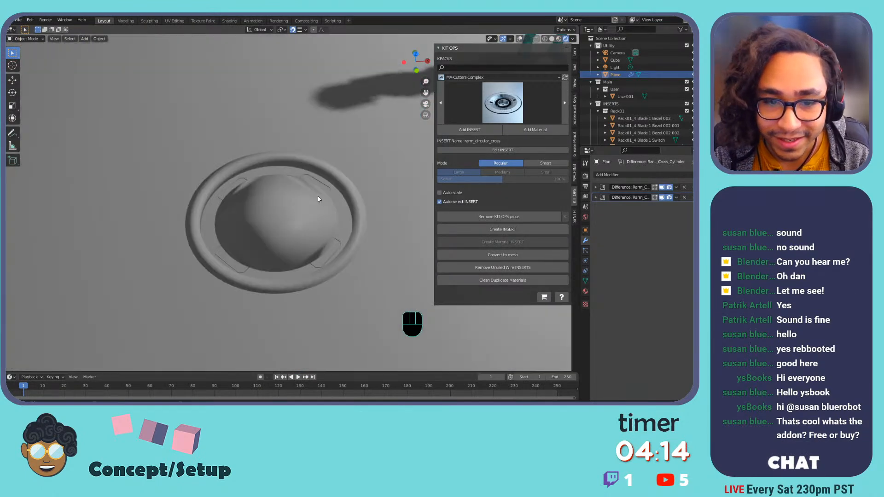
# Undo the placement of the circular insert on the floor plane.
pyautogui.scroll(-5, 318, 196)
pyautogui.hotkey('ctrl', 'z')
pyautogui.hotkey('ctrl', 'z')
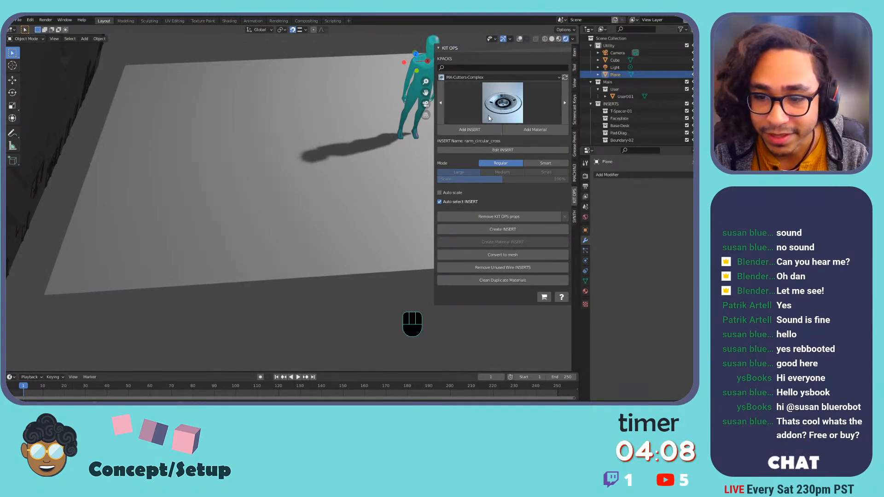
pyautogui.scroll(-6, 276, 155)
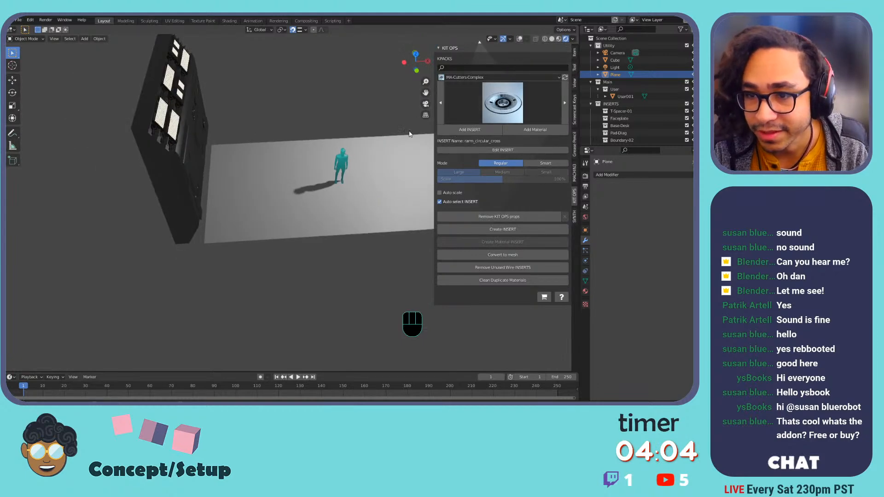
# Choose the lite_cut1_1 cutter insert and place it on the floor plane near the human figure.
pyautogui.click(495, 109)
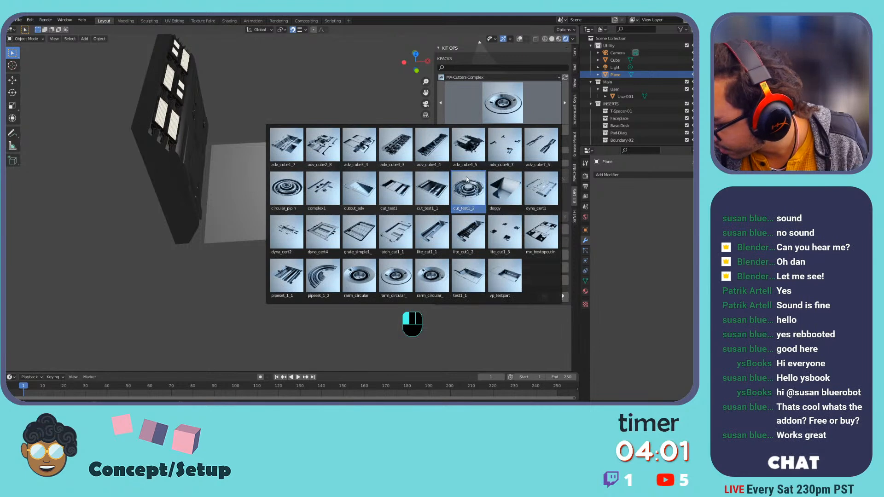
pyautogui.click(432, 233)
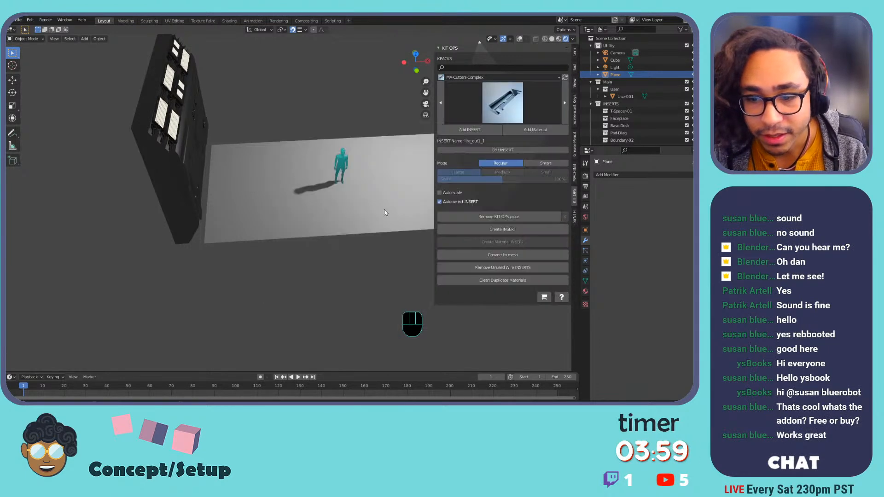
pyautogui.click(470, 130)
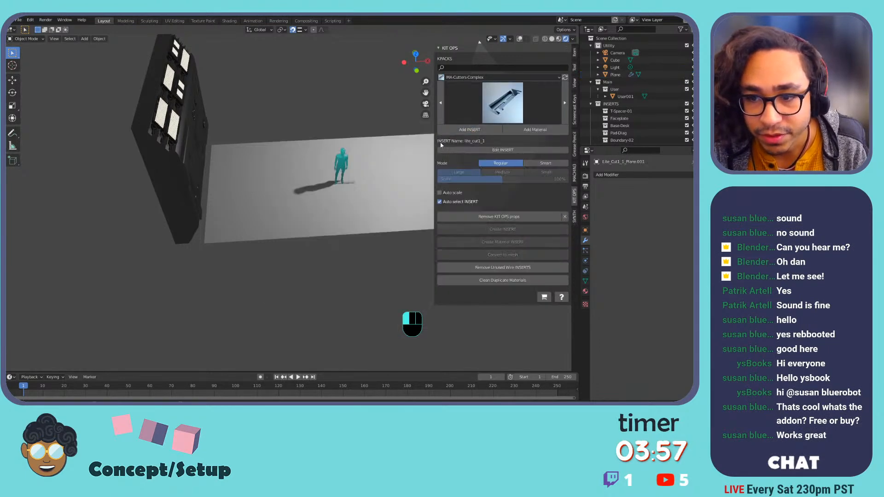
pyautogui.click(277, 223)
pyautogui.scroll(12, 283, 227)
pyautogui.scroll(-5, 254, 244)
pyautogui.moveTo(263, 245); pyautogui.dragTo(272, 208, button='middle')
pyautogui.keyDown('shift'); pyautogui.moveTo(272, 207); pyautogui.dragTo(276, 237, button='middle'); pyautogui.keyUp('shift')
# Undo the lite_cut1_1 insert placement on the floor plane.
pyautogui.hotkey('ctrl', 'z')
pyautogui.scroll(-7, 289, 201)
pyautogui.moveTo(292, 198); pyautogui.dragTo(304, 181, button='middle')
pyautogui.keyDown('shift'); pyautogui.moveTo(387, 147); pyautogui.dragTo(299, 204, button='middle'); pyautogui.keyUp('shift')
# Show the viewport overlays, then add a cube with its location cleared to the world origin.
pyautogui.click(519, 39)
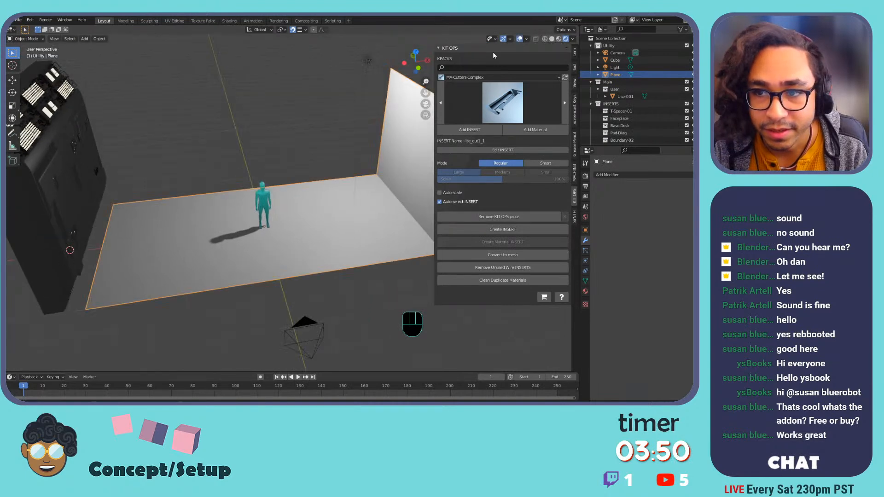
pyautogui.hotkey('shift', 'a')
pyautogui.click(317, 140)
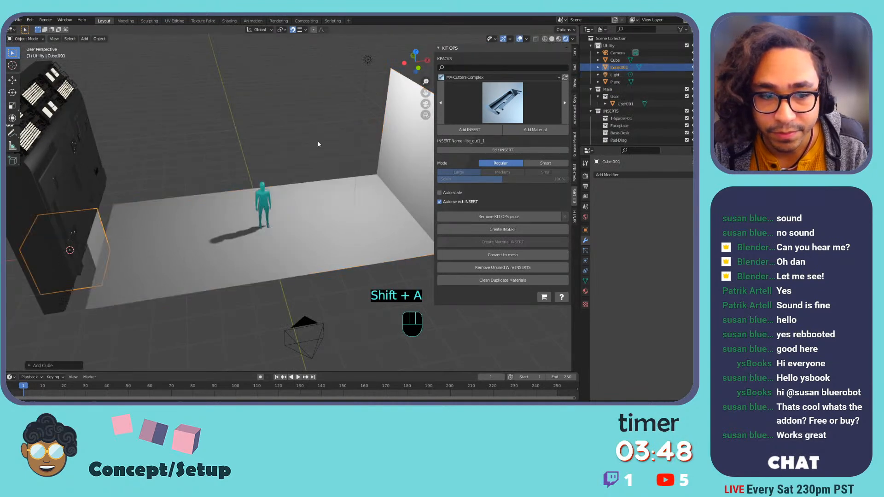
pyautogui.hotkey('alt', 'g')
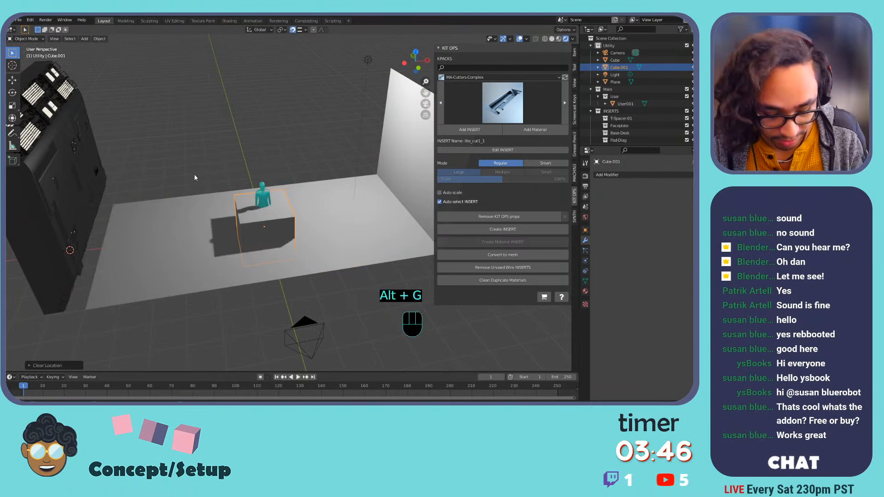
# Move the cube up so it floats above the human figure.
pyautogui.press('g')
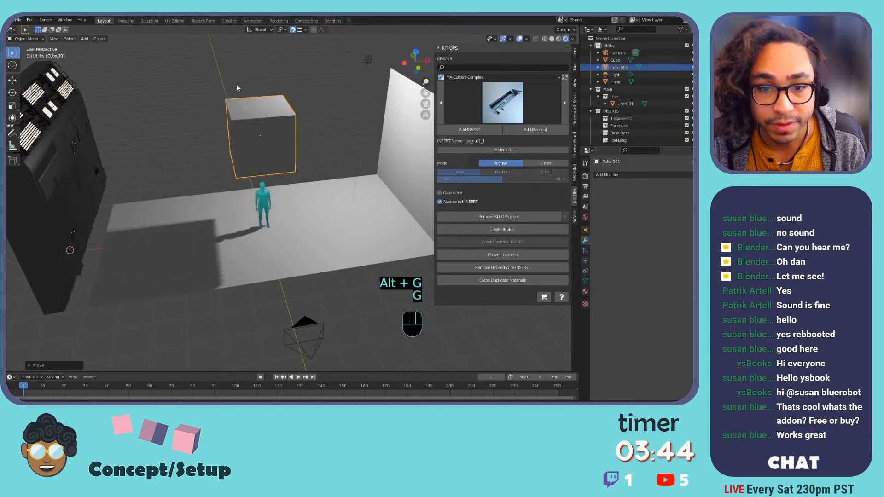
pyautogui.click(256, 106)
pyautogui.scroll(2, 256, 106)
pyautogui.press('KP_Decimal')
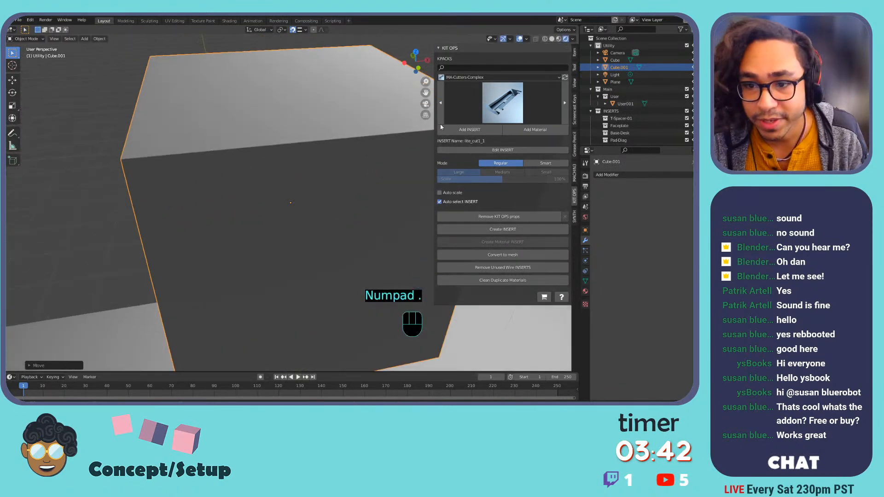
# Place the lite_cut1_1 insert on the top face of the new cube.
pyautogui.click(454, 132)
pyautogui.click(275, 96)
pyautogui.keyDown('shift'); pyautogui.moveTo(275, 95); pyautogui.dragTo(322, 123, button='middle'); pyautogui.keyUp('shift')
pyautogui.press('Tab')
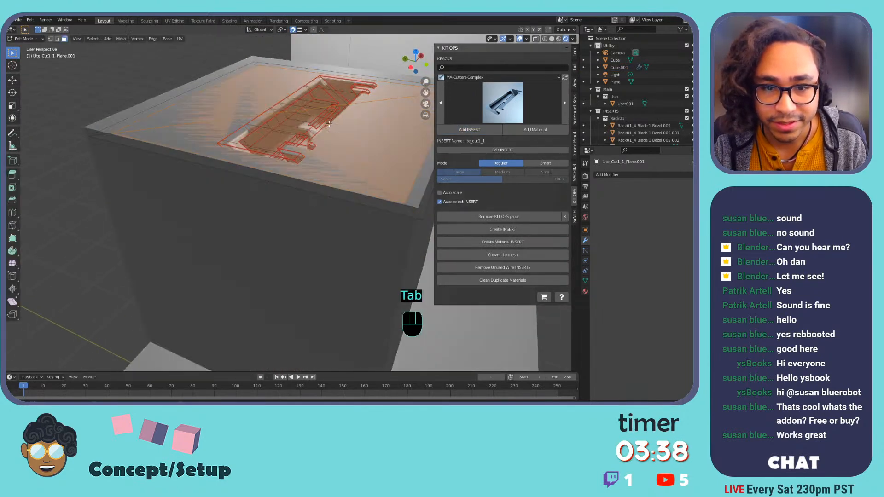
pyautogui.press('Tab')
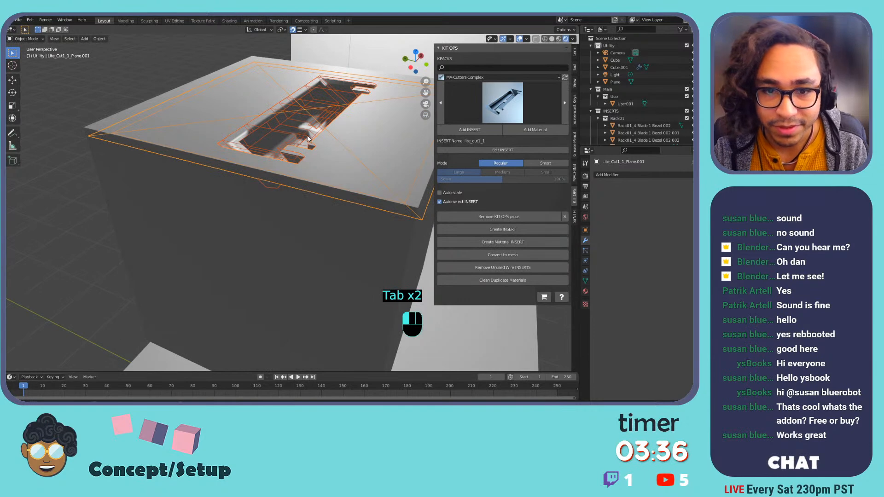
# Deselect the insert and hide the viewport overlays to examine the rectangular cut in the cube.
pyautogui.click(368, 46)
pyautogui.keyDown('shift'); pyautogui.moveTo(358, 57); pyautogui.dragTo(390, 161, button='middle'); pyautogui.keyUp('shift')
pyautogui.click(520, 39)
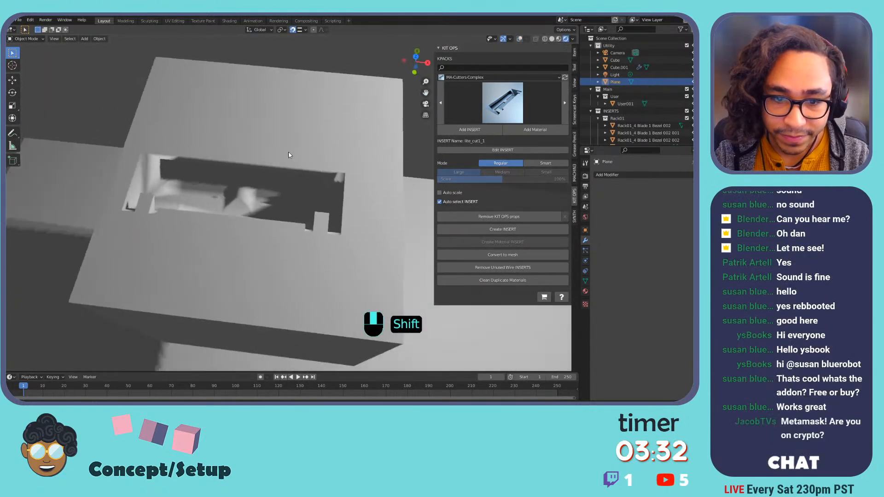
# Set the insert mode to Smart and undo the lite_cut1_1 placement on the cube.
pyautogui.click(536, 164)
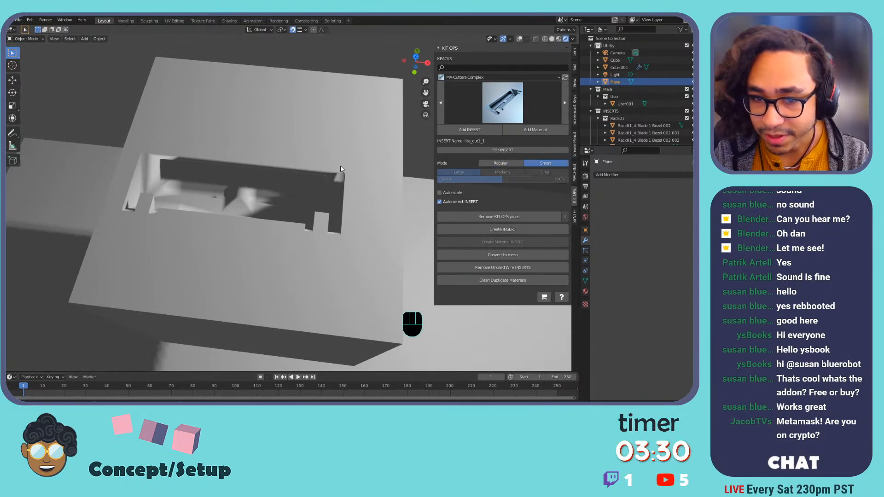
pyautogui.scroll(-2, 343, 165)
pyautogui.moveTo(317, 168)
pyautogui.keyDown('shift'); pyautogui.mouseDown(button='middle')
pyautogui.moveTo(298, 172)
pyautogui.moveTo(330, 161)
pyautogui.mouseUp(button='middle'); pyautogui.keyUp('shift')
pyautogui.hotkey('ctrl', 'z')
pyautogui.hotkey('ctrl', 'z')
pyautogui.hotkey('ctrl', 'z')
pyautogui.hotkey('ctrl', 'z')
pyautogui.hotkey('ctrl', 'z')
pyautogui.hotkey('ctrl', 'z')
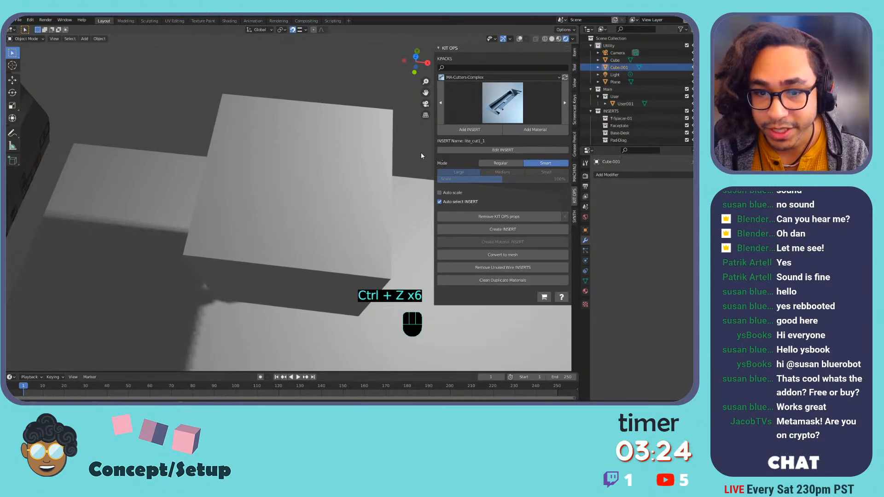
# Choose the cut_test1_2 insert from the MA-Cutters-Complex pack.
pyautogui.moveTo(297, 201); pyautogui.dragTo(194, 191, button='middle')
pyautogui.click(355, 187)
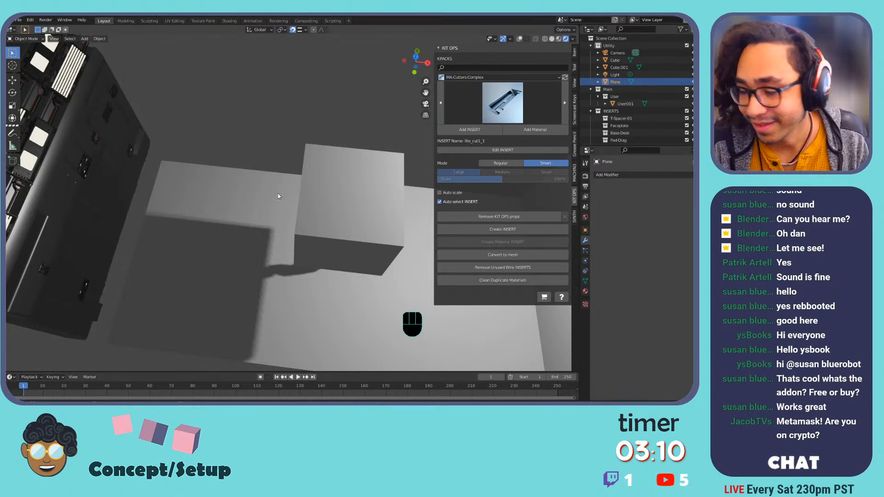
pyautogui.keyDown('shift'); pyautogui.moveTo(345, 159); pyautogui.dragTo(290, 152, button='middle'); pyautogui.keyUp('shift')
pyautogui.keyDown('shift'); pyautogui.moveTo(291, 152); pyautogui.dragTo(268, 157, button='middle'); pyautogui.keyUp('shift')
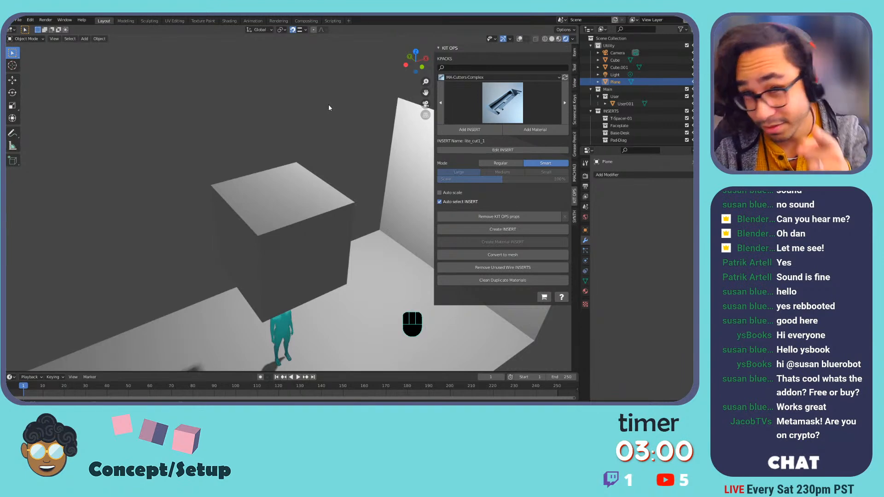
pyautogui.click(524, 118)
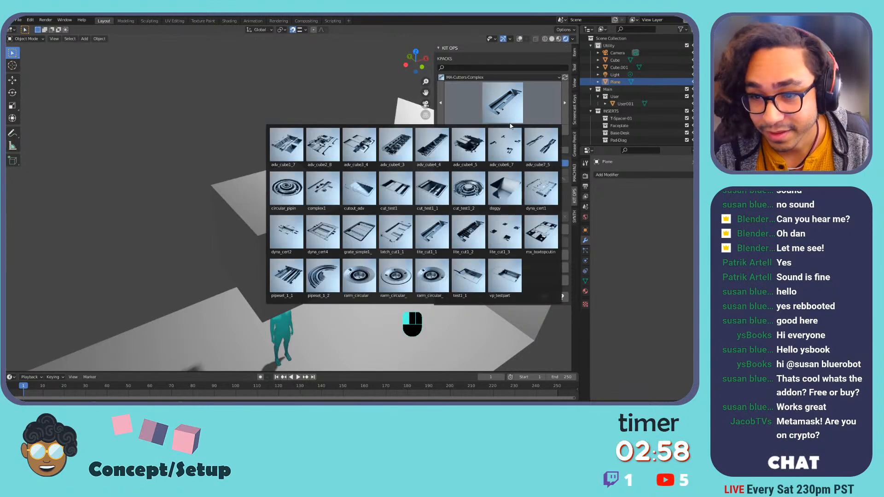
pyautogui.click(465, 186)
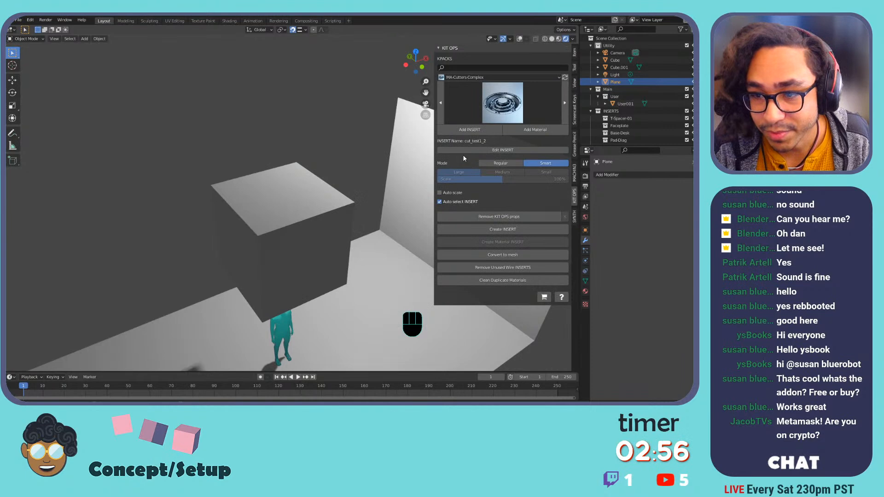
# Try placing the cut_test1_2 insert on the floor plane, and undo it.
pyautogui.click(465, 130)
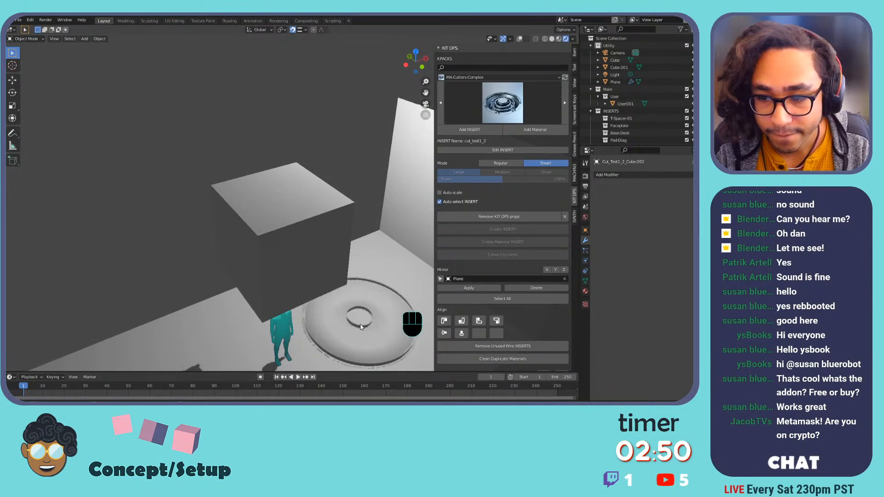
pyautogui.click(360, 326)
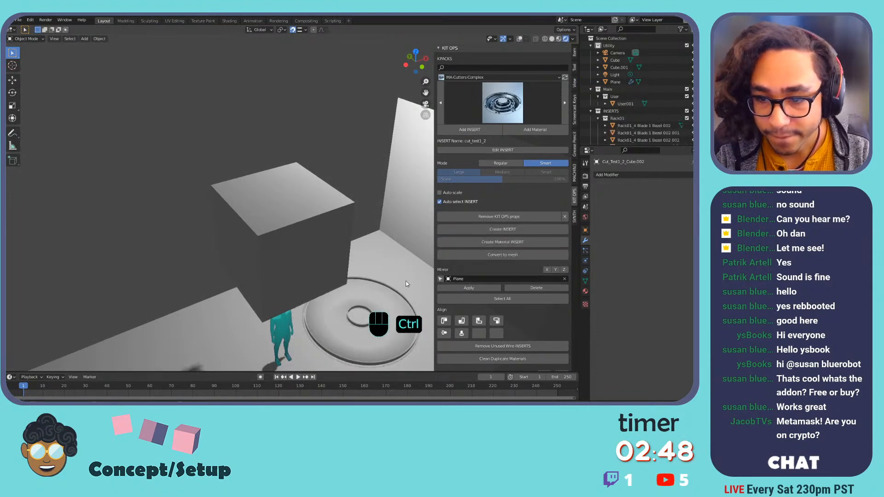
pyautogui.hotkey('ctrl', 'z')
# Show the viewport overlays and select the cube's top face in Edit Mode.
pyautogui.click(298, 221)
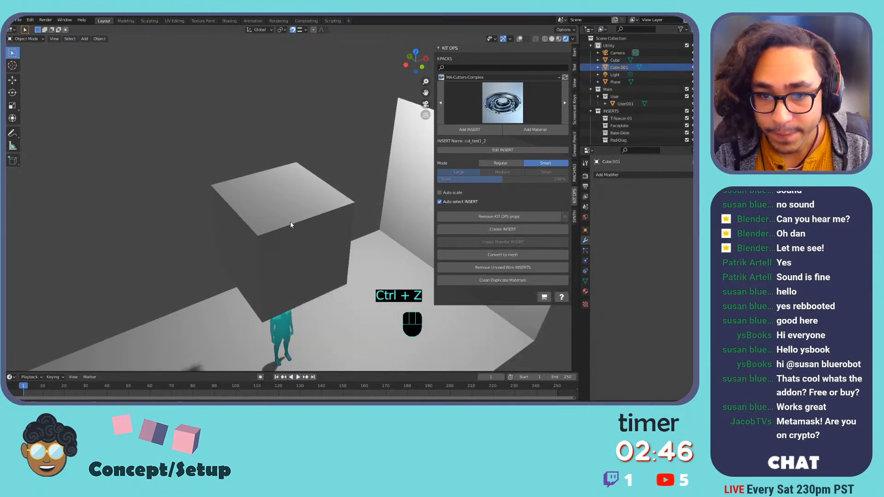
pyautogui.click(520, 39)
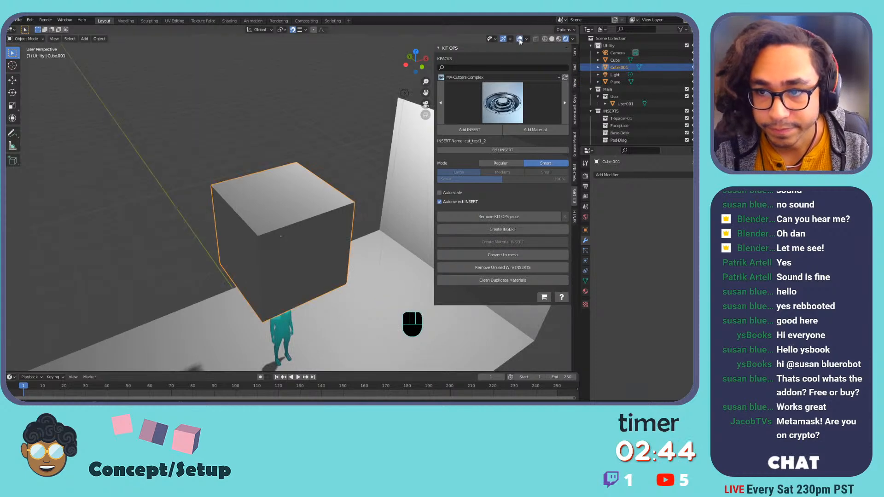
pyautogui.press('Tab')
pyautogui.press('3')
pyautogui.click(292, 212)
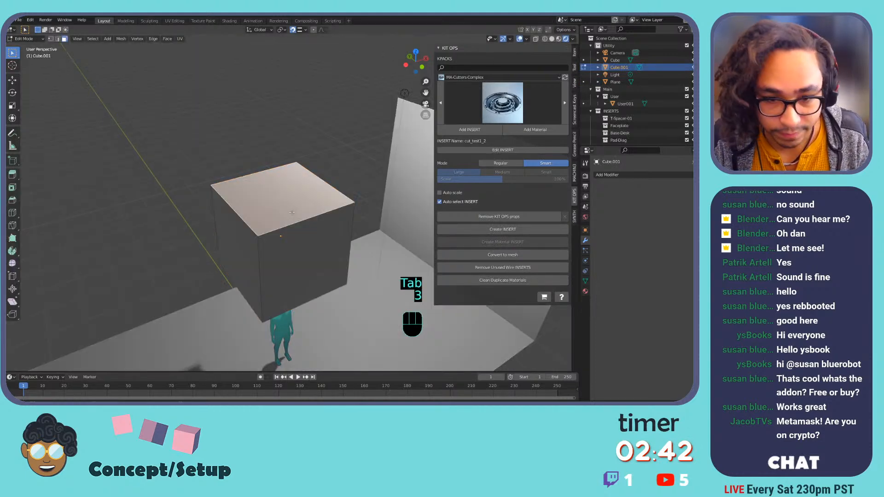
# Place the cut_test1_2 insert on the cube's top face and scale it down to fit well inside the face.
pyautogui.click(469, 130)
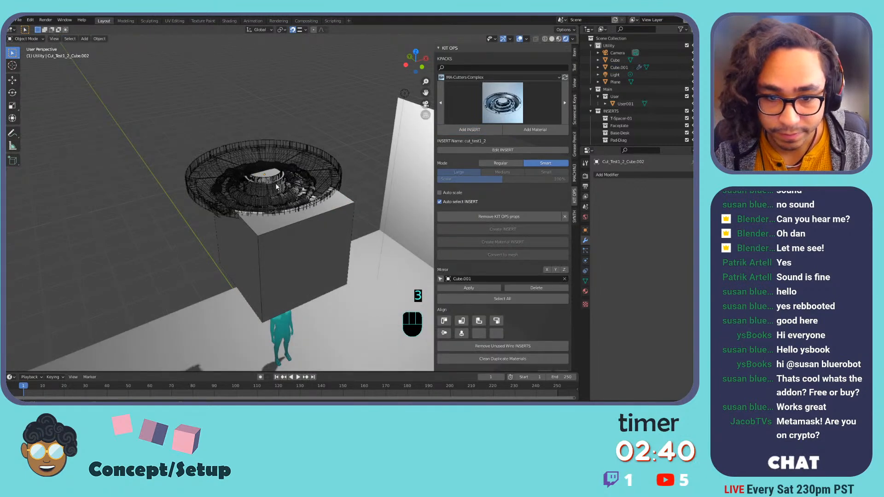
pyautogui.click(280, 193)
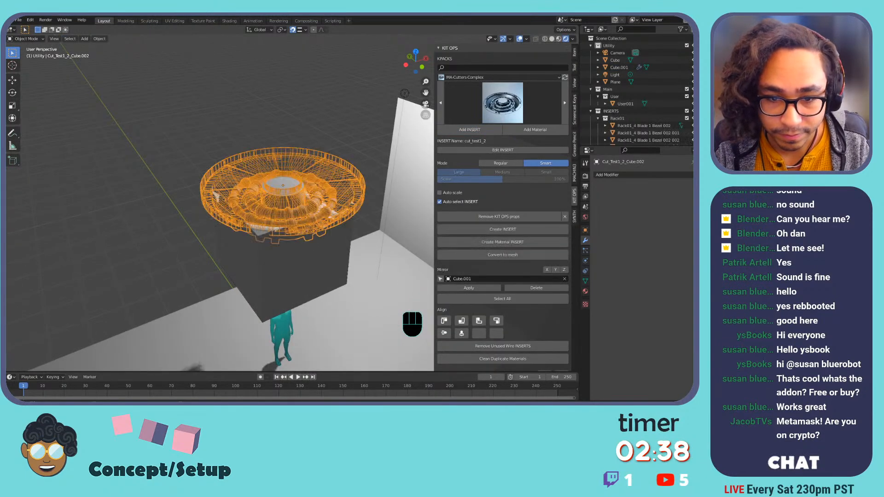
pyautogui.press('s')
pyautogui.click(298, 184)
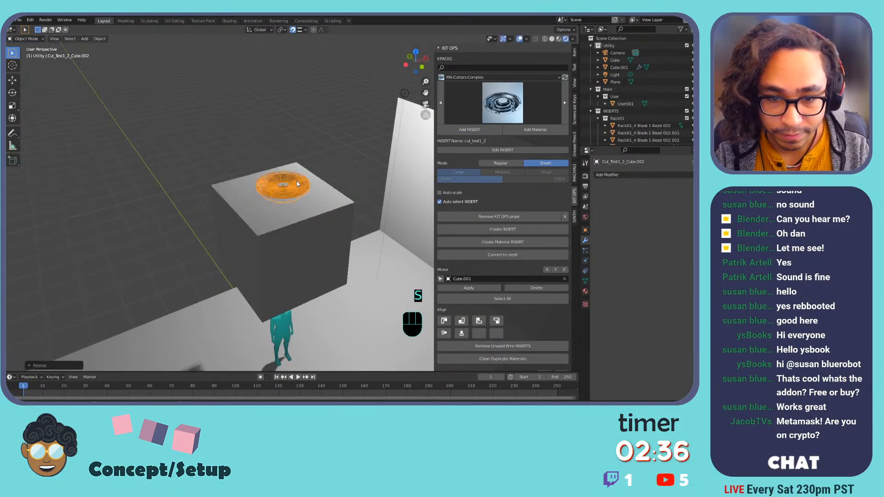
# Hide the viewport overlays and examine the circular cut in the cube's top face up close.
pyautogui.press('Tab')
pyautogui.scroll(6, 291, 175)
pyautogui.keyDown('shift'); pyautogui.moveTo(286, 156); pyautogui.dragTo(281, 198, button='middle'); pyautogui.keyUp('shift')
pyautogui.moveTo(281, 165); pyautogui.dragTo(284, 202, button='middle')
pyautogui.click(519, 40)
pyautogui.keyDown('shift'); pyautogui.moveTo(283, 203); pyautogui.dragTo(258, 188, button='middle'); pyautogui.keyUp('shift')
pyautogui.keyDown('shift'); pyautogui.moveTo(258, 189); pyautogui.dragTo(276, 202, button='middle'); pyautogui.keyUp('shift')
pyautogui.press('Tab')
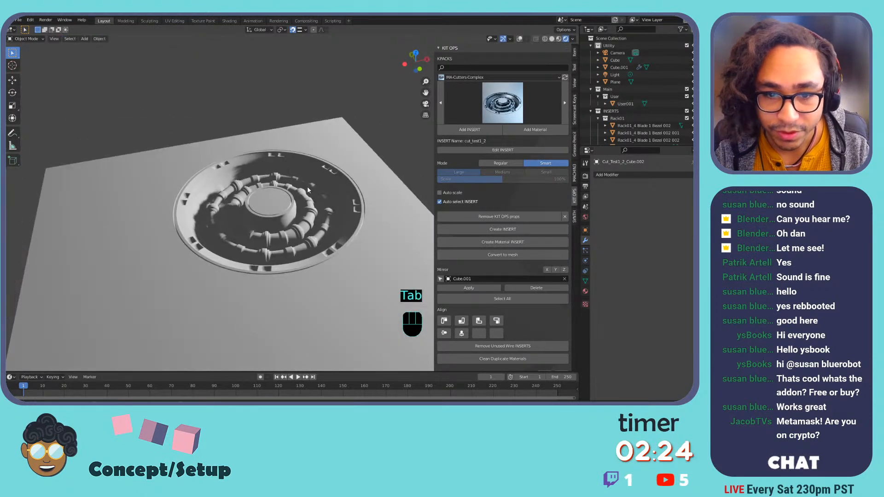
# Remove the KIT OPS properties from the circular cut_test1_2 insert and delete all of its mesh geometry in Edit Mode.
pyautogui.press('Tab')
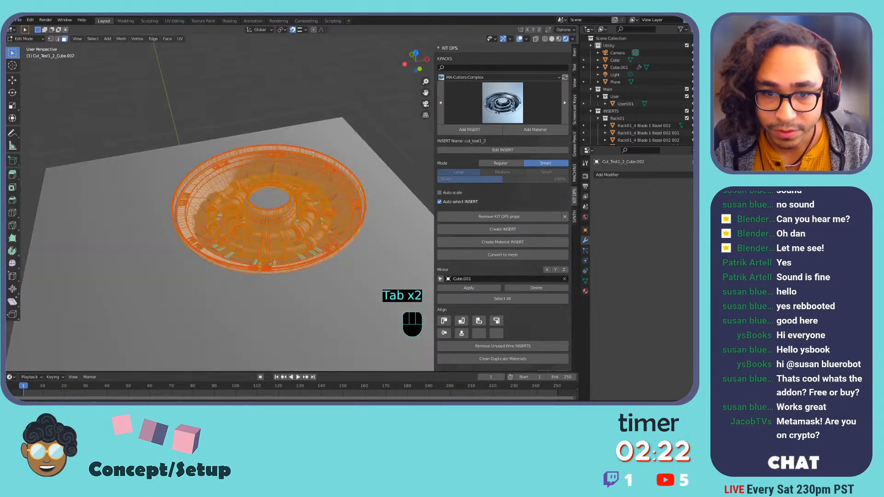
pyautogui.click(520, 215)
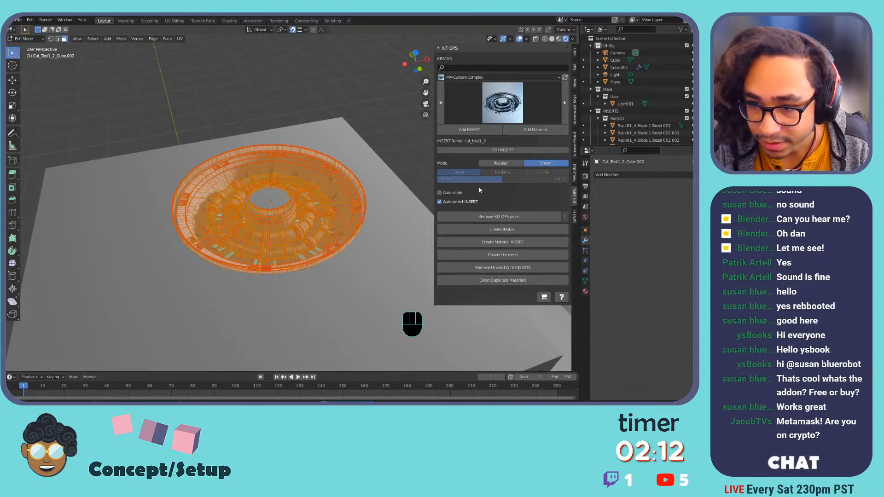
pyautogui.press('x')
pyautogui.click(300, 212)
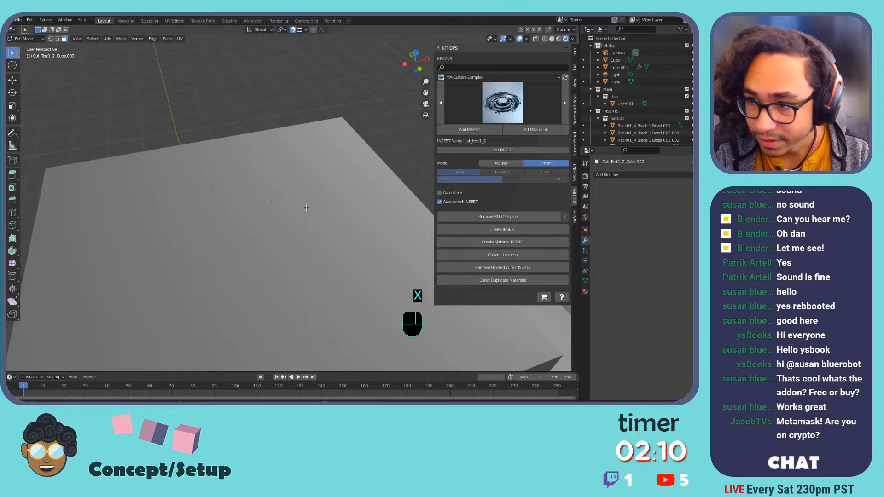
pyautogui.scroll(-3, 308, 207)
pyautogui.press('Tab')
pyautogui.press('Tab')
pyautogui.scroll(-6, 313, 207)
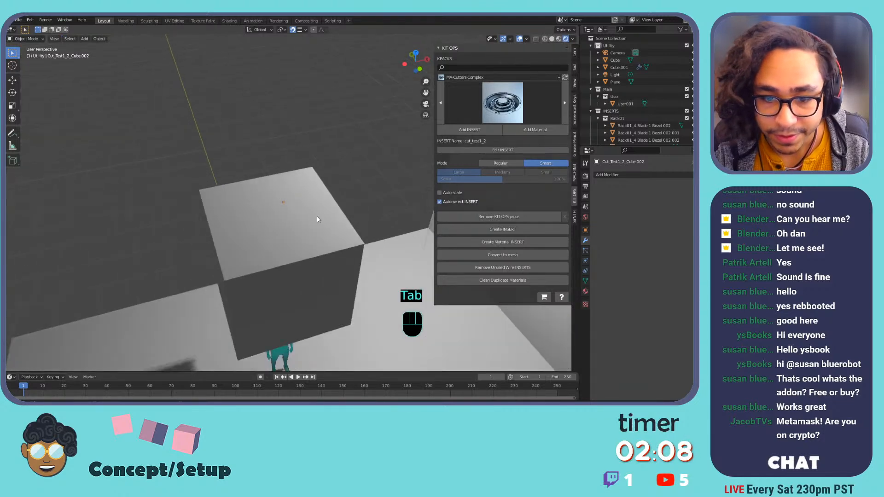
pyautogui.scroll(2, 350, 235)
pyautogui.press('Tab')
pyautogui.press('Tab')
pyautogui.keyDown('shift'); pyautogui.moveTo(329, 239); pyautogui.dragTo(318, 207, button='middle'); pyautogui.keyUp('shift')
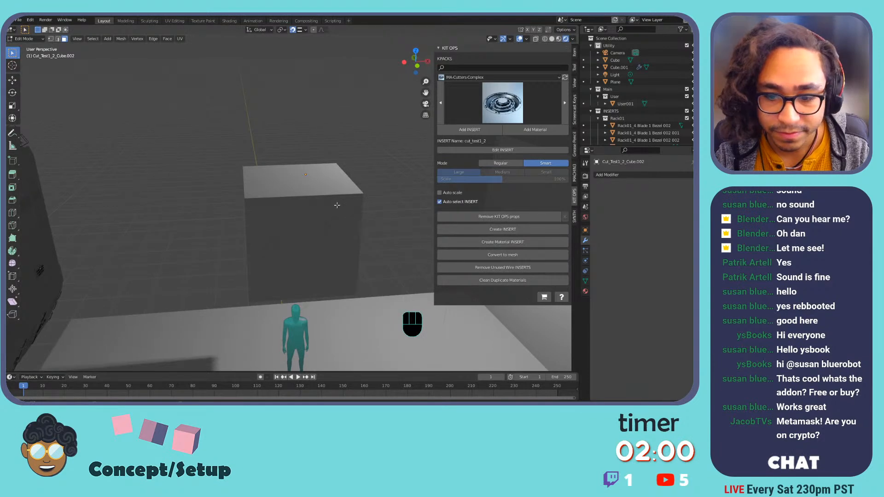
# Select the cube's top face in Edit Mode and place the f_insert1 insert from the MA-Objects-Tech kpack on it.
pyautogui.press('Tab')
pyautogui.click(329, 193)
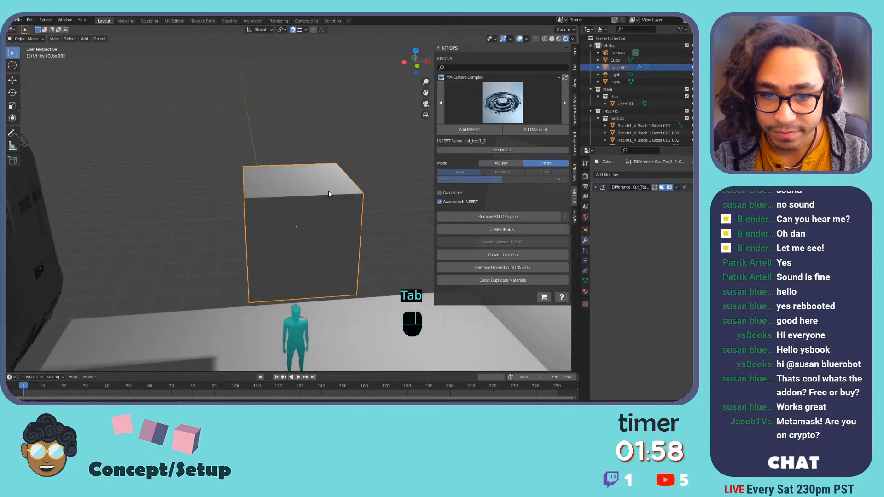
pyautogui.press('Tab')
pyautogui.click(307, 211)
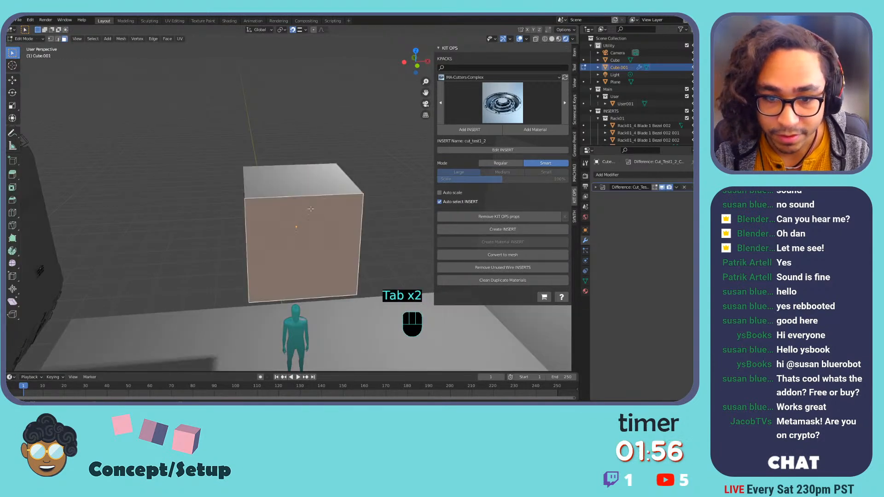
pyautogui.click(321, 177)
pyautogui.click(503, 102)
pyautogui.click(492, 78)
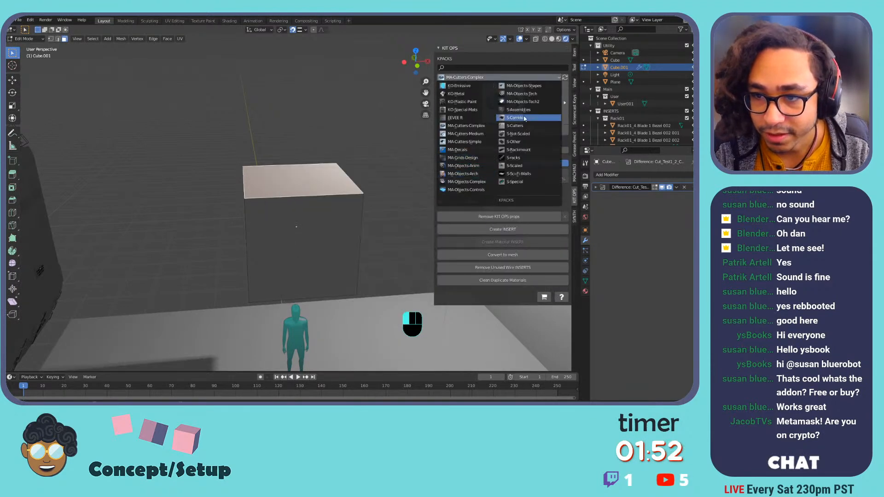
pyautogui.click(542, 94)
pyautogui.click(512, 107)
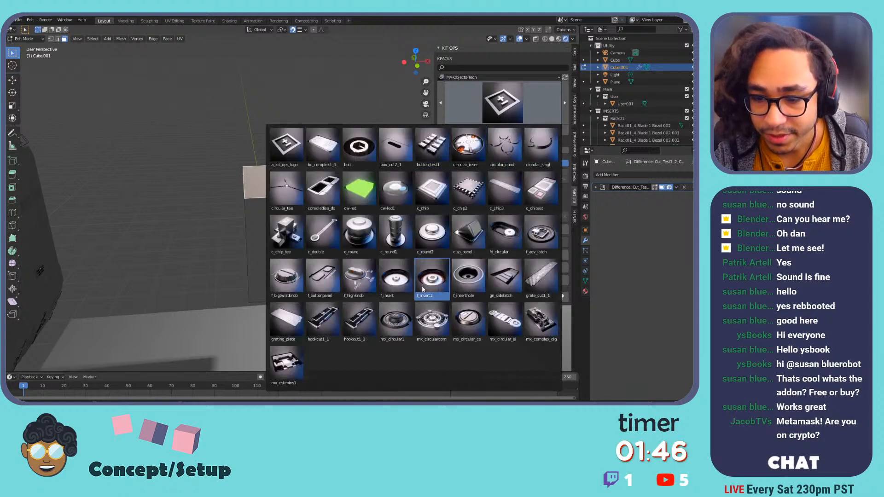
pyautogui.click(431, 277)
pyautogui.click(470, 129)
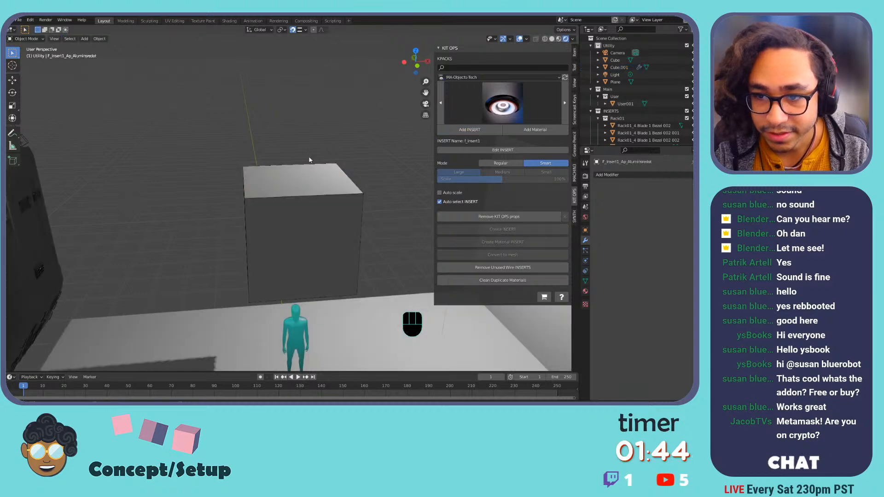
pyautogui.click(297, 184)
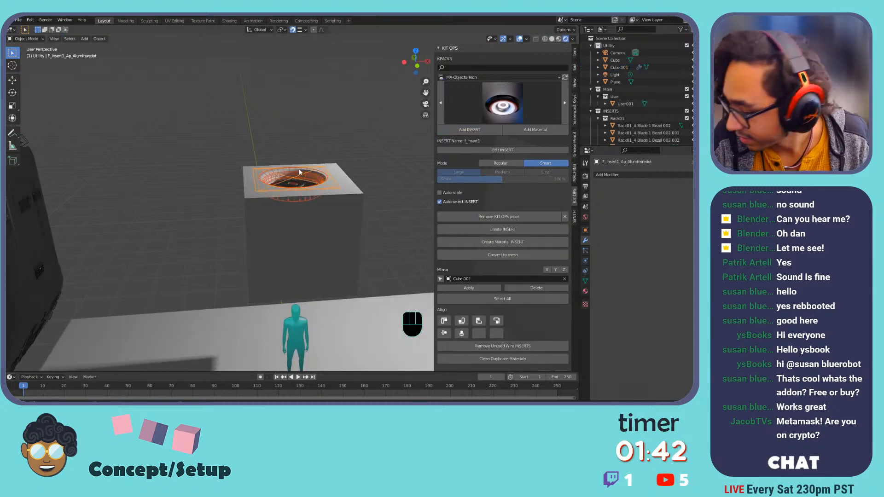
# Hide the viewport overlays and examine the round insert in the cube's top face up close and from the side.
pyautogui.moveTo(309, 166); pyautogui.dragTo(324, 204, button='middle')
pyautogui.keyDown('shift'); pyautogui.moveTo(324, 203); pyautogui.dragTo(268, 165, button='middle'); pyautogui.keyUp('shift')
pyautogui.scroll(7, 326, 210)
pyautogui.press('Tab')
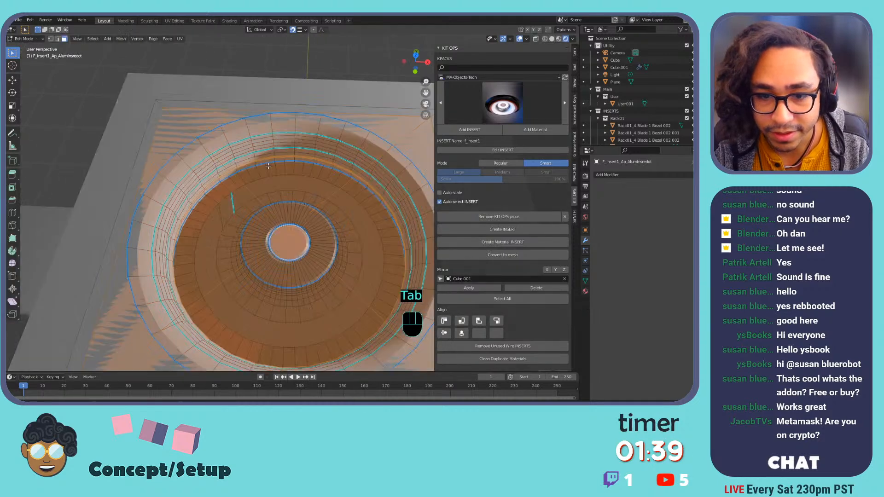
pyautogui.click(521, 39)
pyautogui.moveTo(288, 222); pyautogui.dragTo(235, 174, button='middle')
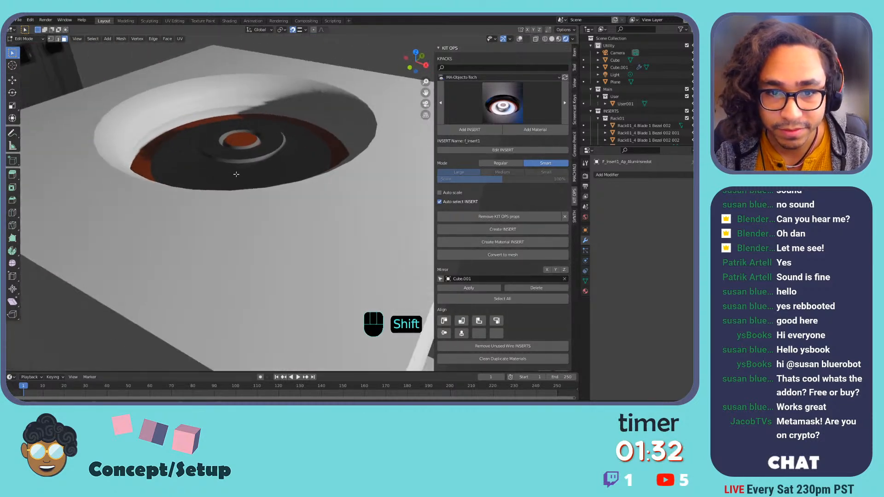
pyautogui.scroll(-2, 235, 175)
pyautogui.moveTo(278, 202)
pyautogui.keyDown('shift'); pyautogui.mouseDown(button='middle')
pyautogui.moveTo(264, 190)
pyautogui.moveTo(286, 192)
pyautogui.moveTo(251, 161)
pyautogui.moveTo(281, 201)
pyautogui.mouseUp(button='middle'); pyautogui.keyUp('shift')
pyautogui.scroll(-2, 286, 192)
pyautogui.press('Tab')
pyautogui.press('Tab')
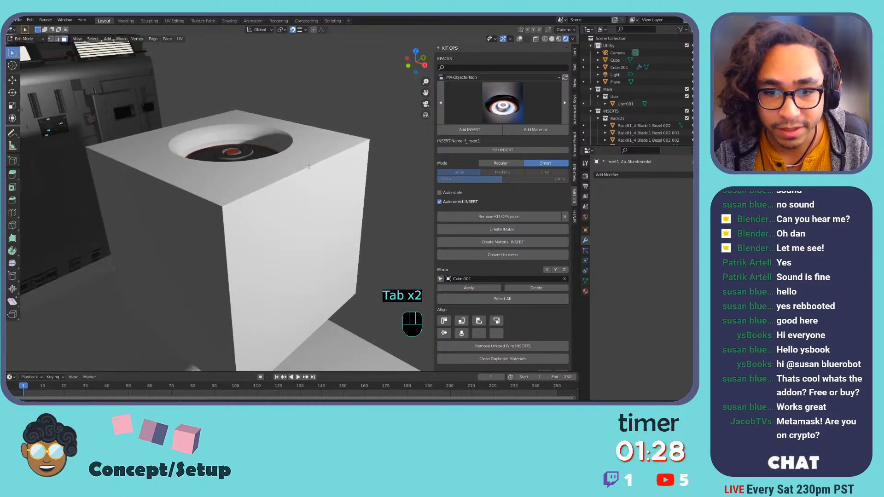
pyautogui.press('Tab')
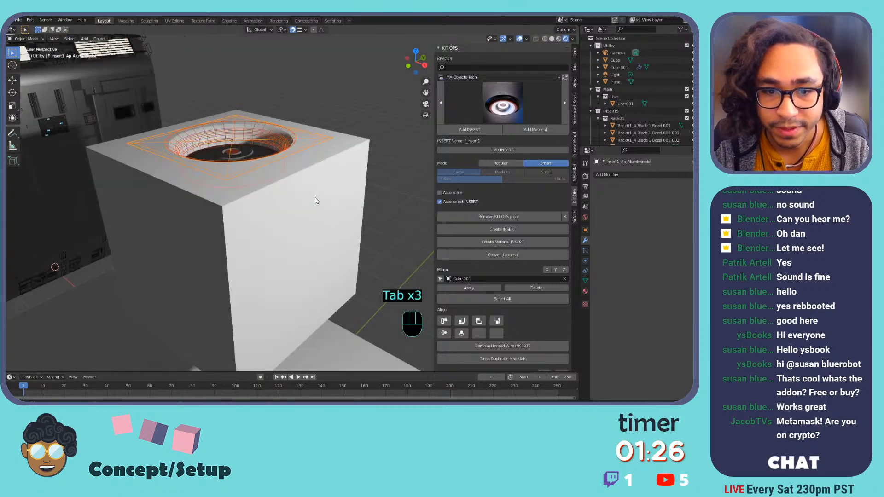
pyautogui.press('Tab')
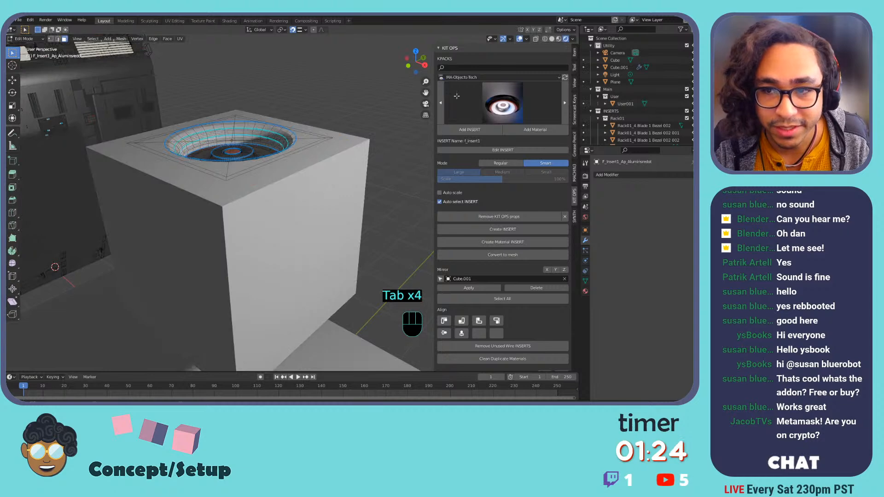
pyautogui.scroll(-3, 261, 201)
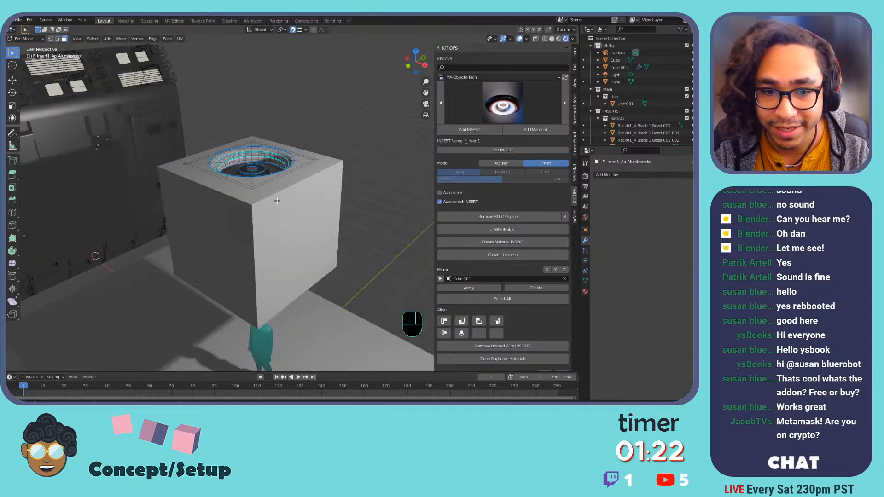
pyautogui.press('Tab')
pyautogui.press('Tab')
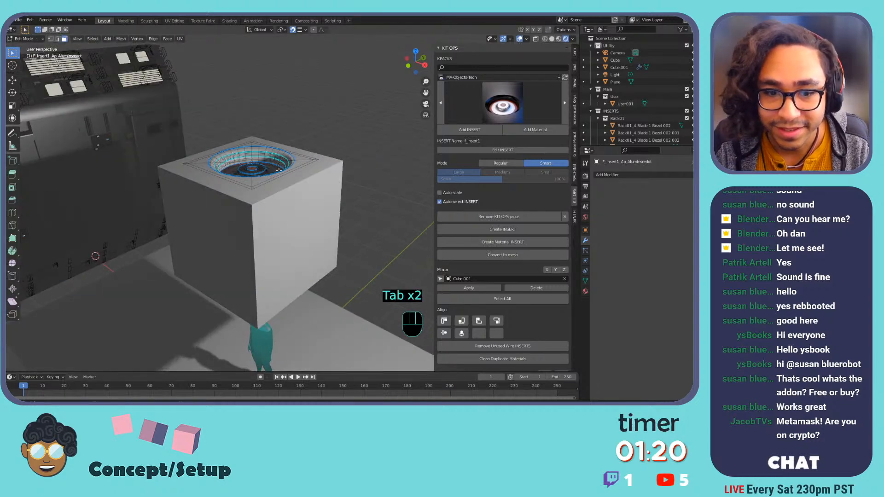
pyautogui.click(295, 169)
pyautogui.press('Tab')
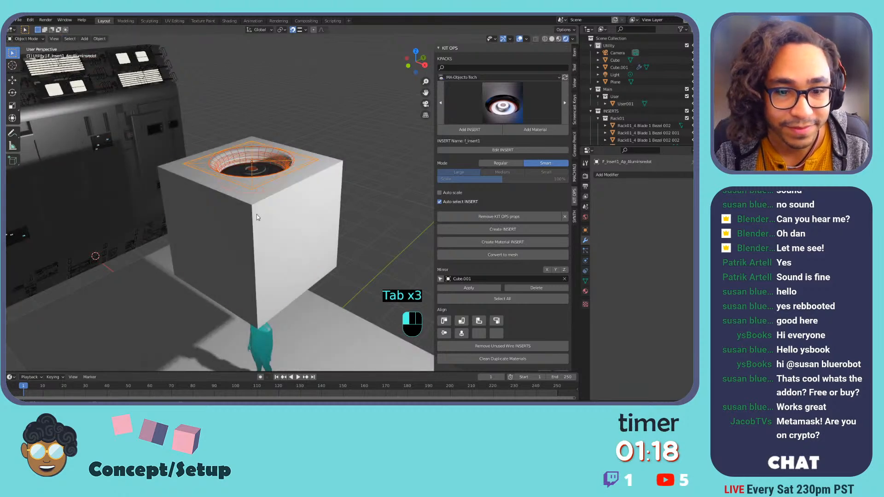
# Place the Panels 80 narrow for Machine 2.1_021 decal from DECALmachine on the cube's bright side face.
pyautogui.click(257, 214)
pyautogui.press('Tab')
pyautogui.click(303, 219)
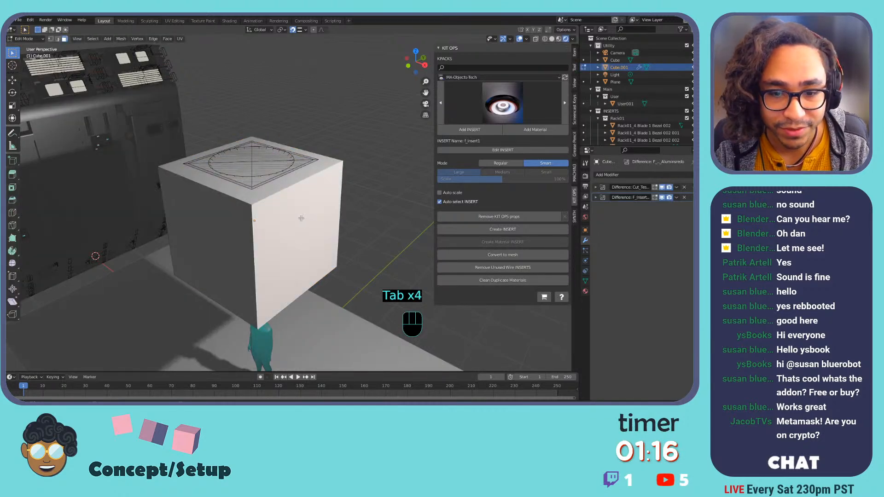
pyautogui.press('d')
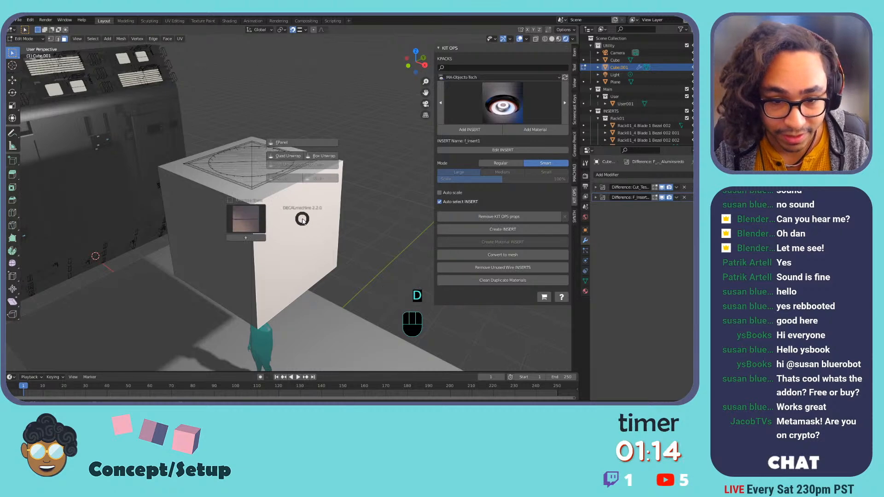
pyautogui.press('Tab')
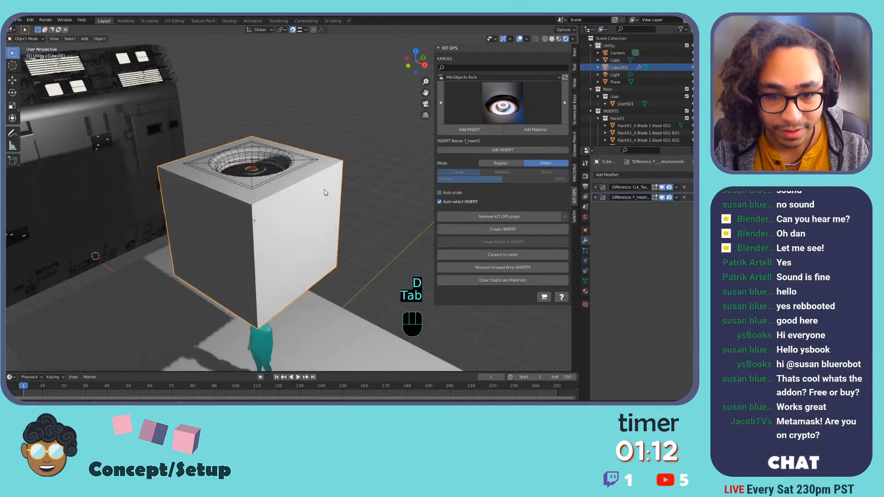
pyautogui.press('d')
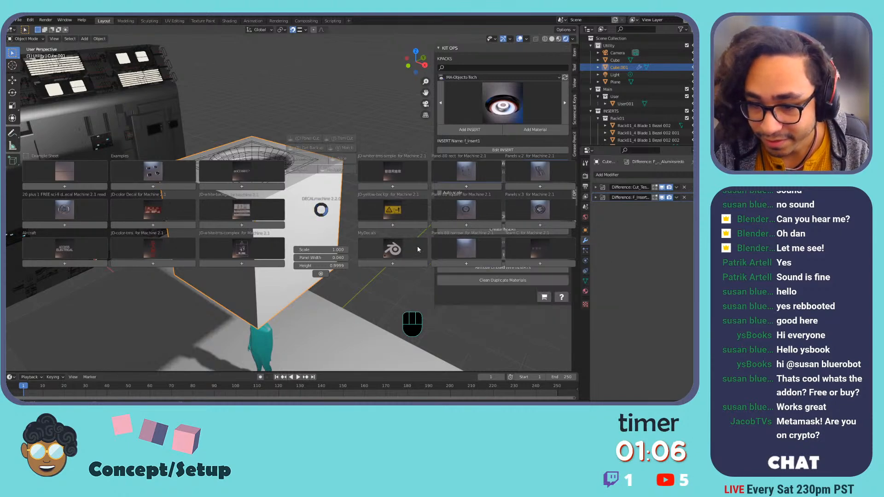
pyautogui.click(471, 249)
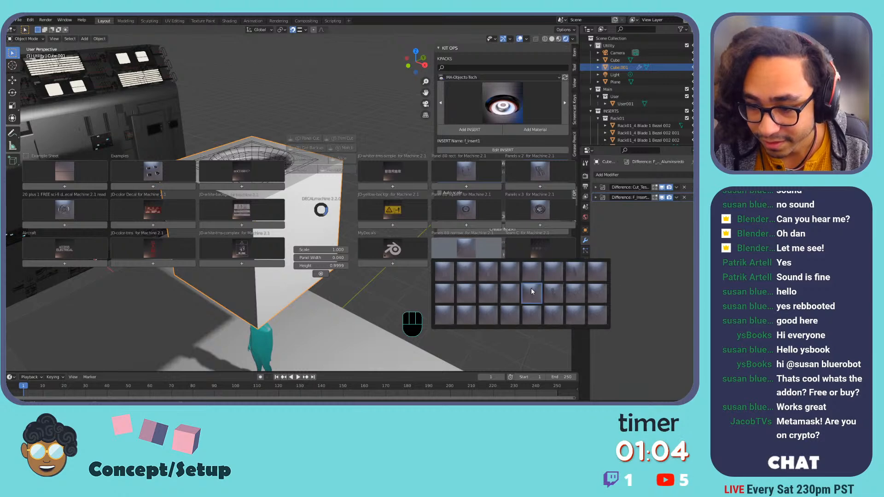
pyautogui.click(436, 270)
pyautogui.scroll(3, 285, 276)
pyautogui.keyDown('shift'); pyautogui.moveTo(281, 281); pyautogui.dragTo(260, 210, button='middle'); pyautogui.keyUp('shift')
pyautogui.moveTo(260, 210)
pyautogui.keyDown('shift'); pyautogui.mouseDown(button='middle')
pyautogui.moveTo(245, 197)
pyautogui.moveTo(257, 195)
pyautogui.mouseUp(button='middle'); pyautogui.keyUp('shift')
pyautogui.scroll(3, 247, 175)
pyautogui.keyDown('shift'); pyautogui.moveTo(256, 195); pyautogui.dragTo(272, 223, button='middle'); pyautogui.keyUp('shift')
pyautogui.scroll(-6, 272, 223)
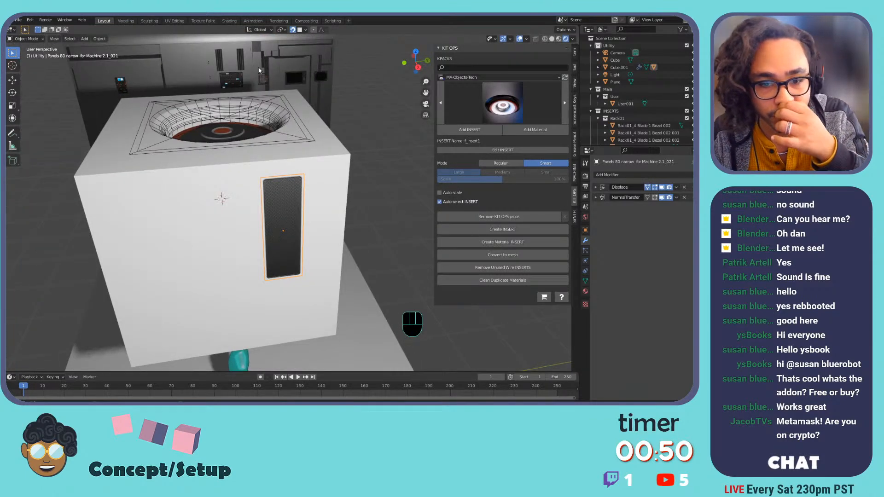
# Delete the round f_insert1 insert from the cube, and delete the cube together with its narrow panel decal.
pyautogui.click(241, 145)
pyautogui.click(247, 135)
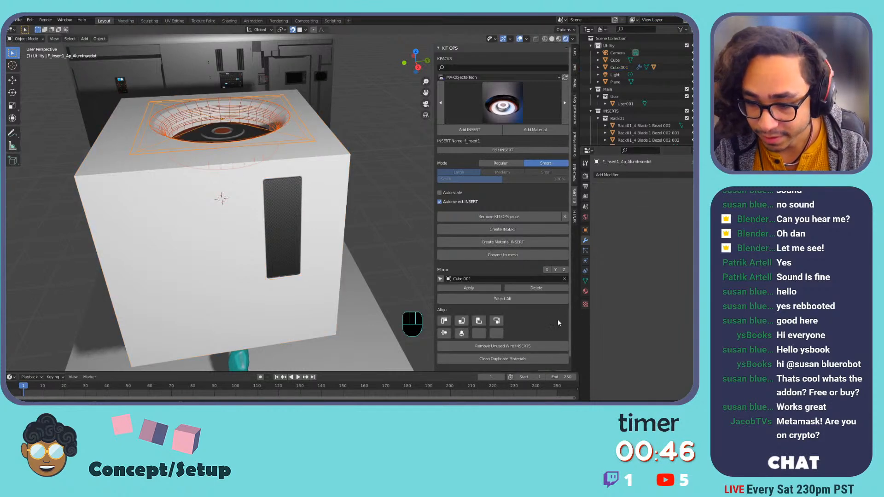
pyautogui.scroll(-1, 545, 319)
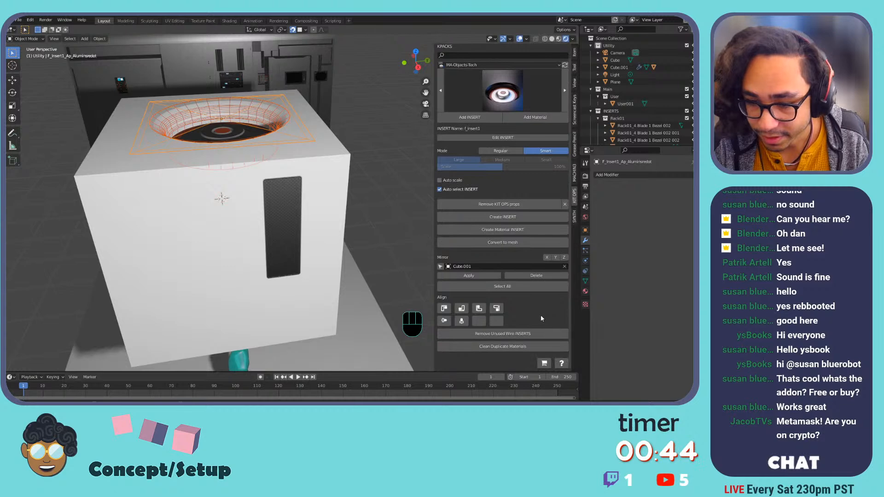
pyautogui.click(535, 287)
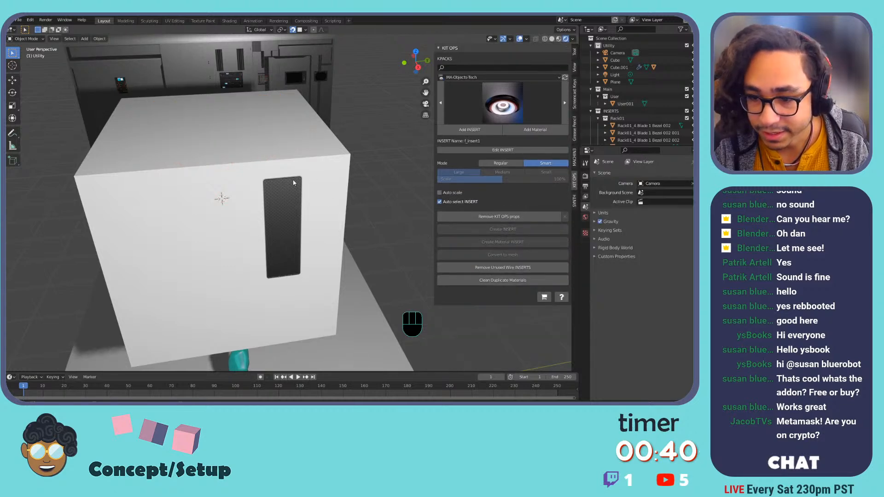
pyautogui.click(276, 173)
pyautogui.press('x')
pyautogui.click(274, 198)
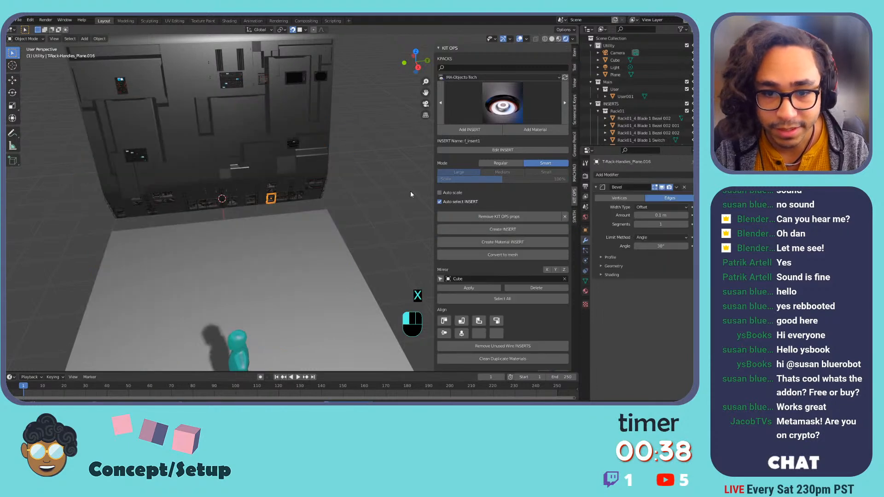
pyautogui.click(355, 187)
pyautogui.moveTo(341, 190); pyautogui.dragTo(325, 253, button='middle')
pyautogui.click(264, 160)
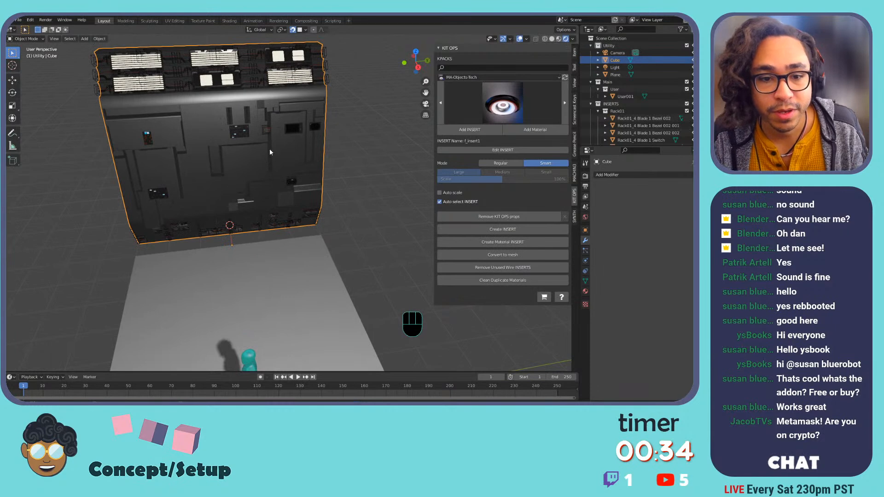
pyautogui.moveTo(264, 161); pyautogui.dragTo(312, 210, button='middle')
# Show the outliner's selectability toggles and make the floor plane unselectable.
pyautogui.click(280, 282)
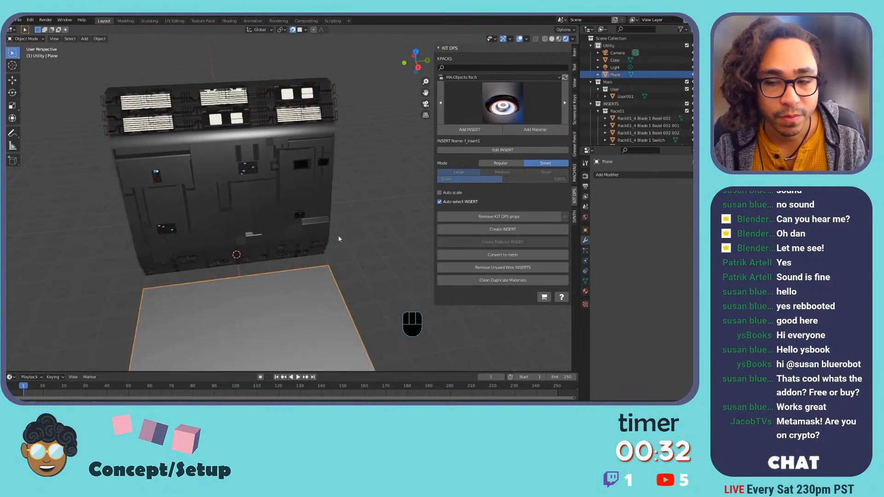
pyautogui.click(683, 29)
pyautogui.click(677, 38)
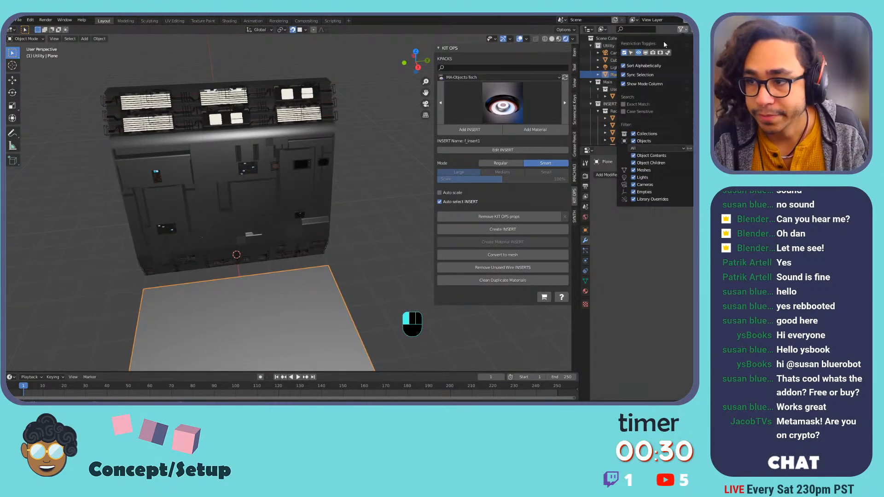
pyautogui.click(686, 74)
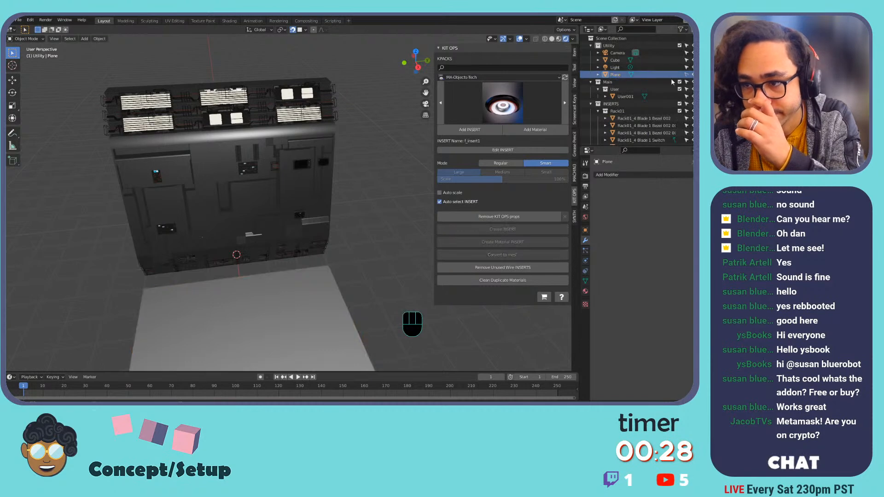
# Box-select the whole sci-fi wall together with all of its inserts.
pyautogui.moveTo(313, 139); pyautogui.dragTo(264, 156, button='middle')
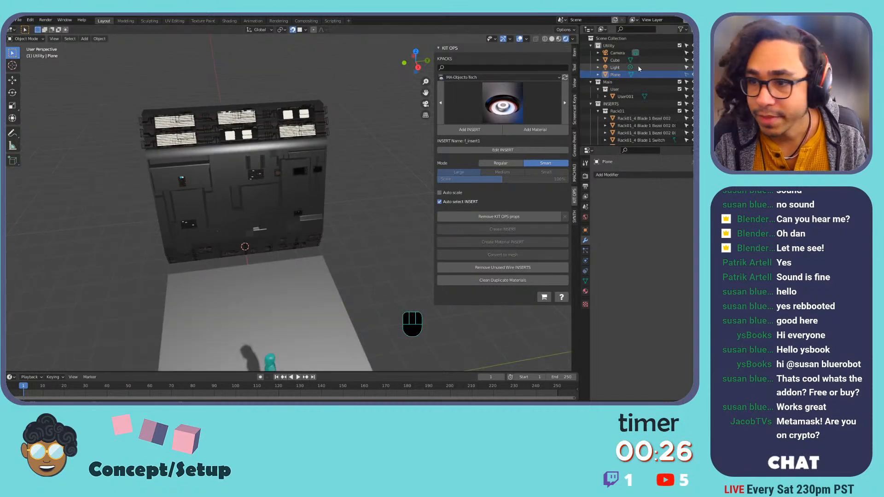
pyautogui.scroll(-2, 335, 175)
pyautogui.moveTo(360, 172); pyautogui.dragTo(349, 133, button='middle')
pyautogui.keyDown('shift'); pyautogui.moveTo(349, 133); pyautogui.dragTo(357, 158, button='middle'); pyautogui.keyUp('shift')
pyautogui.click(321, 190)
pyautogui.click(165, 115)
pyautogui.moveTo(165, 115); pyautogui.dragTo(375, 282)
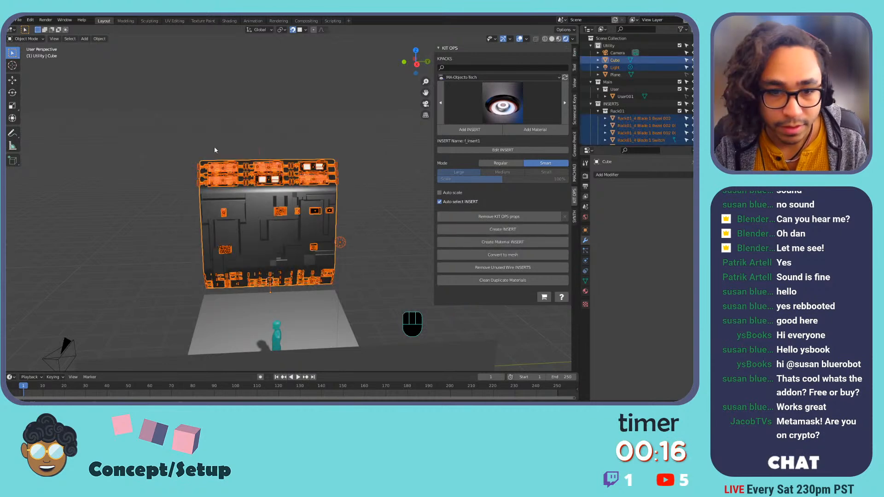
pyautogui.click(179, 134)
pyautogui.moveTo(180, 135); pyautogui.dragTo(343, 276)
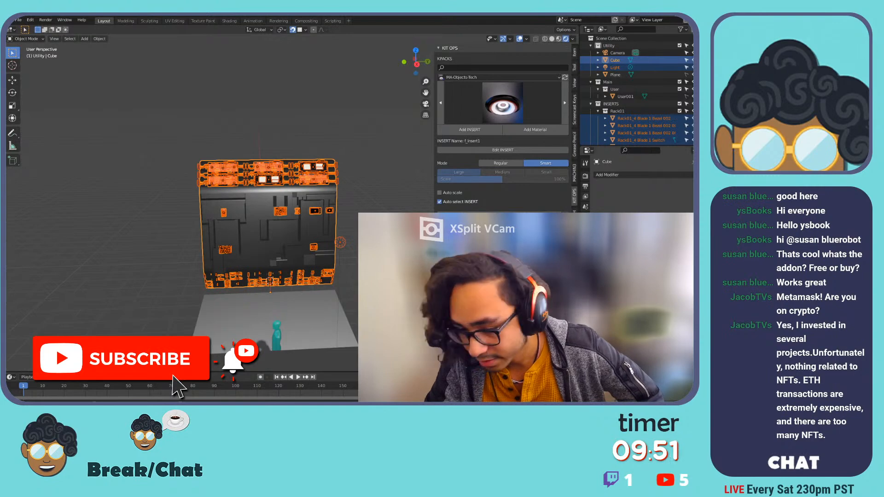
# Take the window out of fullscreen and switch to the Photos viewer showing 05_Group_Front.png.
pyautogui.click(69, 21)
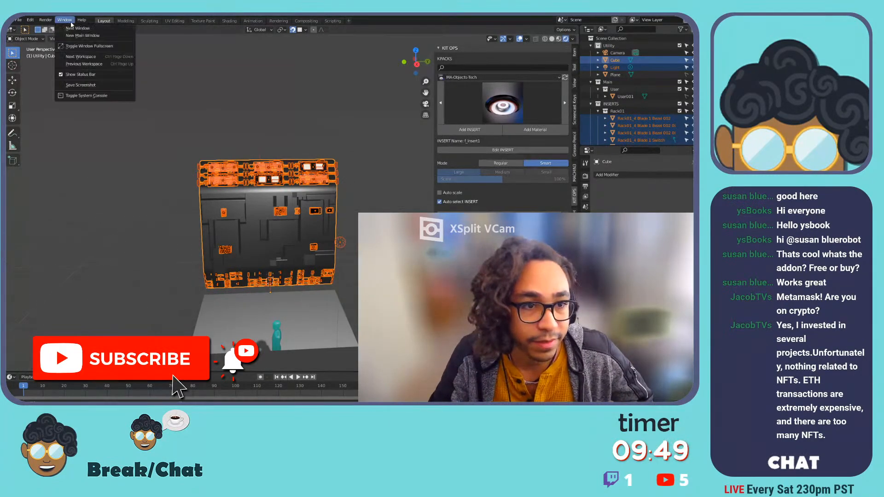
pyautogui.click(73, 45)
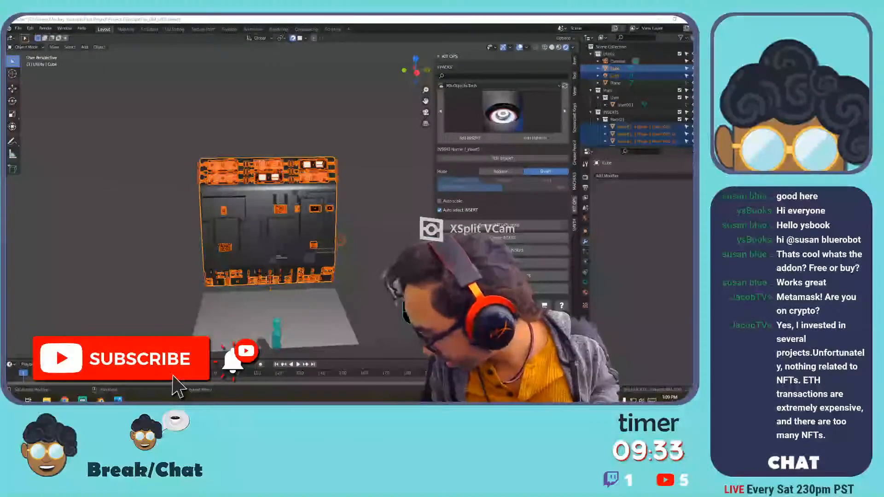
pyautogui.hotkey('alt', 'Tab')
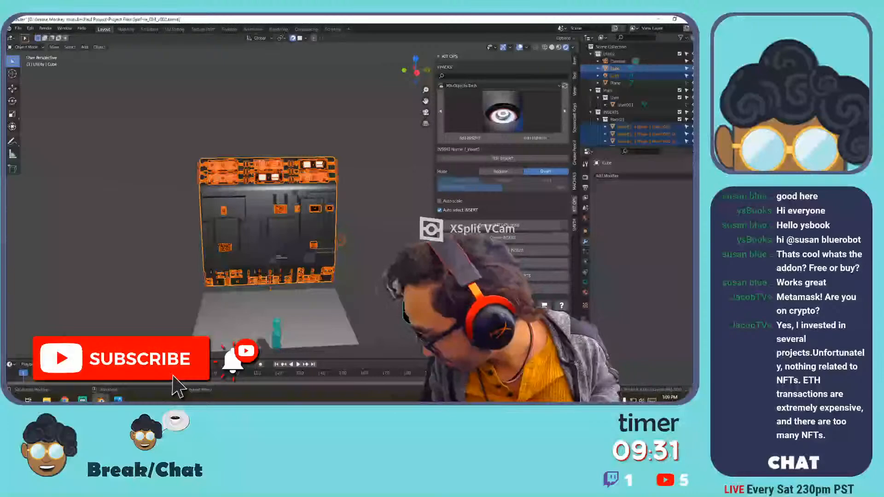
pyautogui.hotkey('alt', 'Tab')
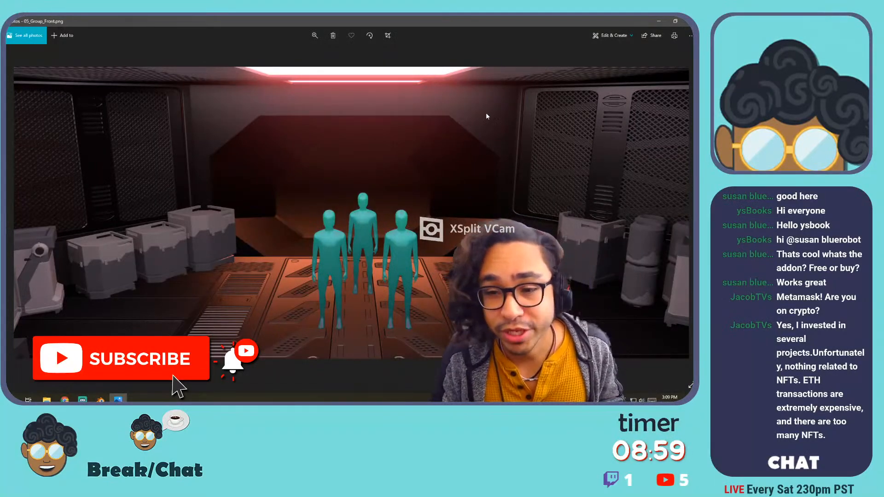
# Compare the reference renders 04_Master_Full, 03_Group_corner and 02_Door_corridor, examining the room layout, figures and lighting.
pyautogui.press('Left')
pyautogui.press('Left')
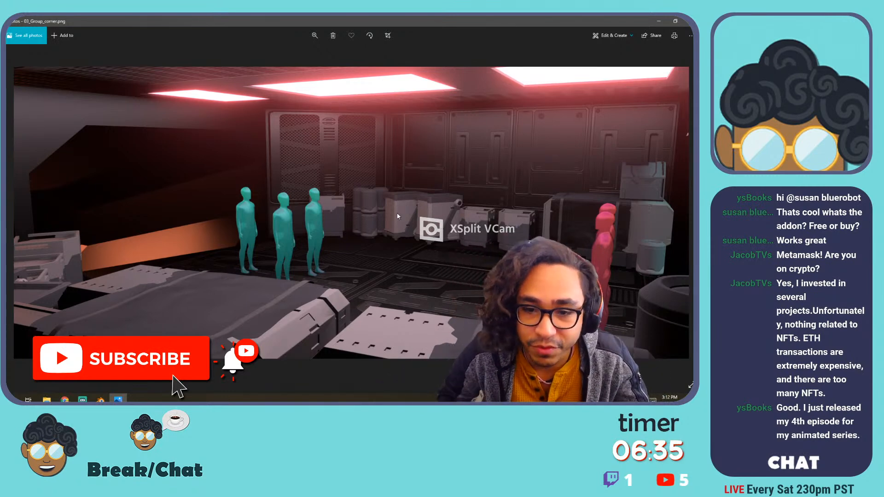
pyautogui.press('Right')
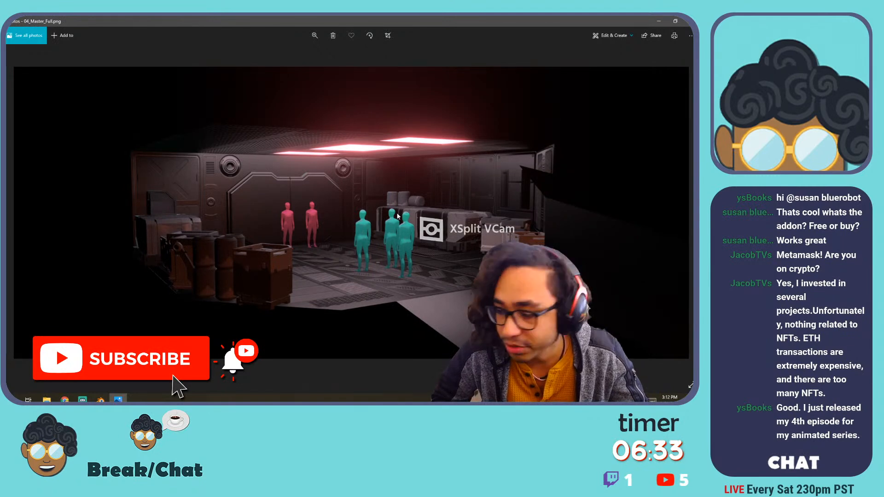
pyautogui.press('Left')
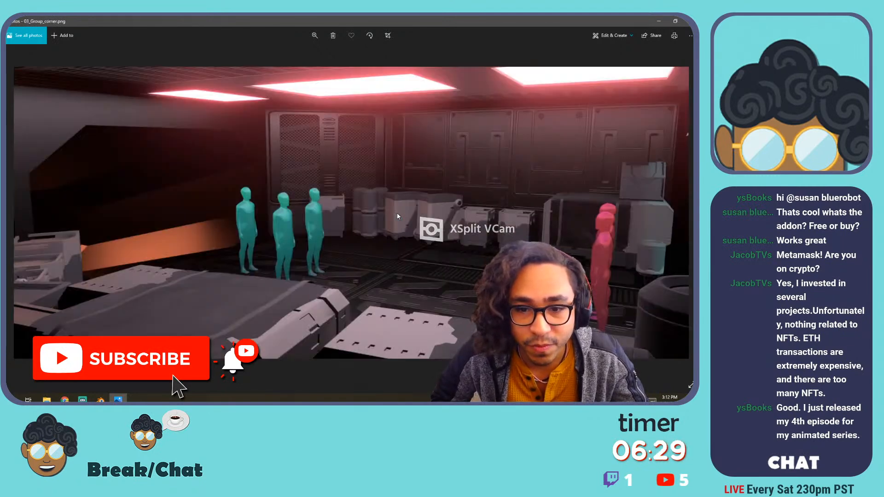
pyautogui.press('Right')
pyautogui.press('Left')
pyautogui.press('Left')
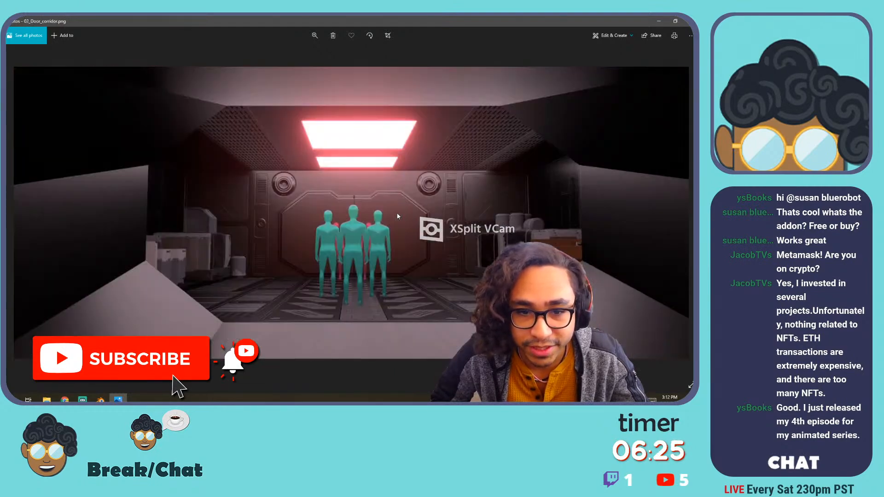
pyautogui.press('Right')
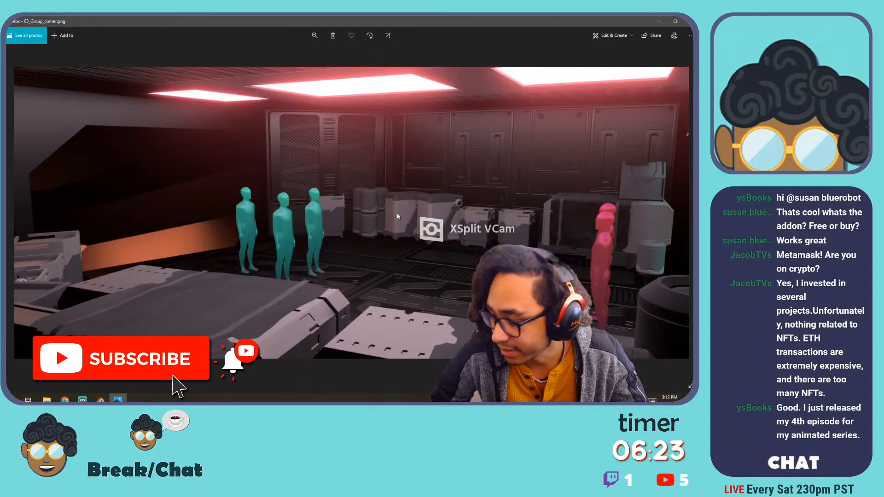
pyautogui.press('Right')
pyautogui.press('Left')
pyautogui.press('Left')
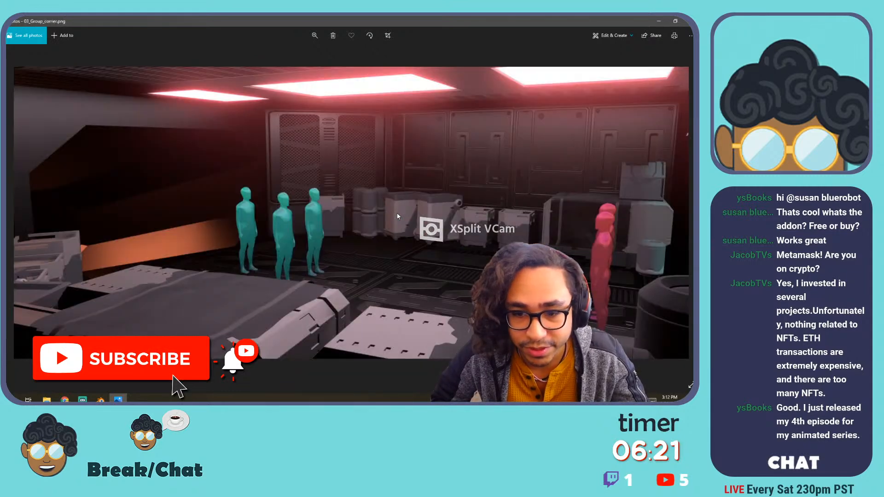
# Switch back to Blender and save the wall scene file SpitFire_GM_v002.blend.
pyautogui.click(115, 398)
pyautogui.click(101, 400)
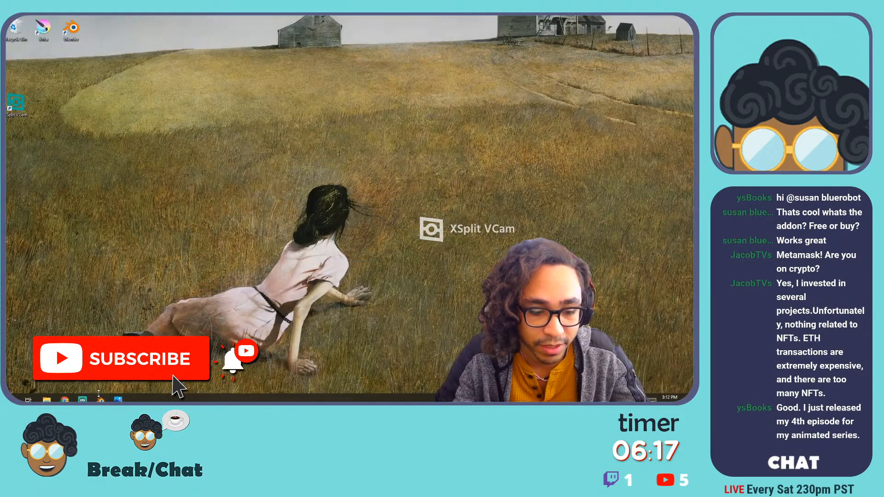
pyautogui.click(100, 399)
pyautogui.moveTo(280, 261); pyautogui.dragTo(283, 228, button='middle')
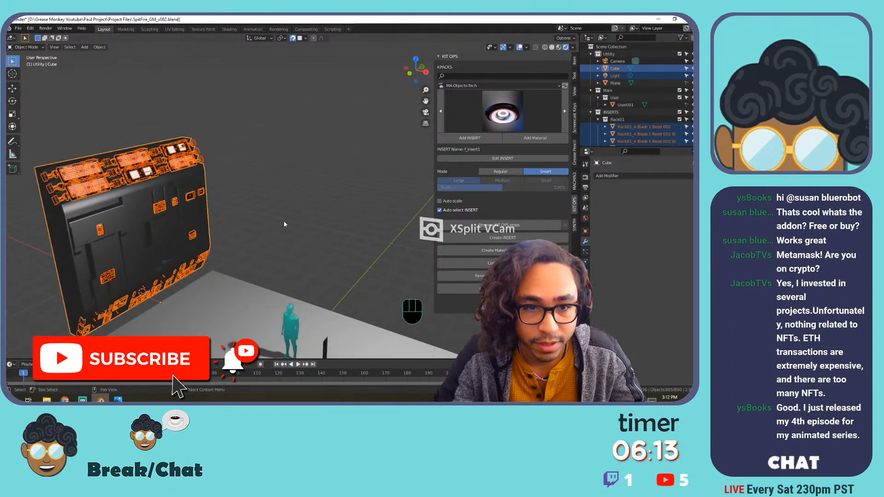
pyautogui.hotkey('ctrl', 's')
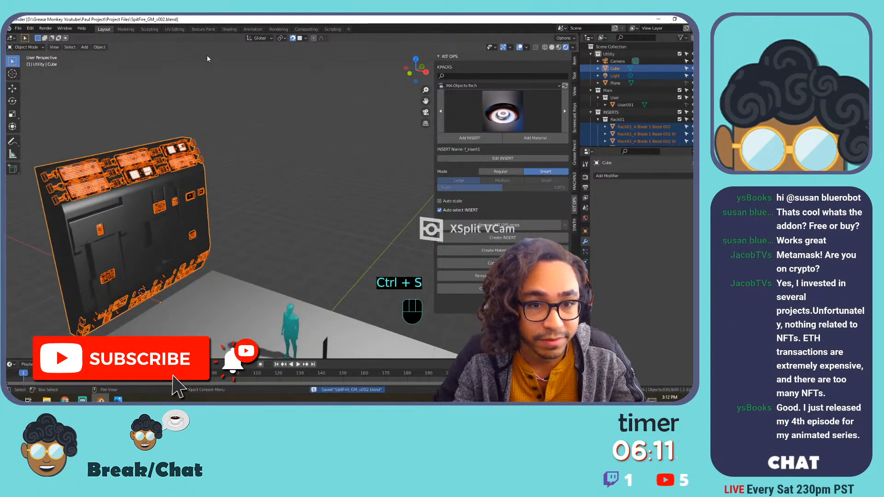
pyautogui.click(18, 28)
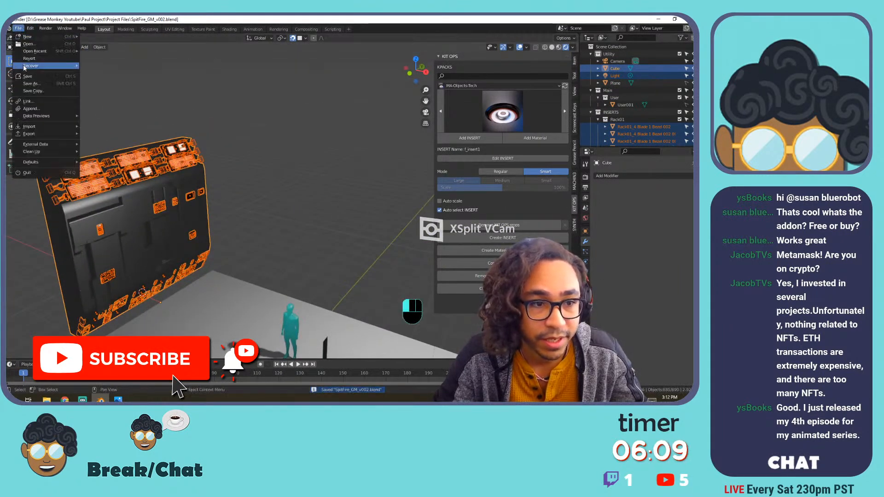
pyautogui.moveTo(42, 55)
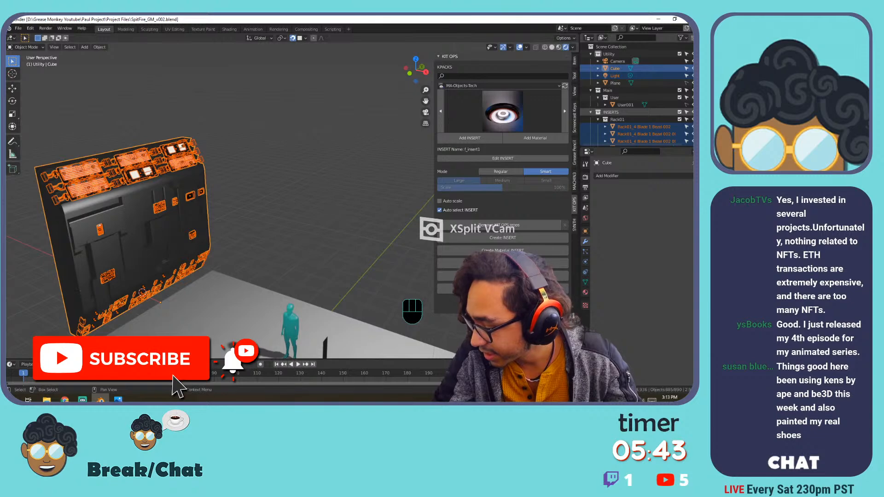
pyautogui.hotkey('alt', 'Tab')
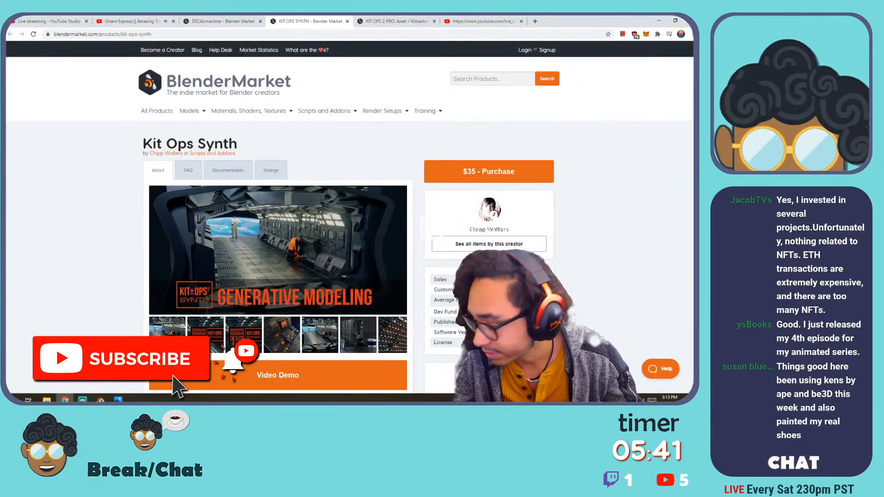
pyautogui.hotkey('alt', 'Tab')
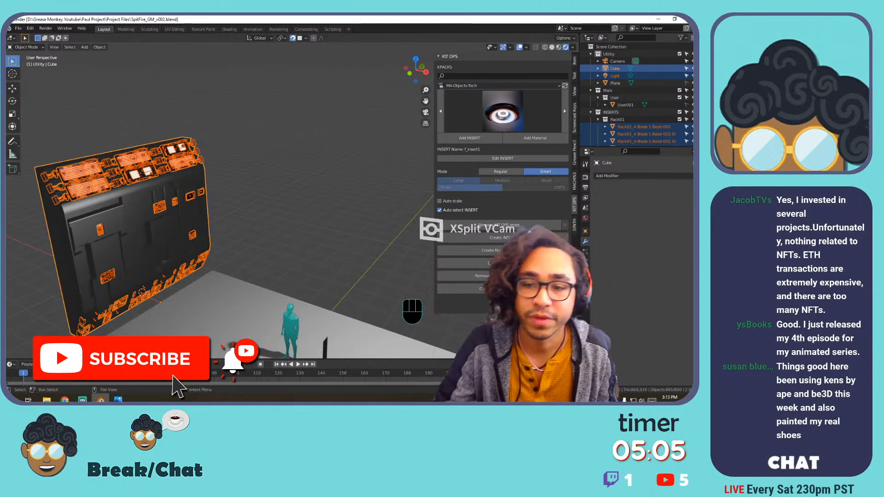
# Open the recently used file SpitFire_GM_v001.blend.
pyautogui.click(18, 28)
pyautogui.moveTo(30, 28)
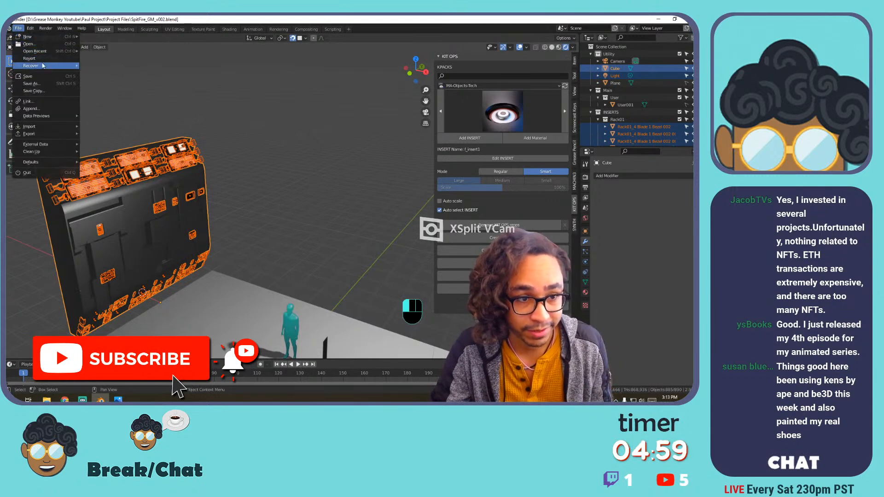
pyautogui.moveTo(47, 52)
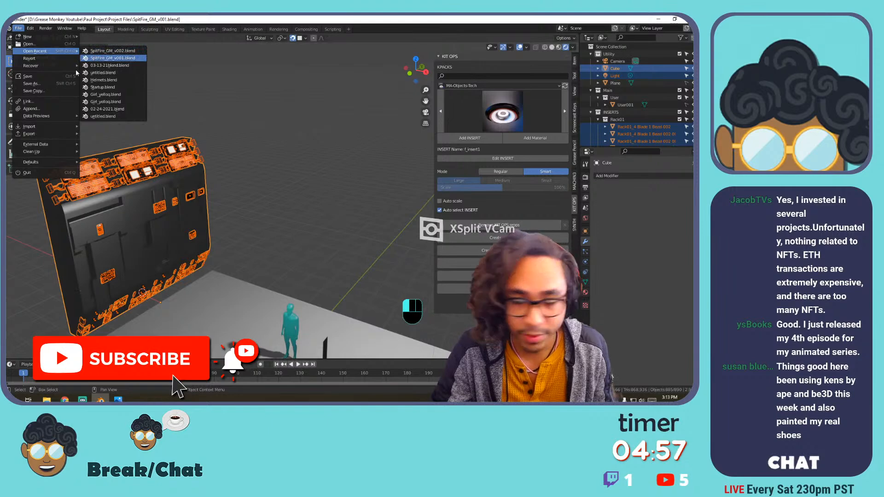
pyautogui.click(83, 58)
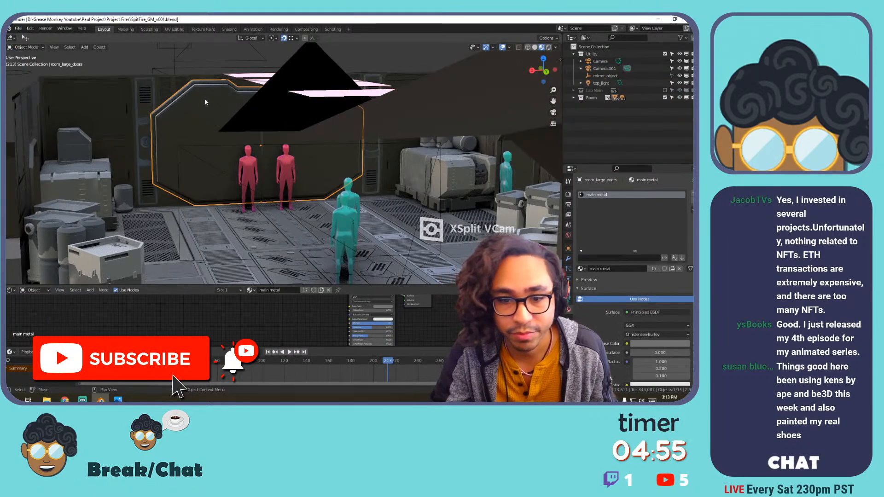
# Look through the room scene's camera and set the viewport to rendered shading.
pyautogui.keyDown('shift'); pyautogui.moveTo(308, 139); pyautogui.dragTo(295, 130, button='middle'); pyautogui.keyUp('shift')
pyautogui.press('KP_0')
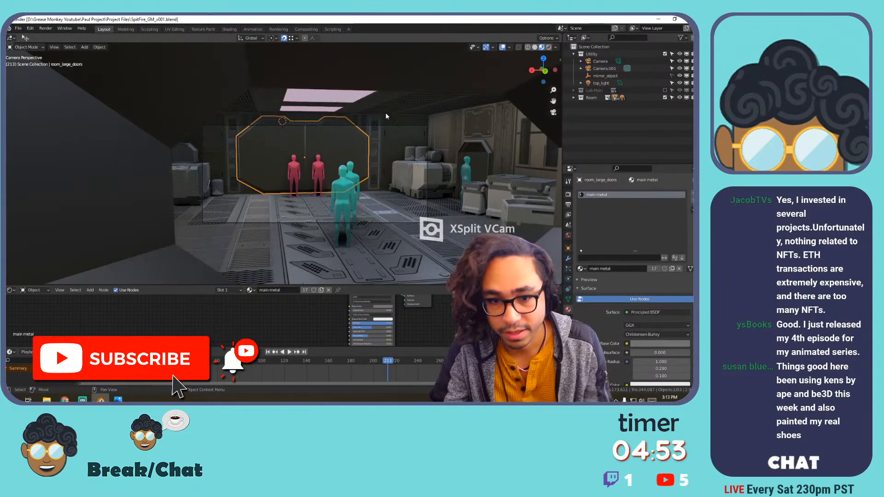
pyautogui.click(548, 48)
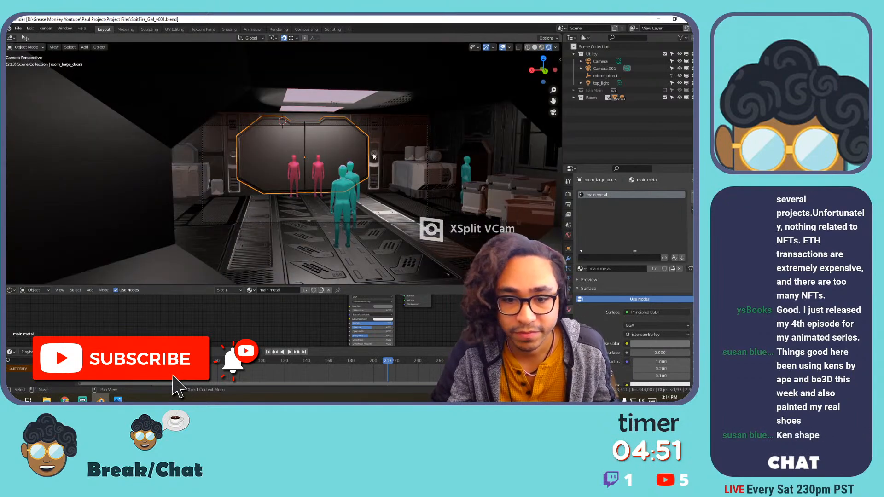
pyautogui.press('Home')
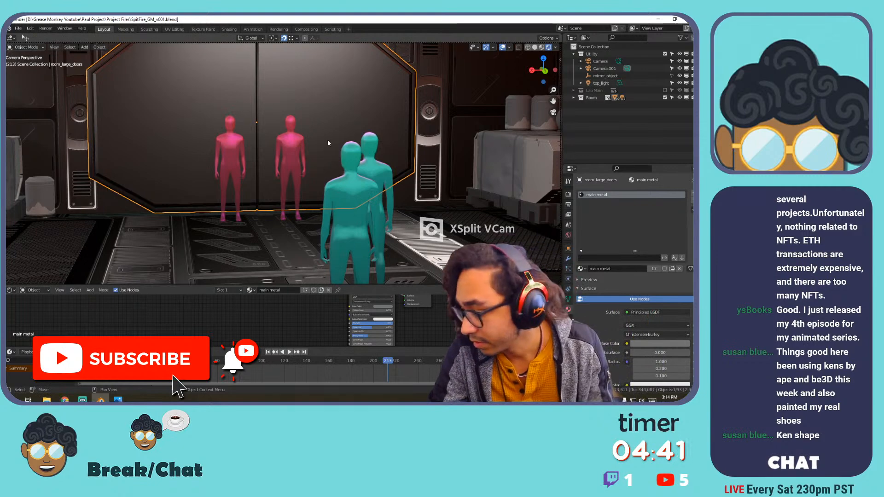
# Walk through the room to examine the large doors, ceiling lights, crates and wall panels up close.
pyautogui.hotkey('shift', '`')
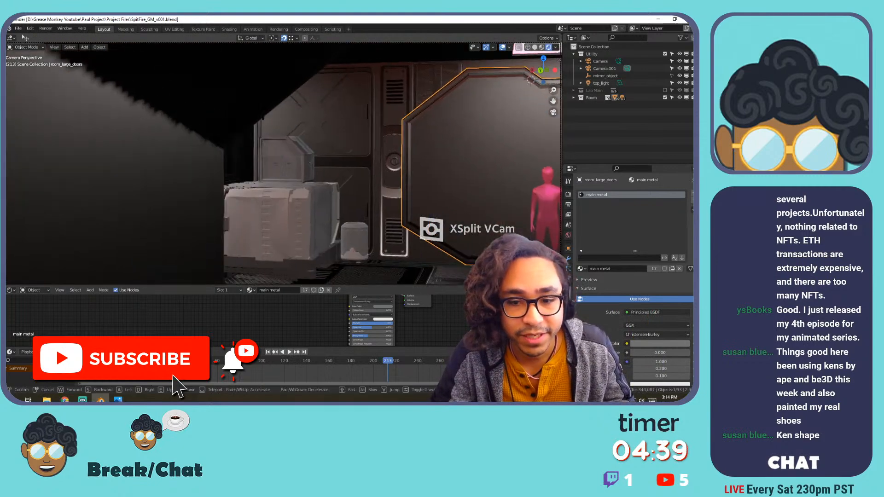
pyautogui.press('w')
pyautogui.press('d')
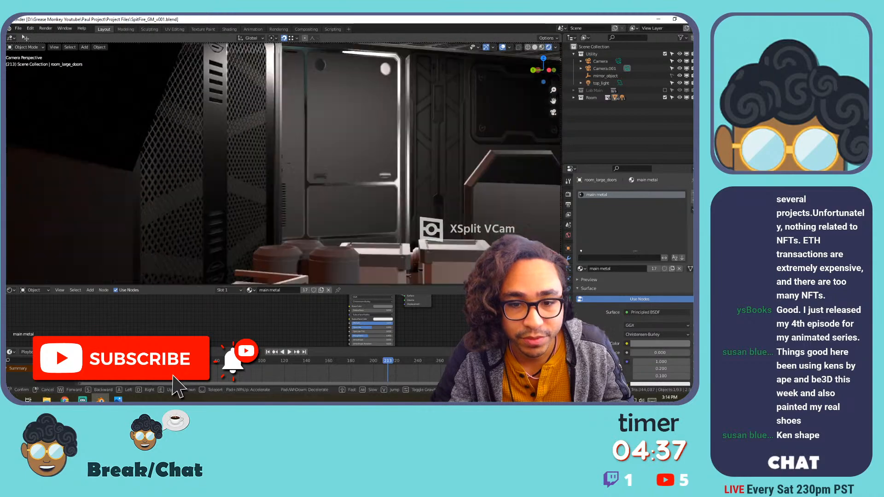
pyautogui.press('s')
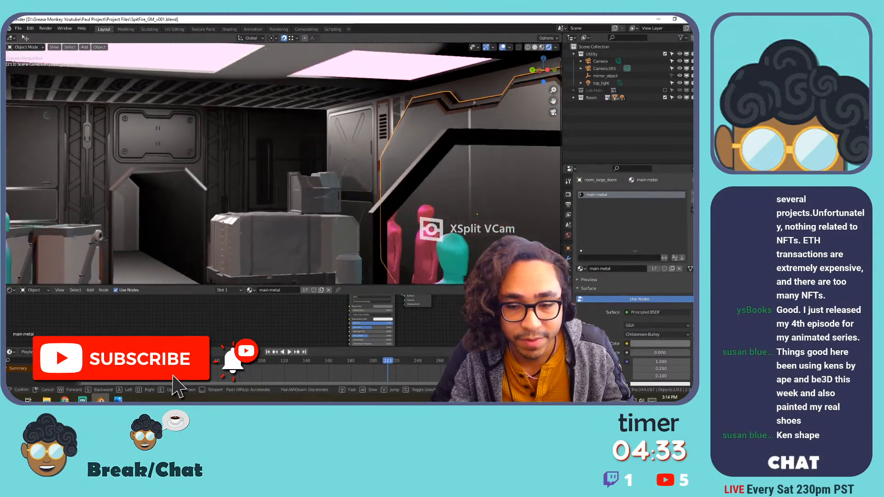
pyautogui.press('s')
pyautogui.press('s')
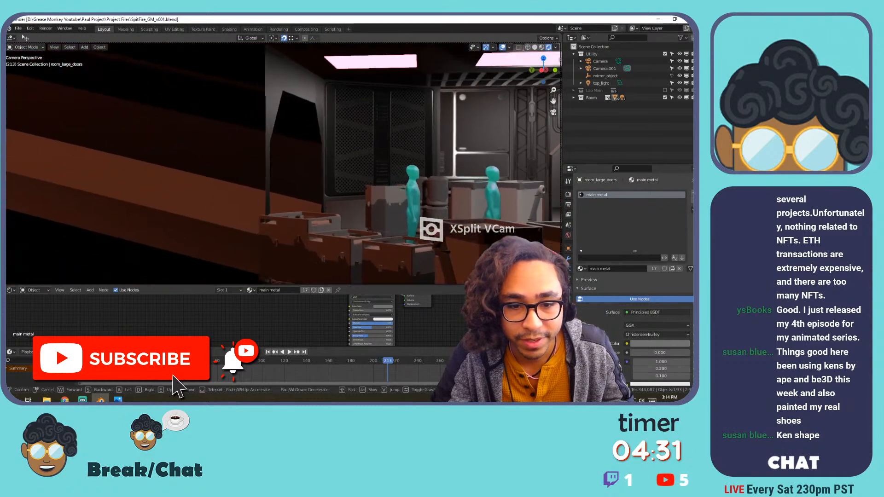
pyautogui.press('w')
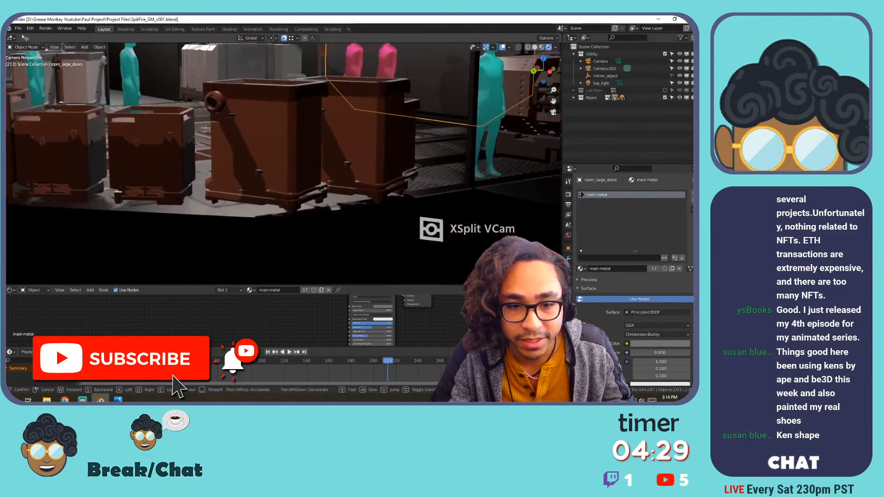
pyautogui.press('w')
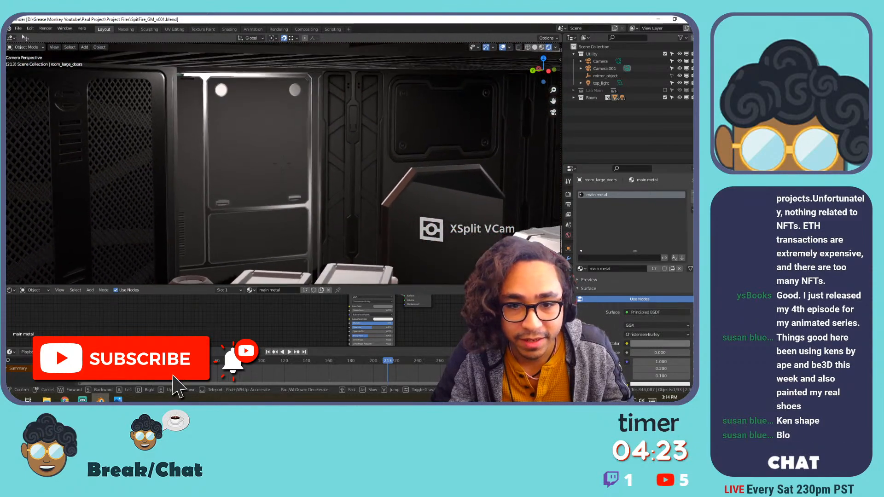
pyautogui.click(227, 153)
# Select the panel decals covering the side wall and move them about 6 m along the negative X axis, away from the wall.
pyautogui.click(239, 145)
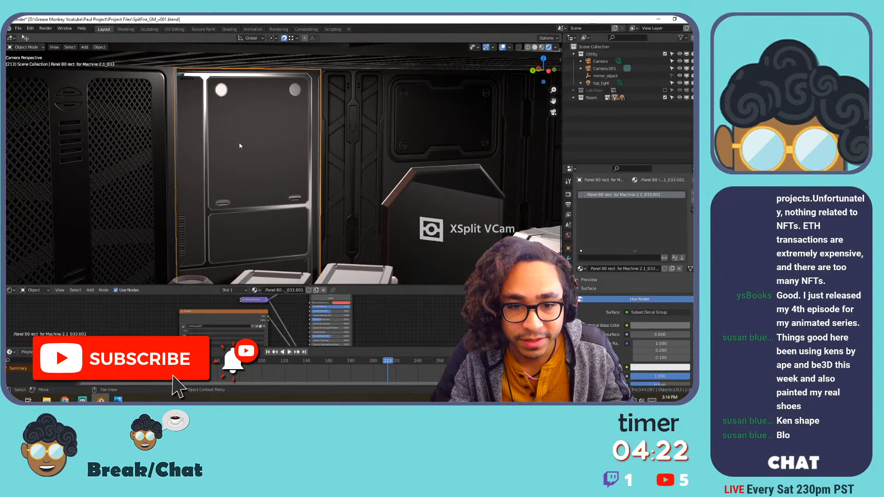
pyautogui.keyDown('shift'); pyautogui.moveTo(437, 120); pyautogui.dragTo(205, 126, button='middle'); pyautogui.keyUp('shift')
pyautogui.keyDown('shift'); pyautogui.click(391, 114); pyautogui.keyUp('shift')
pyautogui.keyDown('shift'); pyautogui.click(438, 115); pyautogui.keyUp('shift')
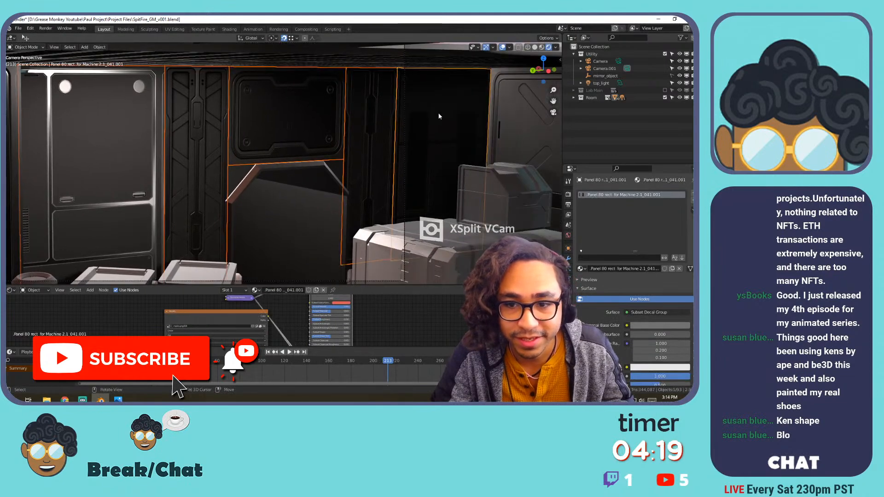
pyautogui.scroll(-1, 265, 151)
pyautogui.scroll(-2, 265, 151)
pyautogui.press('g')
pyautogui.press('y')
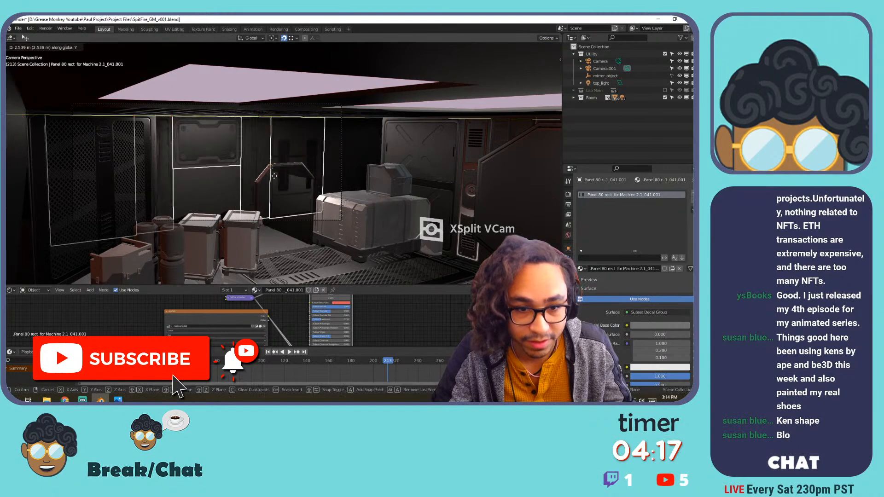
pyautogui.press('x')
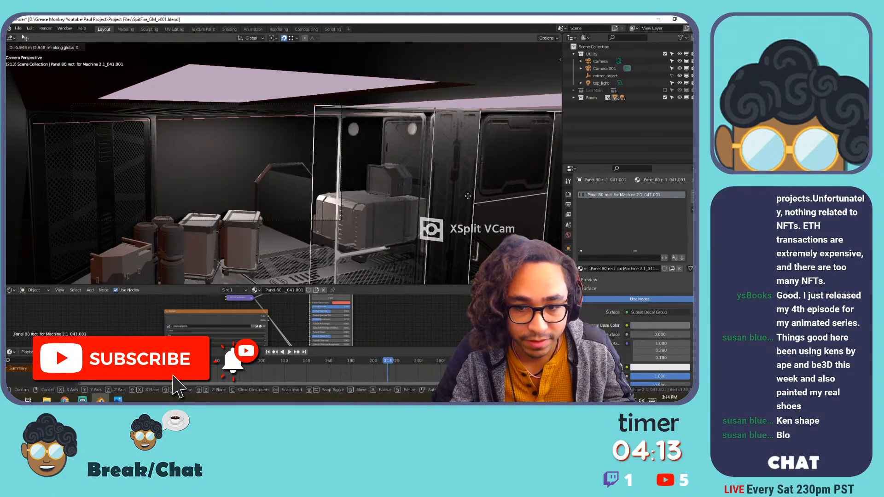
pyautogui.click(453, 190)
# Examine the displaced decal panels and the bare geometry behind them, and undo the move.
pyautogui.moveTo(411, 180); pyautogui.dragTo(195, 132, button='middle')
pyautogui.scroll(5, 208, 132)
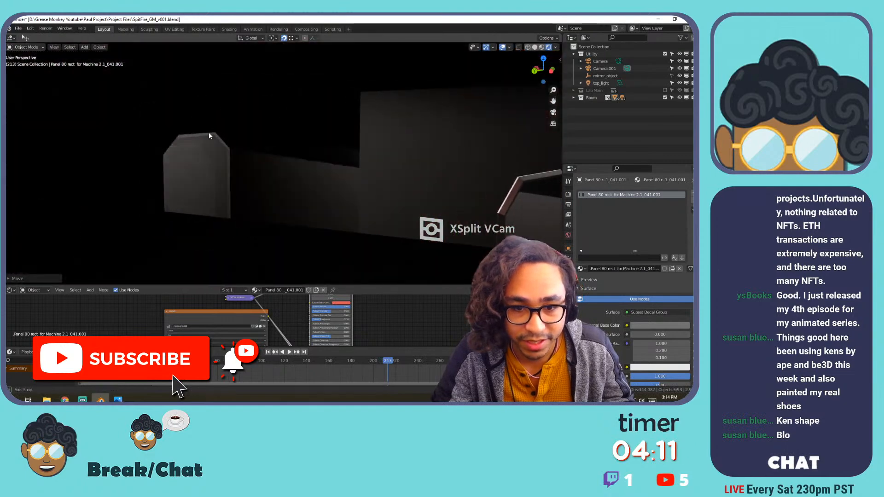
pyautogui.scroll(-9, 205, 130)
pyautogui.scroll(6, 239, 149)
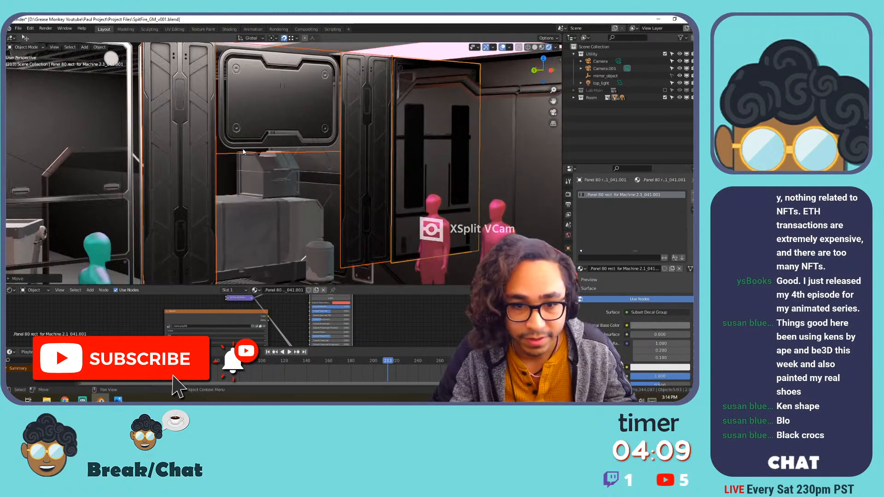
pyautogui.scroll(-2, 220, 150)
pyautogui.moveTo(220, 146); pyautogui.dragTo(186, 142, button='middle')
pyautogui.hotkey('ctrl', 'z')
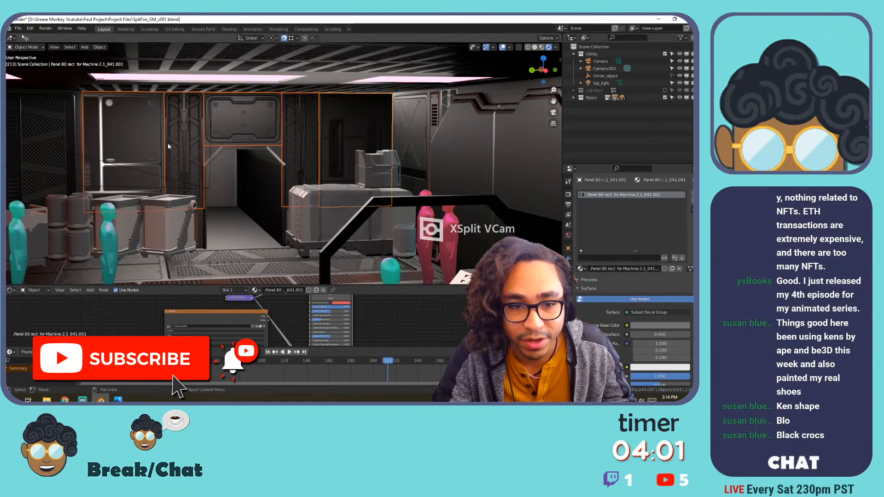
# Select the narrow panel decals beside the angular doorway and examine their surface detail up close.
pyautogui.scroll(3, 157, 143)
pyautogui.click(137, 146)
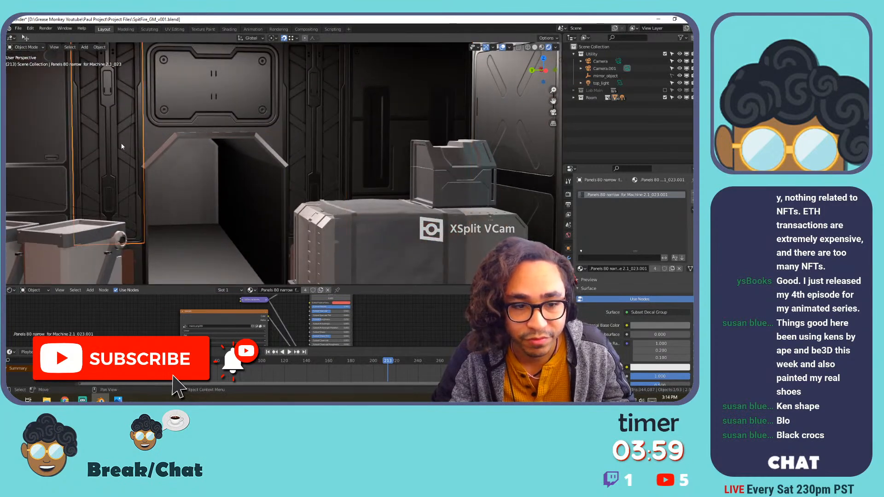
pyautogui.keyDown('shift'); pyautogui.moveTo(126, 143); pyautogui.dragTo(285, 239, button='middle'); pyautogui.keyUp('shift')
pyautogui.scroll(3, 218, 164)
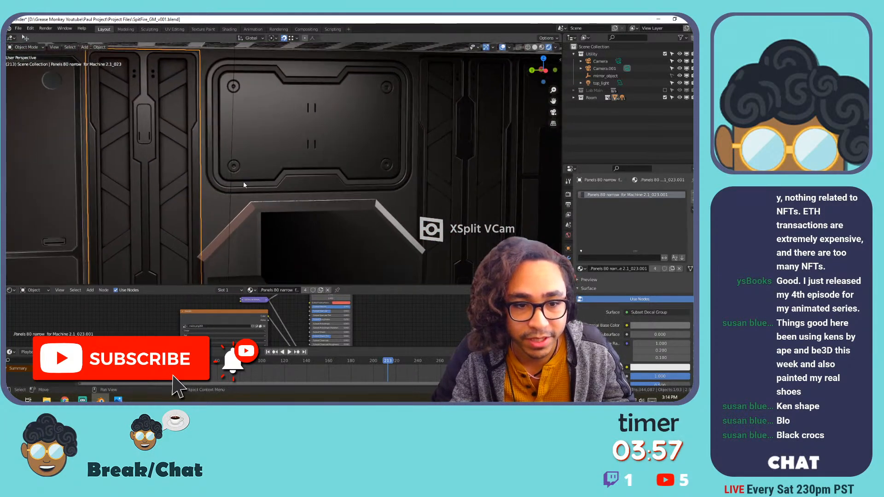
pyautogui.press('KP_Decimal')
pyautogui.scroll(7, 272, 151)
pyautogui.keyDown('shift'); pyautogui.moveTo(316, 168); pyautogui.dragTo(334, 269, button='middle'); pyautogui.keyUp('shift')
pyautogui.moveTo(366, 174)
pyautogui.mouseDown(button='middle')
pyautogui.moveTo(355, 192)
pyautogui.moveTo(335, 172)
pyautogui.moveTo(363, 188)
pyautogui.moveTo(294, 182)
pyautogui.moveTo(304, 200)
pyautogui.moveTo(394, 189)
pyautogui.moveTo(345, 165)
pyautogui.moveTo(334, 142)
pyautogui.moveTo(275, 163)
pyautogui.moveTo(276, 189)
pyautogui.moveTo(267, 194)
pyautogui.moveTo(377, 190)
pyautogui.moveTo(300, 169)
pyautogui.moveTo(269, 107)
pyautogui.moveTo(201, 154)
pyautogui.moveTo(296, 174)
pyautogui.moveTo(219, 176)
pyautogui.moveTo(236, 167)
pyautogui.mouseUp(button='middle')
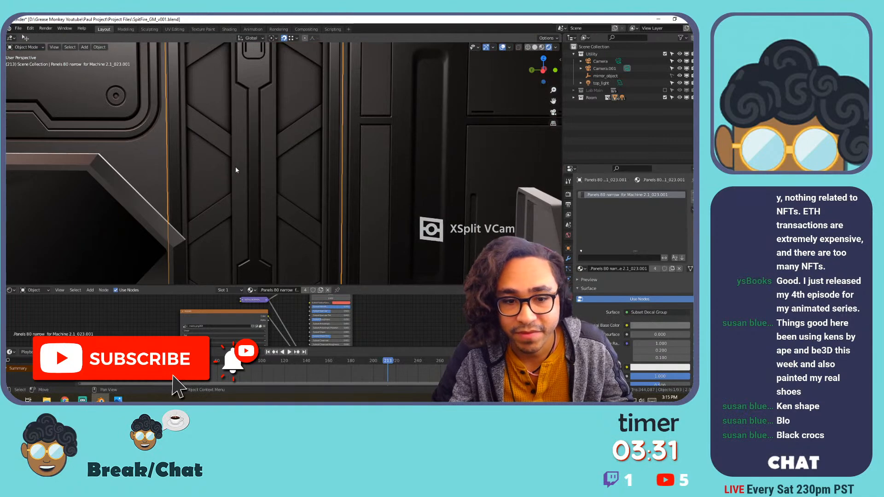
# Frame the narrow vented panel on the floor and examine its slots and centre plate from close range.
pyautogui.scroll(-5, 188, 165)
pyautogui.moveTo(283, 153); pyautogui.dragTo(205, 162, button='middle')
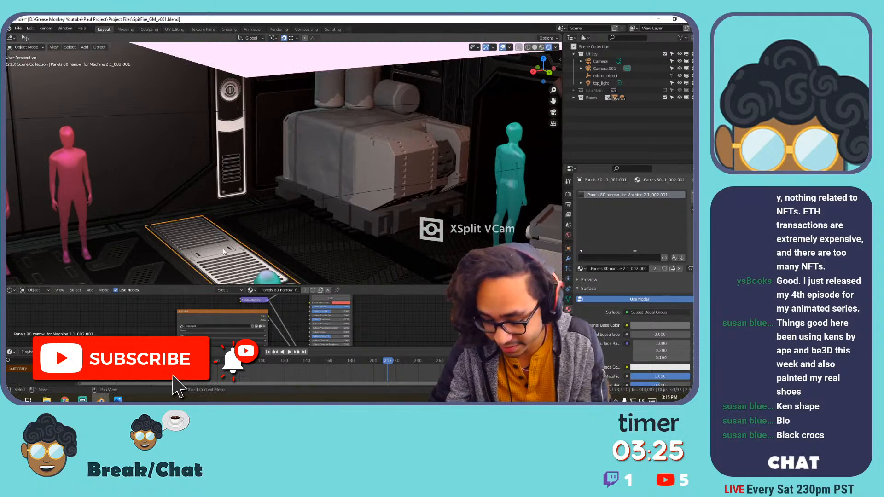
pyautogui.press('Home')
pyautogui.press('KP_Decimal')
pyautogui.scroll(6, 318, 175)
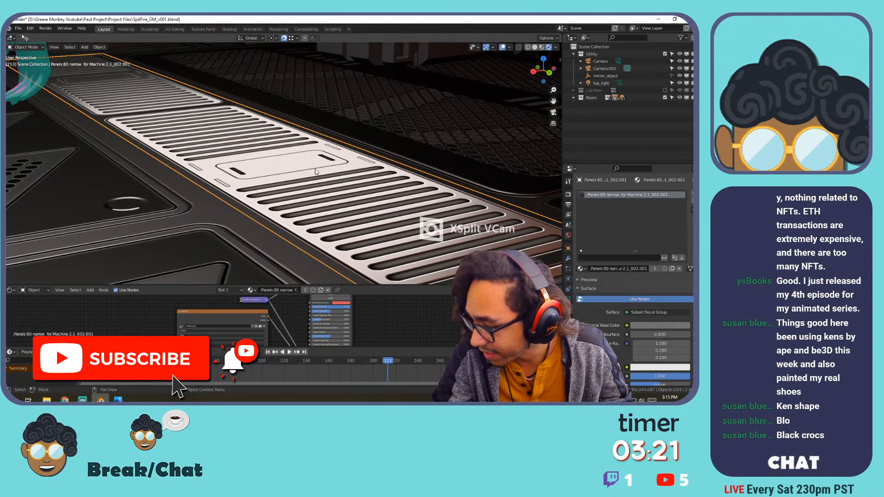
pyautogui.moveTo(306, 167); pyautogui.dragTo(272, 171, button='middle')
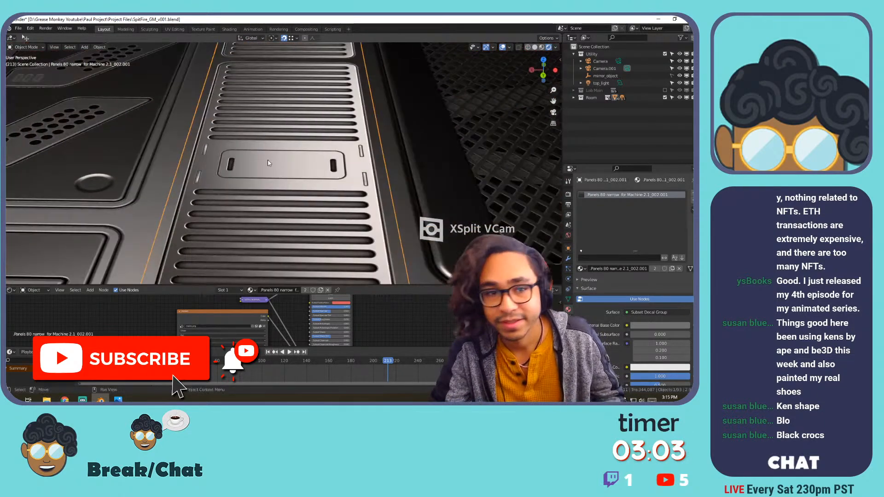
# Open the recently used file SpitFire_GM_v002.blend.
pyautogui.click(18, 28)
pyautogui.moveTo(32, 52)
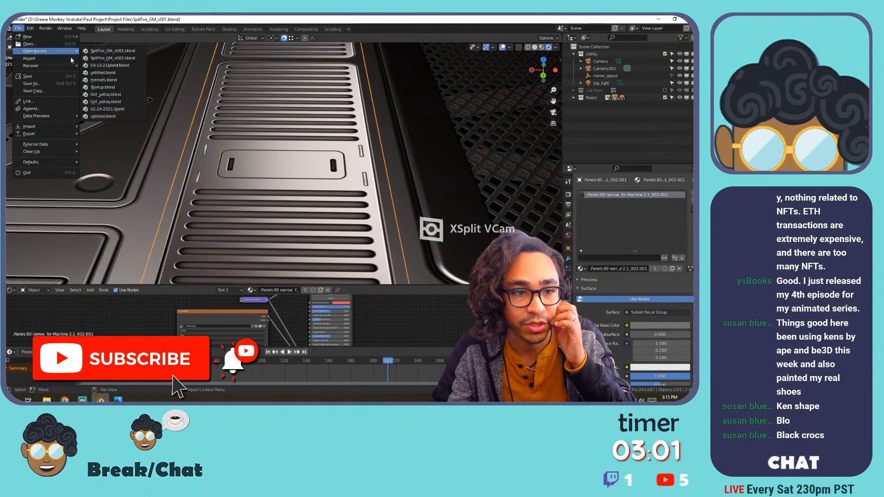
pyautogui.click(100, 58)
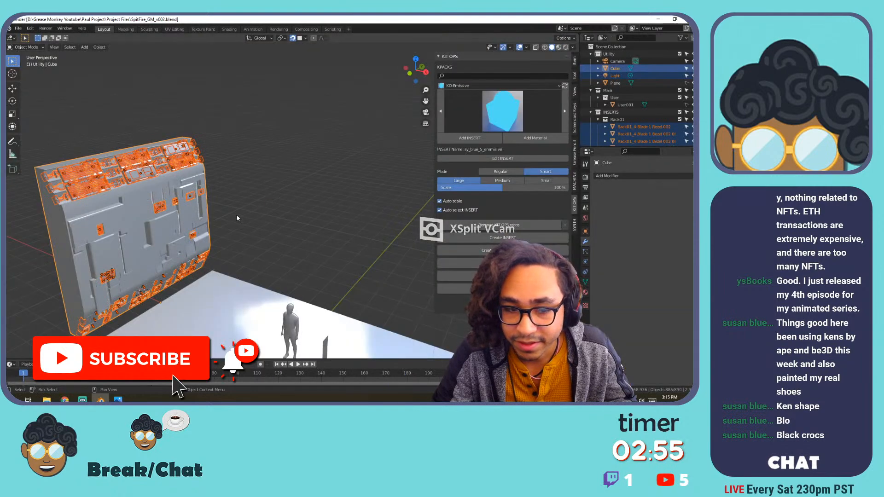
# Clear the selection, select an insert on the wall and examine how the modelled inserts stand out from its surface.
pyautogui.scroll(3, 247, 221)
pyautogui.click(247, 216)
pyautogui.keyDown('shift'); pyautogui.moveTo(248, 216); pyautogui.dragTo(370, 215, button='middle'); pyautogui.keyUp('shift')
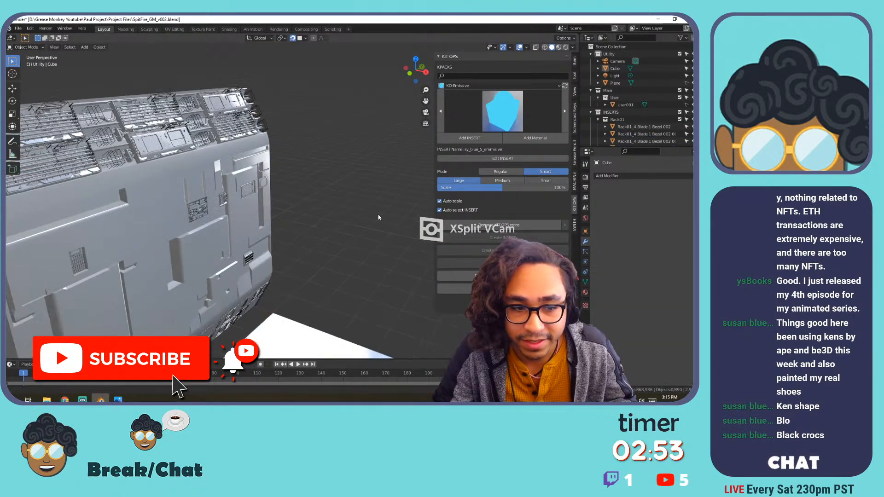
pyautogui.click(204, 211)
pyautogui.scroll(5, 205, 214)
pyautogui.moveTo(263, 218); pyautogui.dragTo(204, 172, button='middle')
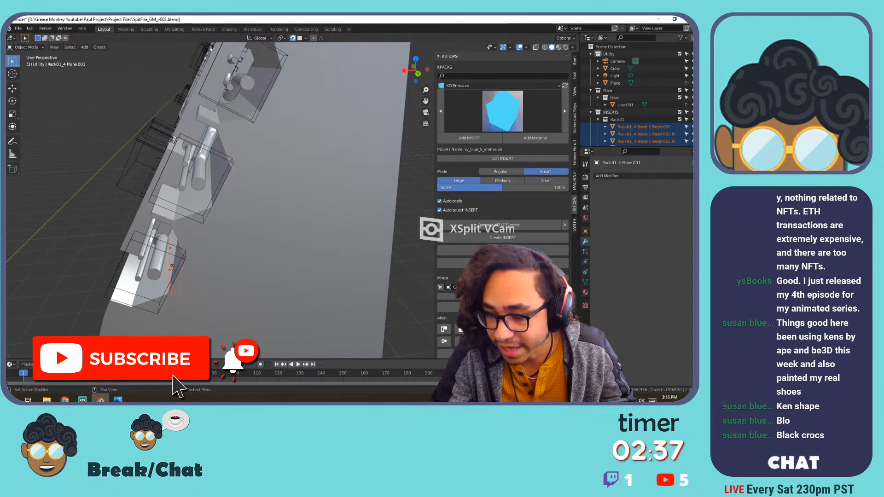
# Reopen the recent file SpitFire_GM_v001.blend and look over the whole room layout.
pyautogui.click(18, 29)
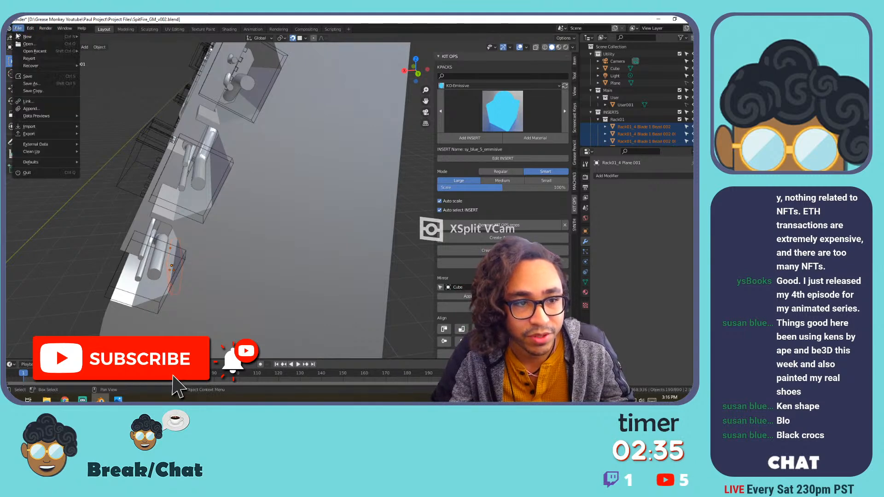
pyautogui.moveTo(34, 54)
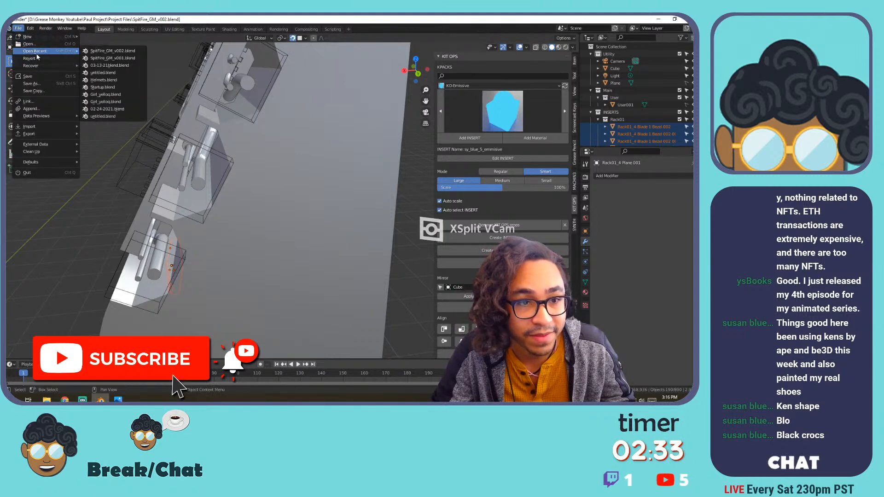
pyautogui.click(113, 59)
pyautogui.click(349, 221)
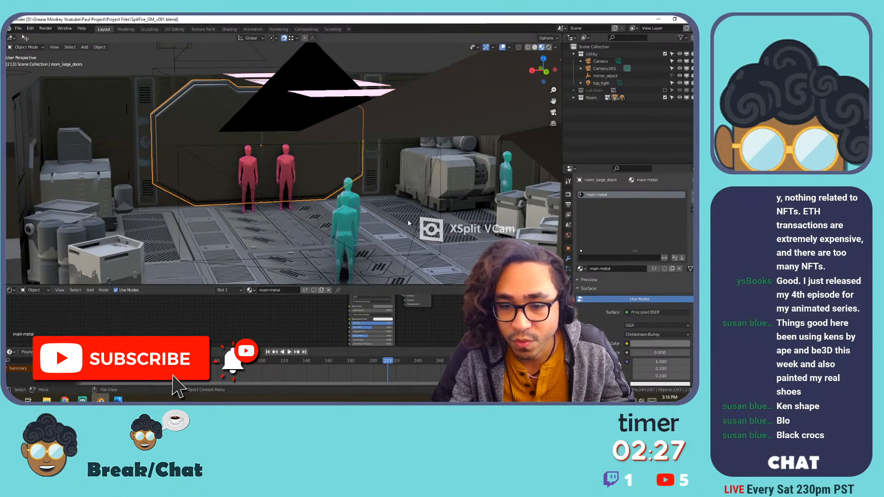
pyautogui.moveTo(354, 273); pyautogui.dragTo(213, 157, button='middle')
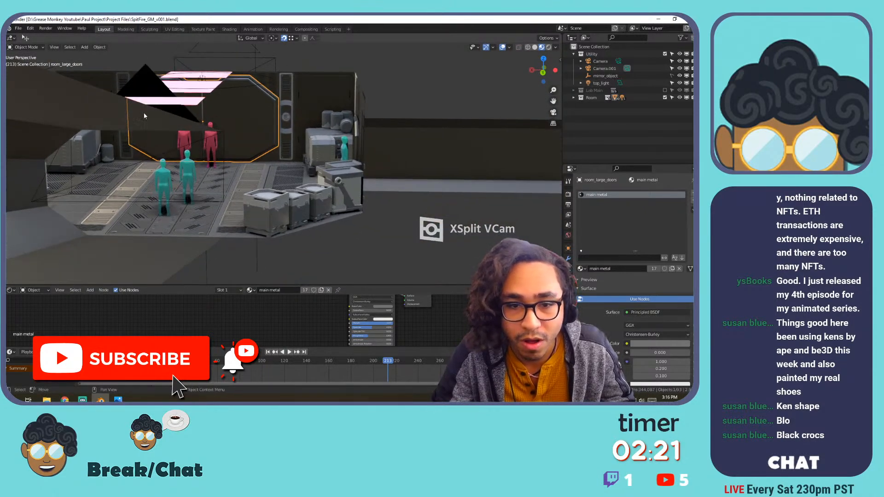
# Return to the wall scene by opening the recent file SpitFire_GM_v002.blend.
pyautogui.click(18, 28)
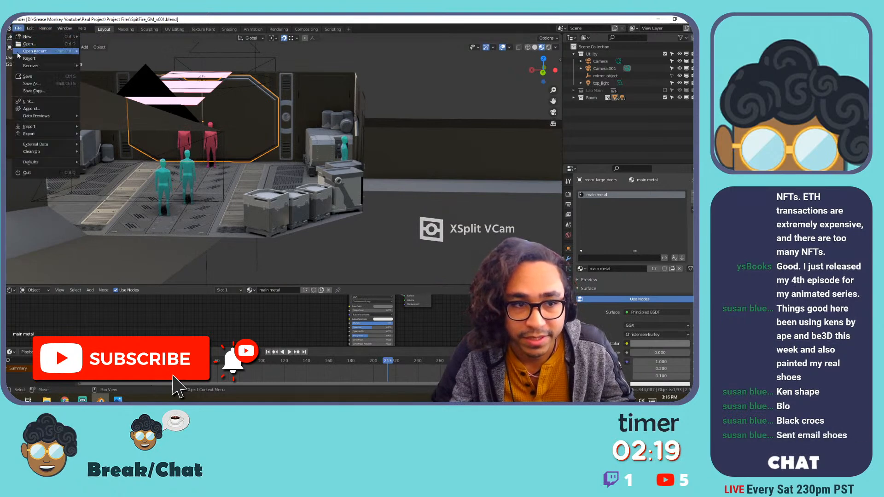
pyautogui.click(19, 28)
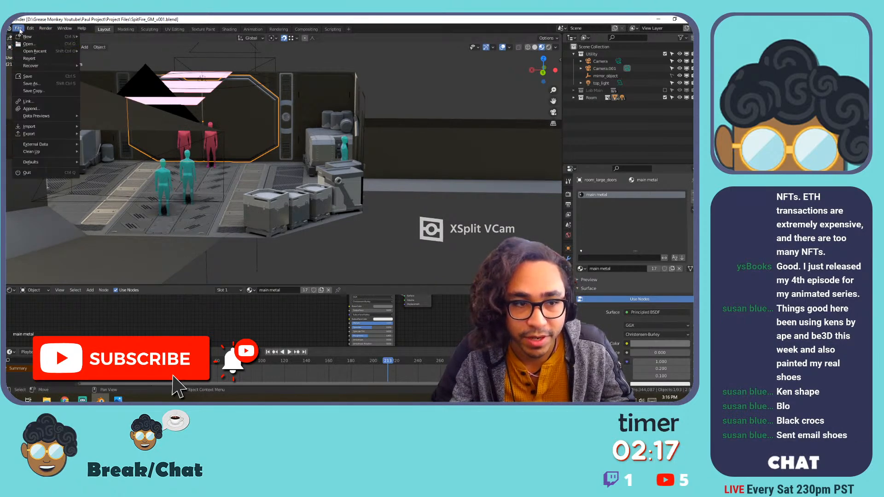
pyautogui.moveTo(50, 53)
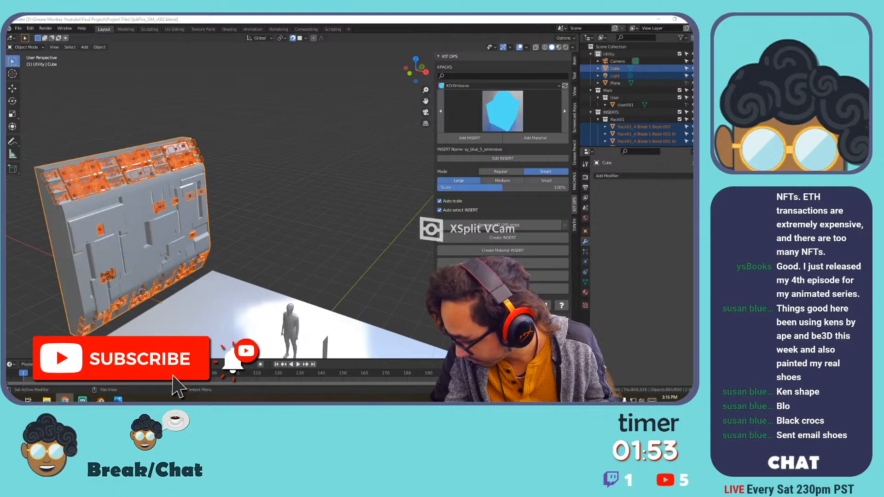
# Bring the browser window over the scene, look through the e-mailed photos of painted shoes, and move the window away.
pyautogui.moveTo(693, 52); pyautogui.dragTo(356, 69)
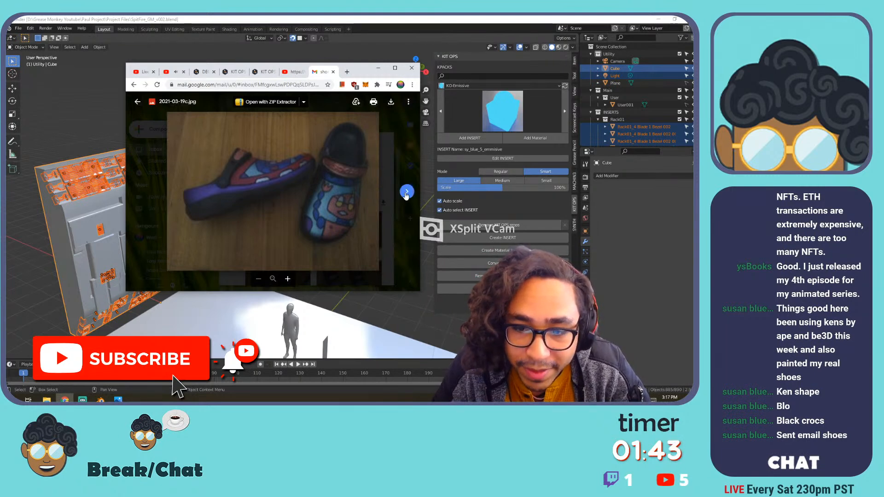
pyautogui.click(406, 192)
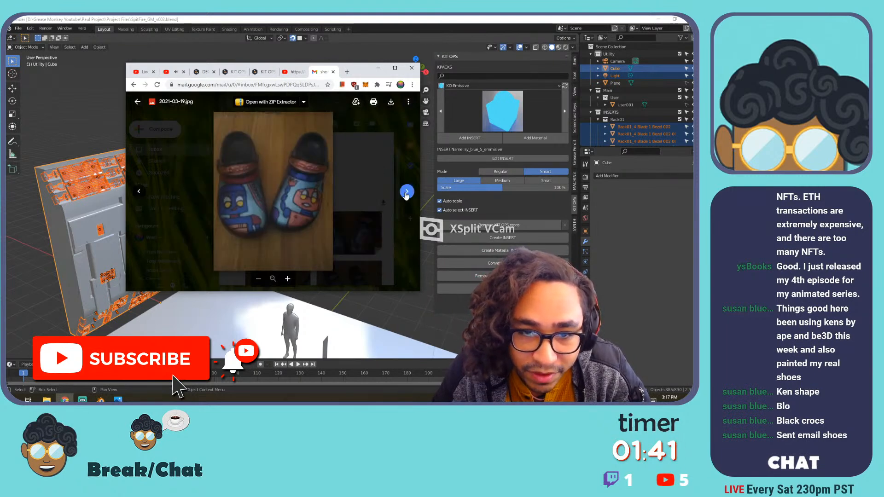
pyautogui.click(406, 193)
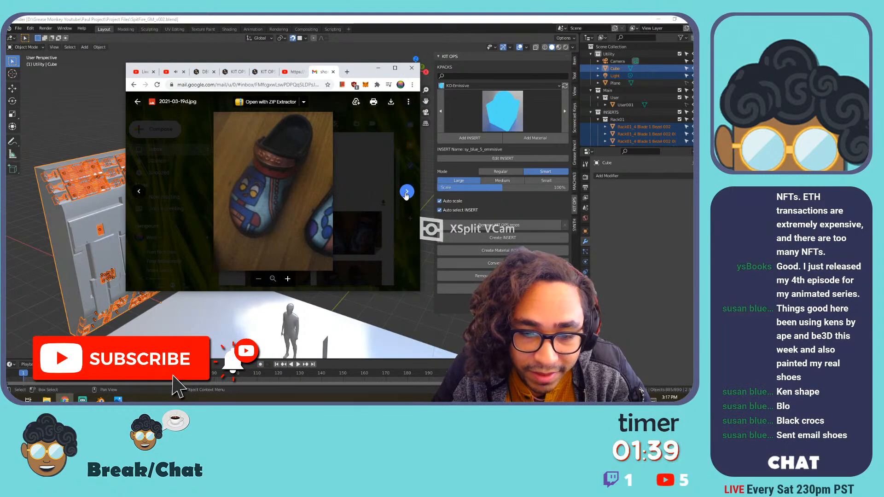
pyautogui.click(406, 192)
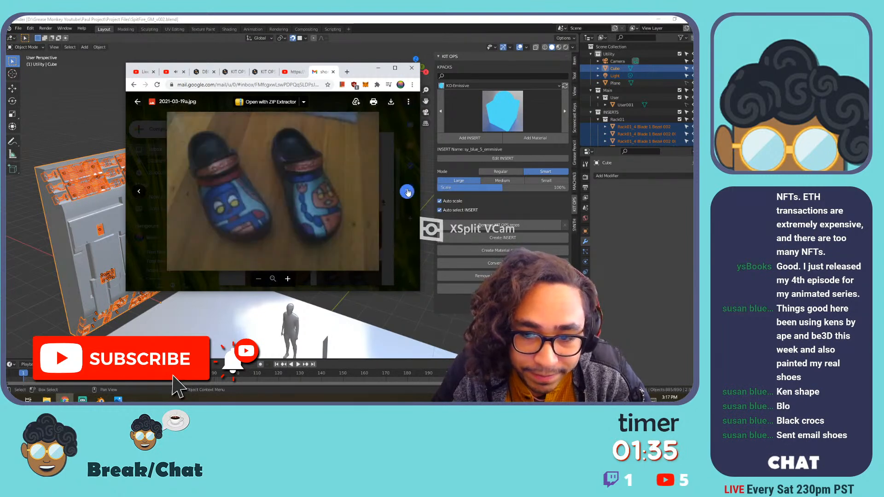
pyautogui.click(407, 191)
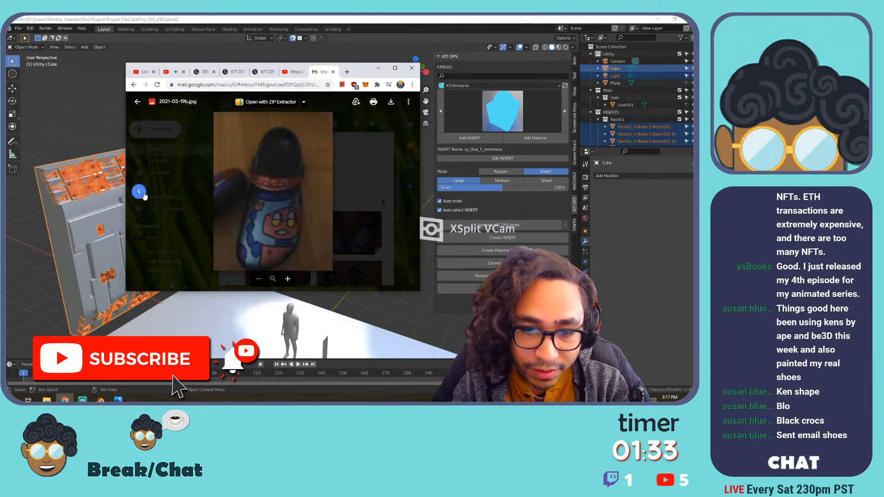
pyautogui.click(144, 195)
pyautogui.click(144, 195)
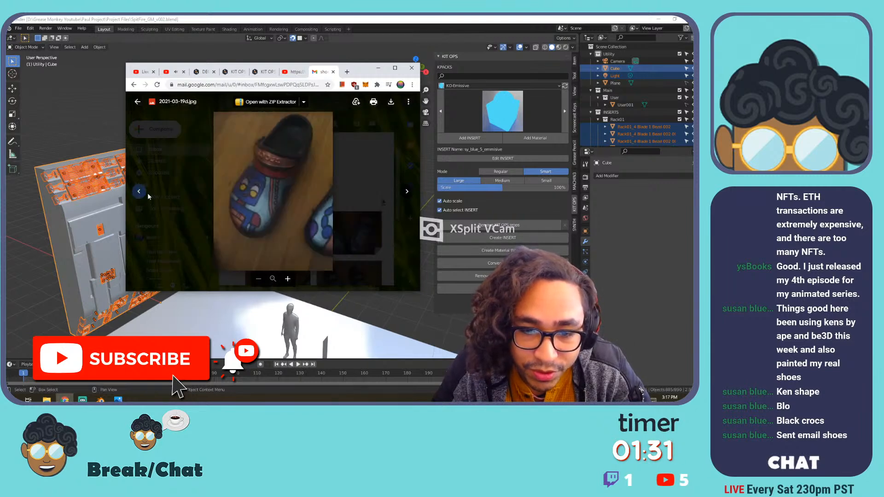
pyautogui.moveTo(364, 70); pyautogui.dragTo(875, 170)
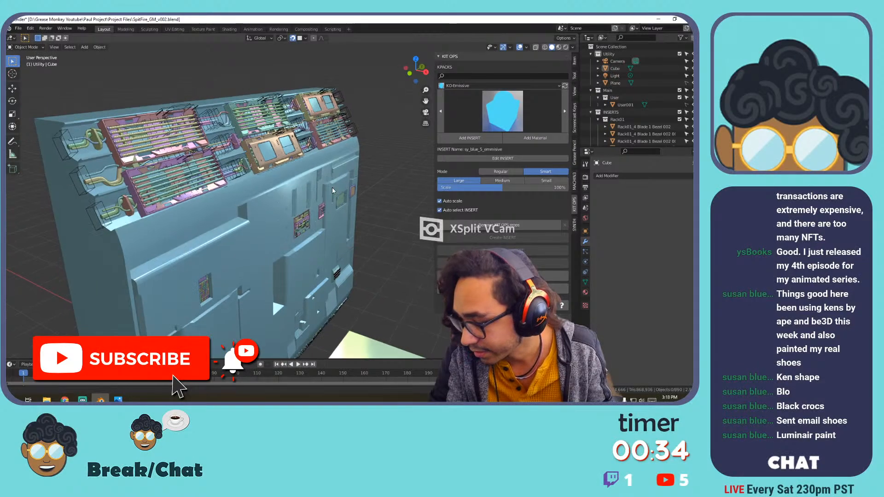
pyautogui.moveTo(332, 186); pyautogui.dragTo(182, 186, button='middle')
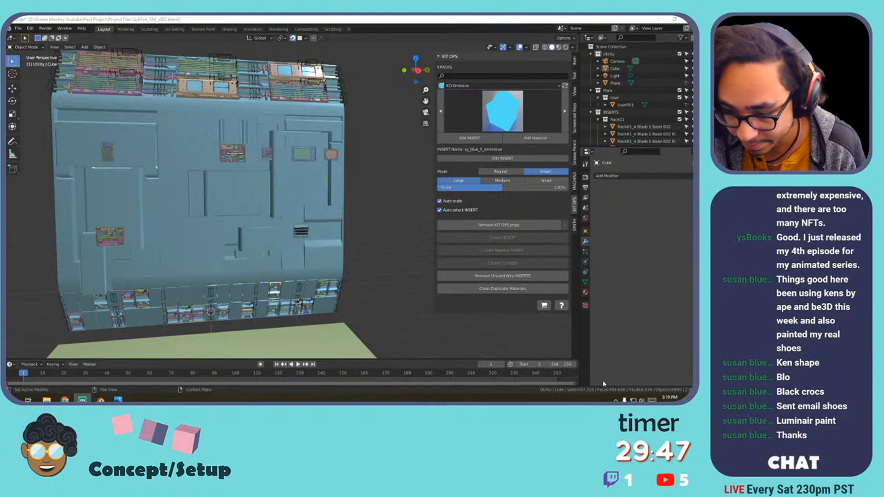
pyautogui.click(616, 400)
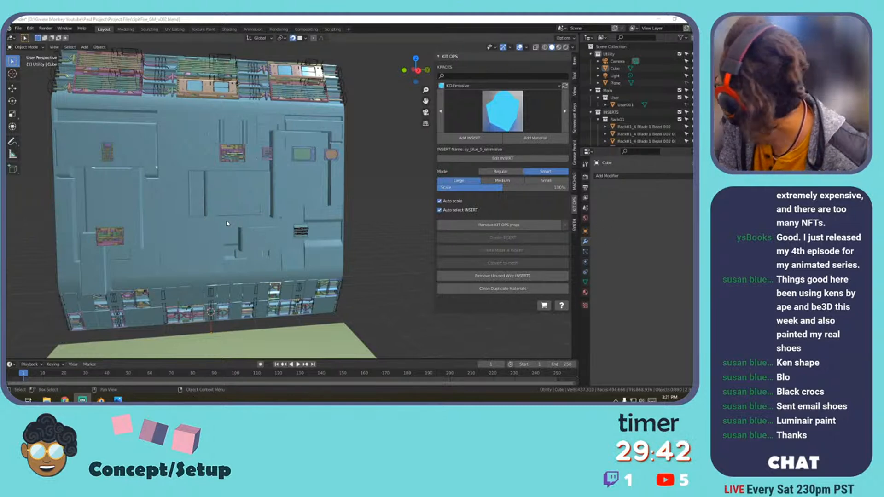
# Face the wall from the front and box-select the wall block together with all its inserts.
pyautogui.keyDown('shift'); pyautogui.moveTo(223, 218); pyautogui.dragTo(303, 184, button='middle'); pyautogui.keyUp('shift')
pyautogui.scroll(-4, 230, 159)
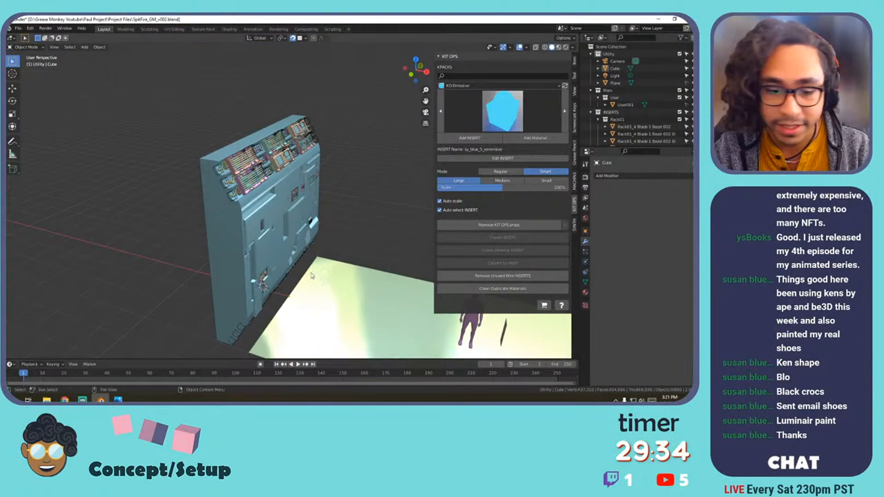
pyautogui.moveTo(313, 179); pyautogui.dragTo(175, 89, button='middle')
pyautogui.moveTo(144, 86); pyautogui.dragTo(358, 270)
pyautogui.moveTo(266, 258); pyautogui.dragTo(269, 259)
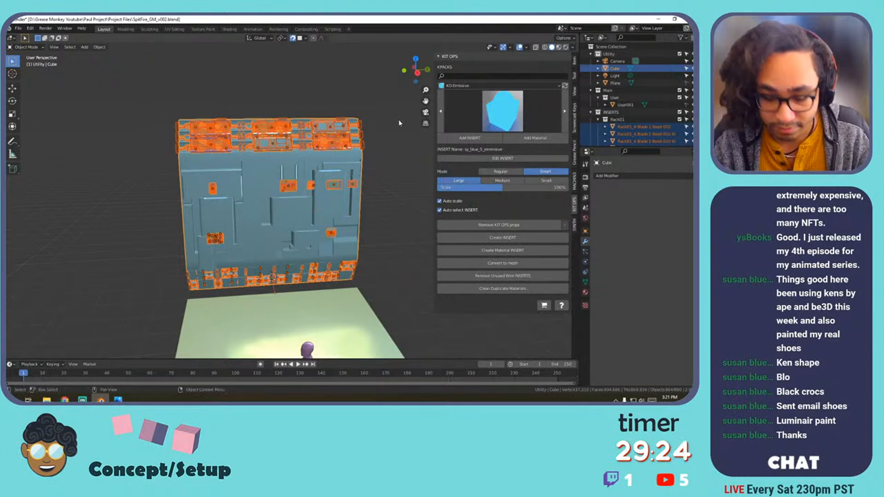
# Turn on the Screencast Keys overlay for the viewport and hide the sidebar.
pyautogui.press('n')
pyautogui.press('n')
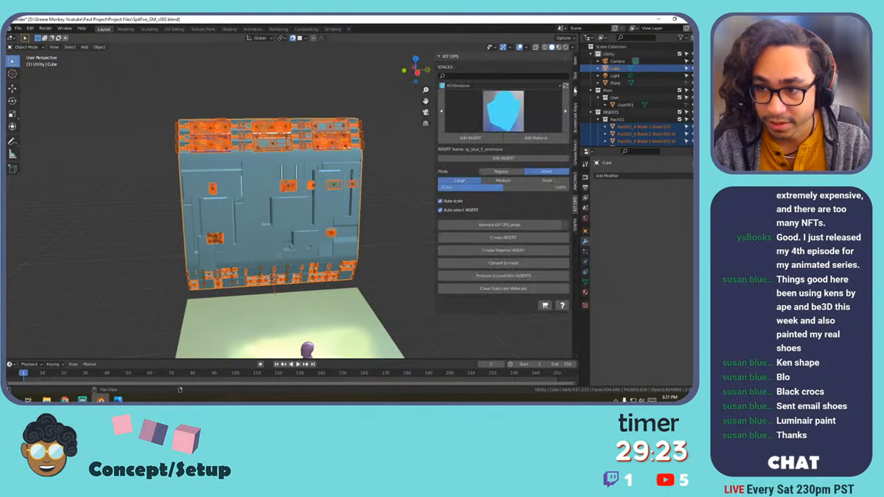
pyautogui.click(574, 117)
pyautogui.click(444, 56)
pyautogui.press('n')
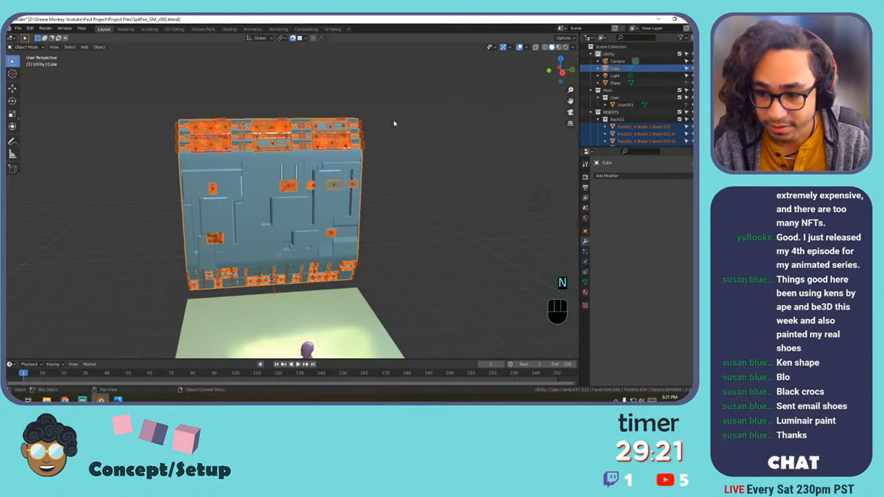
# Try to join the selected wall block and inserts into one object, inspect the top racks up close, and undo the join.
pyautogui.press('ctrl')
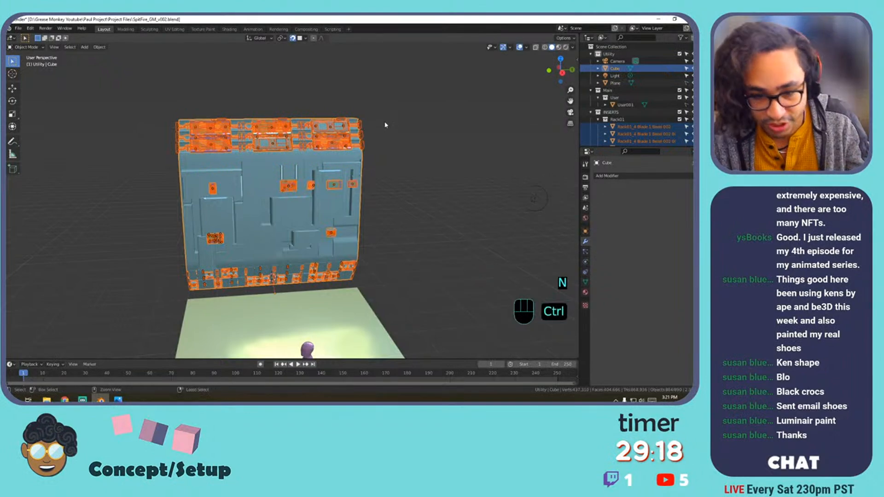
pyautogui.hotkey('ctrl', 'j')
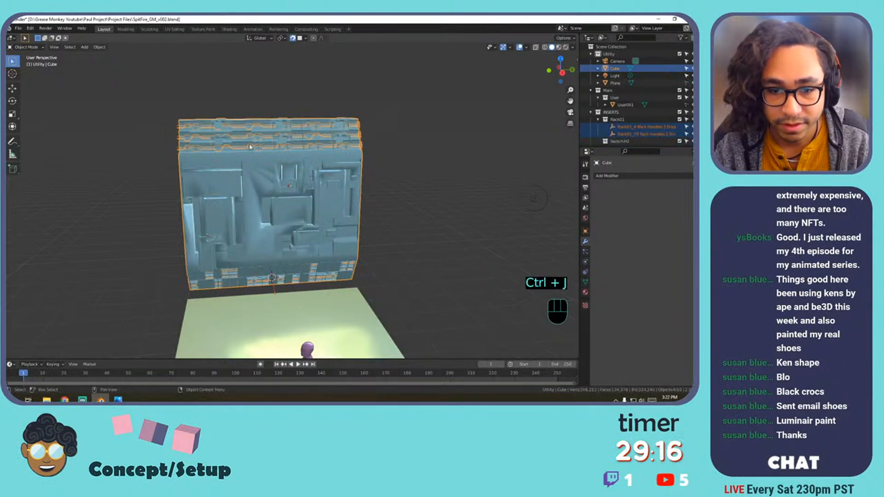
pyautogui.scroll(4, 290, 142)
pyautogui.keyDown('shift'); pyautogui.moveTo(289, 142); pyautogui.dragTo(415, 247, button='middle'); pyautogui.keyUp('shift')
pyautogui.scroll(5, 335, 176)
pyautogui.keyDown('shift'); pyautogui.moveTo(335, 176); pyautogui.dragTo(322, 198, button='middle'); pyautogui.keyUp('shift')
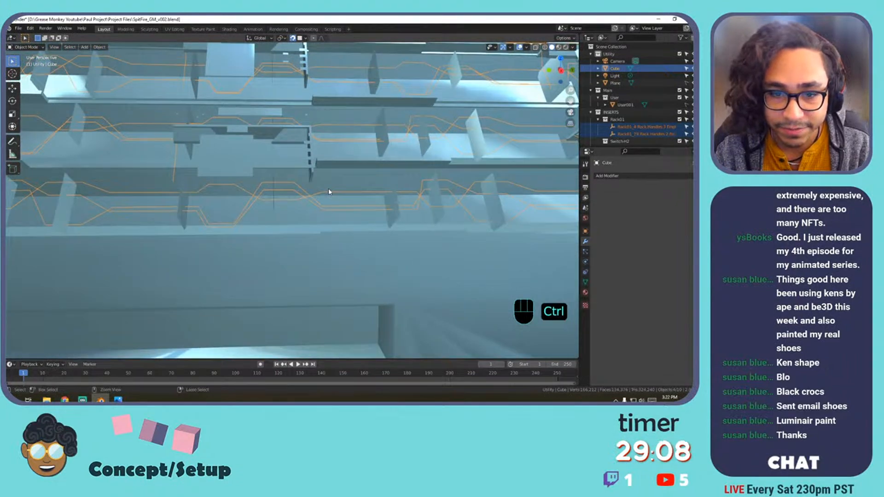
pyautogui.keyDown('ctrl'); pyautogui.moveTo(329, 190); pyautogui.dragTo(328, 187, button='middle'); pyautogui.keyUp('ctrl')
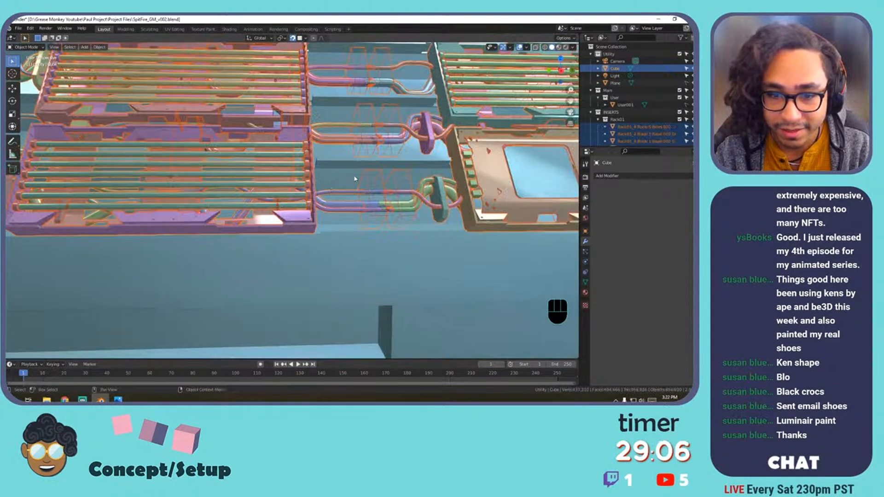
pyautogui.scroll(-8, 375, 173)
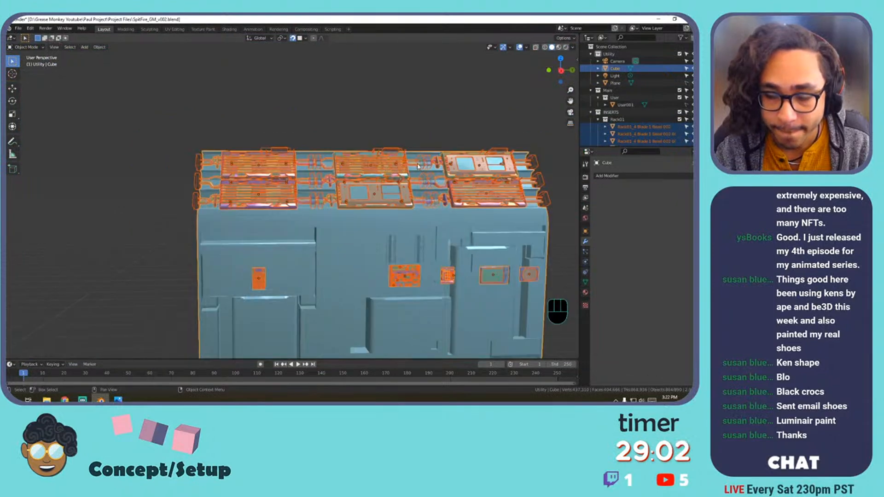
# Use KIT OPS to convert the two slatted lighting inserts at the left and middle of the upper row to mesh.
pyautogui.press('n')
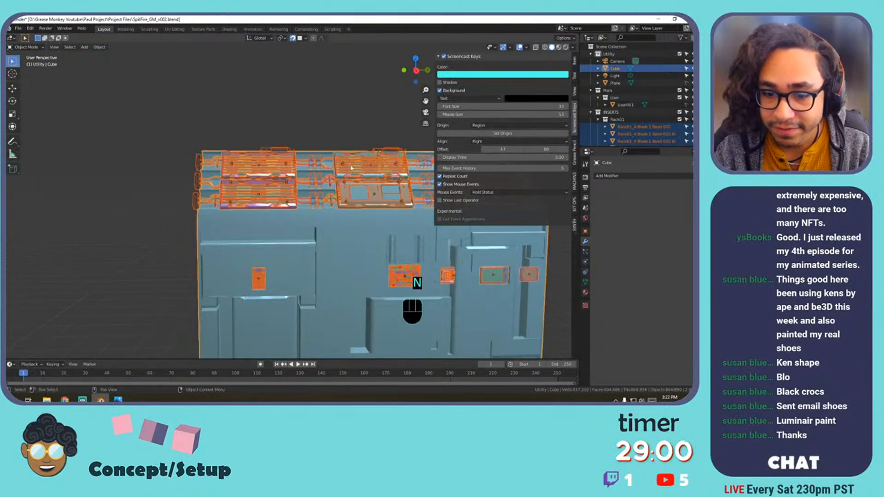
pyautogui.click(274, 165)
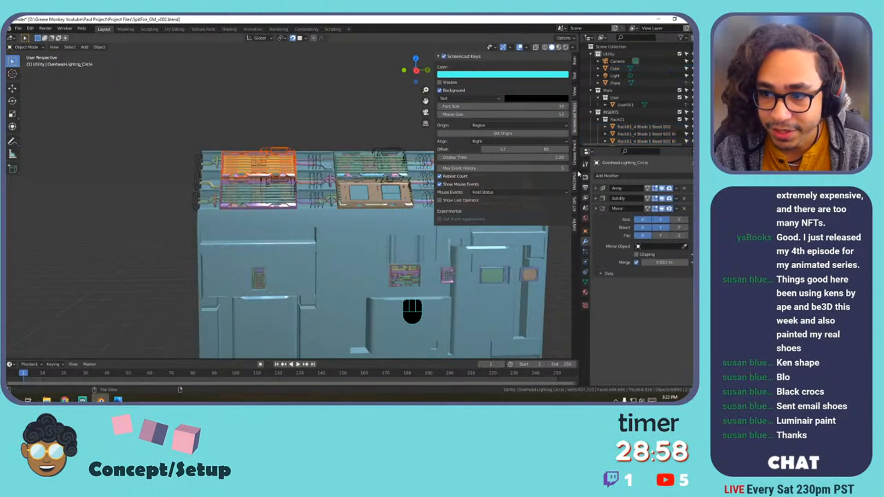
pyautogui.click(574, 203)
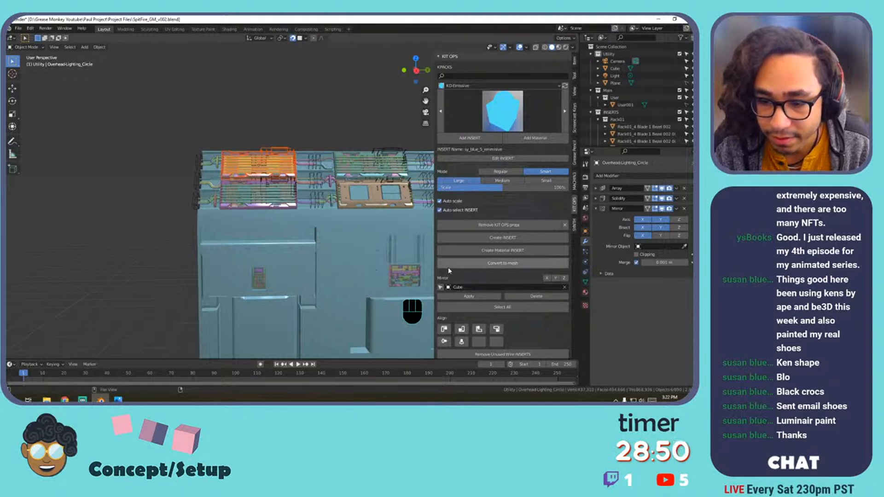
pyautogui.click(483, 264)
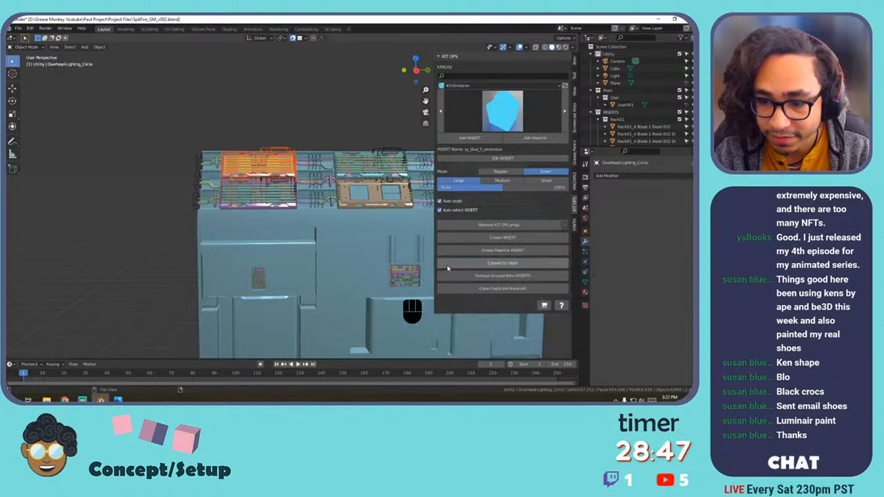
pyautogui.click(352, 162)
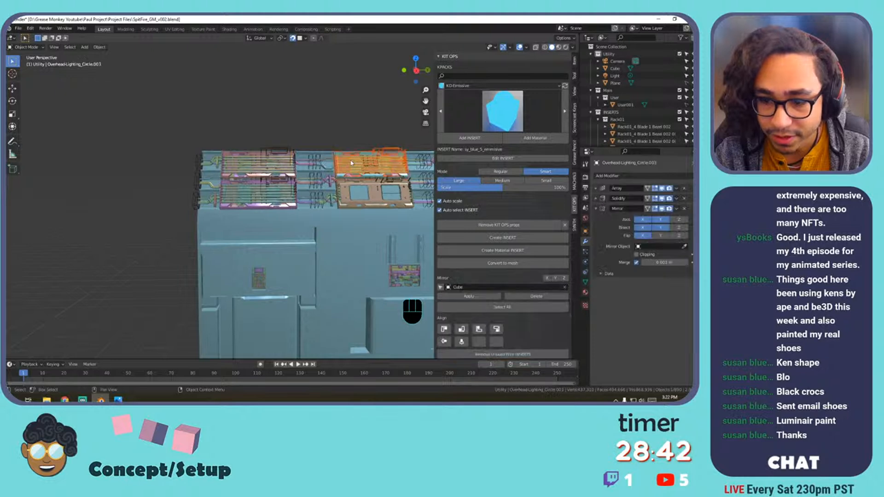
pyautogui.keyDown('shift'); pyautogui.moveTo(374, 224); pyautogui.dragTo(330, 210, button='middle'); pyautogui.keyUp('shift')
pyautogui.scroll(-2, 332, 211)
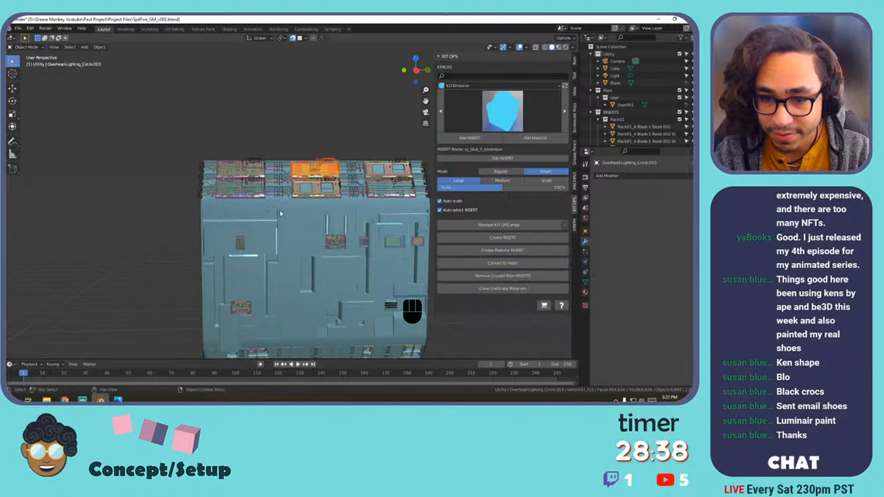
# Convert the three lower-row lighting inserts and the upper-right panel insert to mesh, and remove the unused wire INSERTS.
pyautogui.click(252, 190)
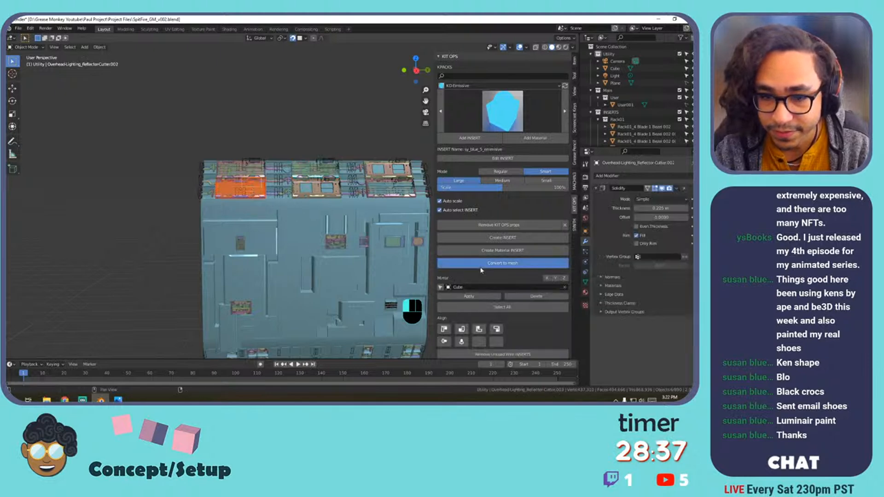
pyautogui.click(319, 188)
pyautogui.click(320, 189)
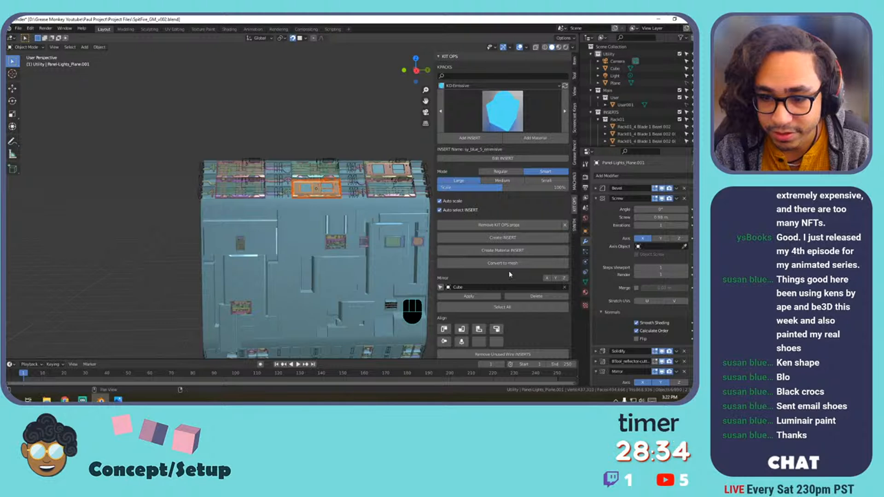
pyautogui.click(389, 190)
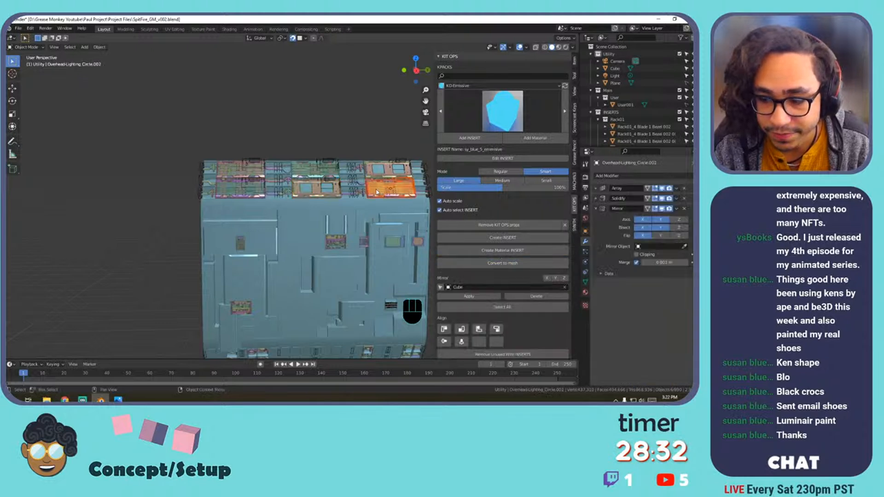
pyautogui.click(502, 263)
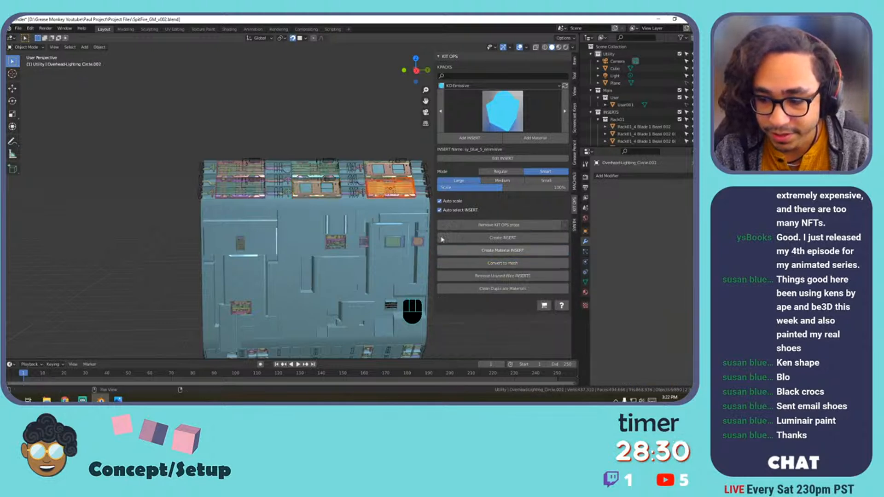
pyautogui.click(390, 170)
pyautogui.click(449, 263)
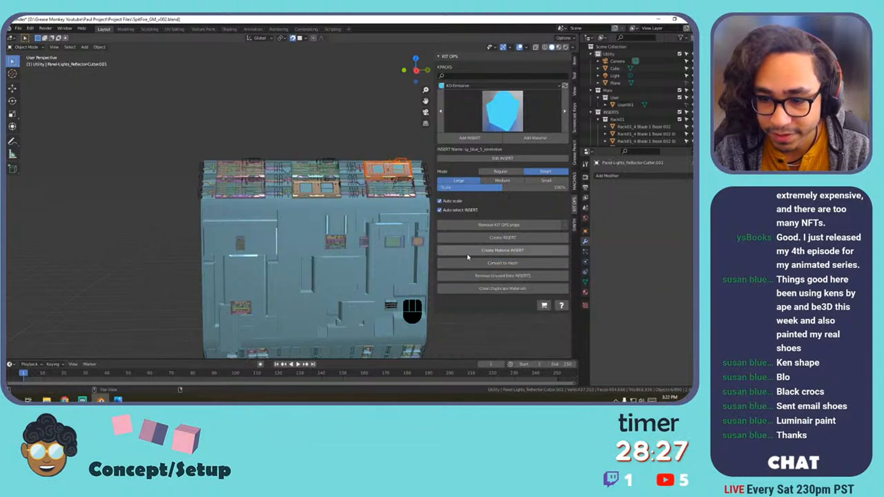
pyautogui.click(472, 275)
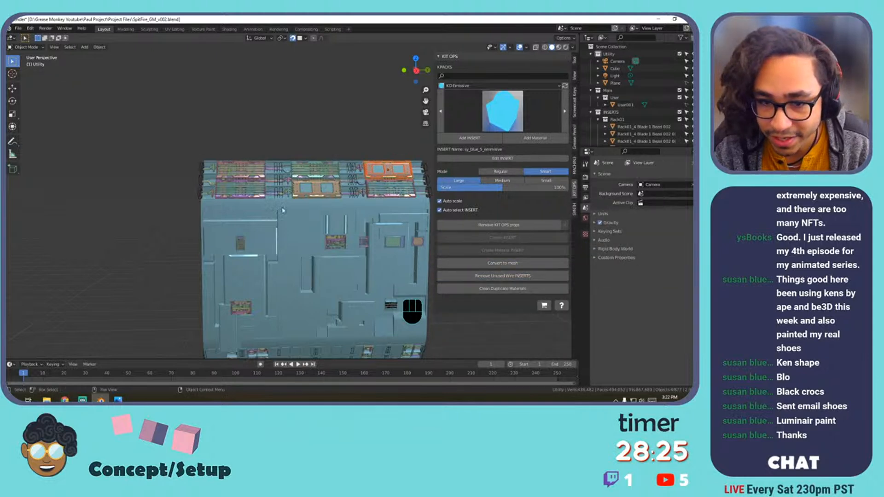
# Look over the wall from its top racks down to the lower edge for remaining wire cutters.
pyautogui.keyDown('shift'); pyautogui.moveTo(290, 209); pyautogui.dragTo(273, 152, button='middle'); pyautogui.keyUp('shift')
pyautogui.scroll(2, 278, 192)
pyautogui.keyDown('shift'); pyautogui.moveTo(306, 289); pyautogui.dragTo(360, 19, button='middle'); pyautogui.keyUp('shift')
pyautogui.scroll(-3, 278, 192)
pyautogui.keyDown('shift'); pyautogui.moveTo(333, 181); pyautogui.dragTo(277, 142, button='middle'); pyautogui.keyUp('shift')
pyautogui.scroll(-5, 277, 142)
pyautogui.keyDown('shift'); pyautogui.moveTo(302, 226); pyautogui.dragTo(299, 145, button='middle'); pyautogui.keyUp('shift')
pyautogui.scroll(7, 295, 144)
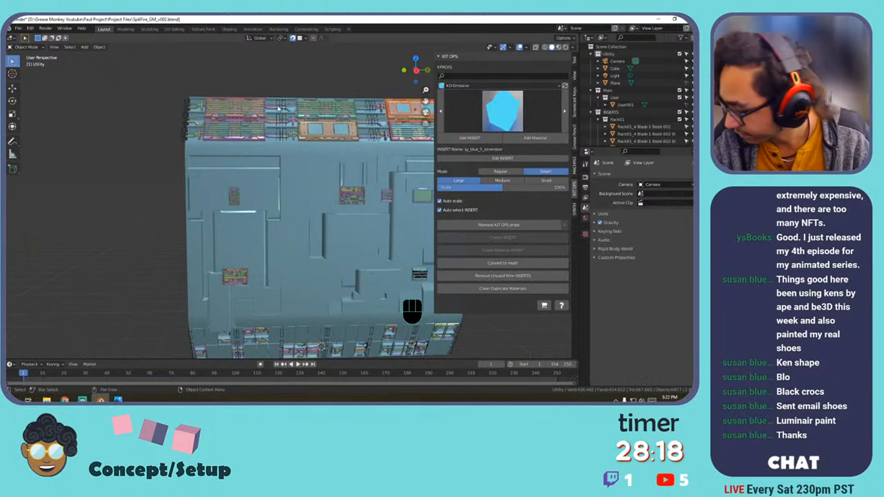
# Convert the middle and upper pipe inserts between the left and middle lighting panels to mesh.
pyautogui.keyDown('shift'); pyautogui.moveTo(265, 139); pyautogui.dragTo(300, 229, button='middle'); pyautogui.keyUp('shift')
pyautogui.scroll(5, 346, 256)
pyautogui.click(301, 232)
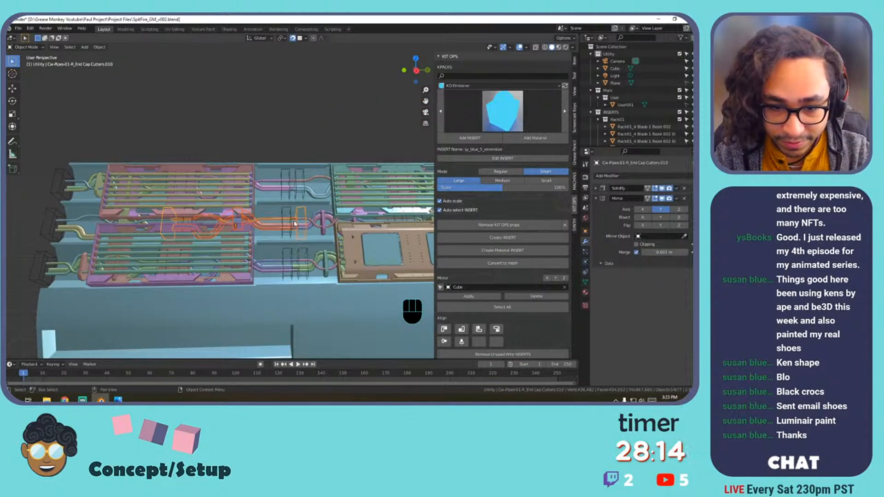
pyautogui.click(484, 264)
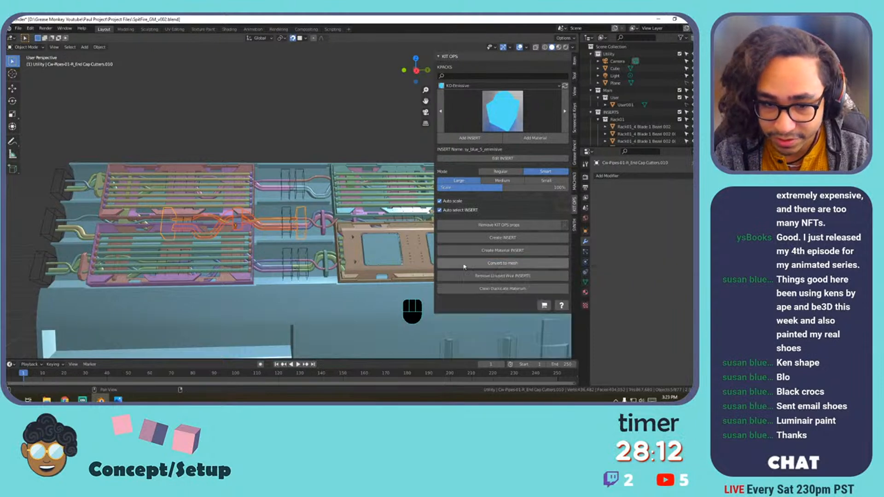
pyautogui.click(285, 191)
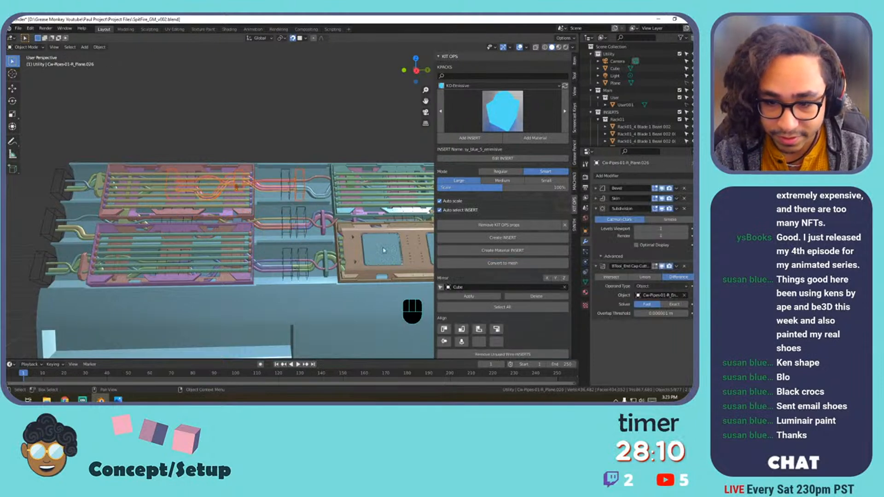
pyautogui.click(288, 206)
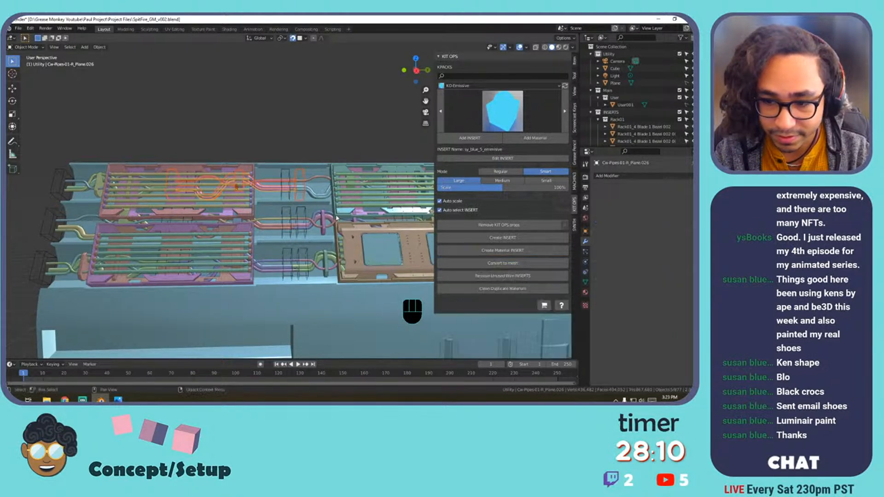
# Select every object in the scene, convert them all to mesh, and remove the unused wire INSERTS.
pyautogui.click(281, 198)
pyautogui.scroll(-2, 299, 200)
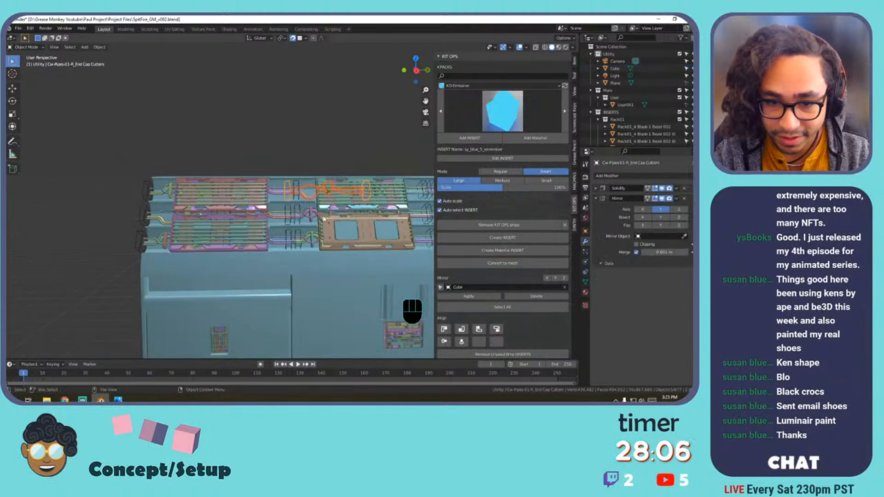
pyautogui.scroll(-7, 327, 218)
pyautogui.press('a')
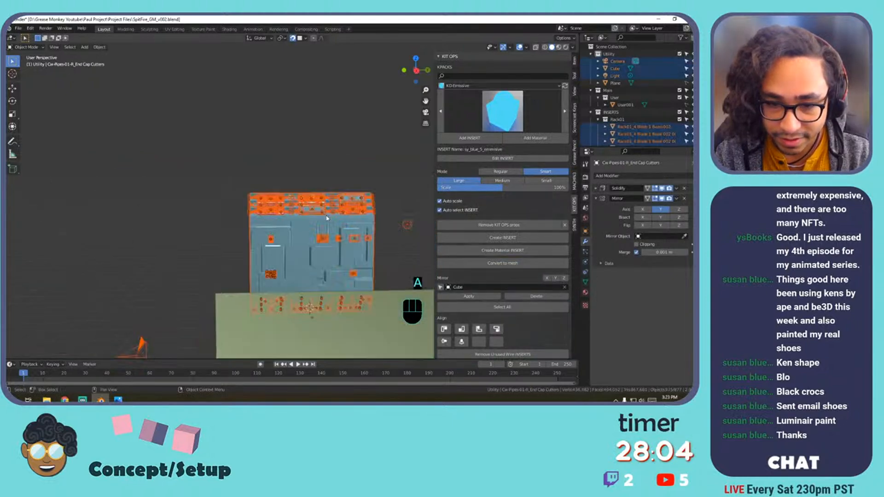
pyautogui.scroll(1, 328, 219)
pyautogui.click(477, 266)
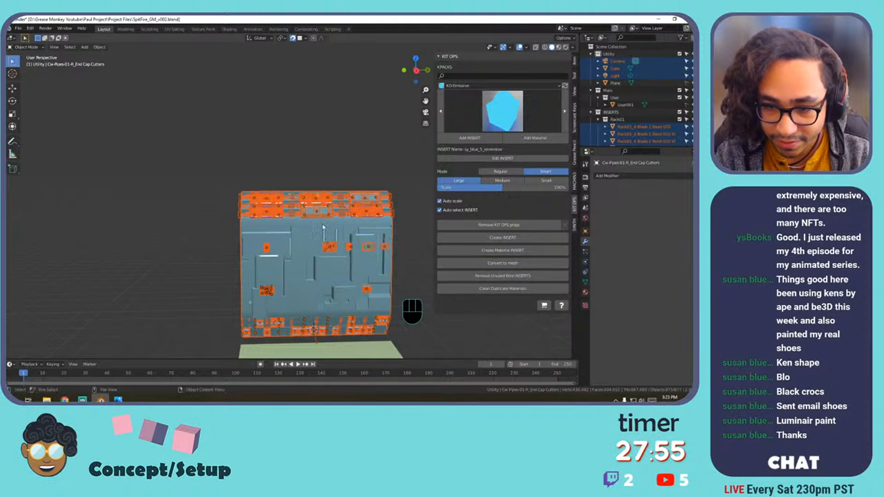
pyautogui.click(352, 156)
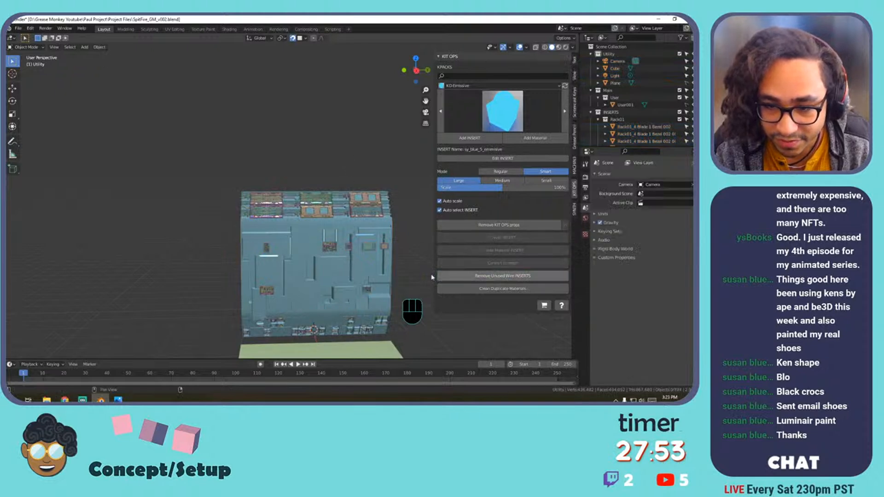
# Box-select the wall block with all its converted inserts, join them into one object, and check the resulting surface up close.
pyautogui.scroll(4, 343, 262)
pyautogui.click(333, 240)
pyautogui.click(332, 256)
pyautogui.scroll(-6, 332, 256)
pyautogui.keyDown('shift'); pyautogui.moveTo(349, 259); pyautogui.dragTo(338, 271, button='middle'); pyautogui.keyUp('shift')
pyautogui.keyDown('shift'); pyautogui.moveTo(286, 234); pyautogui.dragTo(254, 217, button='middle'); pyautogui.keyUp('shift')
pyautogui.moveTo(189, 152); pyautogui.dragTo(375, 295)
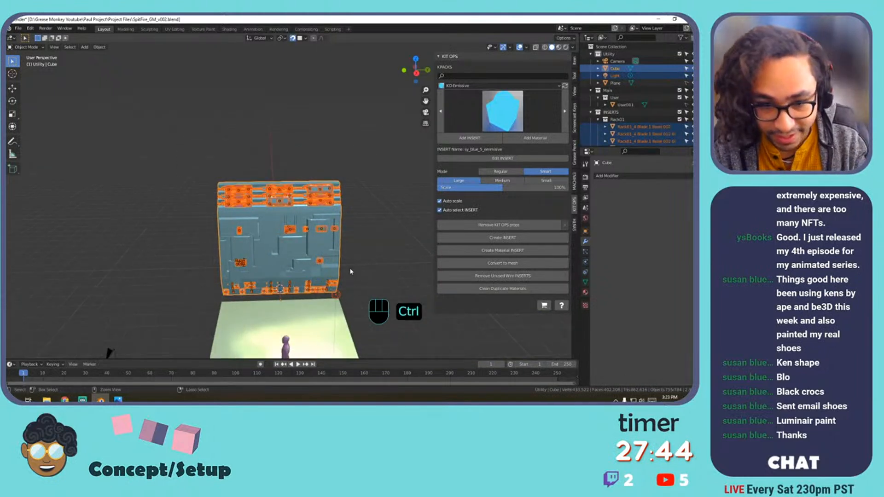
pyautogui.hotkey('ctrl', 'j')
pyautogui.scroll(6, 298, 195)
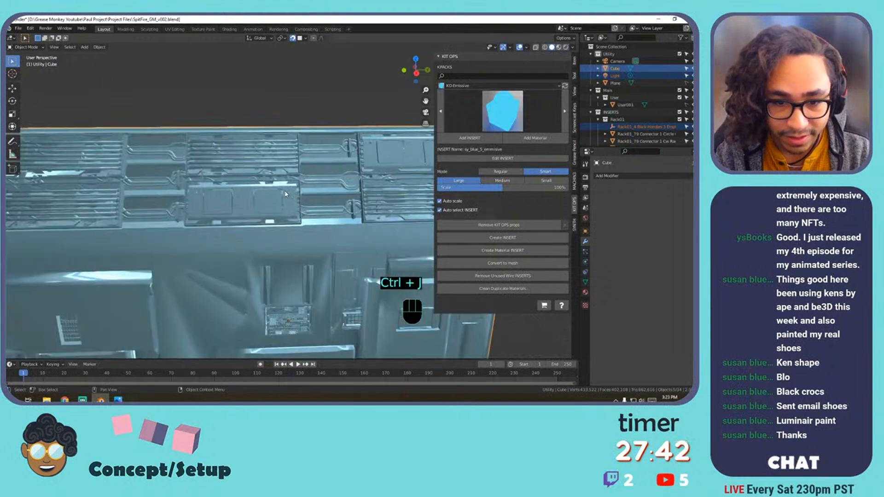
pyautogui.keyDown('shift'); pyautogui.moveTo(278, 278); pyautogui.dragTo(274, 165, button='middle'); pyautogui.keyUp('shift')
pyautogui.keyDown('shift'); pyautogui.moveTo(244, 263); pyautogui.dragTo(277, 184, button='middle'); pyautogui.keyUp('shift')
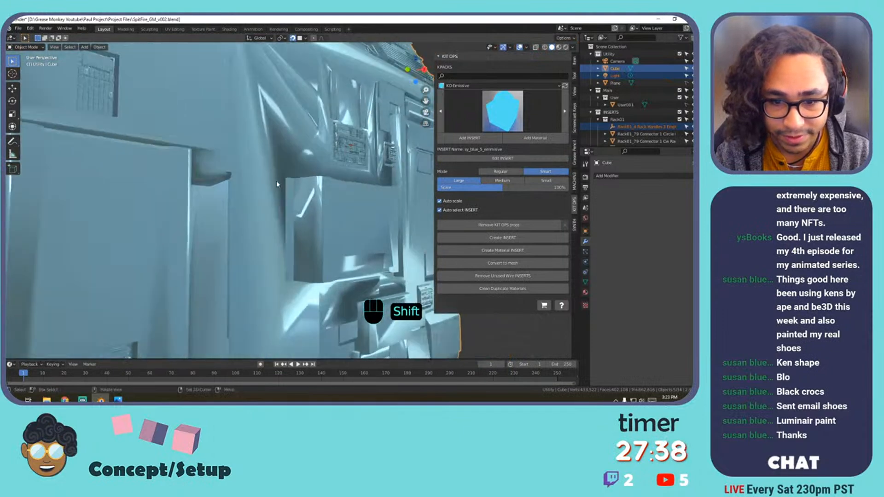
# Toggle Auto Smooth in the joined wall's normals settings to compare its shading, and undo the last changes.
pyautogui.click(586, 282)
pyautogui.click(636, 312)
pyautogui.click(636, 312)
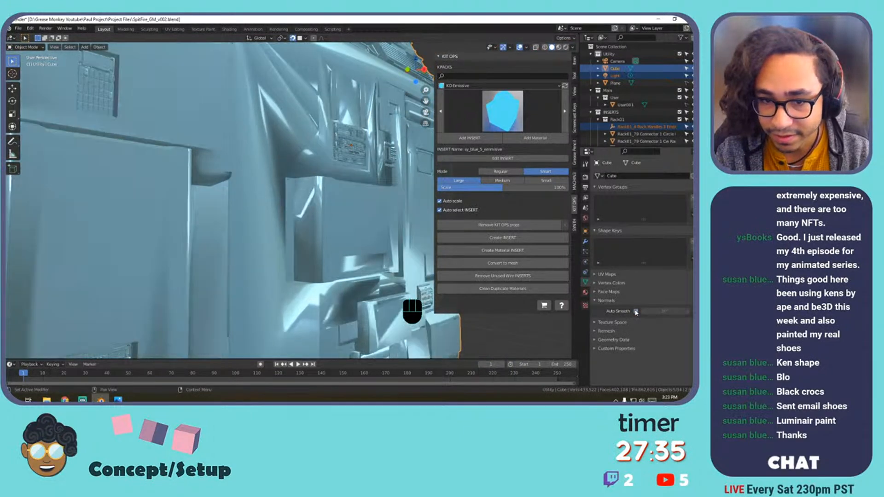
pyautogui.click(637, 312)
pyautogui.click(636, 312)
pyautogui.click(636, 312)
pyautogui.click(636, 312)
pyautogui.scroll(-5, 368, 249)
pyautogui.keyDown('shift'); pyautogui.moveTo(317, 200); pyautogui.dragTo(248, 253, button='middle'); pyautogui.keyUp('shift')
pyautogui.scroll(4, 251, 251)
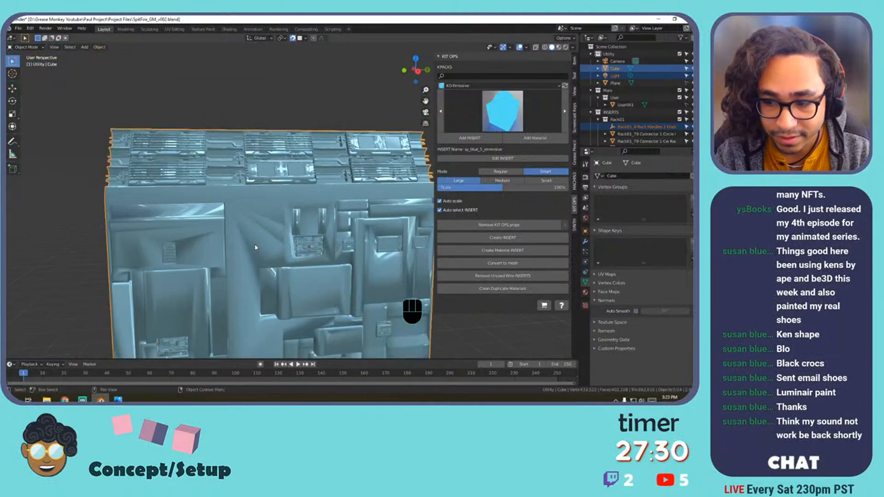
pyautogui.click(636, 312)
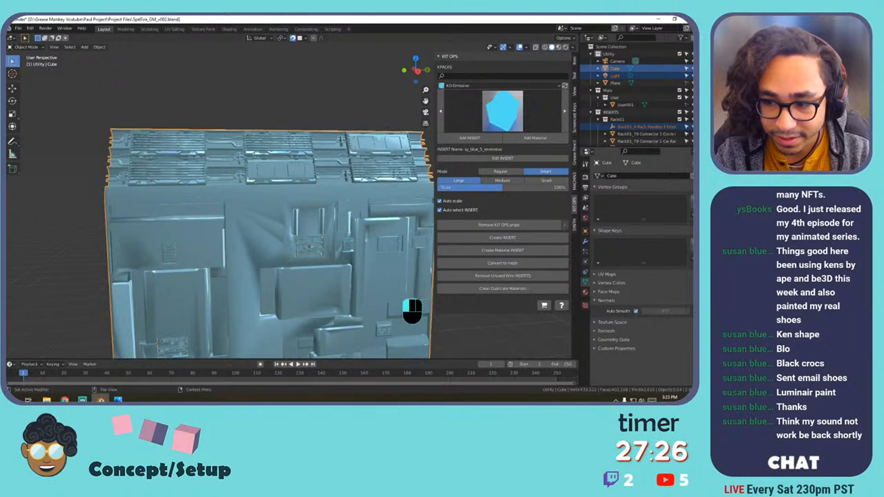
pyautogui.hotkey('ctrl', 'z')
pyautogui.hotkey('ctrl', 'z')
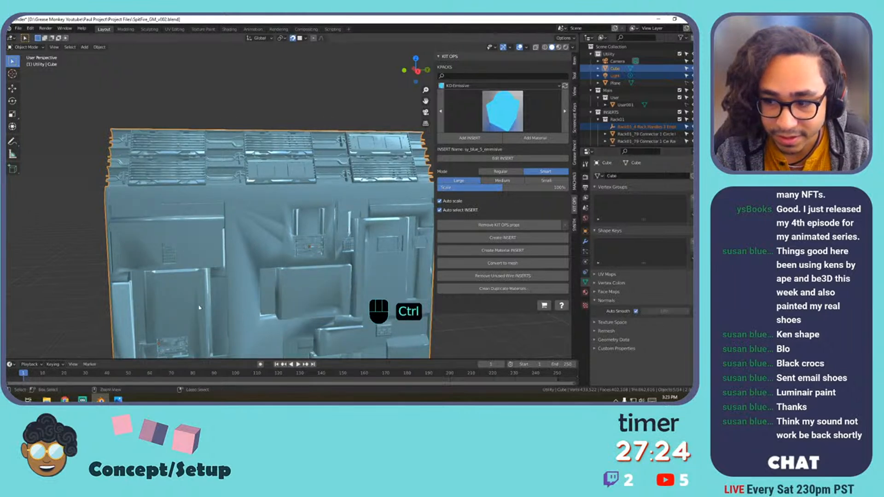
# Undo the Auto Smooth changes and the join until the inserts are separate objects from the wall block again.
pyautogui.hotkey('ctrl', 'z')
pyautogui.hotkey('ctrl', 'z')
pyautogui.hotkey('ctrl', 'z')
pyautogui.hotkey('ctrl', 'z')
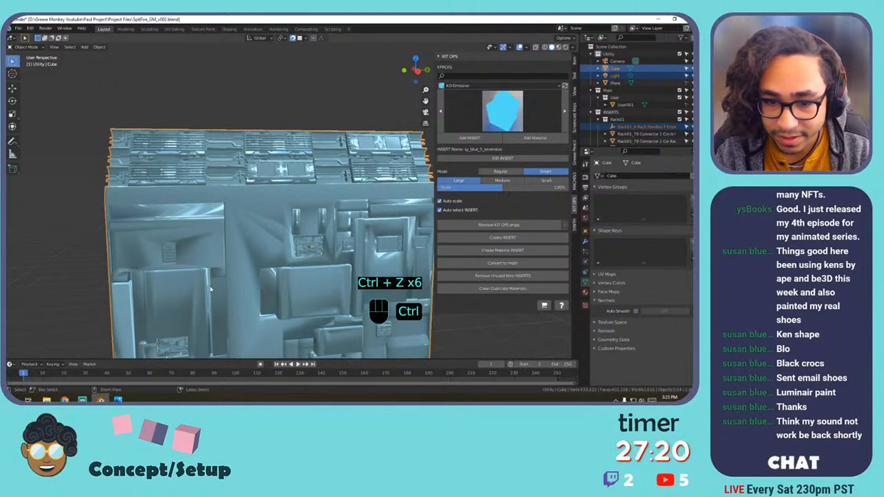
pyautogui.hotkey('ctrl', 'z')
pyautogui.hotkey('ctrl', 'z')
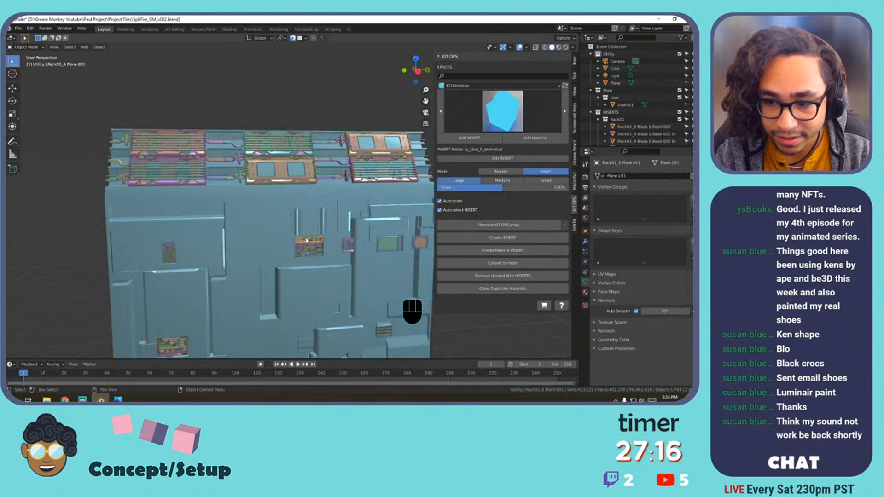
# Select the wall block and widen the outliner to bring up the Rack01 insert objects.
pyautogui.click(259, 170)
pyautogui.click(211, 178)
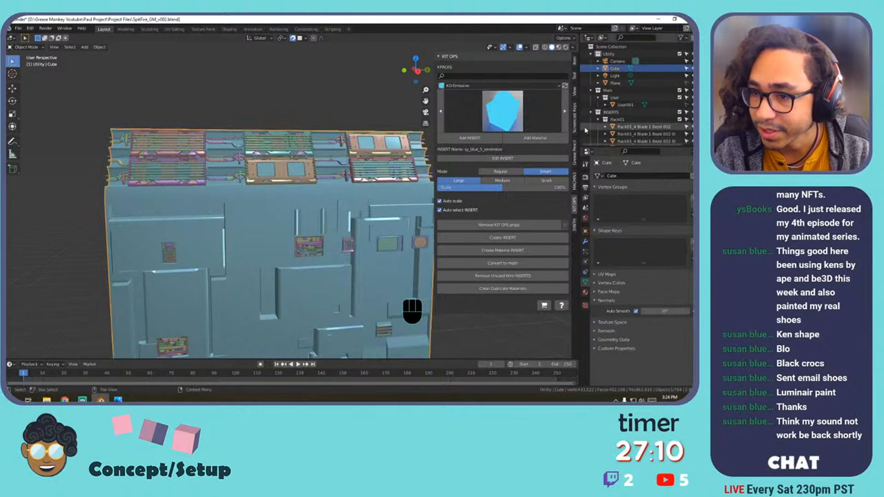
pyautogui.moveTo(581, 130); pyautogui.dragTo(548, 130)
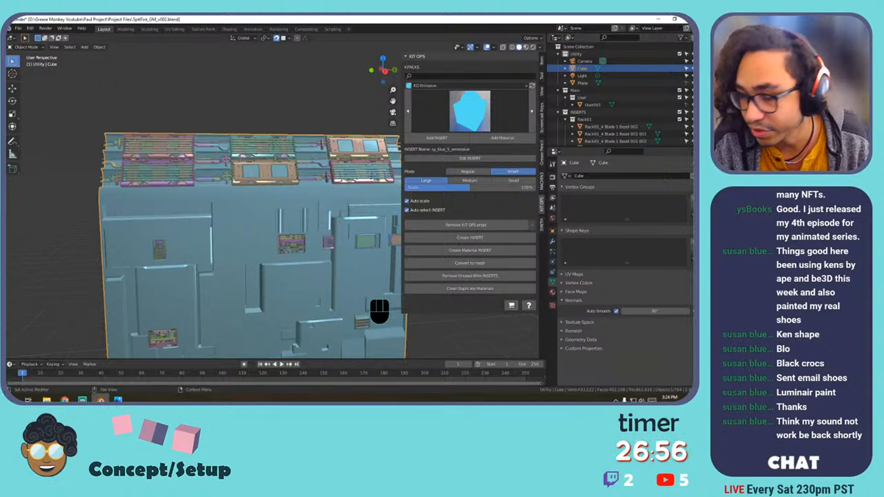
pyautogui.scroll(-5, 596, 72)
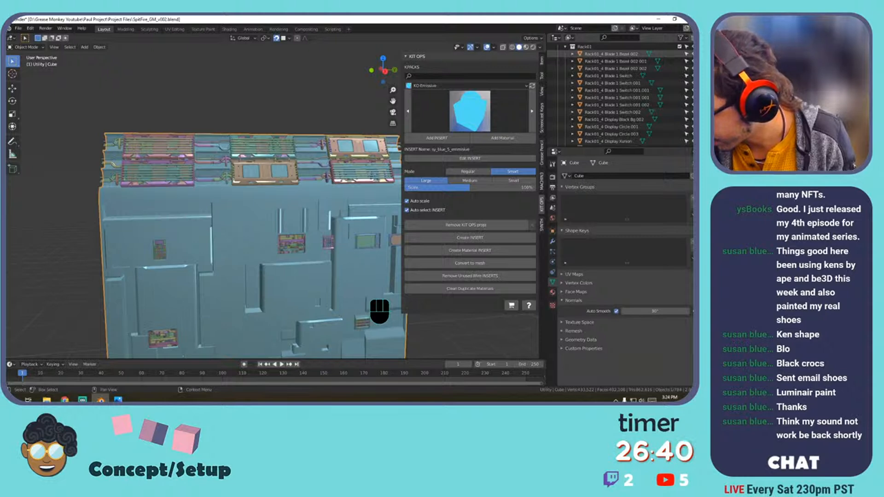
# Switch to the Voicemeeter Banana mixer to troubleshoot the stream's audio from its menu.
pyautogui.click(616, 401)
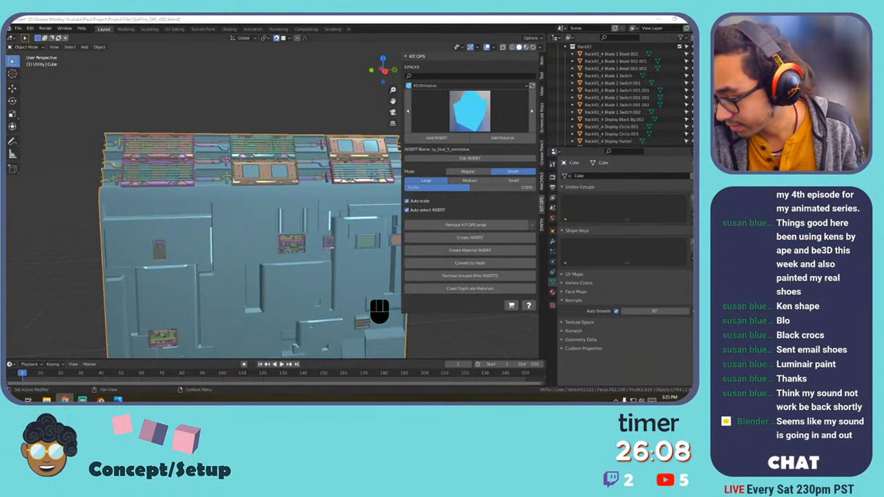
pyautogui.click(616, 400)
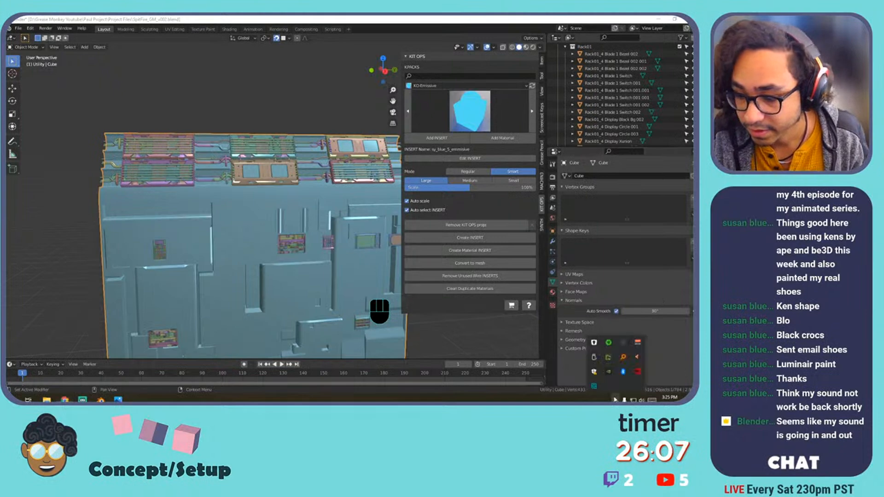
pyautogui.click(623, 358)
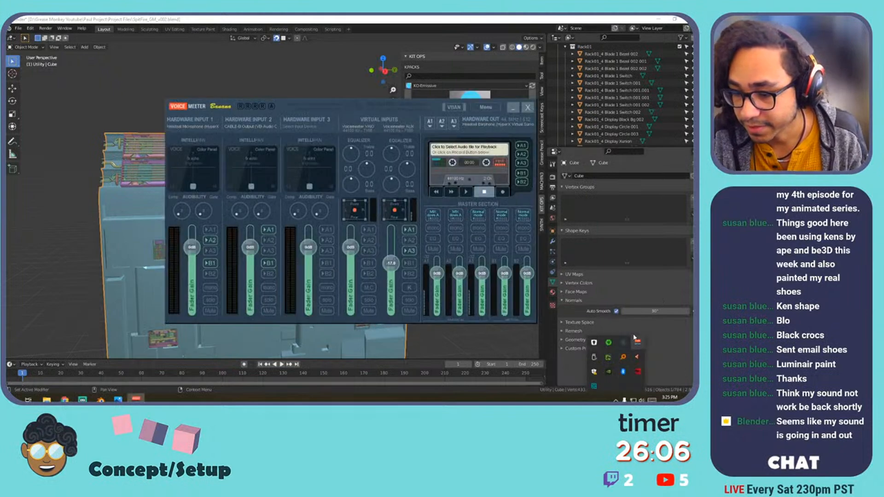
pyautogui.click(490, 110)
pyautogui.click(525, 315)
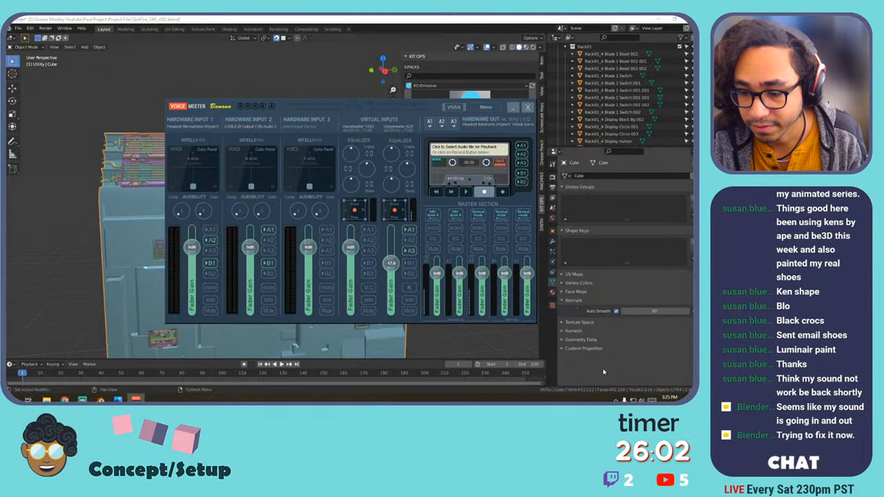
pyautogui.click(615, 400)
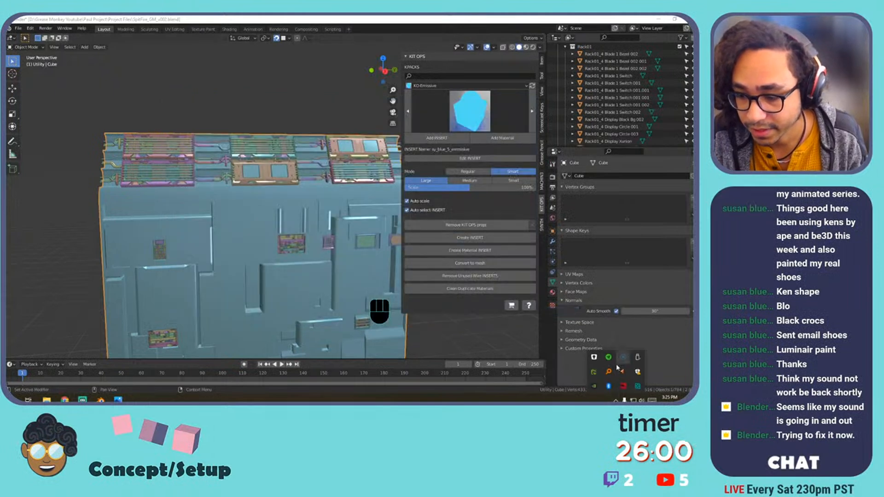
# Set the system volume of the HyperX headset earphone to 89.
pyautogui.click(652, 400)
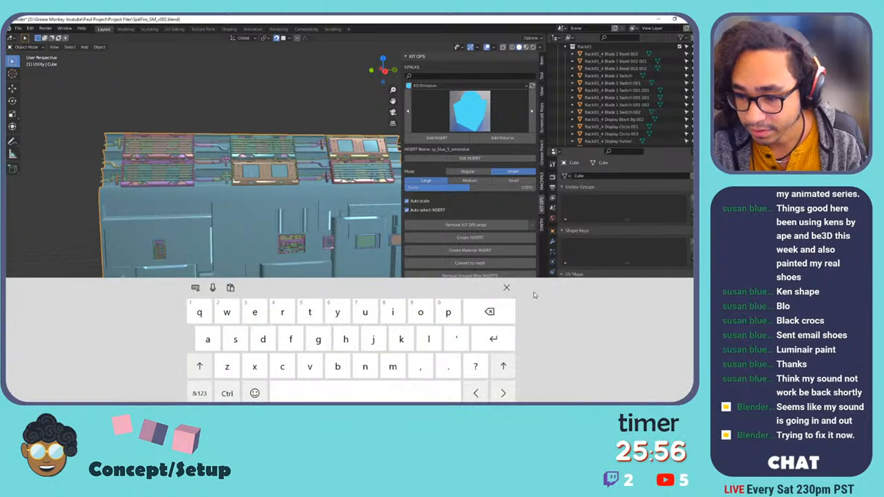
pyautogui.click(507, 287)
pyautogui.click(641, 401)
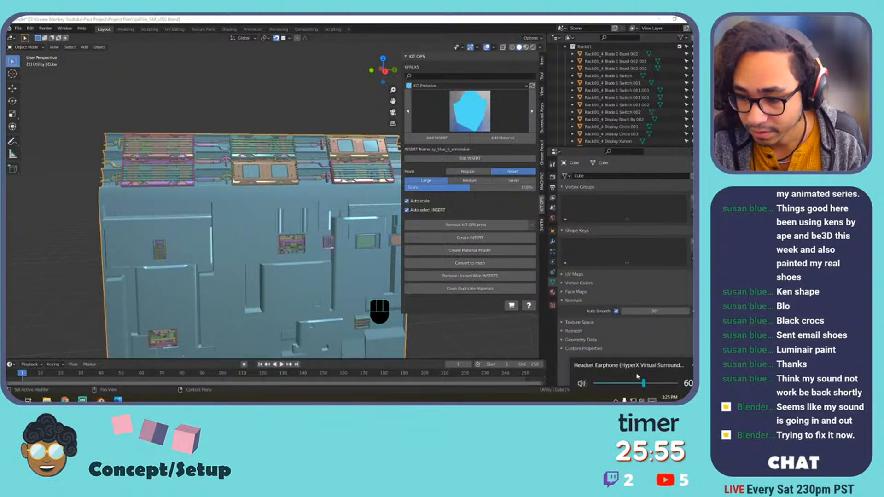
pyautogui.click(633, 366)
pyautogui.scroll(-3, 628, 337)
pyautogui.click(636, 353)
pyautogui.moveTo(644, 383); pyautogui.dragTo(667, 384)
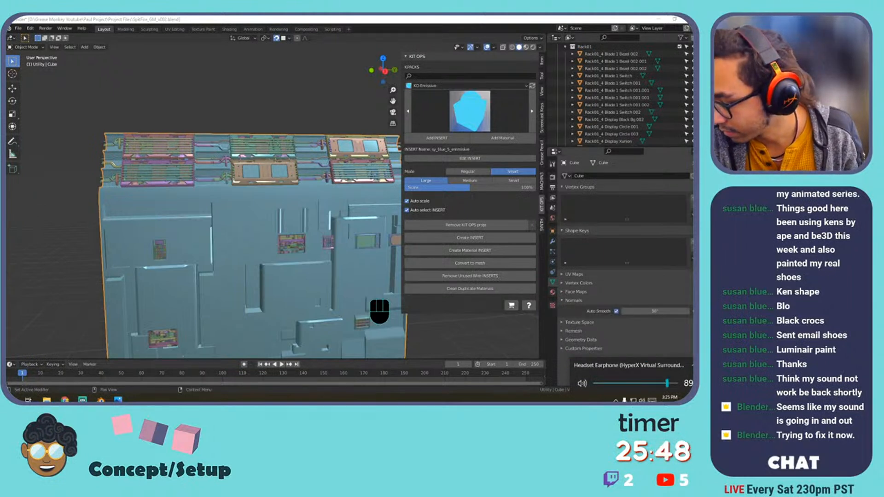
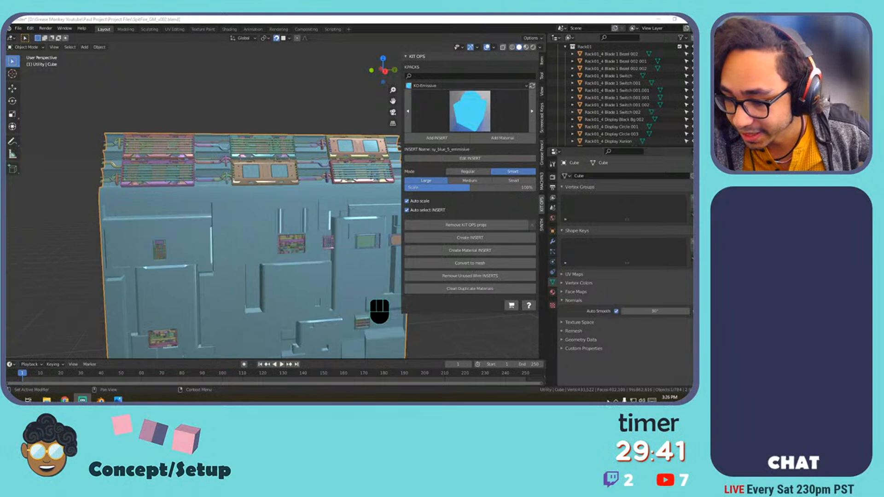
pyautogui.click(615, 400)
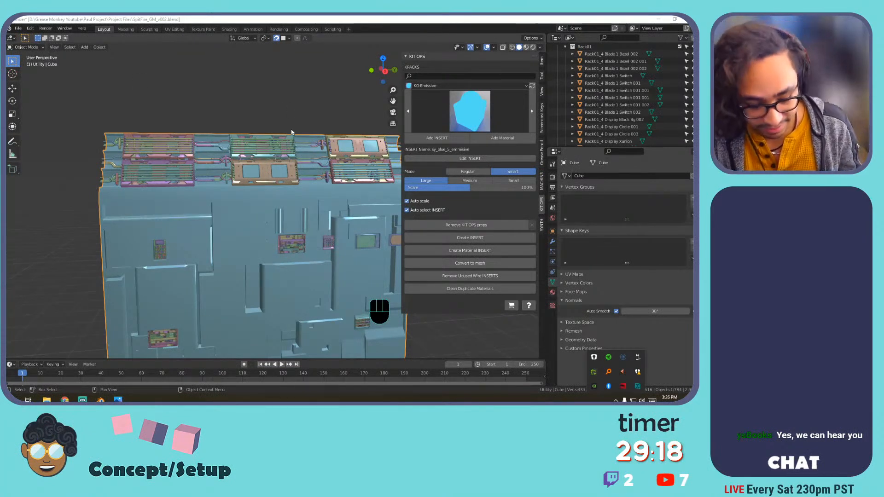
# Hide the KIT OPS sidebar and select the small rack insert below the two vertical slots on the wall.
pyautogui.press('n')
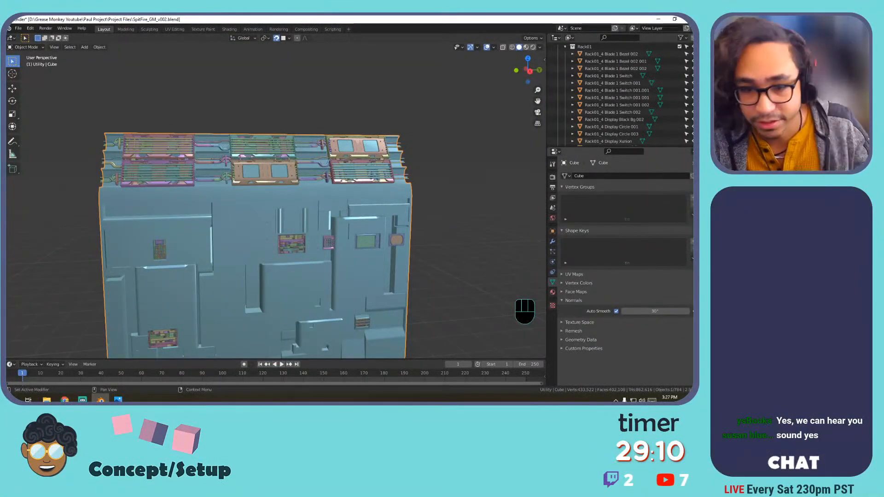
pyautogui.moveTo(298, 258); pyautogui.dragTo(266, 206, button='middle')
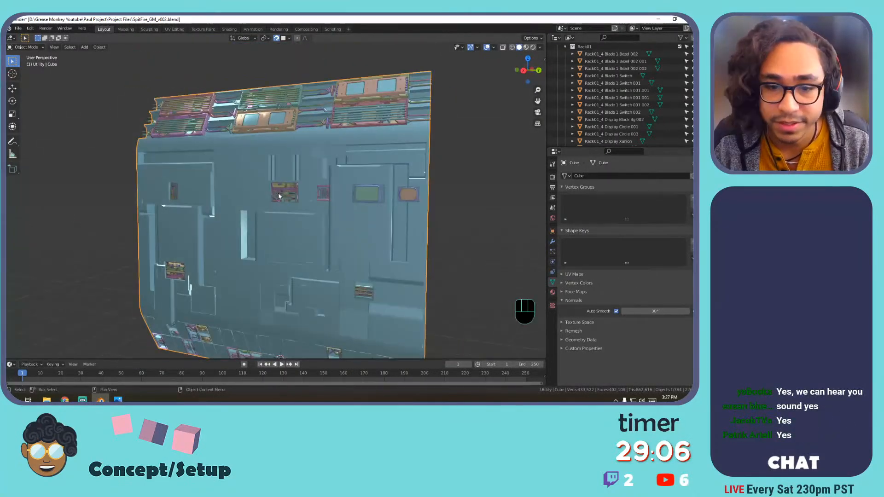
pyautogui.click(291, 193)
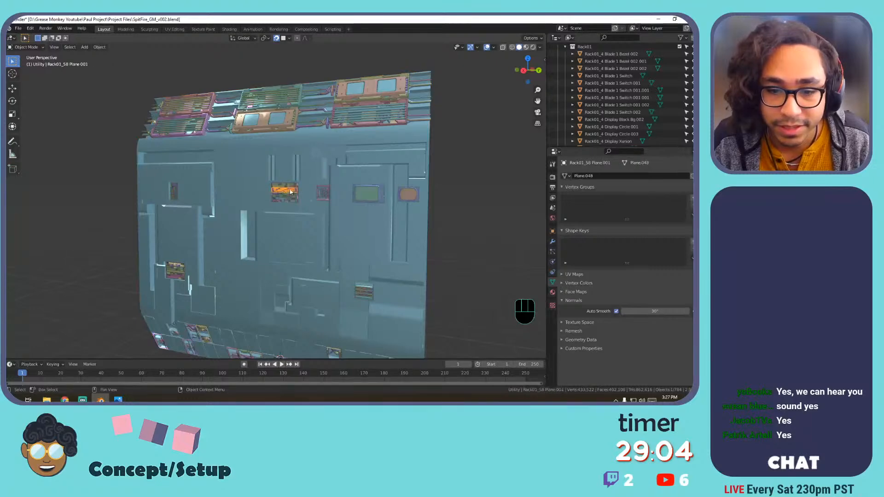
pyautogui.click(289, 186)
pyautogui.scroll(6, 282, 189)
pyautogui.click(285, 171)
pyautogui.click(311, 167)
# Enlarge the outliner in width and height and look through its list of converted insert objects.
pyautogui.scroll(-5, 311, 168)
pyautogui.scroll(-5, 609, 112)
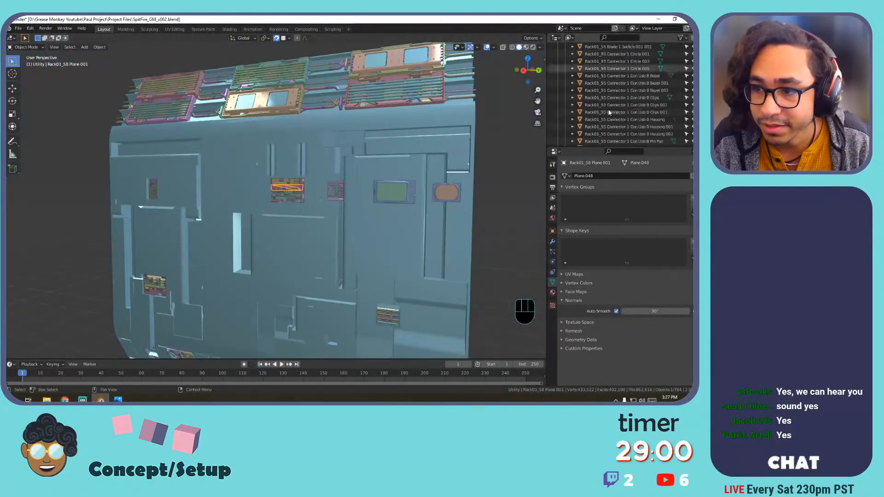
pyautogui.scroll(-15, 608, 112)
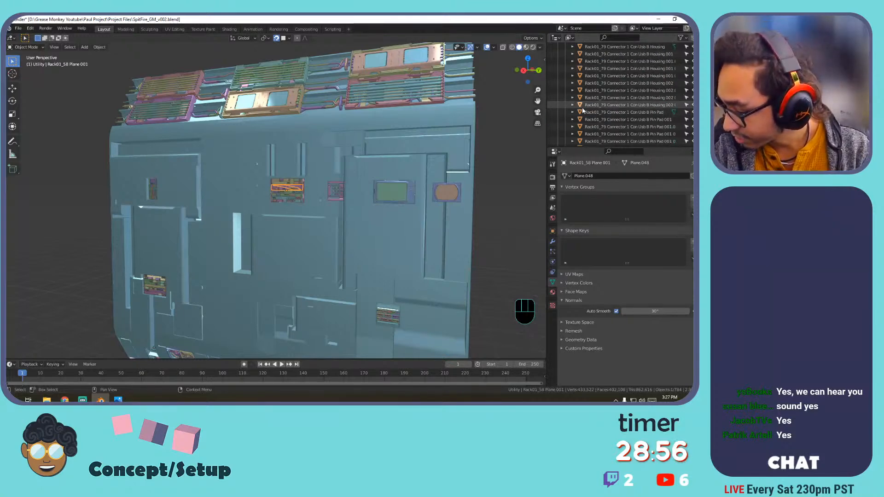
pyautogui.moveTo(546, 118); pyautogui.dragTo(465, 130)
pyautogui.scroll(-10, 519, 108)
pyautogui.scroll(10, 554, 112)
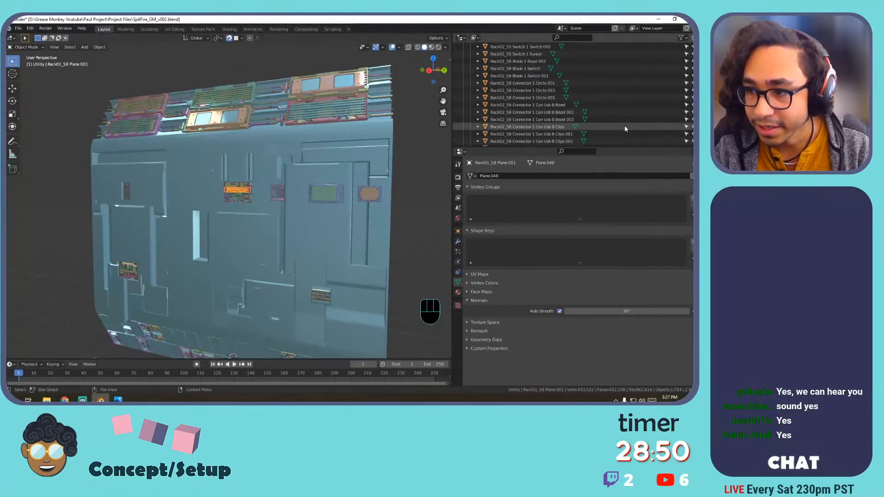
pyautogui.scroll(10, 612, 124)
pyautogui.scroll(-10, 566, 129)
pyautogui.scroll(-5, 550, 121)
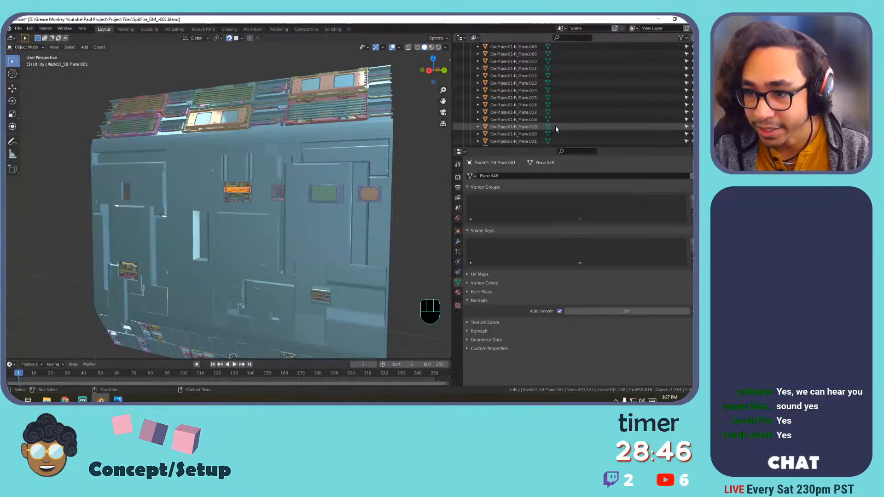
pyautogui.moveTo(610, 147); pyautogui.dragTo(611, 303)
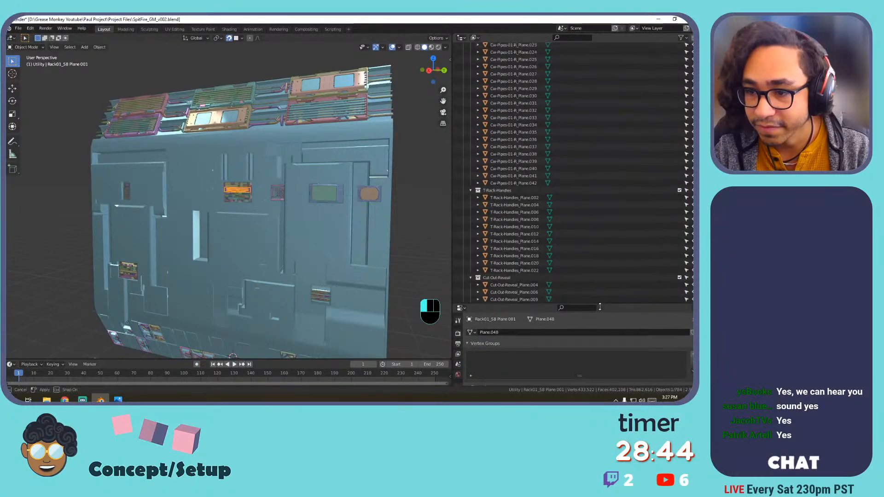
pyautogui.scroll(-5, 553, 194)
pyautogui.scroll(10, 553, 186)
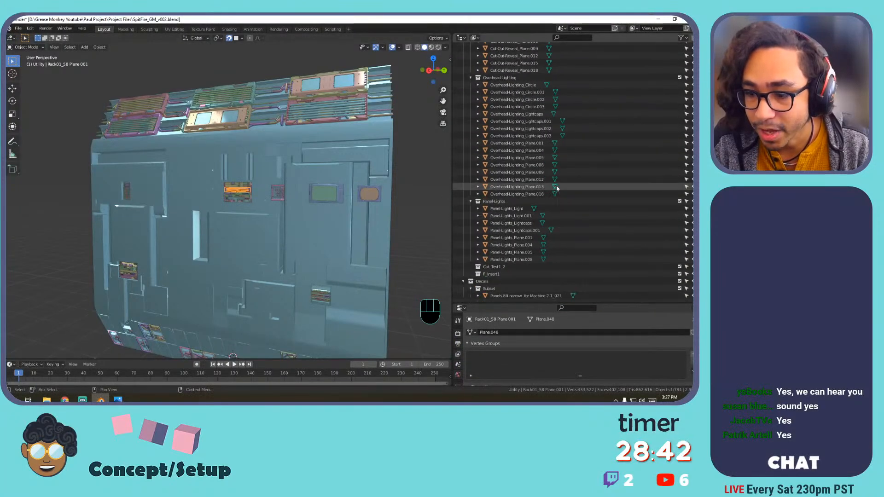
pyautogui.scroll(-5, 363, 179)
pyautogui.scroll(7, 250, 183)
# Try to join the box-selected panels and pipe inserts along the top of the wall block.
pyautogui.keyDown('shift'); pyautogui.moveTo(236, 183); pyautogui.dragTo(256, 237, button='middle'); pyautogui.keyUp('shift')
pyautogui.scroll(-4, 240, 214)
pyautogui.moveTo(170, 135); pyautogui.dragTo(345, 194)
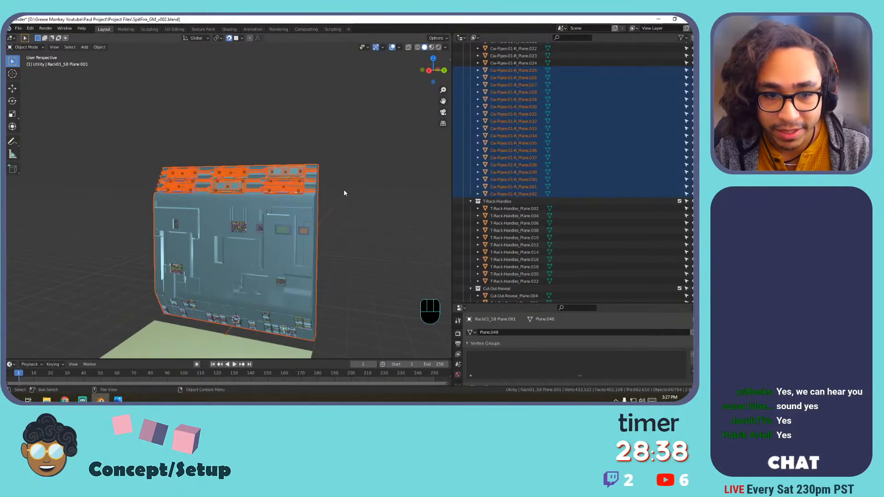
pyautogui.hotkey('ctrl', 'j')
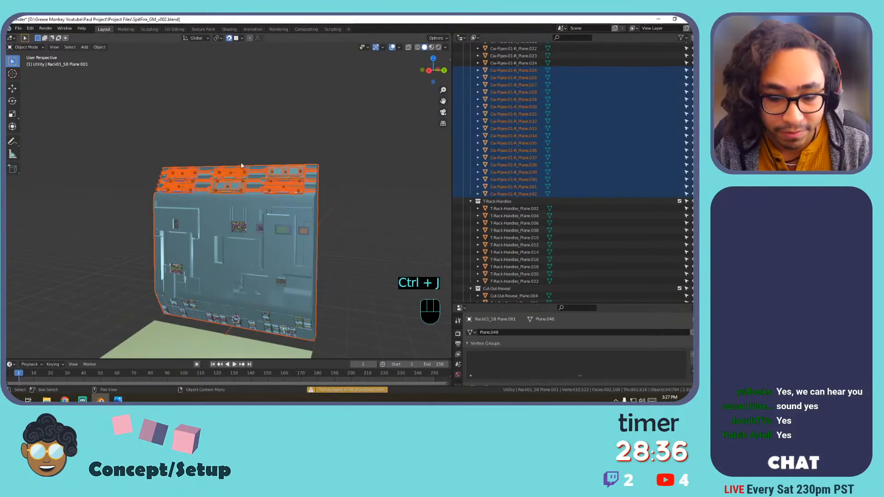
pyautogui.moveTo(256, 149); pyautogui.dragTo(224, 163, button='middle')
pyautogui.click(215, 157)
pyautogui.scroll(4, 200, 167)
pyautogui.moveTo(134, 135); pyautogui.dragTo(367, 217)
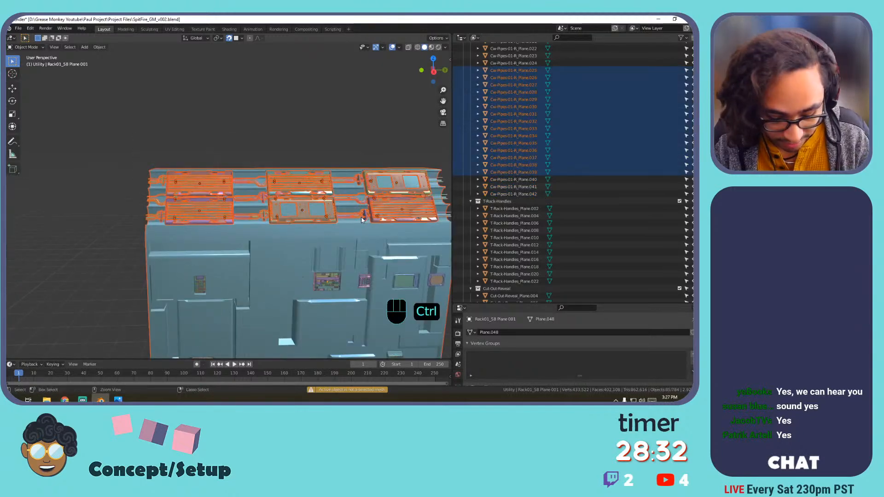
pyautogui.hotkey('ctrl', 'j')
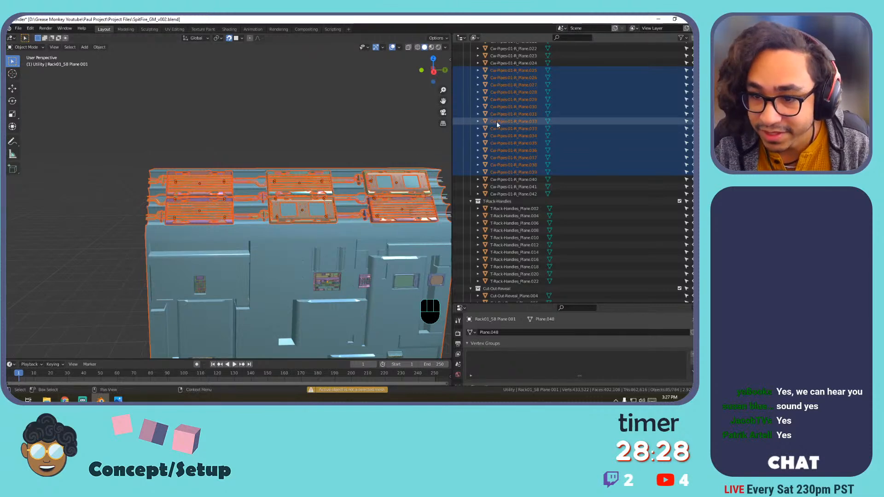
# Select the pipe objects Cw-Pipes-01-R_Plane.025 through Cw-Pipes-01-R_Plane.042 in the outliner and join them into one object.
pyautogui.click(506, 70)
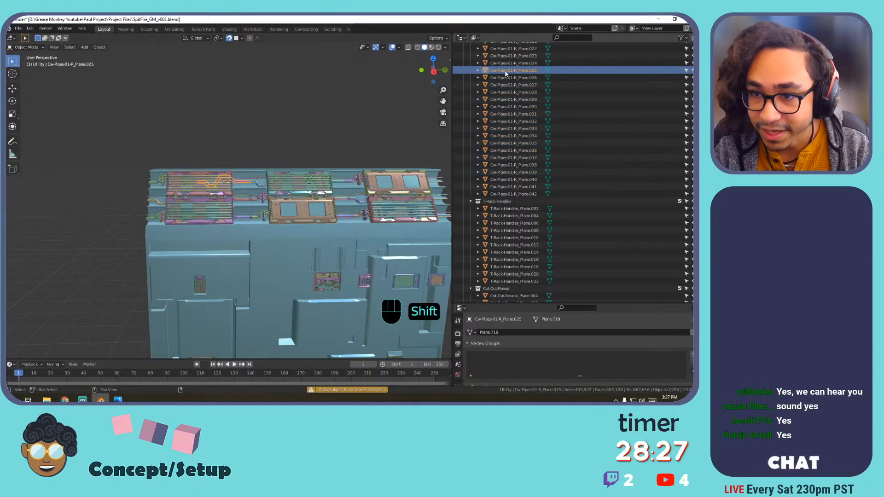
pyautogui.keyDown('shift'); pyautogui.click(515, 193); pyautogui.keyUp('shift')
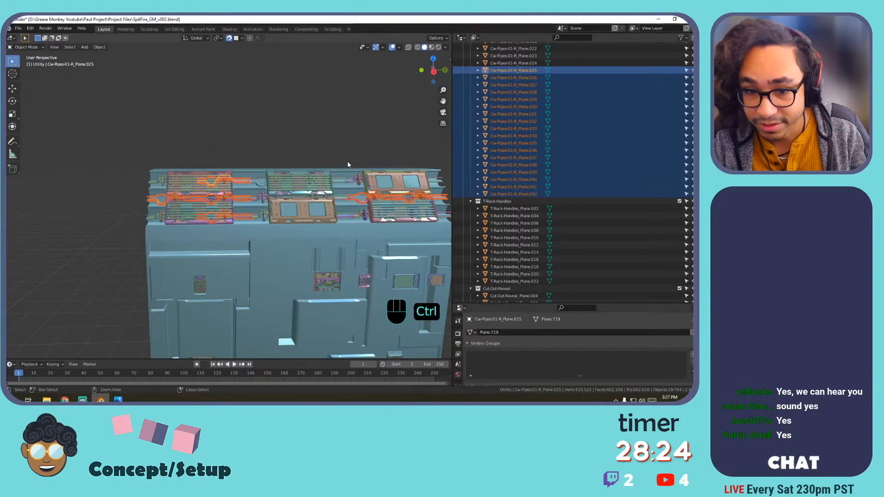
pyautogui.hotkey('ctrl', 'j')
# Extend the selection to all remaining Cw-Pipes-01-R planes and junction boxes and join them into Cw-Pipes-01-R_Plane.025.
pyautogui.scroll(5, 496, 164)
pyautogui.scroll(5, 496, 157)
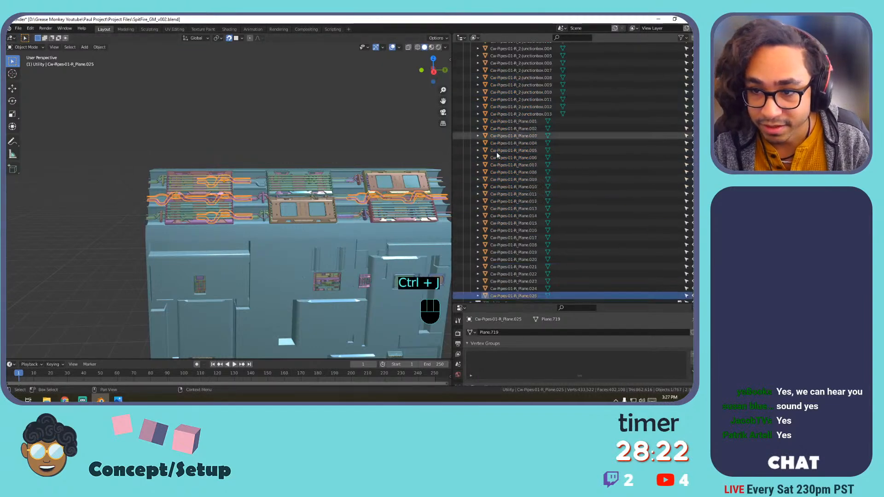
pyautogui.keyDown('shift'); pyautogui.click(503, 137); pyautogui.keyUp('shift')
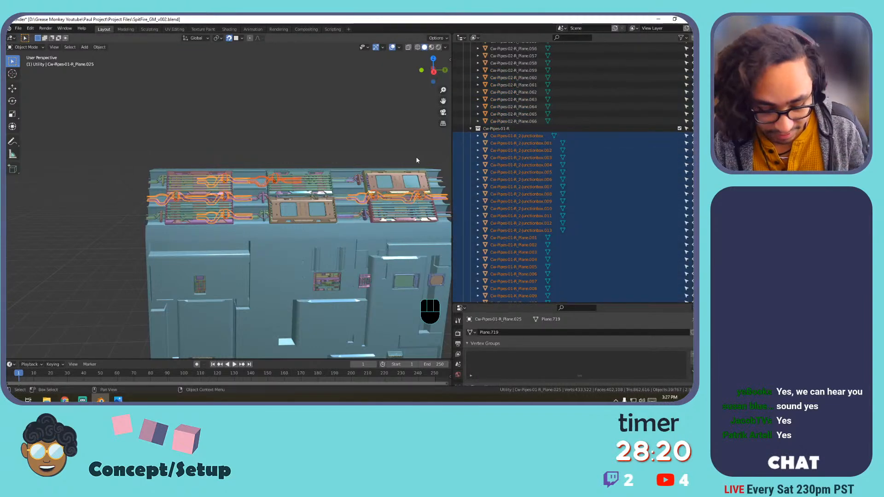
pyautogui.hotkey('ctrl', 'j')
pyautogui.hotkey('ctrl', 'j')
# Extend the outliner selection up to Rack01_4 Blade 1 Bezel 002, join everything into Cw-Pipes-01-R_Plane.025, and deselect it.
pyautogui.scroll(12, 504, 136)
pyautogui.scroll(12, 506, 144)
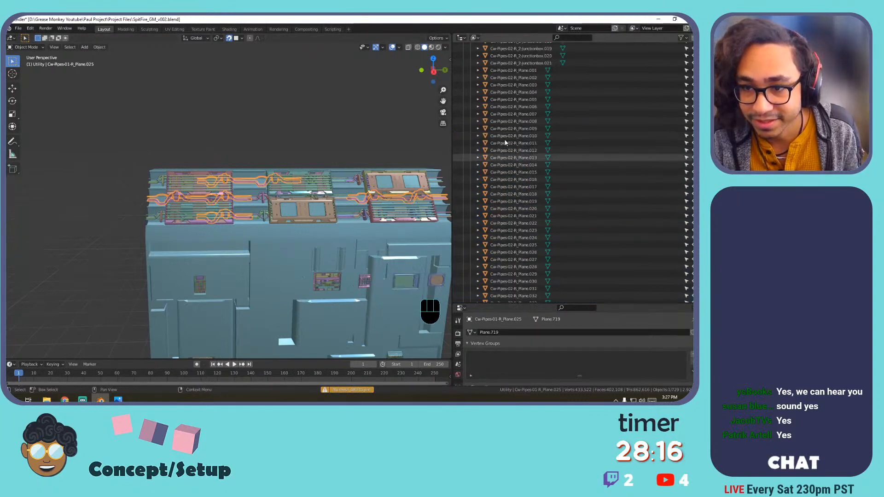
pyautogui.scroll(12, 508, 159)
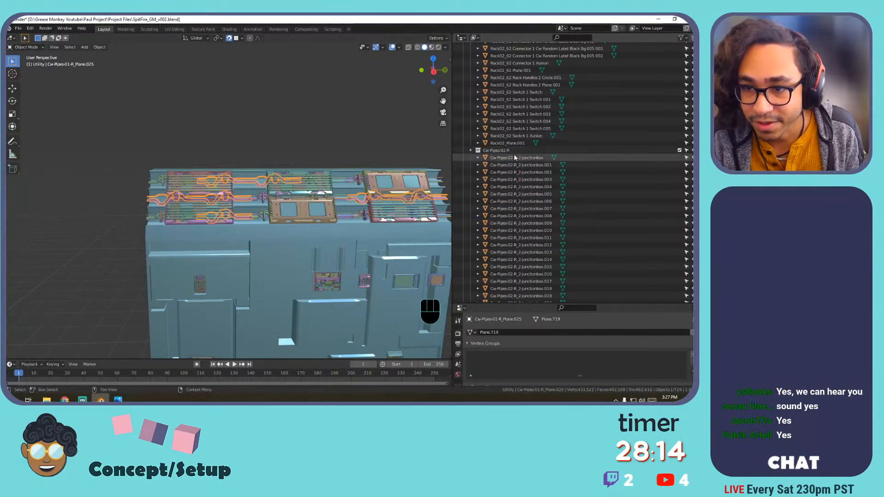
pyautogui.scroll(12, 516, 147)
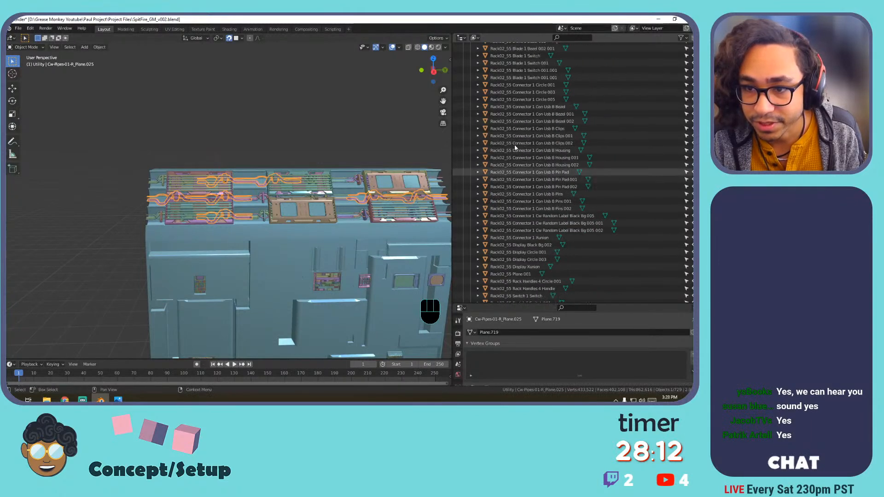
pyautogui.scroll(12, 516, 140)
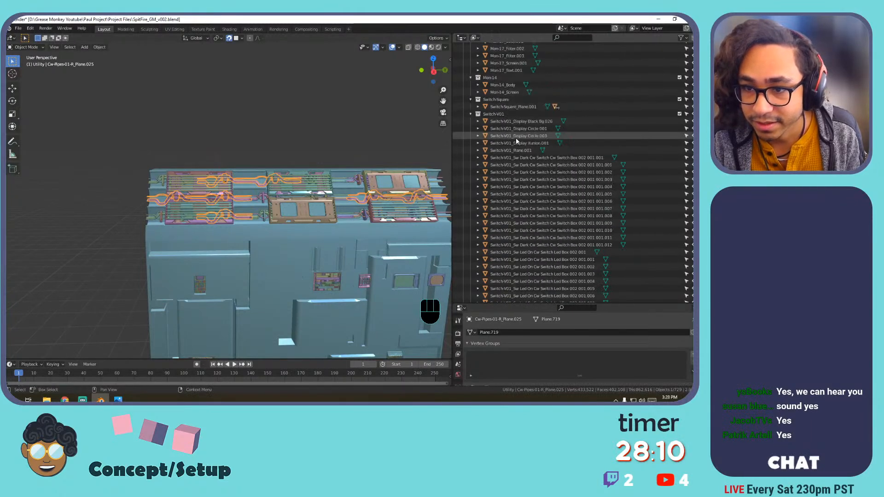
pyautogui.scroll(12, 516, 140)
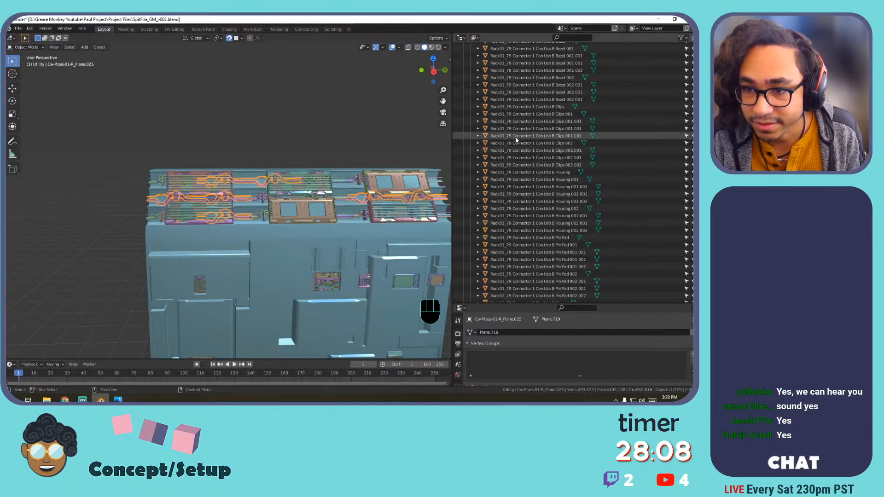
pyautogui.scroll(12, 517, 136)
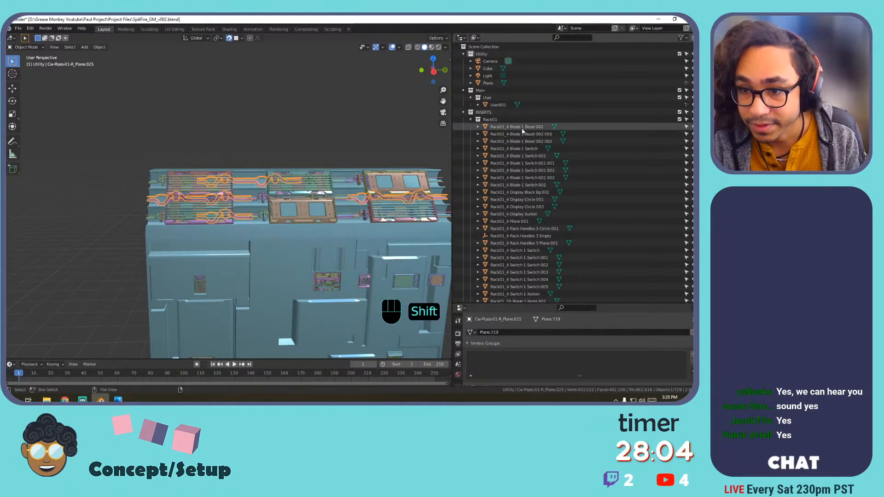
pyautogui.keyDown('shift'); pyautogui.click(523, 128); pyautogui.keyUp('shift')
pyautogui.hotkey('ctrl', 'j')
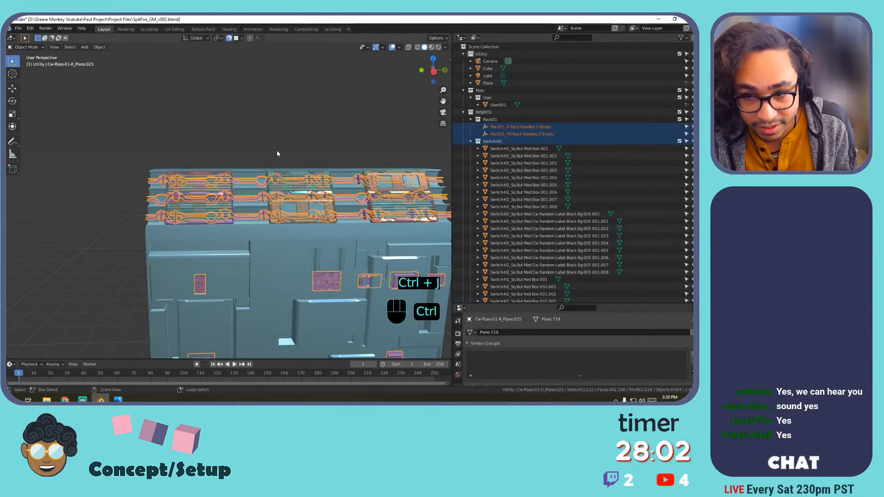
pyautogui.keyDown('shift'); pyautogui.moveTo(277, 150); pyautogui.dragTo(280, 143, button='middle'); pyautogui.keyUp('shift')
pyautogui.scroll(-4, 280, 143)
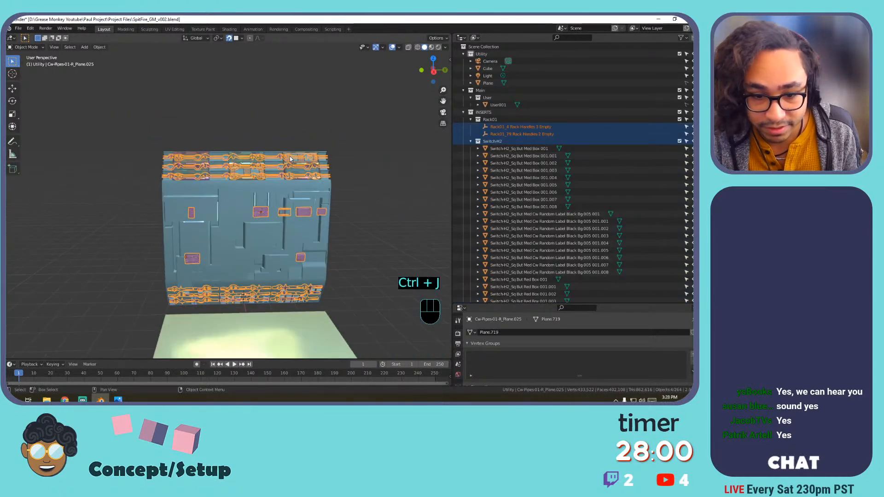
pyautogui.click(349, 187)
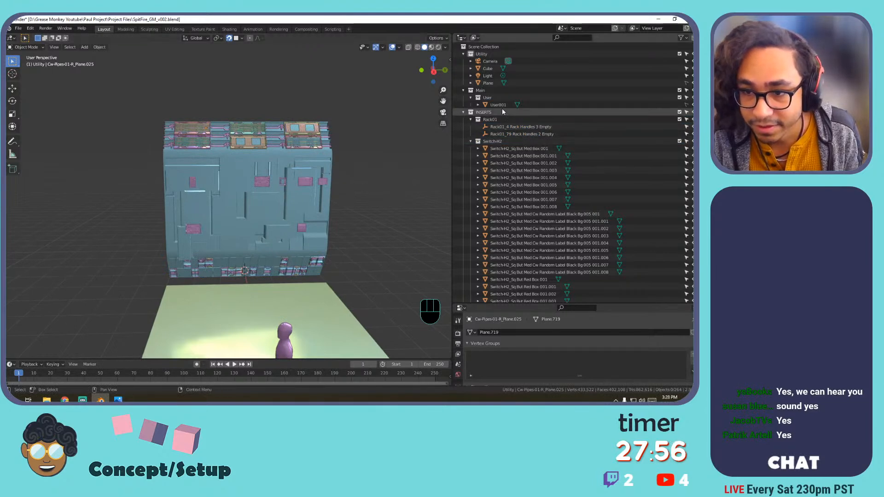
# Select all objects from the Switch-H2 through Switch-Square collections and join them into Switch-H2_Sq But Med Box 001.
pyautogui.click(508, 148)
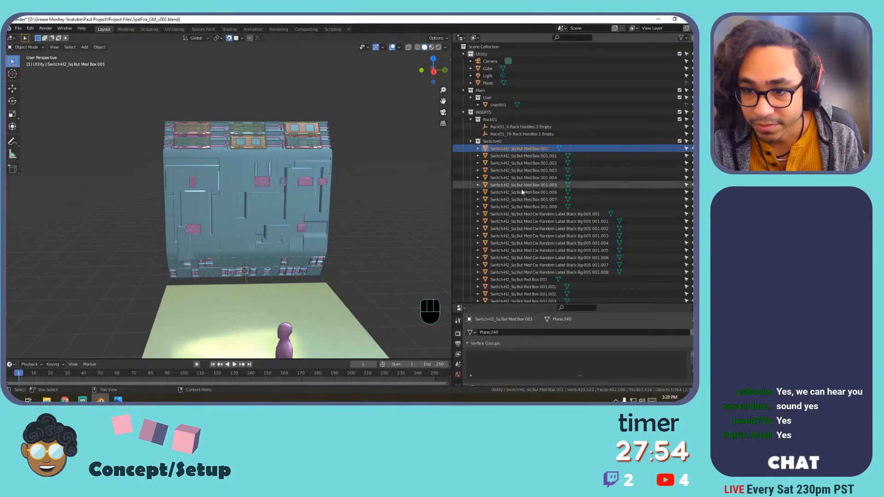
pyautogui.scroll(-10, 518, 189)
pyautogui.scroll(-10, 516, 190)
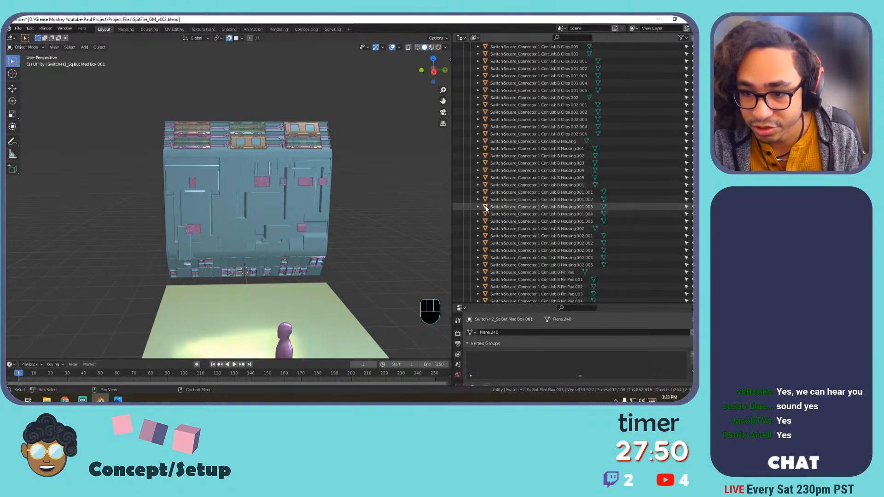
pyautogui.scroll(-10, 487, 209)
pyautogui.scroll(-5, 488, 209)
pyautogui.keyDown('shift'); pyautogui.click(477, 142); pyautogui.keyUp('shift')
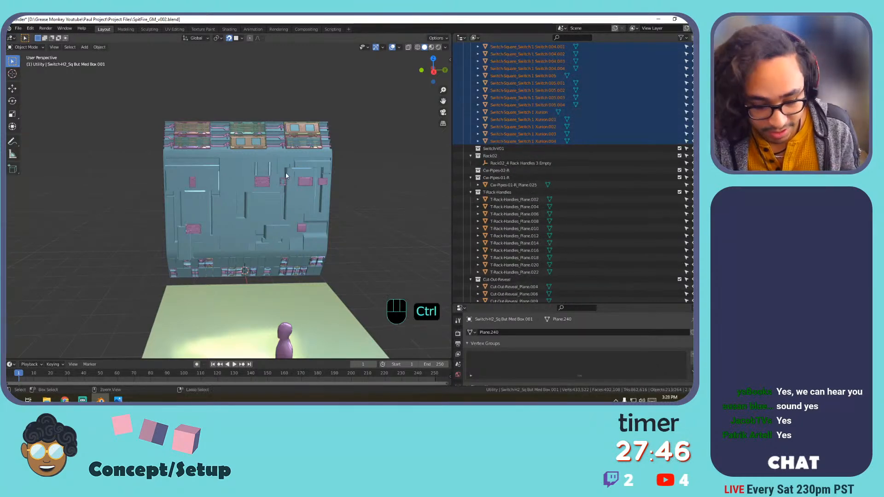
pyautogui.hotkey('ctrl', 'j')
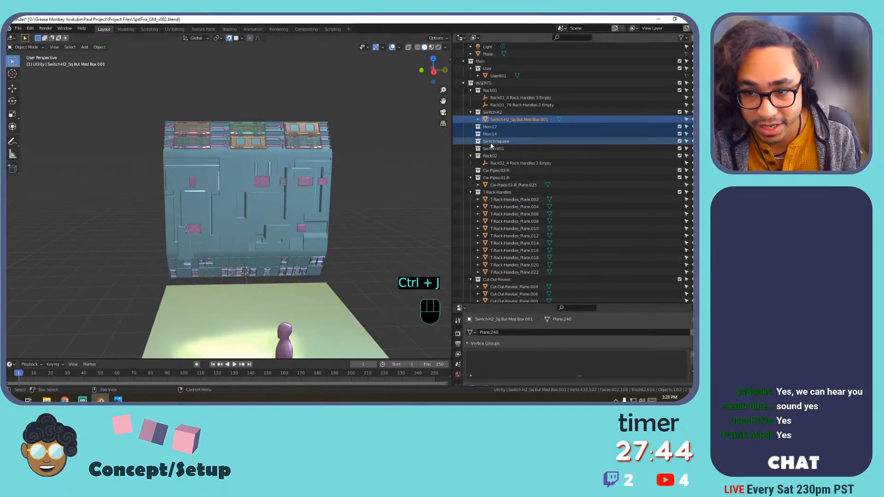
# Frame the joined Switch-H2_Sq But Med Box 001 object and examine where it sits relative to the human figure and wall.
pyautogui.click(496, 121)
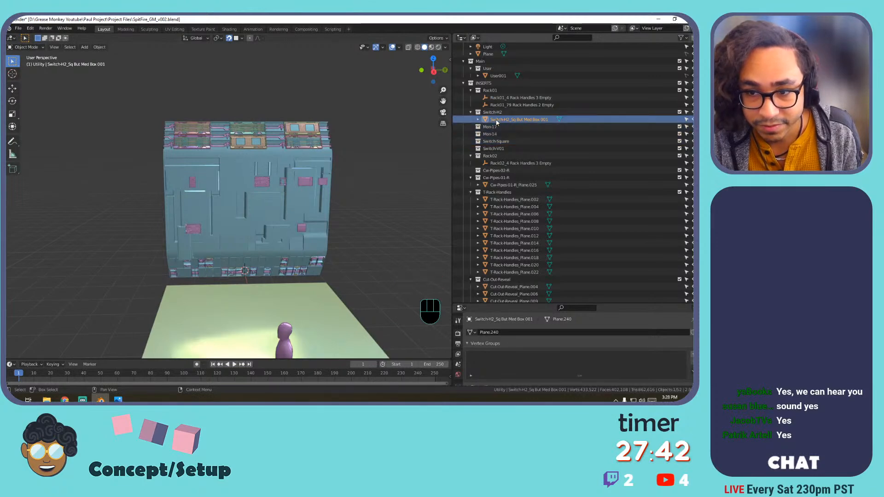
pyautogui.press('r')
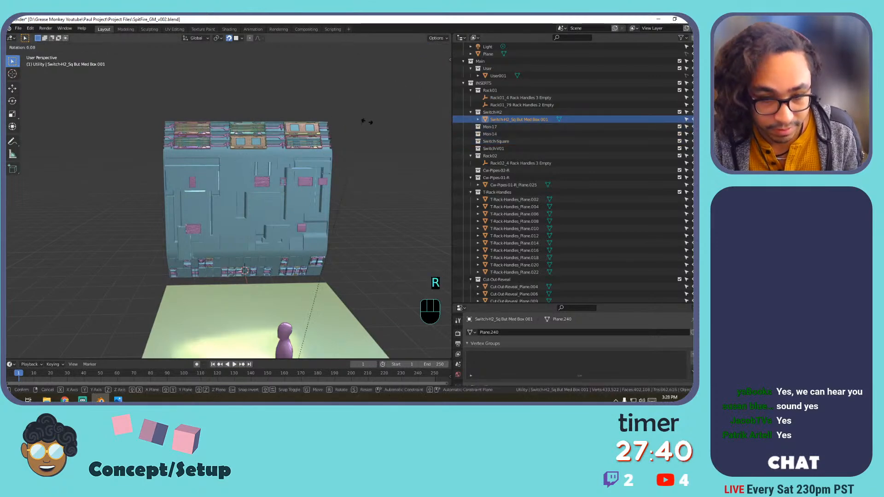
pyautogui.rightClick(305, 139)
pyautogui.press('KP_Decimal')
pyautogui.keyDown('shift'); pyautogui.moveTo(295, 138); pyautogui.dragTo(323, 229, button='middle'); pyautogui.keyUp('shift')
pyautogui.scroll(-3, 236, 137)
pyautogui.keyDown('shift'); pyautogui.moveTo(237, 136); pyautogui.dragTo(447, 285, button='middle'); pyautogui.keyUp('shift')
pyautogui.scroll(-10, 215, 139)
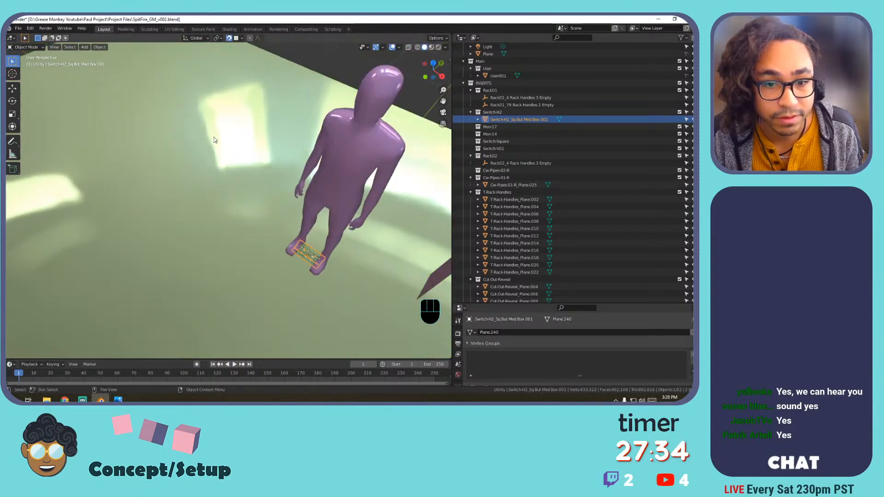
pyautogui.keyDown('shift'); pyautogui.moveTo(222, 174); pyautogui.dragTo(287, 239, button='middle'); pyautogui.keyUp('shift')
pyautogui.keyDown('shift'); pyautogui.moveTo(153, 124); pyautogui.dragTo(295, 148, button='middle'); pyautogui.keyUp('shift')
pyautogui.scroll(8, 286, 181)
pyautogui.scroll(-8, 297, 198)
# Undo the insert joins back to the state with Rack01_58 Connector 1 Xunion as the active object.
pyautogui.hotkey('ctrl', 'z')
pyautogui.hotkey('ctrl', 'z')
pyautogui.hotkey('ctrl', 'z')
pyautogui.hotkey('ctrl', 'z')
pyautogui.hotkey('ctrl', 'z')
pyautogui.hotkey('ctrl', 'z')
pyautogui.hotkey('ctrl', 'z')
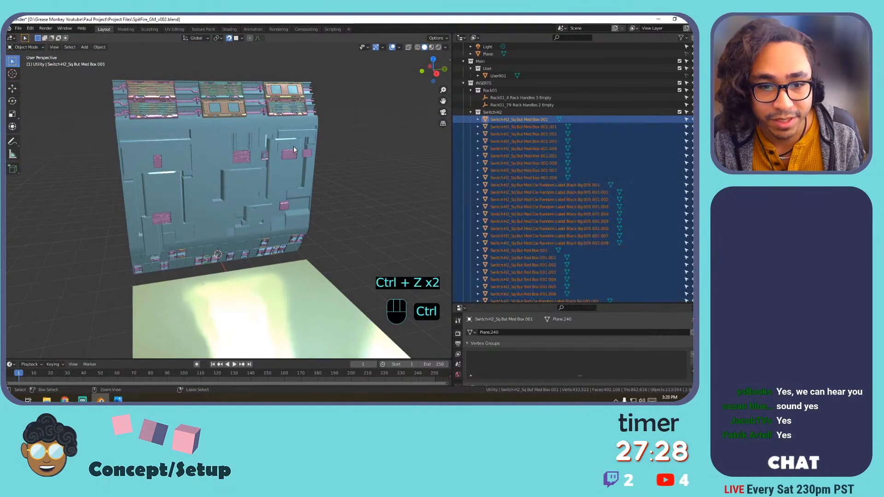
pyautogui.hotkey('ctrl', 'z')
pyautogui.hotkey('ctrl', 'z')
pyautogui.hotkey('ctrl', 'z')
pyautogui.hotkey('ctrl', 'z')
pyautogui.hotkey('ctrl', 'z')
pyautogui.hotkey('ctrl', 'z')
pyautogui.hotkey('ctrl', 'z')
pyautogui.hotkey('ctrl', 'z')
pyautogui.hotkey('ctrl', 'z')
pyautogui.hotkey('ctrl', 'z')
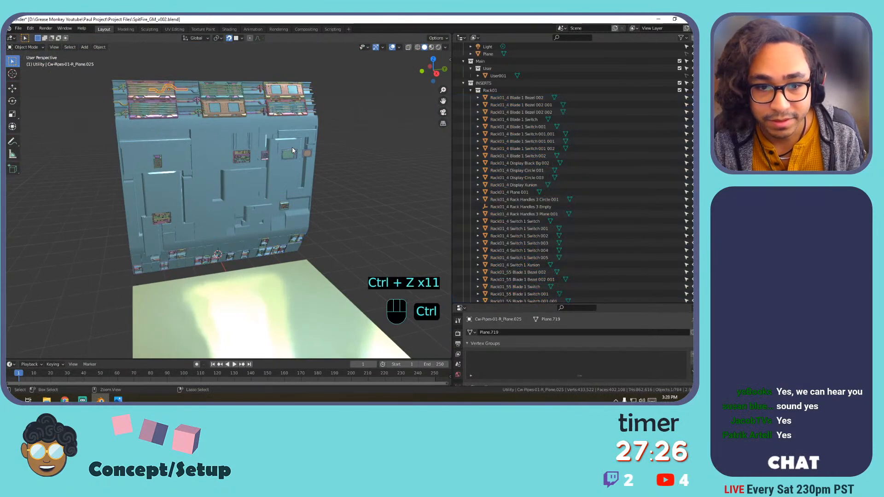
pyautogui.hotkey('ctrl', 'z')
pyautogui.hotkey('ctrl', 'z')
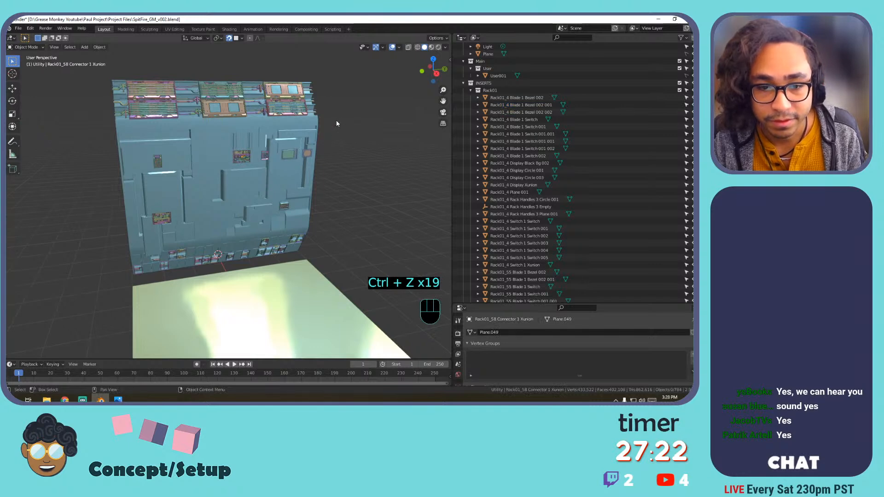
# Box-select the wall block with all its inserts, apply All Transforms, and look at the scene with only the wall cube selected.
pyautogui.moveTo(355, 72); pyautogui.dragTo(70, 264)
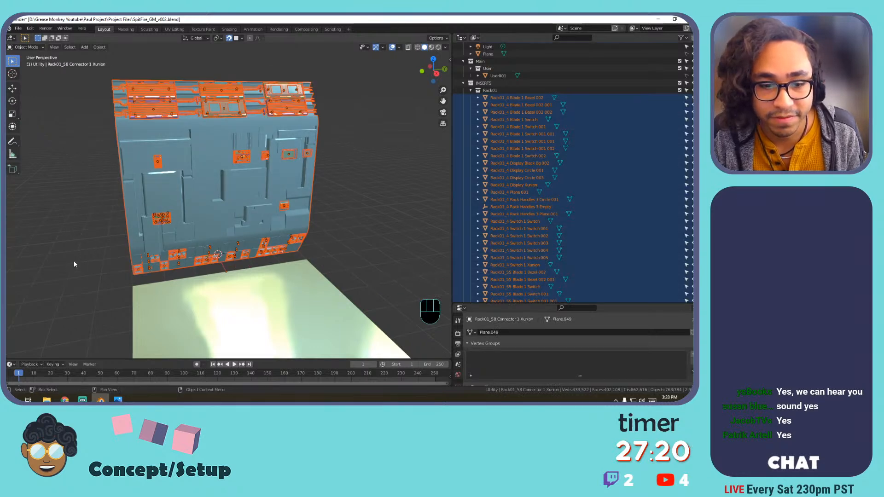
pyautogui.hotkey('ctrl', 'a')
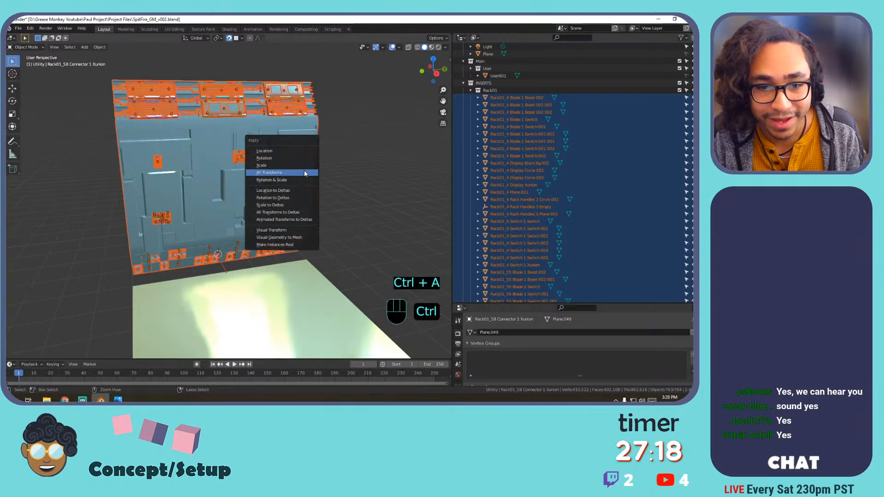
pyautogui.click(305, 170)
pyautogui.scroll(4, 279, 146)
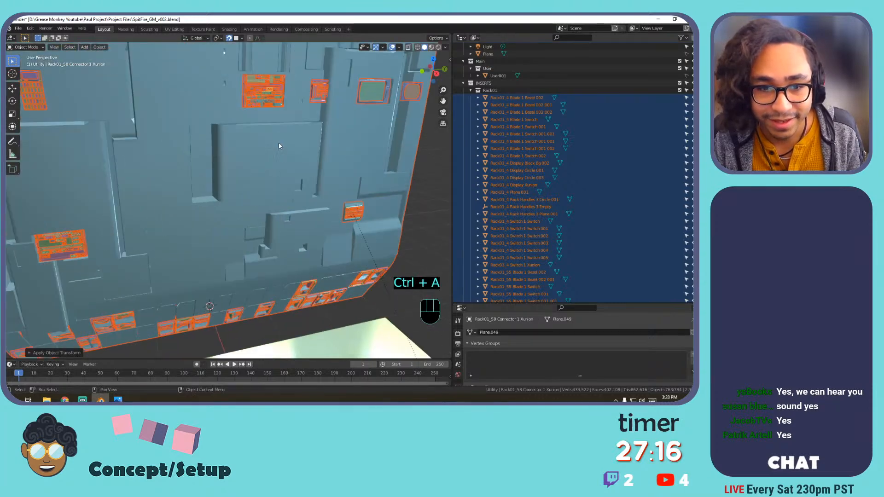
pyautogui.hotkey('ctrl', 'a')
pyautogui.click(278, 143)
pyautogui.click(343, 136)
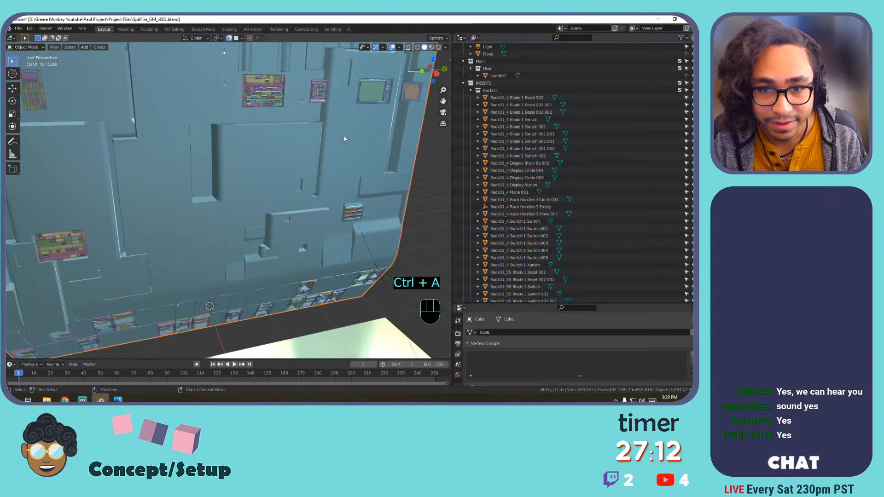
pyautogui.scroll(-6, 350, 142)
pyautogui.keyDown('shift'); pyautogui.moveTo(337, 135); pyautogui.dragTo(299, 200, button='middle'); pyautogui.keyUp('shift')
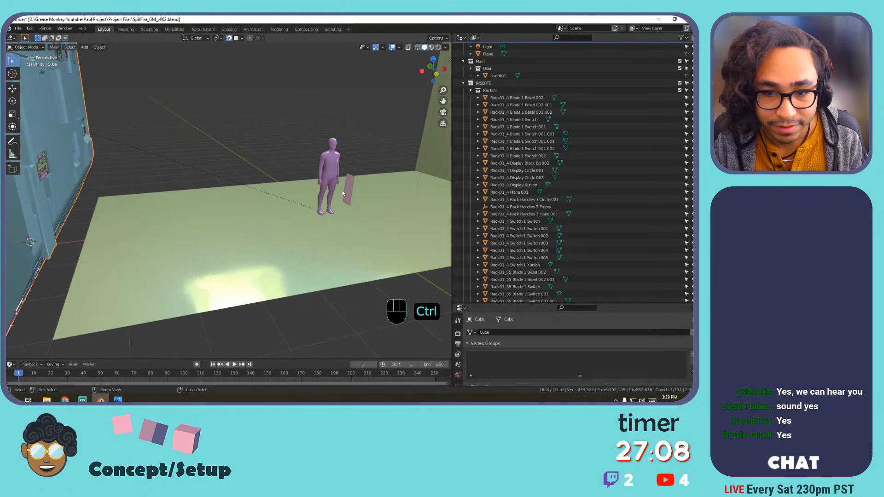
# Undo the applied transforms and earlier edits until the narrow panel insert beside the human figure is selected.
pyautogui.hotkey('ctrl', 'z')
pyautogui.hotkey('ctrl', 'z')
pyautogui.hotkey('ctrl', 'z')
pyautogui.hotkey('ctrl', 'z')
pyautogui.hotkey('ctrl', 'z')
pyautogui.hotkey('ctrl', 'z')
pyautogui.hotkey('ctrl', 'z')
pyautogui.hotkey('ctrl', 'z')
pyautogui.hotkey('ctrl', 'z')
pyautogui.hotkey('ctrl', 'z')
pyautogui.hotkey('ctrl', 'z')
pyautogui.hotkey('ctrl', 'z')
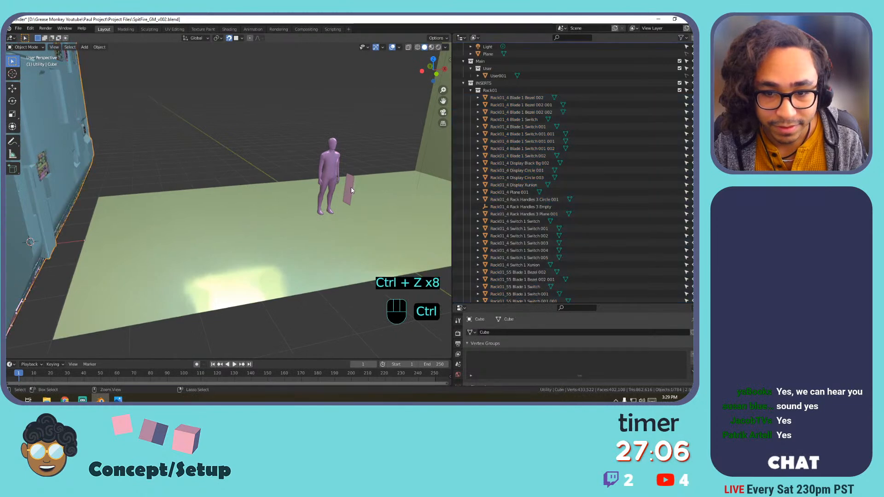
pyautogui.hotkey('ctrl', 'z')
pyautogui.hotkey('ctrl', 'z')
pyautogui.hotkey('ctrl', 'z')
pyautogui.hotkey('ctrl', 'z')
pyautogui.hotkey('ctrl', 'z')
pyautogui.hotkey('ctrl', 'z')
pyautogui.hotkey('ctrl', 'z')
pyautogui.hotkey('ctrl', 'z')
pyautogui.hotkey('ctrl', 'z')
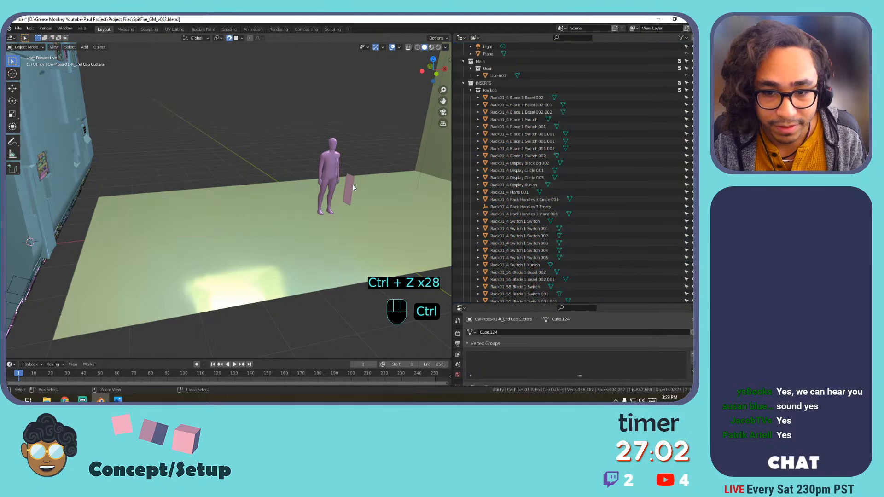
pyautogui.hotkey('ctrl', 'z')
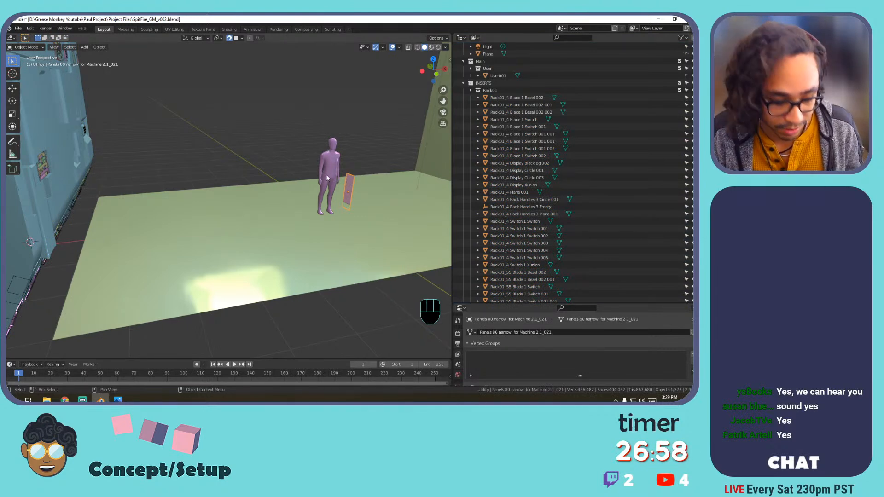
# Delete the narrow panel insert beside the human figure and box-select the wall block with its inserts.
pyautogui.press('x')
pyautogui.click(308, 170)
pyautogui.keyDown('shift'); pyautogui.moveTo(303, 159); pyautogui.dragTo(289, 183, button='middle'); pyautogui.keyUp('shift')
pyautogui.scroll(-3, 264, 193)
pyautogui.moveTo(107, 88); pyautogui.dragTo(346, 267)
pyautogui.moveTo(337, 246); pyautogui.dragTo(322, 221, button='middle')
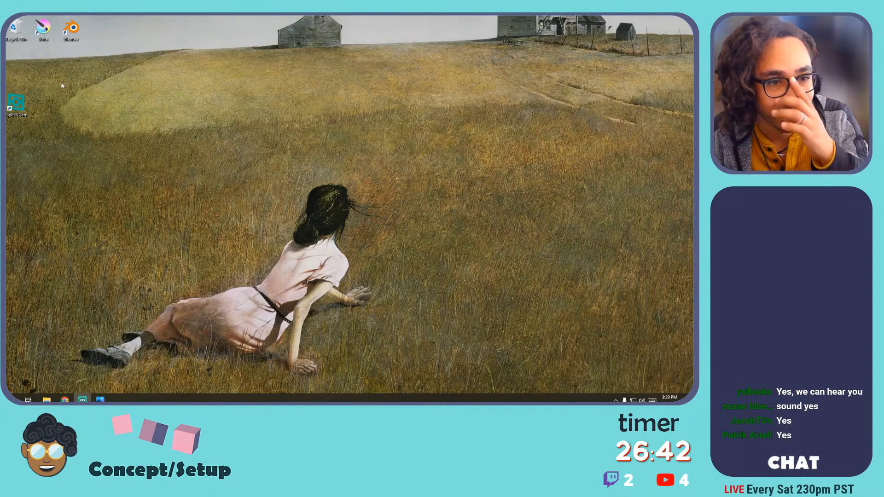
# Relaunch Blender from the desktop and recover the last session.
pyautogui.doubleClick(71, 32)
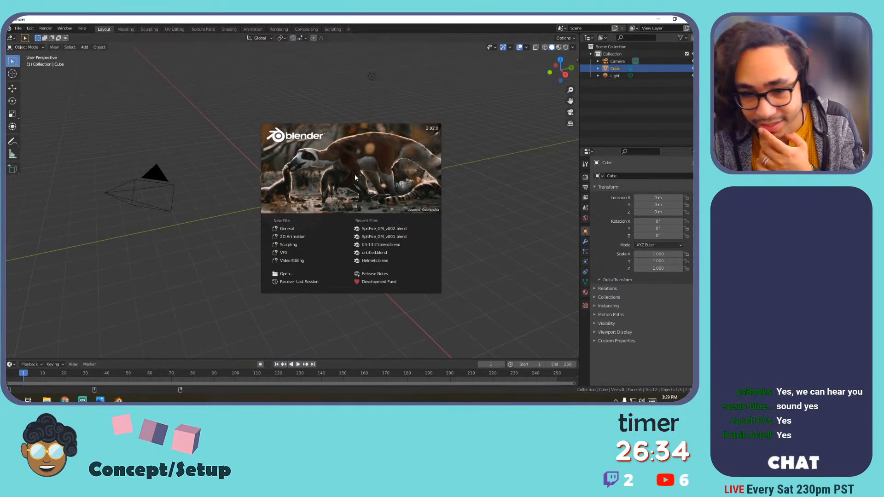
pyautogui.click(40, 29)
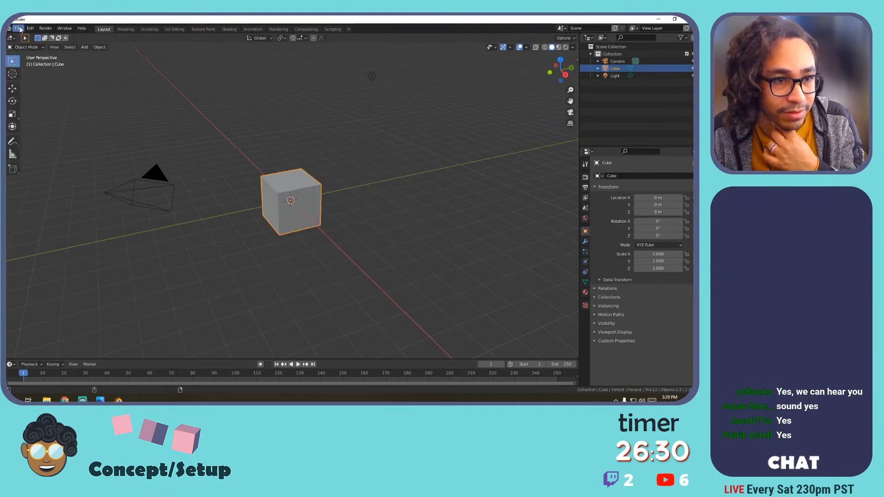
pyautogui.click(18, 29)
pyautogui.moveTo(35, 68)
pyautogui.click(102, 66)
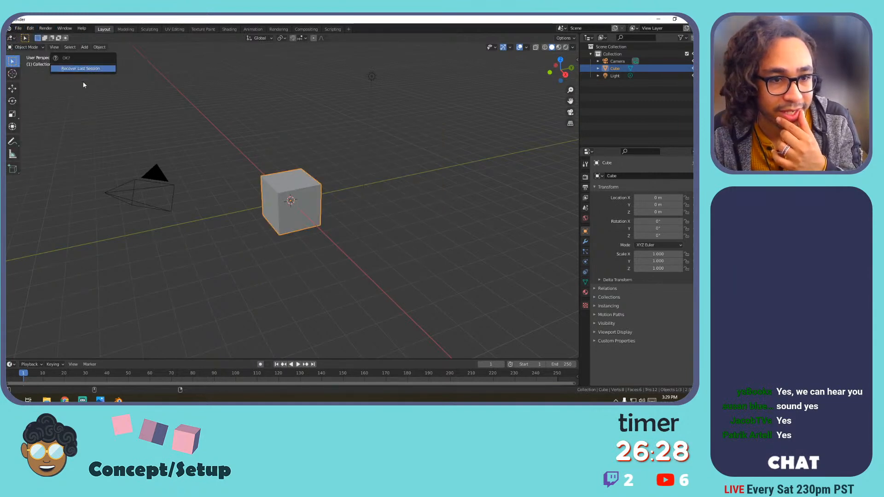
pyautogui.click(98, 71)
pyautogui.scroll(-5, 295, 109)
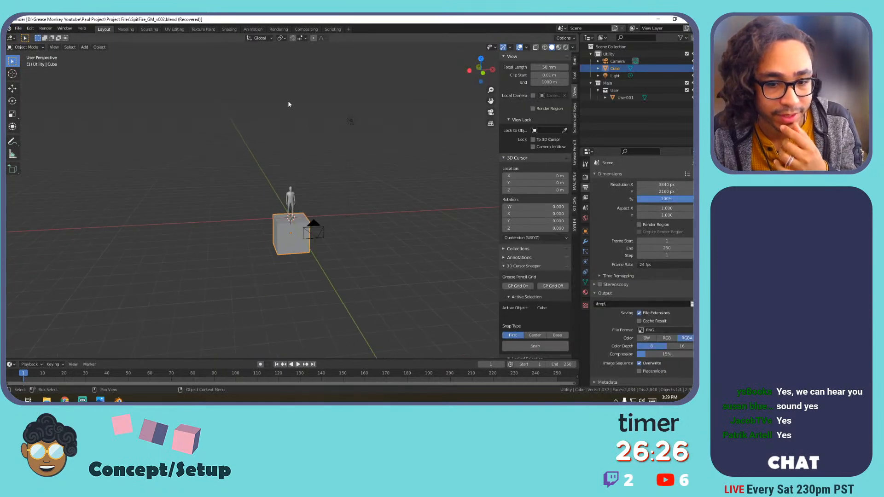
# Recover the auto-saved file SpitFire_GM_v002_8436_autosave.blend.
pyautogui.click(18, 29)
pyautogui.moveTo(45, 66)
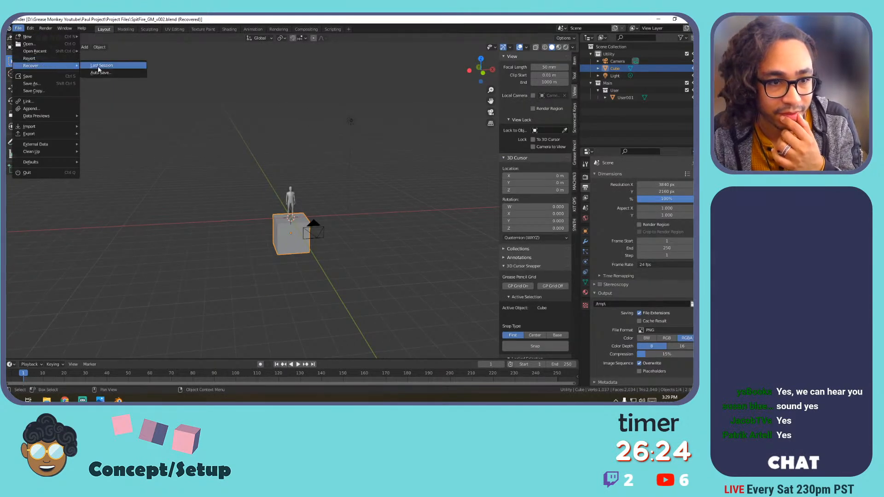
pyautogui.click(104, 74)
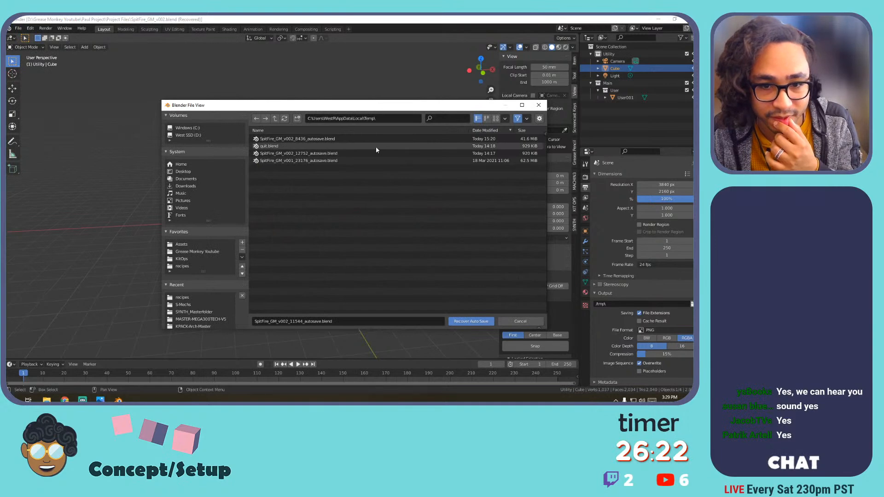
pyautogui.doubleClick(436, 138)
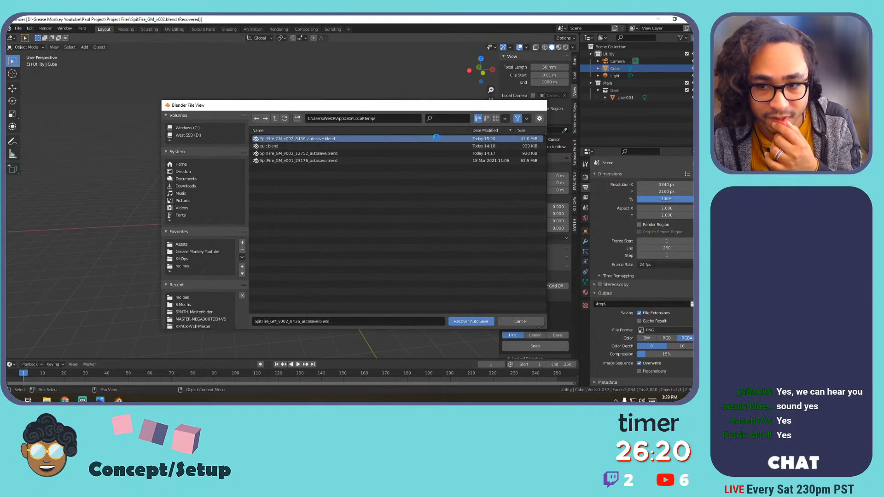
# Save the recovered scene over SpitFire_GM_v002.blend.
pyautogui.scroll(-5, 344, 162)
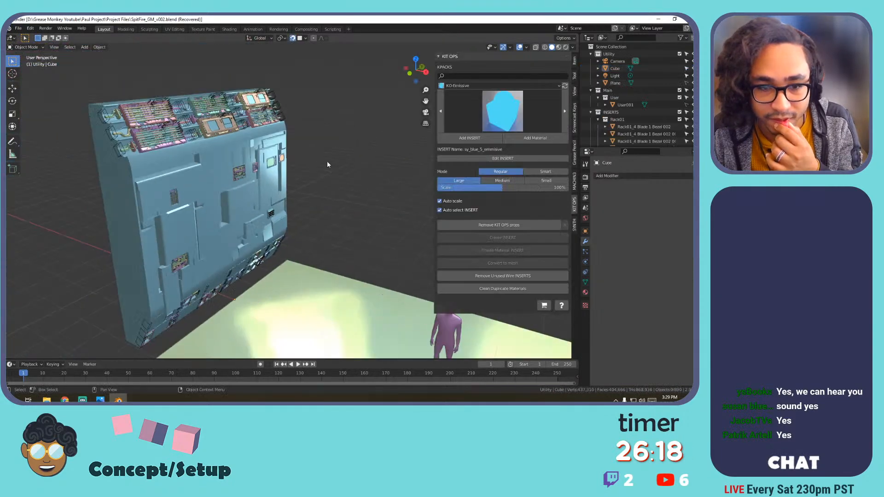
pyautogui.hotkey('ctrl', 's')
pyautogui.scroll(5, 314, 159)
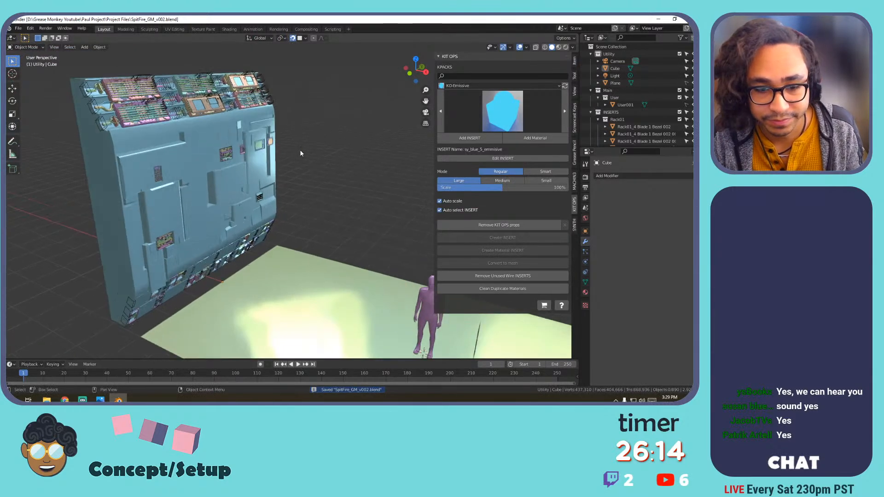
# Convert the pipe insert on the wall's upper band to mesh with KIT OPS, and convert all scene objects the same way.
pyautogui.scroll(-3, 334, 169)
pyautogui.moveTo(335, 175); pyautogui.dragTo(295, 131, button='middle')
pyautogui.click(294, 130)
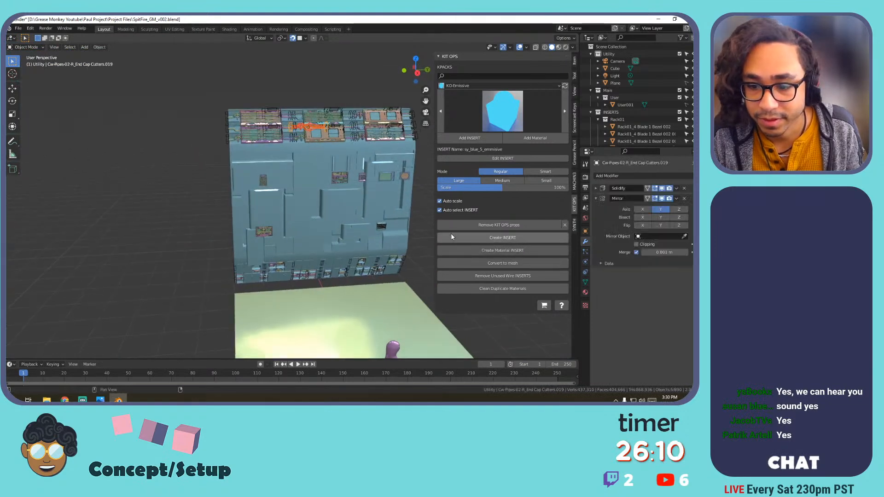
pyautogui.click(476, 263)
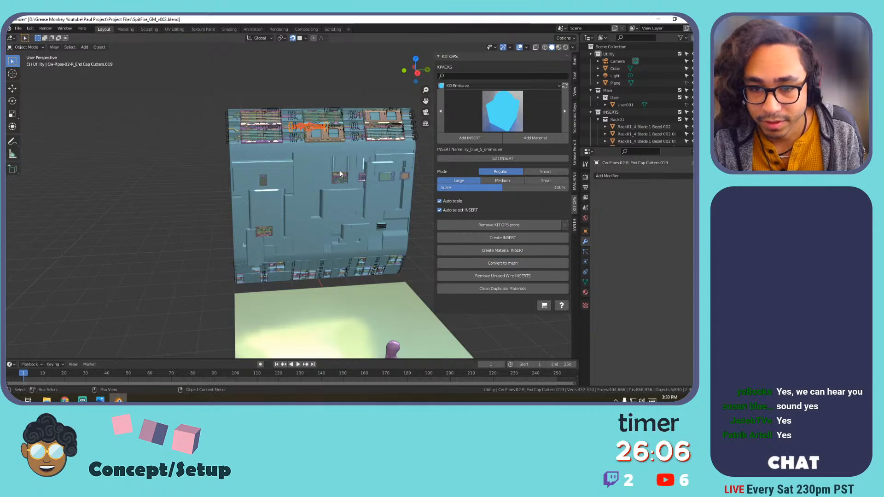
pyautogui.press('a')
pyautogui.click(484, 262)
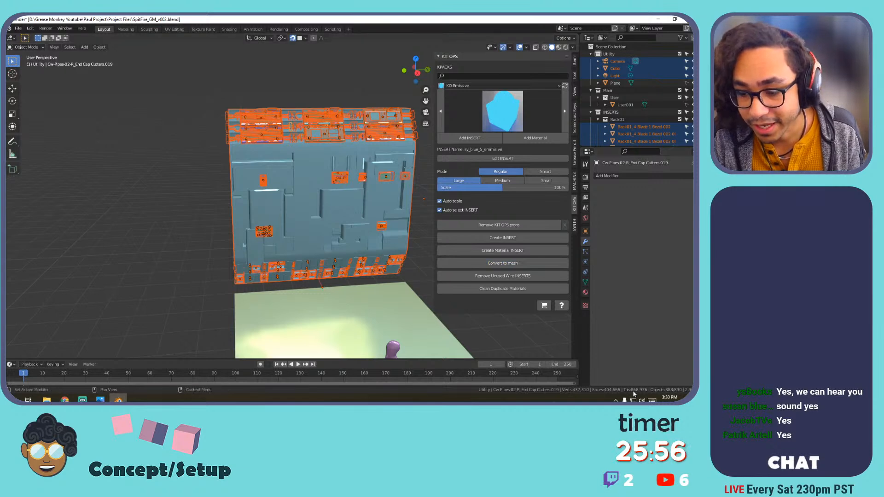
# Deselect everything and remove the unused wire INSERTS from the scene with KIT OPS.
pyautogui.keyDown('shift'); pyautogui.moveTo(339, 272); pyautogui.dragTo(259, 299, button='middle'); pyautogui.keyUp('shift')
pyautogui.scroll(4, 256, 277)
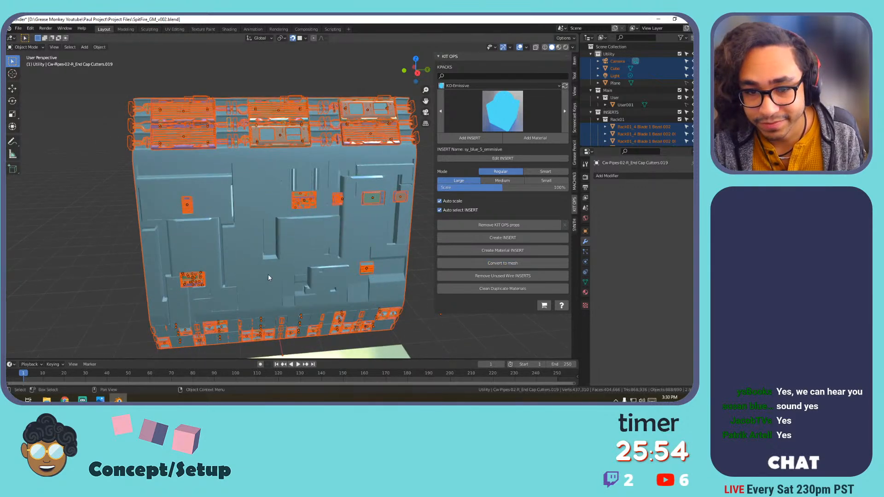
pyautogui.scroll(-3, 299, 272)
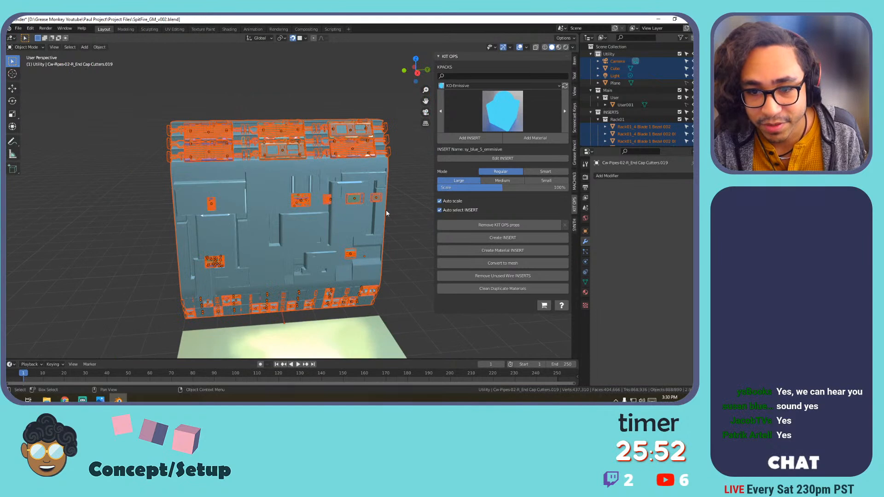
pyautogui.hotkey('alt', 'a')
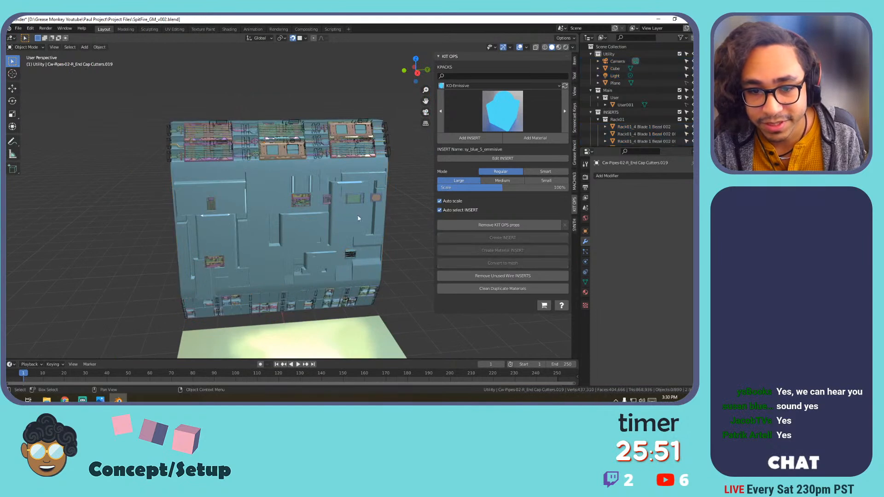
pyautogui.click(503, 276)
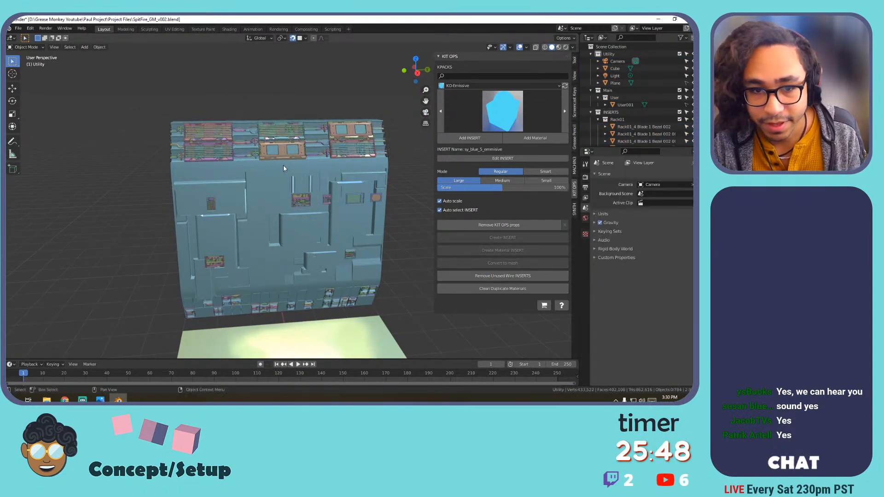
# Box-select the whole wall block with its inserts and apply all transforms to them.
pyautogui.moveTo(147, 96); pyautogui.dragTo(373, 203)
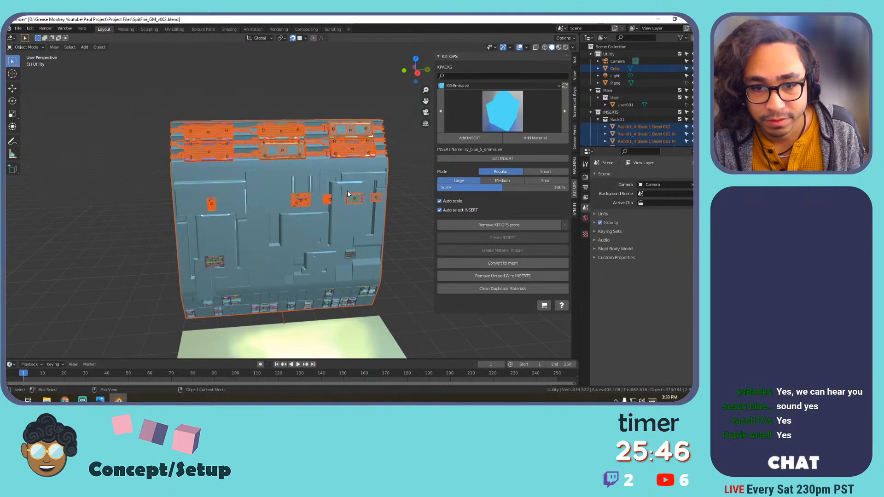
pyautogui.moveTo(365, 204); pyautogui.dragTo(324, 167, button='middle')
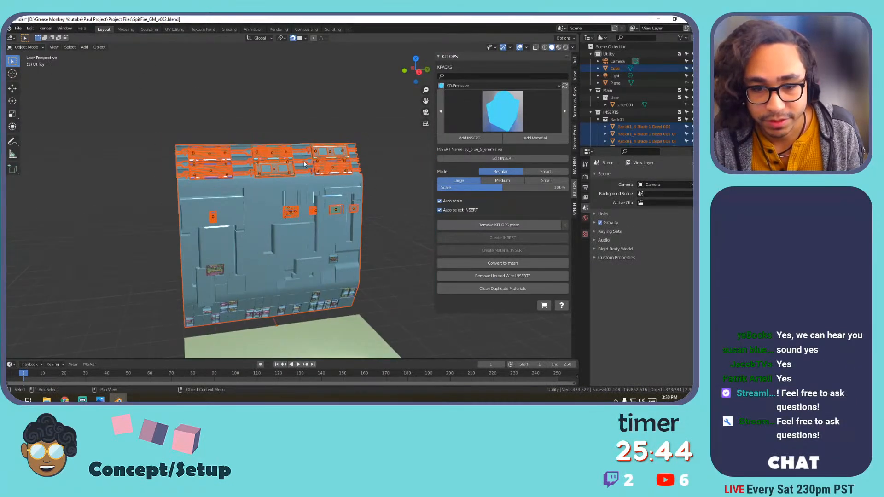
pyautogui.moveTo(140, 119); pyautogui.dragTo(390, 327)
pyautogui.moveTo(390, 327); pyautogui.dragTo(270, 176, button='middle')
pyautogui.moveTo(172, 102); pyautogui.dragTo(417, 297)
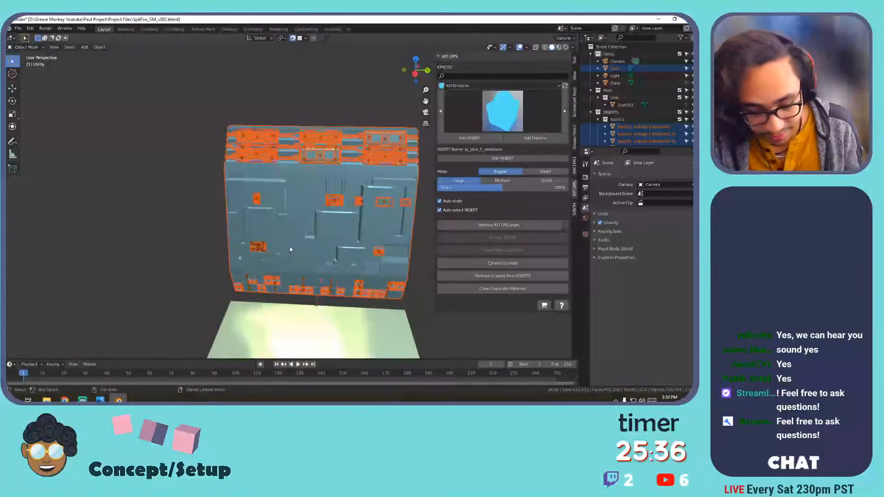
pyautogui.hotkey('ctrl', 'a')
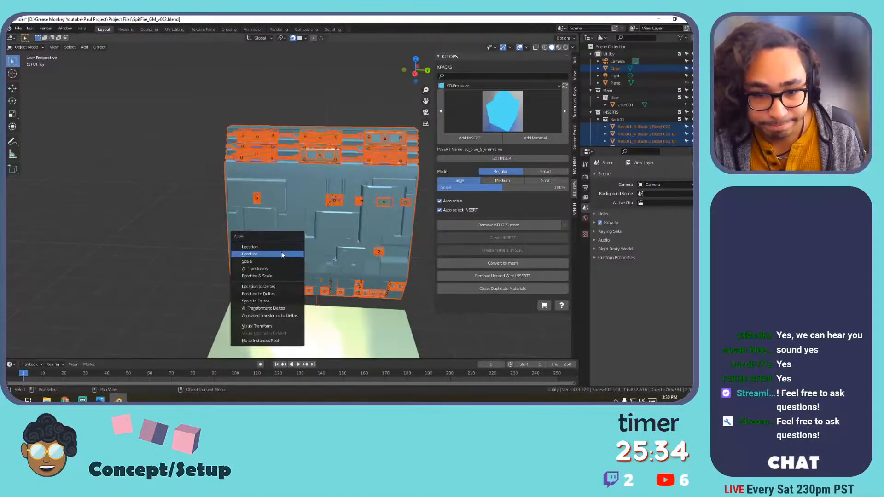
pyautogui.click(273, 269)
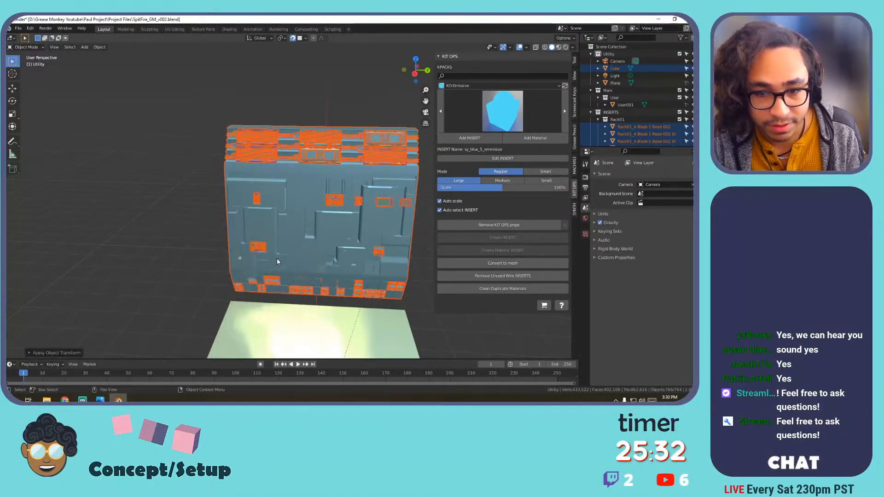
# Undo the applied transforms and reapply them to the selected wall block and inserts.
pyautogui.scroll(8, 313, 240)
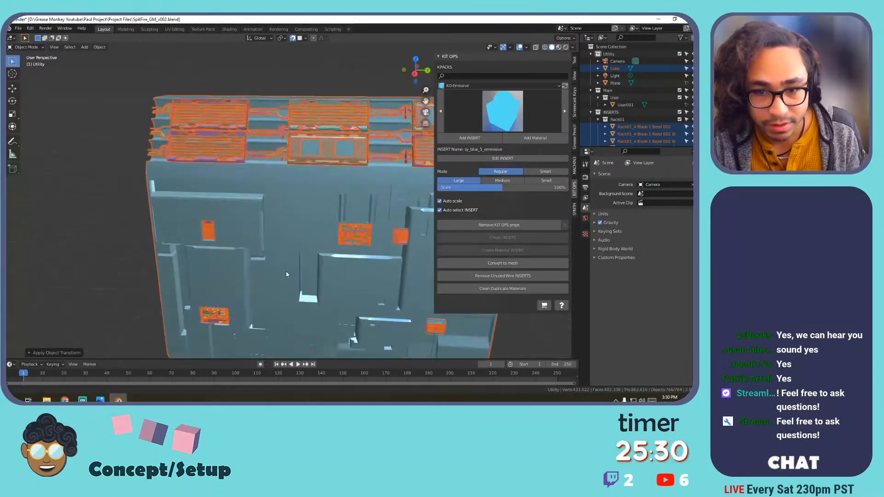
pyautogui.scroll(2, 283, 193)
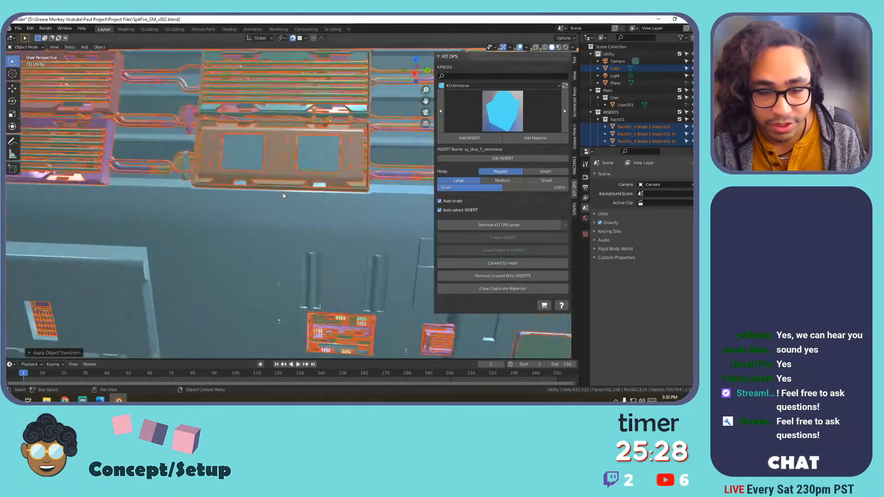
pyautogui.hotkey('ctrl', 'z')
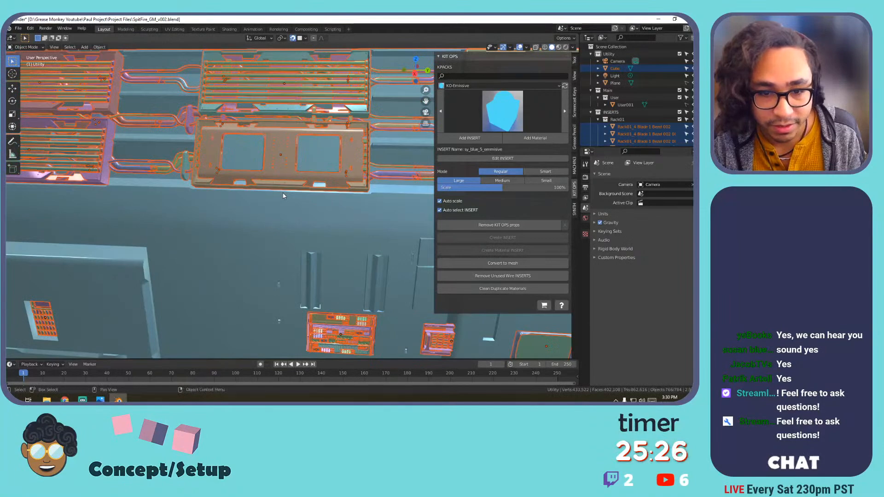
pyautogui.hotkey('ctrl', 'a')
pyautogui.click(283, 195)
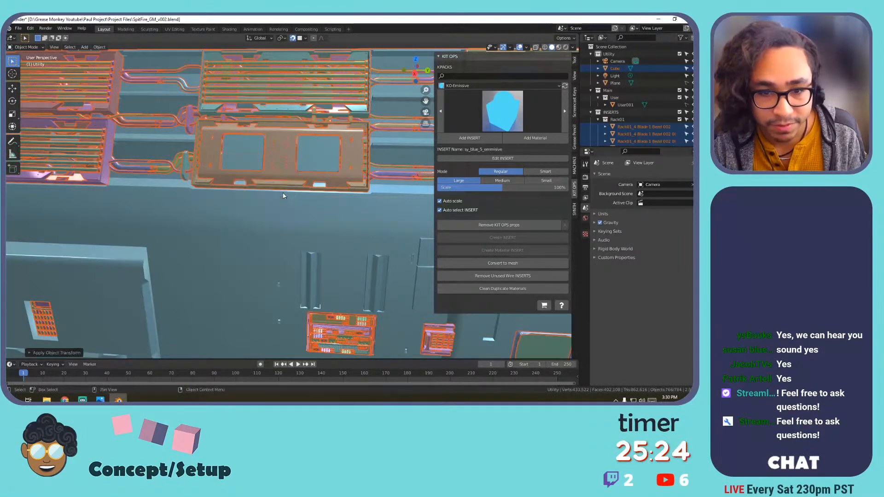
# Box-select the inserts along the wall's upper band and make the Outliner taller to show more objects.
pyautogui.scroll(-10, 283, 195)
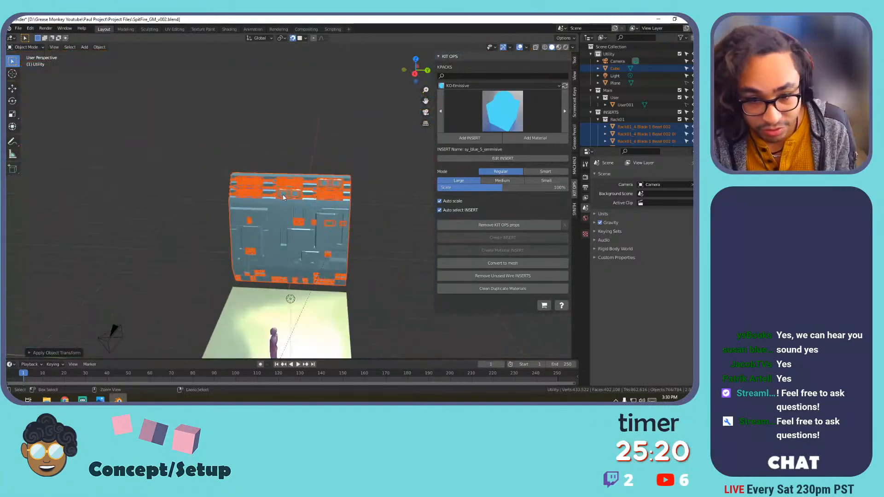
pyautogui.scroll(6, 286, 199)
pyautogui.keyDown('shift'); pyautogui.moveTo(303, 199); pyautogui.dragTo(279, 190, button='middle'); pyautogui.keyUp('shift')
pyautogui.moveTo(280, 190); pyautogui.dragTo(304, 196, button='middle')
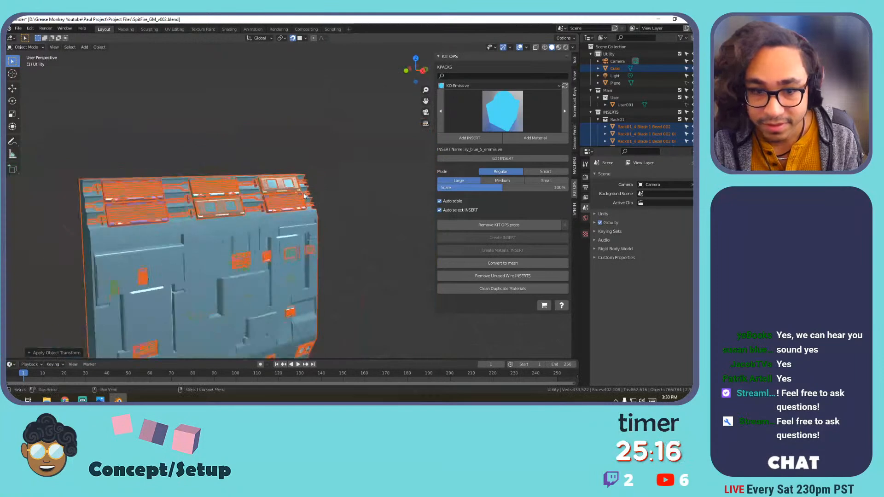
pyautogui.click(327, 215)
pyautogui.moveTo(363, 182); pyautogui.dragTo(186, 153, button='middle')
pyautogui.moveTo(136, 130); pyautogui.dragTo(338, 203)
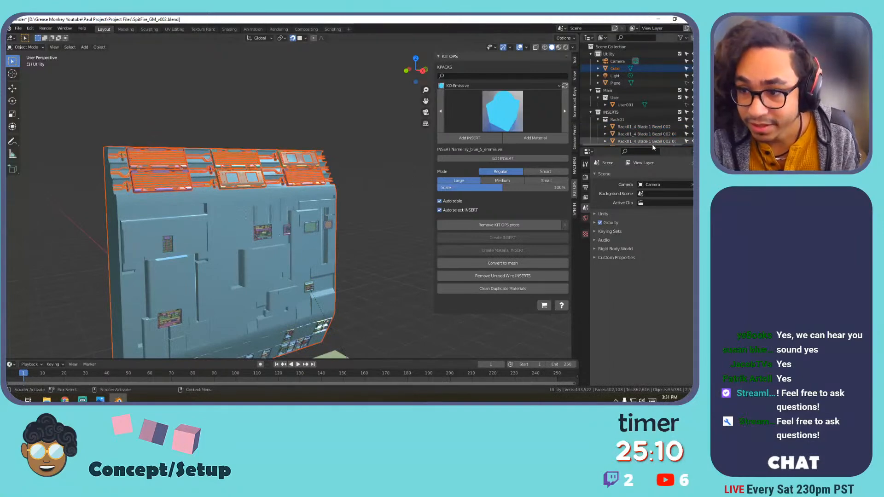
pyautogui.moveTo(653, 147); pyautogui.dragTo(653, 297)
# Try joining the Rack01_4 objects from Blade 1 Bezel 002 through Switch 1 Switch 001, inspect the rack panel, and undo the join.
pyautogui.moveTo(633, 130); pyautogui.dragTo(631, 259)
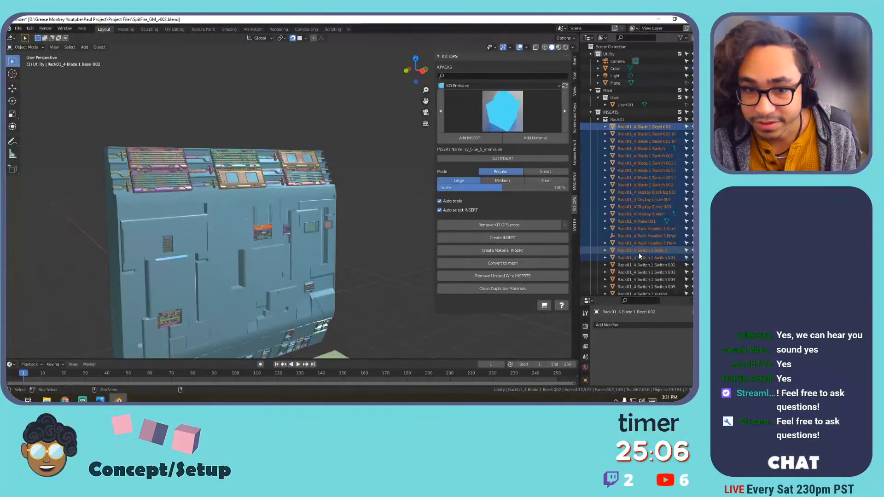
pyautogui.hotkey('ctrl', 'j')
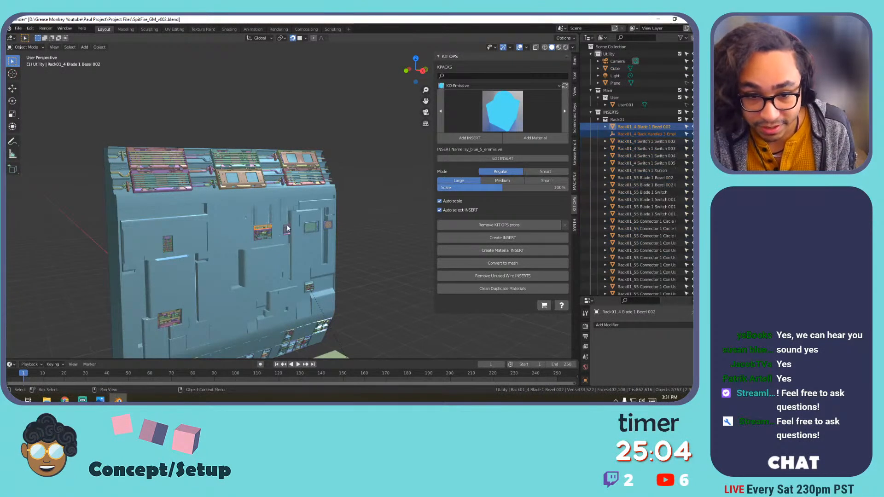
pyautogui.scroll(10, 300, 225)
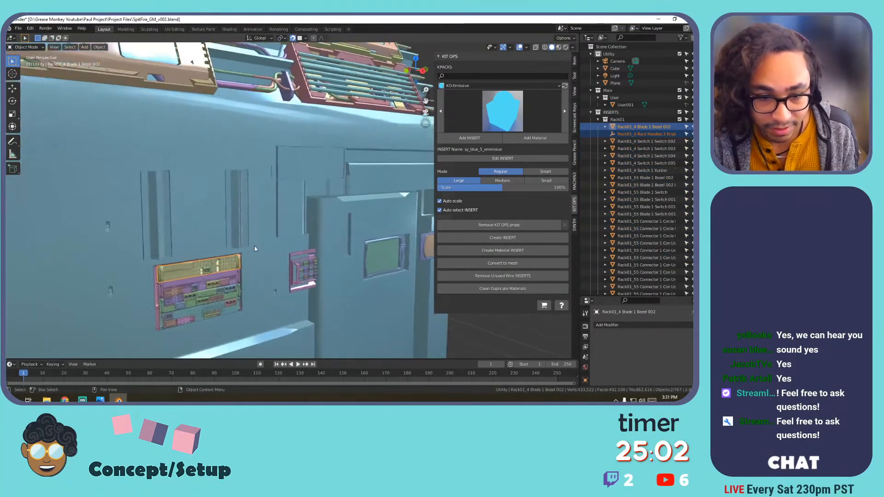
pyautogui.scroll(2, 254, 249)
pyautogui.scroll(-10, 245, 246)
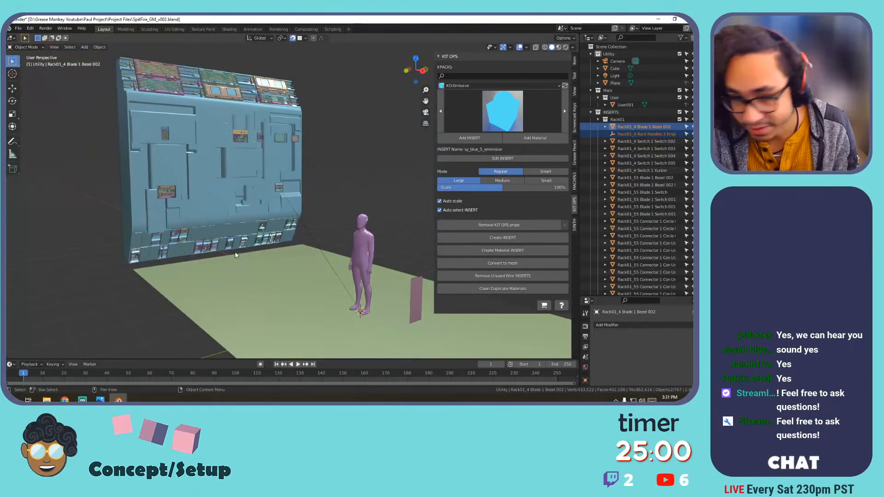
pyautogui.scroll(6, 228, 147)
pyautogui.keyDown('shift'); pyautogui.moveTo(237, 136); pyautogui.dragTo(343, 257, button='middle'); pyautogui.keyUp('shift')
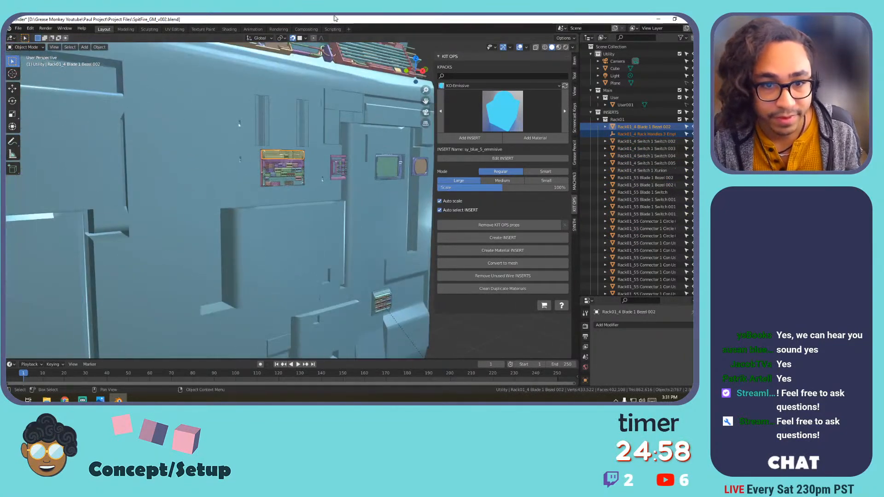
pyautogui.scroll(4, 302, 152)
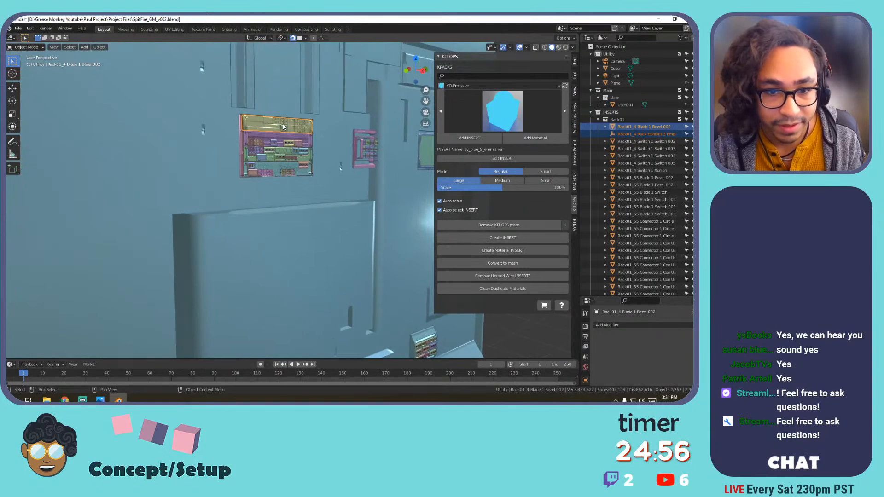
pyautogui.keyDown('ctrl'); pyautogui.click(287, 128); pyautogui.keyUp('ctrl')
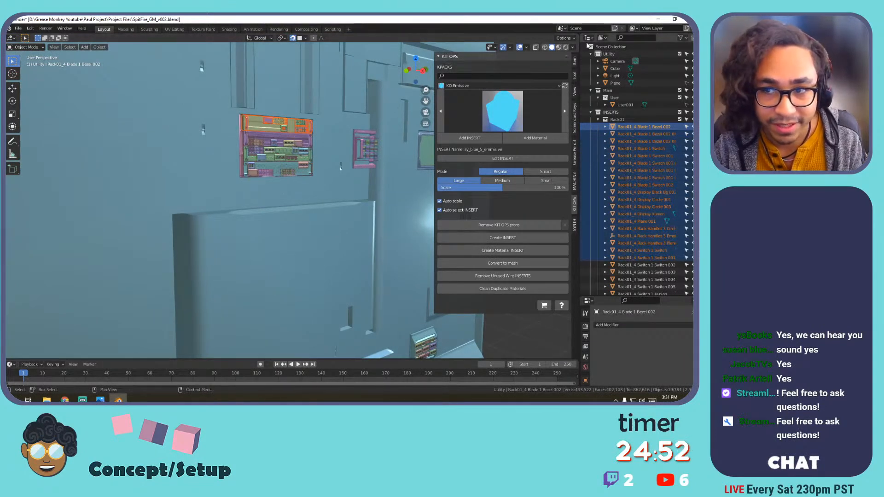
# Display the viewport with materials and widen the Outliner so the full object names can be read.
pyautogui.click(566, 48)
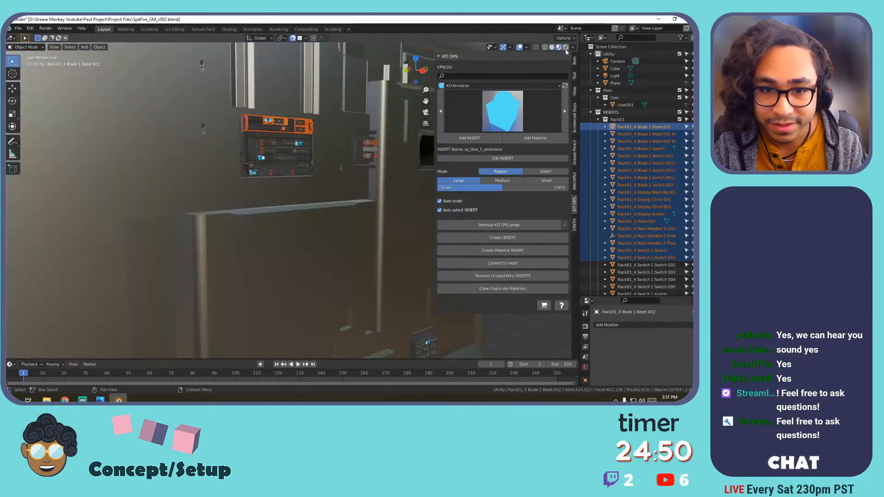
pyautogui.scroll(-5, 287, 110)
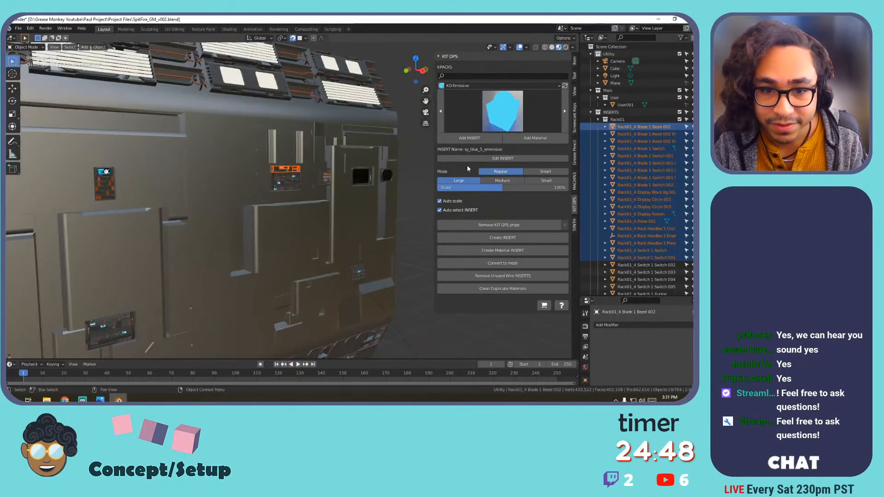
pyautogui.moveTo(579, 125); pyautogui.dragTo(456, 125)
# Join the Rack01_4 meshes from Blade 1 Bezel 002 through Switch 1 Switch 001 into Rack01_4 Blade 1 Bezel 002, in two batches.
pyautogui.click(491, 113)
pyautogui.click(501, 127)
pyautogui.scroll(-10, 525, 198)
pyautogui.scroll(6, 527, 208)
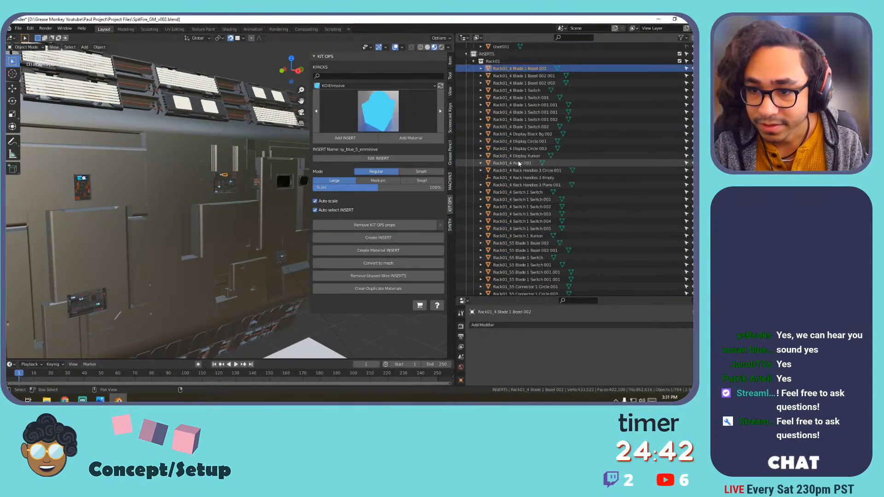
pyautogui.keyDown('shift'); pyautogui.click(516, 169); pyautogui.keyUp('shift')
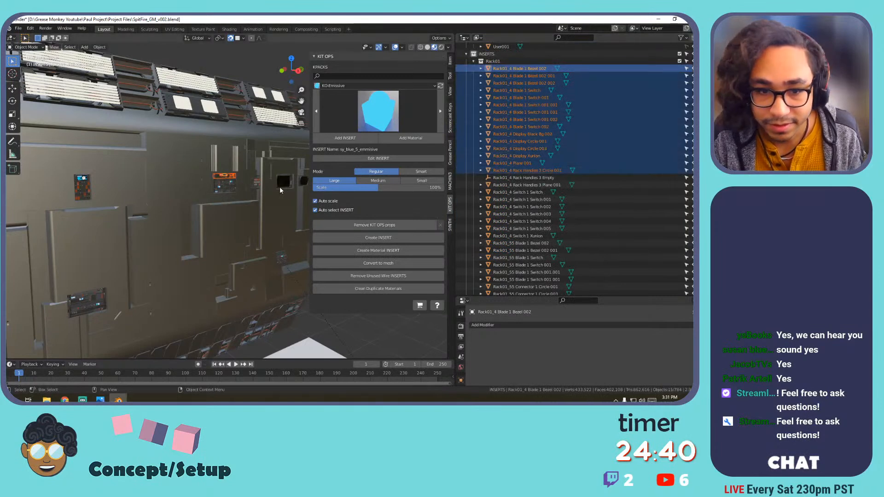
pyautogui.hotkey('ctrl', 'j')
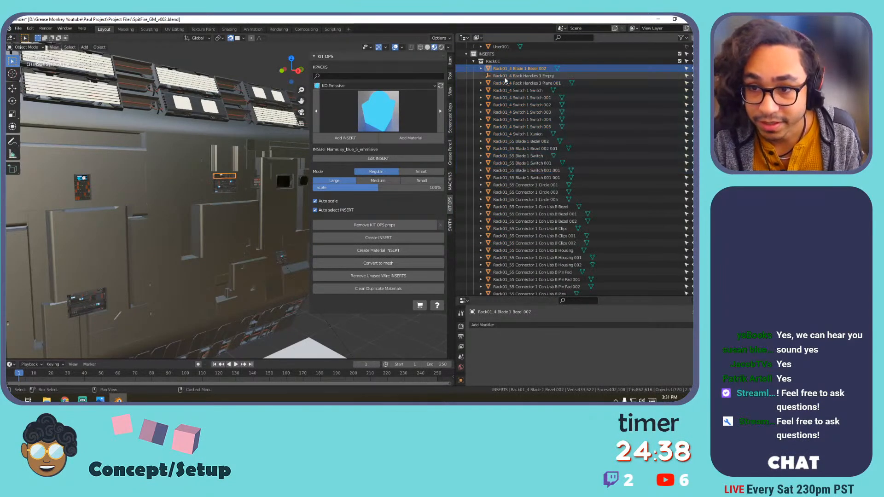
pyautogui.keyDown('shift'); pyautogui.click(509, 99); pyautogui.keyUp('shift')
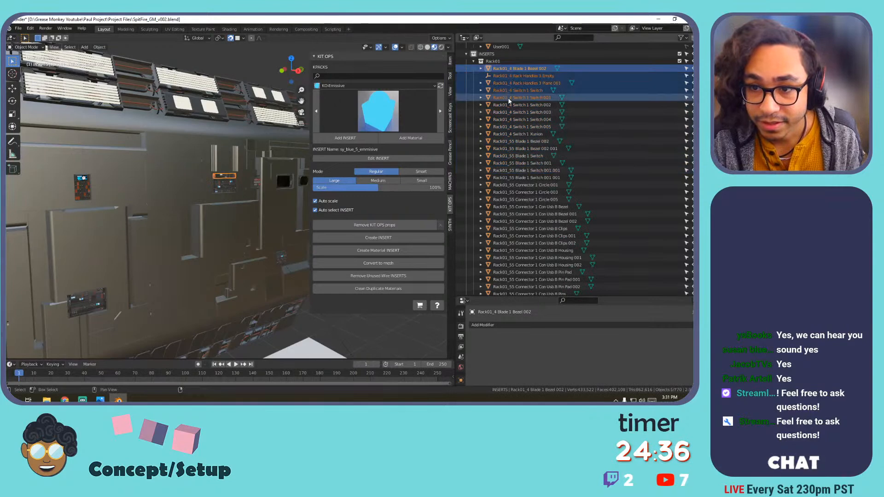
pyautogui.hotkey('ctrl', 'j')
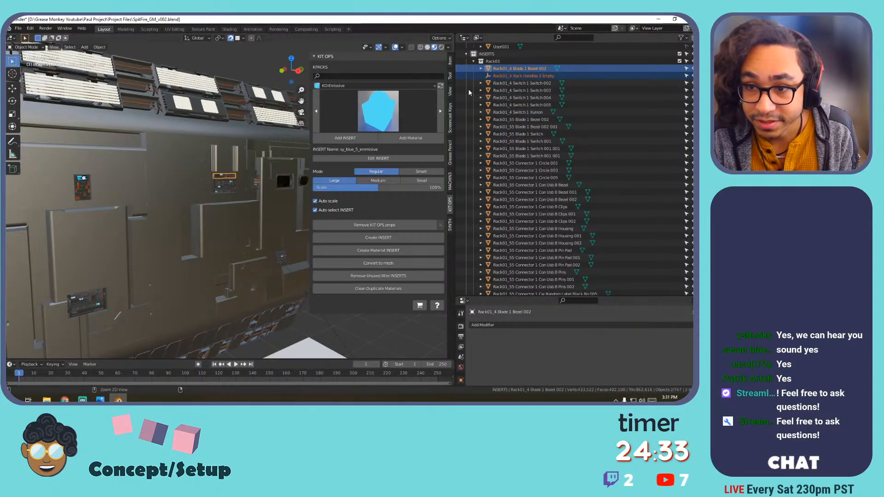
# Join the INSERTS meshes from Rack01_4 Blade 1 Bezel 002 through Panel-Lights_Plane.008 into Rack01_4 Blade 1 Bezel 002.
pyautogui.scroll(-5, 515, 149)
pyautogui.scroll(-15, 516, 161)
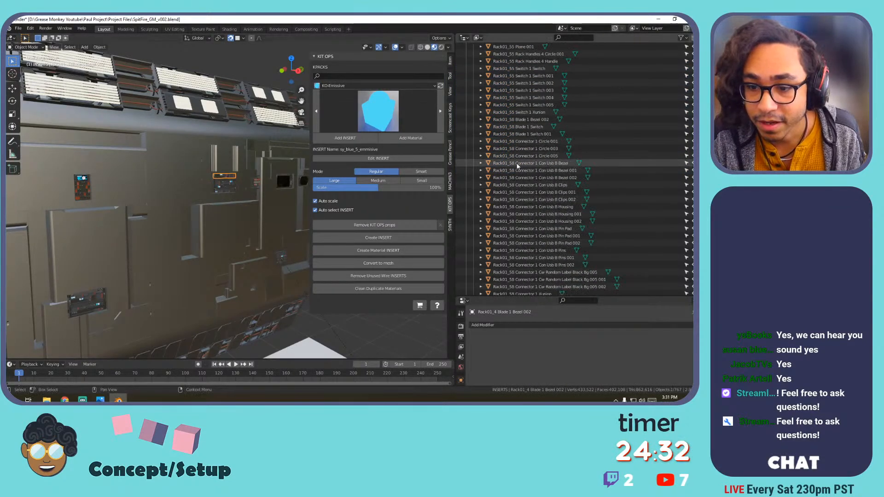
pyautogui.scroll(-15, 520, 170)
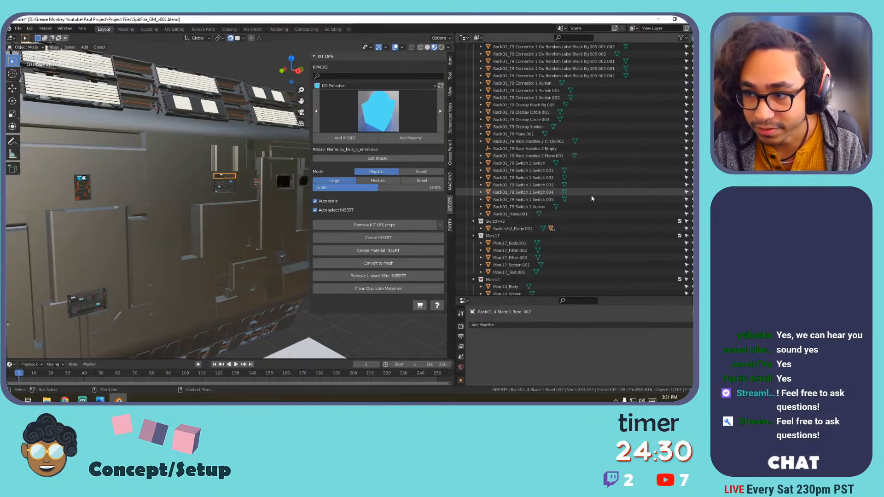
pyautogui.scroll(-15, 568, 187)
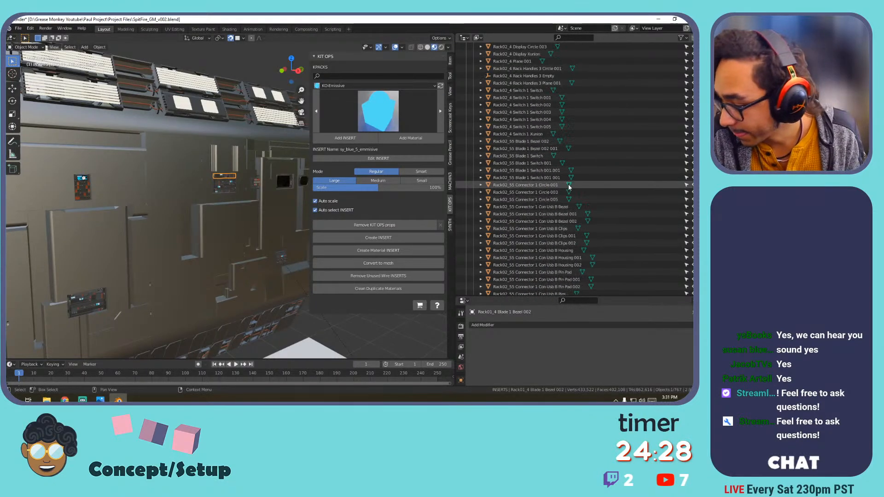
pyautogui.scroll(-15, 569, 188)
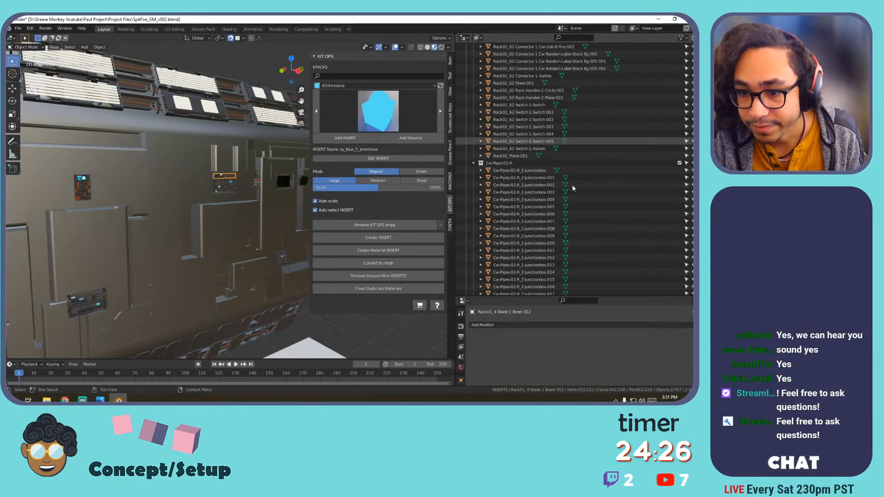
pyautogui.scroll(-15, 574, 192)
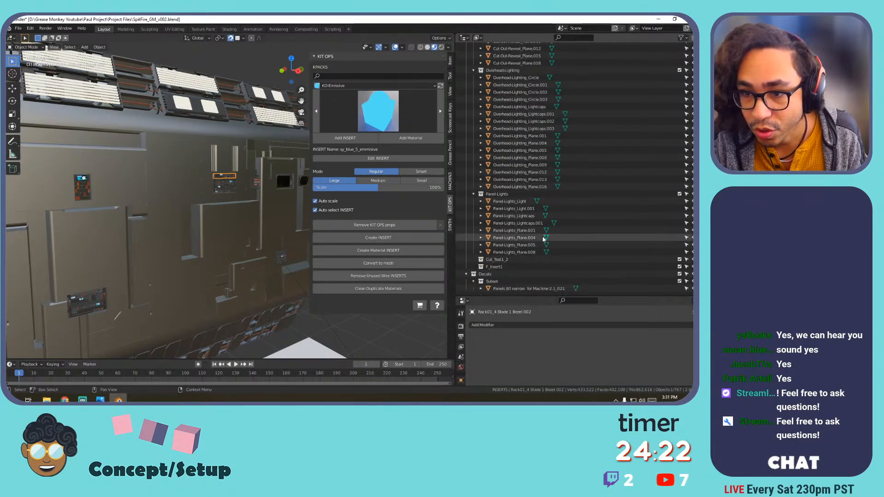
pyautogui.keyDown('shift'); pyautogui.click(525, 252); pyautogui.keyUp('shift')
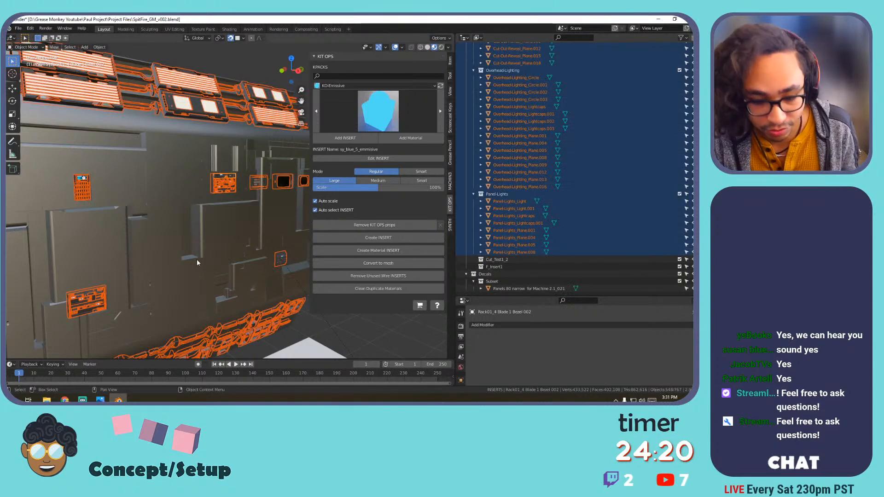
pyautogui.hotkey('ctrl', 'j')
# Join the remaining Switch-H2 through Switch-Square meshes into Switch-Square_Switch 1 Xunion.004.
pyautogui.keyDown('shift'); pyautogui.moveTo(204, 234); pyautogui.dragTo(246, 290, button='middle'); pyautogui.keyUp('shift')
pyautogui.click(205, 235)
pyautogui.keyDown('shift'); pyautogui.moveTo(201, 245); pyautogui.dragTo(244, 184, button='middle'); pyautogui.keyUp('shift')
pyautogui.click(488, 186)
pyautogui.scroll(8, 509, 205)
pyautogui.scroll(10, 514, 136)
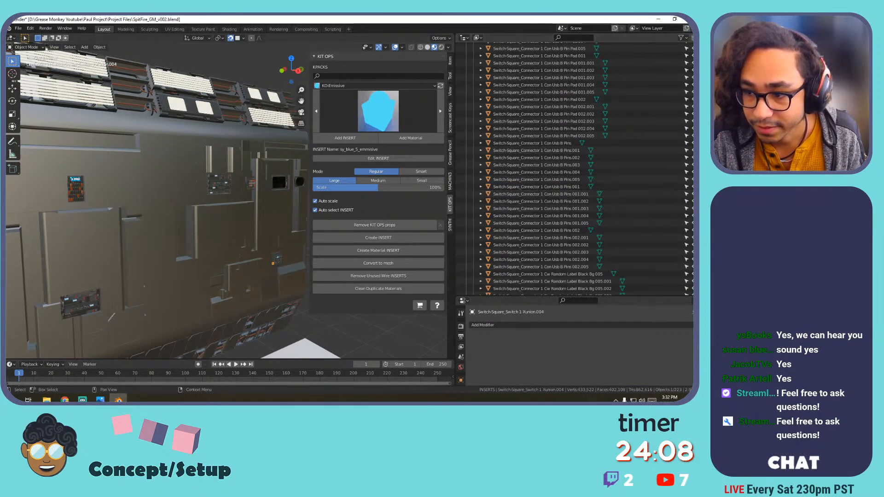
pyautogui.scroll(8, 689, 138)
pyautogui.scroll(15, 680, 115)
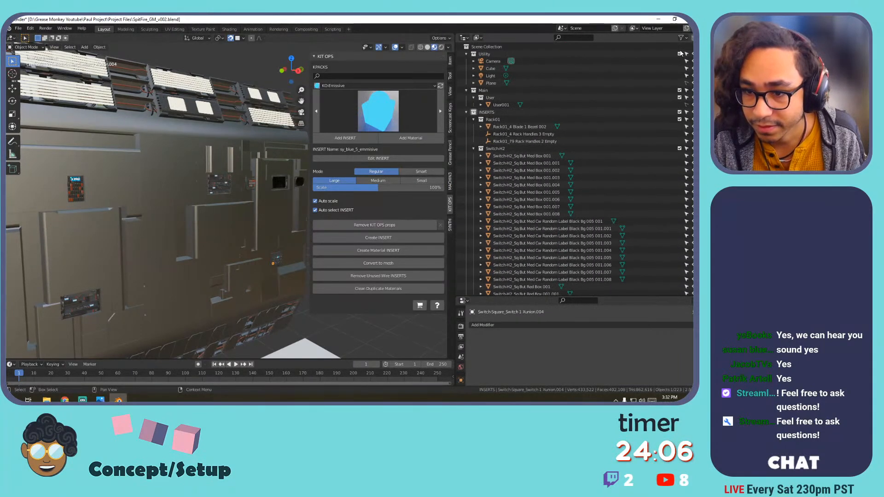
pyautogui.keyDown('shift'); pyautogui.click(512, 157); pyautogui.keyUp('shift')
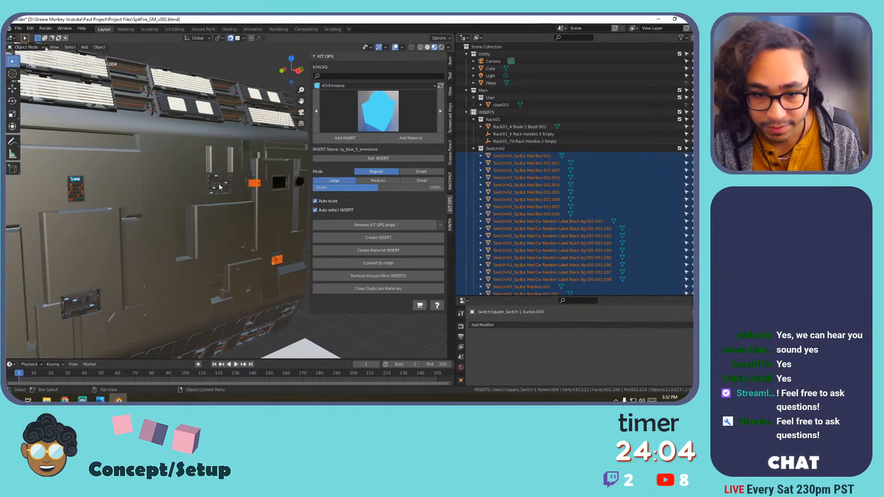
pyautogui.hotkey('ctrl', 'j')
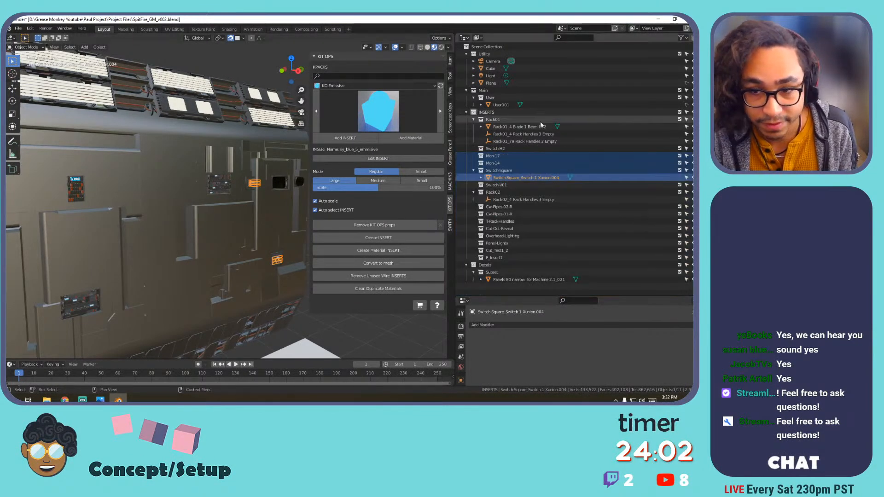
# Join Rack01_4 Blade 1 Bezel 002 and Switch-Square_Switch 1 Xunion.004 into the decal mesh Panels 80 narrow for Machine 2.1_021.
pyautogui.click(519, 127)
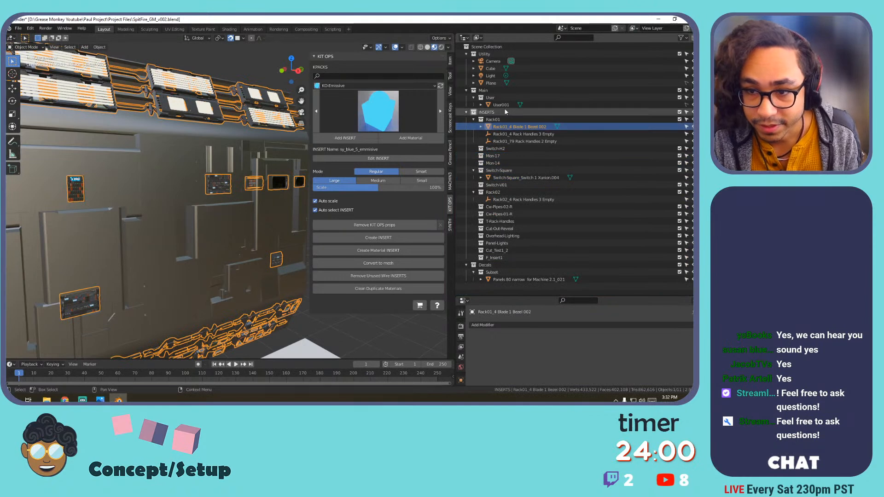
pyautogui.keyDown('ctrl'); pyautogui.click(510, 178); pyautogui.keyUp('ctrl')
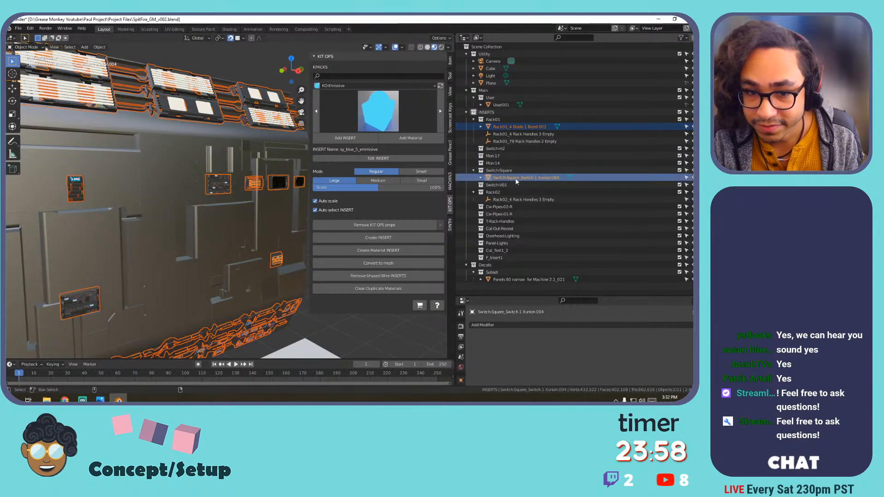
pyautogui.keyDown('ctrl'); pyautogui.click(509, 277); pyautogui.keyUp('ctrl')
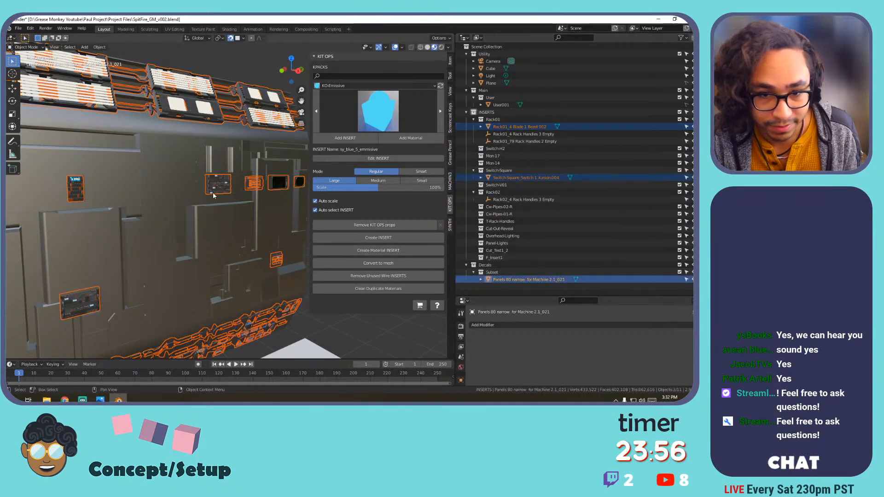
pyautogui.scroll(-2, 212, 195)
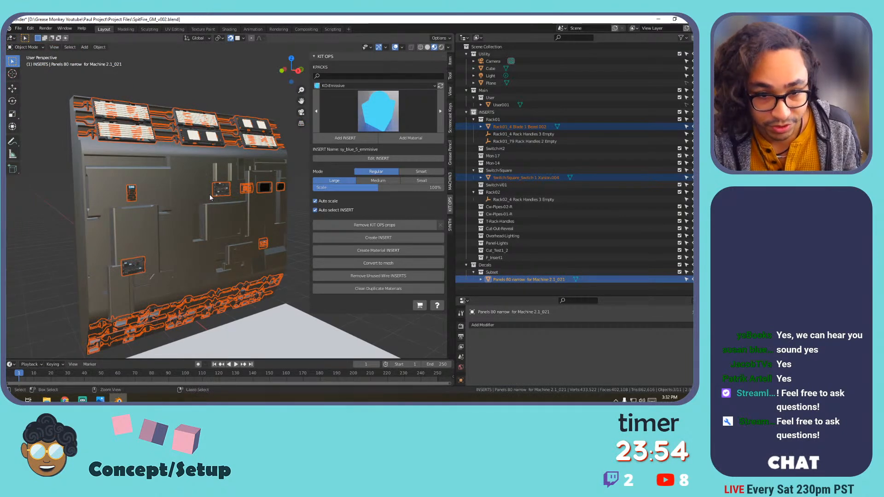
pyautogui.hotkey('ctrl', 'j')
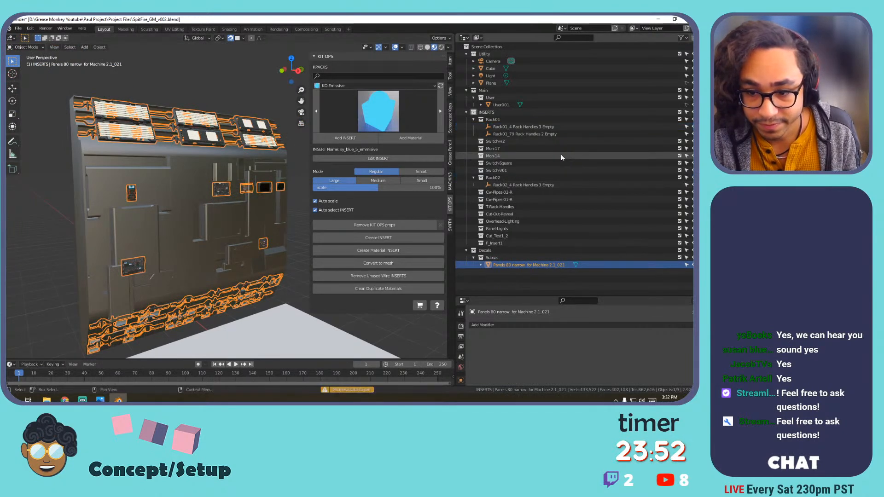
# Try joining the wall's Cube mesh into Panels 80 narrow for Machine 2.1_021, and undo the join.
pyautogui.click(167, 182)
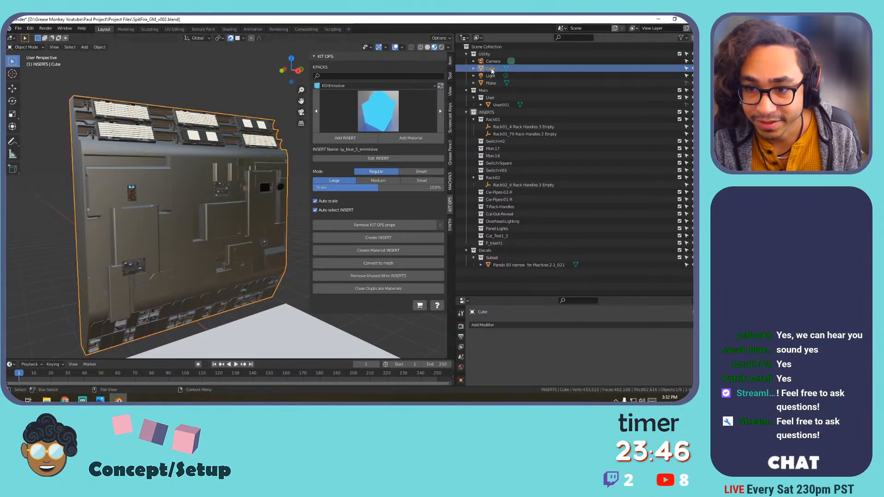
pyautogui.click(489, 257)
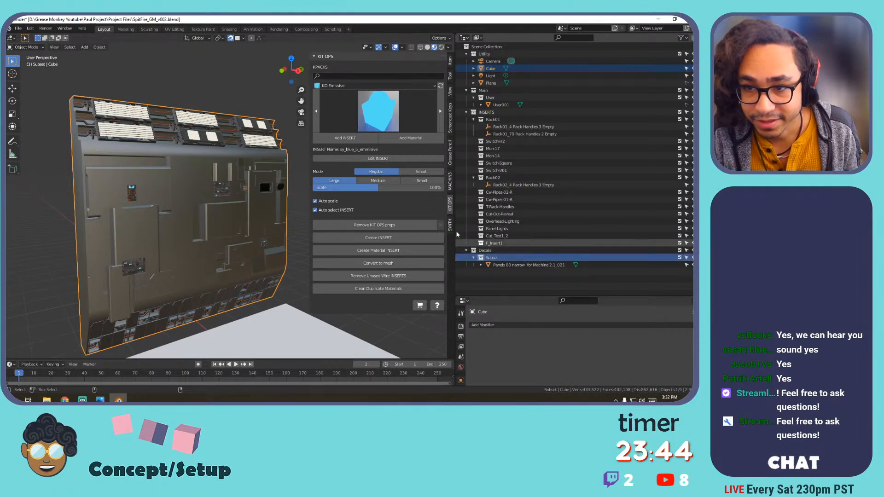
pyautogui.click(511, 264)
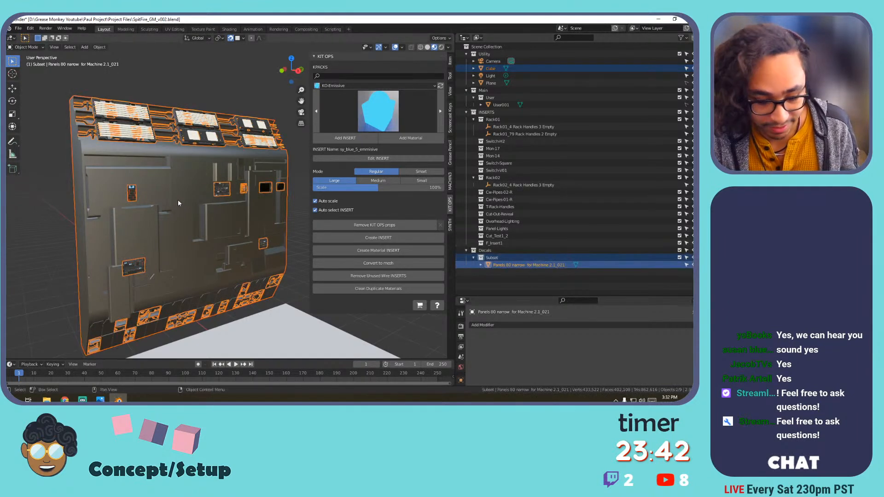
pyautogui.hotkey('ctrl', 'j')
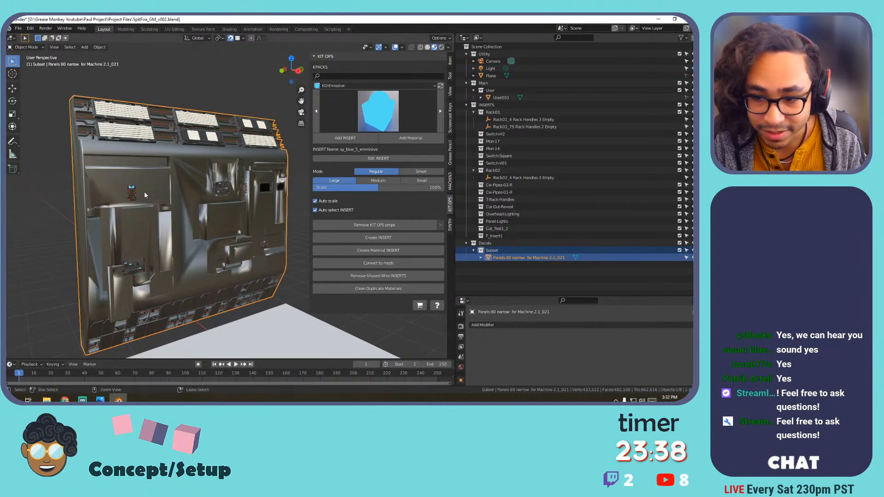
pyautogui.hotkey('ctrl', 'z')
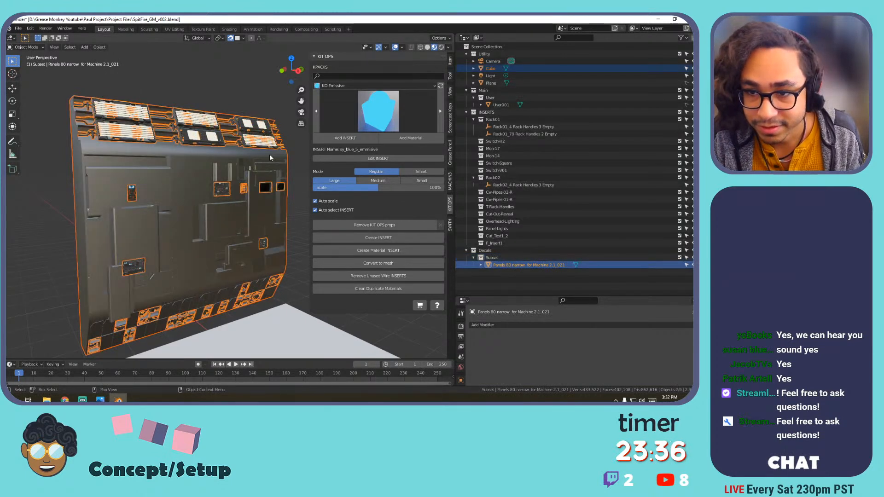
# Enlarge the Properties editor, check the wall's Cube object for modifiers, and rename it Wall.
pyautogui.click(491, 68)
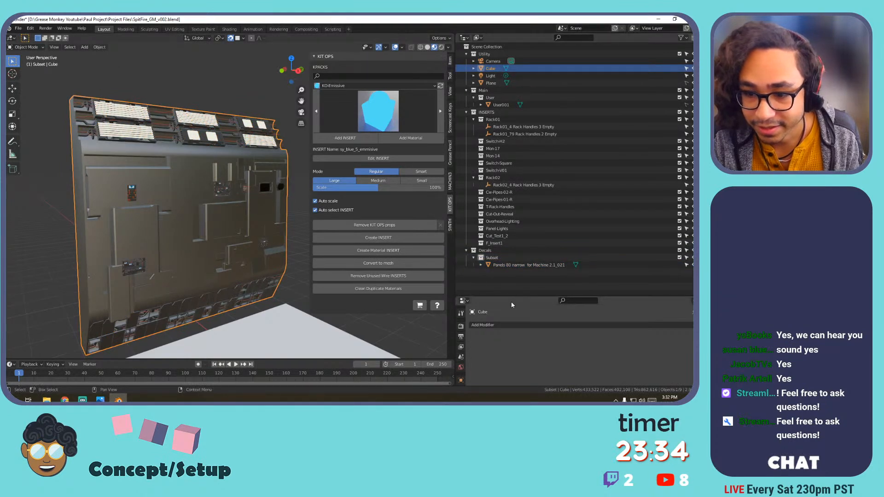
pyautogui.moveTo(511, 295); pyautogui.dragTo(511, 181)
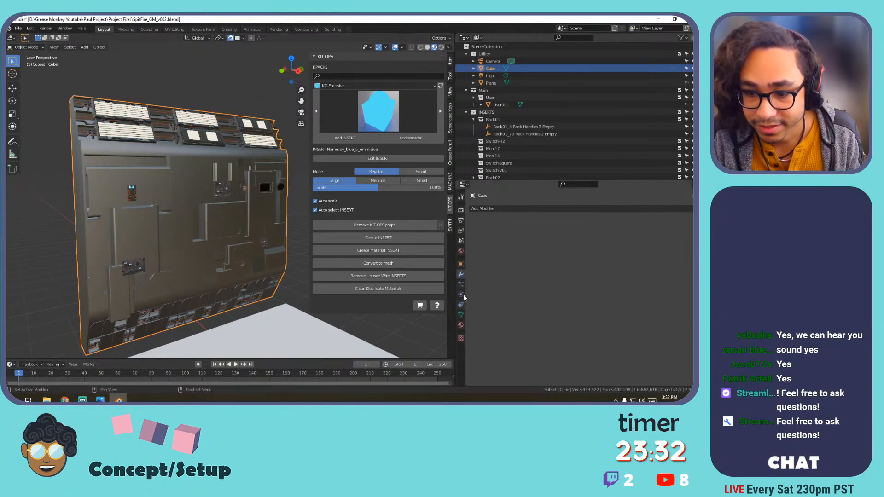
pyautogui.click(530, 209)
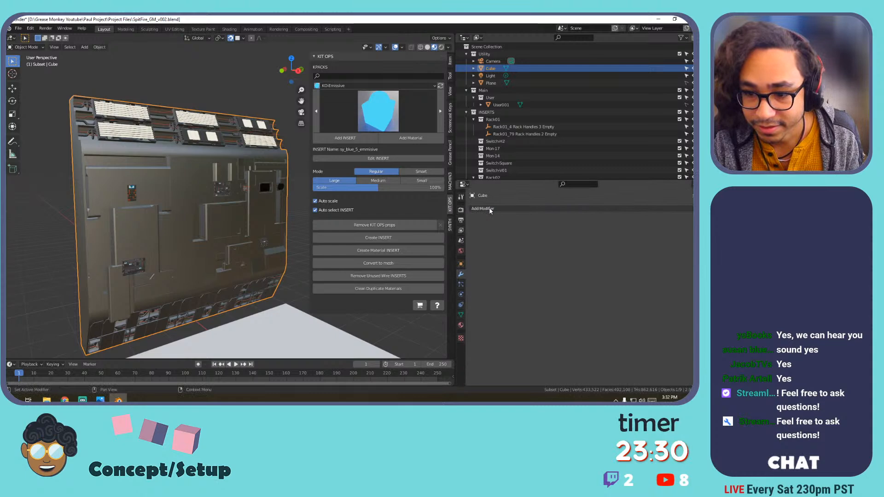
pyautogui.scroll(-3, 487, 109)
pyautogui.scroll(3, 487, 104)
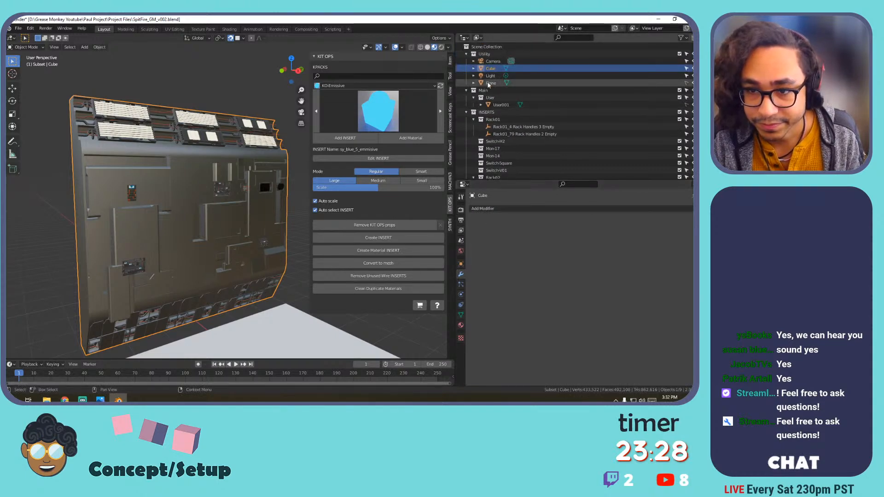
pyautogui.doubleClick(490, 68)
pyautogui.write('Wall')
pyautogui.press('Return')
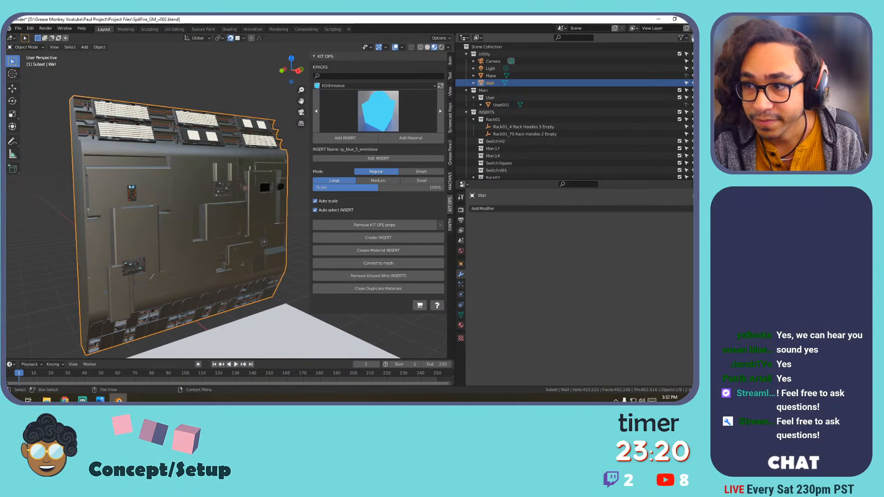
# Move Wall and Panels 80 narrow for Machine 2.1_021 together into a new top-level collection.
pyautogui.moveTo(490, 83); pyautogui.dragTo(489, 165)
pyautogui.hotkey('ctrl', 'z')
pyautogui.click(489, 167)
pyautogui.press('x')
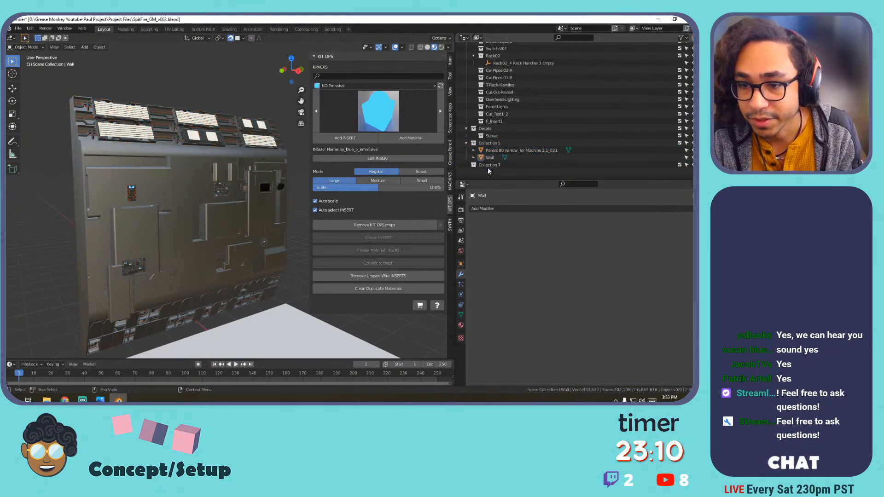
# Delete the spare Collection 7 and the emptied Decals and Subset collections.
pyautogui.click(488, 167)
pyautogui.click(490, 172)
pyautogui.press('x')
pyautogui.click(495, 151)
pyautogui.press('x')
pyautogui.click(496, 144)
pyautogui.press('x')
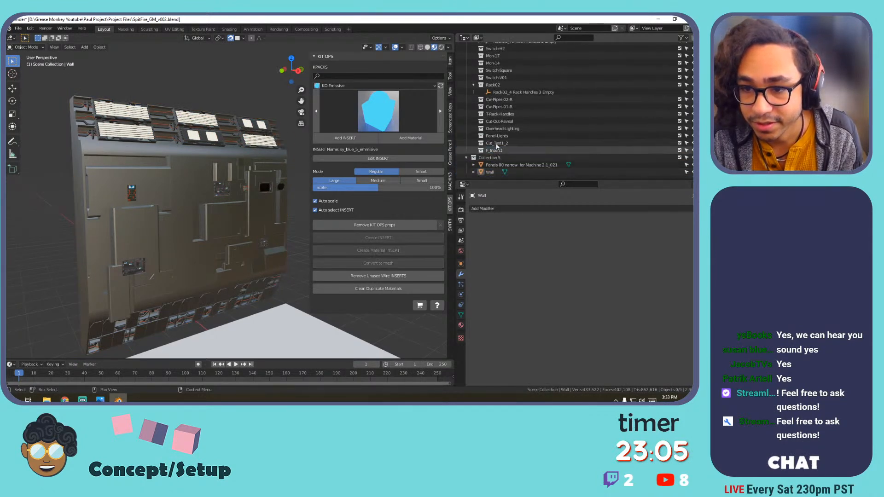
# Delete the INSERTS collection with its Rack, Switch, Mon and Cw-Pipes-02-R subcollections and the leftover rack handle empties.
pyautogui.click(494, 103)
pyautogui.press('x')
pyautogui.click(494, 102)
pyautogui.press('x')
pyautogui.click(493, 102)
pyautogui.press('x')
pyautogui.click(493, 103)
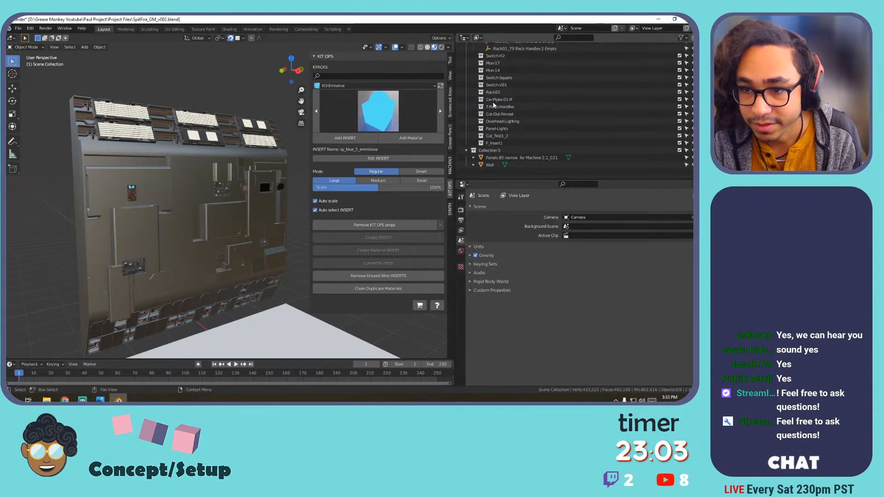
pyautogui.press('x')
pyautogui.click(493, 102)
pyautogui.press('x')
pyautogui.click(493, 102)
pyautogui.press('x')
pyautogui.click(493, 102)
pyautogui.press('x')
pyautogui.click(494, 102)
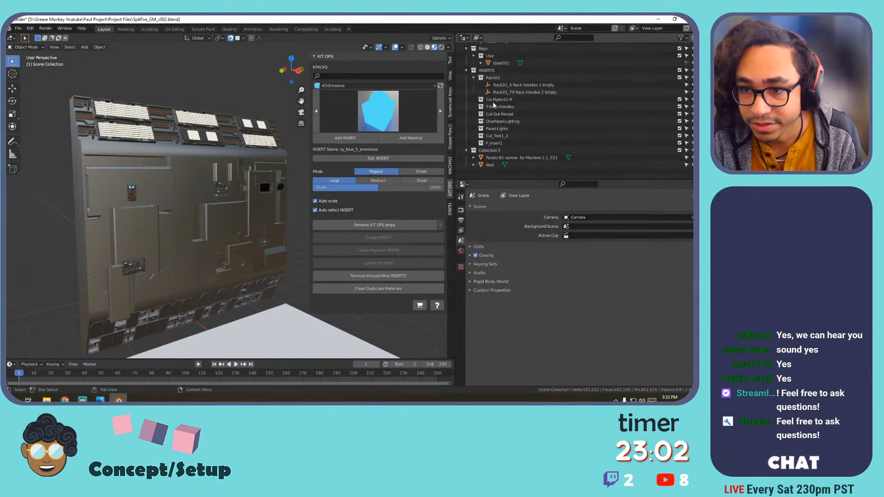
pyautogui.click(493, 102)
pyautogui.press('x')
pyautogui.click(493, 102)
pyautogui.press('x')
pyautogui.click(494, 103)
pyautogui.press('x')
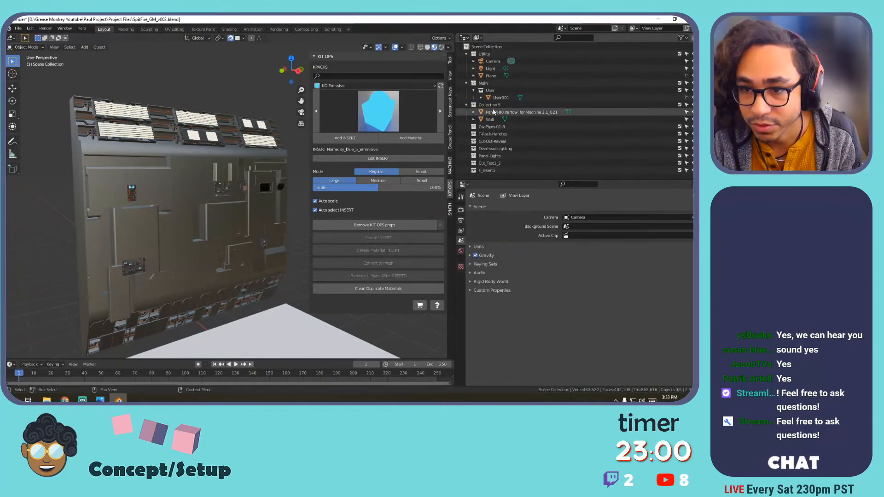
# Delete the remaining empty collections from Cw-Pipes-01-R through F_Insert1, including T-Rack-Handles, Overhead-Lighting and Panel-Lights.
pyautogui.click(492, 126)
pyautogui.press('x')
pyautogui.click(502, 141)
pyautogui.press('x')
pyautogui.click(500, 134)
pyautogui.press('x')
pyautogui.click(499, 134)
pyautogui.press('x')
pyautogui.click(500, 134)
pyautogui.press('x')
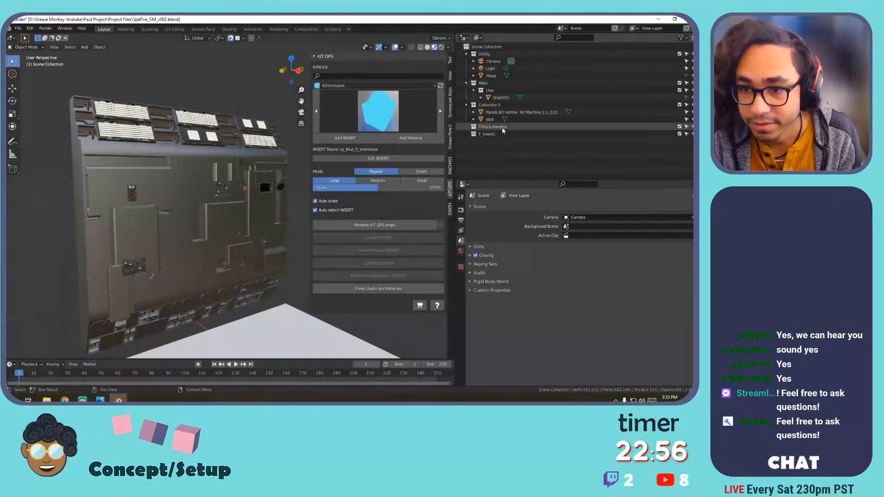
pyautogui.click(499, 127)
pyautogui.press('x')
# Add an Array modifier to Panels 80 narrow for Machine 2.1_021 and view the whole wall.
pyautogui.click(500, 112)
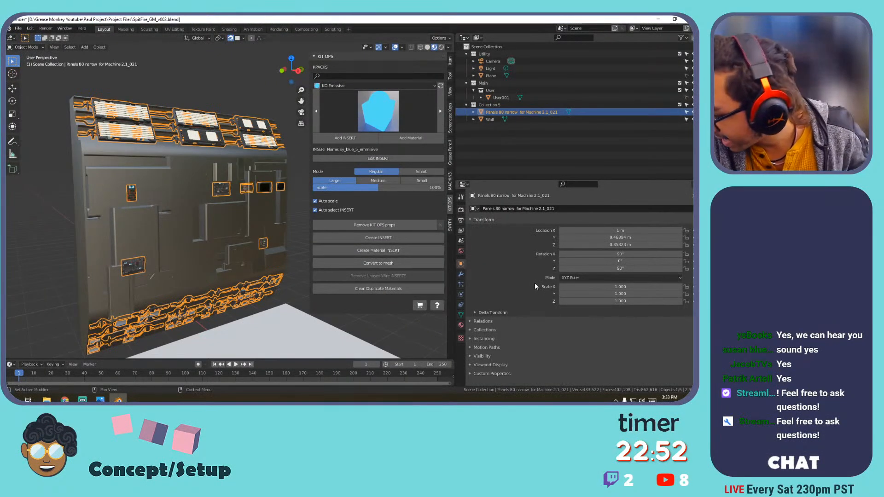
pyautogui.click(461, 275)
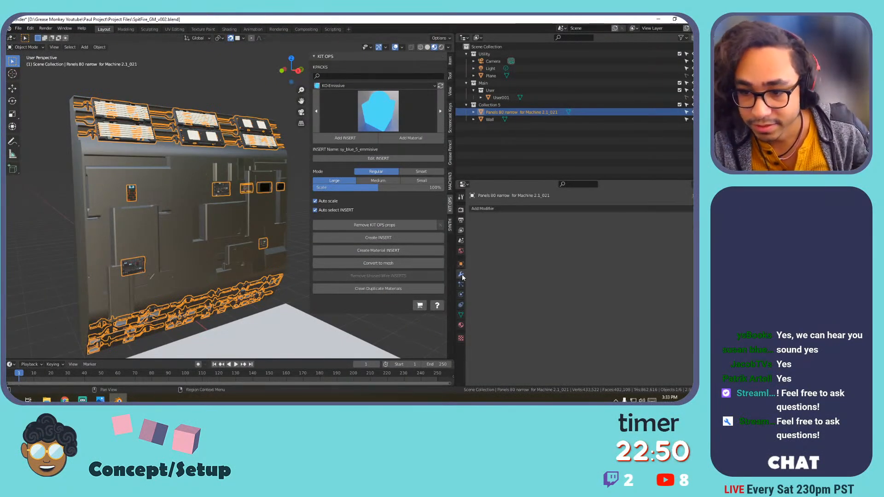
pyautogui.click(484, 209)
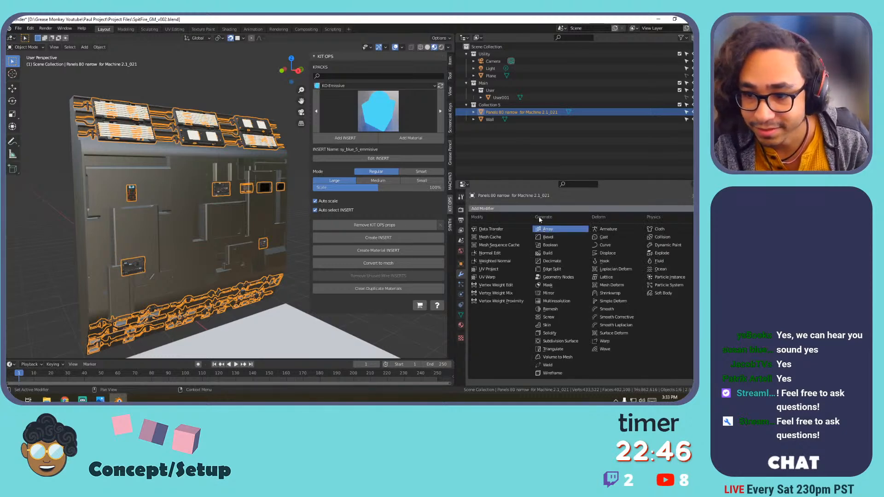
pyautogui.click(543, 229)
pyautogui.scroll(-5, 204, 221)
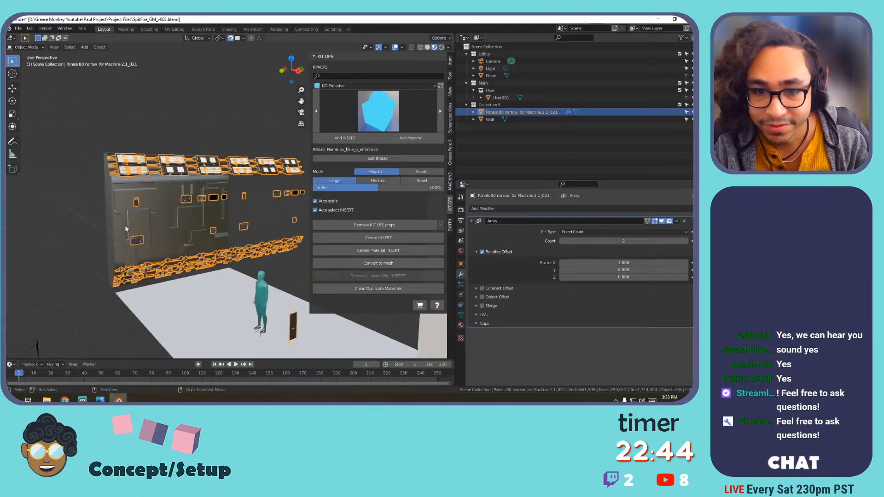
# Raise the panels' array count to 3 and add an Array modifier with a count of 3 to Wall.
pyautogui.keyDown('shift'); pyautogui.moveTo(204, 221); pyautogui.dragTo(138, 222, button='middle'); pyautogui.keyUp('shift')
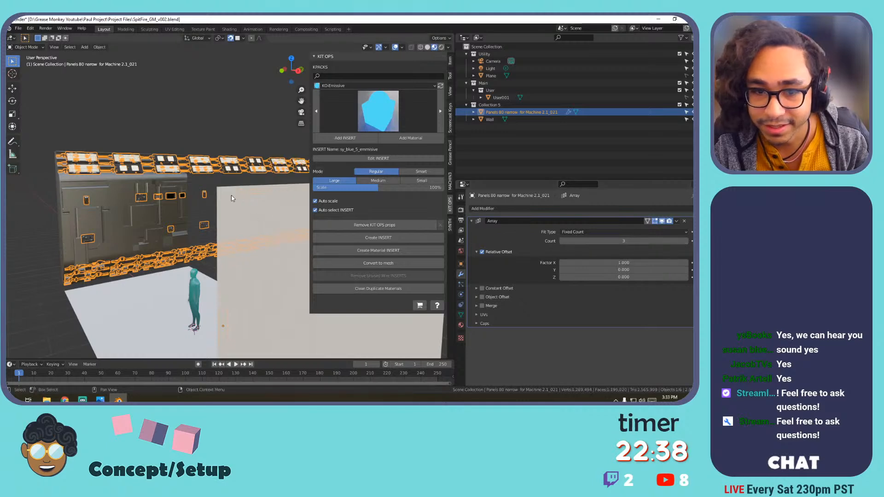
pyautogui.click(489, 120)
pyautogui.click(510, 209)
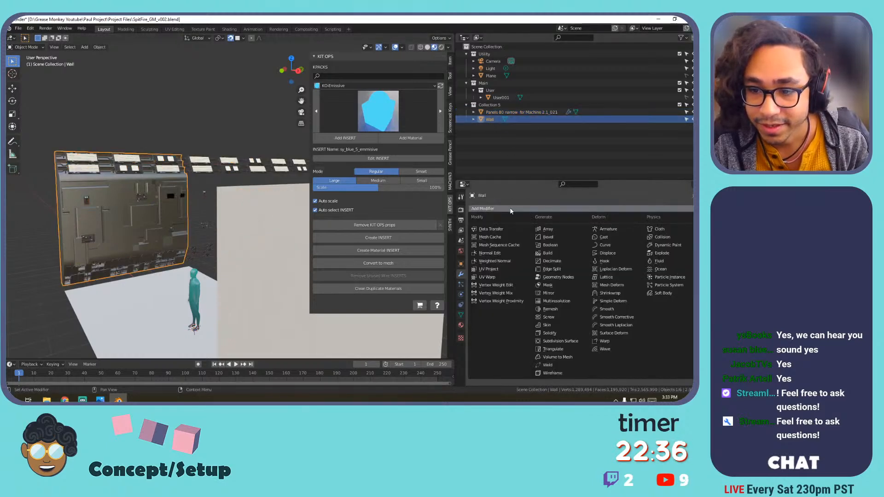
pyautogui.click(558, 230)
pyautogui.click(685, 242)
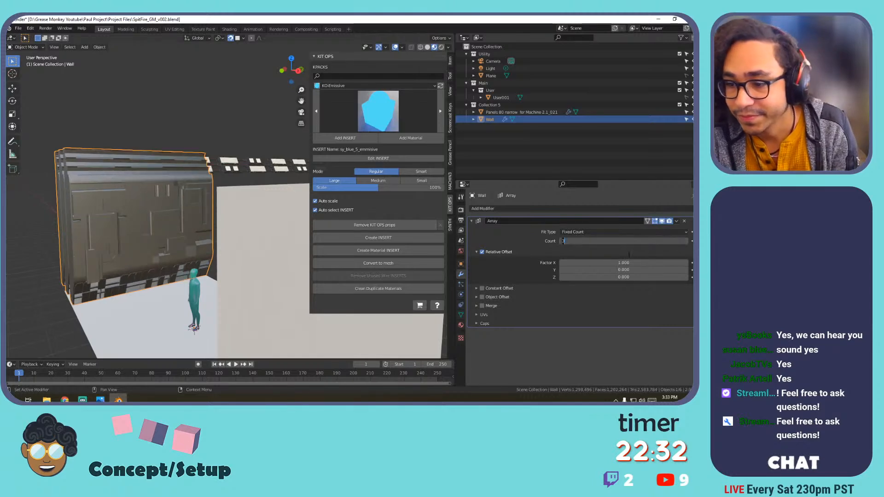
# Set the Wall array's relative offset to X 0 and Y 1 so it repeats along the wall's length.
pyautogui.click(614, 266)
pyautogui.click(615, 264)
pyautogui.write('0')
pyautogui.press('Return')
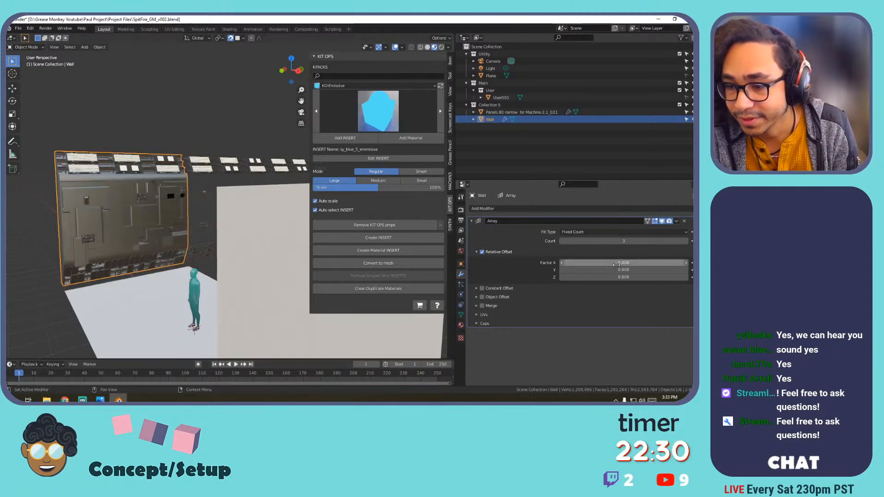
pyautogui.click(615, 270)
pyautogui.write('1')
pyautogui.press('Return')
pyautogui.keyDown('shift'); pyautogui.moveTo(190, 155); pyautogui.dragTo(168, 205, button='middle'); pyautogui.keyUp('shift')
# Delete the stray dark panel standing on the floor from the joined Panels 80 narrow mesh in Edit Mode.
pyautogui.click(152, 254)
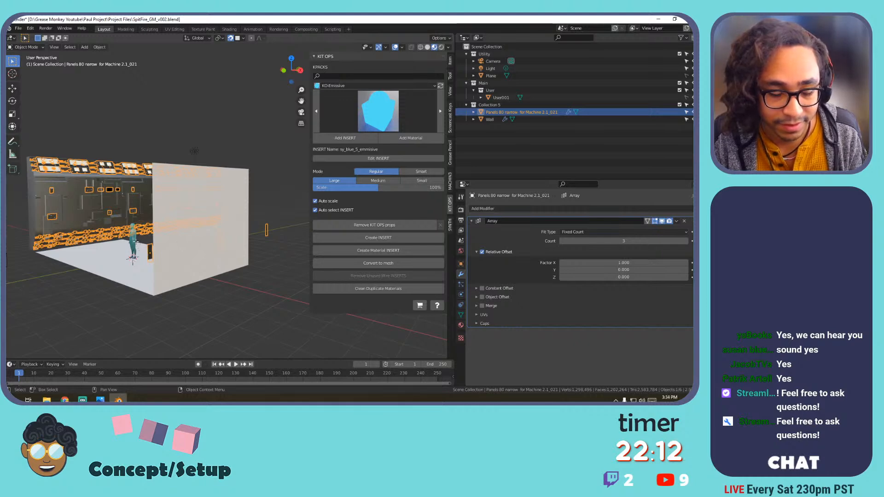
pyautogui.press('Tab')
pyautogui.moveTo(148, 249); pyautogui.dragTo(224, 239, button='middle')
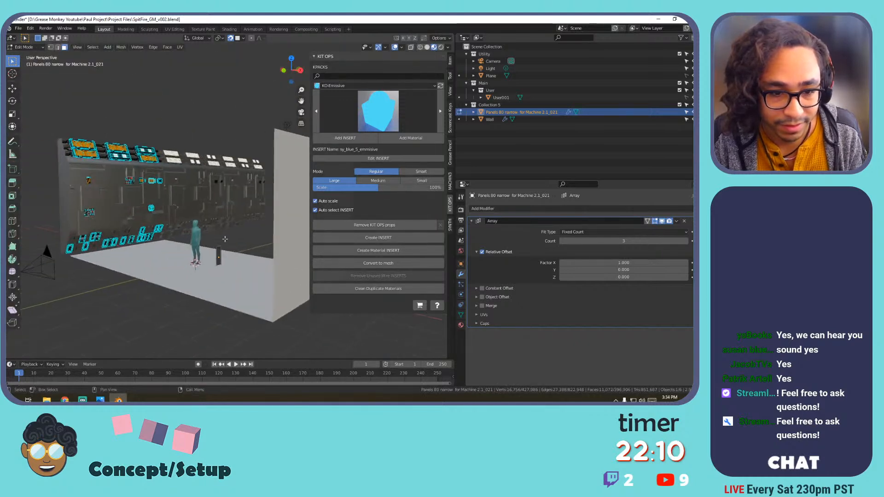
pyautogui.click(217, 255)
pyautogui.press('x')
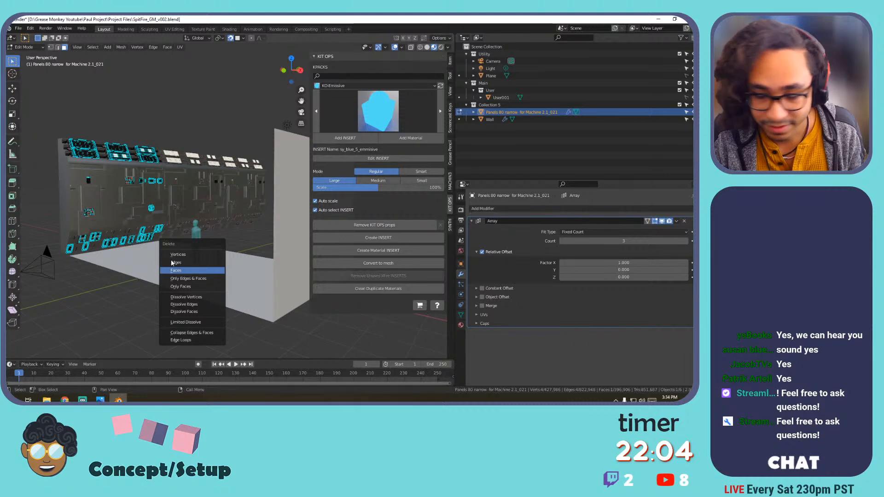
pyautogui.press('Return')
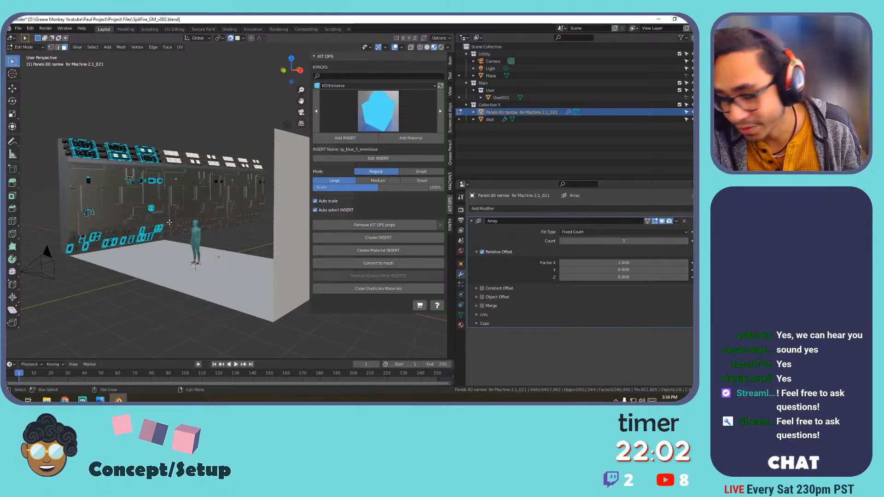
pyautogui.scroll(3, 166, 209)
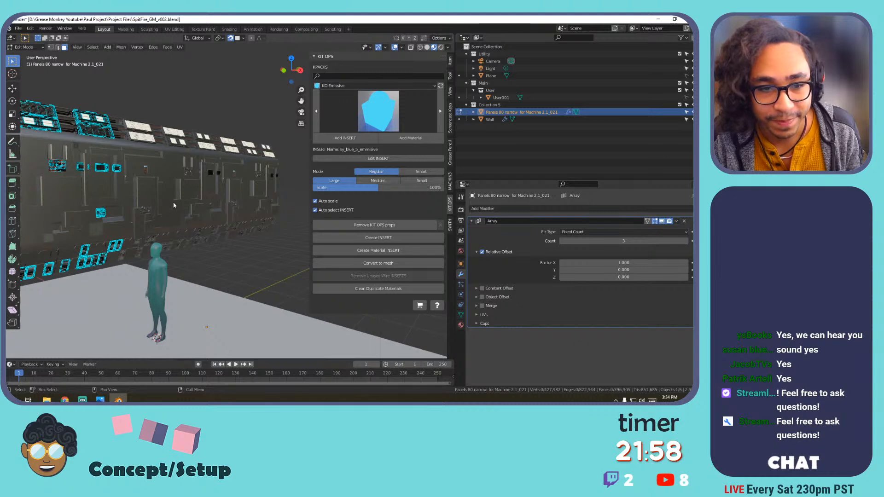
pyautogui.press('Tab')
# Inspect the arrayed wall and its inserts up close, briefly toggling the joined panels' visibility.
pyautogui.scroll(-4, 179, 201)
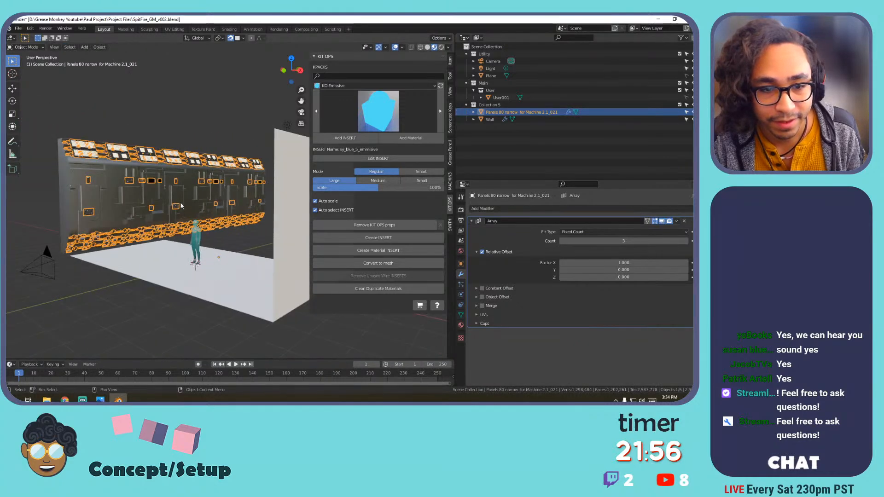
pyautogui.scroll(8, 179, 201)
pyautogui.keyDown('shift'); pyautogui.moveTo(187, 232); pyautogui.dragTo(220, 182, button='middle'); pyautogui.keyUp('shift')
pyautogui.scroll(-2, 220, 182)
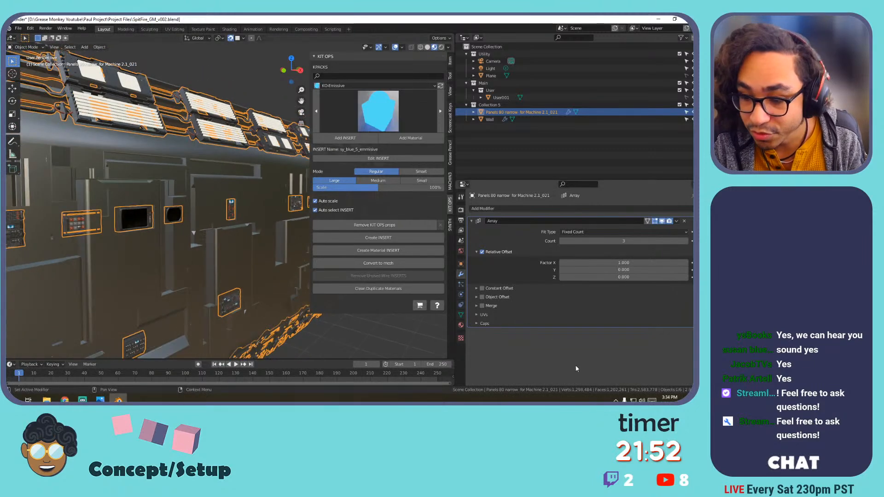
pyautogui.rightClick(614, 388)
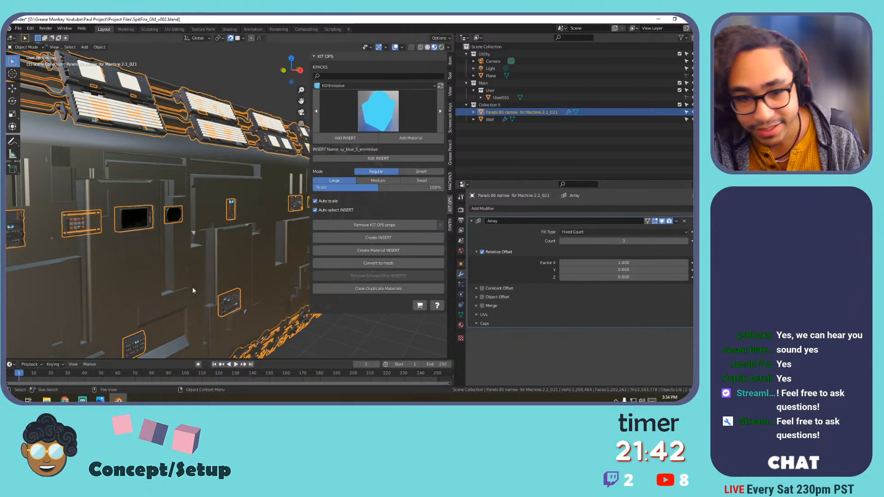
pyautogui.scroll(-8, 194, 290)
pyautogui.scroll(4, 231, 272)
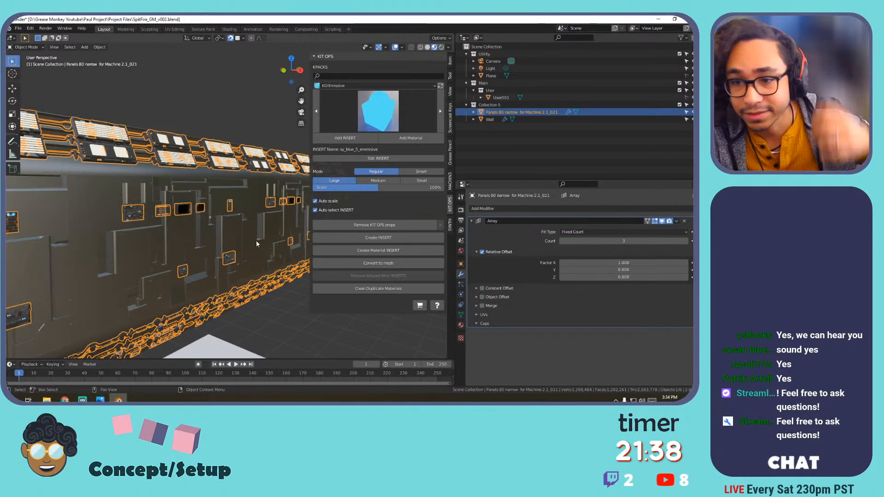
pyautogui.click(694, 112)
pyautogui.click(694, 112)
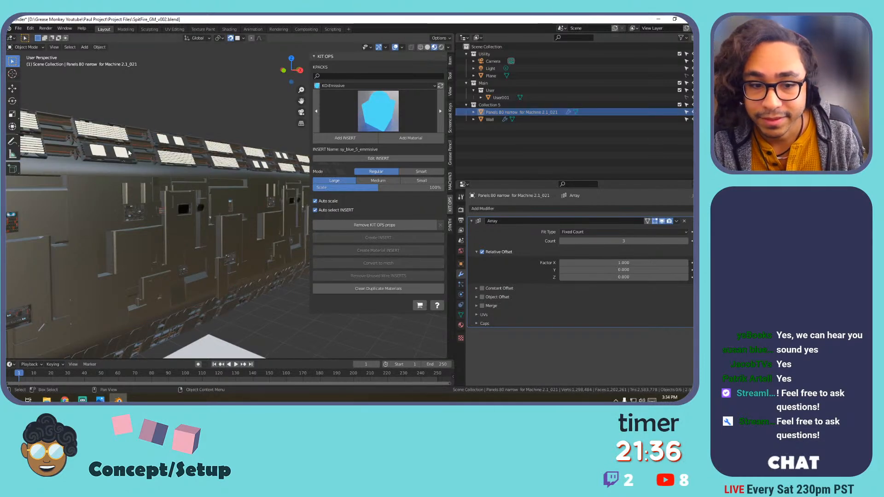
# Fly the camera up close to the rack insert in the wall and render the frame.
pyautogui.press('KP_0')
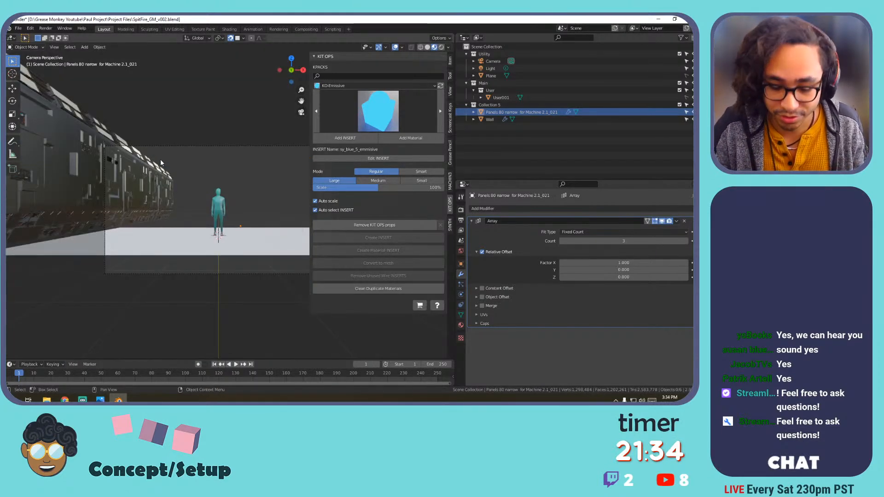
pyautogui.hotkey('shift', '`')
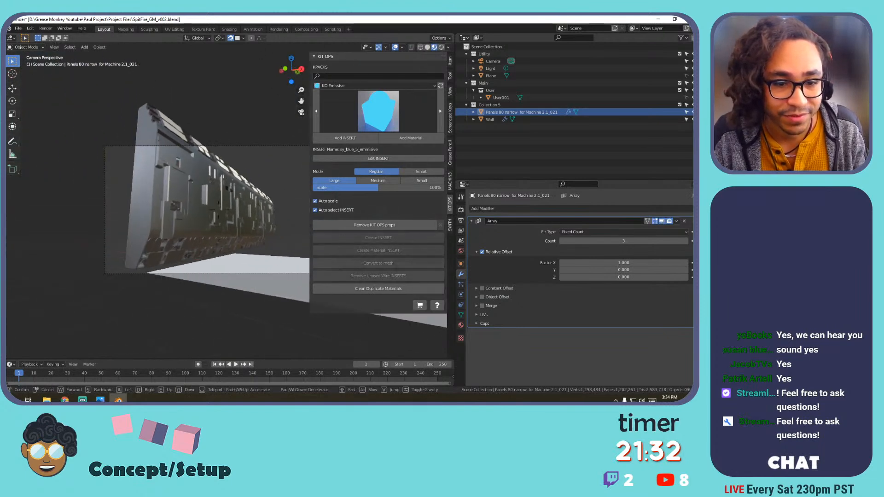
pyautogui.press('w')
pyautogui.press('w')
pyautogui.press('s')
pyautogui.click(229, 203)
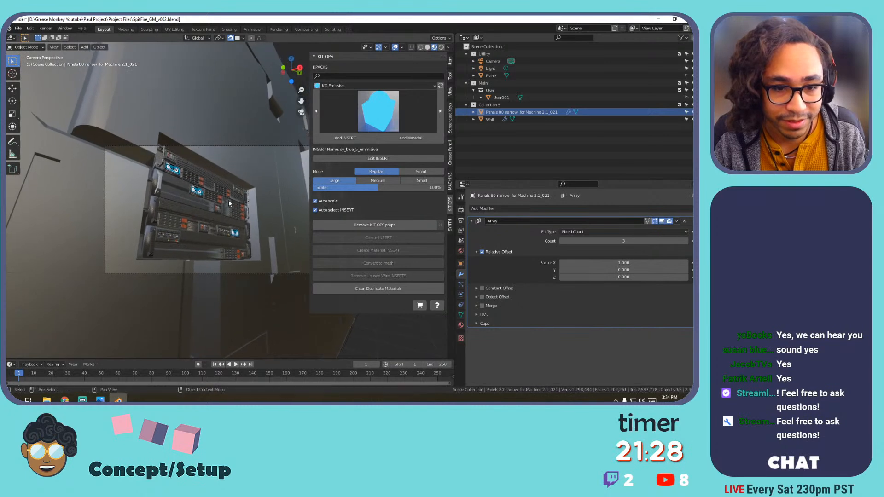
pyautogui.press('F12')
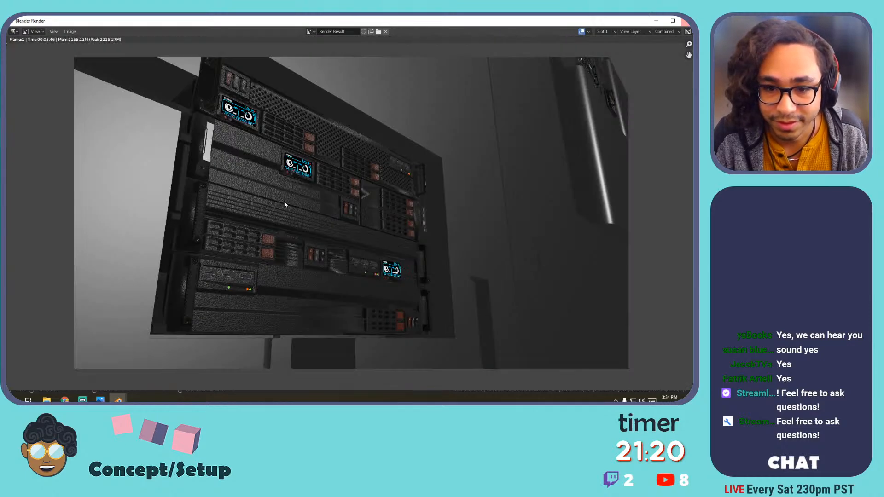
# Examine the rack's switches and surface detail in the render, and close the render window.
pyautogui.scroll(7, 284, 204)
pyautogui.scroll(4, 286, 196)
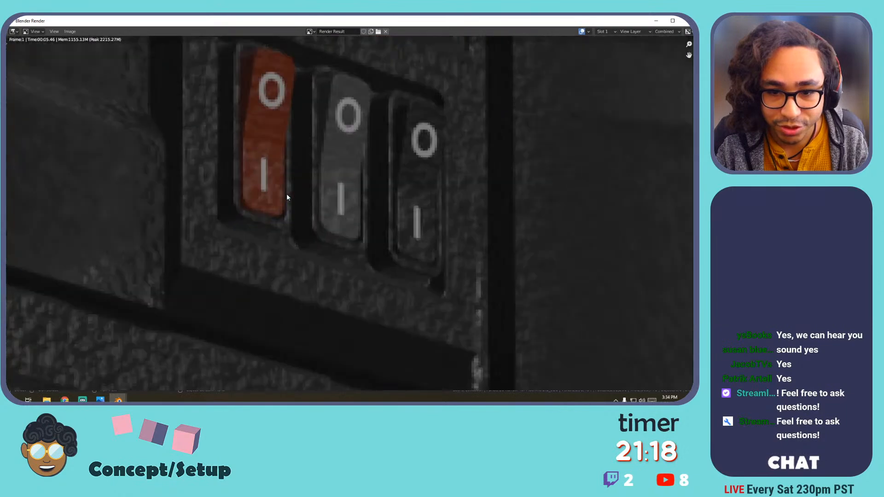
pyautogui.scroll(5, 287, 192)
pyautogui.scroll(-10, 287, 189)
pyautogui.scroll(-9, 284, 193)
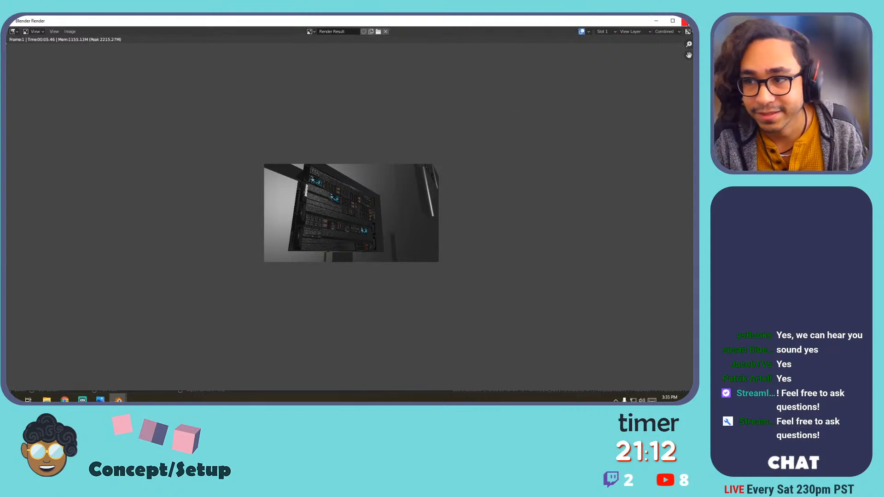
pyautogui.click(686, 22)
# Delete the joined Panels 80 narrow mesh and the Wall object from Collection 5.
pyautogui.scroll(-5, 261, 148)
pyautogui.moveTo(250, 155); pyautogui.dragTo(179, 160, button='middle')
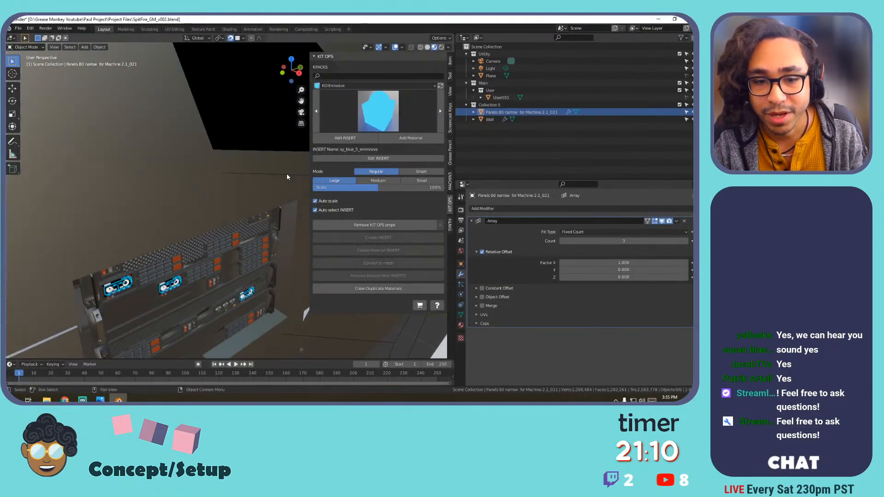
pyautogui.scroll(-12, 286, 172)
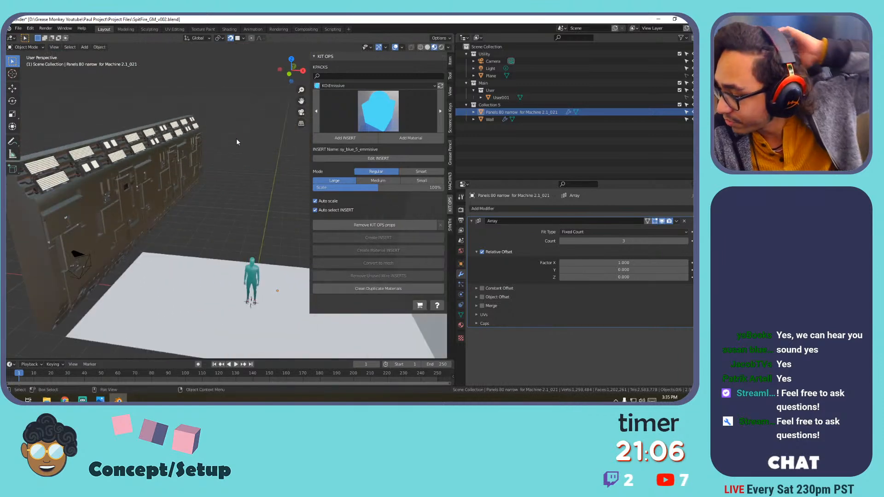
pyautogui.keyDown('shift'); pyautogui.moveTo(234, 145); pyautogui.dragTo(267, 170, button='middle'); pyautogui.keyUp('shift')
pyautogui.click(508, 112)
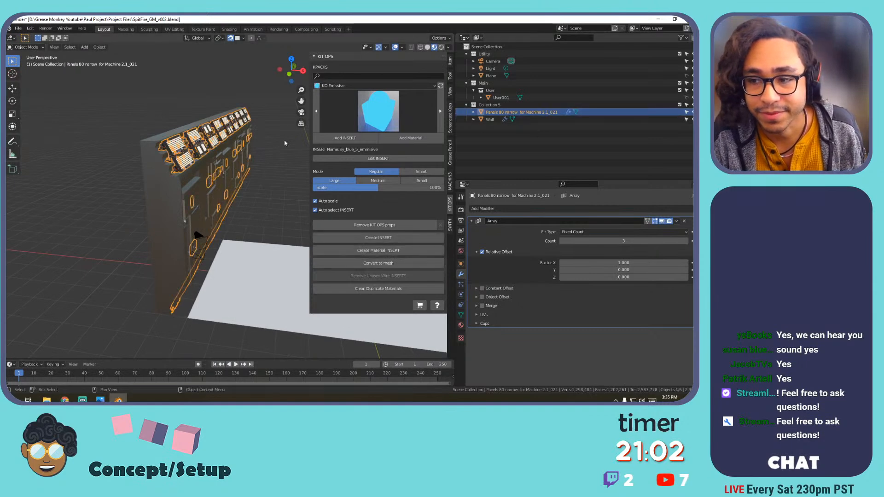
pyautogui.press('x')
pyautogui.click(282, 142)
pyautogui.click(490, 112)
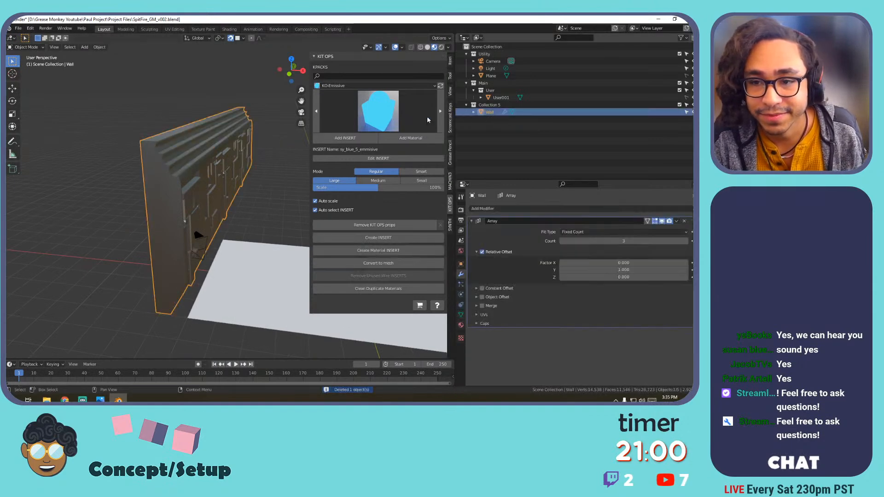
pyautogui.press('x')
pyautogui.click(251, 133)
# Show the KIT OPS SYNTH settings, delete the backdrop Plane, and hide the human scale figure in the User collection.
pyautogui.keyDown('shift'); pyautogui.moveTo(251, 231); pyautogui.dragTo(115, 209, button='middle'); pyautogui.keyUp('shift')
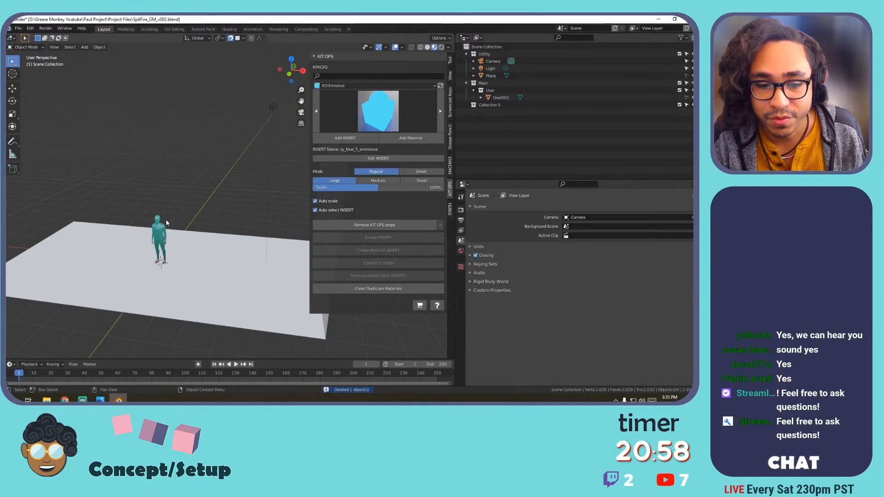
pyautogui.scroll(-3, 247, 198)
pyautogui.keyDown('shift'); pyautogui.moveTo(246, 198); pyautogui.dragTo(201, 203, button='middle'); pyautogui.keyUp('shift')
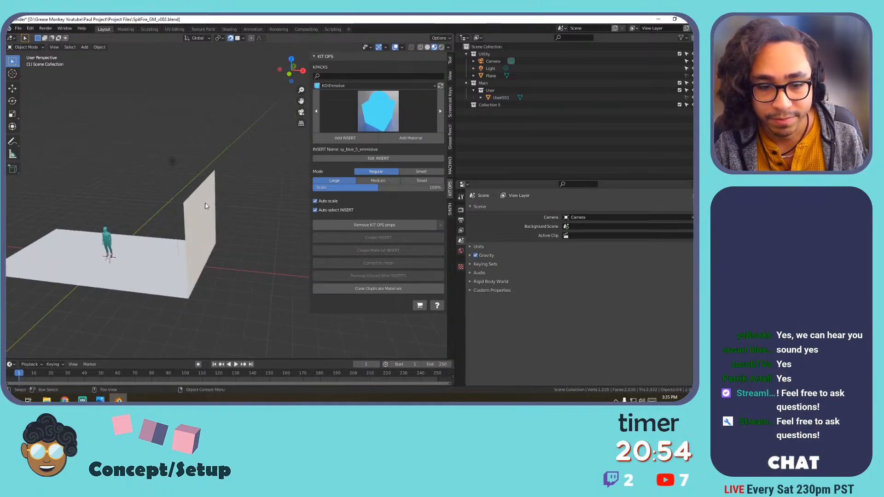
pyautogui.click(450, 210)
pyautogui.moveTo(239, 207); pyautogui.dragTo(213, 200, button='middle')
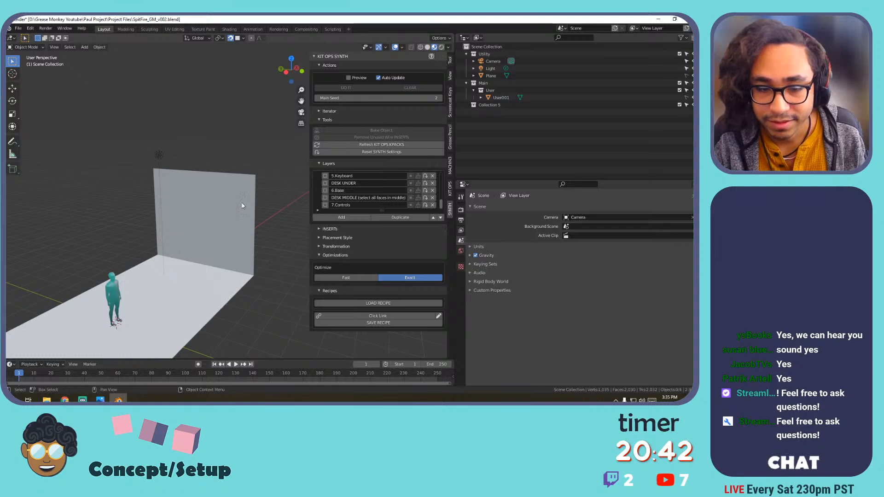
pyautogui.scroll(-2, 192, 197)
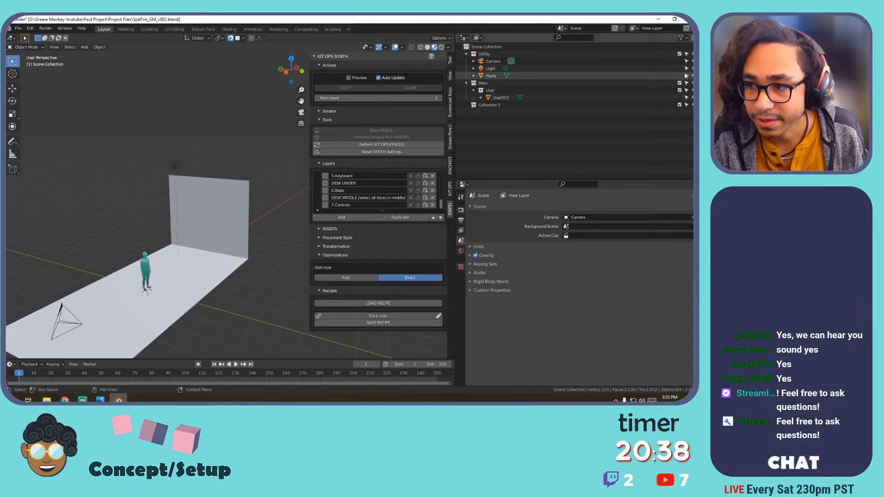
pyautogui.scroll(-3, 228, 166)
pyautogui.click(249, 210)
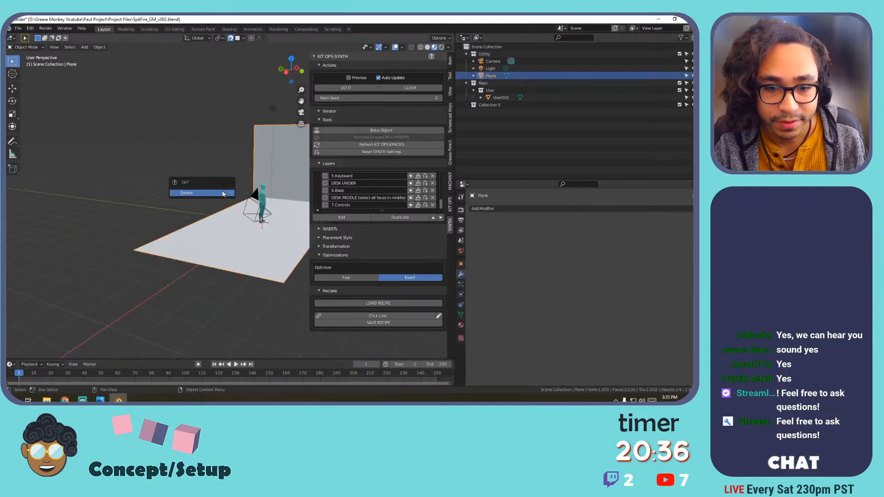
pyautogui.press('Delete')
pyautogui.click(490, 83)
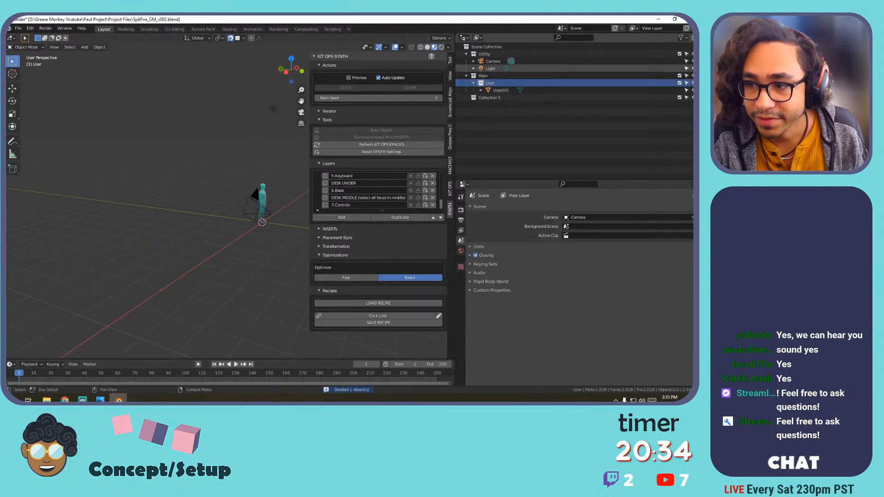
pyautogui.click(694, 91)
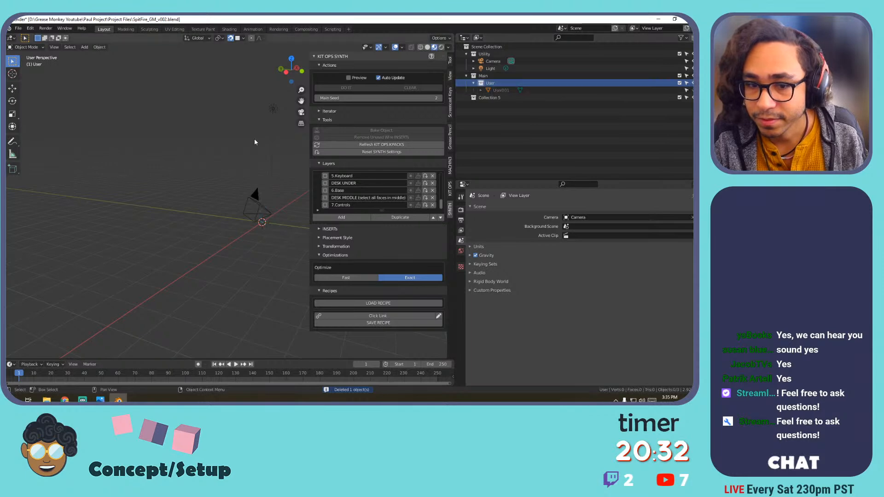
# Select the camera and set its Y location to 0 m.
pyautogui.moveTo(254, 142); pyautogui.dragTo(307, 143, button='middle')
pyautogui.click(121, 181)
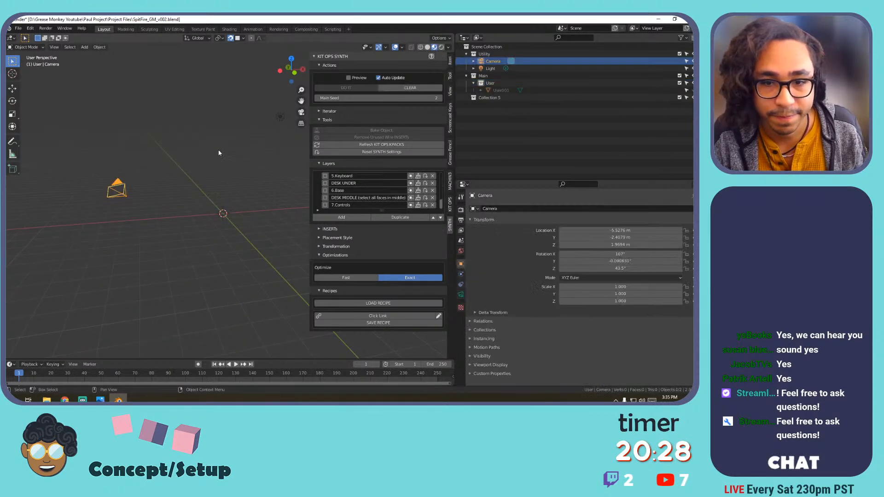
pyautogui.click(448, 61)
pyautogui.doubleClick(385, 74)
pyautogui.doubleClick(385, 81)
pyautogui.write('0')
pyautogui.press('Return')
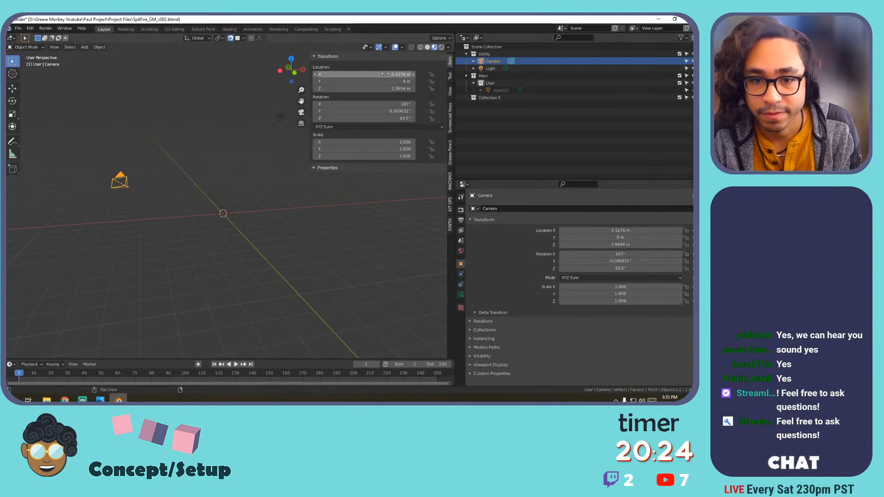
# Set the camera's rotation to X 90°, Y 0° and Z 0°.
pyautogui.click(386, 98)
pyautogui.doubleClick(387, 102)
pyautogui.write('90')
pyautogui.press('Tab')
pyautogui.write('0')
pyautogui.press('Tab')
pyautogui.write('0')
pyautogui.press('Return')
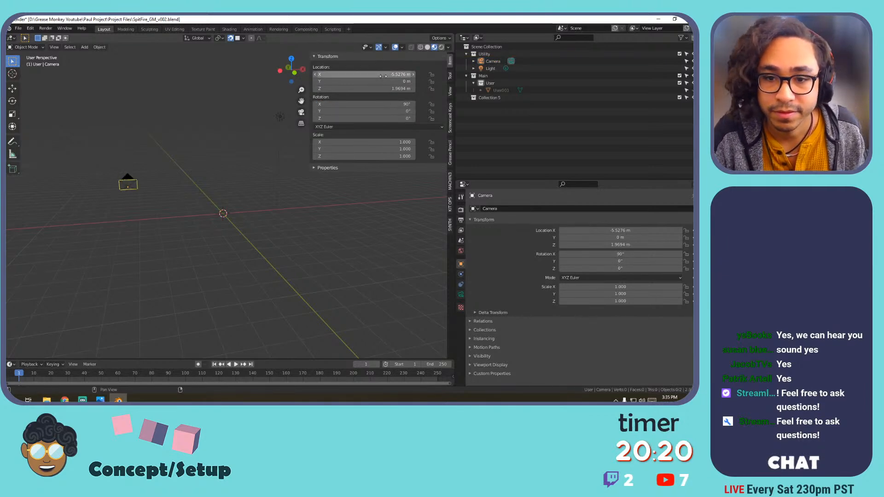
# Set the camera's X location to 0 m and move it back to about -7.84 m on Y.
pyautogui.doubleClick(365, 88)
pyautogui.click(370, 74)
pyautogui.moveTo(369, 74); pyautogui.dragTo(490, 74)
pyautogui.click(370, 74)
pyautogui.write('0')
pyautogui.press('Return')
pyautogui.moveTo(370, 82); pyautogui.dragTo(243, 103)
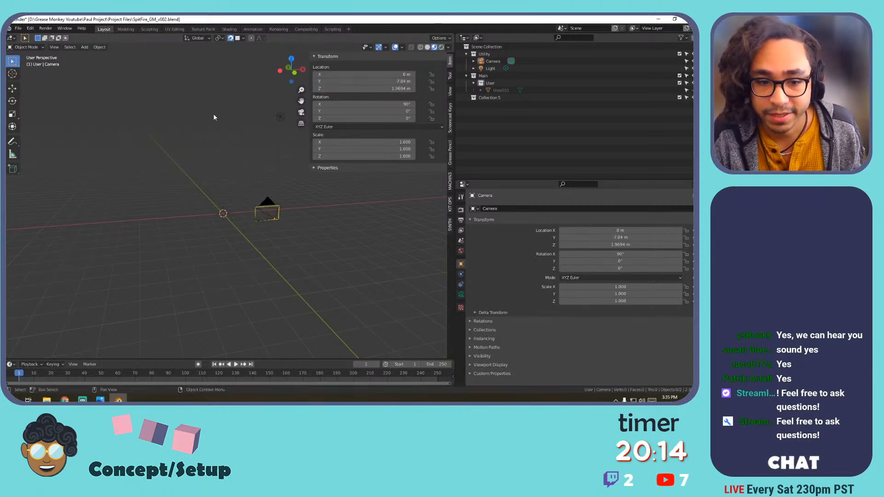
# Show the scene through the camera, split the 3D viewport into two side by side, and widen the main working viewport.
pyautogui.press('KP_0')
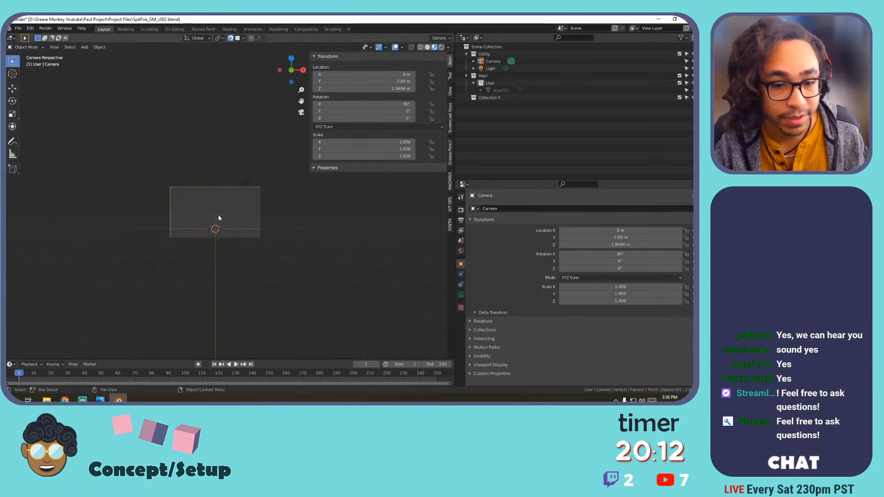
pyautogui.press('Home')
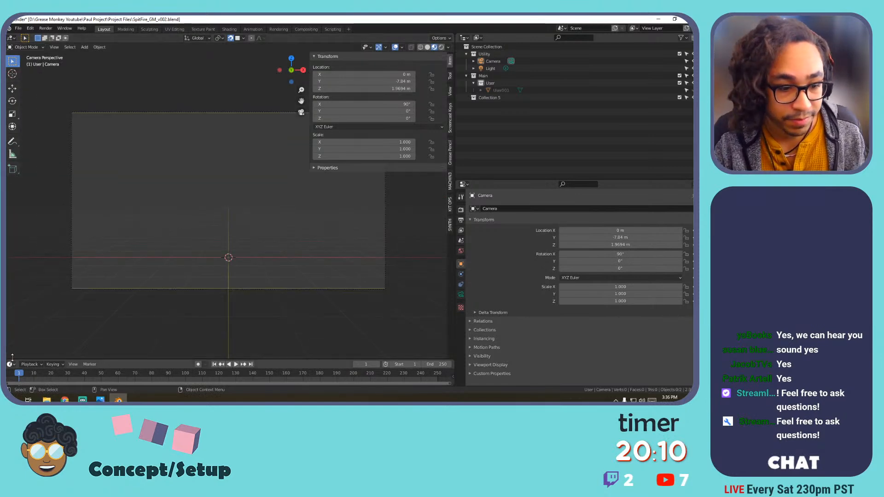
pyautogui.moveTo(8, 357); pyautogui.dragTo(173, 350)
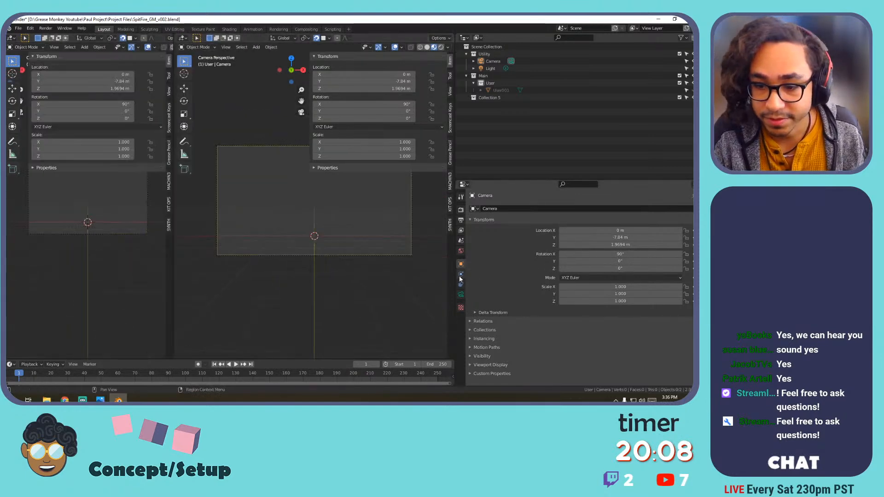
pyautogui.moveTo(459, 276); pyautogui.dragTo(596, 276)
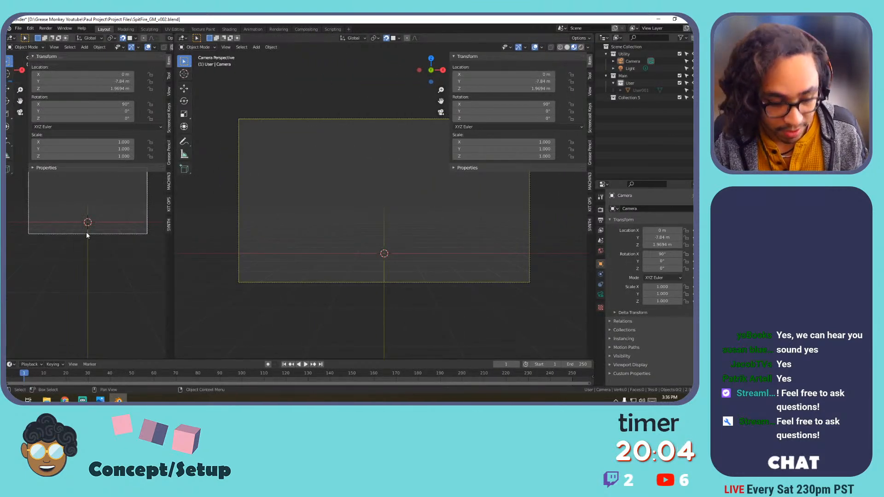
# Hide the sidebar, toolbar and overlays in the narrow viewport and fit the camera frame to it.
pyautogui.press('n')
pyautogui.press('t')
pyautogui.click(148, 47)
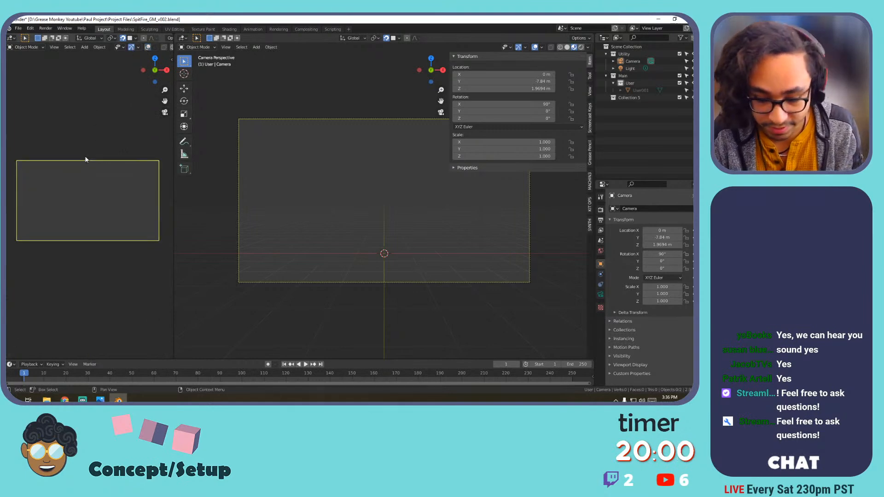
pyautogui.press('Home')
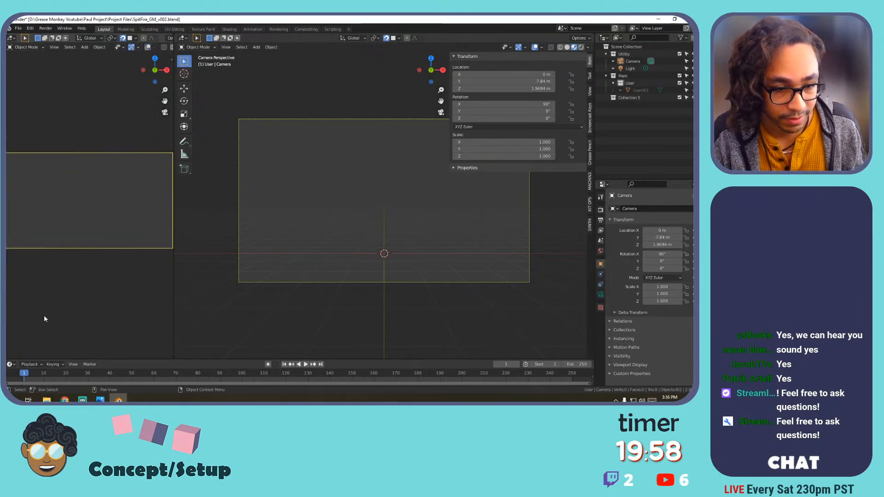
# Add a 2 m cube at the world origin from an angled perspective in the main viewport.
pyautogui.moveTo(423, 198); pyautogui.dragTo(383, 217, button='middle')
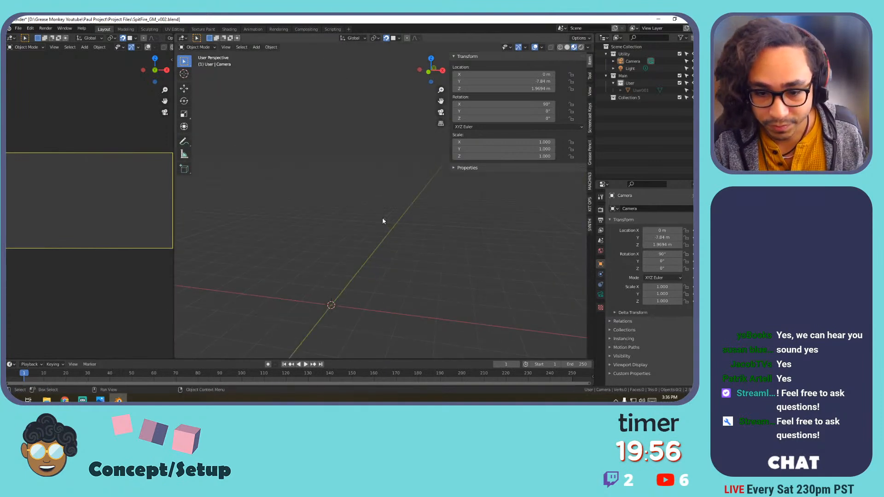
pyautogui.hotkey('shift', 'a')
pyautogui.moveTo(373, 201)
pyautogui.click(402, 209)
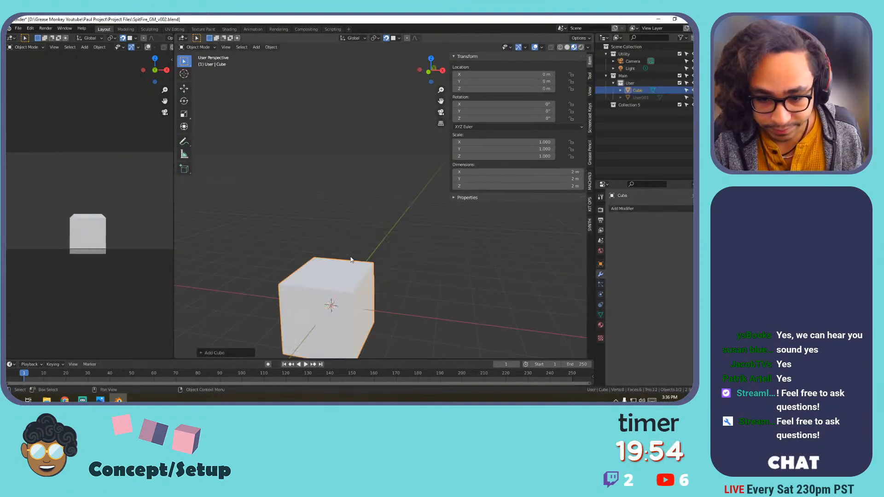
pyautogui.press('n')
pyautogui.press('n')
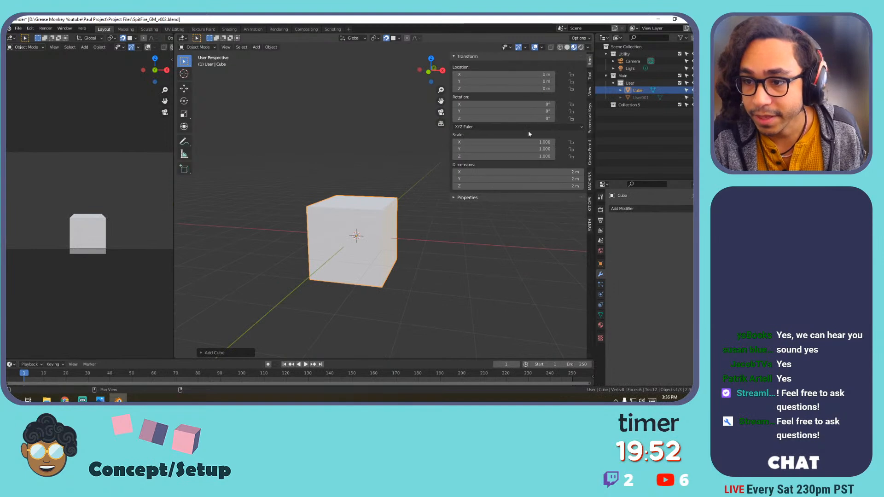
# Load the corridor-final.json recipe from the recipes folder into KIT OPS SYNTH for the cube.
pyautogui.click(590, 205)
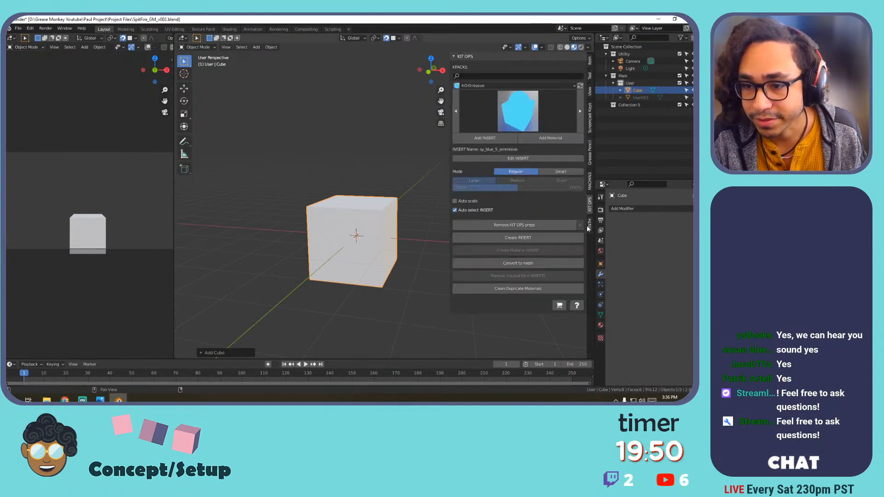
pyautogui.click(590, 225)
pyautogui.click(516, 303)
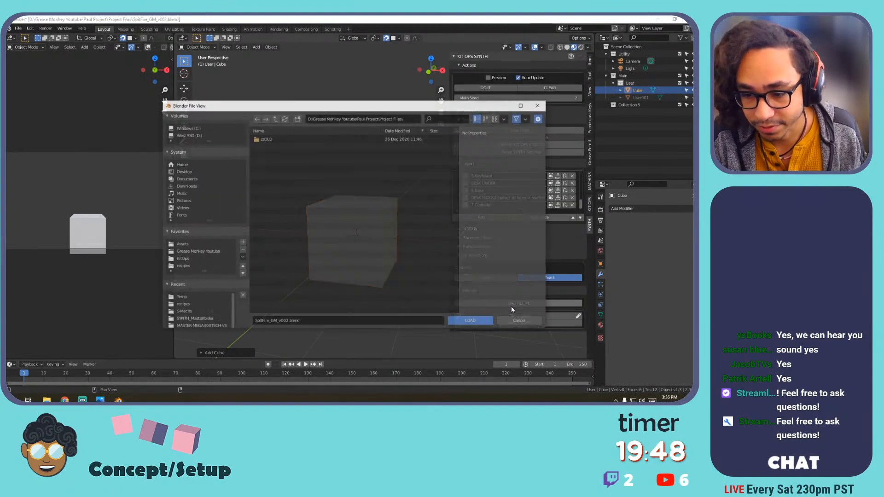
pyautogui.click(192, 306)
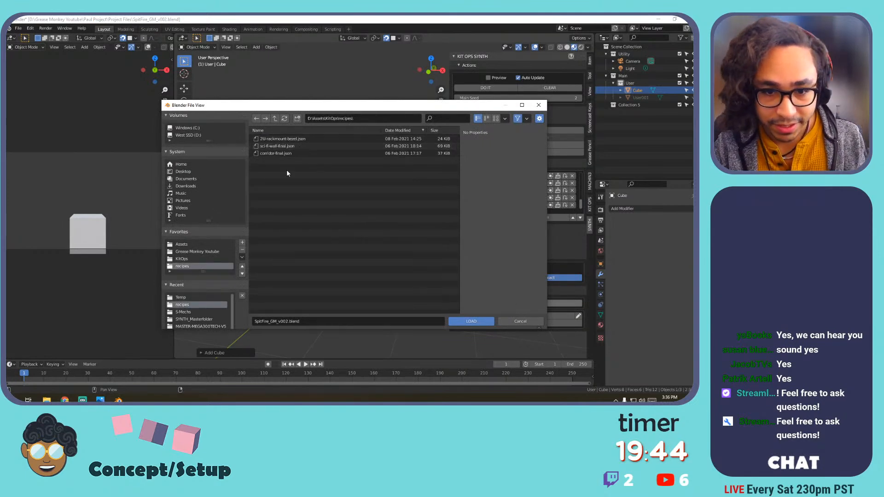
pyautogui.click(276, 154)
pyautogui.doubleClick(276, 154)
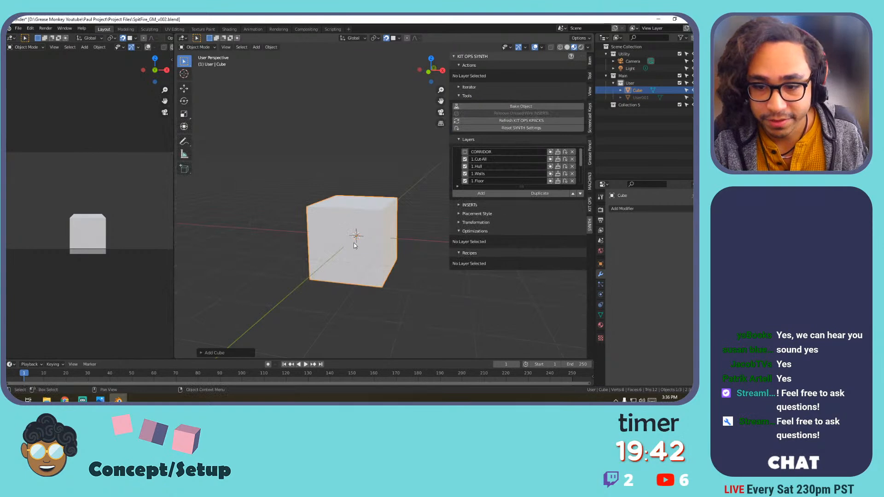
# Examine the cube's mesh up close in Edit Mode and return to Object Mode.
pyautogui.press('Tab')
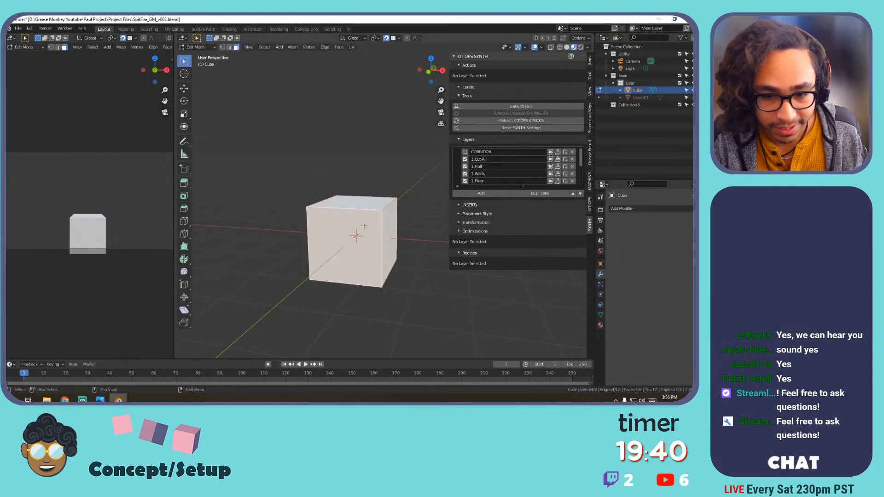
pyautogui.scroll(6, 355, 256)
pyautogui.scroll(-4, 359, 258)
pyautogui.moveTo(361, 258); pyautogui.dragTo(347, 234, button='middle')
pyautogui.scroll(4, 371, 207)
pyautogui.scroll(-5, 369, 208)
pyautogui.press('Tab')
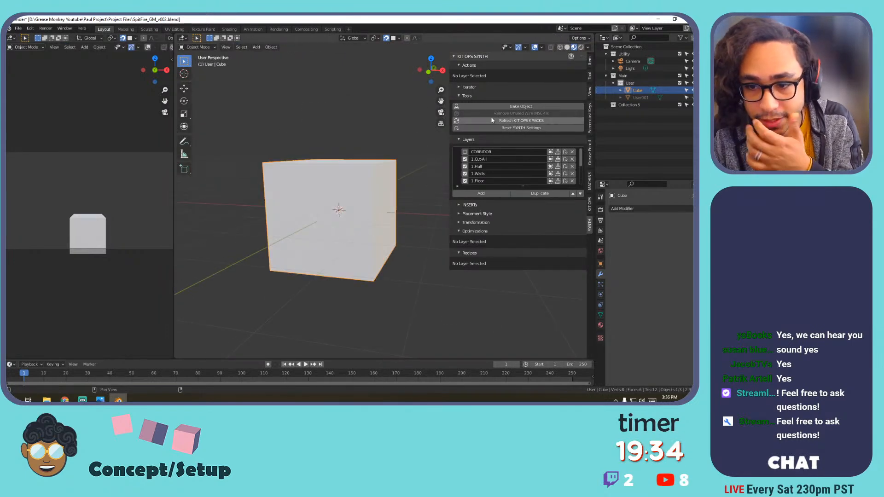
# Collapse the SYNTH Tools section and check the contents of the Iterator and Actions sections.
pyautogui.click(474, 97)
pyautogui.click(476, 87)
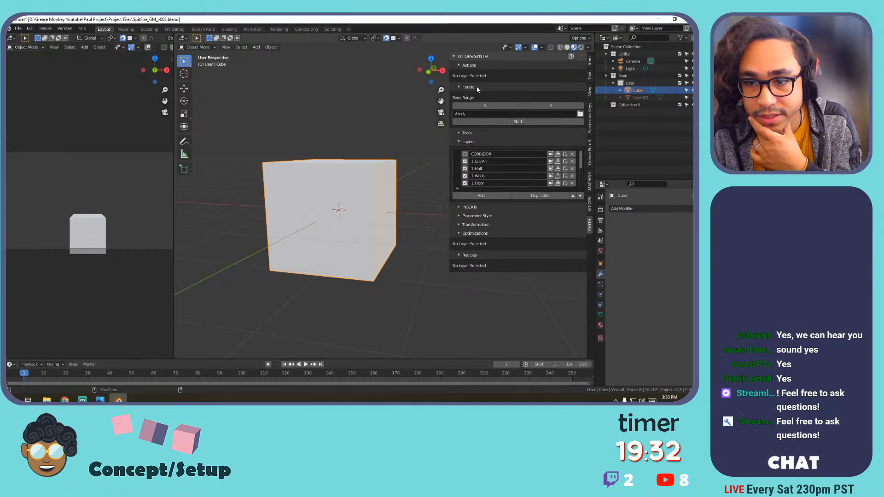
pyautogui.click(476, 87)
pyautogui.click(489, 65)
pyautogui.click(489, 65)
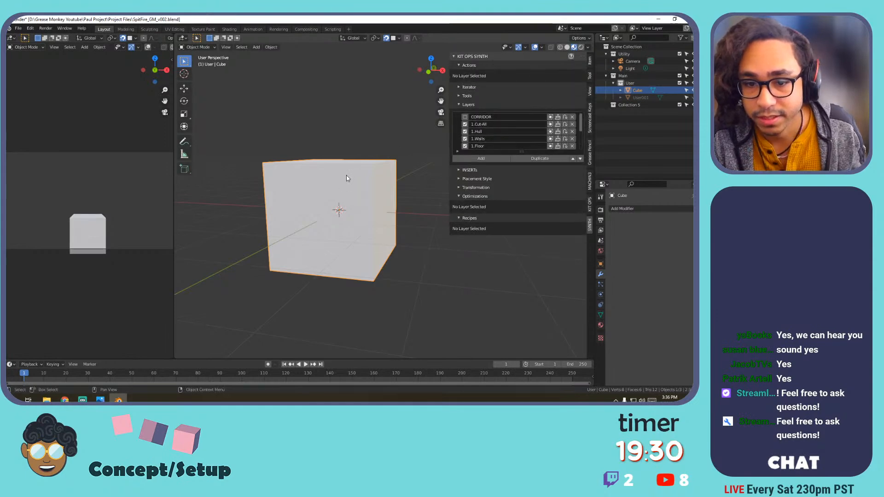
pyautogui.press('Tab')
pyautogui.press('Tab')
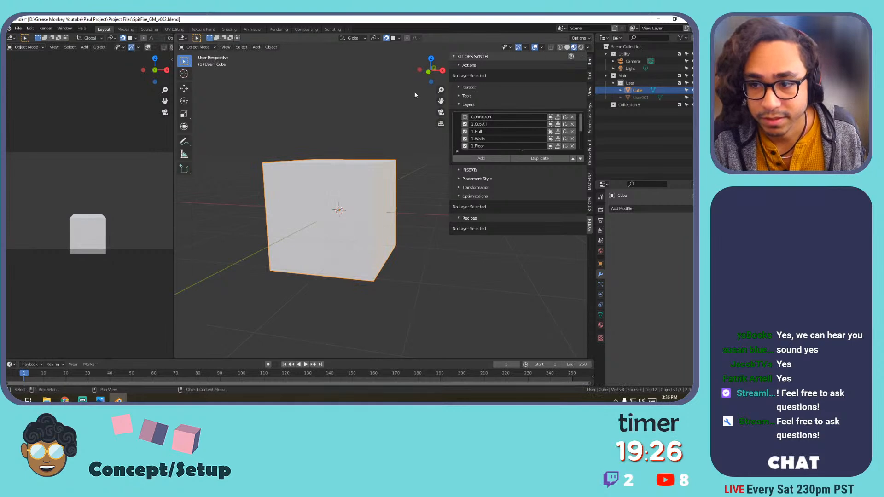
pyautogui.click(20, 30)
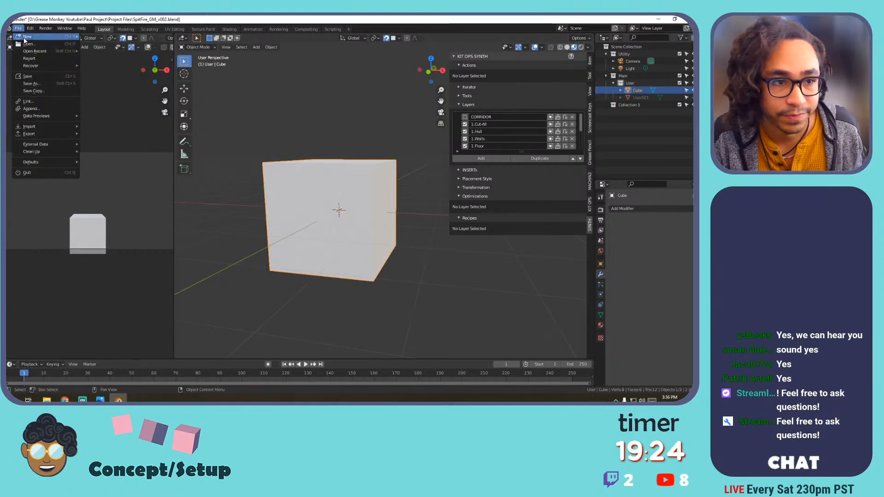
pyautogui.moveTo(27, 38)
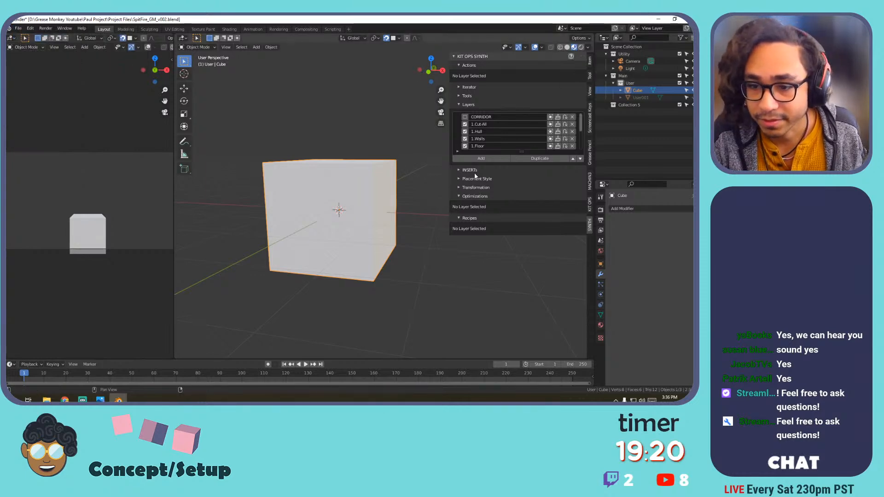
pyautogui.press('Tab')
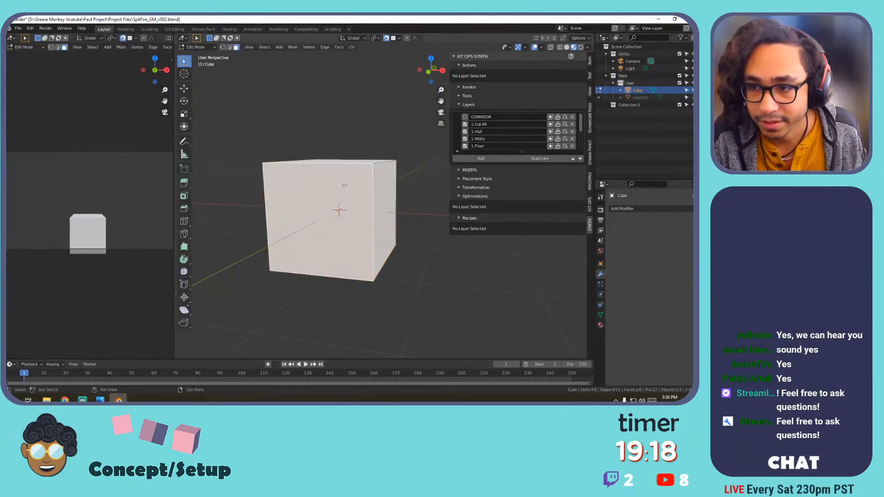
pyautogui.press('Tab')
pyautogui.click(491, 87)
pyautogui.click(490, 87)
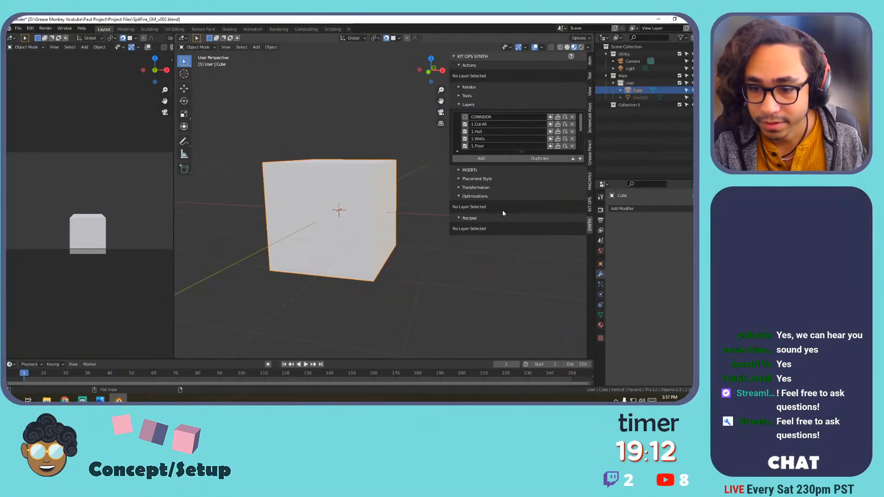
# Start a new file from a template in place of the current SpitFire_GM_v002 project.
pyautogui.click(18, 29)
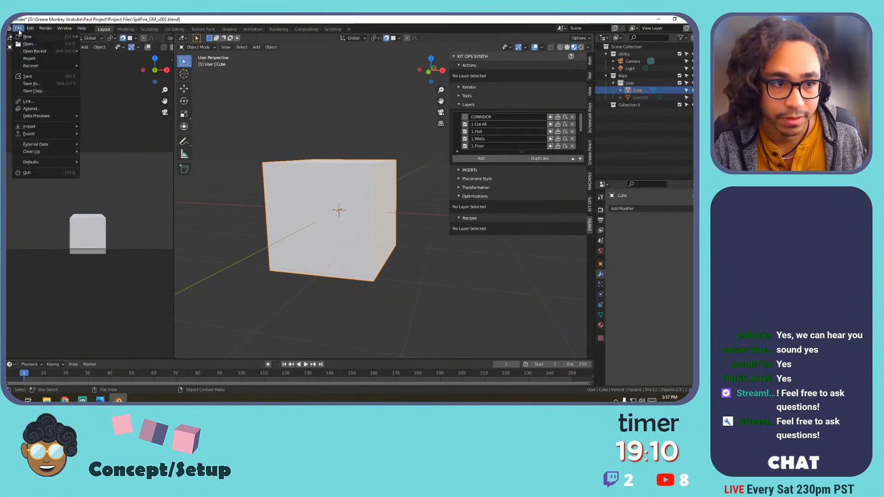
pyautogui.moveTo(40, 39)
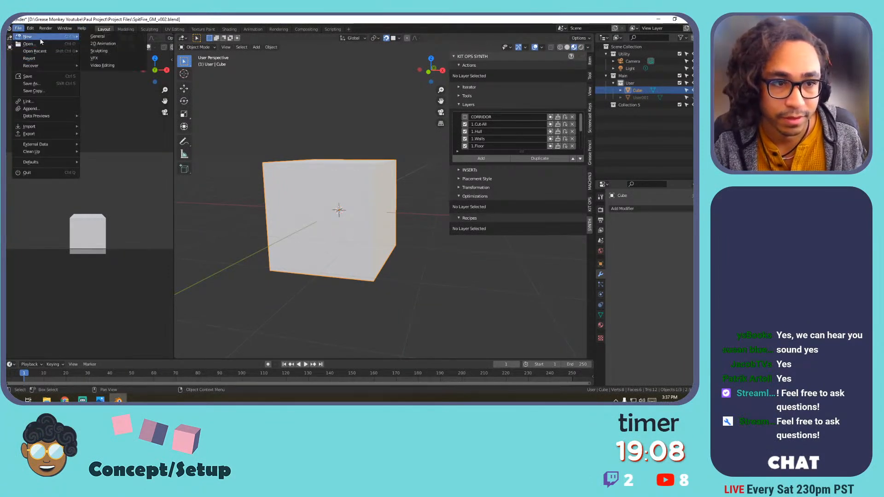
pyautogui.click(109, 43)
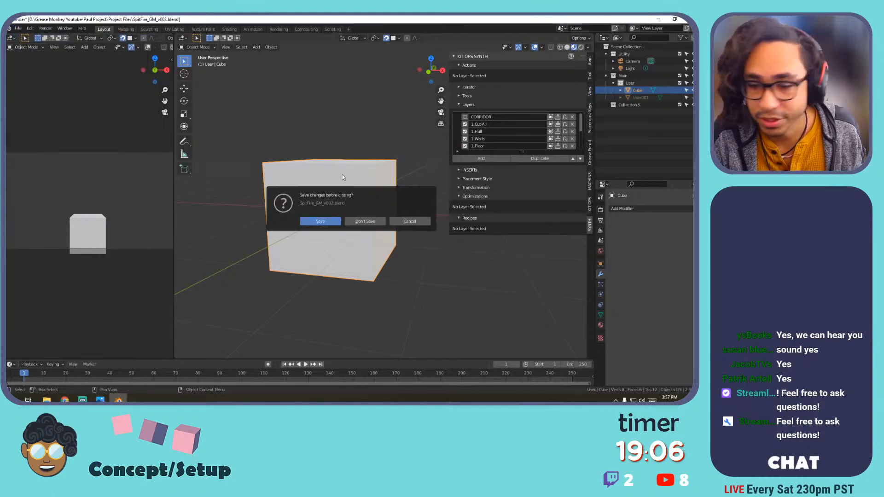
# Start a new file without saving the old one and select the default cube's +X face in face mode.
pyautogui.click(369, 222)
pyautogui.press('Tab')
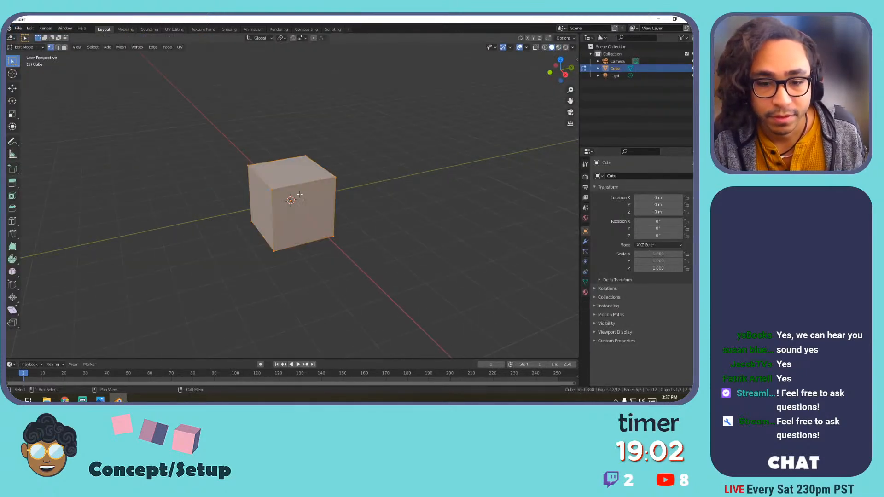
pyautogui.press('3')
pyautogui.press('a')
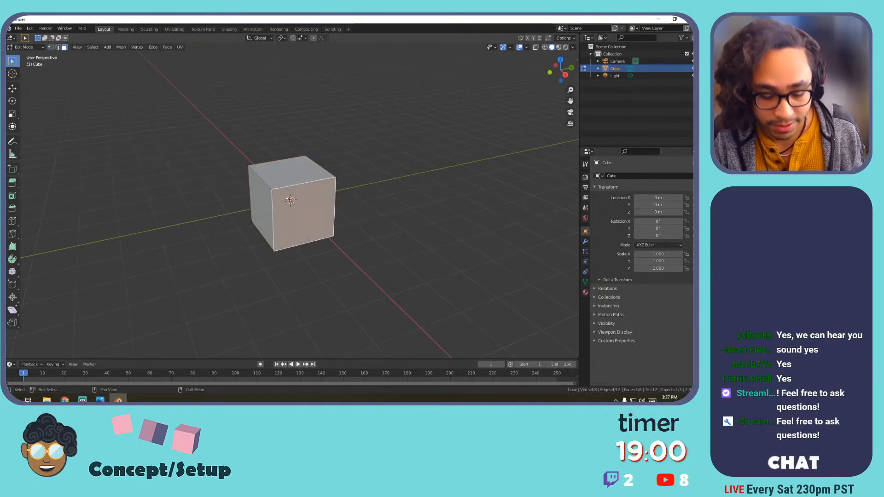
# Load the corridor recipe from the recipes folder into KIT OPS SYNTH and generate it on the cube in Object Mode.
pyautogui.press('n')
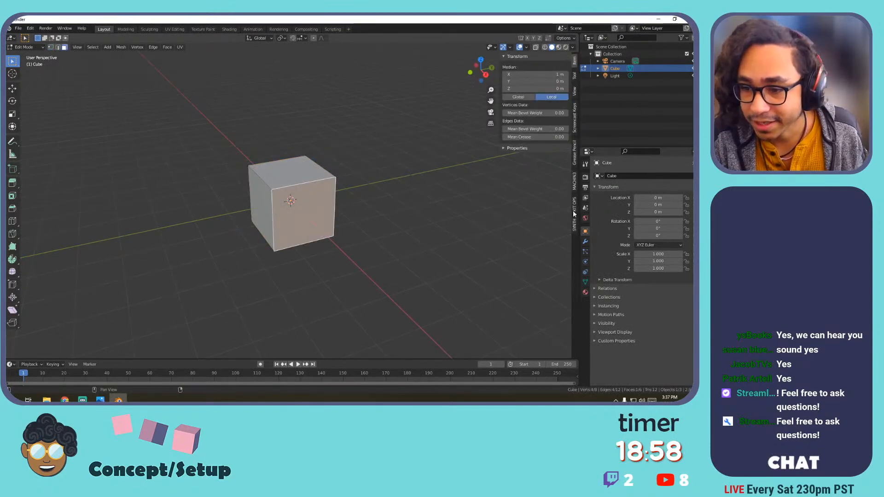
pyautogui.click(575, 215)
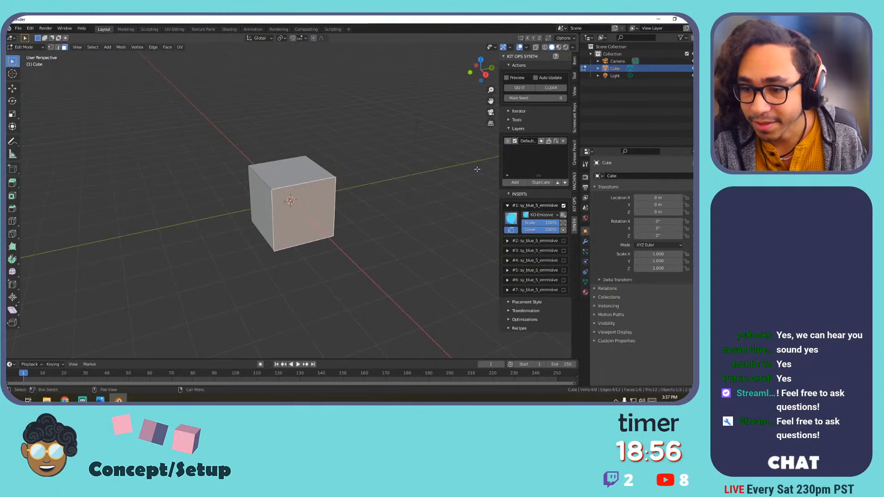
pyautogui.click(522, 330)
pyautogui.scroll(-1, 530, 332)
pyautogui.click(535, 330)
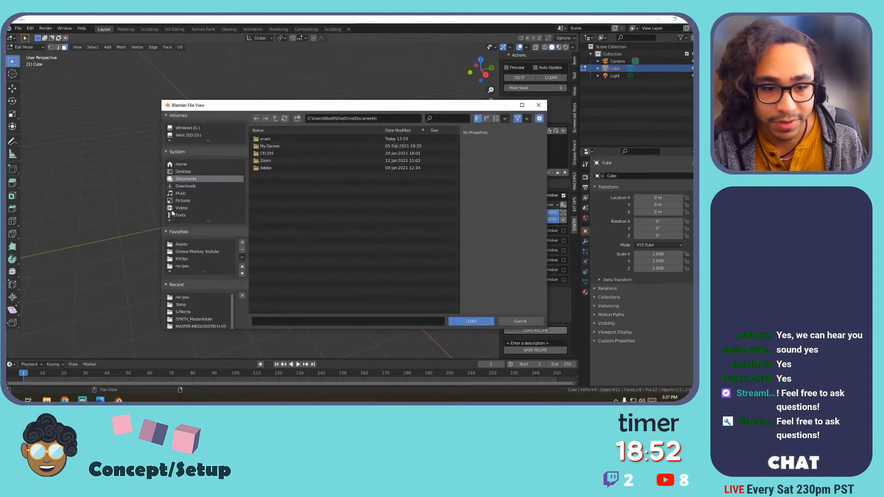
pyautogui.click(181, 297)
pyautogui.doubleClick(292, 154)
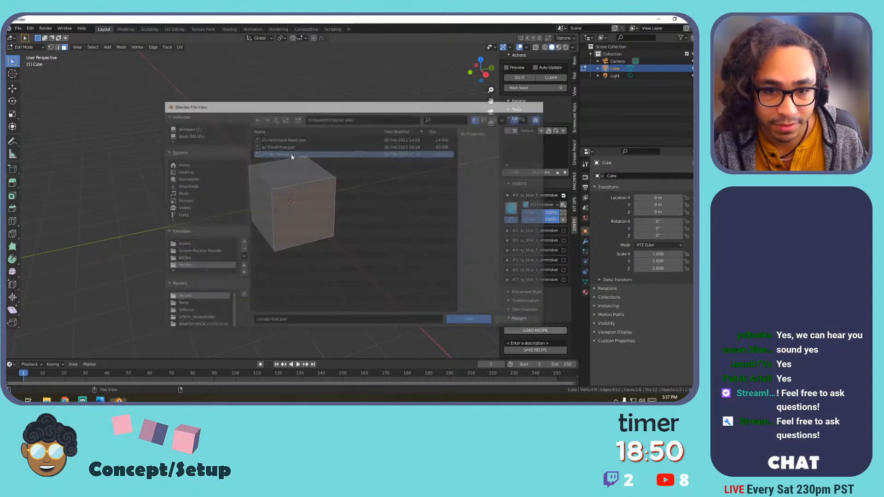
pyautogui.press('Tab')
pyautogui.click(521, 88)
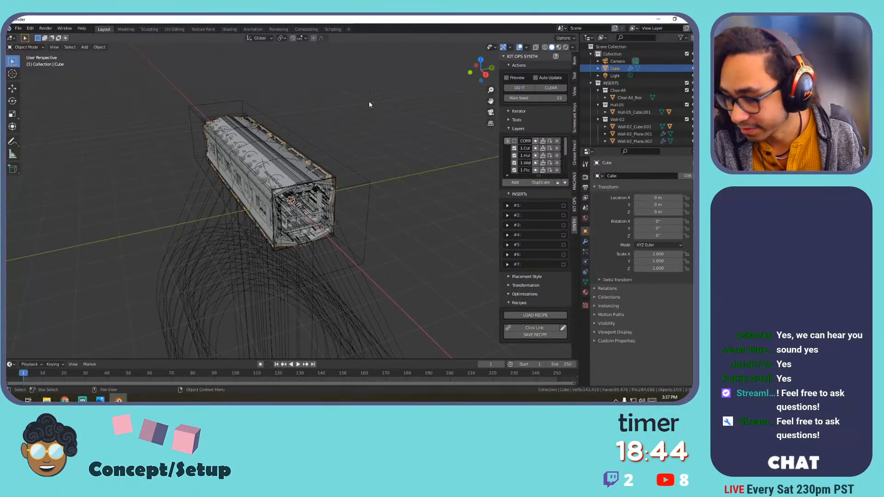
# Hide the Text Info and Extras overlays in the viewport.
pyautogui.click(510, 47)
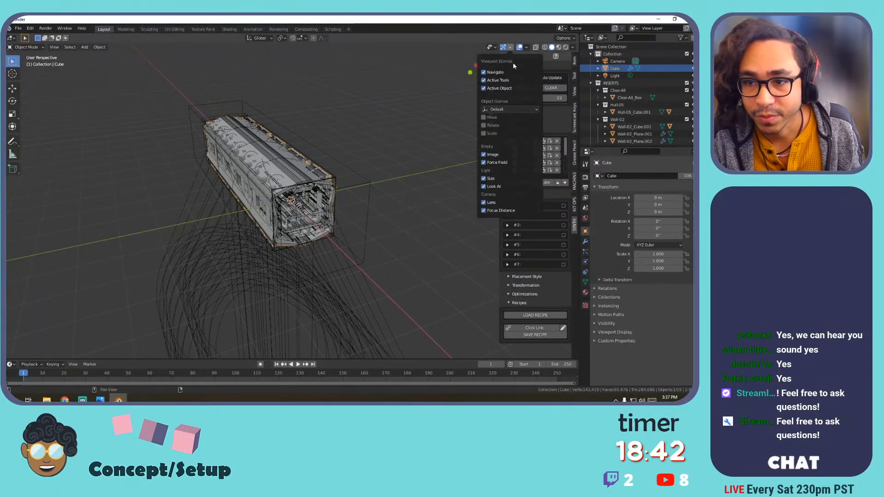
pyautogui.click(527, 47)
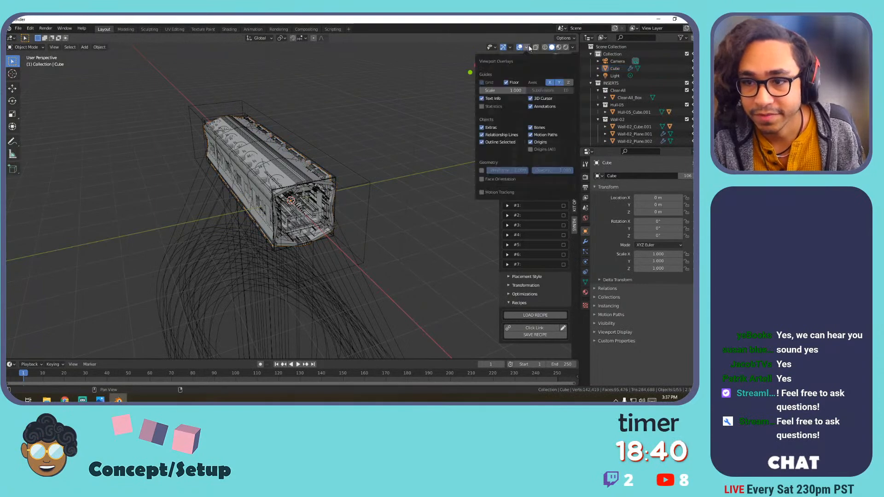
pyautogui.click(499, 98)
pyautogui.click(488, 127)
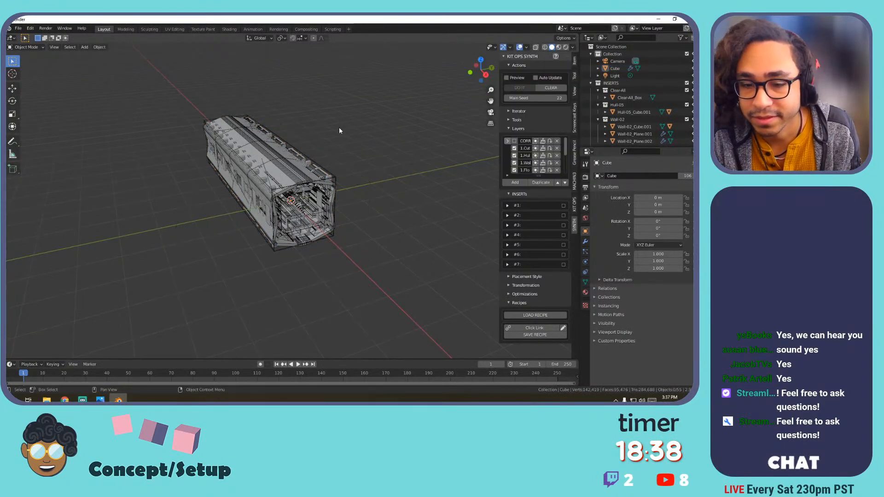
# Look through the scene camera, select it, and fly it through the corridor's open end to view the interior.
pyautogui.press('KP_0')
pyautogui.hotkey('shift', '1')
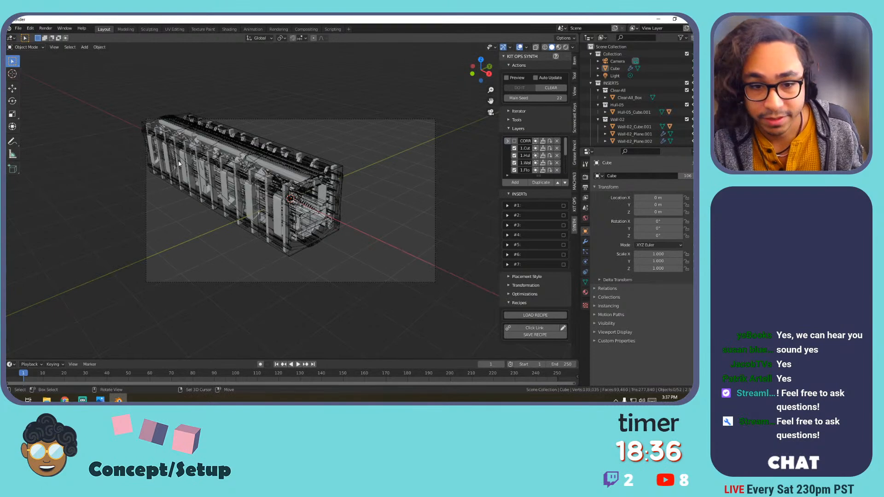
pyautogui.hotkey('shift', '1')
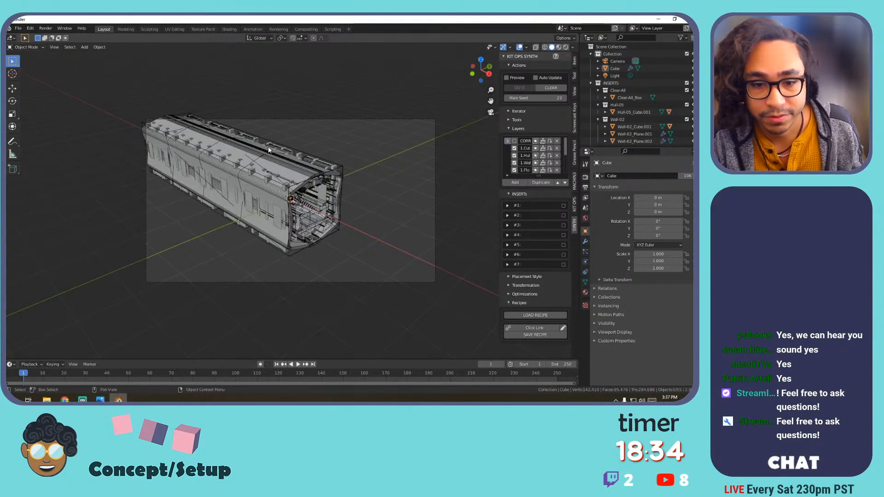
pyautogui.click(283, 120)
pyautogui.hotkey('shift', '`')
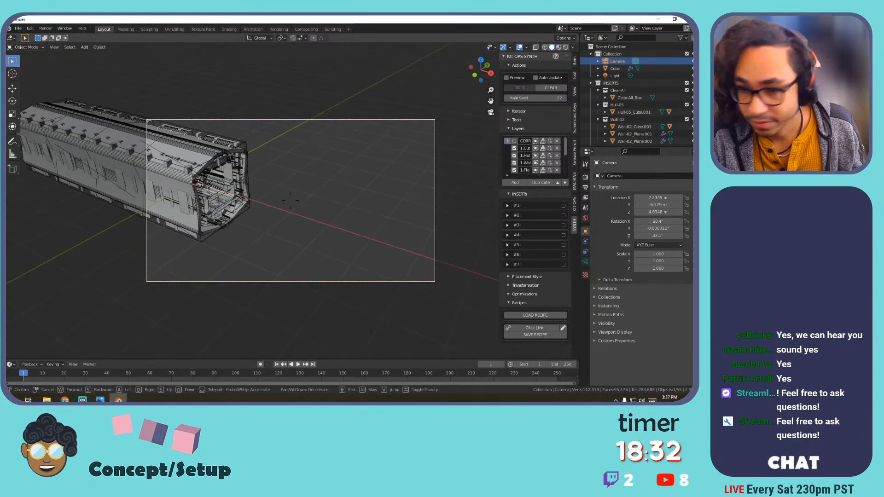
pyautogui.press('w')
pyautogui.press('d')
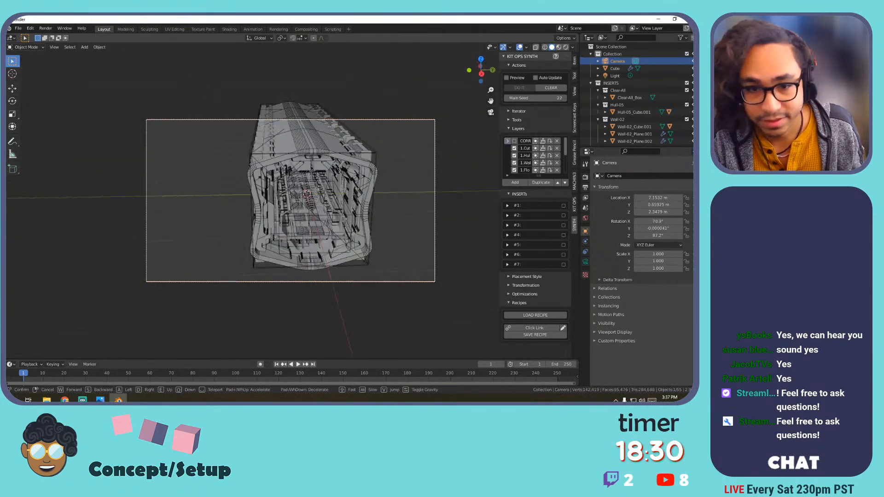
pyautogui.press('w')
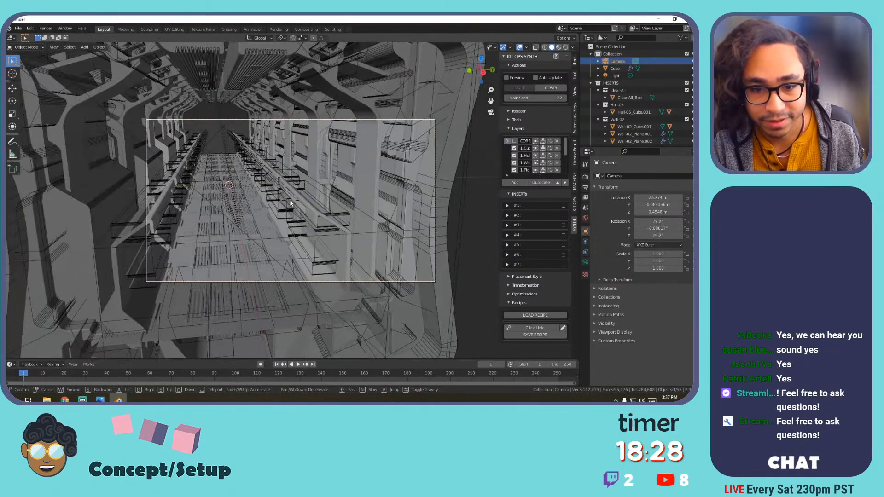
# Switch the viewport to rendered shading and fly the camera back out to face the corridor's open end.
pyautogui.click(555, 66)
pyautogui.click(565, 47)
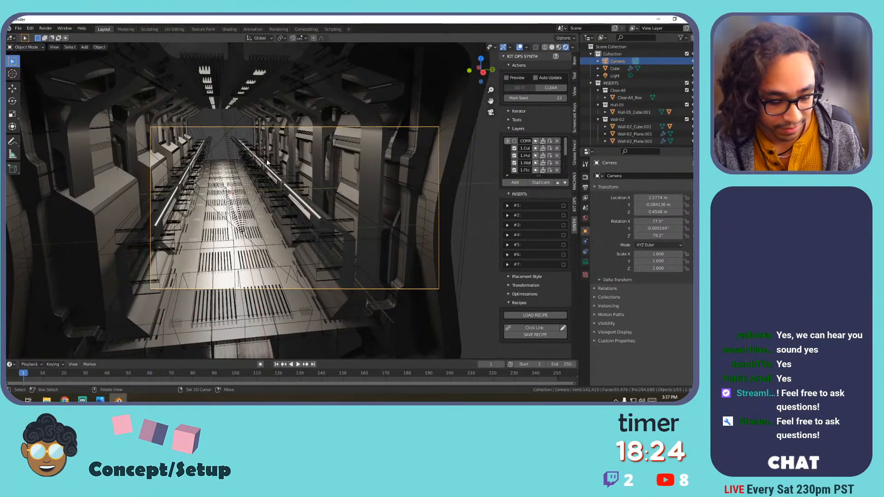
pyautogui.hotkey('shift', '`')
pyautogui.press('q')
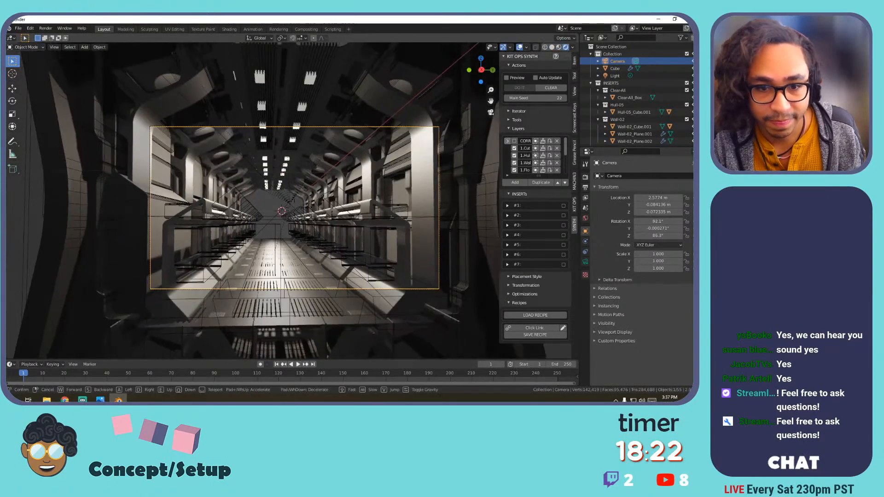
pyautogui.press('w')
pyautogui.press('e')
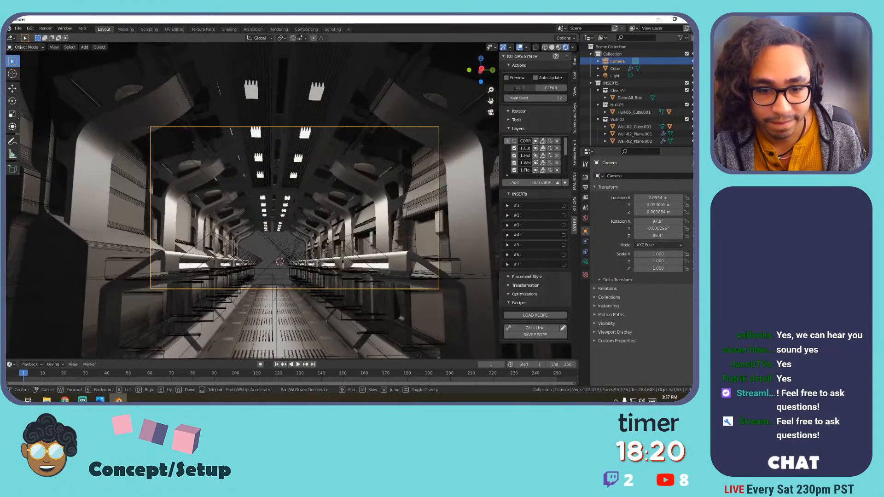
pyautogui.press('s')
pyautogui.press('e')
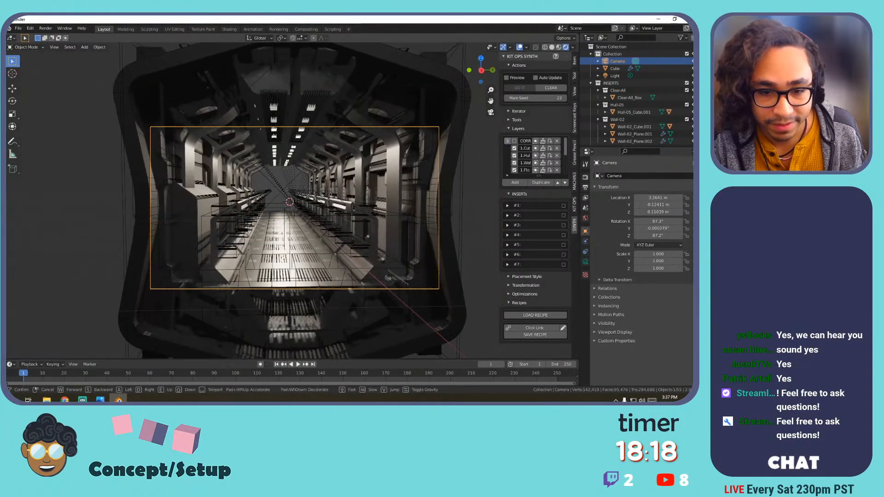
pyautogui.press('s')
pyautogui.press('s')
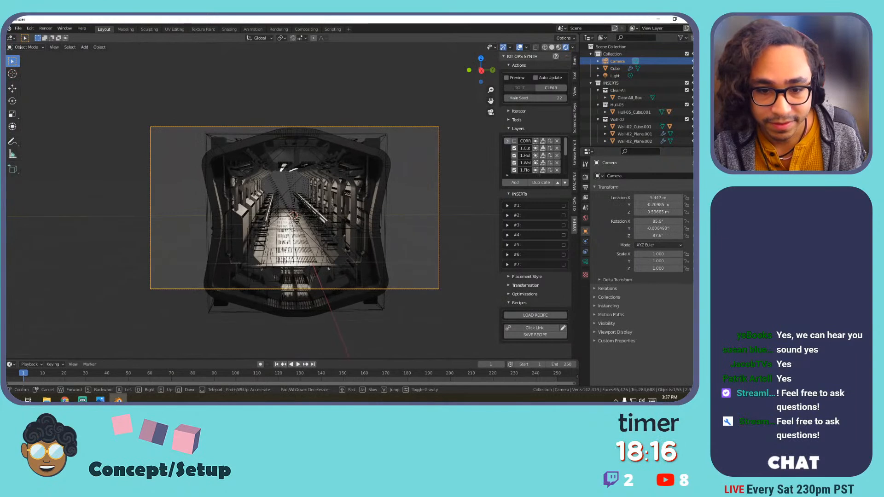
pyautogui.click(290, 203)
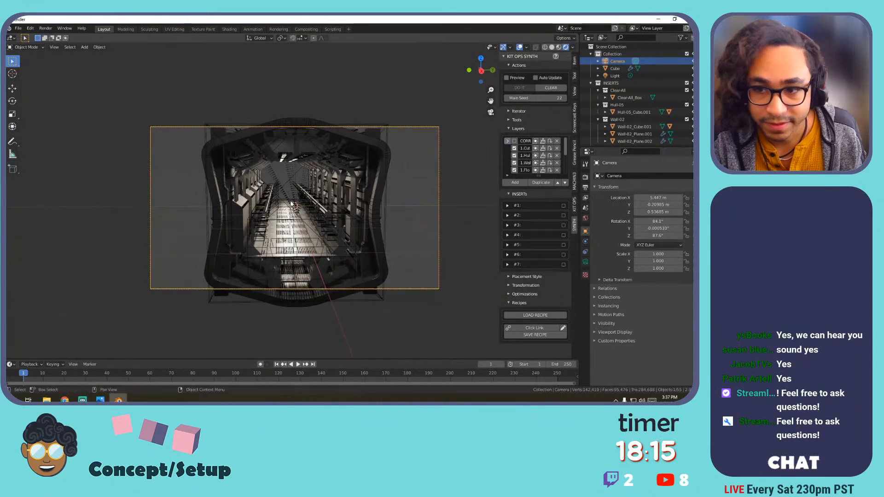
# Try to bake the corridor's hull insert with the KIT OPS SYNTH Bake Object tool.
pyautogui.click(379, 156)
pyautogui.click(391, 149)
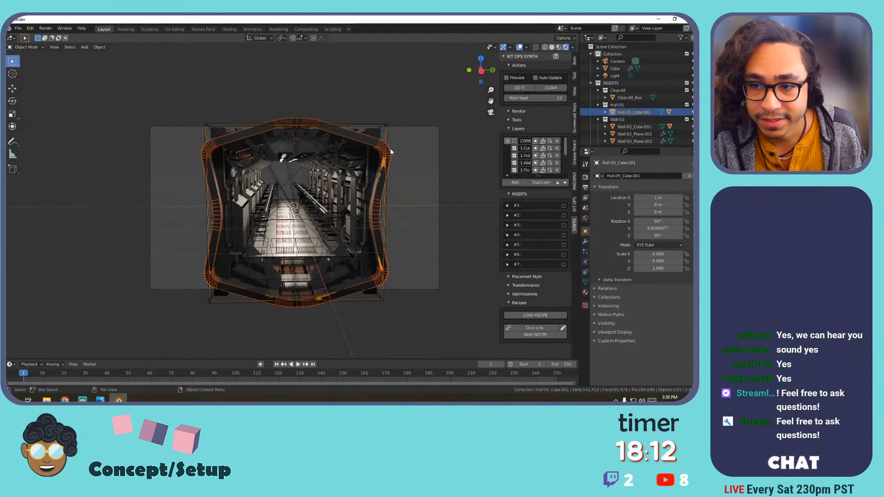
pyautogui.click(529, 111)
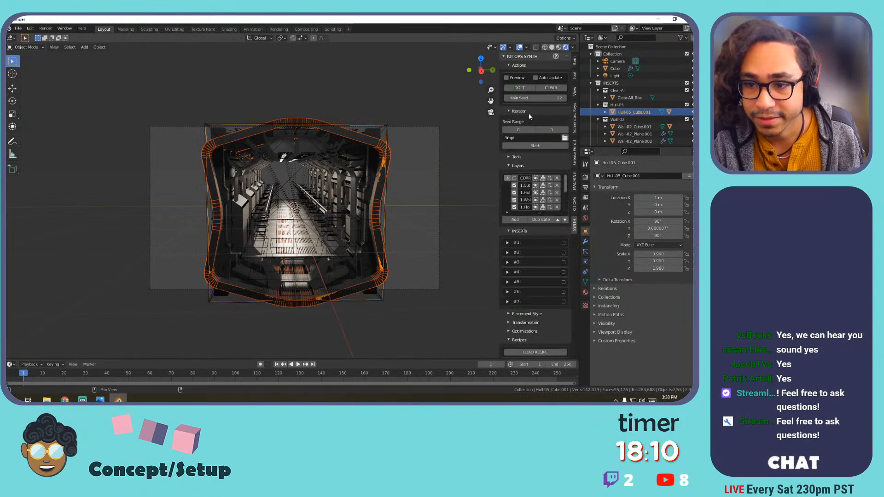
pyautogui.click(528, 111)
pyautogui.click(524, 120)
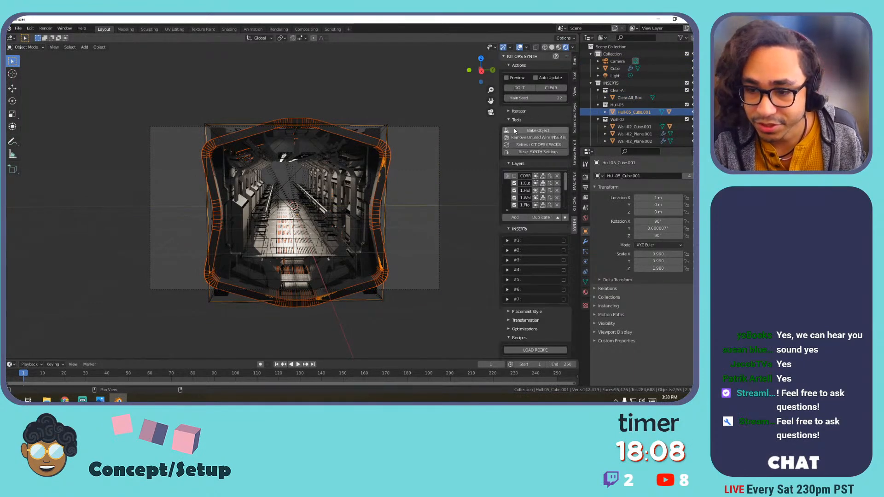
pyautogui.click(513, 132)
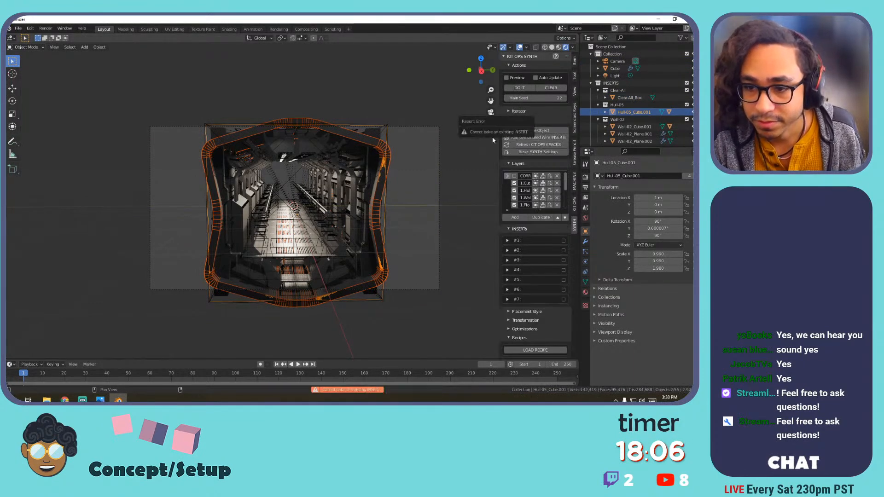
# Bake the base cube's SYNTH layers and remove the unused wire INSERTs.
pyautogui.click(372, 139)
pyautogui.click(387, 133)
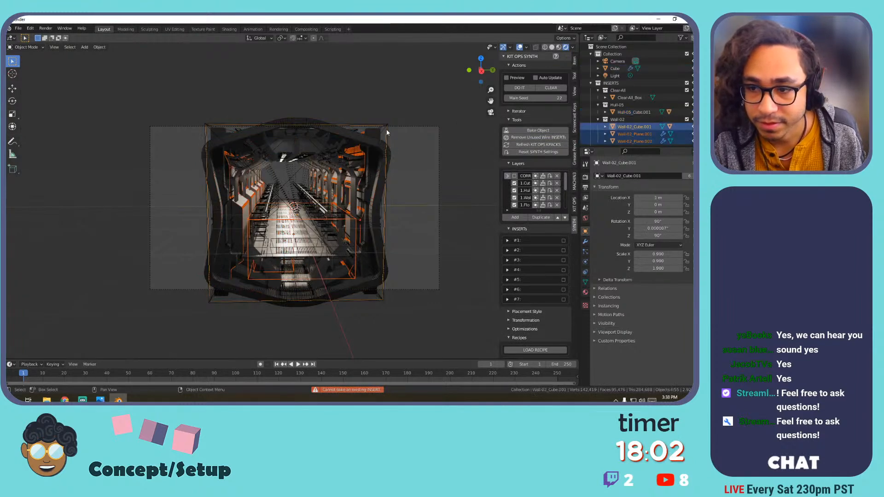
pyautogui.click(616, 68)
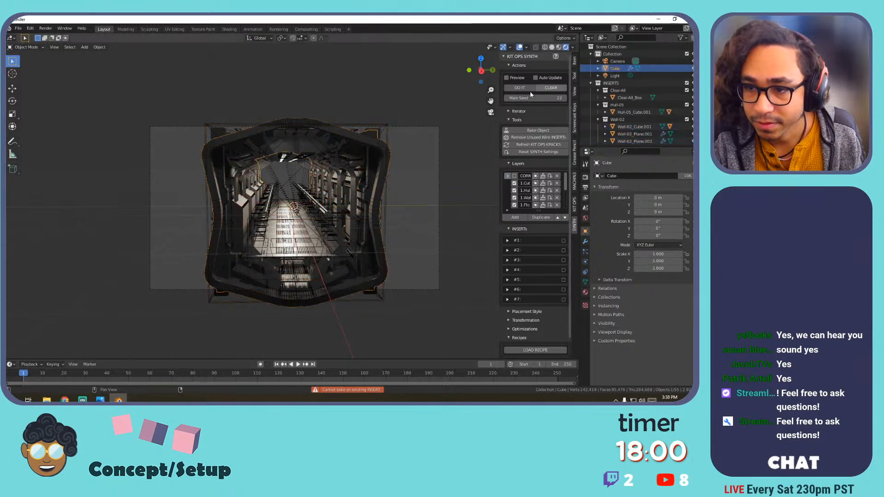
pyautogui.click(558, 131)
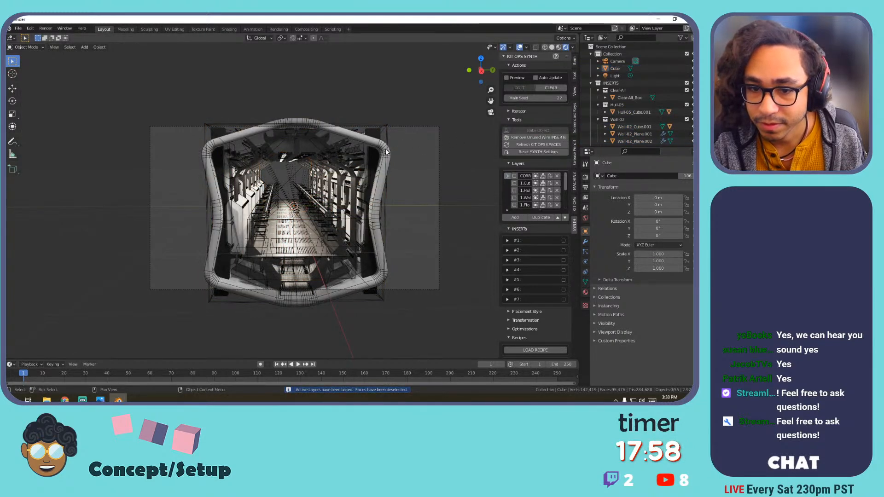
pyautogui.click(521, 137)
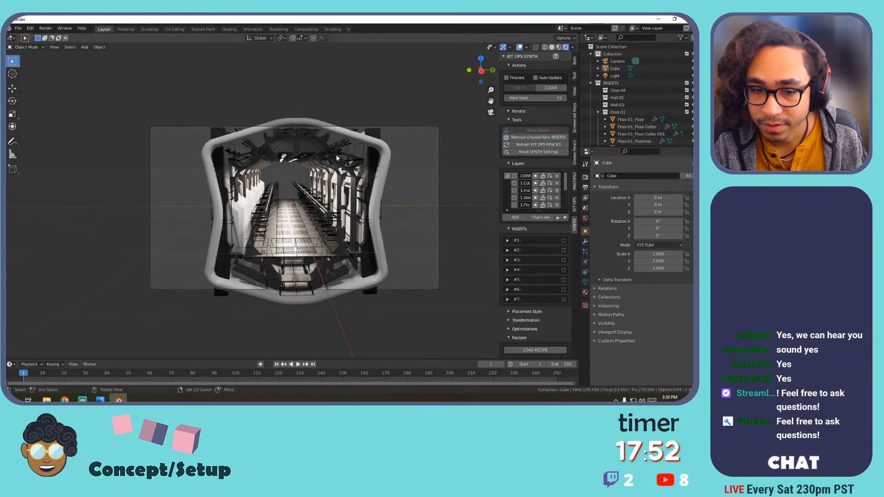
# Fly the camera into the corridor to frame an angled interior view and render the image.
pyautogui.hotkey('shift', '`')
pyautogui.press('w')
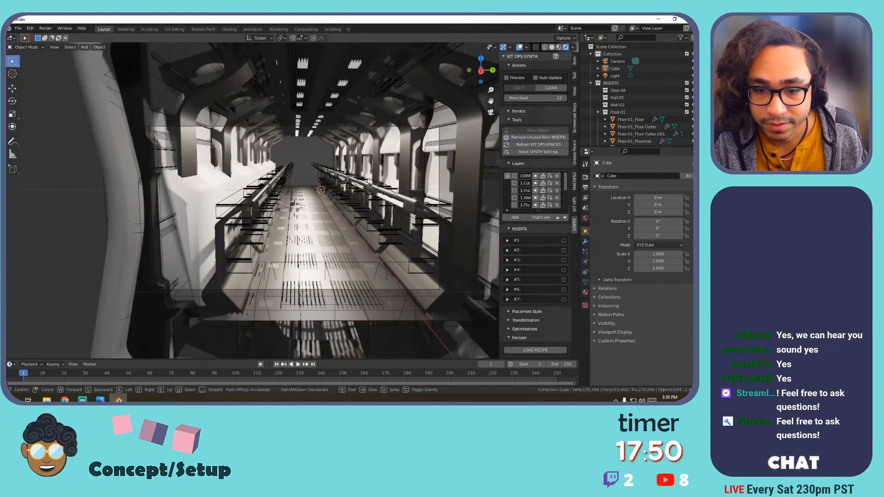
pyautogui.press('w')
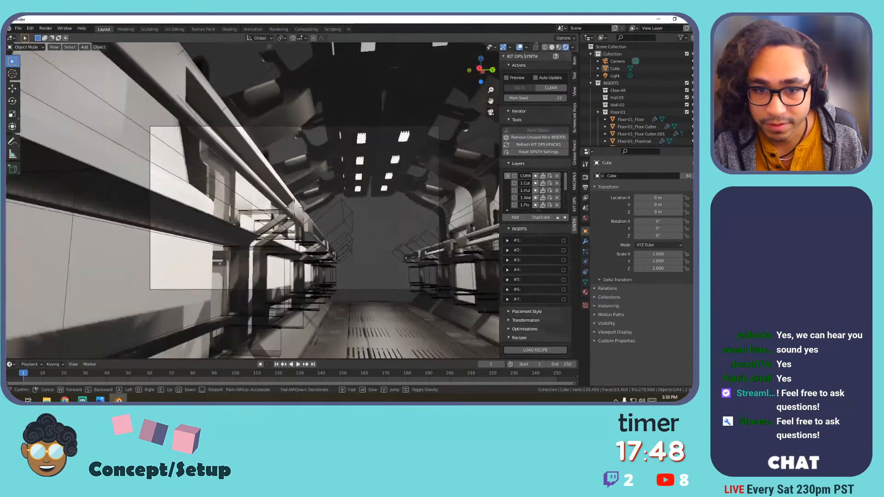
pyautogui.press('s')
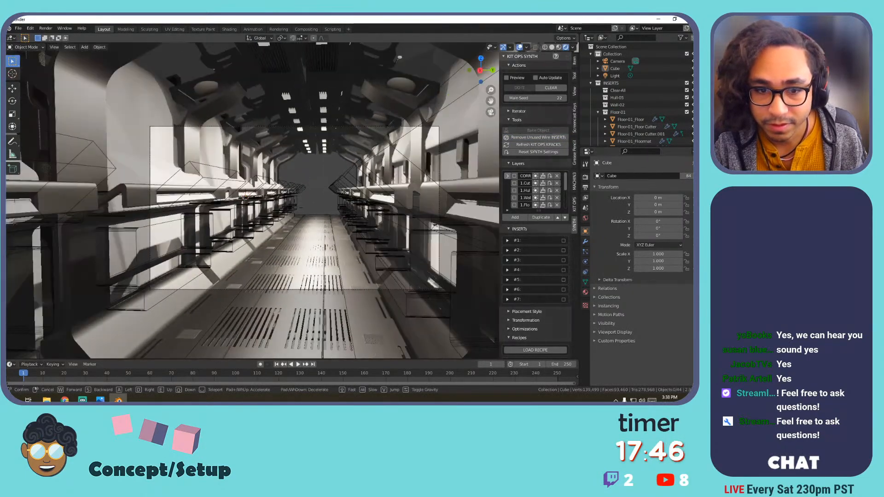
pyautogui.press('s')
pyautogui.click(364, 181)
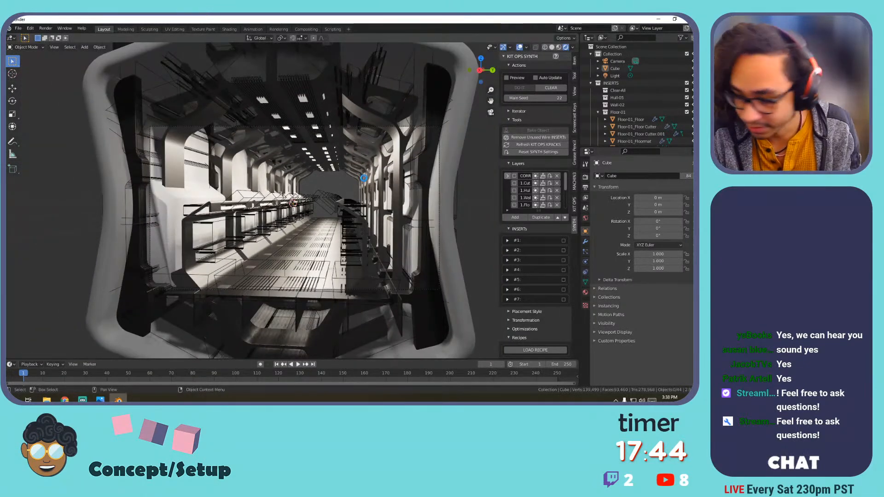
pyautogui.press('F12')
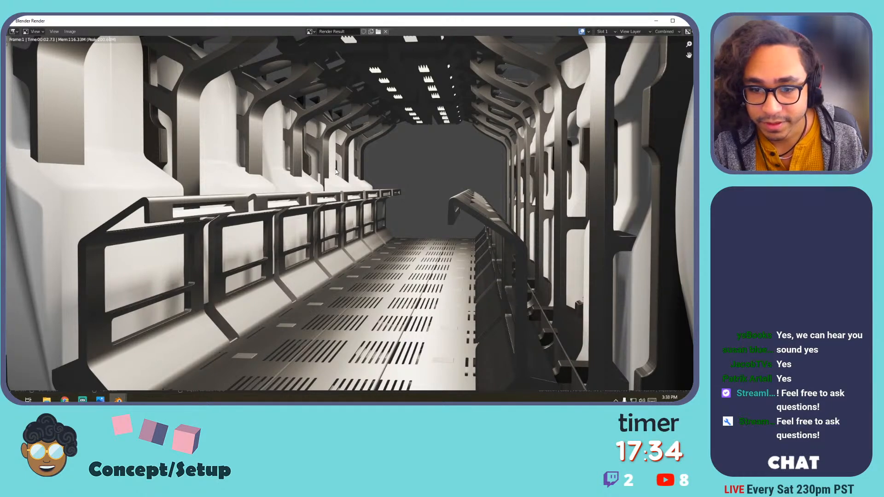
# Close the render and fly through the corridor to examine the wall panels and girders up close.
pyautogui.press('Escape')
pyautogui.hotkey('shift', '`')
pyautogui.press('a')
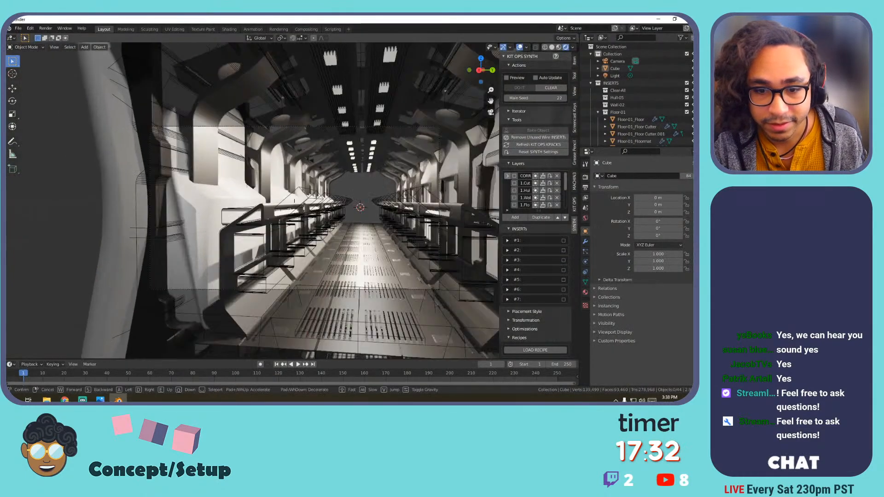
pyautogui.press('e')
pyautogui.click(291, 204)
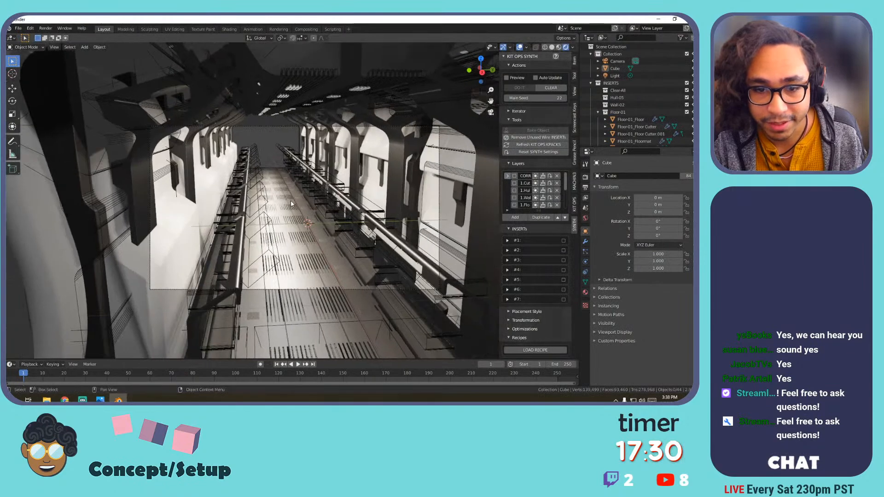
pyautogui.moveTo(291, 204); pyautogui.dragTo(350, 137, button='middle')
pyautogui.click(350, 137)
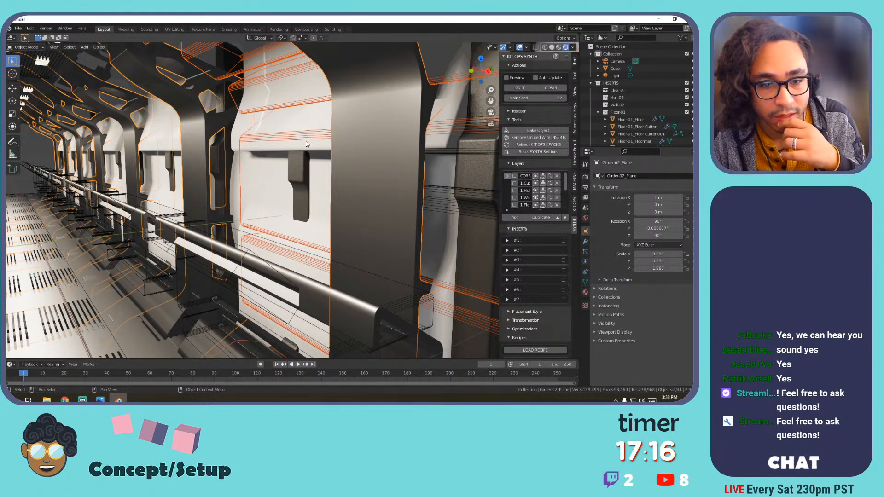
pyautogui.moveTo(305, 142); pyautogui.dragTo(281, 162, button='middle')
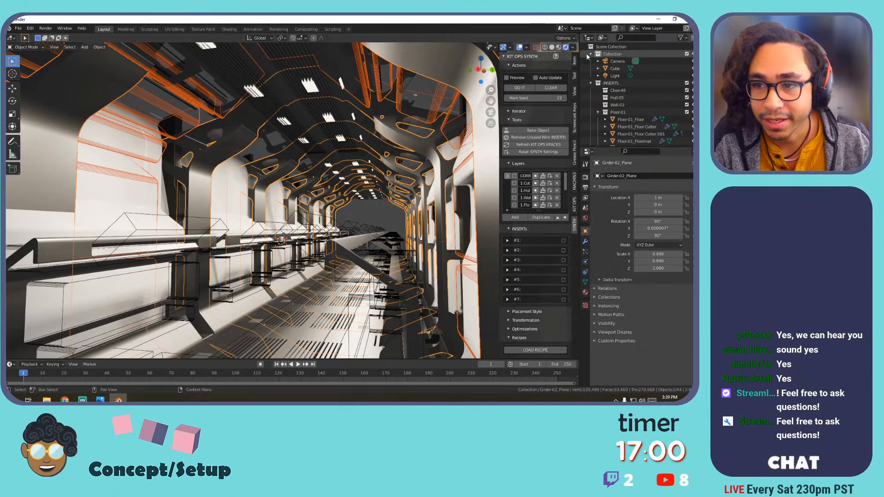
# Set the viewport to solid shading with MatCap lighting and random object colours.
pyautogui.click(552, 47)
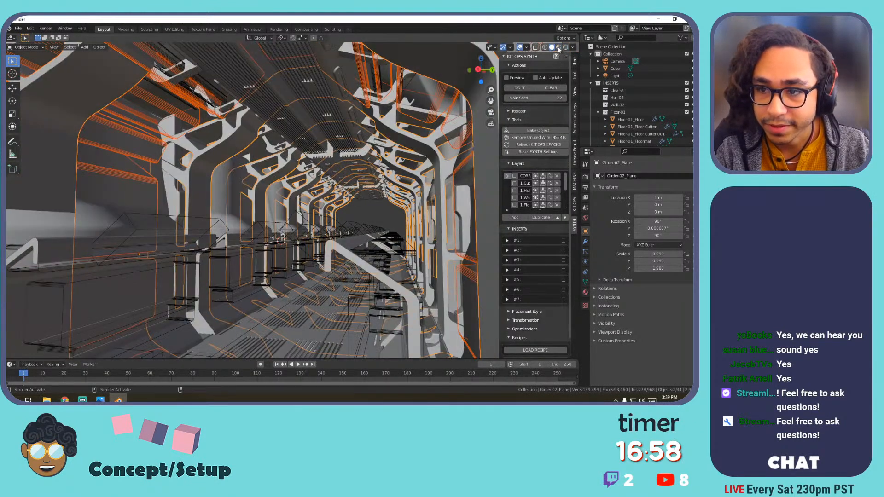
pyautogui.click(559, 47)
pyautogui.click(573, 47)
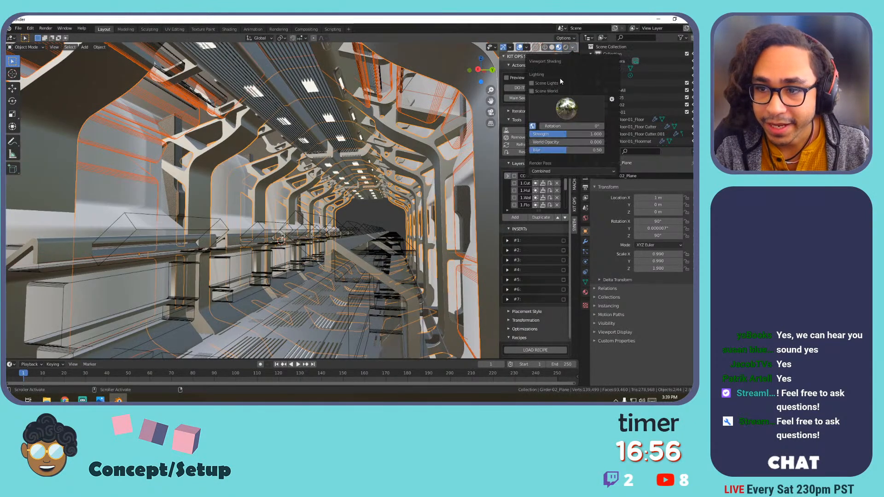
pyautogui.click(552, 47)
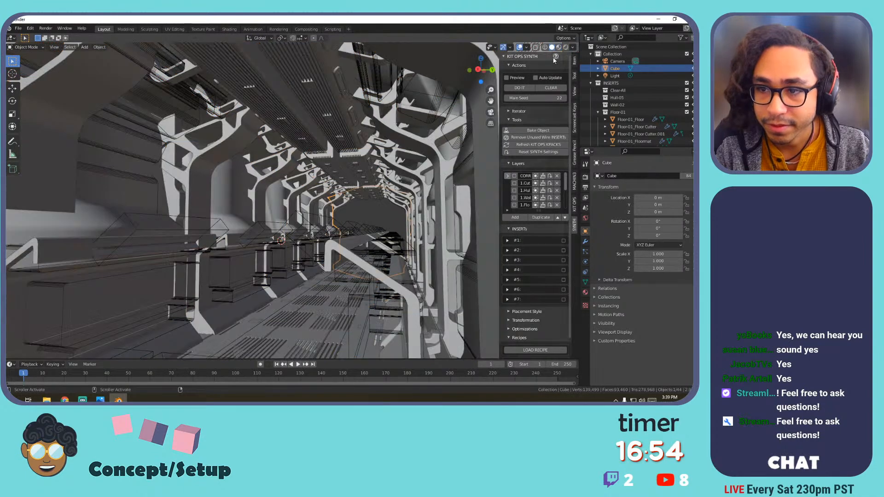
pyautogui.click(573, 47)
pyautogui.click(558, 95)
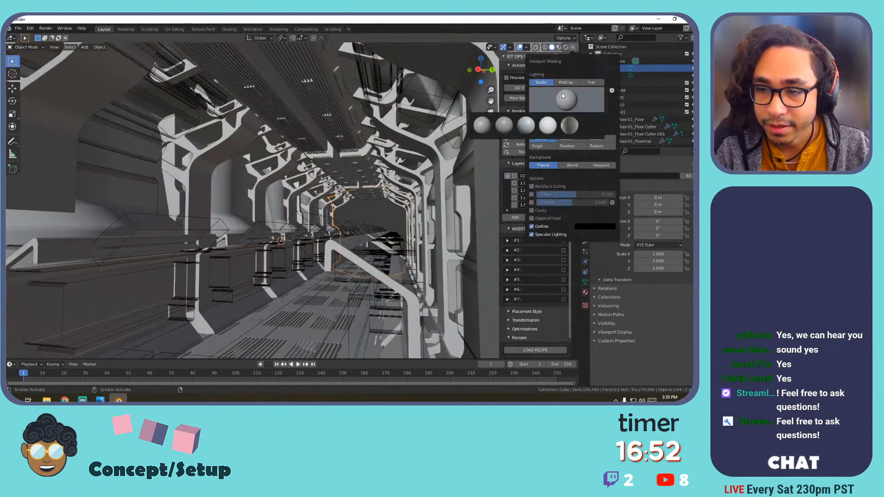
pyautogui.click(566, 82)
pyautogui.click(558, 102)
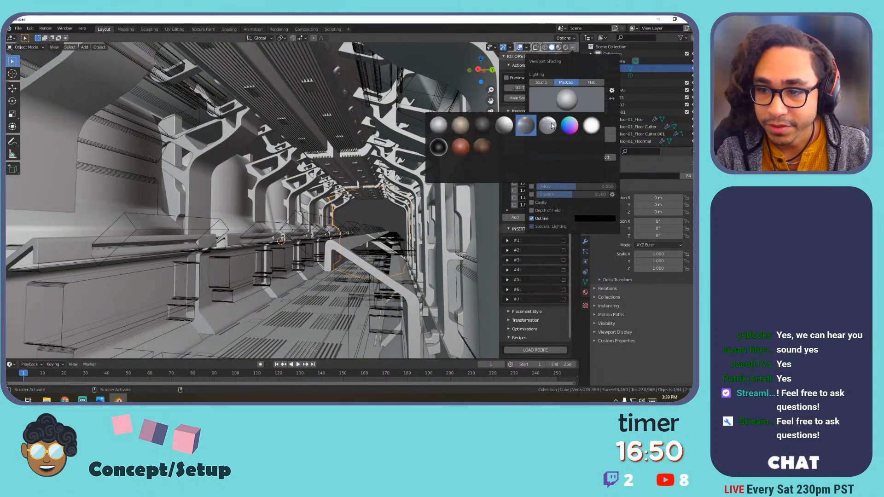
pyautogui.click(544, 125)
pyautogui.click(571, 140)
# Select the girder insert and examine its fit against the hull inside and outside the corridor.
pyautogui.keyDown('shift'); pyautogui.moveTo(381, 196); pyautogui.dragTo(371, 153, button='middle'); pyautogui.keyUp('shift')
pyautogui.moveTo(309, 197); pyautogui.dragTo(381, 154, button='middle')
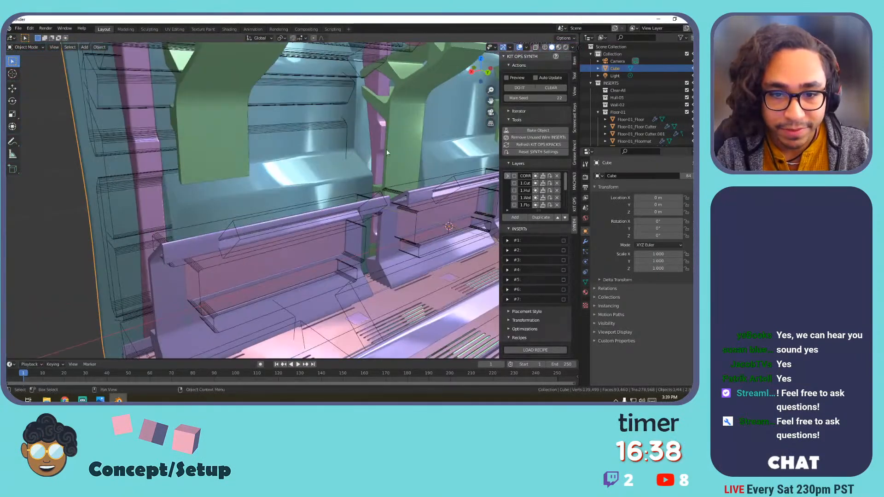
pyautogui.scroll(2, 382, 153)
pyautogui.click(428, 138)
pyautogui.keyDown('shift'); pyautogui.moveTo(428, 138); pyautogui.dragTo(365, 144, button='middle'); pyautogui.keyUp('shift')
pyautogui.scroll(-10, 363, 141)
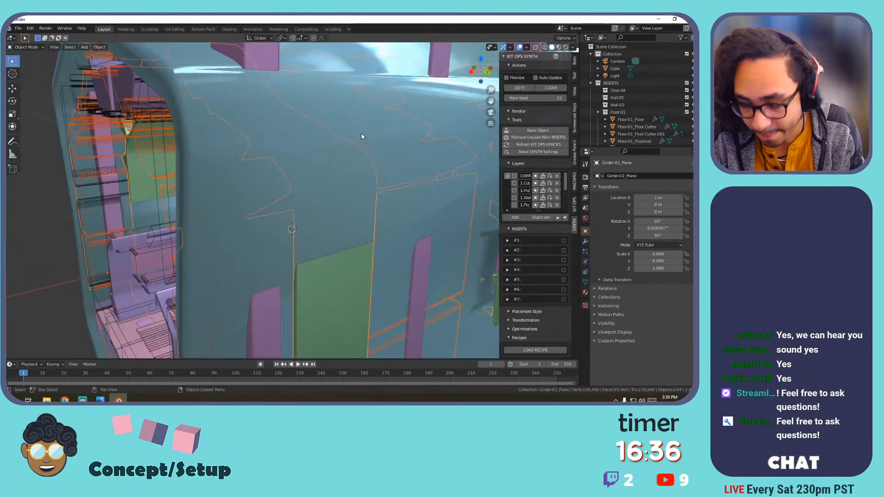
pyautogui.scroll(7, 272, 206)
pyautogui.scroll(1, 259, 201)
pyautogui.keyDown('shift'); pyautogui.moveTo(259, 201); pyautogui.dragTo(503, 163, button='middle'); pyautogui.keyUp('shift')
pyautogui.scroll(3, 478, 170)
pyautogui.scroll(3, 473, 152)
pyautogui.keyDown('shift'); pyautogui.moveTo(379, 139); pyautogui.dragTo(375, 174, button='middle'); pyautogui.keyUp('shift')
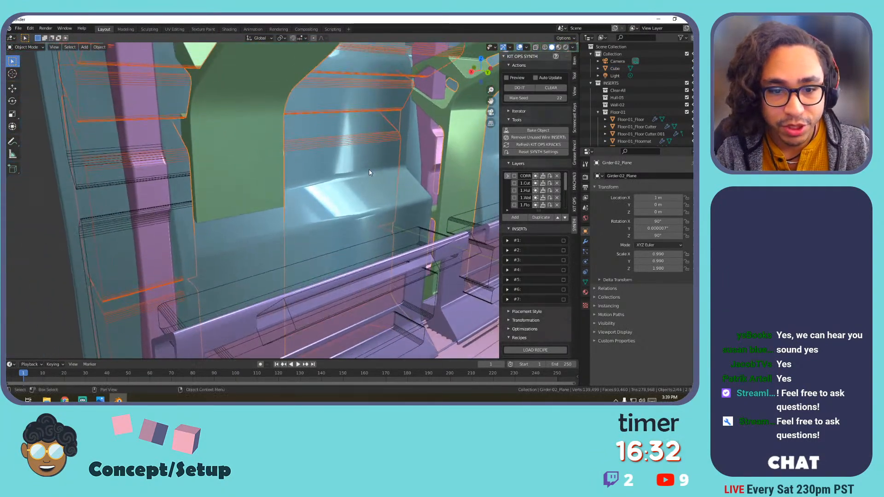
# Examine the girder plane and its cutter in Edit Mode, including from outside the corridor.
pyautogui.press('Tab')
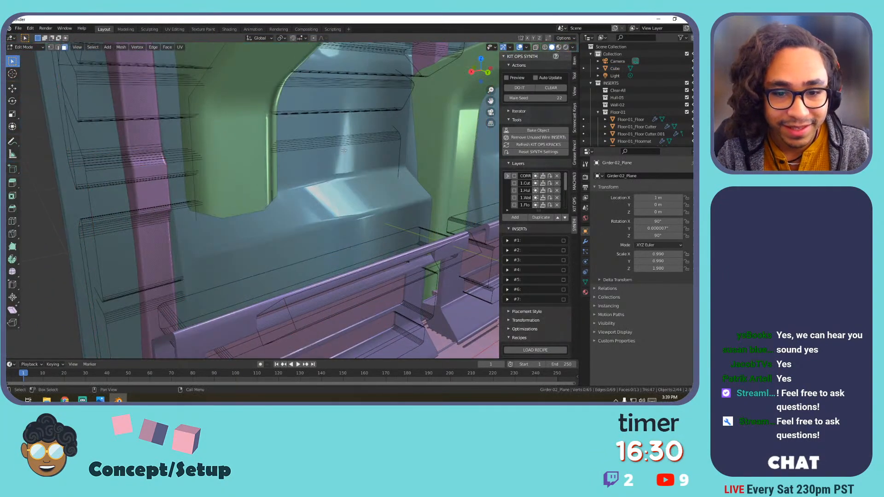
pyautogui.press('Tab')
pyautogui.click(259, 145)
pyautogui.press('Tab')
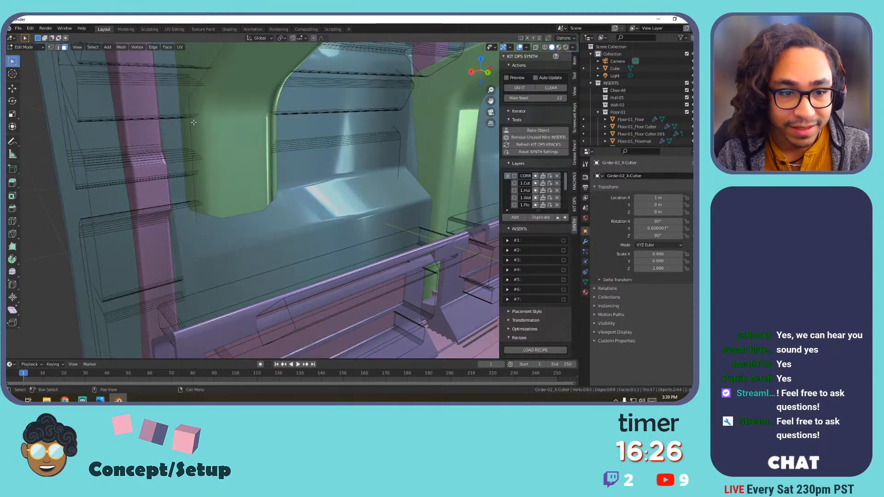
pyautogui.click(178, 111)
pyautogui.moveTo(165, 123); pyautogui.dragTo(226, 151, button='middle')
pyautogui.scroll(-5, 331, 147)
pyautogui.moveTo(330, 147); pyautogui.dragTo(232, 156, button='middle')
pyautogui.press('Tab')
pyautogui.scroll(-6, 348, 155)
pyautogui.keyDown('shift'); pyautogui.moveTo(349, 155); pyautogui.dragTo(286, 150, button='middle'); pyautogui.keyUp('shift')
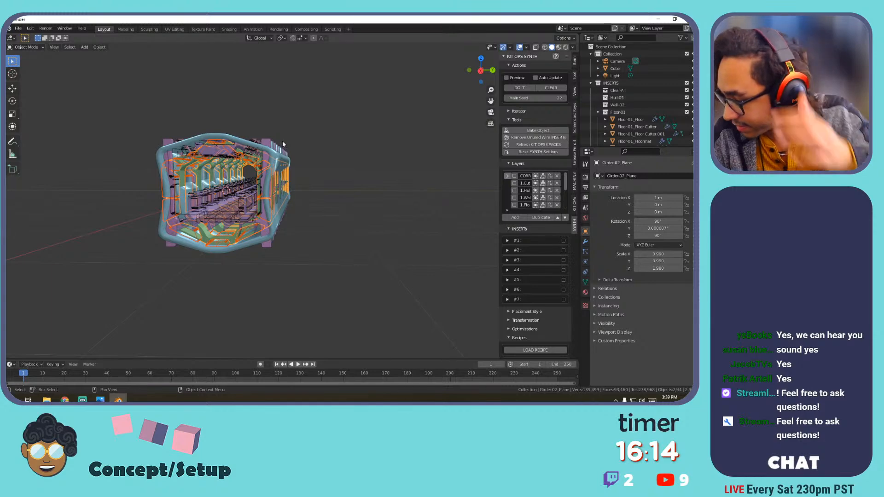
# Frame the corridor's open end with the girder in Edit Mode and switch the viewport to rendered shading.
pyautogui.scroll(6, 283, 143)
pyautogui.keyDown('shift'); pyautogui.moveTo(282, 143); pyautogui.dragTo(316, 175, button='middle'); pyautogui.keyUp('shift')
pyautogui.scroll(3, 276, 167)
pyautogui.press('Tab')
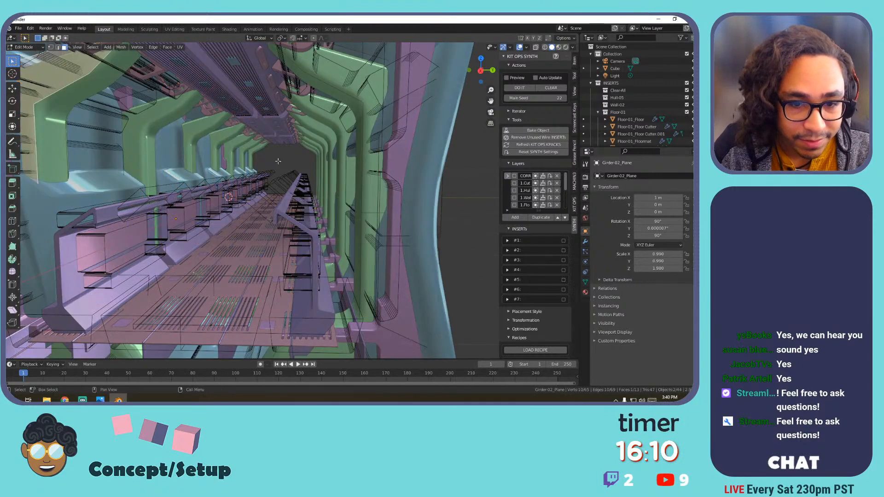
pyautogui.click(263, 153)
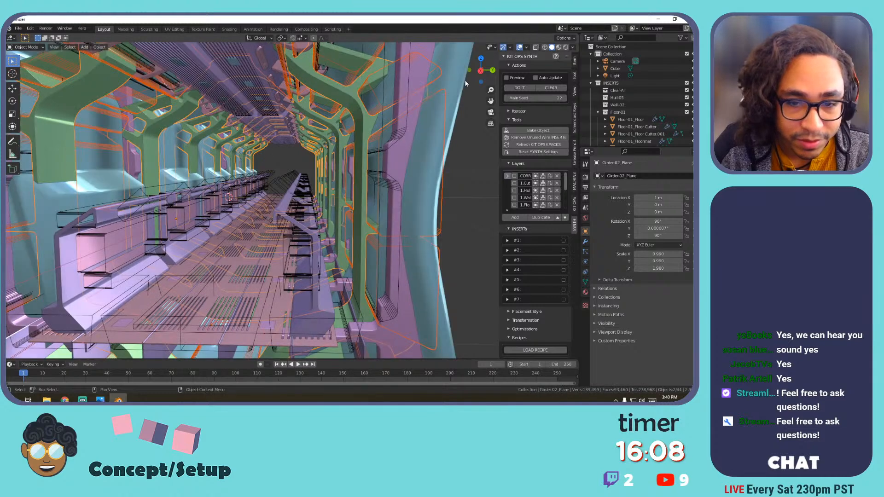
pyautogui.click(566, 47)
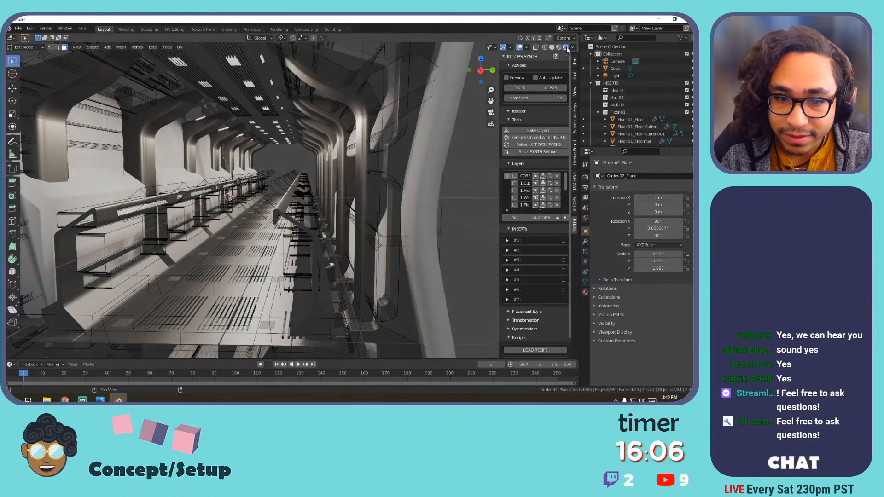
pyautogui.scroll(-2, 353, 114)
pyautogui.scroll(1, 353, 113)
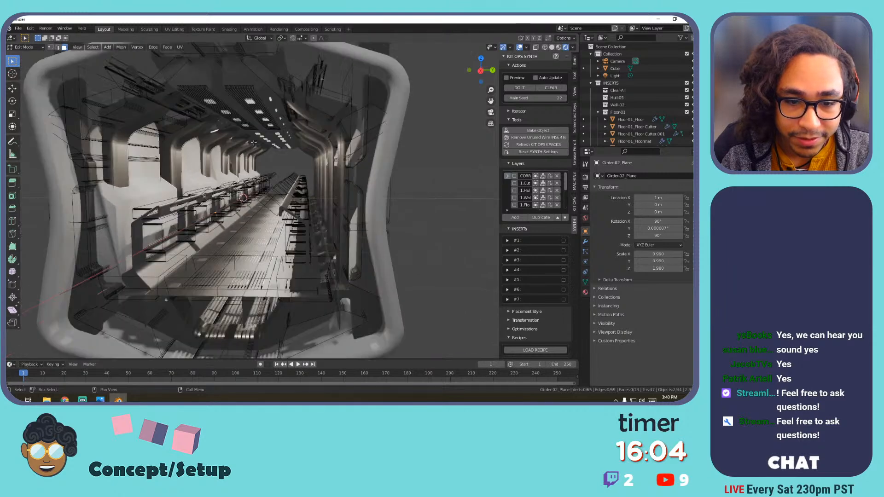
# Turn off the floor, 3D cursor and annotation overlays and turn on the outline of selected objects.
pyautogui.click(526, 47)
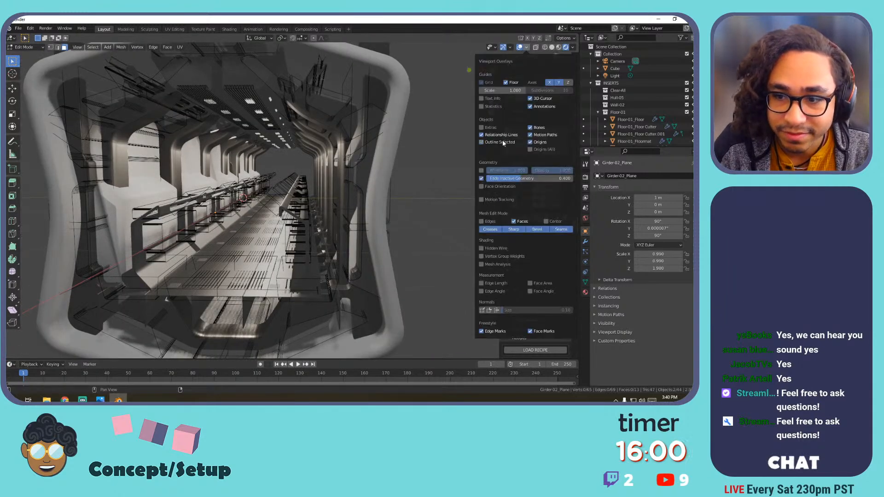
pyautogui.click(537, 139)
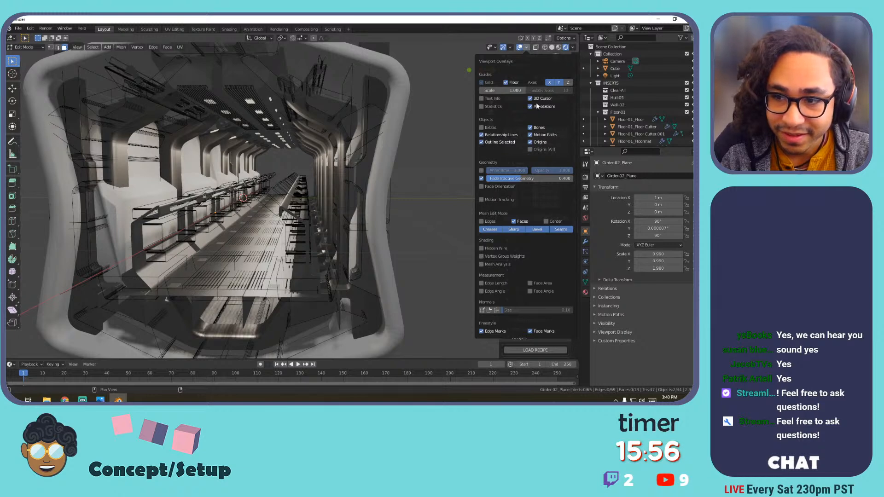
pyautogui.click(506, 82)
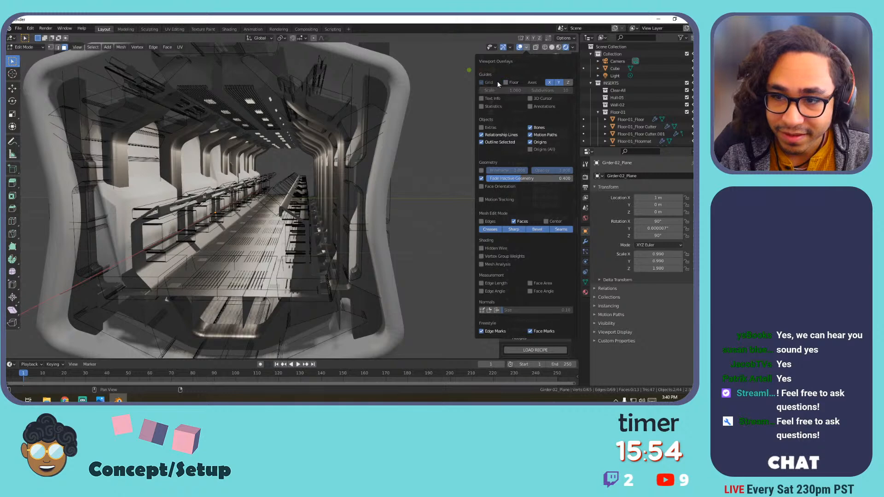
pyautogui.click(489, 83)
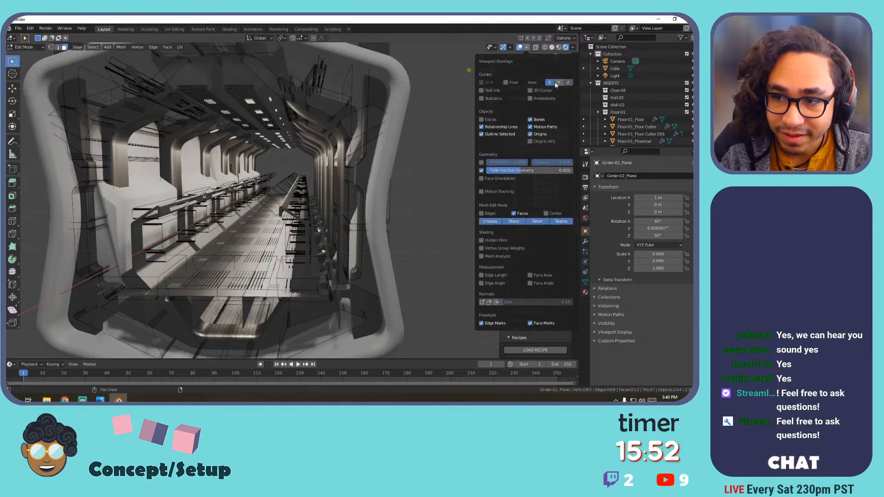
pyautogui.click(572, 48)
pyautogui.click(526, 48)
pyautogui.click(526, 48)
pyautogui.click(526, 48)
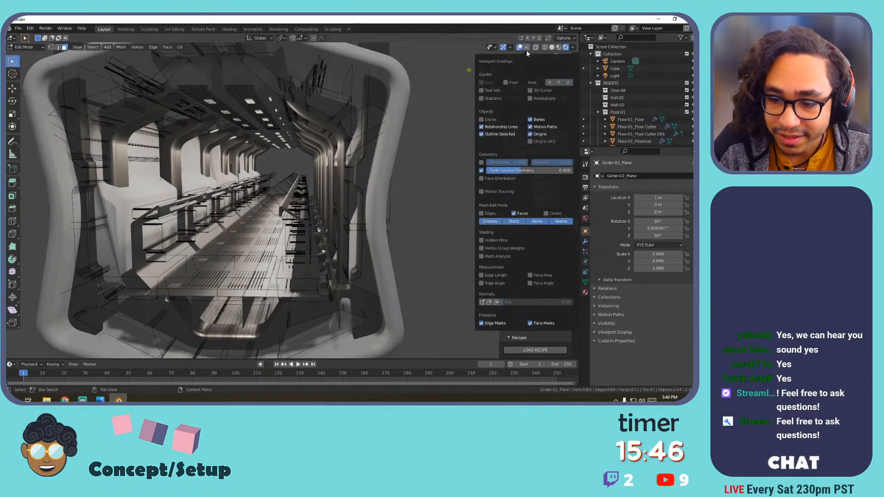
pyautogui.scroll(-5, 328, 218)
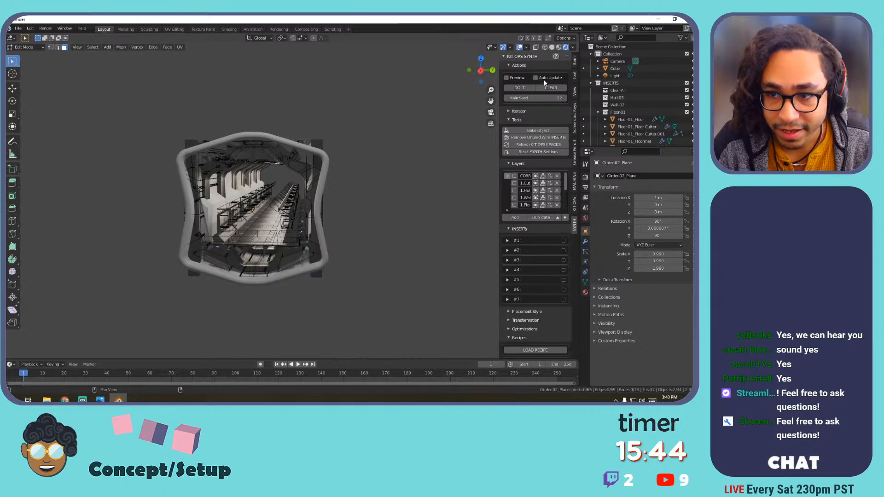
pyautogui.click(527, 49)
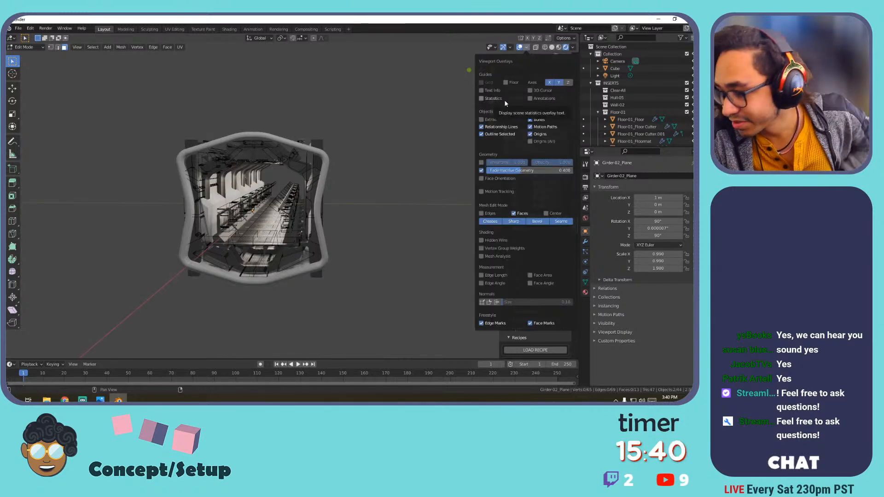
# Try adding a cube at the corridor's open end inside the girder mesh.
pyautogui.moveTo(302, 181); pyautogui.dragTo(246, 170, button='middle')
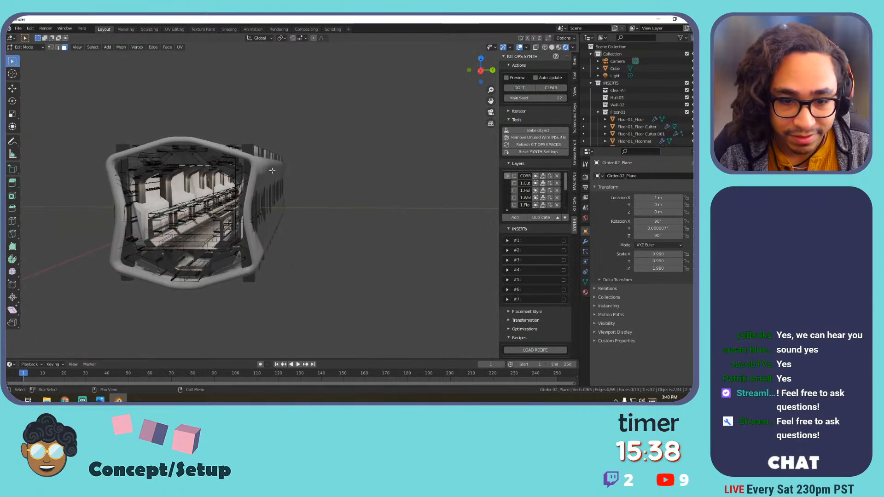
pyautogui.keyDown('shift'); pyautogui.moveTo(336, 192); pyautogui.dragTo(281, 189, button='middle'); pyautogui.keyUp('shift')
pyautogui.hotkey('shift', 'a')
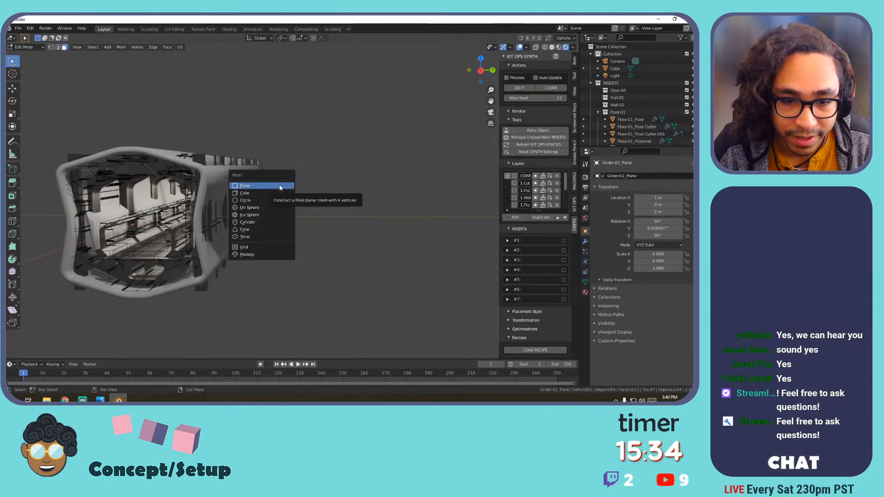
pyautogui.click(255, 193)
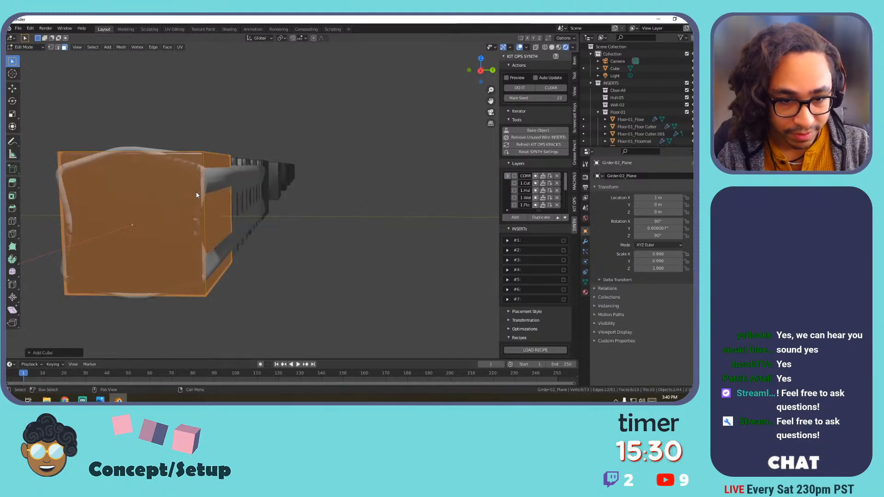
pyautogui.press('Tab')
pyautogui.press('Tab')
# Separate the cube from the girder mesh and move it about -15 m along the X axis.
pyautogui.press('p')
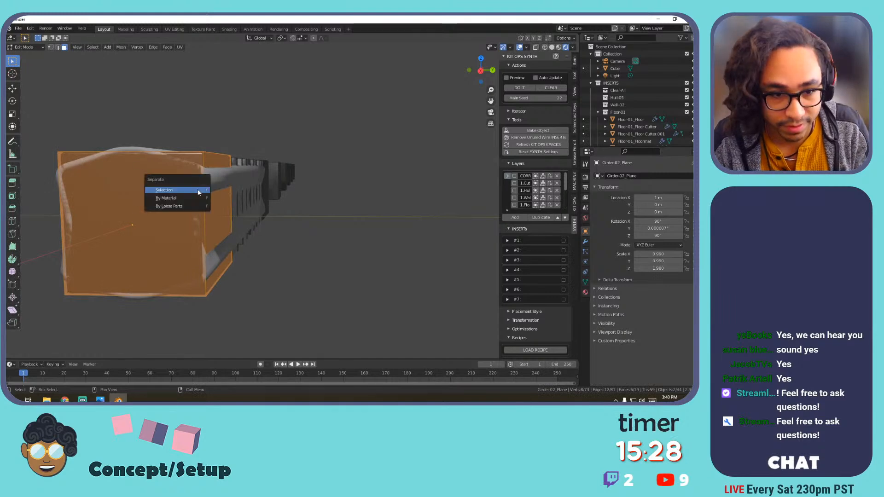
pyautogui.click(197, 190)
pyautogui.press('Tab')
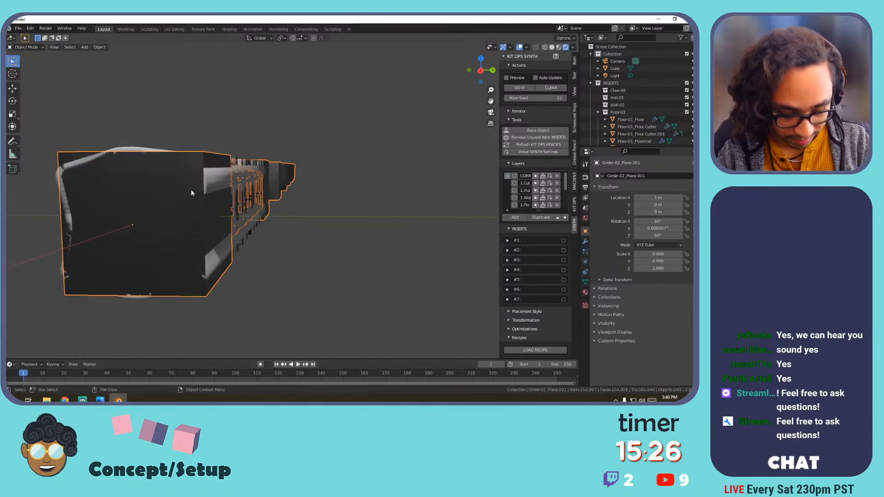
pyautogui.press('g')
pyautogui.press('x')
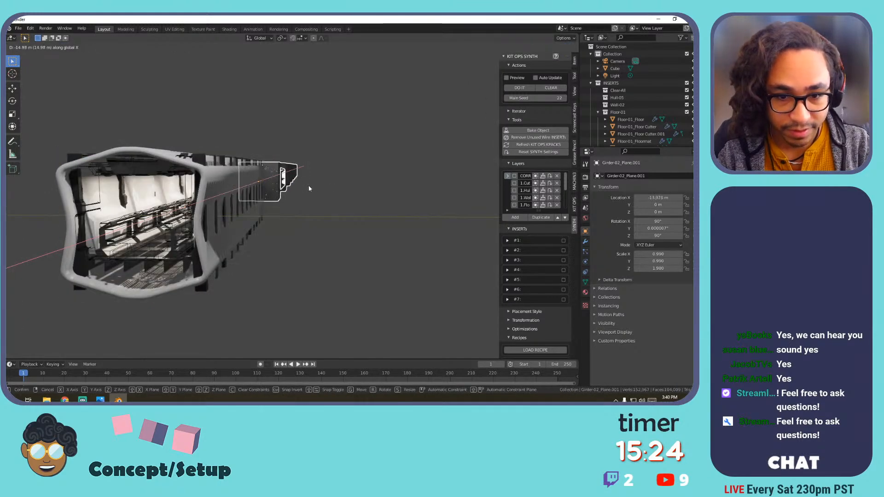
pyautogui.click(309, 189)
# Undo the cube's move, its separation and its addition to the girder mesh.
pyautogui.press('a')
pyautogui.press('Tab')
pyautogui.hotkey('ctrl', 'z')
pyautogui.hotkey('ctrl', 'z')
pyautogui.hotkey('ctrl', 'z')
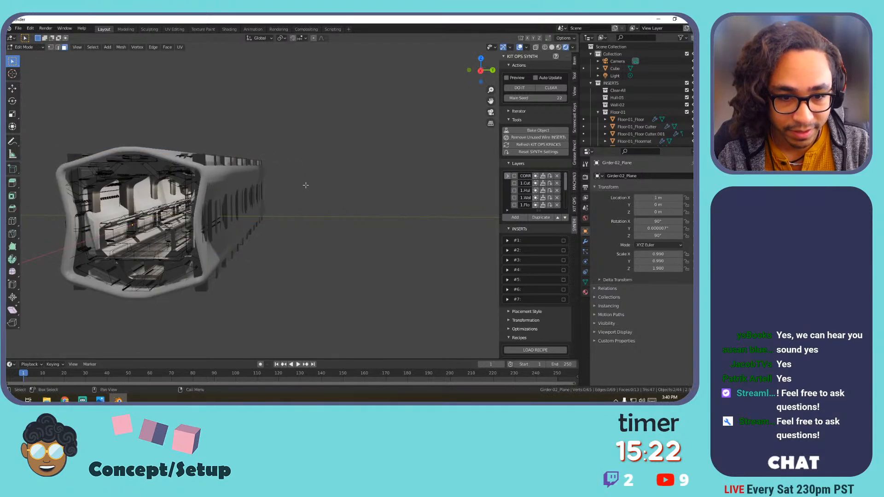
# Leave Edit Mode and add a cube as a separate object at the corridor's open end.
pyautogui.press('Tab')
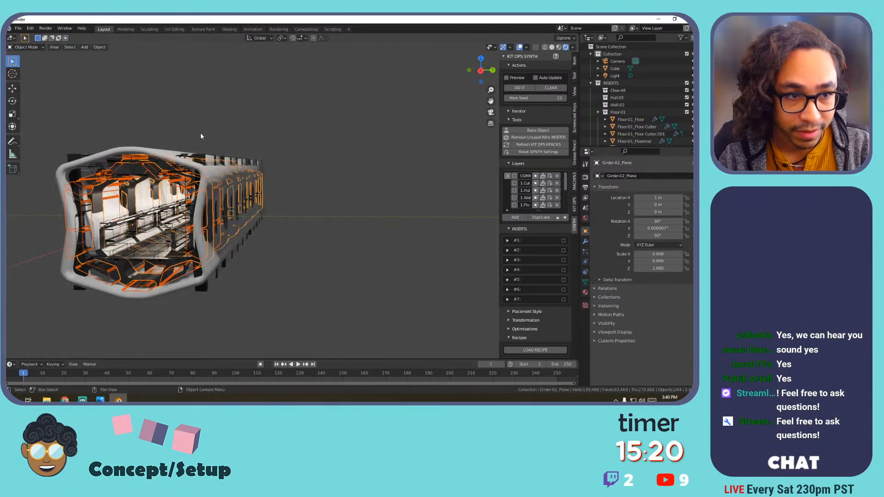
pyautogui.hotkey('shift', 'a')
pyautogui.moveTo(200, 133)
pyautogui.click(229, 143)
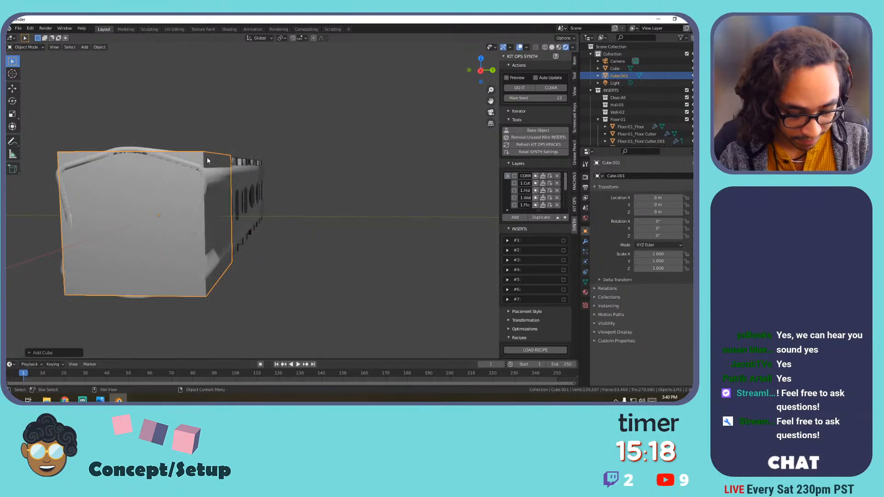
pyautogui.write('gx1000000000')
pyautogui.press('BackSpace')
pyautogui.press('BackSpace')
pyautogui.press('BackSpace')
pyautogui.press('BackSpace')
pyautogui.press('BackSpace')
pyautogui.press('BackSpace')
pyautogui.press('BackSpace')
pyautogui.press('BackSpace')
pyautogui.press('BackSpace')
pyautogui.press('BackSpace')
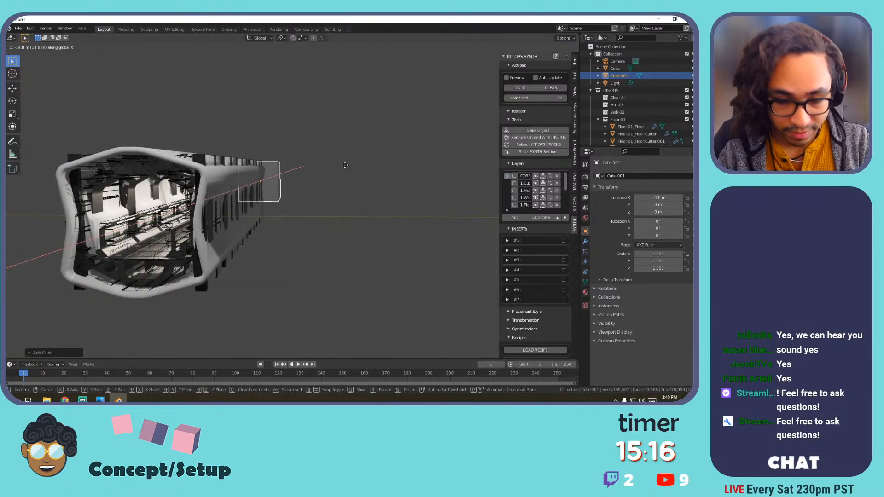
pyautogui.press('y')
pyautogui.press('Escape')
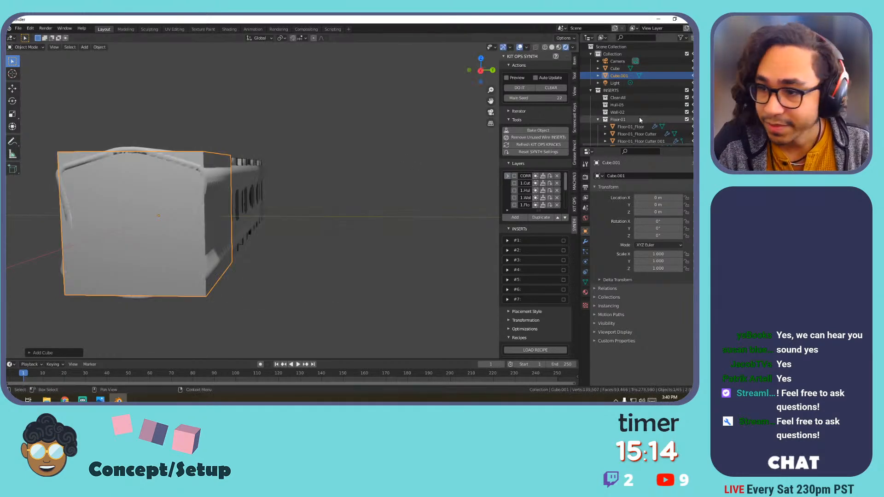
# Collapse the INSERTS sub-collections and exclude Floor-01, Girder-02, OverheadLights-02 and Handrails02 from the view layer.
pyautogui.scroll(-2, 633, 123)
pyautogui.click(599, 91)
pyautogui.click(598, 99)
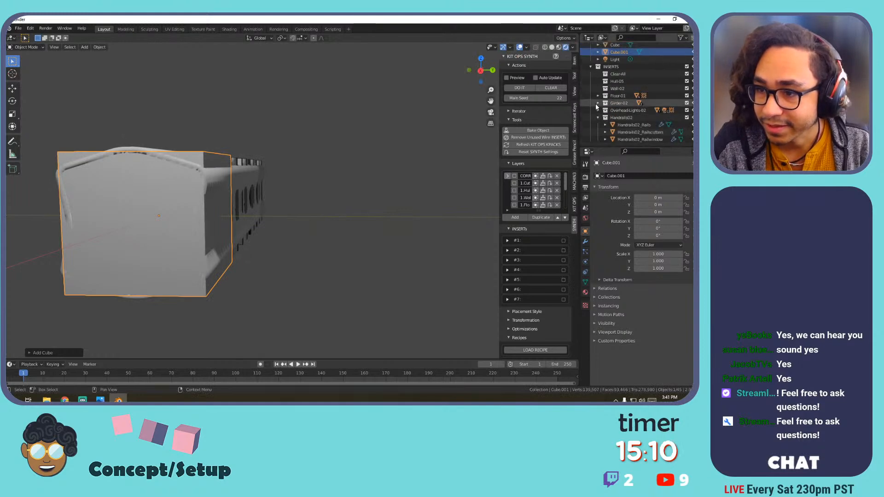
pyautogui.click(598, 111)
pyautogui.click(597, 118)
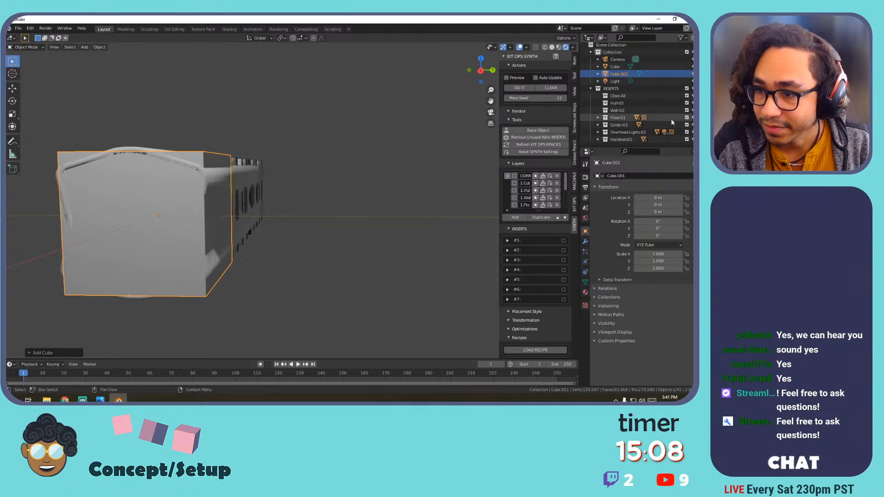
pyautogui.moveTo(686, 118); pyautogui.dragTo(687, 131)
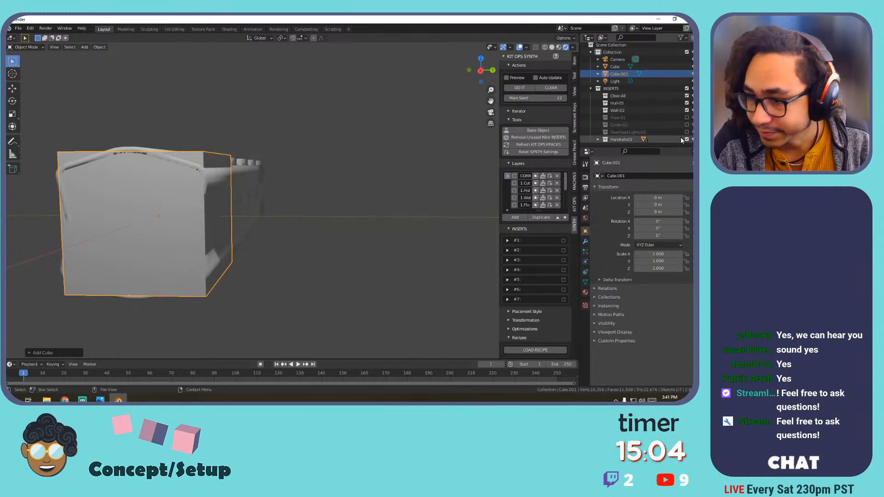
pyautogui.click(687, 140)
# Hide the original corridor object Cube so that only the newly added cube shows in the viewport.
pyautogui.keyDown('shift'); pyautogui.moveTo(296, 168); pyautogui.dragTo(340, 209, button='middle'); pyautogui.keyUp('shift')
pyautogui.click(615, 67)
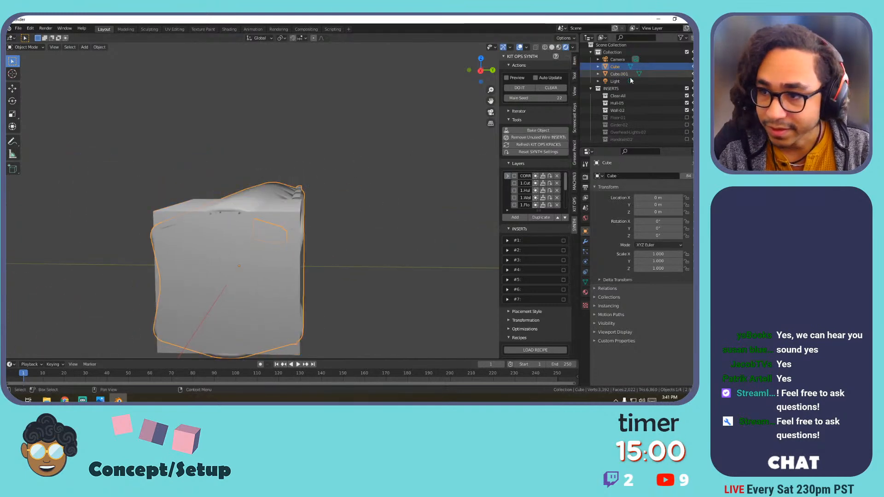
pyautogui.click(695, 66)
pyautogui.keyDown('shift'); pyautogui.moveTo(320, 220); pyautogui.dragTo(367, 182, button='middle'); pyautogui.keyUp('shift')
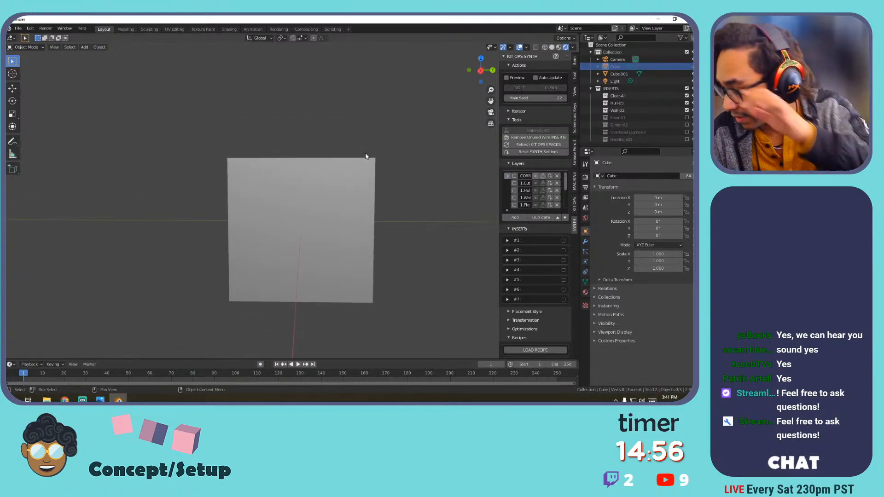
pyautogui.keyDown('shift'); pyautogui.moveTo(304, 159); pyautogui.dragTo(374, 194, button='middle'); pyautogui.keyUp('shift')
# Select the new cube, bring up its material settings and enter Edit Mode.
pyautogui.click(303, 175)
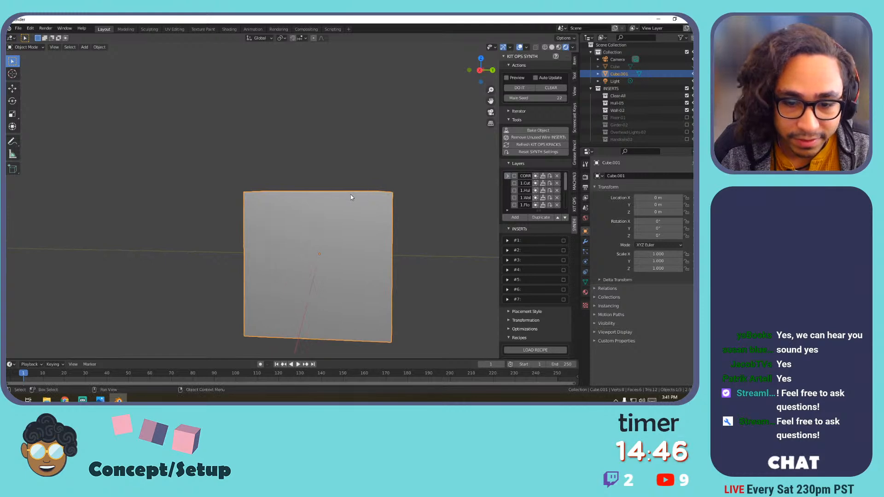
pyautogui.click(586, 292)
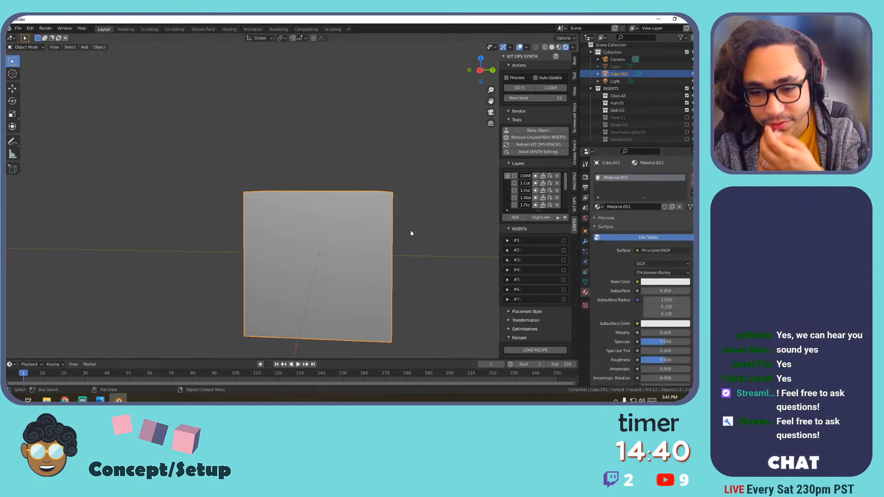
pyautogui.moveTo(373, 240); pyautogui.dragTo(309, 186, button='middle')
pyautogui.press('Tab')
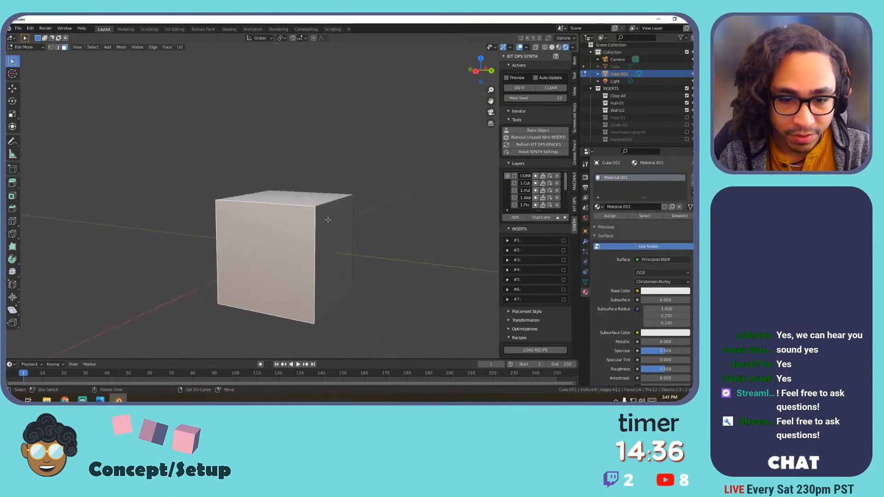
# Enable the Screencast Keys display and collapse its settings.
pyautogui.click(575, 118)
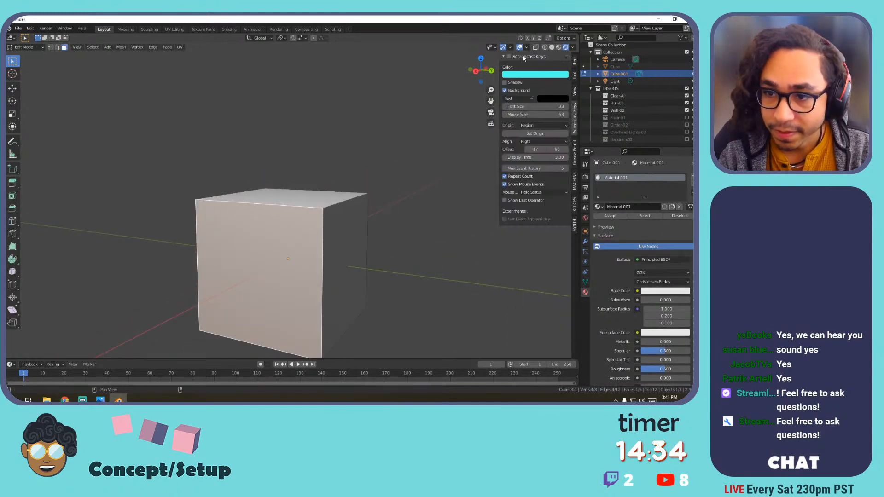
pyautogui.click(522, 56)
pyautogui.click(508, 56)
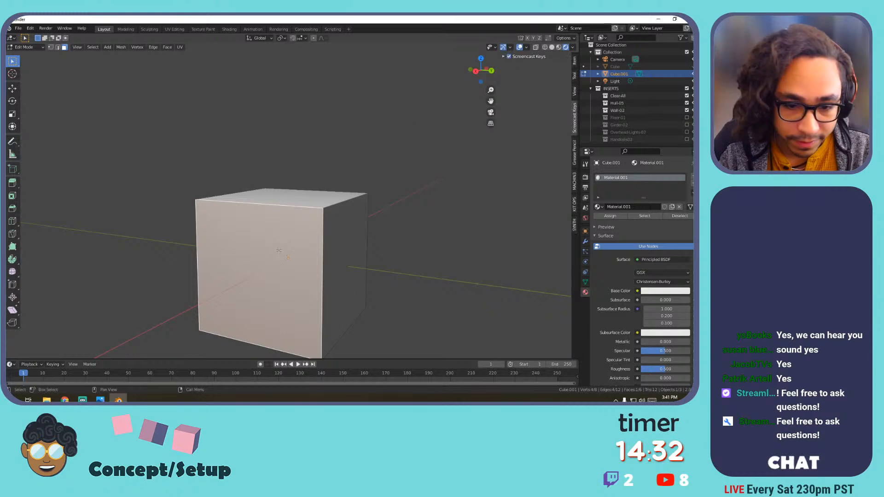
# Delete the new cube's two opposite end faces that face along the X axis.
pyautogui.press('Tab')
pyautogui.press('Tab')
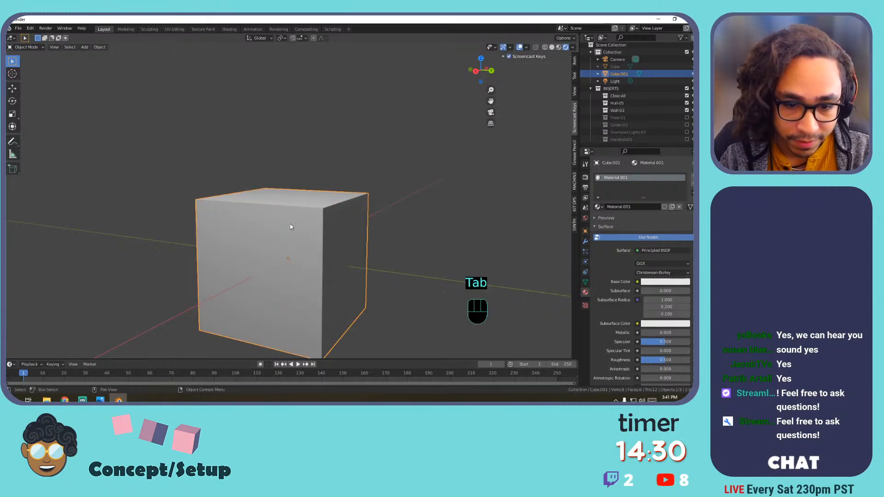
pyautogui.press('x')
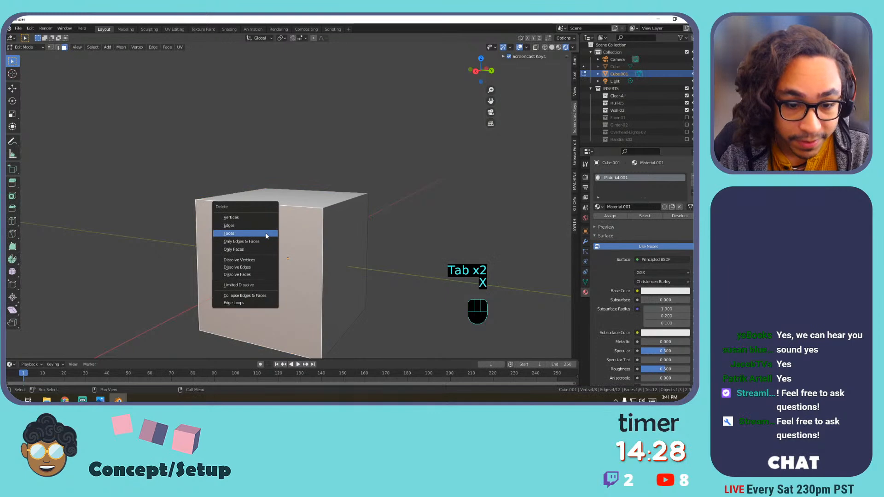
pyautogui.click(265, 234)
pyautogui.moveTo(265, 234); pyautogui.dragTo(330, 193, button='middle')
pyautogui.click(231, 224)
pyautogui.press('x')
pyautogui.click(231, 223)
# Turn on the floor grid in the viewport overlays, then return to editing the open cube's mesh.
pyautogui.click(526, 47)
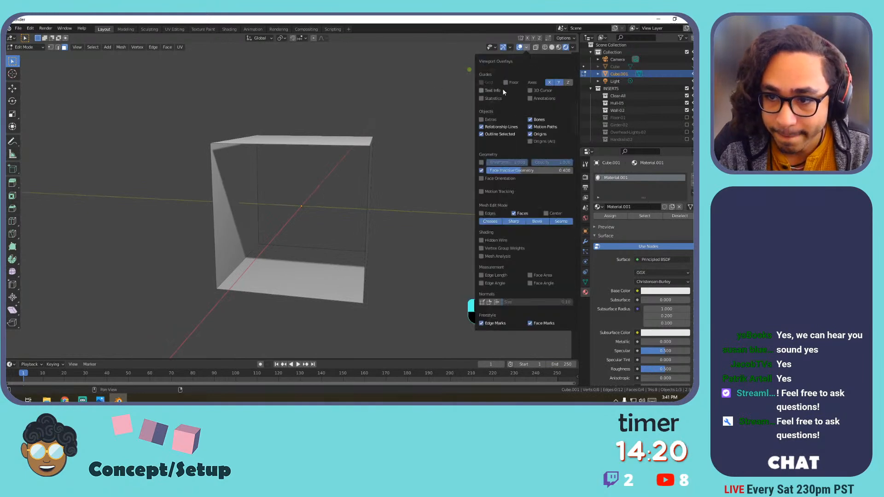
pyautogui.press('Tab')
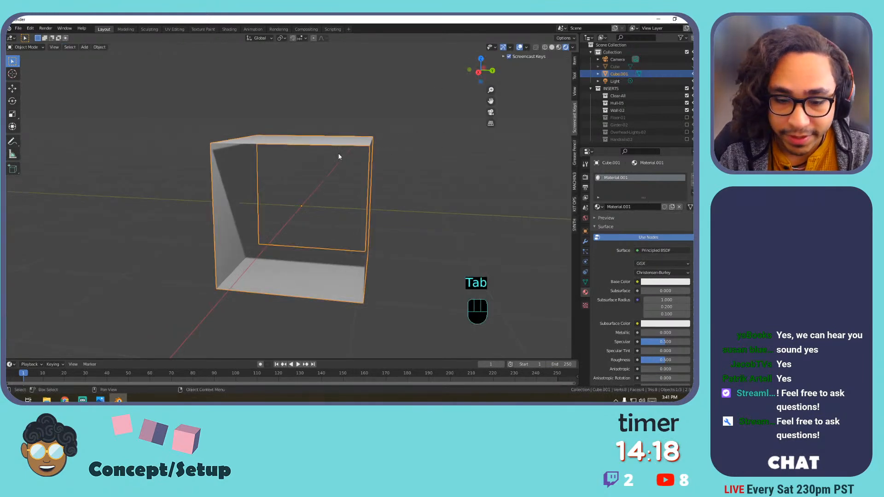
pyautogui.press('Tab')
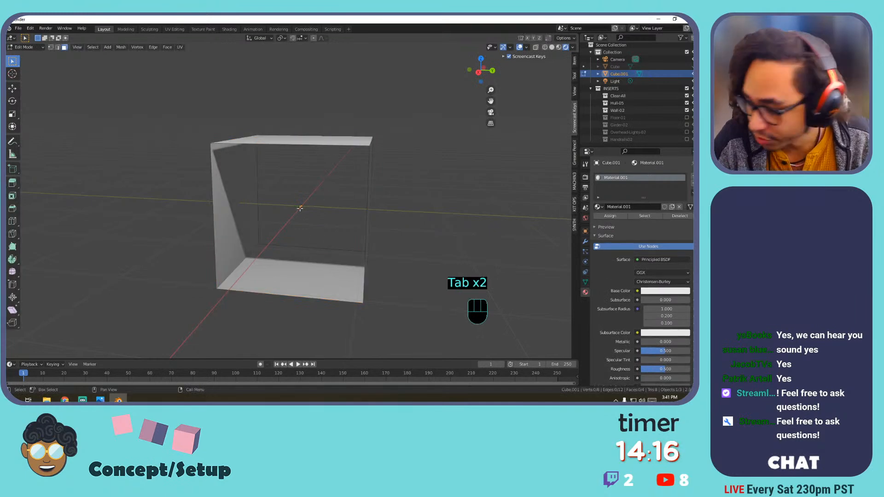
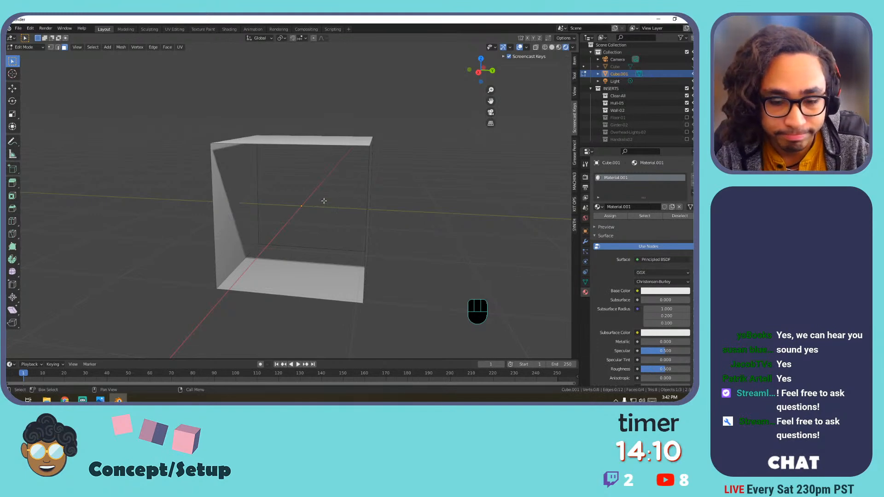
# Snap the 3D cursor to the open cube's bottom face and enable the 3D cursor overlay.
pyautogui.click(295, 278)
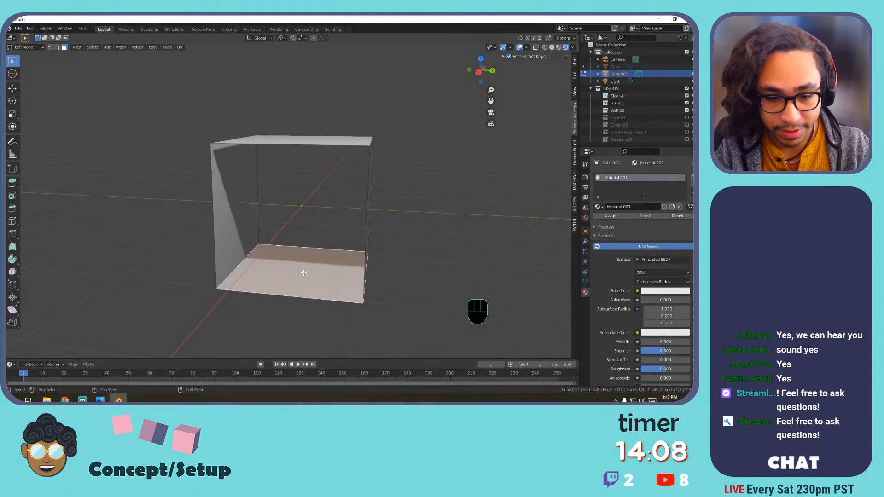
pyautogui.hotkey('shift', 's')
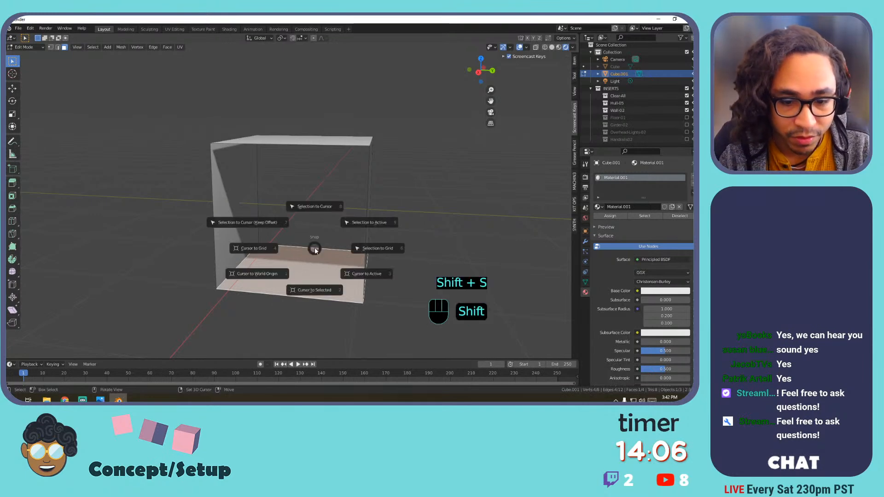
pyautogui.click(321, 291)
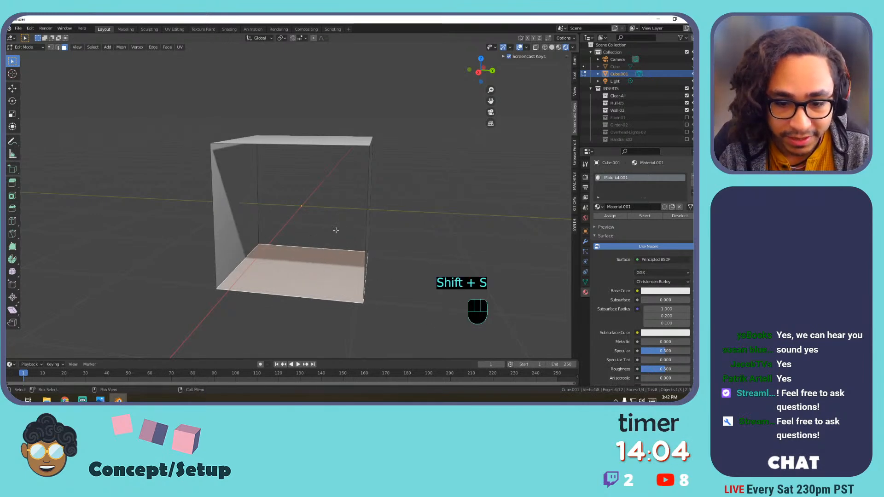
pyautogui.click(526, 47)
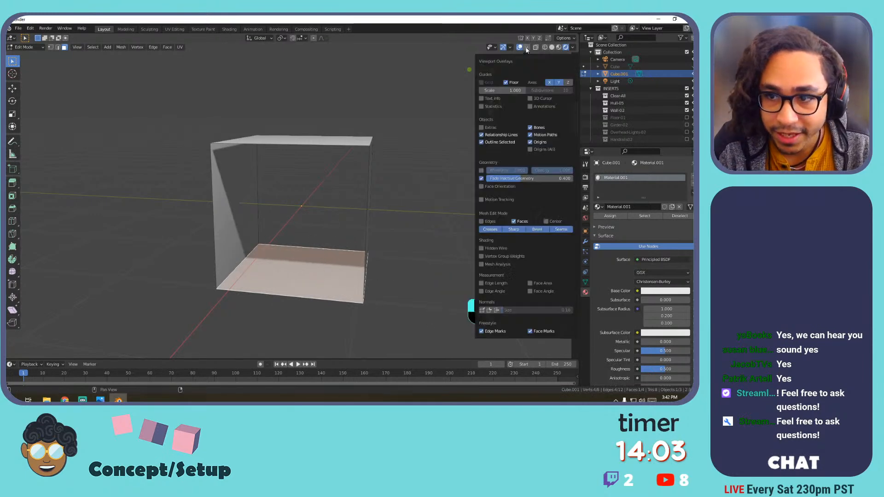
pyautogui.click(537, 99)
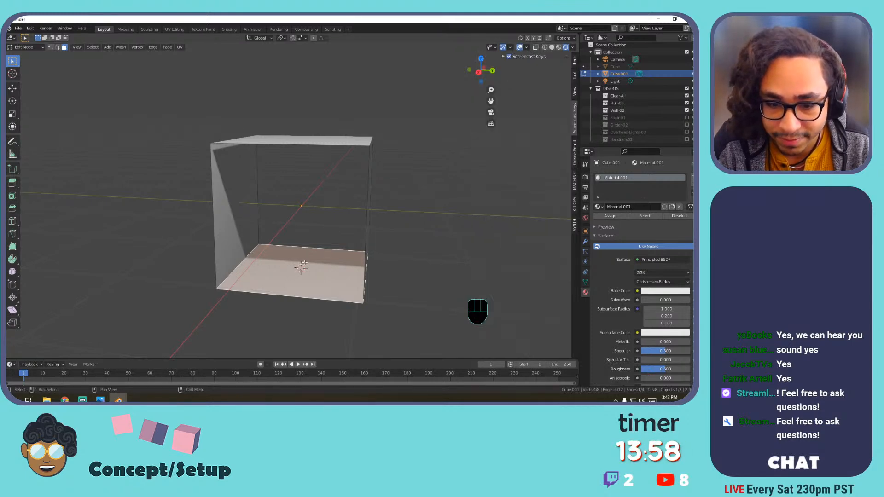
# Leave Edit Mode and set the open cube's origin to the 3D cursor.
pyautogui.press('Tab')
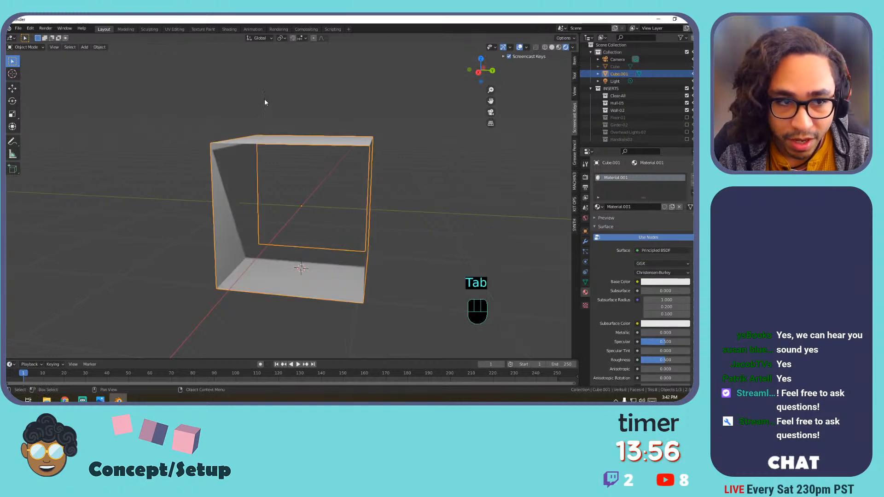
pyautogui.rightClick(312, 137)
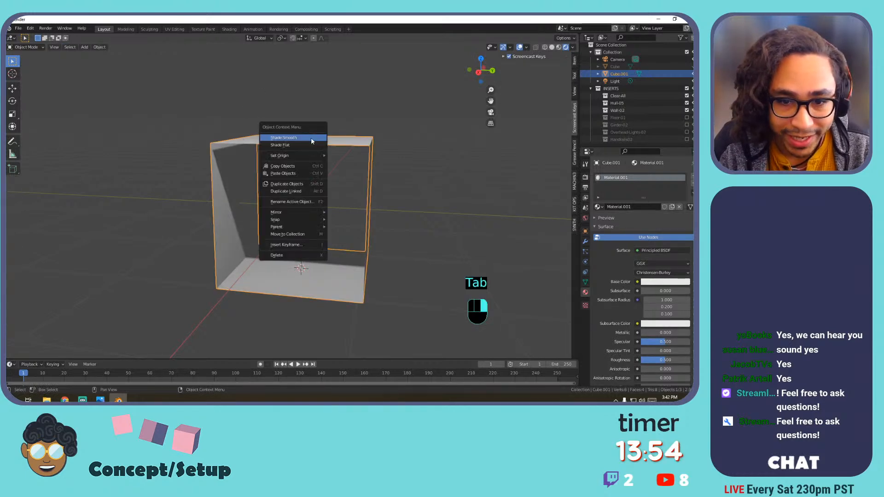
pyautogui.moveTo(312, 157)
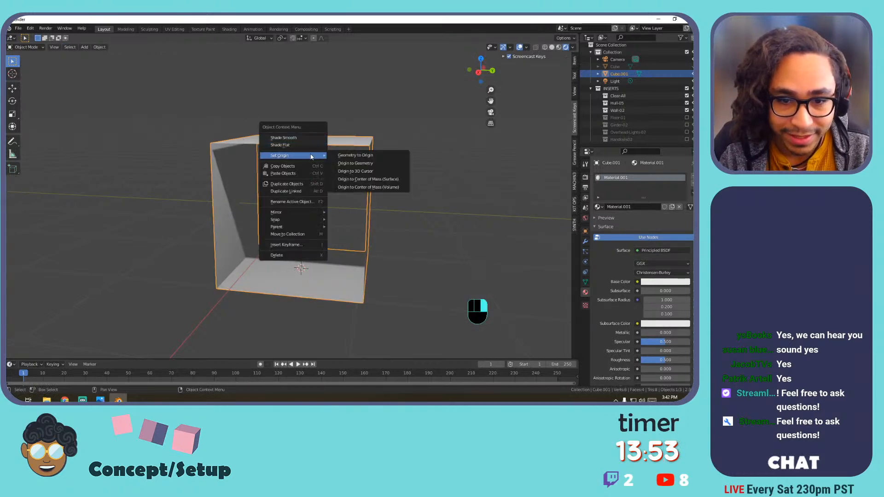
pyautogui.click(364, 172)
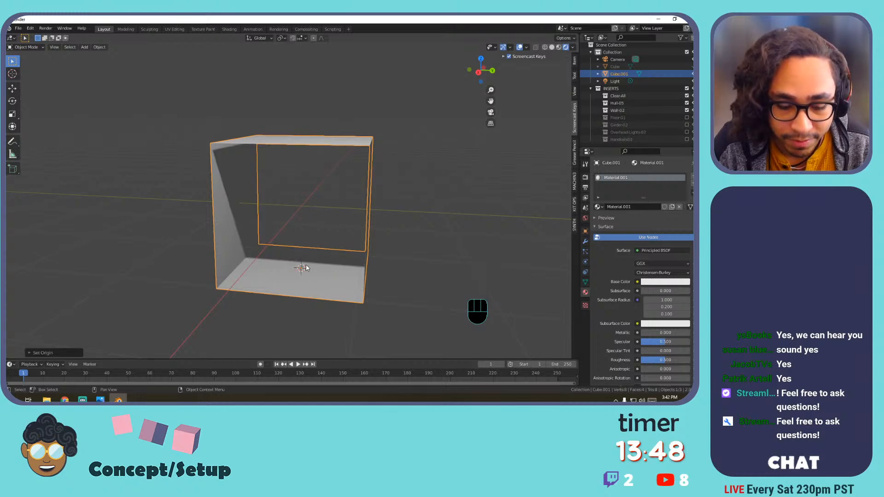
# Clear the open cube's location so its bottom-centred origin sits at the world origin.
pyautogui.hotkey('alt', 'g')
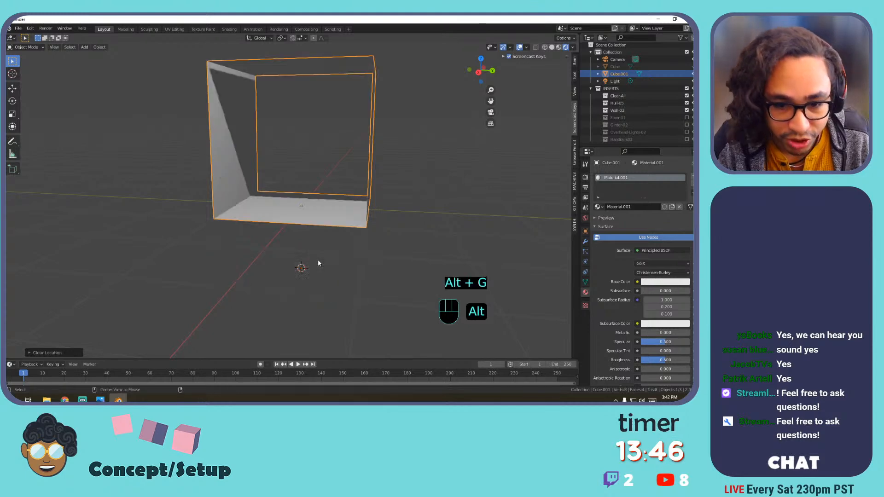
pyautogui.moveTo(314, 261); pyautogui.dragTo(341, 233, button='middle')
pyautogui.scroll(6, 329, 229)
pyautogui.scroll(-3, 327, 231)
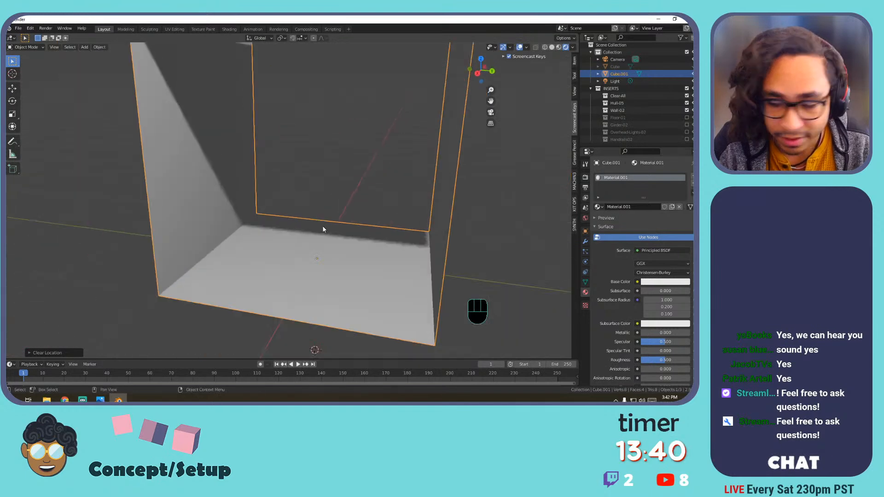
pyautogui.scroll(-4, 308, 230)
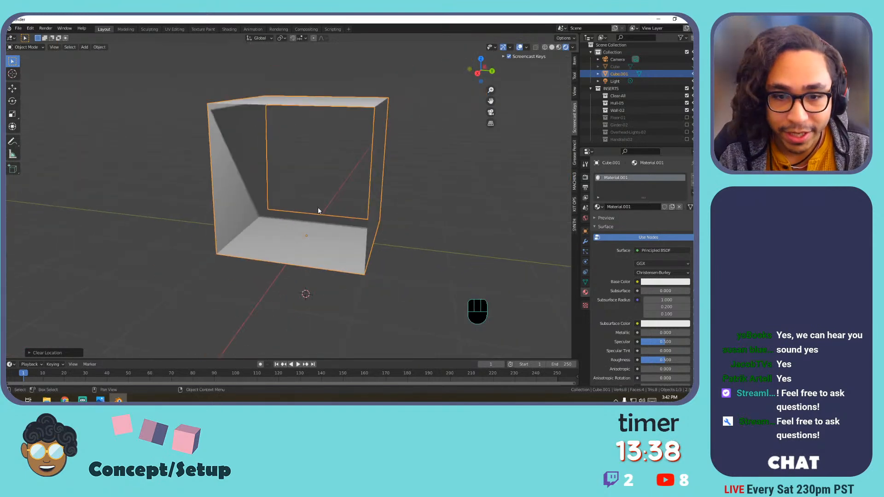
pyautogui.moveTo(317, 206); pyautogui.dragTo(313, 249, button='middle')
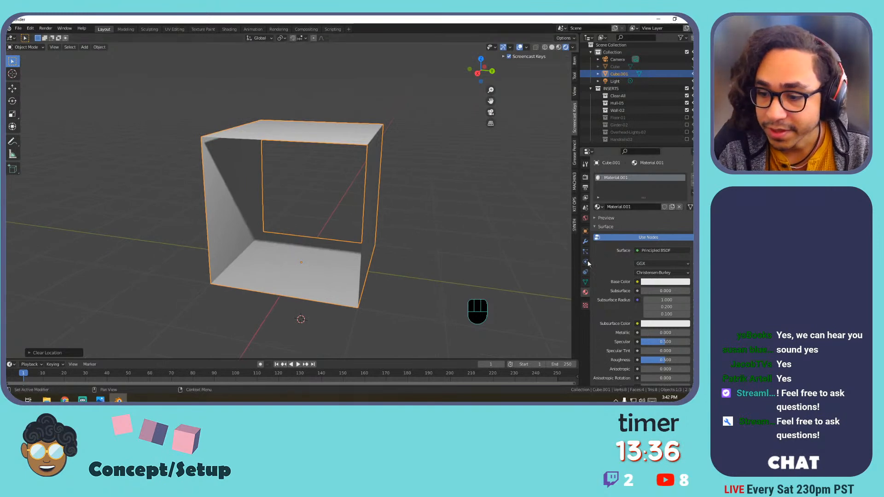
# Add an Array modifier to the open cube and look at it from the front.
pyautogui.click(588, 240)
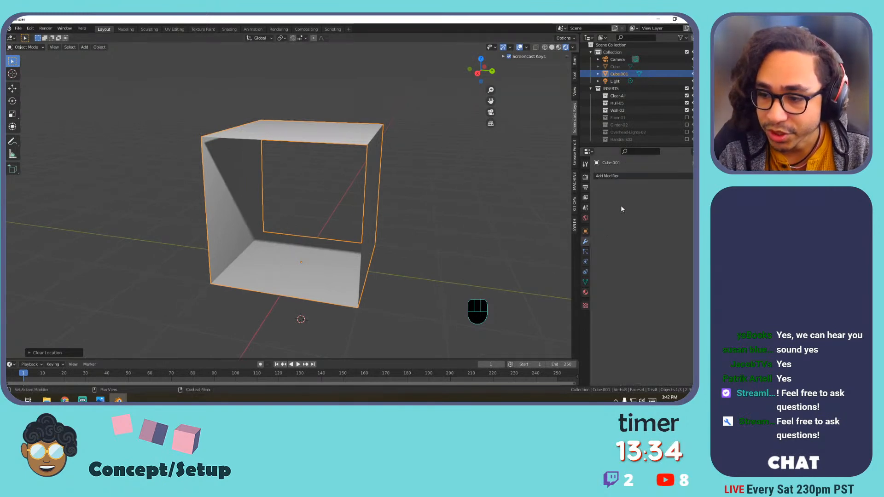
pyautogui.click(630, 177)
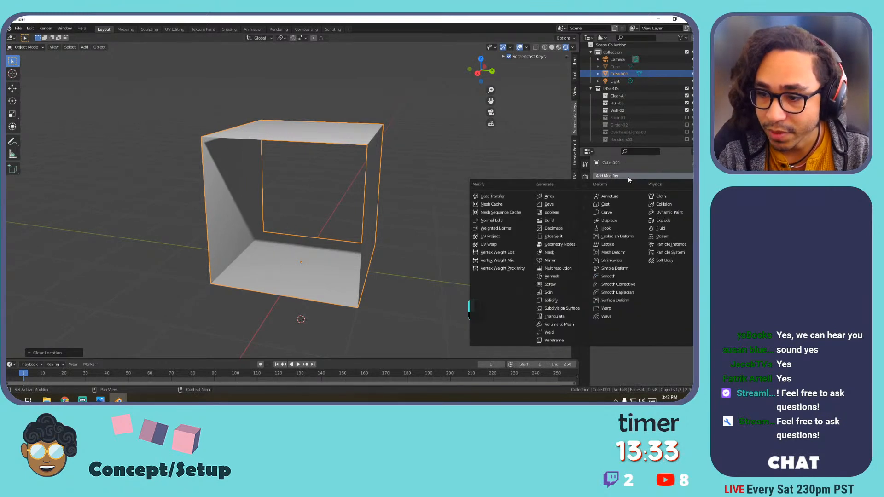
pyautogui.click(550, 197)
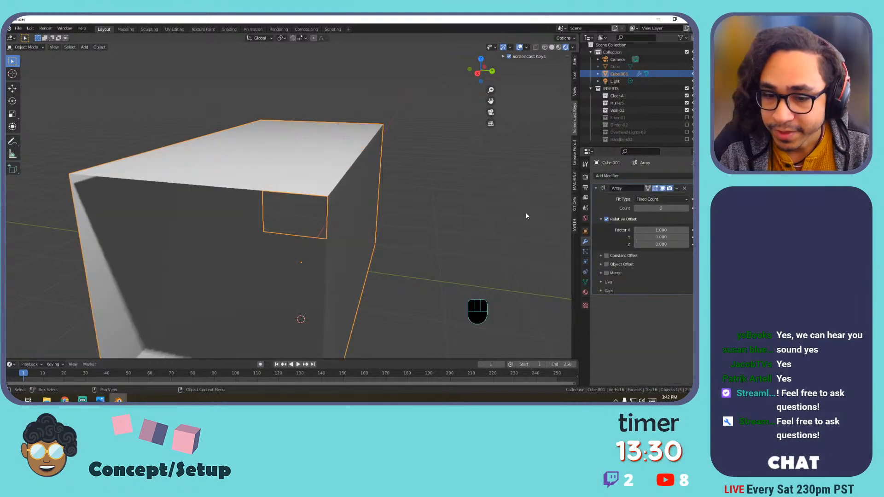
pyautogui.press('KP_1')
pyautogui.keyDown('shift'); pyautogui.moveTo(456, 218); pyautogui.dragTo(453, 228, button='middle'); pyautogui.keyUp('shift')
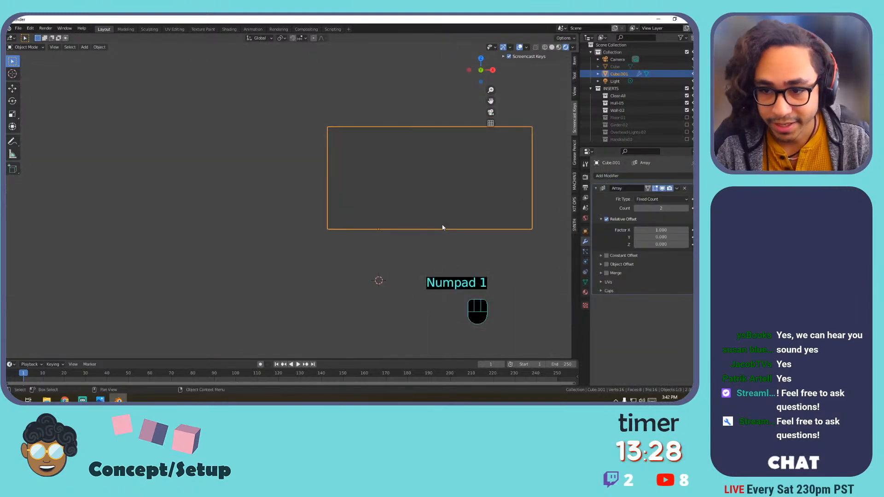
# Enable the Text Info viewport overlay while looking at the open cube from the front.
pyautogui.press('KP_1')
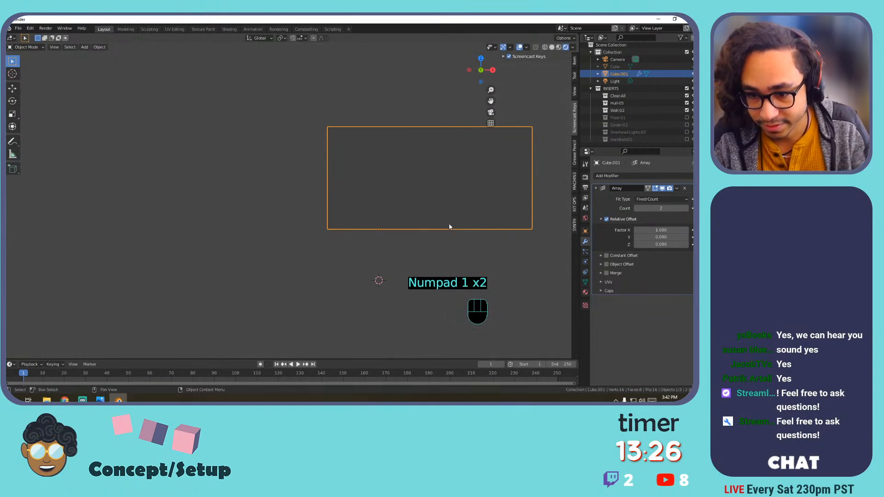
pyautogui.click(526, 47)
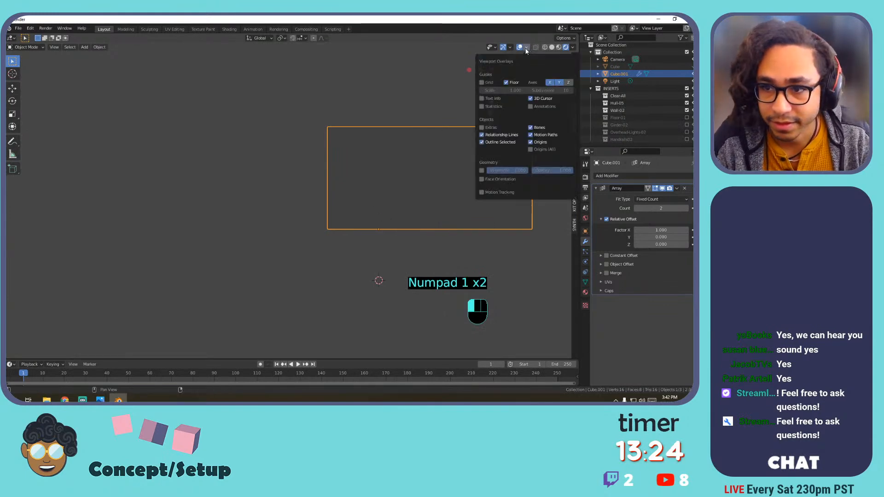
pyautogui.click(494, 99)
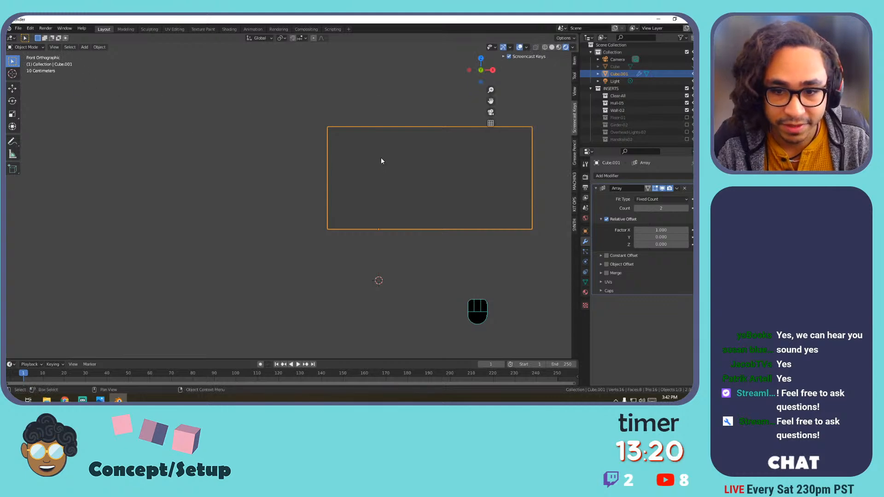
# Remove the open cube's Array modifier and rotate the cube about the global Z axis so its open ends face front and back.
pyautogui.click(685, 188)
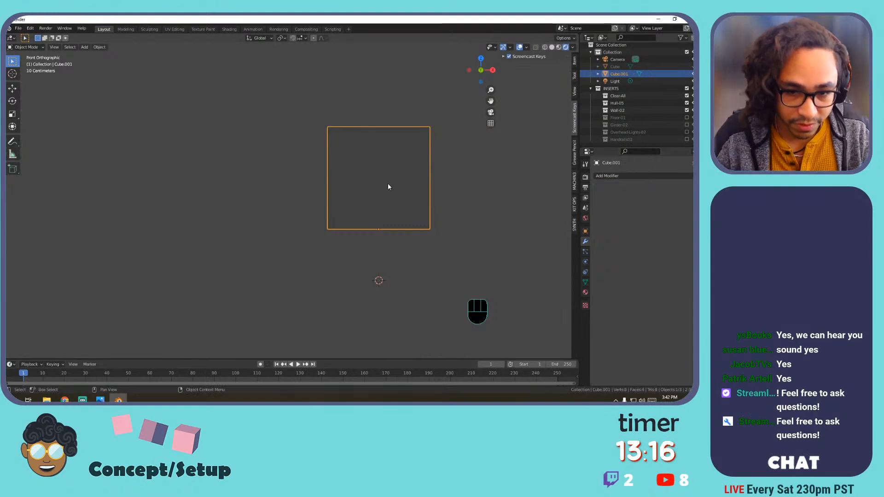
pyautogui.scroll(-1, 370, 174)
pyautogui.moveTo(371, 179)
pyautogui.mouseDown(button='middle')
pyautogui.moveTo(399, 194)
pyautogui.moveTo(372, 181)
pyautogui.mouseUp(button='middle')
pyautogui.press('r')
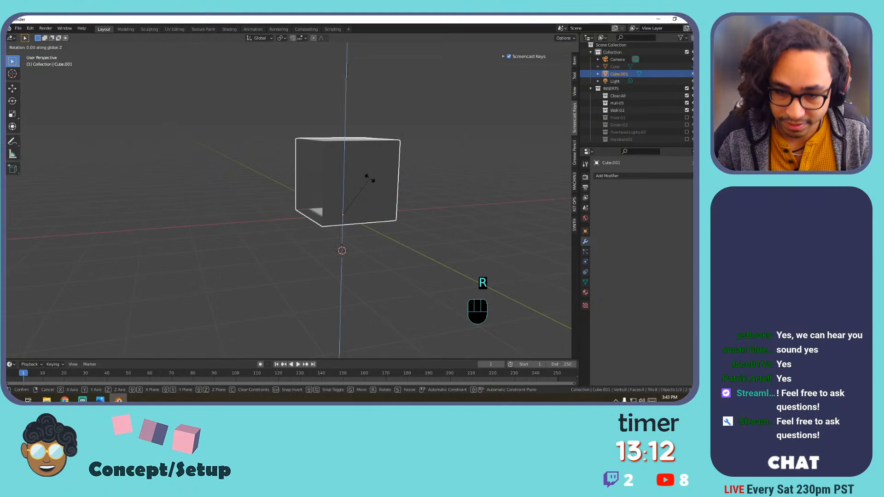
pyautogui.click(370, 180)
# Align the scene camera to the front view of the open cube, looking through its opening.
pyautogui.press('KP_0')
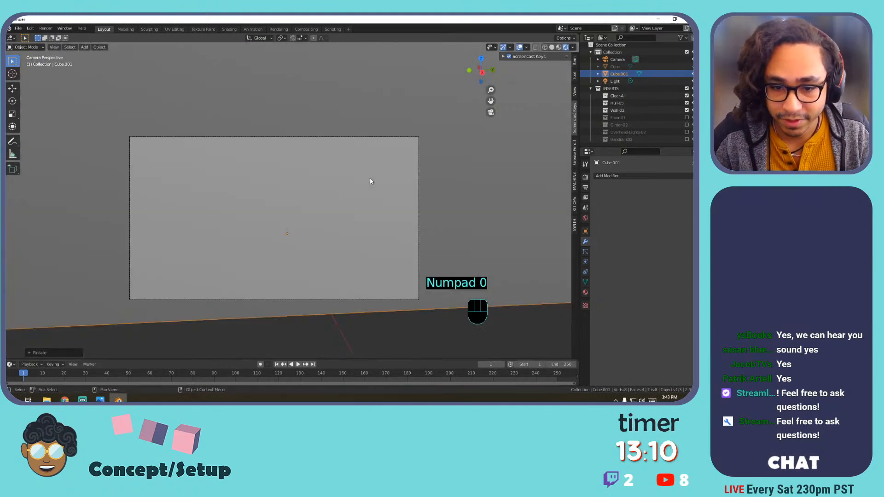
pyautogui.press('KP_1')
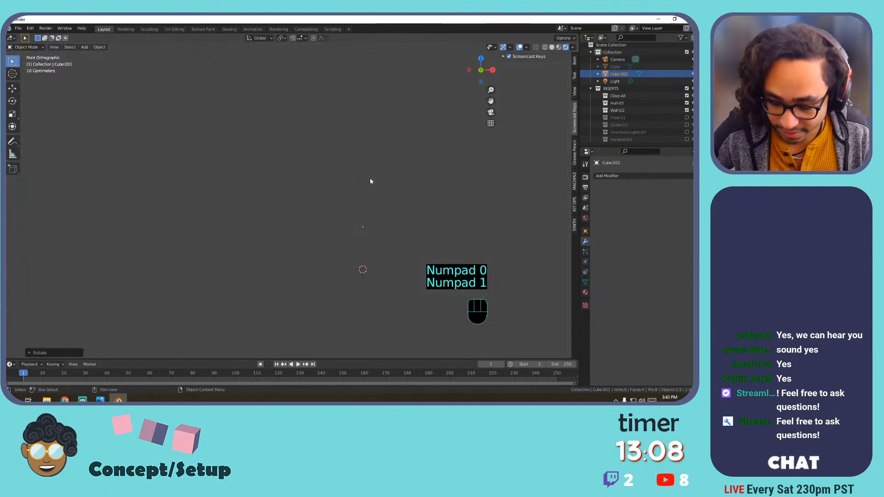
pyautogui.press('ctrl+alt+KP_0')
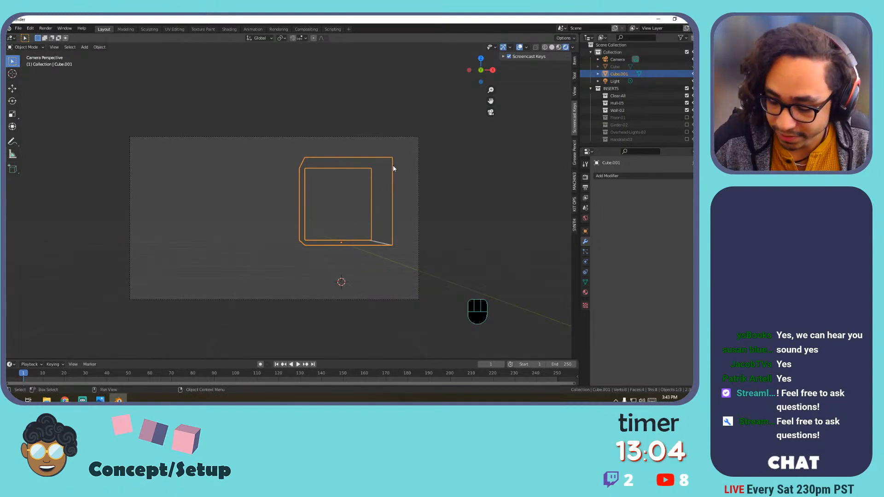
pyautogui.keyDown('shift'); pyautogui.moveTo(362, 207); pyautogui.dragTo(327, 246, button='middle'); pyautogui.keyUp('shift')
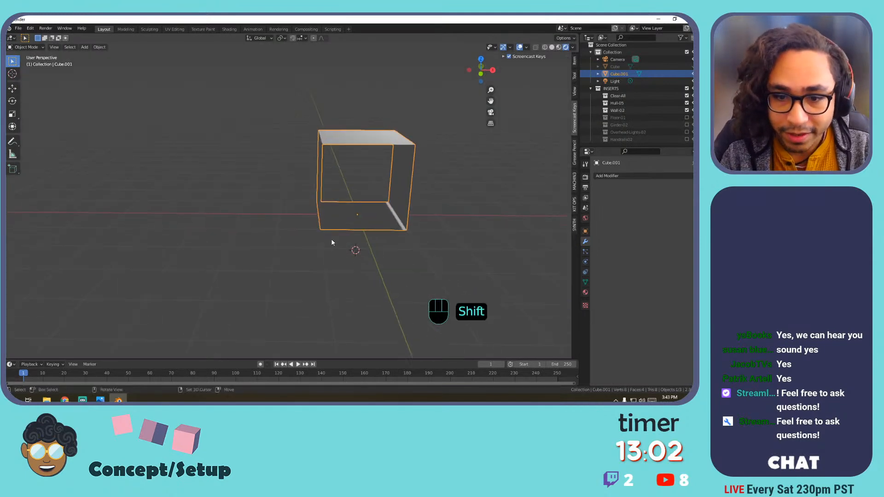
# Compare the viewport shading modes, switch to Solid shading and open the choice of MatCaps.
pyautogui.click(566, 47)
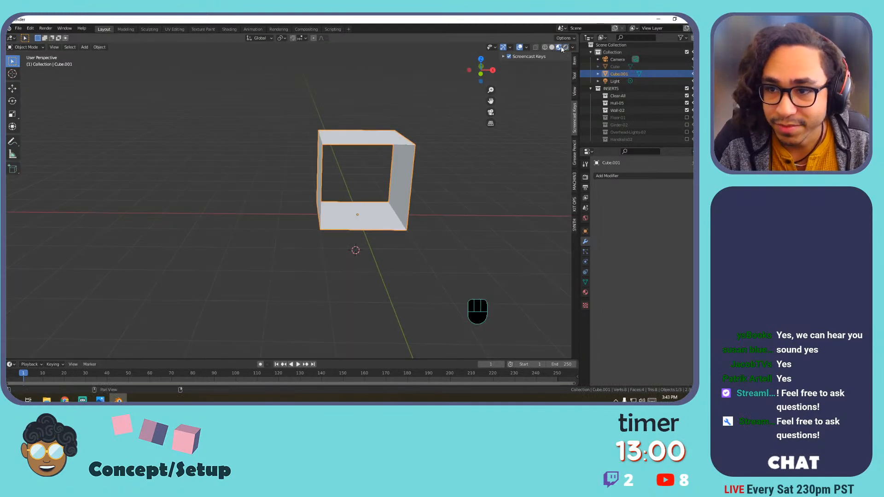
pyautogui.click(546, 47)
pyautogui.click(558, 48)
pyautogui.click(545, 57)
pyautogui.click(545, 57)
pyautogui.click(567, 47)
pyautogui.click(572, 47)
pyautogui.click(552, 47)
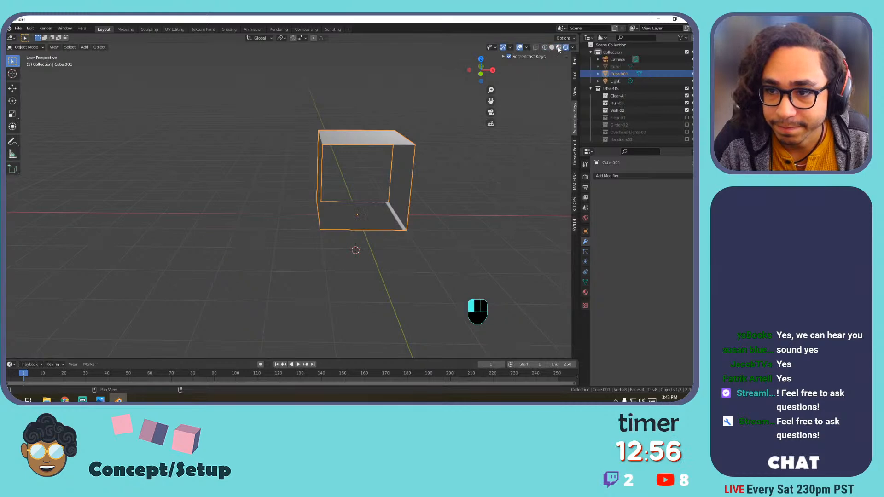
pyautogui.click(552, 47)
pyautogui.click(573, 47)
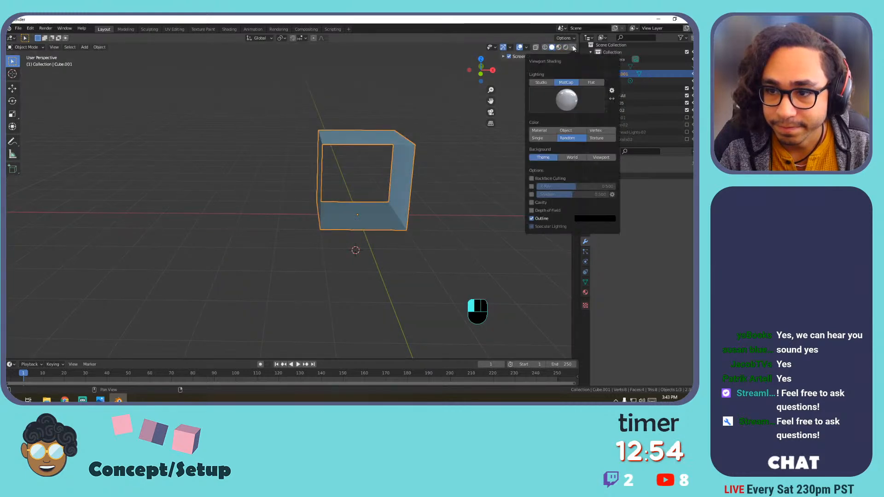
pyautogui.click(556, 110)
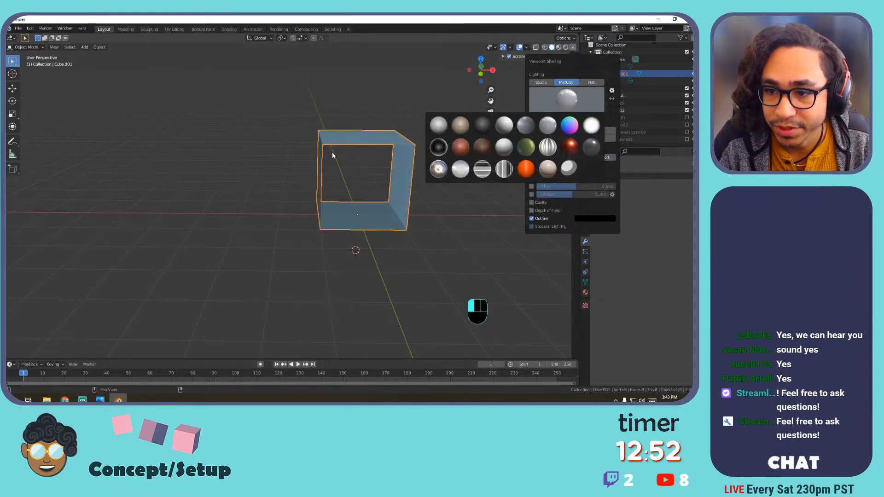
# Apply all transforms to the rotated open cube.
pyautogui.moveTo(381, 148)
pyautogui.mouseDown(button='middle')
pyautogui.moveTo(300, 135)
pyautogui.moveTo(341, 138)
pyautogui.moveTo(324, 184)
pyautogui.mouseUp(button='middle')
pyautogui.scroll(3, 335, 166)
pyautogui.click(634, 176)
pyautogui.hotkey('ctrl', 'a')
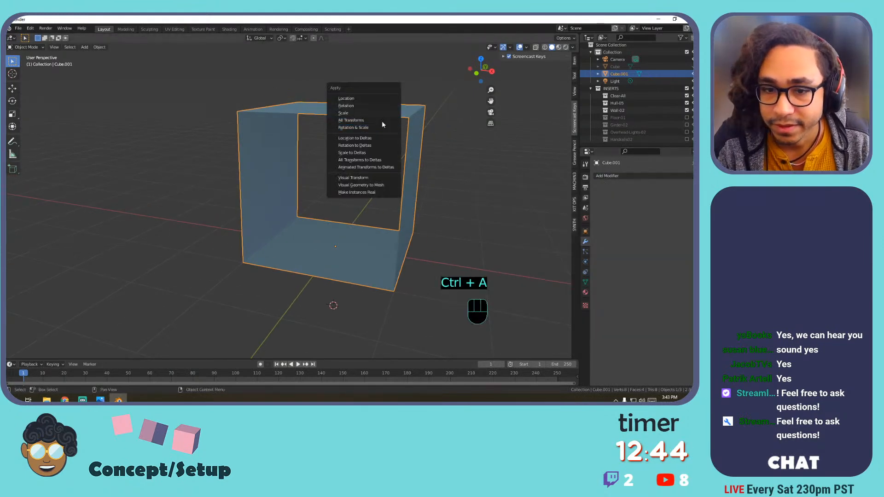
pyautogui.click(384, 123)
# Add an Array modifier to the open cube with a relative offset of 0 on X and 1 on Y.
pyautogui.click(640, 177)
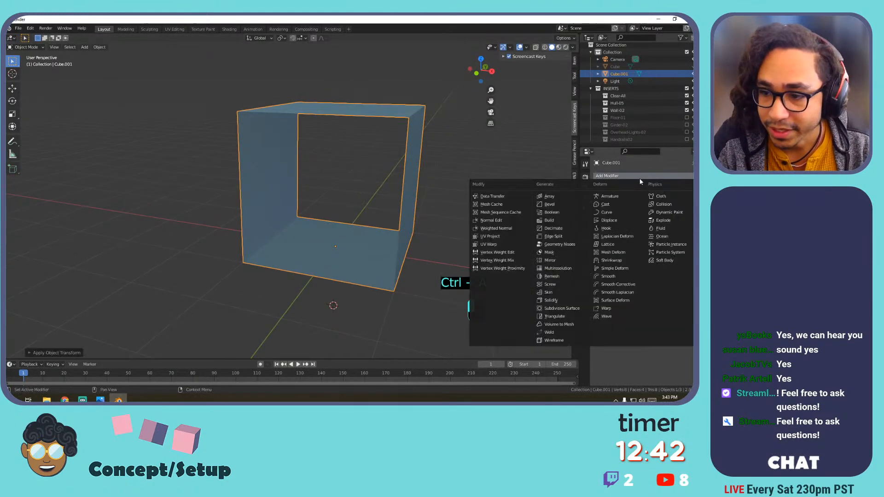
pyautogui.click(549, 196)
pyautogui.click(660, 230)
pyautogui.write('0')
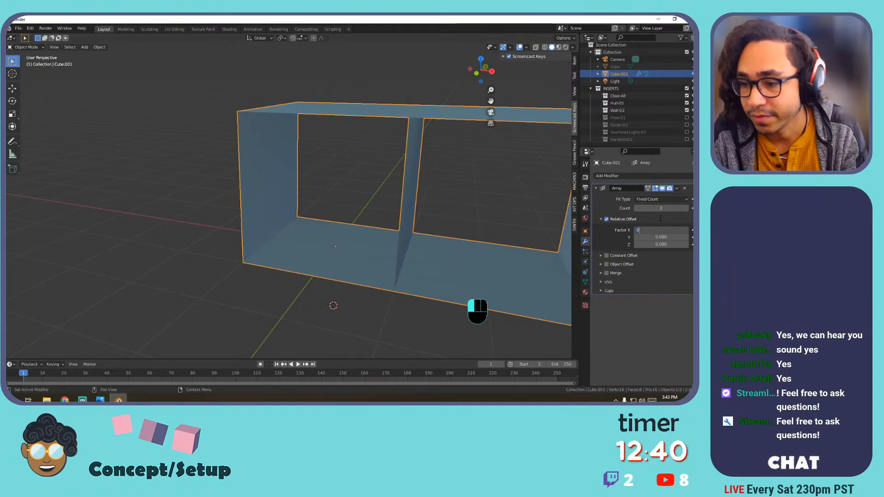
pyautogui.click(652, 239)
pyautogui.write('1')
pyautogui.press('Return')
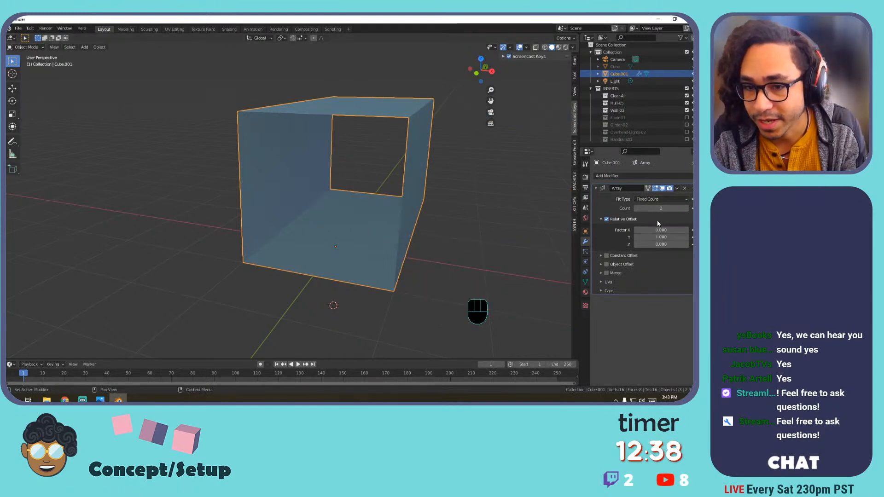
# Raise the Array modifier's count to 9 to lengthen the corridor.
pyautogui.click(686, 209)
pyautogui.click(687, 210)
pyautogui.click(686, 209)
pyautogui.click(687, 210)
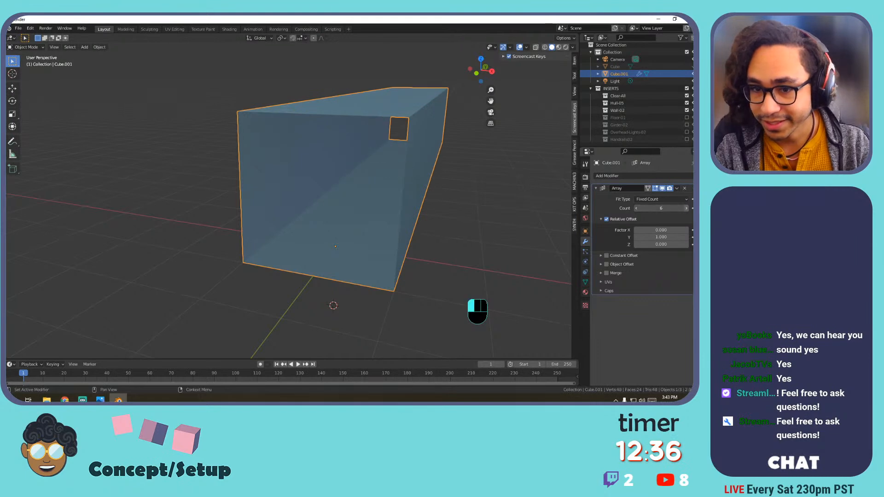
pyautogui.click(687, 209)
pyautogui.click(687, 210)
pyautogui.click(687, 210)
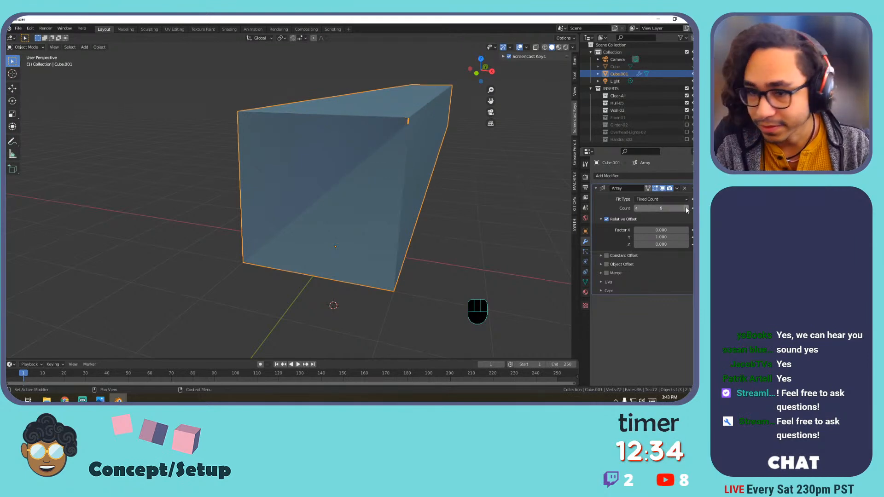
# Enter Edit Mode and select the two lengthwise bottom edges of the first corridor section in edge select mode.
pyautogui.press('Tab')
pyautogui.press('Tab')
pyautogui.scroll(5, 364, 138)
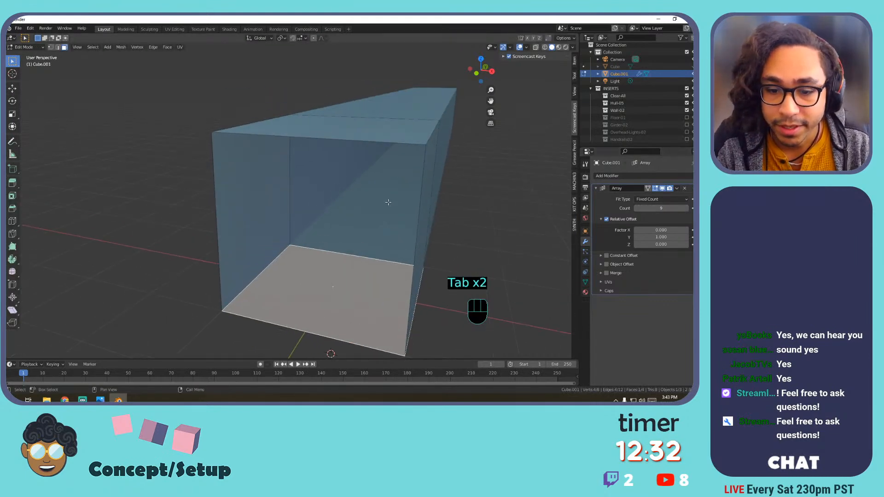
pyautogui.keyDown('shift'); pyautogui.moveTo(364, 138); pyautogui.dragTo(351, 116, button='middle'); pyautogui.keyUp('shift')
pyautogui.scroll(1, 354, 134)
pyautogui.keyDown('shift'); pyautogui.moveTo(363, 147); pyautogui.dragTo(367, 120, button='middle'); pyautogui.keyUp('shift')
pyautogui.scroll(-1, 365, 156)
pyautogui.scroll(2, 391, 152)
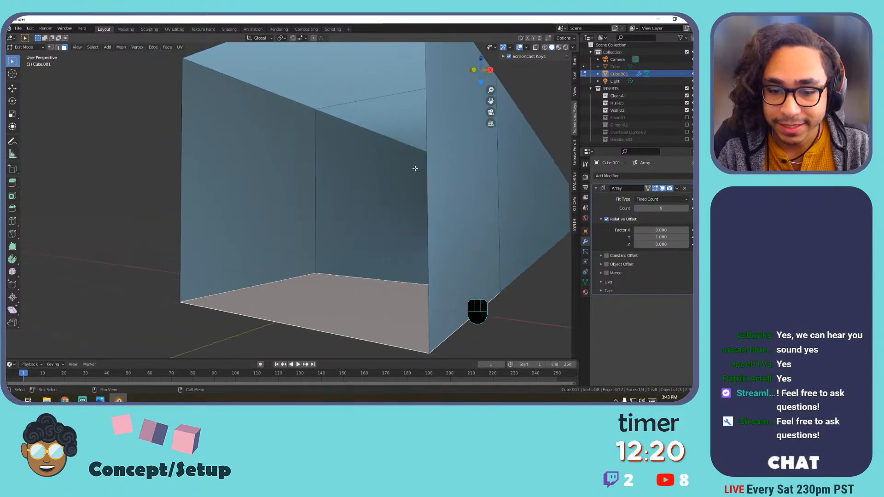
pyautogui.click(446, 327)
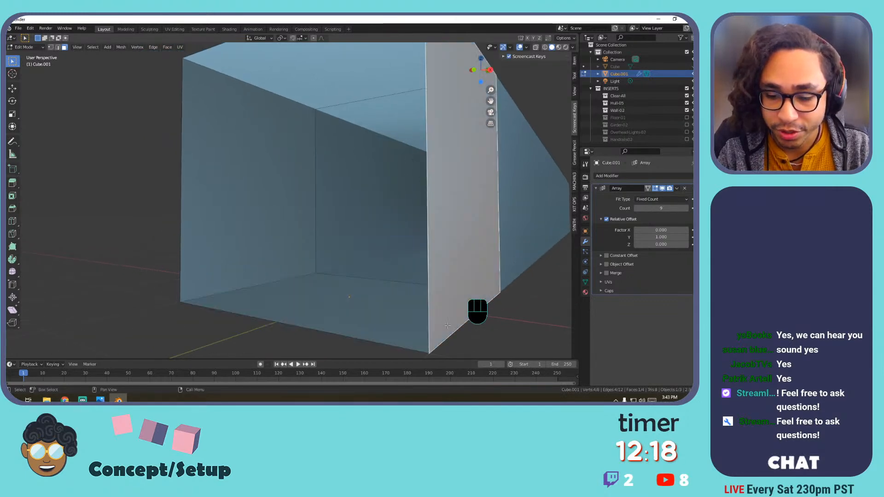
pyautogui.press('2')
pyautogui.click(469, 311)
pyautogui.moveTo(468, 311); pyautogui.dragTo(446, 240, button='middle')
pyautogui.moveTo(363, 211); pyautogui.dragTo(418, 226, button='middle')
pyautogui.keyDown('shift'); pyautogui.click(228, 282); pyautogui.keyUp('shift')
# Add the two lengthwise top edges of the first corridor section to the selection.
pyautogui.keyDown('shift'); pyautogui.moveTo(228, 282); pyautogui.dragTo(265, 294, button='middle'); pyautogui.keyUp('shift')
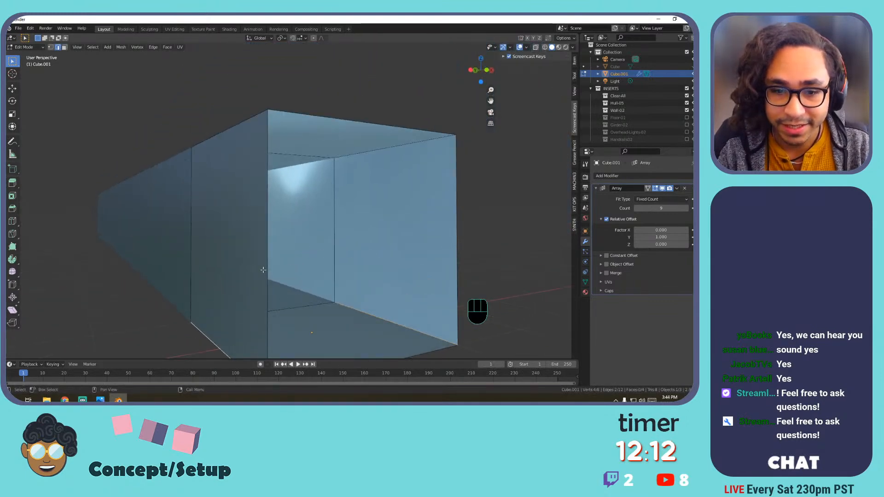
pyautogui.keyDown('shift'); pyautogui.moveTo(251, 193); pyautogui.dragTo(283, 219, button='middle'); pyautogui.keyUp('shift')
pyautogui.keyDown('shift'); pyautogui.click(276, 158); pyautogui.keyUp('shift')
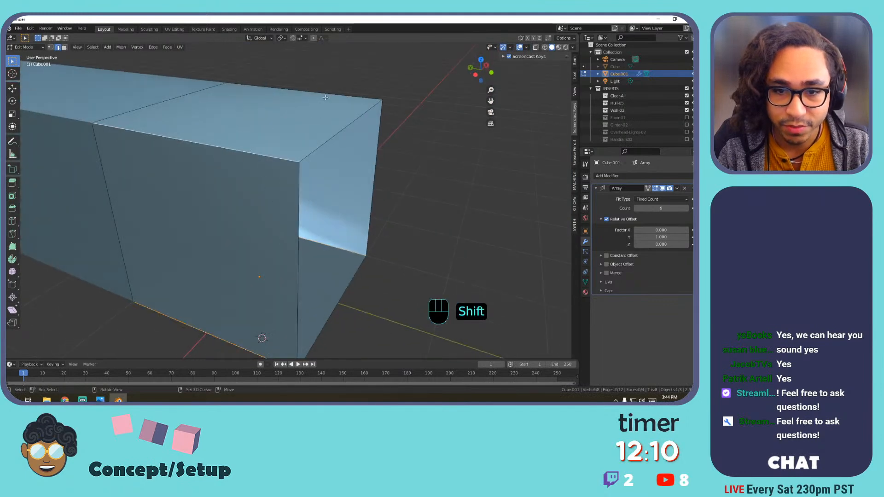
pyautogui.keyDown('shift'); pyautogui.click(329, 97); pyautogui.keyUp('shift')
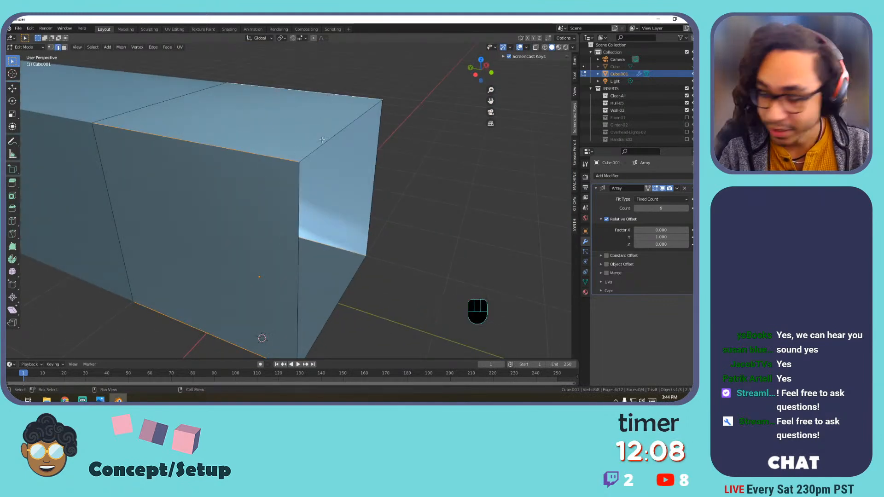
# Bevel the four selected lengthwise edges with a width of 0.5 m to give the corridor an octagonal profile.
pyautogui.moveTo(337, 182); pyautogui.dragTo(291, 184, button='middle')
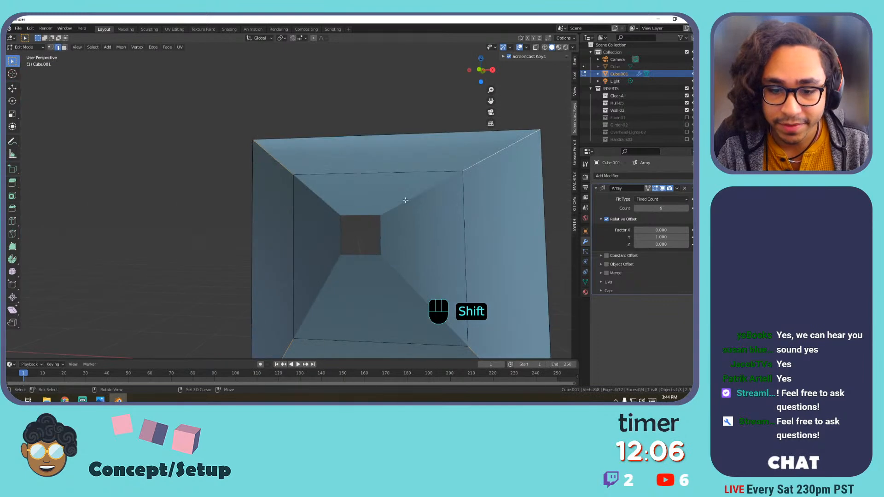
pyautogui.scroll(-2, 375, 184)
pyautogui.keyDown('shift'); pyautogui.moveTo(432, 215); pyautogui.dragTo(369, 202, button='middle'); pyautogui.keyUp('shift')
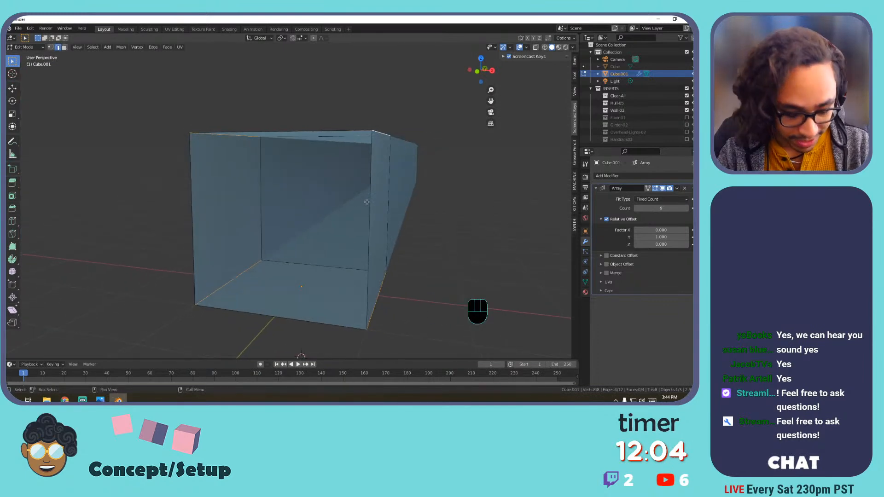
pyautogui.hotkey('ctrl', 'b')
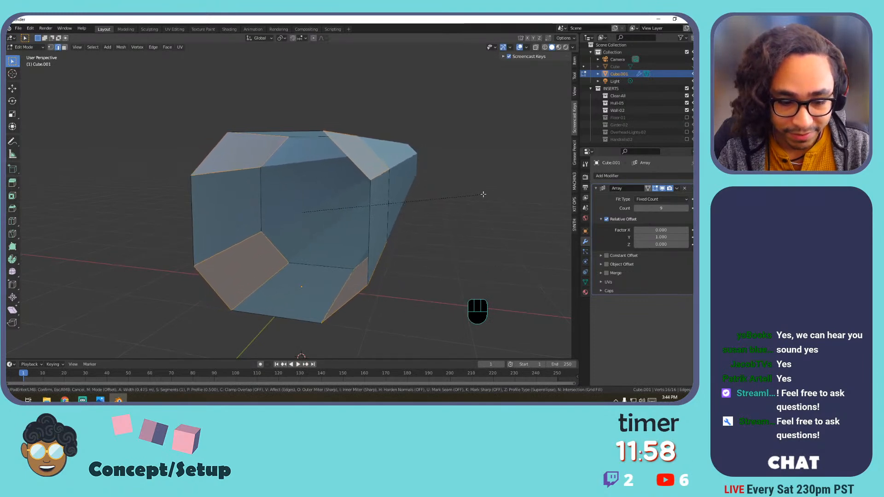
pyautogui.write('0')
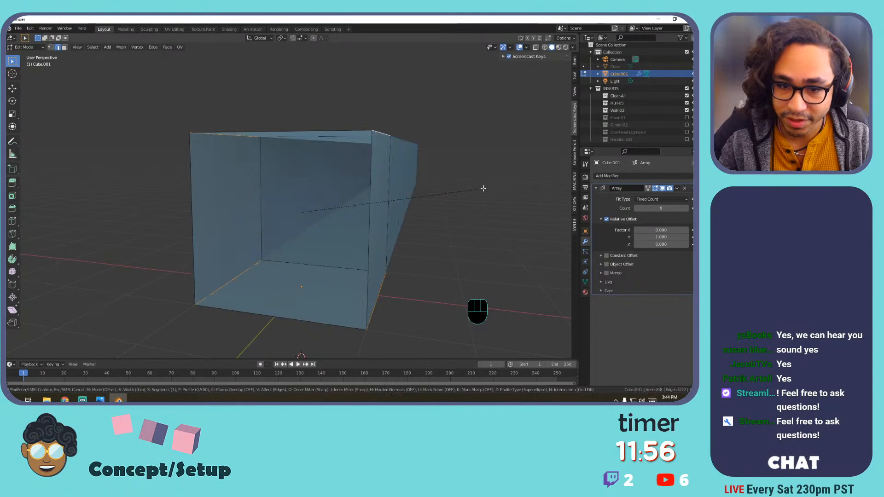
pyautogui.write('.5')
pyautogui.press('Return')
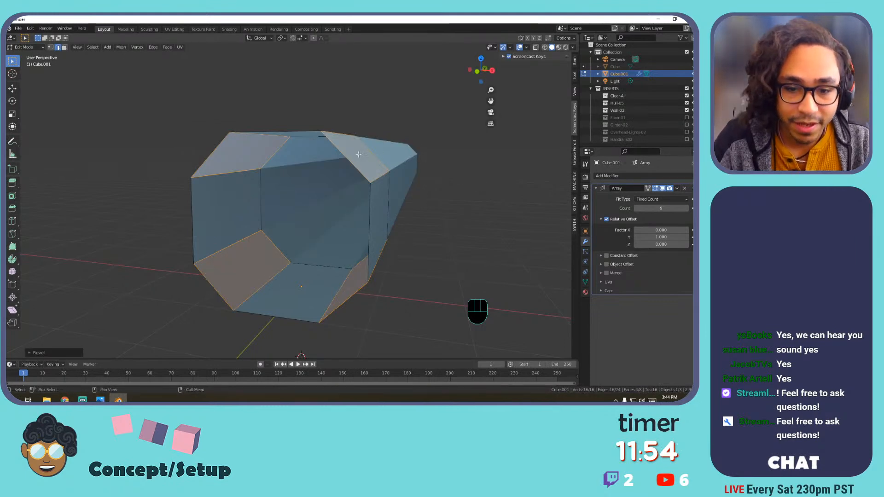
# Switch to face select mode and select the floor face of the first corridor section.
pyautogui.keyDown('shift'); pyautogui.moveTo(337, 198); pyautogui.dragTo(319, 208, button='middle'); pyautogui.keyUp('shift')
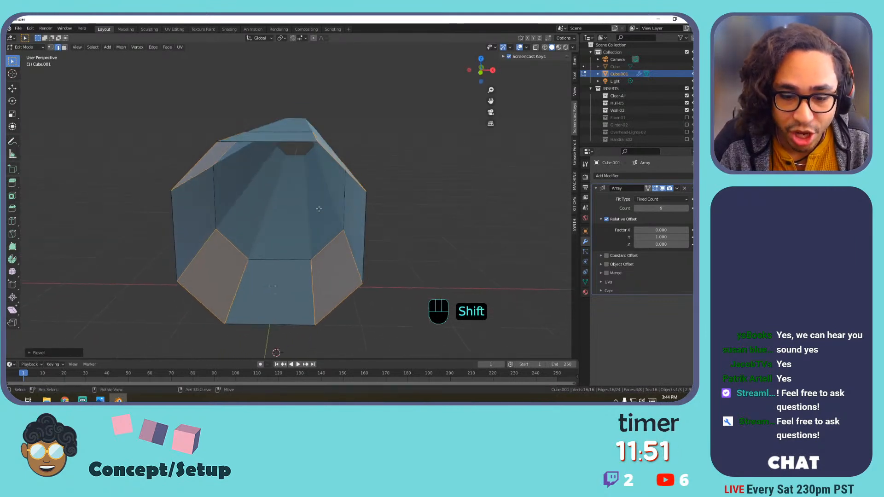
pyautogui.click(268, 246)
pyautogui.press('3')
pyautogui.click(275, 265)
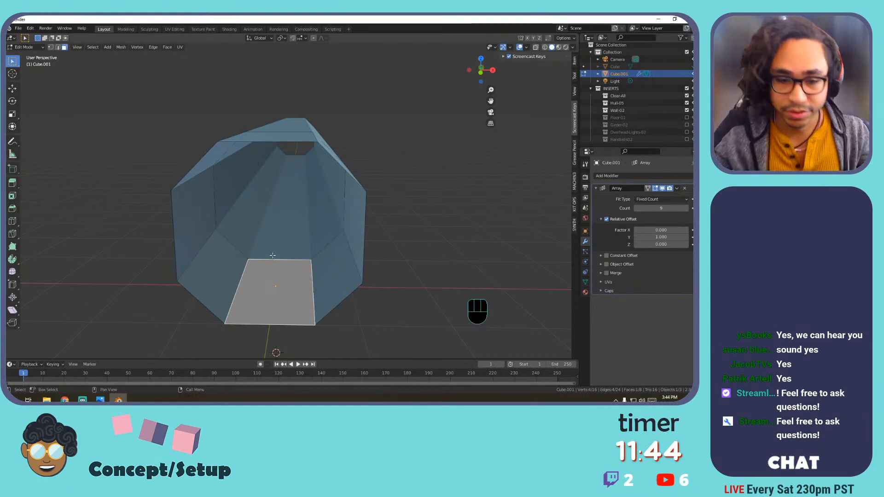
# Delete all the sub-collections inside the INSERTS collection, from the first entry through the handrail collection.
pyautogui.click(687, 95)
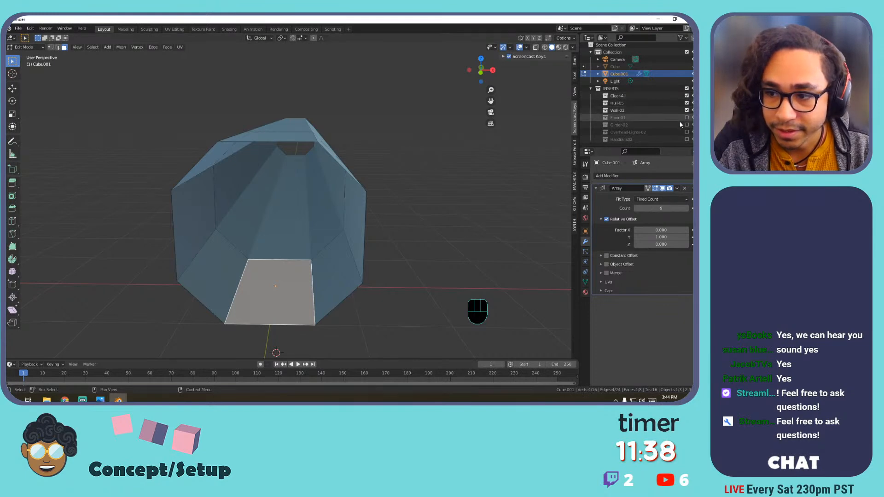
pyautogui.click(686, 118)
pyautogui.click(686, 118)
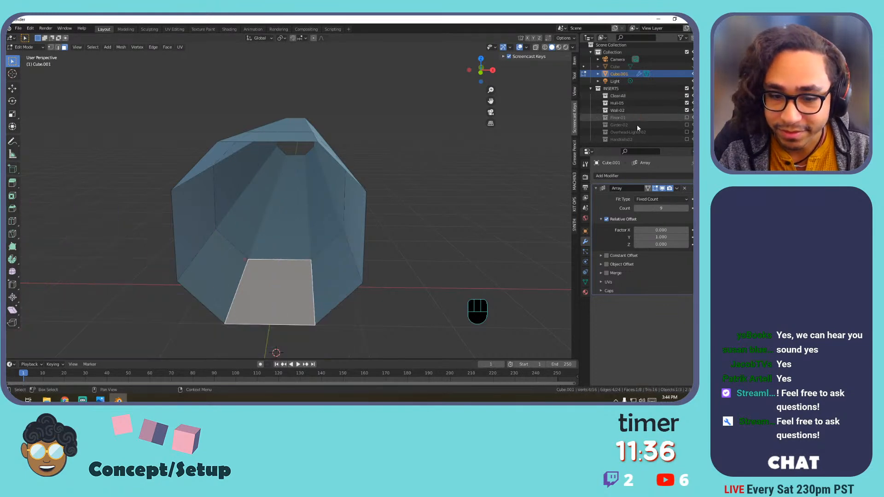
pyautogui.click(618, 96)
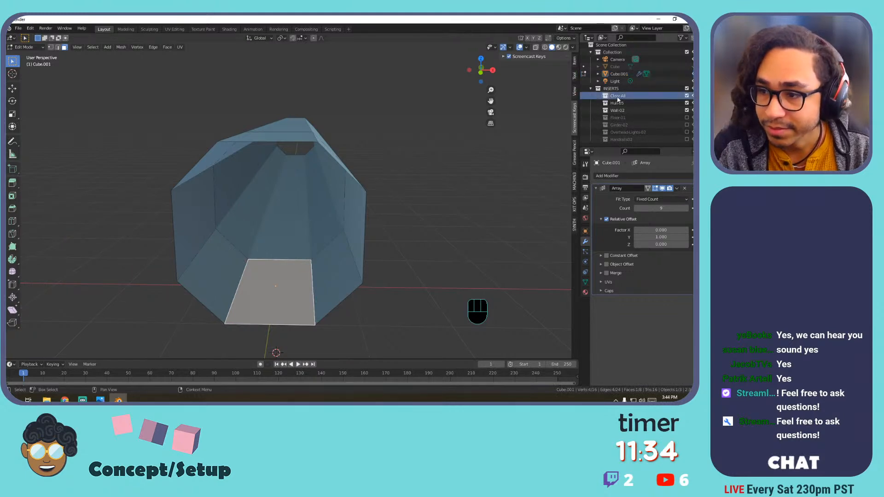
pyautogui.keyDown('shift'); pyautogui.click(621, 139); pyautogui.keyUp('shift')
pyautogui.rightClick(594, 139)
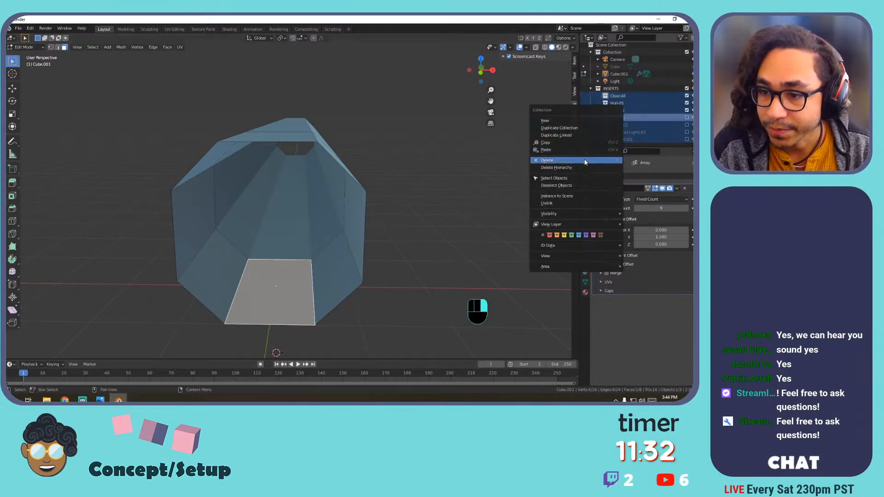
pyautogui.click(550, 160)
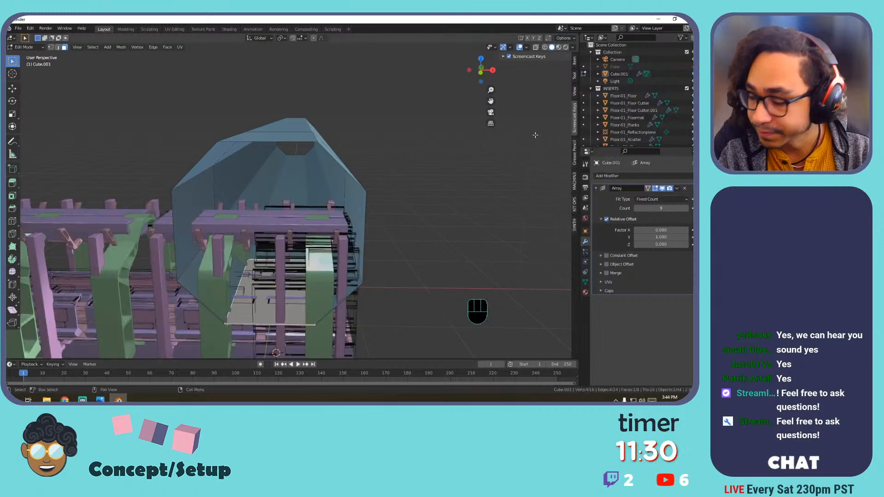
# Try to delete the leftover floor and overhead-light objects in INSERTS while still in Edit Mode, and undo the deletions.
pyautogui.scroll(-4, 411, 144)
pyautogui.scroll(1, 411, 144)
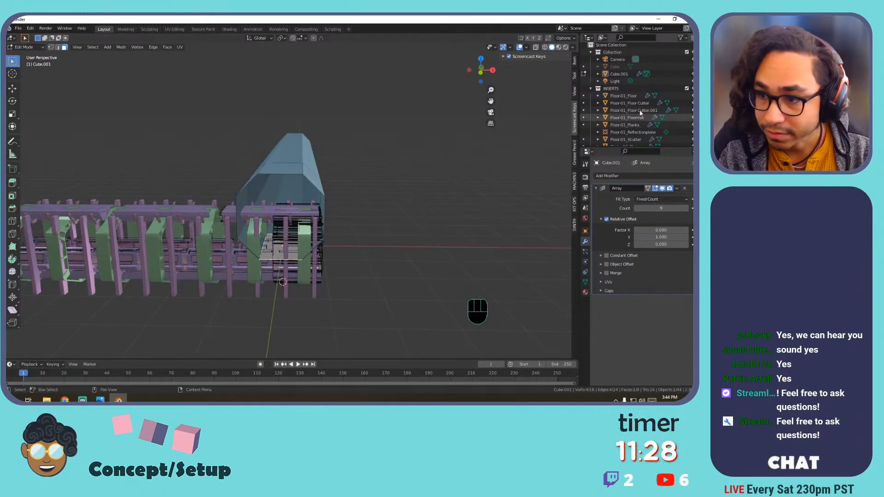
pyautogui.click(617, 90)
pyautogui.scroll(-10, 619, 106)
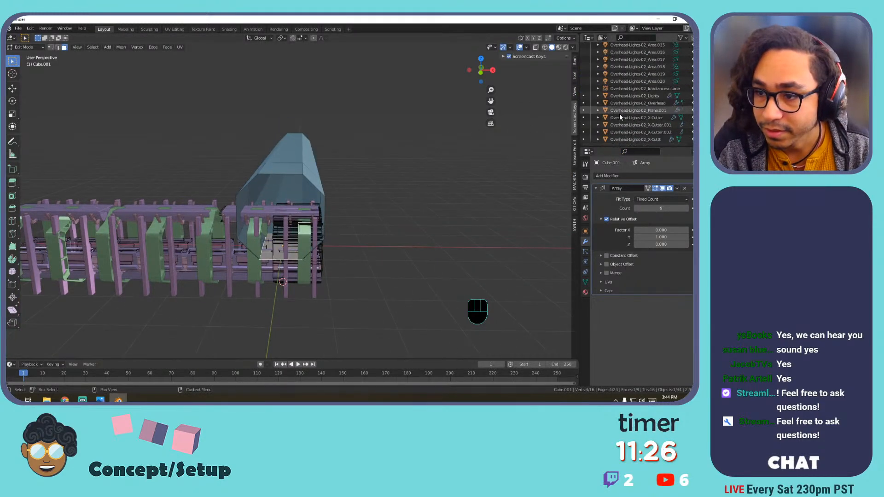
pyautogui.keyDown('shift'); pyautogui.click(627, 140); pyautogui.keyUp('shift')
pyautogui.press('x')
pyautogui.click(446, 146)
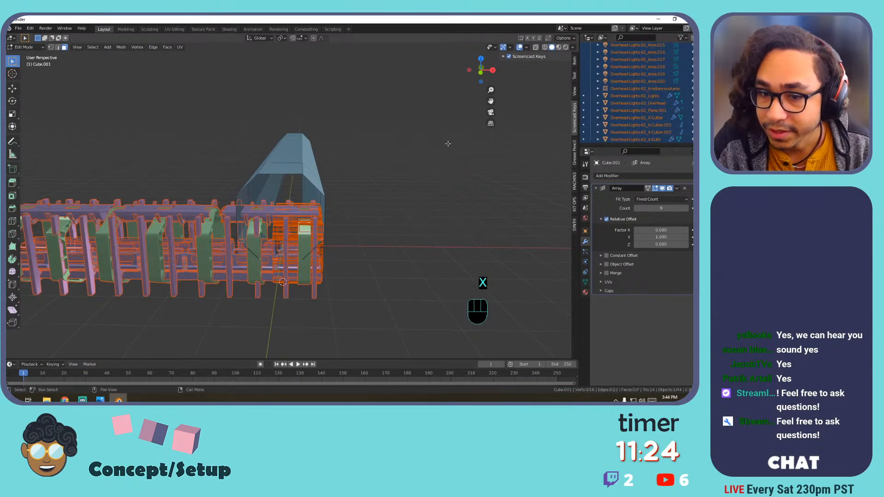
pyautogui.rightClick(581, 113)
pyautogui.click(589, 123)
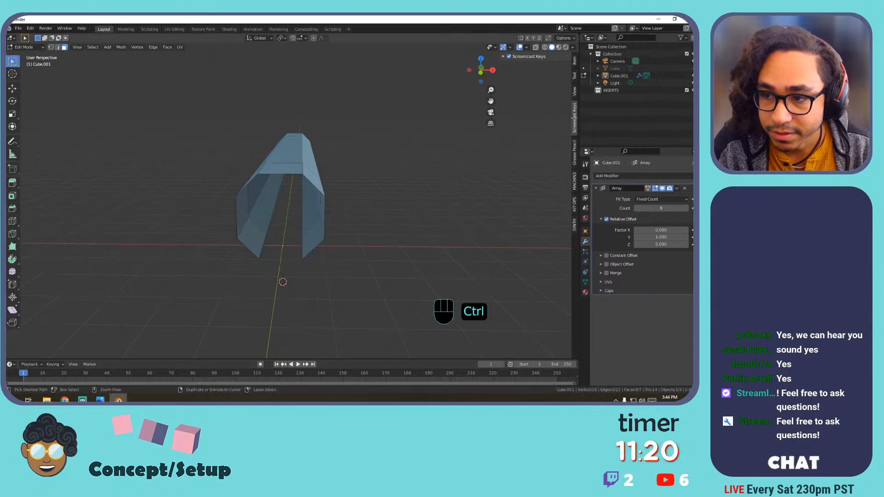
pyautogui.hotkey('ctrl', 'z')
pyautogui.hotkey('ctrl', 'z')
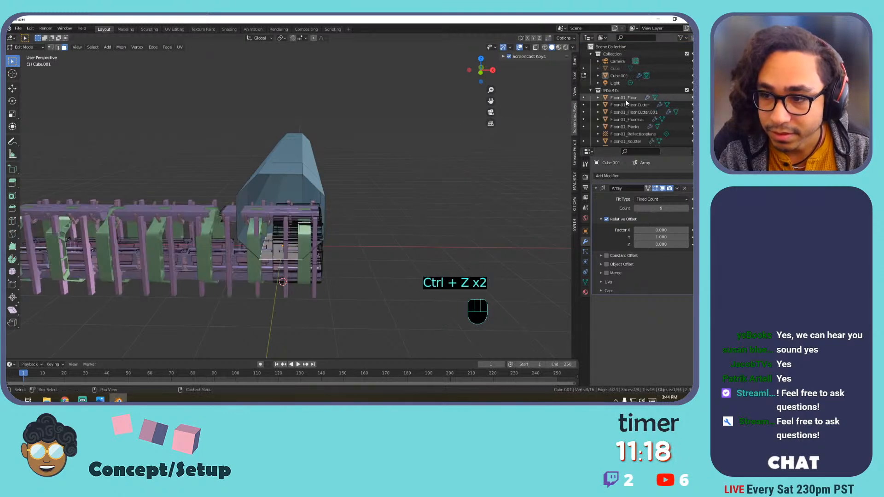
# Leave Edit Mode and delete all leftover insert objects in the INSERTS collection, from Floor-01_Floor through the last overhead-lights object.
pyautogui.press('Tab')
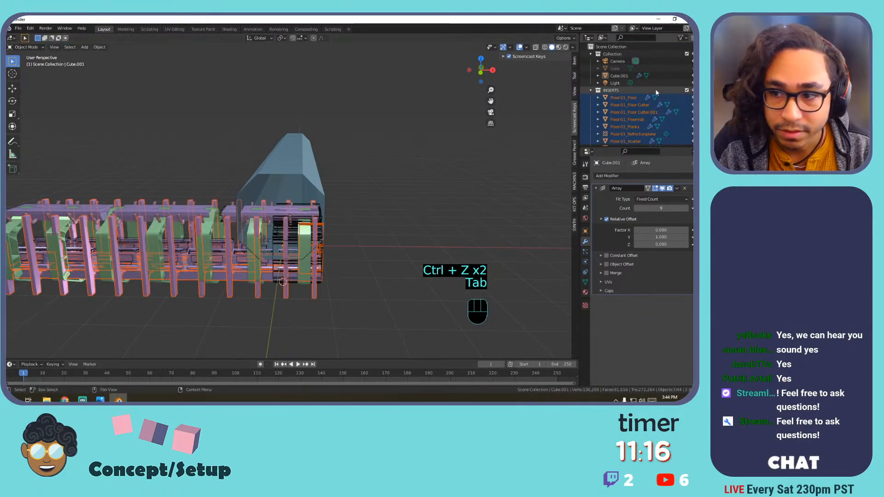
pyautogui.scroll(-5, 620, 106)
pyautogui.scroll(-5, 618, 125)
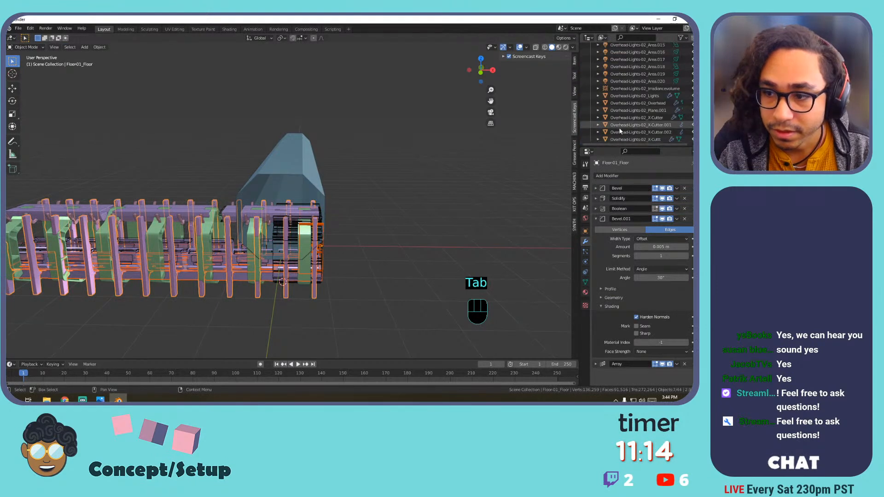
pyautogui.keyDown('shift'); pyautogui.click(619, 131); pyautogui.keyUp('shift')
pyautogui.press('x')
pyautogui.click(440, 141)
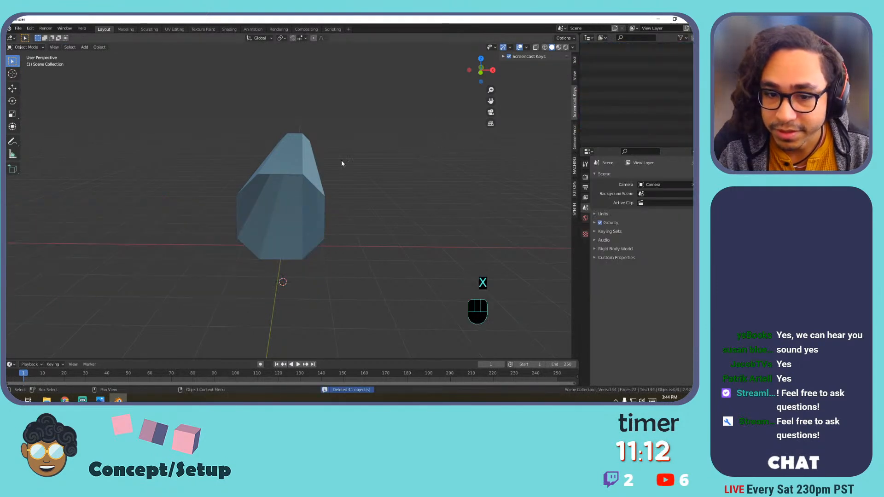
# Move the corridor object Cube.001 into the INSERTS collection, return to Edit Mode and deselect its floor face.
pyautogui.click(282, 155)
pyautogui.moveTo(608, 76); pyautogui.dragTo(613, 90)
pyautogui.press('Tab')
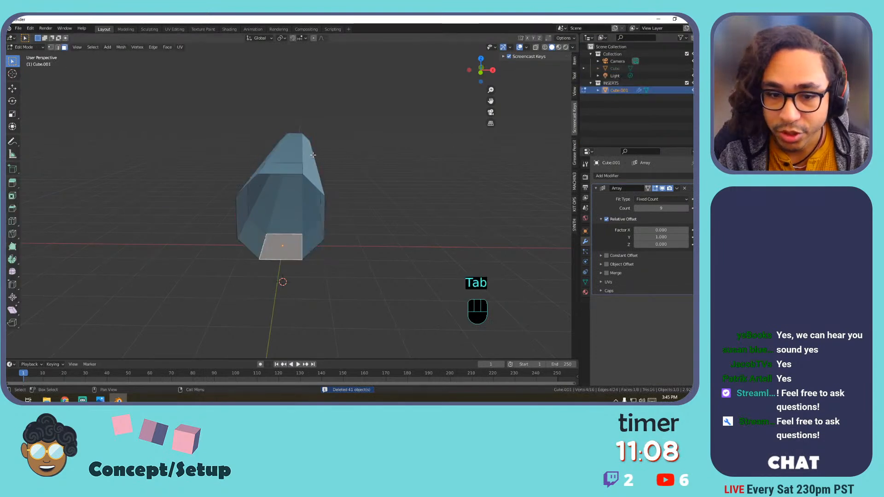
pyautogui.scroll(5, 289, 208)
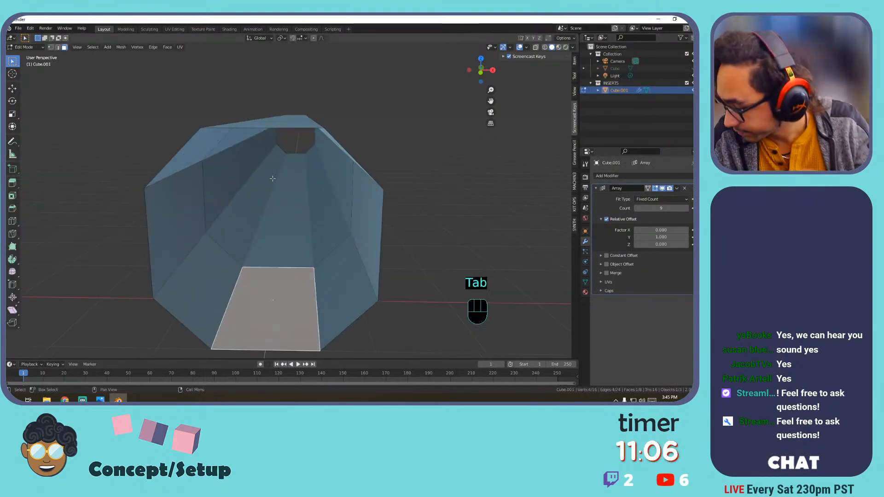
pyautogui.click(290, 140)
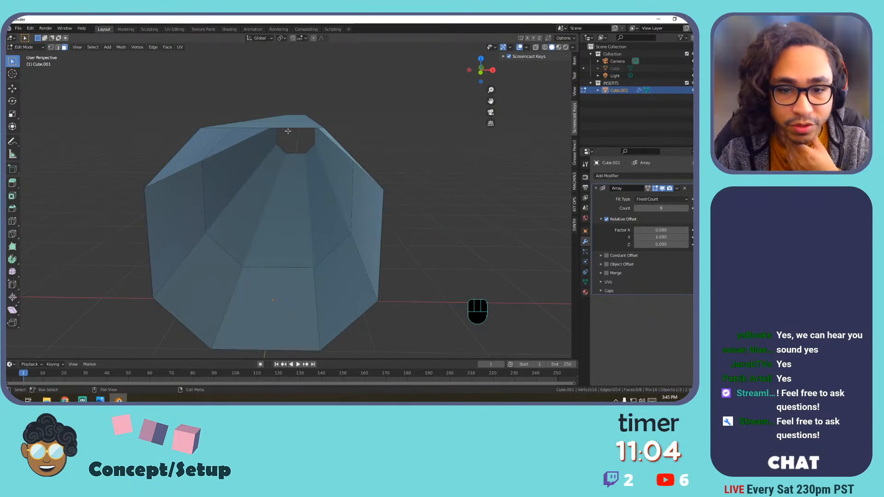
# Add a Solidify modifier below the corridor's Array modifier and set its thickness to -0.1 m.
pyautogui.click(596, 189)
pyautogui.click(617, 176)
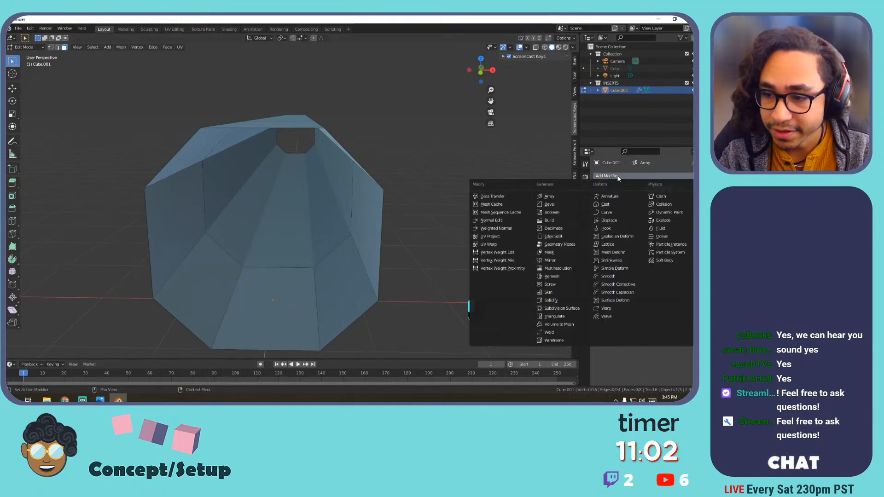
pyautogui.click(553, 301)
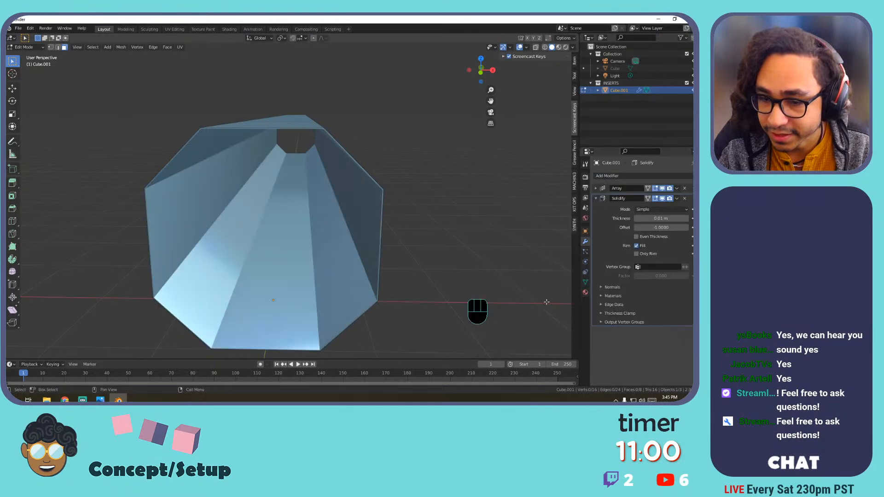
pyautogui.moveTo(661, 218)
pyautogui.mouseDown()
pyautogui.moveTo(679, 218)
pyautogui.moveTo(620, 218)
pyautogui.moveTo(657, 218)
pyautogui.mouseUp()
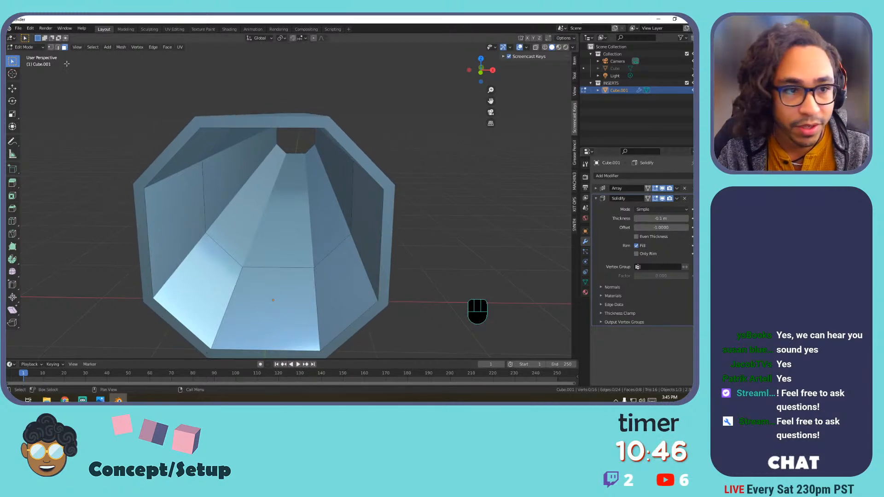
# Switch to Object Mode and browse for data to append, opening SpitFire_GM_v001.blend in the Project Files folder.
pyautogui.click(17, 28)
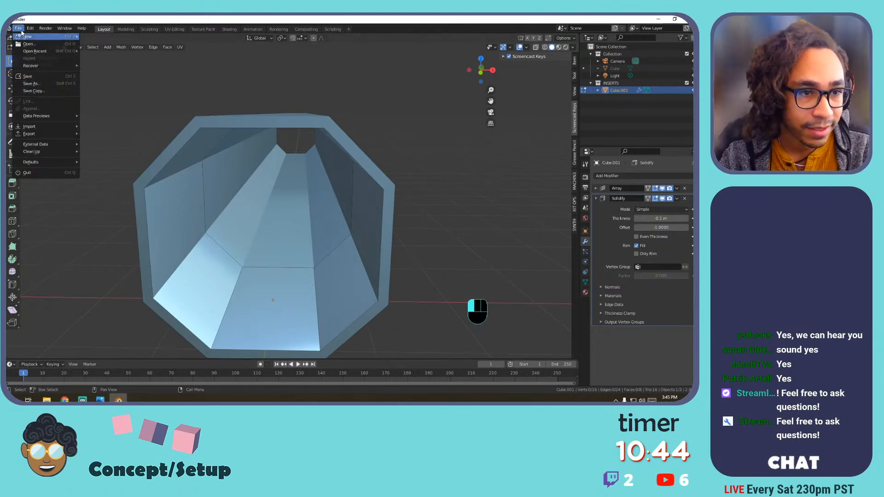
pyautogui.moveTo(31, 28)
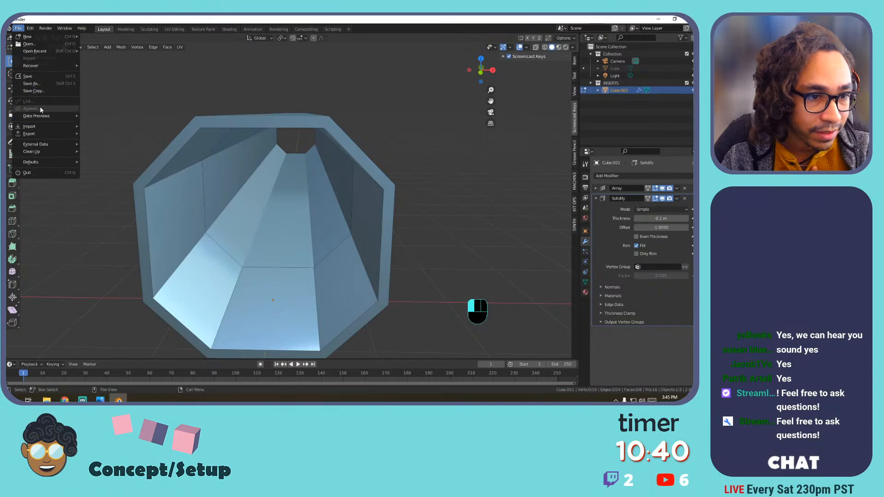
pyautogui.click(26, 47)
pyautogui.click(25, 54)
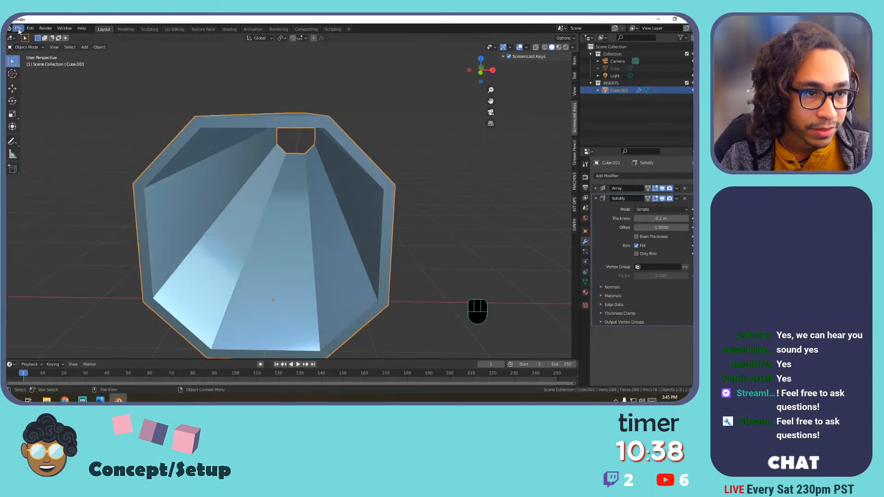
pyautogui.click(17, 28)
pyautogui.click(37, 109)
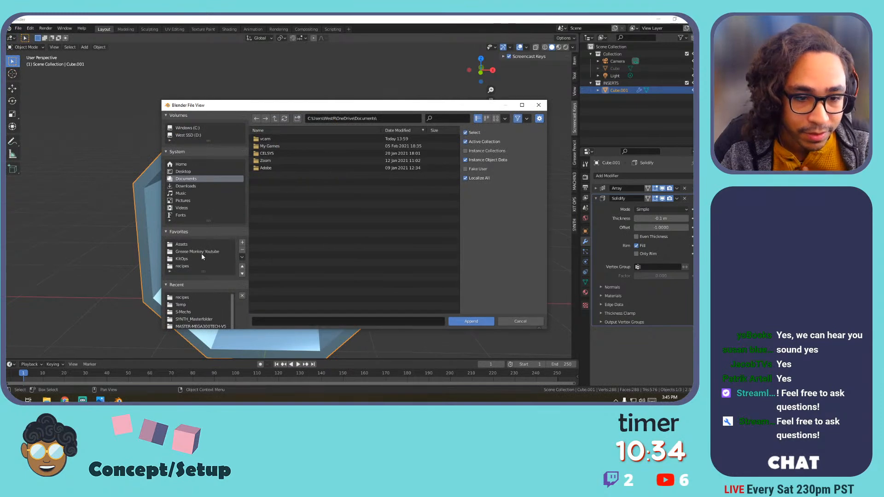
pyautogui.scroll(-2, 210, 266)
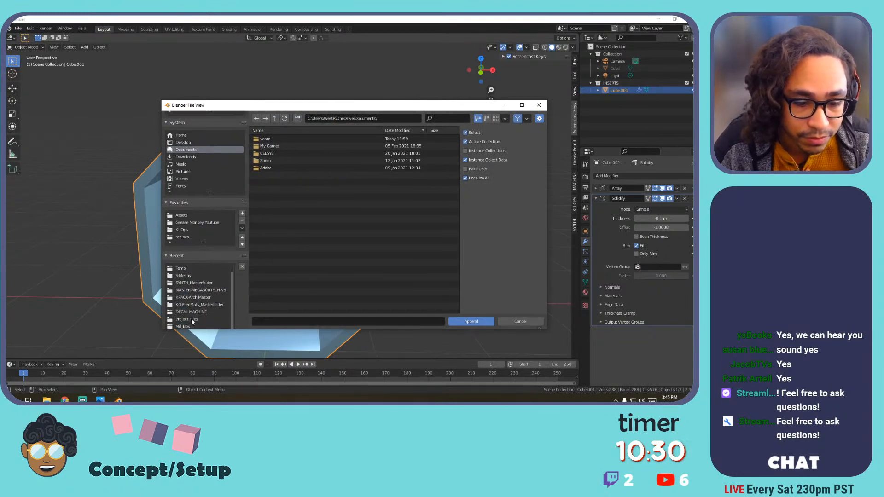
pyautogui.click(192, 319)
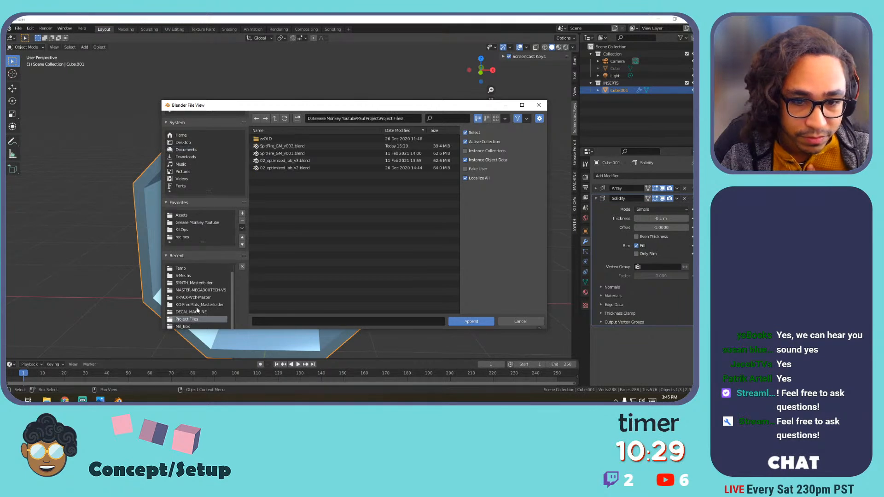
pyautogui.doubleClick(305, 153)
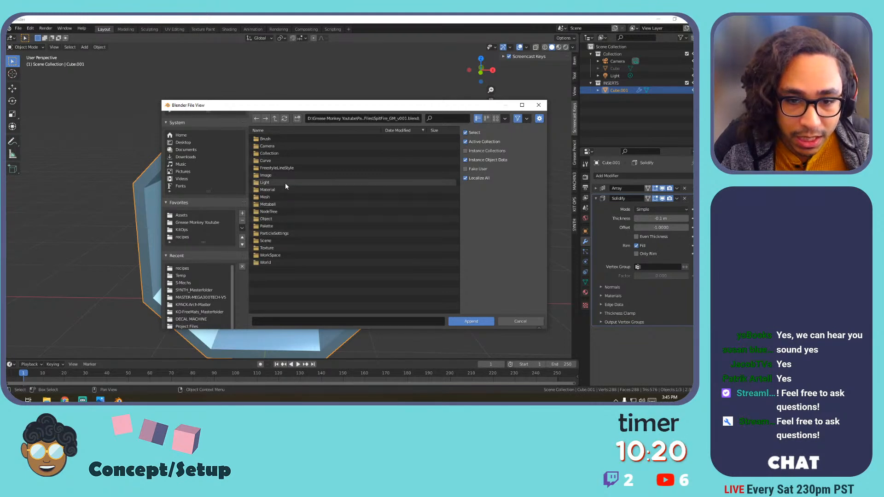
# Append the People collection from the file's Collection data into the scene.
pyautogui.click(272, 154)
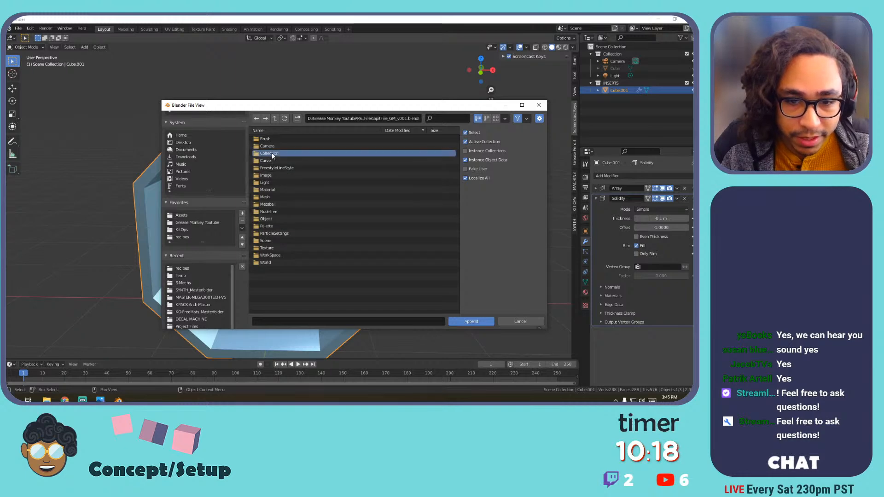
pyautogui.doubleClick(272, 154)
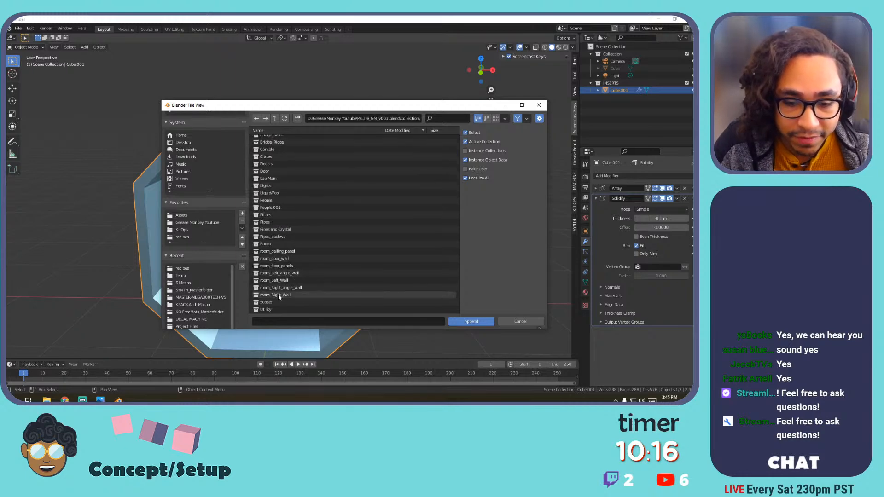
pyautogui.scroll(3, 289, 257)
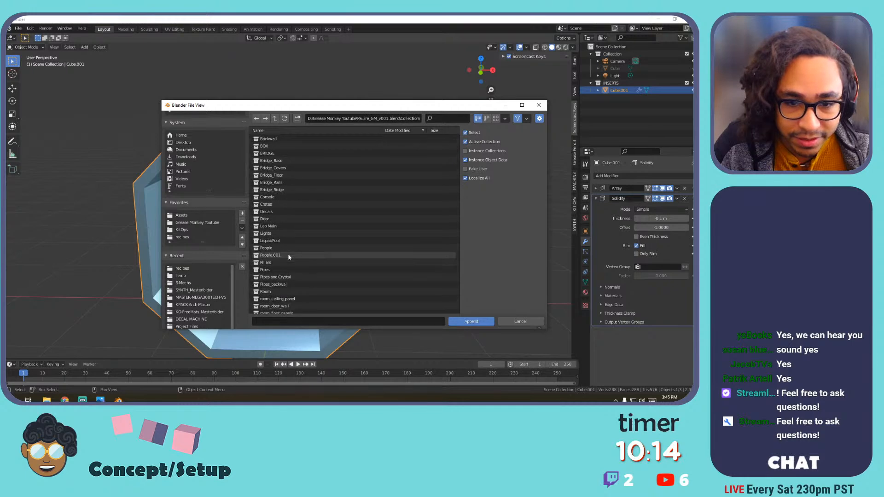
pyautogui.scroll(-1, 288, 257)
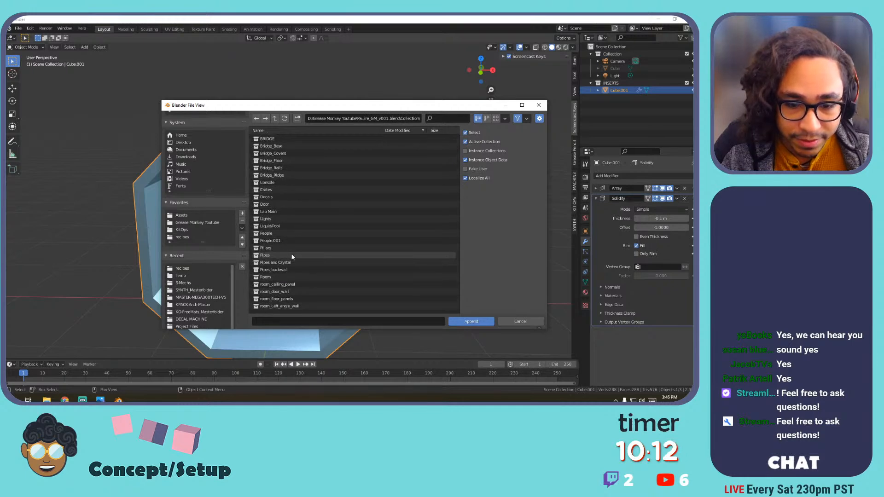
pyautogui.doubleClick(295, 233)
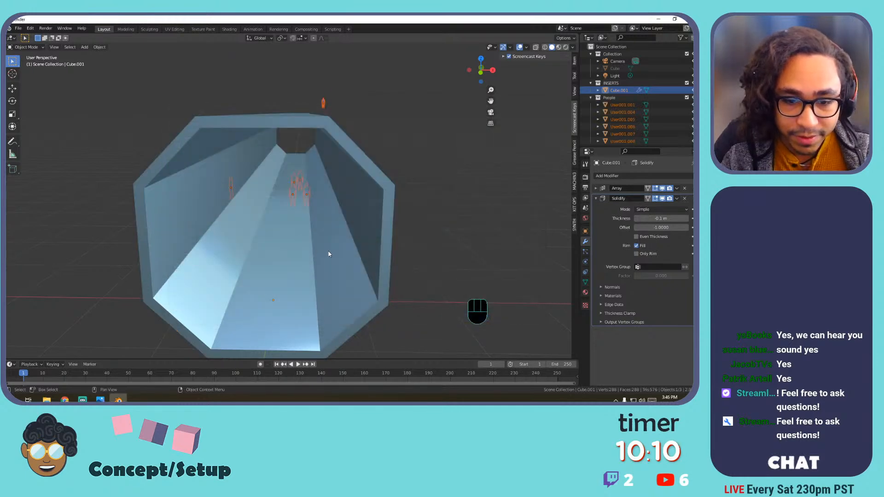
# Delete the figures User001.004 to User001.009 from the People collection, keeping only User001.001.
pyautogui.click(624, 104)
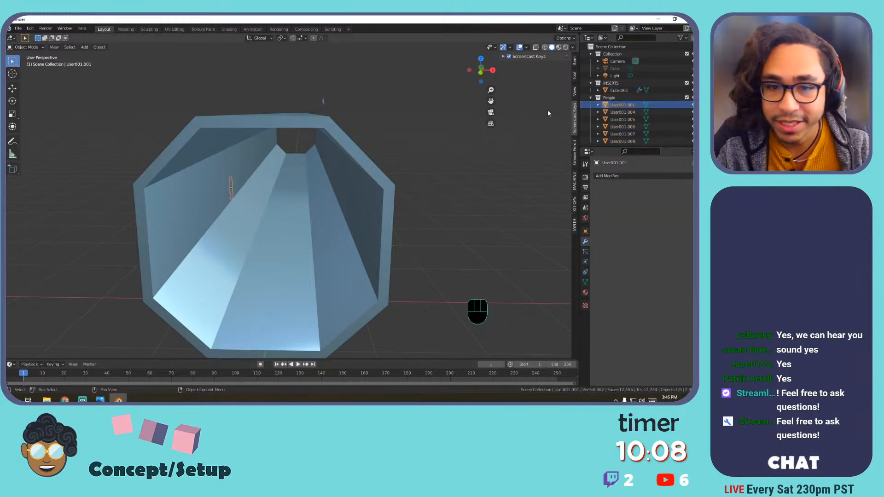
pyautogui.click(620, 113)
pyautogui.keyDown('shift'); pyautogui.click(620, 140); pyautogui.keyUp('shift')
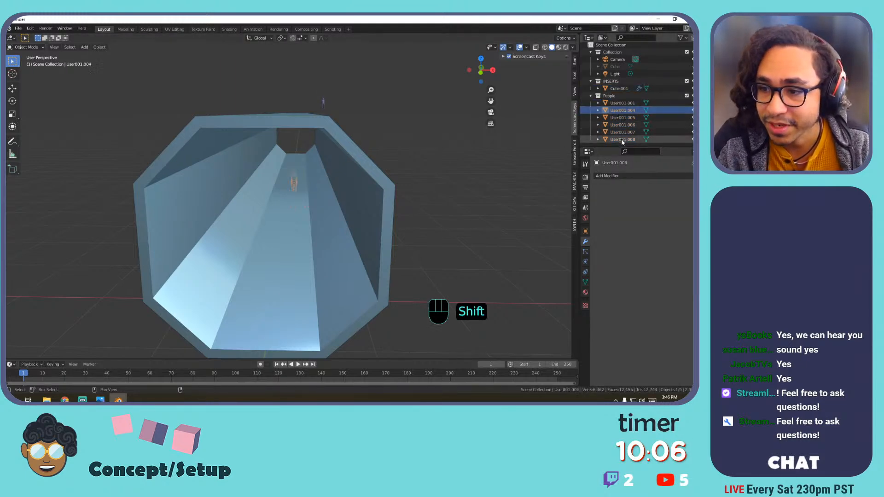
pyautogui.press('x')
# Select the remaining human figure User001.001 and clear its location to place it at the world origin.
pyautogui.click(603, 103)
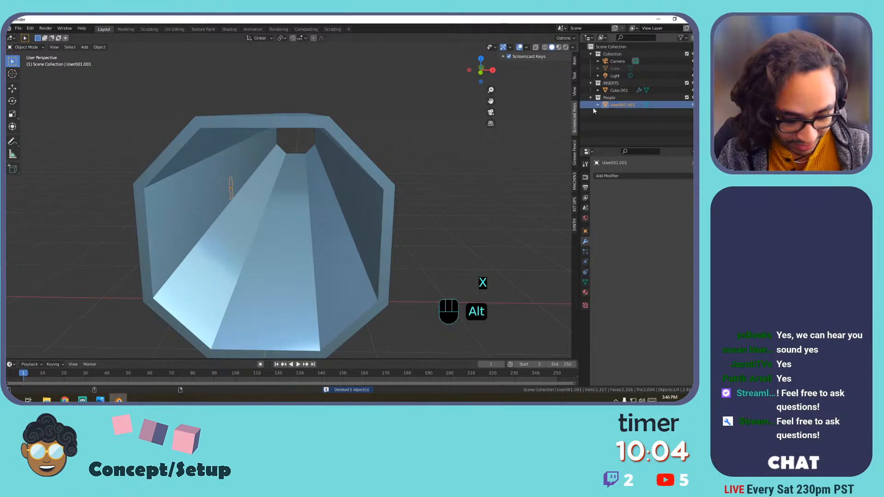
pyautogui.hotkey('alt', 'g')
pyautogui.hotkey('alt', 'g')
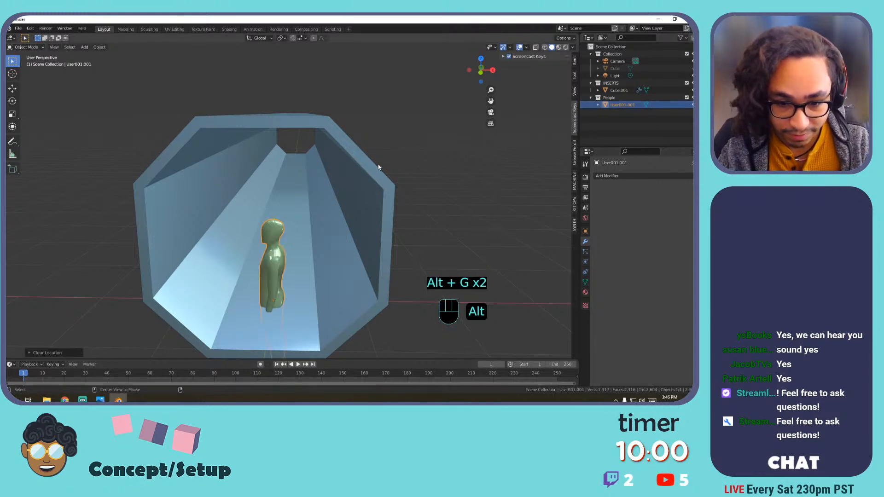
# Clear the rotation of the human figure at the corridor entrance, leaving its position as it is.
pyautogui.hotkey('alt', 'r')
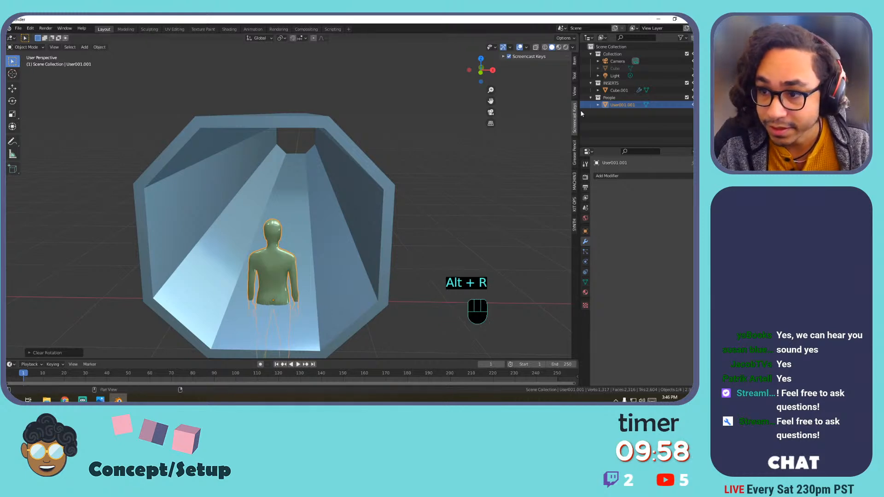
pyautogui.press('g')
pyautogui.rightClick(299, 219)
# In Edit Mode, select the edge loops around the soles of both feet and snap the 3D cursor to that selection.
pyautogui.keyDown('shift'); pyautogui.moveTo(317, 248); pyautogui.dragTo(309, 182, button='middle'); pyautogui.keyUp('shift')
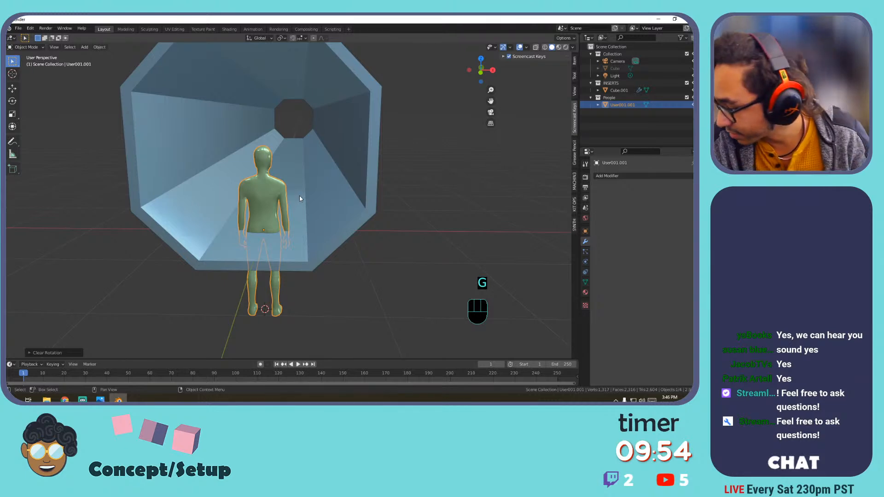
pyautogui.moveTo(298, 215); pyautogui.dragTo(299, 170, button='middle')
pyautogui.keyDown('shift'); pyautogui.moveTo(300, 171); pyautogui.dragTo(299, 295, button='middle'); pyautogui.keyUp('shift')
pyautogui.moveTo(300, 295); pyautogui.dragTo(300, 258, button='middle')
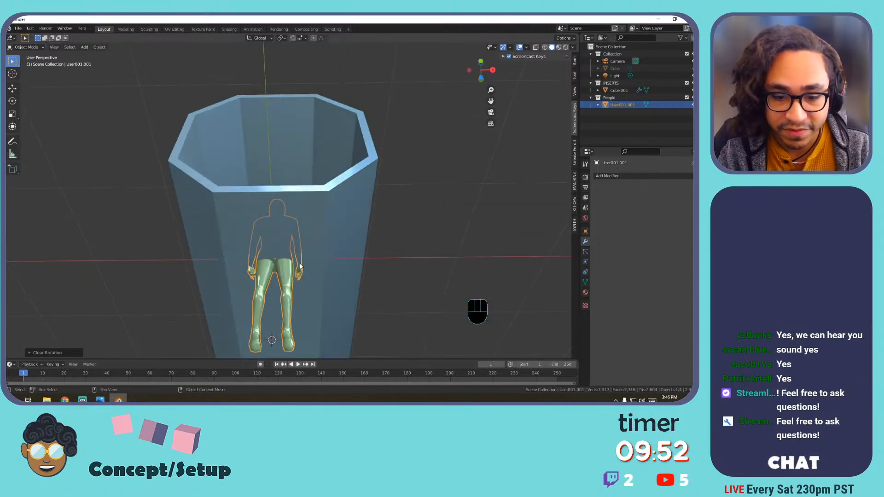
pyautogui.press('KP_Decimal')
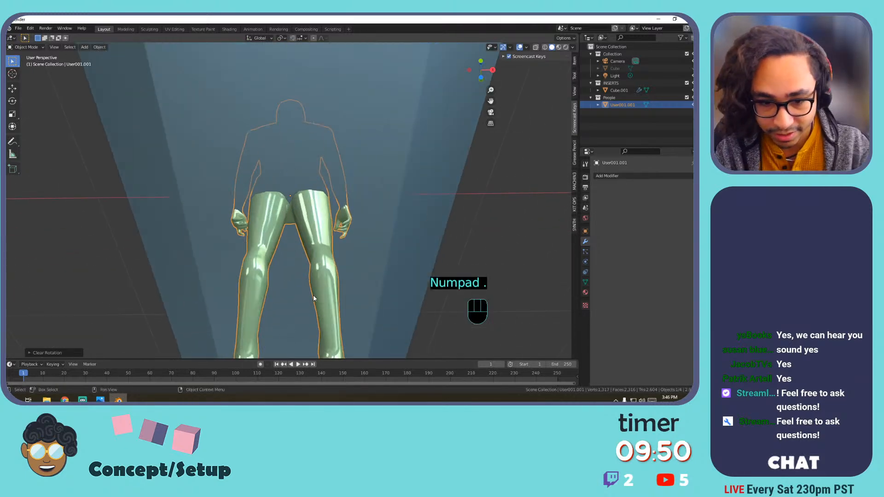
pyautogui.press('Tab')
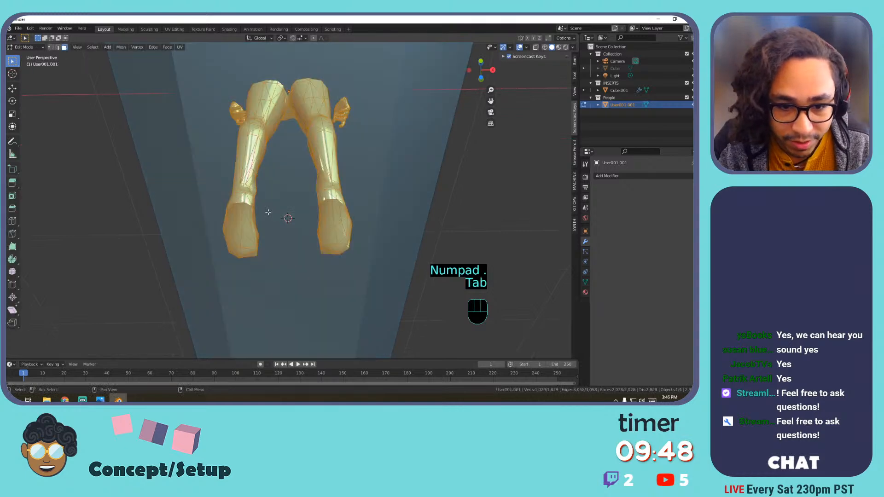
pyautogui.press('2')
pyautogui.keyDown('alt'); pyautogui.click(248, 202); pyautogui.keyUp('alt')
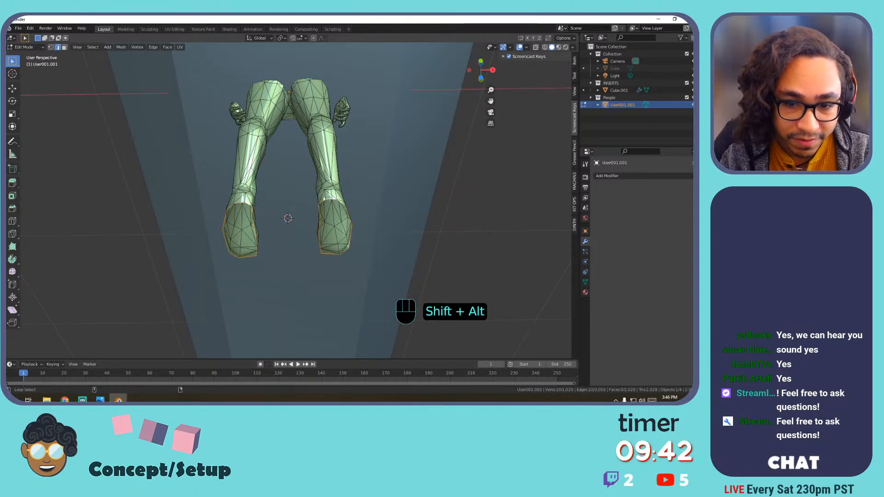
pyautogui.moveTo(330, 198); pyautogui.dragTo(318, 166, button='middle')
pyautogui.hotkey('shift', 's')
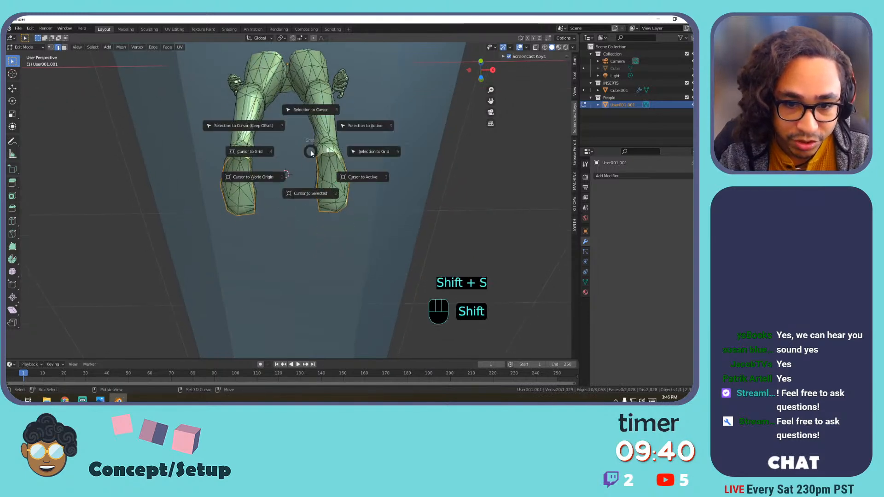
pyautogui.click(317, 191)
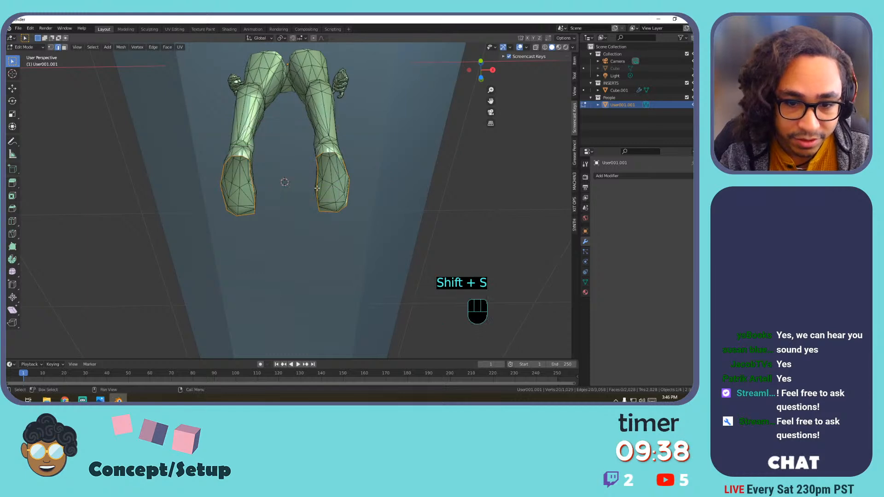
# Back in Object Mode, set the figure's origin to the 3D cursor and clear its location so the feet sit on the world origin.
pyautogui.keyDown('shift'); pyautogui.moveTo(295, 138); pyautogui.dragTo(273, 277, button='middle'); pyautogui.keyUp('shift')
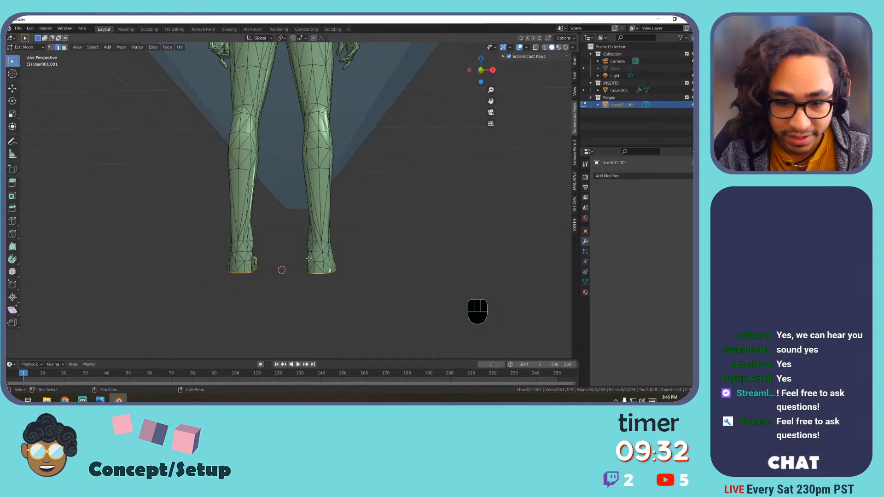
pyautogui.press('Tab')
pyautogui.rightClick(306, 184)
pyautogui.moveTo(306, 183)
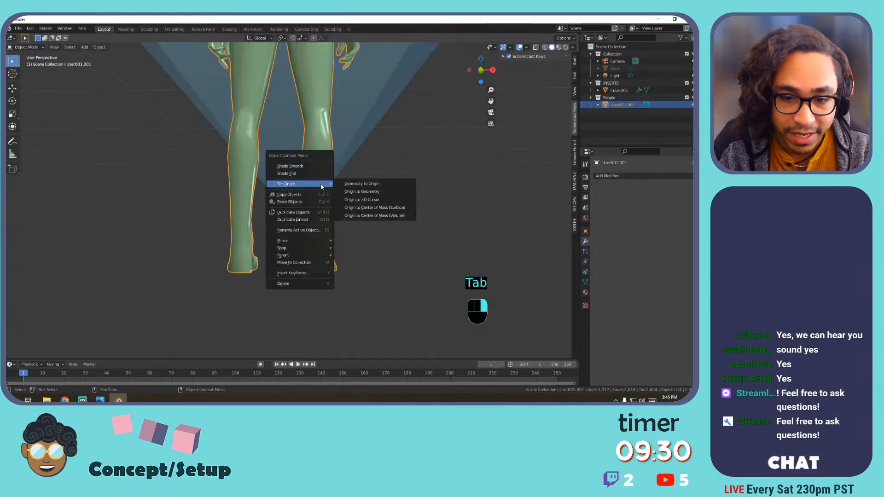
pyautogui.click(380, 196)
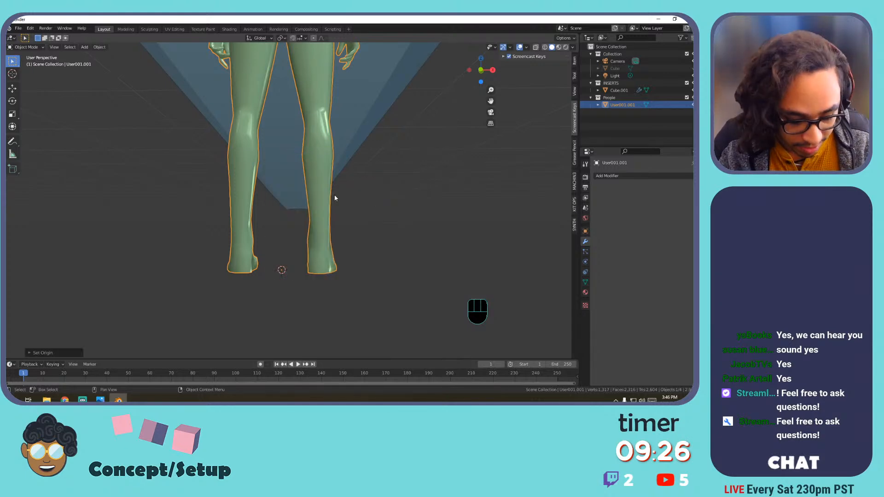
pyautogui.scroll(-6, 334, 197)
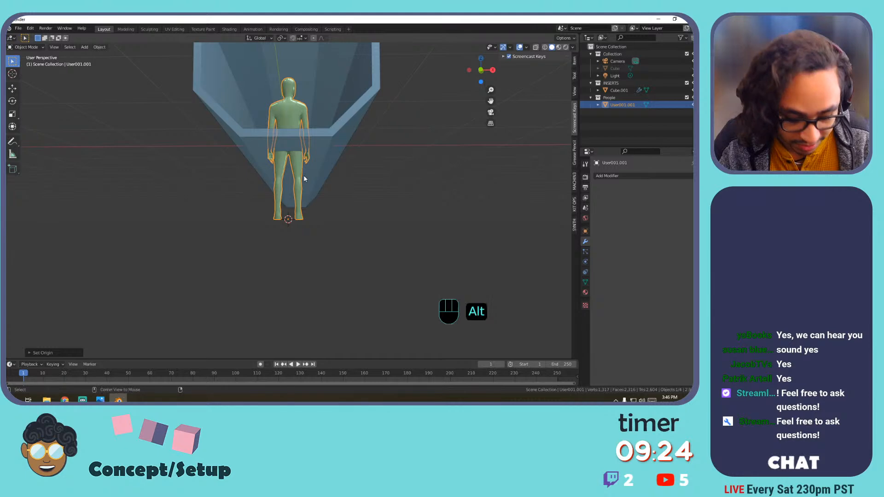
pyautogui.hotkey('alt', 'g')
pyautogui.moveTo(303, 179); pyautogui.dragTo(316, 203, button='middle')
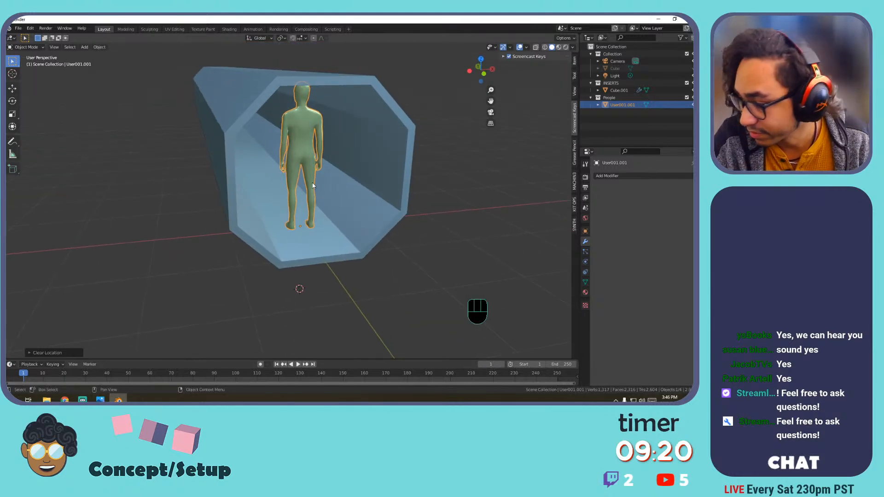
# Scale the corridor up uniformly to about 3.02 m wide and high, and show its transform dimensions.
pyautogui.click(312, 227)
pyautogui.press('Tab')
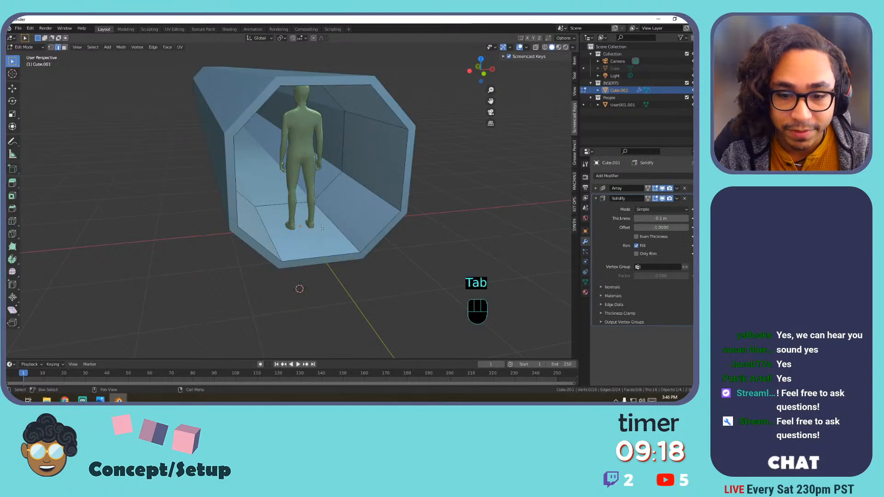
pyautogui.press('Tab')
pyautogui.press('s')
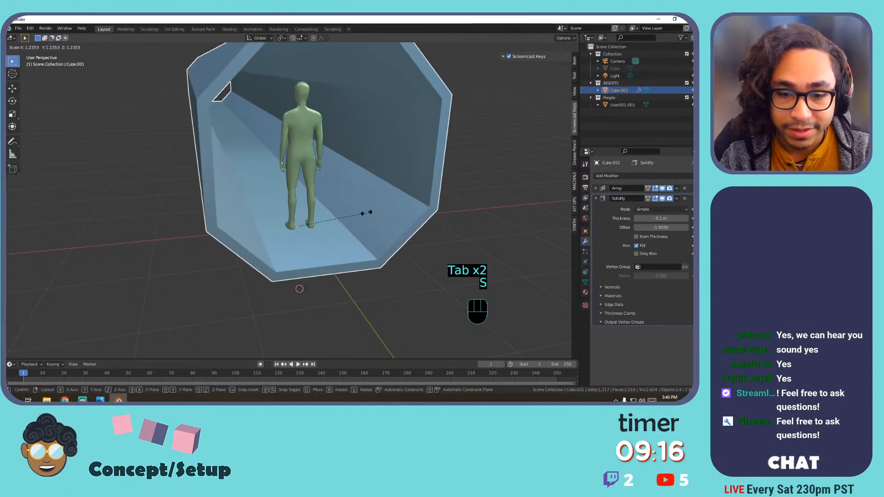
pyautogui.click(373, 210)
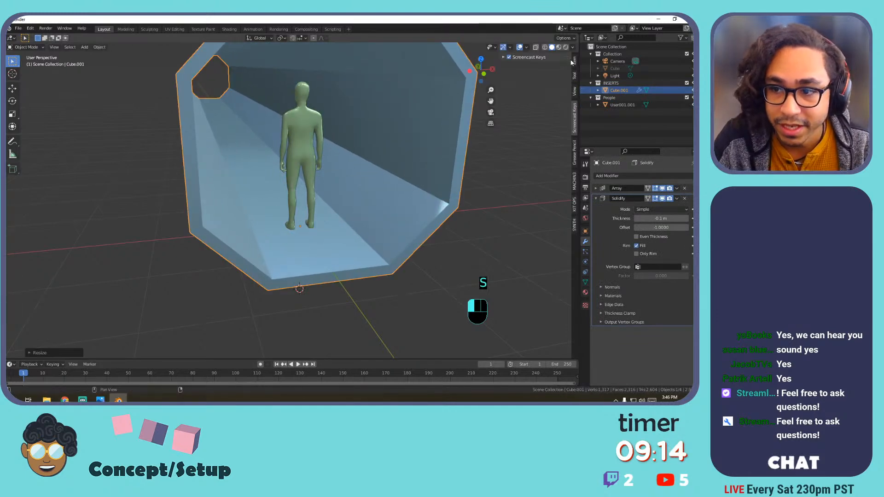
pyautogui.hotkey('alt', 'a')
pyautogui.click(574, 62)
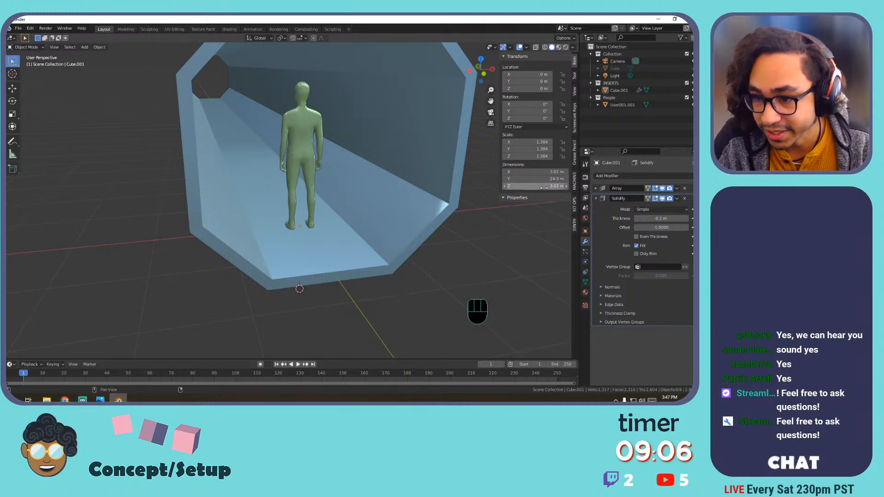
# Scale the corridor up uniformly again until it is 4 m wide and 4 m high around the figure.
pyautogui.moveTo(409, 183)
pyautogui.mouseDown(button='middle')
pyautogui.moveTo(404, 216)
pyautogui.moveTo(403, 196)
pyautogui.moveTo(409, 201)
pyautogui.mouseUp(button='middle')
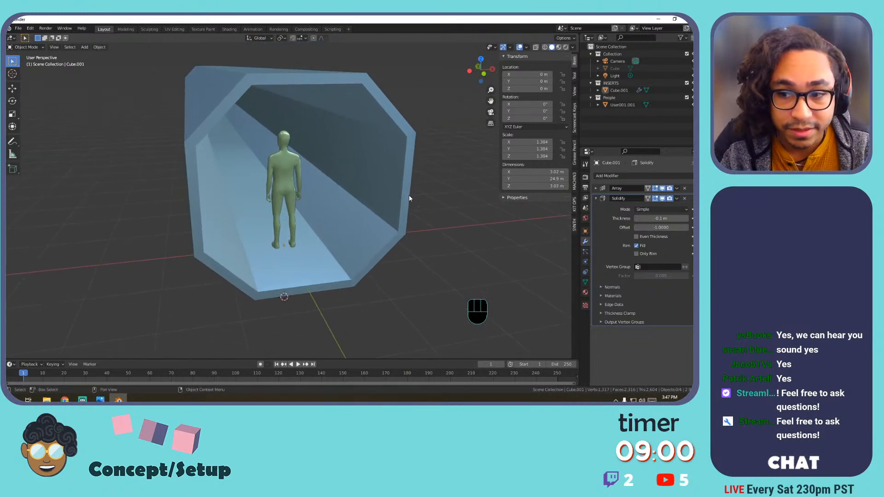
pyautogui.click(384, 203)
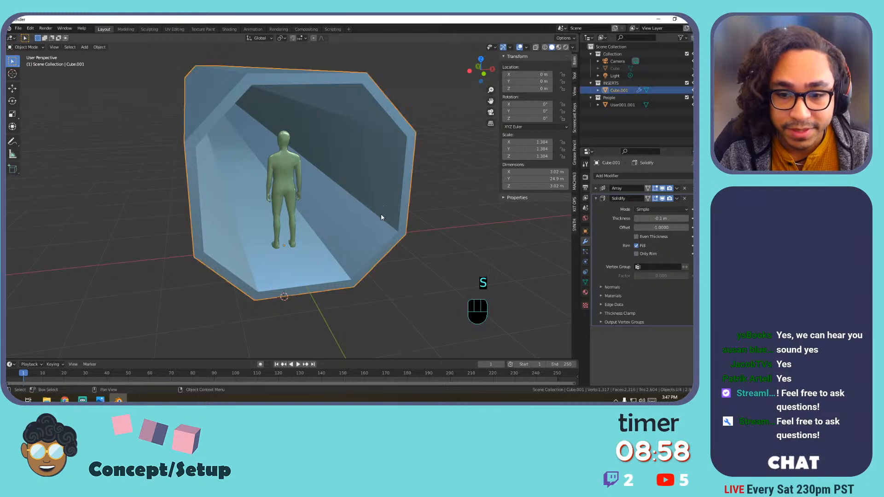
pyautogui.press('s')
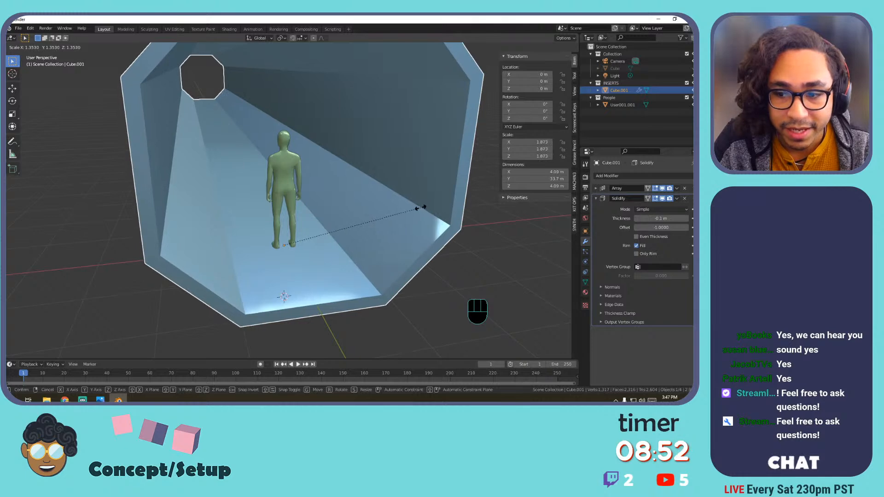
pyautogui.press('shift')
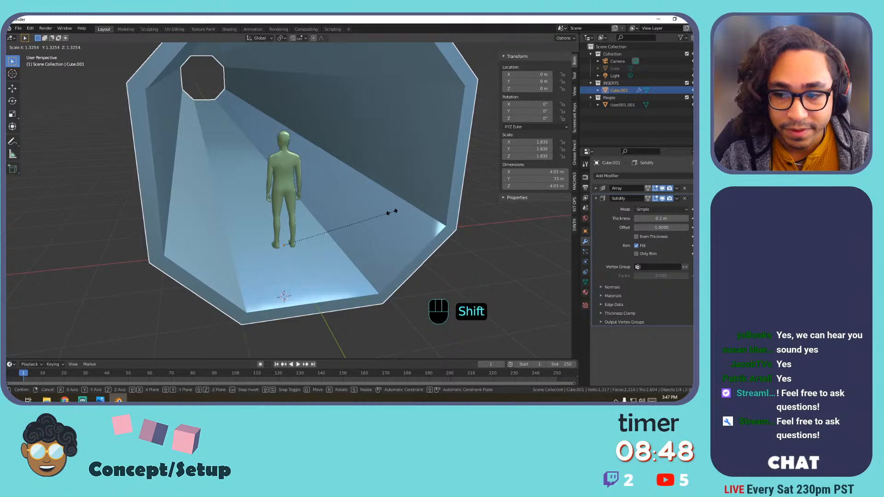
pyautogui.click(390, 213)
pyautogui.moveTo(391, 199); pyautogui.dragTo(380, 184, button='middle')
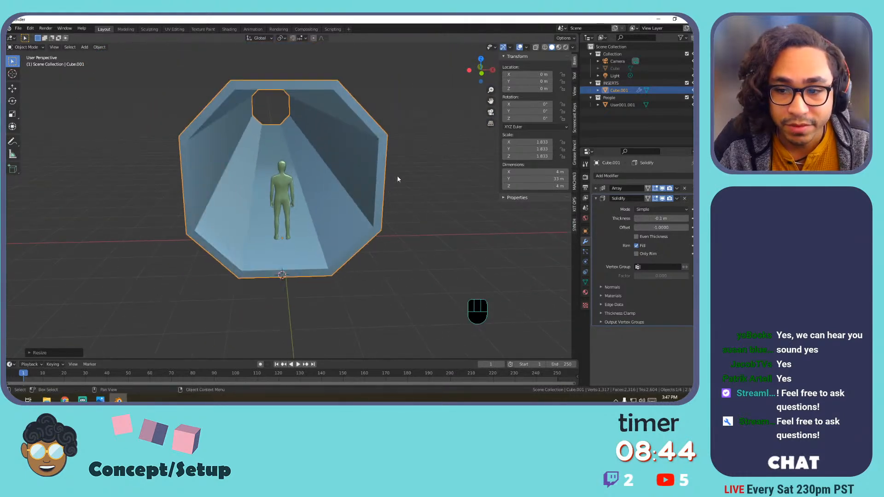
# Widen the corridor along the X axis only, to about 5.2 m.
pyautogui.press('Tab')
pyautogui.press('Tab')
pyautogui.press('s')
pyautogui.press('x')
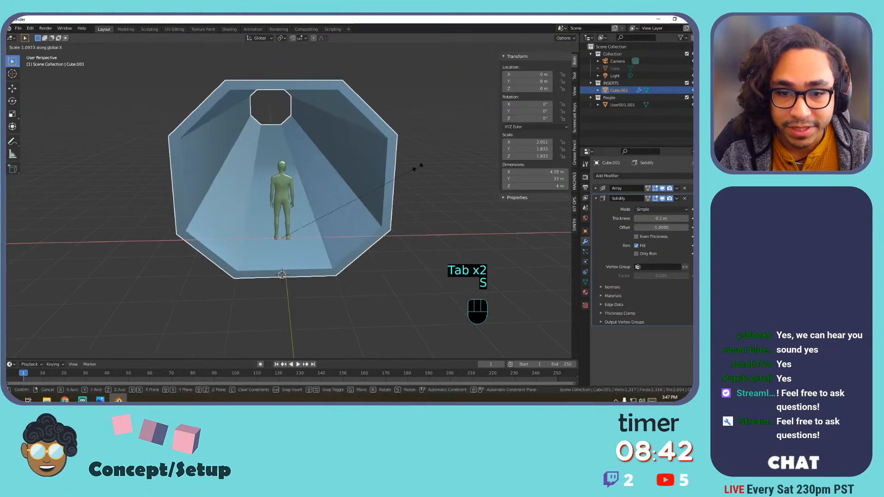
pyautogui.click(447, 167)
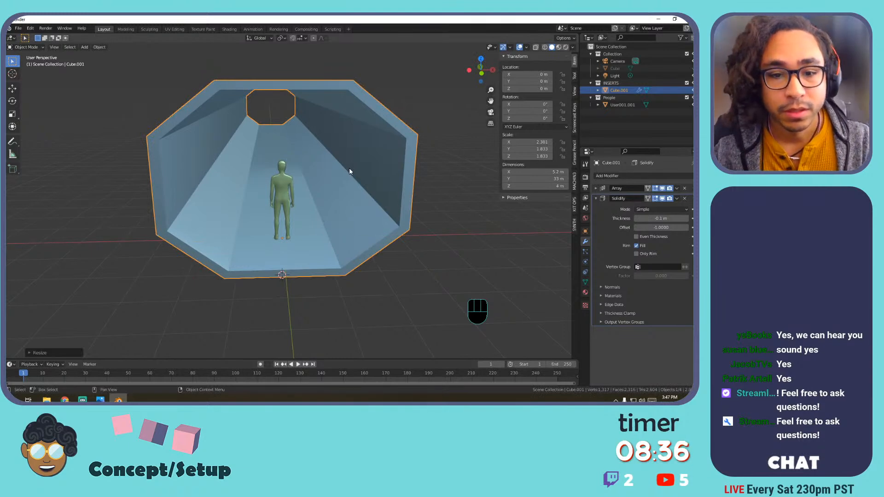
pyautogui.moveTo(350, 172); pyautogui.dragTo(350, 195, button='middle')
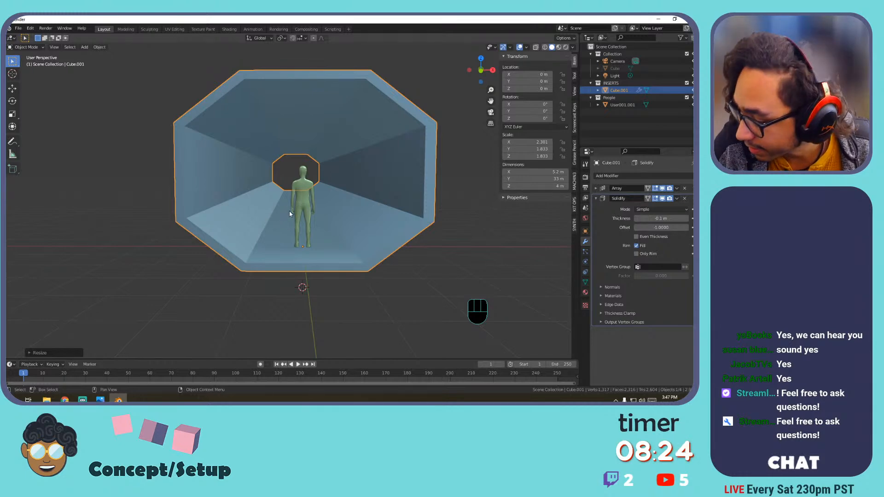
# Duplicate the corridor's bottom face, raise the copy about 0.64 m along Z, and separate it into its own object as a floor.
pyautogui.press('Tab')
pyautogui.moveTo(294, 199); pyautogui.dragTo(277, 227, button='middle')
pyautogui.click(276, 227)
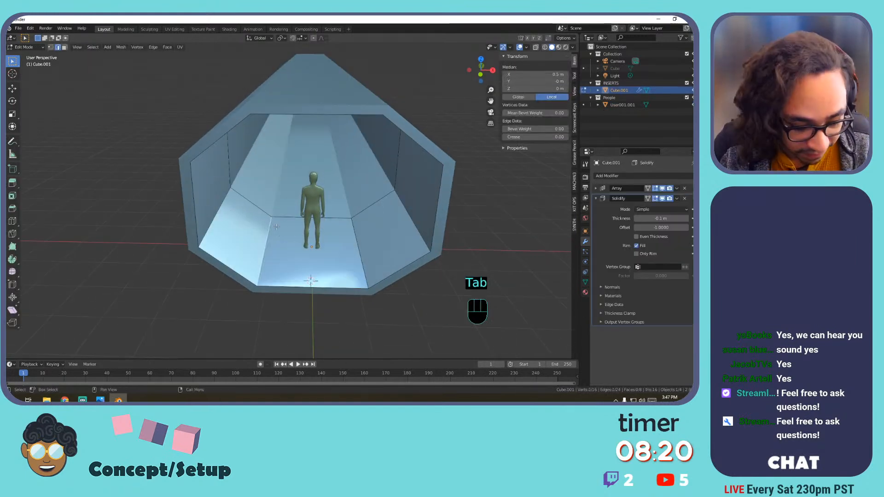
pyautogui.press('3')
pyautogui.click(281, 232)
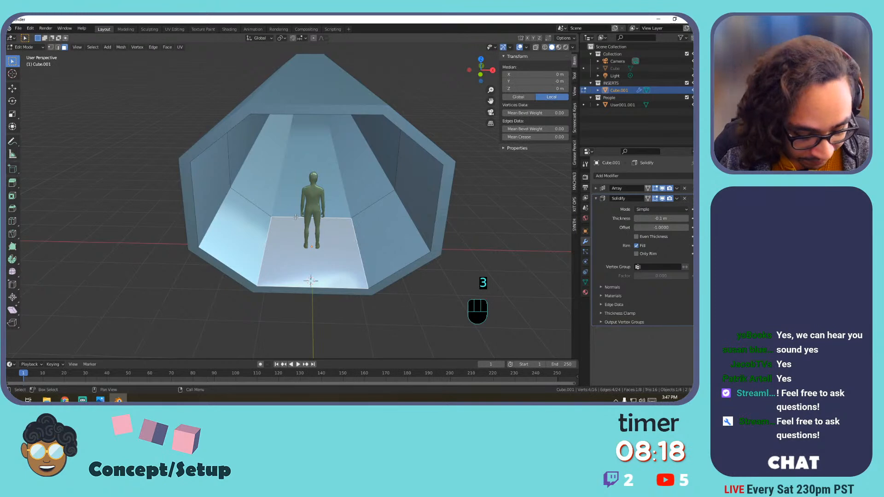
pyautogui.hotkey('shift', 'd')
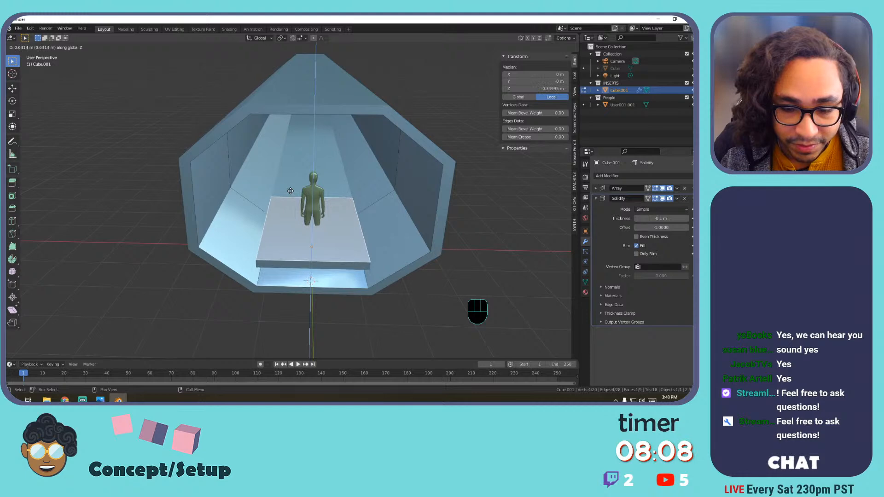
pyautogui.click(290, 190)
pyautogui.moveTo(290, 190); pyautogui.dragTo(306, 201, button='middle')
pyautogui.press('p')
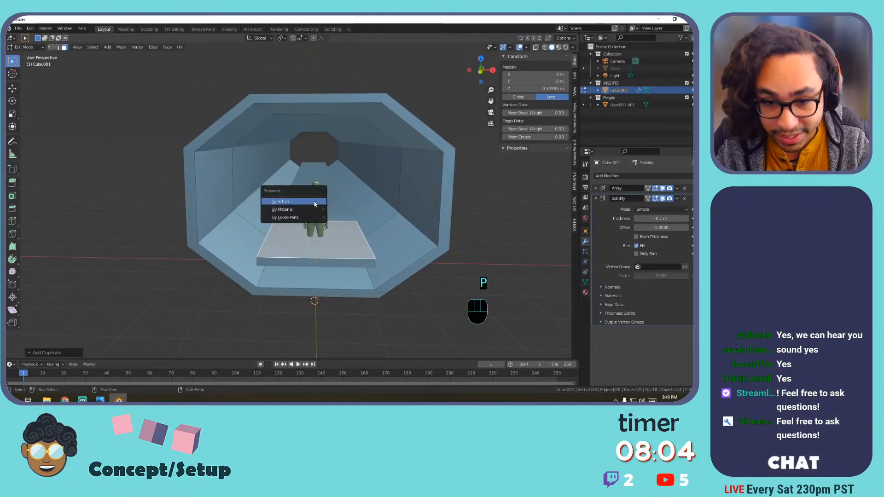
pyautogui.click(315, 204)
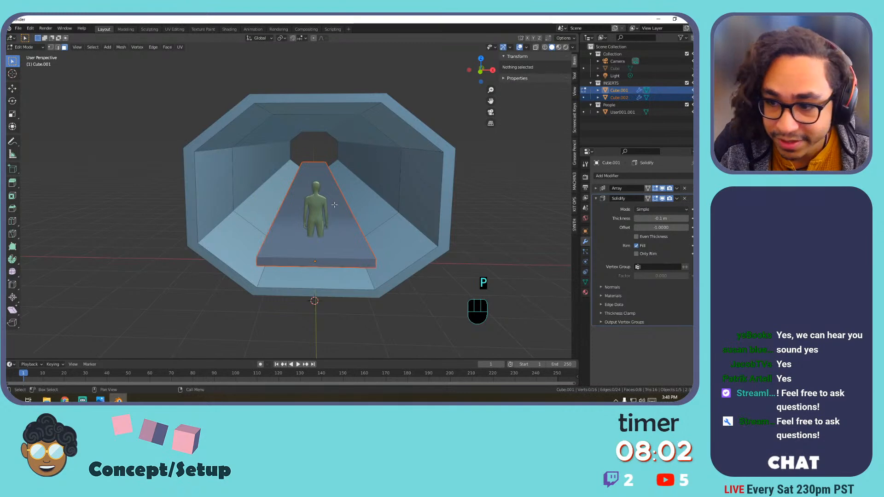
# Return to Object Mode and select the separated floor slab together with the corridor shell, making the shell the active object.
pyautogui.press('Tab')
pyautogui.press('Tab')
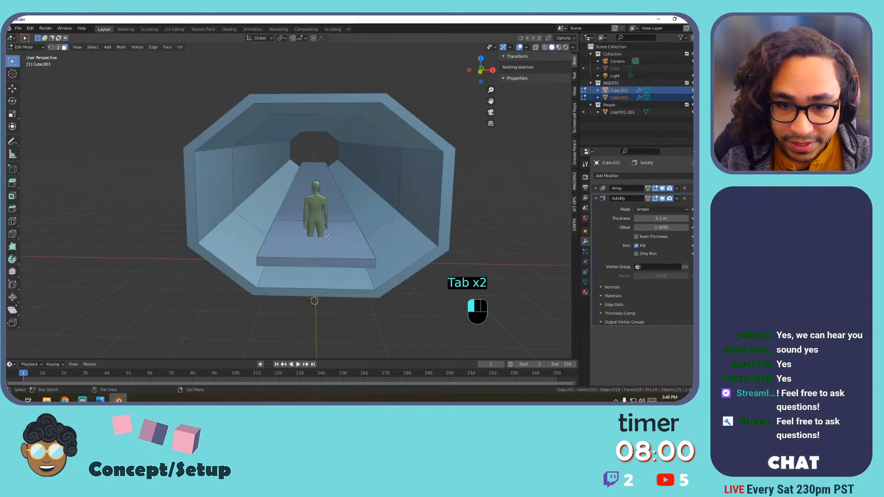
pyautogui.click(313, 209)
pyautogui.press('Tab')
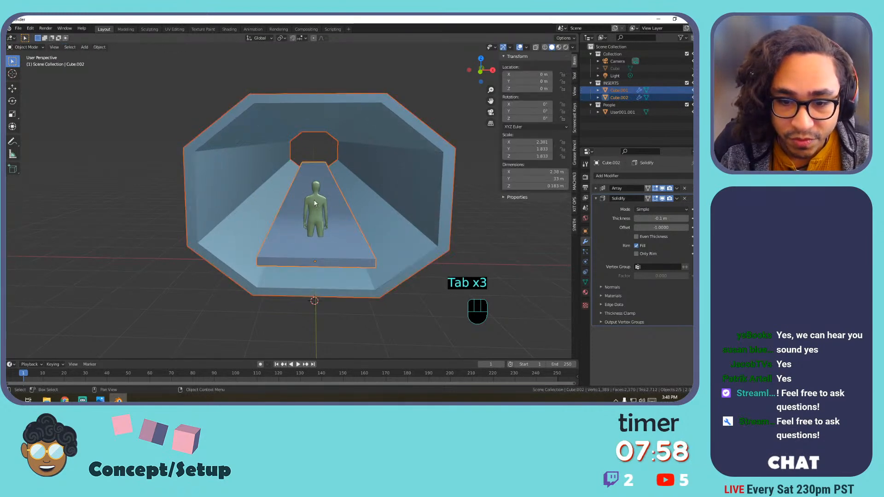
pyautogui.click(316, 199)
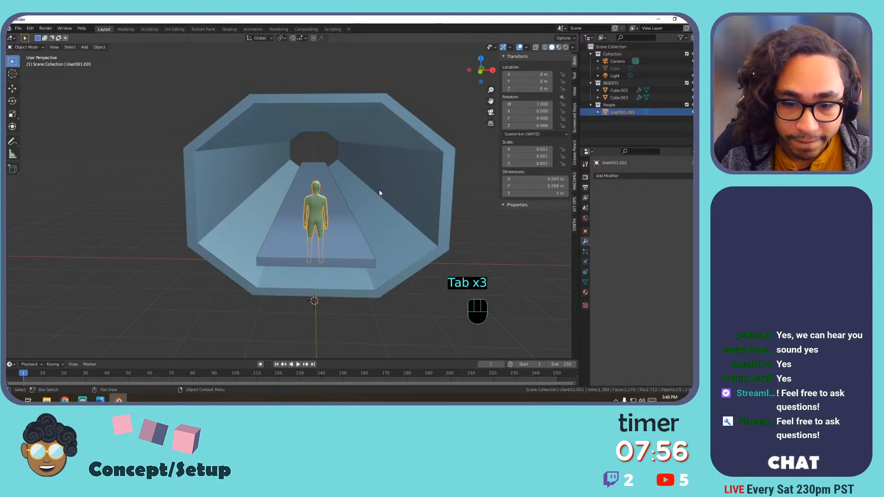
pyautogui.click(343, 252)
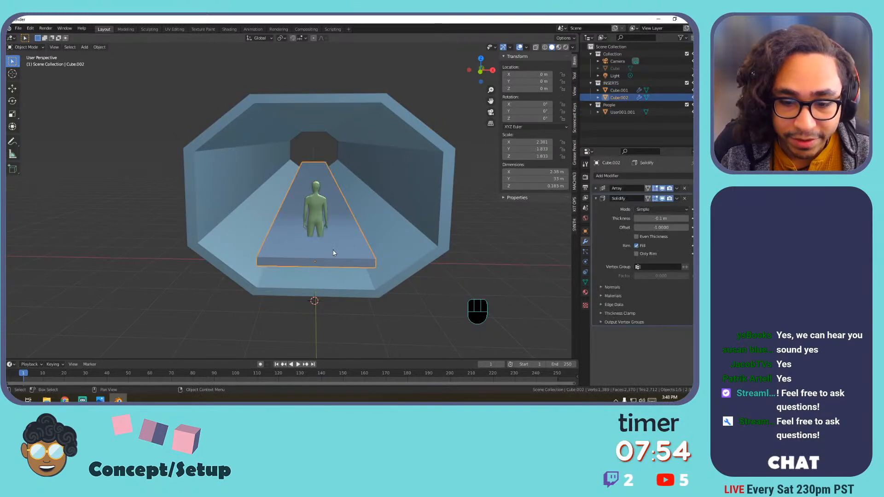
pyautogui.keyDown('shift'); pyautogui.click(367, 115); pyautogui.keyUp('shift')
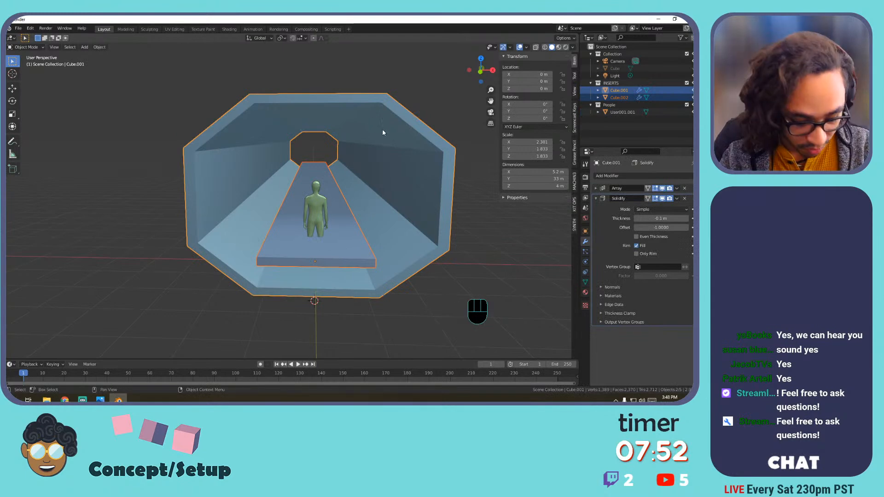
# Lower the selected corridor shell and floor slab together by about 0.64 m along Z so the floor meets the figure's feet.
pyautogui.press('g')
pyautogui.press('z')
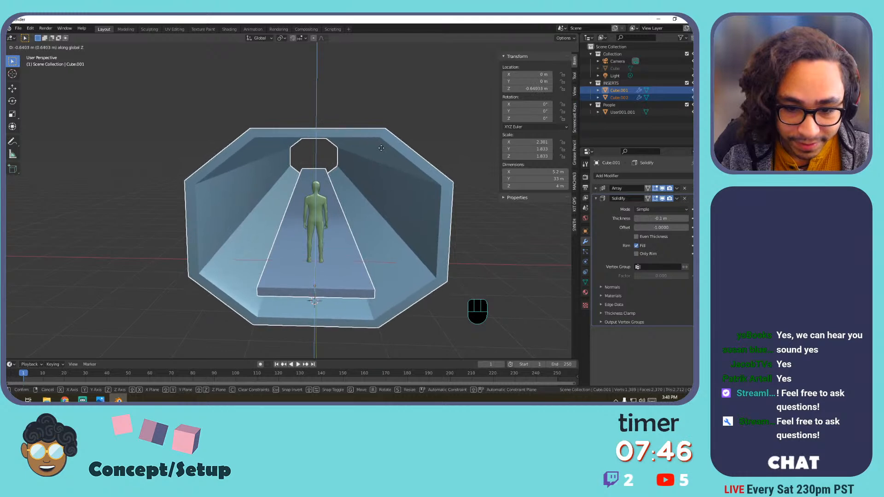
pyautogui.click(380, 149)
pyautogui.keyDown('shift'); pyautogui.moveTo(379, 150); pyautogui.dragTo(367, 136, button='middle'); pyautogui.keyUp('shift')
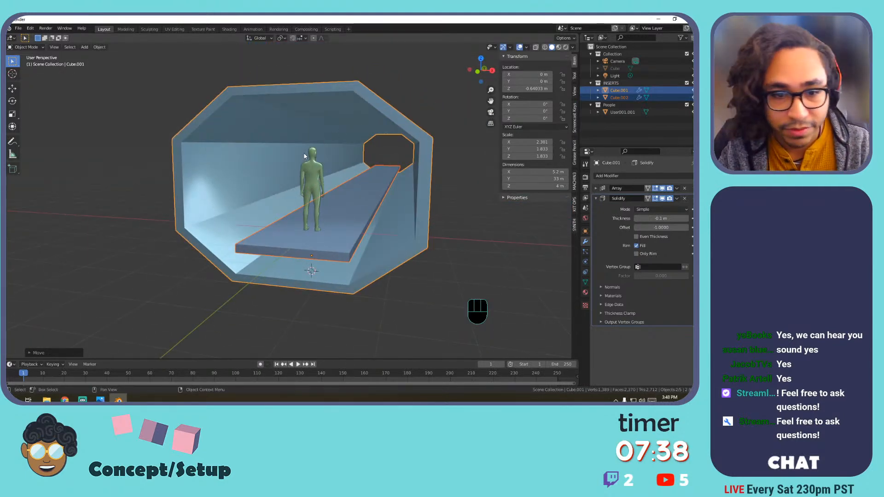
# In Edit Mode, select the vertical, upper slanted and lower slanted wall faces on both sides of the corridor shell.
pyautogui.press('Tab')
pyautogui.click(218, 153)
pyautogui.scroll(3, 222, 153)
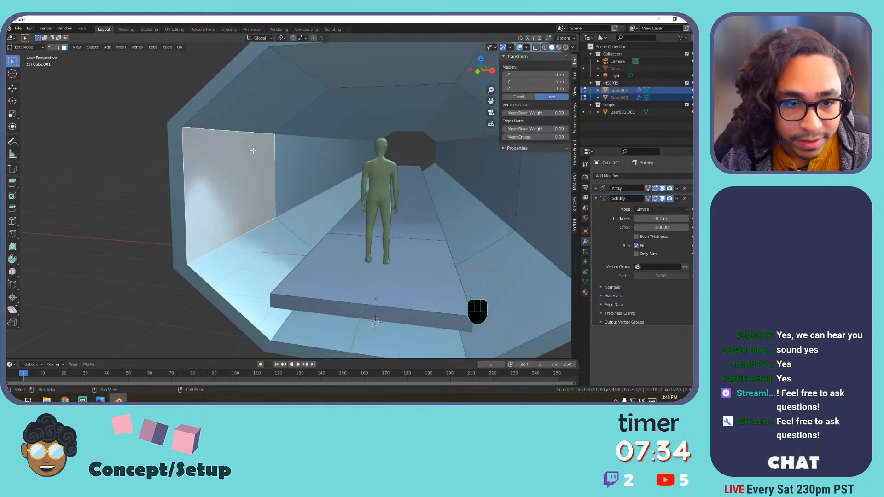
pyautogui.keyDown('shift'); pyautogui.moveTo(185, 156); pyautogui.dragTo(231, 170, button='middle'); pyautogui.keyUp('shift')
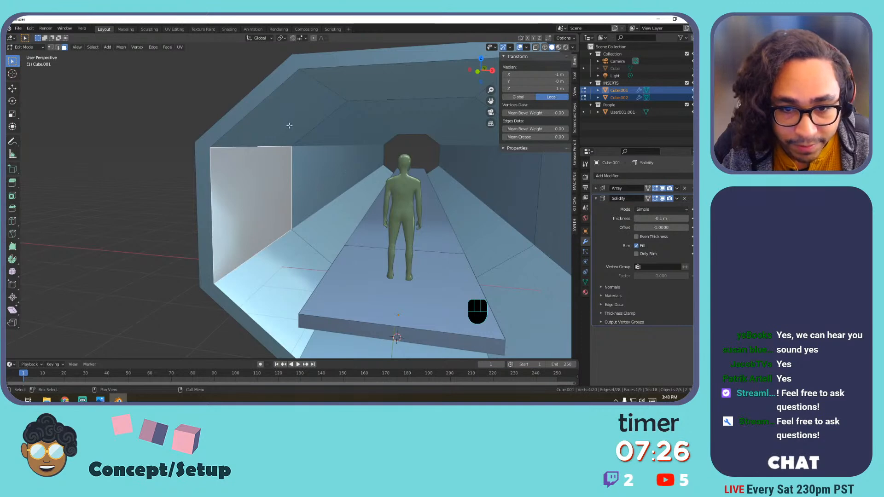
pyautogui.click(287, 250)
pyautogui.keyDown('shift'); pyautogui.click(276, 206); pyautogui.keyUp('shift')
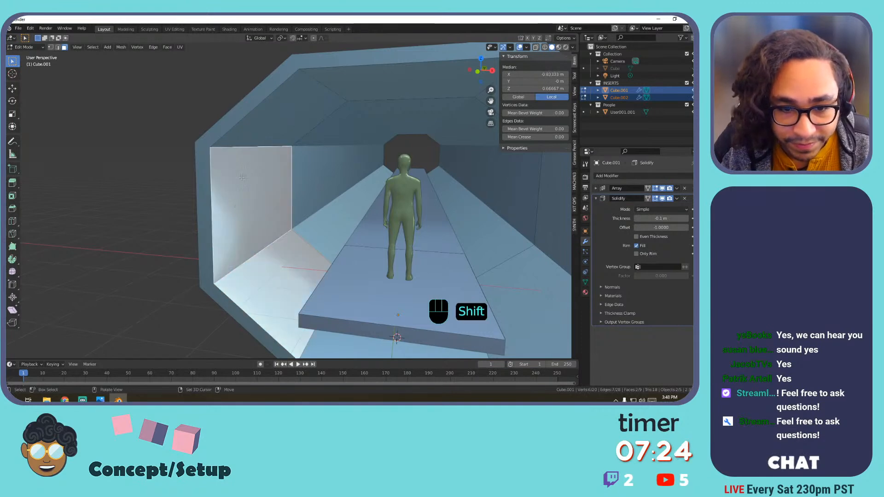
pyautogui.keyDown('shift'); pyautogui.click(299, 129); pyautogui.keyUp('shift')
pyautogui.moveTo(311, 127); pyautogui.dragTo(455, 132, button='middle')
pyautogui.keyDown('shift'); pyautogui.click(435, 111); pyautogui.keyUp('shift')
pyautogui.keyDown('shift'); pyautogui.click(440, 171); pyautogui.keyUp('shift')
pyautogui.keyDown('shift'); pyautogui.click(428, 248); pyautogui.keyUp('shift')
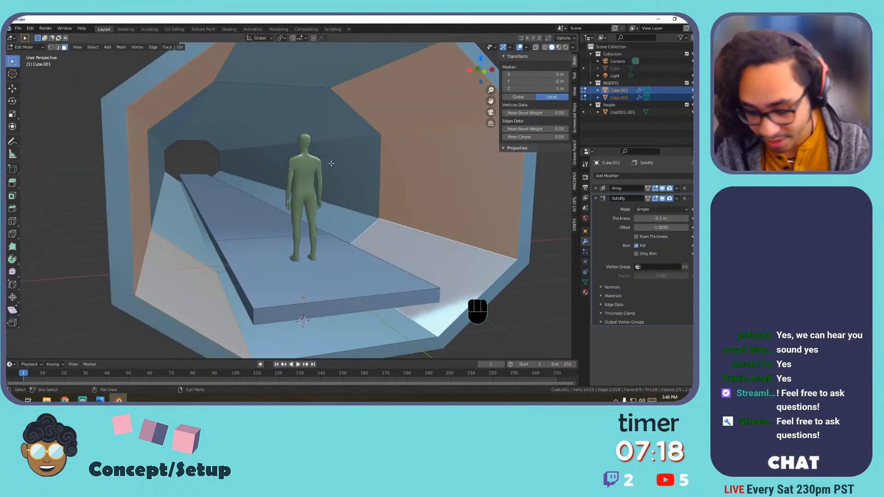
pyautogui.press('i')
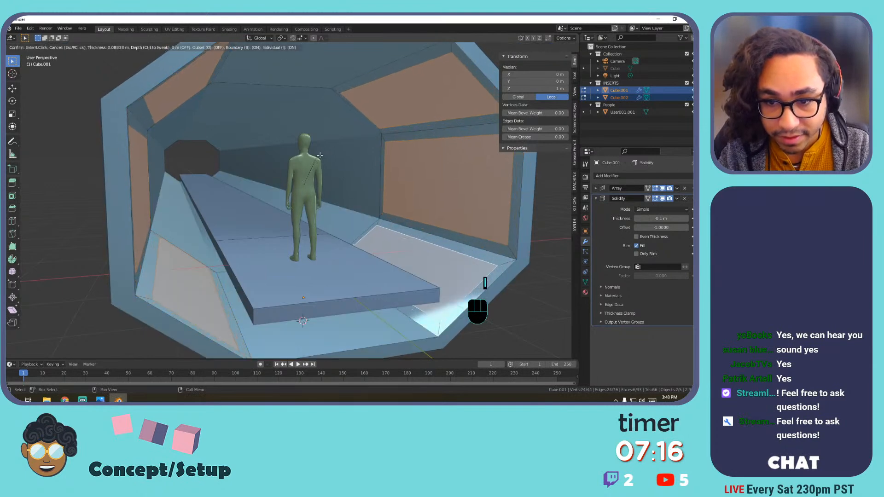
pyautogui.press('i')
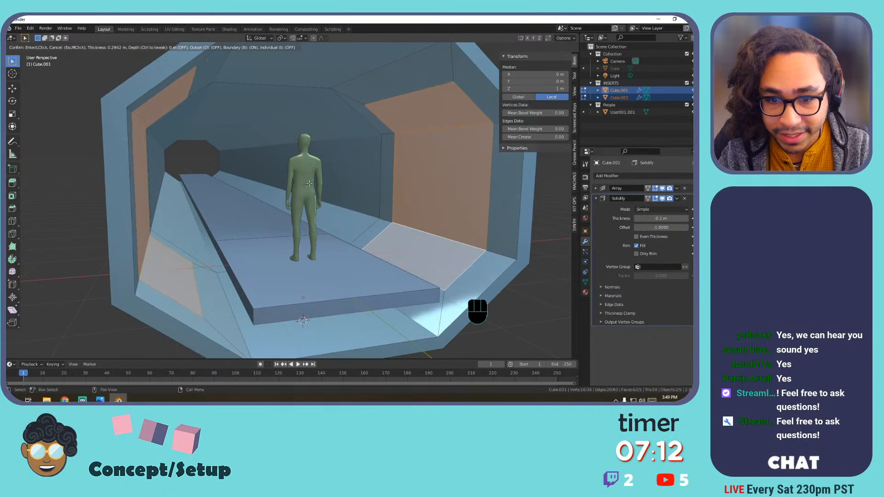
pyautogui.rightClick(333, 183)
pyautogui.hotkey('ctrl', 'z')
pyautogui.hotkey('ctrl', 'z')
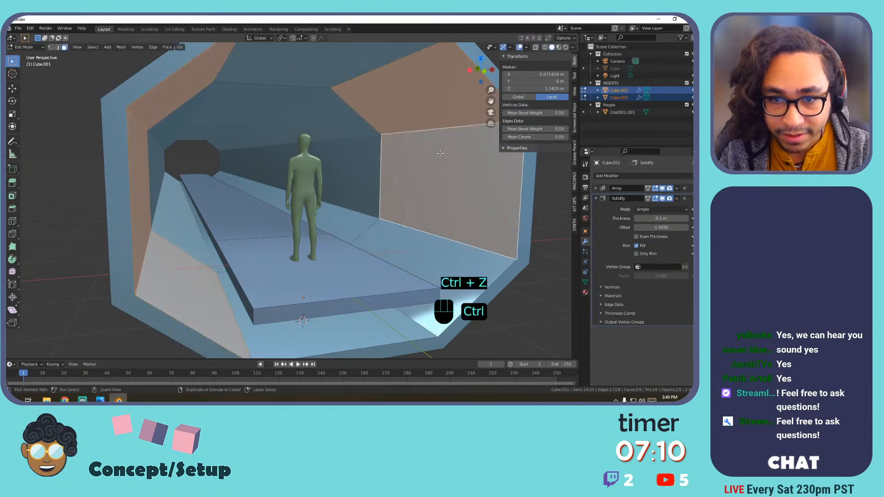
pyautogui.keyDown('shift'); pyautogui.click(449, 246); pyautogui.keyUp('shift')
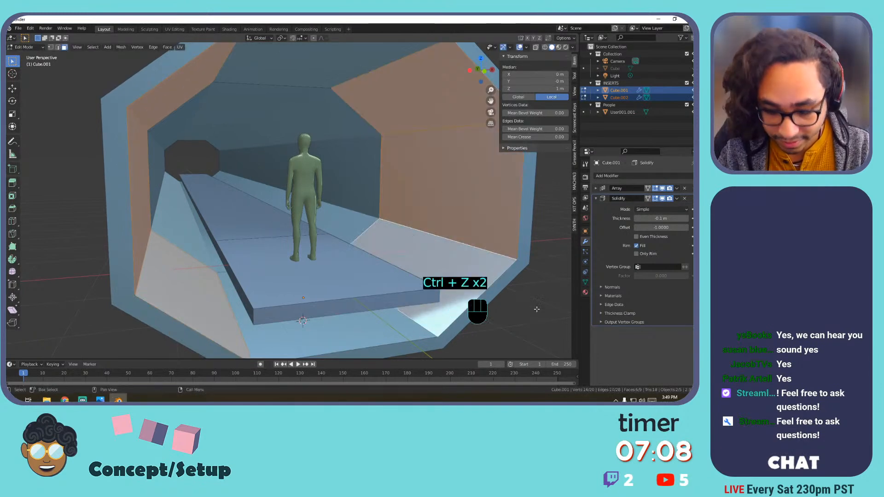
# Inset the six selected wall faces individually by about 0.025 m.
pyautogui.press('i')
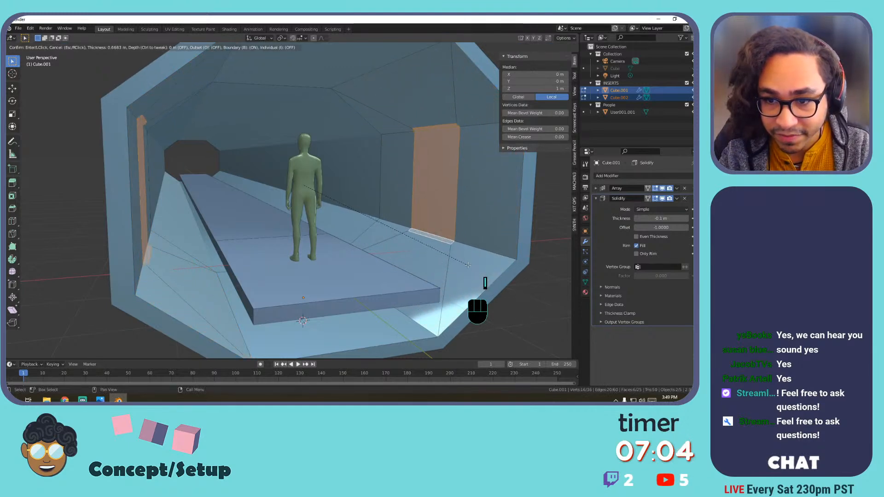
pyautogui.press('i')
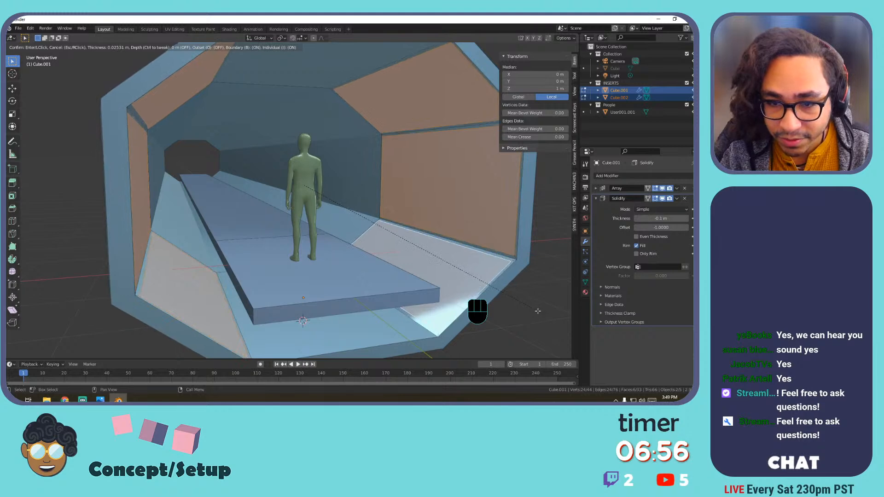
pyautogui.click(537, 311)
pyautogui.keyDown('shift'); pyautogui.moveTo(377, 232); pyautogui.dragTo(399, 236, button='middle'); pyautogui.keyUp('shift')
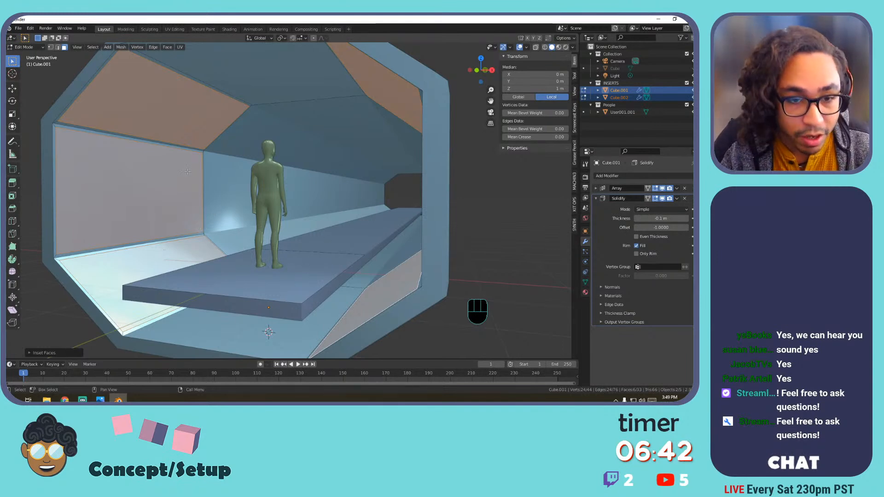
# Extrude the six inset wall faces outward along their normals by about 0.2 m to form recessed panels.
pyautogui.hotkey('alt', 'e')
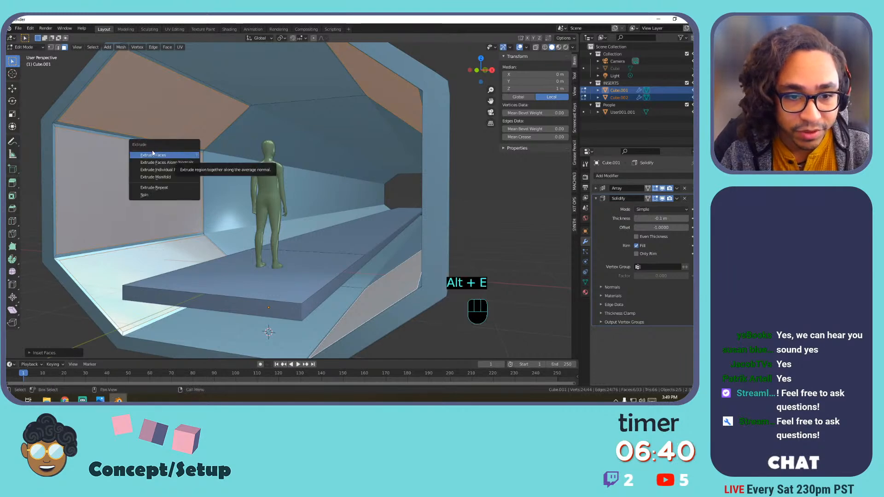
pyautogui.click(175, 162)
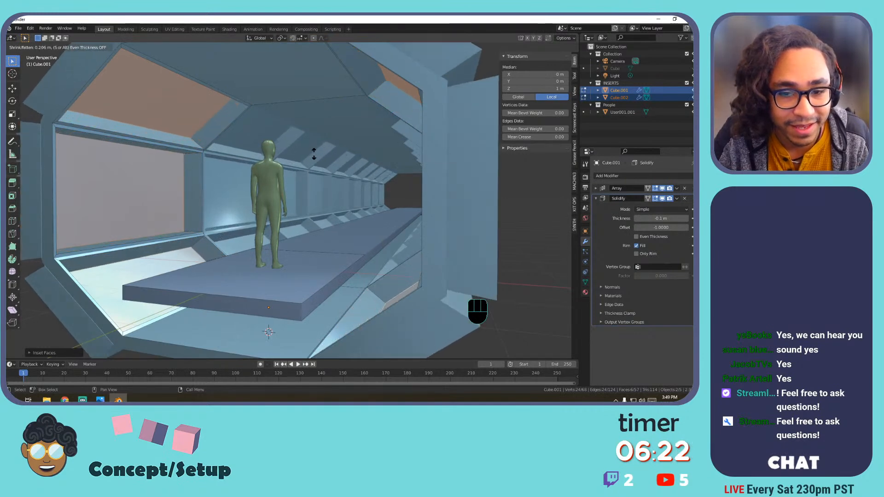
pyautogui.click(314, 156)
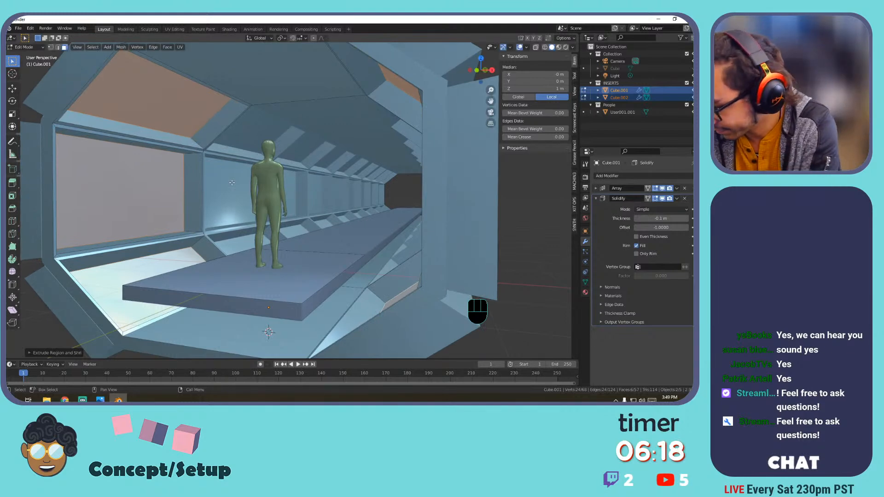
# Clear the face selection and examine the recessed wall panels from inside the corridor in both Object and Edit Mode.
pyautogui.scroll(-3, 244, 174)
pyautogui.moveTo(237, 177)
pyautogui.mouseDown(button='middle')
pyautogui.moveTo(191, 183)
pyautogui.moveTo(226, 201)
pyautogui.moveTo(216, 184)
pyautogui.moveTo(253, 185)
pyautogui.moveTo(241, 182)
pyautogui.mouseUp(button='middle')
pyautogui.hotkey('alt', 'a')
pyautogui.scroll(4, 422, 162)
pyautogui.scroll(2, 422, 162)
pyautogui.press('Tab')
pyautogui.press('Tab')
pyautogui.press('Tab')
pyautogui.press('Tab')
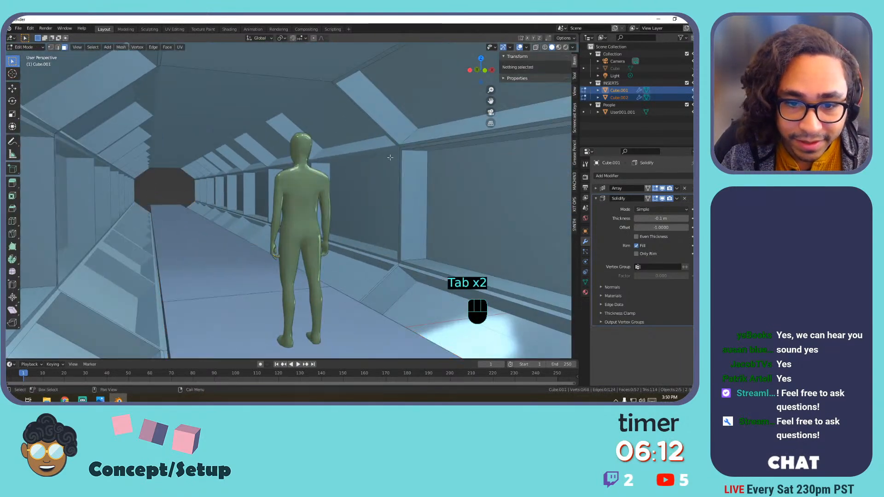
# Look through the scene camera, return to Object Mode, and split the 3D view into two side-by-side viewports fitted to the camera frame.
pyautogui.press('KP_0')
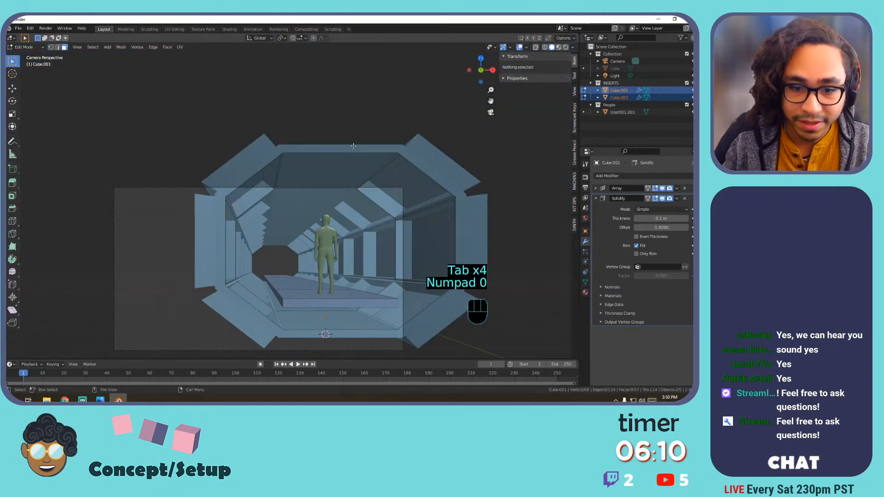
pyautogui.press('Home')
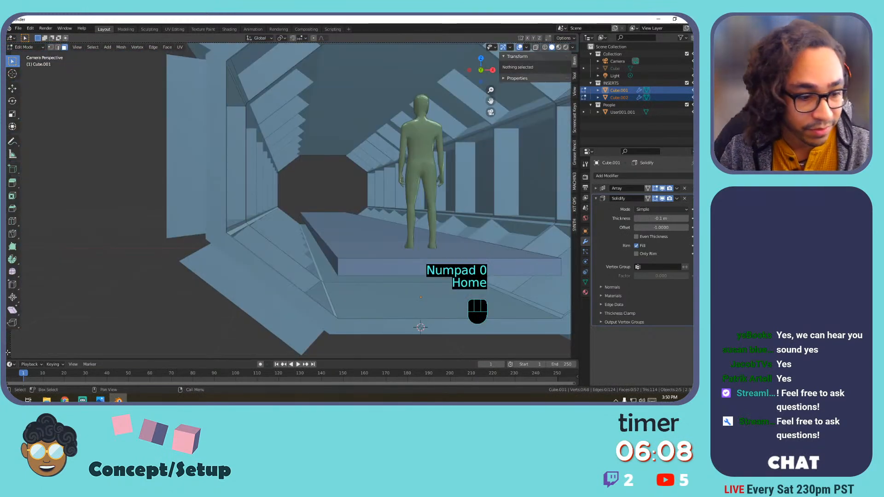
pyautogui.press('Tab')
pyautogui.moveTo(8, 356); pyautogui.dragTo(224, 304)
pyautogui.press('Home')
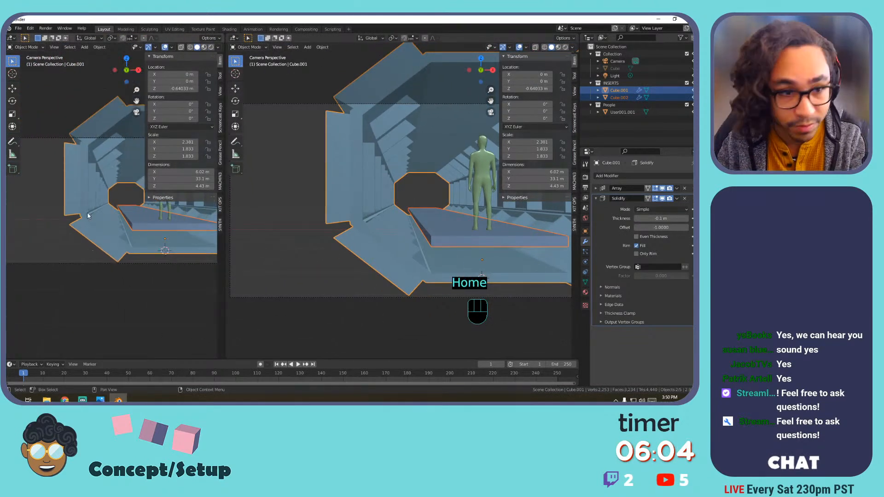
# Turn the smaller viewport into a clean preview with rendered shading, hiding its gizmos, overlays, toolbar and sidebar.
pyautogui.click(149, 47)
pyautogui.click(210, 48)
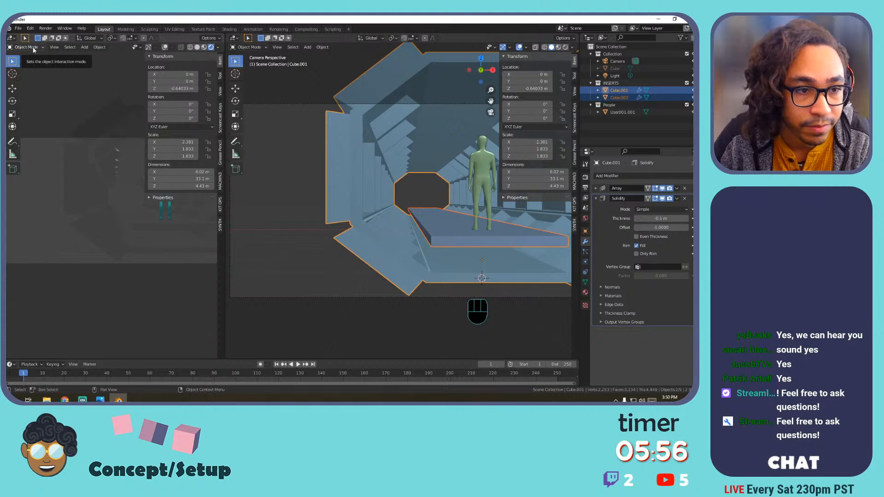
pyautogui.press('t')
pyautogui.press('n')
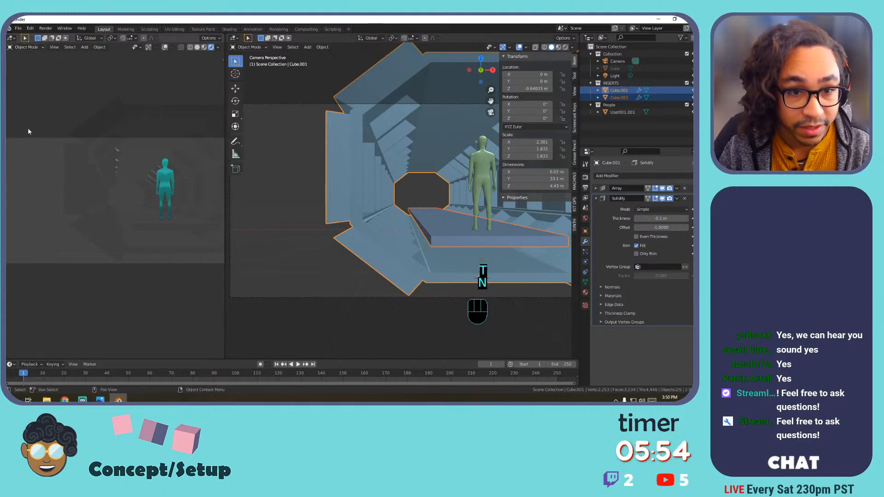
# Centre the camera on the corridor at about X 0.015 m and Z 1.25 m, and set its focal length to 18 mm.
pyautogui.click(462, 104)
pyautogui.moveTo(528, 89); pyautogui.dragTo(542, 74)
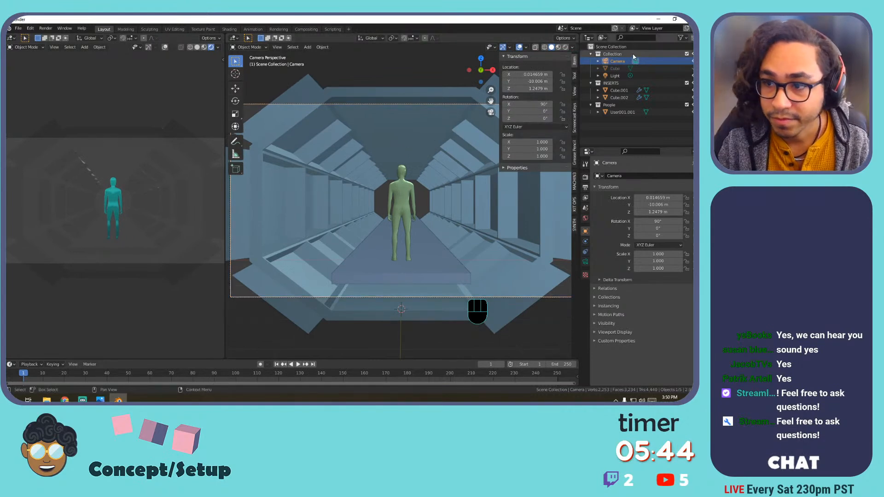
pyautogui.click(586, 261)
pyautogui.click(661, 210)
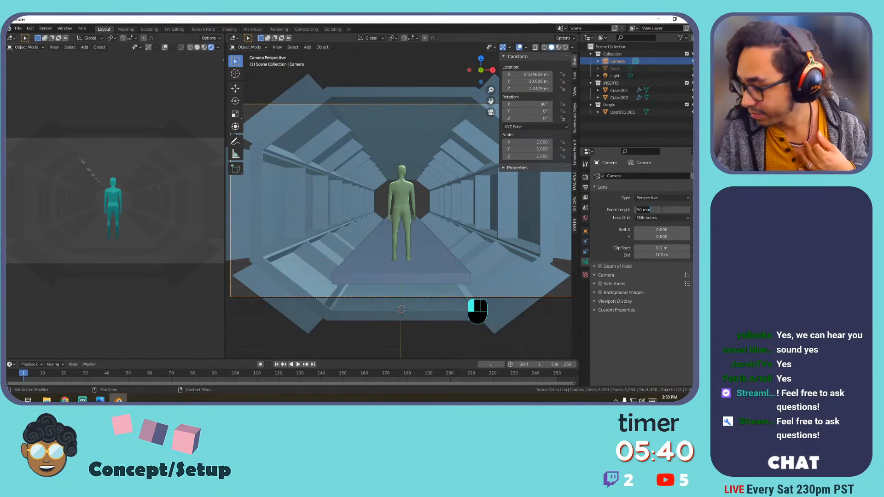
pyautogui.write('18')
pyautogui.press('Return')
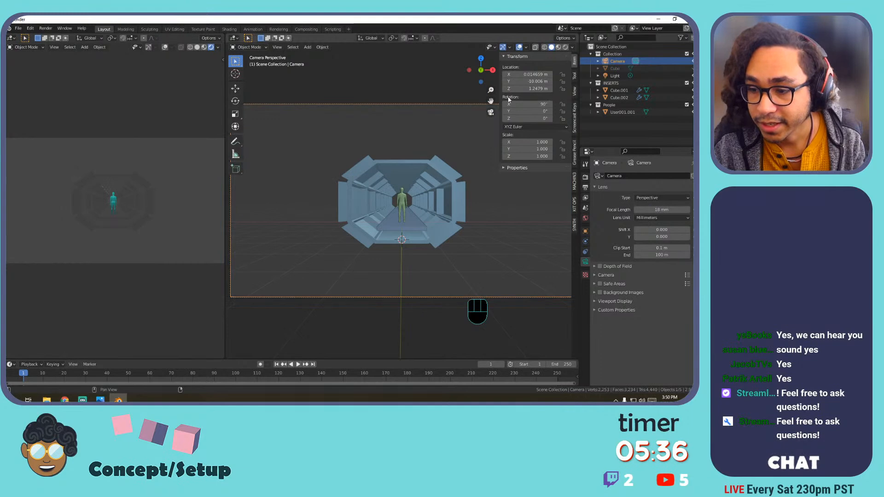
# Apply the Super 35 Film sensor preset to the camera.
pyautogui.click(629, 277)
pyautogui.click(688, 275)
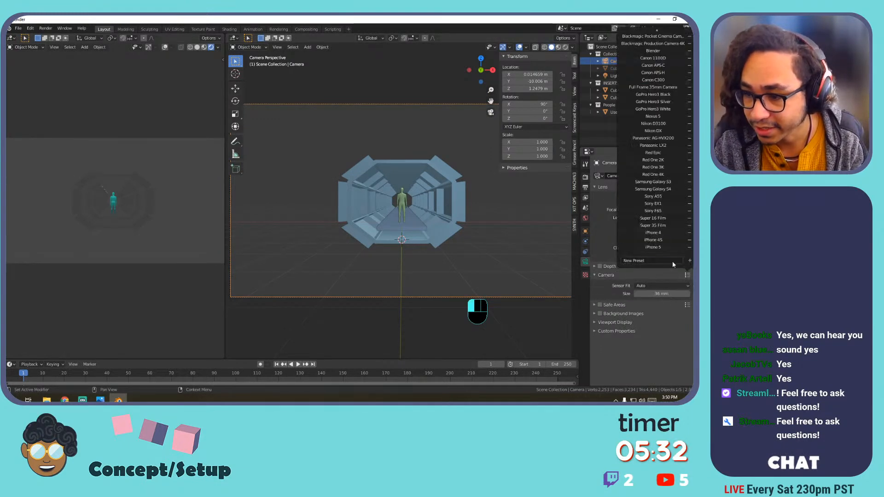
pyautogui.click(650, 226)
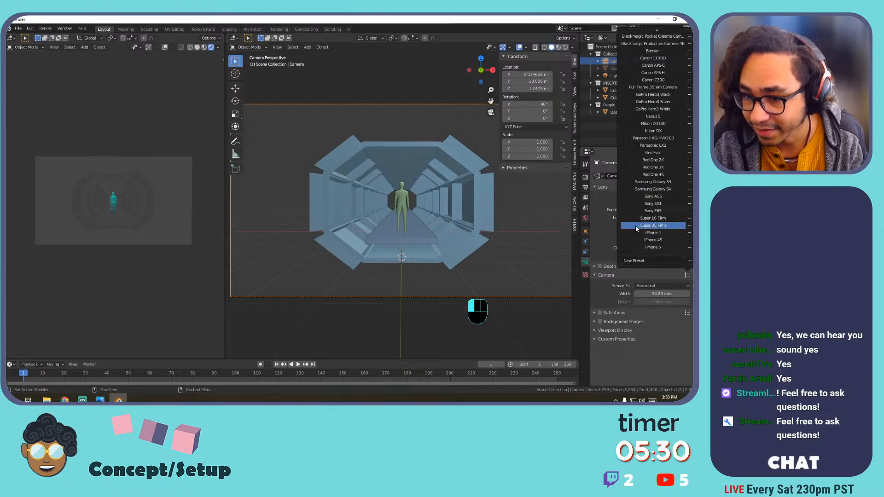
# Move the camera forward to about Y -4.29 m and set its Z rotation to 15°.
pyautogui.moveTo(530, 81); pyautogui.dragTo(553, 81)
pyautogui.moveTo(527, 81); pyautogui.dragTo(541, 81)
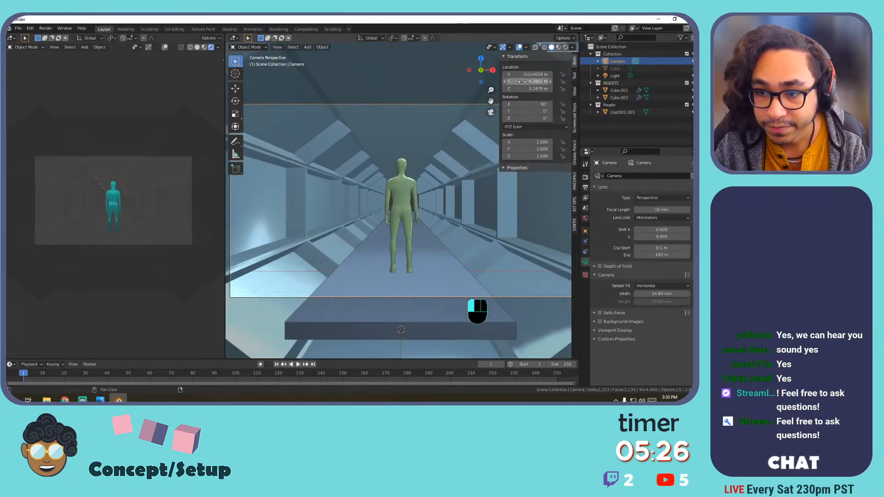
pyautogui.moveTo(512, 118); pyautogui.dragTo(568, 118)
pyautogui.click(515, 119)
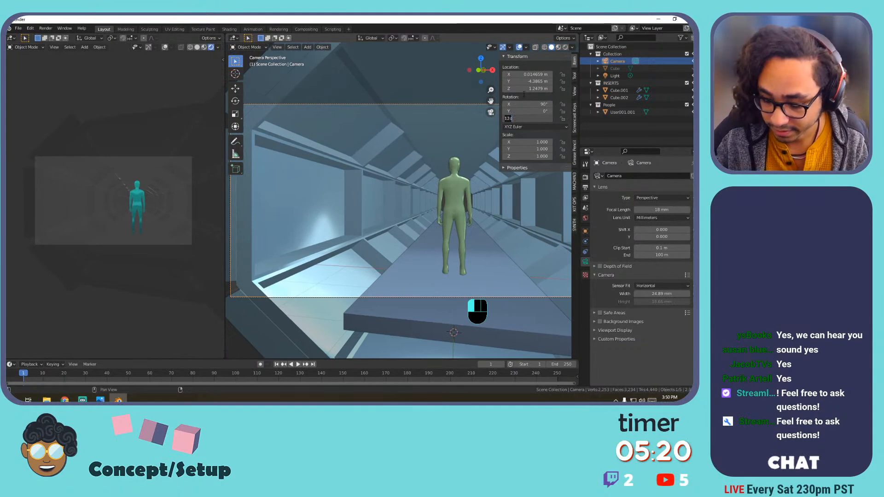
pyautogui.write('15')
pyautogui.press('Return')
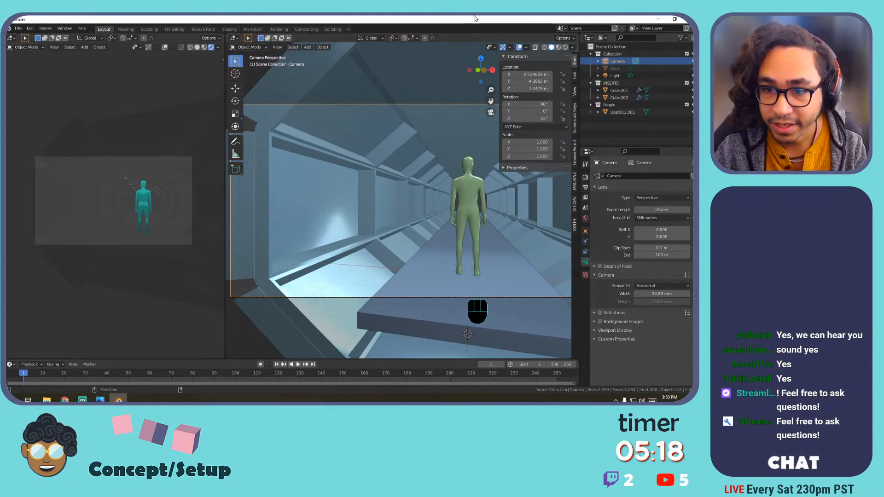
# Set the camera's Z rotation to 25° and shift it to about X 2.05 m, Y -3.59 m.
pyautogui.moveTo(525, 81); pyautogui.dragTo(29, 126)
pyautogui.click(540, 119)
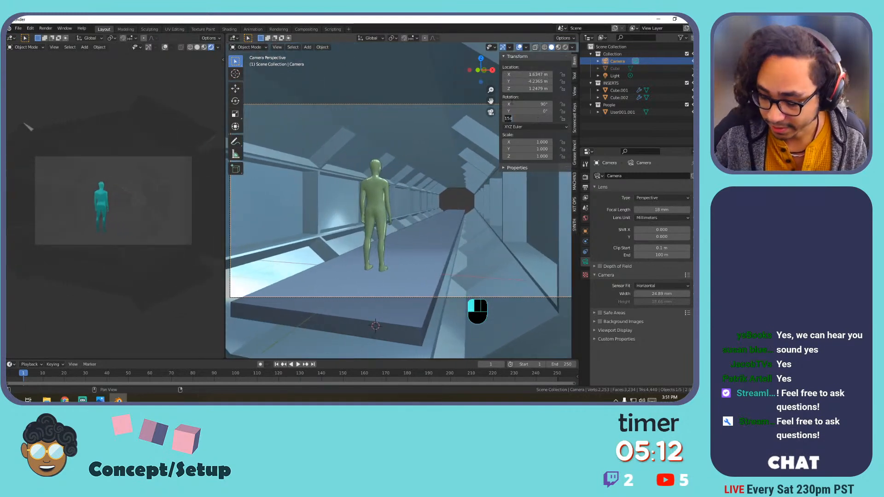
pyautogui.write('25')
pyautogui.press('Return')
pyautogui.moveTo(532, 73); pyautogui.dragTo(564, 81)
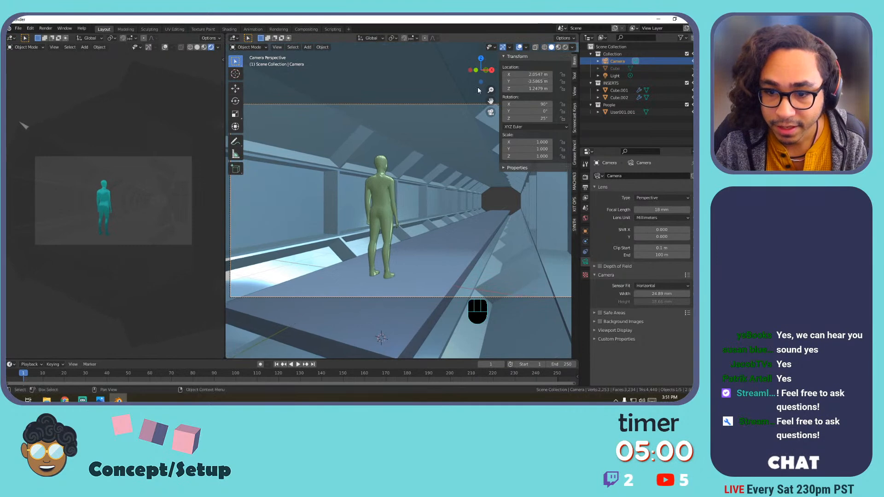
# Move the human figure along the Y axis toward the camera, to about Y -0.91 m.
pyautogui.click(381, 229)
pyautogui.press('g')
pyautogui.press('y')
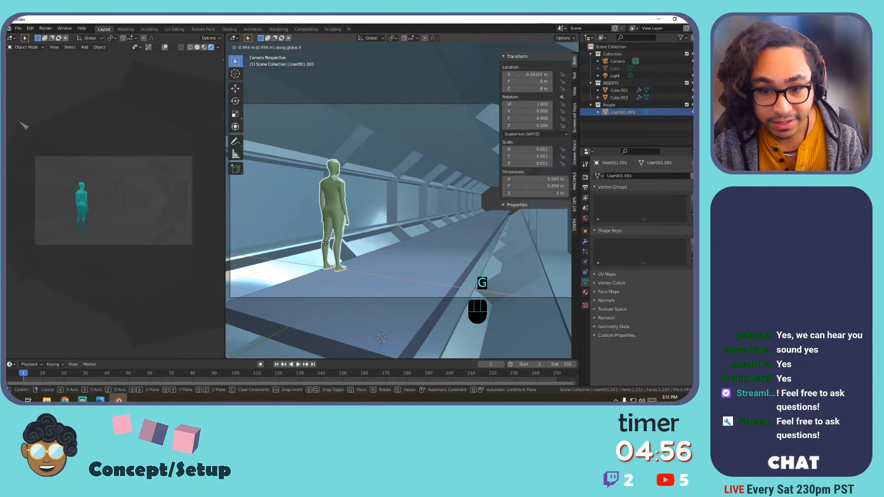
pyautogui.click(343, 241)
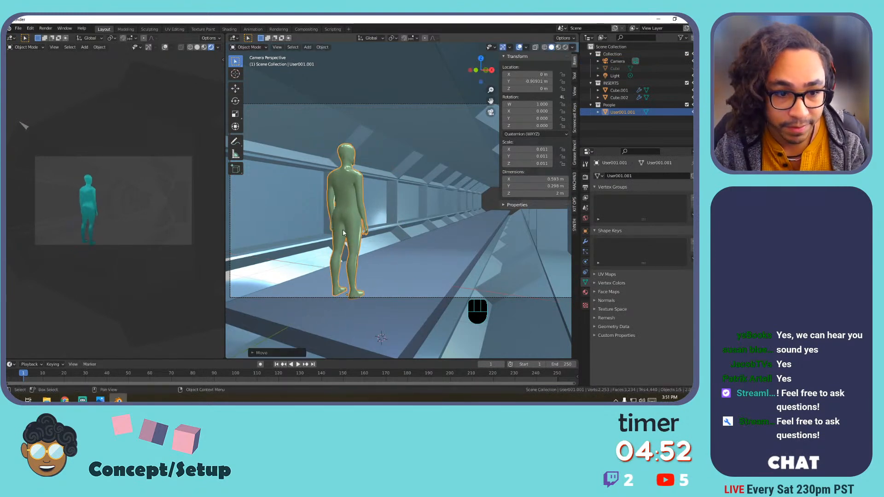
# Assign the existing sy_steel_mat material to the octagonal corridor.
pyautogui.click(399, 105)
pyautogui.click(430, 218)
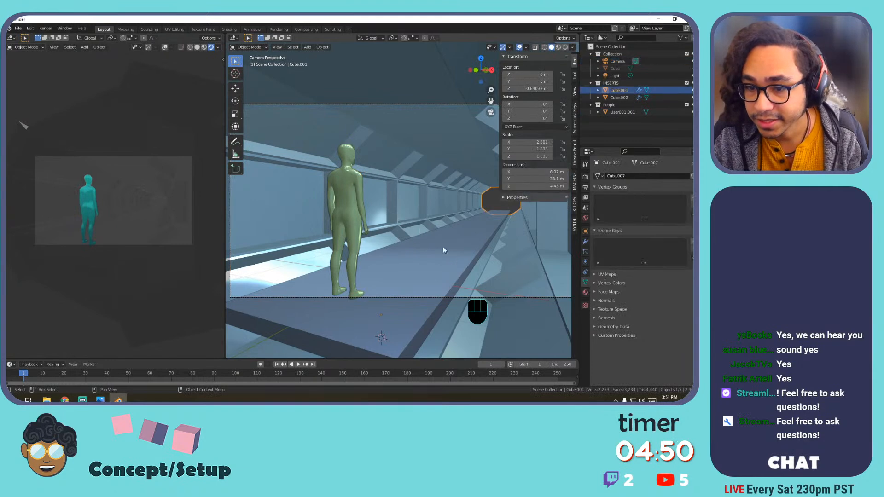
pyautogui.scroll(-3, 435, 229)
pyautogui.click(585, 292)
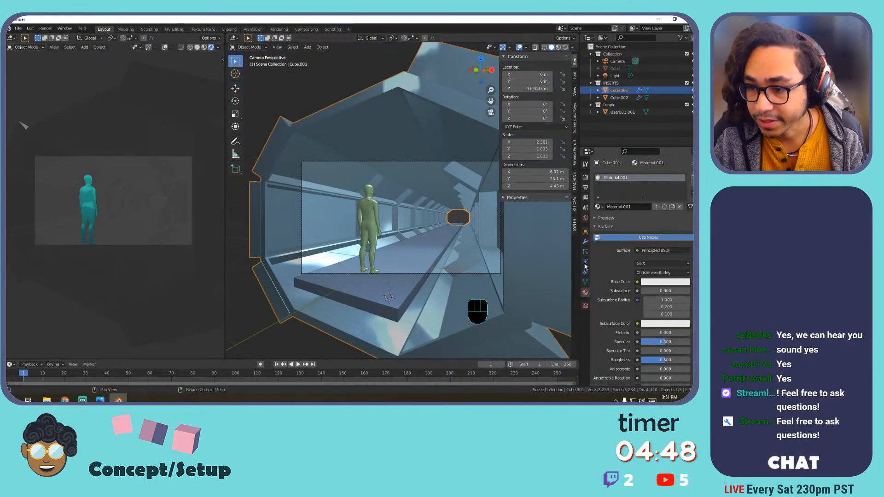
pyautogui.click(599, 207)
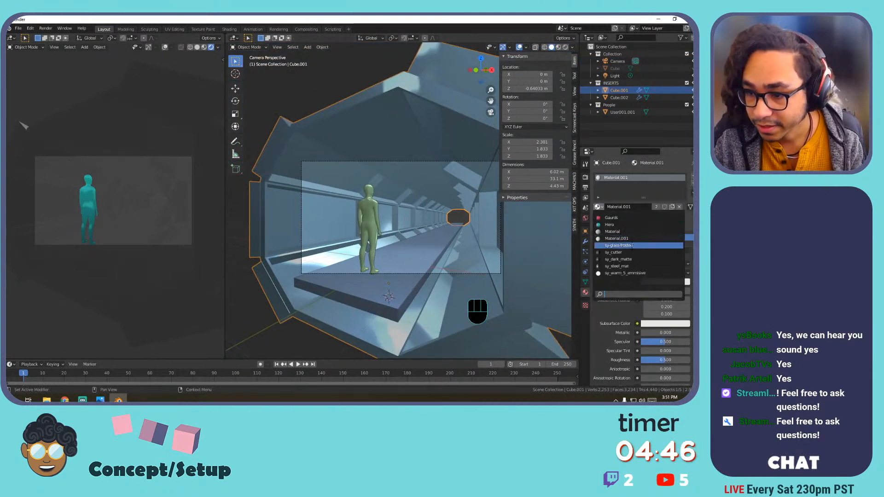
pyautogui.click(627, 266)
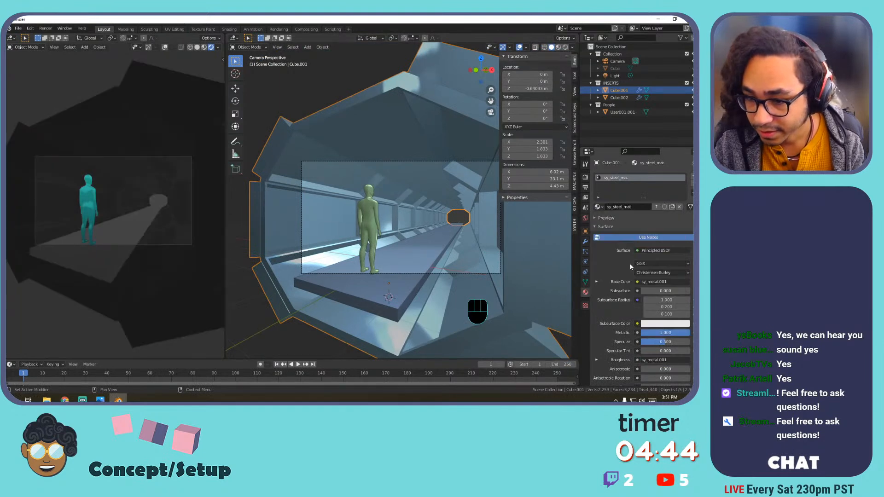
# Add an area light at the world origin and raise it along Z to about 2.12 m inside the corridor.
pyautogui.moveTo(416, 223); pyautogui.dragTo(404, 216, button='middle')
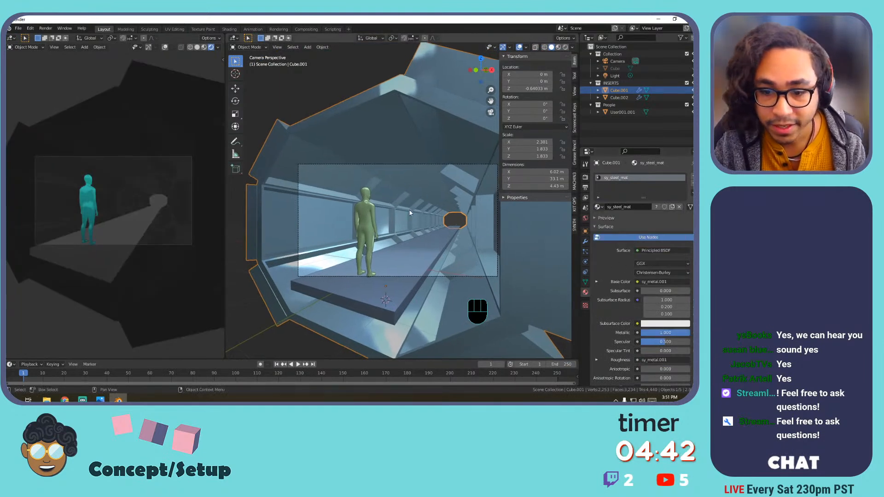
pyautogui.hotkey('shift', 'c')
pyautogui.scroll(10, 347, 231)
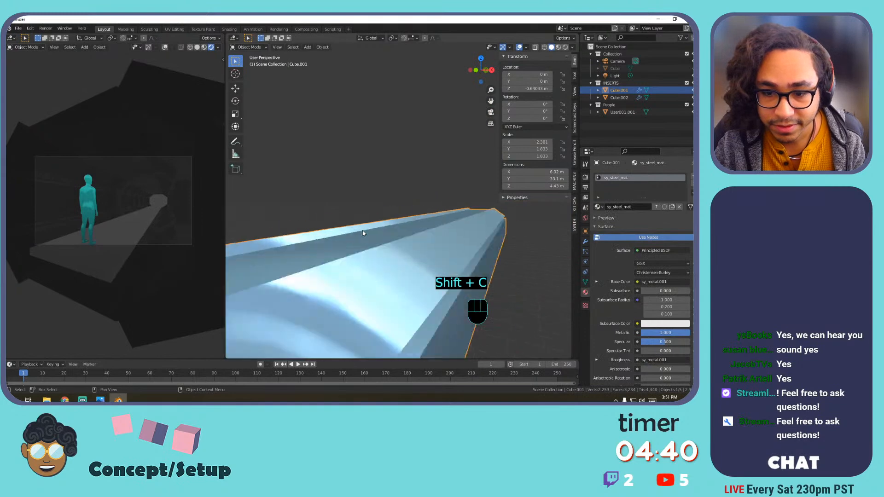
pyautogui.hotkey('shift', 'a')
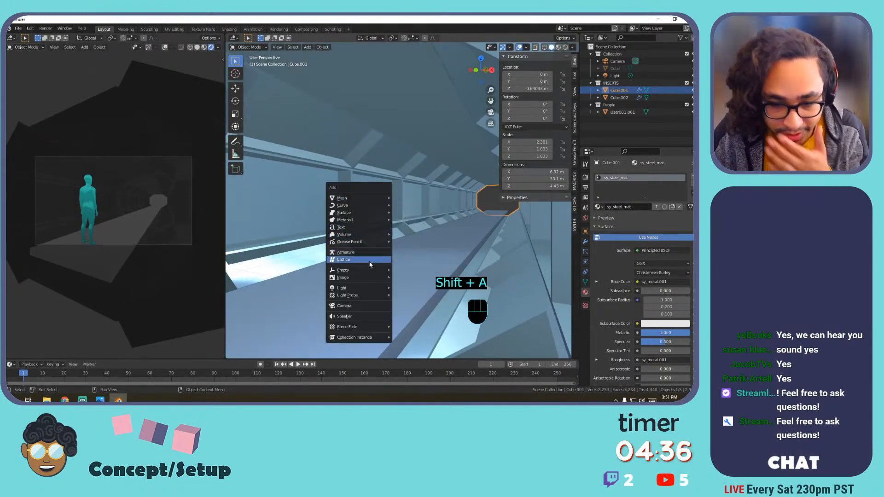
pyautogui.moveTo(368, 288)
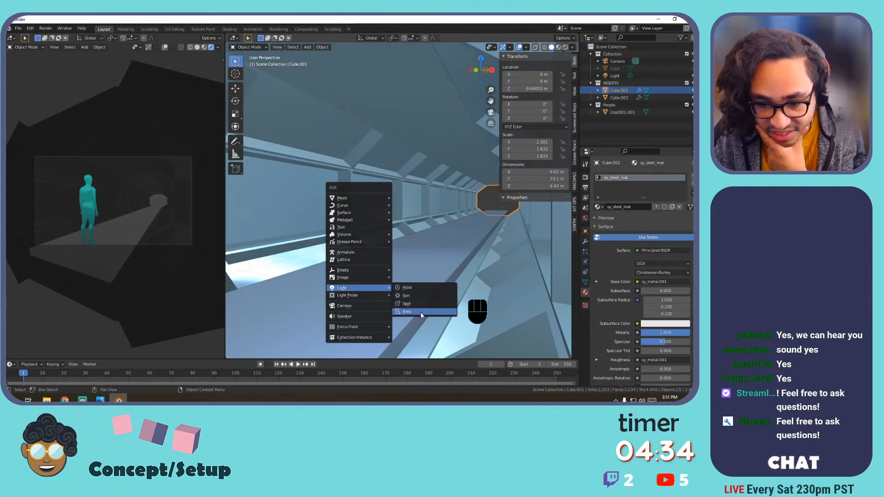
pyautogui.click(407, 312)
pyautogui.scroll(-8, 405, 233)
pyautogui.scroll(4, 402, 230)
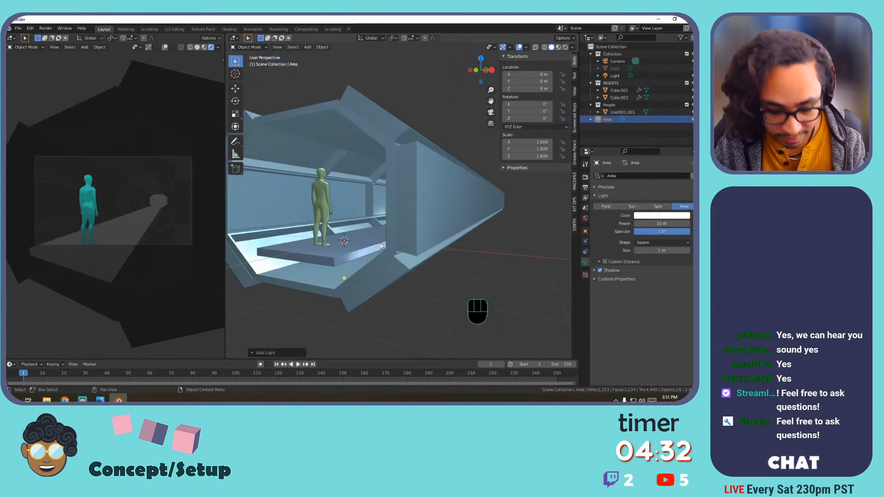
pyautogui.press('g')
pyautogui.press('z')
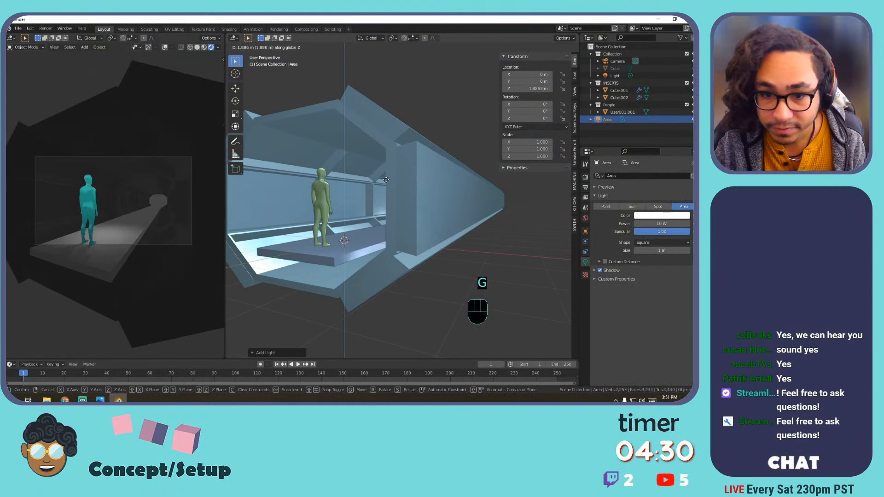
pyautogui.click(353, 173)
# Set the existing point light's color to pink and frame the camera view in the rendered preview.
pyautogui.moveTo(339, 169)
pyautogui.mouseDown(button='middle')
pyautogui.moveTo(355, 187)
pyautogui.moveTo(353, 169)
pyautogui.mouseUp(button='middle')
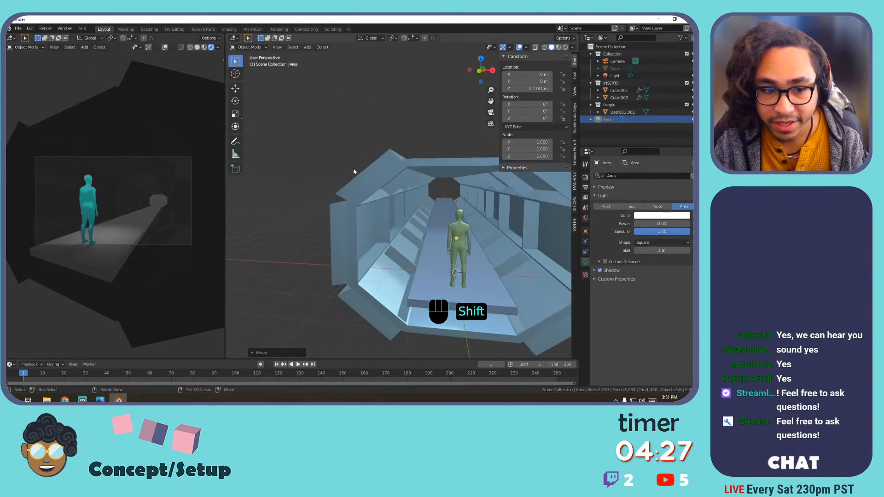
pyautogui.click(452, 202)
pyautogui.click(464, 204)
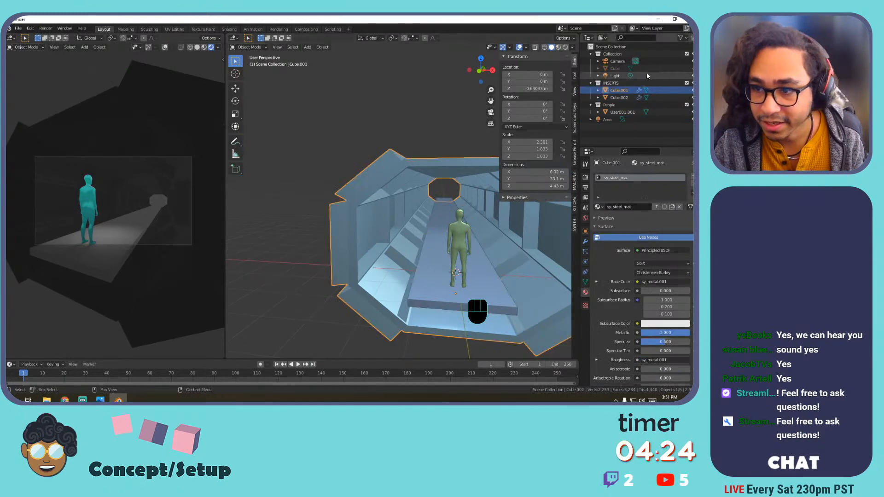
pyautogui.click(615, 76)
pyautogui.keyDown('shift'); pyautogui.moveTo(477, 263); pyautogui.dragTo(462, 176, button='middle'); pyautogui.keyUp('shift')
pyautogui.scroll(4, 471, 182)
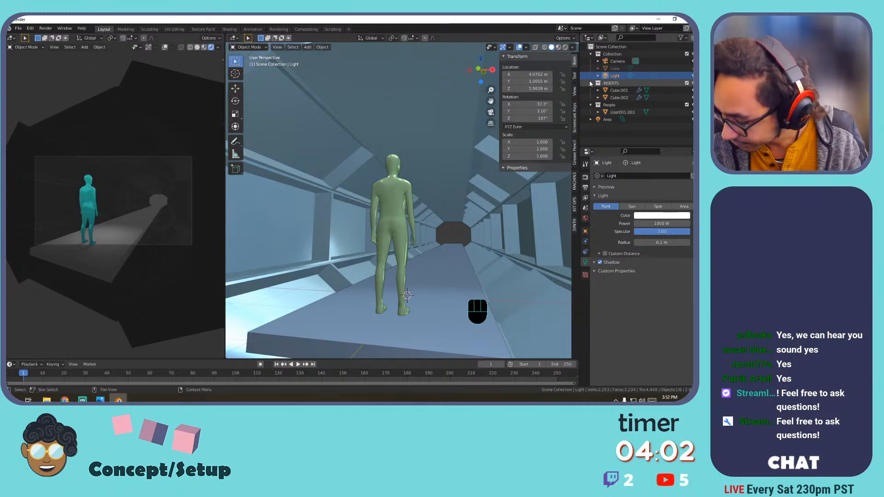
pyautogui.scroll(-10, 434, 154)
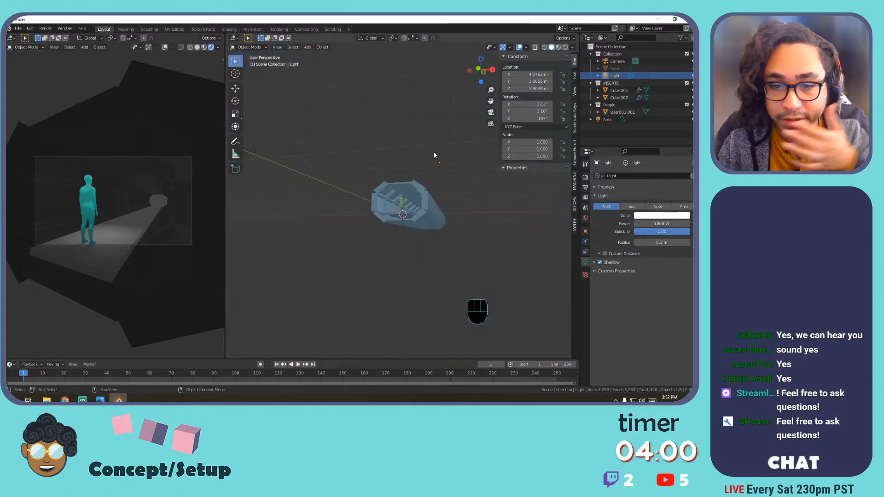
pyautogui.scroll(3, 421, 173)
pyautogui.press('KP_0')
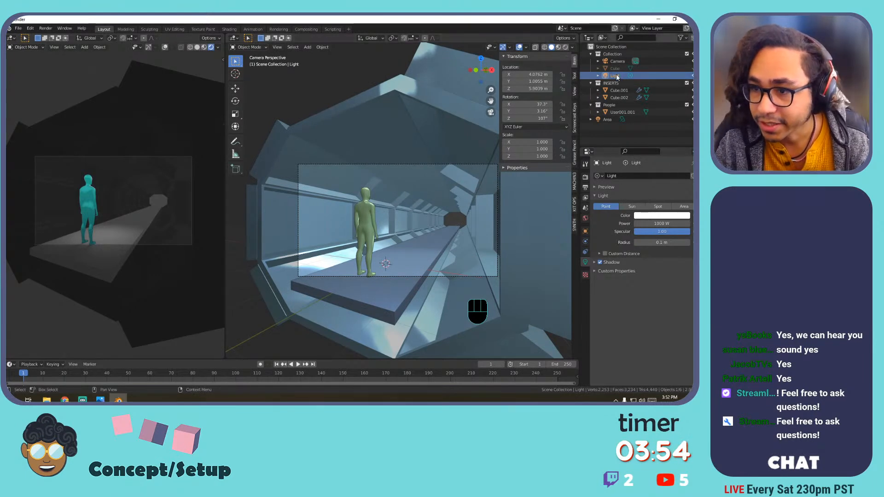
pyautogui.click(657, 216)
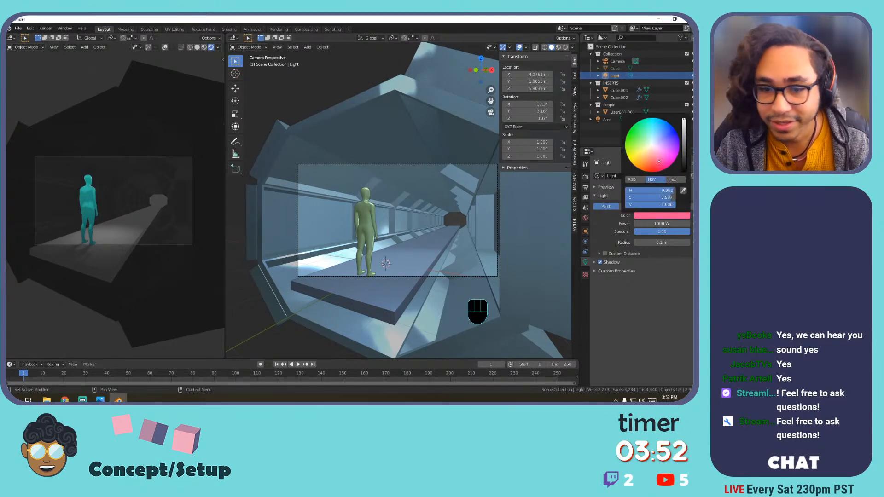
pyautogui.press('Home')
pyautogui.press('Home')
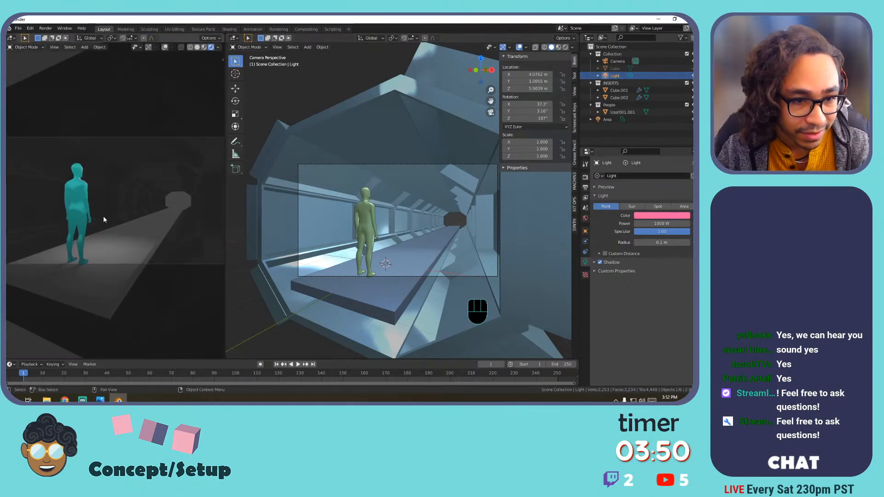
# Clear the pink point light's location to bring it to the world origin inside the corridor.
pyautogui.click(314, 194)
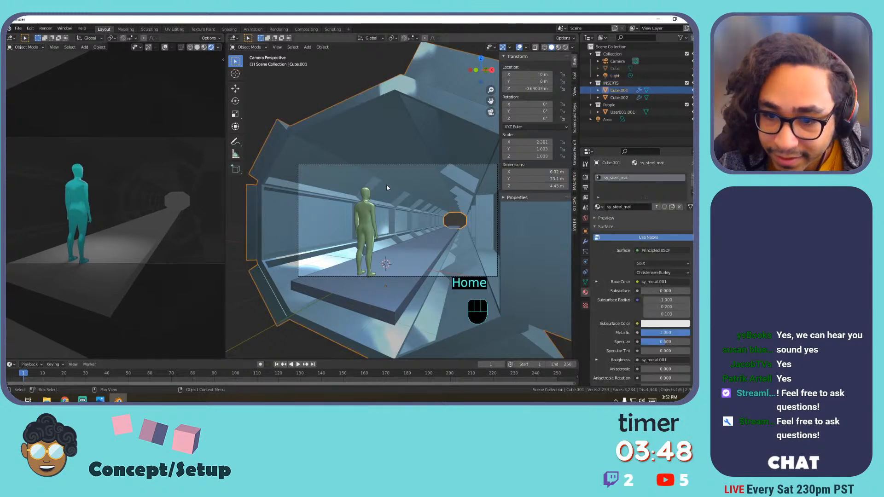
pyautogui.click(618, 75)
pyautogui.moveTo(429, 199)
pyautogui.mouseDown(button='middle')
pyautogui.moveTo(414, 193)
pyautogui.moveTo(418, 202)
pyautogui.mouseUp(button='middle')
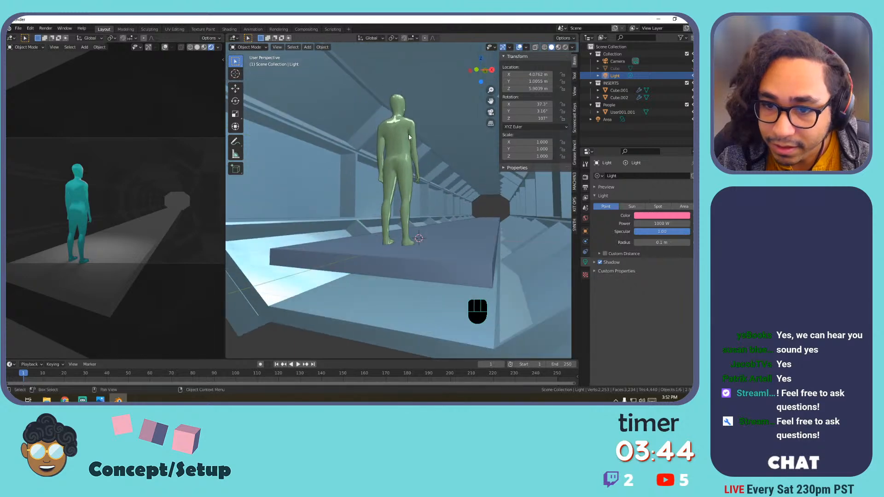
pyautogui.click(430, 108)
pyautogui.click(406, 134)
pyautogui.press('KP_Decimal')
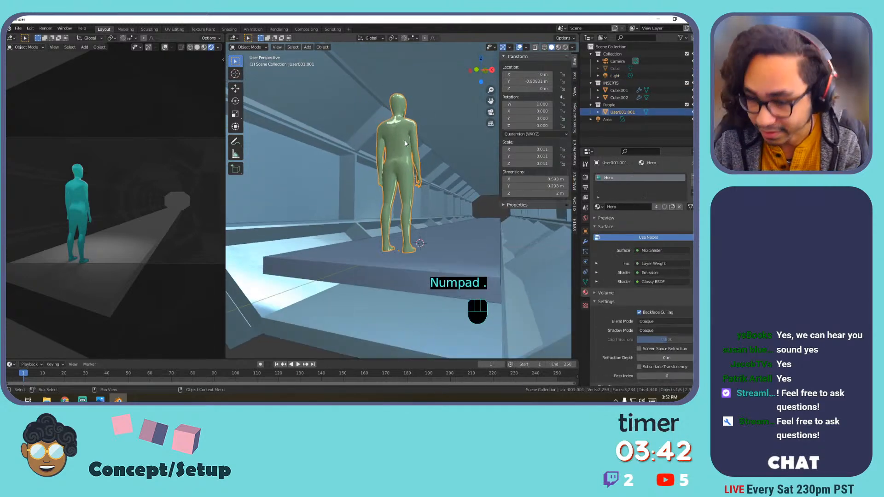
pyautogui.click(614, 75)
pyautogui.press('KP_Decimal')
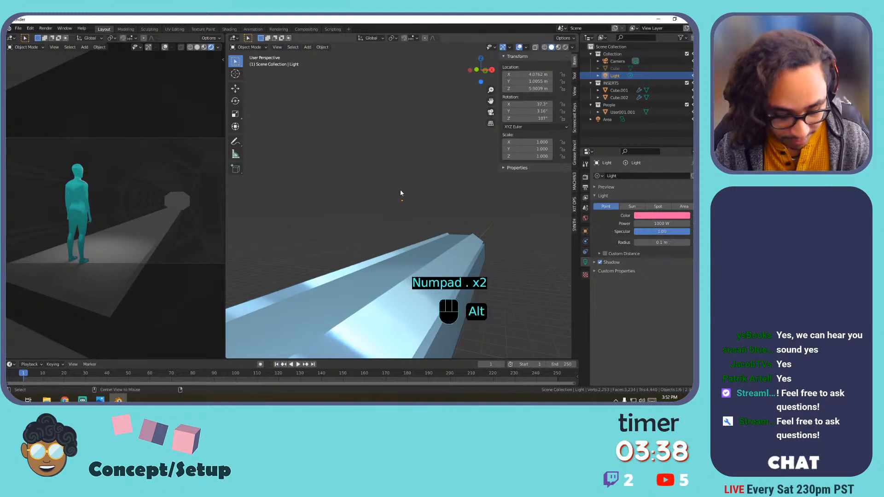
pyautogui.hotkey('alt', 'g')
pyautogui.press('KP_0')
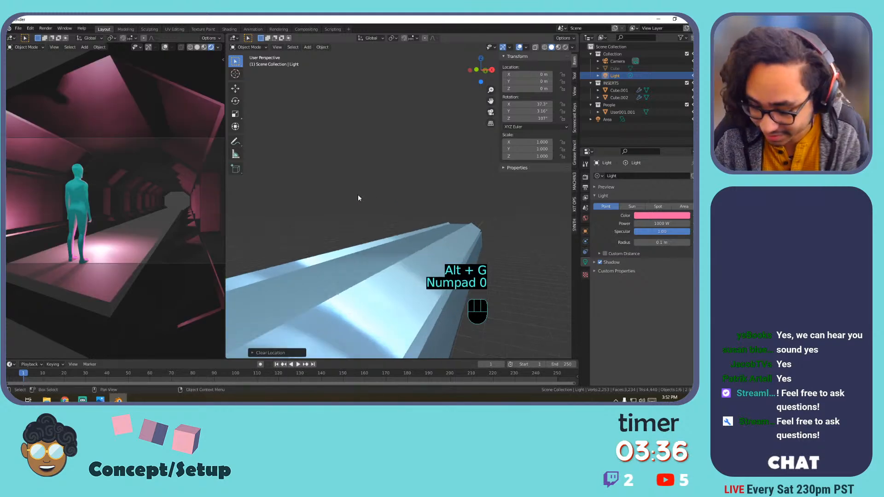
# Switch the main viewport to rendered shading to check the corridor's lighting around the figure.
pyautogui.scroll(-3, 410, 186)
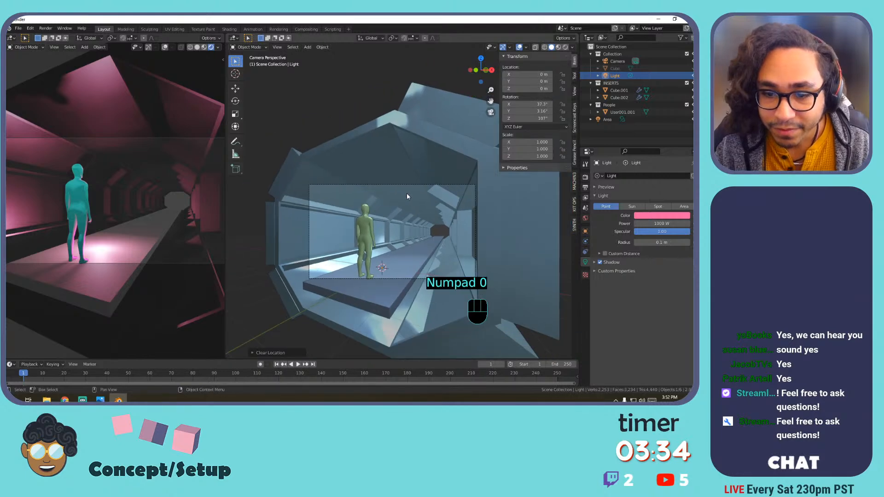
pyautogui.click(526, 48)
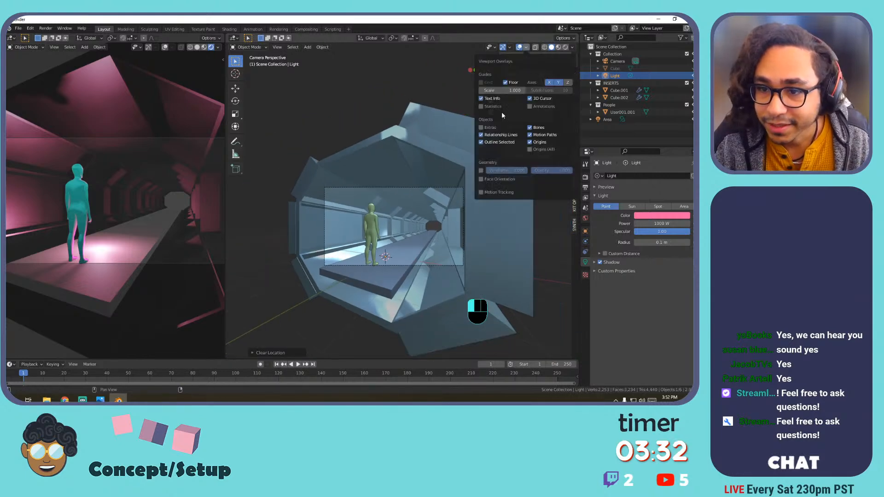
pyautogui.click(388, 148)
pyautogui.click(564, 48)
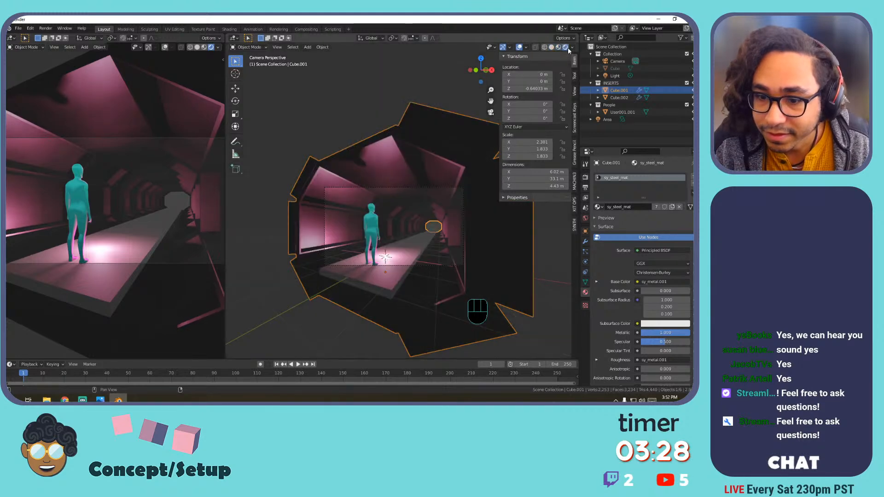
pyautogui.keyDown('shift'); pyautogui.moveTo(417, 173); pyautogui.dragTo(392, 166, button='middle'); pyautogui.keyUp('shift')
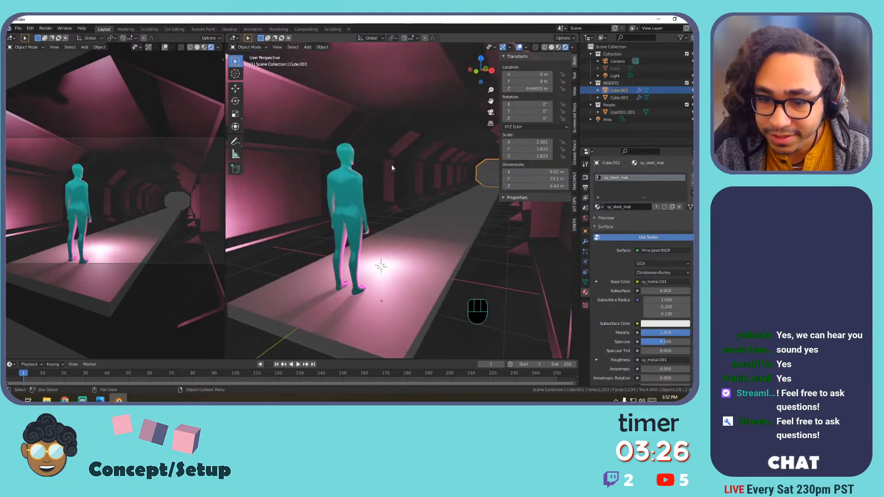
# Raise the pink point light along Z to about 2.7 m, just below the corridor ceiling.
pyautogui.scroll(-3, 392, 177)
pyautogui.press('g')
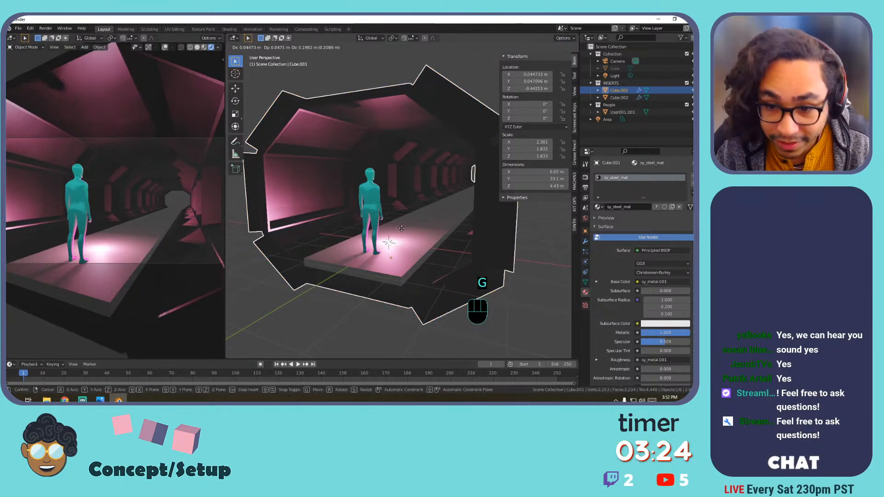
pyautogui.rightClick(402, 227)
pyautogui.click(606, 78)
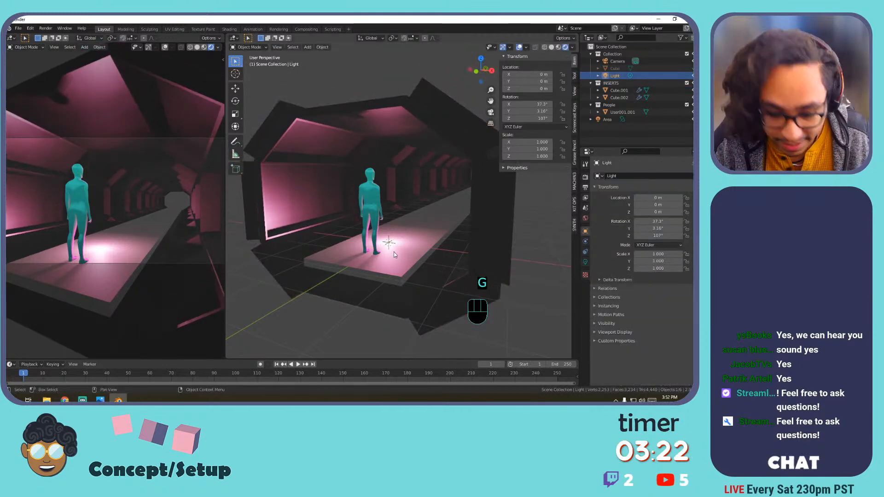
pyautogui.press('g')
pyautogui.press('z')
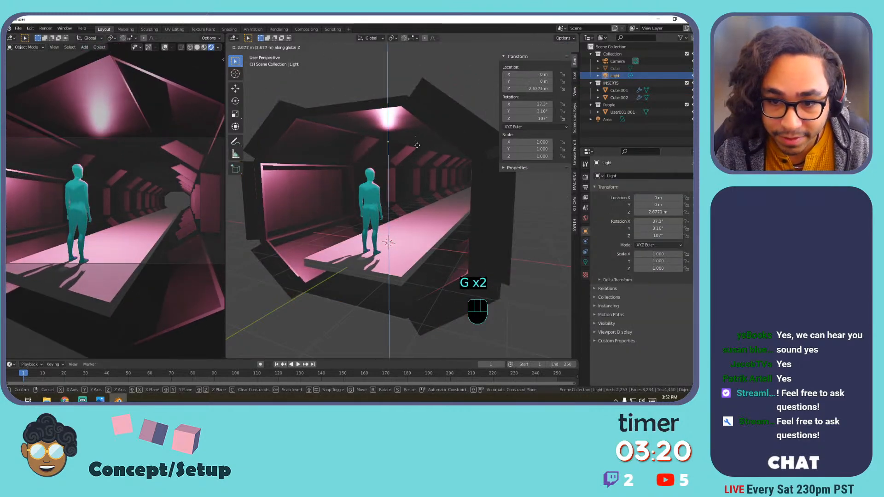
pyautogui.click(417, 145)
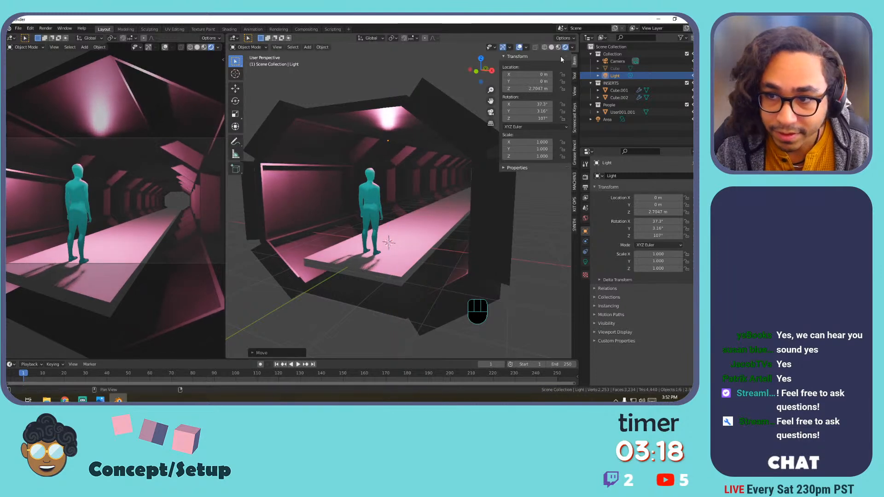
# Switch the main viewport to material preview and set the point light's radius to about 0.92 m.
pyautogui.click(553, 47)
pyautogui.click(559, 47)
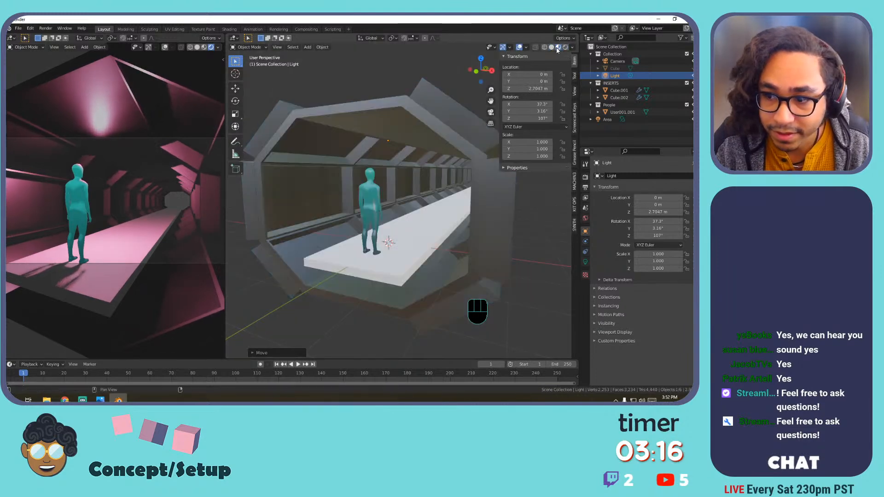
pyautogui.click(585, 262)
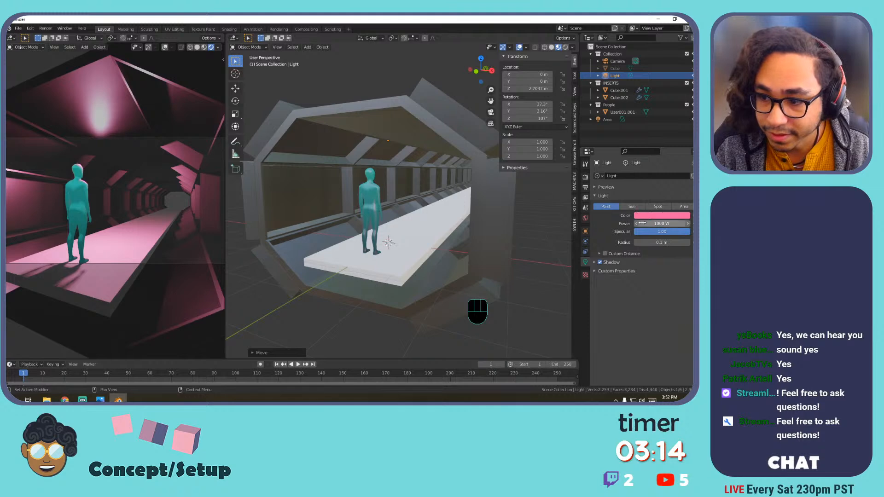
pyautogui.moveTo(666, 241)
pyautogui.mouseDown()
pyautogui.moveTo(689, 242)
pyautogui.moveTo(662, 242)
pyautogui.mouseUp()
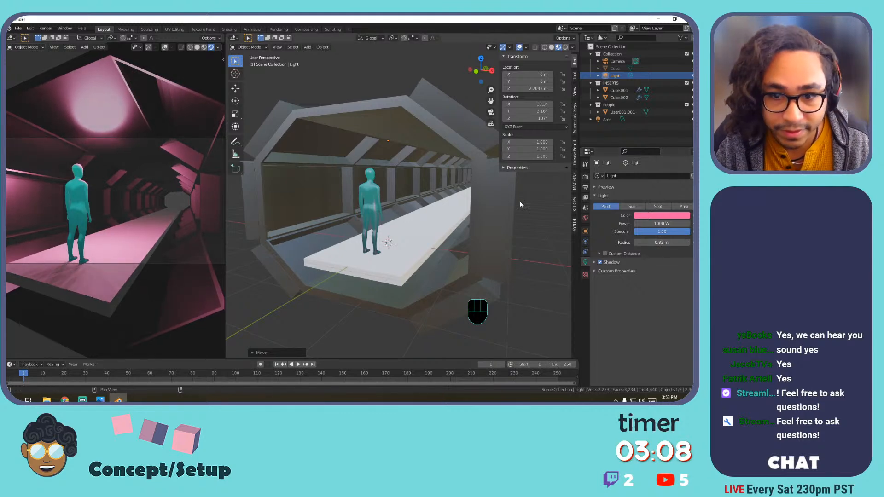
# Select the Area light, frame it in the main viewport, and enable the selectability toggles in the outliner.
pyautogui.keyDown('shift'); pyautogui.moveTo(422, 156); pyautogui.dragTo(400, 200, button='middle'); pyautogui.keyUp('shift')
pyautogui.click(385, 166)
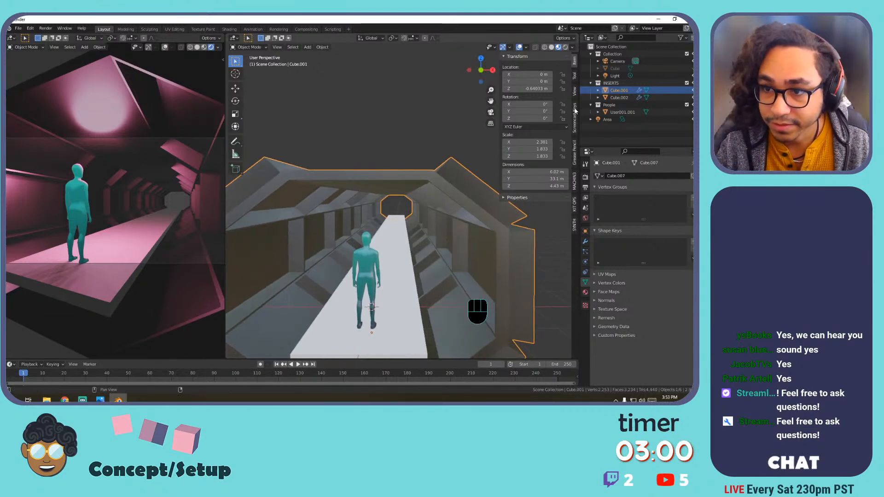
pyautogui.click(608, 119)
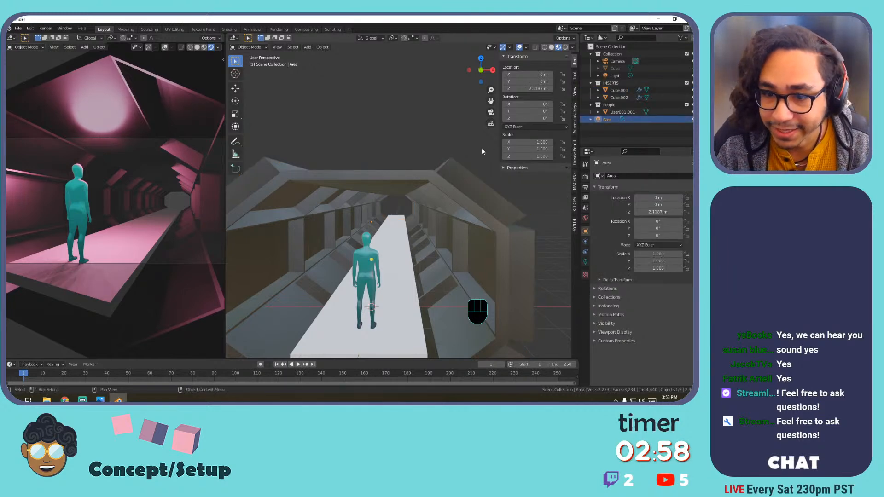
pyautogui.press('KP_Decimal')
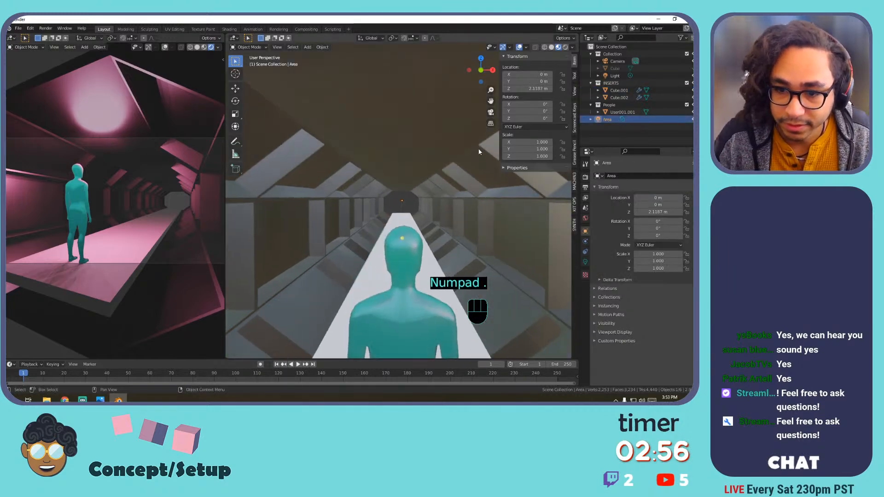
pyautogui.click(681, 39)
# Try re-aiming the area light above the figure, rotating it to about 175°, 62.6° and 173°.
pyautogui.moveTo(452, 184); pyautogui.dragTo(403, 231, button='middle')
pyautogui.moveTo(403, 231); pyautogui.dragTo(418, 257)
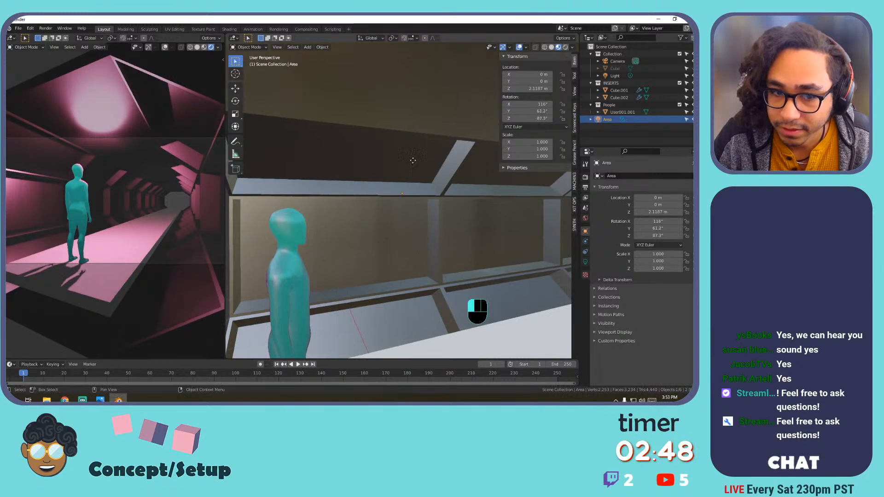
pyautogui.moveTo(380, 136); pyautogui.dragTo(402, 148)
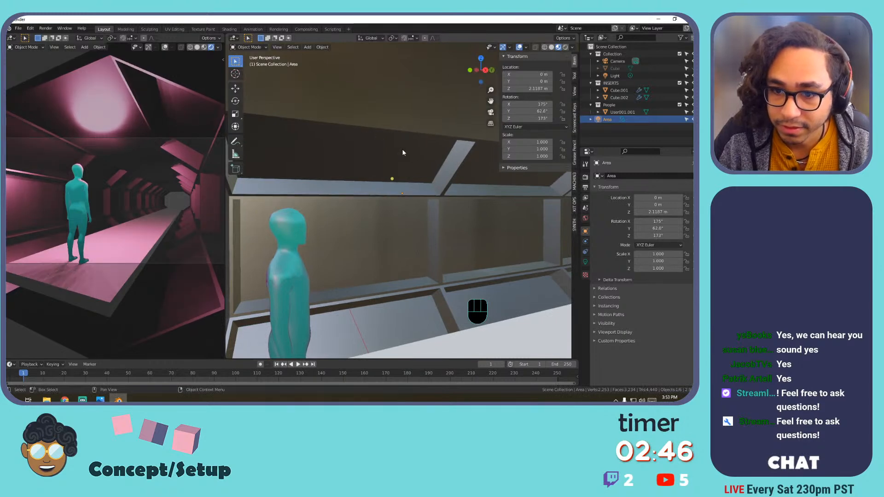
# Turn on the Extras overlay in the main viewport so the light and camera guides are drawn.
pyautogui.click(392, 182)
pyautogui.moveTo(395, 183); pyautogui.dragTo(435, 170, button='middle')
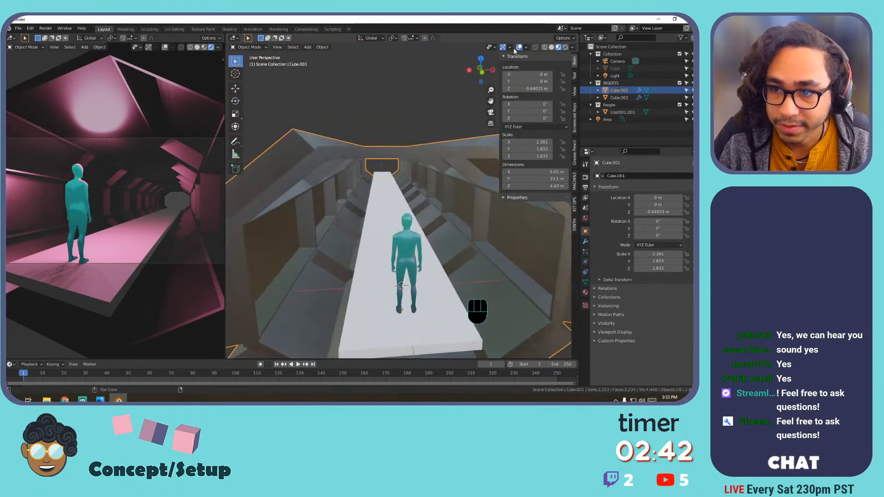
pyautogui.click(494, 49)
pyautogui.click(493, 49)
pyautogui.click(526, 48)
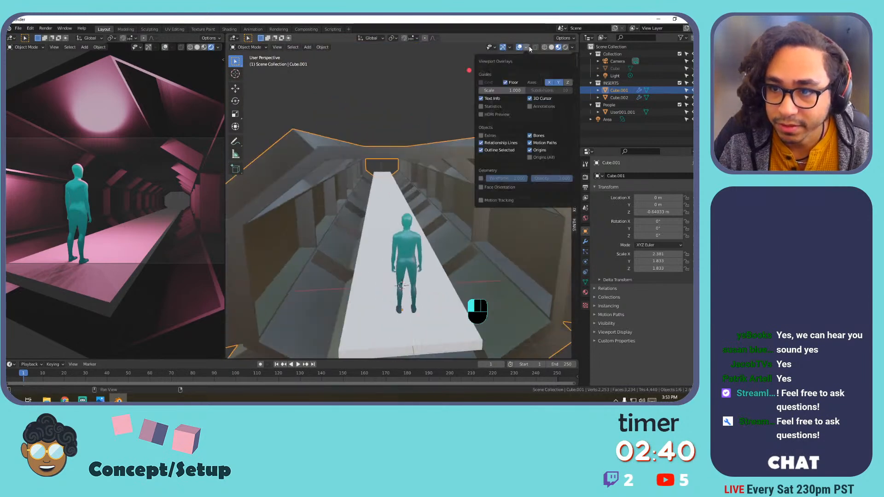
pyautogui.click(526, 48)
pyautogui.click(483, 49)
pyautogui.click(488, 48)
pyautogui.click(491, 48)
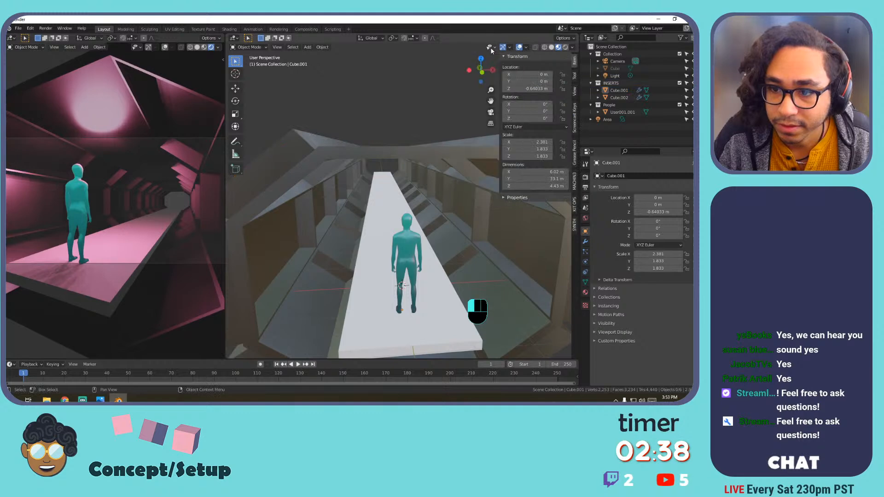
pyautogui.click(489, 48)
pyautogui.click(525, 48)
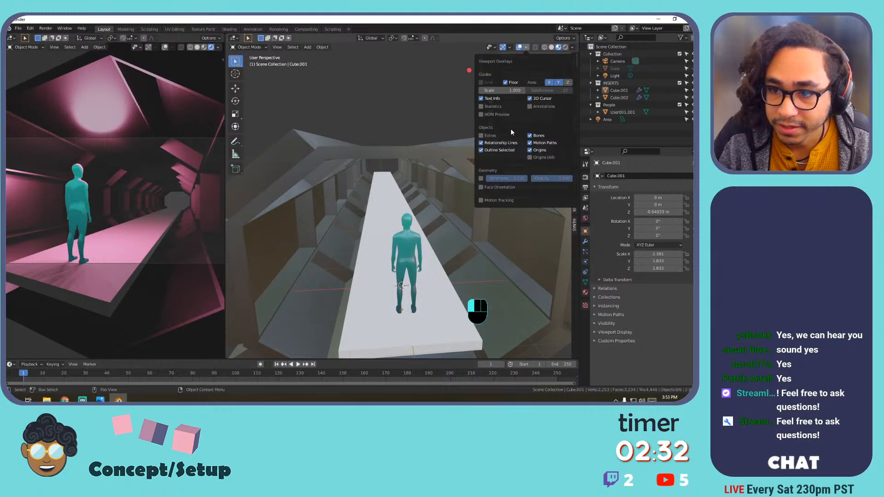
pyautogui.click(489, 135)
pyautogui.press('n')
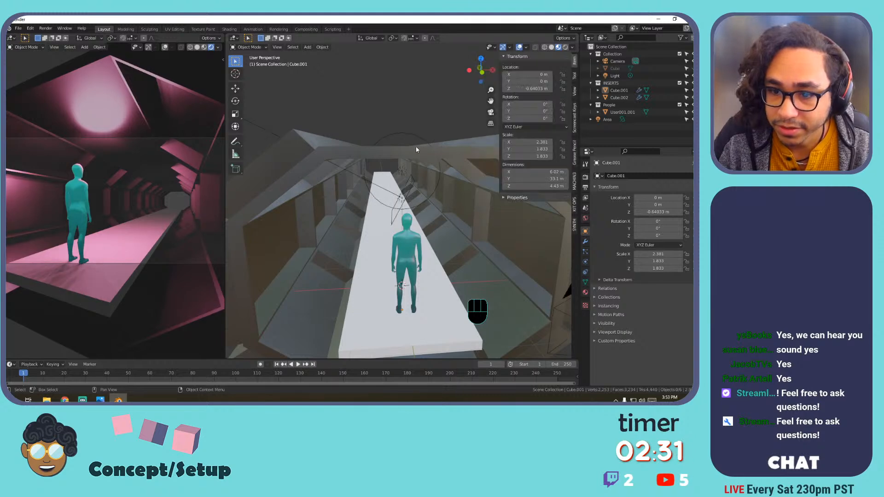
pyautogui.click(525, 49)
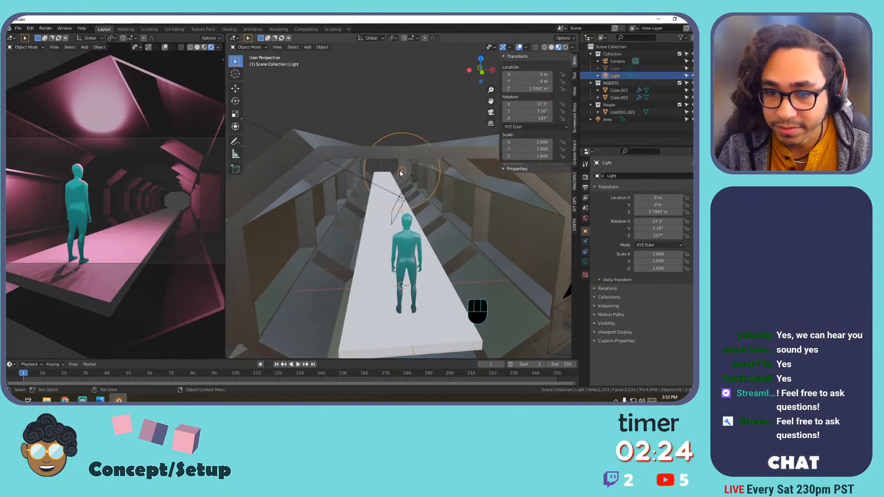
# Try deleting the pink point light near the ceiling and undo the deletion.
pyautogui.click(411, 177)
pyautogui.press('x')
pyautogui.click(407, 198)
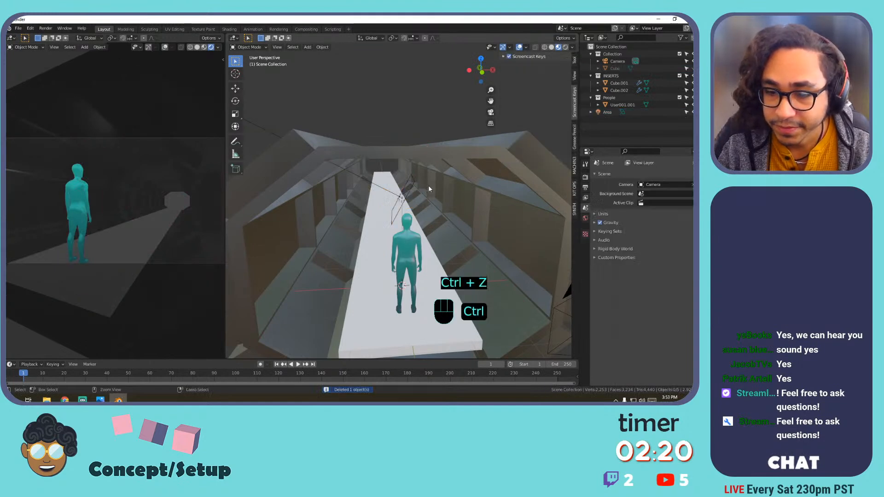
pyautogui.hotkey('ctrl', 'z')
pyautogui.hotkey('ctrl', 'z')
# Delete the extra area light inside the corridor.
pyautogui.press('x')
pyautogui.click(405, 198)
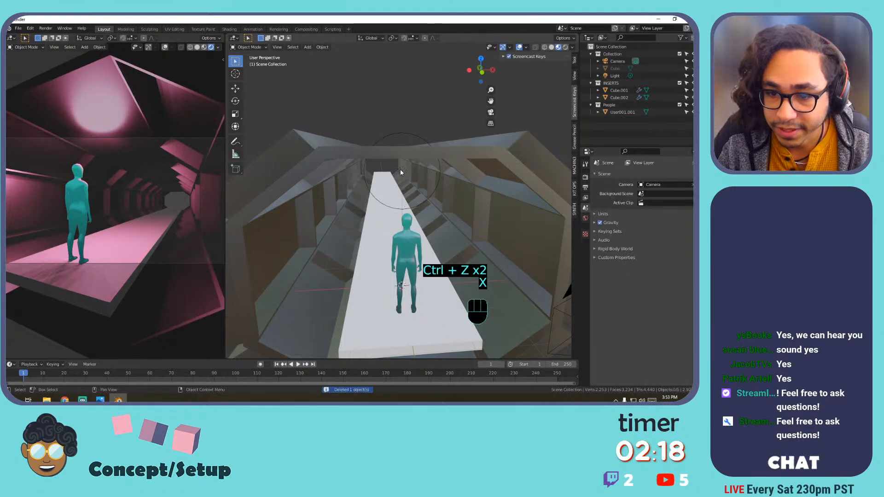
# Change the pink point light to an Area light and clear its rotation.
pyautogui.click(585, 262)
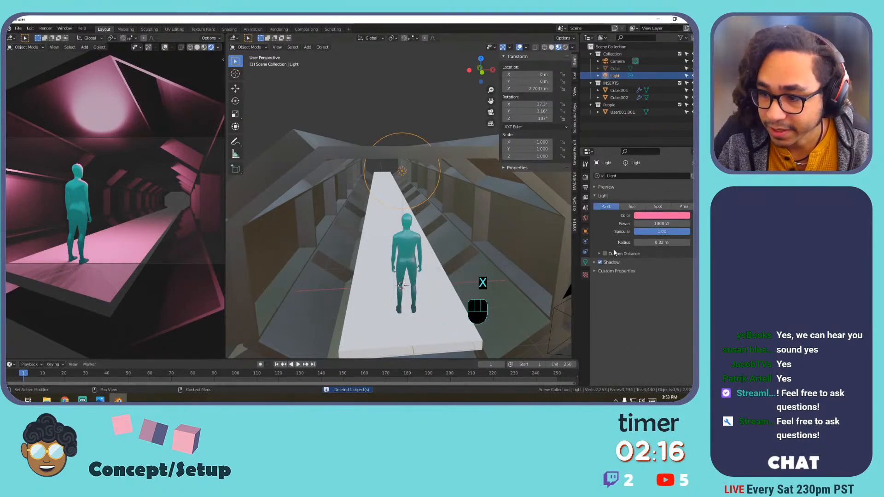
pyautogui.click(685, 206)
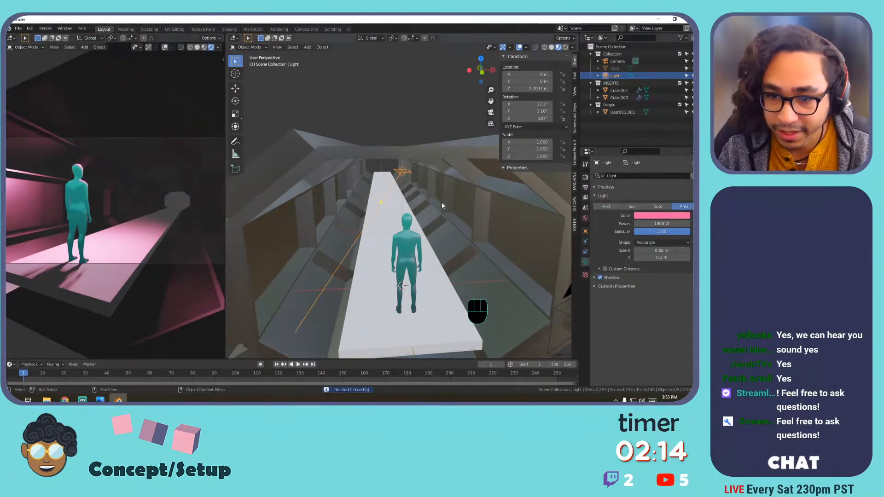
pyautogui.keyDown('shift'); pyautogui.moveTo(412, 188); pyautogui.dragTo(434, 197, button='middle'); pyautogui.keyUp('shift')
pyautogui.hotkey('alt', 'r')
# Resize the rectangular pink area light to about 1.55 m in X and 2.28 m in Y.
pyautogui.moveTo(662, 250)
pyautogui.mouseDown()
pyautogui.moveTo(679, 251)
pyautogui.moveTo(658, 251)
pyautogui.mouseUp()
pyautogui.moveTo(660, 258); pyautogui.dragTo(691, 258)
pyautogui.keyDown('shift'); pyautogui.moveTo(429, 215); pyautogui.dragTo(421, 224, button='middle'); pyautogui.keyUp('shift')
pyautogui.moveTo(420, 224); pyautogui.dragTo(410, 206, button='middle')
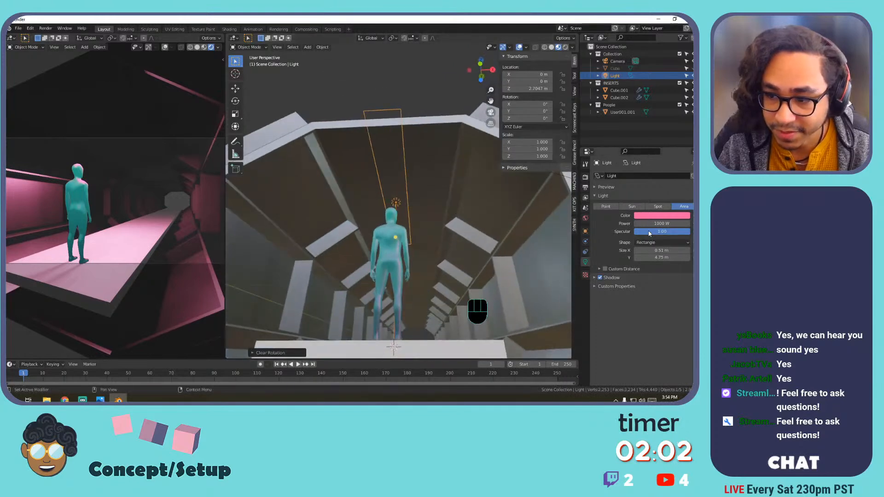
pyautogui.moveTo(662, 250); pyautogui.dragTo(639, 257)
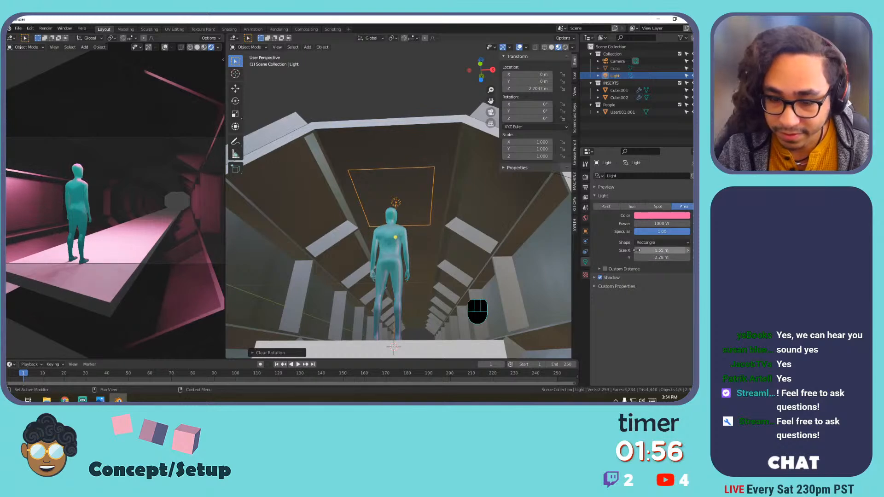
# Move the pink area light up to about 2.9 m in Z and to about -0.66 m in Y.
pyautogui.press('g')
pyautogui.press('z')
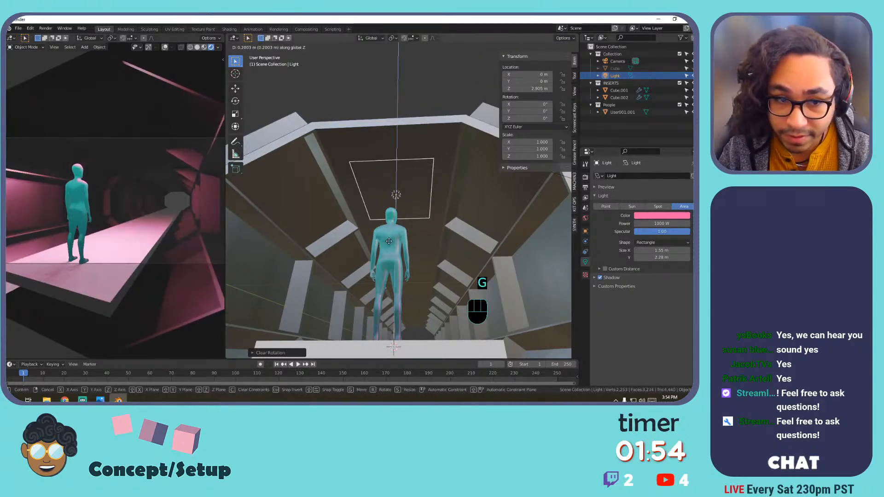
pyautogui.click(389, 239)
pyautogui.press('y')
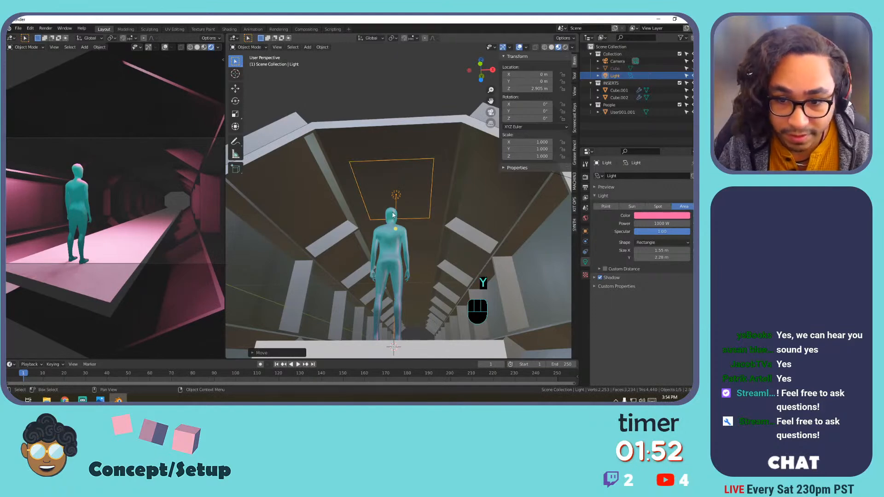
pyautogui.click(396, 195)
pyautogui.click(397, 195)
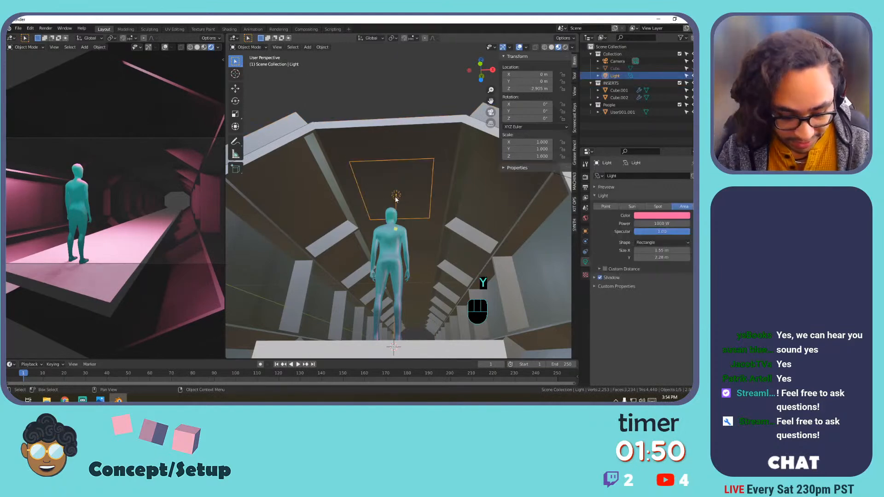
pyautogui.press('g')
pyautogui.press('y')
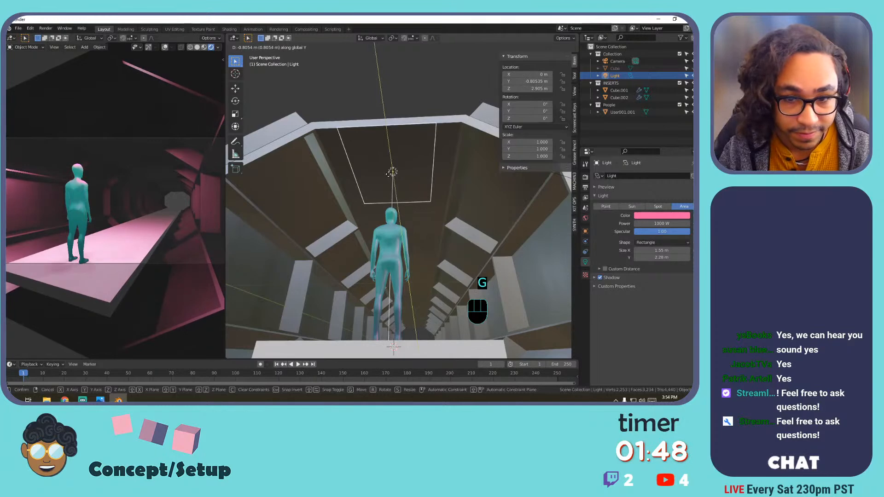
pyautogui.click(385, 201)
# Duplicate the pink area light and place the copy outside the corridor at about X 5.74 m, Y -1.7 m, Z 3.23 m.
pyautogui.moveTo(408, 194); pyautogui.dragTo(424, 207, button='middle')
pyautogui.moveTo(424, 206)
pyautogui.keyDown('shift'); pyautogui.mouseDown(button='middle')
pyautogui.moveTo(450, 223)
pyautogui.moveTo(434, 214)
pyautogui.mouseUp(button='middle'); pyautogui.keyUp('shift')
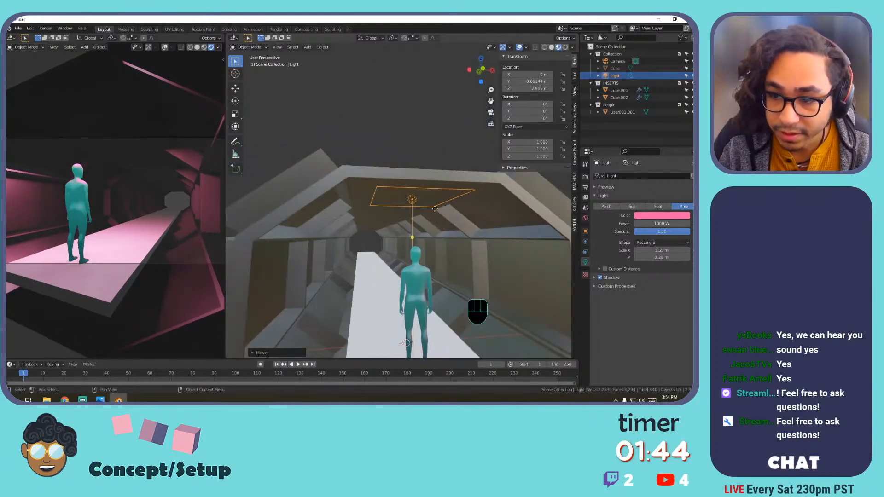
pyautogui.scroll(-5, 462, 219)
pyautogui.click(417, 202)
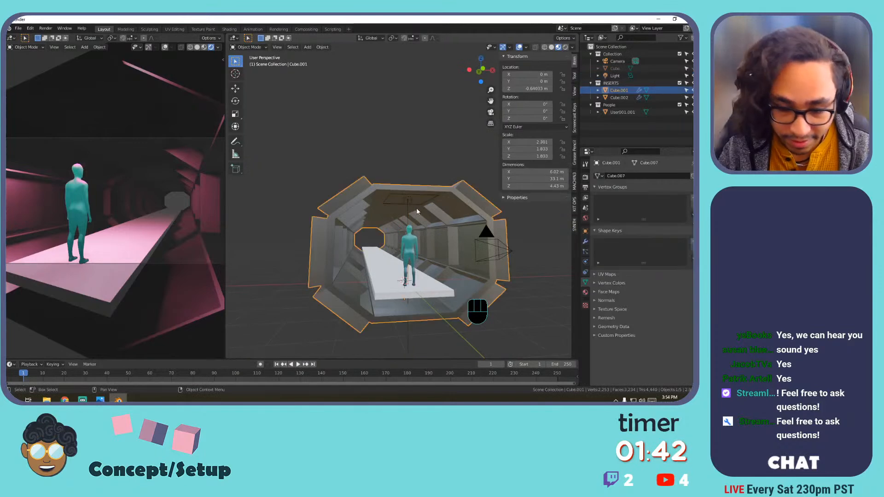
pyautogui.click(409, 198)
pyautogui.moveTo(415, 212); pyautogui.dragTo(357, 202, button='middle')
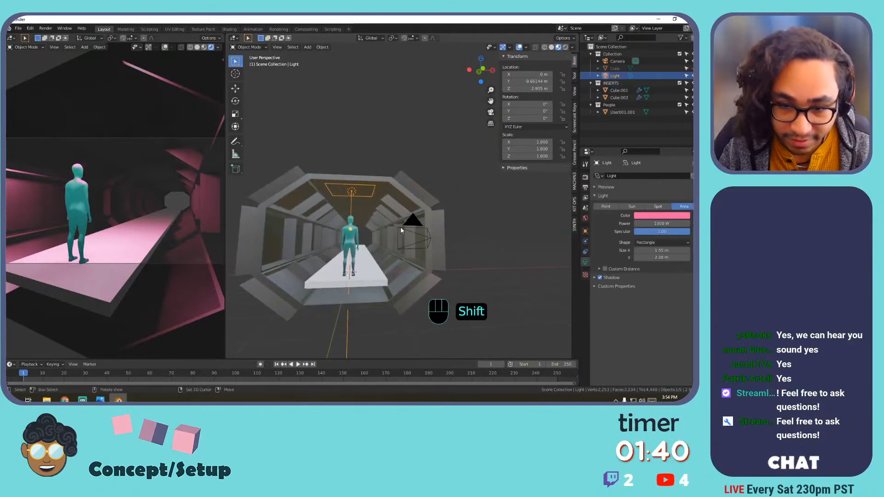
pyautogui.hotkey('shift', 'd')
pyautogui.click(558, 217)
pyautogui.moveTo(519, 208); pyautogui.dragTo(553, 207, button='middle')
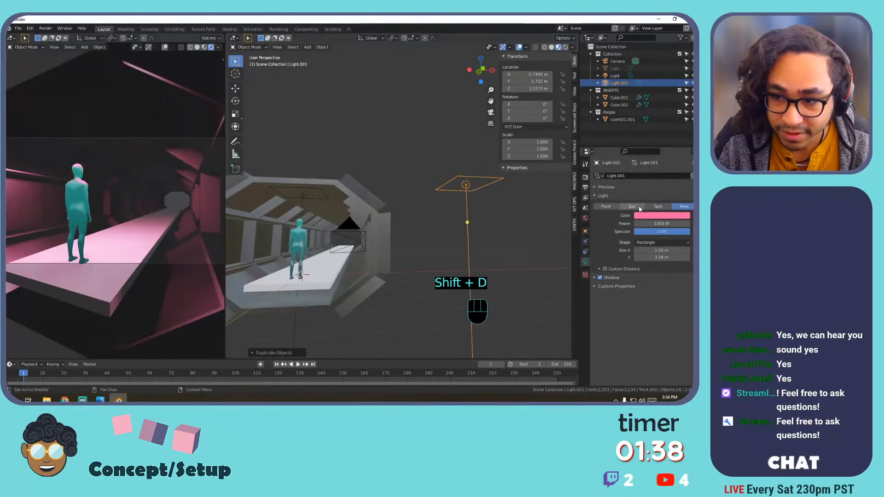
# Change the duplicated light to a Sun and rotate it to about 67.2°, -19.3° and 5.2°.
pyautogui.click(632, 206)
pyautogui.press('r')
pyautogui.press('r')
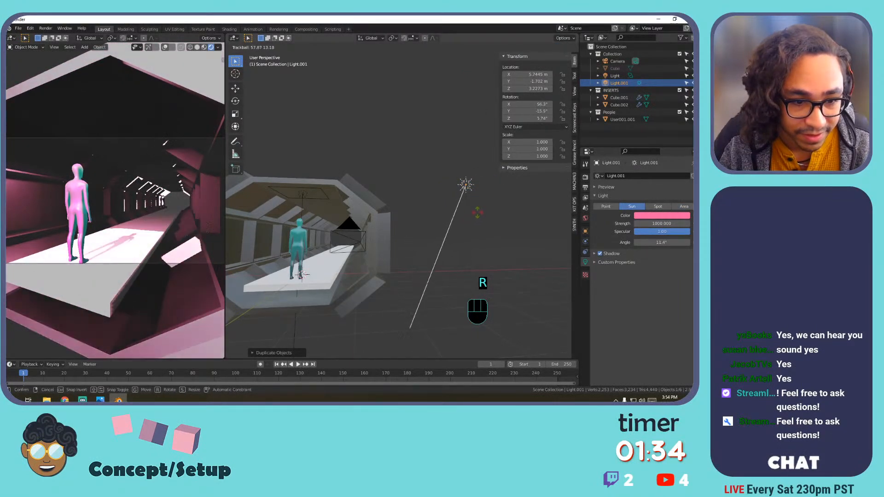
pyautogui.click(479, 220)
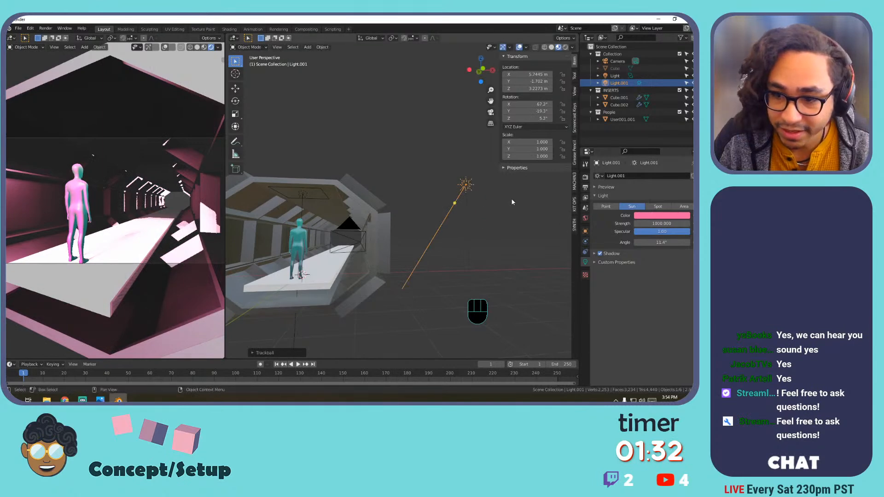
# Change the sun light's color from pink to a light cyan with a hue of about 0.51.
pyautogui.click(658, 216)
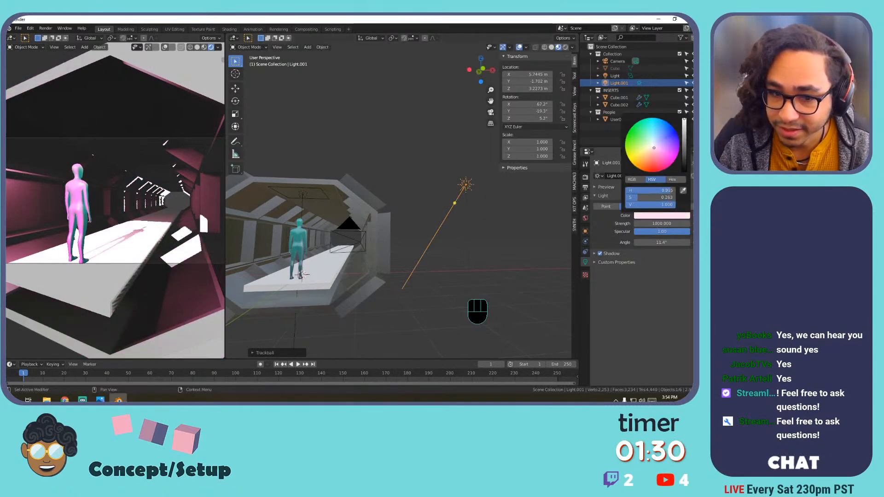
pyautogui.click(651, 140)
pyautogui.moveTo(651, 140); pyautogui.dragTo(654, 130)
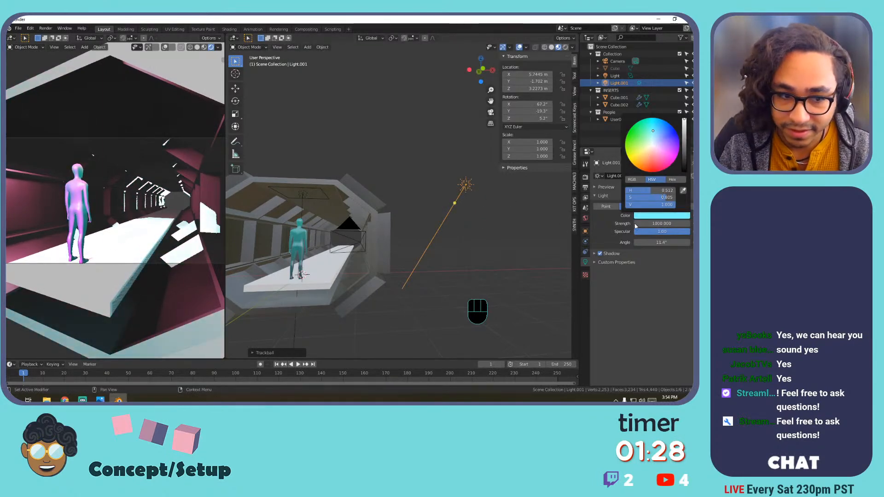
# Reduce the sun light's strength to about 1.41.
pyautogui.moveTo(661, 224); pyautogui.dragTo(655, 223)
pyautogui.click(659, 224)
pyautogui.write('10')
pyautogui.press('Return')
pyautogui.moveTo(660, 223); pyautogui.dragTo(649, 221)
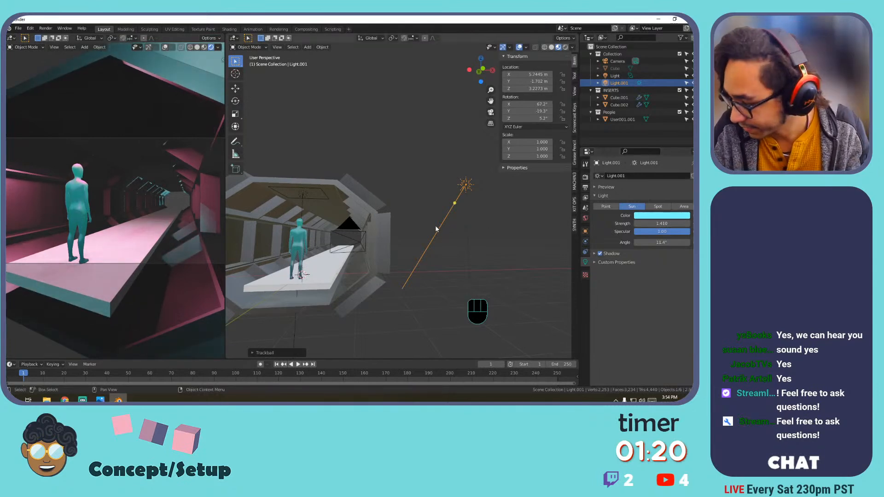
# Render the camera view to check the pink and cyan lighting, and close the render.
pyautogui.press('F12')
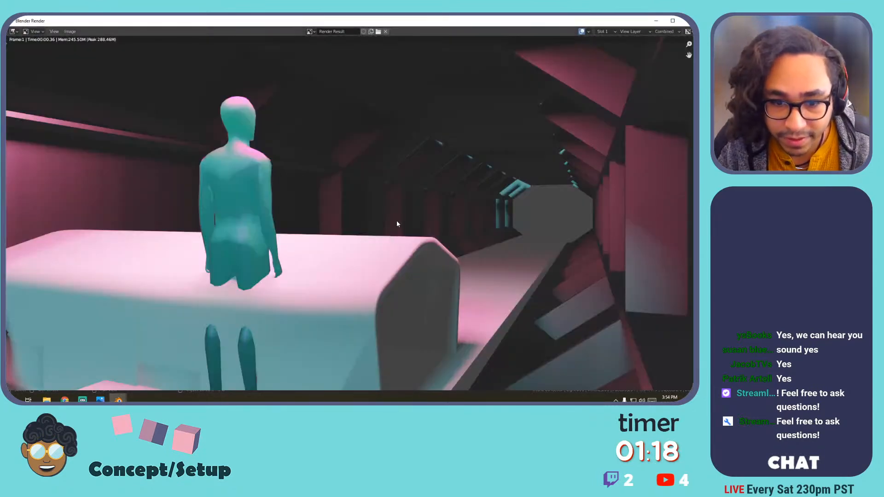
pyautogui.scroll(-3, 397, 220)
pyautogui.press('Escape')
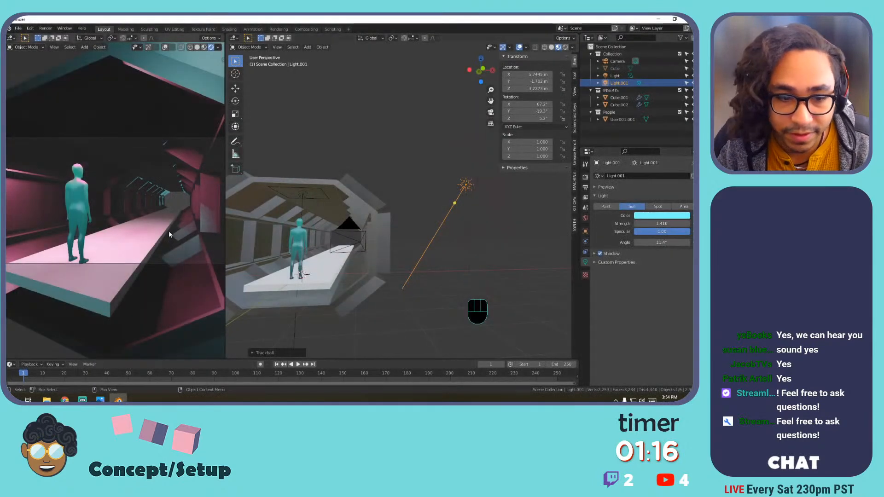
# Inspect the corridor objects in the outliner, show an additional restriction toggle column, and select the human figure.
pyautogui.click(606, 99)
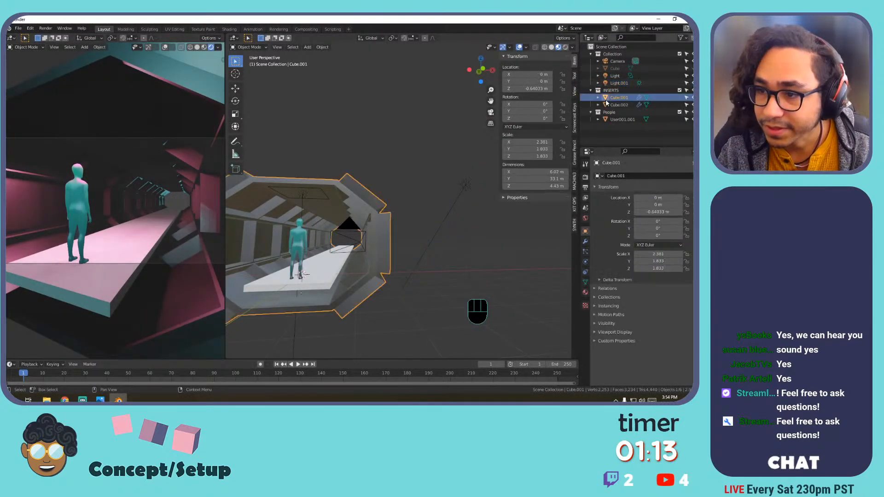
pyautogui.click(611, 105)
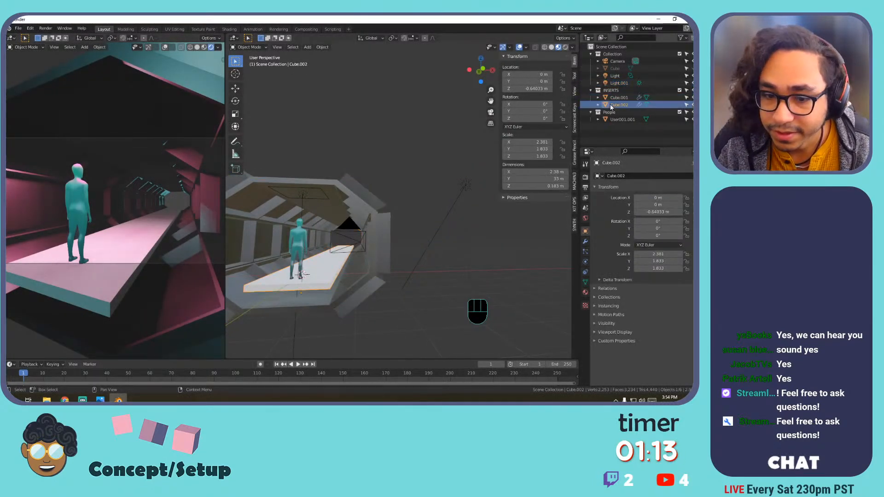
pyautogui.click(681, 39)
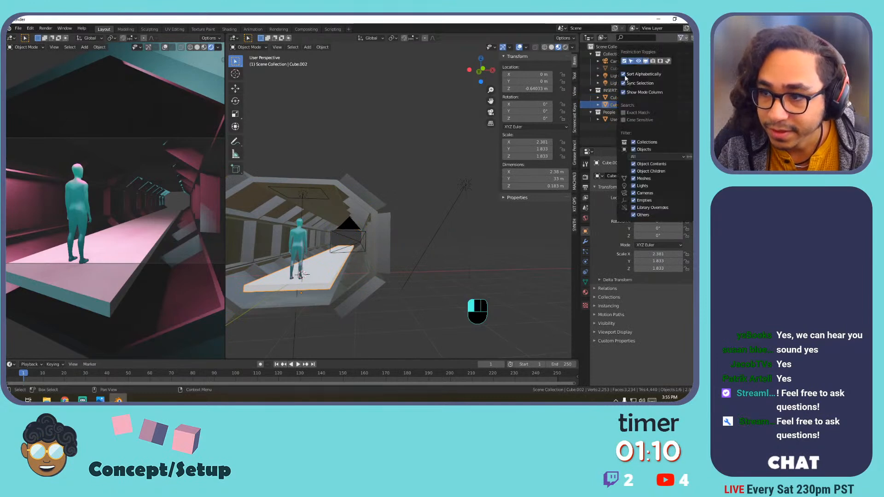
pyautogui.click(623, 120)
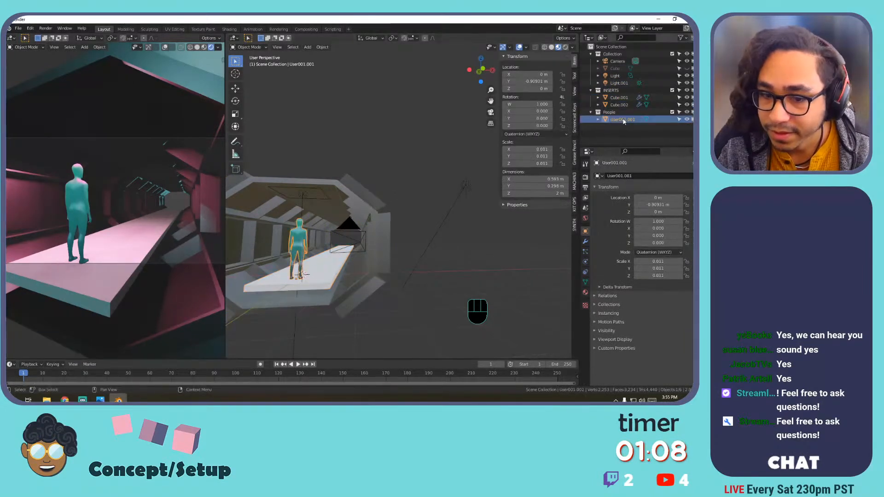
# Render the camera view, examine the block around the figure's legs, and close the render.
pyautogui.press('F12')
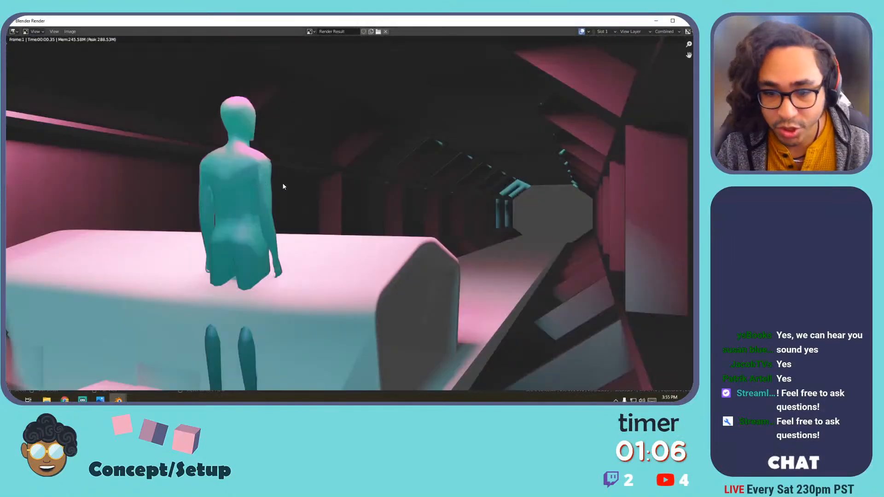
pyautogui.scroll(2, 367, 247)
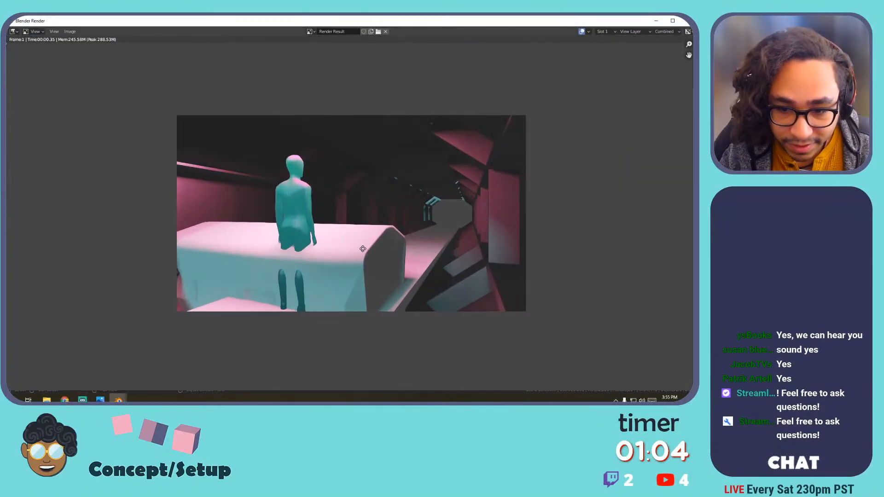
pyautogui.moveTo(366, 247); pyautogui.dragTo(356, 203, button='middle')
pyautogui.scroll(1, 359, 207)
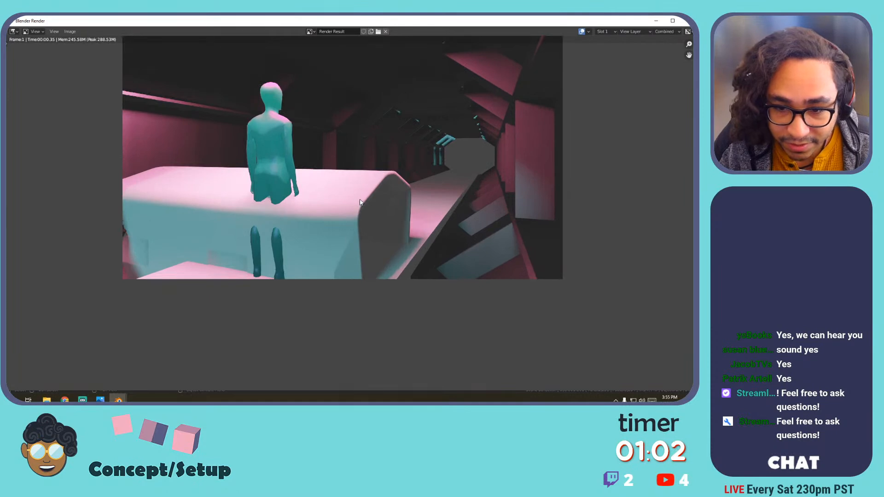
pyautogui.press('Escape')
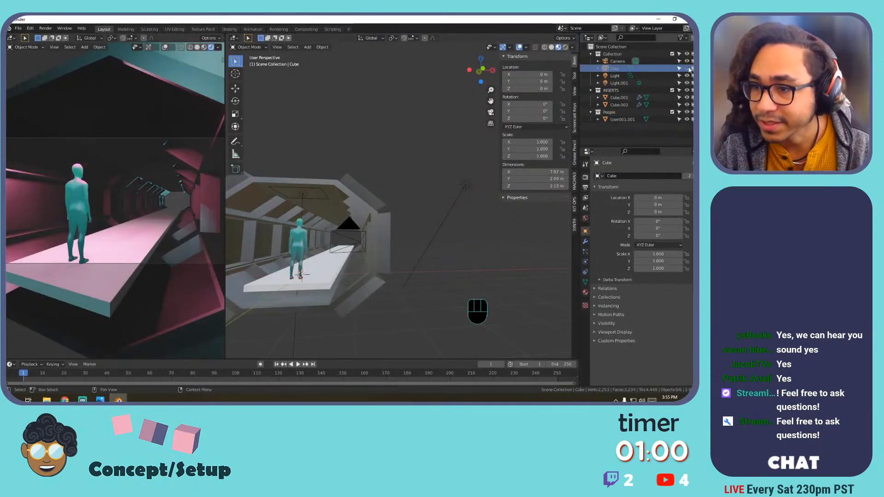
# Unhide the original Cube block overlapping the figure and delete it from the scene.
pyautogui.click(678, 68)
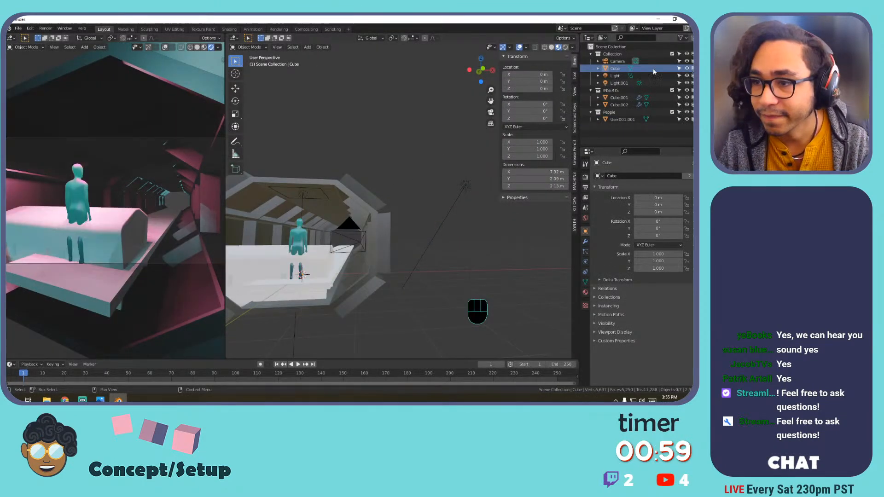
pyautogui.press('x')
pyautogui.click(389, 177)
pyautogui.keyDown('shift'); pyautogui.moveTo(389, 177); pyautogui.dragTo(400, 220, button='middle'); pyautogui.keyUp('shift')
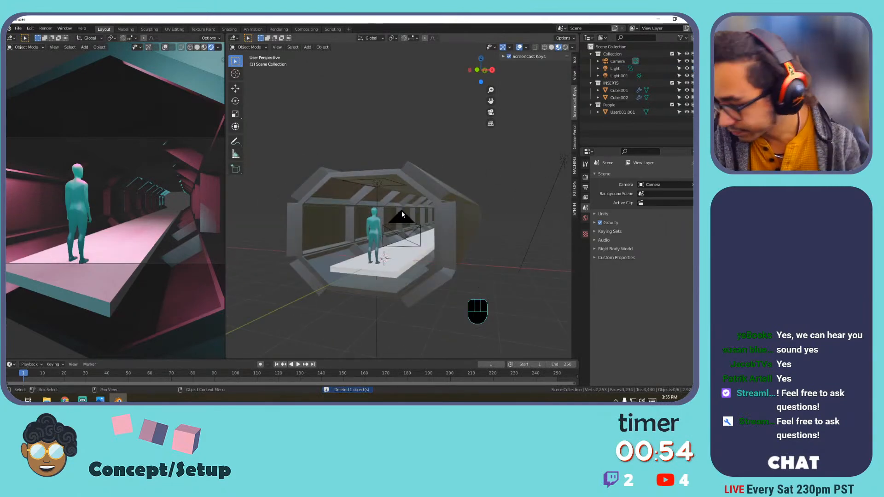
pyautogui.scroll(5, 401, 211)
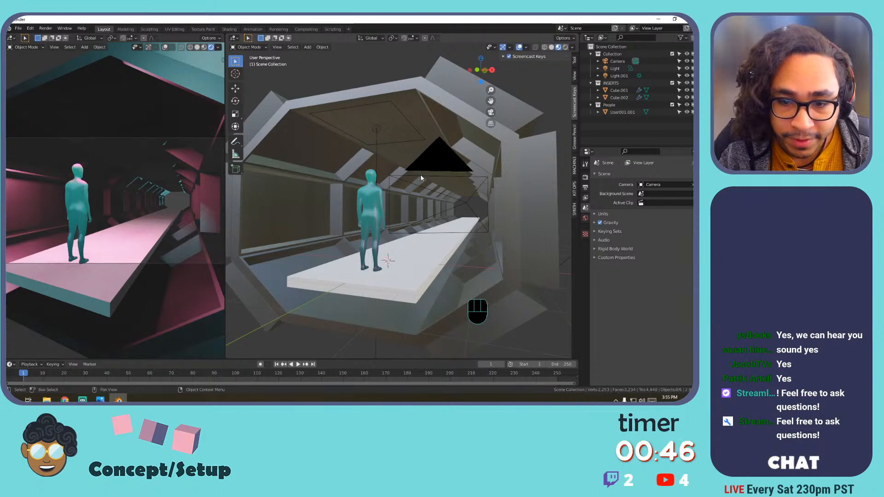
# Select the octagonal corridor shell and enter Edit Mode on its base module.
pyautogui.moveTo(435, 178); pyautogui.dragTo(360, 198, button='middle')
pyautogui.keyDown('shift'); pyautogui.moveTo(361, 198); pyautogui.dragTo(377, 199, button='middle'); pyautogui.keyUp('shift')
pyautogui.click(441, 185)
pyautogui.press('Tab')
pyautogui.scroll(-3, 459, 179)
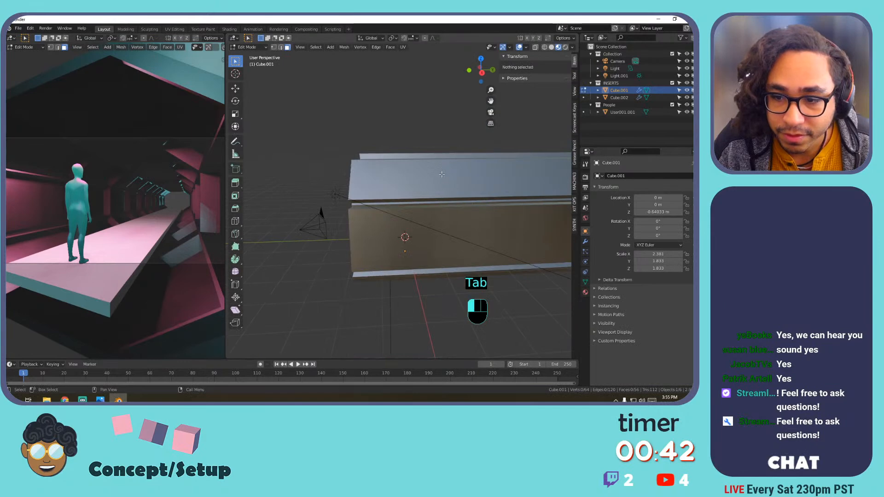
pyautogui.click(441, 175)
pyautogui.scroll(-1, 409, 160)
pyautogui.press('Tab')
pyautogui.press('Tab')
pyautogui.press('Tab')
pyautogui.press('Tab')
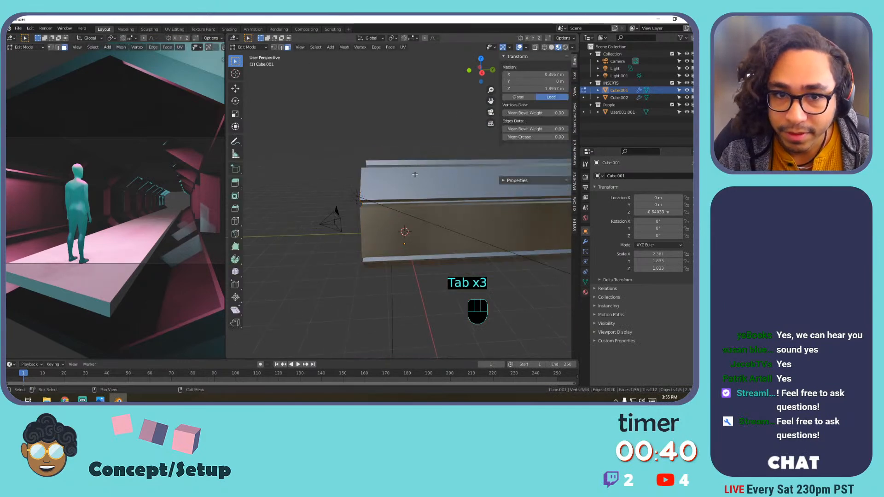
# Try to move all of the corridor module's geometry freely.
pyautogui.scroll(-3, 443, 183)
pyautogui.moveTo(359, 182)
pyautogui.mouseDown(button='middle')
pyautogui.moveTo(424, 187)
pyautogui.moveTo(405, 181)
pyautogui.moveTo(374, 190)
pyautogui.mouseUp(button='middle')
pyautogui.press('a')
pyautogui.press('g')
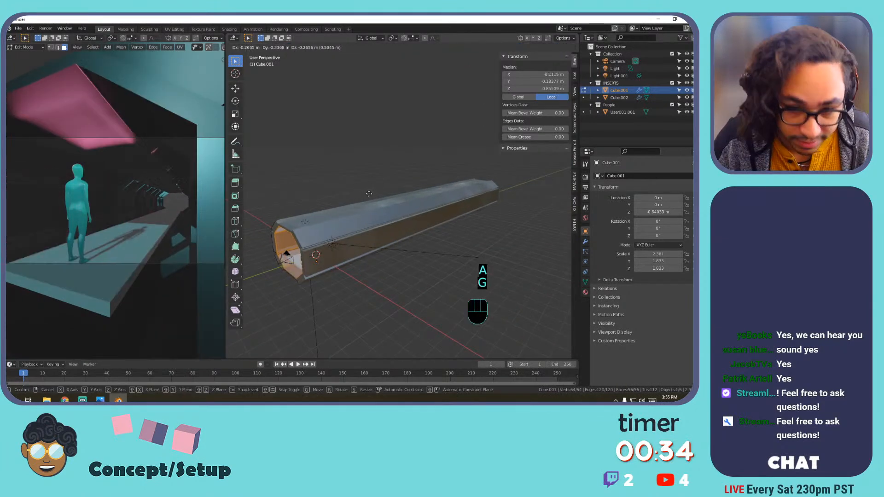
pyautogui.rightClick(487, 192)
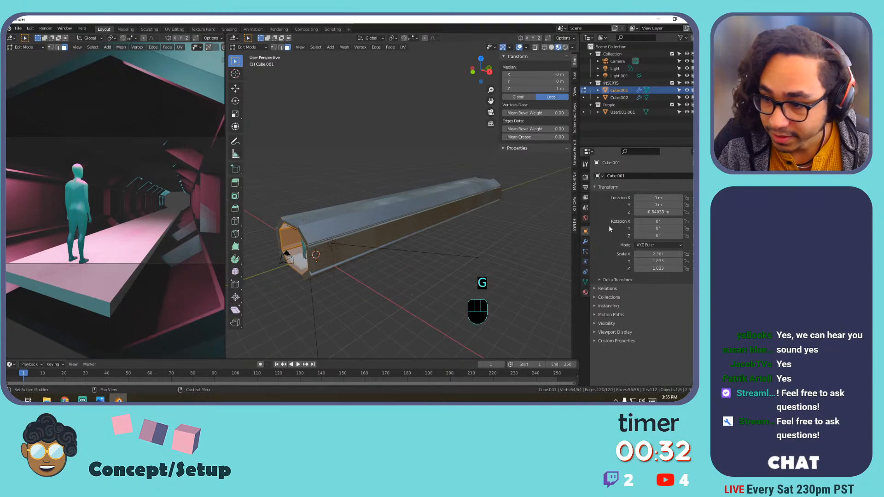
# Increase the corridor Array modifier's offset to space the octagonal modules apart along the walkway.
pyautogui.click(585, 242)
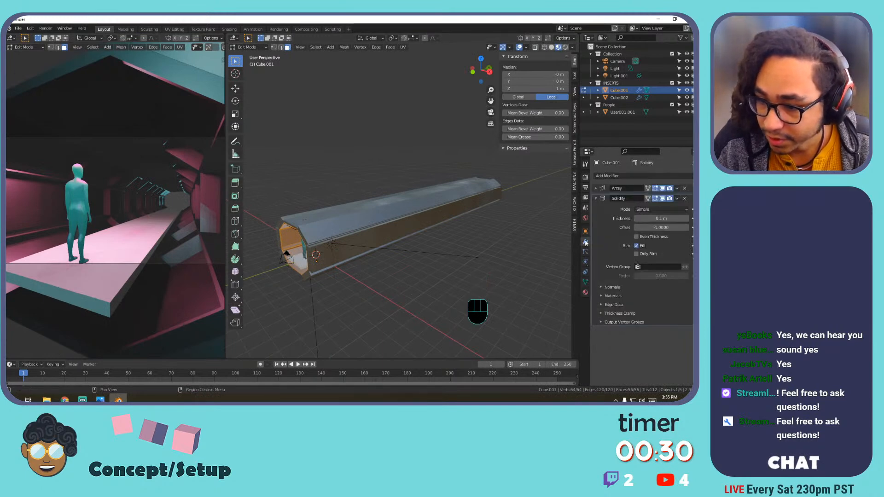
pyautogui.click(595, 189)
pyautogui.moveTo(662, 237); pyautogui.dragTo(695, 237)
pyautogui.keyDown('shift'); pyautogui.moveTo(437, 238); pyautogui.dragTo(465, 241, button='middle'); pyautogui.keyUp('shift')
pyautogui.moveTo(466, 241); pyautogui.dragTo(414, 225, button='middle')
# Collapse the Array settings and turn off the corridor's Solidify modifier for render, viewport and Edit Mode.
pyautogui.click(596, 188)
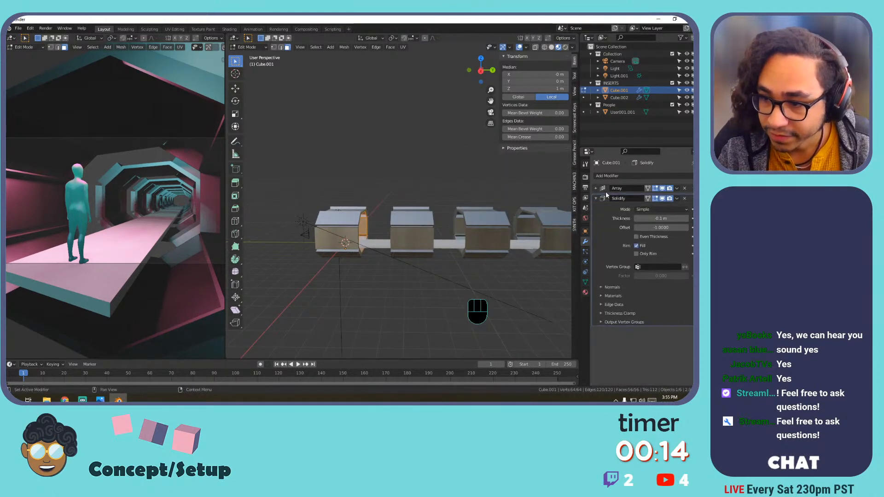
pyautogui.moveTo(669, 199); pyautogui.dragTo(657, 199)
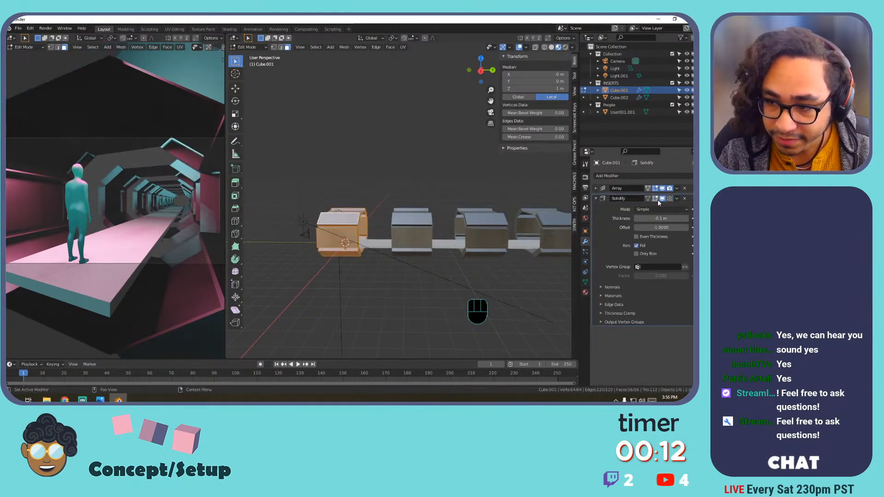
pyautogui.moveTo(402, 213); pyautogui.dragTo(471, 214, button='middle')
pyautogui.scroll(7, 433, 203)
pyautogui.moveTo(373, 309); pyautogui.dragTo(435, 201, button='middle')
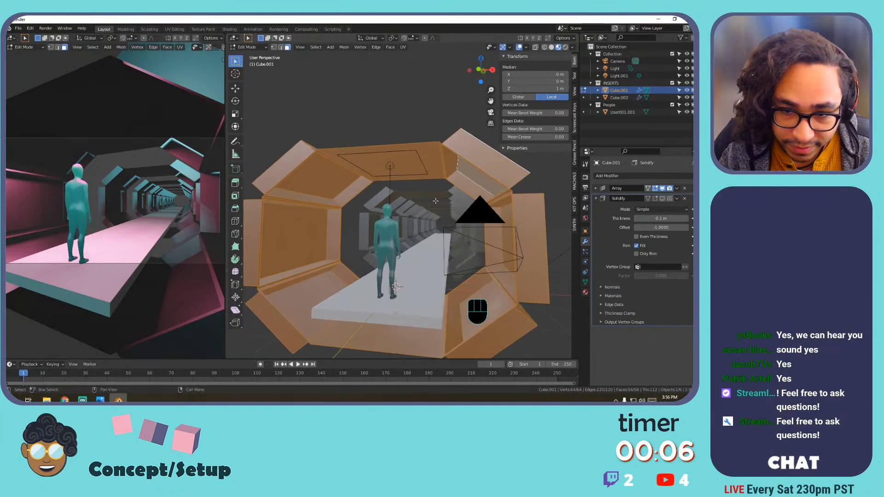
# Deselect the geometry and select the open edge loop at the far end of the first corridor module.
pyautogui.click(375, 216)
pyautogui.keyDown('shift'); pyautogui.moveTo(438, 122); pyautogui.dragTo(374, 168, button='middle'); pyautogui.keyUp('shift')
pyautogui.keyDown('shift'); pyautogui.moveTo(374, 168); pyautogui.dragTo(331, 212, button='middle'); pyautogui.keyUp('shift')
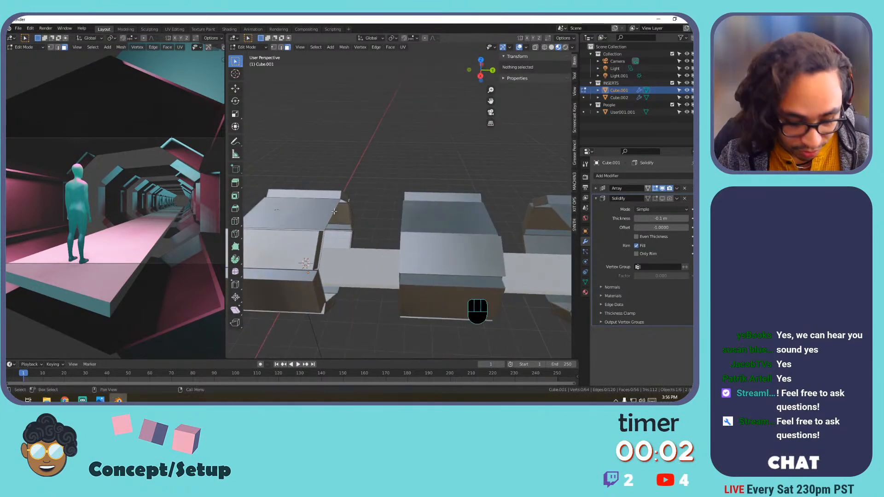
pyautogui.keyDown('alt'); pyautogui.click(333, 211); pyautogui.keyUp('alt')
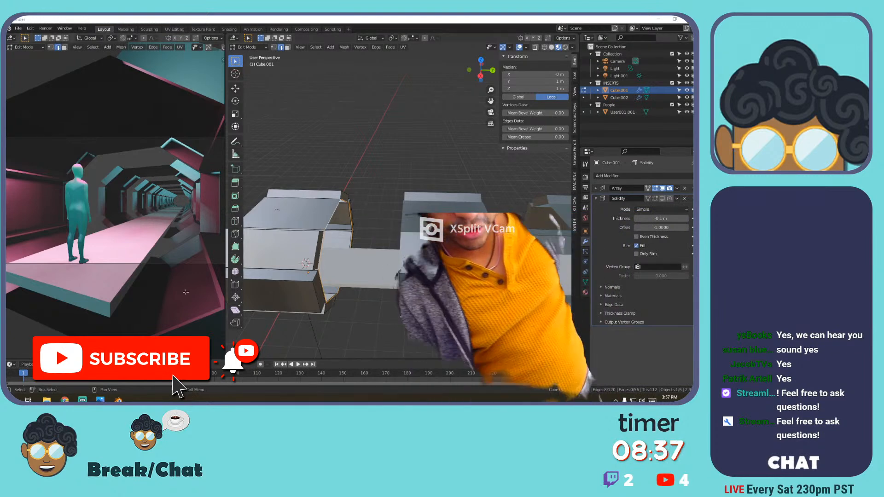
# Split the camera view area horizontally and change its lower part to a Shader Editor.
pyautogui.hotkey('ctrl', 'space')
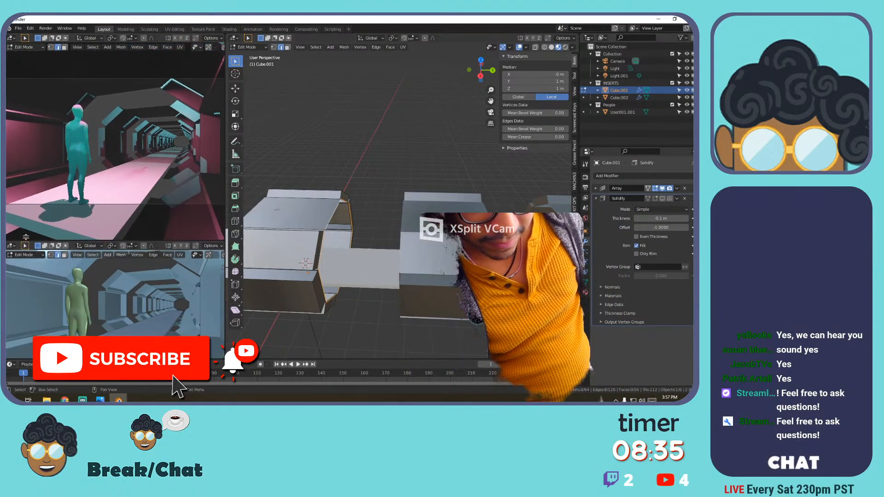
pyautogui.click(11, 239)
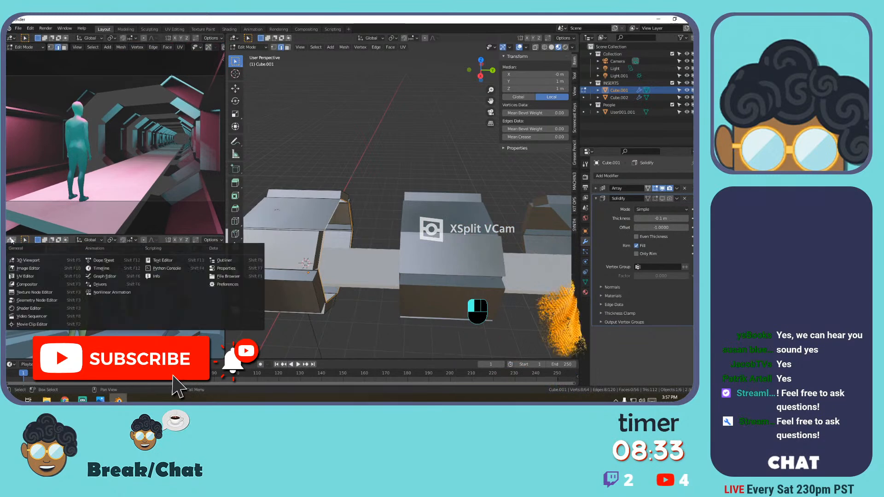
pyautogui.click(32, 291)
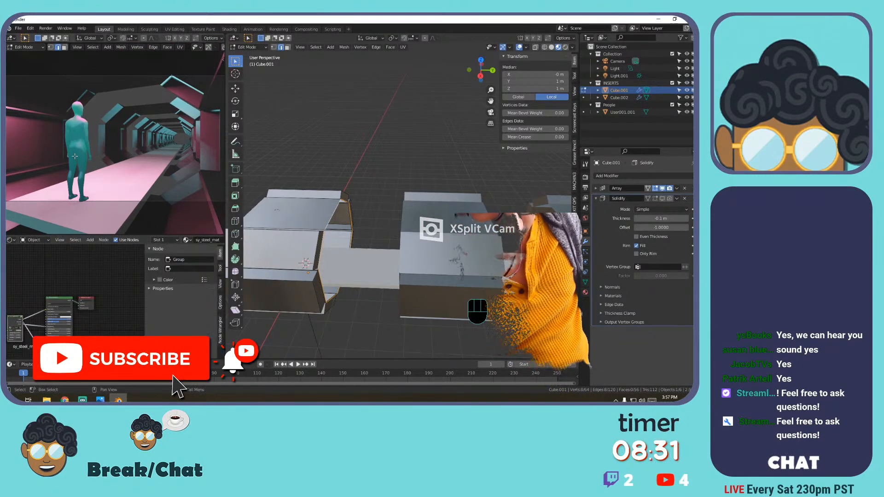
# Return to Object Mode and select the human figure to bring up its Hero material nodes.
pyautogui.click(28, 47)
pyautogui.click(30, 56)
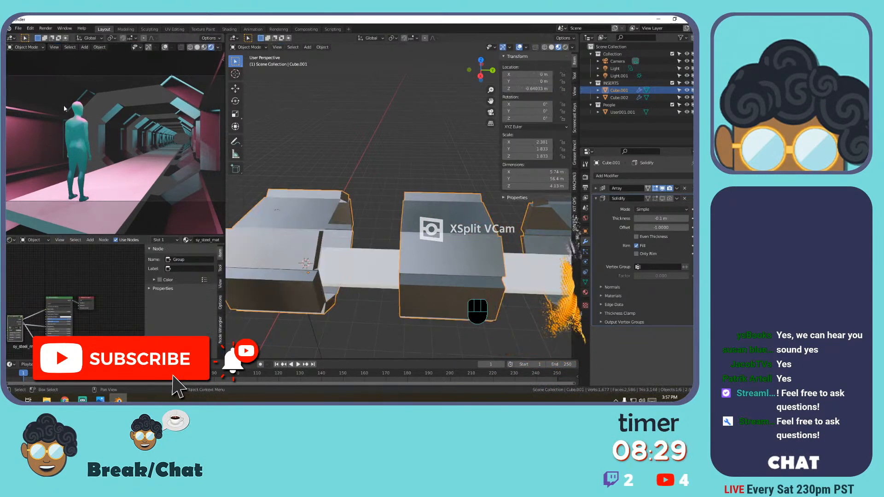
pyautogui.click(77, 125)
# Change the Glossy BSDF color in the figure's Hero material to a pale cyan and raise its roughness.
pyautogui.scroll(2, 65, 308)
pyautogui.moveTo(65, 308); pyautogui.dragTo(85, 305, button='middle')
pyautogui.scroll(3, 87, 302)
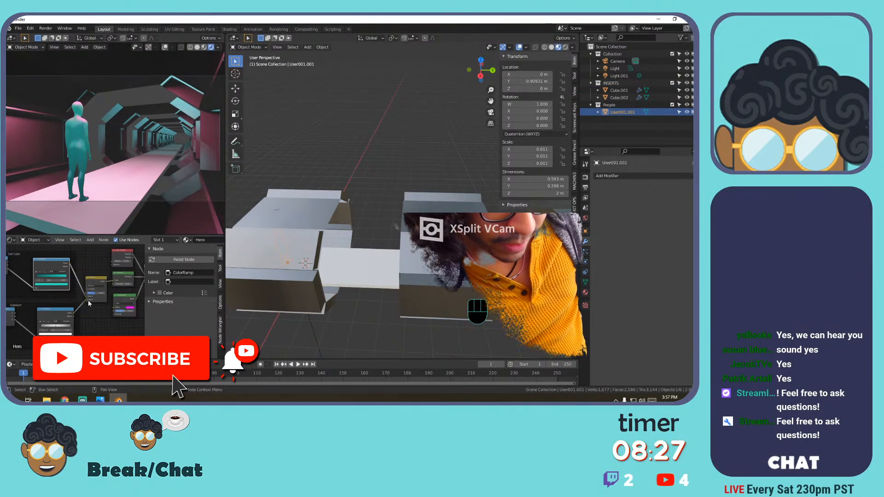
pyautogui.moveTo(18, 296); pyautogui.dragTo(26, 308, button='middle')
pyautogui.moveTo(129, 281); pyautogui.dragTo(86, 291, button='middle')
pyautogui.scroll(1, 86, 287)
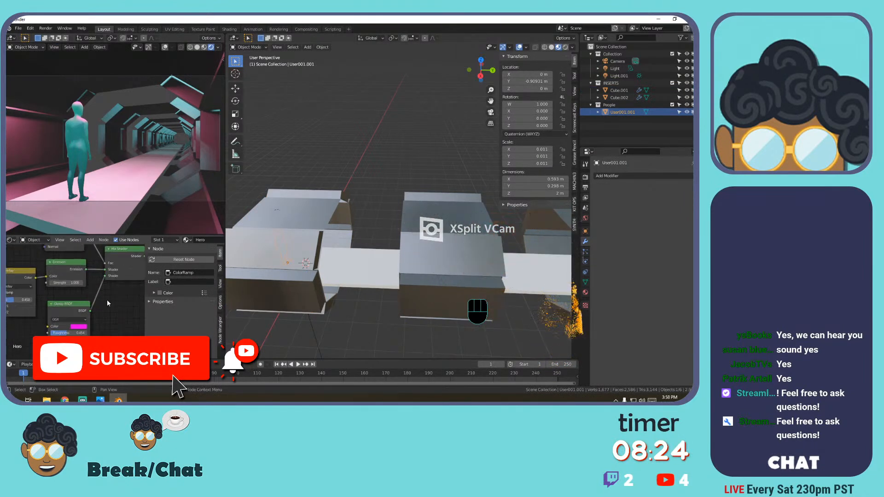
pyautogui.click(83, 327)
pyautogui.click(94, 263)
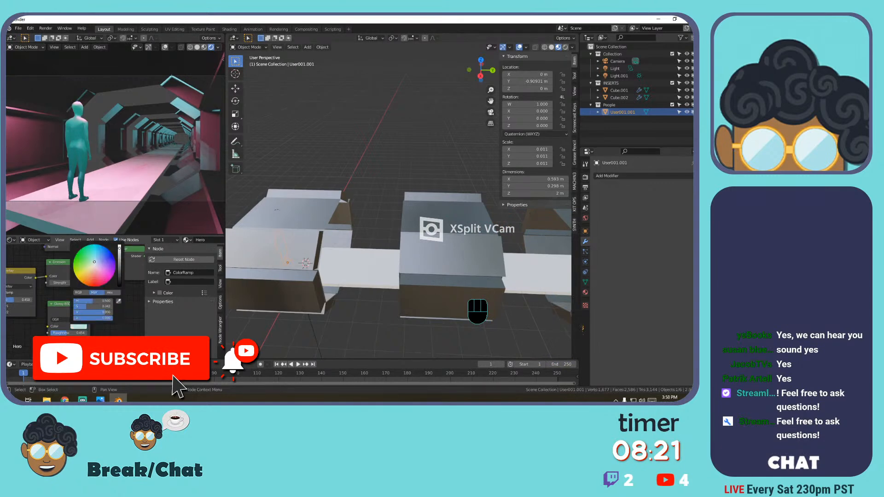
pyautogui.moveTo(68, 333); pyautogui.dragTo(90, 333)
pyautogui.moveTo(82, 312); pyautogui.dragTo(63, 337, button='middle')
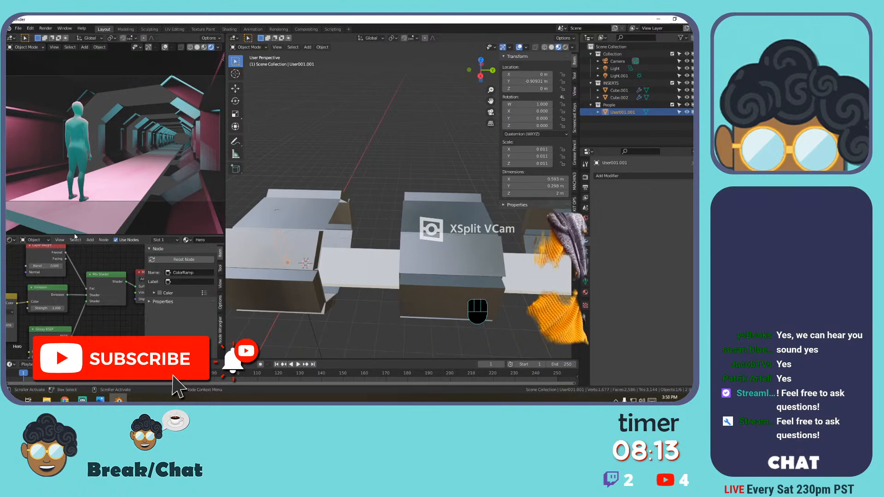
# Increase the Overlay node's factor in the Hero material and move the teal color ramp's stop to about 0.7.
pyautogui.moveTo(108, 324); pyautogui.dragTo(155, 315, button='middle')
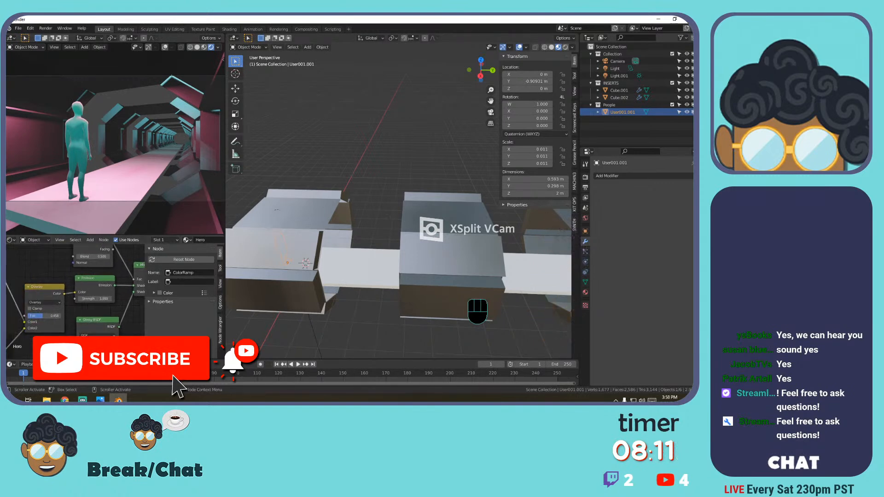
pyautogui.moveTo(45, 315); pyautogui.dragTo(55, 316)
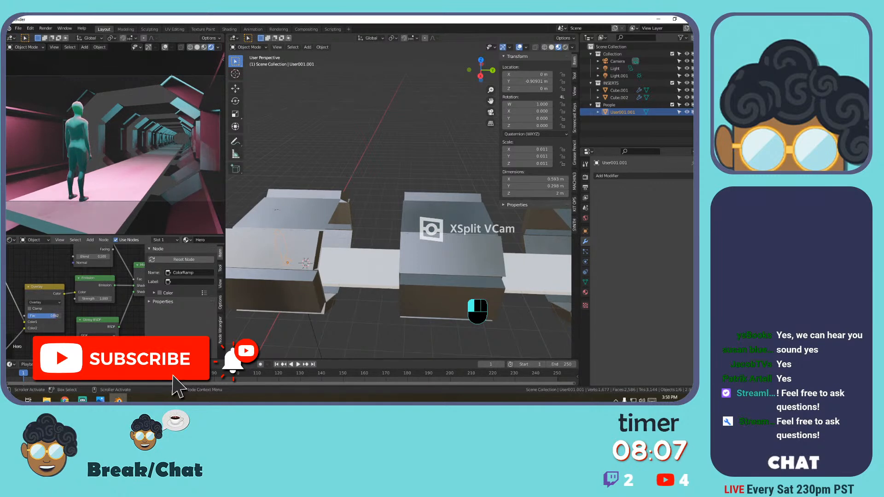
pyautogui.moveTo(52, 319); pyautogui.dragTo(102, 273, button='middle')
pyautogui.moveTo(132, 266); pyautogui.dragTo(117, 268)
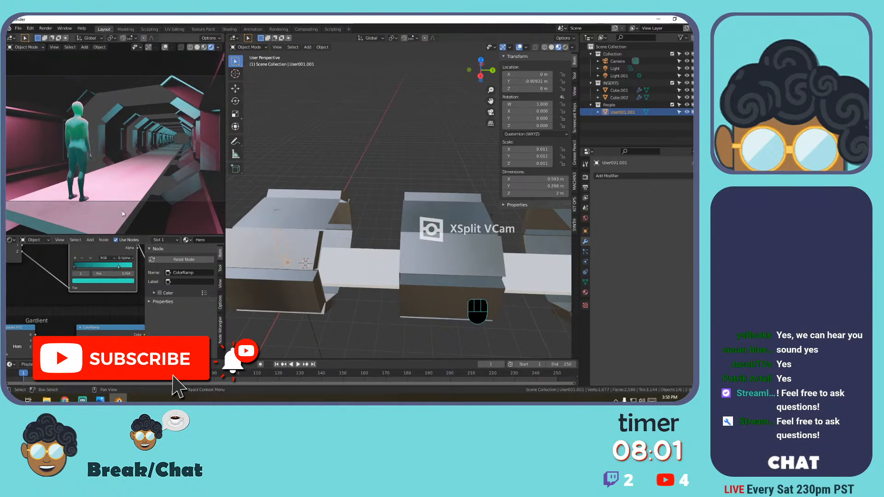
# Toggle the visibility of the area light and the sun light to compare their effect on the figure and corridor.
pyautogui.click(606, 69)
pyautogui.click(688, 69)
pyautogui.click(687, 69)
pyautogui.click(687, 76)
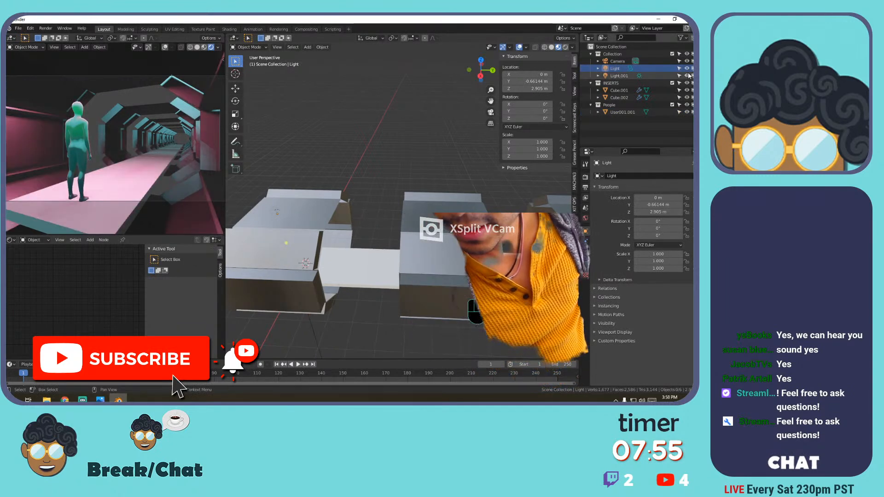
pyautogui.click(688, 76)
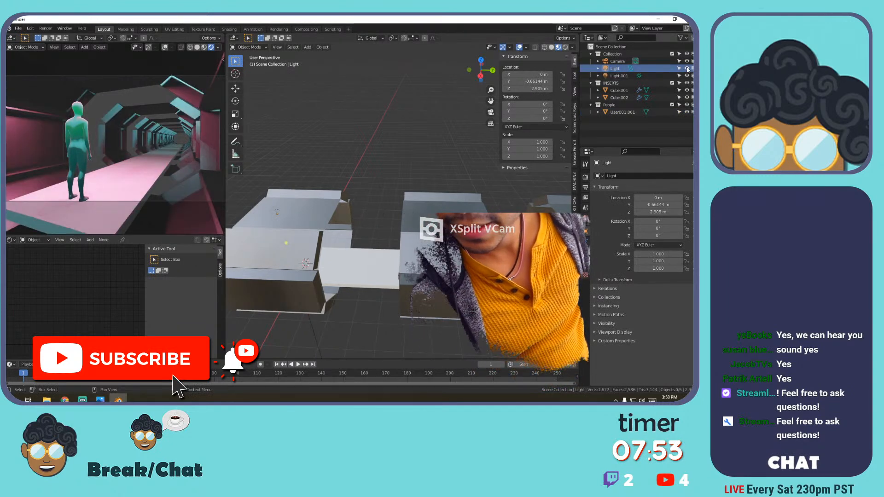
pyautogui.click(687, 69)
pyautogui.click(687, 69)
pyautogui.click(688, 69)
pyautogui.click(688, 69)
pyautogui.click(687, 69)
pyautogui.click(688, 69)
pyautogui.click(688, 69)
pyautogui.click(688, 69)
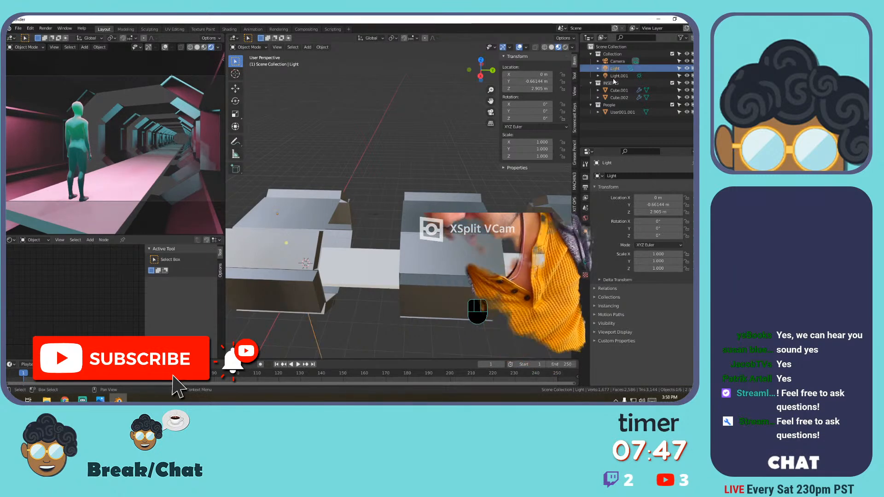
# Open the area light's color settings and shift its color to a saturated pink.
pyautogui.click(585, 262)
pyautogui.click(661, 215)
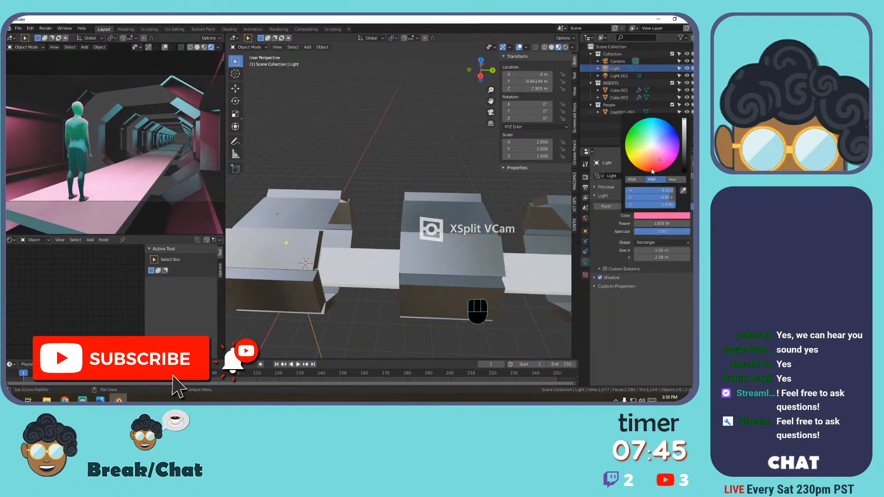
pyautogui.click(643, 141)
pyautogui.moveTo(643, 141)
pyautogui.mouseDown()
pyautogui.moveTo(668, 137)
pyautogui.moveTo(659, 161)
pyautogui.mouseUp()
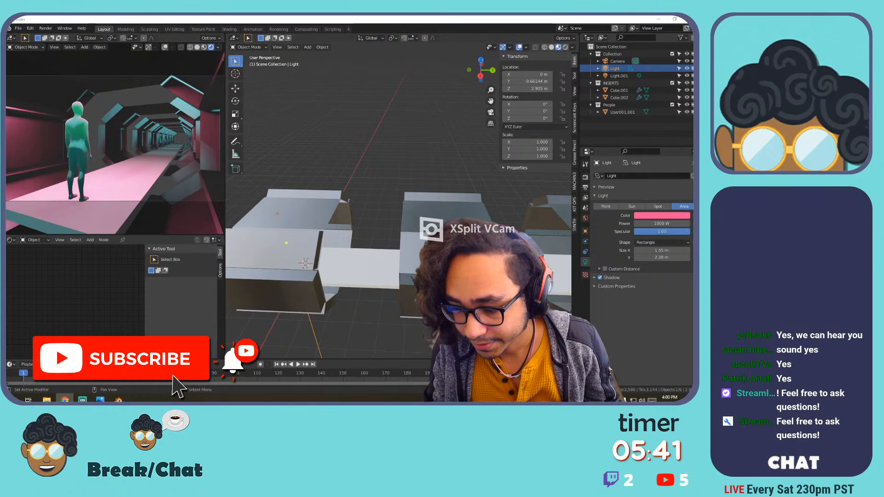
# Switch the system audio playback device to the HyperX Virtual Surround headset and lower its volume to 24.
pyautogui.click(624, 400)
pyautogui.click(642, 400)
pyautogui.click(631, 369)
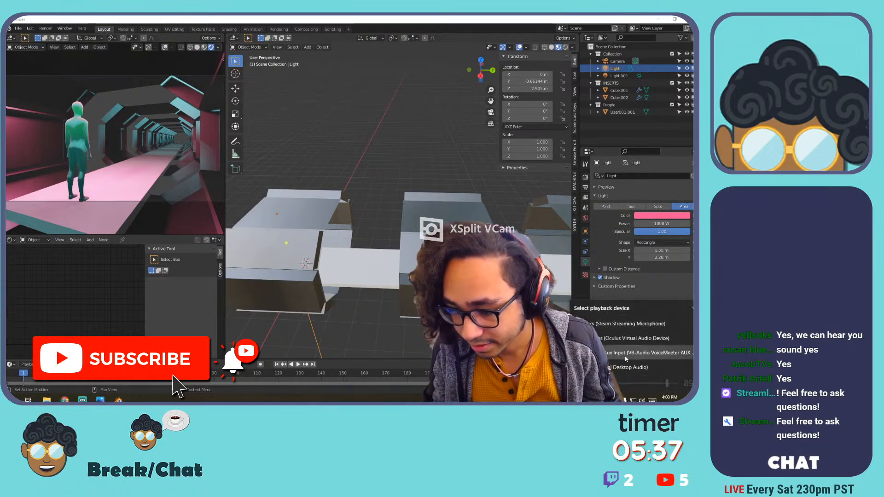
pyautogui.click(629, 327)
pyautogui.click(636, 369)
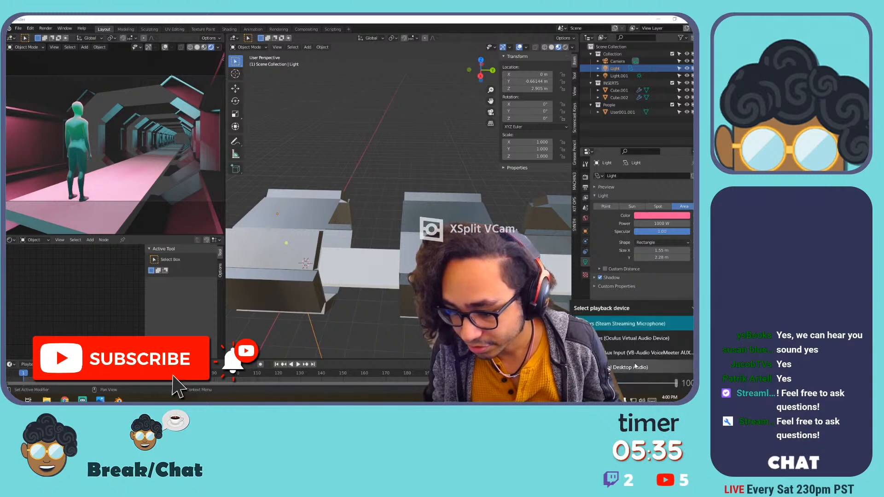
pyautogui.click(636, 338)
pyautogui.click(637, 368)
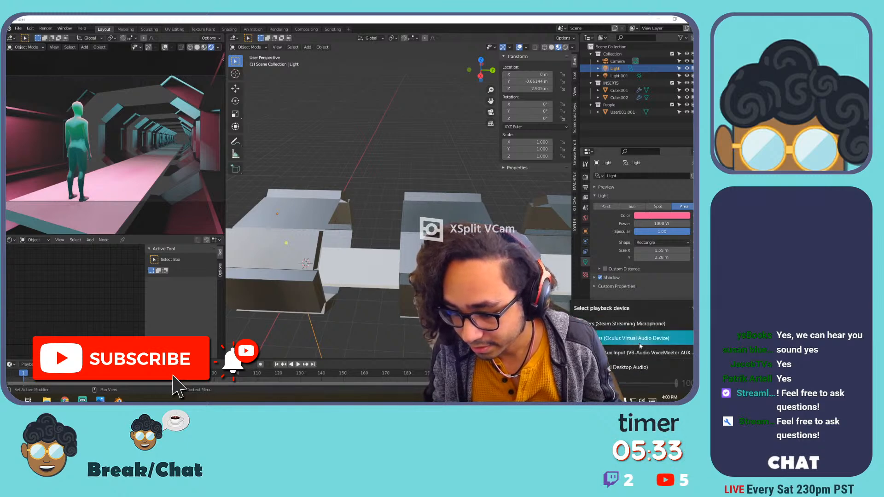
pyautogui.click(640, 353)
pyautogui.click(642, 368)
pyautogui.scroll(-3, 643, 359)
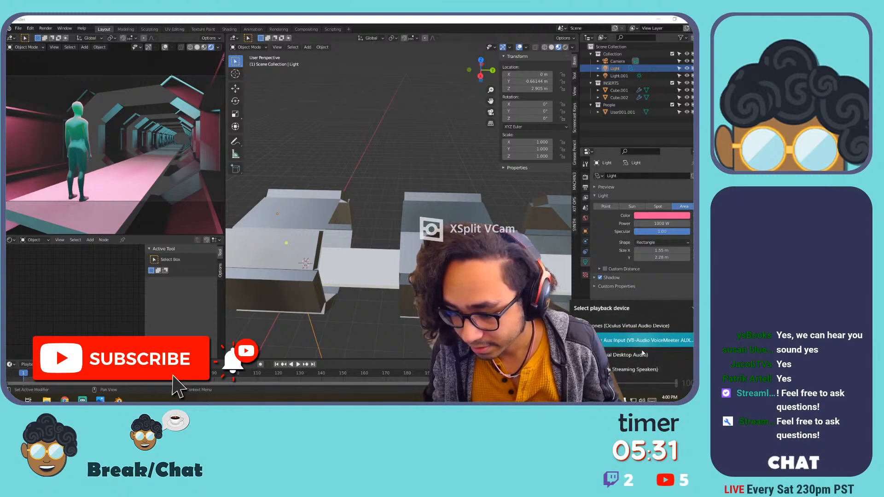
pyautogui.click(642, 355)
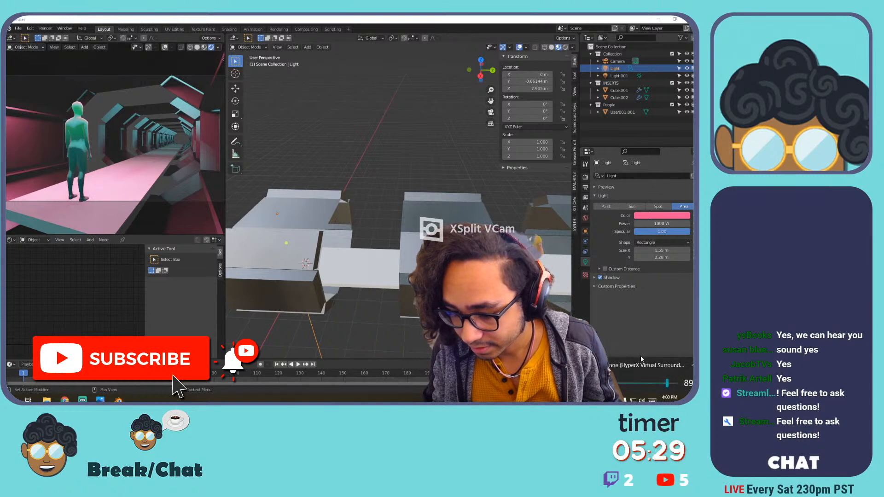
pyautogui.moveTo(618, 386); pyautogui.dragTo(615, 386)
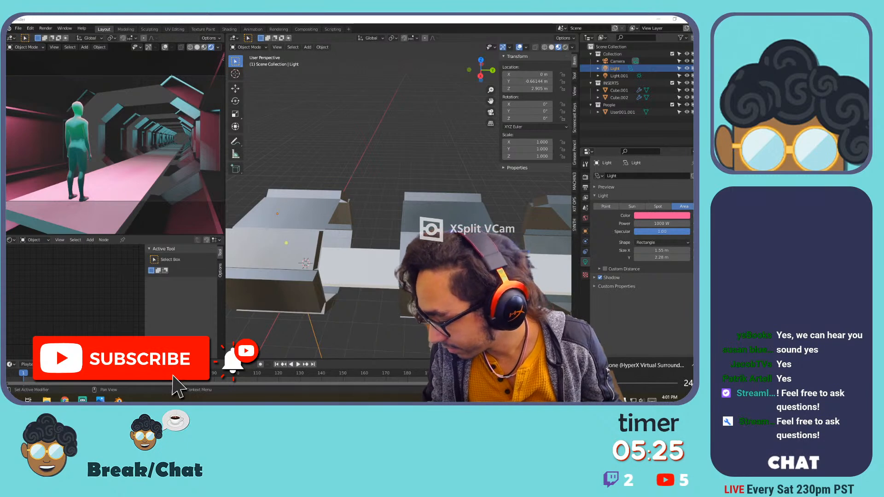
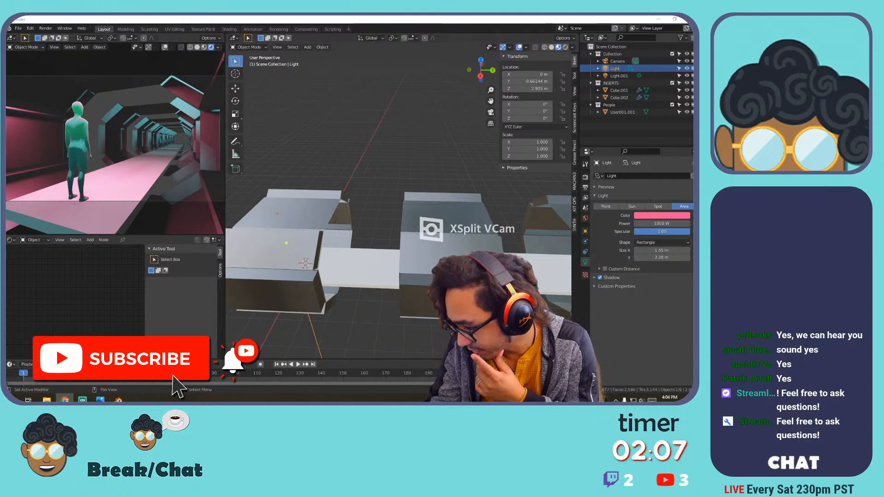
# Switch to the browser, watch the YouTube video on Blender 2.93's Grease Pencil Interpolation Tool in full screen, and return to Blender.
pyautogui.moveTo(359, 16); pyautogui.dragTo(357, 88)
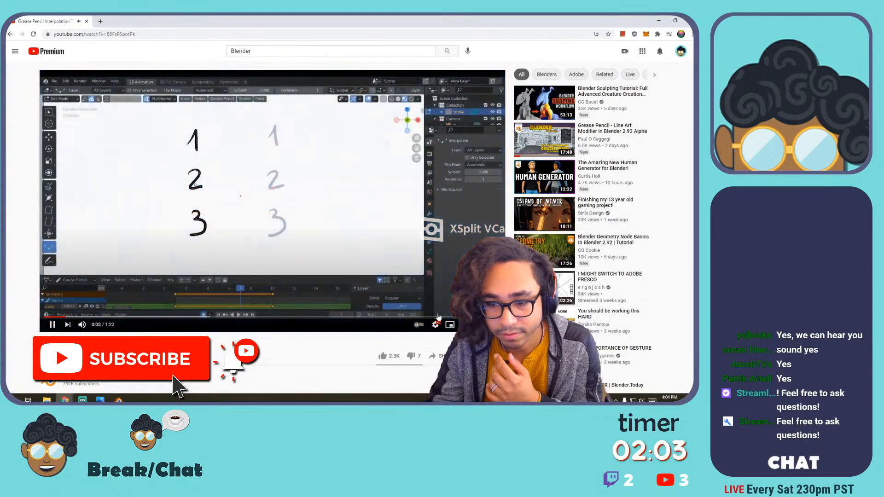
pyautogui.click(494, 325)
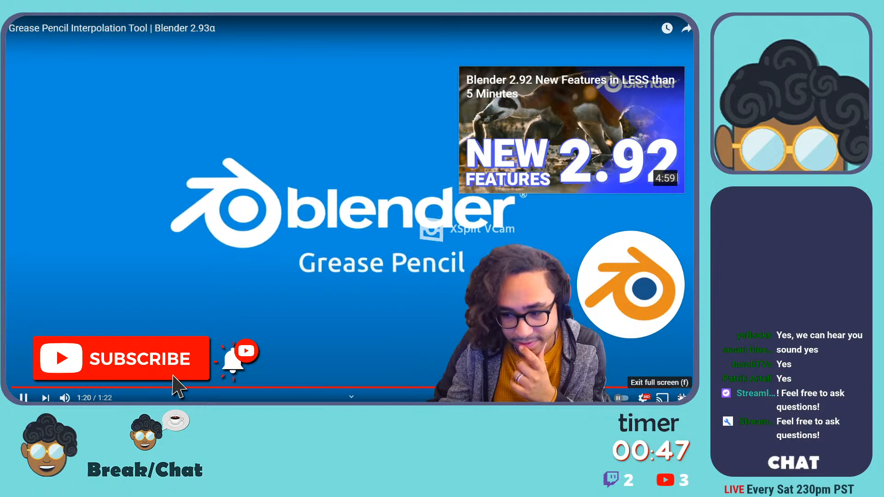
pyautogui.click(681, 397)
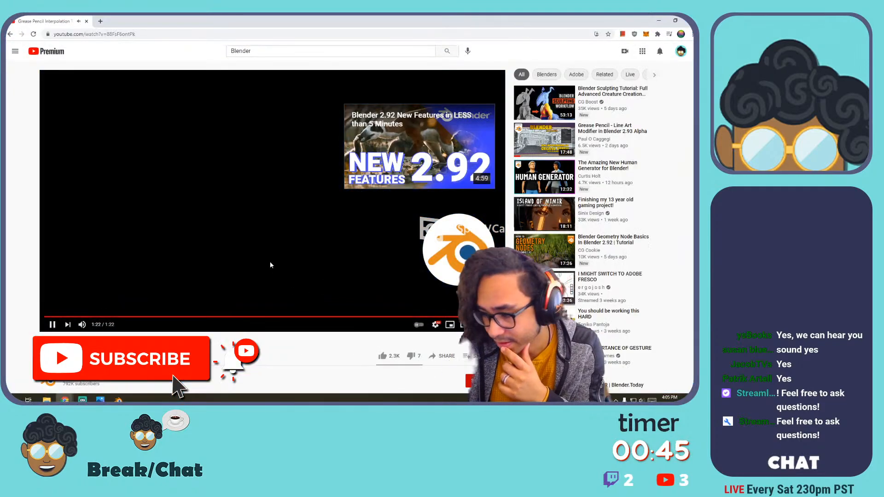
pyautogui.moveTo(357, 21); pyautogui.dragTo(264, 213)
pyautogui.click(362, 209)
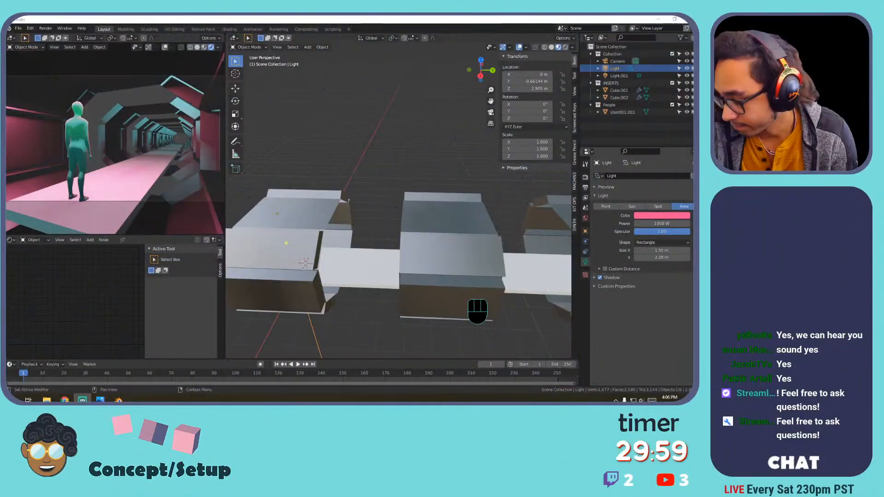
# Enter Edit Mode on the octagonal corridor module and extrude its end edge loop about 0.75 m along Y.
pyautogui.moveTo(375, 186); pyautogui.dragTo(453, 189, button='middle')
pyautogui.moveTo(454, 189); pyautogui.dragTo(461, 170, button='middle')
pyautogui.scroll(5, 395, 186)
pyautogui.keyDown('shift'); pyautogui.moveTo(397, 184); pyautogui.dragTo(449, 176, button='middle'); pyautogui.keyUp('shift')
pyautogui.scroll(-7, 435, 153)
pyautogui.click(418, 172)
pyautogui.keyDown('shift'); pyautogui.moveTo(449, 177); pyautogui.dragTo(386, 193, button='middle'); pyautogui.keyUp('shift')
pyautogui.scroll(4, 389, 190)
pyautogui.press('Tab')
pyautogui.keyDown('shift'); pyautogui.moveTo(386, 194); pyautogui.dragTo(406, 185, button='middle'); pyautogui.keyUp('shift')
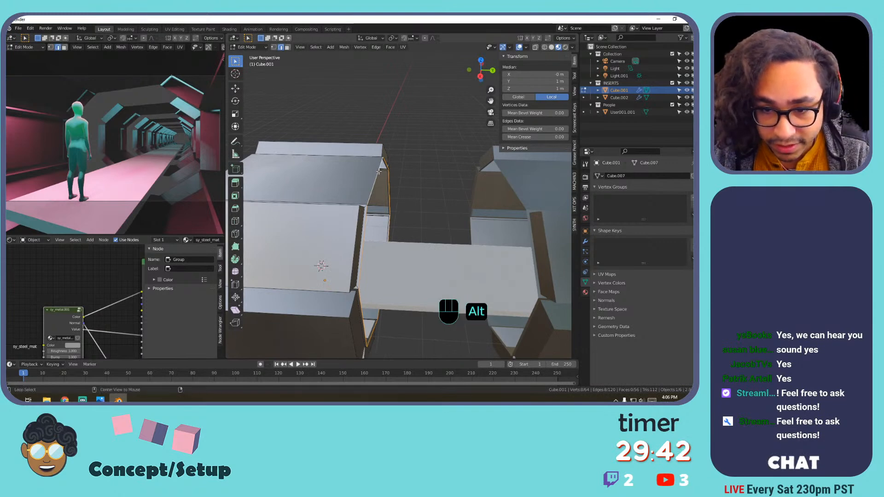
pyautogui.moveTo(378, 172); pyautogui.dragTo(399, 181, button='middle')
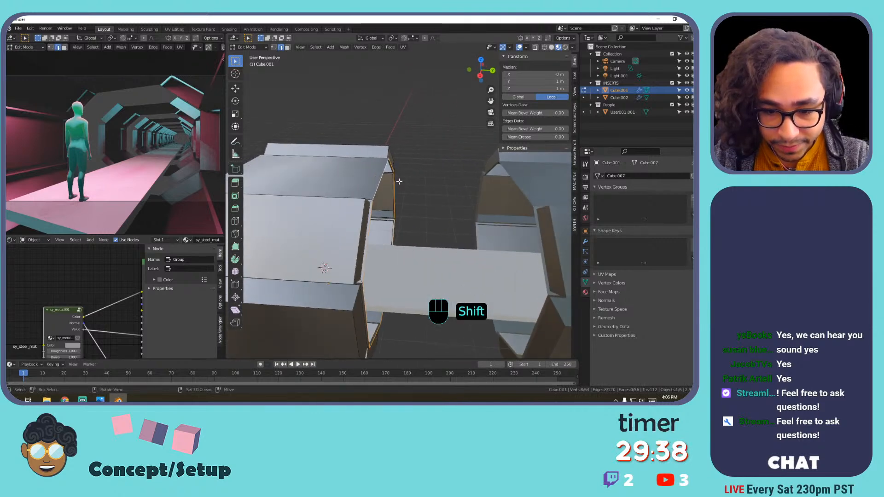
pyautogui.press('e')
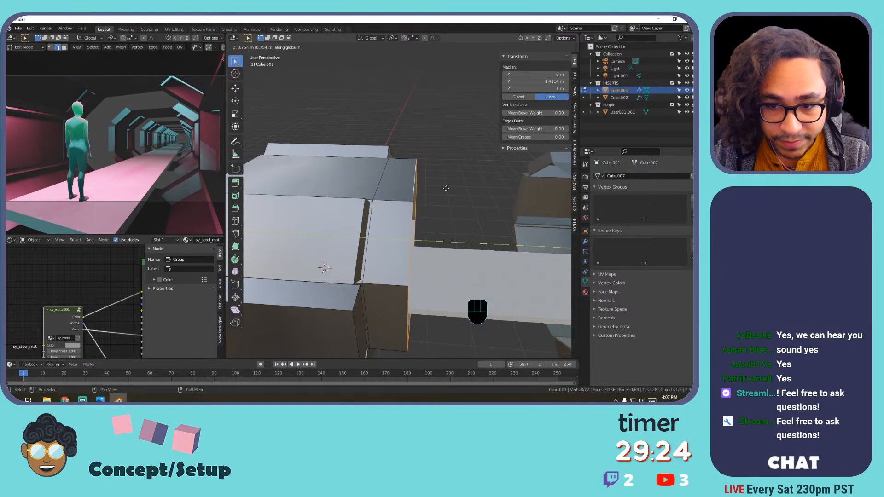
pyautogui.click(445, 188)
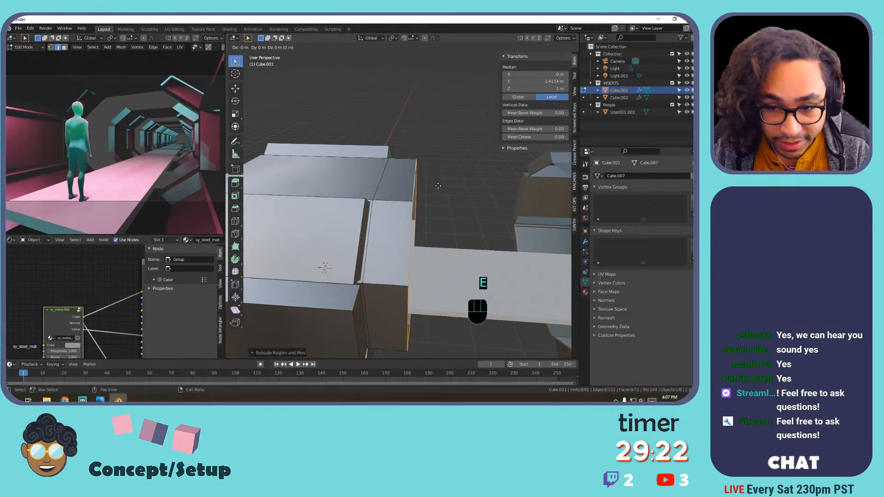
# Extrude the same end edge loop again along Y to a local median Y of about 2.51 m.
pyautogui.press('e')
pyautogui.press('x')
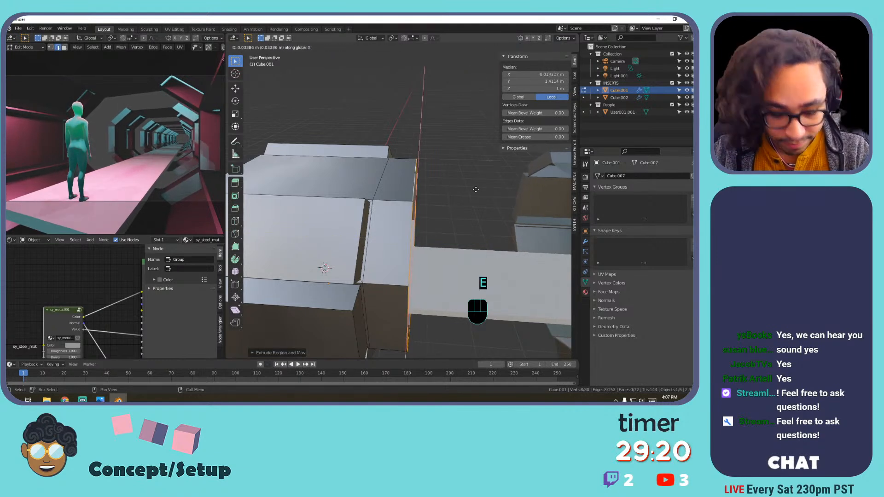
pyautogui.press('y')
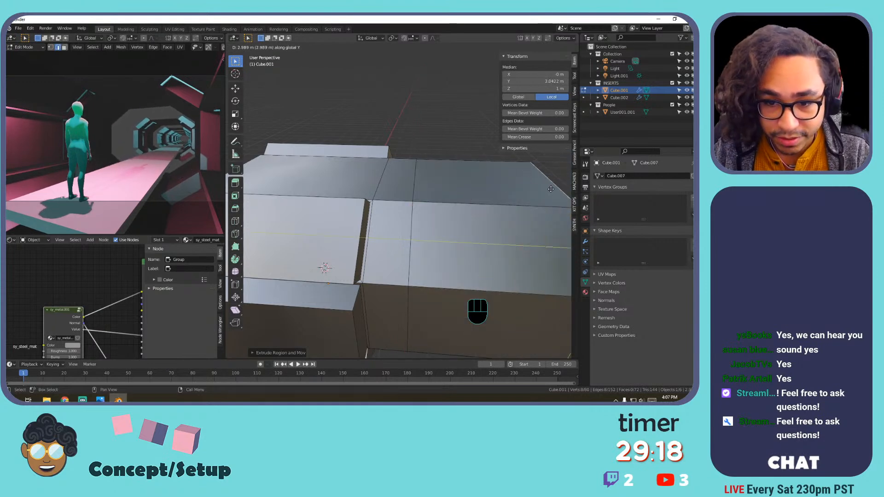
pyautogui.click(524, 189)
# Move the extruded end loop back along Y to a local median Y of about 2.36 m.
pyautogui.moveTo(411, 170); pyautogui.dragTo(396, 237, button='middle')
pyautogui.moveTo(424, 192); pyautogui.dragTo(461, 171, button='middle')
pyautogui.keyDown('shift'); pyautogui.moveTo(462, 171); pyautogui.dragTo(408, 177, button='middle'); pyautogui.keyUp('shift')
pyautogui.scroll(-1, 414, 221)
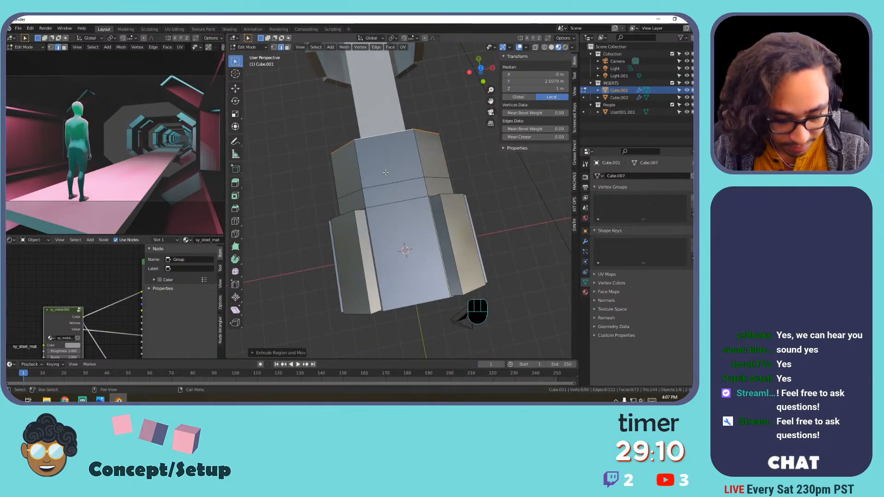
pyautogui.press('g')
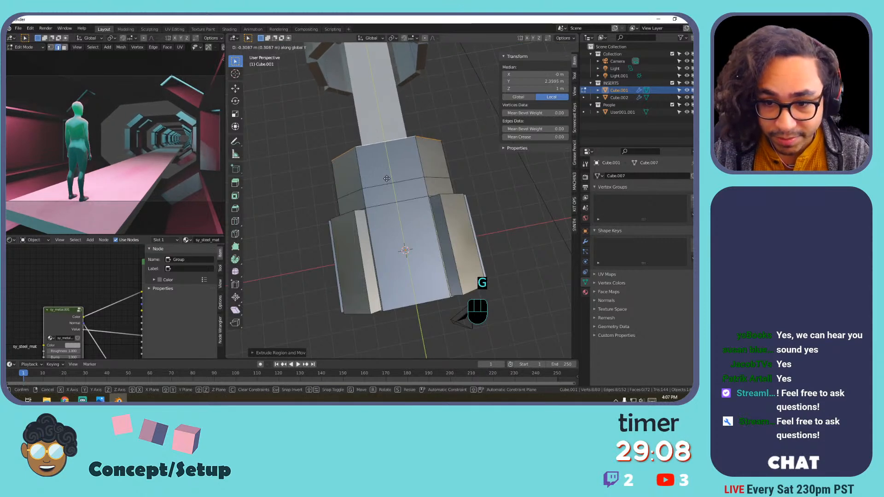
pyautogui.click(387, 179)
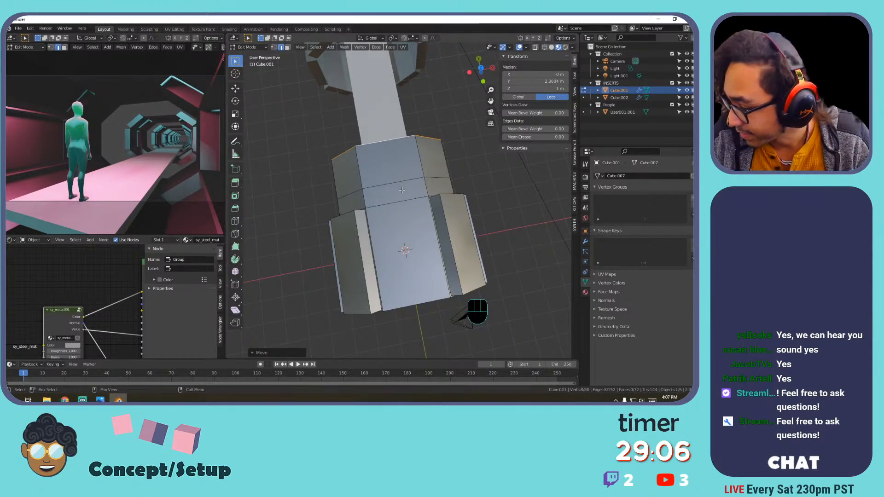
pyautogui.keyDown('alt'); pyautogui.click(413, 147); pyautogui.keyUp('alt')
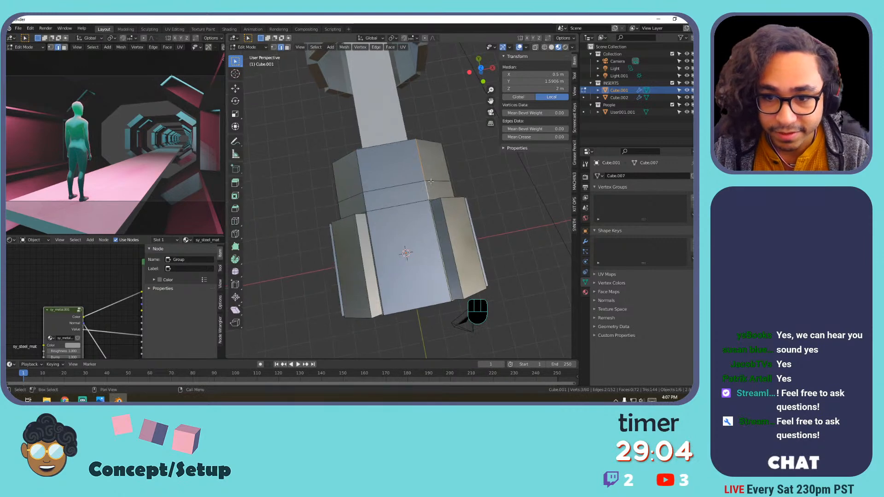
# Return to Object Mode, examine the walkway's Array modifier settings, and select the corridor module to bring up its modifiers.
pyautogui.press('Tab')
pyautogui.click(404, 167)
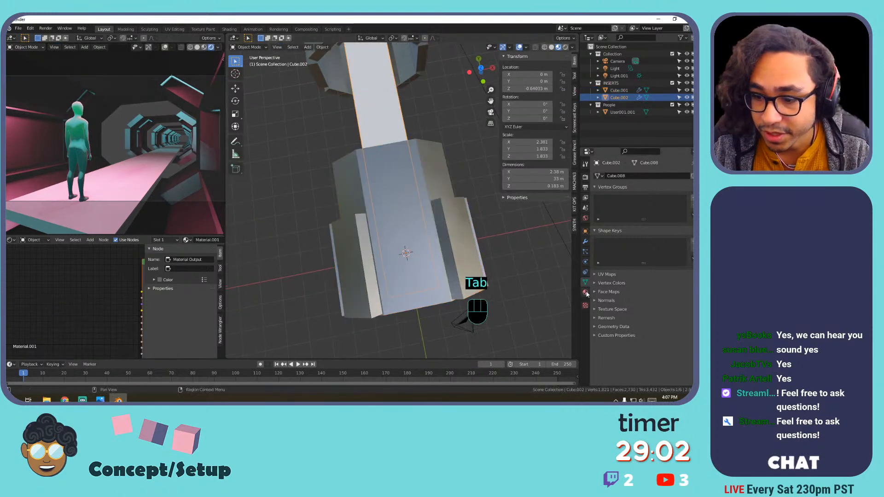
pyautogui.click(585, 242)
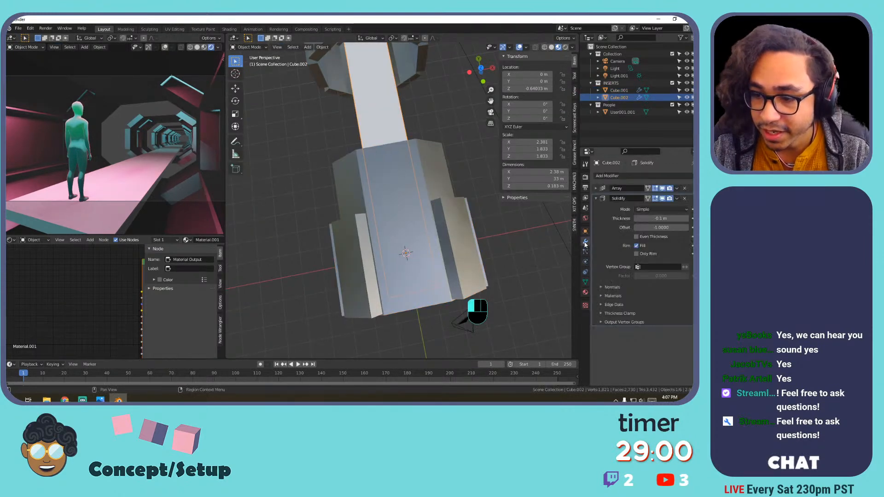
pyautogui.click(596, 189)
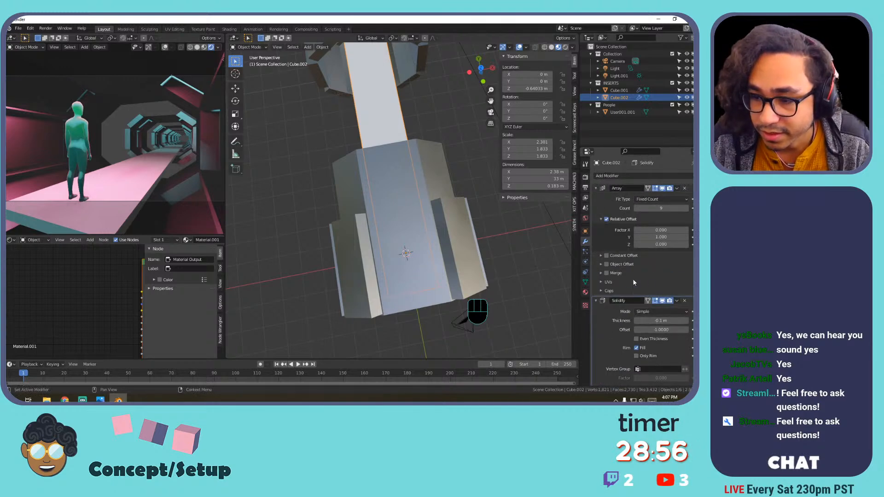
pyautogui.click(437, 179)
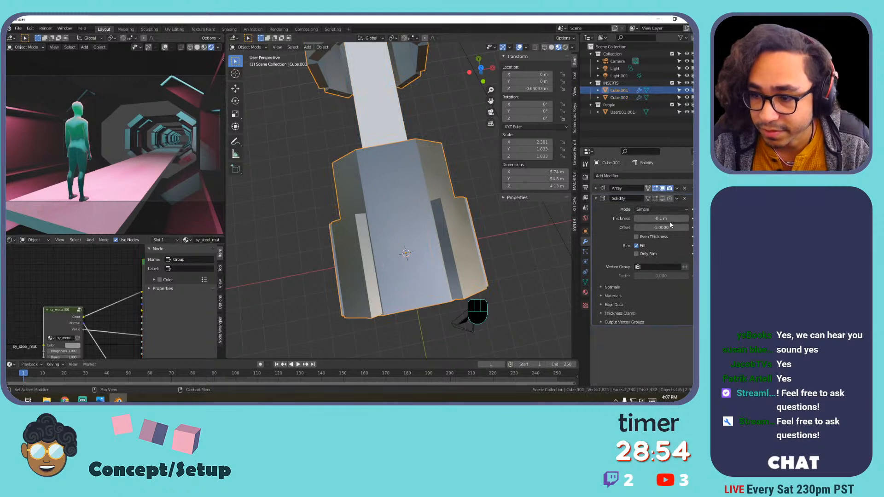
# Set the Y factor of the relative offset in the tunnel's Array modifier to 1.
pyautogui.click(596, 189)
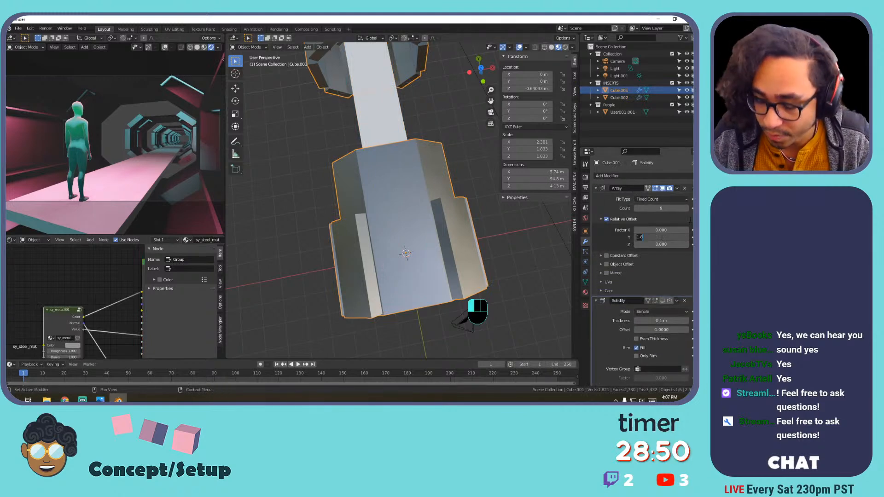
pyautogui.write('1')
pyautogui.press('Return')
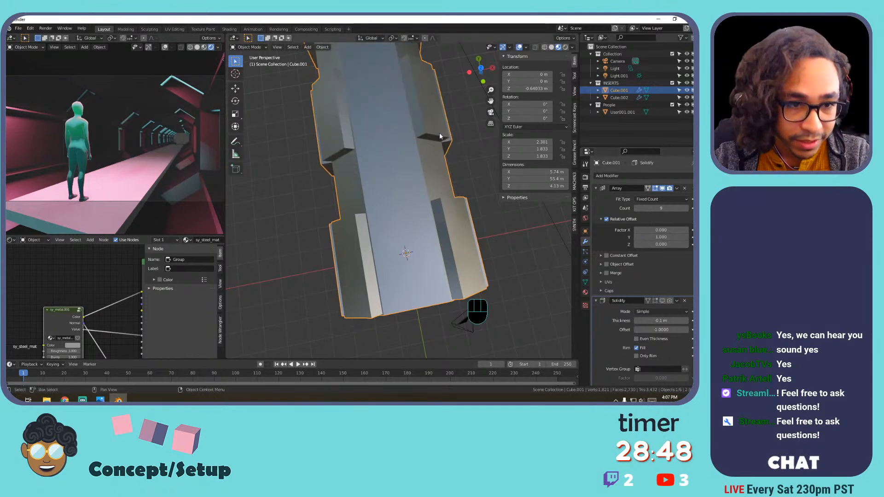
# View the tunnel from behind the figure with the large viewport in rendered shading.
pyautogui.scroll(1, 441, 185)
pyautogui.moveTo(441, 185); pyautogui.dragTo(351, 179, button='middle')
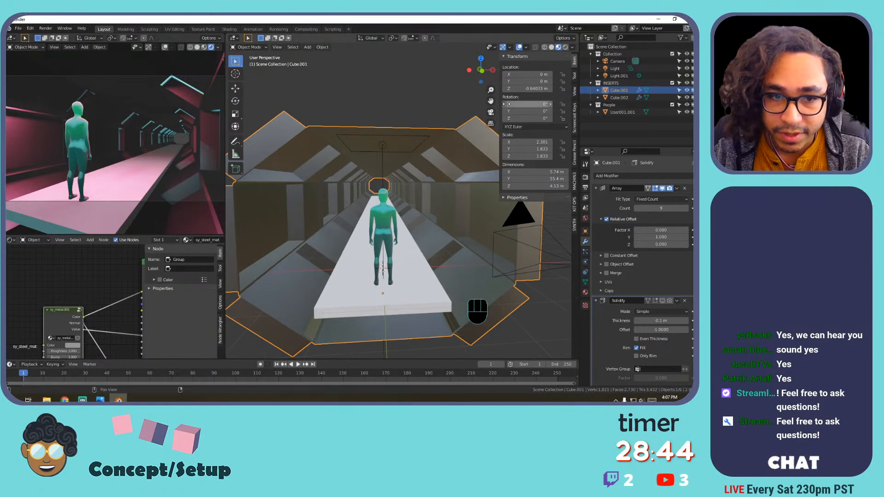
pyautogui.click(553, 49)
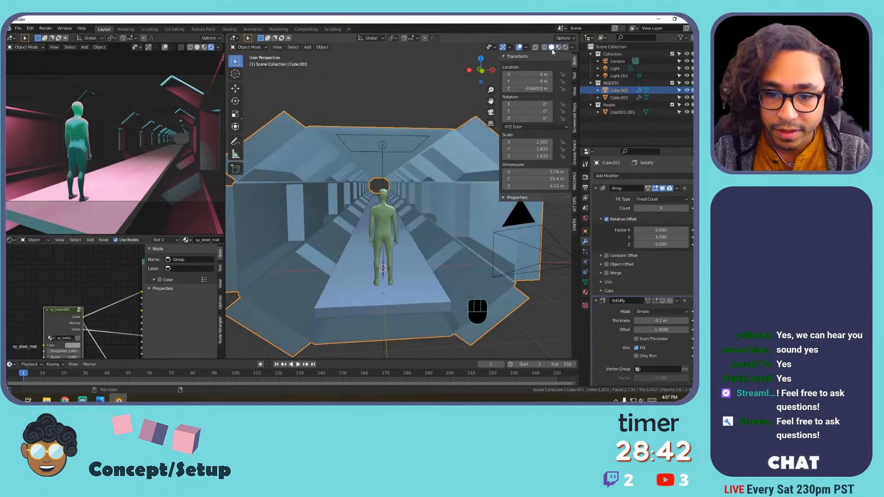
pyautogui.click(565, 47)
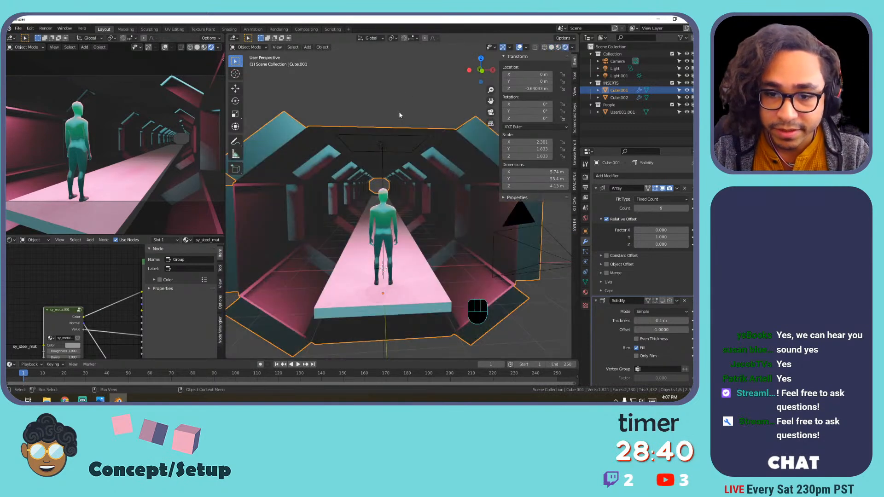
# Duplicate the ceiling area light above the figure and offset the copy 5 m along Y.
pyautogui.click(382, 147)
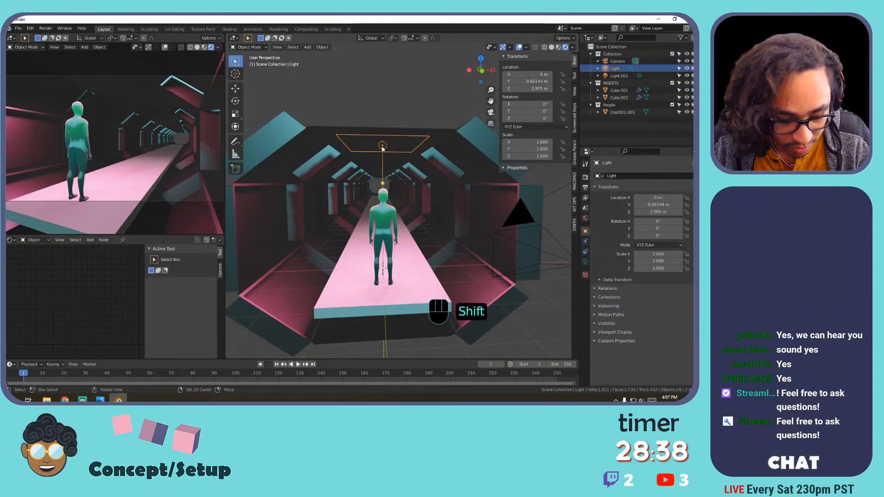
pyautogui.hotkey('shift', 'd')
pyautogui.press('y')
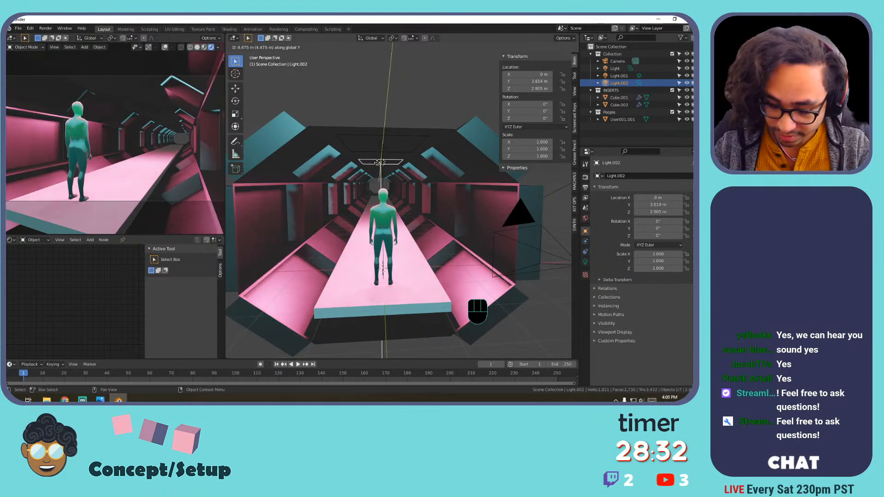
pyautogui.write('5')
pyautogui.press('Return')
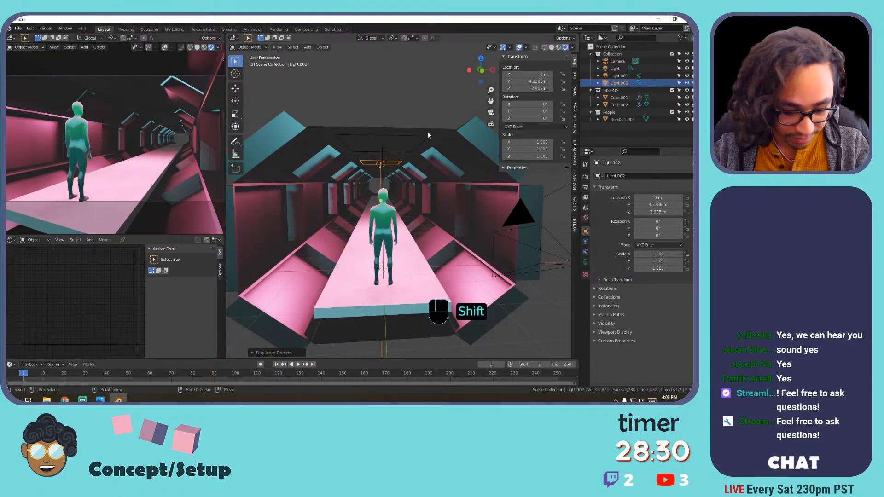
# Add two more copies of the ceiling light, each 5 m farther along Y than the previous one.
pyautogui.hotkey('shift', 'd')
pyautogui.write('y')
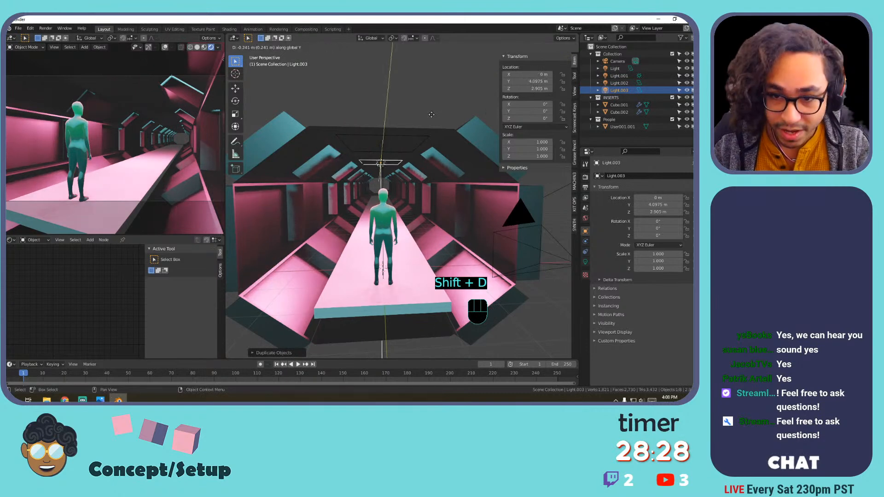
pyautogui.write('5')
pyautogui.press('Return')
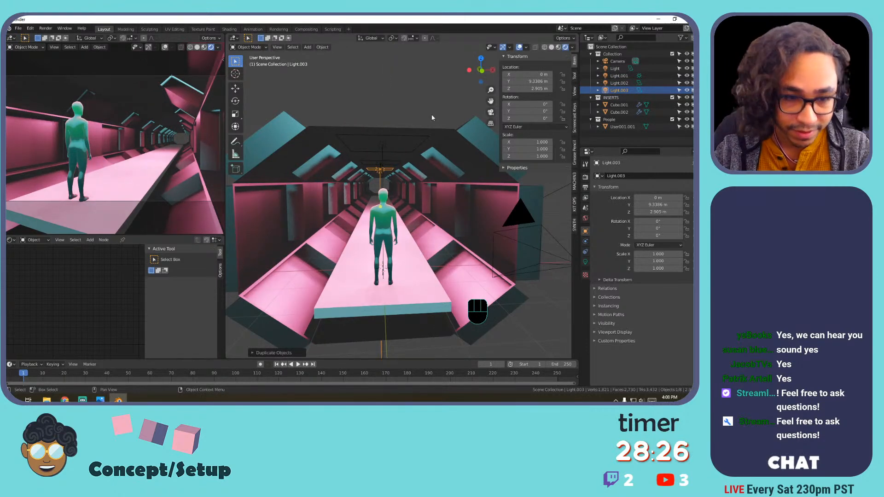
pyautogui.hotkey('shift', 'd')
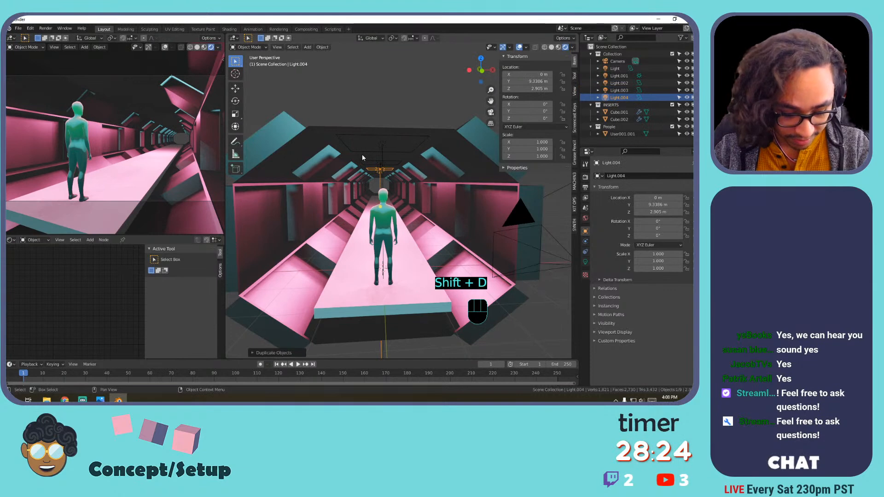
pyautogui.write('g')
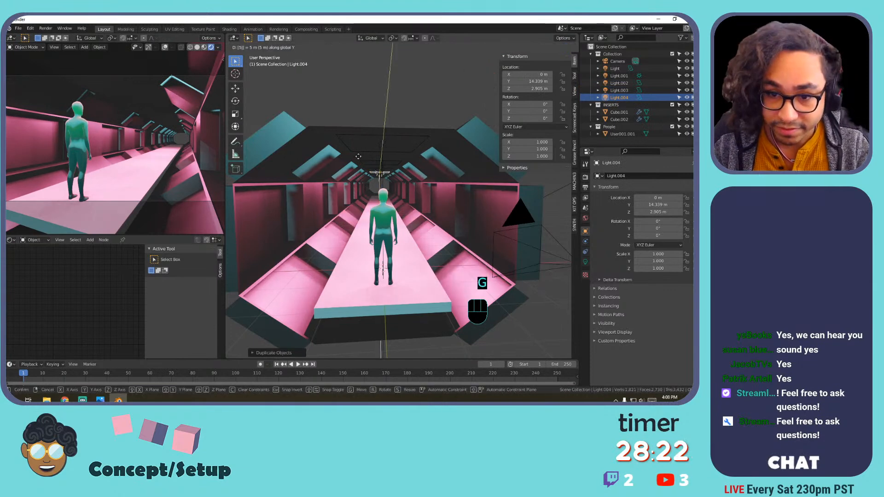
pyautogui.write('y5')
pyautogui.press('Return')
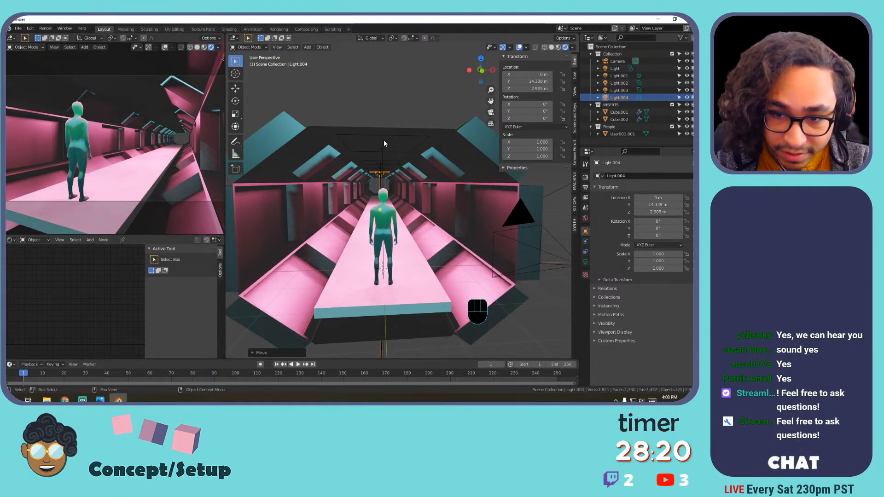
# Move all five lights into a new collection named Lights.
pyautogui.click(615, 68)
pyautogui.keyDown('shift'); pyautogui.click(614, 98); pyautogui.keyUp('shift')
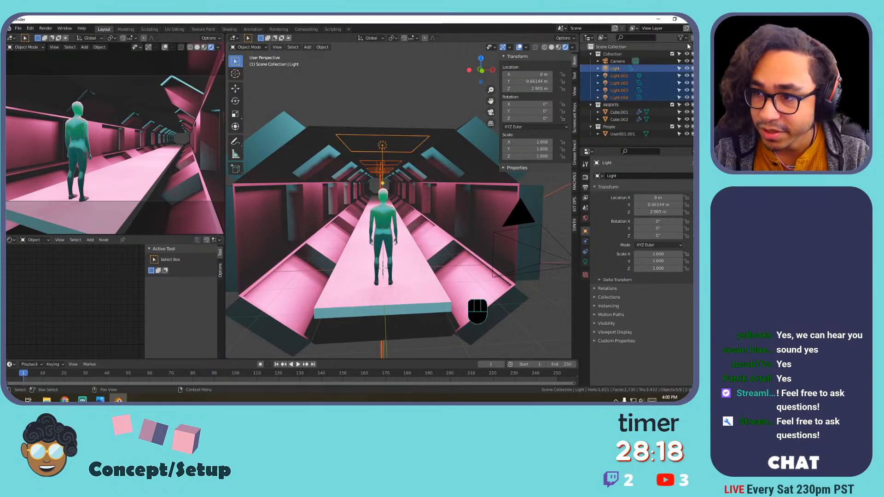
pyautogui.press('m')
pyautogui.click(377, 138)
pyautogui.write('Lights')
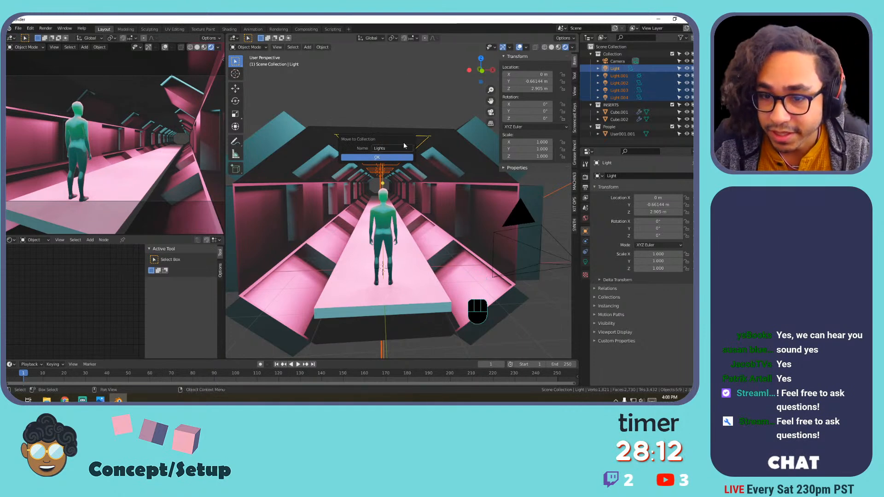
pyautogui.click(391, 159)
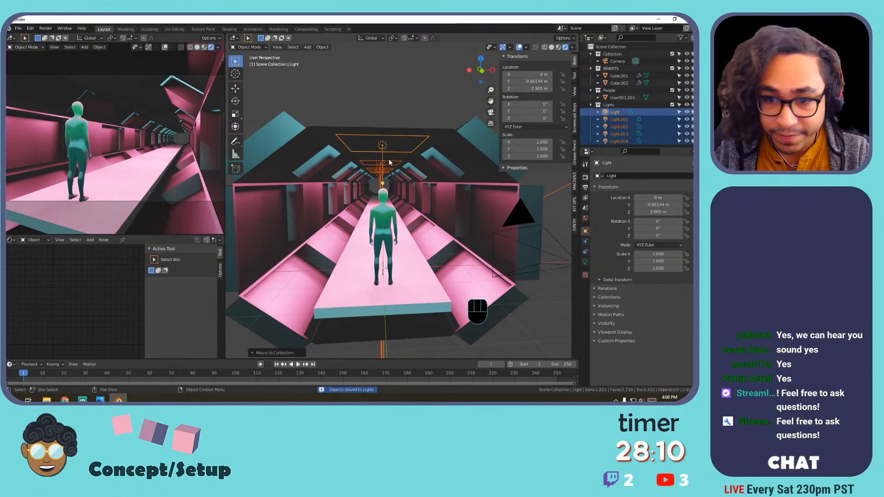
# Raise all the selected lights along Z by about 0.13 m, toward the tunnel ceiling.
pyautogui.keyDown('shift'); pyautogui.moveTo(374, 147); pyautogui.dragTo(374, 165, button='middle'); pyautogui.keyUp('shift')
pyautogui.keyDown('shift'); pyautogui.moveTo(380, 197); pyautogui.dragTo(377, 160, button='middle'); pyautogui.keyUp('shift')
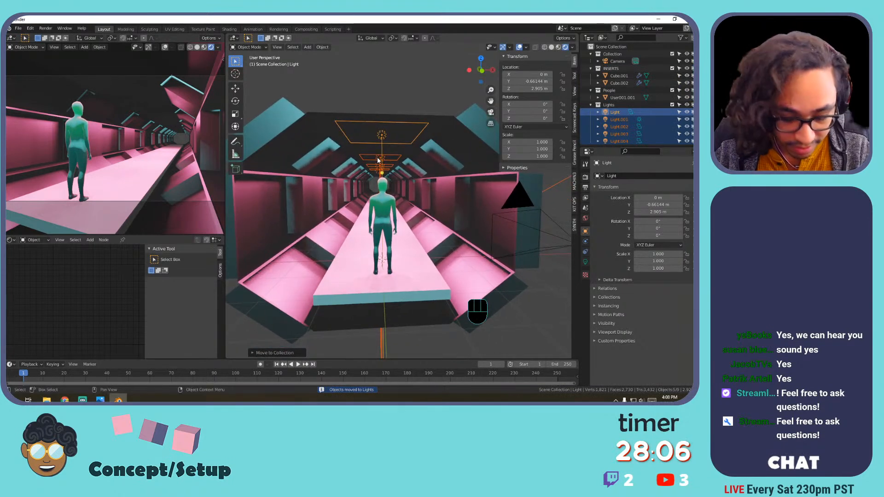
pyautogui.press('g')
pyautogui.press('z')
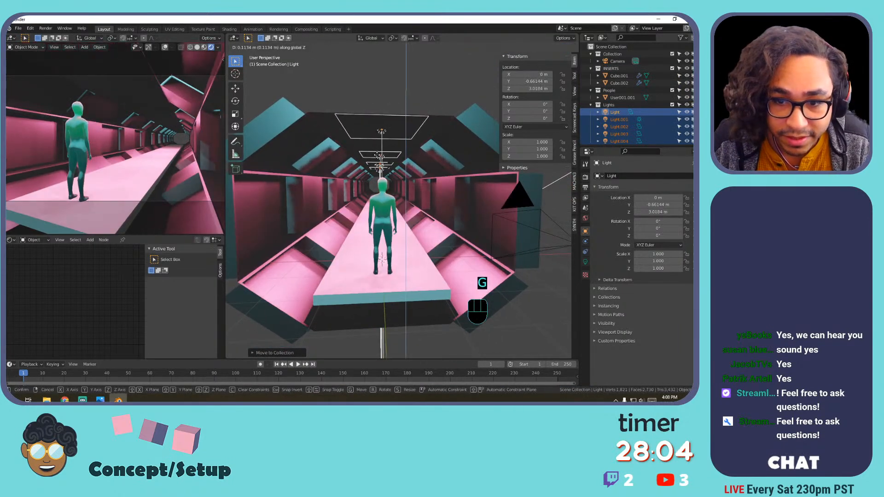
pyautogui.click(377, 157)
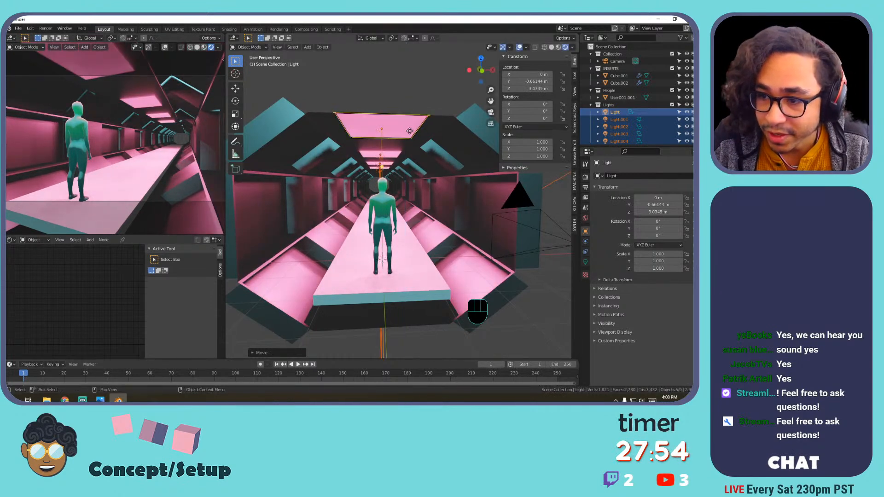
# Try a power of 1072.8 W and a green colour on the ceiling light nearest the figure.
pyautogui.click(382, 131)
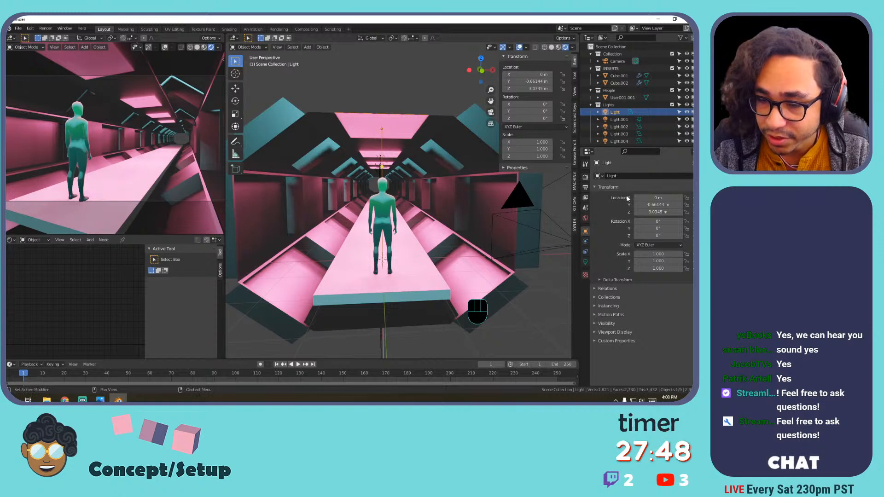
pyautogui.click(585, 262)
pyautogui.moveTo(641, 224); pyautogui.dragTo(645, 222)
pyautogui.click(657, 216)
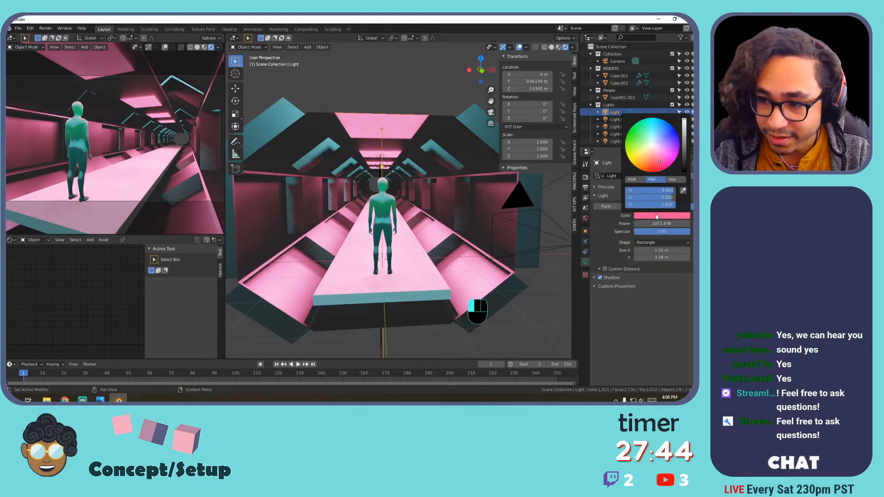
pyautogui.moveTo(659, 162); pyautogui.dragTo(628, 131)
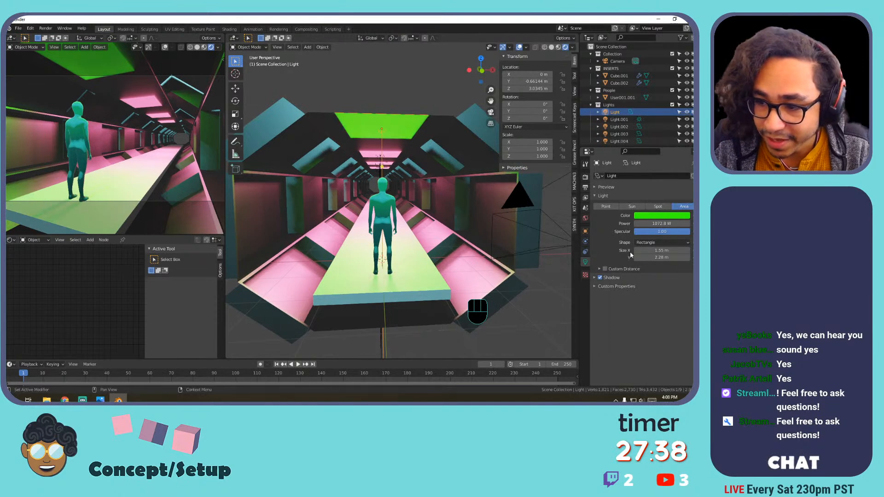
pyautogui.moveTo(656, 233)
pyautogui.mouseDown()
pyautogui.moveTo(603, 234)
pyautogui.moveTo(658, 233)
pyautogui.mouseUp()
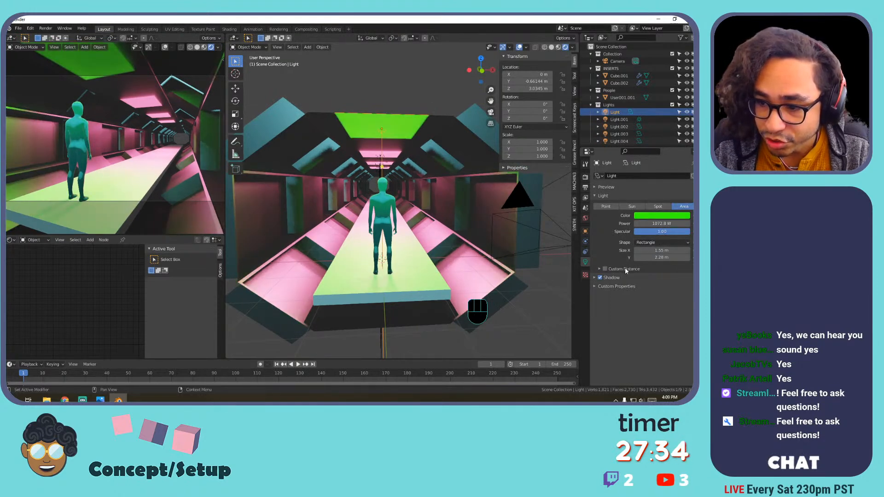
# Try the Point type on the ceiling light, and undo its type, colour and power changes.
pyautogui.click(606, 206)
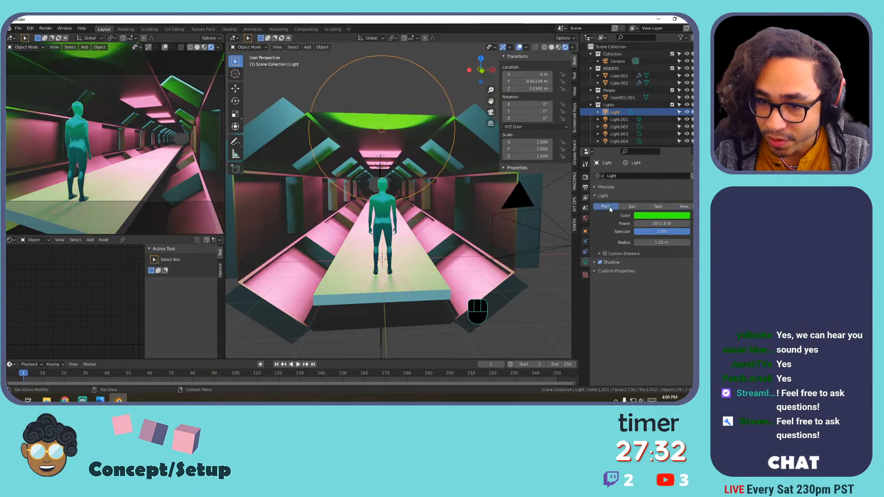
pyautogui.hotkey('ctrl', 'z')
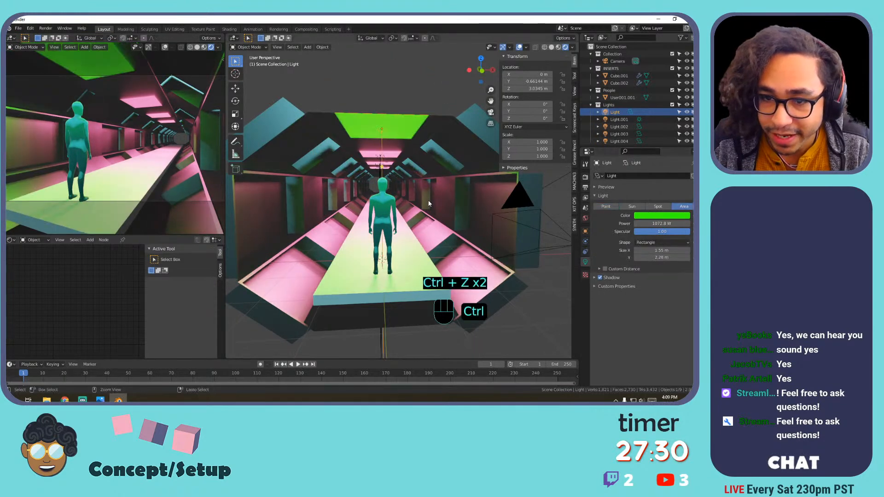
pyautogui.hotkey('ctrl', 'z')
pyautogui.hotkey('ctrl', 'z')
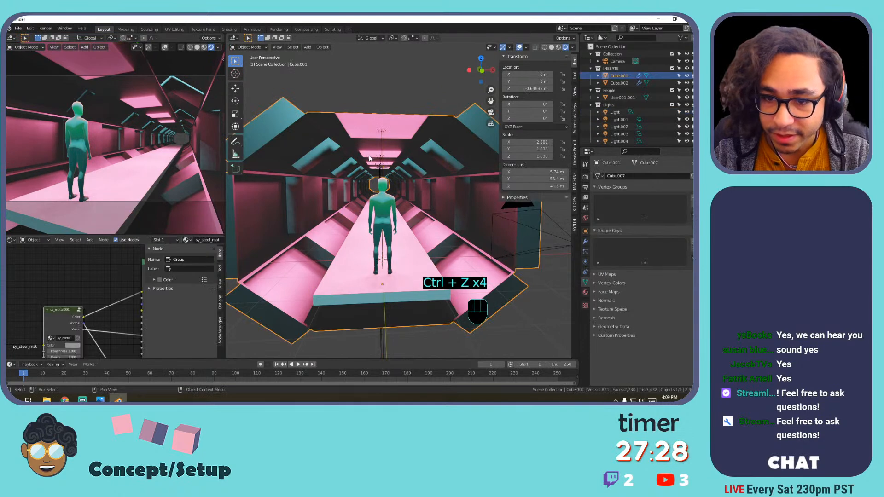
# Delete Light.001 through Light.004, keeping only the original ceiling area light.
pyautogui.click(617, 119)
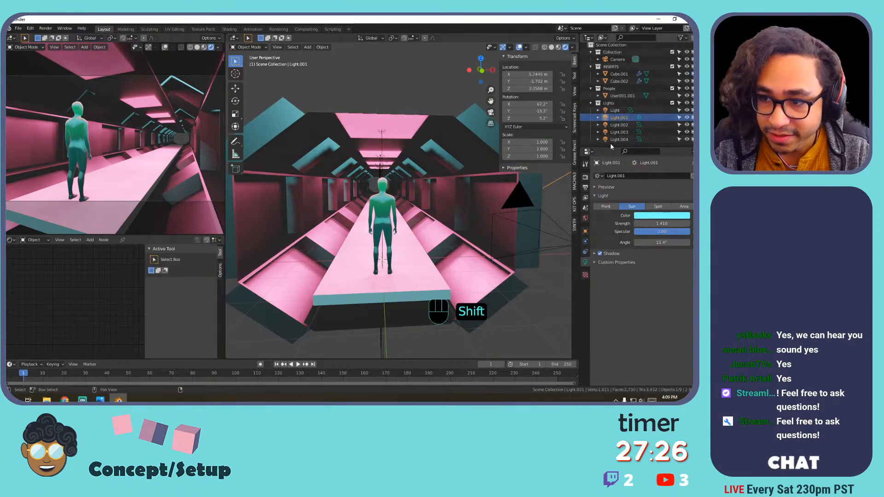
pyautogui.keyDown('shift'); pyautogui.click(611, 140); pyautogui.keyUp('shift')
pyautogui.click(619, 118)
pyautogui.keyDown('shift'); pyautogui.click(619, 139); pyautogui.keyUp('shift')
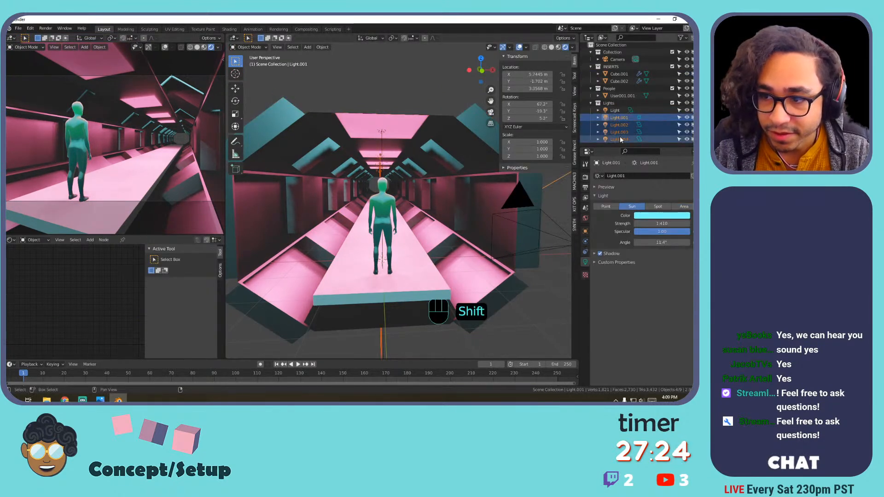
pyautogui.press('x')
pyautogui.click(364, 159)
# Lower the remaining ceiling light along Z to a height of about 2.97 m.
pyautogui.click(612, 111)
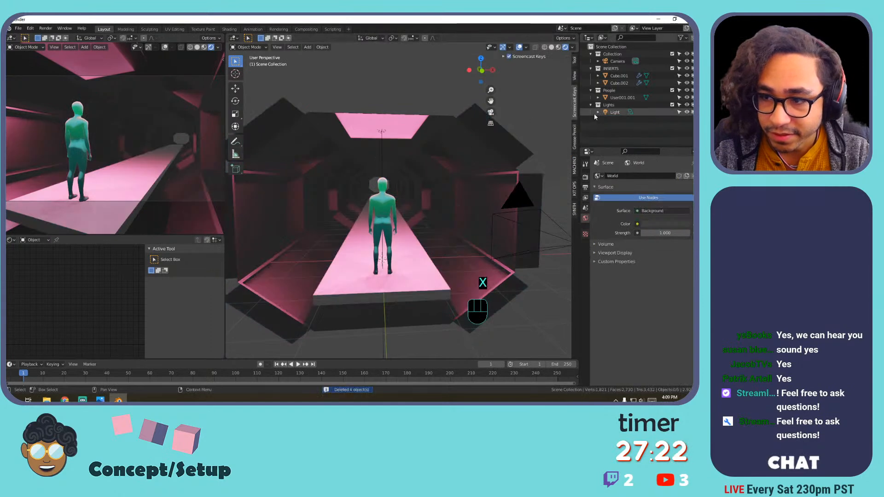
pyautogui.press('g')
pyautogui.press('z')
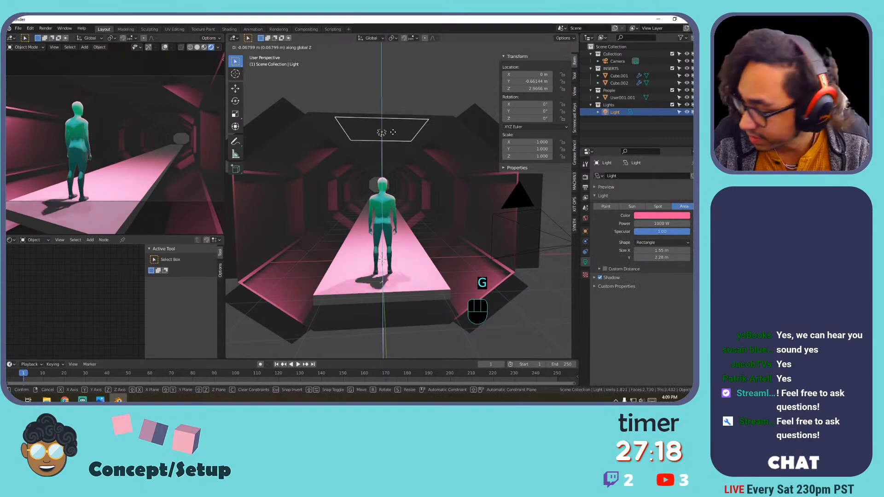
pyautogui.click(394, 131)
# Try the Point and Spot types on the ceiling light, and set it back to Area.
pyautogui.click(606, 206)
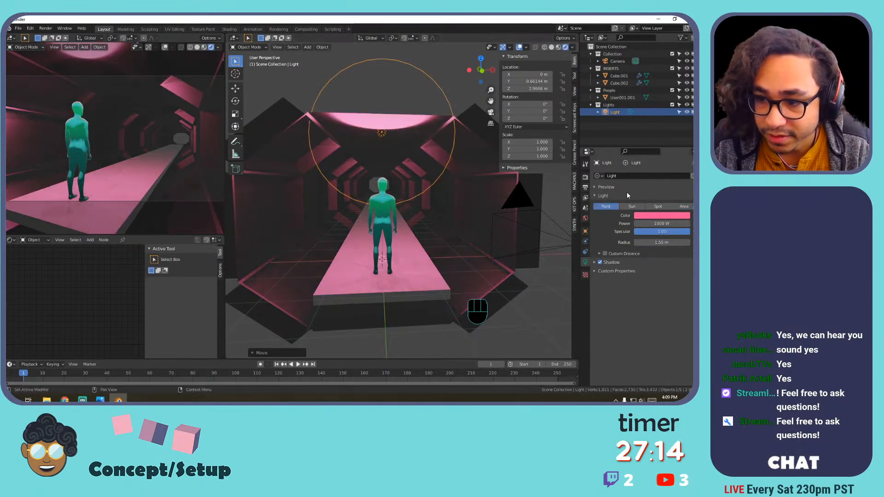
pyautogui.click(659, 206)
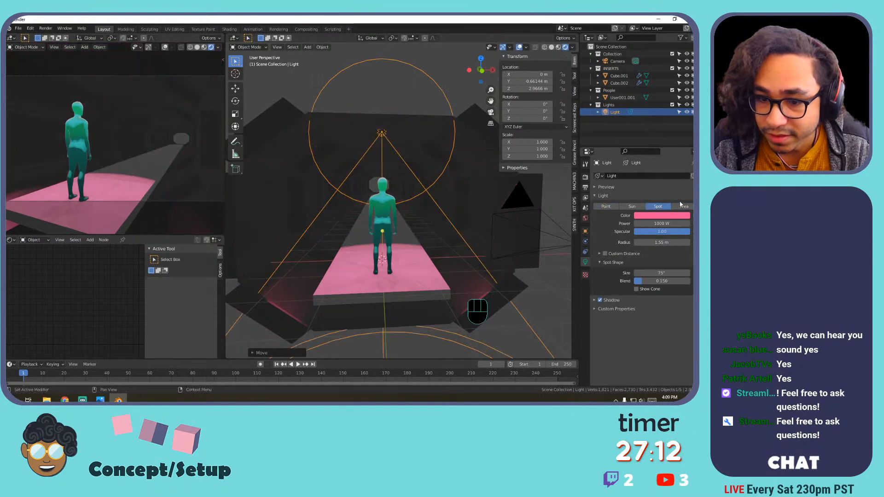
pyautogui.click(684, 206)
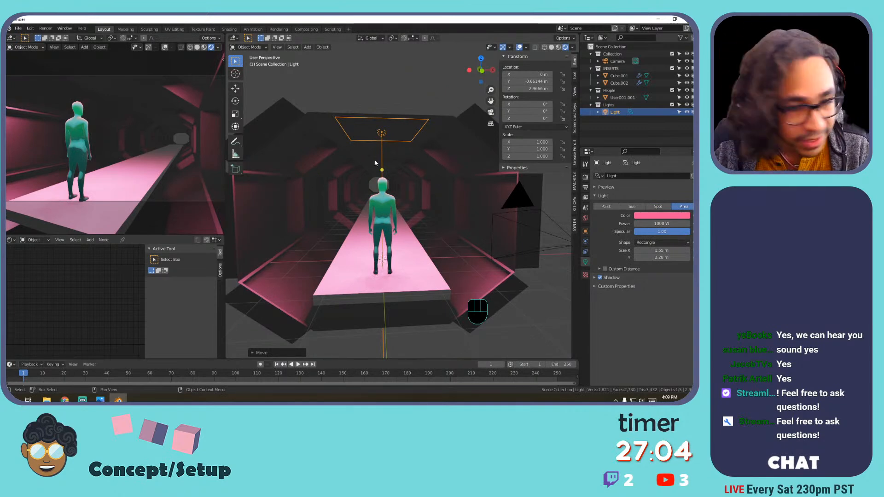
# Make three linked duplicates of the ceiling area light, each placed 5 m further along Y down the corridor.
pyautogui.hotkey('alt', 'd')
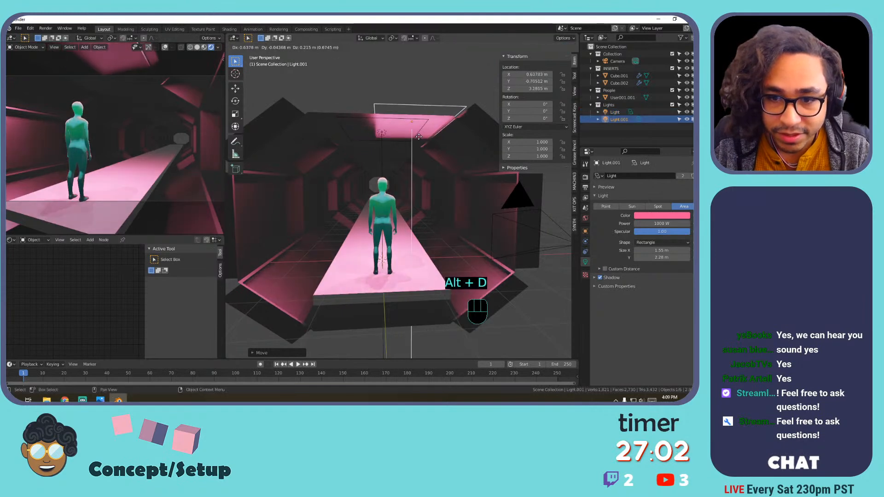
pyautogui.rightClick(417, 139)
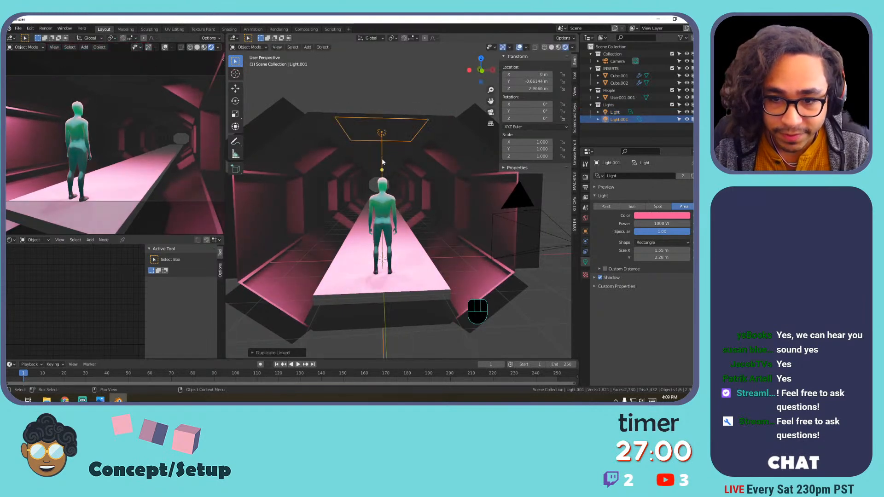
pyautogui.write('gy5')
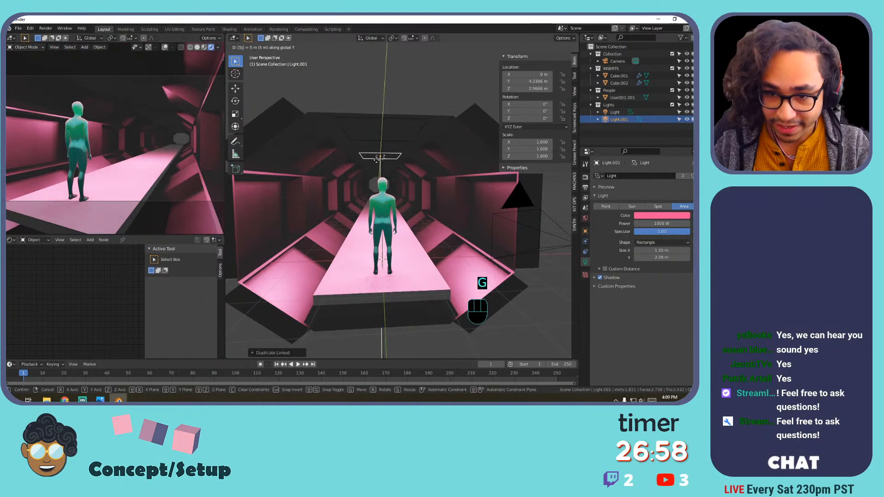
pyautogui.press('Return')
pyautogui.hotkey('alt', 'd')
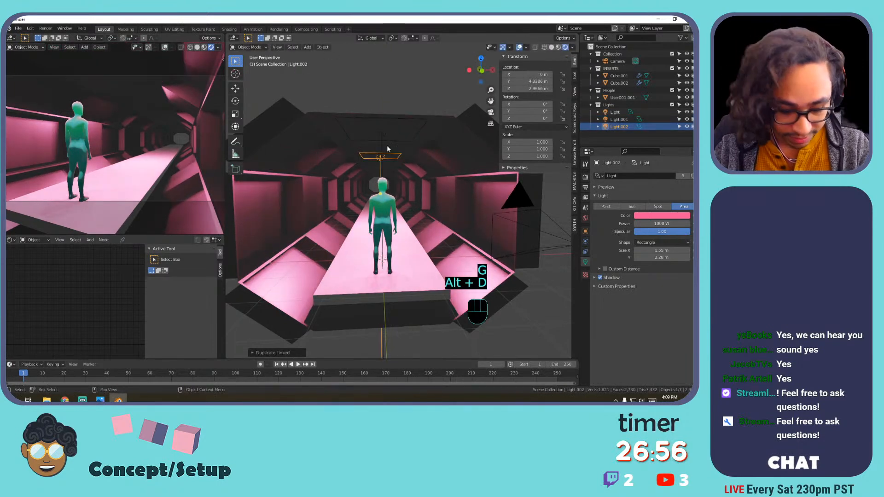
pyautogui.write('y5')
pyautogui.press('Return')
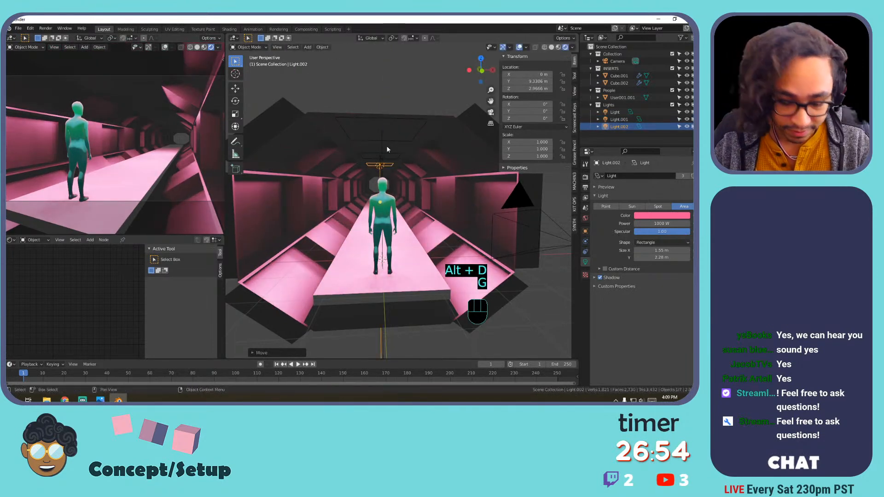
pyautogui.hotkey('alt', 'd')
pyautogui.rightClick(423, 139)
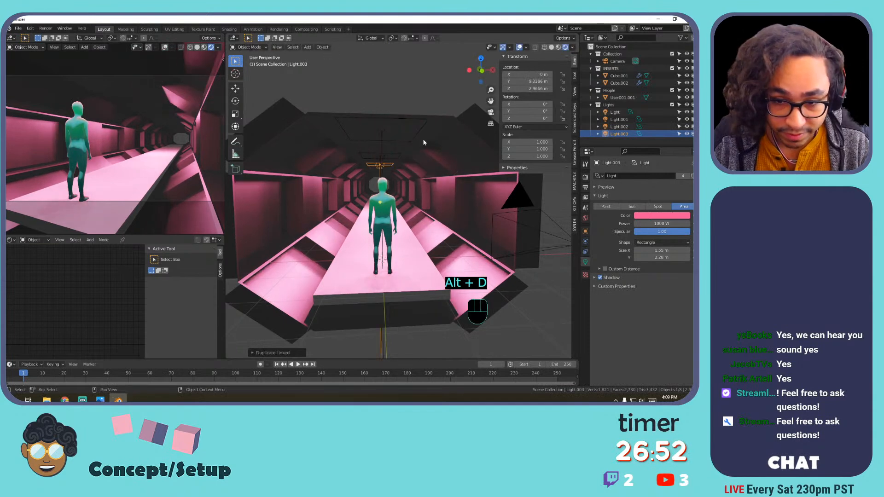
pyautogui.write('gy5')
pyautogui.press('Return')
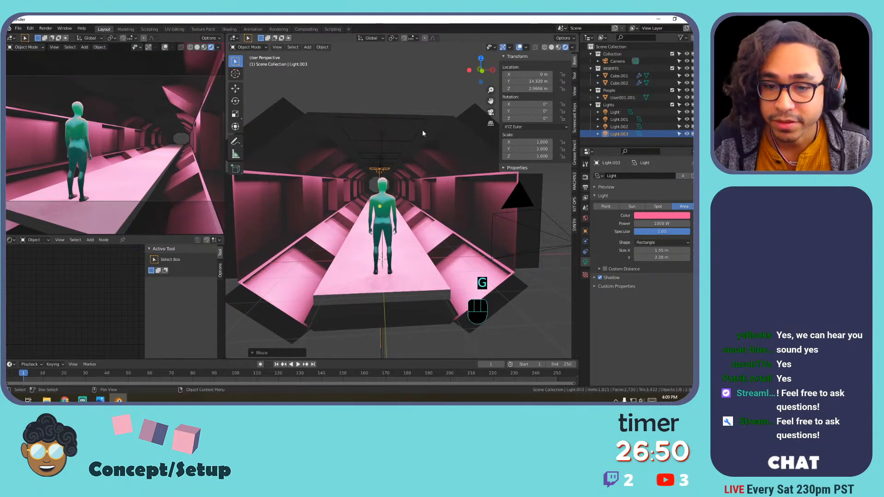
# Try a near-white colour on the original ceiling light, undo it, and lower the power to about 279 W.
pyautogui.click(383, 132)
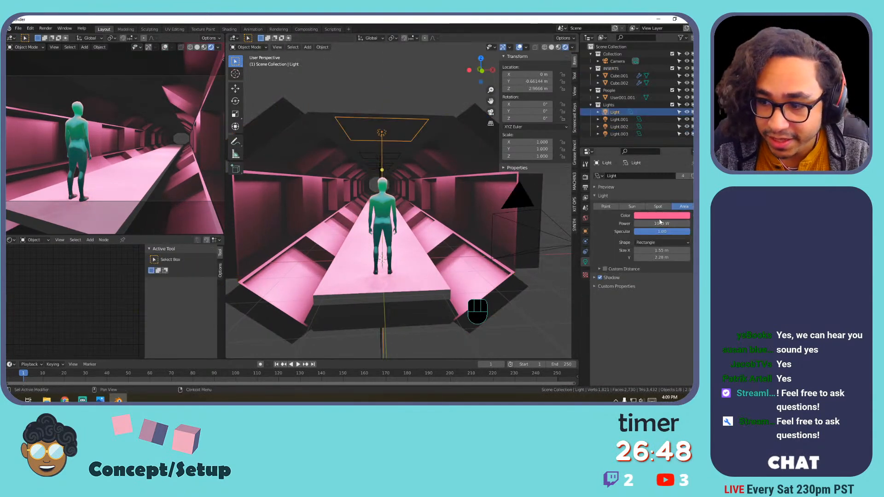
pyautogui.click(660, 216)
pyautogui.moveTo(646, 155)
pyautogui.mouseDown()
pyautogui.moveTo(634, 136)
pyautogui.moveTo(668, 138)
pyautogui.moveTo(632, 153)
pyautogui.moveTo(650, 120)
pyautogui.moveTo(635, 152)
pyautogui.moveTo(651, 145)
pyautogui.mouseUp()
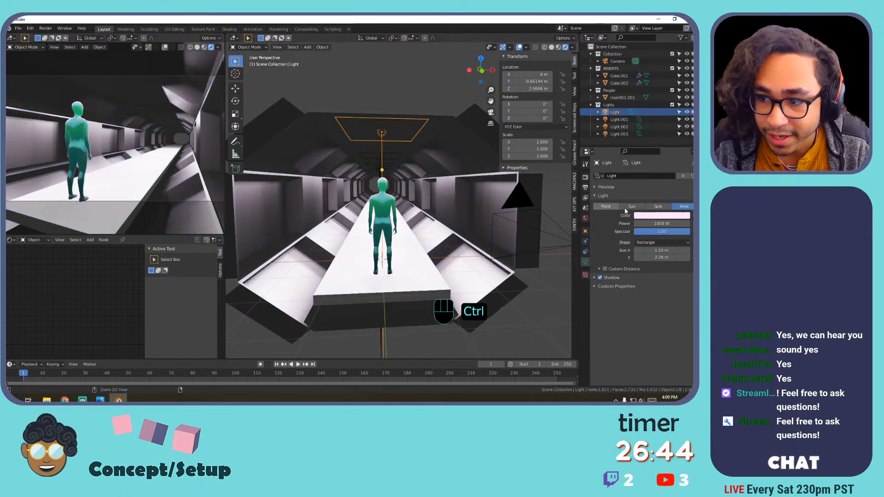
pyautogui.hotkey('ctrl', 'z')
pyautogui.moveTo(664, 222)
pyautogui.mouseDown()
pyautogui.moveTo(631, 223)
pyautogui.moveTo(660, 223)
pyautogui.mouseUp()
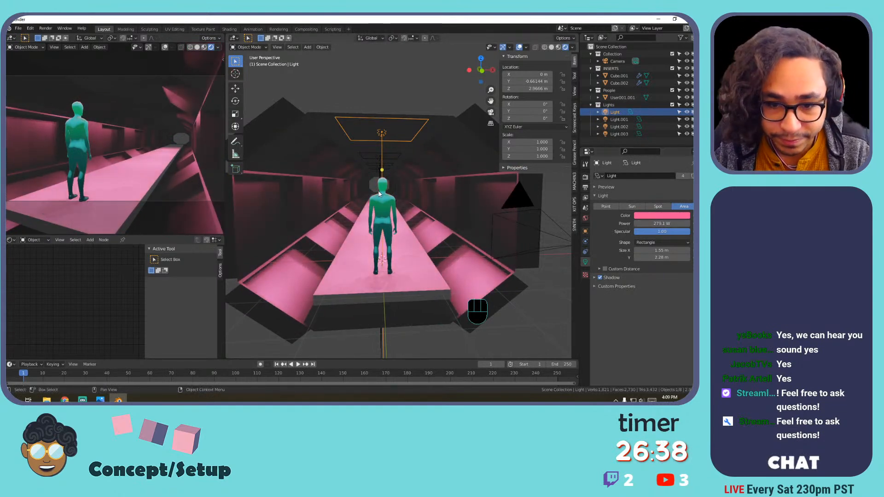
pyautogui.press('g')
pyautogui.press('r')
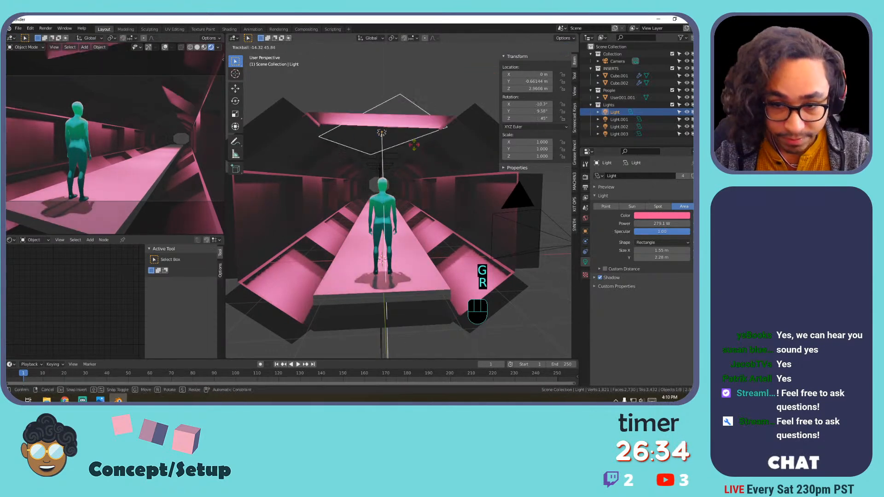
pyautogui.rightClick(330, 174)
# Adjust the X size of the linked ceiling area lights.
pyautogui.moveTo(662, 250)
pyautogui.mouseDown()
pyautogui.moveTo(636, 250)
pyautogui.moveTo(686, 250)
pyautogui.moveTo(663, 250)
pyautogui.mouseUp()
pyautogui.scroll(5, 446, 214)
pyautogui.moveTo(445, 211); pyautogui.dragTo(417, 219, button='middle')
pyautogui.moveTo(661, 250)
pyautogui.mouseDown()
pyautogui.moveTo(693, 250)
pyautogui.moveTo(641, 251)
pyautogui.moveTo(649, 250)
pyautogui.mouseUp()
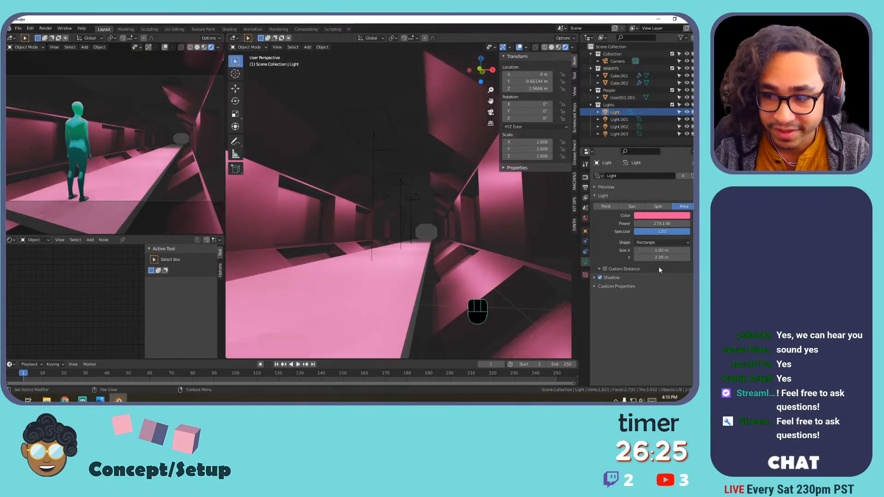
# Change the linked ceiling lights to the Point type and enlarge their radius to about 4.54 m.
pyautogui.click(604, 206)
pyautogui.moveTo(360, 185)
pyautogui.mouseDown(button='middle')
pyautogui.moveTo(393, 188)
pyautogui.moveTo(369, 176)
pyautogui.moveTo(360, 183)
pyautogui.moveTo(363, 170)
pyautogui.moveTo(357, 176)
pyautogui.moveTo(373, 196)
pyautogui.mouseUp(button='middle')
pyautogui.keyDown('shift'); pyautogui.moveTo(428, 219); pyautogui.dragTo(422, 198, button='middle'); pyautogui.keyUp('shift')
pyautogui.moveTo(647, 241); pyautogui.dragTo(693, 242)
pyautogui.scroll(-3, 460, 226)
pyautogui.moveTo(441, 225)
pyautogui.keyDown('shift'); pyautogui.mouseDown(button='middle')
pyautogui.moveTo(447, 219)
pyautogui.moveTo(412, 219)
pyautogui.moveTo(479, 214)
pyautogui.moveTo(436, 218)
pyautogui.mouseUp(button='middle'); pyautogui.keyUp('shift')
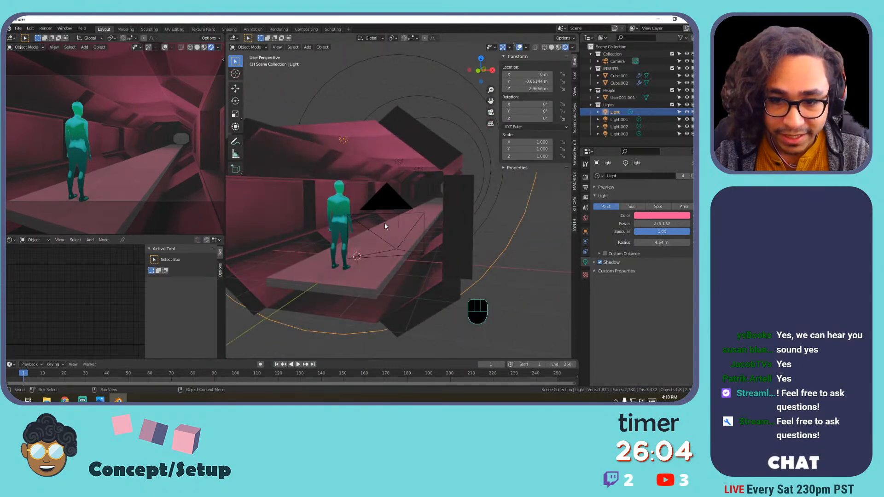
# Select the whole face loop of the narrow band around tunnel segment Cube.001 in Edit Mode.
pyautogui.moveTo(386, 224)
pyautogui.mouseDown(button='middle')
pyautogui.moveTo(438, 217)
pyautogui.moveTo(410, 211)
pyautogui.moveTo(438, 213)
pyautogui.moveTo(379, 229)
pyautogui.moveTo(425, 226)
pyautogui.moveTo(410, 193)
pyautogui.moveTo(403, 196)
pyautogui.moveTo(431, 214)
pyautogui.moveTo(454, 188)
pyautogui.moveTo(391, 212)
pyautogui.mouseUp(button='middle')
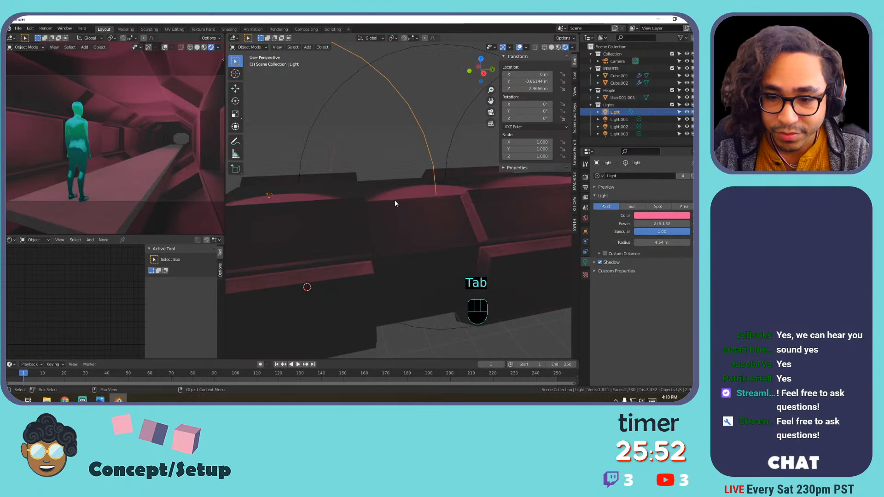
pyautogui.click(390, 203)
pyautogui.press('Tab')
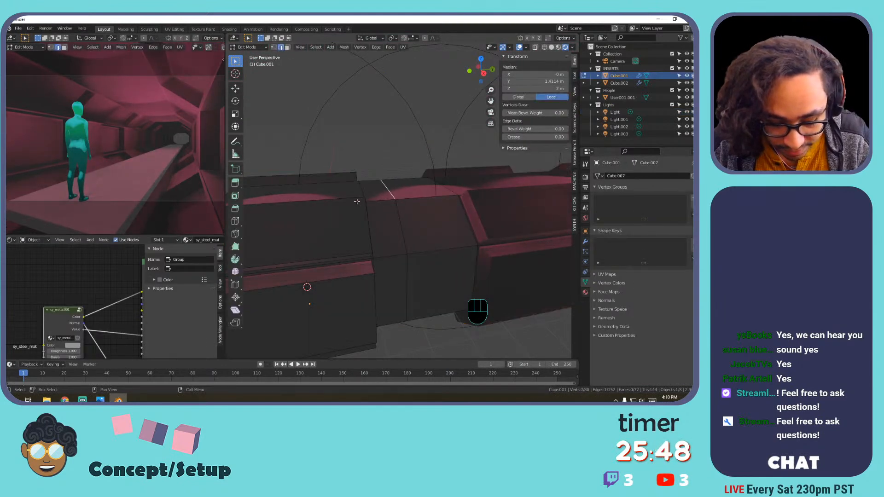
pyautogui.press('3')
pyautogui.keyDown('alt'); pyautogui.click(380, 201); pyautogui.keyUp('alt')
pyautogui.keyDown('shift'); pyautogui.moveTo(284, 237); pyautogui.dragTo(378, 197, button='middle'); pyautogui.keyUp('shift')
pyautogui.press('KP_Decimal')
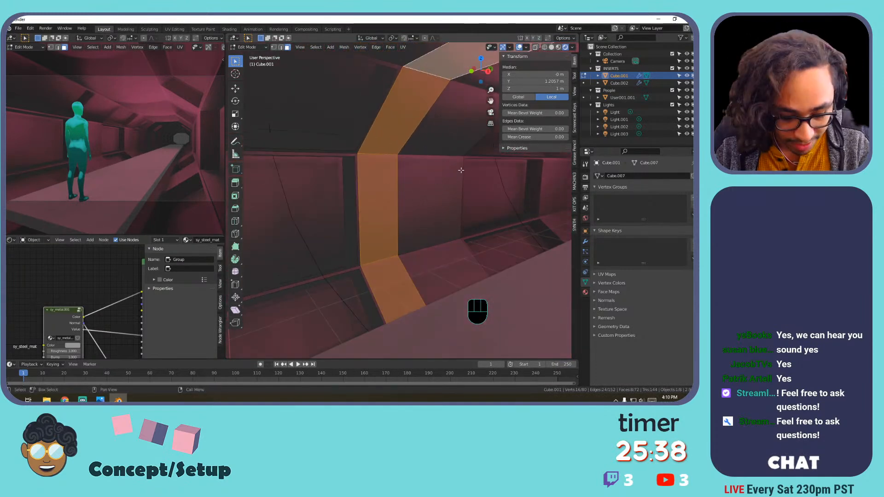
# Try insetting the band's face loop as one strip and extruding it along its normals, and undo both operations.
pyautogui.press('i')
pyautogui.press('i')
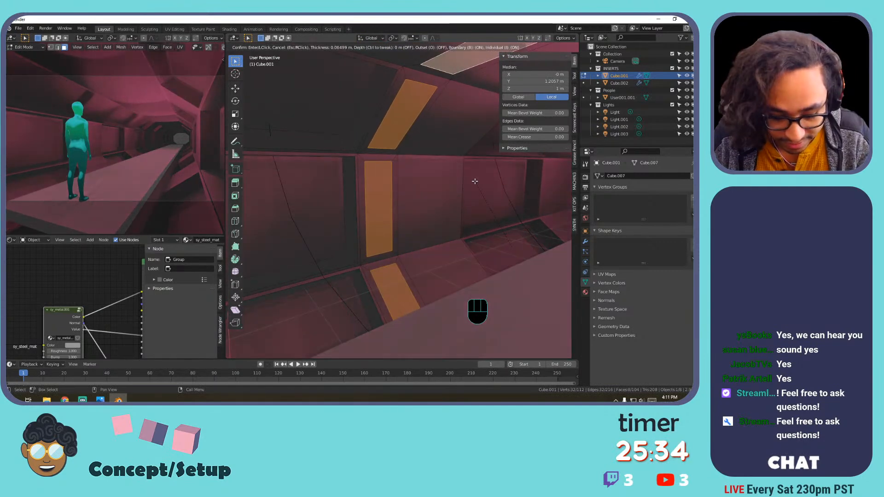
pyautogui.press('i')
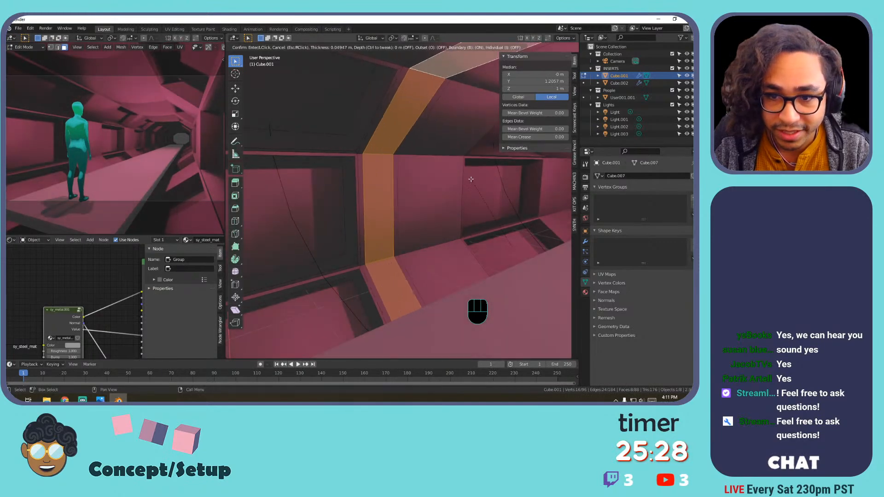
pyautogui.click(470, 178)
pyautogui.hotkey('alt', 'e')
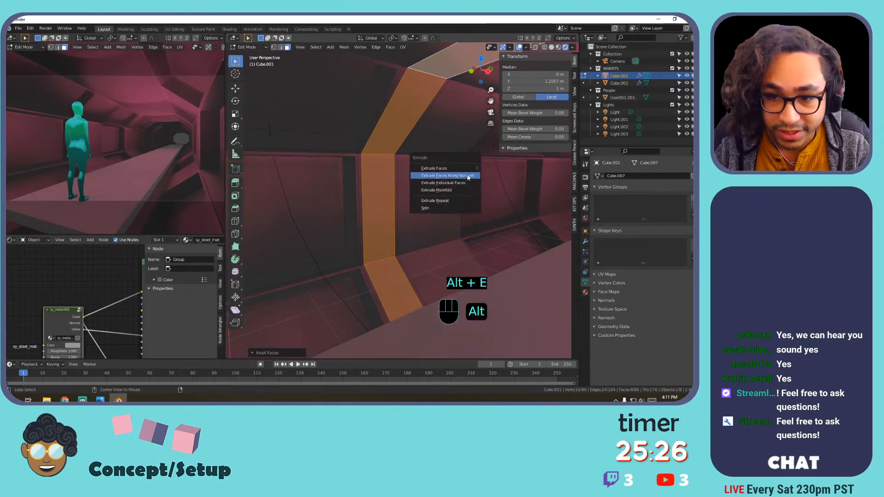
pyautogui.click(468, 175)
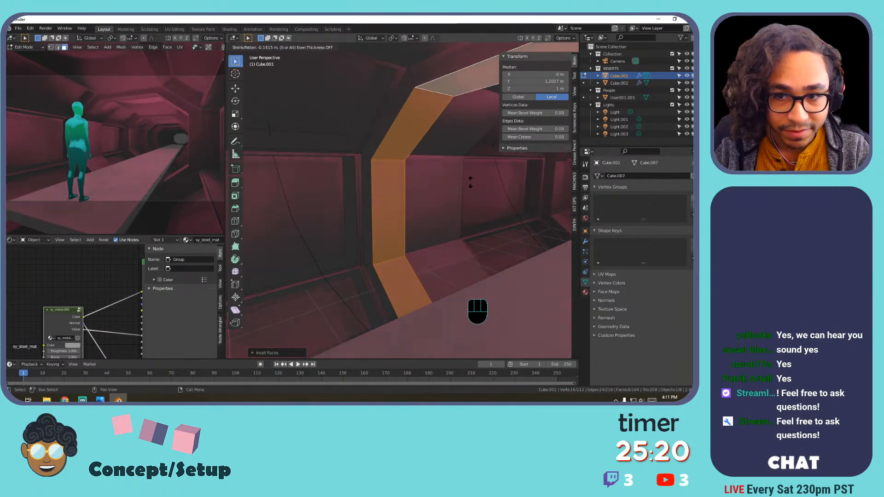
pyautogui.hotkey('ctrl', 'z')
pyautogui.hotkey('ctrl', 'z')
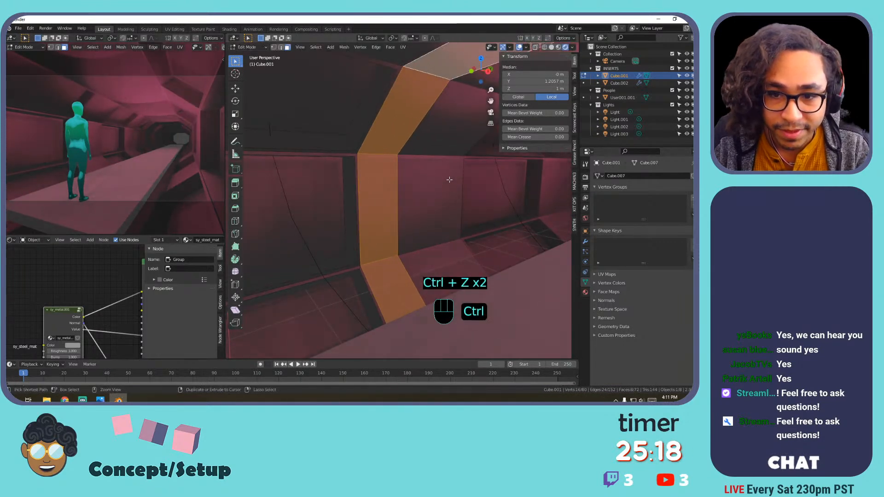
# Inset the band's faces individually by about 0.03 m and extrude them about 0.11 m along their normals into the tunnel.
pyautogui.press('i')
pyautogui.click(457, 174)
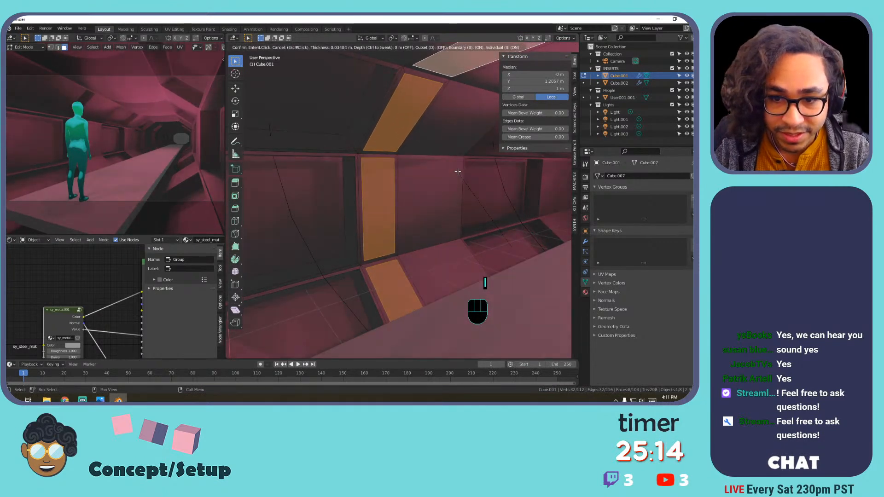
pyautogui.hotkey('alt', 'e')
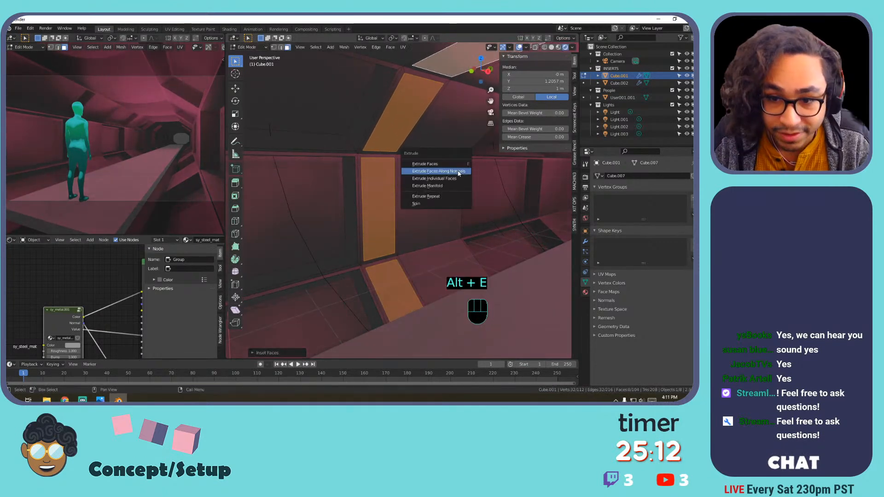
pyautogui.click(461, 172)
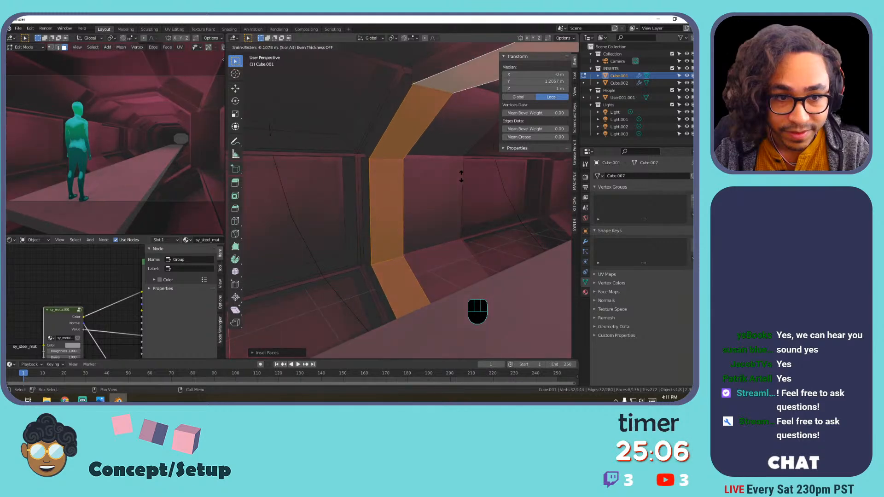
pyautogui.click(461, 173)
# Select the raised vertical panel face on the tunnel's left wall and show the segment's material settings.
pyautogui.moveTo(459, 174); pyautogui.dragTo(405, 152, button='middle')
pyautogui.click(381, 175)
pyautogui.scroll(-5, 407, 177)
pyautogui.click(585, 292)
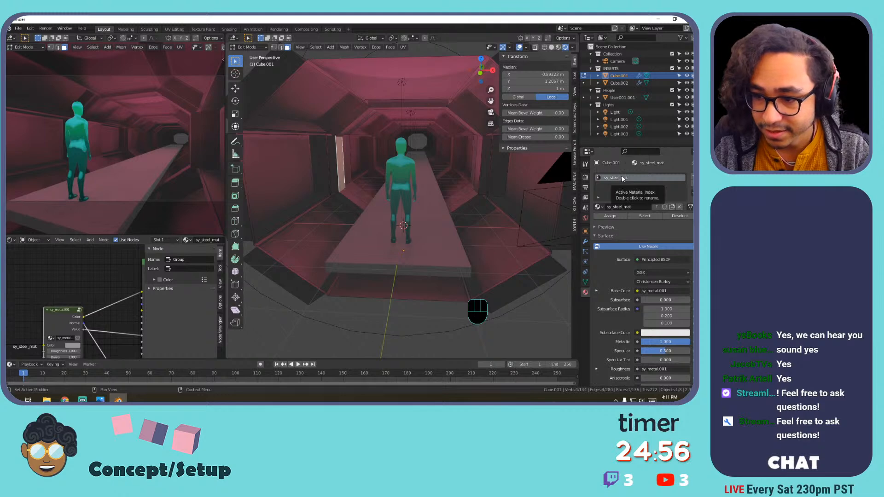
# Try the Gaurds, sy-glass-frosted, sy_cutter and sy_dark_matte materials on the tunnel segment, and set it back to sy_steel_mat.
pyautogui.click(597, 206)
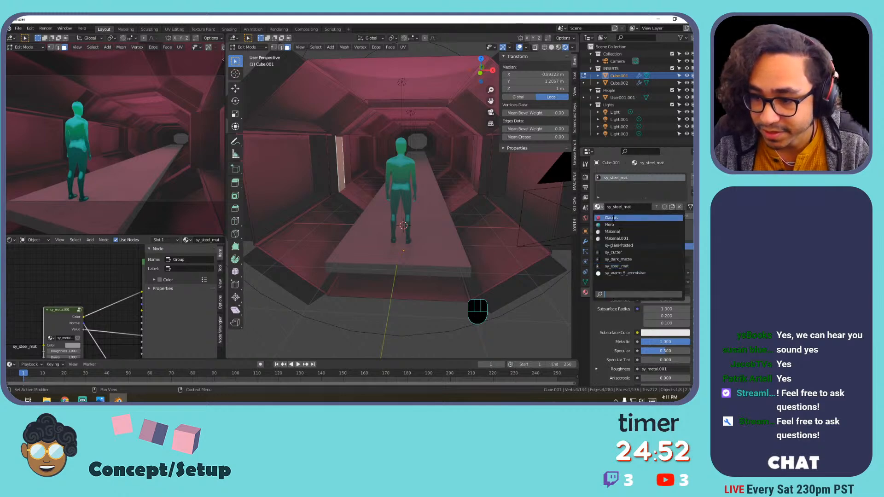
pyautogui.click(611, 218)
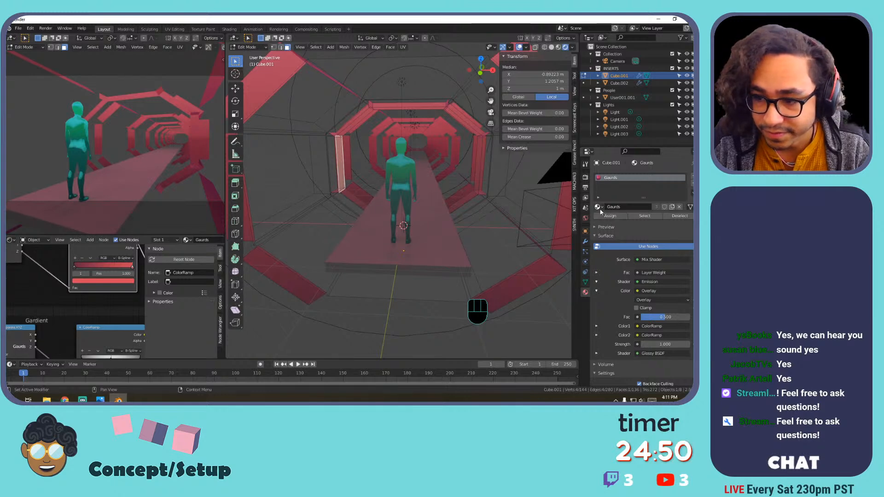
pyautogui.click(597, 207)
pyautogui.click(603, 227)
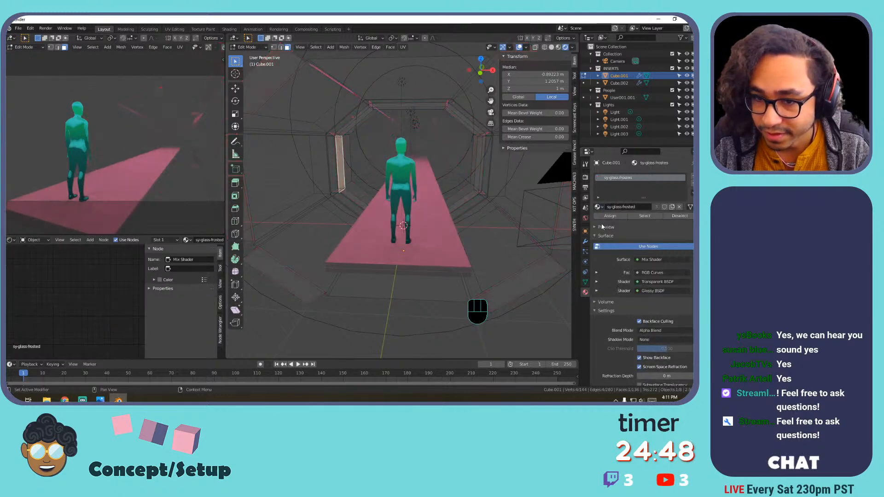
pyautogui.click(597, 207)
pyautogui.click(606, 237)
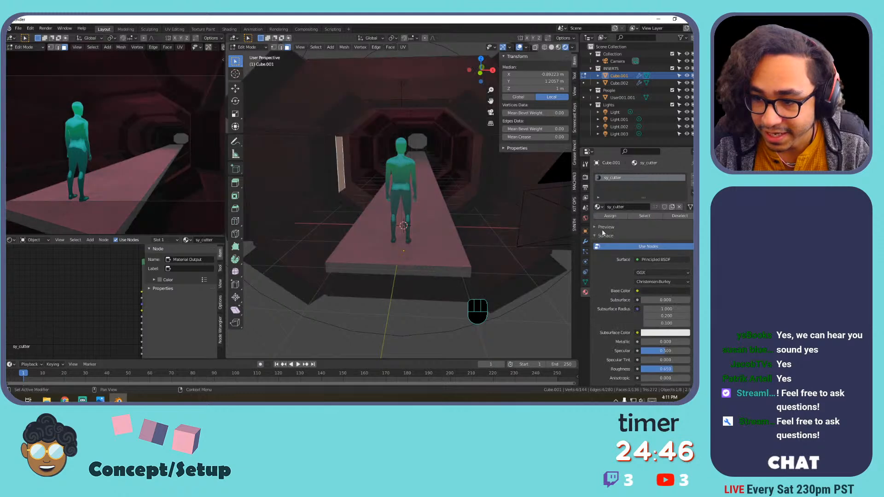
pyautogui.click(597, 206)
pyautogui.click(598, 259)
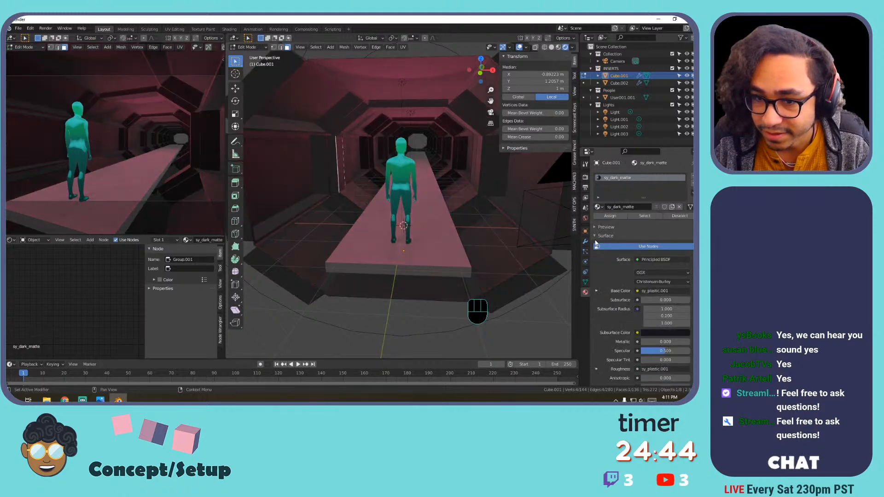
pyautogui.click(597, 207)
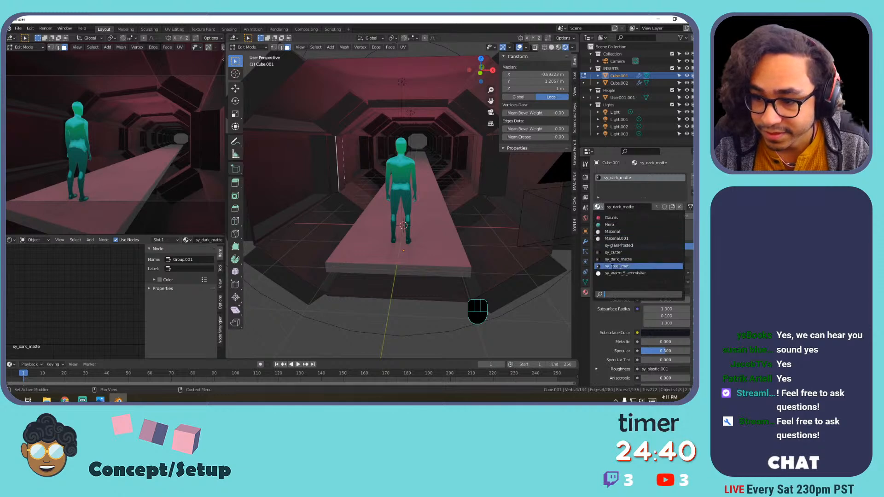
pyautogui.click(619, 266)
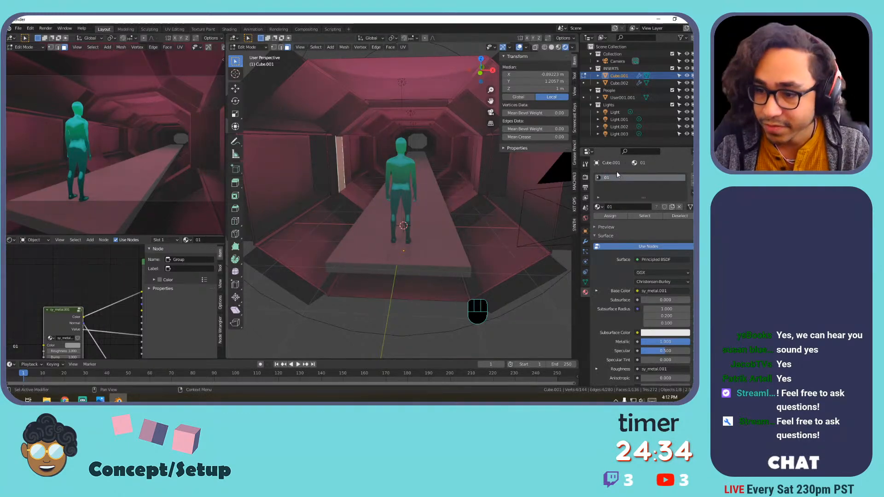
# Add two empty material slots to the tunnel segment and rename its first material Hallway.000.
pyautogui.doubleClick(693, 176)
pyautogui.click(598, 221)
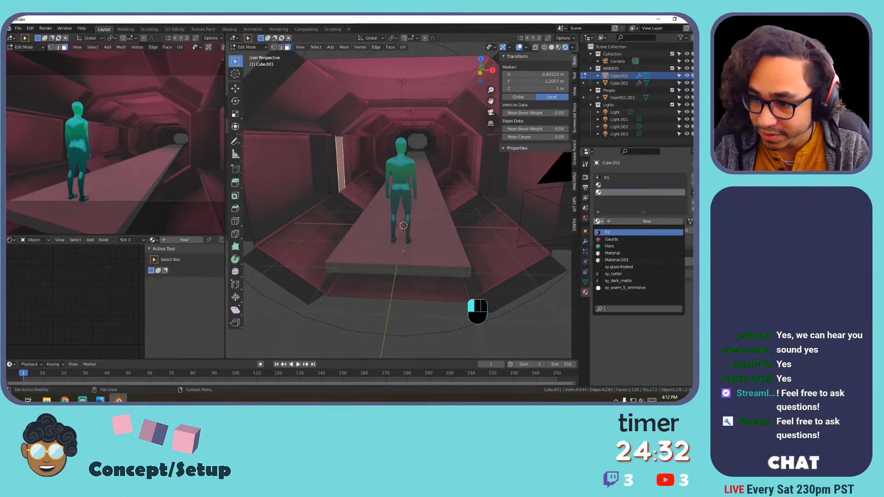
pyautogui.click(608, 178)
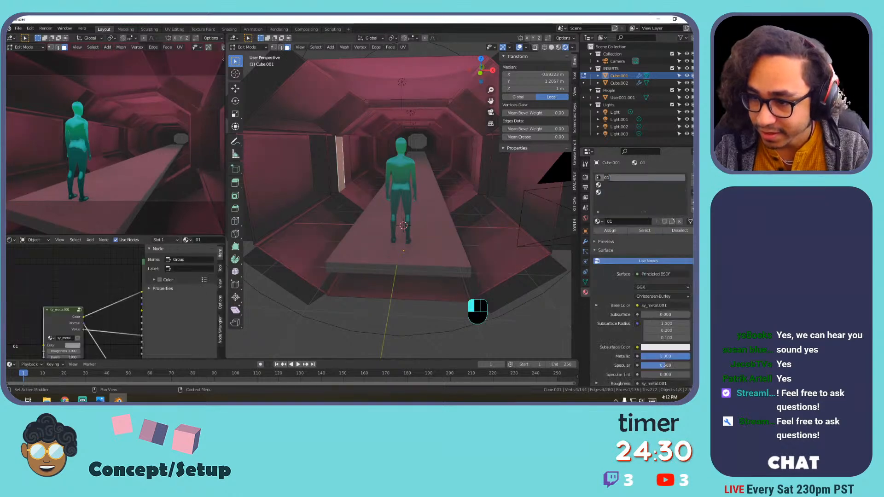
pyautogui.write('Hallway.000')
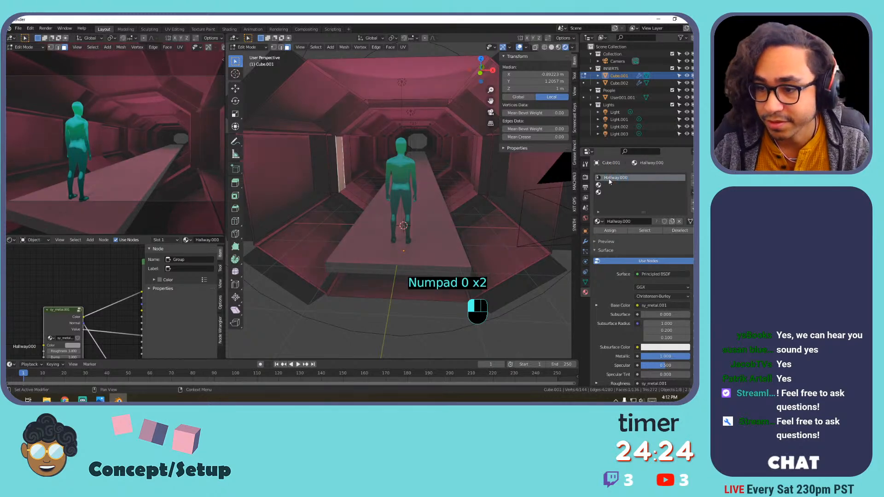
# Fill the two empty material slots with copies of the Hallway.000 material, making Hallway.001 and Hallway.002.
pyautogui.click(611, 185)
pyautogui.click(598, 222)
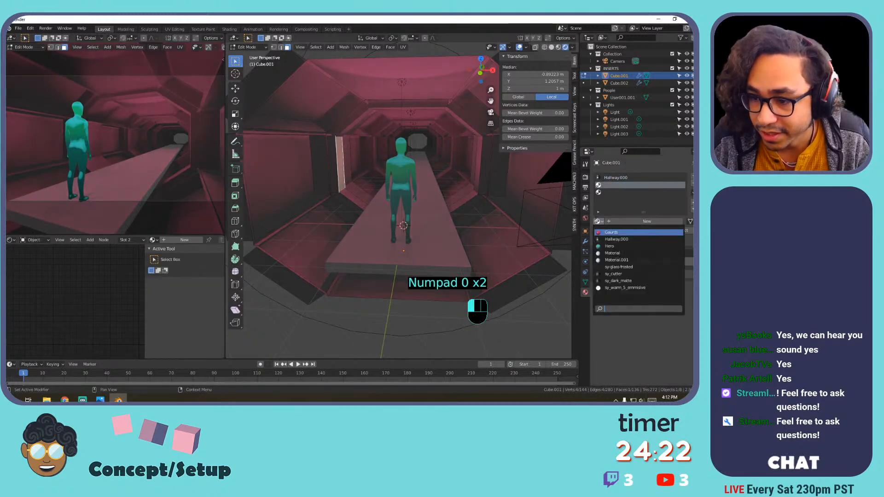
pyautogui.click(619, 239)
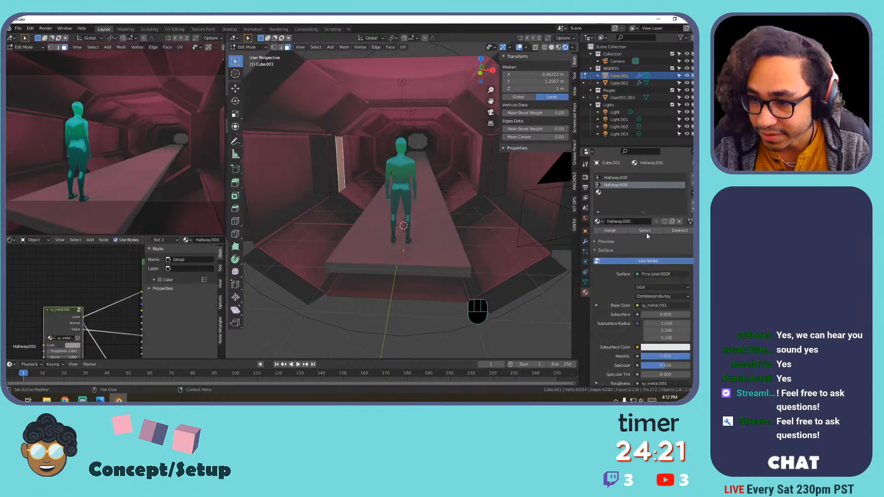
pyautogui.click(672, 222)
pyautogui.click(620, 192)
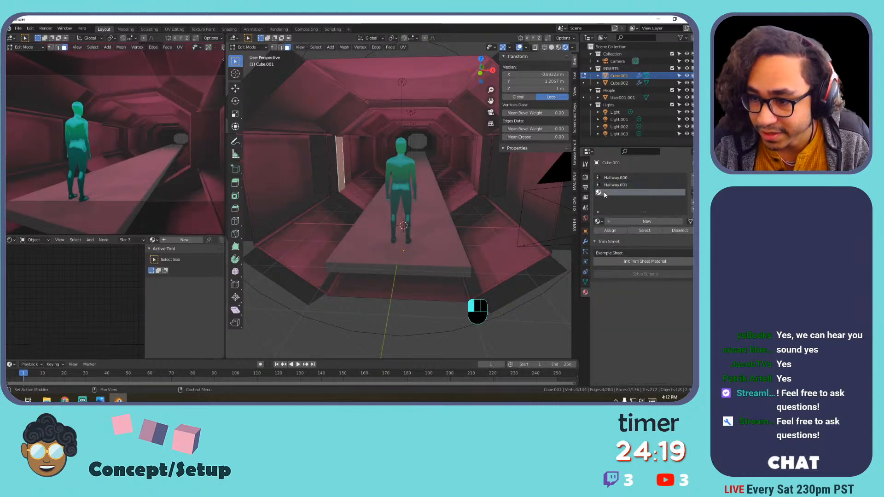
pyautogui.click(598, 221)
pyautogui.click(614, 244)
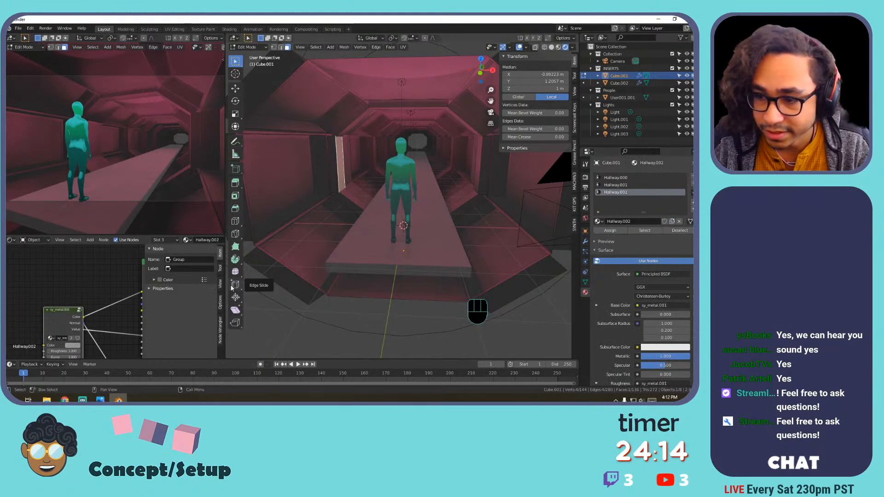
# Set the metal node's colour to blue in Hallway.001 and to dark yellow in Hallway.002.
pyautogui.moveTo(63, 324); pyautogui.dragTo(54, 296, button='middle')
pyautogui.scroll(-3, 100, 291)
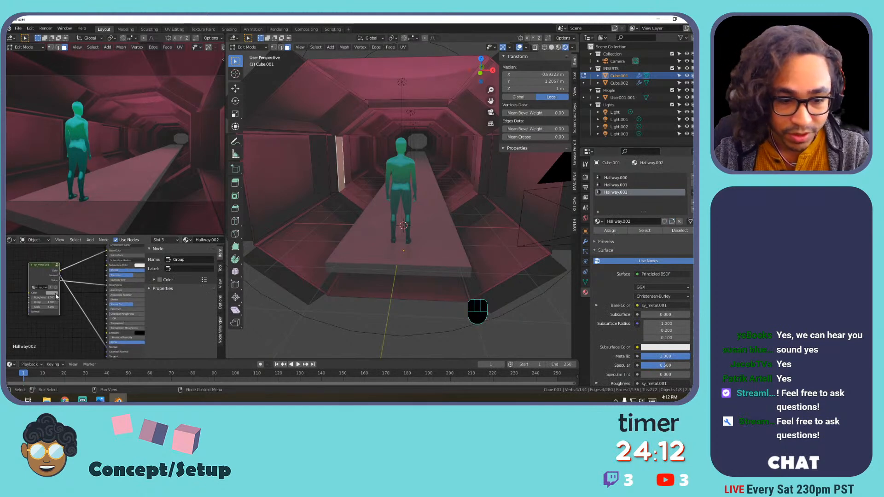
pyautogui.click(616, 185)
pyautogui.click(50, 293)
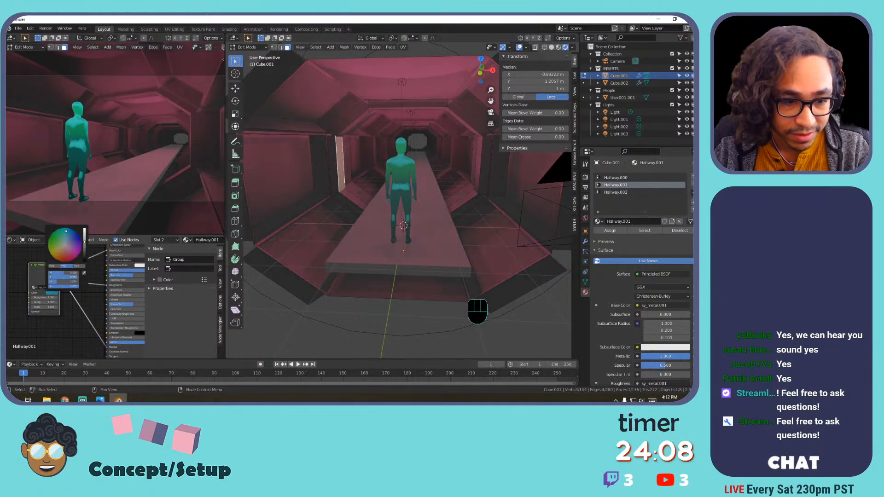
pyautogui.click(607, 193)
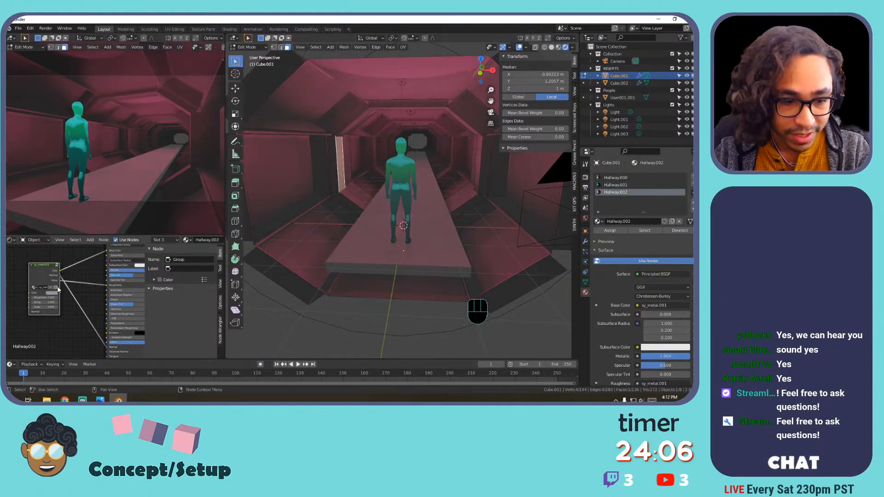
pyautogui.click(55, 294)
pyautogui.click(78, 251)
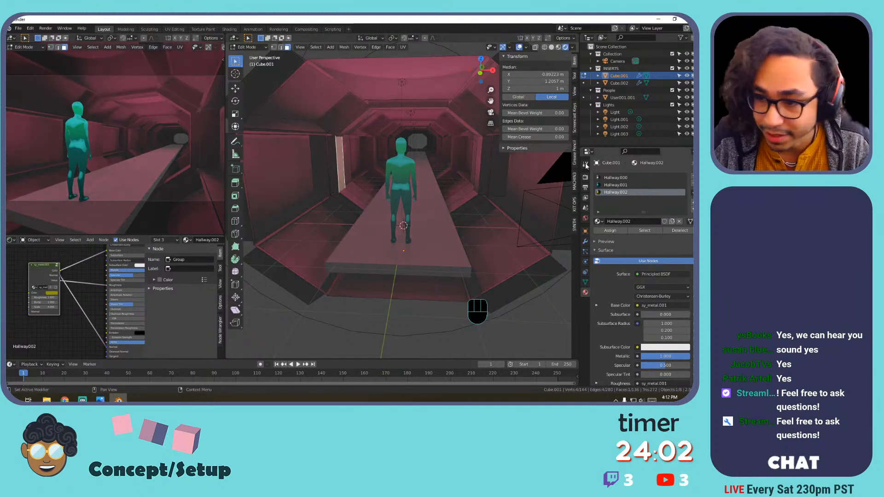
pyautogui.click(613, 186)
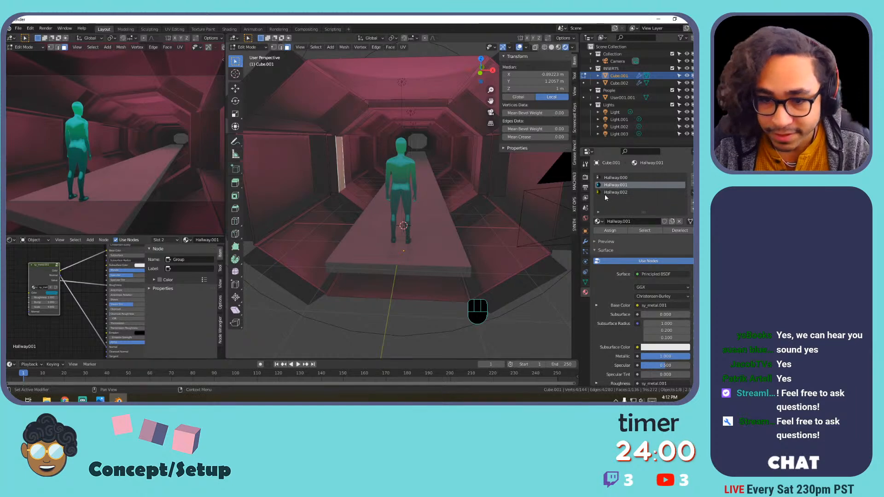
pyautogui.click(619, 192)
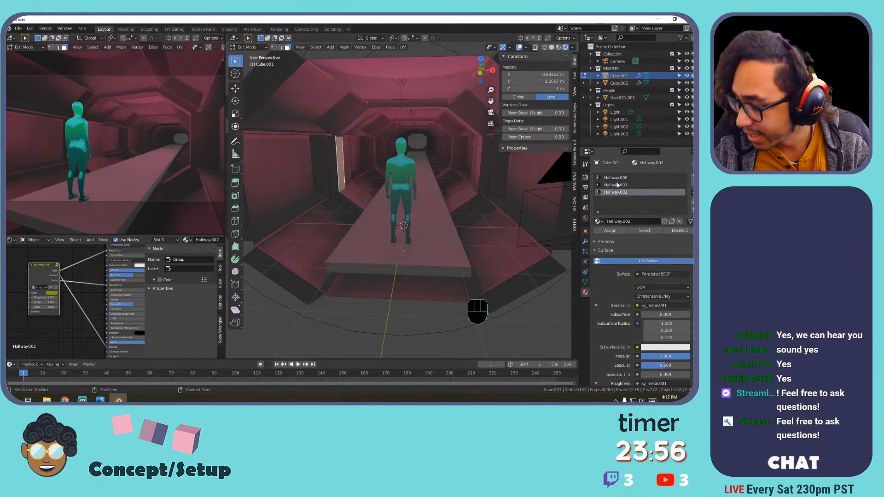
pyautogui.click(617, 185)
pyautogui.moveTo(287, 142); pyautogui.dragTo(342, 178, button='middle')
pyautogui.press('Tab')
pyautogui.press('Tab')
pyautogui.moveTo(407, 150); pyautogui.dragTo(343, 161, button='middle')
pyautogui.keyDown('shift'); pyautogui.moveTo(343, 161); pyautogui.dragTo(398, 187, button='middle'); pyautogui.keyUp('shift')
pyautogui.keyDown('alt'); pyautogui.click(402, 190); pyautogui.keyUp('alt')
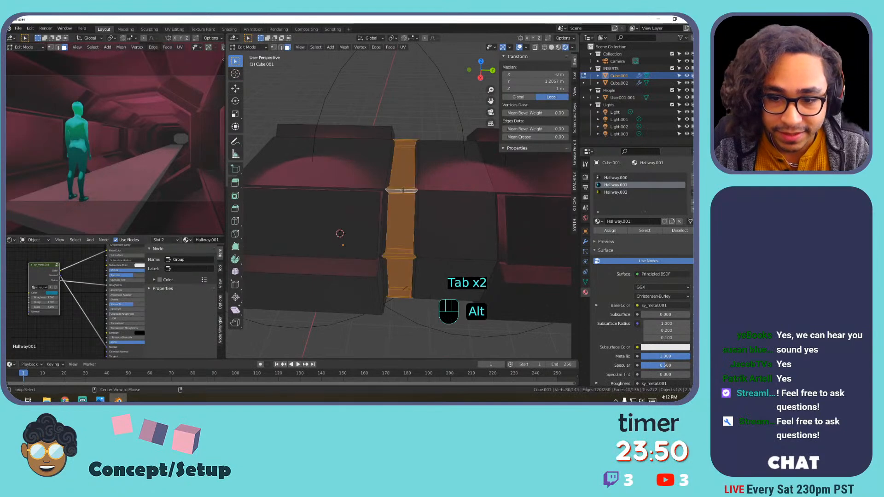
pyautogui.moveTo(421, 229); pyautogui.dragTo(472, 188, button='middle')
pyautogui.scroll(4, 472, 188)
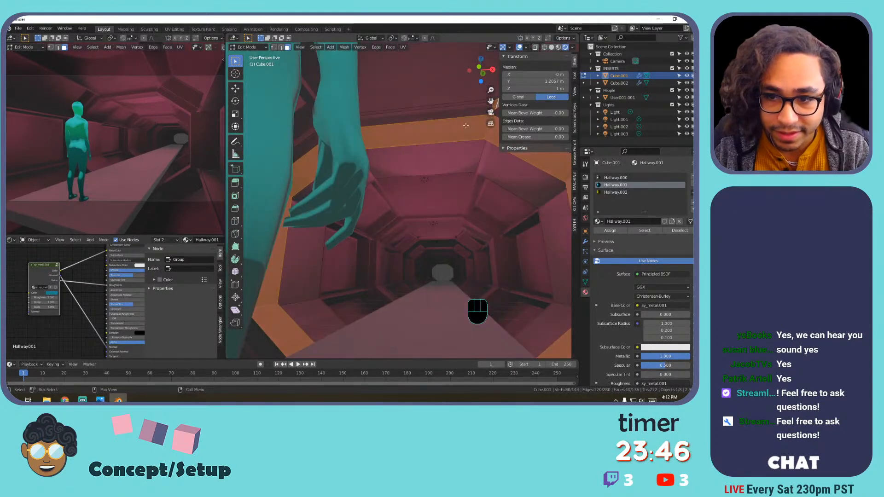
pyautogui.scroll(2, 383, 151)
pyautogui.keyDown('alt'); pyautogui.keyDown('shift'); pyautogui.click(433, 121); pyautogui.keyUp('shift'); pyautogui.keyUp('alt')
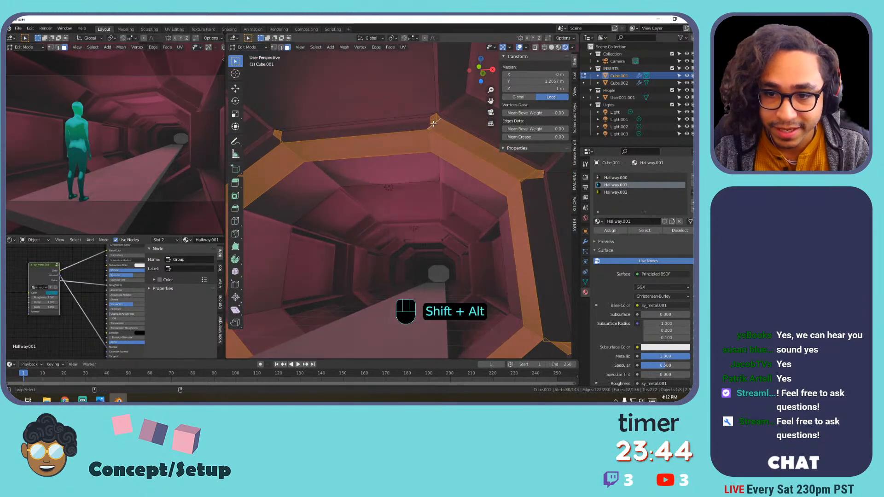
pyautogui.keyDown('alt'); pyautogui.keyDown('shift'); pyautogui.click(431, 122); pyautogui.keyUp('shift'); pyautogui.keyUp('alt')
pyautogui.keyDown('alt'); pyautogui.keyDown('shift'); pyautogui.click(430, 121); pyautogui.keyUp('shift'); pyautogui.keyUp('alt')
pyautogui.click(430, 123)
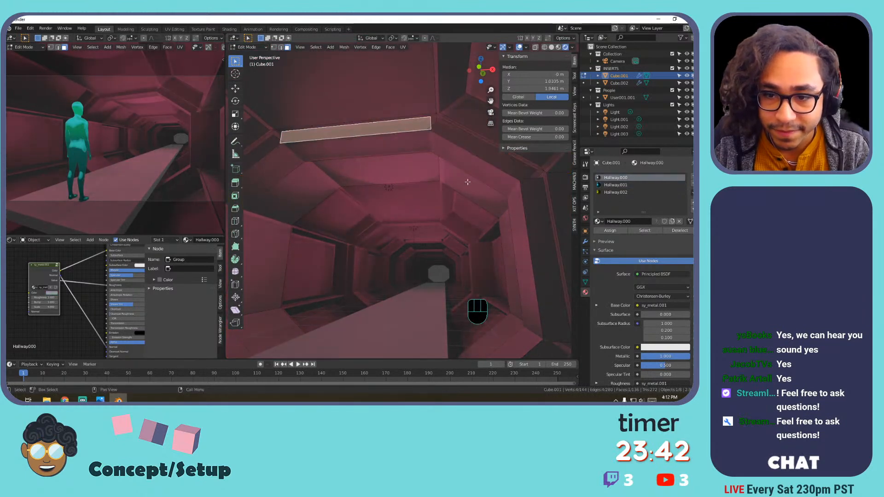
# Select the narrow raised face loop around the tunnel from outside and assign it the Hallway.001 material.
pyautogui.keyDown('shift'); pyautogui.moveTo(496, 190); pyautogui.dragTo(486, 140, button='middle'); pyautogui.keyUp('shift')
pyautogui.keyDown('alt'); pyautogui.middleClick(510, 182); pyautogui.keyUp('alt')
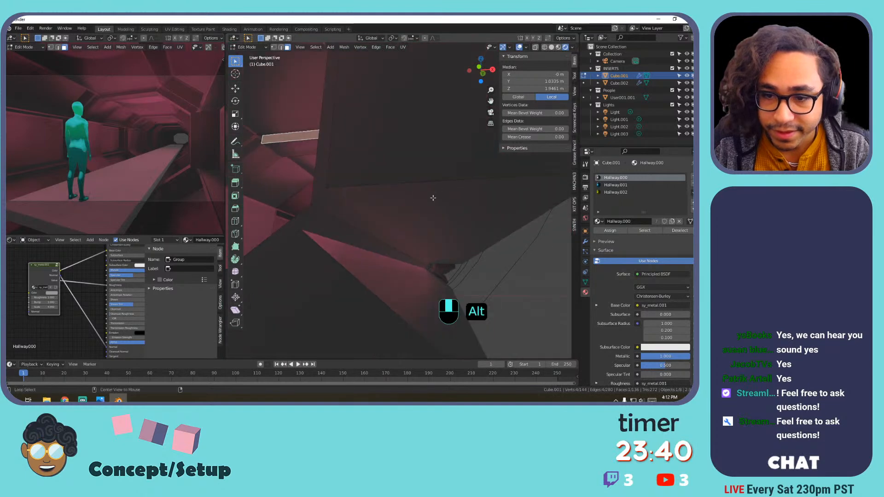
pyautogui.keyDown('alt'); pyautogui.moveTo(400, 188); pyautogui.dragTo(361, 217, button='middle'); pyautogui.keyUp('alt')
pyautogui.scroll(-1, 440, 213)
pyautogui.keyDown('shift'); pyautogui.moveTo(440, 214); pyautogui.dragTo(326, 197, button='middle'); pyautogui.keyUp('shift')
pyautogui.keyDown('alt'); pyautogui.click(377, 147); pyautogui.keyUp('alt')
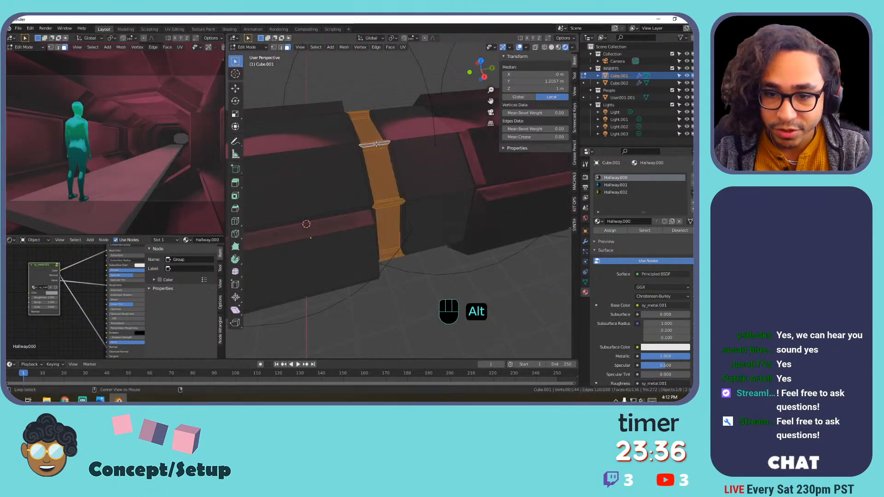
pyautogui.click(613, 185)
pyautogui.click(610, 230)
# Assign Hallway.002 to the wider face loop beside the blue band and change that material's colour to a muted beige-grey.
pyautogui.moveTo(355, 167)
pyautogui.keyDown('shift'); pyautogui.mouseDown(button='middle')
pyautogui.moveTo(392, 134)
pyautogui.moveTo(312, 158)
pyautogui.moveTo(360, 182)
pyautogui.mouseUp(button='middle'); pyautogui.keyUp('shift')
pyautogui.click(394, 153)
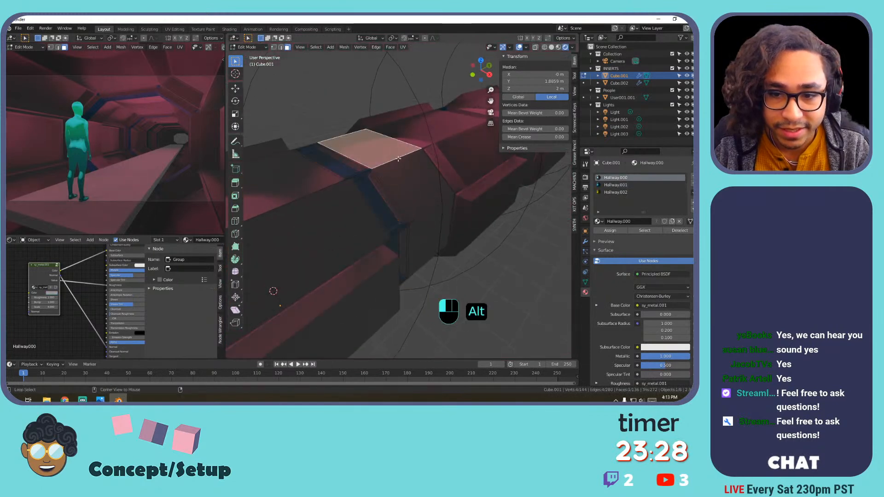
pyautogui.keyDown('alt'); pyautogui.click(398, 158); pyautogui.keyUp('alt')
pyautogui.moveTo(369, 193); pyautogui.dragTo(326, 196, button='middle')
pyautogui.keyDown('shift'); pyautogui.moveTo(368, 175); pyautogui.dragTo(405, 173, button='middle'); pyautogui.keyUp('shift')
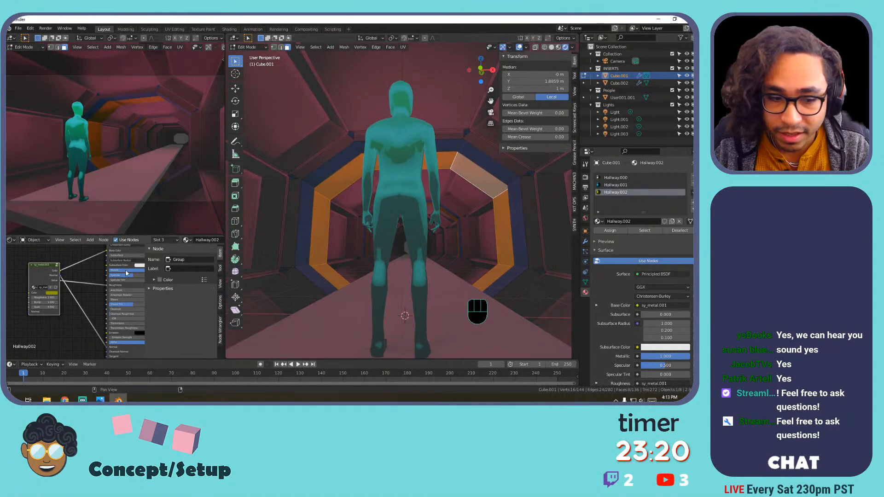
pyautogui.click(53, 292)
pyautogui.moveTo(64, 253); pyautogui.dragTo(61, 246)
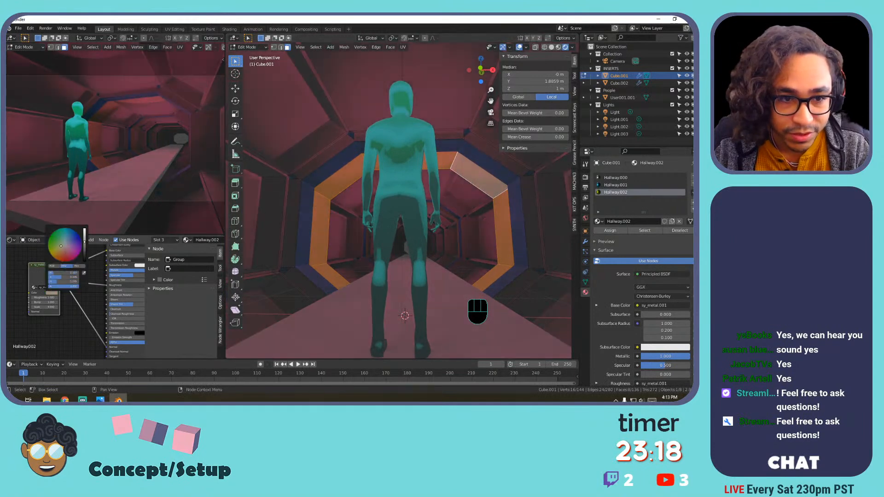
# Leave mesh editing and change the linked ceiling light's colour from the Light object to near white.
pyautogui.click(617, 113)
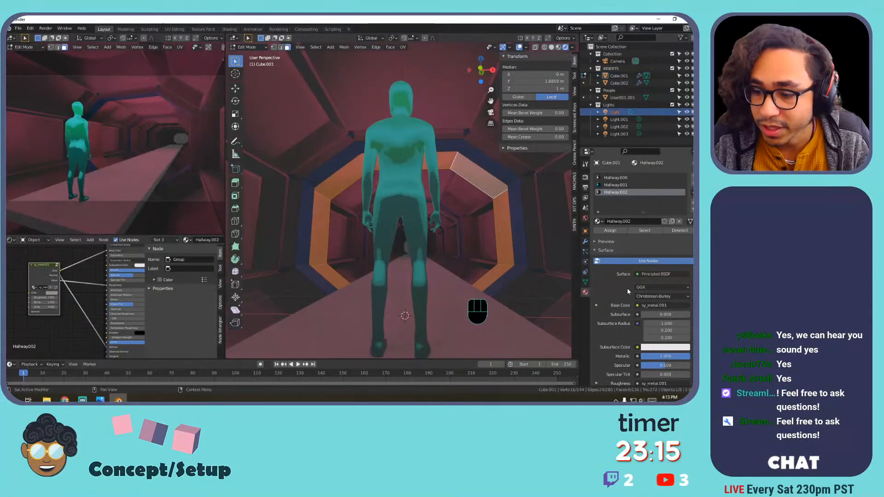
pyautogui.click(585, 282)
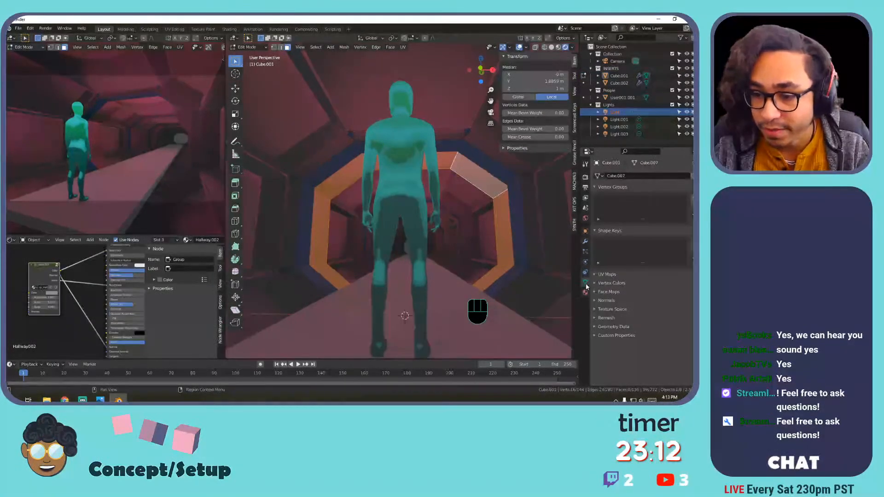
pyautogui.press('Tab')
pyautogui.click(614, 113)
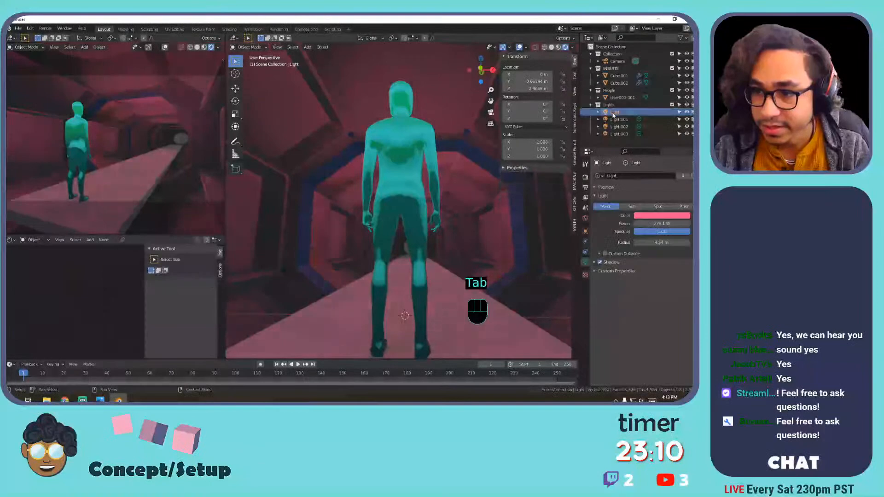
pyautogui.click(657, 217)
pyautogui.moveTo(654, 159); pyautogui.dragTo(650, 146)
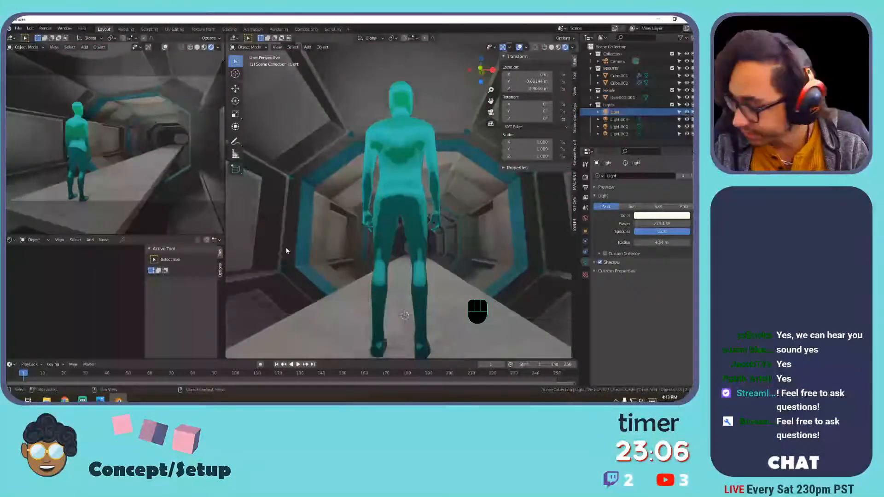
# Select the tunnel segment and set the Hallway.002 material's metal colour to a muted pink.
pyautogui.keyDown('shift'); pyautogui.moveTo(202, 203); pyautogui.dragTo(210, 215, button='middle'); pyautogui.keyUp('shift')
pyautogui.keyDown('shift'); pyautogui.moveTo(322, 166); pyautogui.dragTo(315, 186, button='middle'); pyautogui.keyUp('shift')
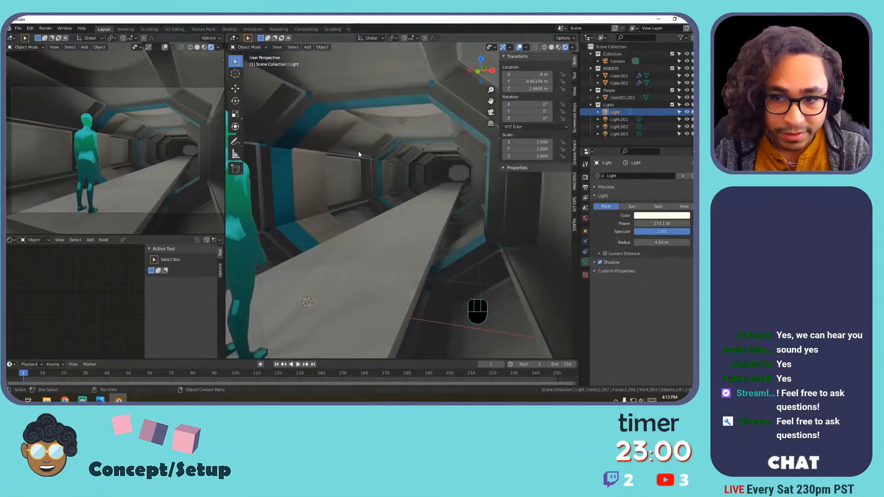
pyautogui.keyDown('shift'); pyautogui.moveTo(367, 153); pyautogui.dragTo(328, 168, button='middle'); pyautogui.keyUp('shift')
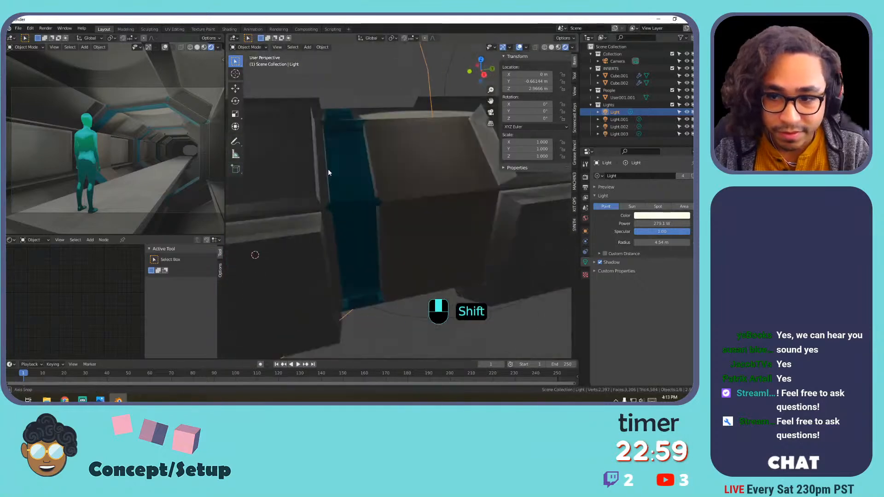
pyautogui.click(392, 156)
pyautogui.press('Tab')
pyautogui.press('Tab')
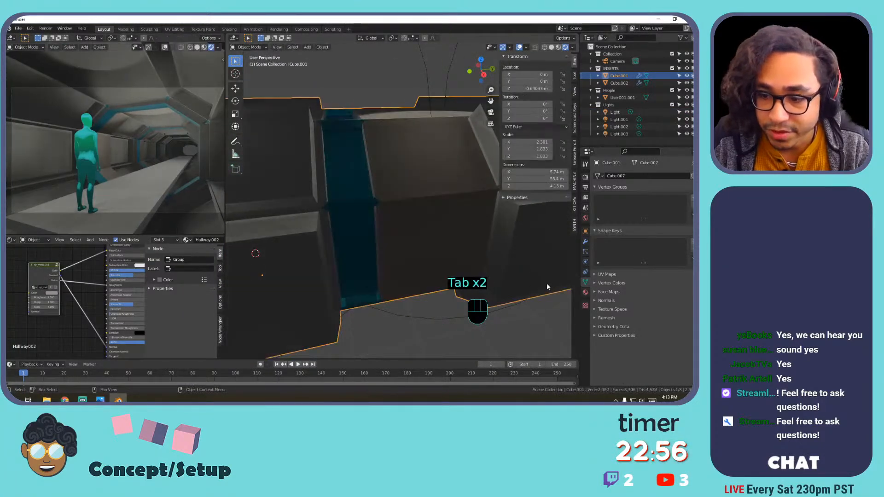
pyautogui.click(585, 292)
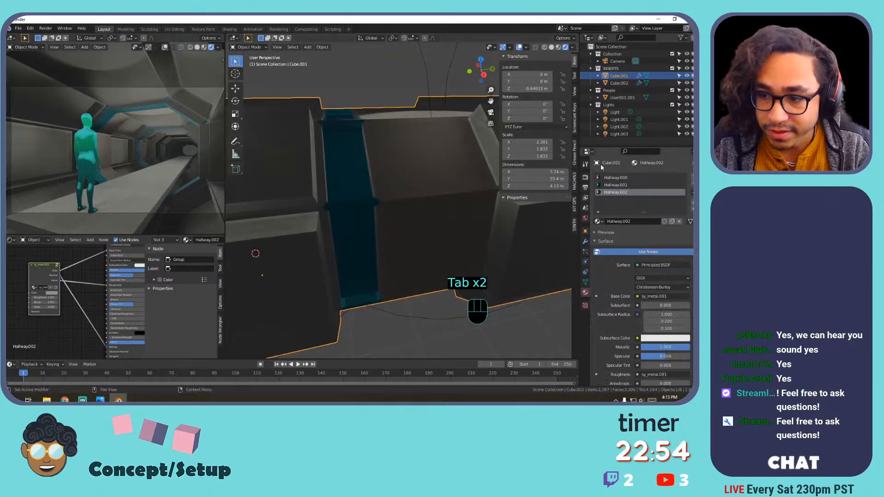
pyautogui.click(52, 292)
pyautogui.moveTo(65, 245)
pyautogui.mouseDown()
pyautogui.moveTo(72, 237)
pyautogui.moveTo(59, 240)
pyautogui.moveTo(68, 248)
pyautogui.mouseUp()
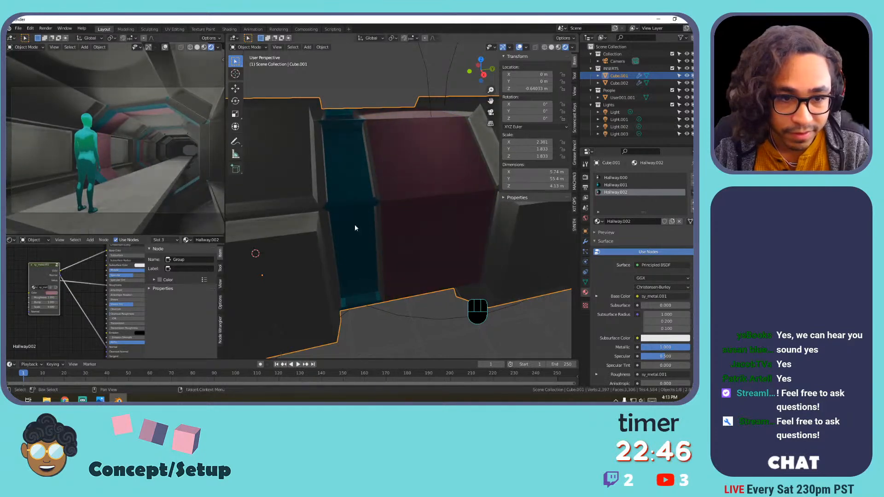
# Set the Hallway.000 material's metal colour to a muted teal green.
pyautogui.click(620, 178)
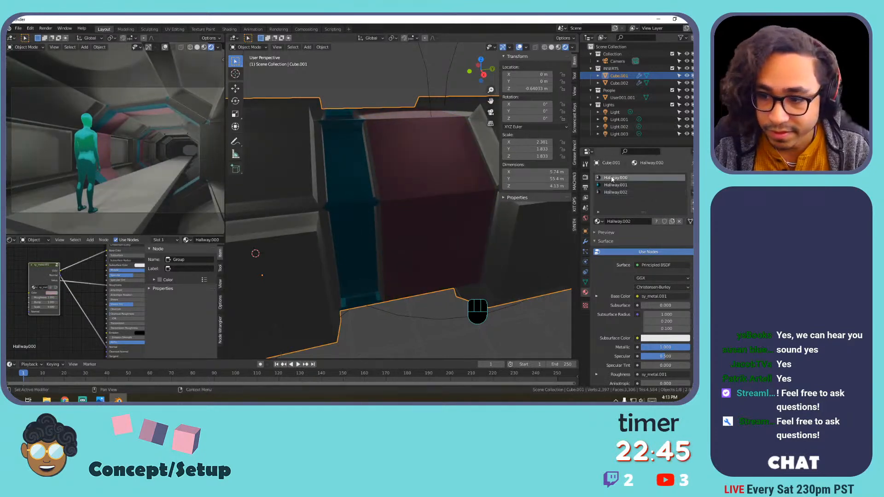
pyautogui.click(51, 293)
pyautogui.moveTo(71, 250); pyautogui.dragTo(64, 239)
pyautogui.keyDown('shift'); pyautogui.moveTo(401, 189); pyautogui.dragTo(387, 194, button='middle'); pyautogui.keyUp('shift')
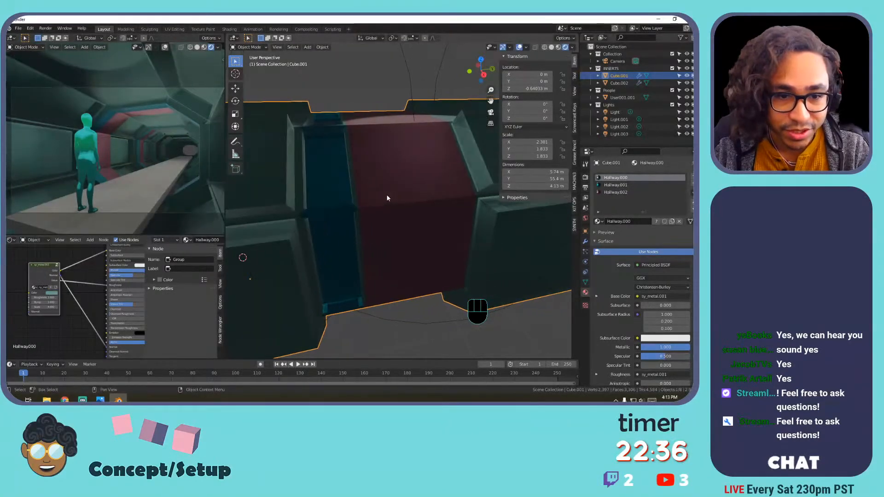
# Examine the recoloured bands and wall panels up close and from inside the corridor.
pyautogui.scroll(2, 164, 178)
pyautogui.scroll(2, 164, 178)
pyautogui.scroll(-4, 164, 177)
pyautogui.moveTo(382, 242); pyautogui.dragTo(395, 239, button='middle')
pyautogui.keyDown('shift'); pyautogui.moveTo(395, 239); pyautogui.dragTo(433, 194, button='middle'); pyautogui.keyUp('shift')
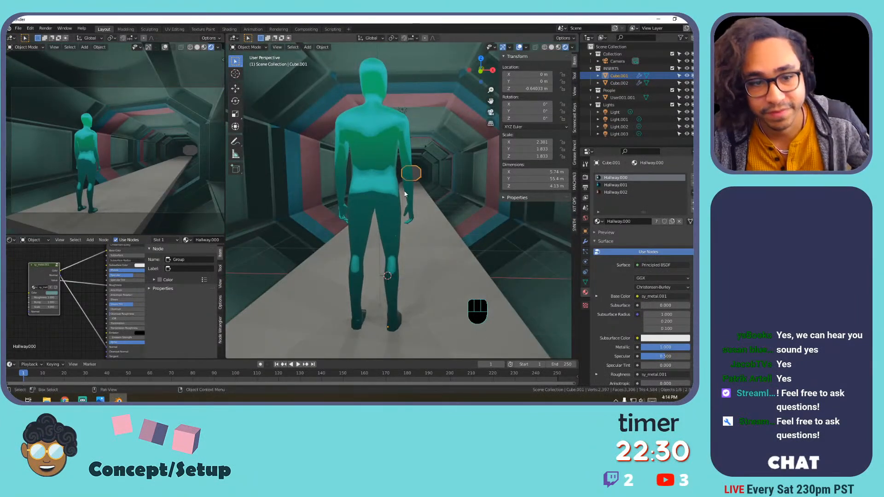
pyautogui.moveTo(377, 205); pyautogui.dragTo(423, 193, button='middle')
pyautogui.moveTo(378, 195)
pyautogui.keyDown('shift'); pyautogui.mouseDown(button='middle')
pyautogui.moveTo(395, 194)
pyautogui.moveTo(362, 194)
pyautogui.mouseUp(button='middle'); pyautogui.keyUp('shift')
pyautogui.keyDown('shift'); pyautogui.moveTo(362, 193); pyautogui.dragTo(400, 195, button='middle'); pyautogui.keyUp('shift')
pyautogui.moveTo(399, 195); pyautogui.dragTo(342, 202, button='middle')
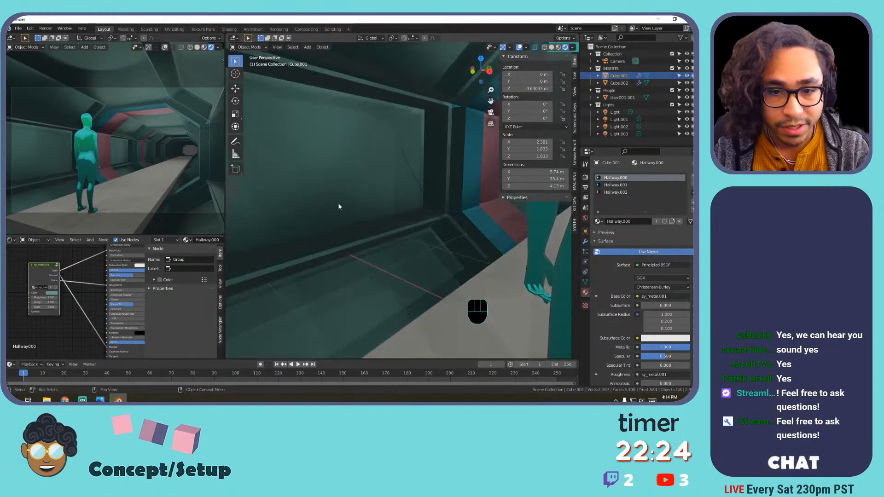
# Inset the large side-wall panel face slightly and extrude the inner face outward by about 0.38 m.
pyautogui.scroll(-5, 342, 202)
pyautogui.scroll(3, 342, 200)
pyautogui.press('Tab')
pyautogui.click(333, 190)
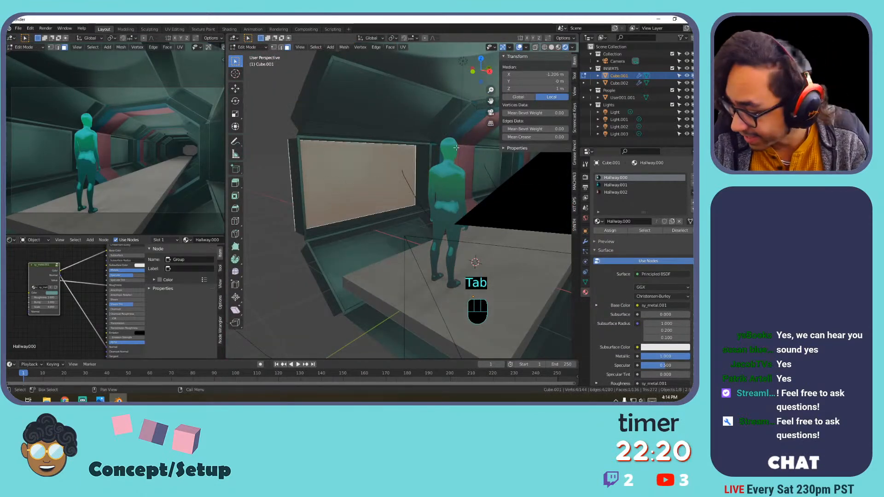
pyautogui.press('i')
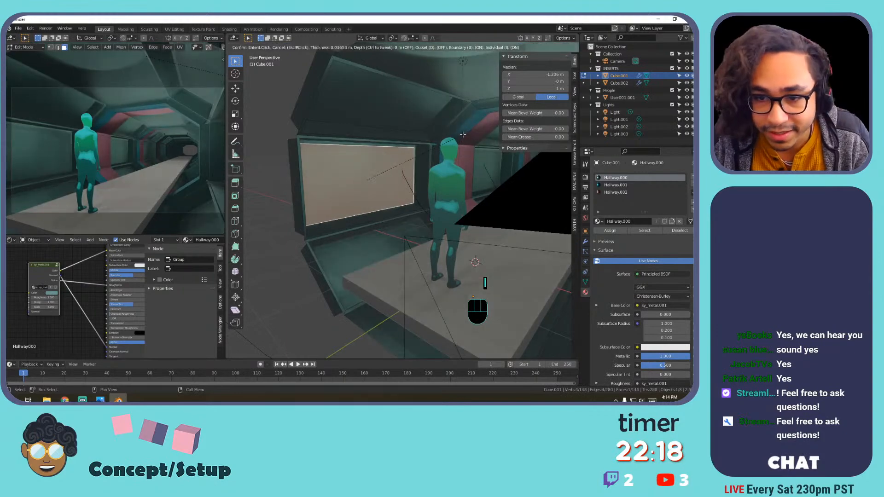
pyautogui.click(463, 134)
pyautogui.press('e')
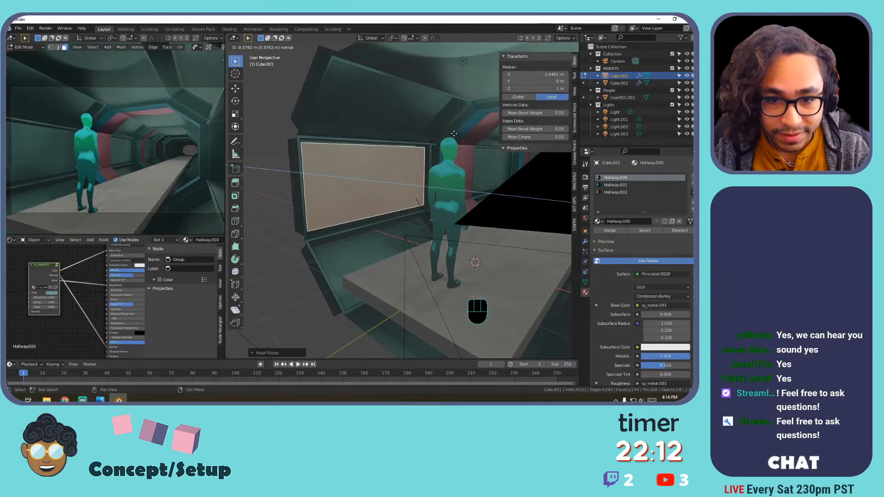
pyautogui.click(454, 134)
# Select the two end faces of the sloped lower recess and snap the 3D cursor to the middle between them.
pyautogui.moveTo(433, 138); pyautogui.dragTo(415, 147, button='middle')
pyautogui.keyDown('shift'); pyautogui.moveTo(332, 149); pyautogui.dragTo(351, 161, button='middle'); pyautogui.keyUp('shift')
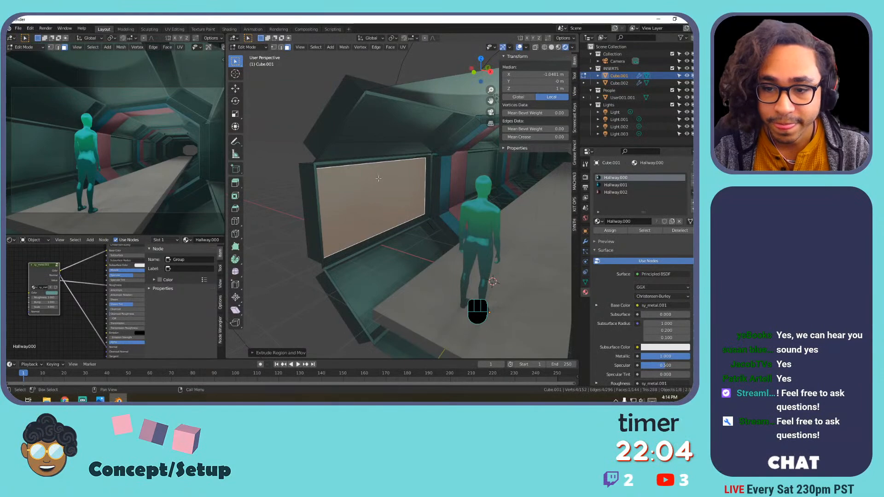
pyautogui.keyDown('shift'); pyautogui.moveTo(394, 291); pyautogui.dragTo(426, 213, button='middle'); pyautogui.keyUp('shift')
pyautogui.click(428, 204)
pyautogui.click(426, 188)
pyautogui.scroll(2, 382, 223)
pyautogui.hotkey('shift', 's')
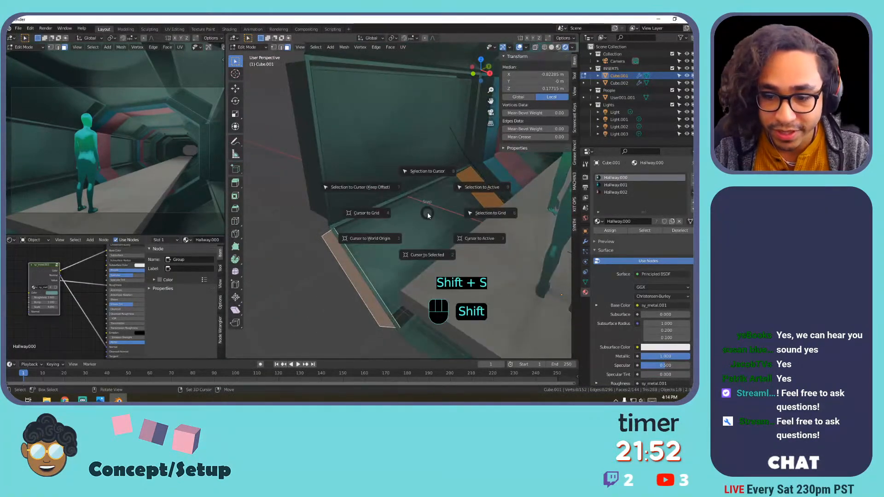
pyautogui.click(423, 249)
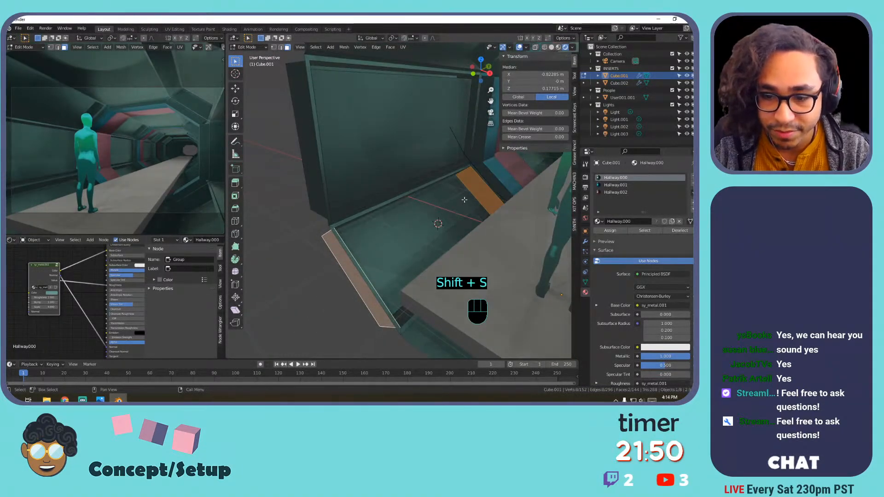
pyautogui.keyDown('shift'); pyautogui.moveTo(423, 249); pyautogui.dragTo(434, 212, button='middle'); pyautogui.keyUp('shift')
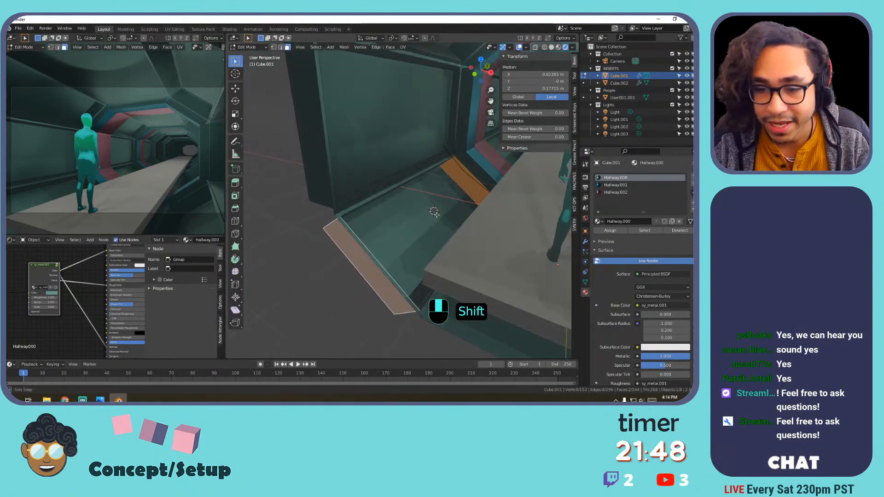
# Leave mesh editing, add a cylinder at the 3D cursor and rotate it 90° about the X axis.
pyautogui.hotkey('shift', 'a')
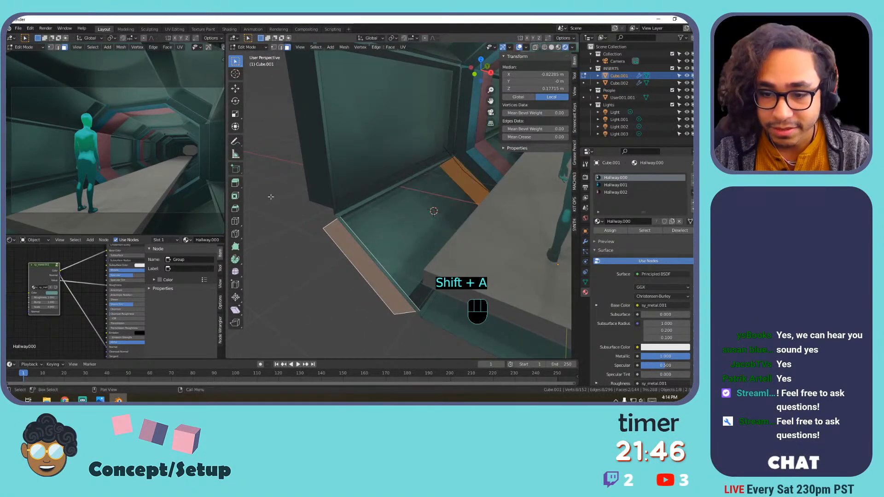
pyautogui.press('Tab')
pyautogui.hotkey('shift', 'a')
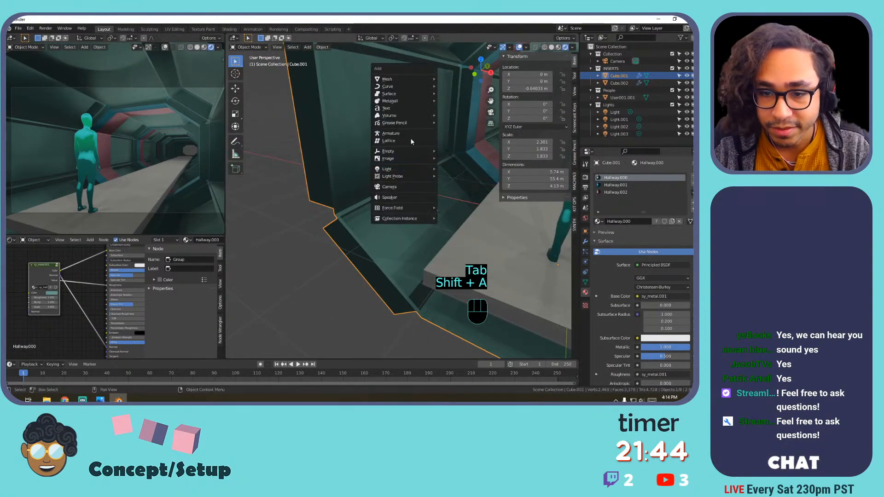
pyautogui.click(426, 82)
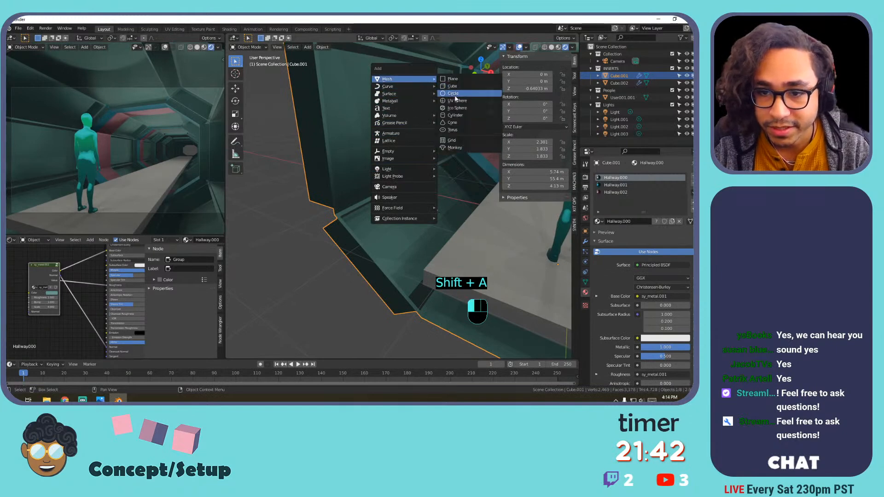
pyautogui.click(455, 116)
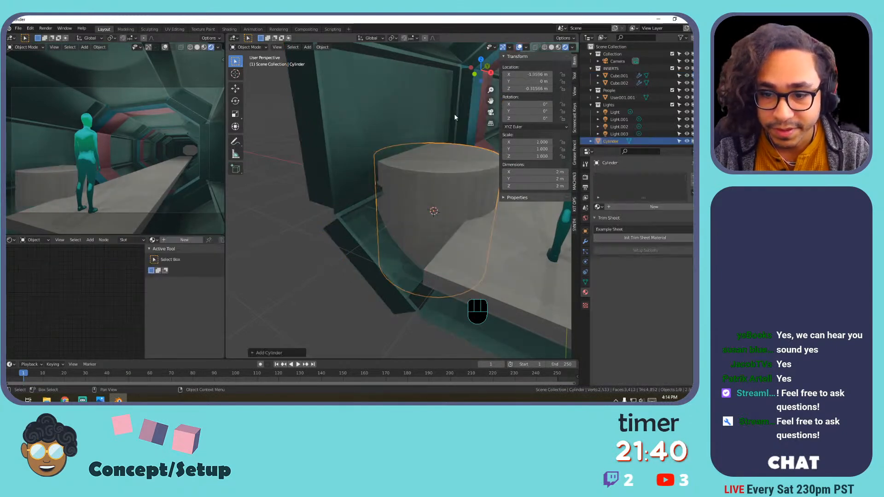
pyautogui.press('r')
pyautogui.press('x')
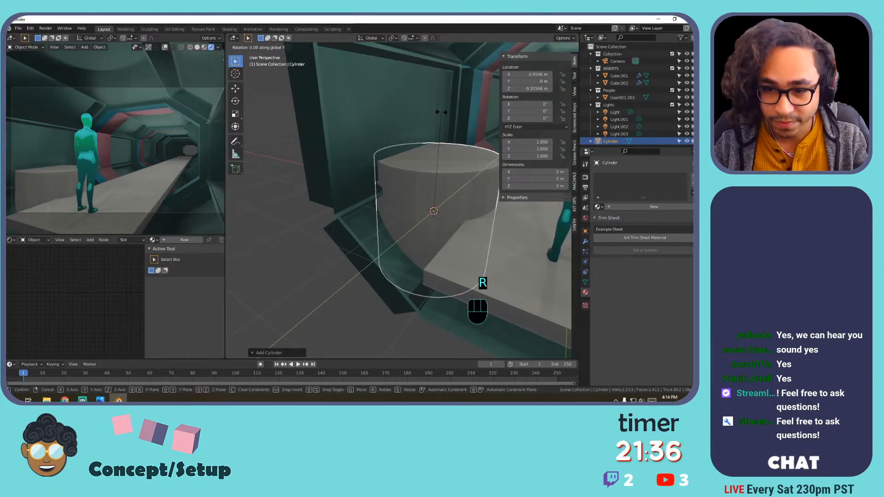
pyautogui.write('90')
pyautogui.press('Return')
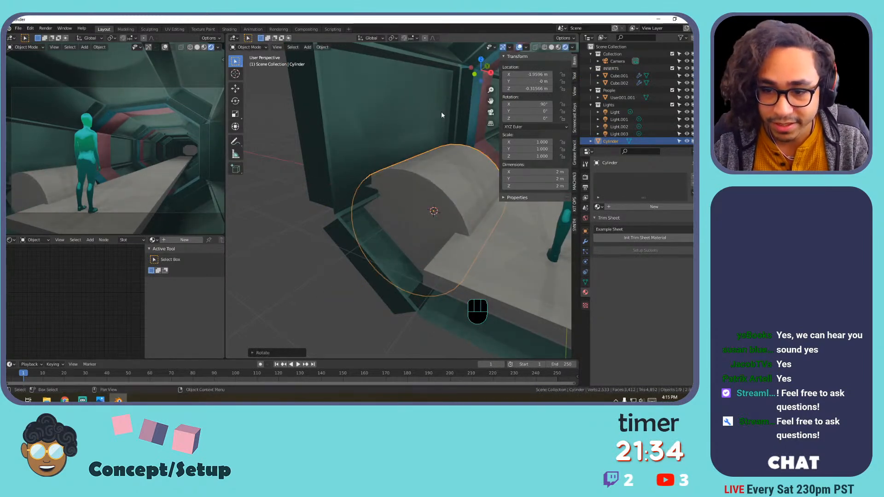
# Shade the cylinder smooth and enable Auto Smooth for its normals.
pyautogui.rightClick(429, 146)
pyautogui.click(430, 148)
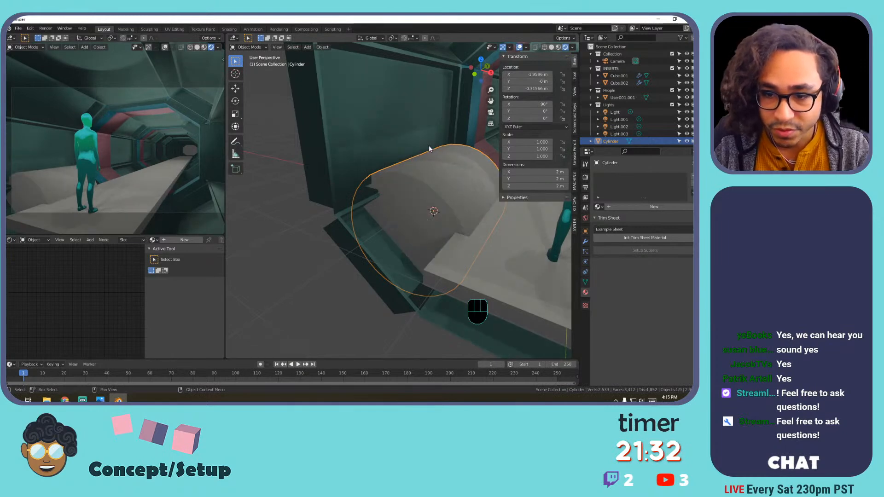
pyautogui.click(585, 282)
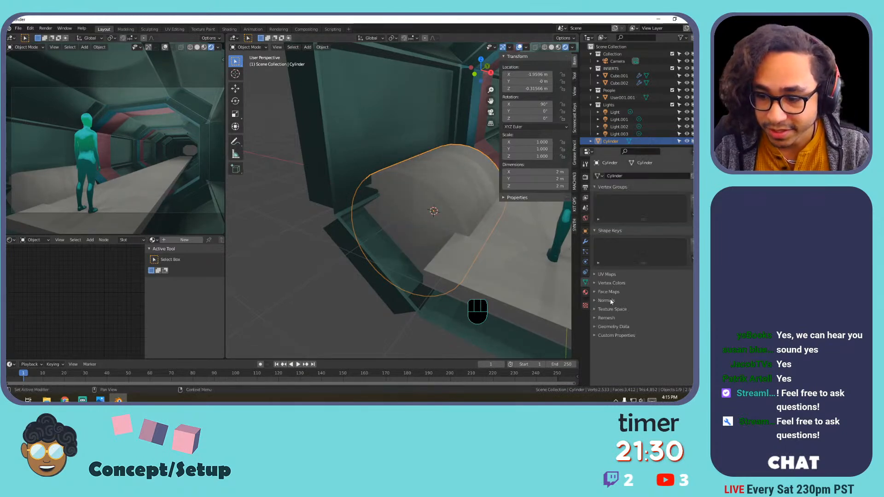
pyautogui.click(594, 301)
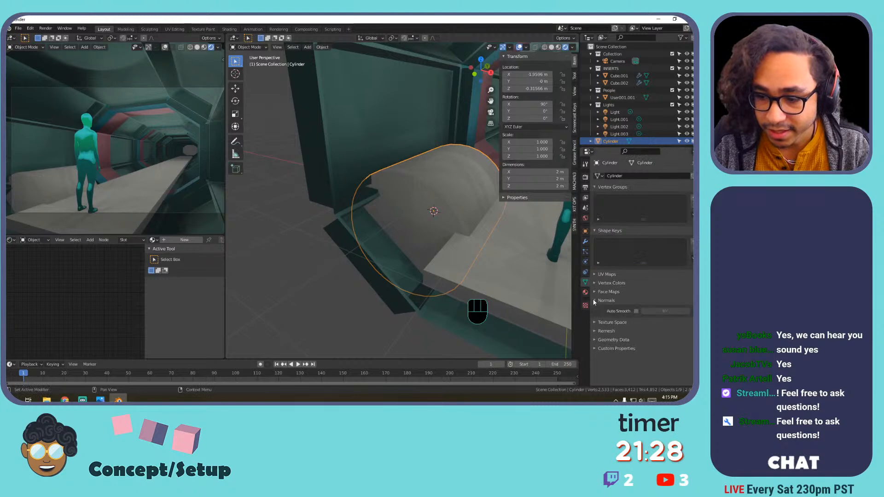
pyautogui.click(629, 312)
pyautogui.click(475, 203)
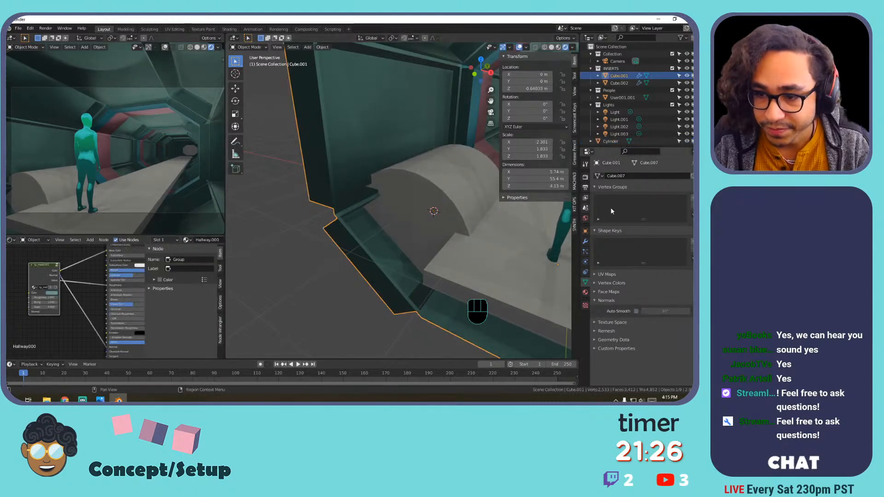
pyautogui.click(476, 203)
# Assign the existing pink Hallway.002 material to the cylinder.
pyautogui.click(585, 292)
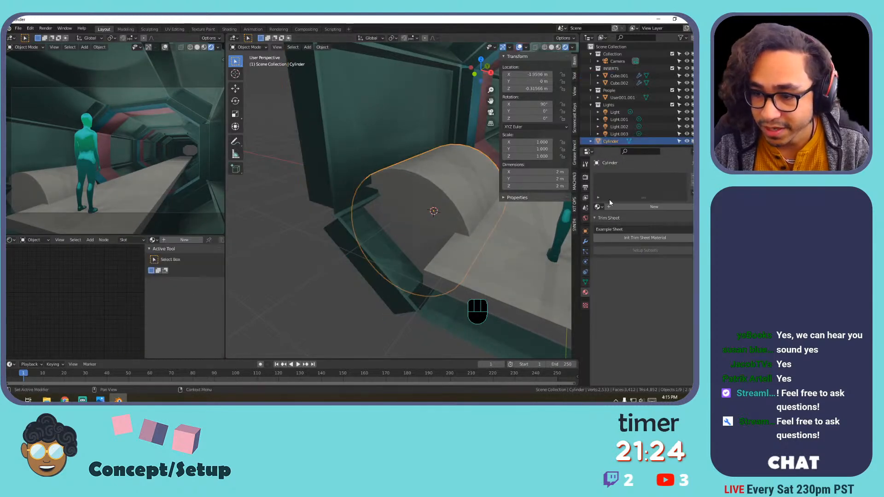
pyautogui.click(597, 207)
pyautogui.click(613, 225)
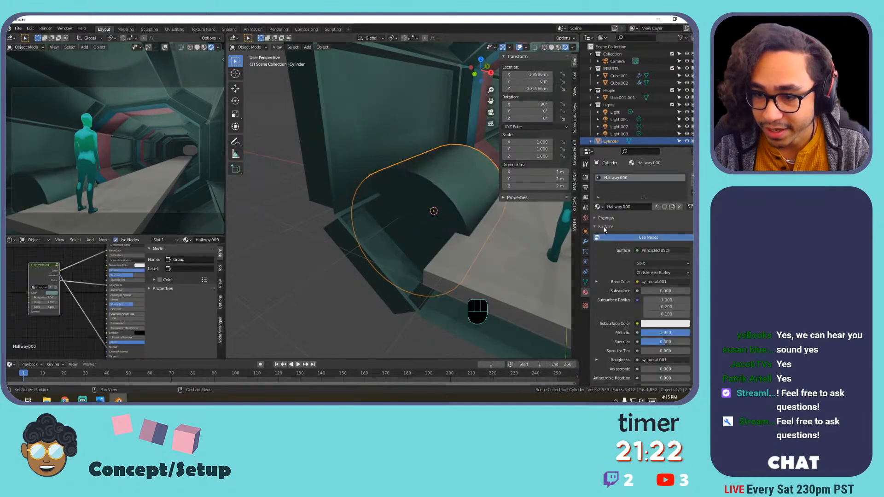
pyautogui.click(597, 207)
pyautogui.click(615, 236)
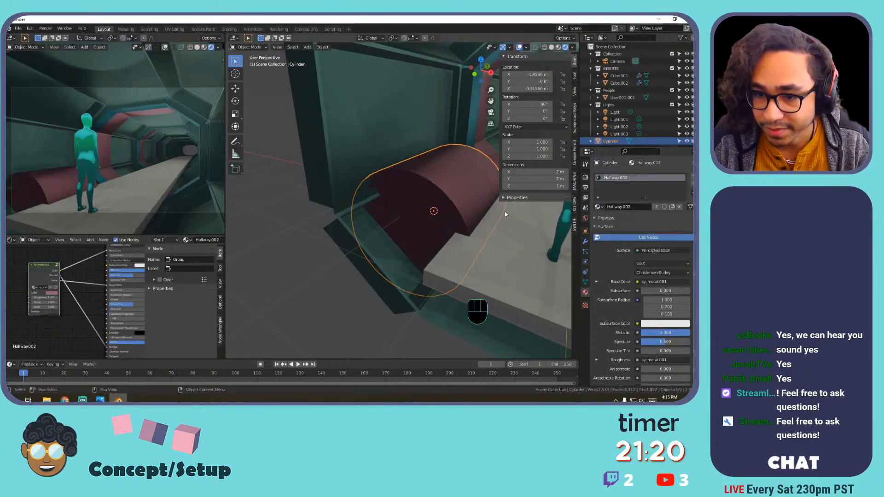
# Scale the cylinder's mesh down to a thin pipe about 0.12 m in diameter and stretch it along Y to about 3.53 m.
pyautogui.press('Tab')
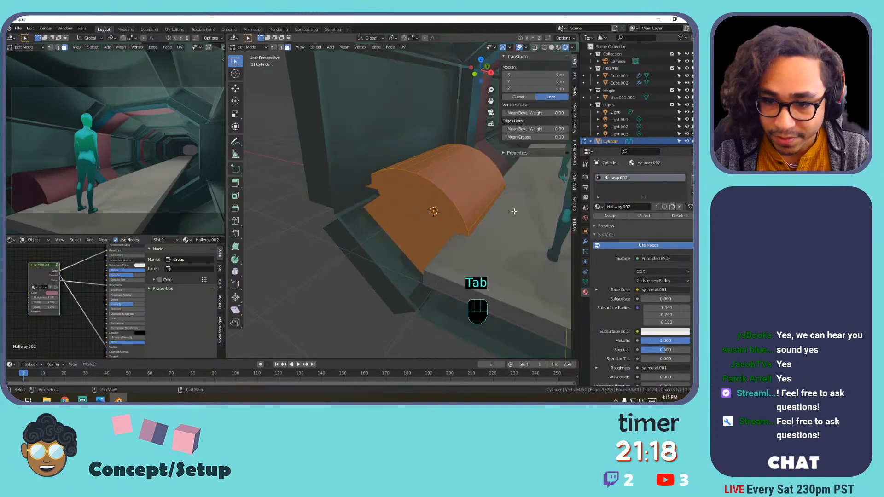
pyautogui.press('s')
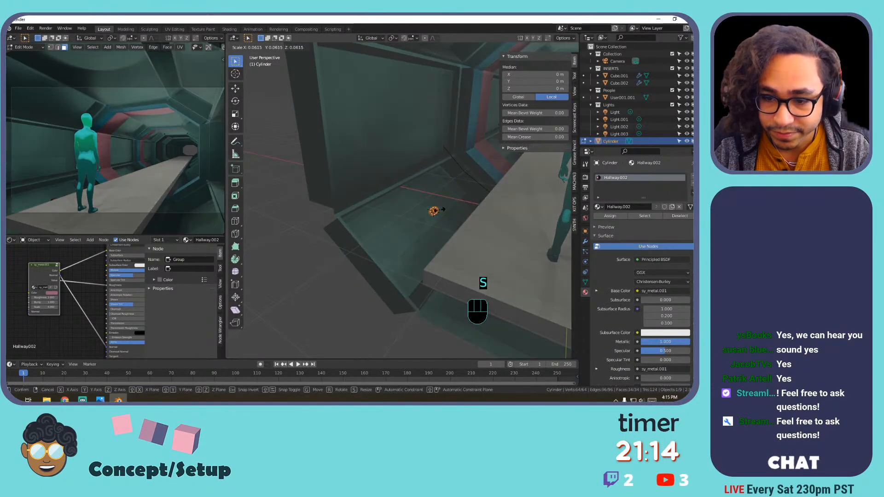
pyautogui.press('x')
pyautogui.press('y')
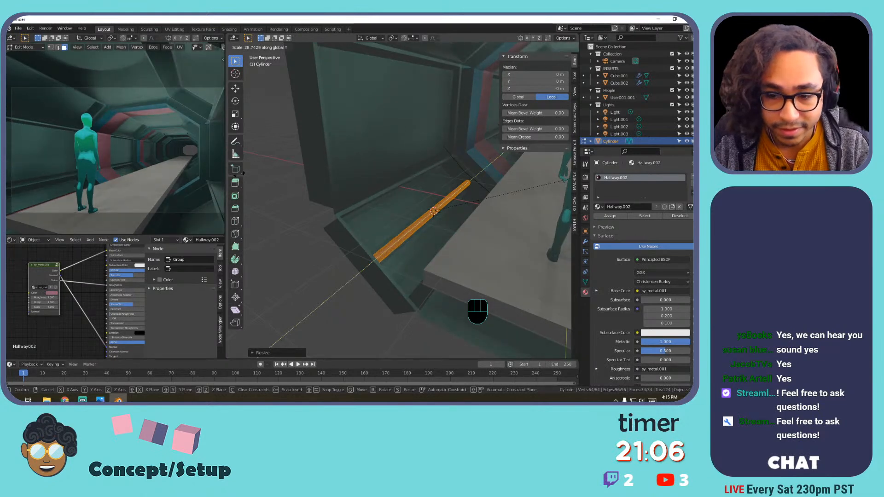
pyautogui.click(239, 174)
pyautogui.scroll(2, 405, 191)
pyautogui.moveTo(405, 191); pyautogui.dragTo(382, 174, button='middle')
pyautogui.press('Tab')
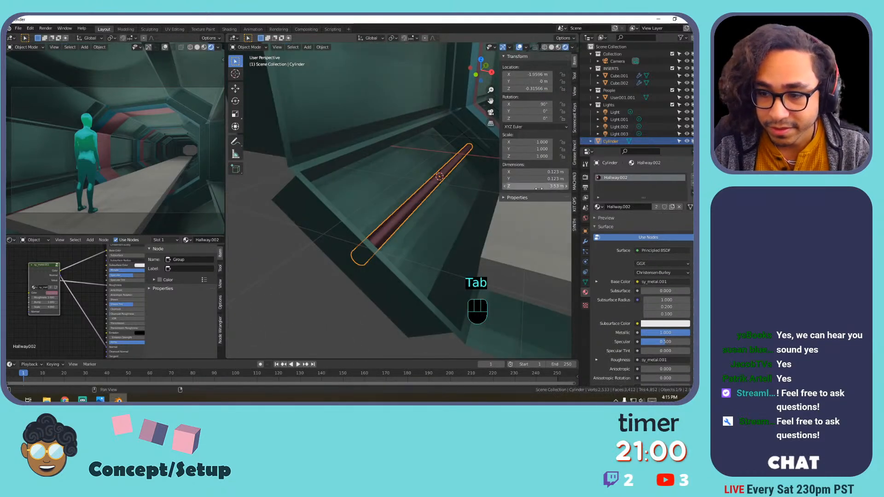
# Add an Array modifier to the pipe and set its relative offset factor Y to -1.7.
pyautogui.click(587, 242)
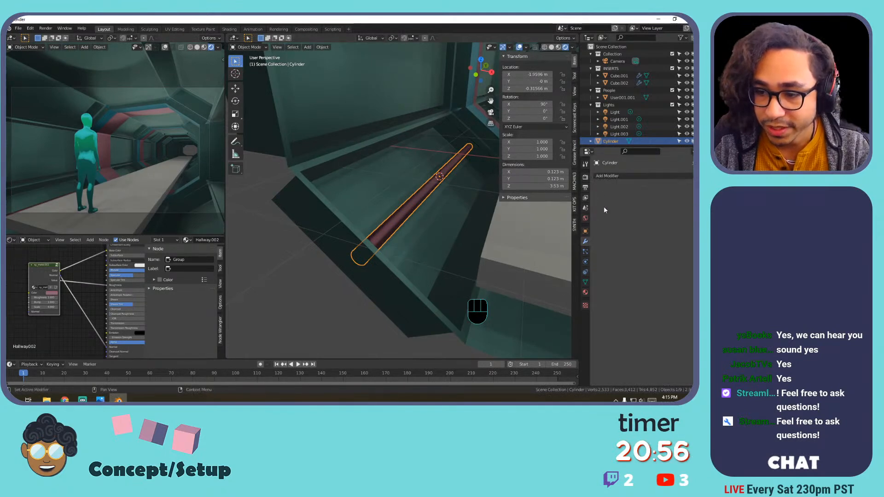
pyautogui.click(628, 175)
pyautogui.click(549, 196)
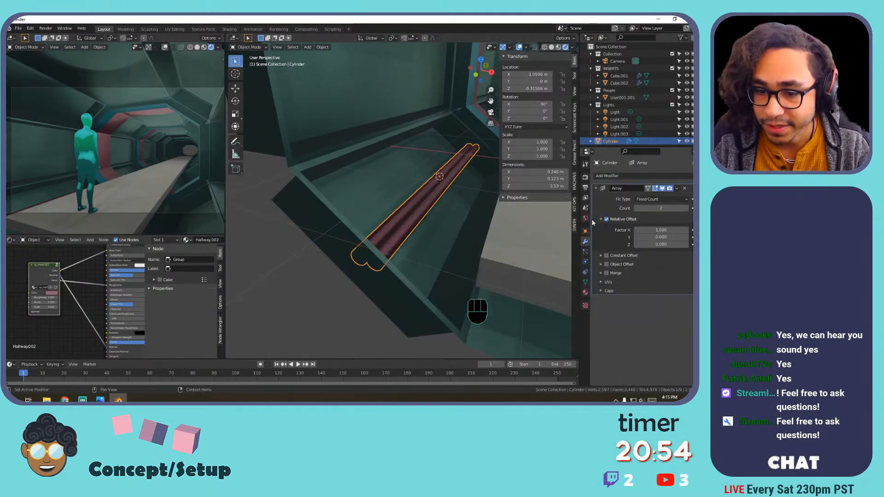
pyautogui.click(686, 237)
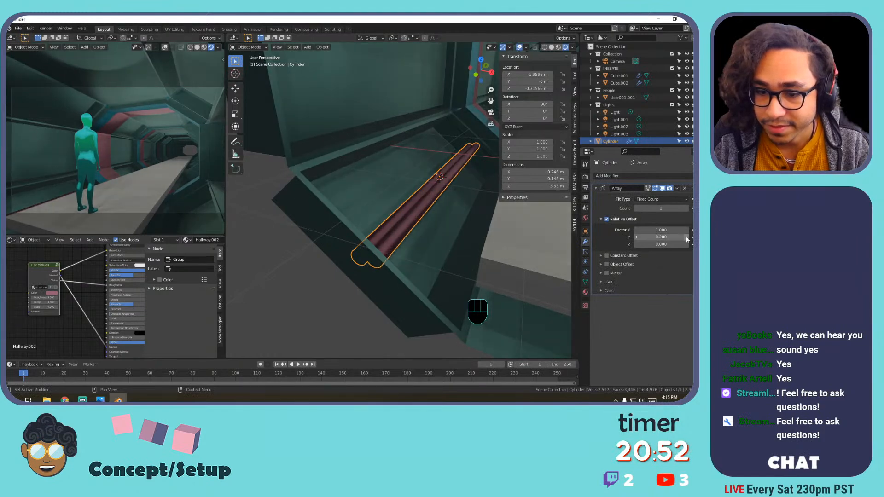
pyautogui.moveTo(662, 237); pyautogui.dragTo(641, 238)
# In front view, move the arrayed pipes to the upper outer end of the sloped recess, at about X -2.38 m and Z -0.01 m.
pyautogui.press('KP_1')
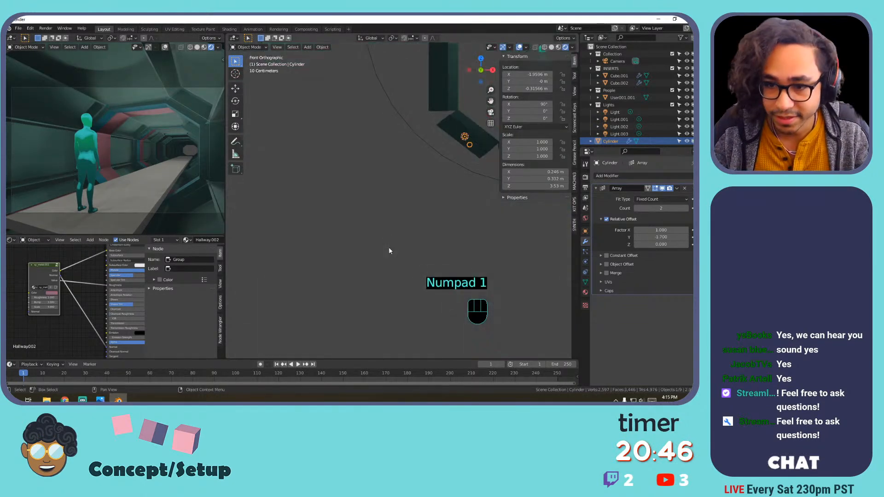
pyautogui.scroll(2, 480, 150)
pyautogui.moveTo(451, 161); pyautogui.dragTo(343, 212, button='middle')
pyautogui.scroll(2, 391, 185)
pyautogui.moveTo(405, 166); pyautogui.dragTo(402, 198, button='middle')
pyautogui.scroll(2, 399, 193)
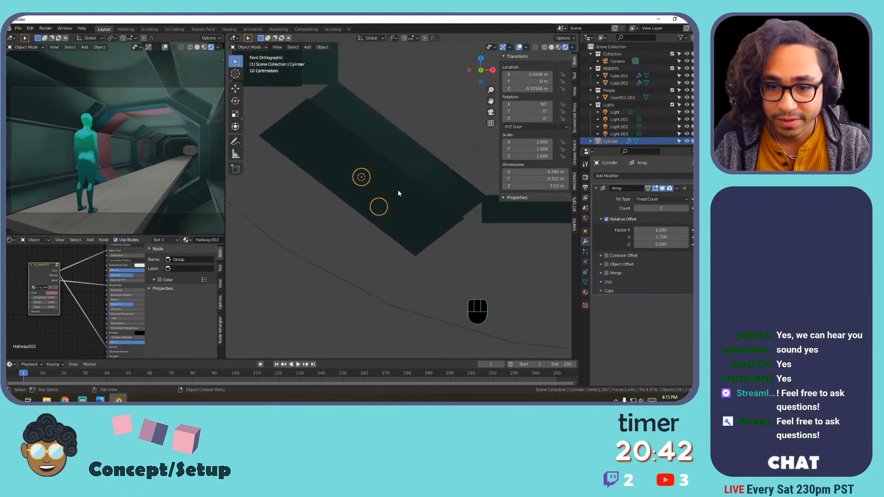
pyautogui.press('g')
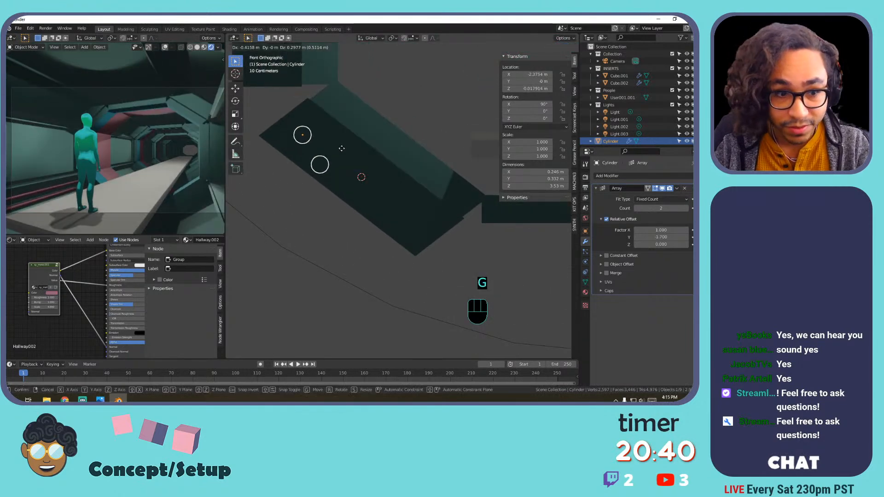
pyautogui.click(341, 147)
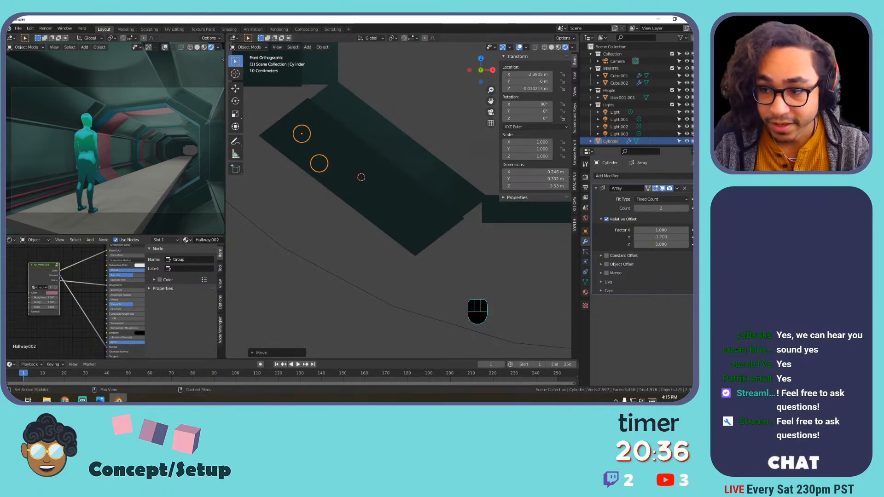
# Set the Array count to 6 and its relative offset to X 1.26 and Y -0.99 so the pipes follow the recess slope.
pyautogui.click(686, 209)
pyautogui.click(685, 208)
pyautogui.click(685, 208)
pyautogui.click(686, 208)
pyautogui.click(685, 209)
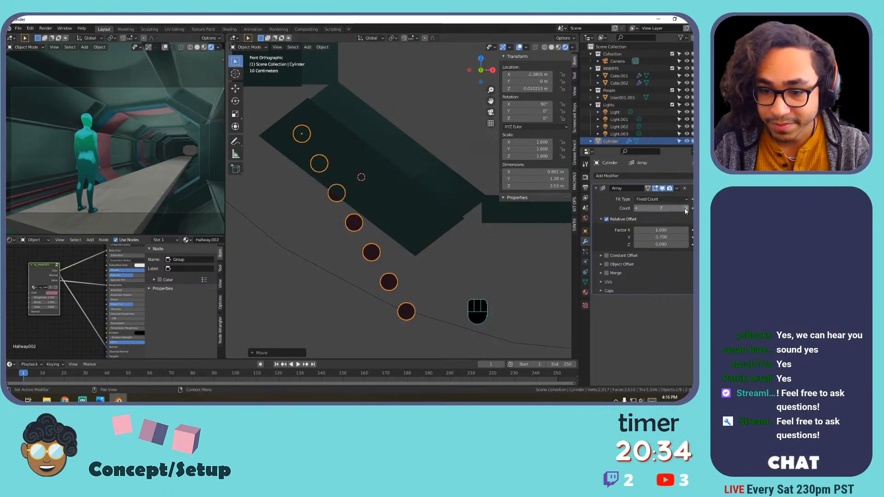
pyautogui.click(638, 208)
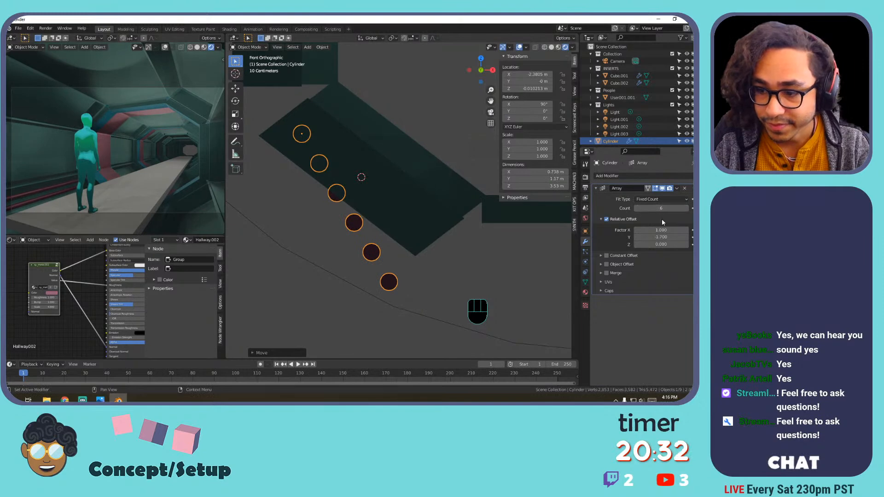
pyautogui.moveTo(659, 236)
pyautogui.mouseDown()
pyautogui.moveTo(670, 230)
pyautogui.moveTo(650, 237)
pyautogui.moveTo(666, 237)
pyautogui.mouseUp()
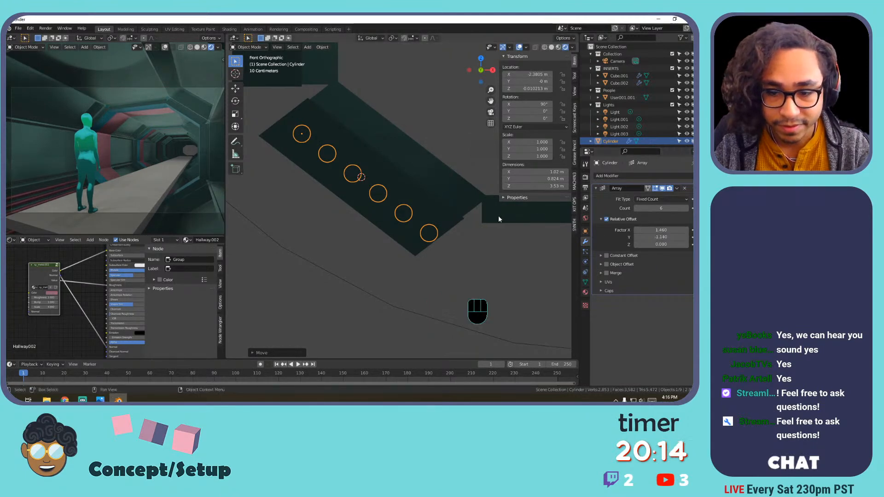
pyautogui.moveTo(662, 237)
pyautogui.keyDown('shift'); pyautogui.mouseDown()
pyautogui.moveTo(645, 231)
pyautogui.moveTo(656, 237)
pyautogui.mouseUp(); pyautogui.keyUp('shift')
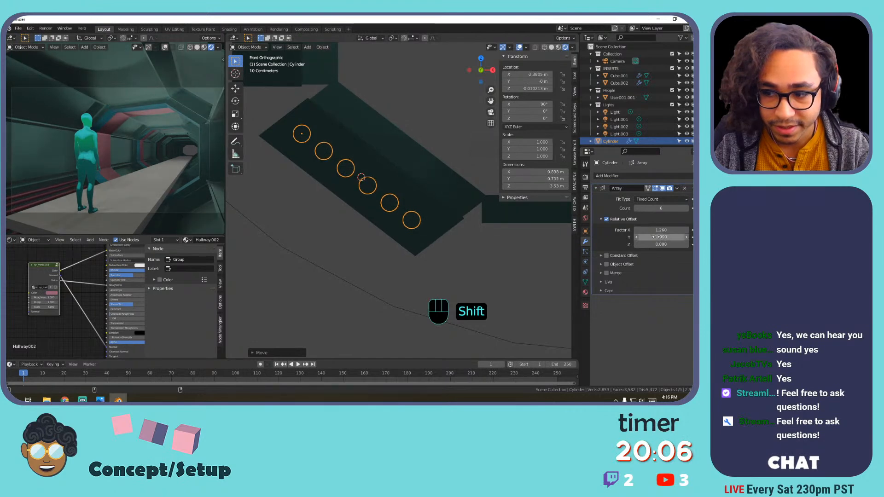
# Set the pipe array's relative offset factor Y to -1 so the pipes follow the recess slope.
pyautogui.write('1')
pyautogui.press('Return')
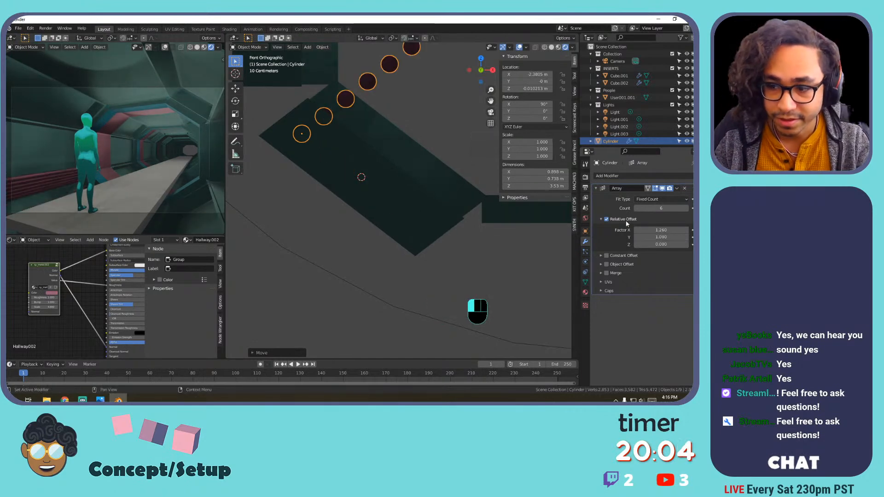
pyautogui.click(661, 237)
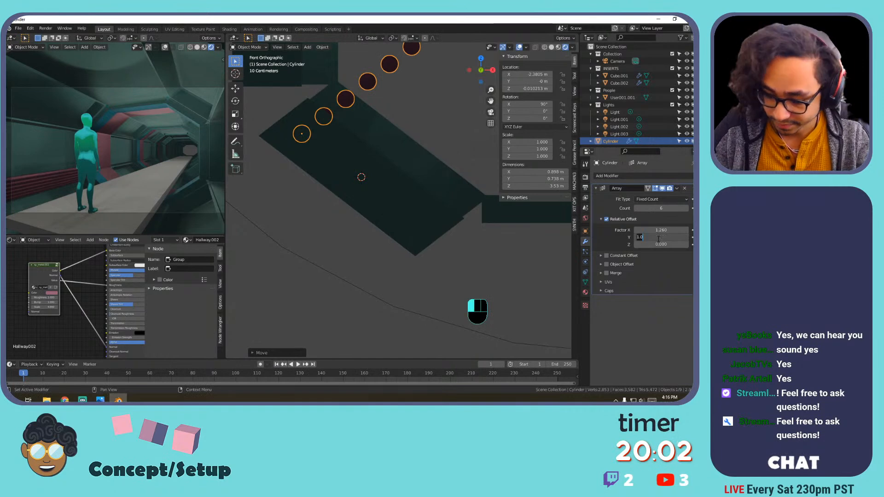
pyautogui.write('1')
pyautogui.press('Return')
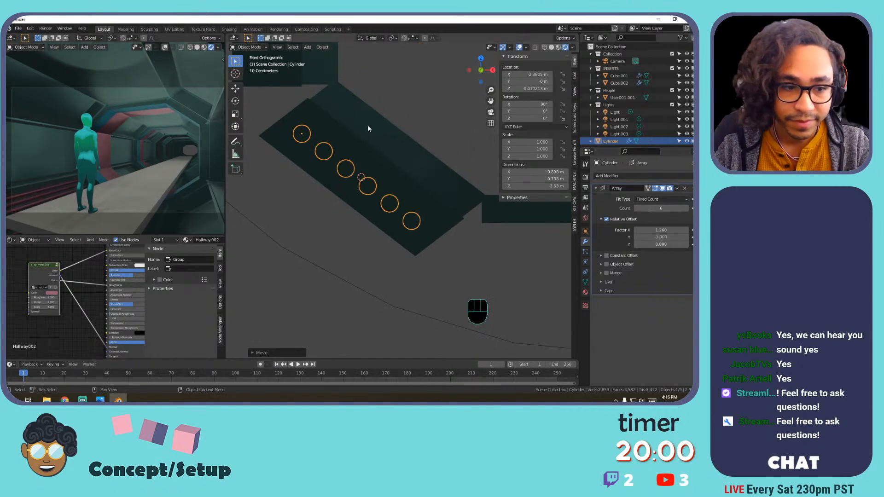
pyautogui.scroll(1, 365, 128)
pyautogui.moveTo(379, 135)
pyautogui.mouseDown(button='middle')
pyautogui.moveTo(313, 148)
pyautogui.moveTo(314, 166)
pyautogui.moveTo(331, 169)
pyautogui.moveTo(316, 156)
pyautogui.moveTo(355, 151)
pyautogui.moveTo(347, 162)
pyautogui.moveTo(382, 132)
pyautogui.mouseUp(button='middle')
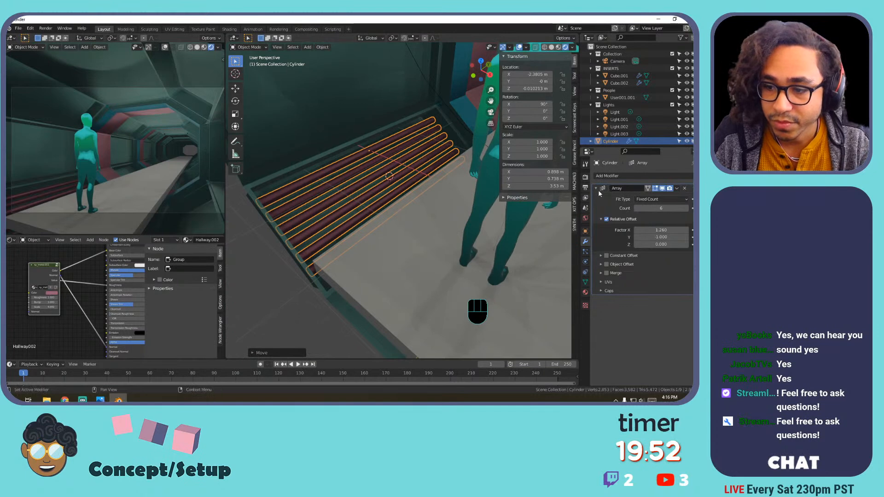
# Add a second Array modifier to the pipes and set its relative offset to X 0 and Y 1.
pyautogui.click(628, 176)
pyautogui.click(569, 193)
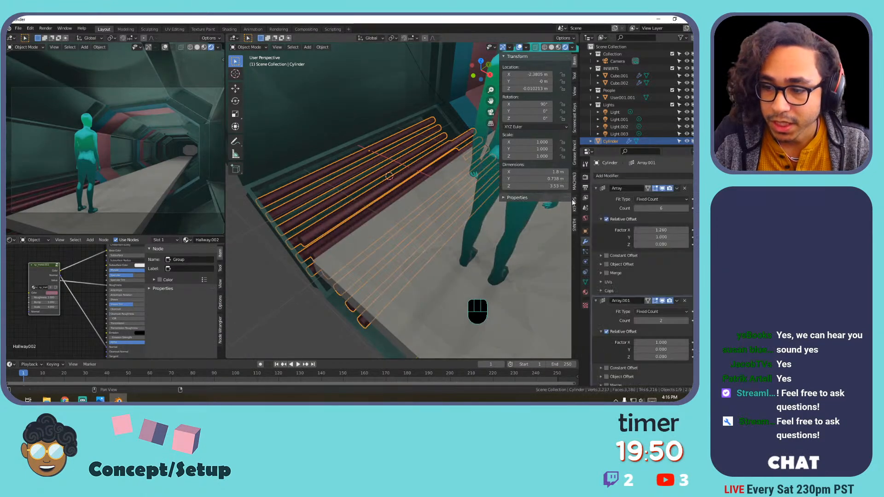
pyautogui.scroll(-1, 666, 268)
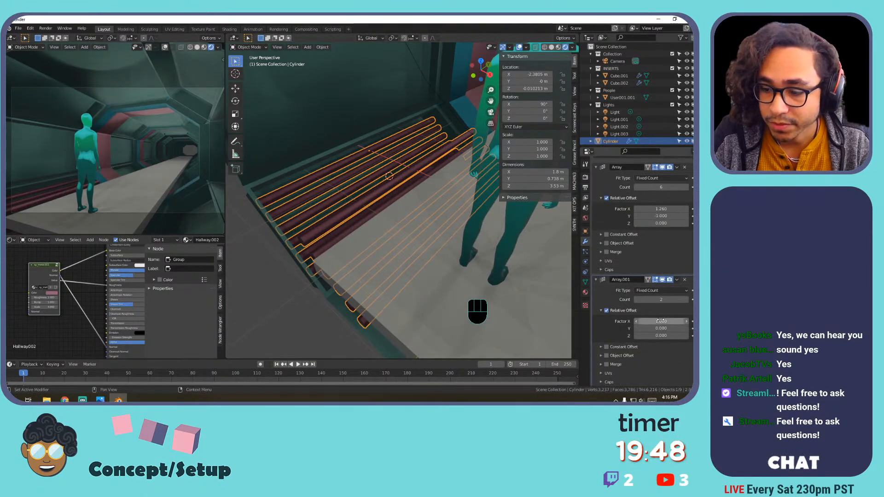
pyautogui.write('0')
pyautogui.press('Tab')
pyautogui.write('1')
pyautogui.press('Return')
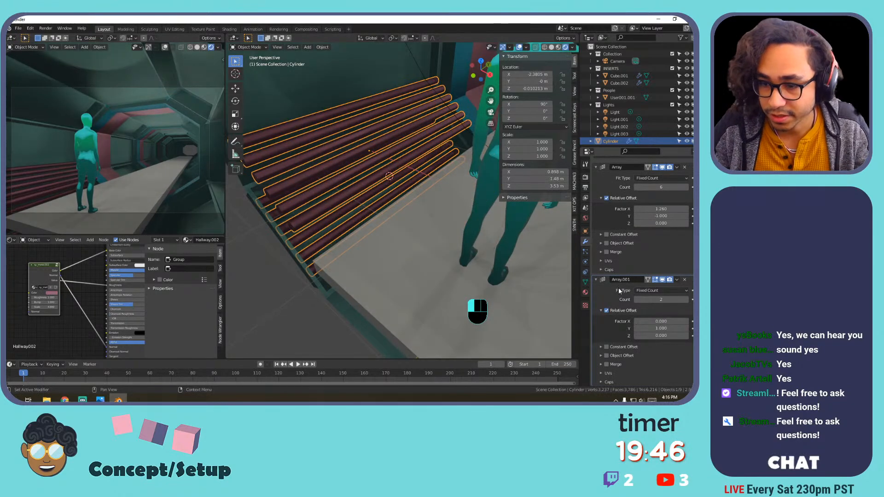
# Set the second array's relative offset to Y 0 and Z -1 so the pipes repeat along the corridor.
pyautogui.click(660, 328)
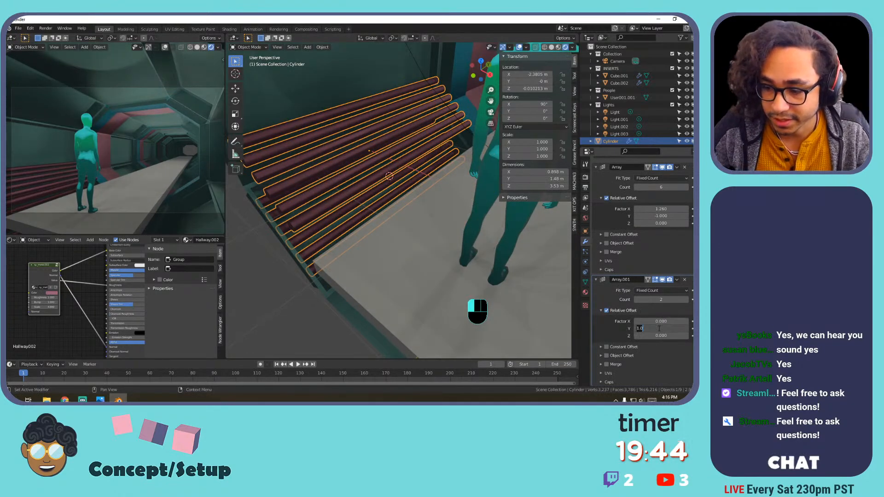
pyautogui.write('0')
pyautogui.press('Tab')
pyautogui.write('1')
pyautogui.press('Return')
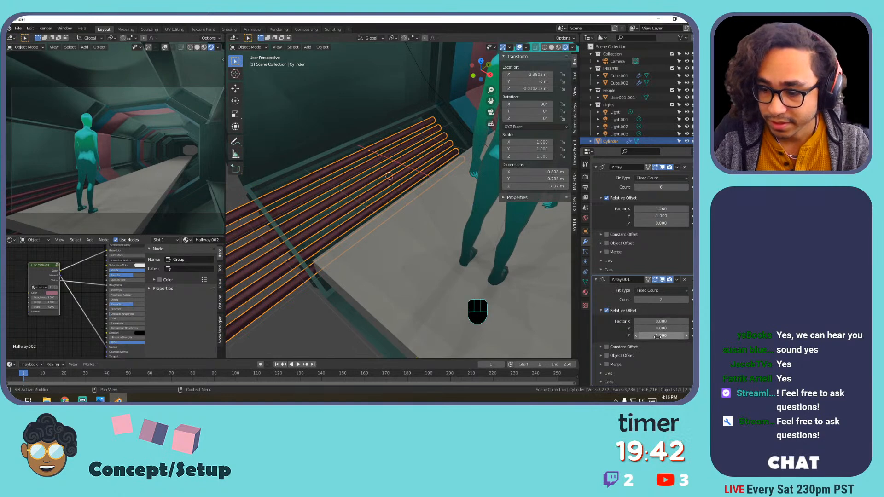
pyautogui.click(659, 338)
pyautogui.write('-1')
pyautogui.press('Return')
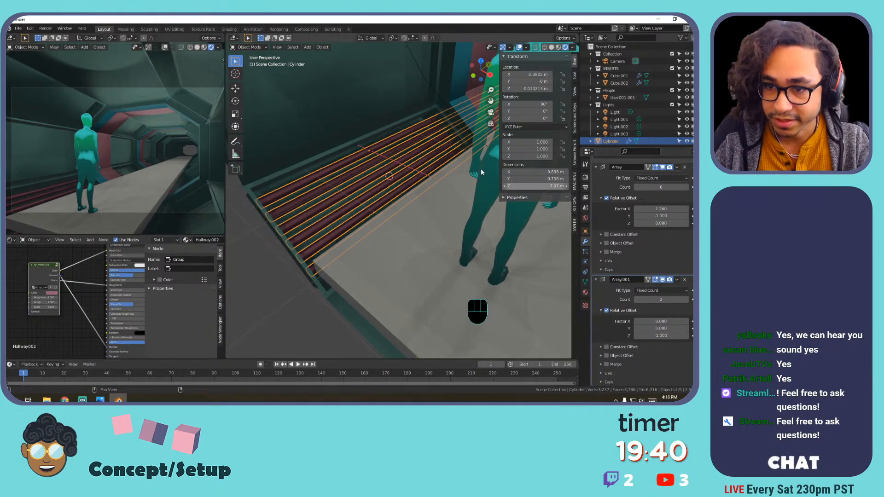
# Raise the second array's count to 6 to extend the pipes further down the corridor.
pyautogui.scroll(-2, 377, 174)
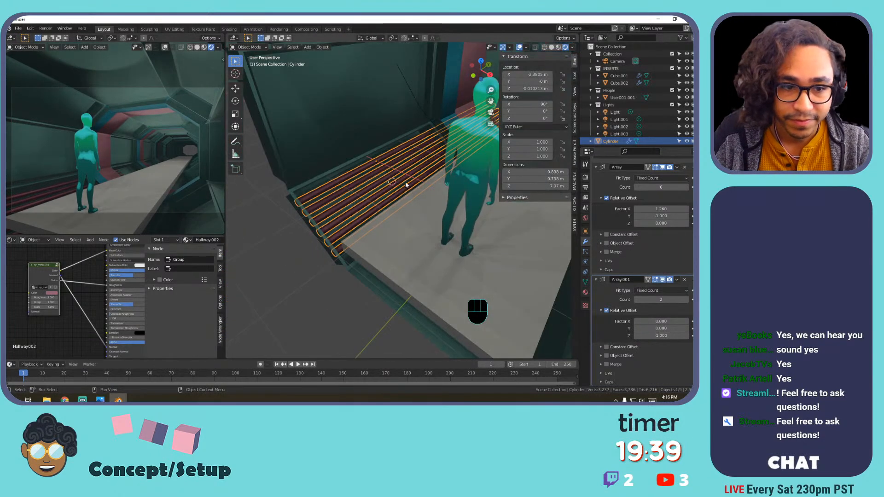
pyautogui.click(686, 300)
pyautogui.click(687, 301)
pyautogui.click(686, 300)
pyautogui.click(687, 301)
pyautogui.scroll(-7, 477, 194)
pyautogui.moveTo(476, 193); pyautogui.dragTo(399, 234, button='middle')
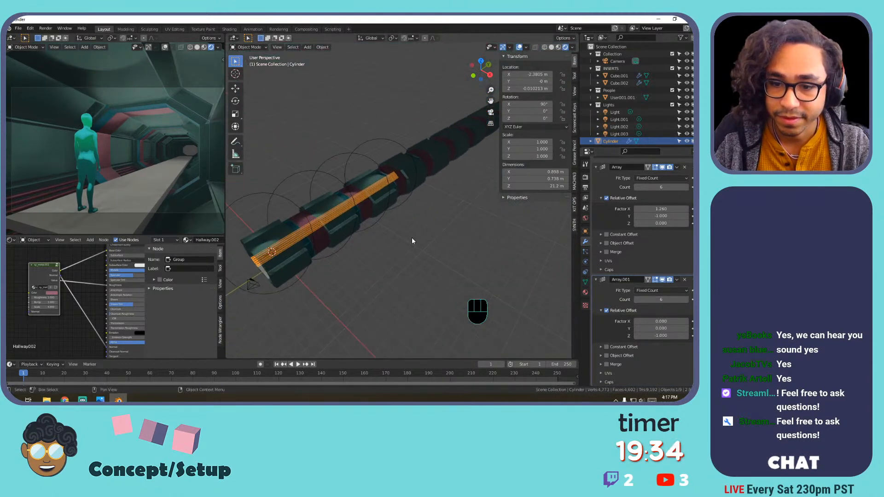
# Try reducing the first pipe array's count to 1, then raising it to 8.
pyautogui.click(636, 187)
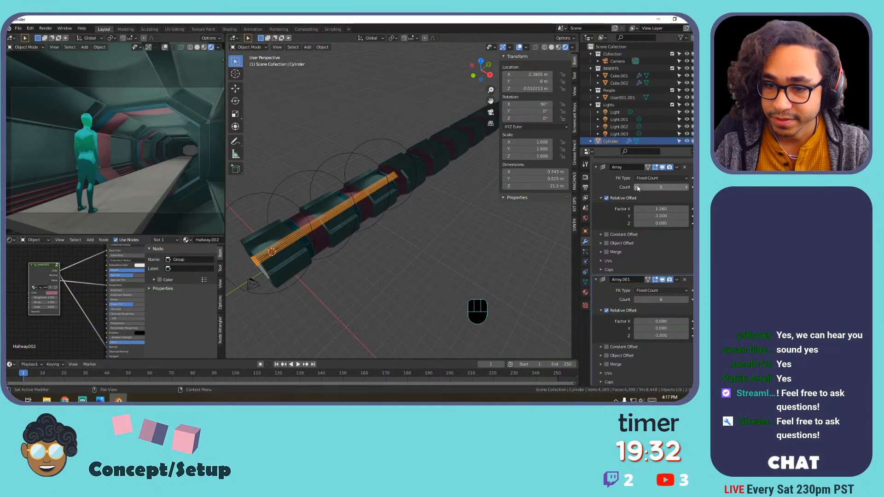
pyautogui.click(637, 187)
pyautogui.click(636, 186)
pyautogui.click(636, 187)
pyautogui.click(636, 187)
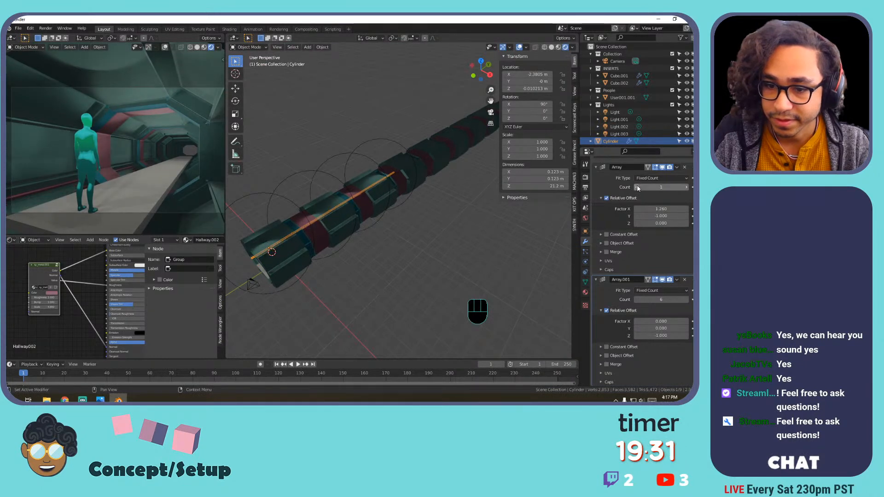
pyautogui.click(686, 188)
pyautogui.click(687, 188)
pyautogui.click(686, 188)
pyautogui.click(686, 188)
pyautogui.click(686, 188)
pyautogui.click(686, 188)
pyautogui.click(686, 188)
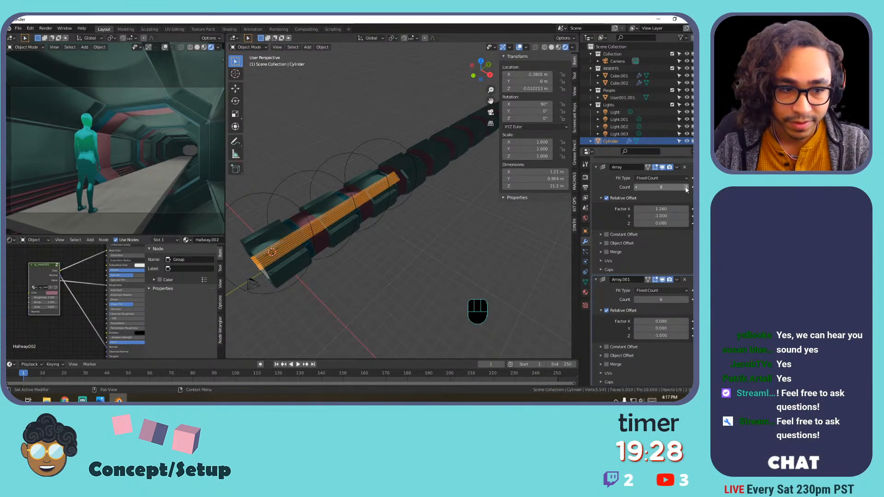
# Select the tunnel mesh and shorten the corridor by setting its Array count to 5.
pyautogui.click(419, 167)
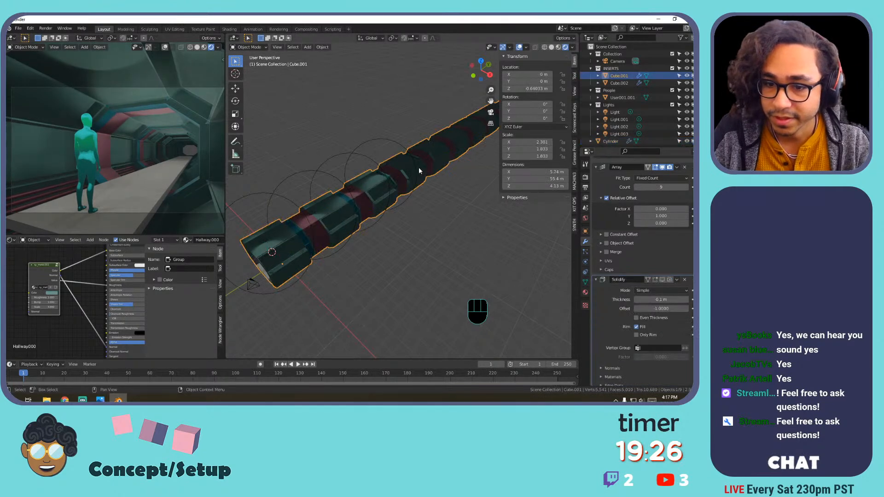
pyautogui.click(636, 188)
pyautogui.click(636, 188)
pyautogui.click(636, 188)
pyautogui.click(636, 188)
pyautogui.click(636, 188)
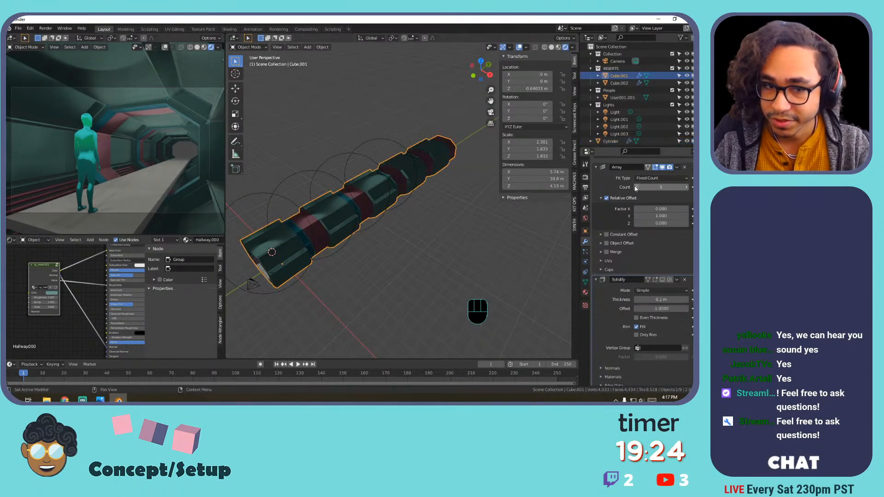
pyautogui.click(636, 188)
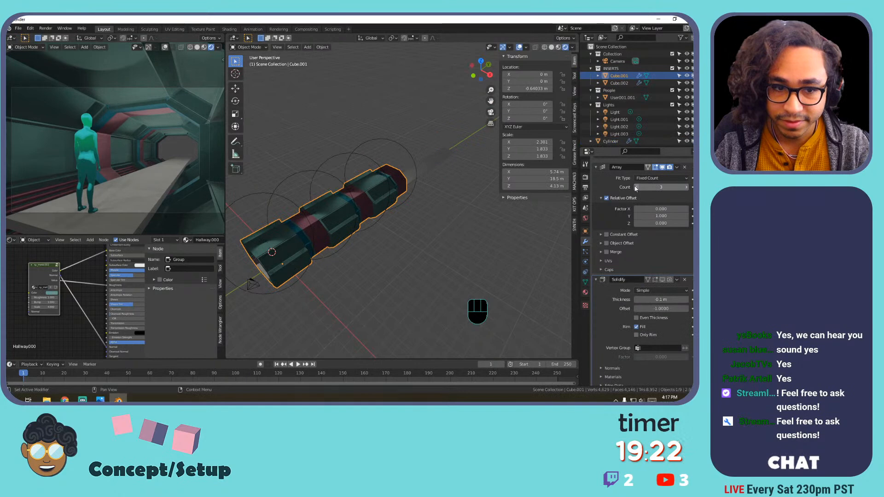
pyautogui.keyDown('shift'); pyautogui.moveTo(349, 209); pyautogui.dragTo(418, 203, button='middle'); pyautogui.keyUp('shift')
pyautogui.scroll(2, 418, 203)
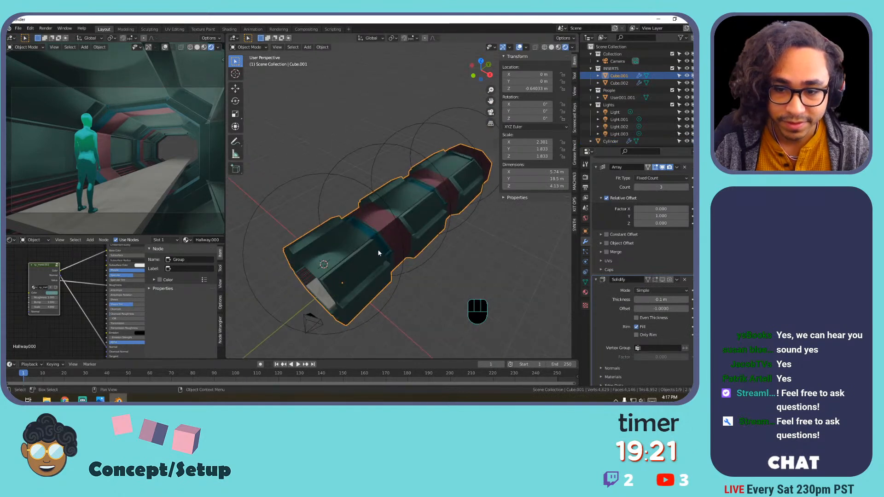
pyautogui.click(686, 187)
pyautogui.click(686, 187)
pyautogui.scroll(3, 379, 213)
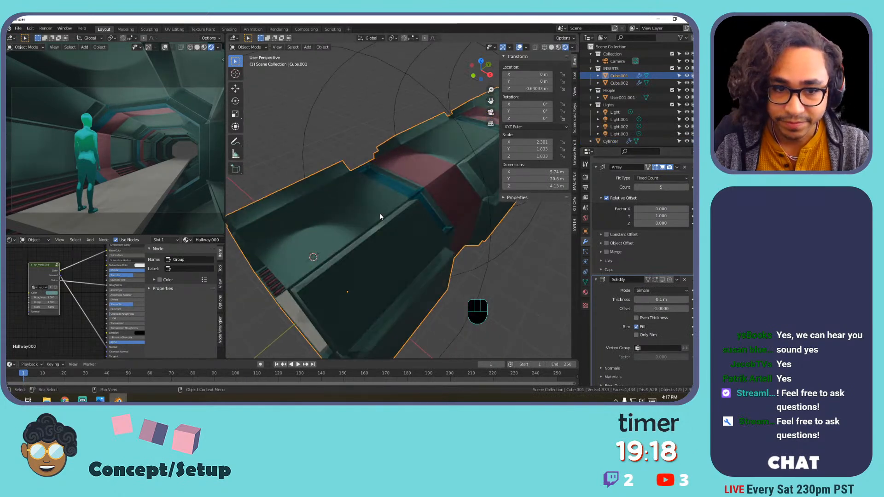
# Set the pipes' first array count to 6 and collapse the settings of both Array modifiers.
pyautogui.scroll(-3, 380, 214)
pyautogui.keyDown('shift'); pyautogui.moveTo(403, 199); pyautogui.dragTo(436, 171, button='middle'); pyautogui.keyUp('shift')
pyautogui.click(436, 171)
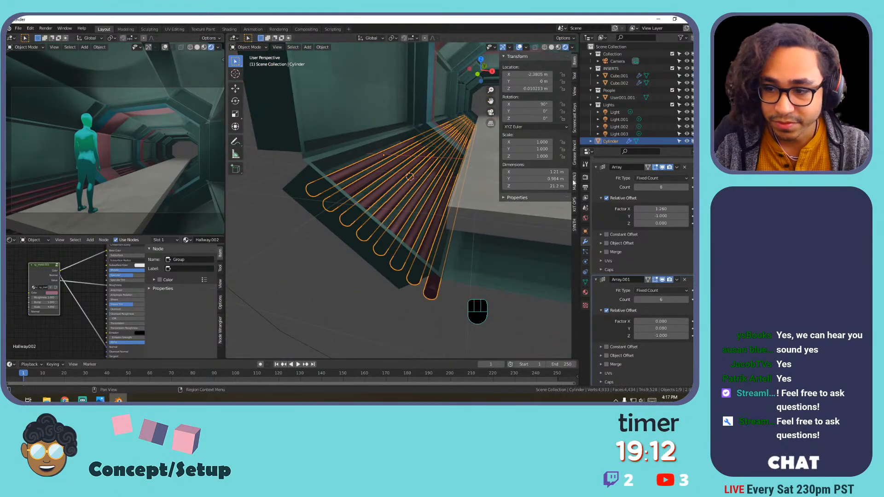
pyautogui.click(638, 187)
pyautogui.click(637, 187)
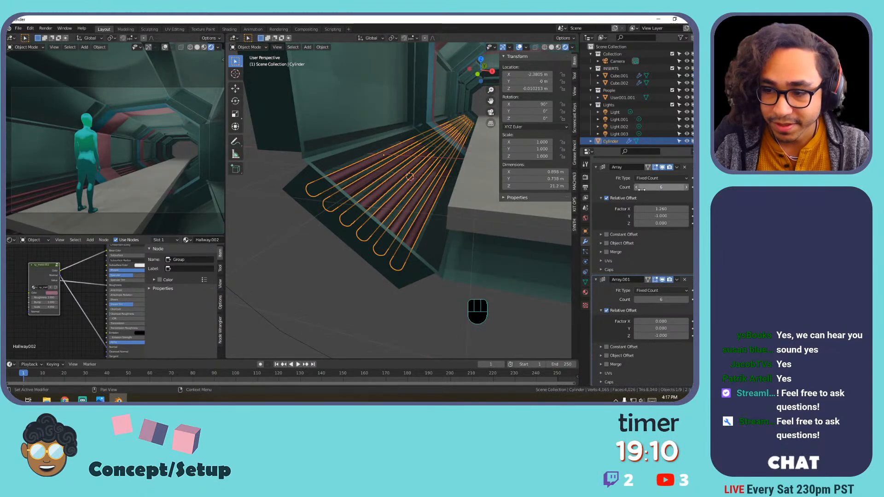
pyautogui.click(597, 281)
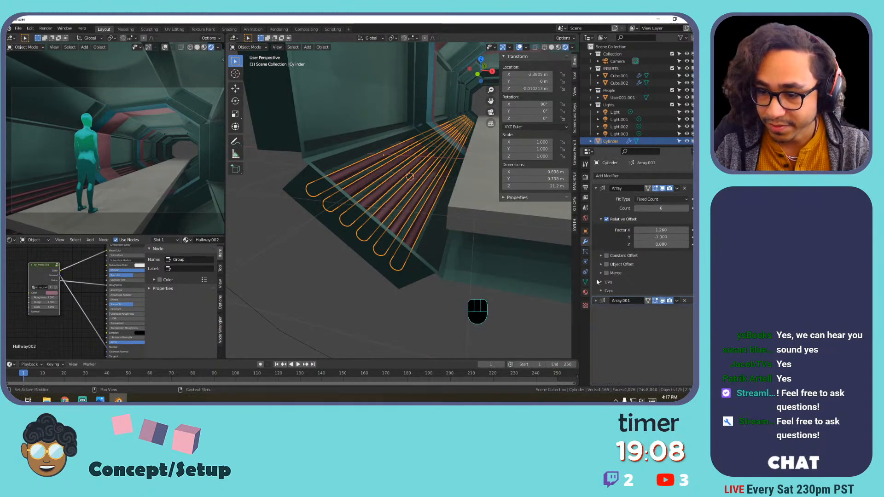
pyautogui.click(596, 189)
# Hide the toolbar and sidebar in the main viewport and turn off its Text Info overlay.
pyautogui.click(386, 167)
pyautogui.click(359, 268)
pyautogui.moveTo(398, 183); pyautogui.dragTo(429, 190, button='middle')
pyautogui.moveTo(428, 189); pyautogui.dragTo(426, 198, button='middle')
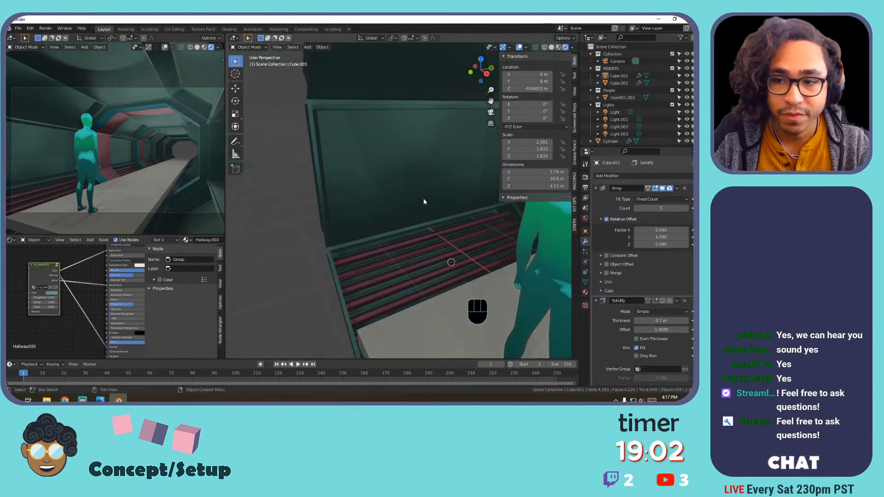
pyautogui.press('t')
pyautogui.press('n')
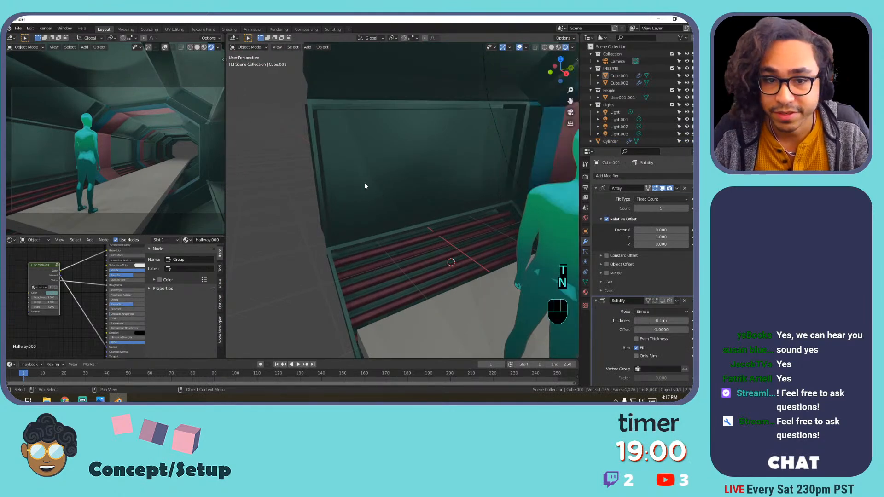
pyautogui.click(526, 46)
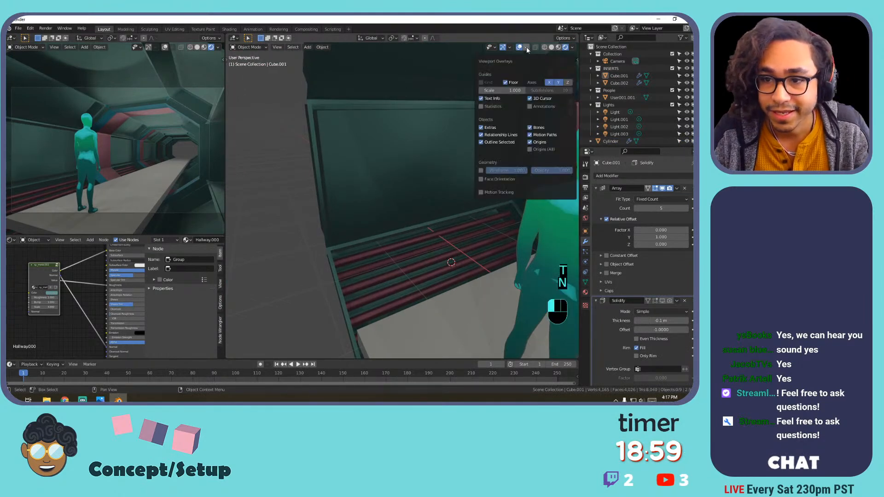
pyautogui.click(485, 99)
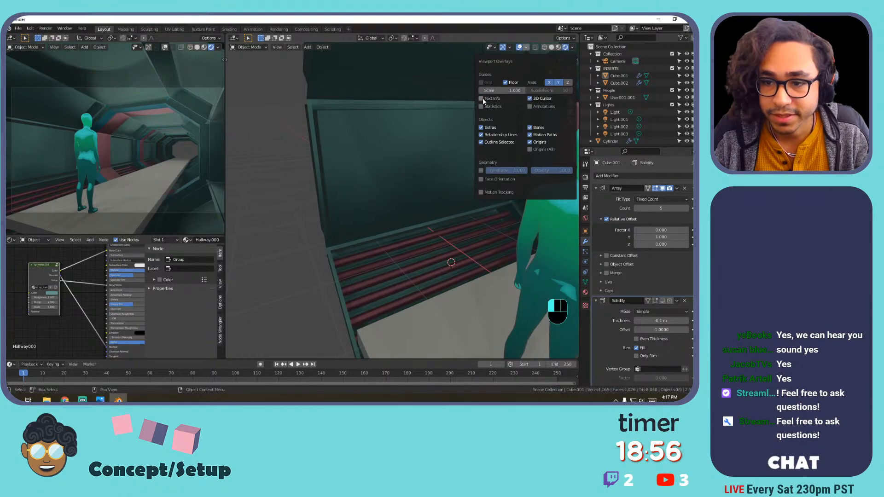
# Enter Edit Mode on the tunnel mesh and select the large recessed wall panel face above the pipes.
pyautogui.moveTo(410, 189); pyautogui.dragTo(356, 165, button='middle')
pyautogui.click(435, 223)
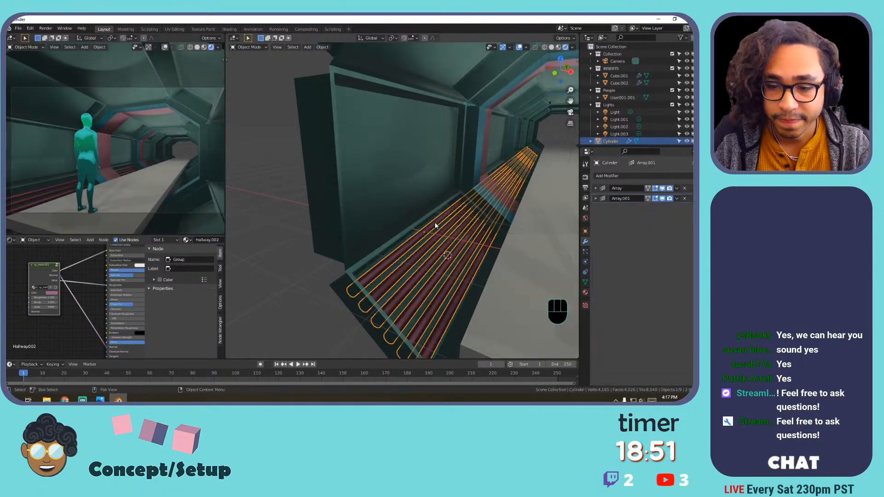
pyautogui.click(378, 135)
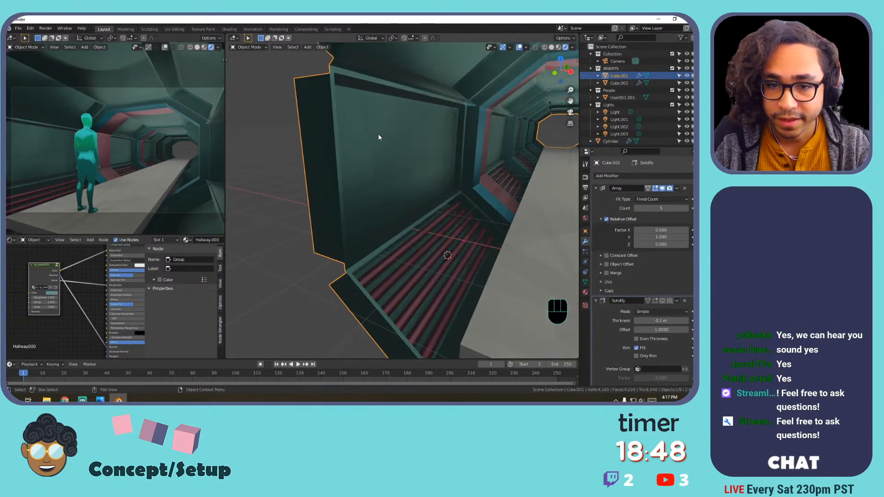
pyautogui.press('Tab')
pyautogui.click(378, 134)
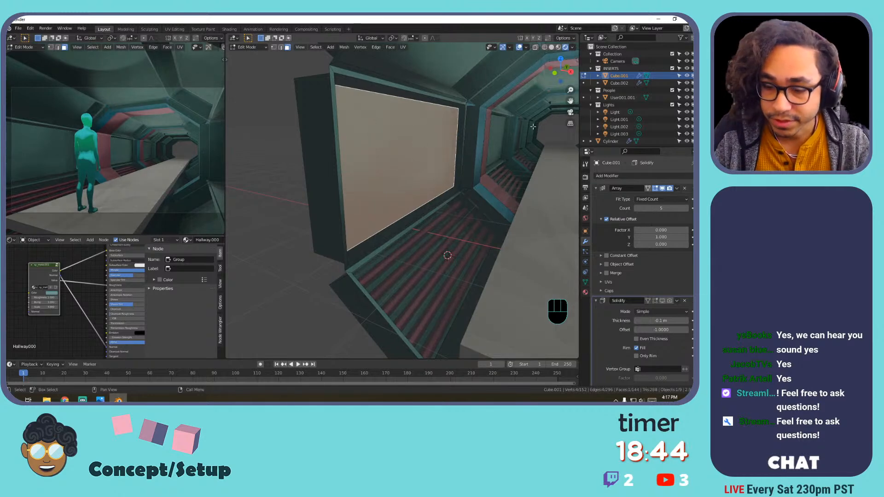
# Browse the MA-Objects-Complex and MA-Objects-Arch packs in KIT OPS for a wall panel detail.
pyautogui.press('n')
pyautogui.click(575, 204)
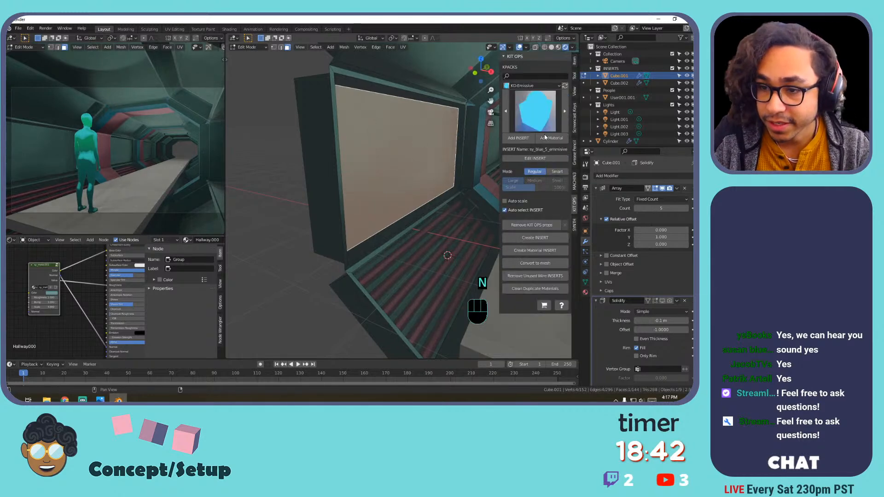
pyautogui.click(538, 91)
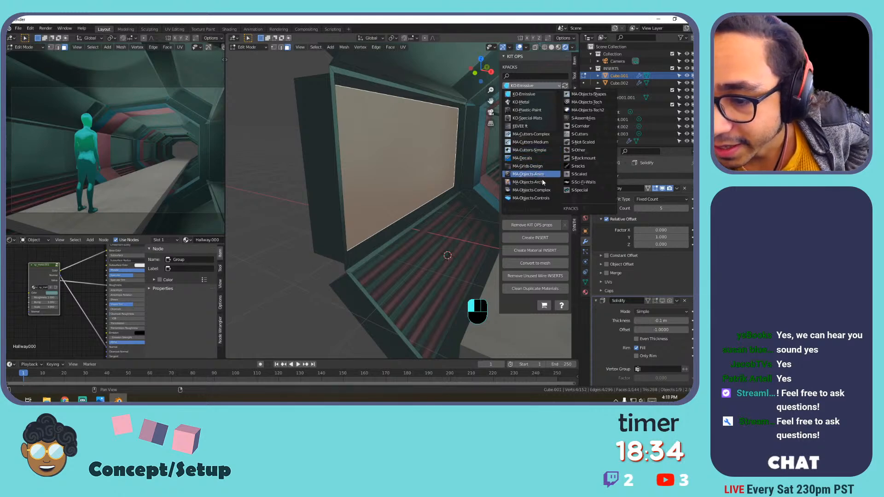
pyautogui.click(532, 189)
pyautogui.click(531, 125)
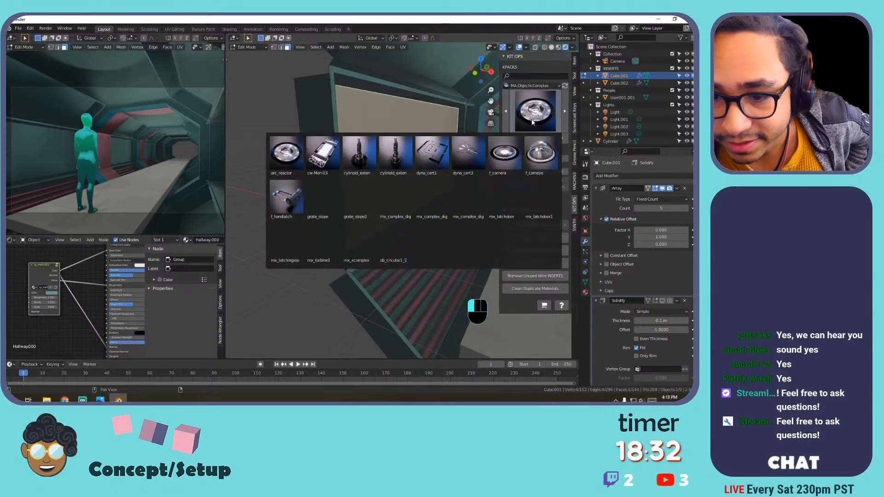
pyautogui.click(532, 86)
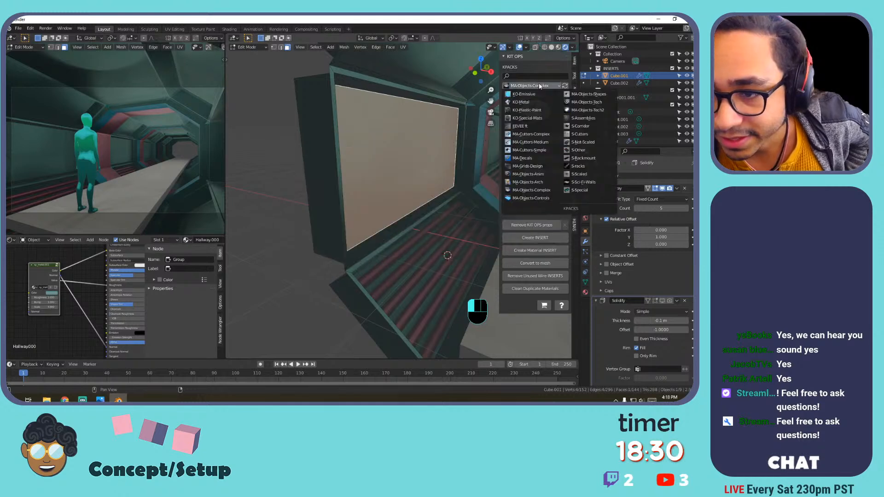
pyautogui.click(529, 183)
pyautogui.click(530, 128)
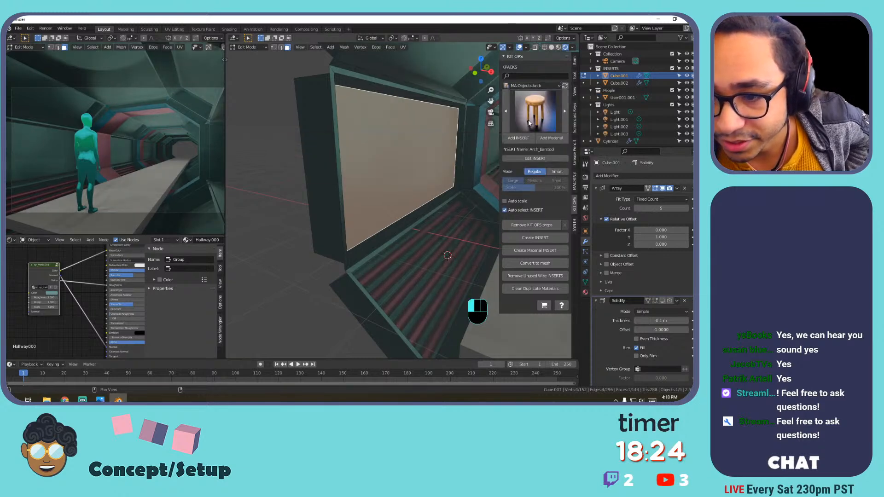
# Try to add the k-wall-63 insert from the S-Sci-Fi-Walls pack to the selected wall panel face, and reselect the tunnel mesh.
pyautogui.click(539, 87)
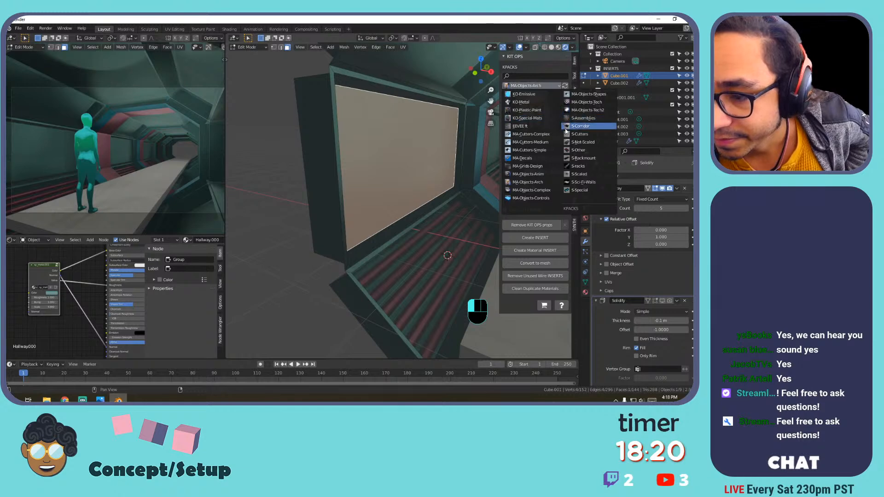
pyautogui.click(578, 183)
pyautogui.click(542, 119)
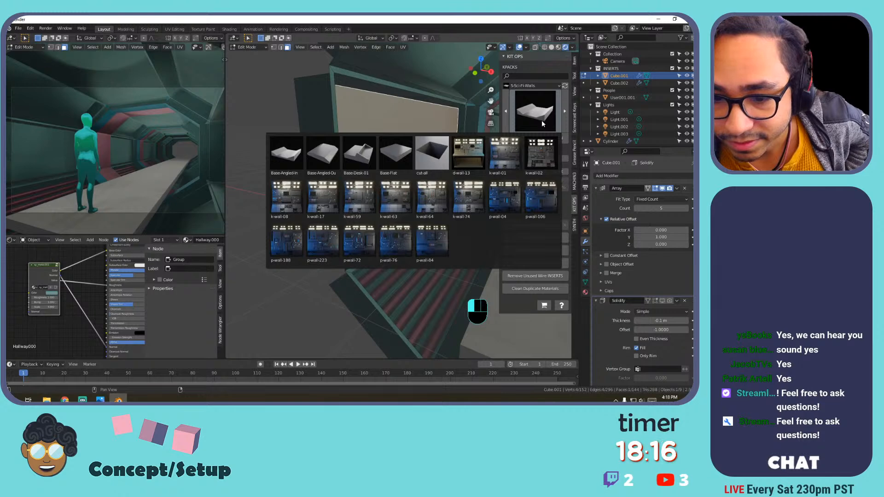
pyautogui.click(389, 198)
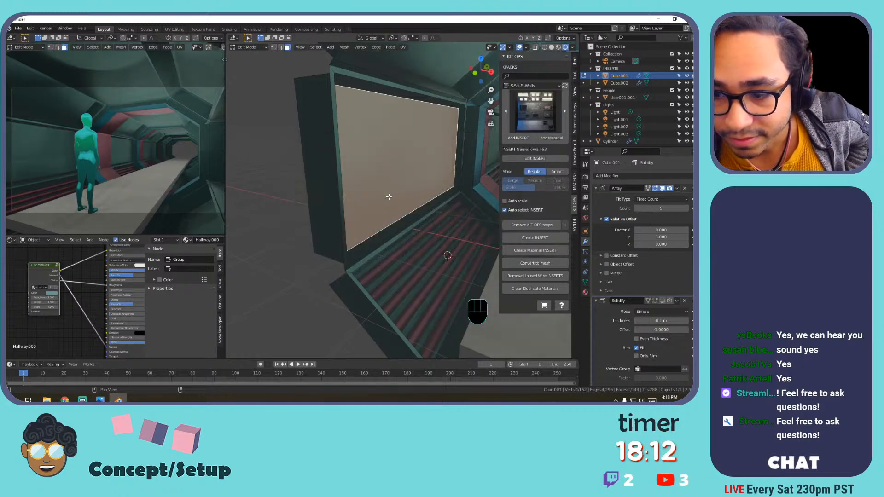
pyautogui.click(517, 138)
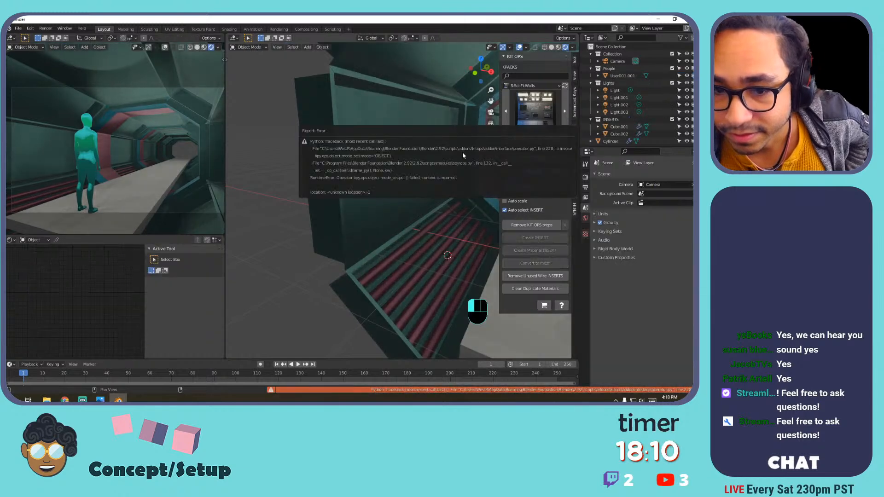
pyautogui.click(369, 228)
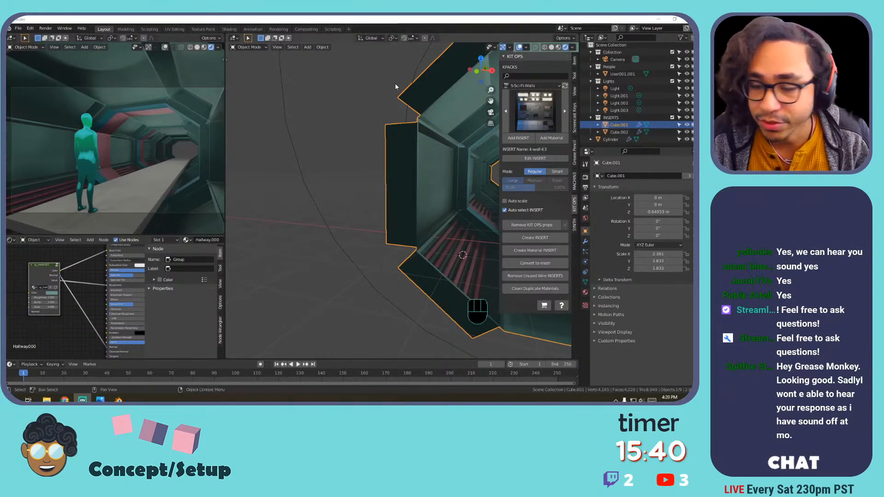
# Switch KIT OPS to the S-Cutters pack and look through its inserts for the wall panel.
pyautogui.keyDown('shift'); pyautogui.moveTo(416, 193); pyautogui.dragTo(410, 173, button='middle'); pyautogui.keyUp('shift')
pyautogui.keyDown('shift'); pyautogui.moveTo(410, 173); pyautogui.dragTo(399, 169, button='middle'); pyautogui.keyUp('shift')
pyautogui.scroll(3, 332, 161)
pyautogui.scroll(-3, 326, 161)
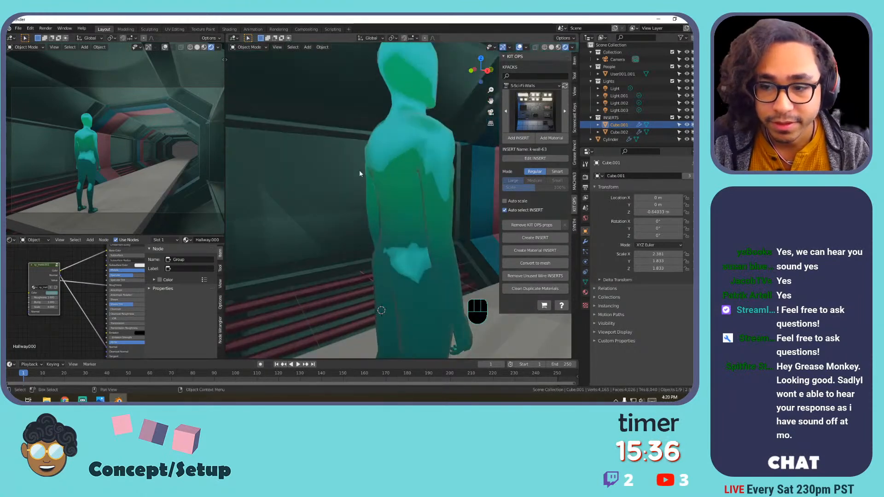
pyautogui.click(531, 106)
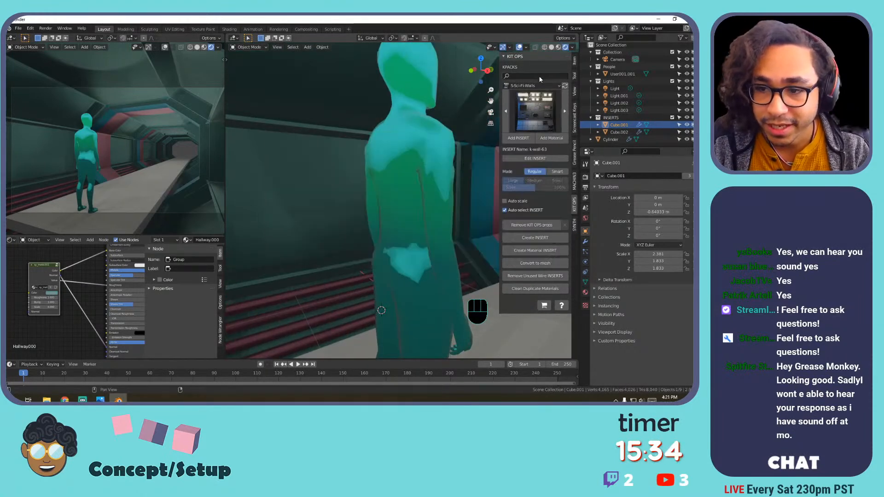
pyautogui.click(534, 85)
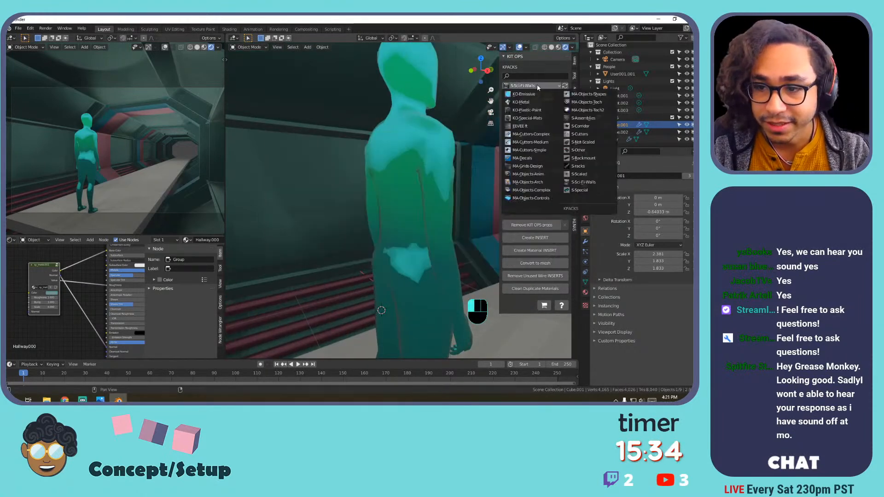
pyautogui.click(578, 134)
pyautogui.click(535, 127)
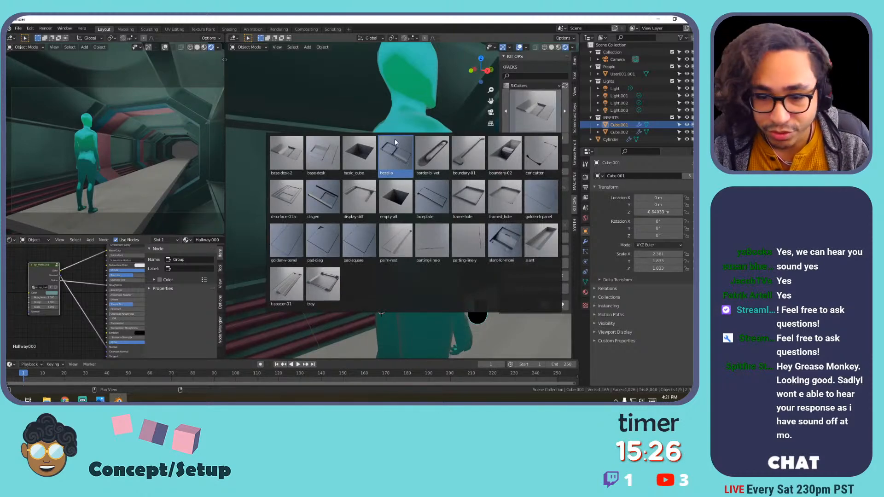
pyautogui.click(311, 99)
pyautogui.moveTo(298, 112); pyautogui.dragTo(353, 121, button='middle')
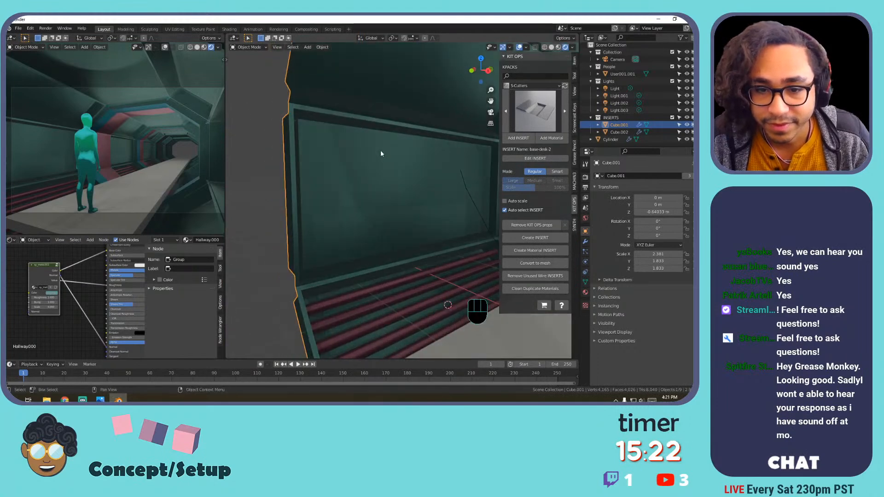
# Try to add the base-desk-2 insert to the wall panel face from Edit Mode, and reselect the tunnel mesh in Object Mode.
pyautogui.press('Tab')
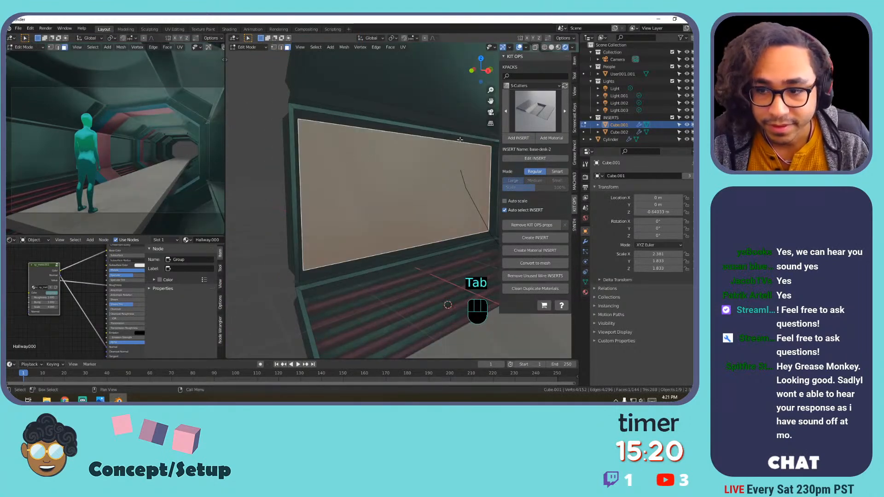
pyautogui.click(511, 137)
pyautogui.press('Tab')
pyautogui.press('Tab')
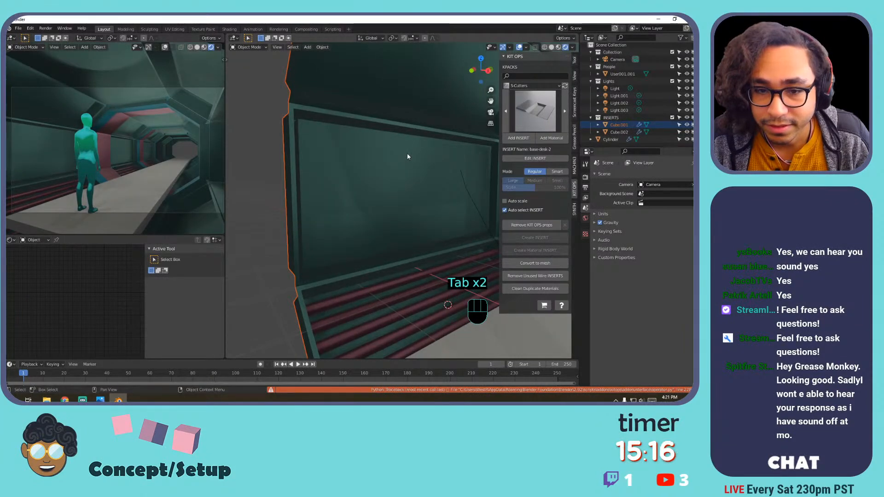
pyautogui.click(442, 149)
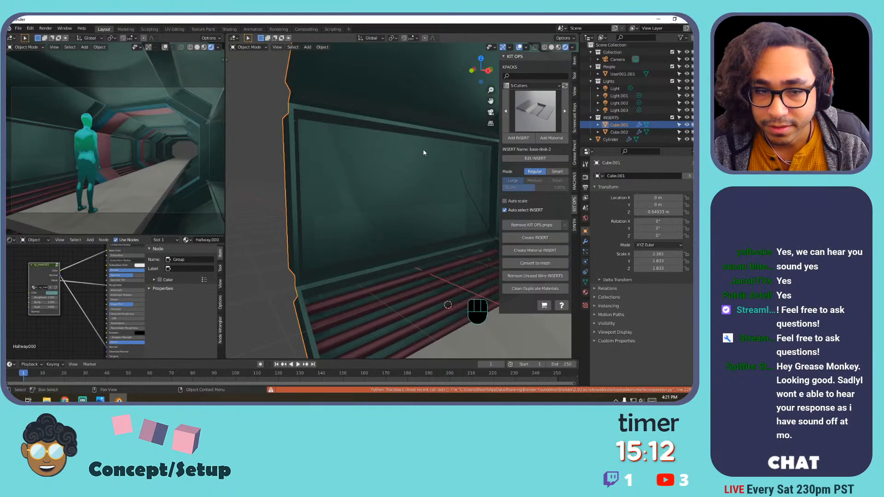
# Save the scene over SpitFire_GM_v002.blend, restart Blender and reopen that file.
pyautogui.hotkey('ctrl', 's')
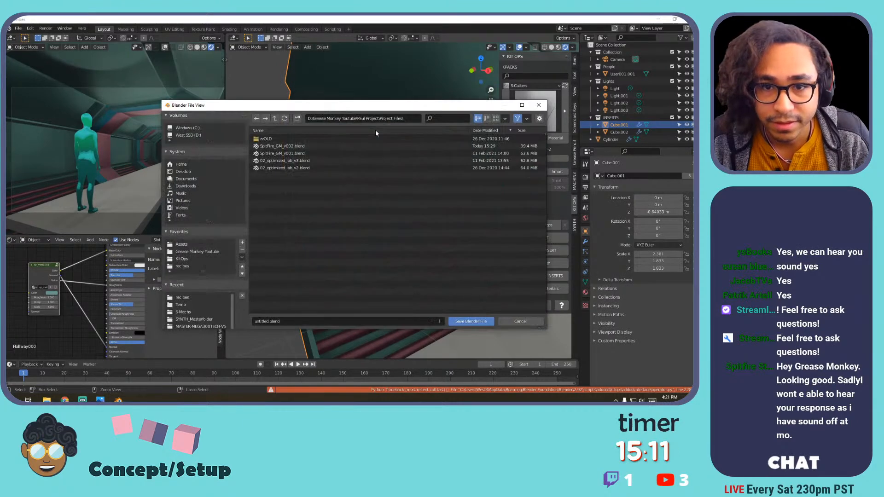
pyautogui.doubleClick(308, 146)
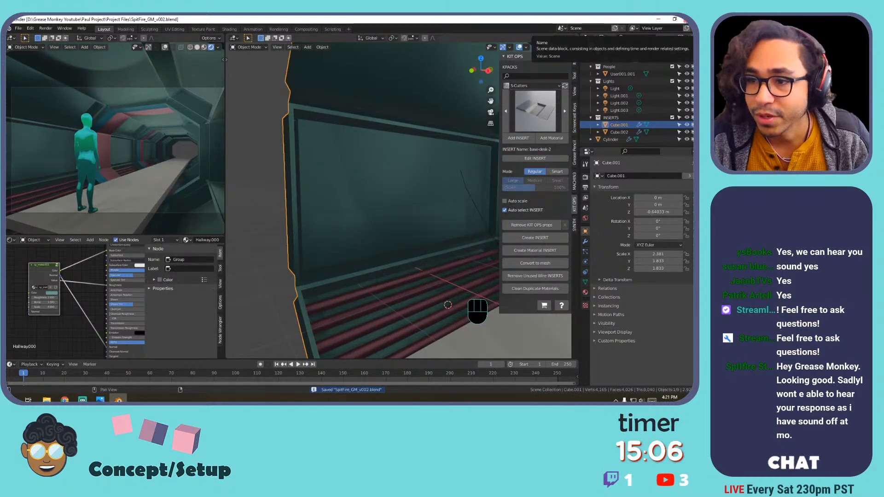
pyautogui.click(685, 19)
pyautogui.doubleClick(74, 32)
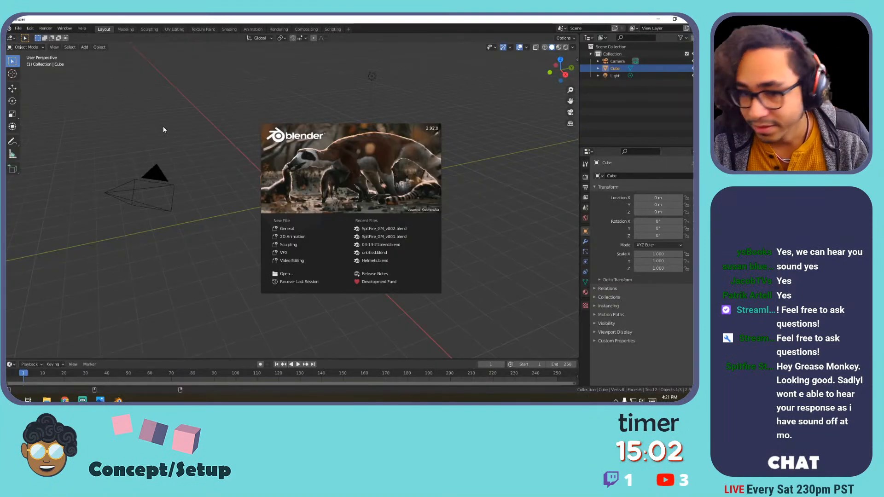
pyautogui.click(377, 228)
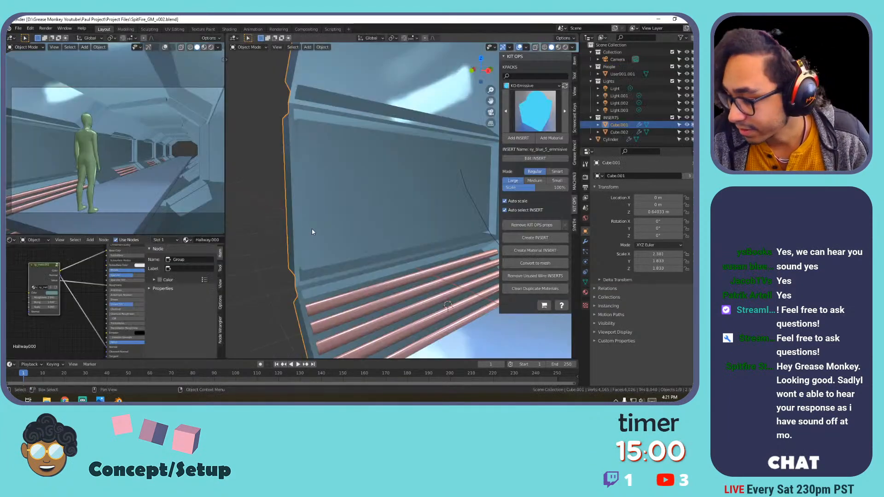
# Switch the main viewport to Material Preview shading, check the wall panel face selection in Edit Mode and return to Object Mode.
pyautogui.press('KP_Decimal')
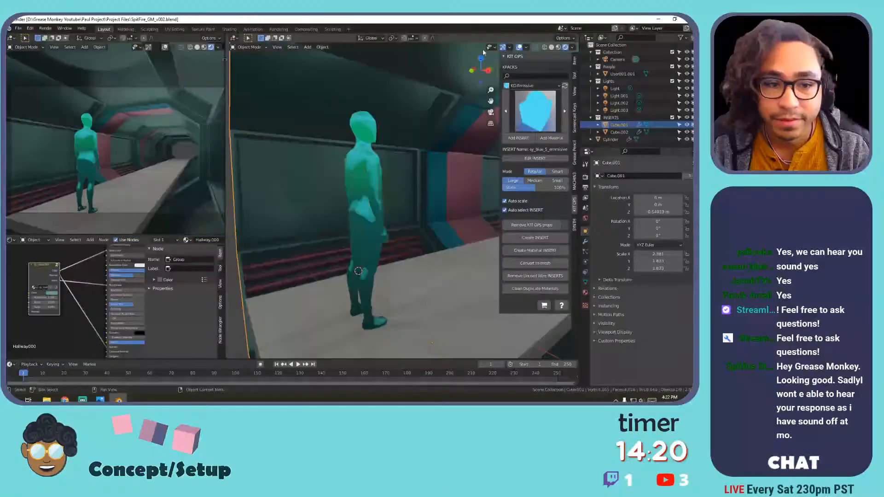
pyautogui.keyDown('shift'); pyautogui.moveTo(506, 78); pyautogui.dragTo(513, 75, button='middle'); pyautogui.keyUp('shift')
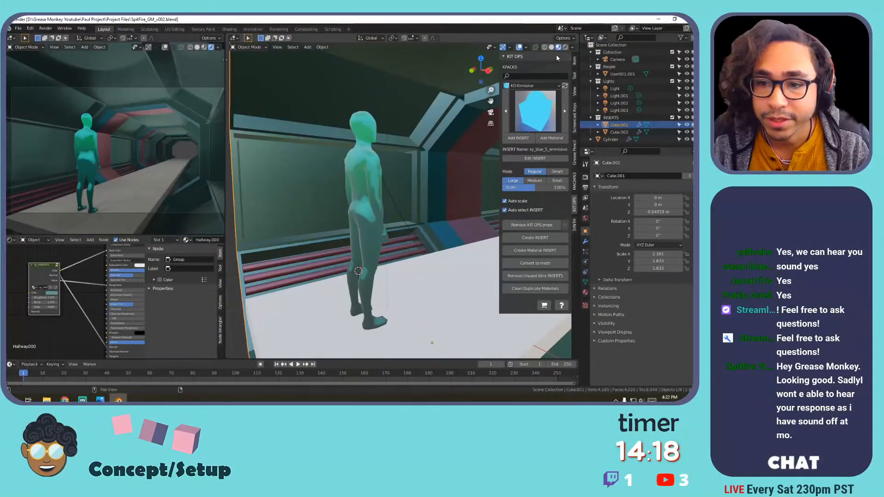
pyautogui.moveTo(402, 109); pyautogui.dragTo(345, 145, button='middle')
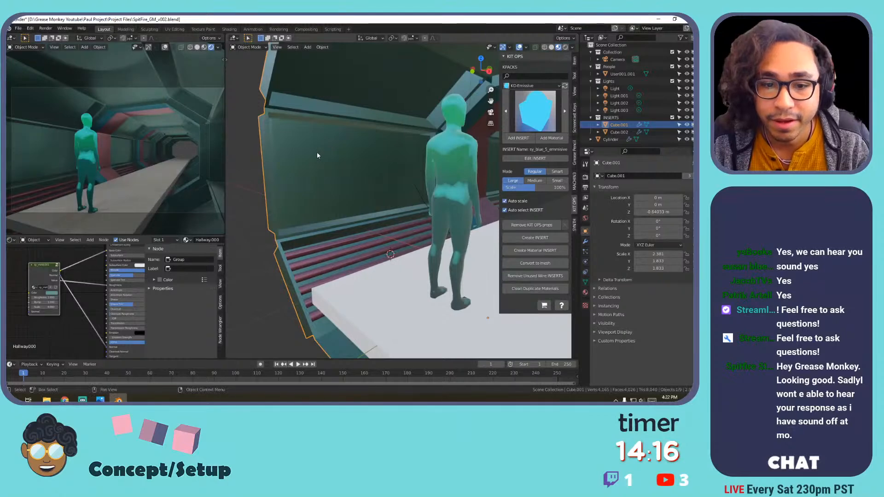
pyautogui.press('Tab')
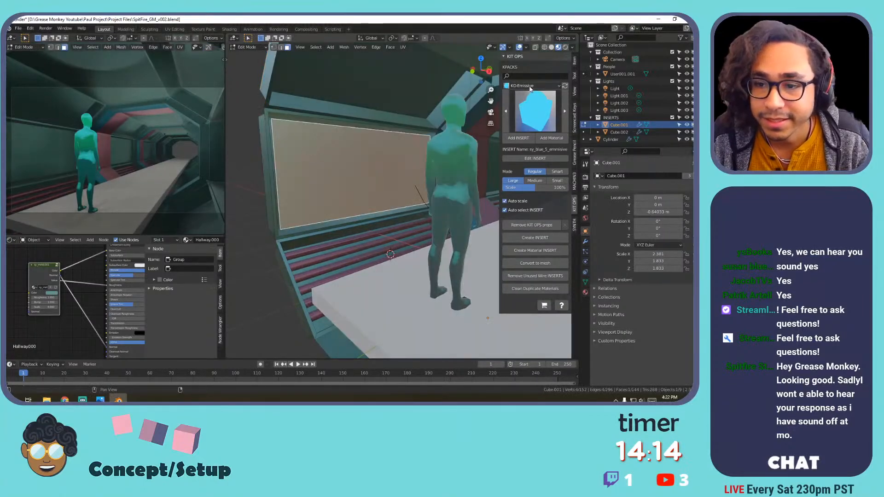
pyautogui.press('Tab')
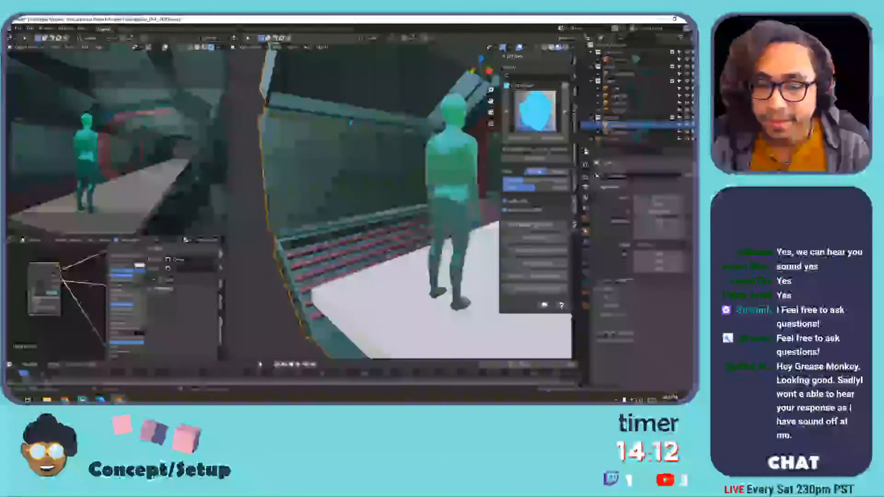
# Add the base-desk-2 cutter from the KIT OPS S-Cutters pack onto the tunnel's side wall panel.
pyautogui.click(526, 87)
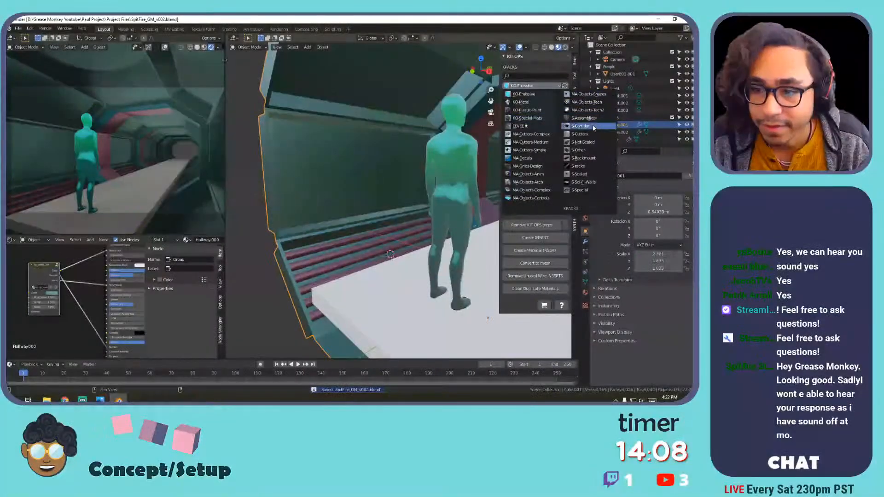
pyautogui.click(599, 104)
pyautogui.click(528, 139)
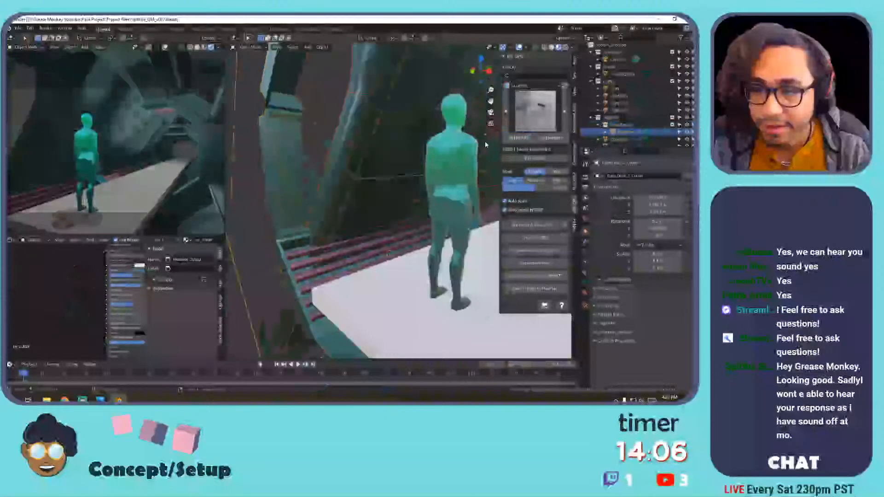
pyautogui.click(375, 157)
# Scale the base-desk-2 cutter down to about 0.572 and move it onto the recessed wall panel.
pyautogui.press('s')
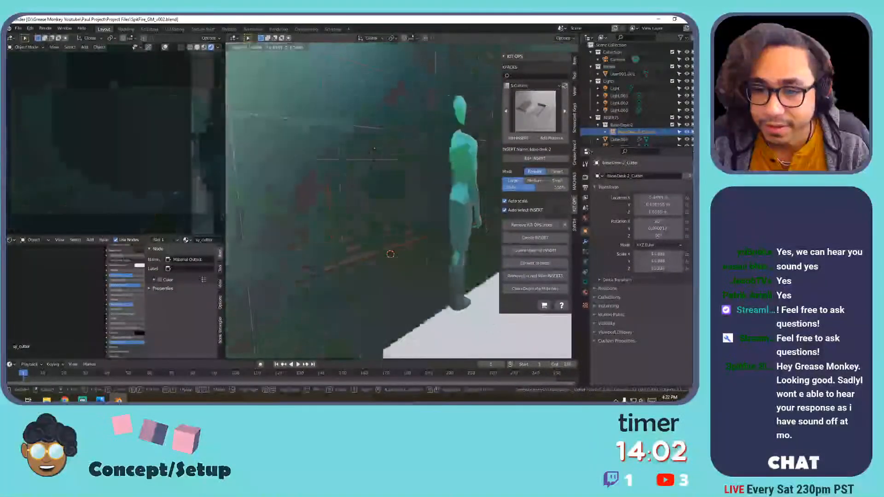
pyautogui.click(369, 248)
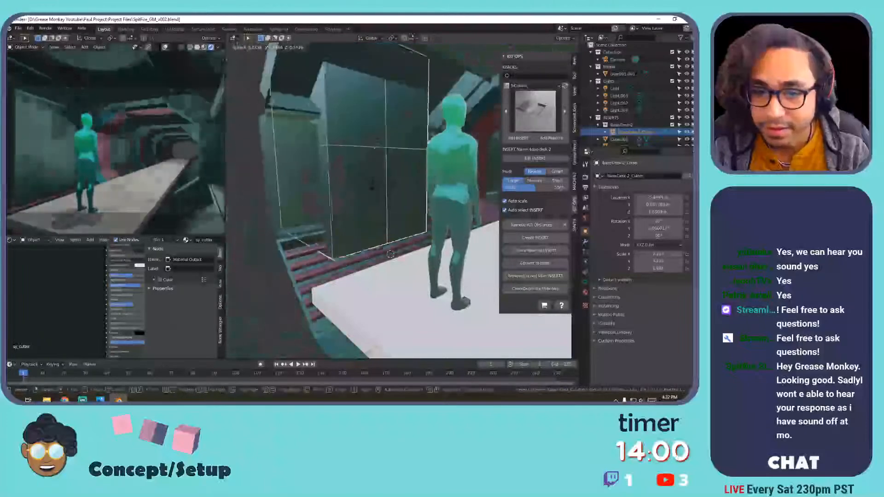
pyautogui.click(355, 166)
pyautogui.moveTo(355, 166); pyautogui.dragTo(372, 187, button='middle')
pyautogui.press('g')
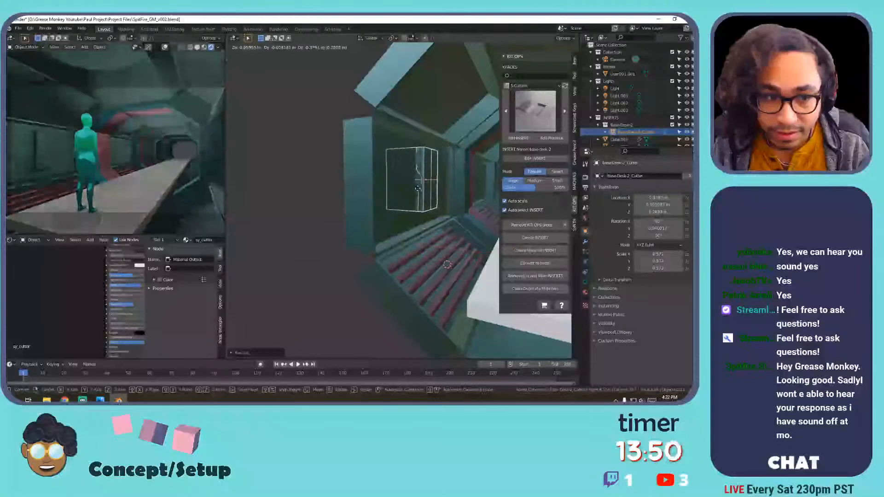
pyautogui.click(411, 184)
# Rotate the base-desk-2 cutter 90° about the Z axis.
pyautogui.moveTo(411, 185); pyautogui.dragTo(375, 188, button='middle')
pyautogui.write('rz')
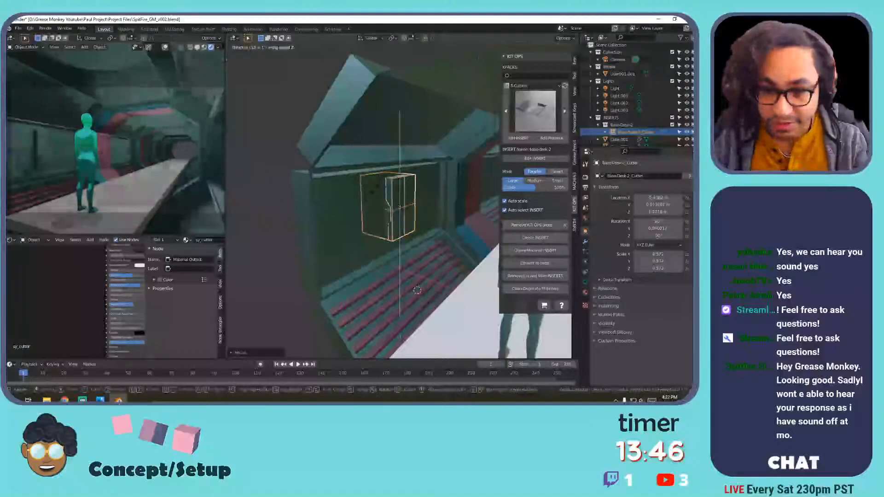
pyautogui.write('90')
pyautogui.press('Return')
# Reposition the base-desk-2 cutter along the Y axis on the wall panel and inspect it from outside the tunnel.
pyautogui.press('g')
pyautogui.press('y')
pyautogui.click(357, 189)
pyautogui.moveTo(358, 190); pyautogui.dragTo(348, 215, button='middle')
pyautogui.scroll(3, 360, 203)
pyautogui.scroll(2, 349, 215)
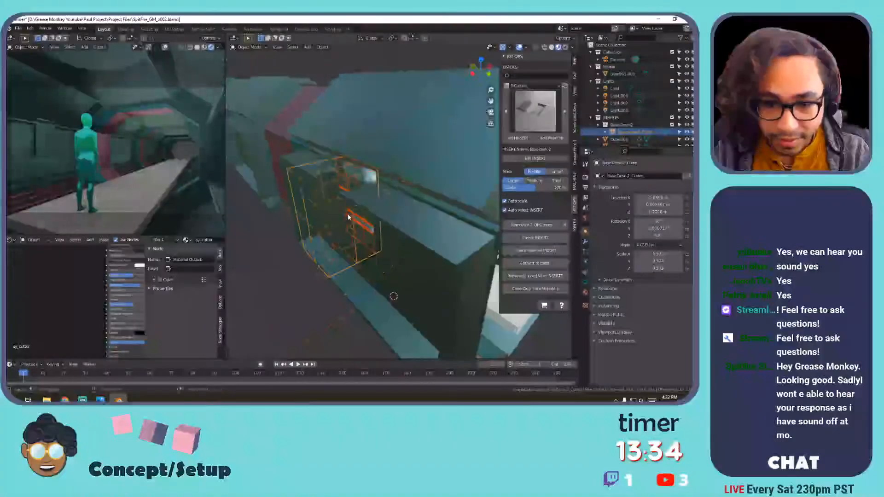
pyautogui.scroll(4, 350, 215)
pyautogui.scroll(-4, 351, 216)
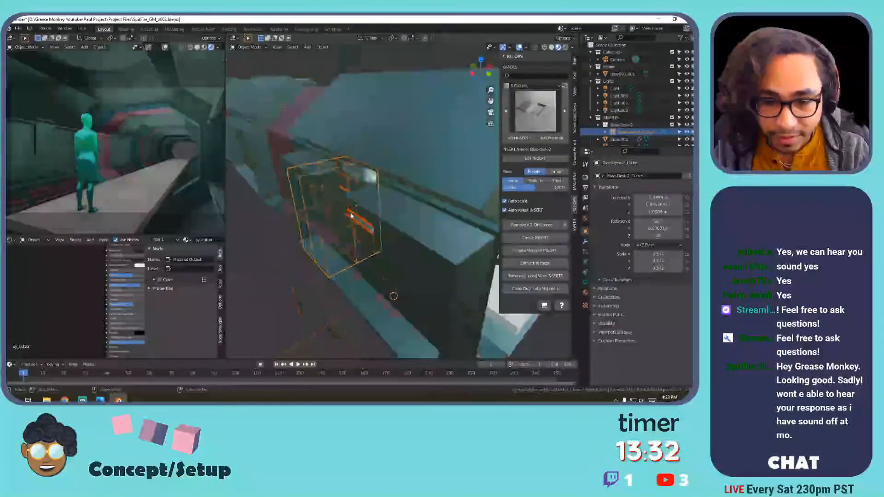
# Delete the base-desk-2 cutter and its remaining detail piece from the tunnel's recessed side wall panel.
pyautogui.moveTo(354, 216); pyautogui.dragTo(377, 184, button='middle')
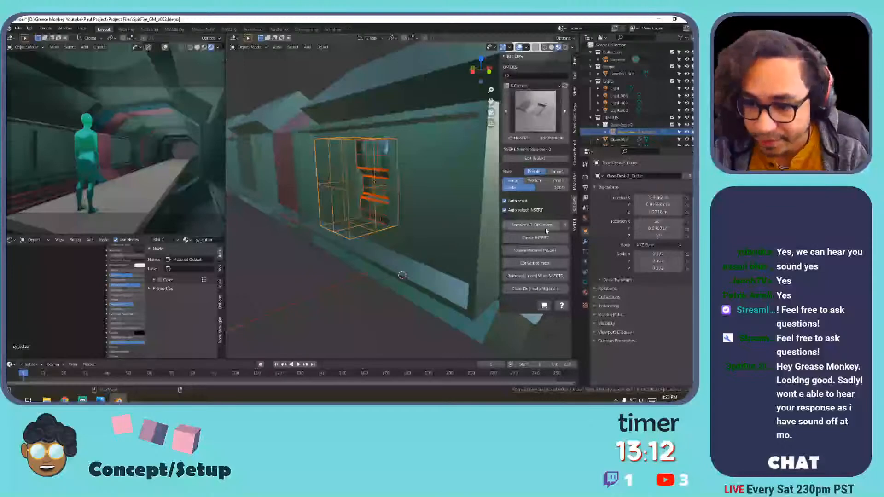
pyautogui.click(383, 209)
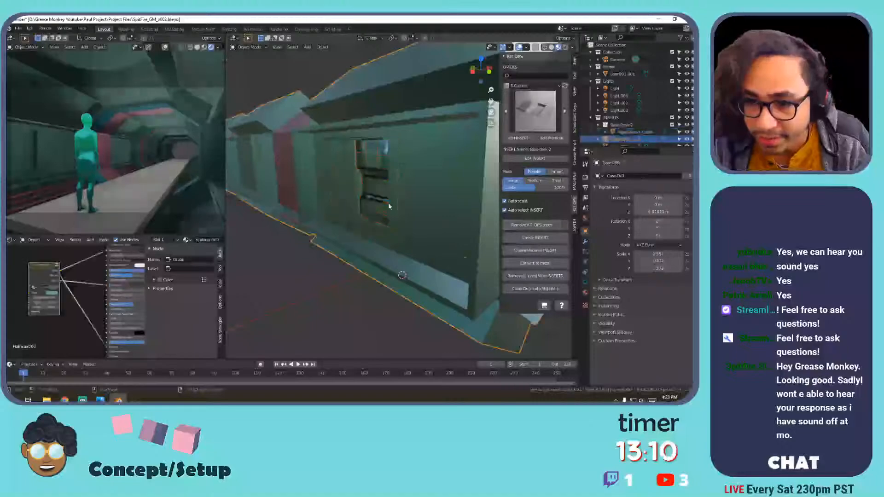
pyautogui.click(381, 204)
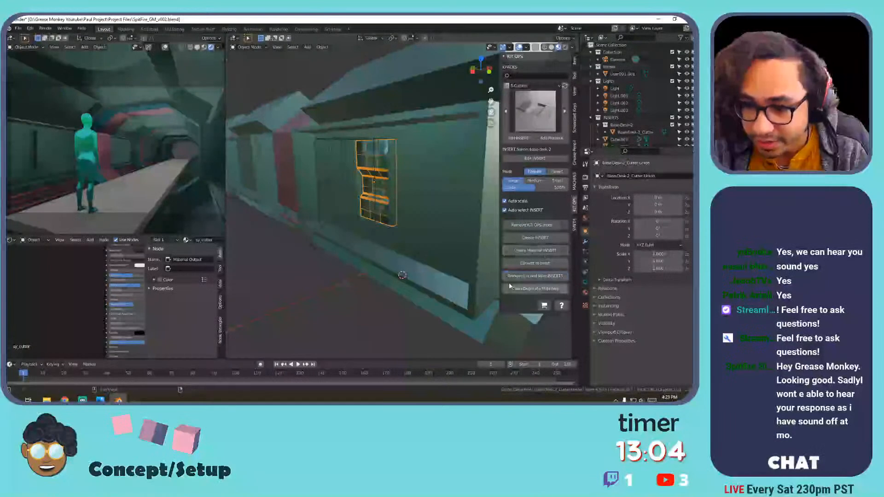
pyautogui.click(371, 217)
pyautogui.click(542, 225)
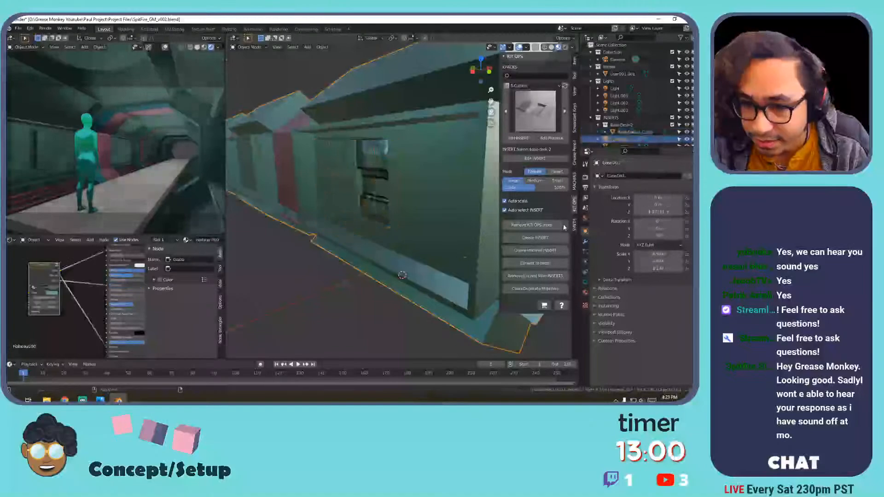
pyautogui.click(390, 195)
pyautogui.press('Delete')
pyautogui.click(354, 189)
pyautogui.click(342, 189)
pyautogui.press('Delete')
# Select the main tunnel mesh from inside the corridor.
pyautogui.moveTo(398, 188); pyautogui.dragTo(343, 191, button='middle')
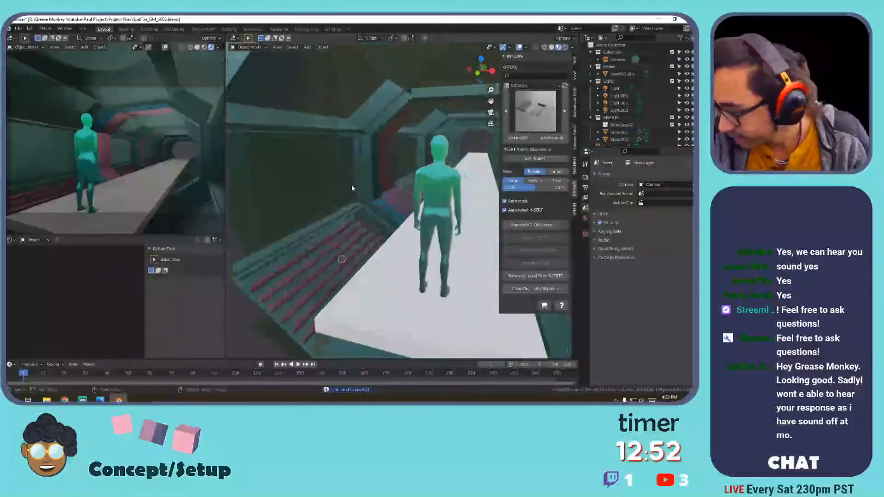
pyautogui.click(337, 176)
pyautogui.scroll(-2, 380, 132)
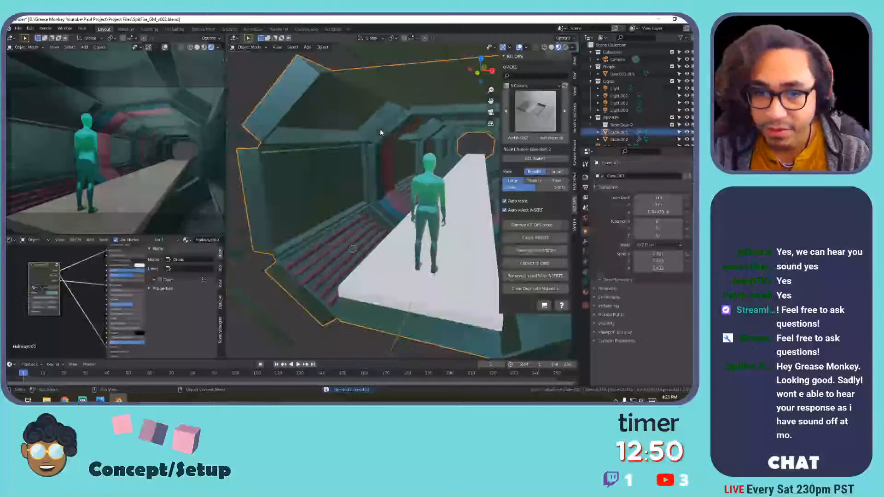
pyautogui.click(528, 49)
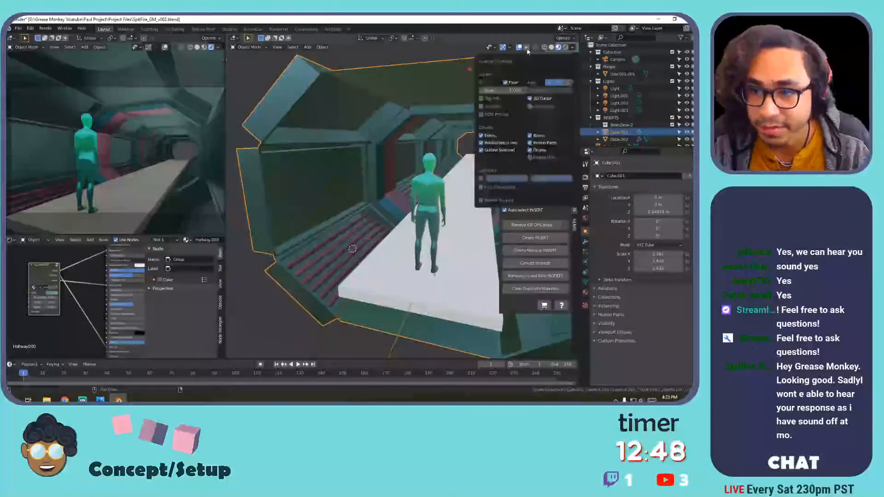
pyautogui.moveTo(513, 49)
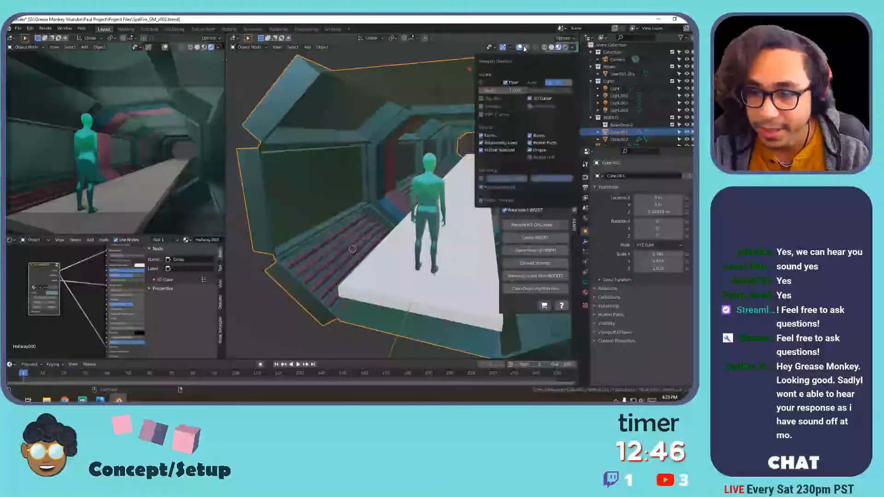
pyautogui.click(543, 47)
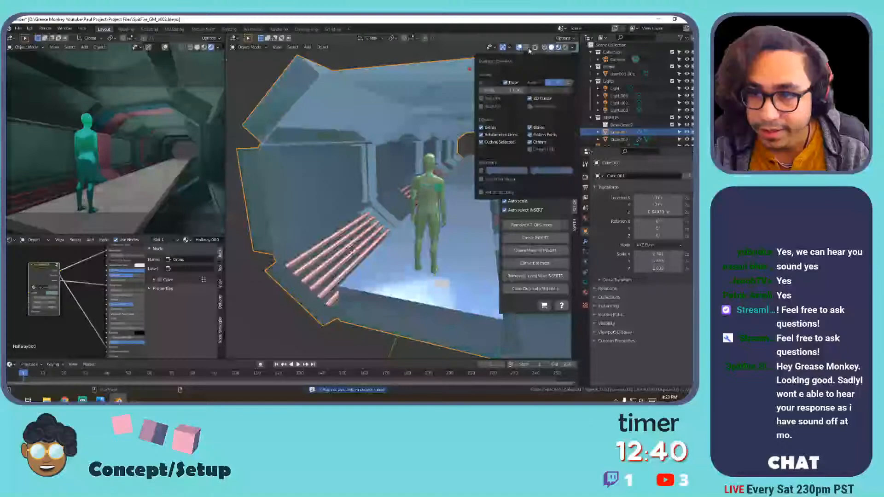
pyautogui.click(529, 51)
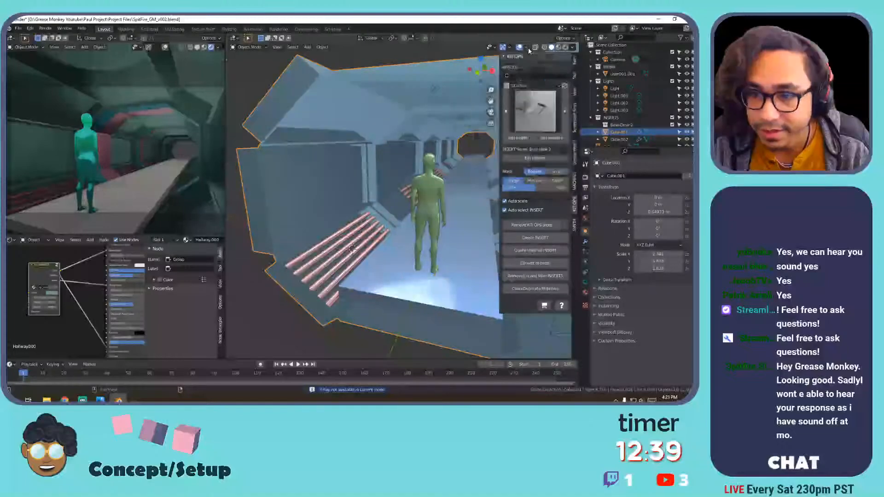
pyautogui.click(573, 48)
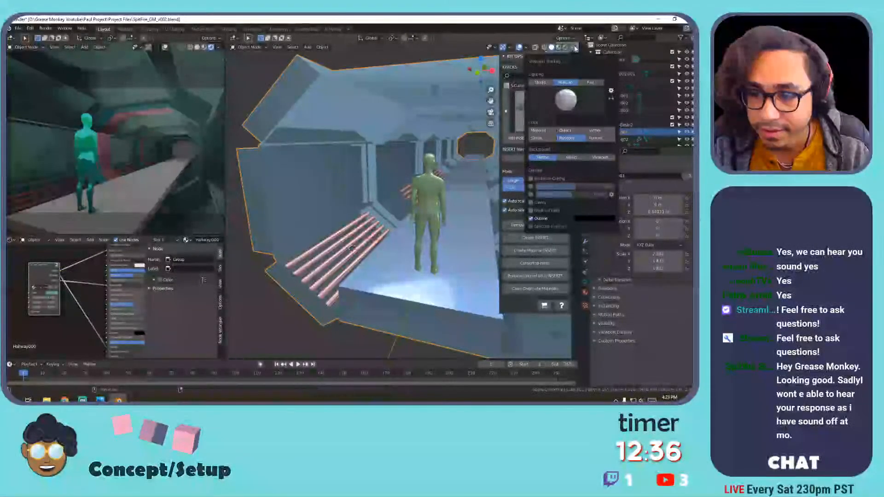
pyautogui.click(559, 47)
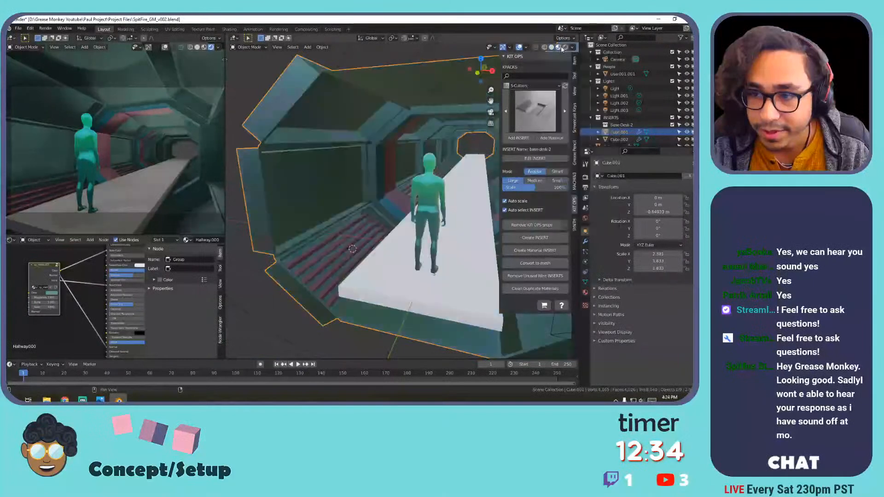
# Check which way the tunnel's faces point using the Face Orientation overlay, and turn the overlay off again.
pyautogui.click(526, 48)
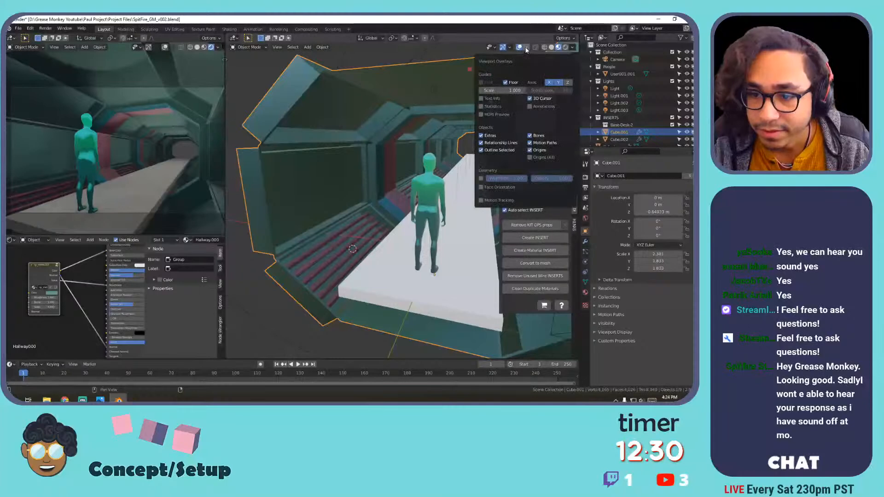
pyautogui.click(481, 178)
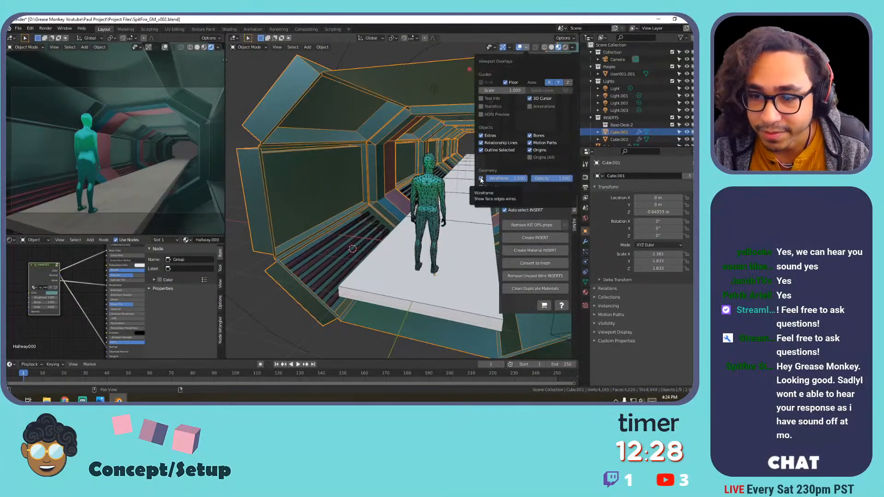
pyautogui.click(482, 179)
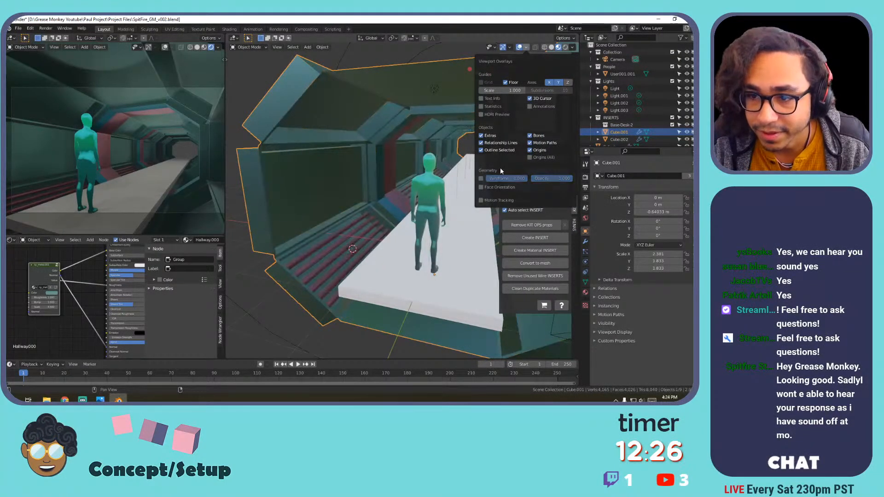
pyautogui.click(497, 187)
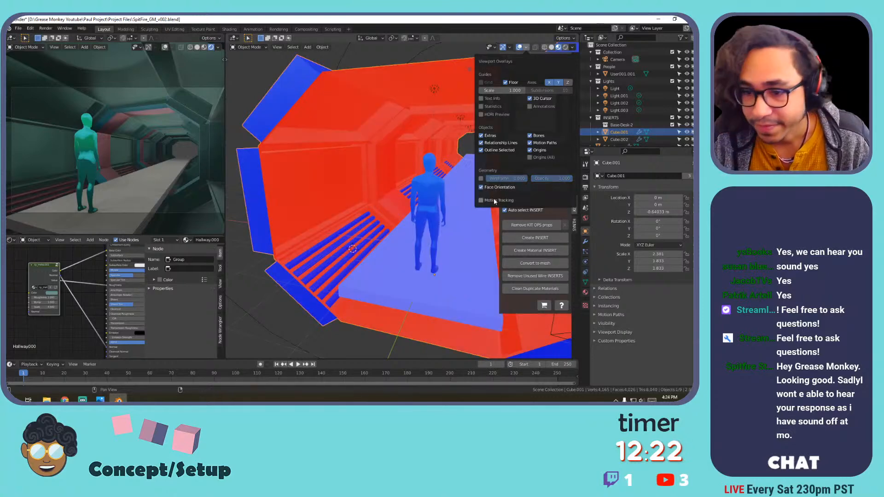
pyautogui.moveTo(390, 173); pyautogui.dragTo(372, 165, button='middle')
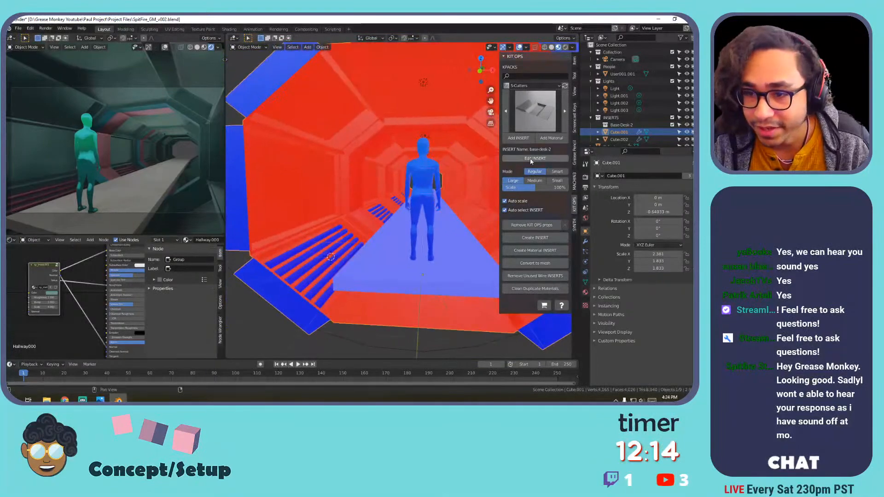
pyautogui.click(527, 47)
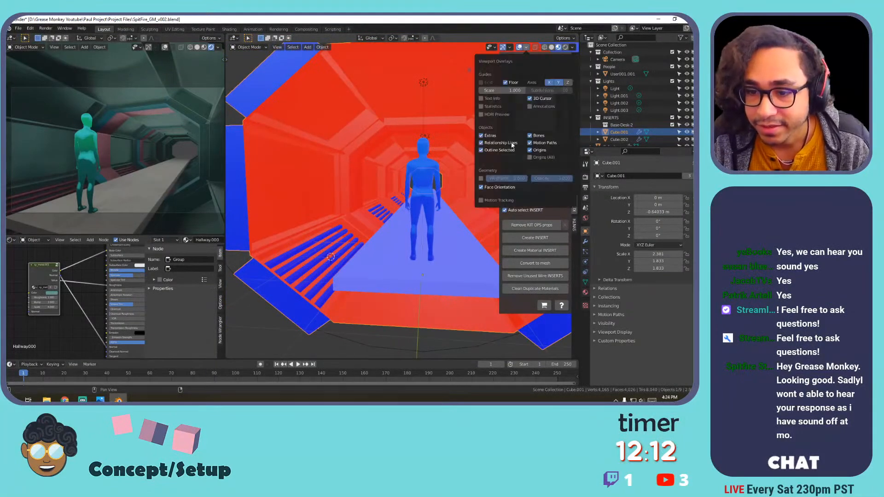
pyautogui.click(493, 187)
# Flip the normals of the wall, ceiling and floor panel faces in the tunnel segment.
pyautogui.moveTo(355, 181); pyautogui.dragTo(335, 149, button='middle')
pyautogui.press('Tab')
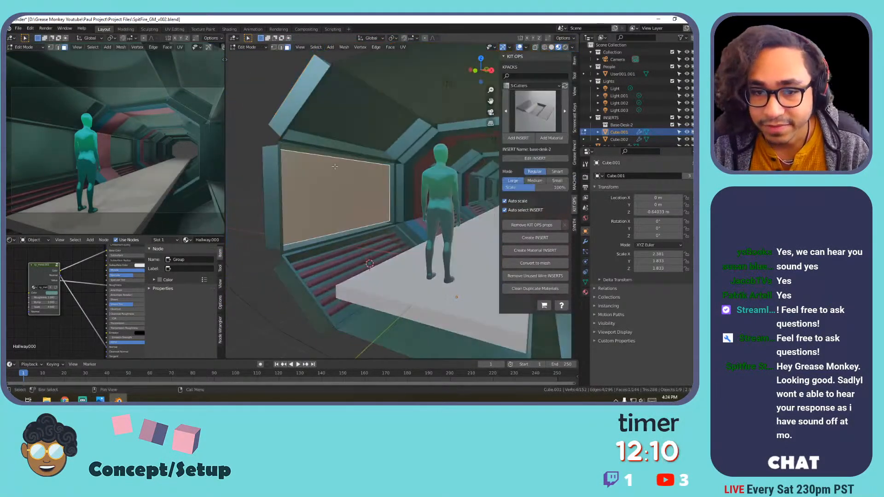
pyautogui.keyDown('alt'); pyautogui.click(323, 152); pyautogui.keyUp('alt')
pyautogui.scroll(-7, 397, 144)
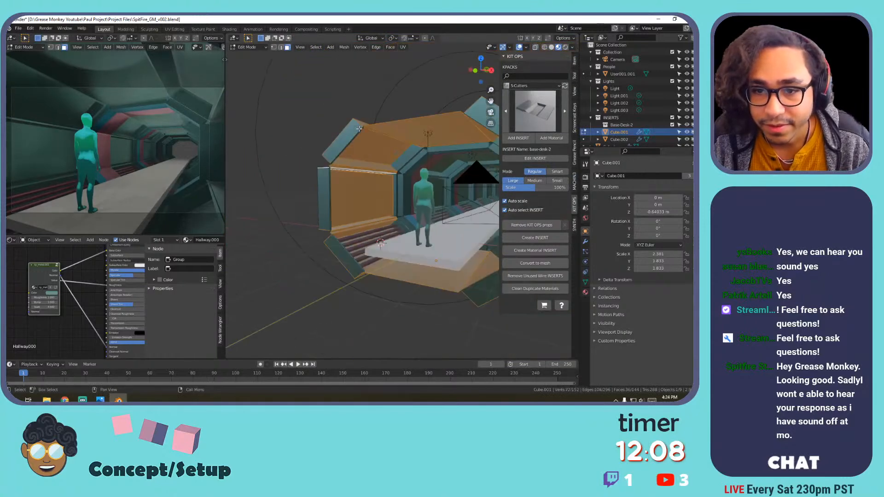
pyautogui.scroll(5, 384, 154)
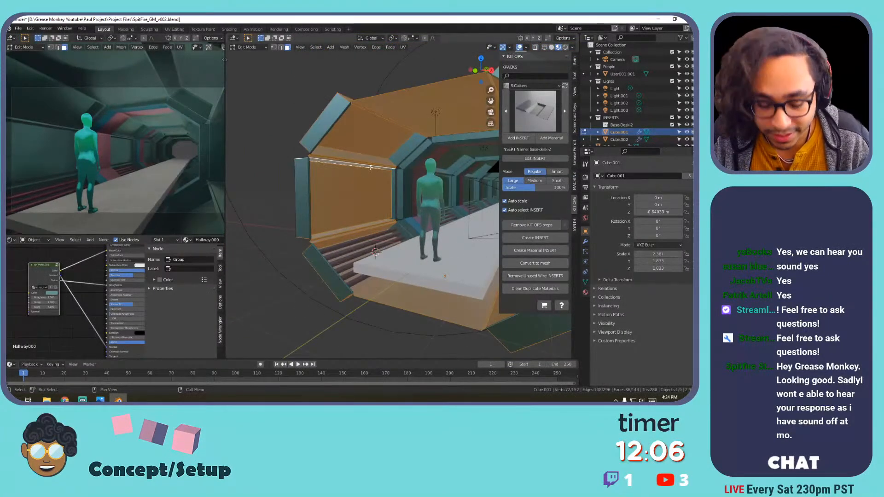
pyautogui.press('F3')
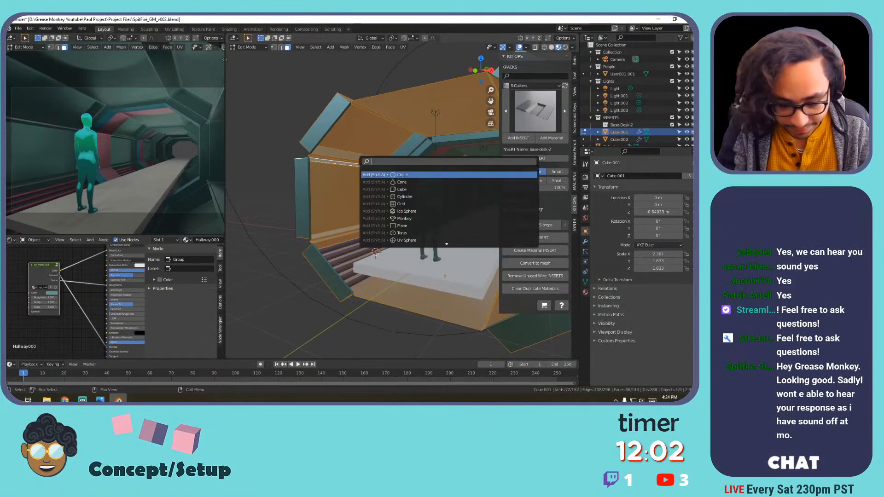
pyautogui.write('flip')
pyautogui.press('Return')
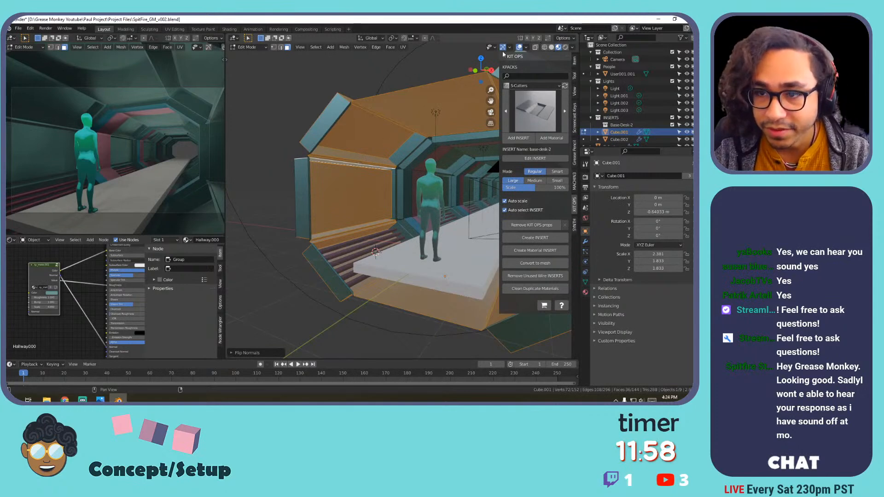
# Increase the display size of the face normals so their directions show on the tunnel mesh.
pyautogui.click(527, 47)
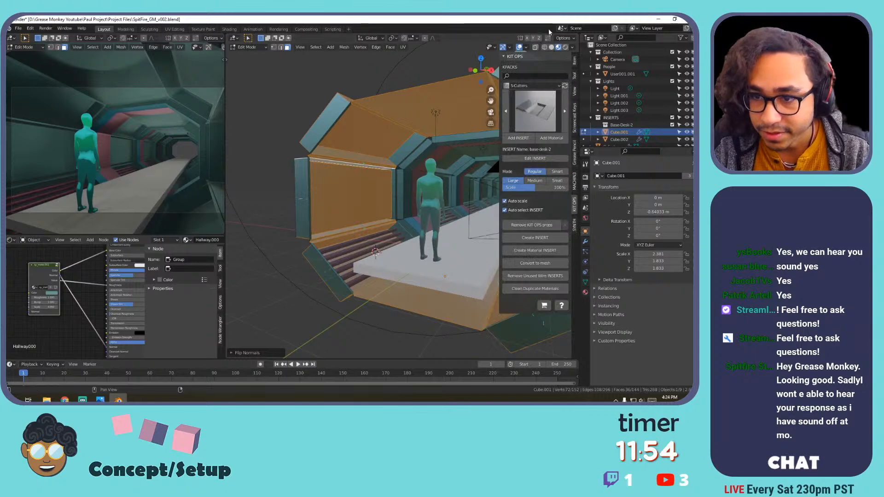
pyautogui.click(522, 48)
pyautogui.click(525, 47)
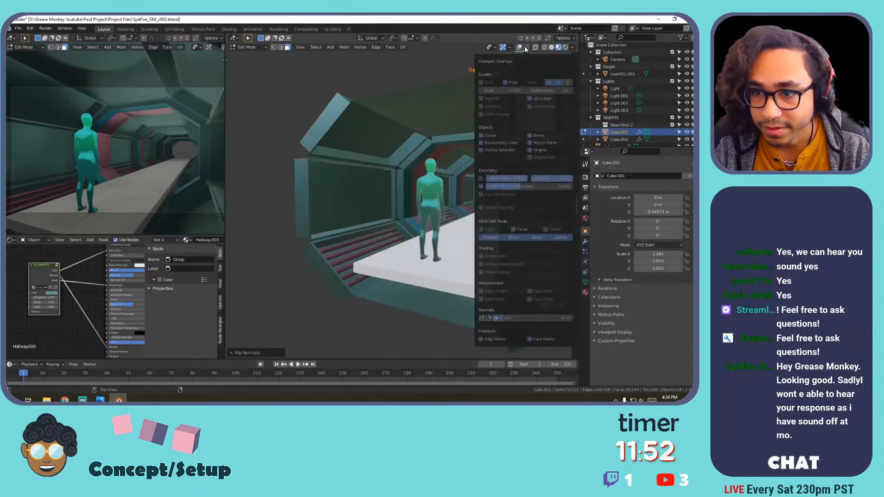
pyautogui.click(522, 49)
pyautogui.click(526, 48)
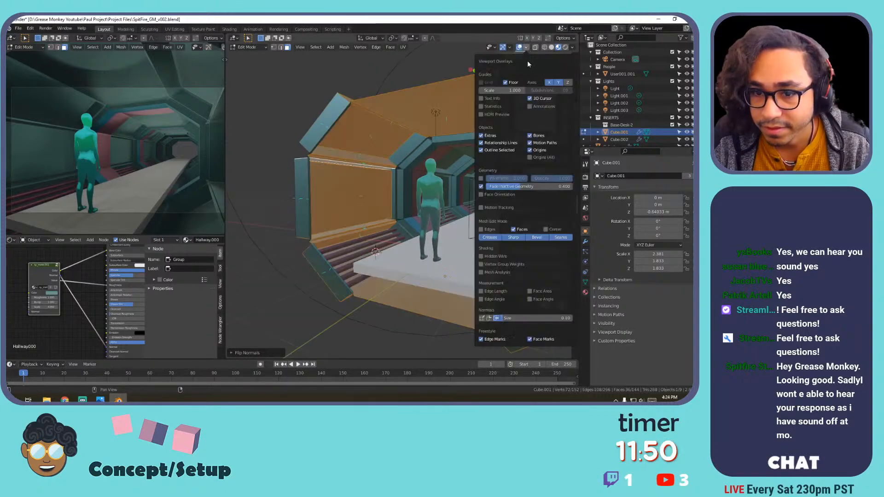
pyautogui.moveTo(518, 322)
pyautogui.mouseDown()
pyautogui.moveTo(551, 322)
pyautogui.moveTo(534, 322)
pyautogui.mouseUp()
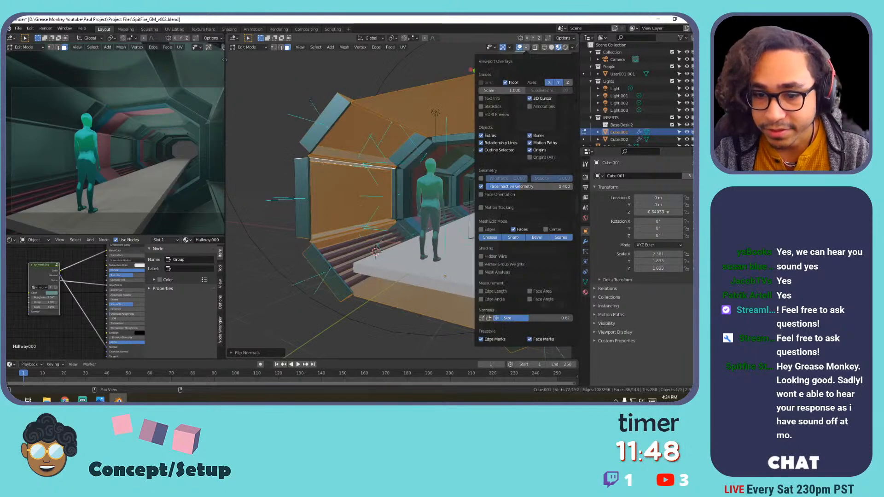
# Flip the normals of the narrow ring of faces between the tunnel panels and the pink band.
pyautogui.moveTo(357, 221); pyautogui.dragTo(315, 271, button='middle')
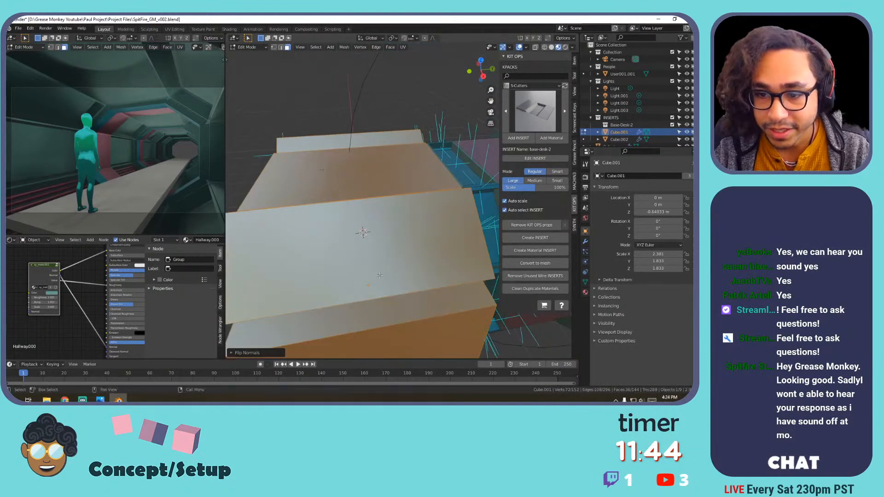
pyautogui.keyDown('shift'); pyautogui.moveTo(426, 255); pyautogui.dragTo(339, 237, button='middle'); pyautogui.keyUp('shift')
pyautogui.keyDown('alt'); pyautogui.click(343, 235); pyautogui.keyUp('alt')
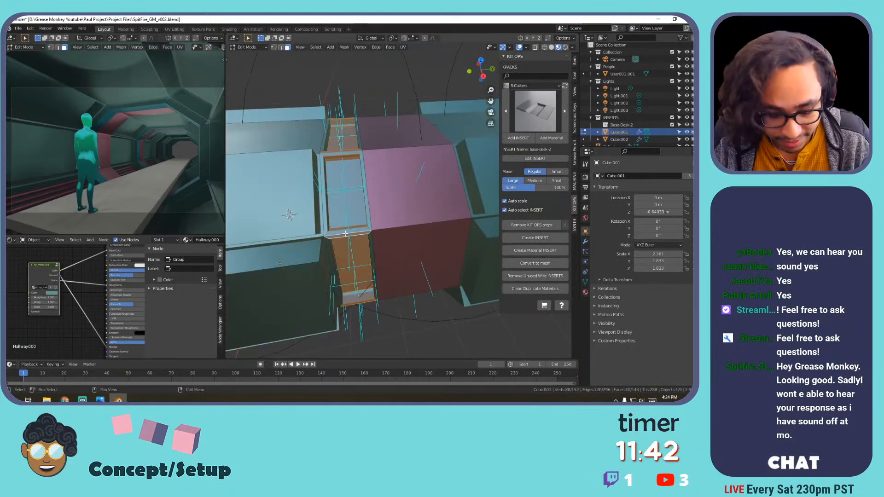
pyautogui.press('F3')
pyautogui.click(409, 247)
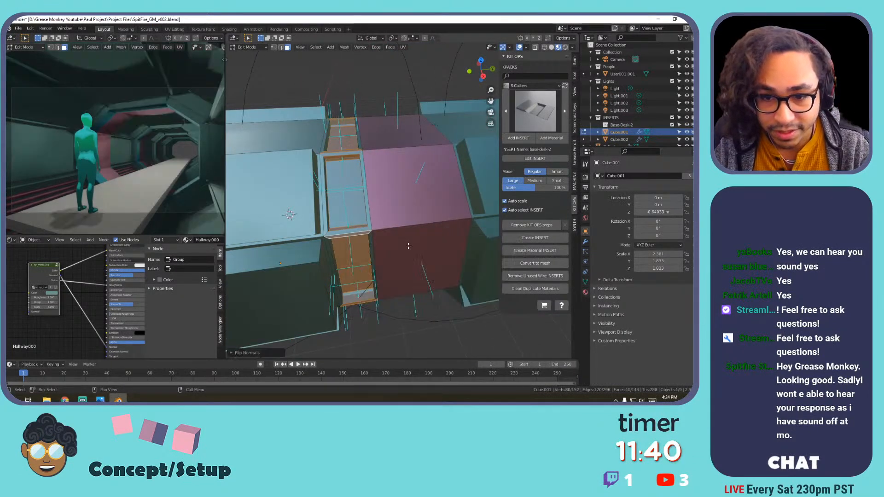
pyautogui.moveTo(409, 247); pyautogui.dragTo(388, 211, button='middle')
pyautogui.scroll(2, 417, 218)
pyautogui.scroll(3, 388, 211)
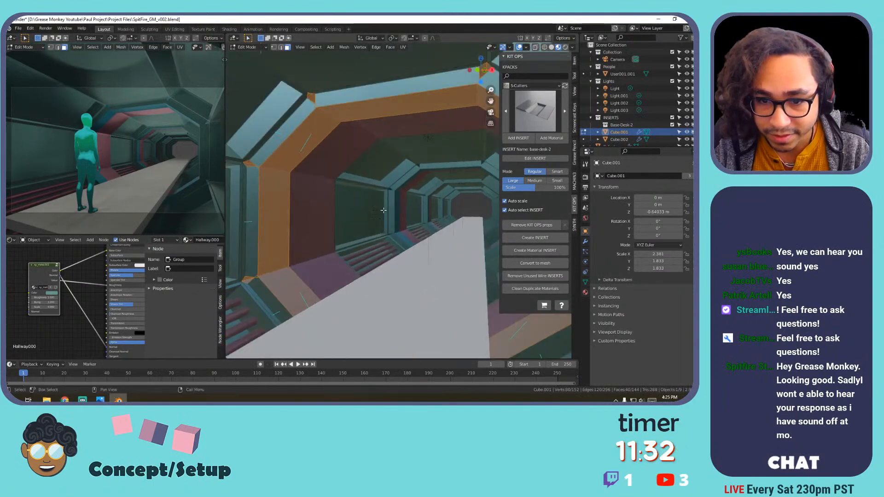
# Select the seven faces of the narrow ring in front of the pink band, on both sides and the ceiling.
pyautogui.click(358, 209)
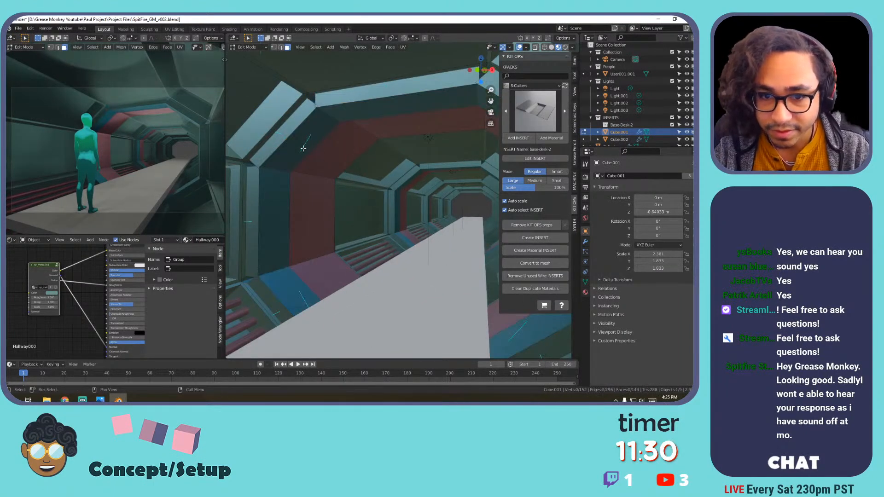
pyautogui.keyDown('alt'); pyautogui.click(267, 169); pyautogui.keyUp('alt')
pyautogui.click(275, 193)
pyautogui.keyDown('shift'); pyautogui.click(300, 144); pyautogui.keyUp('shift')
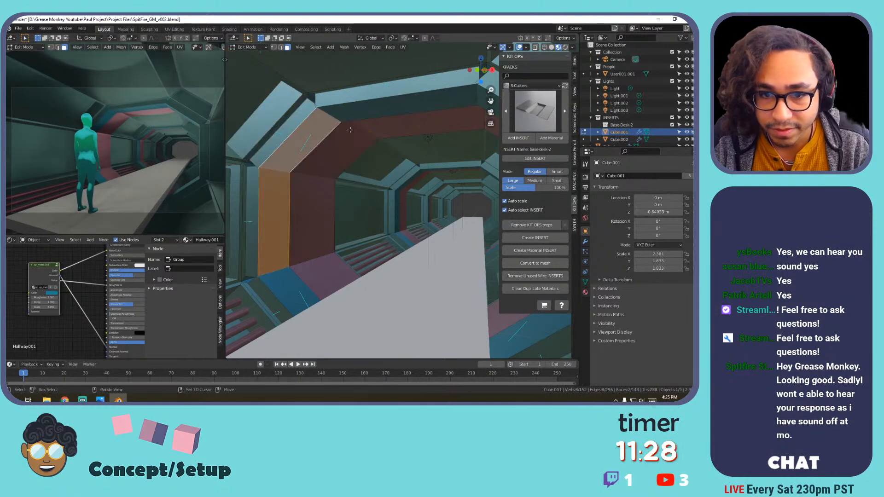
pyautogui.keyDown('shift'); pyautogui.click(373, 110); pyautogui.keyUp('shift')
pyautogui.keyDown('shift'); pyautogui.click(282, 292); pyautogui.keyUp('shift')
pyautogui.moveTo(352, 295); pyautogui.dragTo(398, 313, button='middle')
pyautogui.scroll(-3, 428, 257)
pyautogui.keyDown('shift'); pyautogui.click(441, 222); pyautogui.keyUp('shift')
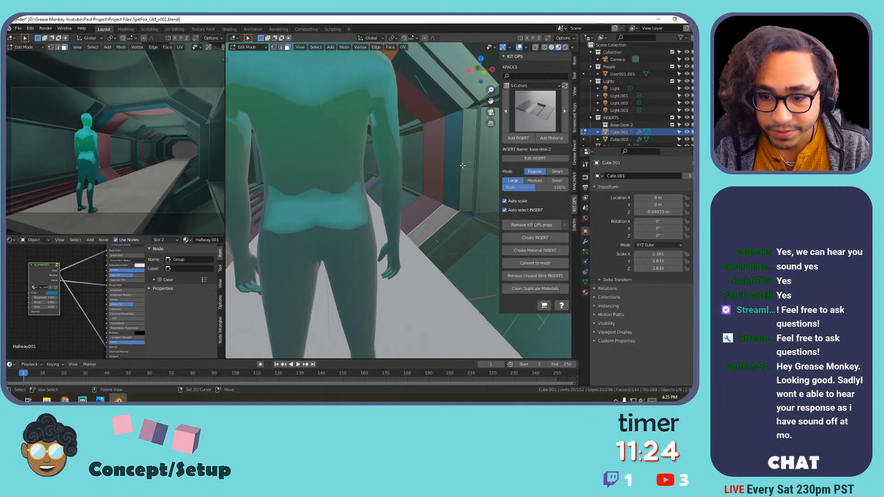
pyautogui.keyDown('shift'); pyautogui.click(455, 157); pyautogui.keyUp('shift')
pyautogui.keyDown('shift'); pyautogui.click(434, 89); pyautogui.keyUp('shift')
# Try to resize the selected ring faces by sliding their edges.
pyautogui.keyDown('shift'); pyautogui.moveTo(378, 93); pyautogui.dragTo(419, 191, button='middle'); pyautogui.keyUp('shift')
pyautogui.press('KP_3')
pyautogui.press('g')
pyautogui.press('g')
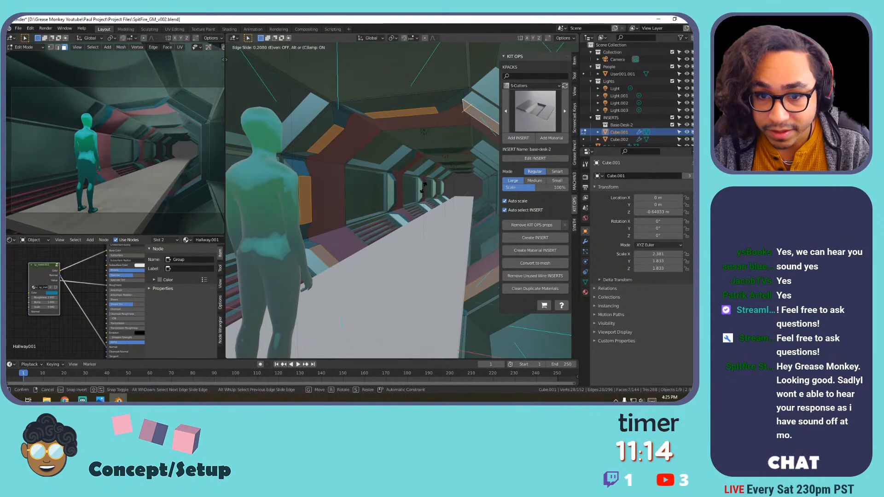
pyautogui.click(424, 187)
pyautogui.press('g')
pyautogui.press('g')
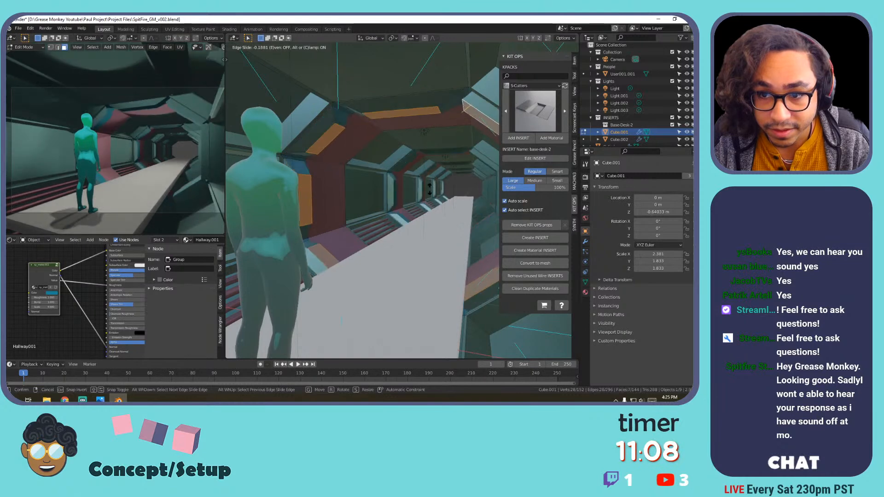
pyautogui.click(428, 187)
pyautogui.keyDown('shift'); pyautogui.moveTo(428, 187); pyautogui.dragTo(364, 190, button='middle'); pyautogui.keyUp('shift')
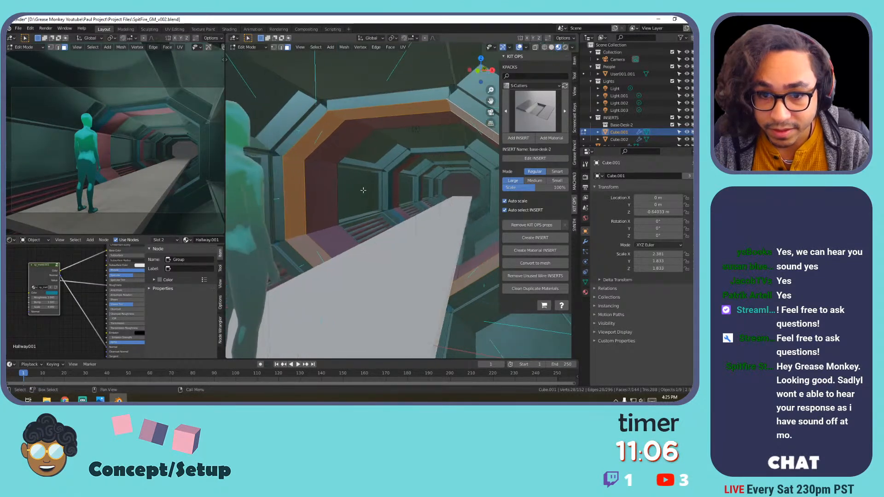
pyautogui.press('g')
pyautogui.press('g')
pyautogui.rightClick(398, 181)
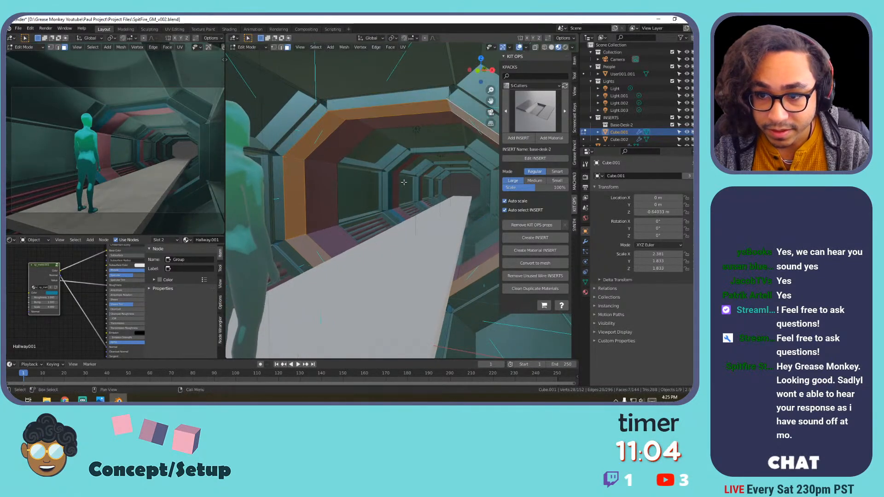
# Try edge-sliding and scaling the selected ring faces with the pivot point set to Individual Origins.
pyautogui.press('.')
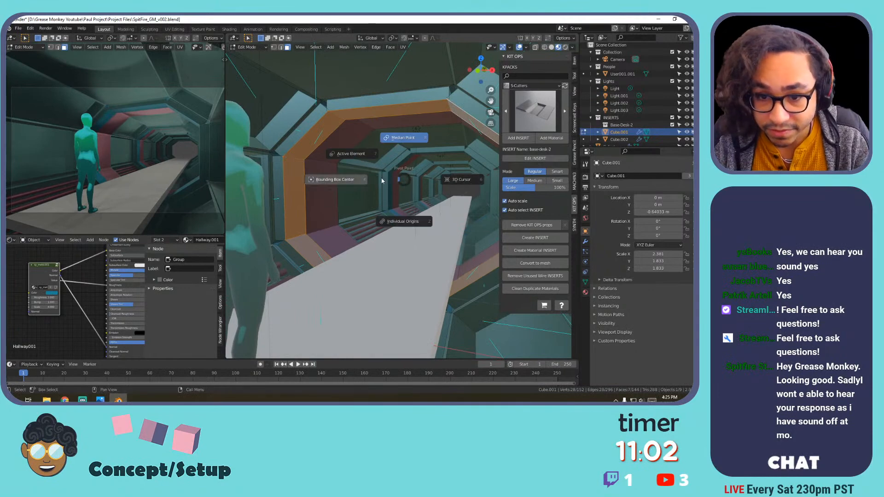
pyautogui.click(381, 180)
pyautogui.press('.')
pyautogui.click(380, 244)
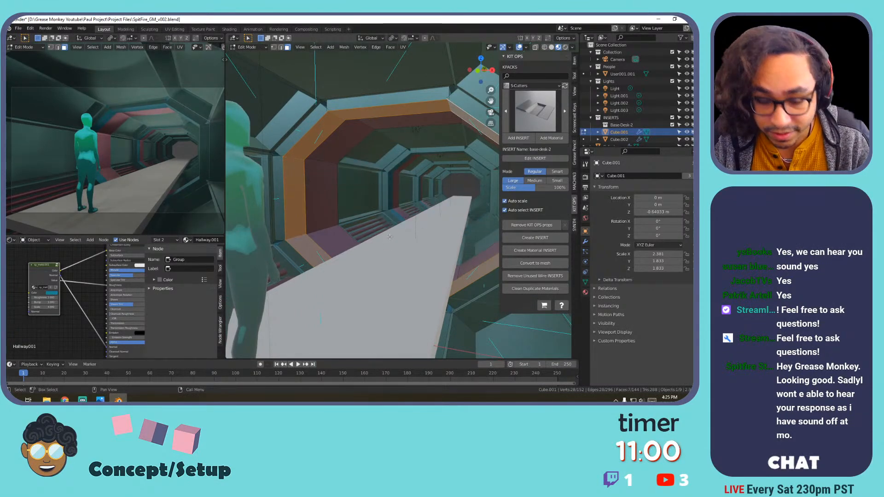
pyautogui.press('g')
pyautogui.press('g')
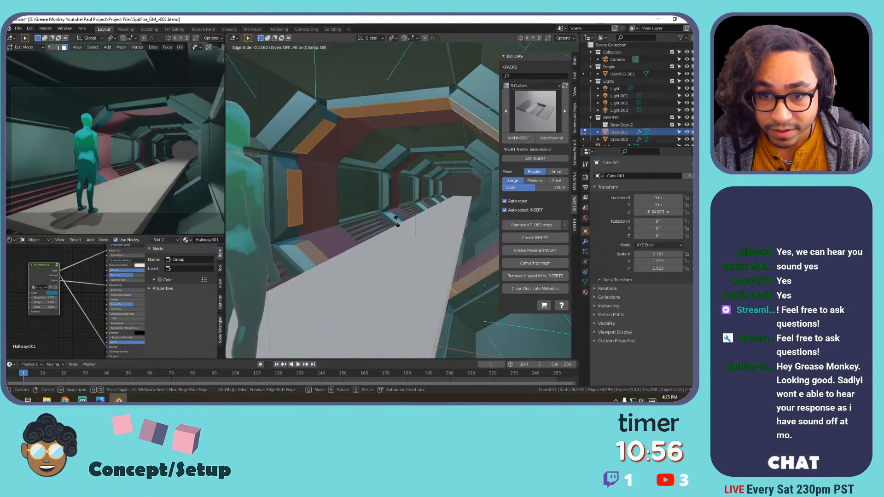
pyautogui.rightClick(406, 210)
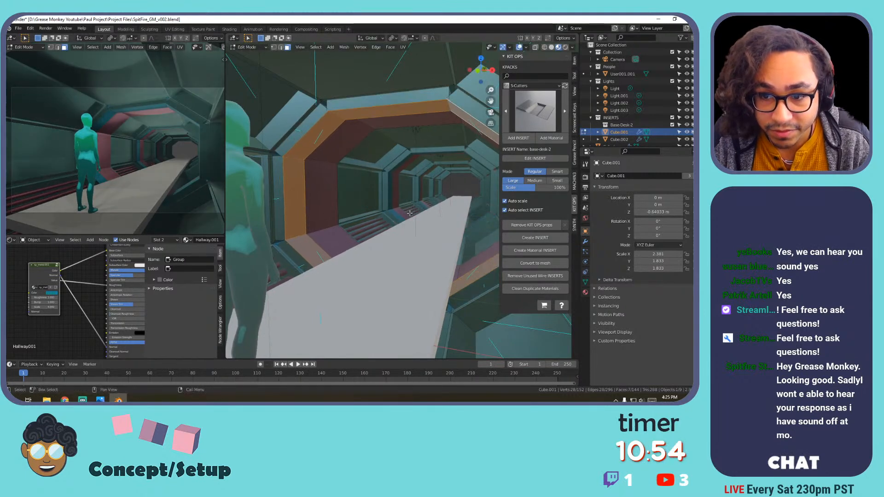
pyautogui.keyDown('shift'); pyautogui.moveTo(405, 210); pyautogui.dragTo(374, 206, button='middle'); pyautogui.keyUp('shift')
pyautogui.scroll(-5, 374, 206)
pyautogui.press('s')
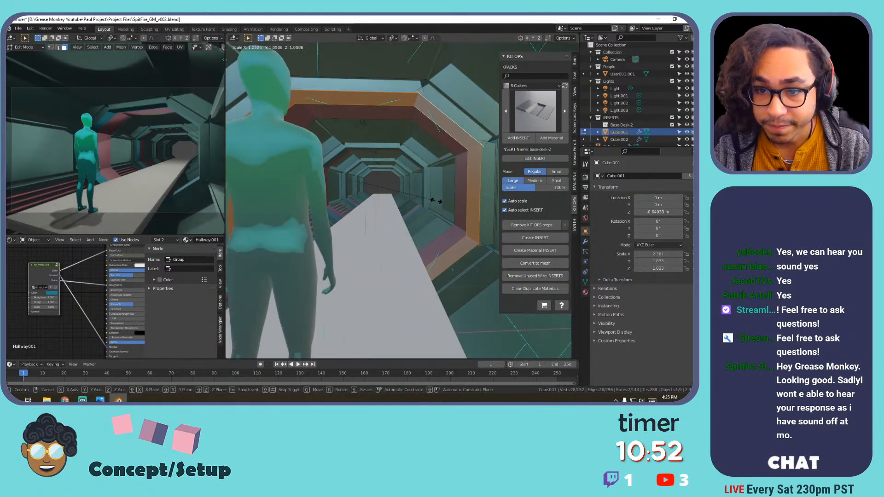
pyautogui.click(425, 200)
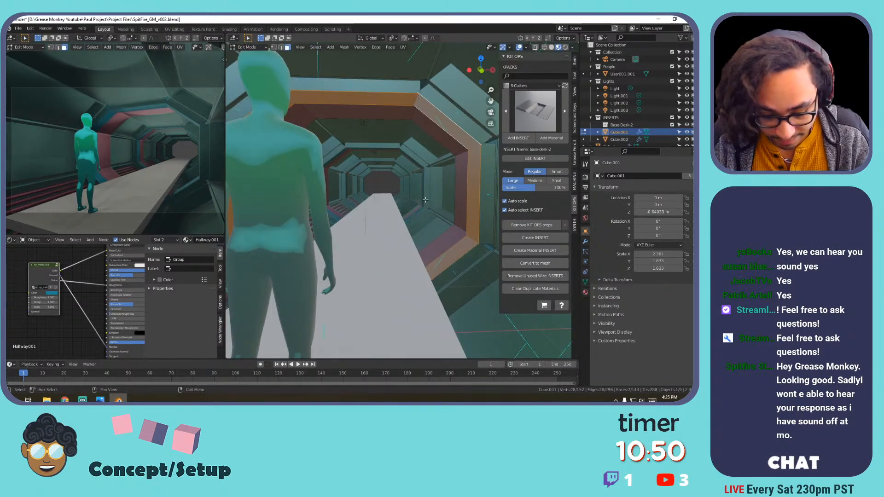
# Scale the whole ring of selected faces up by about 1.06 around the Median Point.
pyautogui.press('.')
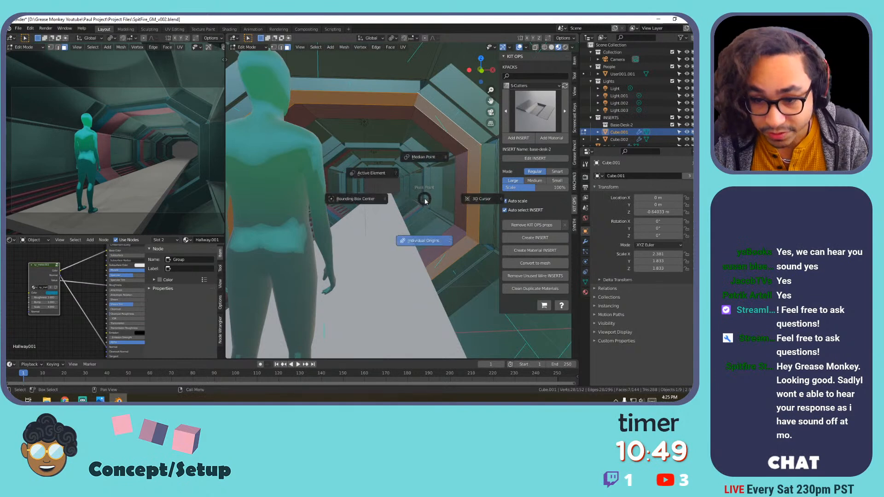
pyautogui.click(404, 188)
pyautogui.press('s')
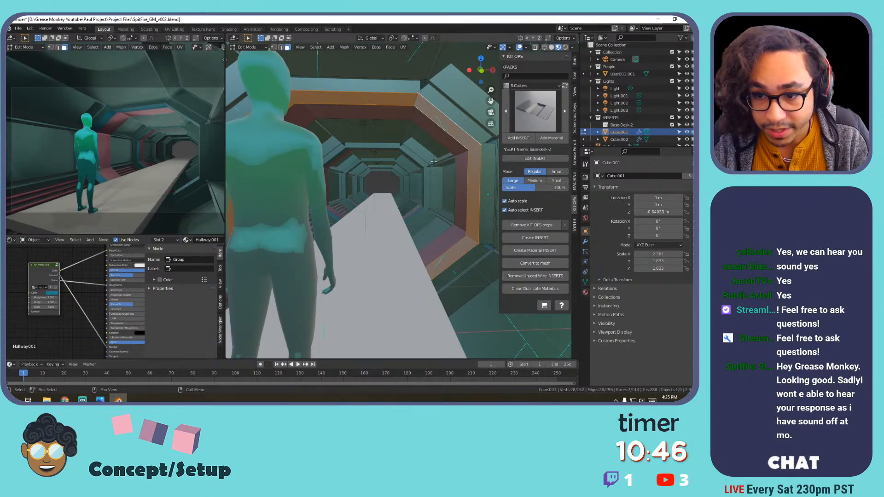
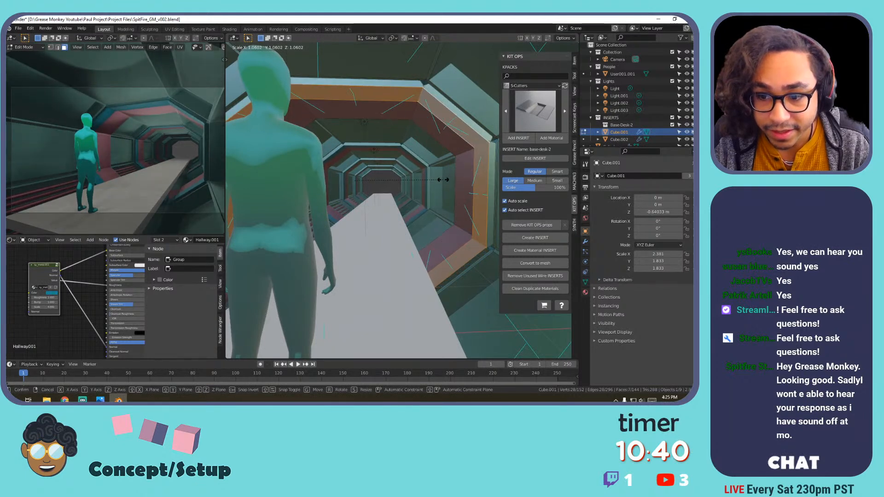
pyautogui.click(441, 179)
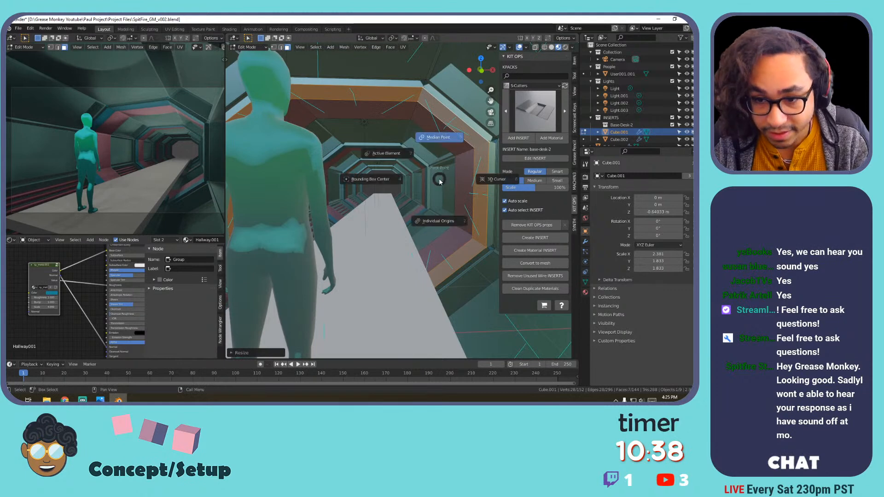
# Shrink each selected ring face to about 0.84 around its individual origin and leave mesh editing.
pyautogui.press('s')
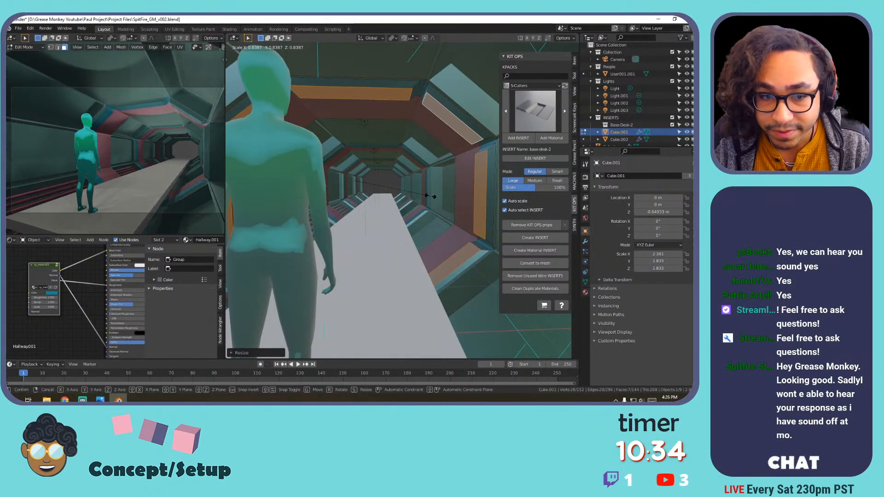
pyautogui.click(430, 197)
pyautogui.moveTo(430, 196); pyautogui.dragTo(391, 195, button='middle')
pyautogui.press('Tab')
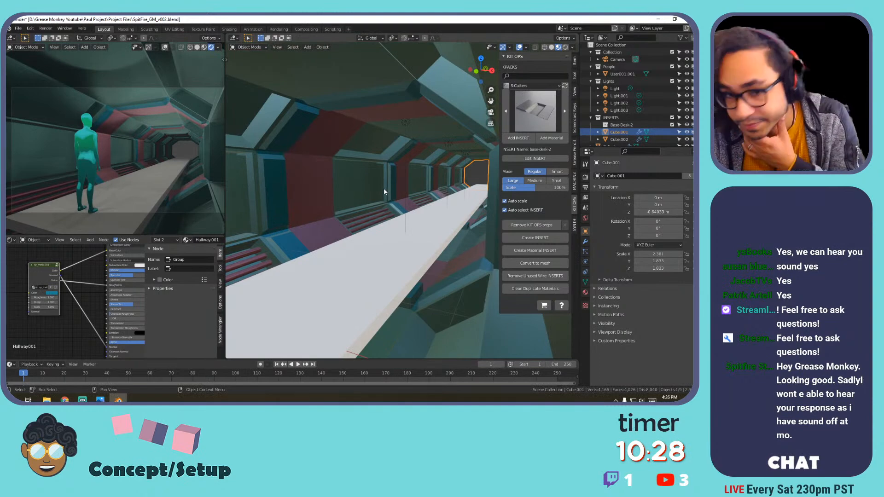
# Inspect the corridor for reversed faces with the Face Orientation overlay, and turn the overlay off again.
pyautogui.keyDown('shift'); pyautogui.moveTo(385, 191); pyautogui.dragTo(402, 196, button='middle'); pyautogui.keyUp('shift')
pyautogui.scroll(-6, 377, 198)
pyautogui.scroll(7, 369, 188)
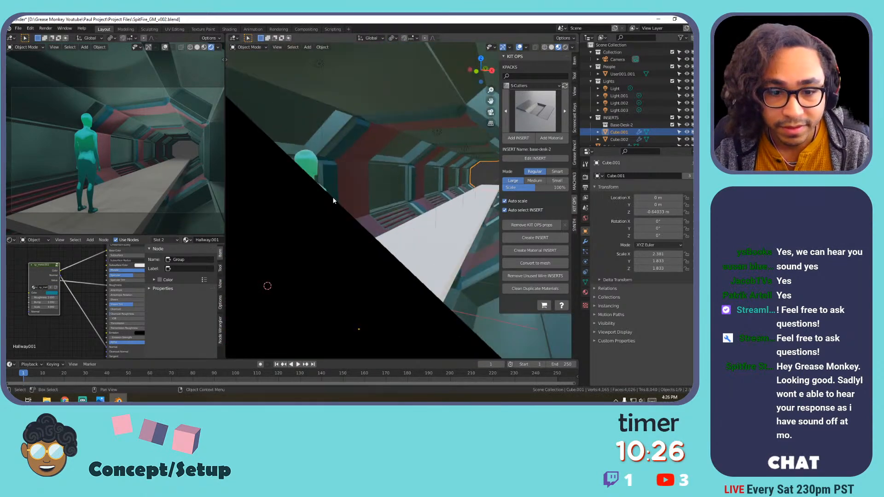
pyautogui.click(526, 47)
pyautogui.click(488, 187)
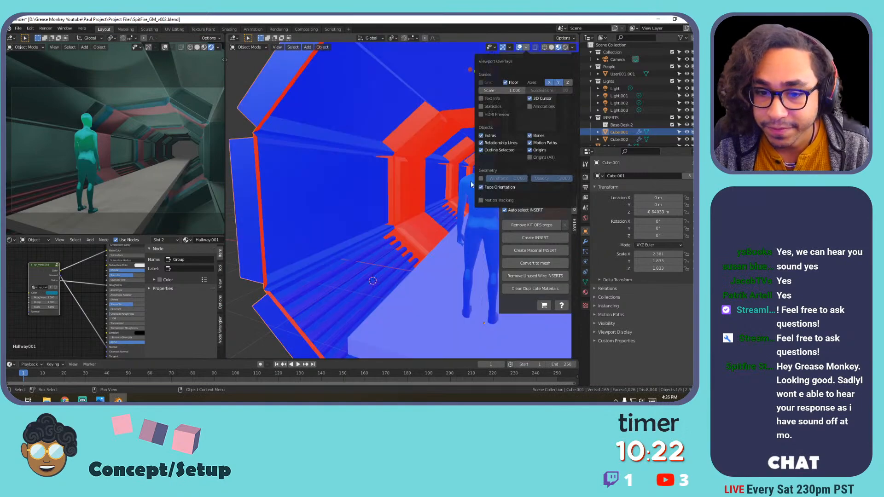
pyautogui.scroll(-8, 386, 166)
pyautogui.scroll(8, 383, 188)
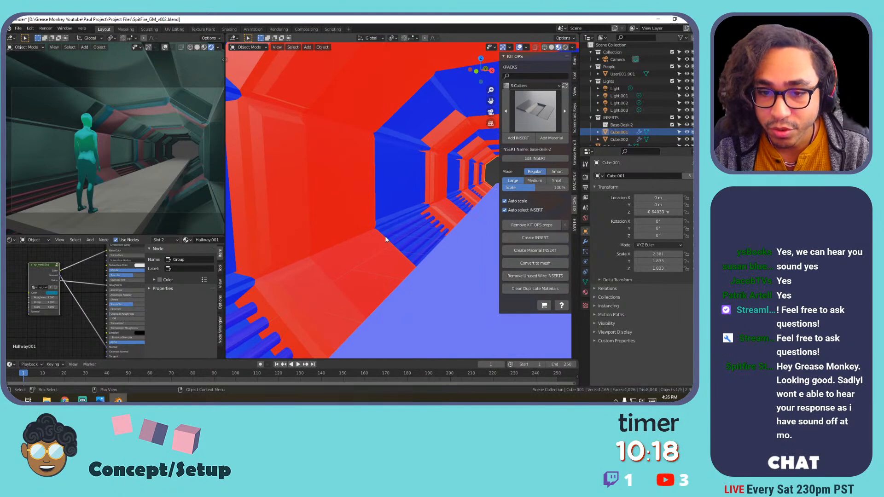
pyautogui.scroll(-3, 349, 179)
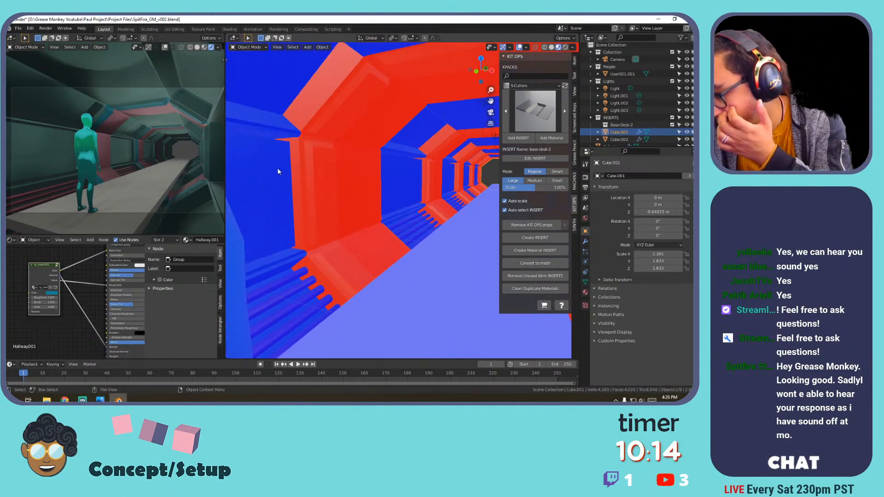
pyautogui.scroll(-4, 331, 162)
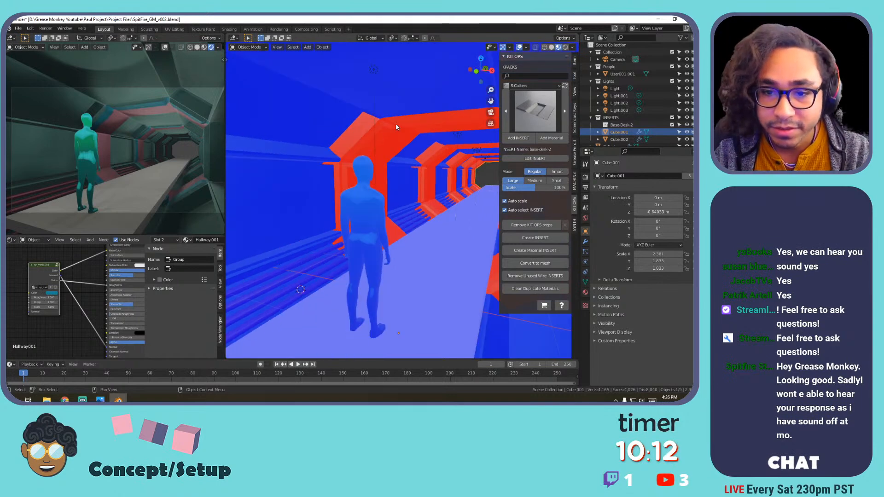
pyautogui.click(527, 47)
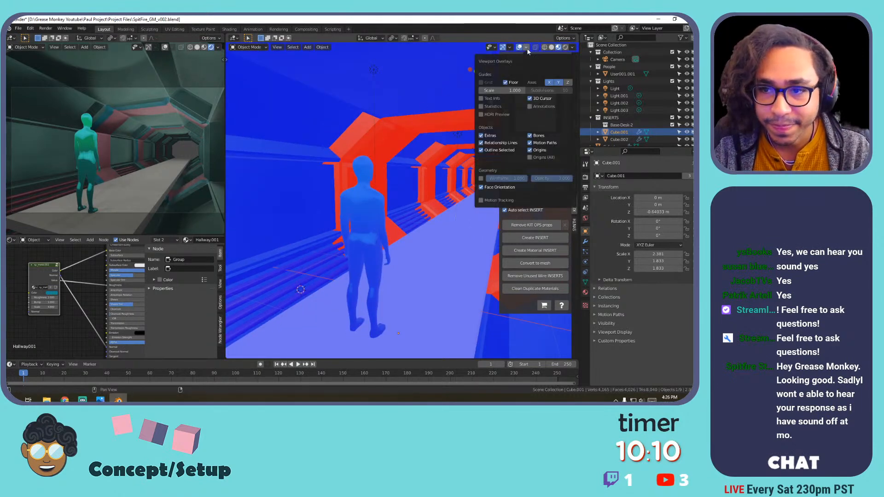
pyautogui.click(481, 187)
# Flip the normals of the pink band's face loop in the tunnel segment.
pyautogui.press('Tab')
pyautogui.click(398, 134)
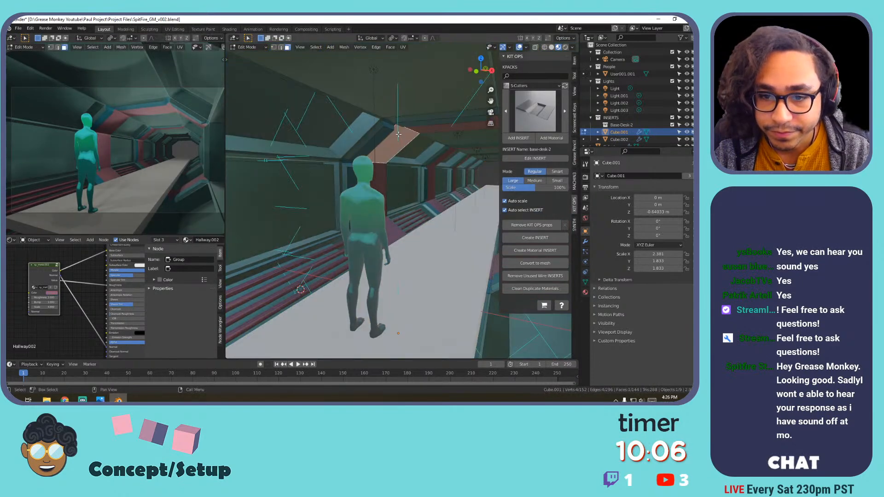
pyautogui.keyDown('alt'); pyautogui.moveTo(386, 113); pyautogui.dragTo(402, 111, button='middle'); pyautogui.keyUp('alt')
pyautogui.keyDown('shift'); pyautogui.moveTo(442, 151); pyautogui.dragTo(353, 200, button='middle'); pyautogui.keyUp('shift')
pyautogui.keyDown('alt'); pyautogui.click(374, 192); pyautogui.keyUp('alt')
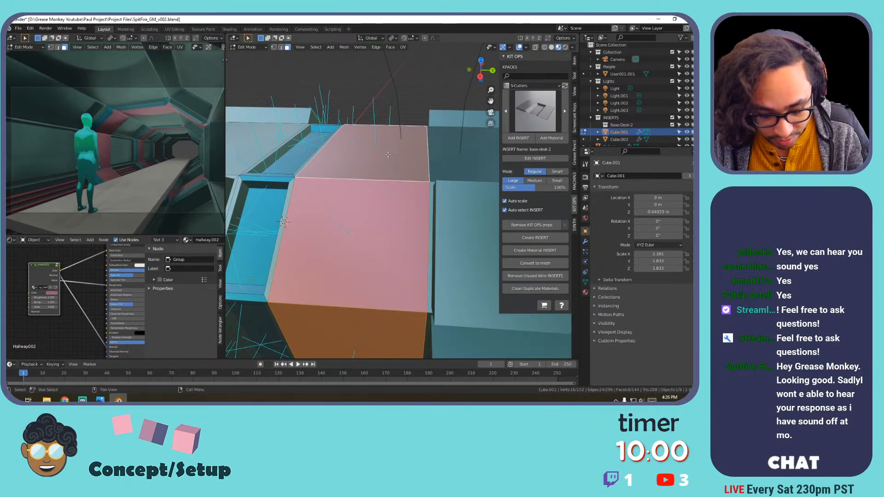
pyautogui.hotkey('alt', 'n')
pyautogui.click(389, 156)
# Flip the normals of the face loop around the recessed blue panels beside the pink band.
pyautogui.scroll(-3, 355, 157)
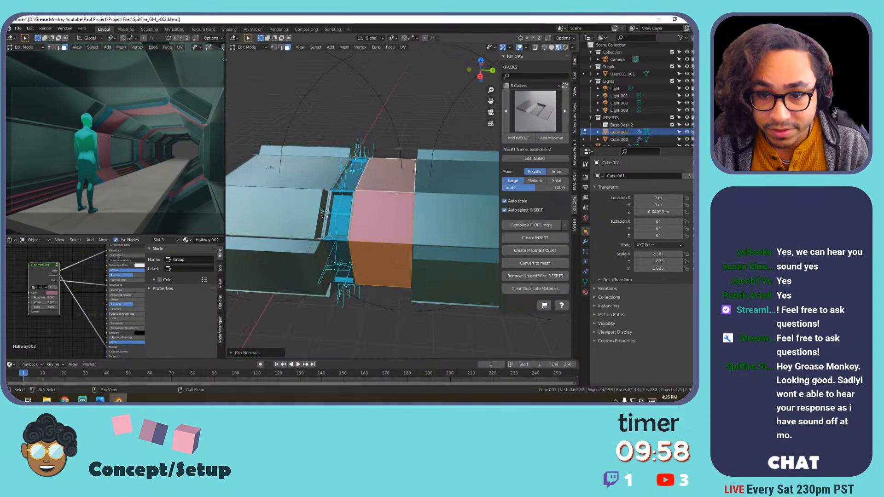
pyautogui.scroll(8, 355, 157)
pyautogui.keyDown('shift'); pyautogui.moveTo(367, 179); pyautogui.dragTo(353, 176, button='middle'); pyautogui.keyUp('shift')
pyautogui.keyDown('alt'); pyautogui.click(383, 177); pyautogui.keyUp('alt')
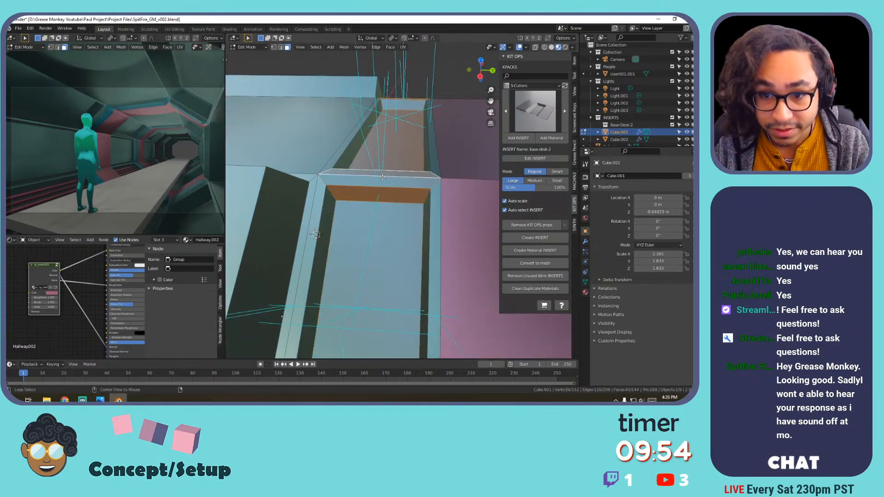
pyautogui.hotkey('alt', 'n')
pyautogui.click(383, 174)
# Flip the normal of the small end face inside the blue panel recess.
pyautogui.moveTo(386, 168); pyautogui.dragTo(350, 221, button='middle')
pyautogui.click(302, 299)
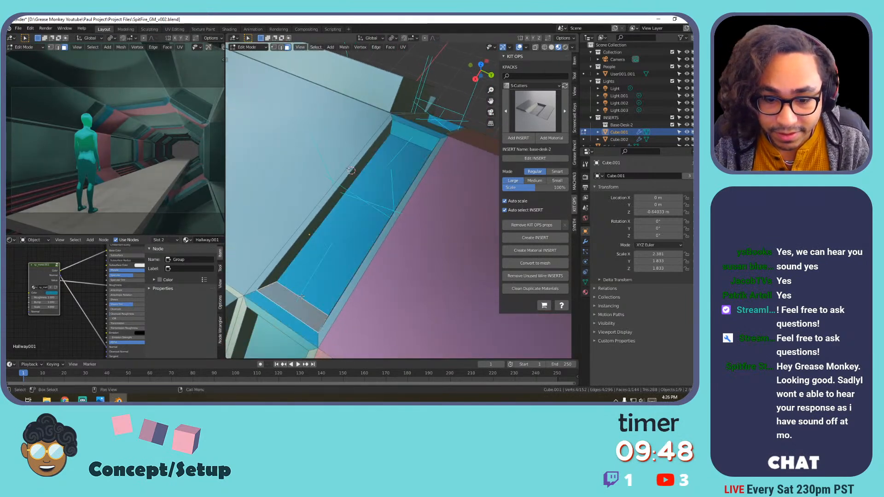
pyautogui.hotkey('alt', 'n')
pyautogui.click(330, 239)
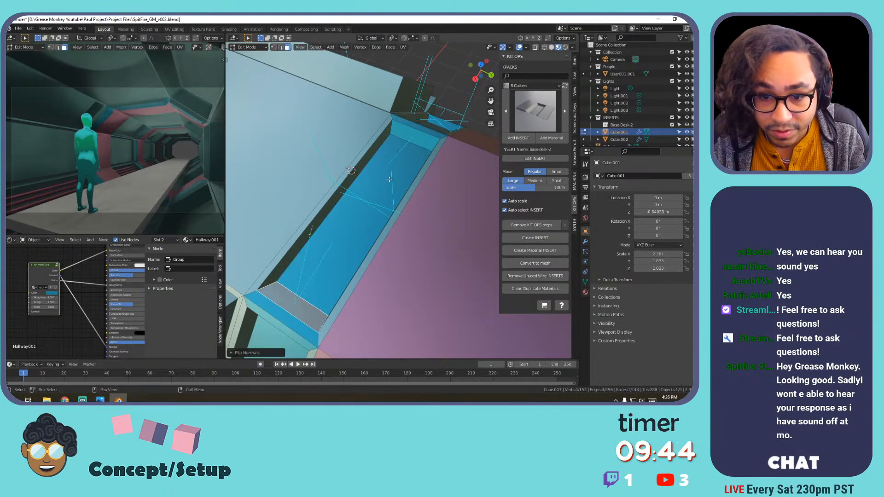
pyautogui.moveTo(363, 195); pyautogui.dragTo(436, 151, button='middle')
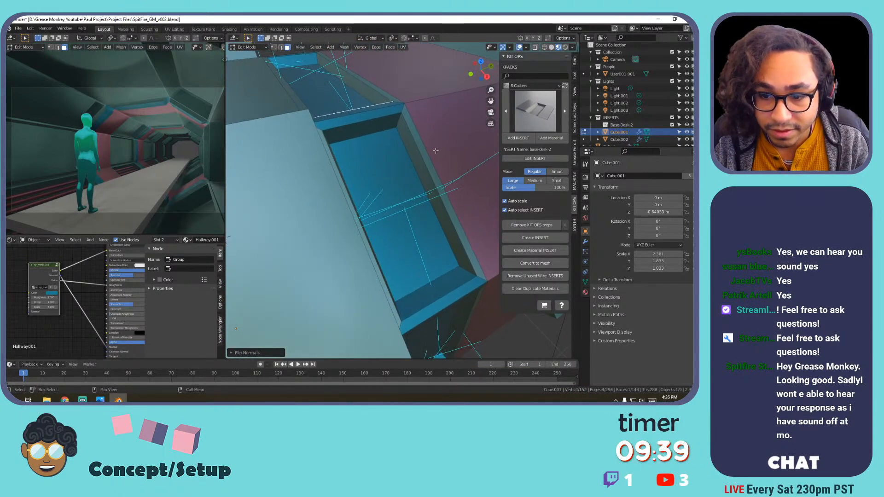
# Reduce the display size of the face normals to 0.23.
pyautogui.click(527, 48)
pyautogui.moveTo(527, 318); pyautogui.dragTo(507, 318)
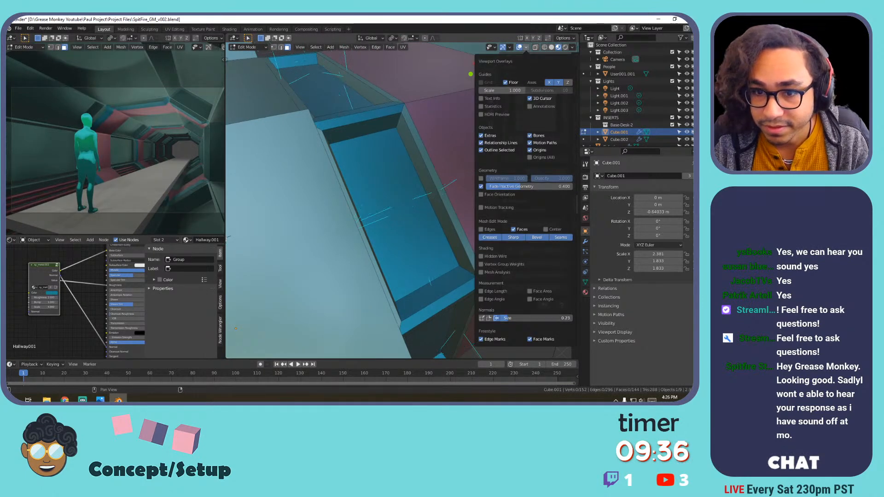
pyautogui.moveTo(417, 230); pyautogui.dragTo(422, 196, button='middle')
# Leave mesh editing and show the Face Orientation overlay to recheck the face directions along the corridor.
pyautogui.press('Tab')
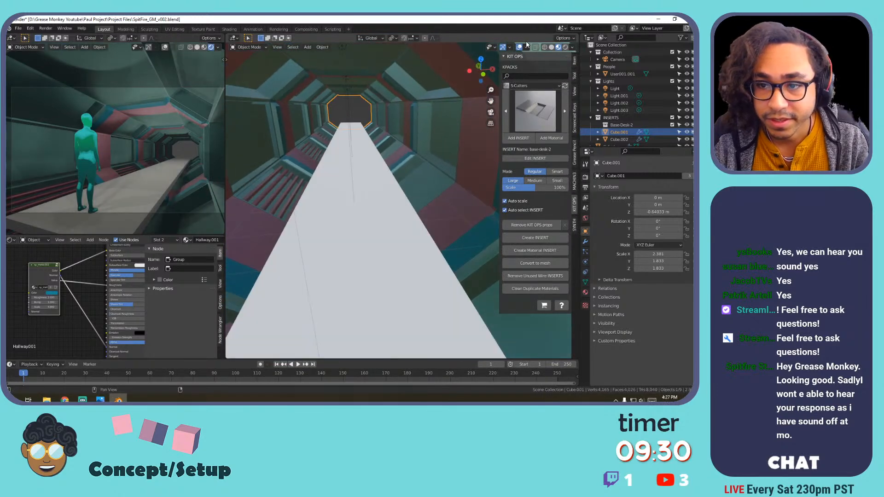
pyautogui.click(527, 48)
pyautogui.click(503, 188)
pyautogui.scroll(-4, 369, 192)
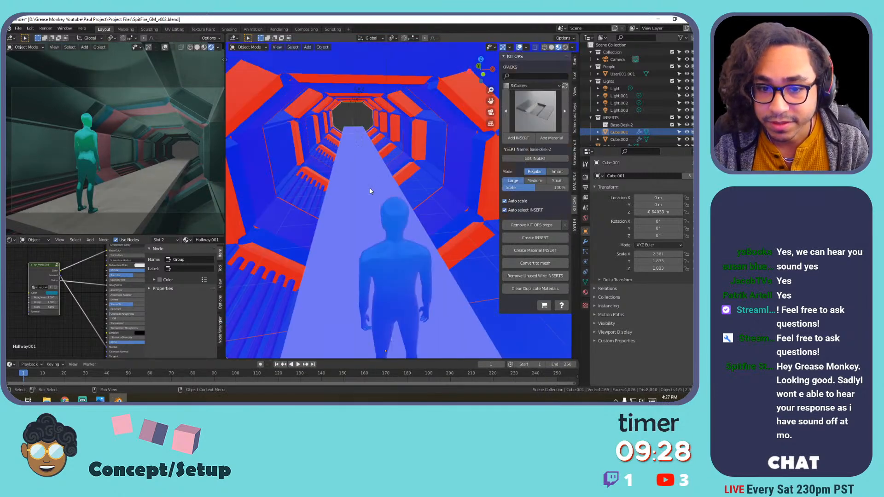
# Enter mesh editing and flip the normals of the red rib recess faces along the wall nearest the figure.
pyautogui.moveTo(414, 211); pyautogui.dragTo(442, 193, button='middle')
pyautogui.press('Tab')
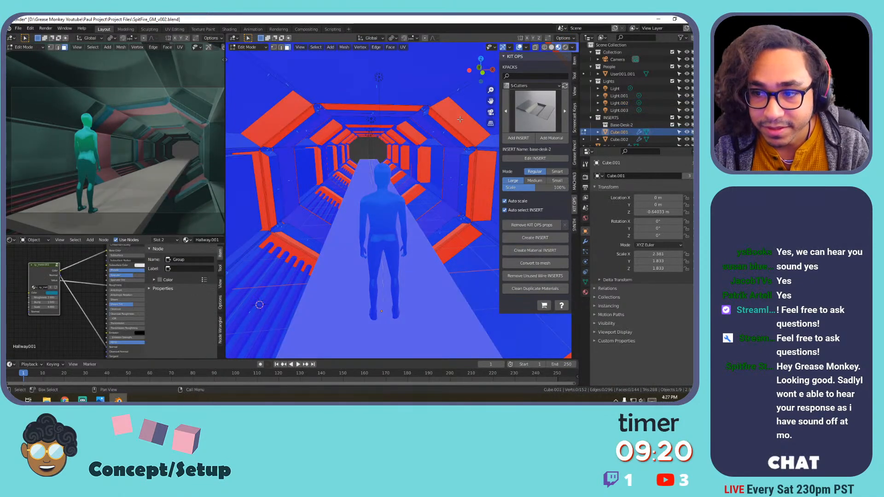
pyautogui.click(461, 119)
pyautogui.moveTo(451, 123); pyautogui.dragTo(428, 160, button='middle')
pyautogui.keyDown('shift'); pyautogui.click(424, 154); pyautogui.keyUp('shift')
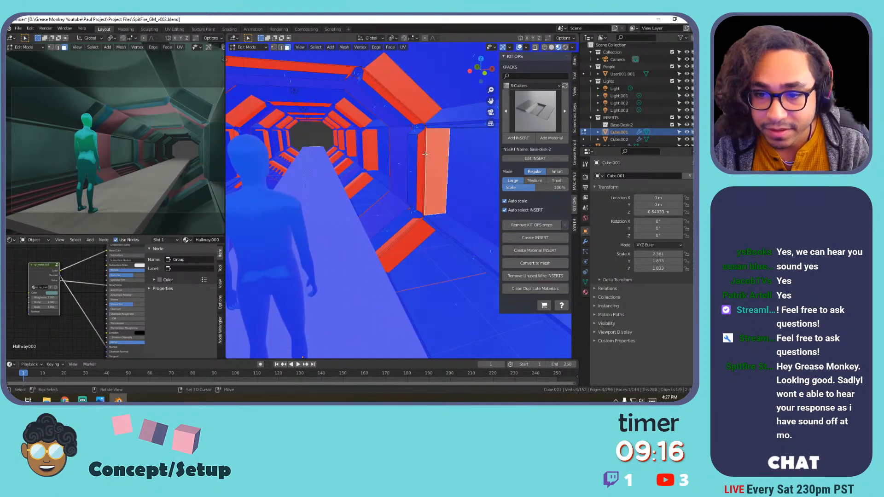
pyautogui.keyDown('shift'); pyautogui.click(395, 98); pyautogui.keyUp('shift')
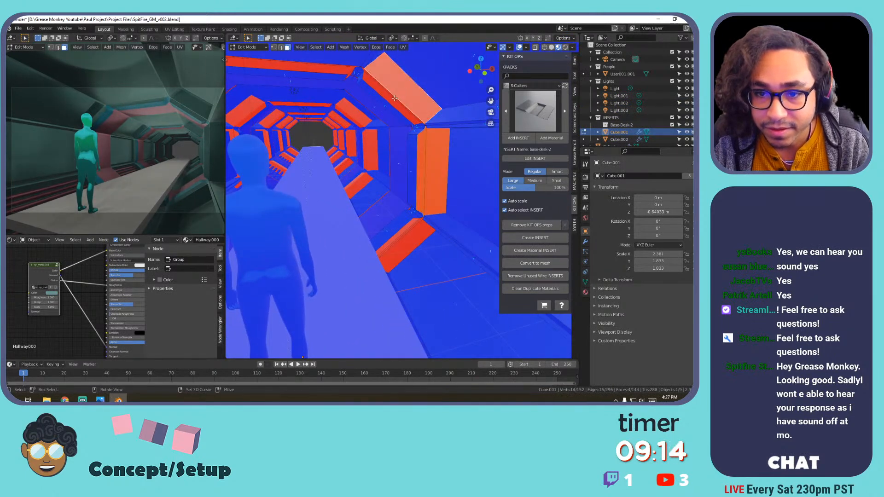
pyautogui.press('x')
pyautogui.press('Escape')
pyautogui.press('c')
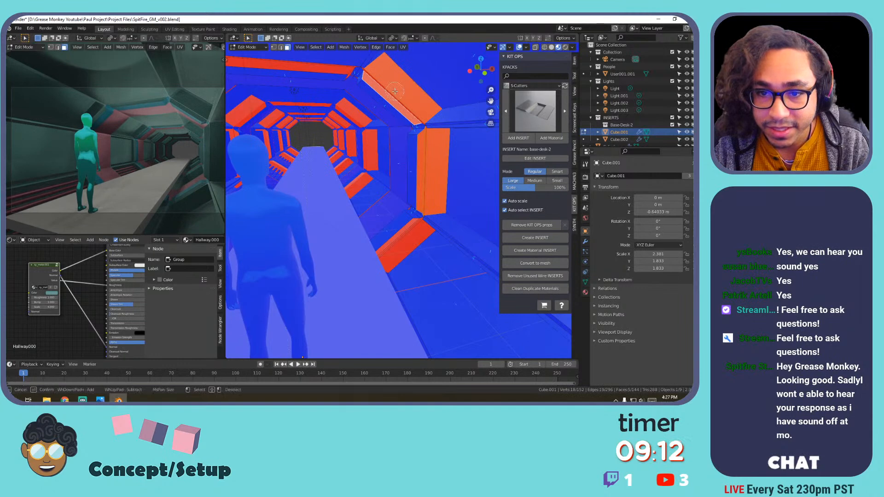
pyautogui.moveTo(405, 251); pyautogui.dragTo(400, 240)
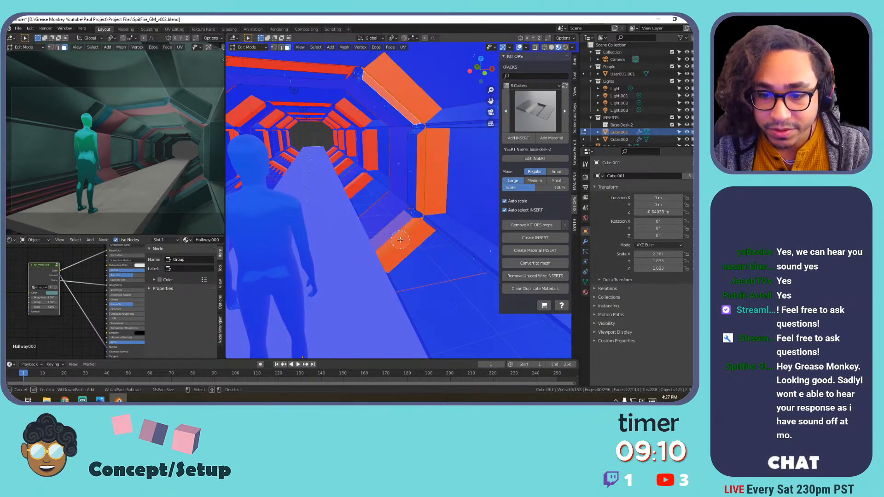
pyautogui.keyDown('shift'); pyautogui.click(387, 219); pyautogui.keyUp('shift')
pyautogui.press('Escape')
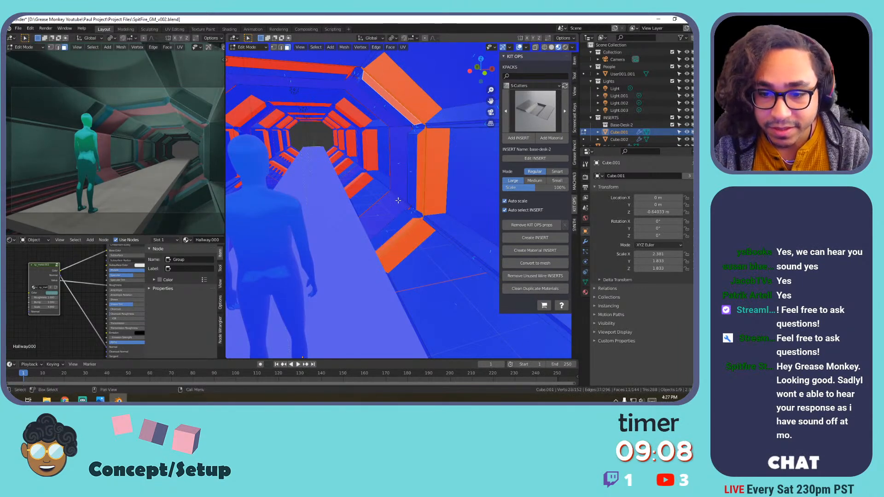
pyautogui.rightClick(398, 199)
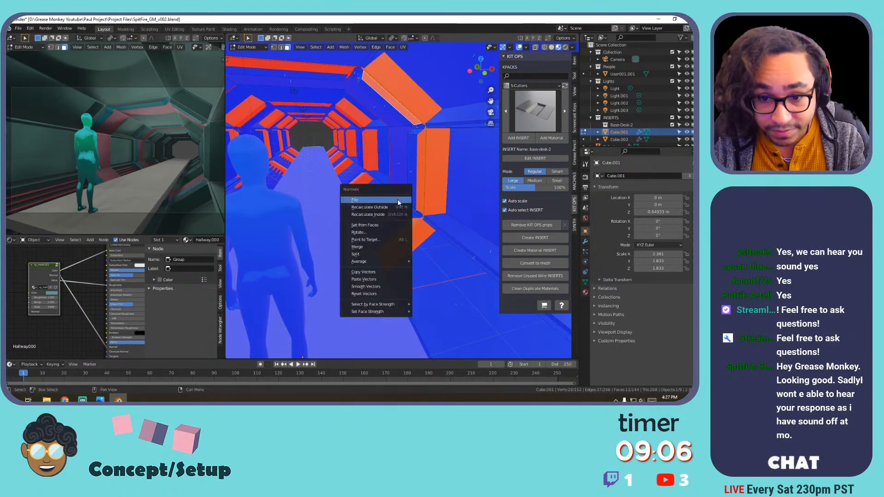
pyautogui.click(398, 200)
# Flip the normals of the red rib recess faces on the opposite wall, including the upper, vertical and notched lower ones.
pyautogui.click(424, 165)
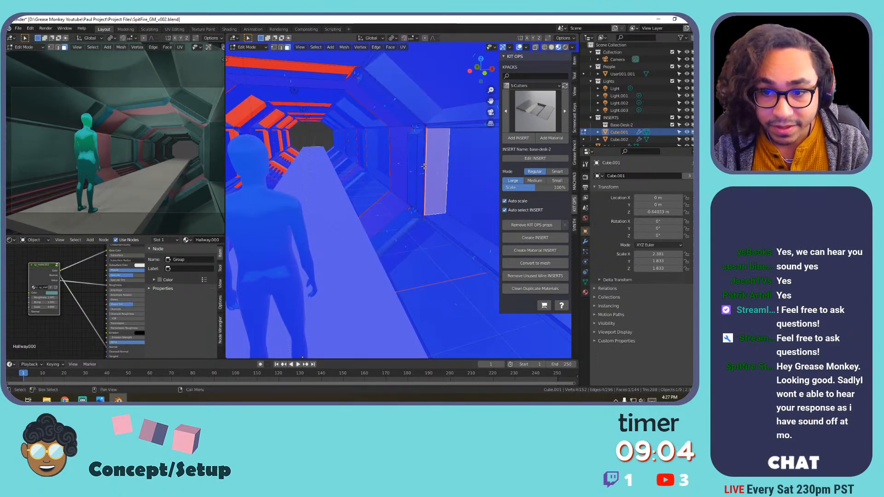
pyautogui.moveTo(314, 159); pyautogui.dragTo(373, 168, button='middle')
pyautogui.press('c')
pyautogui.moveTo(358, 89); pyautogui.dragTo(364, 98)
pyautogui.click(332, 167)
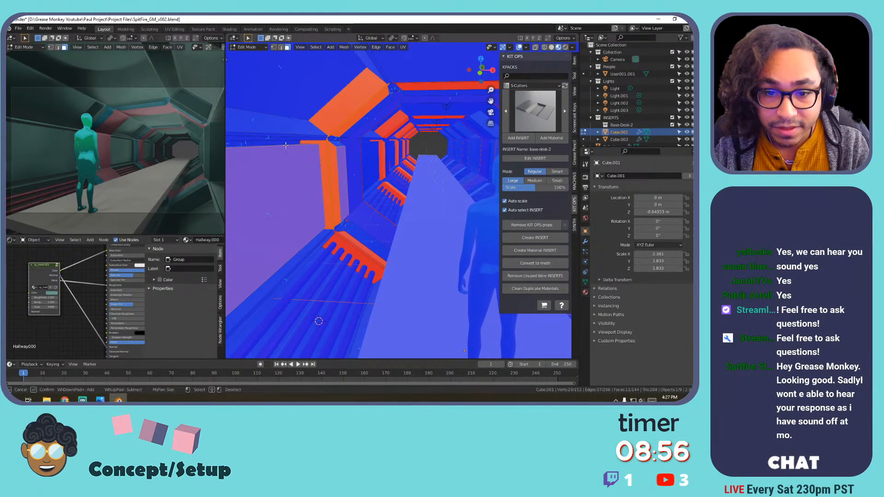
pyautogui.middleClick(286, 160)
pyautogui.middleClick(345, 164)
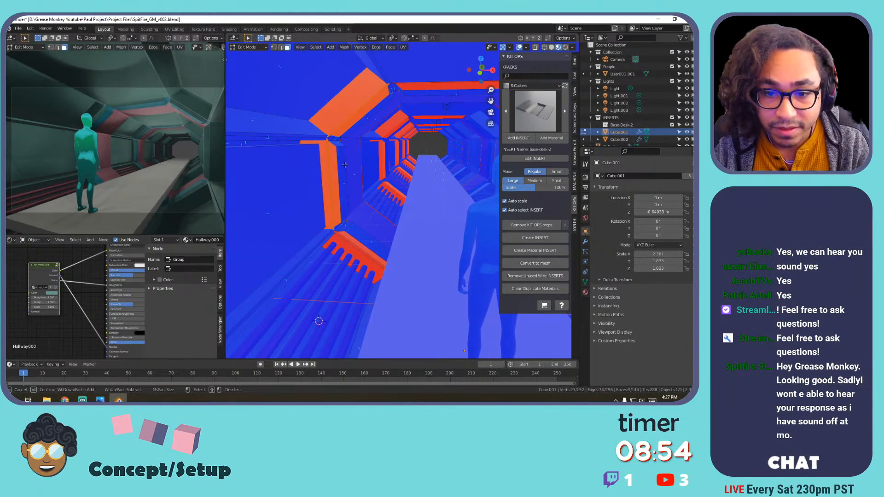
pyautogui.moveTo(351, 240); pyautogui.dragTo(349, 247)
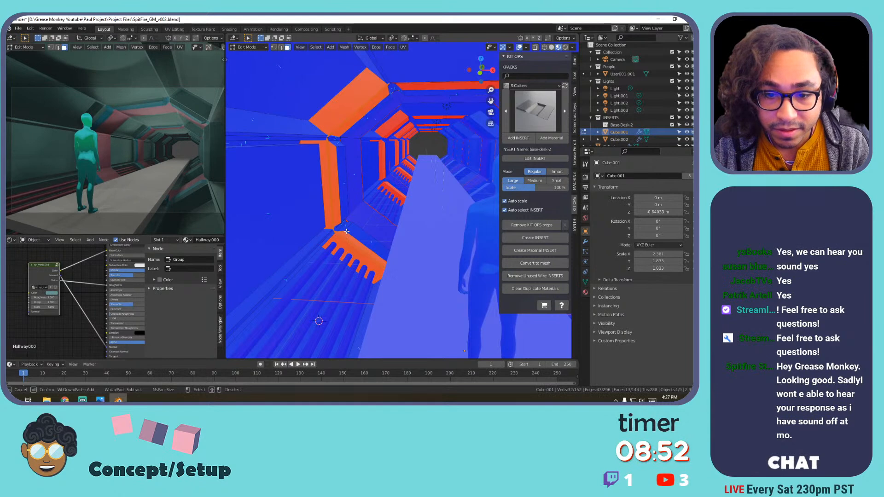
pyautogui.press('Escape')
pyautogui.hotkey('alt', 'n')
pyautogui.click(345, 205)
# Flip the normals of the long red strip face and the thin sliver face along its lower edge.
pyautogui.moveTo(346, 205); pyautogui.dragTo(372, 127, button='middle')
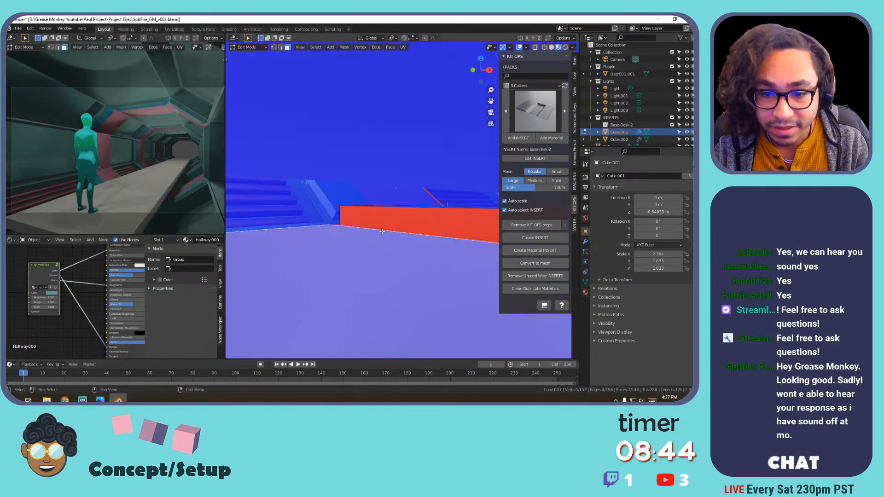
pyautogui.click(386, 221)
pyautogui.press('F3')
pyautogui.press('Escape')
pyautogui.press('F3')
pyautogui.press('Return')
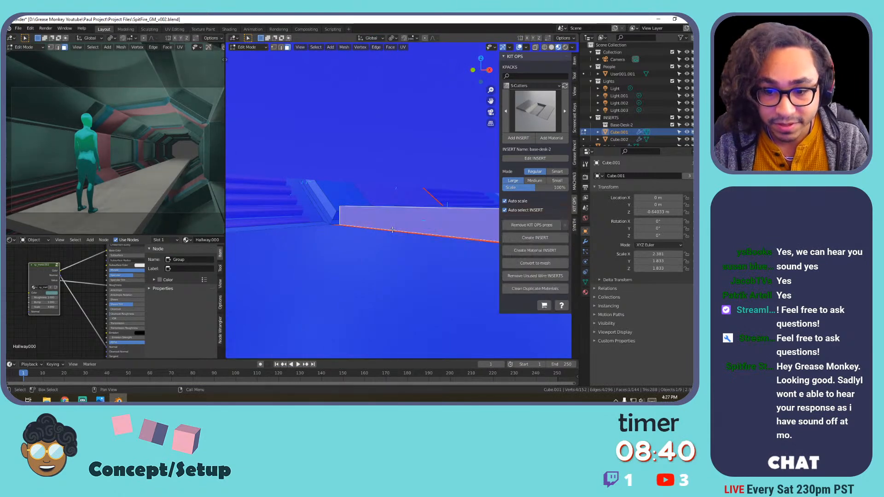
pyautogui.click(392, 230)
pyautogui.press('F3')
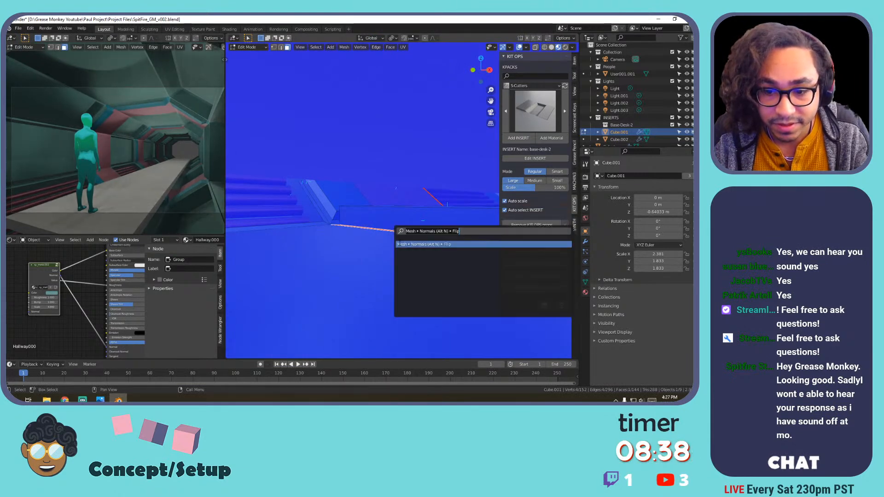
pyautogui.press('Return')
# Try to flip the normals of the red rib faces seen when looking back toward the camera.
pyautogui.moveTo(405, 237); pyautogui.dragTo(383, 227, button='middle')
pyautogui.click(417, 71)
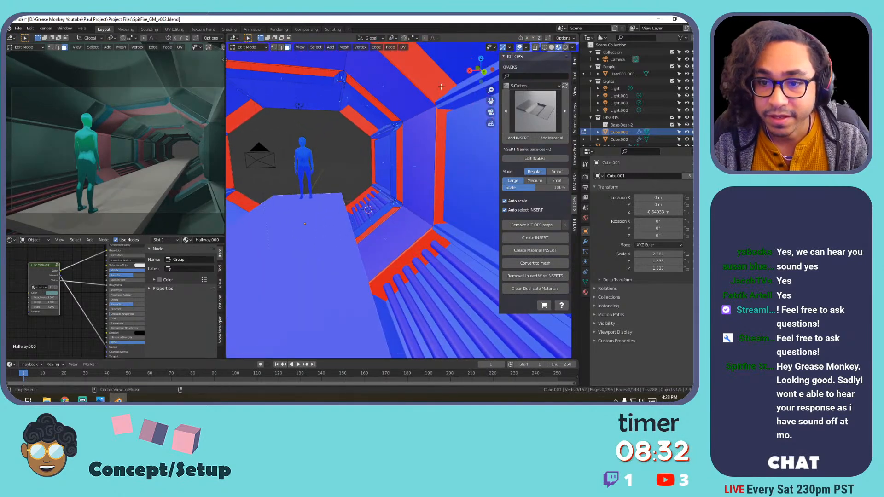
pyautogui.keyDown('shift'); pyautogui.moveTo(417, 69); pyautogui.dragTo(448, 104, button='middle'); pyautogui.keyUp('shift')
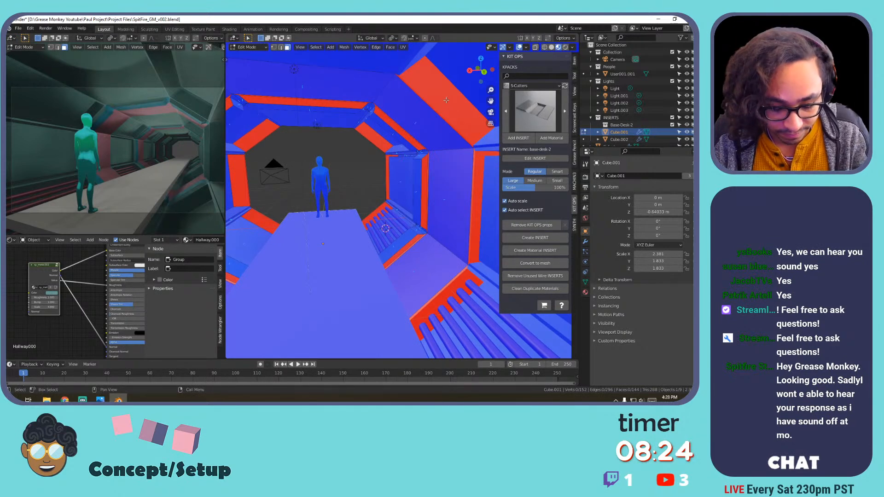
pyautogui.hotkey('alt', 'n')
pyautogui.click(446, 100)
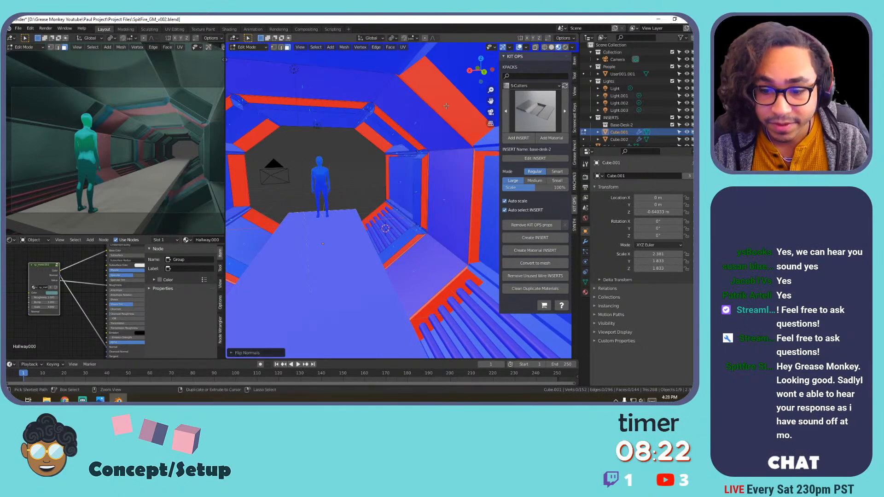
pyautogui.click(473, 227)
pyautogui.keyDown('shift'); pyautogui.click(473, 228); pyautogui.keyUp('shift')
# From outside the corridor, flip the normals of the two blue side faces of the large wall panel recess.
pyautogui.moveTo(473, 228); pyautogui.dragTo(302, 158, button='middle')
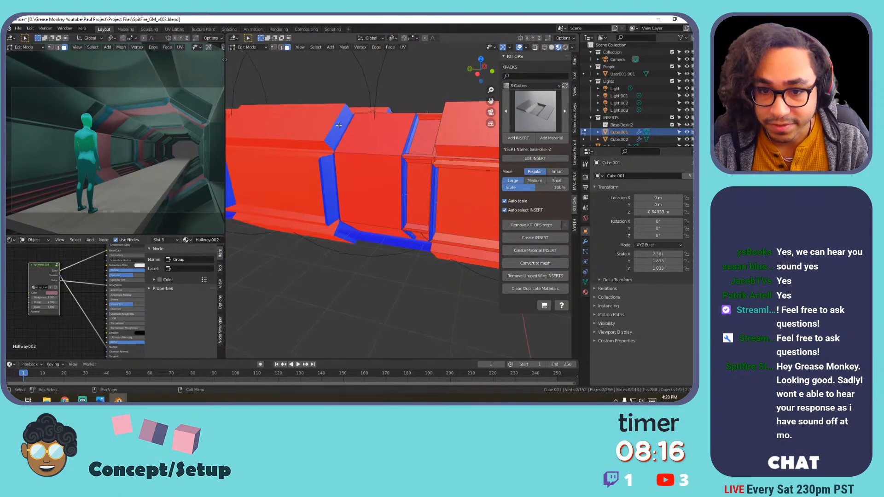
pyautogui.moveTo(422, 136); pyautogui.dragTo(427, 155, button='middle')
pyautogui.scroll(3, 411, 132)
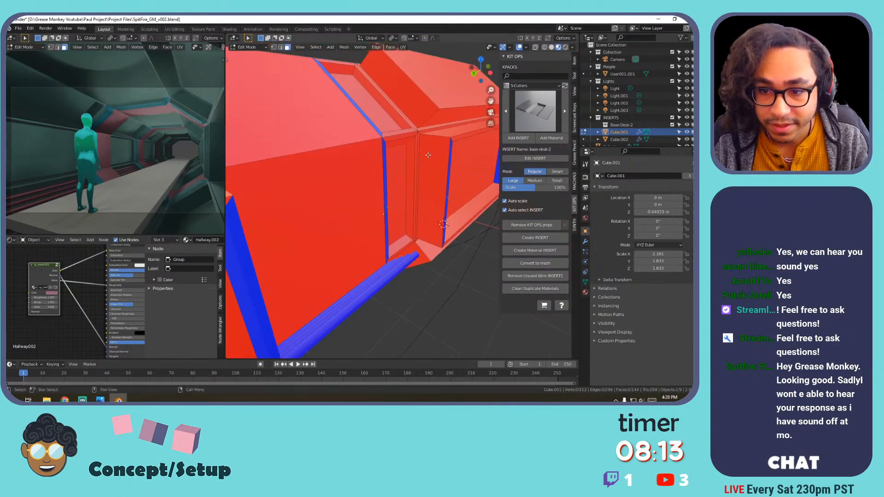
pyautogui.click(450, 162)
pyautogui.press('KP_Decimal')
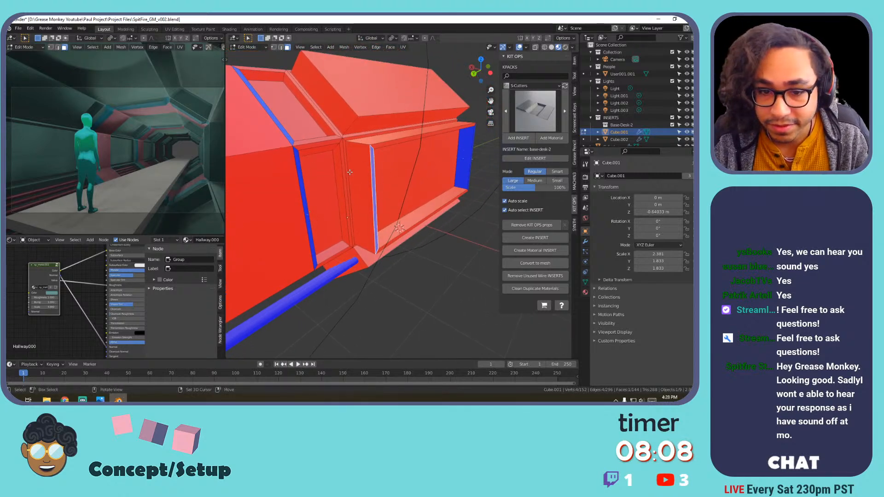
pyautogui.rightClick(381, 167)
pyautogui.click(380, 167)
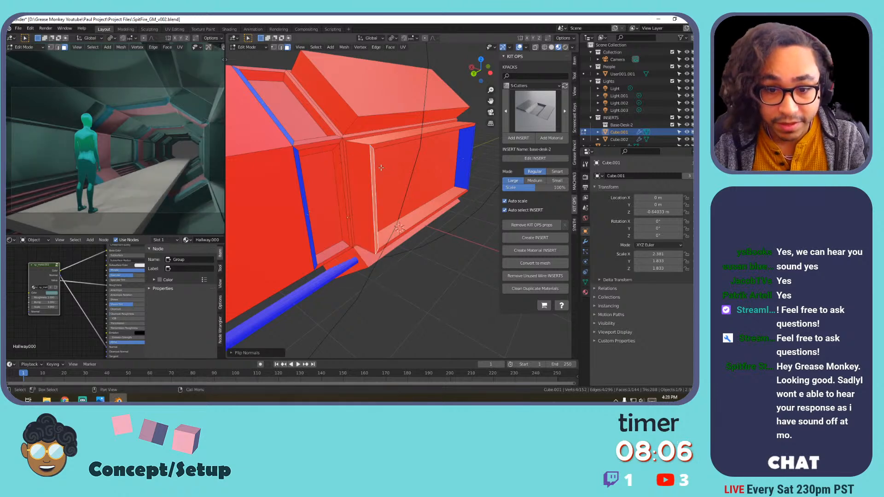
pyautogui.click(461, 156)
pyautogui.rightClick(455, 155)
pyautogui.click(454, 155)
# Flip the normals of the blue vertical strip face and the sloped strip face above it.
pyautogui.click(298, 171)
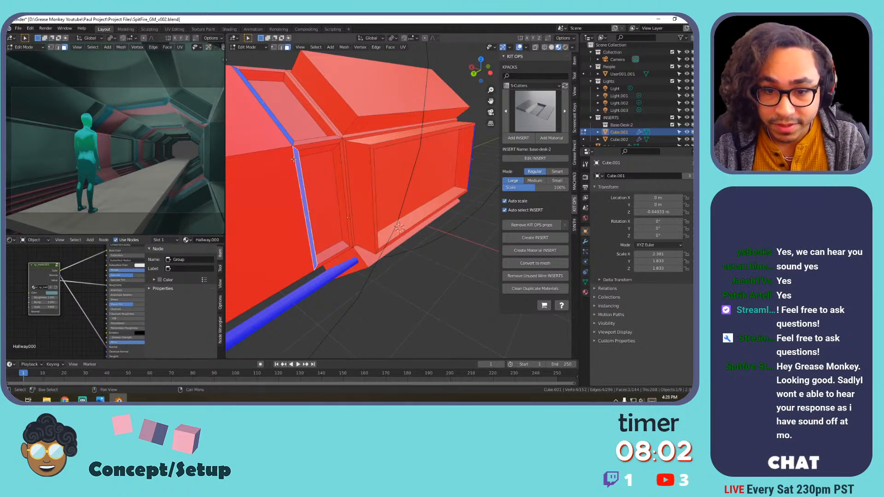
pyautogui.keyDown('shift'); pyautogui.click(280, 133); pyautogui.keyUp('shift')
pyautogui.rightClick(281, 133)
pyautogui.click(281, 134)
# Flip the normals of the remaining blue strip faces bordering the upper, vertical and lower rib recesses on the corridor's exterior.
pyautogui.moveTo(281, 134); pyautogui.dragTo(337, 181, button='middle')
pyautogui.click(368, 195)
pyautogui.scroll(4, 369, 193)
pyautogui.keyDown('shift'); pyautogui.click(337, 145); pyautogui.keyUp('shift')
pyautogui.click(338, 155)
pyautogui.moveTo(418, 184); pyautogui.dragTo(431, 161, button='middle')
pyautogui.keyDown('shift'); pyautogui.click(442, 165); pyautogui.keyUp('shift')
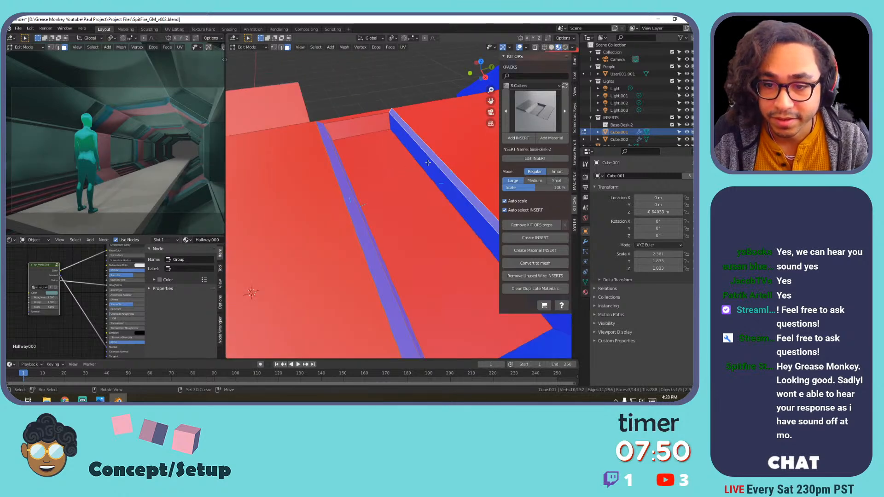
pyautogui.keyDown('shift'); pyautogui.click(438, 178); pyautogui.keyUp('shift')
pyautogui.scroll(-4, 439, 182)
pyautogui.keyDown('shift'); pyautogui.moveTo(444, 246); pyautogui.dragTo(408, 174, button='middle'); pyautogui.keyUp('shift')
pyautogui.keyDown('shift'); pyautogui.click(419, 196); pyautogui.keyUp('shift')
pyautogui.keyDown('shift'); pyautogui.click(334, 156); pyautogui.keyUp('shift')
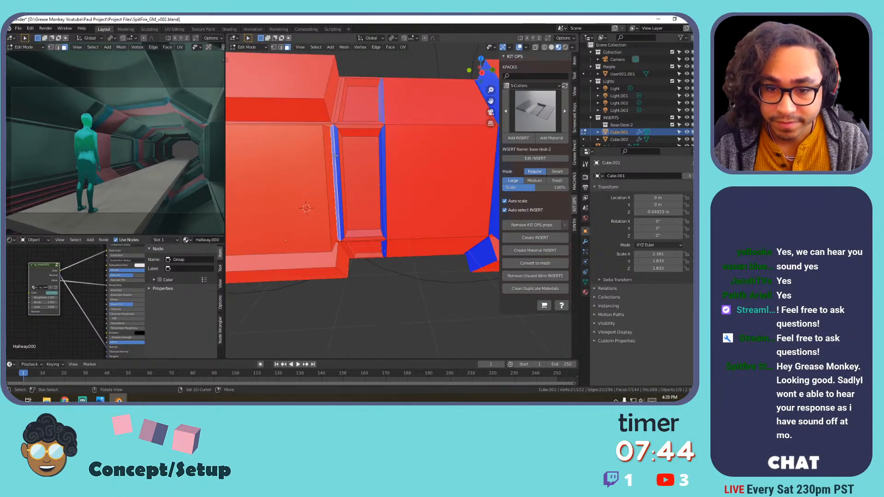
pyautogui.keyDown('shift'); pyautogui.click(372, 160); pyautogui.keyUp('shift')
pyautogui.keyDown('shift'); pyautogui.click(380, 162); pyautogui.keyUp('shift')
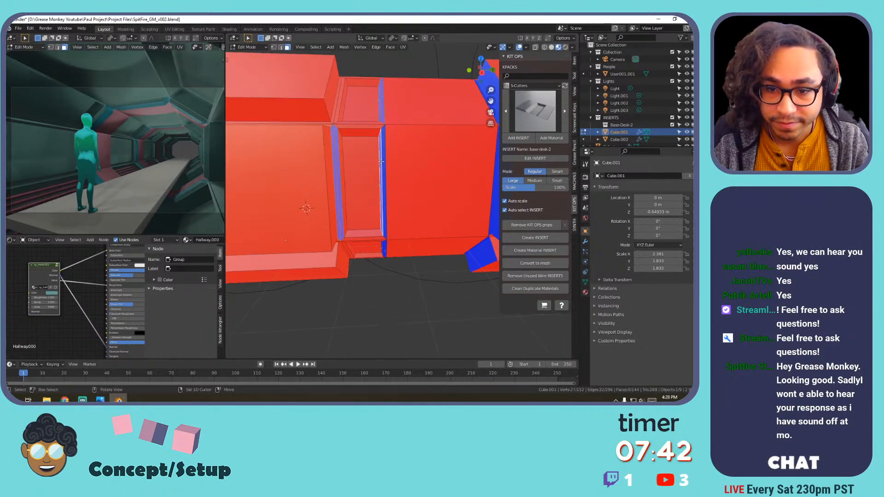
pyautogui.keyDown('shift'); pyautogui.click(384, 162); pyautogui.keyUp('shift')
pyautogui.moveTo(395, 159)
pyautogui.keyDown('shift'); pyautogui.mouseDown(button='middle')
pyautogui.moveTo(390, 122)
pyautogui.moveTo(384, 149)
pyautogui.mouseUp(button='middle'); pyautogui.keyUp('shift')
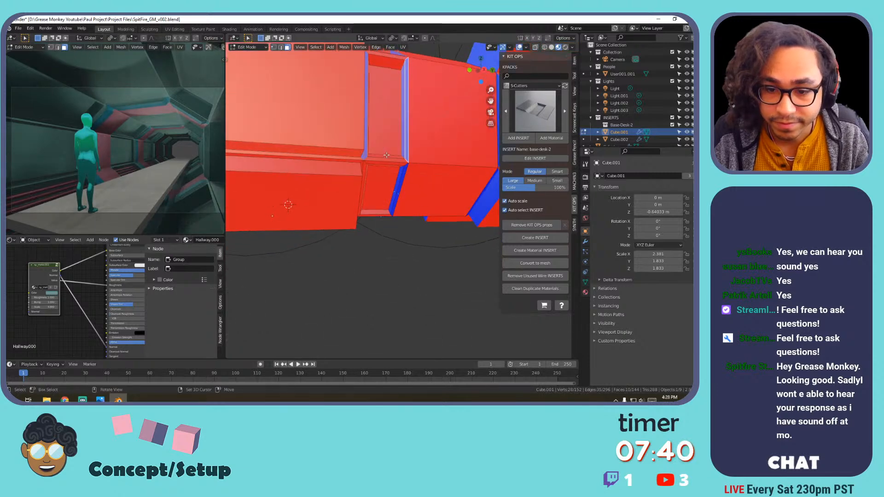
pyautogui.keyDown('shift'); pyautogui.click(400, 175); pyautogui.keyUp('shift')
pyautogui.keyDown('shift'); pyautogui.click(402, 175); pyautogui.keyUp('shift')
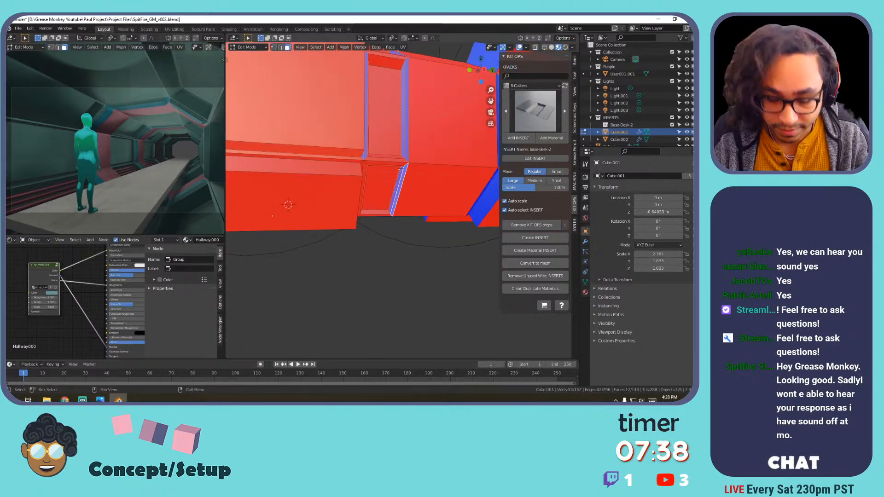
pyautogui.hotkey('alt', 'n')
pyautogui.click(395, 174)
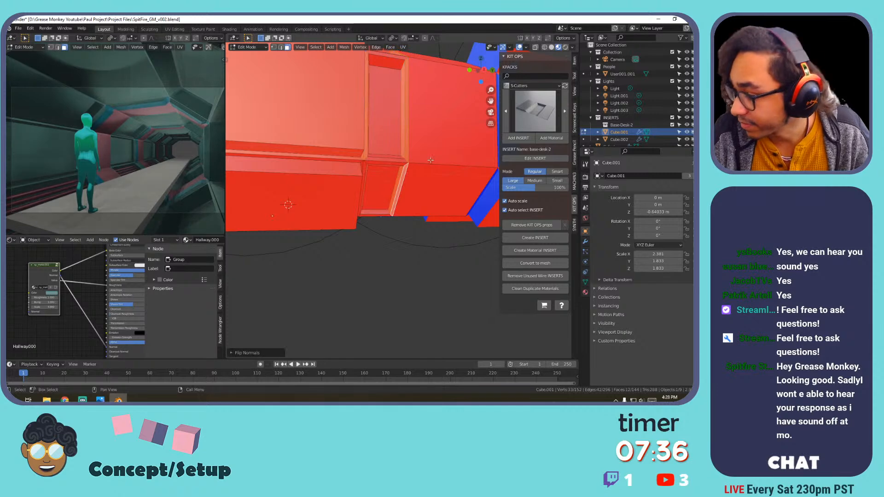
# Clear the selection and flip the normals of the blue outward-facing end panels on both sides of the corridor's open end.
pyautogui.keyDown('shift'); pyautogui.moveTo(395, 174); pyautogui.dragTo(322, 220, button='middle'); pyautogui.keyUp('shift')
pyautogui.hotkey('alt', 'a')
pyautogui.moveTo(382, 142); pyautogui.dragTo(356, 208, button='middle')
pyautogui.keyDown('alt'); pyautogui.moveTo(355, 207); pyautogui.dragTo(343, 199); pyautogui.keyUp('alt')
pyautogui.scroll(2, 449, 180)
pyautogui.click(448, 176)
pyautogui.scroll(-1, 448, 176)
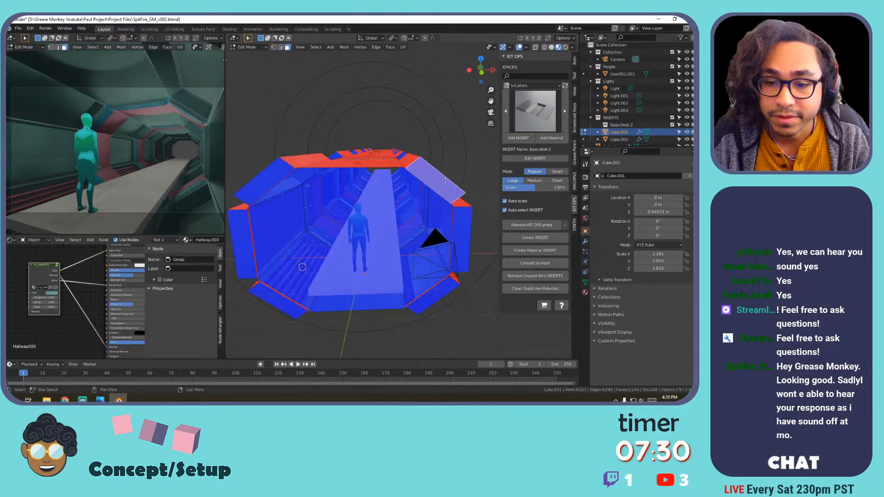
pyautogui.scroll(2, 449, 177)
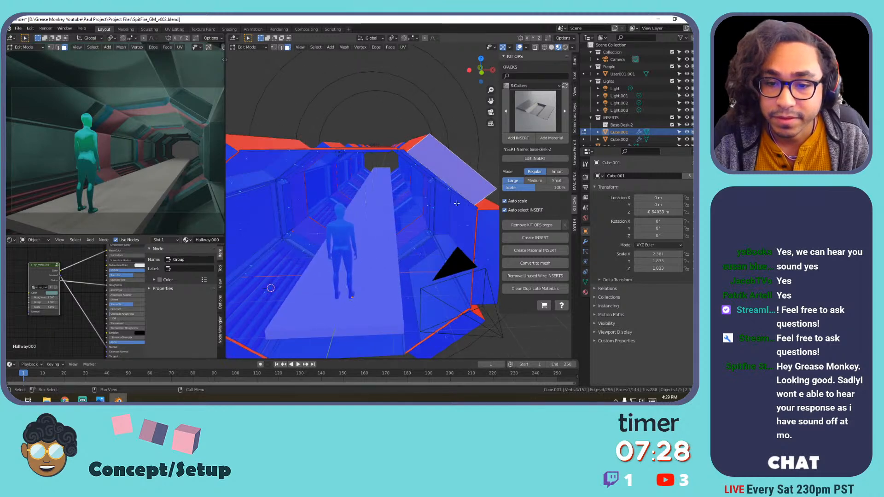
pyautogui.keyDown('shift'); pyautogui.moveTo(464, 228); pyautogui.dragTo(442, 169, button='middle'); pyautogui.keyUp('shift')
pyautogui.keyDown('shift'); pyautogui.click(460, 182); pyautogui.keyUp('shift')
pyautogui.keyDown('shift'); pyautogui.click(426, 258); pyautogui.keyUp('shift')
pyautogui.keyDown('shift'); pyautogui.moveTo(426, 259); pyautogui.dragTo(557, 237, button='middle'); pyautogui.keyUp('shift')
pyautogui.keyDown('shift'); pyautogui.click(377, 230); pyautogui.keyUp('shift')
pyautogui.keyDown('shift'); pyautogui.click(350, 112); pyautogui.keyUp('shift')
pyautogui.scroll(-2, 352, 113)
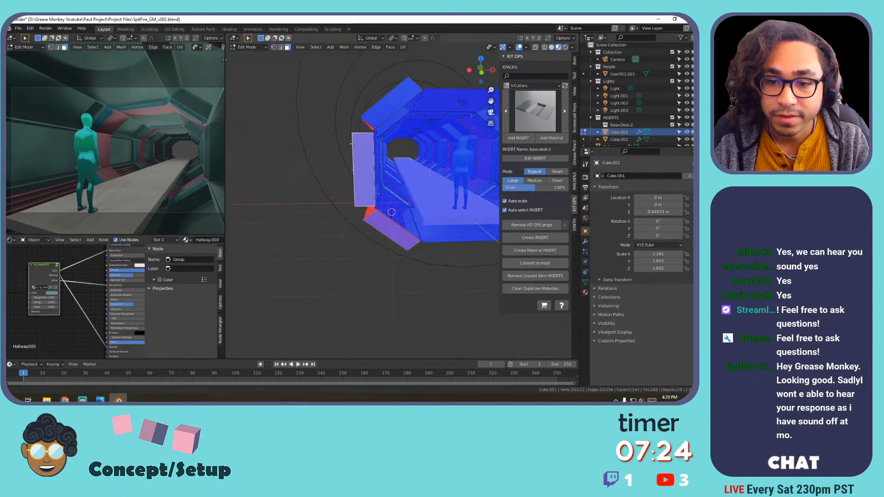
pyautogui.keyDown('shift'); pyautogui.moveTo(366, 112); pyautogui.dragTo(347, 163, button='middle'); pyautogui.keyUp('shift')
pyautogui.keyDown('shift'); pyautogui.click(371, 158); pyautogui.keyUp('shift')
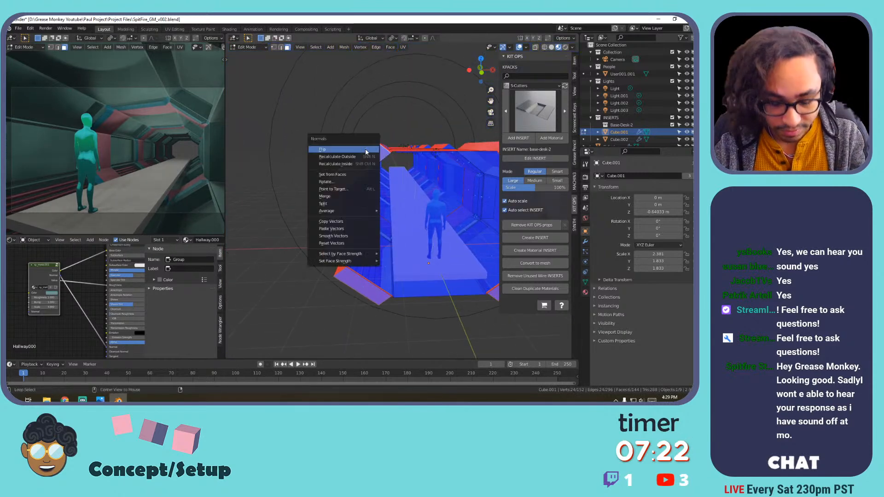
pyautogui.hotkey('alt', 'n')
pyautogui.click(366, 152)
# Try to split the two blue side faces of the roof recess from the mesh, and undo the split.
pyautogui.moveTo(364, 172); pyautogui.dragTo(386, 204, button='middle')
pyautogui.click(371, 206)
pyautogui.keyDown('shift'); pyautogui.click(437, 206); pyautogui.keyUp('shift')
pyautogui.hotkey('alt', 'm')
pyautogui.click(436, 204)
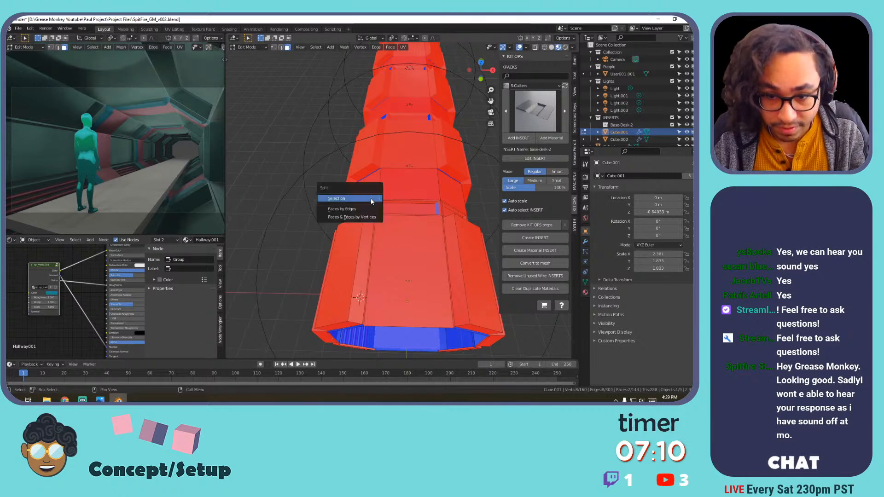
pyautogui.click(371, 203)
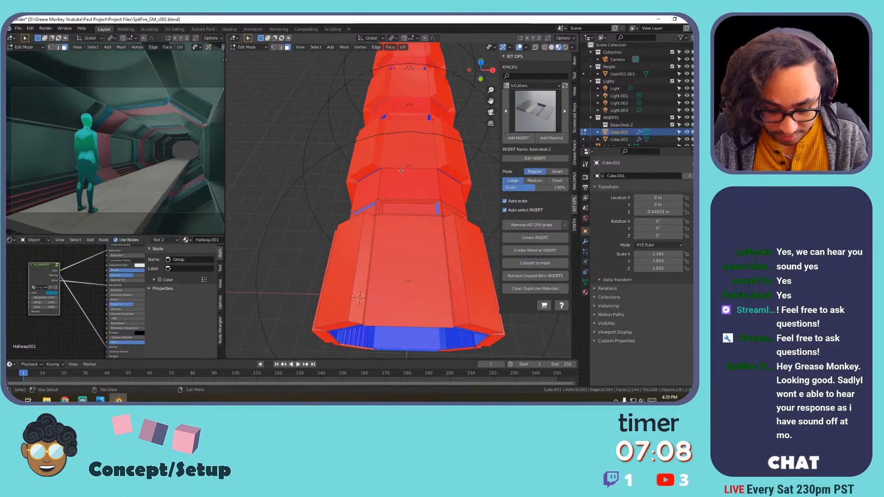
pyautogui.hotkey('ctrl', 'z')
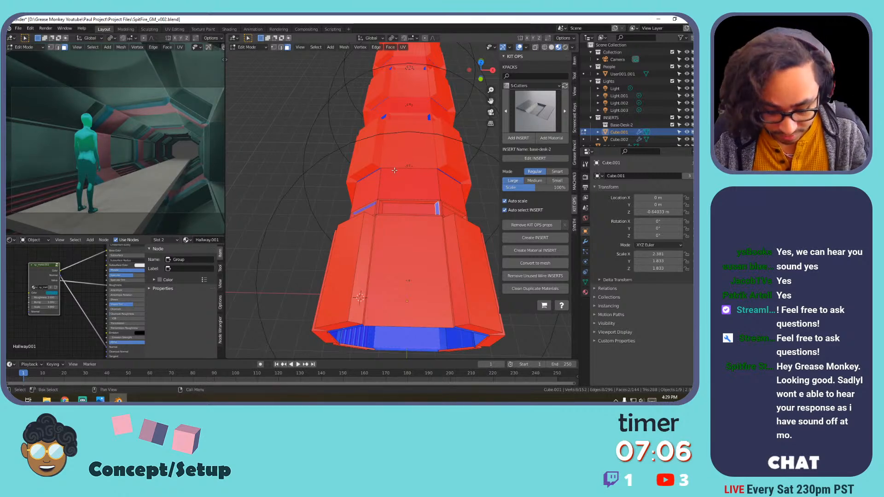
# Flip the normals of the two blue side faces of the roof recess.
pyautogui.hotkey('alt', 'n')
pyautogui.click(391, 172)
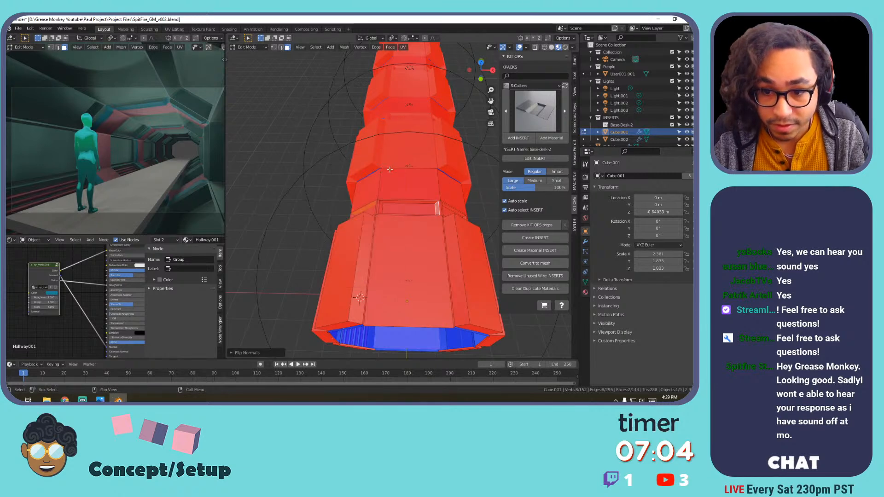
# Clear the stray selection and flip the normals of the two thin blue faces edging the side of the corridor's open end.
pyautogui.moveTo(413, 170); pyautogui.dragTo(419, 167, button='middle')
pyautogui.moveTo(345, 178); pyautogui.dragTo(381, 182, button='middle')
pyautogui.scroll(3, 382, 182)
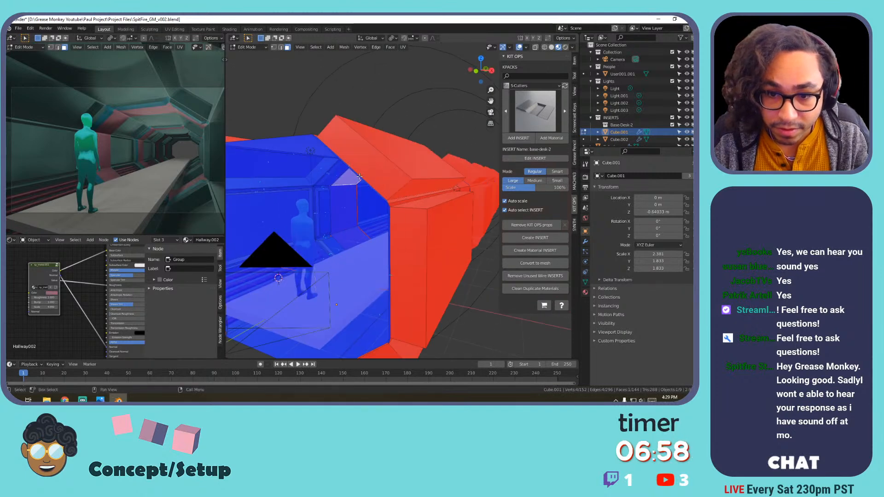
pyautogui.scroll(5, 363, 182)
pyautogui.scroll(-2, 379, 199)
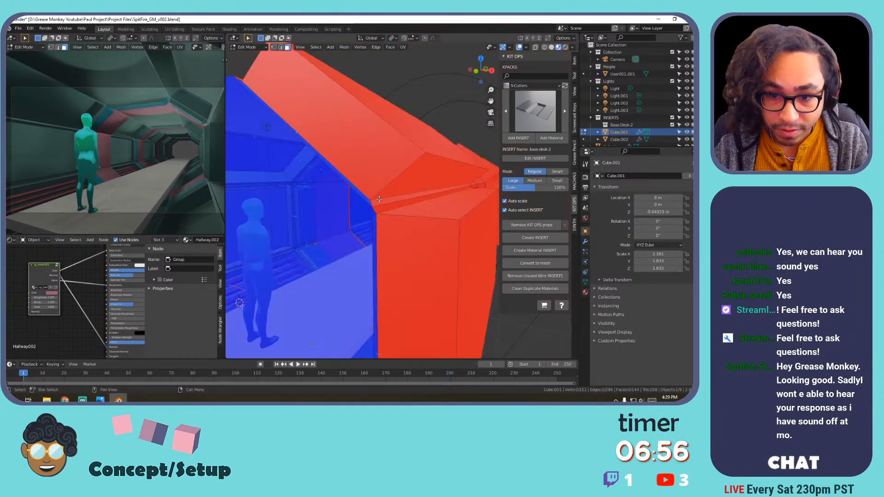
pyautogui.keyDown('alt'); pyautogui.click(371, 246); pyautogui.keyUp('alt')
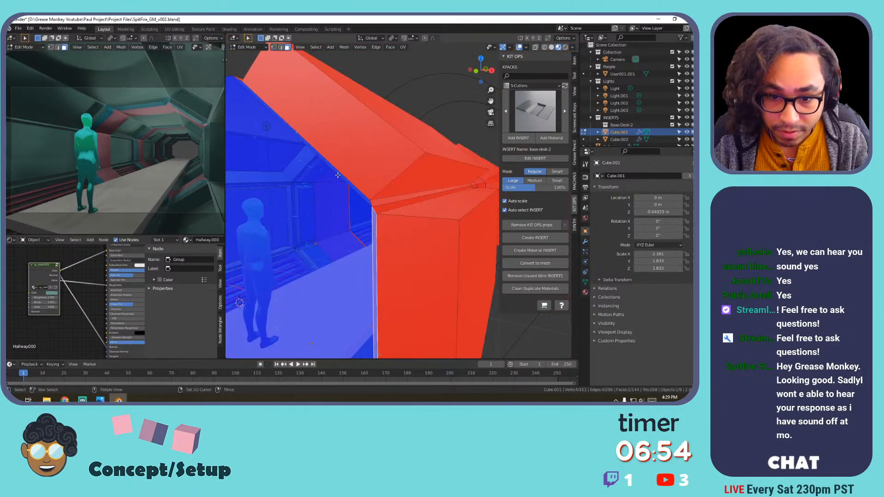
pyautogui.keyDown('shift'); pyautogui.moveTo(338, 174); pyautogui.dragTo(453, 182, button='middle'); pyautogui.keyUp('shift')
pyautogui.scroll(-3, 454, 181)
pyautogui.scroll(3, 405, 166)
pyautogui.scroll(-1, 399, 191)
pyautogui.moveTo(399, 191); pyautogui.dragTo(355, 237, button='middle')
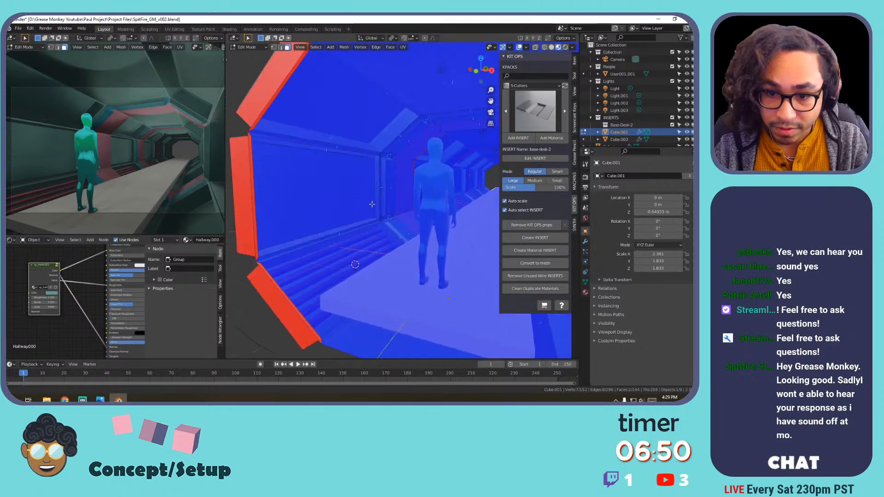
pyautogui.scroll(-2, 388, 172)
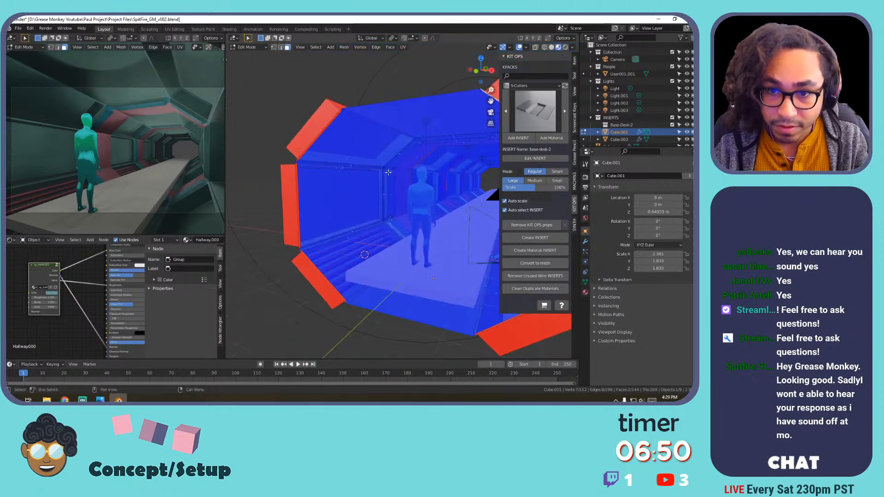
pyautogui.click(389, 140)
# Flip the normals of the two blue strip faces crossing the corridor's underside behind the first segment.
pyautogui.moveTo(389, 141); pyautogui.dragTo(392, 159, button='middle')
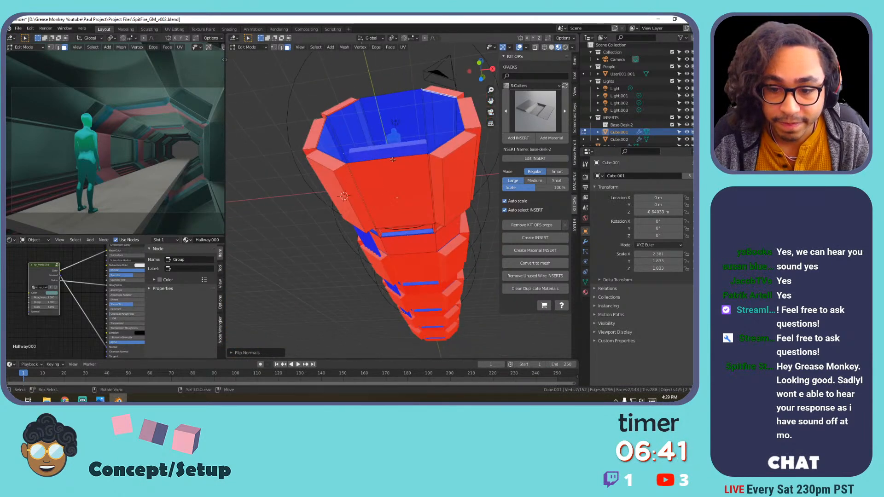
pyautogui.click(410, 234)
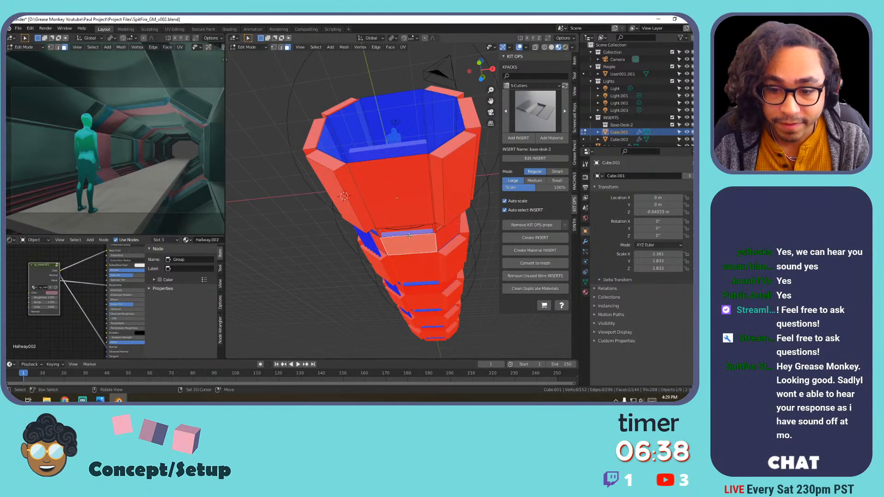
pyautogui.keyDown('shift'); pyautogui.click(408, 235); pyautogui.keyUp('shift')
pyautogui.scroll(5, 409, 237)
pyautogui.scroll(-1, 406, 244)
pyautogui.scroll(-1, 408, 244)
pyautogui.keyDown('shift'); pyautogui.moveTo(408, 244); pyautogui.dragTo(391, 179, button='middle'); pyautogui.keyUp('shift')
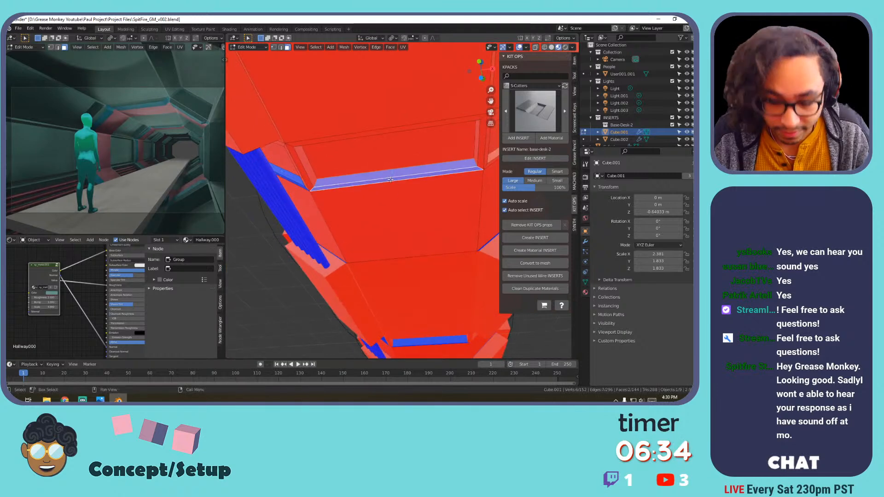
pyautogui.hotkey('alt', 'n')
pyautogui.click(382, 178)
# Flip the normals of the blue side strip faces bordering the rib, including the one behind the pipes.
pyautogui.scroll(-1, 375, 166)
pyautogui.moveTo(369, 154); pyautogui.dragTo(394, 141, button='middle')
pyautogui.click(400, 198)
pyautogui.keyDown('shift'); pyautogui.click(395, 140); pyautogui.keyUp('shift')
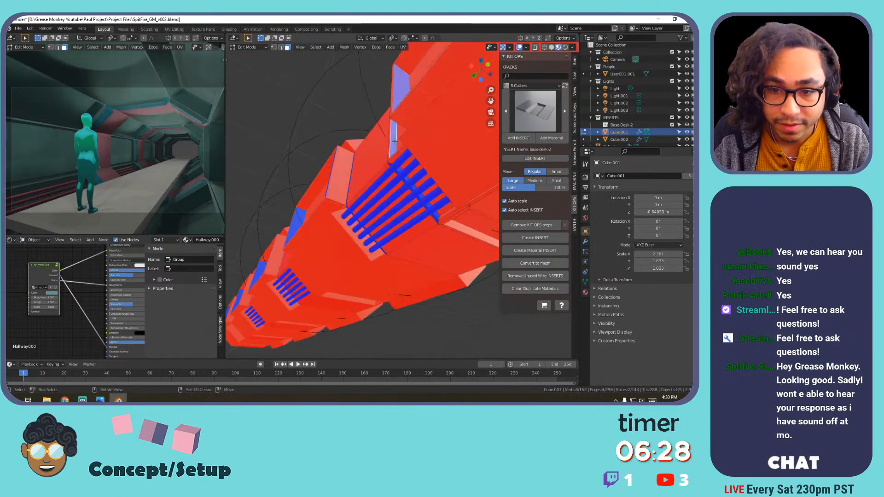
pyautogui.keyDown('shift'); pyautogui.click(436, 215); pyautogui.keyUp('shift')
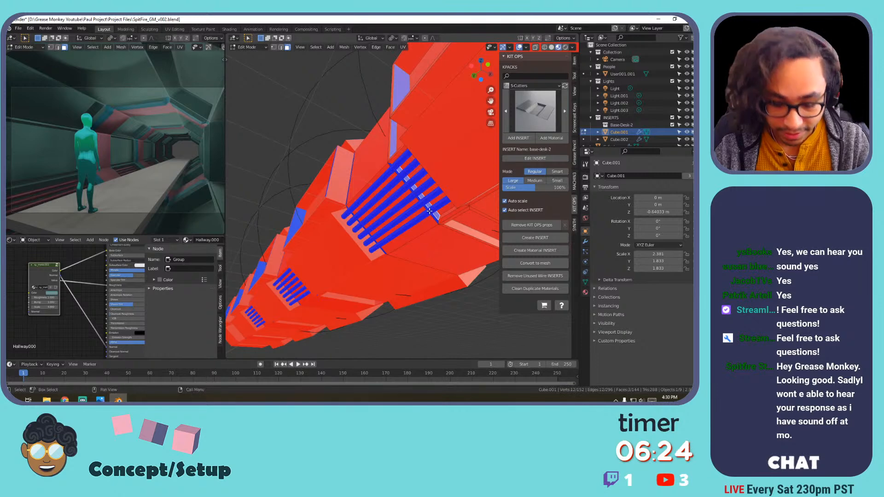
pyautogui.rightClick(429, 208)
pyautogui.click(414, 205)
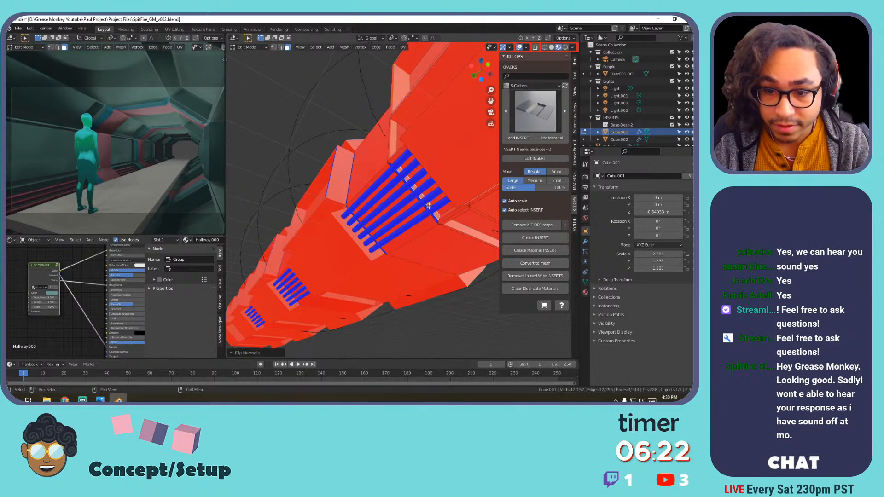
# Flip the normals of the small blue face at the lower end of the strip behind the pipes.
pyautogui.moveTo(415, 205); pyautogui.dragTo(454, 199, button='middle')
pyautogui.click(437, 223)
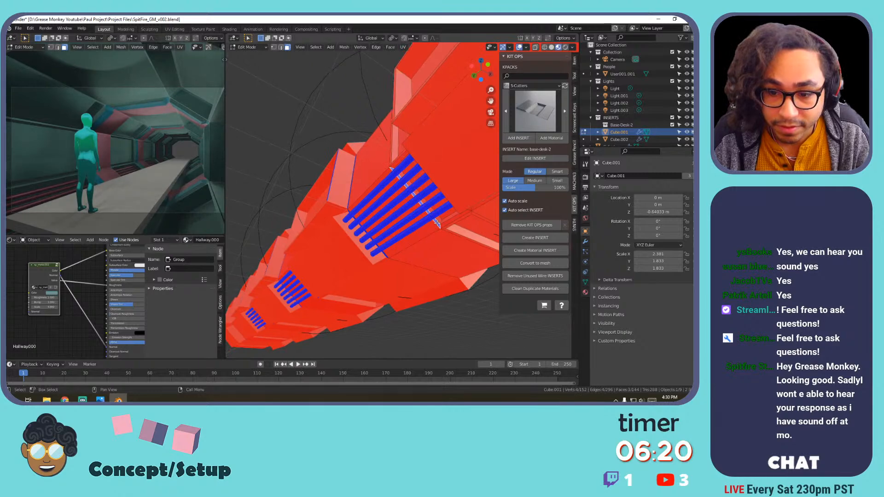
pyautogui.hotkey('alt', 'n')
pyautogui.click(438, 224)
# Flip the normals of the thin vertical strip face on the outer side of the corridor's first segment.
pyautogui.moveTo(438, 224); pyautogui.dragTo(392, 229, button='middle')
pyautogui.click(378, 224)
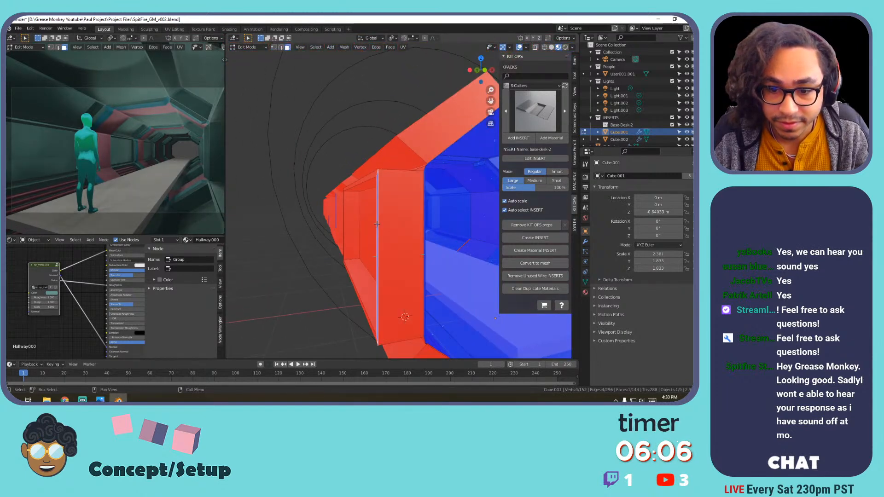
pyautogui.hotkey('alt', 'n')
pyautogui.click(279, 249)
# Turn on the Array modifier's on-cage display so face selections also show on the repeated corridor segments.
pyautogui.scroll(-3, 414, 243)
pyautogui.moveTo(414, 242); pyautogui.dragTo(426, 275, button='middle')
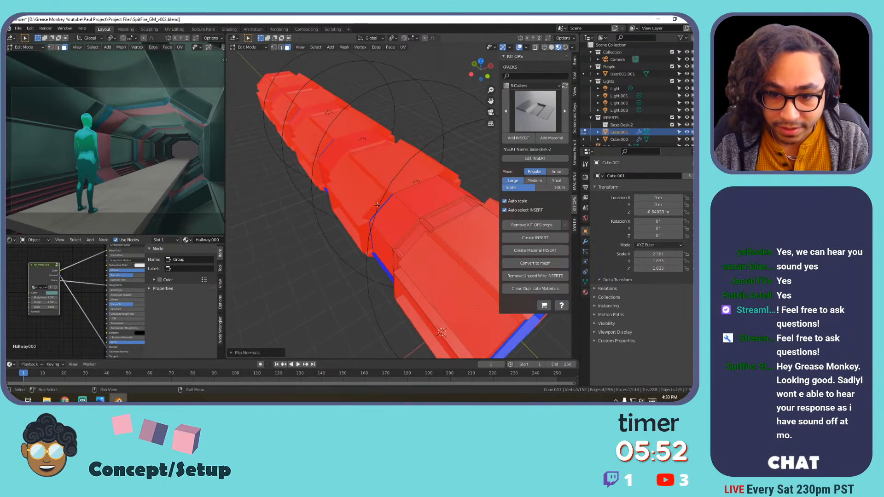
pyautogui.click(391, 222)
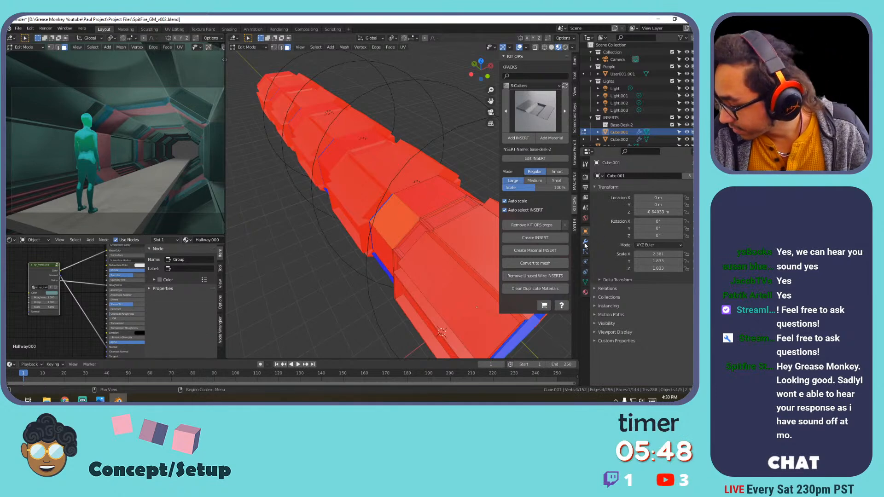
pyautogui.click(586, 242)
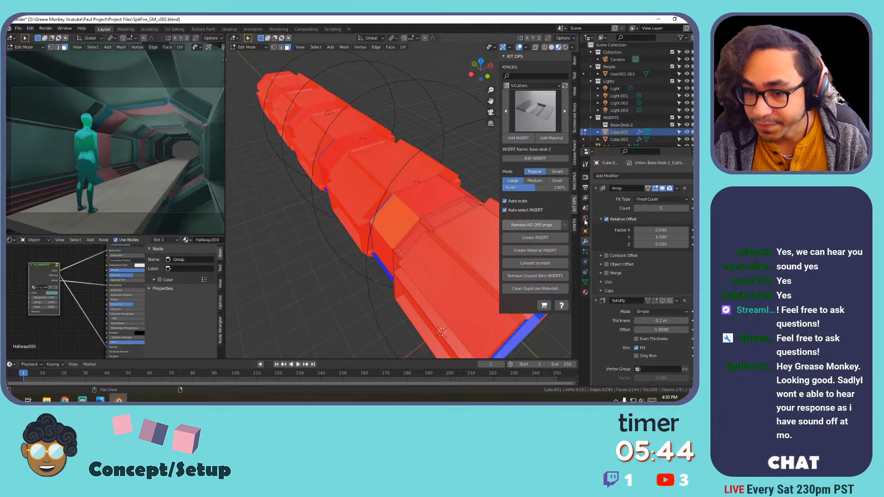
pyautogui.click(649, 189)
# Flip the normals of the thin sloped blue strip between segments and of the thin strip adjoining it.
pyautogui.scroll(2, 385, 212)
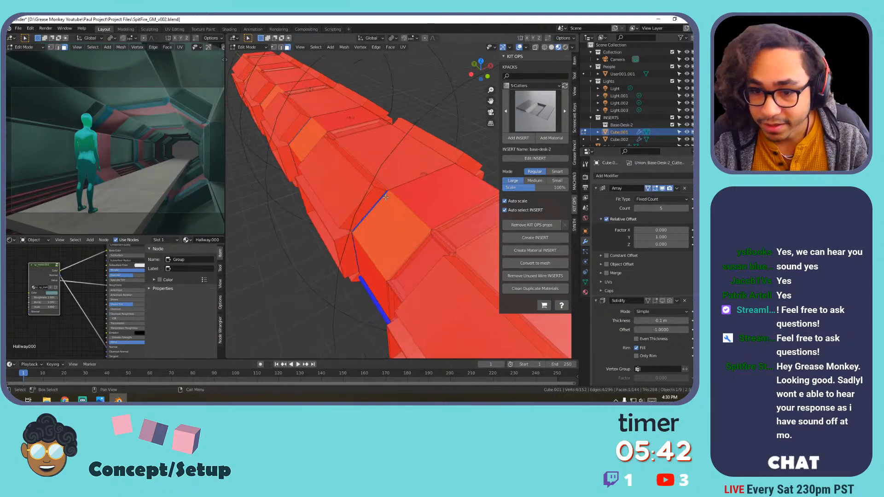
pyautogui.click(371, 212)
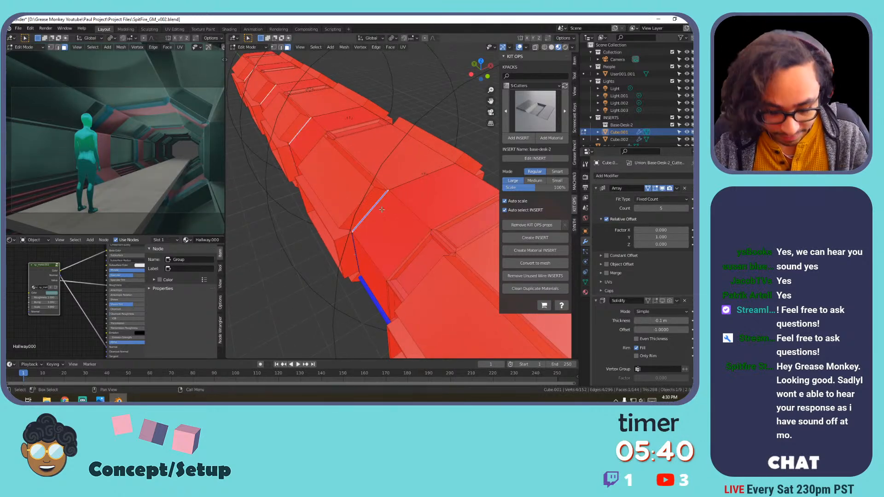
pyautogui.rightClick(382, 210)
pyautogui.click(382, 209)
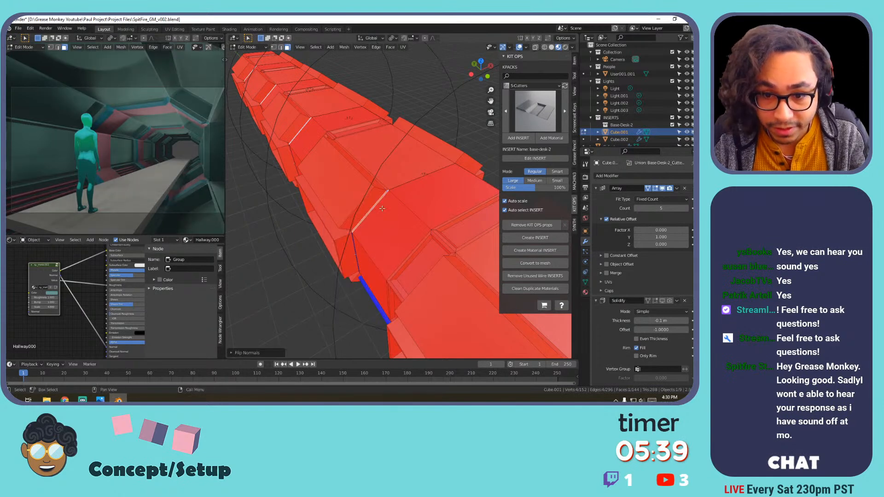
pyautogui.rightClick(354, 244)
pyautogui.click(354, 245)
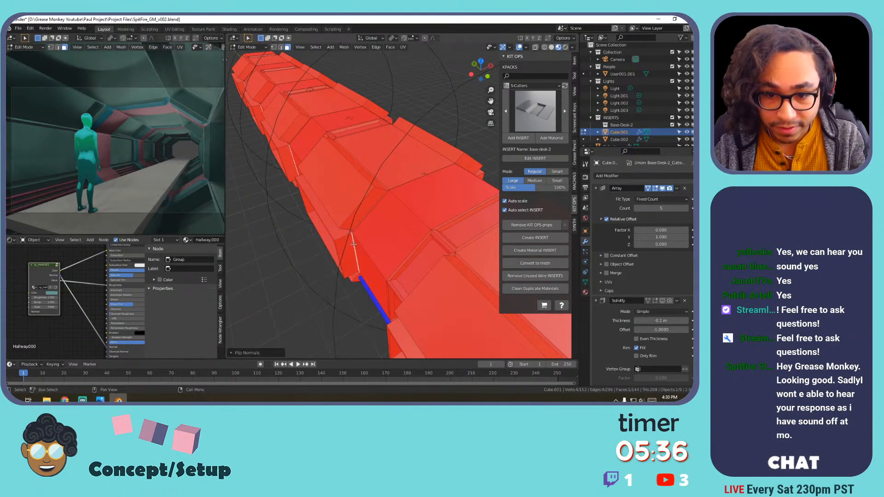
# Flip the normals of the red strip face edging the lower pipe recess inside the corridor, and undo the last action.
pyautogui.click(411, 236)
pyautogui.moveTo(411, 233); pyautogui.dragTo(393, 221, button='middle')
pyautogui.scroll(4, 371, 236)
pyautogui.keyDown('shift'); pyautogui.moveTo(361, 266); pyautogui.dragTo(389, 238, button='middle'); pyautogui.keyUp('shift')
pyautogui.click(303, 303)
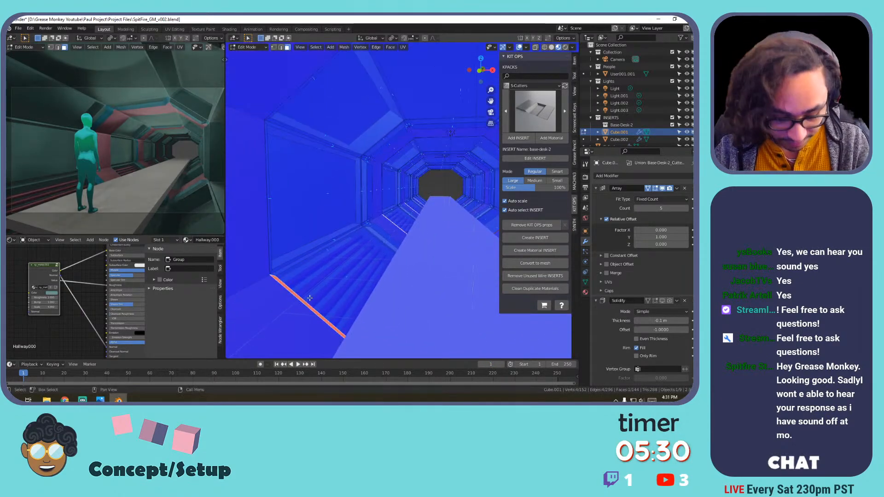
pyautogui.hotkey('alt', 'n')
pyautogui.click(304, 272)
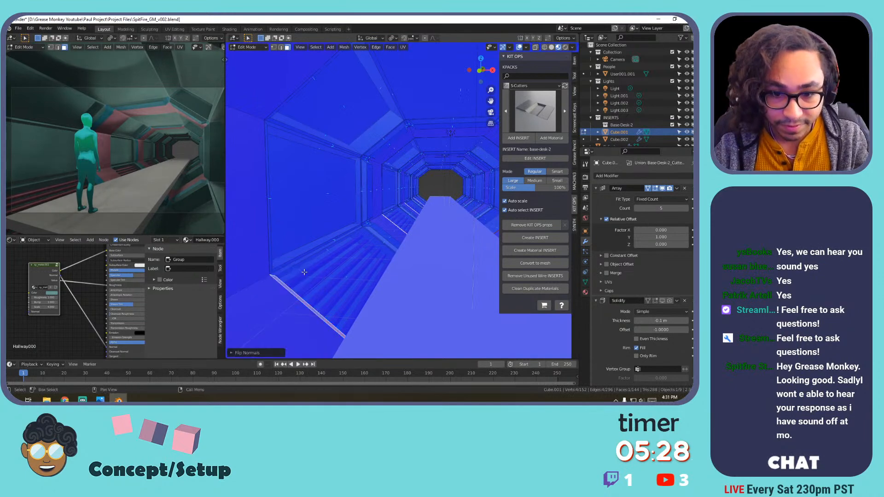
pyautogui.hotkey('ctrl', 'z')
# Leave Edit Mode and turn off the Face Orientation overlay.
pyautogui.scroll(-5, 348, 251)
pyautogui.moveTo(403, 225); pyautogui.dragTo(394, 227, button='middle')
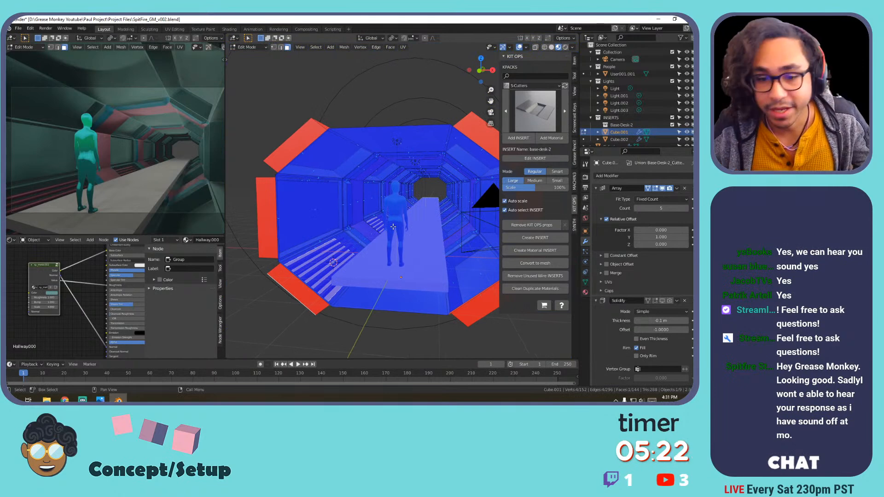
pyautogui.click(527, 46)
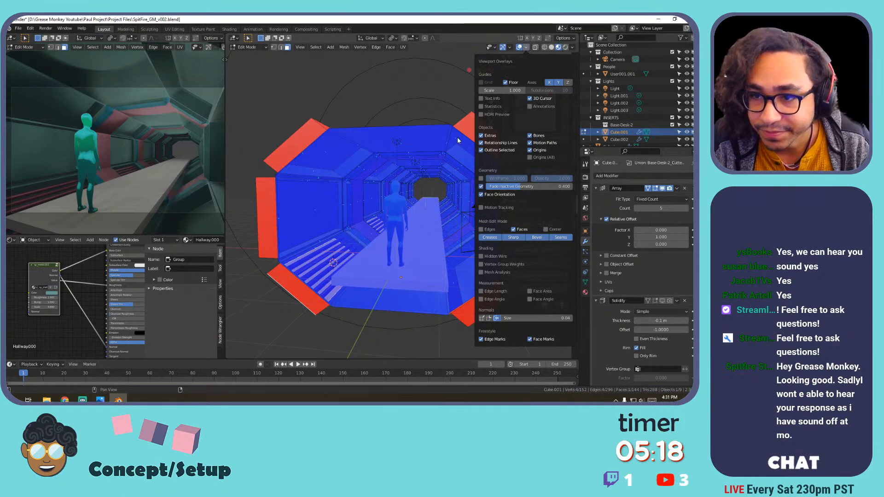
pyautogui.press('Tab')
pyautogui.click(527, 48)
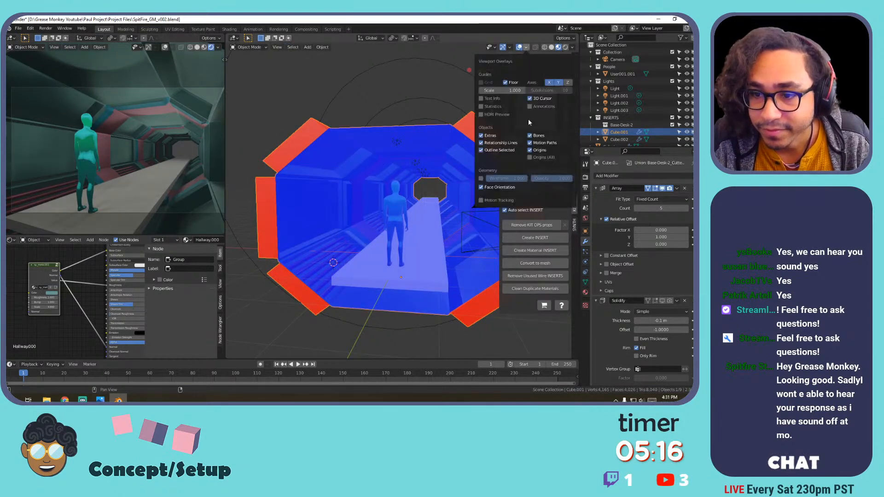
pyautogui.click(497, 187)
# Try to add the base-desk-2 insert to the large side wall panel face in Edit Mode.
pyautogui.moveTo(341, 196); pyautogui.dragTo(359, 198, button='middle')
pyautogui.press('Tab')
pyautogui.moveTo(290, 195); pyautogui.dragTo(382, 187, button='middle')
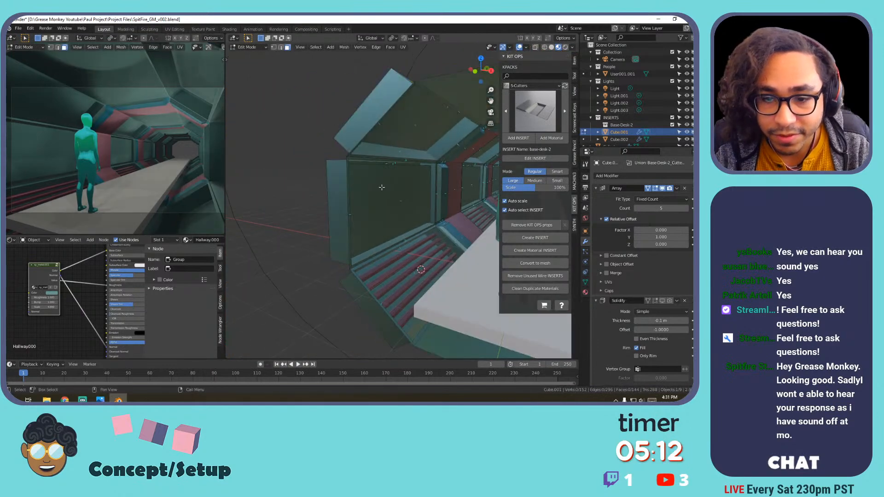
pyautogui.click(391, 192)
pyautogui.press('KP_Decimal')
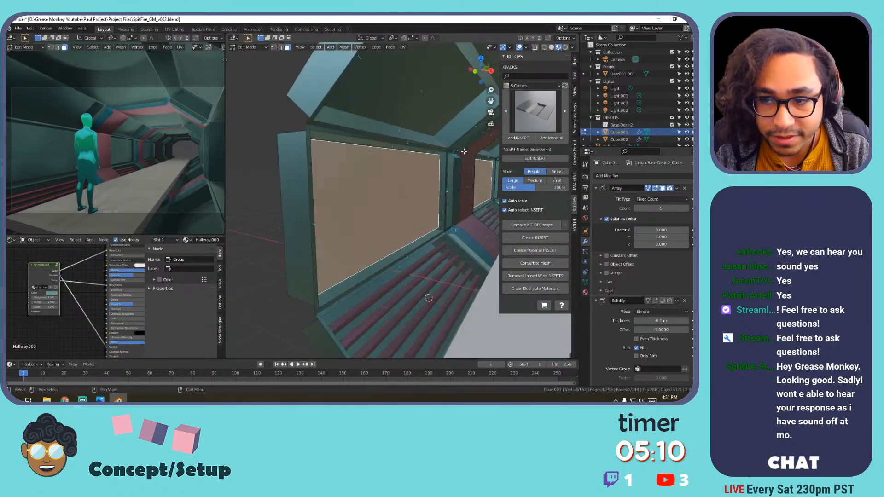
pyautogui.click(516, 139)
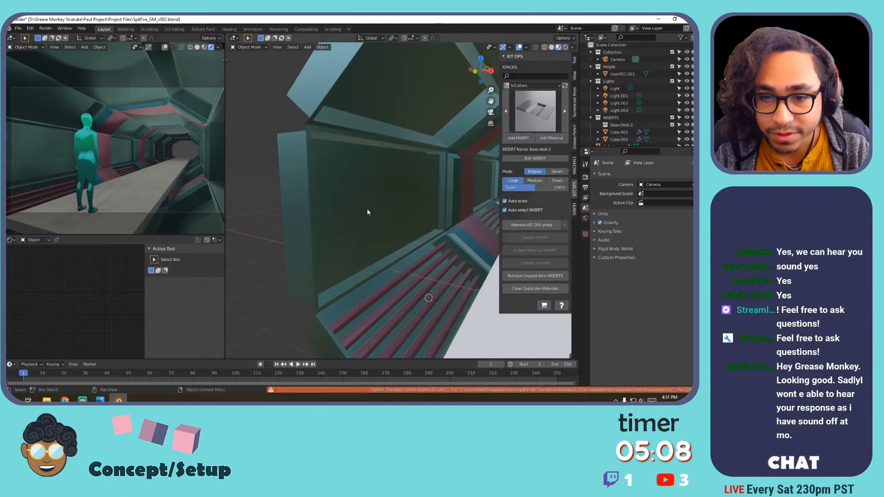
# Add the base-desk-2 insert to the corridor object and scale it down by about 0.48, and again by about 0.30.
pyautogui.click(377, 202)
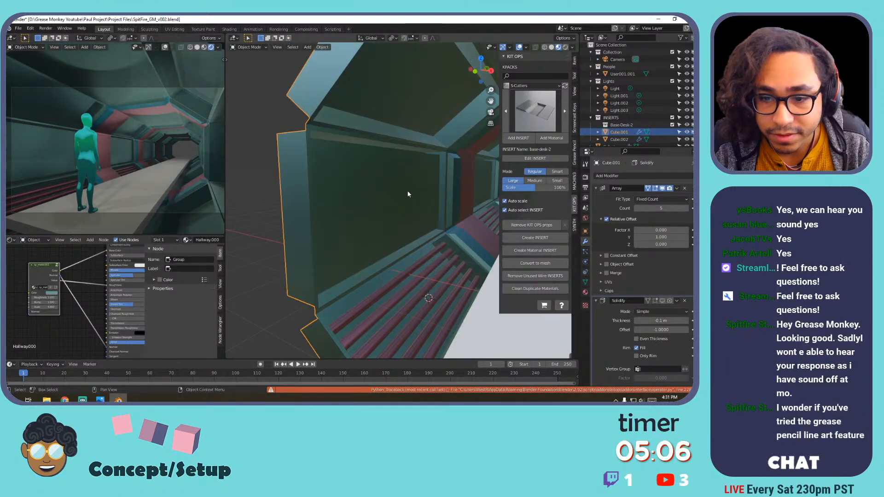
pyautogui.click(515, 138)
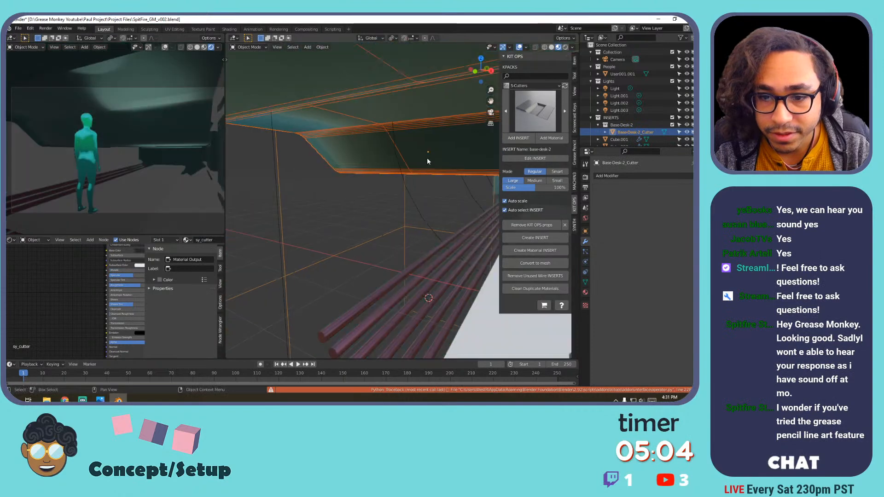
pyautogui.press('s')
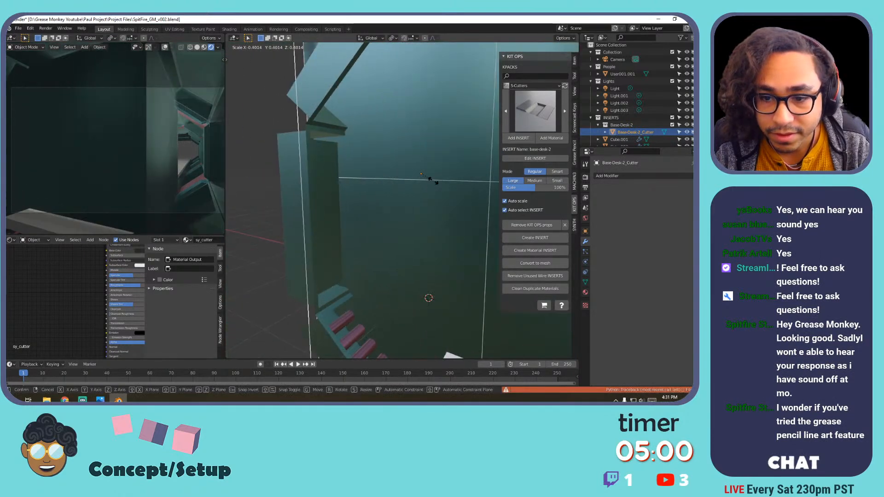
pyautogui.click(434, 181)
pyautogui.scroll(-5, 477, 199)
pyautogui.press('s')
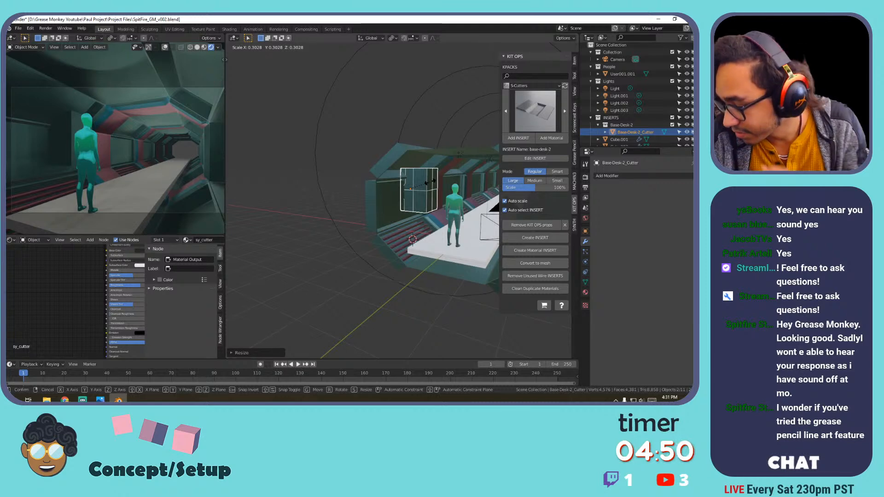
pyautogui.click(430, 183)
# Move the base-desk-2 cutter about 1.4 m so it sits against the first segment's side wall panel.
pyautogui.scroll(6, 428, 182)
pyautogui.keyDown('shift'); pyautogui.moveTo(428, 182); pyautogui.dragTo(354, 205, button='middle'); pyautogui.keyUp('shift')
pyautogui.press('g')
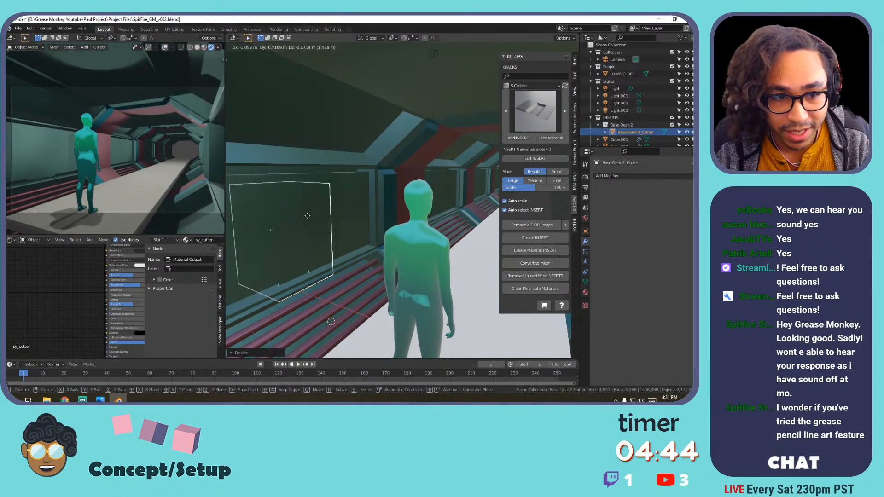
pyautogui.click(315, 212)
pyautogui.moveTo(301, 215); pyautogui.dragTo(348, 200, button='middle')
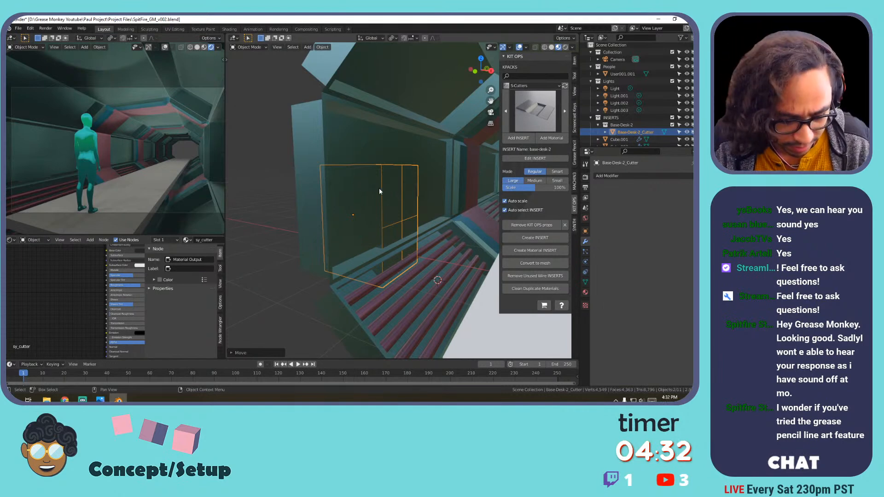
# Delete the base-desk-2 cutter placed at the first segment's side wall panel.
pyautogui.press('g')
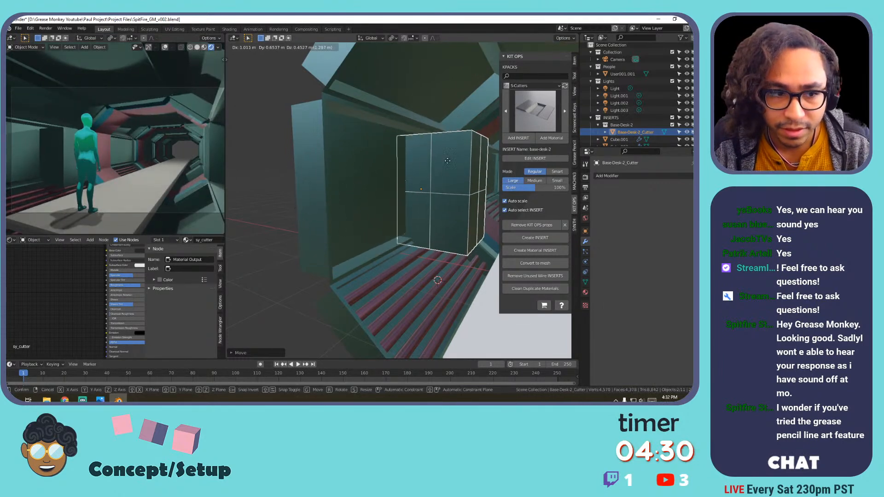
pyautogui.click(431, 162)
pyautogui.press('Delete')
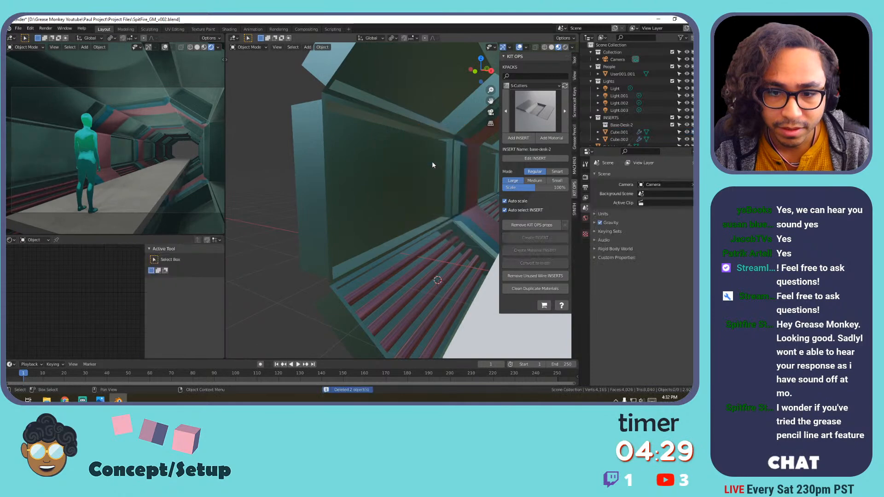
# Try adding the base-desk-2 insert to the corridor object again and scaling it down to fit the side wall.
pyautogui.click(402, 166)
pyautogui.scroll(-2, 401, 166)
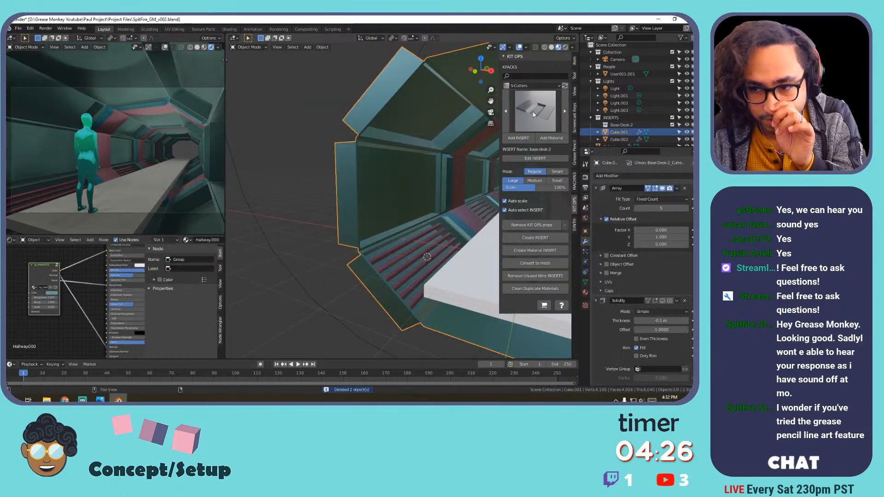
pyautogui.click(527, 137)
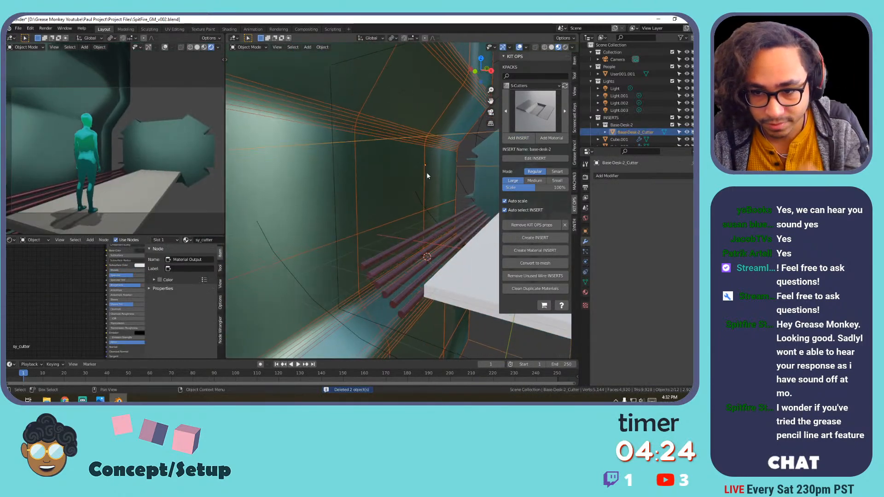
pyautogui.press('s')
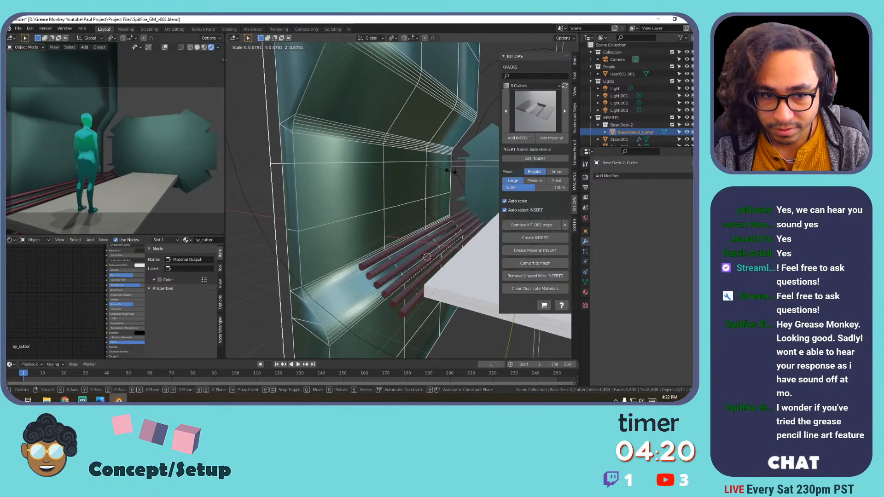
pyautogui.click(462, 169)
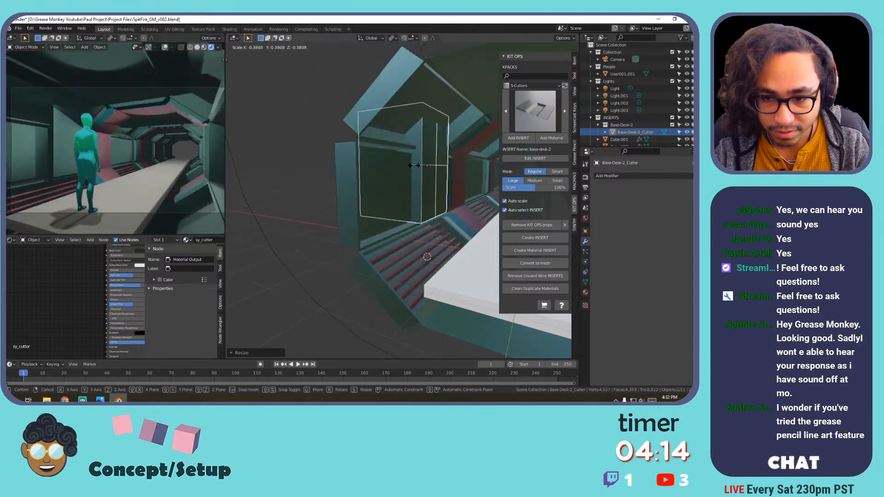
pyautogui.click(418, 166)
pyautogui.scroll(5, 420, 172)
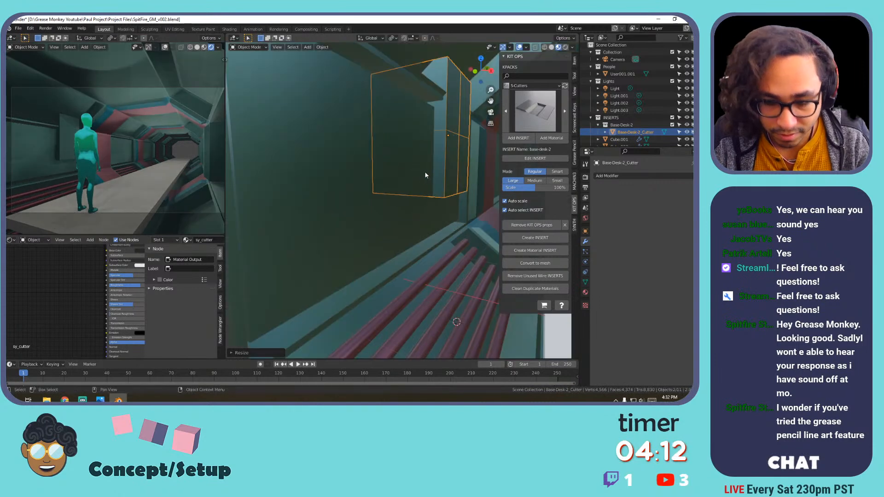
# Move the base-desk-2 insert toward the first segment's side wall, with a final shift of about 0.33 m along X.
pyautogui.press('g')
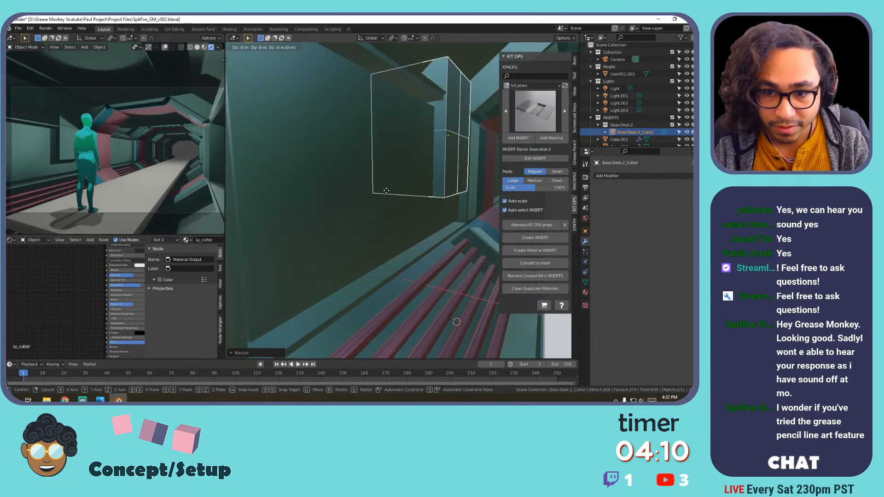
pyautogui.click(407, 196)
pyautogui.scroll(-3, 385, 189)
pyautogui.moveTo(370, 197); pyautogui.dragTo(355, 207, button='middle')
pyautogui.scroll(1, 391, 207)
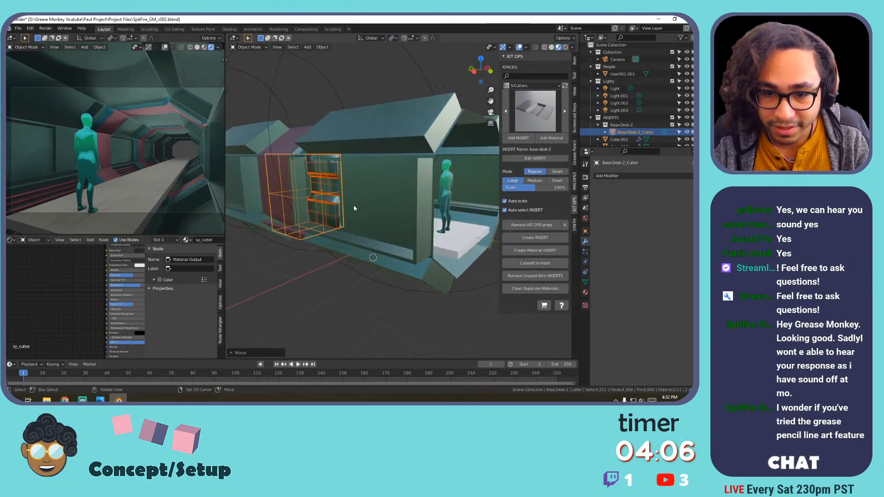
pyautogui.scroll(1, 351, 205)
pyautogui.press('g')
pyautogui.press('x')
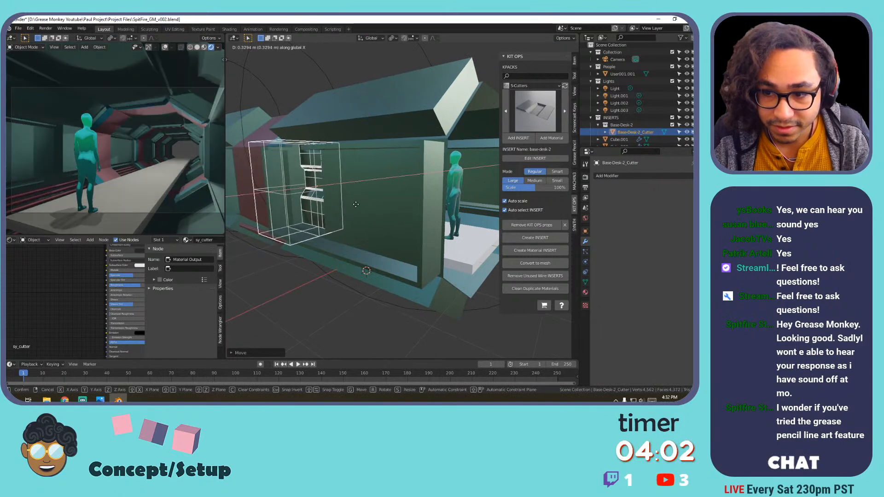
pyautogui.click(353, 207)
# Switch the KIT OPS insert mode to Smart and slide the base-desk-2 insert horizontally and vertically along the side wall panel.
pyautogui.click(557, 172)
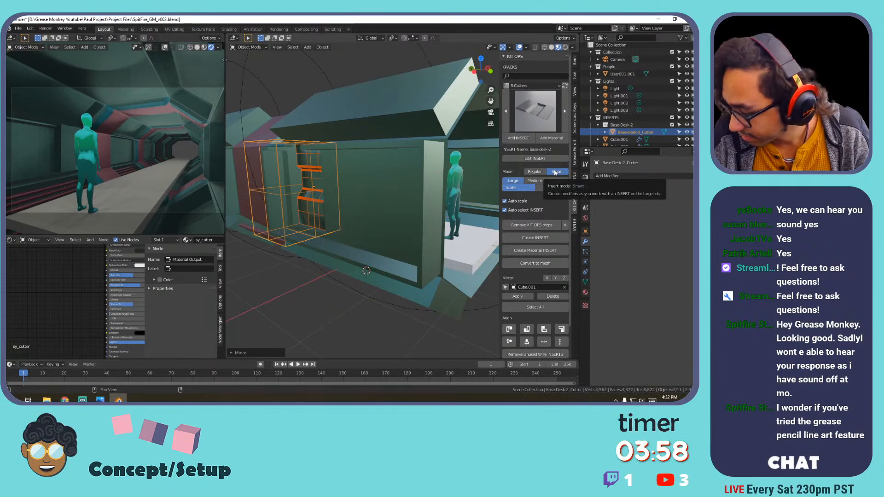
pyautogui.press('g')
pyautogui.hotkey('shift', 'z')
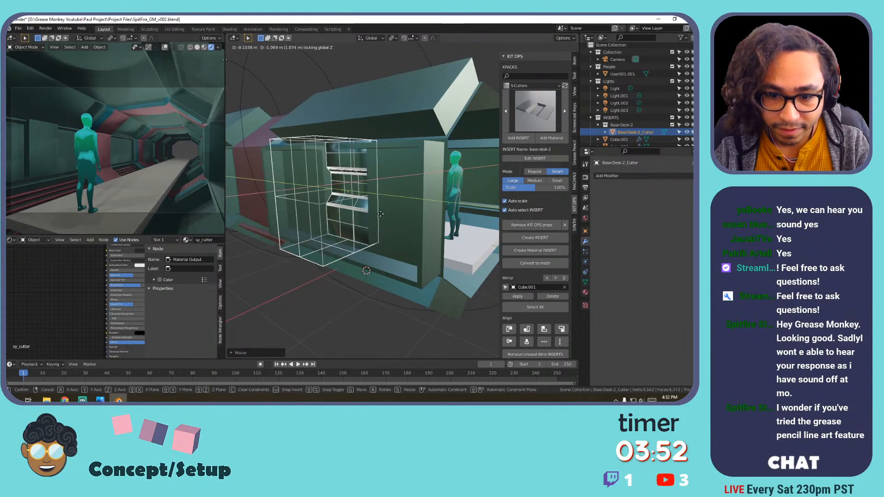
pyautogui.press('z')
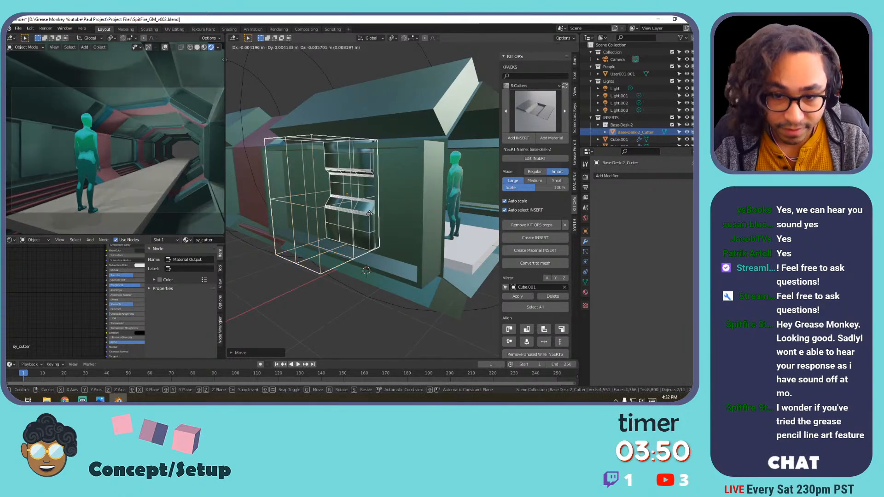
pyautogui.click(372, 226)
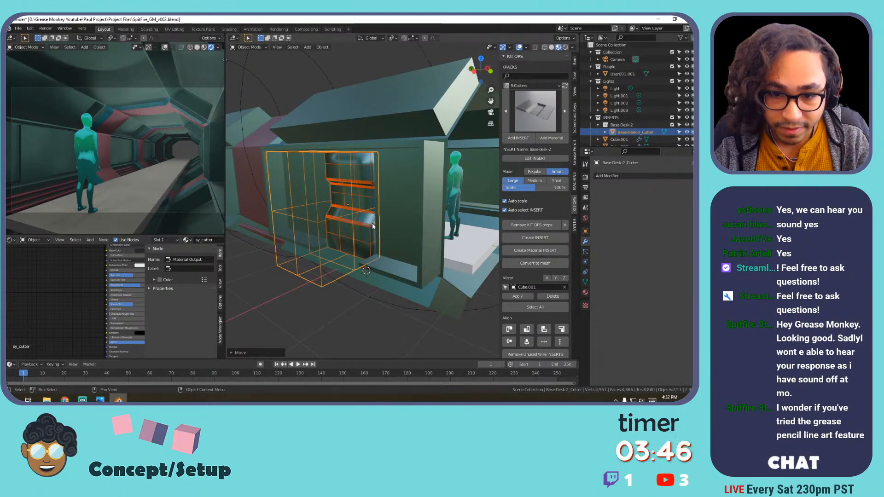
# Rotate the base-desk-2 insert 180° about the Z axis.
pyautogui.write('r')
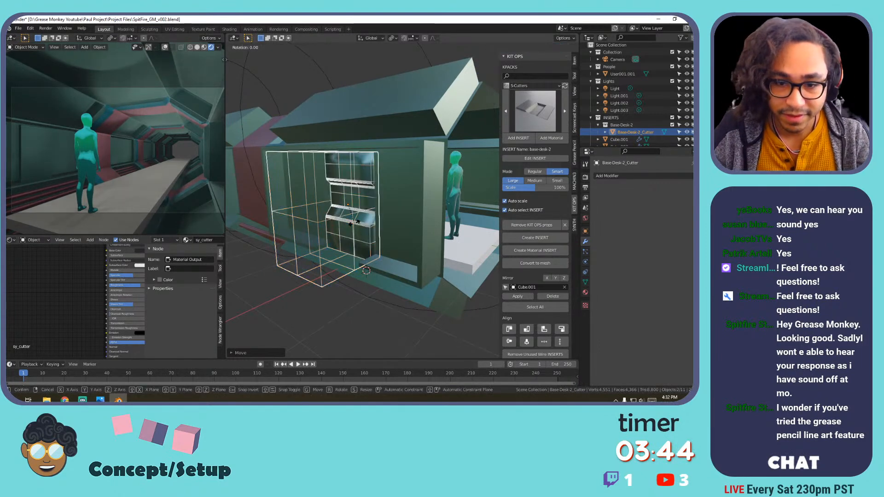
pyautogui.write('z180')
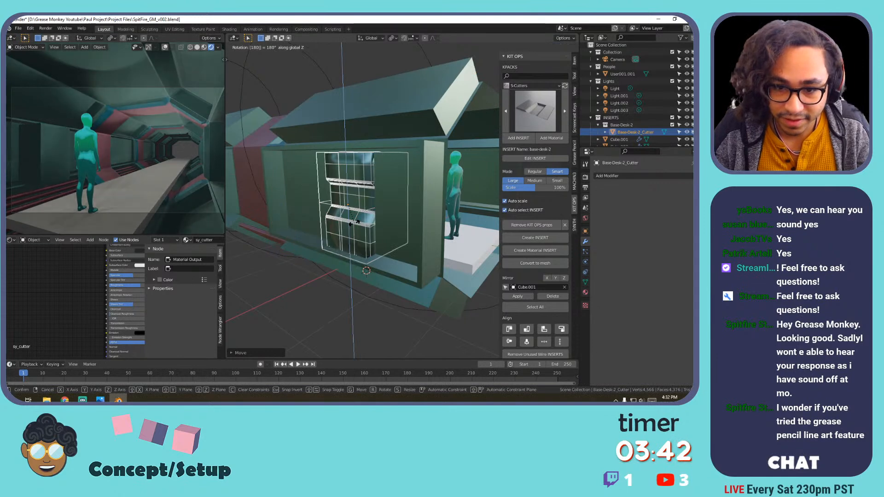
pyautogui.press('Return')
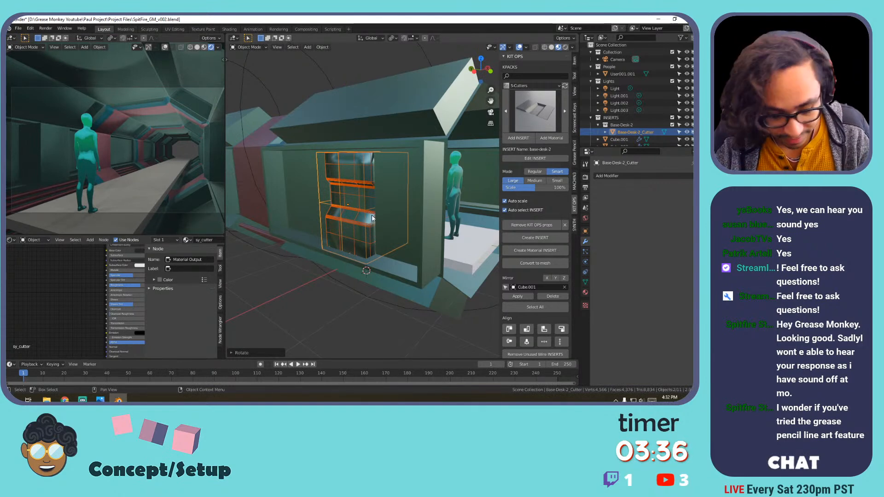
# Abandon repositioning the rotated base-desk-2 insert and delete it.
pyautogui.press('g')
pyautogui.press('z')
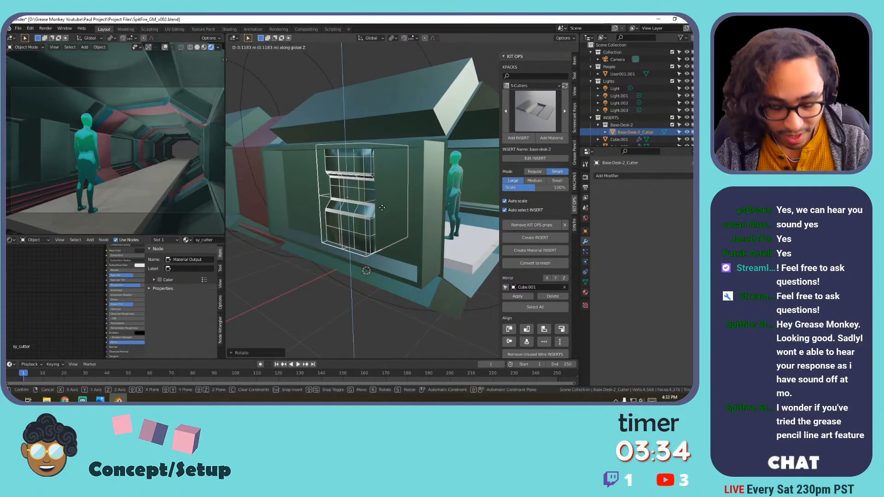
pyautogui.press('x')
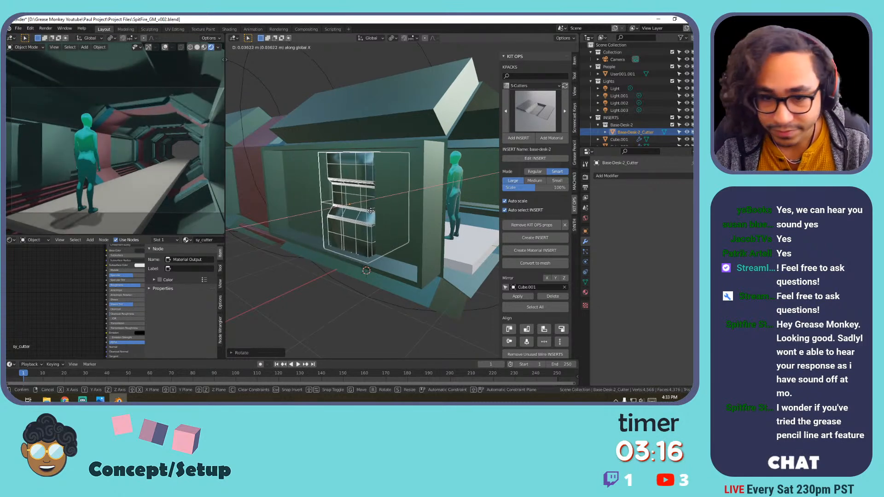
pyautogui.click(341, 215)
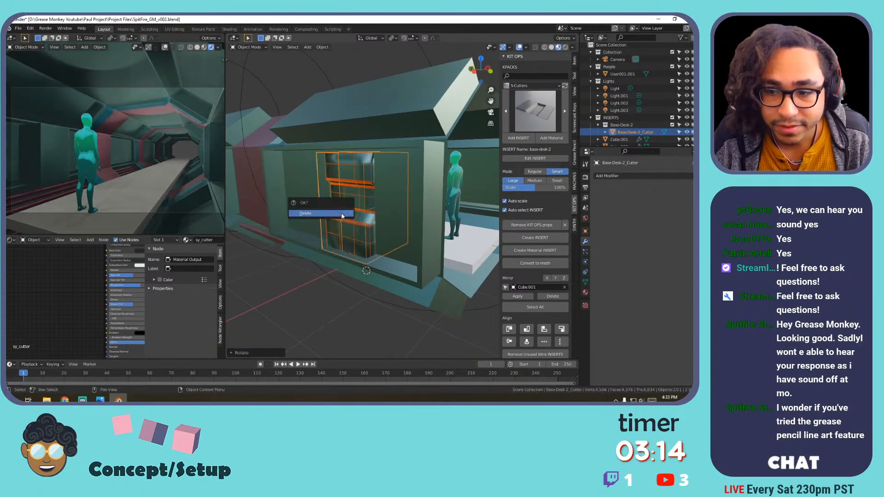
pyautogui.click(343, 214)
# Select the corridor object and open it in Edit Mode with the first segment's side wall panel in view.
pyautogui.moveTo(397, 193); pyautogui.dragTo(356, 174, button='middle')
pyautogui.click(316, 184)
pyautogui.press('Tab')
pyautogui.scroll(3, 314, 179)
pyautogui.press('Tab')
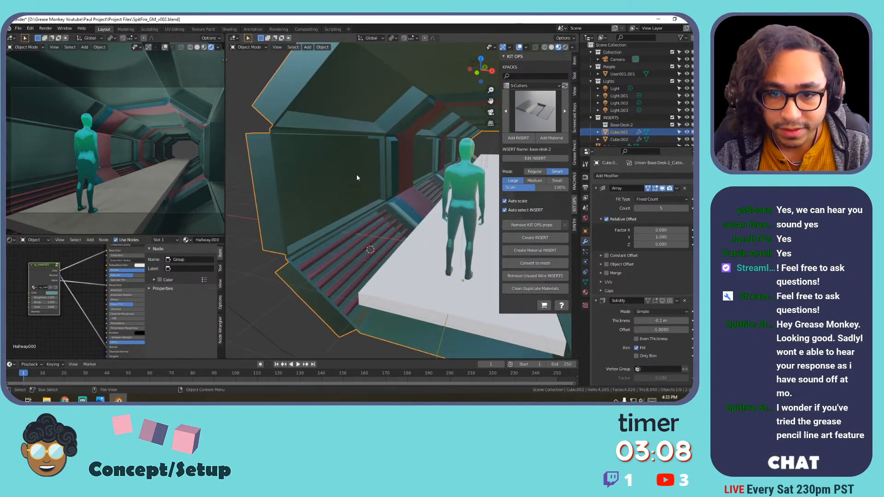
pyautogui.press('Tab')
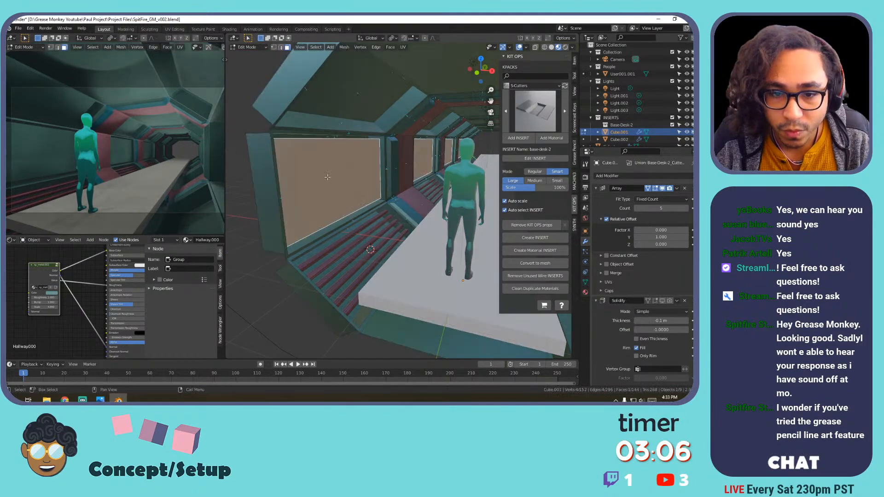
# Try to loop-select the frame faces around the first segment's large side wall panel.
pyautogui.keyDown('alt'); pyautogui.click(262, 134); pyautogui.keyUp('alt')
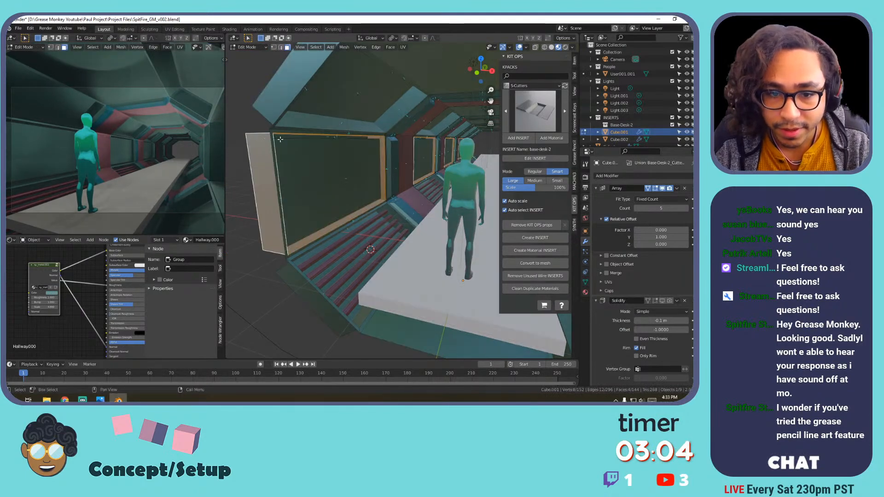
pyautogui.moveTo(267, 152); pyautogui.dragTo(315, 157, button='middle')
pyautogui.scroll(3, 319, 173)
pyautogui.keyDown('alt'); pyautogui.keyDown('shift'); pyautogui.click(339, 148); pyautogui.keyUp('shift'); pyautogui.keyUp('alt')
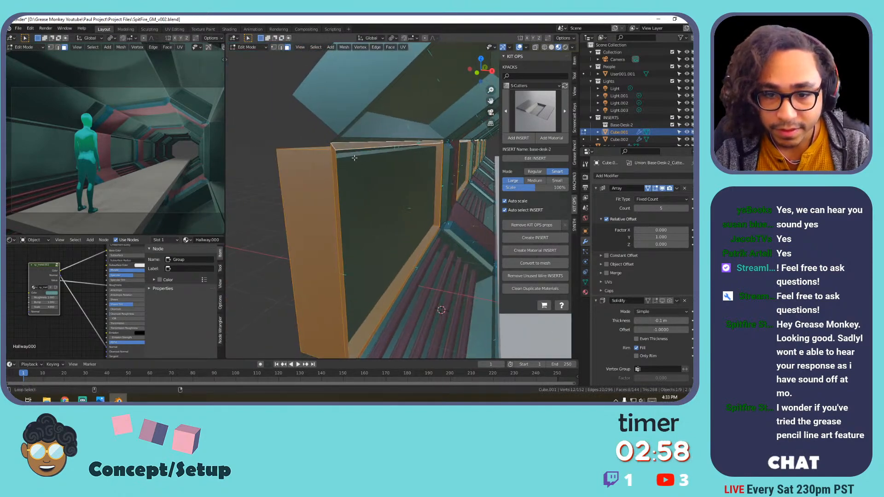
pyautogui.click(340, 164)
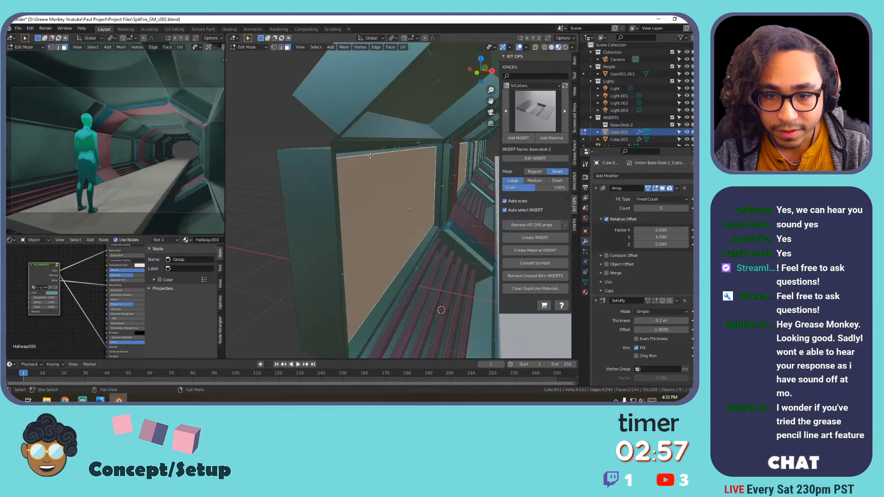
# Select the frame face loops surrounding the first segment's large side wall panel.
pyautogui.keyDown('alt'); pyautogui.keyDown('shift'); pyautogui.click(332, 148); pyautogui.keyUp('shift'); pyautogui.keyUp('alt')
pyautogui.moveTo(332, 148)
pyautogui.mouseDown(button='middle')
pyautogui.moveTo(340, 166)
pyautogui.moveTo(327, 164)
pyautogui.mouseUp(button='middle')
pyautogui.keyDown('alt'); pyautogui.keyDown('shift'); pyautogui.click(329, 156); pyautogui.keyUp('shift'); pyautogui.keyUp('alt')
pyautogui.keyDown('alt'); pyautogui.keyDown('shift'); pyautogui.click(332, 156); pyautogui.keyUp('shift'); pyautogui.keyUp('alt')
pyautogui.keyDown('alt'); pyautogui.keyDown('shift'); pyautogui.click(333, 156); pyautogui.keyUp('shift'); pyautogui.keyUp('alt')
pyautogui.keyDown('alt'); pyautogui.keyDown('shift'); pyautogui.click(325, 163); pyautogui.keyUp('shift'); pyautogui.keyUp('alt')
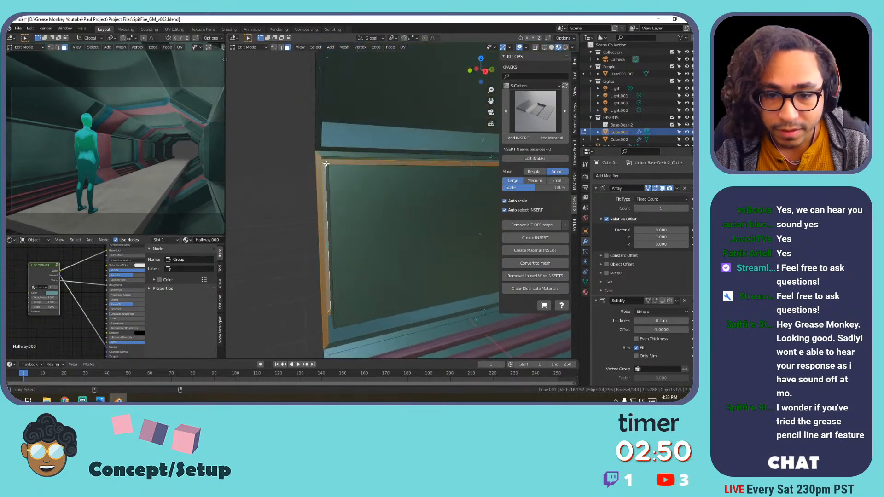
pyautogui.keyDown('shift'); pyautogui.moveTo(342, 264); pyautogui.dragTo(337, 211, button='middle'); pyautogui.keyUp('shift')
pyautogui.moveTo(340, 252); pyautogui.dragTo(372, 250, button='middle')
pyautogui.keyDown('alt'); pyautogui.keyDown('shift'); pyautogui.click(334, 279); pyautogui.keyUp('shift'); pyautogui.keyUp('alt')
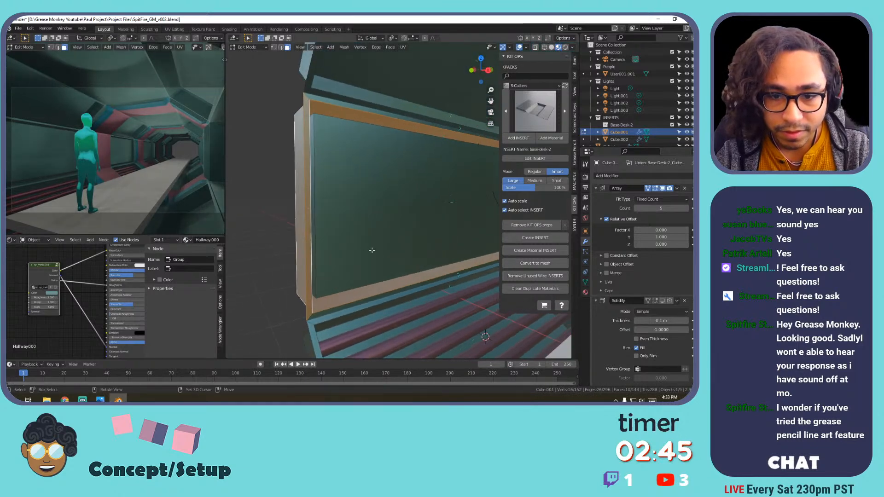
# Add the large panel face and its outer rim faces to the selection, separate them into their own object, and leave Edit Mode.
pyautogui.keyDown('alt'); pyautogui.keyDown('shift'); pyautogui.click(313, 115); pyautogui.keyUp('shift'); pyautogui.keyUp('alt')
pyautogui.keyDown('shift'); pyautogui.click(378, 170); pyautogui.keyUp('shift')
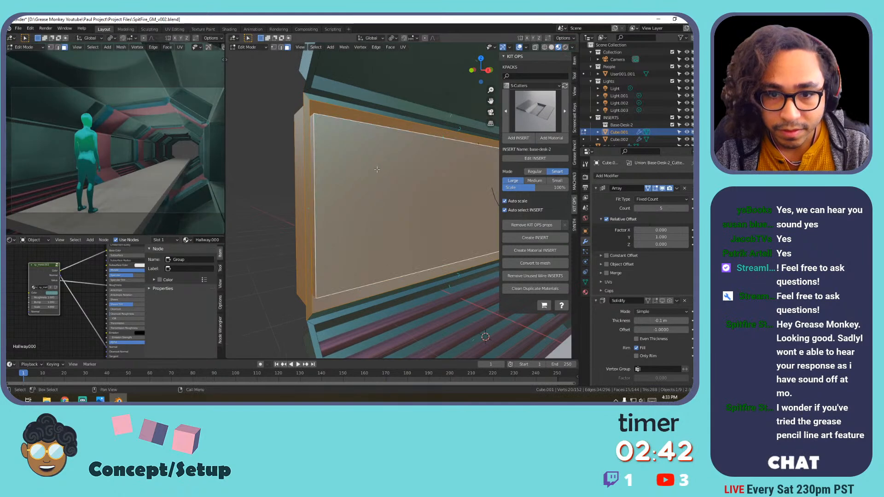
pyautogui.keyDown('alt'); pyautogui.keyDown('shift'); pyautogui.click(306, 96); pyautogui.keyUp('shift'); pyautogui.keyUp('alt')
pyautogui.moveTo(356, 140); pyautogui.dragTo(374, 160, button='middle')
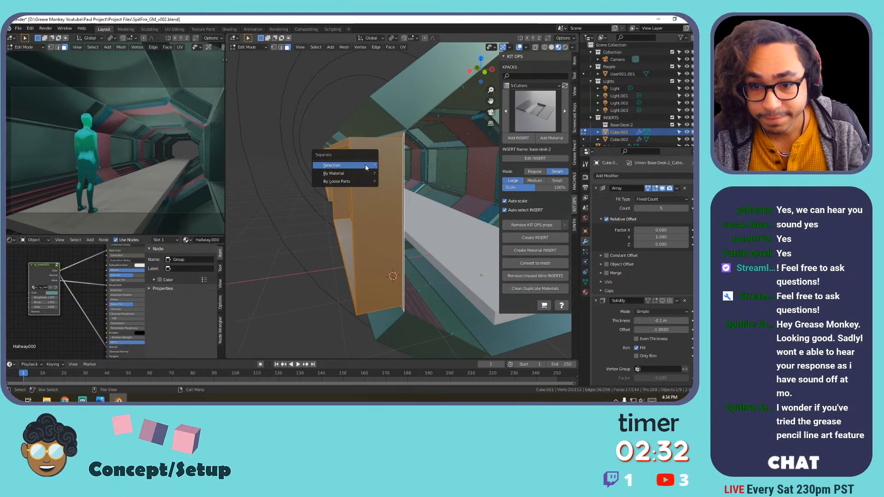
pyautogui.click(366, 166)
pyautogui.press('Tab')
pyautogui.moveTo(420, 163); pyautogui.dragTo(352, 185, button='middle')
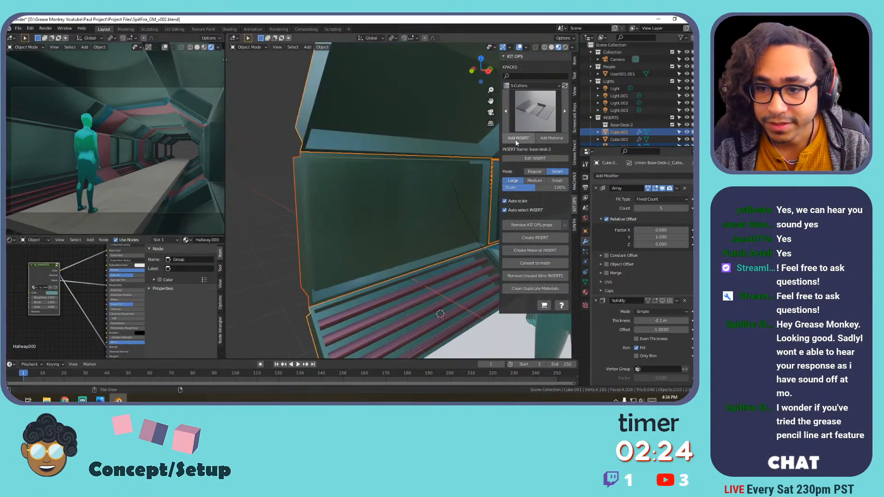
pyautogui.click(517, 139)
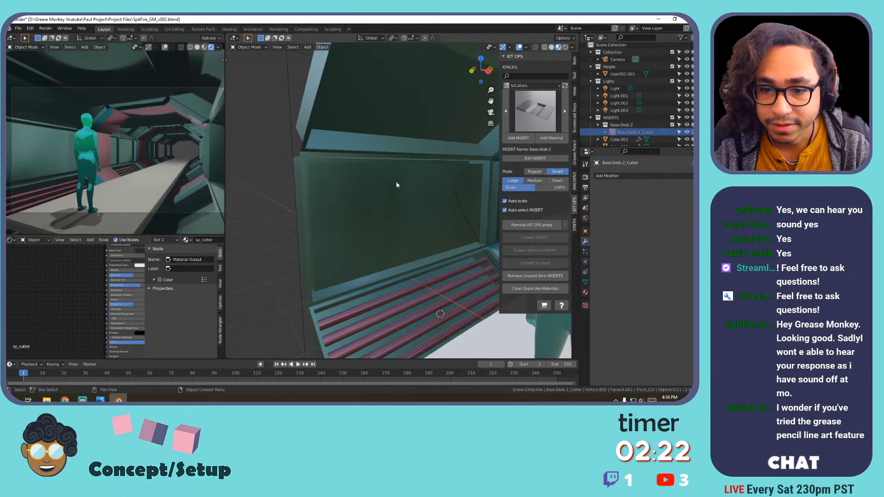
pyautogui.hotkey('ctrl', 'z')
pyautogui.scroll(-9, 412, 196)
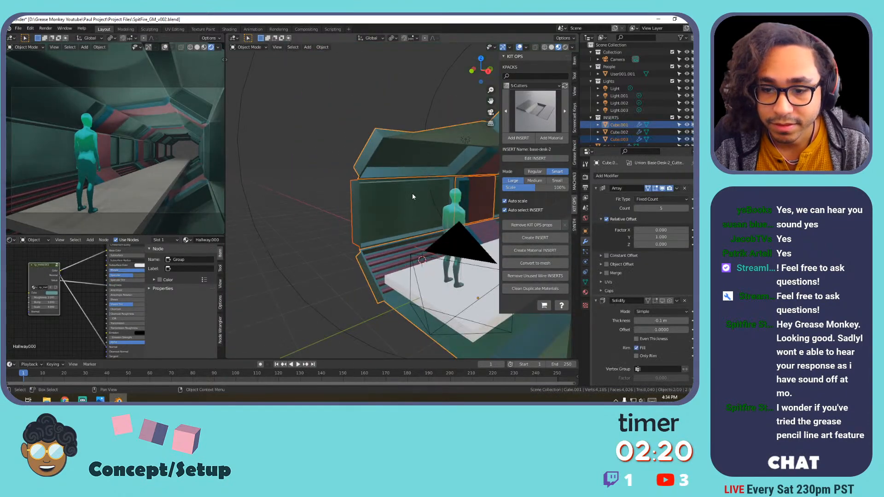
pyautogui.hotkey('ctrl', 'z')
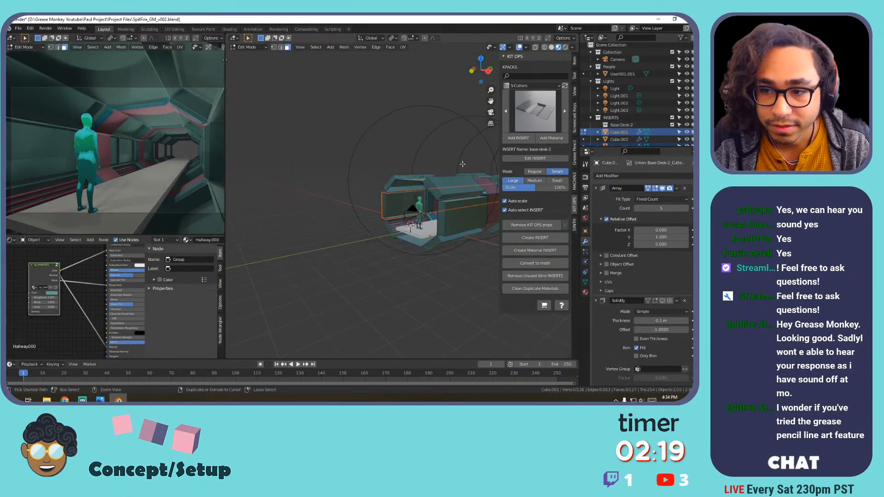
# Add the base-desk-2 cutter insert to the hallway's side wall panel.
pyautogui.click(519, 139)
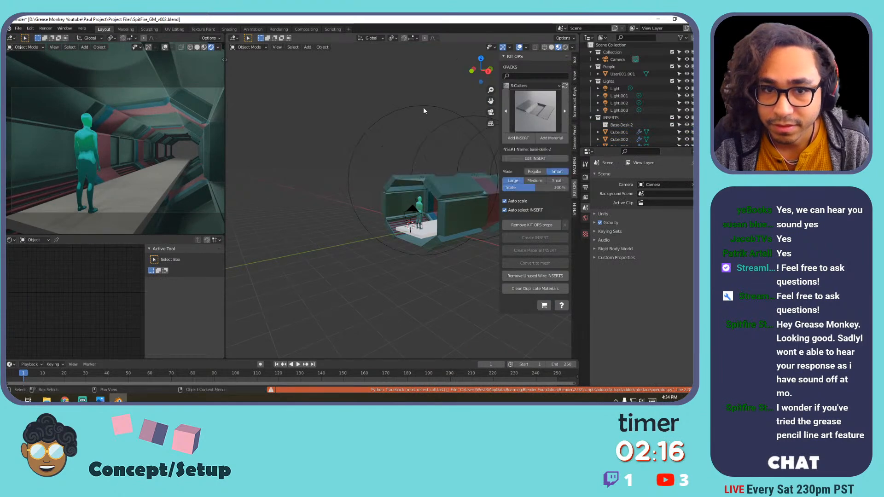
pyautogui.click(407, 198)
pyautogui.click(519, 138)
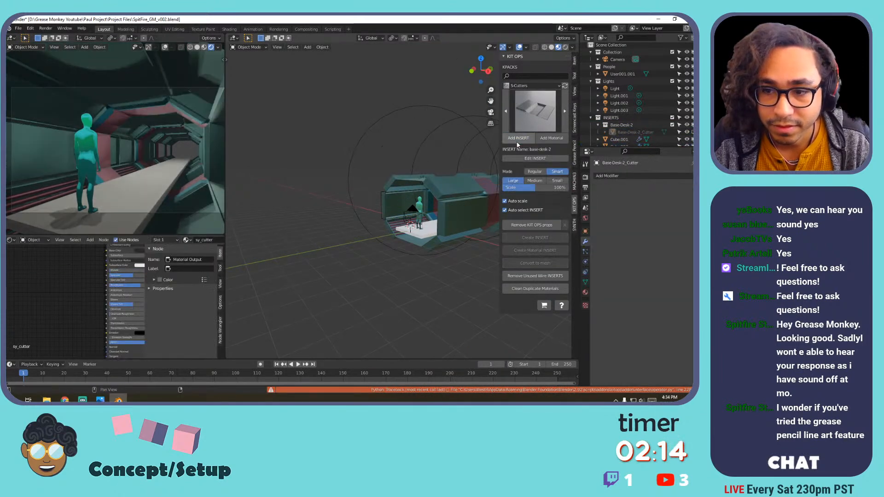
pyautogui.click(402, 203)
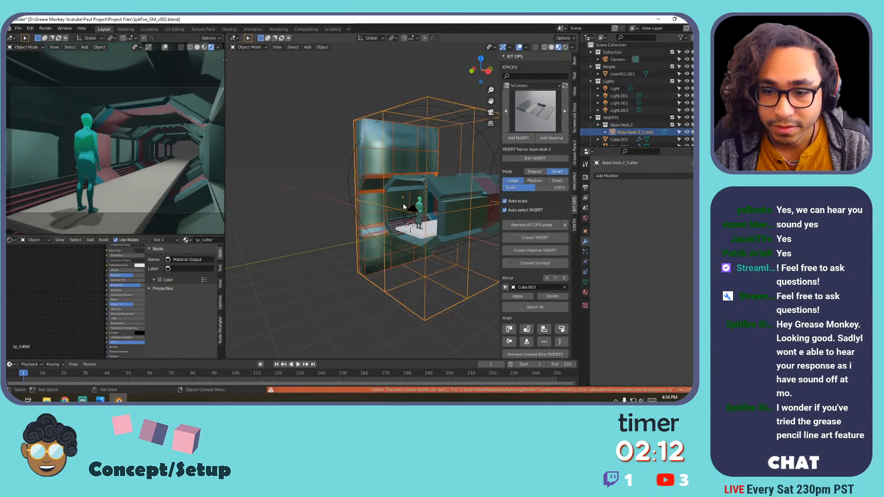
# Scale the desk cutter down and position it within the side wall panel.
pyautogui.press('s')
pyautogui.click(401, 210)
pyautogui.scroll(6, 401, 210)
pyautogui.scroll(3, 405, 208)
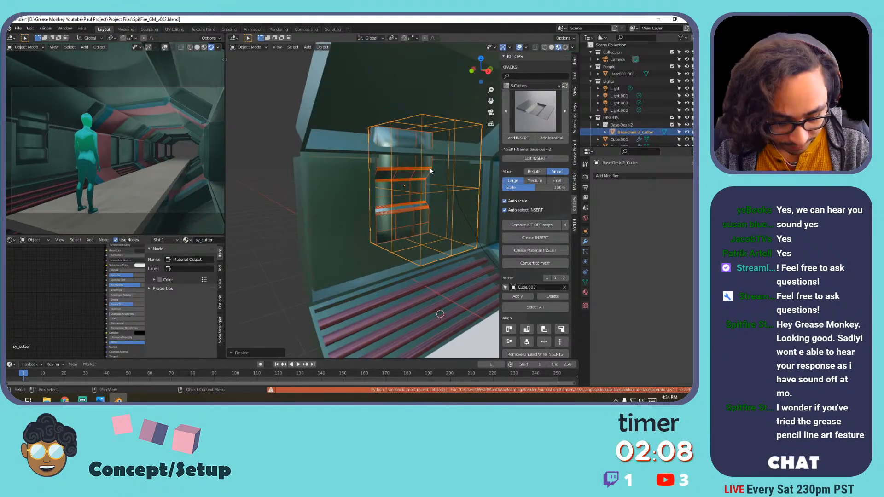
pyautogui.press('g')
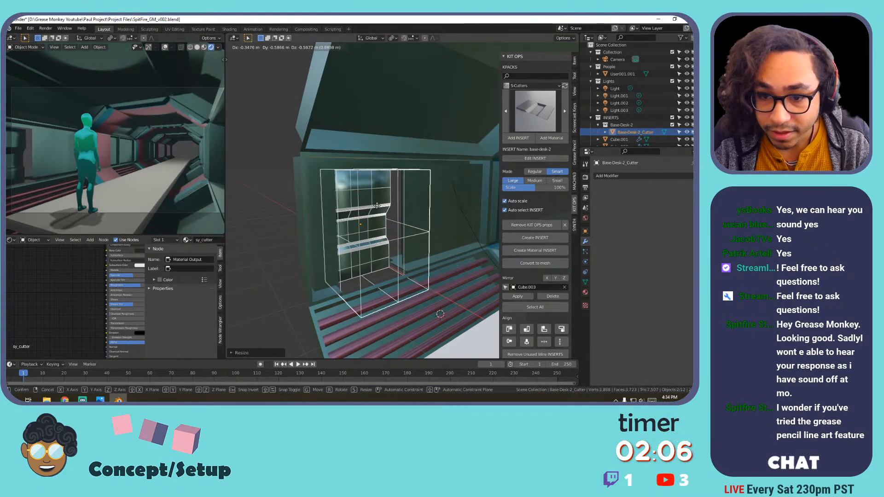
pyautogui.click(382, 198)
pyautogui.press('s')
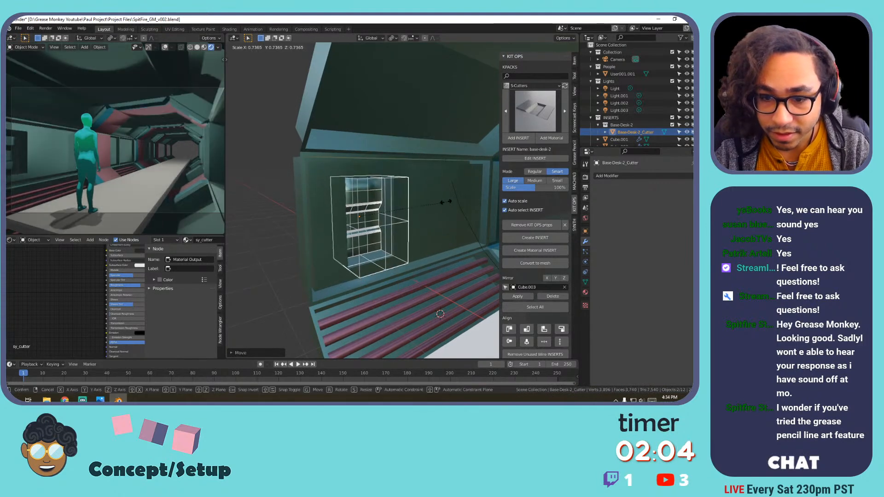
pyautogui.click(413, 209)
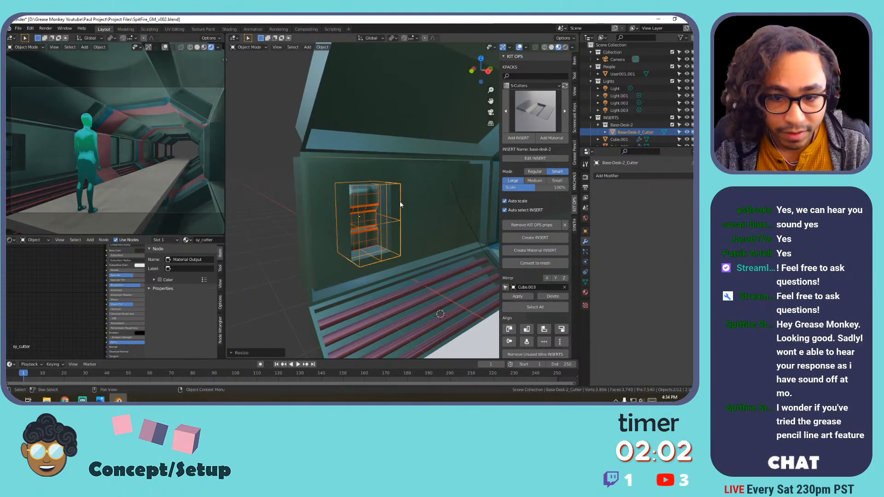
# Move the desk cutter along the X axis so it cuts into the wall panel.
pyautogui.press('g')
pyautogui.press('x')
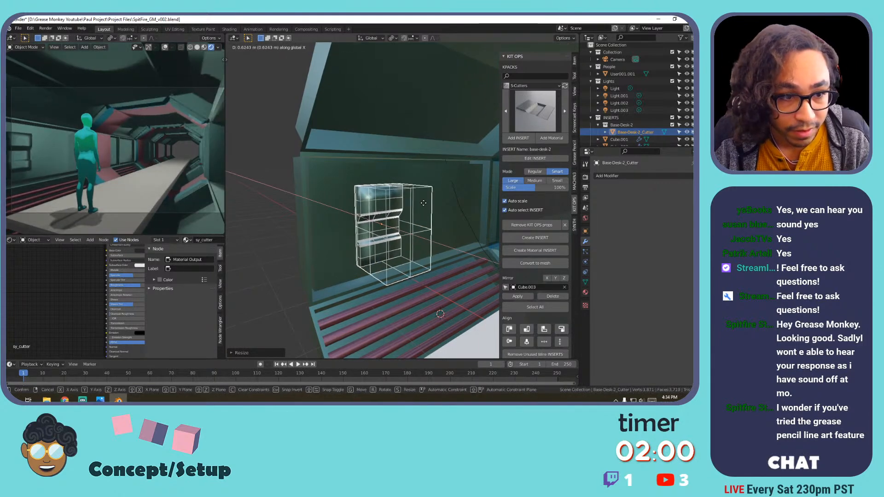
pyautogui.click(408, 205)
# Remove the side wall's Solidify modifier and move its Array modifier to the end of the stack.
pyautogui.moveTo(407, 205); pyautogui.dragTo(382, 192, button='middle')
pyautogui.click(382, 192)
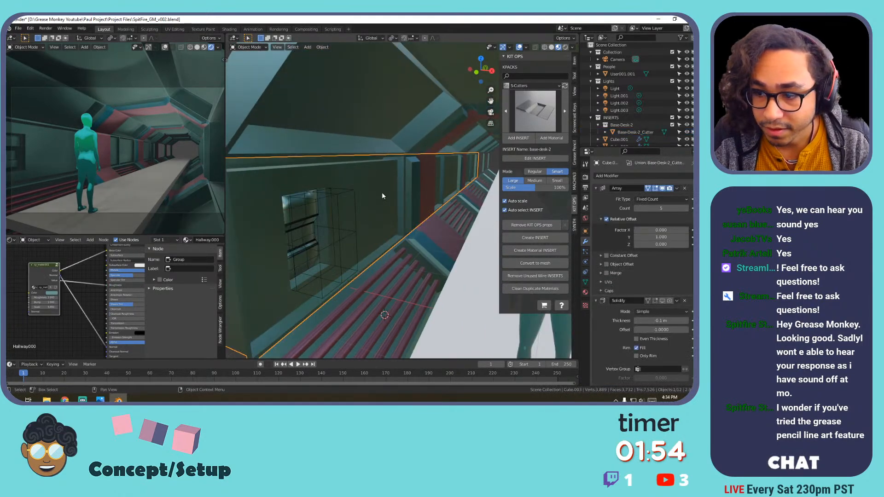
pyautogui.click(596, 188)
pyautogui.click(597, 199)
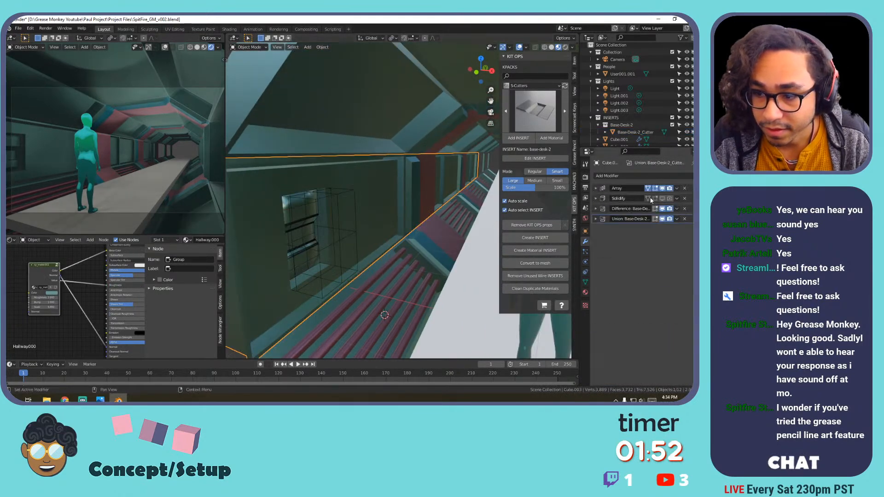
pyautogui.click(684, 199)
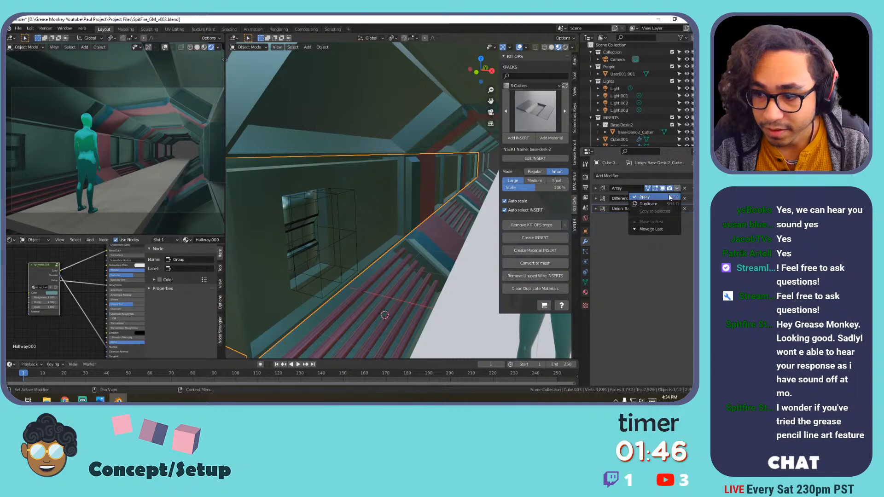
pyautogui.click(656, 230)
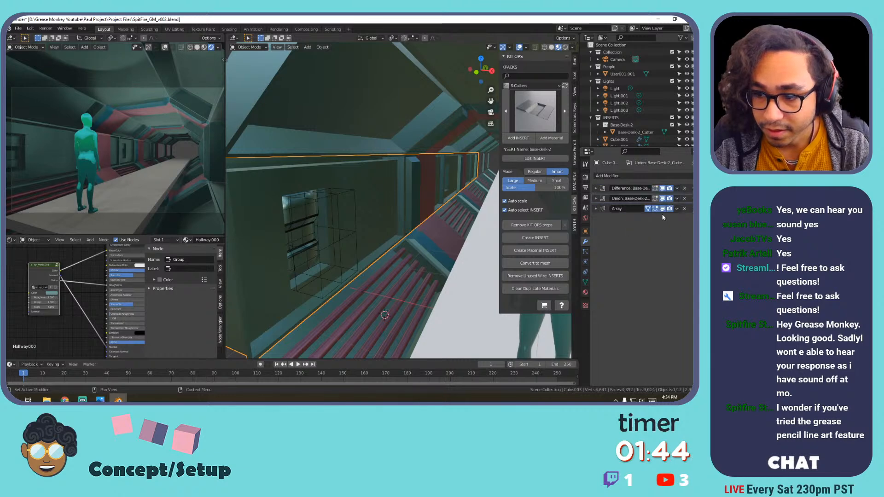
# Open the wall's mesh data properties and shift the desk cutter along X by about -0.06 m to adjust the recess depth.
pyautogui.moveTo(379, 238); pyautogui.dragTo(379, 219, button='middle')
pyautogui.click(586, 283)
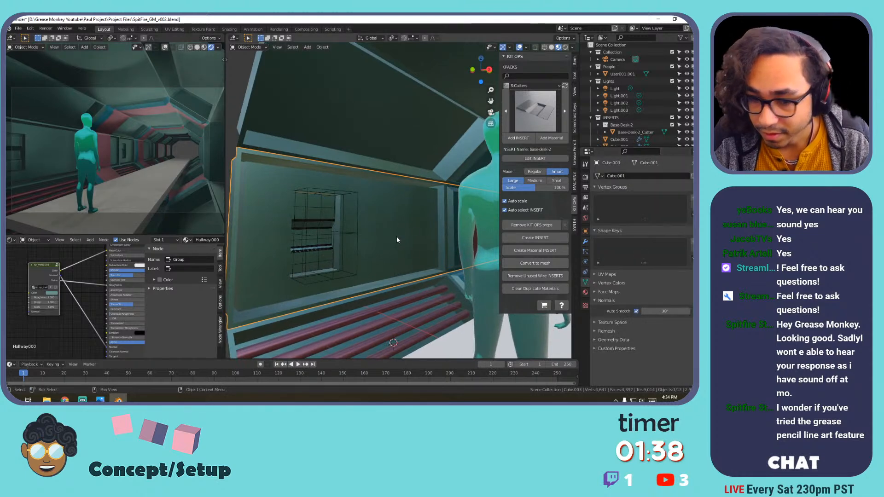
pyautogui.keyDown('shift'); pyautogui.moveTo(330, 225); pyautogui.dragTo(384, 227, button='middle'); pyautogui.keyUp('shift')
pyautogui.scroll(3, 384, 221)
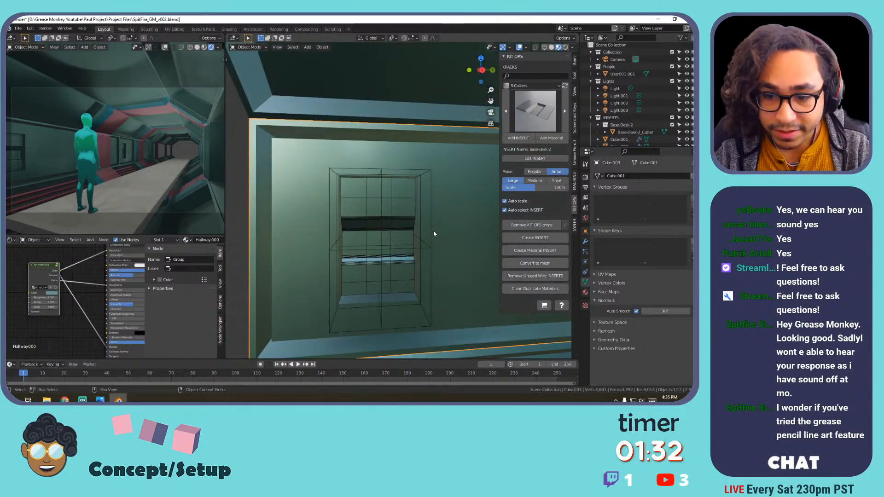
pyautogui.click(418, 240)
pyautogui.press('g')
pyautogui.press('x')
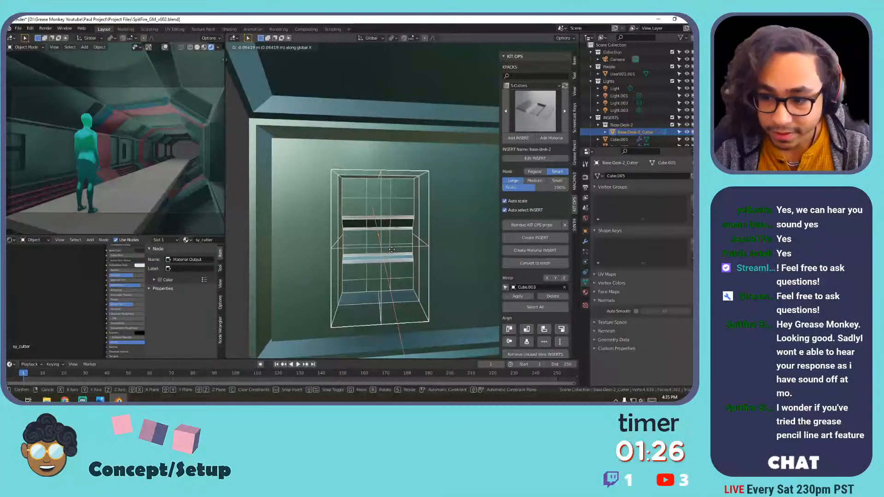
pyautogui.click(392, 251)
# Set the insert mode to Regular and its size to Small, and move the desk cutter sideways toward the panel's near end.
pyautogui.click(535, 172)
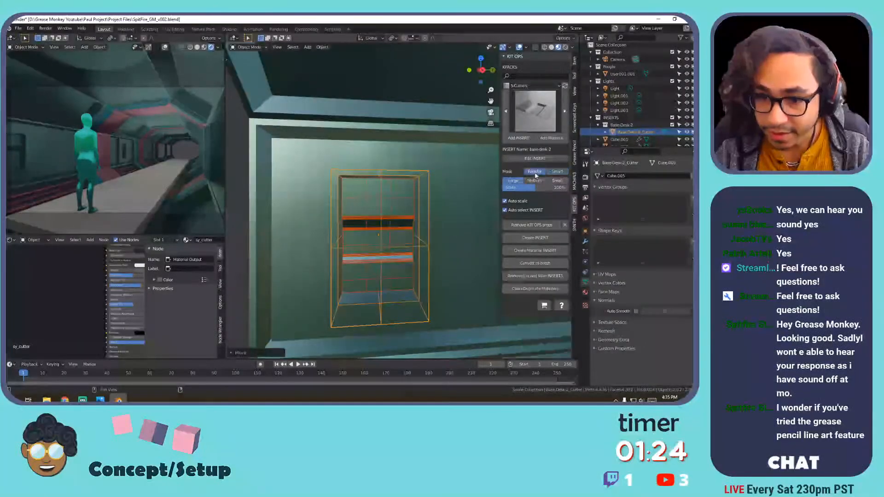
pyautogui.moveTo(545, 190)
pyautogui.mouseDown()
pyautogui.moveTo(557, 189)
pyautogui.moveTo(543, 185)
pyautogui.mouseUp()
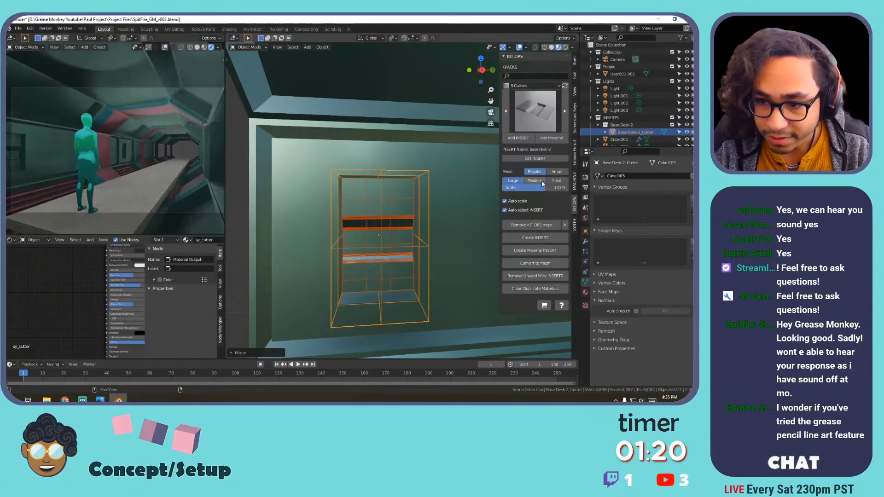
pyautogui.click(549, 181)
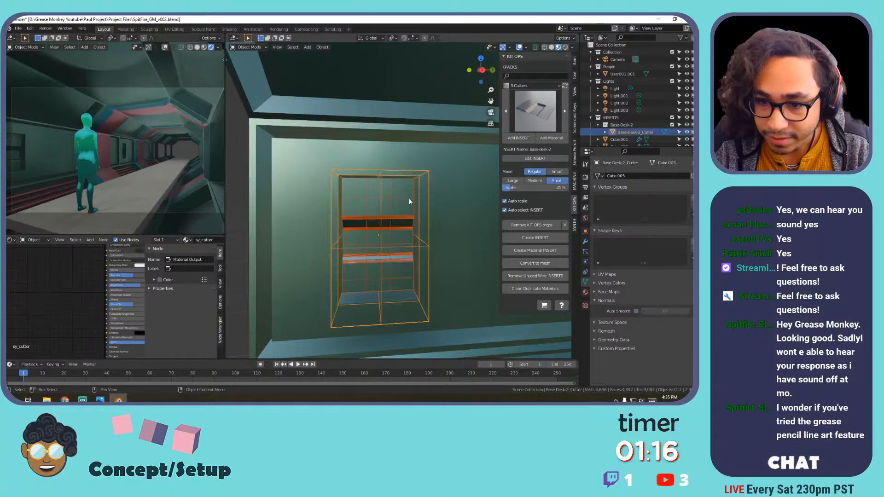
pyautogui.press('g')
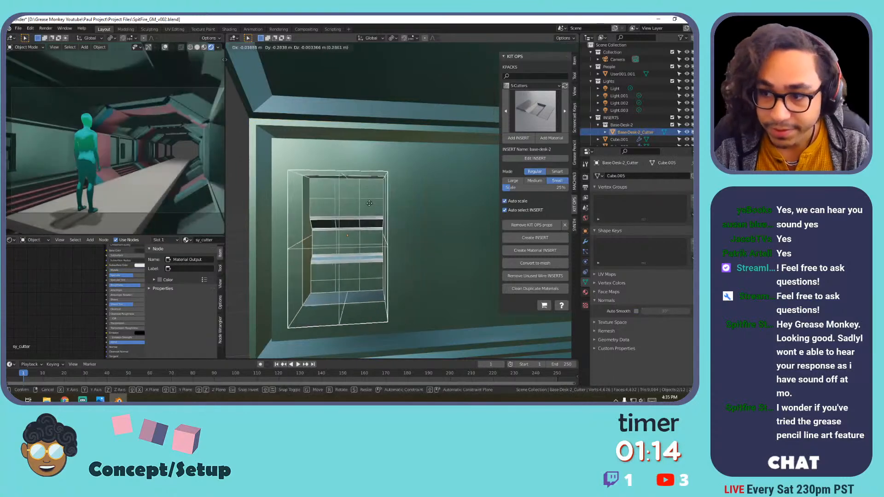
pyautogui.click(360, 207)
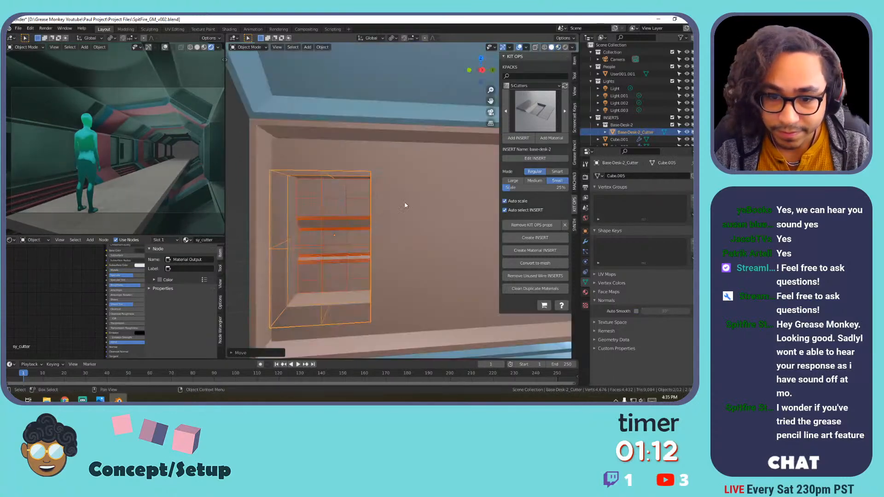
# Examine the wall recess in different viewport shading modes and with the overlays hidden, finishing in Material Preview with overlays shown.
pyautogui.press('z')
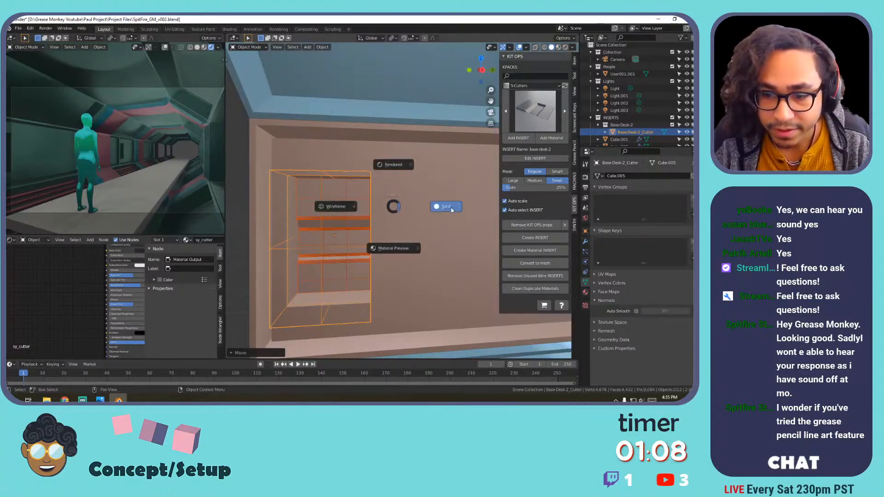
pyautogui.press('Tab')
pyautogui.press('Tab')
pyautogui.press('z')
pyautogui.click(383, 171)
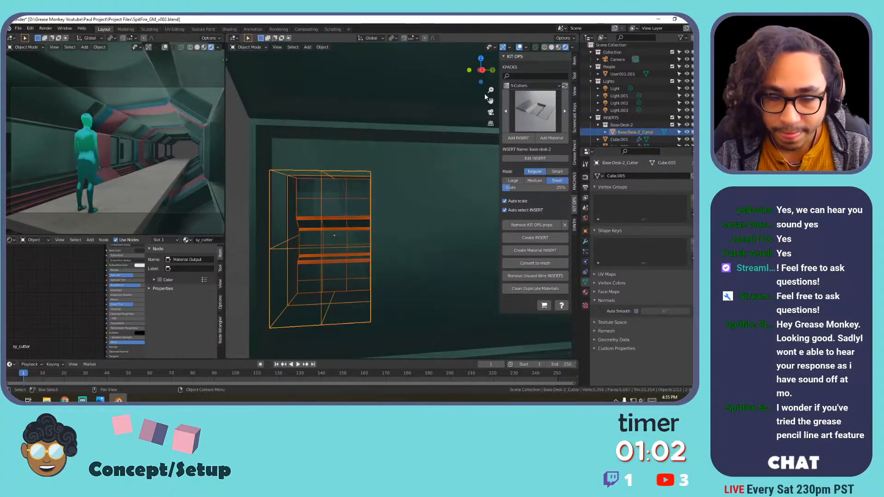
pyautogui.click(551, 47)
pyautogui.click(558, 47)
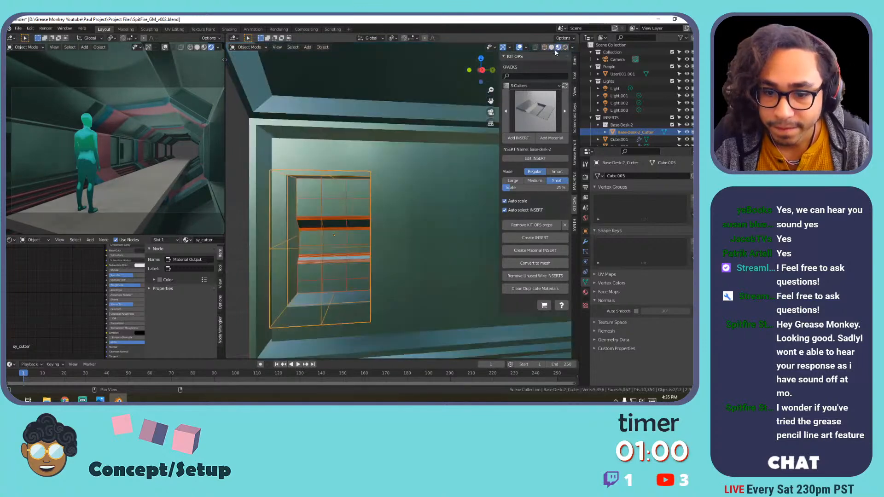
pyautogui.click(519, 48)
pyautogui.moveTo(347, 192); pyautogui.dragTo(353, 164, button='middle')
pyautogui.click(342, 172)
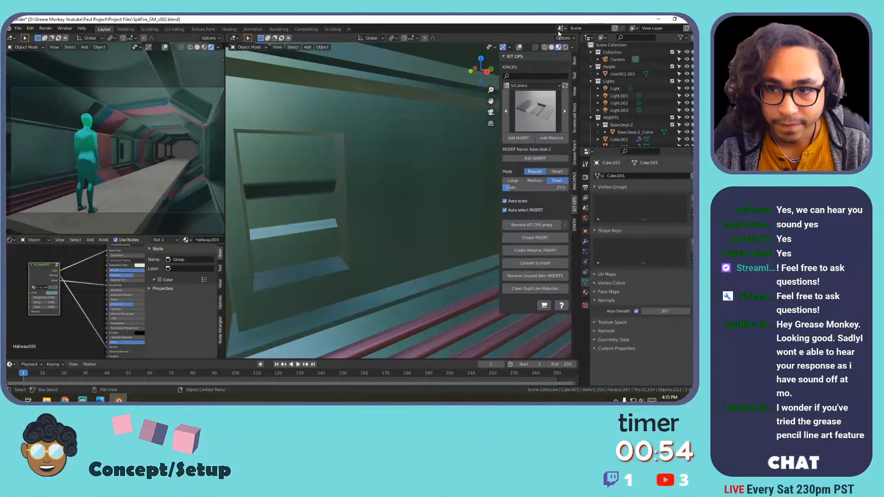
pyautogui.click(519, 48)
# Select the desk cutter and widen it along the Y axis.
pyautogui.click(339, 135)
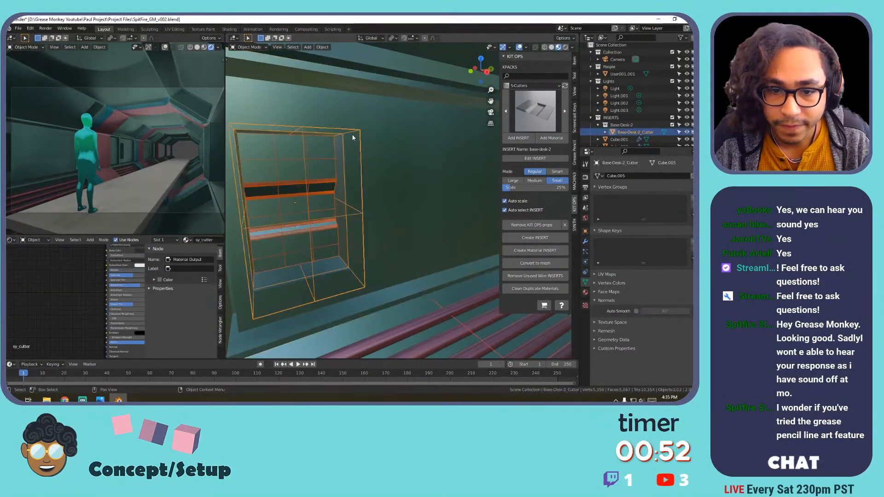
pyautogui.press('s')
pyautogui.press('x')
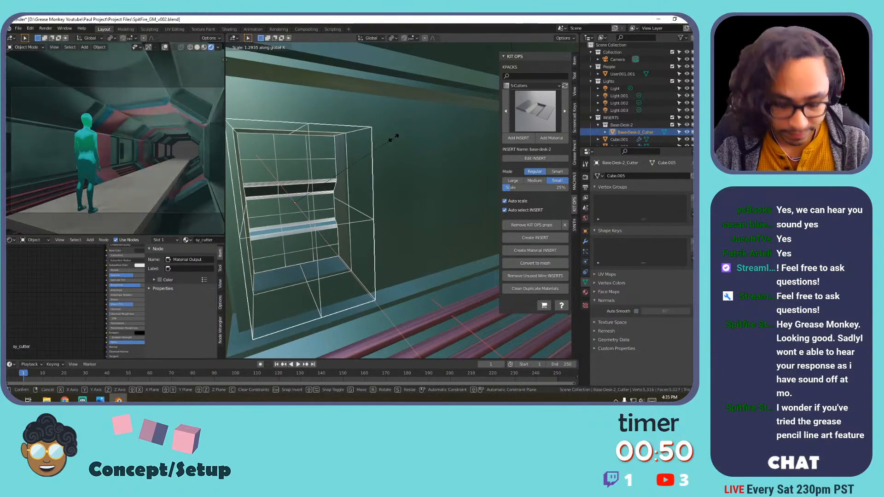
pyautogui.press('y')
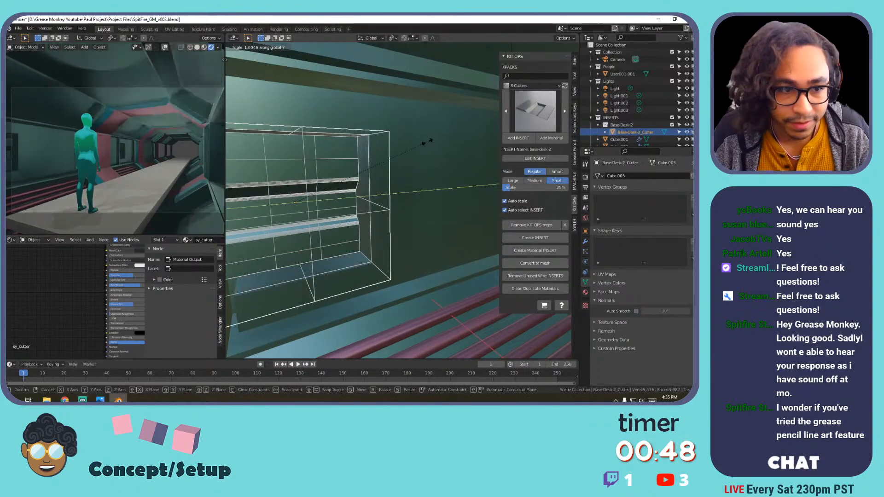
pyautogui.click(462, 143)
# Move the desk cutter along Y toward the middle of the wall panel.
pyautogui.scroll(-3, 462, 144)
pyautogui.moveTo(462, 145); pyautogui.dragTo(359, 173, button='middle')
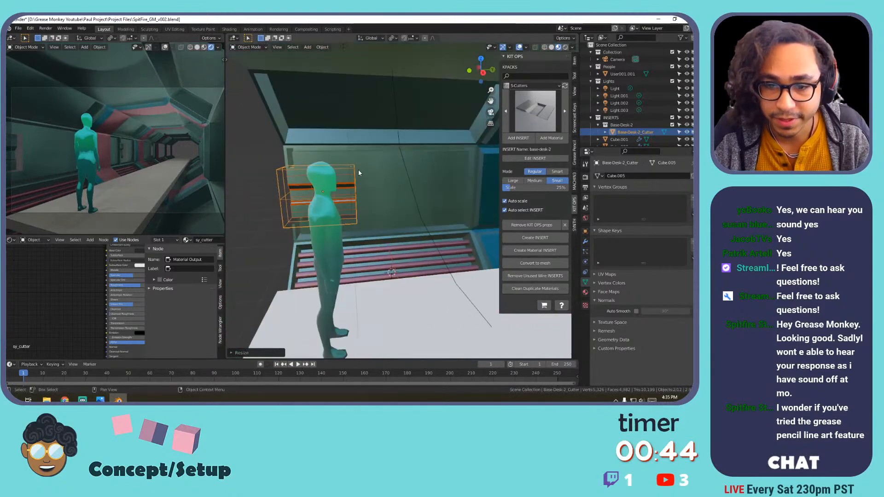
pyautogui.press('g')
pyautogui.press('y')
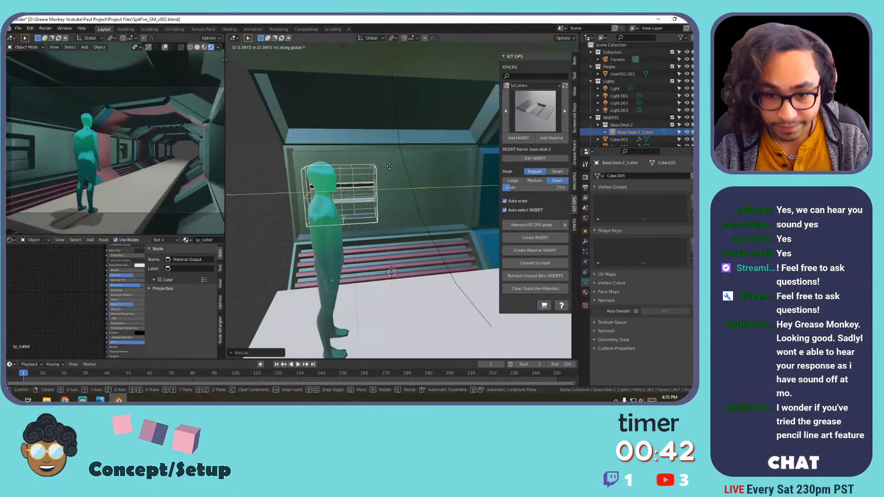
pyautogui.click(425, 167)
# Stretch the desk cutter further along Y to span most of the wall panel's length.
pyautogui.press('s')
pyautogui.press('y')
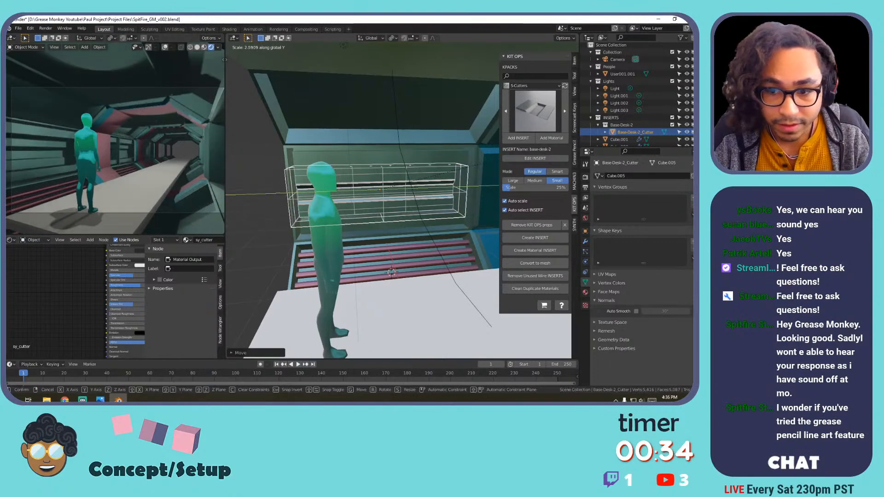
pyautogui.click(458, 171)
# Shift the stretched desk cutter along Y by about 0.22 m to centre the recess in the panel.
pyautogui.scroll(4, 375, 186)
pyautogui.moveTo(373, 196)
pyautogui.mouseDown(button='middle')
pyautogui.moveTo(350, 186)
pyautogui.moveTo(365, 183)
pyautogui.mouseUp(button='middle')
pyautogui.press('g')
pyautogui.press('y')
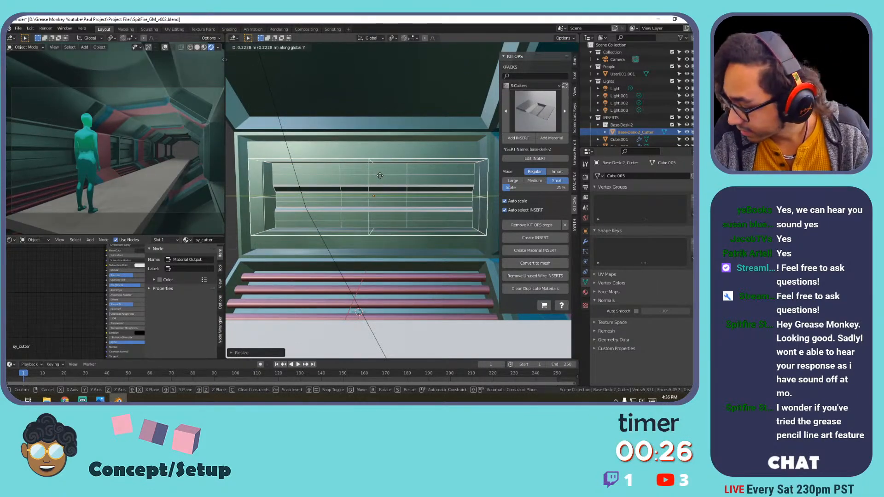
pyautogui.click(380, 176)
pyautogui.moveTo(380, 176); pyautogui.dragTo(358, 186, button='middle')
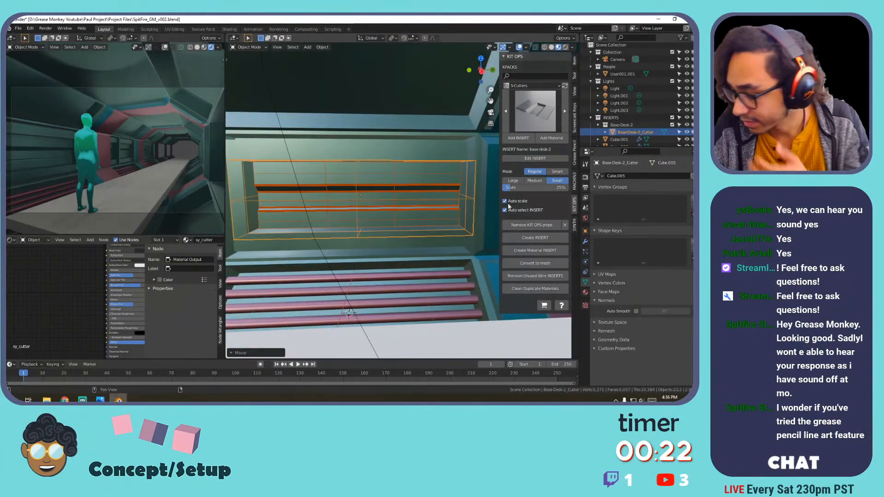
# Move the desk cutter along X by about -0.18 m to adjust how deep the recess sits in the wall panel.
pyautogui.moveTo(389, 188); pyautogui.dragTo(368, 196, button='middle')
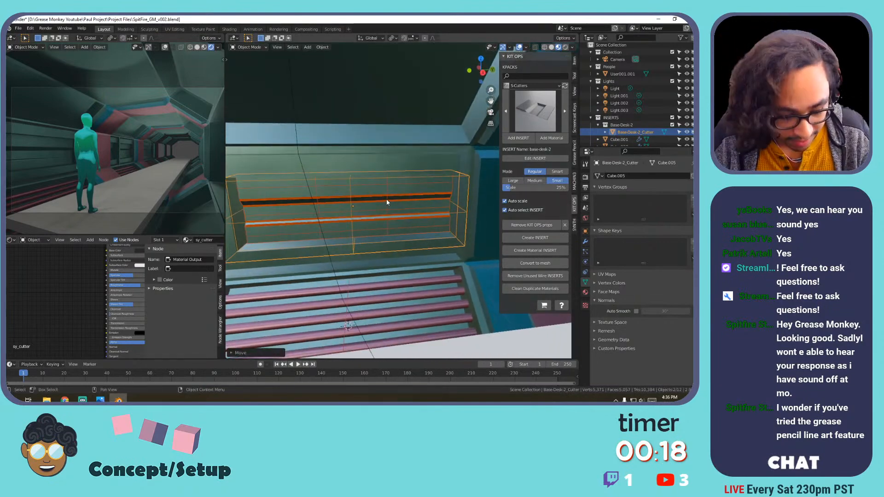
pyautogui.press('g')
pyautogui.press('x')
pyautogui.press('y')
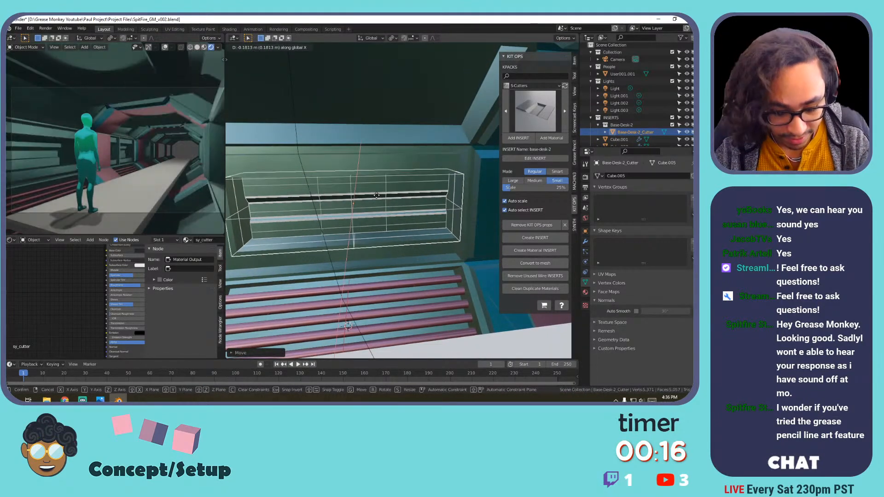
pyautogui.click(379, 196)
pyautogui.moveTo(380, 196); pyautogui.dragTo(343, 222, button='middle')
pyautogui.click(345, 195)
pyautogui.click(308, 256)
pyautogui.click(308, 252)
pyautogui.click(331, 201)
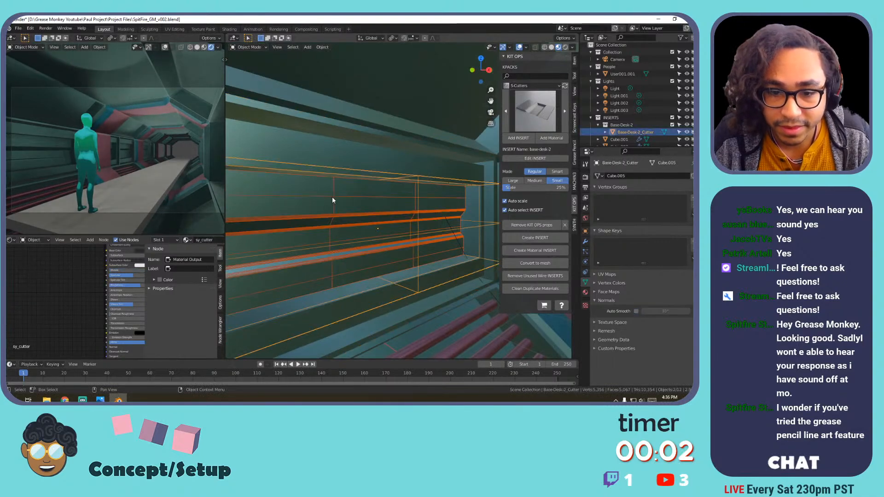
# Select the wall panel, apply the desk cut permanently to its mesh with the cutter removed, and show the panel's modifier stack.
pyautogui.click(347, 161)
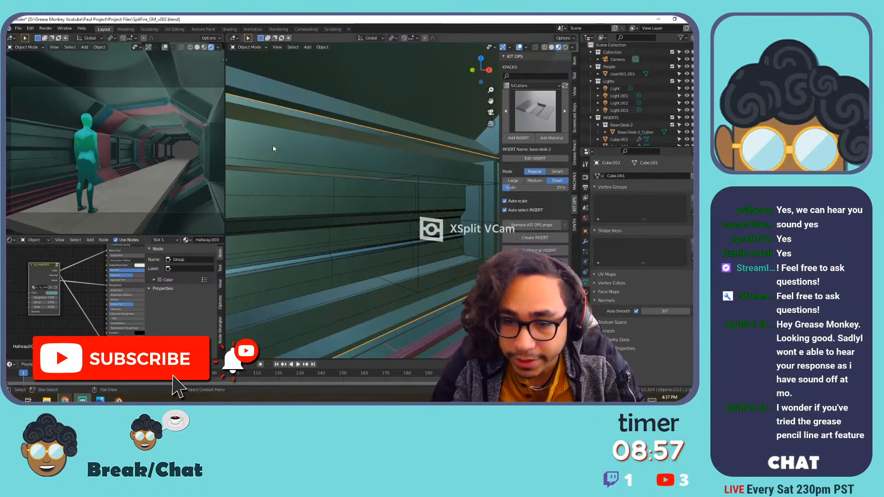
pyautogui.scroll(-3, 281, 149)
pyautogui.keyDown('shift'); pyautogui.moveTo(282, 149); pyautogui.dragTo(385, 174, button='middle'); pyautogui.keyUp('shift')
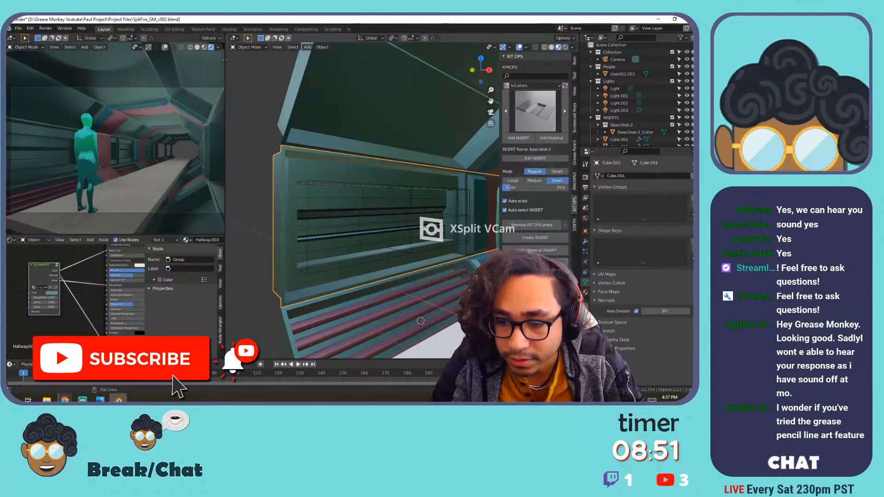
pyautogui.hotkey('ctrl', 'z')
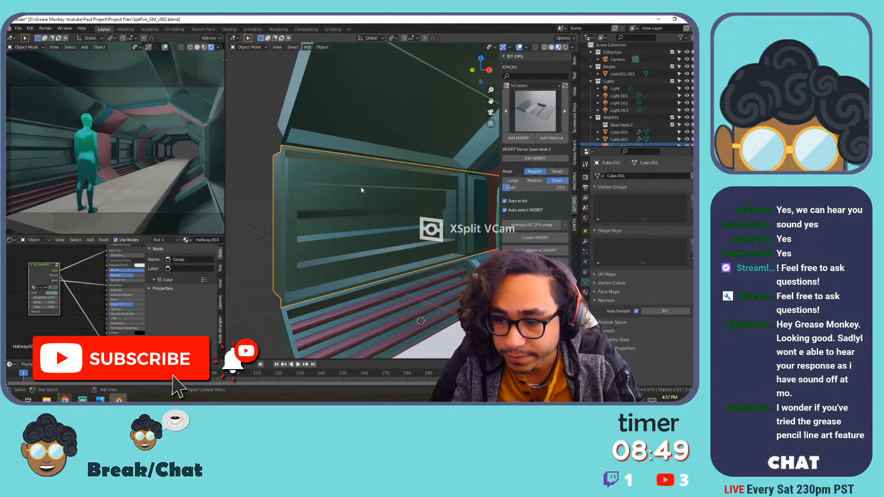
pyautogui.click(586, 241)
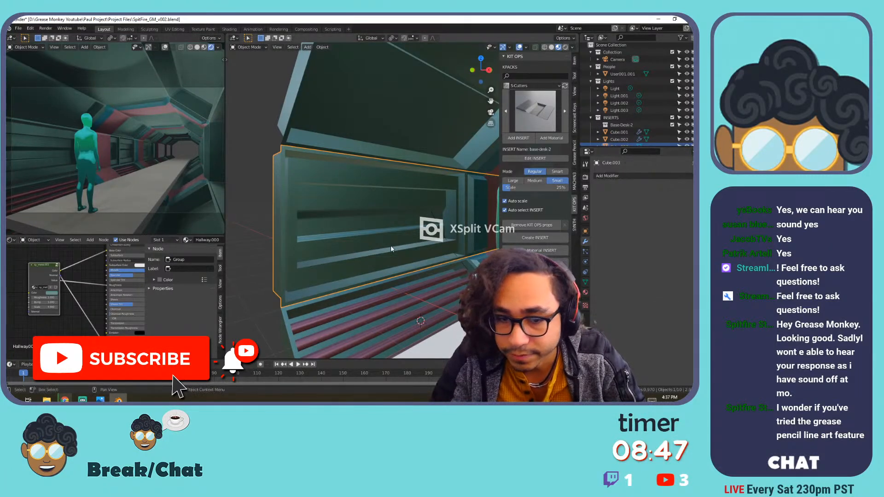
pyautogui.moveTo(374, 249)
pyautogui.mouseDown(button='middle')
pyautogui.moveTo(360, 239)
pyautogui.moveTo(241, 235)
pyautogui.moveTo(463, 240)
pyautogui.moveTo(352, 239)
pyautogui.moveTo(372, 239)
pyautogui.mouseUp(button='middle')
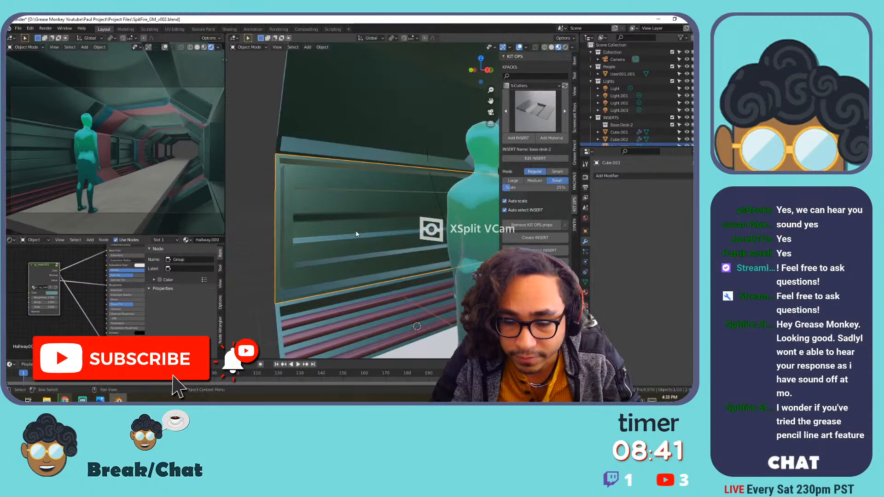
# Edit the wall panel's mesh and select the faces forming the upper back wall of the desk recess.
pyautogui.scroll(3, 350, 231)
pyautogui.press('Tab')
pyautogui.scroll(-3, 334, 233)
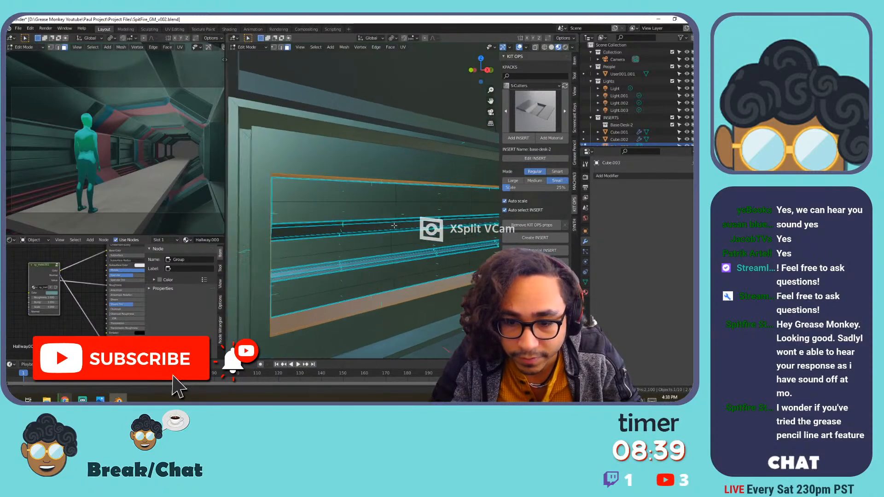
pyautogui.click(526, 47)
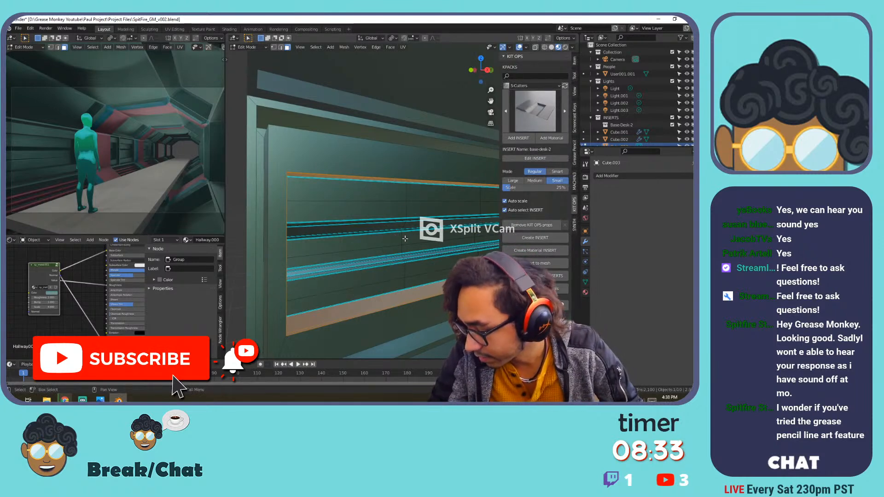
pyautogui.click(335, 254)
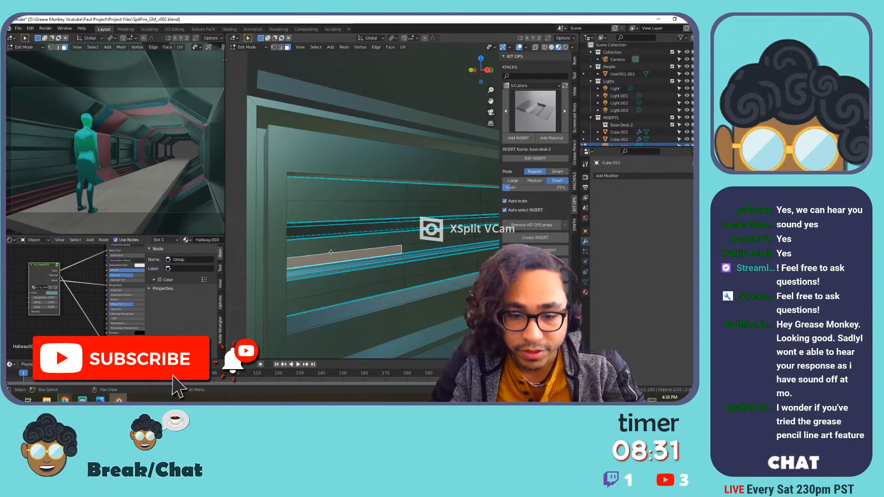
pyautogui.moveTo(338, 249); pyautogui.dragTo(308, 200, button='middle')
pyautogui.click(356, 215)
pyautogui.scroll(2, 345, 244)
pyautogui.keyDown('shift'); pyautogui.click(429, 209); pyautogui.keyUp('shift')
pyautogui.keyDown('shift'); pyautogui.click(415, 204); pyautogui.keyUp('shift')
pyautogui.keyDown('shift'); pyautogui.click(439, 179); pyautogui.keyUp('shift')
pyautogui.keyDown('shift'); pyautogui.click(444, 201); pyautogui.keyUp('shift')
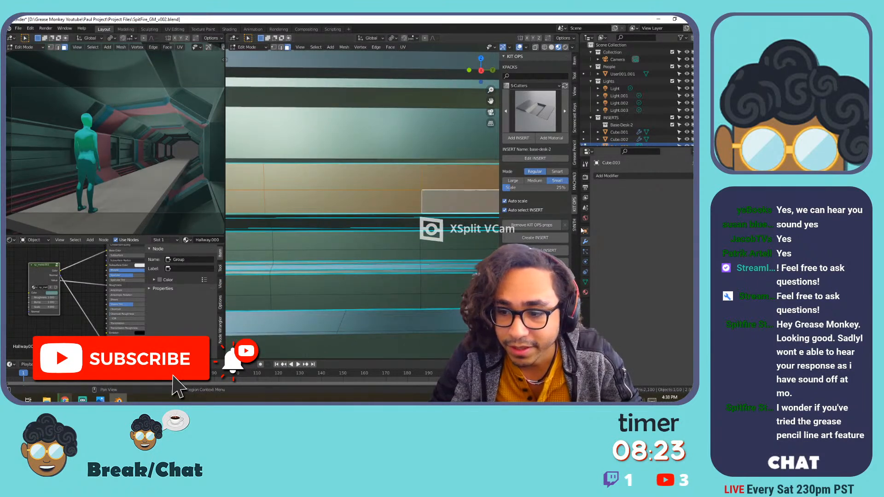
# Delete all existing layers from the KIT OPS SYNTH setup.
pyautogui.click(574, 224)
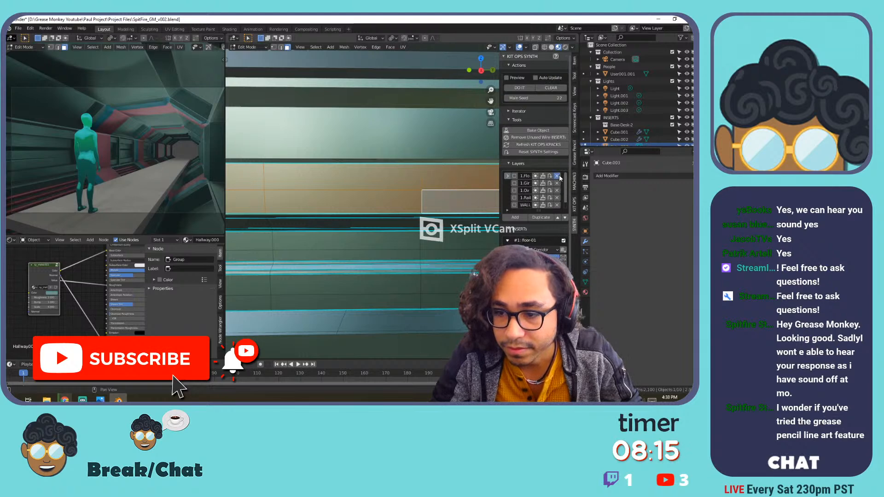
pyautogui.click(558, 176)
pyautogui.click(563, 177)
pyautogui.click(563, 176)
pyautogui.click(564, 177)
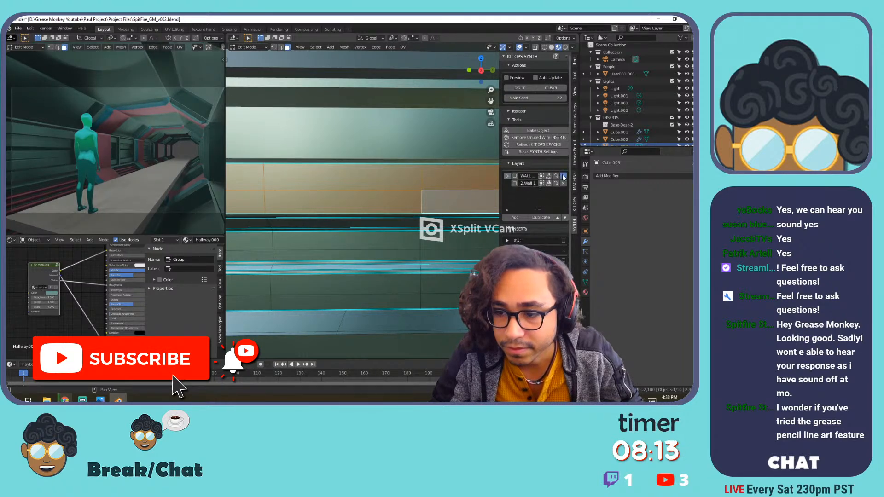
pyautogui.click(563, 177)
pyautogui.click(564, 177)
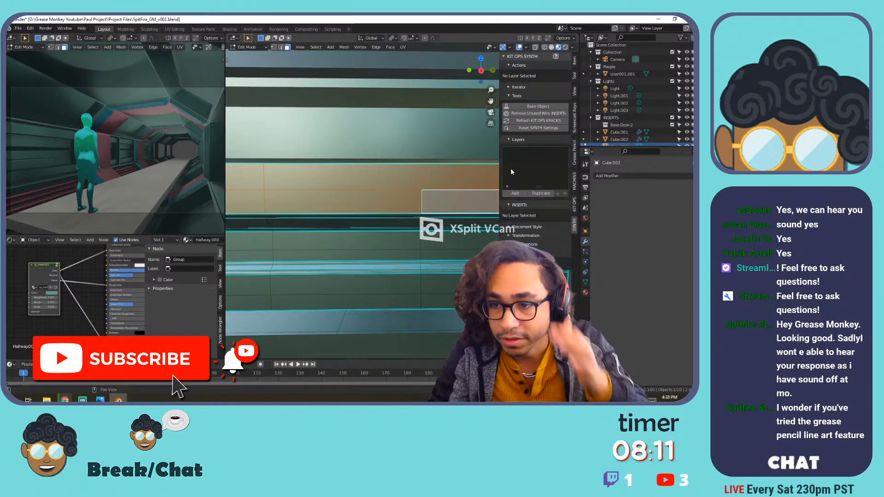
# Add a new SYNTH layer and set its first insert to the S-Rackmount category.
pyautogui.keyDown('shift'); pyautogui.moveTo(370, 175); pyautogui.dragTo(361, 183, button='middle'); pyautogui.keyUp('shift')
pyautogui.click(515, 194)
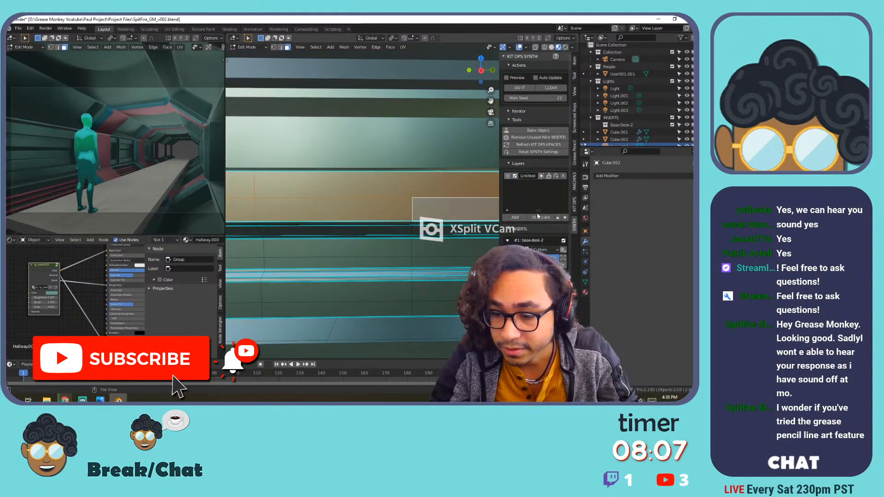
pyautogui.click(516, 258)
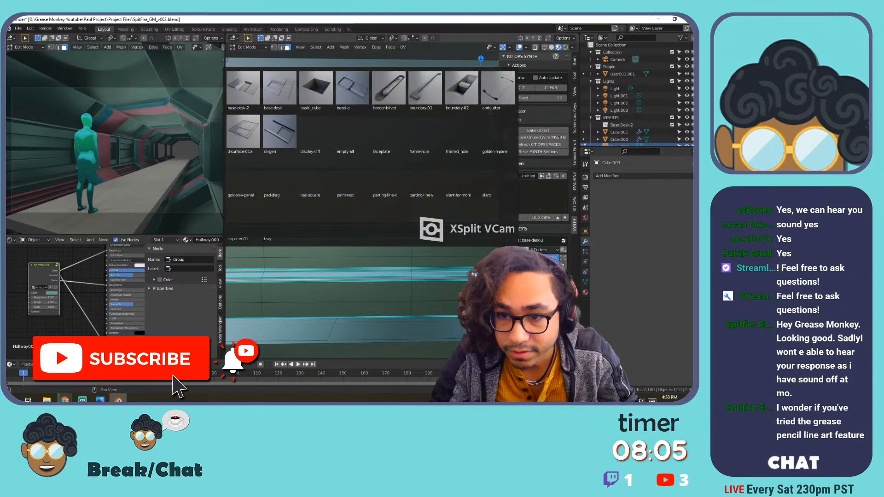
pyautogui.click(544, 250)
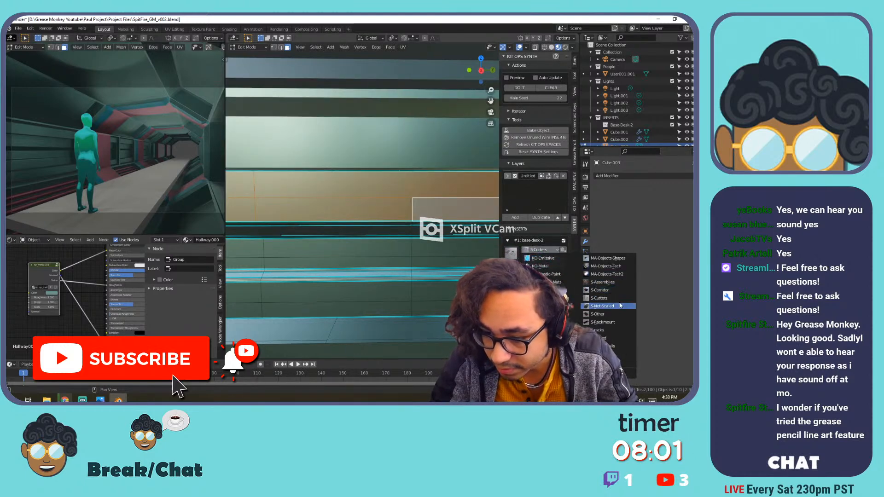
pyautogui.click(603, 323)
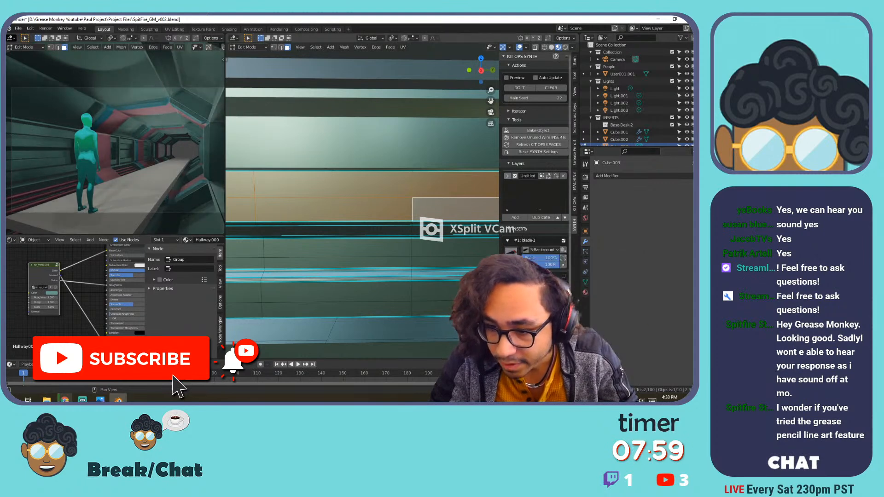
# Try filling the selected recess faces with blade-1 inserts, inspect them in object mode, and clear them.
pyautogui.keyDown('shift'); pyautogui.moveTo(297, 206); pyautogui.dragTo(434, 163, button='middle'); pyautogui.keyUp('shift')
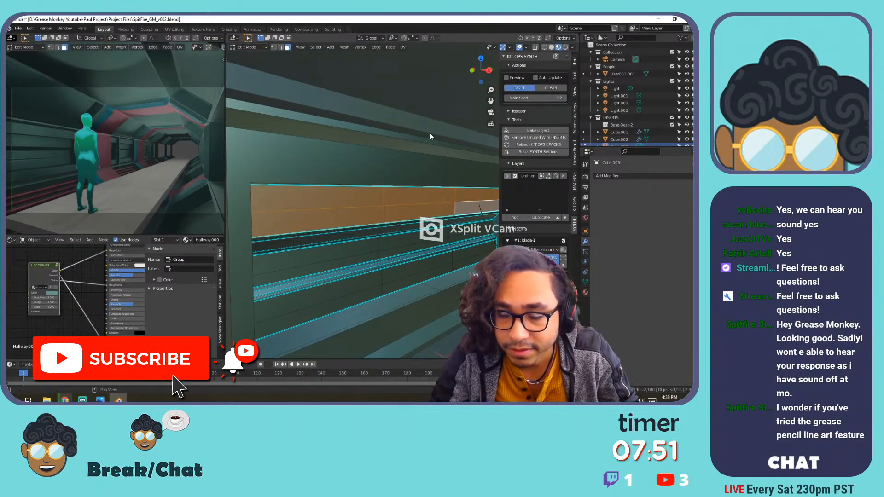
pyautogui.moveTo(342, 195); pyautogui.dragTo(378, 204, button='middle')
pyautogui.press('Tab')
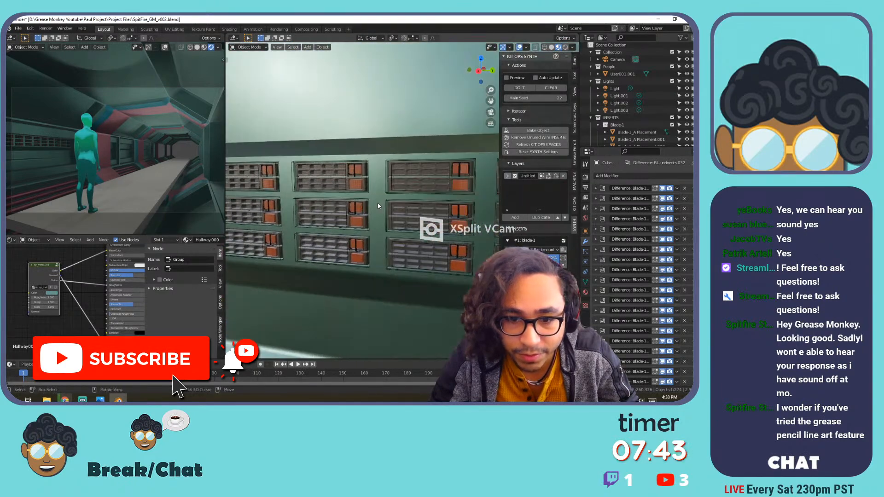
pyautogui.scroll(-4, 388, 197)
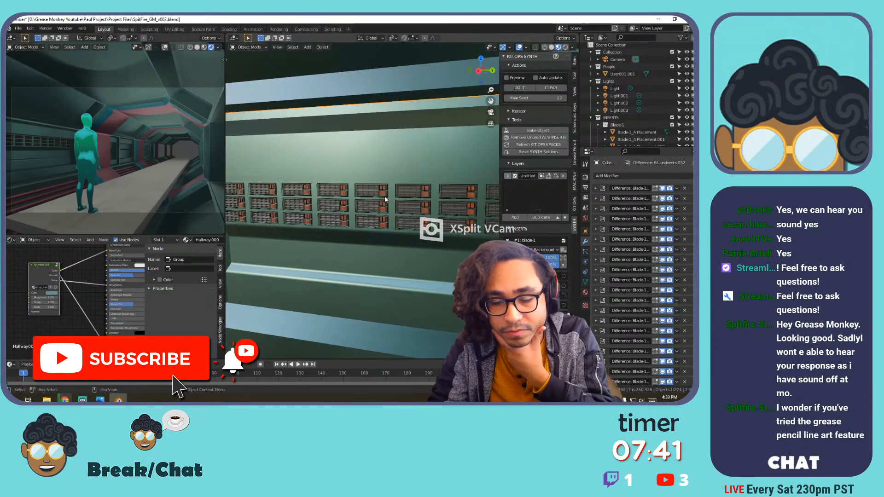
pyautogui.moveTo(373, 208); pyautogui.dragTo(409, 208, button='middle')
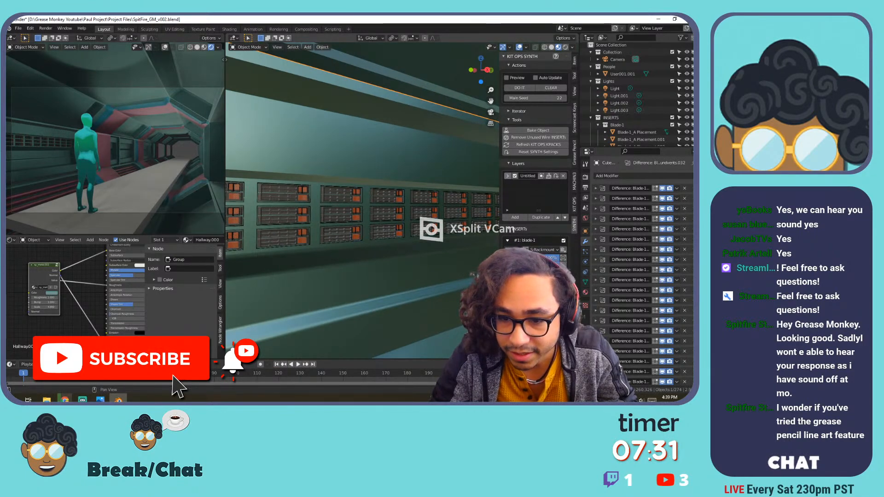
pyautogui.click(546, 88)
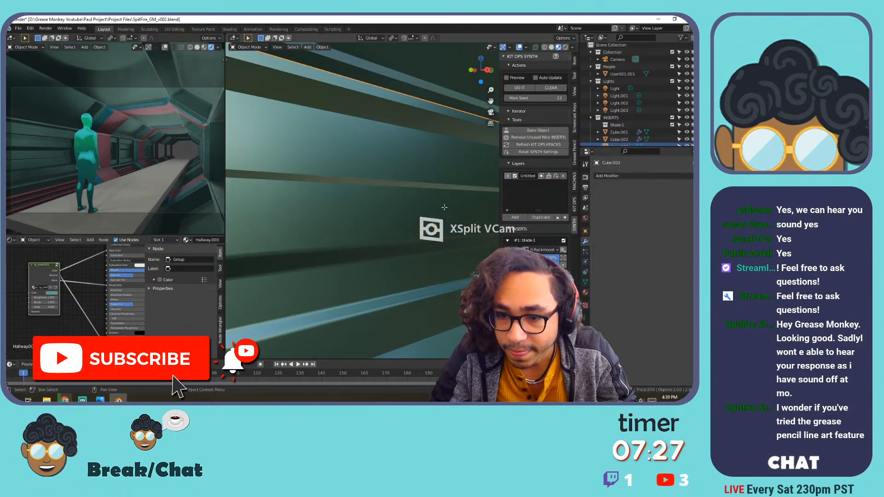
# Return to editing the wall panel's mesh and change the SYNTH layer's first insert to face-detail-3.
pyautogui.press('Tab')
pyautogui.scroll(-5, 376, 212)
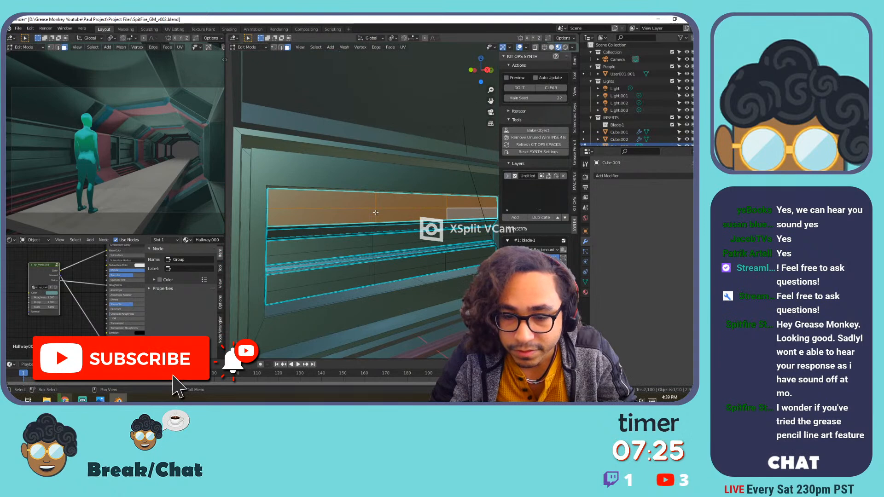
pyautogui.scroll(2, 375, 212)
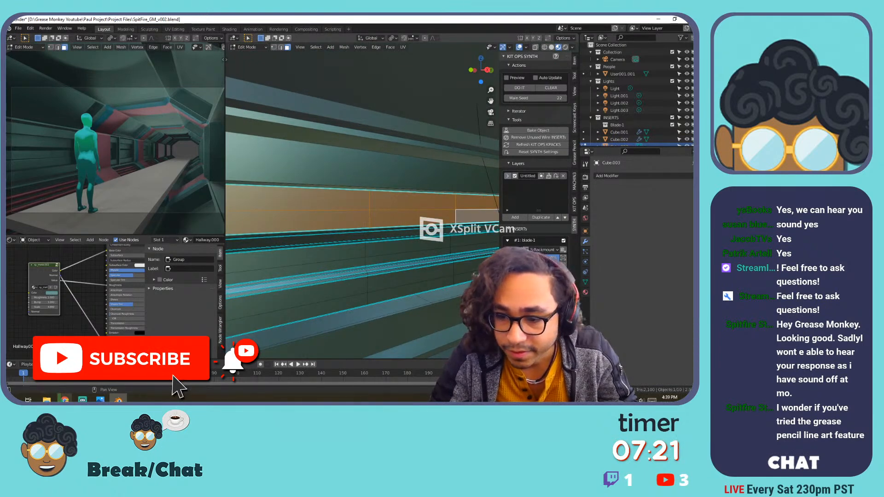
pyautogui.click(515, 261)
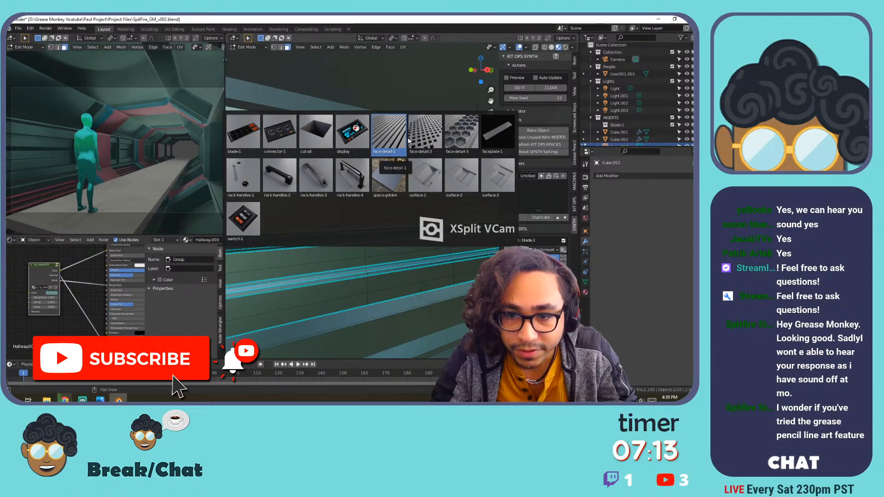
pyautogui.click(454, 136)
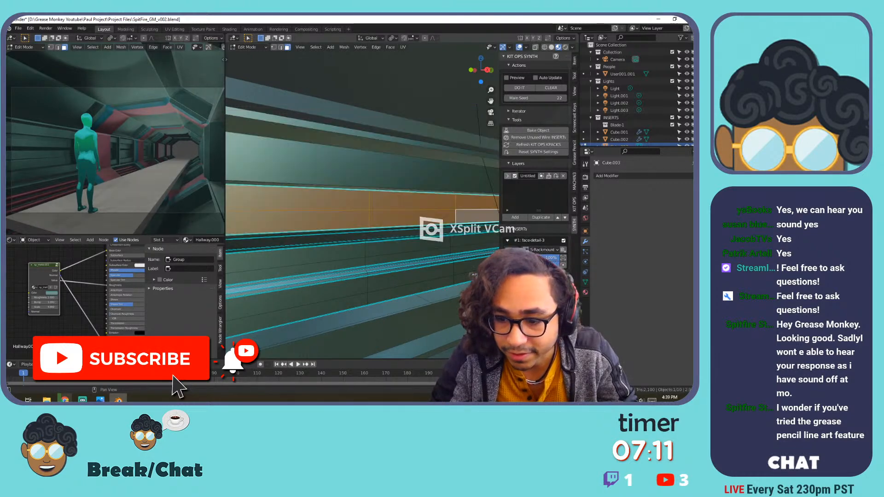
# Give the SYNTH layer a second insert and browse the S-Corridor category for it.
pyautogui.click(386, 332)
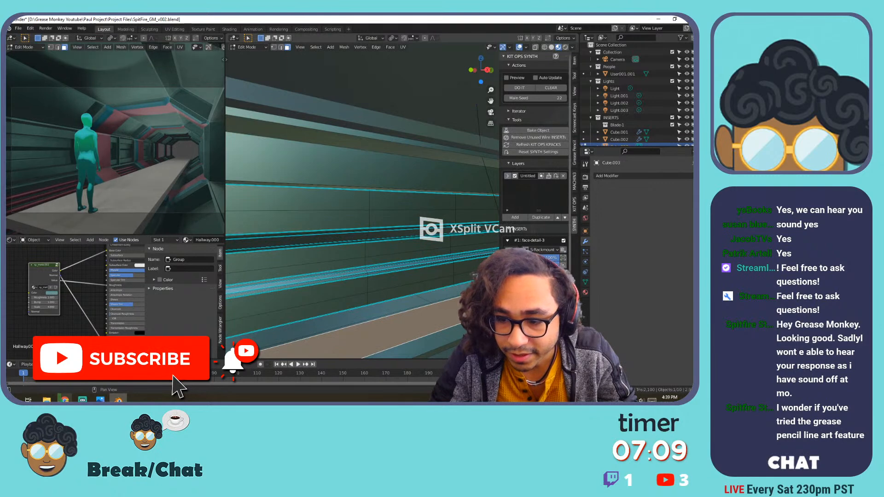
pyautogui.click(513, 288)
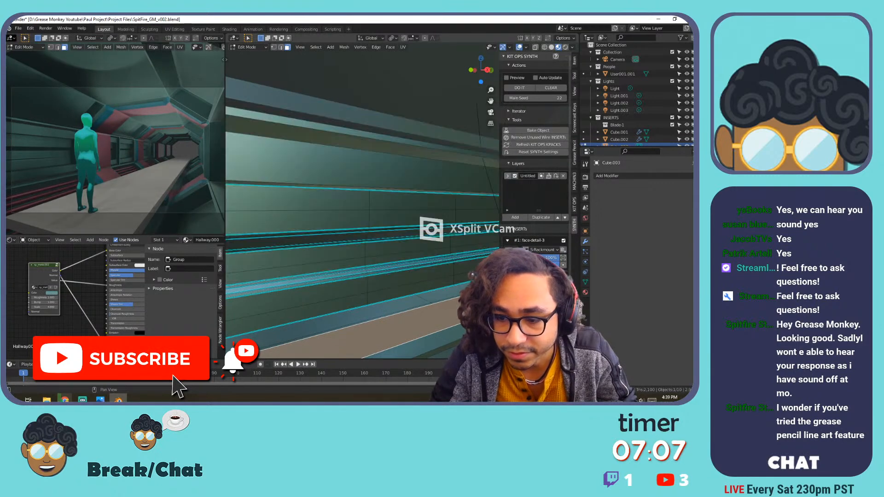
pyautogui.click(543, 249)
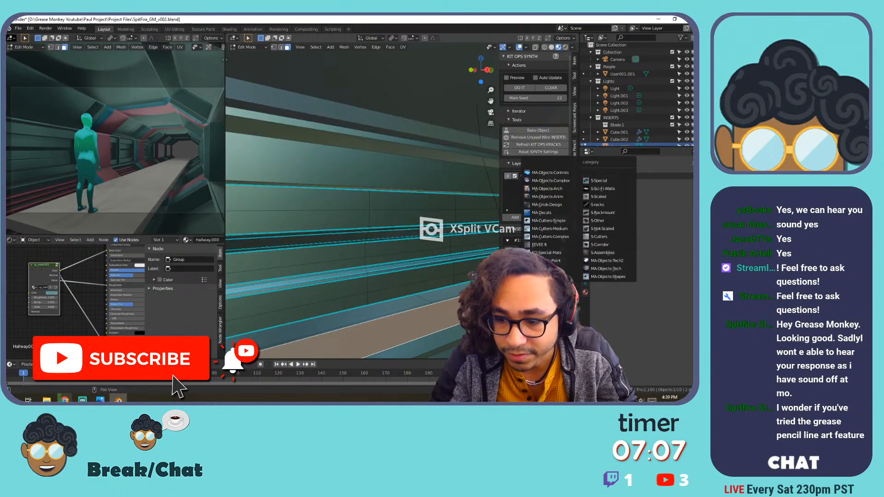
pyautogui.click(627, 246)
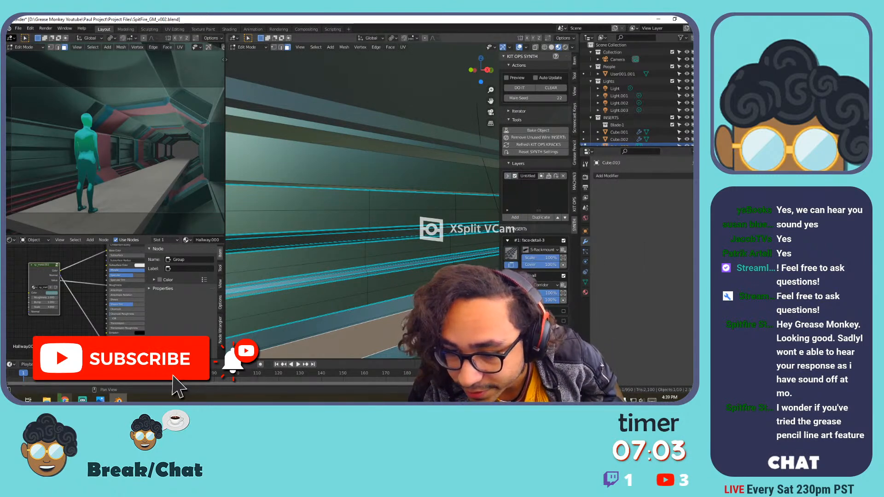
pyautogui.click(511, 289)
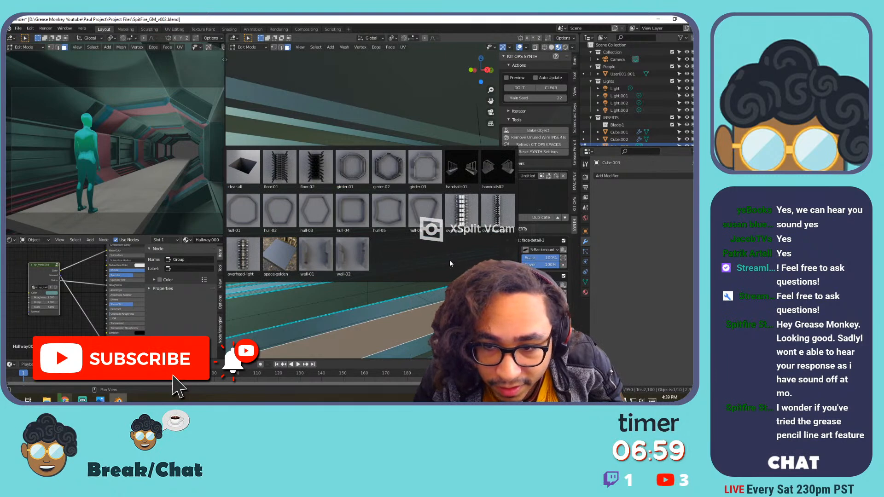
pyautogui.click(460, 177)
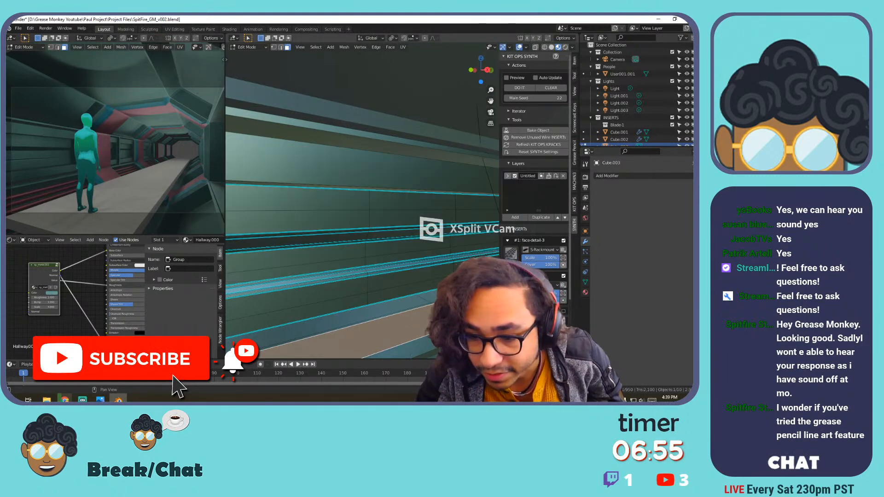
# Look through other insert categories and set the SYNTH layer's second insert to grating_plate.
pyautogui.click(541, 250)
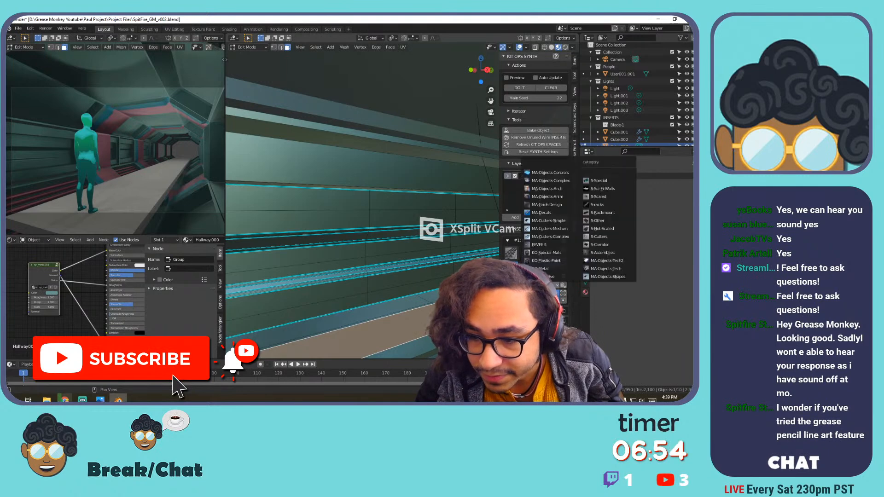
pyautogui.click(595, 256)
pyautogui.click(511, 289)
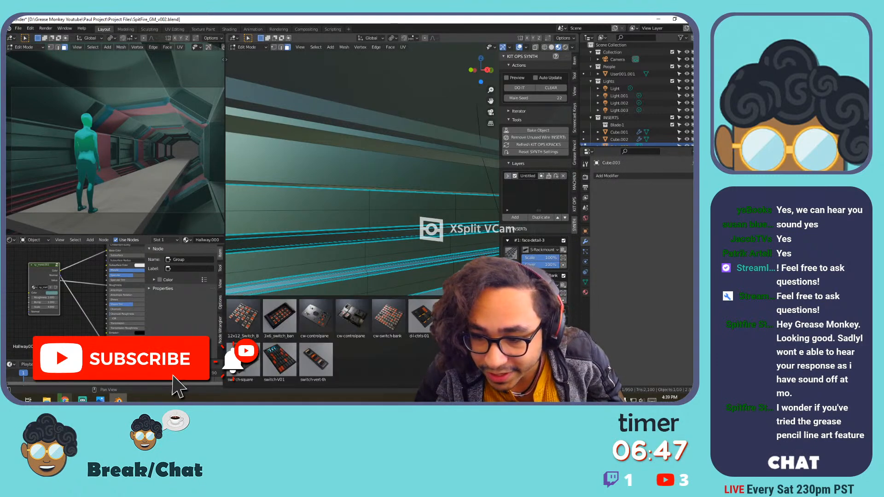
pyautogui.click(549, 285)
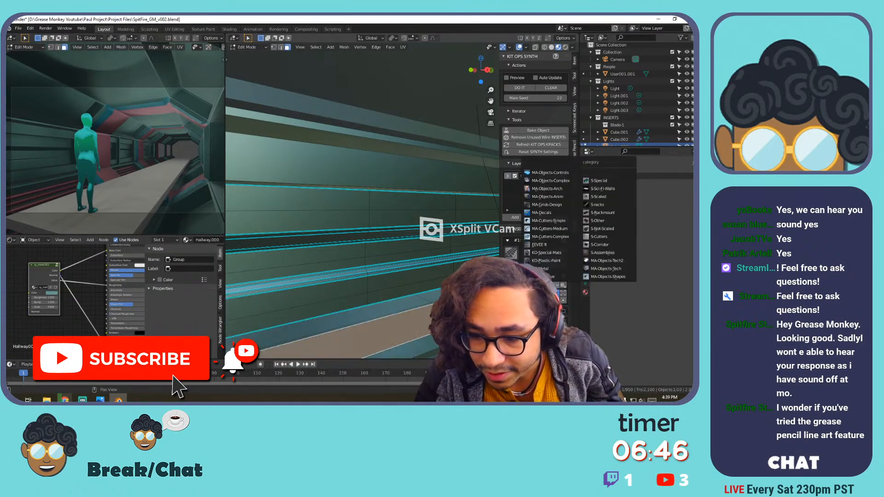
pyautogui.click(595, 271)
pyautogui.click(511, 289)
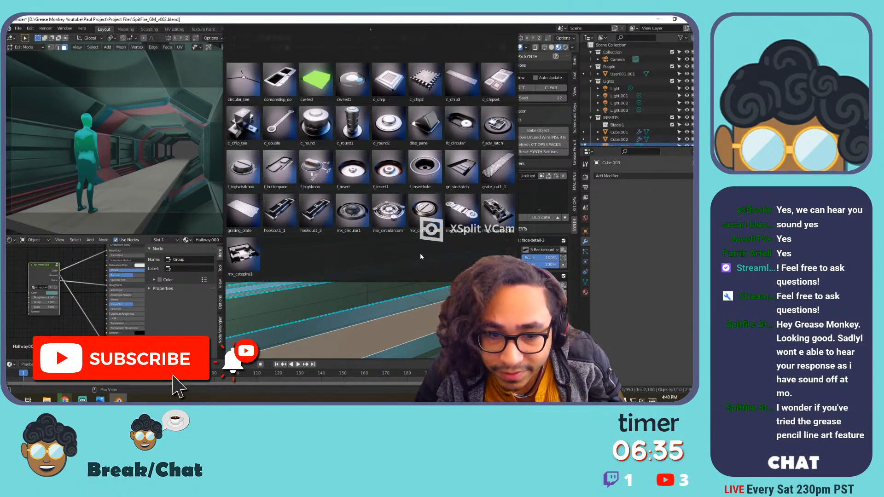
pyautogui.click(240, 219)
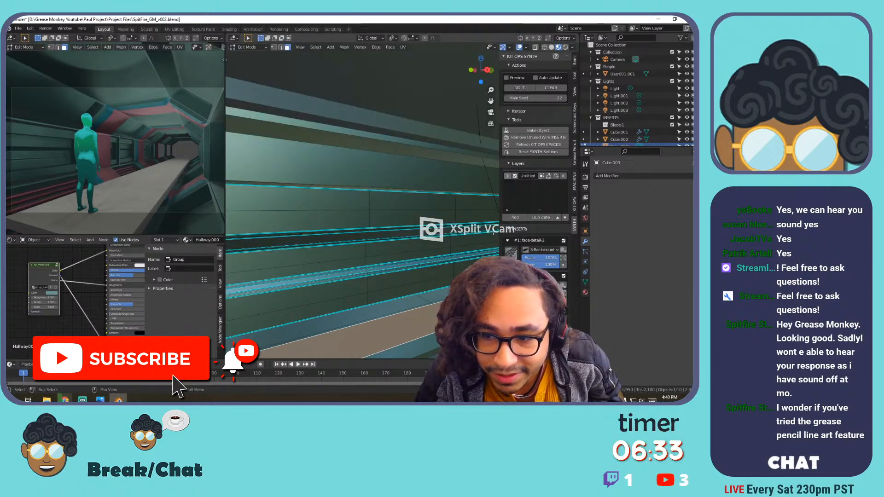
# Select the upper back faces of the desk recess and fill them with the face-detail-3 and grating_plate inserts in object mode.
pyautogui.scroll(-3, 373, 214)
pyautogui.scroll(2, 362, 214)
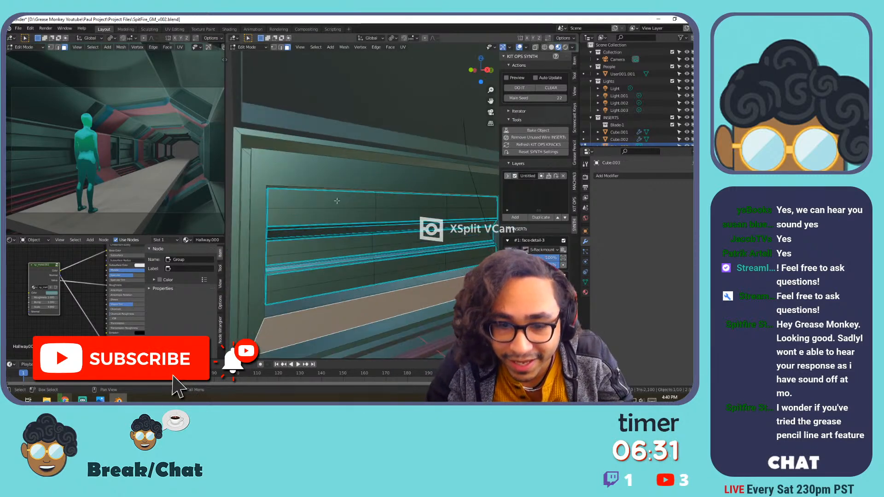
pyautogui.click(335, 201)
pyautogui.keyDown('shift'); pyautogui.click(410, 209); pyautogui.keyUp('shift')
pyautogui.keyDown('shift'); pyautogui.click(460, 214); pyautogui.keyUp('shift')
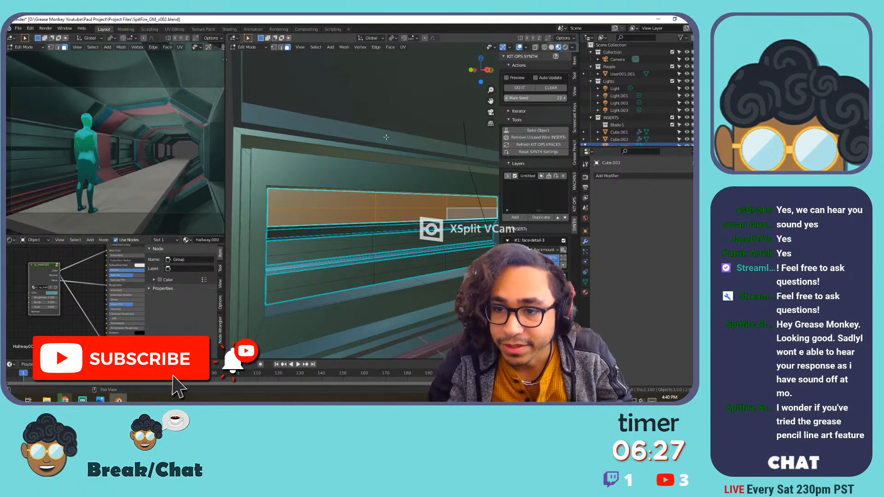
pyautogui.press('Tab')
pyautogui.click(519, 88)
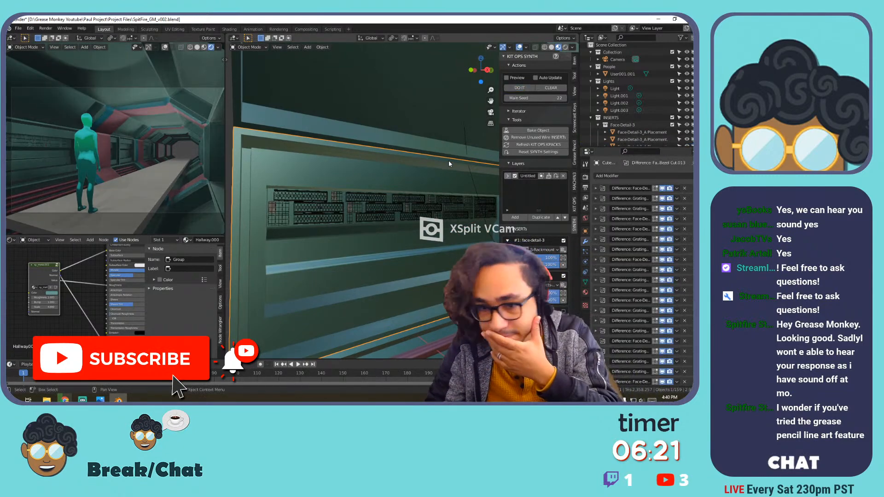
# Inspect the generated rack and grating inserts up close in the camera view and the modelling view.
pyautogui.scroll(5, 372, 202)
pyautogui.moveTo(95, 152); pyautogui.dragTo(172, 148, button='middle')
pyautogui.scroll(4, 131, 165)
pyautogui.scroll(4, 133, 167)
pyautogui.scroll(3, 159, 158)
pyautogui.scroll(-3, 156, 146)
pyautogui.scroll(-2, 175, 147)
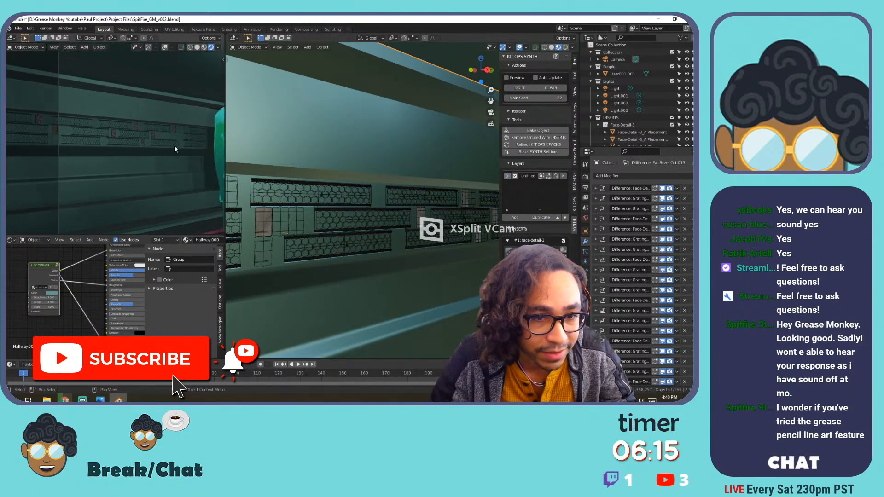
# Try another SYNTH main seed with Auto Update turned on, and close the unresponsive program.
pyautogui.click(565, 98)
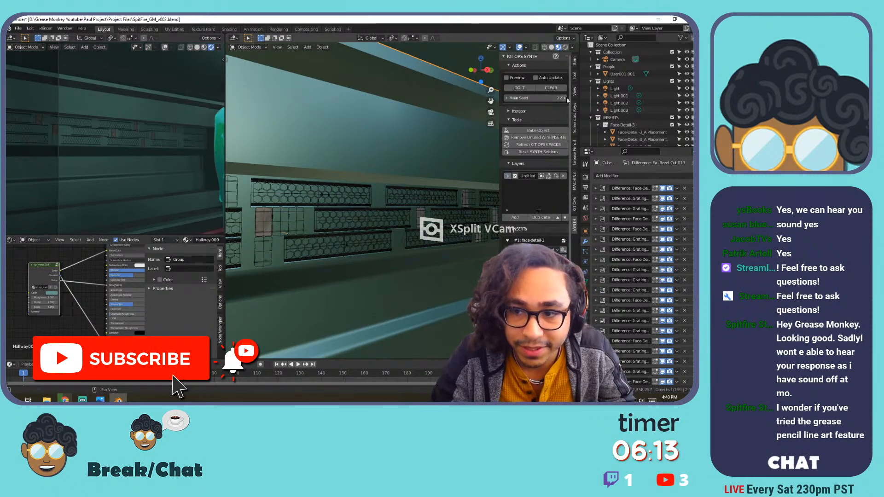
pyautogui.click(556, 78)
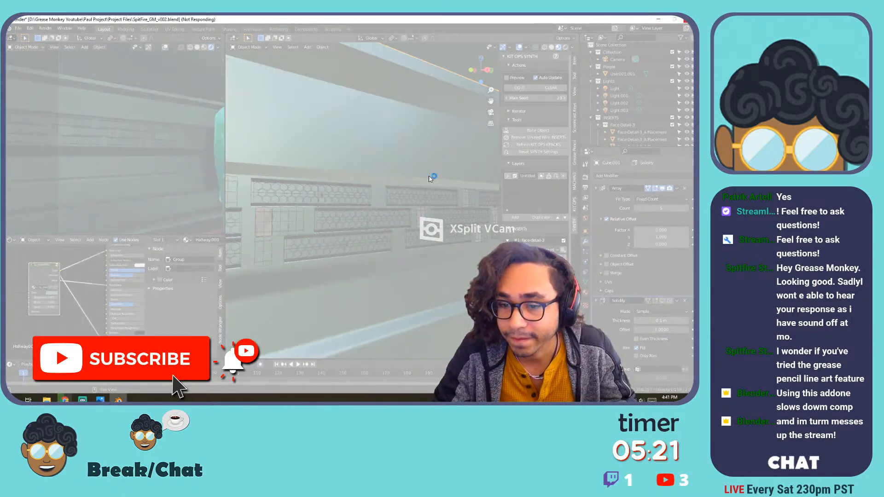
pyautogui.click(335, 213)
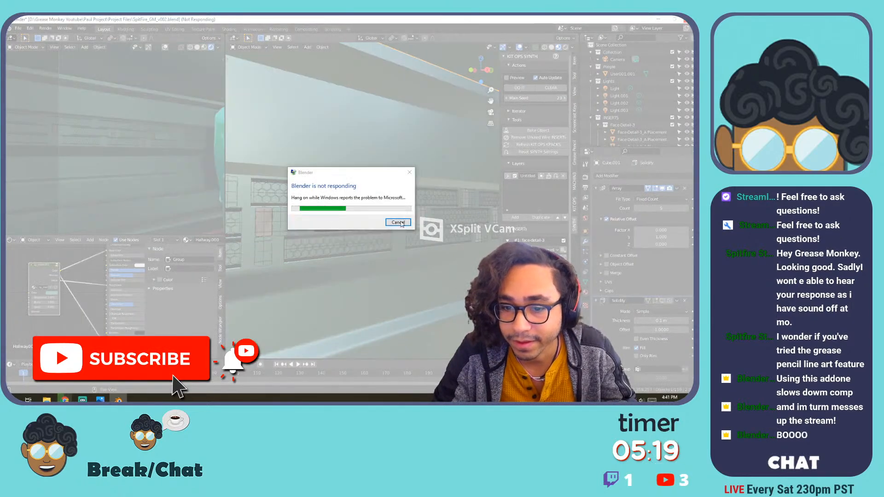
pyautogui.click(398, 222)
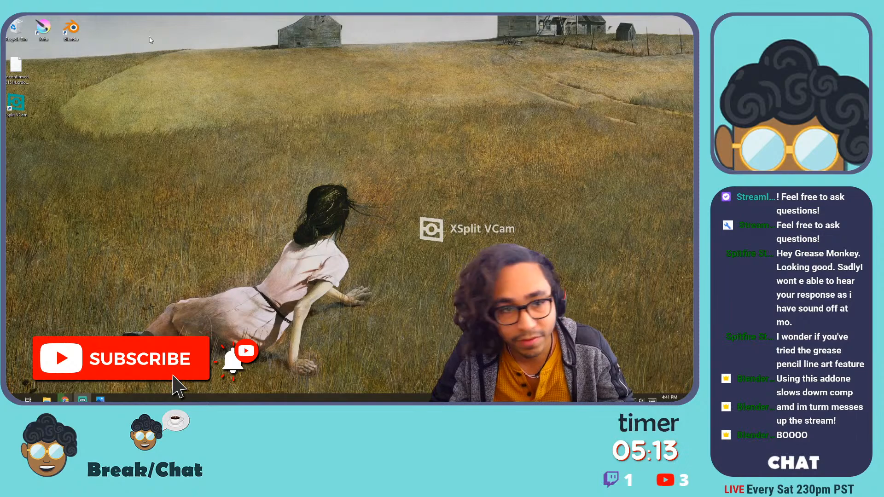
# Relaunch Blender and recover the autosave SpitFire_GM_v002_10172_autosave.blend.
pyautogui.doubleClick(72, 32)
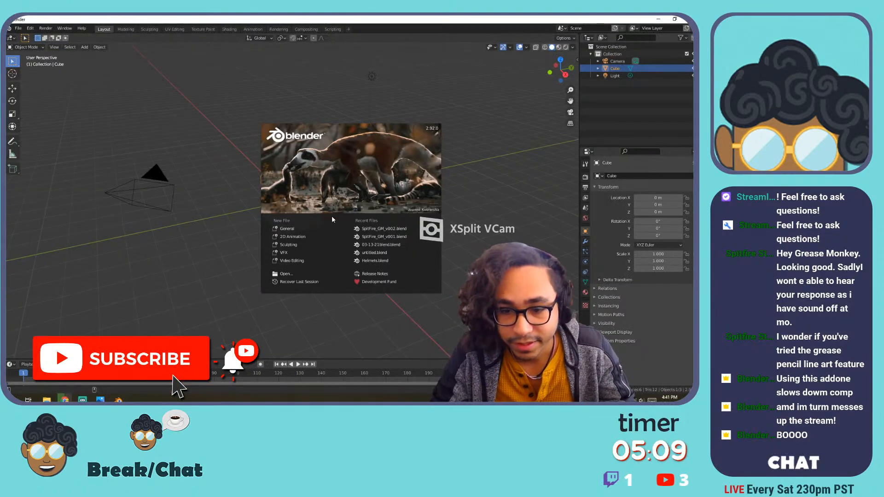
pyautogui.click(17, 28)
pyautogui.moveTo(46, 66)
pyautogui.click(111, 73)
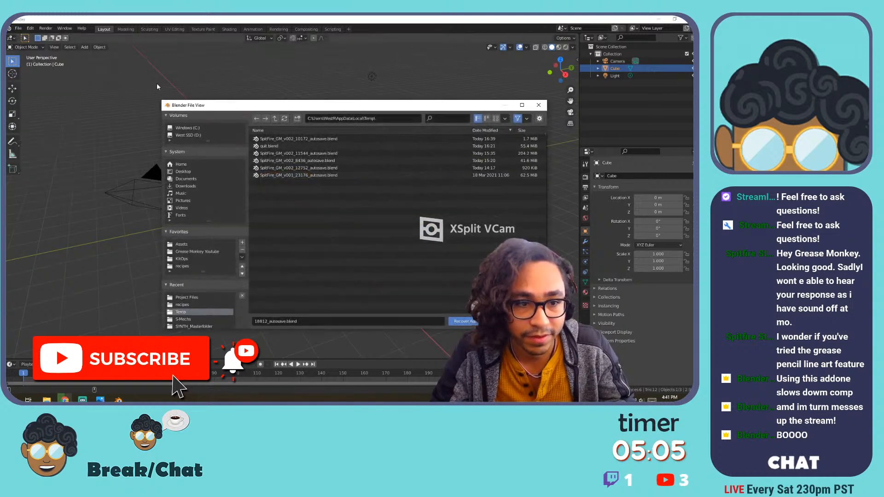
pyautogui.doubleClick(308, 138)
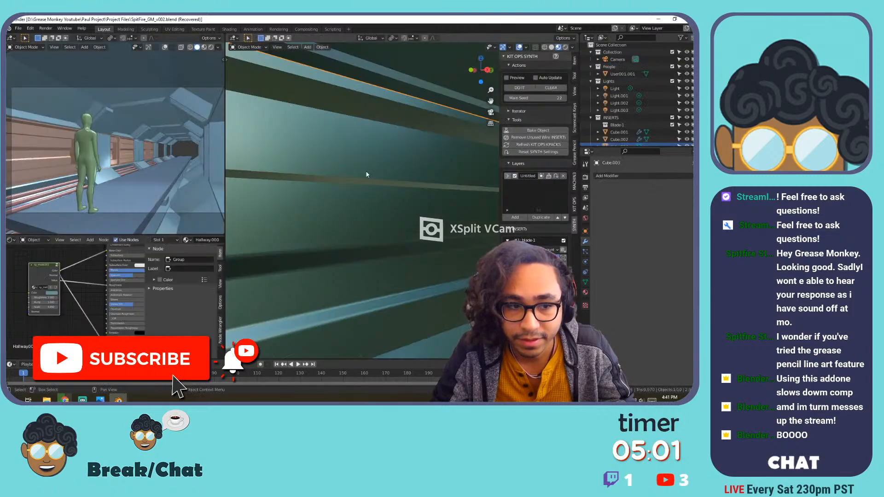
# Save the recovered hallway scene over its project file.
pyautogui.scroll(-6, 366, 174)
pyautogui.scroll(-3, 347, 166)
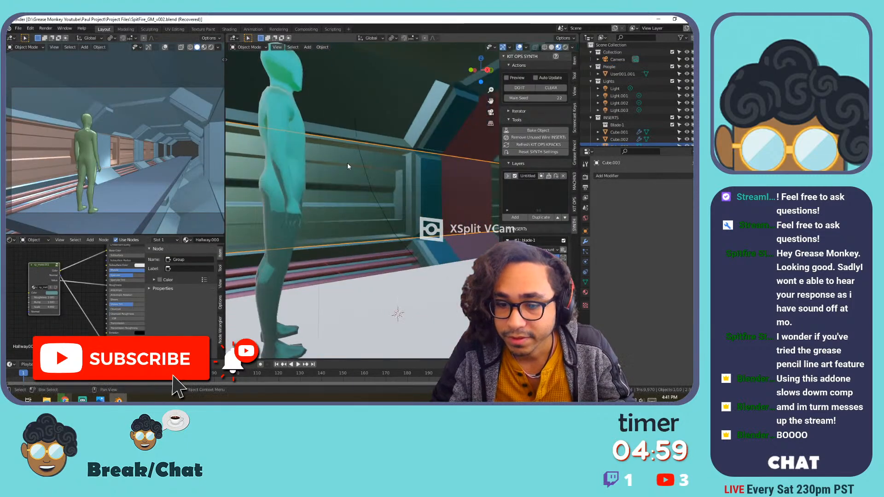
pyautogui.hotkey('ctrl', 's')
# View the hallway behind the figure and look through the DECALmachine decal libraries without placing a decal.
pyautogui.keyDown('shift'); pyautogui.moveTo(374, 175); pyautogui.dragTo(408, 184, button='middle'); pyautogui.keyUp('shift')
pyautogui.scroll(-2, 408, 184)
pyautogui.keyDown('shift'); pyautogui.moveTo(465, 202); pyautogui.dragTo(395, 174, button='middle'); pyautogui.keyUp('shift')
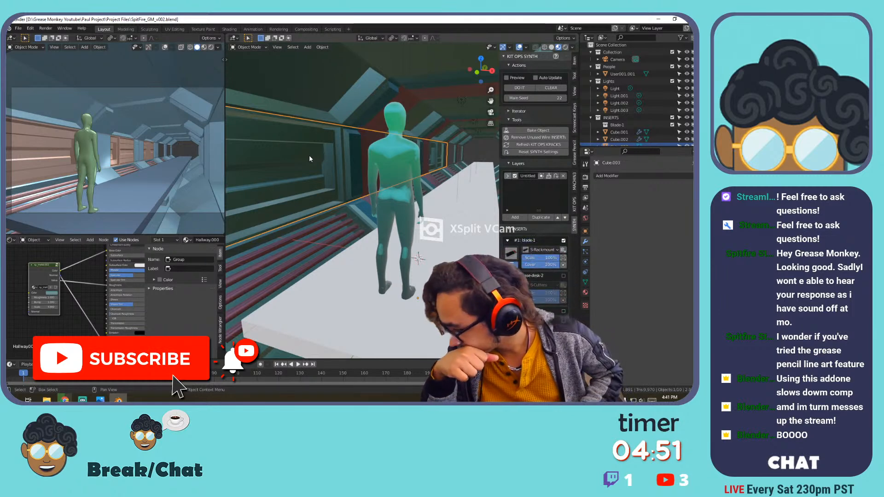
pyautogui.press('d')
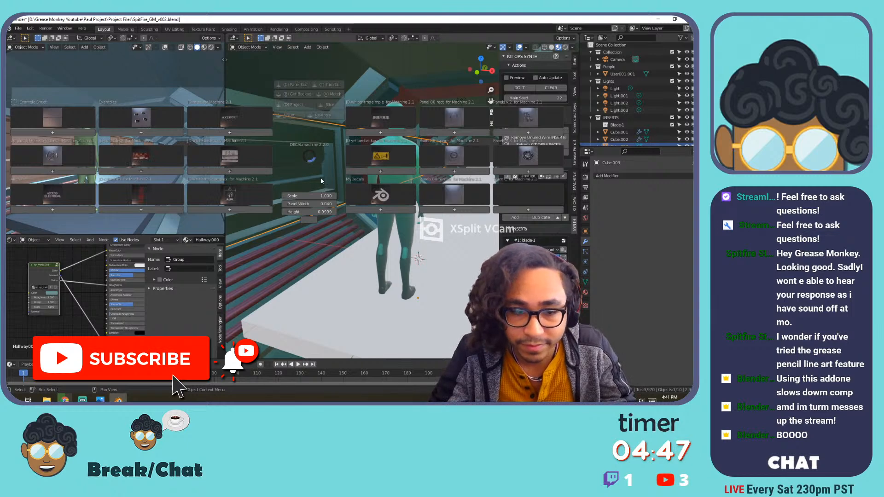
pyautogui.click(313, 254)
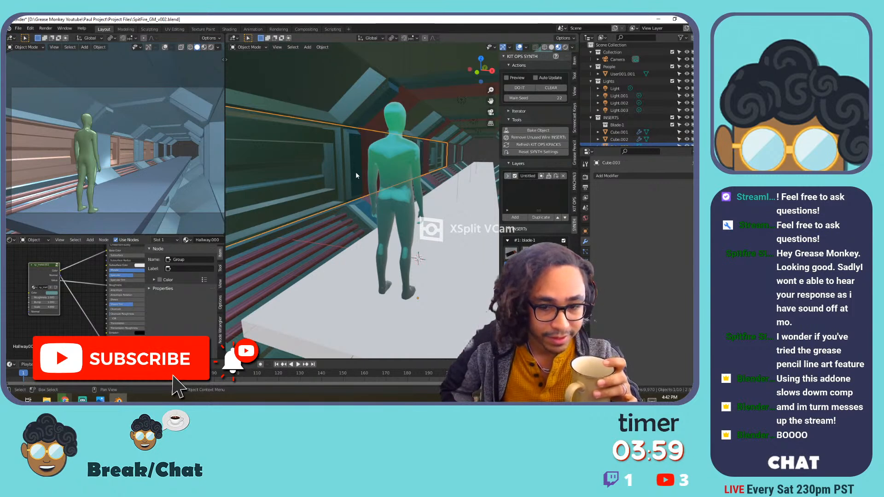
# Show the camera view in rendered shading and select the point light above the figure.
pyautogui.click(211, 48)
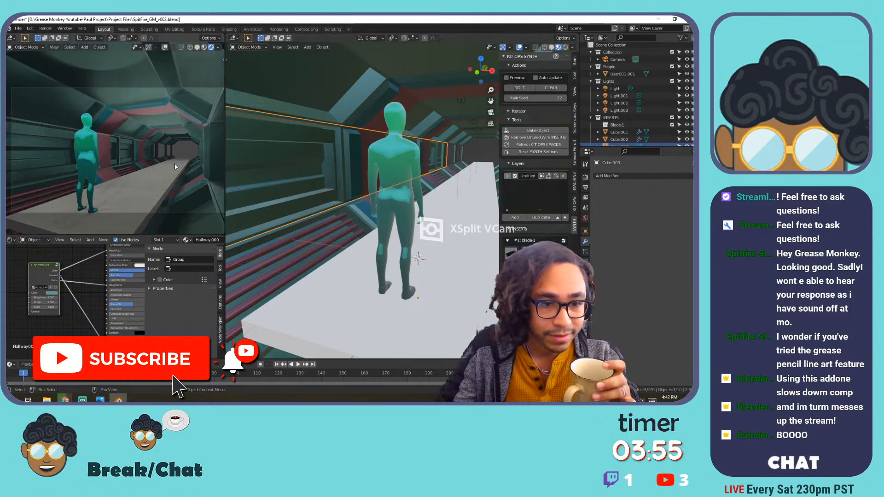
pyautogui.scroll(-3, 450, 99)
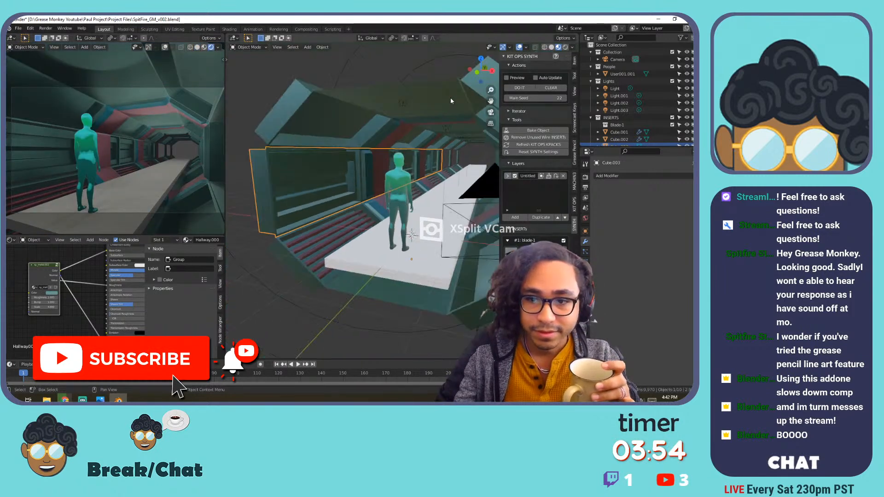
pyautogui.click(405, 104)
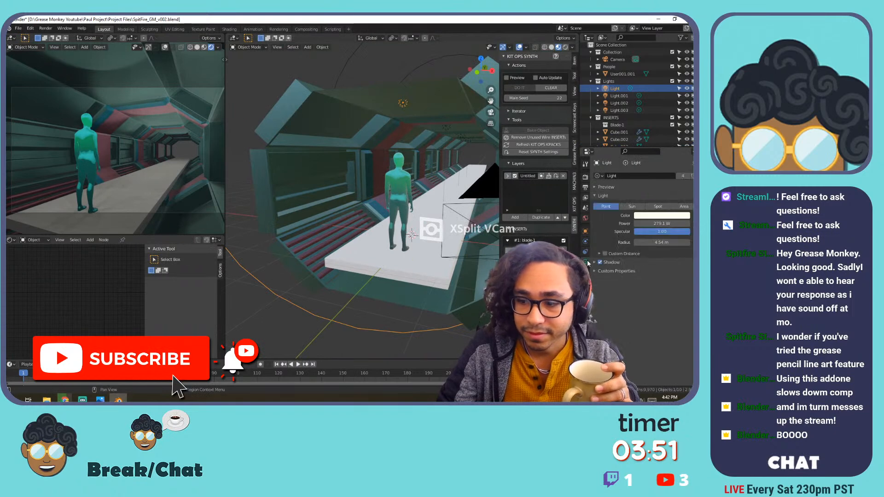
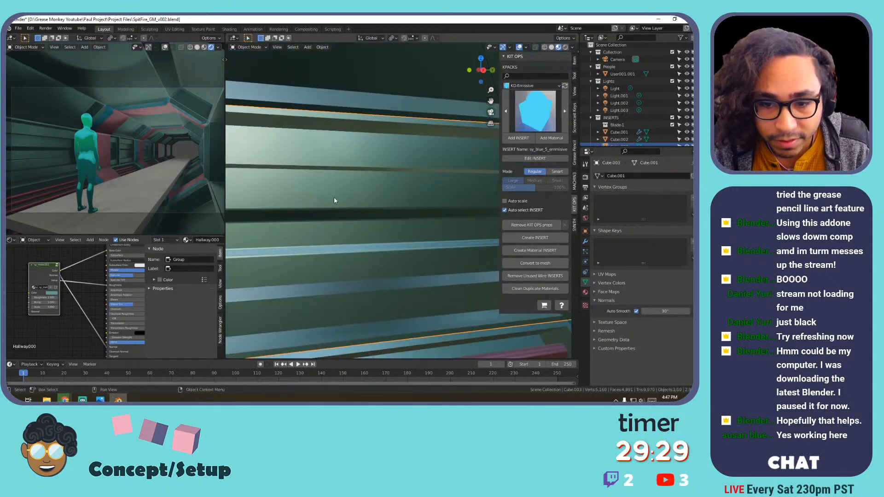
# Return to editing the wall panel's mesh in face mode and hide the modelling view's sidebar.
pyautogui.scroll(2, 359, 194)
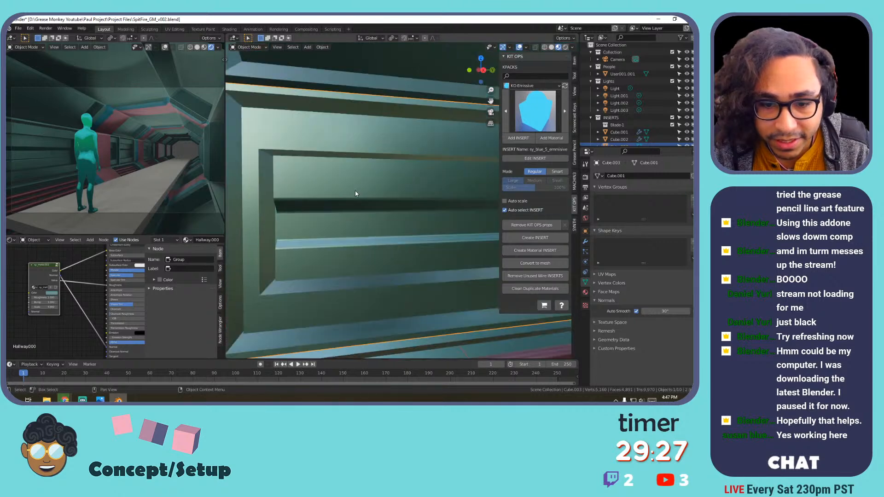
pyautogui.press('Tab')
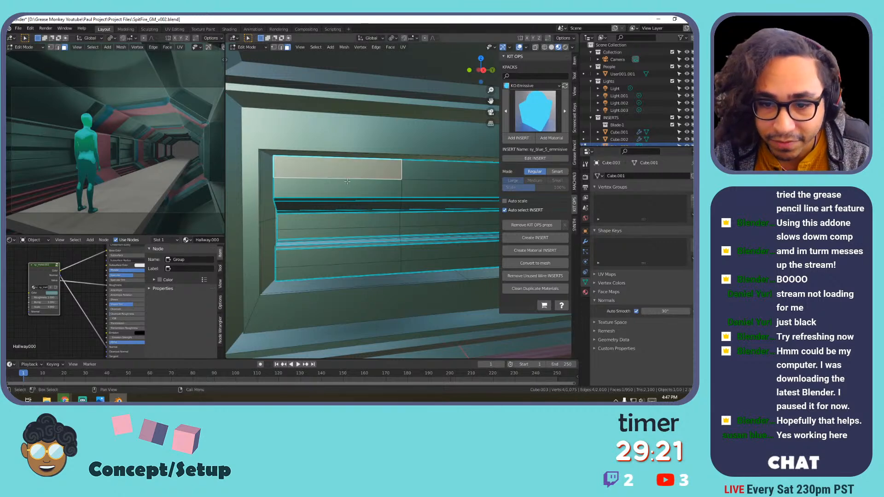
pyautogui.press('Tab')
pyautogui.press('Tab')
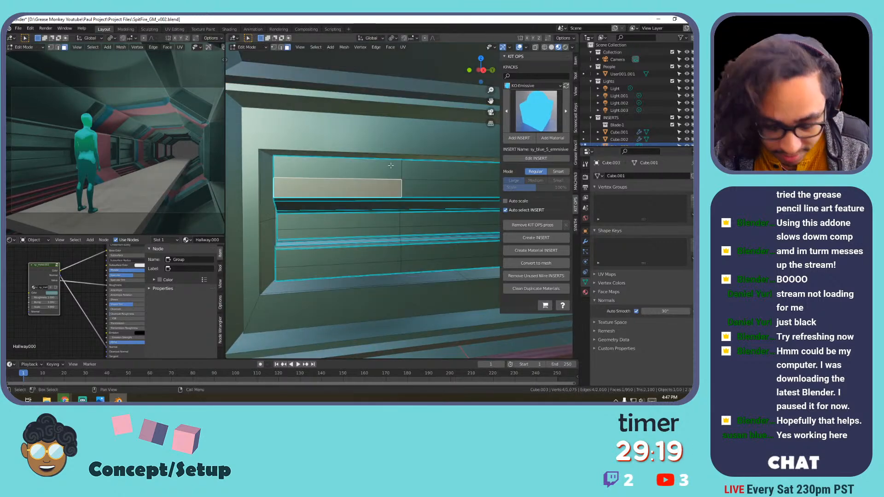
pyautogui.press('n')
# Try unwrapping the two upper-left faces of the wall recess to a trim from the DECALmachine Example Sheet.
pyautogui.keyDown('shift'); pyautogui.click(357, 172); pyautogui.keyUp('shift')
pyautogui.keyDown('shift'); pyautogui.click(355, 185); pyautogui.keyUp('shift')
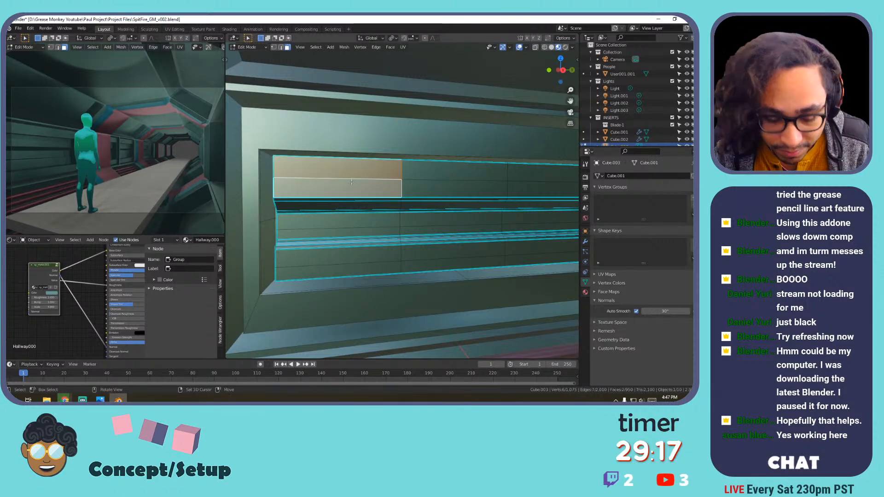
pyautogui.press('u')
pyautogui.click(288, 185)
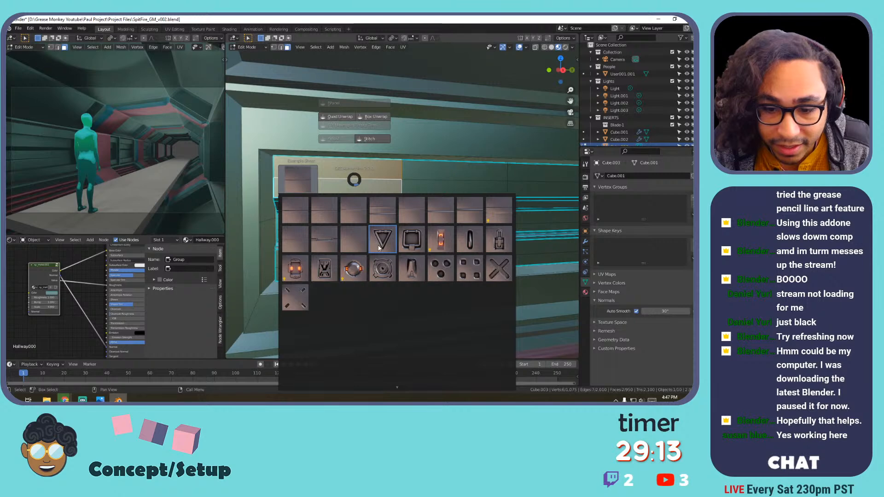
pyautogui.click(396, 230)
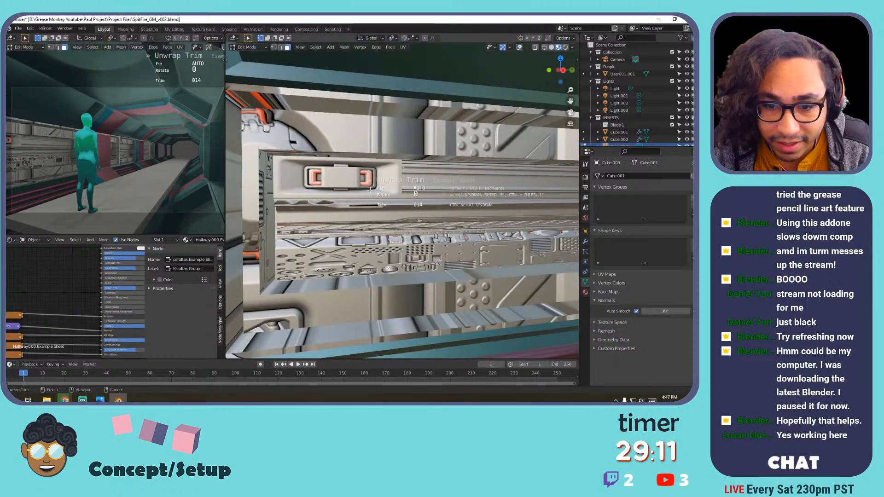
# Try different rotations for trim 014 on the selected faces, ending at -360 with the Stretch fit.
pyautogui.scroll(-1, 421, 186)
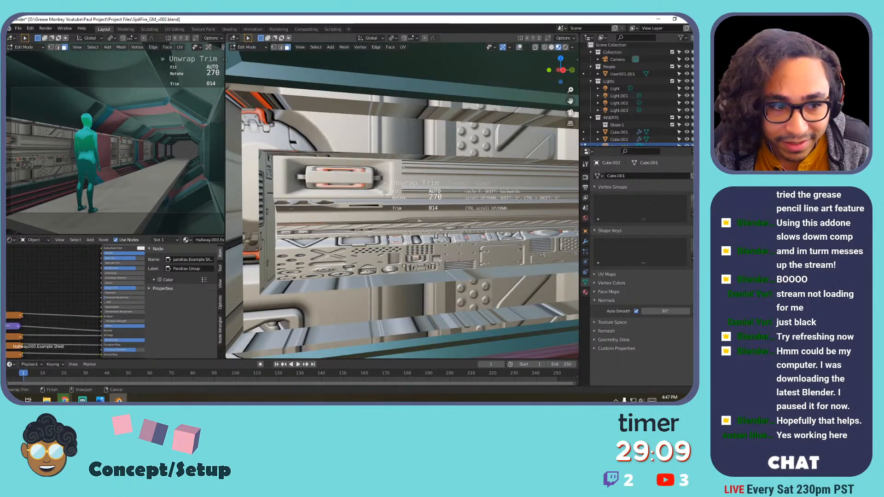
pyautogui.scroll(1, 334, 198)
pyautogui.scroll(-2, 334, 198)
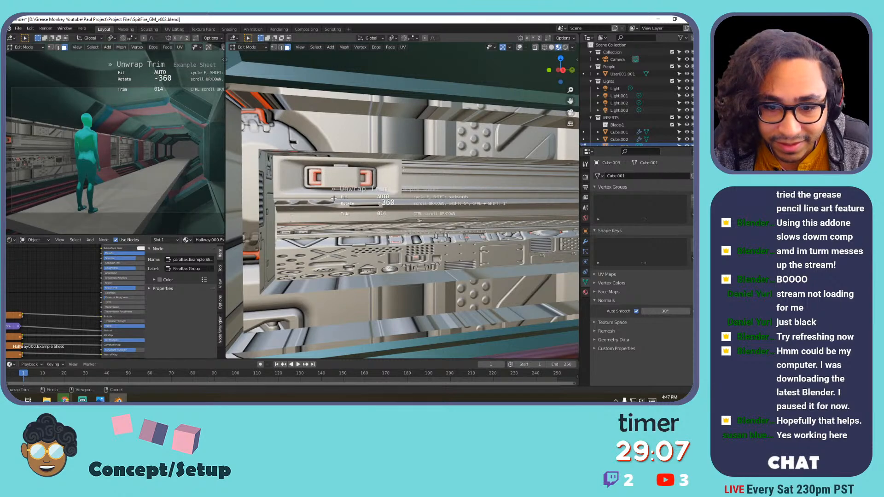
pyautogui.keyDown('shift'); pyautogui.scroll(-17, 334, 198); pyautogui.keyUp('shift')
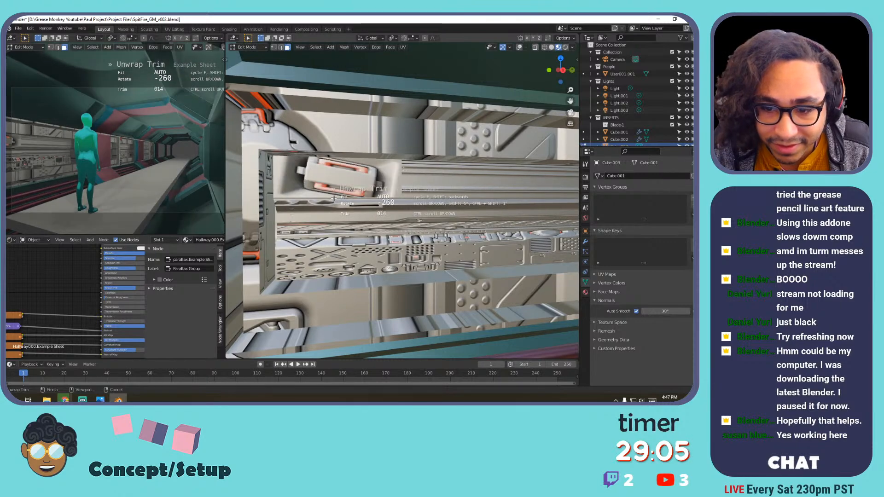
pyautogui.keyDown('shift'); pyautogui.scroll(-1, 333, 198); pyautogui.keyUp('shift')
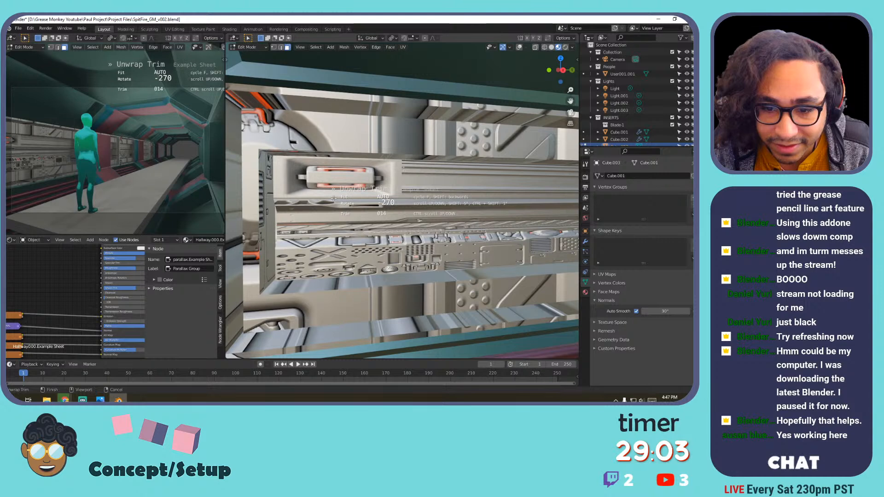
pyautogui.scroll(-2, 334, 198)
pyautogui.scroll(-1, 334, 198)
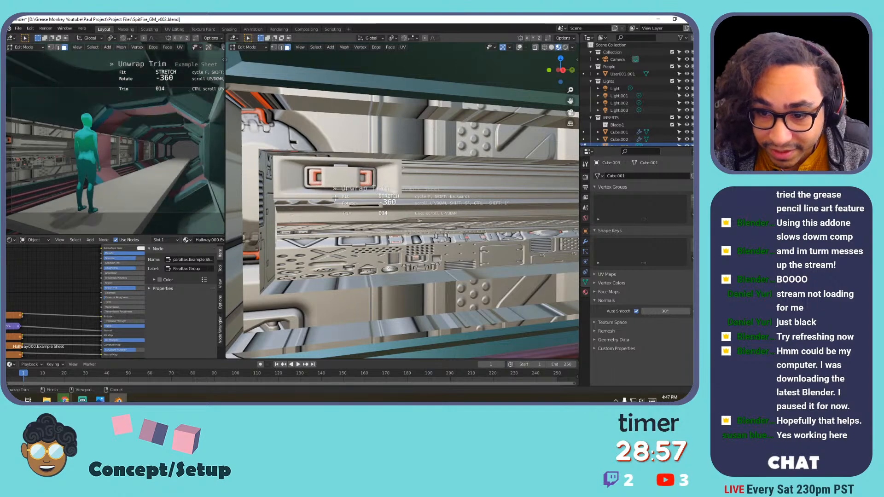
# Try the FITINSIDE fit at -180 rotation and apply a different Example Sheet trim to the selected faces.
pyautogui.press('f')
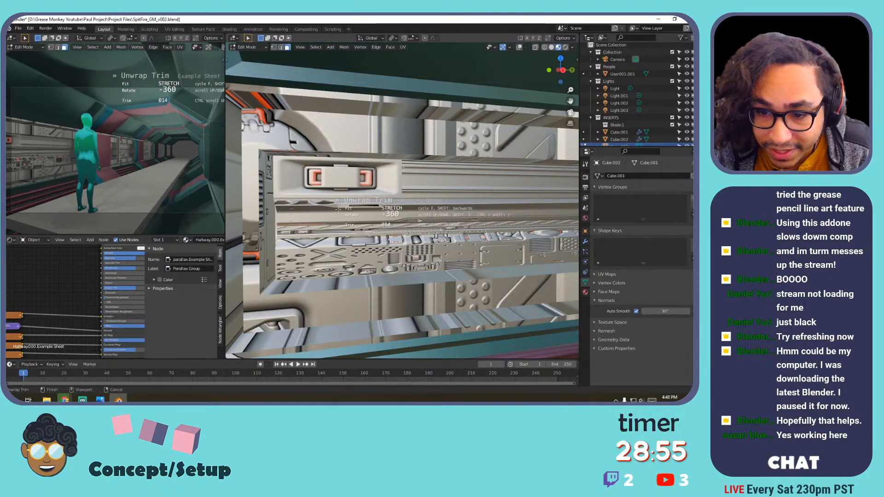
pyautogui.scroll(2, 338, 208)
pyautogui.keyDown('ctrl'); pyautogui.scroll(1, 338, 206); pyautogui.keyUp('ctrl')
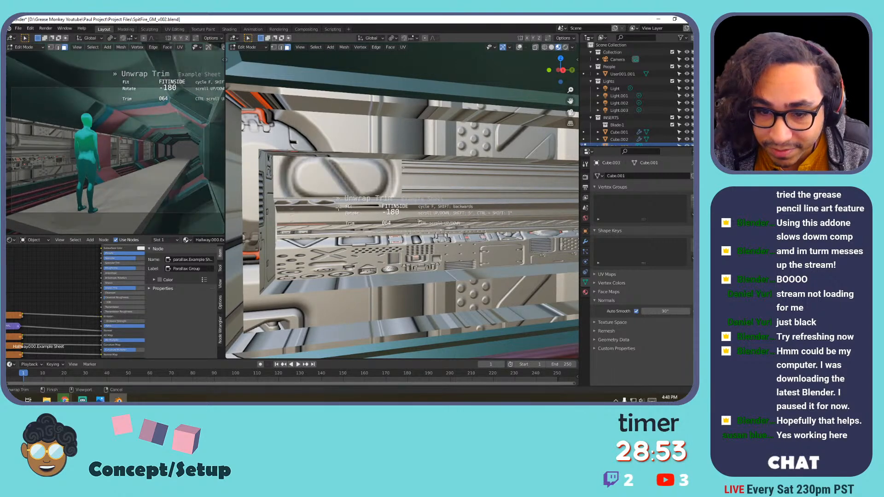
pyautogui.press('f')
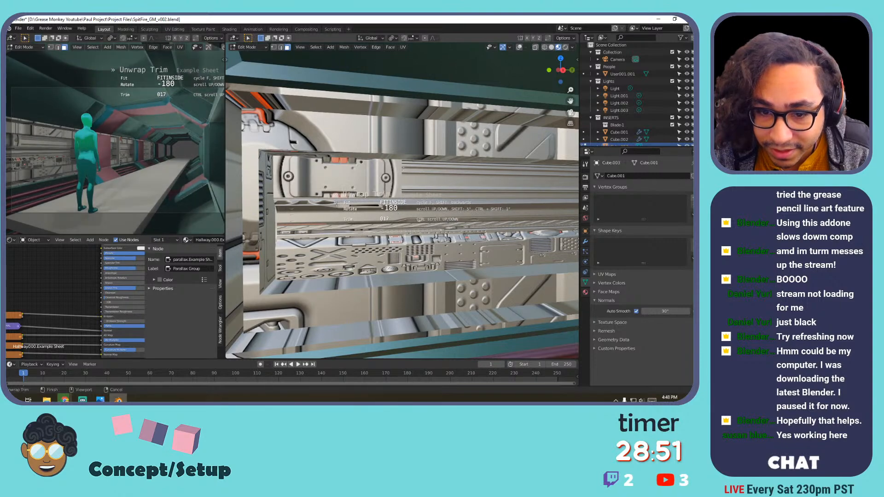
pyautogui.keyDown('ctrl'); pyautogui.scroll(1, 337, 203); pyautogui.keyUp('ctrl')
pyautogui.click(337, 203)
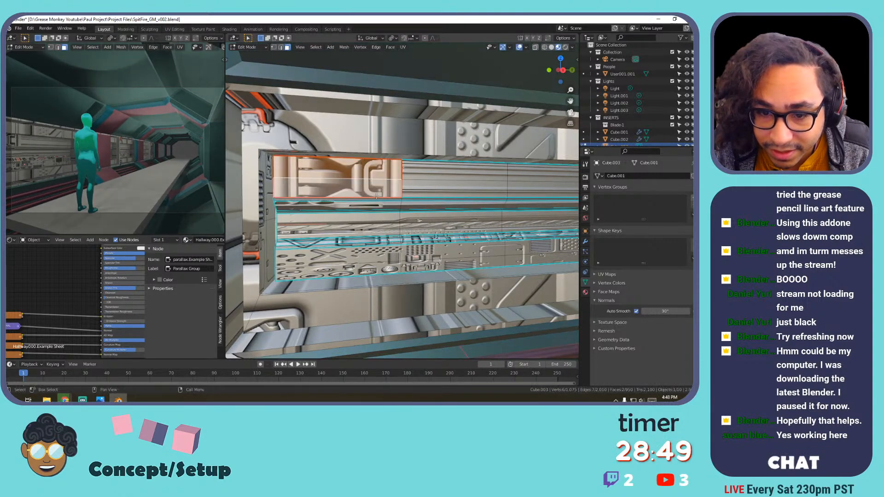
# Inspect the trimmed recess faces up close in both views and undo the trim unwrap.
pyautogui.scroll(-8, 376, 196)
pyautogui.moveTo(365, 198)
pyautogui.mouseDown(button='middle')
pyautogui.moveTo(417, 214)
pyautogui.moveTo(288, 213)
pyautogui.moveTo(361, 210)
pyautogui.mouseUp(button='middle')
pyautogui.scroll(3, 361, 209)
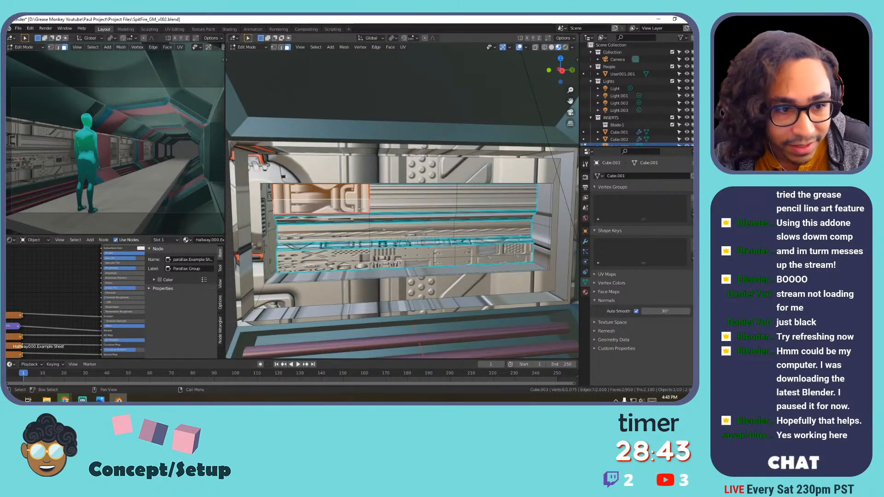
pyautogui.scroll(4, 69, 172)
pyautogui.keyDown('shift'); pyautogui.moveTo(46, 173); pyautogui.dragTo(181, 160, button='middle'); pyautogui.keyUp('shift')
pyautogui.scroll(6, 170, 181)
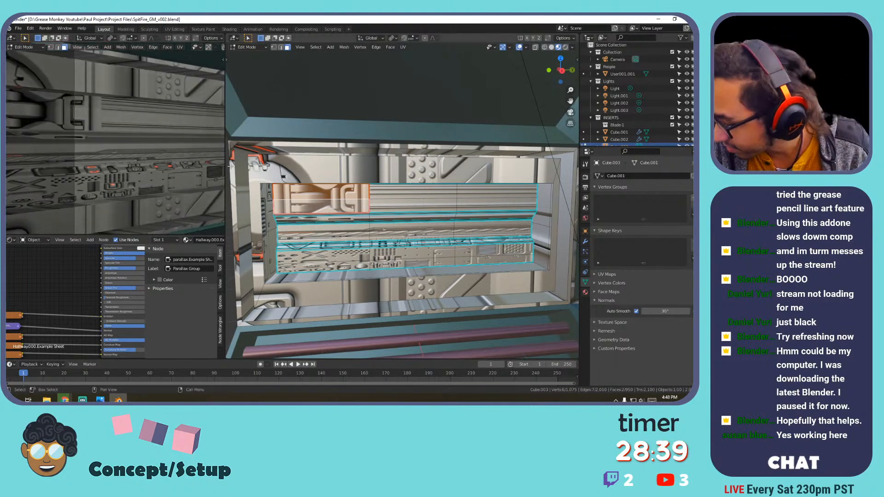
pyautogui.hotkey('ctrl', 'z')
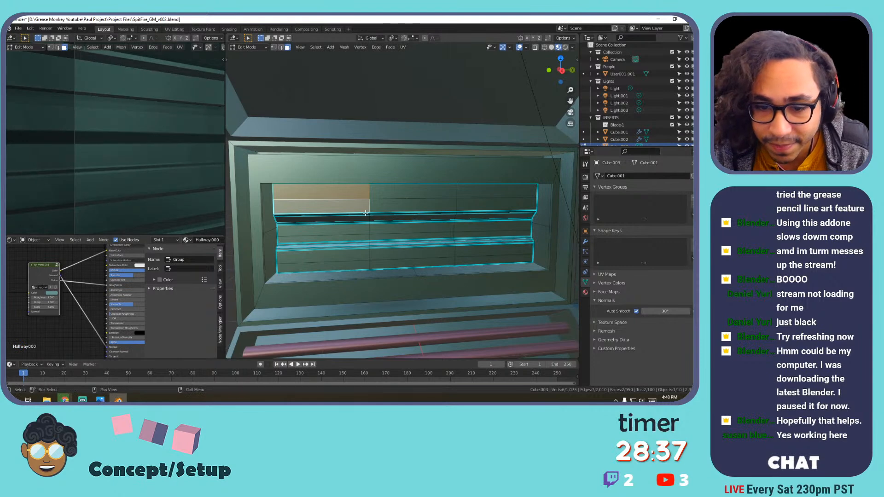
# Leave mesh editing and place the ACCESS ELECTRICAL decal from the Aircraft library on the recess's upper strip.
pyautogui.press('Tab')
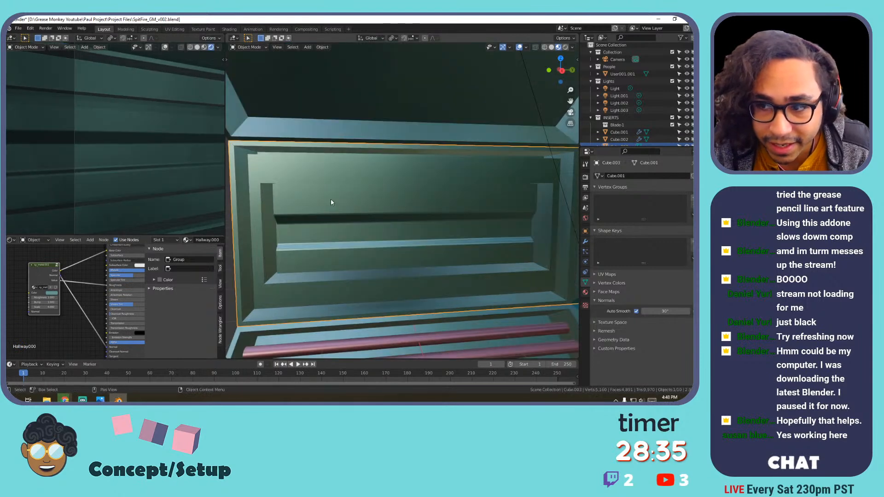
pyautogui.moveTo(353, 195); pyautogui.dragTo(424, 184, button='middle')
pyautogui.press('d')
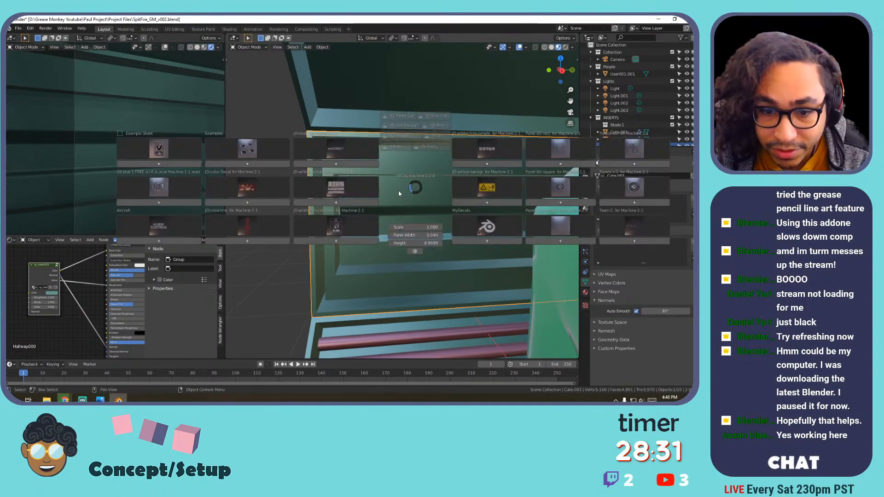
pyautogui.click(474, 186)
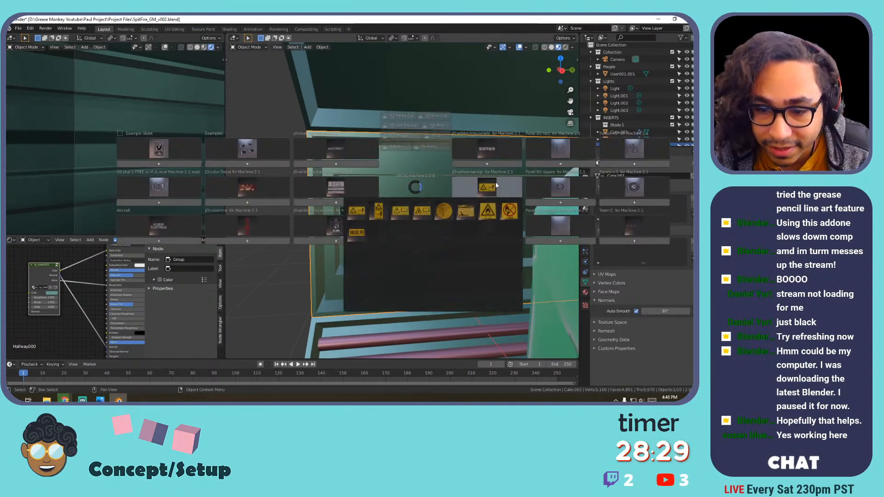
pyautogui.click(165, 222)
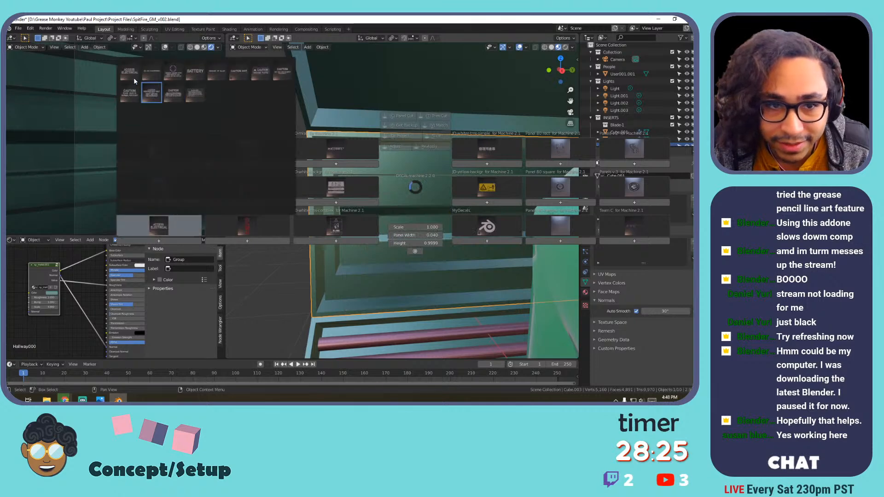
pyautogui.click(126, 74)
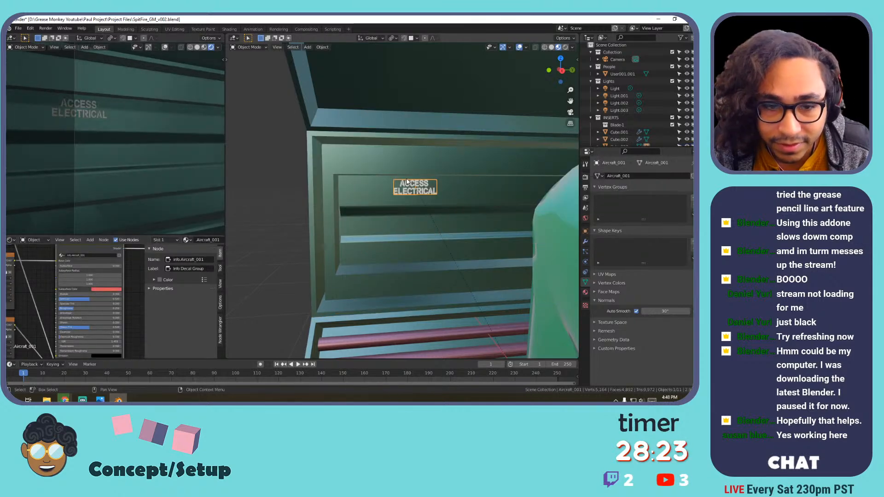
# Delete the ACCESS ELECTRICAL decal from the wall panel.
pyautogui.scroll(2, 405, 194)
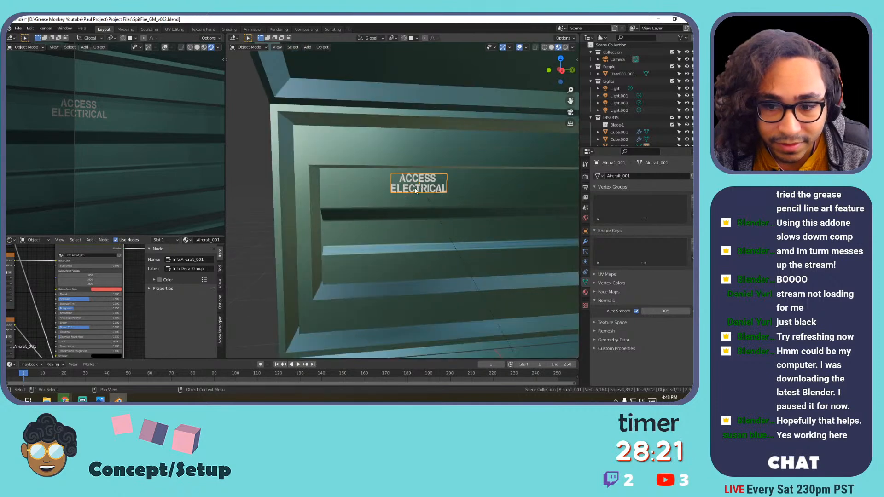
pyautogui.press('x')
pyautogui.click(392, 187)
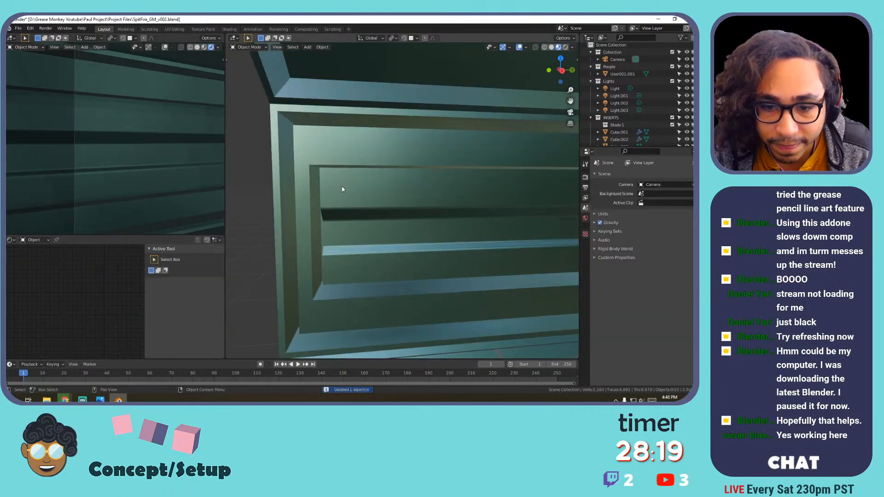
# Select the wall panel and insert parallax decal 012 from the Panels v.3 library at the recess's left end.
pyautogui.press('d')
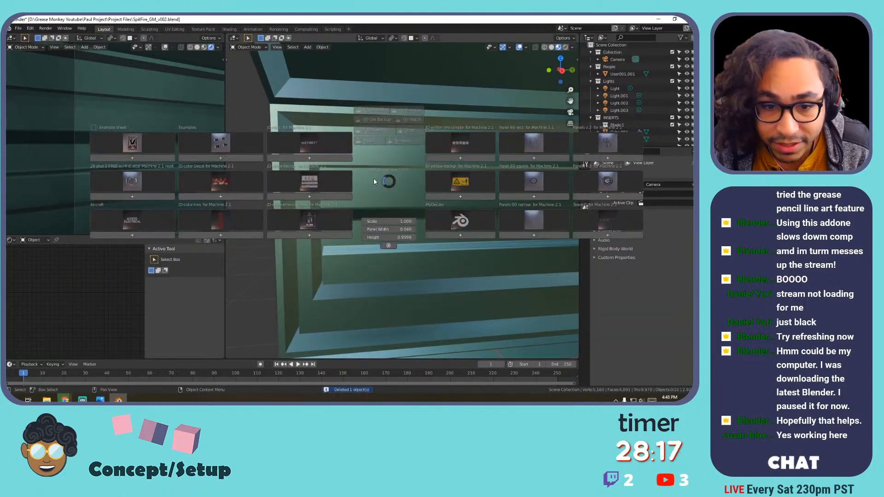
pyautogui.click(210, 146)
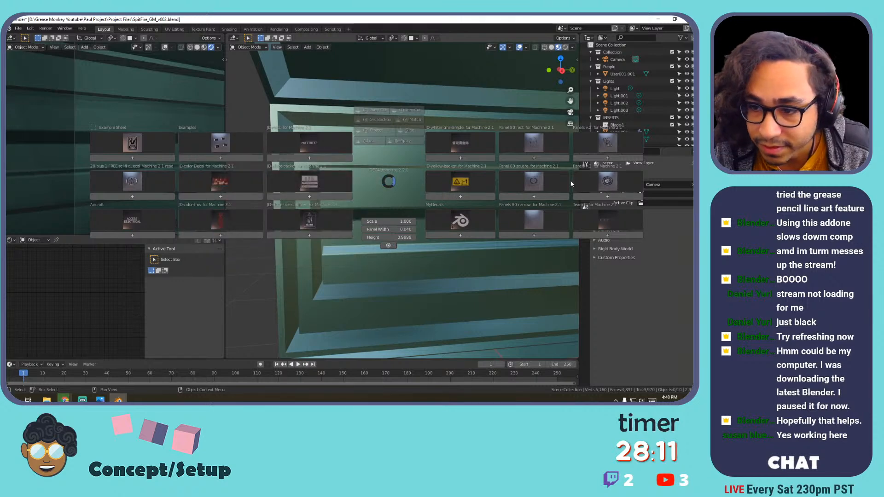
pyautogui.click(594, 182)
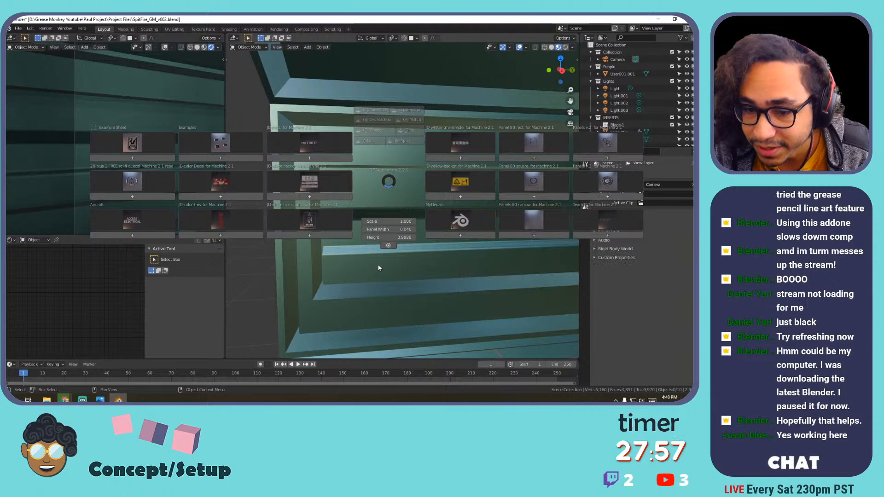
pyautogui.click(358, 238)
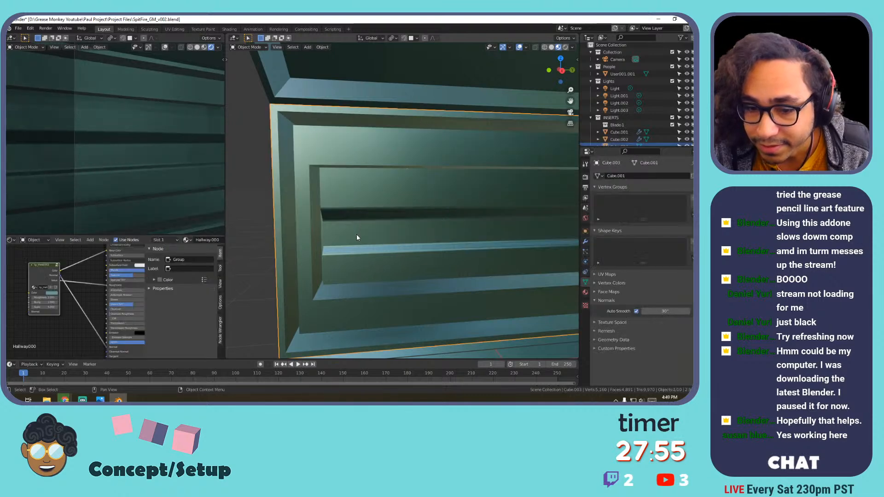
pyautogui.press('d')
pyautogui.click(584, 235)
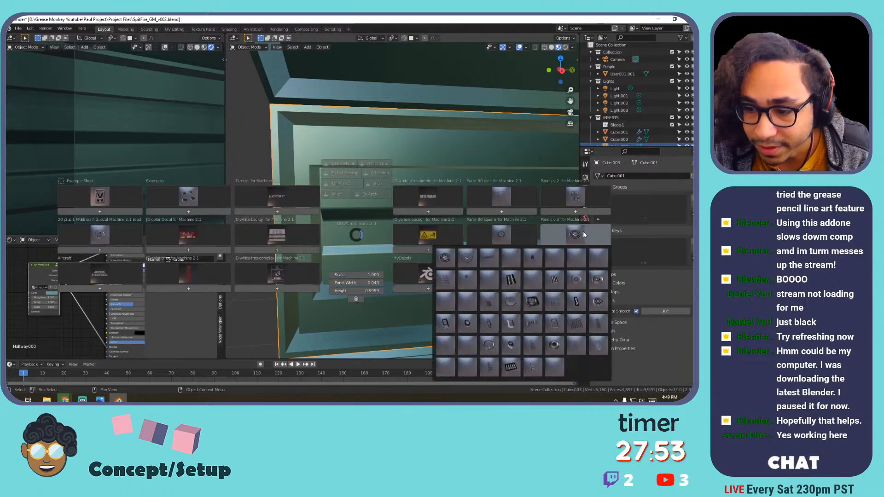
pyautogui.click(511, 281)
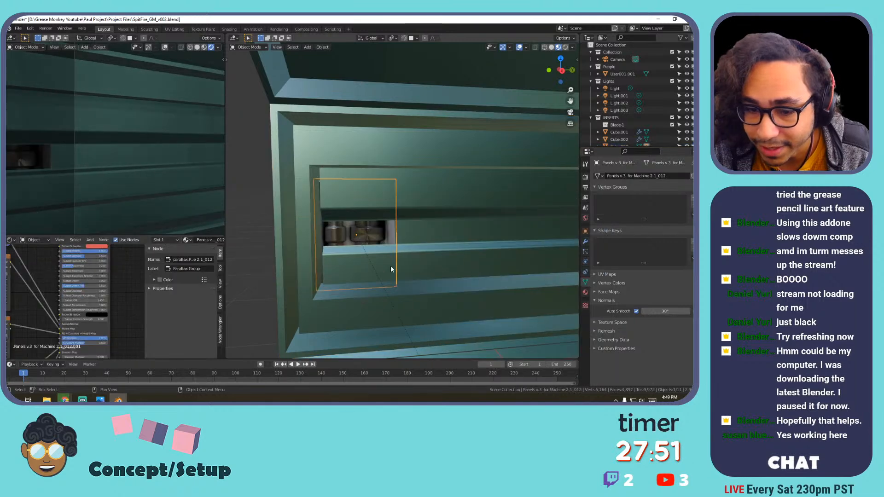
# Rotate the inserted parallax panel decal 90 degrees around the global X axis.
pyautogui.press('r')
pyautogui.press('x')
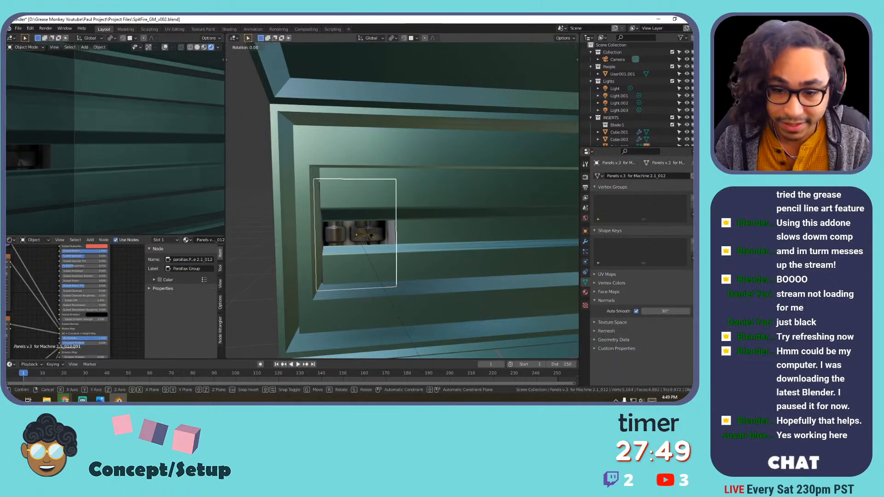
pyautogui.press('y')
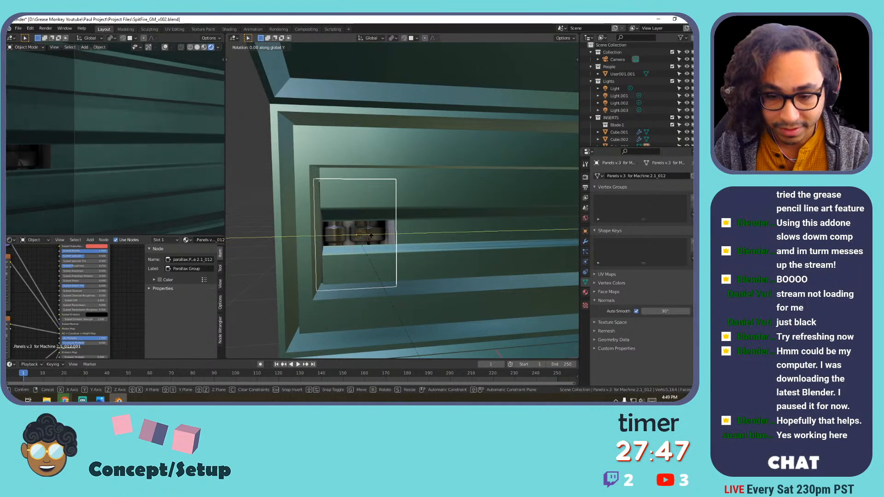
pyautogui.press('z')
pyautogui.press('z')
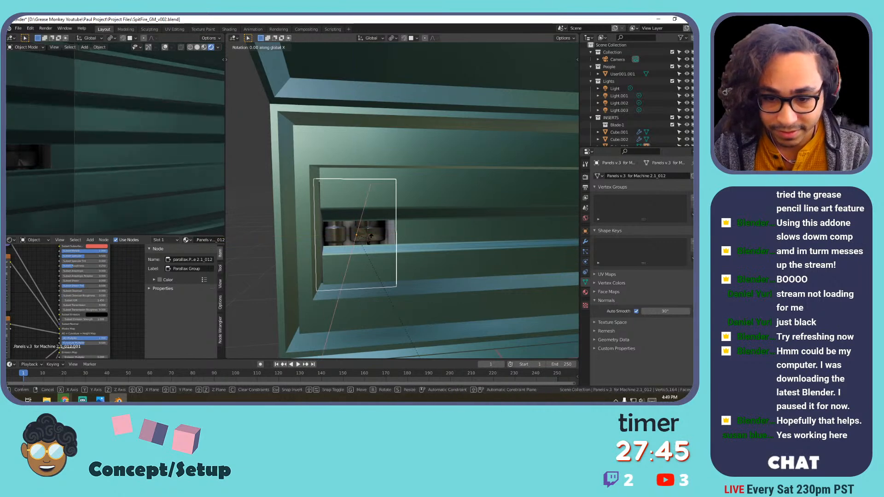
pyautogui.write('90')
pyautogui.press('Return')
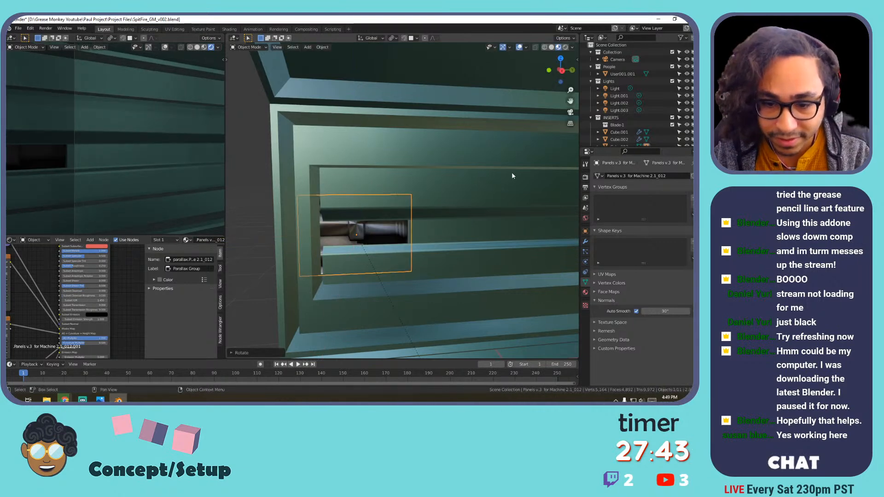
# Scale the parallax decal to about 0.32 and move it along Z to fit within the recess's middle strip.
pyautogui.press('s')
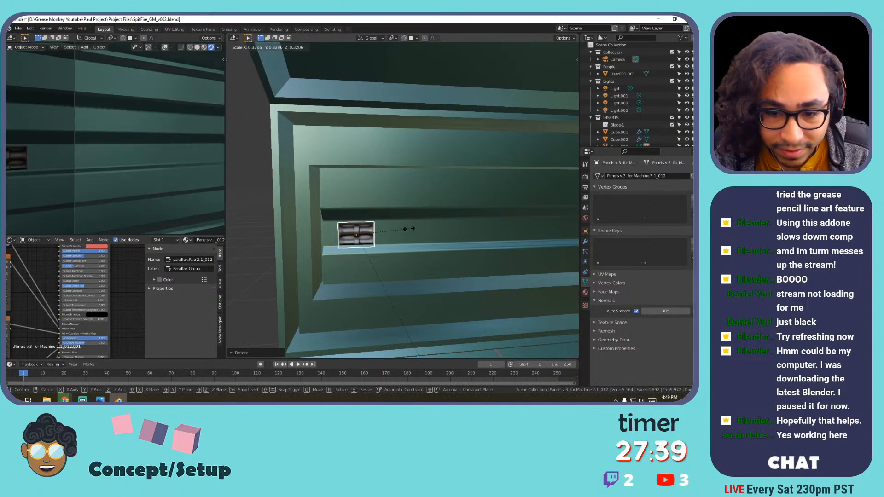
pyautogui.click(408, 229)
pyautogui.moveTo(396, 230); pyautogui.dragTo(405, 256, button='middle')
pyautogui.press('g')
pyautogui.press('z')
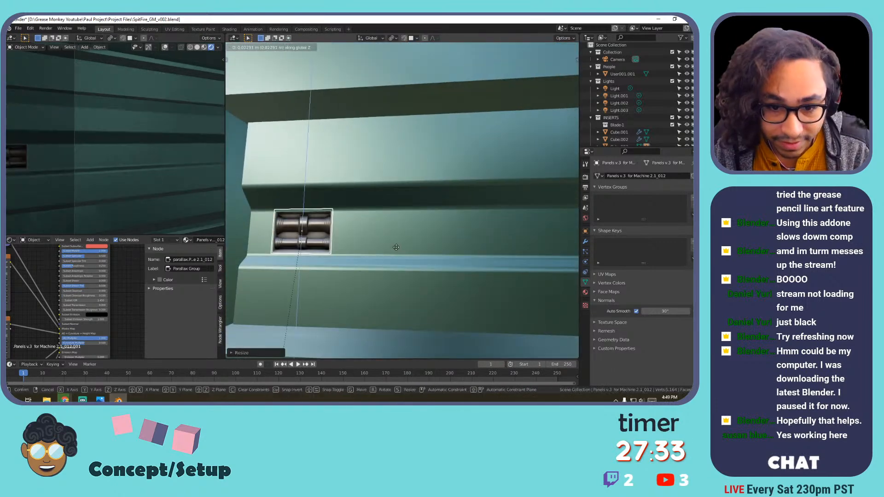
pyautogui.click(394, 250)
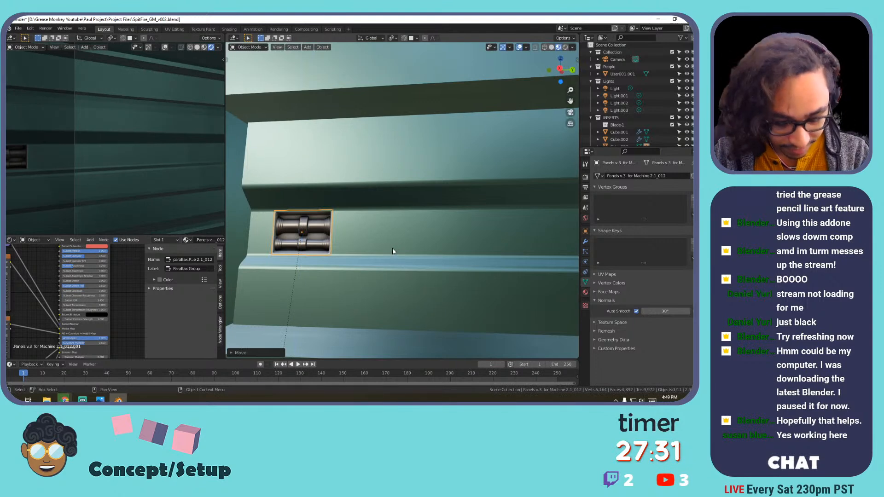
# Move the parallax decal along global Y to the start of the recess's middle strip.
pyautogui.press('g')
pyautogui.press('x')
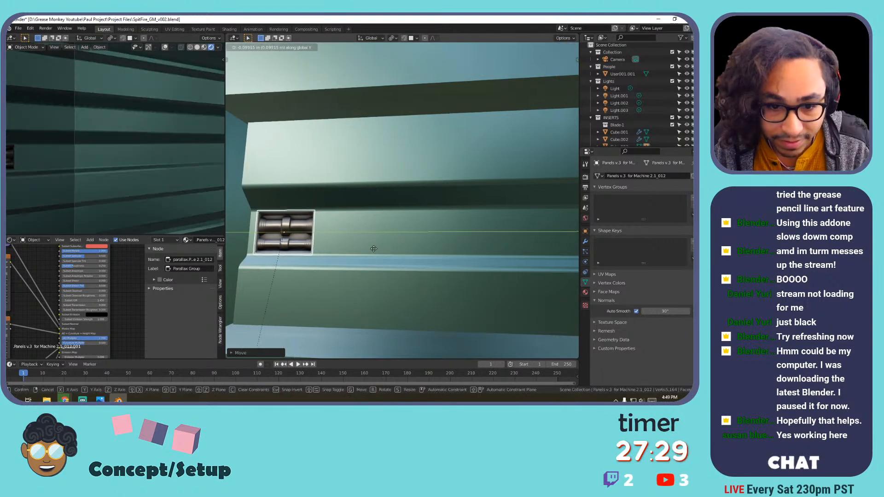
pyautogui.click(368, 251)
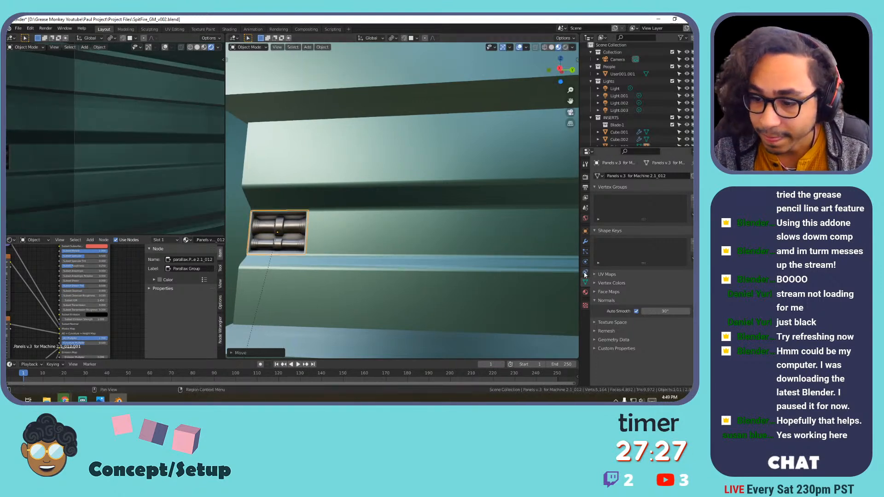
# Add an Array modifier to the parallax decal with a relative offset of 0 on X and -1 on Y.
pyautogui.click(584, 242)
pyautogui.click(619, 176)
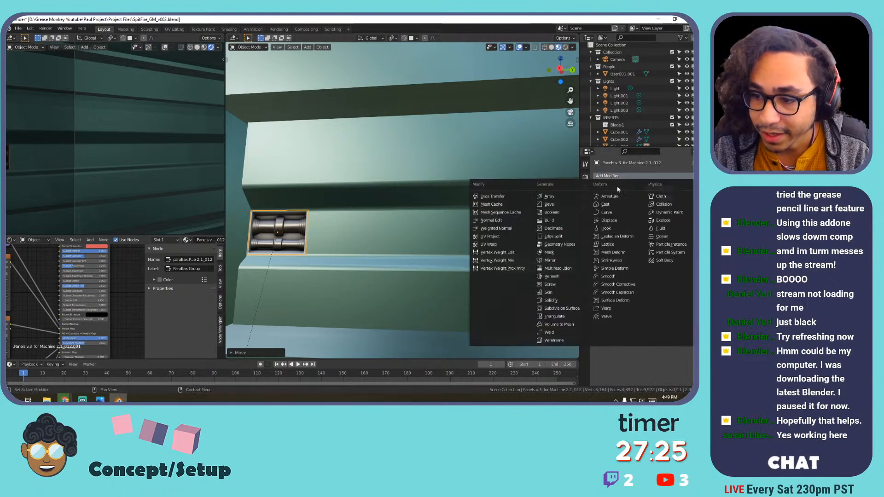
pyautogui.click(557, 197)
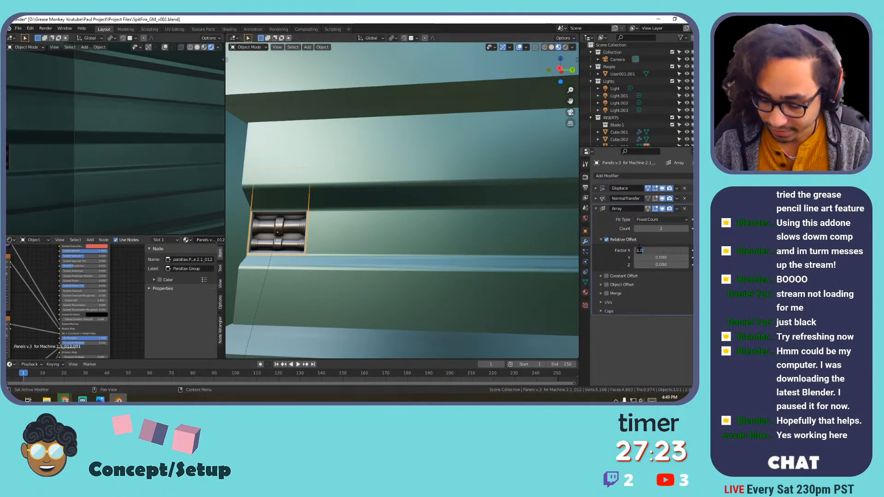
pyautogui.write('0')
pyautogui.press('Tab')
pyautogui.write('1')
pyautogui.press('Return')
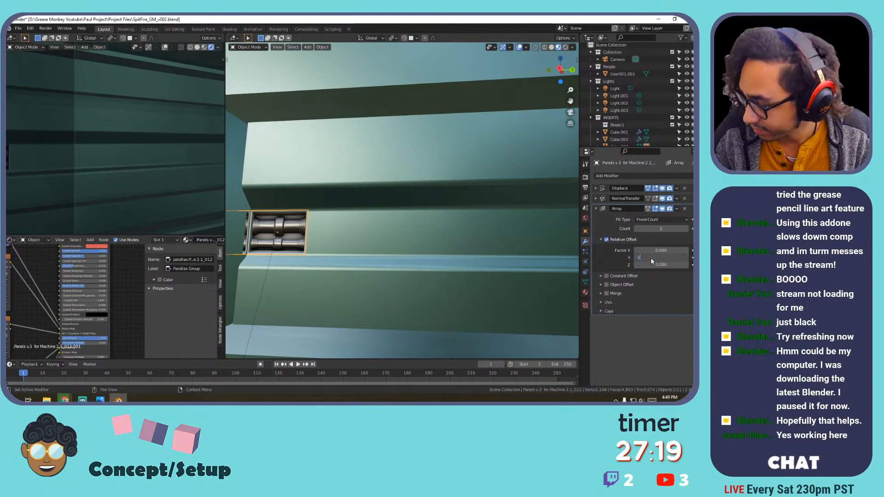
pyautogui.press('Return')
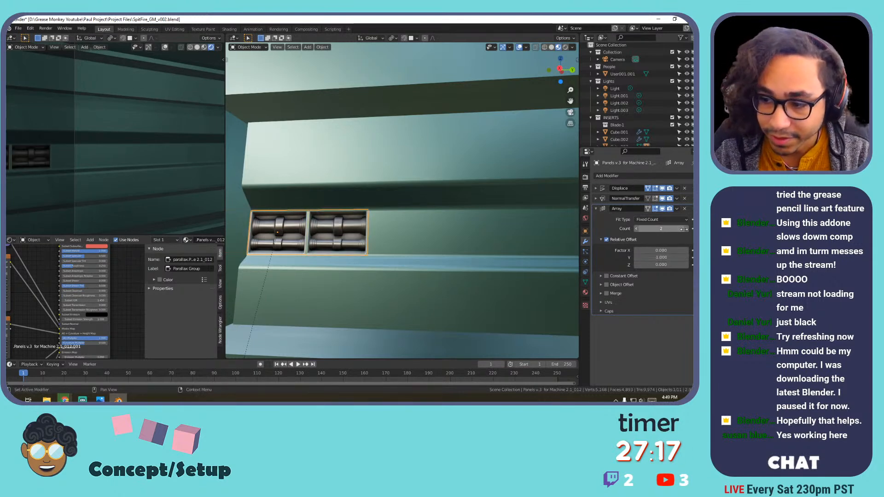
# Raise the decal's array count to 10 so the copies fill the length of the recess's middle strip.
pyautogui.click(685, 230)
pyautogui.click(684, 229)
pyautogui.click(684, 229)
pyautogui.scroll(-6, 408, 219)
pyautogui.keyDown('shift'); pyautogui.moveTo(408, 219); pyautogui.dragTo(318, 245, button='middle'); pyautogui.keyUp('shift')
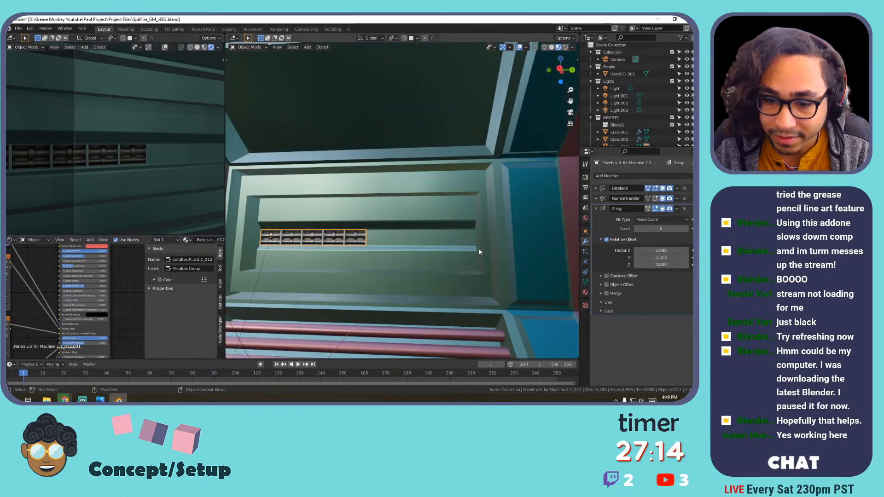
pyautogui.click(687, 229)
pyautogui.click(687, 229)
pyautogui.click(687, 228)
pyautogui.click(687, 229)
pyautogui.click(687, 229)
# Examine how the arrayed decal row looks on the wall, both up close and in the camera view.
pyautogui.moveTo(390, 218); pyautogui.dragTo(430, 249, button='middle')
pyautogui.scroll(-3, 378, 221)
pyautogui.scroll(3, 409, 223)
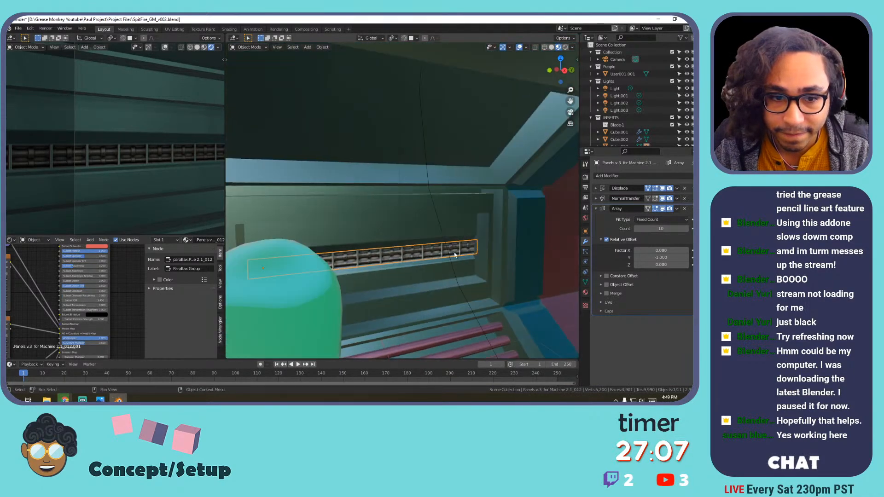
pyautogui.scroll(-4, 429, 249)
pyautogui.scroll(-7, 151, 178)
pyautogui.keyDown('shift'); pyautogui.moveTo(155, 176); pyautogui.dragTo(83, 184, button='middle'); pyautogui.keyUp('shift')
pyautogui.scroll(-2, 95, 185)
pyautogui.scroll(10, 372, 225)
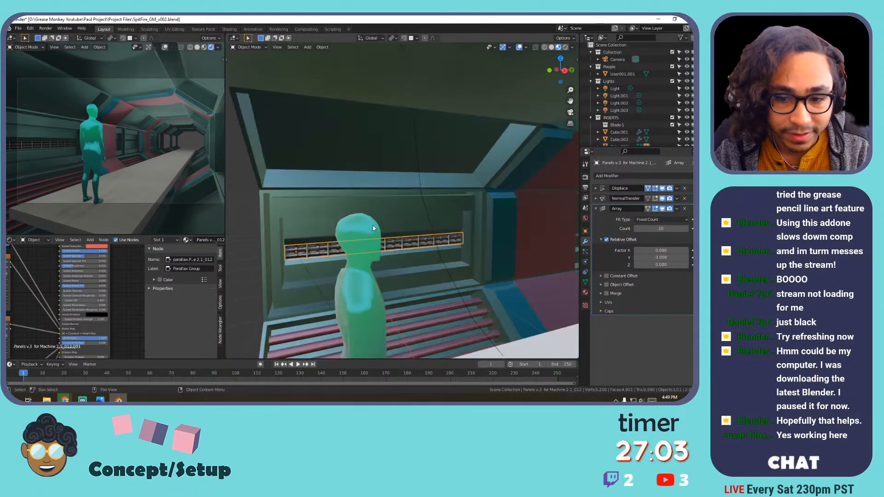
pyautogui.click(355, 206)
pyautogui.press('Tab')
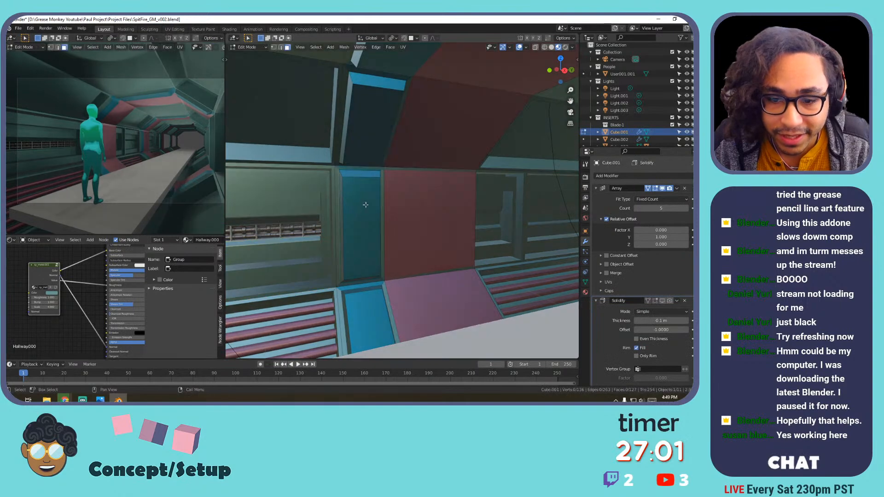
pyautogui.click(359, 211)
pyautogui.press('Tab')
pyautogui.hotkey('shift', 'a')
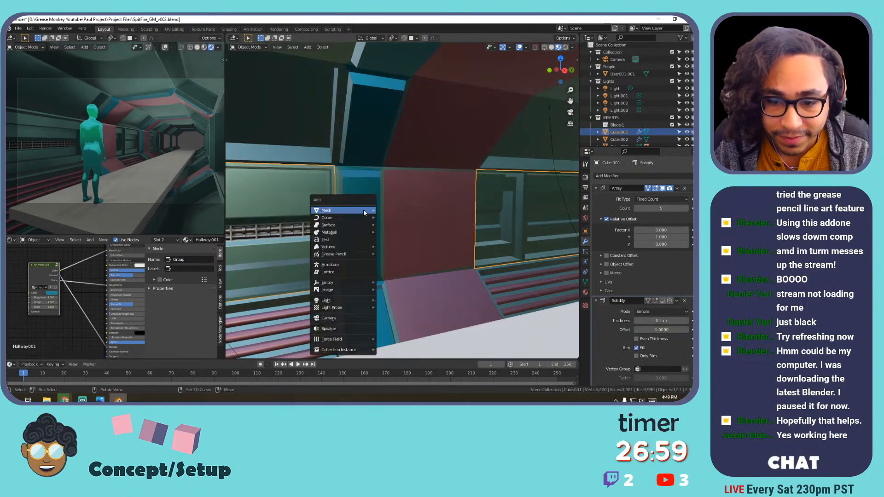
pyautogui.press('Escape')
# Insert decal 023 from the Panel 80 rect library onto the narrow blue strip beside the wall panel.
pyautogui.click(370, 194)
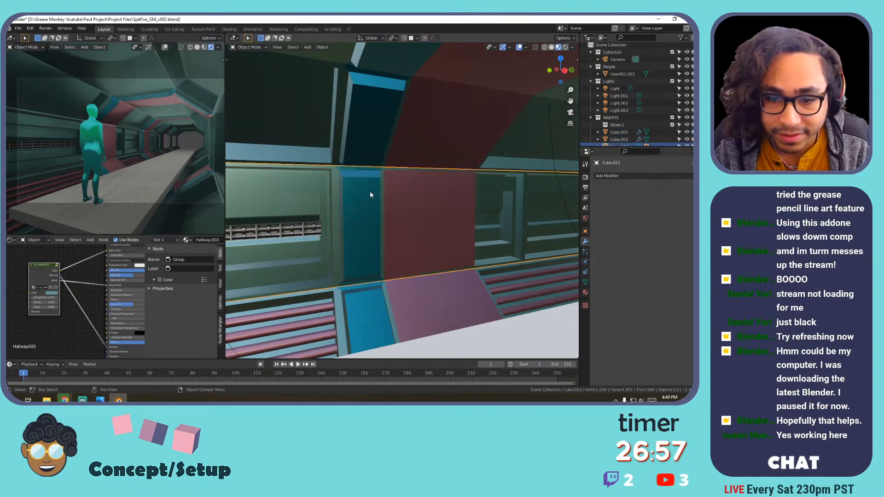
pyautogui.press('d')
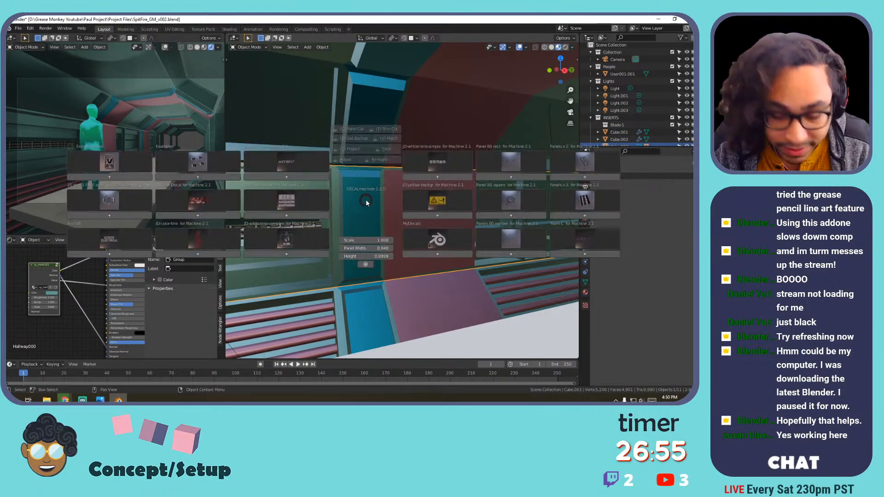
pyautogui.click(110, 162)
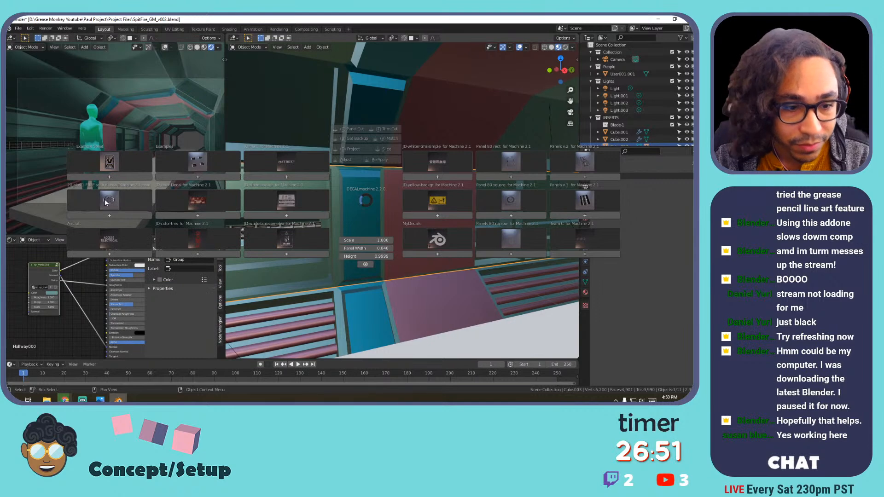
pyautogui.click(109, 201)
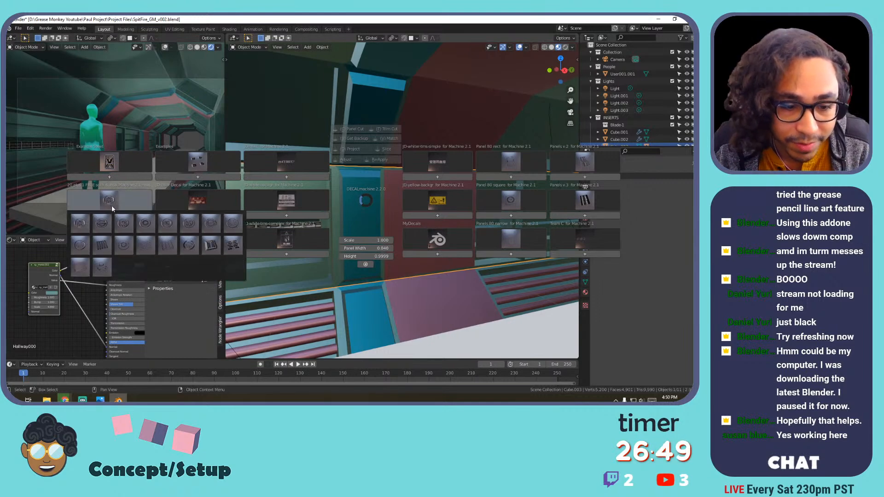
pyautogui.click(508, 161)
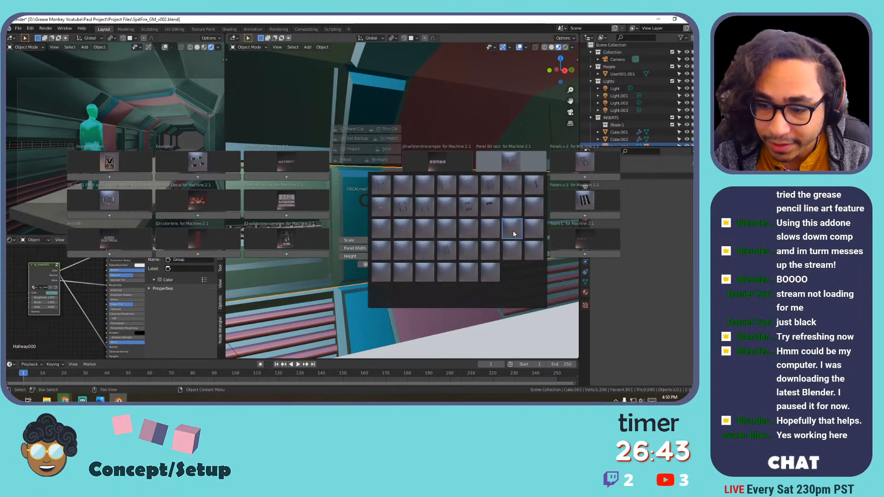
pyautogui.click(513, 230)
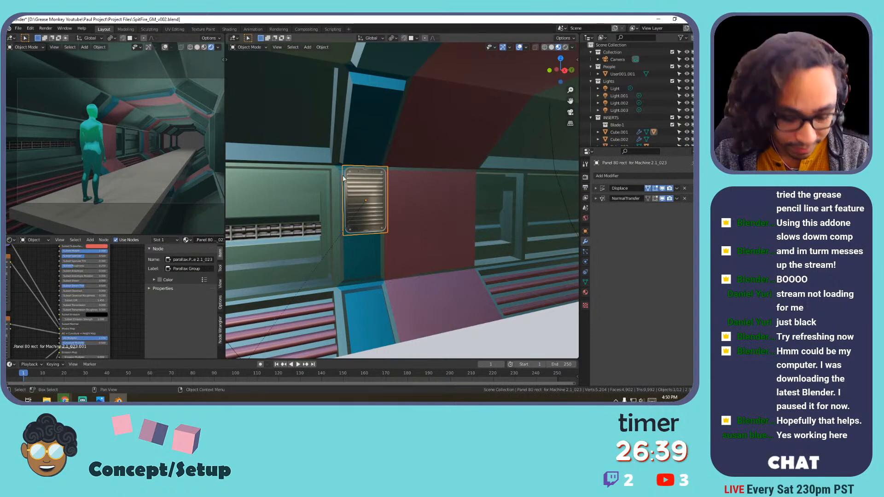
# Move the rectangular panel decal up onto the slanted blue recess and try scaling it and rotating it about global Y.
pyautogui.press('g')
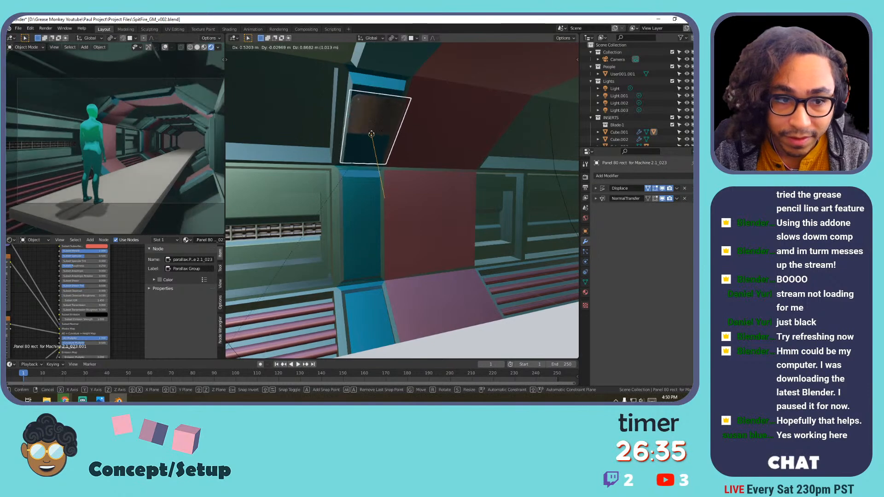
pyautogui.click(388, 134)
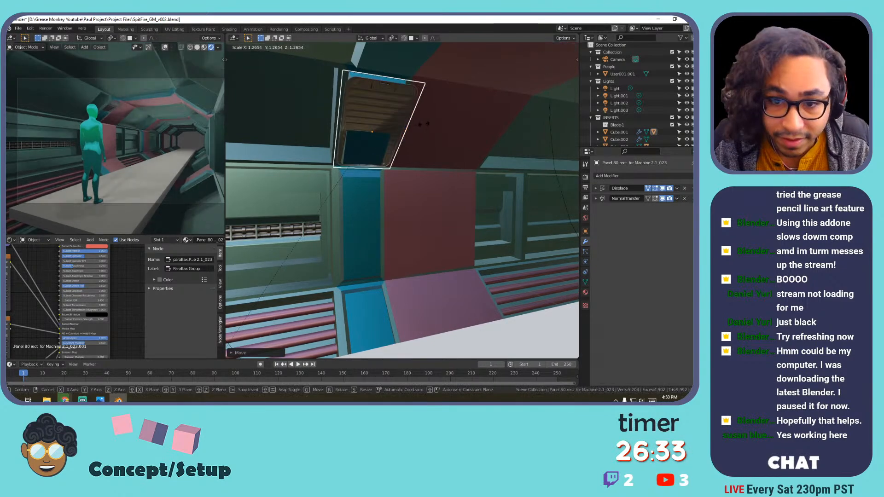
pyautogui.moveTo(411, 125); pyautogui.dragTo(361, 125, button='middle')
pyautogui.press('r')
pyautogui.press('y')
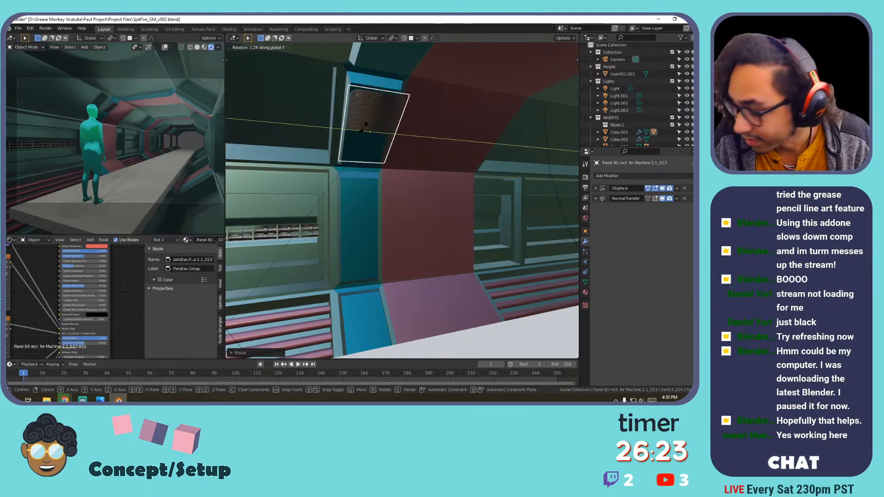
pyautogui.click(369, 134)
# Delete the rectangular panel decal and the arrayed parallax decal row in the wall recess.
pyautogui.press('Delete')
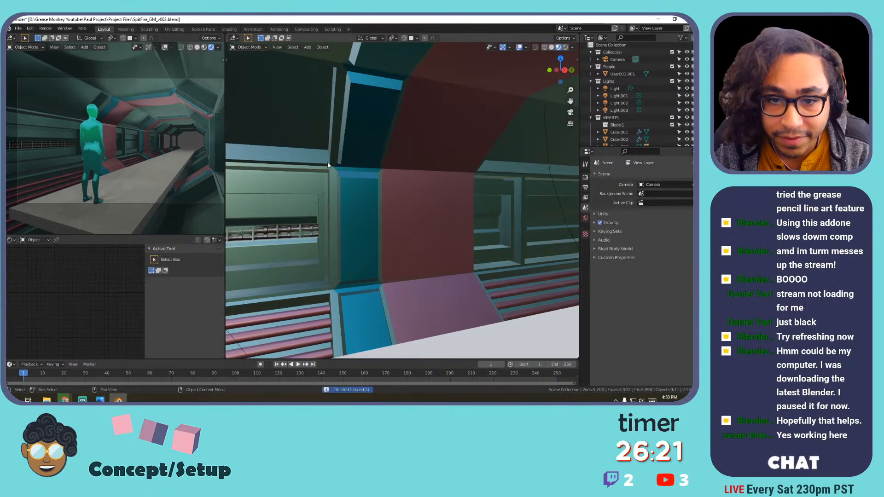
pyautogui.click(290, 234)
pyautogui.press('x')
pyautogui.click(289, 233)
# Open the hallway shell mesh for editing and turn off its Array modifier's viewport display.
pyautogui.keyDown('shift'); pyautogui.moveTo(269, 224); pyautogui.dragTo(389, 185, button='middle'); pyautogui.keyUp('shift')
pyautogui.keyDown('shift'); pyautogui.moveTo(520, 181); pyautogui.dragTo(355, 202, button='middle'); pyautogui.keyUp('shift')
pyautogui.scroll(-2, 441, 168)
pyautogui.moveTo(441, 168); pyautogui.dragTo(384, 198, button='middle')
pyautogui.moveTo(390, 191); pyautogui.dragTo(378, 187, button='middle')
pyautogui.moveTo(365, 128); pyautogui.dragTo(426, 161, button='middle')
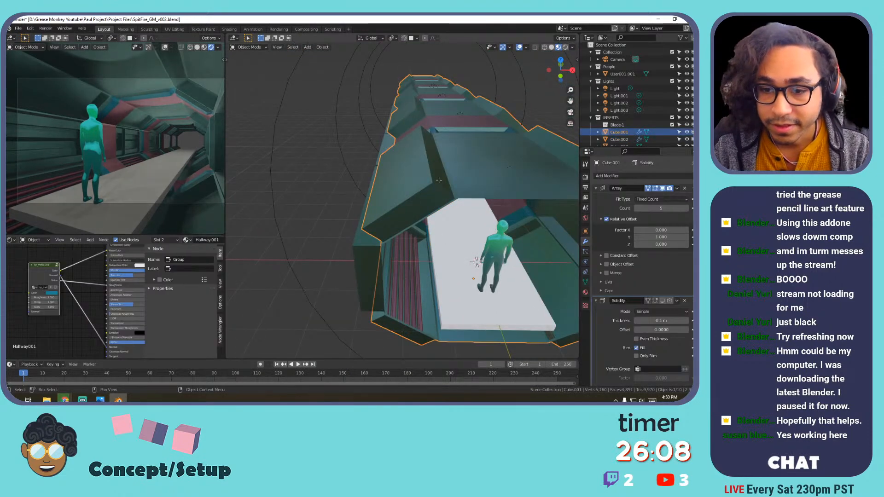
pyautogui.moveTo(426, 175); pyautogui.dragTo(454, 193, button='middle')
pyautogui.click(596, 188)
pyautogui.click(596, 199)
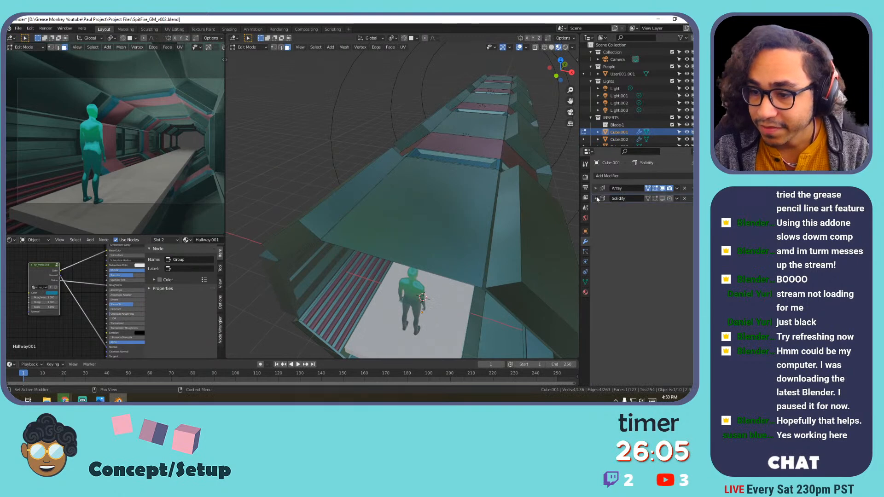
pyautogui.click(663, 189)
pyautogui.click(663, 189)
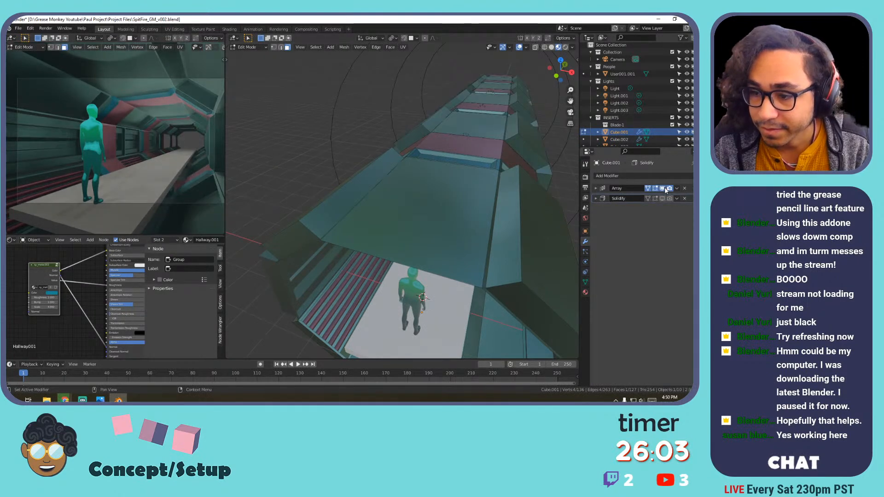
pyautogui.click(664, 189)
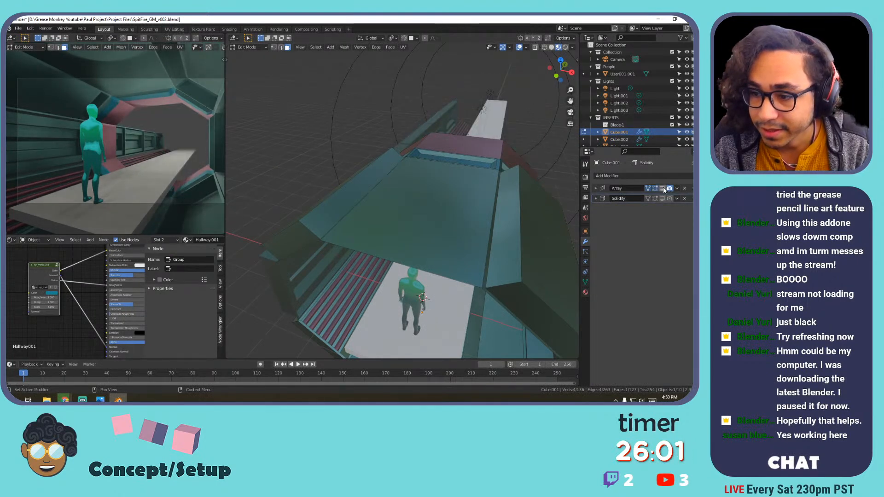
# Select faces of the hallway's slanted upper wall section and turn on the Screencast Keys display.
pyautogui.moveTo(480, 193); pyautogui.dragTo(406, 163, button='middle')
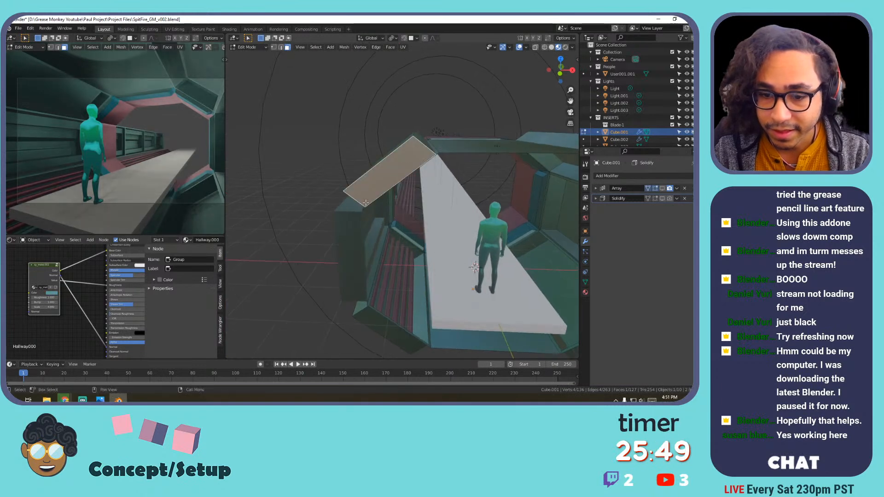
pyautogui.moveTo(400, 160); pyautogui.dragTo(423, 168, button='middle')
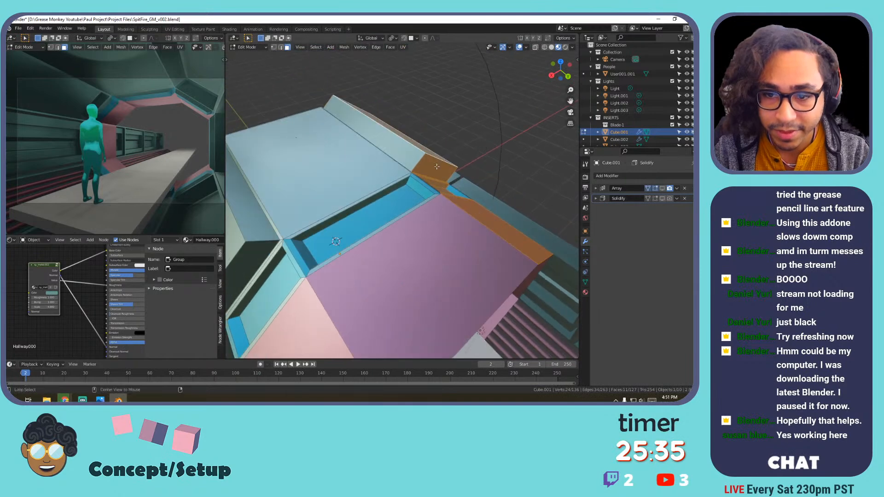
pyautogui.press('n')
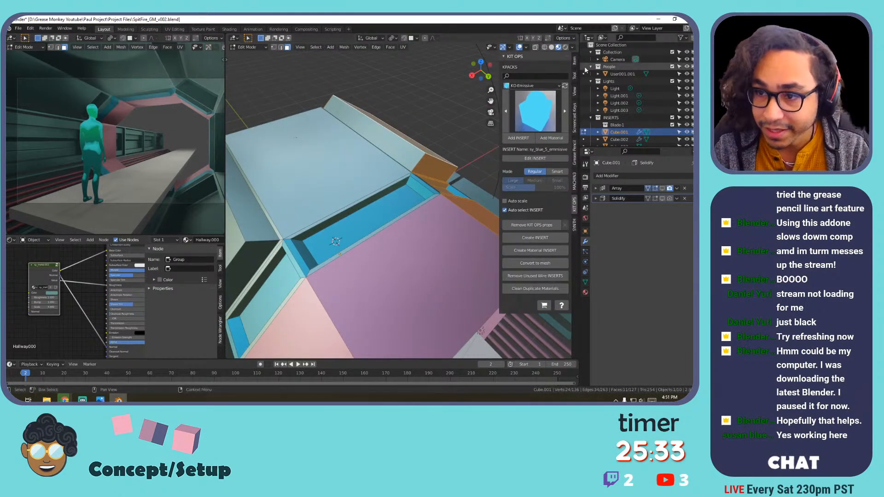
pyautogui.click(575, 117)
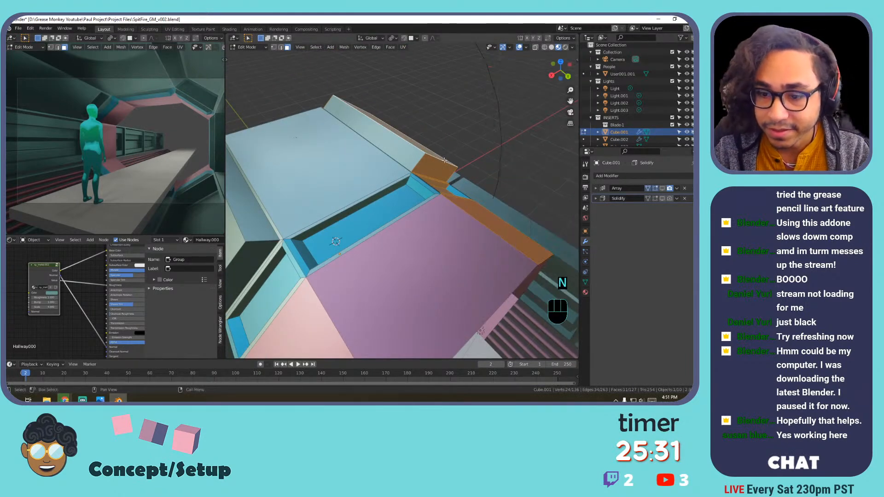
# Adjust the face selection to cover the slanted upper wall section and separate it into its own object.
pyautogui.scroll(3, 423, 157)
pyautogui.moveTo(423, 158); pyautogui.dragTo(402, 225, button='middle')
pyautogui.keyDown('shift'); pyautogui.click(403, 170); pyautogui.keyUp('shift')
pyautogui.keyDown('alt'); pyautogui.keyDown('shift'); pyautogui.click(321, 157); pyautogui.keyUp('shift'); pyautogui.keyUp('alt')
pyautogui.scroll(-3, 422, 200)
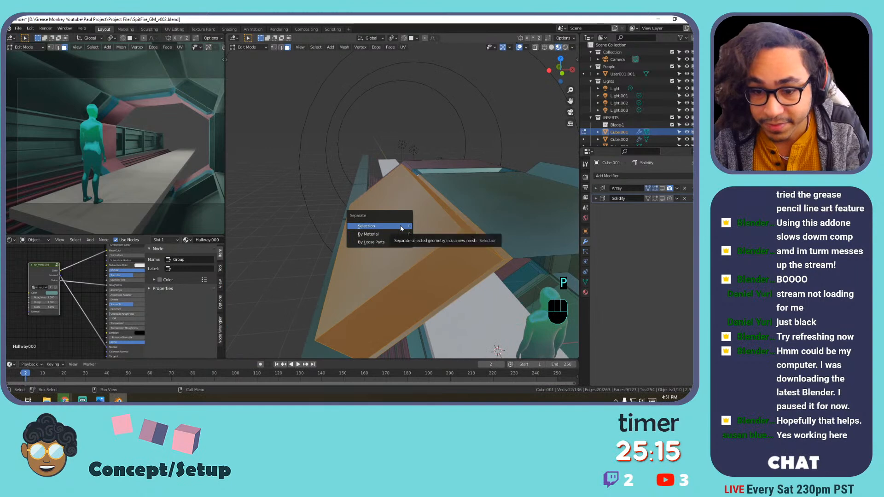
pyautogui.click(401, 226)
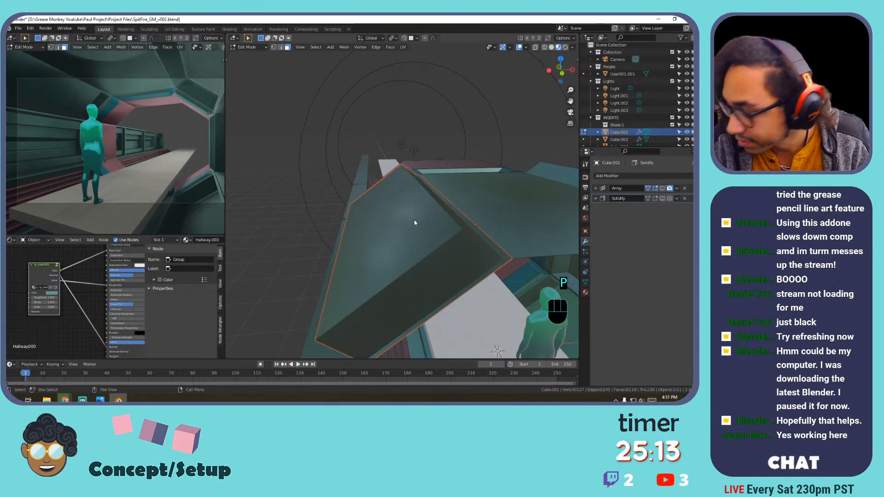
# Select the separated slanted upper wall section object and open its mesh for editing with the slanted face selected.
pyautogui.press('Tab')
pyautogui.click(421, 222)
pyautogui.press('Tab')
pyautogui.moveTo(468, 243); pyautogui.dragTo(414, 227, button='middle')
pyautogui.click(365, 163)
pyautogui.press('Tab')
pyautogui.press('Tab')
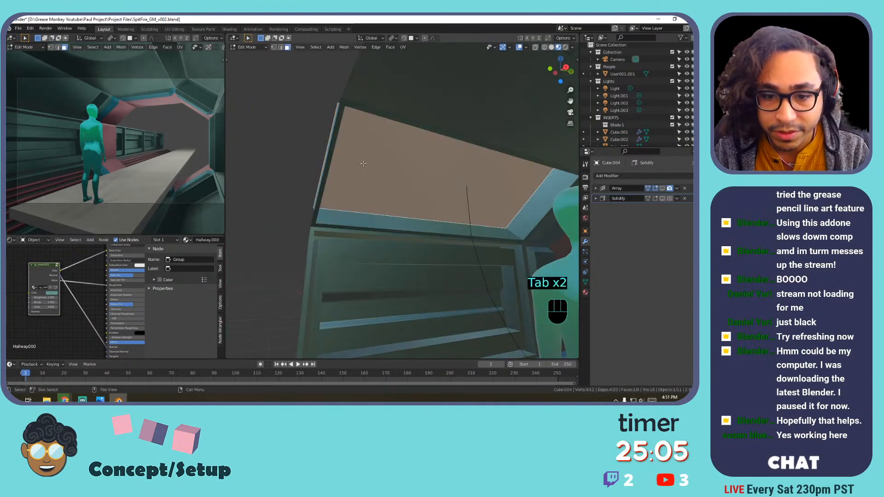
# Extrude the slanted wall section's face along its normals by about 0.37 m.
pyautogui.keyDown('shift'); pyautogui.moveTo(370, 166); pyautogui.dragTo(401, 181, button='middle'); pyautogui.keyUp('shift')
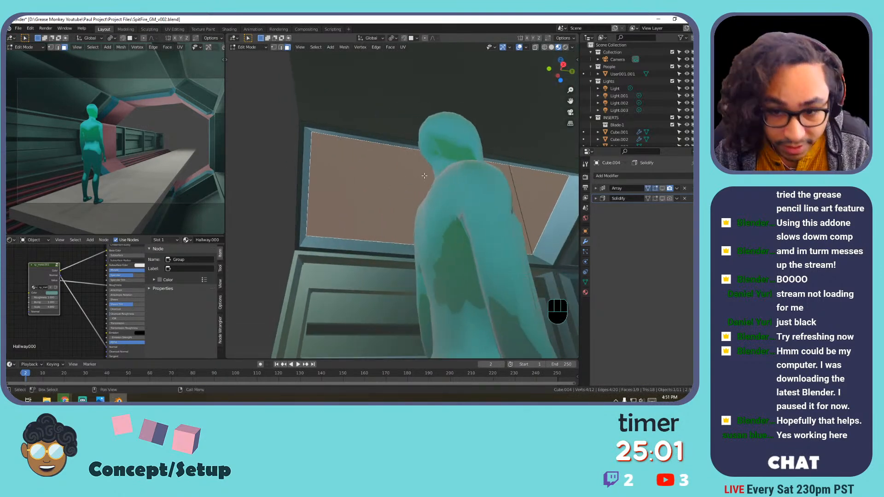
pyautogui.hotkey('alt', 'e')
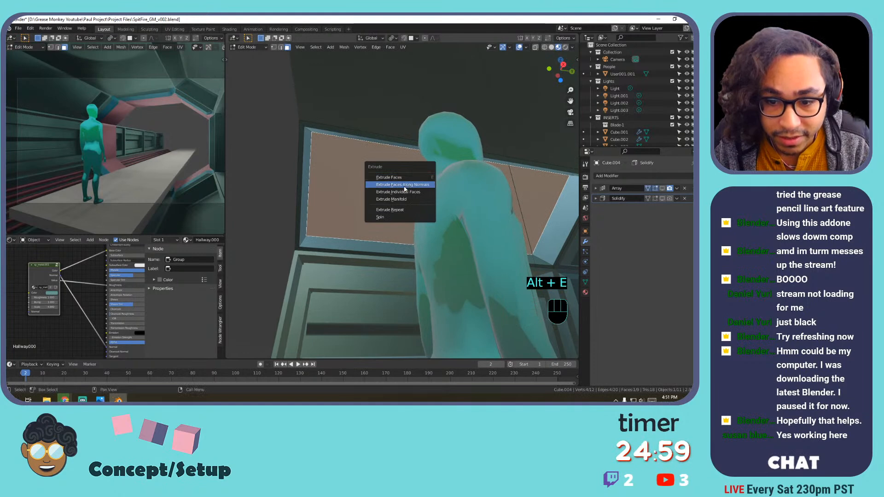
pyautogui.click(405, 185)
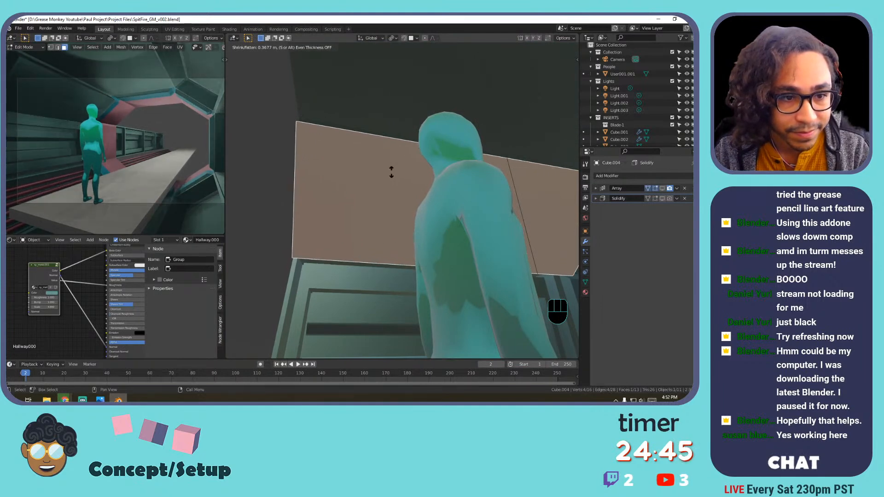
pyautogui.keyDown('shift'); pyautogui.moveTo(391, 171); pyautogui.dragTo(460, 191, button='middle'); pyautogui.keyUp('shift')
pyautogui.press('Tab')
pyautogui.hotkey('ctrl', 'z')
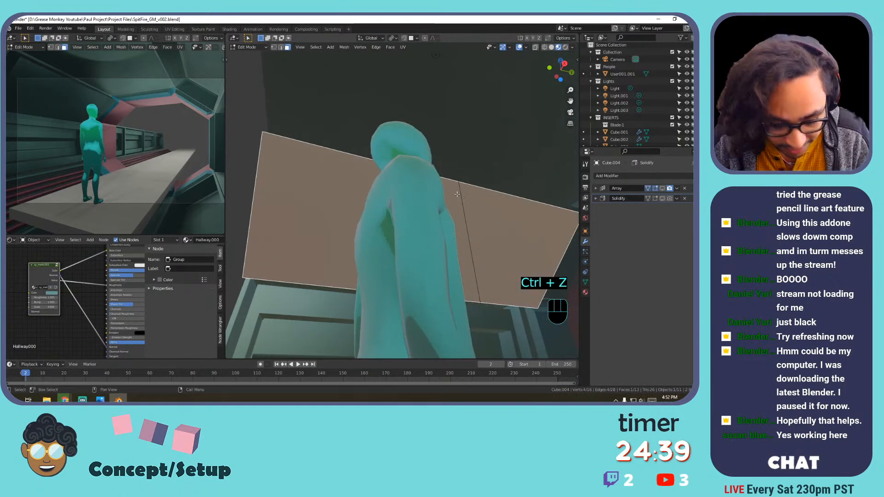
# Inset the extruded face by about 0.02 m and extrude the inset face along its normals.
pyautogui.press('i')
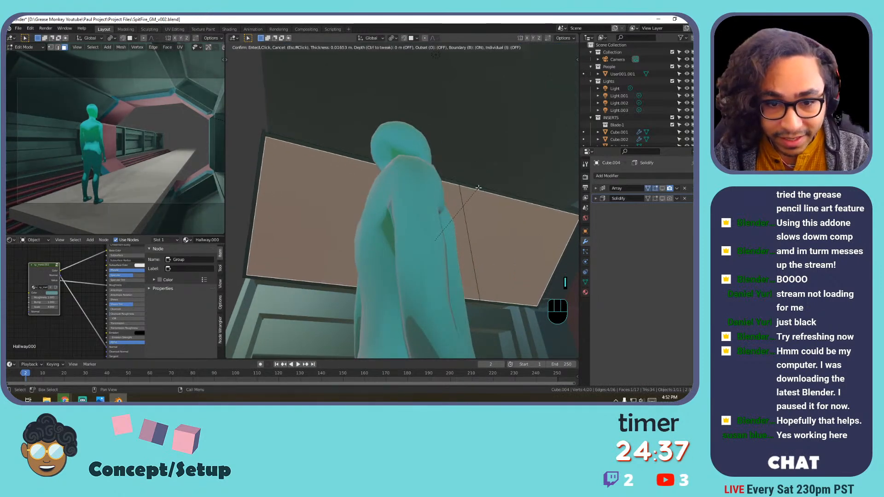
pyautogui.hotkey('alt', 'e')
pyautogui.click(465, 191)
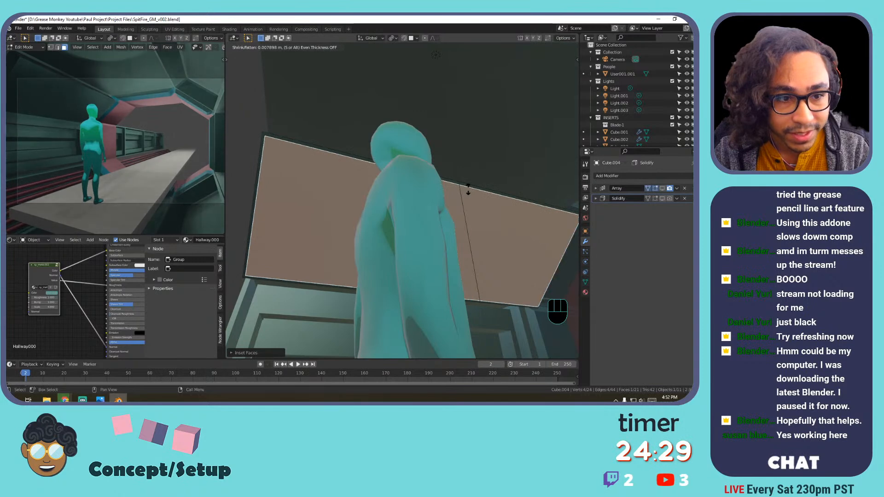
# Turn the Array modifier's viewport display back on for the slanted wall section and for the hallway shell.
pyautogui.click(662, 187)
pyautogui.moveTo(374, 203); pyautogui.dragTo(353, 184, button='middle')
pyautogui.keyDown('shift'); pyautogui.moveTo(334, 154); pyautogui.dragTo(386, 213, button='middle'); pyautogui.keyUp('shift')
pyautogui.moveTo(537, 202); pyautogui.dragTo(448, 200, button='middle')
pyautogui.press('Tab')
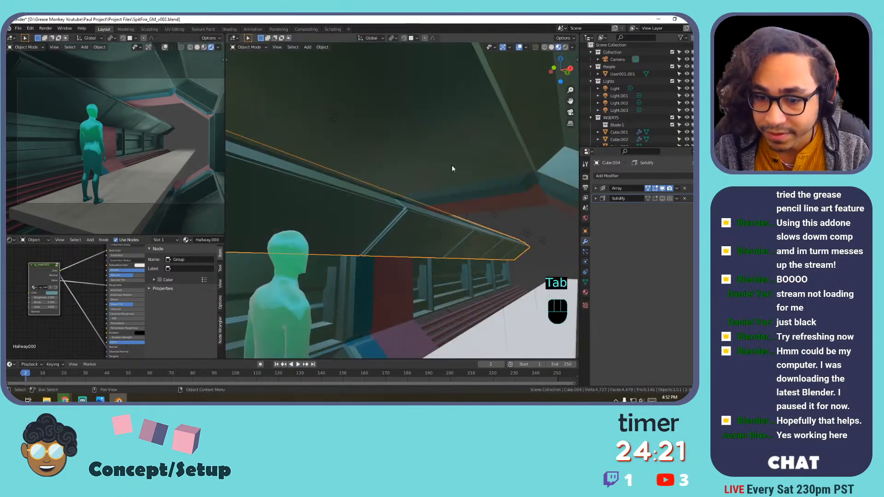
pyautogui.click(452, 165)
pyautogui.click(662, 189)
# Reselect the slanted upper wall section as the active object in Object Mode.
pyautogui.keyDown('shift'); pyautogui.moveTo(293, 230); pyautogui.dragTo(412, 226, button='middle'); pyautogui.keyUp('shift')
pyautogui.press('Tab')
pyautogui.press('Tab')
pyautogui.click(381, 203)
pyautogui.press('Tab')
pyautogui.click(393, 200)
pyautogui.press('Tab')
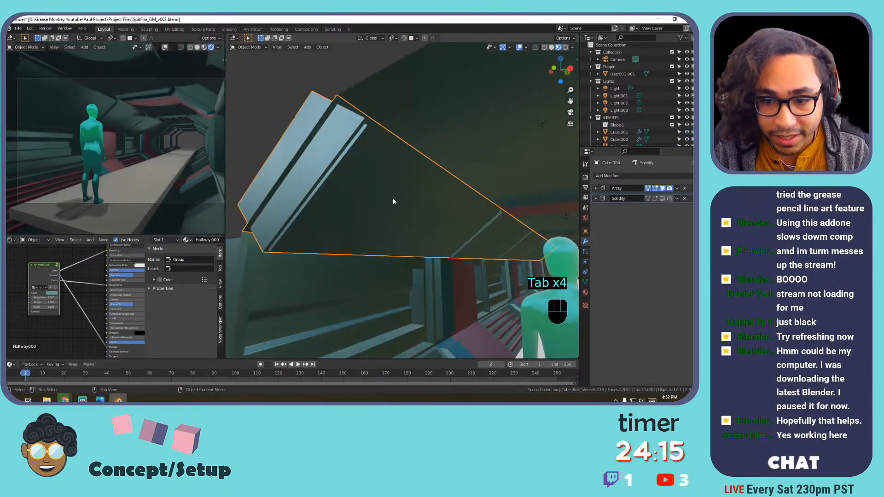
# Try placing the GRID_5x6 insert from the KIT OPS MA-Grids Design pack on the slanted wall section.
pyautogui.press('n')
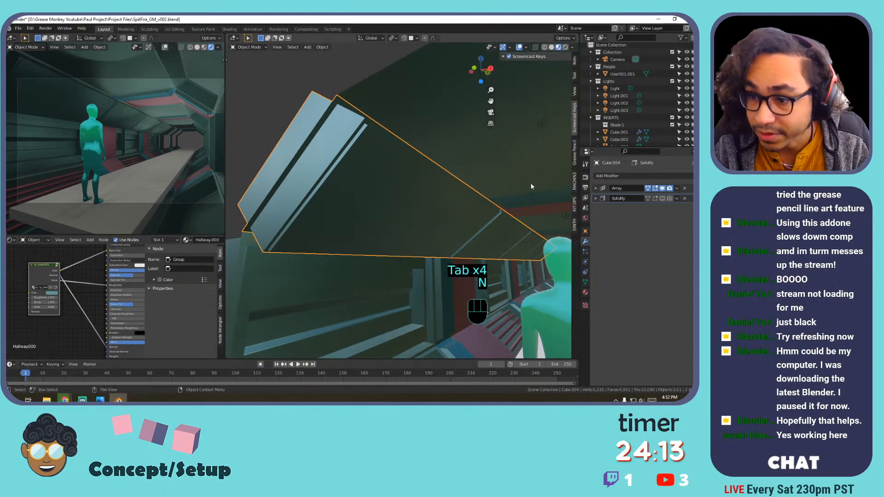
pyautogui.click(575, 204)
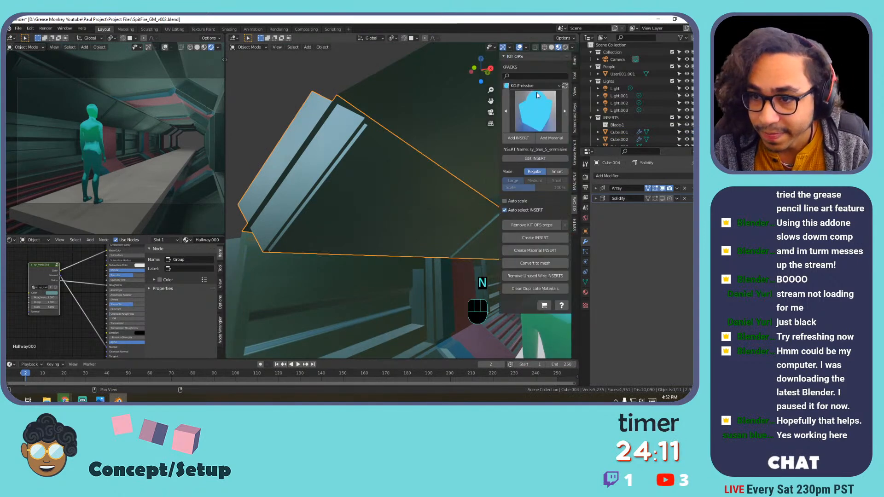
pyautogui.click(509, 85)
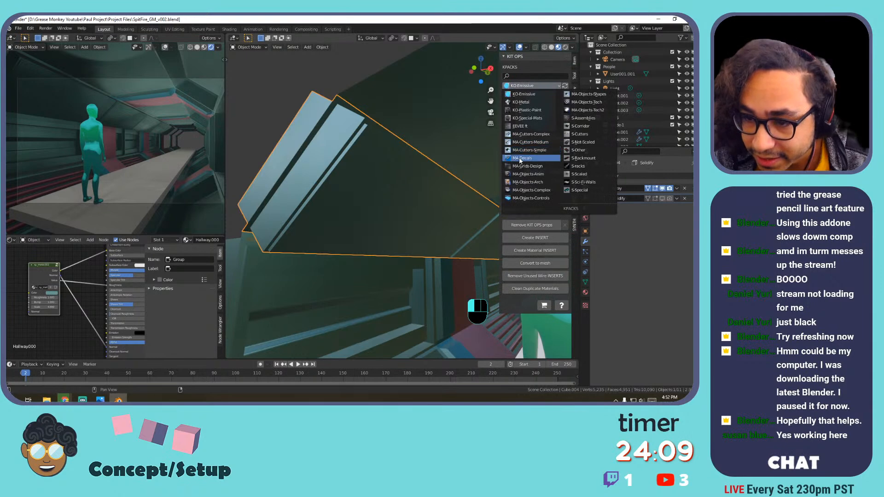
pyautogui.click(516, 164)
pyautogui.click(527, 116)
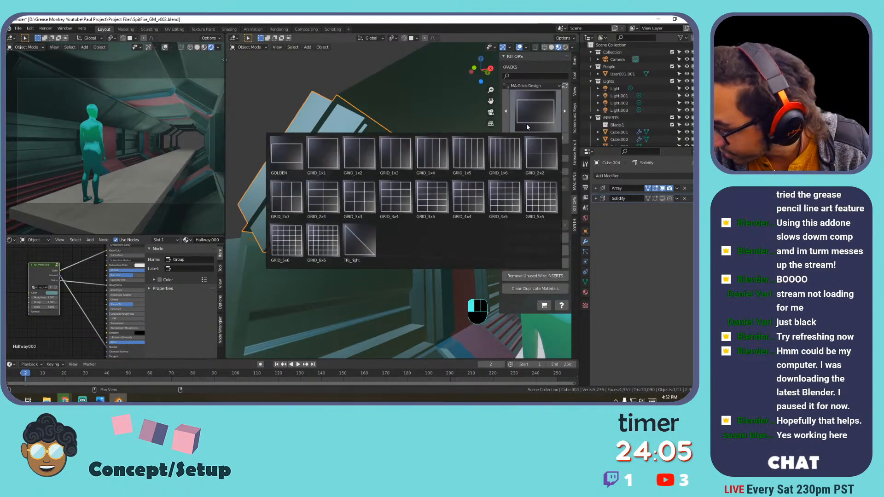
pyautogui.click(285, 231)
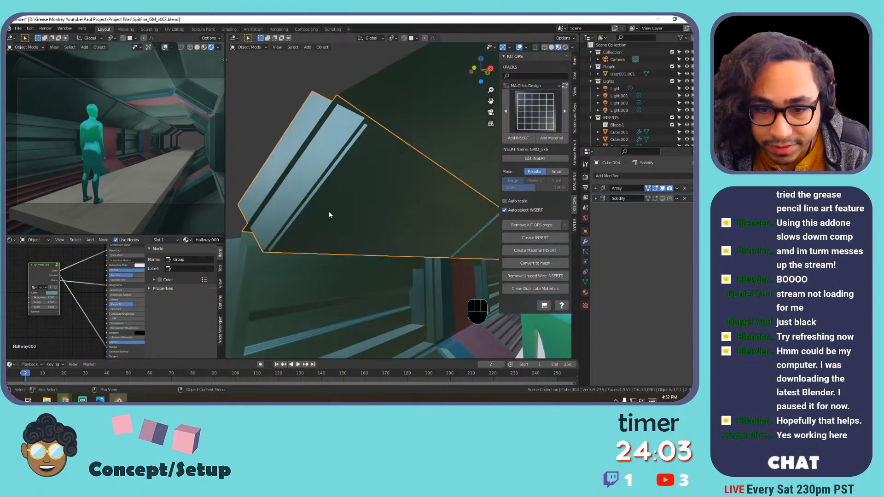
pyautogui.click(518, 139)
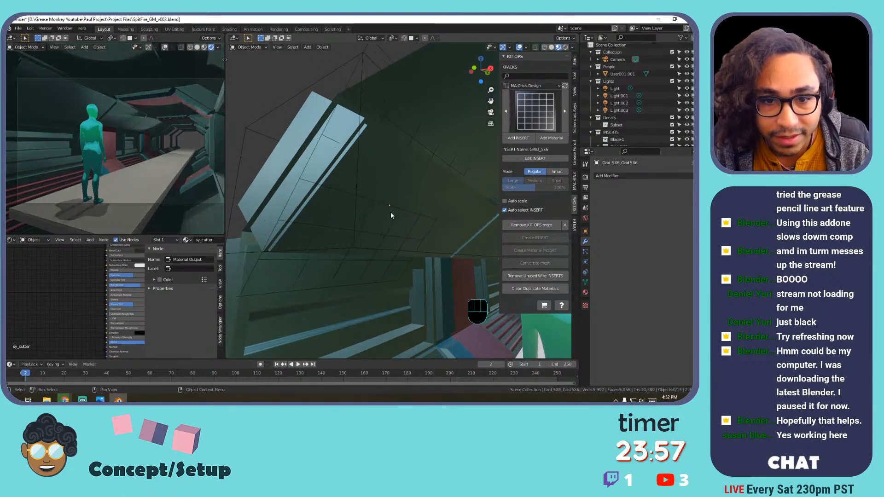
pyautogui.click(394, 211)
pyautogui.keyDown('shift'); pyautogui.moveTo(388, 204); pyautogui.dragTo(350, 195, button='middle'); pyautogui.keyUp('shift')
pyautogui.hotkey('ctrl', 'z')
# Place the bezel-a insert from the KIT OPS S-Cutters pack on the slanted upper wall section.
pyautogui.click(541, 127)
pyautogui.click(532, 86)
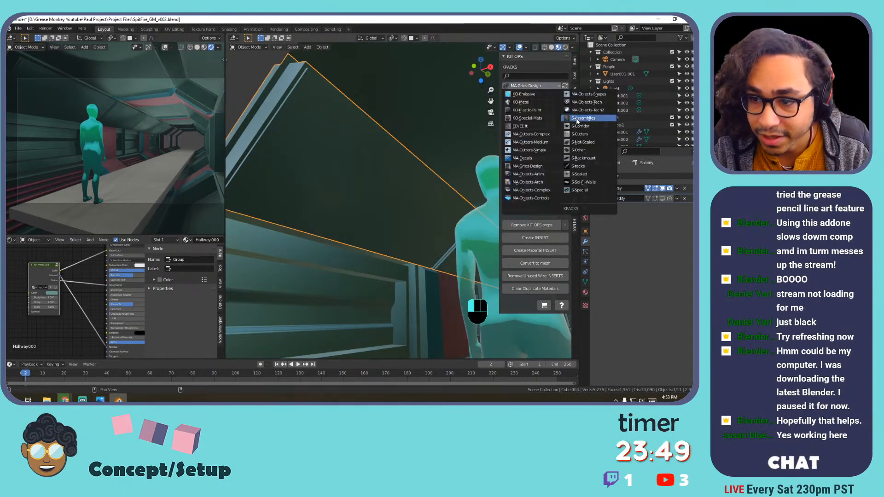
pyautogui.click(581, 134)
pyautogui.click(532, 117)
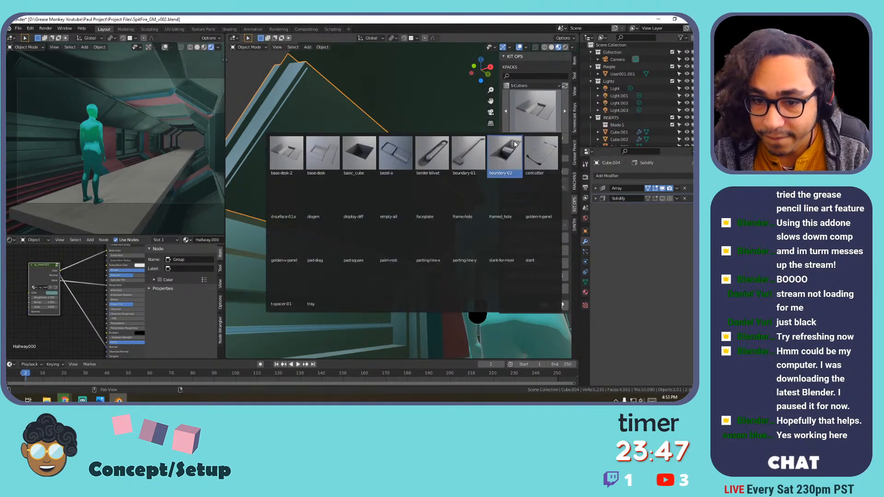
pyautogui.click(399, 164)
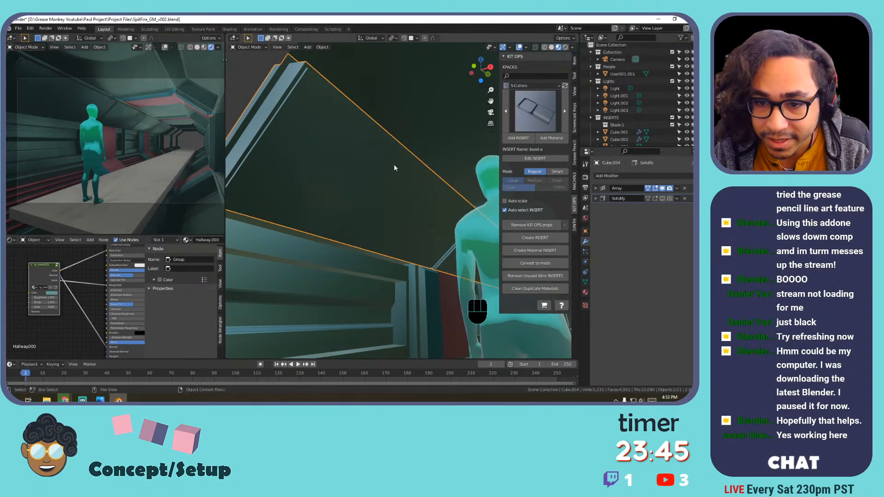
pyautogui.click(518, 138)
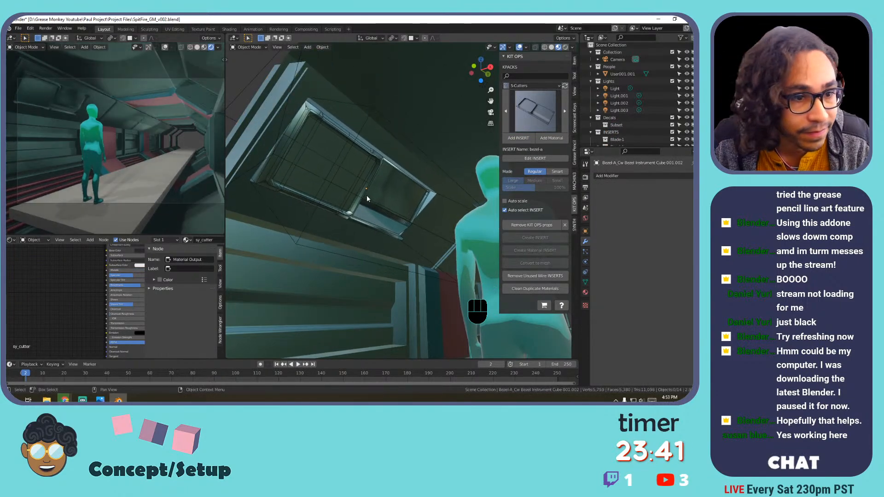
pyautogui.click(365, 191)
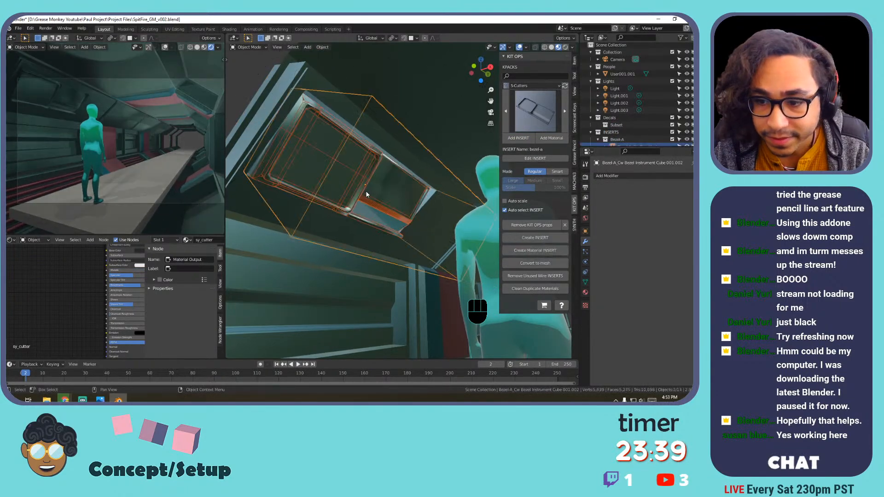
pyautogui.click(557, 172)
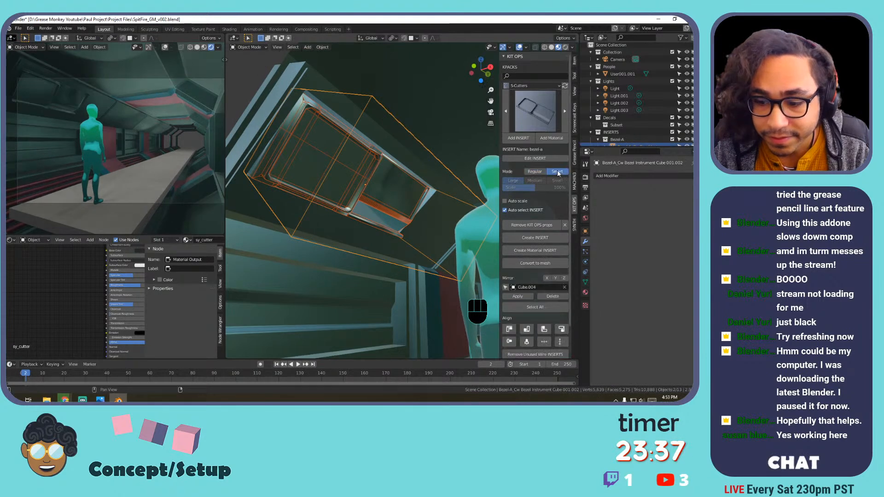
pyautogui.scroll(-3, 552, 222)
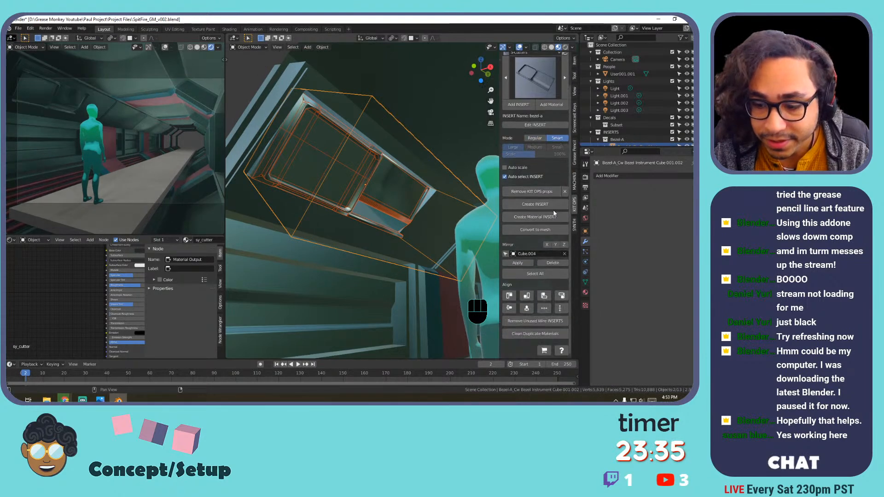
pyautogui.click(534, 138)
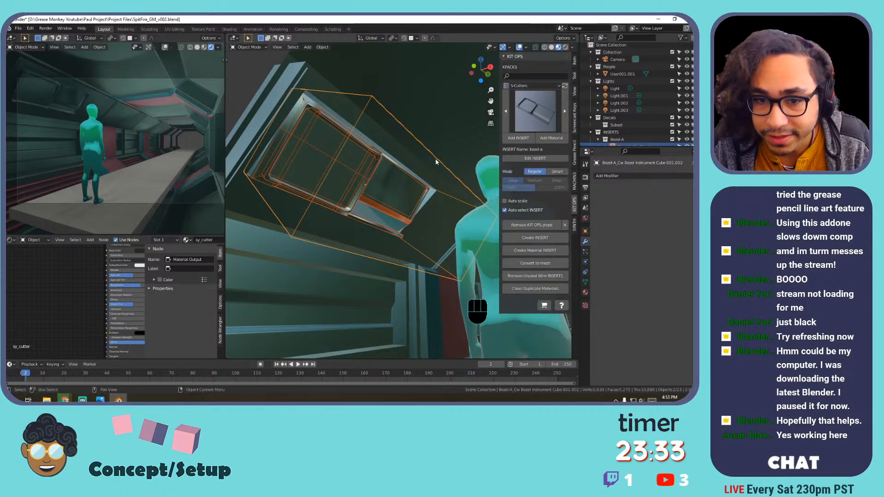
# Select the slanted upper wall section and enable Auto Smooth for its normals.
pyautogui.press('Tab')
pyautogui.press('Tab')
pyautogui.click(276, 103)
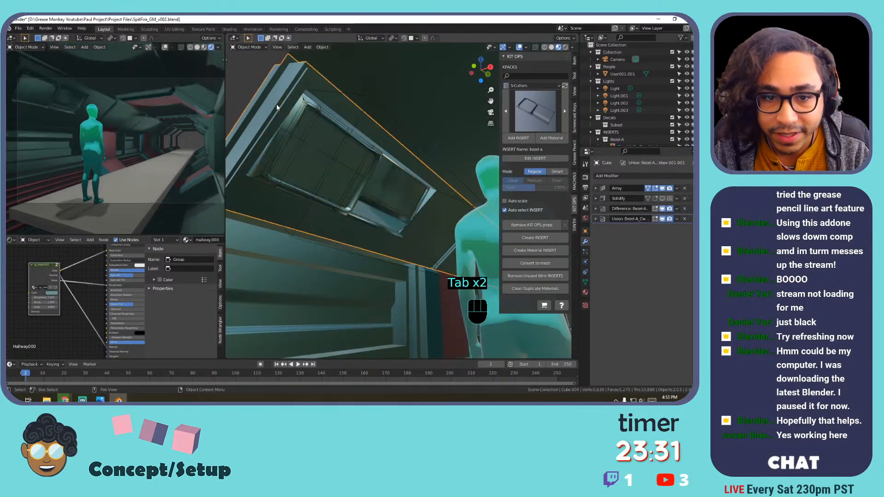
pyautogui.click(585, 282)
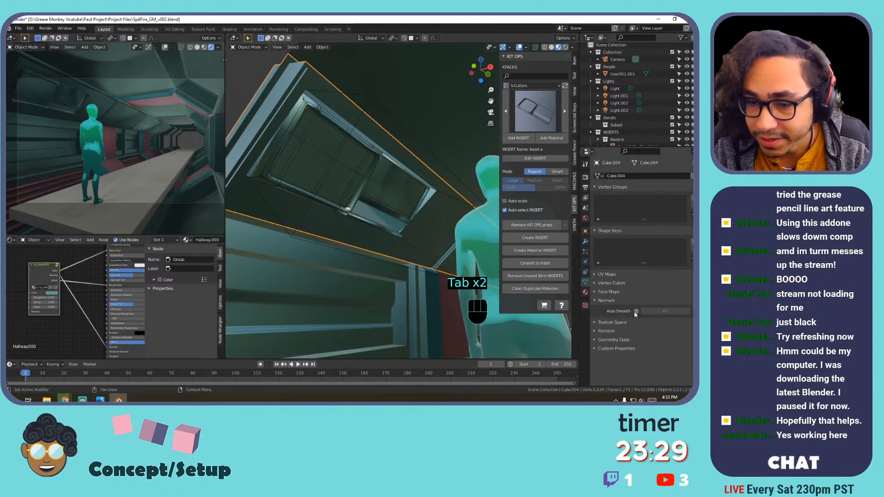
pyautogui.click(636, 312)
# Select the bezel insert on the slanted wall section and move it about 0.43 m along the global Y axis.
pyautogui.moveTo(374, 182); pyautogui.dragTo(377, 214, button='middle')
pyautogui.press('Tab')
pyautogui.press('Tab')
pyautogui.click(369, 244)
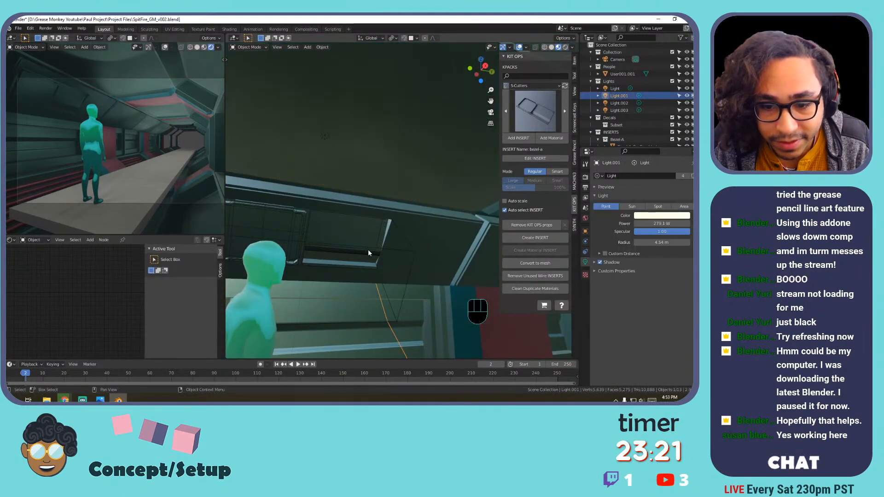
pyautogui.click(368, 252)
pyautogui.keyDown('shift'); pyautogui.moveTo(368, 252); pyautogui.dragTo(393, 229, button='middle'); pyautogui.keyUp('shift')
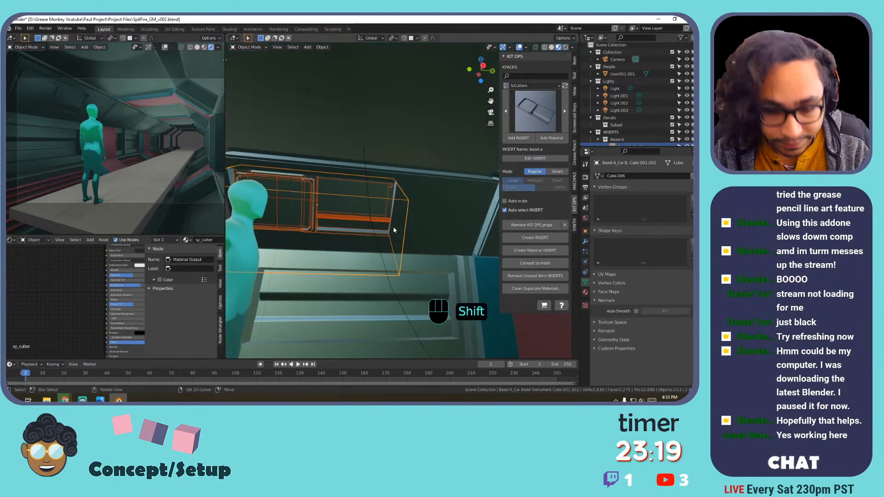
pyautogui.press('g')
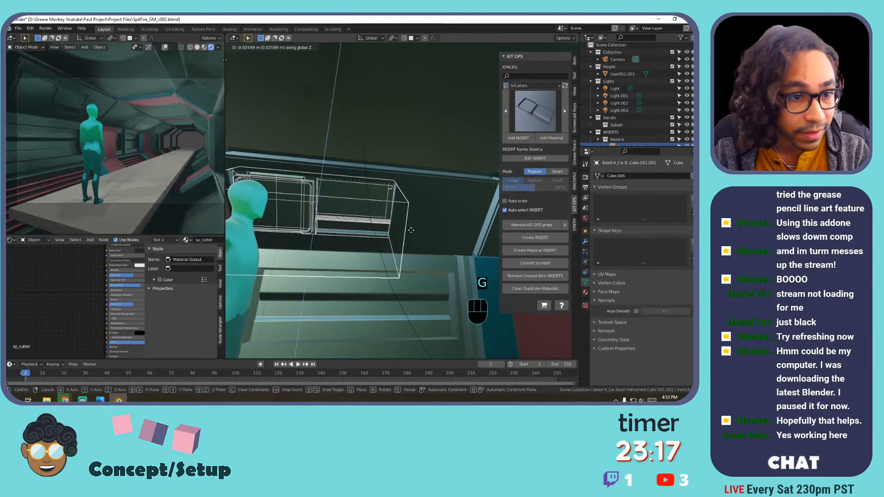
pyautogui.press('x')
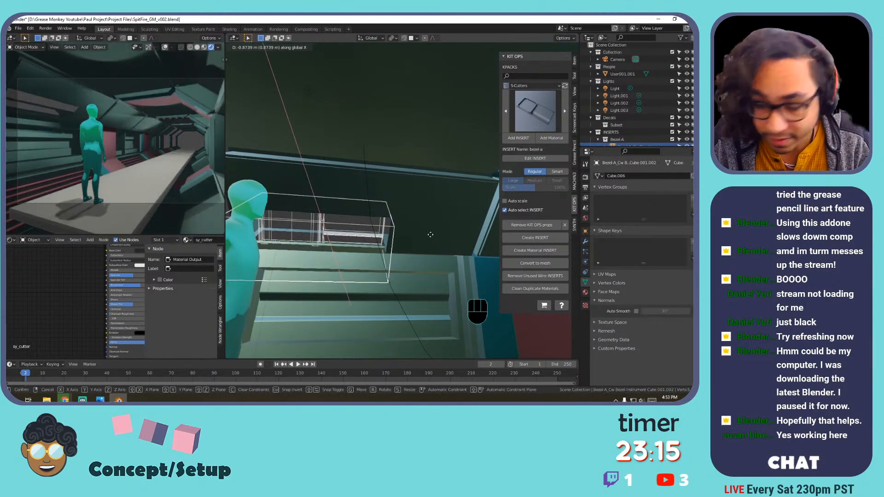
pyautogui.press('y')
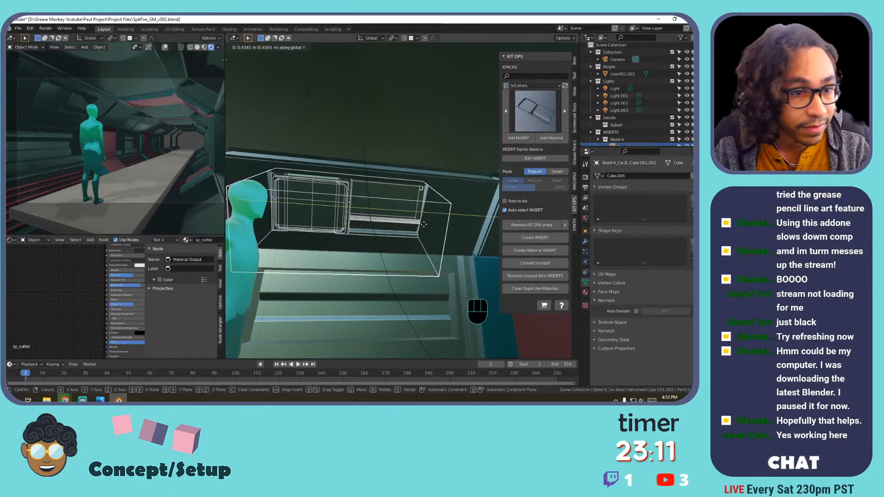
pyautogui.click(424, 228)
# Stretch the bezel insert about 1.6 times along the global Y axis and shift it along Y to fit the panel.
pyautogui.press('s')
pyautogui.press('x')
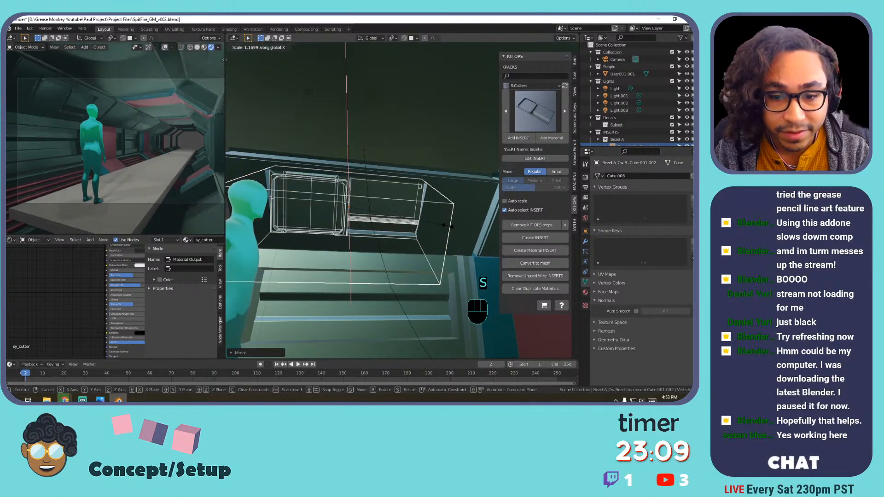
pyautogui.press('y')
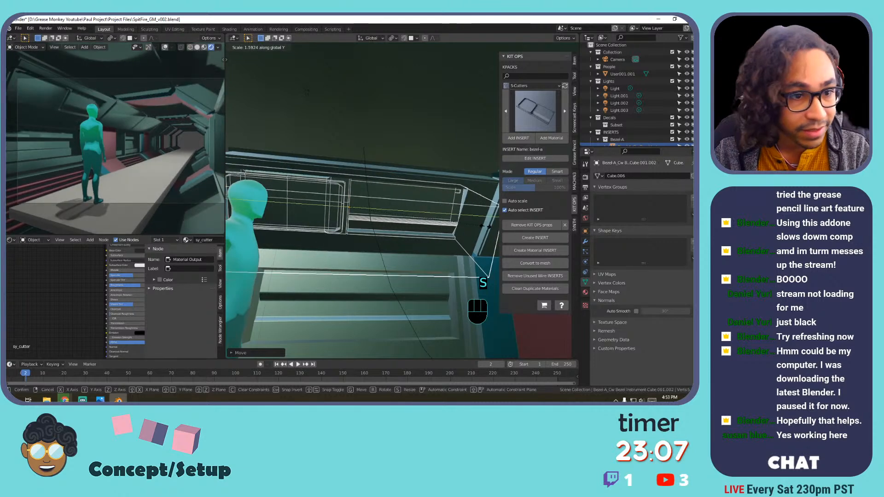
pyautogui.click(432, 230)
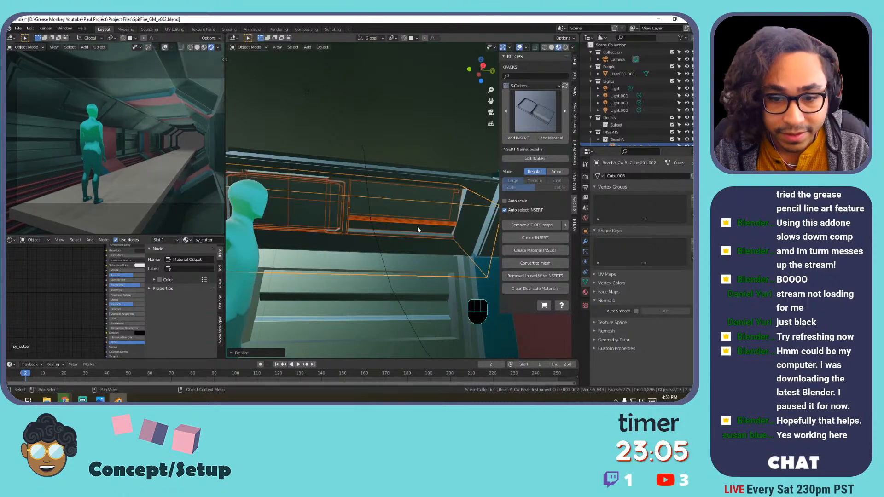
pyautogui.press('g')
pyautogui.press('y')
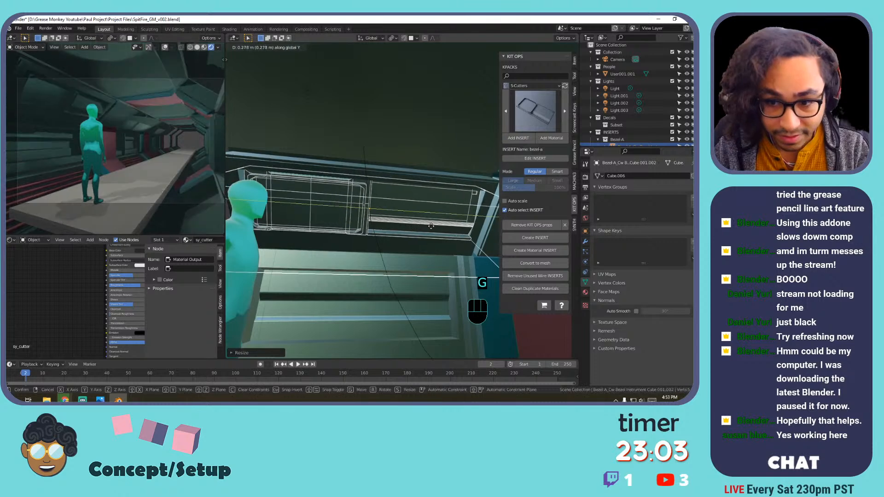
pyautogui.click(417, 227)
pyautogui.keyDown('shift'); pyautogui.moveTo(417, 226); pyautogui.dragTo(436, 239, button='middle'); pyautogui.keyUp('shift')
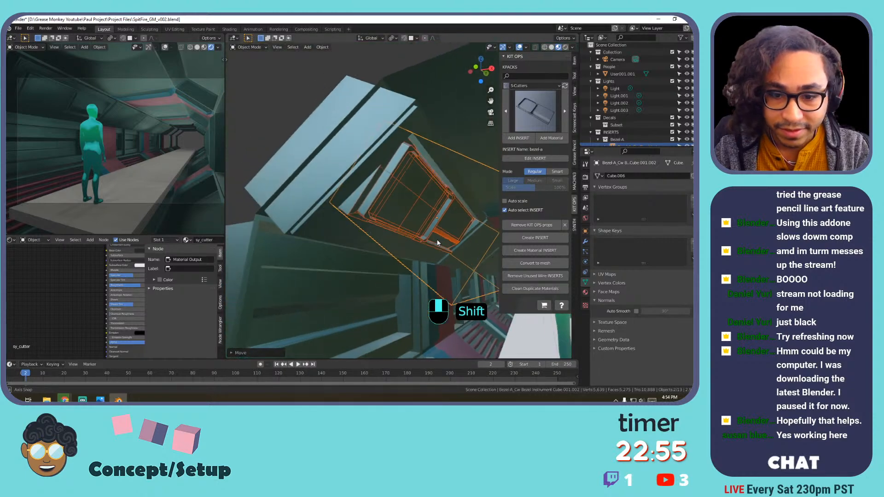
# Stretch the bezel insert on the slanted wall section about 1.33 times along its local Y axis.
pyautogui.hotkey('ctrl', 'z')
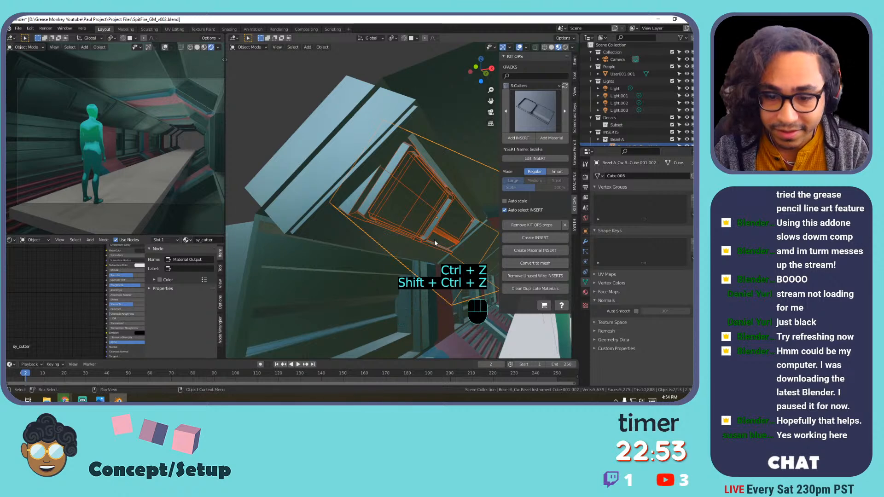
pyautogui.press('s')
pyautogui.press('z')
pyautogui.press('z')
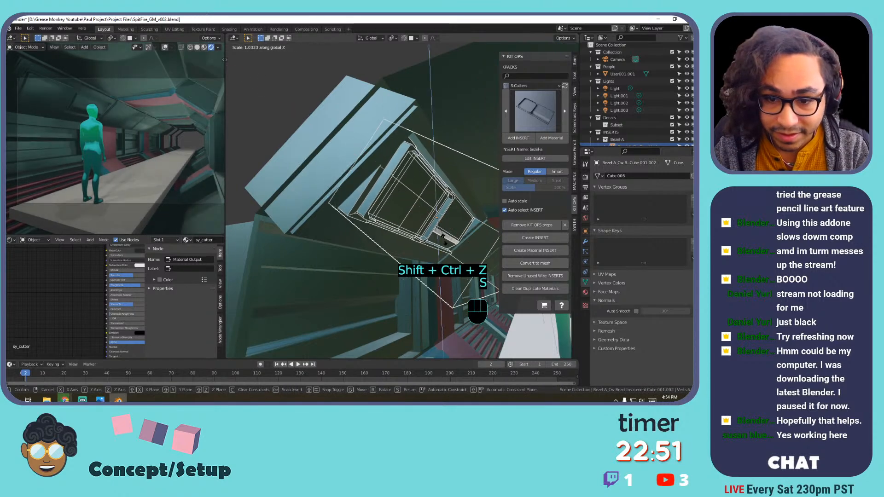
pyautogui.press('y')
pyautogui.press('y')
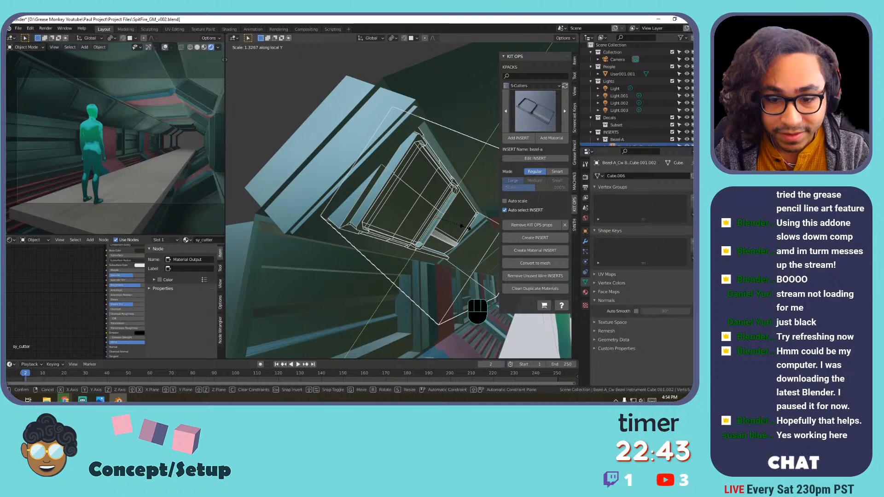
pyautogui.click(463, 226)
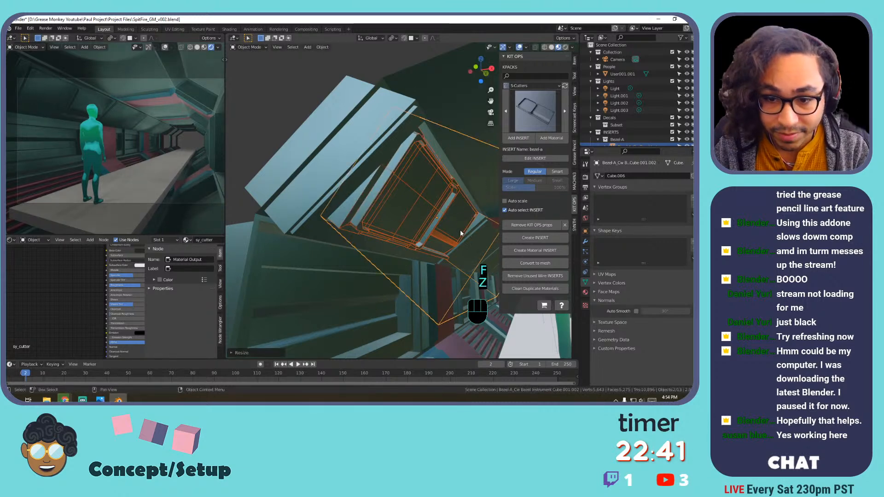
# Reposition the bezel insert within the slanted panel, shifting it about -0.33 m along global X and adjusting its height along global Z.
pyautogui.press('g')
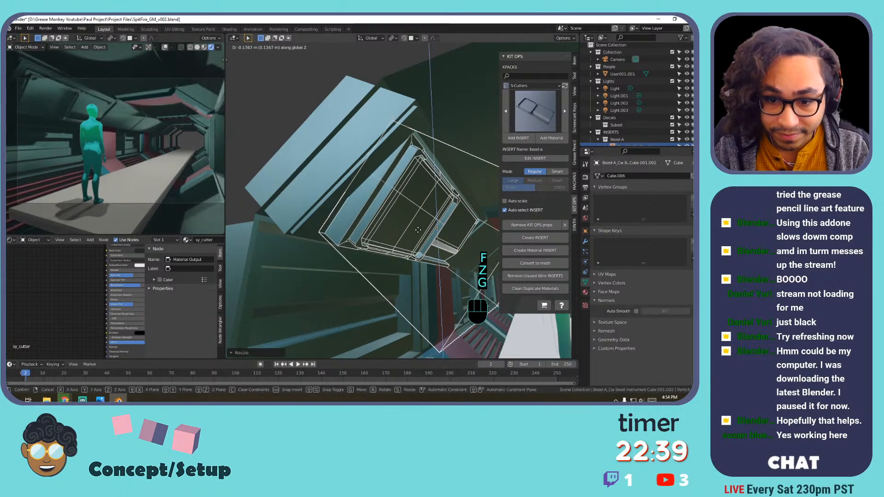
pyautogui.click(418, 234)
pyautogui.press('g')
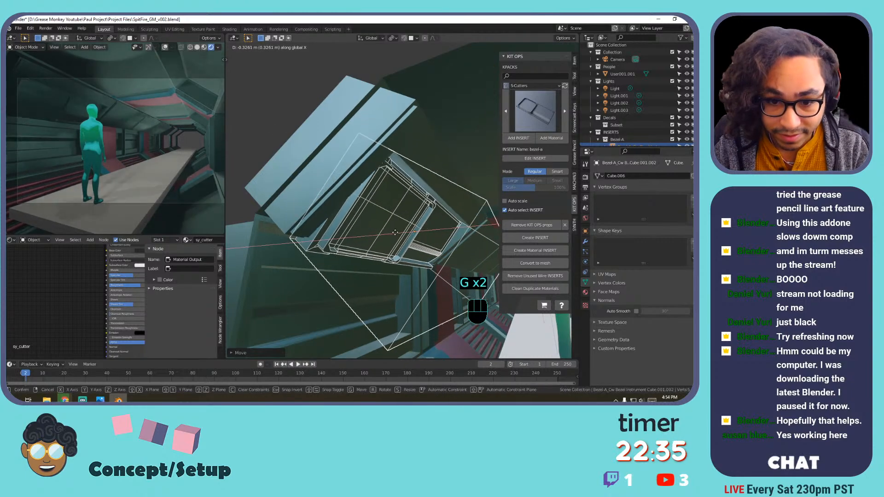
pyautogui.click(395, 232)
pyautogui.press('g')
pyautogui.press('z')
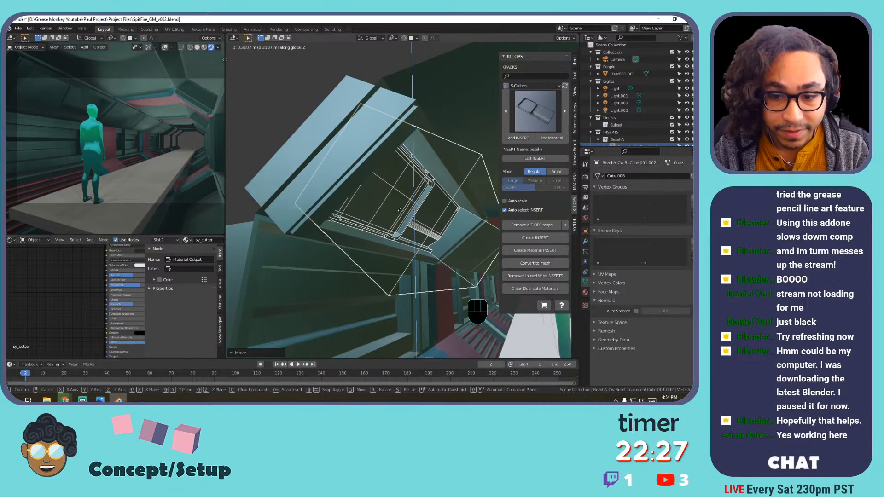
pyautogui.click(413, 224)
# Select the slanted upper wall section and move its Array modifier to the end of the stack, after the Difference and Union booleans.
pyautogui.moveTo(413, 225); pyautogui.dragTo(330, 240, button='middle')
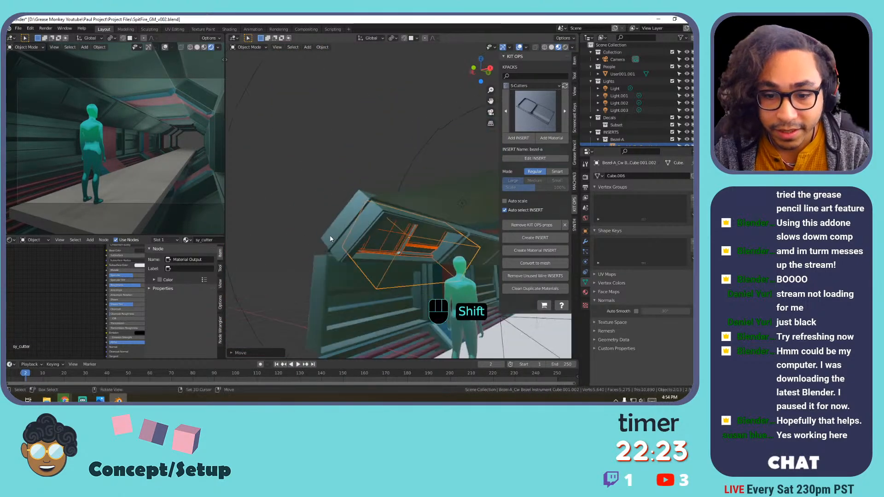
pyautogui.press('Tab')
pyautogui.click(361, 226)
pyautogui.press('Tab')
pyautogui.click(364, 224)
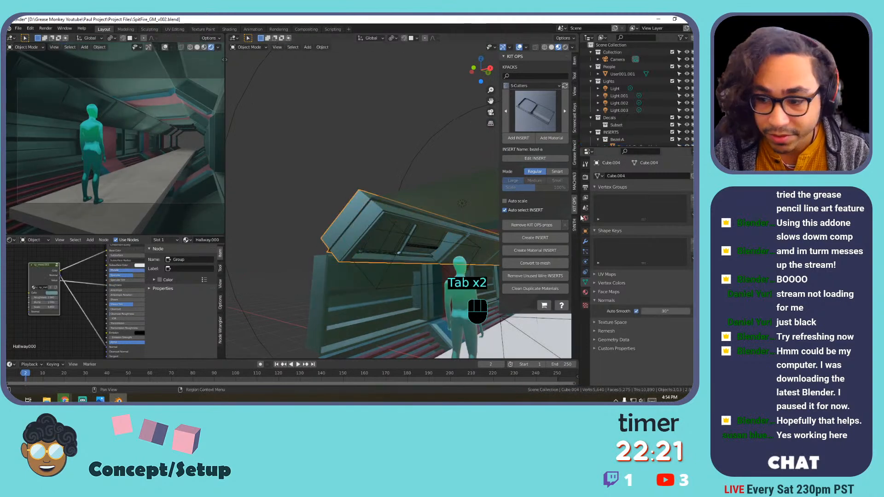
pyautogui.click(585, 241)
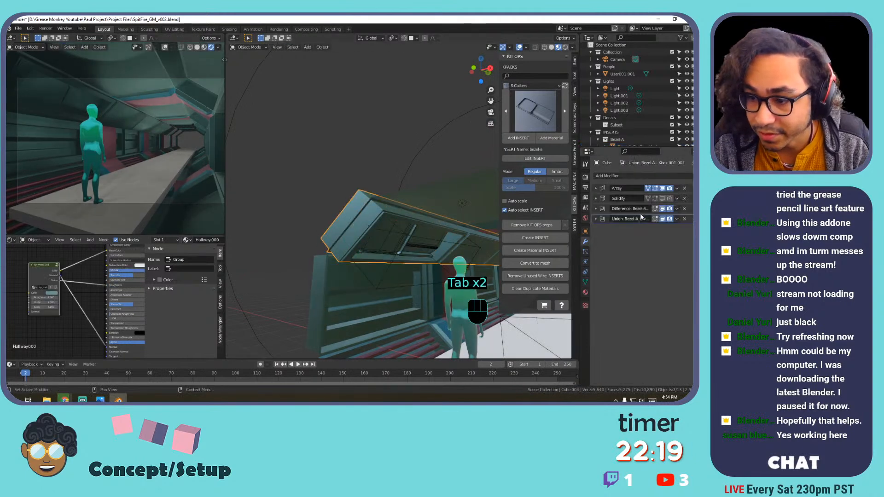
pyautogui.click(677, 189)
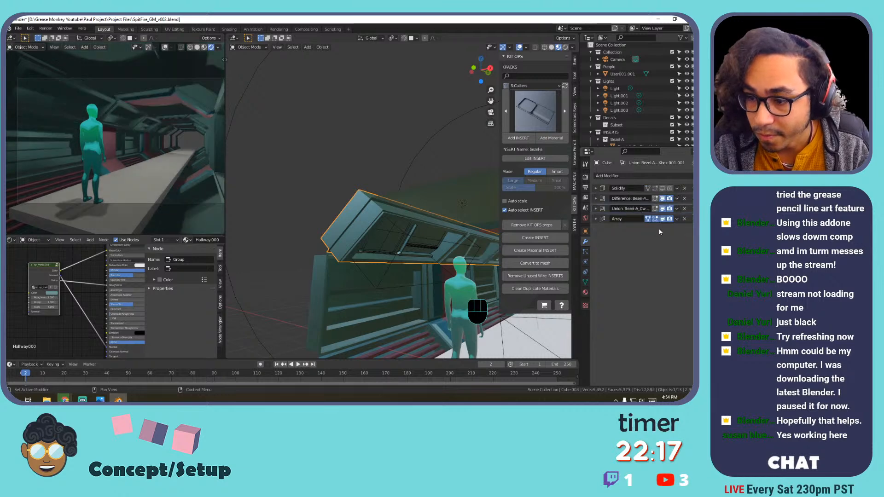
# Examine the repeated bezel panels along the hallway from inside and from its open end.
pyautogui.moveTo(426, 256); pyautogui.dragTo(406, 211, button='middle')
pyautogui.click(410, 240)
pyautogui.scroll(3, 454, 252)
pyautogui.click(442, 241)
pyautogui.click(414, 186)
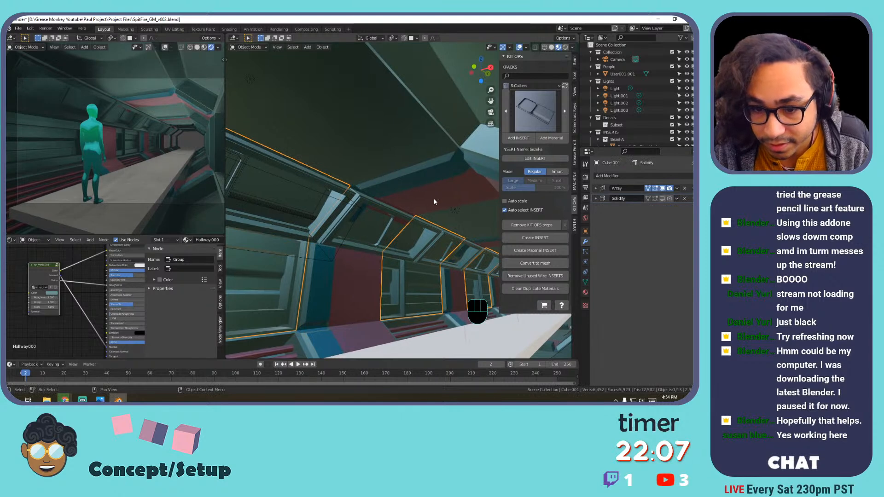
pyautogui.moveTo(402, 178); pyautogui.dragTo(463, 230, button='middle')
pyautogui.moveTo(382, 209); pyautogui.dragTo(396, 183, button='middle')
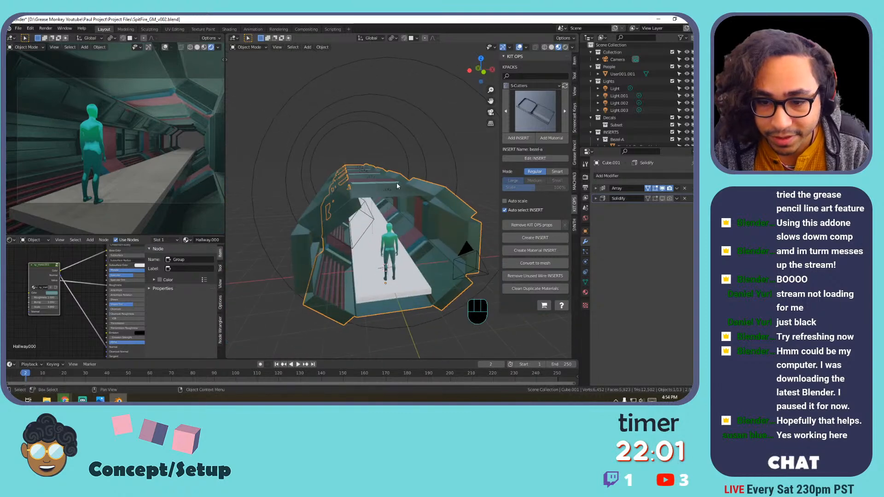
pyautogui.press('Tab')
pyautogui.press('Tab')
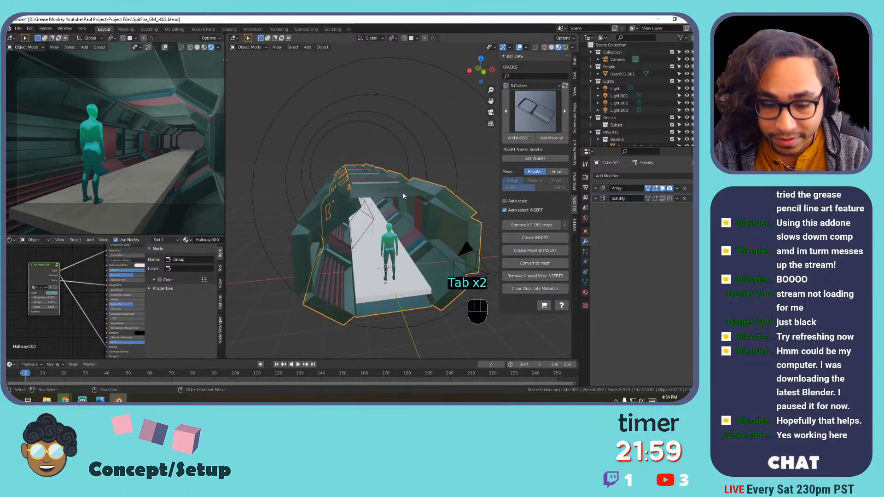
pyautogui.press('g')
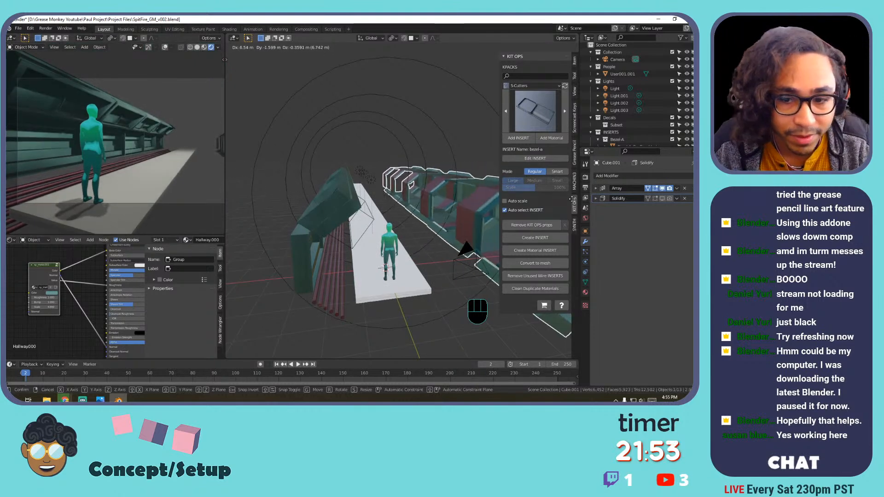
pyautogui.click(426, 213)
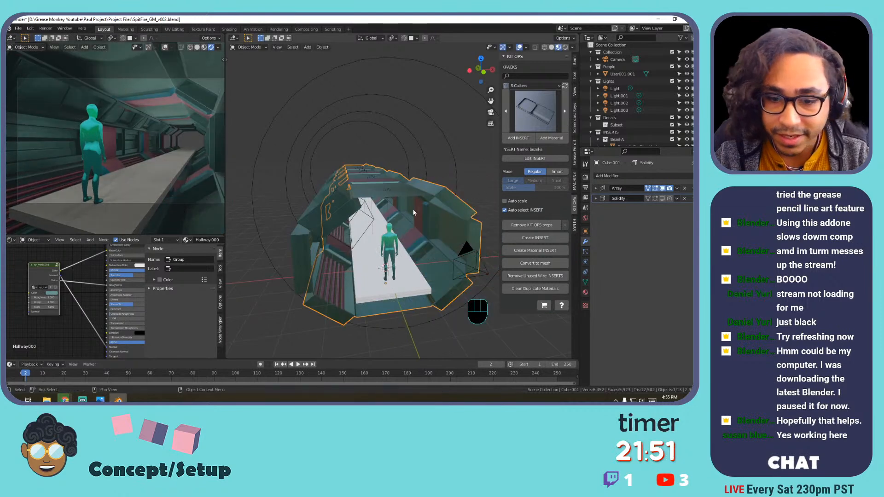
# Hide the slanted upper wall section Cube.004 and start editing the mesh of the main wall object Cube.001.
pyautogui.click(316, 201)
pyautogui.scroll(-3, 628, 100)
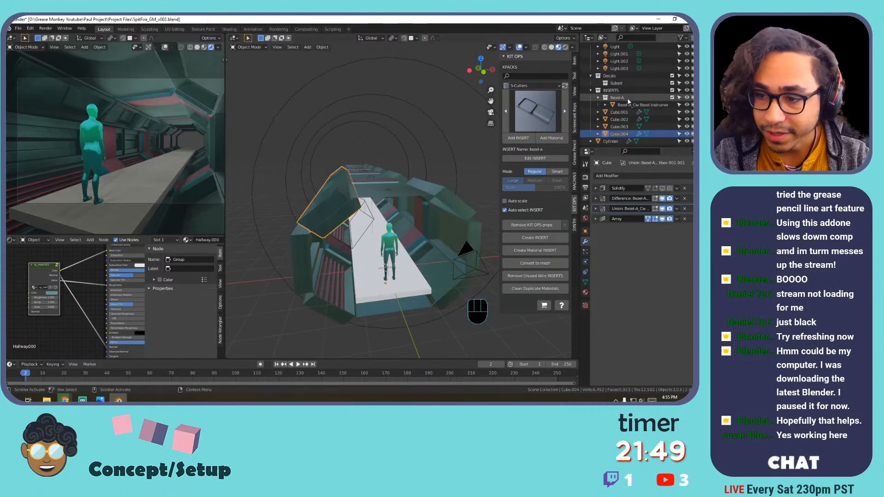
pyautogui.click(687, 134)
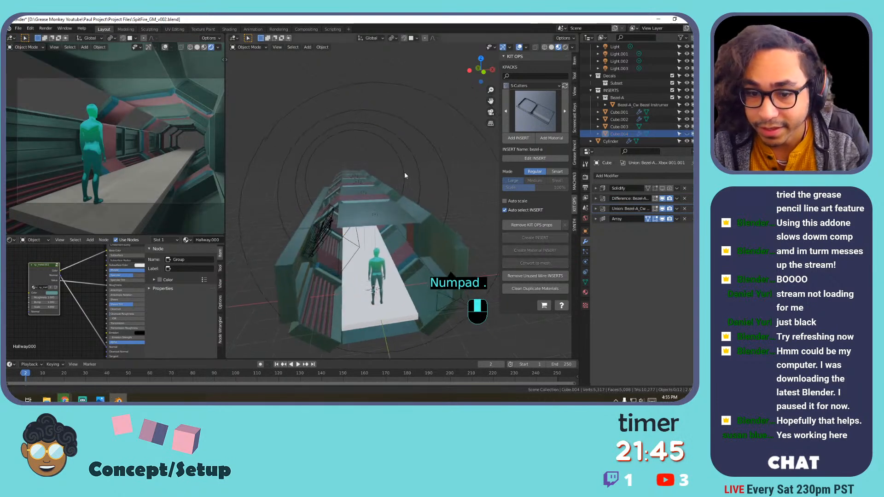
pyautogui.keyDown('alt'); pyautogui.moveTo(352, 190); pyautogui.dragTo(325, 157, button='middle'); pyautogui.keyUp('alt')
pyautogui.click(408, 199)
pyautogui.press('Tab')
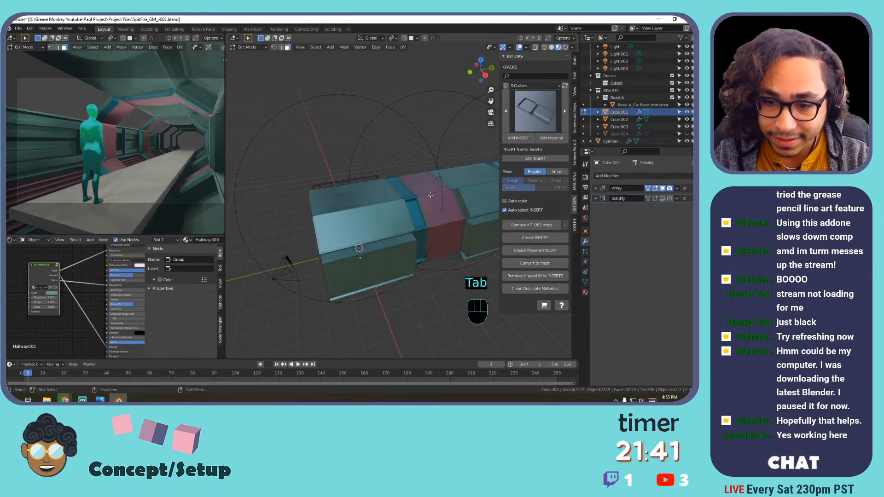
# Try deleting the vertices of the face loops around the pink band, and undo that deletion.
pyautogui.keyDown('alt'); pyautogui.click(412, 196); pyautogui.keyUp('alt')
pyautogui.keyDown('alt'); pyautogui.keyDown('shift'); pyautogui.click(412, 196); pyautogui.keyUp('shift'); pyautogui.keyUp('alt')
pyautogui.press('x')
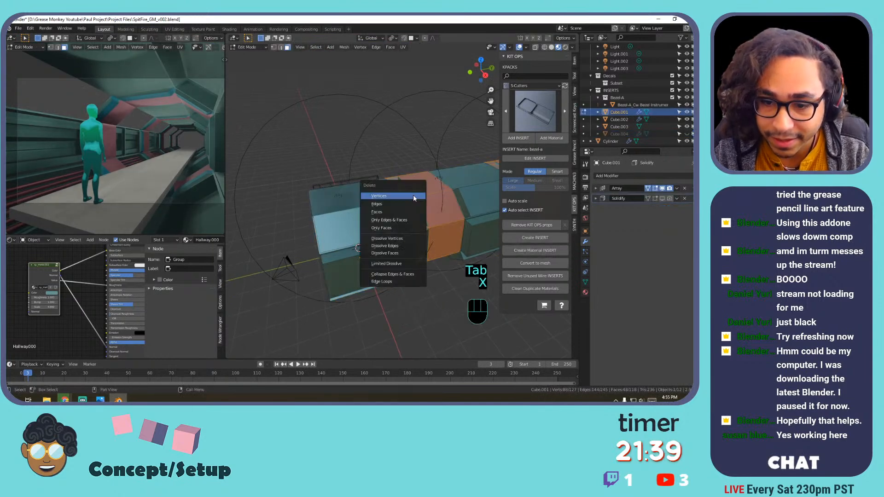
pyautogui.click(413, 195)
pyautogui.hotkey('ctrl', 'z')
# Delete the face loop of the pink band between the hallway wall segments.
pyautogui.keyDown('alt'); pyautogui.click(430, 195); pyautogui.keyUp('alt')
pyautogui.press('x')
pyautogui.click(427, 209)
# Select the face loops of the blue rib and its recessed frame between the wall segments and delete them.
pyautogui.moveTo(428, 208)
pyautogui.mouseDown(button='middle')
pyautogui.moveTo(433, 189)
pyautogui.moveTo(499, 188)
pyautogui.moveTo(409, 184)
pyautogui.moveTo(487, 176)
pyautogui.moveTo(413, 208)
pyautogui.mouseUp(button='middle')
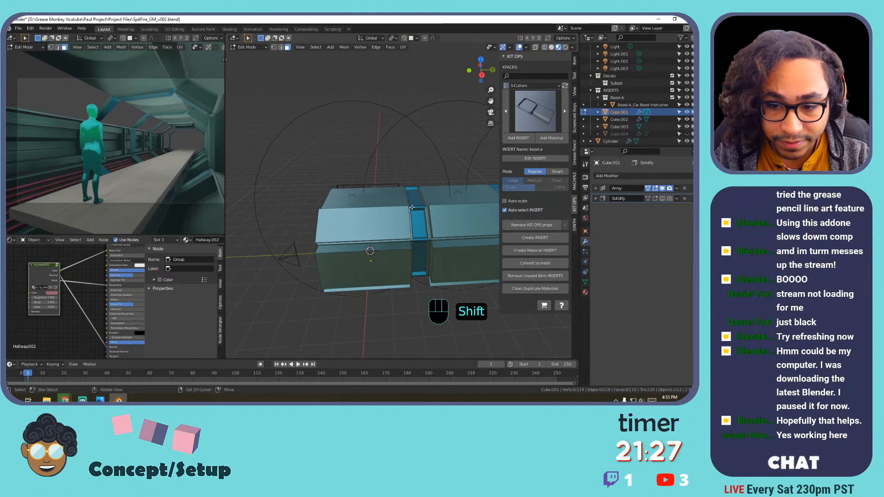
pyautogui.scroll(4, 412, 208)
pyautogui.keyDown('alt'); pyautogui.click(379, 200); pyautogui.keyUp('alt')
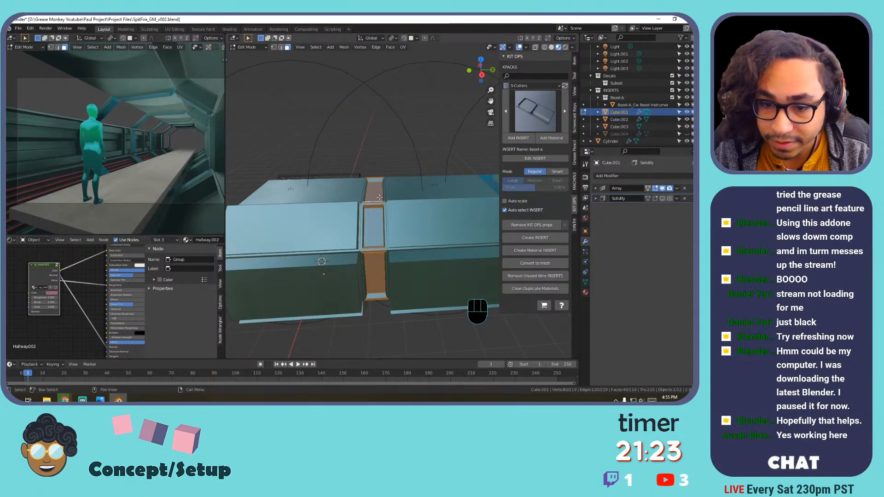
pyautogui.moveTo(379, 197); pyautogui.dragTo(356, 213, button='middle')
pyautogui.keyDown('alt'); pyautogui.keyDown('shift'); pyautogui.click(350, 212); pyautogui.keyUp('shift'); pyautogui.keyUp('alt')
pyautogui.keyDown('alt'); pyautogui.keyDown('shift'); pyautogui.click(352, 205); pyautogui.keyUp('shift'); pyautogui.keyUp('alt')
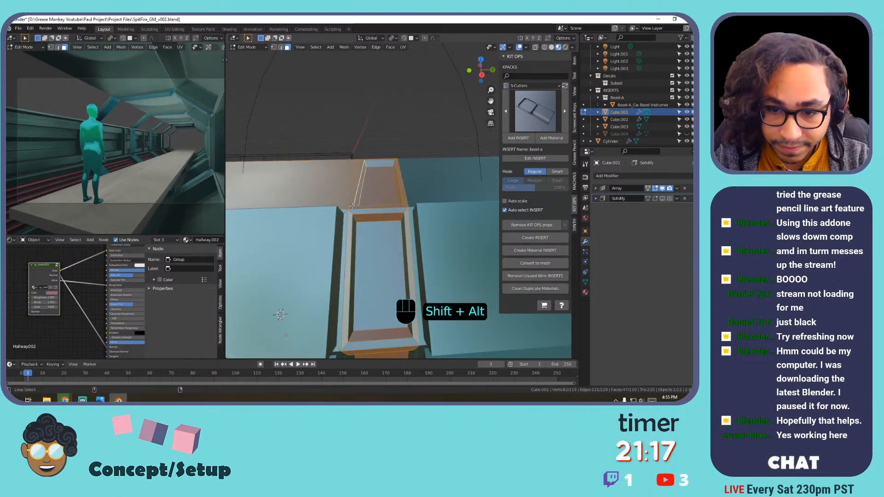
pyautogui.click(352, 206)
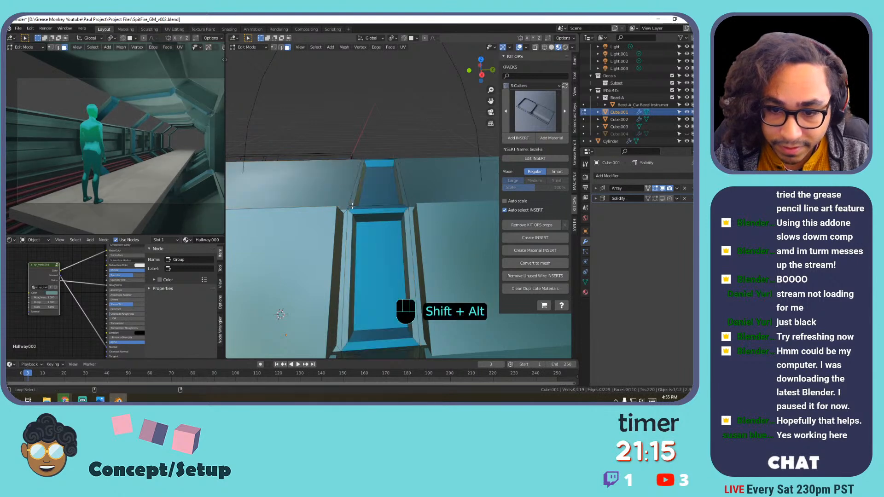
pyautogui.keyDown('alt'); pyautogui.keyDown('shift'); pyautogui.click(352, 208); pyautogui.keyUp('shift'); pyautogui.keyUp('alt')
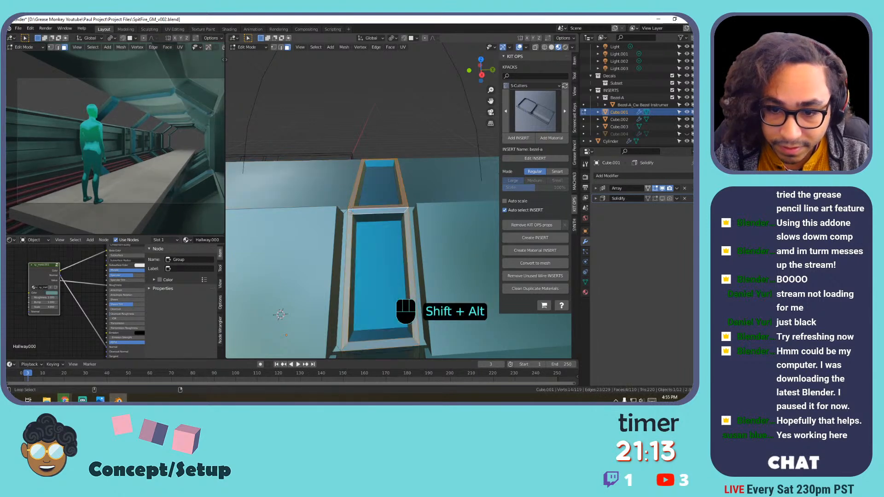
pyautogui.keyDown('alt'); pyautogui.keyDown('shift'); pyautogui.click(374, 207); pyautogui.keyUp('shift'); pyautogui.keyUp('alt')
pyautogui.moveTo(377, 256)
pyautogui.mouseDown(button='middle')
pyautogui.moveTo(397, 186)
pyautogui.moveTo(386, 256)
pyautogui.mouseUp(button='middle')
pyautogui.scroll(-2, 386, 223)
pyautogui.press('x')
pyautogui.click(395, 184)
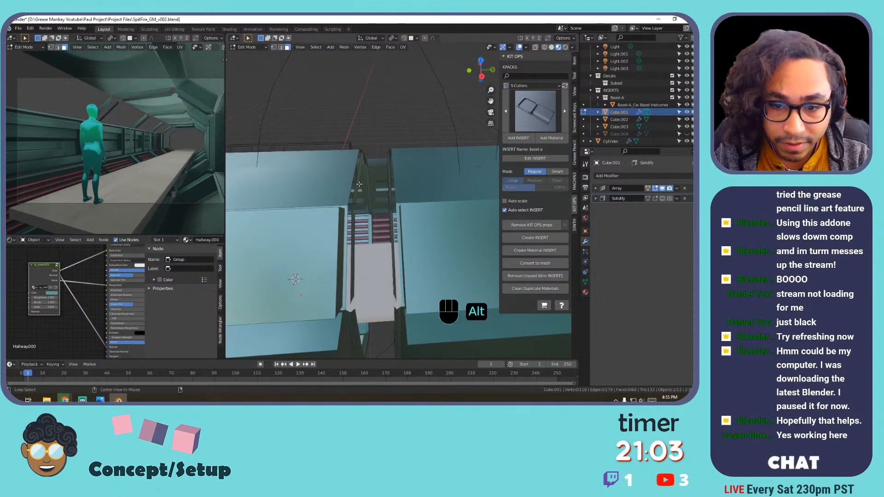
# Delete the leftover rib side faces along one edge of the gap between the wall segments.
pyautogui.keyDown('alt'); pyautogui.click(356, 201); pyautogui.keyUp('alt')
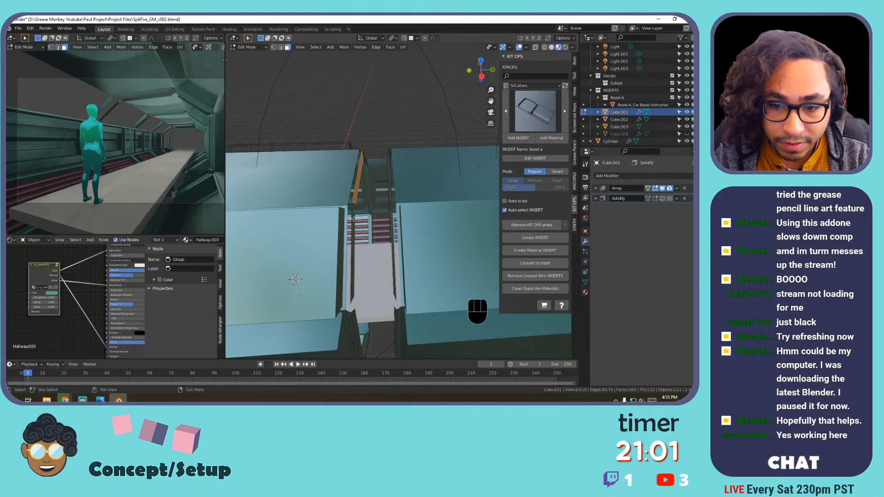
pyautogui.keyDown('alt'); pyautogui.click(354, 204); pyautogui.keyUp('alt')
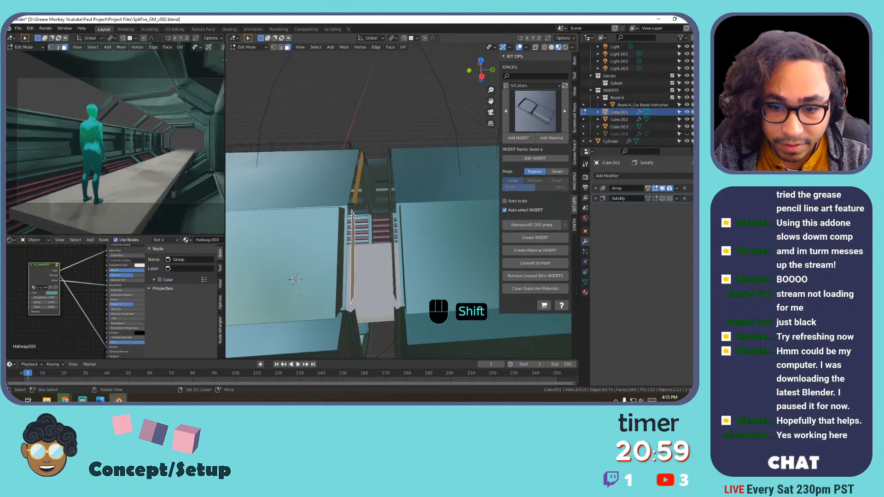
pyautogui.moveTo(390, 197); pyautogui.dragTo(354, 219, button='middle')
pyautogui.keyDown('shift'); pyautogui.click(347, 226); pyautogui.keyUp('shift')
pyautogui.press('x')
pyautogui.click(394, 195)
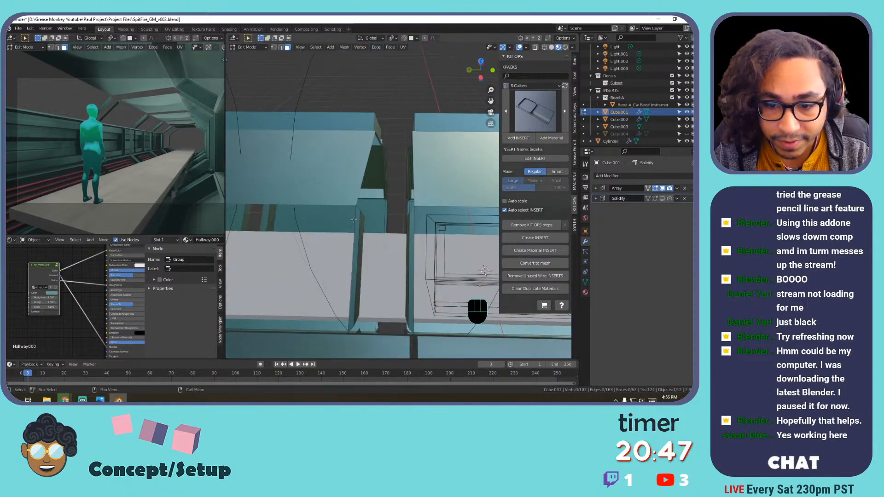
# Delete more of the thin leftover rib faces around the gap in the main wall mesh.
pyautogui.keyDown('shift'); pyautogui.click(408, 230); pyautogui.keyUp('shift')
pyautogui.moveTo(408, 230); pyautogui.dragTo(434, 213, button='middle')
pyautogui.keyDown('shift'); pyautogui.moveTo(434, 213); pyautogui.dragTo(335, 246, button='middle'); pyautogui.keyUp('shift')
pyautogui.keyDown('shift'); pyautogui.click(417, 230); pyautogui.keyUp('shift')
pyautogui.press('x')
pyautogui.click(417, 232)
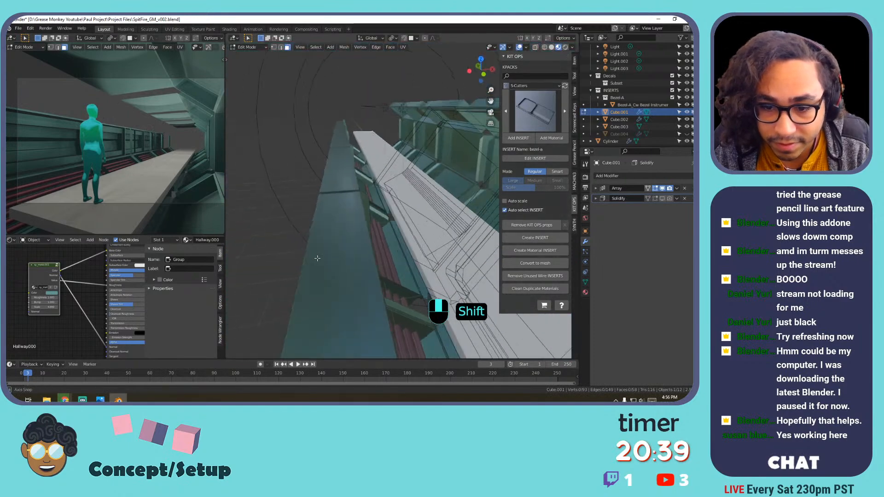
# Hide the long side wall object Cube.003 and resume editing the mesh of Cube.001.
pyautogui.press('Tab')
pyautogui.click(345, 240)
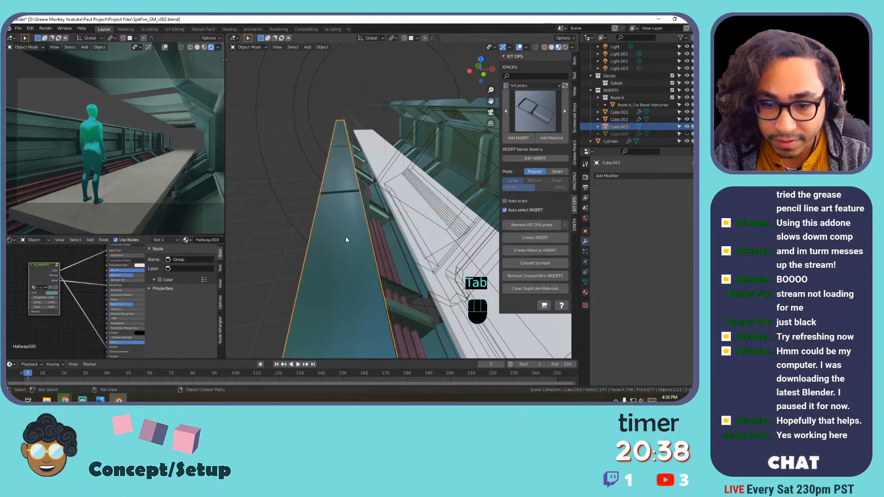
pyautogui.click(687, 126)
pyautogui.keyDown('shift'); pyautogui.moveTo(380, 218); pyautogui.dragTo(372, 254, button='middle'); pyautogui.keyUp('shift')
pyautogui.click(376, 251)
pyautogui.press('Tab')
pyautogui.press('Tab')
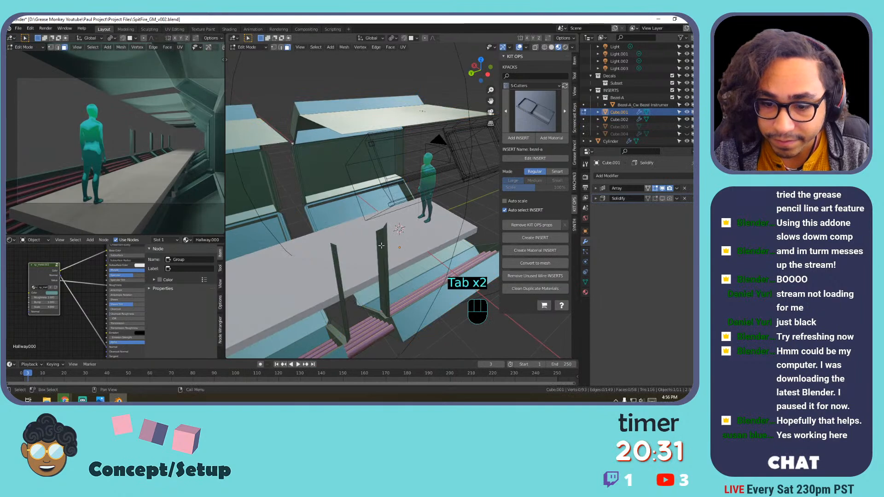
# Delete the faces of the two thin vertical rib posts standing beside the walkway.
pyautogui.keyDown('shift'); pyautogui.click(385, 245); pyautogui.keyUp('shift')
pyautogui.press('x')
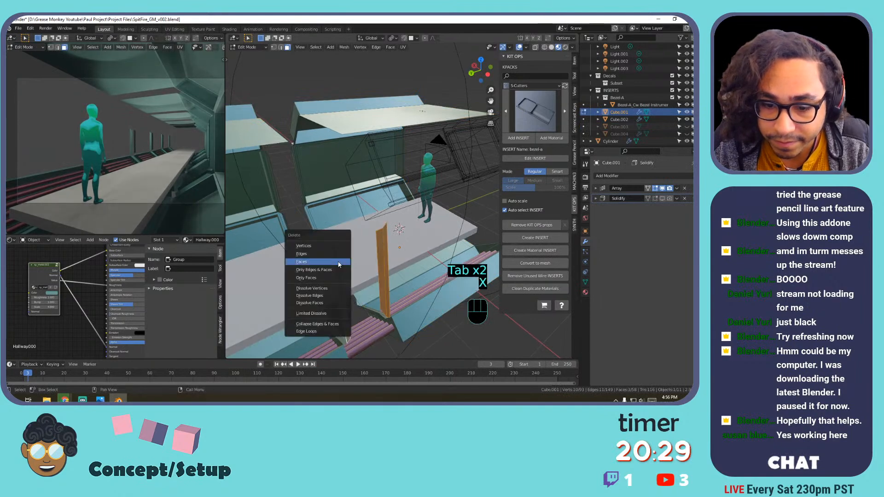
pyautogui.click(344, 267)
pyautogui.moveTo(340, 271); pyautogui.dragTo(340, 235, button='middle')
pyautogui.click(304, 238)
pyautogui.press('x')
pyautogui.click(304, 236)
# Box-select the remaining thin rib faces along both edges of the segment gap in a top wireframe view and delete them.
pyautogui.scroll(2, 306, 239)
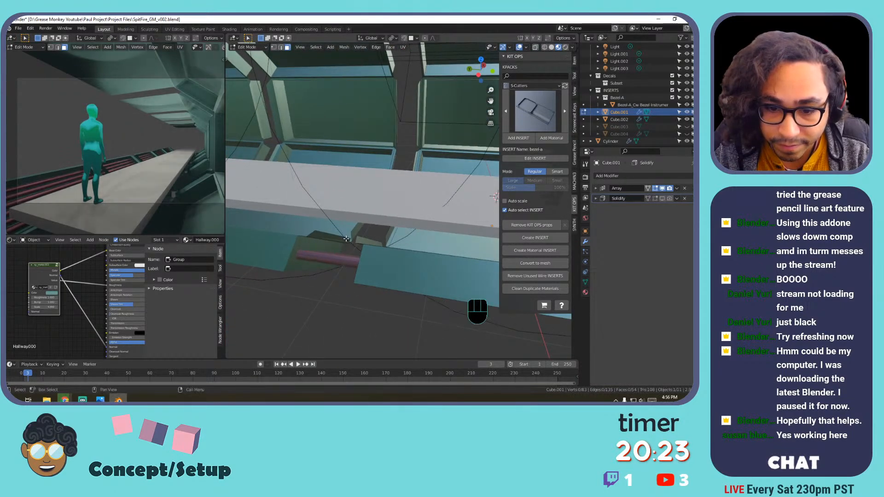
pyautogui.keyDown('shift'); pyautogui.click(397, 171); pyautogui.keyUp('shift')
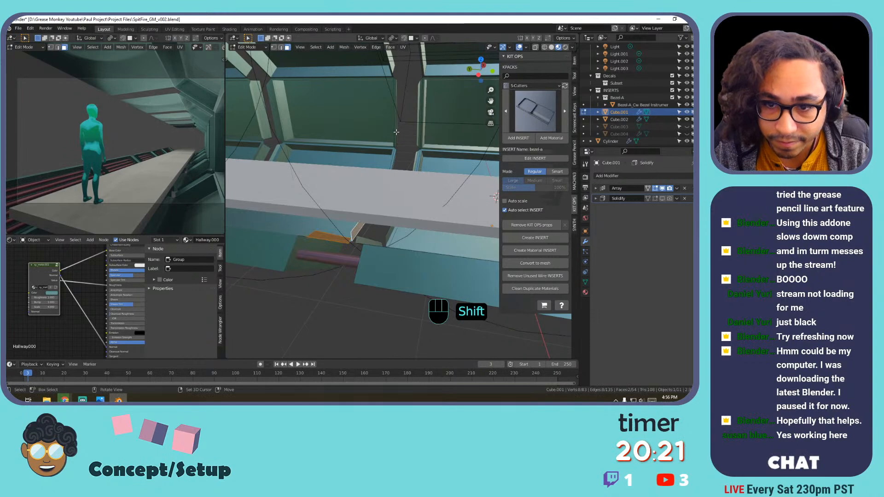
pyautogui.moveTo(386, 153); pyautogui.dragTo(410, 178, button='middle')
pyautogui.keyDown('shift'); pyautogui.moveTo(409, 177); pyautogui.dragTo(337, 210, button='middle'); pyautogui.keyUp('shift')
pyautogui.press('KP_7')
pyautogui.scroll(-5, 333, 211)
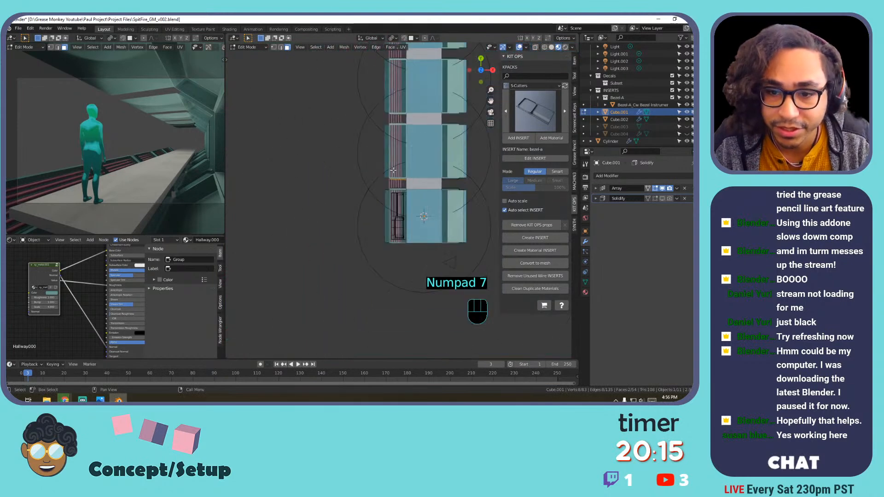
pyautogui.scroll(1, 306, 229)
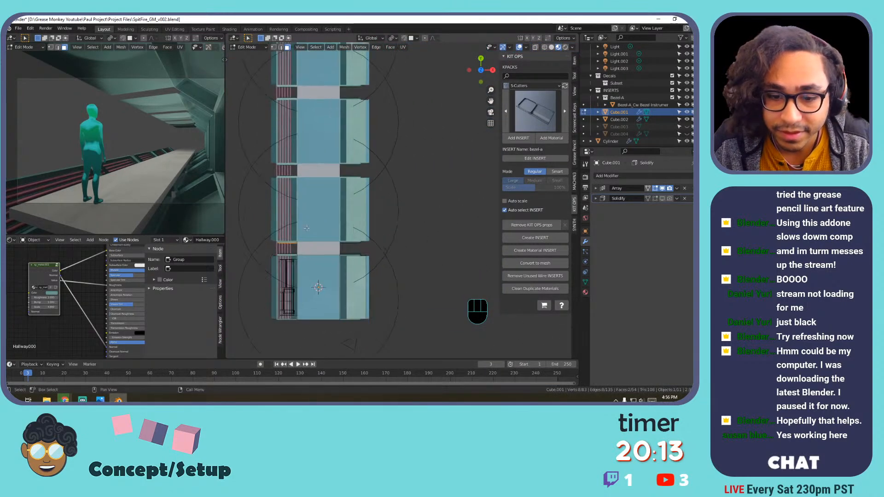
pyautogui.click(544, 48)
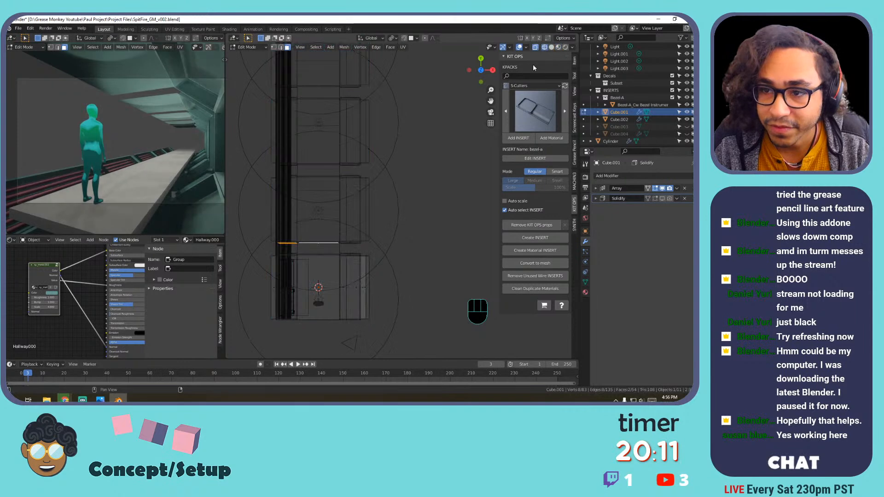
pyautogui.scroll(-2, 314, 213)
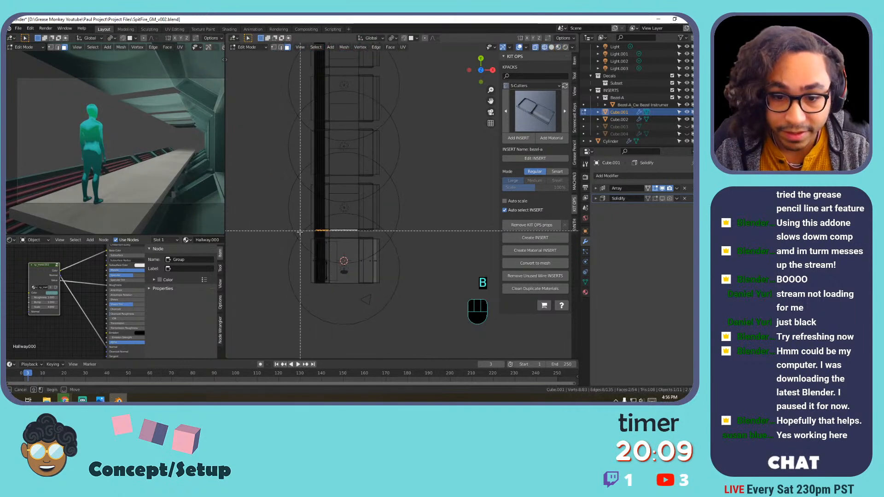
pyautogui.moveTo(294, 238); pyautogui.dragTo(461, 108)
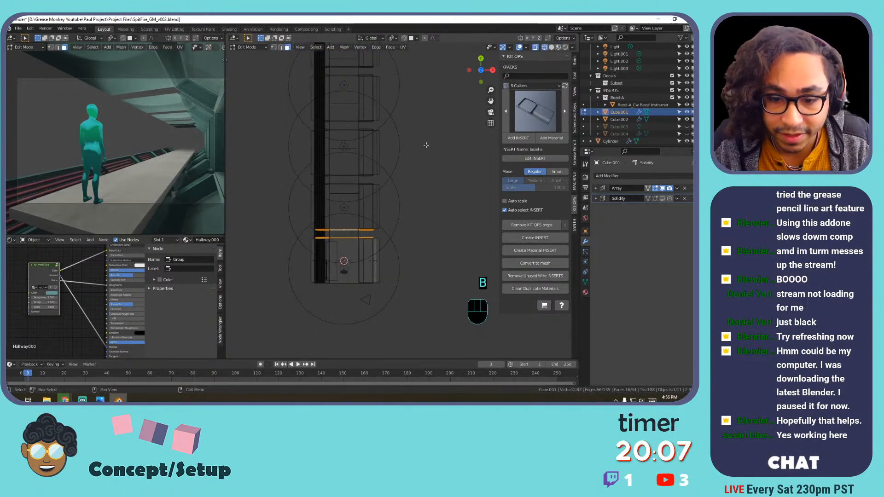
pyautogui.scroll(2, 390, 202)
pyautogui.press('x')
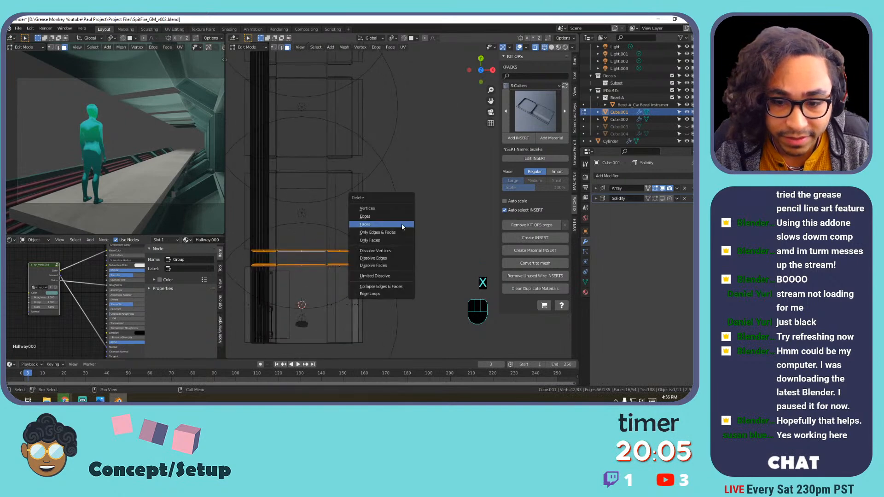
pyautogui.click(402, 224)
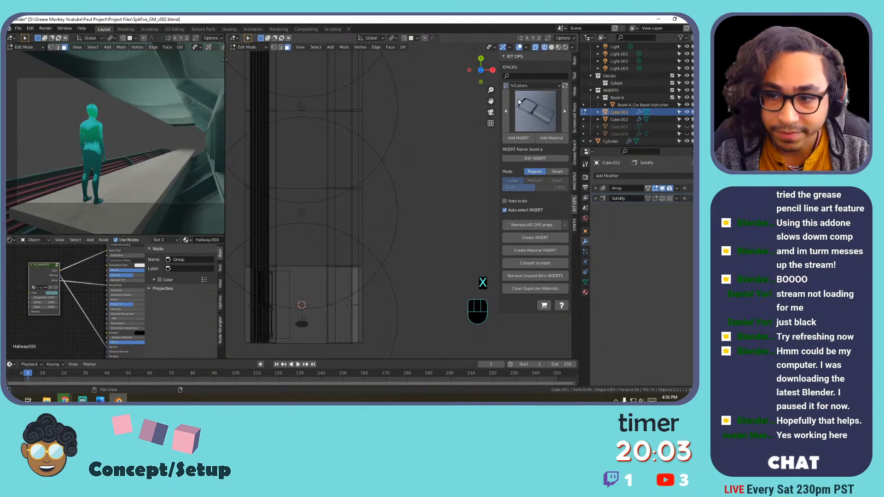
# Return the viewport to material preview shading and unhide the side wall objects Cube.003 and Cube.004.
pyautogui.click(557, 48)
pyautogui.keyDown('shift'); pyautogui.moveTo(391, 230); pyautogui.dragTo(303, 153, button='middle'); pyautogui.keyUp('shift')
pyautogui.scroll(3, 303, 153)
pyautogui.scroll(5, 303, 153)
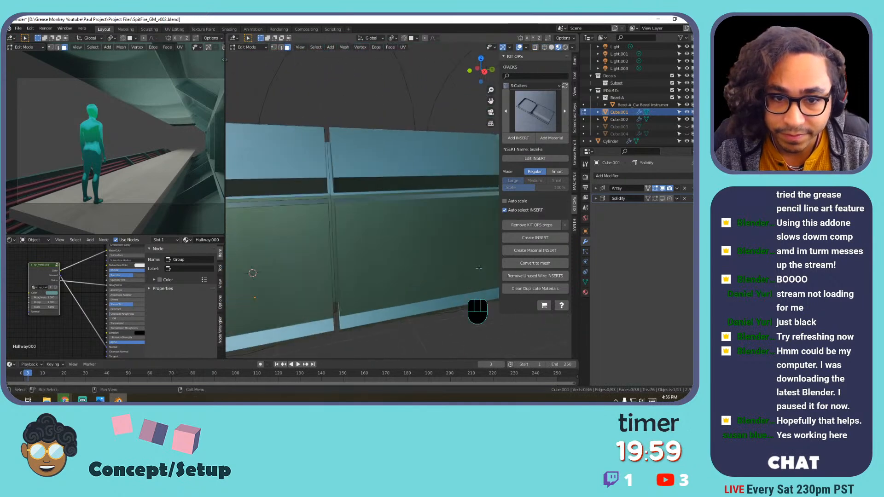
pyautogui.keyDown('shift'); pyautogui.moveTo(308, 214); pyautogui.dragTo(392, 221, button='middle'); pyautogui.keyUp('shift')
pyautogui.scroll(-7, 267, 239)
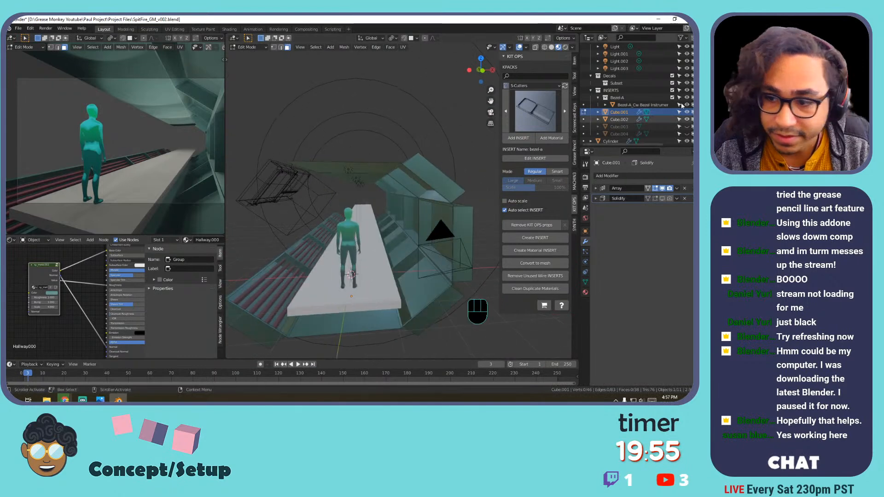
pyautogui.moveTo(688, 127); pyautogui.dragTo(687, 134)
# Examine the hallway interior around the figure and from the camera with all wall parts shown.
pyautogui.moveTo(354, 234); pyautogui.dragTo(371, 245, button='middle')
pyautogui.keyDown('shift'); pyautogui.moveTo(357, 226); pyautogui.dragTo(395, 218, button='middle'); pyautogui.keyUp('shift')
pyautogui.scroll(5, 350, 209)
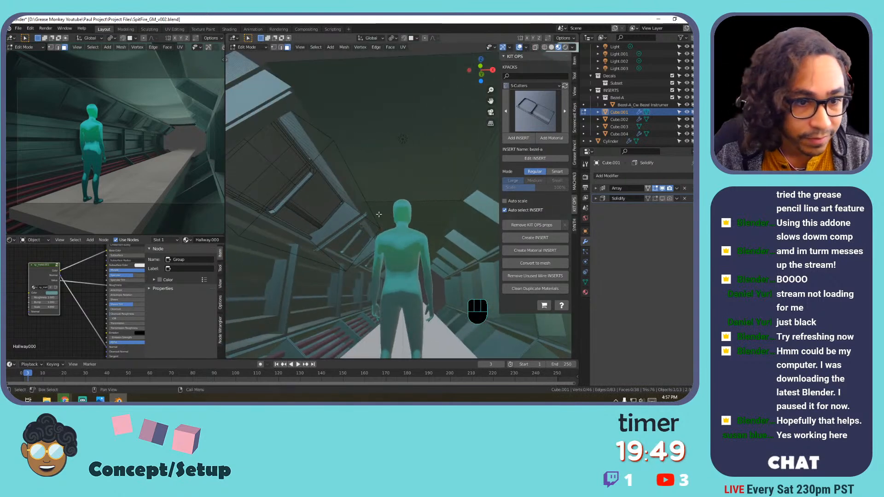
pyautogui.scroll(5, 111, 124)
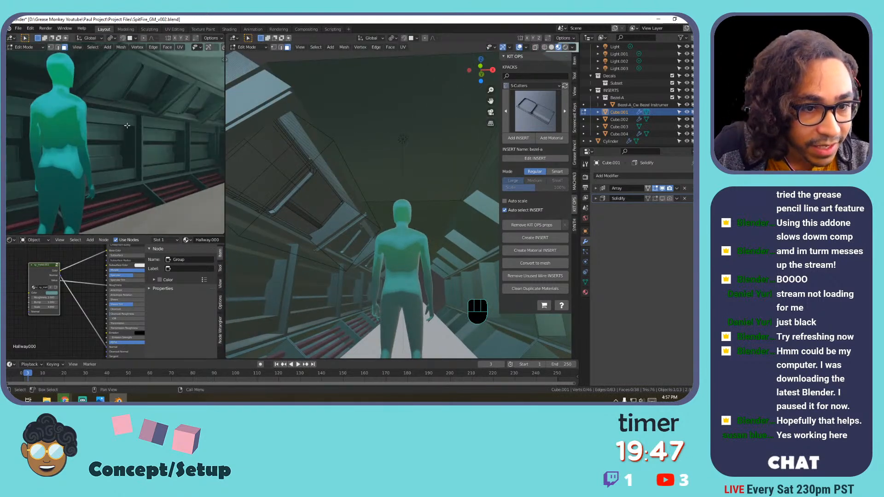
pyautogui.moveTo(141, 128); pyautogui.dragTo(167, 147, button='middle')
pyautogui.press('KP_0')
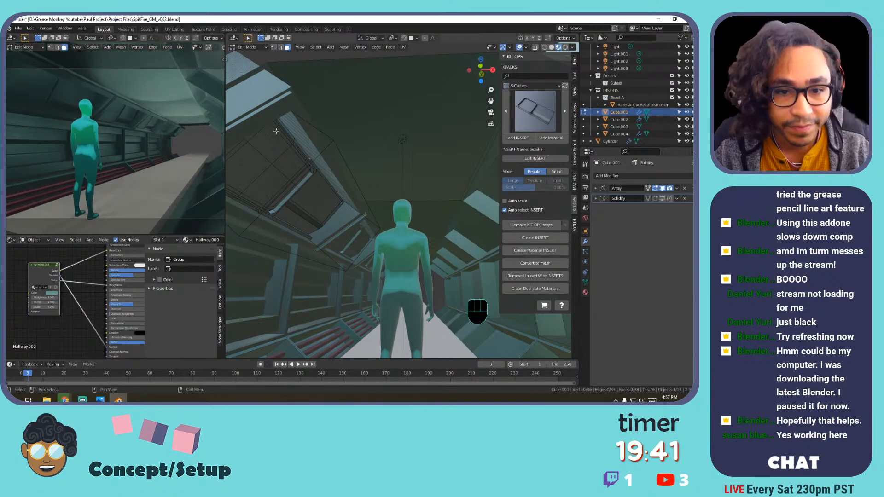
pyautogui.scroll(-3, 343, 124)
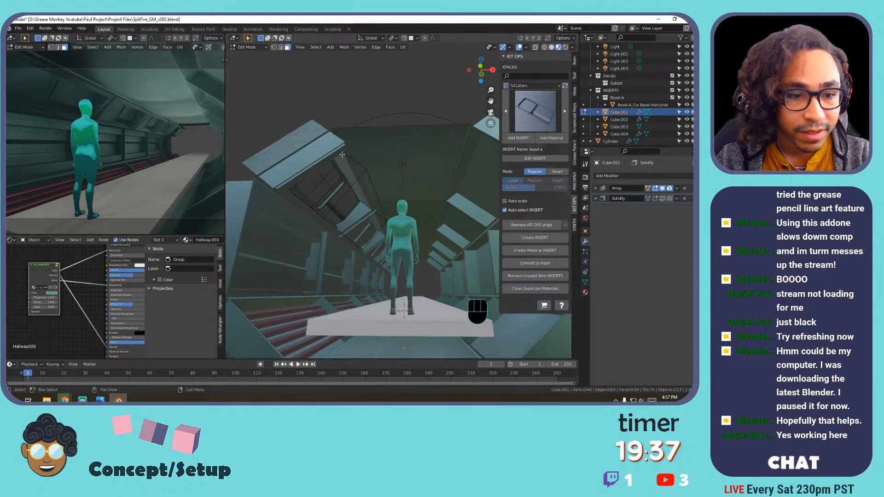
# Leave mesh editing and set the origin of the red floor pipes (Cylinder) to the 3D cursor.
pyautogui.moveTo(341, 155); pyautogui.dragTo(355, 182, button='middle')
pyautogui.press('Tab')
pyautogui.click(319, 289)
pyautogui.moveTo(412, 297)
pyautogui.keyDown('shift'); pyautogui.mouseDown(button='middle')
pyautogui.moveTo(371, 286)
pyautogui.moveTo(406, 289)
pyautogui.mouseUp(button='middle'); pyautogui.keyUp('shift')
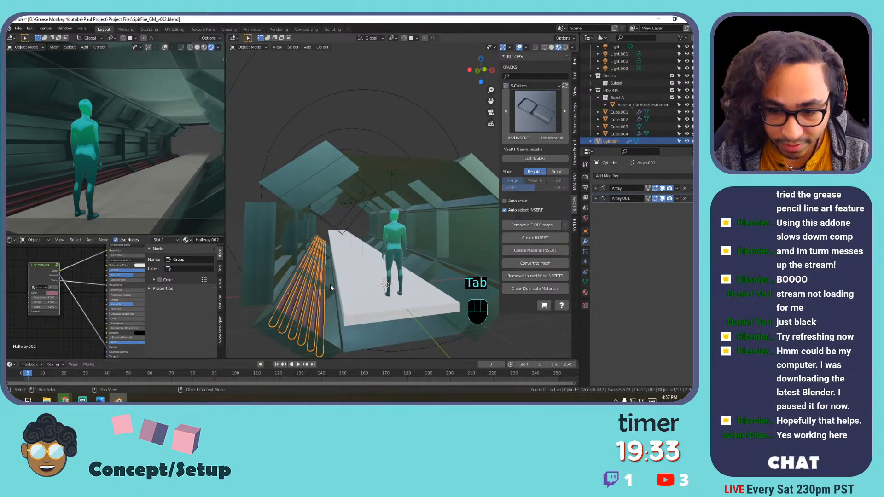
pyautogui.rightClick(303, 288)
pyautogui.moveTo(303, 285)
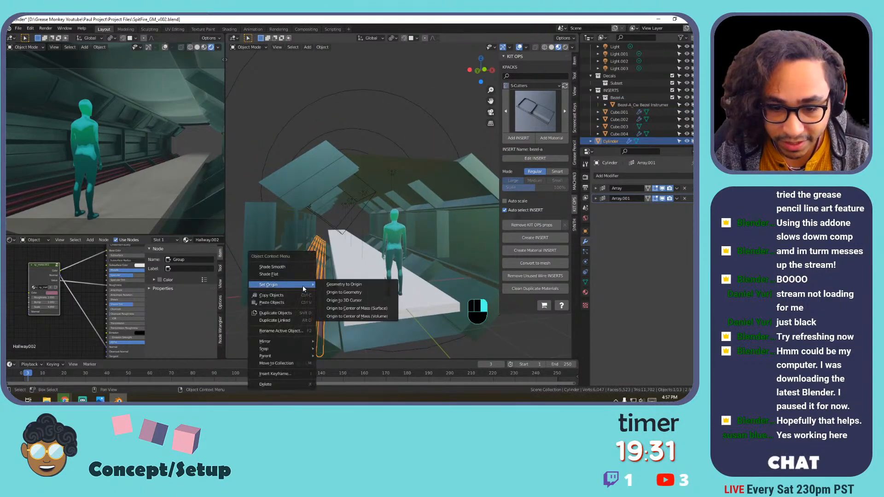
pyautogui.click(352, 301)
pyautogui.hotkey('shift', 'c')
# Add a Mirror modifier on the X axis to the pipes so they run along both sides of the walkway.
pyautogui.moveTo(415, 234); pyautogui.dragTo(341, 239, button='middle')
pyautogui.scroll(8, 306, 242)
pyautogui.scroll(-5, 341, 240)
pyautogui.click(615, 175)
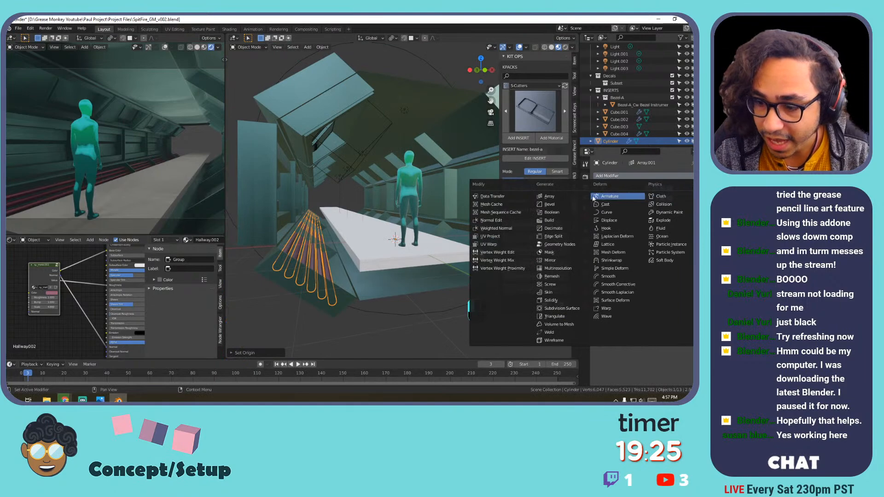
pyautogui.click(550, 260)
pyautogui.keyDown('shift'); pyautogui.moveTo(535, 269); pyautogui.dragTo(400, 256, button='middle'); pyautogui.keyUp('shift')
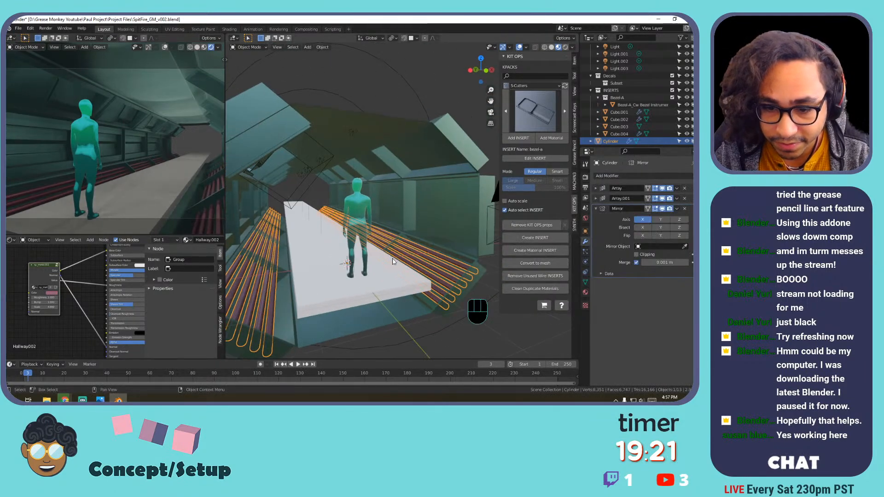
# Select the main hallway shell object Cube.001.
pyautogui.click(357, 261)
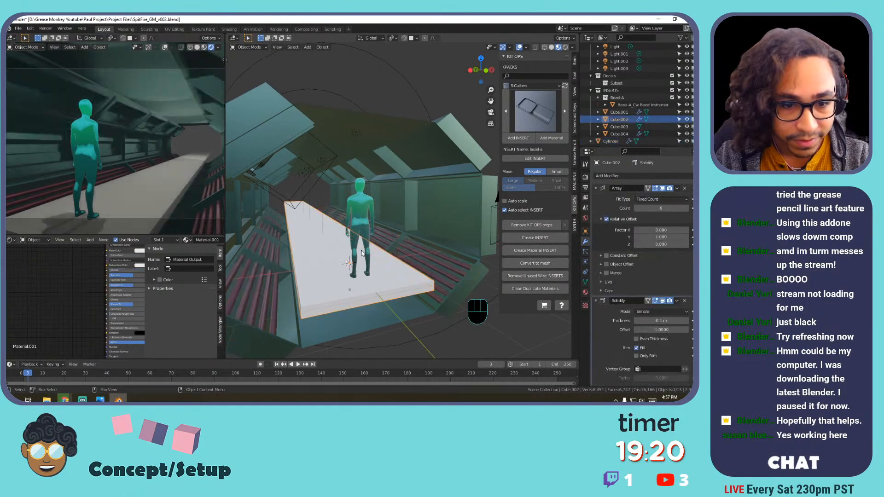
pyautogui.click(433, 253)
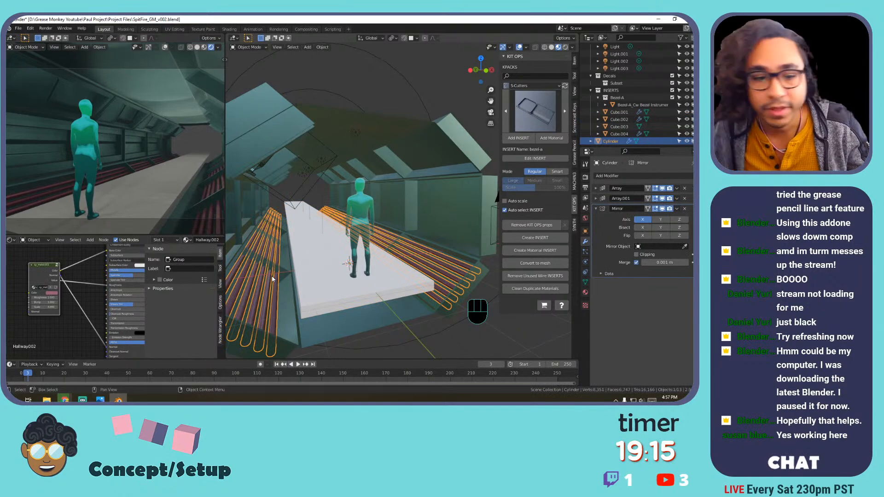
pyautogui.moveTo(325, 184)
pyautogui.mouseDown(button='middle')
pyautogui.moveTo(339, 203)
pyautogui.moveTo(336, 189)
pyautogui.mouseUp(button='middle')
pyautogui.click(310, 94)
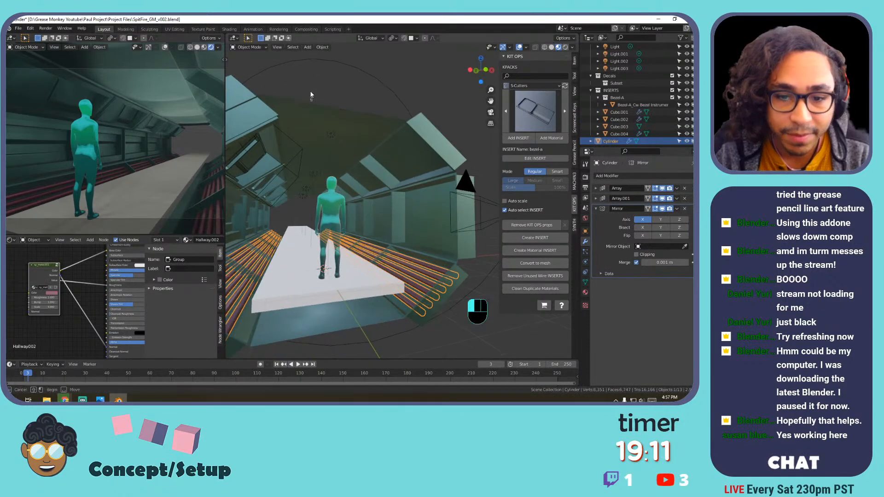
pyautogui.click(315, 118)
pyautogui.moveTo(316, 117); pyautogui.dragTo(330, 117, button='middle')
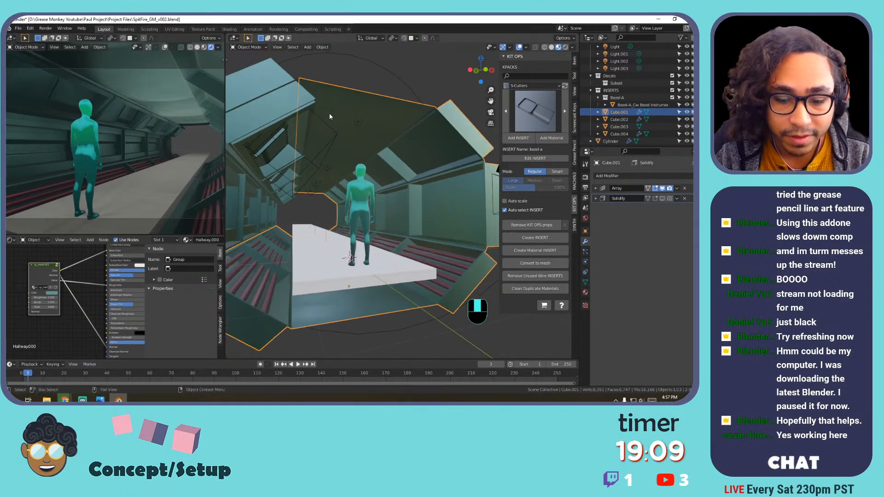
pyautogui.press('g')
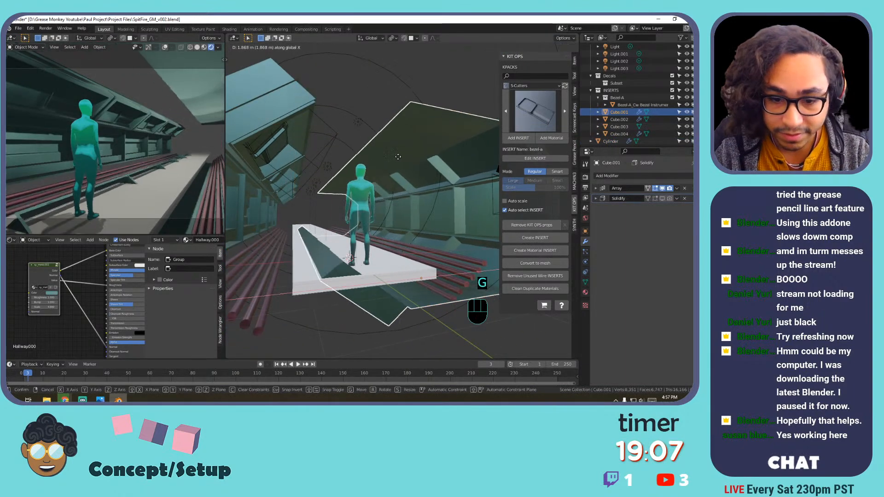
pyautogui.press('z')
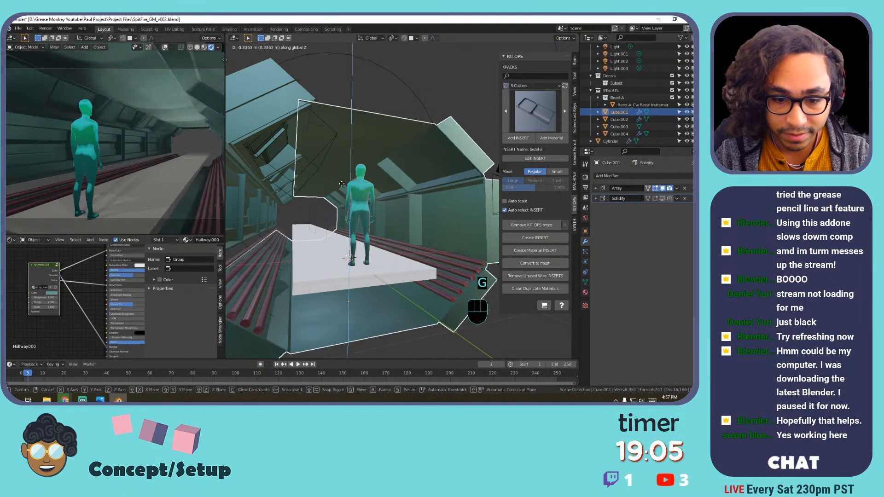
pyautogui.click(343, 185)
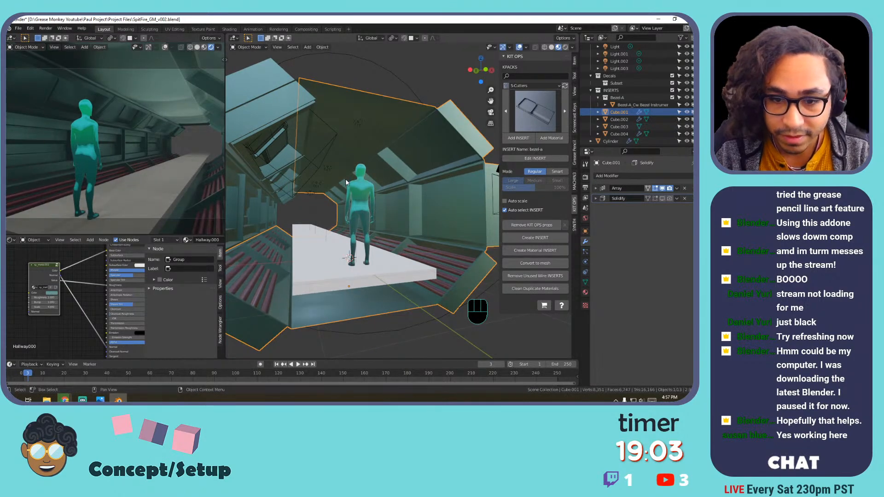
# Remove the Solidify modifier from Cube.001 and switch off its Array modifier's display in the viewport.
pyautogui.moveTo(352, 175); pyautogui.dragTo(356, 185, button='middle')
pyautogui.keyDown('shift'); pyautogui.moveTo(355, 185); pyautogui.dragTo(384, 195, button='middle'); pyautogui.keyUp('shift')
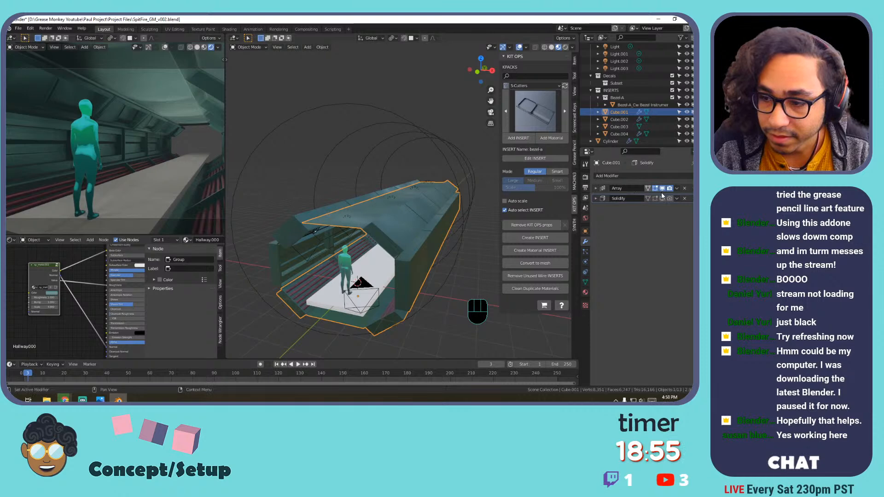
pyautogui.click(684, 199)
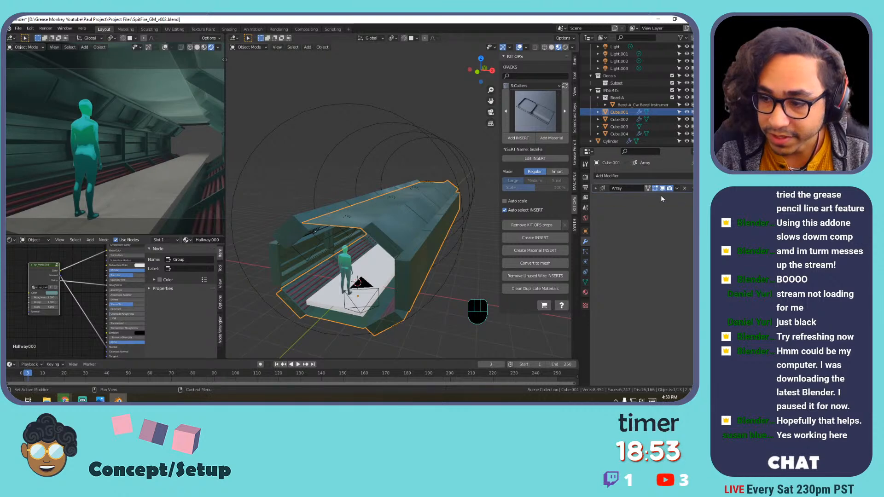
pyautogui.moveTo(438, 199); pyautogui.dragTo(361, 206, button='middle')
pyautogui.scroll(4, 341, 215)
pyautogui.keyDown('shift'); pyautogui.moveTo(361, 205); pyautogui.dragTo(366, 184, button='middle'); pyautogui.keyUp('shift')
pyautogui.moveTo(366, 184)
pyautogui.keyDown('shift'); pyautogui.mouseDown(button='middle')
pyautogui.moveTo(349, 187)
pyautogui.moveTo(356, 192)
pyautogui.mouseUp(button='middle'); pyautogui.keyUp('shift')
pyautogui.moveTo(356, 193)
pyautogui.keyDown('shift'); pyautogui.mouseDown(button='middle')
pyautogui.moveTo(369, 191)
pyautogui.moveTo(362, 196)
pyautogui.mouseUp(button='middle'); pyautogui.keyUp('shift')
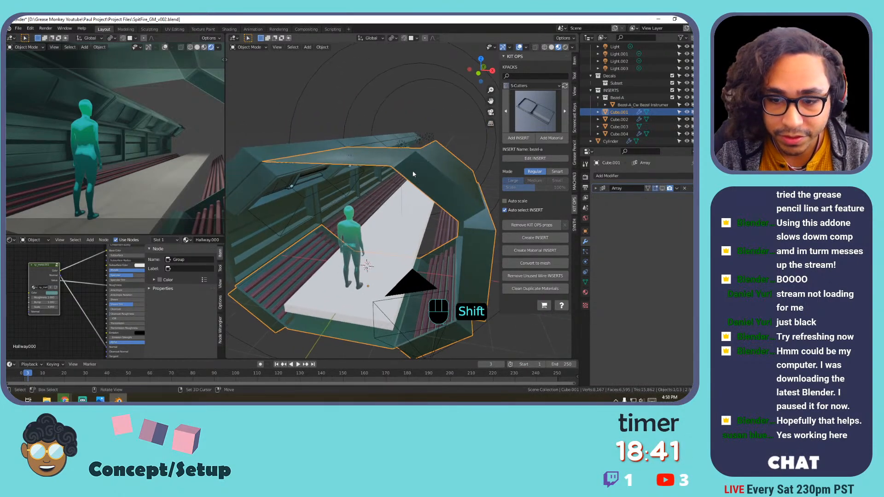
pyautogui.click(359, 156)
pyautogui.press('Tab')
pyautogui.press('Tab')
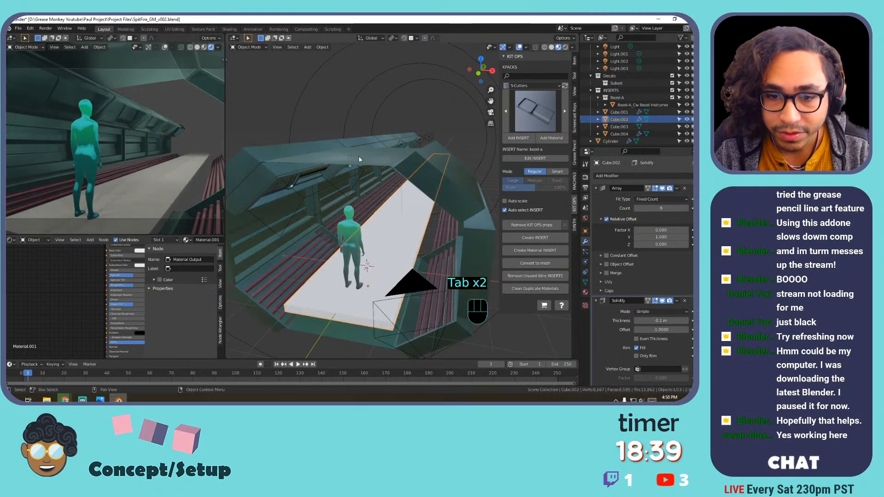
# Separate the flat ceiling face of the Cube.001 shell into its own object and return to object mode.
pyautogui.click(358, 157)
pyautogui.moveTo(358, 156); pyautogui.dragTo(364, 195, button='middle')
pyautogui.keyDown('shift'); pyautogui.moveTo(364, 190); pyautogui.dragTo(382, 197, button='middle'); pyautogui.keyUp('shift')
pyautogui.press('Tab')
pyautogui.click(382, 215)
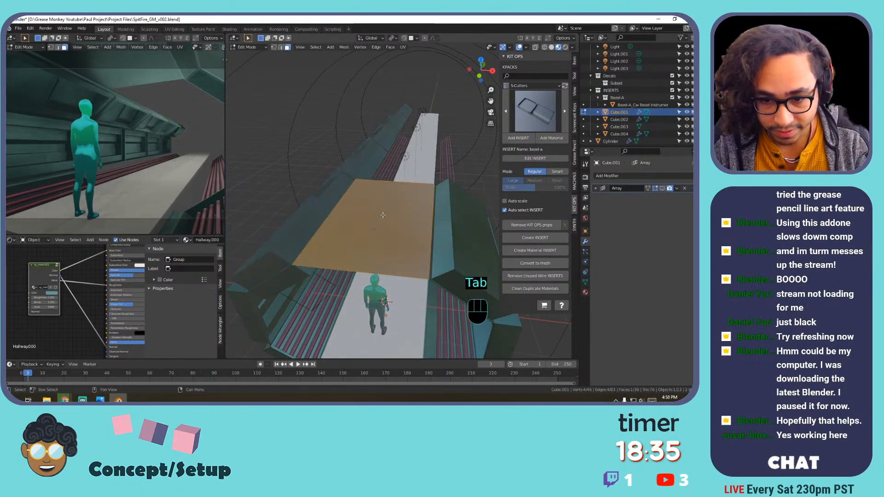
pyautogui.press('p')
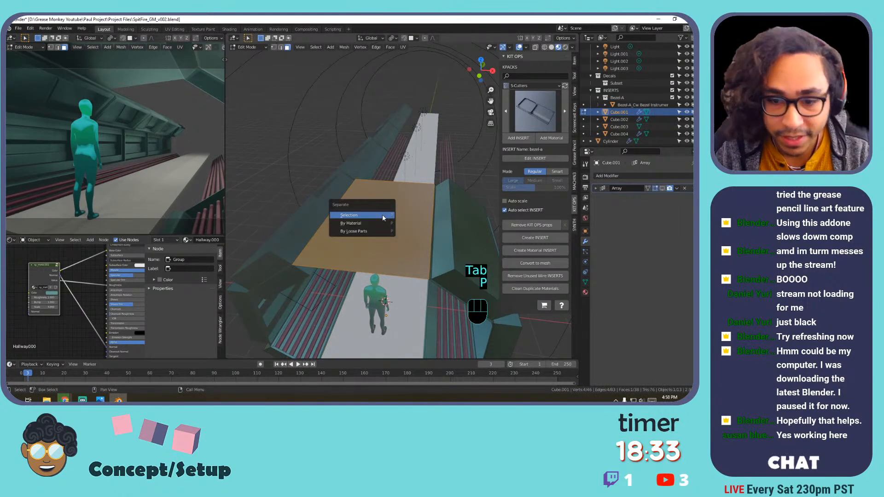
pyautogui.click(382, 216)
pyautogui.press('Tab')
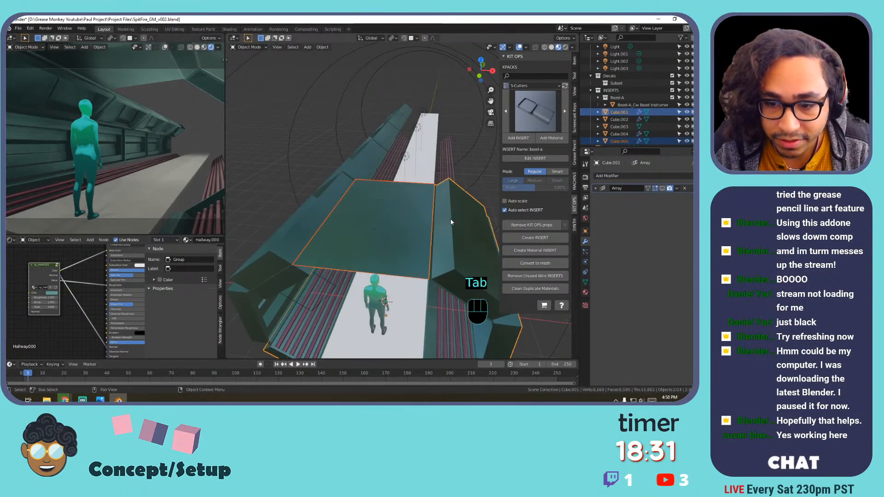
# Separate the angled lower wall section around the floor pipes from the Cube.001 shell into its own object and return to object mode.
pyautogui.click(451, 230)
pyautogui.click(463, 236)
pyautogui.moveTo(463, 236); pyautogui.dragTo(455, 207, button='middle')
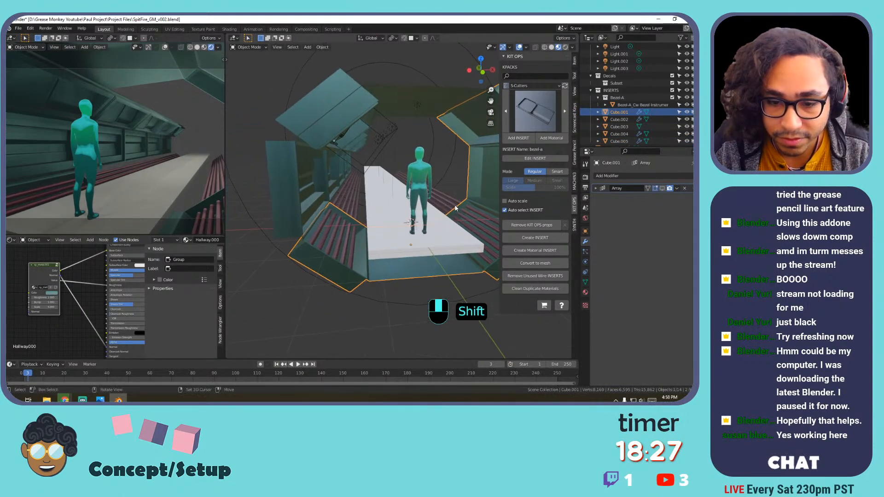
pyautogui.scroll(3, 337, 277)
pyautogui.moveTo(336, 273); pyautogui.dragTo(375, 250, button='middle')
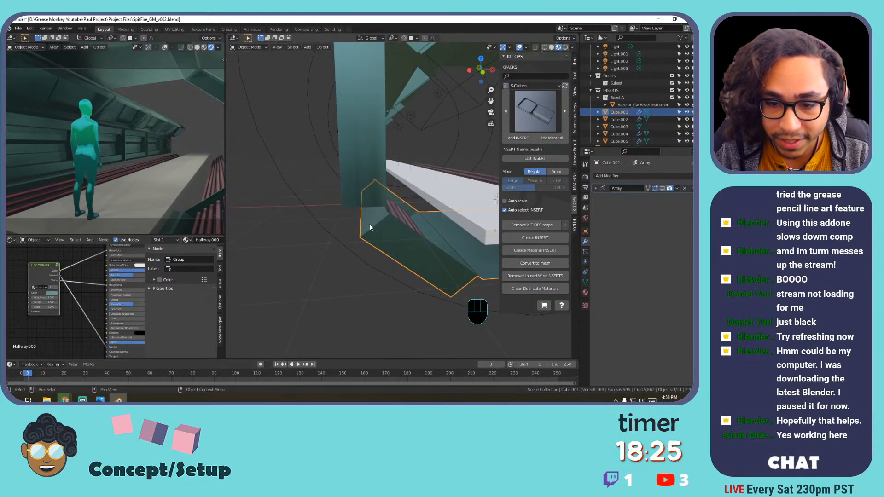
pyautogui.click(408, 252)
pyautogui.click(406, 253)
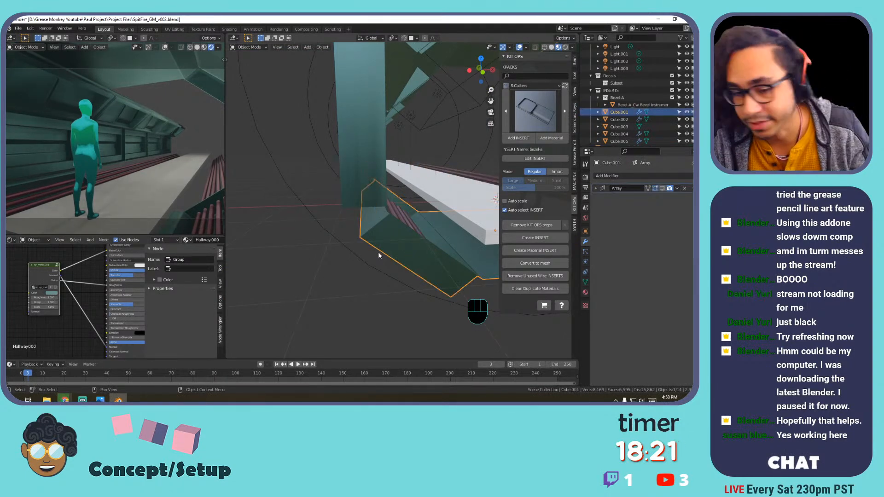
pyautogui.press('Tab')
pyautogui.keyDown('alt'); pyautogui.click(380, 249); pyautogui.keyUp('alt')
pyautogui.moveTo(386, 253); pyautogui.dragTo(346, 229, button='middle')
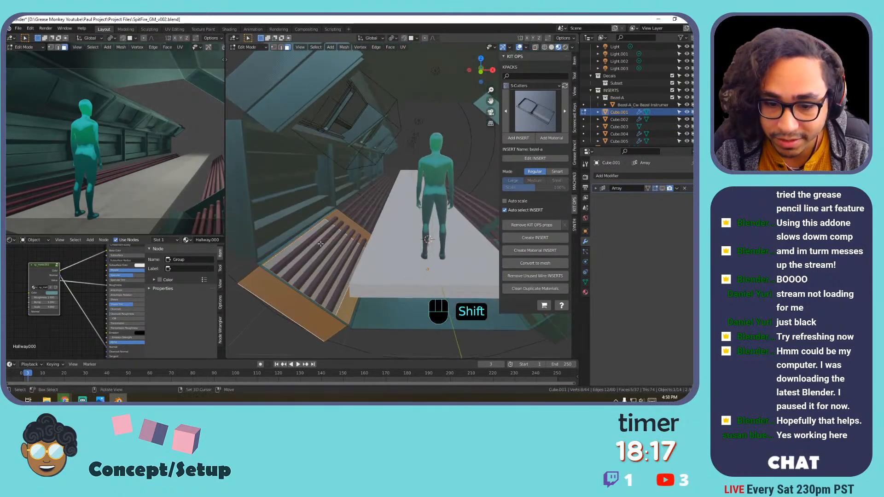
pyautogui.keyDown('alt'); pyautogui.keyDown('shift'); pyautogui.click(261, 263); pyautogui.keyUp('shift'); pyautogui.keyUp('alt')
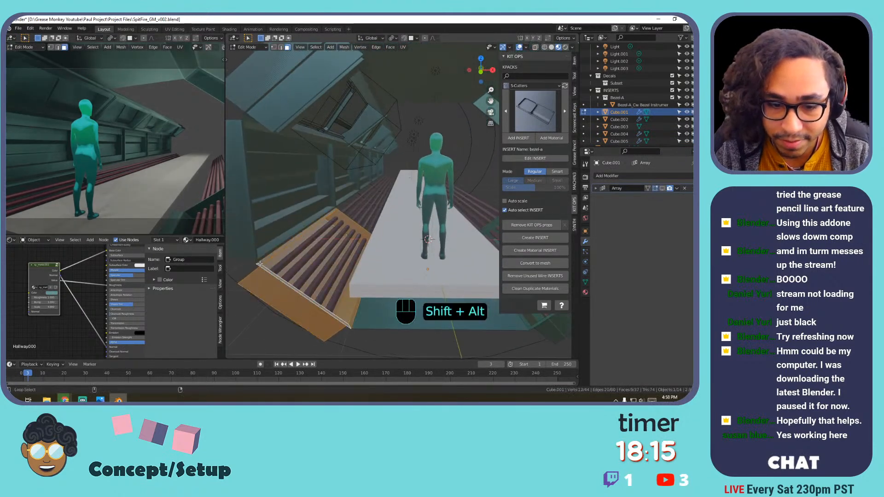
pyautogui.press('p')
pyautogui.click(309, 250)
pyautogui.press('Tab')
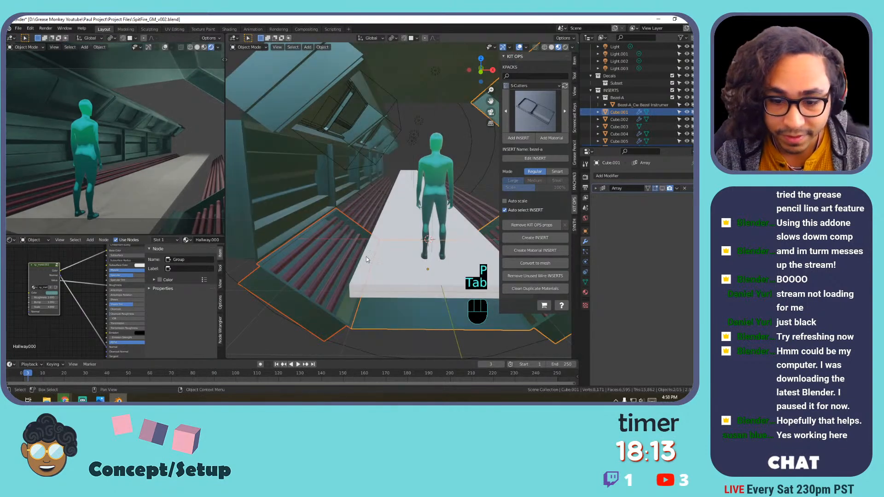
# Separate the floor face of the Cube.001 shell into its own object, return to object mode and delete the remaining shell piece.
pyautogui.scroll(-6, 405, 248)
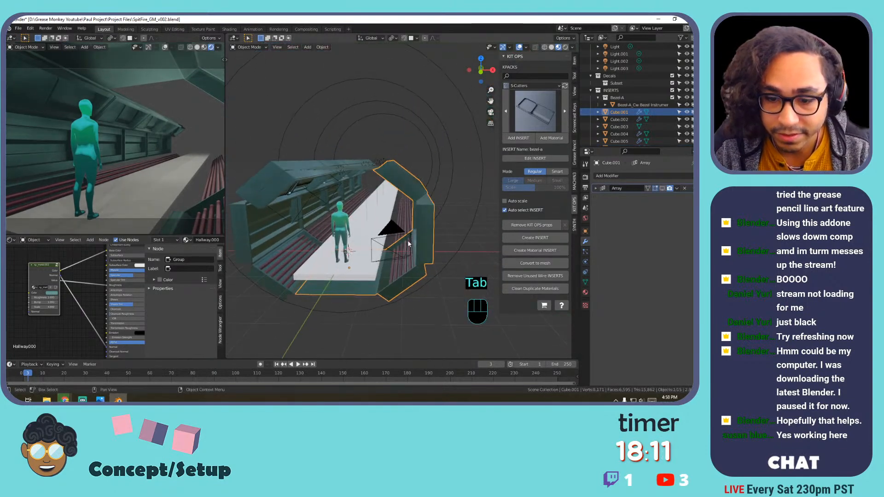
pyautogui.press('Tab')
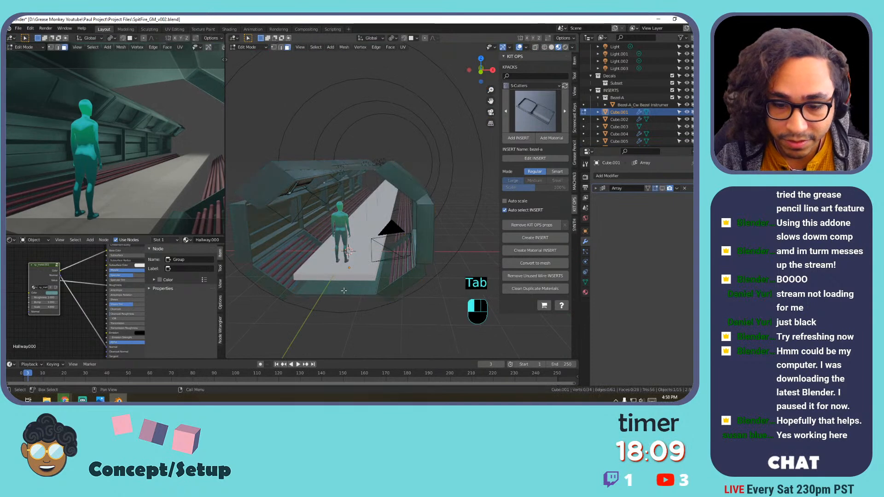
pyautogui.click(344, 290)
pyautogui.press('p')
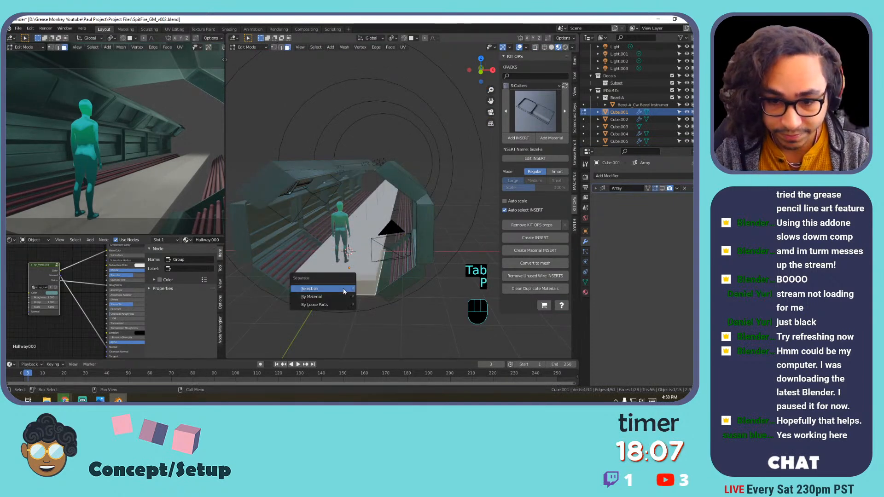
pyautogui.click(343, 289)
pyautogui.press('Tab')
pyautogui.press('x')
pyautogui.click(429, 219)
# Set the origin of the angled upper wall panel Cube.004 to the 3D cursor.
pyautogui.moveTo(458, 218); pyautogui.dragTo(303, 158, button='middle')
pyautogui.click(304, 161)
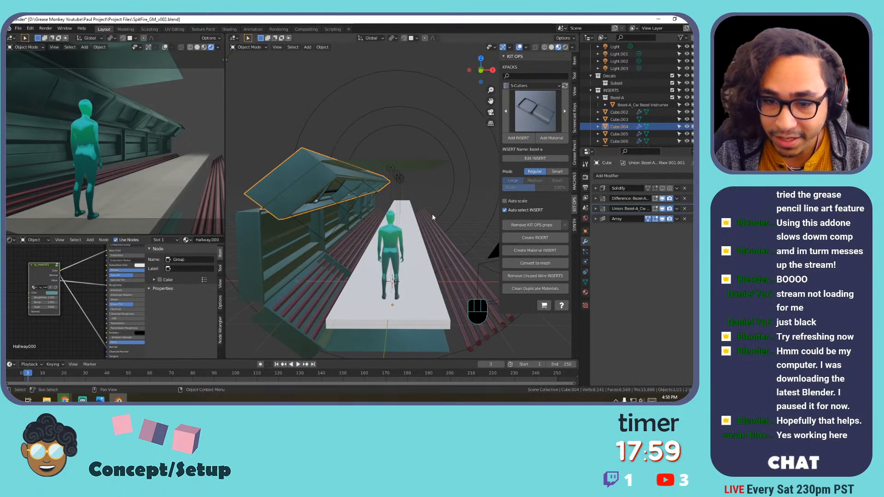
pyautogui.rightClick(313, 167)
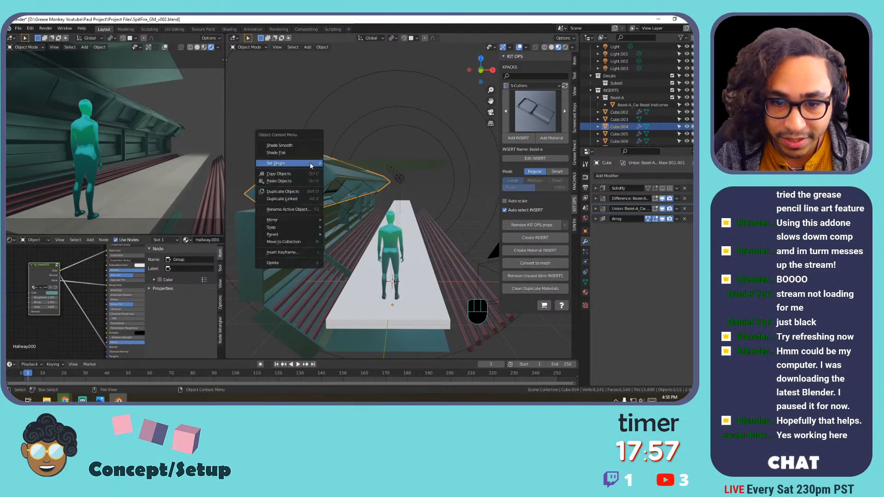
pyautogui.moveTo(312, 167)
pyautogui.click(349, 179)
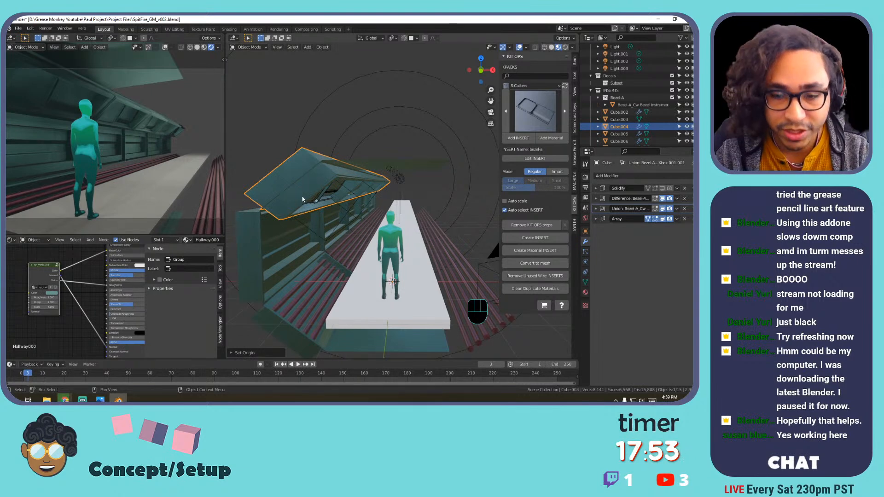
# Set the origin of the vertical side wall panel Cube.003 to the 3D cursor.
pyautogui.moveTo(308, 206); pyautogui.dragTo(283, 186, button='middle')
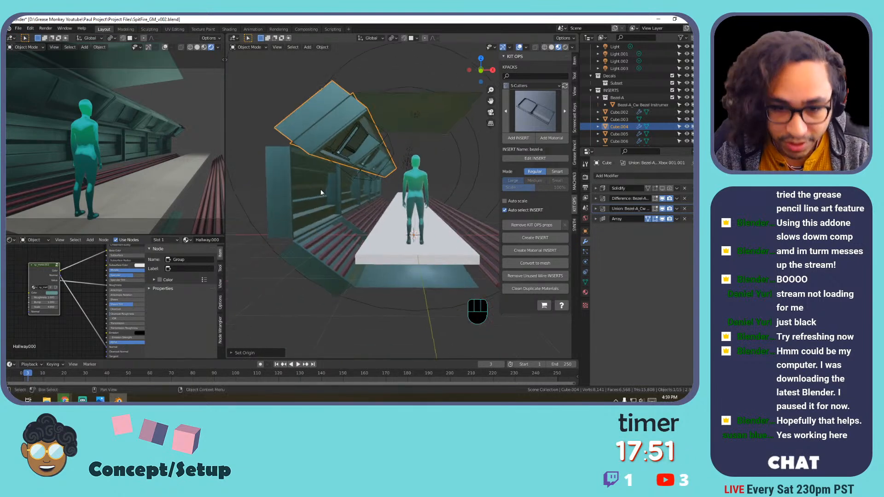
pyautogui.click(283, 187)
pyautogui.click(299, 257)
pyautogui.click(332, 210)
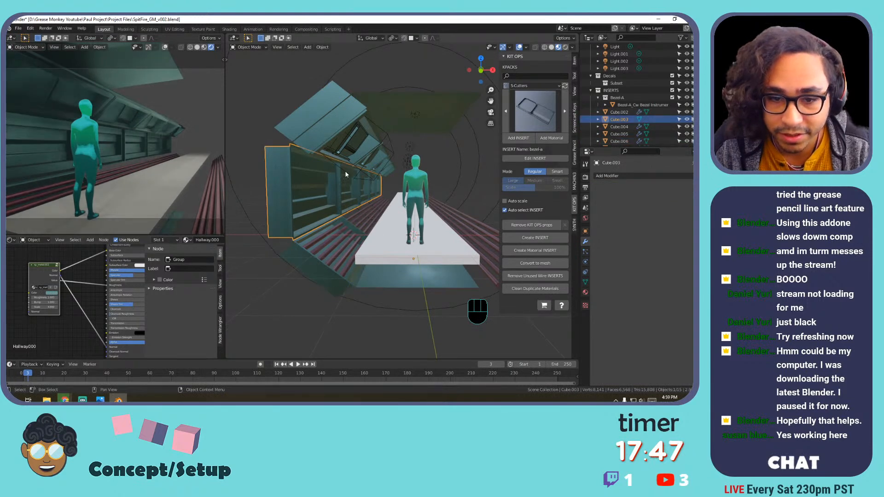
pyautogui.click(308, 123)
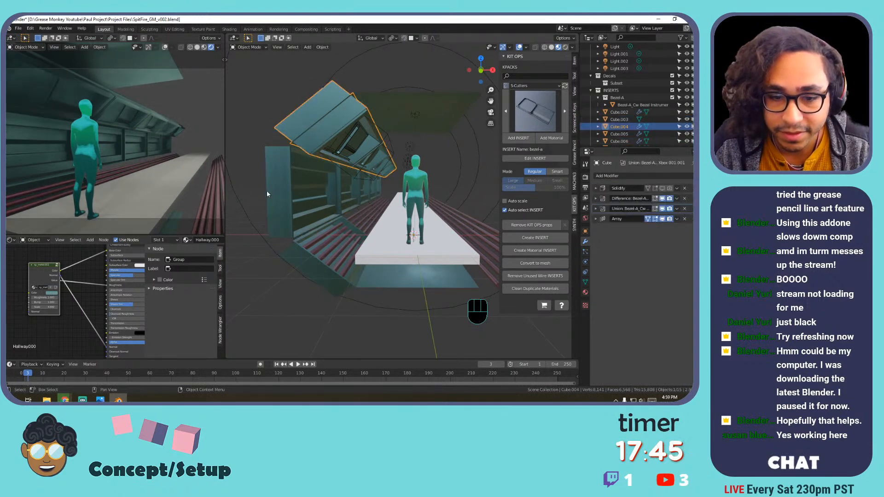
pyautogui.click(272, 189)
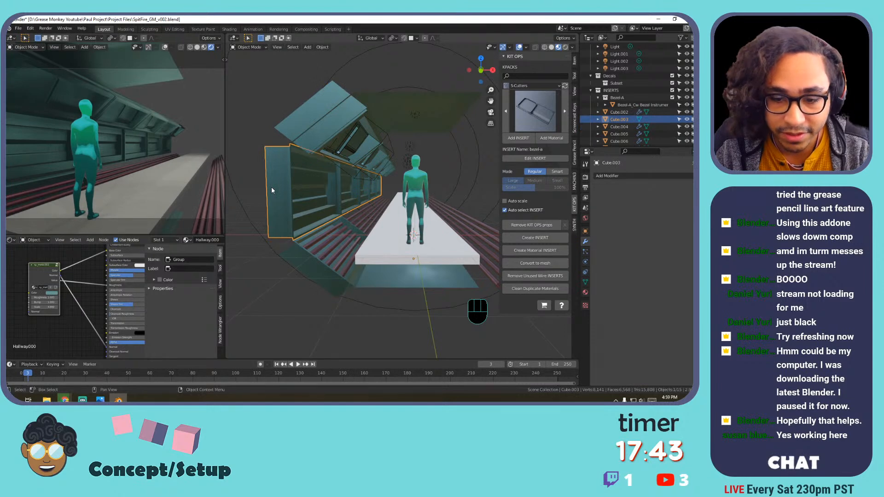
pyautogui.rightClick(272, 190)
pyautogui.moveTo(265, 185)
pyautogui.click(302, 204)
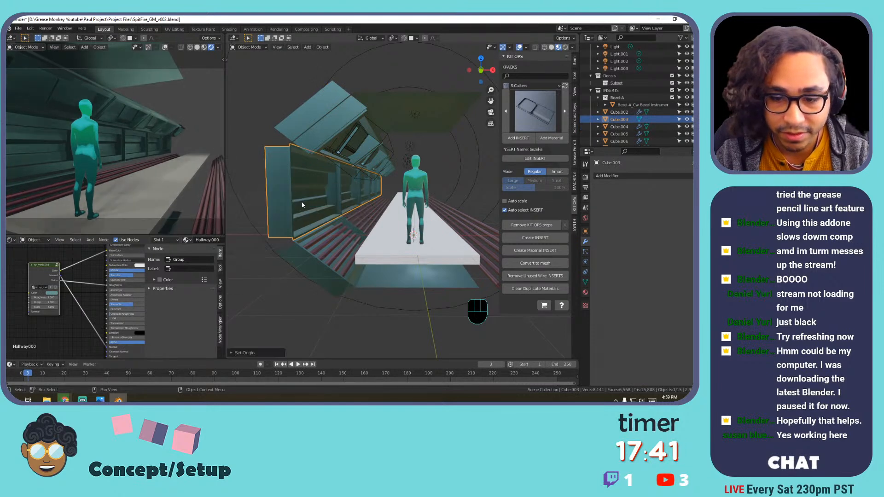
# Set the origin of the angled lower wall panel Cube.006 to the 3D cursor.
pyautogui.click(293, 258)
pyautogui.rightClick(291, 259)
pyautogui.moveTo(291, 259)
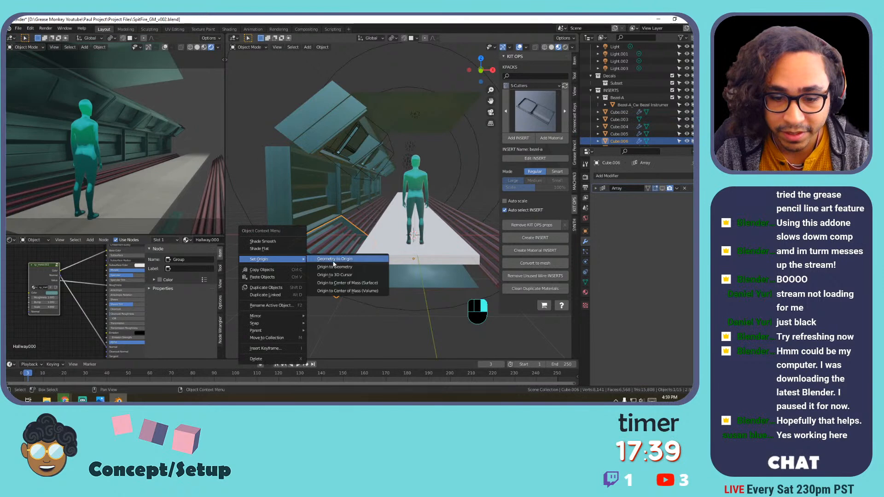
pyautogui.click(333, 275)
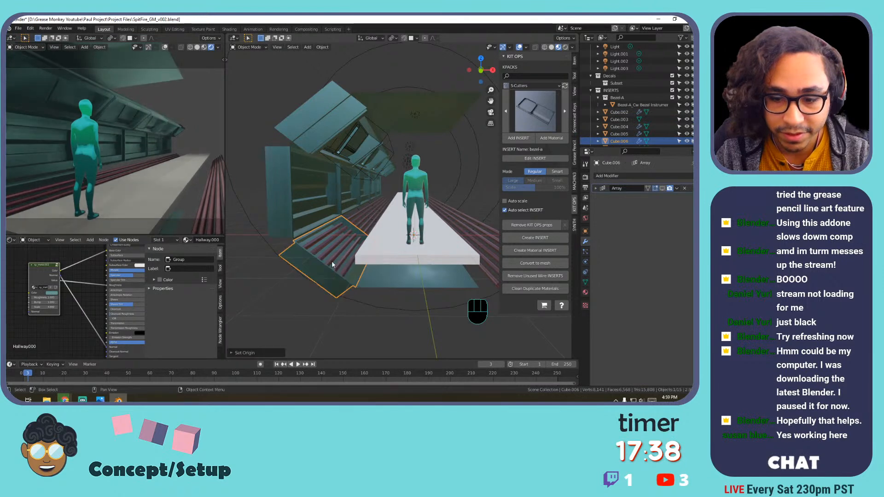
# Add a Mirror modifier on the X axis to both the upper wall panel Cube.004 and the vertical side panel Cube.003.
pyautogui.click(317, 102)
pyautogui.click(608, 176)
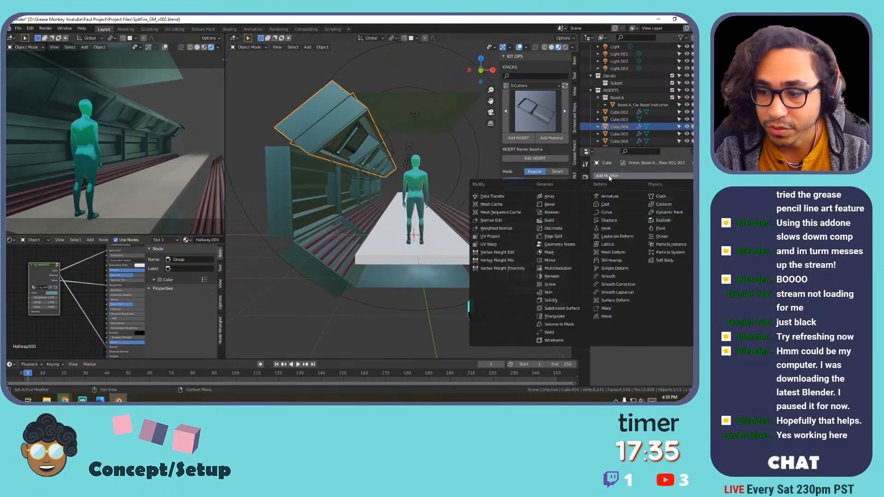
pyautogui.click(553, 260)
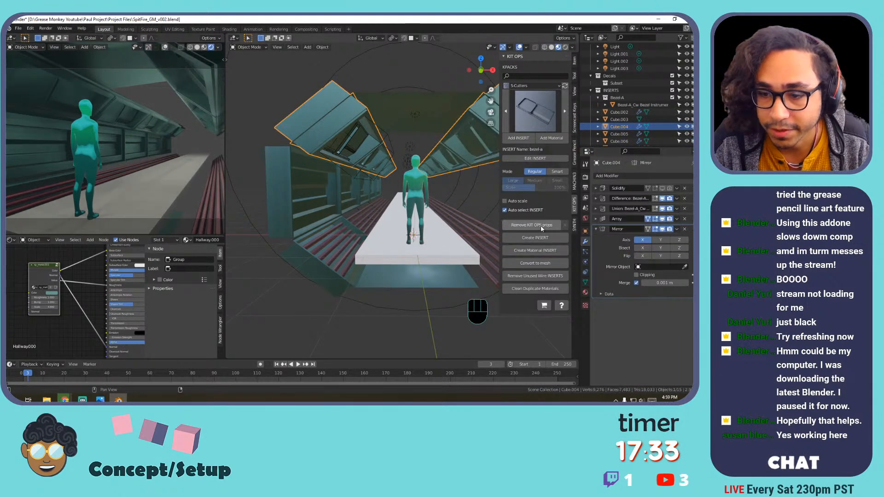
pyautogui.click(285, 208)
pyautogui.click(610, 176)
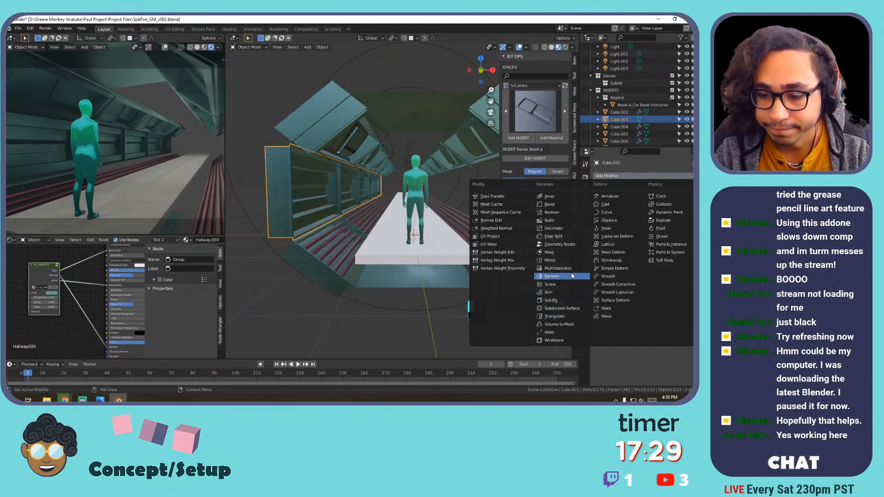
pyautogui.click(570, 268)
# Add a Mirror modifier on the X axis to the lower wall panel Cube.006 and turn on its Array modifier's viewport display.
pyautogui.click(301, 274)
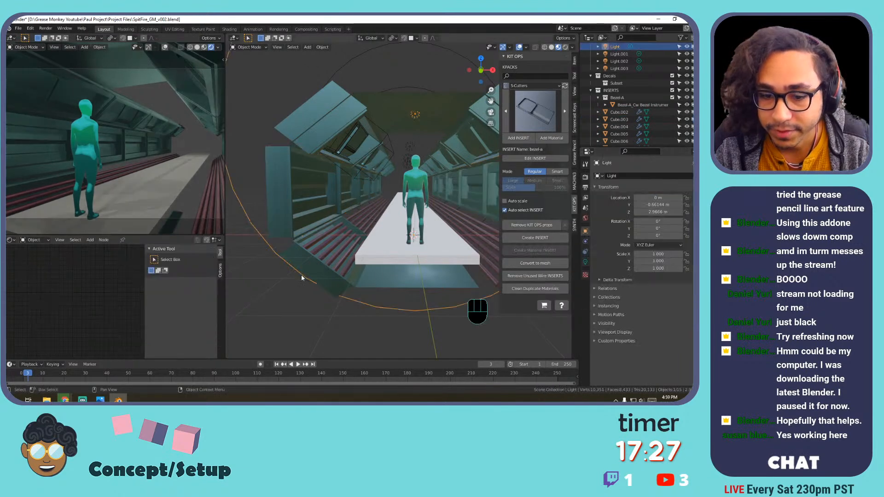
pyautogui.click(324, 276)
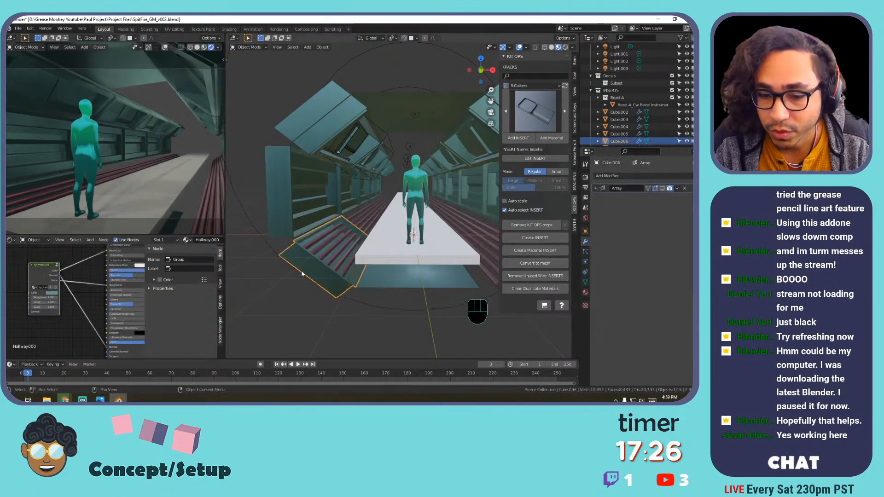
pyautogui.click(606, 177)
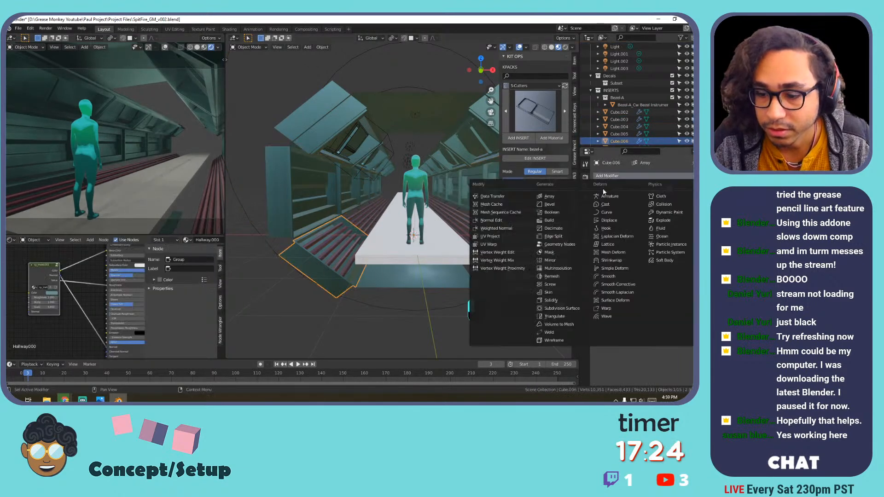
pyautogui.click(551, 260)
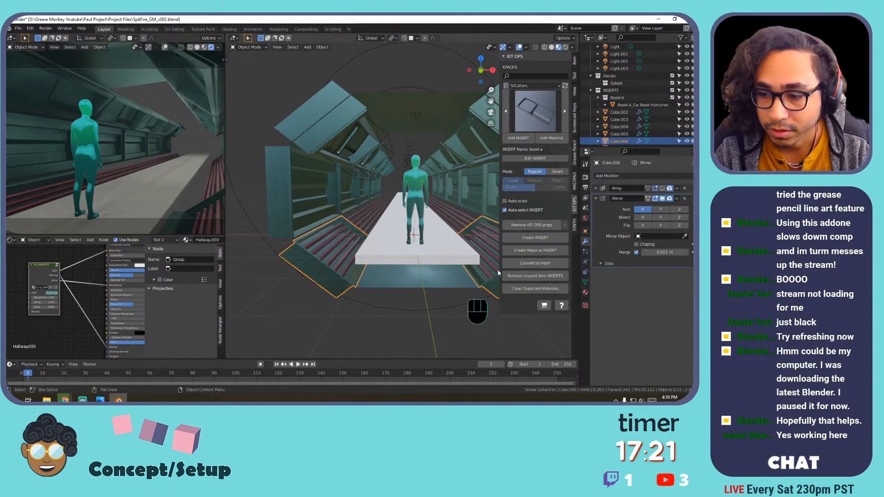
pyautogui.click(662, 188)
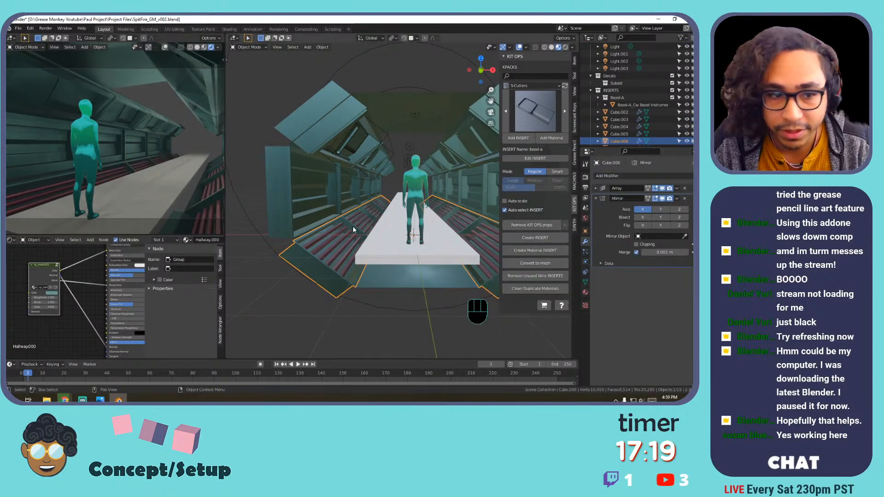
# Turn on the viewport display of Cube.004's Solidify modifier and of the Array modifier on the ceiling panel Cube.005.
pyautogui.click(362, 137)
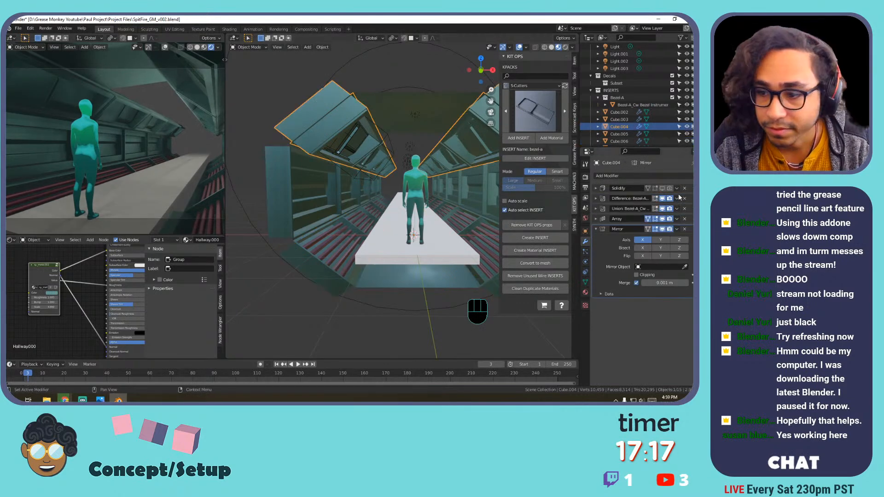
pyautogui.click(662, 189)
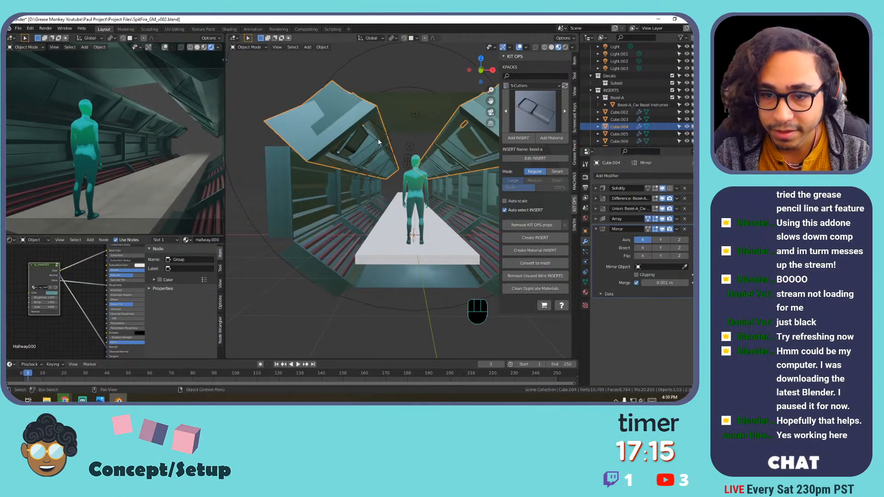
pyautogui.click(388, 115)
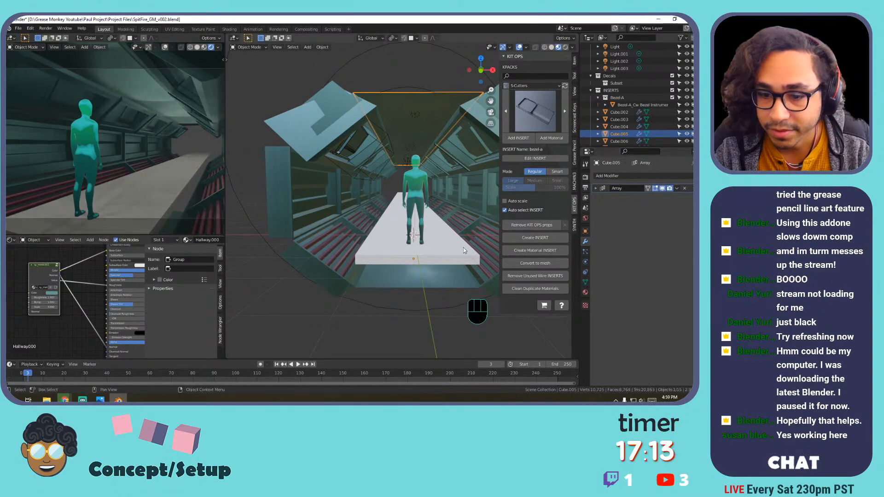
pyautogui.click(383, 193)
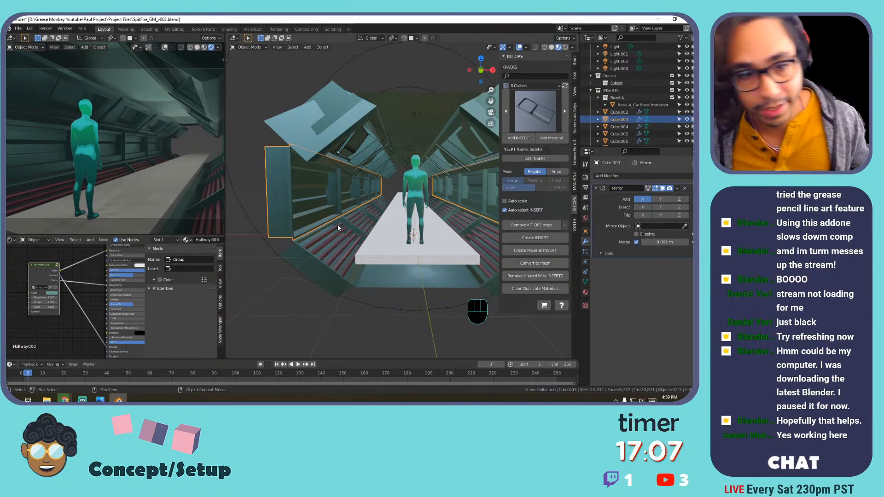
pyautogui.keyDown('shift'); pyautogui.moveTo(334, 202); pyautogui.dragTo(374, 190, button='middle'); pyautogui.keyUp('shift')
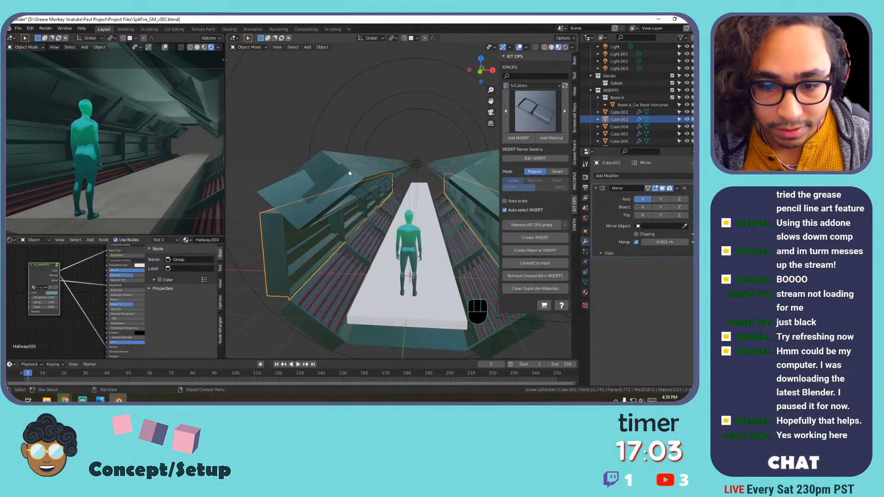
pyautogui.click(296, 184)
pyautogui.keyDown('shift'); pyautogui.moveTo(295, 184); pyautogui.dragTo(324, 211); pyautogui.keyUp('shift')
pyautogui.keyDown('shift'); pyautogui.moveTo(323, 213); pyautogui.dragTo(357, 160, button='middle'); pyautogui.keyUp('shift')
pyautogui.click(357, 159)
pyautogui.press('Tab')
pyautogui.press('Tab')
# Extrude the face of the ceiling panel Cube.005 upward to give it thickness and return to object mode.
pyautogui.click(359, 153)
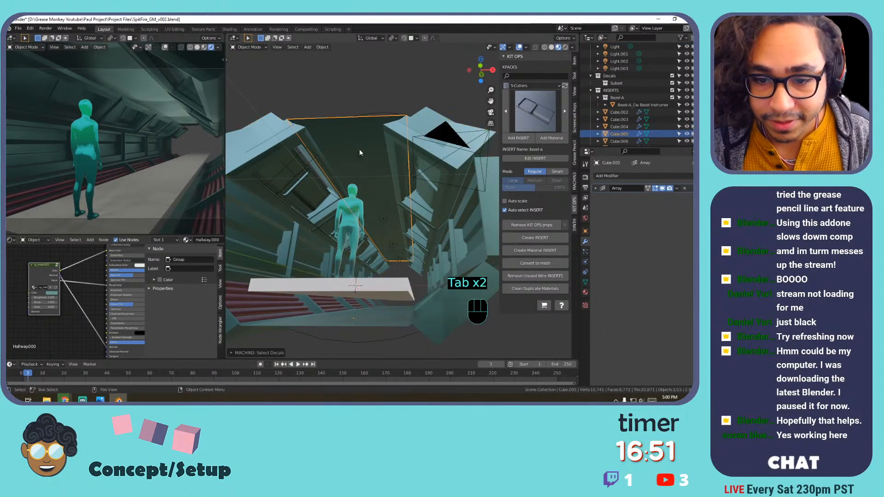
pyautogui.press('Tab')
pyautogui.keyDown('shift'); pyautogui.moveTo(360, 152); pyautogui.dragTo(370, 189, button='middle'); pyautogui.keyUp('shift')
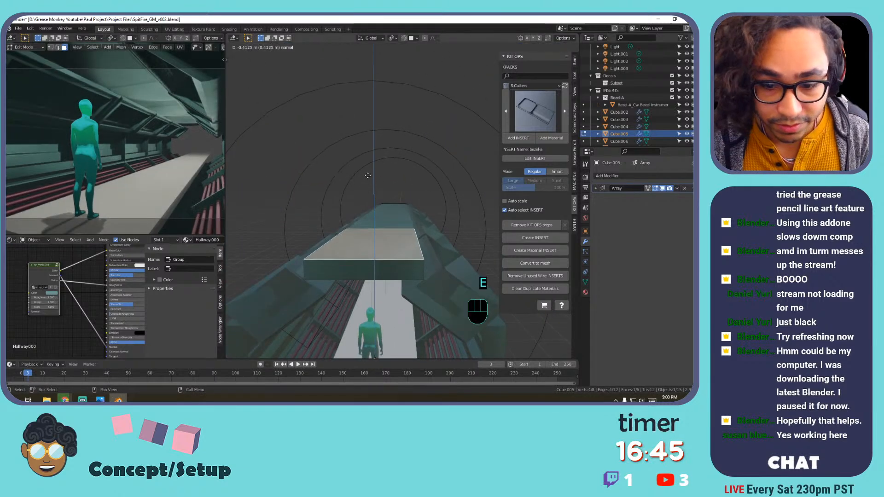
pyautogui.press('e')
pyautogui.click(367, 151)
pyautogui.press('Tab')
pyautogui.moveTo(360, 218)
pyautogui.keyDown('shift'); pyautogui.mouseDown(button='middle')
pyautogui.moveTo(365, 255)
pyautogui.moveTo(367, 209)
pyautogui.moveTo(369, 233)
pyautogui.mouseUp(button='middle'); pyautogui.keyUp('shift')
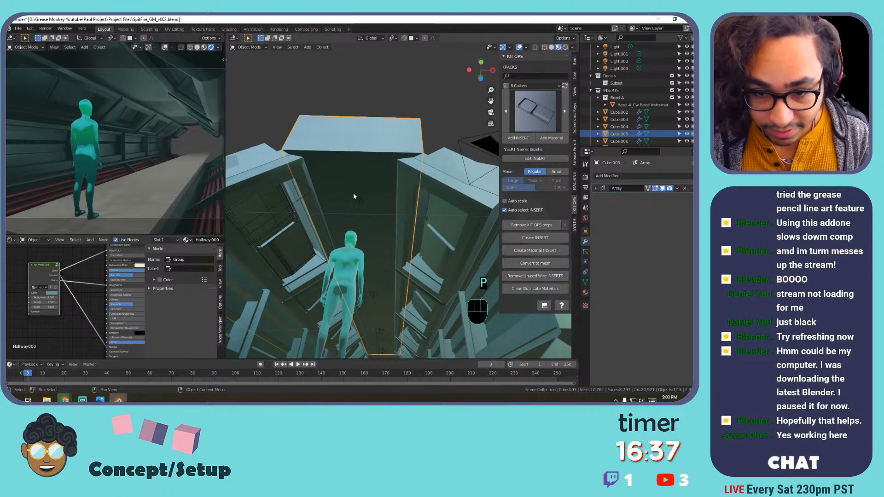
# Place the tray insert from the KIT OPS S-Cutters pack on the underside of the ceiling panel.
pyautogui.press('Tab')
pyautogui.press('Tab')
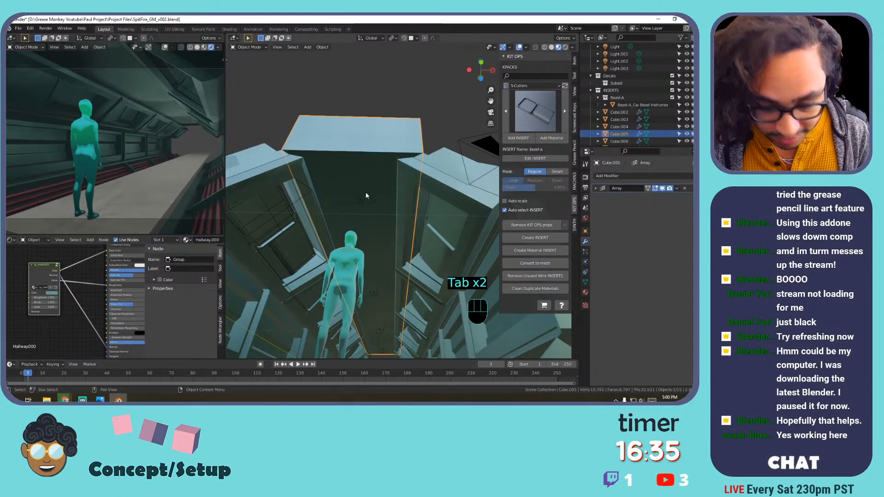
pyautogui.click(541, 126)
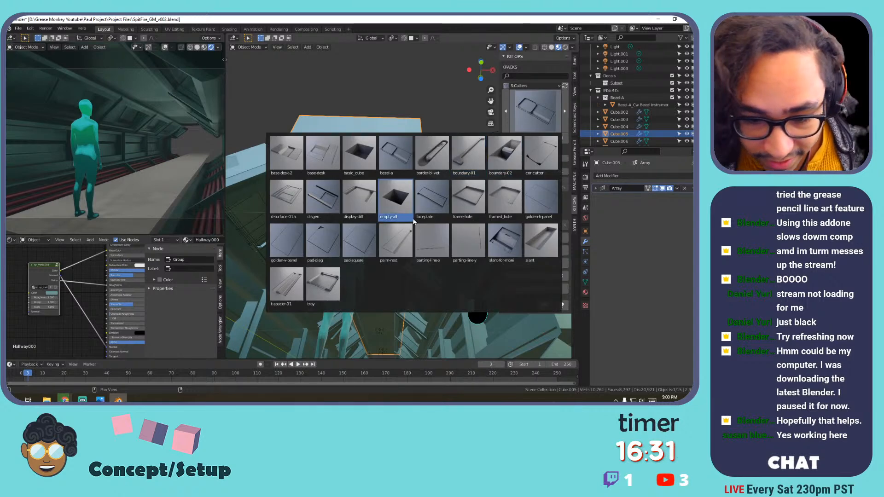
pyautogui.click(327, 280)
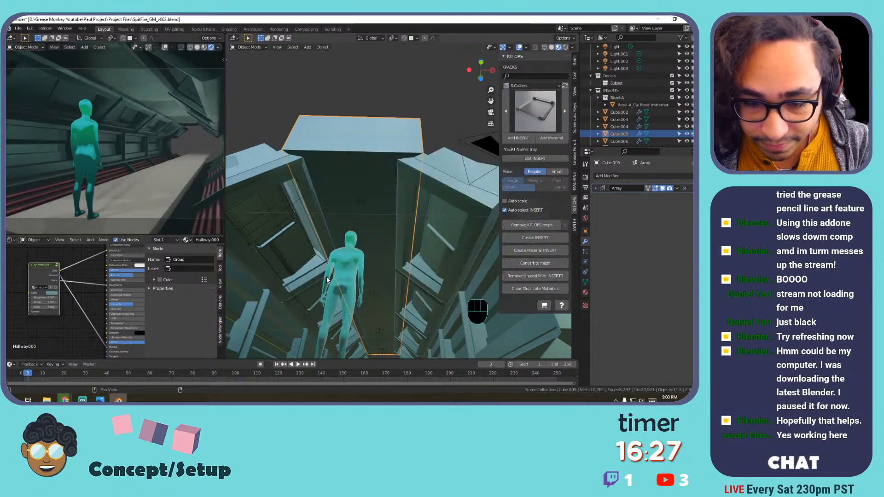
pyautogui.scroll(-2, 363, 202)
pyautogui.scroll(4, 369, 201)
pyautogui.scroll(-4, 367, 206)
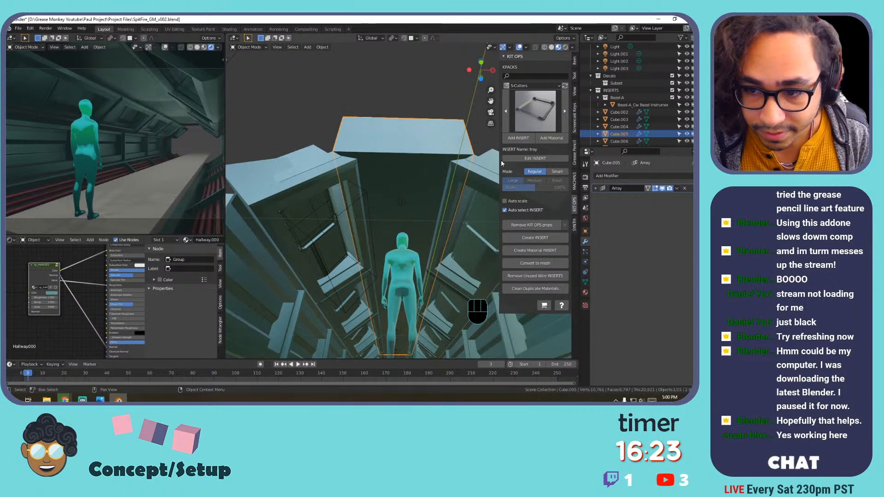
pyautogui.click(509, 139)
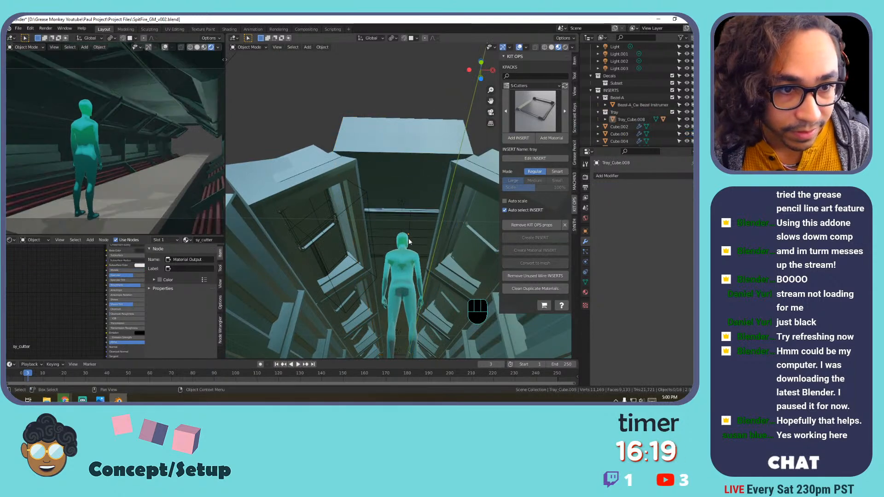
pyautogui.click(406, 202)
# Scale the tray insert on the ceiling down to about 0.58 of its size and frame it.
pyautogui.moveTo(402, 181); pyautogui.dragTo(391, 194, button='middle')
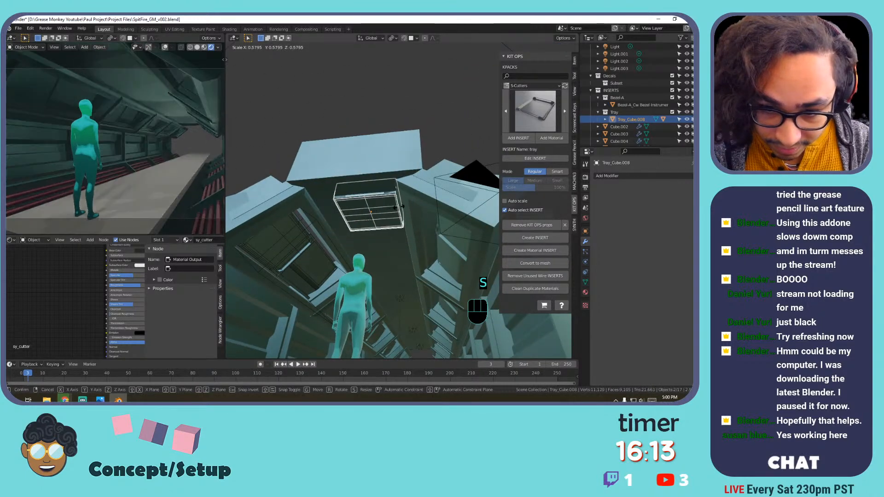
pyautogui.click(385, 215)
pyautogui.press('KP_Decimal')
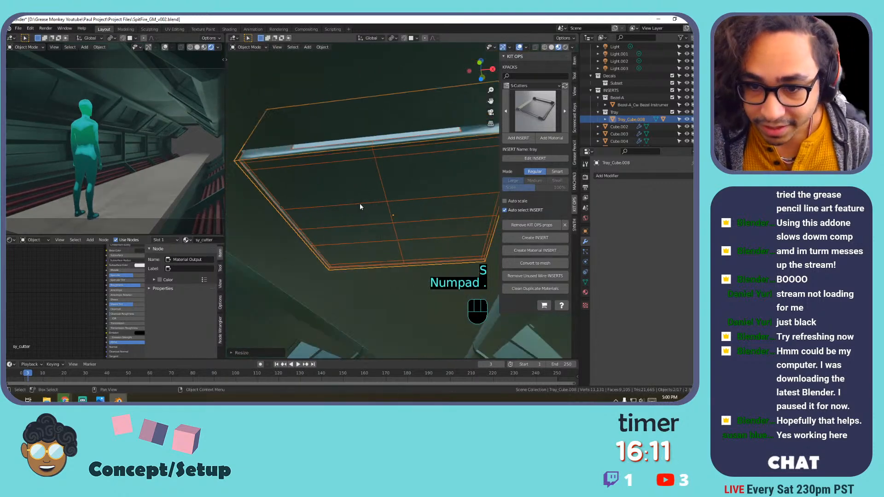
pyautogui.moveTo(411, 222); pyautogui.dragTo(390, 196, button='middle')
# Enable Auto Smooth for the normals of the ceiling panel Cube.005.
pyautogui.click(382, 89)
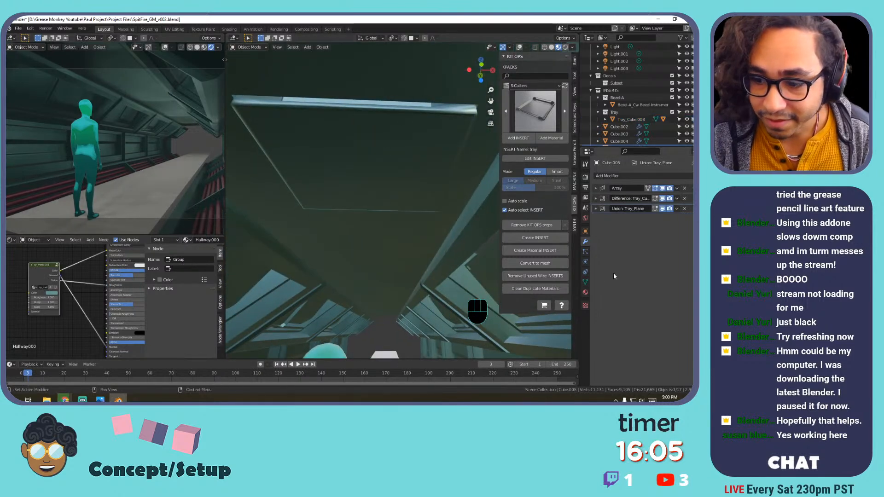
pyautogui.click(585, 282)
pyautogui.click(636, 312)
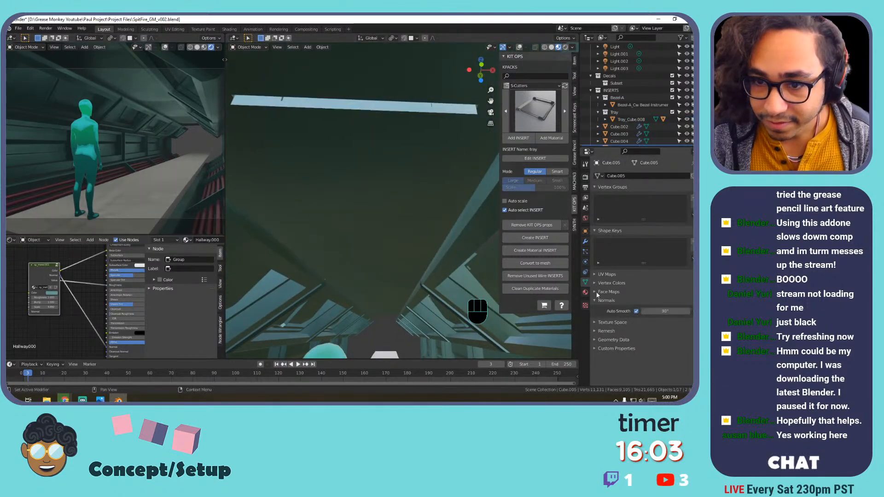
pyautogui.scroll(-2, 370, 176)
# Switch the main 3D viewport to solid shading and turn its overlays on.
pyautogui.click(553, 47)
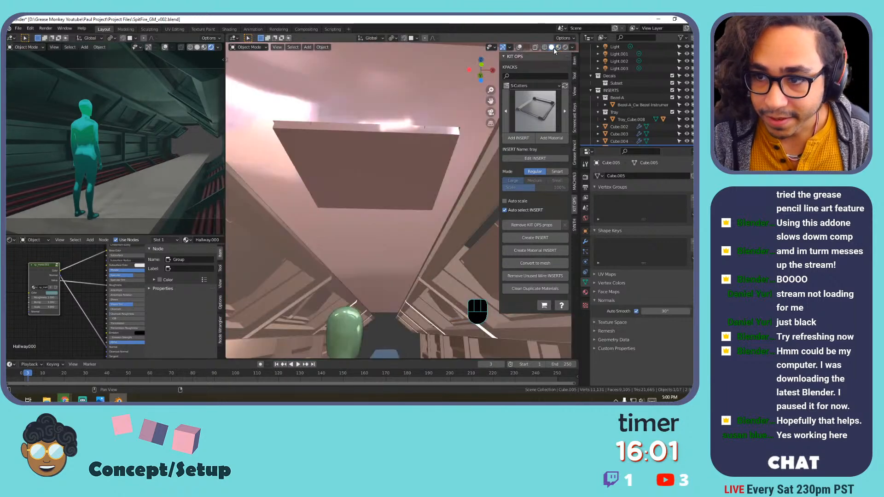
pyautogui.scroll(-5, 400, 184)
pyautogui.moveTo(394, 195)
pyautogui.mouseDown(button='middle')
pyautogui.moveTo(425, 179)
pyautogui.moveTo(396, 206)
pyautogui.mouseUp(button='middle')
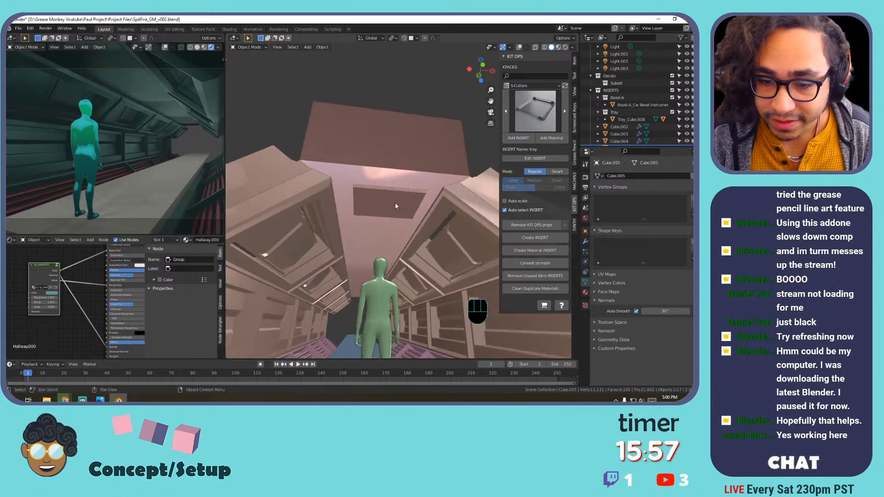
pyautogui.click(519, 47)
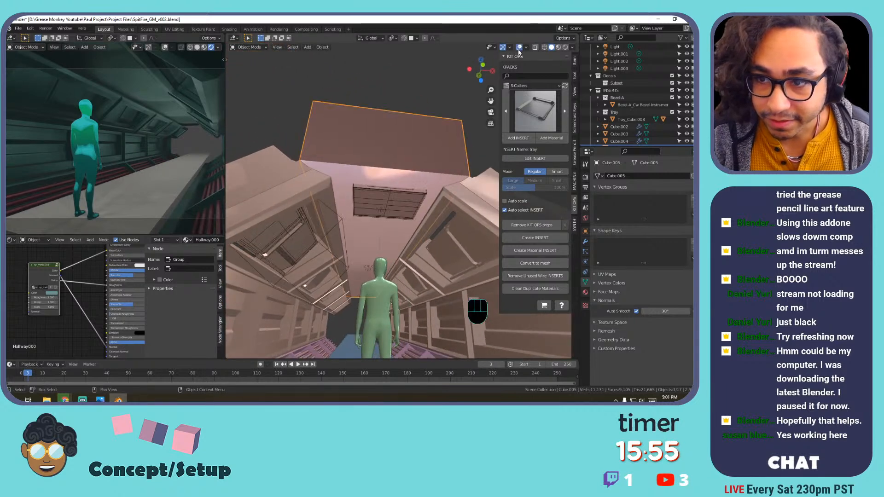
# Delete the tray insert and reselect the ceiling panel Cube.005.
pyautogui.press('x')
pyautogui.click(390, 193)
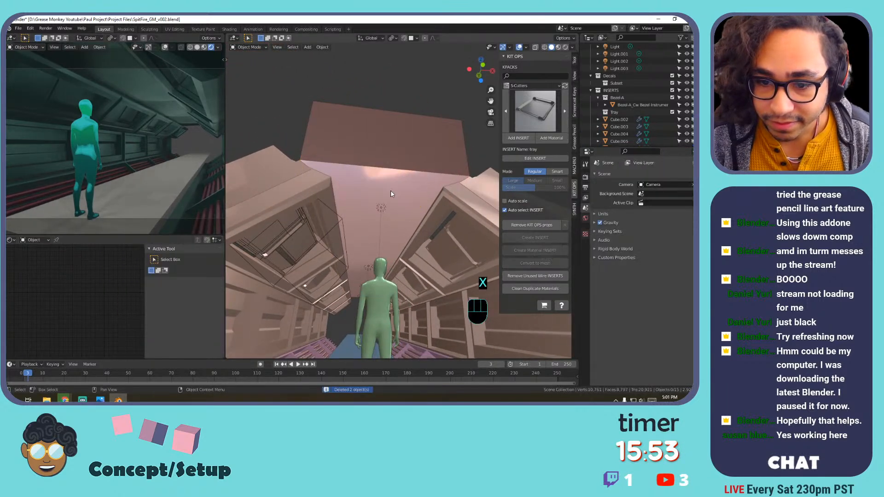
pyautogui.click(391, 191)
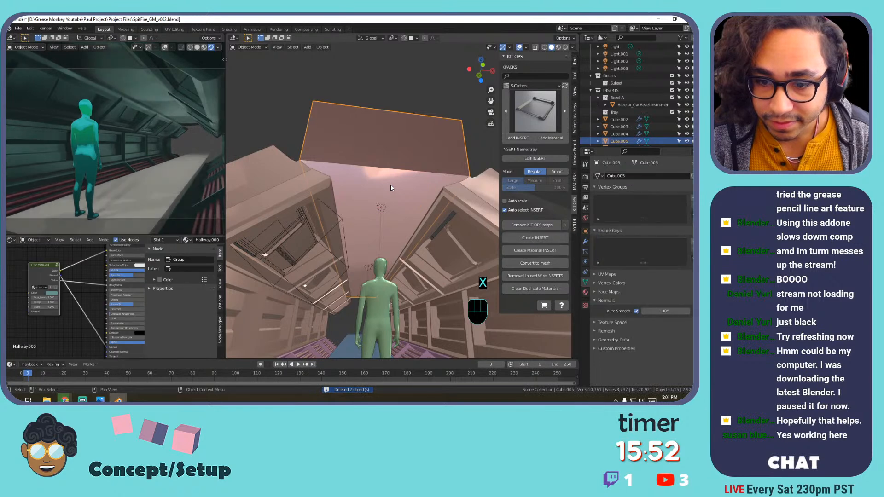
# Look through the S-Cutters, S-Special, MA-Objects-Shapes and MA-Objects-Tech packs for another insert suited to the ceiling.
pyautogui.click(524, 107)
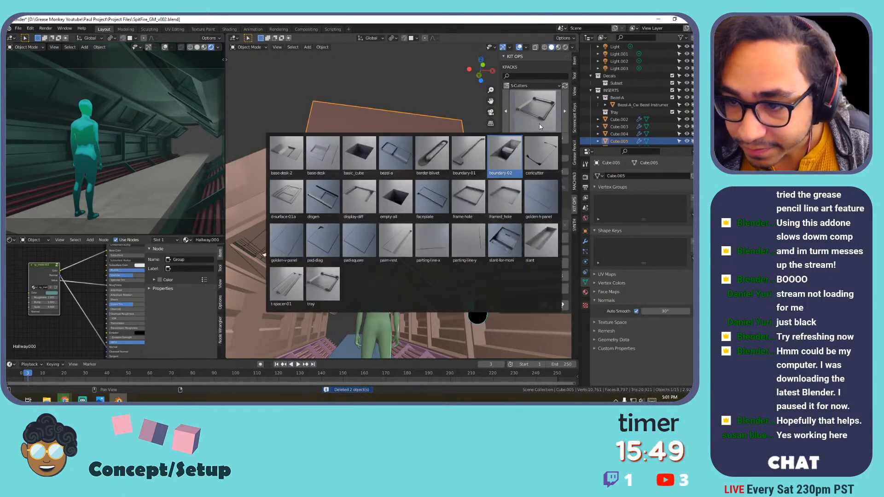
pyautogui.click(540, 85)
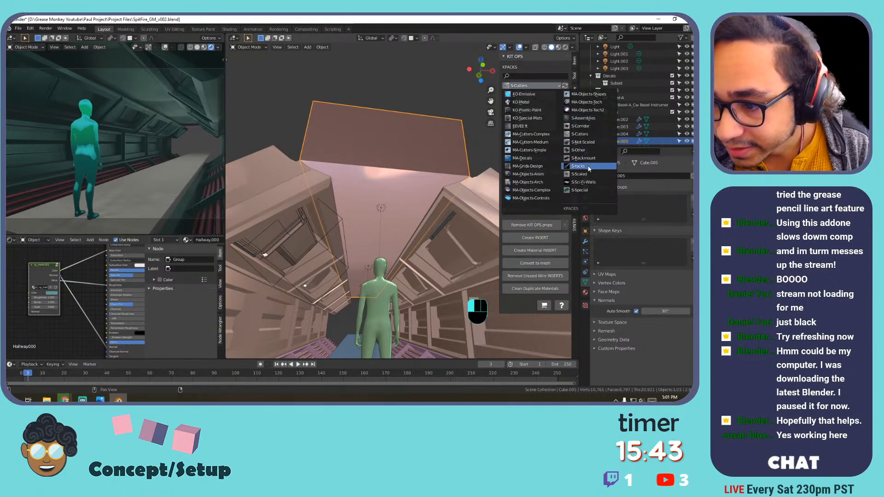
pyautogui.click(591, 190)
pyautogui.click(543, 127)
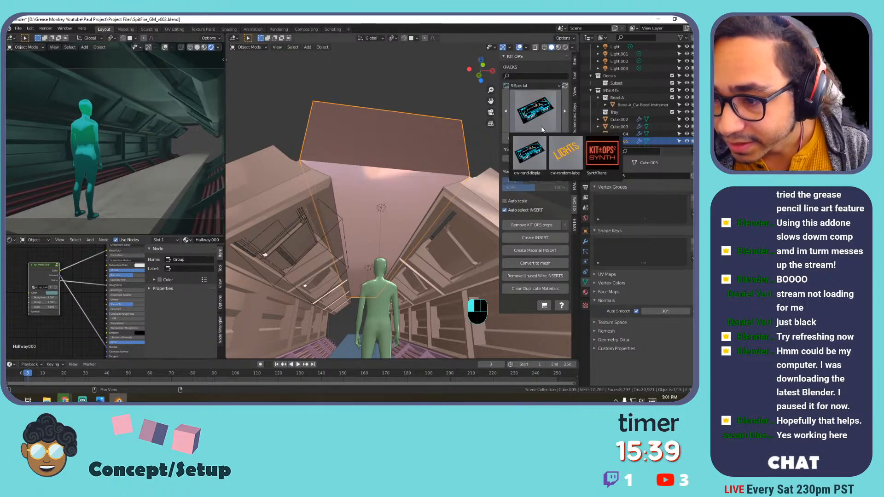
pyautogui.click(543, 85)
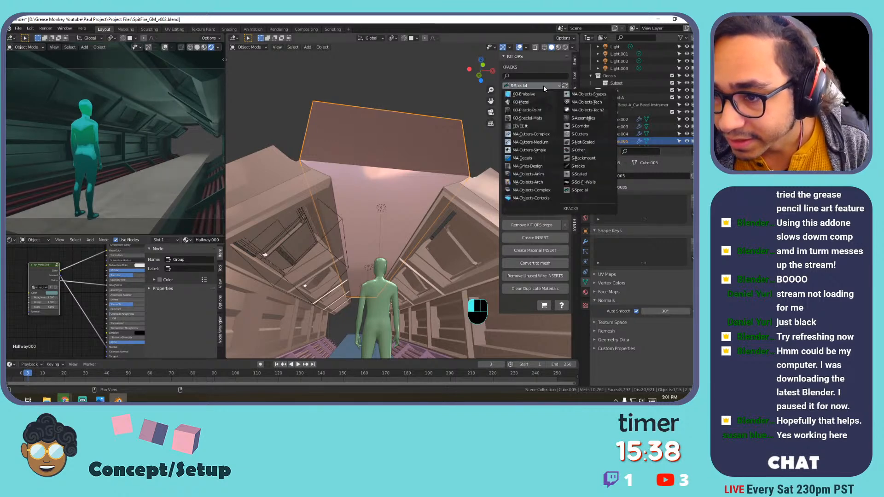
pyautogui.click(573, 95)
pyautogui.click(536, 111)
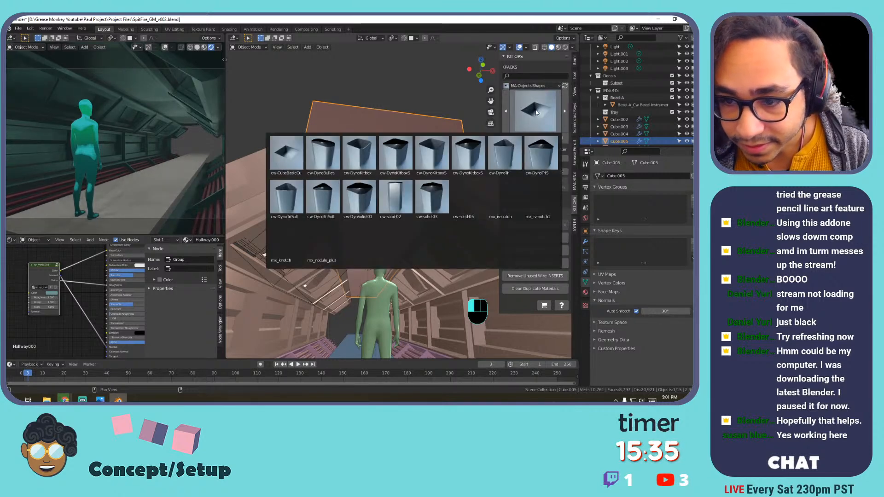
pyautogui.click(536, 85)
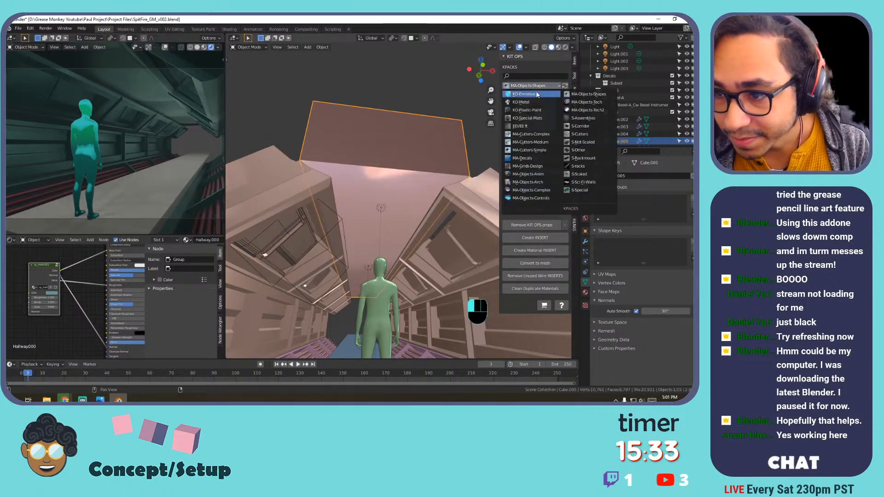
pyautogui.click(589, 102)
pyautogui.click(532, 108)
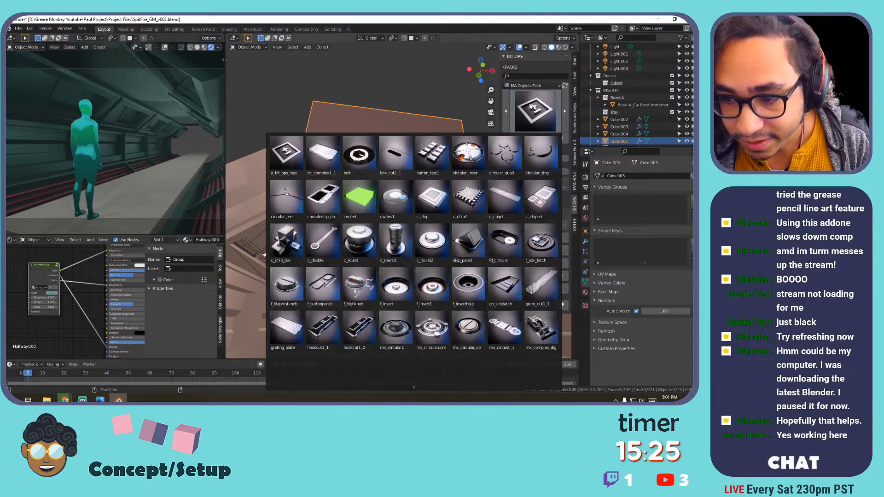
# Choose the insert mx_iv-insert1 from the MA-Objects-Tech2 pack and save the file.
pyautogui.click(536, 87)
pyautogui.click(577, 109)
pyautogui.click(527, 118)
pyautogui.click(525, 126)
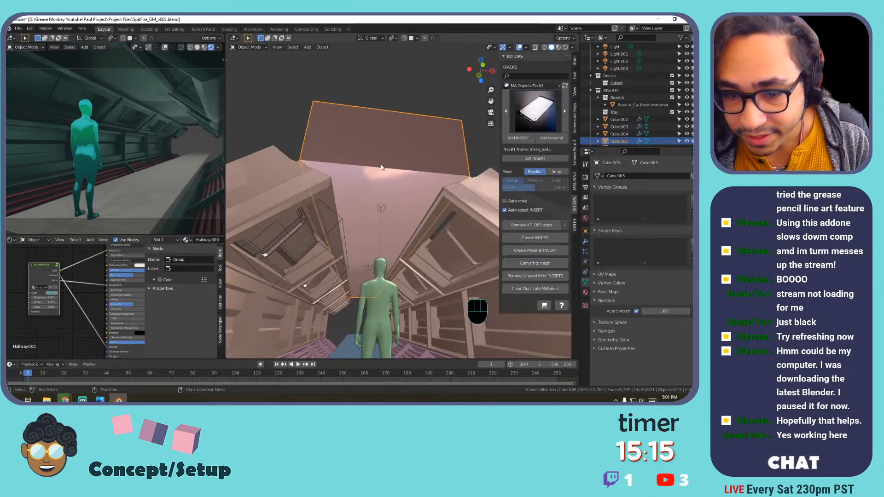
pyautogui.click(523, 118)
pyautogui.click(323, 198)
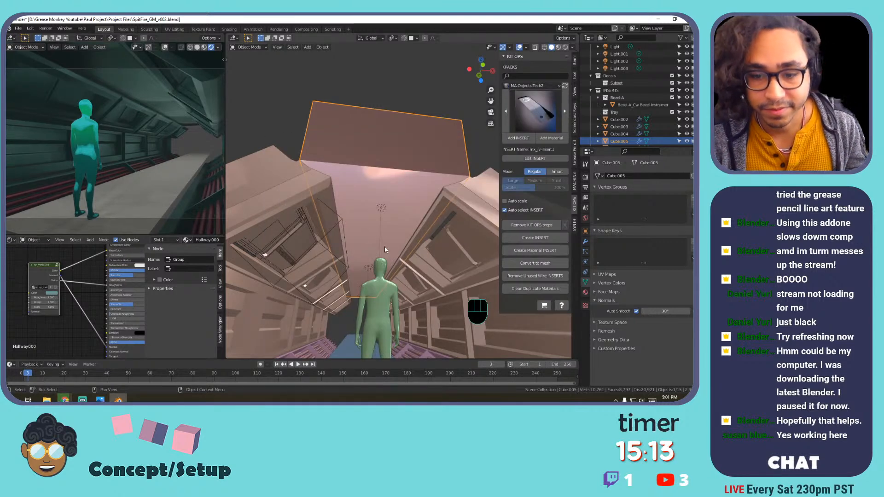
pyautogui.hotkey('ctrl', 's')
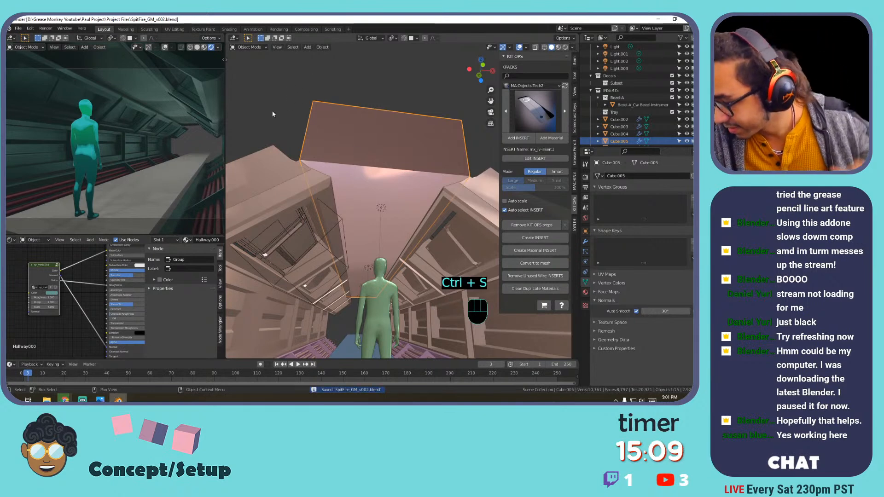
# Place the mx_iv-insert1 insert on the underside of the ceiling panel and inspect how it sits.
pyautogui.click(516, 138)
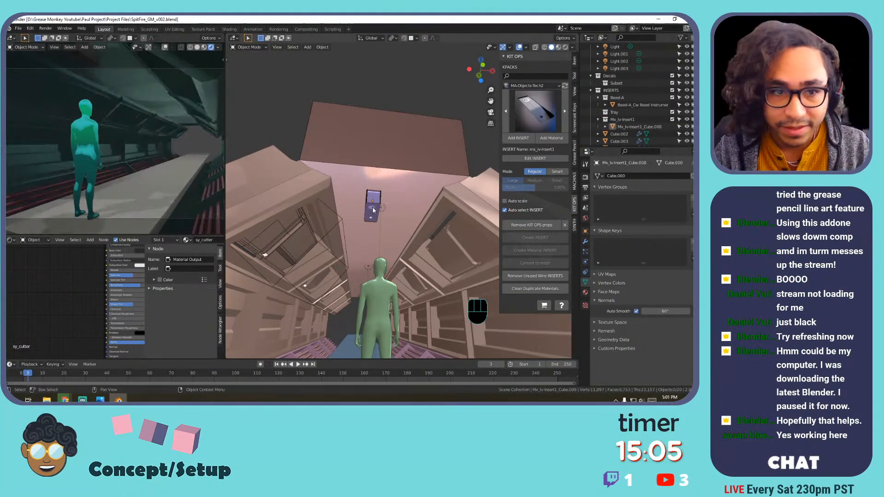
pyautogui.click(373, 209)
pyautogui.moveTo(374, 209)
pyautogui.mouseDown(button='middle')
pyautogui.moveTo(397, 214)
pyautogui.moveTo(390, 210)
pyautogui.mouseUp(button='middle')
pyautogui.scroll(3, 391, 209)
pyautogui.scroll(-1, 390, 209)
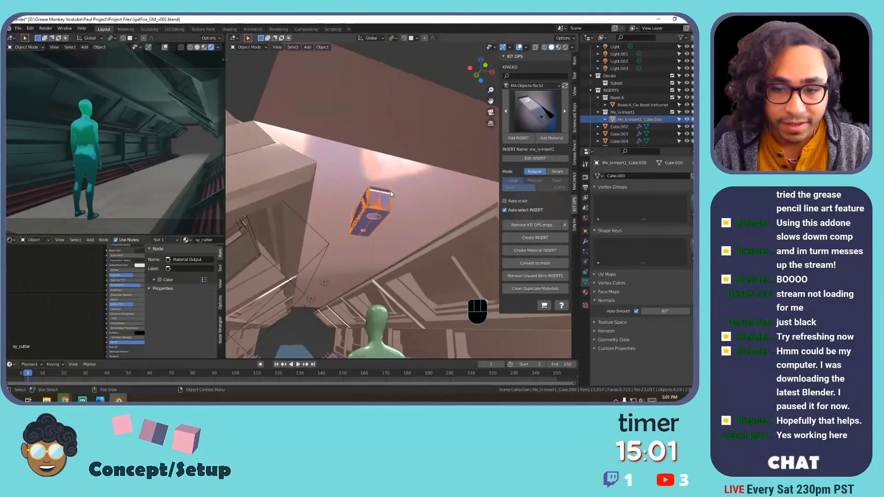
# Turn on the Face Orientation overlay and check the normals of the ceiling panel Cube.005.
pyautogui.press('Tab')
pyautogui.press('Tab')
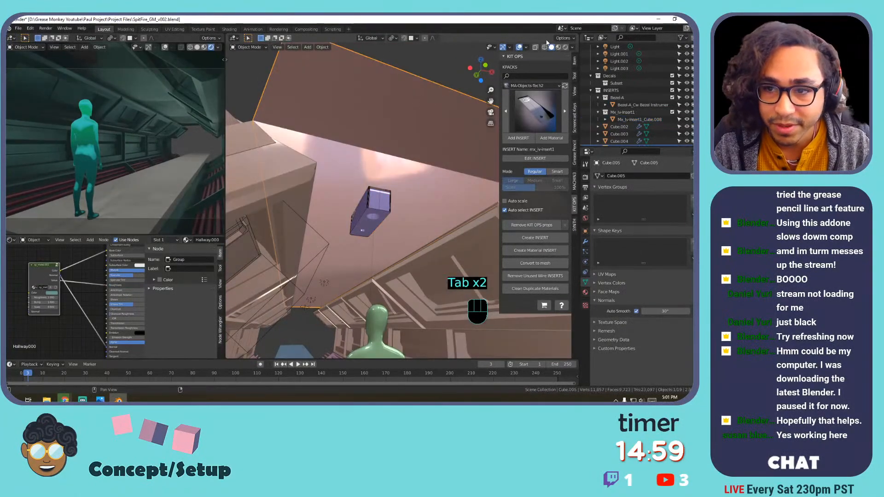
pyautogui.click(527, 47)
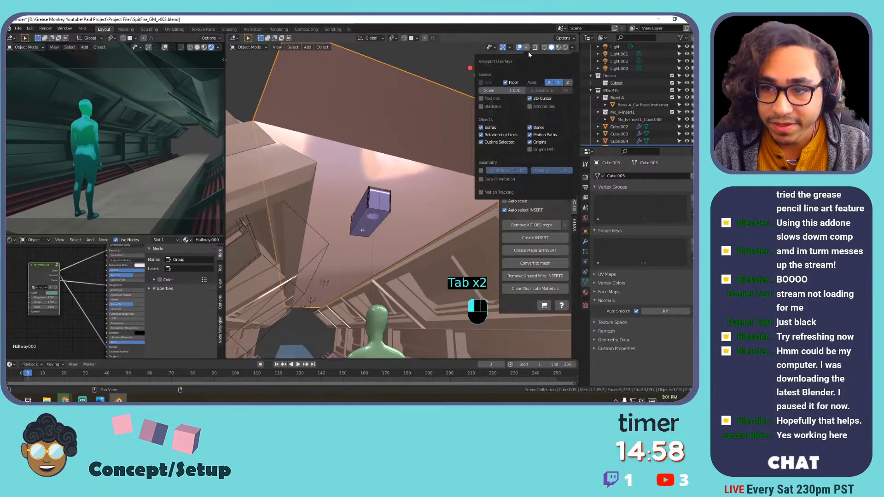
pyautogui.click(497, 179)
pyautogui.press('Tab')
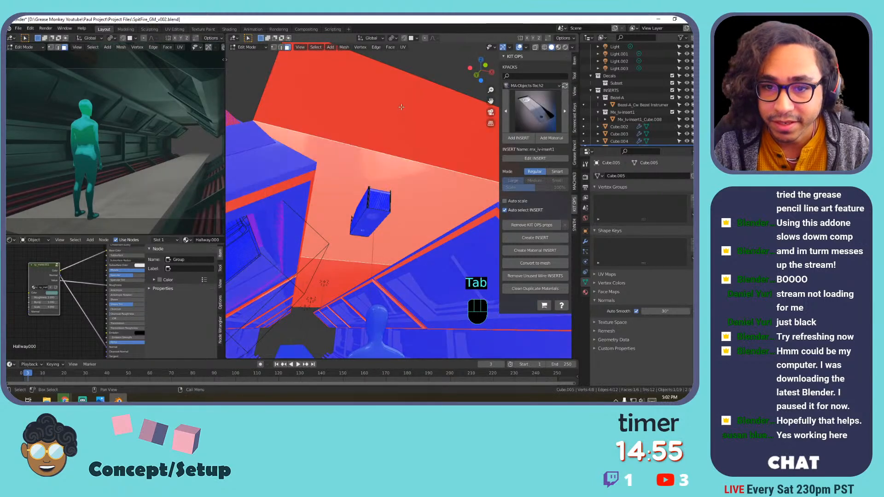
pyautogui.press('Tab')
# Undo the placement of the mx_iv-insert1 insert on the ceiling panel.
pyautogui.hotkey('ctrl', 'z')
pyautogui.hotkey('ctrl', 'z')
pyautogui.hotkey('ctrl', 'z')
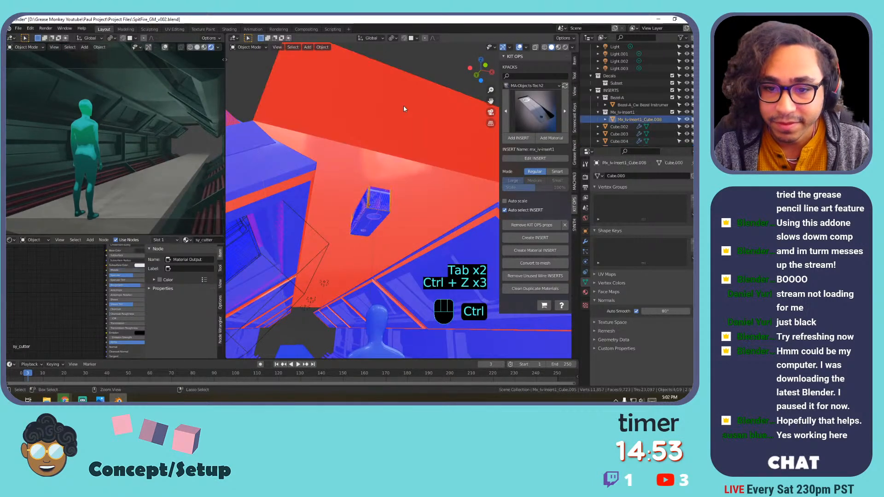
pyautogui.hotkey('ctrl', 'z')
pyautogui.hotkey('ctrl', 'z')
pyautogui.hotkey('ctrl', 'z')
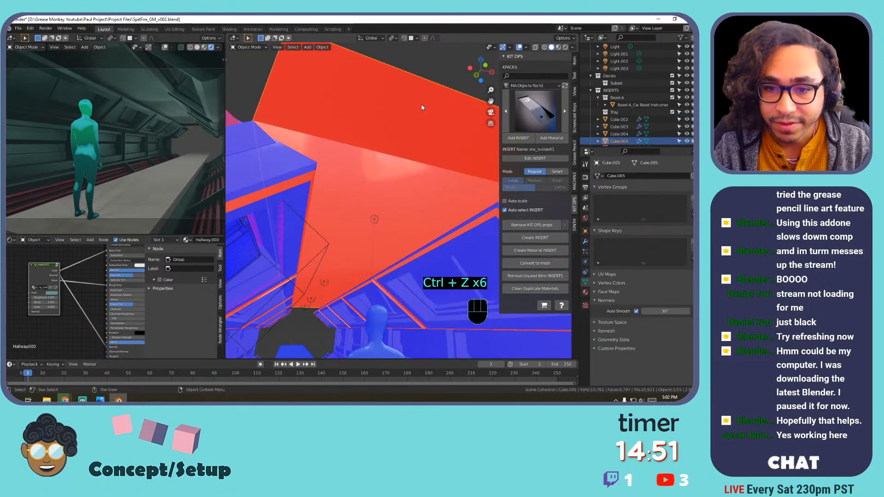
# Recalculate all normals of the ceiling panel Cube.005 to the outside and return to object mode.
pyautogui.press('Tab')
pyautogui.press('a')
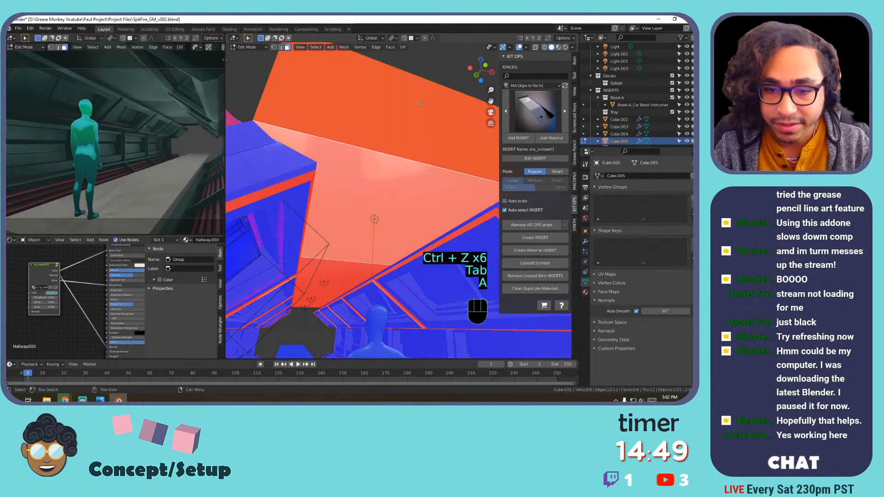
pyautogui.hotkey('alt', 'n')
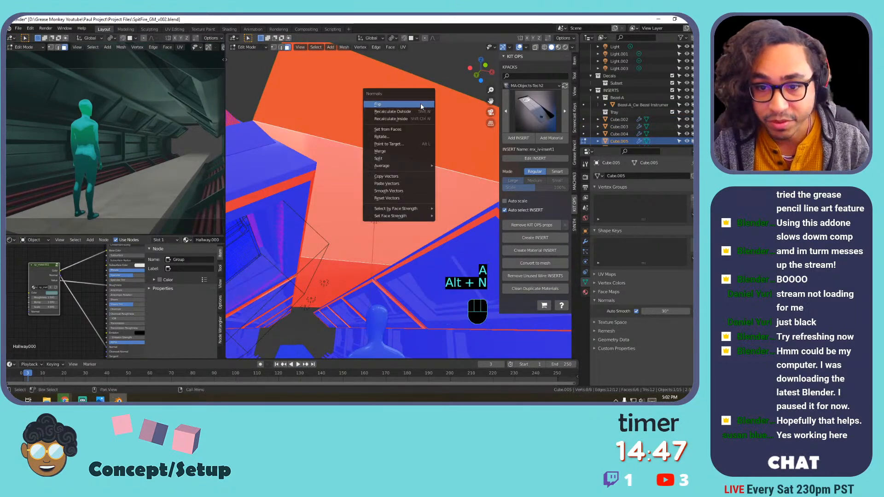
pyautogui.click(418, 111)
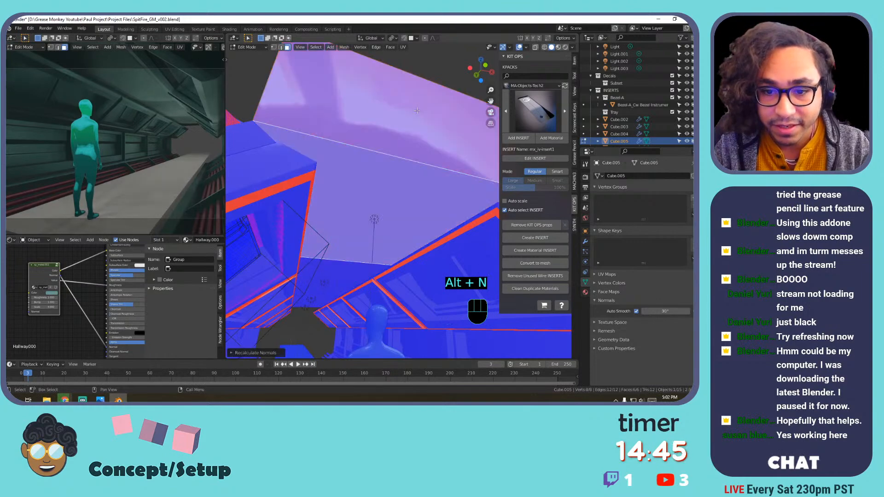
pyautogui.scroll(-3, 417, 110)
pyautogui.moveTo(417, 111); pyautogui.dragTo(402, 124, button='middle')
pyautogui.moveTo(402, 123)
pyautogui.keyDown('shift'); pyautogui.mouseDown(button='middle')
pyautogui.moveTo(400, 134)
pyautogui.moveTo(399, 124)
pyautogui.mouseUp(button='middle'); pyautogui.keyUp('shift')
pyautogui.press('Tab')
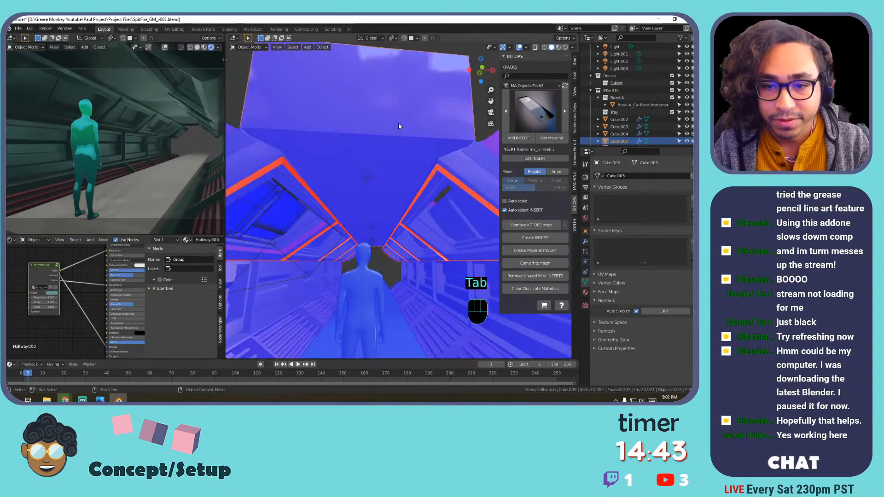
# Turn off the Face Orientation overlay and place the mx_iv-insert1 insert on the underside of ceiling panel Cube.005.
pyautogui.click(526, 47)
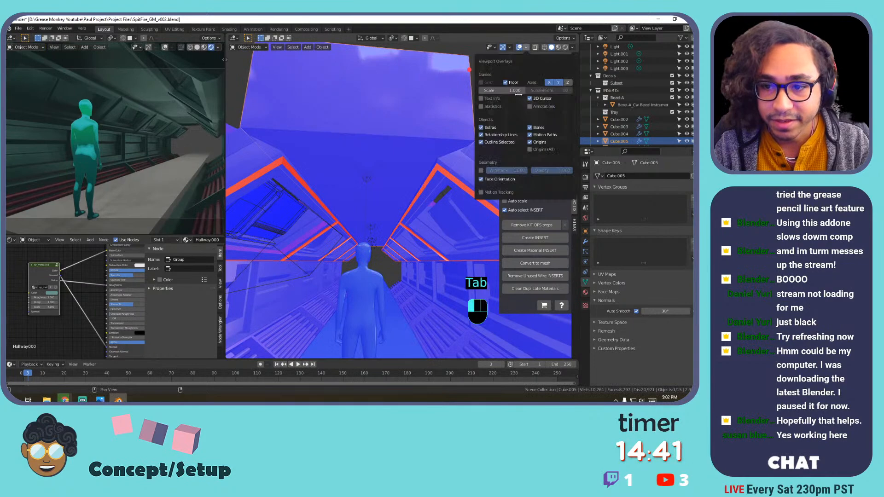
pyautogui.click(481, 179)
pyautogui.click(518, 138)
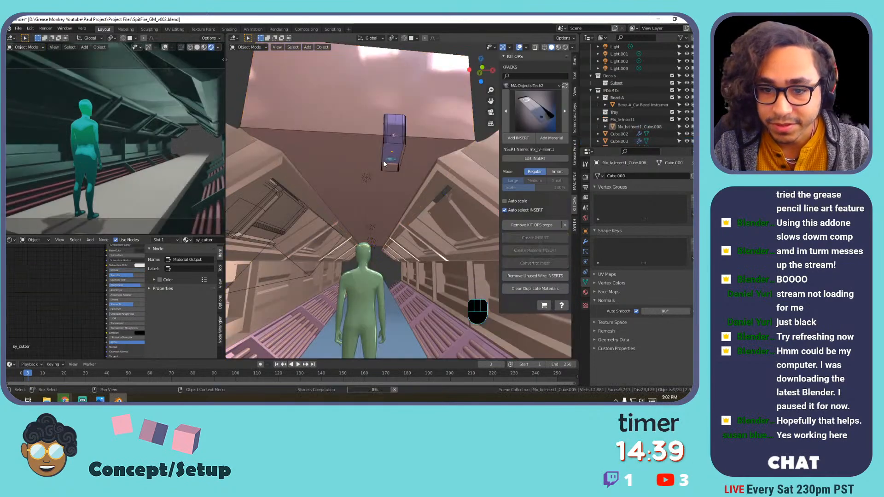
pyautogui.click(362, 172)
# Enlarge the ceiling insert until it nearly fills the panel's width and move it about 1.24 m along Y.
pyautogui.scroll(4, 361, 170)
pyautogui.keyDown('shift'); pyautogui.moveTo(361, 170); pyautogui.dragTo(356, 134, button='middle'); pyautogui.keyUp('shift')
pyautogui.press('s')
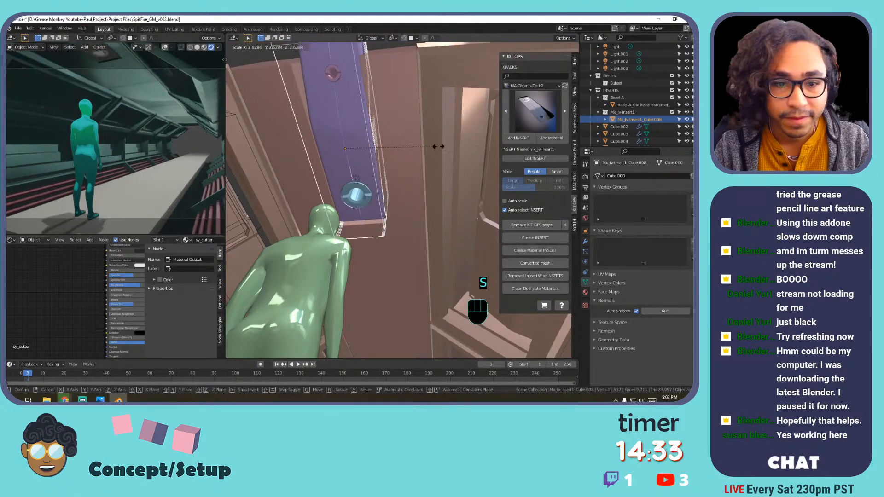
pyautogui.click(470, 143)
pyautogui.keyDown('shift'); pyautogui.moveTo(470, 142); pyautogui.dragTo(499, 139, button='middle'); pyautogui.keyUp('shift')
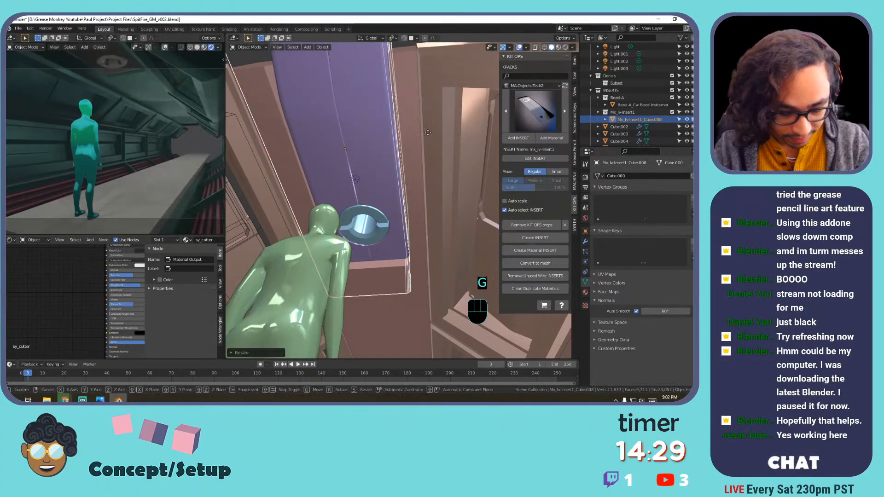
pyautogui.press('g')
pyautogui.press('y')
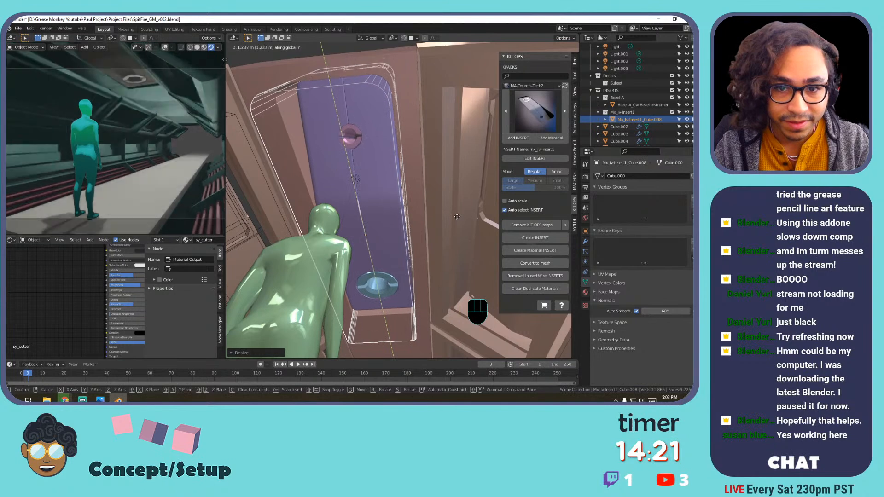
pyautogui.click(457, 215)
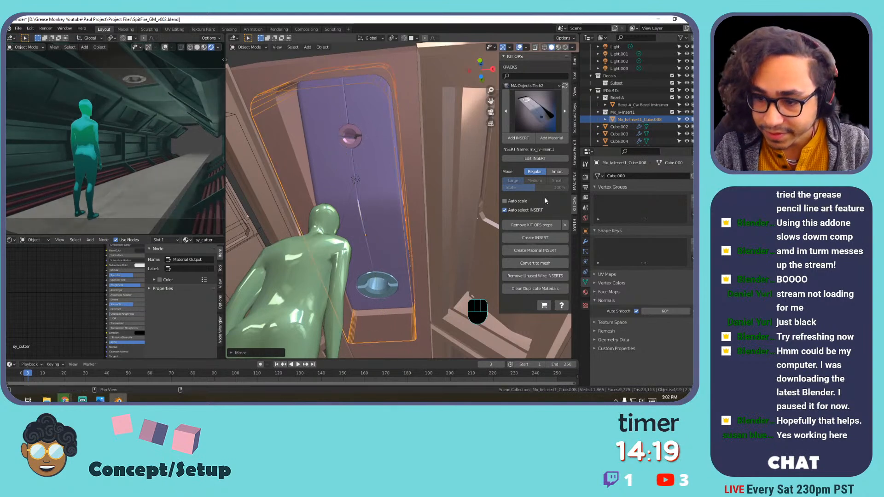
# Set the KIT OPS mode to Smart and review the extra options for the ceiling insert.
pyautogui.click(557, 172)
pyautogui.scroll(-3, 551, 204)
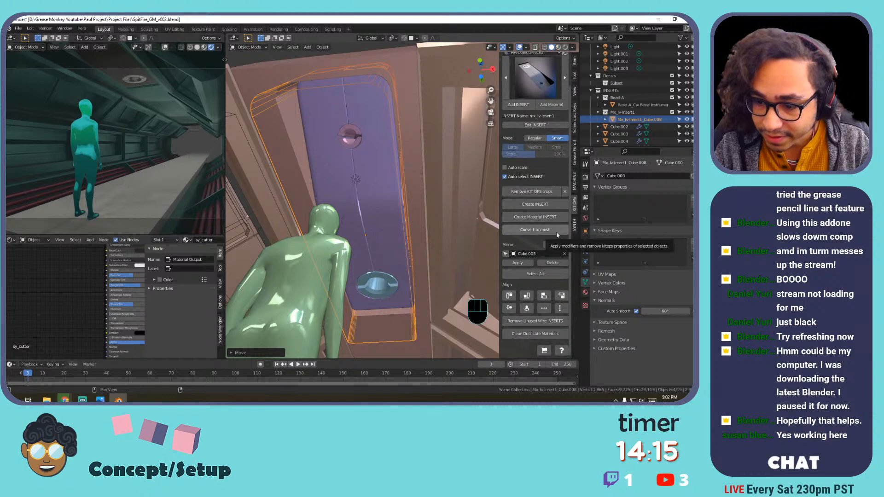
pyautogui.moveTo(387, 175); pyautogui.dragTo(454, 236, button='middle')
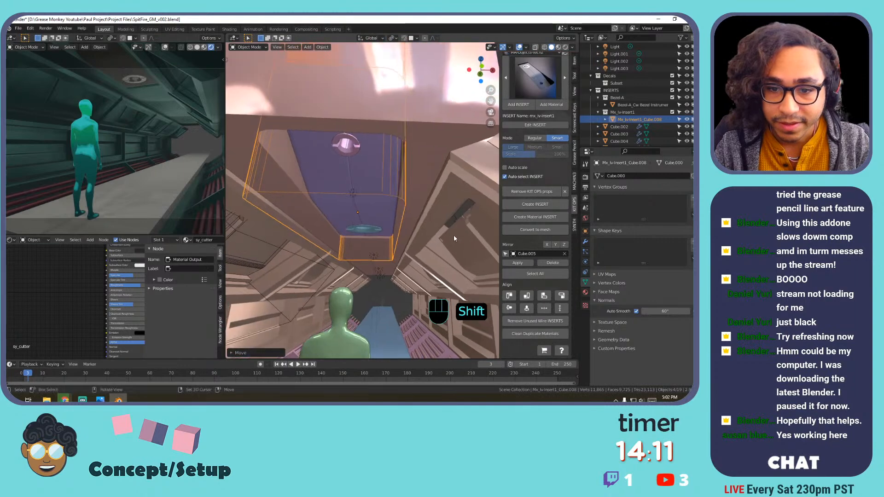
# Try an Array modifier on the insert's cutter with relative offset 0 in X and 1 in Y, and remove it.
pyautogui.click(585, 242)
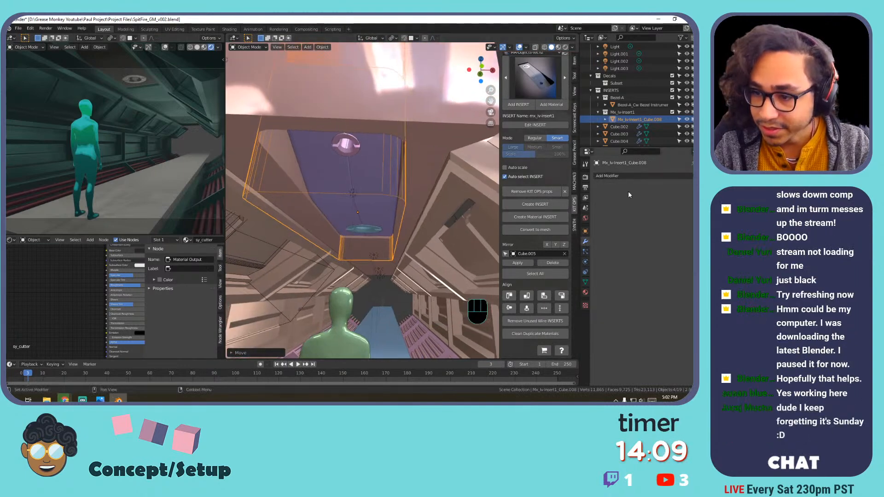
pyautogui.click(629, 176)
pyautogui.click(577, 195)
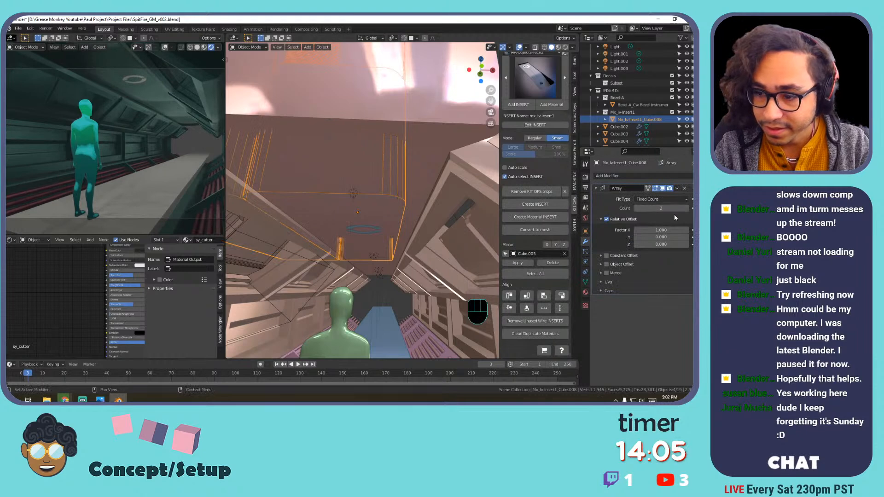
pyautogui.write('0')
pyautogui.press('Tab')
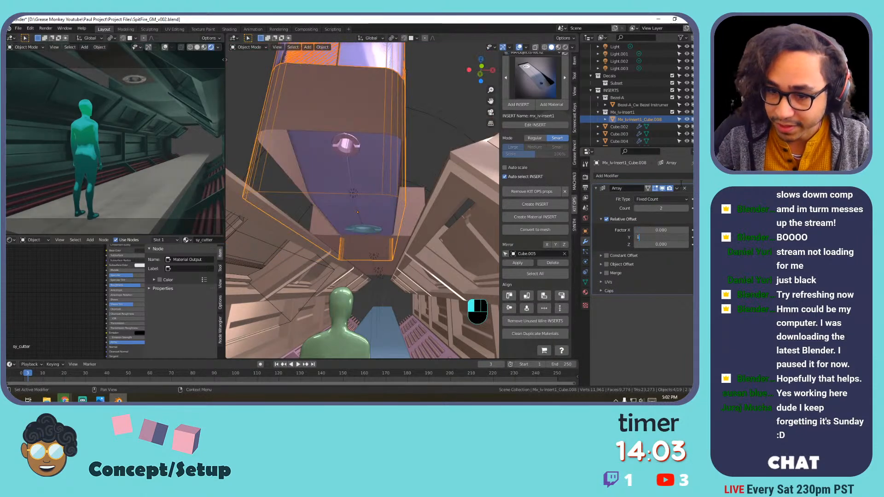
pyautogui.write('1')
pyautogui.press('Return')
pyautogui.keyDown('shift'); pyautogui.moveTo(483, 217); pyautogui.dragTo(440, 208, button='middle'); pyautogui.keyUp('shift')
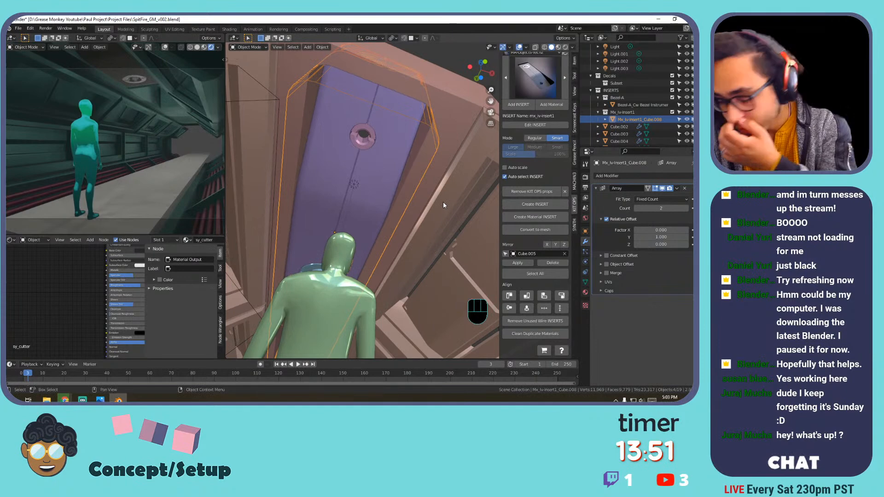
pyautogui.moveTo(360, 145)
pyautogui.keyDown('shift'); pyautogui.mouseDown(button='middle')
pyautogui.moveTo(397, 170)
pyautogui.moveTo(348, 170)
pyautogui.moveTo(361, 134)
pyautogui.moveTo(361, 91)
pyautogui.moveTo(363, 147)
pyautogui.mouseUp(button='middle'); pyautogui.keyUp('shift')
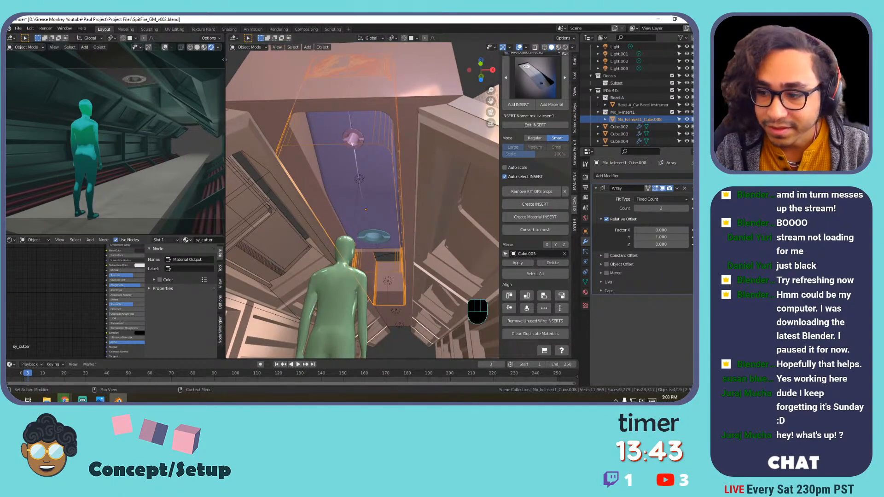
pyautogui.click(685, 188)
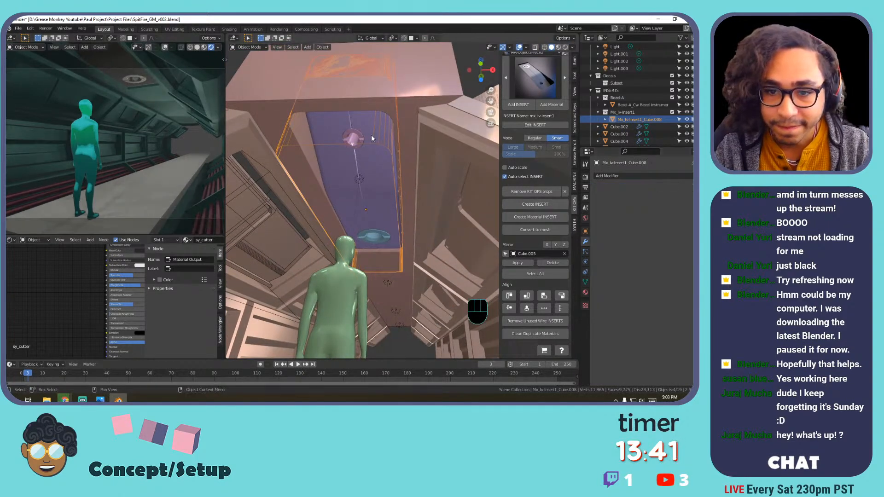
# Adjust the height of the insert in the ceiling panel by moving it along Z.
pyautogui.press('g')
pyautogui.press('z')
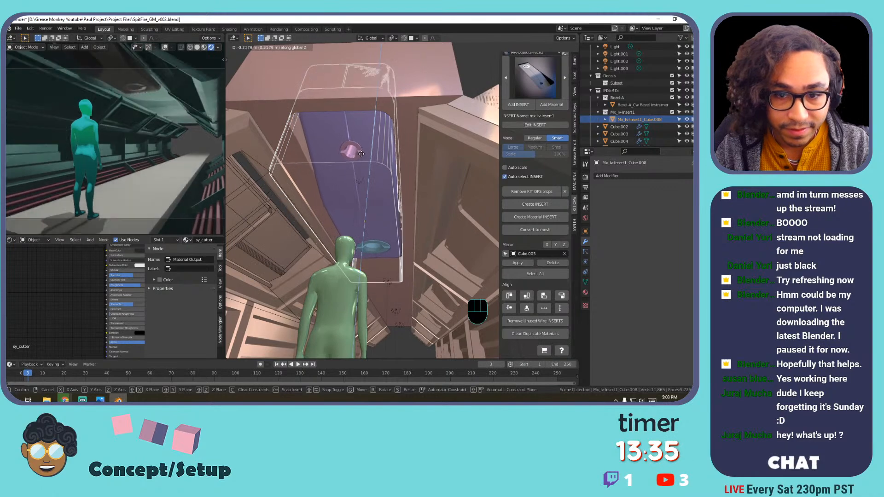
pyautogui.click(363, 144)
pyautogui.moveTo(363, 144)
pyautogui.mouseDown(button='middle')
pyautogui.moveTo(366, 134)
pyautogui.moveTo(363, 196)
pyautogui.moveTo(363, 148)
pyautogui.mouseUp(button='middle')
# Try moving the mesh of ceiling panel Cube.005 in edit mode, and reselect the insert in object mode.
pyautogui.click(417, 111)
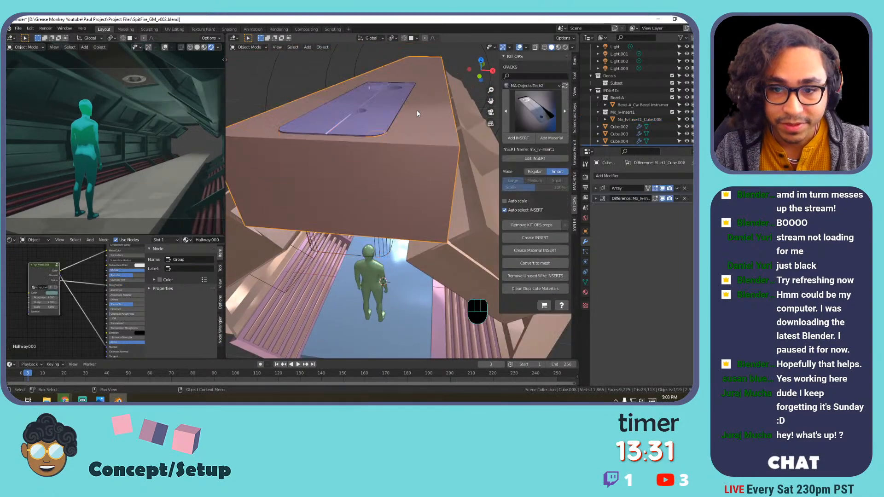
pyautogui.press('Tab')
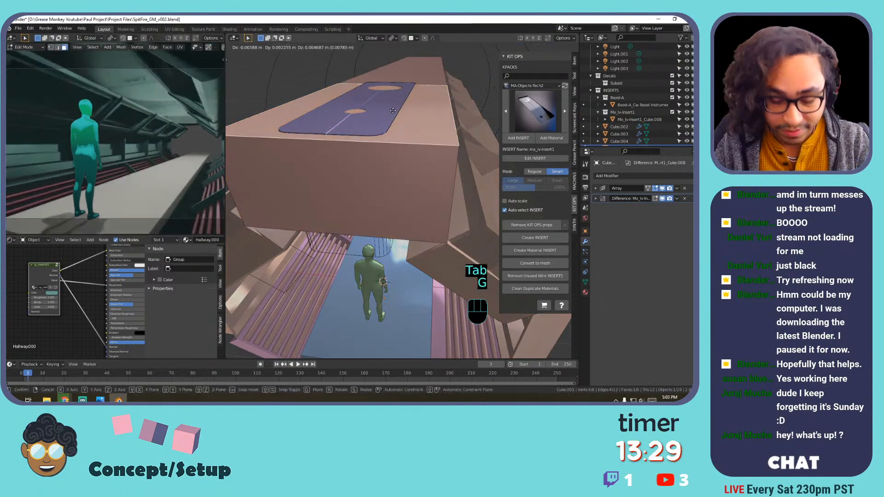
pyautogui.press('g')
pyautogui.click(393, 159)
pyautogui.keyDown('shift'); pyautogui.moveTo(393, 159); pyautogui.dragTo(376, 166, button='middle'); pyautogui.keyUp('shift')
pyautogui.press('Tab')
pyautogui.click(377, 167)
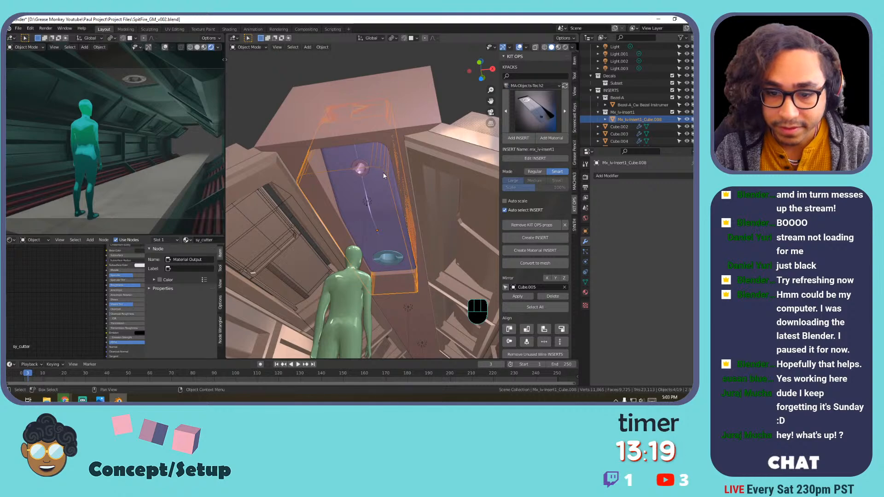
# Lower the ceiling insert about 0.2 m along Z.
pyautogui.moveTo(383, 175); pyautogui.dragTo(401, 149, button='middle')
pyautogui.scroll(1, 408, 149)
pyautogui.scroll(-1, 408, 149)
pyautogui.moveTo(401, 150)
pyautogui.keyDown('shift'); pyautogui.mouseDown(button='middle')
pyautogui.moveTo(408, 145)
pyautogui.moveTo(391, 159)
pyautogui.mouseUp(button='middle'); pyautogui.keyUp('shift')
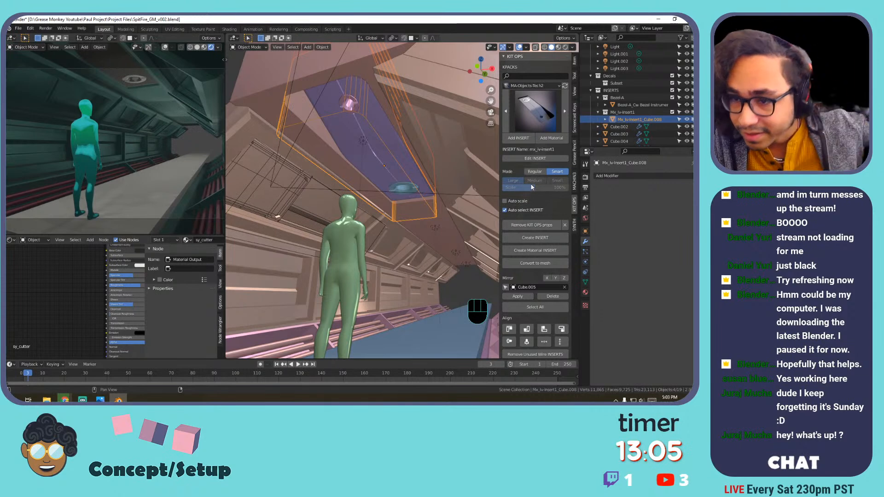
pyautogui.scroll(-3, 529, 187)
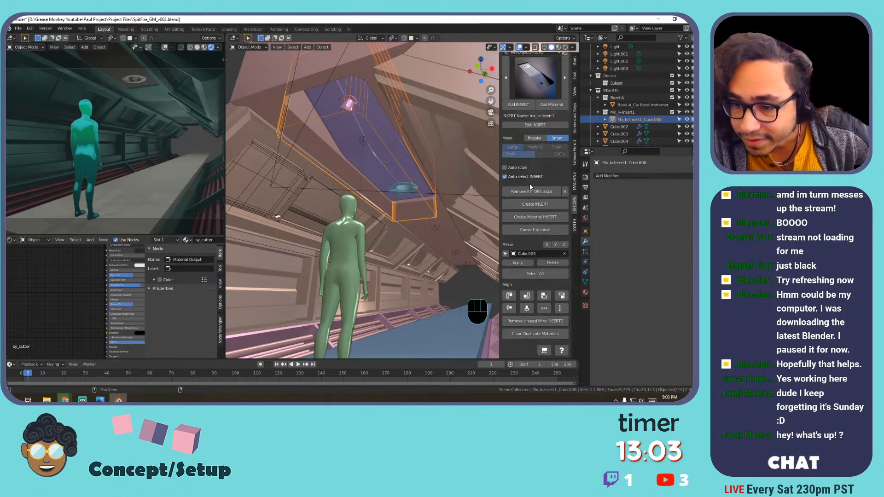
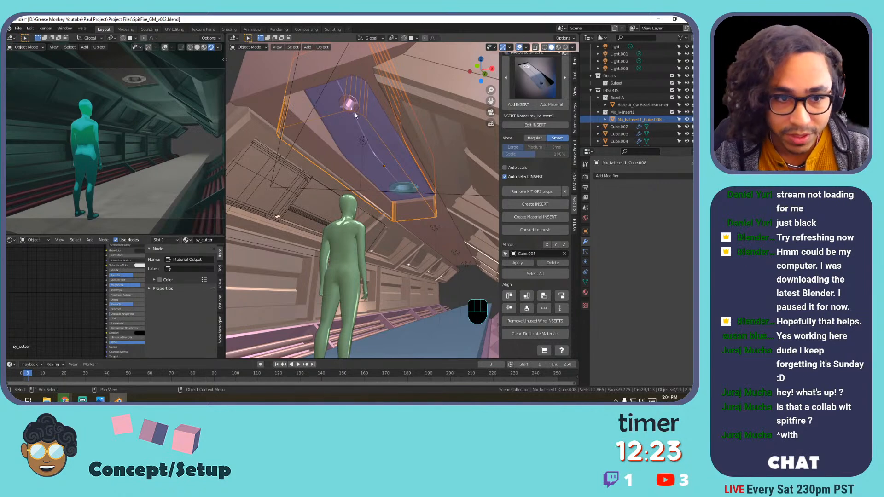
pyautogui.press('g')
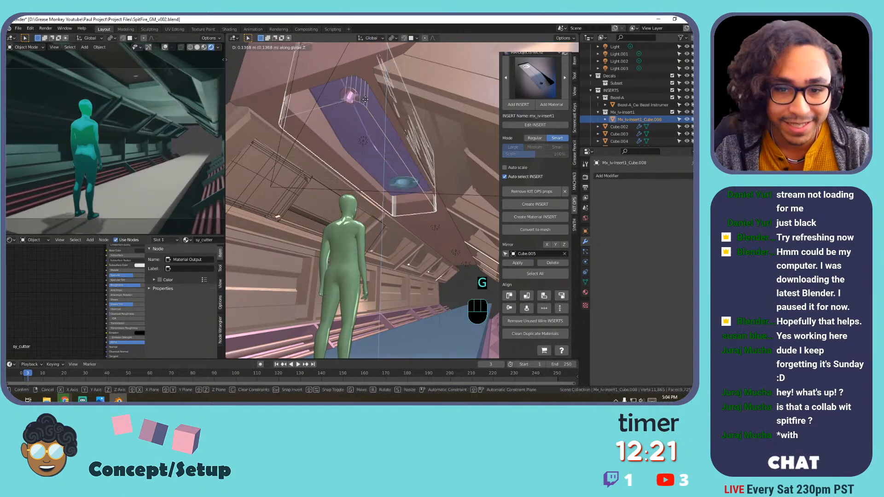
pyautogui.press('z')
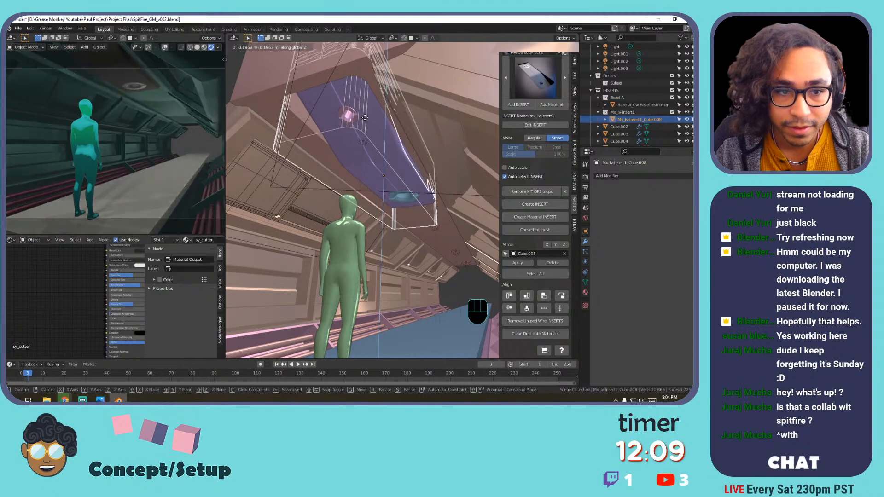
pyautogui.click(364, 118)
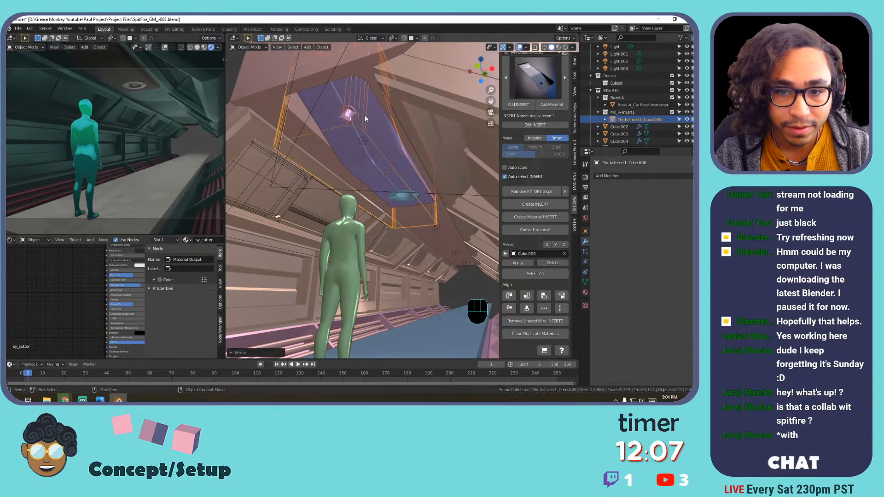
# Convert the mx_iv-insert1 ceiling insert to mesh, removing its KIT OPS properties.
pyautogui.click(257, 98)
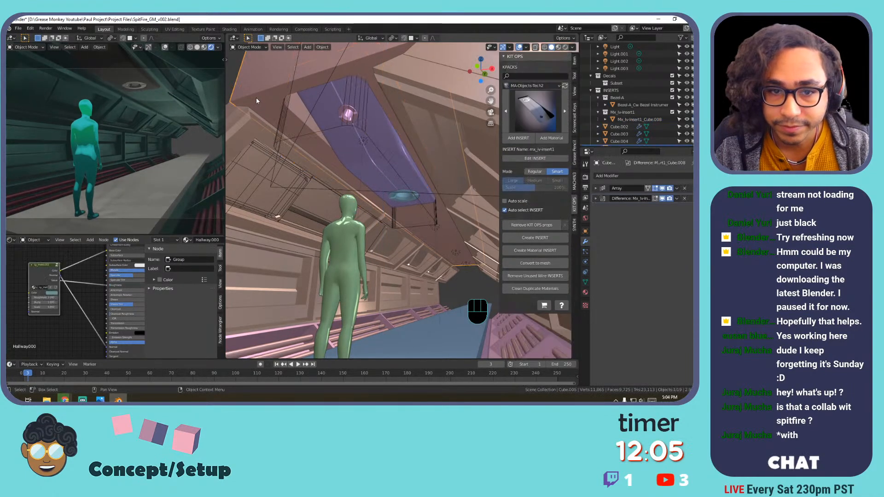
pyautogui.click(316, 115)
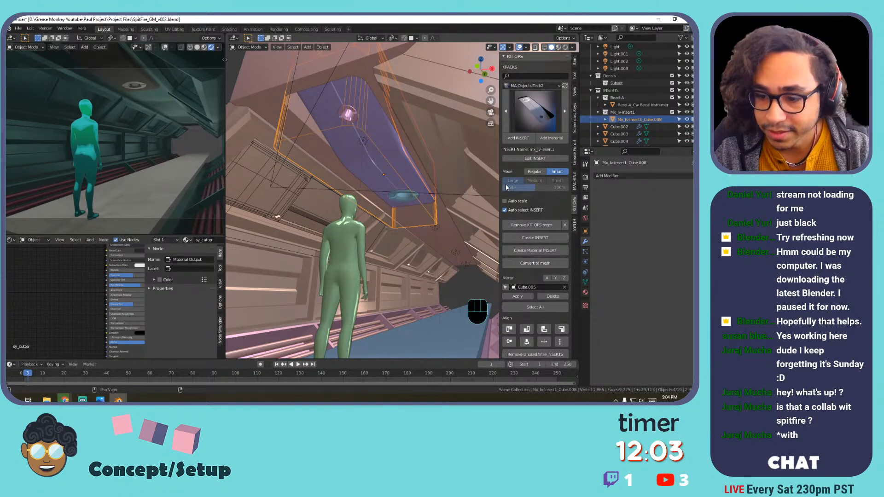
pyautogui.click(524, 264)
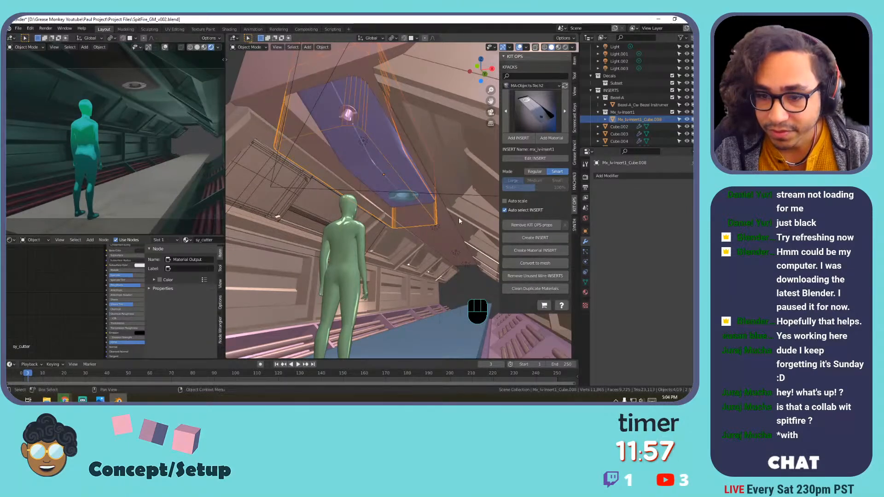
# Convert ceiling panel Cube.005 to mesh and remove the unused wire INSERTS.
pyautogui.click(447, 224)
pyautogui.click(524, 268)
pyautogui.click(403, 185)
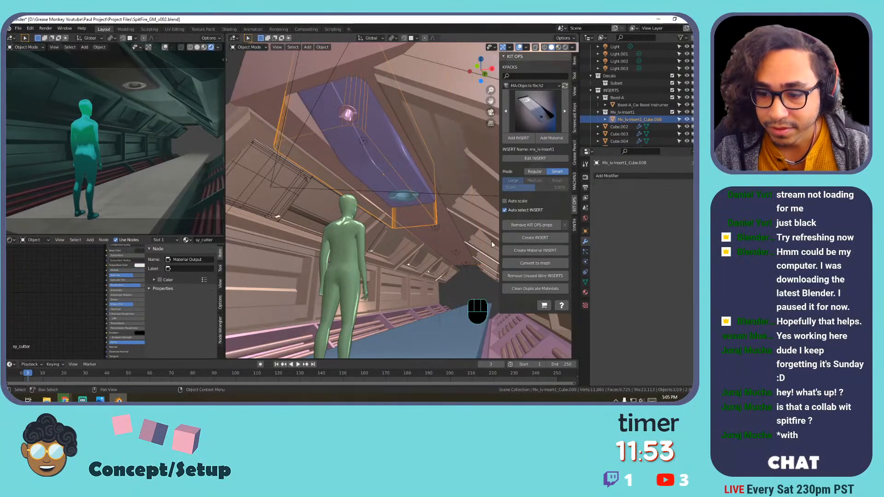
pyautogui.click(524, 276)
pyautogui.moveTo(406, 191)
pyautogui.mouseDown(button='middle')
pyautogui.moveTo(416, 211)
pyautogui.moveTo(457, 214)
pyautogui.moveTo(507, 177)
pyautogui.moveTo(420, 189)
pyautogui.moveTo(416, 207)
pyautogui.moveTo(420, 195)
pyautogui.mouseUp(button='middle')
pyautogui.scroll(-4, 422, 214)
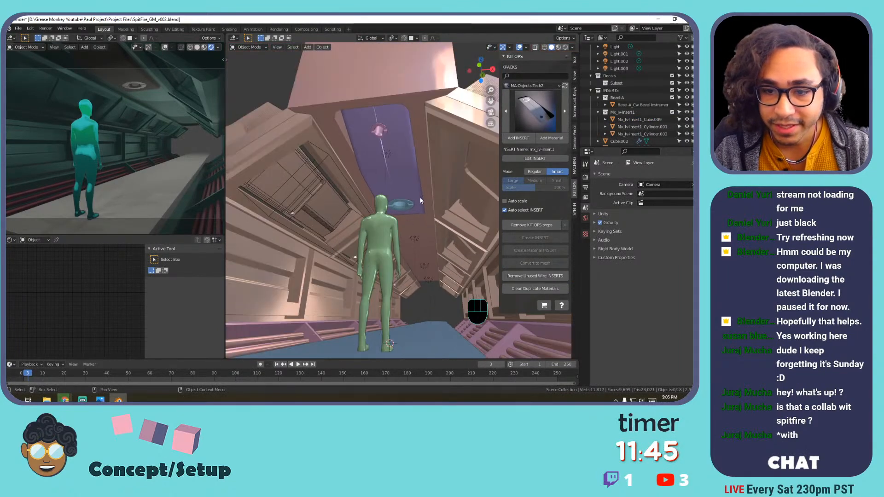
# Place another mx_iv-insert1 insert on the ceiling panel Cube.005, just beyond the large insert.
pyautogui.click(420, 200)
pyautogui.click(424, 221)
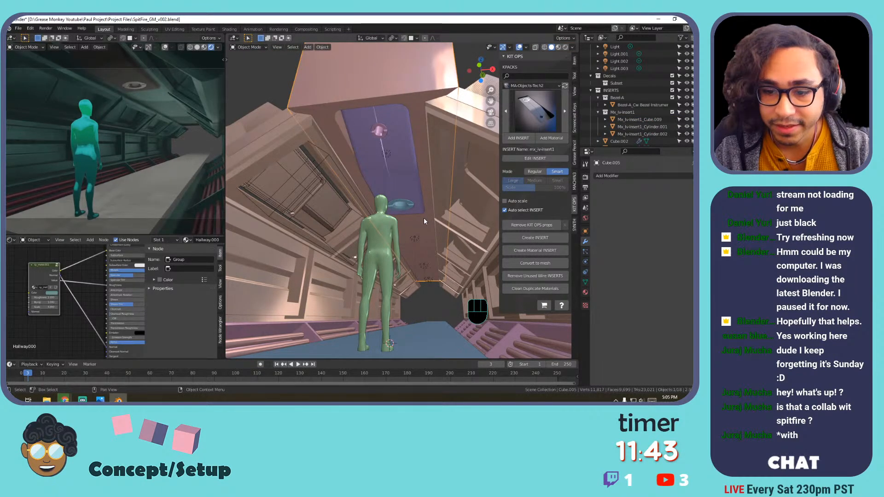
pyautogui.click(518, 138)
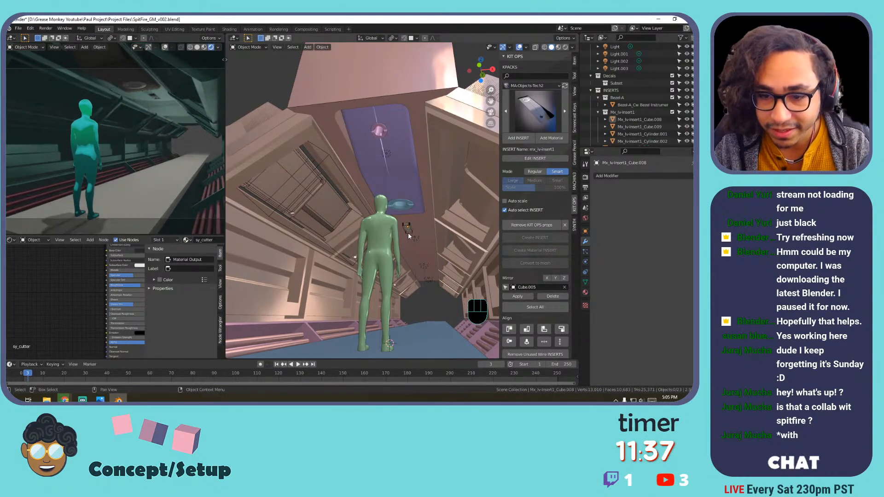
pyautogui.click(408, 231)
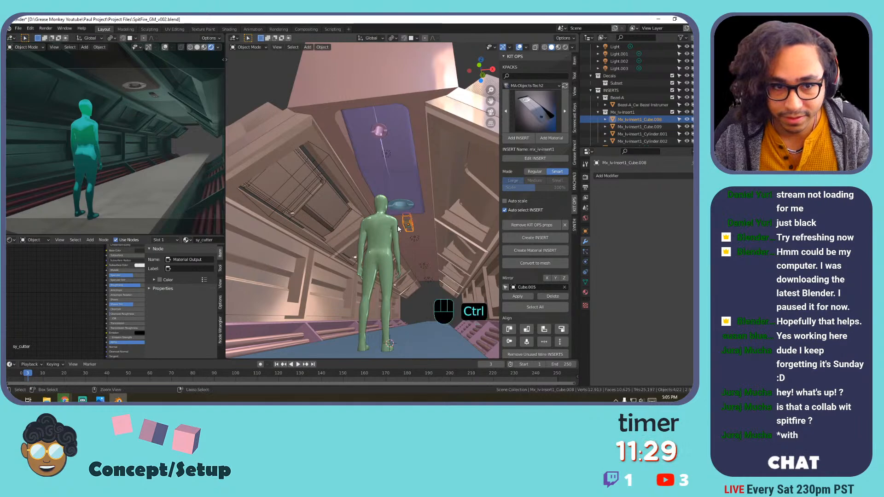
# Undo the second insert placement, the removal of unused wire INSERTS and the ceiling panel's conversion to mesh.
pyautogui.hotkey('ctrl', 'z')
pyautogui.scroll(-3, 397, 225)
pyautogui.keyDown('shift'); pyautogui.moveTo(388, 180); pyautogui.dragTo(352, 269, button='middle'); pyautogui.keyUp('shift')
pyautogui.keyDown('shift'); pyautogui.moveTo(352, 270); pyautogui.dragTo(385, 233, button='middle'); pyautogui.keyUp('shift')
pyautogui.moveTo(448, 160); pyautogui.dragTo(360, 161, button='middle')
pyautogui.moveTo(360, 161); pyautogui.dragTo(449, 145, button='middle')
pyautogui.hotkey('ctrl', 'z')
pyautogui.hotkey('ctrl', 'z')
pyautogui.hotkey('ctrl', 'z')
pyautogui.hotkey('ctrl', 'z')
pyautogui.hotkey('ctrl', 'z')
pyautogui.hotkey('ctrl', 'z')
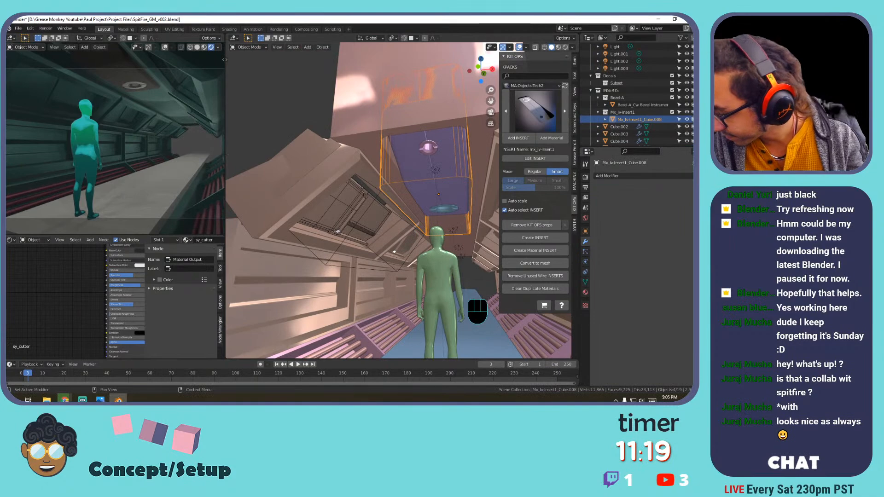
pyautogui.scroll(-2, 368, 134)
pyautogui.keyDown('shift'); pyautogui.moveTo(341, 128); pyautogui.dragTo(399, 124, button='middle'); pyautogui.keyUp('shift')
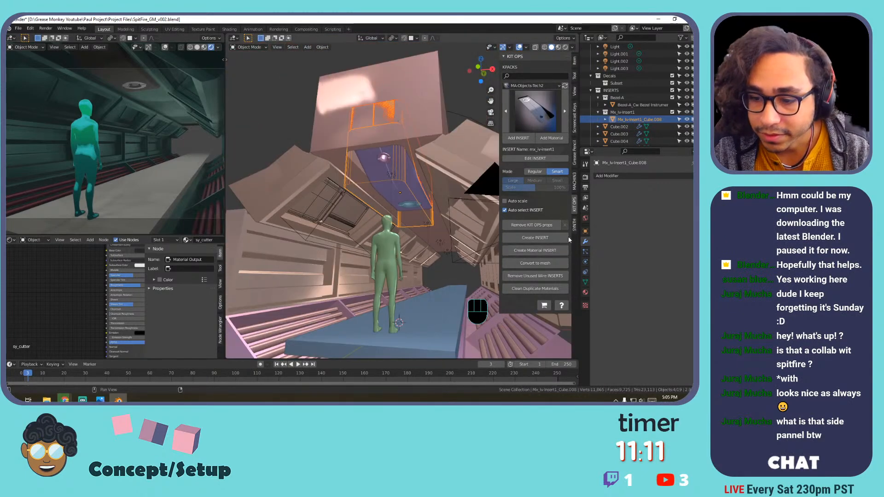
# Try to delete the ceiling insert and remove the Difference boolean modifier from the large ceiling block.
pyautogui.press('x')
pyautogui.click(414, 173)
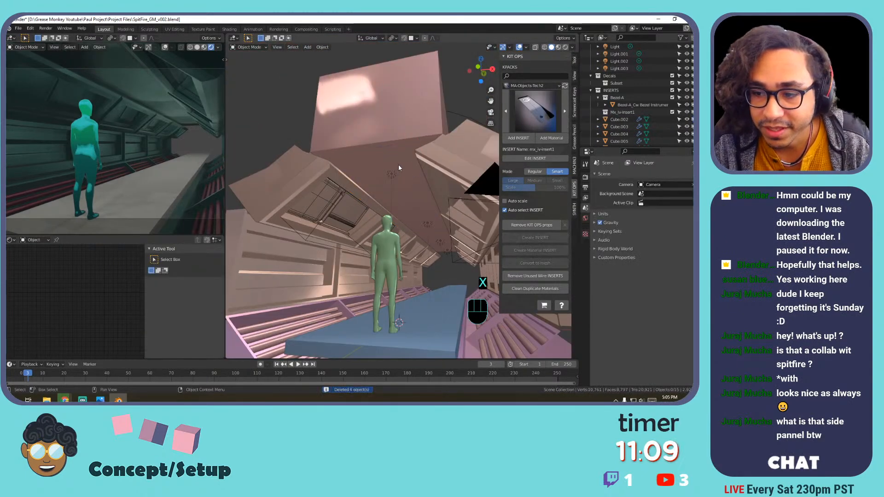
pyautogui.click(375, 154)
pyautogui.moveTo(375, 153); pyautogui.dragTo(343, 195, button='middle')
pyautogui.keyDown('shift'); pyautogui.moveTo(344, 196); pyautogui.dragTo(353, 207, button='middle'); pyautogui.keyUp('shift')
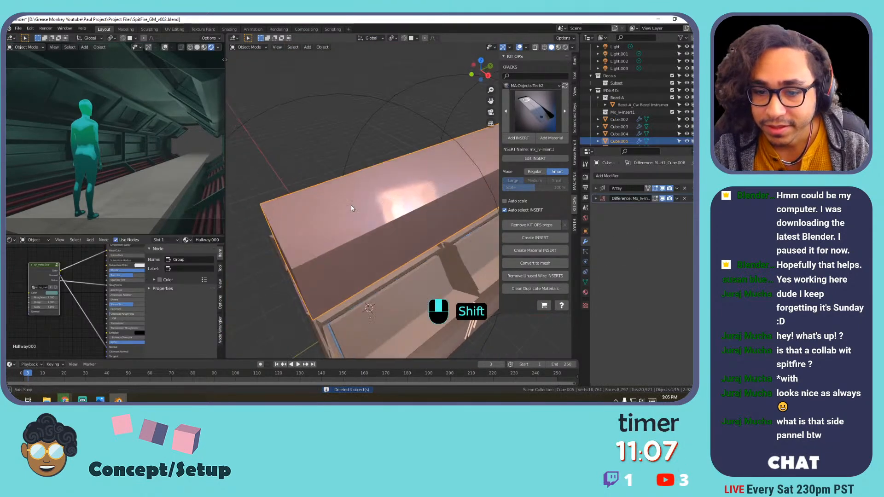
pyautogui.press('Tab')
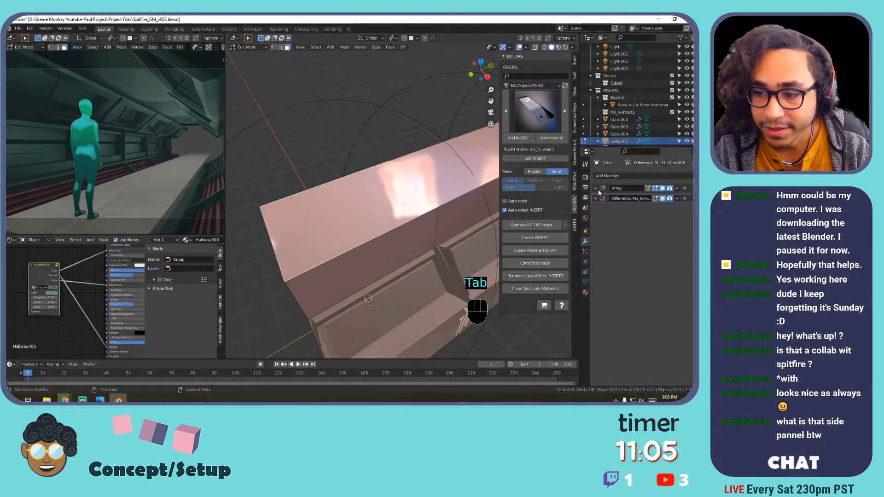
pyautogui.click(684, 199)
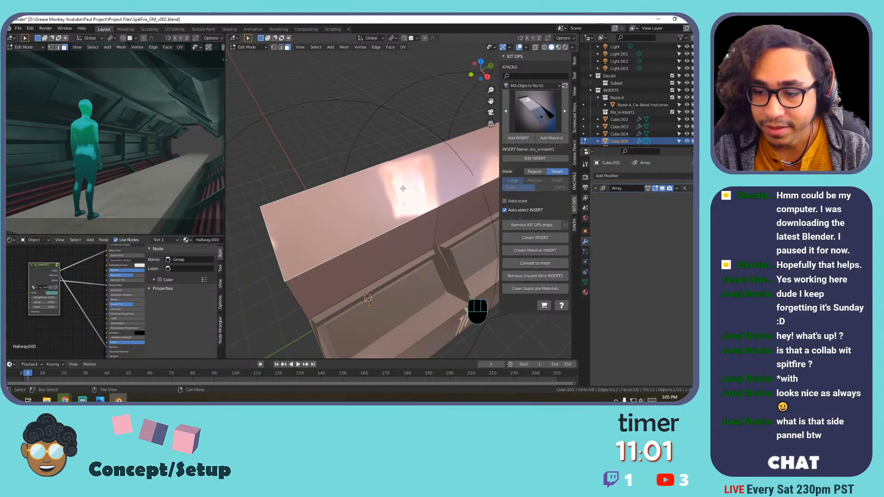
# Undo the modifier removal and the deletion of the ceiling insert.
pyautogui.hotkey('ctrl', 'shift', 'z')
pyautogui.hotkey('ctrl', 'z')
pyautogui.hotkey('ctrl', 'z')
pyautogui.hotkey('ctrl', 'z')
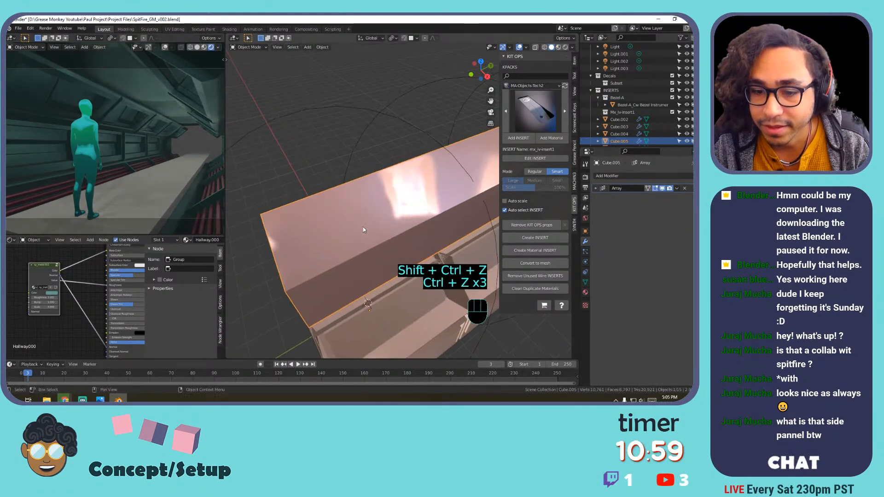
pyautogui.hotkey('ctrl', 'z')
pyautogui.hotkey('ctrl', 'z')
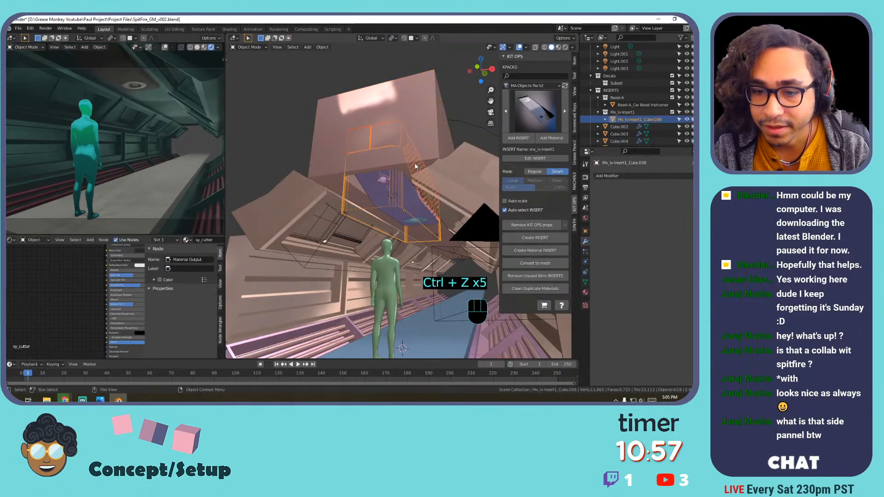
# Reorder the ceiling block's modifiers so the Array comes after the Difference boolean.
pyautogui.click(436, 137)
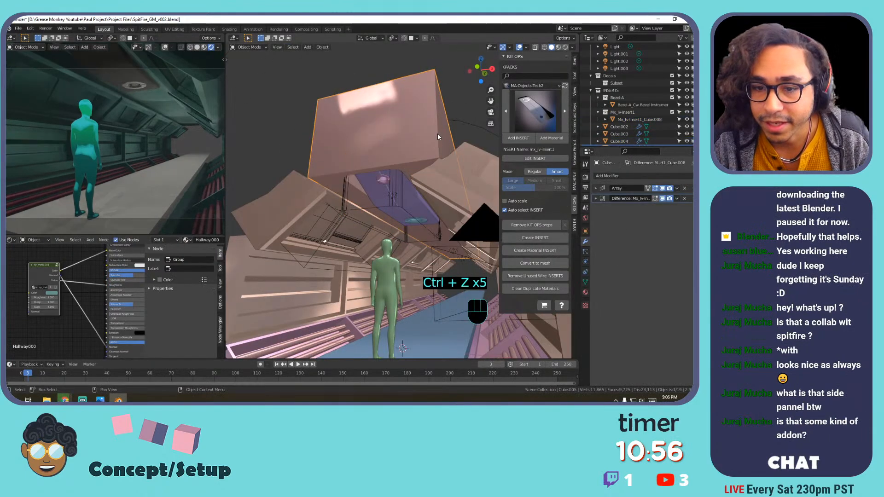
pyautogui.click(677, 189)
pyautogui.click(664, 229)
# Resize the ceiling insert's cutter and shift it along X to adjust the cutout around the purple panel.
pyautogui.moveTo(400, 206)
pyautogui.mouseDown(button='middle')
pyautogui.moveTo(399, 172)
pyautogui.moveTo(416, 200)
pyautogui.moveTo(438, 199)
pyautogui.moveTo(377, 183)
pyautogui.moveTo(394, 203)
pyautogui.mouseUp(button='middle')
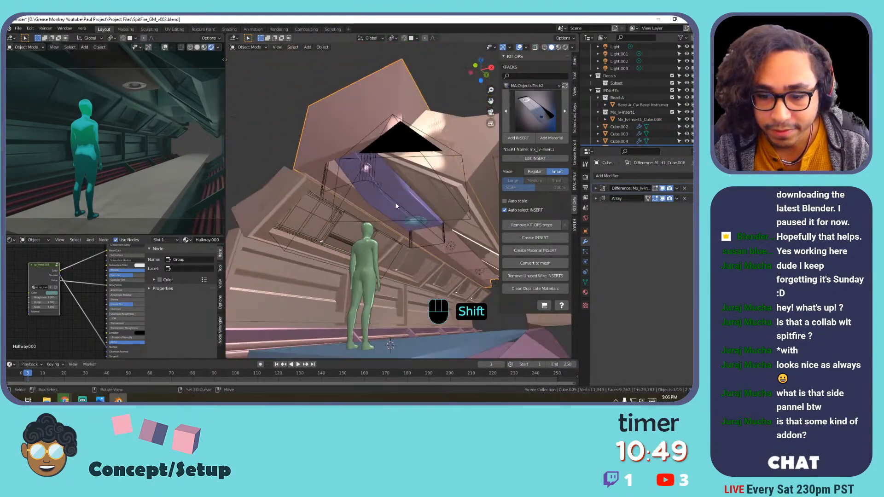
pyautogui.scroll(2, 426, 221)
pyautogui.keyDown('shift'); pyautogui.moveTo(433, 224); pyautogui.dragTo(443, 189, button='middle'); pyautogui.keyUp('shift')
pyautogui.scroll(4, 443, 190)
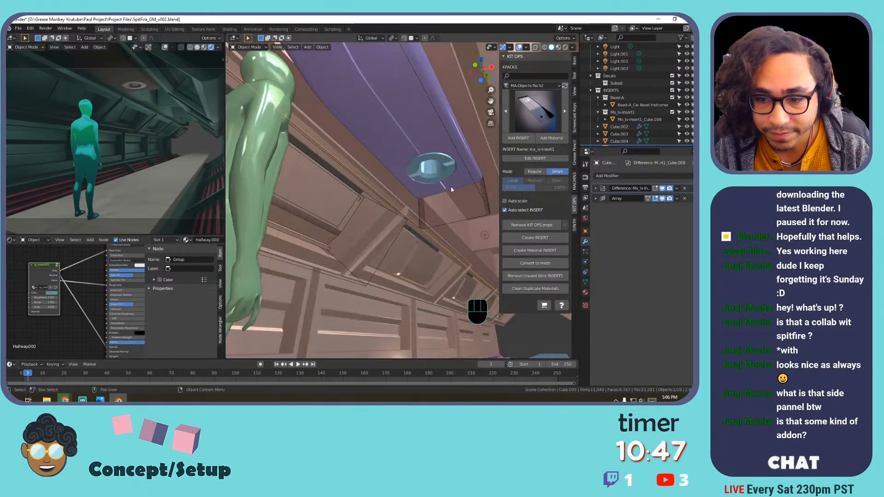
pyautogui.click(443, 188)
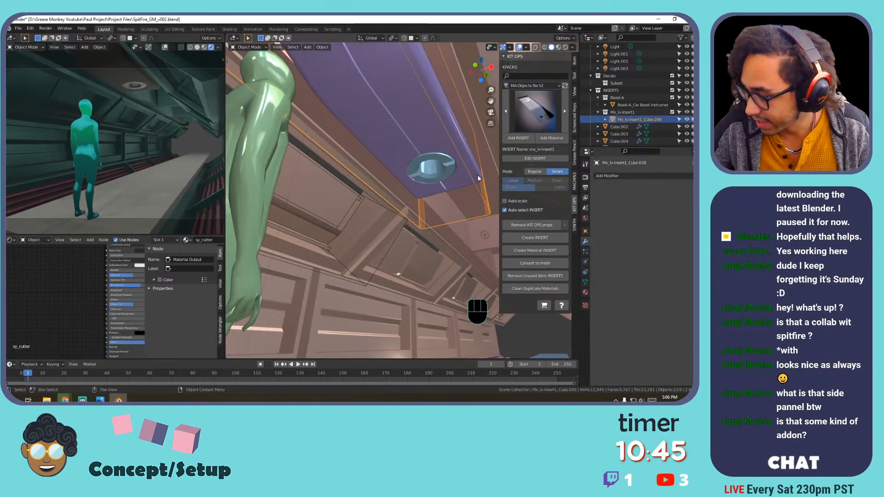
pyautogui.press('KP_Decimal')
pyautogui.keyDown('shift'); pyautogui.moveTo(466, 200); pyautogui.dragTo(481, 184, button='middle'); pyautogui.keyUp('shift')
pyautogui.press('s')
pyautogui.press('x')
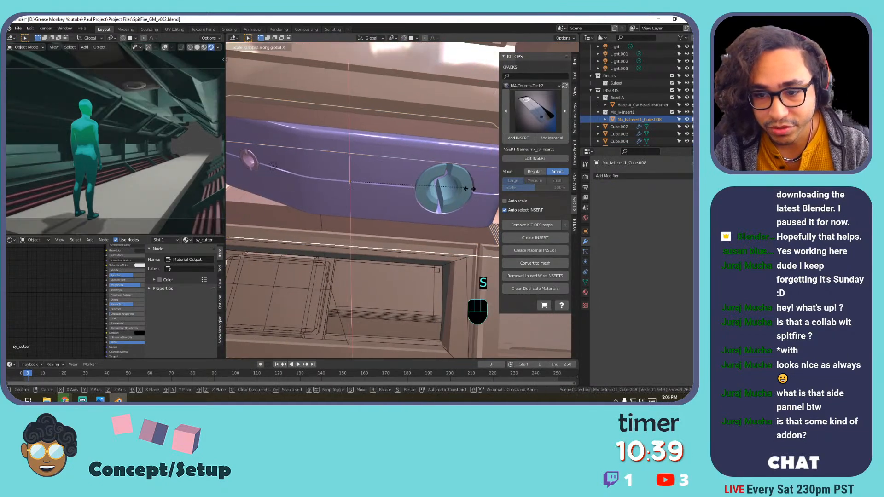
pyautogui.rightClick(458, 199)
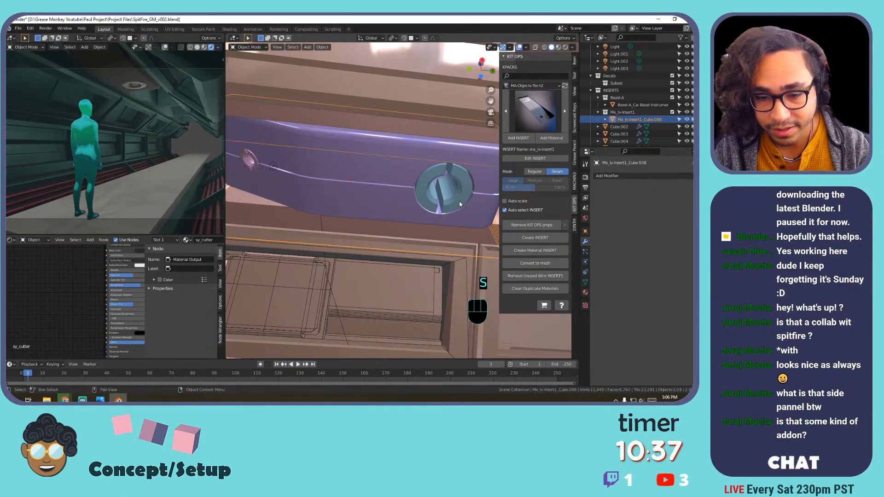
pyautogui.press('s')
pyautogui.click(449, 203)
pyautogui.keyDown('shift'); pyautogui.moveTo(450, 205); pyautogui.dragTo(364, 220, button='middle'); pyautogui.keyUp('shift')
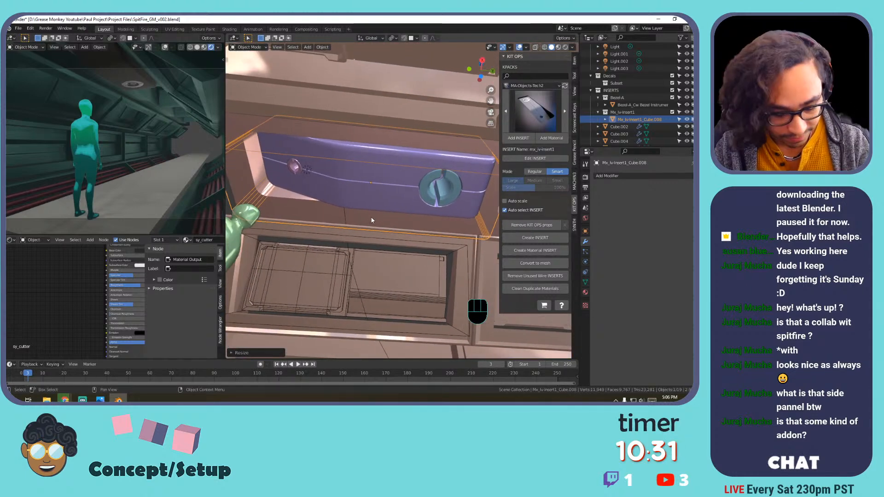
pyautogui.press('g')
pyautogui.press('x')
pyautogui.click(367, 215)
# Convert the ceiling block to a mesh with its modifiers applied and remove the unused wire inserts.
pyautogui.moveTo(367, 215); pyautogui.dragTo(414, 253, button='middle')
pyautogui.scroll(3, 361, 215)
pyautogui.scroll(-1, 348, 219)
pyautogui.scroll(-2, 414, 252)
pyautogui.scroll(-3, 380, 227)
pyautogui.keyDown('shift'); pyautogui.moveTo(380, 227); pyautogui.dragTo(442, 264, button='middle'); pyautogui.keyUp('shift')
pyautogui.keyDown('shift'); pyautogui.moveTo(258, 148); pyautogui.dragTo(396, 236, button='middle'); pyautogui.keyUp('shift')
pyautogui.click(391, 183)
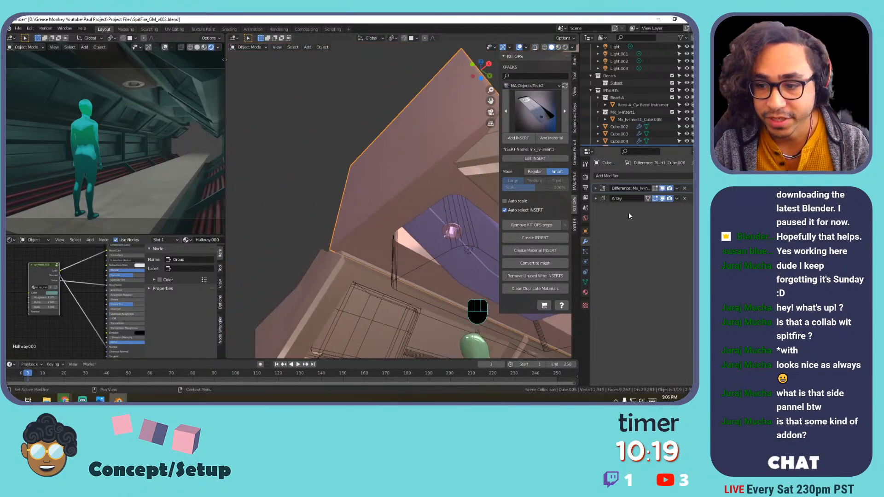
pyautogui.click(537, 263)
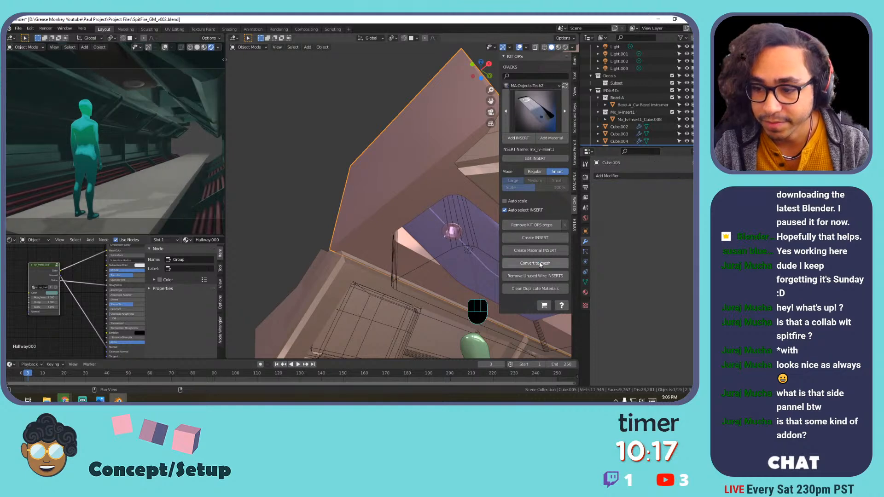
pyautogui.moveTo(424, 241); pyautogui.dragTo(363, 213, button='middle')
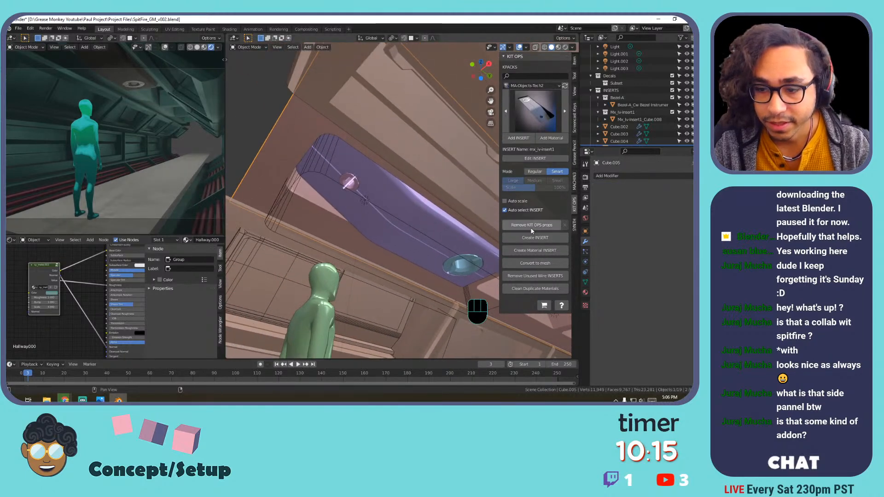
pyautogui.click(535, 276)
# Join the ceiling panel and its two cylinder parts into one object, with the panel as the active object.
pyautogui.click(420, 245)
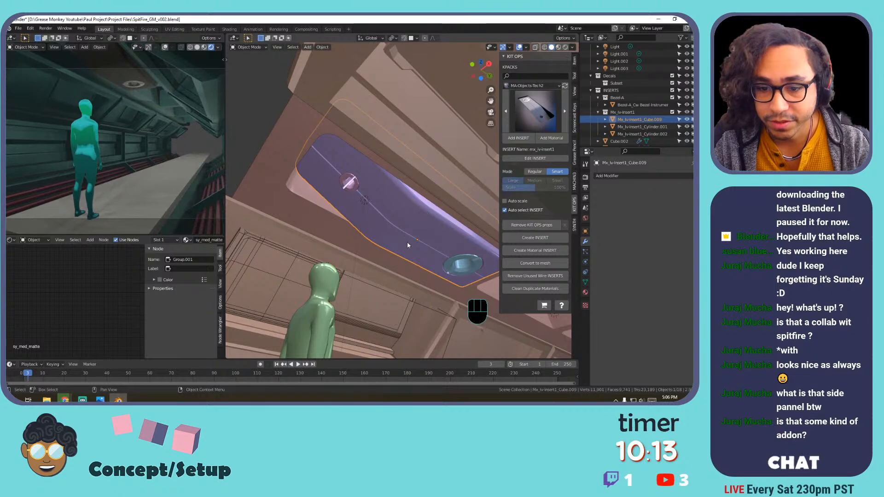
pyautogui.click(638, 126)
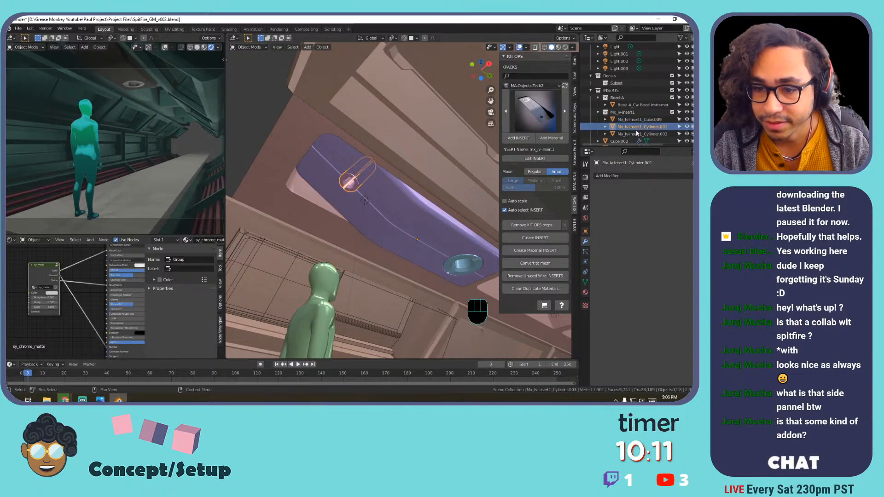
pyautogui.click(635, 134)
pyautogui.click(636, 120)
pyautogui.keyDown('shift'); pyautogui.click(635, 134); pyautogui.keyUp('shift')
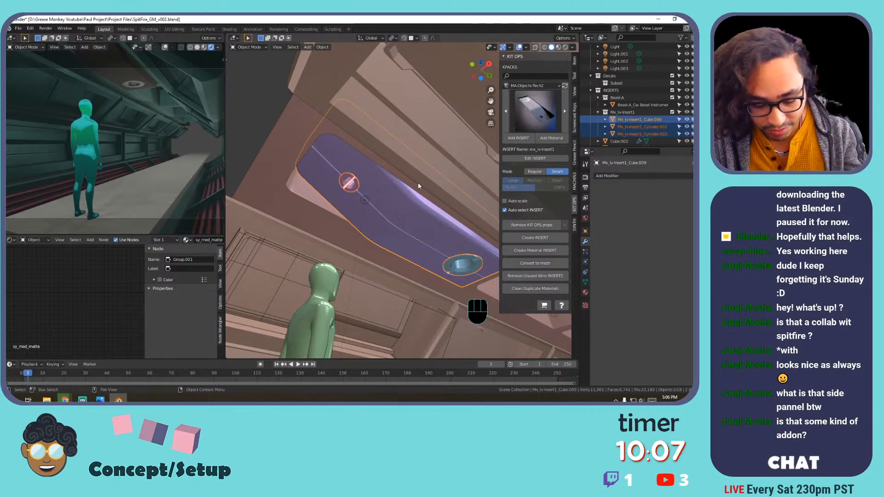
pyautogui.hotkey('ctrl', 'j')
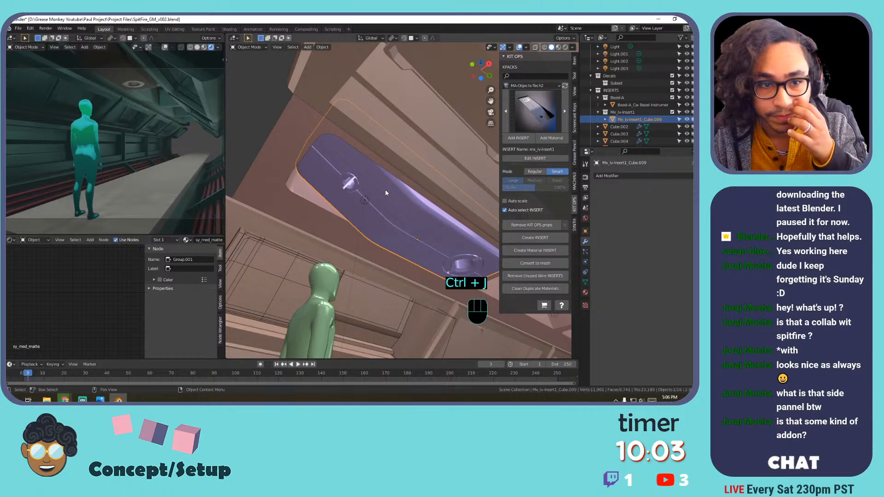
# Display the viewport in rendered shading and add an Array modifier to the joined panel with relative offset X 0 and Y 1.
pyautogui.click(566, 47)
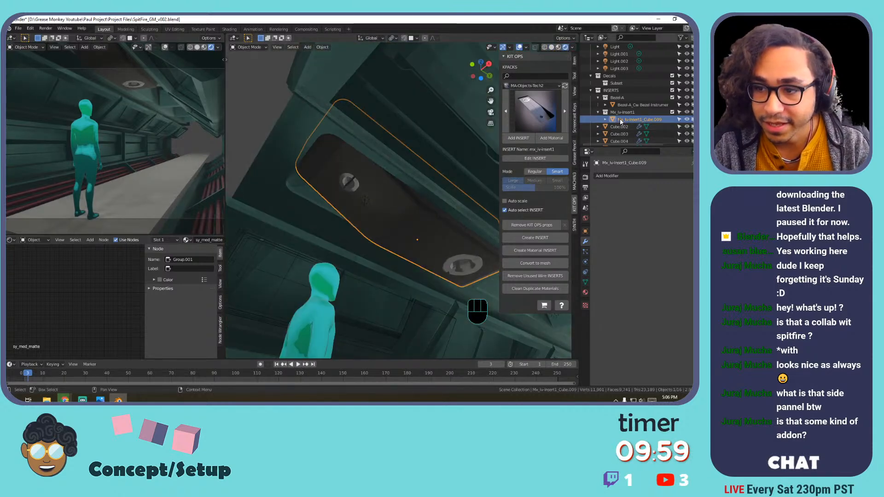
pyautogui.moveTo(432, 210); pyautogui.dragTo(477, 201, button='middle')
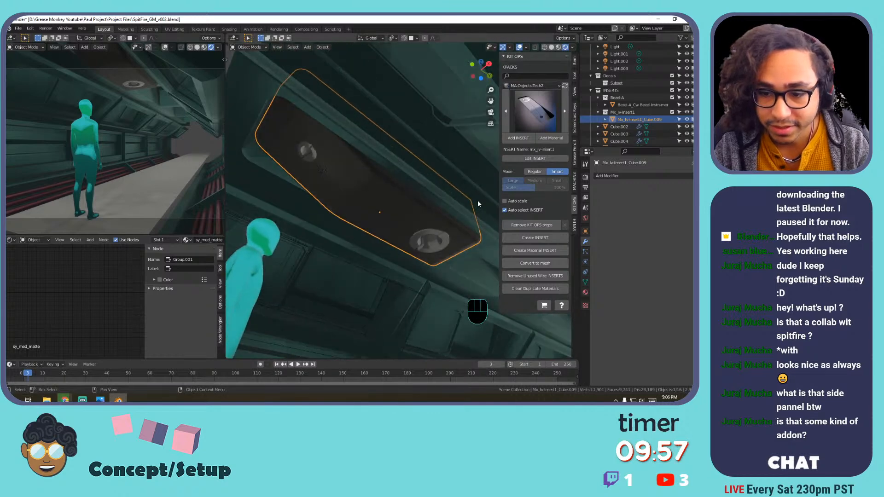
pyautogui.click(608, 176)
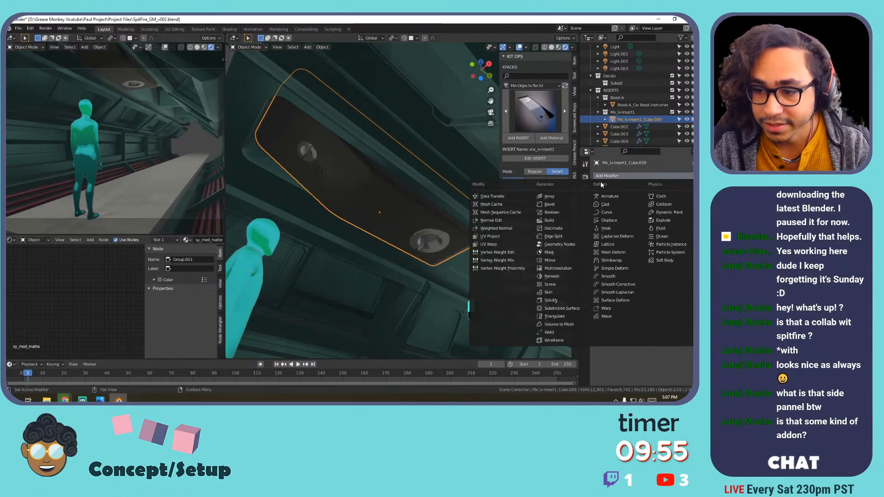
pyautogui.click(553, 198)
pyautogui.click(659, 230)
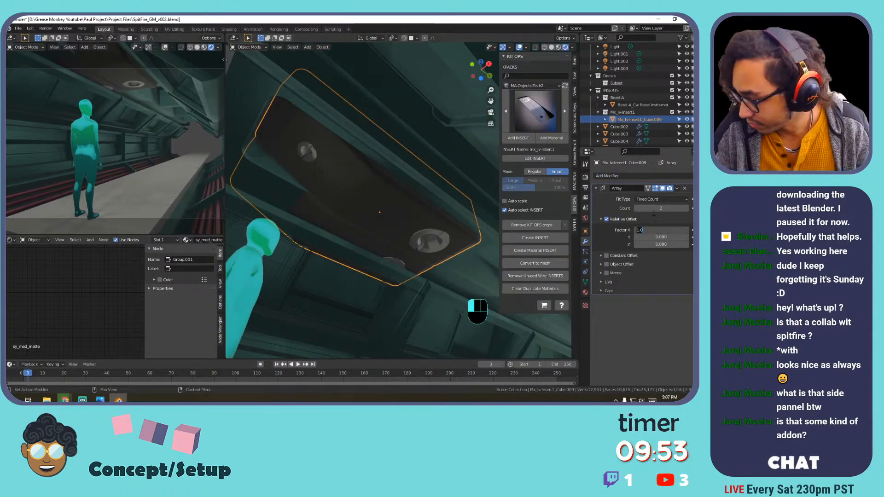
pyautogui.press('Tab')
pyautogui.write('1')
pyautogui.press('Return')
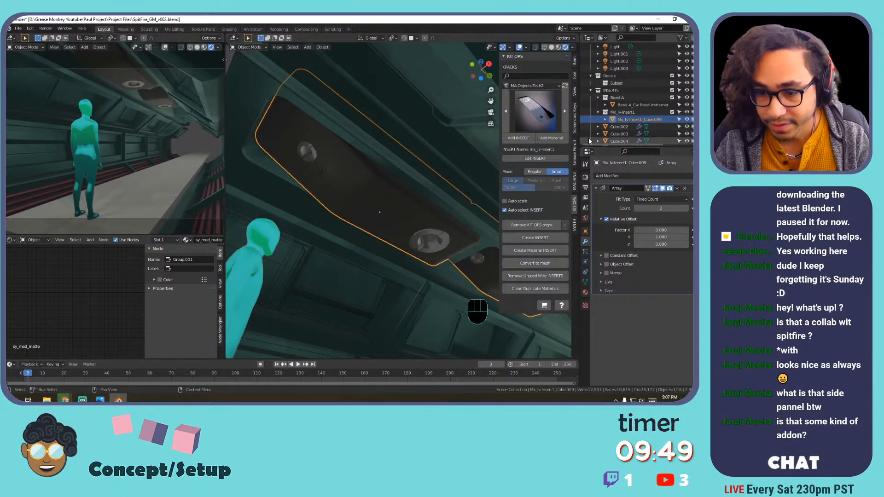
# Set the panel's array count to 4 so the panels repeat along the hallway ceiling.
pyautogui.moveTo(441, 241); pyautogui.dragTo(405, 230, button='middle')
pyautogui.keyDown('shift'); pyautogui.moveTo(405, 230); pyautogui.dragTo(380, 223, button='middle'); pyautogui.keyUp('shift')
pyautogui.keyDown('shift'); pyautogui.moveTo(379, 224); pyautogui.dragTo(415, 242, button='middle'); pyautogui.keyUp('shift')
pyautogui.moveTo(682, 209)
pyautogui.mouseDown()
pyautogui.moveTo(705, 209)
pyautogui.moveTo(691, 209)
pyautogui.mouseUp()
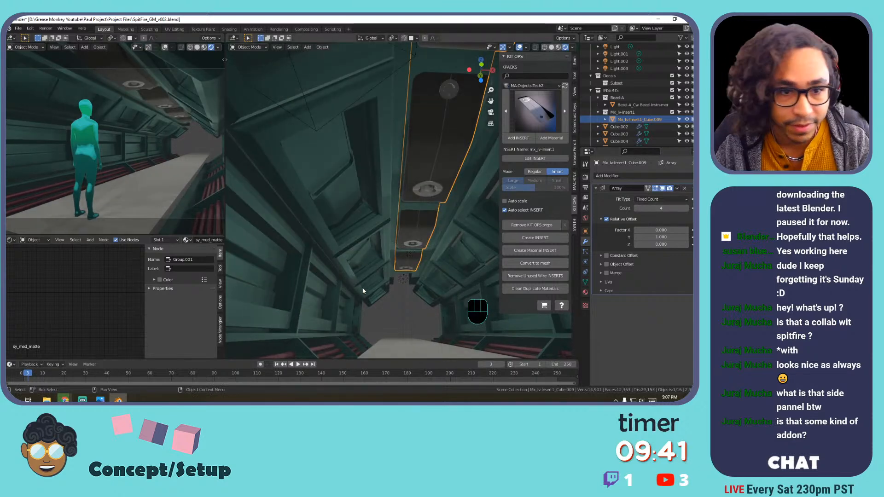
# Move the hallway light above the figure about 2.3 m along Y, toward the next round ceiling fixture.
pyautogui.scroll(-1, 396, 201)
pyautogui.scroll(1, 402, 209)
pyautogui.moveTo(414, 200)
pyautogui.keyDown('shift'); pyautogui.mouseDown(button='middle')
pyautogui.moveTo(411, 215)
pyautogui.moveTo(431, 211)
pyautogui.moveTo(424, 214)
pyautogui.mouseUp(button='middle'); pyautogui.keyUp('shift')
pyautogui.scroll(-3, 442, 214)
pyautogui.click(406, 214)
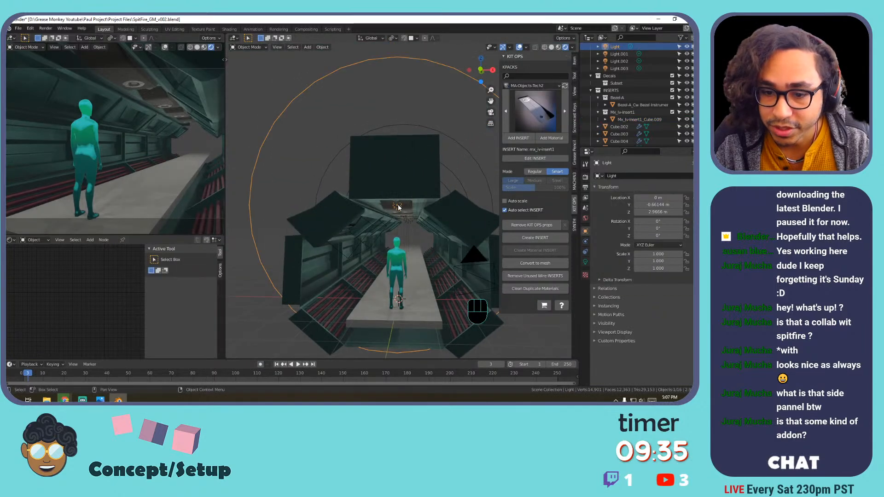
pyautogui.scroll(5, 395, 223)
pyautogui.keyDown('shift'); pyautogui.moveTo(396, 222); pyautogui.dragTo(392, 199, button='middle'); pyautogui.keyUp('shift')
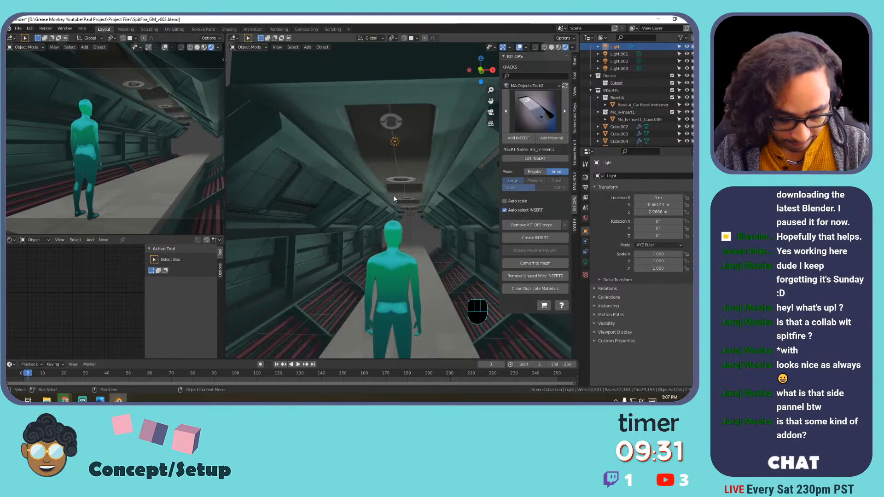
pyautogui.press('g')
pyautogui.press('y')
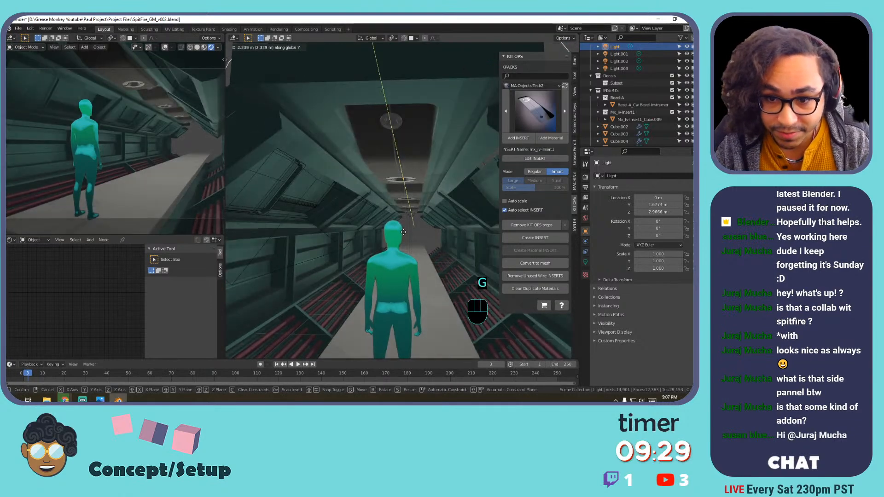
pyautogui.click(403, 230)
# Lower the light to a height of about 2.83 m and slide it along Y to about 1.17 m, centred on the round fixture.
pyautogui.press('g')
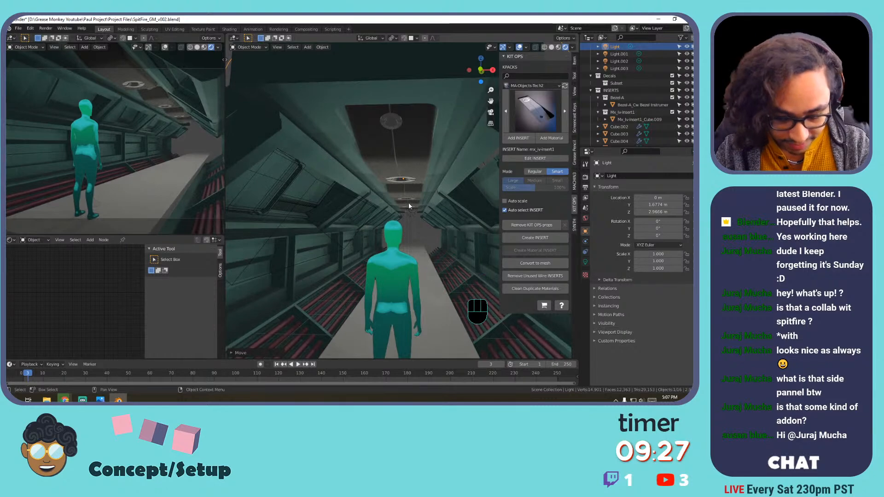
pyautogui.press('z')
pyautogui.click(410, 210)
pyautogui.scroll(2, 410, 212)
pyautogui.keyDown('shift'); pyautogui.moveTo(410, 212); pyautogui.dragTo(369, 175, button='middle'); pyautogui.keyUp('shift')
pyautogui.press('KP_Decimal')
pyautogui.press('g')
pyautogui.press('y')
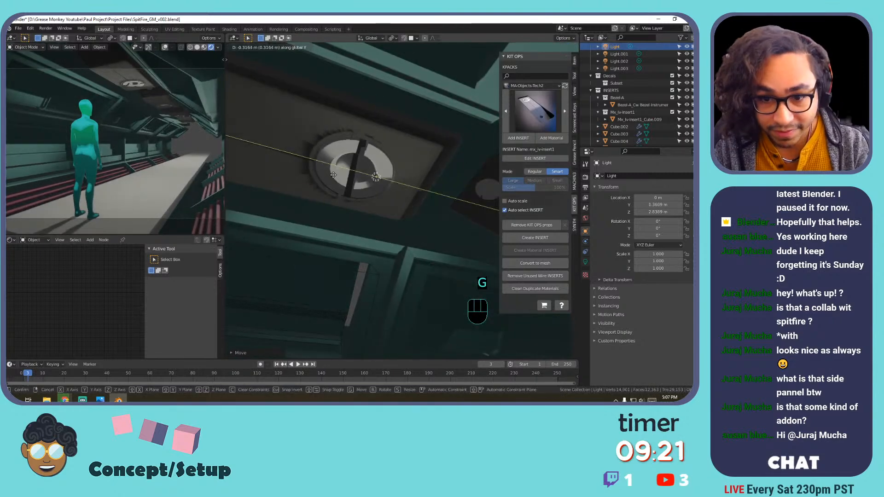
pyautogui.click(313, 175)
# Change the light's colour to a pinkish red.
pyautogui.keyDown('shift'); pyautogui.moveTo(351, 169); pyautogui.dragTo(433, 193, button='middle'); pyautogui.keyUp('shift')
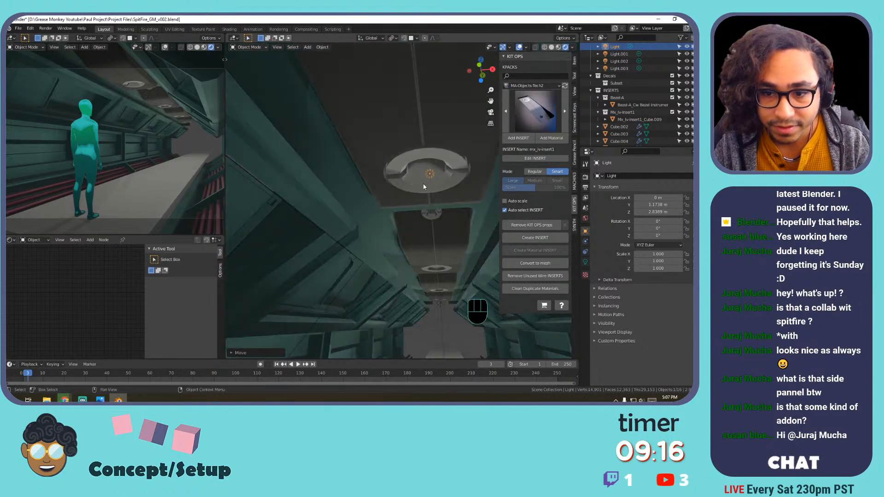
pyautogui.click(585, 262)
pyautogui.click(650, 216)
pyautogui.moveTo(650, 153)
pyautogui.mouseDown()
pyautogui.moveTo(656, 162)
pyautogui.moveTo(646, 144)
pyautogui.moveTo(653, 128)
pyautogui.moveTo(632, 144)
pyautogui.moveTo(638, 162)
pyautogui.moveTo(627, 153)
pyautogui.moveTo(666, 139)
pyautogui.moveTo(646, 157)
pyautogui.moveTo(632, 134)
pyautogui.moveTo(626, 150)
pyautogui.moveTo(659, 159)
pyautogui.mouseUp()
pyautogui.click(645, 215)
# Open the mesh of the ceiling light panel for editing in solid shading, focused on its round fixture.
pyautogui.click(437, 141)
pyautogui.click(437, 158)
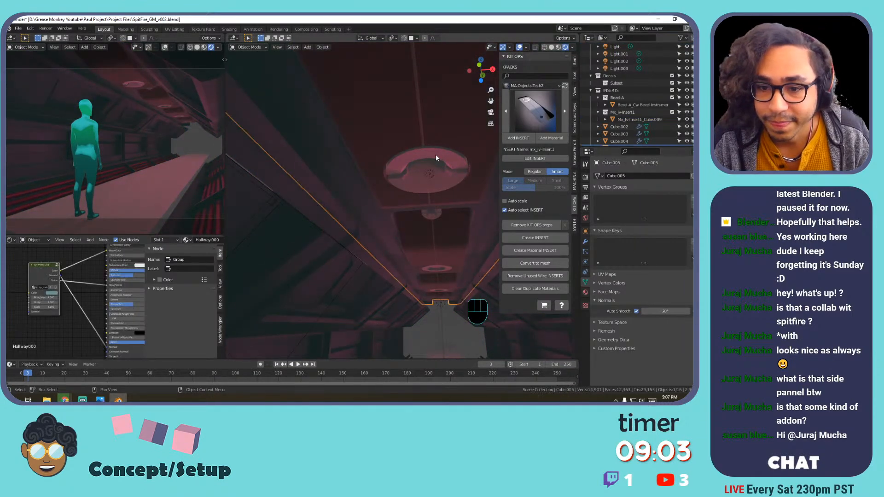
pyautogui.keyDown('shift'); pyautogui.moveTo(437, 155); pyautogui.dragTo(434, 180, button='middle'); pyautogui.keyUp('shift')
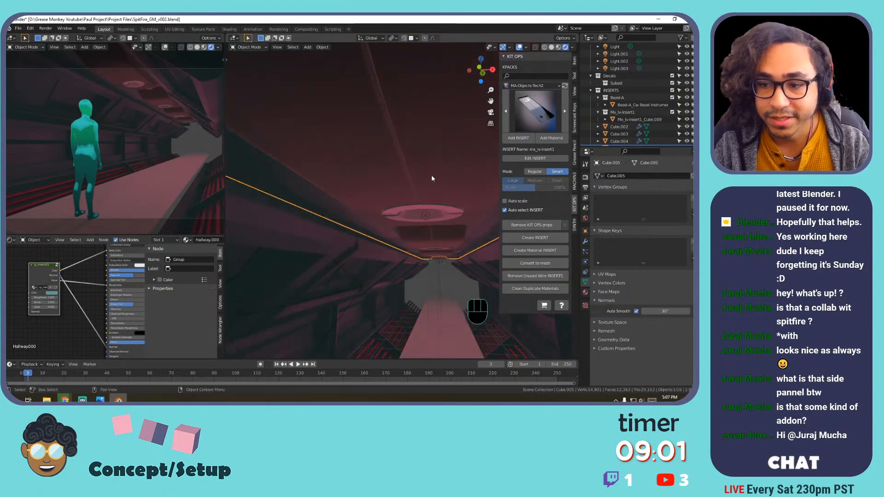
pyautogui.scroll(-3, 431, 172)
pyautogui.click(429, 162)
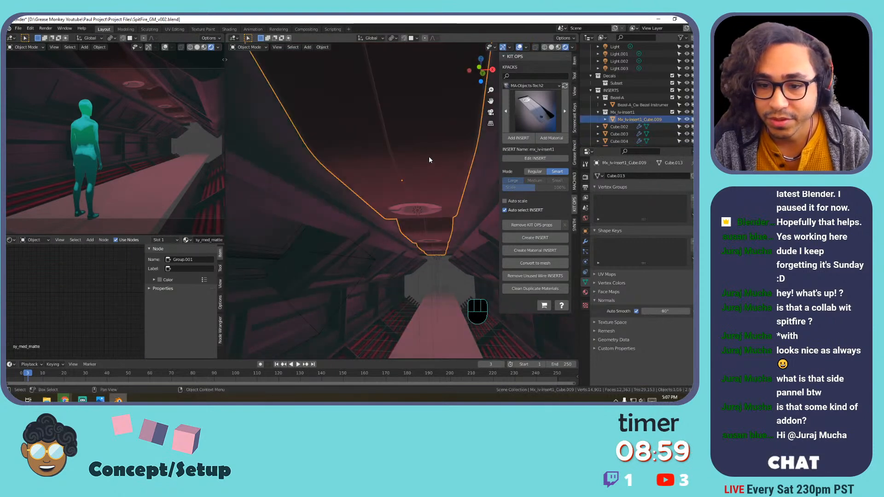
pyautogui.press('Tab')
pyautogui.click(552, 48)
pyautogui.moveTo(437, 202)
pyautogui.mouseDown(button='middle')
pyautogui.moveTo(433, 184)
pyautogui.moveTo(395, 159)
pyautogui.moveTo(390, 135)
pyautogui.moveTo(392, 182)
pyautogui.moveTo(381, 138)
pyautogui.mouseUp(button='middle')
pyautogui.scroll(4, 390, 135)
pyautogui.moveTo(381, 138)
pyautogui.keyDown('shift'); pyautogui.mouseDown(button='middle')
pyautogui.moveTo(376, 153)
pyautogui.moveTo(383, 130)
pyautogui.moveTo(370, 141)
pyautogui.mouseUp(button='middle'); pyautogui.keyUp('shift')
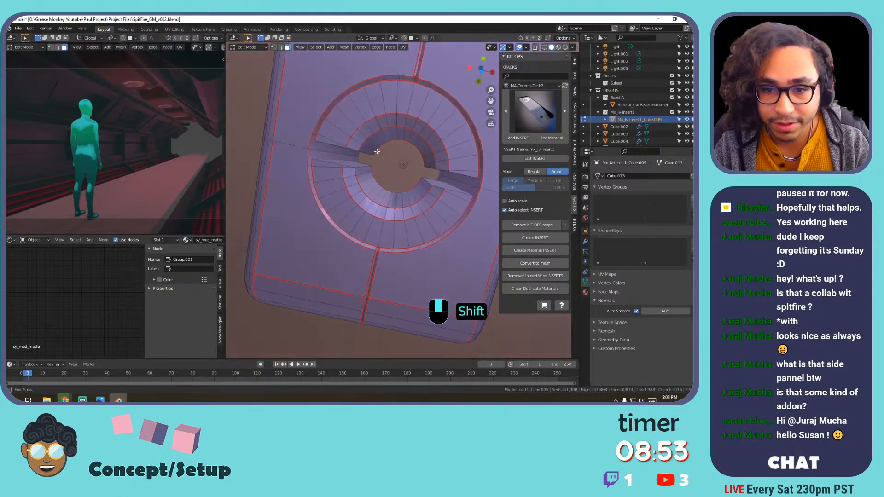
# Snap the 3D cursor to the middle of the edge loops around the round fixture's central opening.
pyautogui.click(370, 143)
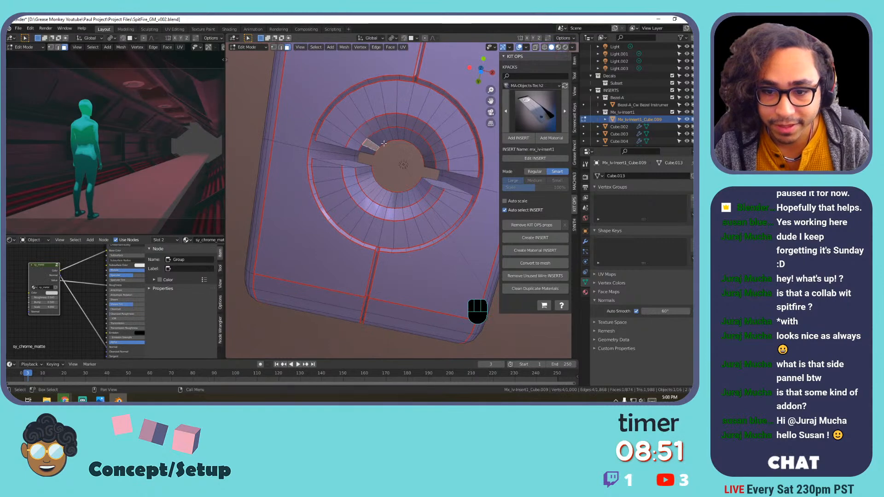
pyautogui.press('2')
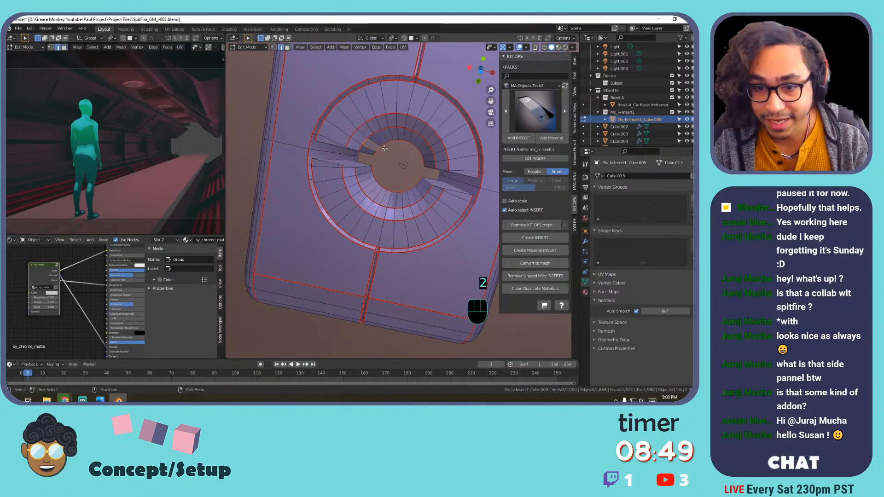
pyautogui.scroll(2, 389, 143)
pyautogui.moveTo(383, 132); pyautogui.dragTo(380, 147, button='middle')
pyautogui.keyDown('shift'); pyautogui.moveTo(380, 146); pyautogui.dragTo(343, 168, button='middle'); pyautogui.keyUp('shift')
pyautogui.keyDown('alt'); pyautogui.click(337, 166); pyautogui.keyUp('alt')
pyautogui.keyDown('alt'); pyautogui.click(338, 168); pyautogui.keyUp('alt')
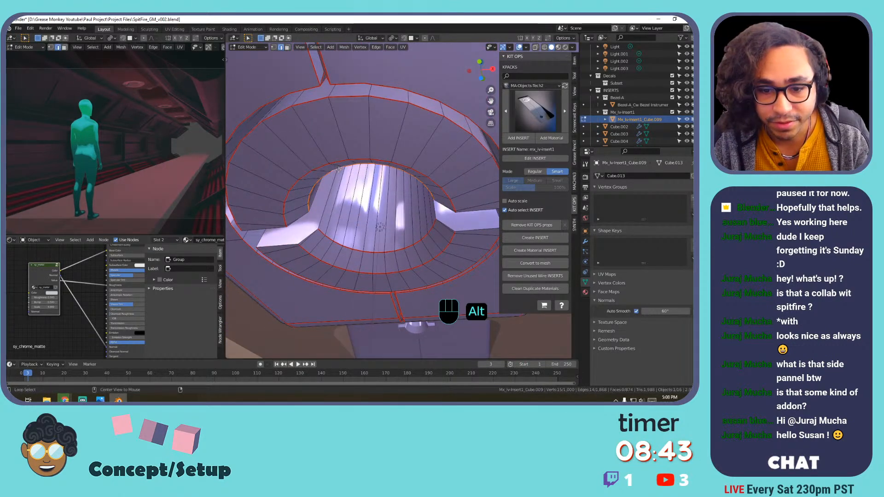
pyautogui.keyDown('alt'); pyautogui.keyDown('shift'); pyautogui.click(335, 242); pyautogui.keyUp('shift'); pyautogui.keyUp('alt')
pyautogui.moveTo(335, 243); pyautogui.dragTo(363, 202, button='middle')
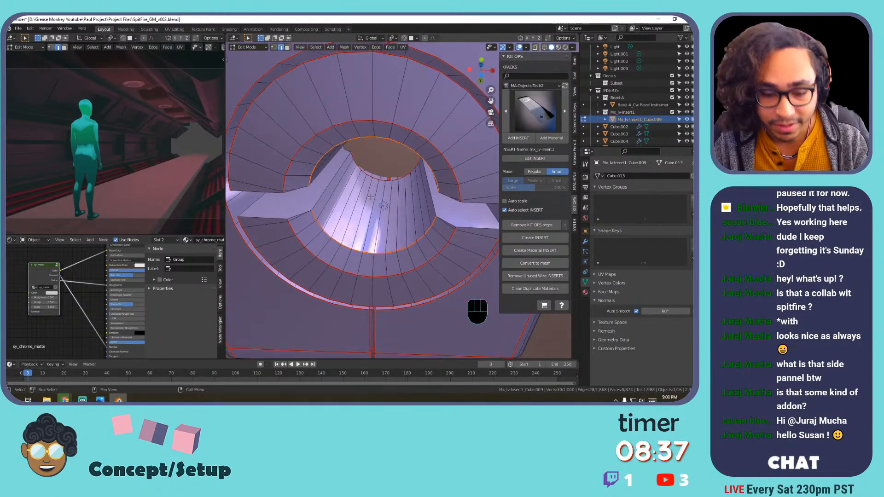
pyautogui.hotkey('shift', 's')
pyautogui.click(411, 222)
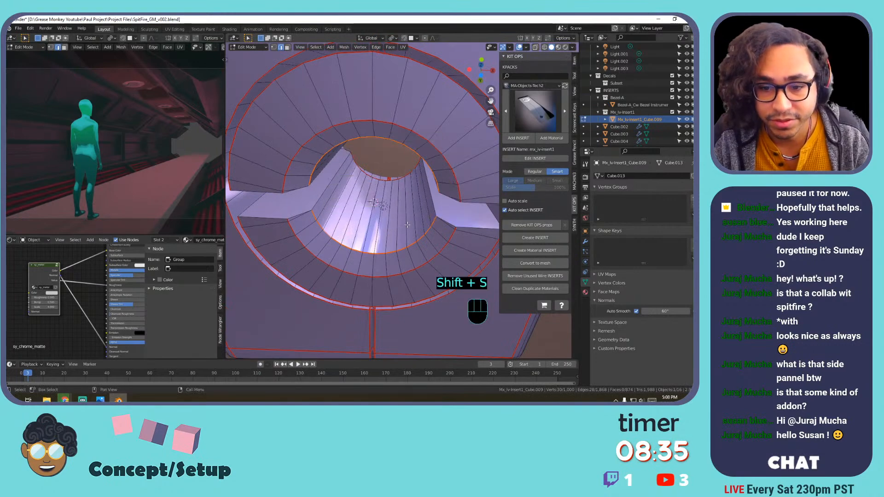
# Add an N-gon-filled circle at the 3D cursor and scale it to about 0.163 to cover the fixture's opening.
pyautogui.moveTo(401, 197); pyautogui.dragTo(359, 214, button='middle')
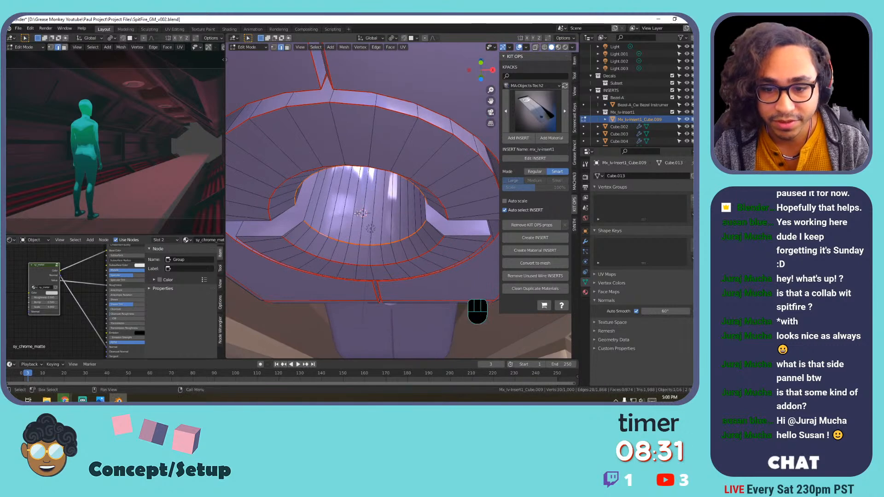
pyautogui.hotkey('shift', 'a')
pyautogui.press('Escape')
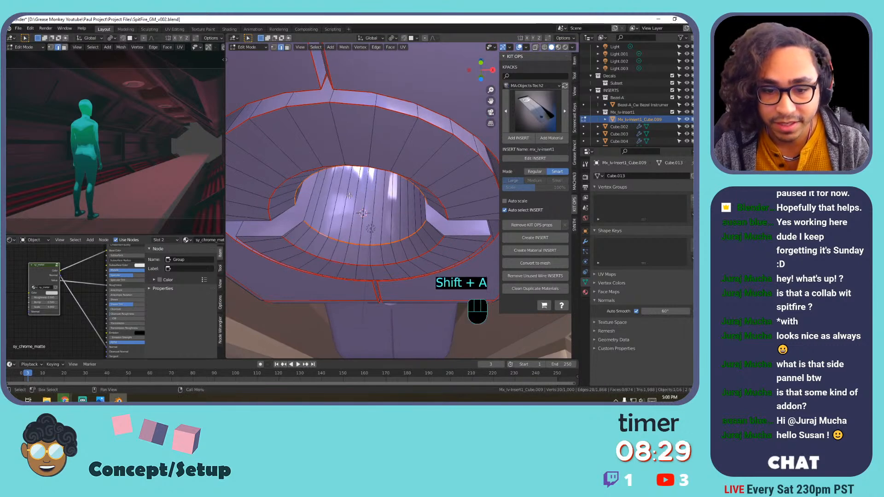
pyautogui.hotkey('shift', 'a')
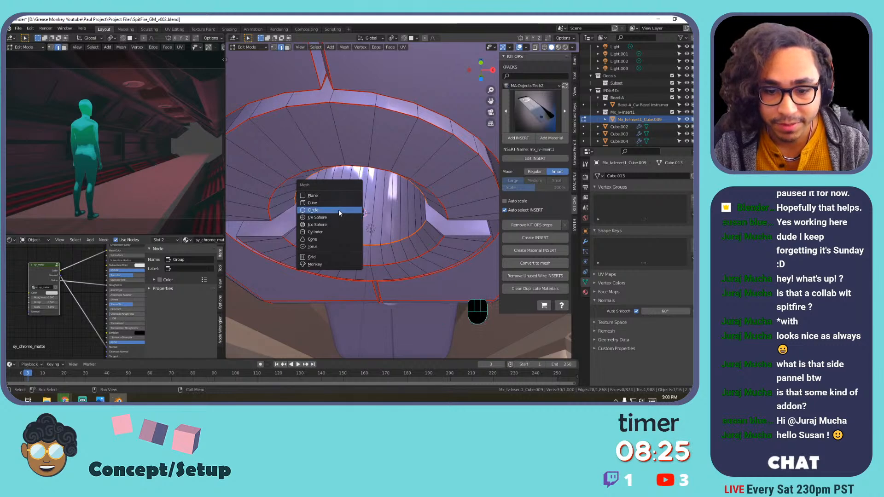
pyautogui.click(339, 210)
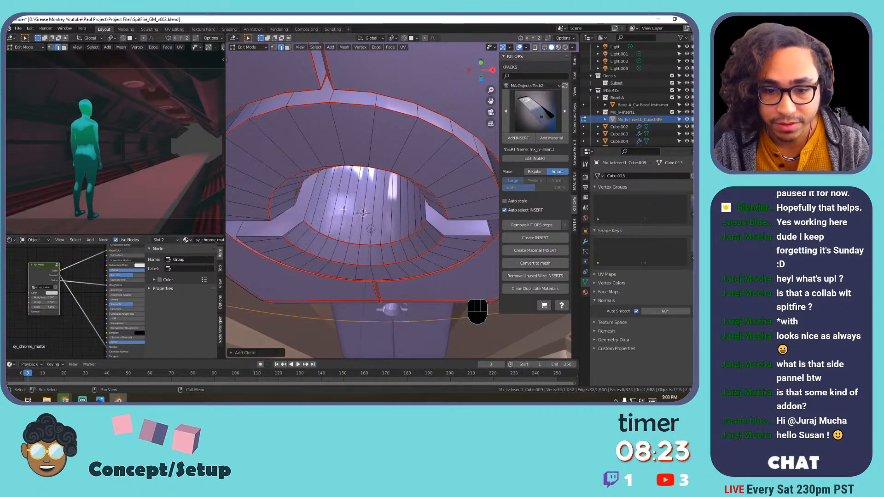
pyautogui.click(252, 352)
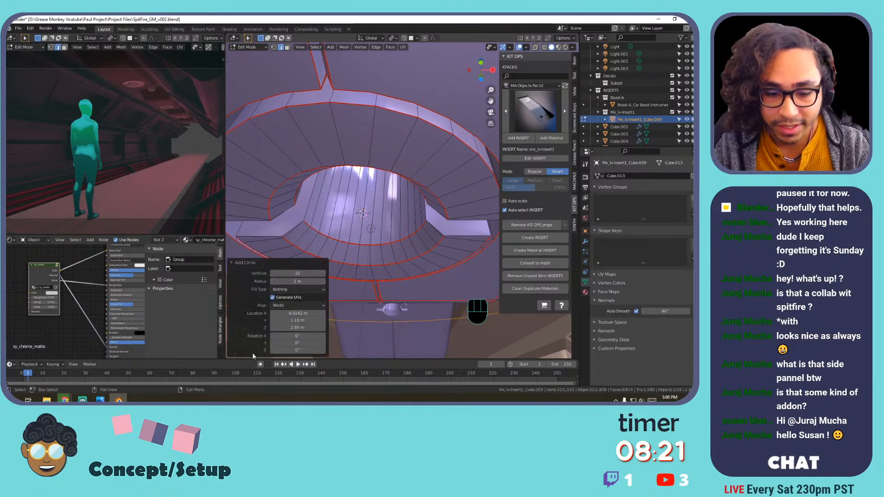
pyautogui.click(283, 291)
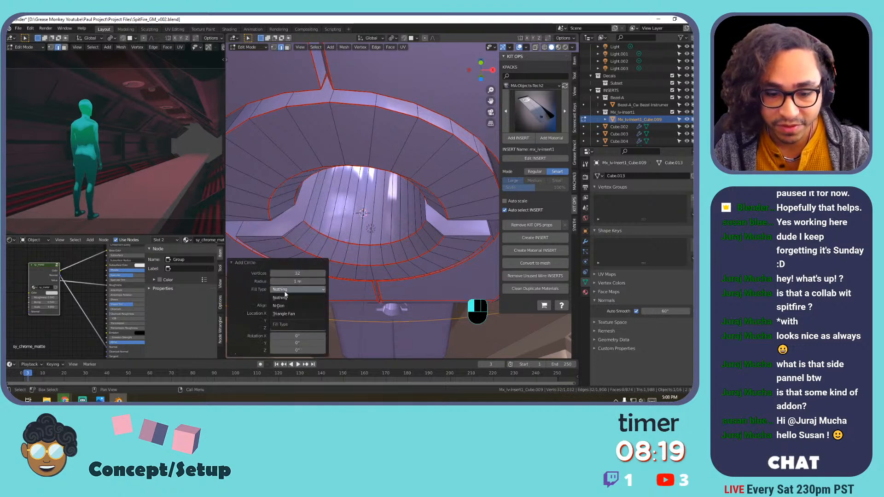
pyautogui.click(292, 306)
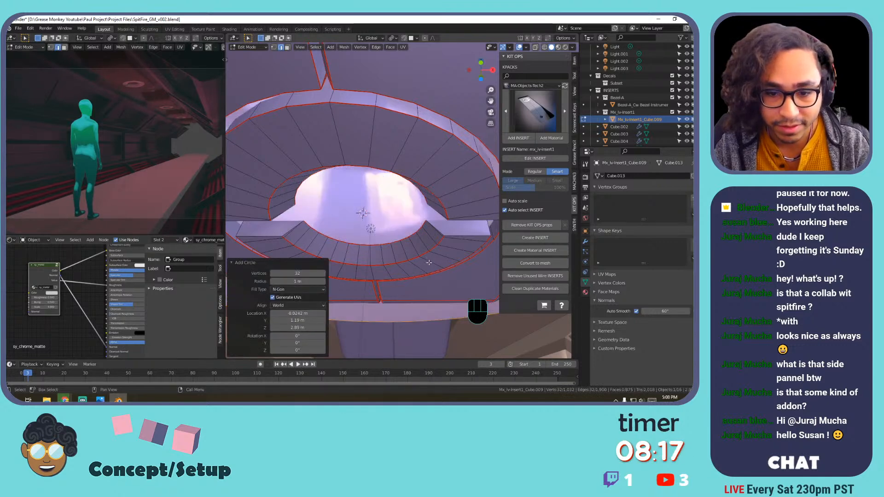
pyautogui.press('s')
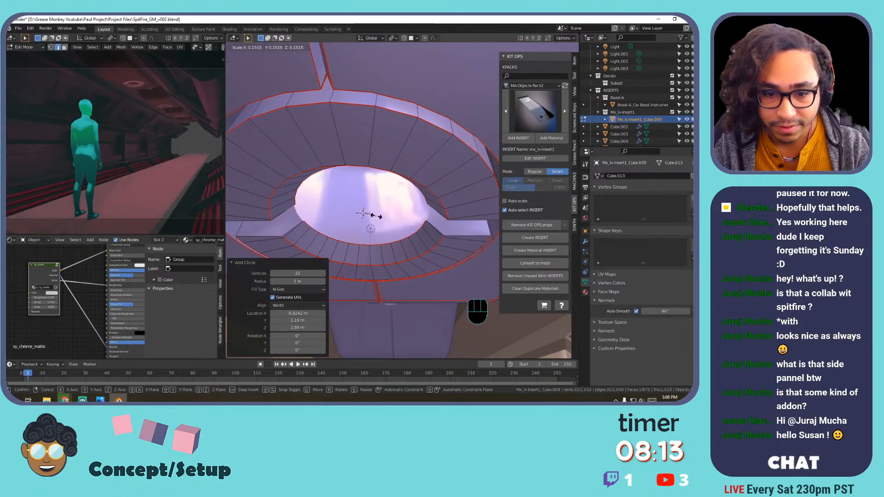
pyautogui.click(371, 210)
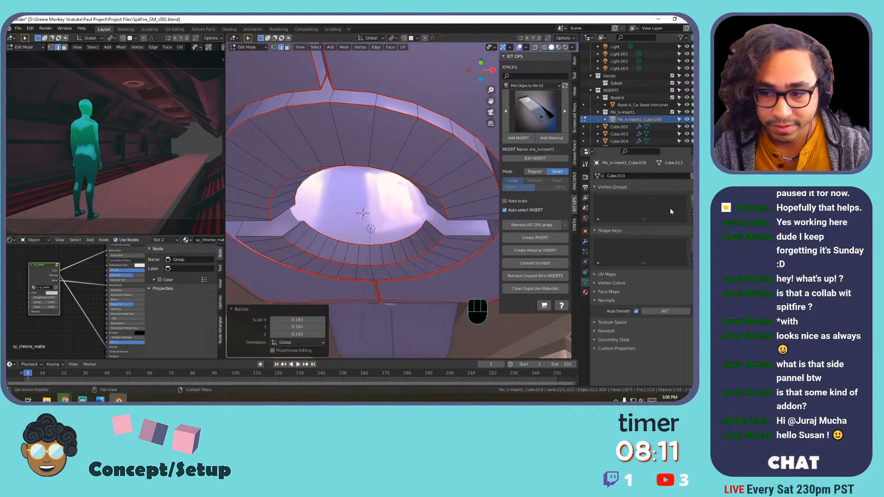
# Add a new material slot to the panel with a new material named Light.
pyautogui.click(585, 292)
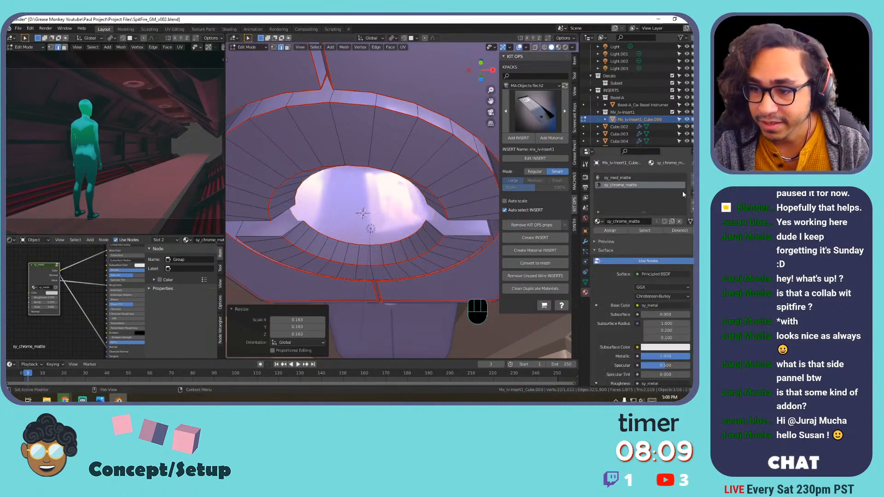
pyautogui.click(691, 178)
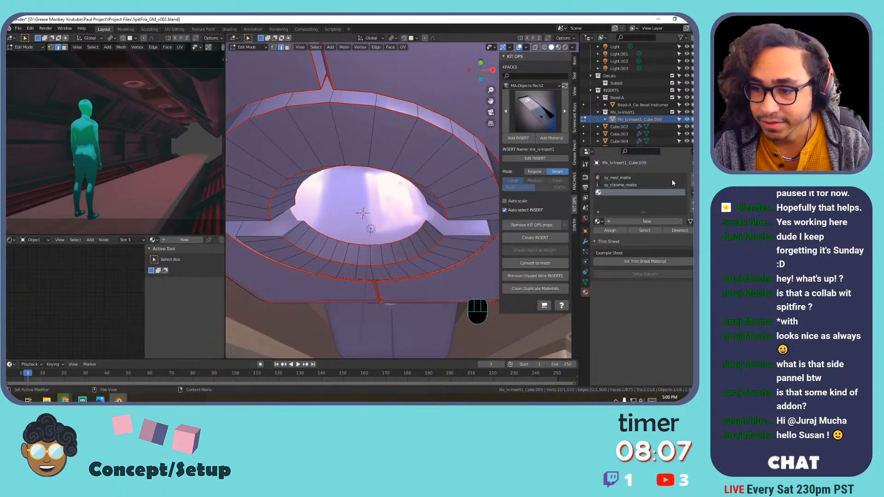
pyautogui.click(615, 222)
pyautogui.doubleClick(617, 192)
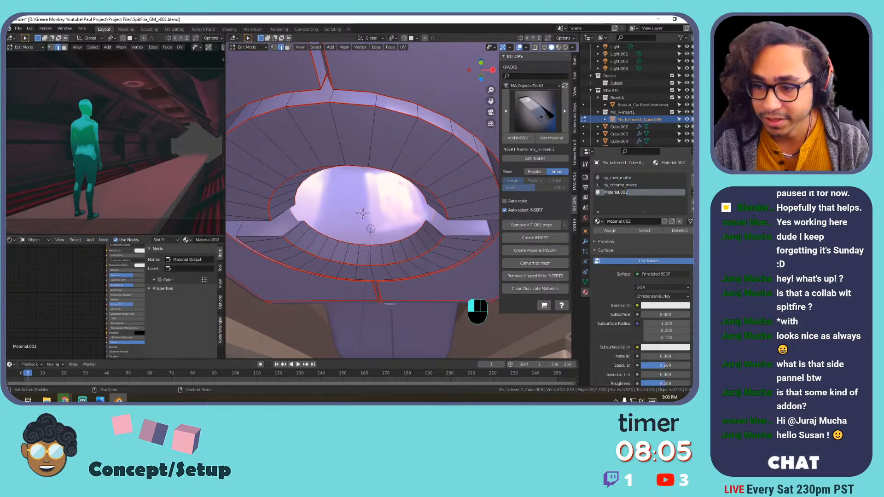
pyautogui.write('Light')
pyautogui.press('Return')
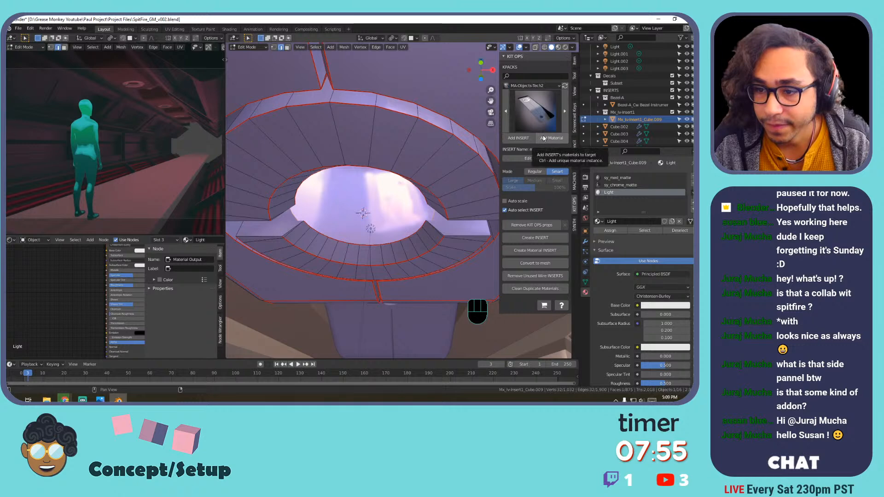
# Try to add the warm emissive material from the KO-Emissive KPACK to the panel.
pyautogui.click(543, 87)
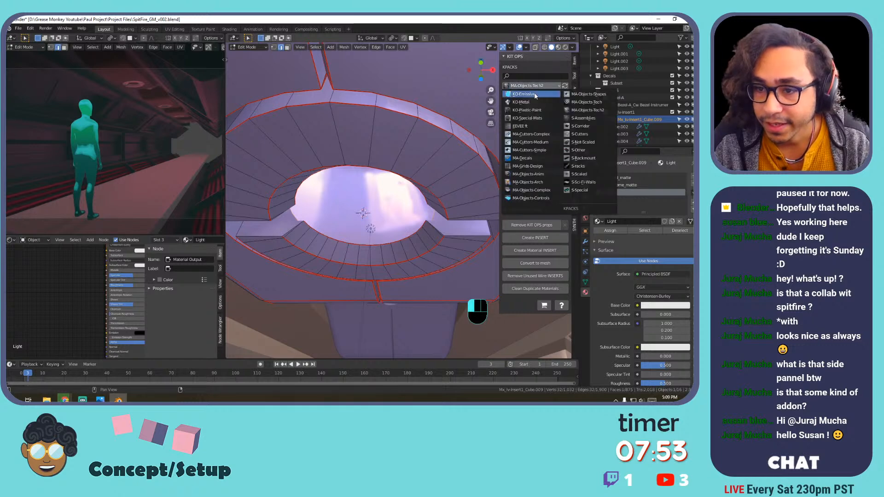
pyautogui.click(535, 95)
pyautogui.click(531, 102)
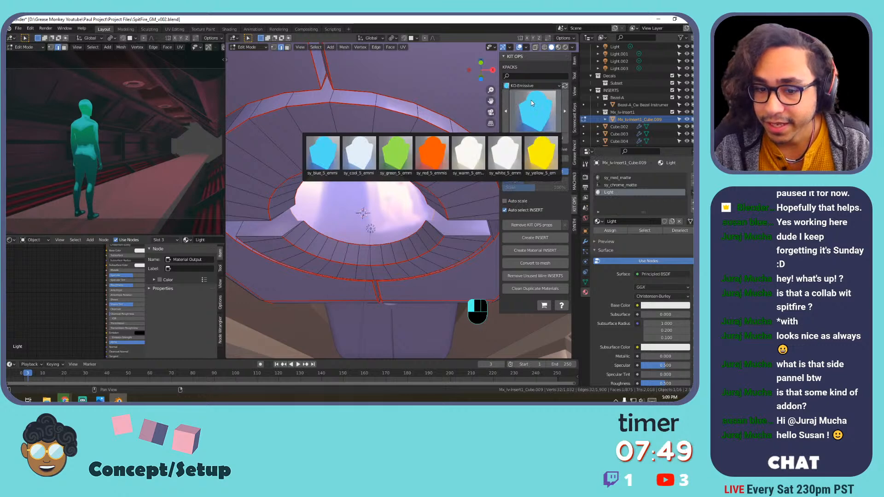
pyautogui.click(539, 115)
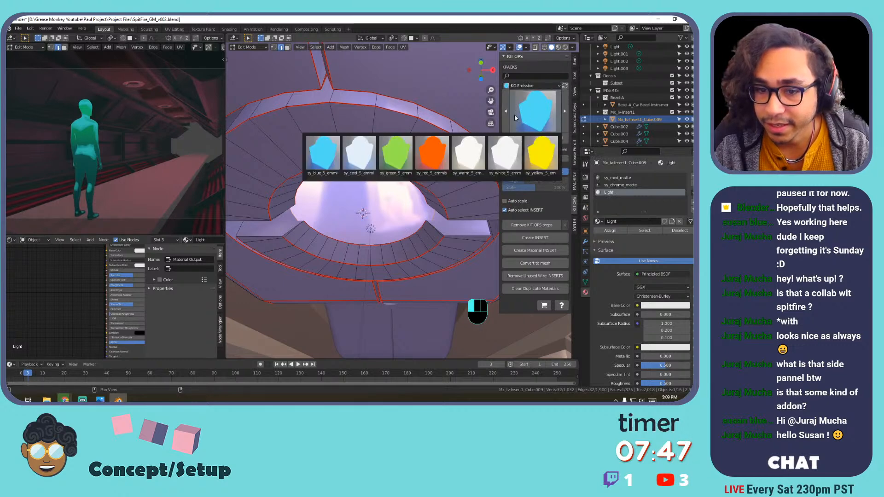
pyautogui.click(532, 120)
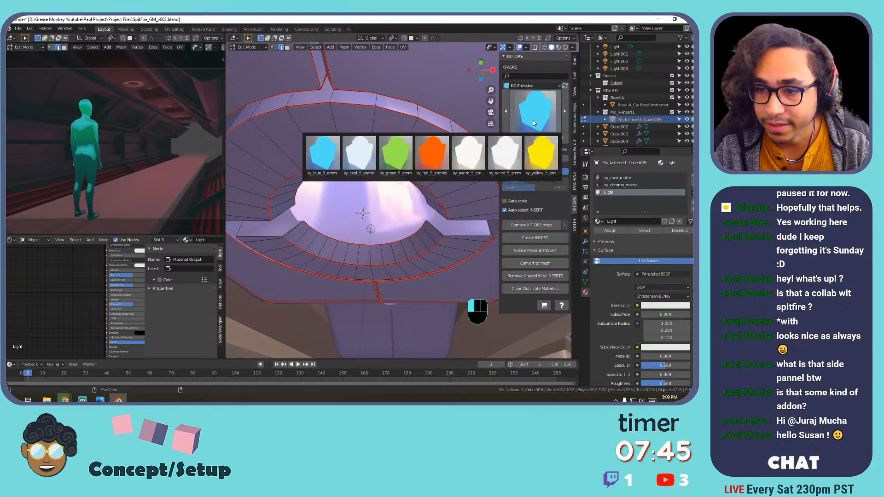
pyautogui.click(466, 156)
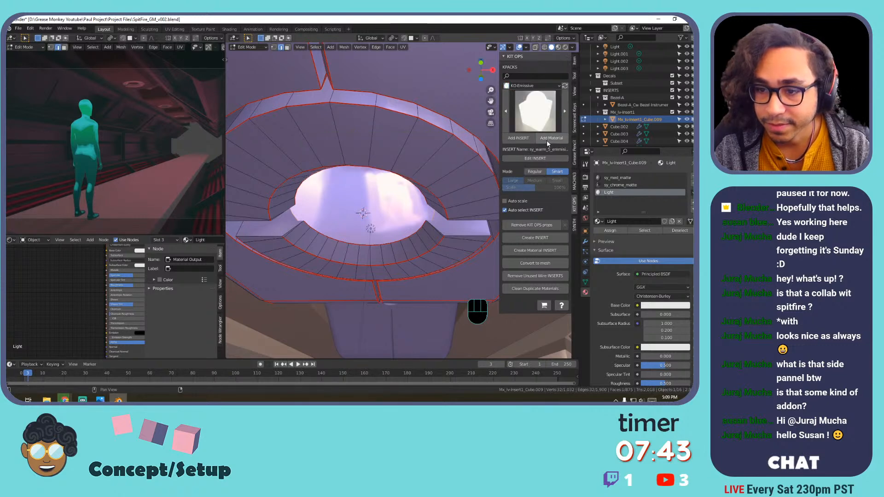
pyautogui.click(546, 140)
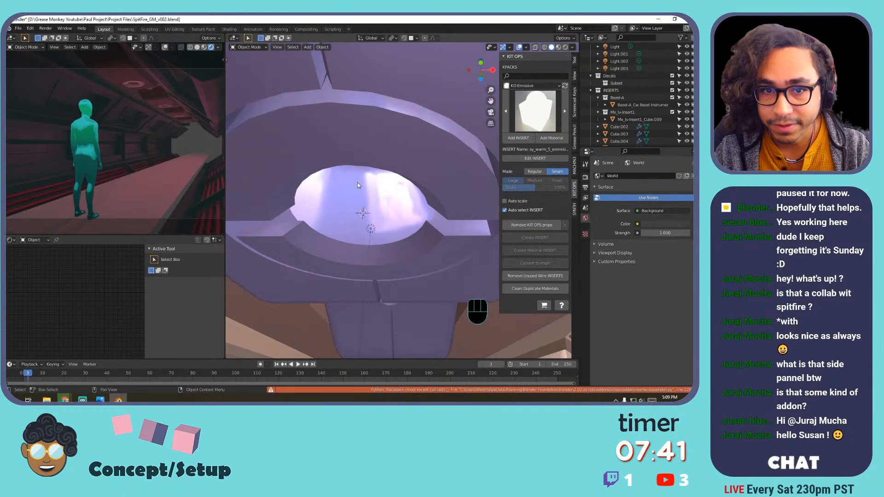
pyautogui.press('Tab')
pyautogui.press('Tab')
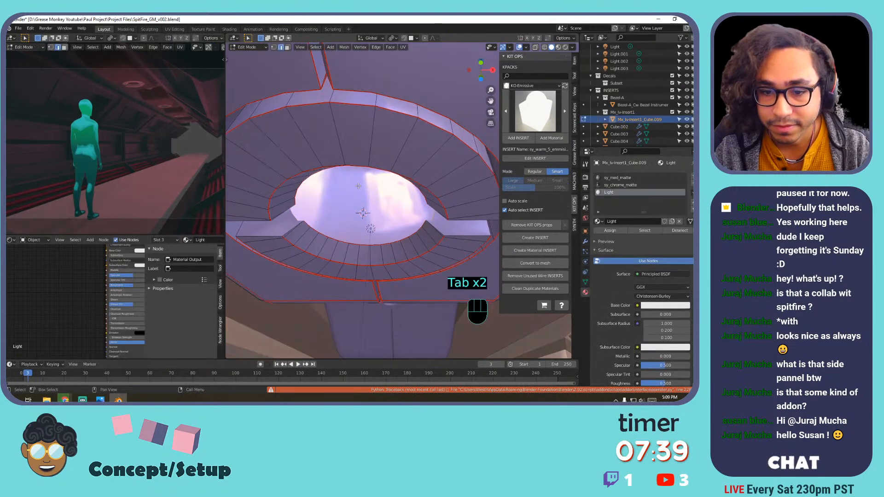
pyautogui.press('Tab')
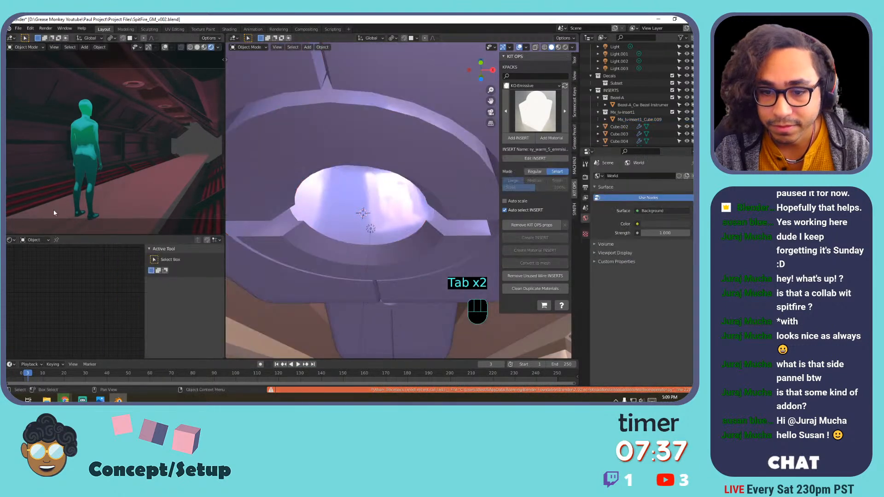
pyautogui.press('Tab')
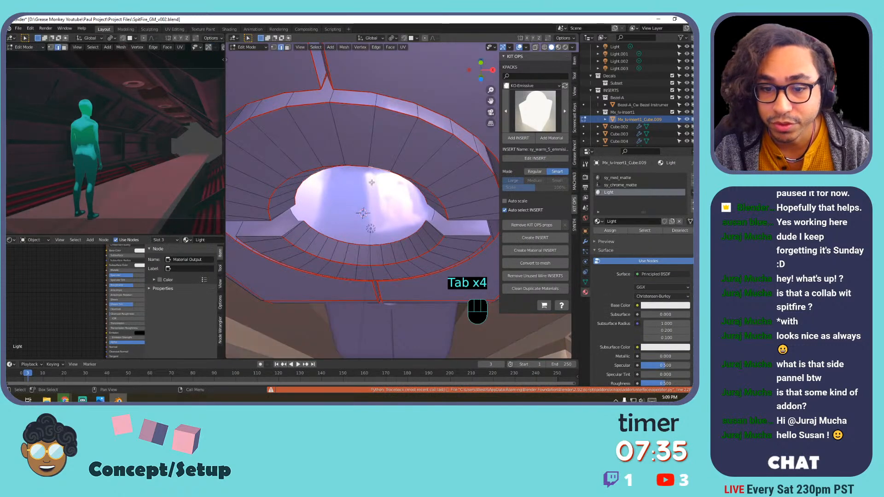
# Assign the Light material to the filled circle inside the round fixture.
pyautogui.scroll(-3, 372, 182)
pyautogui.scroll(1, 425, 213)
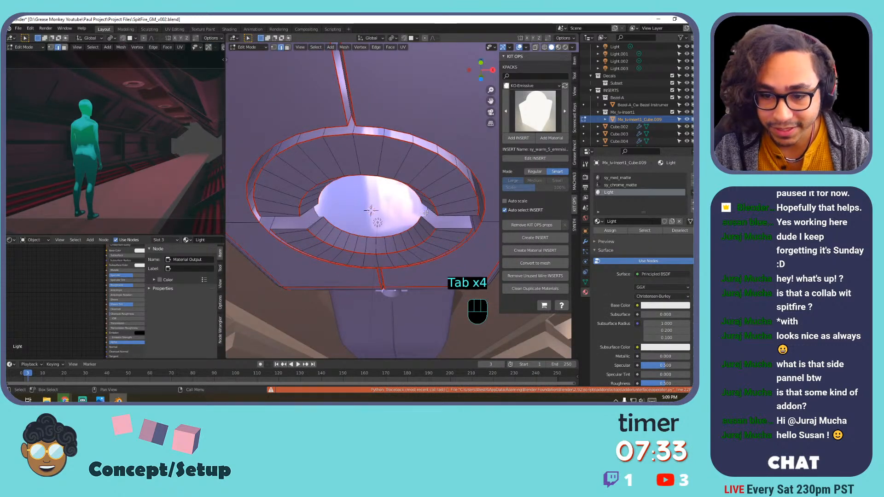
pyautogui.press('l')
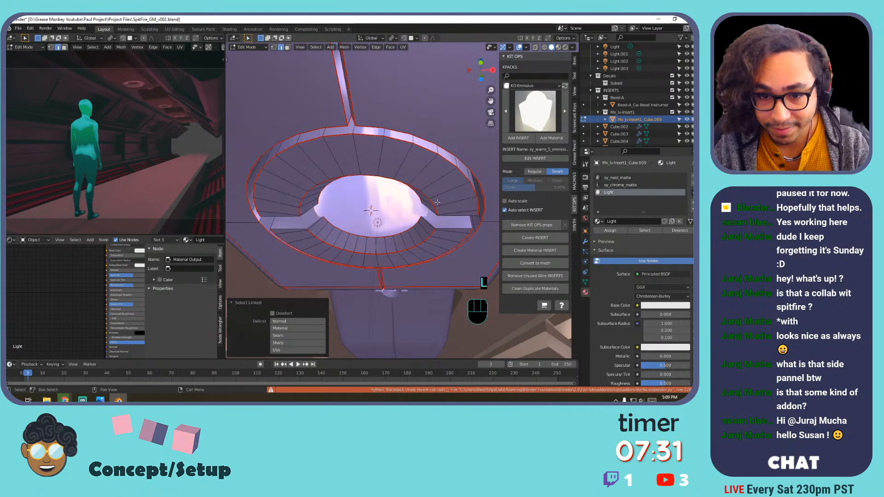
pyautogui.click(609, 231)
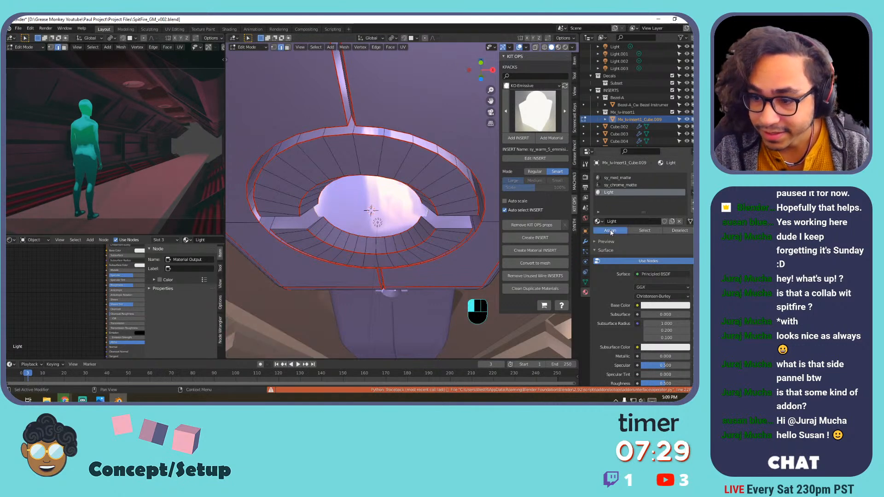
# Change the Light material's surface shader to Emission and check the round fixture in the rendered hallway view.
pyautogui.click(648, 274)
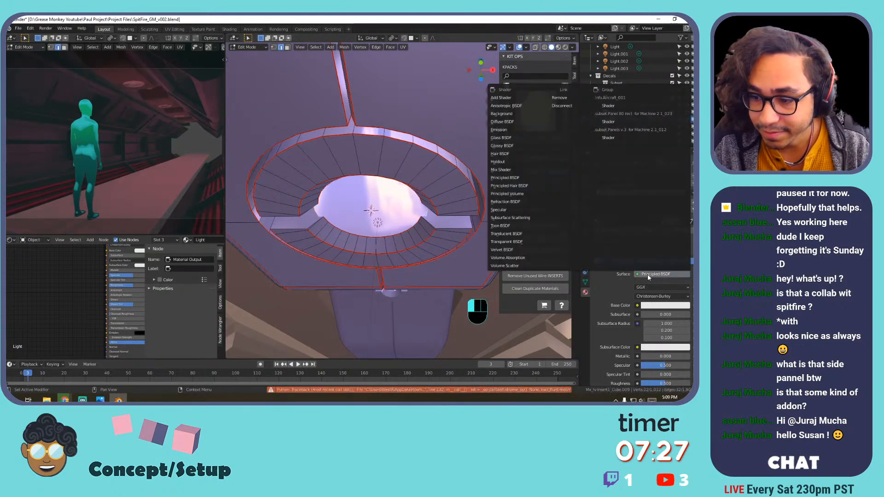
pyautogui.click(631, 231)
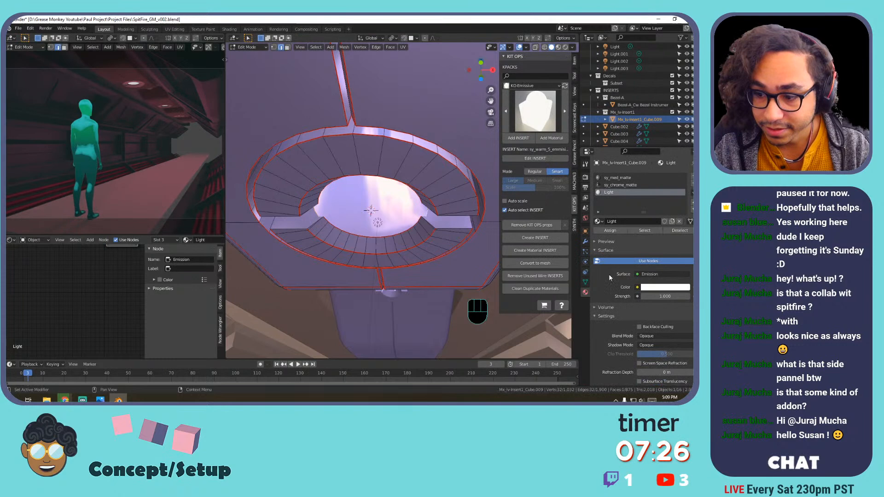
pyautogui.click(608, 229)
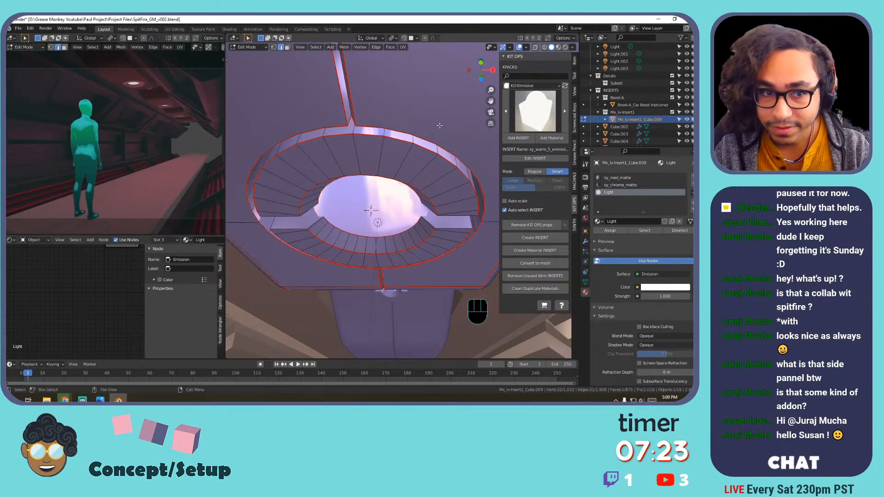
pyautogui.scroll(5, 92, 111)
pyautogui.keyDown('shift'); pyautogui.moveTo(180, 64); pyautogui.dragTo(115, 123, button='middle'); pyautogui.keyUp('shift')
pyautogui.scroll(4, 136, 145)
pyautogui.scroll(5, 136, 145)
pyautogui.scroll(-8, 116, 123)
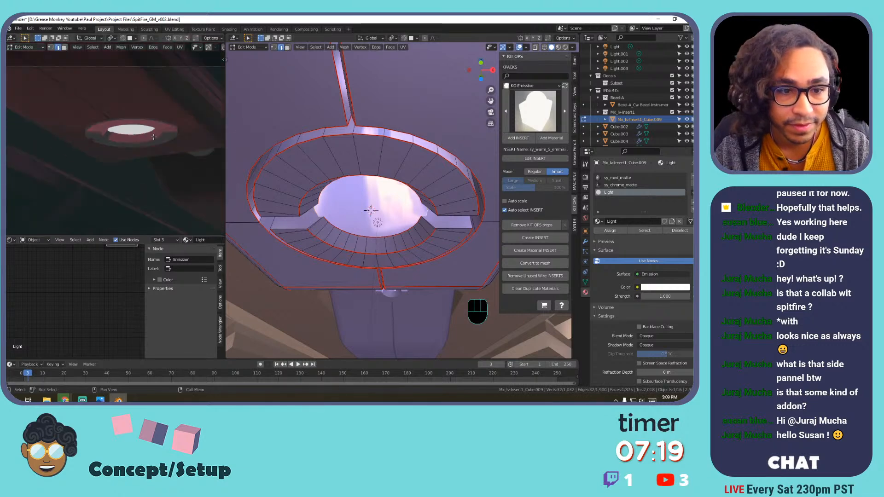
pyautogui.scroll(-7, 428, 210)
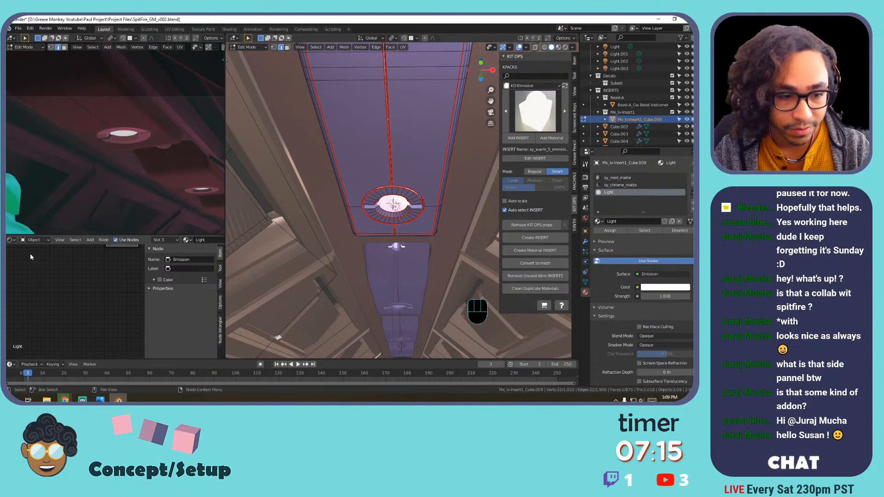
# Raise the Emission strength of the Light material to 73.
pyautogui.moveTo(7, 338); pyautogui.dragTo(34, 308, button='middle')
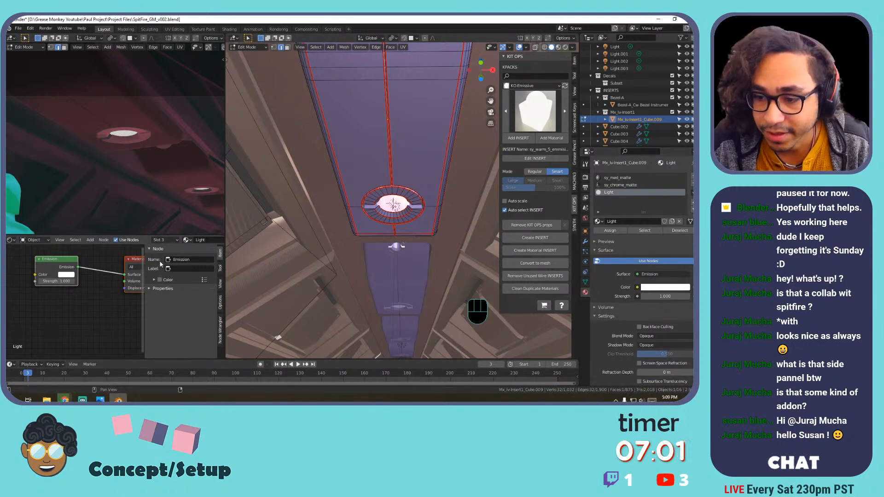
pyautogui.click(574, 182)
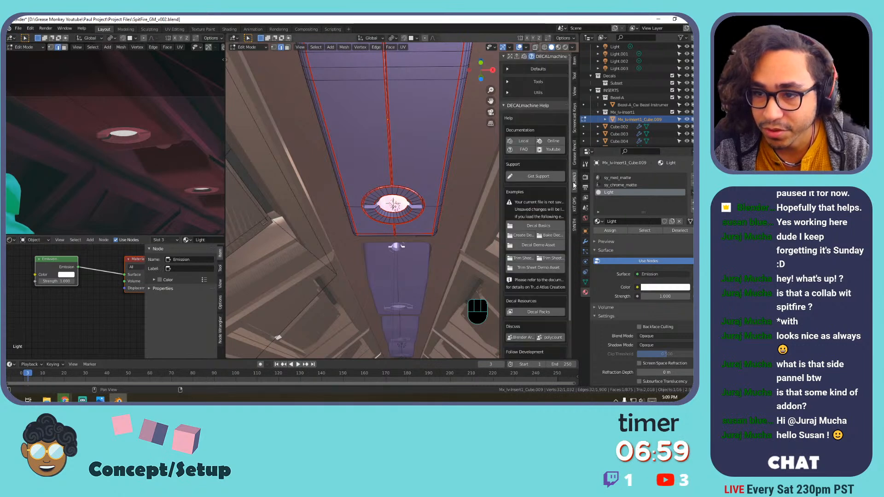
pyautogui.click(575, 211)
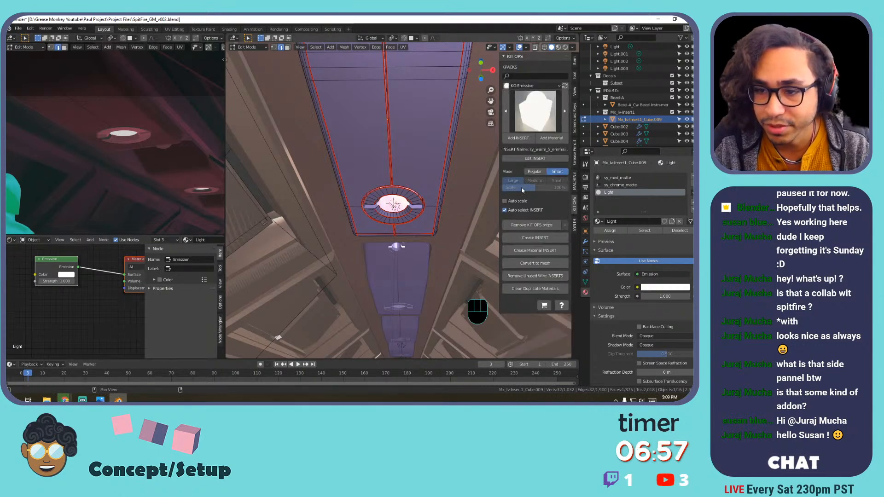
pyautogui.moveTo(54, 279); pyautogui.dragTo(168, 280)
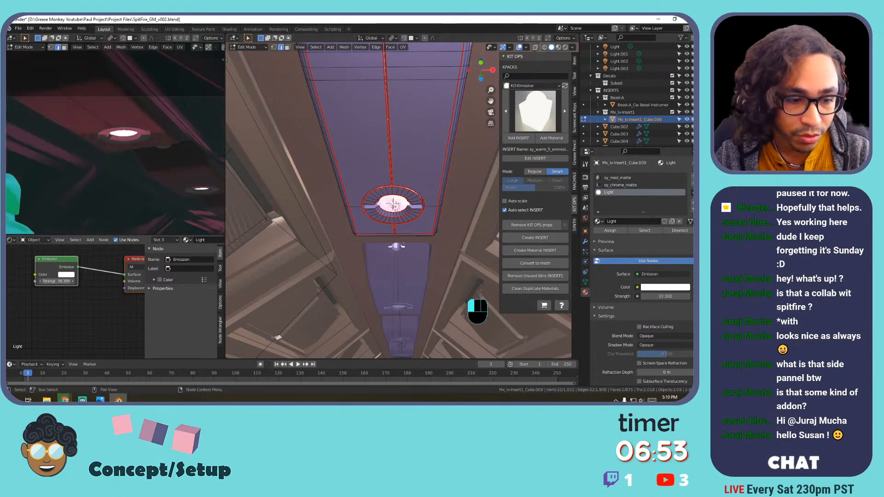
pyautogui.moveTo(258, 280); pyautogui.dragTo(265, 279)
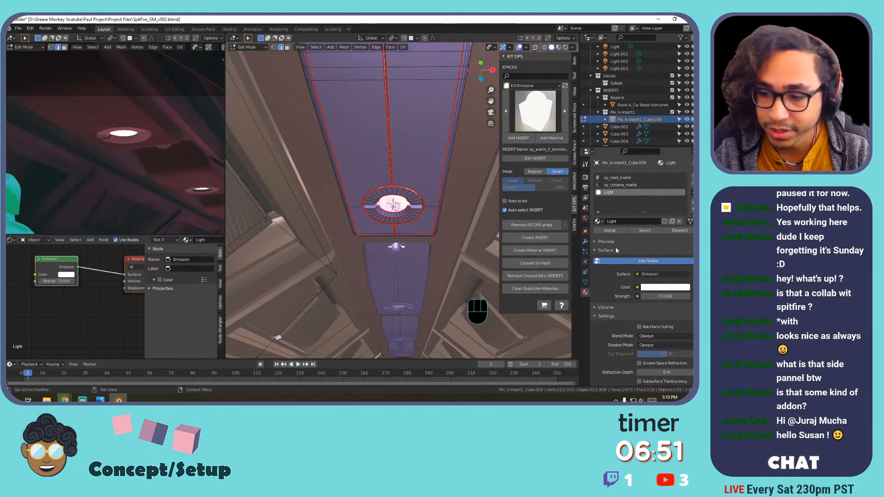
# Enable Bloom for the Eevee render and check the ceiling light's glow in the hallway view.
pyautogui.click(585, 187)
pyautogui.click(600, 235)
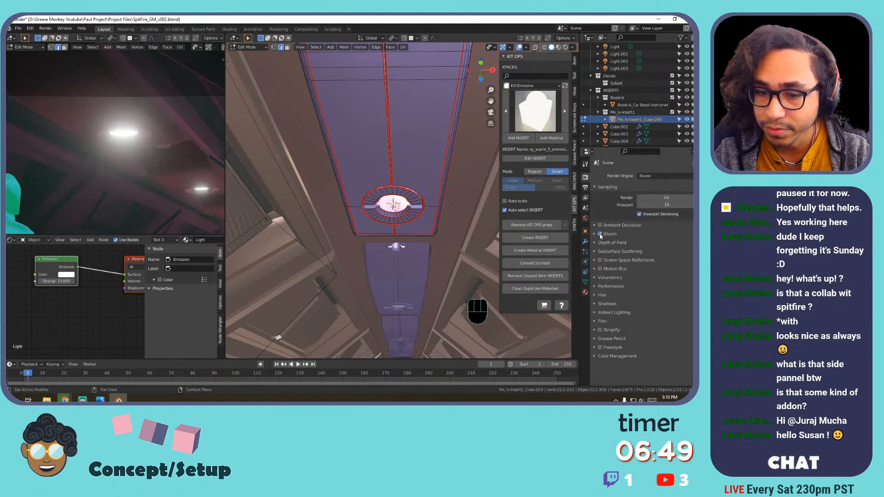
pyautogui.scroll(-3, 142, 187)
pyautogui.scroll(-2, 141, 186)
pyautogui.keyDown('shift'); pyautogui.moveTo(141, 186); pyautogui.dragTo(148, 151, button='middle'); pyautogui.keyUp('shift')
pyautogui.scroll(-1, 148, 151)
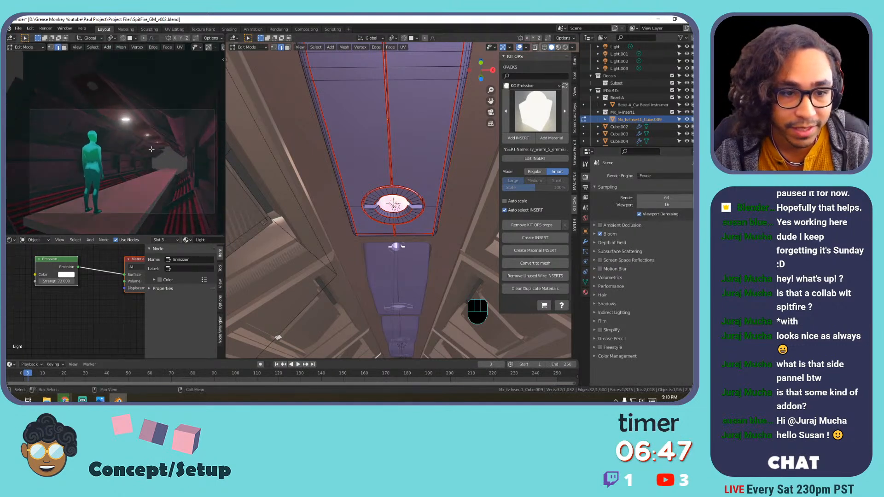
pyautogui.scroll(3, 148, 151)
pyautogui.scroll(-1, 178, 171)
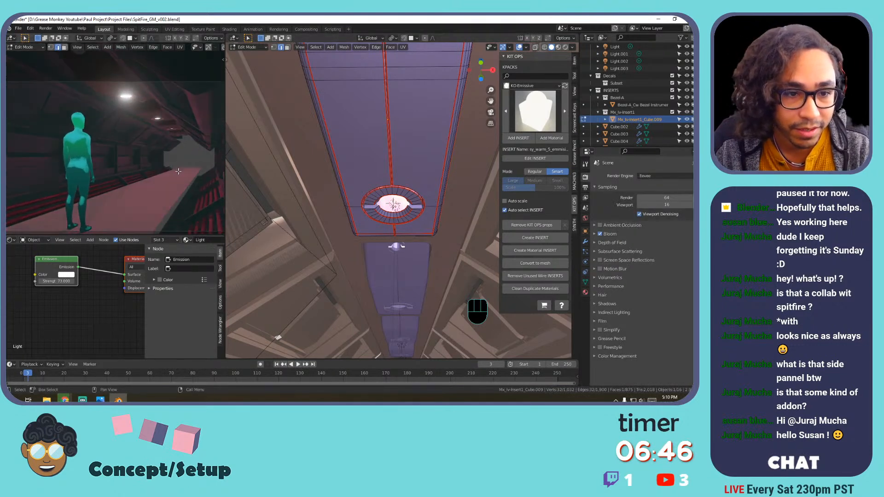
pyautogui.click(613, 235)
pyautogui.click(617, 235)
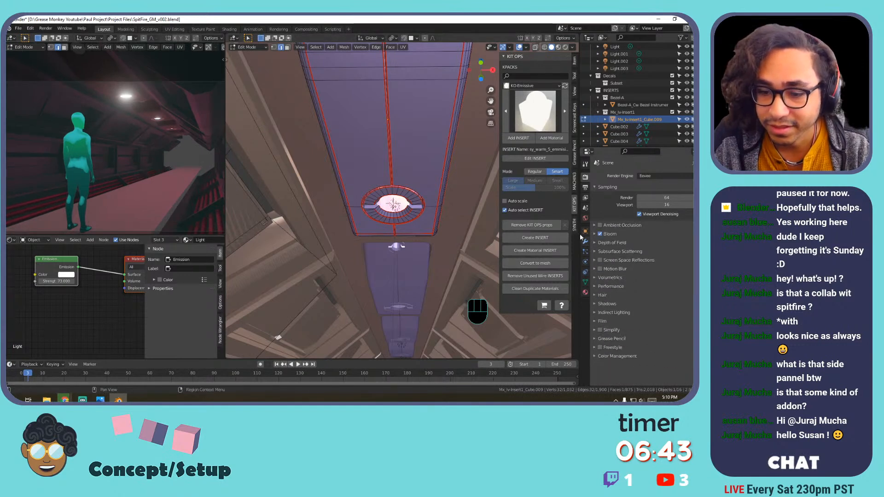
# Raise the Light material's emission strength to above 350 and tint its emission colour pink.
pyautogui.moveTo(56, 280); pyautogui.dragTo(119, 281)
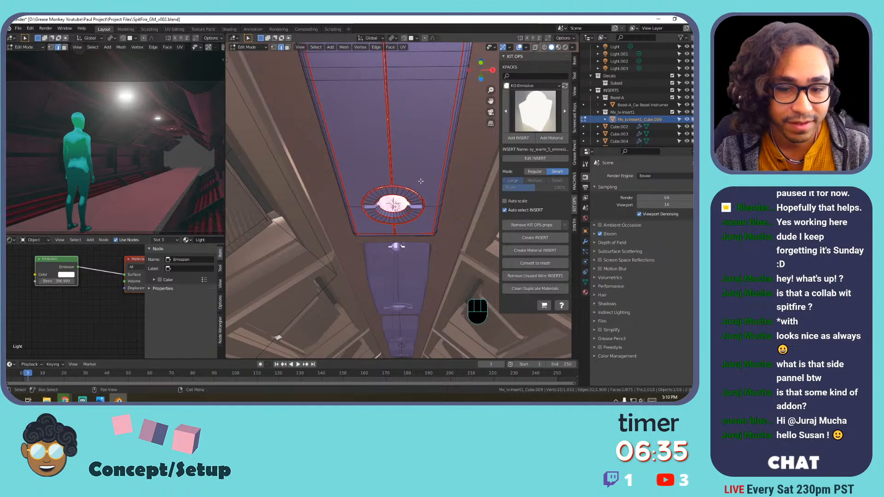
pyautogui.press('Tab')
pyautogui.moveTo(419, 192); pyautogui.dragTo(320, 203, button='middle')
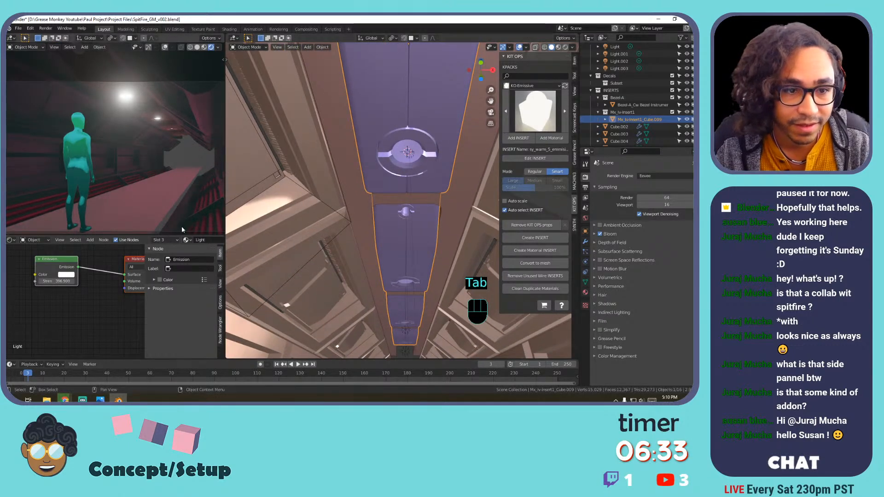
pyautogui.click(66, 274)
pyautogui.click(87, 218)
pyautogui.moveTo(87, 218); pyautogui.dragTo(90, 217)
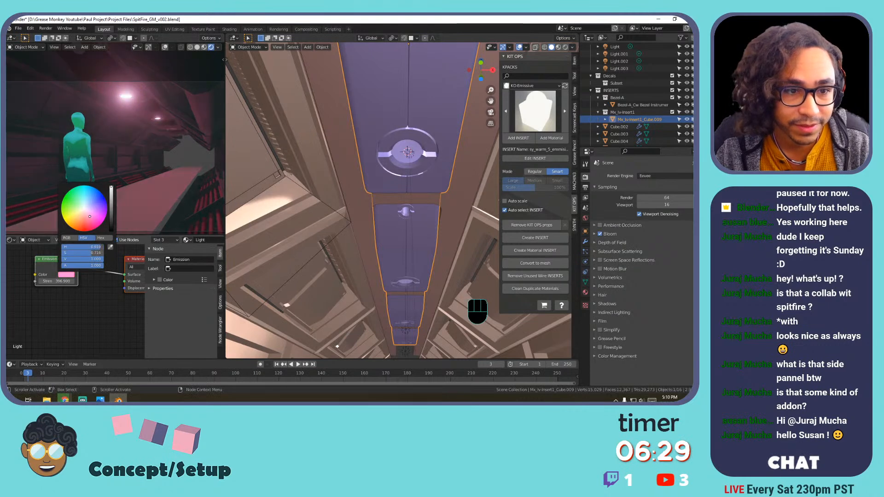
# Snap the nearest point light to the 3D cursor inside the round ceiling fixture.
pyautogui.keyDown('shift'); pyautogui.moveTo(392, 158); pyautogui.dragTo(416, 148, button='middle'); pyautogui.keyUp('shift')
pyautogui.click(420, 148)
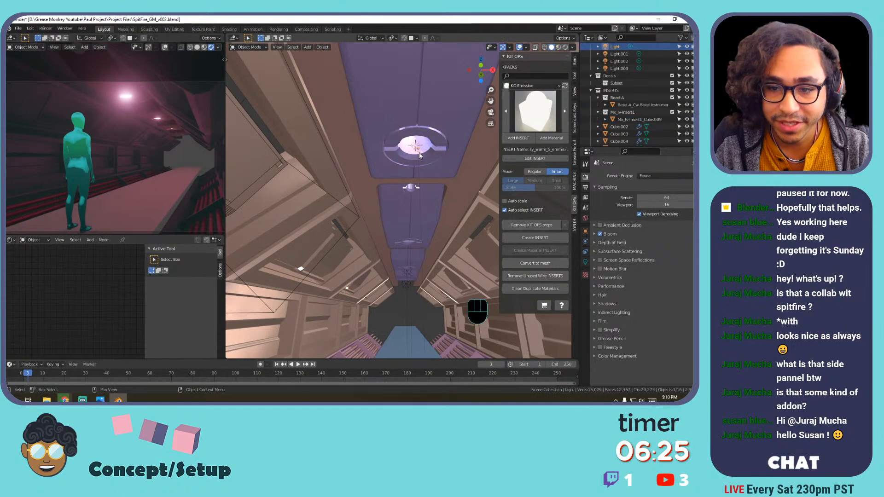
pyautogui.hotkey('shift', 's')
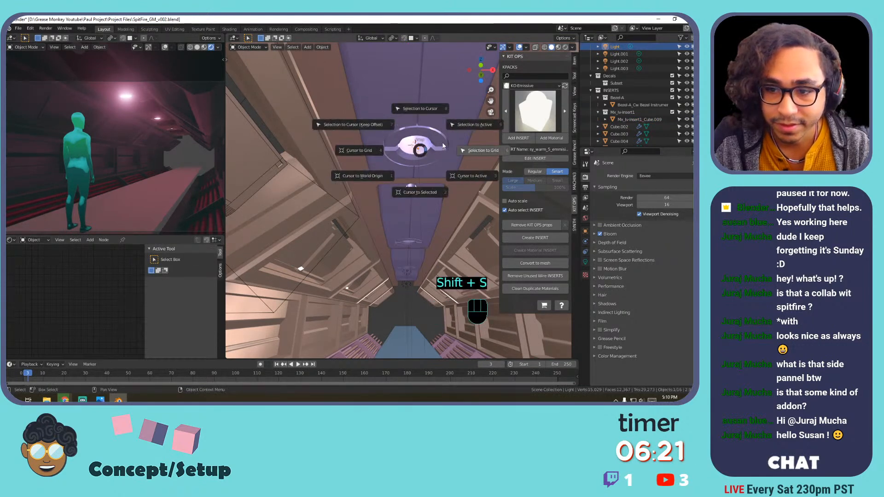
pyautogui.click(424, 112)
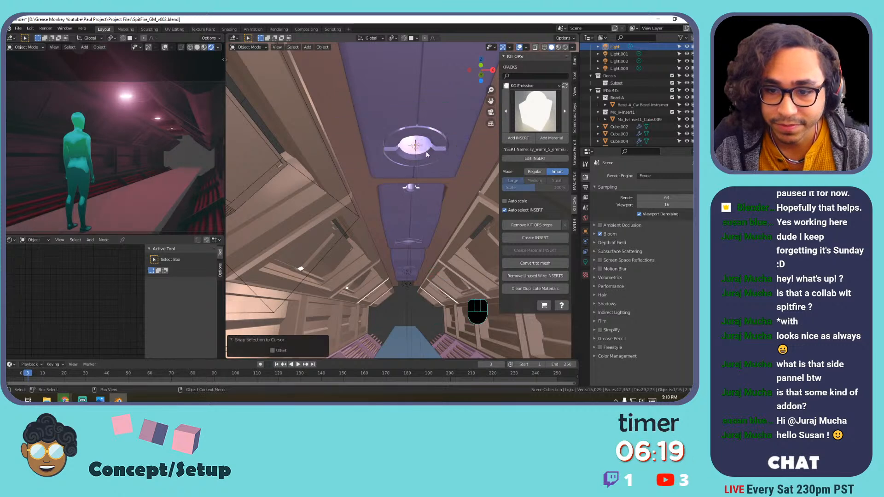
# Change the ceiling light's type to Spot and set its radius to 2.3 m.
pyautogui.click(585, 262)
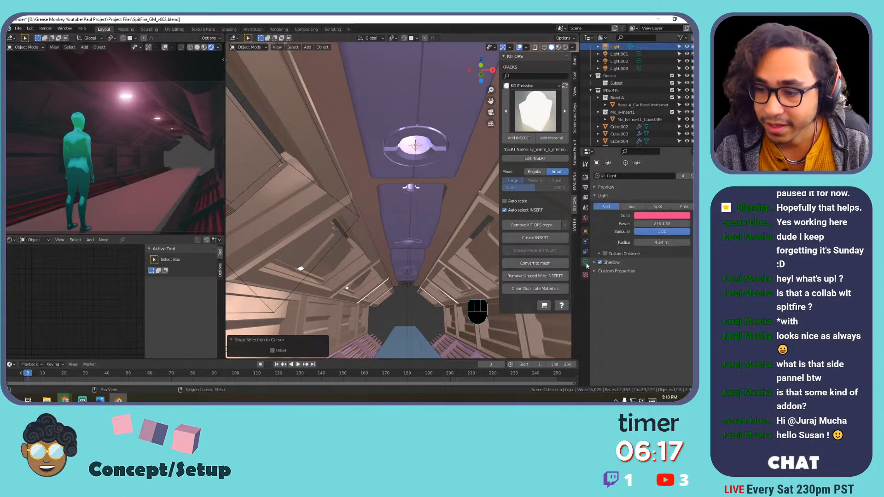
pyautogui.click(658, 207)
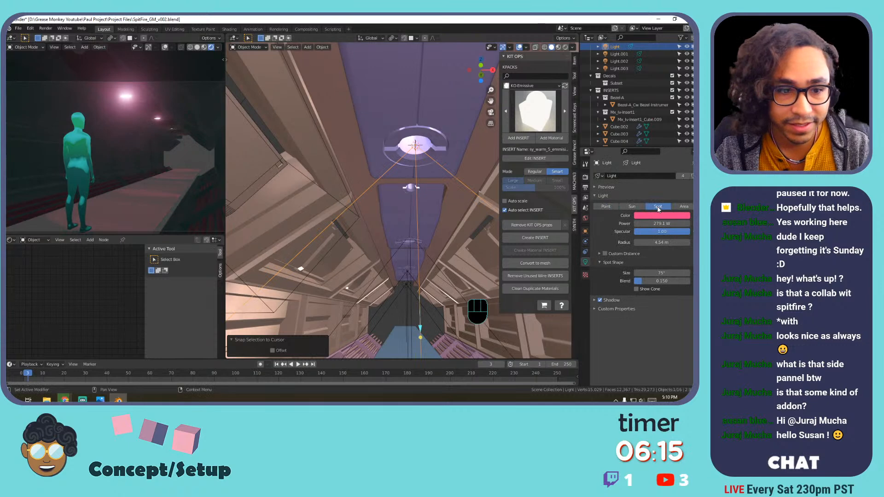
pyautogui.moveTo(659, 243); pyautogui.dragTo(684, 243)
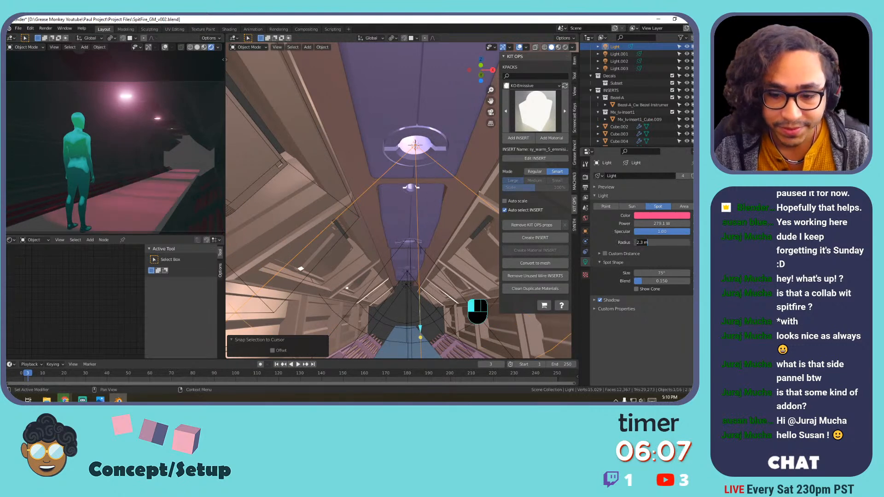
pyautogui.click(438, 191)
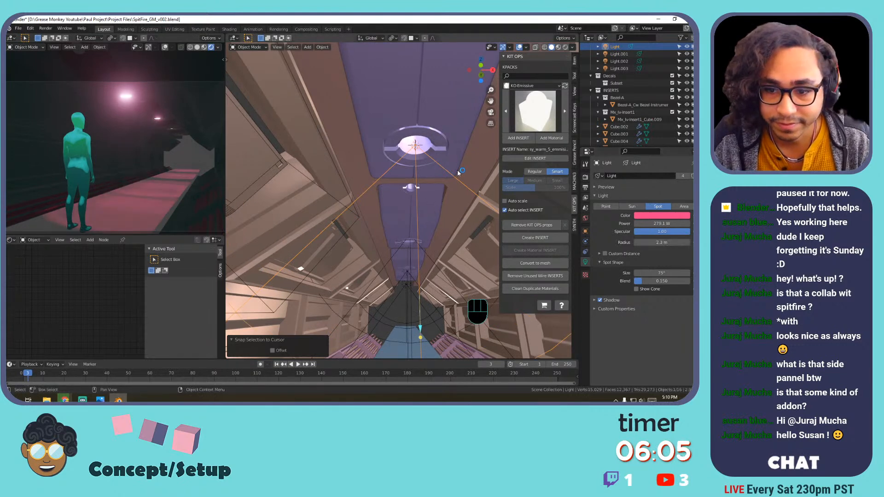
# Show the main viewport in rendered shading and widen the spotlight's cone size to 115°.
pyautogui.scroll(-2, 458, 169)
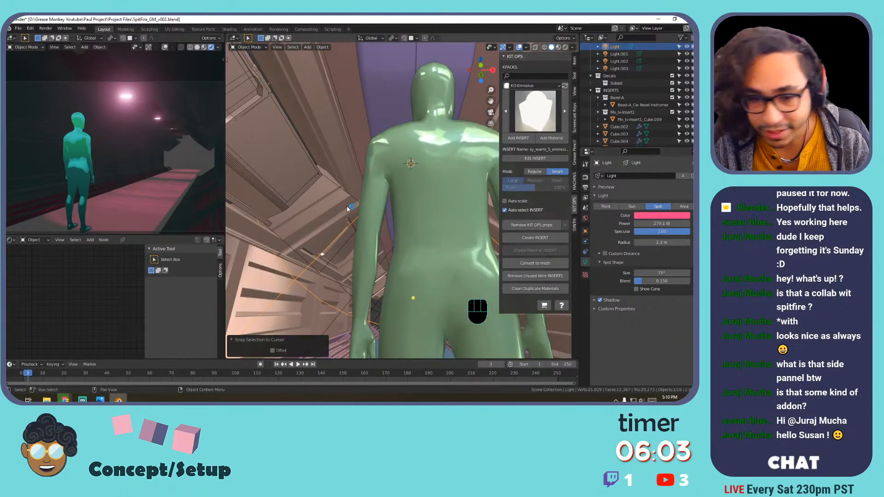
pyautogui.scroll(-5, 352, 207)
pyautogui.moveTo(440, 207); pyautogui.dragTo(433, 189, button='middle')
pyautogui.moveTo(433, 202); pyautogui.dragTo(350, 233, button='middle')
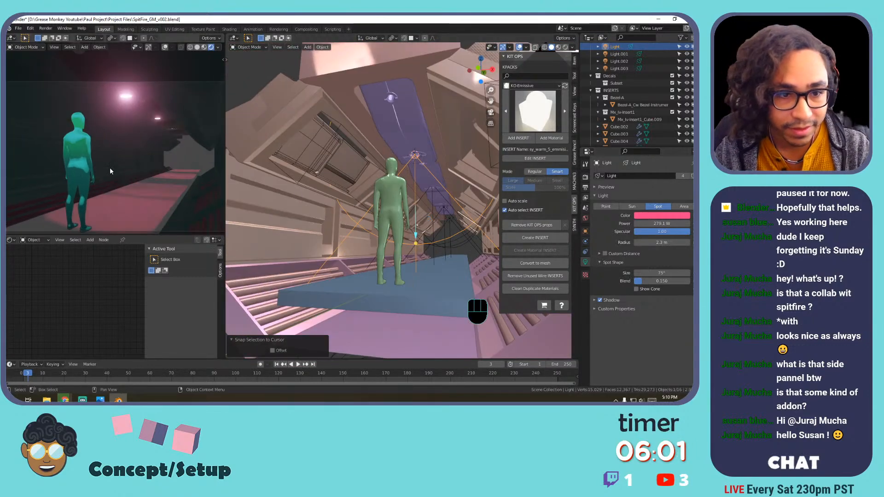
pyautogui.click(565, 48)
pyautogui.moveTo(395, 205)
pyautogui.keyDown('shift'); pyautogui.mouseDown(button='middle')
pyautogui.moveTo(349, 201)
pyautogui.moveTo(367, 220)
pyautogui.moveTo(362, 212)
pyautogui.mouseUp(button='middle'); pyautogui.keyUp('shift')
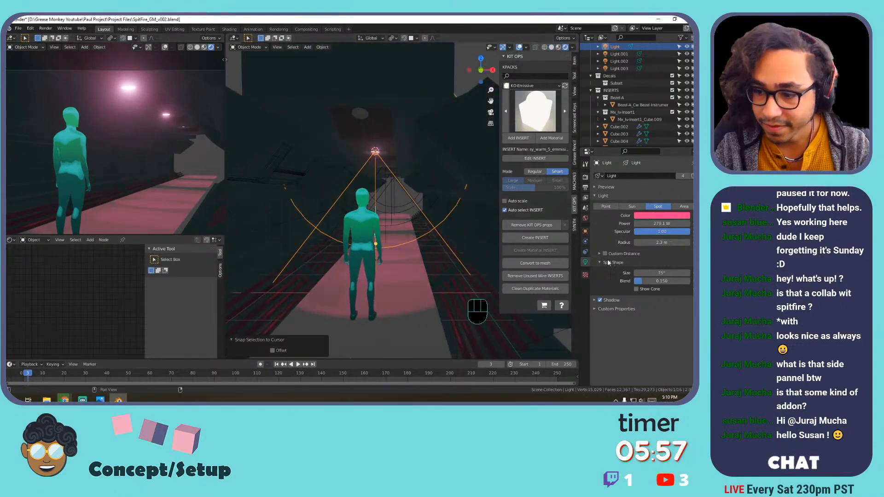
pyautogui.moveTo(661, 273); pyautogui.dragTo(682, 273)
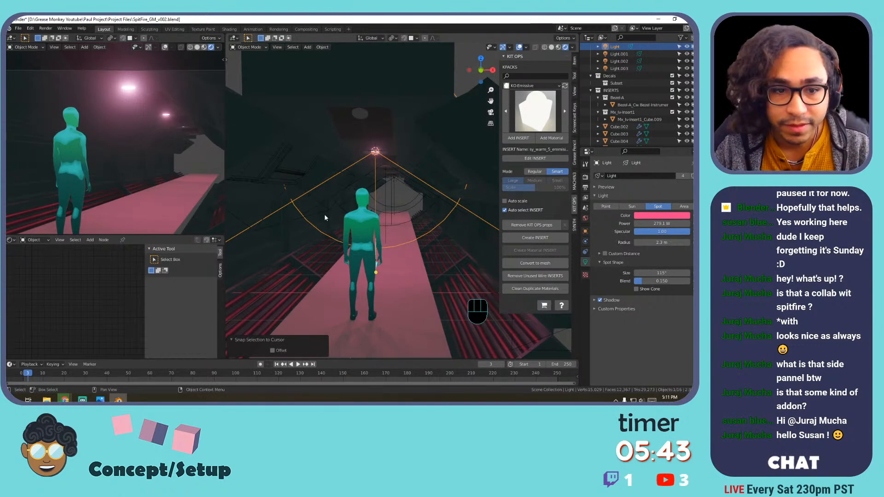
pyautogui.moveTo(361, 200)
pyautogui.keyDown('shift'); pyautogui.mouseDown(button='middle')
pyautogui.moveTo(368, 173)
pyautogui.moveTo(356, 183)
pyautogui.moveTo(364, 184)
pyautogui.mouseUp(button='middle'); pyautogui.keyUp('shift')
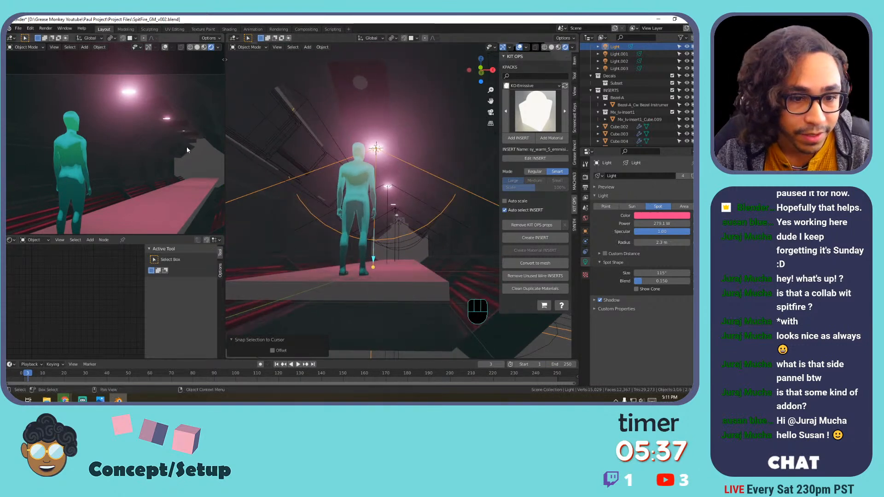
# Return the main viewport to solid shading and examine Light.001, Light.002 and Light.003 in turn.
pyautogui.scroll(-4, 397, 152)
pyautogui.click(551, 47)
pyautogui.moveTo(391, 161)
pyautogui.keyDown('shift'); pyautogui.mouseDown(button='middle')
pyautogui.moveTo(377, 175)
pyautogui.moveTo(386, 175)
pyautogui.moveTo(309, 219)
pyautogui.mouseUp(button='middle'); pyautogui.keyUp('shift')
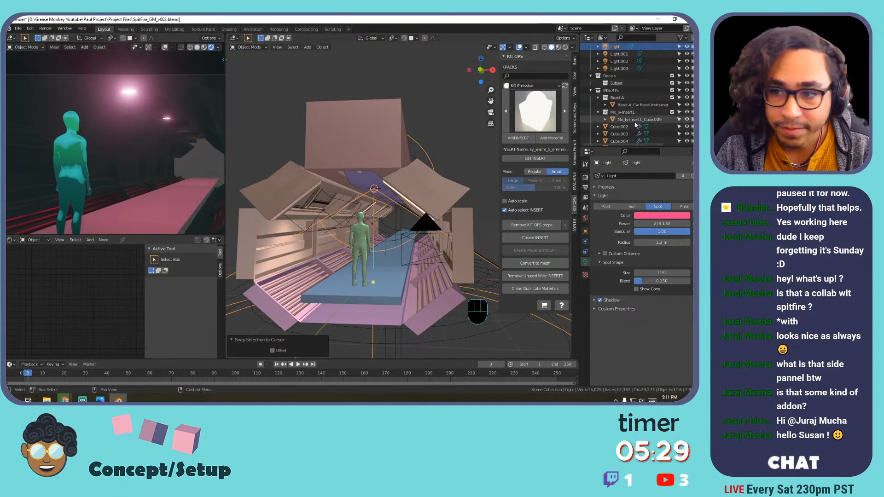
pyautogui.scroll(1, 621, 74)
pyautogui.click(620, 68)
pyautogui.click(619, 75)
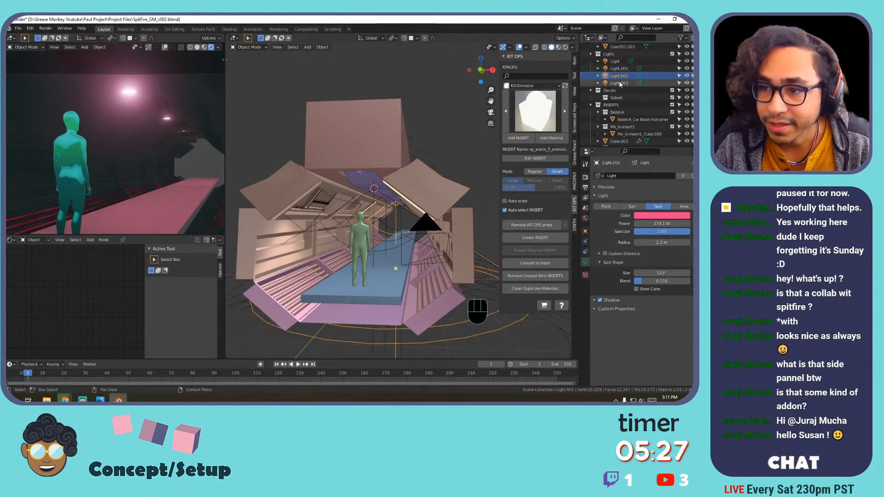
pyautogui.click(619, 83)
pyautogui.click(448, 96)
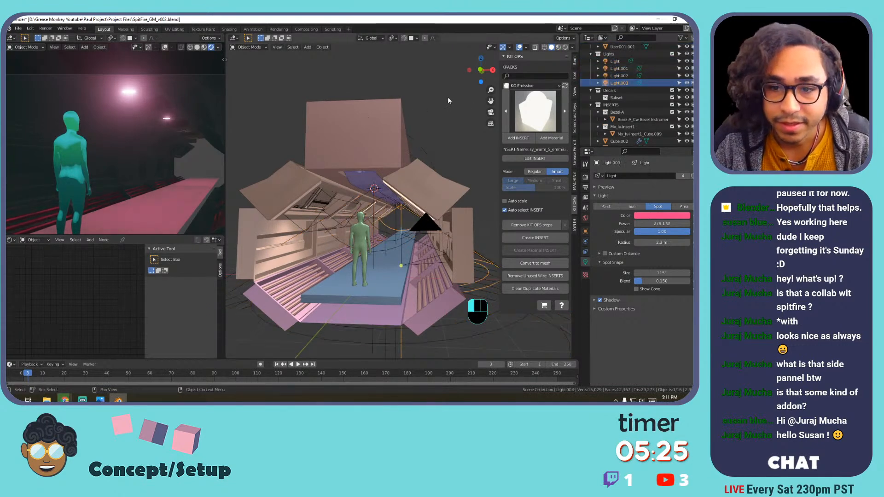
# Reset the 3D cursor to the world origin and add a Sun light there.
pyautogui.hotkey('shift', 'c')
pyautogui.hotkey('shift', 'a')
pyautogui.moveTo(437, 96)
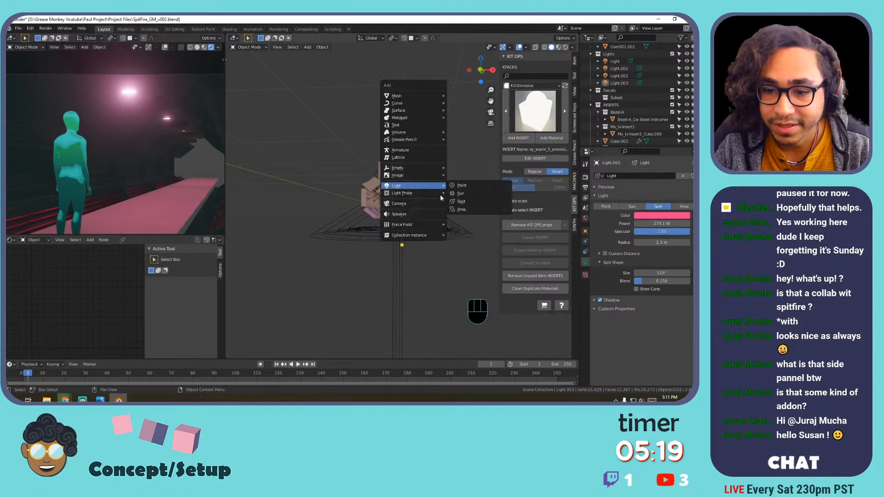
pyautogui.click(456, 195)
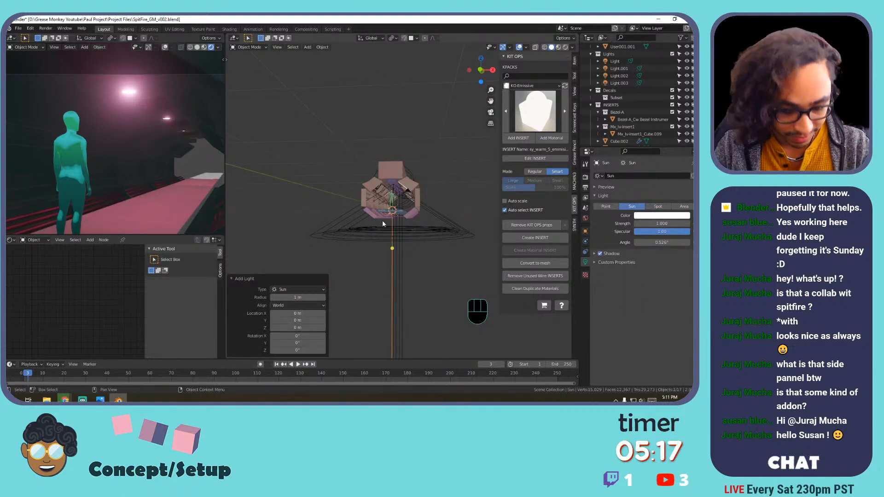
# Move the Sun light above and beside the hallway, and trackball-rotate it about 64.7° and -7.45° to aim at the hallway.
pyautogui.press('g')
pyautogui.click(289, 148)
pyautogui.press('r')
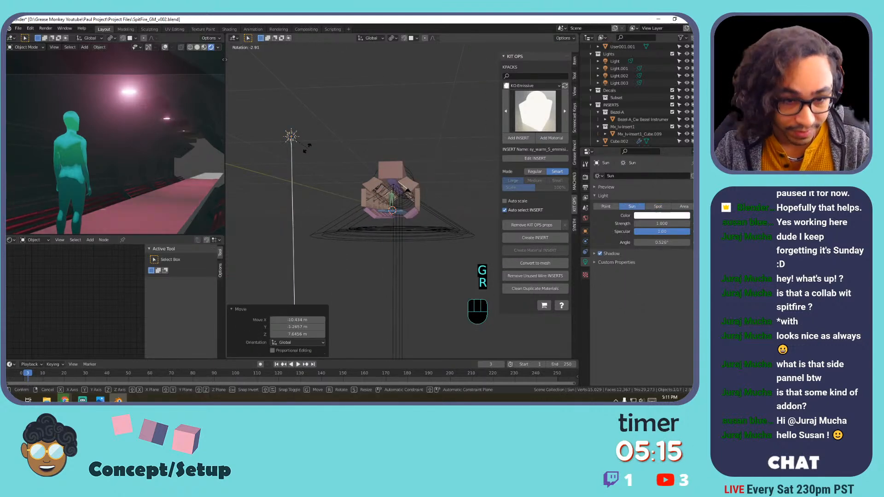
pyautogui.press('z')
pyautogui.press('r')
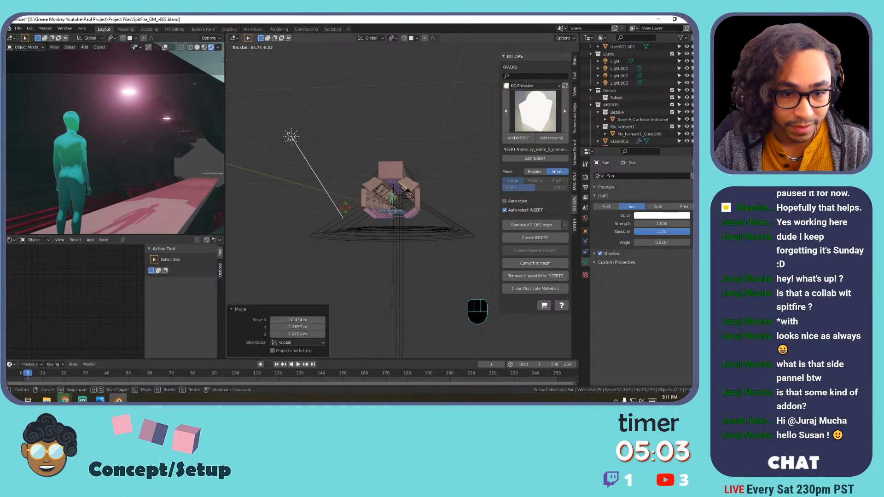
pyautogui.click(287, 206)
# Set the Sun light's color to a saturated sky blue and save the file.
pyautogui.moveTo(286, 207); pyautogui.dragTo(337, 217, button='middle')
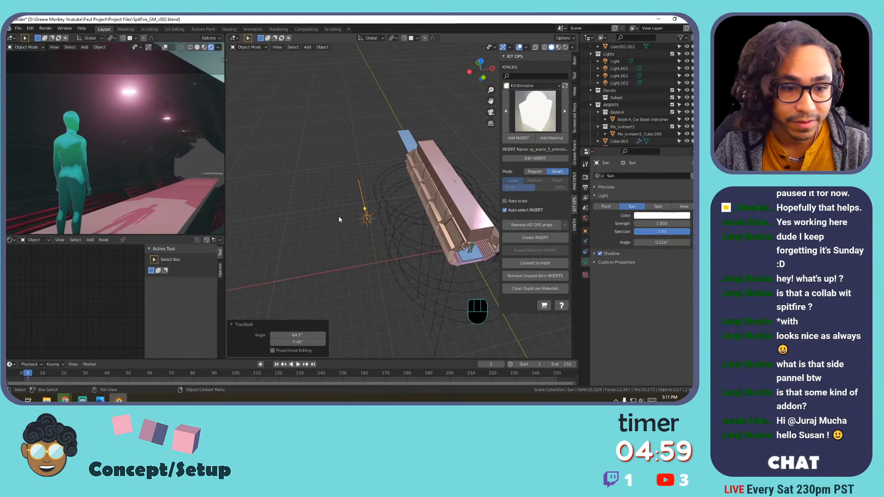
pyautogui.click(655, 216)
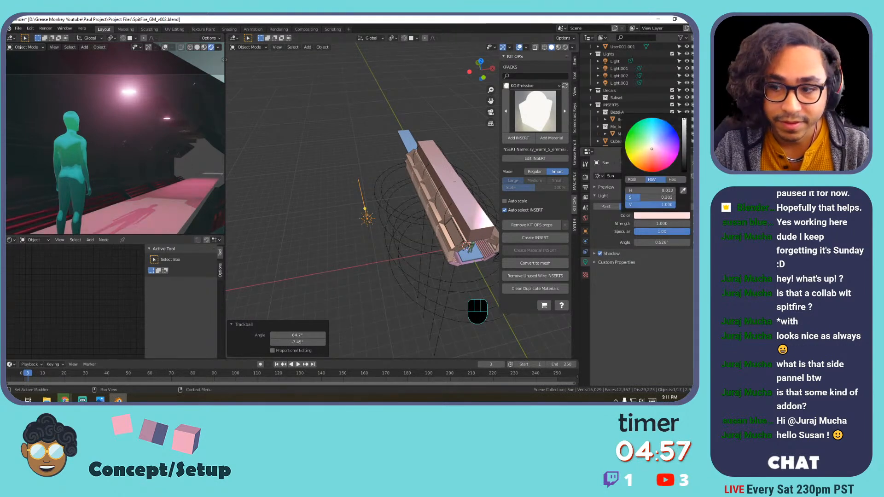
pyautogui.click(662, 119)
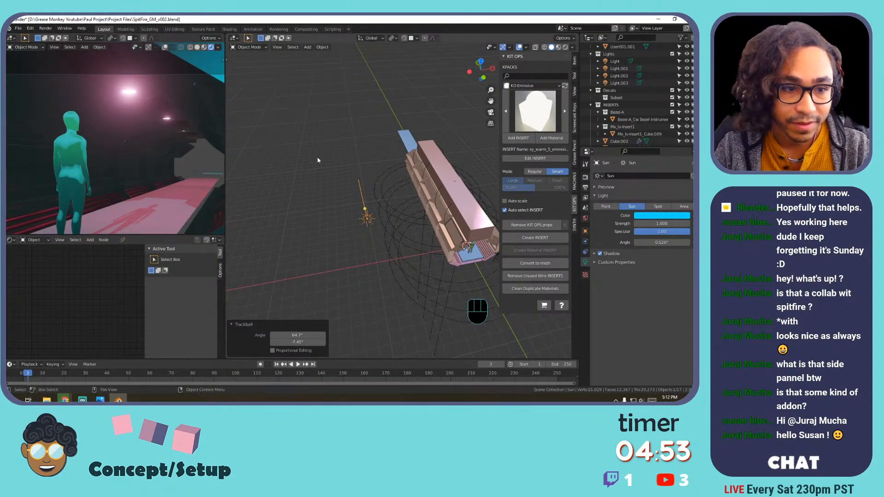
pyautogui.hotkey('ctrl', 's')
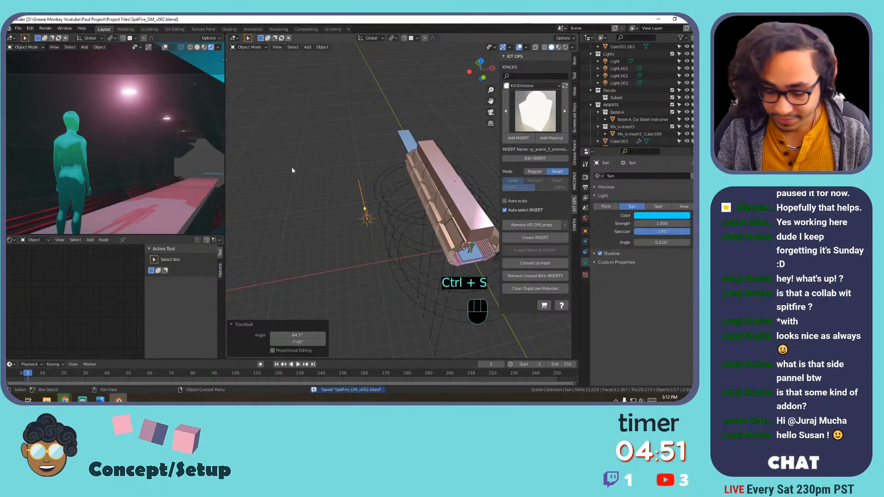
# Render the current frame, examine the hallway image up close, and close the render.
pyautogui.press('F12')
pyautogui.scroll(-6, 298, 205)
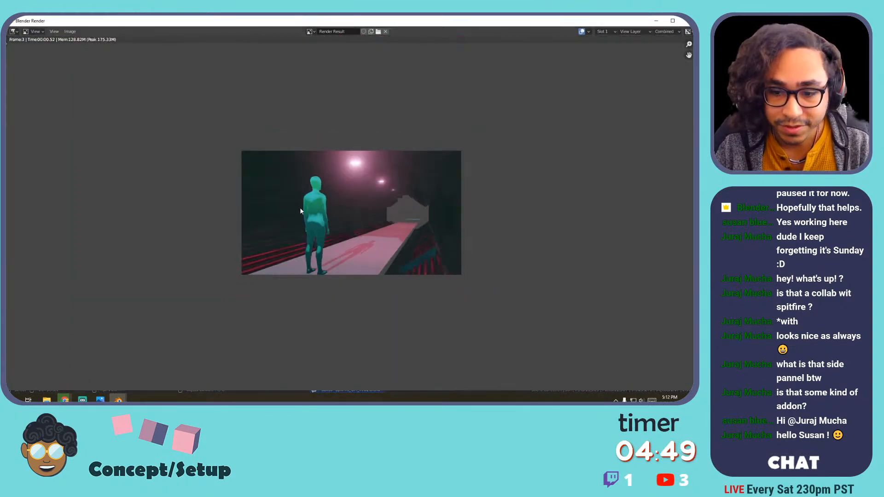
pyautogui.scroll(4, 322, 211)
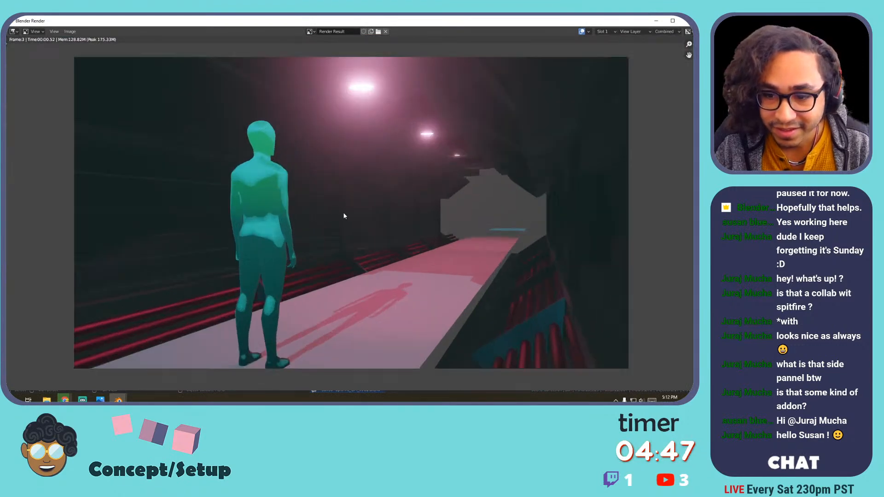
pyautogui.moveTo(421, 203); pyautogui.dragTo(369, 203, button='middle')
pyautogui.press('Escape')
# Reduce the Array modifier count of the long floor walkway to 5 so it no longer extends past the hallway.
pyautogui.keyDown('shift'); pyautogui.moveTo(369, 203); pyautogui.dragTo(452, 188, button='middle'); pyautogui.keyUp('shift')
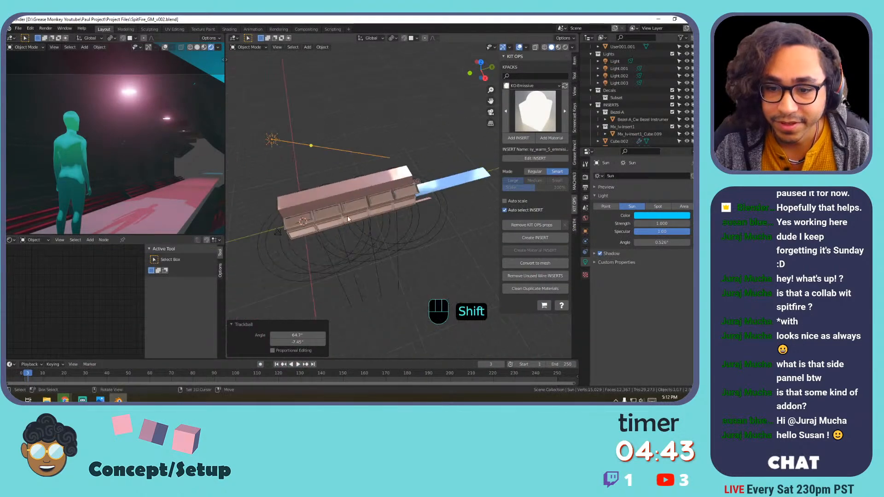
pyautogui.click(451, 187)
pyautogui.click(585, 242)
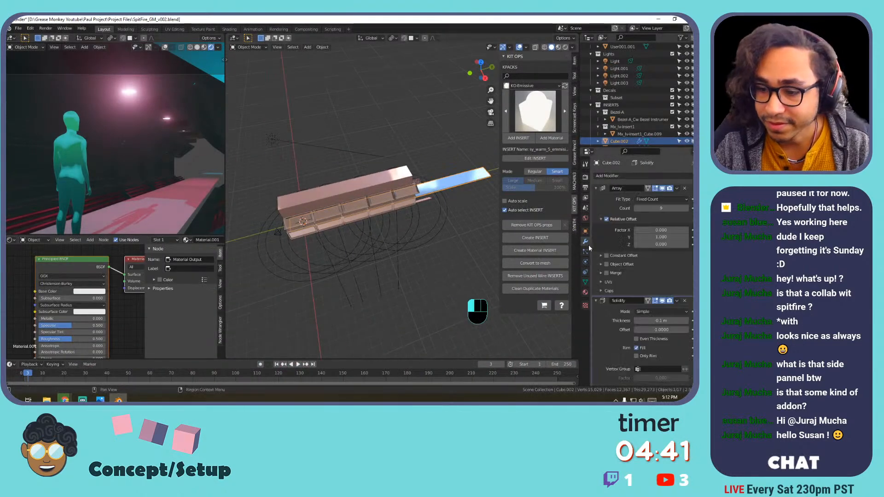
pyautogui.click(635, 209)
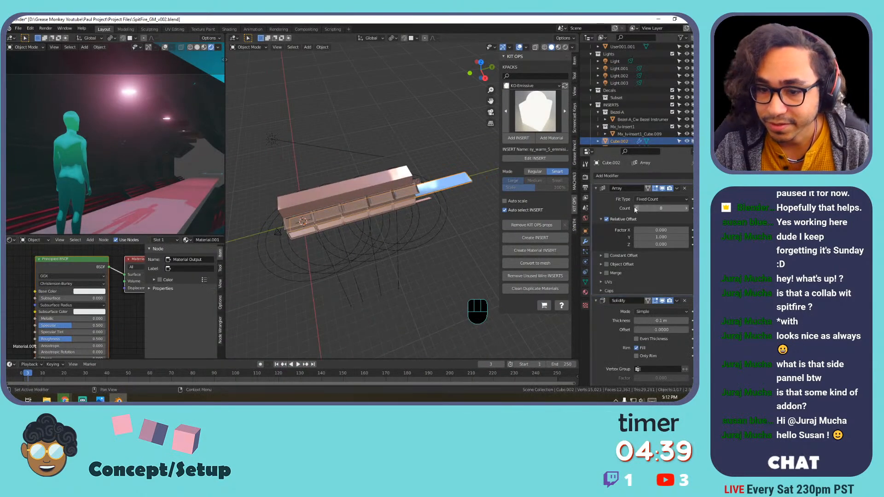
pyautogui.click(636, 208)
pyautogui.click(637, 208)
pyautogui.click(636, 208)
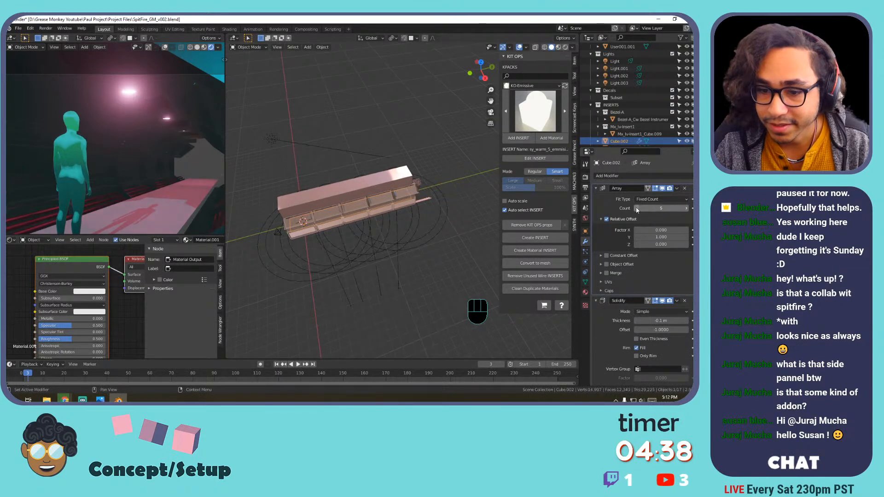
# Set the count of the pipes' second Array modifier, Array.001, to 5.
pyautogui.click(427, 199)
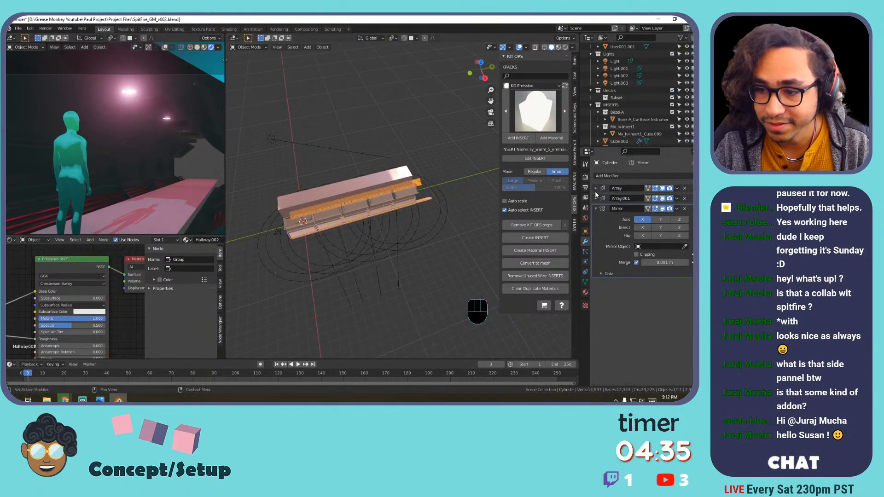
pyautogui.click(596, 189)
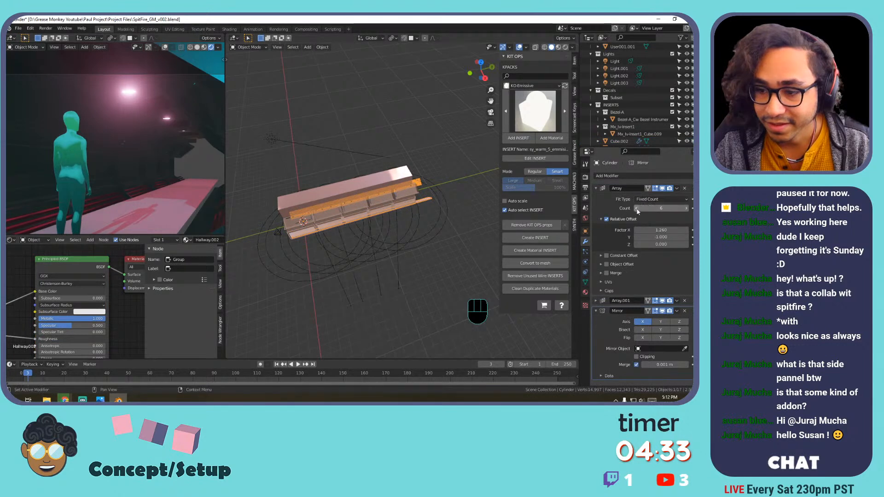
pyautogui.click(597, 189)
pyautogui.click(596, 198)
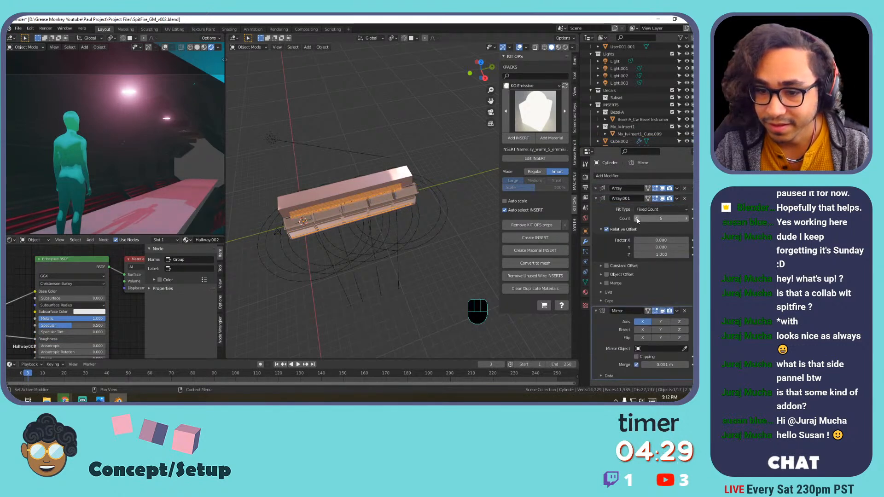
# Examine the hallway's open end and interior around the standing figure, and select the first ceiling light.
pyautogui.moveTo(359, 180); pyautogui.dragTo(316, 166, button='middle')
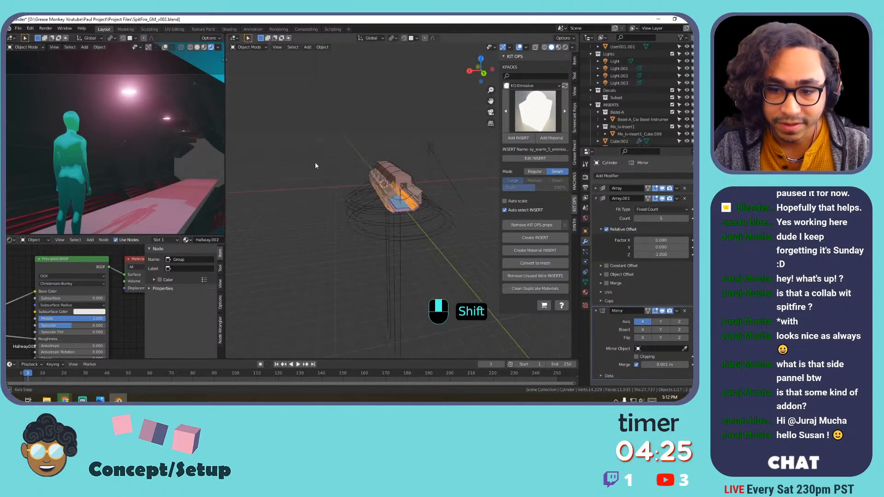
pyautogui.scroll(8, 377, 175)
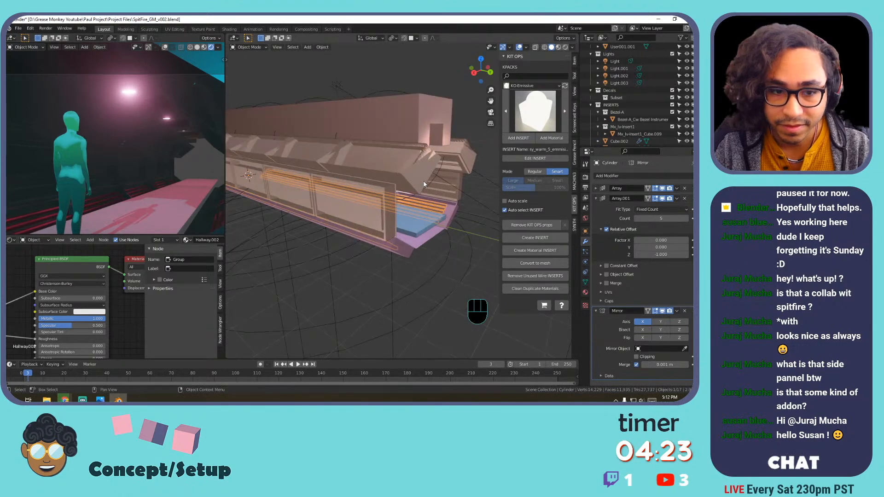
pyautogui.scroll(3, 436, 177)
pyautogui.keyDown('shift'); pyautogui.moveTo(437, 177); pyautogui.dragTo(364, 197, button='middle'); pyautogui.keyUp('shift')
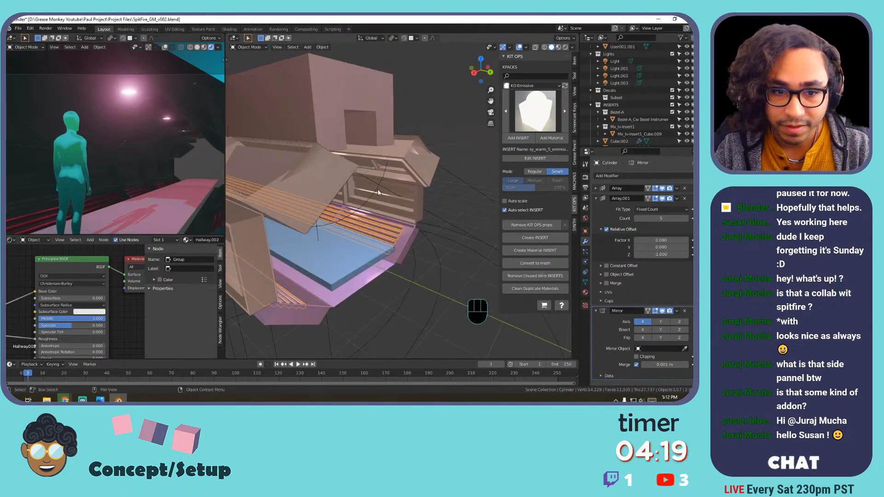
pyautogui.scroll(-2, 389, 188)
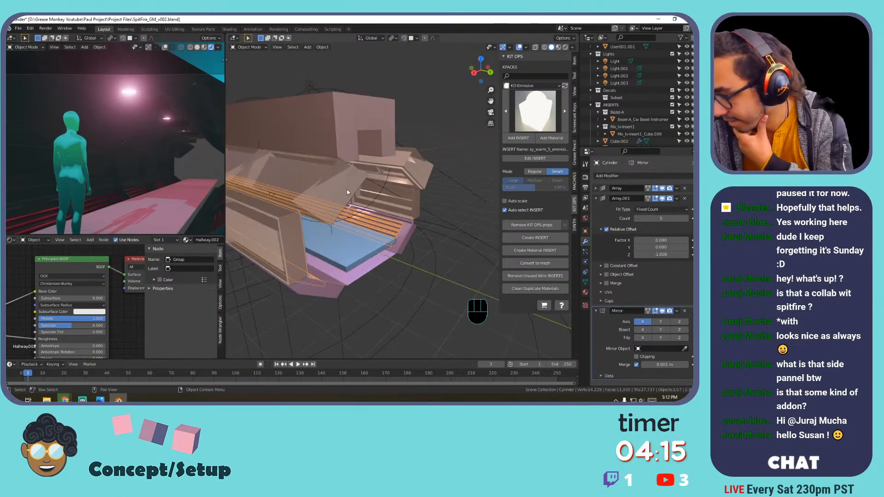
pyautogui.moveTo(307, 197); pyautogui.dragTo(354, 195, button='middle')
pyautogui.moveTo(355, 194); pyautogui.dragTo(442, 181, button='middle')
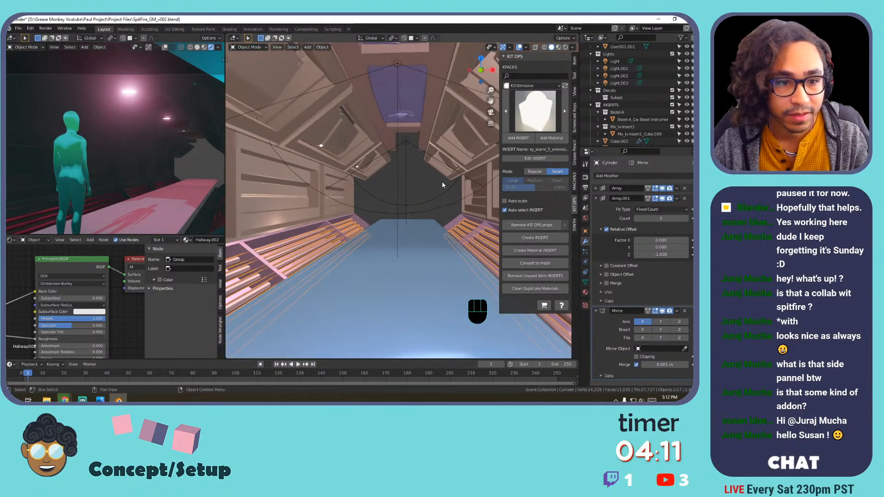
pyautogui.scroll(-4, 375, 181)
pyautogui.scroll(-3, 375, 182)
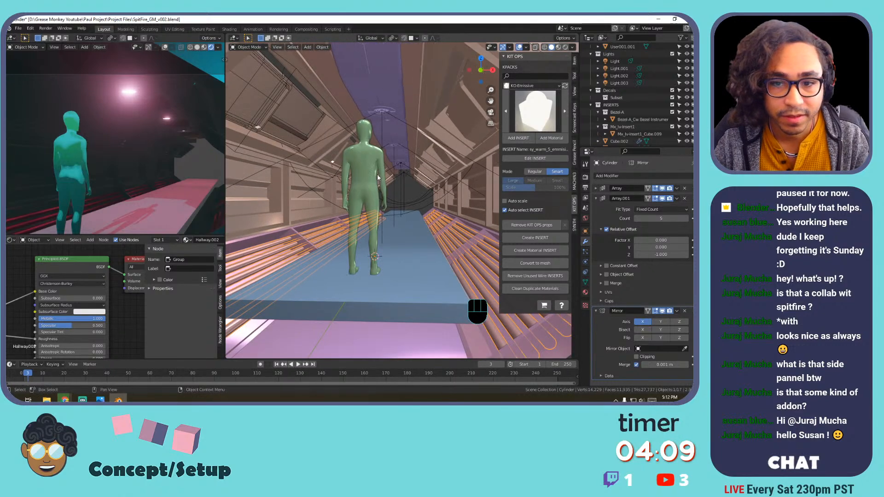
pyautogui.click(375, 112)
pyautogui.moveTo(353, 114); pyautogui.dragTo(372, 128, button='middle')
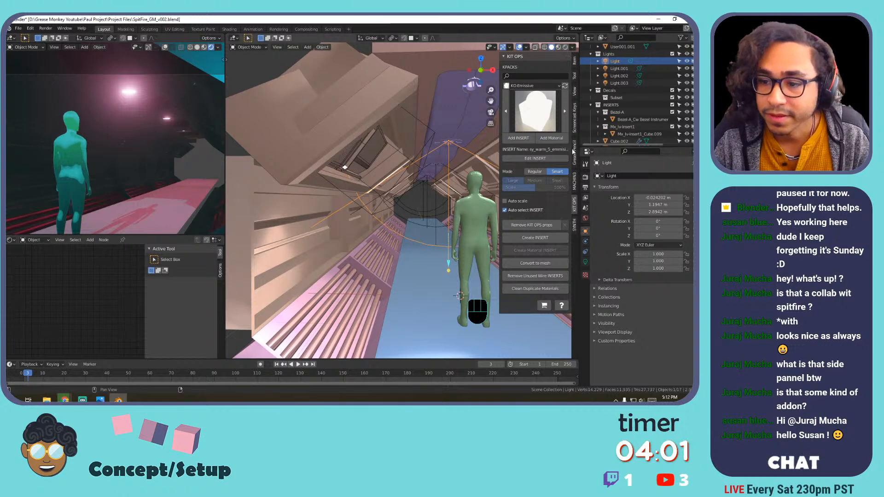
# Set the World background color to a pale lavender and its strength to 0.
pyautogui.click(585, 187)
pyautogui.click(584, 220)
pyautogui.moveTo(656, 231); pyautogui.dragTo(673, 232)
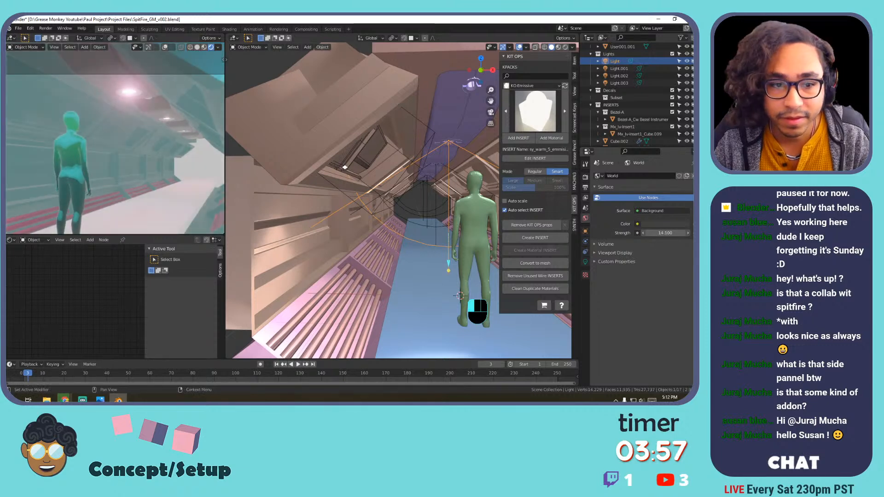
pyautogui.click(662, 226)
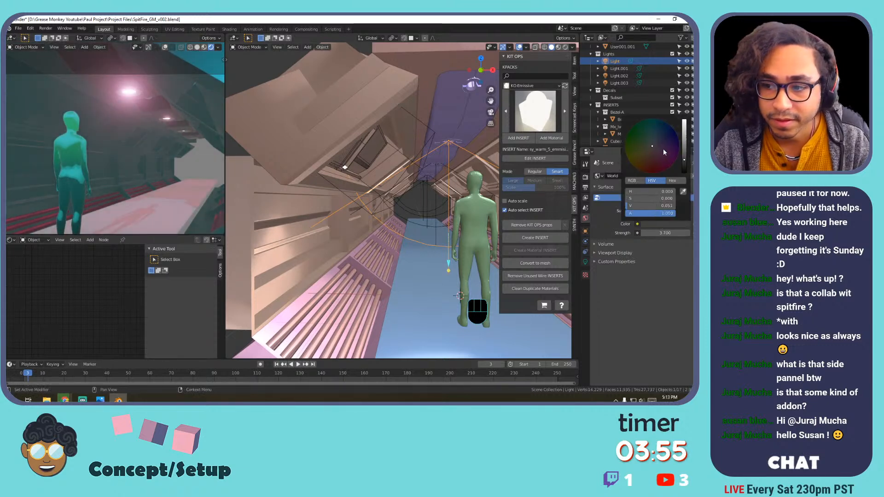
pyautogui.moveTo(682, 141); pyautogui.dragTo(684, 121)
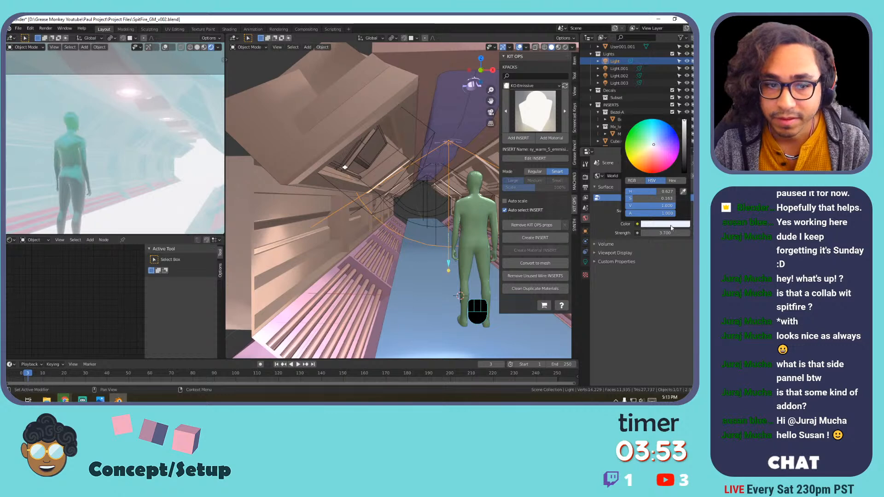
pyautogui.moveTo(666, 233); pyautogui.dragTo(640, 233)
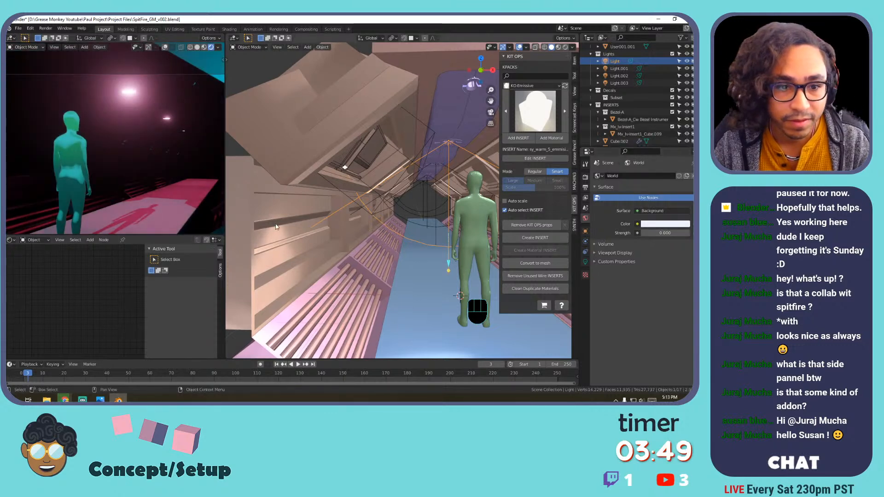
# Reframe the rendered view of the figure, render the frame with the dark World background, and close the render.
pyautogui.moveTo(127, 187); pyautogui.dragTo(135, 162, button='middle')
pyautogui.press('F12')
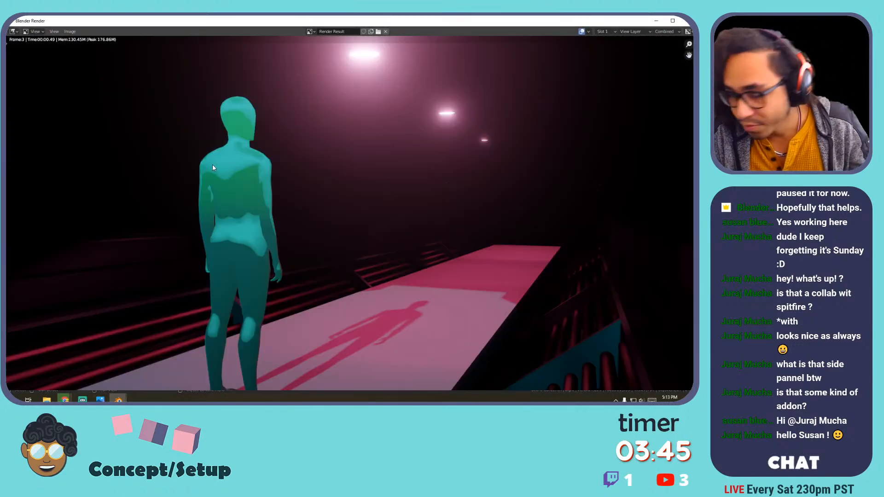
pyautogui.press('Escape')
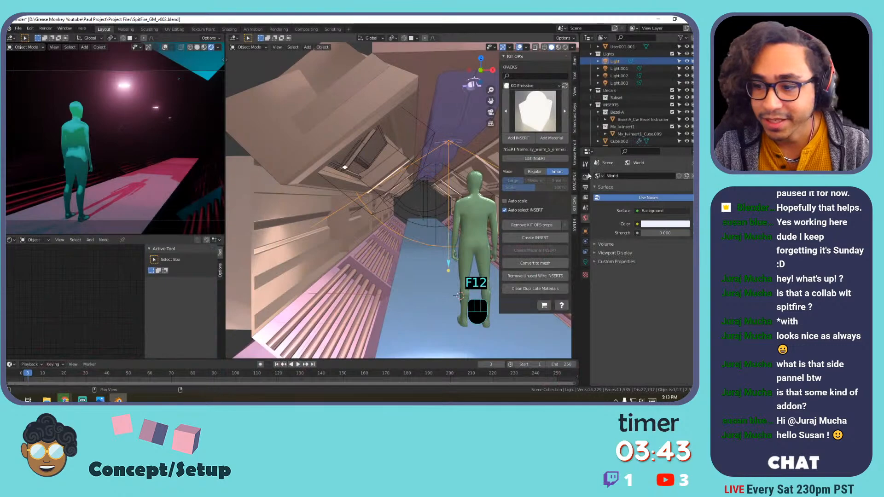
# Try a World background strength of 0.2 with a test render, and return the strength to 0.
pyautogui.click(687, 233)
pyautogui.click(688, 233)
pyautogui.click(687, 233)
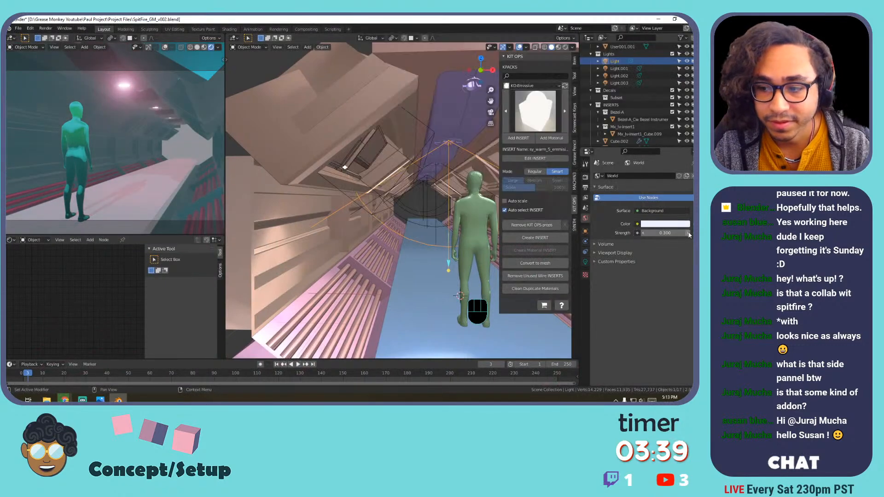
pyautogui.moveTo(653, 233); pyautogui.dragTo(644, 233)
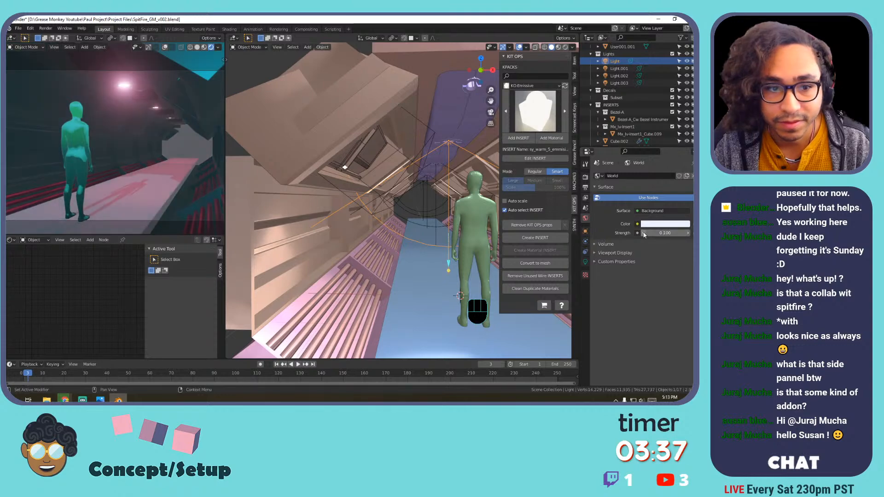
pyautogui.press('F12')
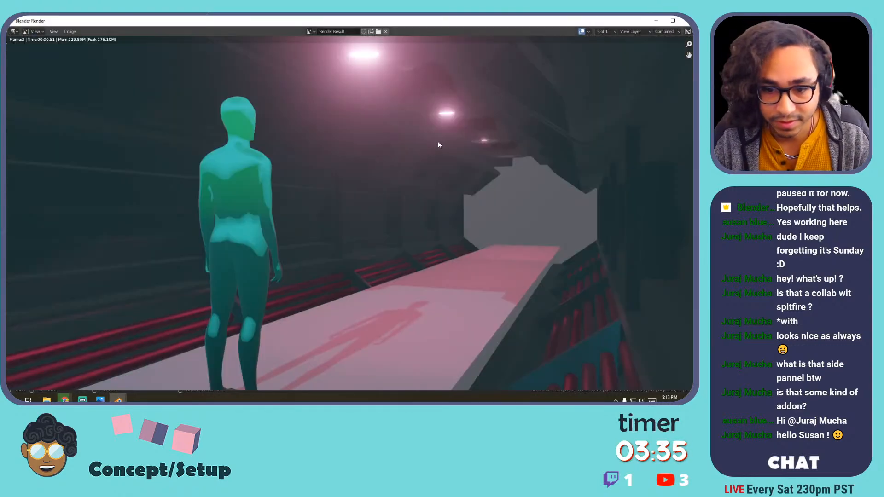
pyautogui.press('Escape')
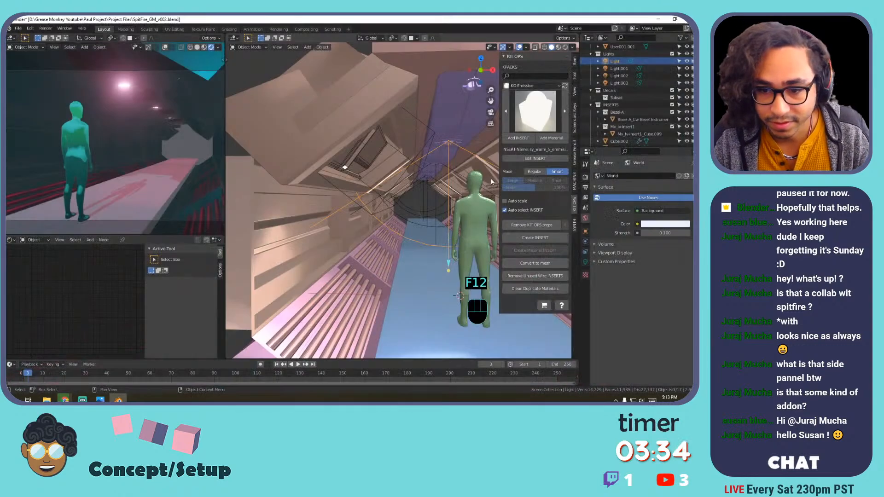
pyautogui.click(645, 233)
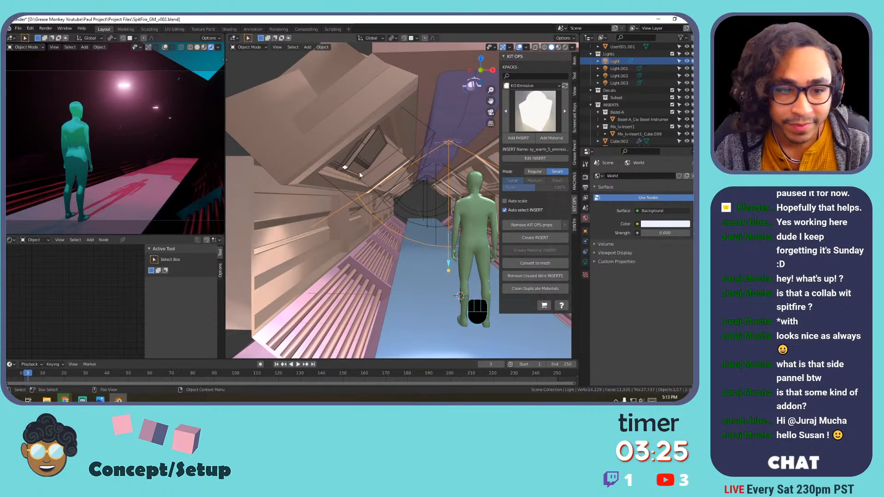
# Select the instrument bezel insert on the hallway's upper slanted panel and stretch it along its local Y axis.
pyautogui.scroll(-4, 367, 187)
pyautogui.keyDown('shift'); pyautogui.moveTo(445, 210); pyautogui.dragTo(404, 197, button='middle'); pyautogui.keyUp('shift')
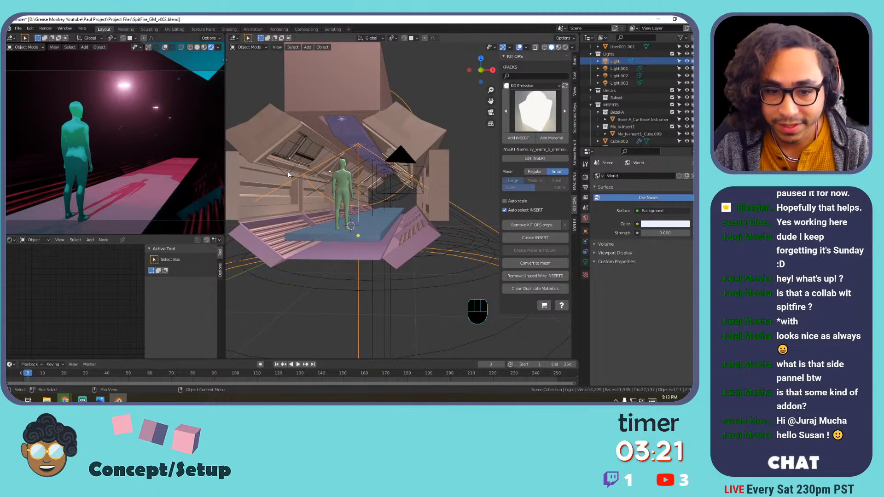
pyautogui.click(295, 144)
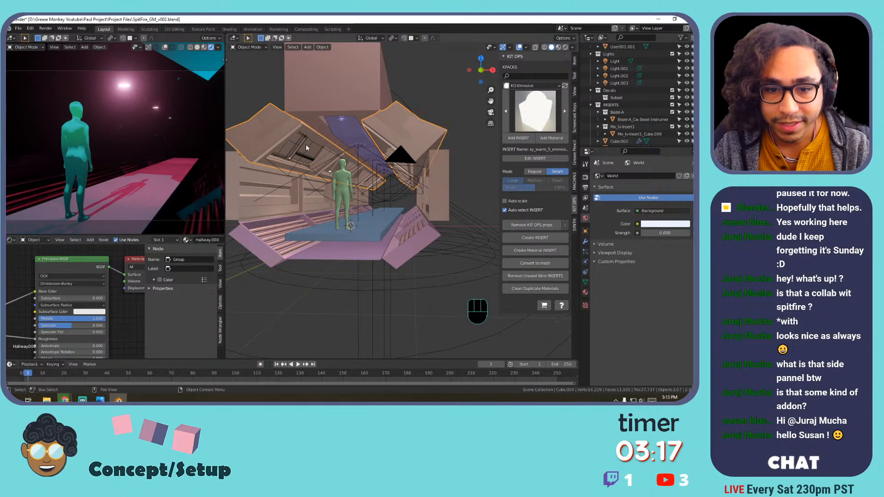
pyautogui.click(303, 145)
pyautogui.press('s')
pyautogui.press('y')
pyautogui.press('y')
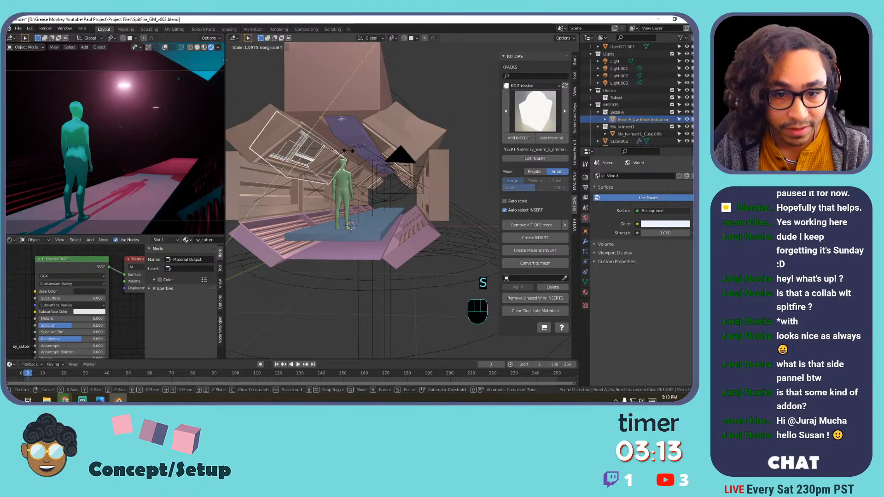
pyautogui.click(350, 150)
# Switch to material preview without overlays and scale the bezel insert along the global Y axis to about 0.86.
pyautogui.click(544, 48)
pyautogui.click(558, 48)
pyautogui.click(519, 48)
pyautogui.moveTo(282, 113); pyautogui.dragTo(291, 130, button='middle')
pyautogui.keyDown('shift'); pyautogui.moveTo(291, 130); pyautogui.dragTo(331, 137, button='middle'); pyautogui.keyUp('shift')
pyautogui.scroll(4, 313, 124)
pyautogui.press('s')
pyautogui.press('x')
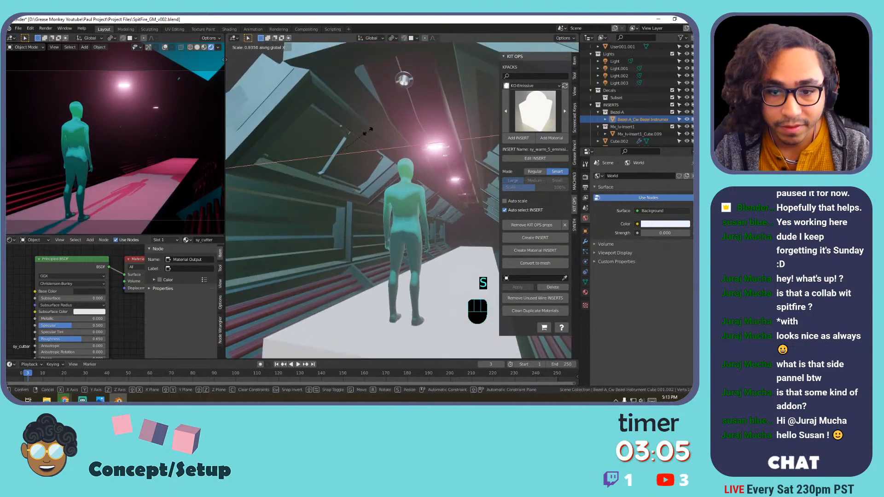
pyautogui.press('y')
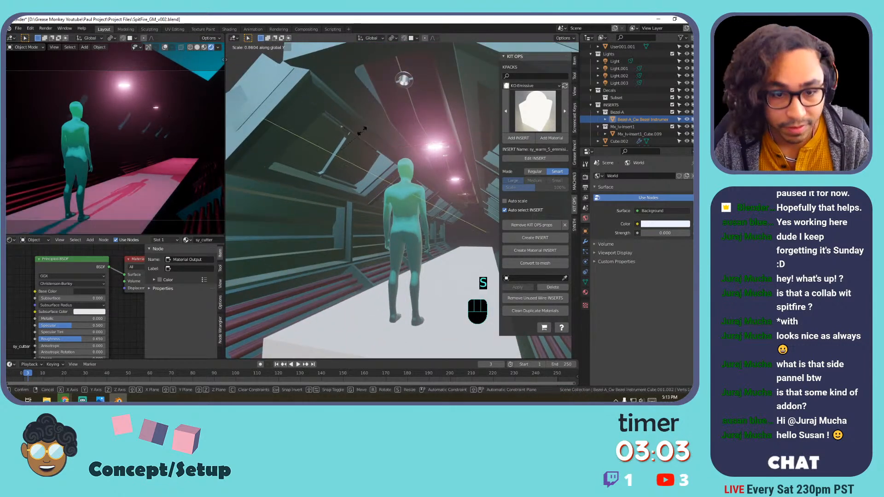
pyautogui.click(362, 131)
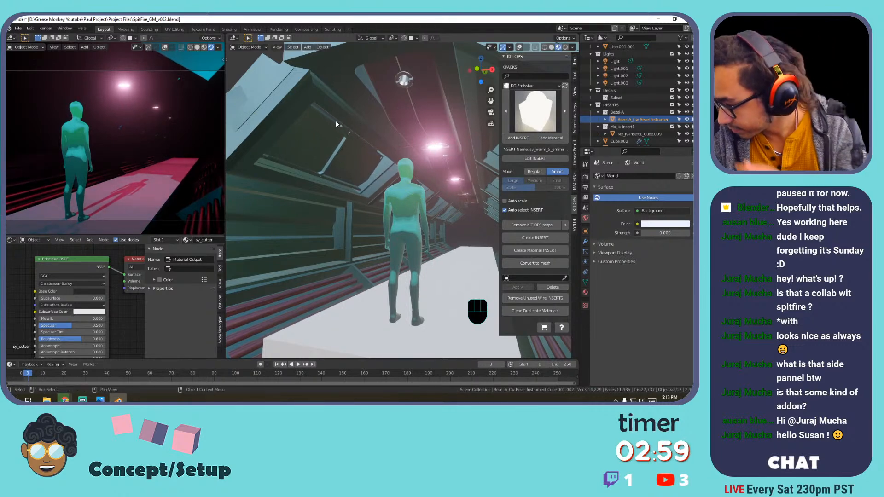
# Switch to rendered shading, add an area light to the hallway, and raise it about 2.27 m along Z.
pyautogui.click(566, 48)
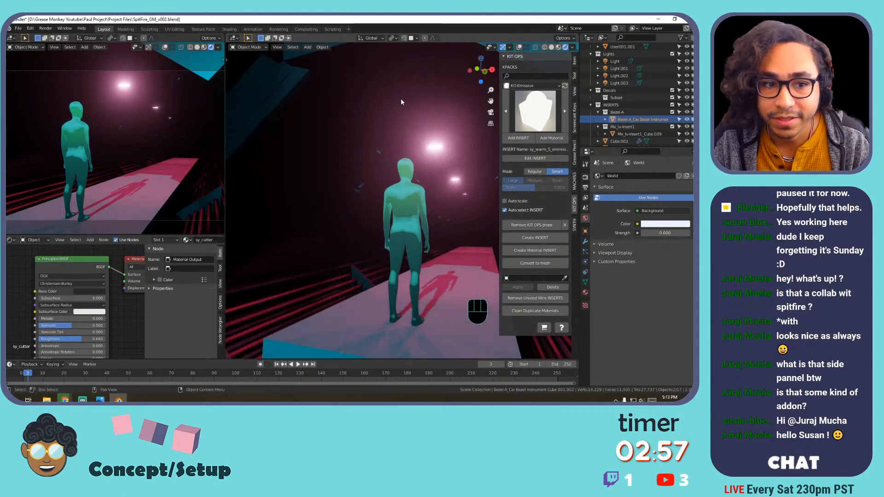
pyautogui.scroll(-3, 382, 120)
pyautogui.scroll(-2, 394, 134)
pyautogui.moveTo(396, 135)
pyautogui.keyDown('shift'); pyautogui.mouseDown(button='middle')
pyautogui.moveTo(365, 142)
pyautogui.moveTo(416, 178)
pyautogui.mouseUp(button='middle'); pyautogui.keyUp('shift')
pyautogui.hotkey('shift', 'a')
pyautogui.moveTo(367, 180)
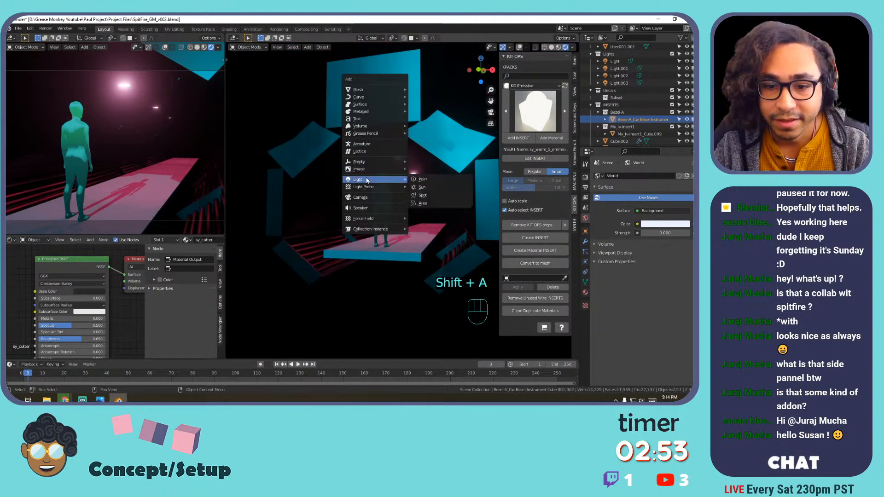
pyautogui.click(431, 204)
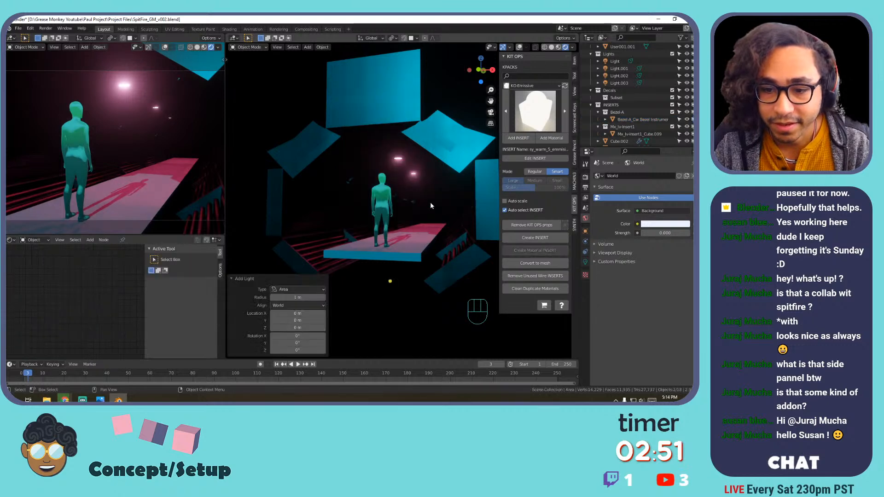
pyautogui.press('g')
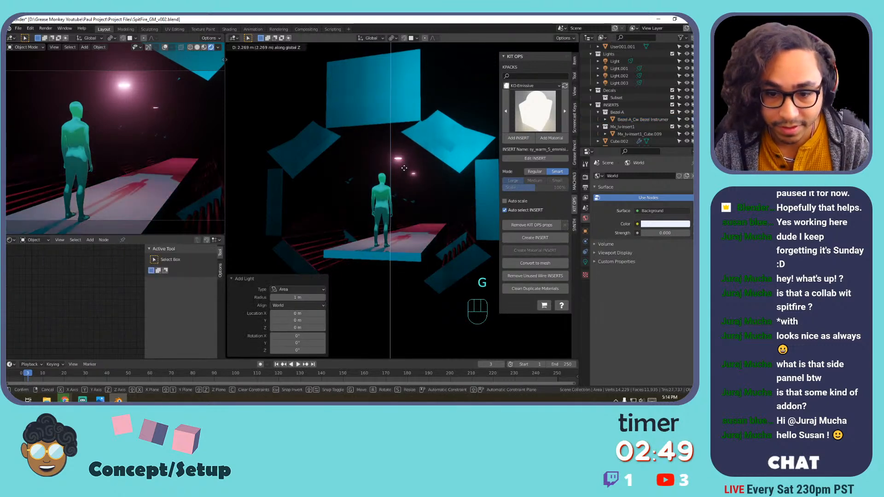
pyautogui.click(405, 168)
# Rotate the area light 90° about the global Y axis and lower it about 1.68 m along Z.
pyautogui.press('r')
pyautogui.press('y')
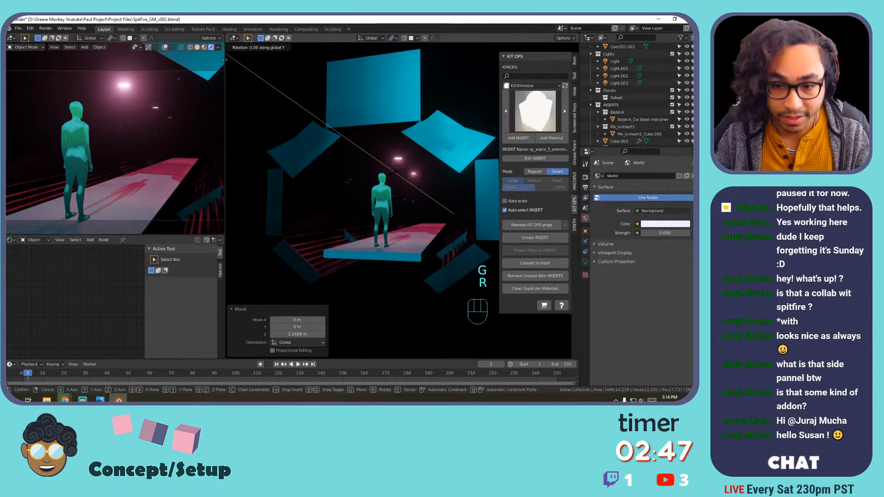
pyautogui.write('x')
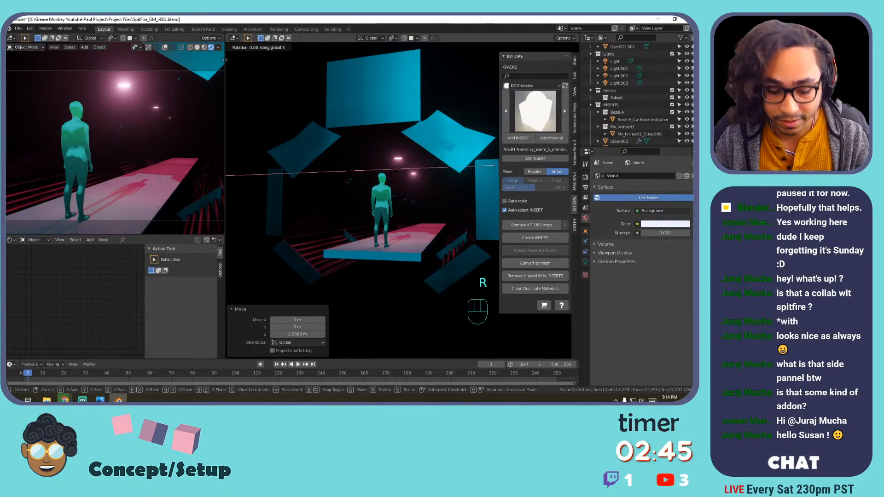
pyautogui.write('y90')
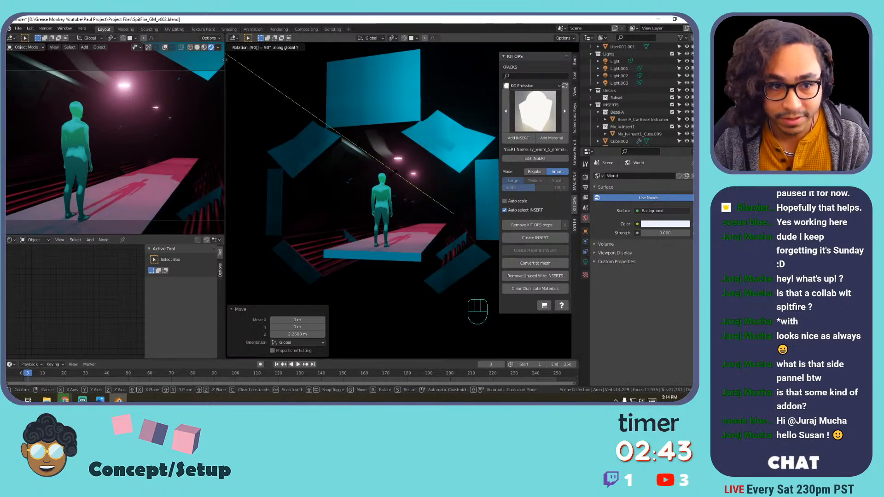
pyautogui.press('Return')
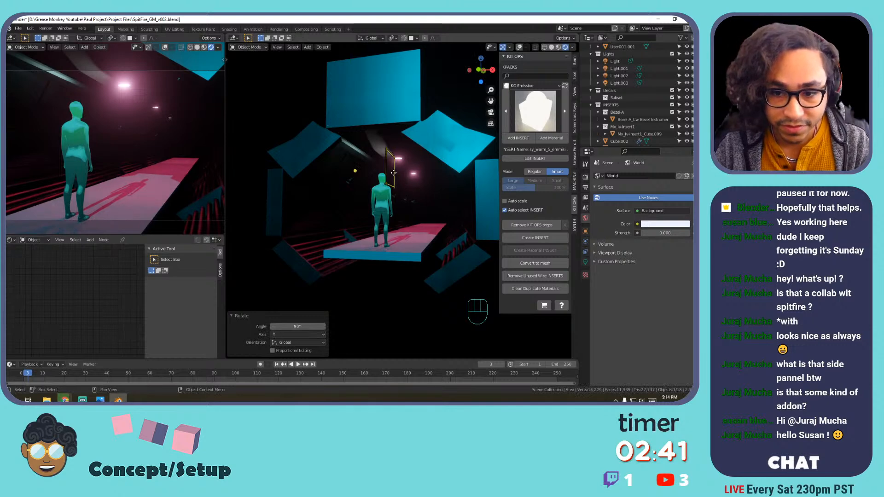
pyautogui.press('g')
pyautogui.press('z')
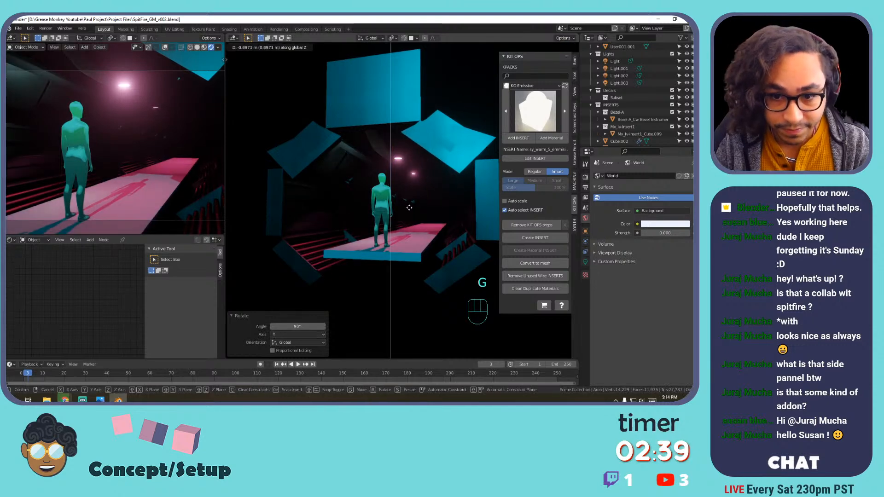
pyautogui.click(402, 226)
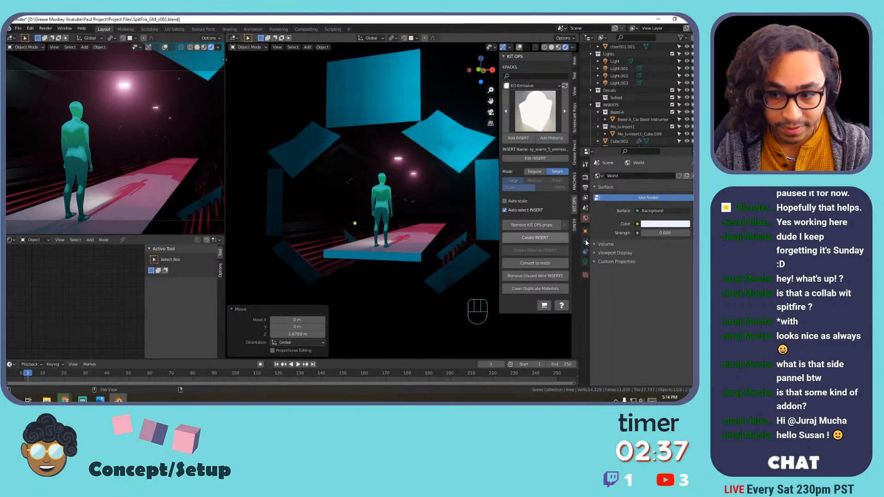
# Set the area light's power to 63 W and move it along the global Y axis deeper into the hallway.
pyautogui.click(586, 262)
pyautogui.moveTo(662, 223)
pyautogui.mouseDown()
pyautogui.moveTo(686, 223)
pyautogui.moveTo(647, 223)
pyautogui.mouseUp()
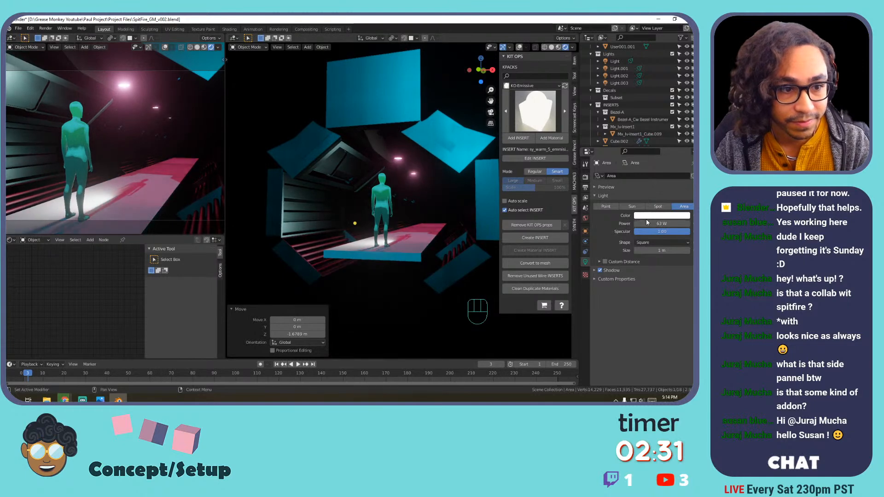
pyautogui.press('g')
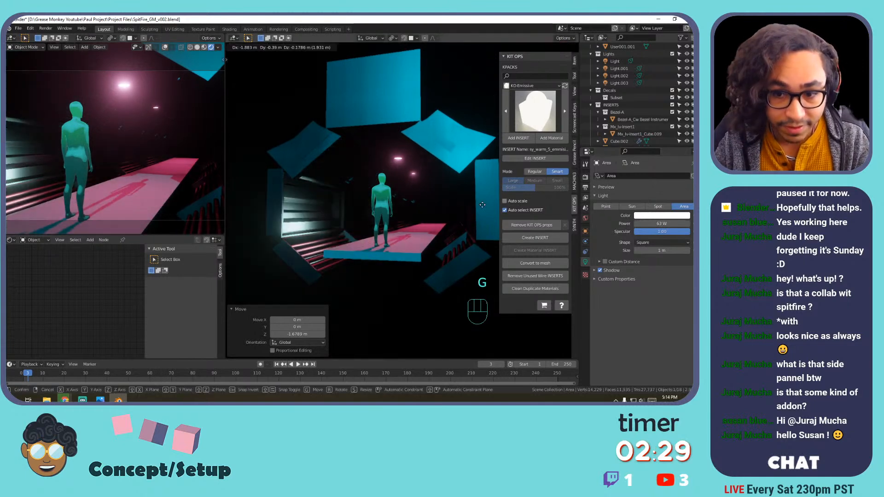
pyautogui.press('y')
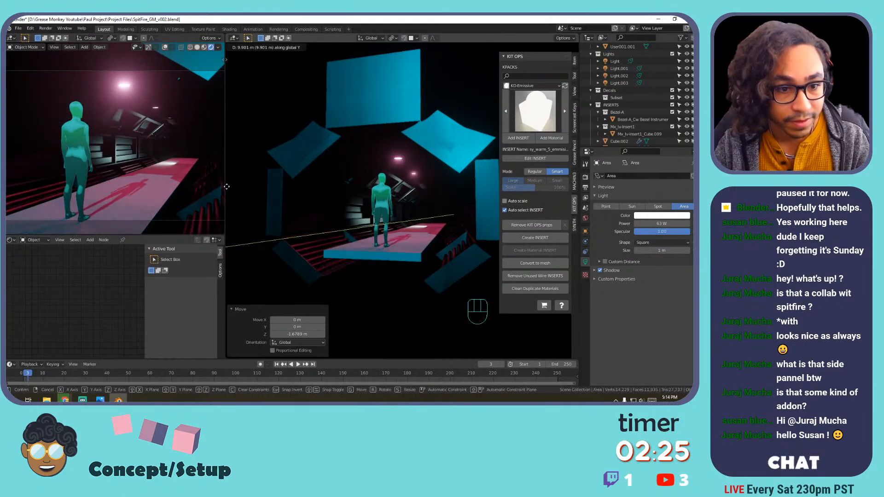
pyautogui.press('Return')
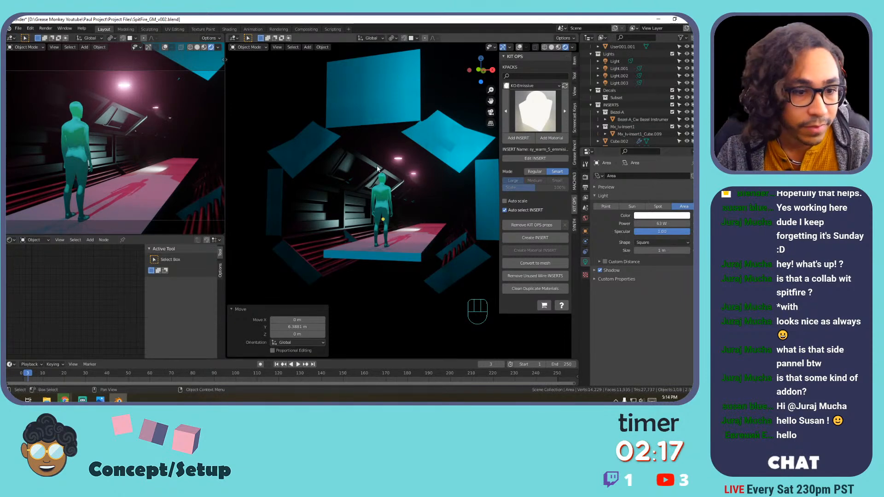
pyautogui.press('r')
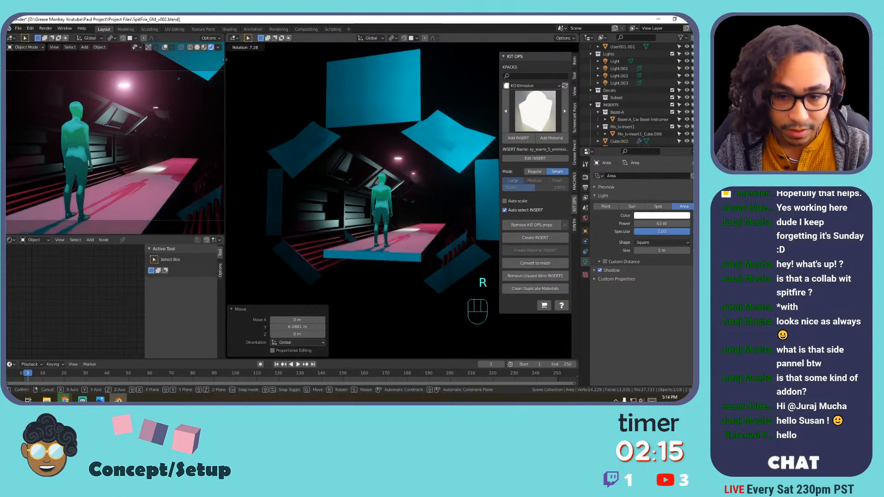
pyautogui.press('x')
pyautogui.press('y')
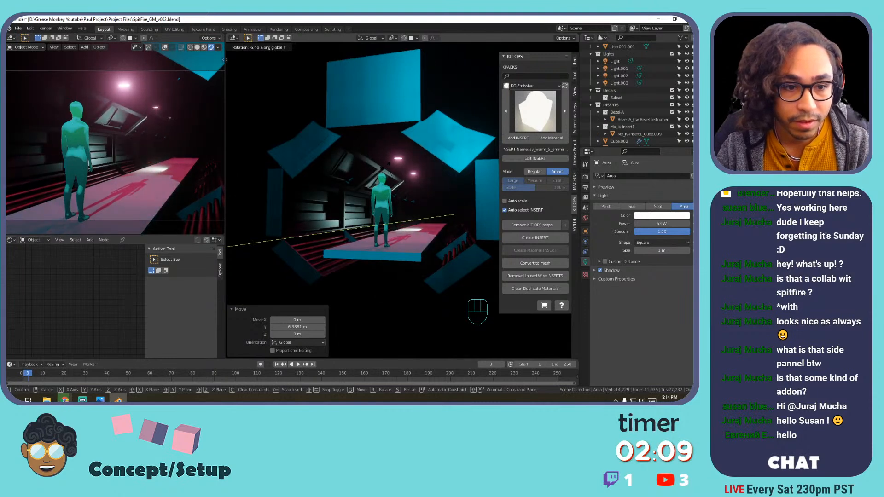
pyautogui.press('Escape')
# Frame the area light inside the hallway and change its color to pink.
pyautogui.press('KP_Decimal')
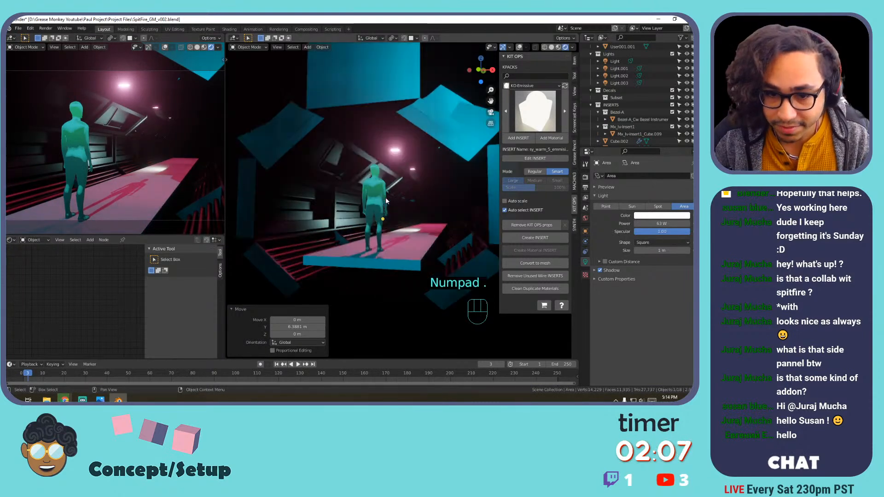
pyautogui.moveTo(385, 197); pyautogui.dragTo(432, 236, button='middle')
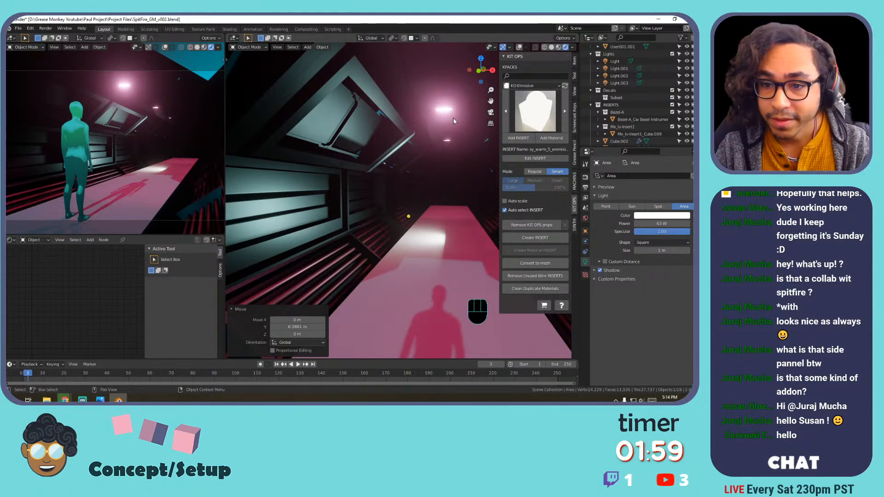
pyautogui.click(643, 214)
pyautogui.moveTo(651, 145)
pyautogui.mouseDown()
pyautogui.moveTo(644, 155)
pyautogui.moveTo(660, 135)
pyautogui.moveTo(663, 155)
pyautogui.mouseUp()
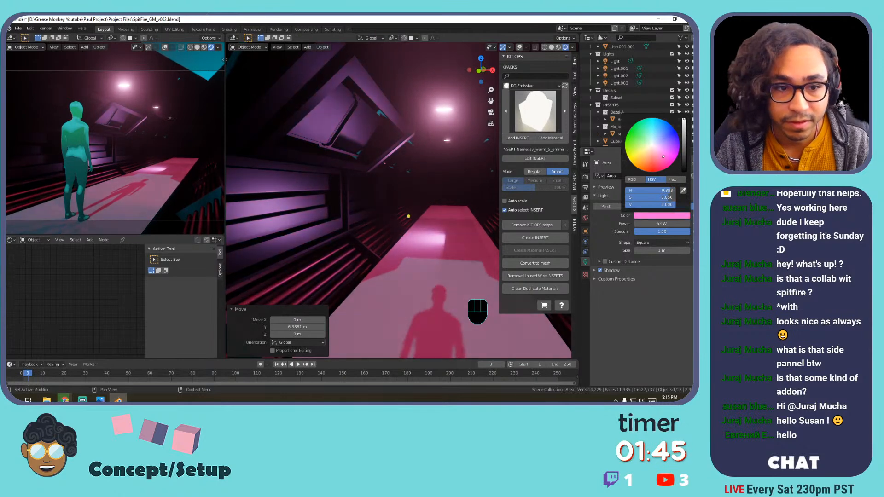
# Select the hallway's side wall, hide the shader editor's sidebar, and enlarge the editor around the Hallway.000 material nodes.
pyautogui.click(292, 201)
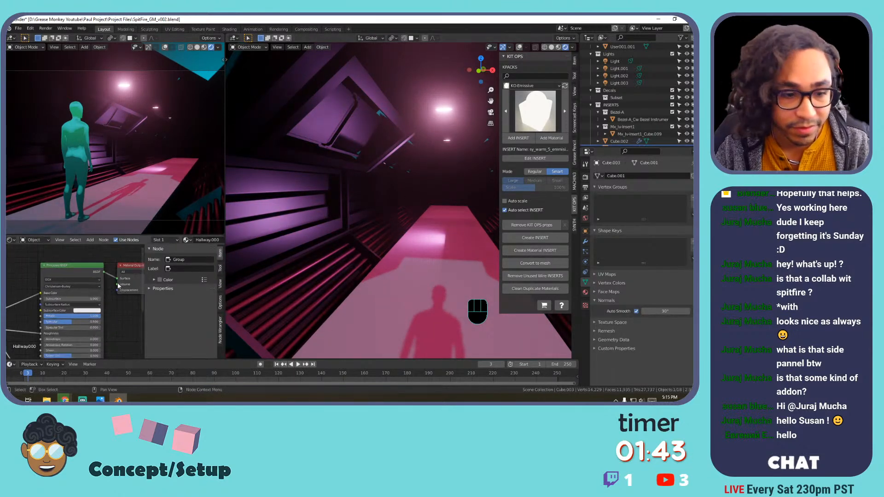
pyautogui.press('n')
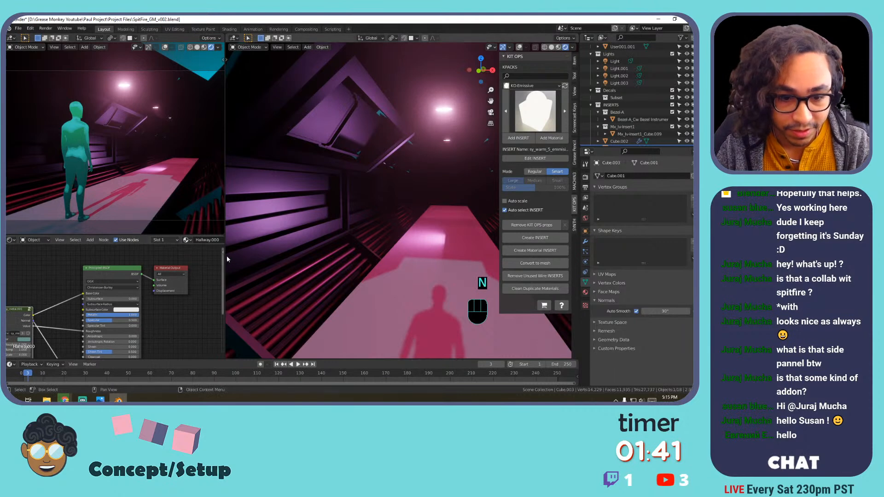
pyautogui.moveTo(225, 258); pyautogui.dragTo(303, 249)
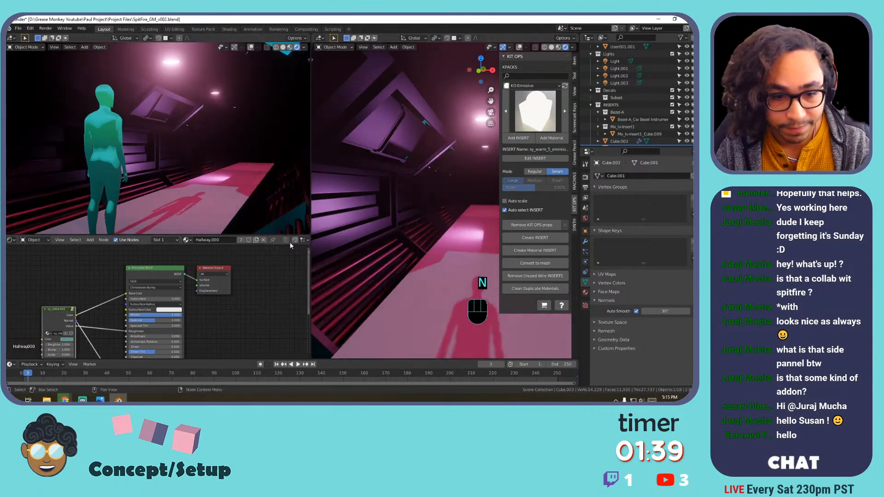
pyautogui.moveTo(264, 224); pyautogui.dragTo(258, 177)
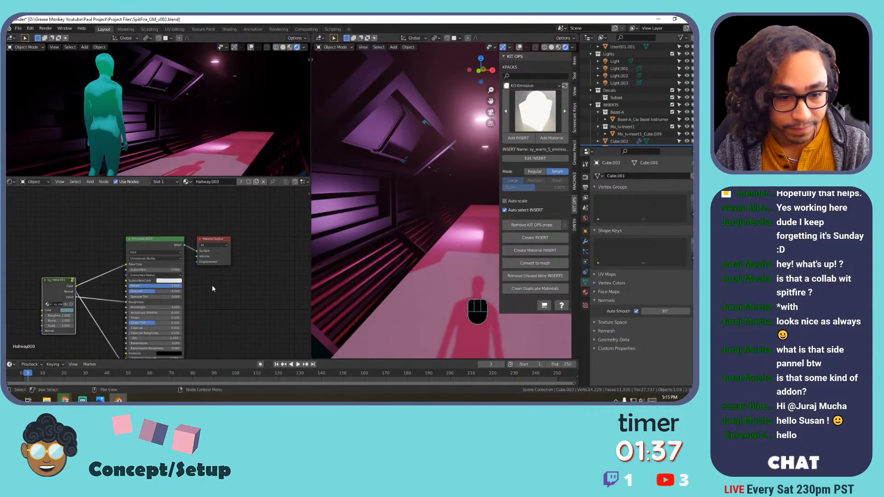
pyautogui.scroll(2, 203, 224)
pyautogui.scroll(2, 205, 227)
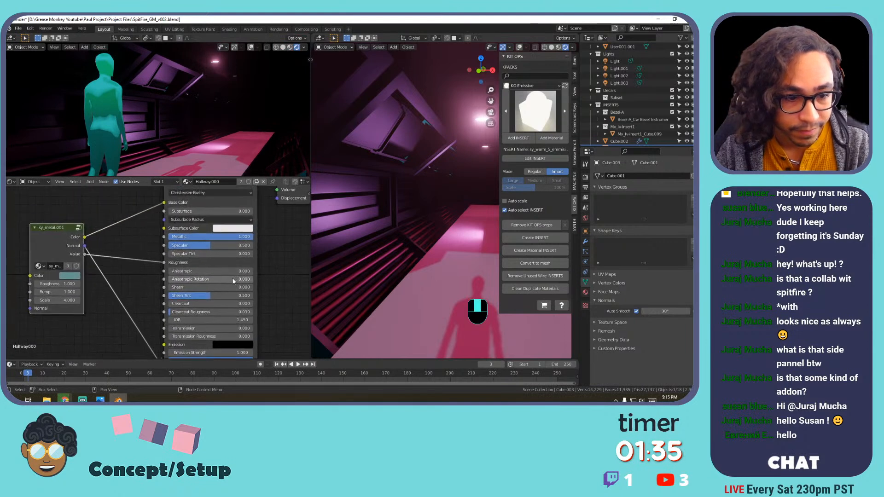
pyautogui.scroll(-1, 156, 253)
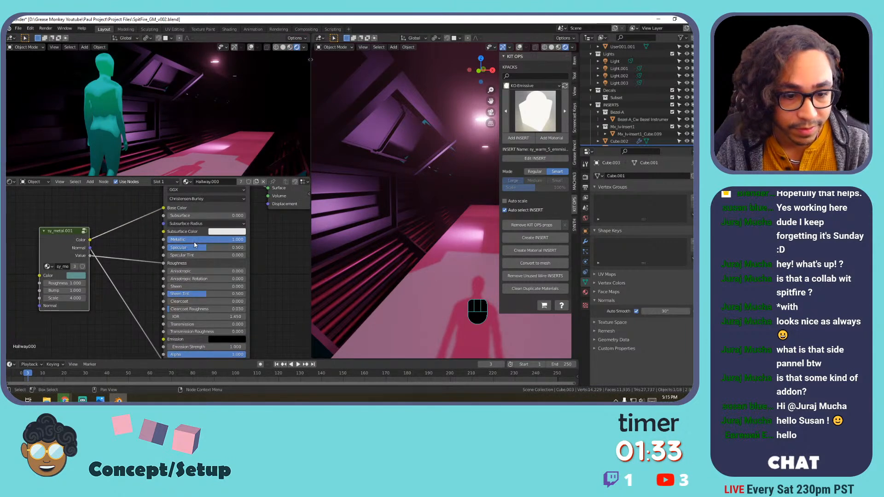
# Try a Metallic value of 0 on the Hallway.000 material, return it to 1.000, and save the file.
pyautogui.moveTo(206, 243); pyautogui.dragTo(170, 242)
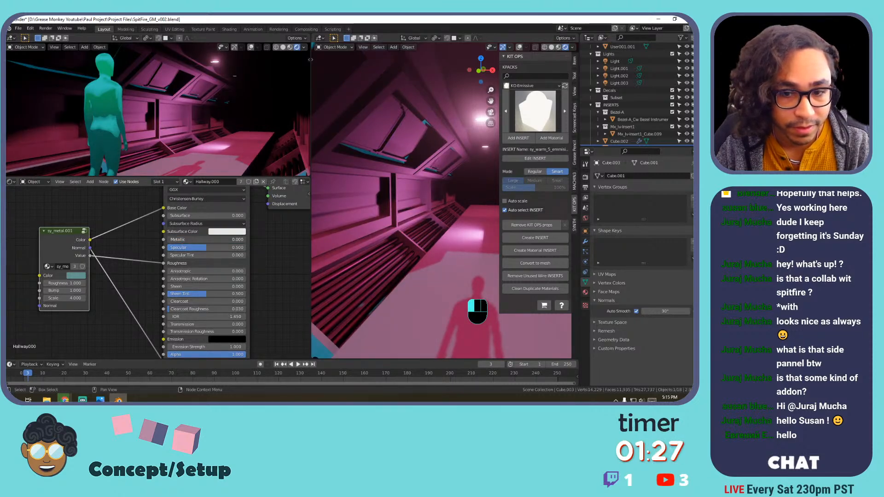
pyautogui.moveTo(194, 239); pyautogui.dragTo(247, 238)
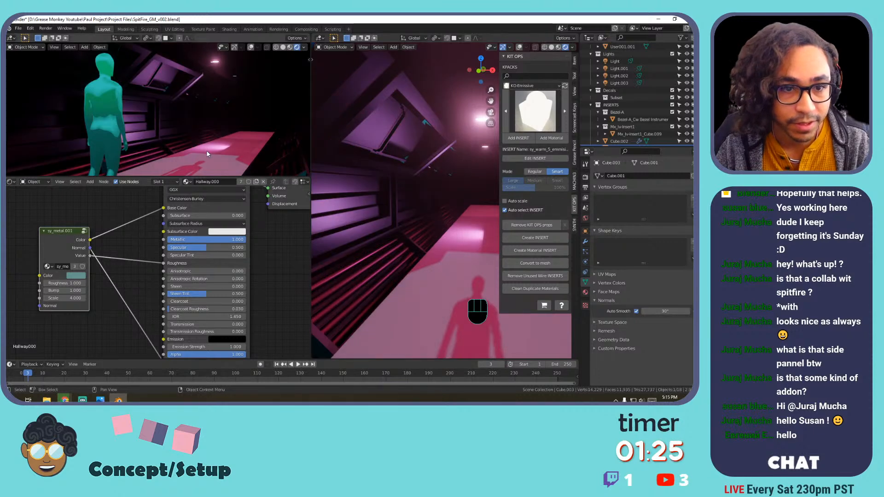
pyautogui.hotkey('ctrl', 's')
# Set the Hallway.000 material's Metallic to 0.045 and its Specular to 1.000.
pyautogui.moveTo(208, 242); pyautogui.dragTo(248, 250)
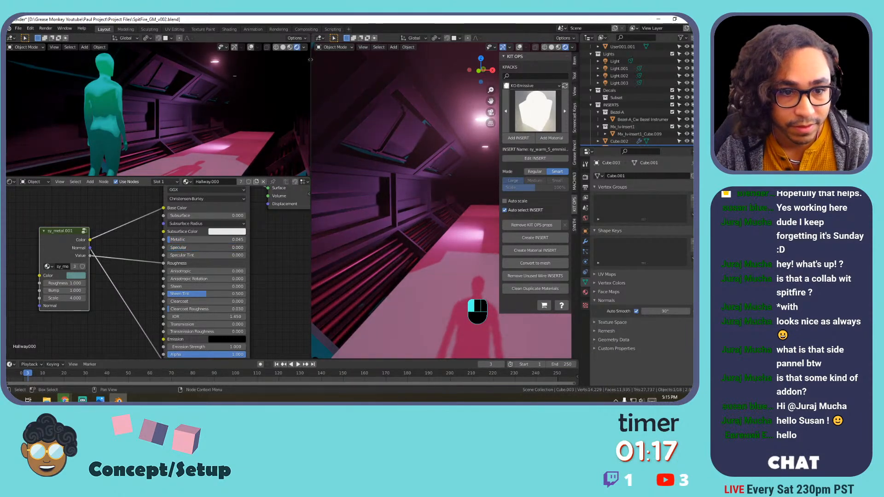
pyautogui.click(188, 265)
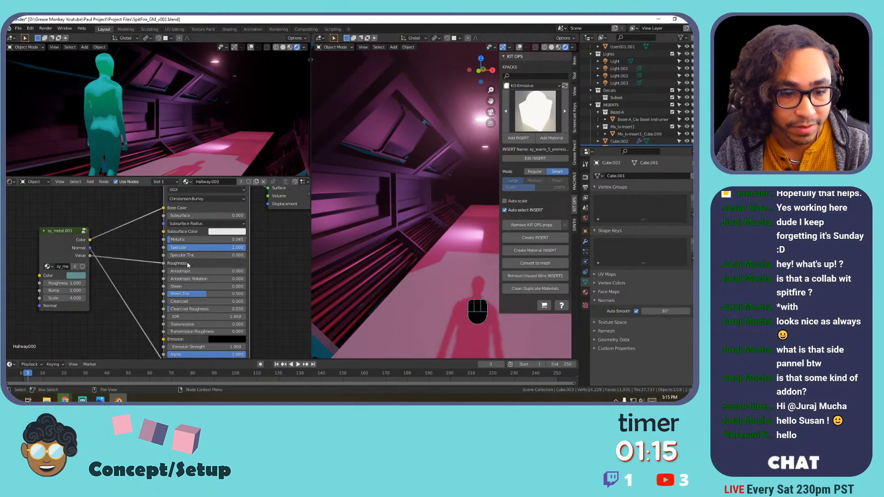
# Disconnect the texture link from the Hallway.000 material's Roughness, then set Roughness to 0.364 and Metallic to 0.541.
pyautogui.moveTo(164, 264); pyautogui.dragTo(150, 264)
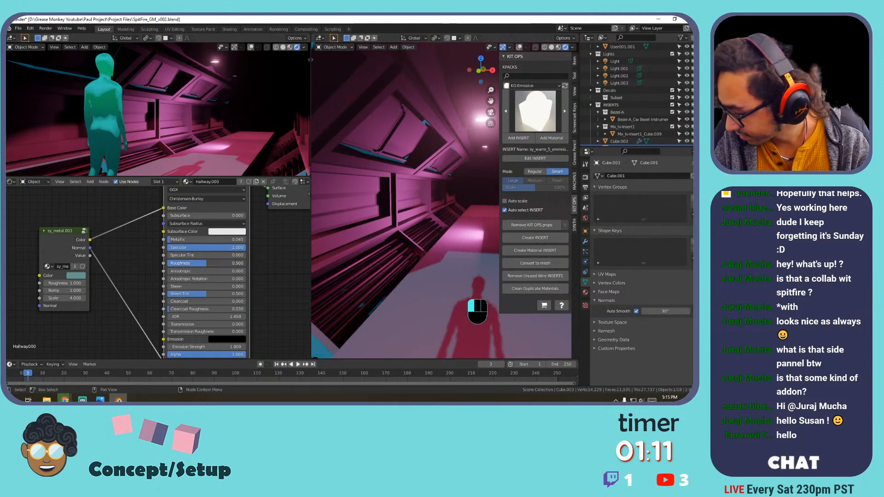
pyautogui.moveTo(187, 264); pyautogui.dragTo(204, 240)
pyautogui.scroll(-3, 395, 214)
pyautogui.scroll(-6, 396, 215)
# Move the area light and the Sun into the Lights collection.
pyautogui.moveTo(381, 242); pyautogui.dragTo(383, 211, button='middle')
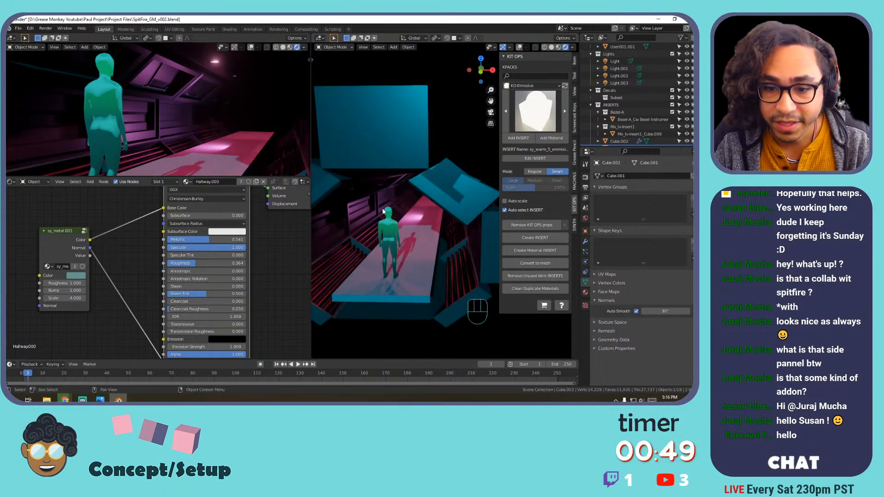
pyautogui.click(615, 68)
pyautogui.click(615, 61)
pyautogui.scroll(-4, 620, 93)
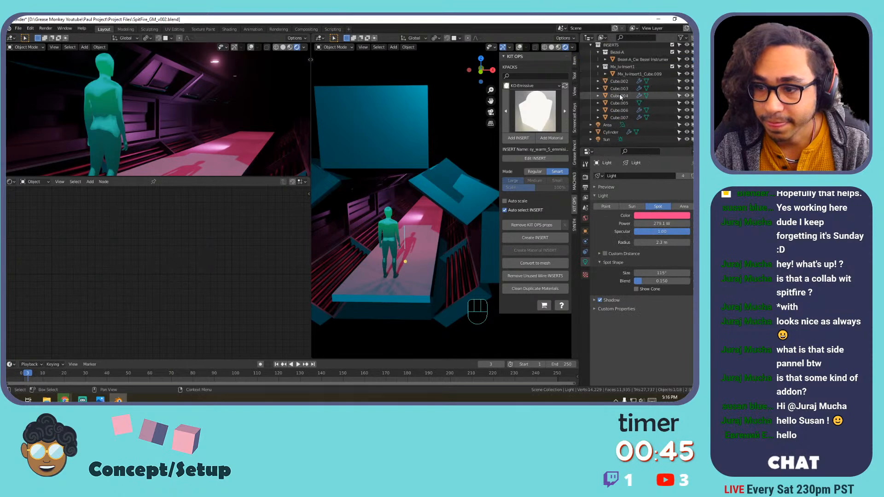
pyautogui.click(608, 125)
pyautogui.keyDown('ctrl'); pyautogui.click(607, 139); pyautogui.keyUp('ctrl')
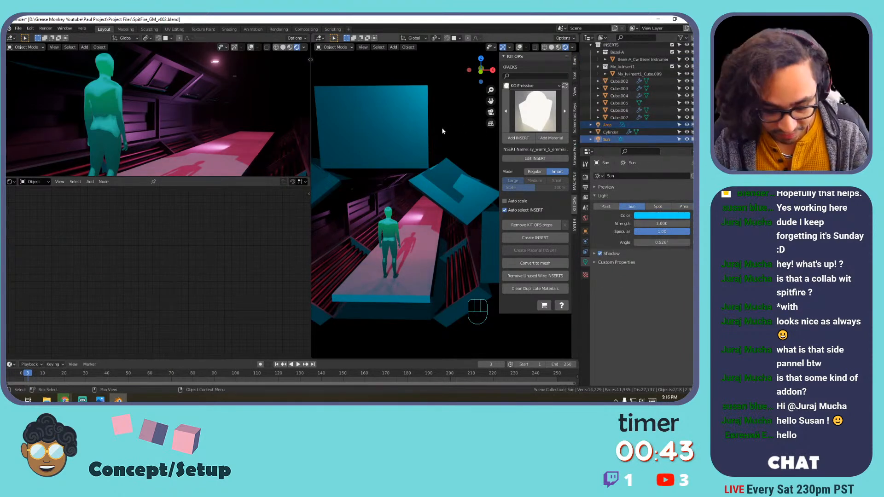
pyautogui.press('m')
pyautogui.click(421, 159)
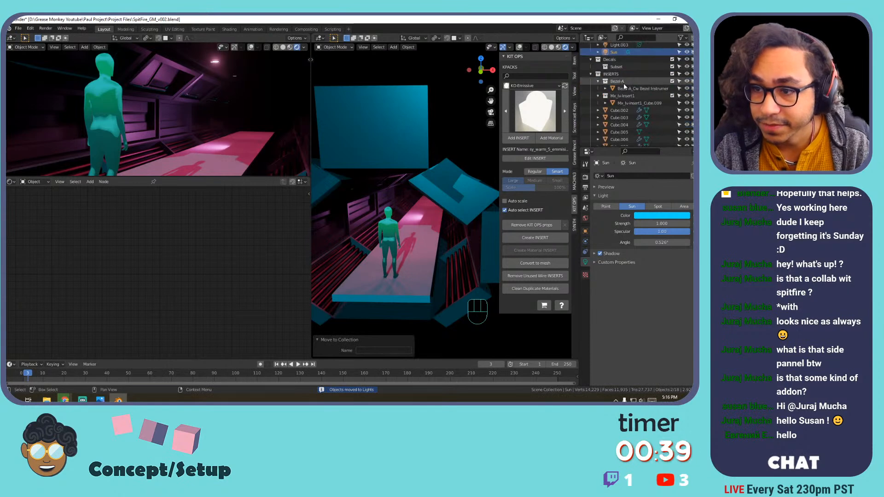
# Select the area light in the Lights collection and show the large viewport in Material Preview with overlays on.
pyautogui.scroll(1, 626, 85)
pyautogui.click(620, 59)
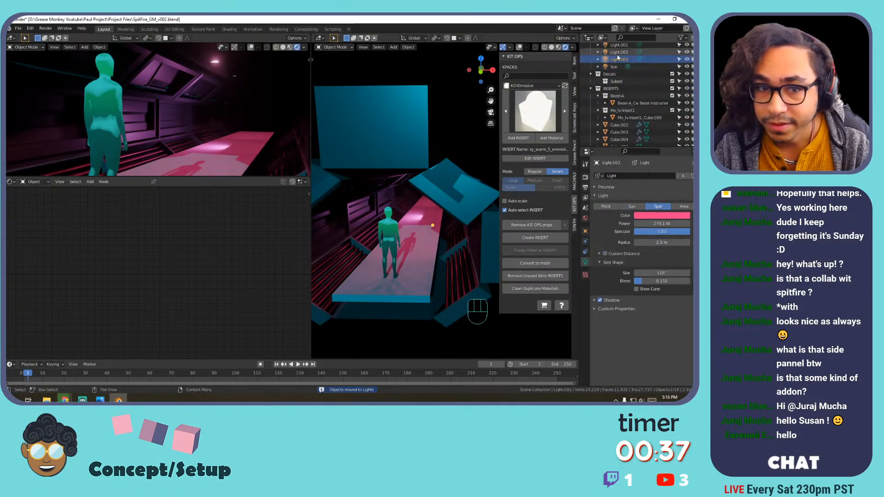
pyautogui.click(618, 53)
pyautogui.click(617, 45)
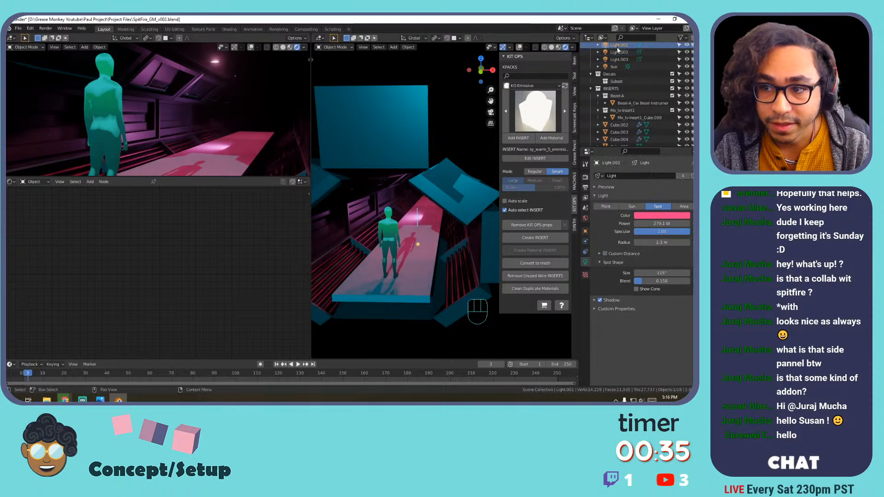
pyautogui.scroll(2, 618, 64)
pyautogui.click(615, 59)
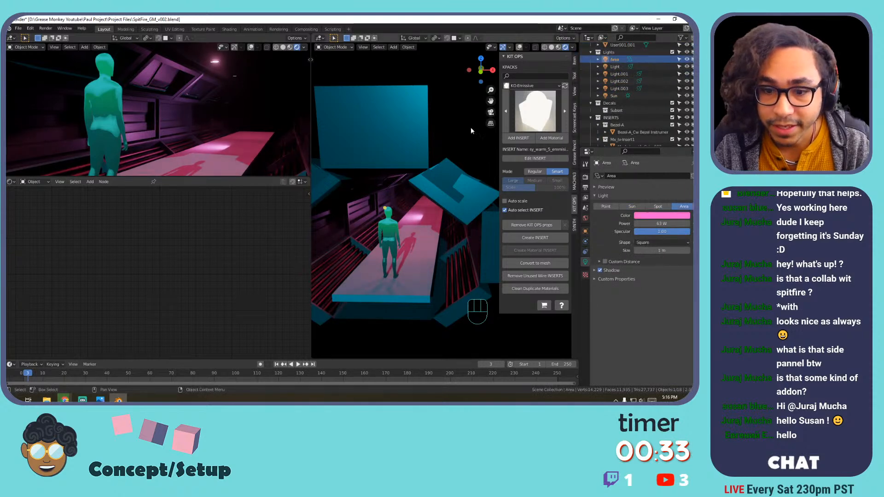
pyautogui.moveTo(400, 189)
pyautogui.keyDown('shift'); pyautogui.mouseDown(button='middle')
pyautogui.moveTo(395, 202)
pyautogui.moveTo(403, 203)
pyautogui.moveTo(400, 184)
pyautogui.mouseUp(button='middle'); pyautogui.keyUp('shift')
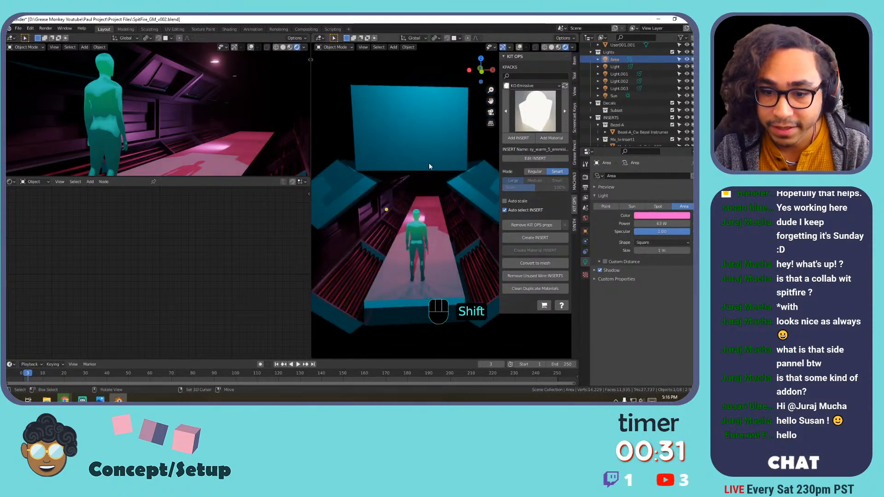
pyautogui.click(559, 47)
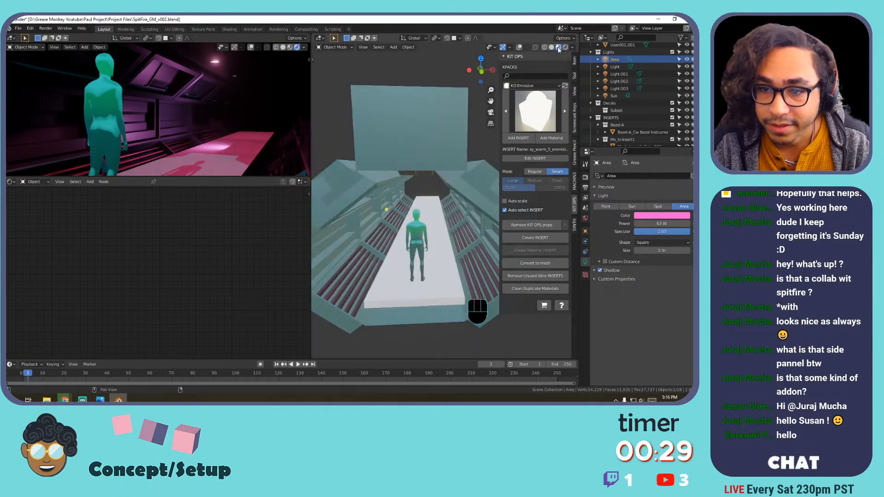
pyautogui.click(520, 47)
# Change the area light's shape to Rectangle and stretch its Y size to about 30.9 m.
pyautogui.moveTo(444, 142); pyautogui.dragTo(442, 208, button='middle')
pyautogui.scroll(4, 423, 200)
pyautogui.scroll(2, 404, 201)
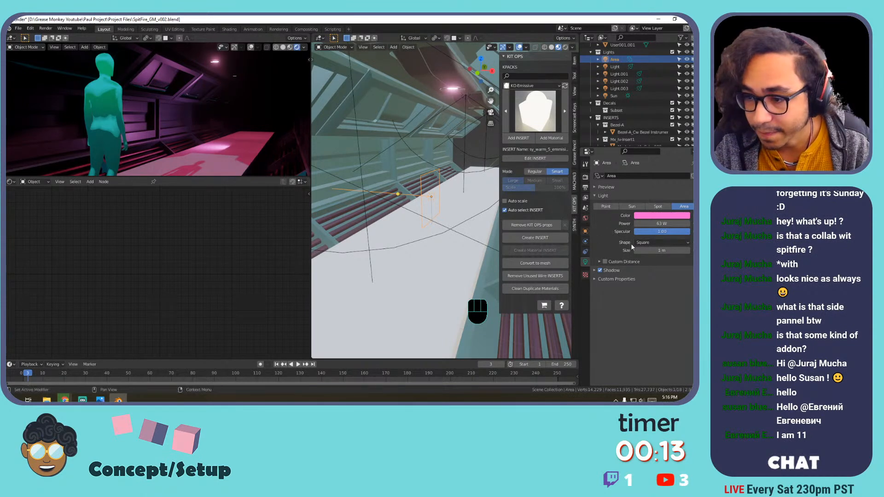
pyautogui.click(662, 243)
pyautogui.click(655, 259)
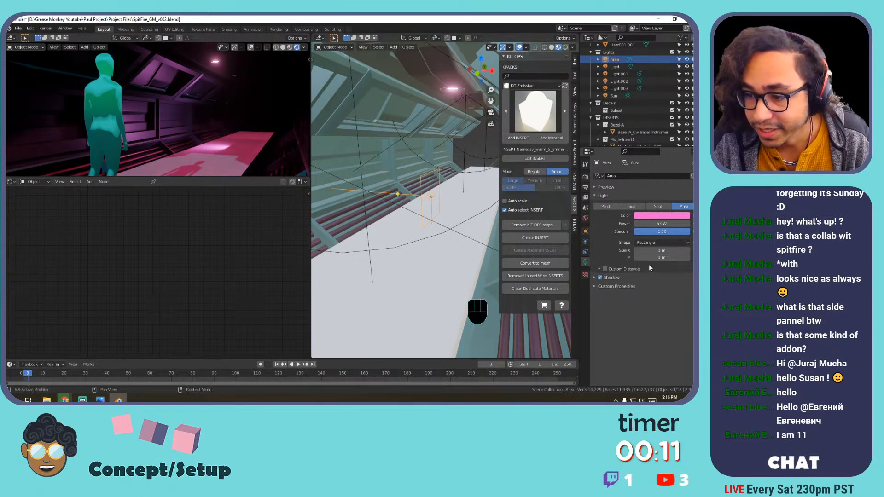
pyautogui.hotkey('ctrl', 'z')
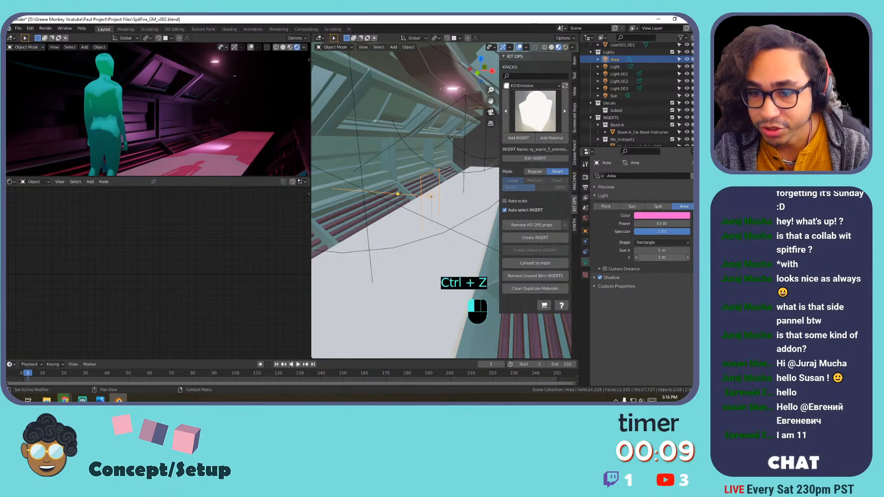
pyautogui.moveTo(662, 257)
pyautogui.mouseDown()
pyautogui.moveTo(686, 258)
pyautogui.moveTo(676, 258)
pyautogui.mouseUp()
# Reduce the rectangular area light's Y size to about 17.6 m to suit the hallway's length.
pyautogui.scroll(-6, 387, 218)
pyautogui.scroll(-5, 399, 214)
pyautogui.keyDown('shift'); pyautogui.moveTo(390, 217); pyautogui.dragTo(447, 222, button='middle'); pyautogui.keyUp('shift')
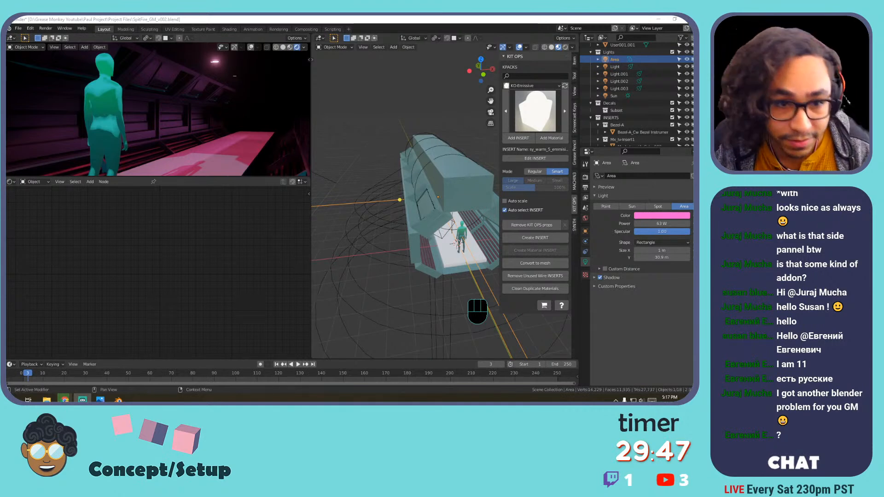
pyautogui.moveTo(468, 189); pyautogui.dragTo(415, 199, button='middle')
pyautogui.scroll(-3, 363, 197)
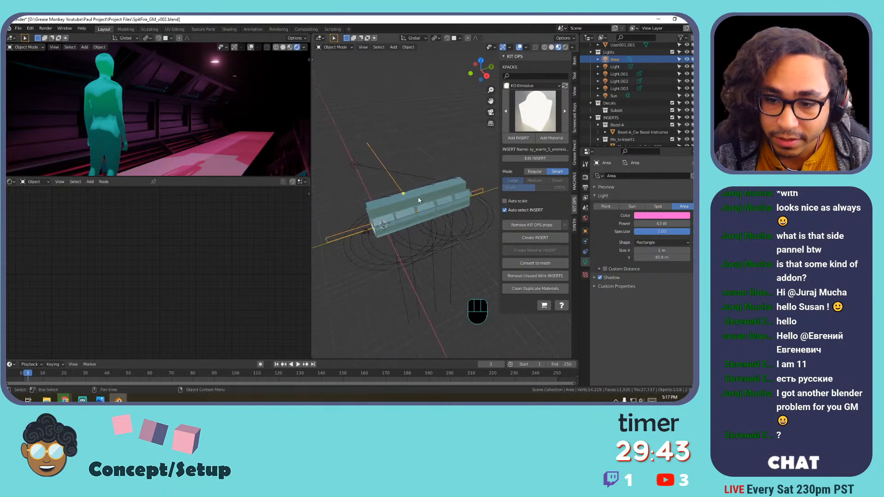
pyautogui.moveTo(656, 257); pyautogui.dragTo(697, 257)
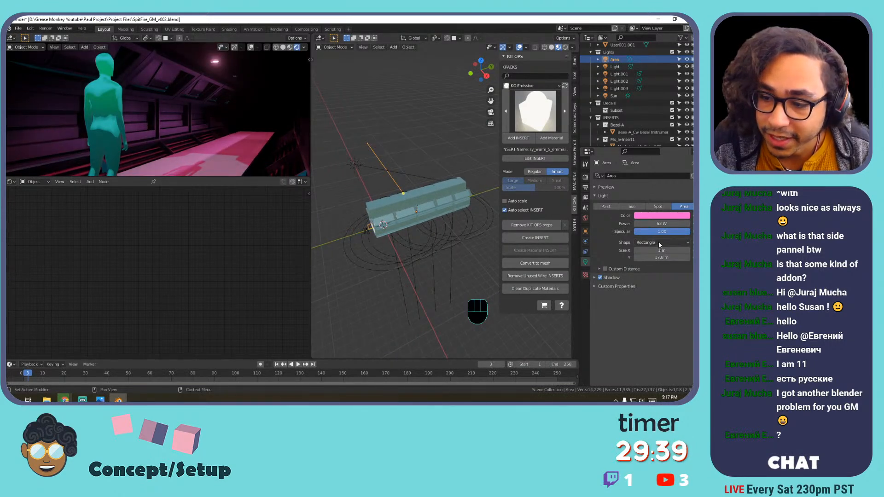
# Shift the area light along Y within the hallway and move it about -1.11 m along X toward the side wall.
pyautogui.press('g')
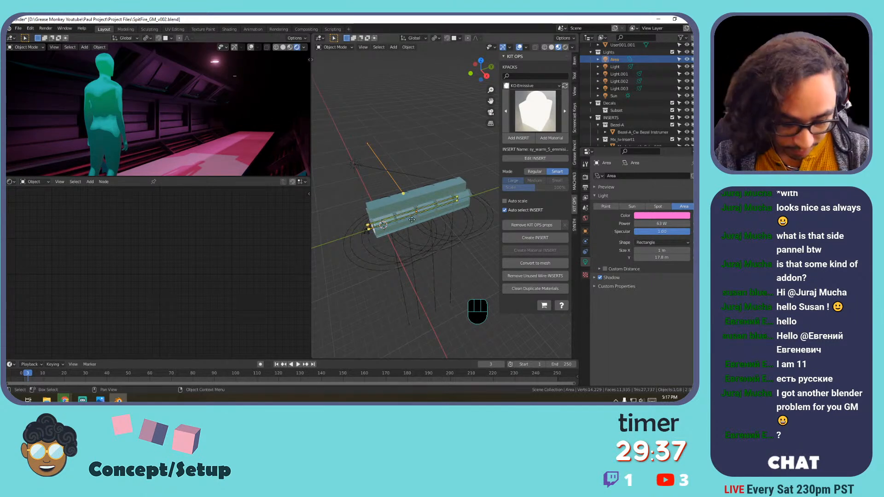
pyautogui.click(416, 216)
pyautogui.moveTo(363, 212); pyautogui.dragTo(424, 188, button='middle')
pyautogui.press('KP_Decimal')
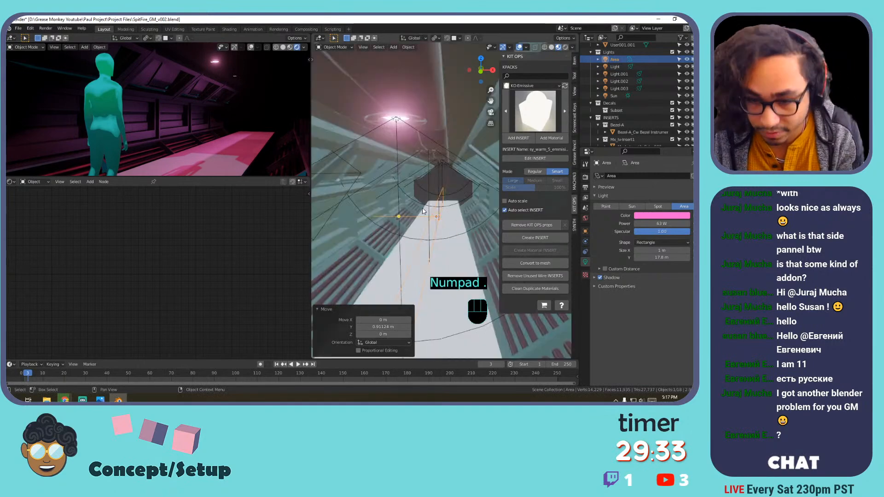
pyautogui.scroll(-5, 423, 213)
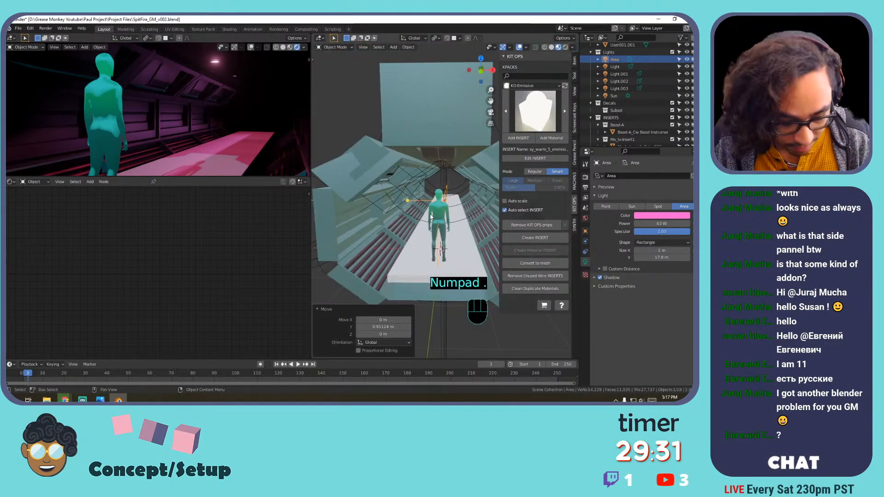
pyautogui.press('g')
pyautogui.press('x')
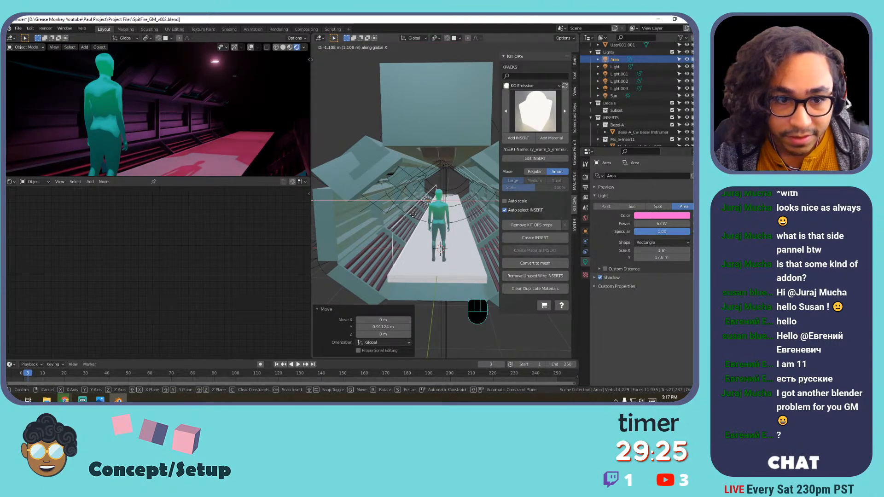
pyautogui.click(413, 216)
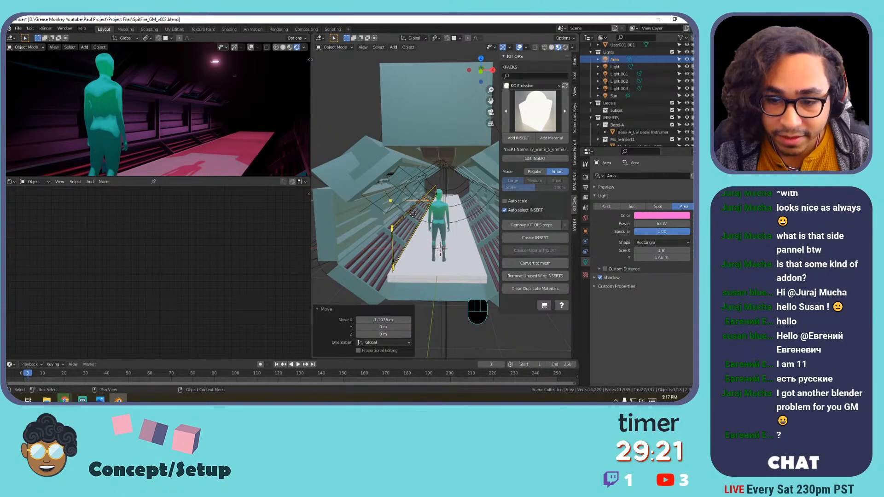
# Try a different X size for the area light, undo it, and set the light's power to 111.4 W.
pyautogui.moveTo(662, 250); pyautogui.dragTo(664, 223)
pyautogui.hotkey('ctrl', 'z')
pyautogui.hotkey('ctrl', 'z')
pyautogui.scroll(-2, 454, 217)
pyautogui.scroll(2, 454, 218)
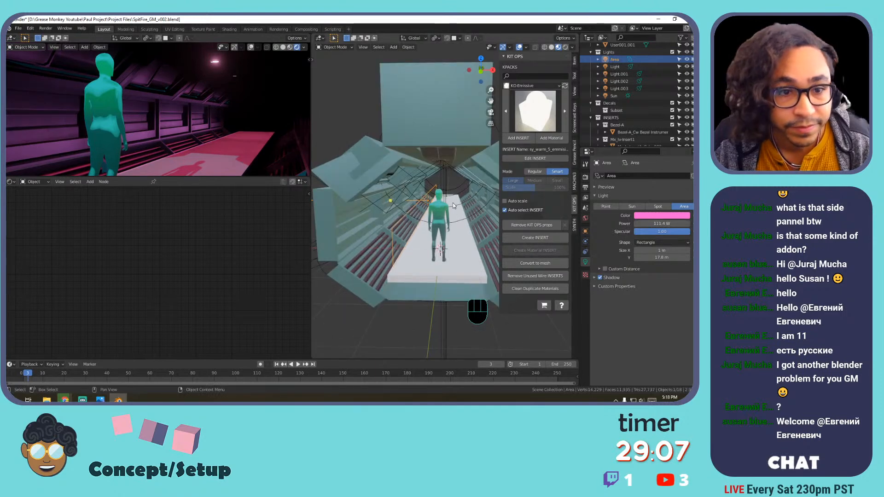
pyautogui.click(432, 206)
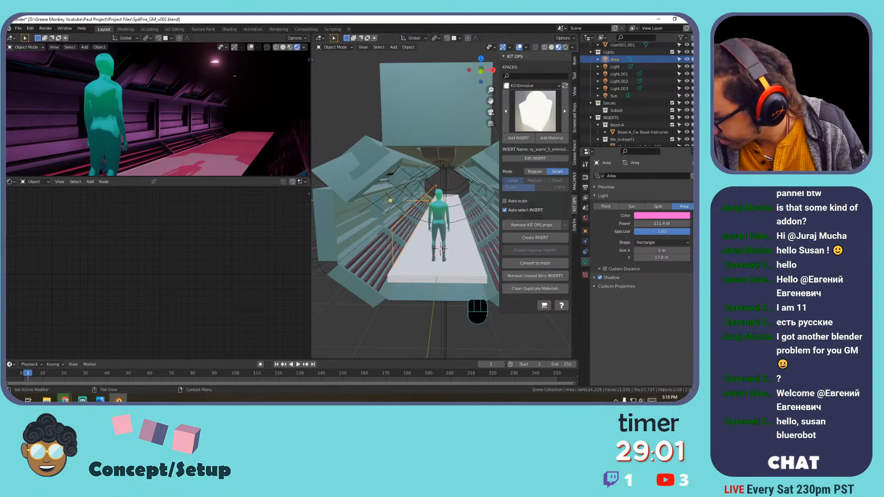
# Duplicate the area light in place and rotate the copy 180° around the Z axis.
pyautogui.moveTo(428, 211); pyautogui.dragTo(418, 198, button='middle')
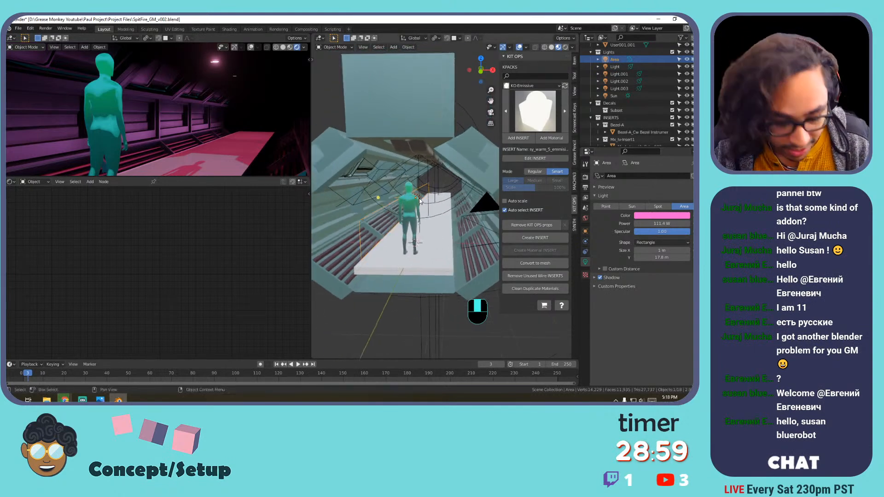
pyautogui.hotkey('shift', 'd')
pyautogui.rightClick(437, 185)
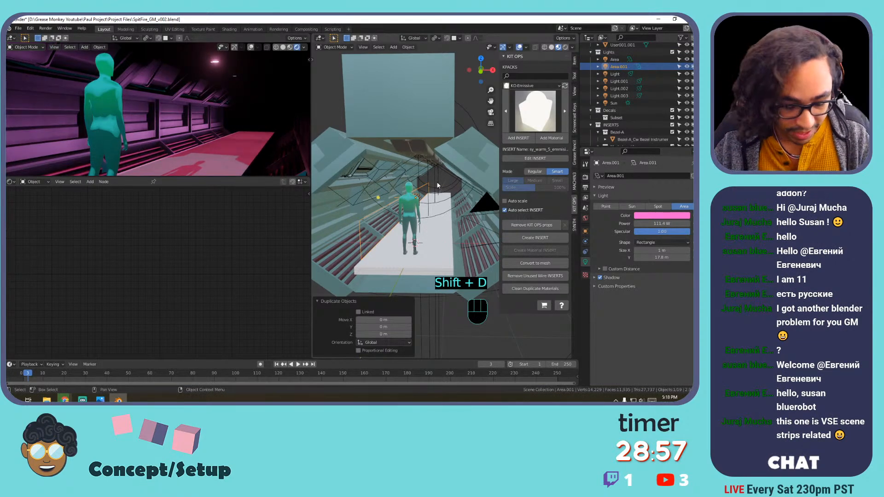
pyautogui.write('rz180')
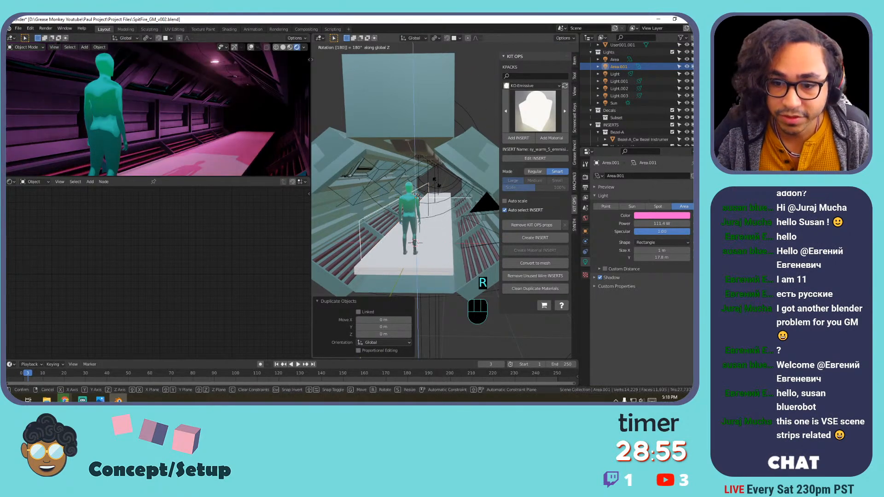
pyautogui.press('Return')
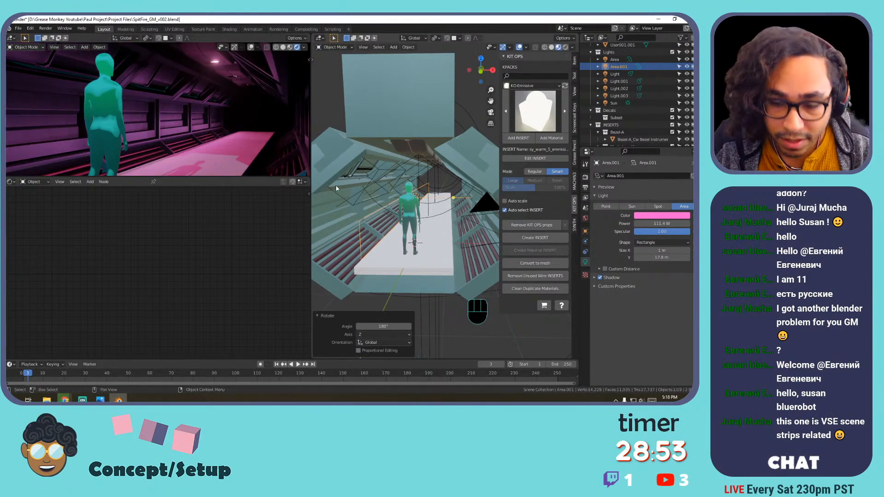
# Move the duplicated area light about 2.4 m along X to the opposite side of the hallway.
pyautogui.press('g')
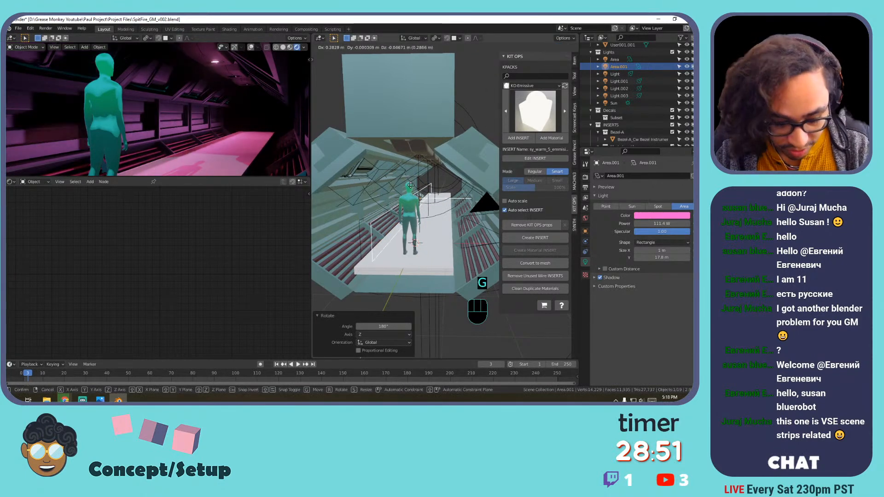
pyautogui.press('x')
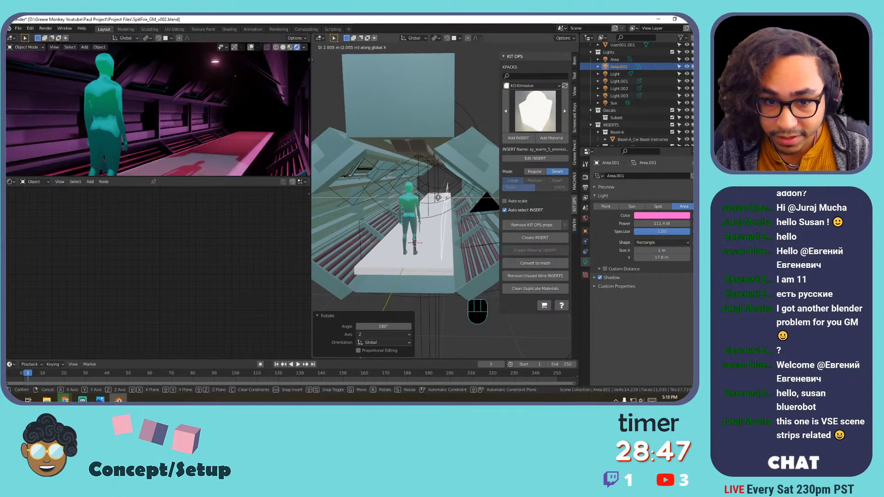
pyautogui.click(361, 227)
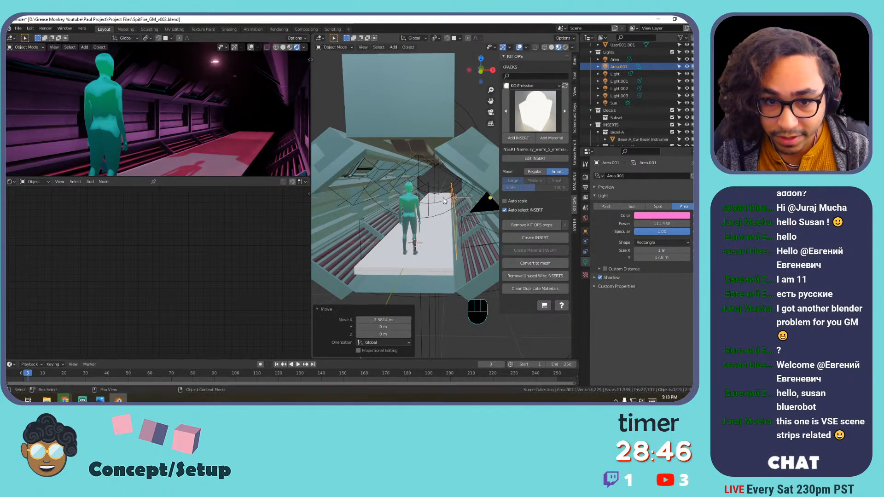
# Select the original area light and move it about -0.19 m along X, closer to its wall.
pyautogui.click(360, 227)
pyautogui.press('g')
pyautogui.press('y')
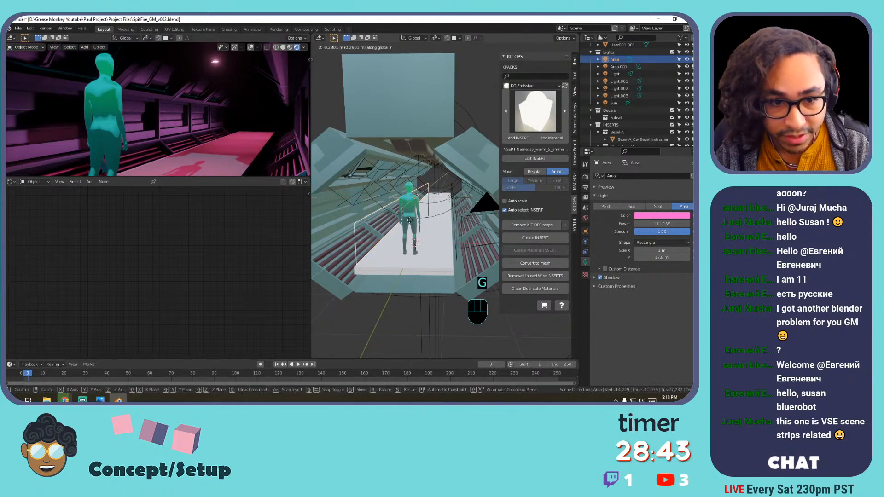
pyautogui.press('x')
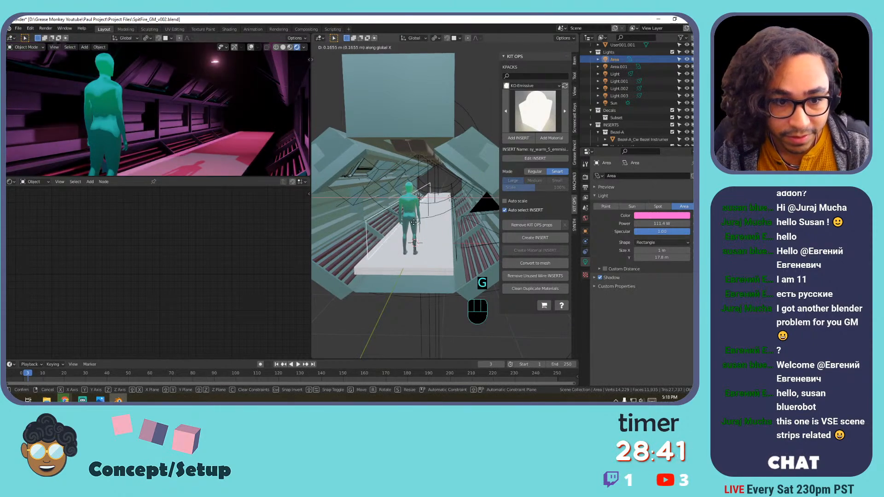
pyautogui.click(403, 224)
# Save the file and render the current frame of the hallway.
pyautogui.scroll(-2, 220, 136)
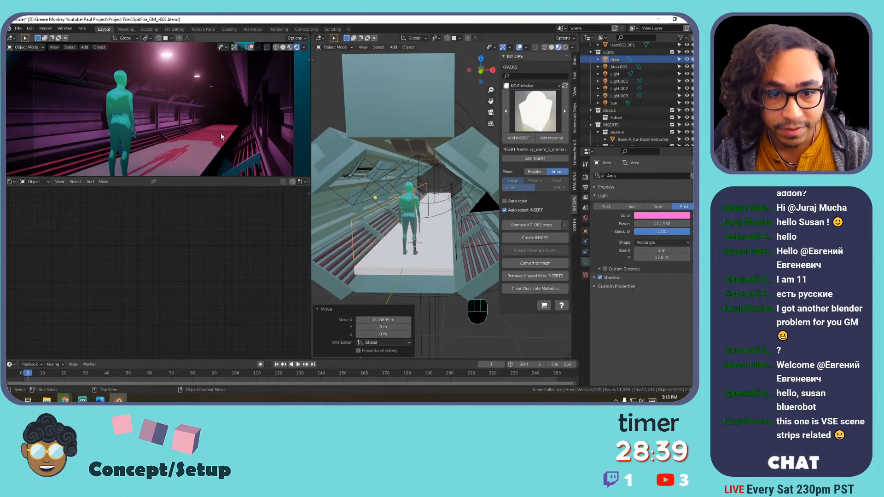
pyautogui.scroll(-2, 221, 136)
pyautogui.hotkey('ctrl', 's')
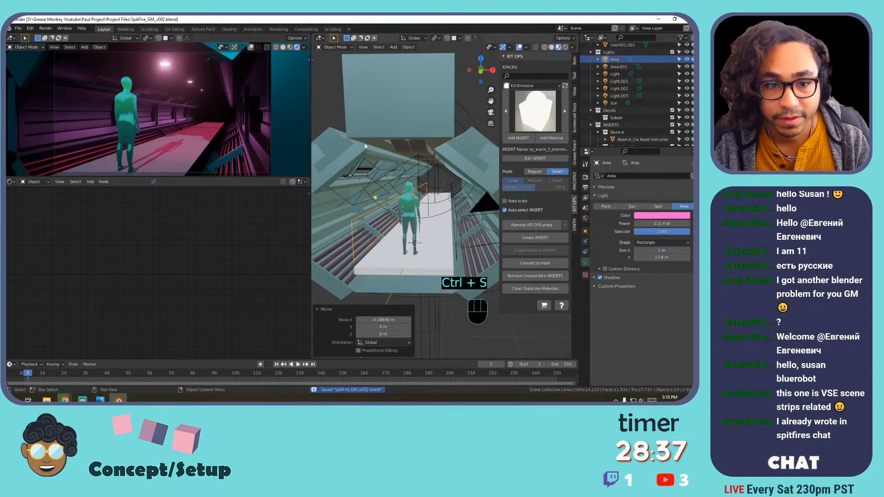
pyautogui.press('F12')
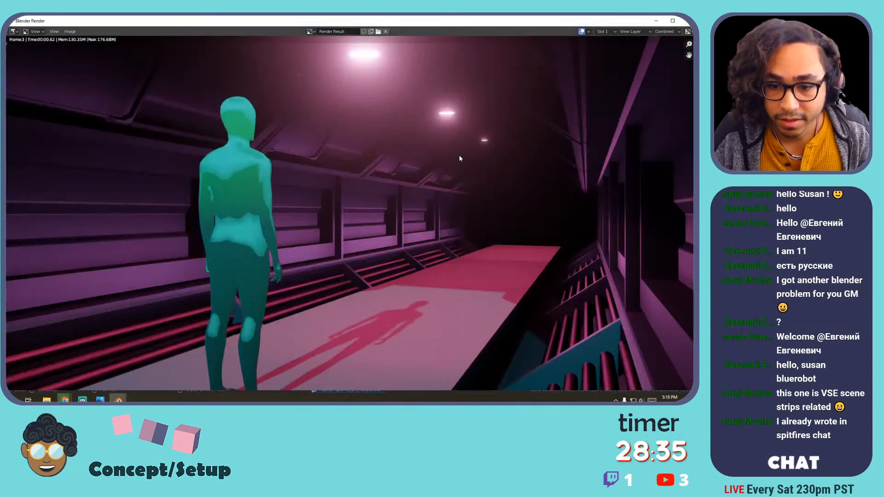
# Close the render result and hide the Extras overlay in the 3D viewport.
pyautogui.scroll(-3, 433, 150)
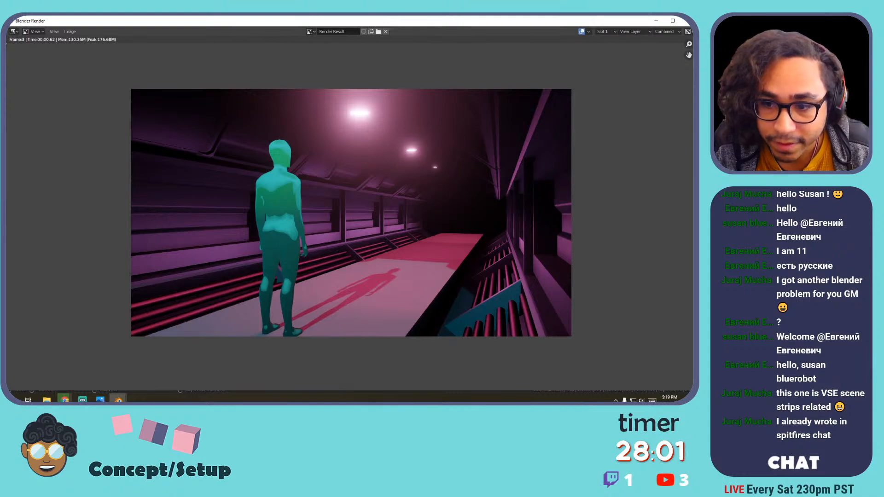
pyautogui.press('Escape')
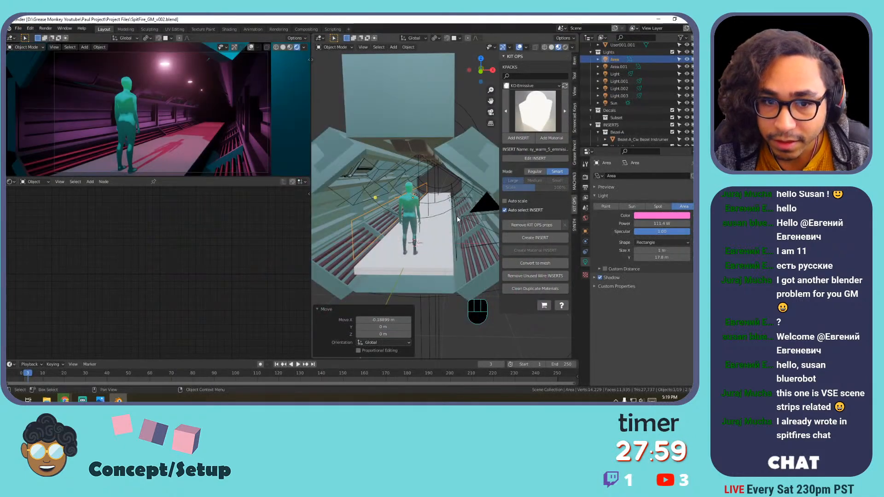
pyautogui.scroll(4, 448, 200)
pyautogui.keyDown('shift'); pyautogui.moveTo(448, 200); pyautogui.dragTo(415, 194, button='middle'); pyautogui.keyUp('shift')
pyautogui.scroll(-4, 413, 191)
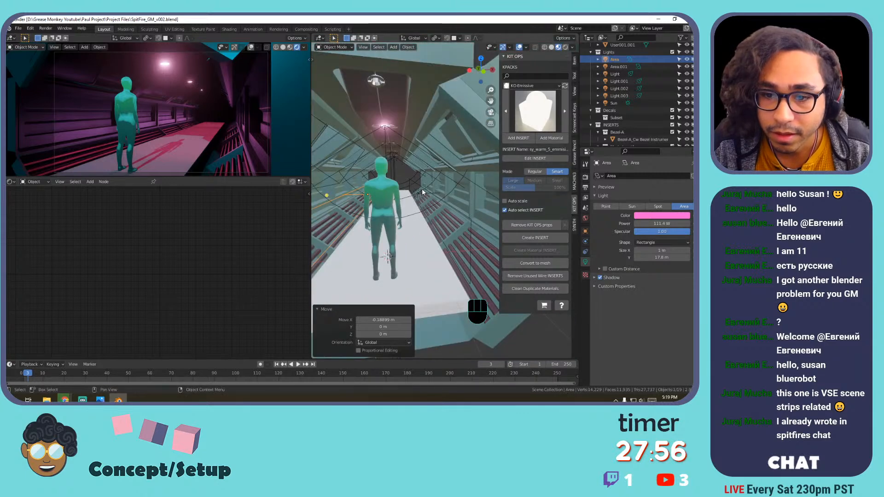
pyautogui.click(512, 48)
pyautogui.click(526, 48)
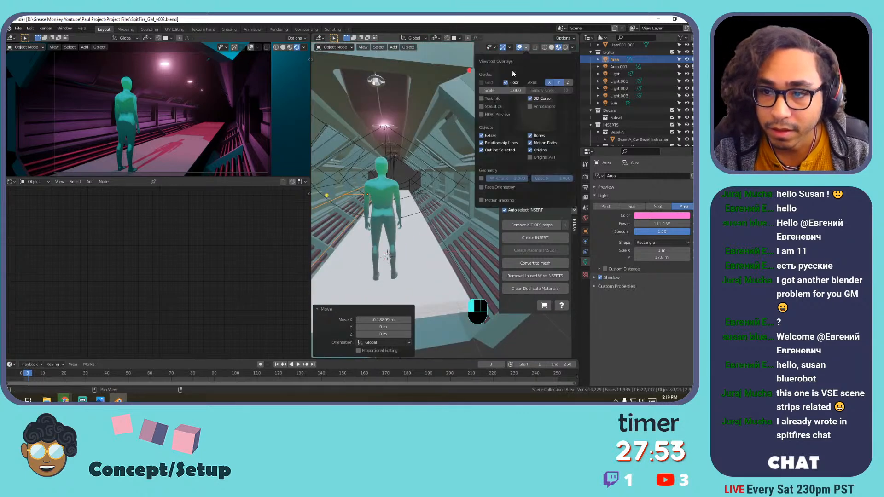
# Select the angled upper wall panel and toggle Edit Mode repeatedly to compare its base mesh with the modified result.
pyautogui.moveTo(461, 136); pyautogui.dragTo(395, 217, button='middle')
pyautogui.click(386, 146)
pyautogui.press('Tab')
pyautogui.press('Tab')
pyautogui.press('Tab')
pyautogui.press('Tab')
pyautogui.press('Tab')
pyautogui.press('Tab')
pyautogui.press('Tab')
pyautogui.press('Tab')
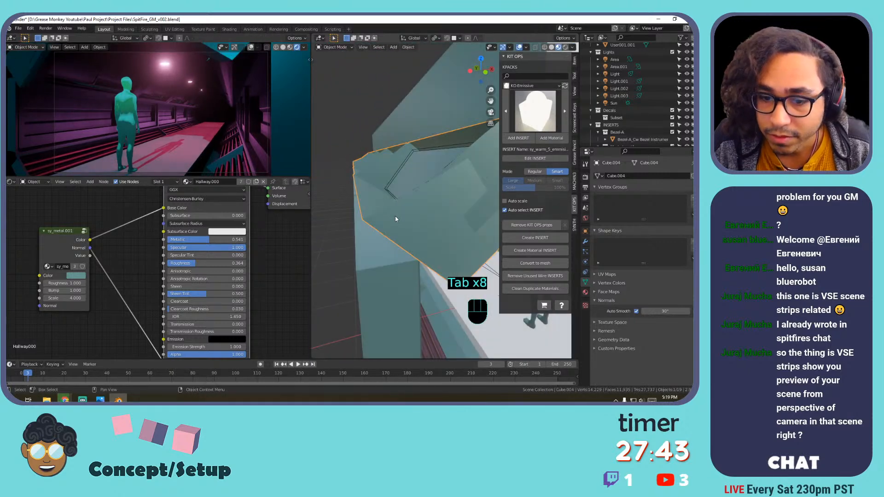
# Compare the upper wall panel with and without Solidify in the viewport, and remove its Solidify modifier.
pyautogui.click(585, 241)
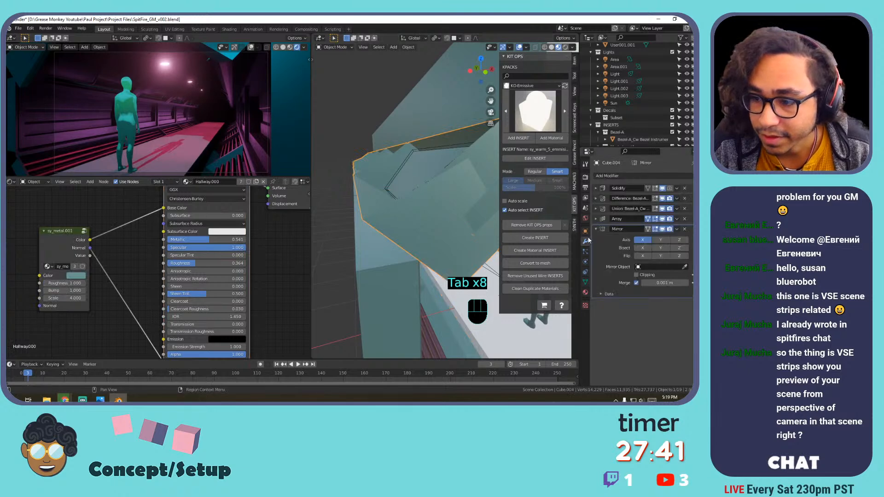
pyautogui.click(661, 189)
pyautogui.click(662, 190)
pyautogui.click(661, 189)
pyautogui.click(662, 190)
pyautogui.click(661, 189)
pyautogui.click(662, 191)
pyautogui.click(662, 190)
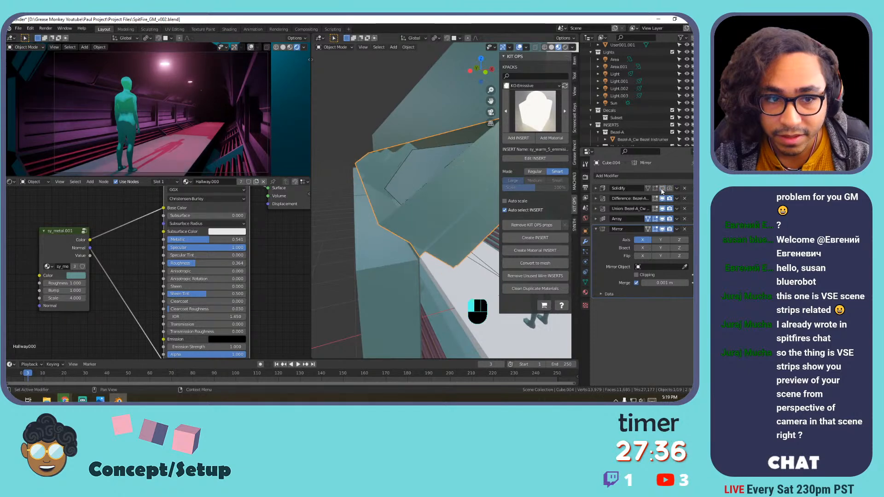
pyautogui.click(684, 189)
# Check the upper wall panel's mesh in Edit Mode and delete the panel's Mirror modifier.
pyautogui.keyDown('shift'); pyautogui.moveTo(446, 194); pyautogui.dragTo(393, 214, button='middle'); pyautogui.keyUp('shift')
pyautogui.scroll(-2, 414, 197)
pyautogui.press('Tab')
pyautogui.press('Tab')
pyautogui.scroll(4, 413, 201)
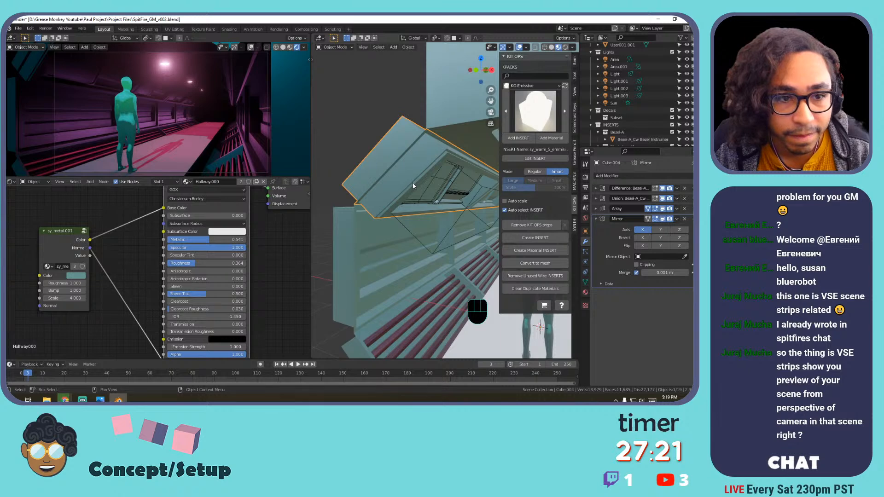
pyautogui.keyDown('shift'); pyautogui.moveTo(416, 178); pyautogui.dragTo(399, 157, button='middle'); pyautogui.keyUp('shift')
pyautogui.click(398, 157)
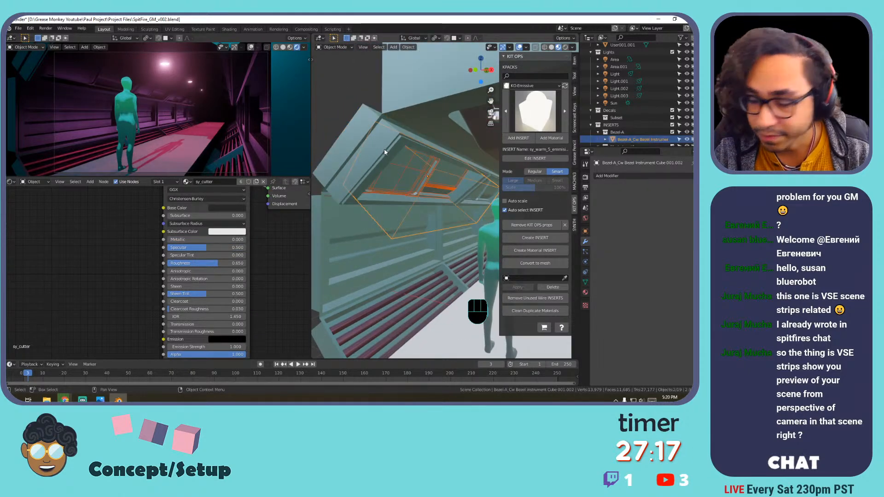
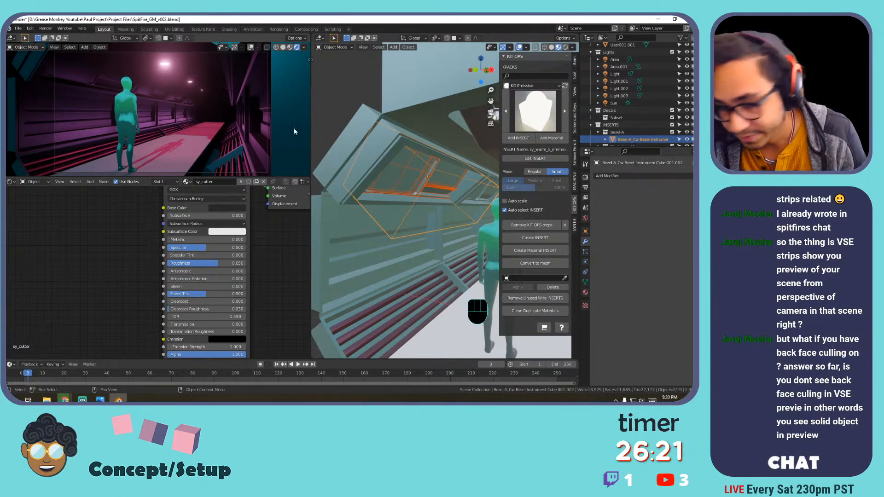
pyautogui.click(391, 146)
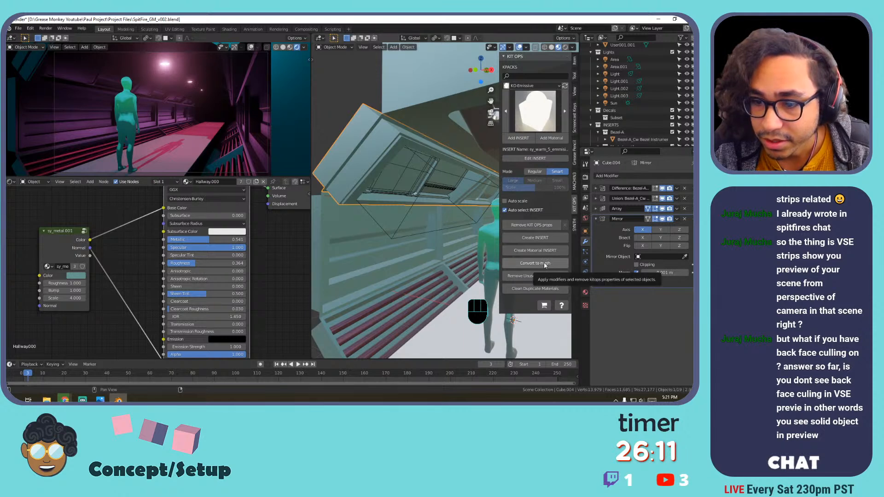
pyautogui.scroll(-4, 413, 209)
pyautogui.moveTo(413, 209); pyautogui.dragTo(361, 213, button='middle')
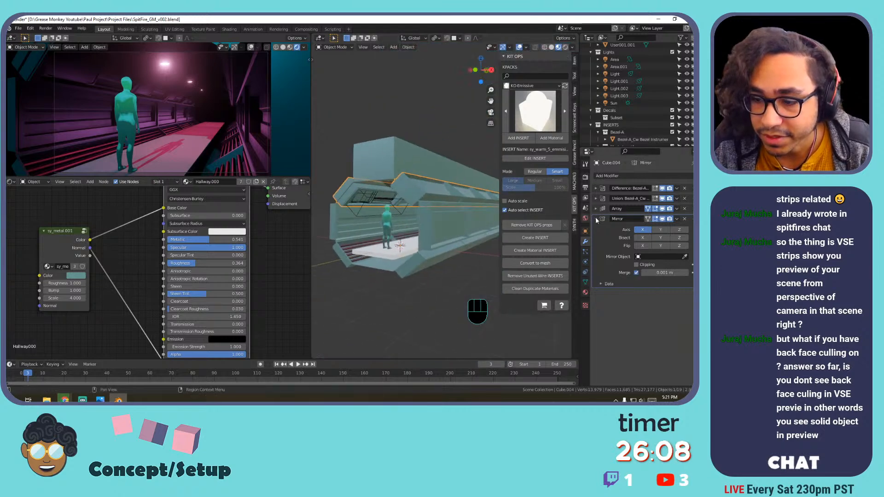
pyautogui.click(684, 219)
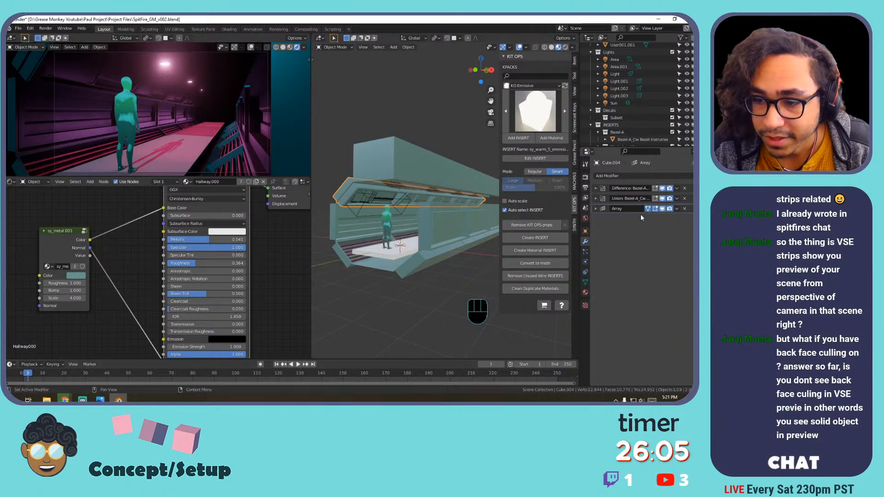
# Convert the upper wall panel to a mesh with KIT OPS and remove the unused wire INSERTs.
pyautogui.click(543, 264)
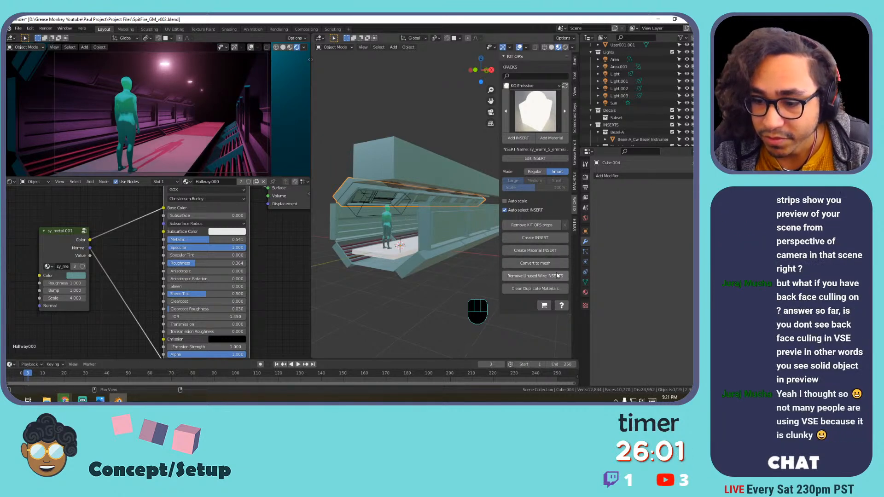
pyautogui.click(558, 275)
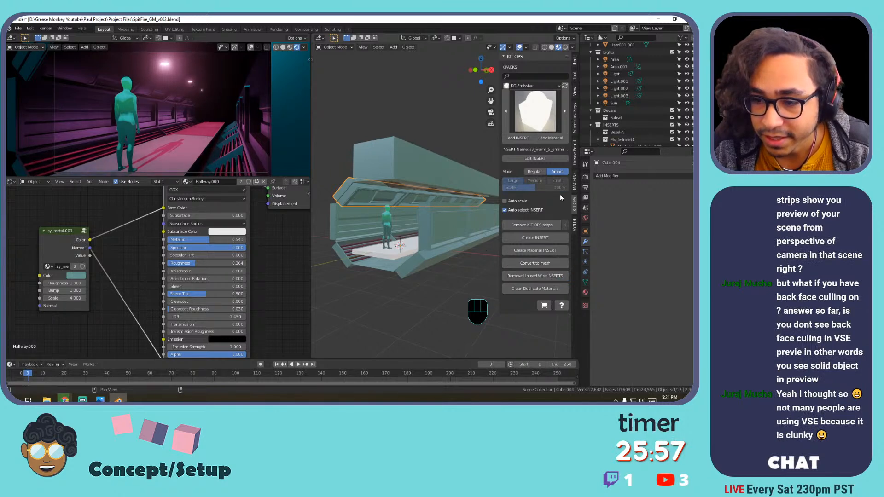
# Add a Mirror modifier on the X axis to the upper wall panel.
pyautogui.click(607, 176)
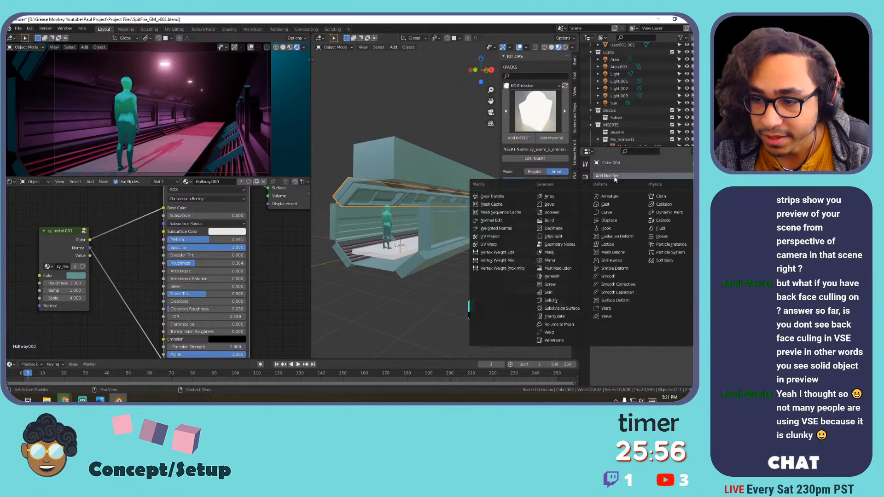
pyautogui.click(550, 260)
pyautogui.moveTo(357, 196)
pyautogui.mouseDown(button='middle')
pyautogui.moveTo(355, 206)
pyautogui.moveTo(373, 200)
pyautogui.moveTo(372, 189)
pyautogui.mouseUp(button='middle')
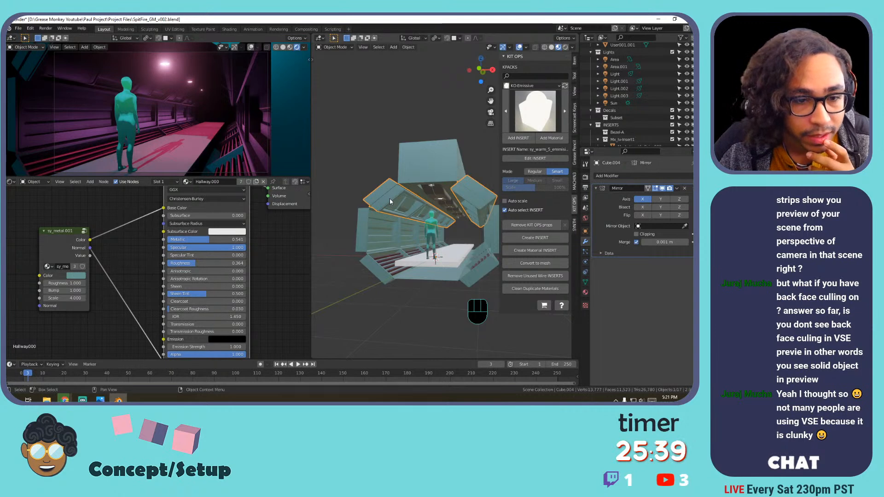
pyautogui.scroll(4, 399, 211)
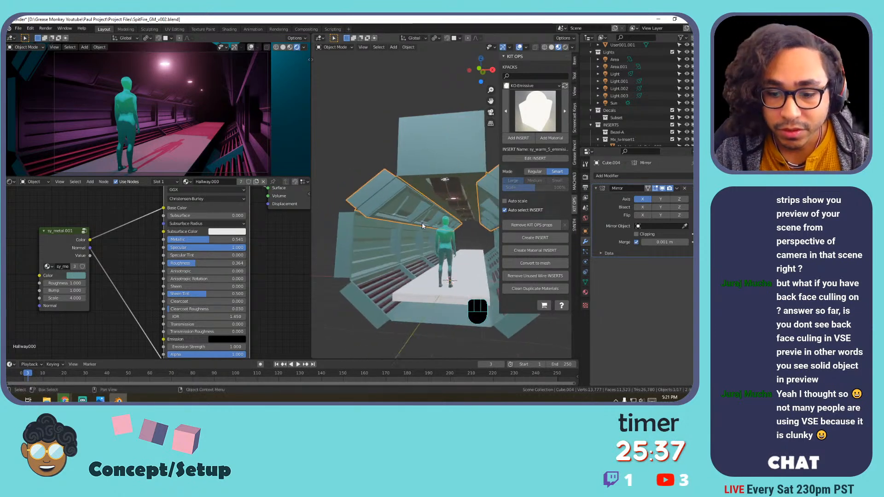
# Examine the materials of the lower pipes and upper wall panel, and inspect the panel's window recesses in Edit Mode.
pyautogui.click(418, 268)
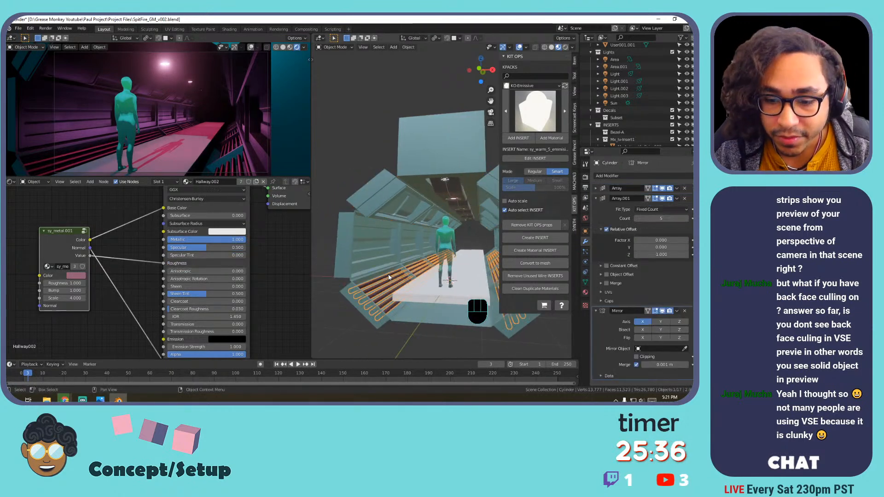
pyautogui.click(585, 293)
pyautogui.moveTo(405, 240); pyautogui.dragTo(378, 213, button='middle')
pyautogui.click(390, 213)
pyautogui.press('Tab')
pyautogui.keyDown('shift'); pyautogui.moveTo(379, 212); pyautogui.dragTo(349, 210, button='middle'); pyautogui.keyUp('shift')
pyautogui.click(348, 210)
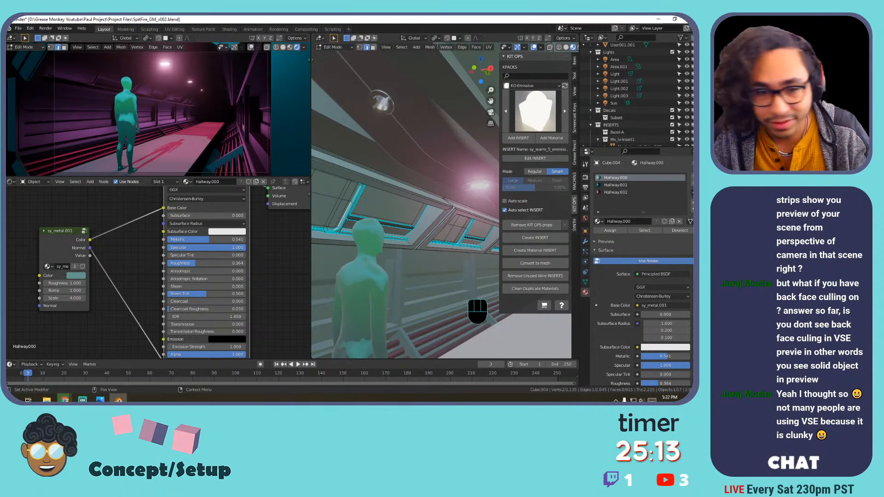
pyautogui.scroll(-3, 397, 204)
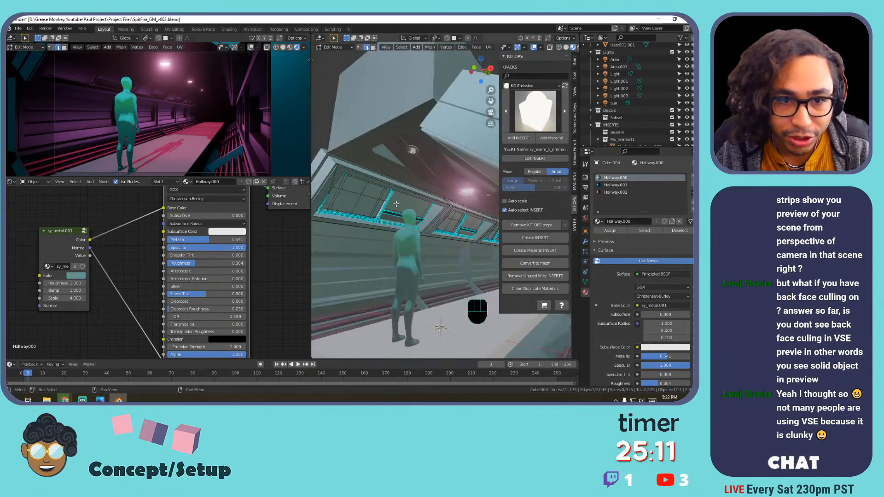
pyautogui.scroll(3, 386, 204)
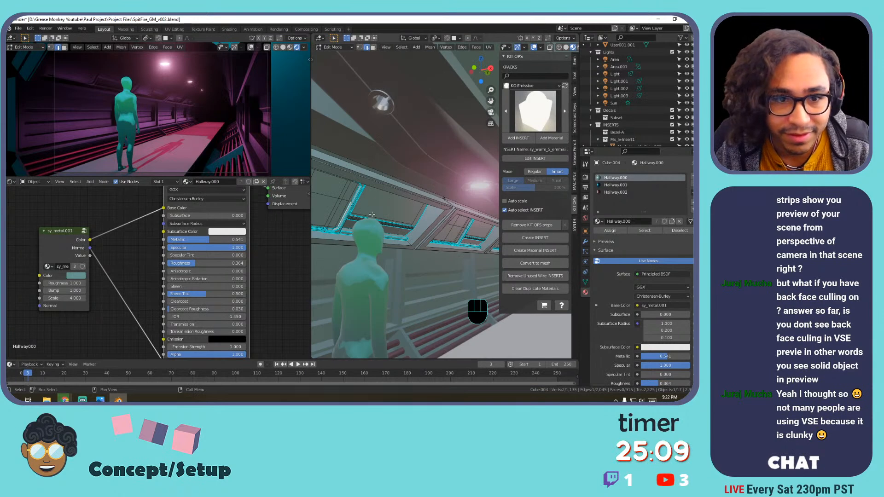
pyautogui.moveTo(370, 214); pyautogui.dragTo(378, 220, button='middle')
pyautogui.scroll(-2, 400, 210)
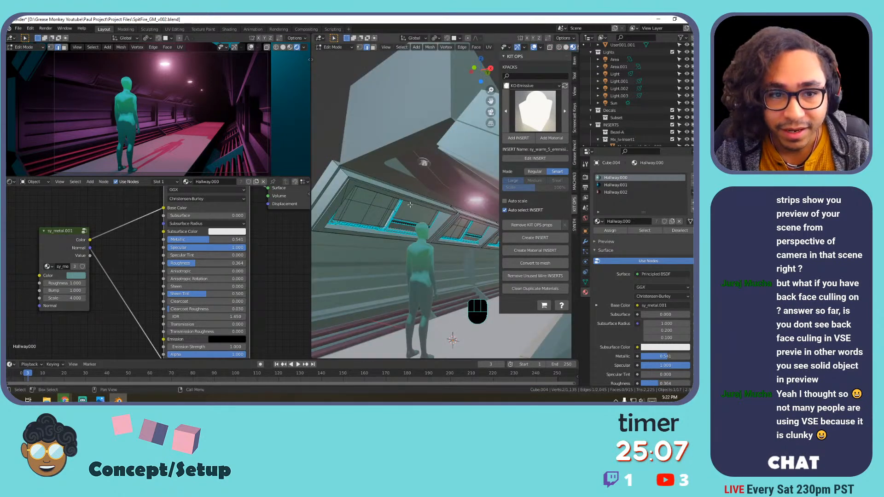
pyautogui.moveTo(453, 209); pyautogui.dragTo(450, 232, button='middle')
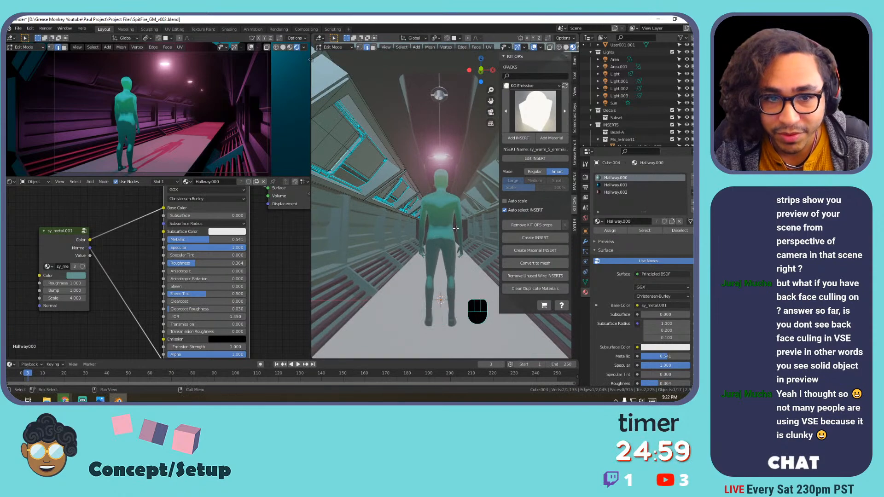
pyautogui.moveTo(462, 183); pyautogui.dragTo(449, 209, button='middle')
pyautogui.press('Tab')
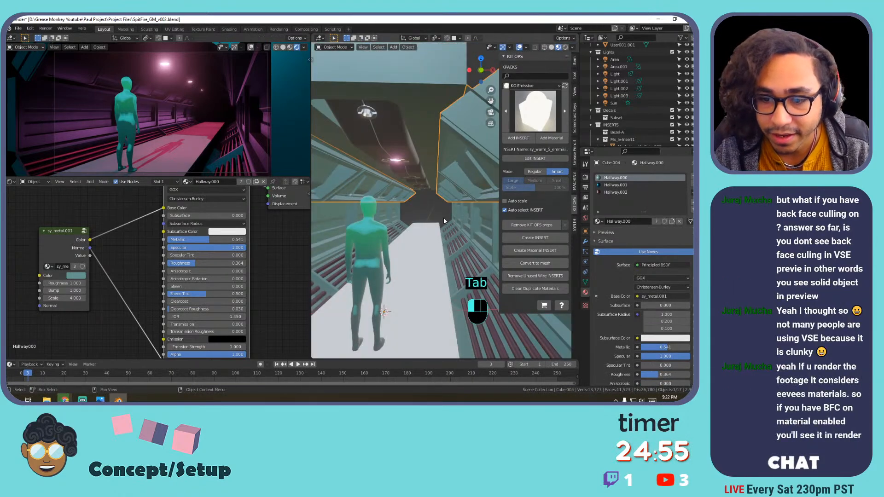
# Turn the Extras overlay back on in the 3D viewport.
pyautogui.click(438, 246)
pyautogui.click(527, 48)
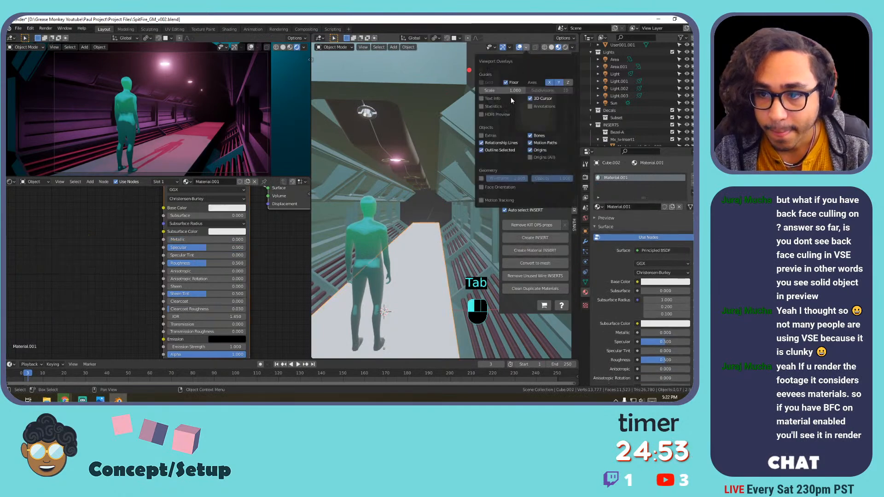
pyautogui.click(494, 137)
# Duplicate the area light by the right wall and move the copy about -1.2 m along X to the hallway's centre.
pyautogui.click(450, 269)
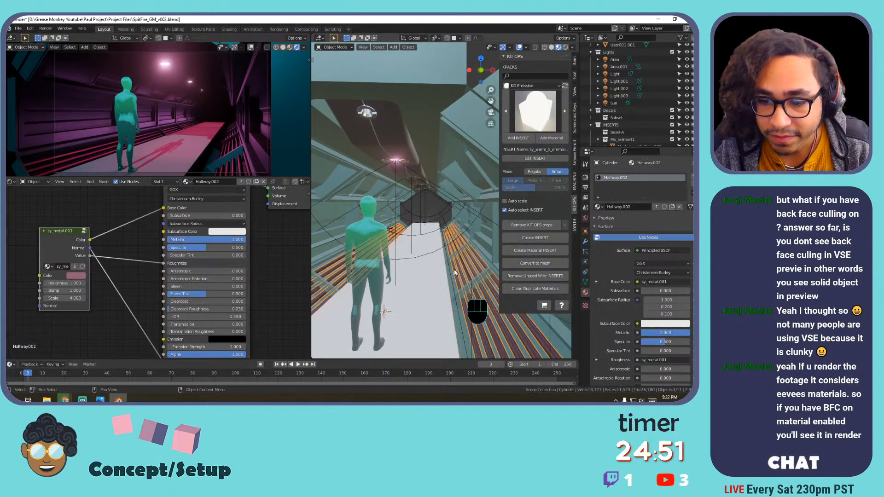
pyautogui.click(451, 269)
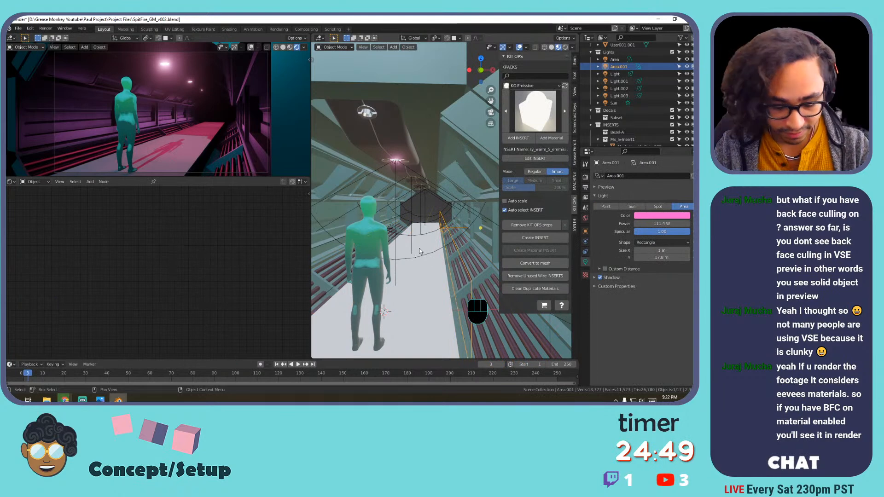
pyautogui.hotkey('shift', 'd')
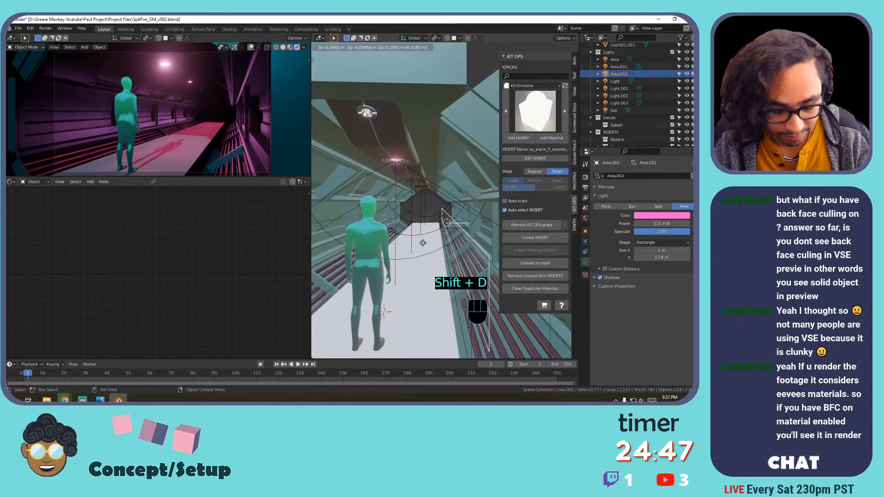
pyautogui.press('x')
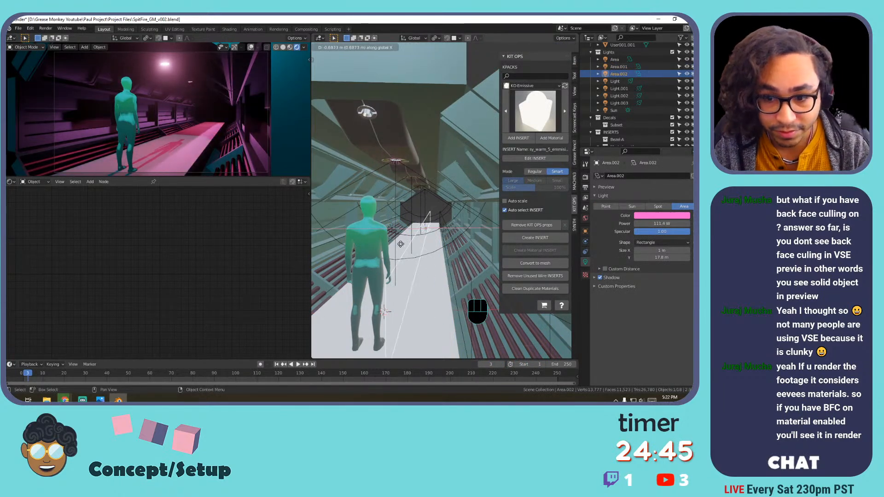
pyautogui.click(393, 247)
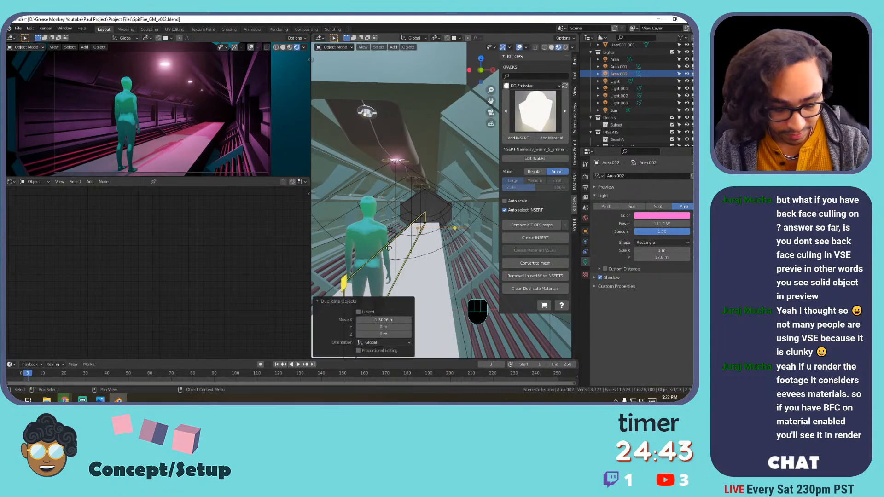
# Rotate the duplicated area light -90° around the Y axis.
pyautogui.press('r')
pyautogui.write('y')
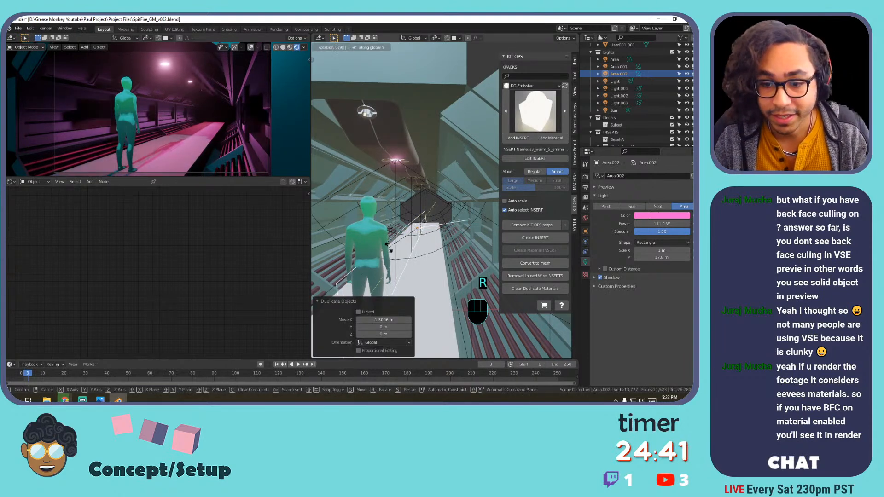
pyautogui.write('-90')
pyautogui.press('Return')
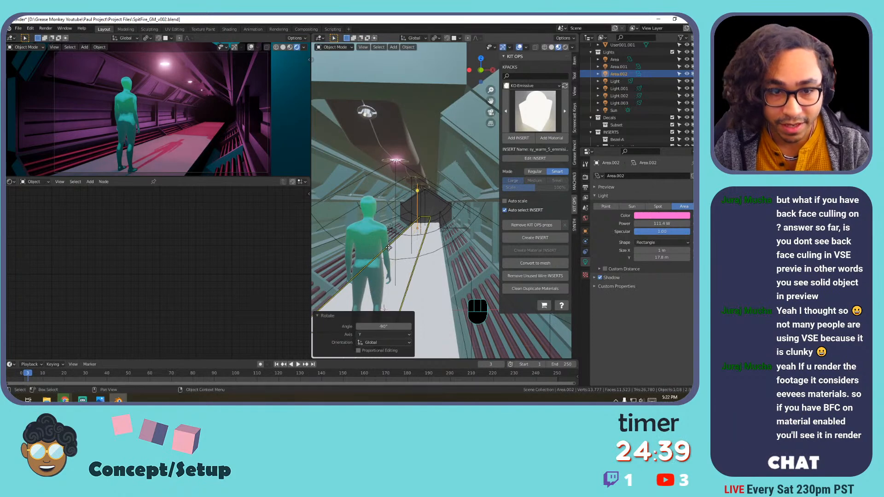
# Move the duplicated area light up about 1.36 m along Z towards the ceiling.
pyautogui.press('g')
pyautogui.press('z')
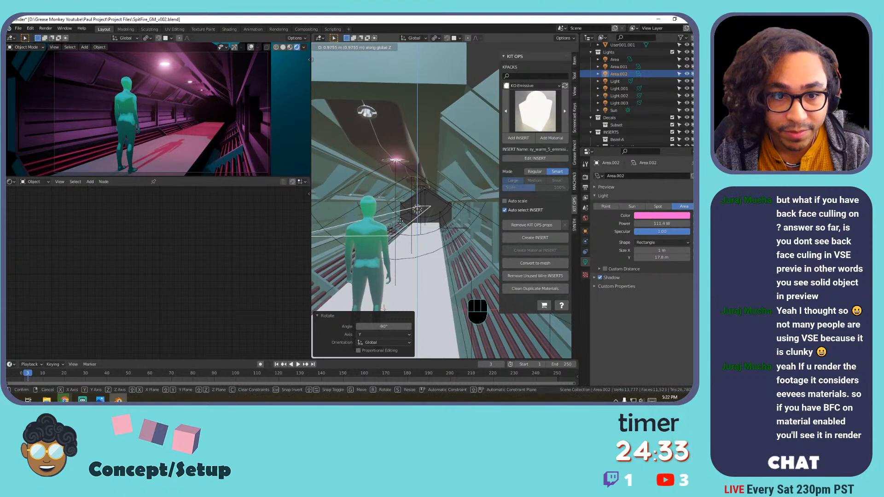
pyautogui.click(400, 213)
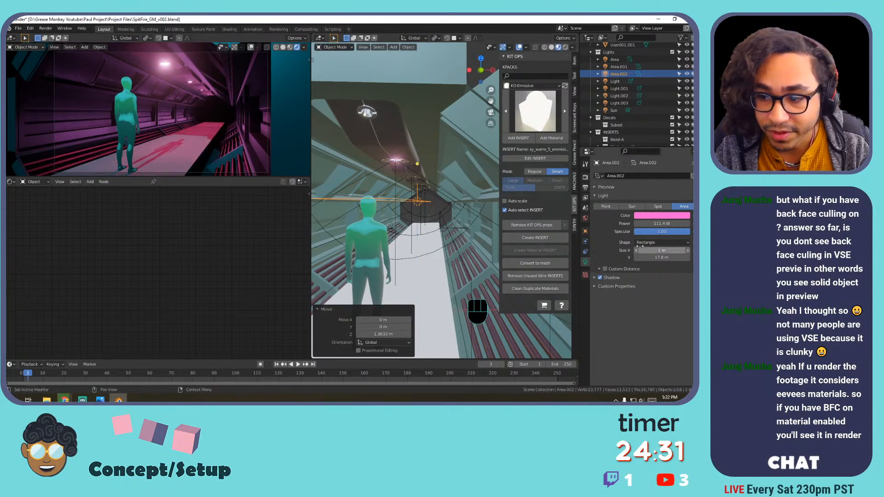
# Try a different size and a pale yellow-green colour on the ceiling area light, then undo the changes.
pyautogui.moveTo(651, 257)
pyautogui.mouseDown()
pyautogui.moveTo(643, 258)
pyautogui.moveTo(659, 250)
pyautogui.mouseUp()
pyautogui.hotkey('ctrl', 'z')
pyautogui.hotkey('ctrl', 'z')
pyautogui.keyDown('shift'); pyautogui.moveTo(454, 175); pyautogui.dragTo(486, 202, button='middle'); pyautogui.keyUp('shift')
pyautogui.click(661, 215)
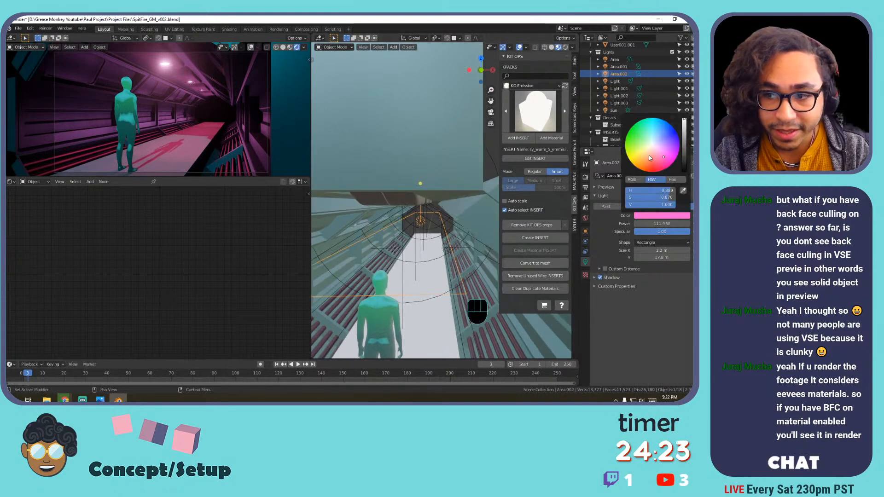
pyautogui.moveTo(649, 160); pyautogui.dragTo(646, 146)
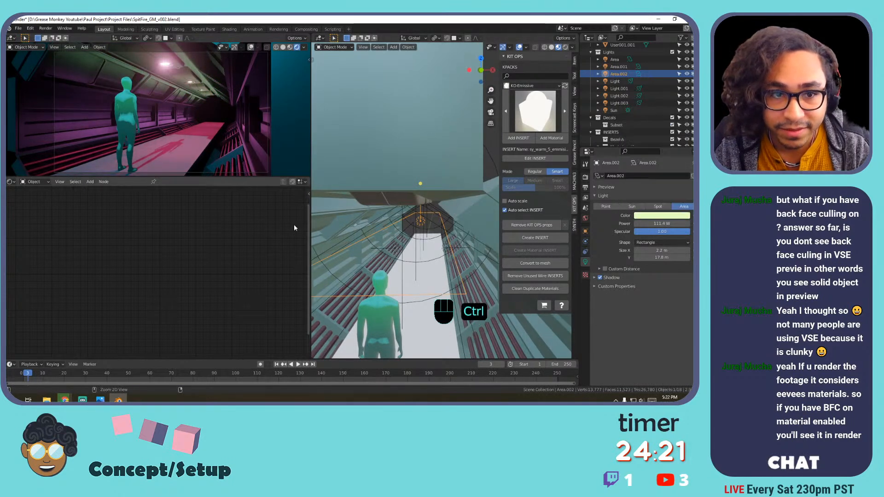
pyautogui.hotkey('ctrl', 'z')
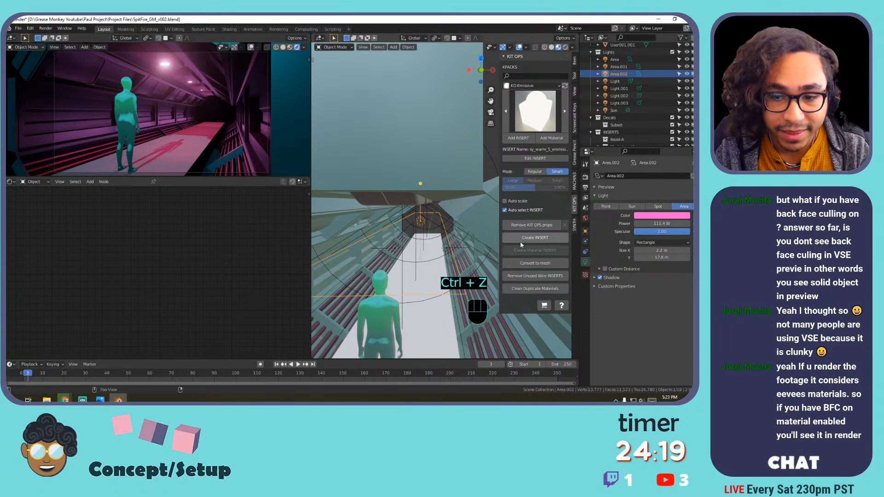
# Toggle the ceiling area light's shadow off and back on, and resize the light to about 1.08 m by 22.1 m.
pyautogui.click(608, 278)
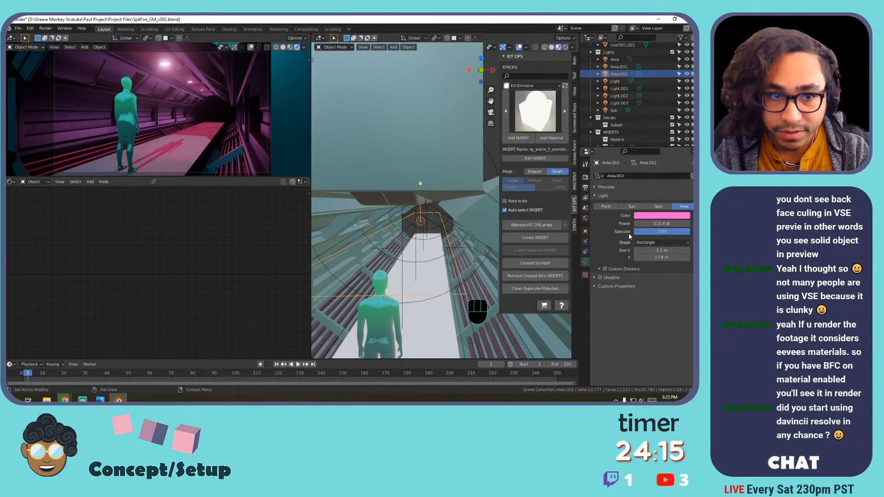
pyautogui.click(600, 278)
pyautogui.moveTo(654, 258)
pyautogui.mouseDown()
pyautogui.moveTo(696, 258)
pyautogui.moveTo(643, 250)
pyautogui.mouseUp()
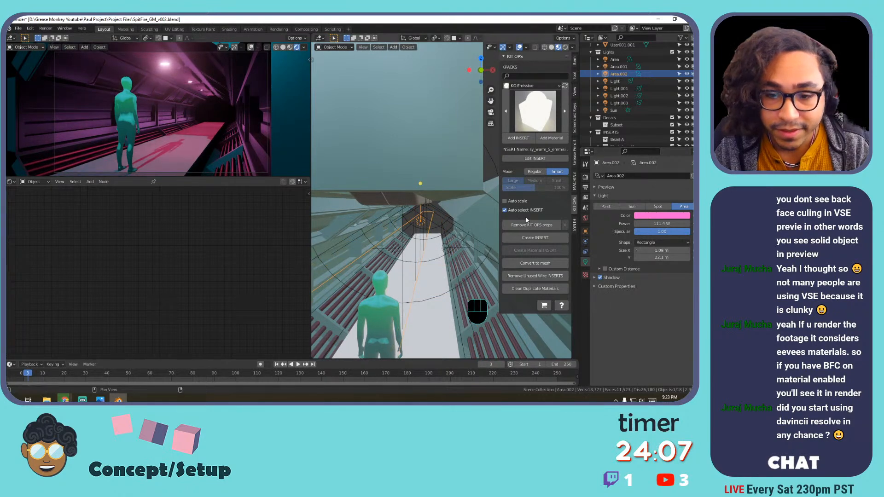
# Select the ceiling panel insert and change the colour of its sy_med_matte material to a bright cyan-blue.
pyautogui.click(385, 200)
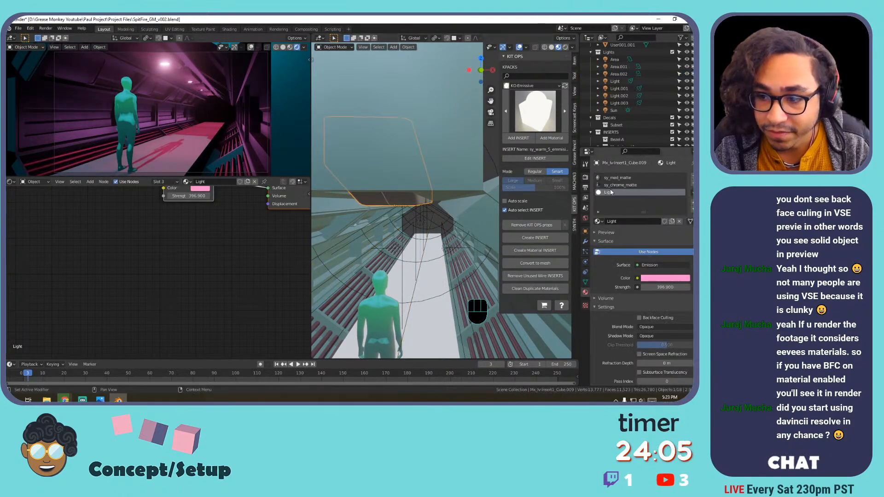
pyautogui.keyDown('shift'); pyautogui.moveTo(420, 198); pyautogui.dragTo(420, 203, button='middle'); pyautogui.keyUp('shift')
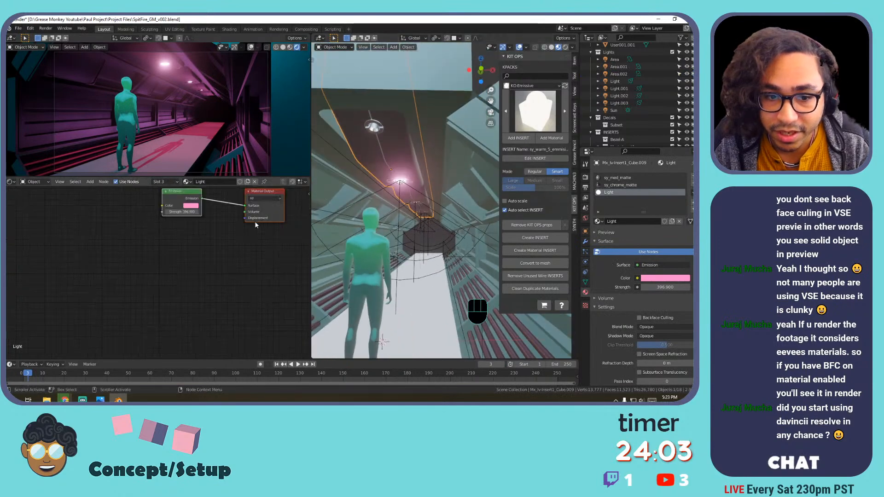
pyautogui.moveTo(258, 219); pyautogui.dragTo(225, 276, button='middle')
pyautogui.click(399, 148)
pyautogui.click(399, 148)
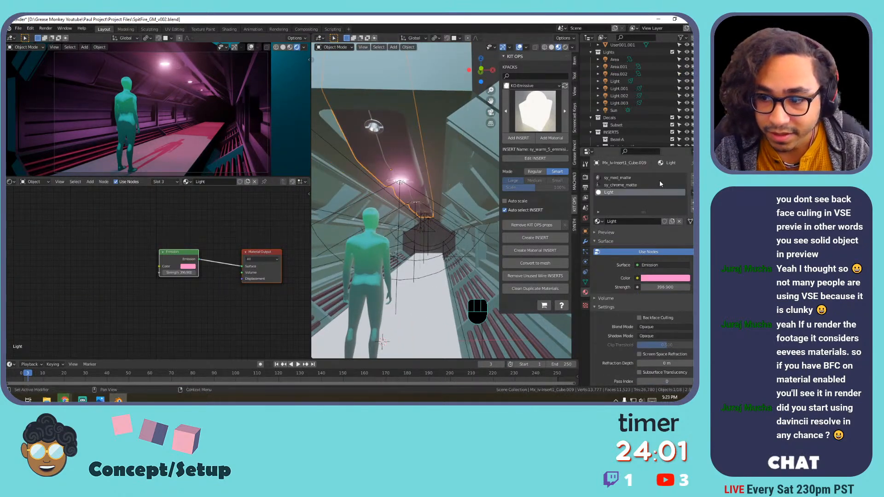
pyautogui.moveTo(198, 229); pyautogui.dragTo(148, 244, button='middle')
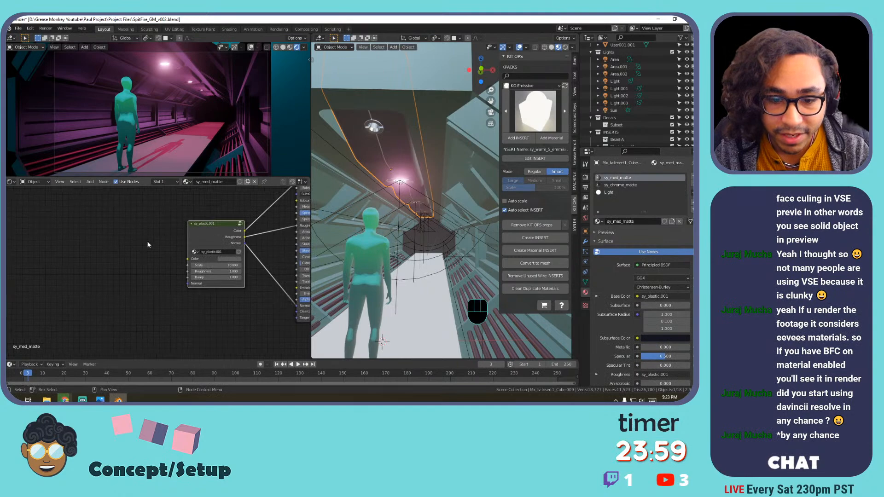
pyautogui.click(227, 258)
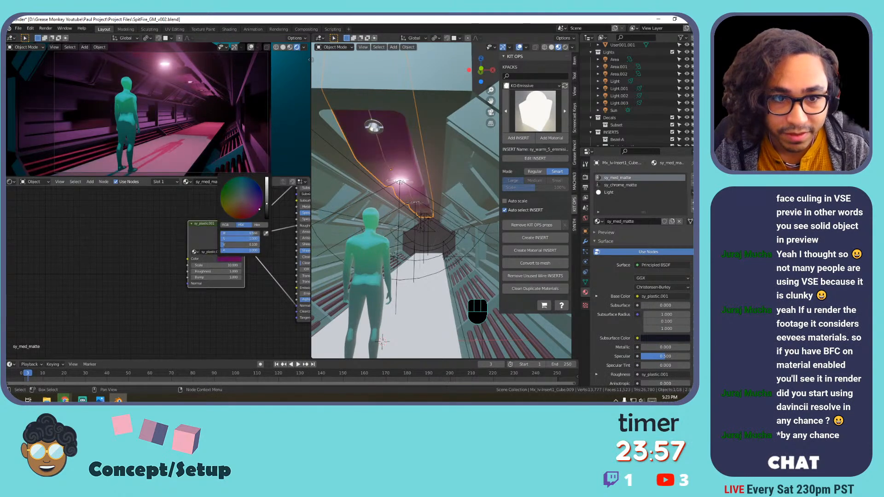
pyautogui.moveTo(228, 192)
pyautogui.mouseDown()
pyautogui.moveTo(266, 178)
pyautogui.moveTo(238, 181)
pyautogui.mouseUp()
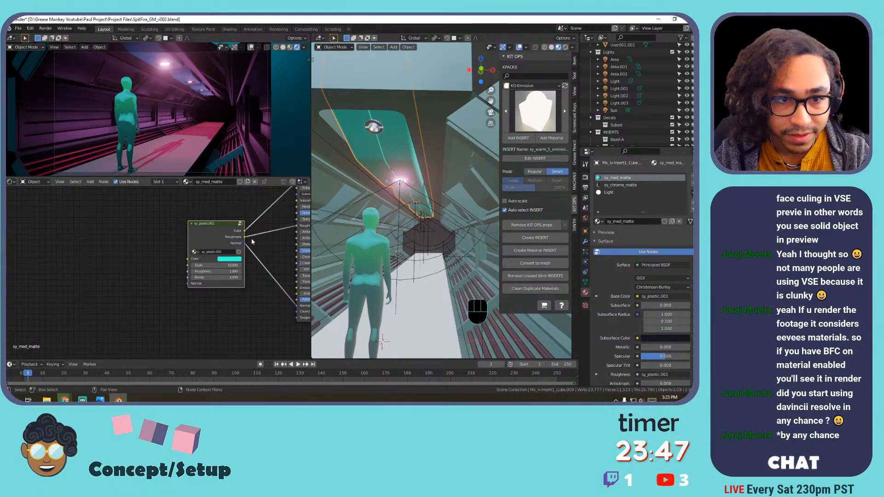
pyautogui.click(235, 260)
pyautogui.moveTo(241, 192)
pyautogui.mouseDown()
pyautogui.moveTo(247, 210)
pyautogui.moveTo(241, 183)
pyautogui.mouseUp()
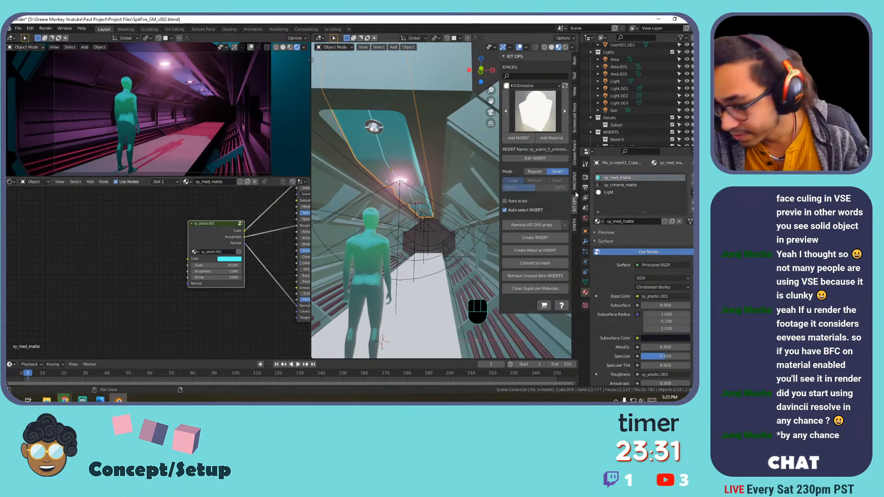
# Change the colour of the ceiling insert's sy_chrome_matte material to magenta in its metal node.
pyautogui.click(620, 185)
pyautogui.moveTo(193, 252); pyautogui.dragTo(354, 254, button='middle')
pyautogui.click(142, 275)
pyautogui.moveTo(156, 219)
pyautogui.mouseDown()
pyautogui.moveTo(164, 212)
pyautogui.moveTo(174, 219)
pyautogui.mouseUp()
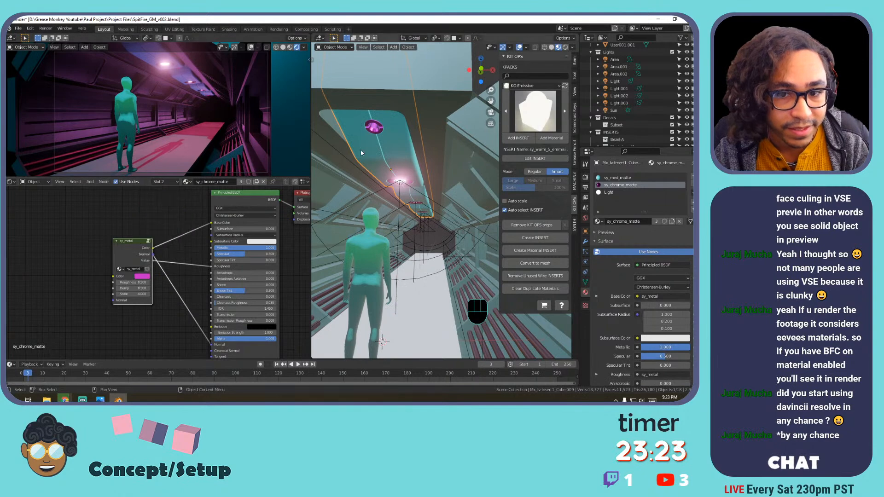
# Select the linked inset geometry of the left upper wall panel in Edit Mode and assign the Hallway.002 material to it.
pyautogui.scroll(-6, 356, 148)
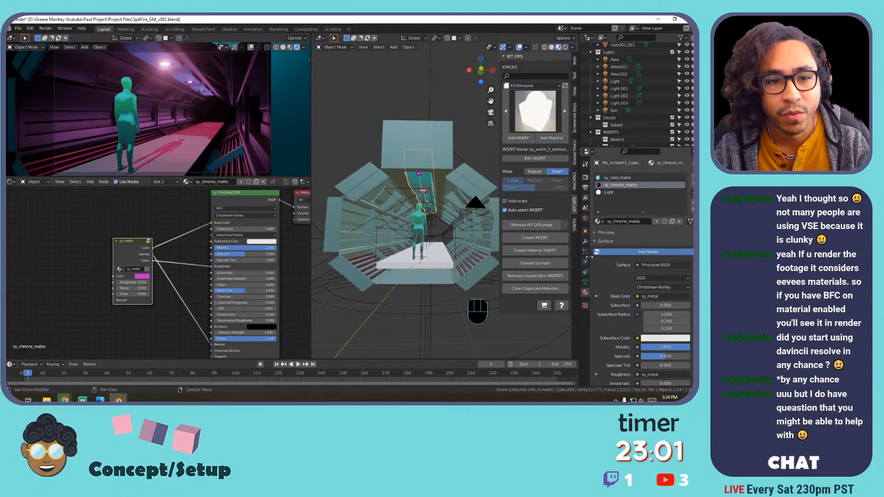
pyautogui.moveTo(356, 184); pyautogui.dragTo(390, 207, button='middle')
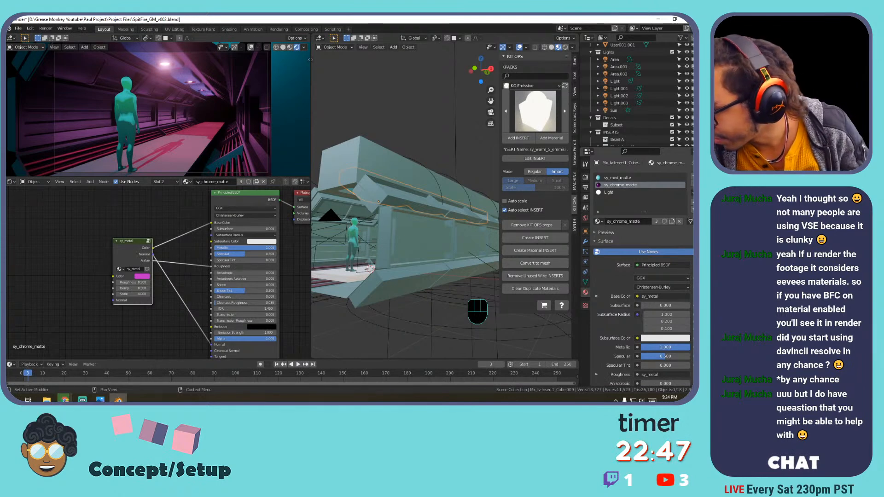
pyautogui.moveTo(357, 139); pyautogui.dragTo(425, 161, button='middle')
pyautogui.scroll(5, 386, 182)
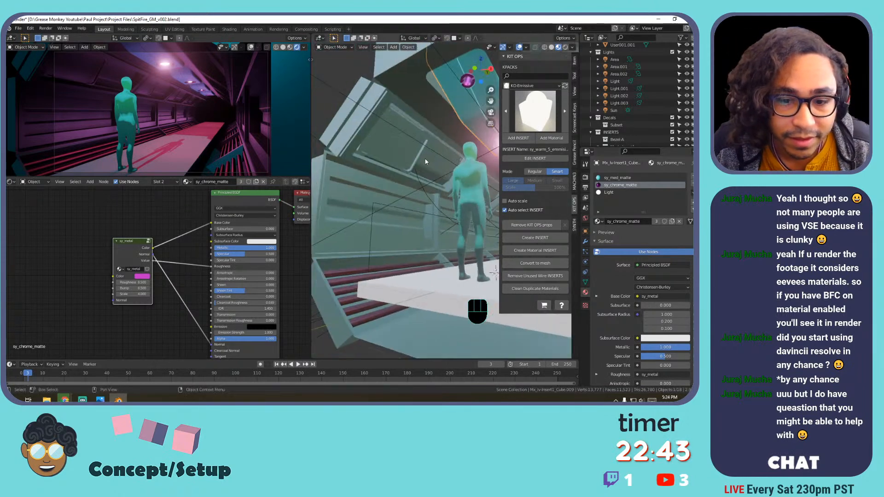
pyautogui.click(393, 148)
pyautogui.press('Tab')
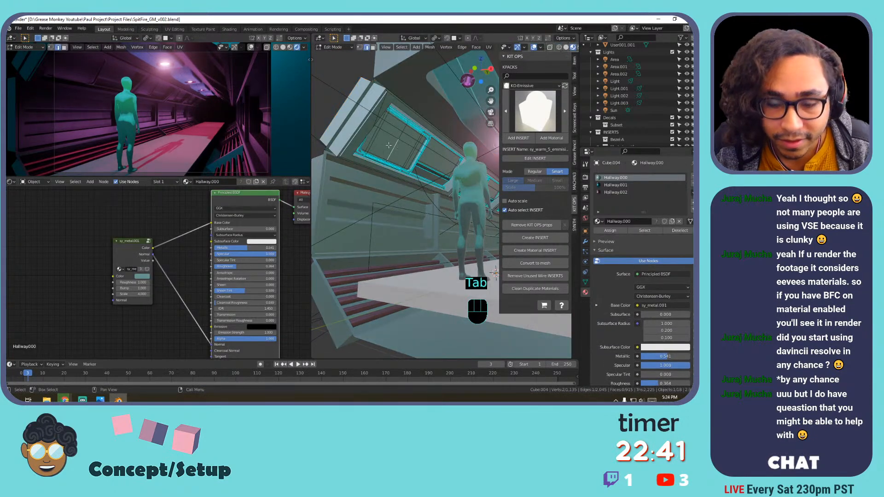
pyautogui.press('l')
pyautogui.scroll(4, 390, 141)
pyautogui.keyDown('shift'); pyautogui.moveTo(390, 142); pyautogui.dragTo(379, 161, button='middle'); pyautogui.keyUp('shift')
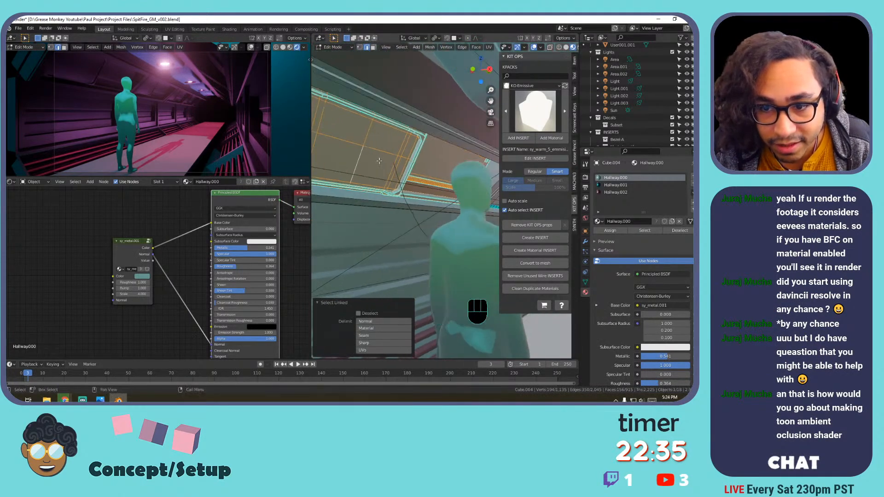
pyautogui.click(615, 193)
pyautogui.click(611, 230)
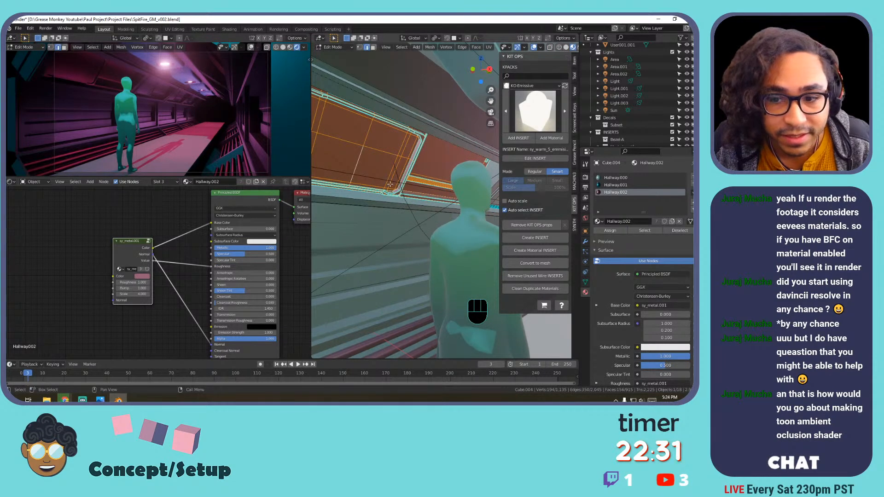
# Keep only the front section of the left upper wall panel by deleting the vertices of all other sections, and return to Object Mode.
pyautogui.scroll(-5, 405, 184)
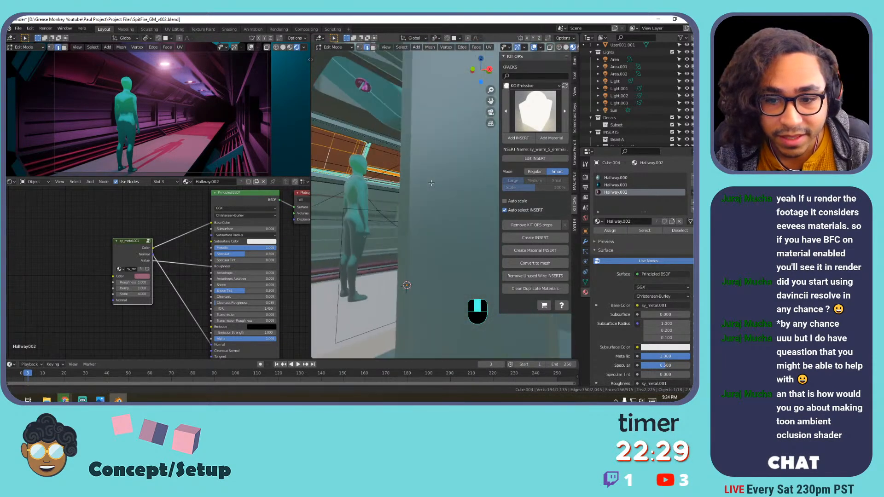
pyautogui.scroll(-5, 431, 183)
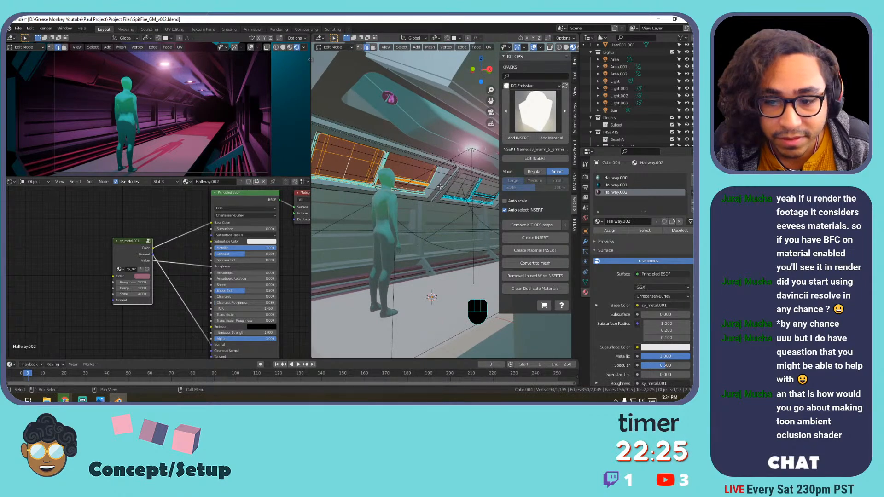
pyautogui.scroll(3, 440, 186)
pyautogui.scroll(-3, 440, 186)
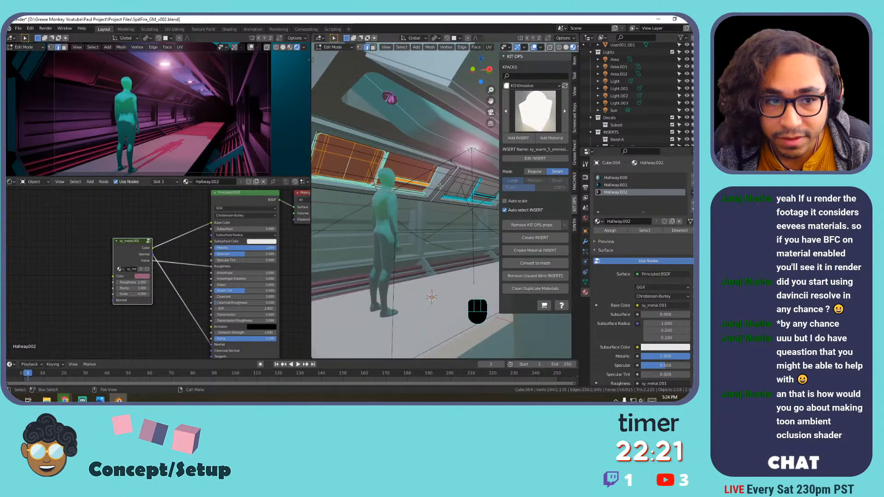
pyautogui.scroll(-3, 442, 184)
pyautogui.scroll(3, 442, 183)
pyautogui.keyDown('shift'); pyautogui.moveTo(423, 187); pyautogui.dragTo(419, 246, button='middle'); pyautogui.keyUp('shift')
pyautogui.press('l')
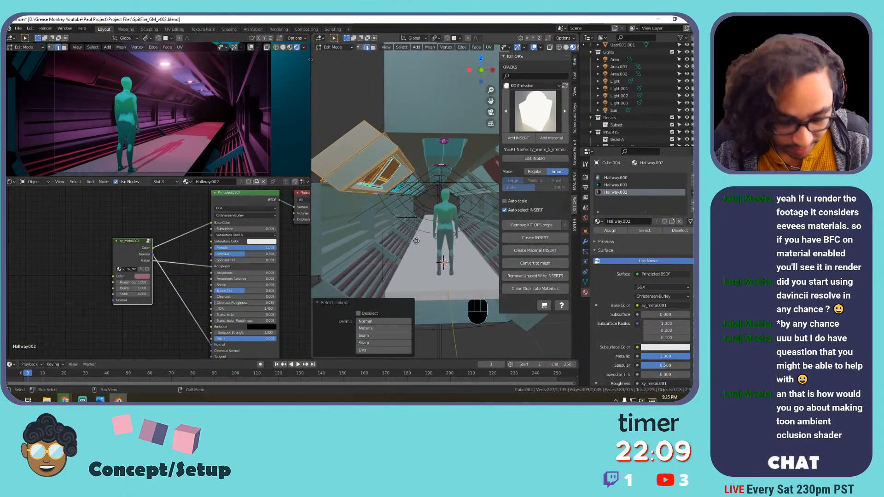
pyautogui.press('g')
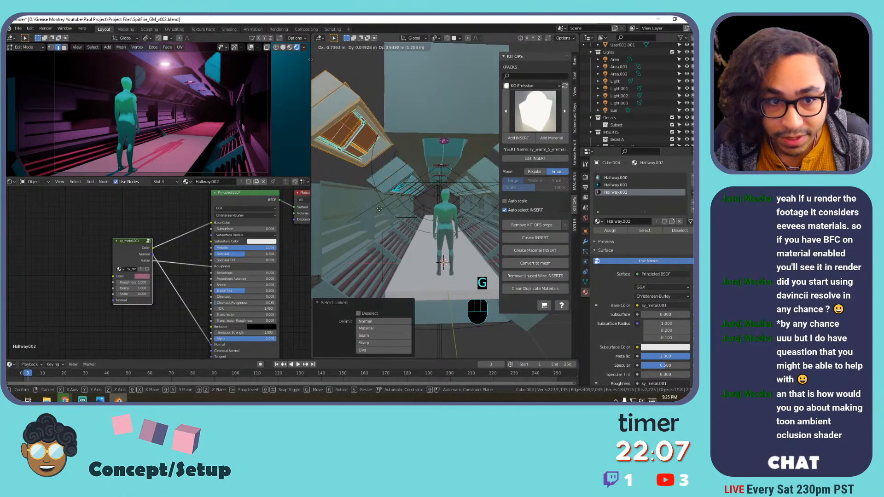
pyautogui.click(390, 230)
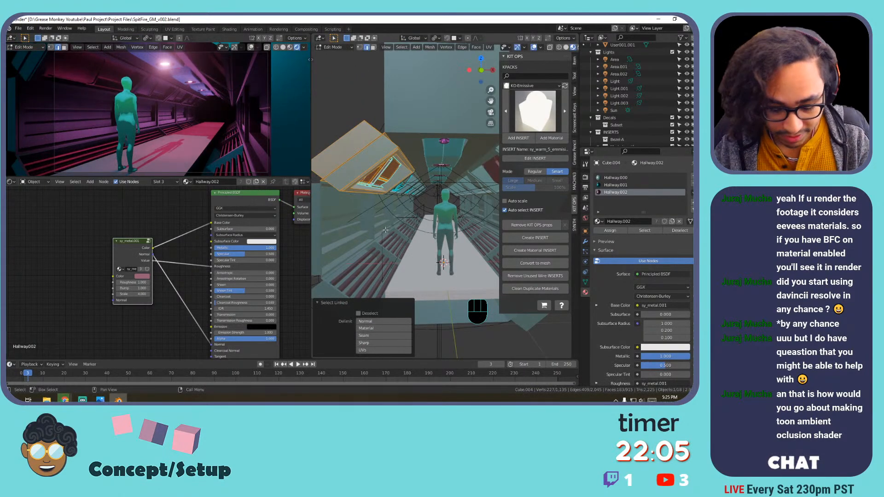
pyautogui.hotkey('ctrl', 'i')
pyautogui.press('x')
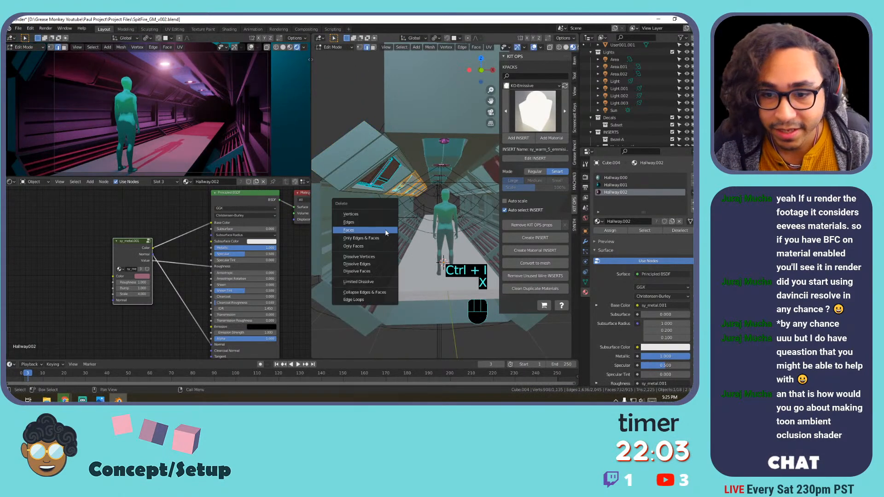
pyautogui.click(369, 213)
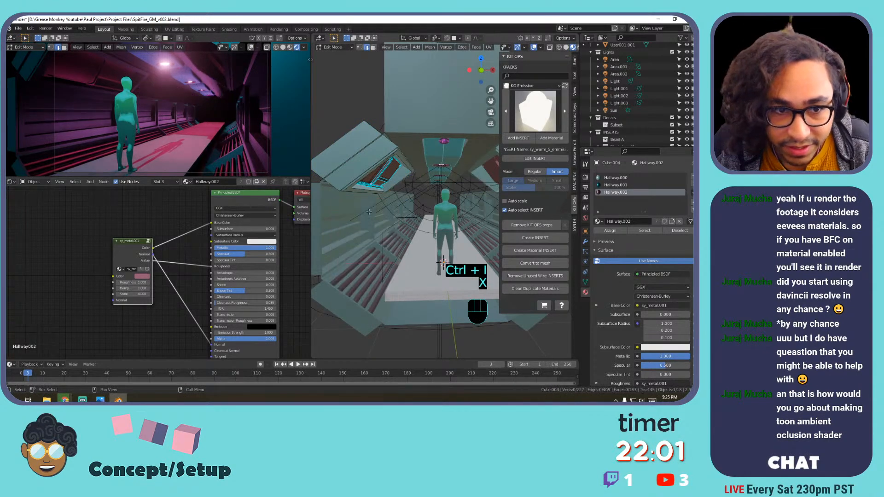
pyautogui.press('Tab')
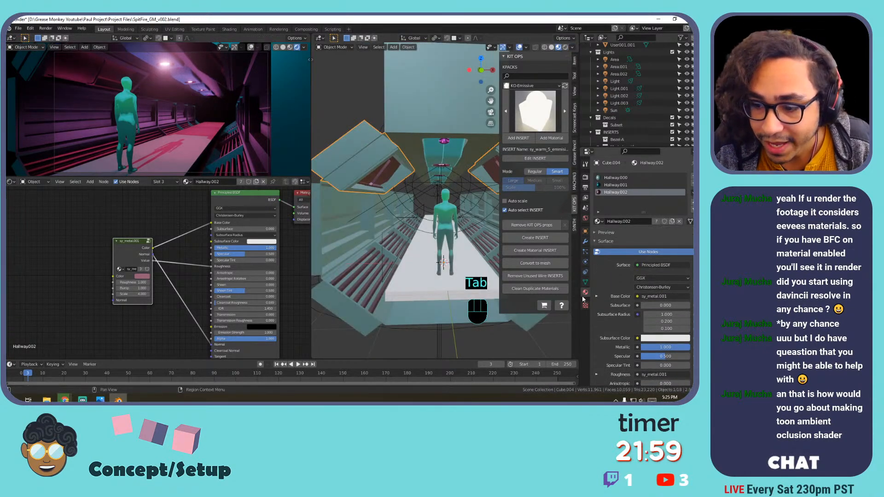
# Add an Array modifier to the upper wall panel and place it before the Mirror modifier.
pyautogui.click(586, 241)
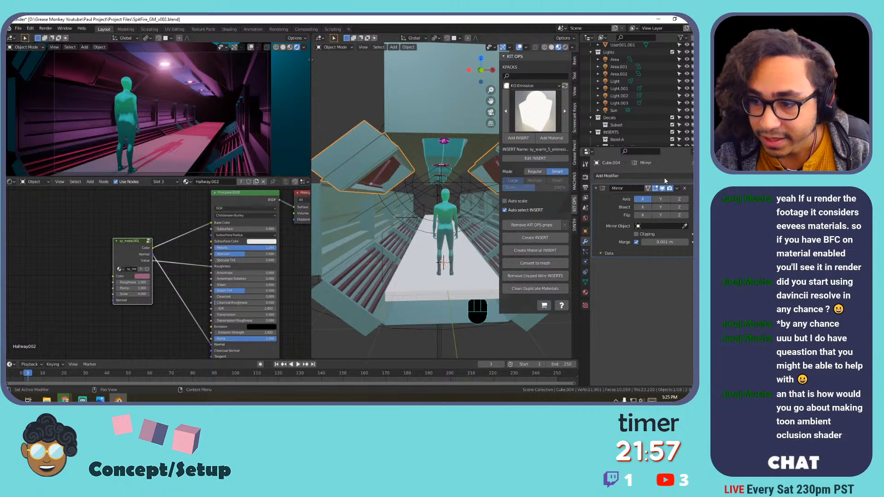
pyautogui.click(665, 179)
pyautogui.click(584, 196)
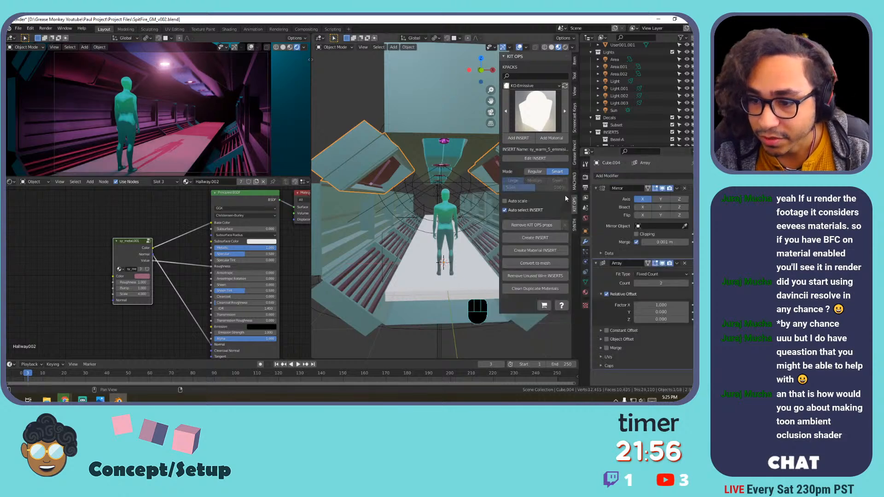
pyautogui.click(677, 263)
pyautogui.click(640, 297)
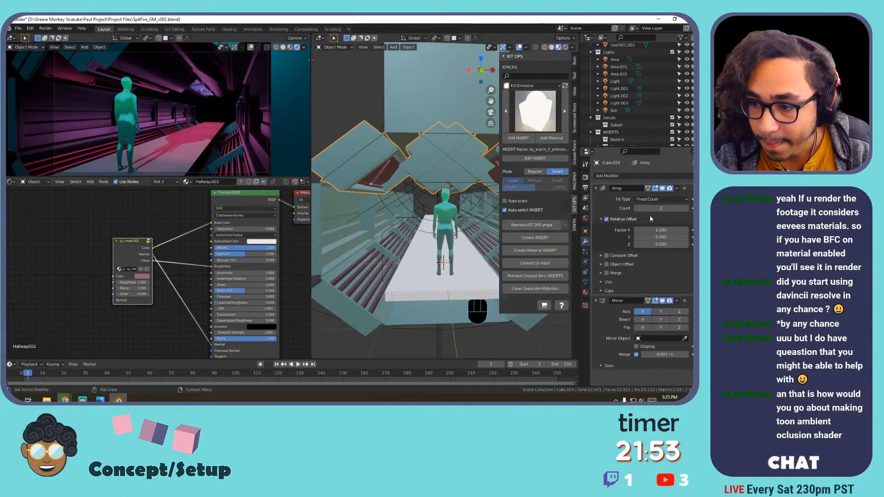
# Set the array's relative offset to 0 in X and 1 in Y, and its count to 5.
pyautogui.click(653, 229)
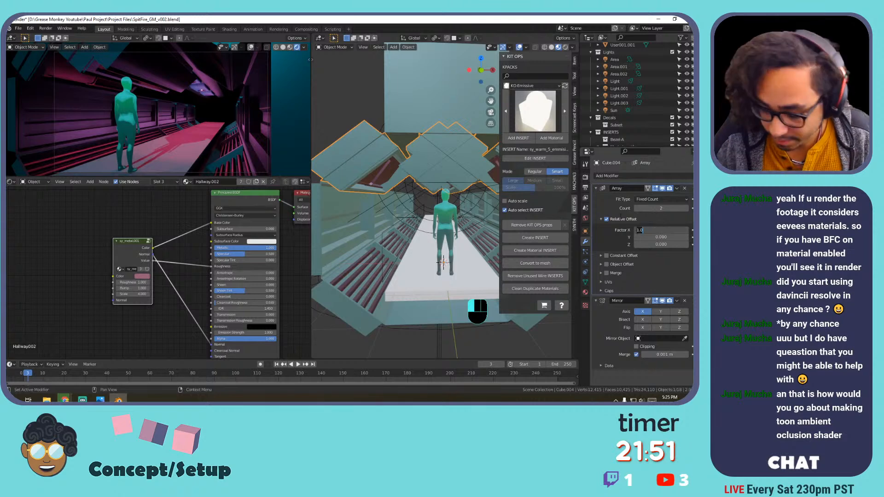
pyautogui.write('0')
pyautogui.press('Tab')
pyautogui.write('1')
pyautogui.press('Return')
pyautogui.click(685, 208)
pyautogui.click(686, 209)
pyautogui.click(686, 209)
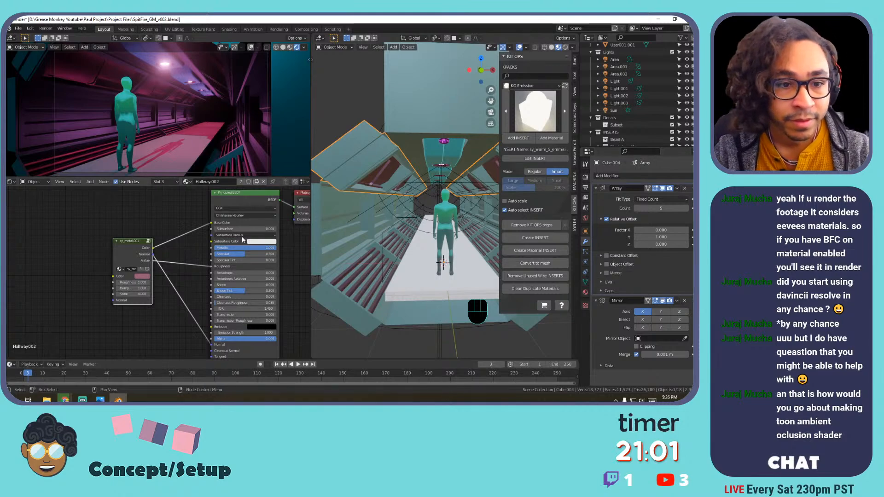
# Examine the arrayed upper wall panel's inset and its front end up close.
pyautogui.moveTo(415, 202)
pyautogui.keyDown('shift'); pyautogui.mouseDown(button='middle')
pyautogui.moveTo(422, 208)
pyautogui.moveTo(406, 206)
pyautogui.mouseUp(button='middle'); pyautogui.keyUp('shift')
pyautogui.moveTo(406, 206)
pyautogui.keyDown('shift'); pyautogui.mouseDown(button='middle')
pyautogui.moveTo(376, 186)
pyautogui.moveTo(420, 193)
pyautogui.moveTo(408, 199)
pyautogui.mouseUp(button='middle'); pyautogui.keyUp('shift')
pyautogui.scroll(4, 377, 195)
pyautogui.moveTo(408, 199)
pyautogui.keyDown('shift'); pyautogui.mouseDown(button='middle')
pyautogui.moveTo(384, 195)
pyautogui.moveTo(407, 195)
pyautogui.mouseUp(button='middle'); pyautogui.keyUp('shift')
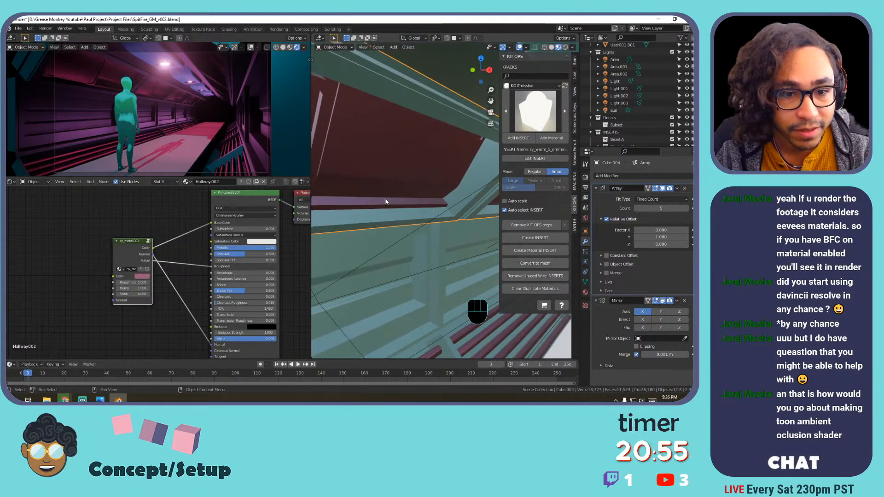
pyautogui.scroll(-3, 386, 201)
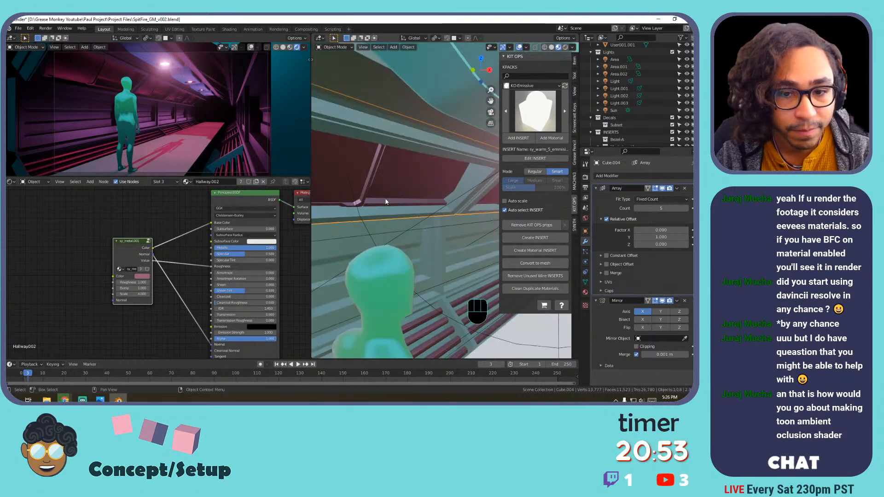
pyautogui.moveTo(384, 201); pyautogui.dragTo(422, 193, button='middle')
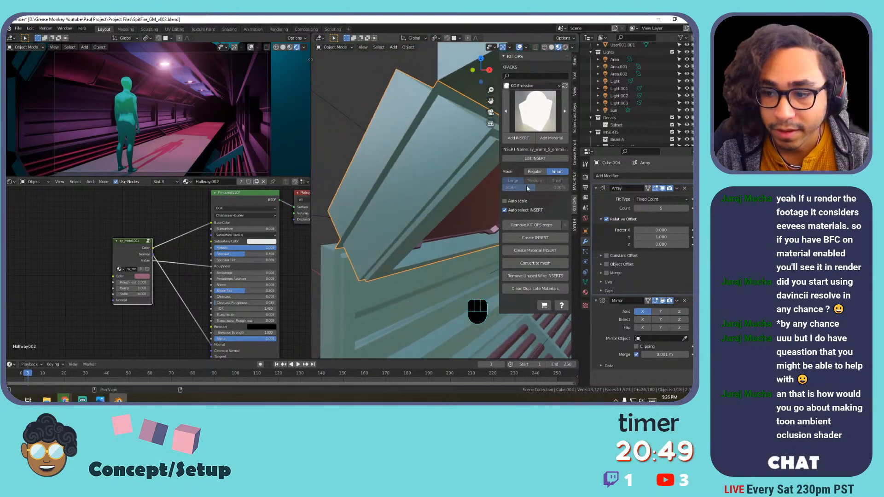
pyautogui.click(459, 204)
pyautogui.click(443, 187)
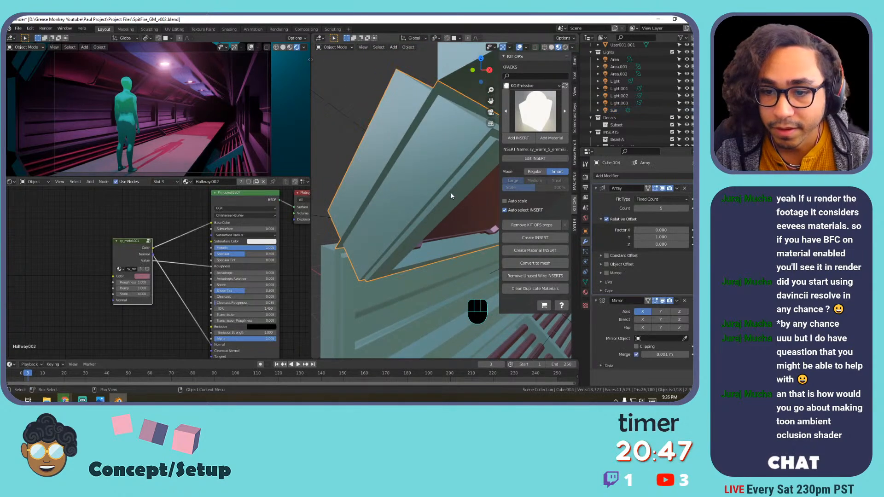
# Select the linked inset geometry of the upper wall panel in Edit Mode and assign the Hallway.001 material to it.
pyautogui.scroll(3, 438, 190)
pyautogui.press('Tab')
pyautogui.moveTo(437, 190); pyautogui.dragTo(424, 187, button='middle')
pyautogui.press('l')
pyautogui.press('l')
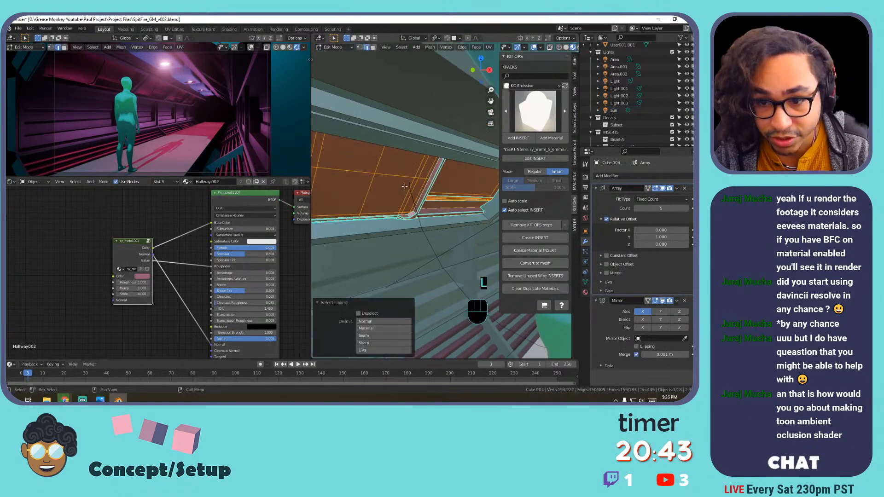
pyautogui.press('l')
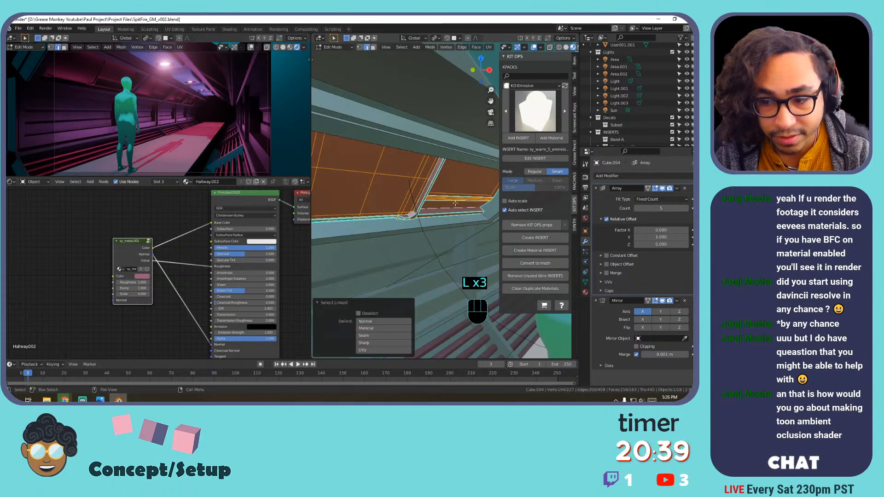
pyautogui.click(586, 292)
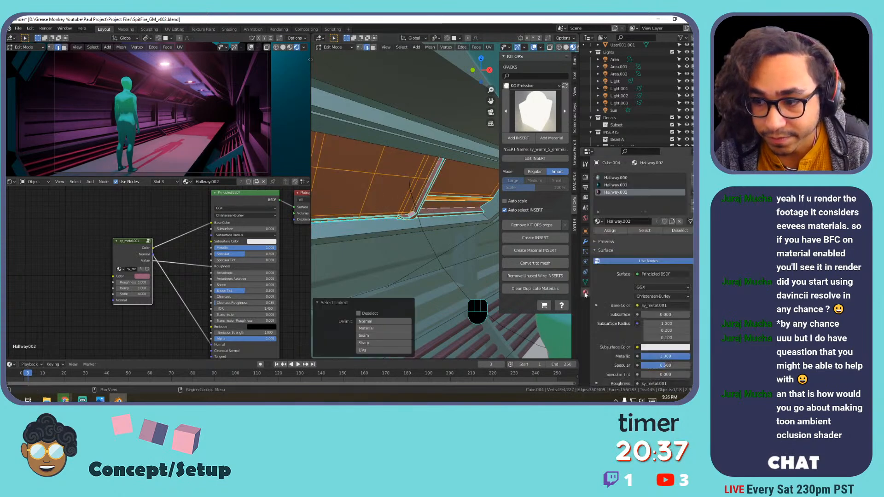
pyautogui.click(608, 184)
pyautogui.click(610, 230)
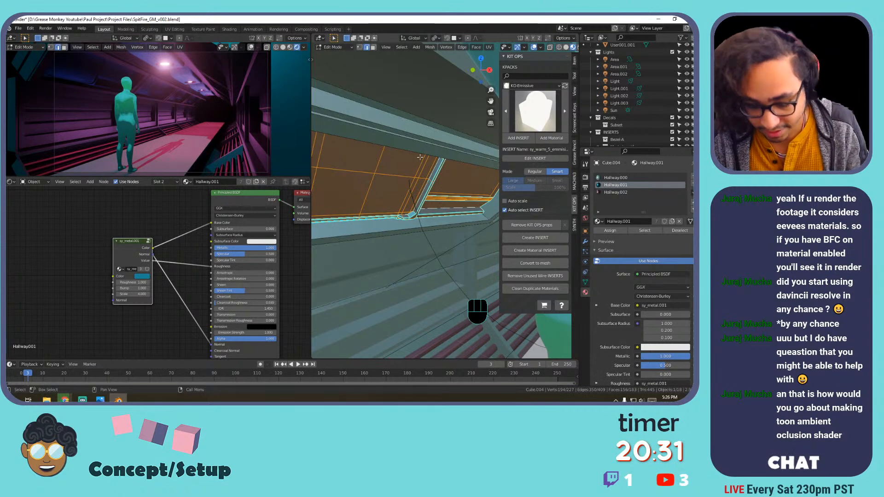
# Widen the main 3D viewport without its sidebar and show the framed camera view in rendered shading with overlays off.
pyautogui.press('n')
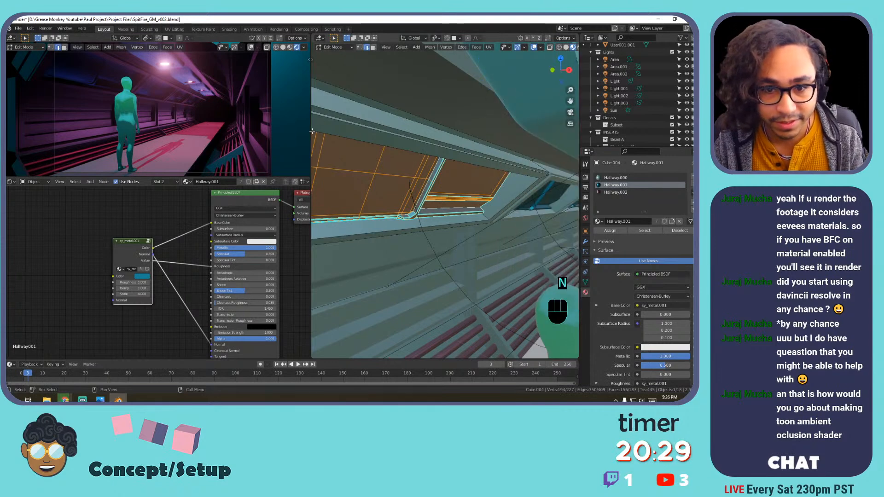
pyautogui.moveTo(312, 131); pyautogui.dragTo(236, 134)
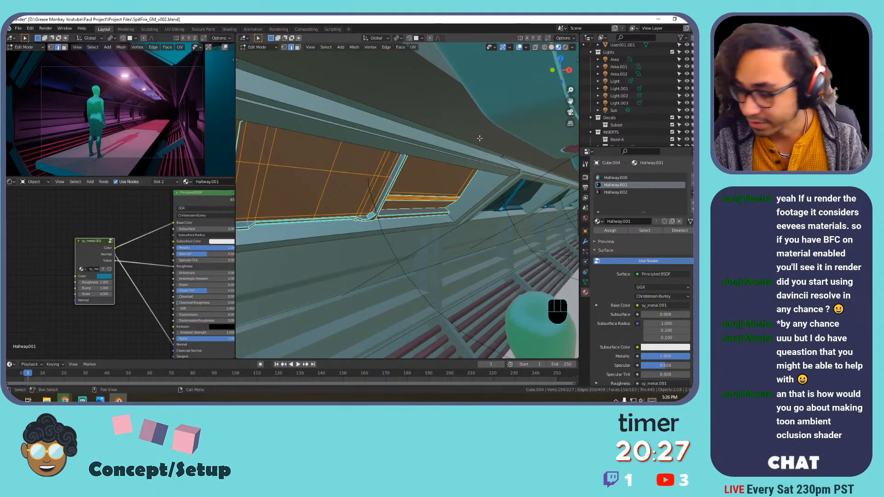
pyautogui.press('KP_0')
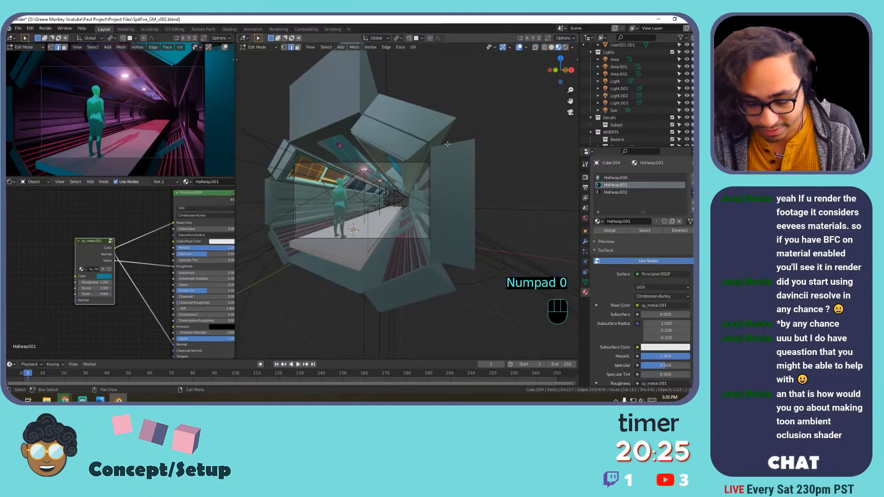
pyautogui.press('Home')
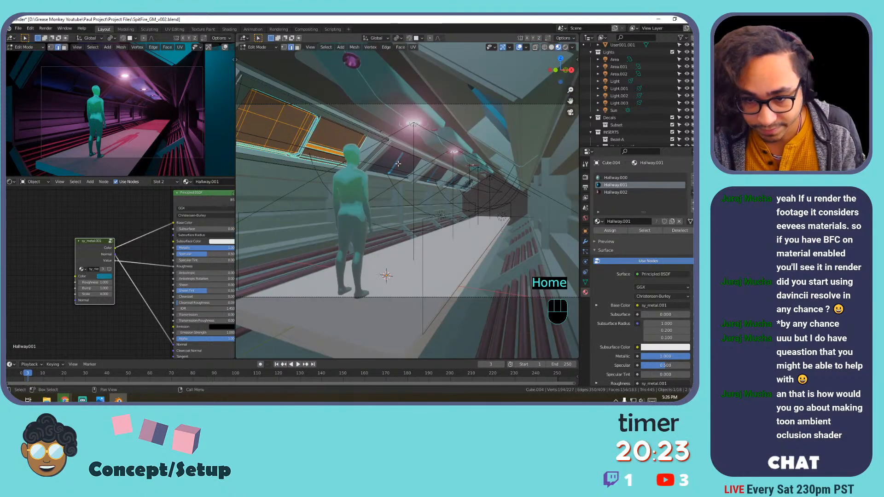
pyautogui.click(558, 48)
pyautogui.click(520, 47)
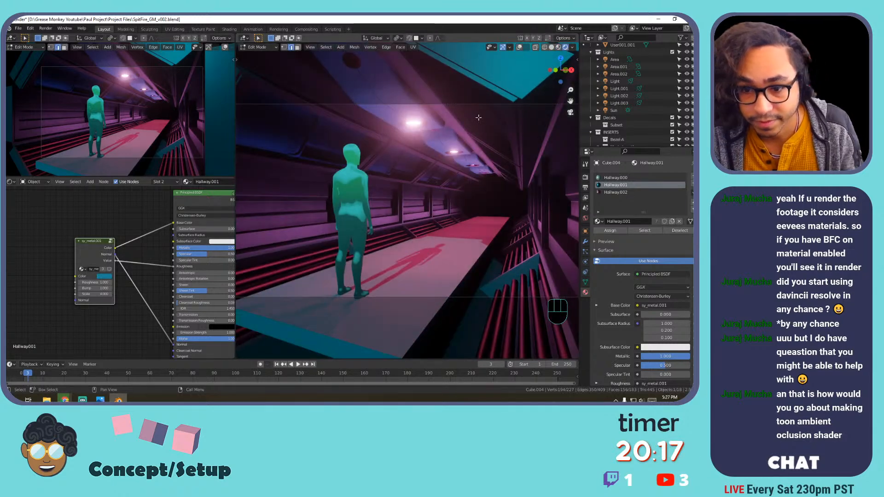
# Fly the camera down the hallway and turn it back to frame the figure centrally at the end of the walkway.
pyautogui.hotkey('shift', '`')
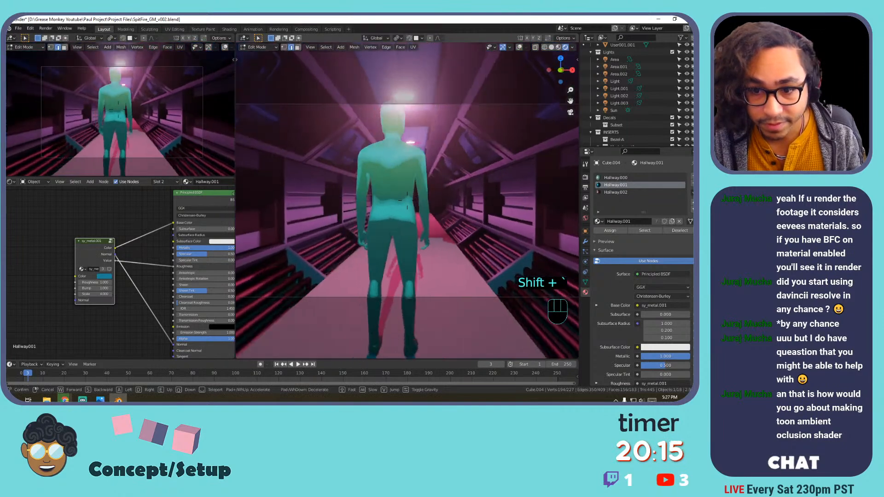
pyautogui.press('w')
pyautogui.press('a')
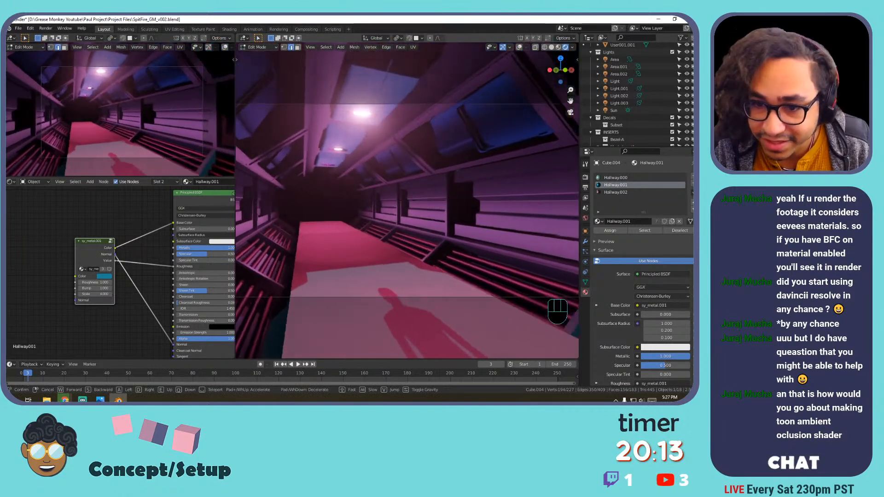
pyautogui.press('s')
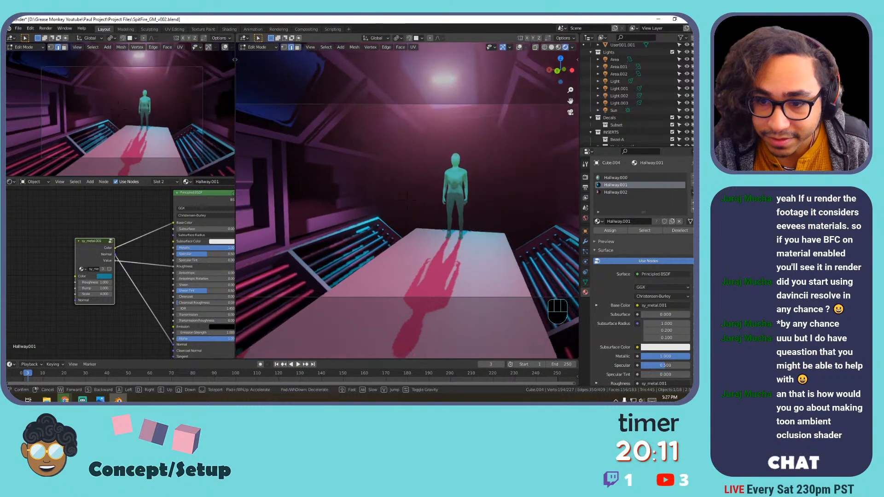
pyautogui.press('s')
pyautogui.press('s')
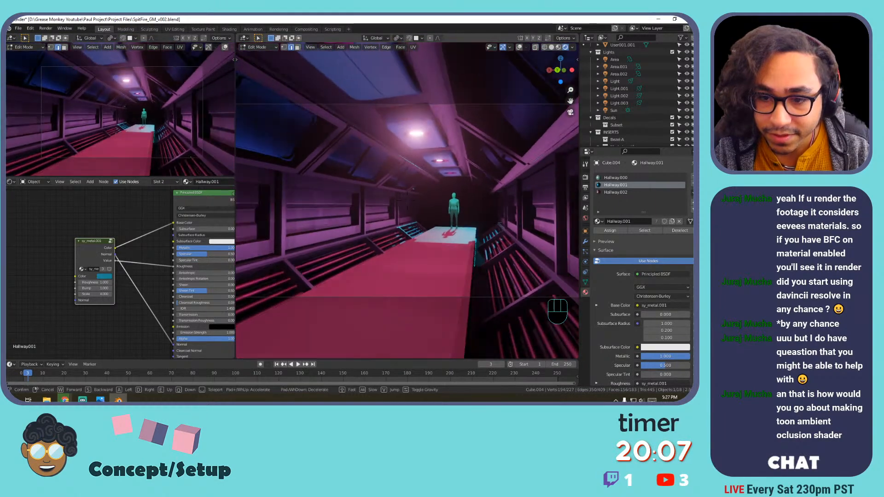
pyautogui.press('w')
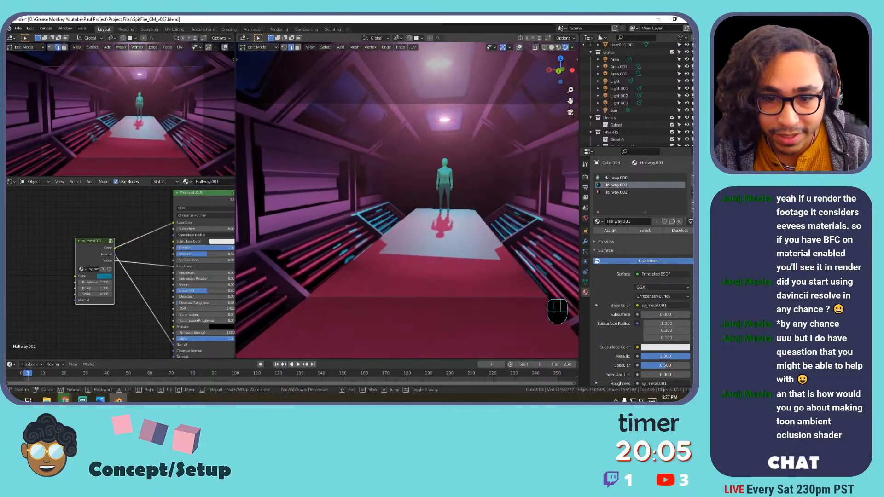
pyautogui.press('w')
pyautogui.click(407, 201)
pyautogui.click(618, 111)
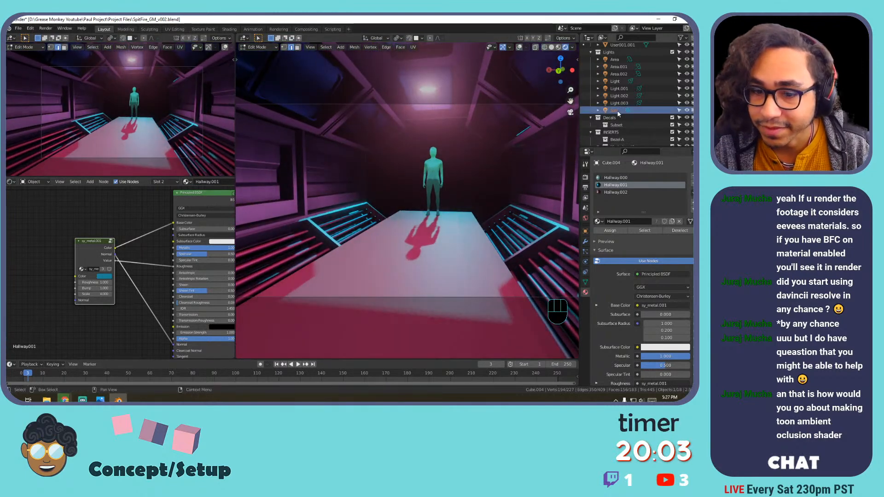
pyautogui.press('r')
pyautogui.press('r')
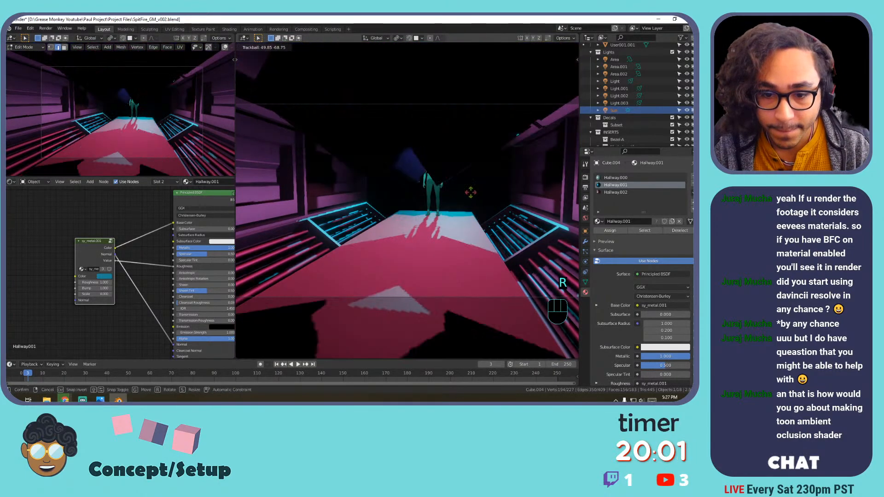
pyautogui.rightClick(480, 184)
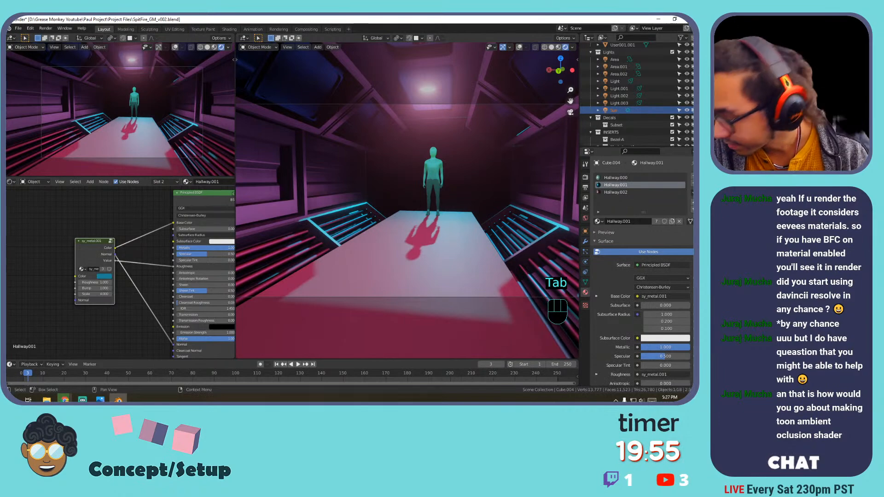
# Trackball-rotate the Sun light by about -7.45° and -1.15° to lengthen the figure's shadow, and save the file.
pyautogui.click(614, 110)
pyautogui.press('r')
pyautogui.press('r')
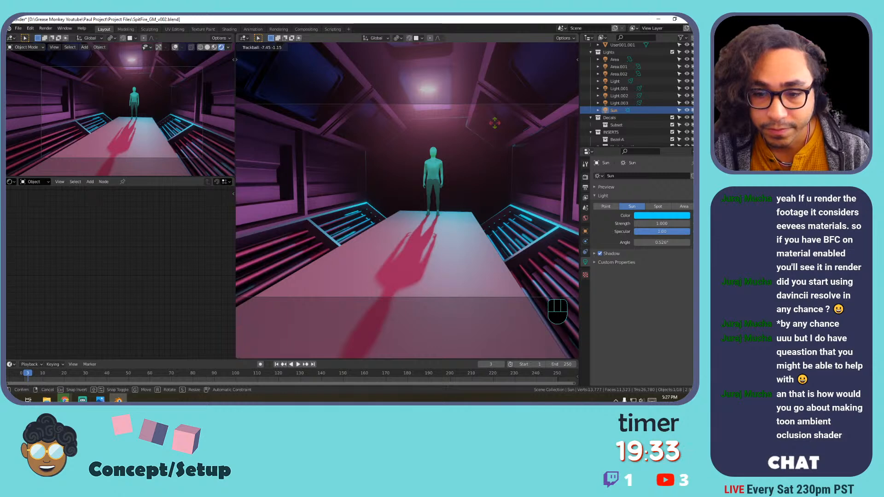
pyautogui.click(495, 122)
pyautogui.moveTo(465, 138); pyautogui.dragTo(358, 161, button='middle')
pyautogui.keyDown('shift'); pyautogui.moveTo(446, 154); pyautogui.dragTo(350, 142, button='middle'); pyautogui.keyUp('shift')
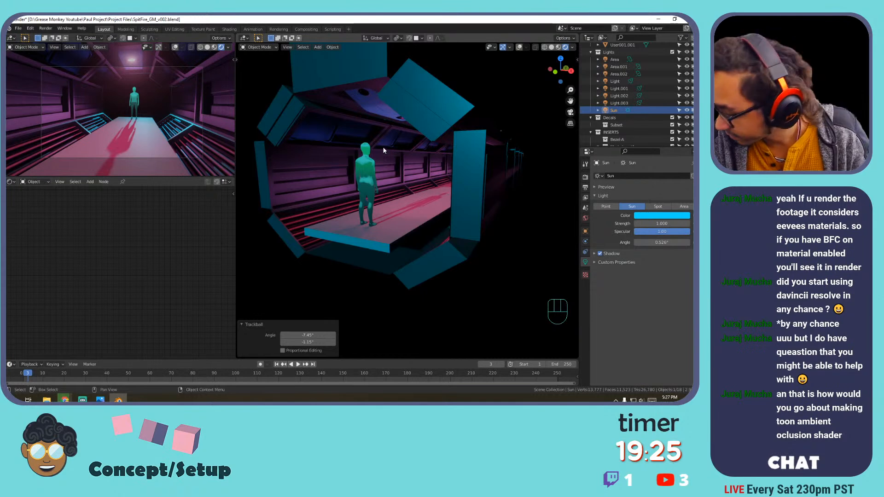
pyautogui.hotkey('ctrl', 's')
# Turn the main viewport's overlays back on with the hallway viewed from outside its open front end.
pyautogui.scroll(5, 364, 147)
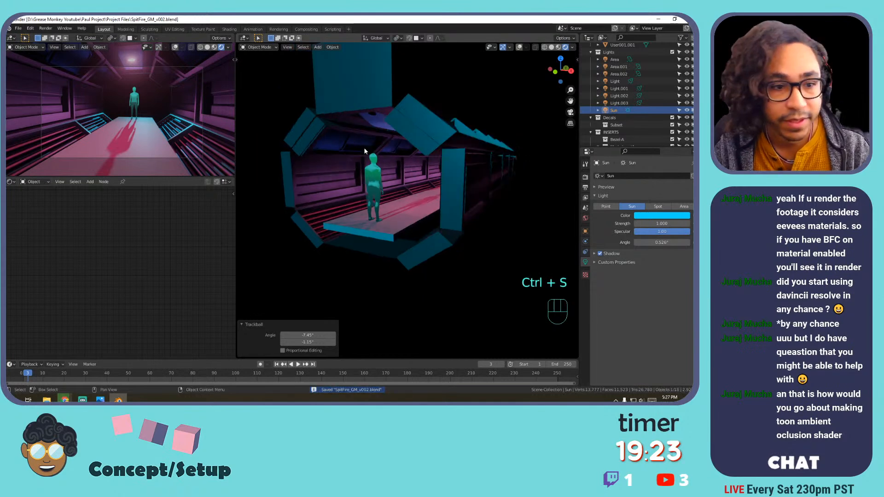
pyautogui.moveTo(354, 154); pyautogui.dragTo(367, 158, button='middle')
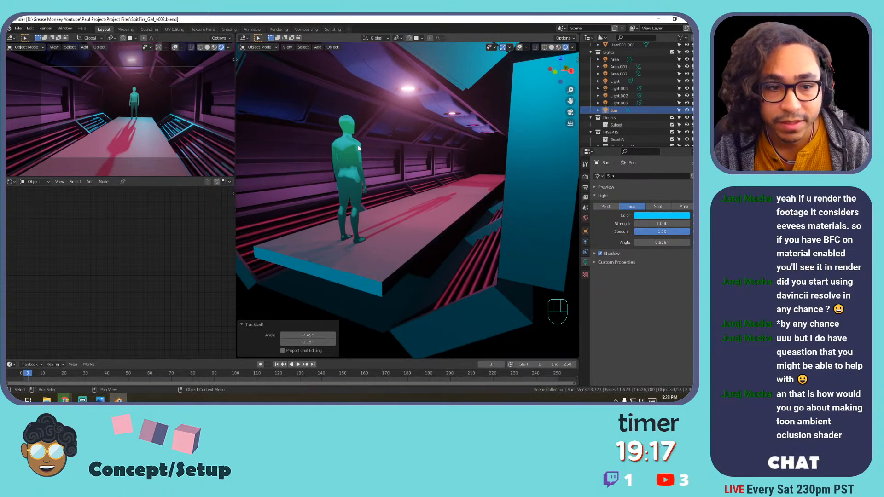
pyautogui.scroll(-2, 358, 146)
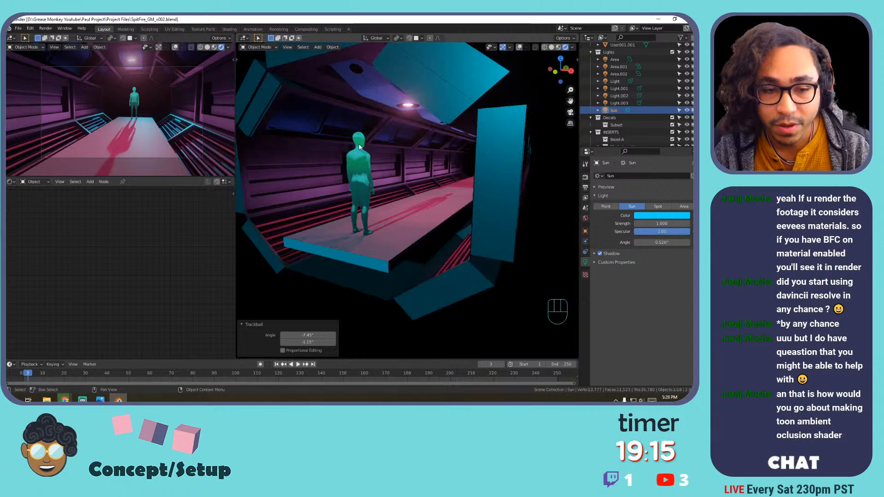
pyautogui.scroll(-2, 359, 146)
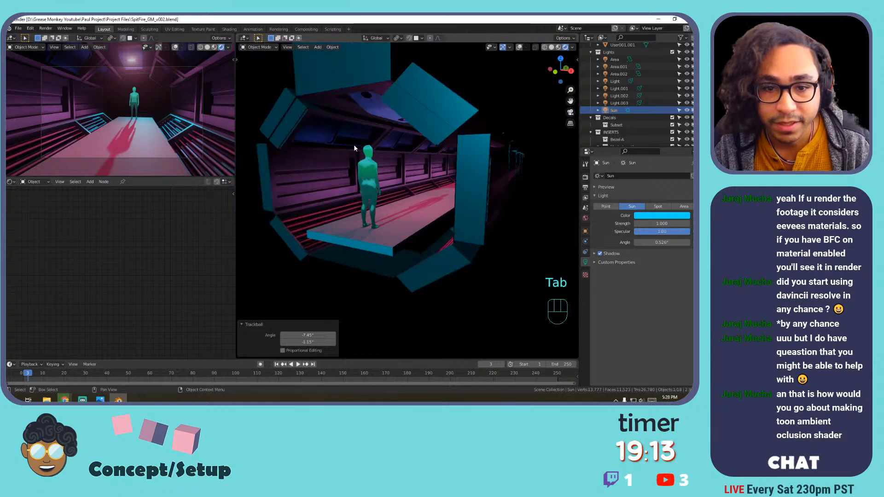
pyautogui.click(519, 47)
pyautogui.moveTo(338, 120); pyautogui.dragTo(358, 120, button='middle')
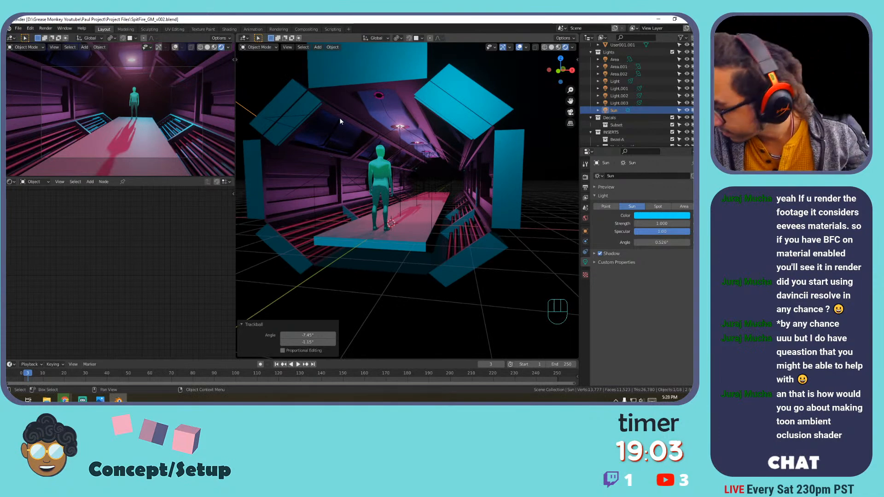
# Render the current frame from the camera, check the image, and close the render window.
pyautogui.press('F12')
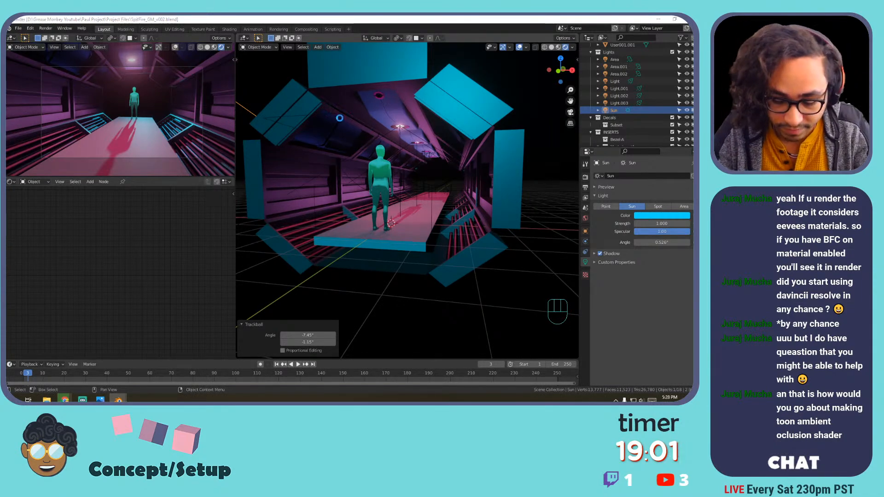
pyautogui.scroll(2, 341, 129)
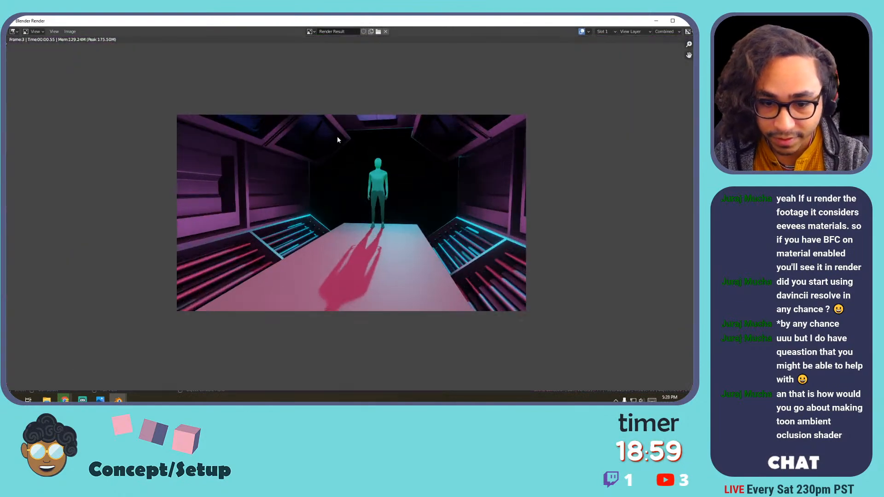
pyautogui.press('Escape')
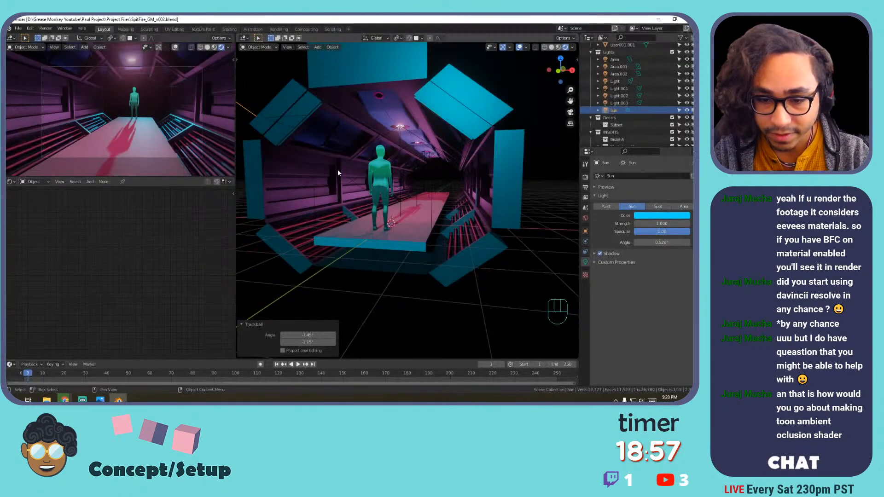
# Select the pipes beside the walkway, try a different metal colour in their Hallway.002 material, and undo the change.
pyautogui.click(309, 226)
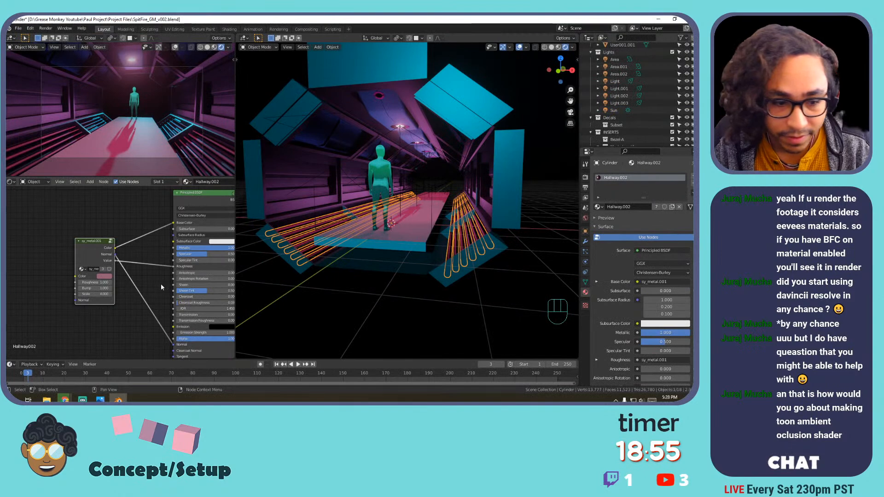
pyautogui.click(105, 276)
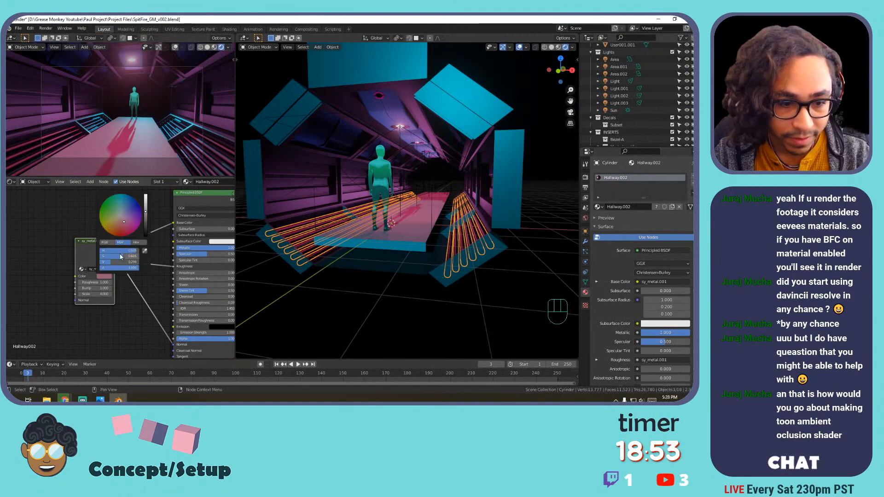
pyautogui.moveTo(136, 225)
pyautogui.mouseDown()
pyautogui.moveTo(119, 218)
pyautogui.moveTo(128, 233)
pyautogui.mouseUp()
pyautogui.hotkey('ctrl', 'z')
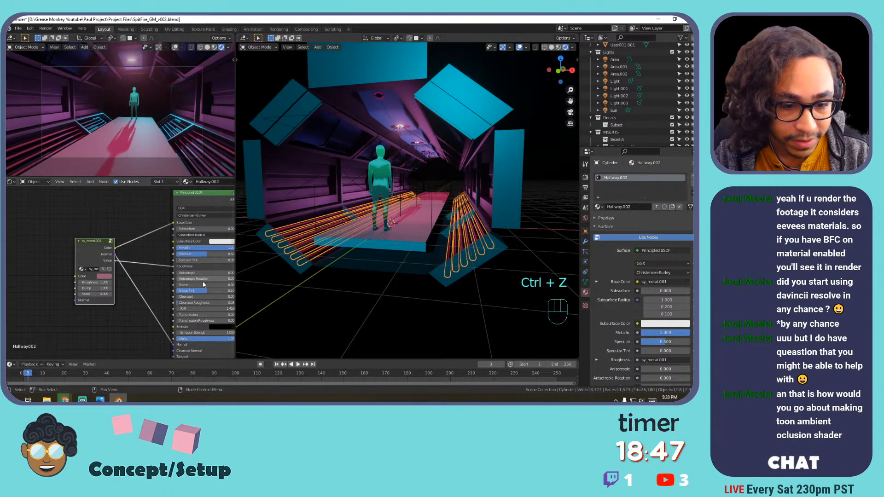
# Disconnect the Roughness input of the Hallway.002 Principled BSDF and set the roughness to about 0.21.
pyautogui.moveTo(173, 267)
pyautogui.mouseDown()
pyautogui.moveTo(153, 268)
pyautogui.moveTo(172, 267)
pyautogui.mouseUp()
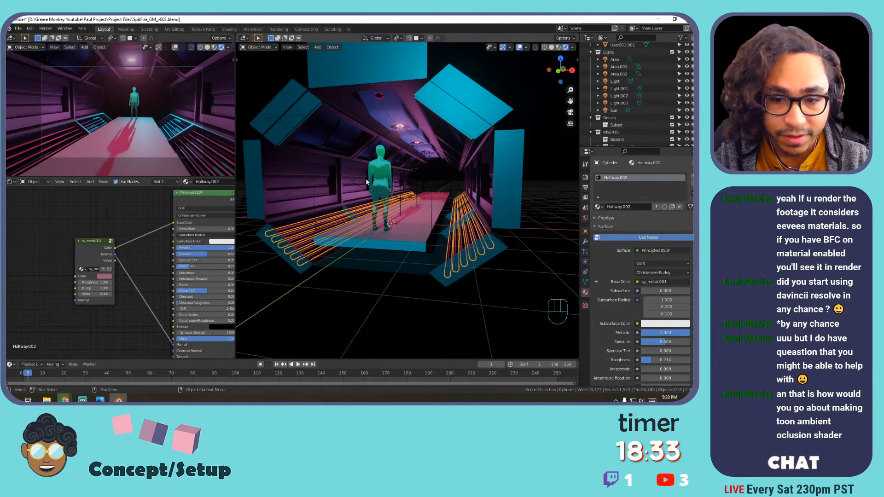
# Snap the 3D cursor to the front top edge of the walkway block and return to Object Mode.
pyautogui.click(377, 244)
pyautogui.press('Tab')
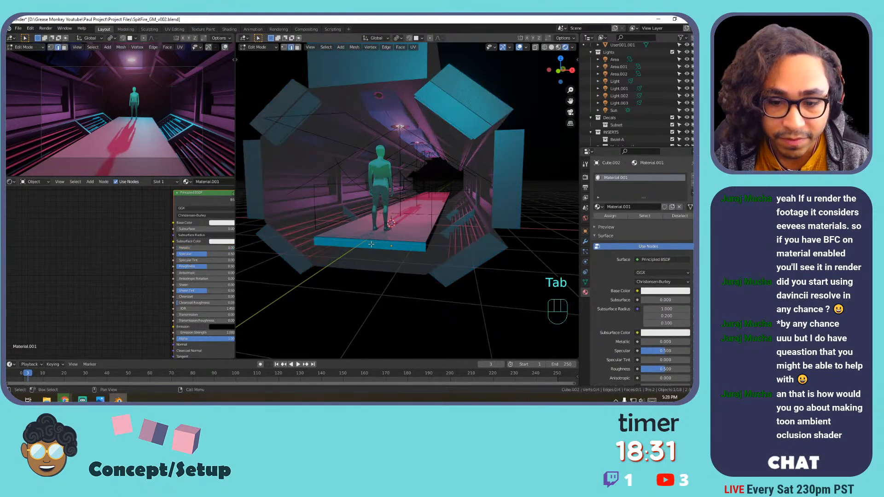
pyautogui.press('3')
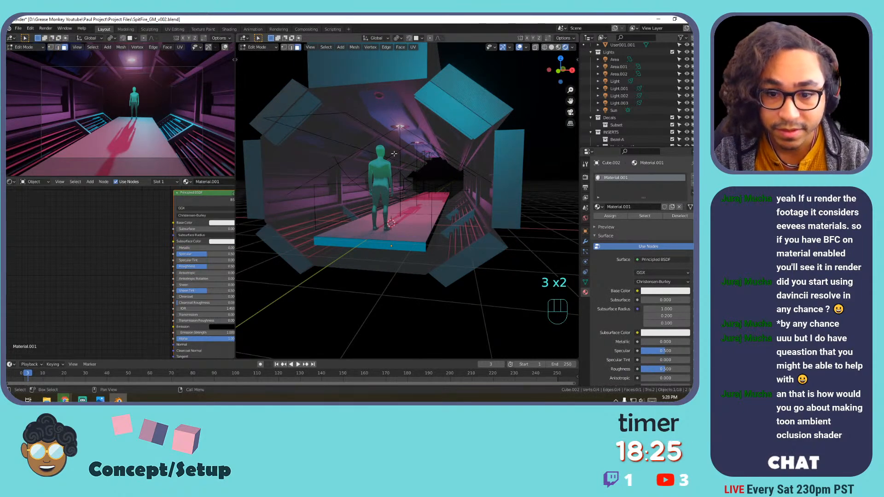
pyautogui.press('Tab')
pyautogui.press('Tab')
pyautogui.click(362, 238)
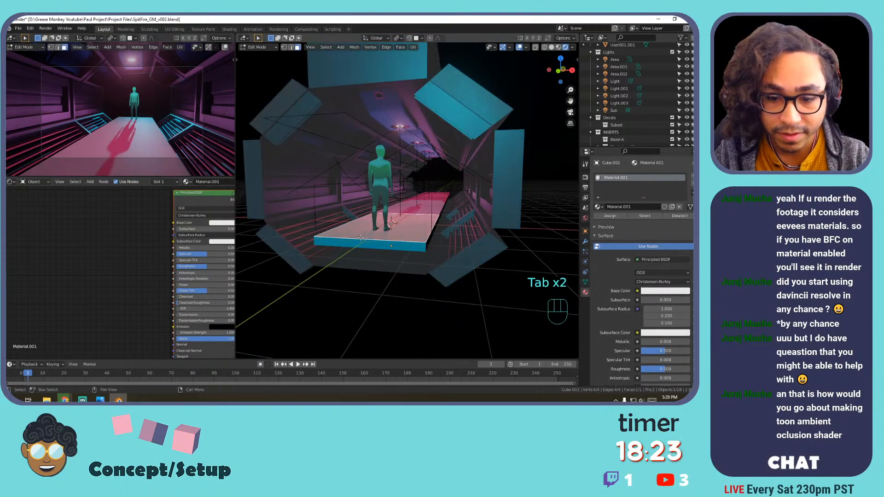
pyautogui.press('2')
pyautogui.click(361, 238)
pyautogui.hotkey('shift', 's')
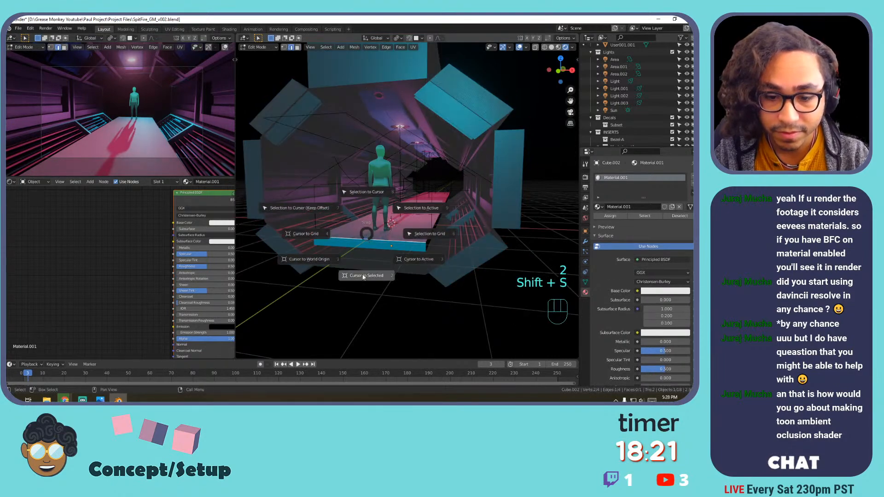
pyautogui.click(364, 274)
pyautogui.press('Tab')
# Add a plane at the 3D cursor and rotate it 90° about the X axis to stand upright.
pyautogui.hotkey('shift', 'a')
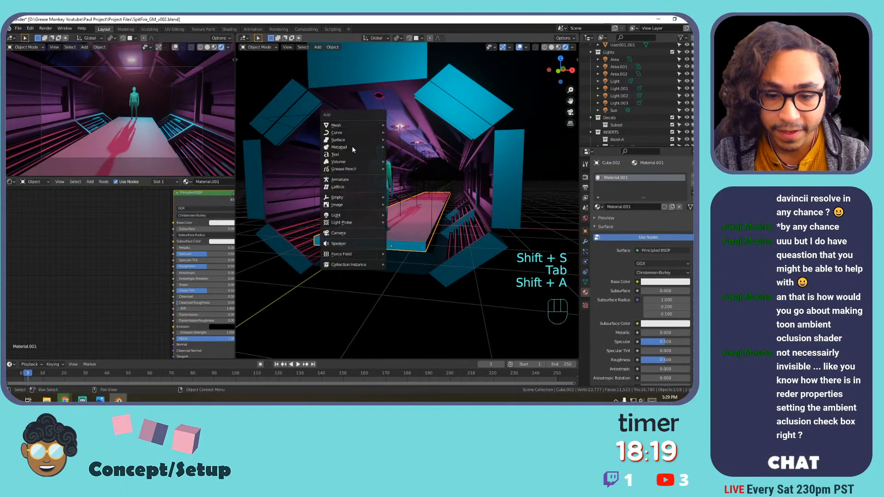
pyautogui.moveTo(353, 125)
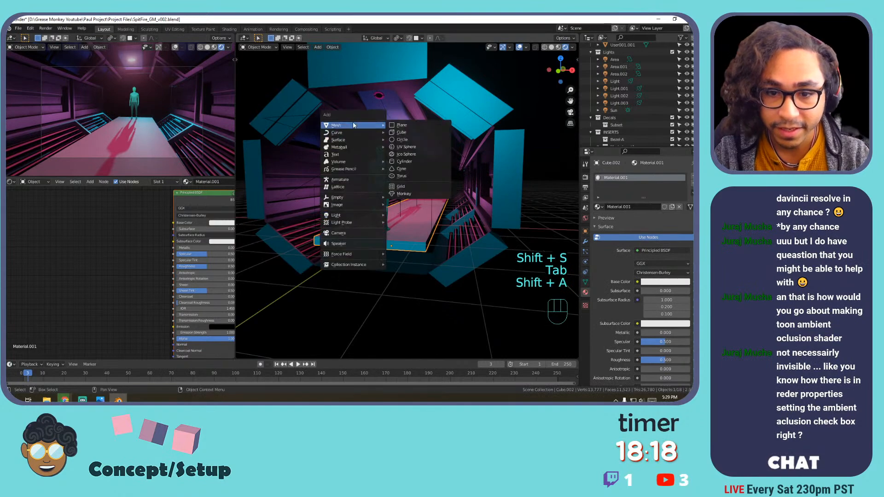
pyautogui.click(413, 125)
pyautogui.press('r')
pyautogui.press('x')
pyautogui.press('9')
pyautogui.press('0')
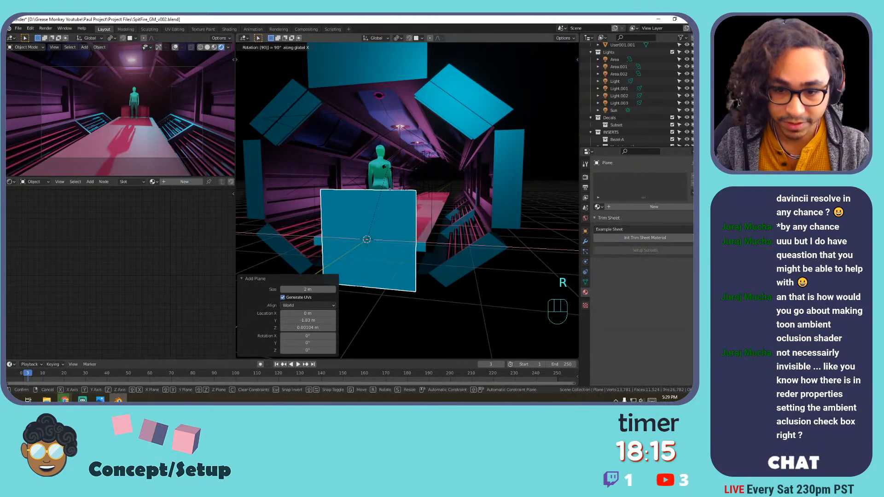
pyautogui.press('Return')
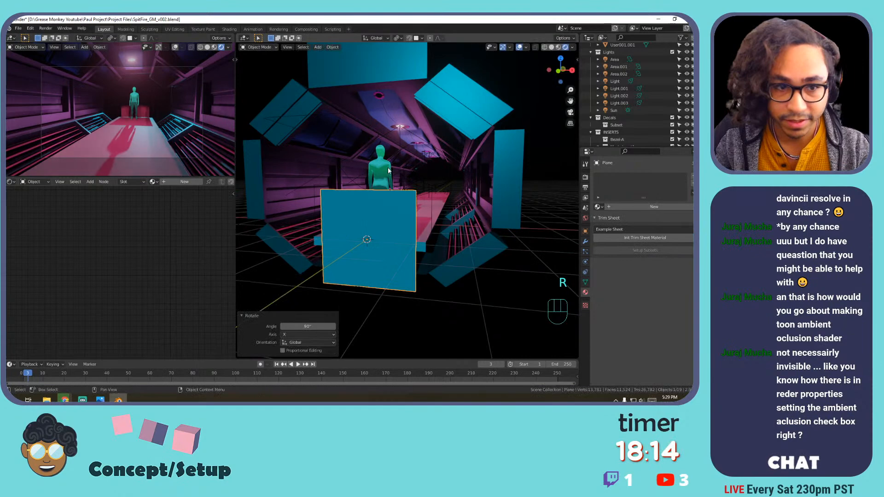
# Assign the existing Light material to the plane and scale it about 2.49 times along Z.
pyautogui.click(598, 207)
pyautogui.click(644, 245)
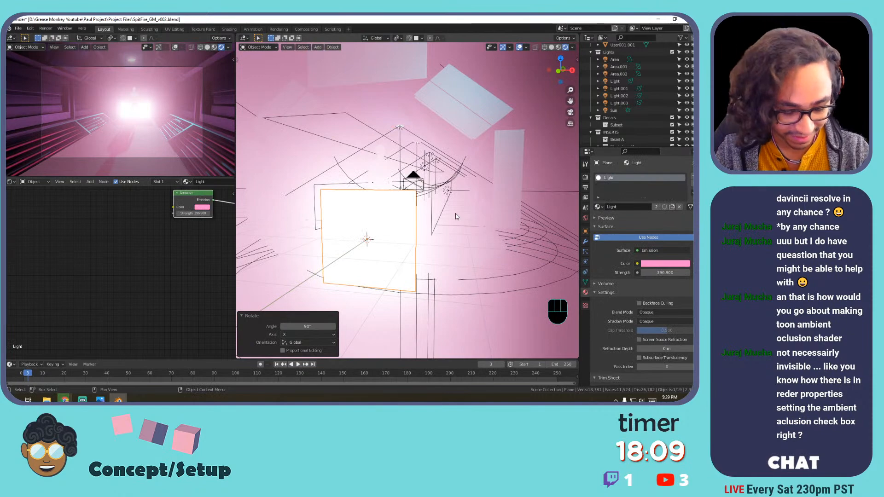
pyautogui.press('s')
pyautogui.press('z')
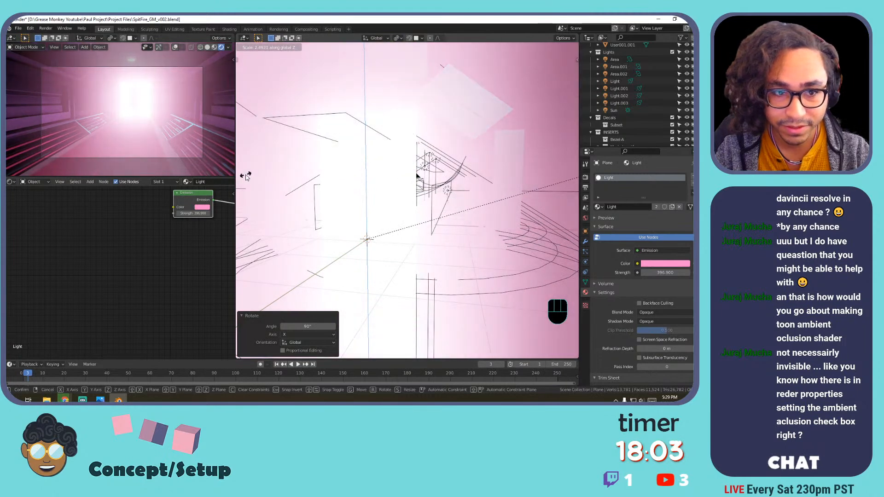
pyautogui.click(290, 175)
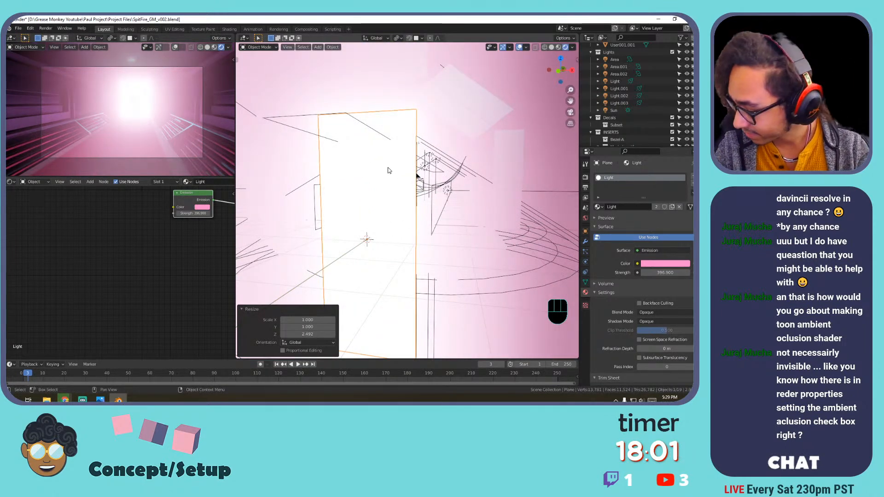
# Raise the glowing plane about 0.65 m and scale it about 2.04 times along X to cover the hallway opening.
pyautogui.press('g')
pyautogui.press('z')
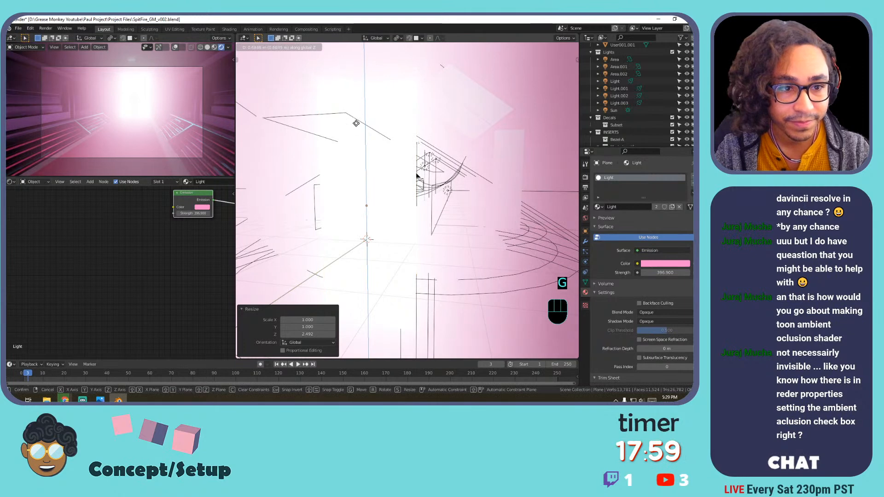
pyautogui.click(362, 134)
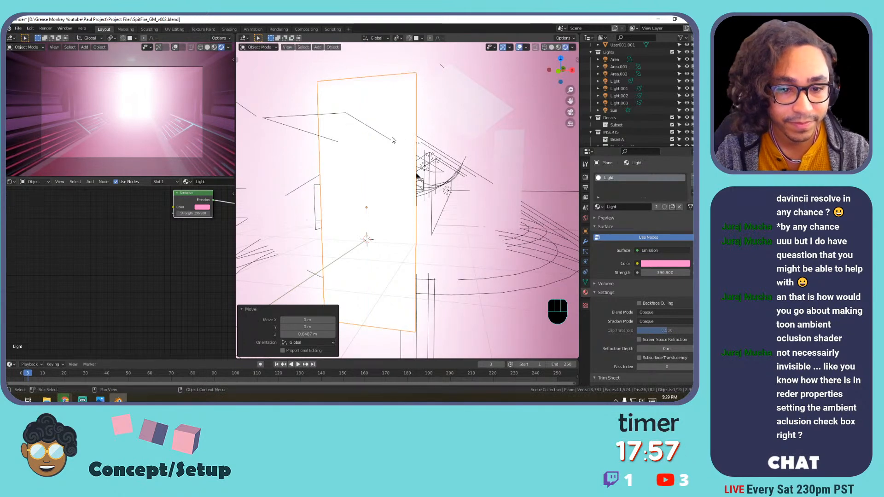
pyautogui.press('s')
pyautogui.press('x')
pyautogui.click(439, 137)
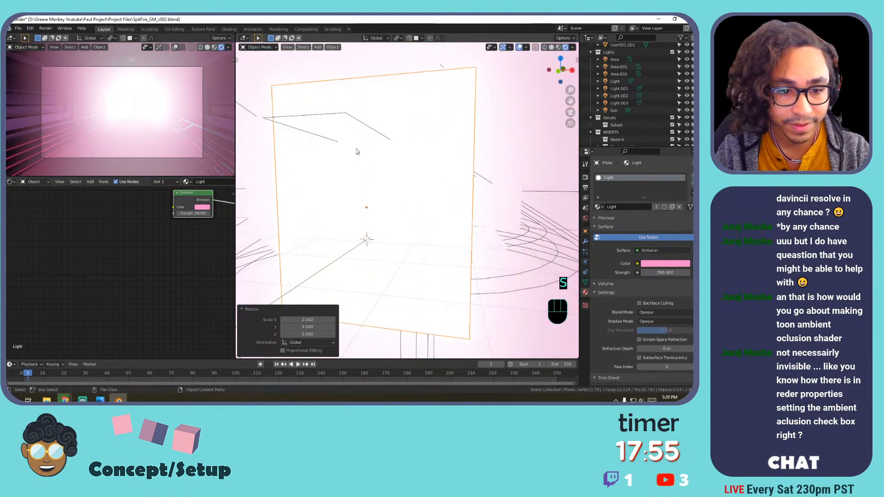
# Make the plane's Light material single-user and lower the copy's emission strength to about 19.2.
pyautogui.moveTo(200, 213); pyautogui.dragTo(178, 213)
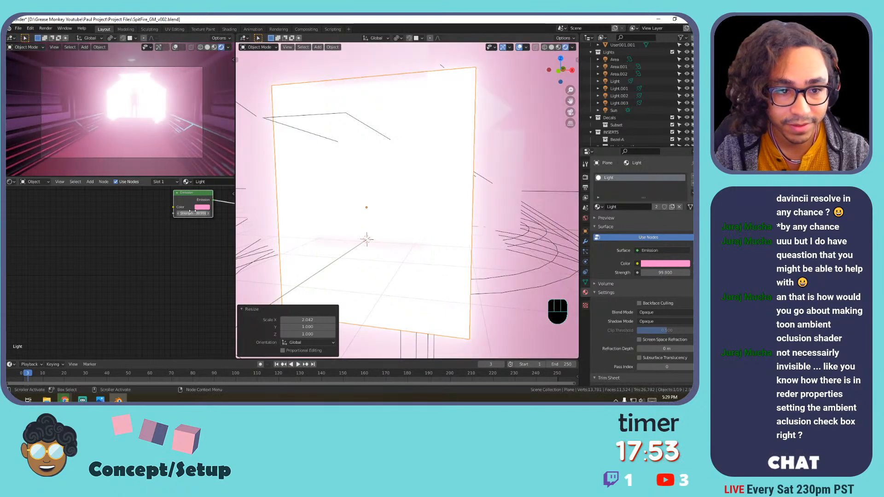
pyautogui.hotkey('ctrl', 'z')
pyautogui.click(672, 207)
pyautogui.moveTo(200, 213); pyautogui.dragTo(181, 213)
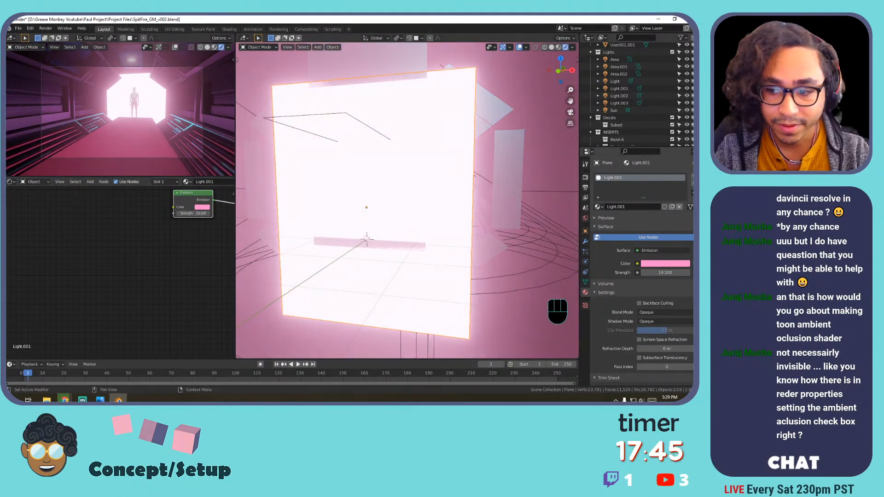
# Copy the Sun light's blue into the plane's Light.001 emission colour and shift it to a cyan with hue 0.524.
pyautogui.click(643, 264)
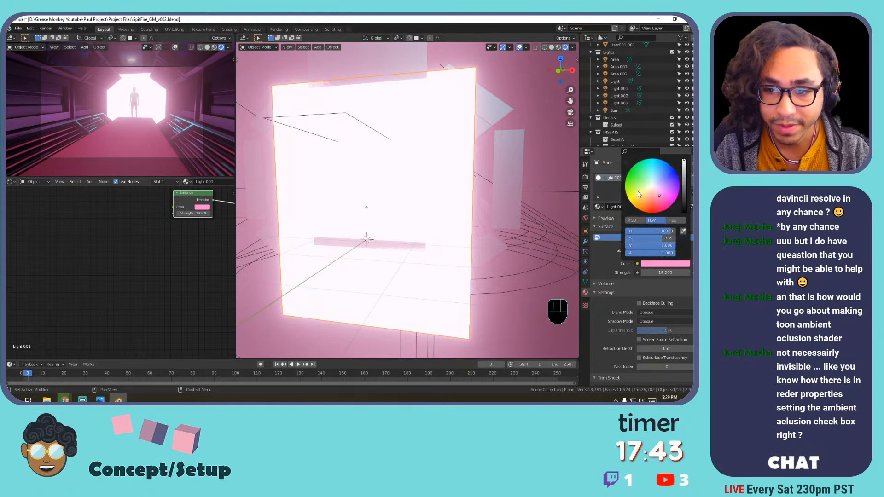
pyautogui.click(614, 110)
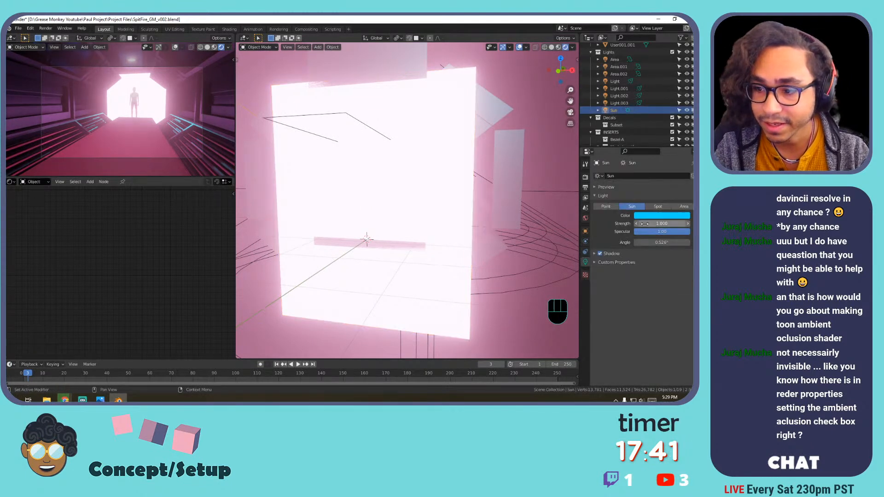
pyautogui.hotkey('ctrl', 'c')
pyautogui.click(450, 152)
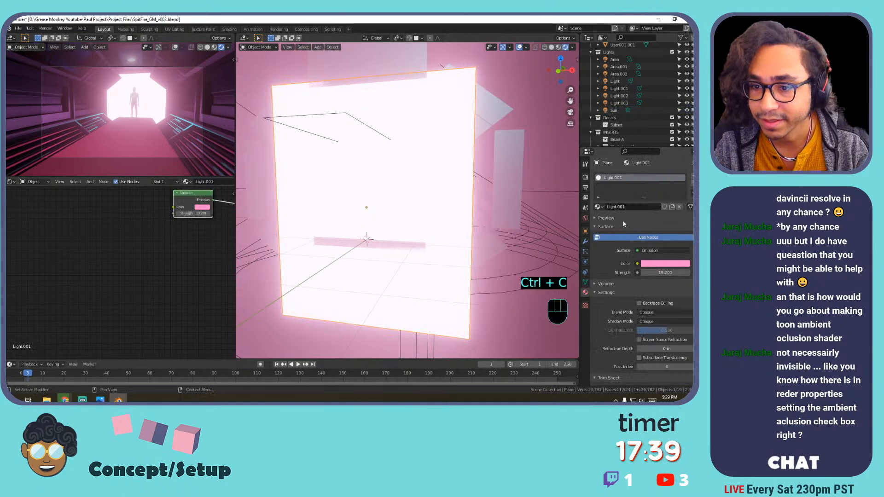
pyautogui.hotkey('ctrl', 'v')
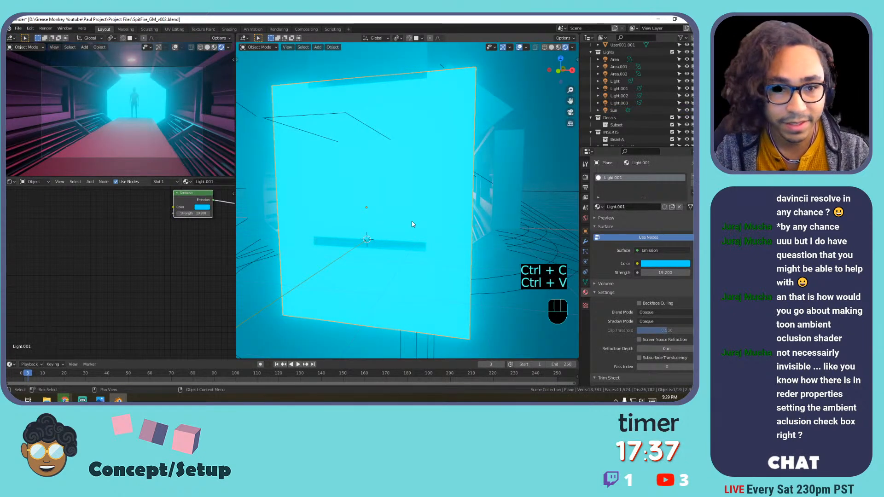
pyautogui.click(659, 261)
pyautogui.moveTo(661, 187); pyautogui.dragTo(654, 164)
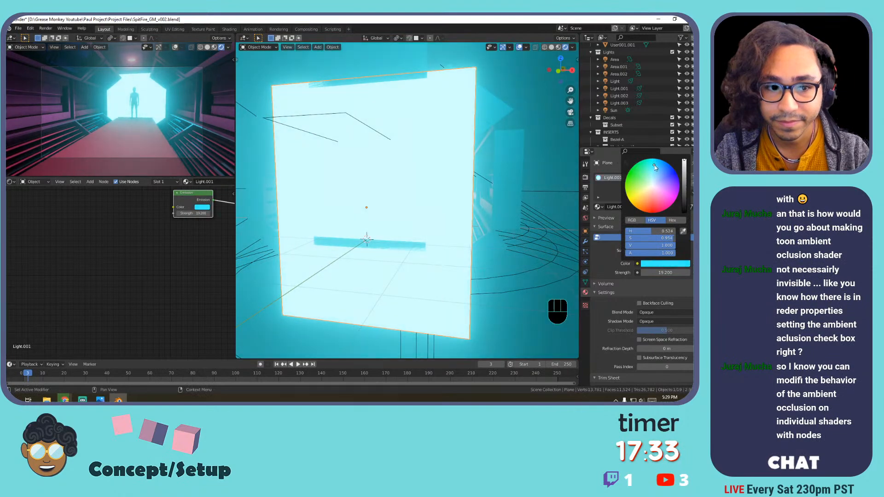
# Fly the camera to a new view down the hallway with the figure large in the right foreground.
pyautogui.press('KP_0')
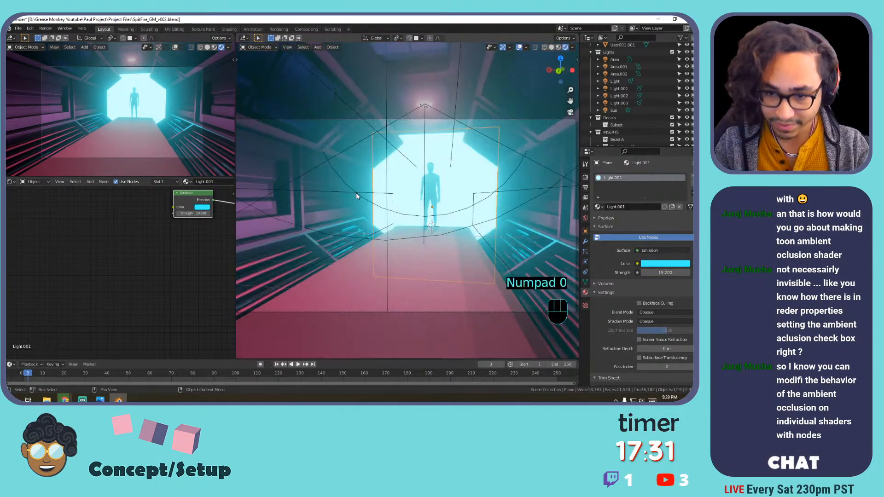
pyautogui.hotkey('shift', '`')
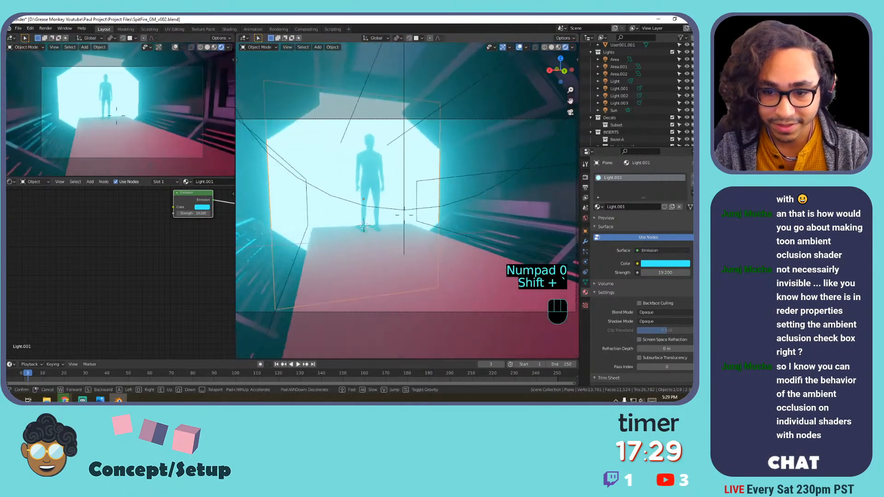
pyautogui.press('s')
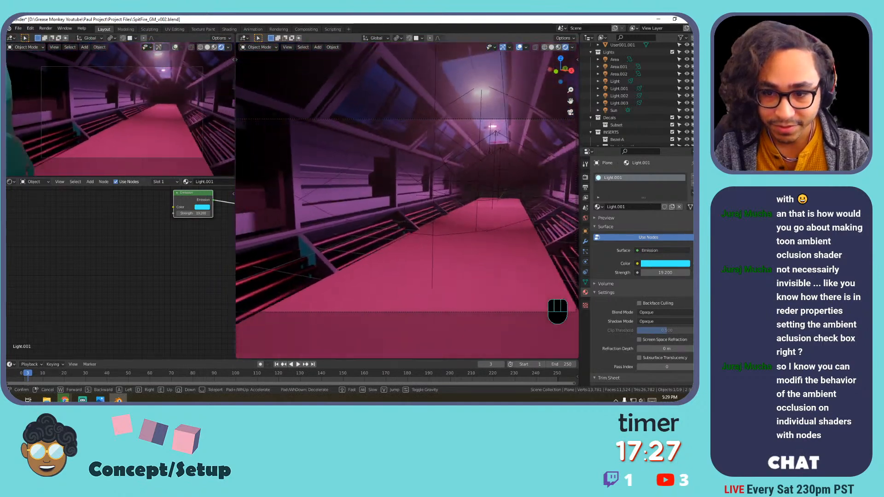
pyautogui.press('s')
pyautogui.press('w')
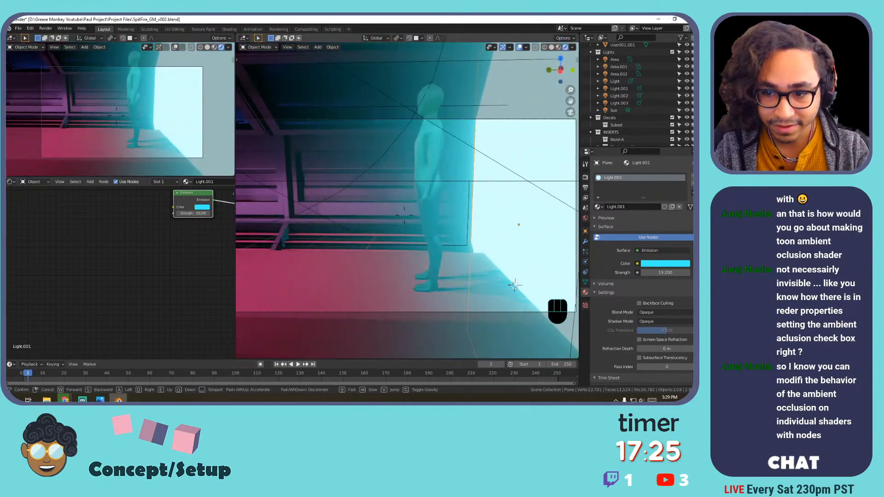
pyautogui.press('s')
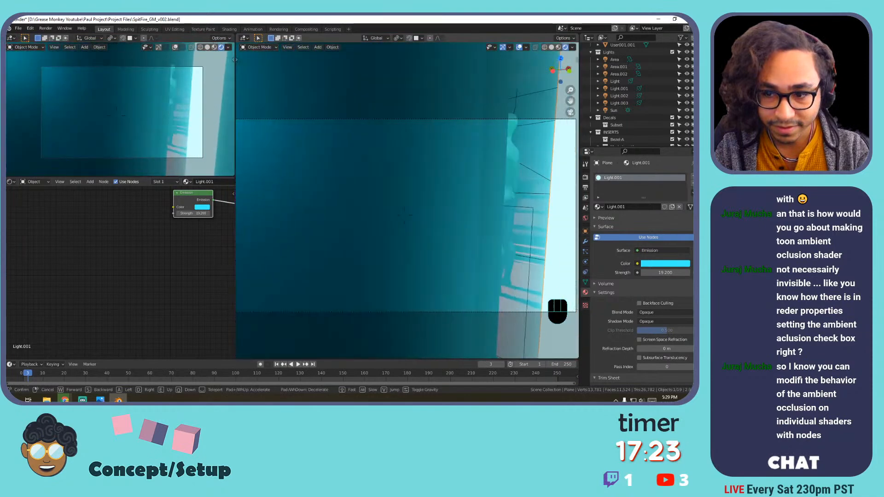
pyautogui.press('w')
pyautogui.press('s')
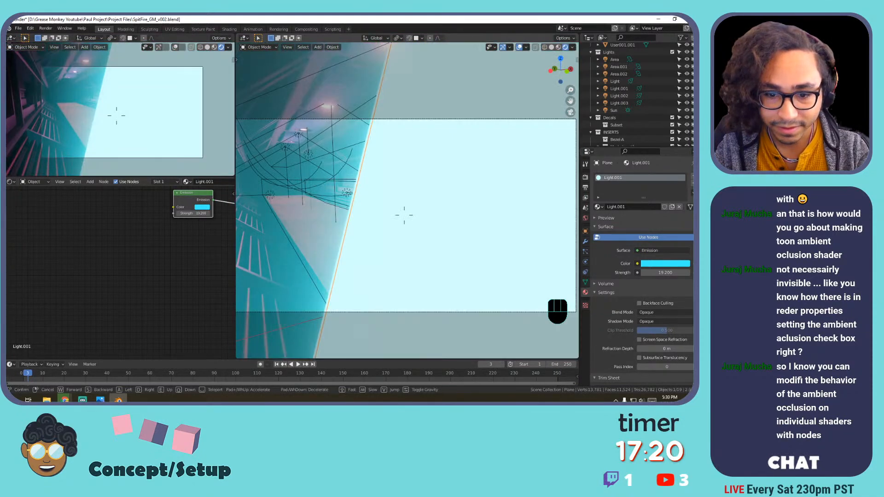
pyautogui.rightClick(407, 200)
pyautogui.keyDown('shift'); pyautogui.moveTo(385, 200); pyautogui.dragTo(436, 216, button='middle'); pyautogui.keyUp('shift')
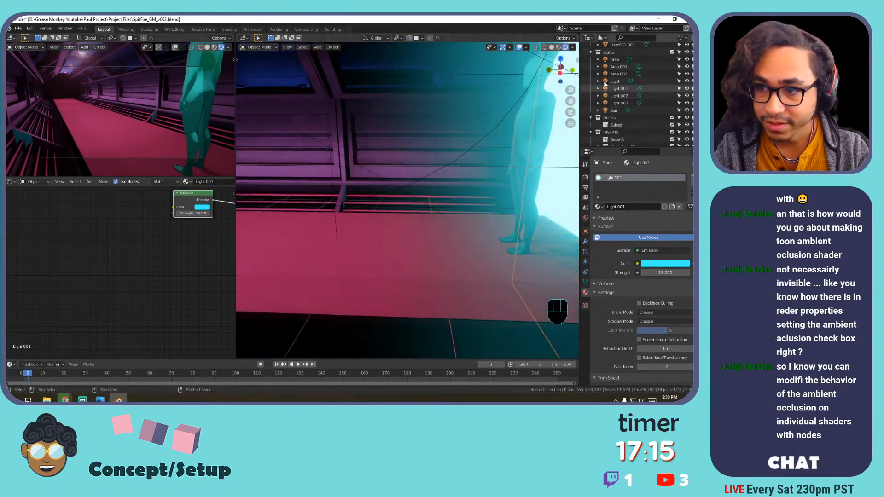
# Set the Sun light's strength to about 7.83 and compare the scene with its shadow off and on, leaving the shadow on.
pyautogui.click(614, 111)
pyautogui.moveTo(661, 223)
pyautogui.mouseDown()
pyautogui.moveTo(686, 223)
pyautogui.moveTo(678, 224)
pyautogui.mouseUp()
pyautogui.click(604, 255)
pyautogui.click(604, 255)
pyautogui.click(600, 254)
pyautogui.click(601, 254)
pyautogui.click(600, 253)
pyautogui.click(601, 254)
pyautogui.click(601, 254)
pyautogui.click(601, 253)
pyautogui.click(601, 254)
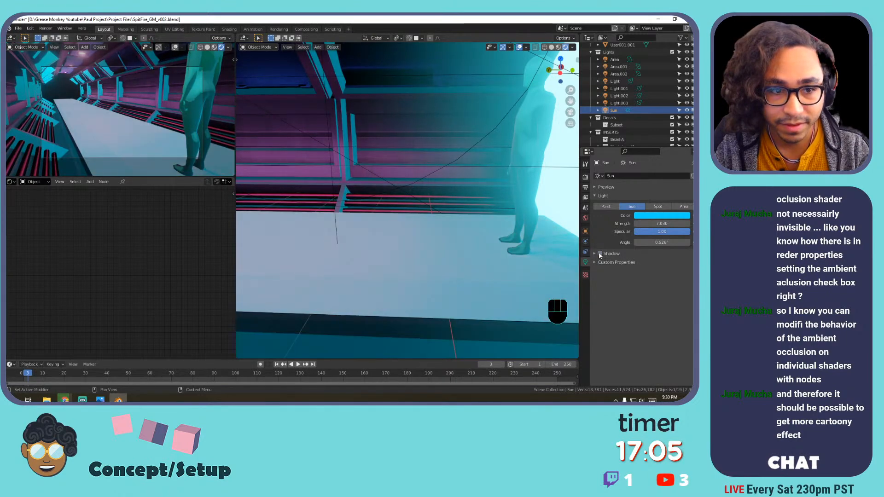
pyautogui.scroll(-10, 430, 203)
pyautogui.moveTo(436, 187); pyautogui.dragTo(402, 201, button='middle')
pyautogui.click(601, 254)
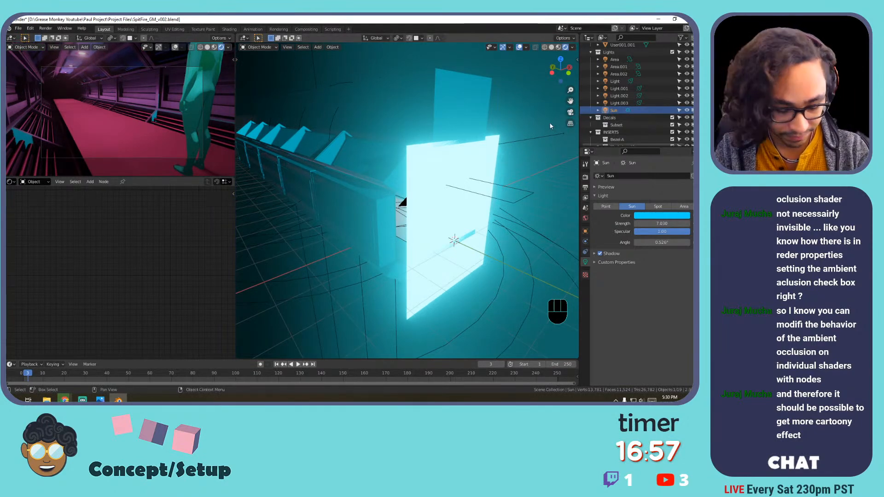
pyautogui.press('r')
pyautogui.press('r')
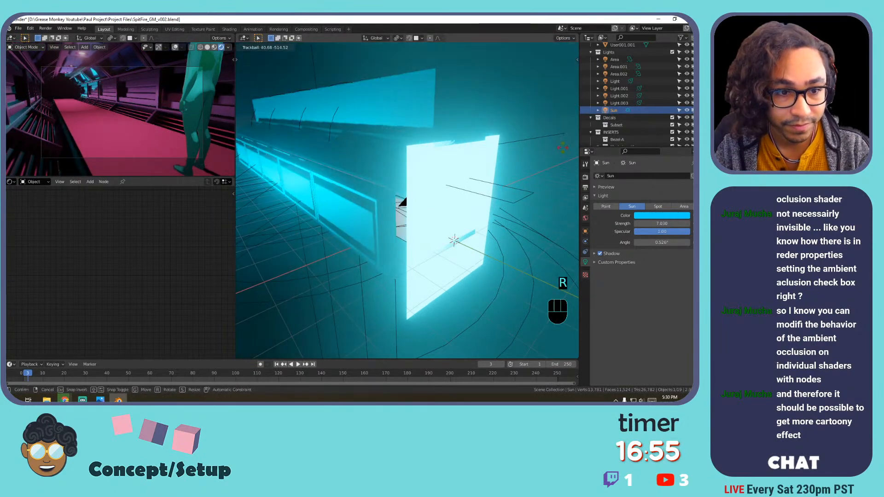
pyautogui.click(540, 167)
# Select the glowing plane at the hallway opening and turn off shadow casting in its Light.001 material.
pyautogui.moveTo(477, 222); pyautogui.dragTo(418, 200, button='middle')
pyautogui.click(418, 200)
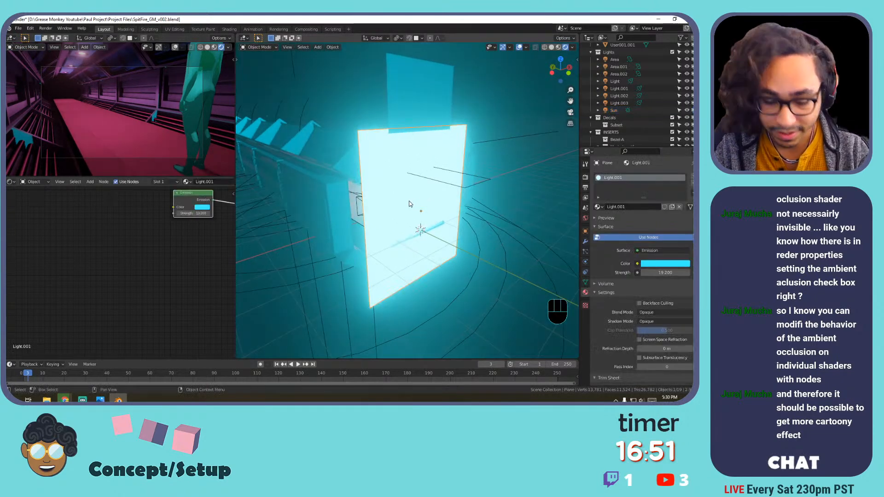
pyautogui.press('g')
pyautogui.rightClick(406, 200)
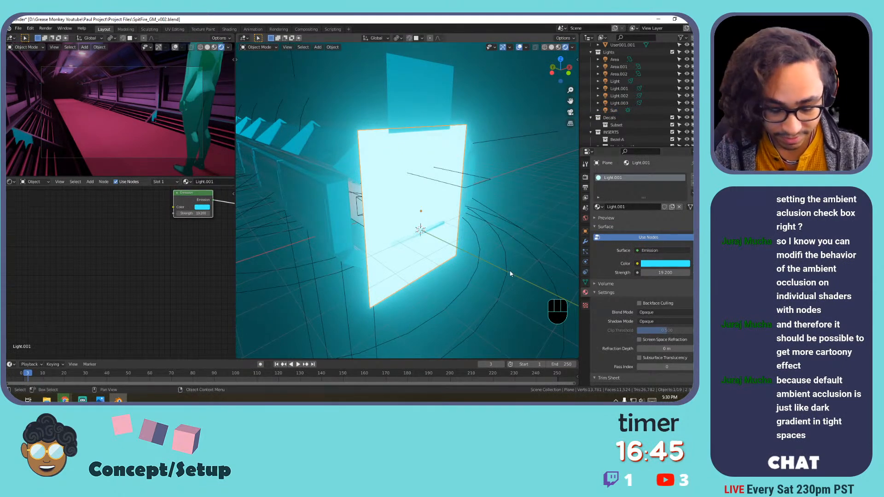
pyautogui.scroll(-2, 609, 304)
pyautogui.click(646, 278)
pyautogui.click(645, 287)
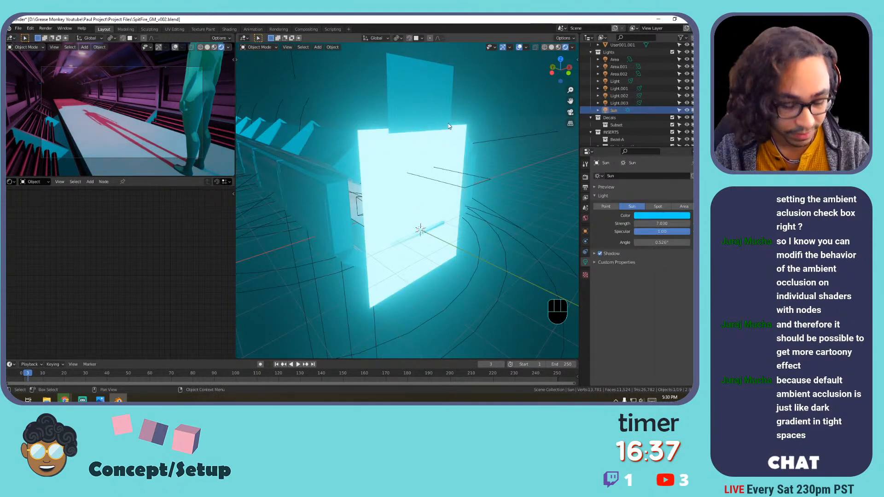
# Rotate the Sun light slightly with a free trackball turn, set its strength to 4.63, and zero its specular and angle.
pyautogui.press('r')
pyautogui.press('r')
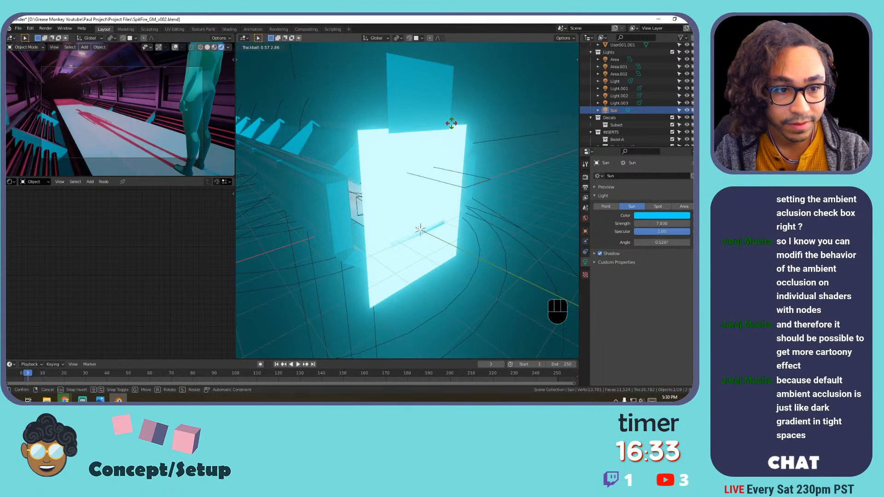
pyautogui.click(451, 123)
pyautogui.moveTo(662, 223); pyautogui.dragTo(610, 243)
# Fly the camera around to face the glowing hallway opening, with the figure silhouetted and its shadow stretching along the floor.
pyautogui.keyDown('shift'); pyautogui.moveTo(491, 260); pyautogui.dragTo(372, 218, button='middle'); pyautogui.keyUp('shift')
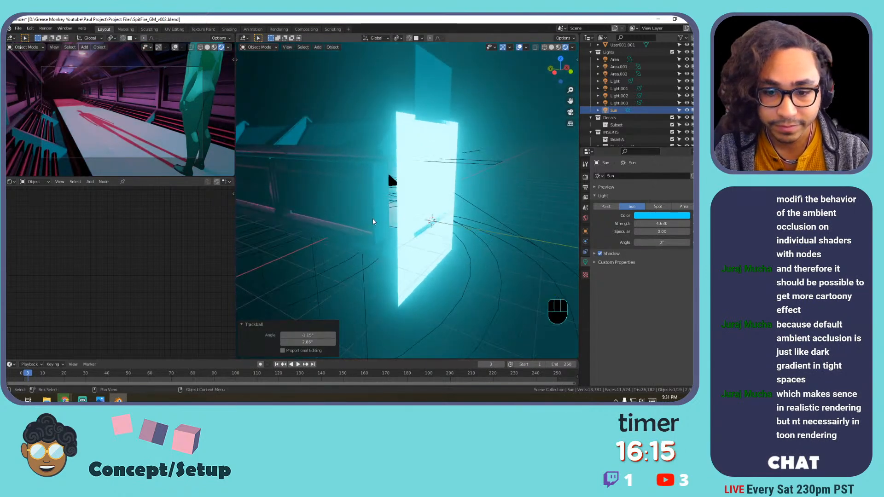
pyautogui.press('KP_0')
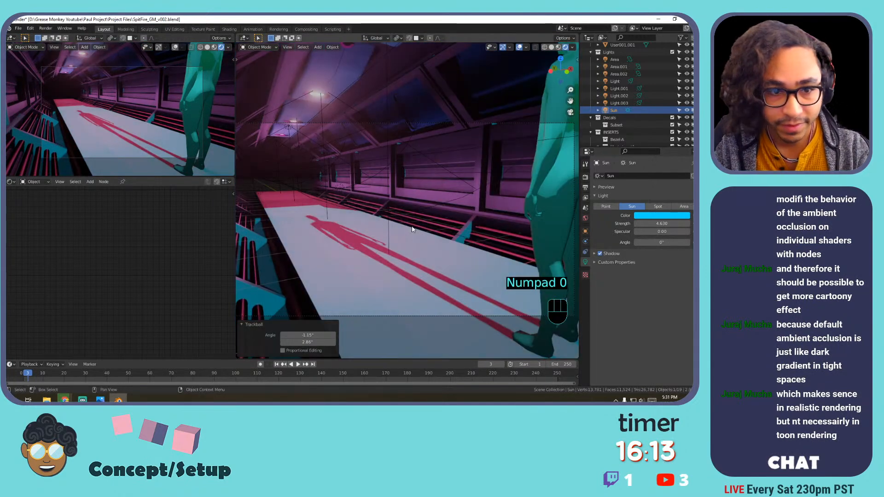
pyautogui.hotkey('shift', '`')
pyautogui.press('s')
pyautogui.press('w')
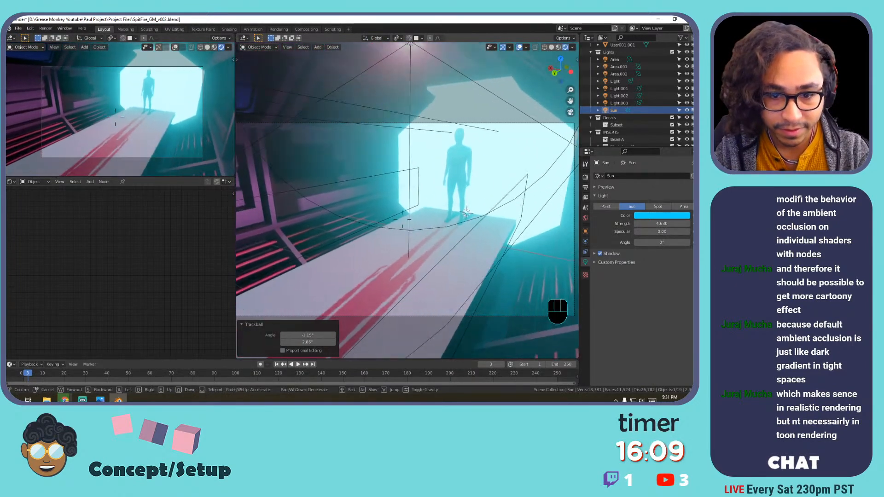
pyautogui.press('s')
pyautogui.press('a')
pyautogui.press('d')
pyautogui.press('a')
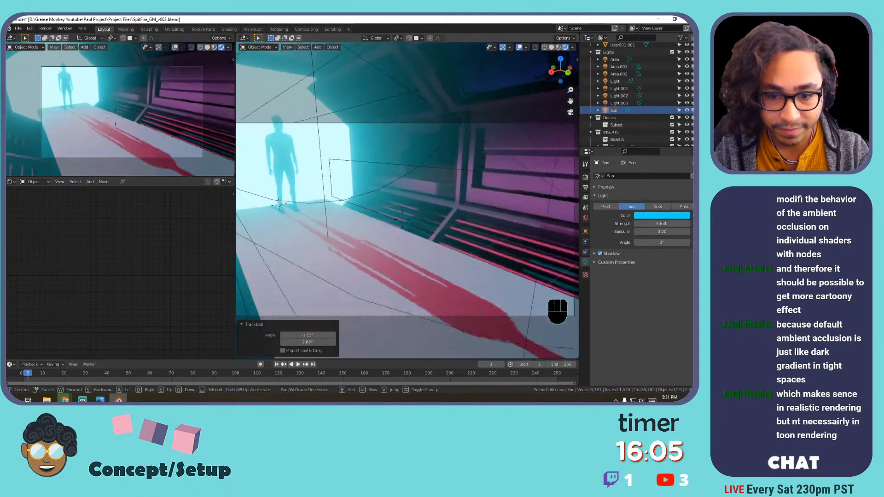
pyautogui.click(424, 158)
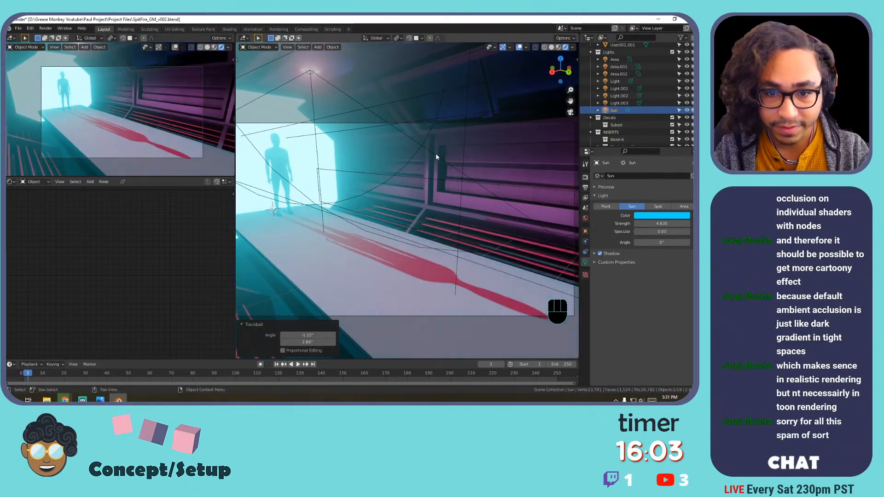
# Set the Sun light's rotation to 69.4° on X and 0° on both Y and Z.
pyautogui.click(614, 111)
pyautogui.press('n')
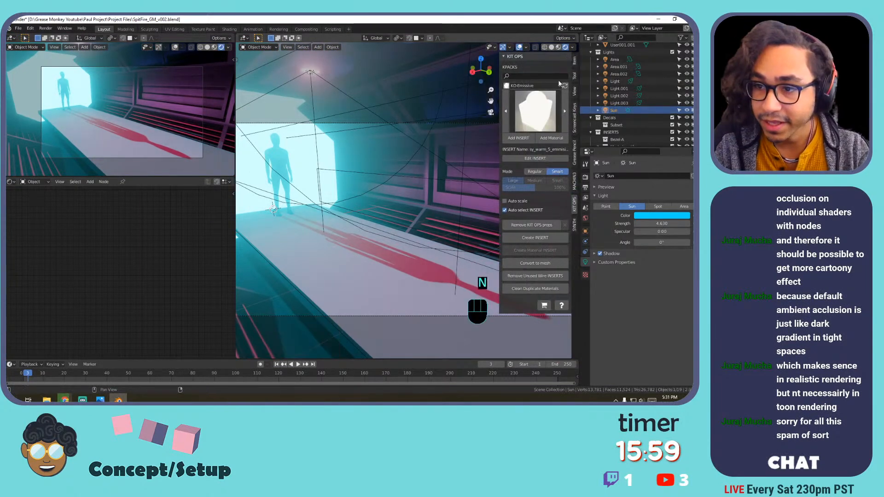
pyautogui.click(575, 62)
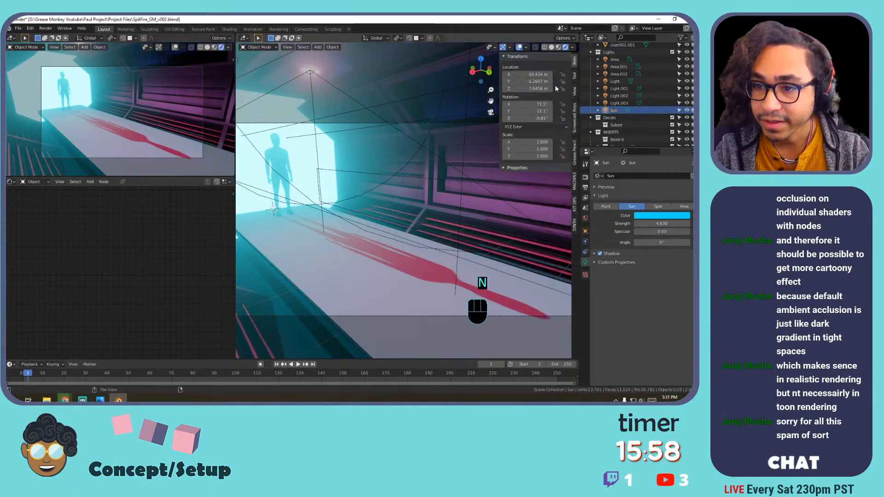
pyautogui.moveTo(530, 104)
pyautogui.mouseDown()
pyautogui.moveTo(546, 104)
pyautogui.moveTo(533, 111)
pyautogui.moveTo(515, 104)
pyautogui.moveTo(530, 104)
pyautogui.mouseUp()
pyautogui.click(524, 111)
pyautogui.write('0')
pyautogui.press('Return')
pyautogui.click(527, 118)
pyautogui.write('0')
pyautogui.press('Return')
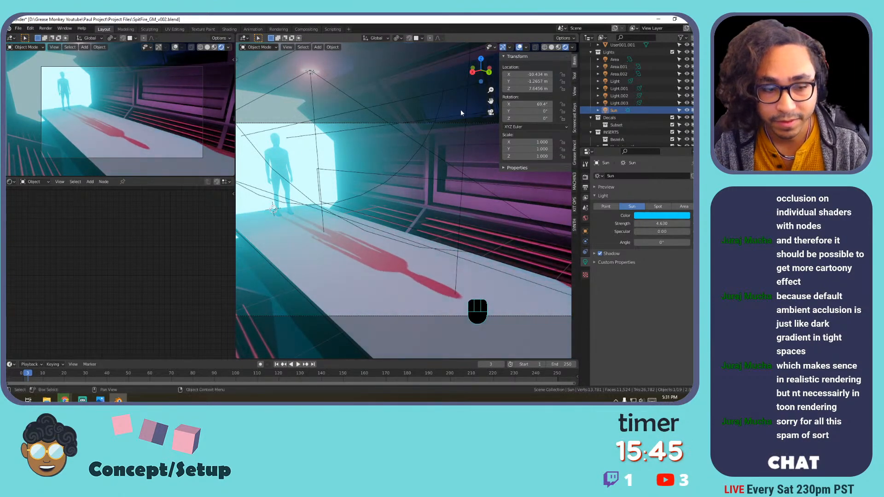
# Pull the camera back to frame the whole glowing opening, render the image, and close the render after viewing it.
pyautogui.hotkey('shift', '`')
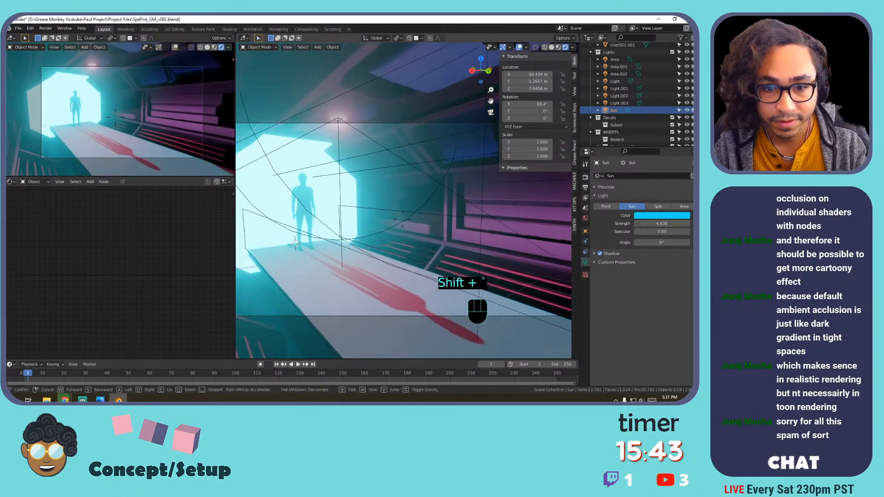
pyautogui.press('s')
pyautogui.press('w')
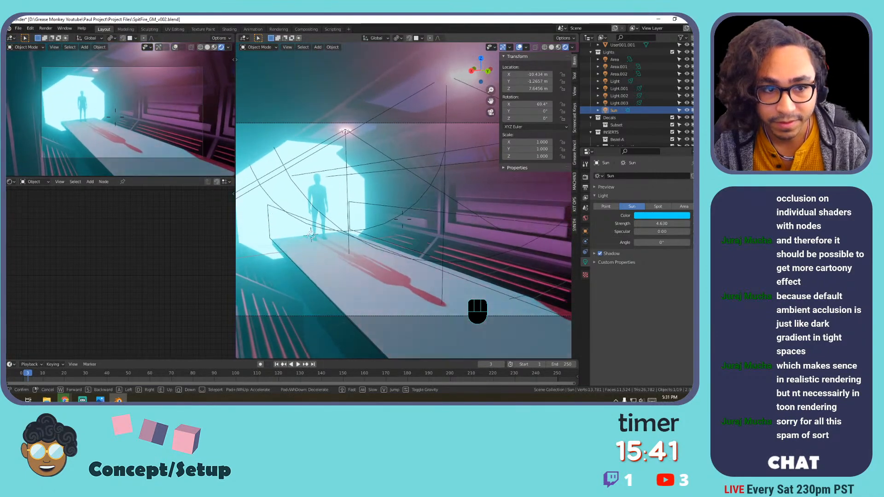
pyautogui.click(411, 199)
pyautogui.press('F12')
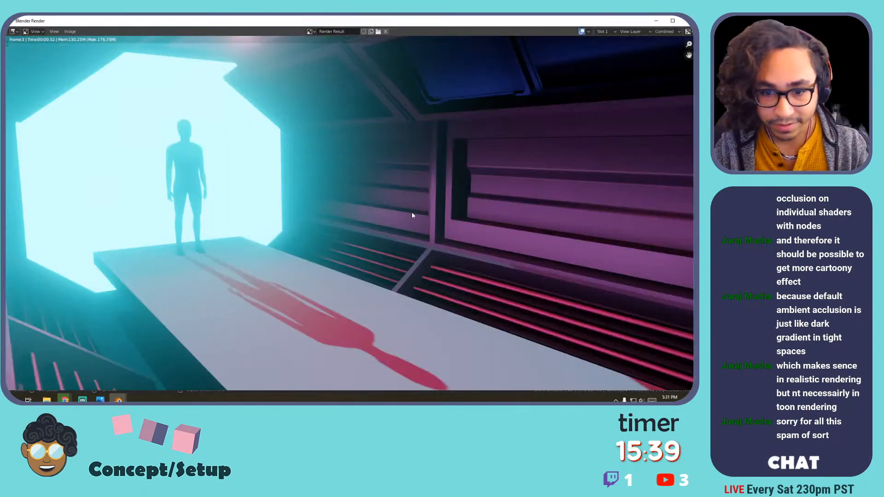
pyautogui.scroll(-1, 413, 215)
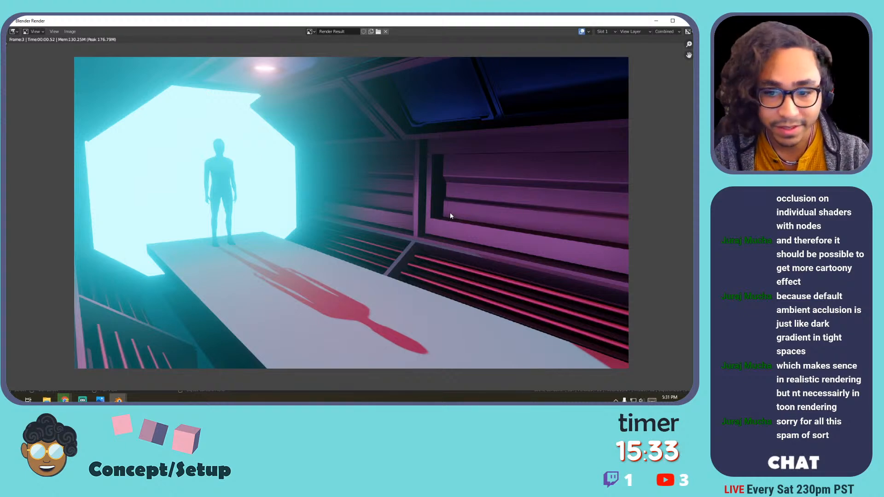
pyautogui.press('Escape')
# Fly the camera out of the hallway to the outer side of the glowing plane.
pyautogui.hotkey('shift', '`')
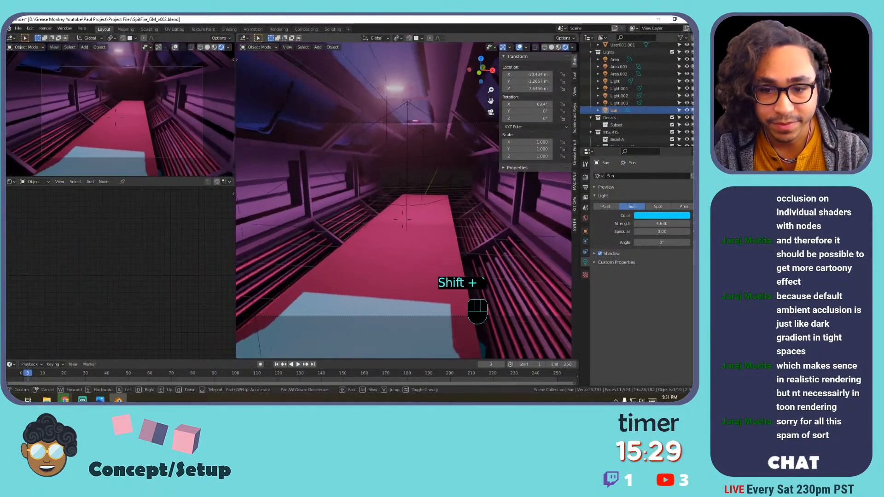
pyautogui.press('s')
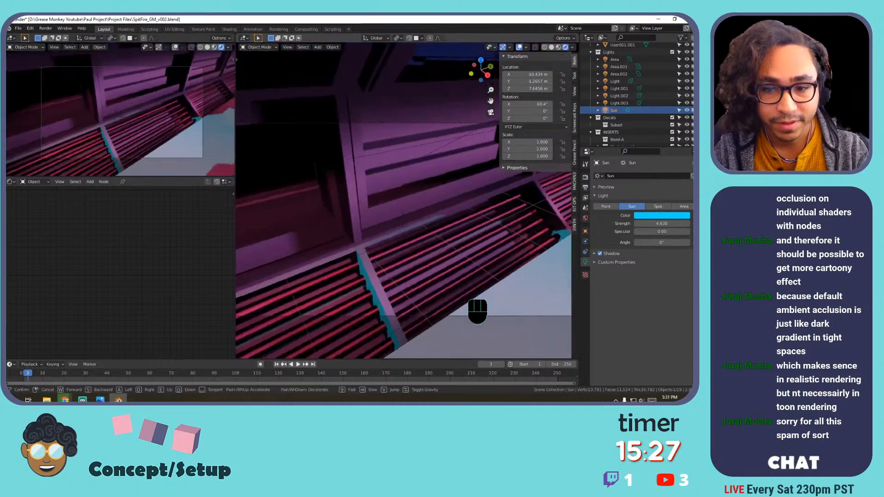
pyautogui.press('s')
pyautogui.press('s')
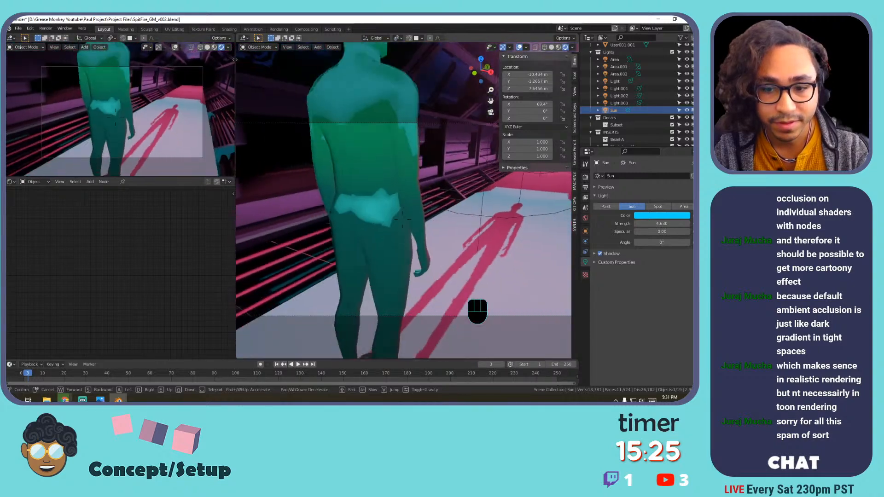
pyautogui.press('s')
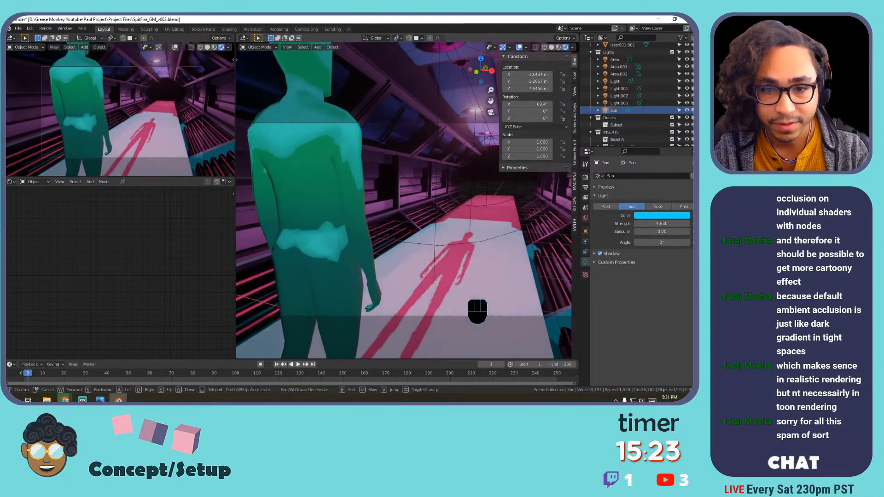
pyautogui.press('s')
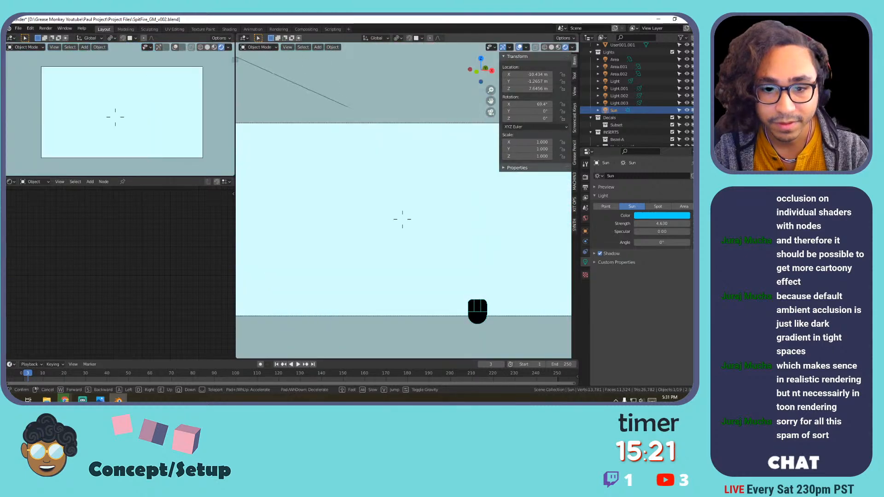
pyautogui.click(403, 219)
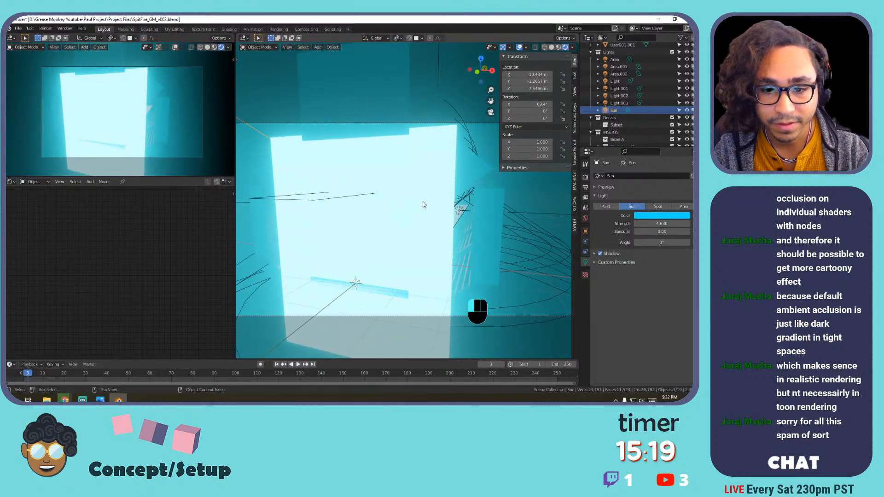
# Move the glowing plane about 4.15 m outward along negative Y and scale it up by 1.135.
pyautogui.click(420, 202)
pyautogui.press('g')
pyautogui.press('y')
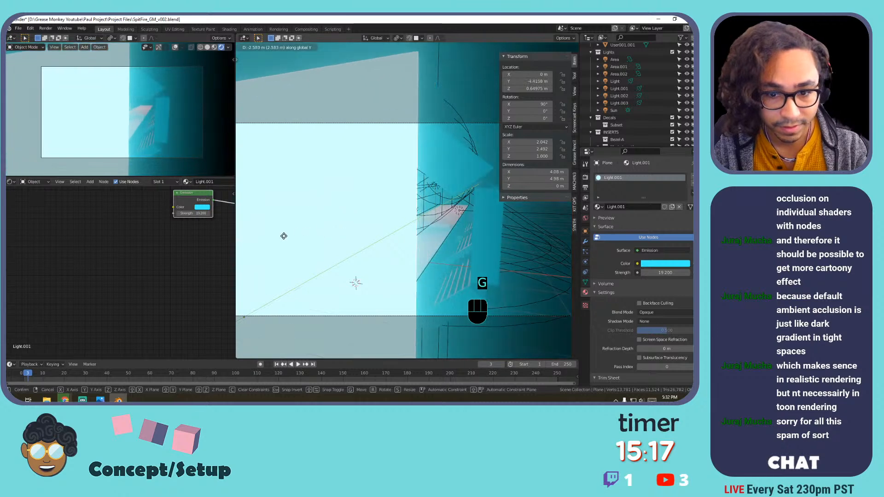
pyautogui.click(337, 298)
pyautogui.press('s')
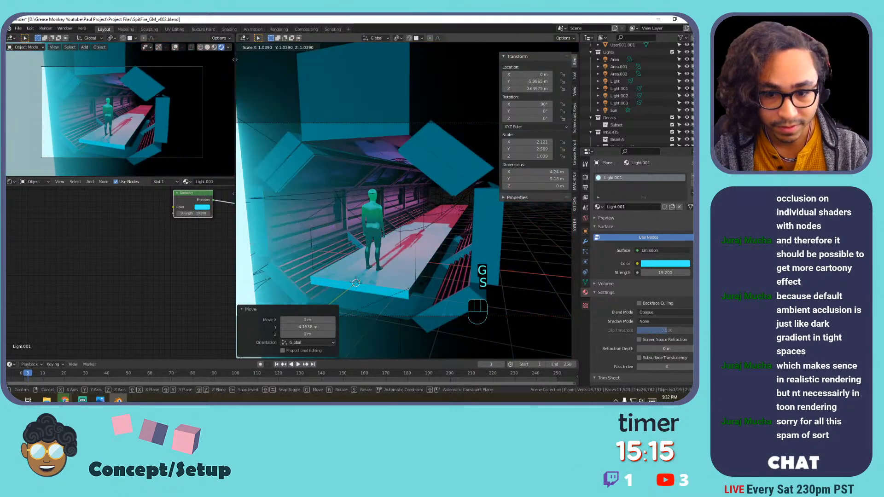
pyautogui.click(469, 275)
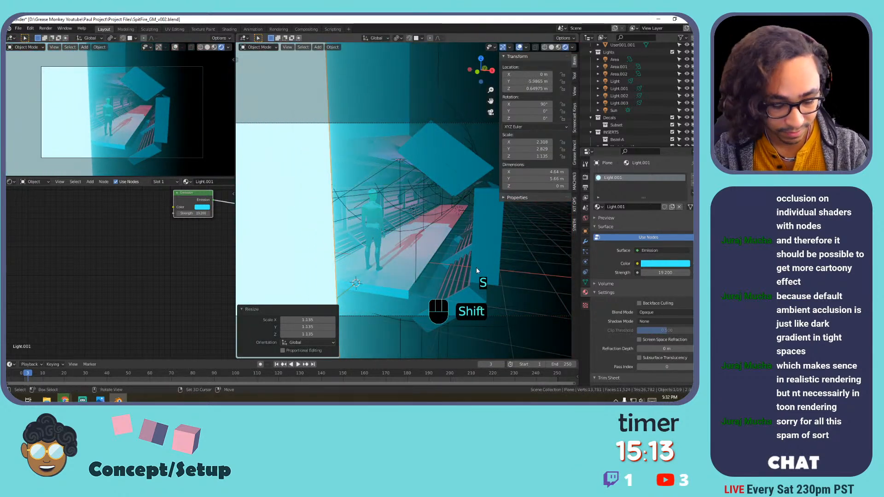
# Fly the camera in behind the figure to look down the hallway, hiding the transform values and collapsing the resize settings.
pyautogui.hotkey('shift', '`')
pyautogui.press('w')
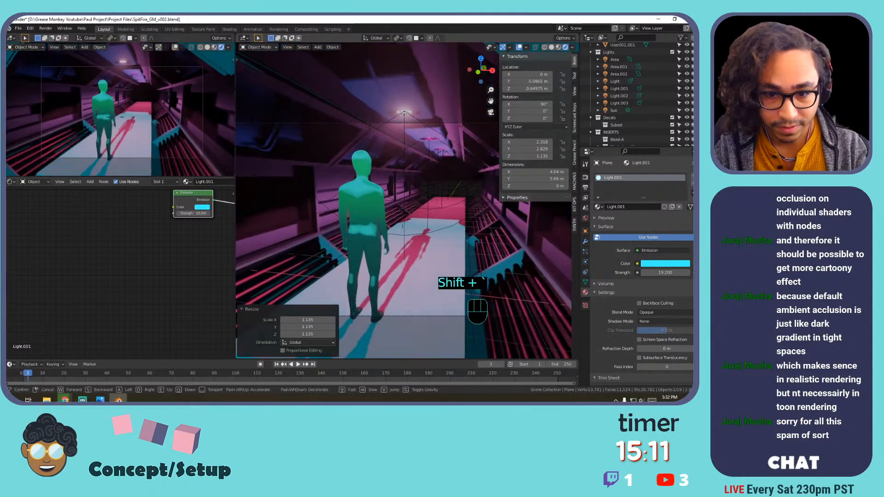
pyautogui.press('s')
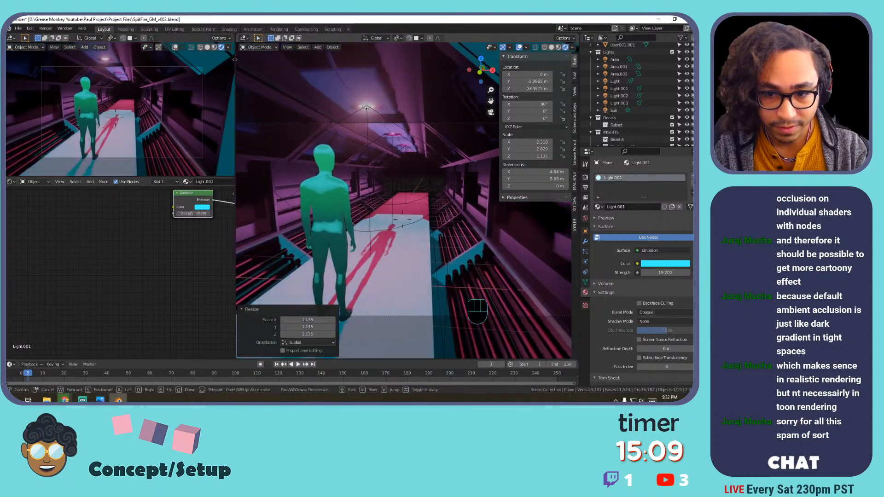
pyautogui.click(351, 211)
pyautogui.press('n')
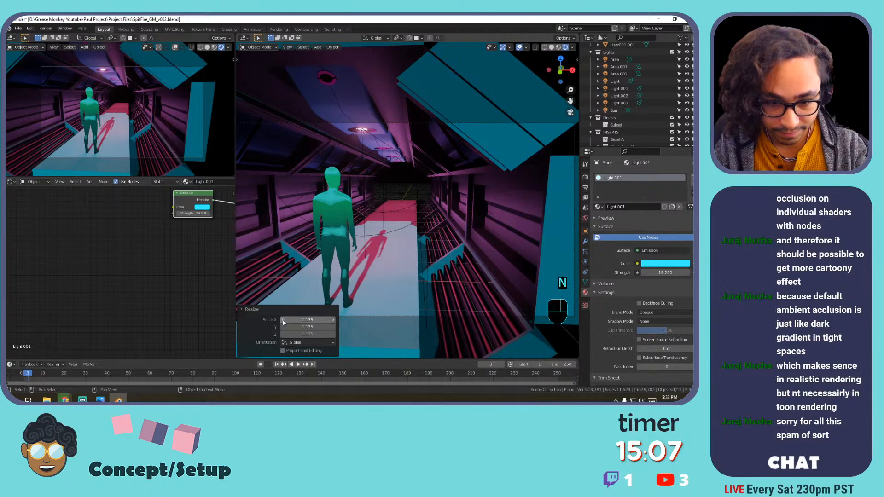
pyautogui.click(286, 309)
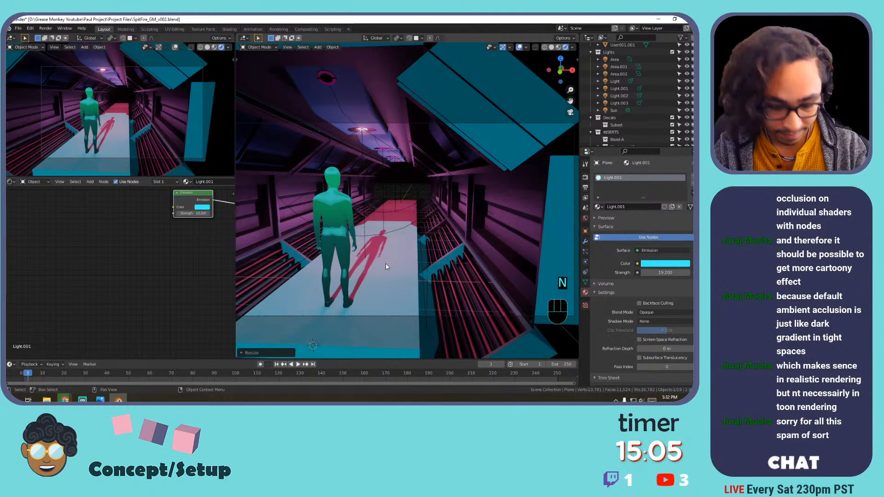
pyautogui.hotkey('shift', '`')
pyautogui.press('w')
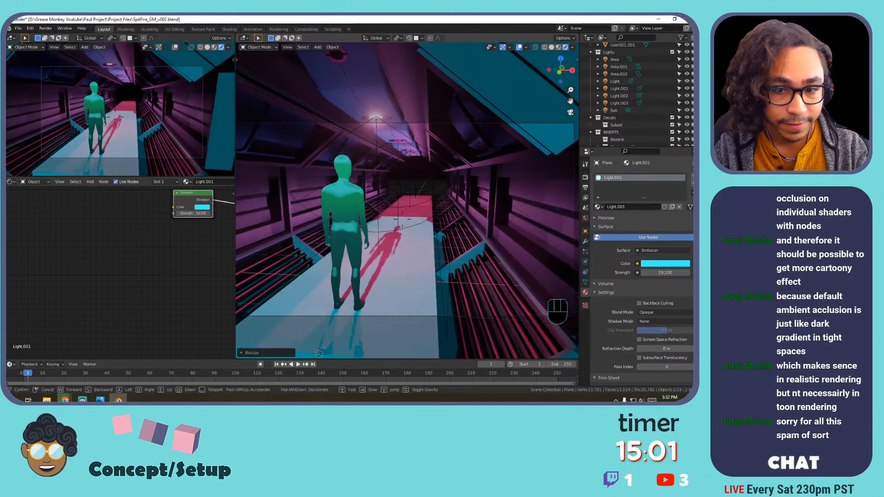
# Confirm the current camera framing of the figure in the corridor and render the frame to review it.
pyautogui.click(407, 199)
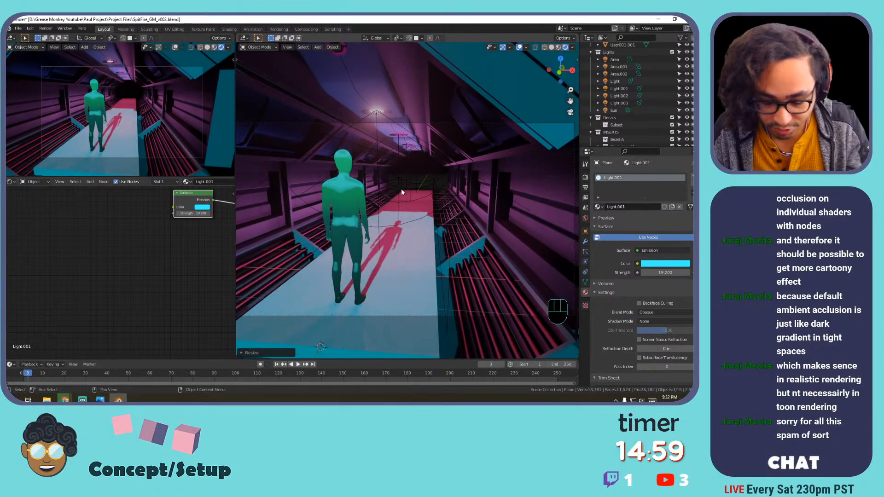
pyautogui.press('F12')
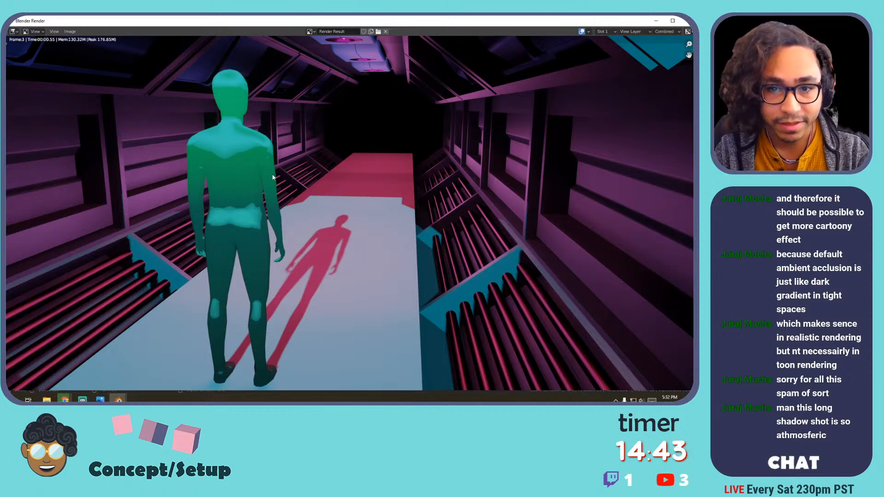
pyautogui.scroll(-2, 281, 178)
pyautogui.scroll(1, 292, 173)
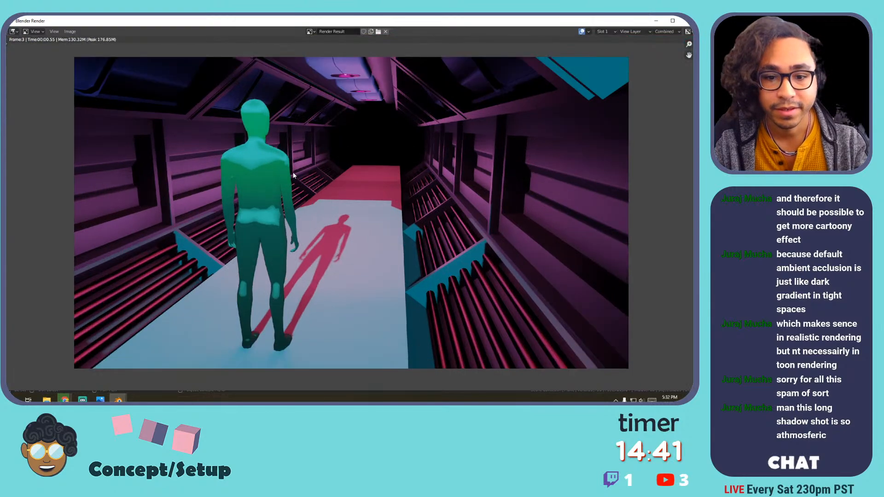
pyautogui.press('Escape')
# Pull the camera back from the figure to show more of the corridor and render the new framing.
pyautogui.hotkey('shift', '`')
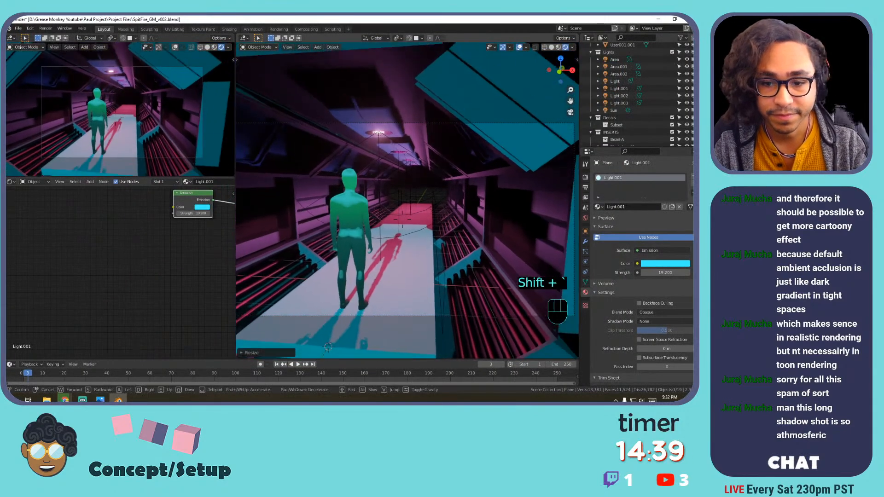
pyautogui.click(410, 201)
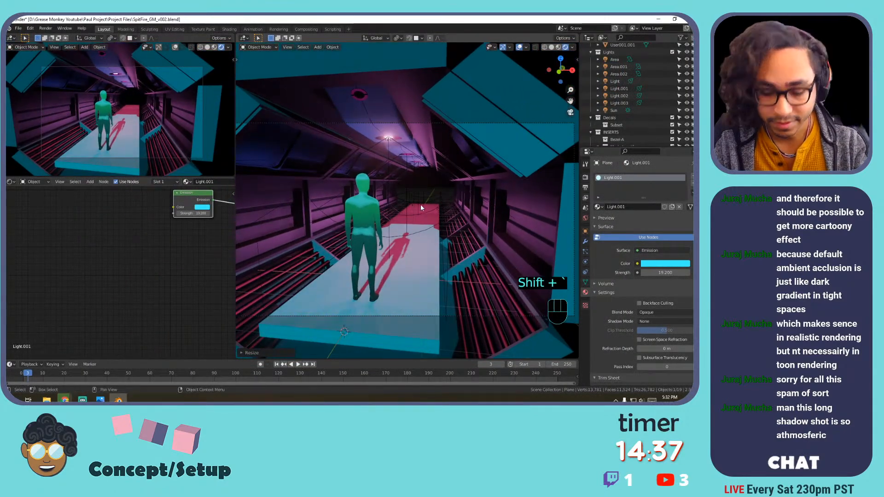
pyautogui.press('F12')
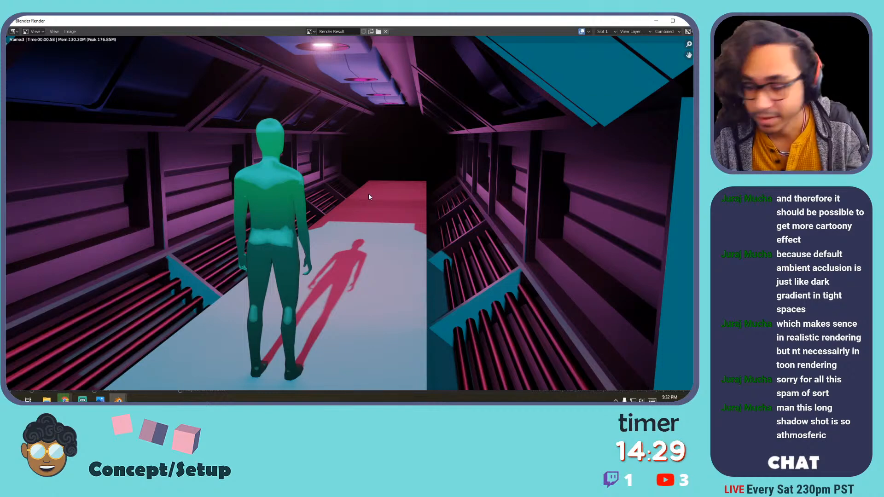
pyautogui.press('Escape')
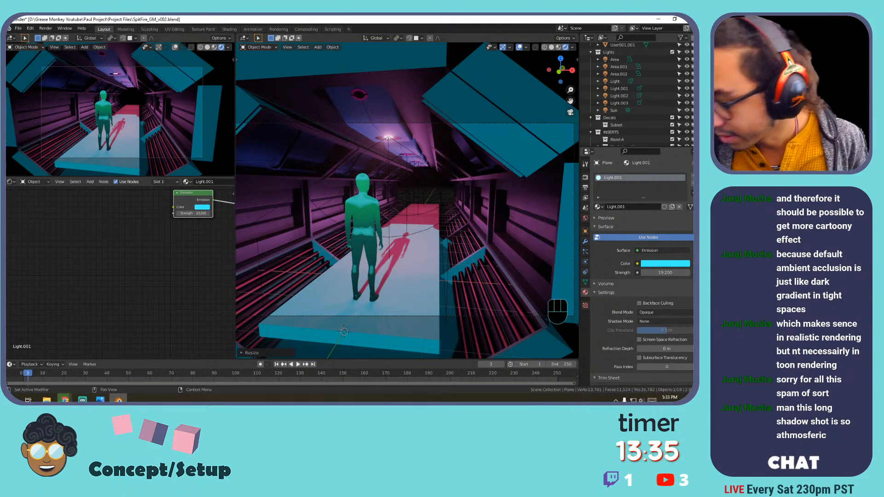
# Save the project file and create a new empty scene.
pyautogui.hotkey('ctrl', 's')
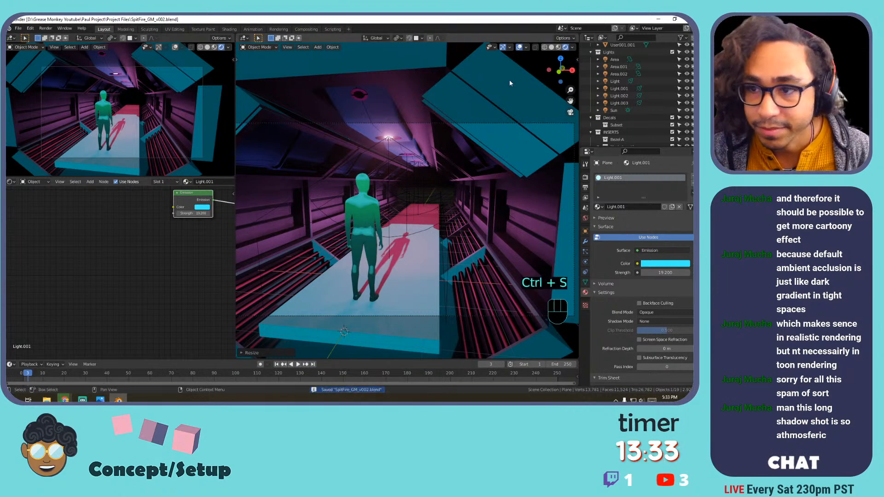
pyautogui.click(561, 29)
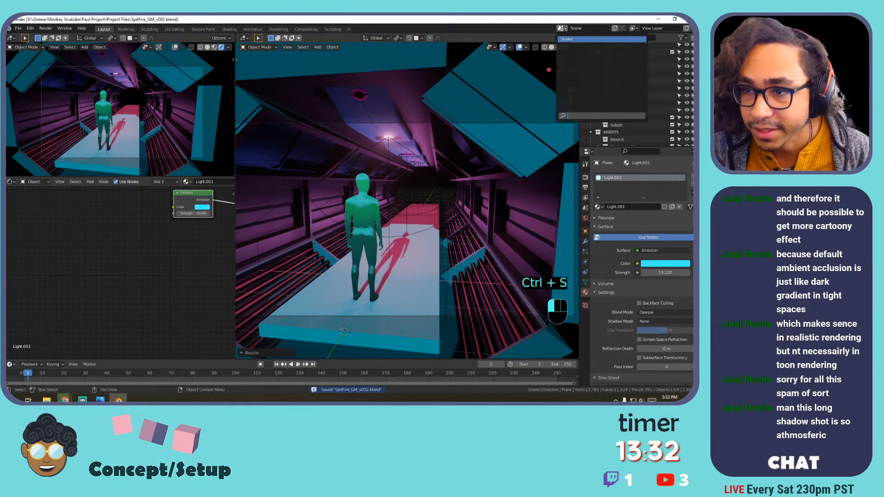
pyautogui.click(615, 28)
pyautogui.click(591, 42)
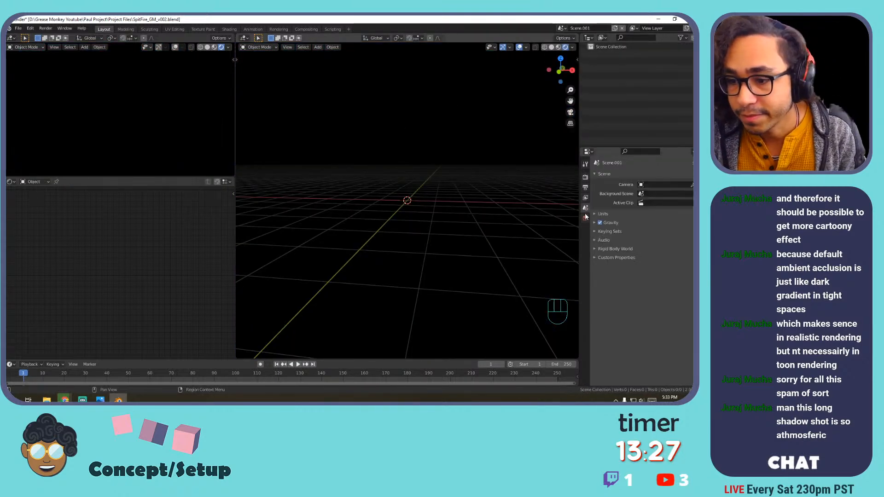
# Create a new world for the scene, compare it with the existing World, and assign World.001.
pyautogui.click(616, 176)
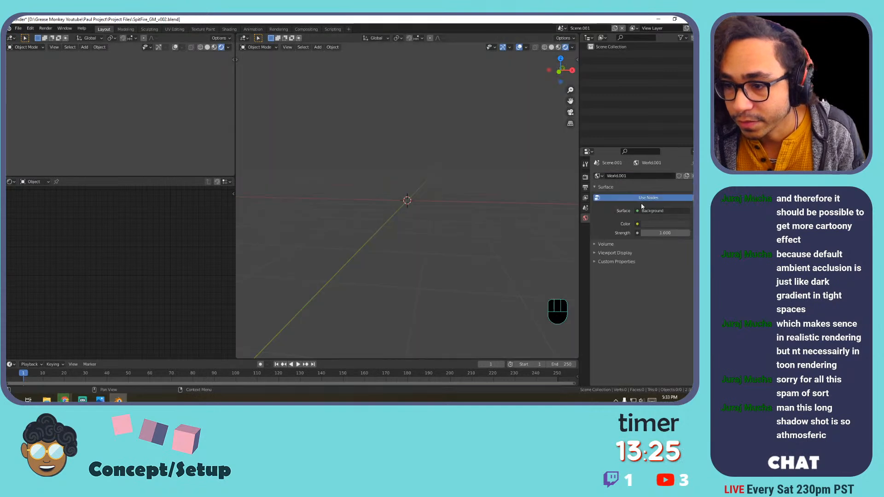
pyautogui.click(599, 176)
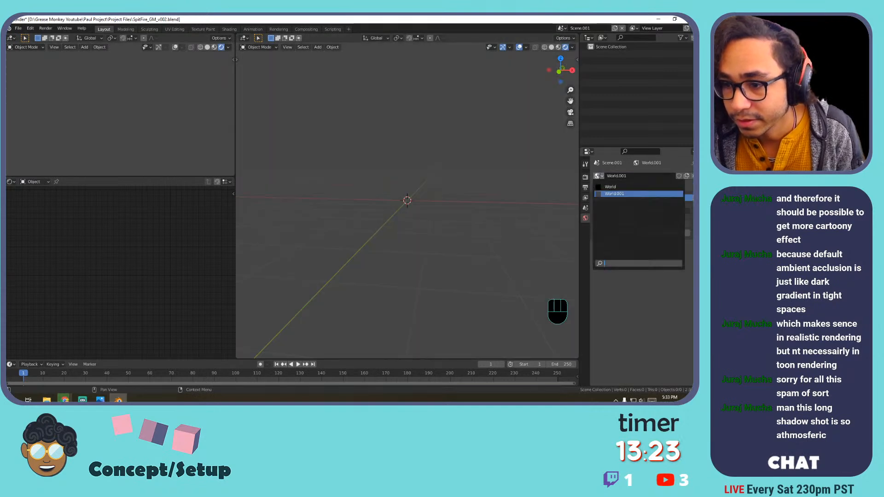
pyautogui.click(605, 194)
pyautogui.click(599, 177)
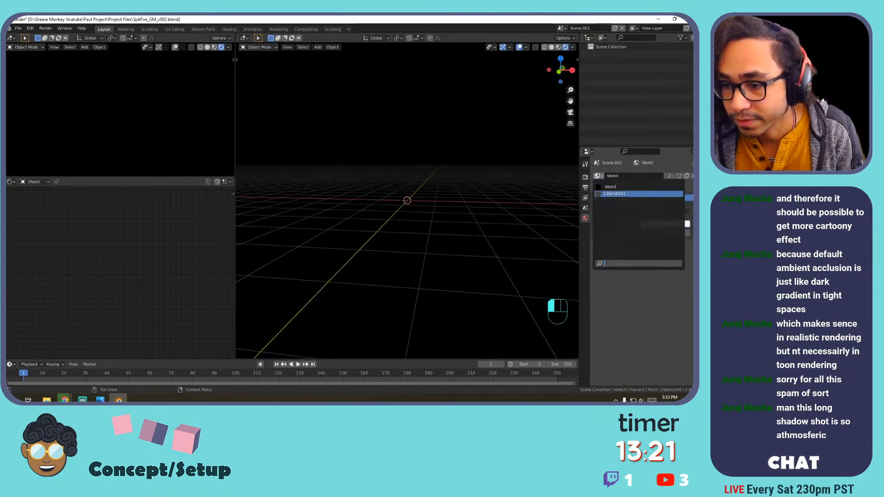
pyautogui.click(610, 194)
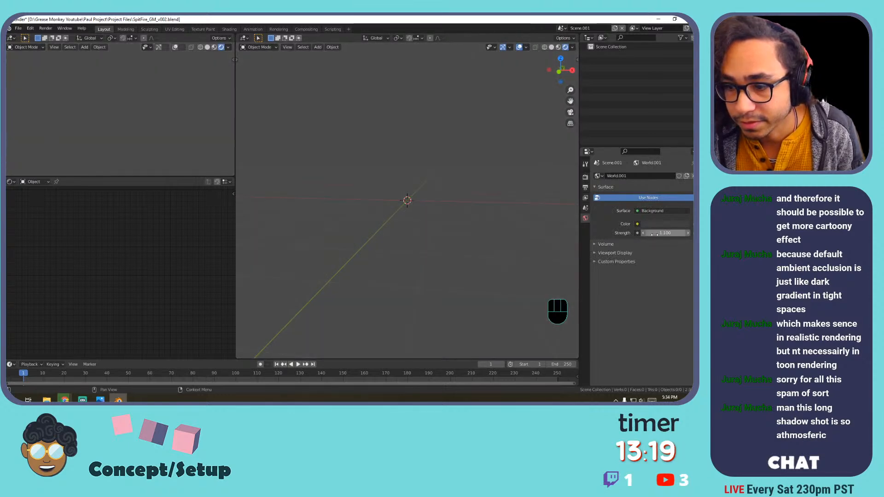
pyautogui.hotkey('shift', 'a')
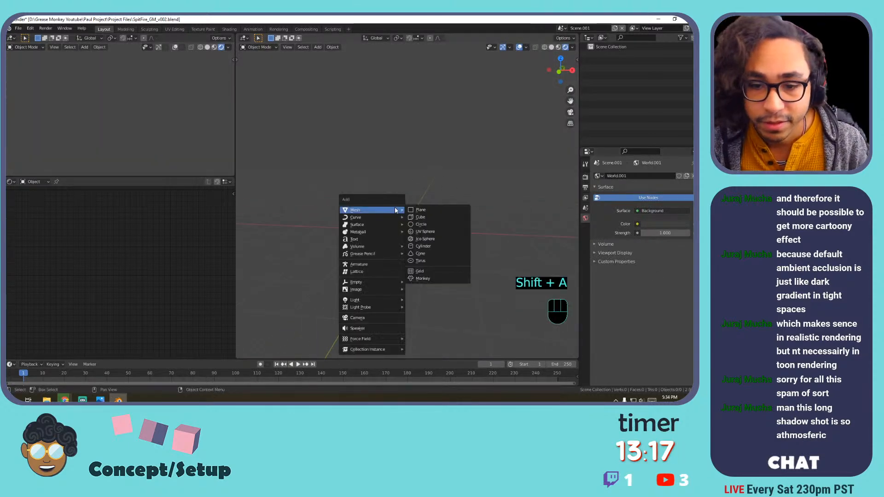
pyautogui.click(423, 237)
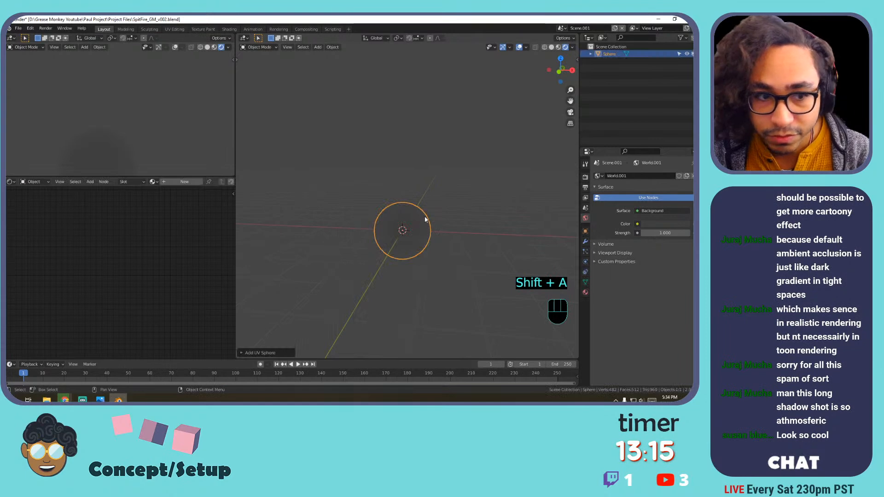
pyautogui.press('x')
pyautogui.click(424, 216)
# Add a UV sphere with 64 segments and 32 rings at the origin and shade it smooth.
pyautogui.hotkey('shift', 'a')
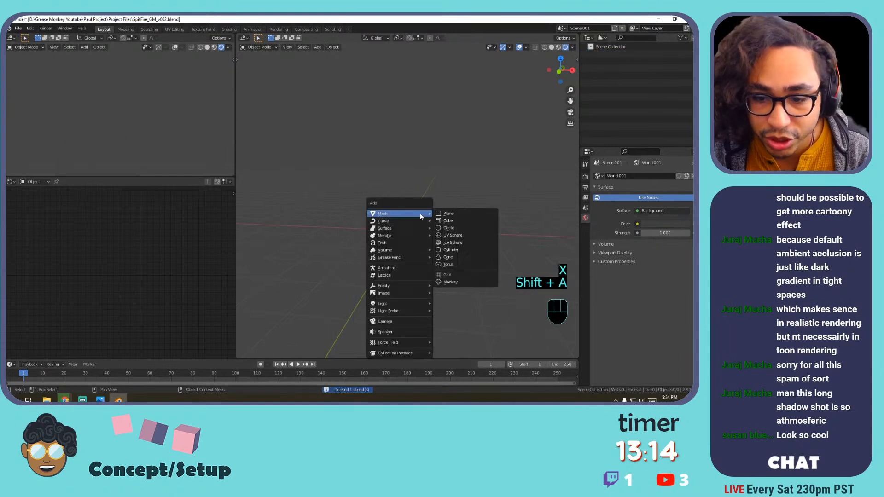
pyautogui.click(464, 239)
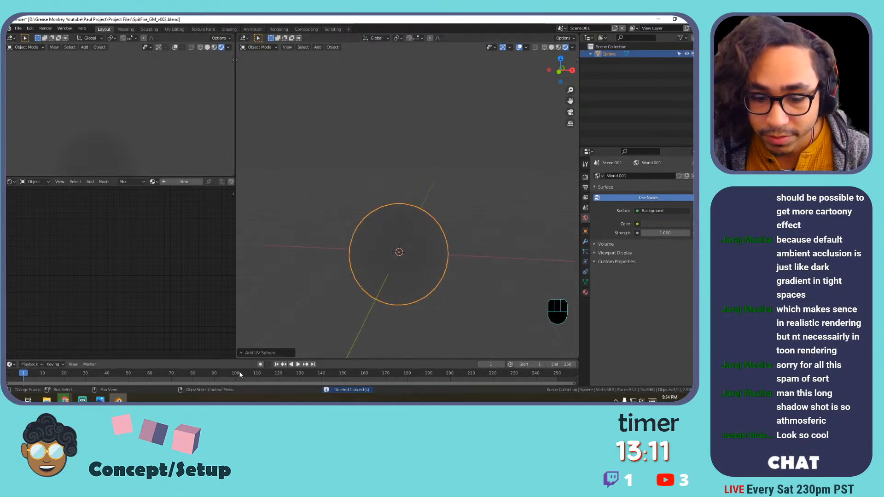
pyautogui.click(255, 354)
pyautogui.click(315, 274)
pyautogui.write('64')
pyautogui.press('Tab')
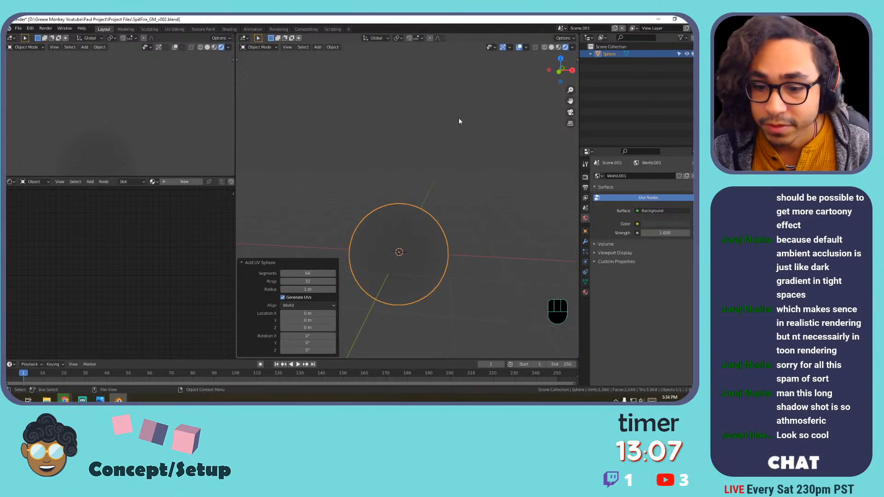
pyautogui.rightClick(400, 236)
pyautogui.click(399, 222)
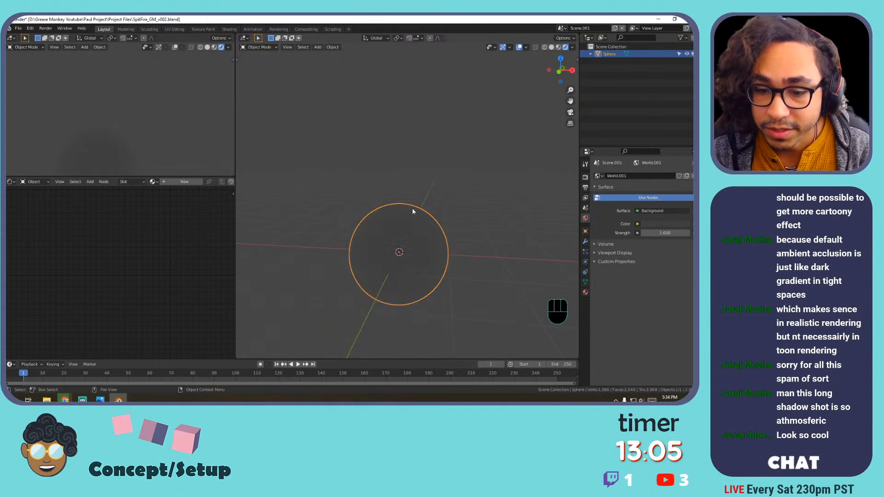
# Add a point light and raise it about 2.26 m along Z above the sphere.
pyautogui.click(421, 190)
pyautogui.hotkey('shift', 'a')
pyautogui.moveTo(412, 189)
pyautogui.moveTo(396, 279)
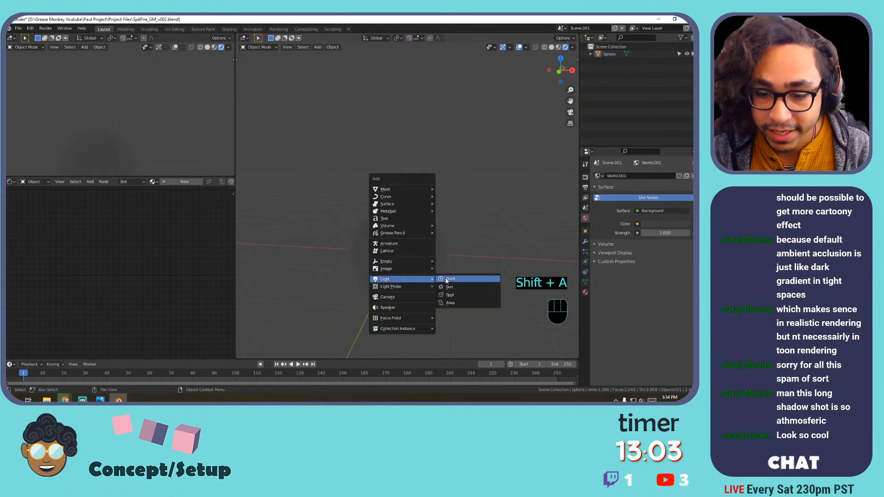
pyautogui.click(449, 281)
pyautogui.press('g')
pyautogui.press('z')
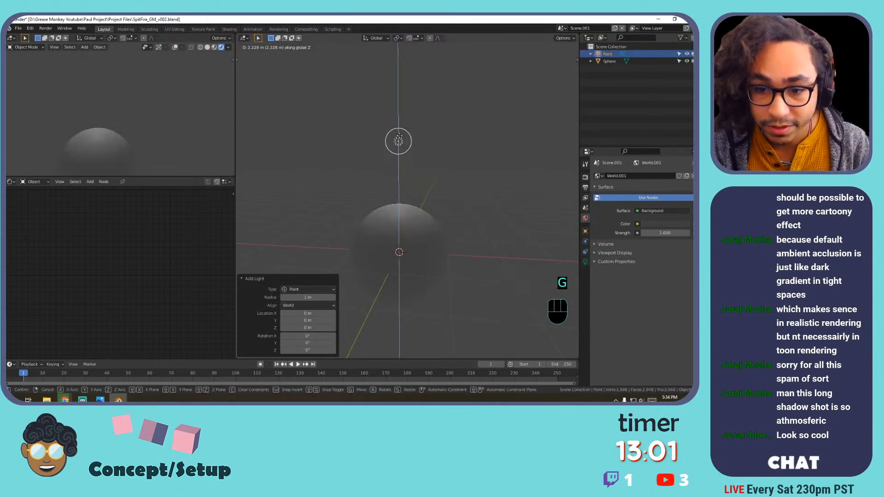
pyautogui.click(395, 153)
# Add a camera and fly it to frame the sphere from the front, about 12.4 m back and 2.1 m up.
pyautogui.press('KP_0')
pyautogui.press('KP_0')
pyautogui.hotkey('shift', 'a')
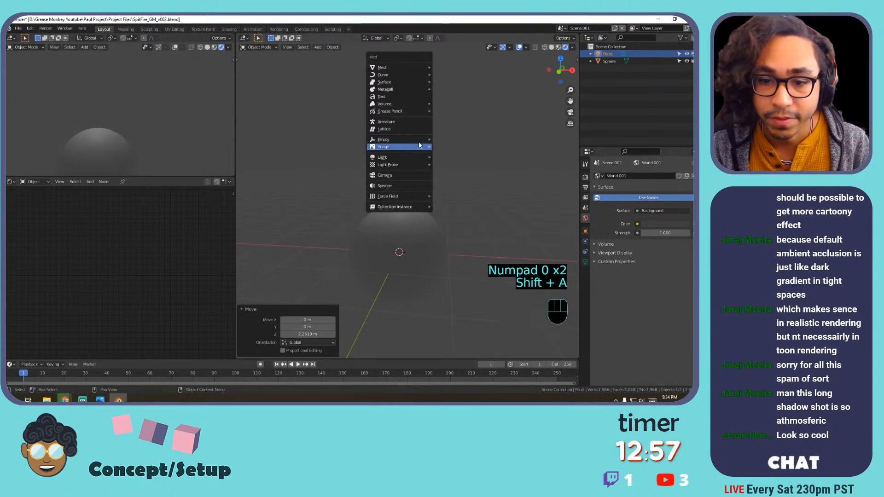
pyautogui.click(405, 175)
pyautogui.press('KP_0')
pyautogui.hotkey('shift', '`')
pyautogui.press('s')
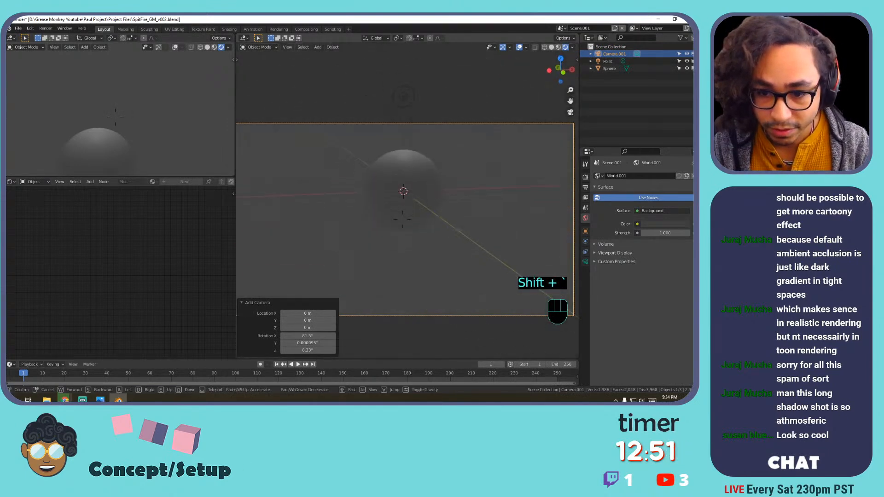
pyautogui.click(413, 201)
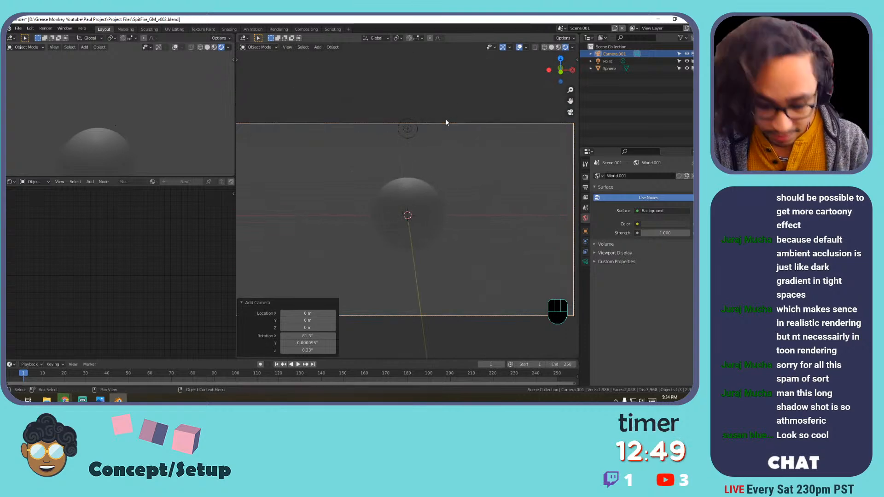
# Show the camera's transform values and try a Y location of 0 m.
pyautogui.press('n')
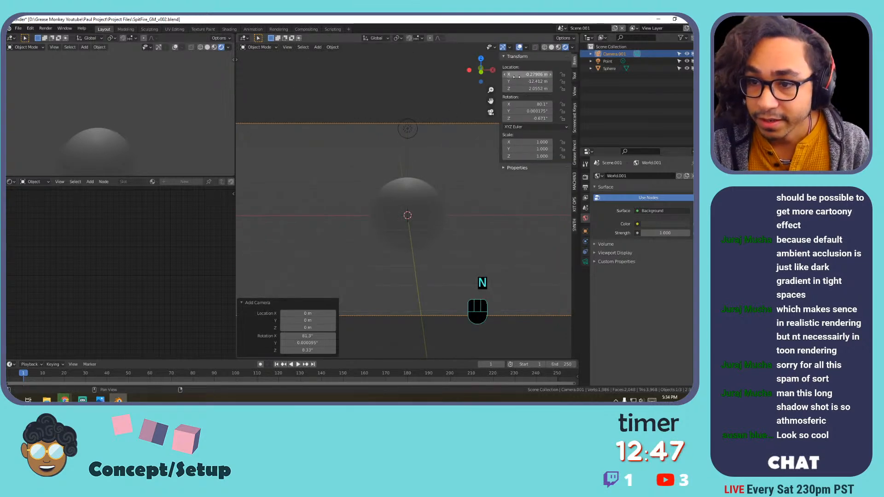
pyautogui.click(516, 81)
pyautogui.write('0')
pyautogui.press('Tab')
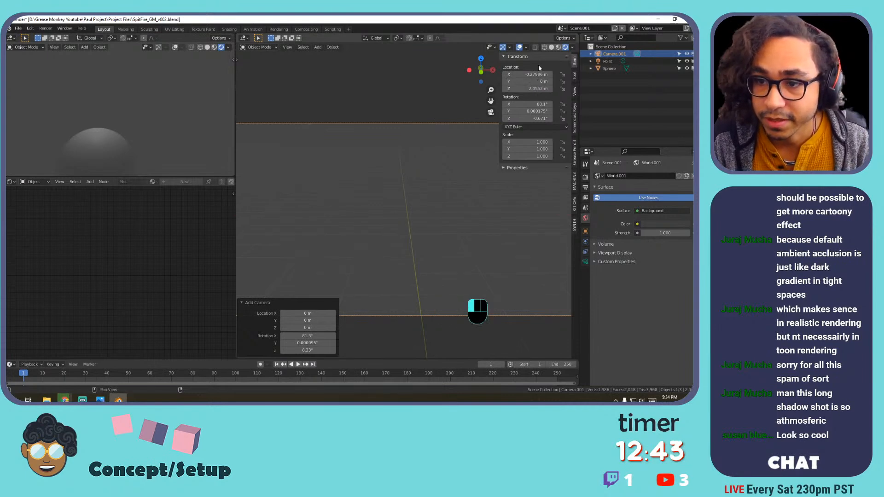
pyautogui.hotkey('ctrl', 'z')
pyautogui.hotkey('ctrl', 'z')
pyautogui.hotkey('ctrl', 'shift', 'z')
pyautogui.hotkey('ctrl', 'shift', 'z')
pyautogui.hotkey('ctrl', 'shift', 'z')
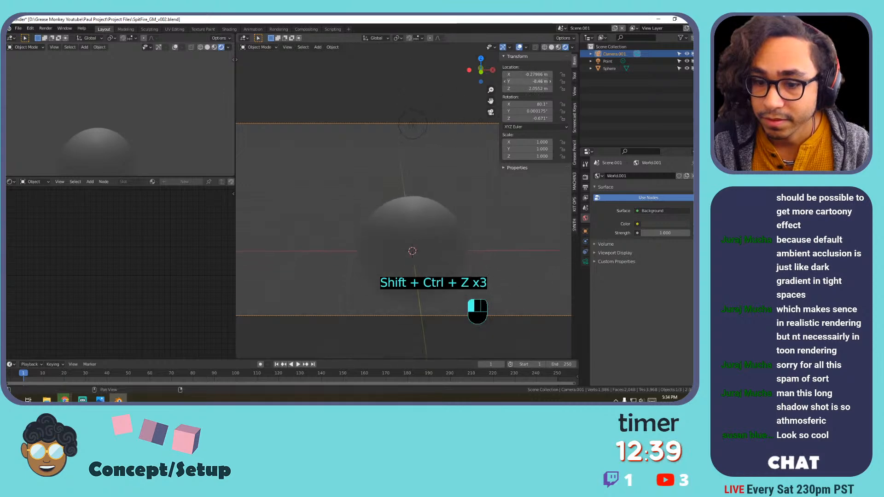
# Set the camera's X location to 0 m, with its Y location at about -10.87 m.
pyautogui.click(520, 74)
pyautogui.write('0')
pyautogui.press('Return')
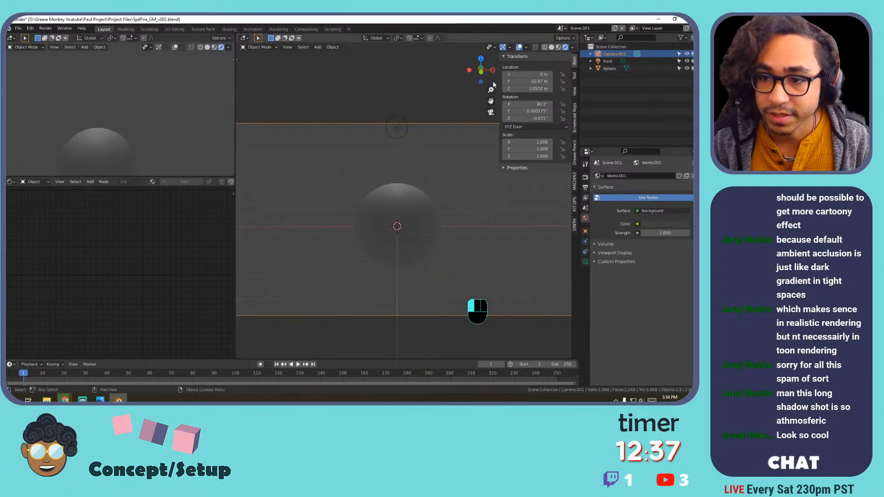
# Set the camera's rotation to 90°, 0°, 0° and lower its Z location until the sphere sits inside the frame.
pyautogui.click(525, 103)
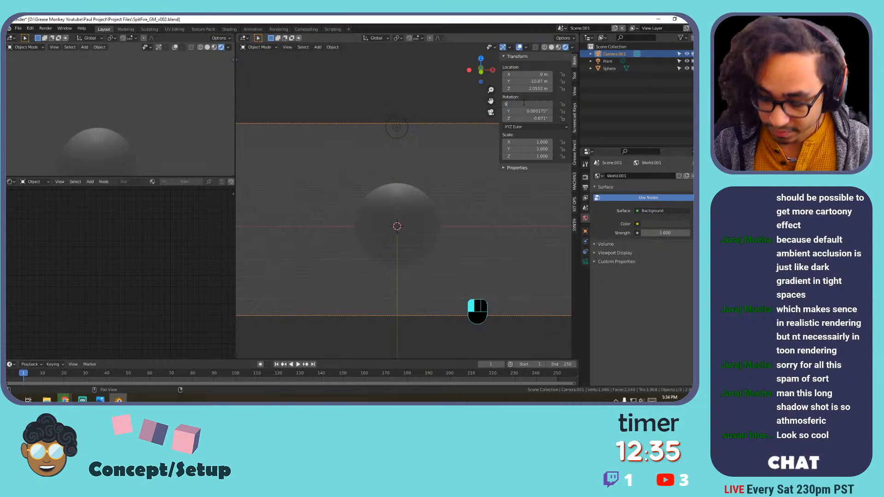
pyautogui.write('90')
pyautogui.press('Return')
pyautogui.click(525, 111)
pyautogui.write('0')
pyautogui.press('Return')
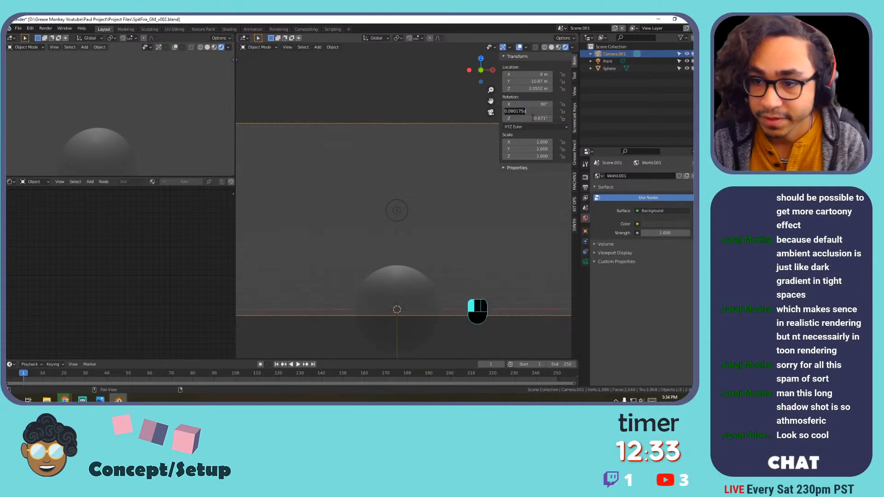
pyautogui.click(525, 119)
pyautogui.write('0')
pyautogui.press('Return')
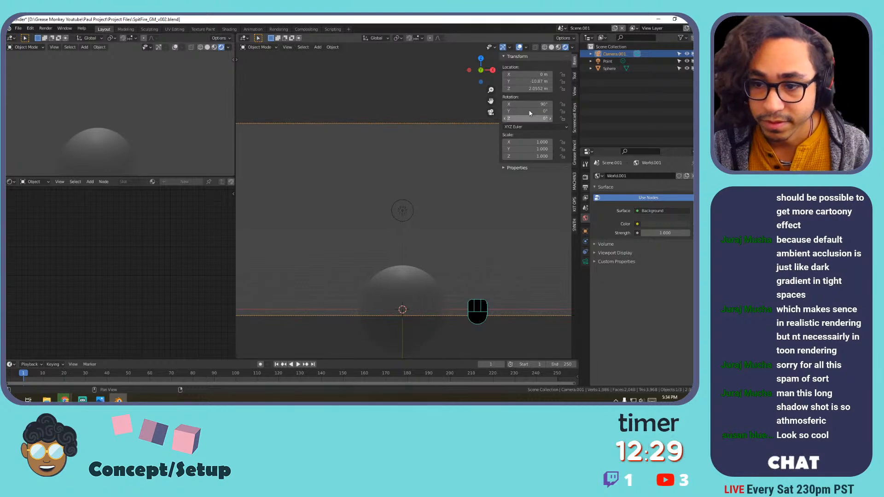
pyautogui.moveTo(529, 88); pyautogui.dragTo(490, 88)
# Move the point light to the sphere's upper left, about X -1.91 m and Z 1.66 m, and scale it to about 1.726.
pyautogui.click(402, 134)
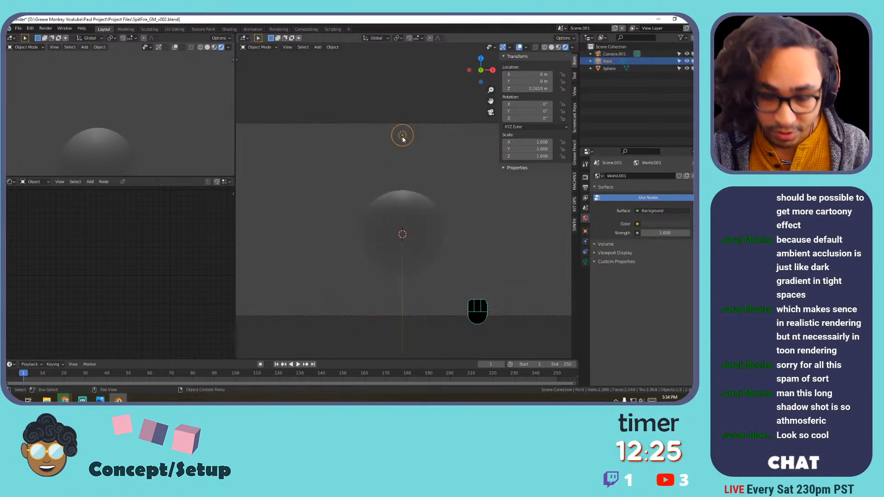
pyautogui.press('g')
pyautogui.click(322, 151)
pyautogui.press('s')
pyautogui.click(366, 162)
# Set the point light's power to 100 W.
pyautogui.click(585, 262)
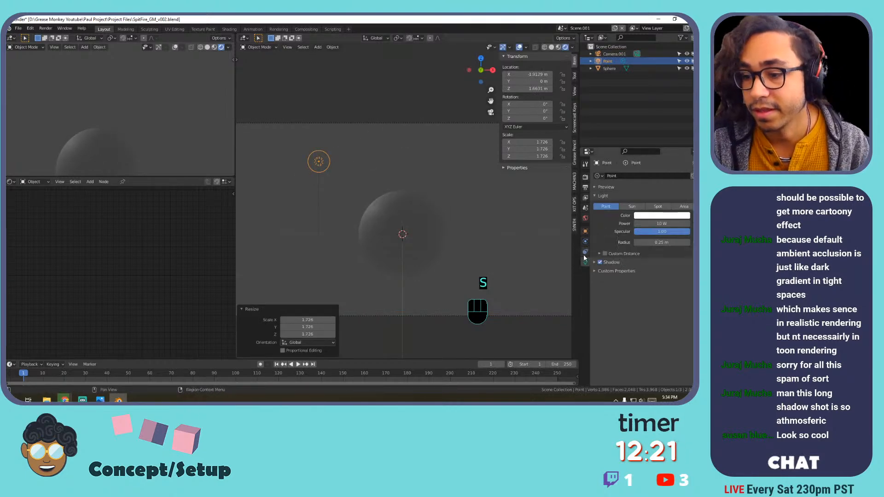
pyautogui.click(660, 223)
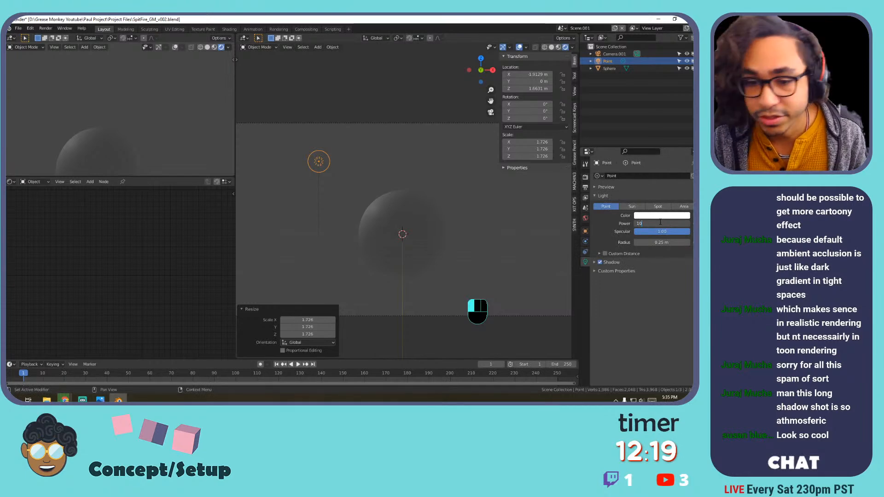
pyautogui.write('0 W')
pyautogui.press('Return')
# Move the point light along Y to about -3.41 m, and reposition it to about X -1.27 m and Z 1.12 m.
pyautogui.press('g')
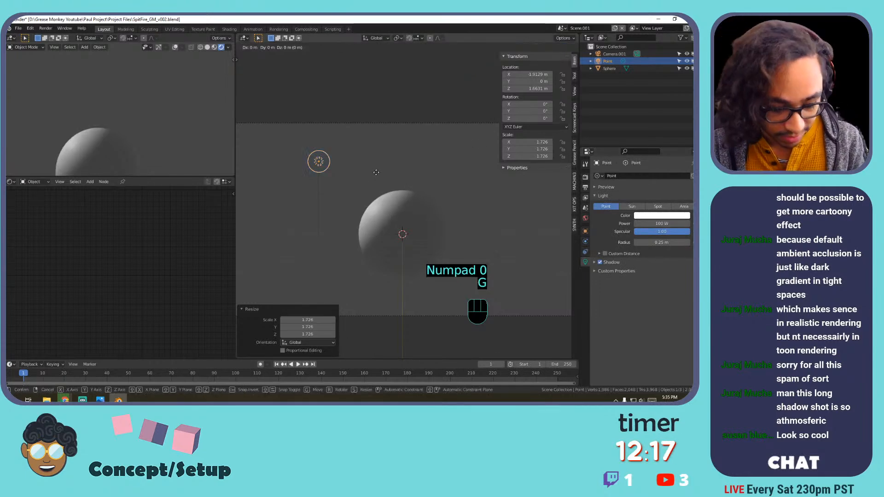
pyautogui.press('y')
pyautogui.click(368, 131)
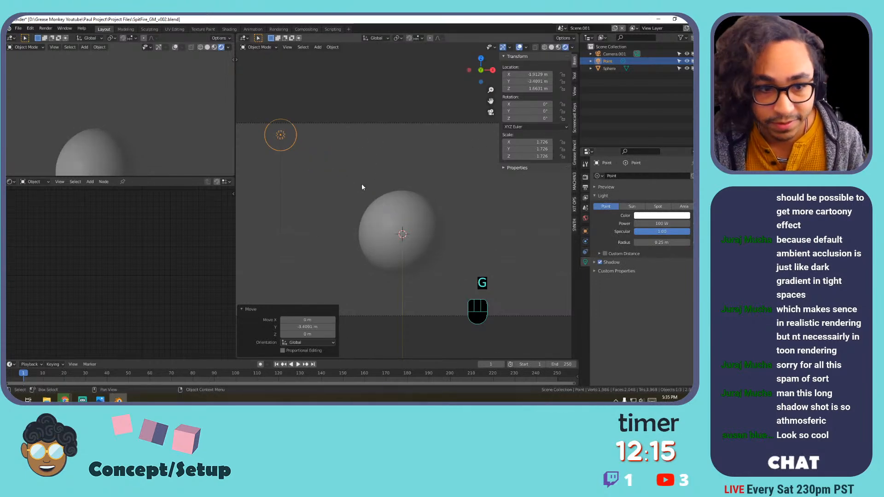
pyautogui.click(288, 137)
pyautogui.press('g')
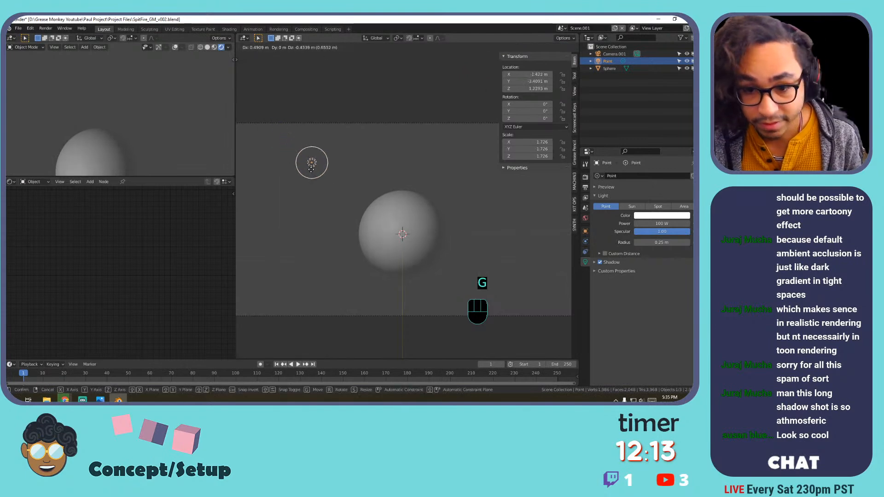
pyautogui.click(320, 178)
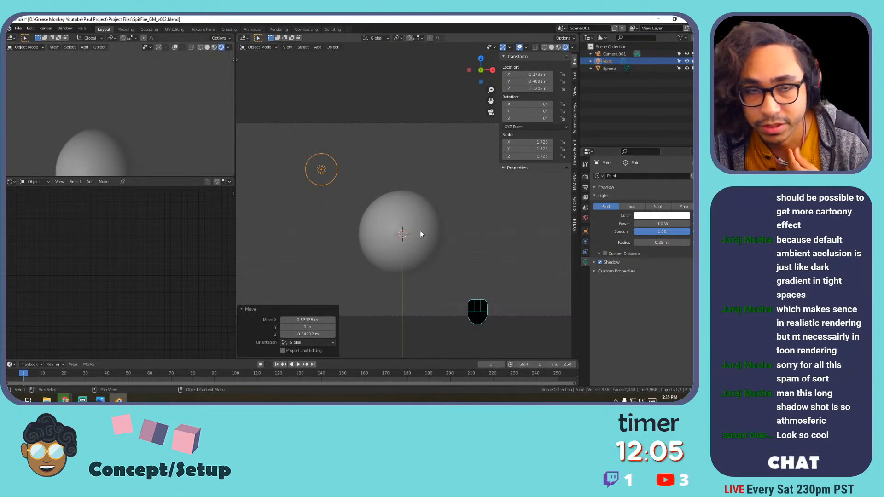
# Select the sphere and merge the editor areas so a single 3D viewport fills the workspace.
pyautogui.click(395, 235)
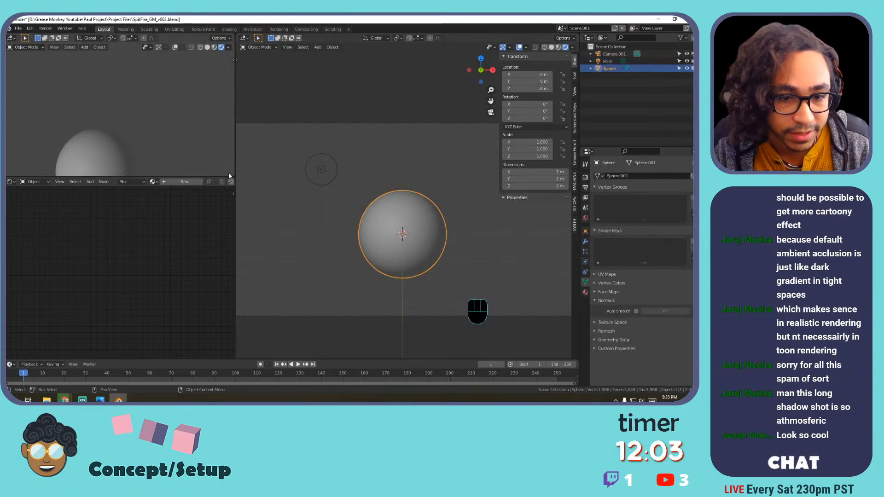
pyautogui.moveTo(230, 177); pyautogui.dragTo(119, 360)
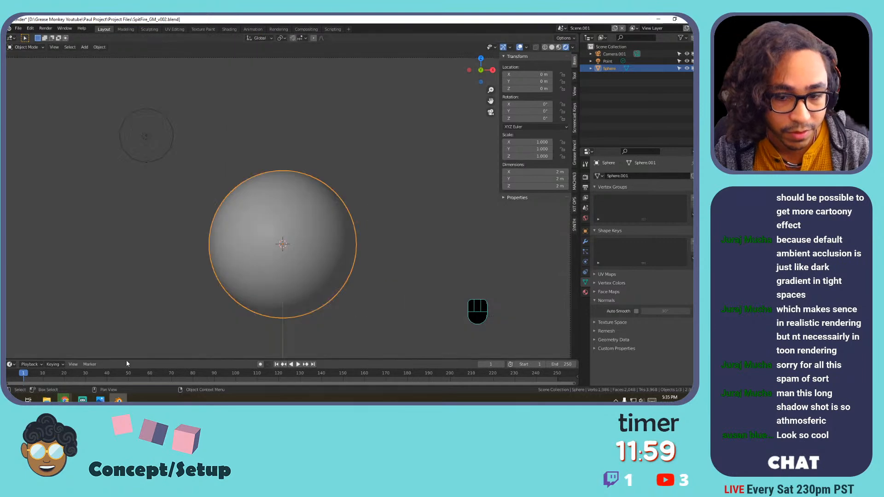
# Select the camera, set the render resolution's width to 1080 px, and fit the square camera frame in the viewport.
pyautogui.click(612, 53)
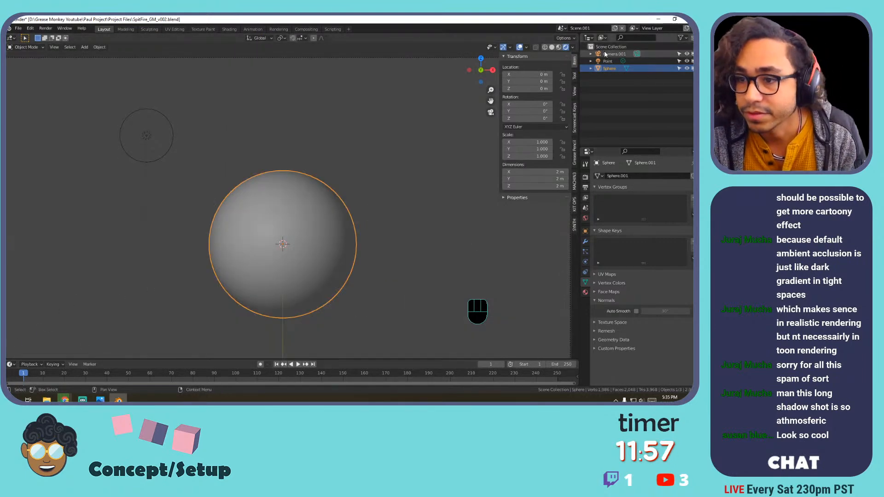
pyautogui.click(586, 188)
pyautogui.click(654, 185)
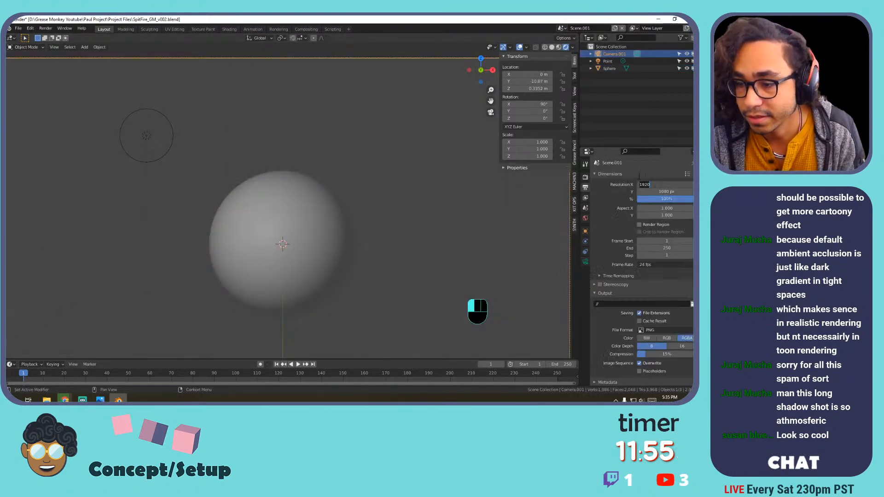
pyautogui.press('Return')
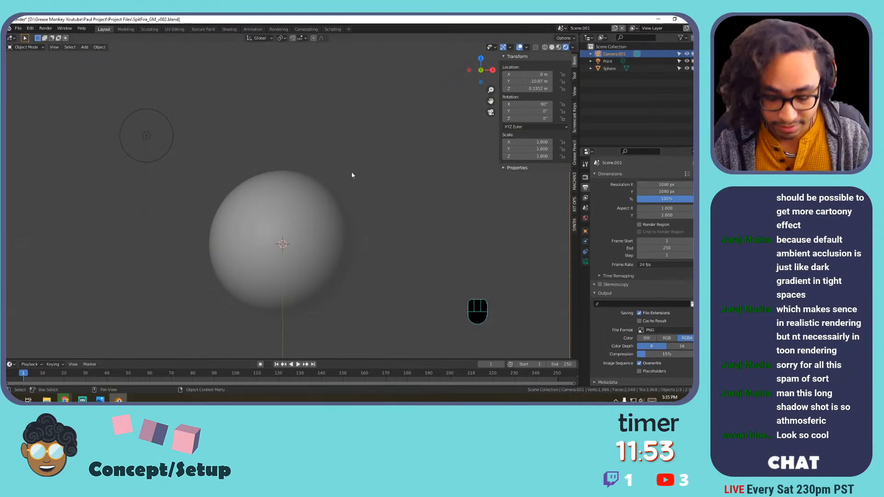
pyautogui.press('Home')
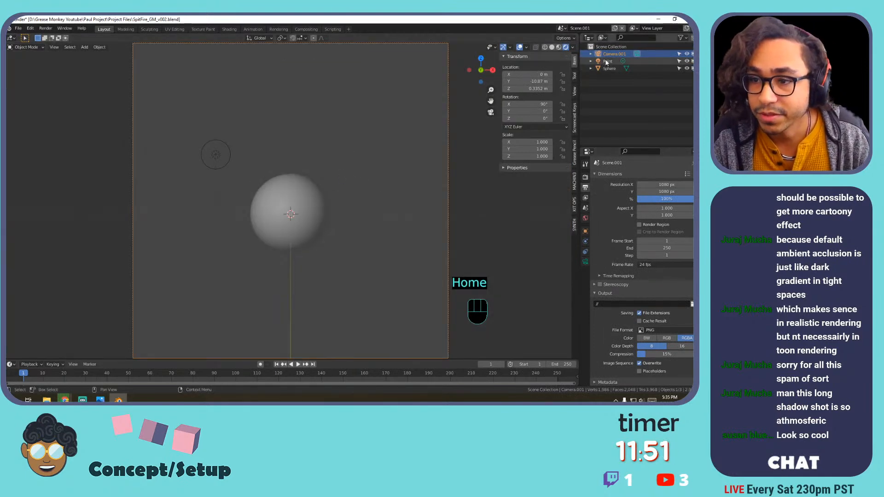
# Bring the camera closer to the sphere at a Y location of about -3.97 m and set its Z location to 0 m.
pyautogui.moveTo(532, 81); pyautogui.dragTo(557, 82)
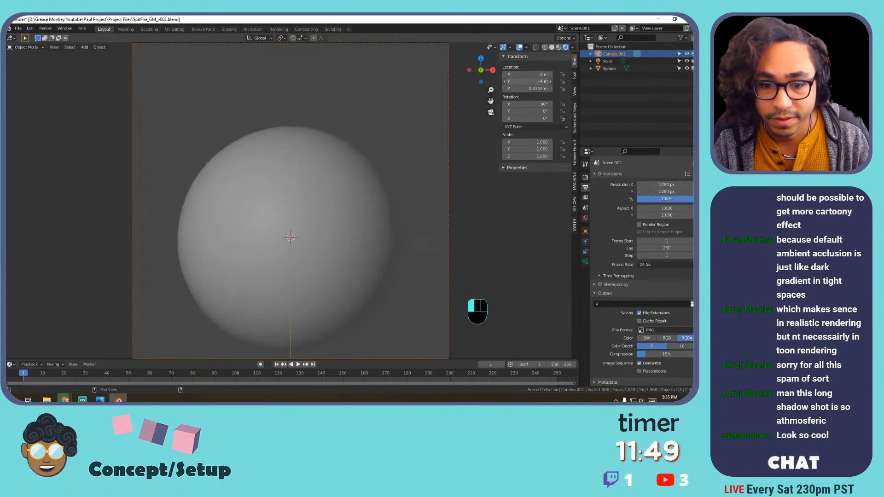
pyautogui.click(521, 89)
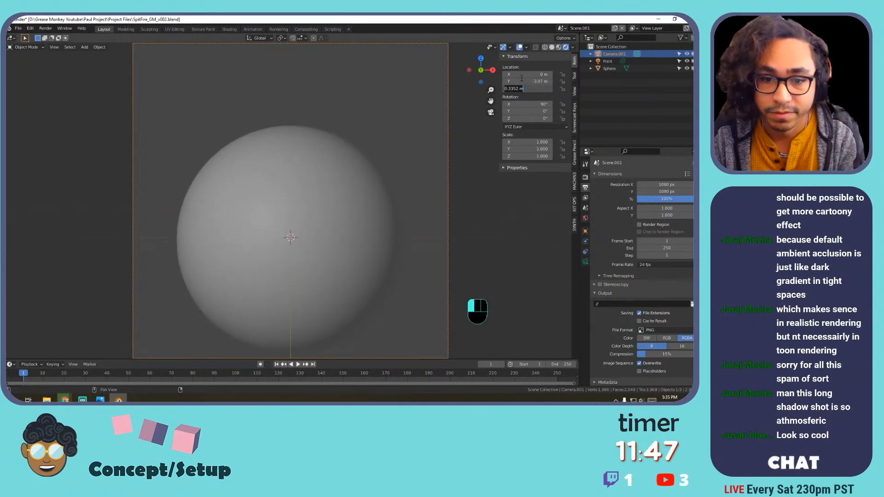
pyautogui.write('0')
pyautogui.press('Return')
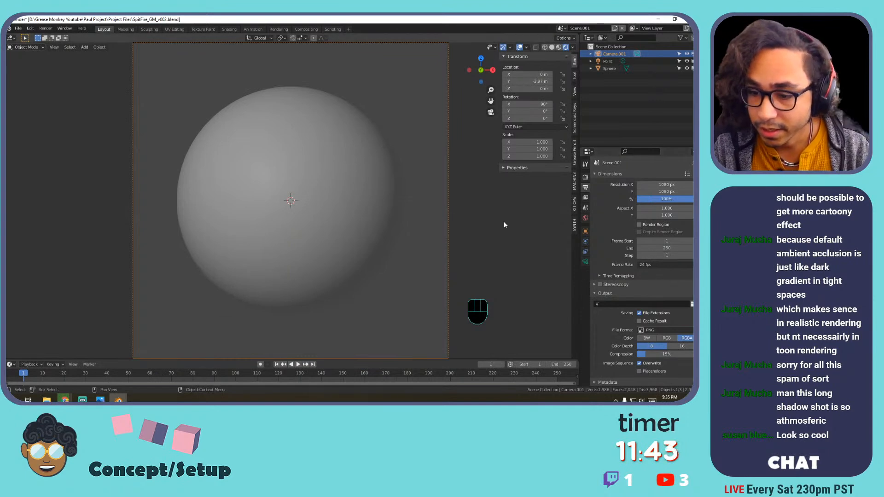
# Give the world background a muted blue-teal colour and set its strength to 0.4.
pyautogui.click(586, 219)
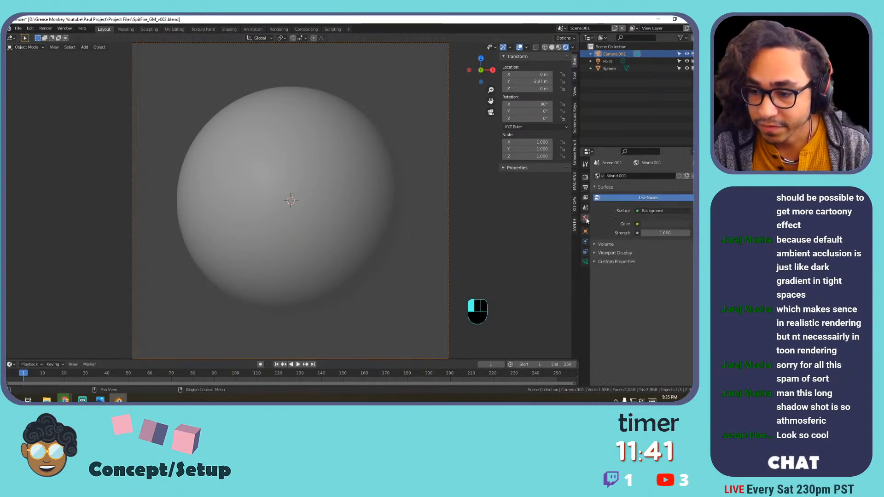
pyautogui.click(651, 225)
pyautogui.click(651, 141)
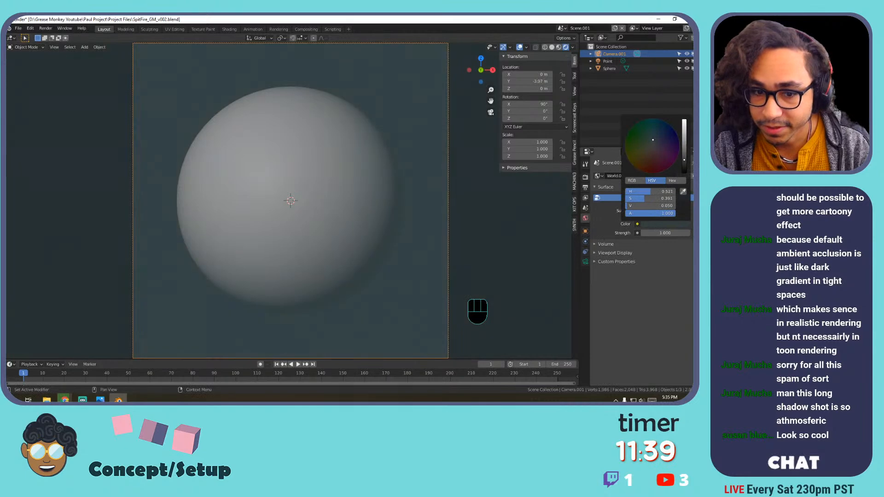
pyautogui.moveTo(683, 148); pyautogui.dragTo(685, 153)
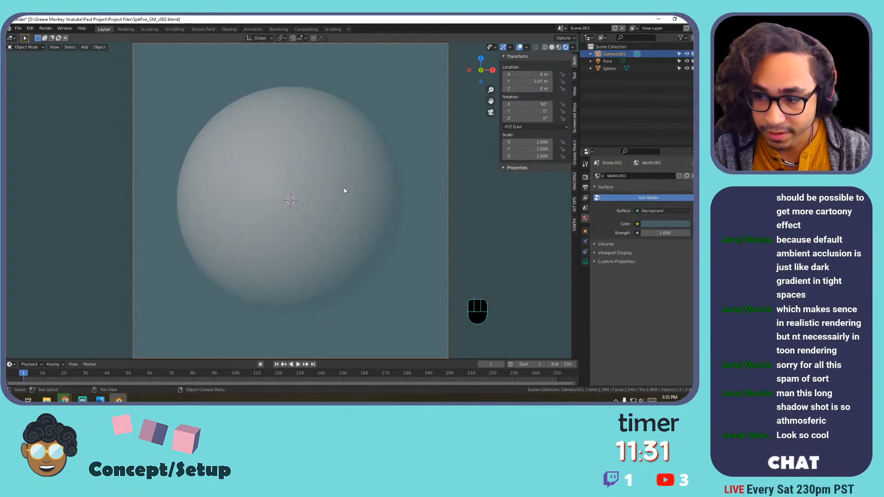
pyautogui.moveTo(665, 233); pyautogui.dragTo(642, 232)
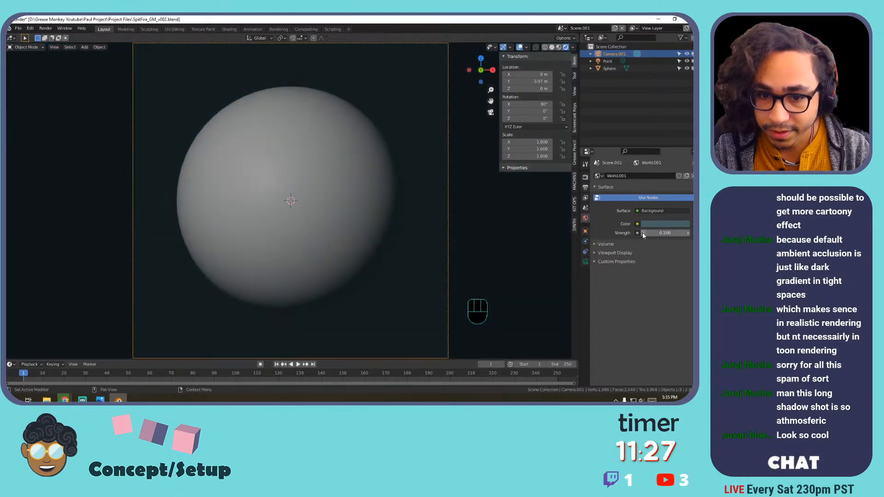
pyautogui.moveTo(681, 230); pyautogui.dragTo(690, 230)
# Select the sphere, split the viewport horizontally, and turn the new area into a Shader Editor.
pyautogui.click(321, 211)
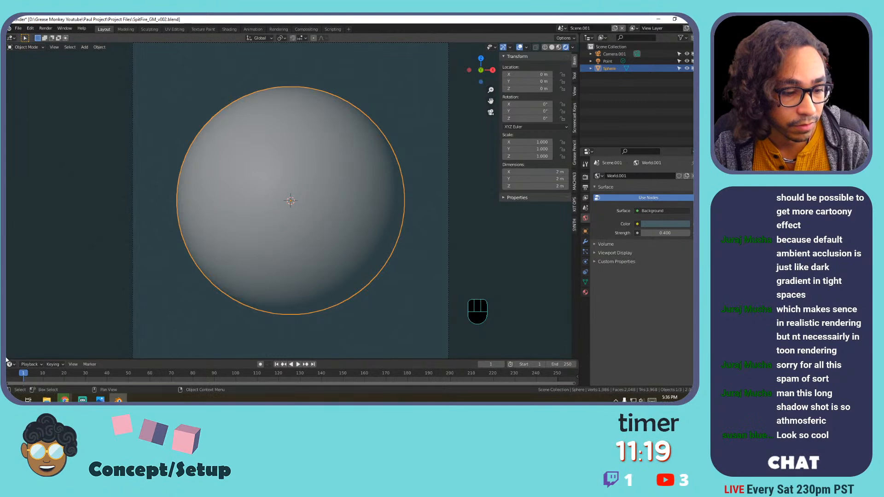
pyautogui.moveTo(7, 358); pyautogui.dragTo(92, 209)
pyautogui.scroll(-2, 263, 236)
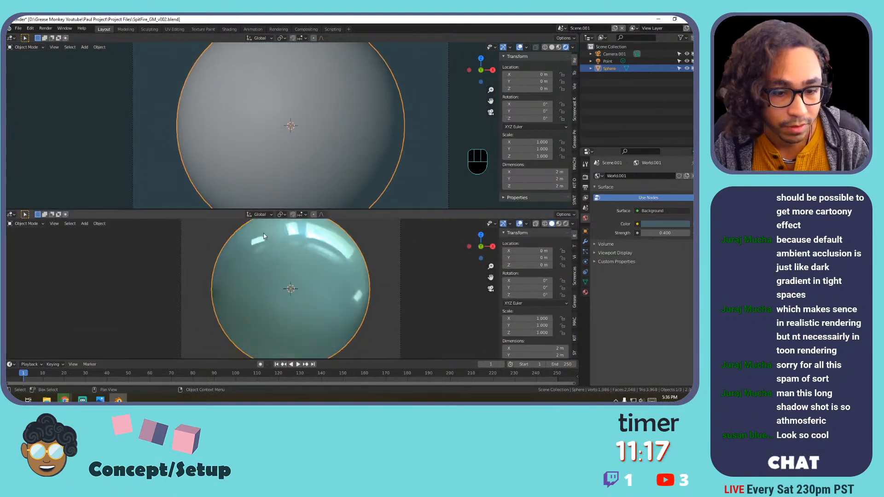
pyautogui.scroll(-2, 263, 235)
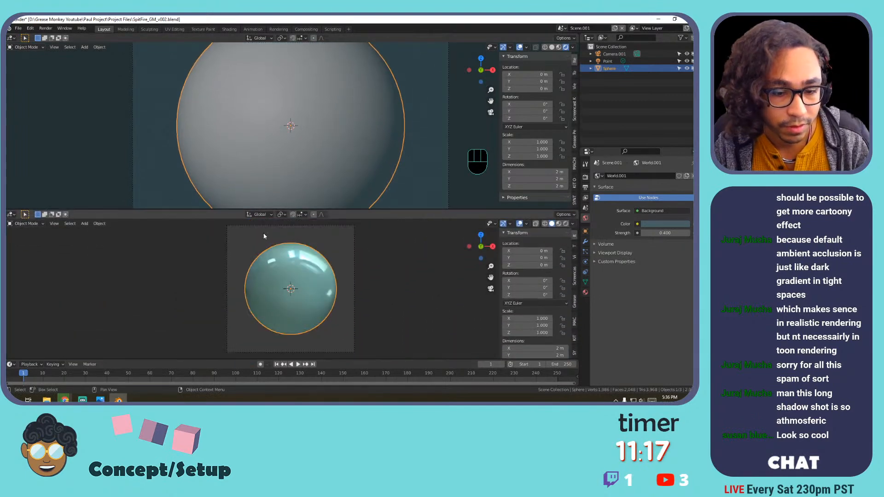
pyautogui.click(10, 214)
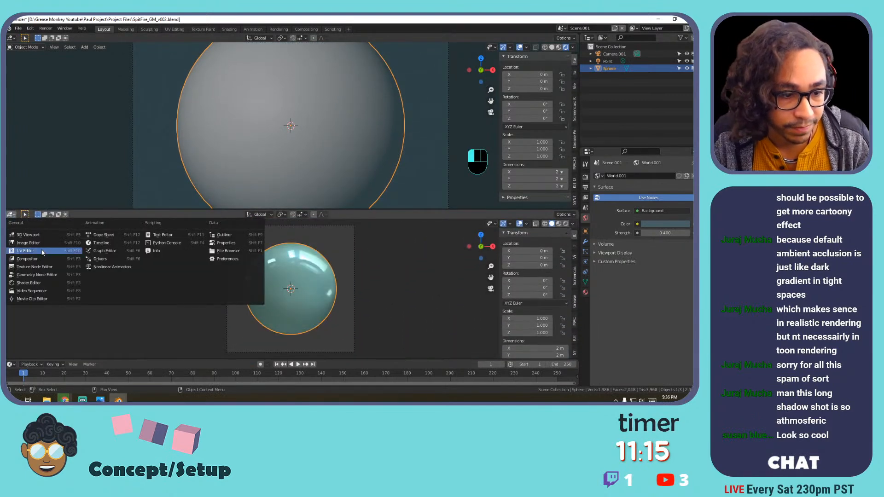
pyautogui.click(51, 282)
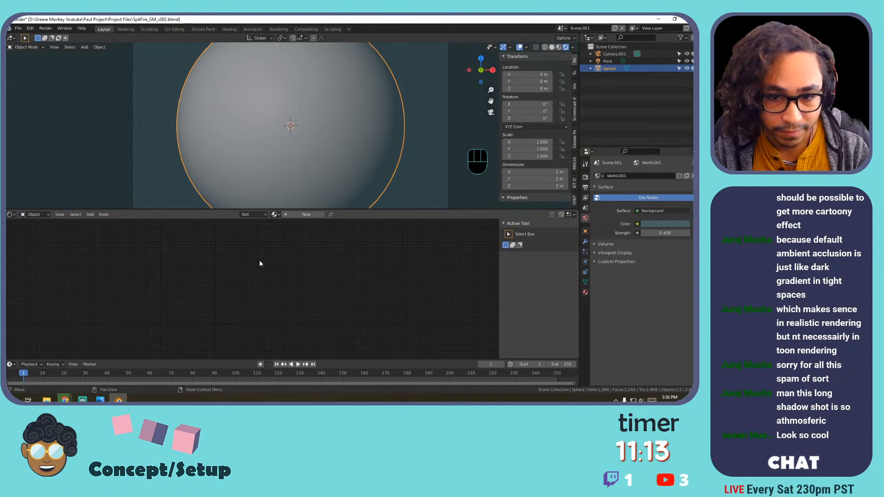
pyautogui.scroll(-3, 342, 161)
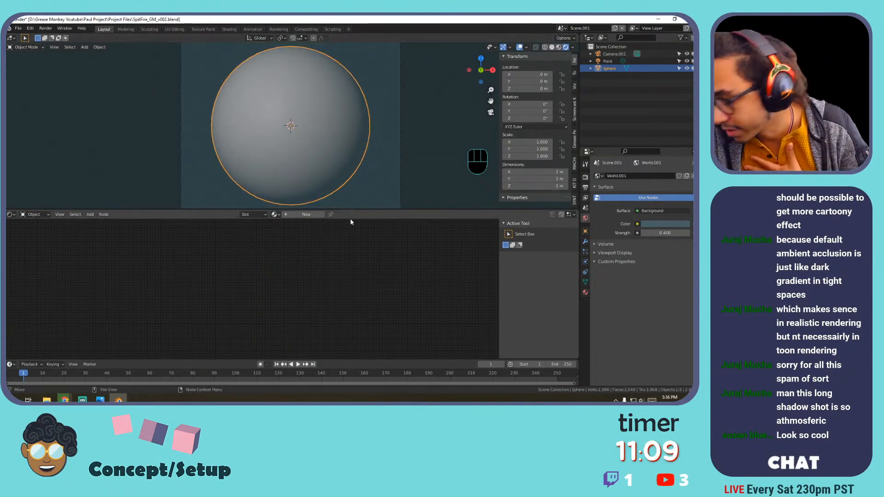
# Create a new material for the sphere and delete its Principled BSDF node.
pyautogui.click(585, 292)
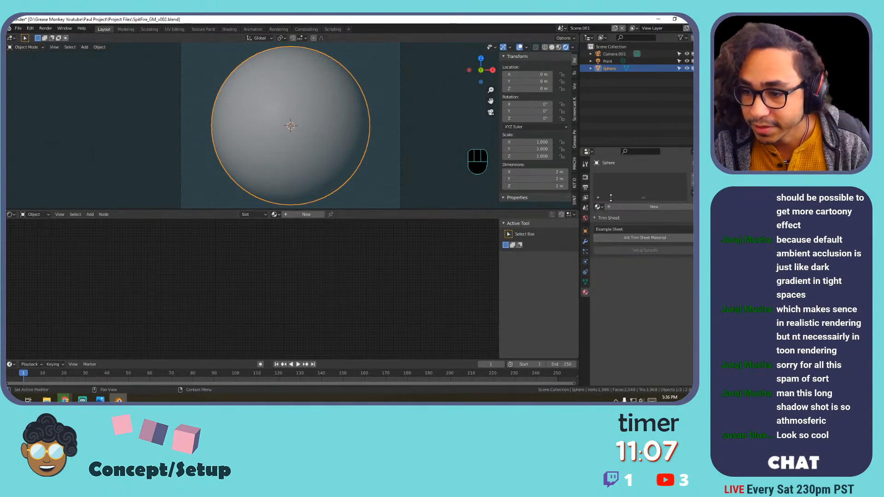
pyautogui.click(611, 207)
pyautogui.moveTo(323, 276); pyautogui.dragTo(418, 260, button='middle')
pyautogui.scroll(3, 391, 272)
pyautogui.scroll(2, 367, 281)
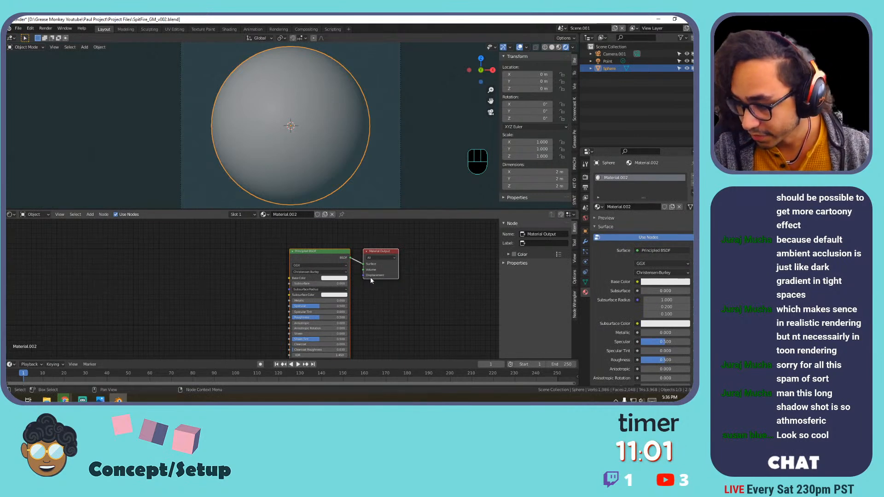
pyautogui.scroll(2, 413, 288)
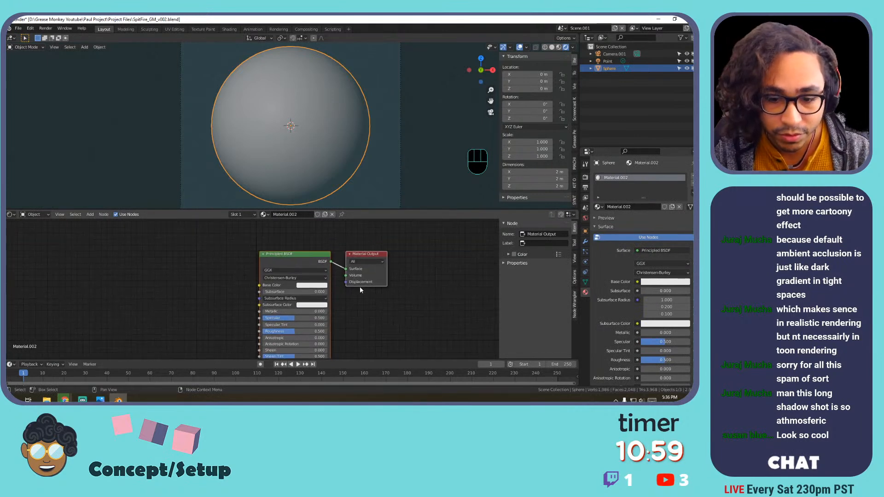
pyautogui.click(290, 255)
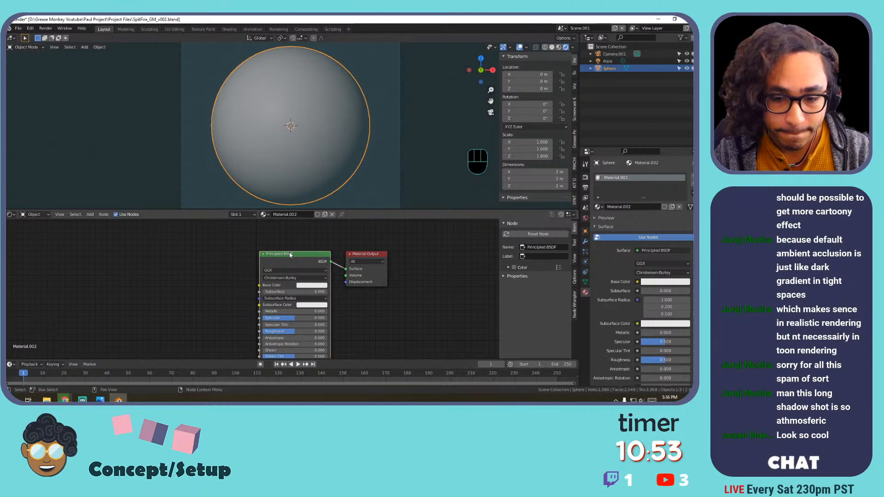
pyautogui.press('x')
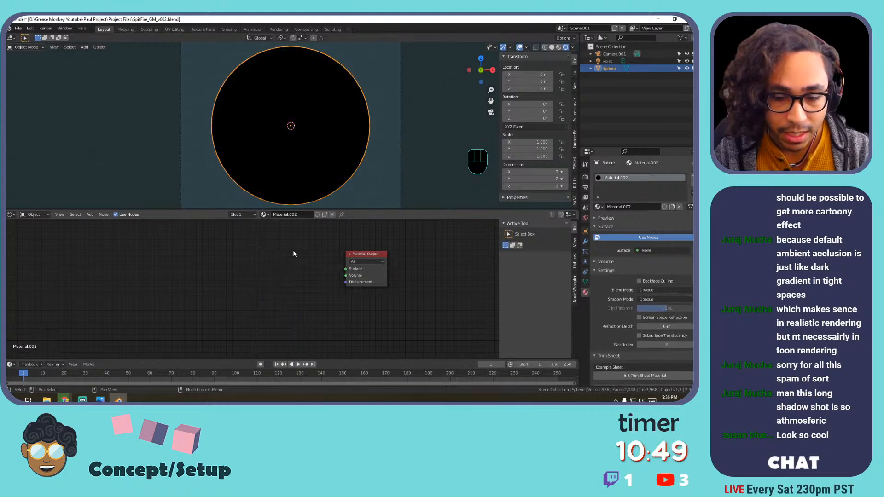
pyautogui.moveTo(253, 250); pyautogui.dragTo(291, 245, button='middle')
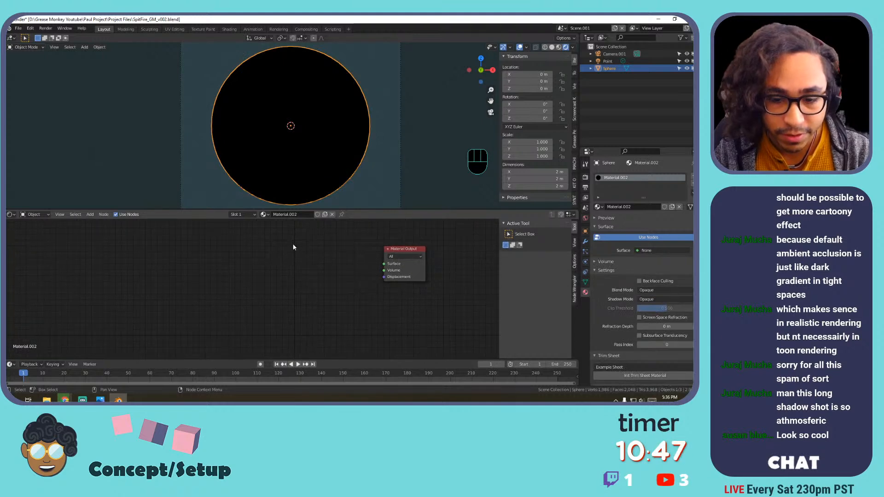
pyautogui.hotkey('shift', 'a')
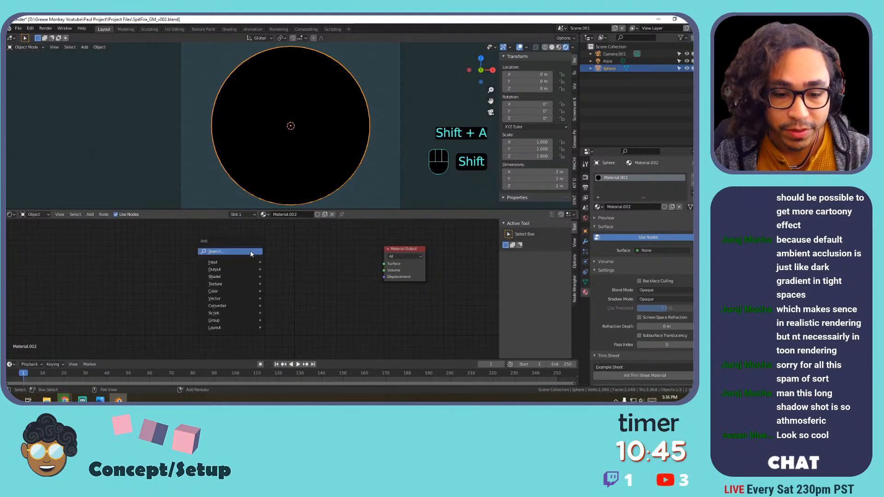
pyautogui.moveTo(239, 277)
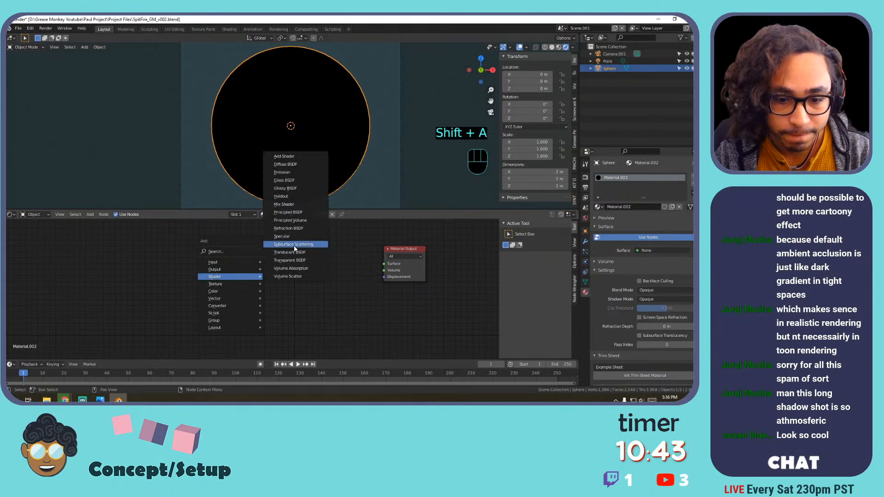
pyautogui.click(290, 220)
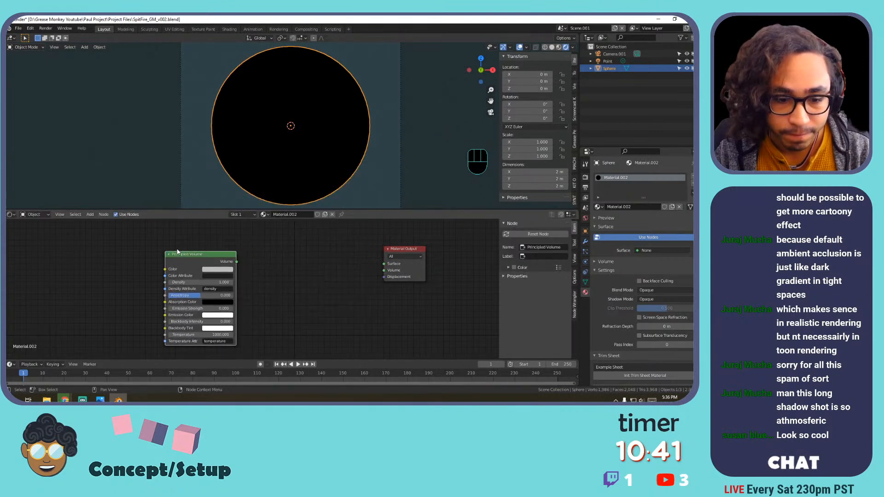
pyautogui.press('x')
# Replace the wrongly added Principled Volume node with a Principled BSDF node, leaving a gap before the Material Output.
pyautogui.hotkey('shift', 'a')
pyautogui.moveTo(231, 248)
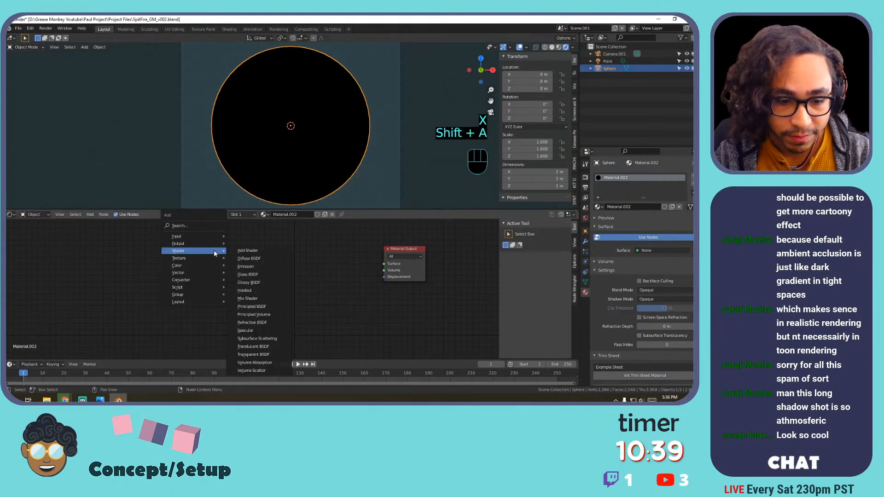
pyautogui.click(265, 306)
pyautogui.scroll(-1, 256, 258)
pyautogui.moveTo(273, 275)
pyautogui.mouseDown(button='middle')
pyautogui.moveTo(298, 240)
pyautogui.moveTo(285, 265)
pyautogui.mouseUp(button='middle')
pyautogui.scroll(-1, 297, 250)
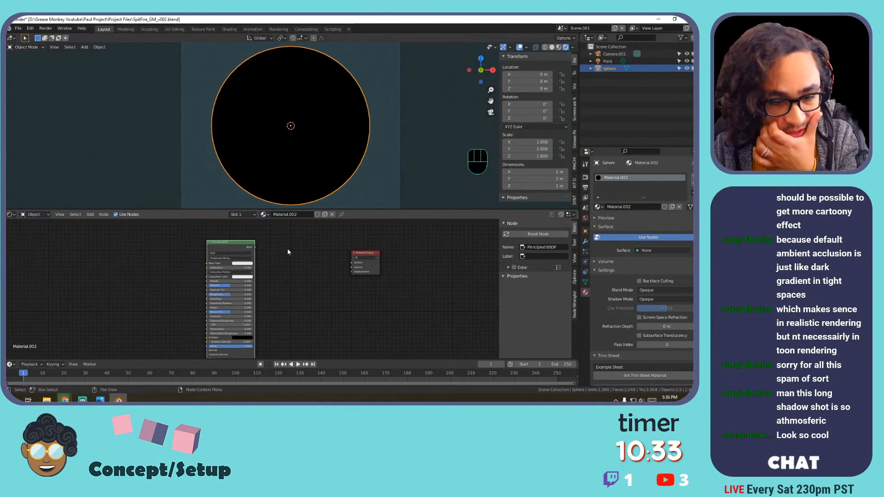
pyautogui.click(368, 253)
pyautogui.scroll(1, 284, 255)
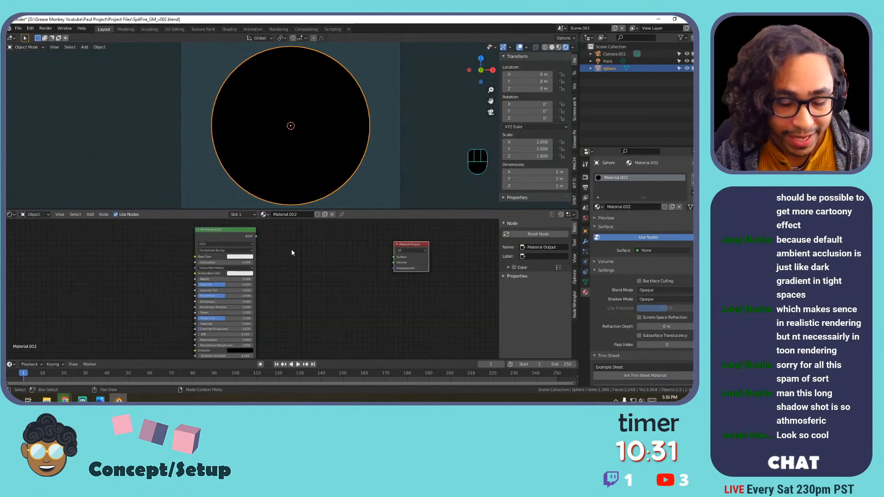
# Add a Shader to RGB node, feed the Principled BSDF into it, and connect its Color to the Material Output's Surface.
pyautogui.hotkey('shift', 'a')
pyautogui.moveTo(275, 280)
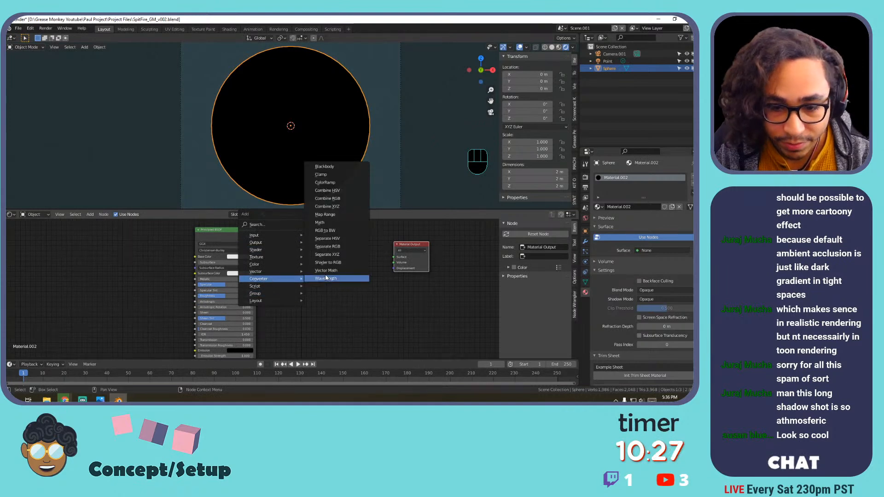
pyautogui.click(347, 263)
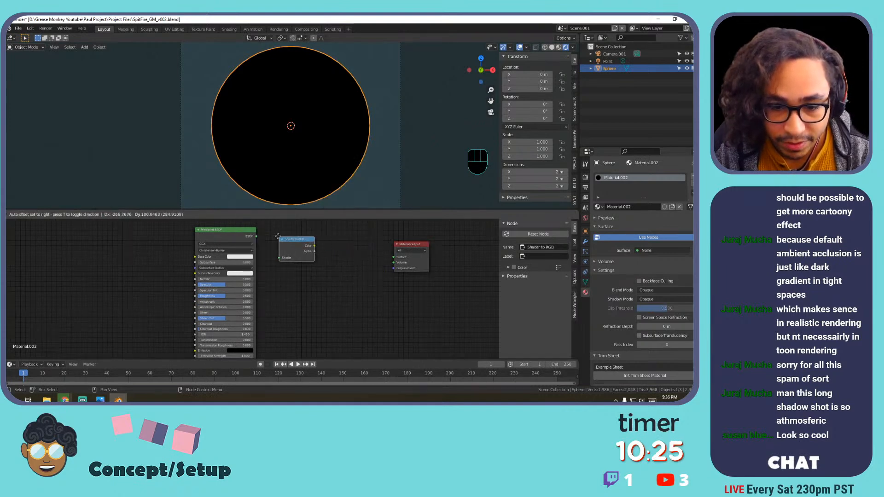
pyautogui.click(278, 236)
pyautogui.moveTo(256, 237); pyautogui.dragTo(279, 258)
pyautogui.moveTo(225, 236); pyautogui.dragTo(214, 233)
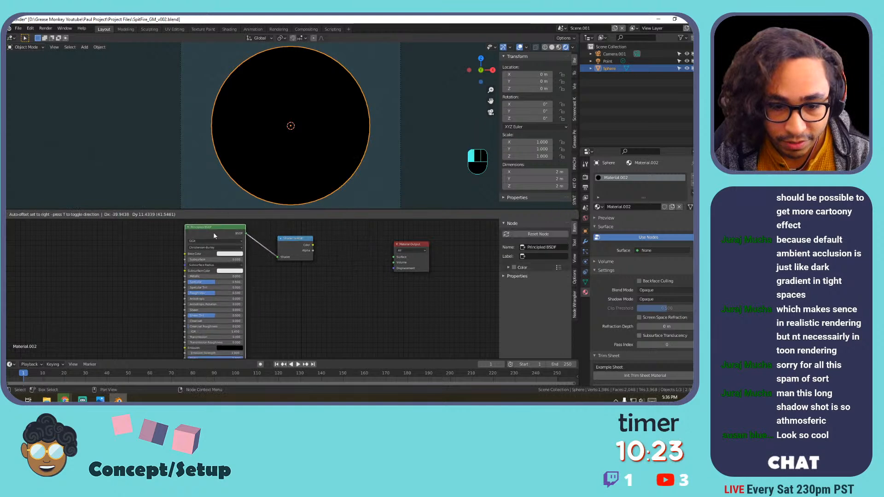
pyautogui.moveTo(305, 242); pyautogui.dragTo(289, 243)
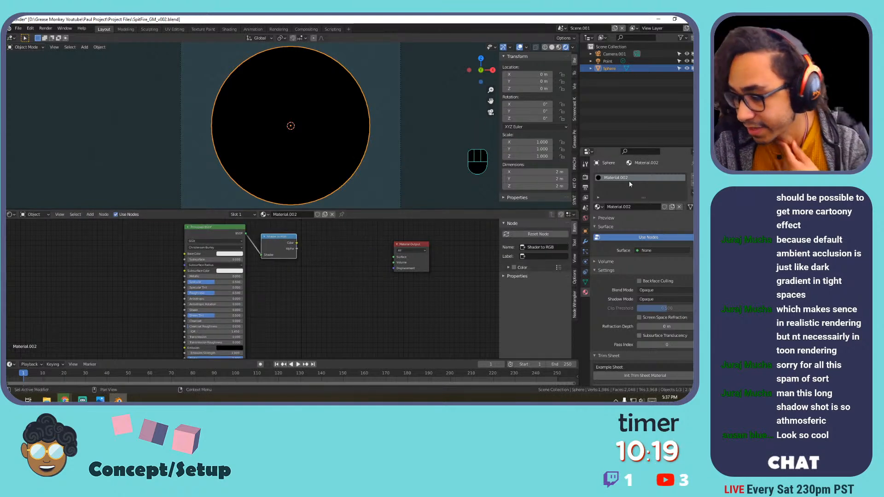
pyautogui.moveTo(298, 242); pyautogui.dragTo(394, 257)
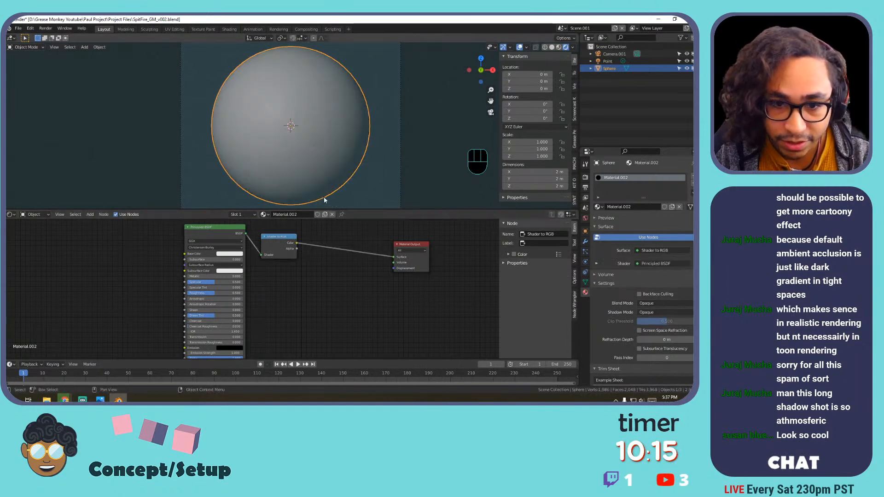
# Make room in the node chain and insert a ColorRamp node between Shader to RGB and the Material Output.
pyautogui.moveTo(275, 237); pyautogui.dragTo(291, 237)
pyautogui.moveTo(216, 230); pyautogui.dragTo(178, 223)
pyautogui.moveTo(280, 236); pyautogui.dragTo(240, 242)
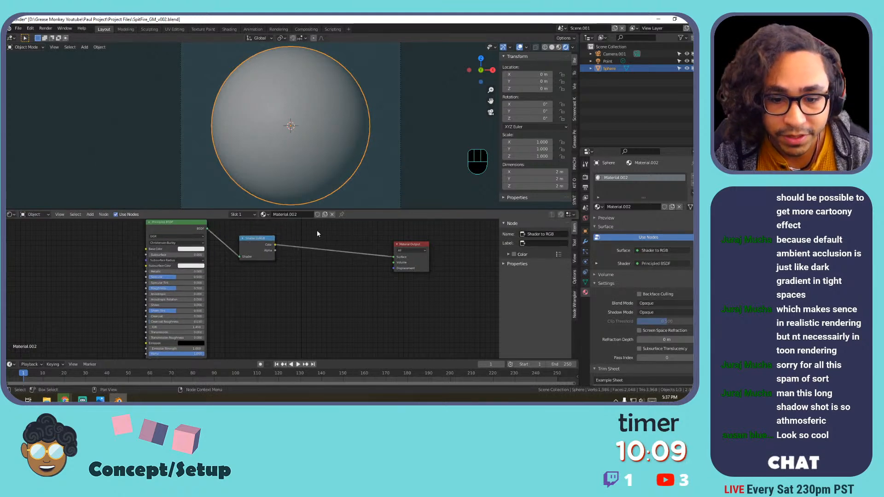
pyautogui.hotkey('shift', 'a')
pyautogui.moveTo(304, 229)
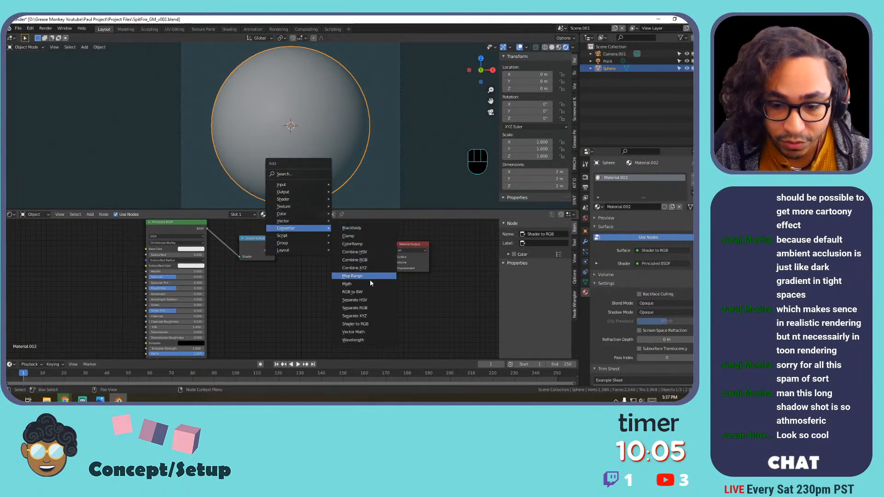
pyautogui.click(359, 244)
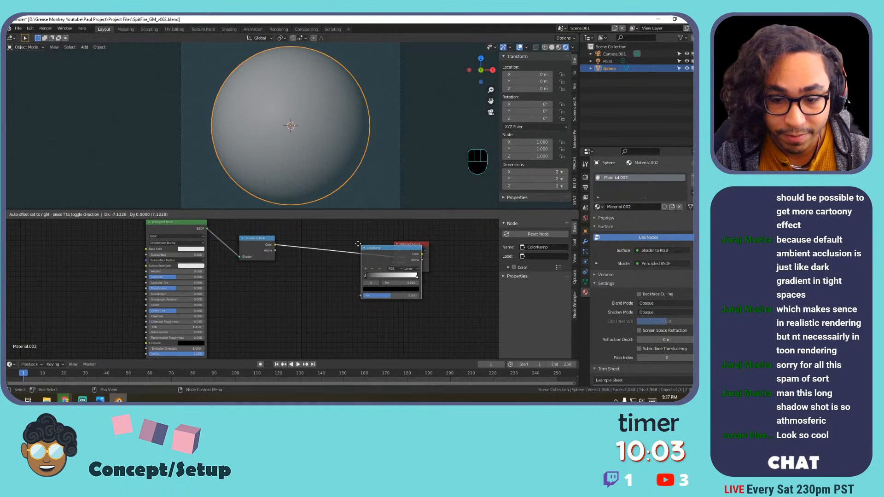
pyautogui.click(294, 233)
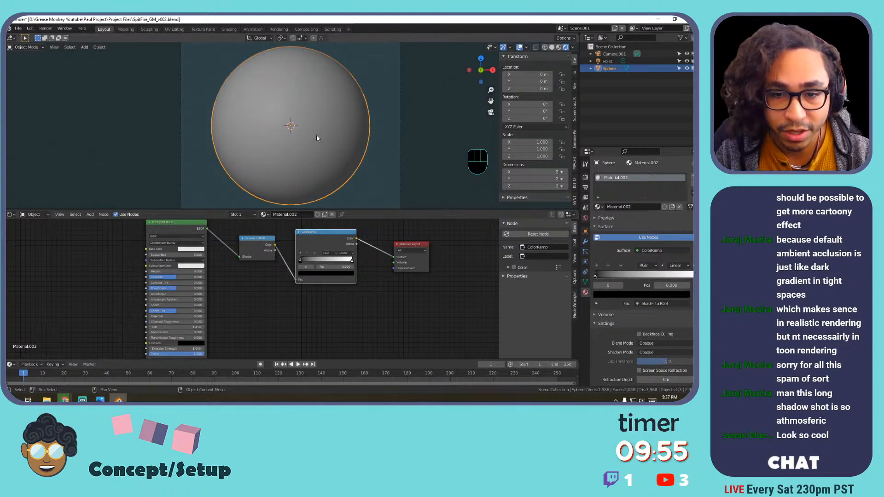
# Bypass the ColorRamp by linking Shader to RGB directly to the Surface, and change the world background colour to magenta-purple.
pyautogui.moveTo(277, 246)
pyautogui.mouseDown()
pyautogui.moveTo(397, 249)
pyautogui.moveTo(395, 256)
pyautogui.mouseUp()
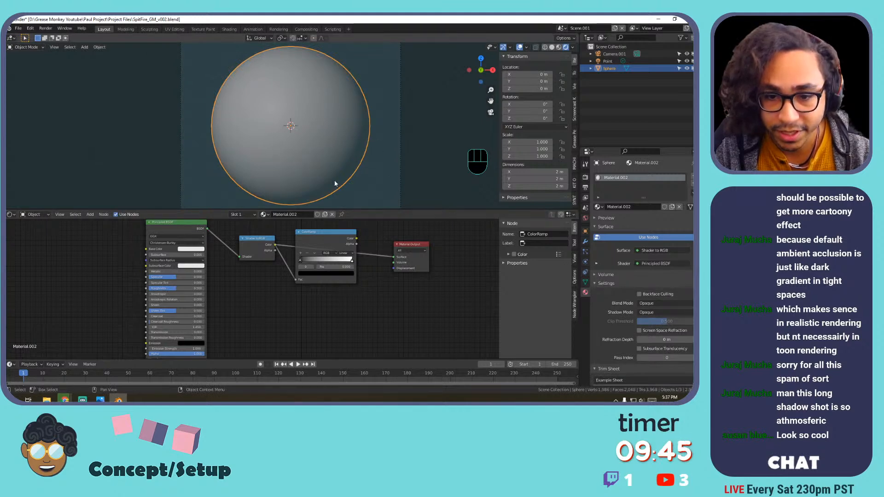
pyautogui.click(586, 217)
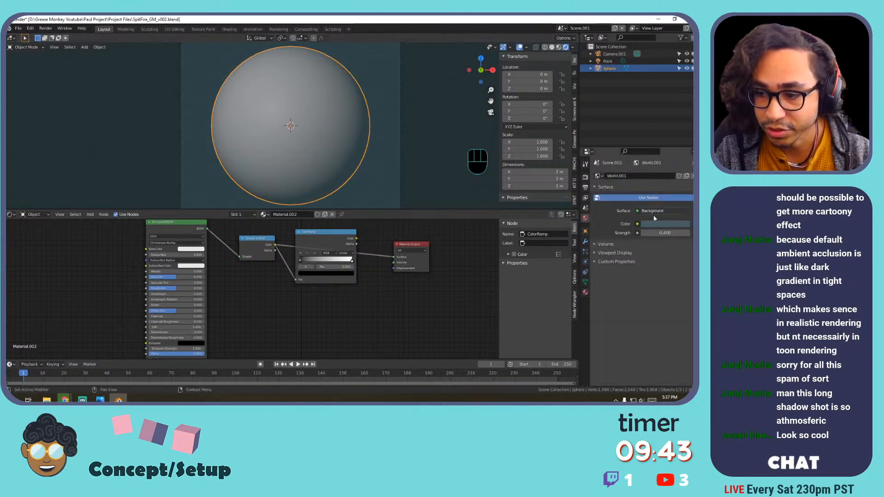
pyautogui.click(663, 224)
pyautogui.click(660, 169)
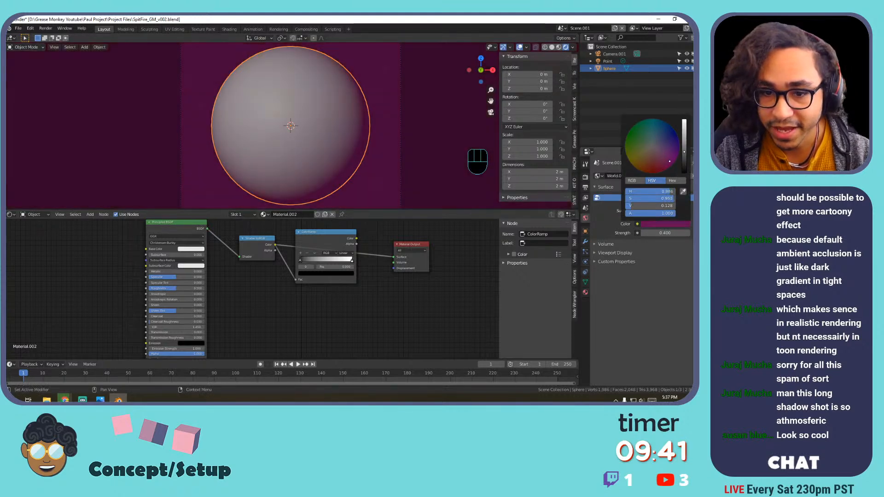
# Link the ColorRamp back into the Material Output and change its black stop to a saturated green.
pyautogui.moveTo(326, 233); pyautogui.dragTo(394, 257)
pyautogui.moveTo(301, 259)
pyautogui.mouseDown()
pyautogui.moveTo(337, 258)
pyautogui.moveTo(287, 257)
pyautogui.mouseUp()
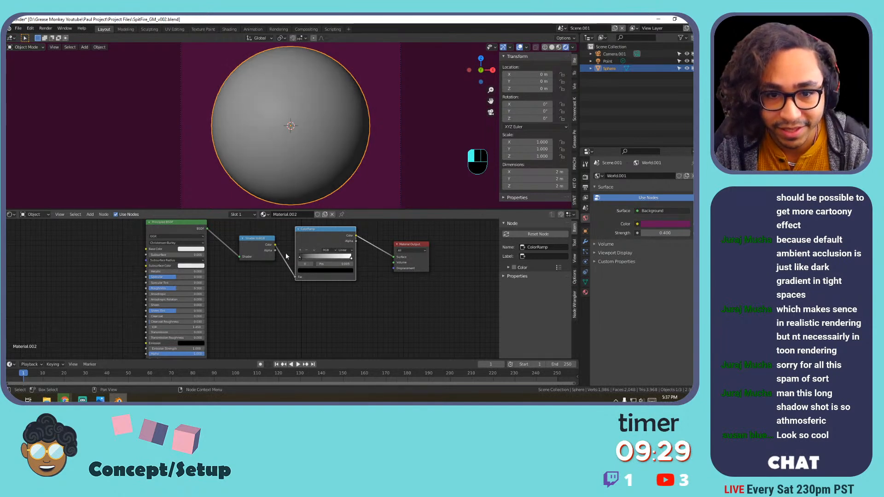
pyautogui.scroll(2, 296, 330)
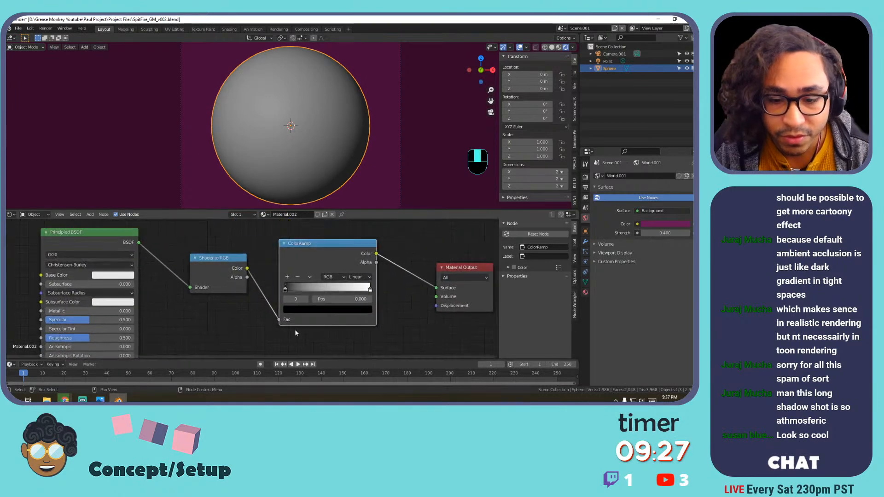
pyautogui.click(308, 310)
pyautogui.click(354, 207)
pyautogui.moveTo(320, 219); pyautogui.dragTo(303, 195)
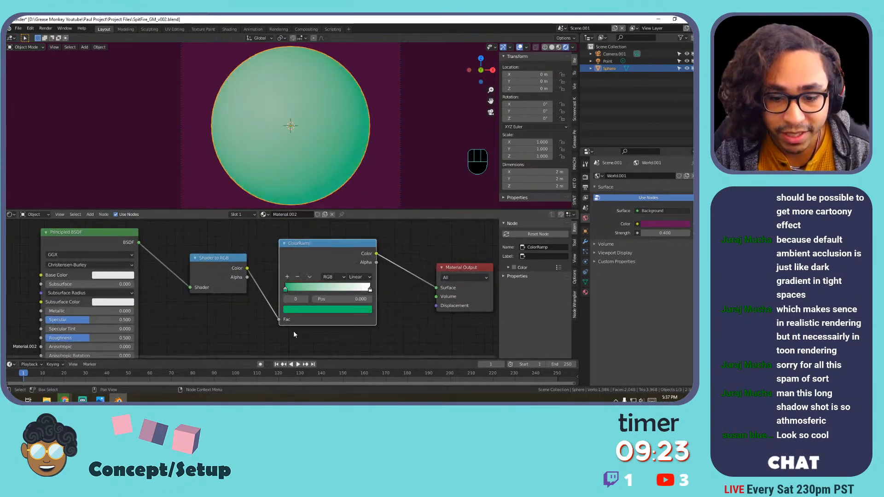
pyautogui.click(305, 310)
pyautogui.moveTo(354, 222); pyautogui.dragTo(353, 204)
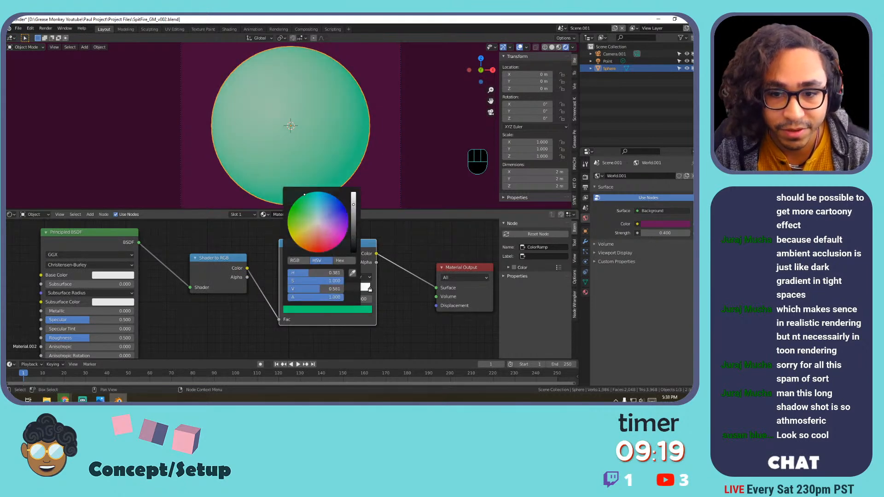
# Try flipping the ColorRamp to swap its green and white ends, and flip it back.
pyautogui.moveTo(369, 289); pyautogui.dragTo(275, 288)
pyautogui.click(310, 277)
pyautogui.click(328, 295)
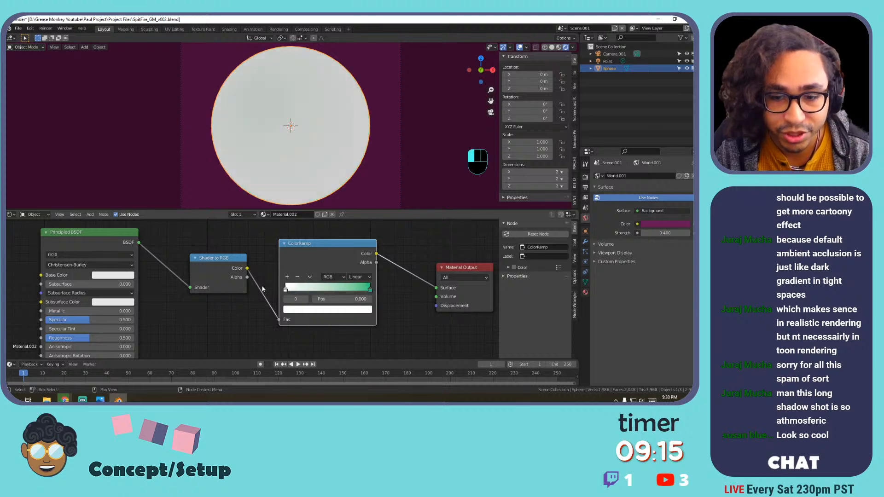
pyautogui.moveTo(362, 290)
pyautogui.mouseDown()
pyautogui.moveTo(302, 290)
pyautogui.moveTo(370, 289)
pyautogui.mouseUp()
pyautogui.click(310, 277)
pyautogui.click(323, 295)
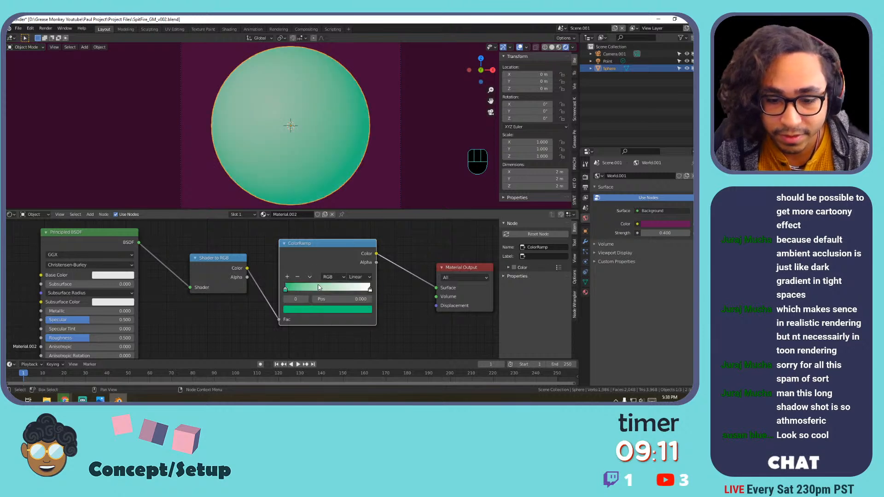
# Set the ColorRamp interpolation to Constant and move the white stop close to the green stop.
pyautogui.click(360, 276)
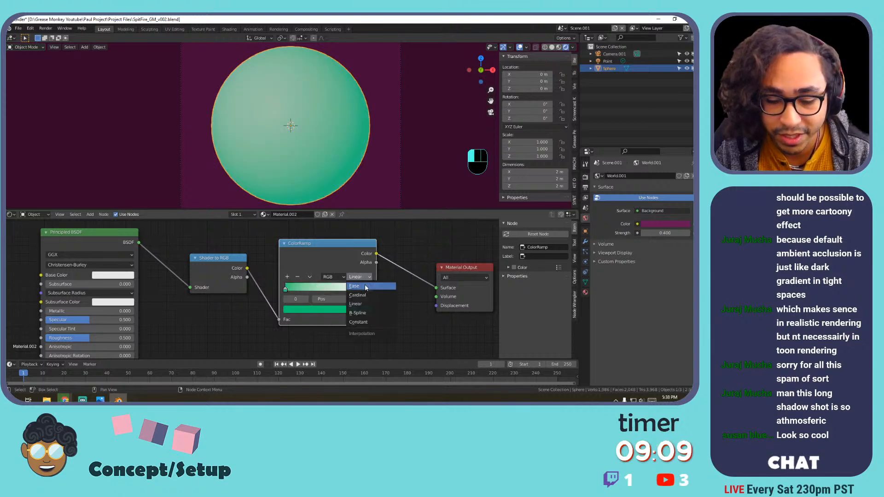
pyautogui.click(368, 322)
pyautogui.moveTo(364, 291); pyautogui.dragTo(303, 290)
# Add a stop between the ColorRamp's green and white stops and colour it yellow-green.
pyautogui.click(286, 277)
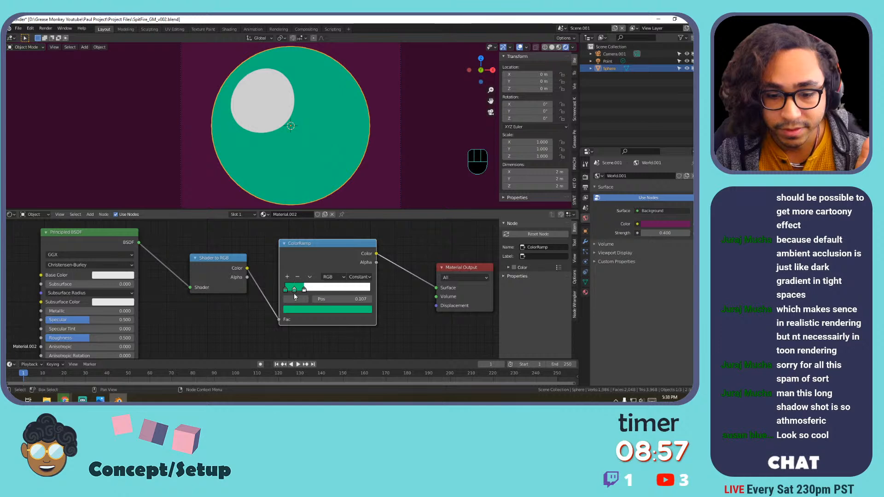
pyautogui.click(327, 309)
pyautogui.click(334, 238)
pyautogui.moveTo(334, 238); pyautogui.dragTo(292, 229)
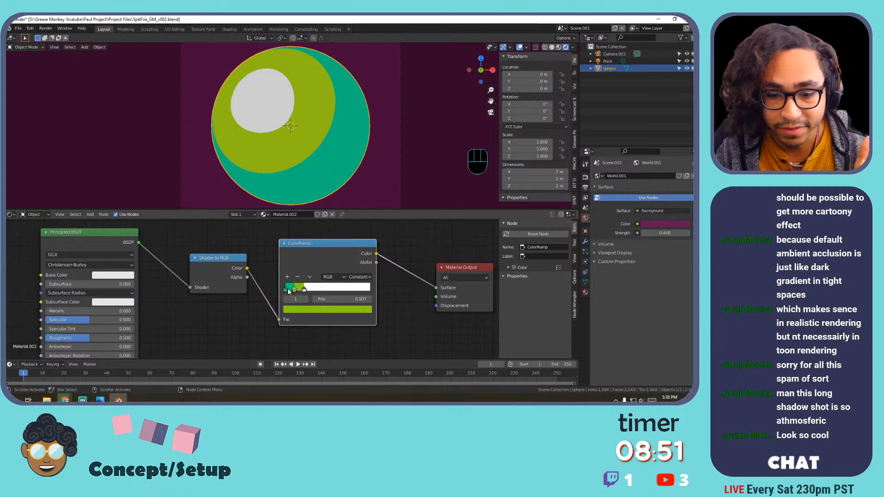
# Copy the first ColorRamp stop's green onto the middle stop.
pyautogui.click(287, 290)
pyautogui.hotkey('ctrl', 'c')
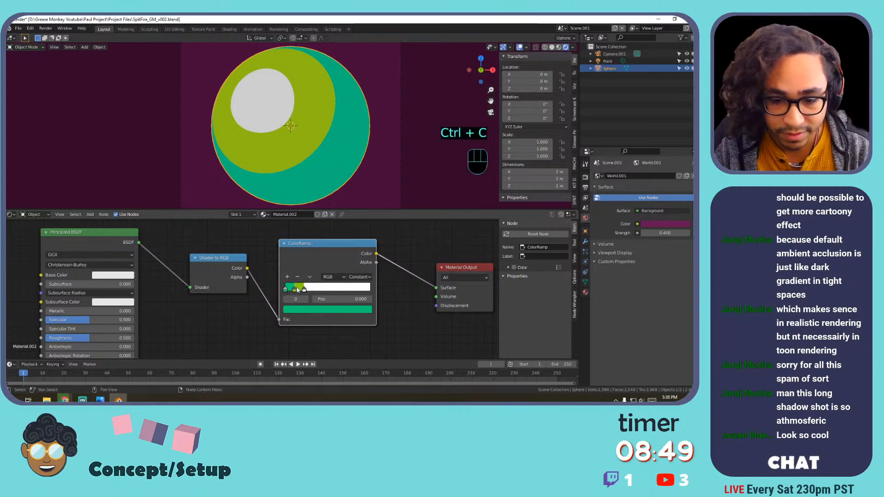
pyautogui.click(296, 289)
pyautogui.click(304, 310)
pyautogui.hotkey('ctrl', 'v')
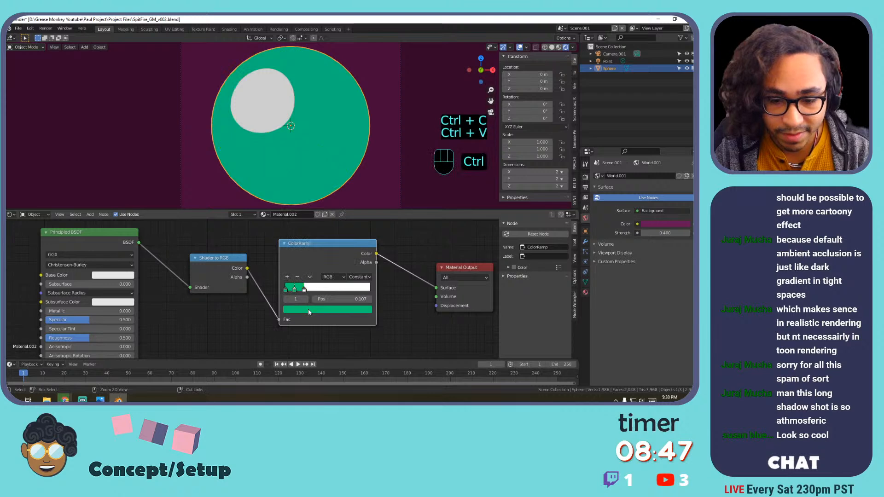
# Darken the first ColorRamp stop to a value of 0.281 and shift its hue towards teal.
pyautogui.click(287, 290)
pyautogui.click(300, 311)
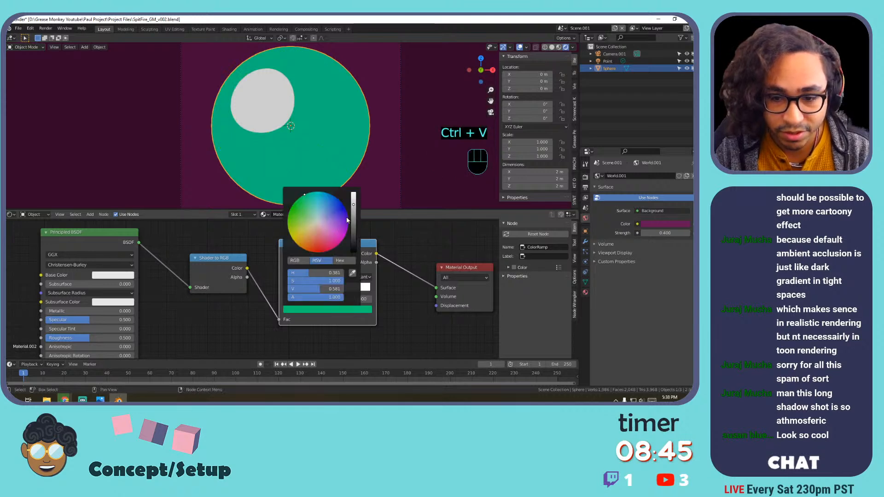
pyautogui.moveTo(354, 205); pyautogui.dragTo(353, 218)
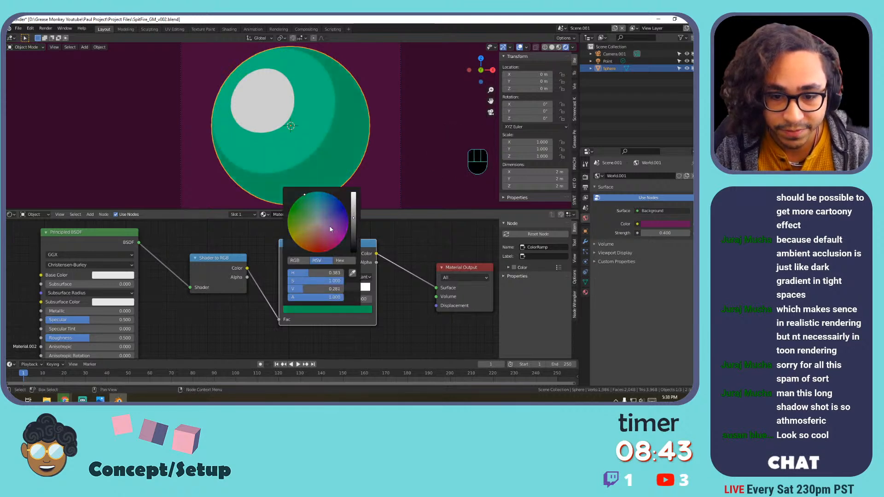
pyautogui.moveTo(312, 272); pyautogui.dragTo(318, 273)
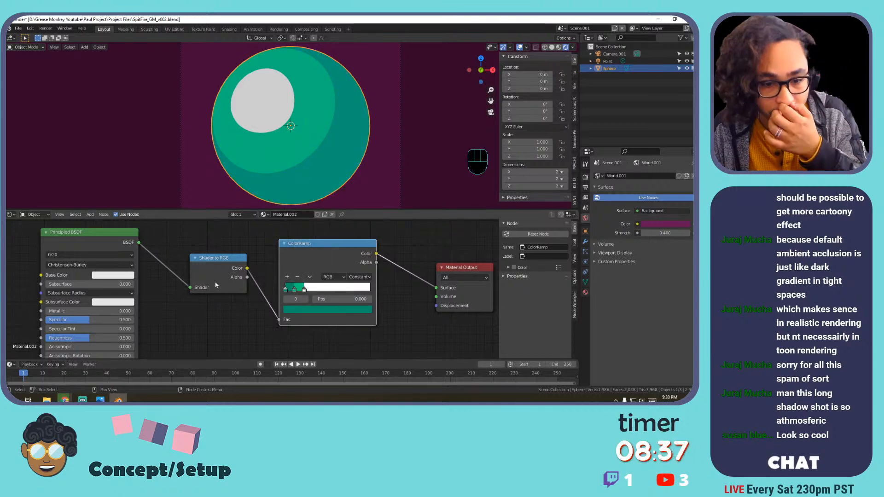
# Try moving the point light to test how the sphere's shading bands respond.
pyautogui.moveTo(219, 292); pyautogui.dragTo(306, 304, button='middle')
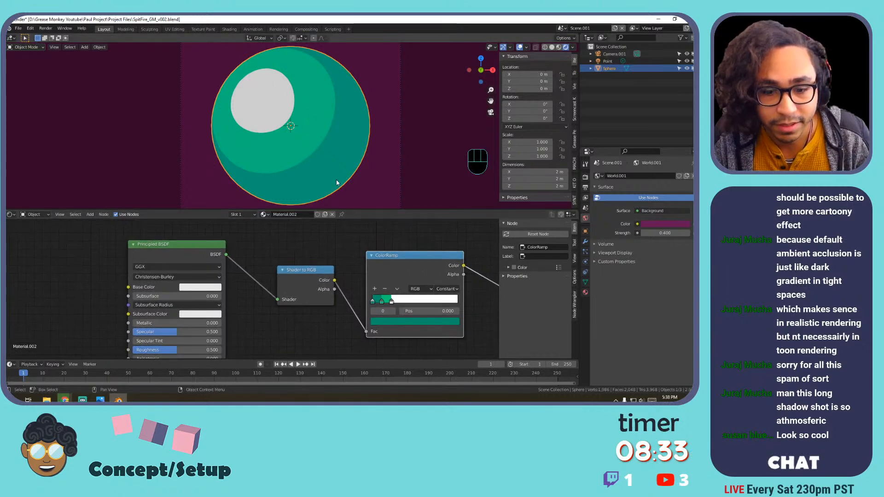
pyautogui.scroll(-4, 301, 116)
pyautogui.click(608, 62)
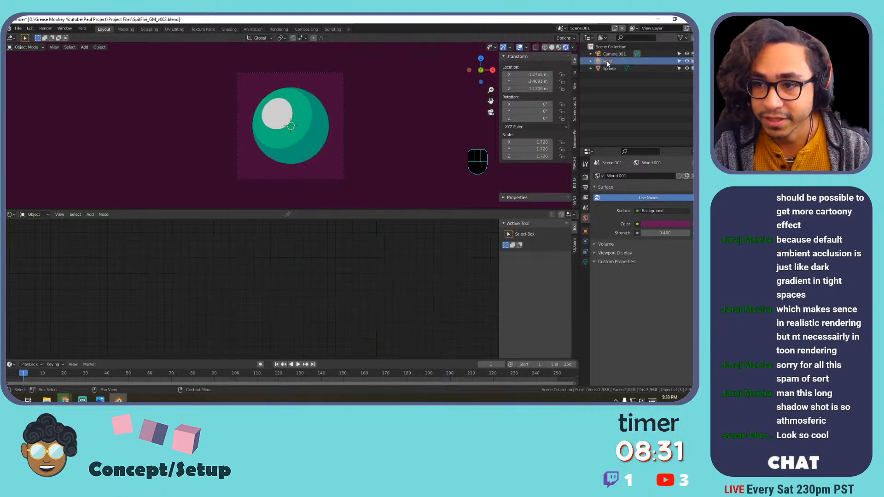
pyautogui.press('g')
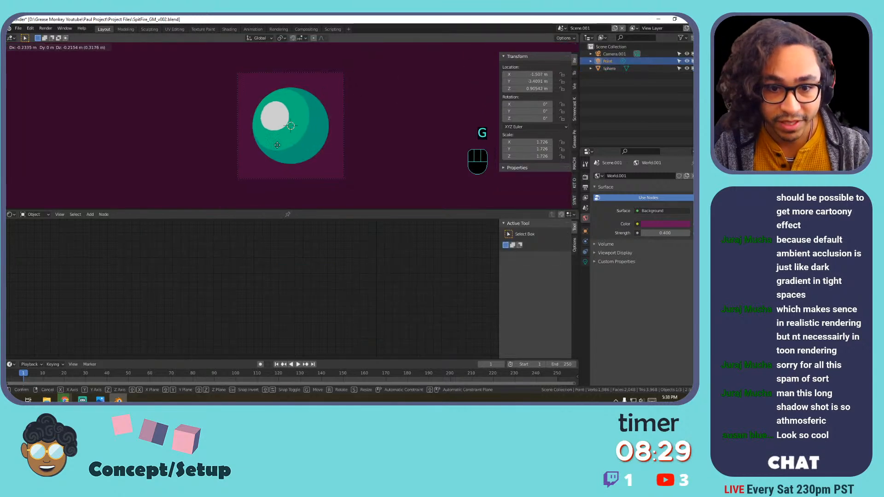
pyautogui.rightClick(400, 59)
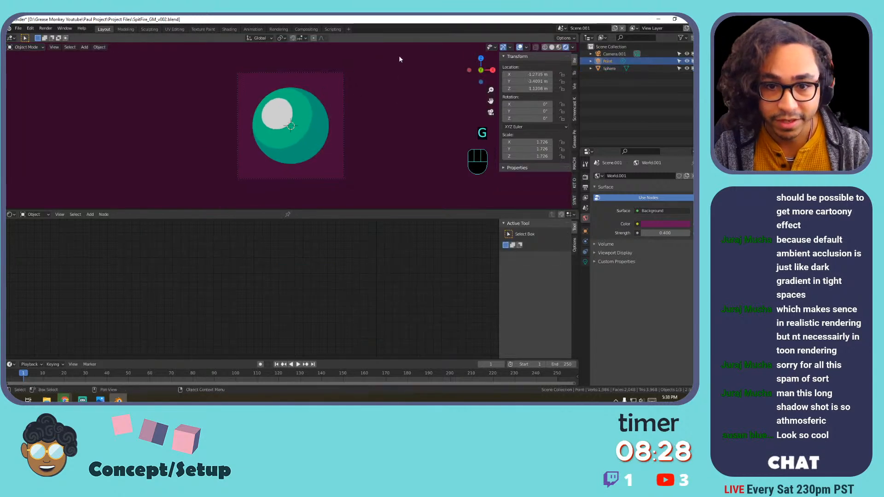
# Preview the sphere in Material Preview shading and return the viewport to Rendered shading.
pyautogui.click(526, 48)
pyautogui.click(558, 47)
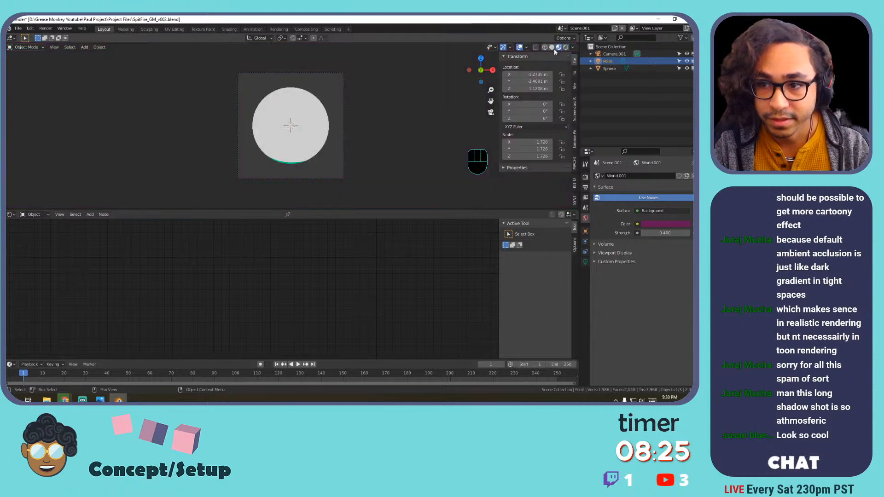
pyautogui.click(566, 47)
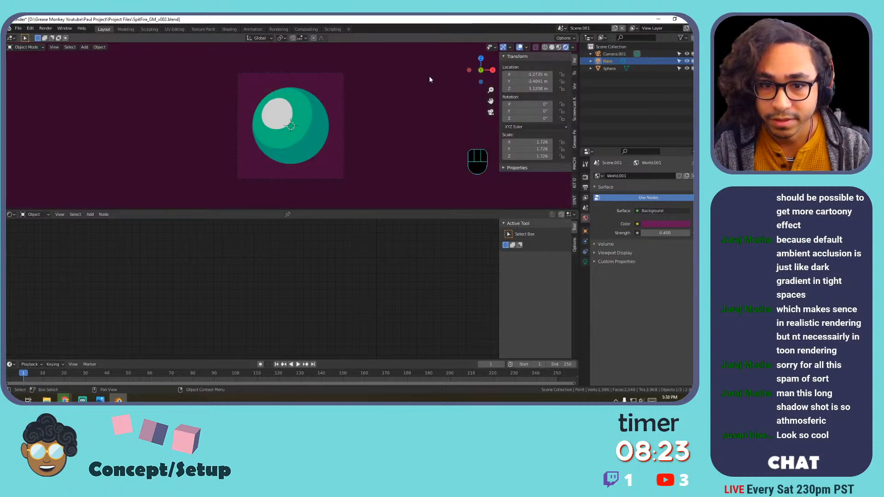
# Try moving the point light from an angled view of the sphere, and return to the camera view.
pyautogui.scroll(4, 306, 111)
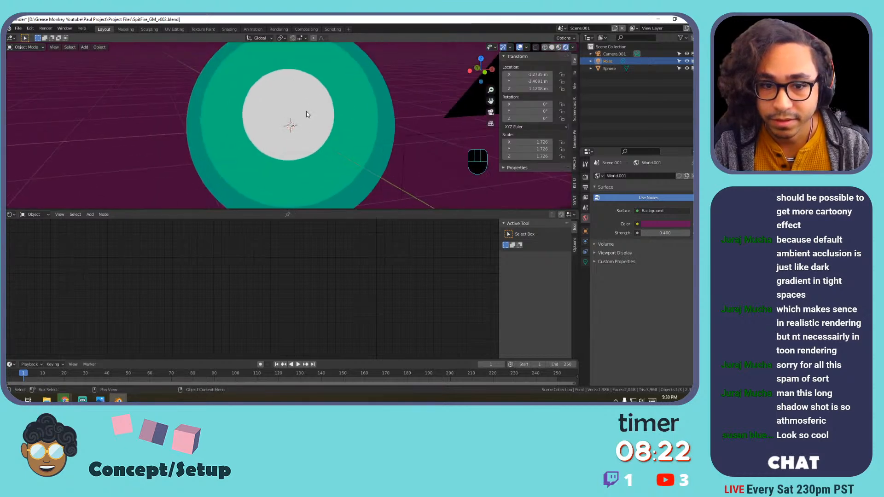
pyautogui.scroll(-4, 306, 112)
pyautogui.click(286, 90)
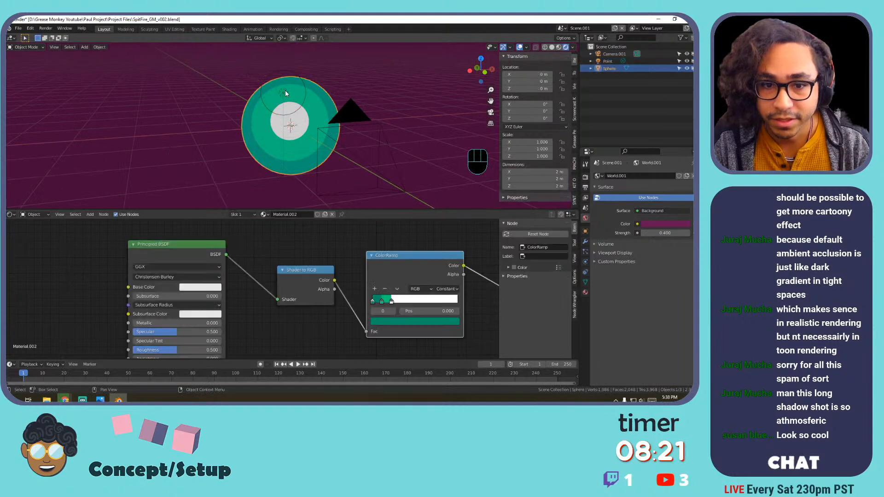
pyautogui.click(282, 92)
pyautogui.press('g')
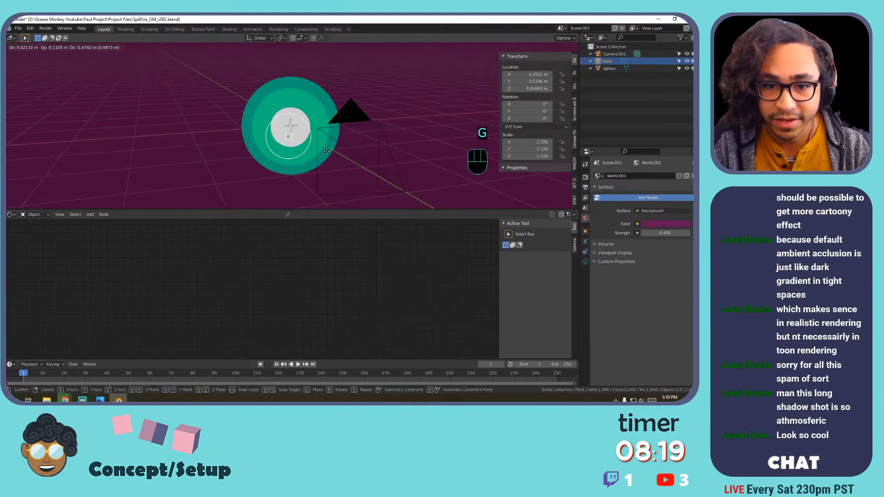
pyautogui.rightClick(284, 126)
pyautogui.press('KP_0')
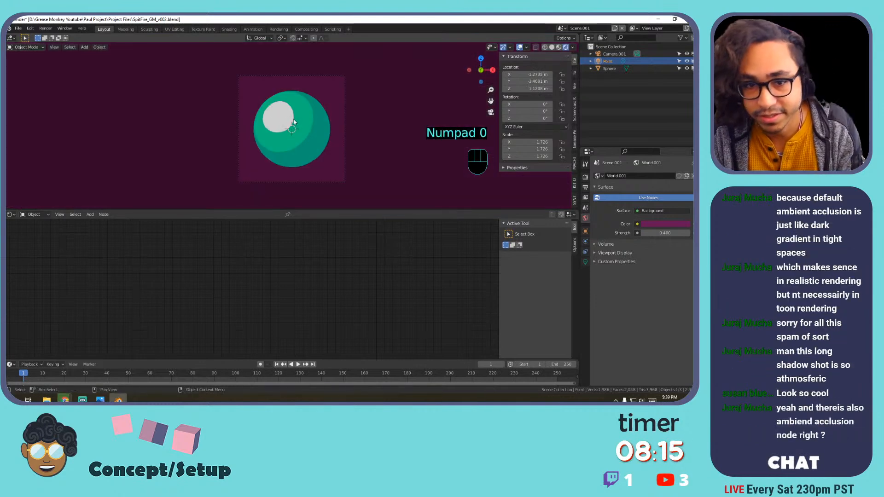
# Copy the middle ColorRamp stop's green onto the last stop of the sphere's material.
pyautogui.click(292, 147)
pyautogui.click(382, 302)
pyautogui.hotkey('ctrl', 'c')
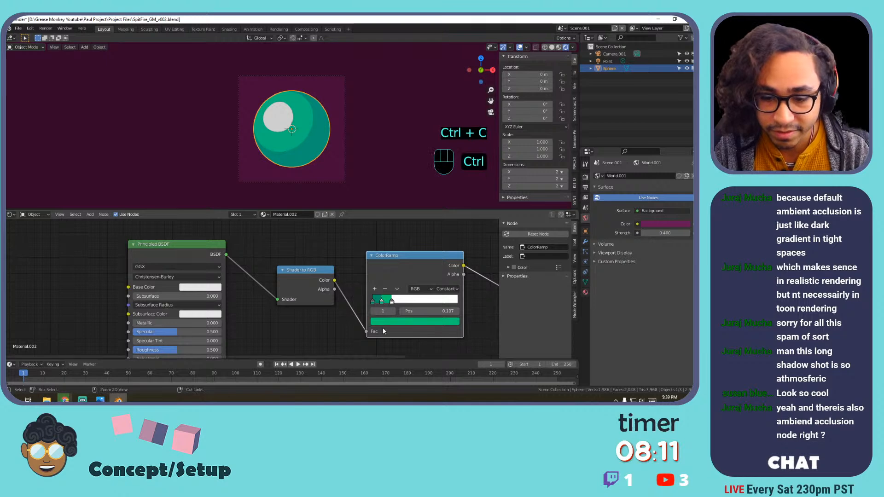
pyautogui.hotkey('ctrl', 'c')
pyautogui.click(391, 302)
pyautogui.hotkey('ctrl', 'v')
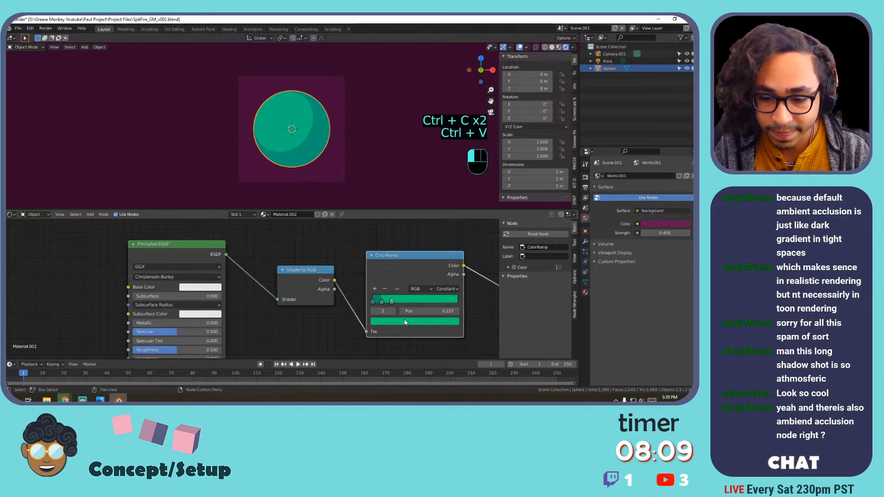
# Recolour the last ColorRamp stop to a bright, pale mint green with a hue of 0.368 and reduced saturation.
pyautogui.click(414, 321)
pyautogui.click(440, 213)
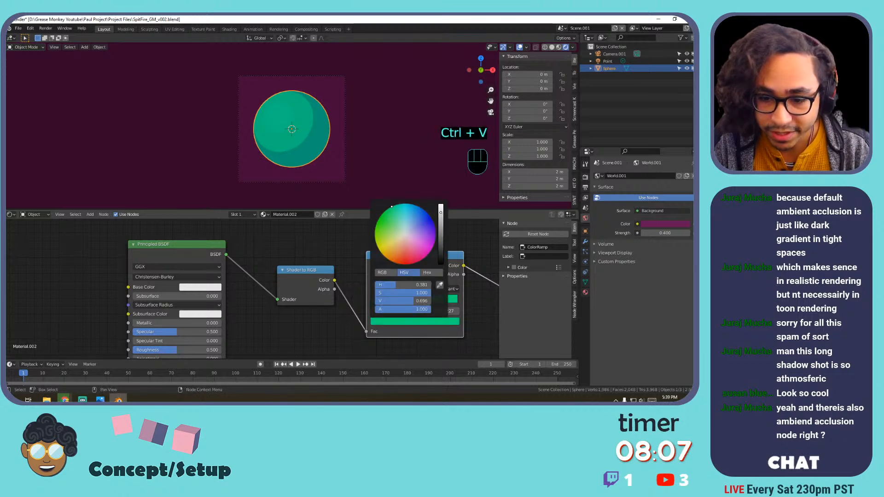
pyautogui.moveTo(441, 212); pyautogui.dragTo(441, 212)
pyautogui.moveTo(393, 285); pyautogui.dragTo(393, 286)
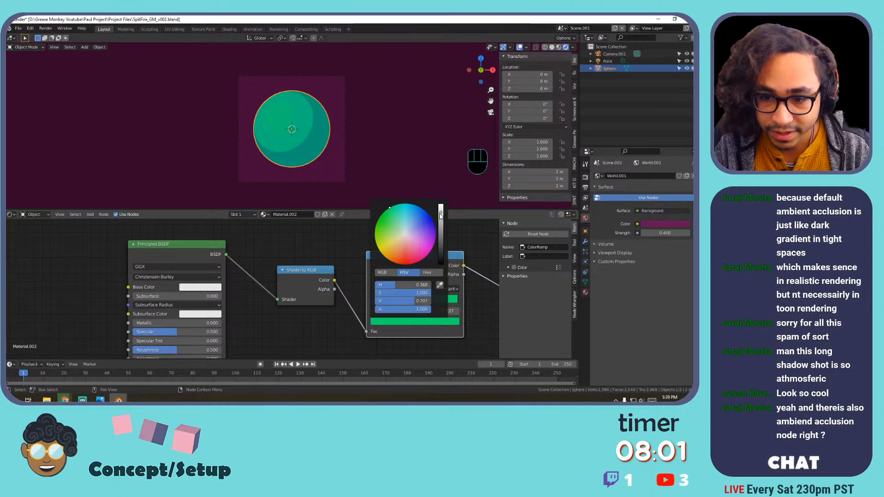
pyautogui.moveTo(418, 291); pyautogui.dragTo(395, 291)
pyautogui.moveTo(438, 215); pyautogui.dragTo(440, 205)
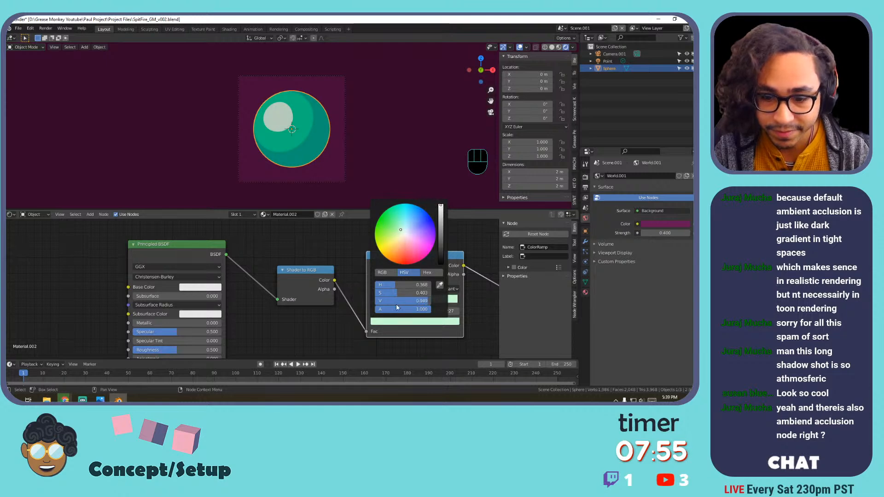
pyautogui.moveTo(404, 292)
pyautogui.mouseDown()
pyautogui.moveTo(422, 292)
pyautogui.moveTo(414, 292)
pyautogui.mouseUp()
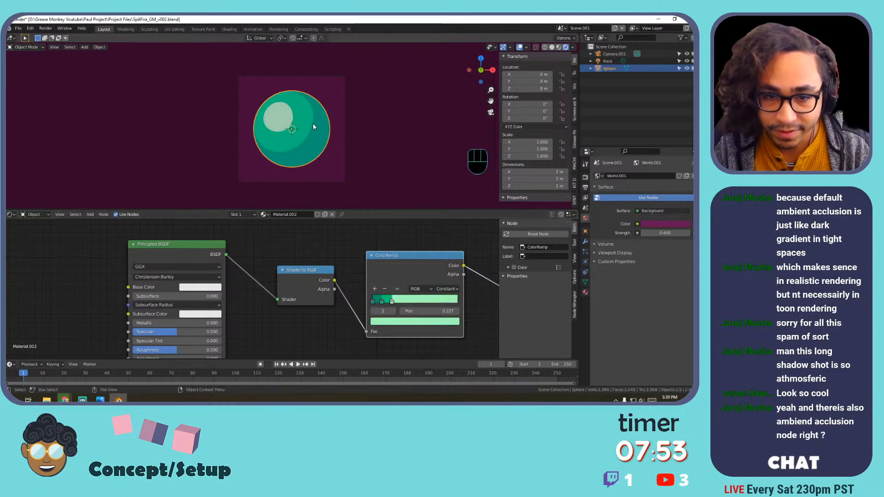
# Move the Shader to RGB and ColorRamp nodes closer to the Principled BSDF and place the Material Output farther away.
pyautogui.scroll(6, 311, 134)
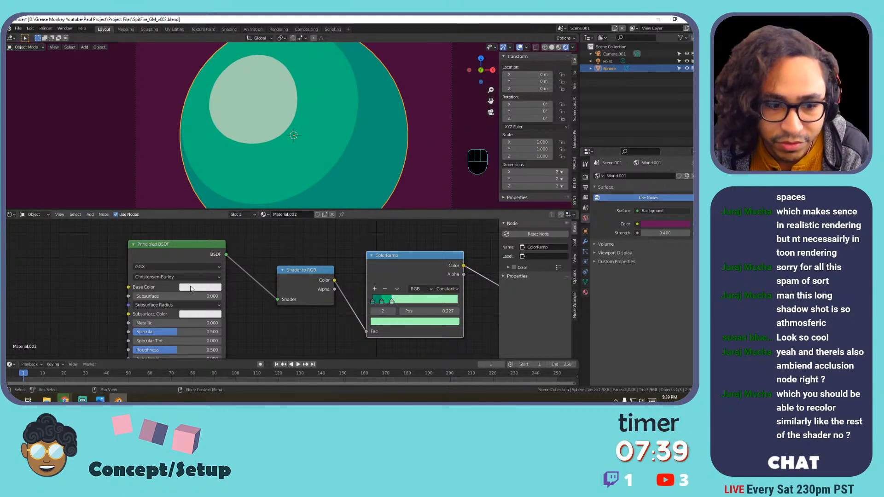
pyautogui.moveTo(304, 275); pyautogui.dragTo(271, 262)
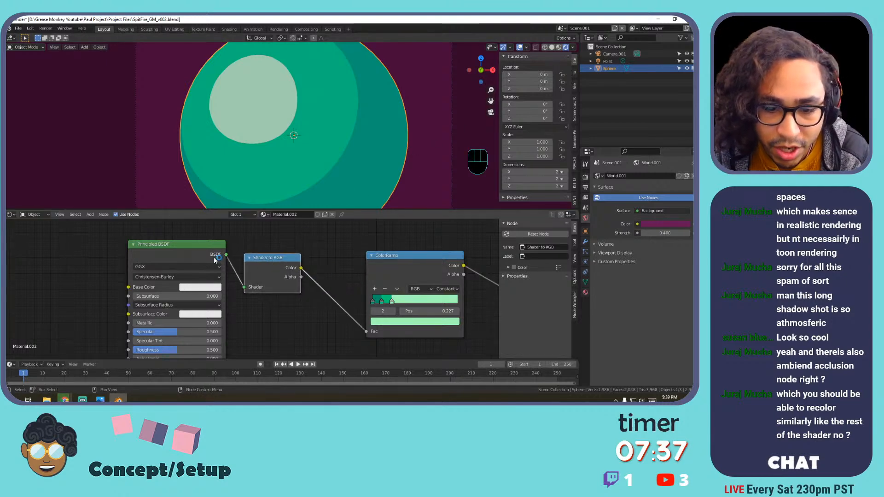
pyautogui.click(162, 250)
pyautogui.moveTo(422, 256); pyautogui.dragTo(378, 258)
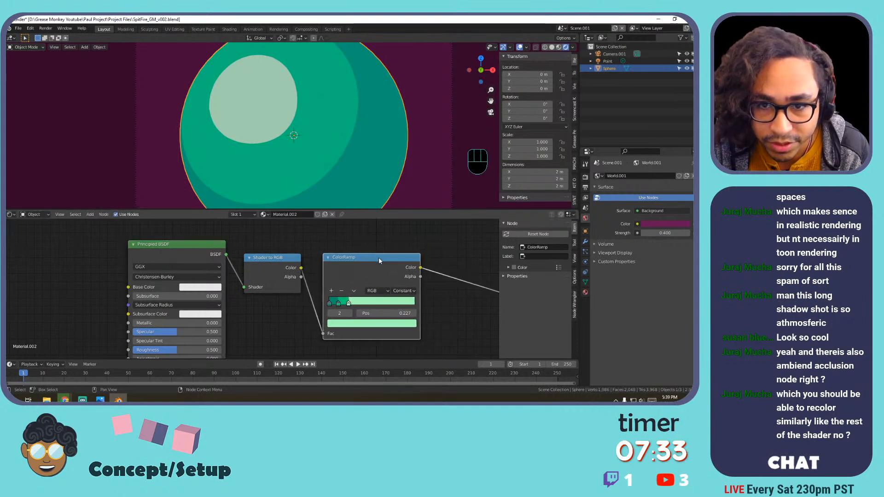
pyautogui.scroll(-4, 340, 103)
pyautogui.scroll(-2, 340, 104)
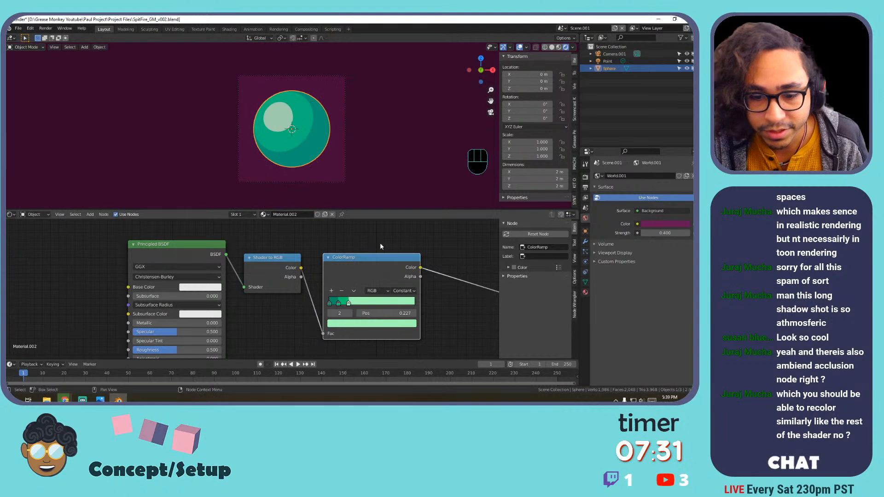
pyautogui.scroll(2, 346, 189)
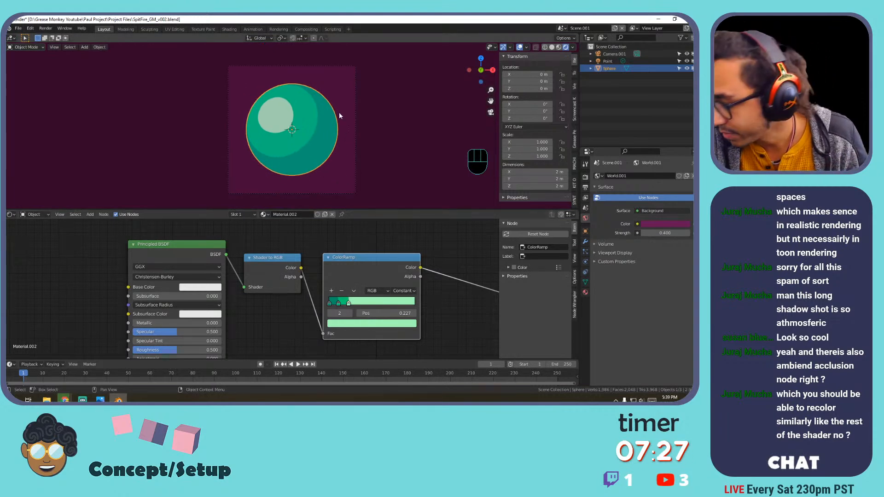
pyautogui.moveTo(319, 227); pyautogui.dragTo(178, 220, button='middle')
pyautogui.moveTo(389, 275); pyautogui.dragTo(432, 259)
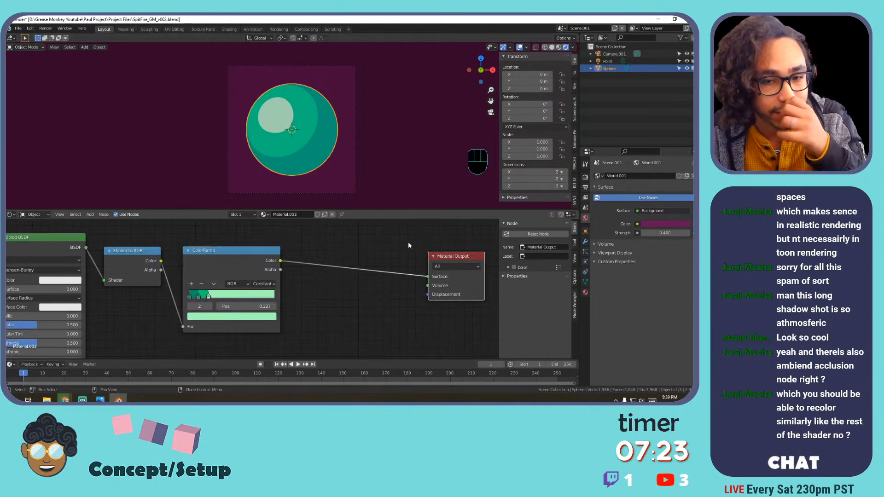
# Add an Ambient Occlusion node near the ColorRamp and connect its Color output to the Material Output's Surface.
pyautogui.hotkey('shift', 'a')
pyautogui.moveTo(367, 237)
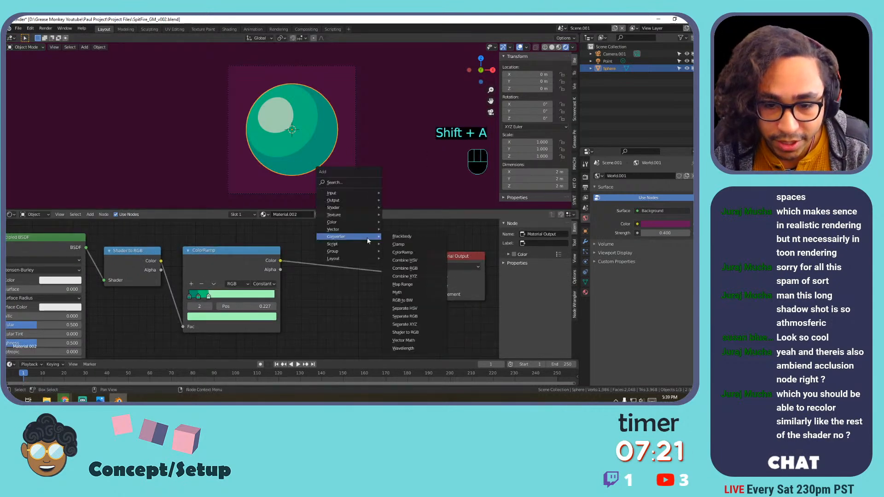
pyautogui.moveTo(367, 216)
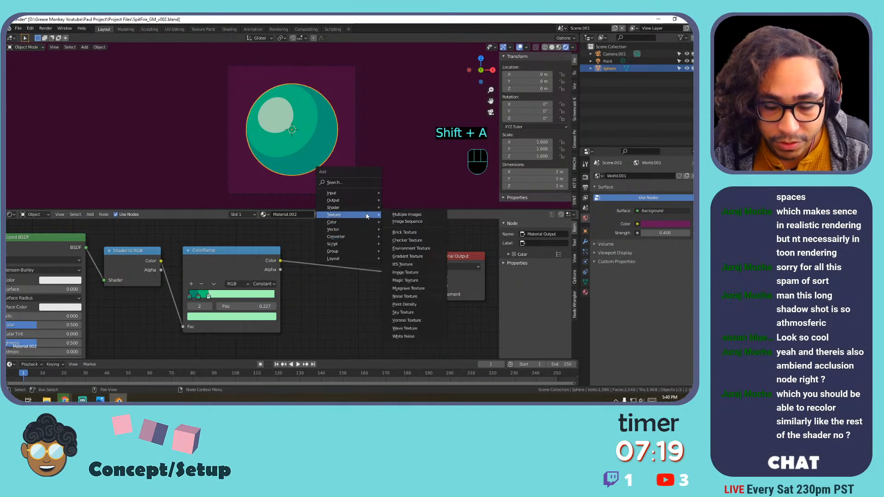
pyautogui.moveTo(364, 201)
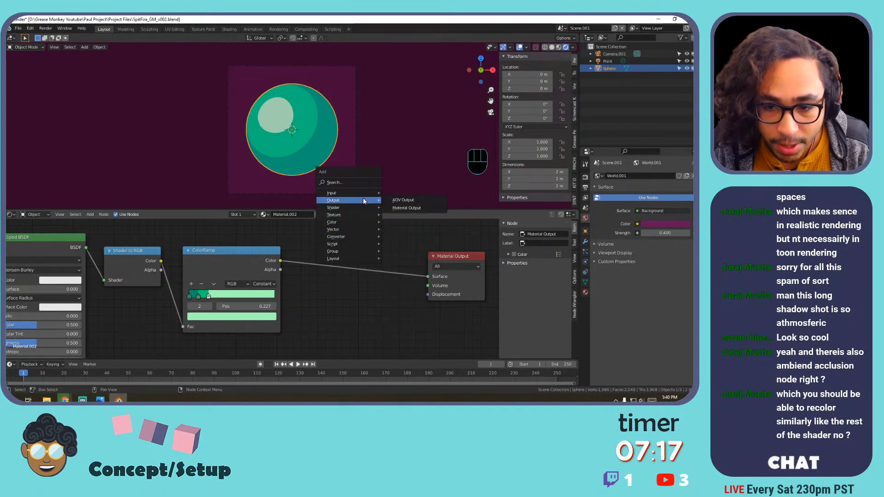
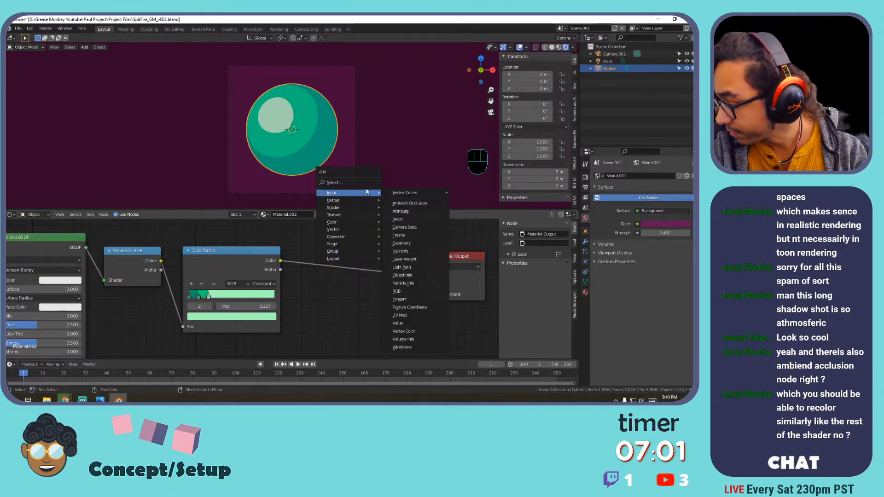
pyautogui.click(397, 199)
pyautogui.click(307, 296)
pyautogui.scroll(-2, 307, 296)
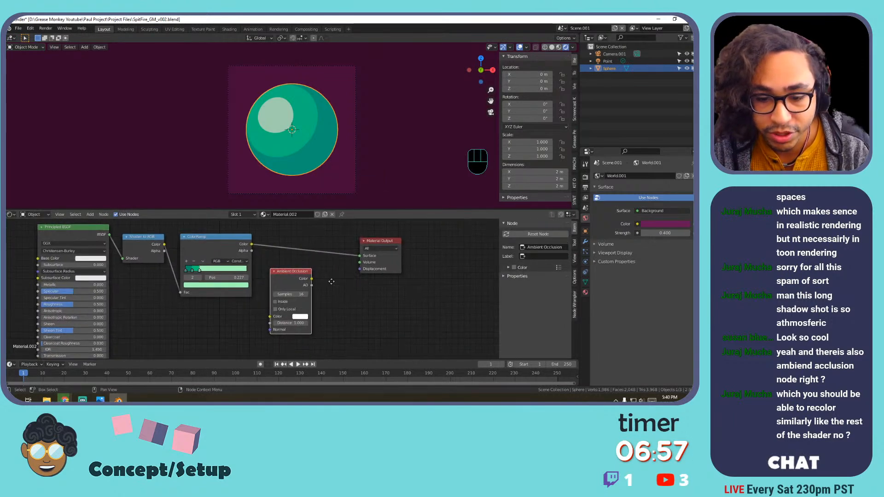
pyautogui.moveTo(331, 297); pyautogui.dragTo(380, 273)
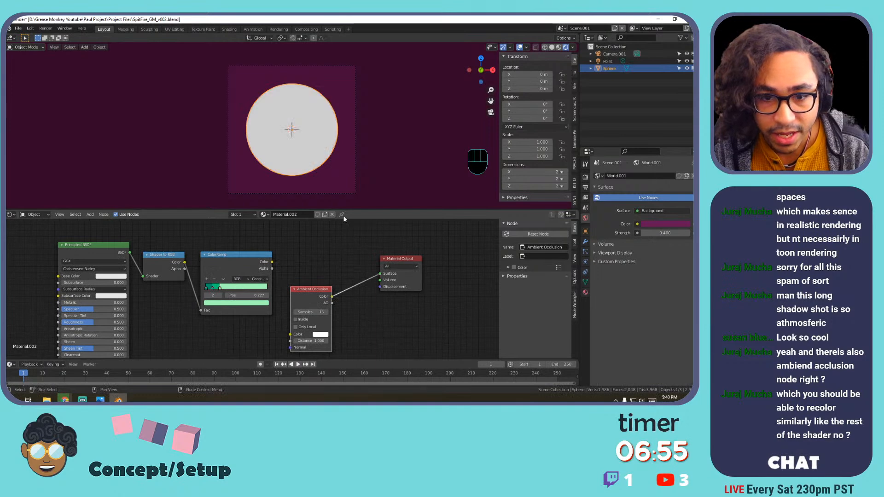
# Duplicate the sphere and place the copy so it overlaps the original, about 1.44 m away along X.
pyautogui.hotkey('shift', 'd')
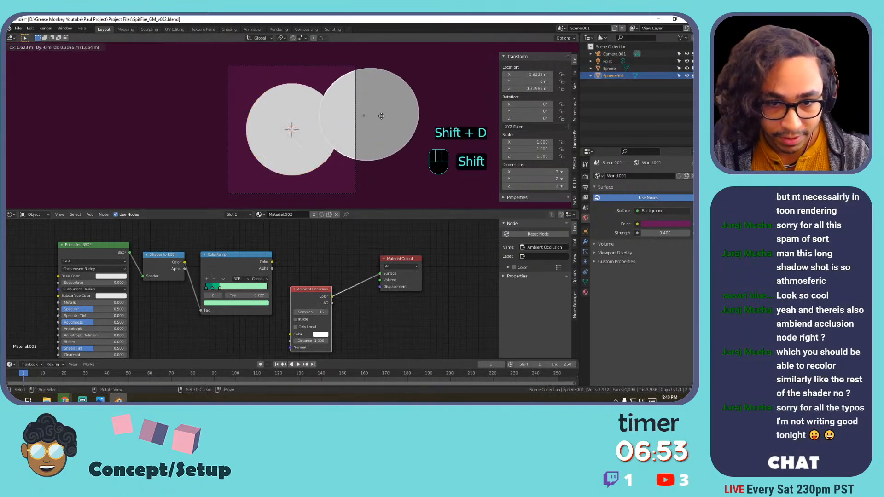
pyautogui.click(367, 131)
pyautogui.keyDown('shift'); pyautogui.moveTo(328, 131); pyautogui.dragTo(325, 140, button='middle'); pyautogui.keyUp('shift')
pyautogui.moveTo(323, 140)
pyautogui.mouseDown(button='middle')
pyautogui.moveTo(374, 159)
pyautogui.moveTo(328, 142)
pyautogui.mouseUp(button='middle')
# Enable Ambient Occlusion in the Eevee render settings and expand its options, returning the viewport to the camera view.
pyautogui.click(585, 178)
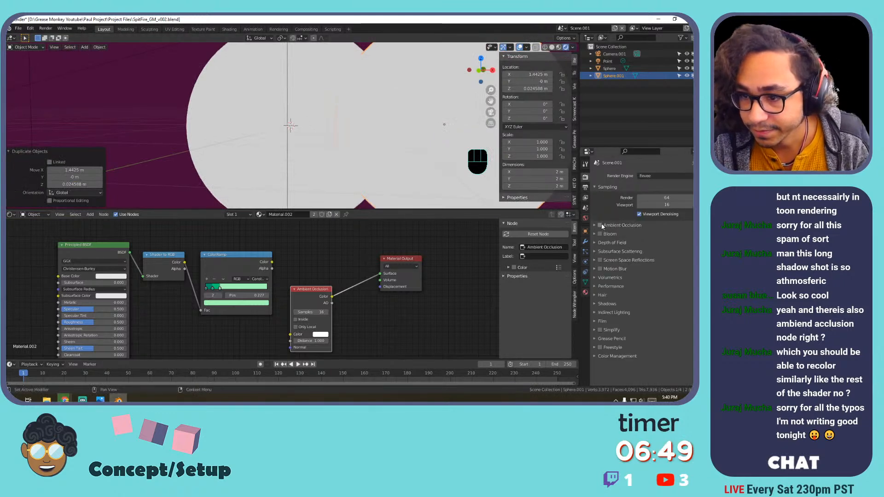
pyautogui.click(600, 225)
pyautogui.press('KP_0')
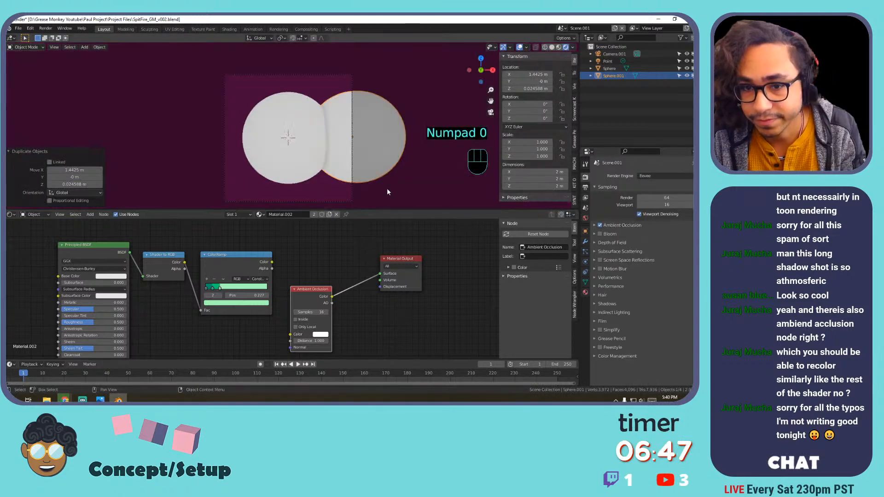
pyautogui.keyDown('shift'); pyautogui.moveTo(333, 191); pyautogui.dragTo(306, 157, button='middle'); pyautogui.keyUp('shift')
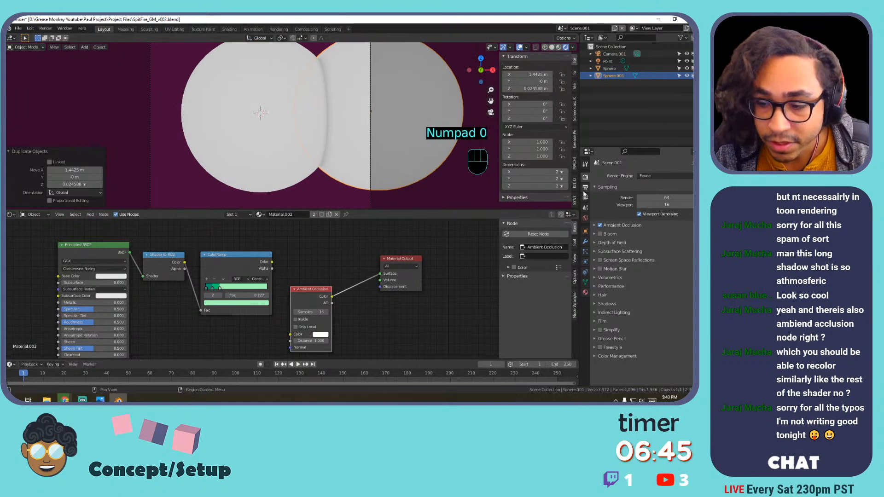
pyautogui.click(606, 226)
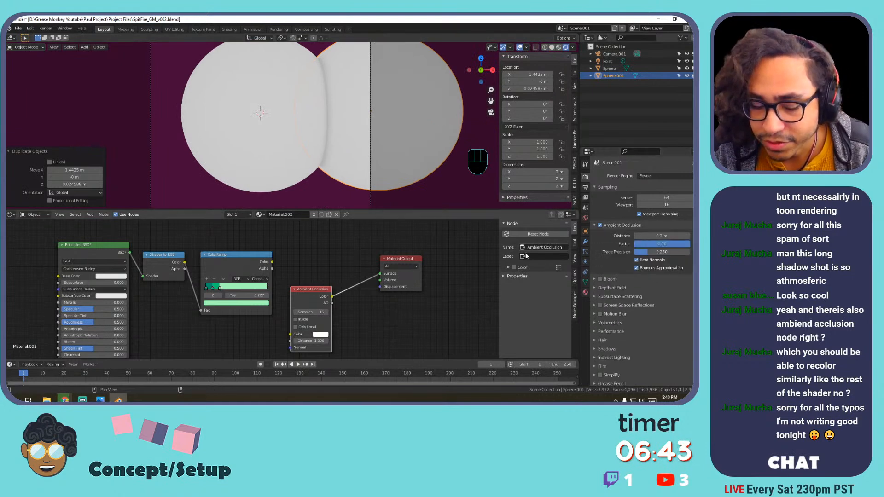
# Set the Ambient Occlusion node's colour to a pale pink after trying a stronger violet.
pyautogui.moveTo(332, 249); pyautogui.dragTo(342, 248, button='middle')
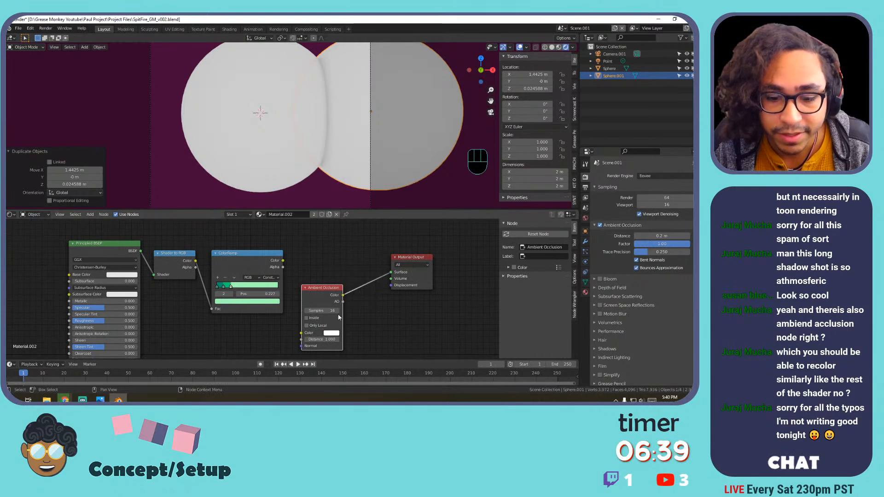
pyautogui.click(331, 333)
pyautogui.moveTo(350, 292)
pyautogui.mouseDown()
pyautogui.moveTo(361, 289)
pyautogui.moveTo(335, 286)
pyautogui.moveTo(362, 286)
pyautogui.mouseUp()
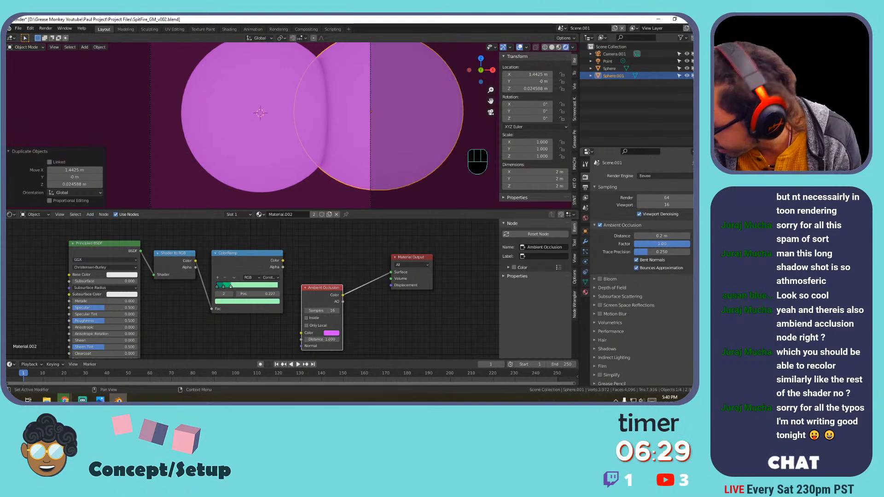
pyautogui.click(331, 333)
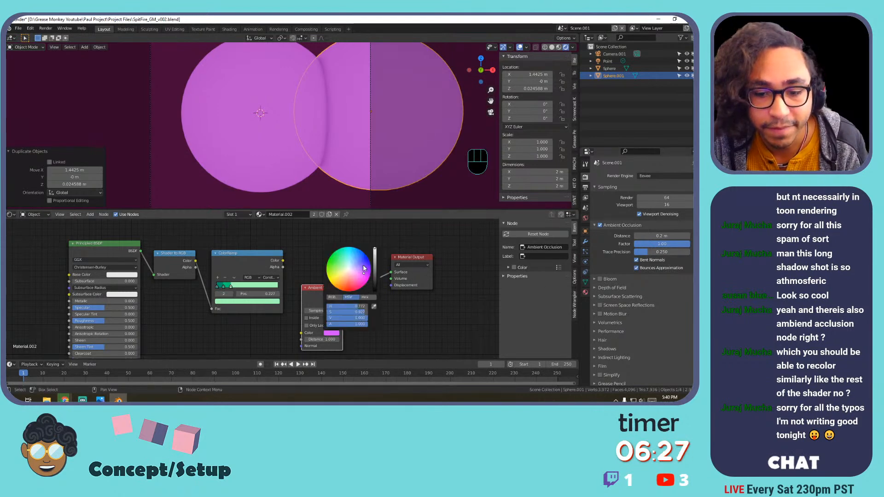
pyautogui.click(352, 278)
pyautogui.moveTo(352, 278); pyautogui.dragTo(351, 274)
# Compare the ColorRamp and Ambient Occlusion outputs on Surface, leaving the ColorRamp connected, and move the Ambient Occlusion node beneath the ColorRamp.
pyautogui.moveTo(283, 261); pyautogui.dragTo(391, 272)
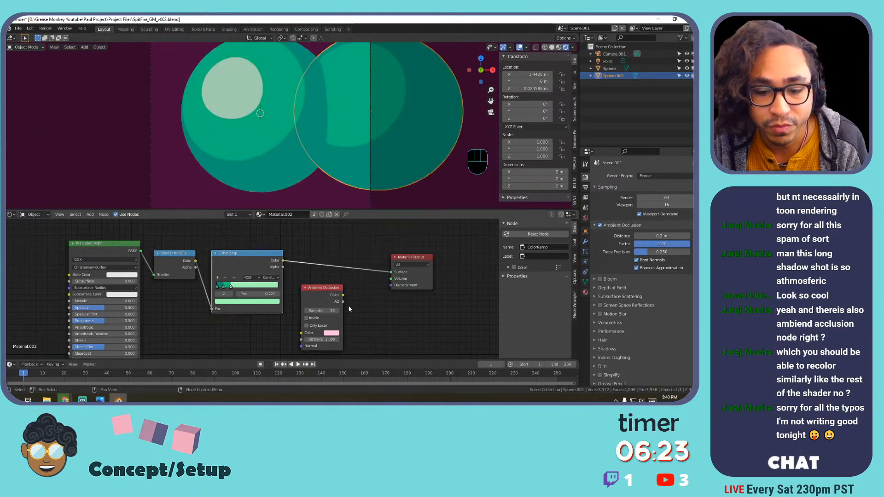
pyautogui.moveTo(343, 295); pyautogui.dragTo(391, 272)
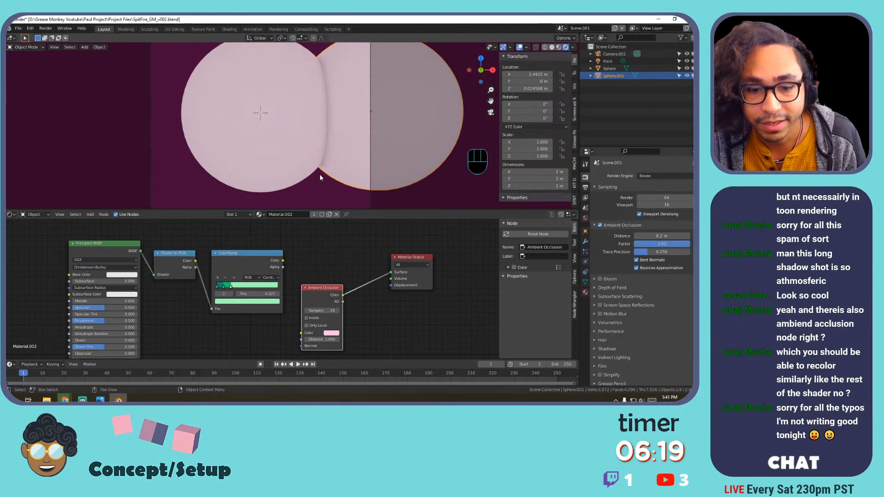
pyautogui.moveTo(282, 260); pyautogui.dragTo(391, 272)
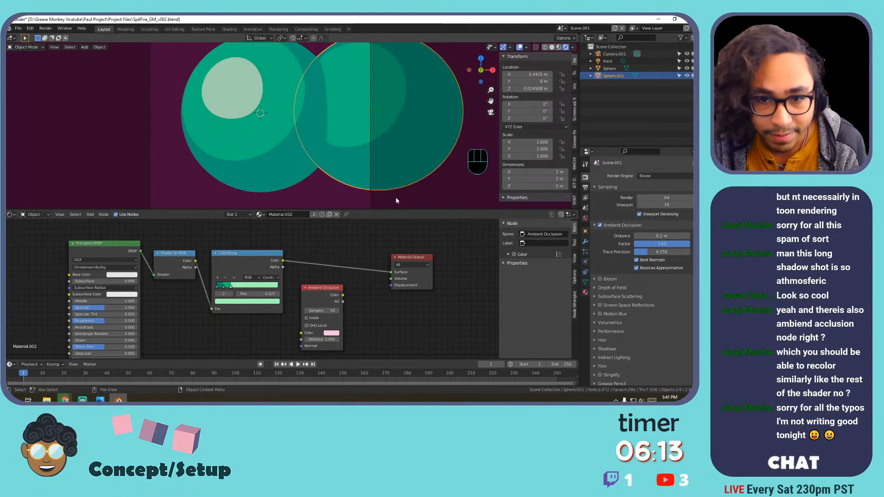
pyautogui.moveTo(311, 289); pyautogui.dragTo(260, 323)
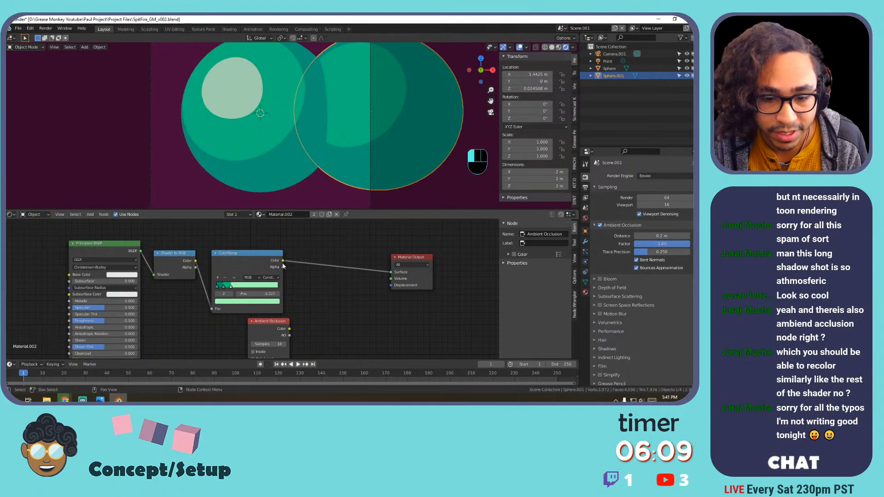
pyautogui.moveTo(355, 283); pyautogui.dragTo(369, 254, button='middle')
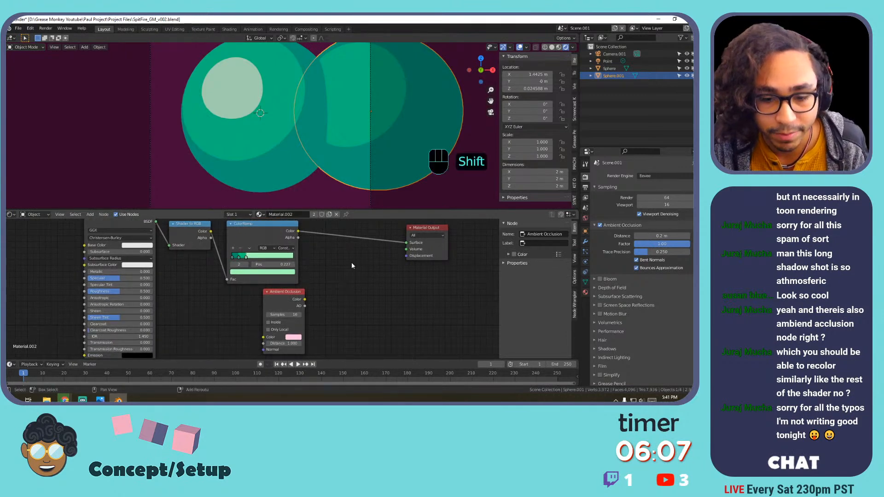
# Add a MixRGB node beside the Ambient Occlusion node and change the Ambient Occlusion colour to white.
pyautogui.hotkey('shift', 'a')
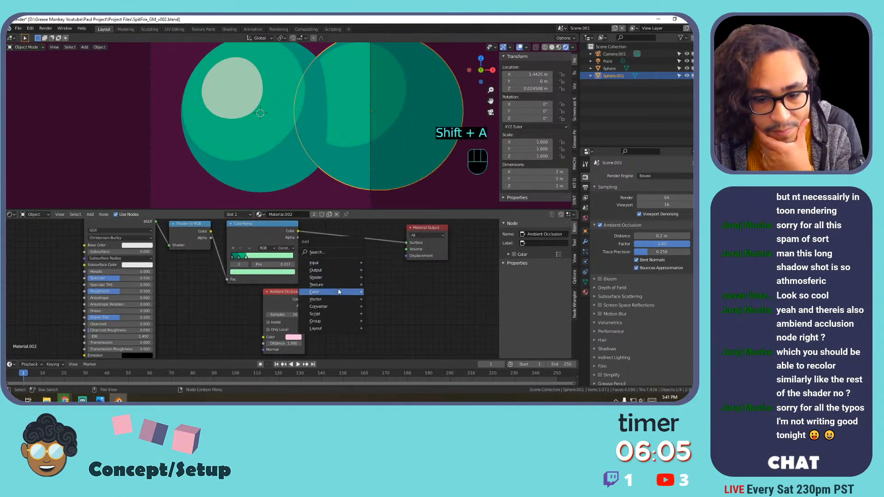
pyautogui.moveTo(339, 293)
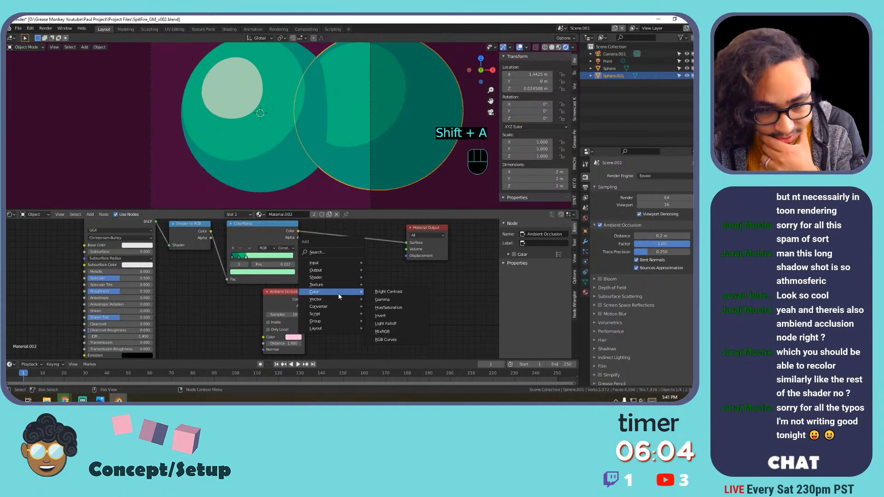
pyautogui.click(383, 331)
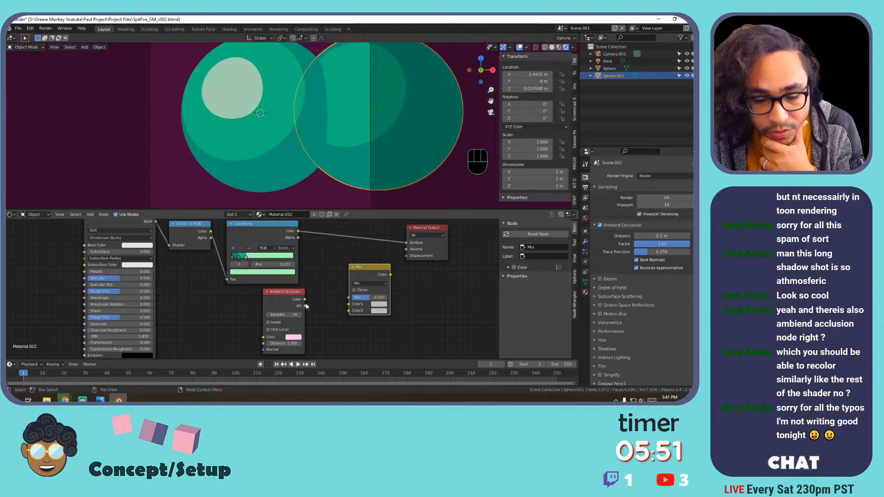
pyautogui.click(293, 337)
pyautogui.moveTo(313, 316); pyautogui.dragTo(274, 324)
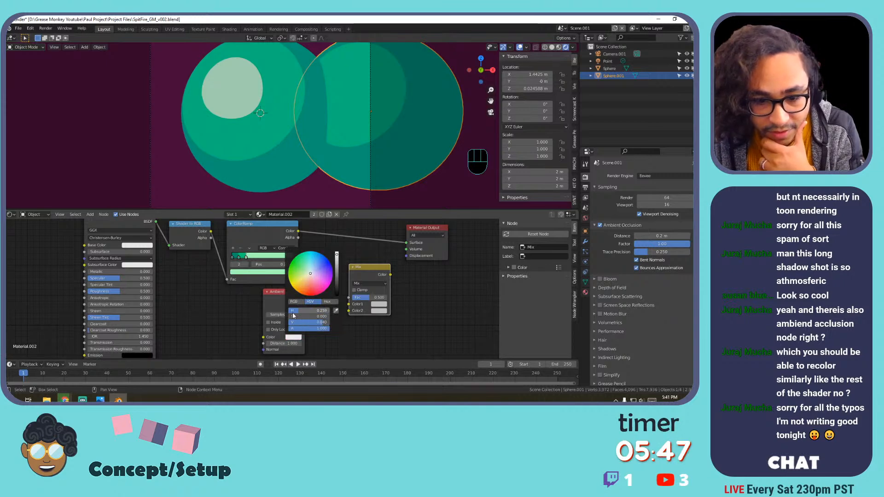
# Feed the AO output into the Mix node's Fac and the ColorRamp colour into Color1, and connect the mix to Surface.
pyautogui.moveTo(306, 304); pyautogui.dragTo(353, 300)
pyautogui.moveTo(298, 231); pyautogui.dragTo(353, 308)
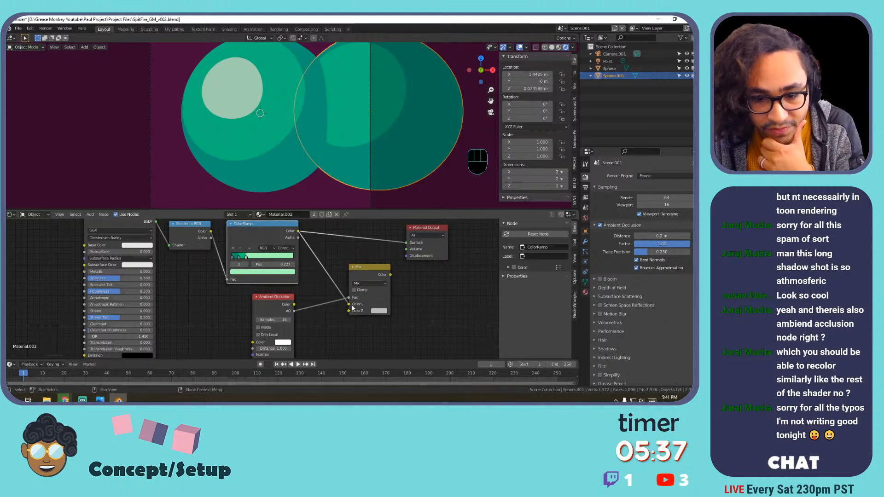
pyautogui.moveTo(391, 274); pyautogui.dragTo(406, 243)
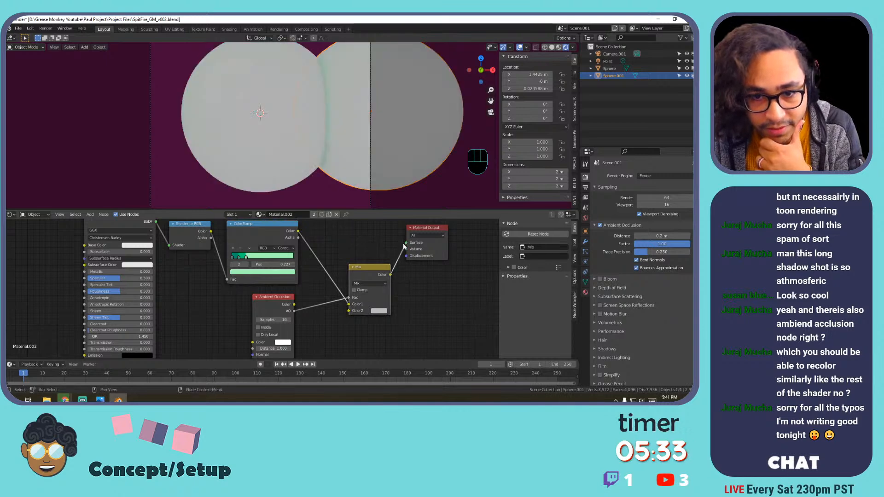
# Set the Mix node's Color2 to a muted teal and its blending mode to Multiply.
pyautogui.click(379, 311)
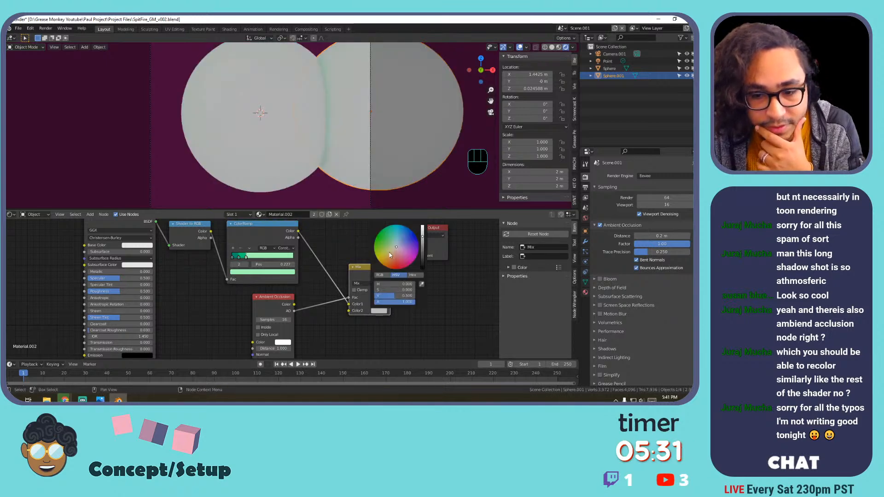
pyautogui.click(407, 257)
pyautogui.moveTo(407, 256); pyautogui.dragTo(395, 238)
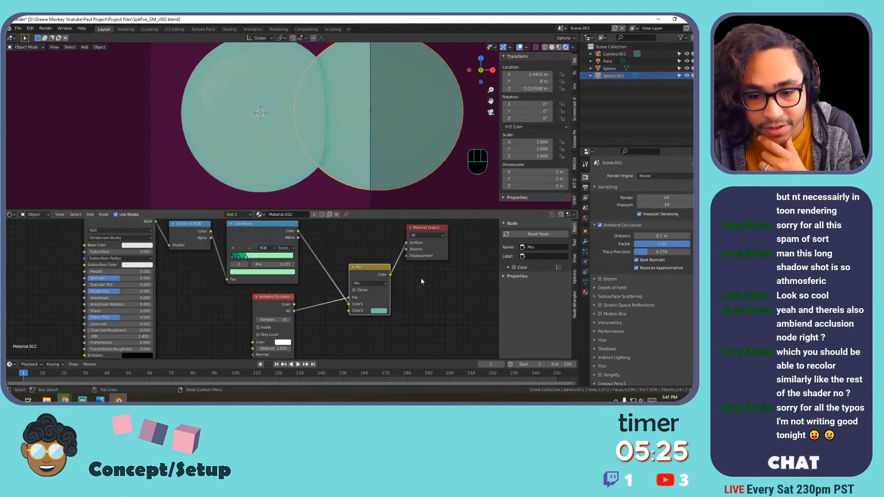
pyautogui.click(383, 283)
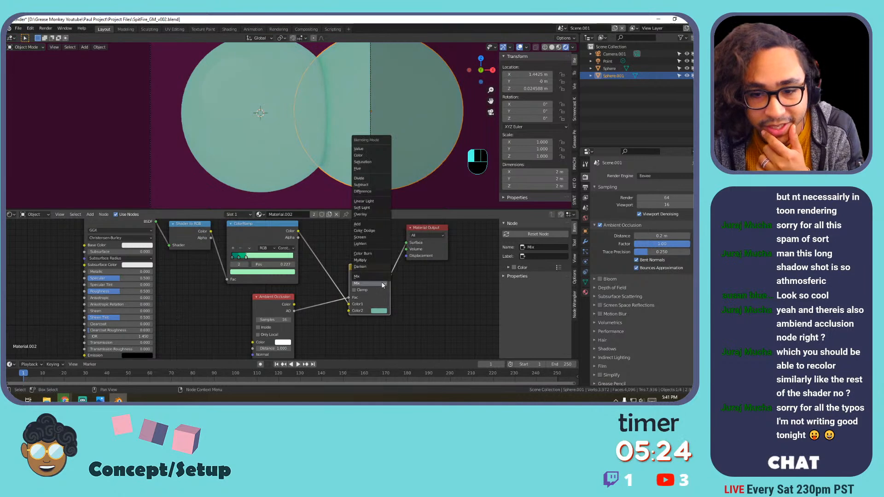
pyautogui.click(388, 260)
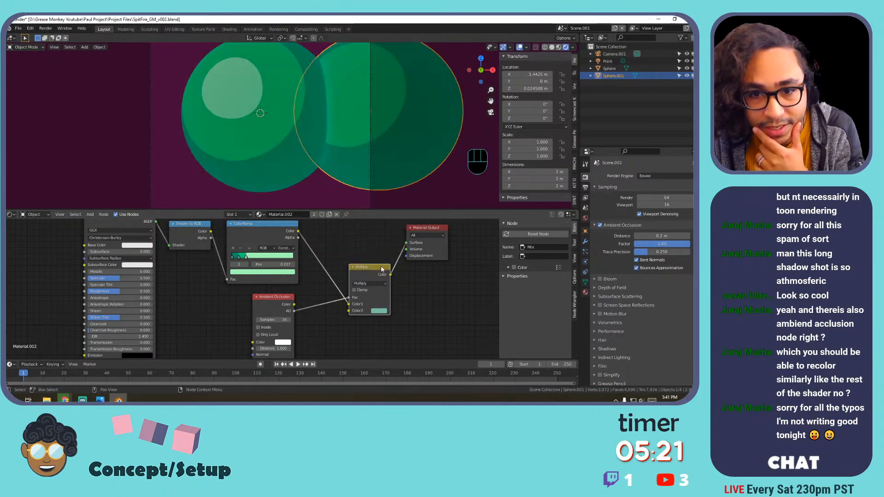
# Change the Mix node's Color2 to a dark violet-blue and its blending mode to Screen.
pyautogui.scroll(1, 328, 151)
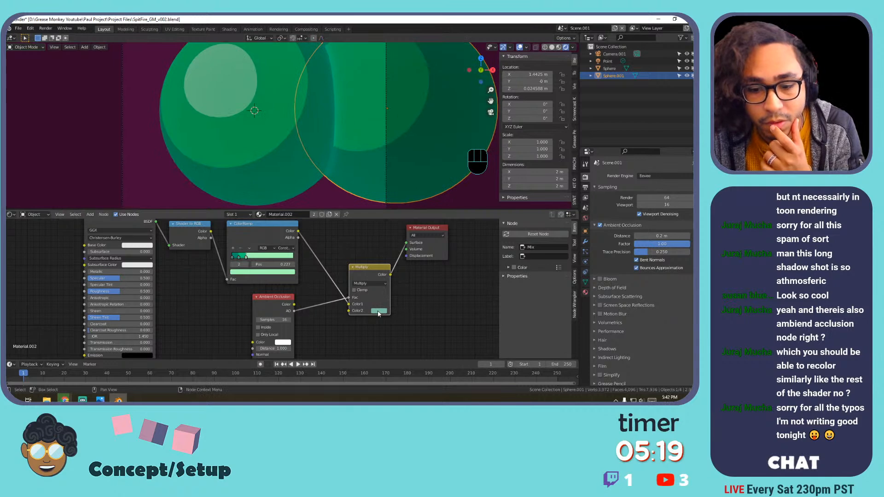
pyautogui.click(379, 311)
pyautogui.click(398, 253)
pyautogui.moveTo(399, 253)
pyautogui.mouseDown()
pyautogui.moveTo(407, 245)
pyautogui.moveTo(423, 252)
pyautogui.mouseUp()
pyautogui.click(368, 283)
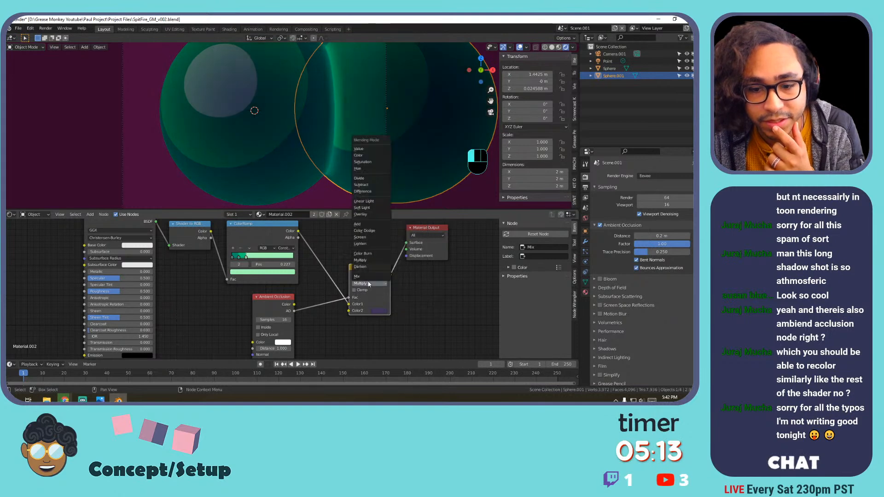
pyautogui.click(375, 237)
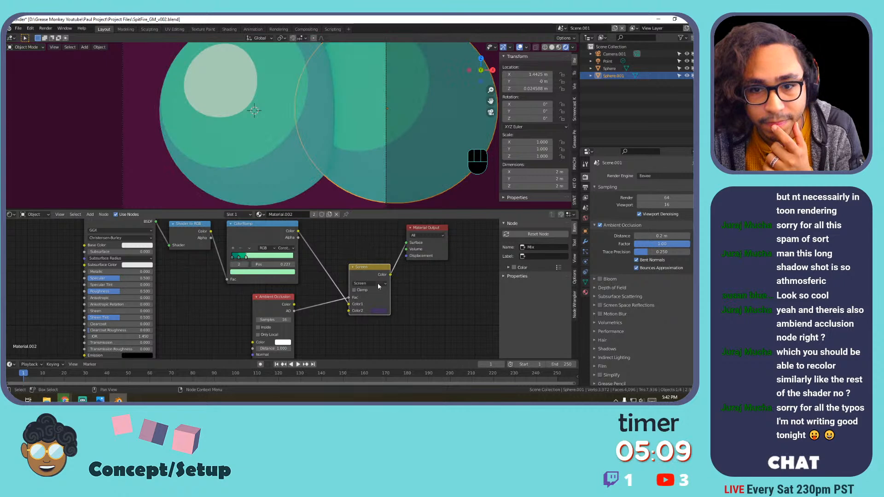
# Drive the Mix factor with the Ambient Occlusion Color output and try dark red and dark teal for Color2.
pyautogui.click(377, 314)
pyautogui.moveTo(392, 237)
pyautogui.mouseDown()
pyautogui.moveTo(376, 249)
pyautogui.moveTo(415, 256)
pyautogui.moveTo(414, 235)
pyautogui.moveTo(394, 267)
pyautogui.mouseUp()
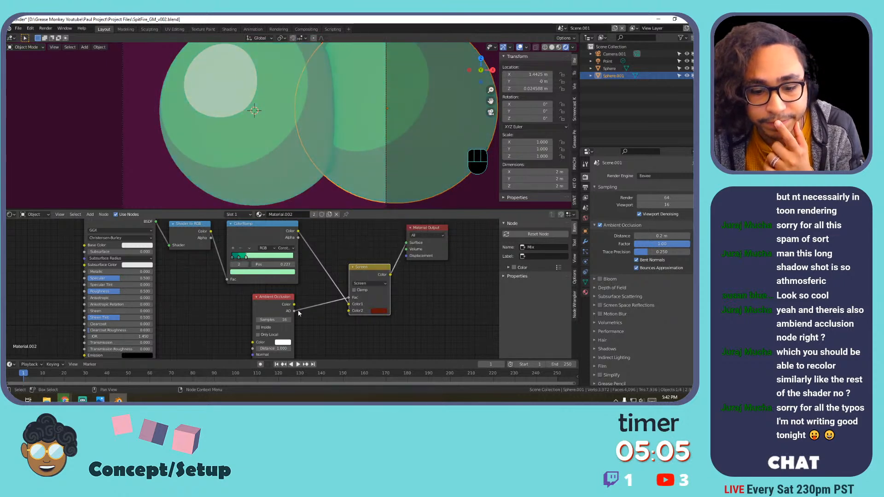
pyautogui.moveTo(294, 305); pyautogui.dragTo(351, 298)
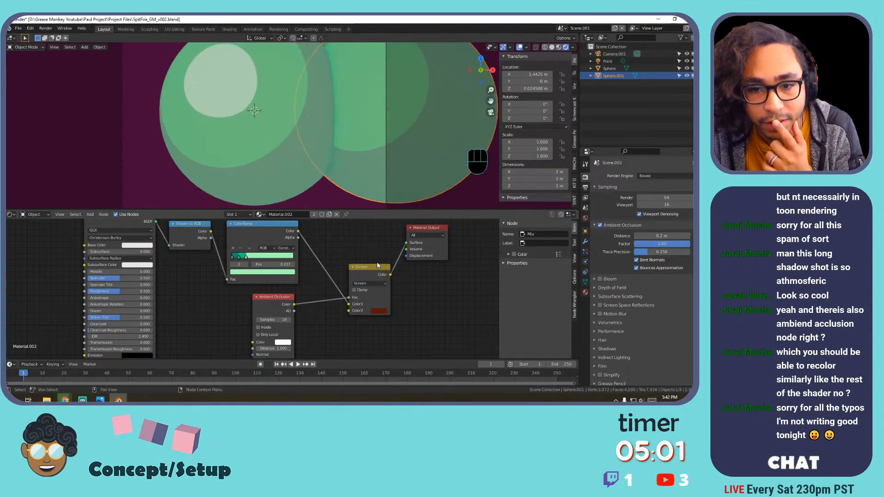
pyautogui.click(380, 311)
pyautogui.moveTo(394, 258); pyautogui.dragTo(393, 240)
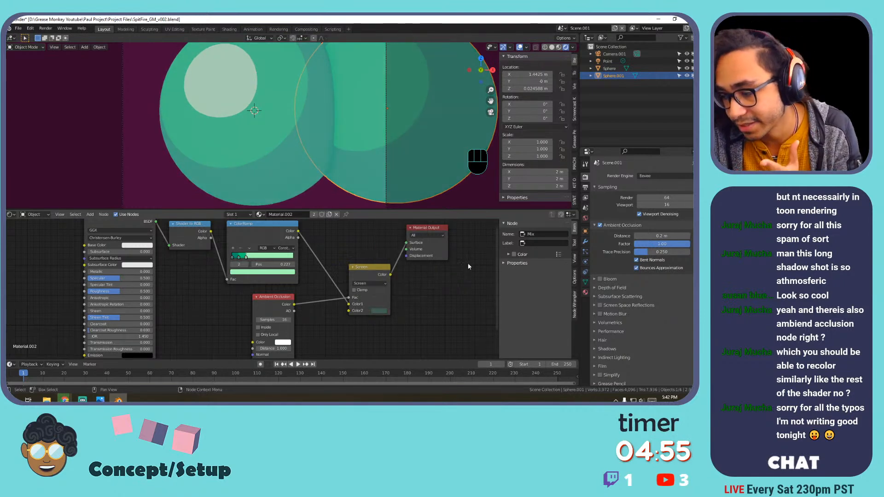
# Raise the Ambient Occlusion node's samples to 128, and set Eevee's occlusion distance to 8.13 m and trace precision to about 0.79.
pyautogui.click(259, 327)
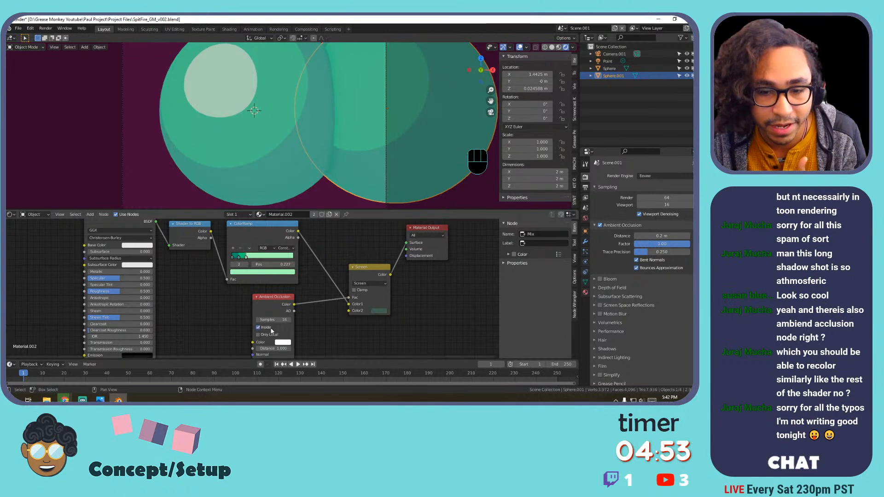
pyautogui.click(271, 336)
pyautogui.moveTo(274, 320); pyautogui.dragTo(311, 322)
pyautogui.moveTo(265, 349); pyautogui.dragTo(323, 348)
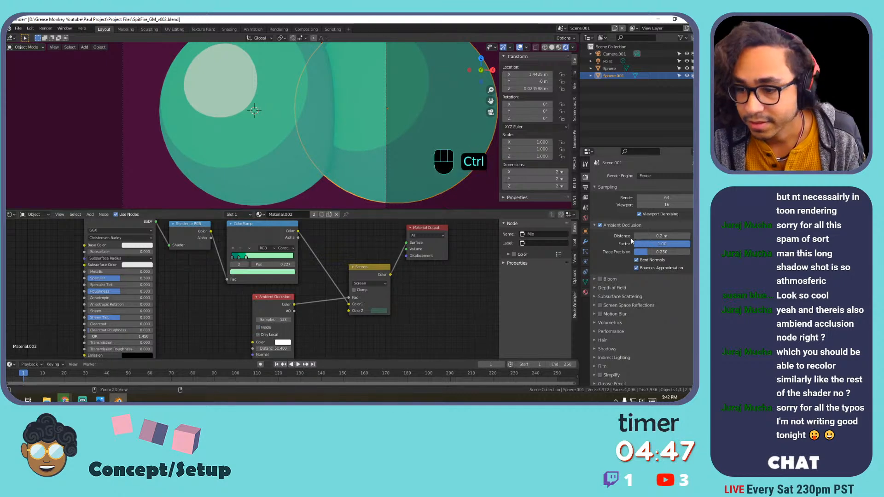
pyautogui.hotkey('ctrl', 'z')
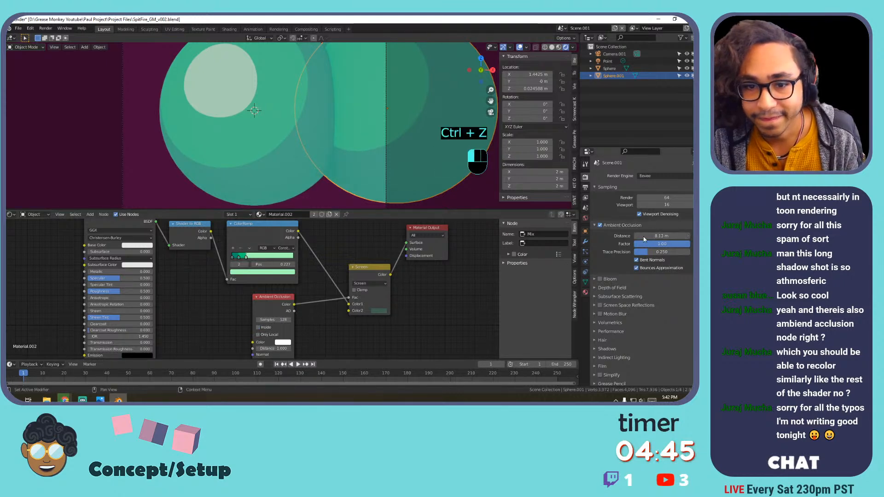
pyautogui.moveTo(648, 252); pyautogui.dragTo(688, 252)
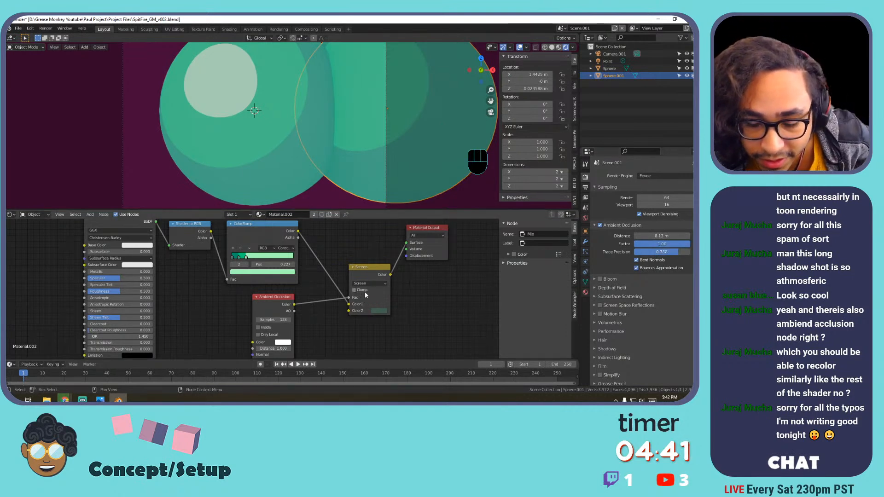
# Move the Material Output node farther from the Mix node and reroute the ColorRamp link from Color1 to Color2.
pyautogui.moveTo(424, 288); pyautogui.dragTo(402, 310, button='middle')
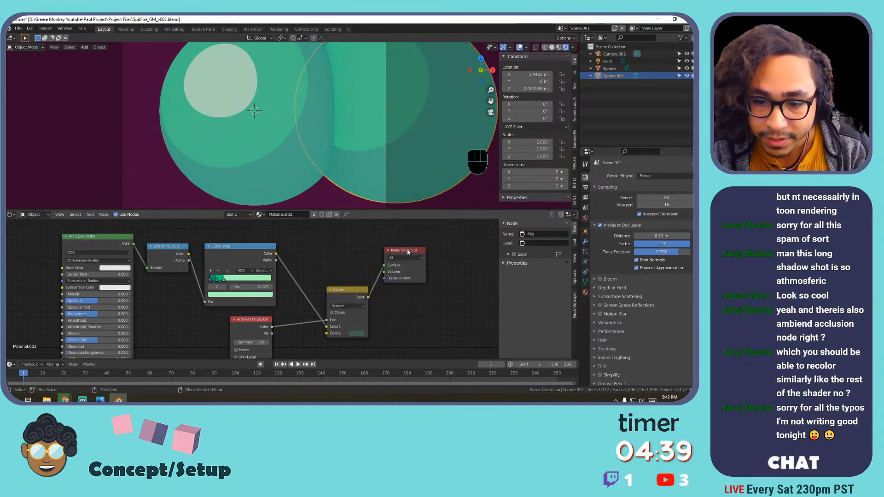
pyautogui.moveTo(408, 252); pyautogui.dragTo(434, 246)
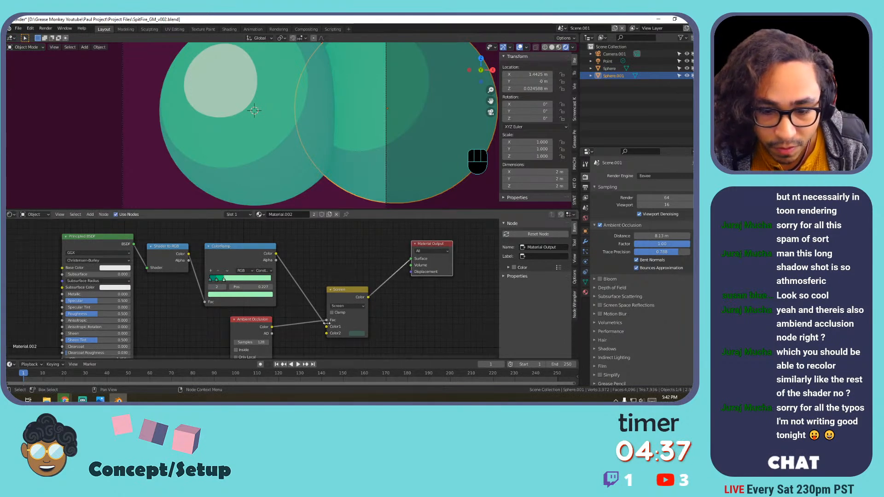
pyautogui.moveTo(326, 326); pyautogui.dragTo(325, 333)
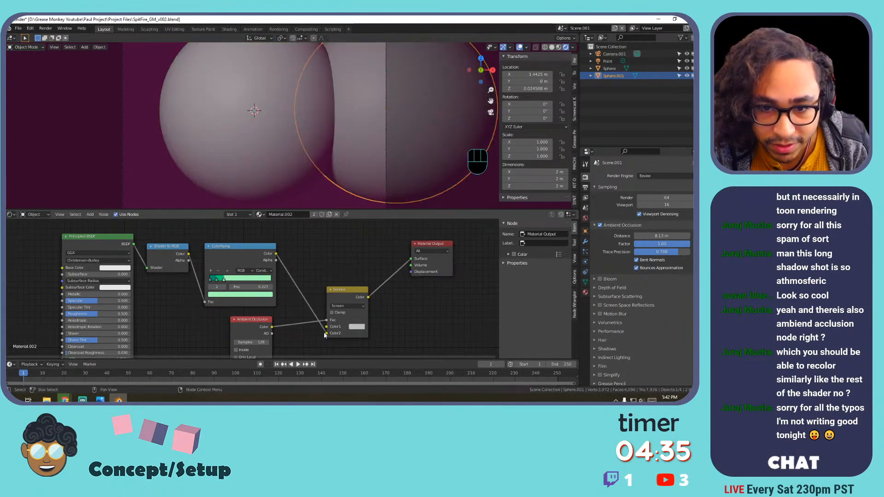
# Set the Mix node's Color1 to saturated blue and, after trying Multiply, its blending mode to Mix.
pyautogui.click(346, 305)
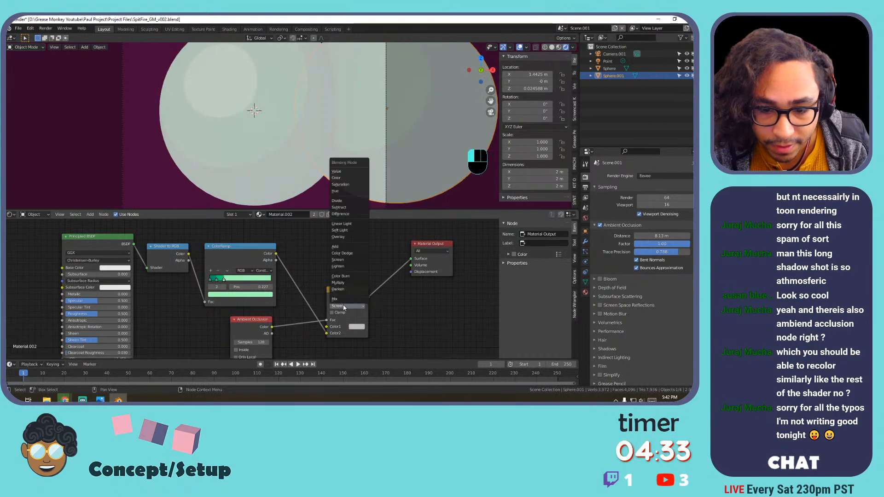
pyautogui.click(349, 282)
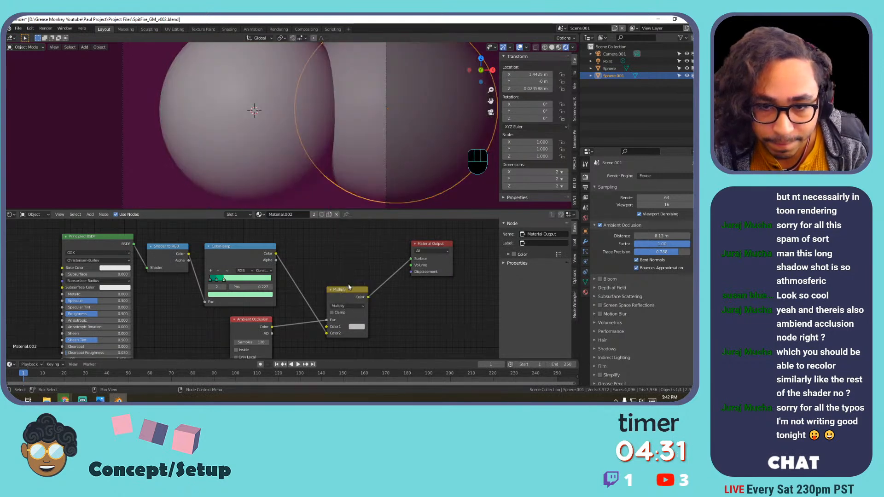
pyautogui.click(356, 327)
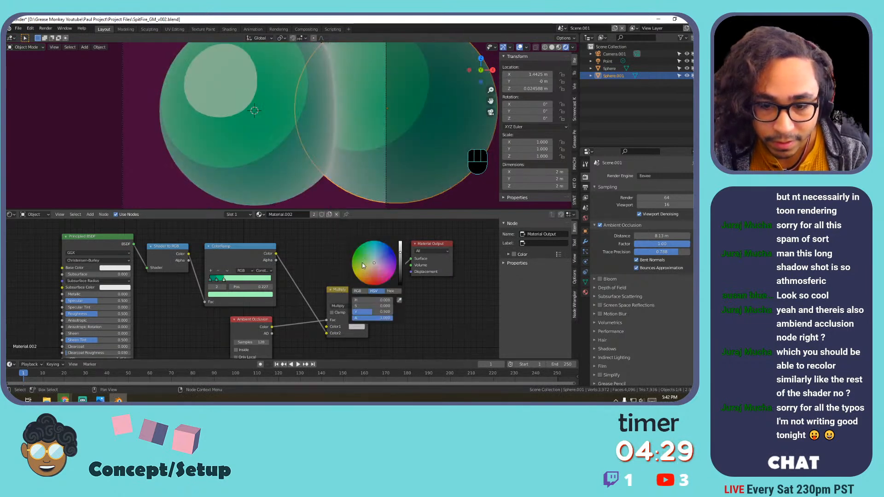
pyautogui.click(358, 254)
pyautogui.moveTo(356, 253); pyautogui.dragTo(388, 245)
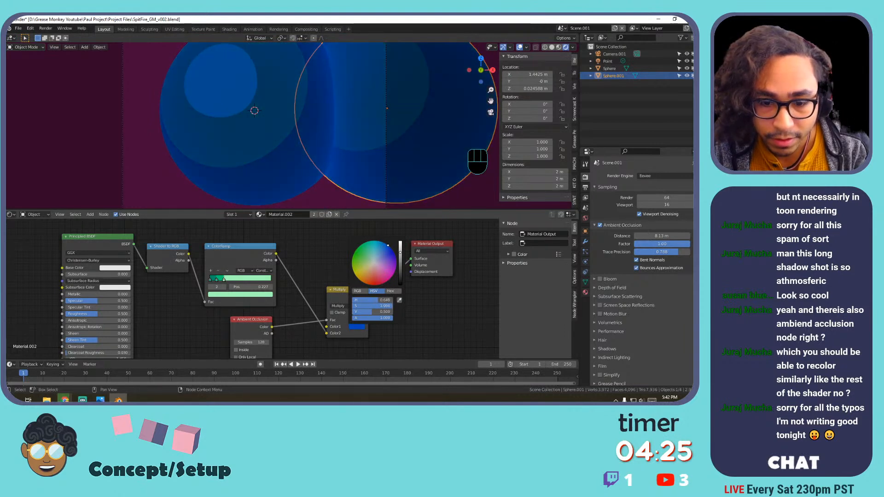
pyautogui.click(344, 305)
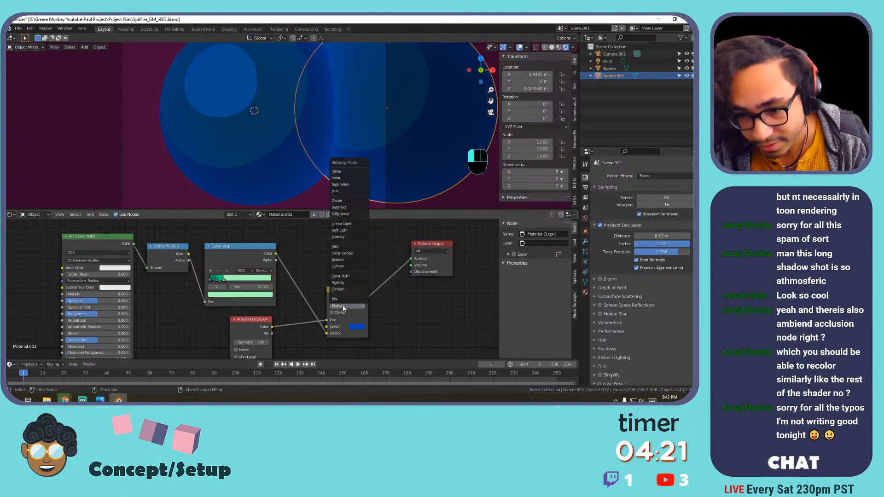
pyautogui.click(344, 299)
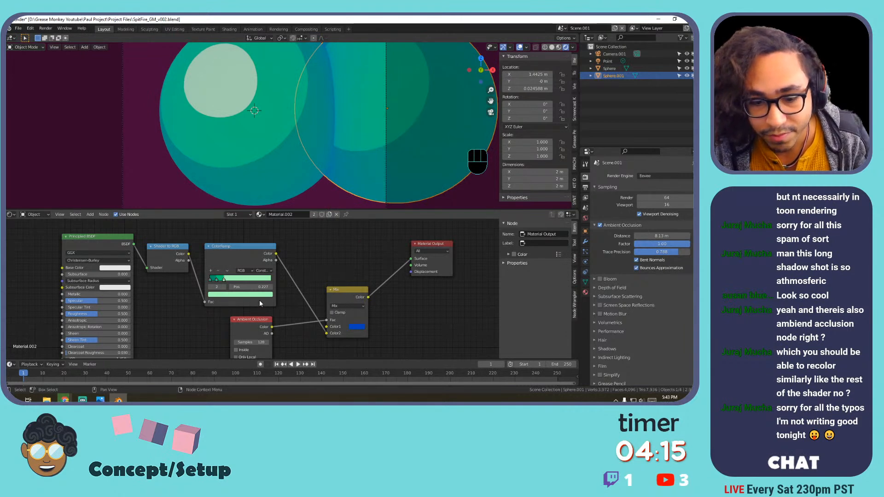
# Rearrange the node layout so the Ambient Occlusion node sits above the ColorRamp node.
pyautogui.moveTo(247, 253); pyautogui.dragTo(247, 266)
pyautogui.moveTo(245, 332)
pyautogui.mouseDown()
pyautogui.moveTo(245, 311)
pyautogui.moveTo(254, 342)
pyautogui.moveTo(246, 337)
pyautogui.mouseUp()
pyautogui.scroll(-4, 285, 276)
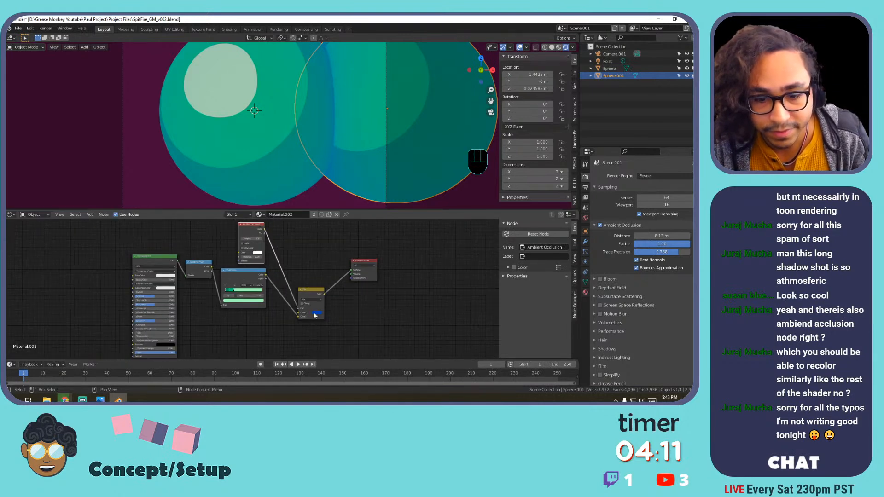
# Change the Mix node's Color1 to magenta after trying red.
pyautogui.click(315, 314)
pyautogui.moveTo(324, 279); pyautogui.dragTo(325, 286)
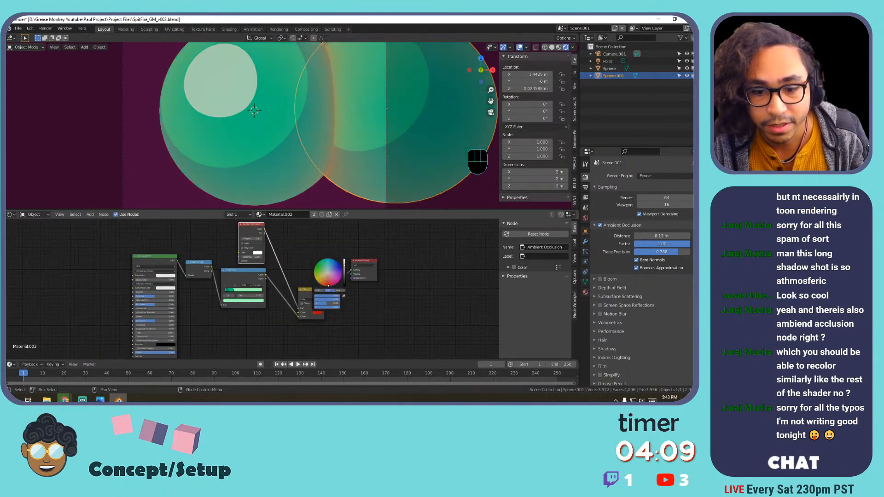
pyautogui.scroll(2, 279, 284)
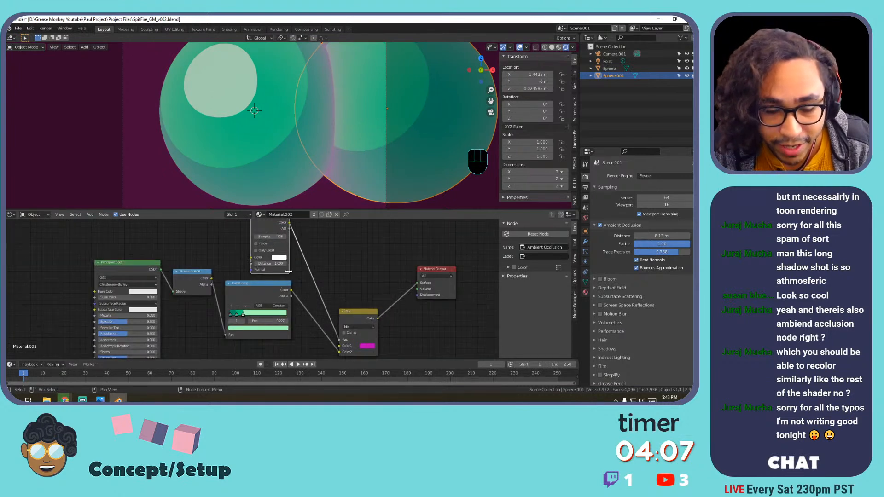
pyautogui.scroll(-1, 300, 245)
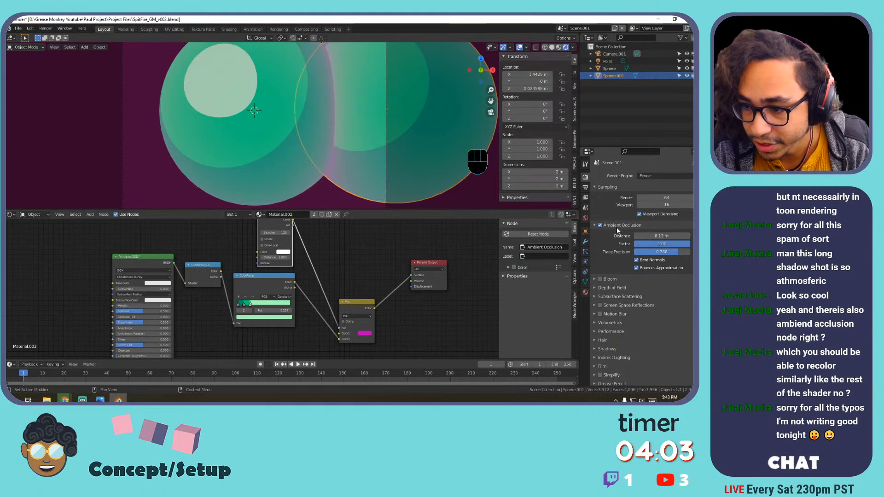
# Reconnect the Mix node's Fac to the Ambient Occlusion node's AO output.
pyautogui.click(353, 303)
pyautogui.moveTo(292, 226); pyautogui.dragTo(313, 252)
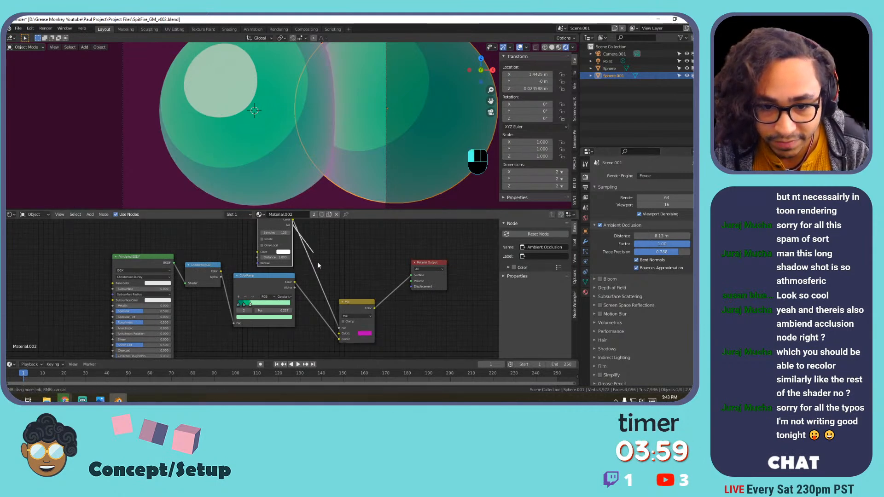
pyautogui.moveTo(326, 299); pyautogui.dragTo(344, 328)
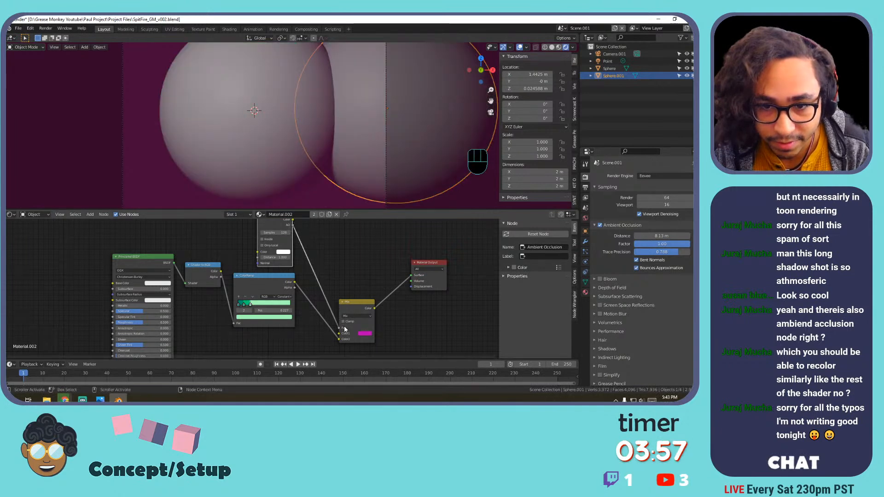
# Reconnect the Mix node's Fac to the Ambient Occlusion node's Color output and move the Mix node up beside the ColorRamp.
pyautogui.moveTo(293, 220); pyautogui.dragTo(341, 329)
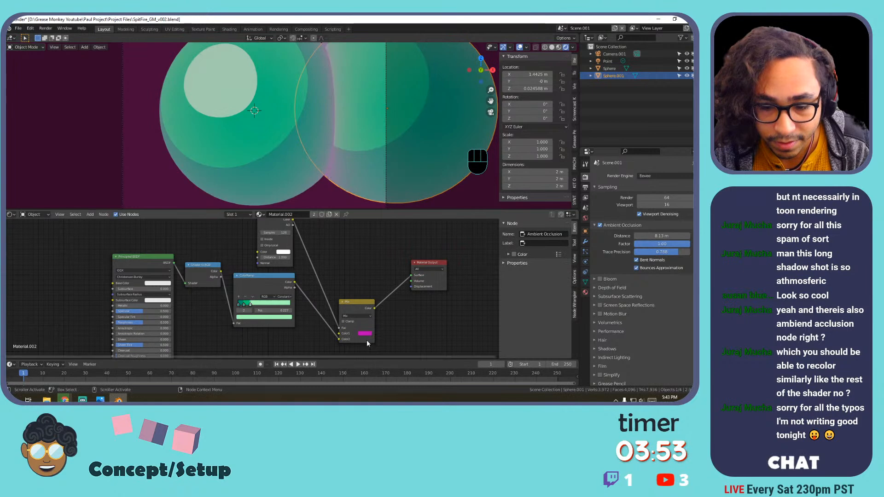
pyautogui.scroll(1, 292, 323)
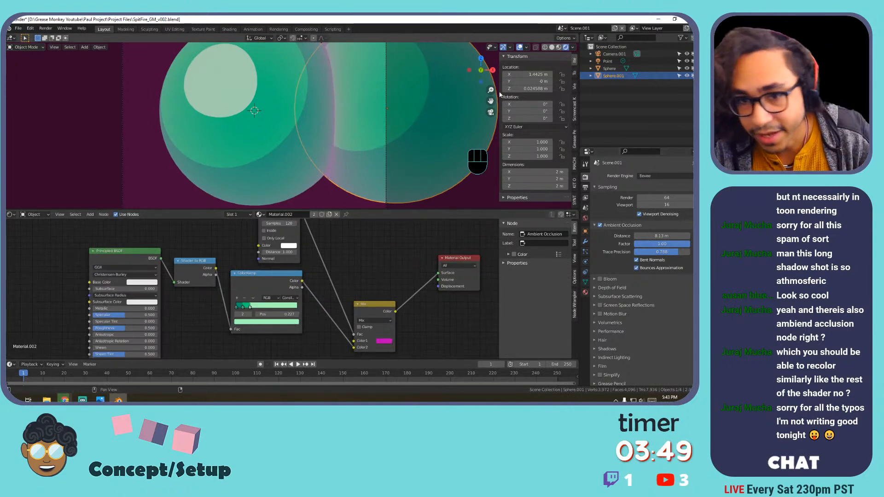
pyautogui.moveTo(278, 274); pyautogui.dragTo(297, 280)
pyautogui.click(370, 303)
pyautogui.moveTo(374, 303)
pyautogui.mouseDown()
pyautogui.moveTo(368, 242)
pyautogui.moveTo(392, 222)
pyautogui.moveTo(388, 207)
pyautogui.moveTo(417, 219)
pyautogui.mouseUp()
# Change the Mix node's Color1 to violet and set the scene's ambient occlusion distance to 3.94 m.
pyautogui.click(379, 280)
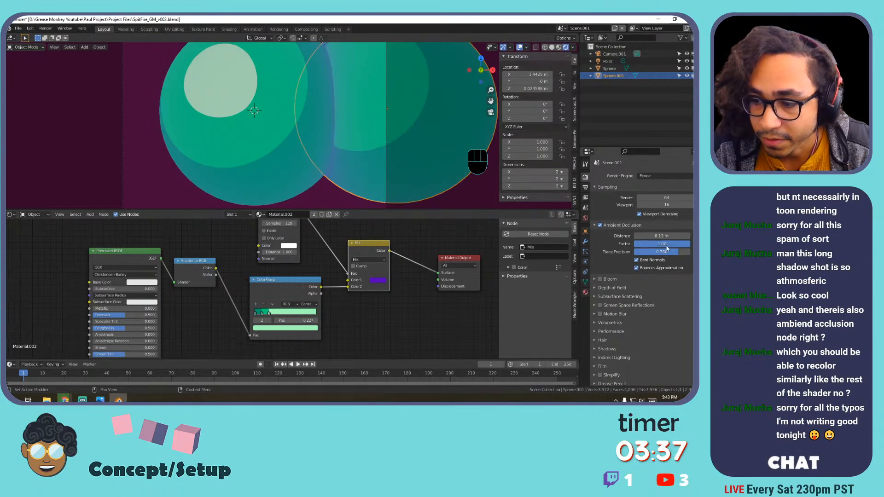
pyautogui.moveTo(661, 236)
pyautogui.mouseDown()
pyautogui.moveTo(680, 235)
pyautogui.moveTo(656, 236)
pyautogui.moveTo(665, 236)
pyautogui.mouseUp()
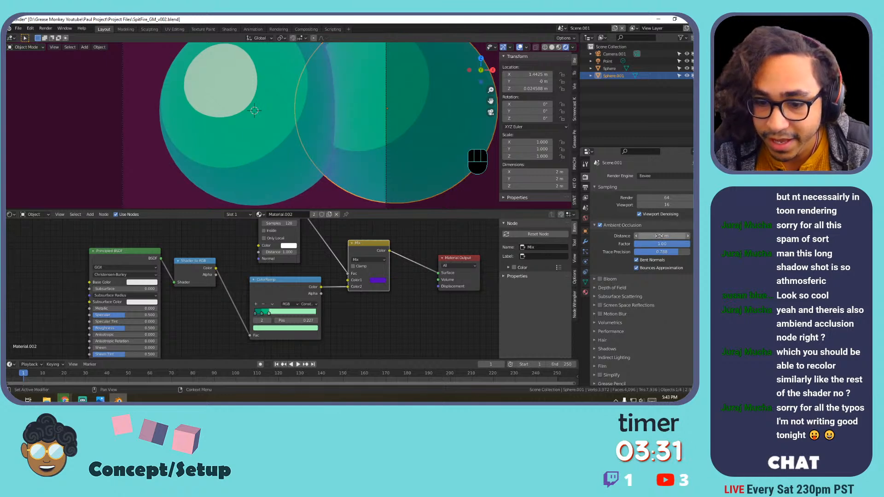
# Try a Hue Saturation Value node between the Mix and Material Output nodes, with its Value at 2.000.
pyautogui.click(453, 257)
pyautogui.moveTo(454, 257); pyautogui.dragTo(493, 244)
pyautogui.moveTo(436, 276); pyautogui.dragTo(374, 300, button='middle')
pyautogui.hotkey('shift', 'a')
pyautogui.moveTo(344, 239)
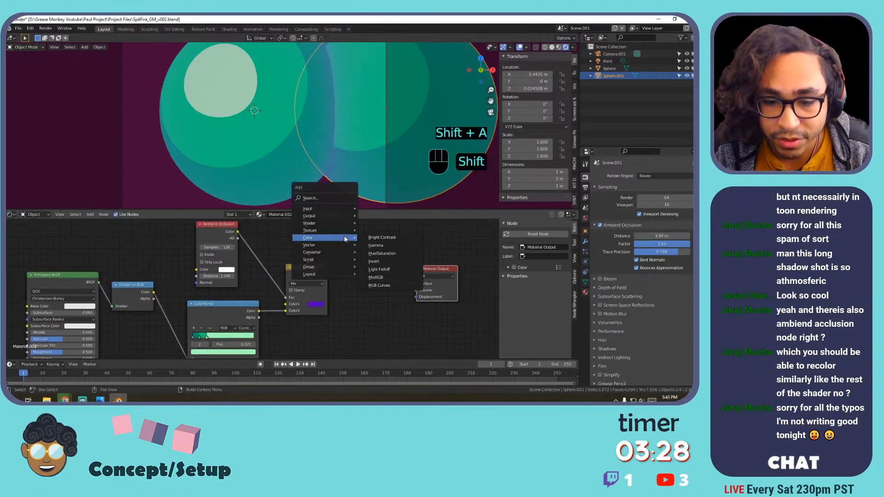
pyautogui.click(376, 254)
pyautogui.click(361, 257)
pyautogui.moveTo(375, 277); pyautogui.dragTo(392, 284)
# Remove the Hue Saturation Value node and reconnect the Mix node's Color output directly to the Material Output's Surface.
pyautogui.hotkey('ctrl', 'z')
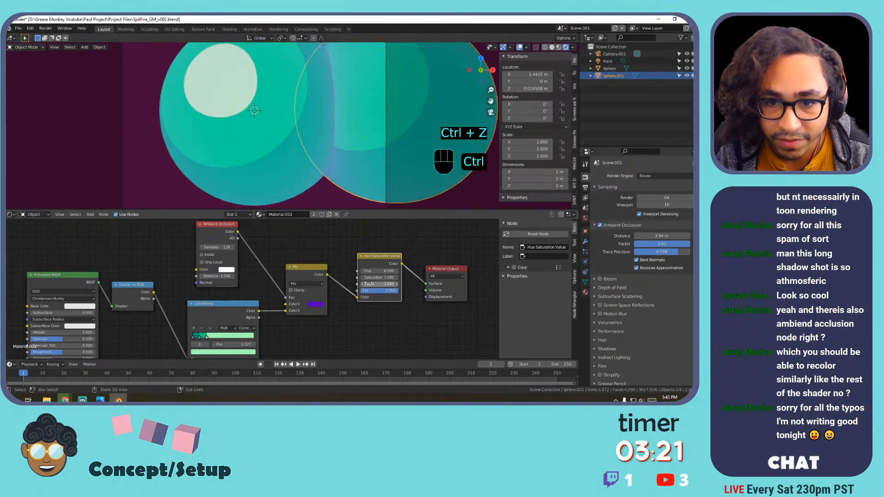
pyautogui.hotkey('ctrl', 'z')
pyautogui.press('x')
pyautogui.moveTo(372, 289); pyautogui.dragTo(474, 302)
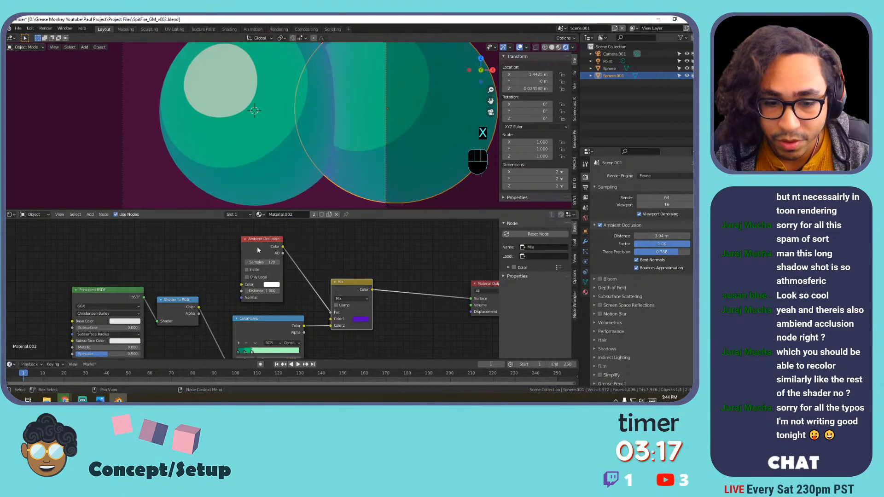
# Try a Hue Saturation Value node between the Ambient Occlusion and Mix nodes, with Value 2.000 and its Color fed by the AO output.
pyautogui.click(330, 239)
pyautogui.hotkey('shift', 'a')
pyautogui.moveTo(330, 239)
pyautogui.click(367, 255)
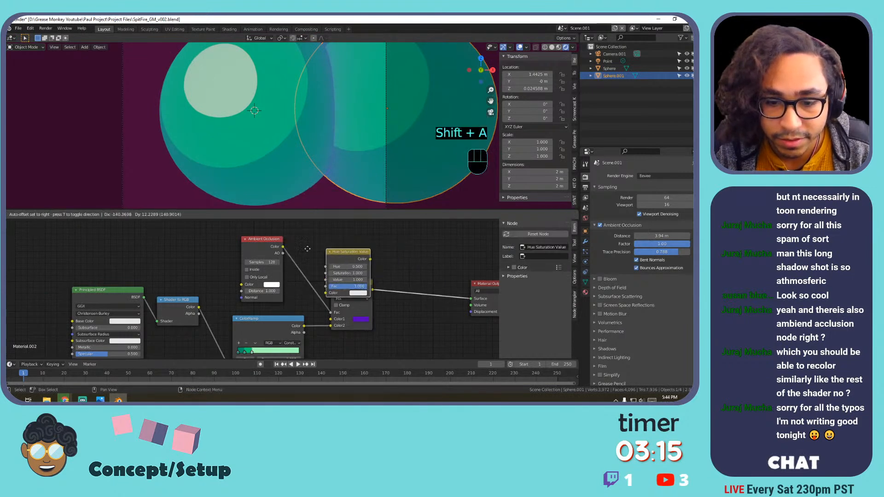
pyautogui.click(316, 253)
pyautogui.moveTo(330, 273)
pyautogui.mouseDown()
pyautogui.moveTo(308, 273)
pyautogui.moveTo(371, 274)
pyautogui.moveTo(304, 276)
pyautogui.moveTo(284, 259)
pyautogui.moveTo(302, 286)
pyautogui.mouseUp()
pyautogui.hotkey('ctrl', 'z')
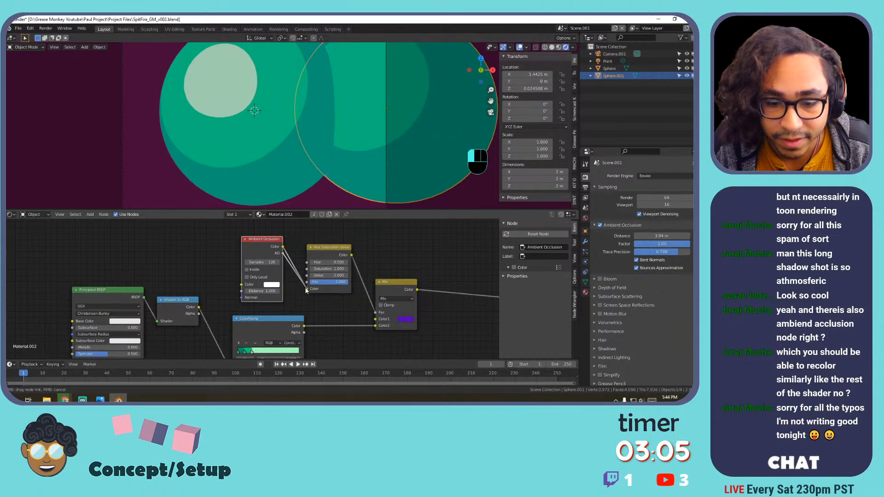
pyautogui.moveTo(307, 290); pyautogui.dragTo(307, 289)
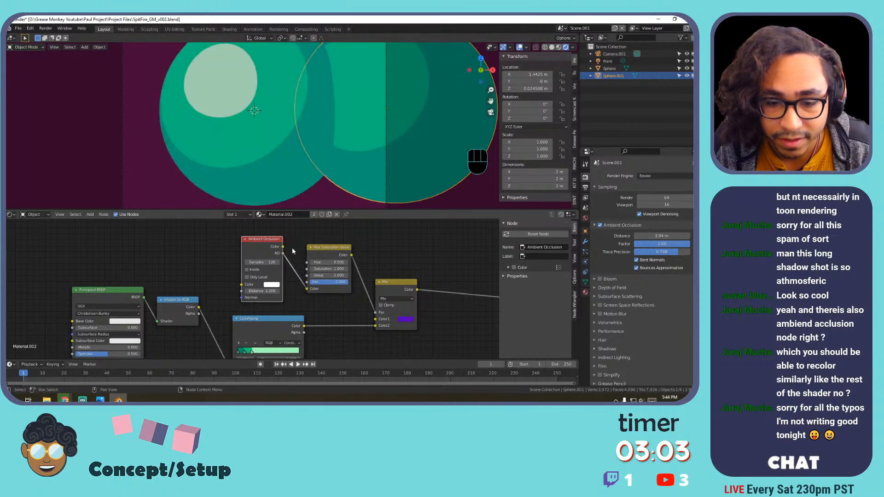
# Connect the Ambient Occlusion Color output back to the Mix node's Fac and the Hue Saturation Value output to Color1.
pyautogui.moveTo(282, 247); pyautogui.dragTo(378, 314)
pyautogui.scroll(-2, 355, 266)
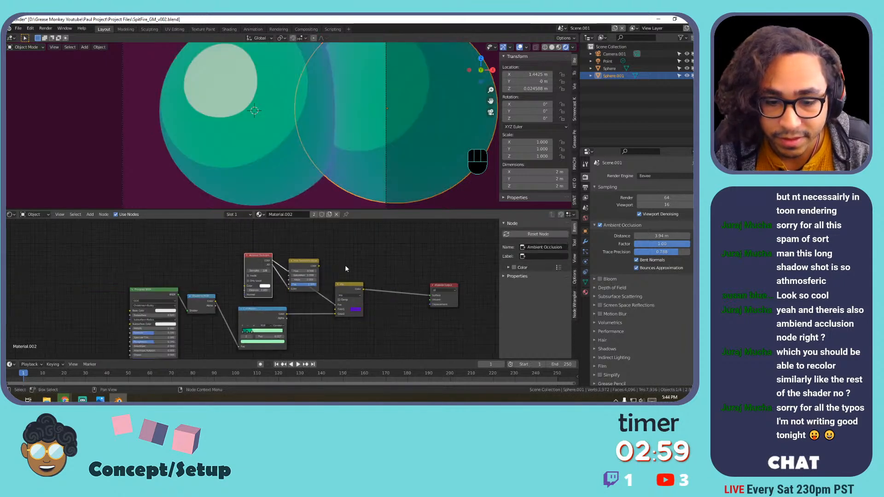
pyautogui.moveTo(355, 269); pyautogui.dragTo(393, 295, button='middle')
pyautogui.moveTo(292, 286); pyautogui.dragTo(289, 240)
pyautogui.moveTo(339, 287); pyautogui.dragTo(375, 335)
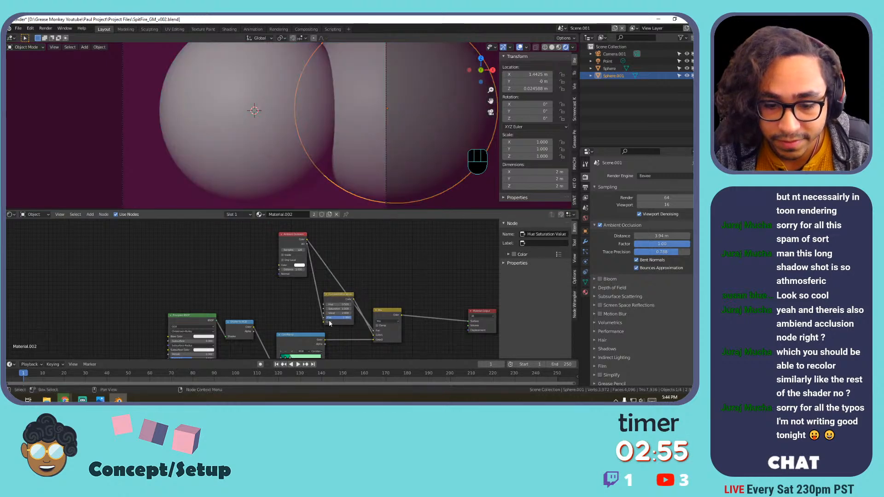
# Feed the Hue Saturation Value node from a new pink RGB node and set Hue to 0.100, Saturation and Value to 2.000.
pyautogui.hotkey('shift', 'a')
pyautogui.moveTo(282, 286)
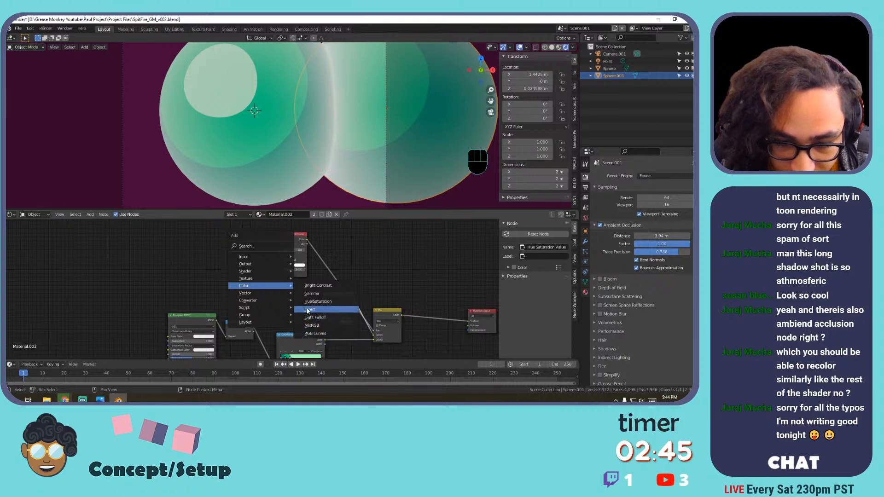
pyautogui.moveTo(270, 258)
pyautogui.click(309, 200)
pyautogui.click(304, 296)
pyautogui.moveTo(311, 293); pyautogui.dragTo(323, 322)
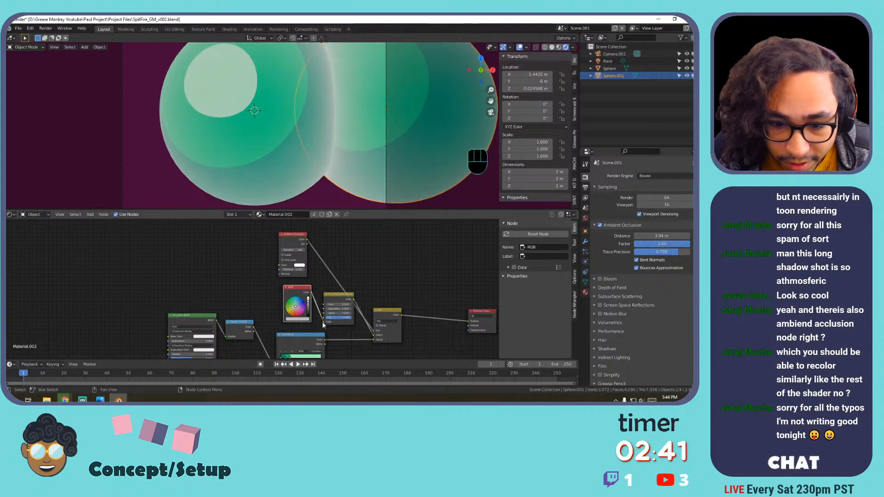
pyautogui.click(308, 319)
pyautogui.click(307, 286)
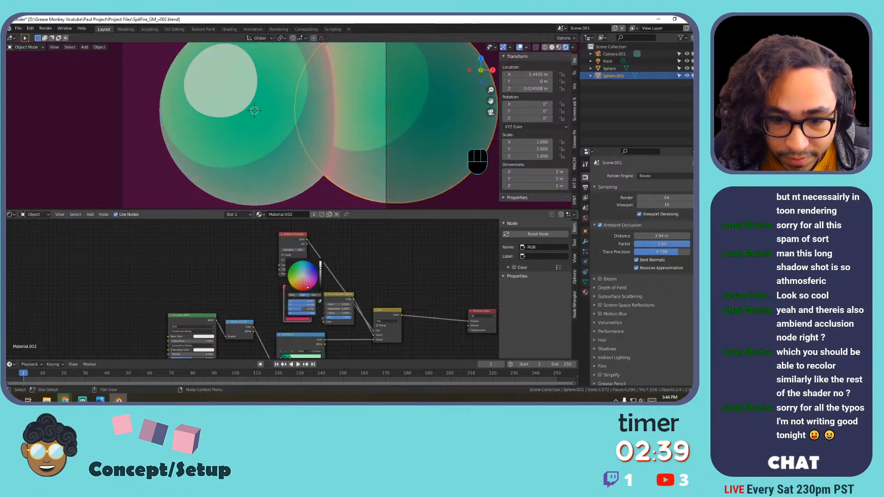
pyautogui.scroll(3, 299, 322)
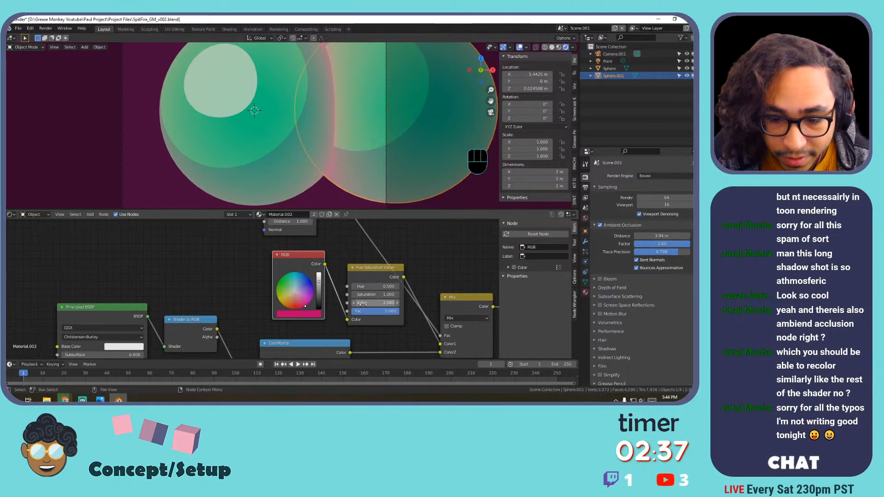
pyautogui.moveTo(372, 302)
pyautogui.mouseDown()
pyautogui.moveTo(345, 302)
pyautogui.moveTo(394, 295)
pyautogui.moveTo(347, 286)
pyautogui.moveTo(374, 303)
pyautogui.mouseUp()
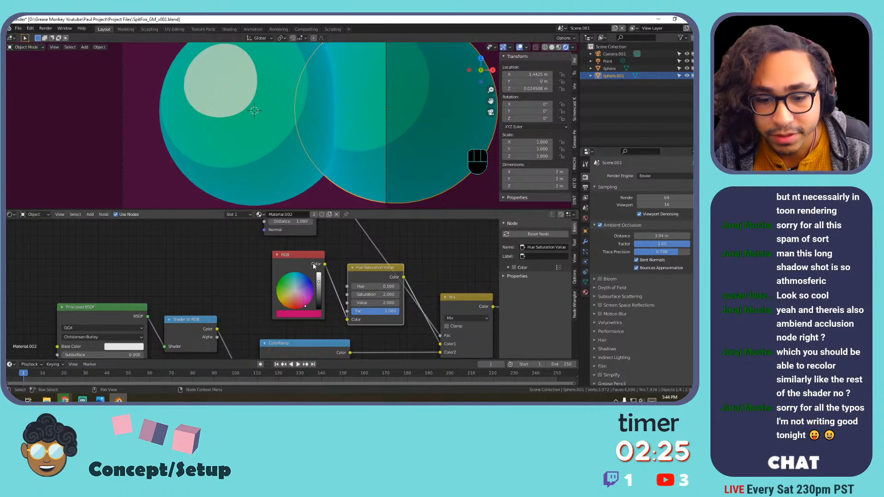
# Delete the RGB and Hue Saturation Value nodes and move the Ambient Occlusion node closer to the ColorRamp.
pyautogui.press('x')
pyautogui.press('x')
pyautogui.moveTo(299, 229); pyautogui.dragTo(334, 316)
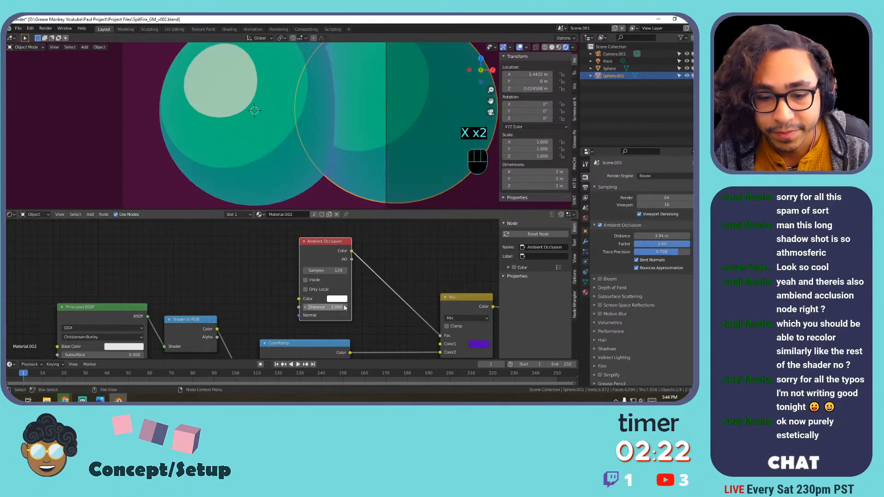
# Try the Overlay, Value, Multiply and Screen blending modes on the Mix node.
pyautogui.scroll(-2, 399, 308)
pyautogui.click(397, 309)
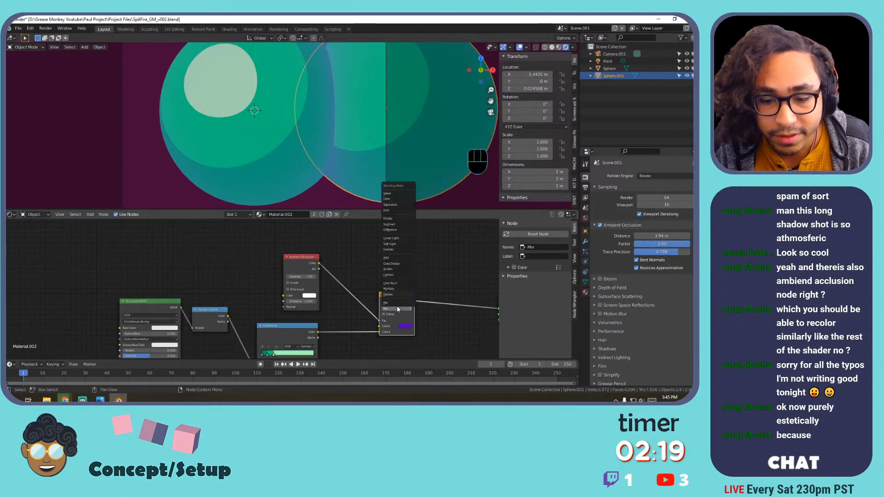
pyautogui.click(394, 250)
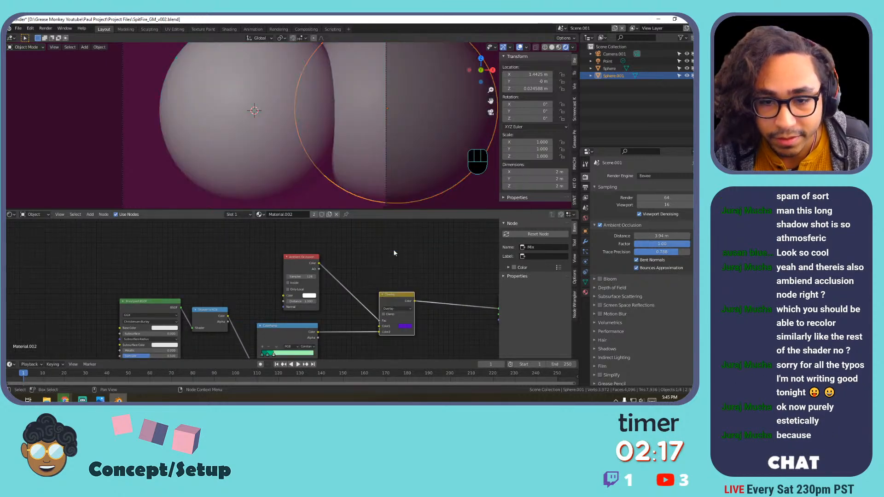
pyautogui.click(397, 309)
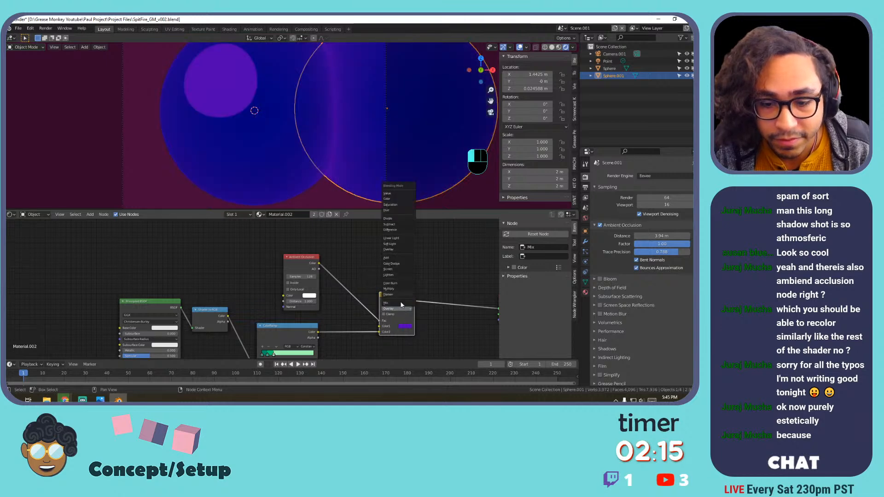
pyautogui.click(401, 194)
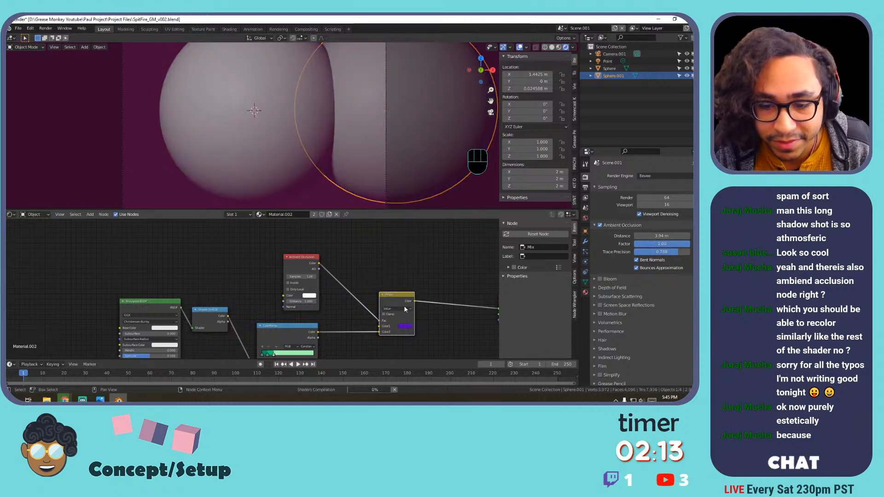
pyautogui.click(402, 308)
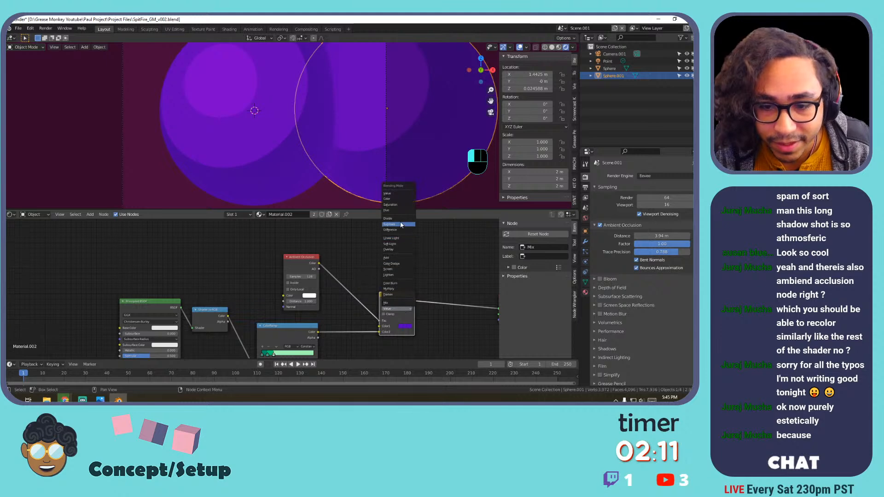
pyautogui.click(395, 289)
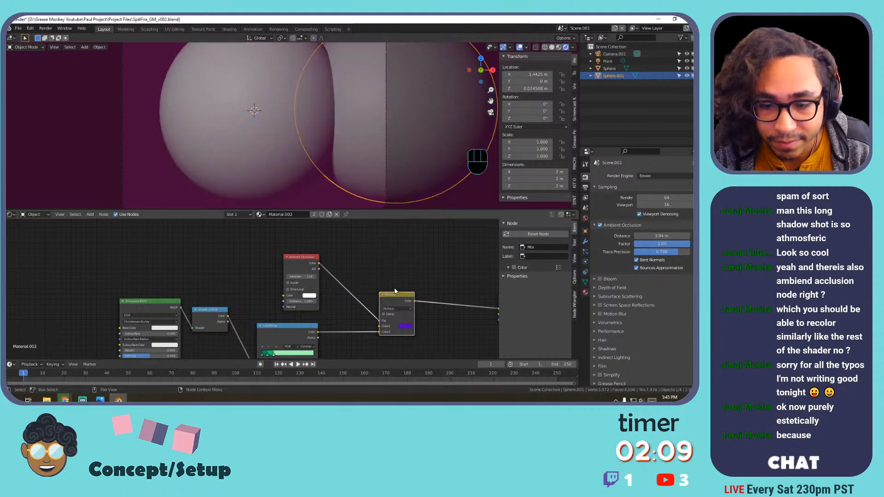
pyautogui.click(399, 310)
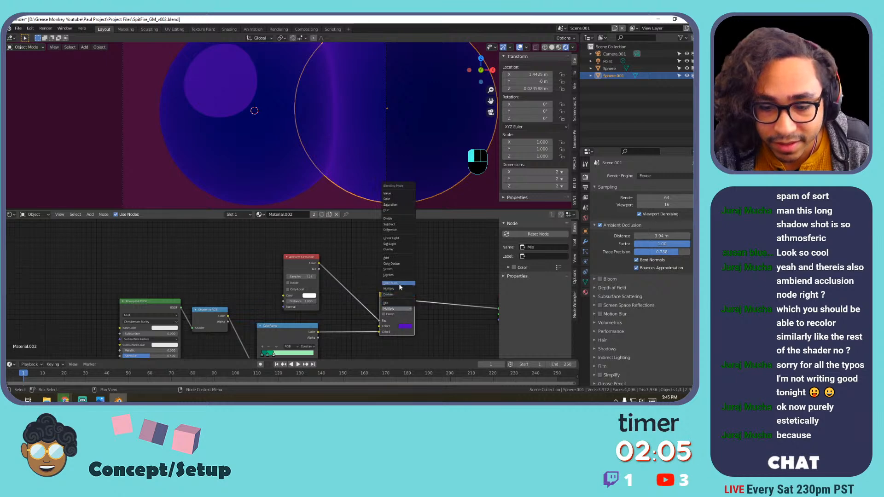
pyautogui.click(399, 269)
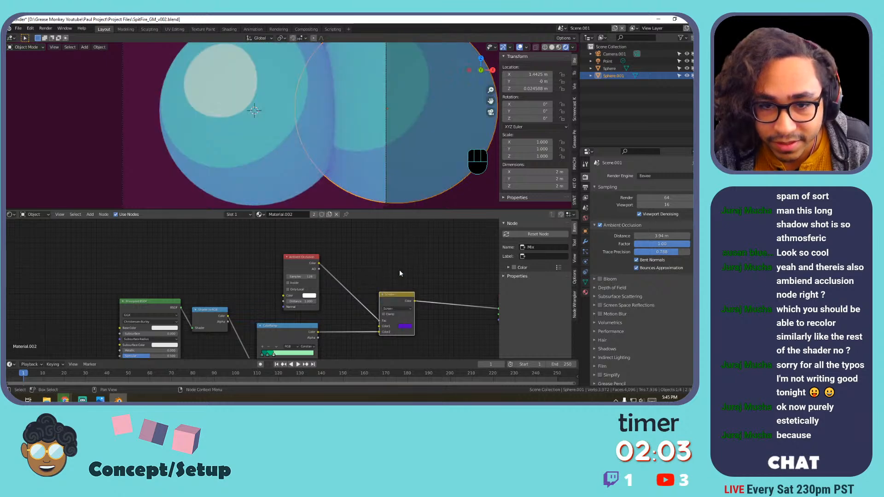
pyautogui.click(398, 308)
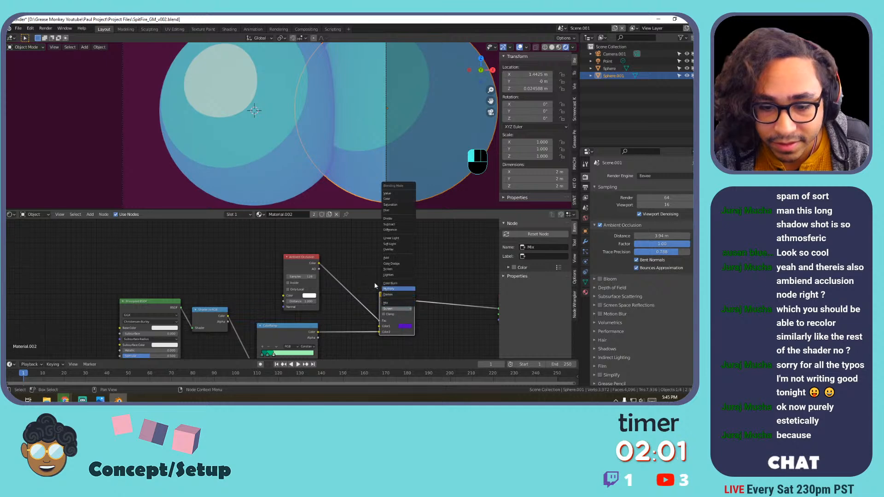
pyautogui.click(355, 259)
# Insert a second ColorRamp between the Ambient Occlusion node and the Mix node's Fac, with its black and white stops close together.
pyautogui.moveTo(312, 257); pyautogui.dragTo(289, 253)
pyautogui.hotkey('shift', 'a')
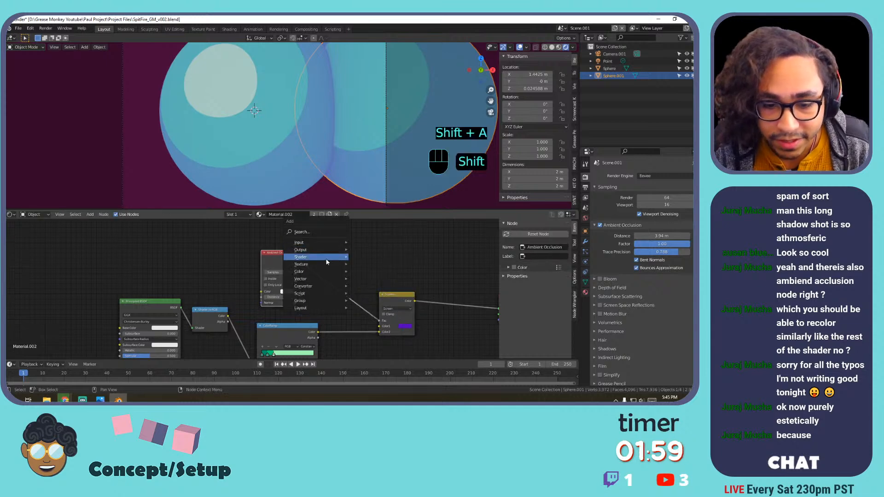
pyautogui.moveTo(339, 286)
pyautogui.click(373, 193)
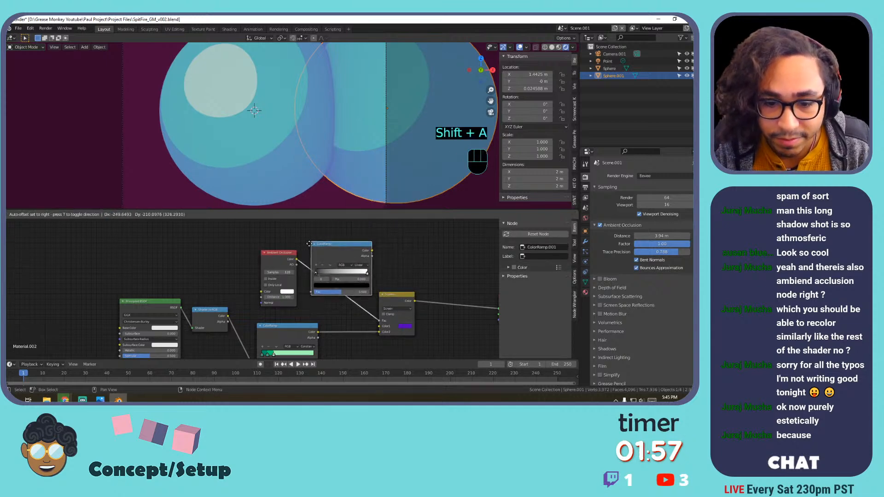
pyautogui.click(316, 246)
pyautogui.moveTo(322, 274); pyautogui.dragTo(362, 277)
# Set the Mix node's blending mode to Mix and fine-tune the black stop of the ambient occlusion ColorRamp.
pyautogui.click(415, 309)
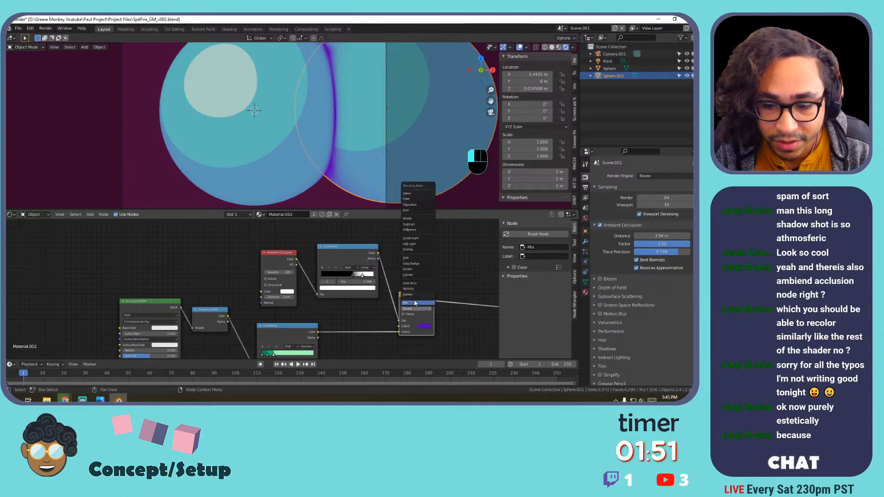
pyautogui.click(415, 303)
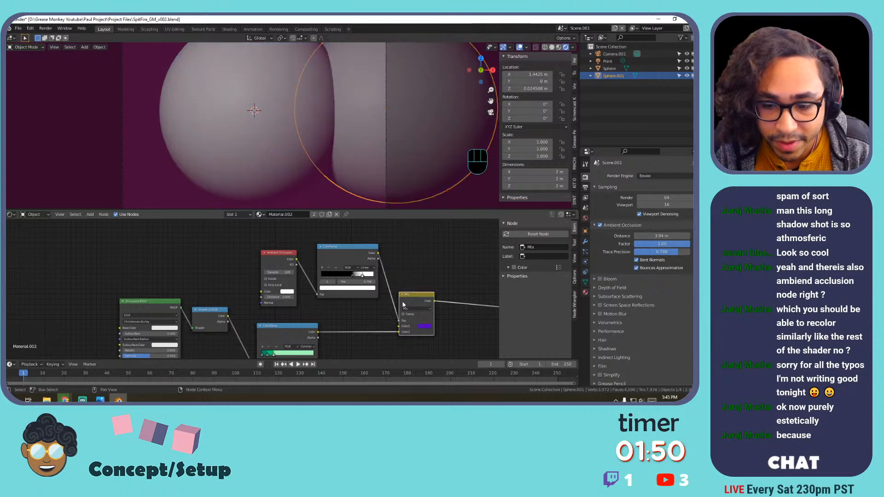
pyautogui.click(350, 274)
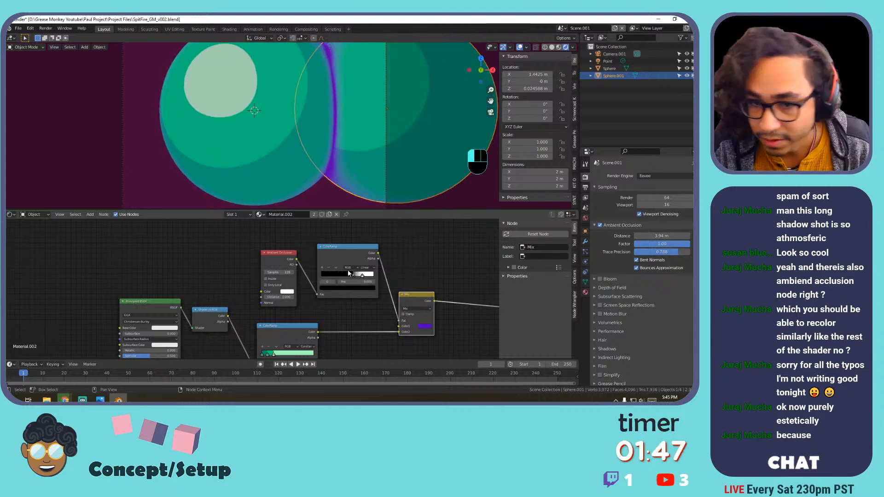
pyautogui.moveTo(350, 274); pyautogui.dragTo(352, 275)
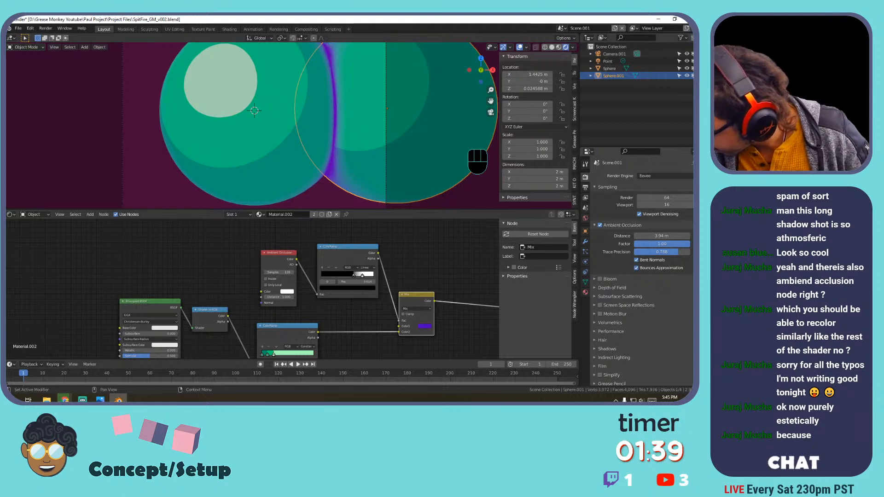
# Tidy the node layout by shifting the Principled BSDF, Shader to RGB, shading ColorRamp, Ambient Occlusion and Mix nodes slightly upward.
pyautogui.moveTo(337, 304); pyautogui.dragTo(293, 274, button='middle')
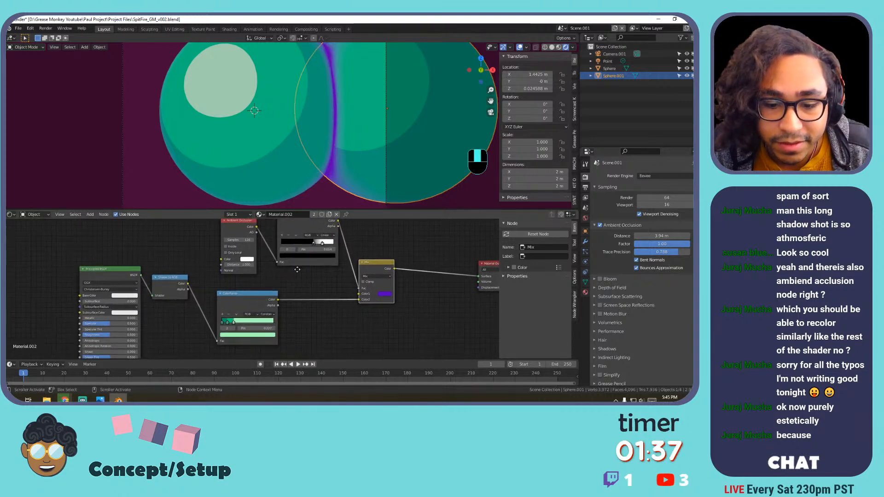
pyautogui.scroll(-2, 299, 274)
pyautogui.moveTo(139, 276); pyautogui.dragTo(144, 254)
pyautogui.moveTo(182, 279); pyautogui.dragTo(184, 262)
pyautogui.moveTo(246, 296); pyautogui.dragTo(241, 276)
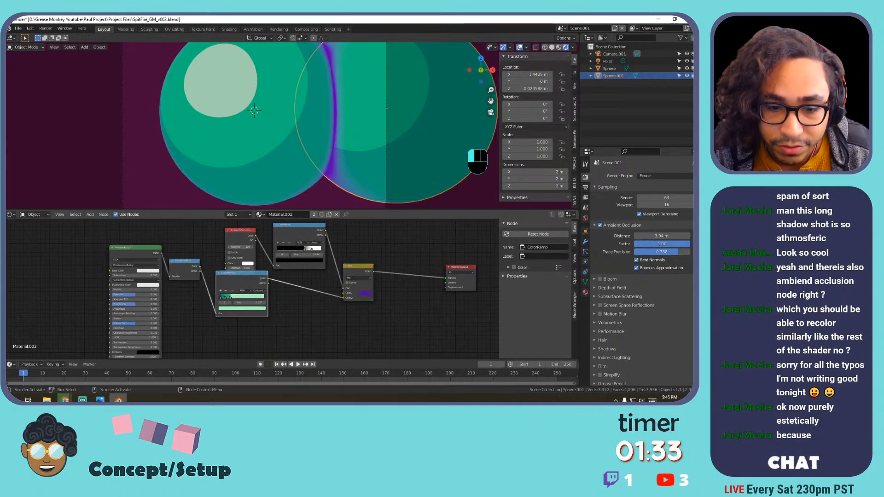
pyautogui.moveTo(233, 240); pyautogui.dragTo(228, 219)
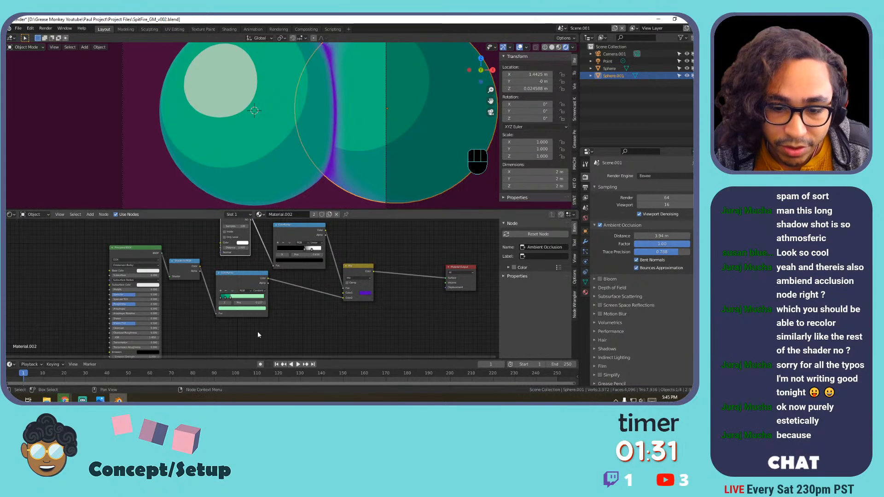
pyautogui.moveTo(355, 269); pyautogui.dragTo(355, 252)
pyautogui.click(285, 228)
pyautogui.moveTo(292, 241); pyautogui.dragTo(307, 289, button='middle')
pyautogui.click(252, 261)
# Move the occlusion ColorRamp's black stop away from the white one for a softer gradient, and try light blue as the Mix node's Color1.
pyautogui.moveTo(318, 279); pyautogui.dragTo(310, 271)
pyautogui.click(324, 274)
pyautogui.click(375, 300)
pyautogui.click(380, 325)
pyautogui.moveTo(392, 287); pyautogui.dragTo(395, 272)
pyautogui.moveTo(312, 290)
pyautogui.mouseDown()
pyautogui.moveTo(279, 292)
pyautogui.moveTo(333, 292)
pyautogui.moveTo(287, 288)
pyautogui.moveTo(310, 288)
pyautogui.mouseUp()
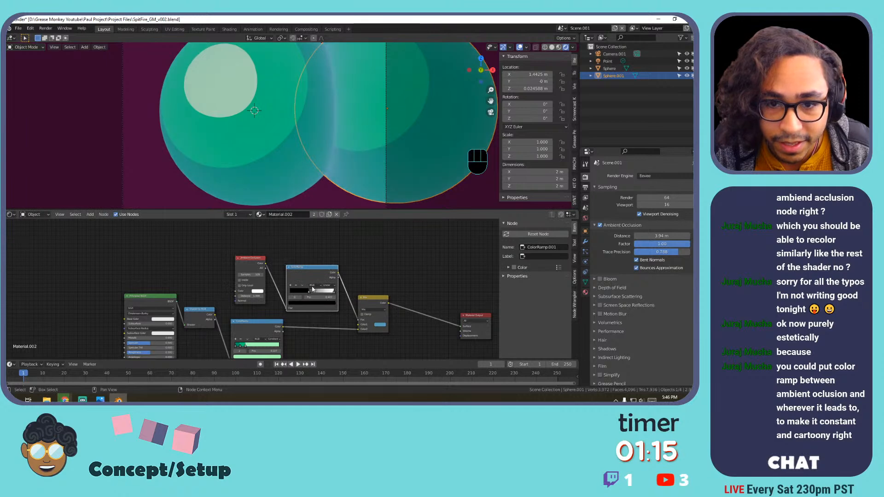
# Move the first sphere away from the second one and back until they overlap again, to test the occlusion tint.
pyautogui.click(279, 164)
pyautogui.press('g')
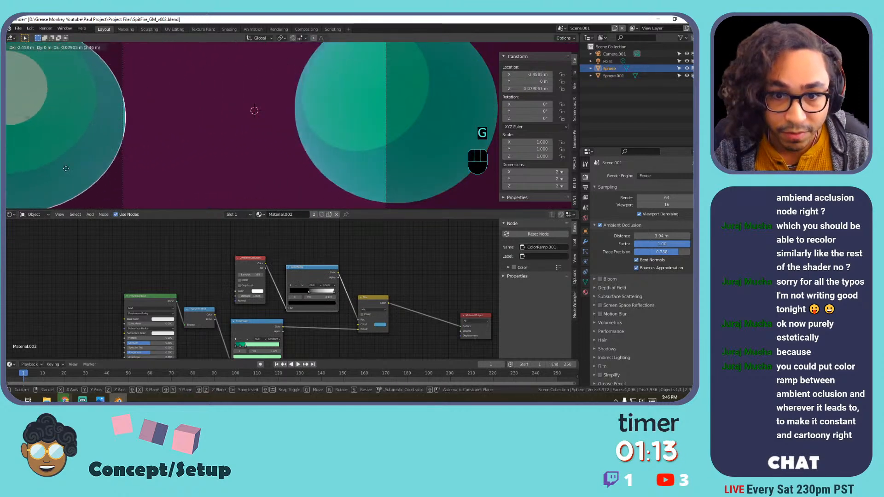
pyautogui.click(299, 160)
# Shift the occlusion ColorRamp's black stop toward white and set the Mix node's Color1 to a darkened green sampled from the shading ColorRamp.
pyautogui.moveTo(311, 291); pyautogui.dragTo(322, 291)
pyautogui.click(381, 325)
pyautogui.moveTo(390, 285)
pyautogui.mouseDown()
pyautogui.moveTo(404, 283)
pyautogui.moveTo(389, 275)
pyautogui.mouseUp()
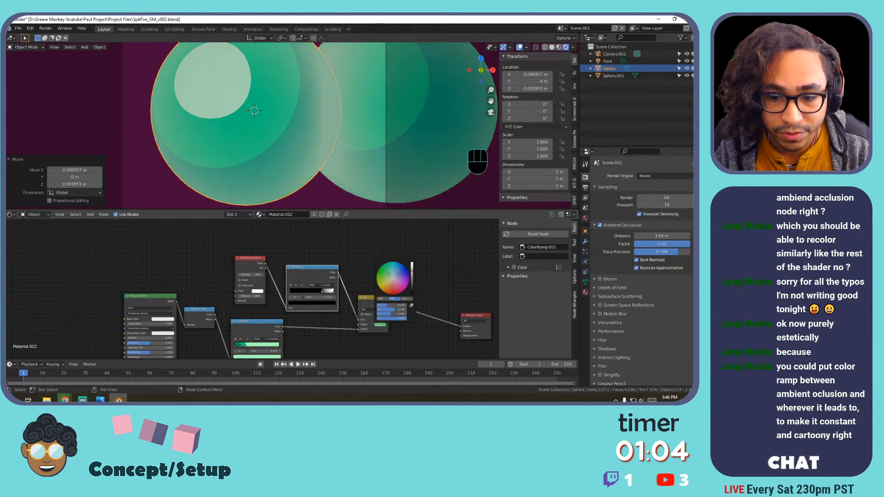
pyautogui.click(411, 306)
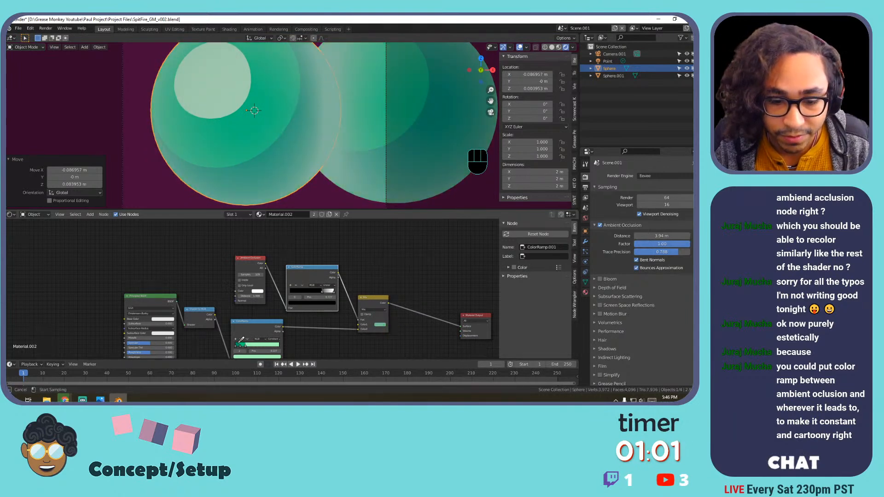
pyautogui.click(240, 342)
pyautogui.click(381, 325)
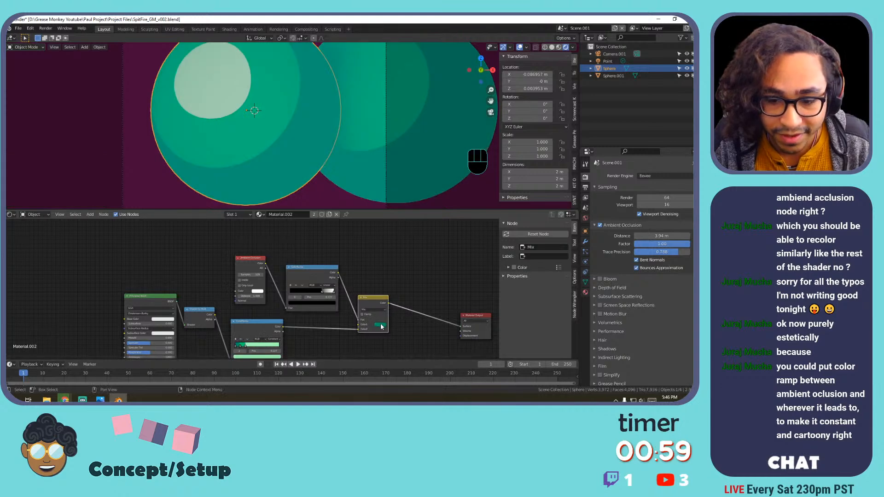
pyautogui.click(381, 325)
pyautogui.moveTo(411, 277); pyautogui.dragTo(412, 283)
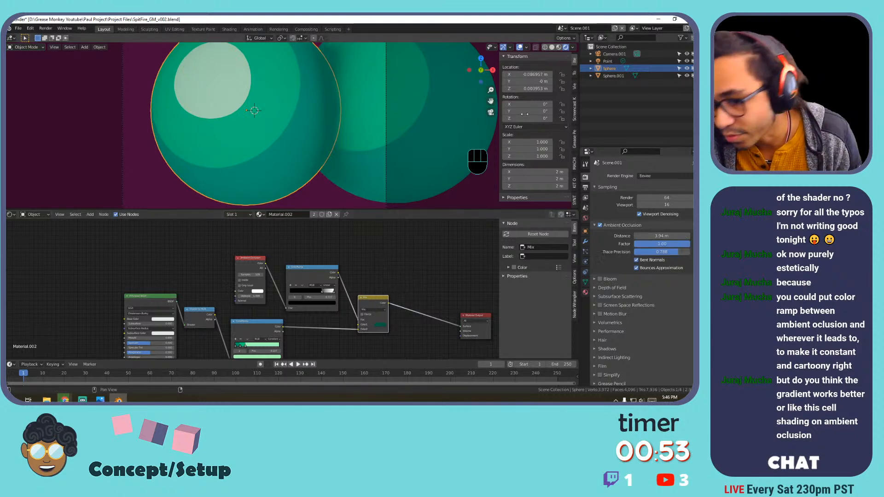
# Set the scene's ambient occlusion distance to 0.5 m and the occlusion ColorRamp's black stop to about 0.409.
pyautogui.moveTo(662, 236); pyautogui.dragTo(646, 236)
pyautogui.moveTo(321, 292)
pyautogui.mouseDown()
pyautogui.moveTo(299, 296)
pyautogui.moveTo(309, 293)
pyautogui.mouseUp()
pyautogui.moveTo(659, 236)
pyautogui.mouseDown()
pyautogui.moveTo(652, 236)
pyautogui.moveTo(672, 237)
pyautogui.mouseUp()
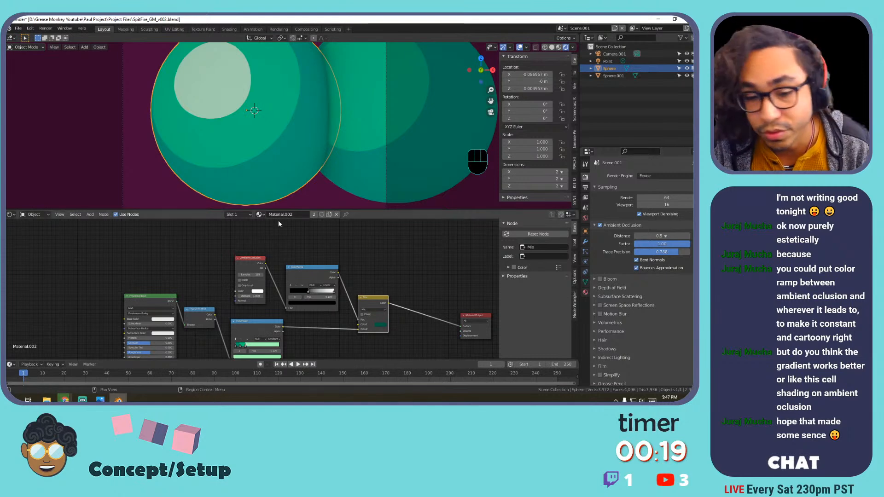
# Switch the occlusion ColorRamp to Constant interpolation and set its white stop to about 0.750.
pyautogui.scroll(3, 322, 300)
pyautogui.click(387, 283)
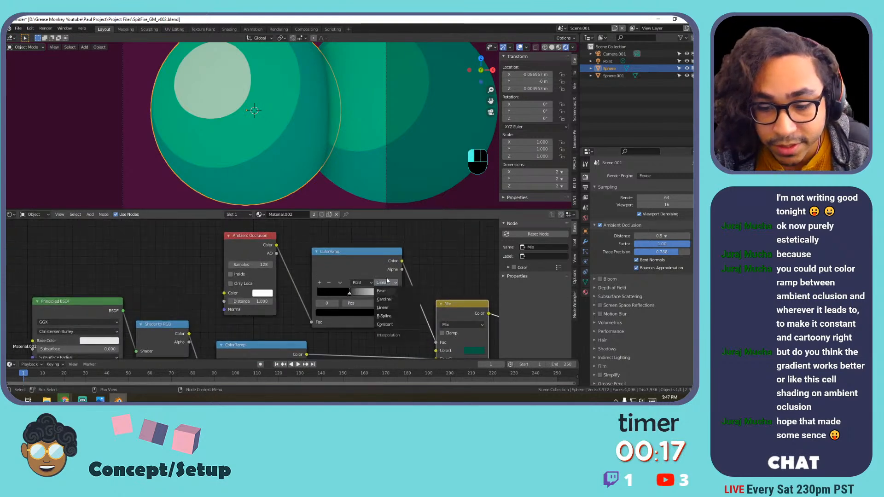
pyautogui.click(391, 325)
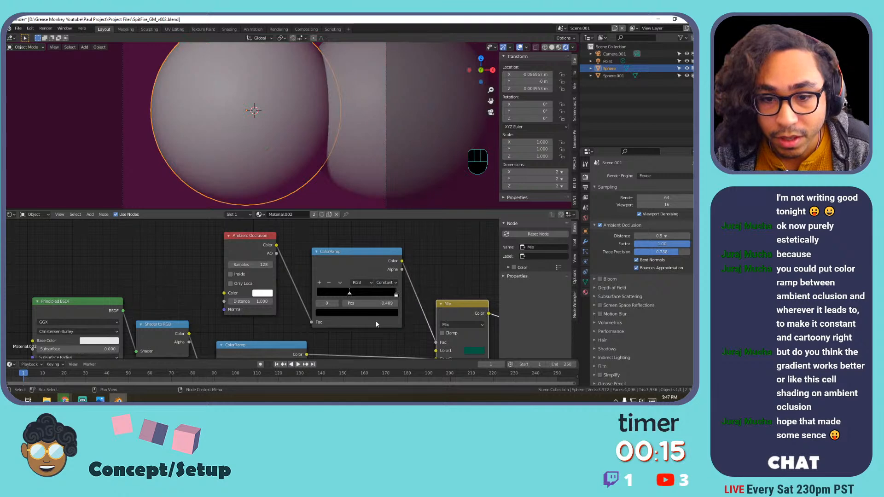
pyautogui.moveTo(396, 295)
pyautogui.mouseDown()
pyautogui.moveTo(317, 295)
pyautogui.moveTo(376, 293)
pyautogui.mouseUp()
# Move the first sphere slightly up and away from the second one, keeping the two overlapping.
pyautogui.scroll(-1, 328, 157)
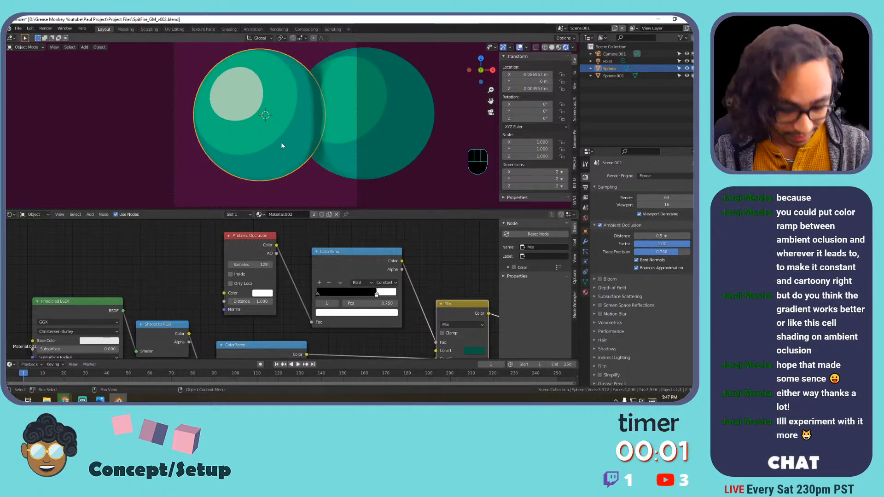
pyautogui.press('g')
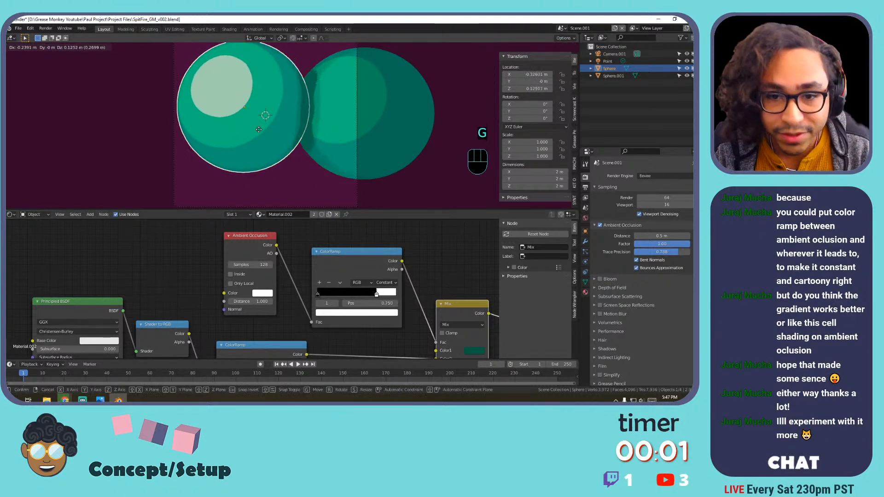
pyautogui.click(269, 132)
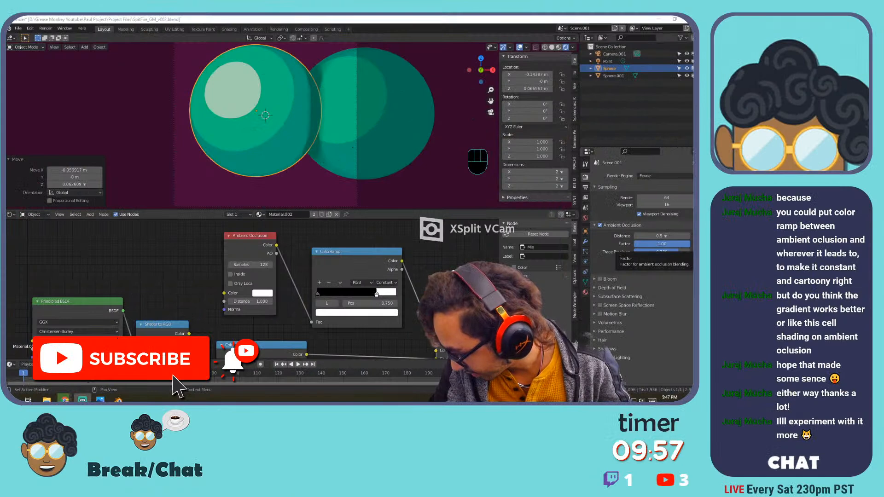
# Set the occlusion ColorRamp's white stop to 0.700 and the scene's ambient occlusion Trace Precision to about 0.401.
pyautogui.moveTo(377, 294)
pyautogui.mouseDown()
pyautogui.moveTo(353, 295)
pyautogui.moveTo(379, 294)
pyautogui.mouseUp()
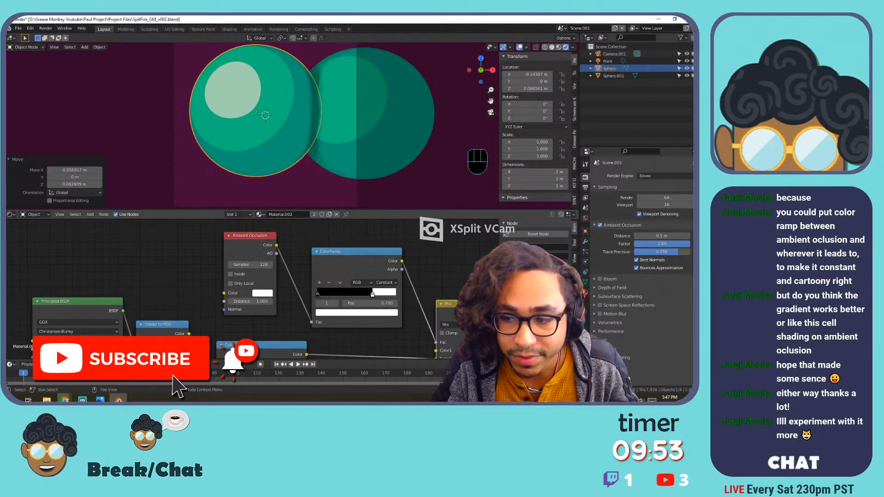
pyautogui.moveTo(665, 244)
pyautogui.mouseDown()
pyautogui.moveTo(613, 244)
pyautogui.moveTo(691, 252)
pyautogui.mouseUp()
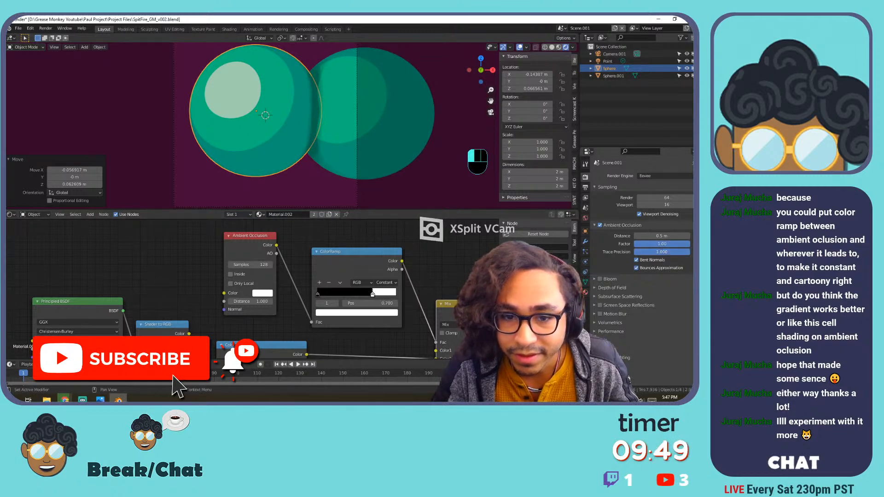
pyautogui.scroll(-2, 407, 285)
pyautogui.moveTo(413, 277); pyautogui.dragTo(385, 250, button='middle')
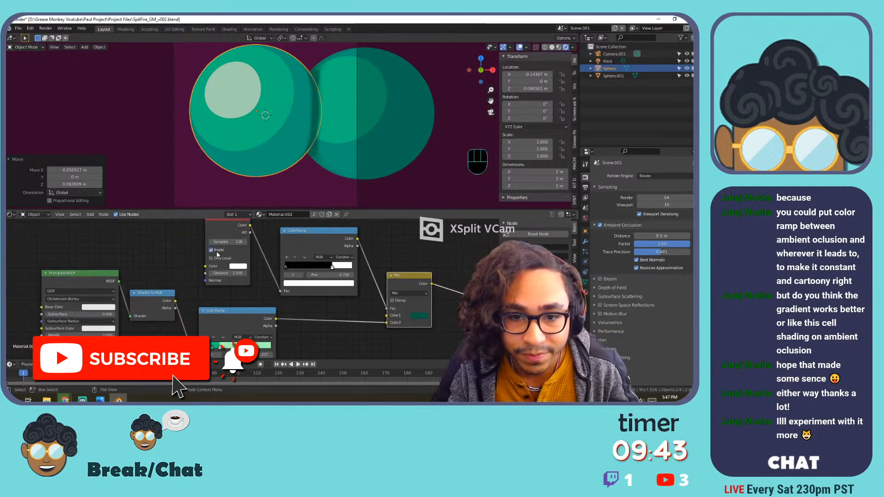
# Move the Ambient Occlusion node and its ColorRamp farther from the Mix node to make room between them.
pyautogui.moveTo(259, 231); pyautogui.dragTo(281, 264, button='middle')
pyautogui.moveTo(240, 253); pyautogui.dragTo(206, 243)
pyautogui.moveTo(345, 264); pyautogui.dragTo(295, 248)
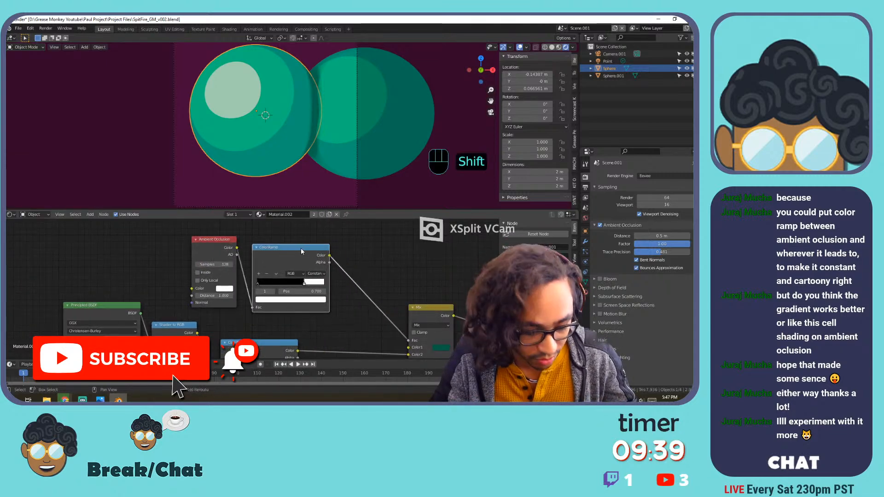
# Try a duplicate of the occlusion ColorRamp in front of the Mix node with its white stop shifted, and remove it with the links kept.
pyautogui.hotkey('shift', 'd')
pyautogui.click(394, 255)
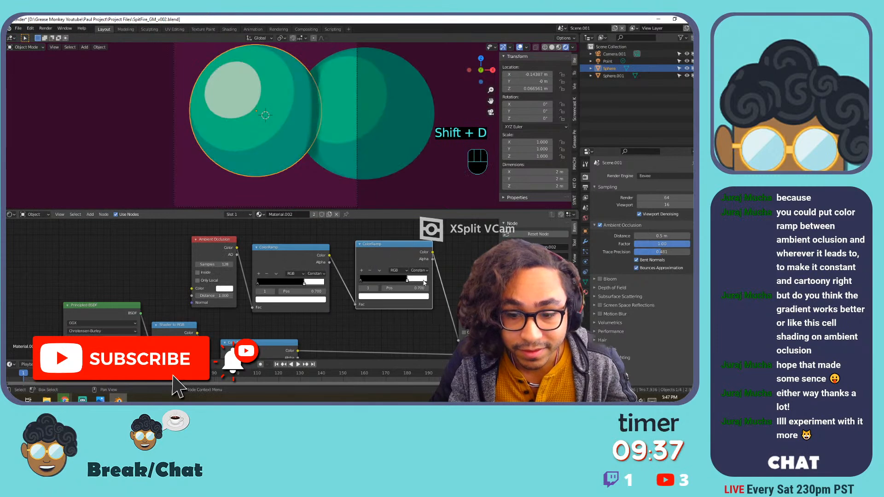
pyautogui.moveTo(371, 278); pyautogui.dragTo(402, 279)
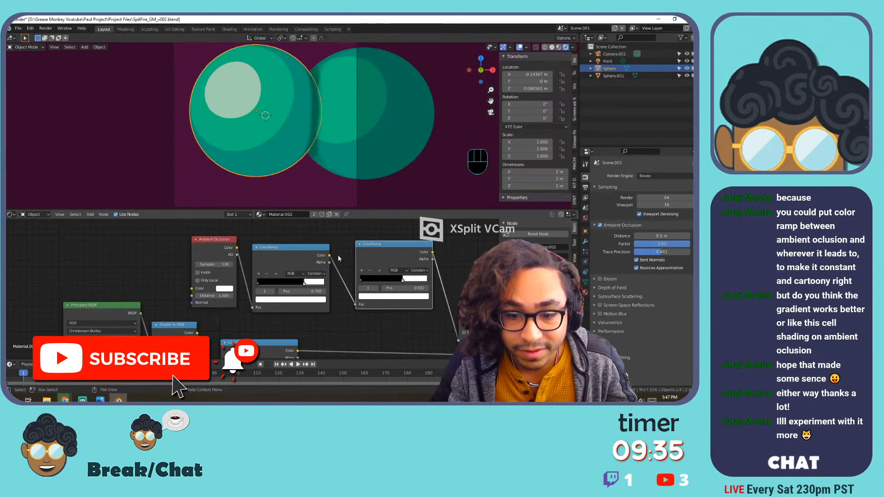
pyautogui.hotkey('ctrl', 'x')
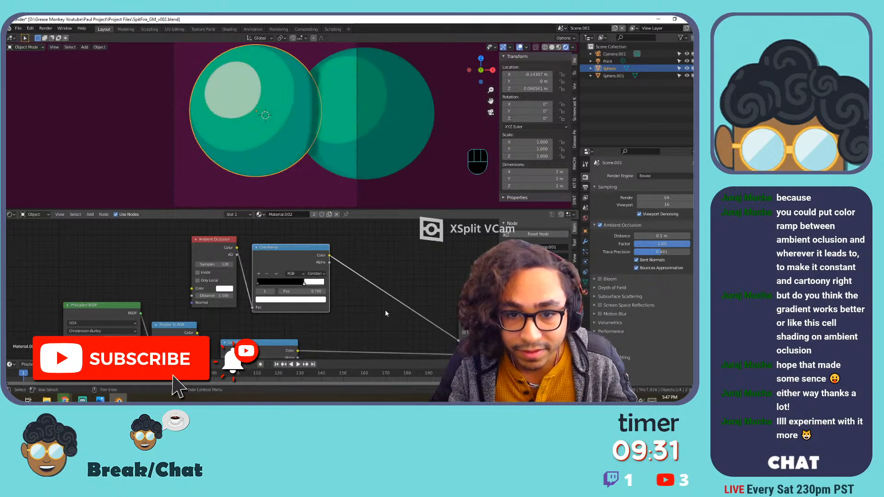
# Examine the hard occlusion edge between the spheres up close, and move the first sphere down and back up against the second.
pyautogui.scroll(6, 344, 160)
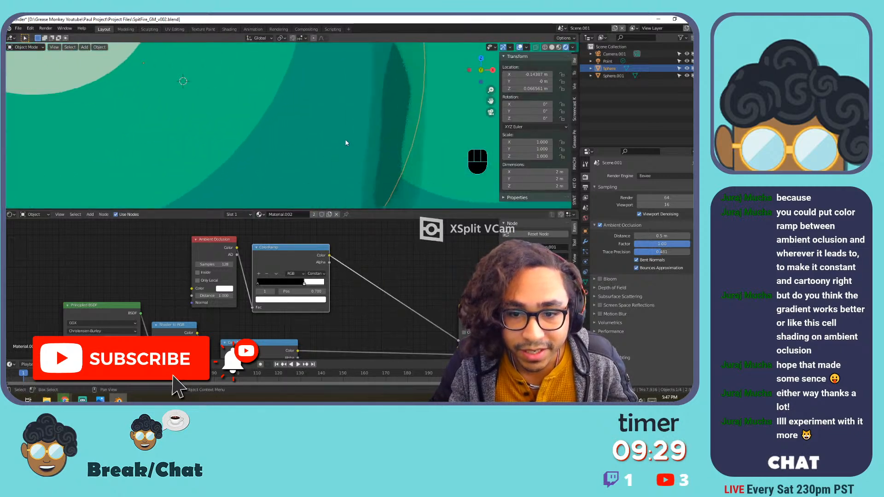
pyautogui.moveTo(388, 147); pyautogui.dragTo(337, 152, button='middle')
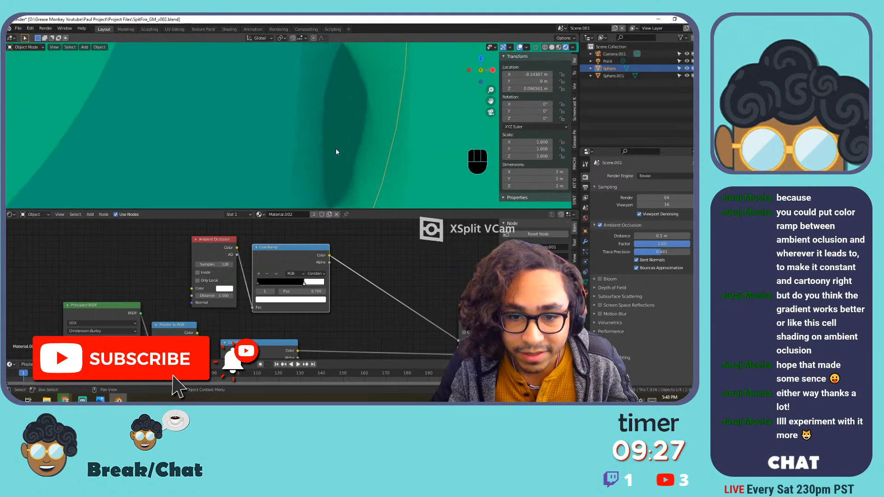
pyautogui.scroll(2, 335, 149)
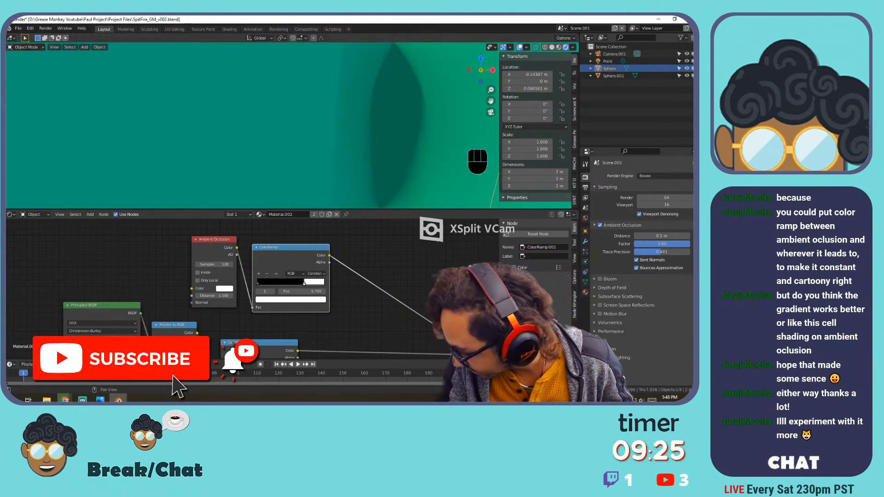
pyautogui.scroll(-6, 336, 94)
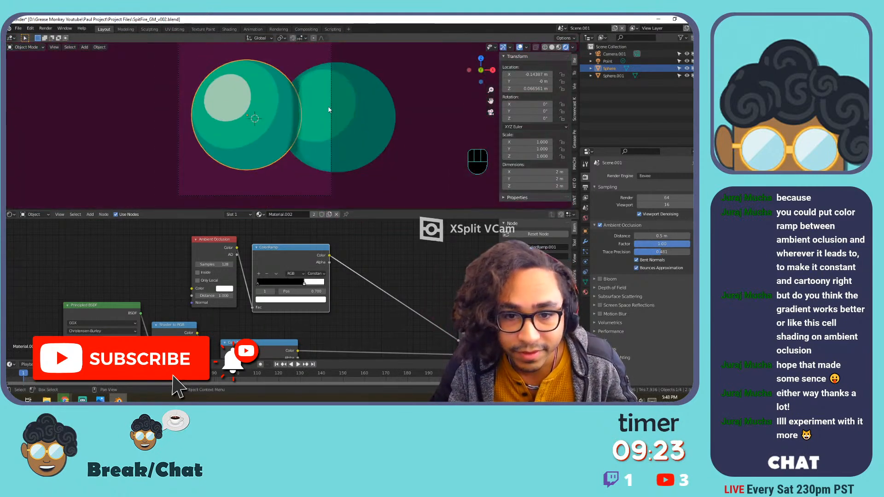
pyautogui.press('g')
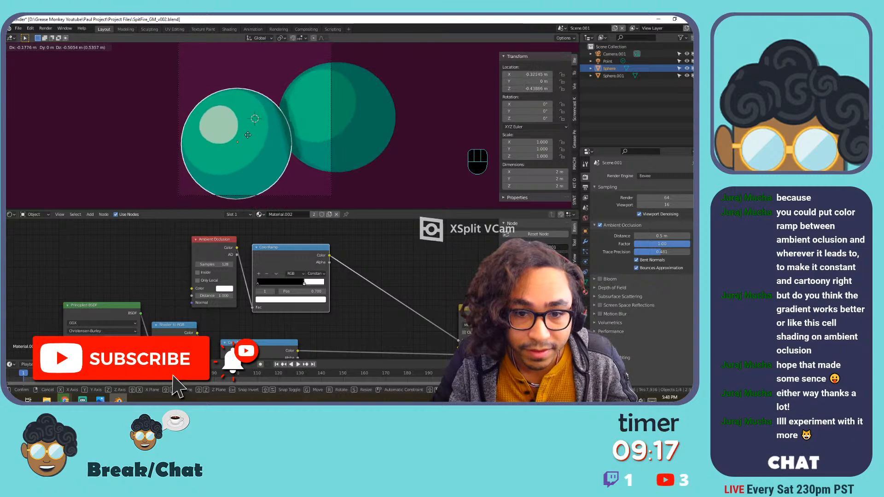
pyautogui.click(251, 141)
pyautogui.press('g')
pyautogui.click(257, 100)
# Move the Mix node closer to the ColorRamps and set its blending mode to Screen.
pyautogui.moveTo(348, 295); pyautogui.dragTo(301, 239, button='middle')
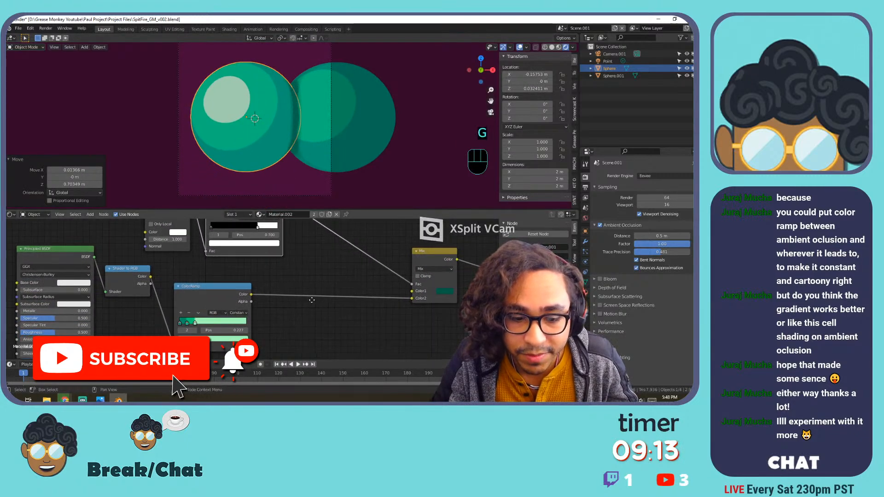
pyautogui.moveTo(313, 299); pyautogui.dragTo(334, 335, button='middle')
pyautogui.moveTo(454, 287); pyautogui.dragTo(394, 267)
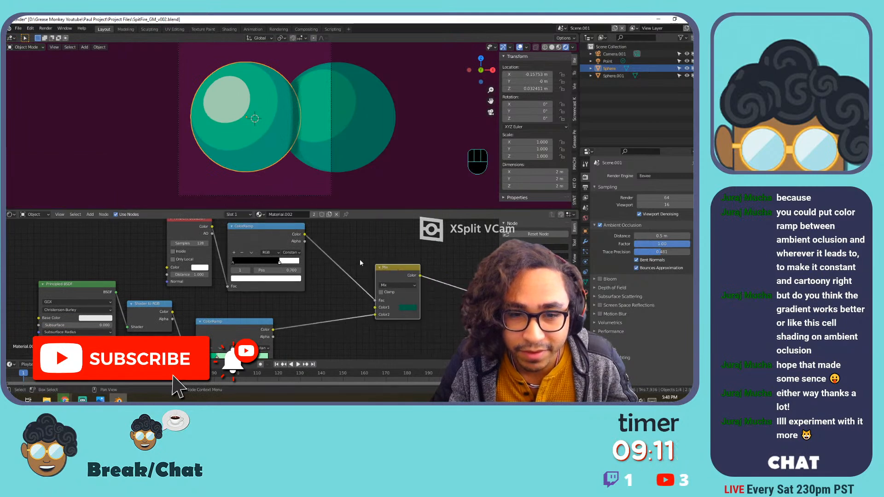
pyautogui.click(384, 286)
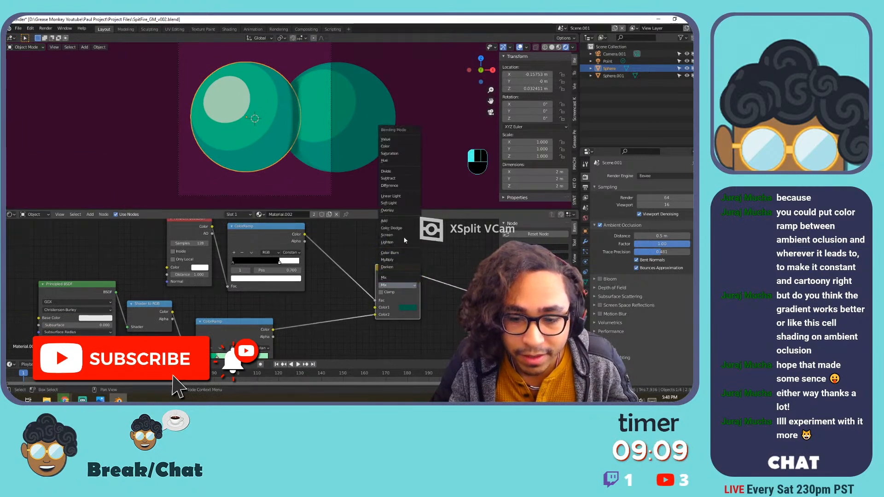
pyautogui.click(389, 235)
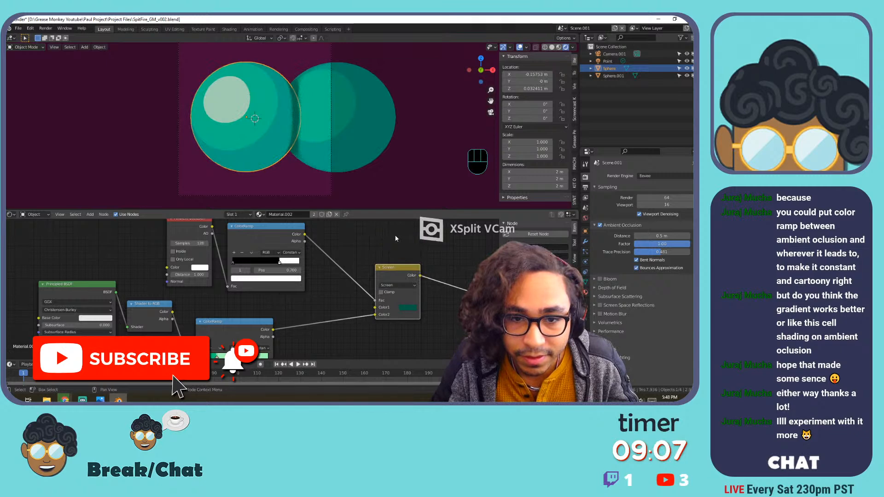
# Set the occlusion ColorRamp's white stop to about 0.741 and enable Clamp on the Screen blending node.
pyautogui.moveTo(280, 263)
pyautogui.mouseDown()
pyautogui.moveTo(244, 263)
pyautogui.moveTo(301, 261)
pyautogui.moveTo(282, 261)
pyautogui.moveTo(287, 255)
pyautogui.mouseUp()
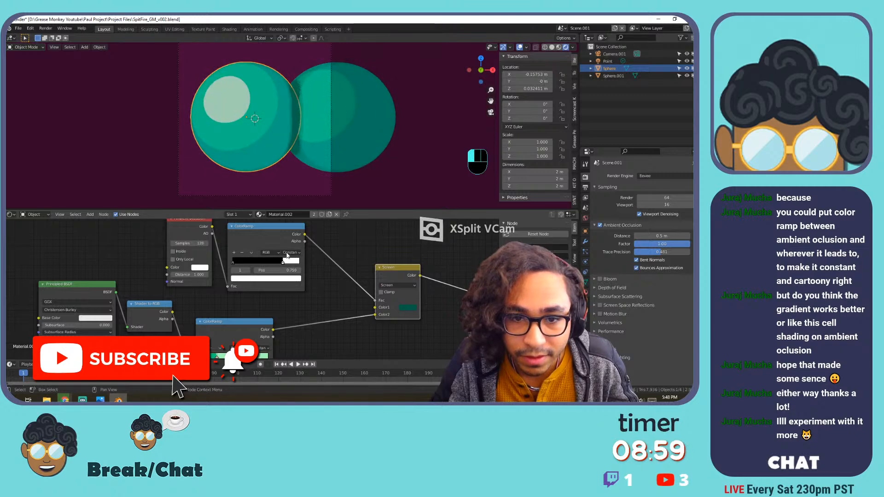
pyautogui.click(401, 308)
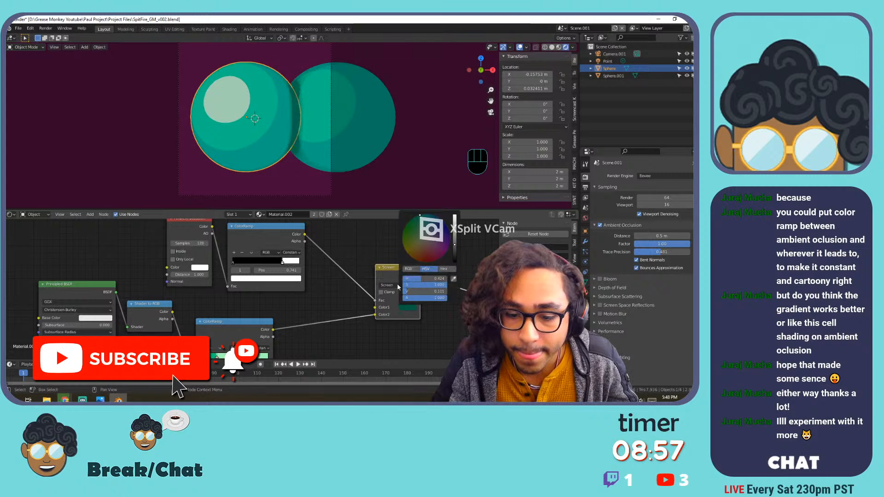
pyautogui.click(386, 294)
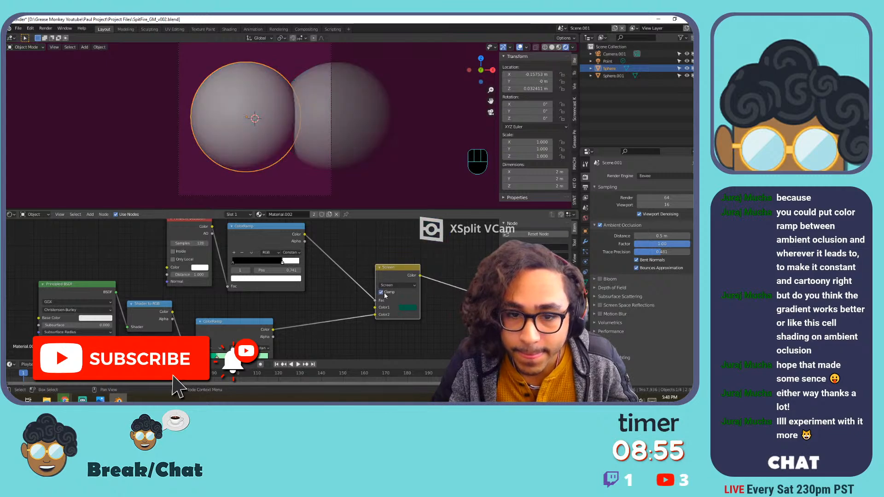
pyautogui.click(386, 295)
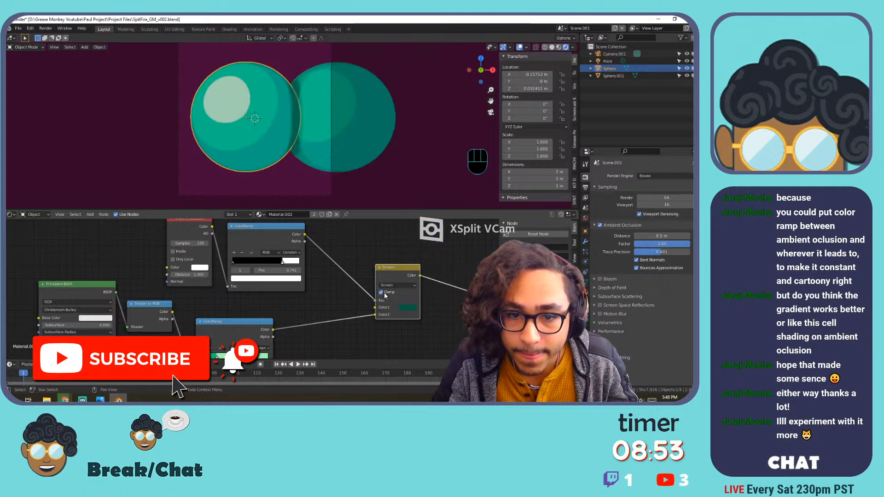
# Set the occlusion ColorRamp's white stop to about 0.736 and change the Ambient Occlusion node's color to blue.
pyautogui.moveTo(286, 262); pyautogui.dragTo(289, 264)
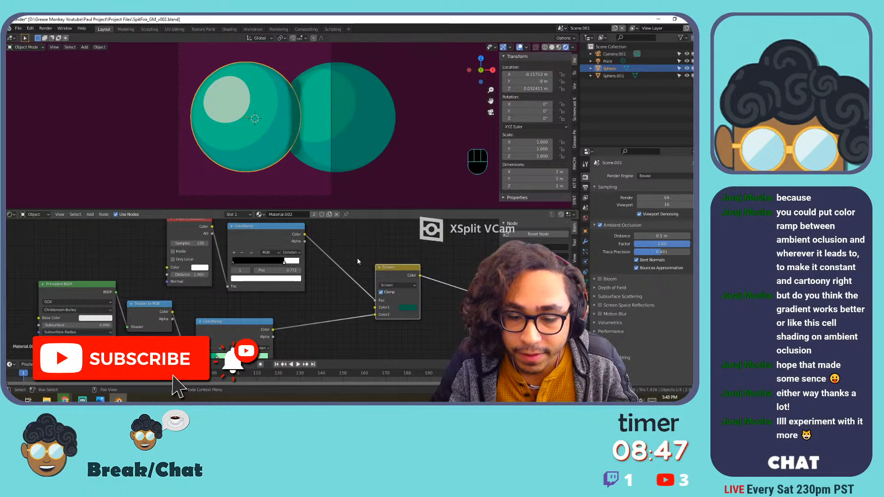
pyautogui.moveTo(213, 234); pyautogui.dragTo(228, 288)
pyautogui.moveTo(276, 263)
pyautogui.mouseDown()
pyautogui.moveTo(261, 266)
pyautogui.moveTo(274, 266)
pyautogui.mouseUp()
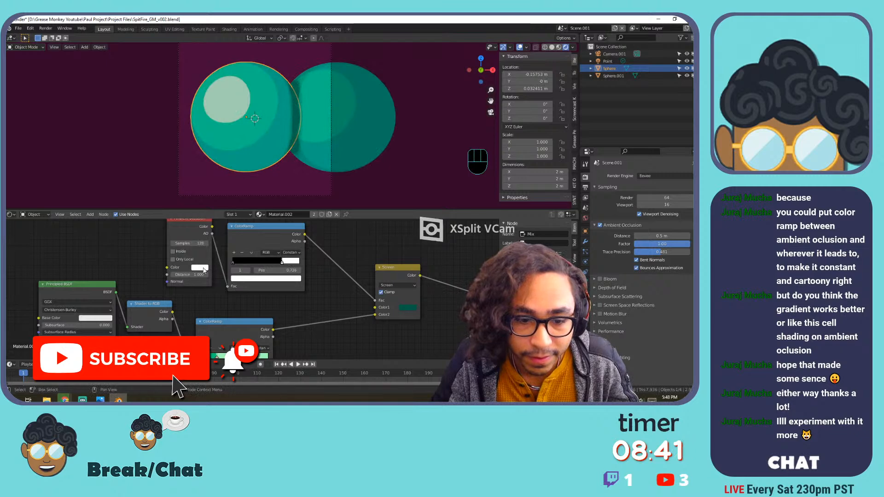
pyautogui.click(203, 269)
pyautogui.moveTo(210, 212); pyautogui.dragTo(206, 220)
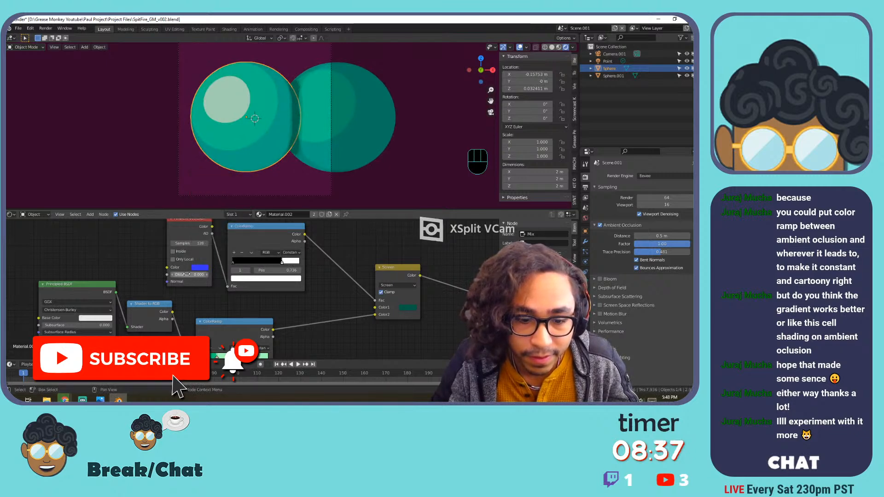
# Add a Texture Coordinate node for the Ambient Occlusion node, remove the accompanying Mapping node, and link Generated to the Normal input.
pyautogui.moveTo(204, 264); pyautogui.dragTo(319, 291, button='middle')
pyautogui.click(282, 258)
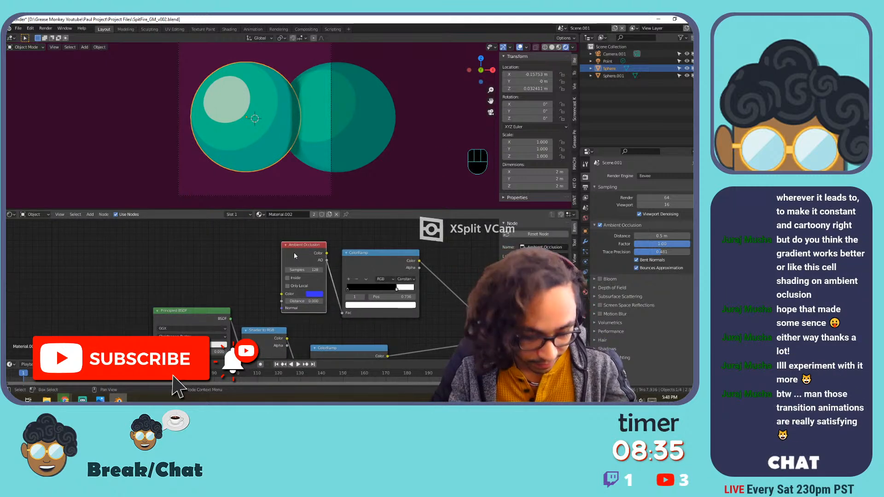
pyautogui.hotkey('ctrl', 't')
pyautogui.press('x')
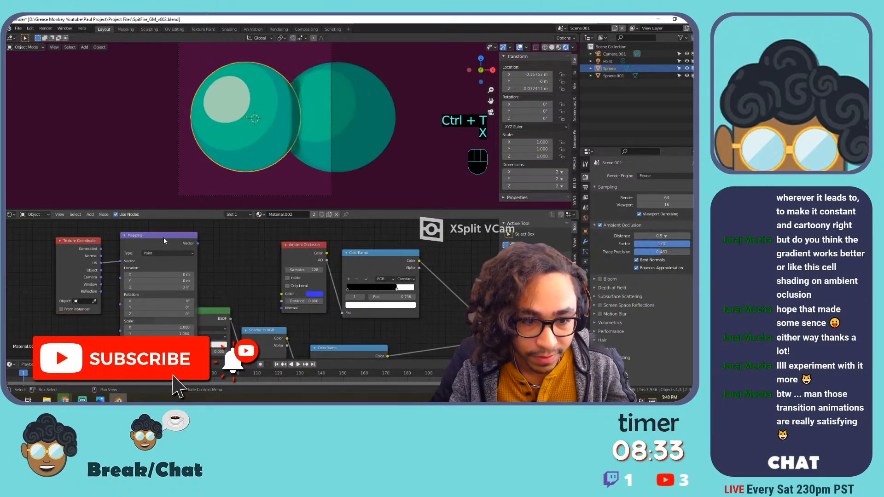
pyautogui.click(167, 239)
pyautogui.press('x')
pyautogui.moveTo(101, 249); pyautogui.dragTo(281, 308)
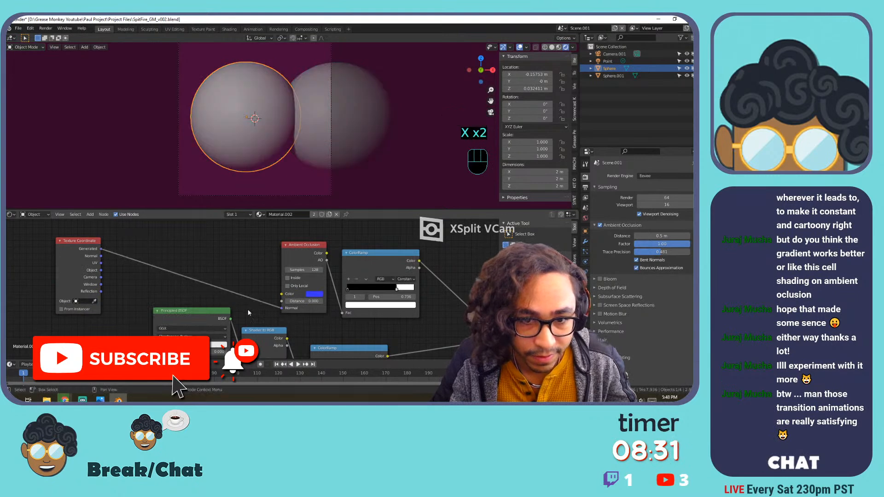
# Try the Texture Coordinate's Normal, Object and Reflection outputs in the Ambient Occlusion node's Normal input.
pyautogui.moveTo(83, 249)
pyautogui.mouseDown()
pyautogui.moveTo(123, 238)
pyautogui.moveTo(200, 283)
pyautogui.moveTo(281, 309)
pyautogui.mouseUp()
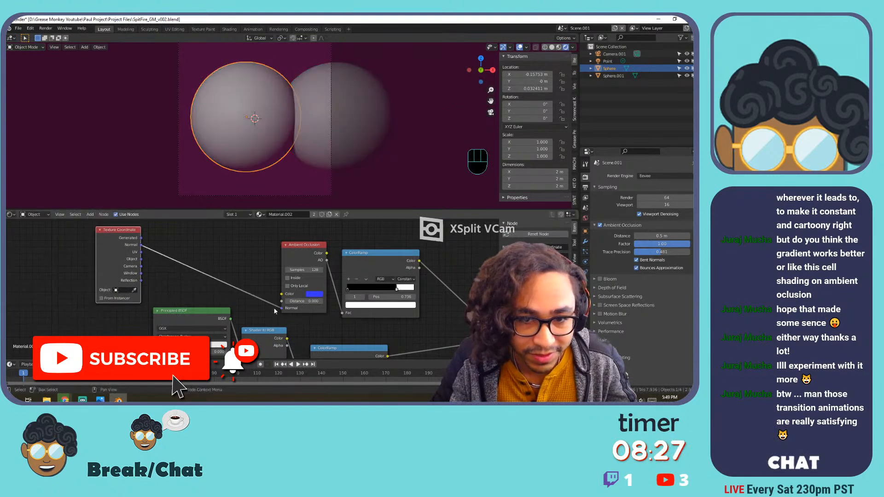
pyautogui.moveTo(141, 259); pyautogui.dragTo(274, 305)
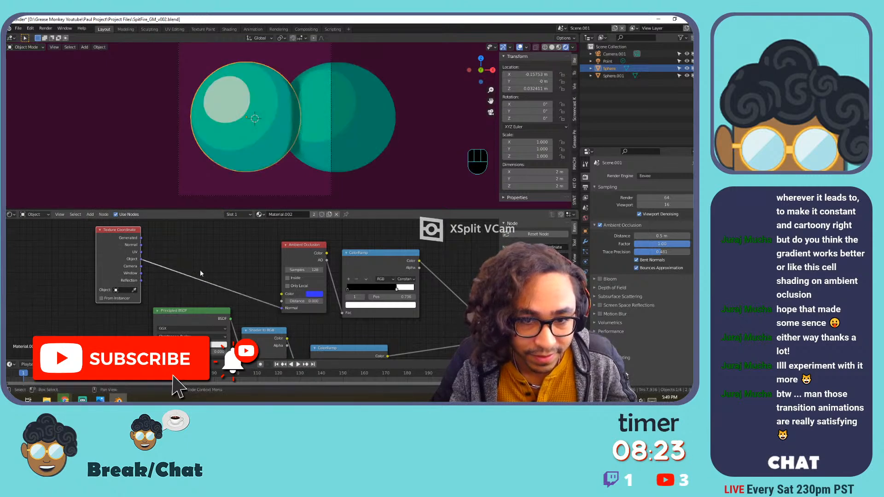
pyautogui.moveTo(141, 280); pyautogui.dragTo(282, 308)
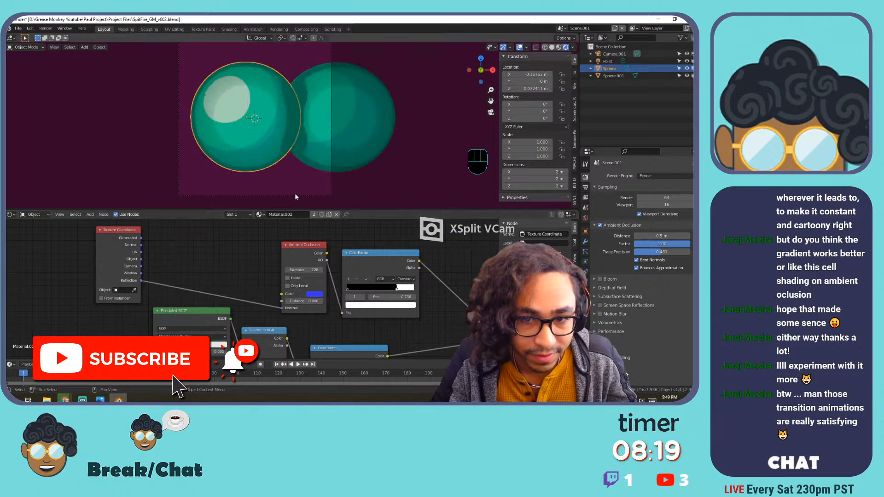
# Shift the first sphere slightly away from the second, render the frame to check the occlusion, and close the render.
pyautogui.scroll(1, 245, 145)
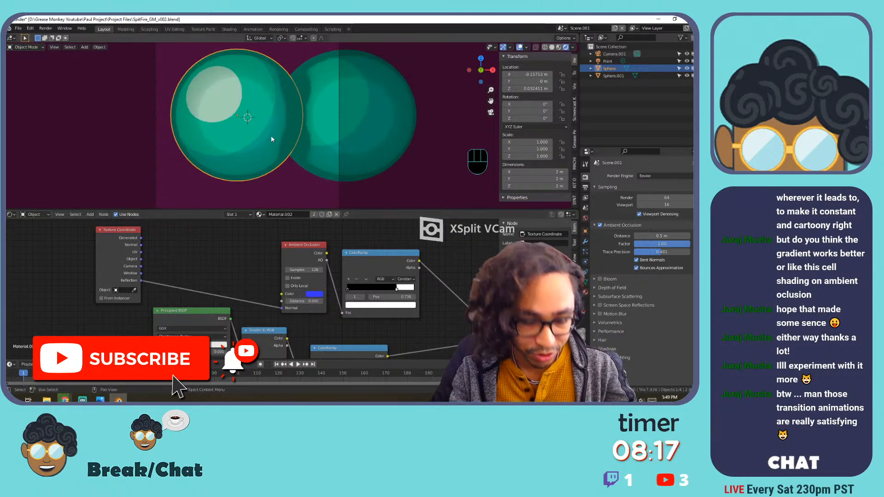
pyautogui.press('g')
pyautogui.click(221, 132)
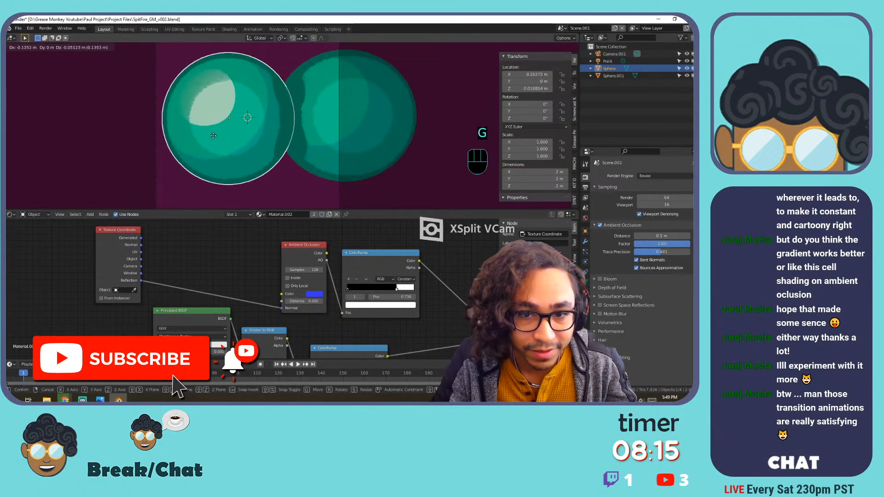
pyautogui.press('F12')
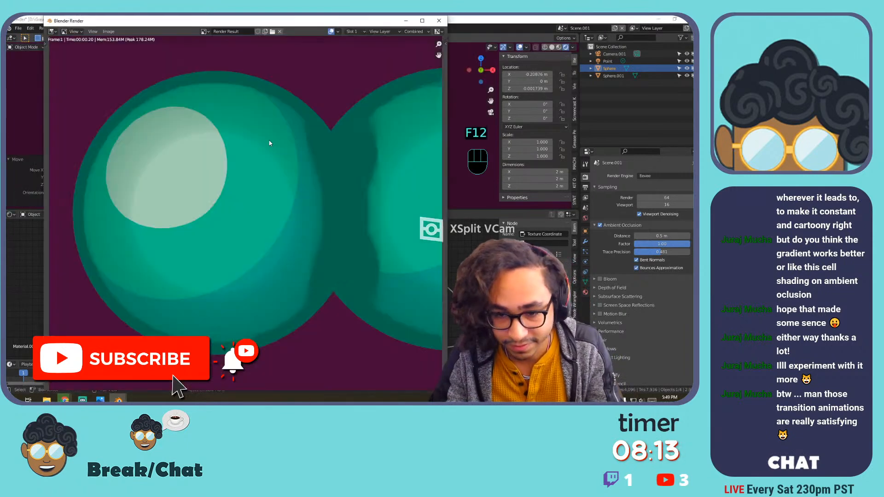
pyautogui.press('Escape')
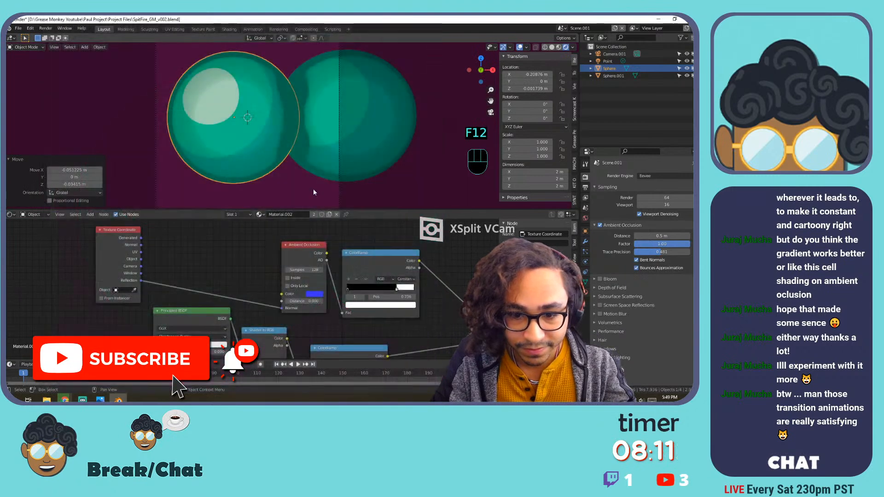
# Delete the Texture Coordinate node and restore the deleted Ambient Occlusion node with its link to the ColorRamp.
pyautogui.click(301, 244)
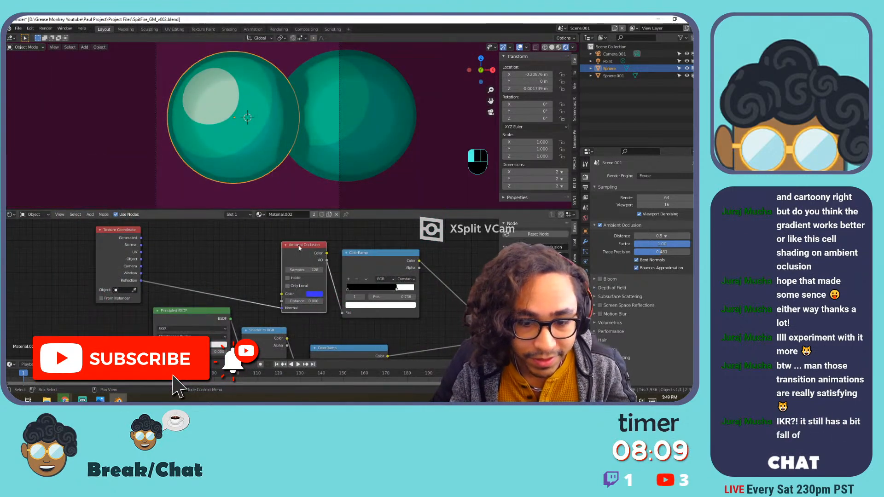
pyautogui.press('x')
pyautogui.click(127, 236)
pyautogui.press('x')
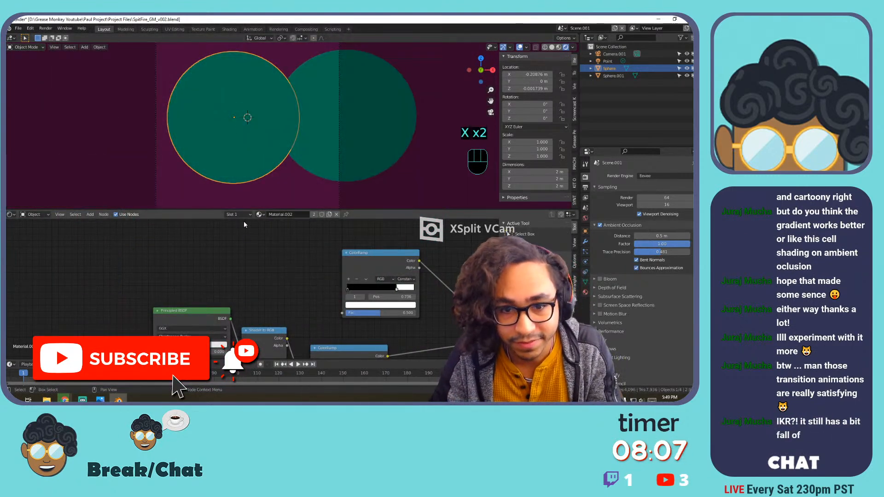
pyautogui.hotkey('ctrl', 'z')
pyautogui.hotkey('ctrl', 'z')
pyautogui.hotkey('ctrl', 'z')
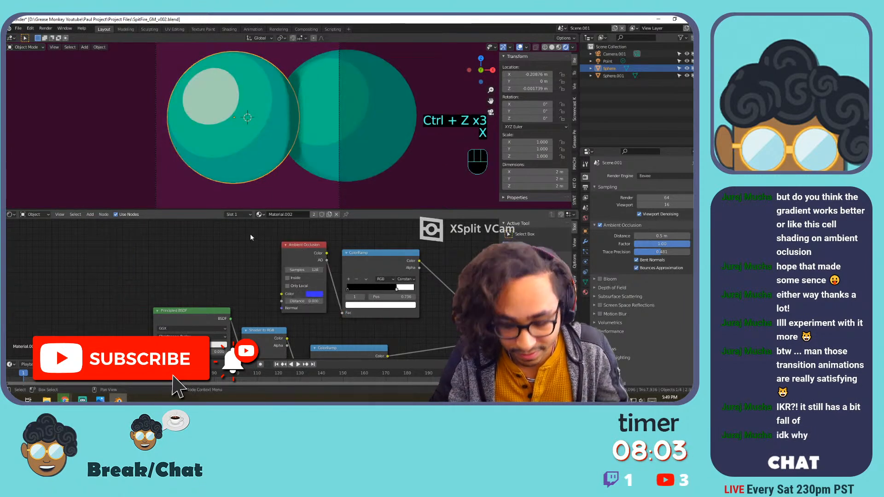
# Render the frame again, examine the occlusion edge between the spheres at a smaller size, and close the render.
pyautogui.press('F12')
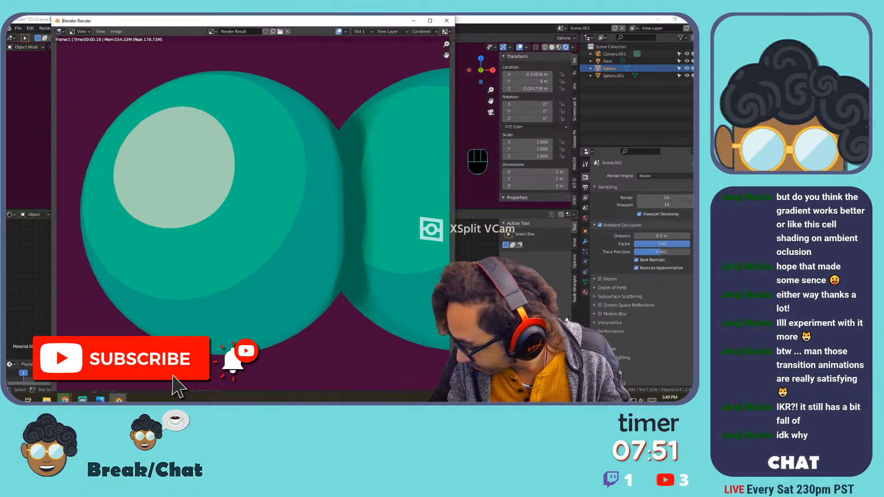
pyautogui.scroll(-3, 375, 269)
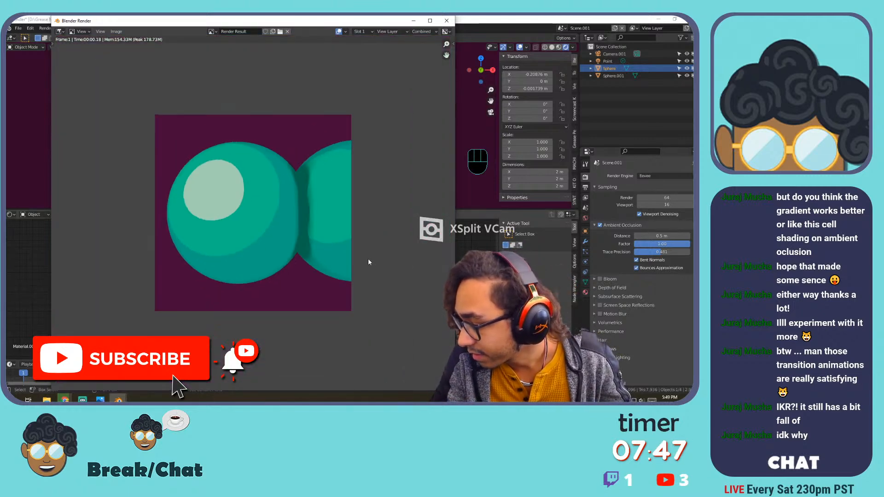
pyautogui.press('Escape')
pyautogui.scroll(-1, 394, 269)
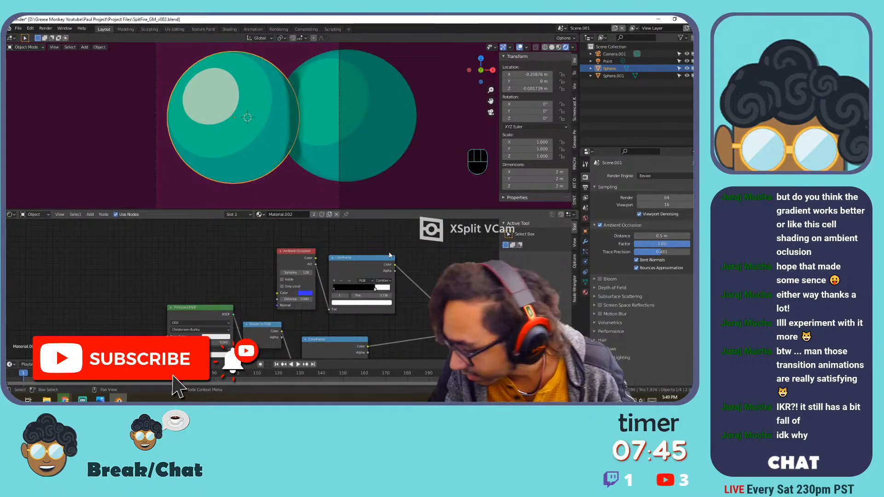
# Move the first sphere farther from the second and slightly up so that they barely overlap.
pyautogui.moveTo(441, 285); pyautogui.dragTo(365, 264, button='middle')
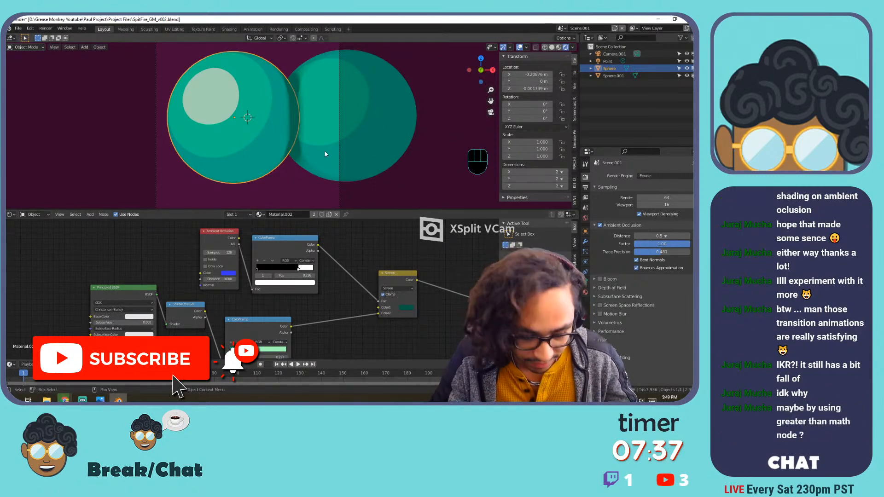
pyautogui.press('g')
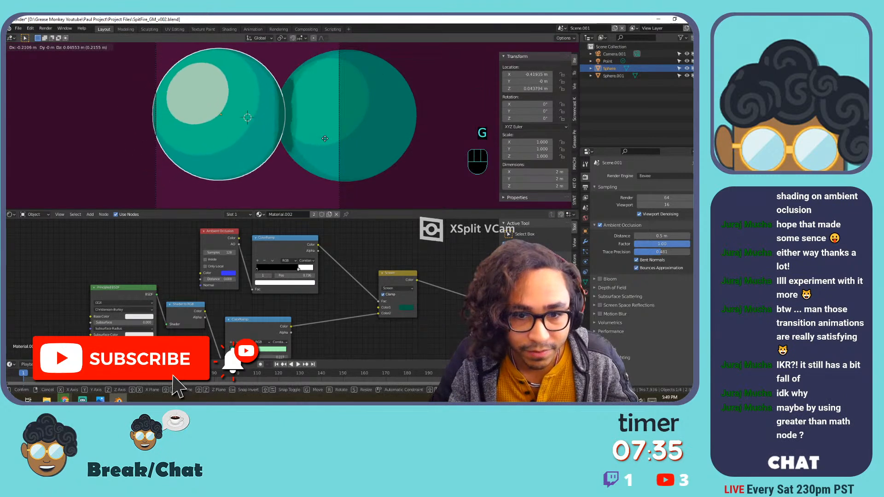
pyautogui.click(325, 138)
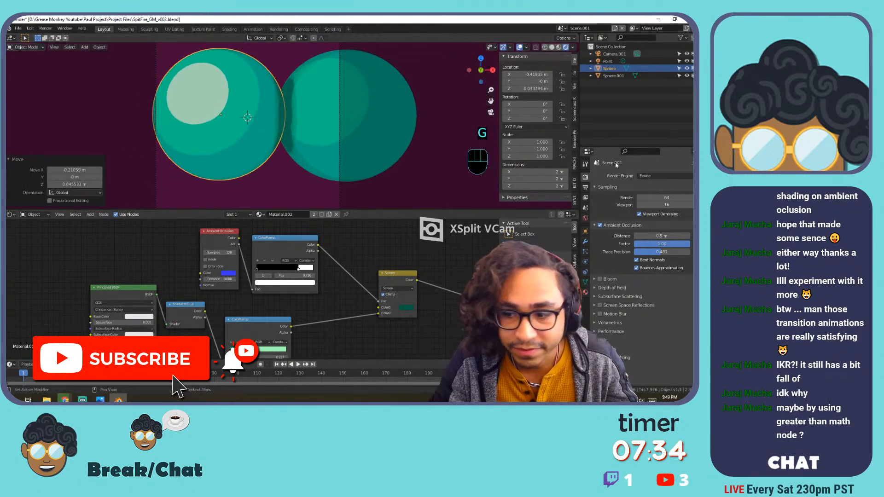
# Test the scene's Ambient Occlusion and its Bent Normals option by switching each off and back on.
pyautogui.click(585, 188)
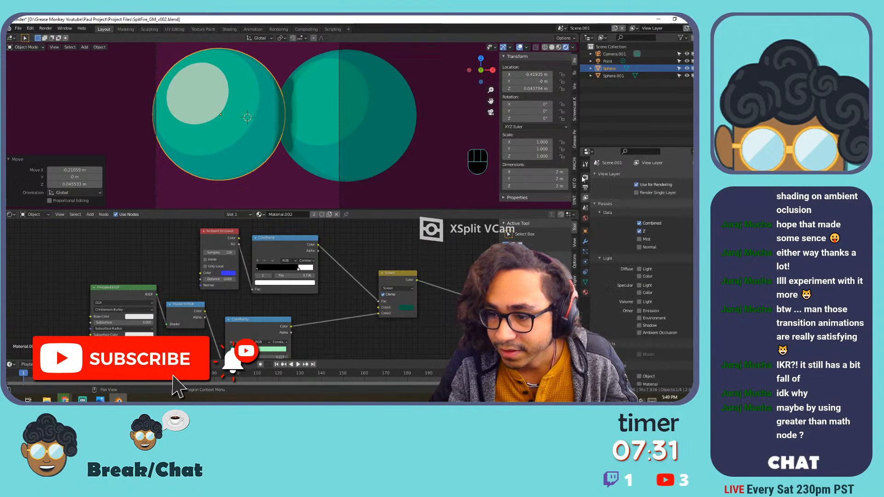
pyautogui.click(585, 178)
pyautogui.click(601, 225)
pyautogui.click(601, 226)
pyautogui.click(638, 261)
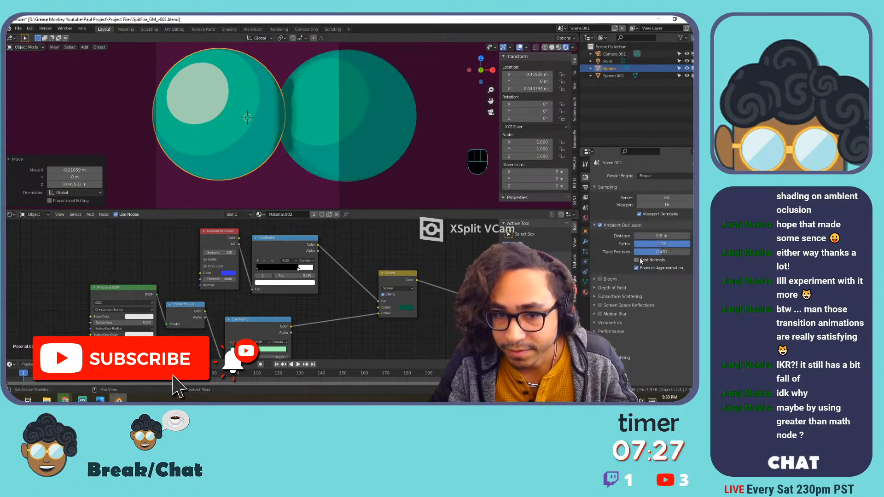
pyautogui.click(639, 260)
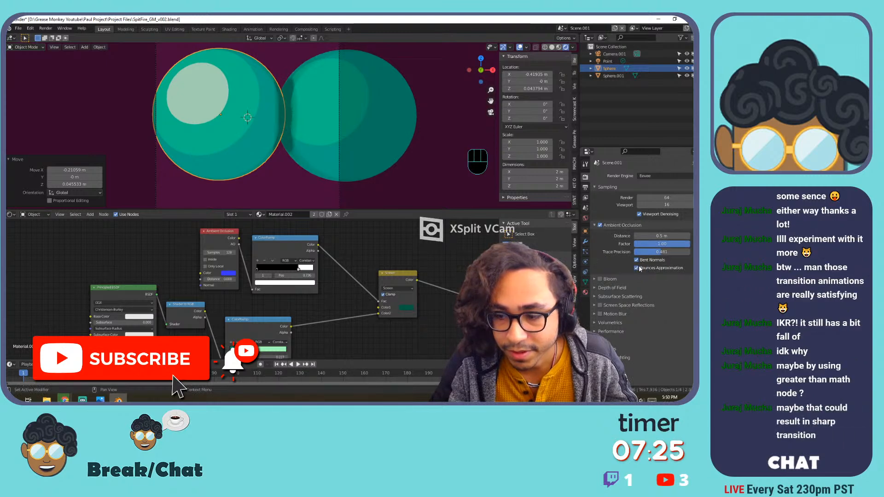
# Set the scene's ambient occlusion Trace Precision to 0 and increase its Distance.
pyautogui.moveTo(662, 252)
pyautogui.mouseDown()
pyautogui.moveTo(634, 252)
pyautogui.moveTo(690, 252)
pyautogui.moveTo(635, 252)
pyautogui.mouseUp()
pyautogui.moveTo(689, 244)
pyautogui.mouseDown()
pyautogui.moveTo(634, 244)
pyautogui.moveTo(690, 244)
pyautogui.moveTo(650, 236)
pyautogui.mouseUp()
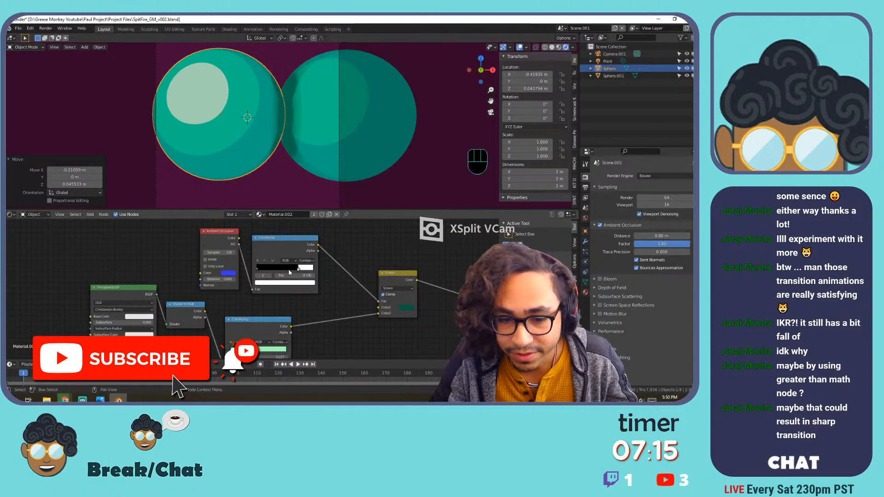
# Link the occlusion ColorRamp's color directly to the Material Output's Surface and move the ColorRamp up, clear of the Screen node.
pyautogui.moveTo(369, 252); pyautogui.dragTo(196, 256, button='middle')
pyautogui.moveTo(177, 252); pyautogui.dragTo(416, 332)
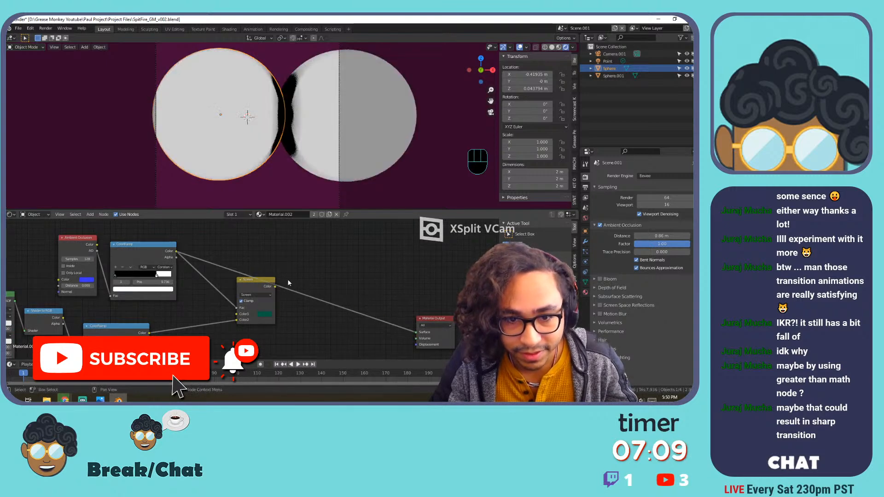
pyautogui.moveTo(258, 241); pyautogui.dragTo(271, 256, button='middle')
pyautogui.moveTo(182, 277); pyautogui.dragTo(187, 253)
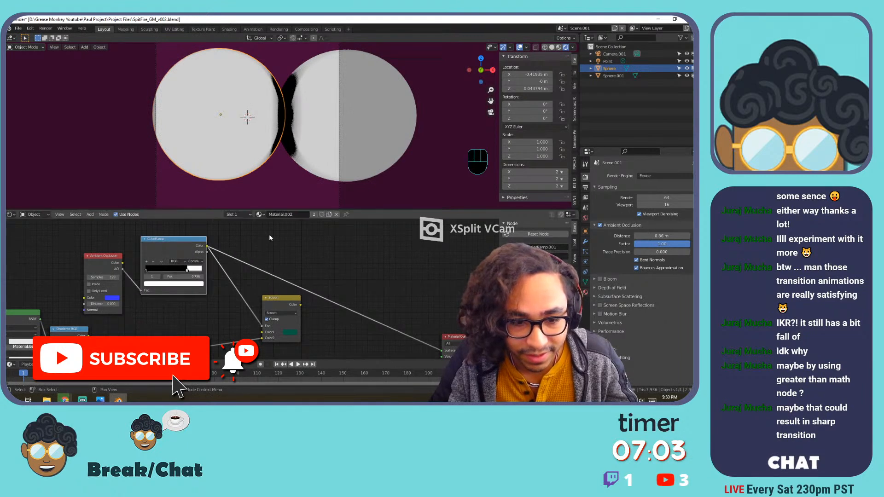
# Add a Math node on the link between the occlusion ColorRamp and the Material Output.
pyautogui.hotkey('shift', 'a')
pyautogui.moveTo(270, 236)
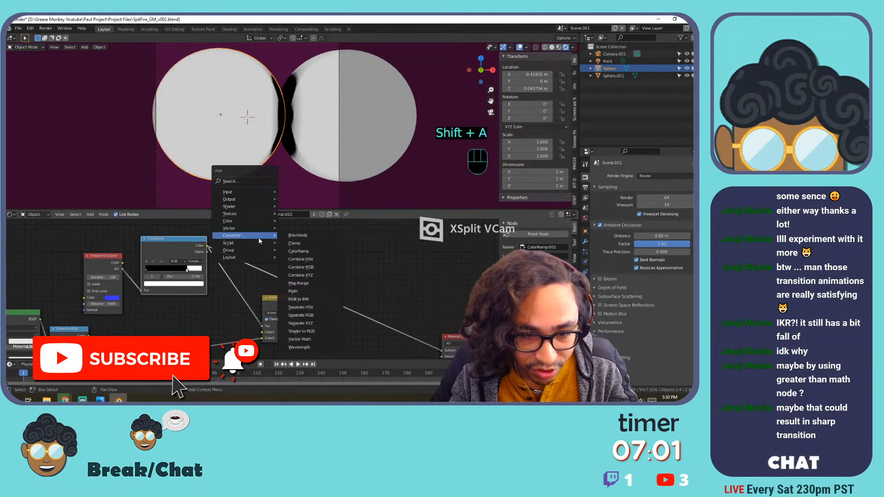
pyautogui.click(291, 292)
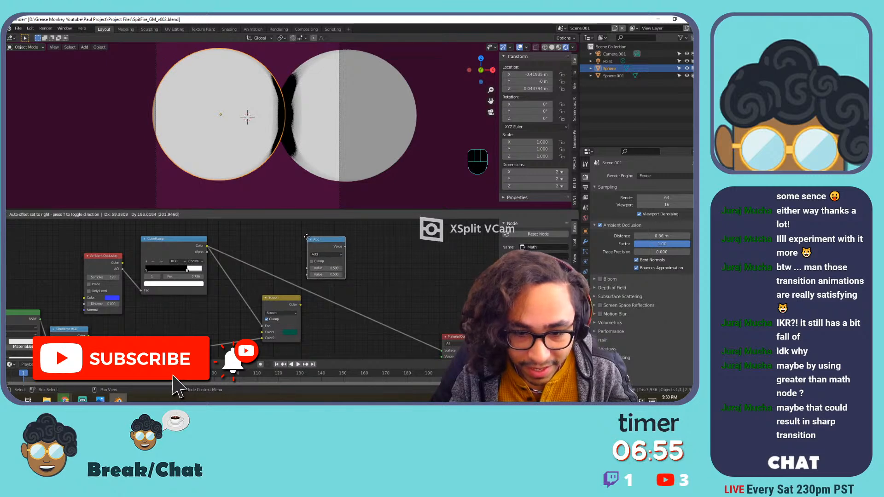
pyautogui.click(260, 239)
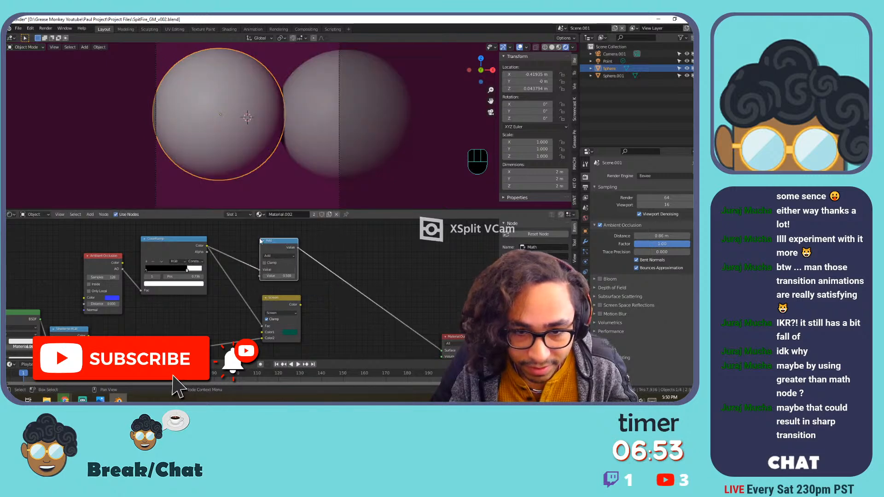
pyautogui.moveTo(275, 245); pyautogui.dragTo(257, 242)
# Set the Math node's operation to Maximum with Clamp enabled, and adjust its second value while checking the occlusion edge up close.
pyautogui.click(252, 252)
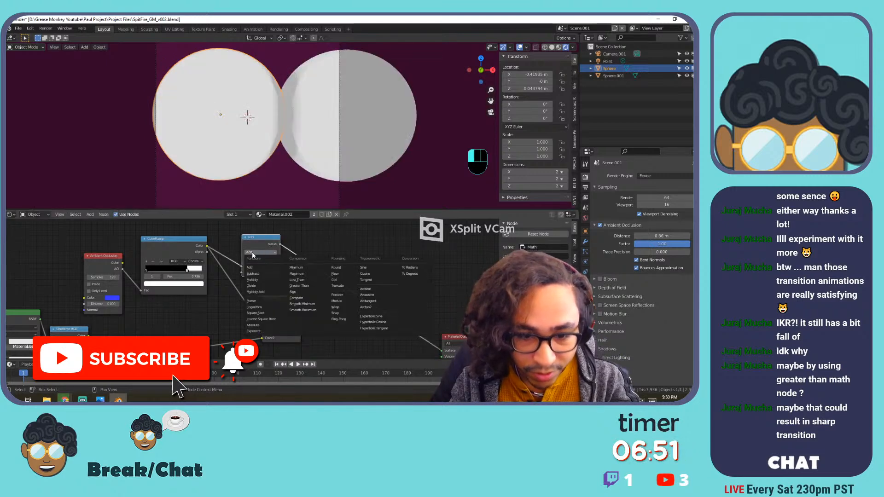
pyautogui.click(315, 275)
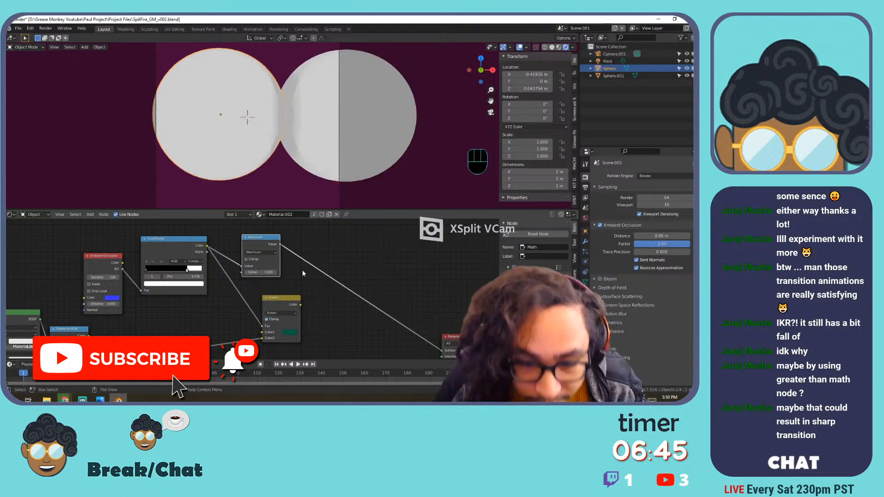
pyautogui.moveTo(271, 273); pyautogui.dragTo(258, 273)
pyautogui.moveTo(264, 238); pyautogui.dragTo(260, 236)
pyautogui.scroll(6, 277, 182)
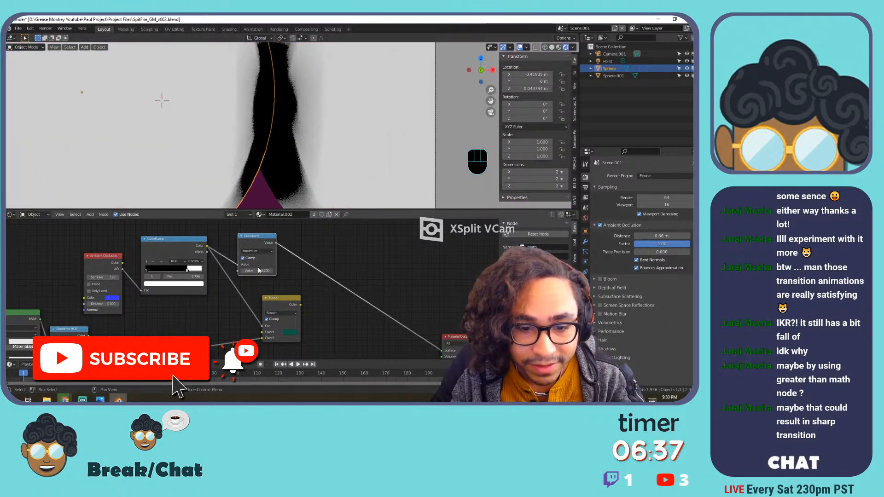
pyautogui.click(273, 271)
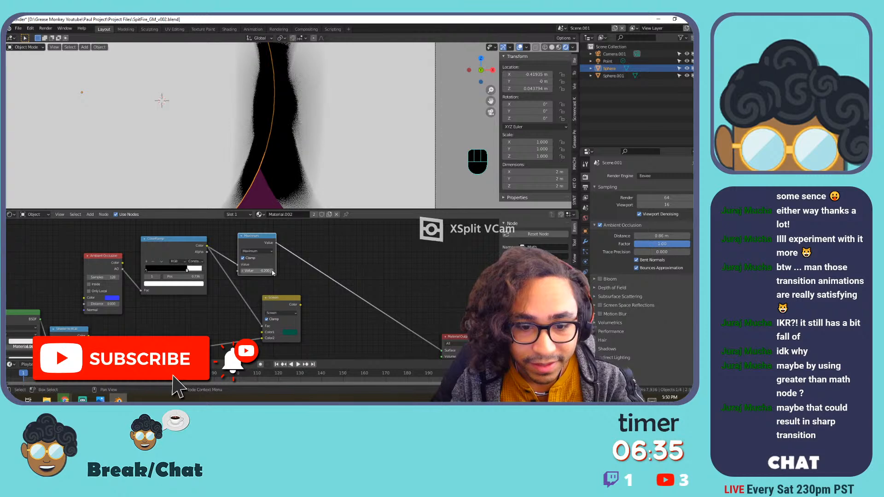
# Try the Logarithm operation on the Math node after the occlusion ColorRamp and adjust its Base.
pyautogui.click(252, 251)
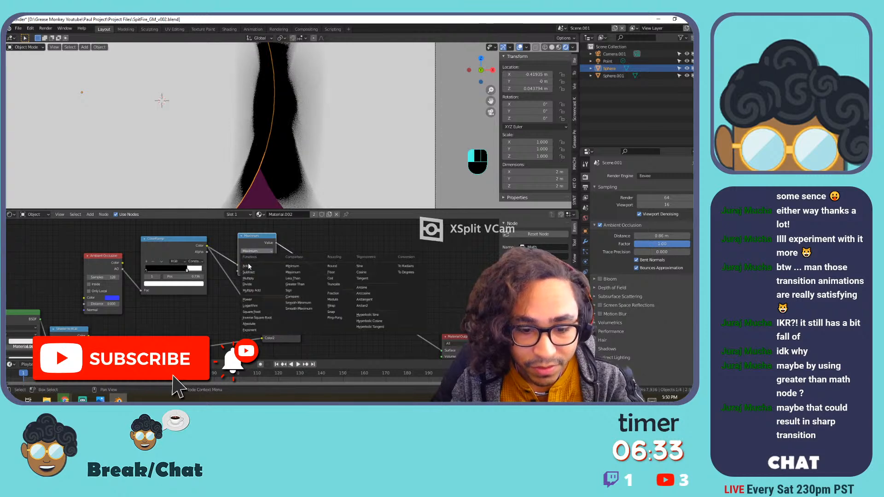
pyautogui.click(259, 306)
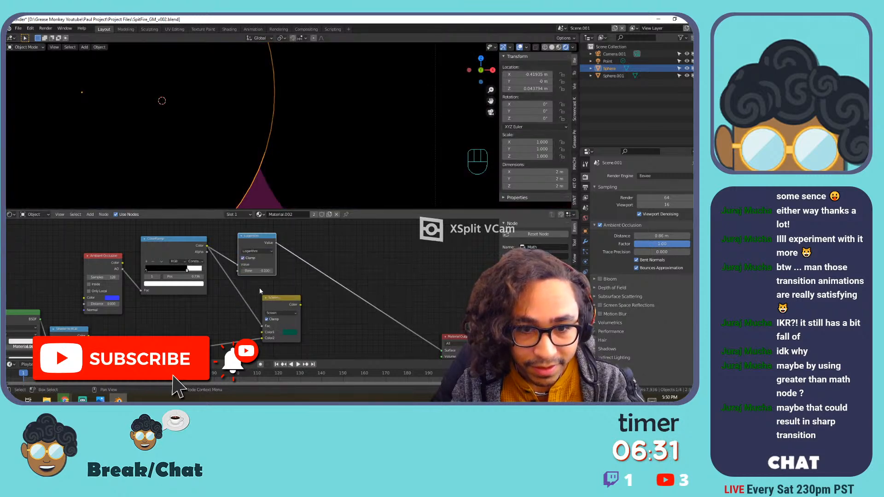
pyautogui.moveTo(261, 271); pyautogui.dragTo(236, 262)
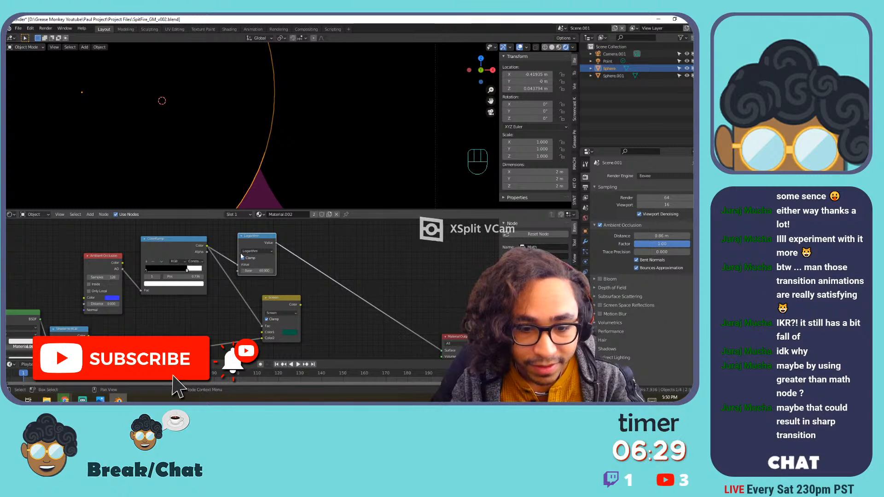
# Switch the Math node to Greater Than and adjust its Threshold to test the occlusion edge.
pyautogui.click(257, 251)
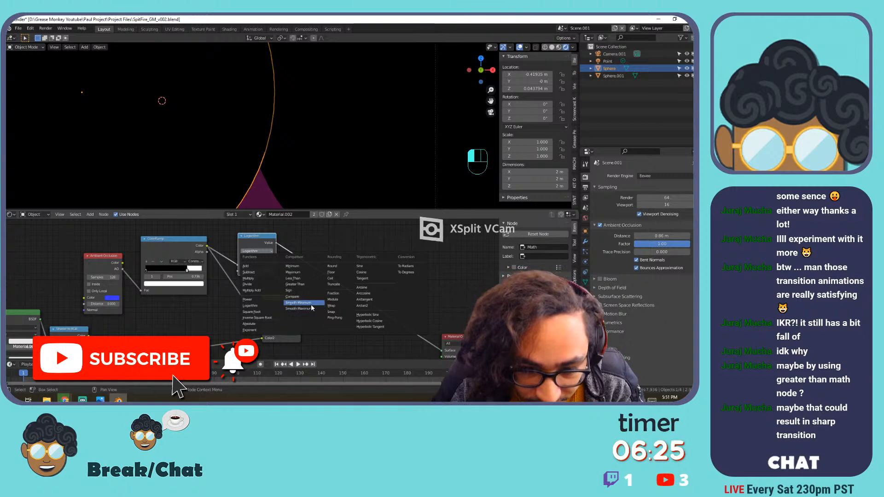
pyautogui.click(305, 284)
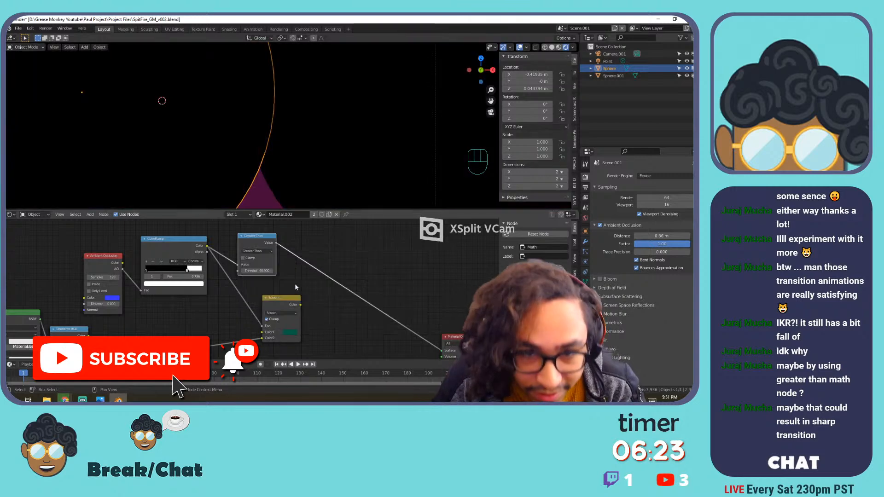
pyautogui.moveTo(259, 272)
pyautogui.mouseDown()
pyautogui.moveTo(221, 272)
pyautogui.moveTo(267, 270)
pyautogui.mouseUp()
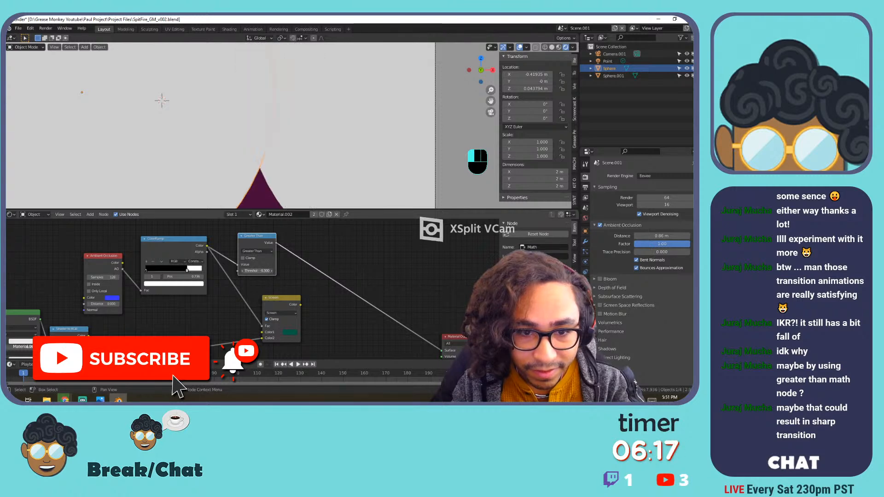
pyautogui.click(273, 273)
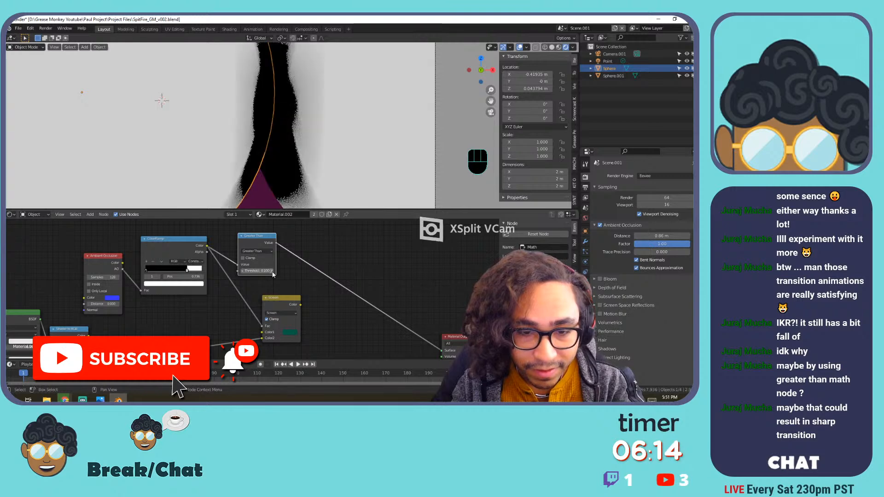
pyautogui.click(242, 272)
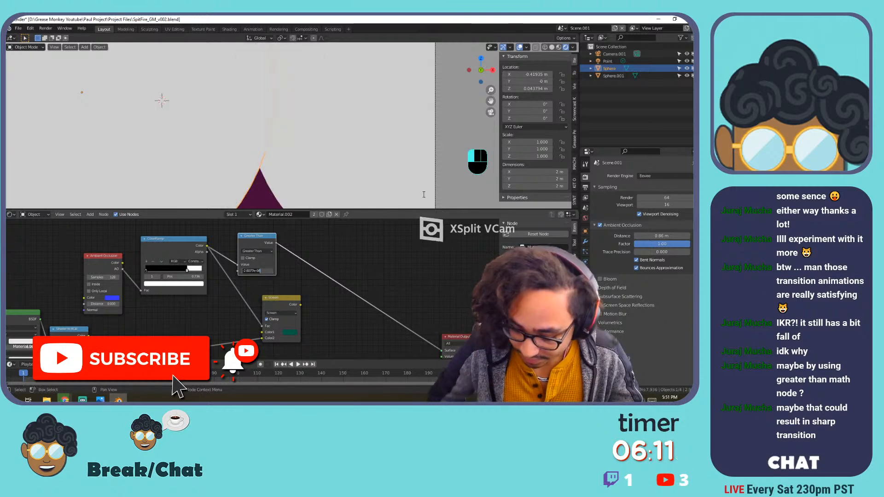
pyautogui.press('Return')
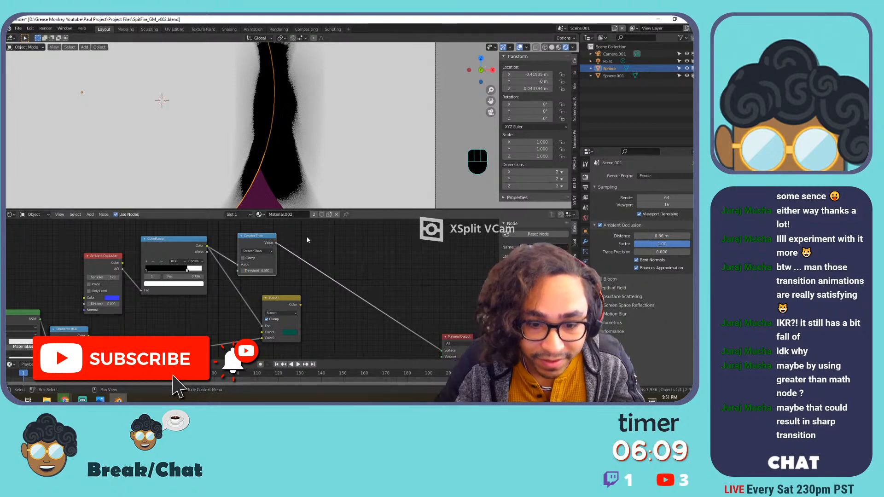
# Try exact Threshold values of .001 and .000 on the Greater Than node.
pyautogui.write('.001')
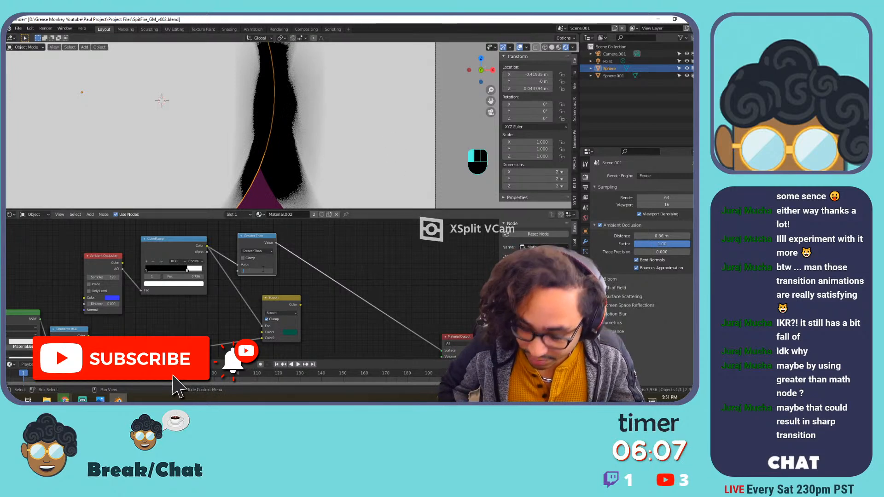
pyautogui.press('Return')
pyautogui.doubleClick(270, 270)
pyautogui.write('.000')
pyautogui.press('Return')
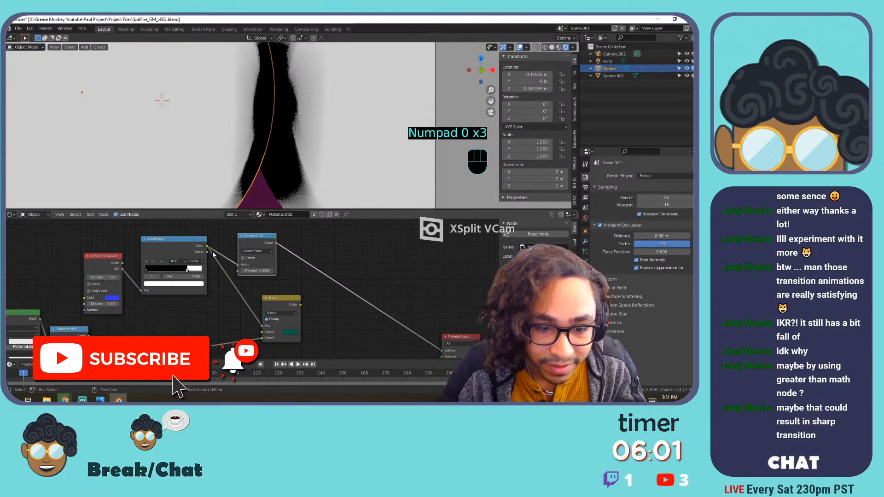
# Try feeding the occlusion ColorRamp into the Greater Than node's Threshold, leaving its Value input unlinked.
pyautogui.moveTo(208, 253); pyautogui.dragTo(238, 271)
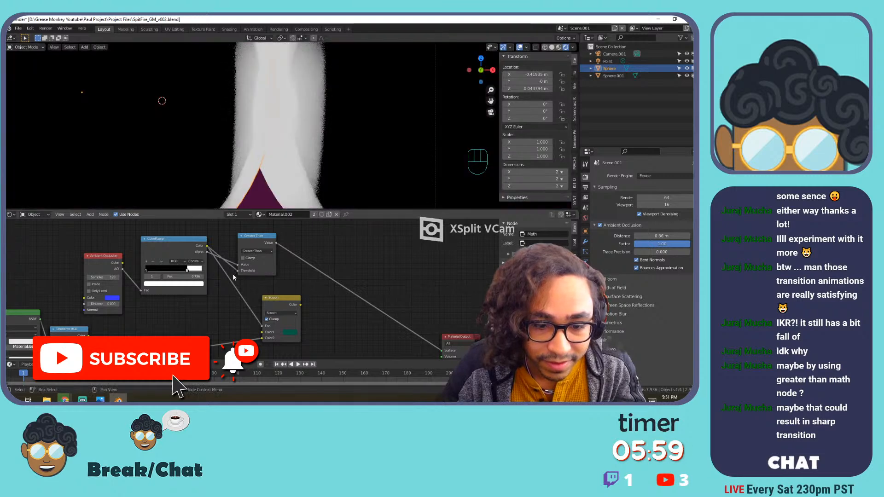
pyautogui.scroll(-5, 283, 140)
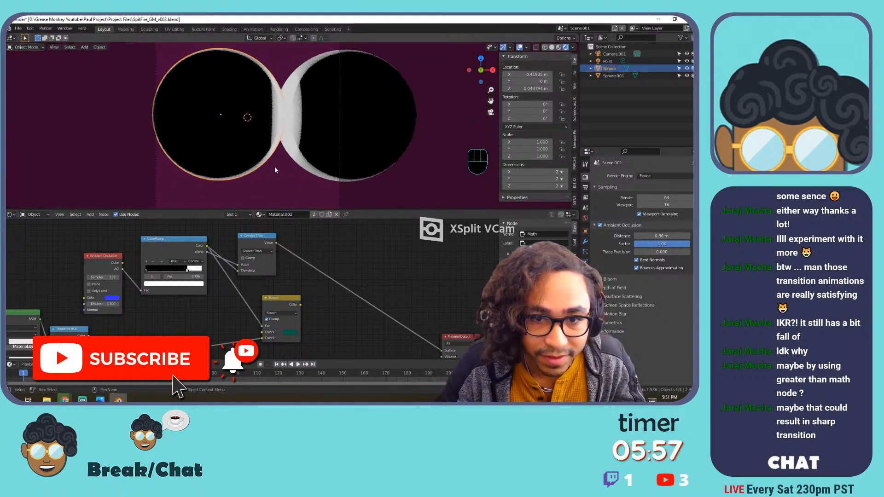
pyautogui.moveTo(238, 271); pyautogui.dragTo(257, 265)
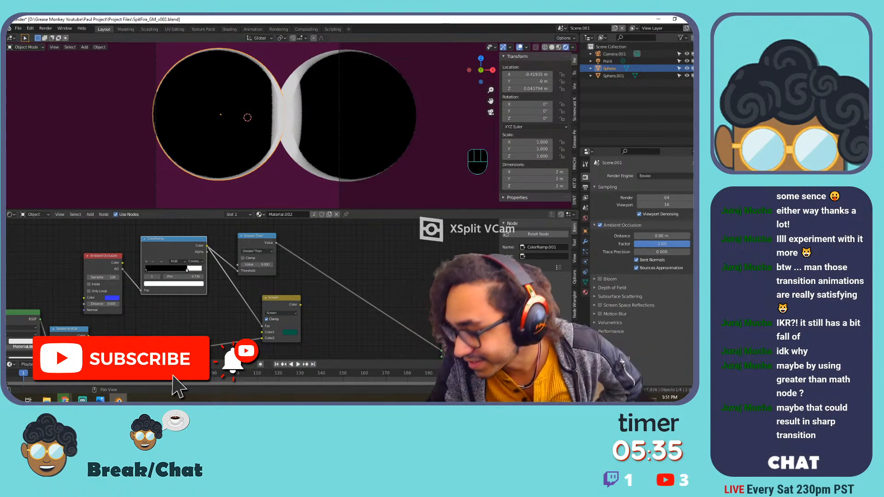
# Try the Minimum operation on the Math node and adjust its unlinked Value.
pyautogui.moveTo(245, 252); pyautogui.dragTo(292, 258, button='middle')
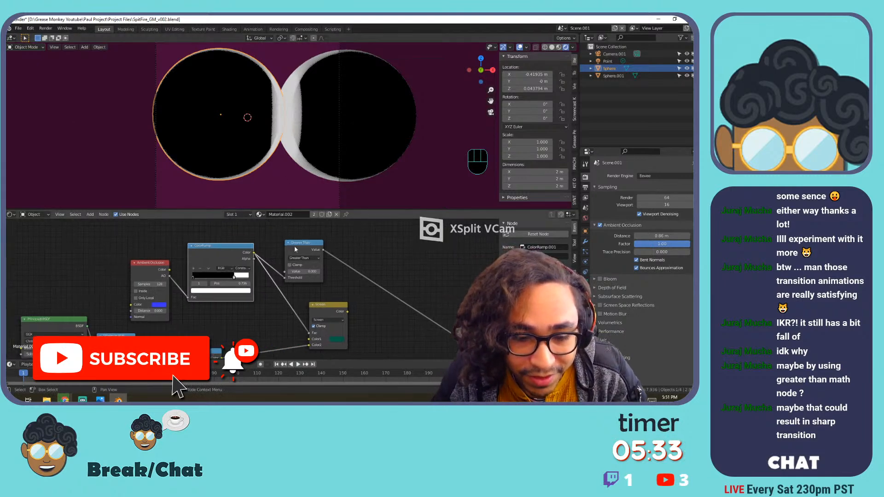
pyautogui.click(304, 259)
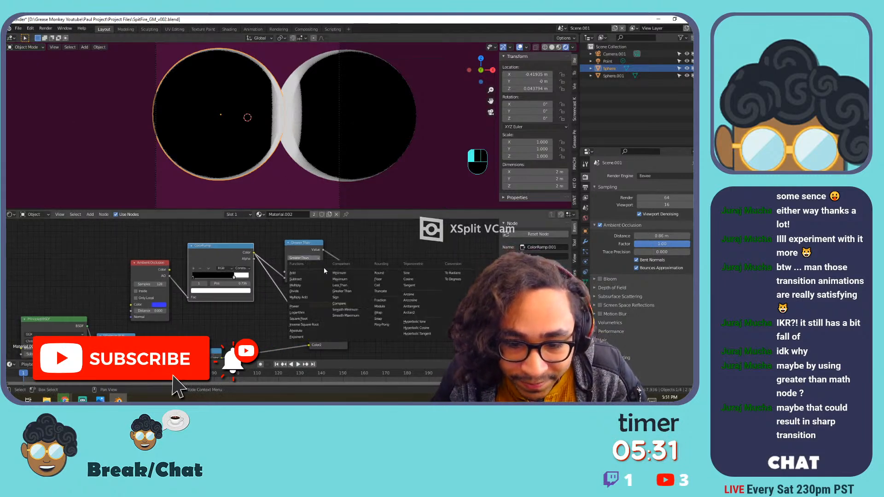
pyautogui.click(352, 289)
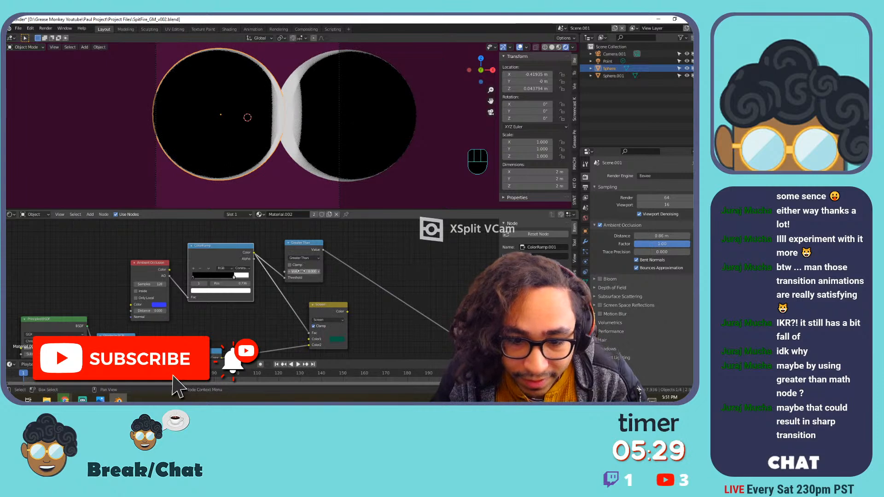
pyautogui.click(308, 259)
pyautogui.click(338, 273)
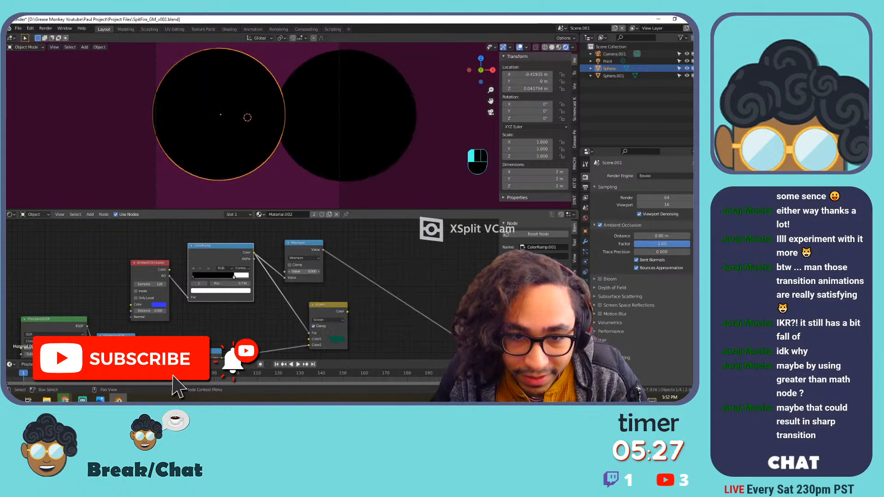
pyautogui.moveTo(341, 271); pyautogui.dragTo(298, 272)
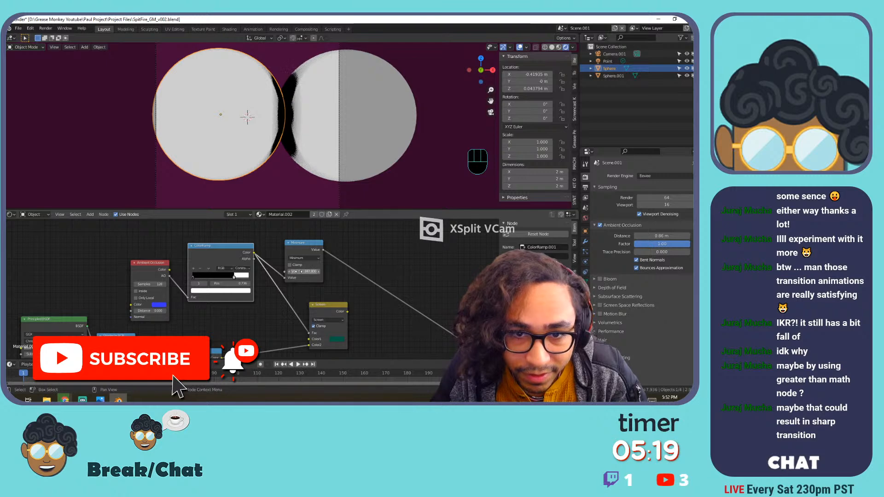
# Try the Absolute operation on the Math node and adjust its Value.
pyautogui.click(299, 258)
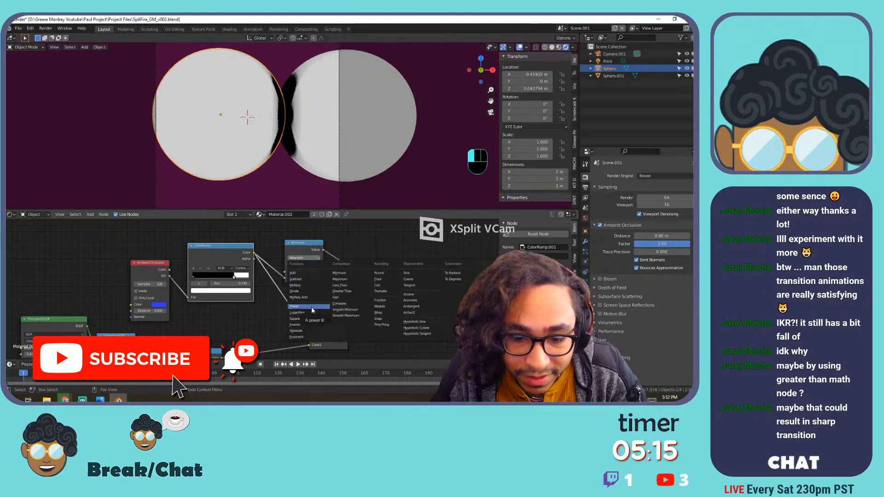
pyautogui.click(310, 331)
pyautogui.moveTo(309, 273); pyautogui.dragTo(277, 272)
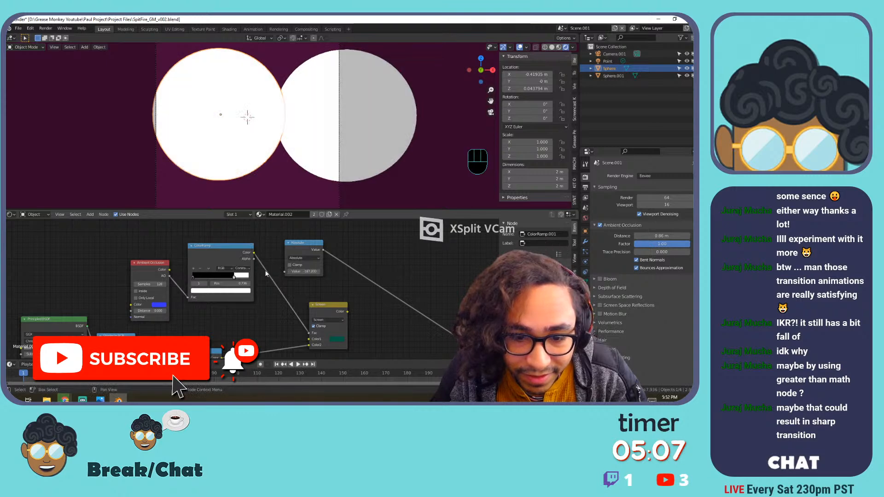
# Try the Ping-Pong operation on the Math node and adjust its Value.
pyautogui.click(295, 259)
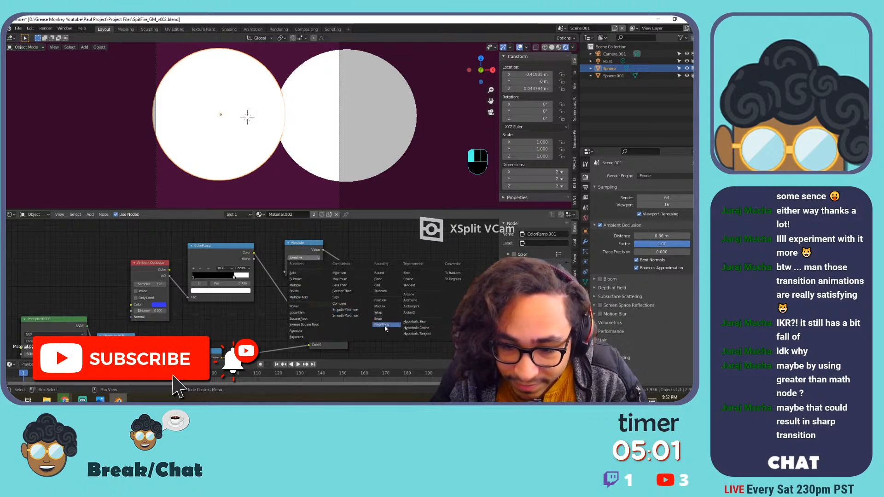
pyautogui.click(384, 326)
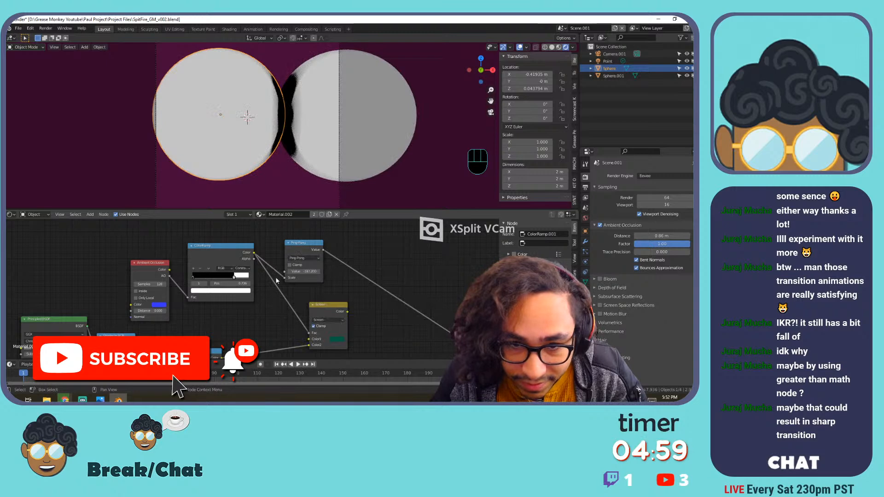
pyautogui.moveTo(298, 272); pyautogui.dragTo(265, 272)
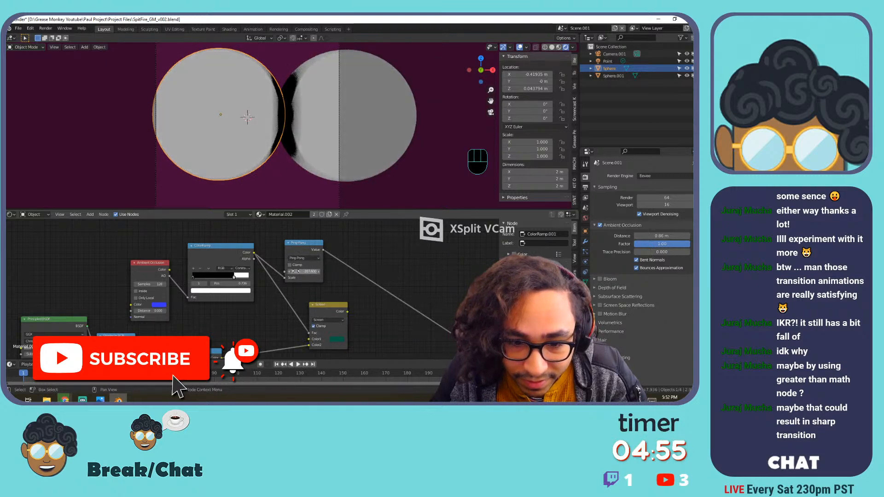
# Try the Sign operation on the Math node and link the occlusion ColorRamp to its Value input.
pyautogui.click(302, 258)
pyautogui.click(342, 298)
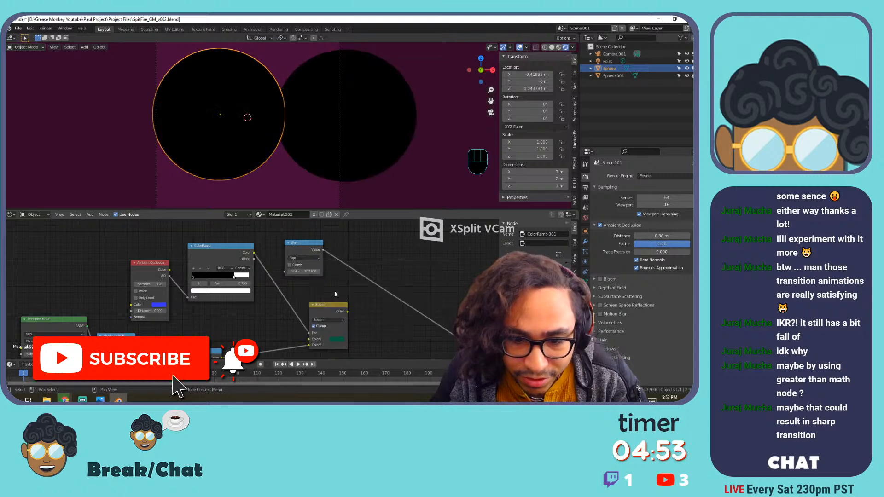
pyautogui.moveTo(253, 253); pyautogui.dragTo(287, 270)
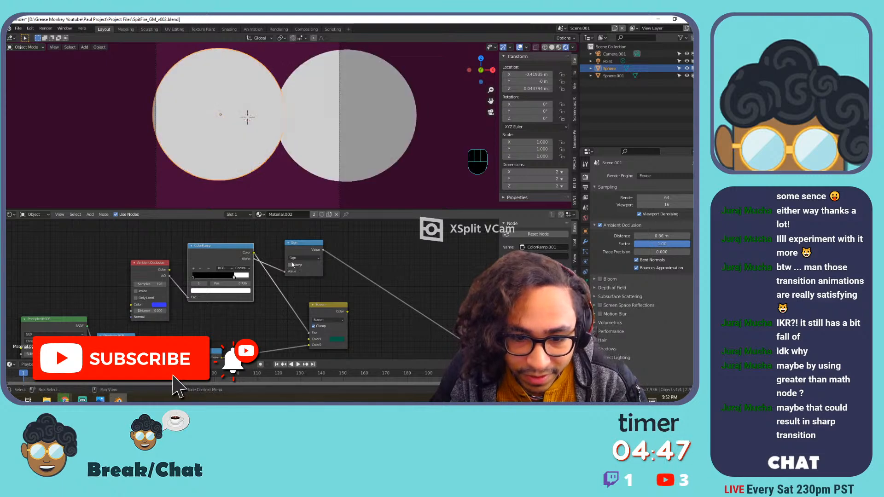
# Compare the Minimum and Maximum operations on the Math node, adjusting the second value for each.
pyautogui.click(299, 259)
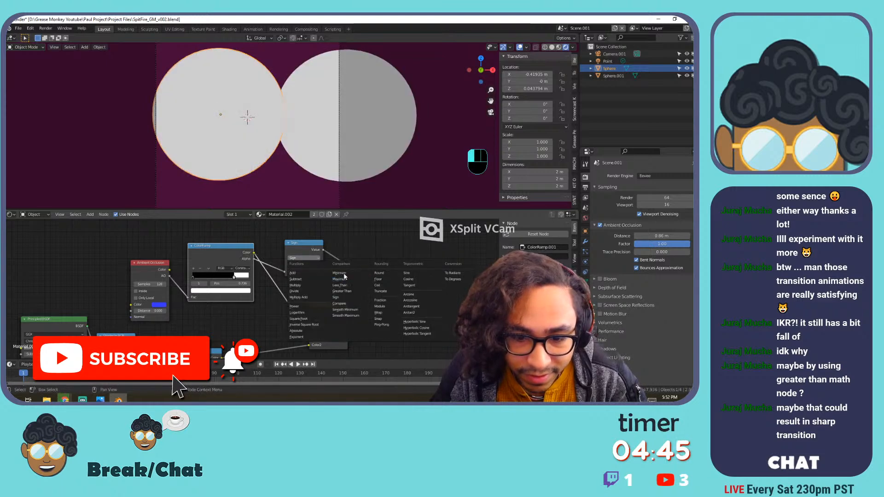
pyautogui.click(343, 274)
pyautogui.moveTo(285, 279)
pyautogui.mouseDown()
pyautogui.moveTo(258, 276)
pyautogui.moveTo(290, 277)
pyautogui.mouseUp()
pyautogui.click(302, 258)
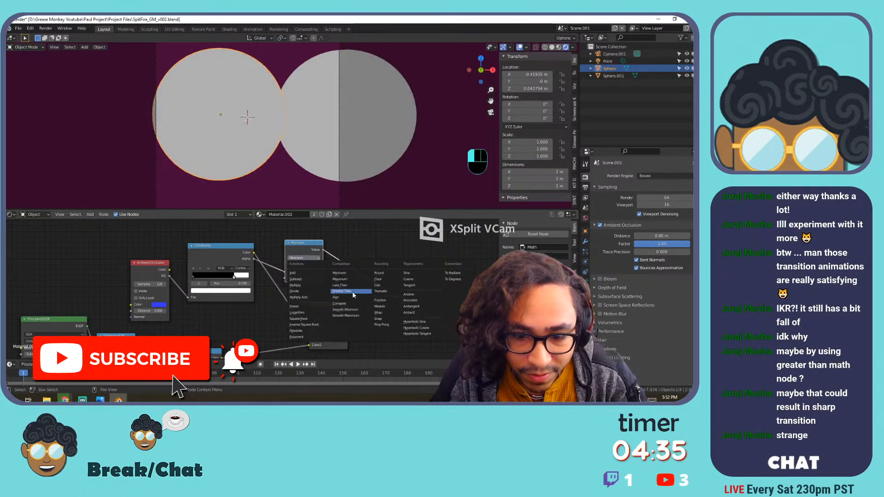
pyautogui.click(340, 279)
pyautogui.moveTo(304, 278); pyautogui.dragTo(288, 278)
# Set the Math node back to Greater Than and vary its Threshold.
pyautogui.click(311, 259)
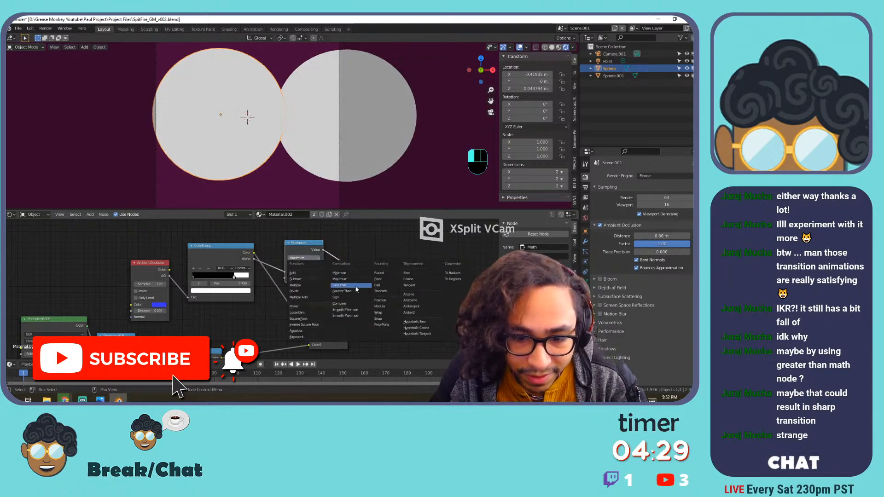
pyautogui.click(339, 291)
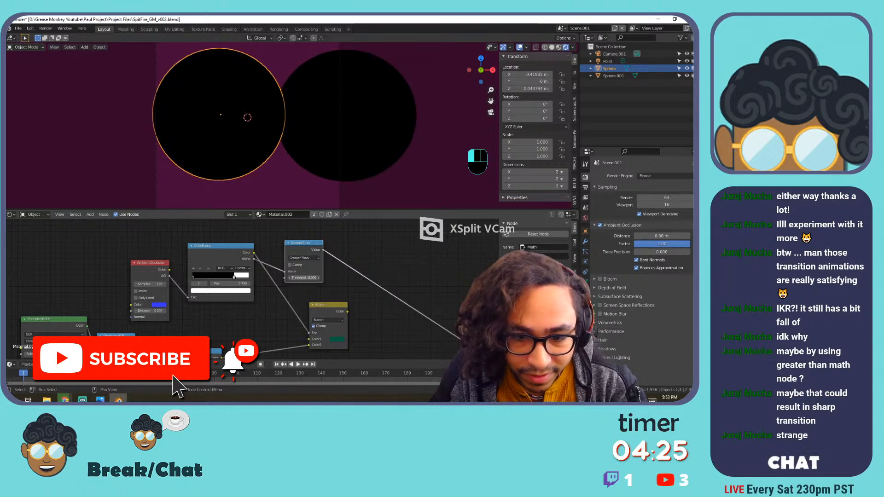
pyautogui.moveTo(304, 278); pyautogui.dragTo(239, 278)
pyautogui.moveTo(304, 278)
pyautogui.mouseDown()
pyautogui.moveTo(341, 278)
pyautogui.moveTo(302, 278)
pyautogui.mouseUp()
# Move the occlusion ColorRamp's white stop slightly further toward the white end while checking the Greater Than settings.
pyautogui.moveTo(239, 275)
pyautogui.mouseDown()
pyautogui.moveTo(222, 276)
pyautogui.moveTo(250, 278)
pyautogui.mouseUp()
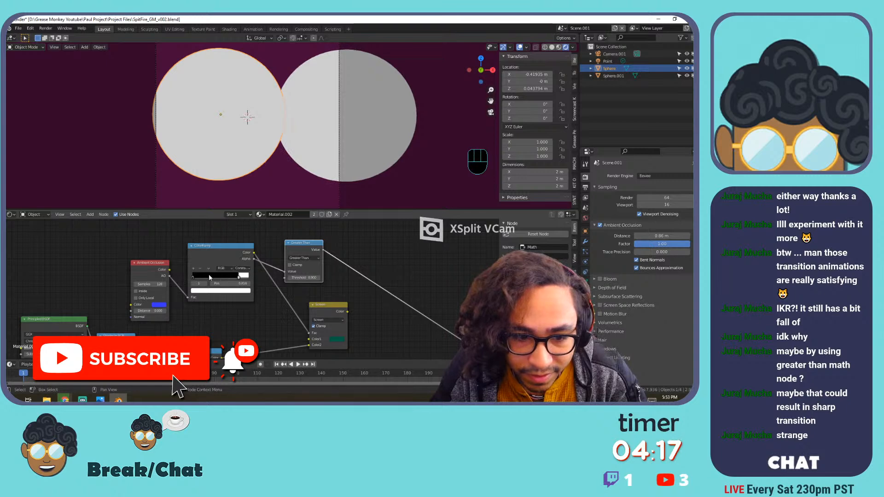
pyautogui.click(302, 278)
pyautogui.click(305, 259)
pyautogui.click(306, 259)
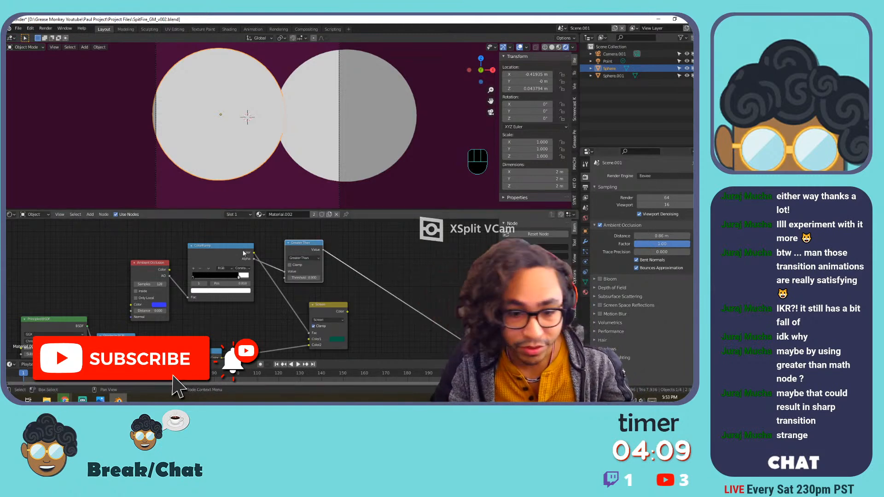
# Link the occlusion ColorRamp's Color straight to the Material Output's Surface and delete the Greater Than node.
pyautogui.moveTo(253, 252); pyautogui.dragTo(474, 349)
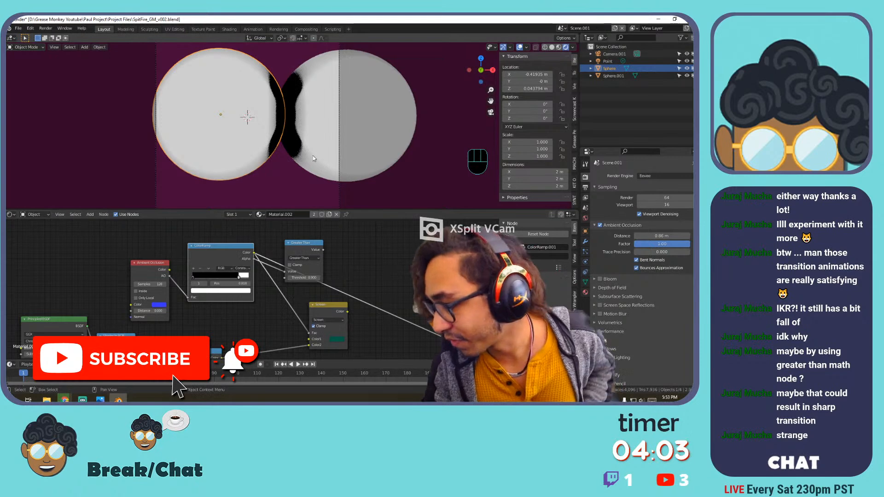
pyautogui.scroll(-3, 314, 156)
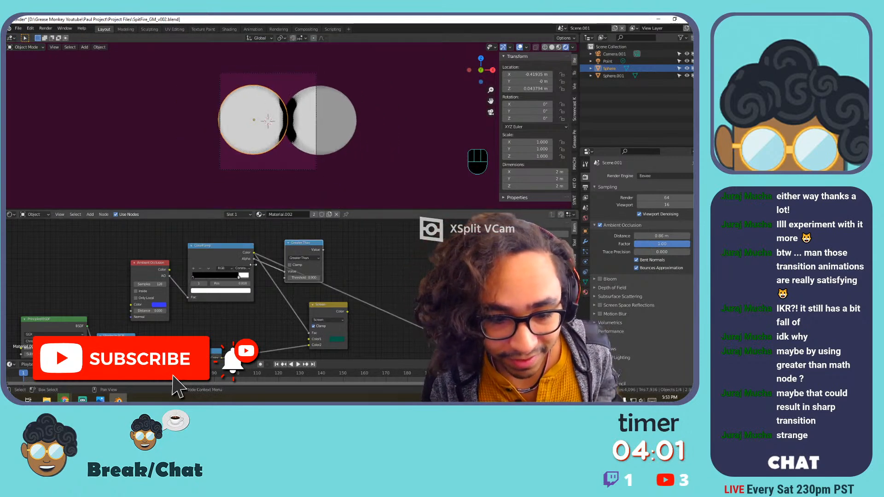
pyautogui.press('x')
pyautogui.moveTo(310, 261); pyautogui.dragTo(308, 236, button='middle')
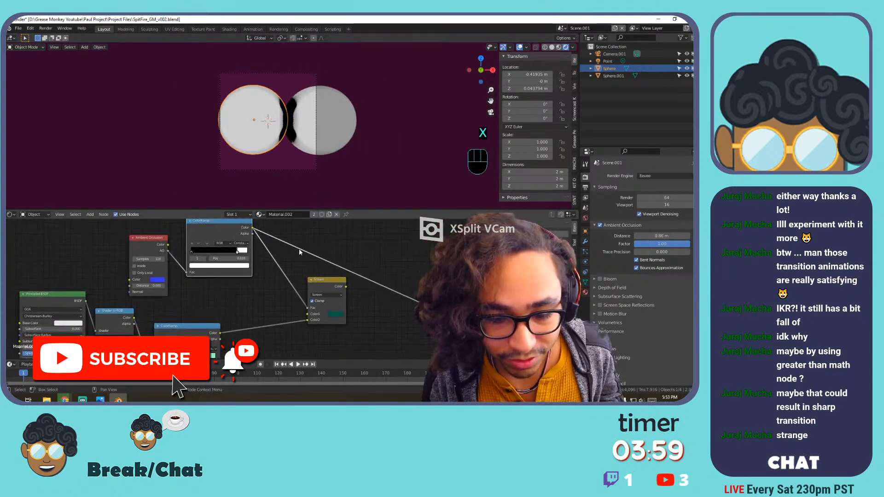
pyautogui.press('x')
pyautogui.moveTo(156, 239); pyautogui.dragTo(308, 308)
pyautogui.scroll(-3, 327, 281)
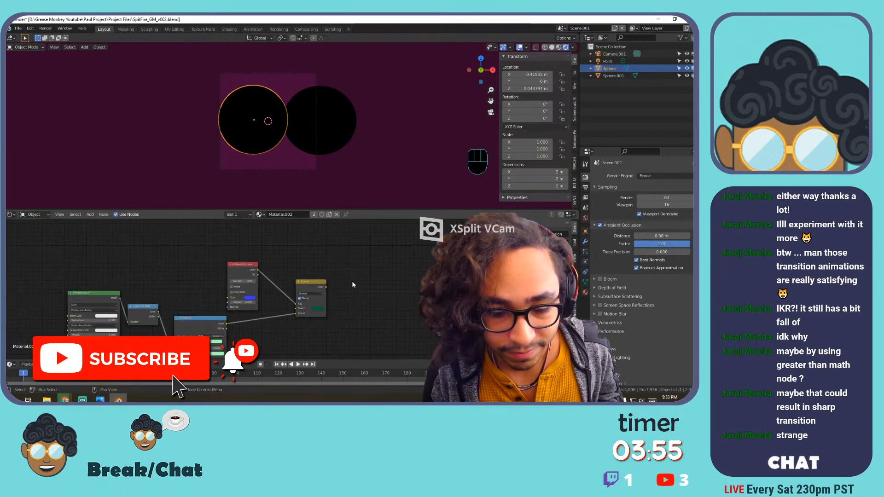
pyautogui.hotkey('ctrl', 'z')
pyautogui.hotkey('ctrl', 'z')
pyautogui.hotkey('ctrl', 'z')
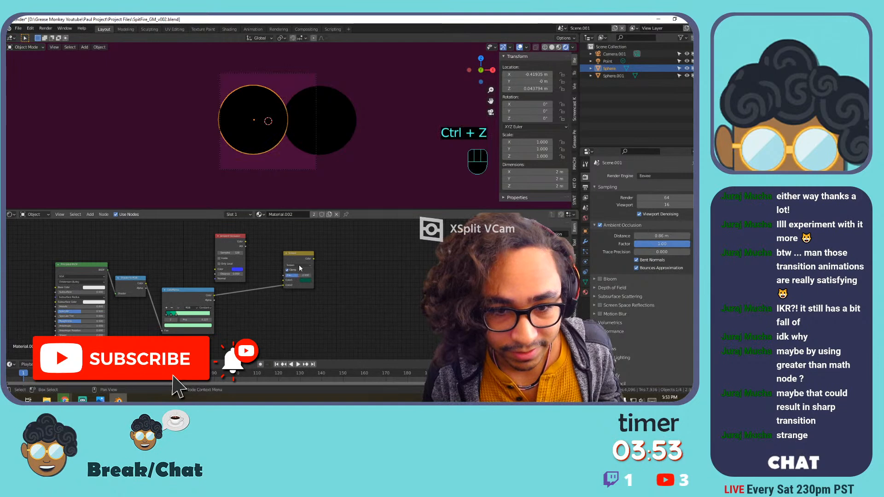
pyautogui.hotkey('ctrl', 'z')
pyautogui.hotkey('ctrl', 'z')
pyautogui.hotkey('ctrl', 'z')
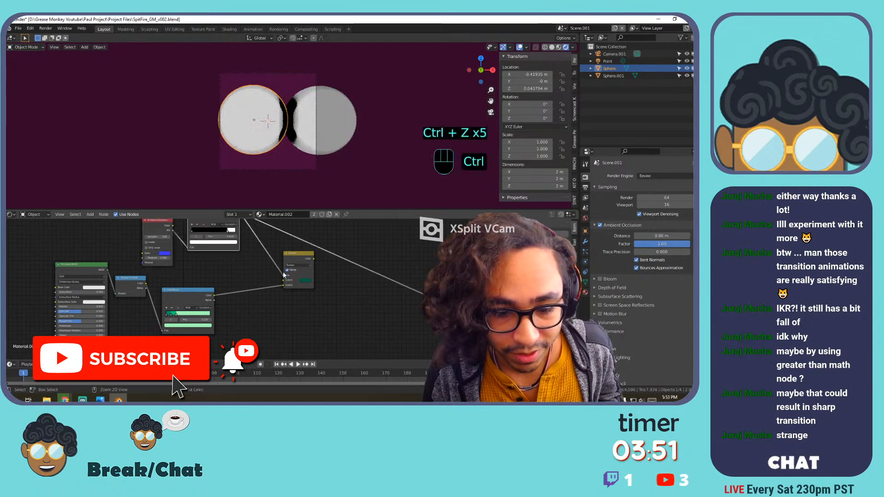
# Link the Screen node back to the Material Output's Surface, delete the occlusion ColorRamp and place the Ambient Occlusion node near the Screen node.
pyautogui.moveTo(172, 252)
pyautogui.mouseDown()
pyautogui.moveTo(281, 303)
pyautogui.moveTo(424, 321)
pyautogui.mouseUp()
pyautogui.press('x')
pyautogui.moveTo(152, 250); pyautogui.dragTo(228, 264)
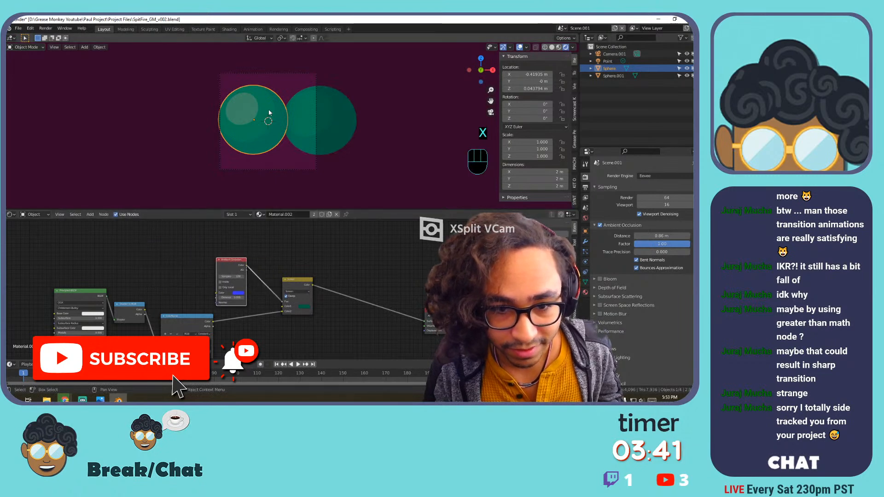
# Move the selected sphere about 0.43 m along X and -0.05 m along Z so it overlaps the other sphere more.
pyautogui.press('g')
pyautogui.click(283, 118)
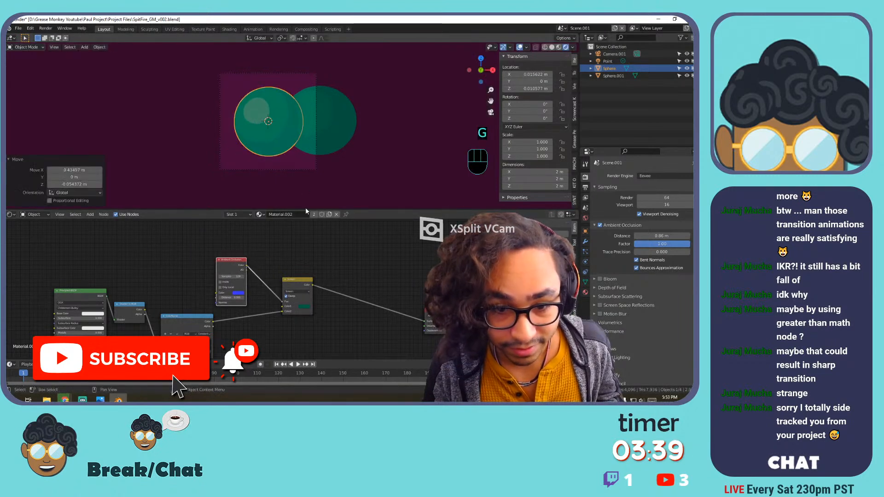
pyautogui.scroll(2, 288, 255)
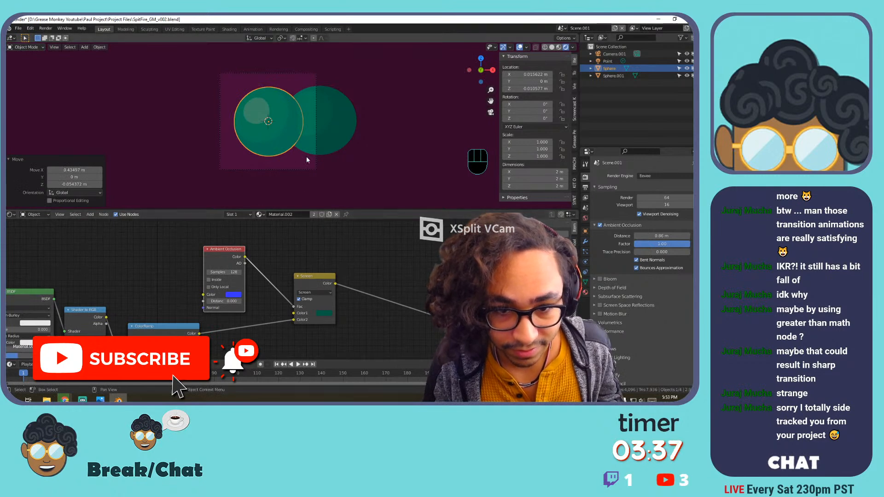
pyautogui.scroll(3, 313, 168)
# Change the Ambient Occlusion node's colour from blue to a pale near-white tint.
pyautogui.hotkey('shift', 'a')
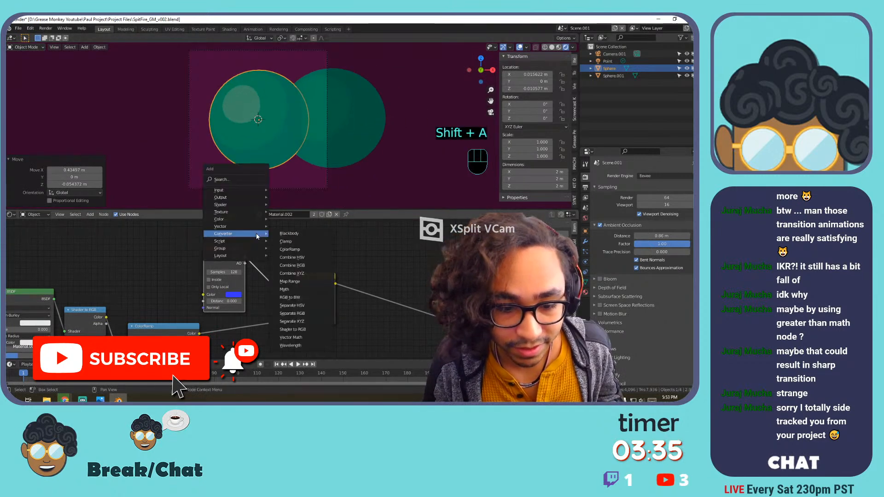
pyautogui.press('Escape')
pyautogui.click(234, 295)
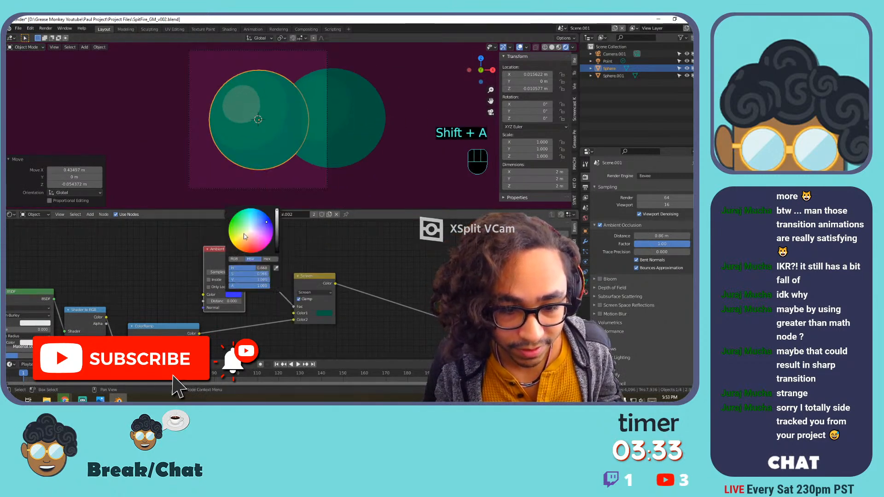
pyautogui.moveTo(243, 237); pyautogui.dragTo(249, 233)
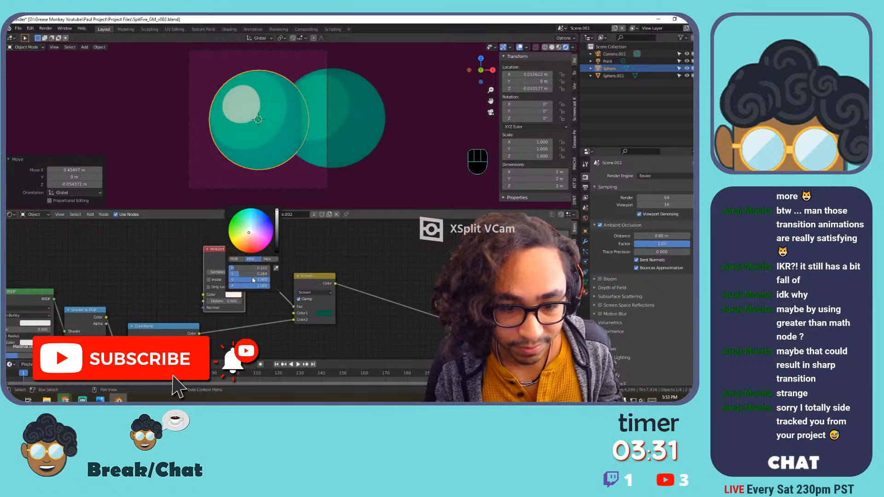
# Insert a ColorRamp with Constant interpolation between the Ambient Occlusion and Screen nodes and shift its white stop slightly toward the black end.
pyautogui.moveTo(217, 249); pyautogui.dragTo(162, 237)
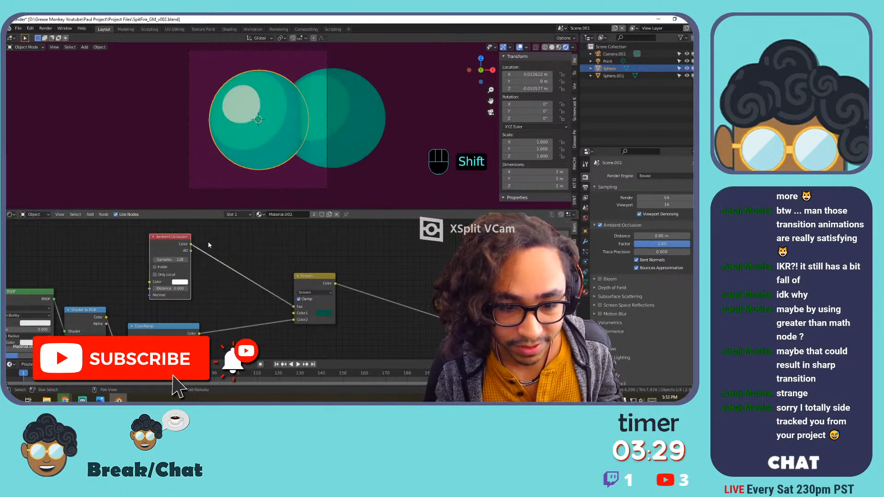
pyautogui.hotkey('shift', 'a')
pyautogui.moveTo(231, 244)
pyautogui.click(275, 259)
pyautogui.click(217, 253)
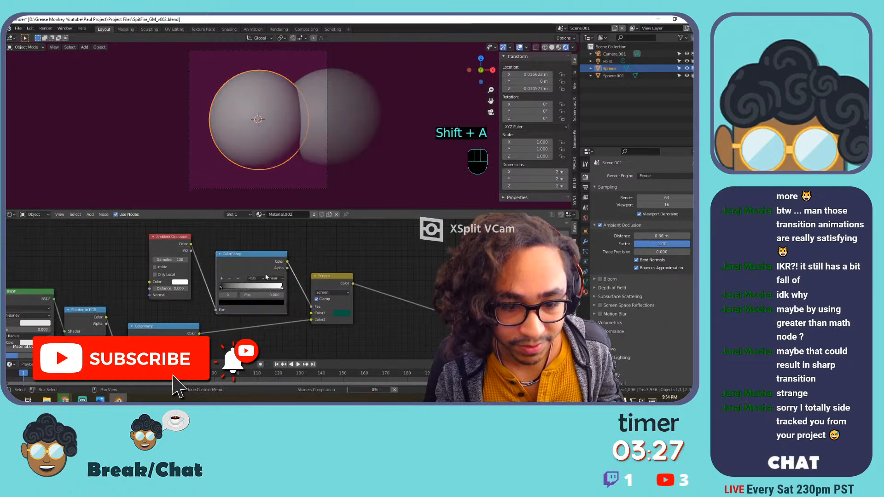
pyautogui.click(275, 279)
pyautogui.moveTo(278, 287); pyautogui.dragTo(264, 286)
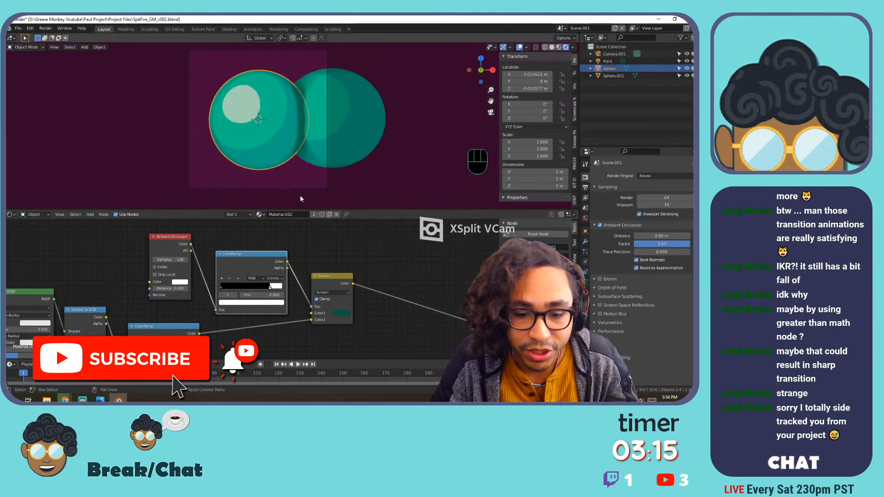
# Save the file and switch to the corridor scene named Scene.
pyautogui.hotkey('ctrl', 's')
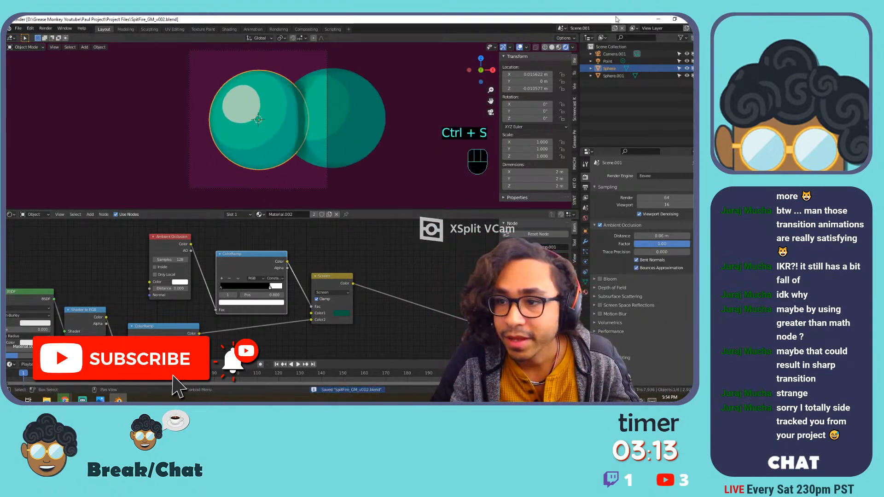
pyautogui.click(561, 28)
pyautogui.click(578, 42)
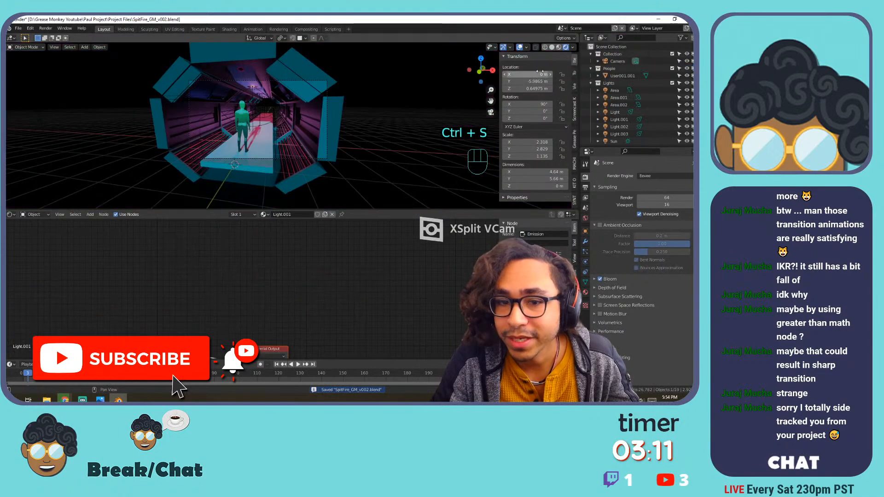
# Look through the corridor scene's camera, select it and fly it down the corridor to look back at the figure.
pyautogui.press('KP_0')
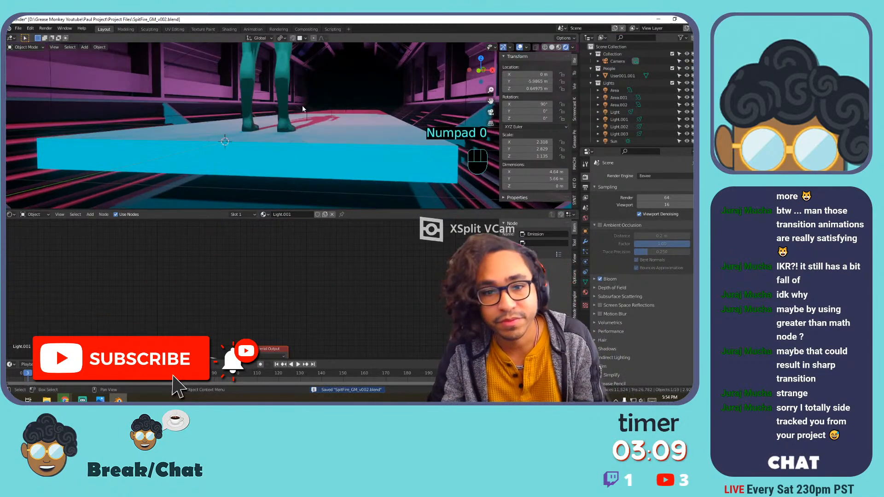
pyautogui.press('Home')
pyautogui.press('KP_0')
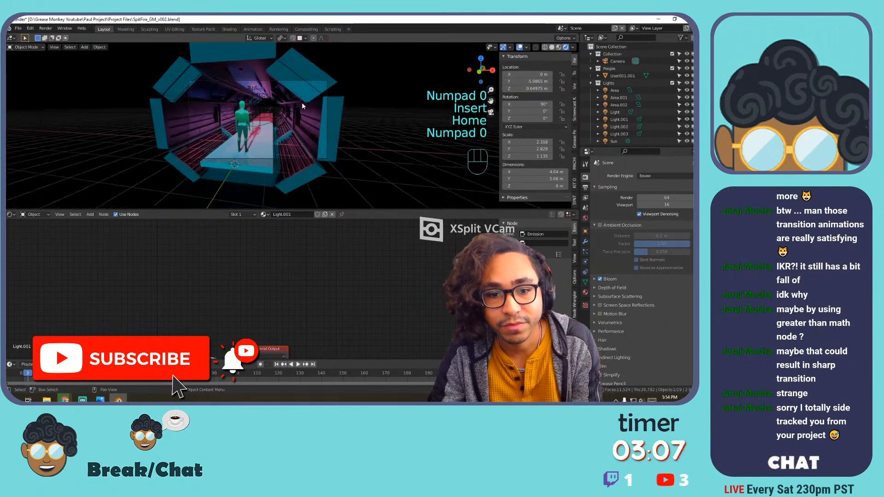
pyautogui.click(278, 107)
pyautogui.press('Home')
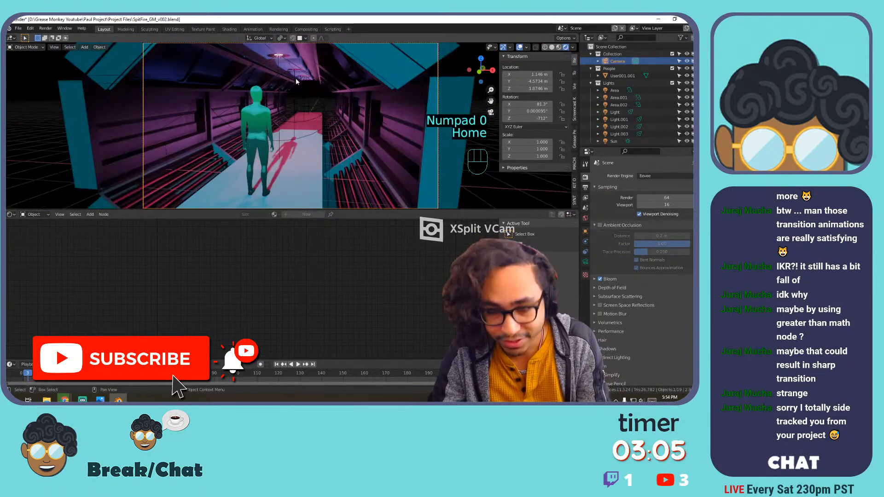
pyautogui.hotkey('shift', '`')
pyautogui.press('w')
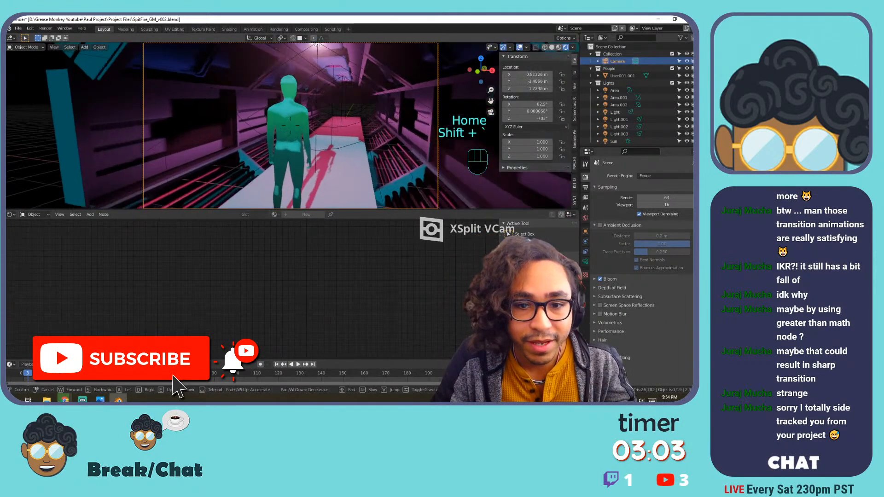
pyautogui.press('w')
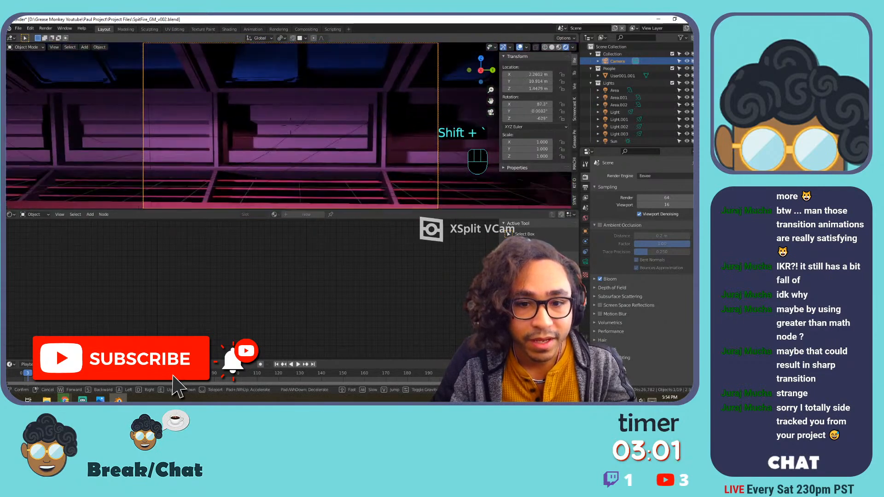
pyautogui.press('w')
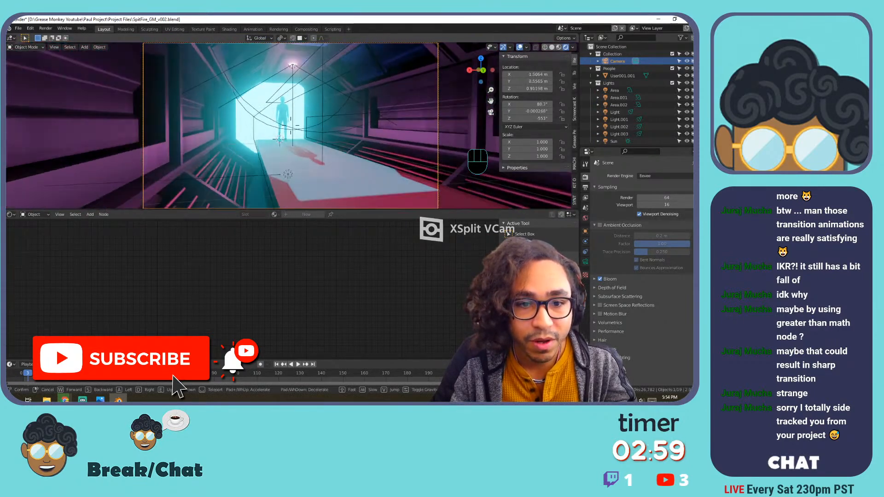
pyautogui.click(291, 129)
# Hide the viewport overlays and fly the camera closer to the figure in front of the glowing light.
pyautogui.click(520, 48)
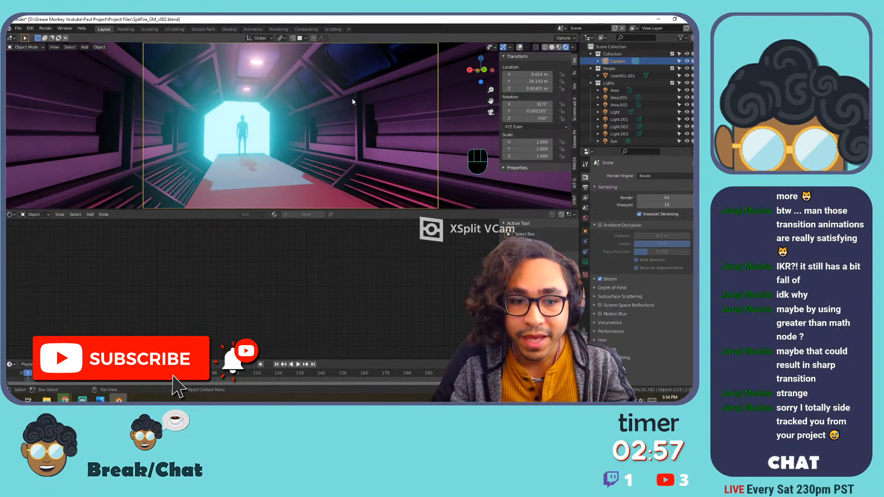
pyautogui.hotkey('shift', '`')
pyautogui.press('w')
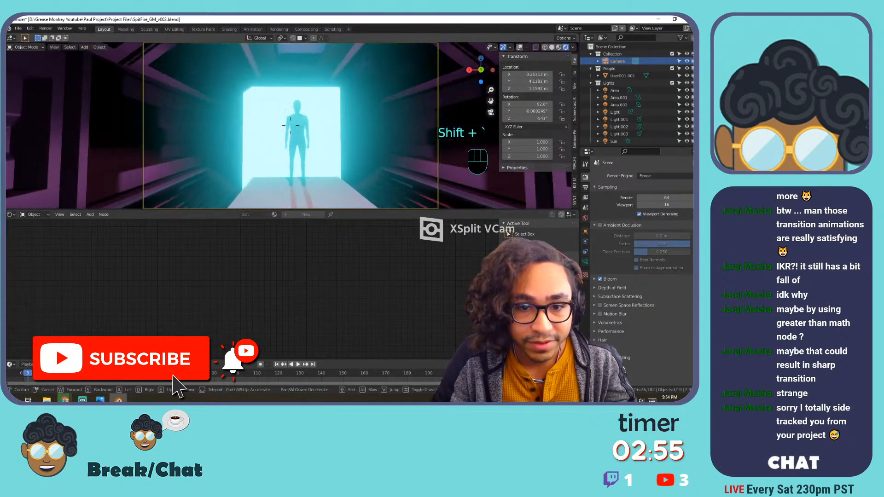
pyautogui.click(290, 125)
# Scale the glowing light panel's mesh along the X axis by about -3.13 in Edit Mode.
pyautogui.click(262, 130)
pyautogui.press('Tab')
pyautogui.press('s')
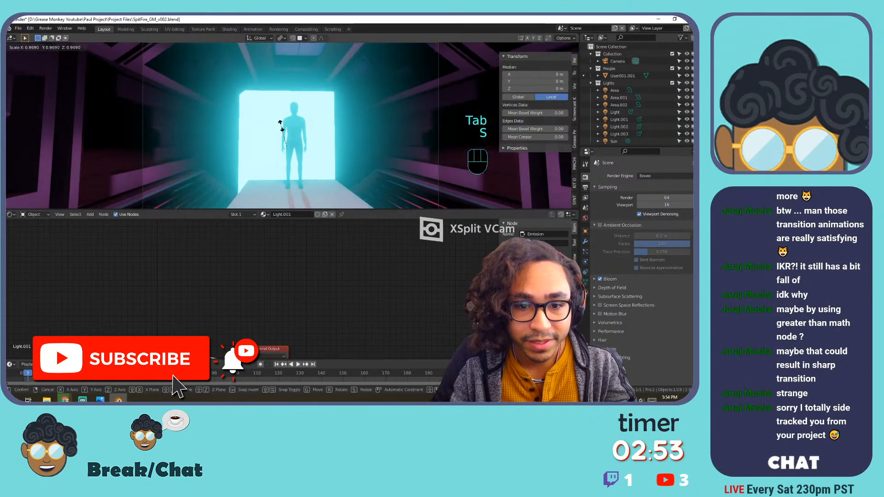
pyautogui.press('x')
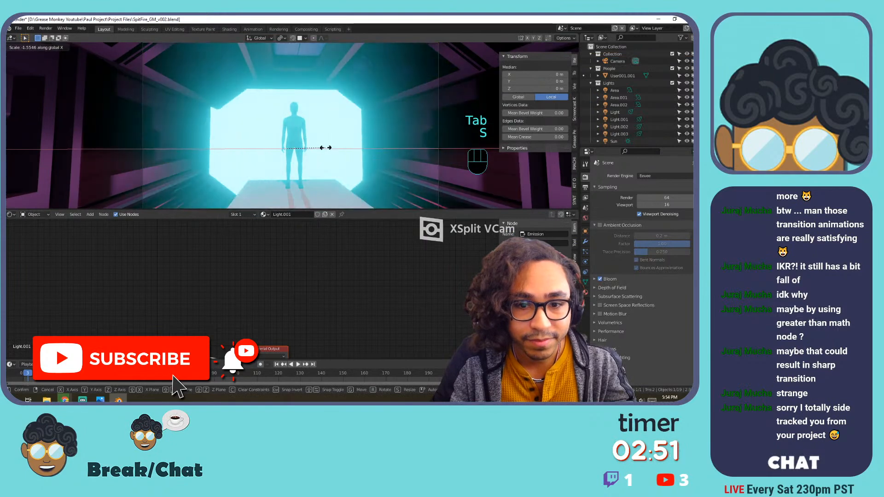
pyautogui.click(361, 138)
# Fly the view past the corridor interior and stop behind the figure, looking down the walkway.
pyautogui.hotkey('shift', '`')
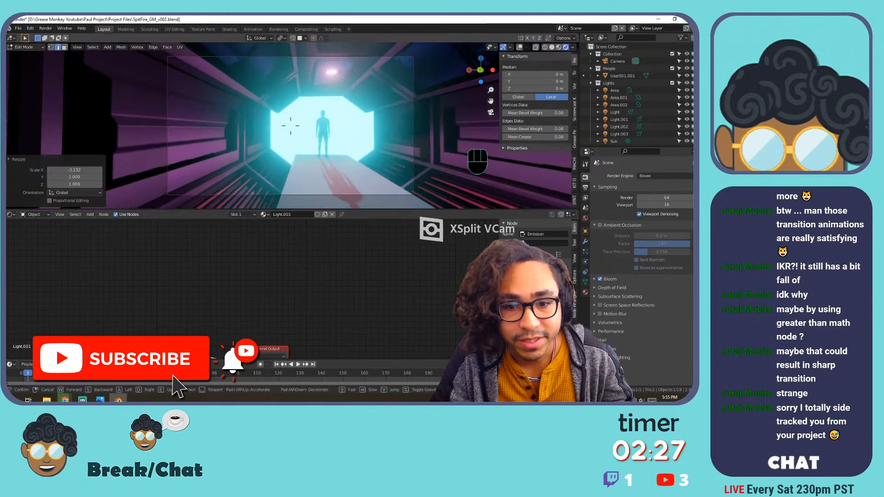
pyautogui.press('s')
pyautogui.press('w')
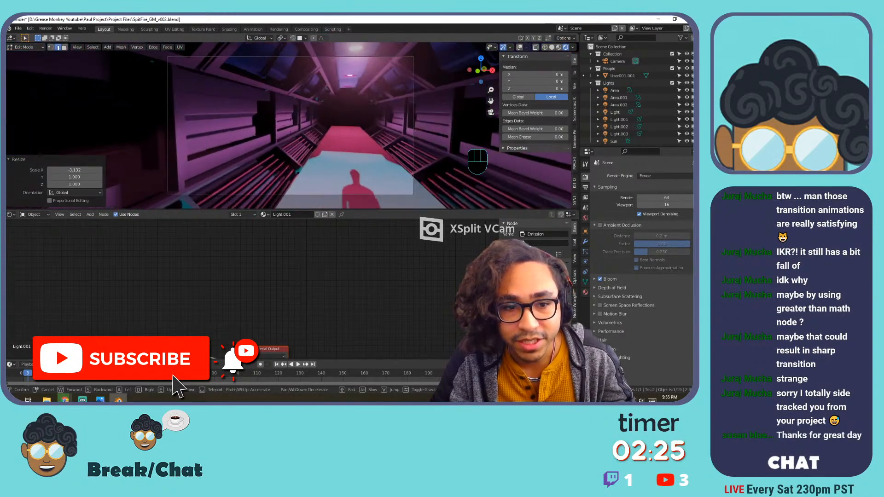
pyautogui.press('s')
pyautogui.press('w')
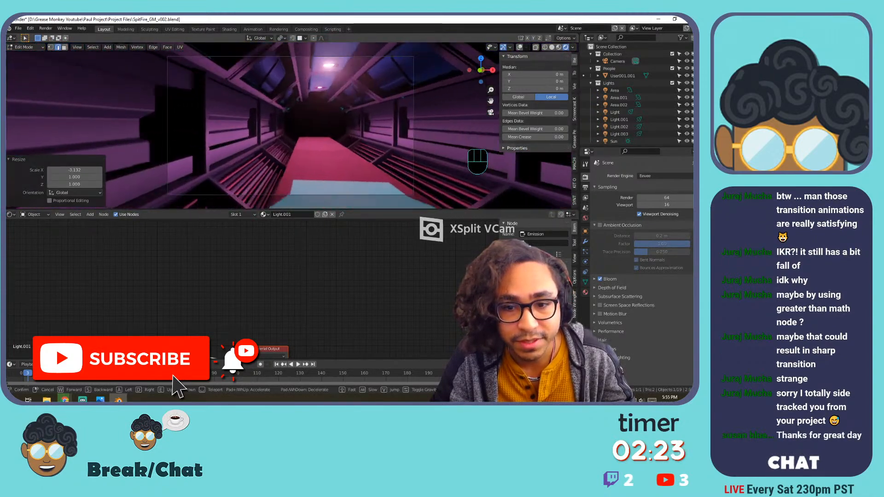
pyautogui.press('s')
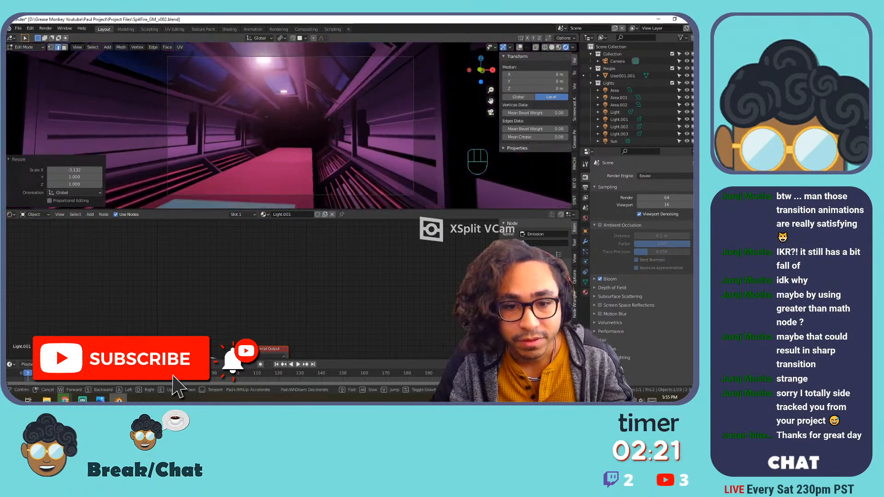
pyautogui.press('s')
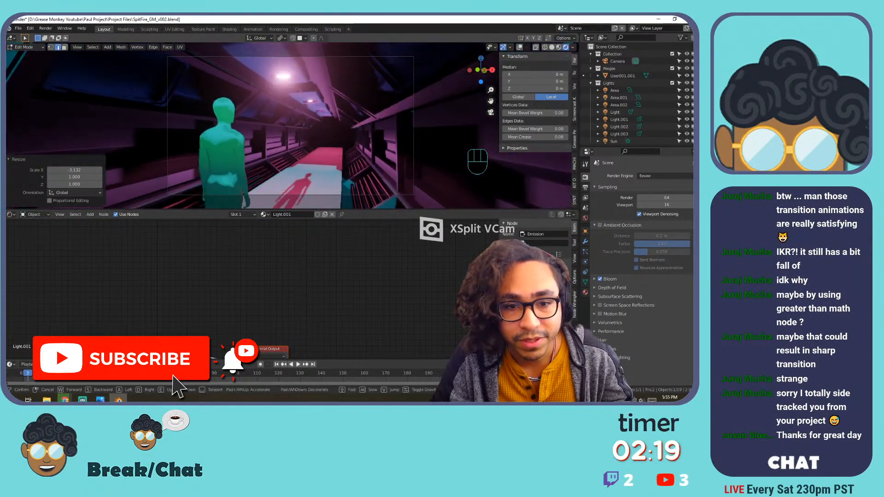
pyautogui.click(290, 126)
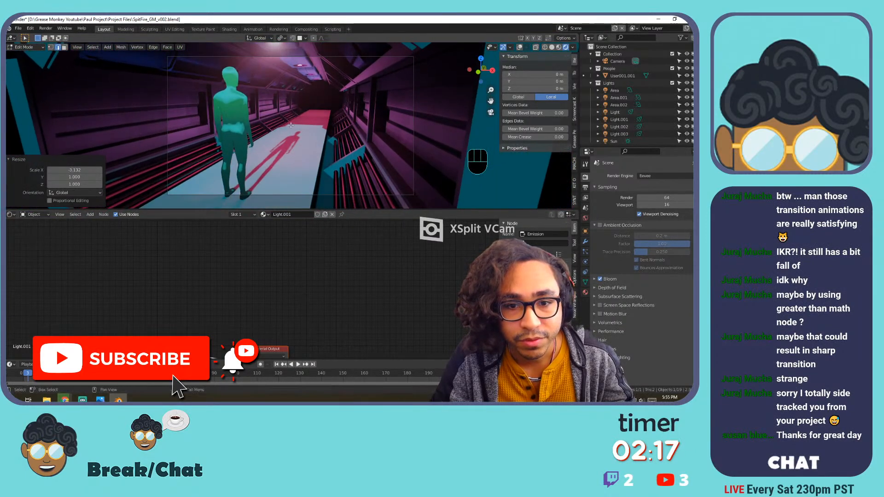
# Leave Edit Mode, insert a Hue Saturation Value node after the figure's Cell Color ColorRamp and set its Hue to about 0.12.
pyautogui.press('Tab')
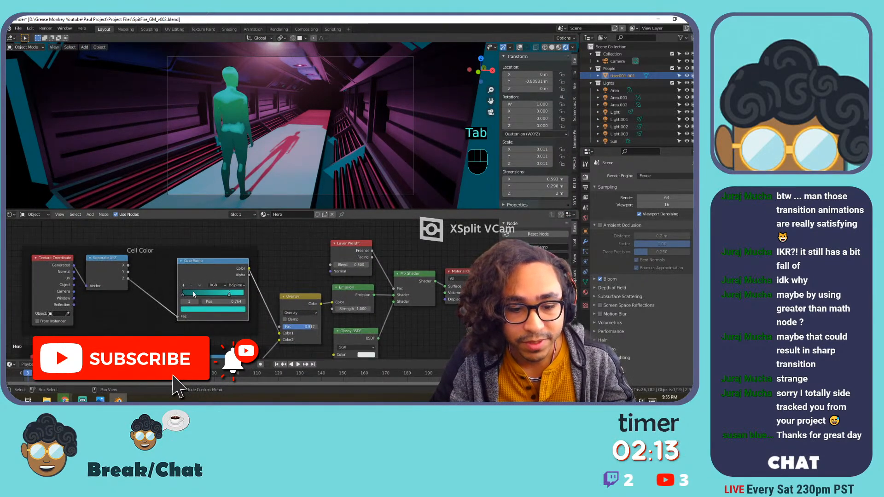
pyautogui.moveTo(201, 271); pyautogui.dragTo(155, 266)
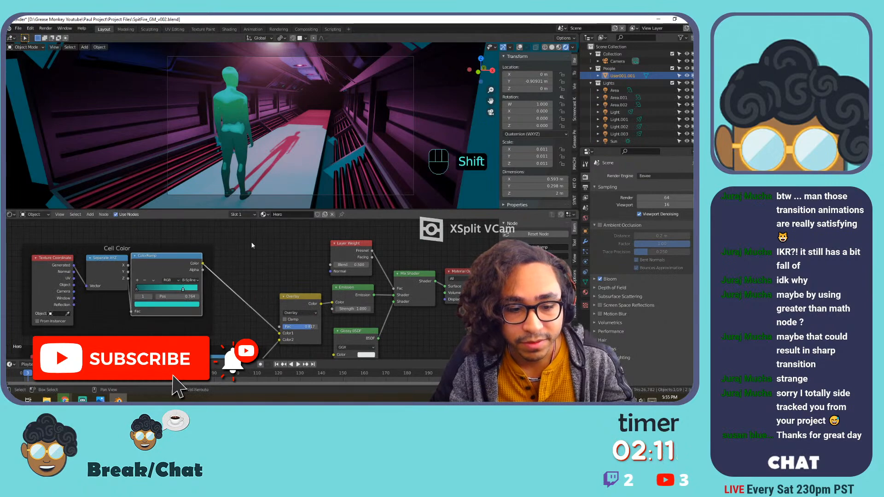
pyautogui.hotkey('shift', 'a')
pyautogui.moveTo(250, 244)
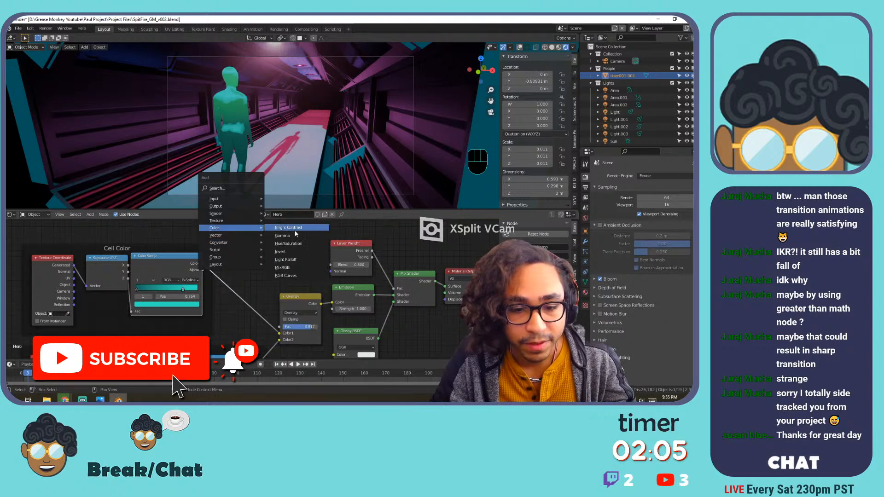
pyautogui.click(289, 244)
pyautogui.click(249, 267)
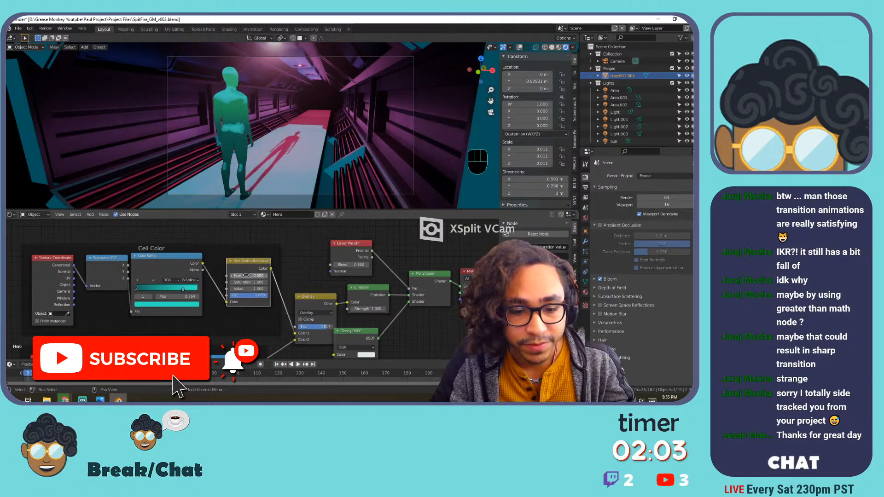
pyautogui.moveTo(251, 275)
pyautogui.mouseDown()
pyautogui.moveTo(229, 275)
pyautogui.moveTo(263, 289)
pyautogui.moveTo(253, 289)
pyautogui.mouseUp()
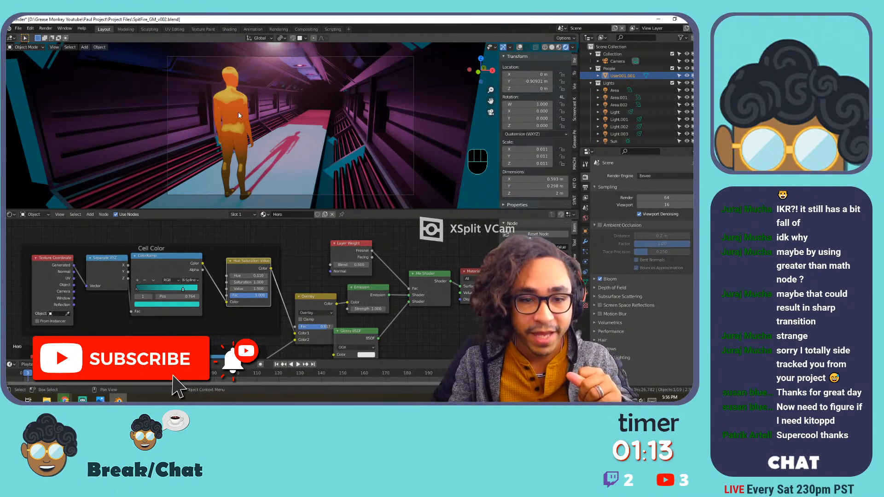
# Render a test image of the figure in the corridor from the camera view, then close the render window.
pyautogui.moveTo(280, 102)
pyautogui.mouseDown(button='middle')
pyautogui.moveTo(264, 98)
pyautogui.moveTo(290, 113)
pyautogui.moveTo(199, 133)
pyautogui.moveTo(235, 118)
pyautogui.moveTo(262, 118)
pyautogui.moveTo(259, 126)
pyautogui.moveTo(216, 135)
pyautogui.moveTo(272, 99)
pyautogui.mouseUp(button='middle')
pyautogui.scroll(3, 263, 103)
pyautogui.scroll(-2, 267, 96)
pyautogui.moveTo(272, 99); pyautogui.dragTo(174, 84, button='middle')
pyautogui.click(173, 84)
pyautogui.press('KP_0')
pyautogui.press('F12')
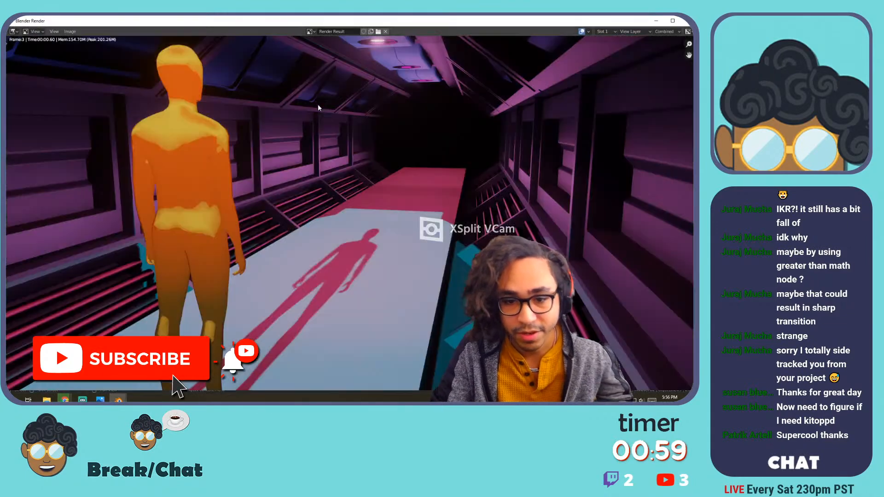
pyautogui.scroll(-1, 304, 135)
pyautogui.scroll(1, 302, 132)
pyautogui.press('Escape')
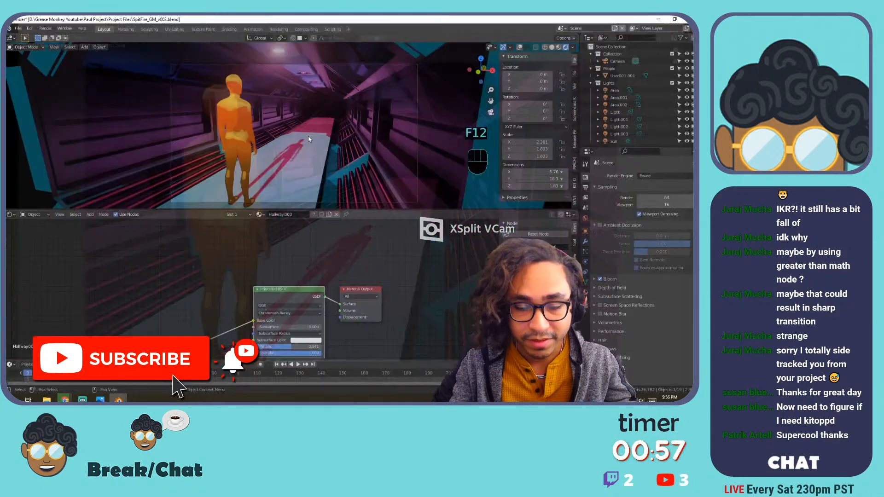
# Fly the camera back behind the figure until the corridor's outer teal panels surround the shot.
pyautogui.click(244, 129)
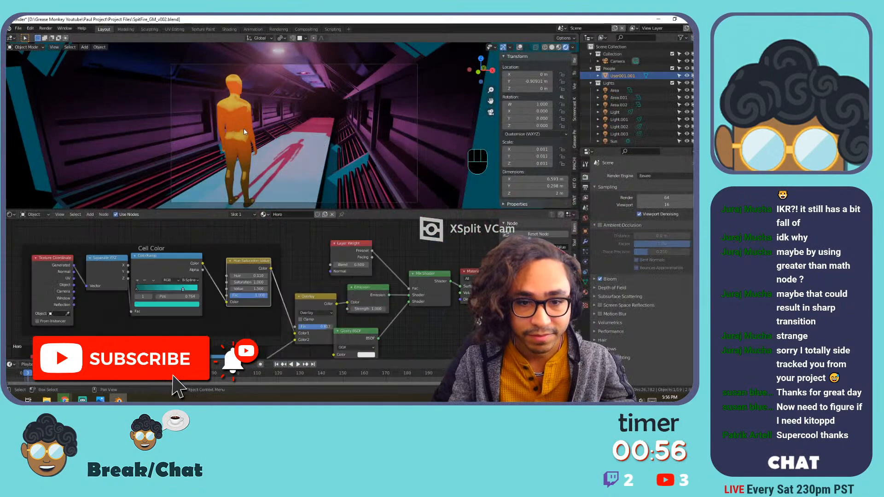
pyautogui.click(338, 62)
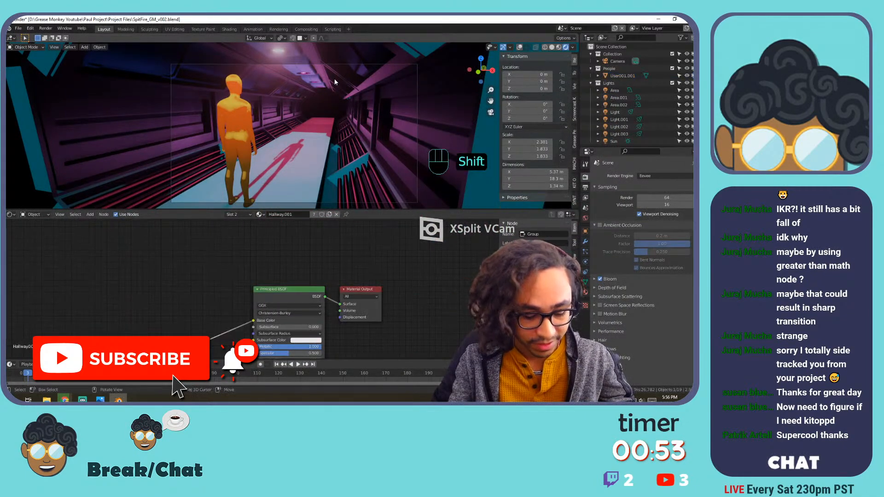
pyautogui.hotkey('shift', '`')
pyautogui.press('s')
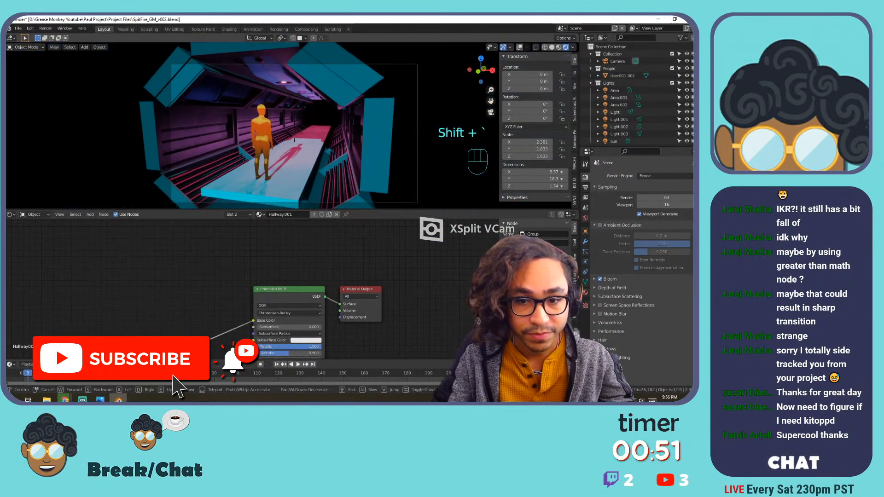
pyautogui.press('w')
pyautogui.click(295, 140)
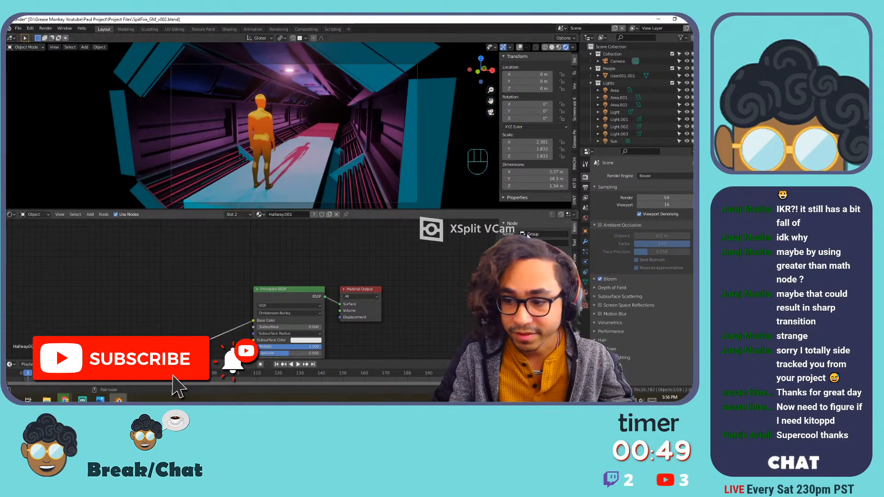
# Set the scene camera's focal length to 114 mm.
pyautogui.click(617, 62)
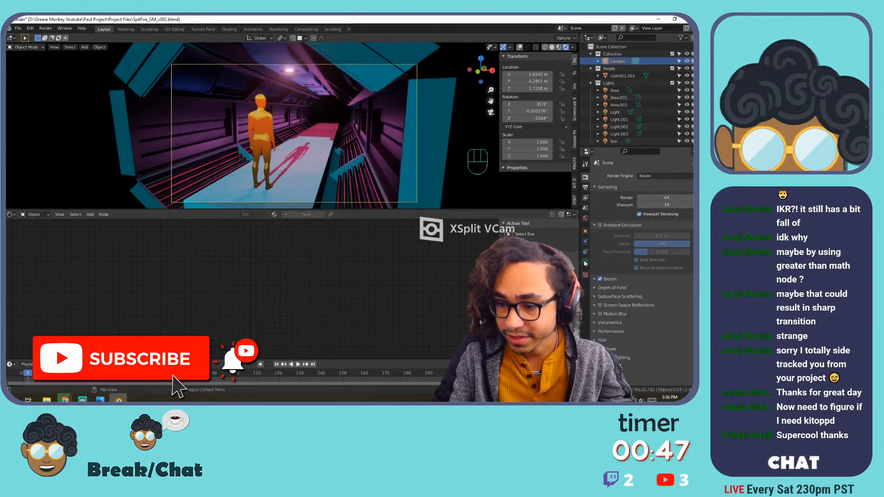
pyautogui.click(585, 262)
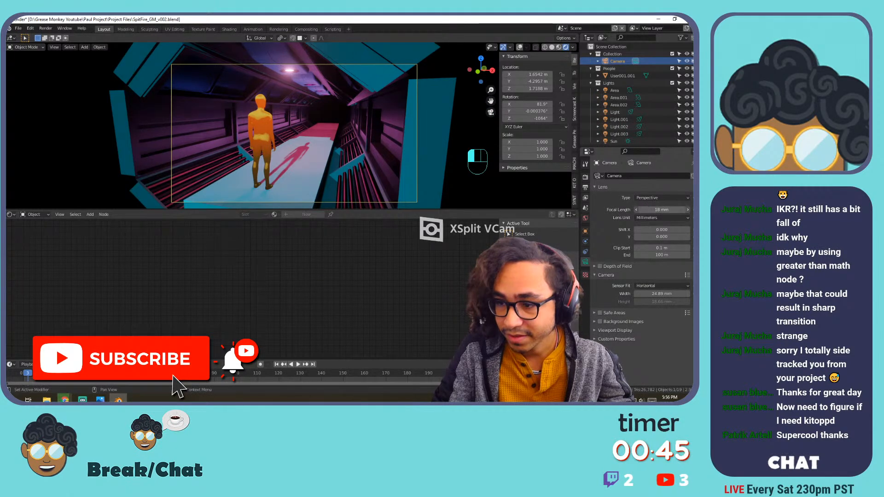
pyautogui.moveTo(661, 209); pyautogui.dragTo(689, 210)
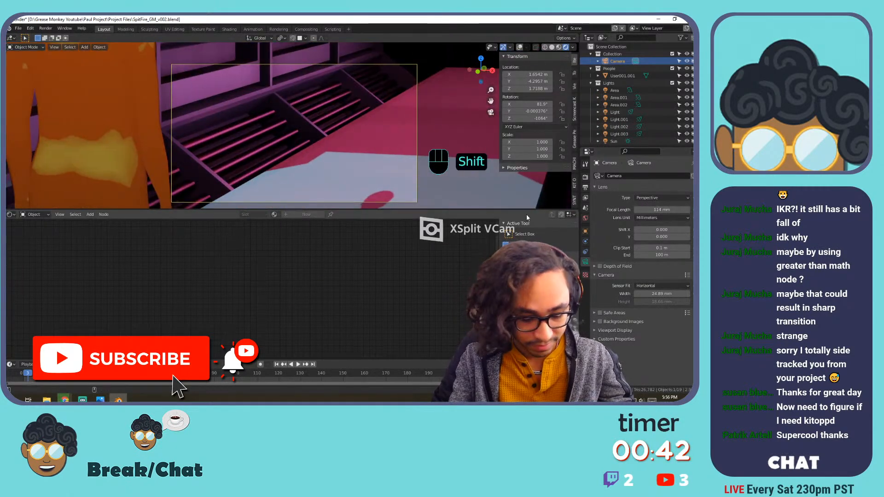
# Fly the telephoto camera far back from the figure and hide the cyan emissive light plane blocking the view.
pyautogui.hotkey('shift', '`')
pyautogui.hotkey('shift', '`')
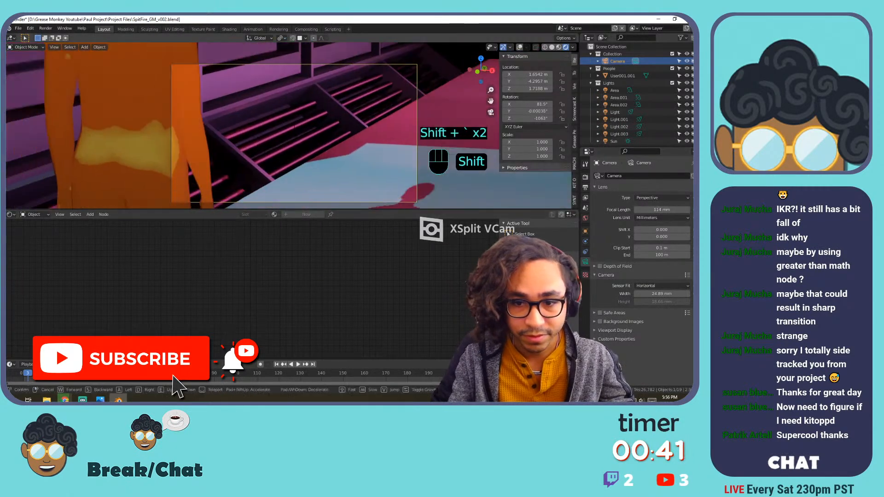
pyautogui.press('w')
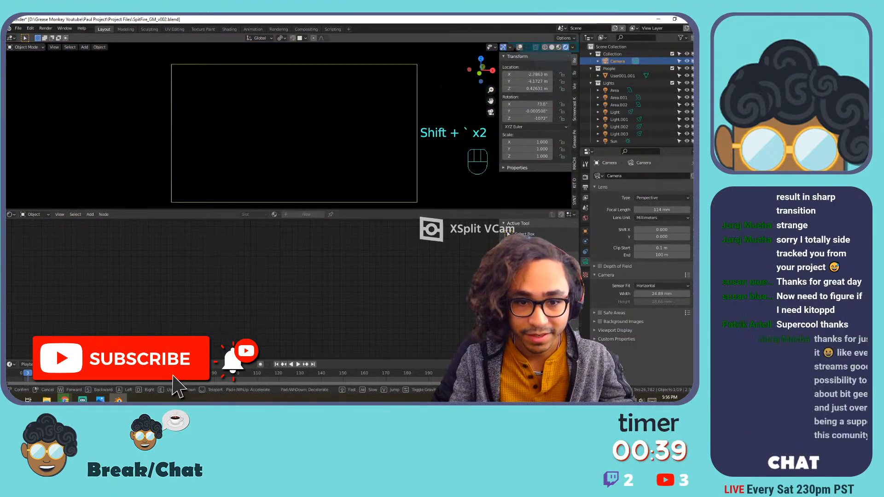
pyautogui.press('d')
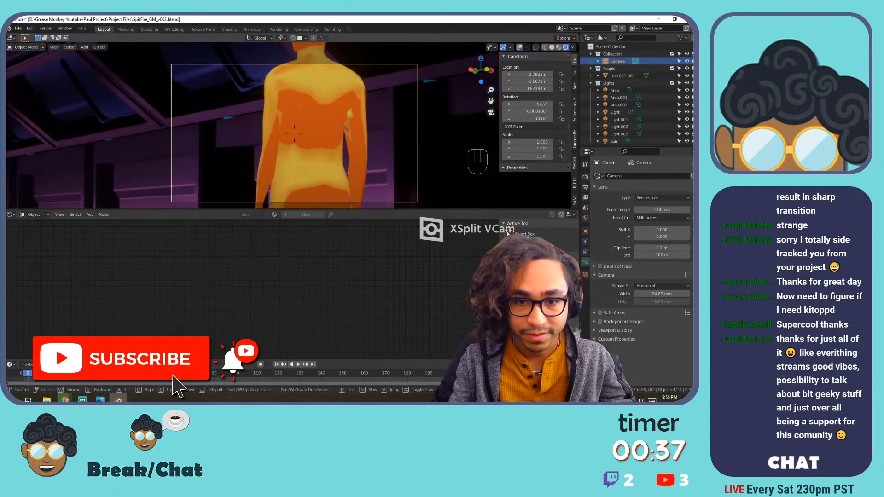
pyautogui.press('s')
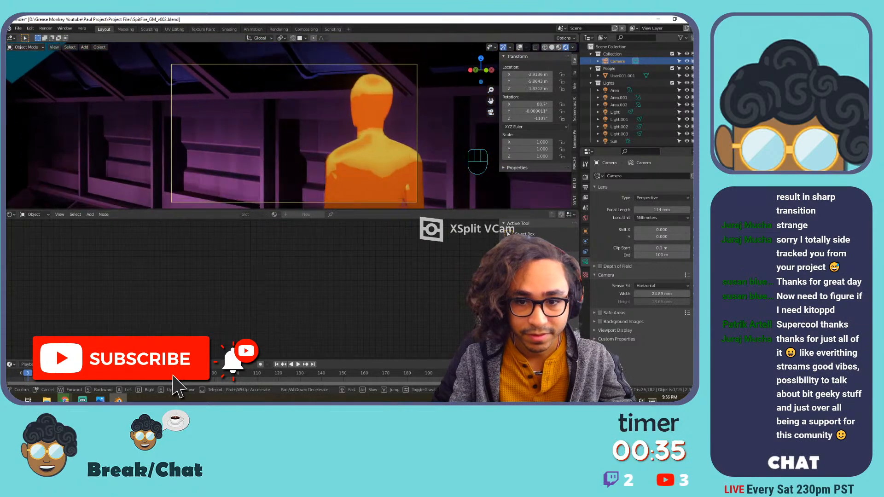
pyautogui.click(292, 126)
pyautogui.click(332, 119)
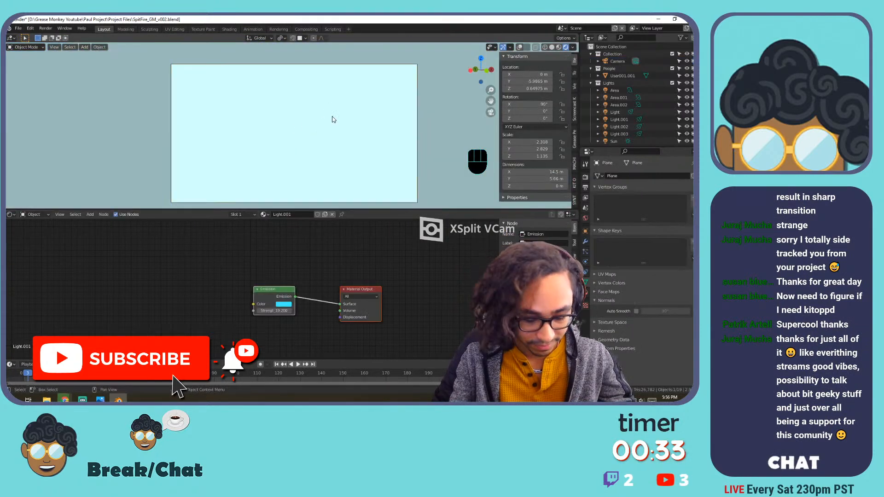
pyautogui.press('h')
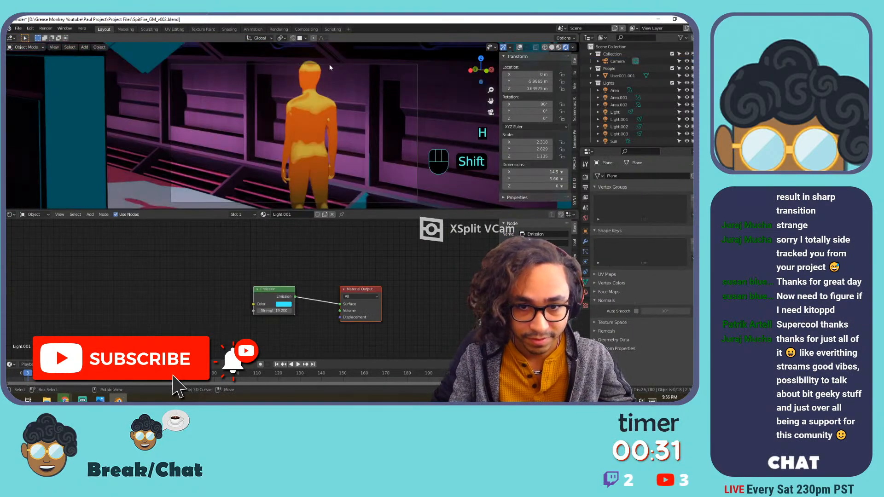
# Fly the camera to a raised, angled rear view framing the full figure and its shadow on the walkway.
pyautogui.hotkey('shift', '`')
pyautogui.press('s')
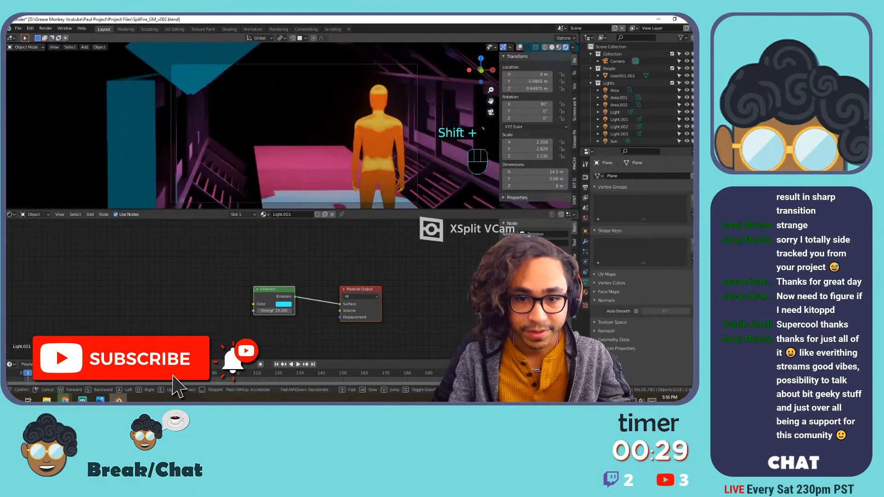
pyautogui.press('w')
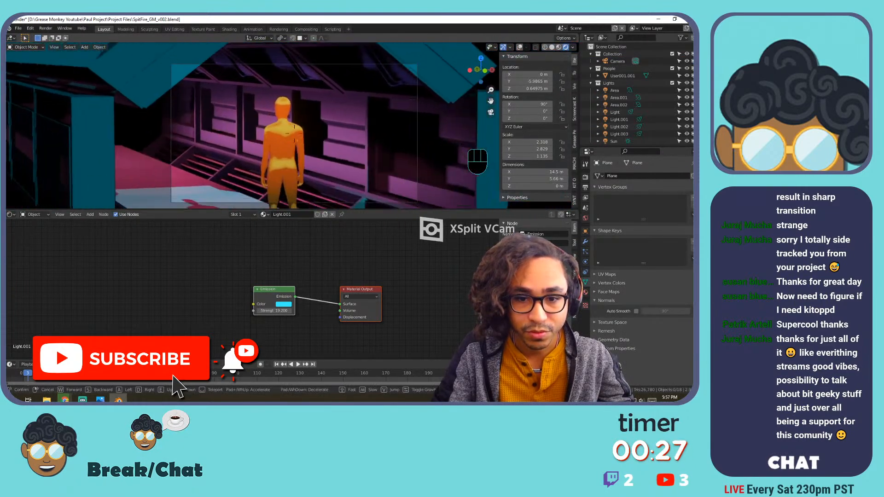
pyautogui.press('s')
pyautogui.click(294, 133)
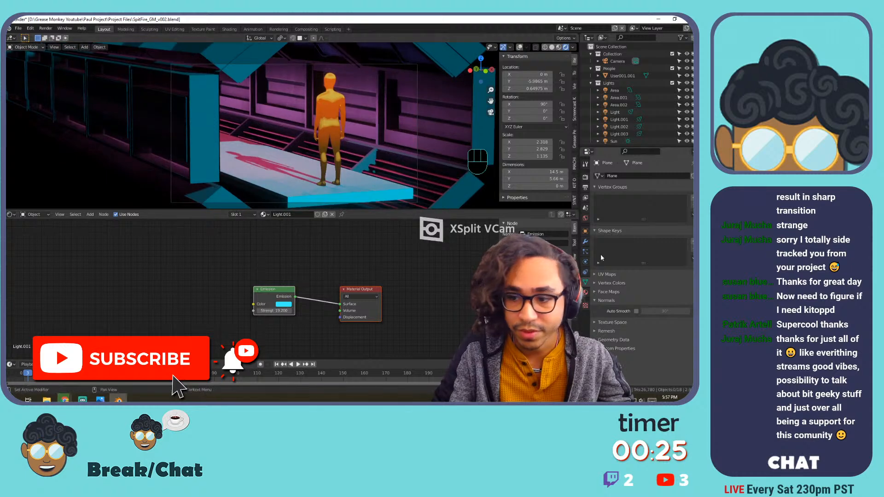
# Select the camera, render a test image of the new framing and save SpitFire_GM_v002.blend.
pyautogui.click(614, 62)
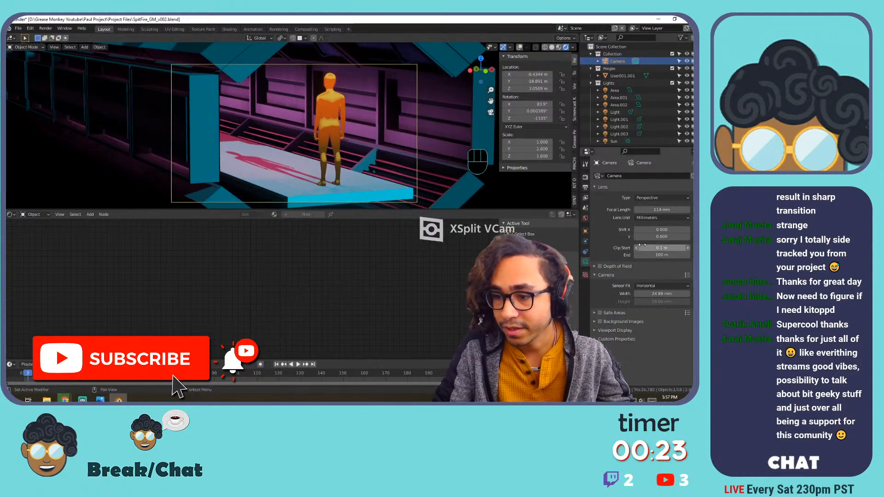
pyautogui.moveTo(658, 210); pyautogui.dragTo(663, 210)
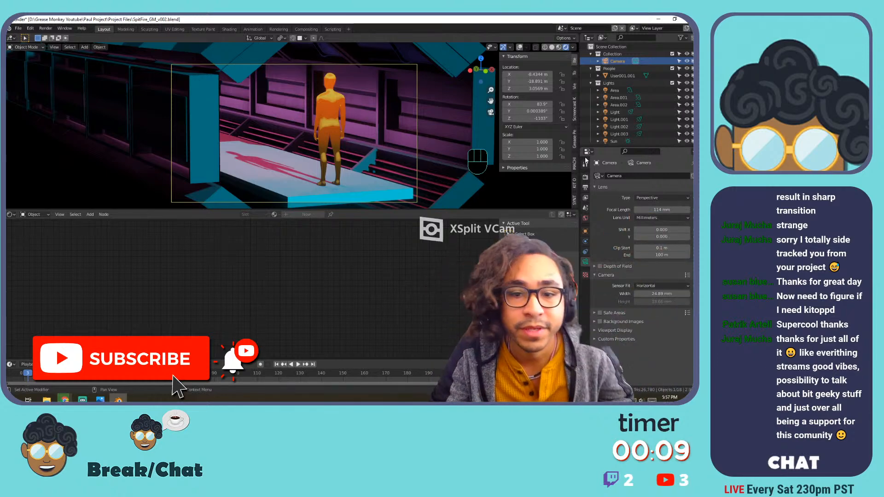
pyautogui.press('F12')
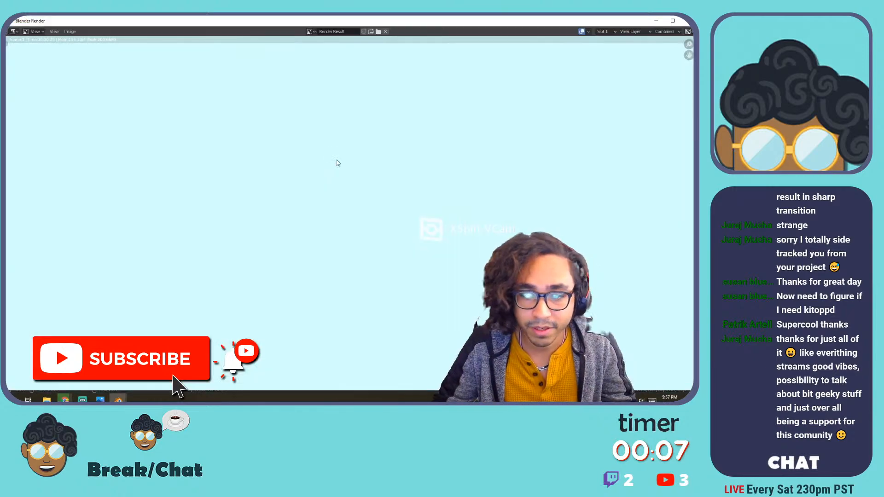
pyautogui.hotkey('ctrl', 's')
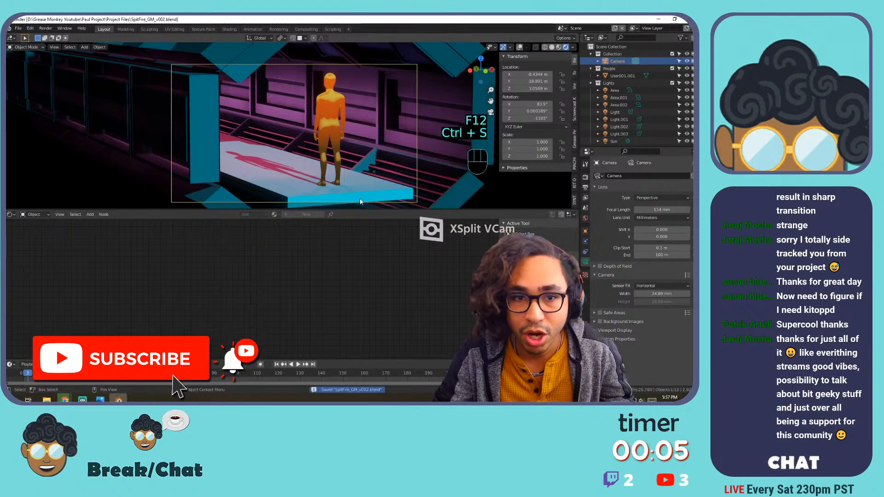